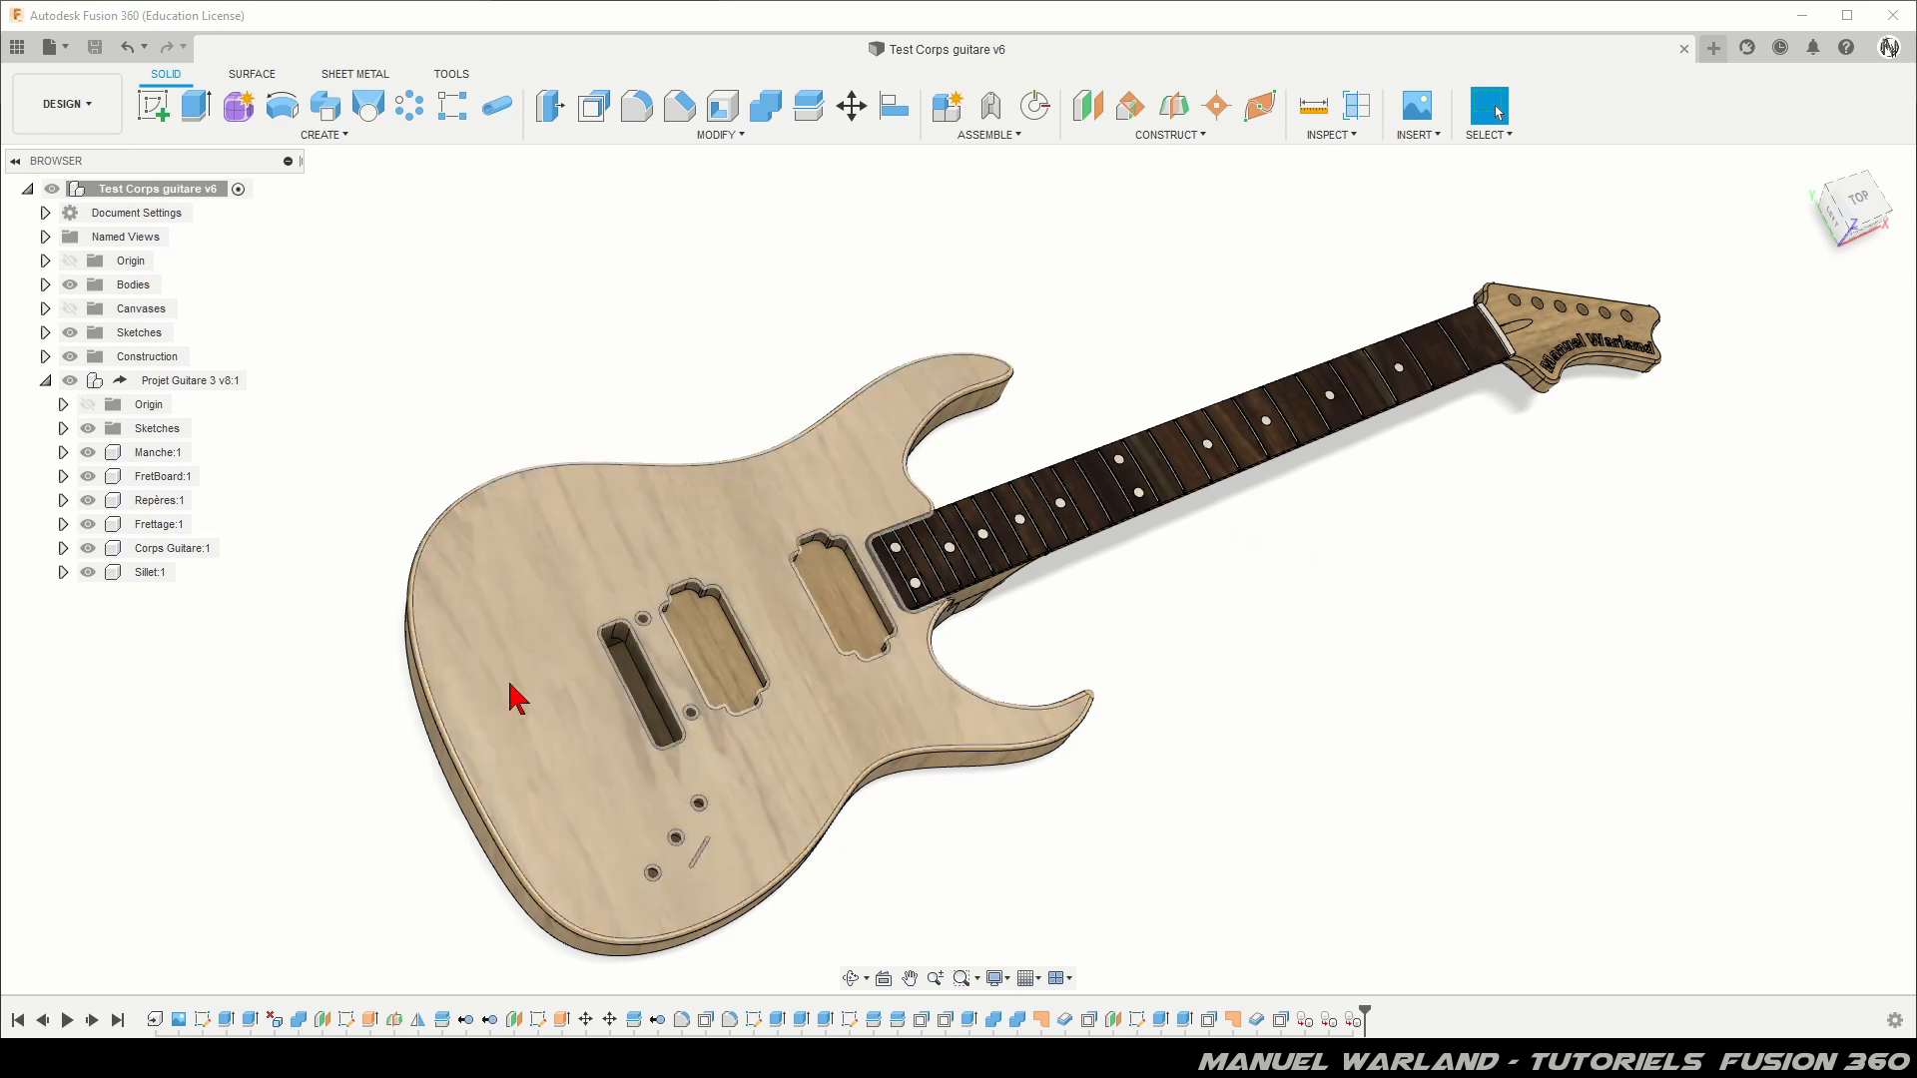
# Step: Inspect the cavities in the guitar's back by hiding the Trappe Tremolo and Trappe Potars bodies, and show both covers again
pyautogui.keyDown('shift'); pyautogui.moveTo(1278, 767); pyautogui.dragTo(489, 459, button='middle'); pyautogui.keyUp('shift')
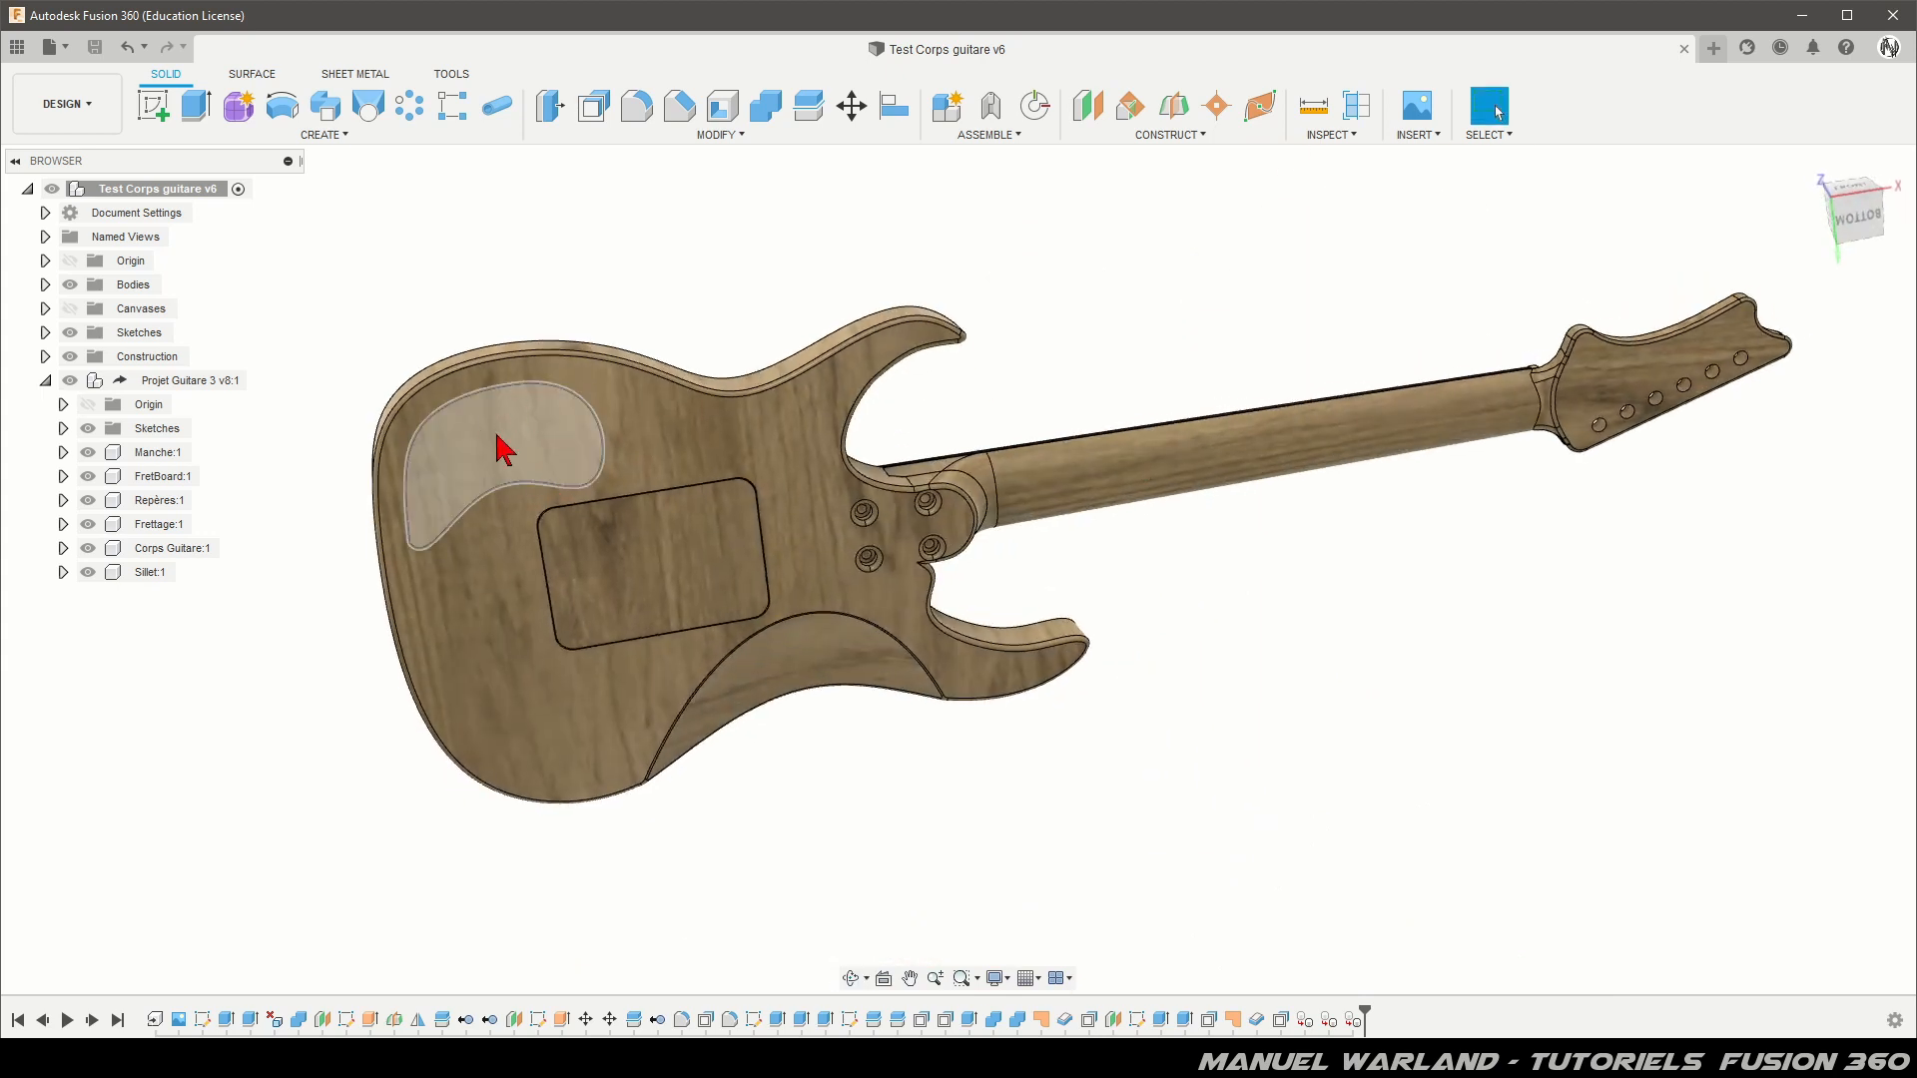
pyautogui.click(63, 548)
pyautogui.click(129, 669)
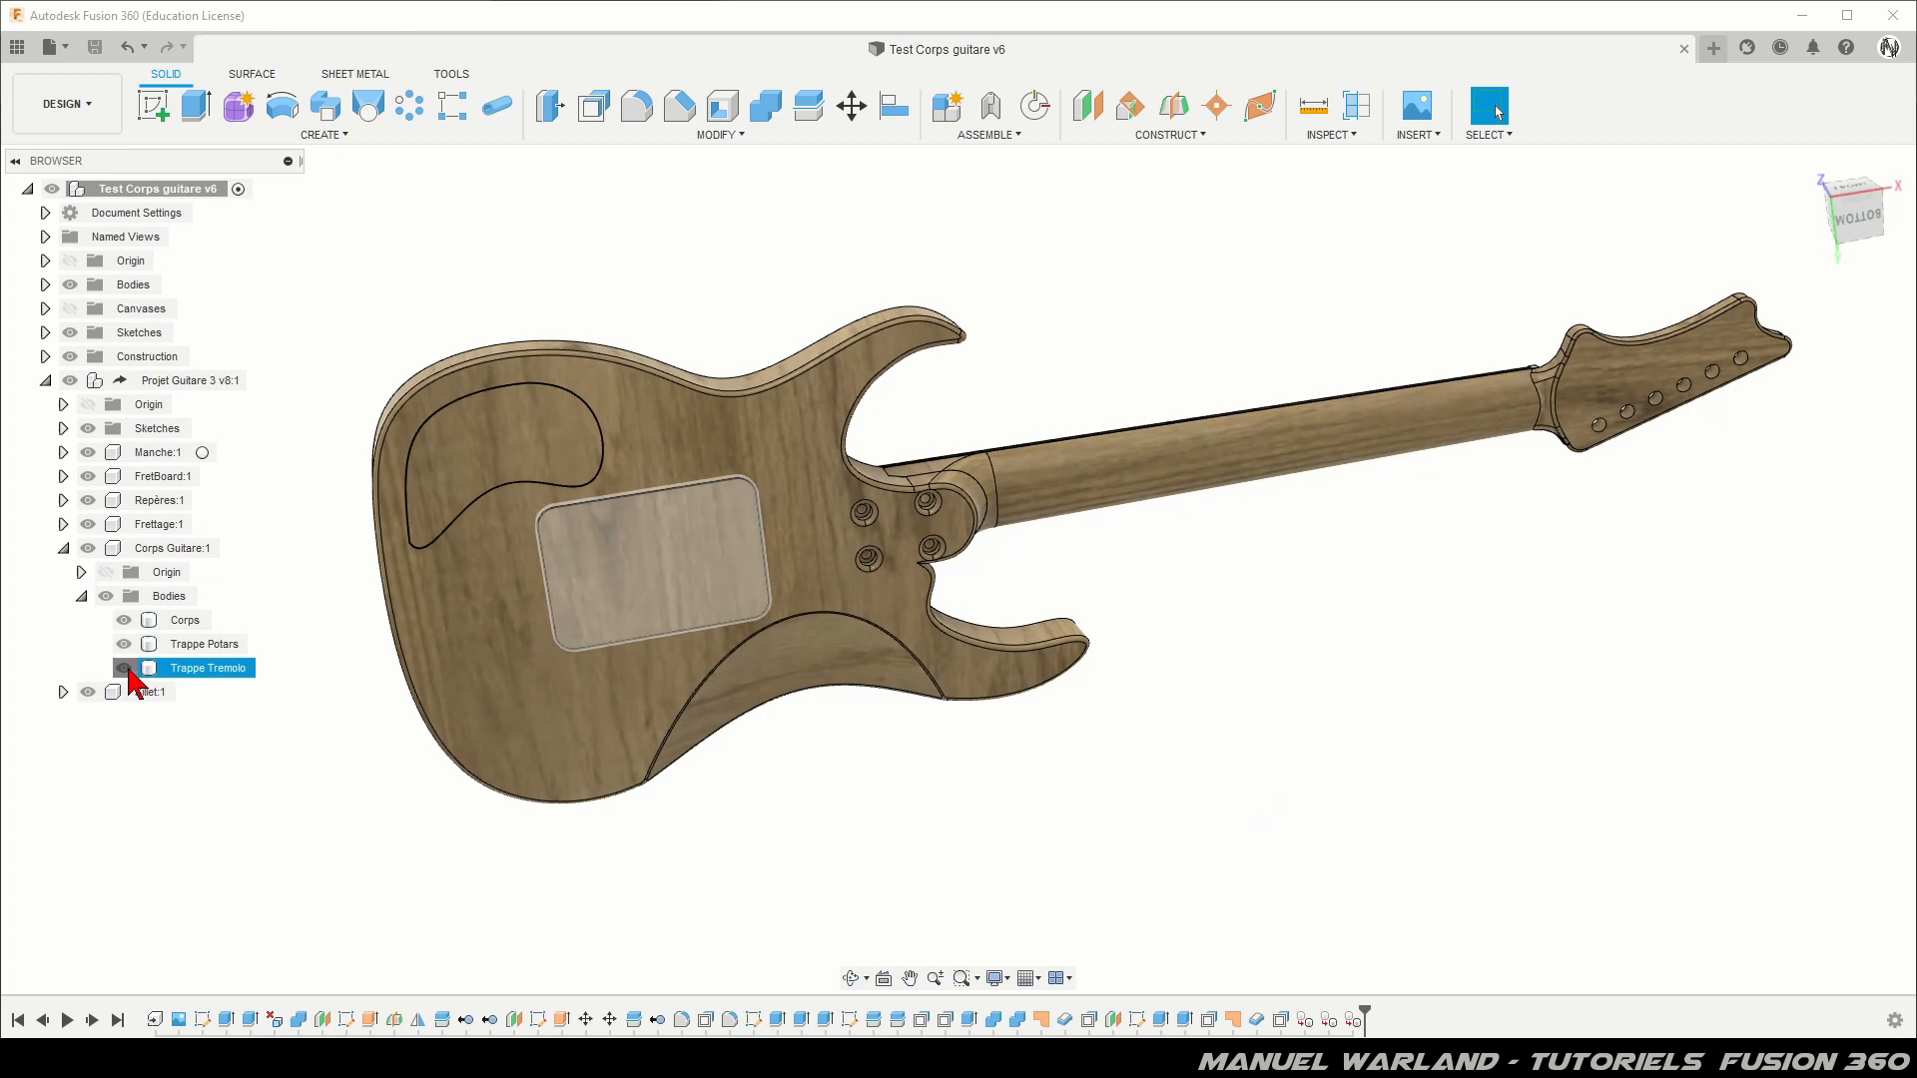
pyautogui.click(124, 668)
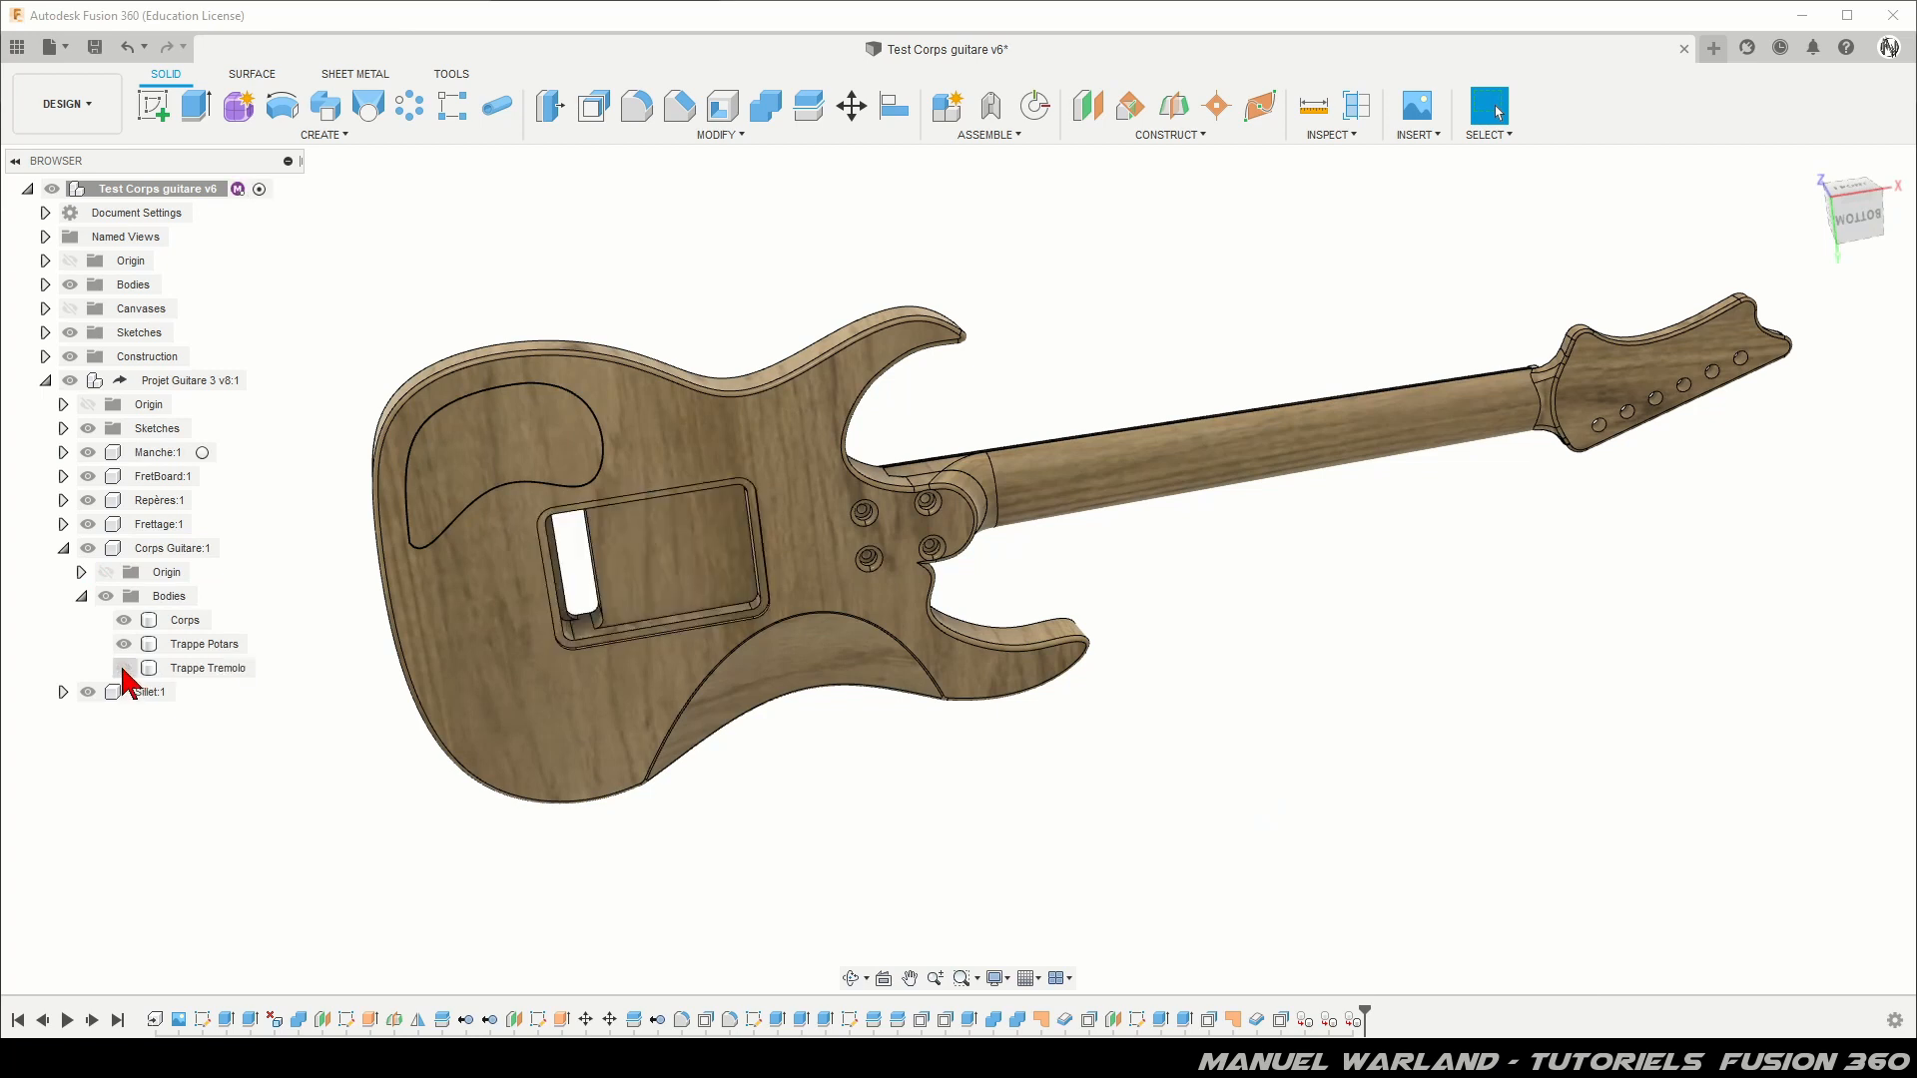
pyautogui.click(124, 644)
pyautogui.click(124, 644)
pyautogui.click(518, 629)
pyautogui.moveTo(519, 629)
pyautogui.keyDown('shift'); pyautogui.mouseDown(button='middle')
pyautogui.moveTo(555, 653)
pyautogui.moveTo(594, 567)
pyautogui.moveTo(518, 623)
pyautogui.mouseUp(button='middle'); pyautogui.keyUp('shift')
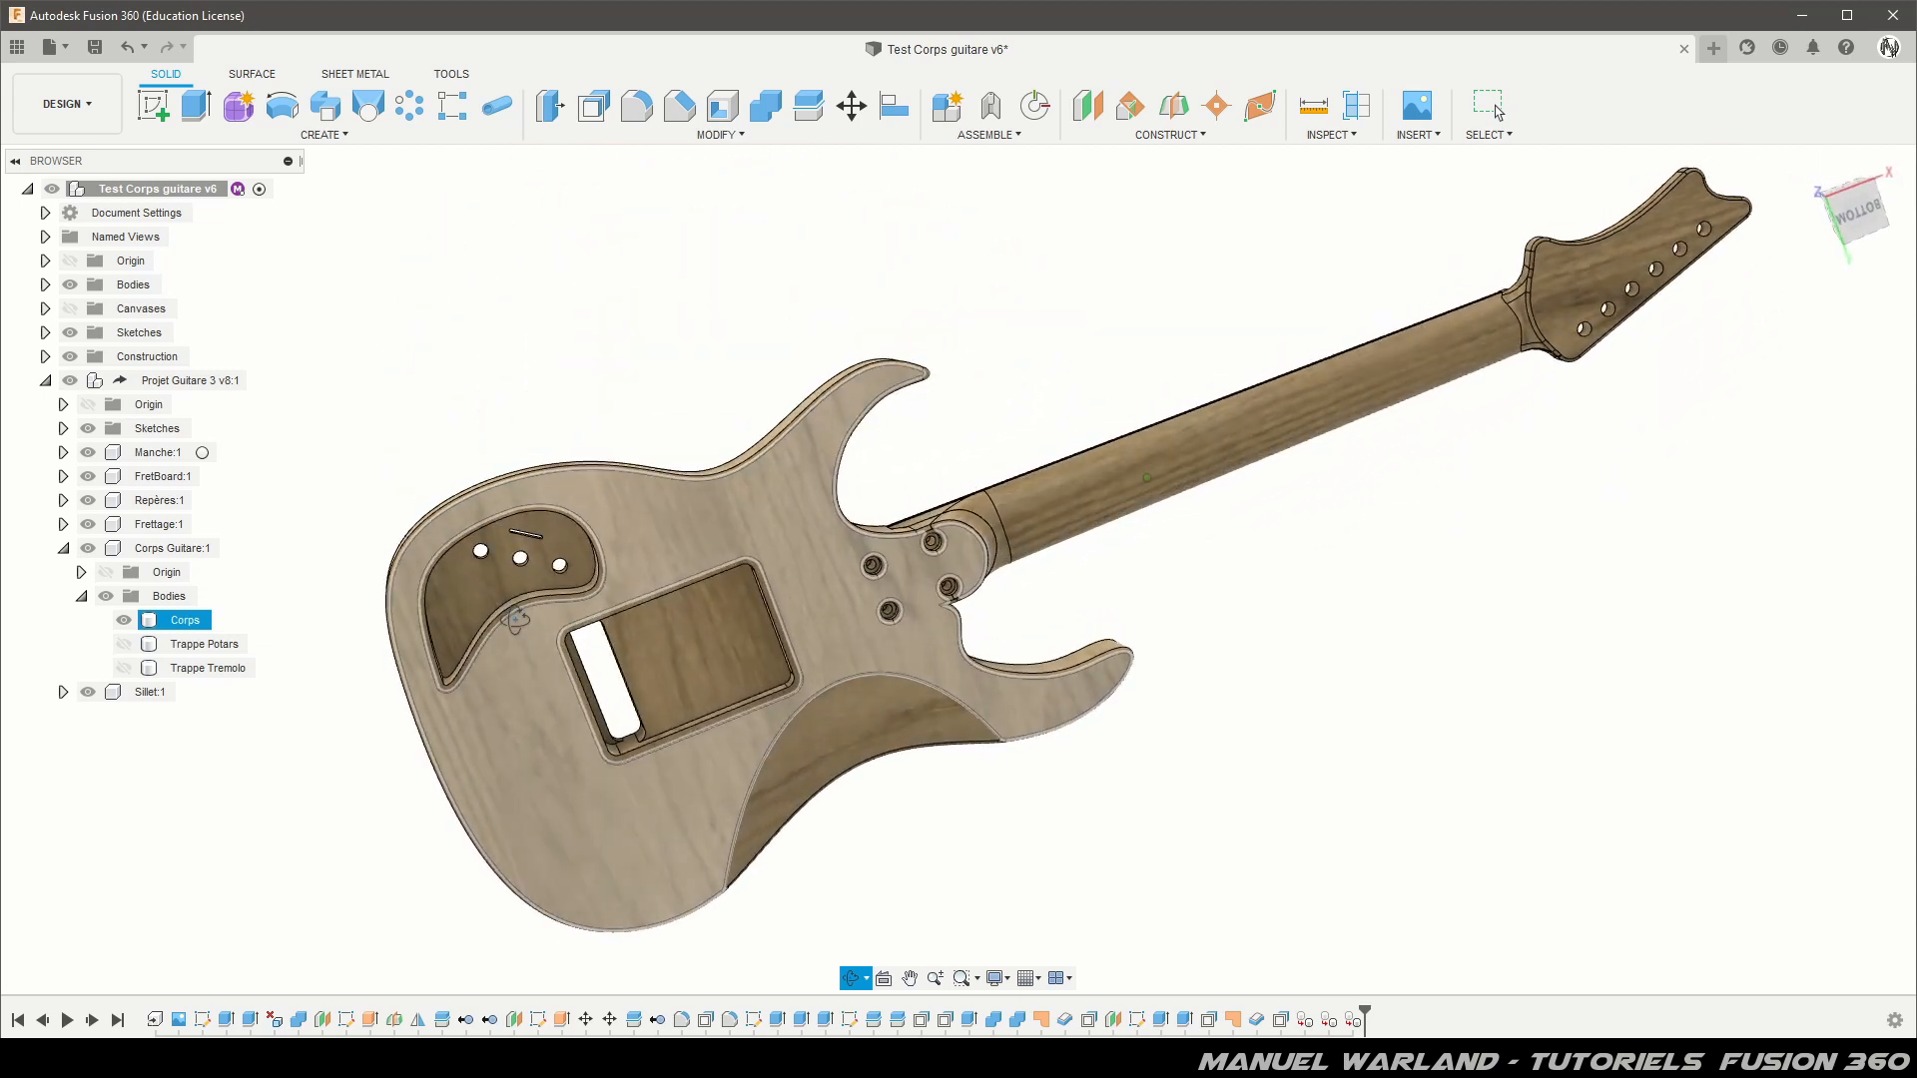
pyautogui.click(123, 644)
pyautogui.click(124, 668)
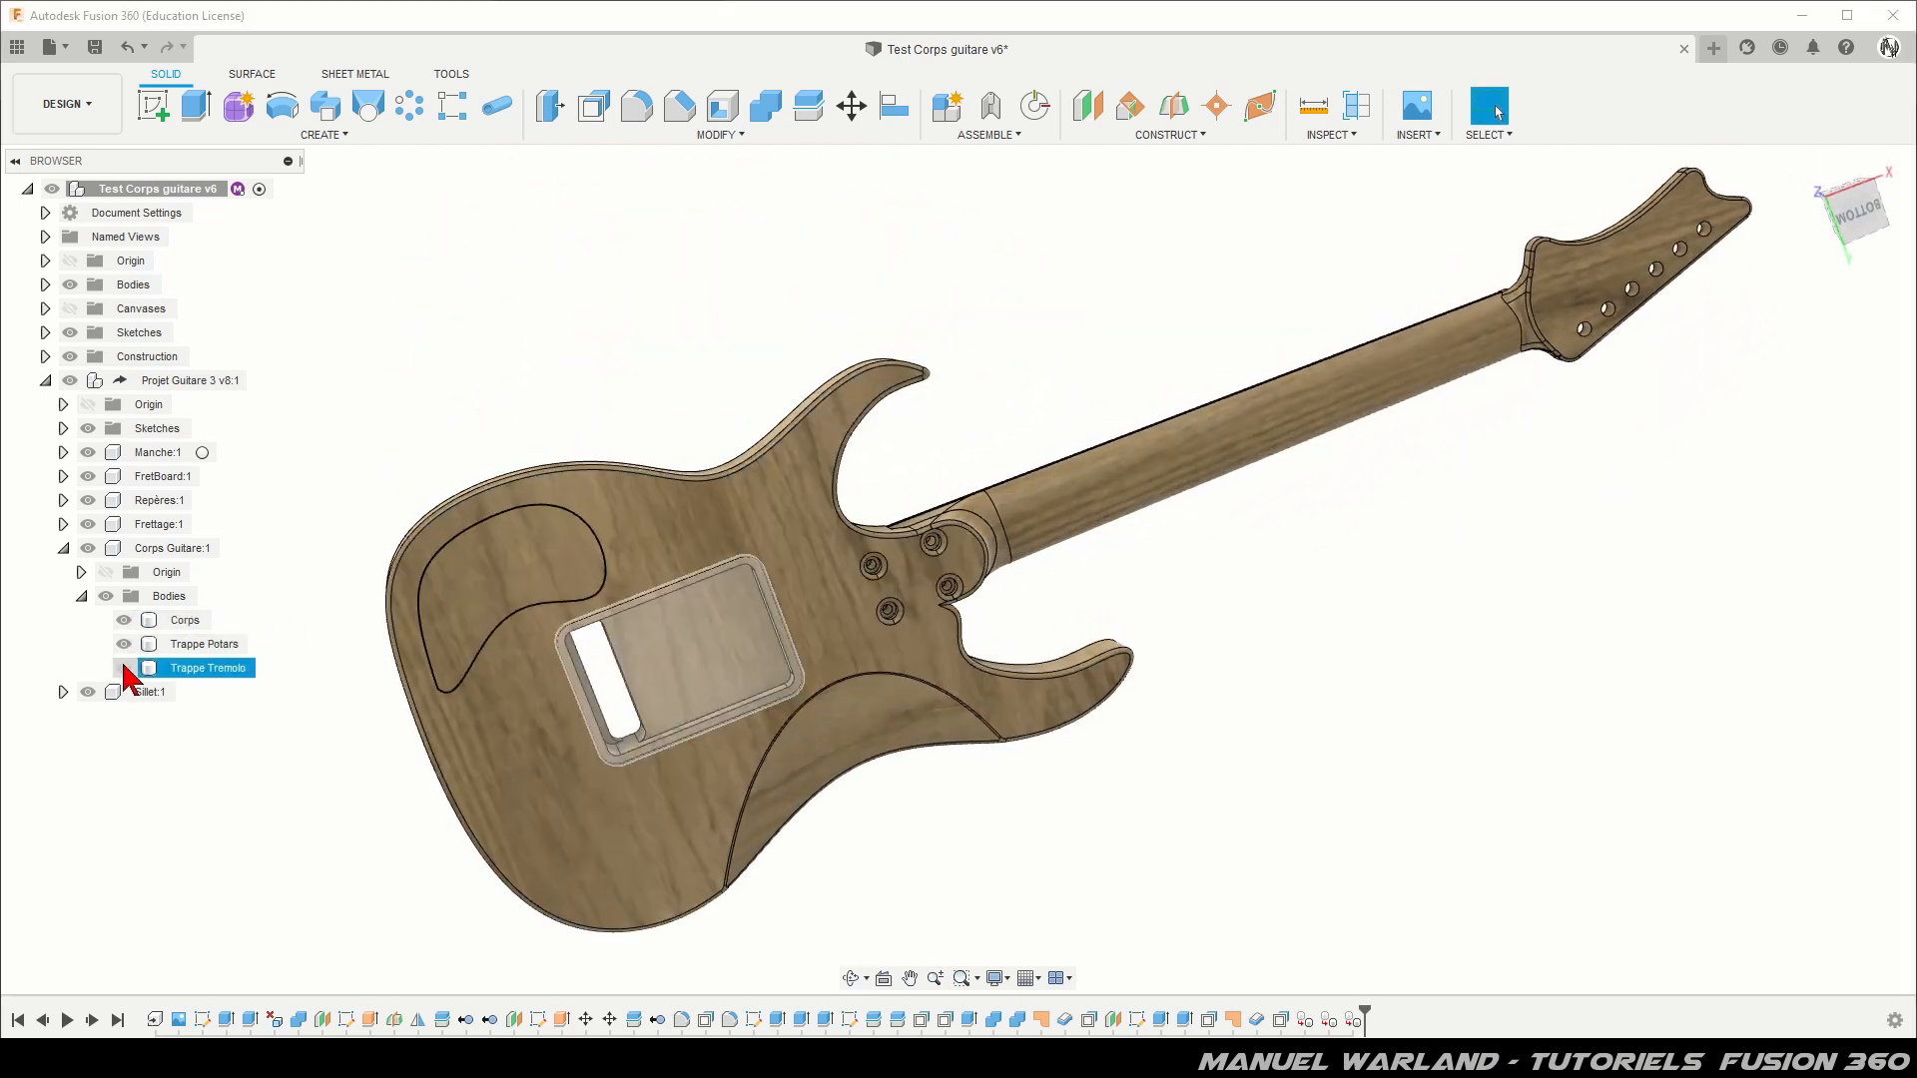
# Step: Examine the guitar body's rear contour, front pickup cavities, control holes and edges from several angles
pyautogui.keyDown('shift'); pyautogui.moveTo(830, 795); pyautogui.dragTo(895, 1004, button='middle'); pyautogui.keyUp('shift')
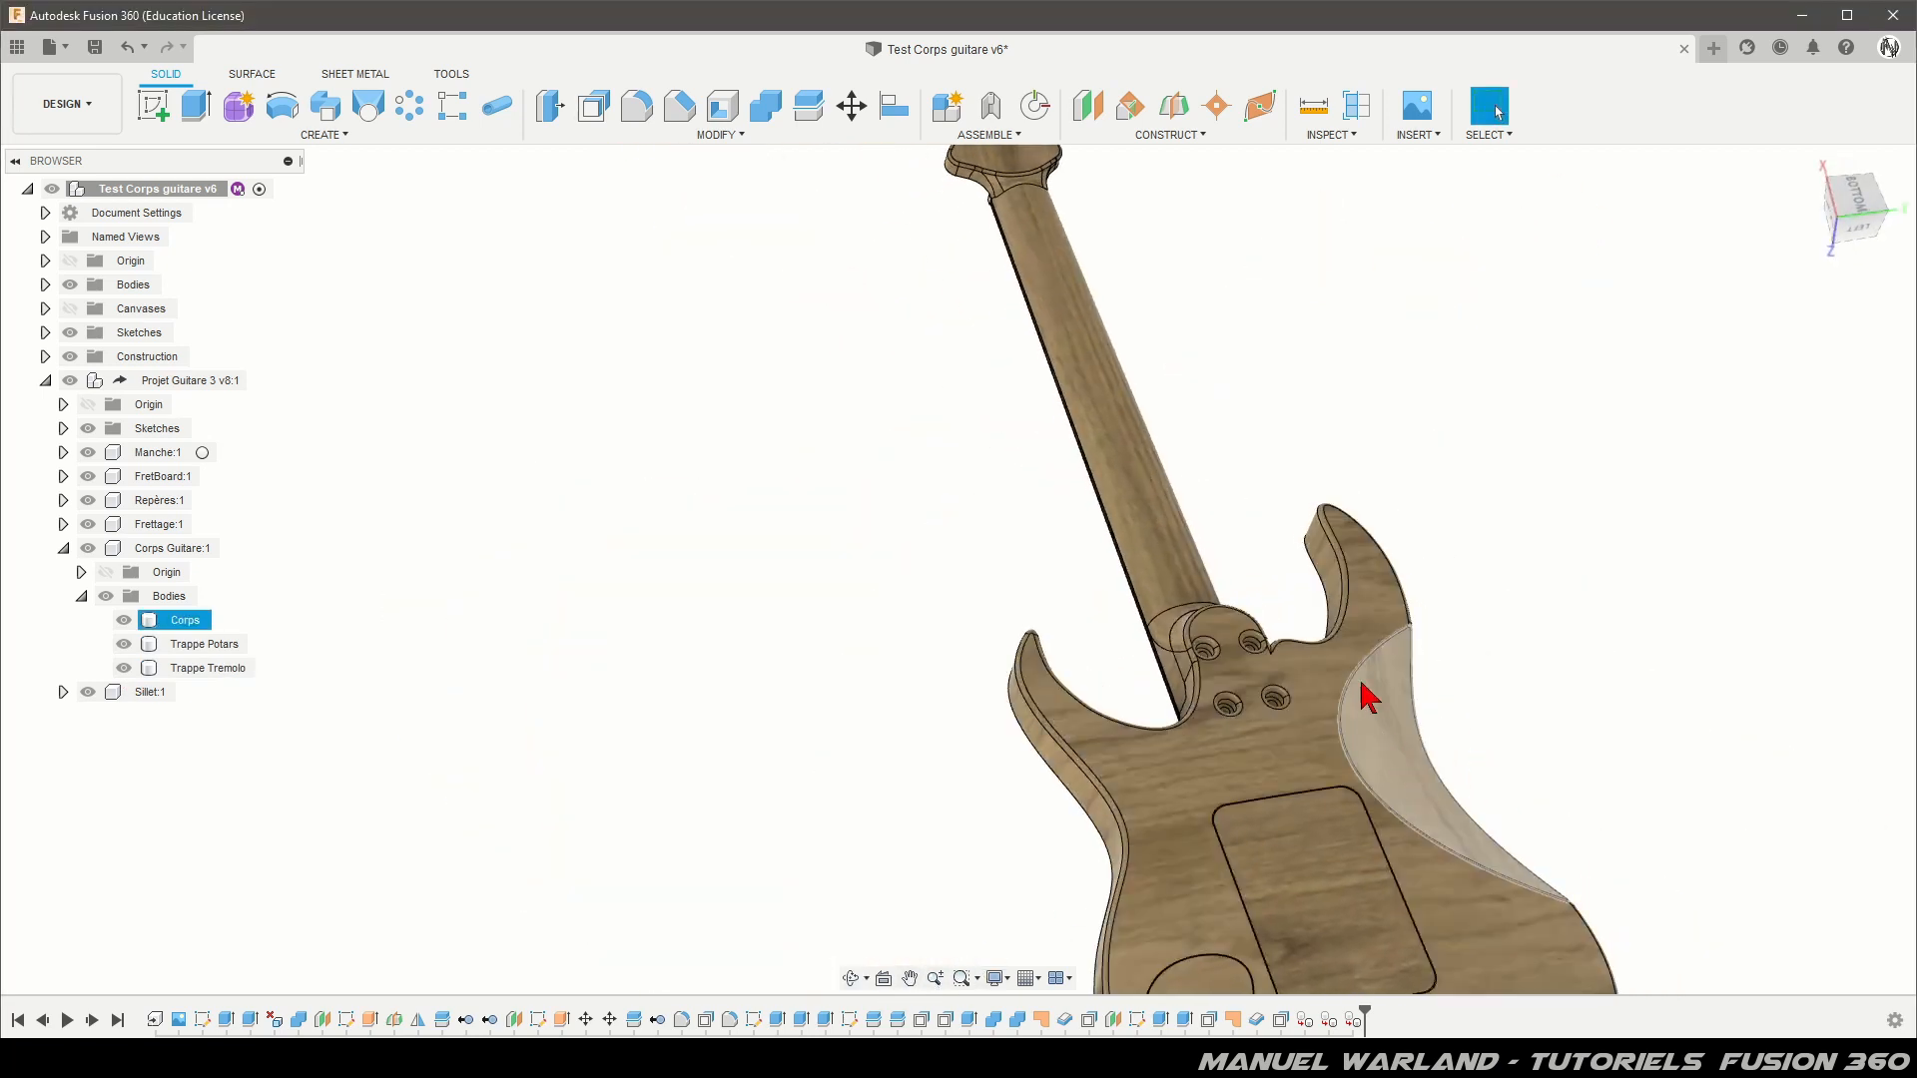
pyautogui.keyDown('shift'); pyautogui.moveTo(1069, 612); pyautogui.dragTo(789, 599, button='middle'); pyautogui.keyUp('shift')
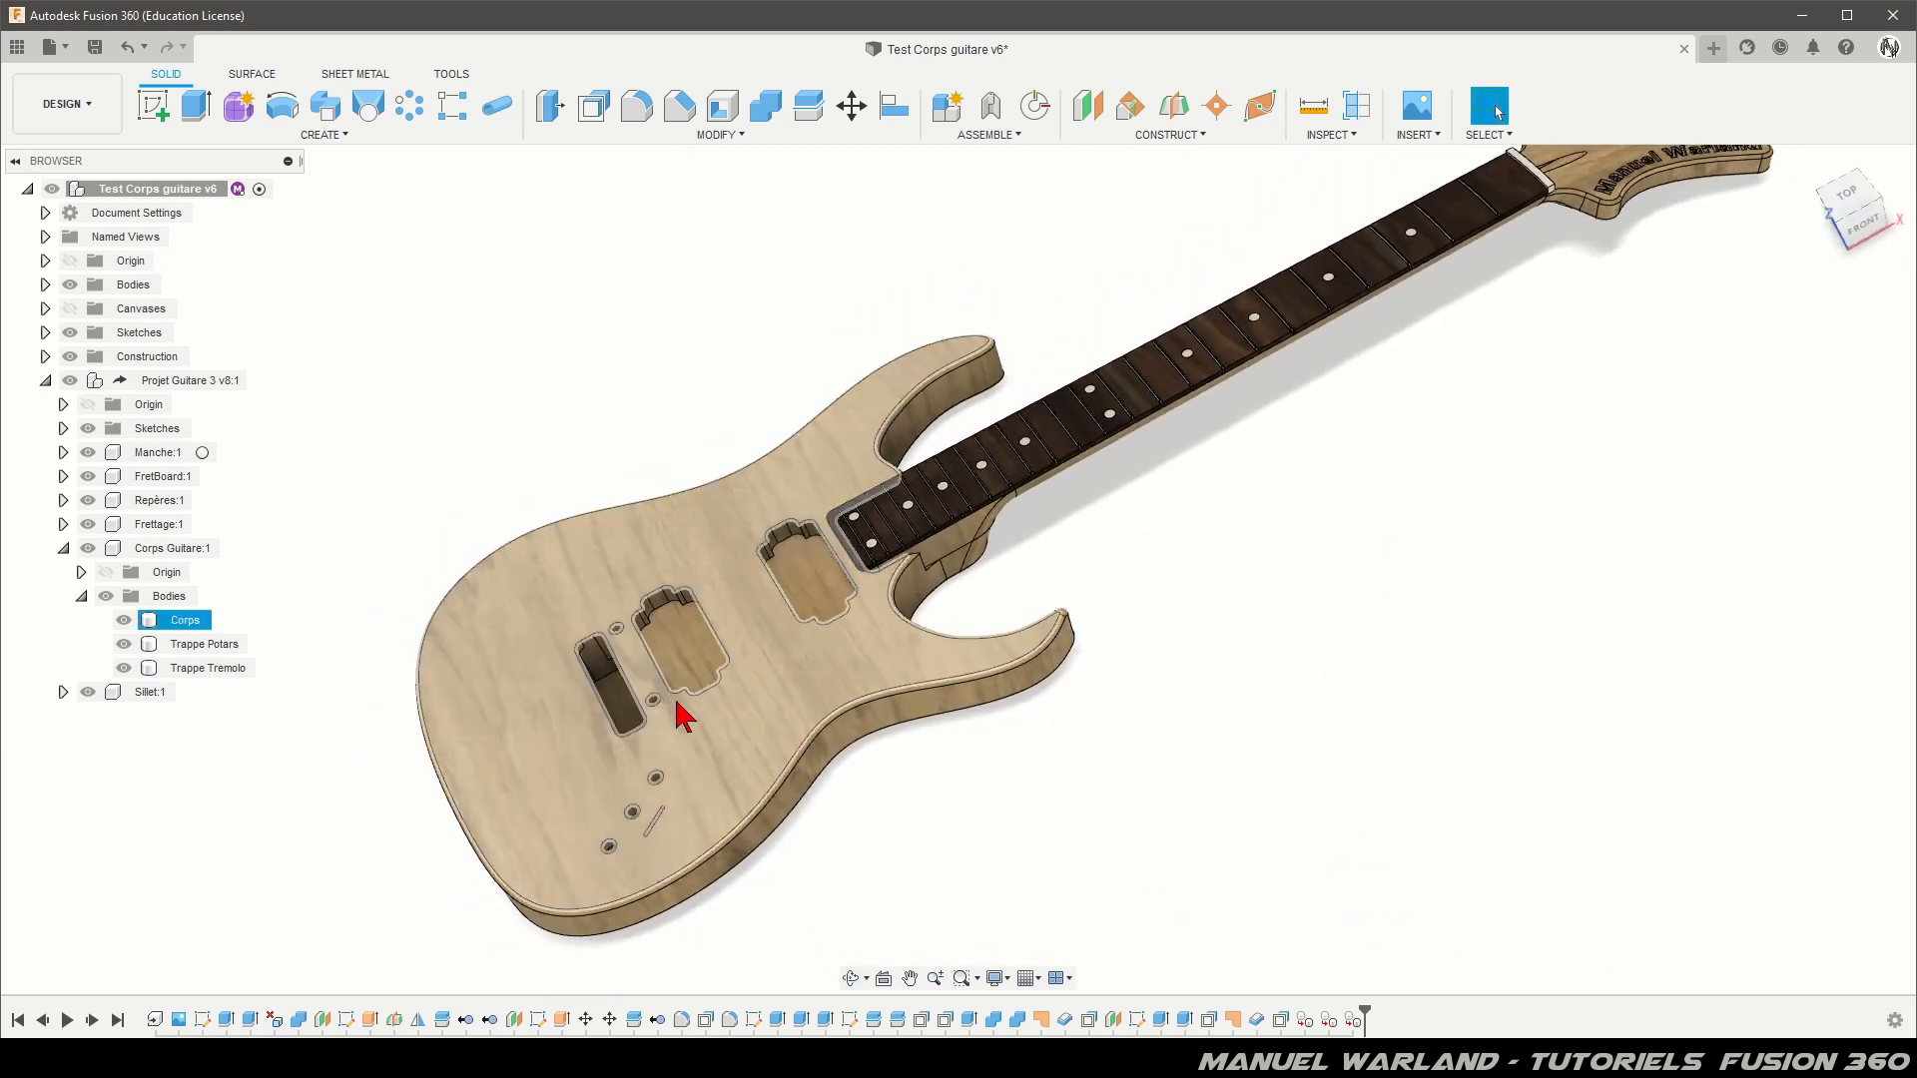
pyautogui.click(663, 784)
pyautogui.click(1505, 747)
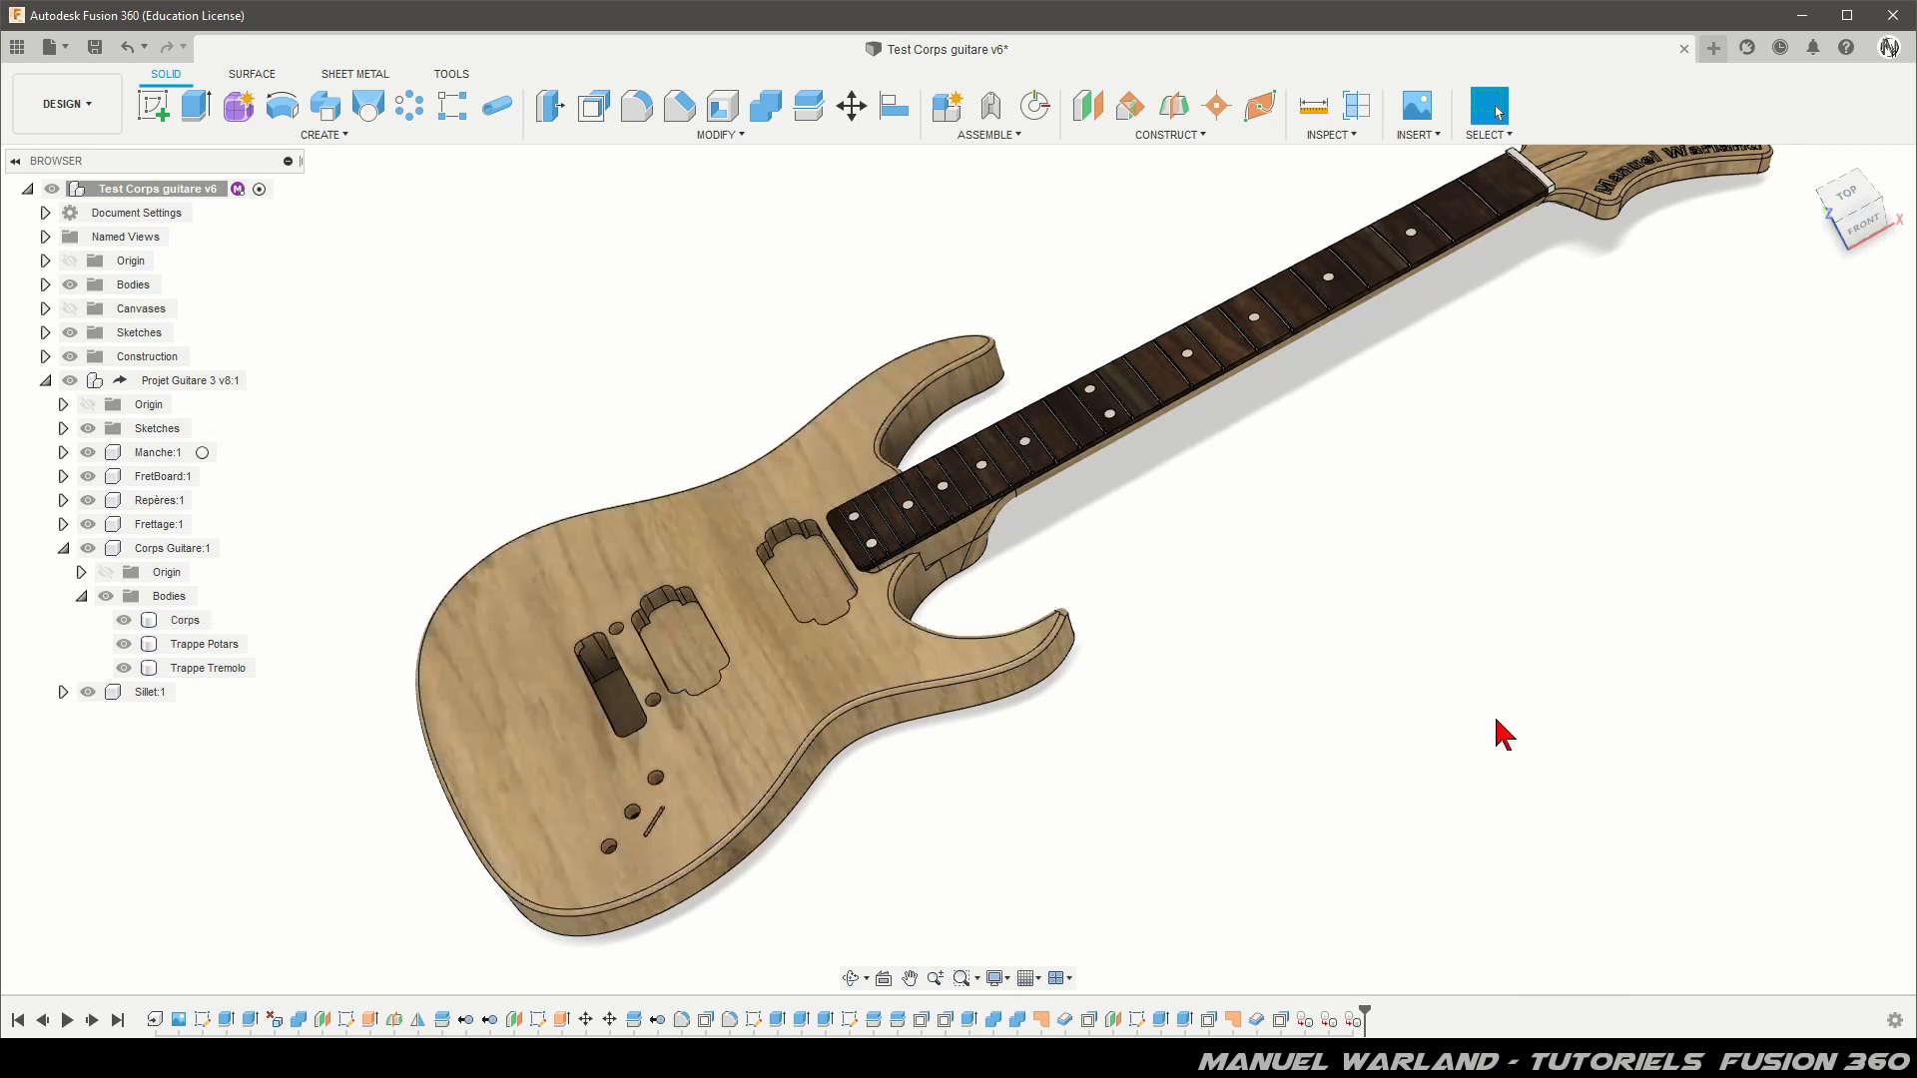
pyautogui.keyDown('shift'); pyautogui.moveTo(1263, 651); pyautogui.dragTo(1272, 595, button='middle'); pyautogui.keyUp('shift')
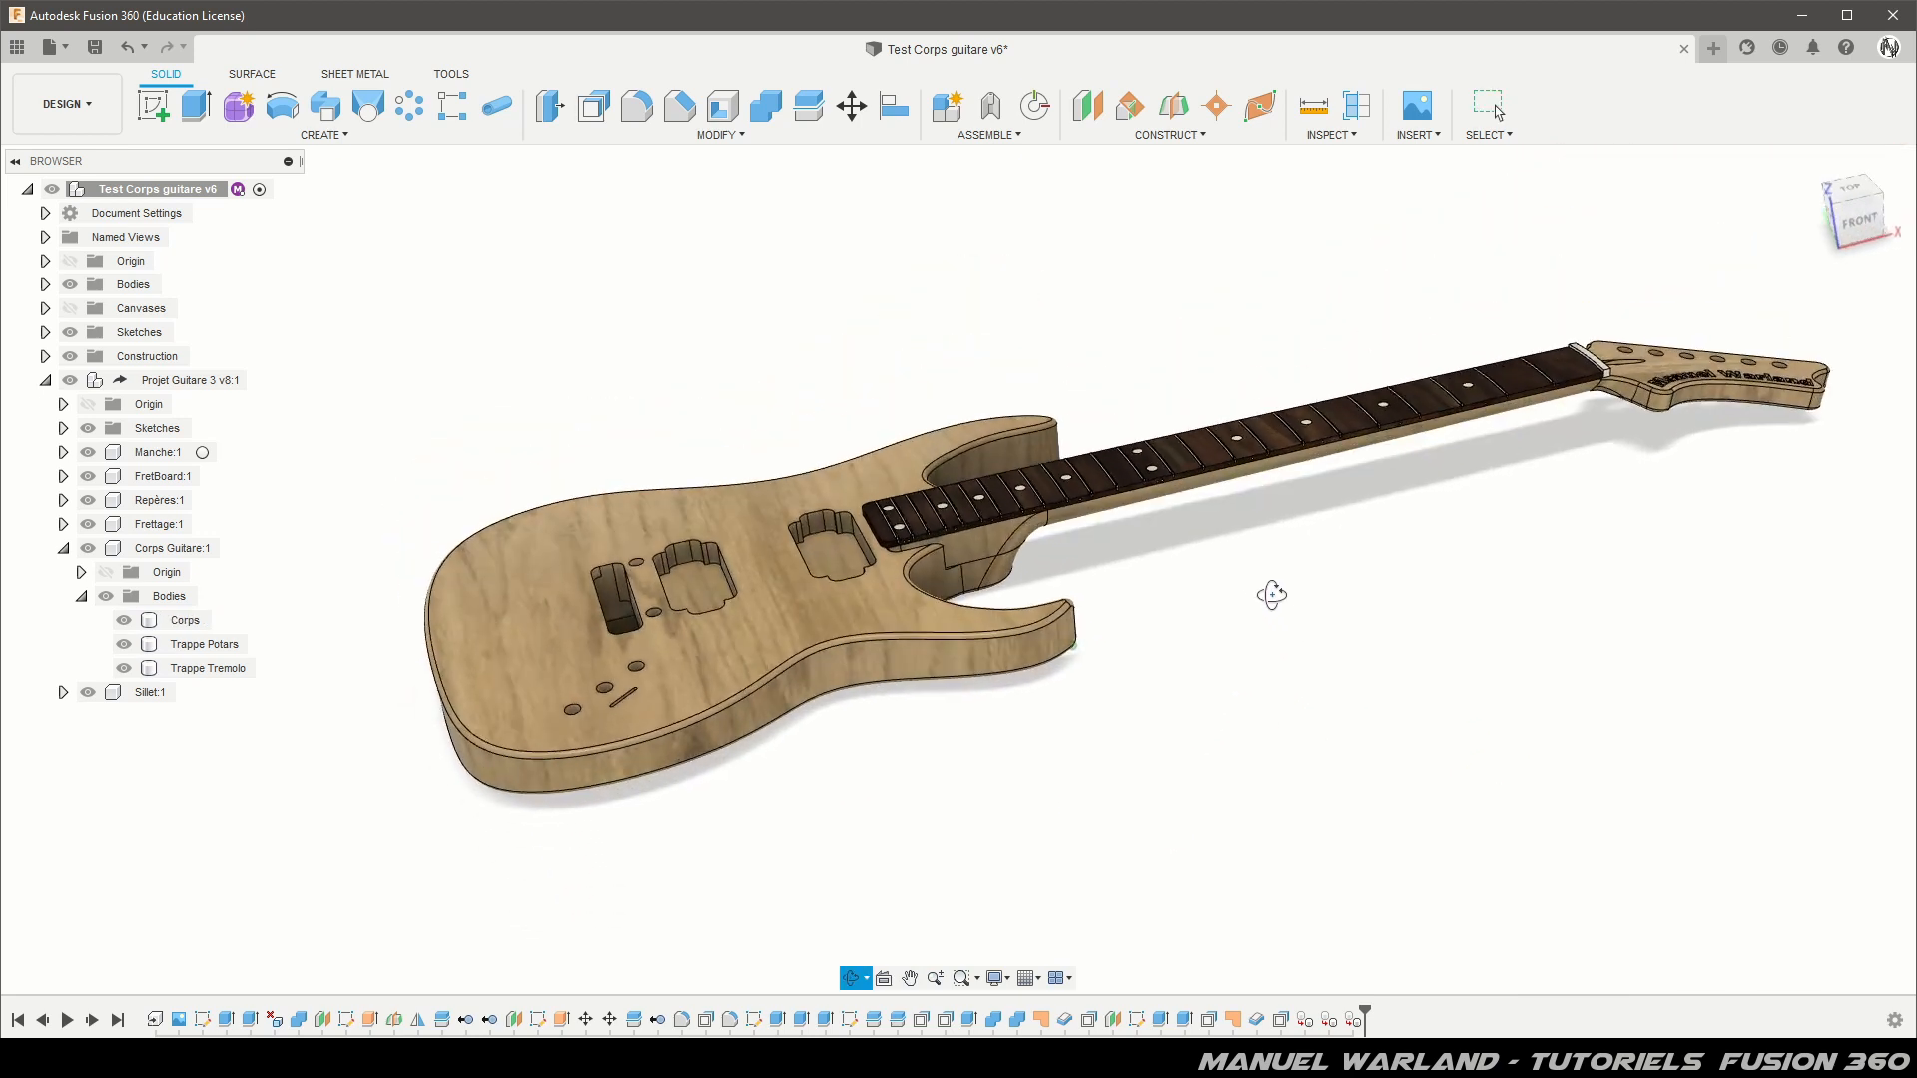
pyautogui.press('Escape')
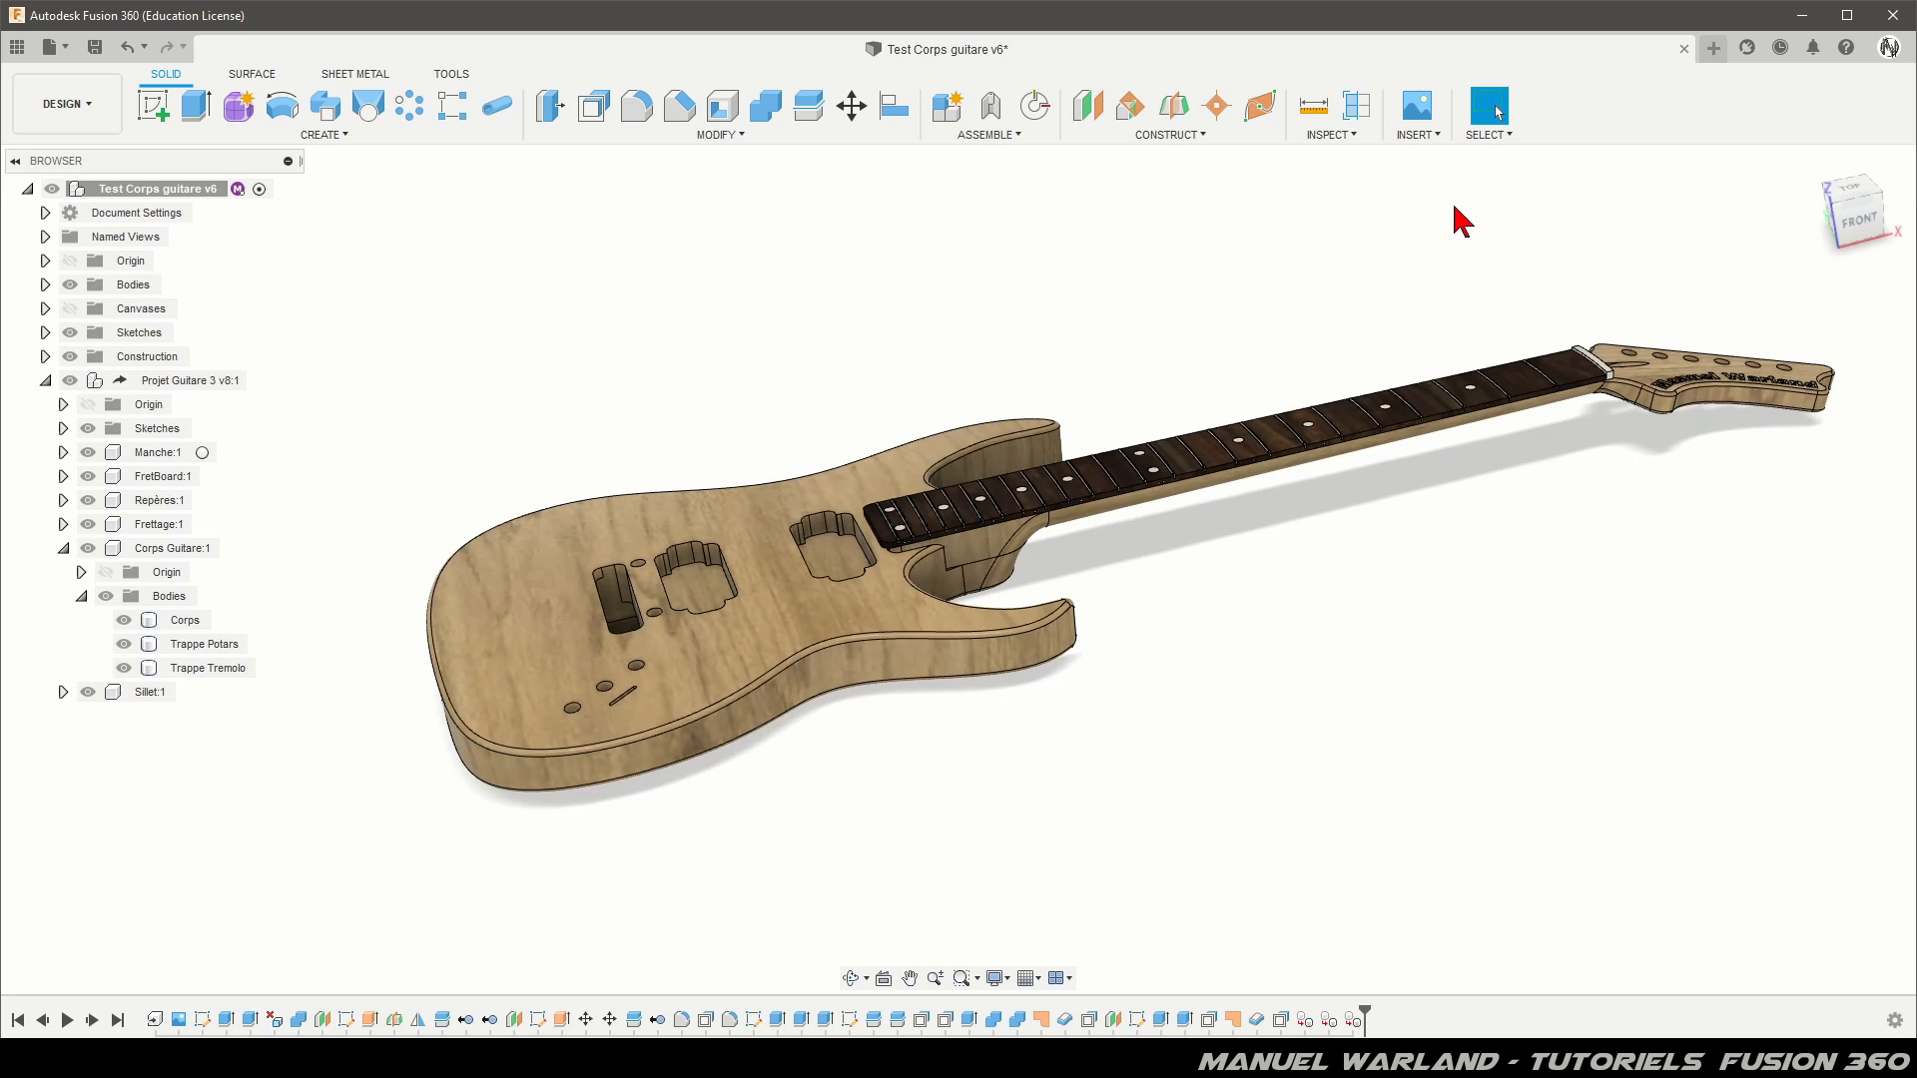
# Step: Create a new design and save it as "Projet Guitare 3 - Le corps"
pyautogui.click(1714, 48)
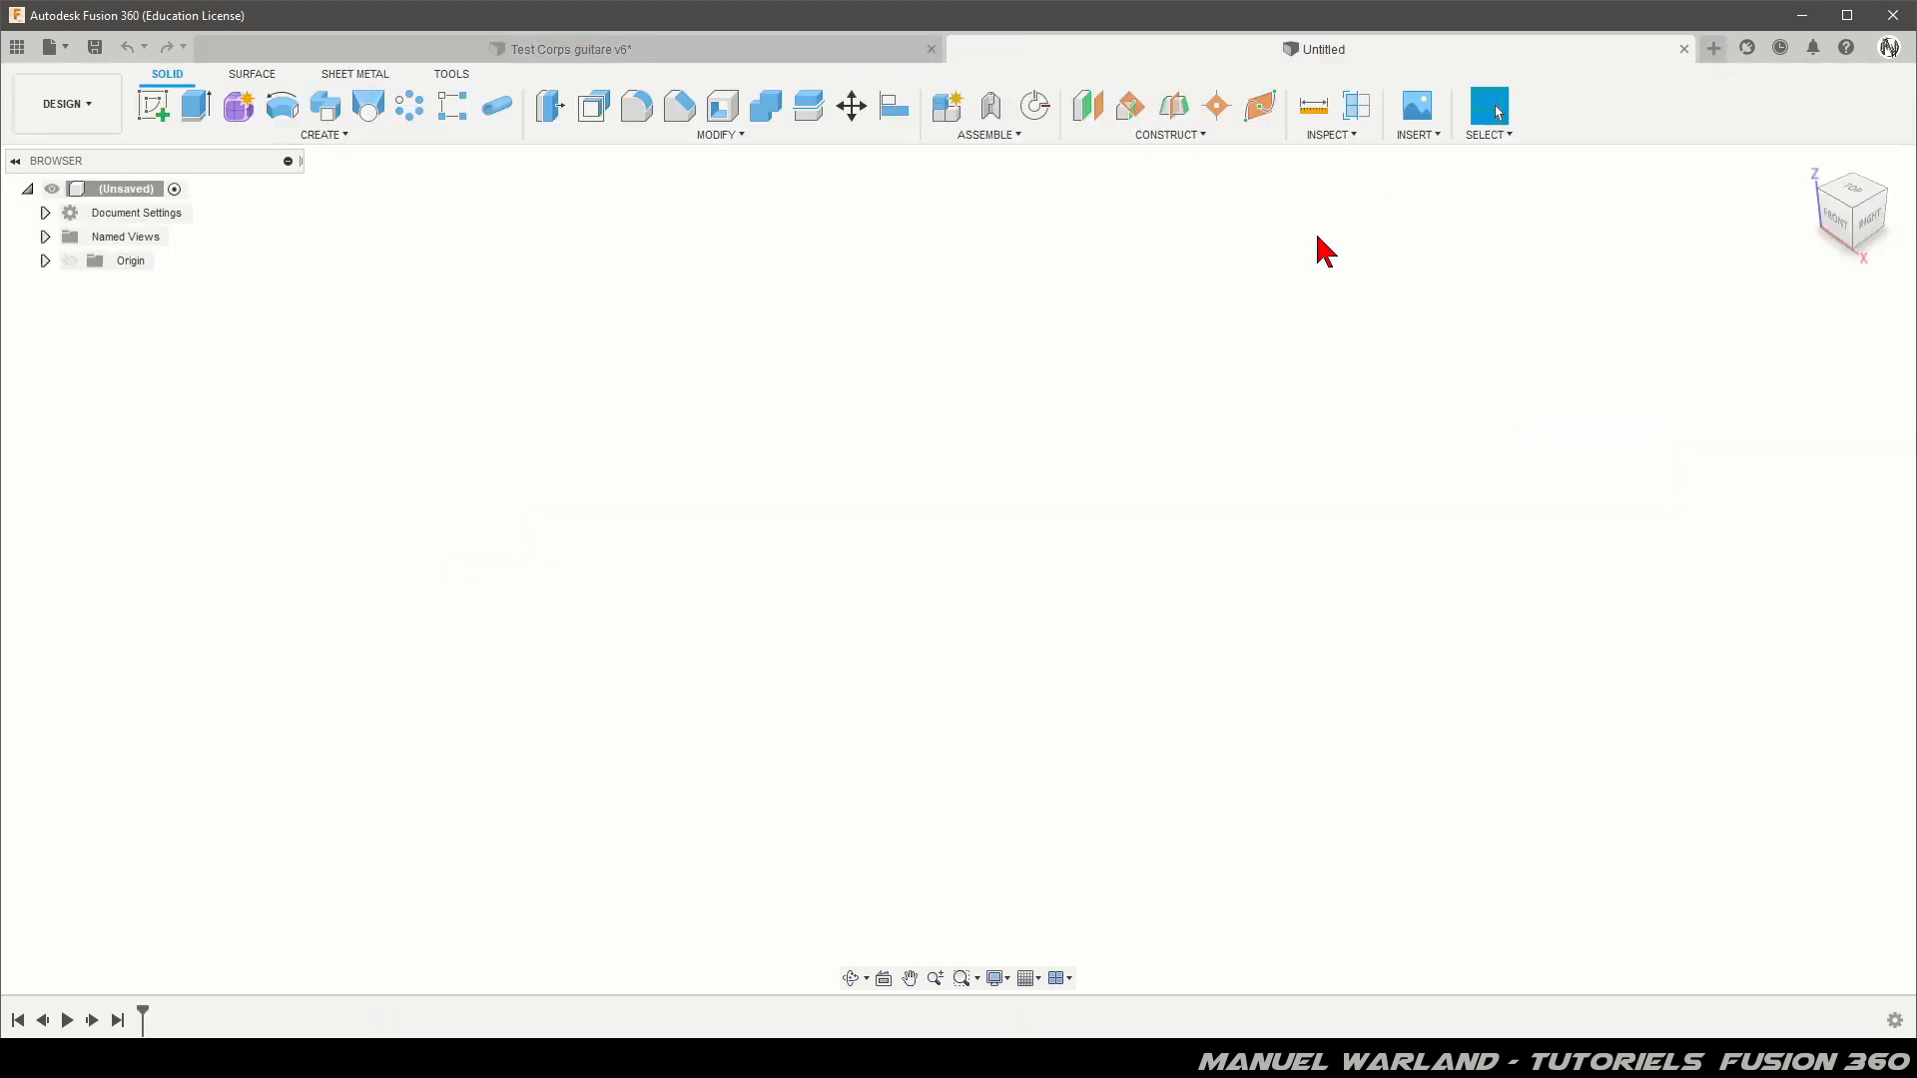
pyautogui.click(97, 54)
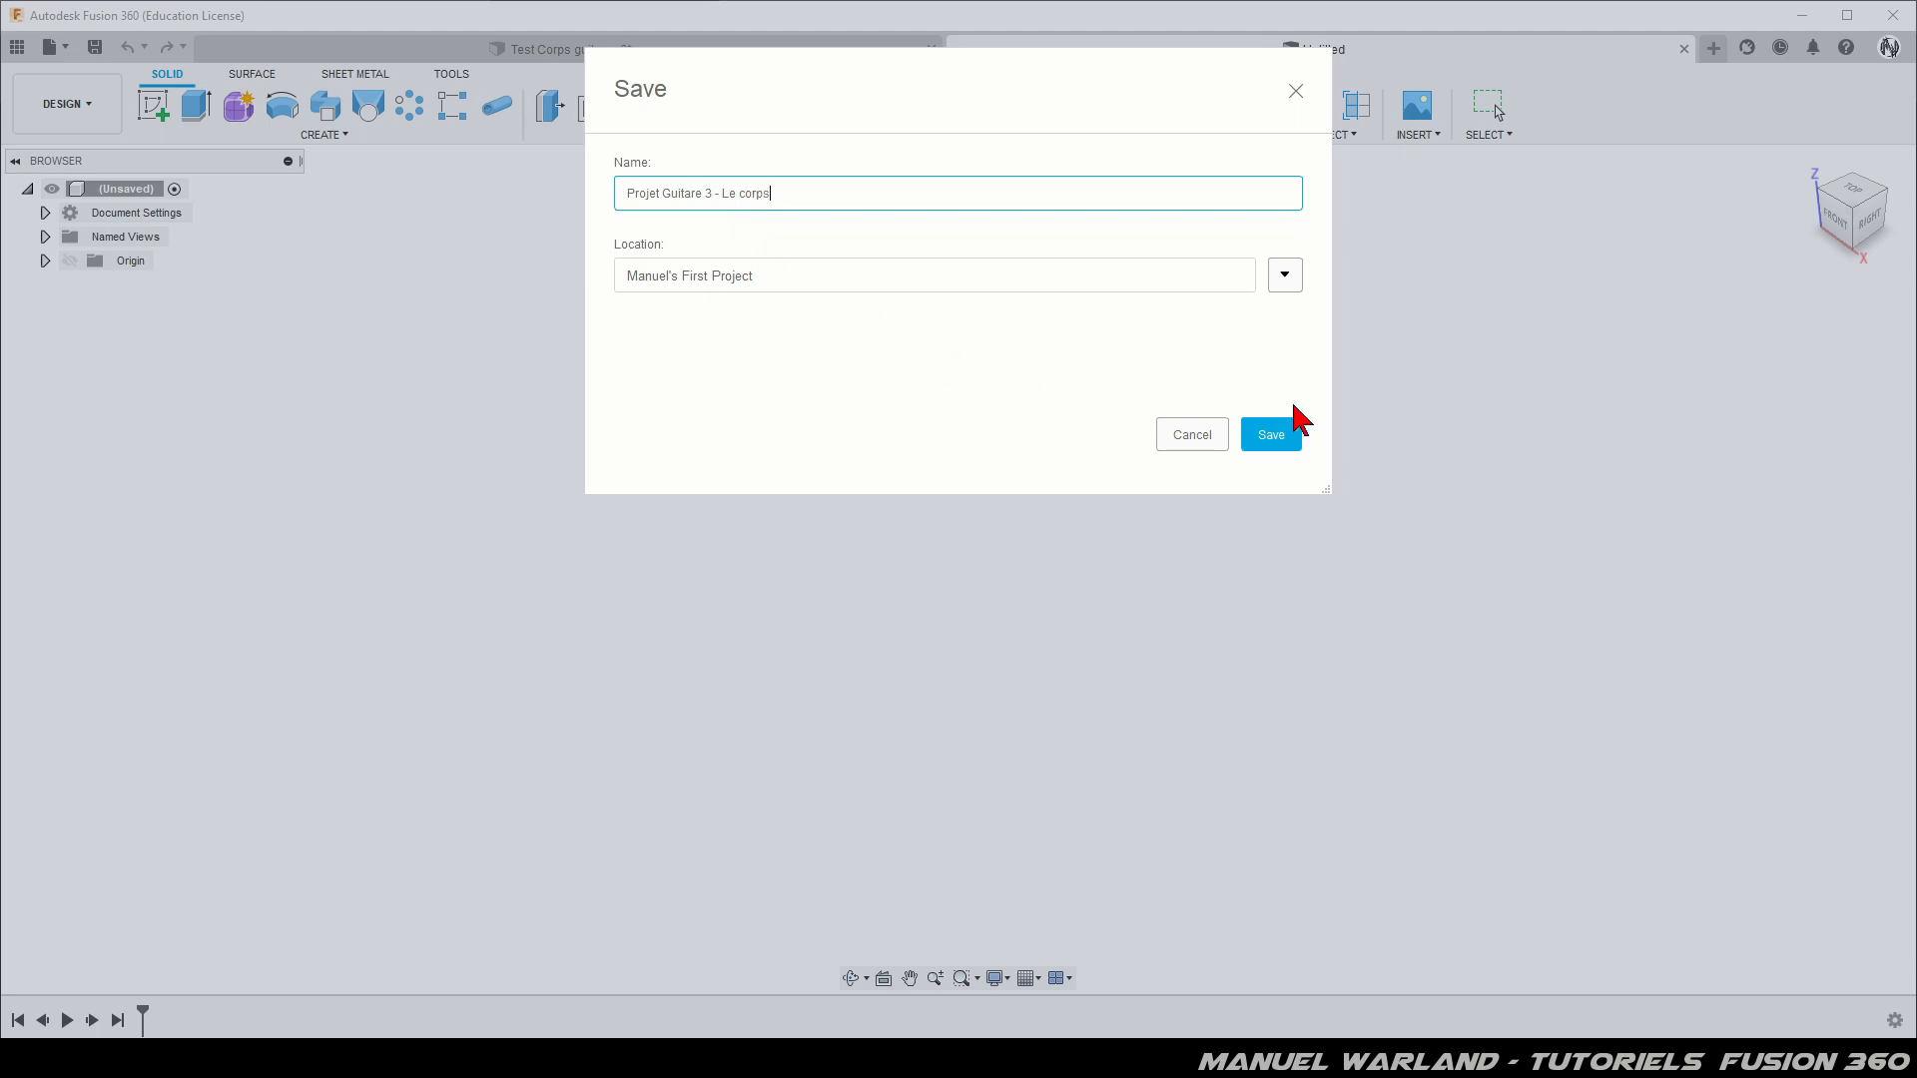
pyautogui.click(1286, 446)
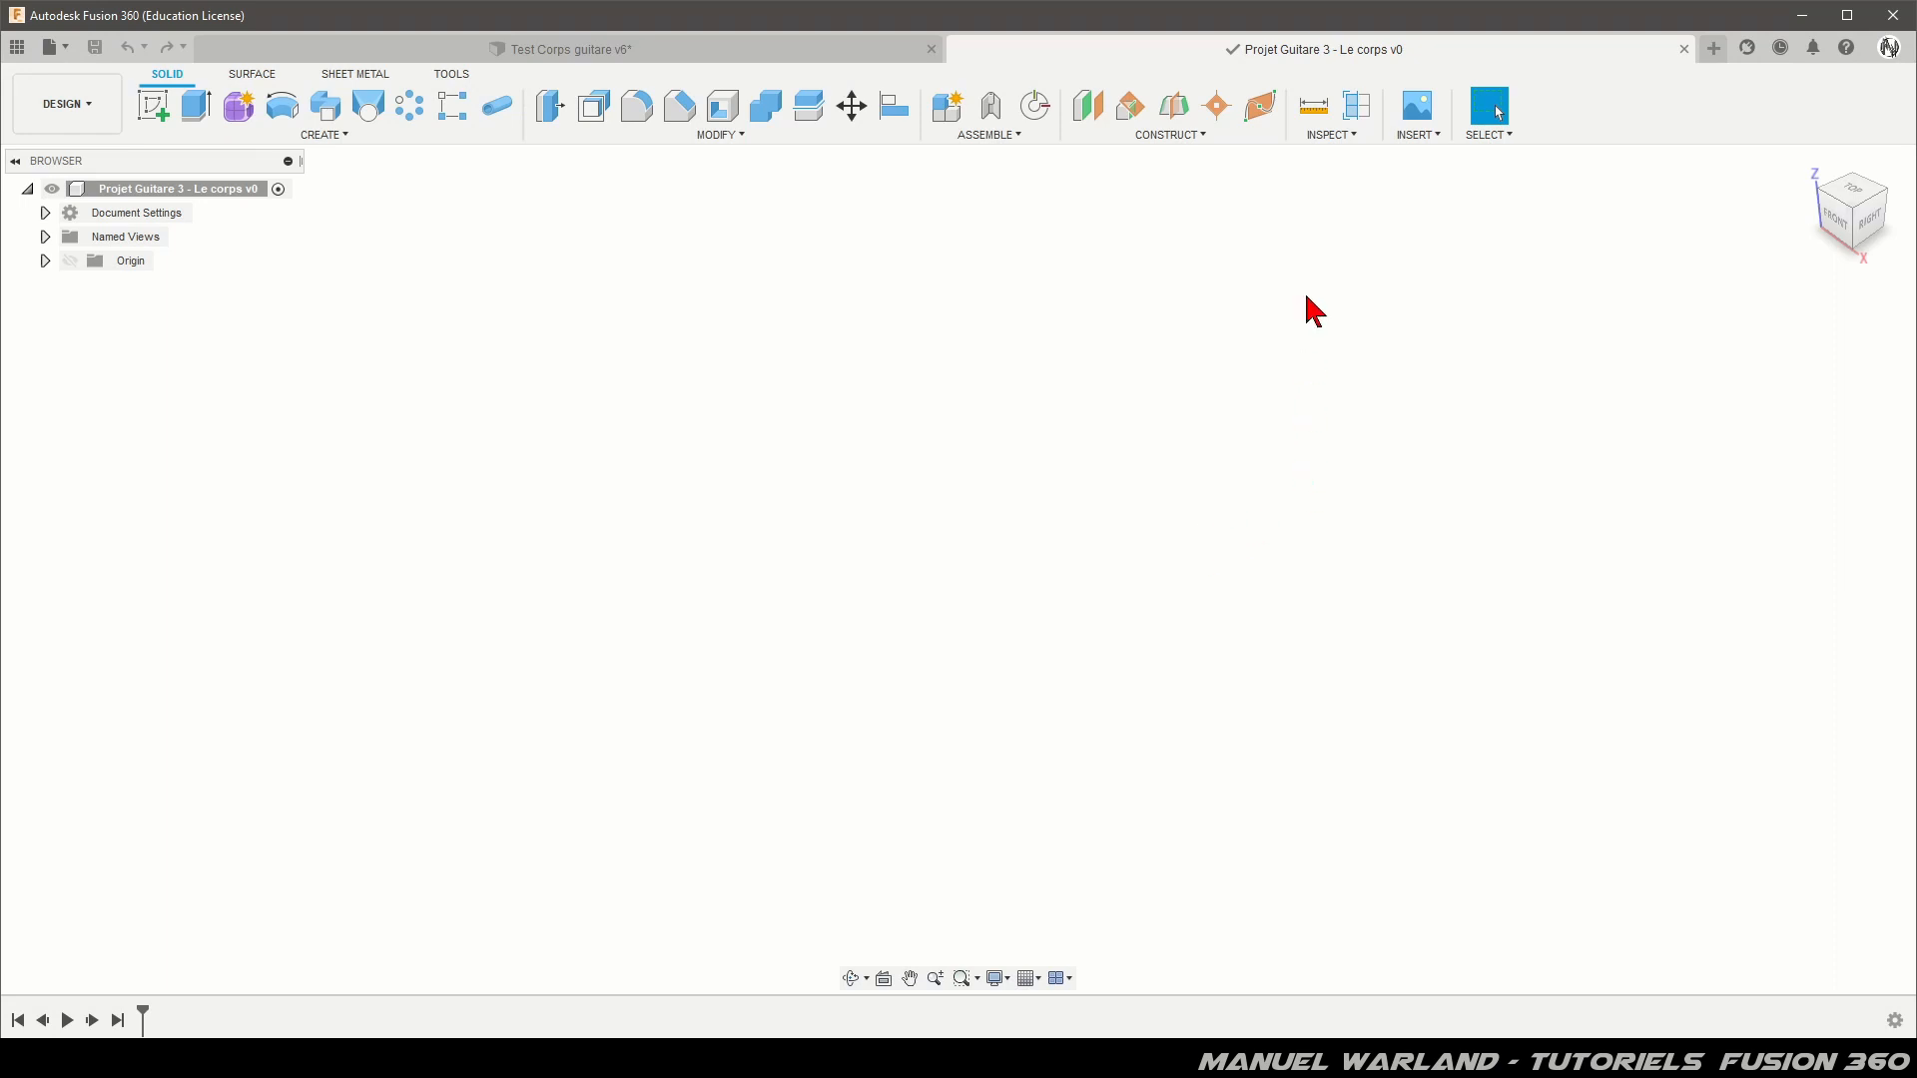
# Step: Start an Insert Derive and choose the design "Projet Guitare 3" as its source
pyautogui.click(1426, 139)
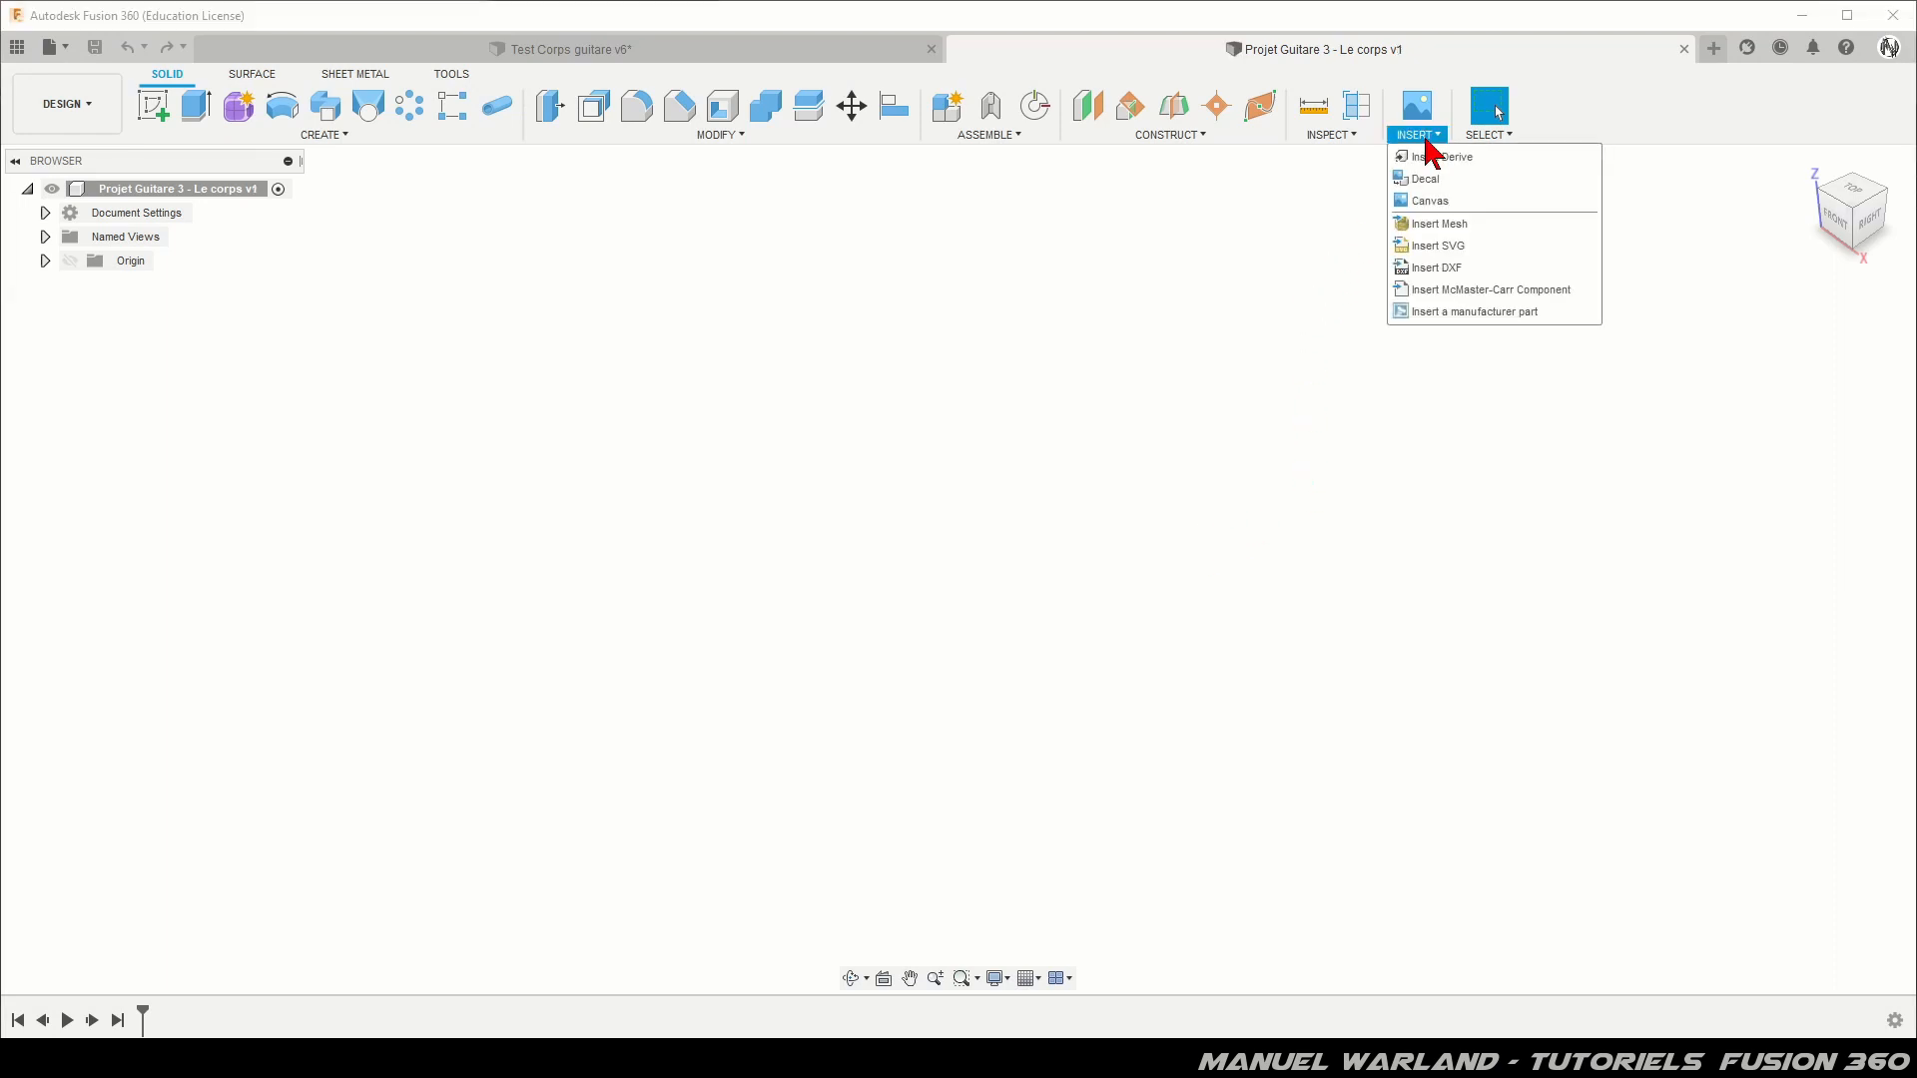
pyautogui.click(1538, 160)
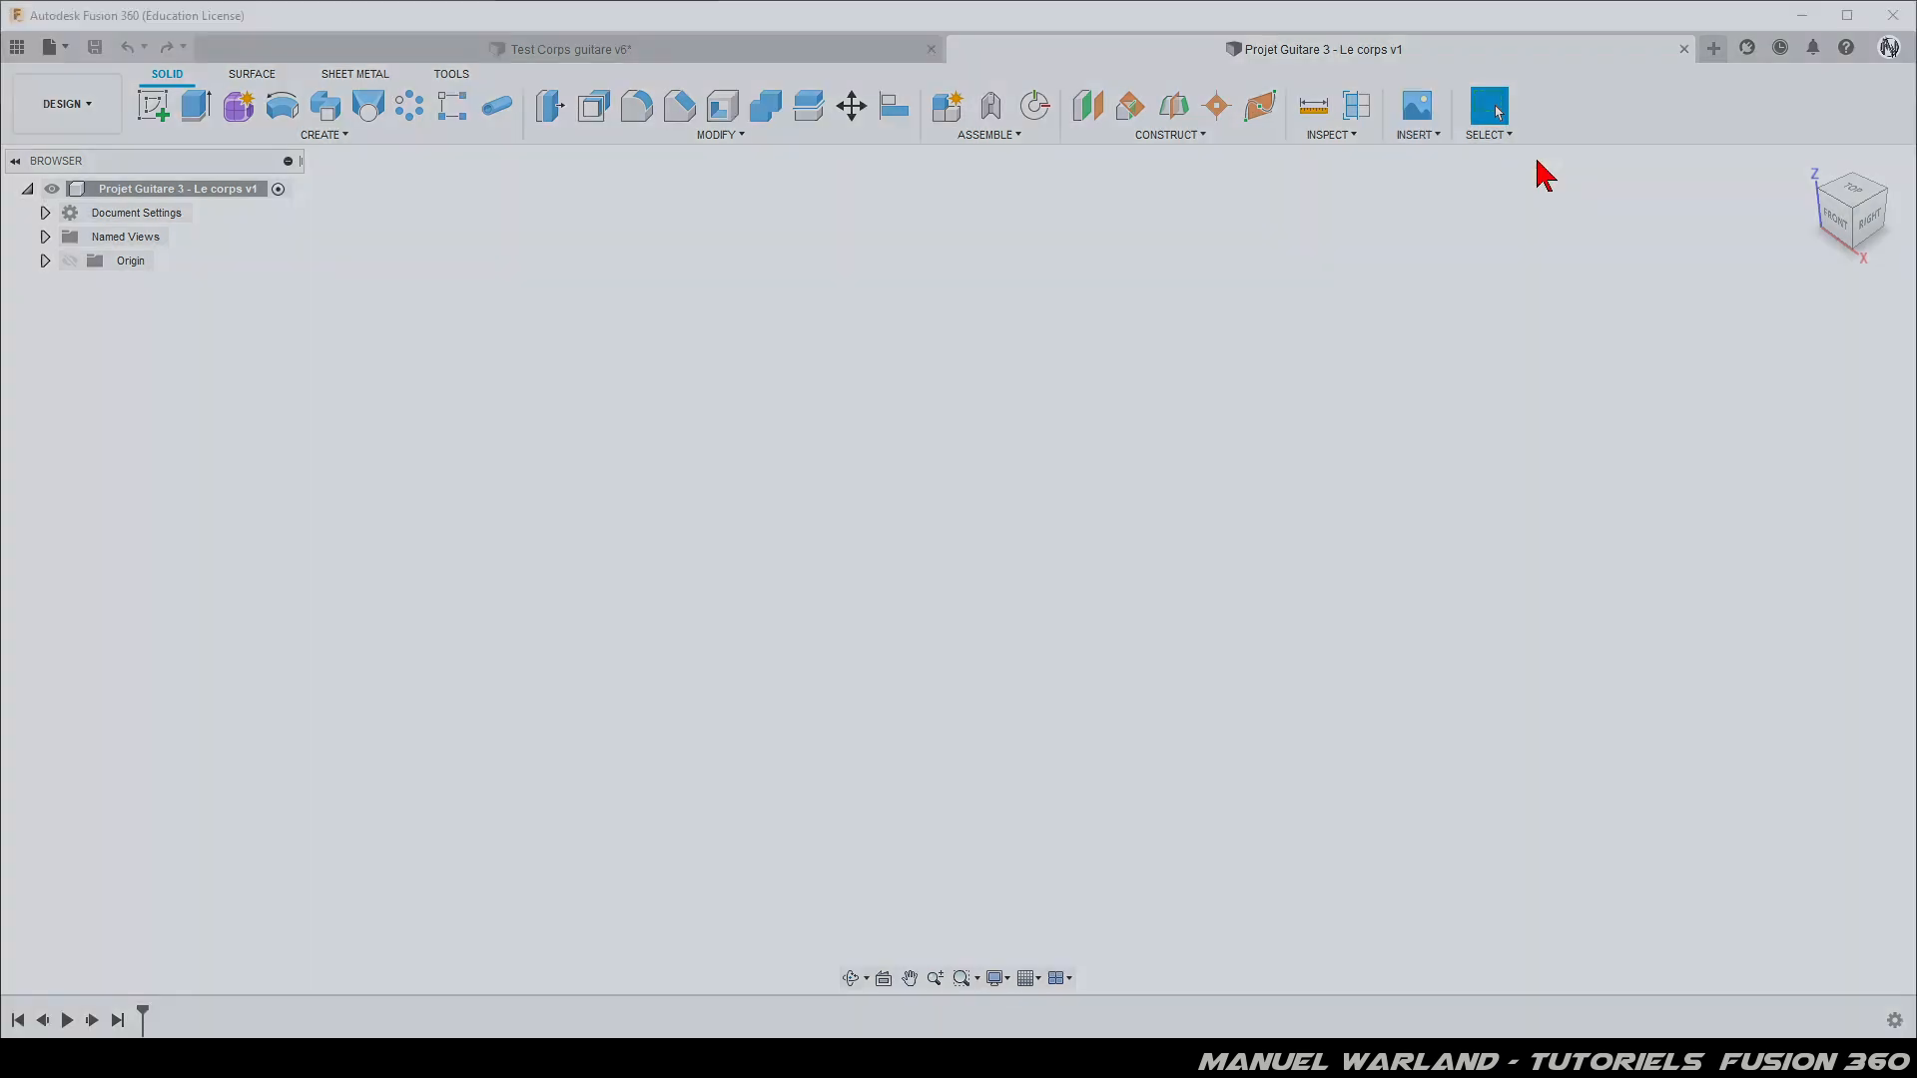
pyautogui.scroll(-15, 1043, 539)
pyautogui.scroll(-4, 1035, 589)
pyautogui.scroll(-14, 1035, 589)
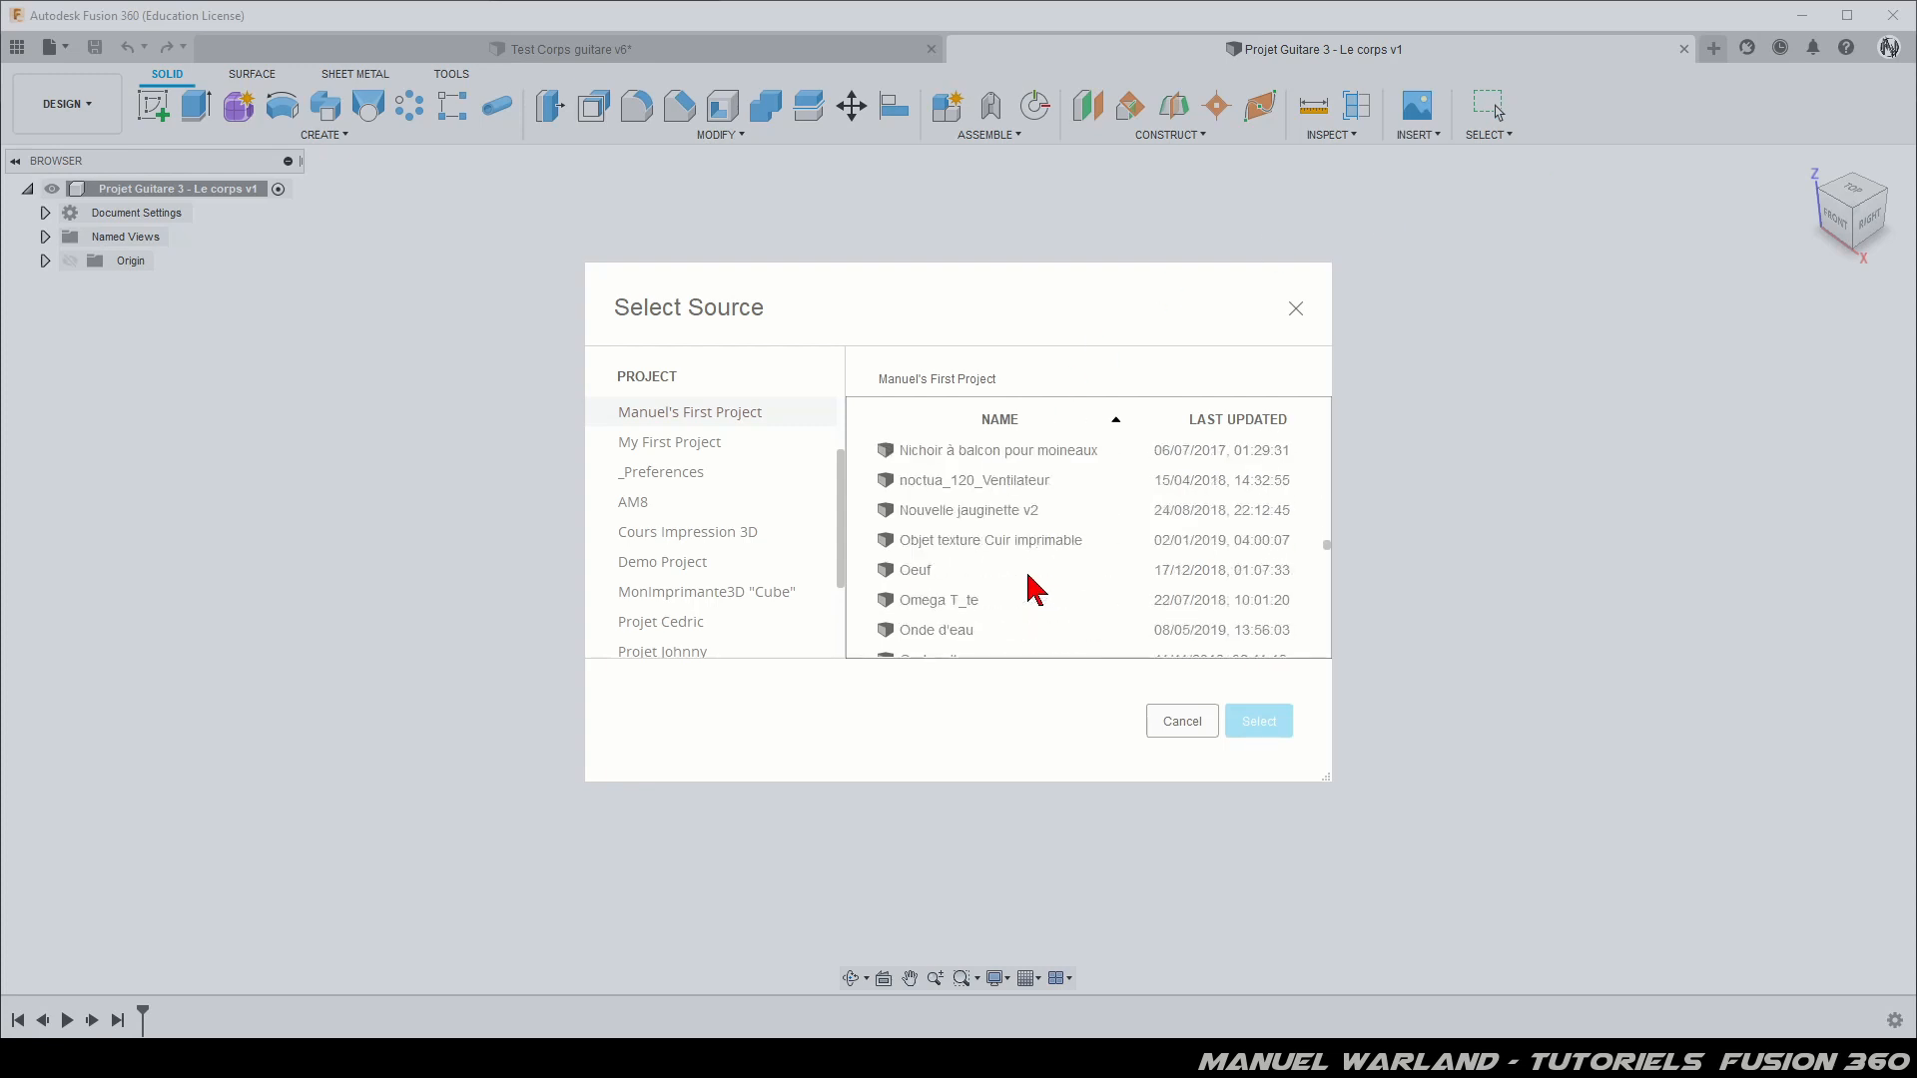
pyautogui.scroll(-1, 1036, 589)
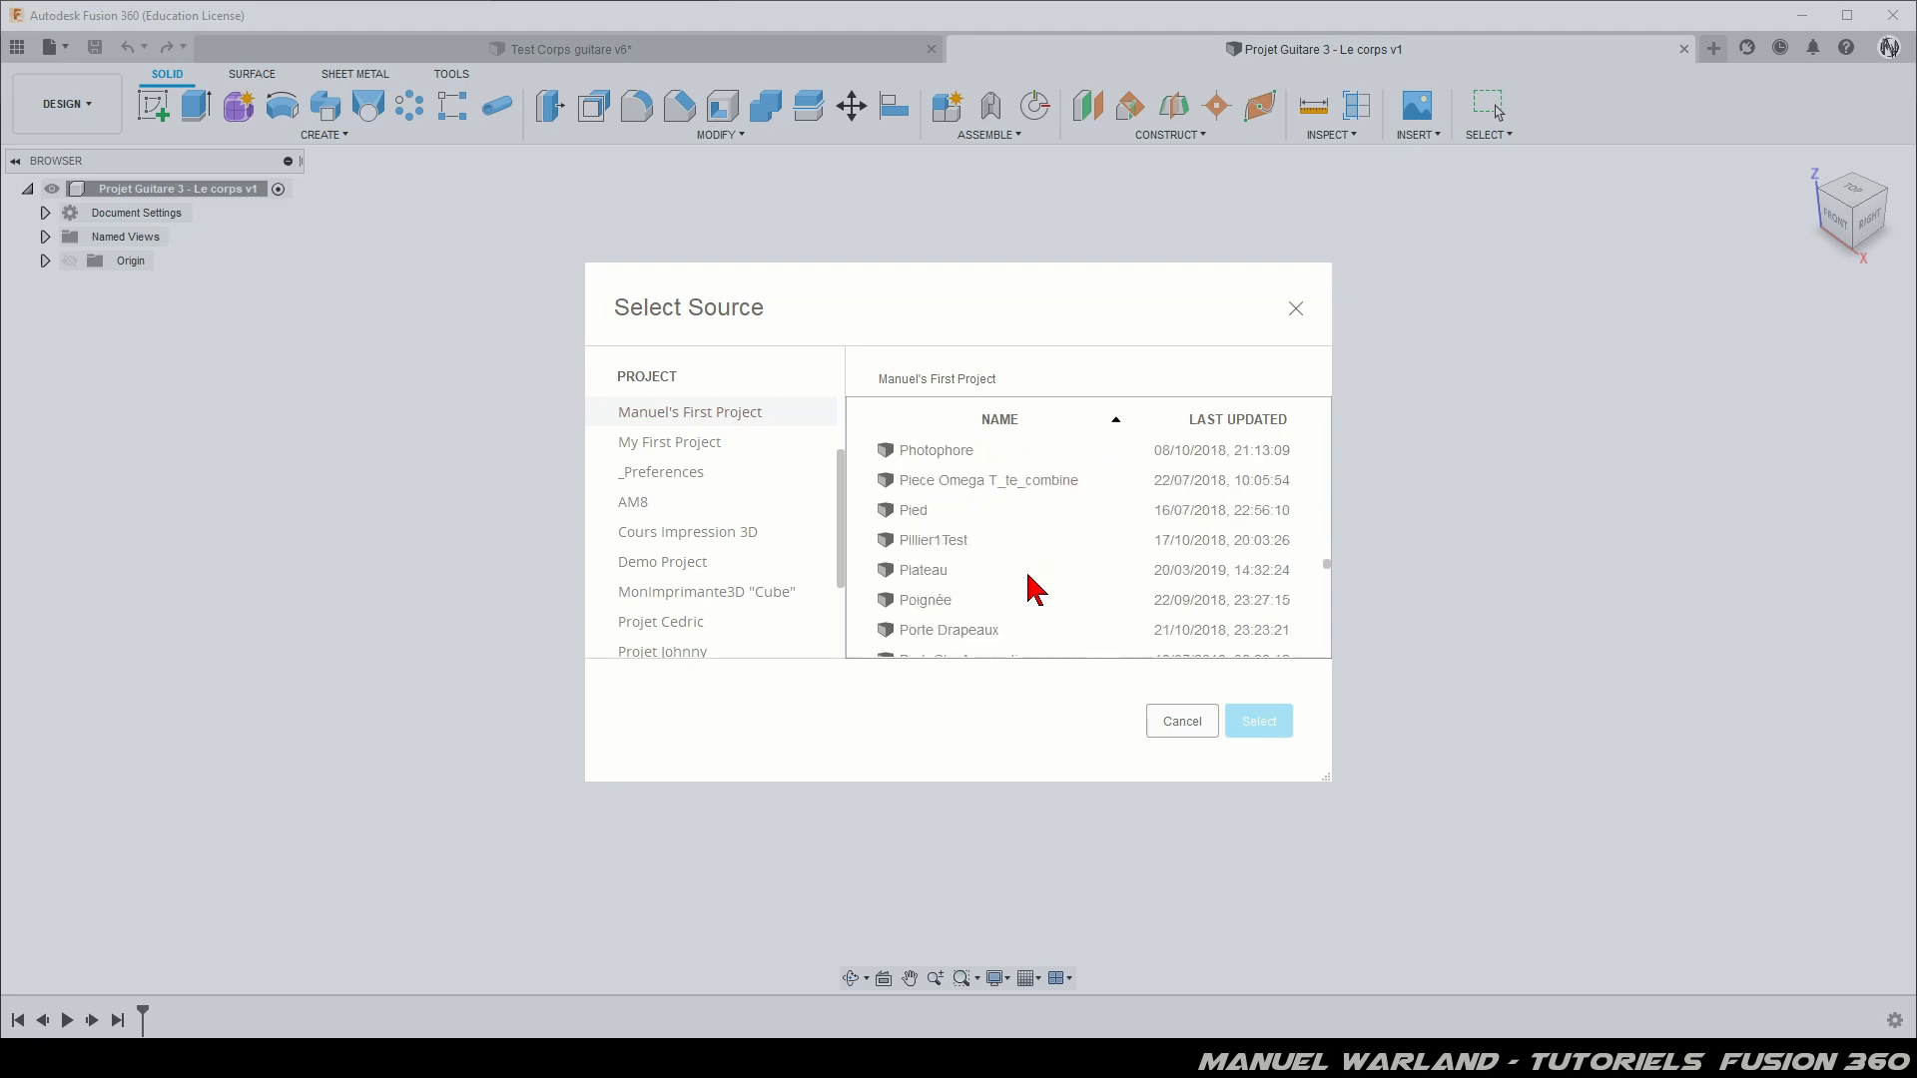
pyautogui.scroll(-2, 1036, 589)
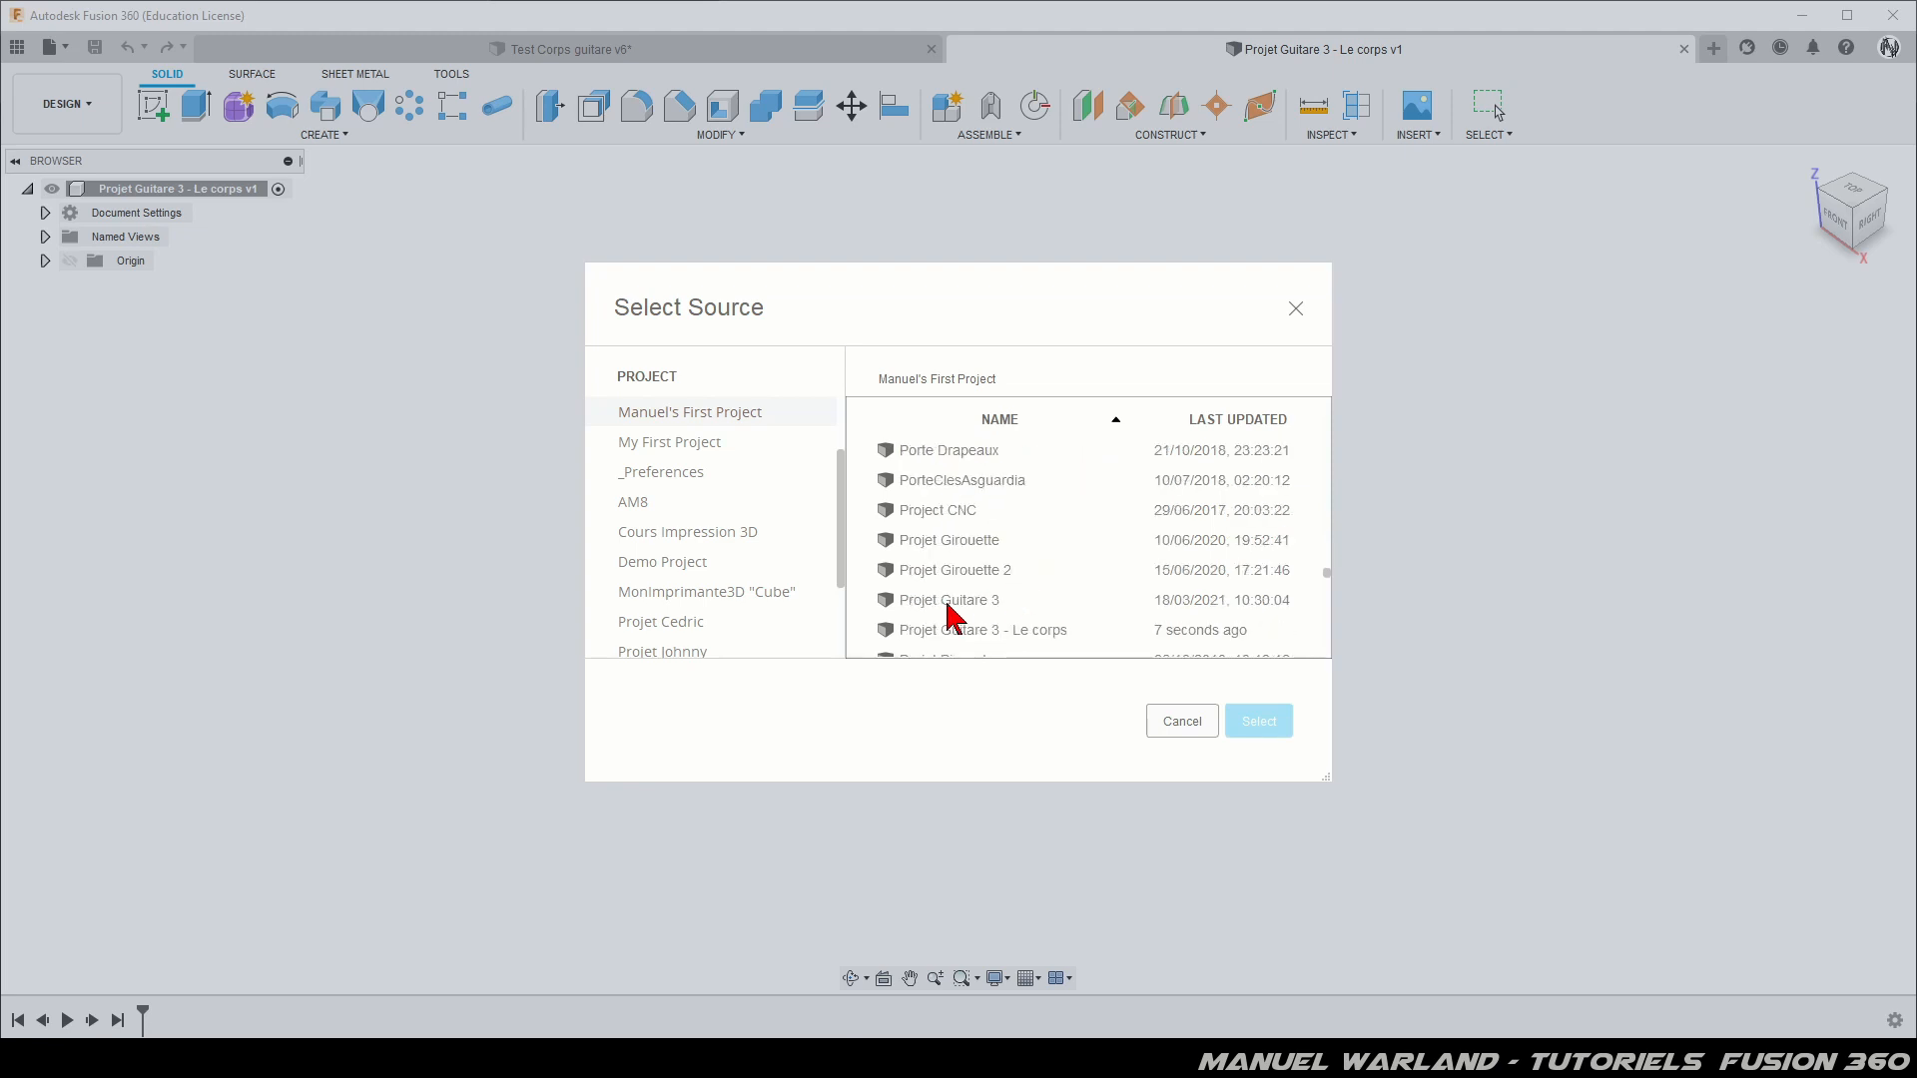
pyautogui.click(949, 602)
pyautogui.click(1266, 735)
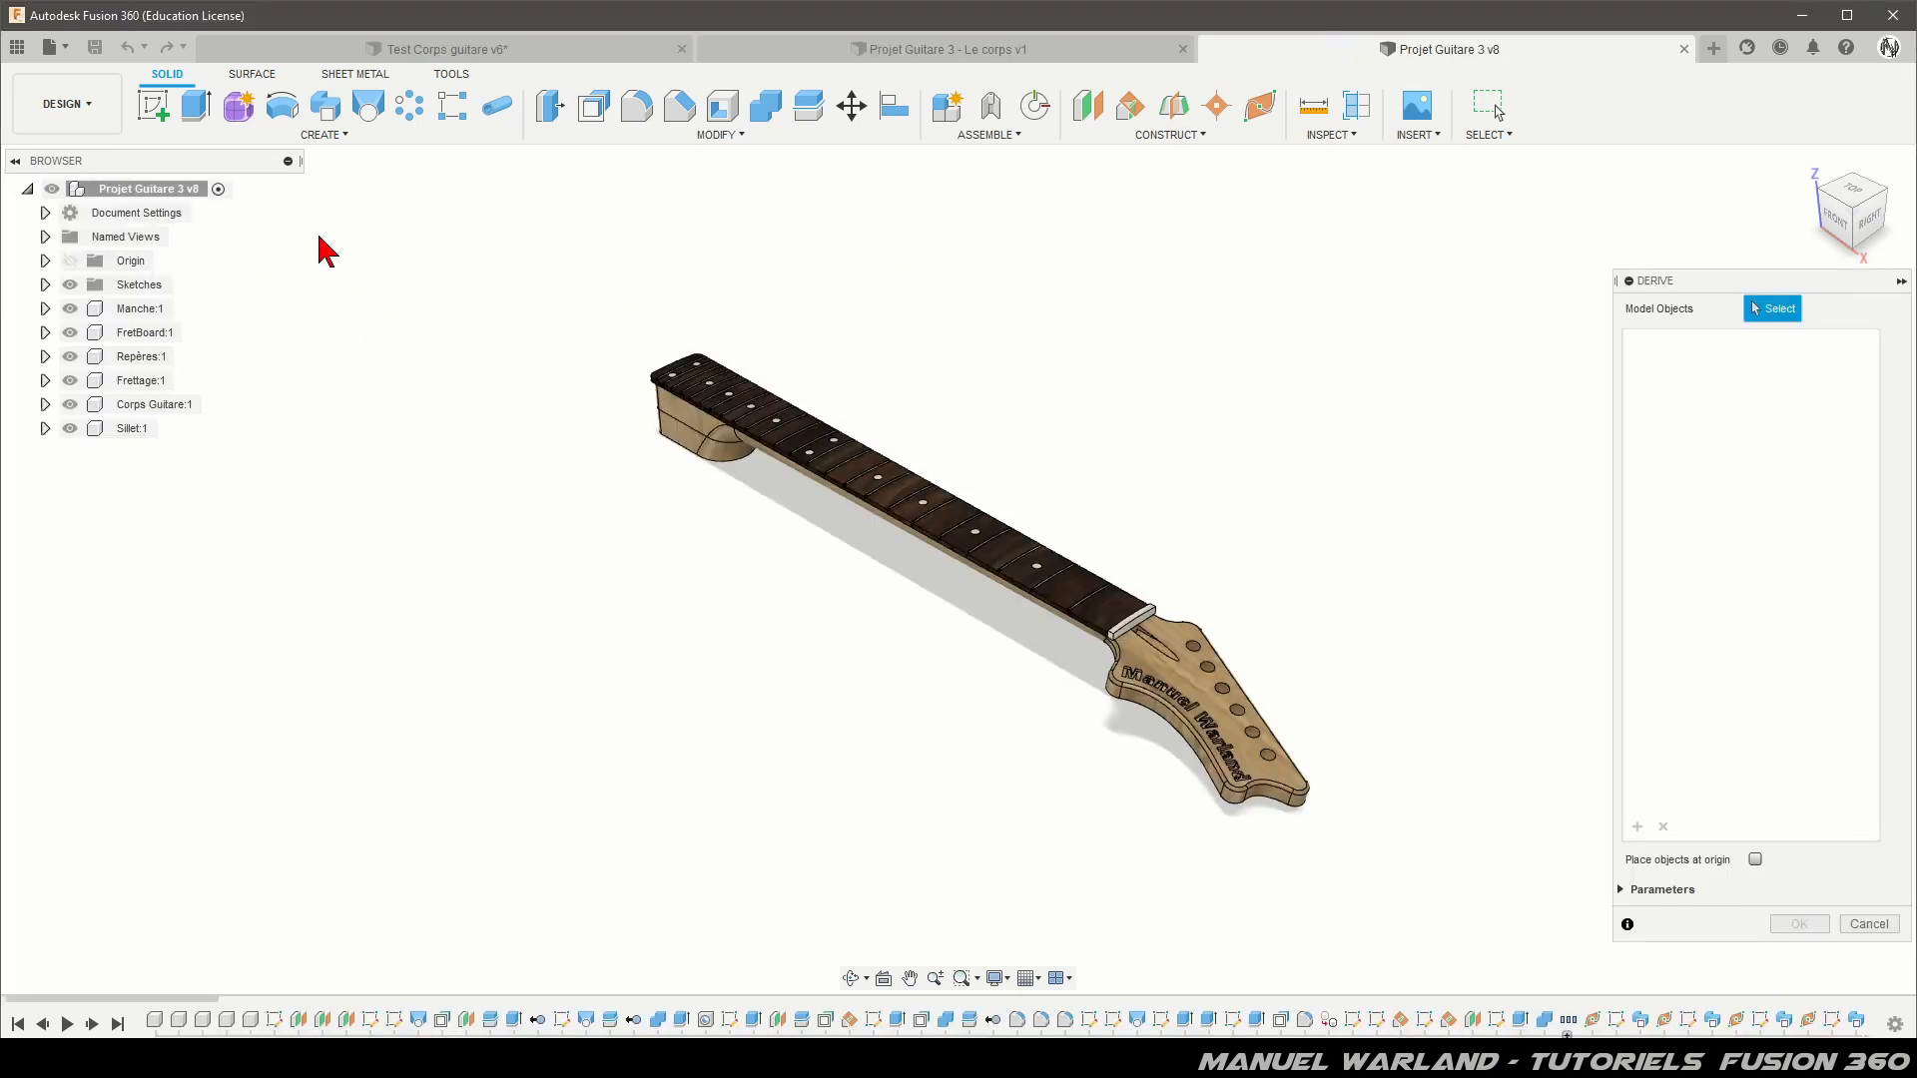
# Step: Derive the complete Projet Guitare 3 assembly into the new design and expand the derived component's contents
pyautogui.click(148, 191)
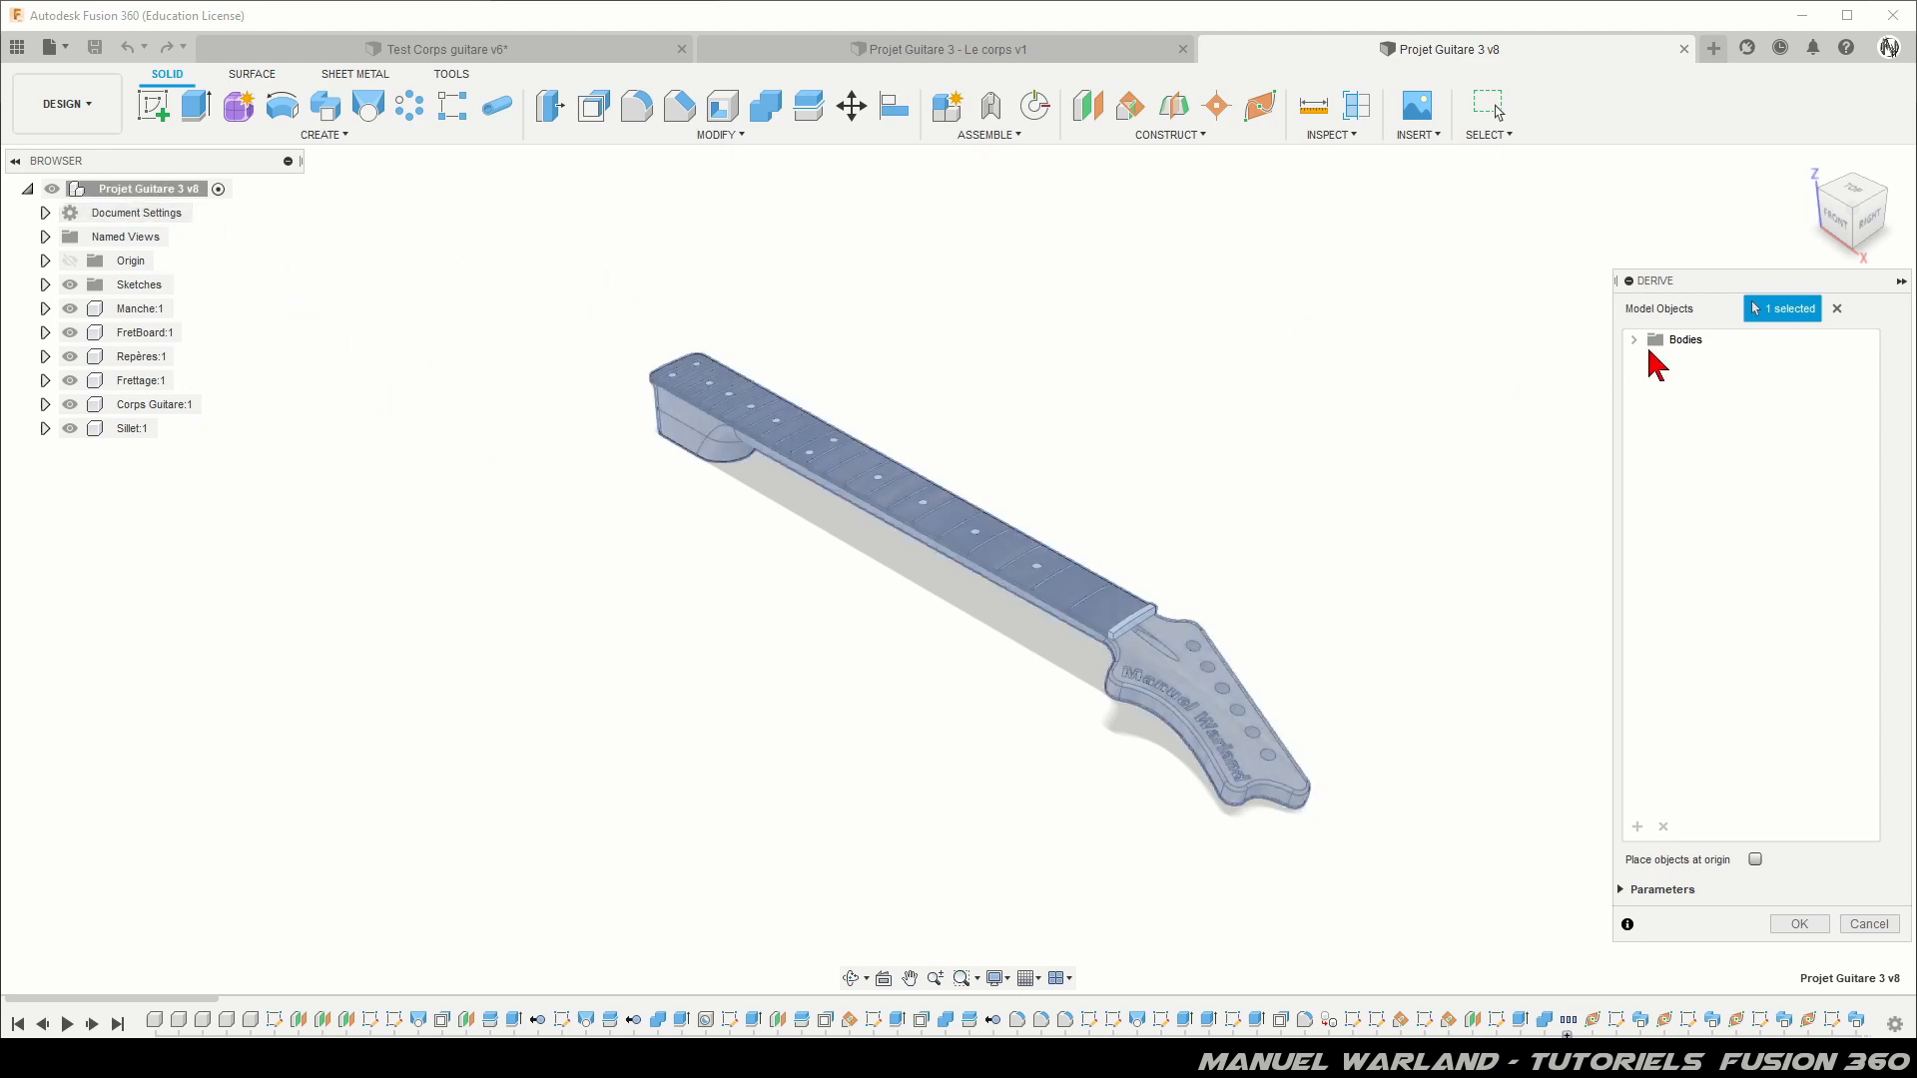
pyautogui.click(1634, 341)
pyautogui.click(1655, 359)
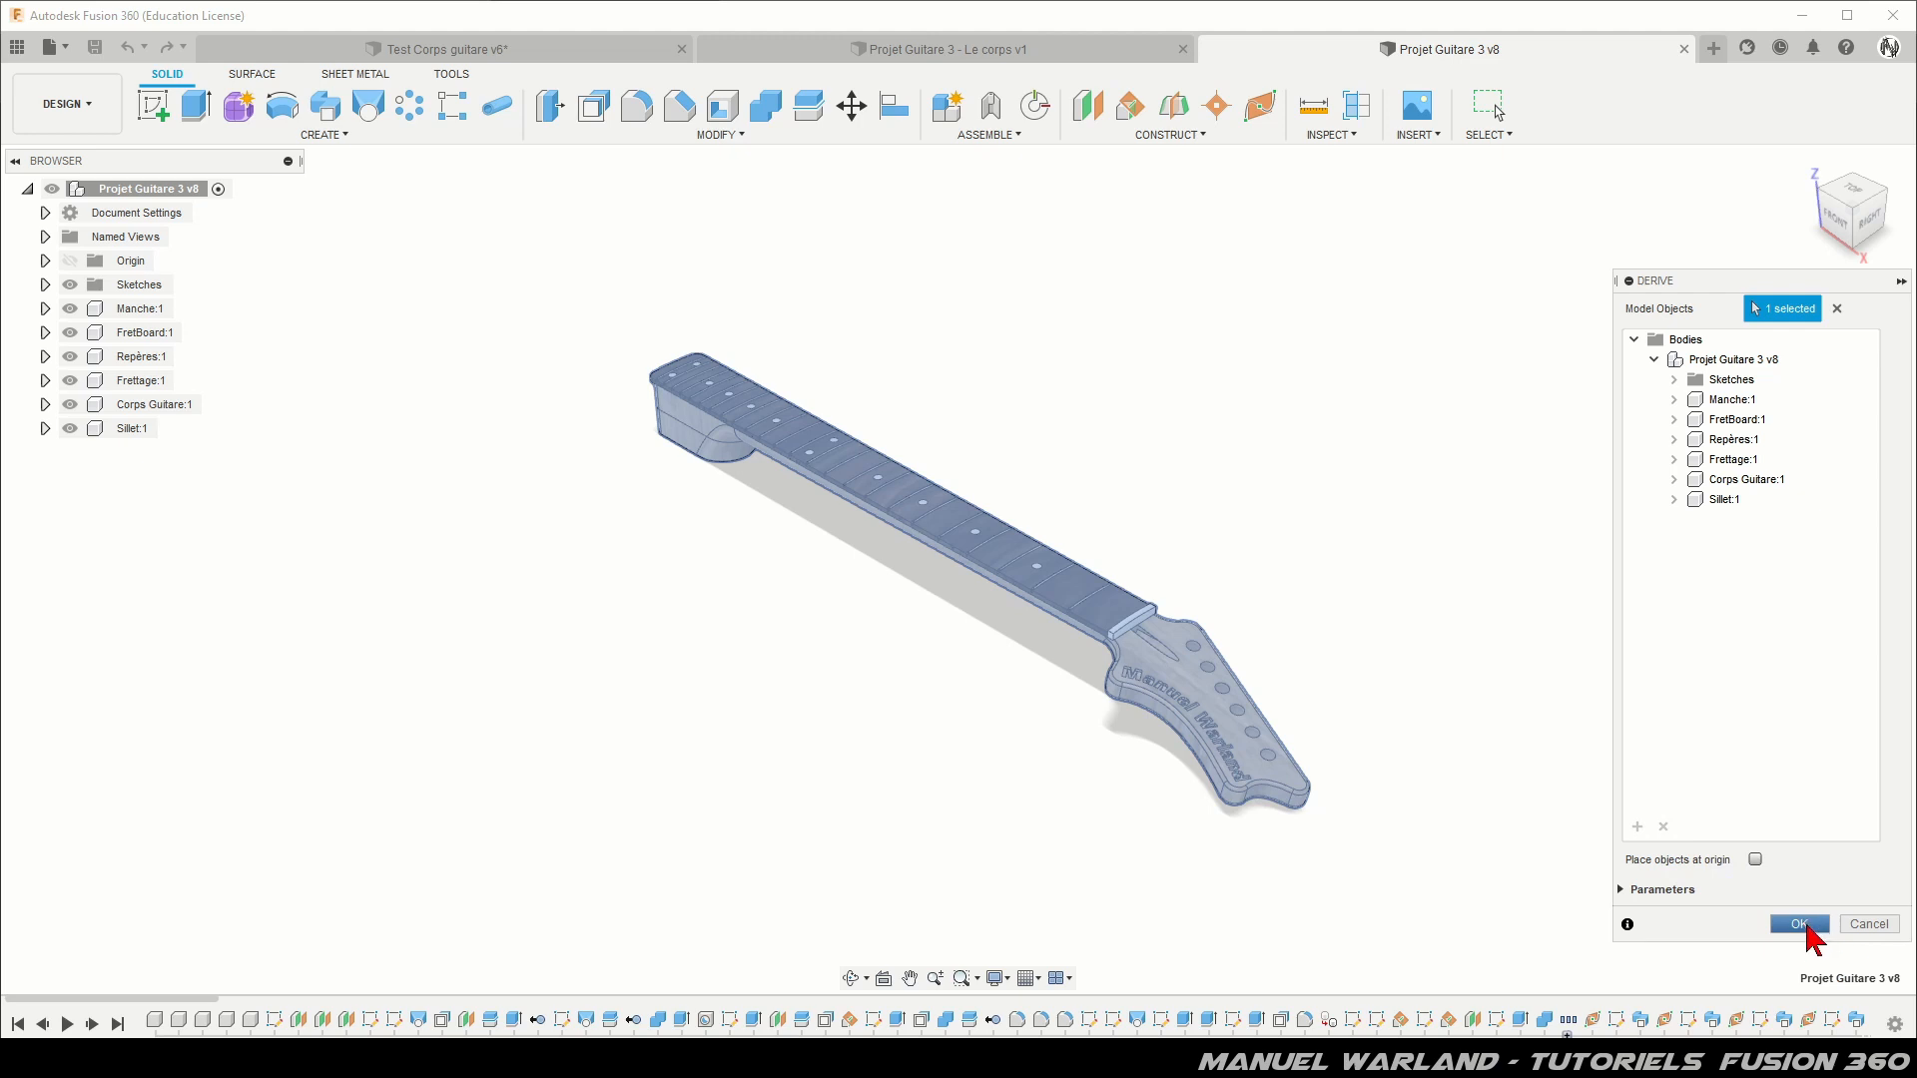
pyautogui.click(1798, 925)
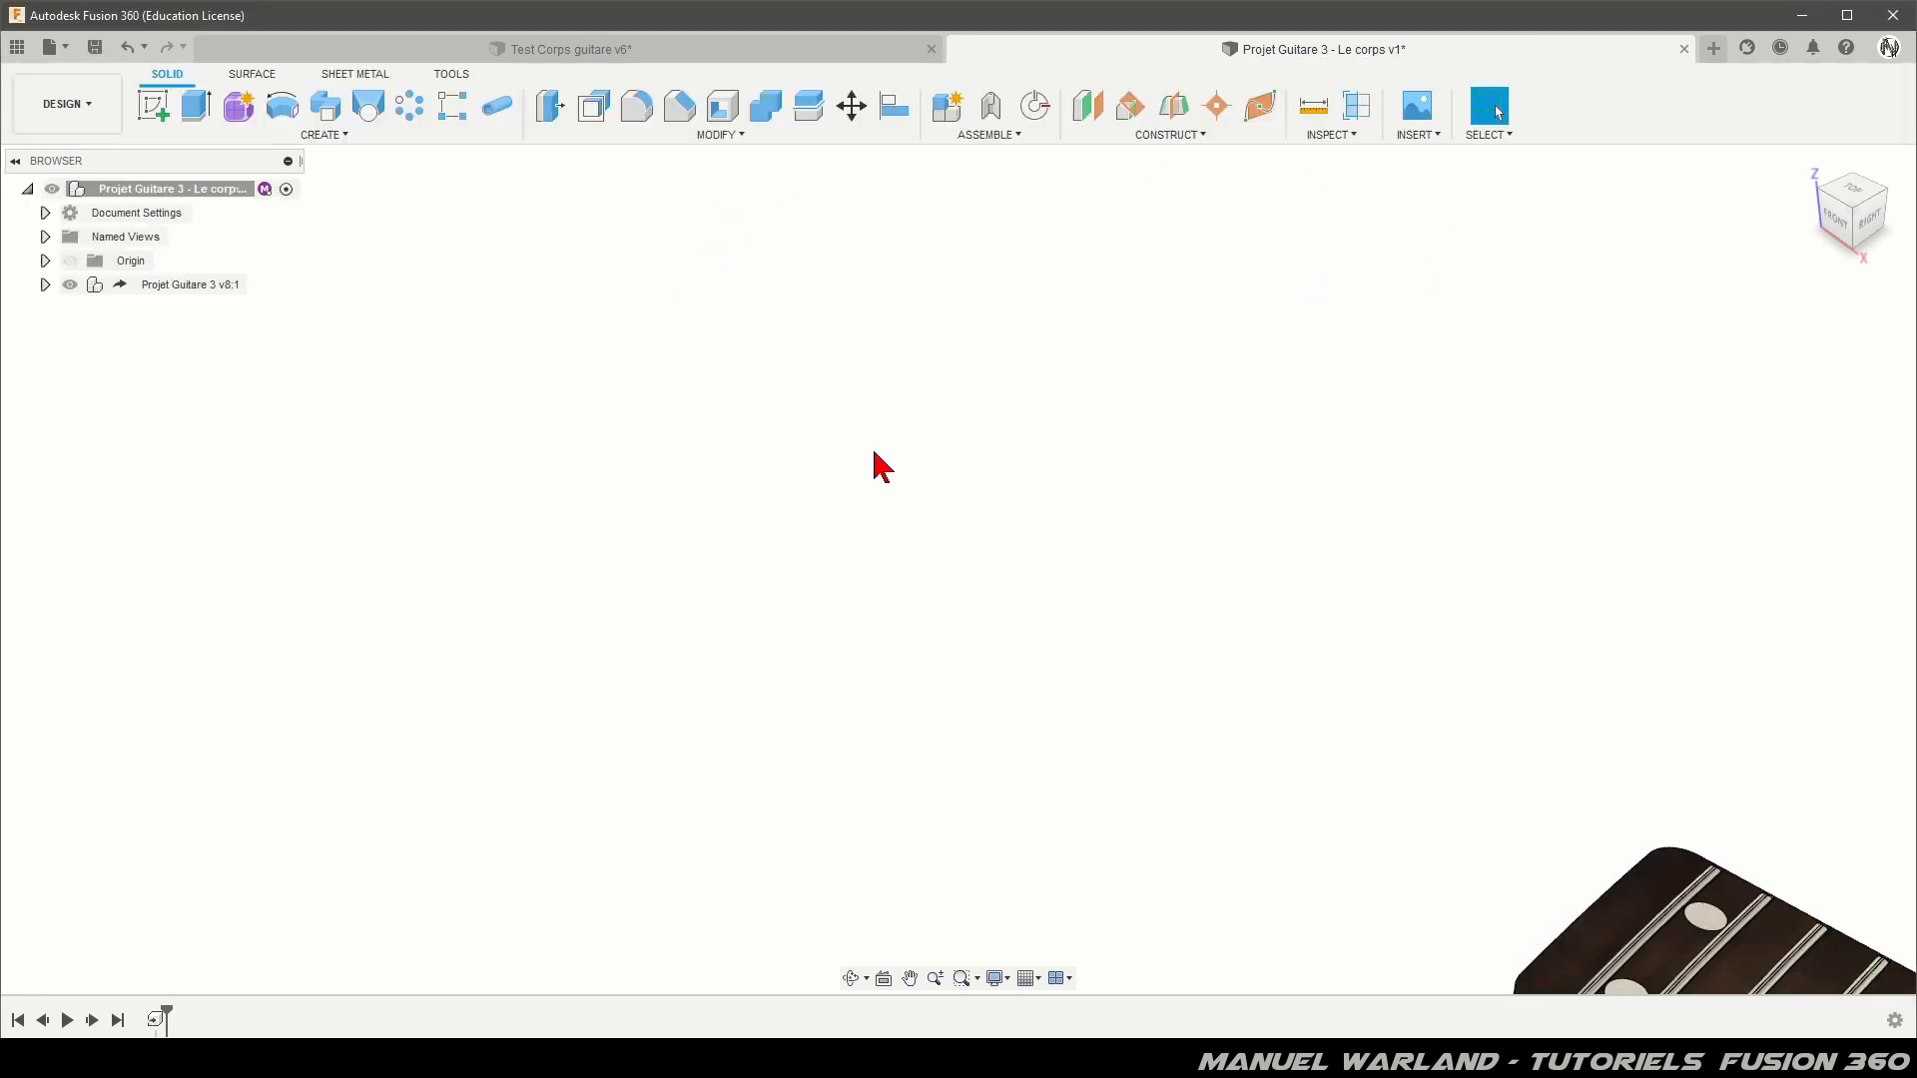
pyautogui.scroll(-5, 1063, 439)
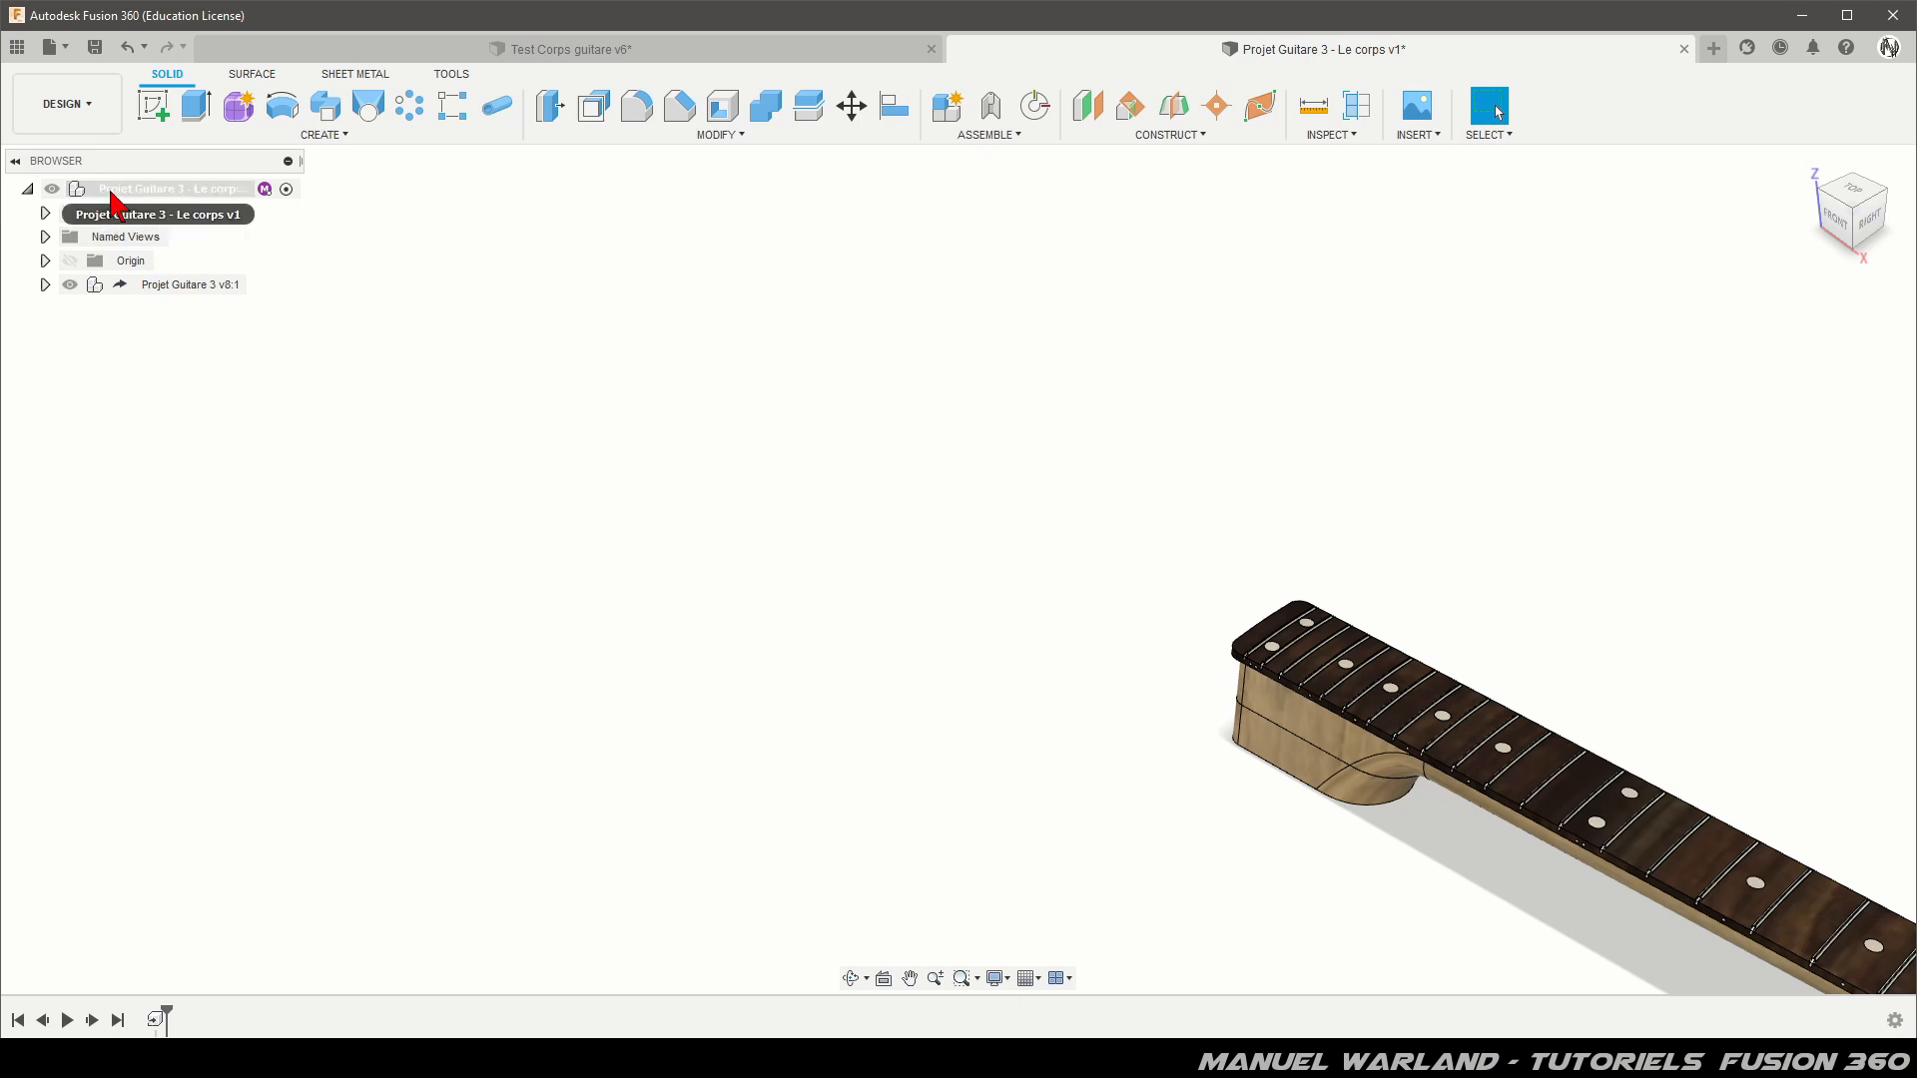
pyautogui.click(45, 285)
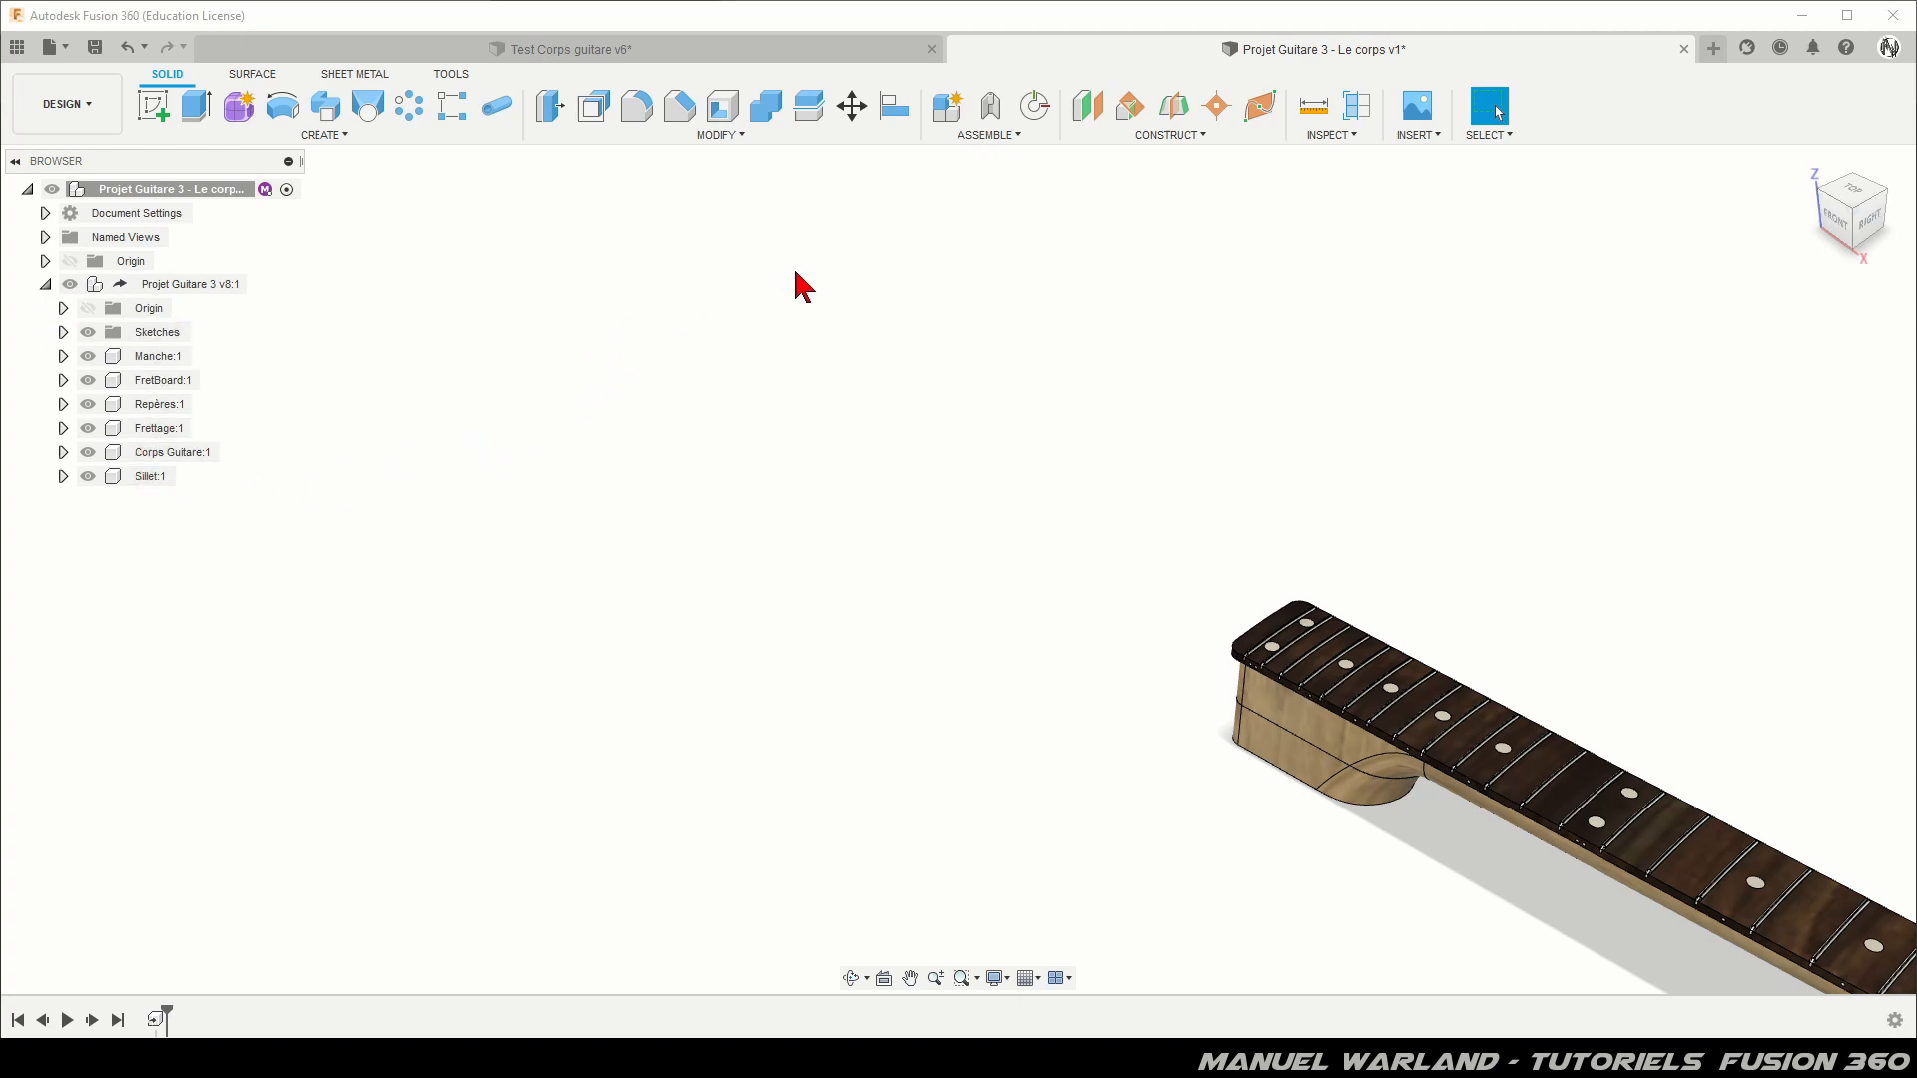
# Step: Insert the image Guitare.png from the computer's Images folder as a canvas on the XY plane
pyautogui.click(1419, 137)
pyautogui.click(1435, 202)
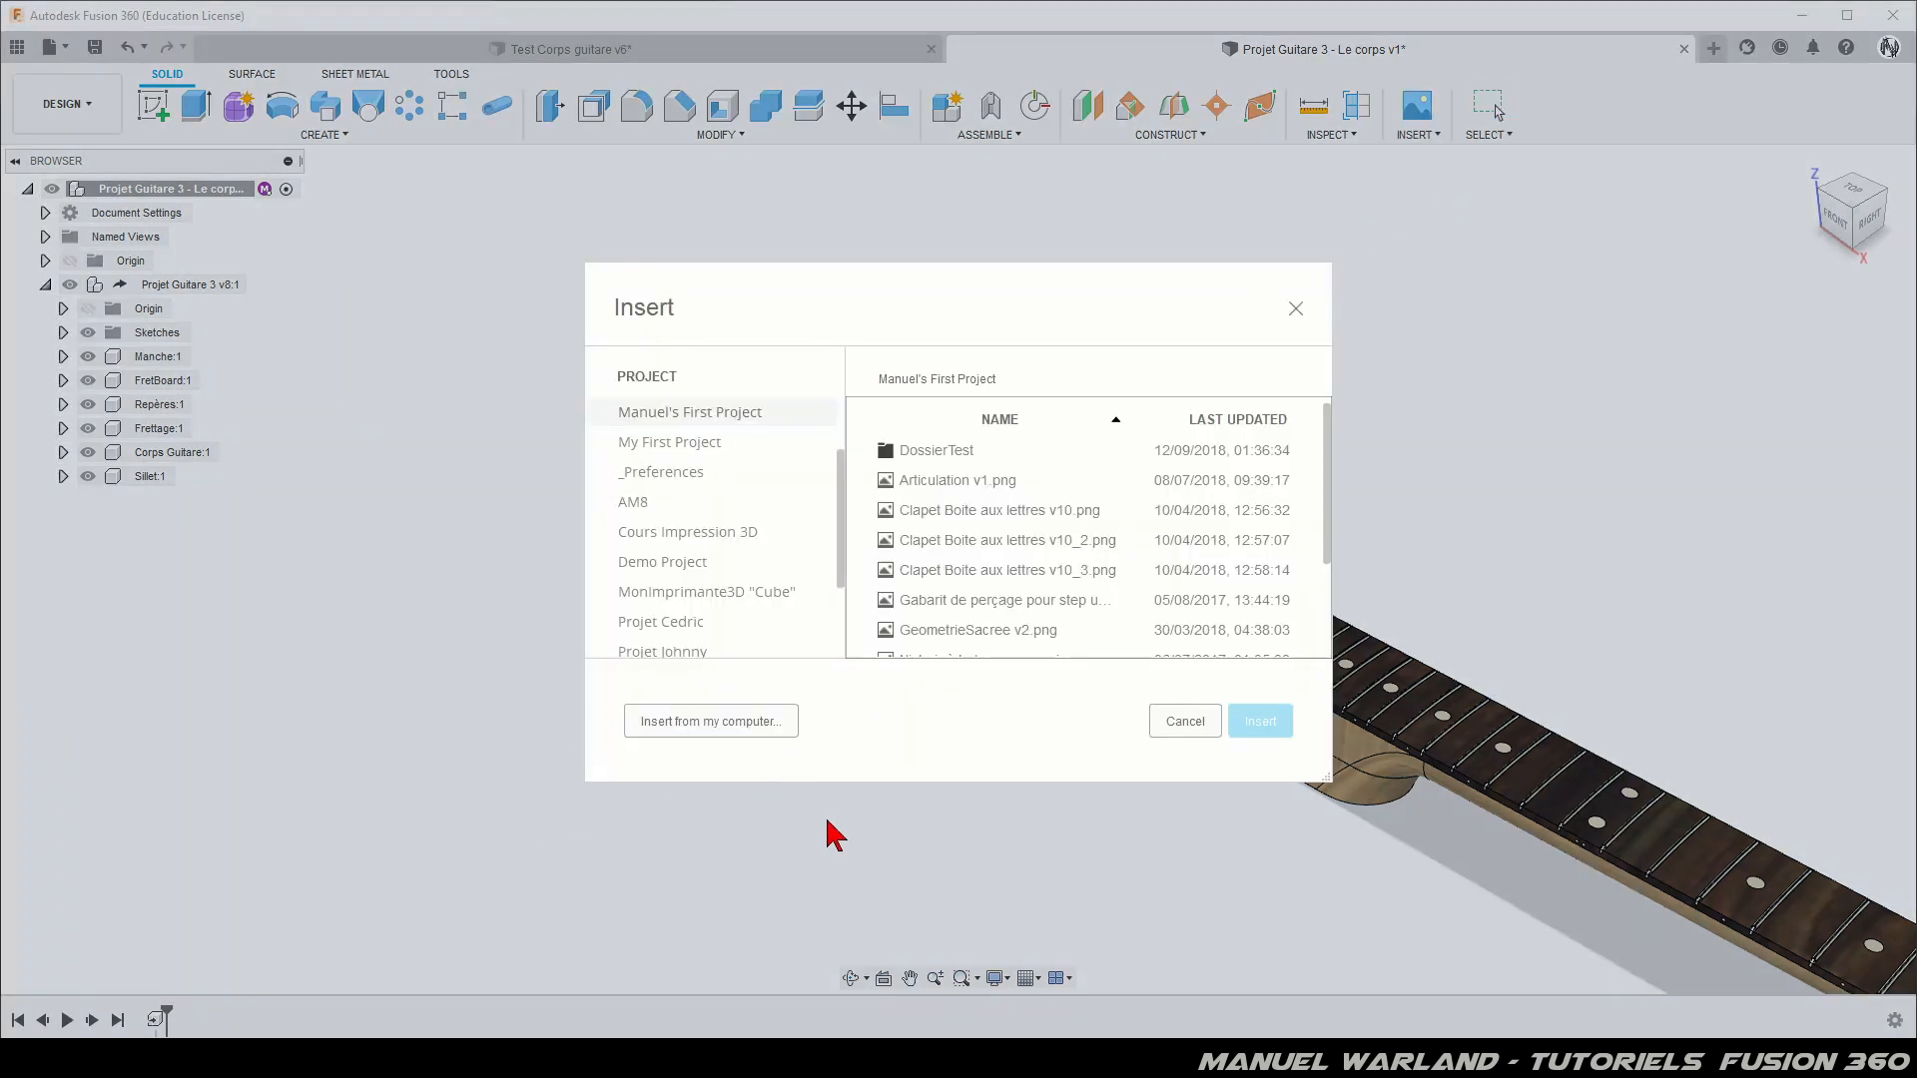
pyautogui.click(707, 721)
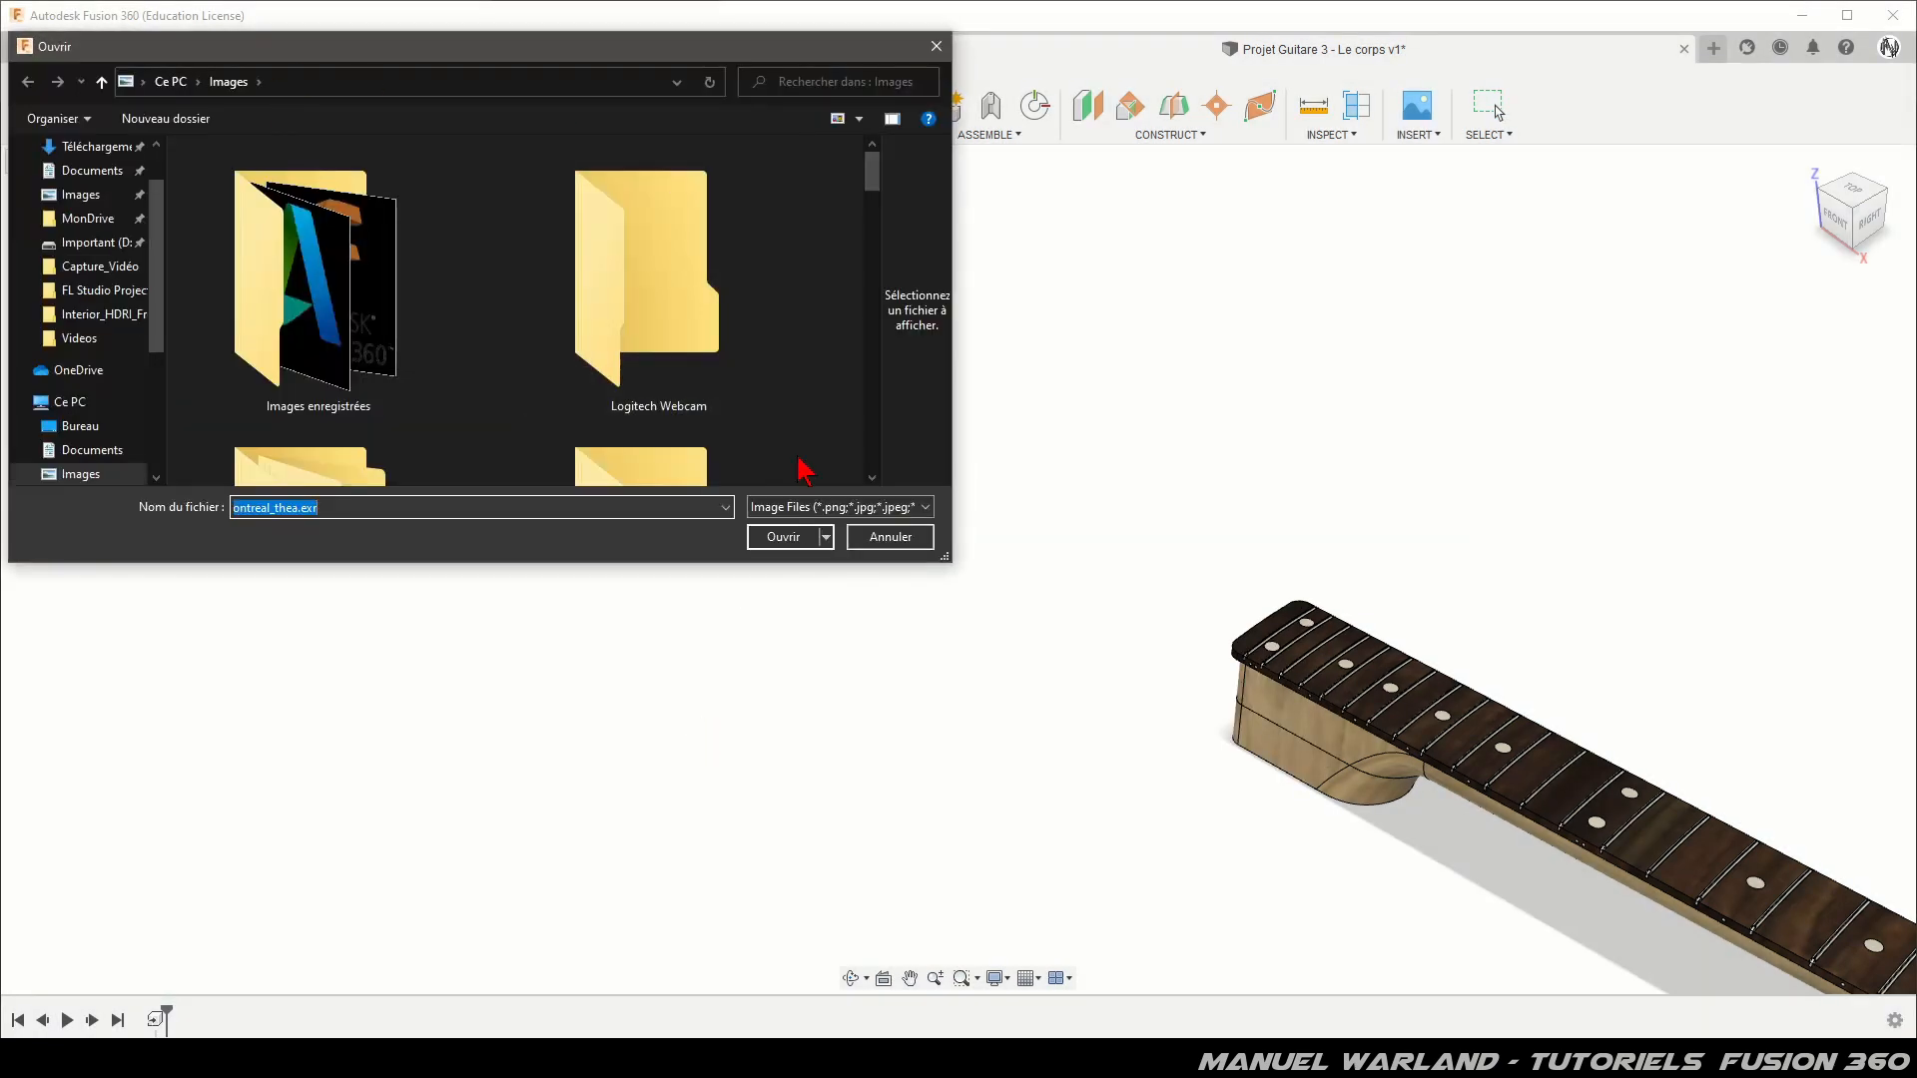
pyautogui.click(871, 477)
pyautogui.click(871, 478)
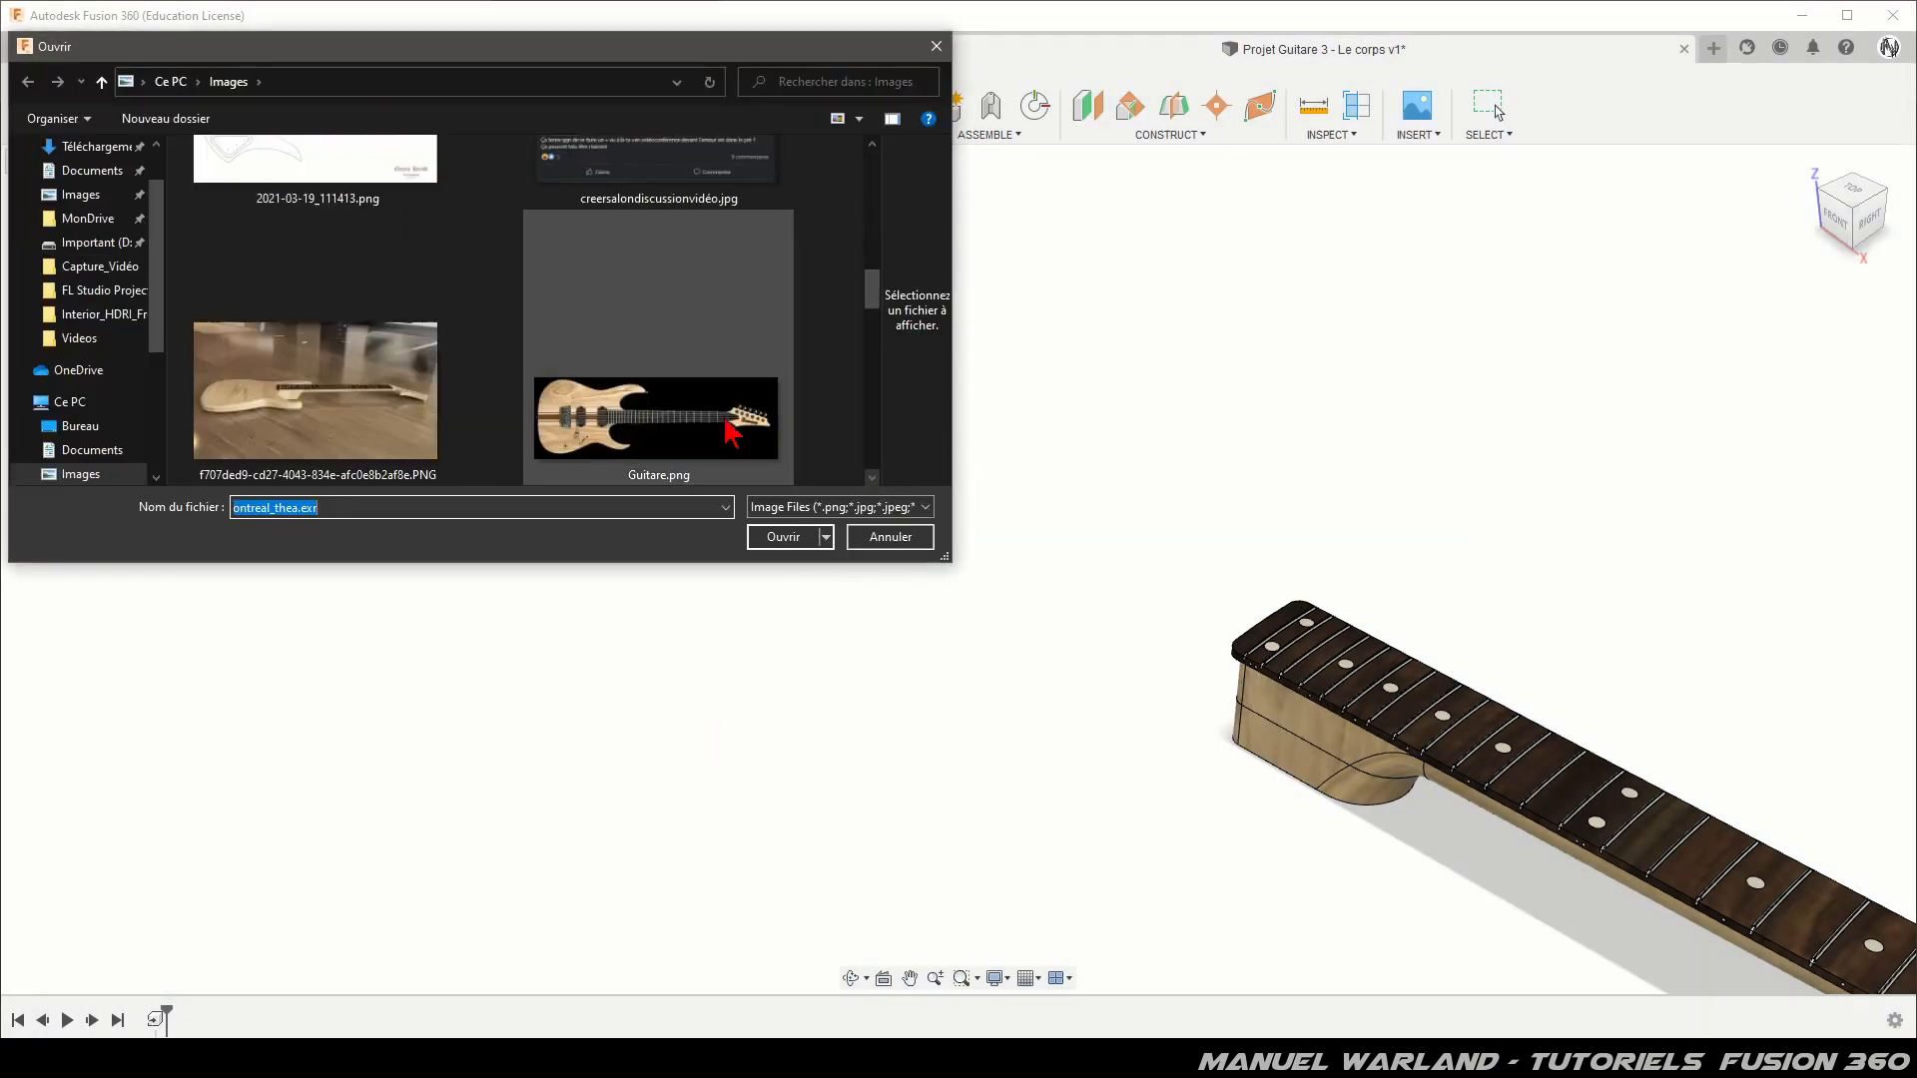
pyautogui.doubleClick(569, 416)
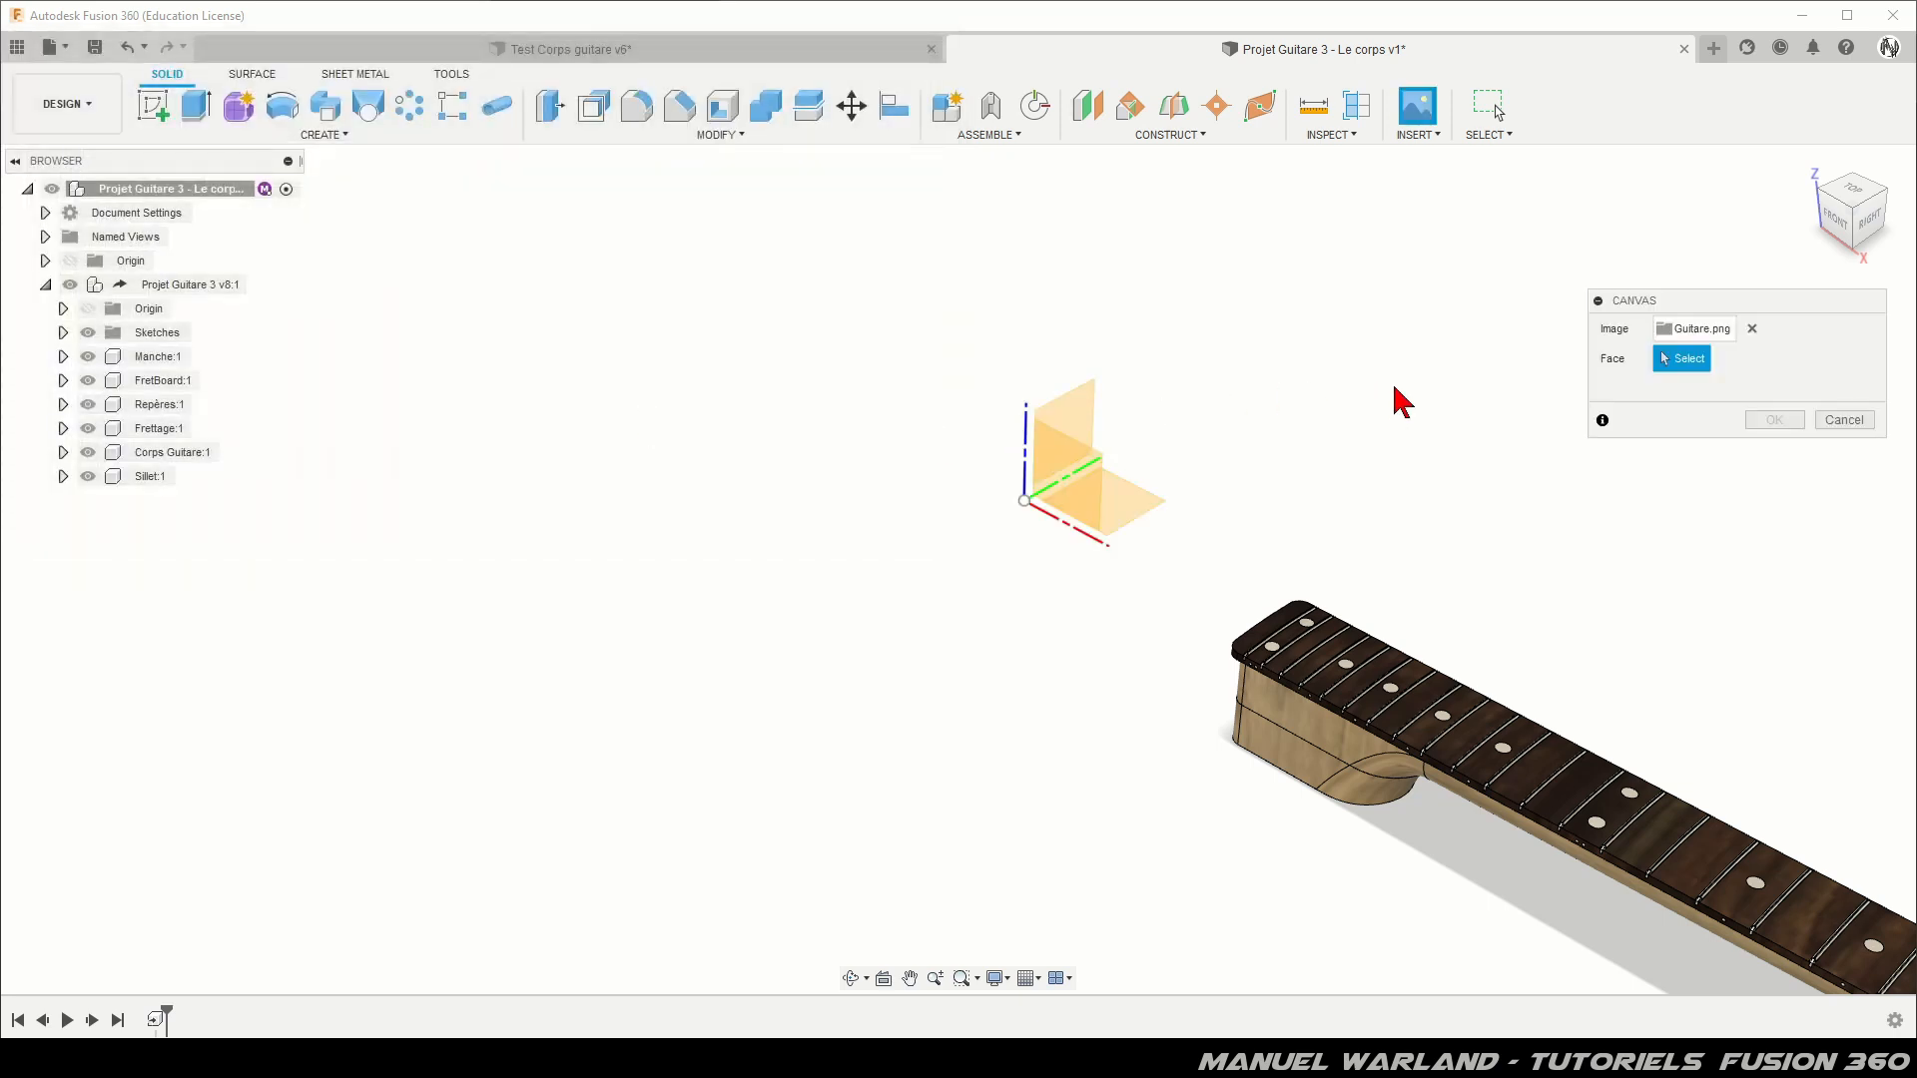
pyautogui.click(1158, 515)
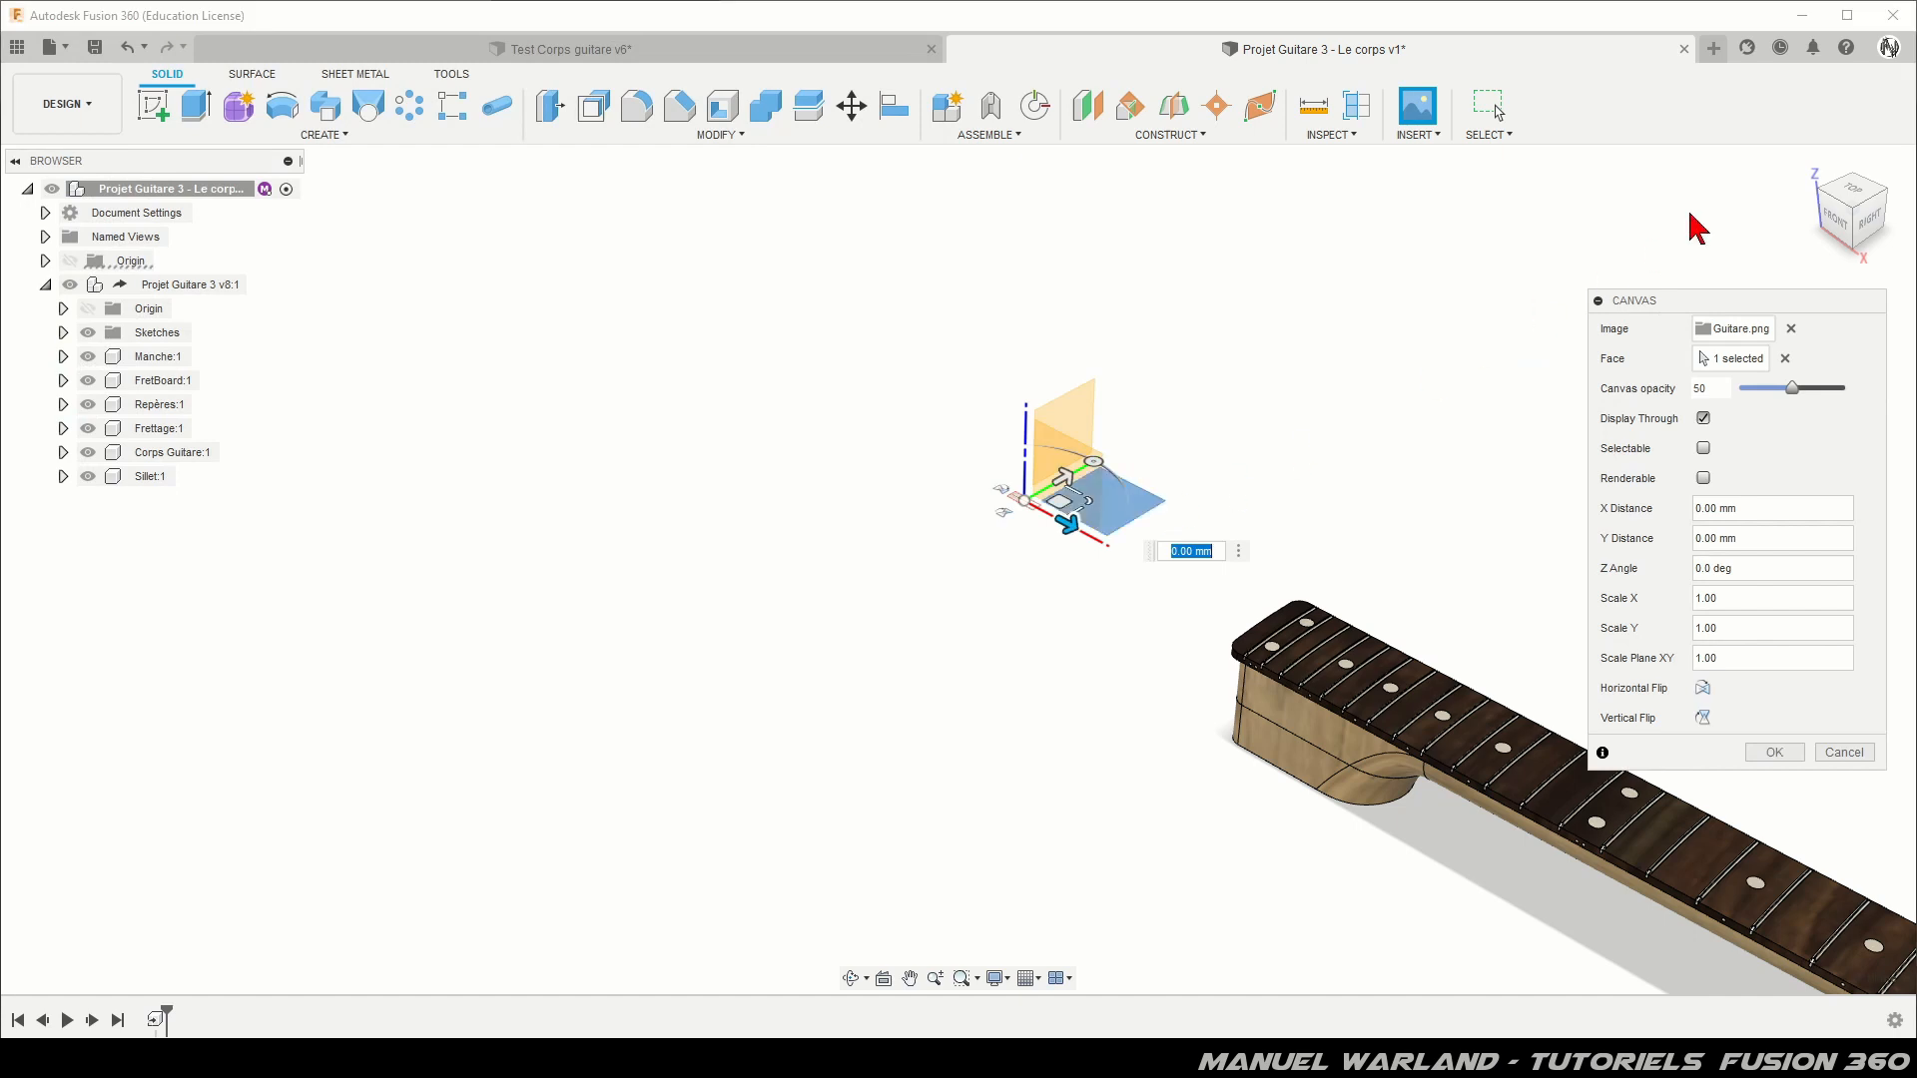
# Step: Enlarge the guitar canvas uniformly to a plane scale of about 41.3, bringing it close to the neck's size
pyautogui.click(1853, 199)
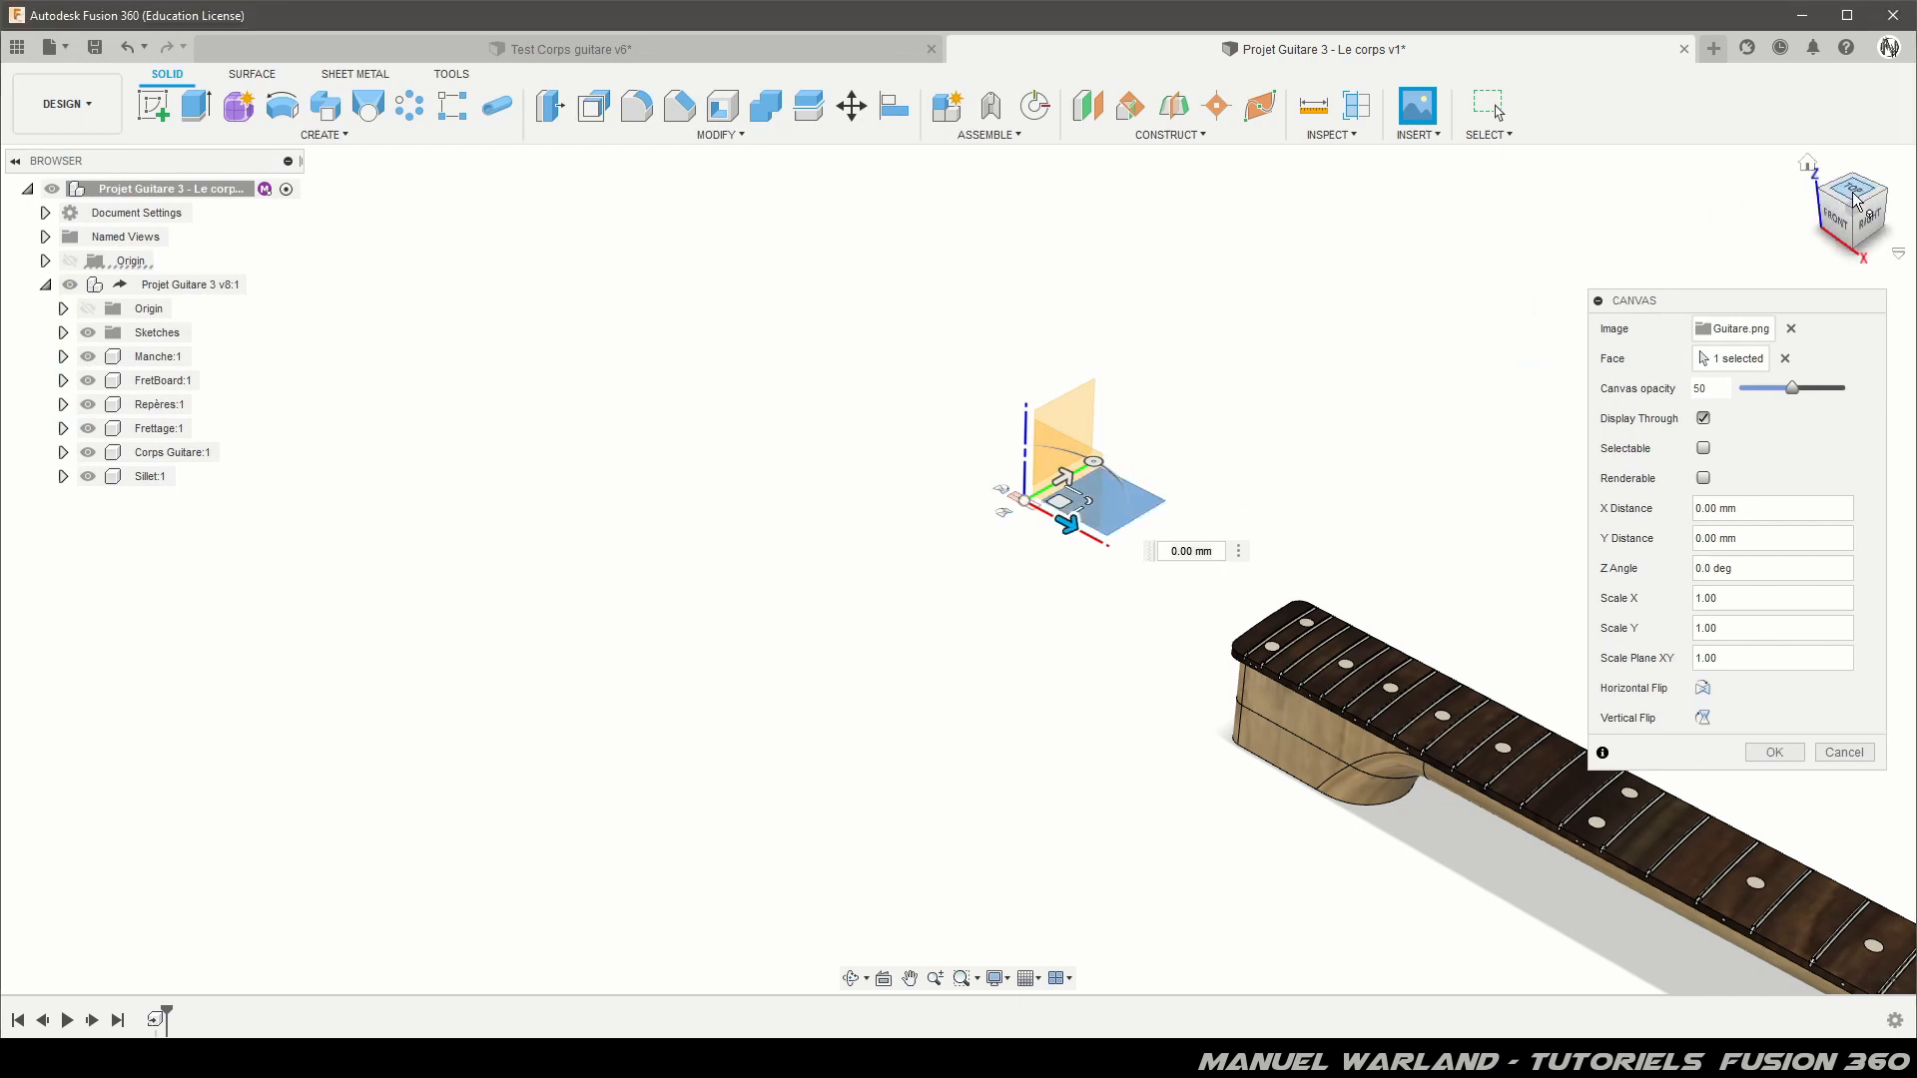
pyautogui.scroll(-5, 440, 490)
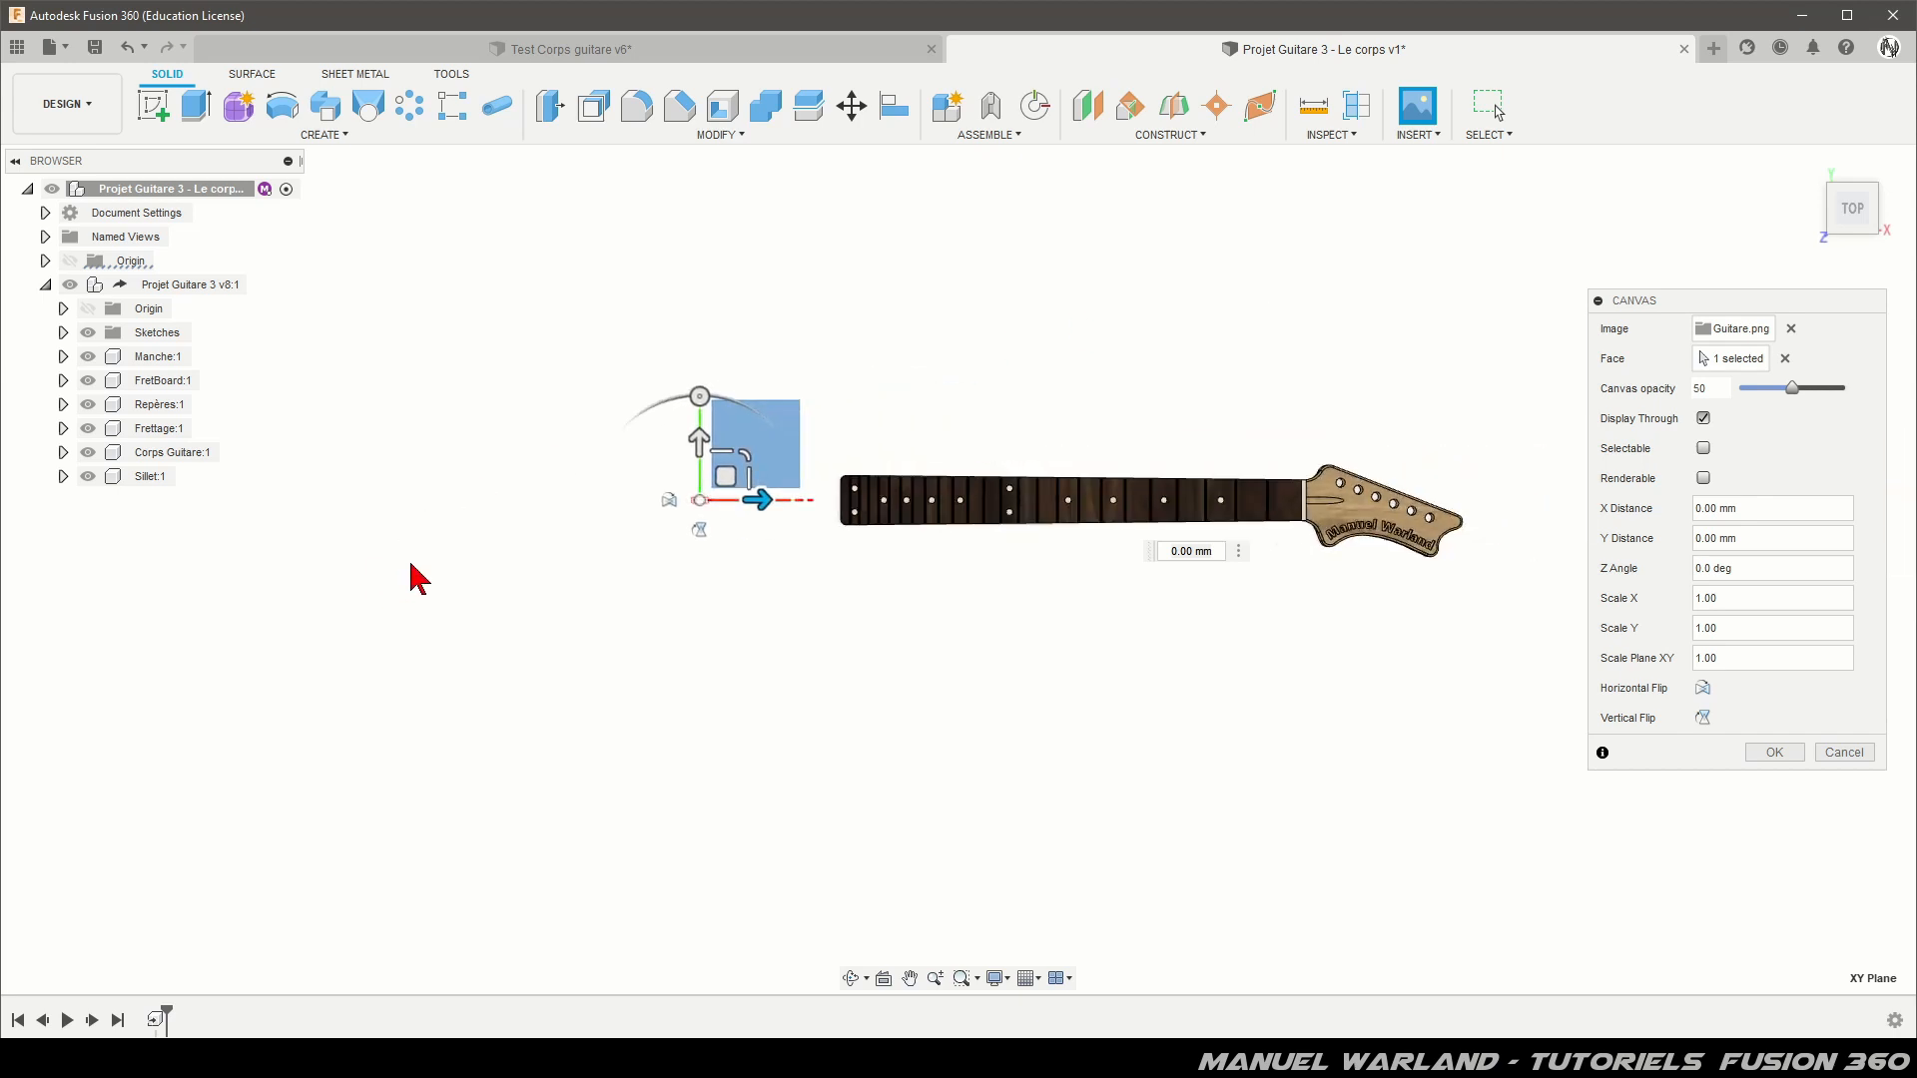
pyautogui.scroll(4, 702, 363)
pyautogui.scroll(2, 778, 679)
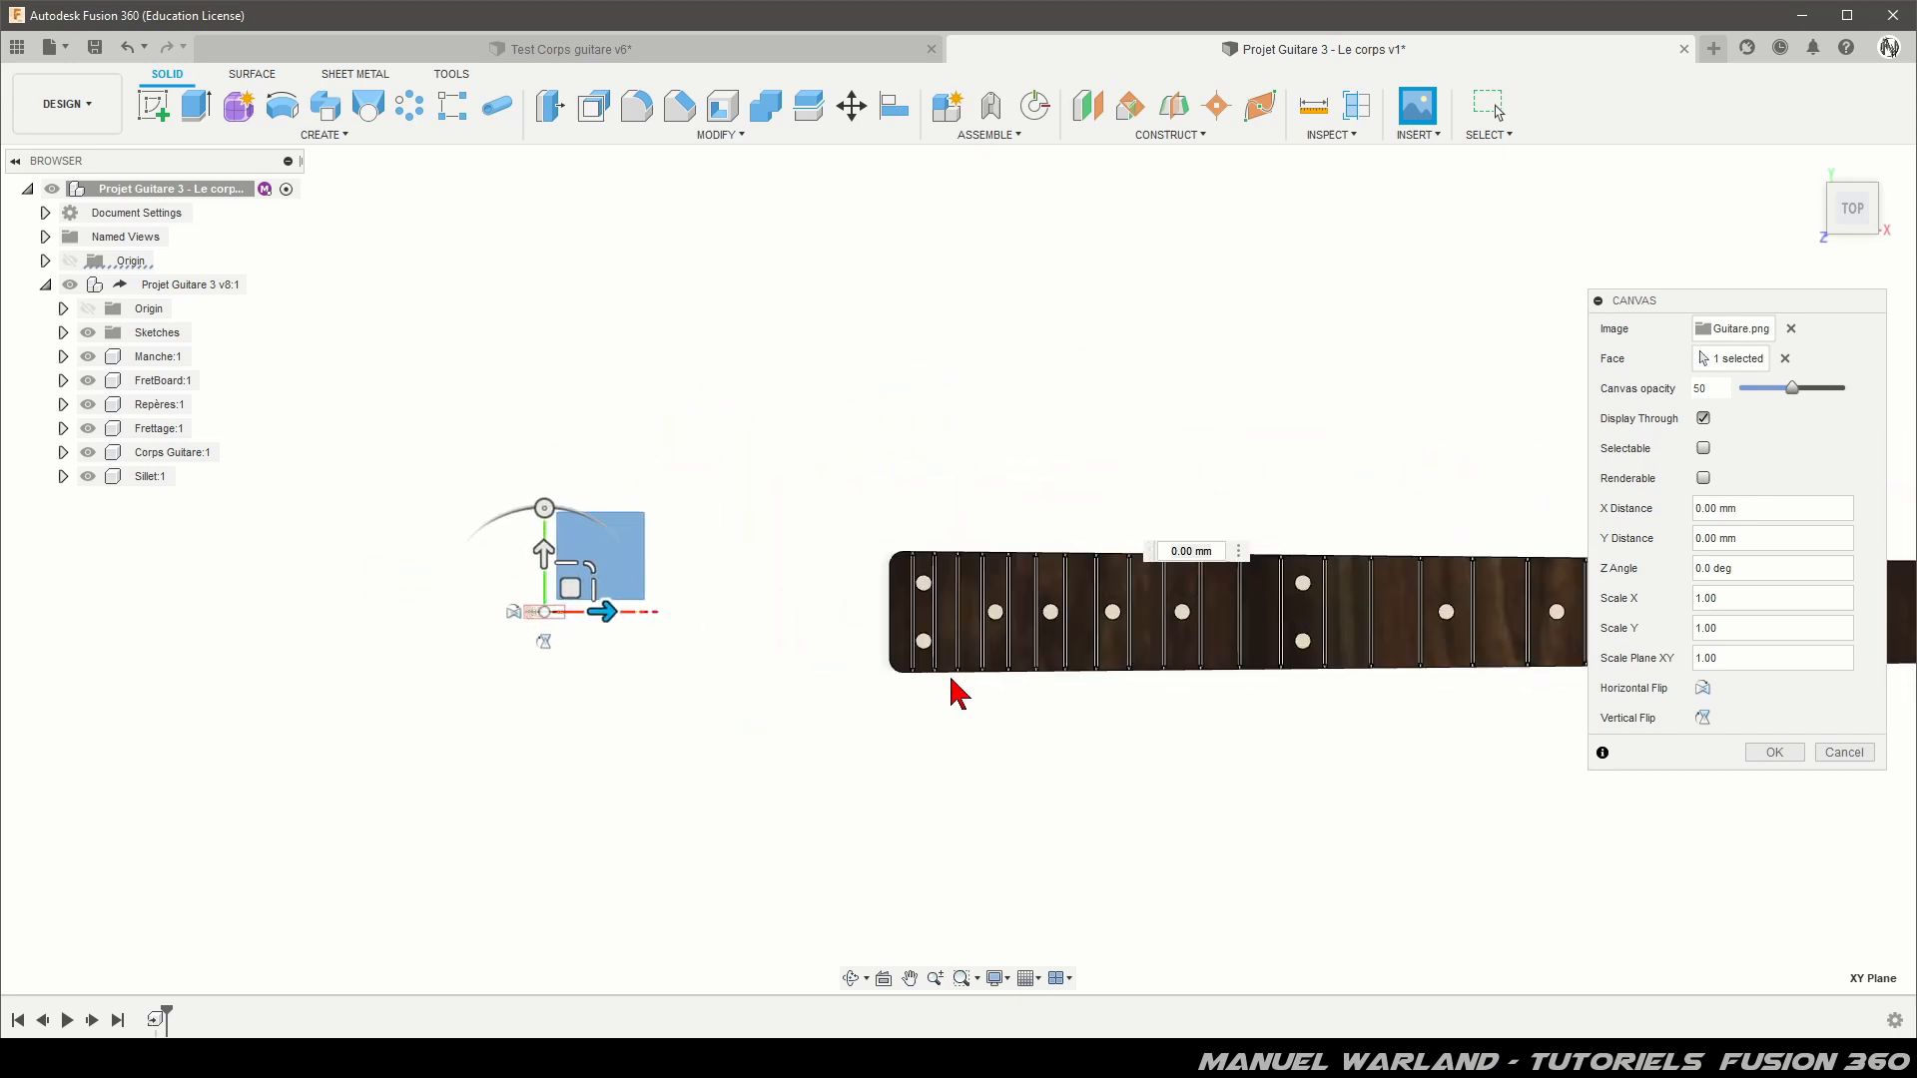
pyautogui.scroll(1, 1019, 659)
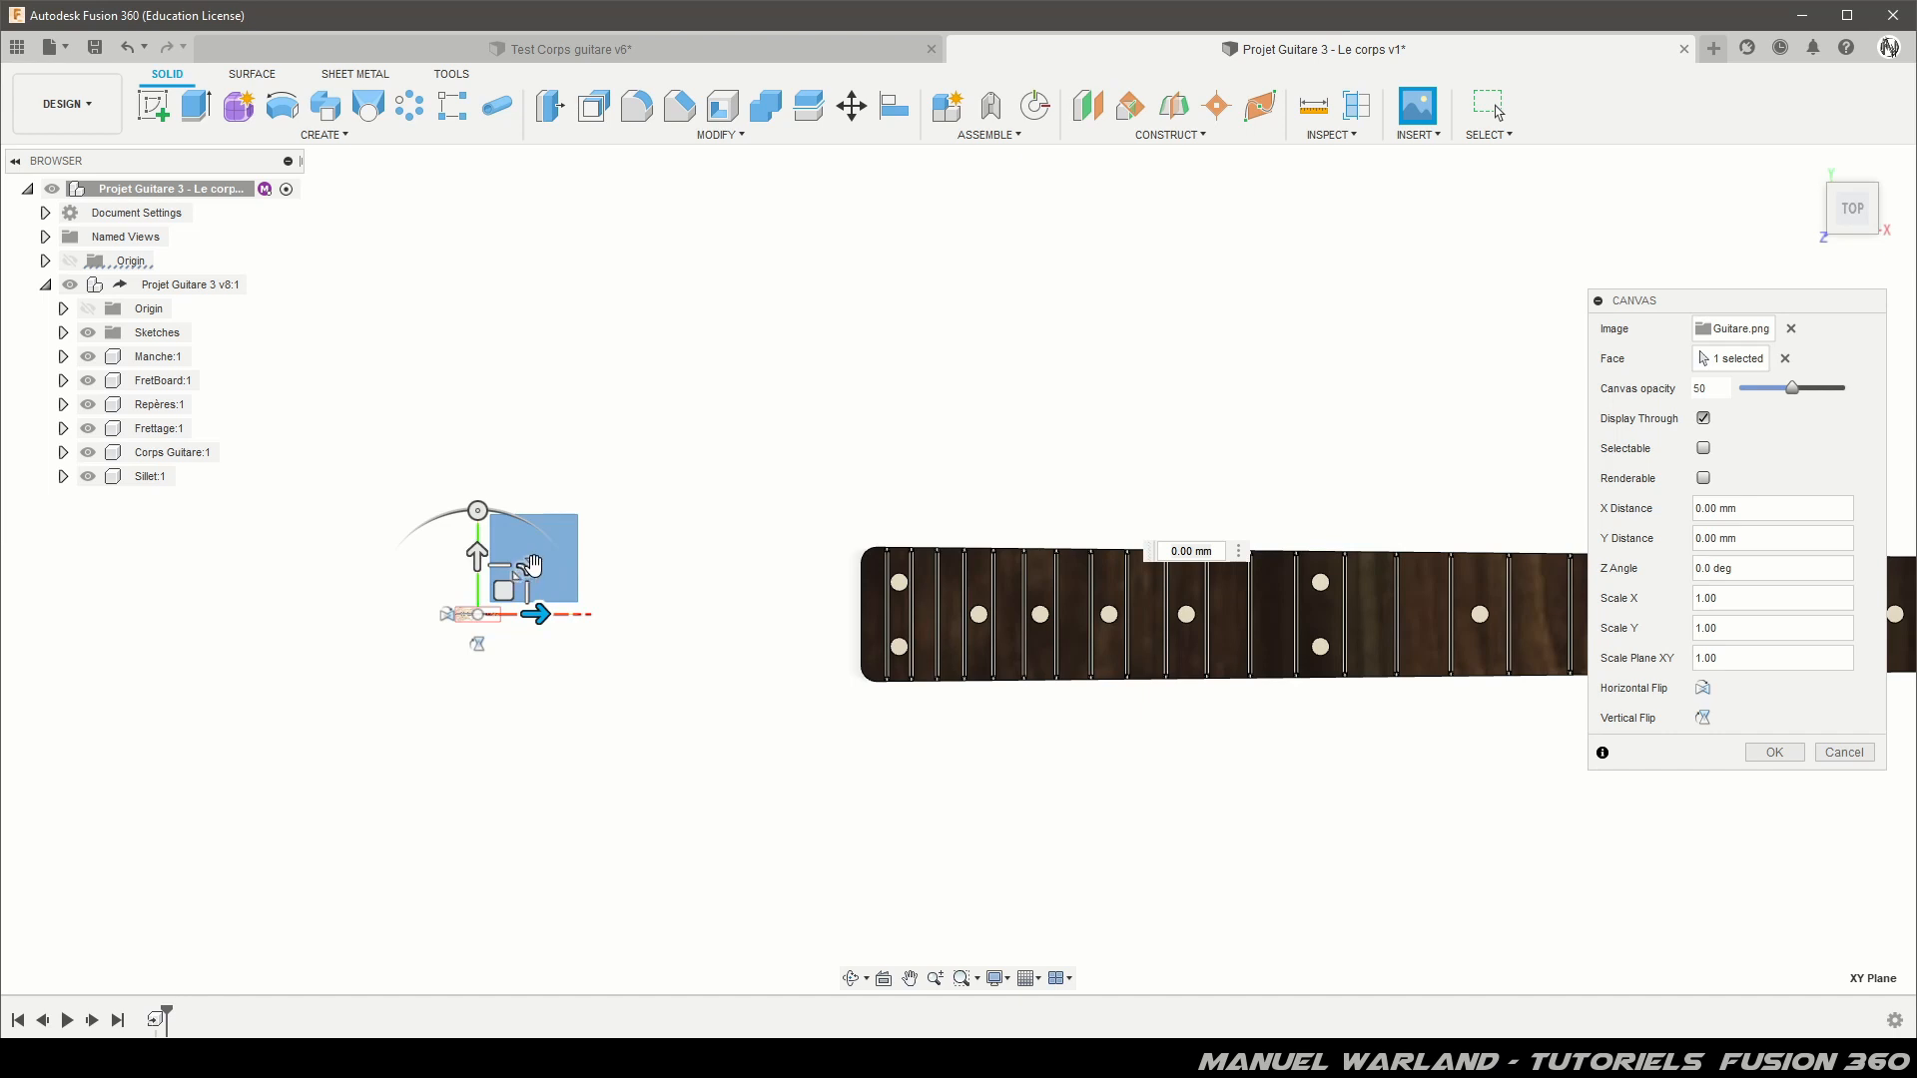
pyautogui.moveTo(521, 567); pyautogui.dragTo(1515, 214)
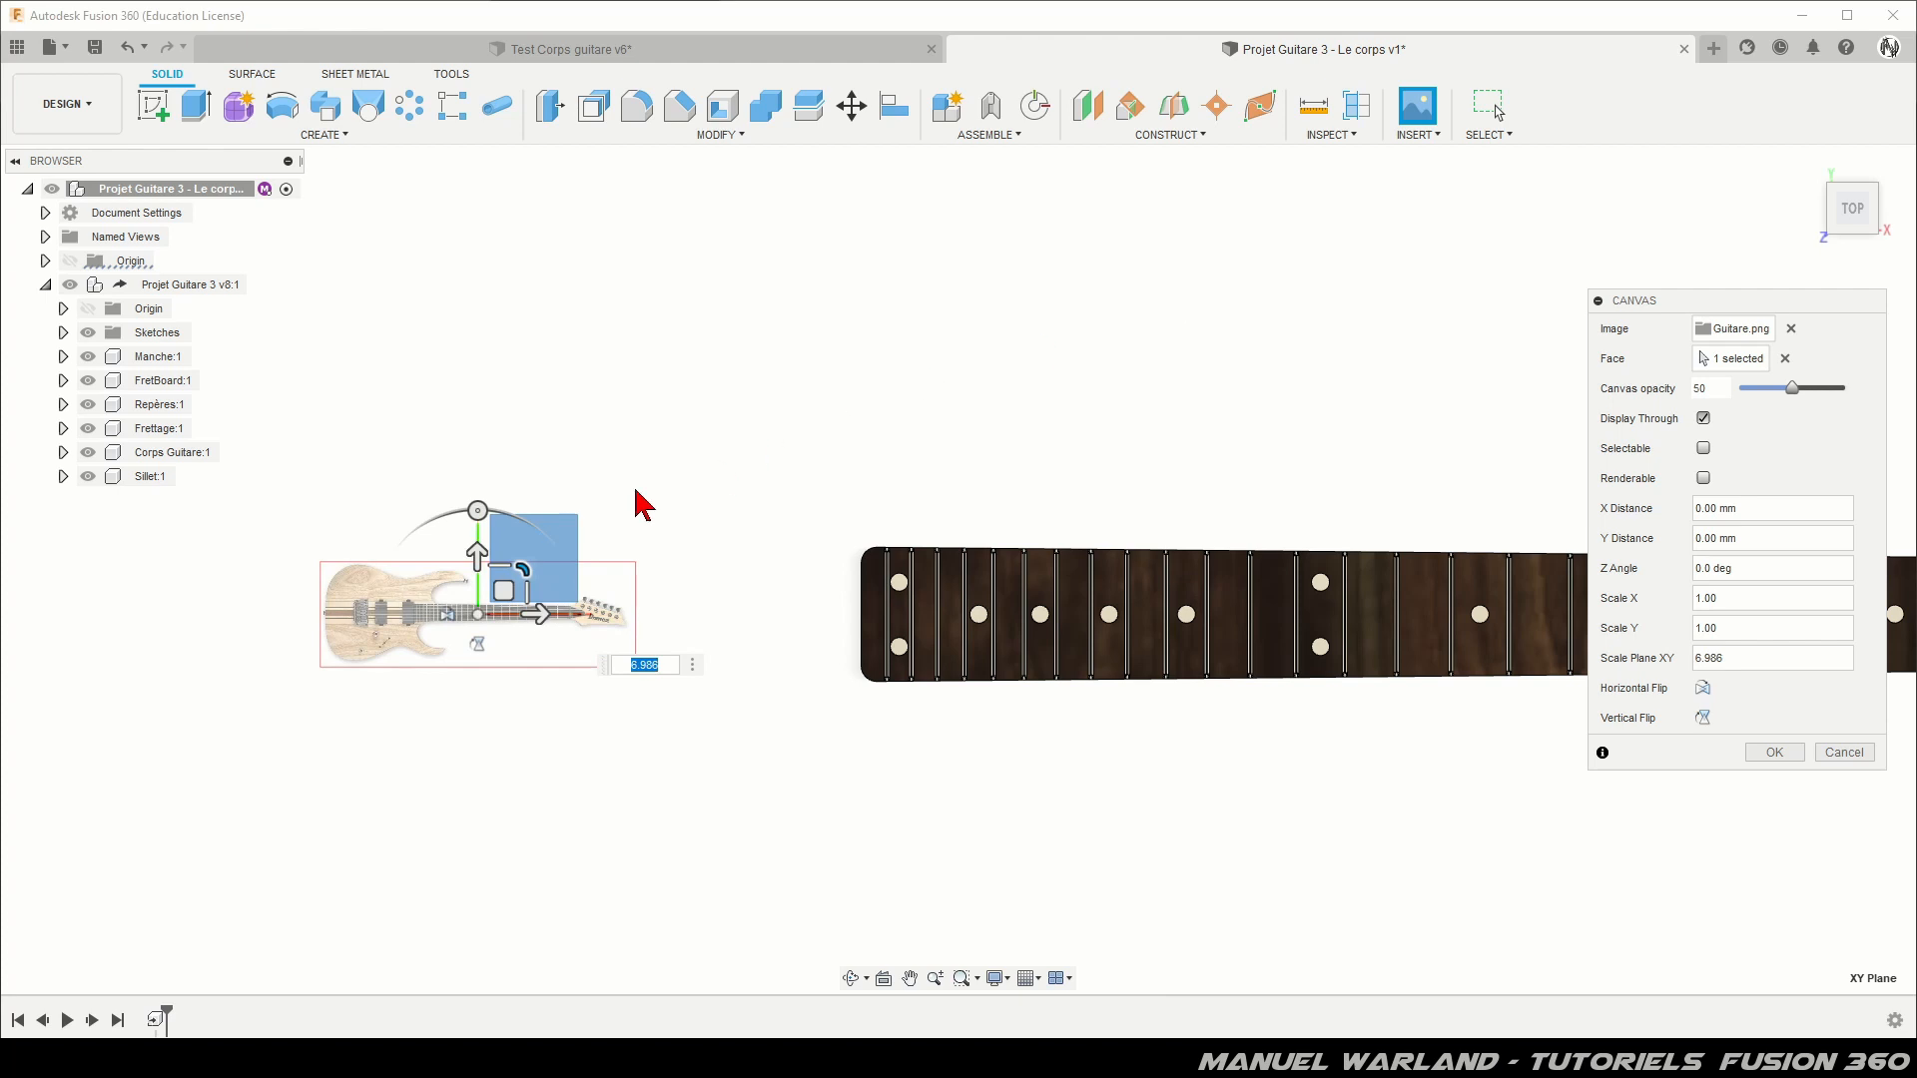
pyautogui.write('7.81')
pyautogui.moveTo(716, 502); pyautogui.dragTo(1281, 367)
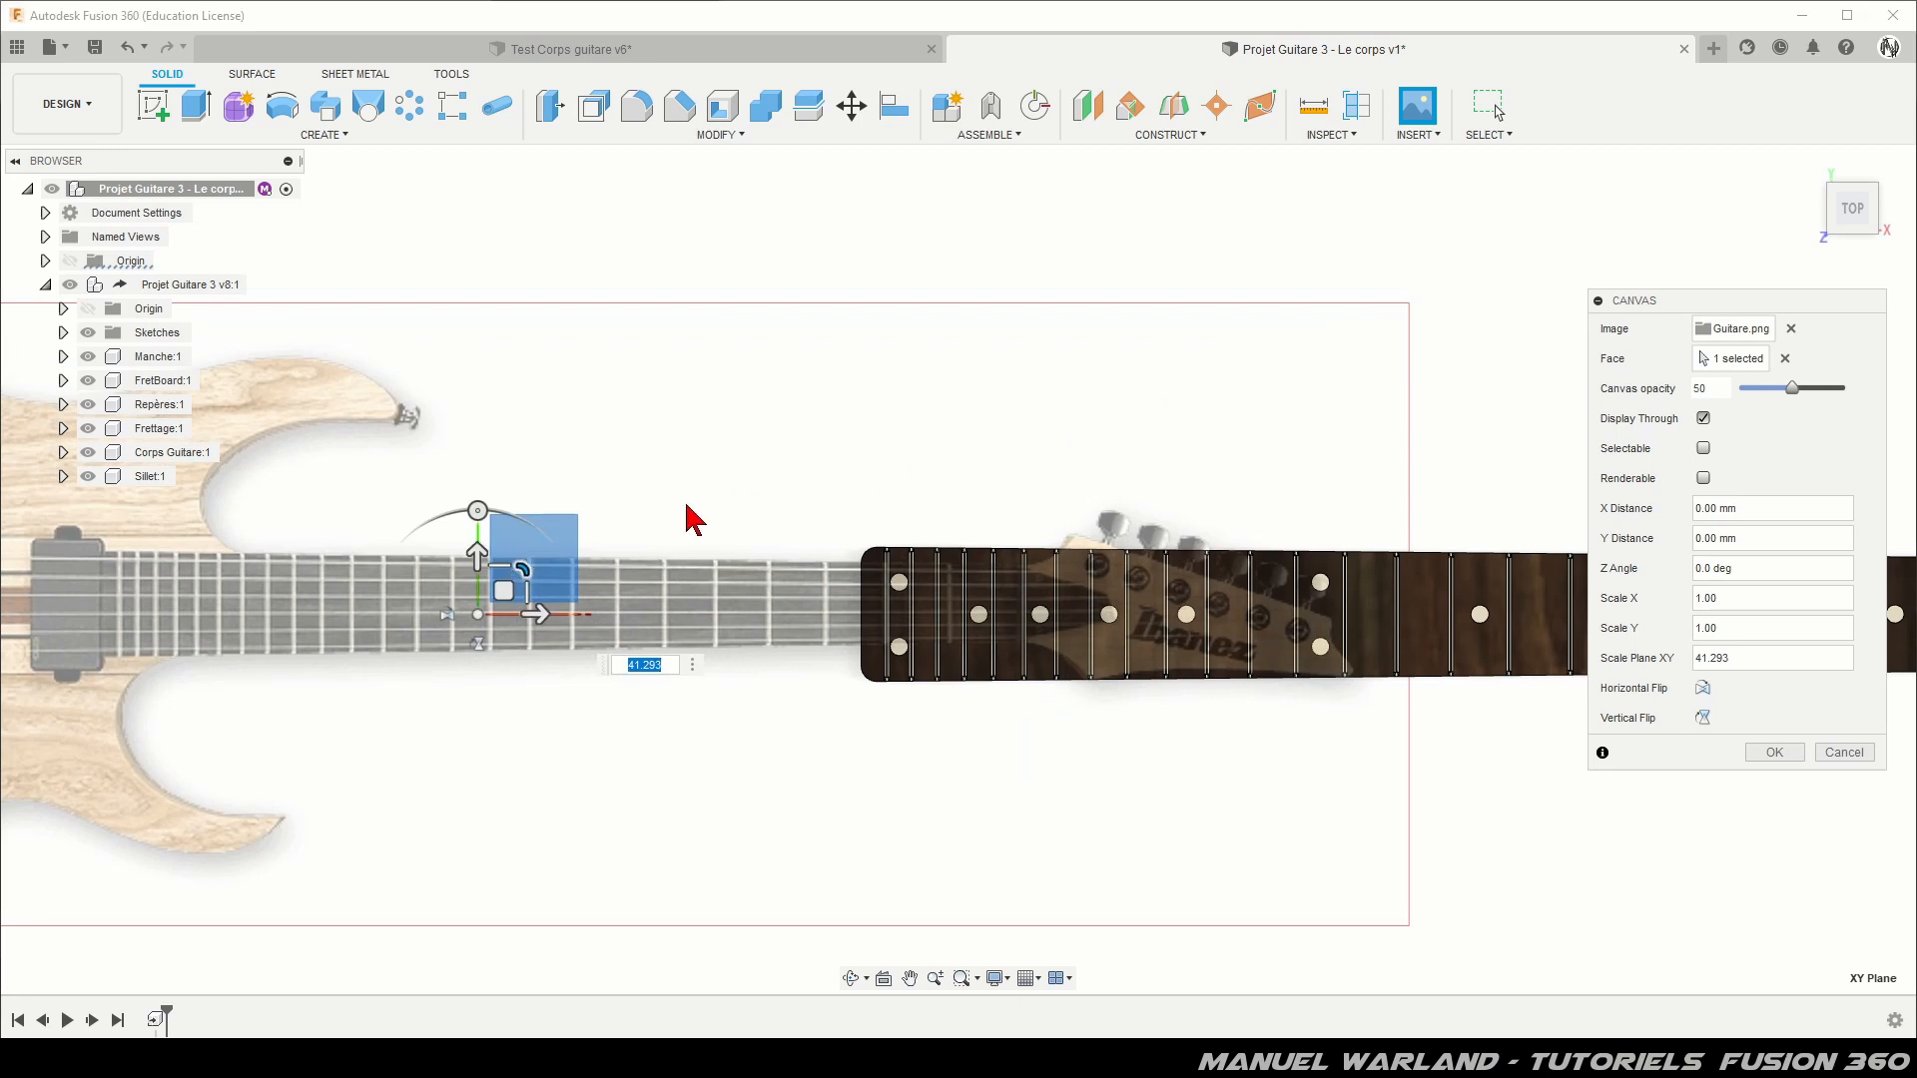
# Step: Move the canvas to X 339.726 mm and Y -5.423 mm so the pictured neck lines up with the fretboard, and accept the canvas
pyautogui.moveTo(544, 559); pyautogui.dragTo(1349, 610)
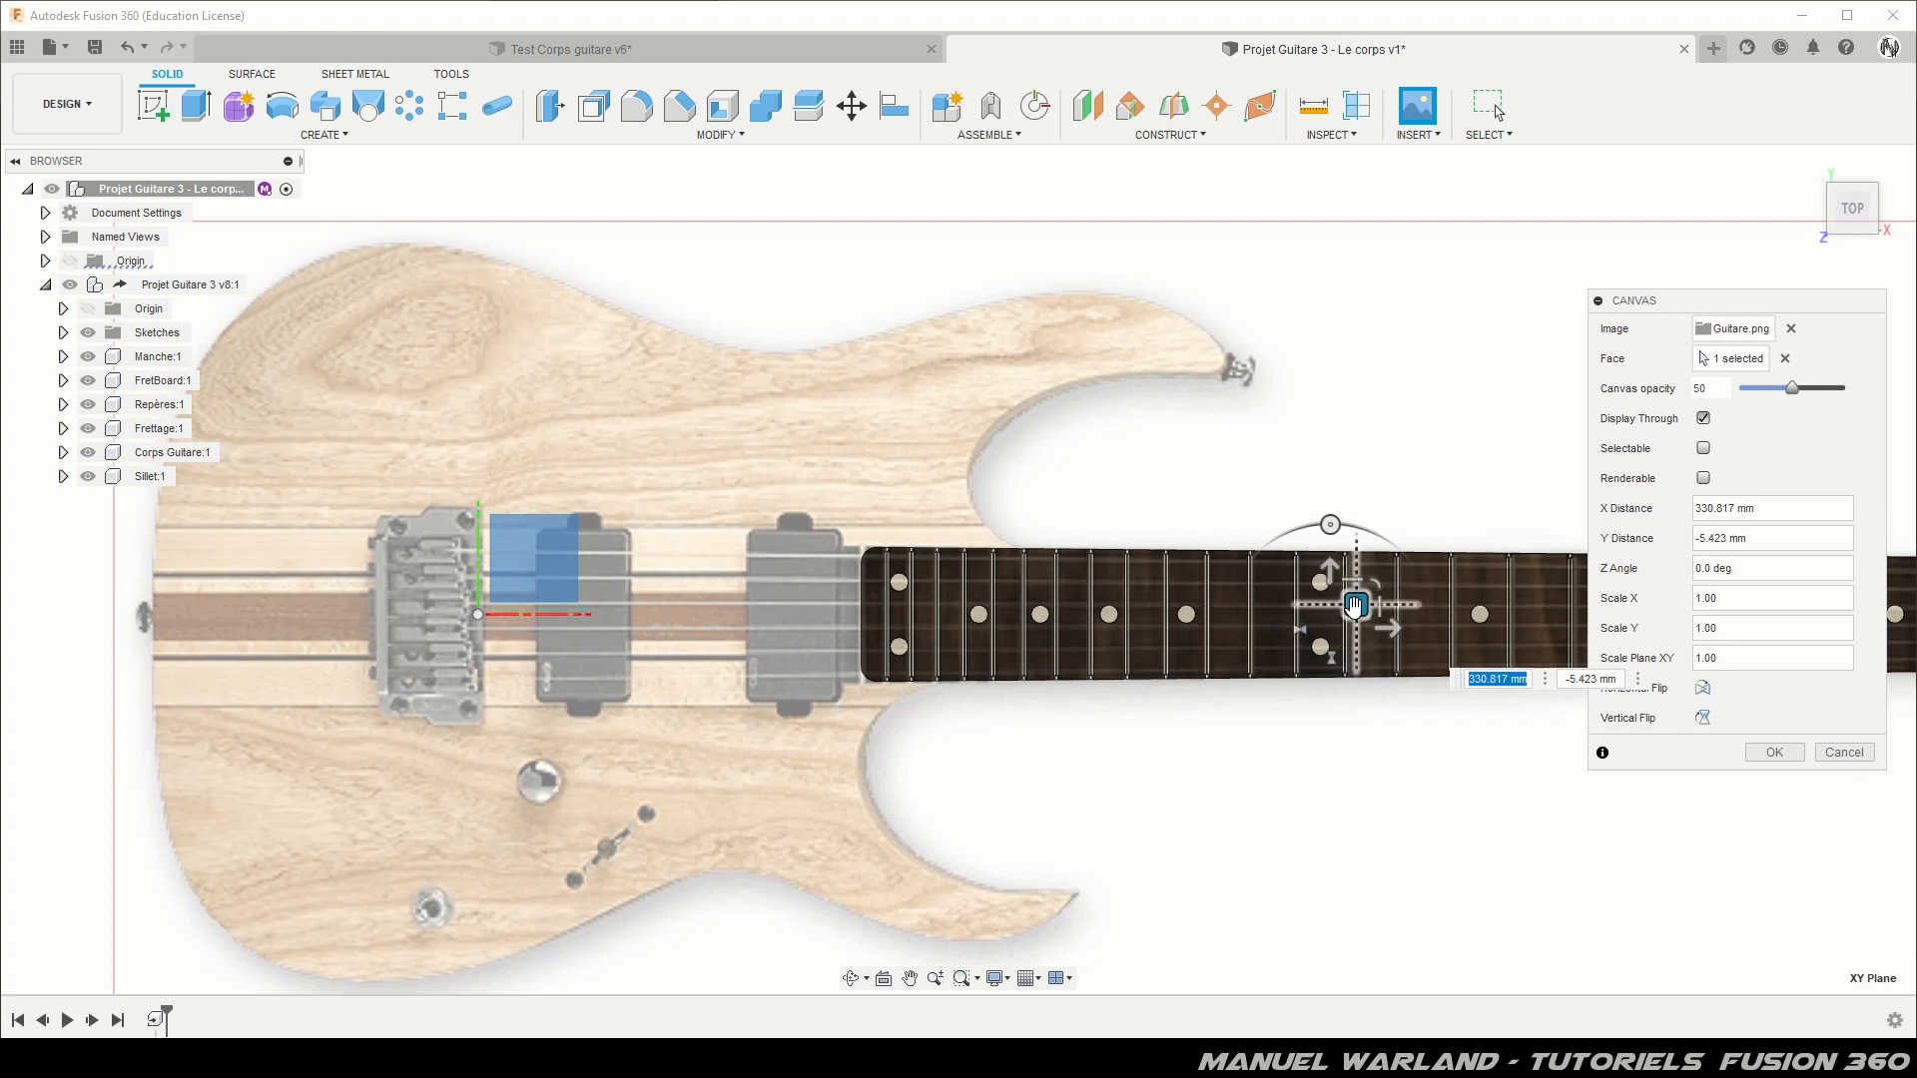
pyautogui.moveTo(1356, 605); pyautogui.dragTo(1380, 607)
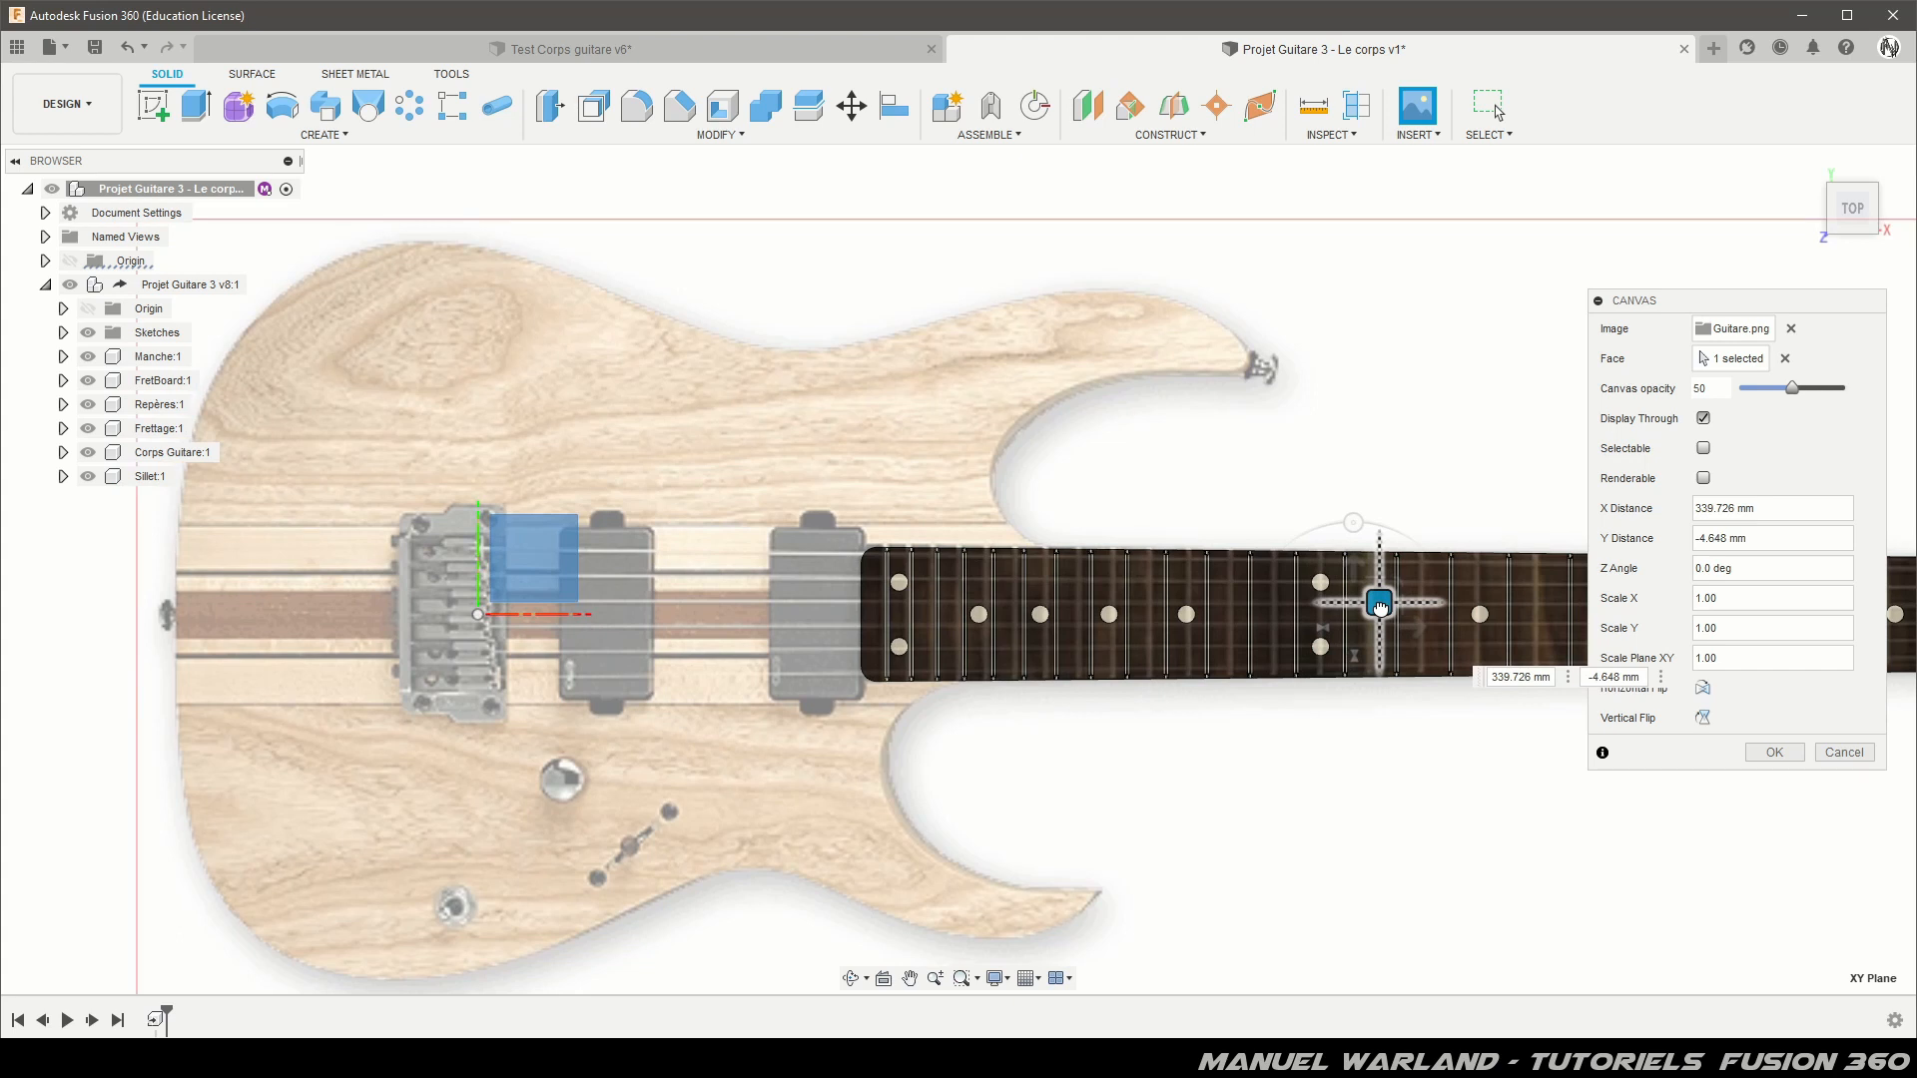
pyautogui.moveTo(1378, 608); pyautogui.dragTo(1376, 603)
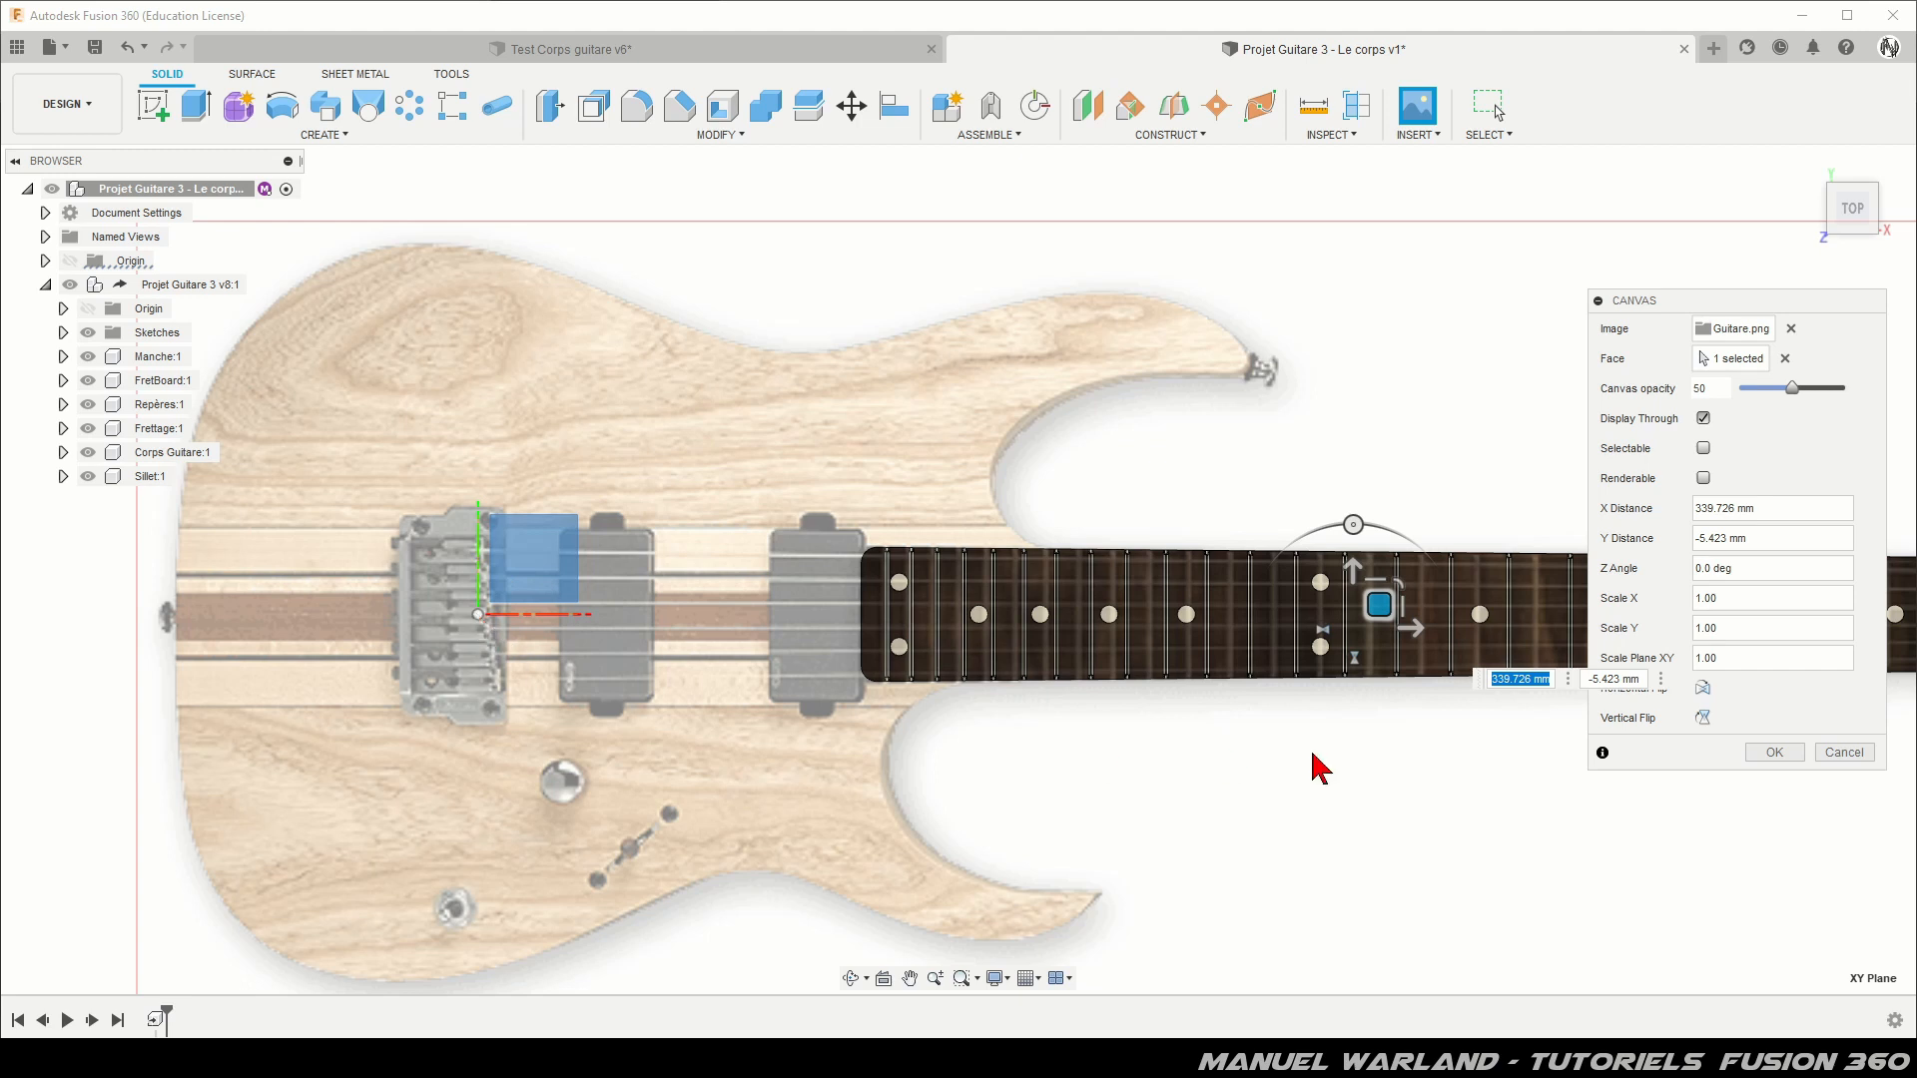
pyautogui.click(1773, 759)
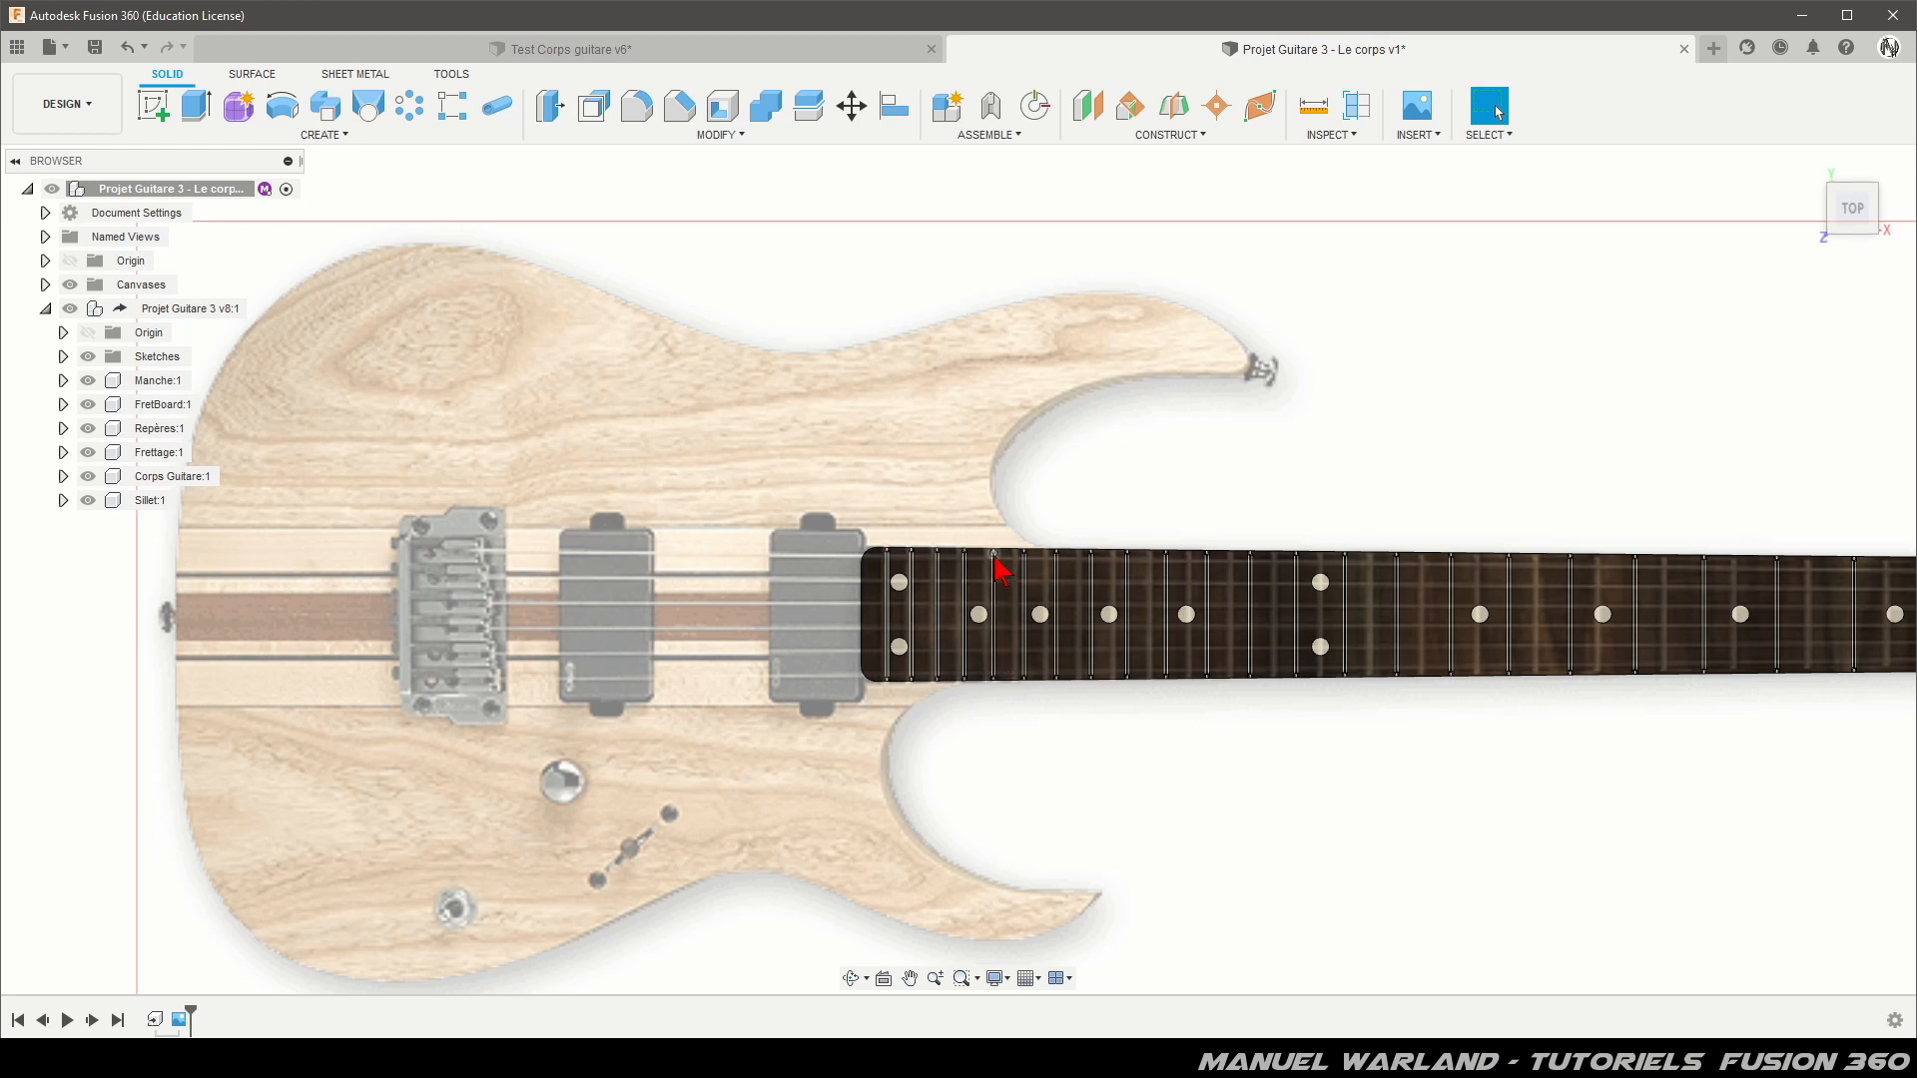
# Step: Create a sketch on the XY plane and draw a straight line across the fretboard along the fifth fret from its body end
pyautogui.click(152, 106)
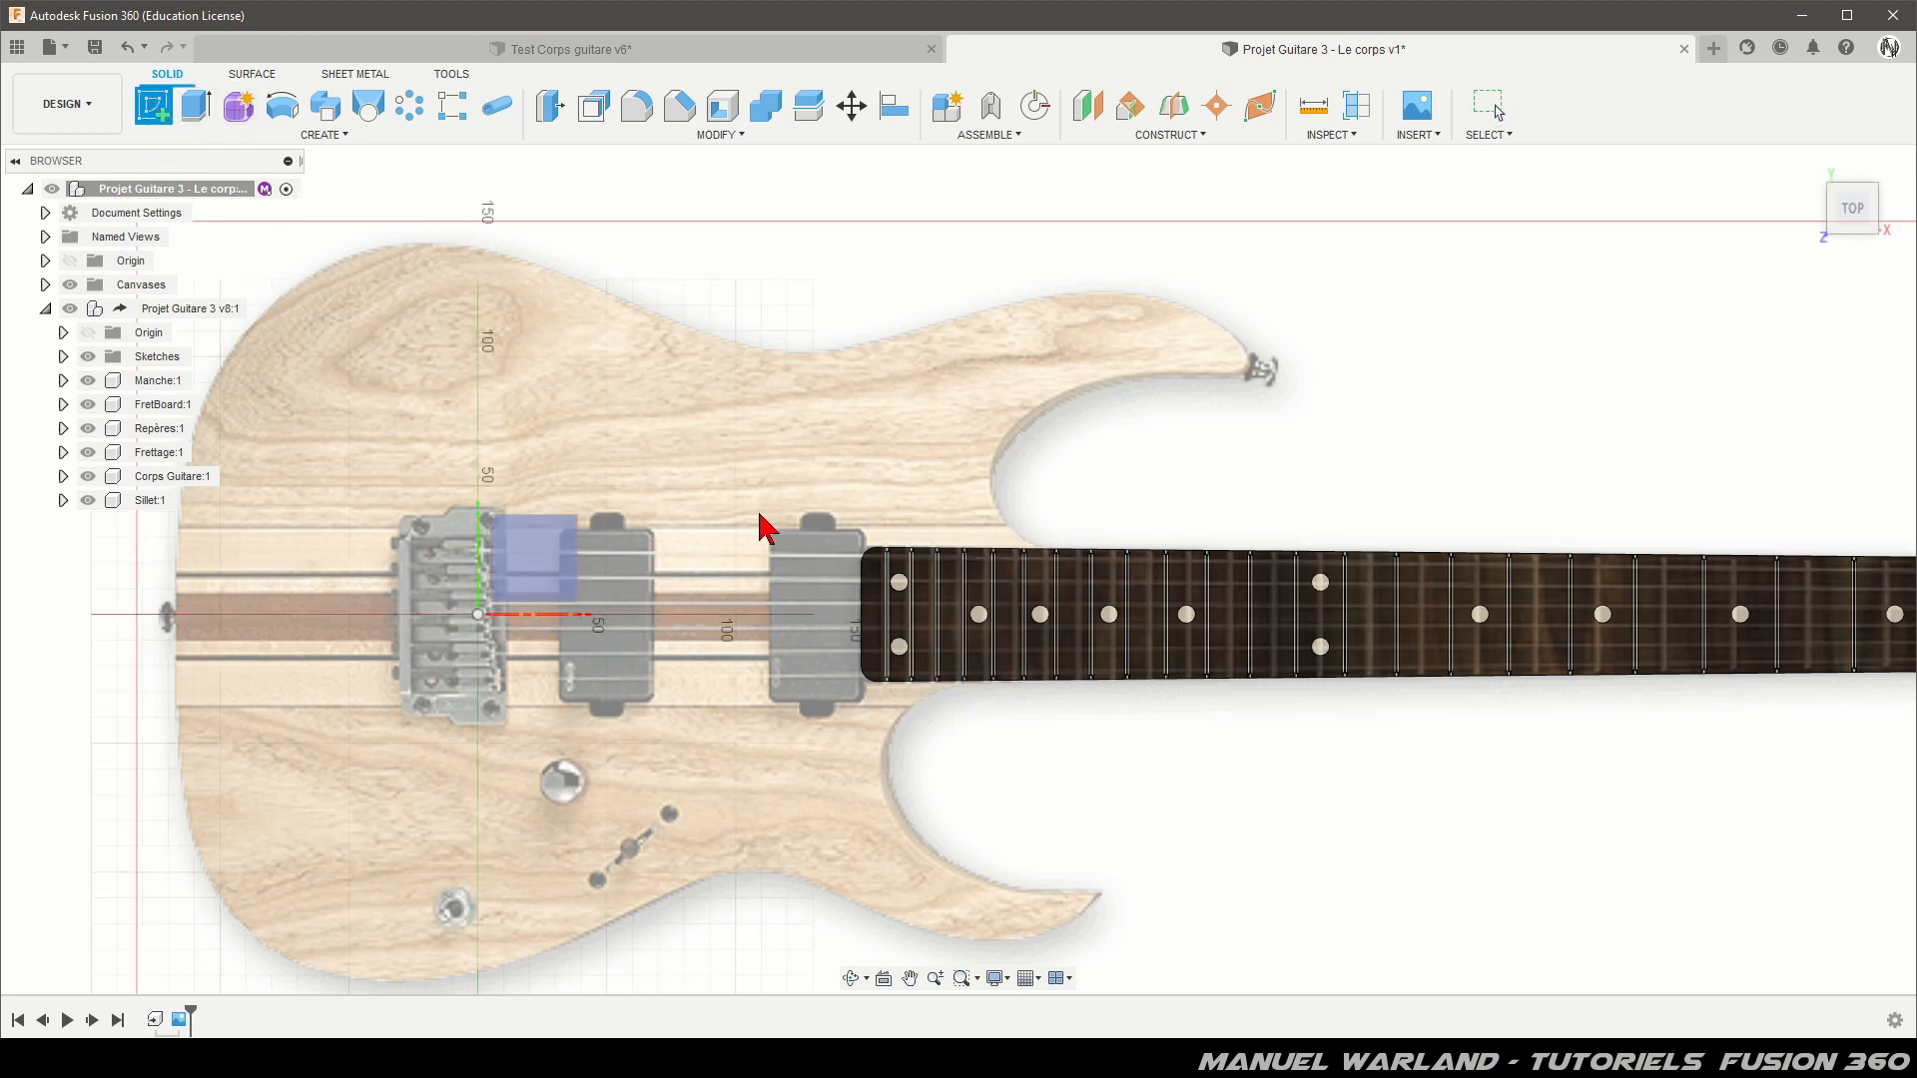
pyautogui.click(565, 536)
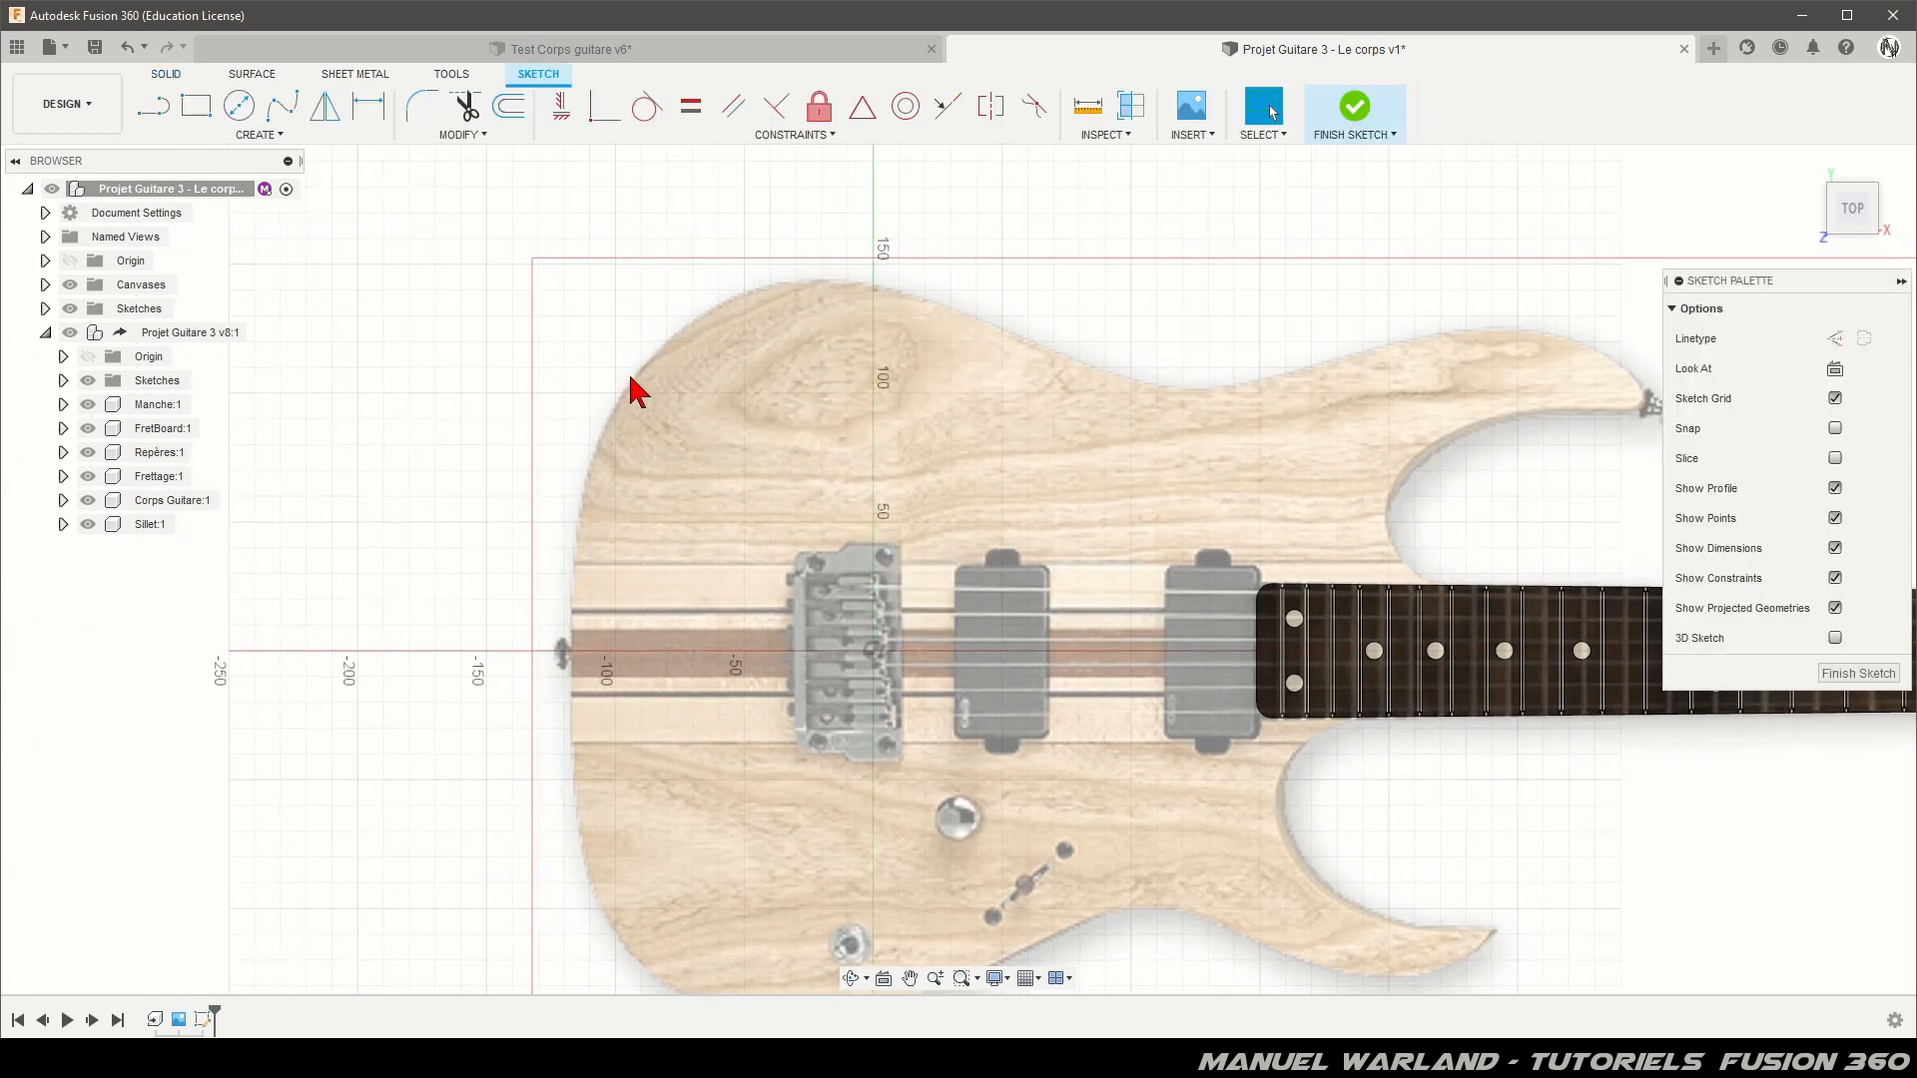
pyautogui.scroll(-3, 389, 344)
pyautogui.scroll(5, 1155, 497)
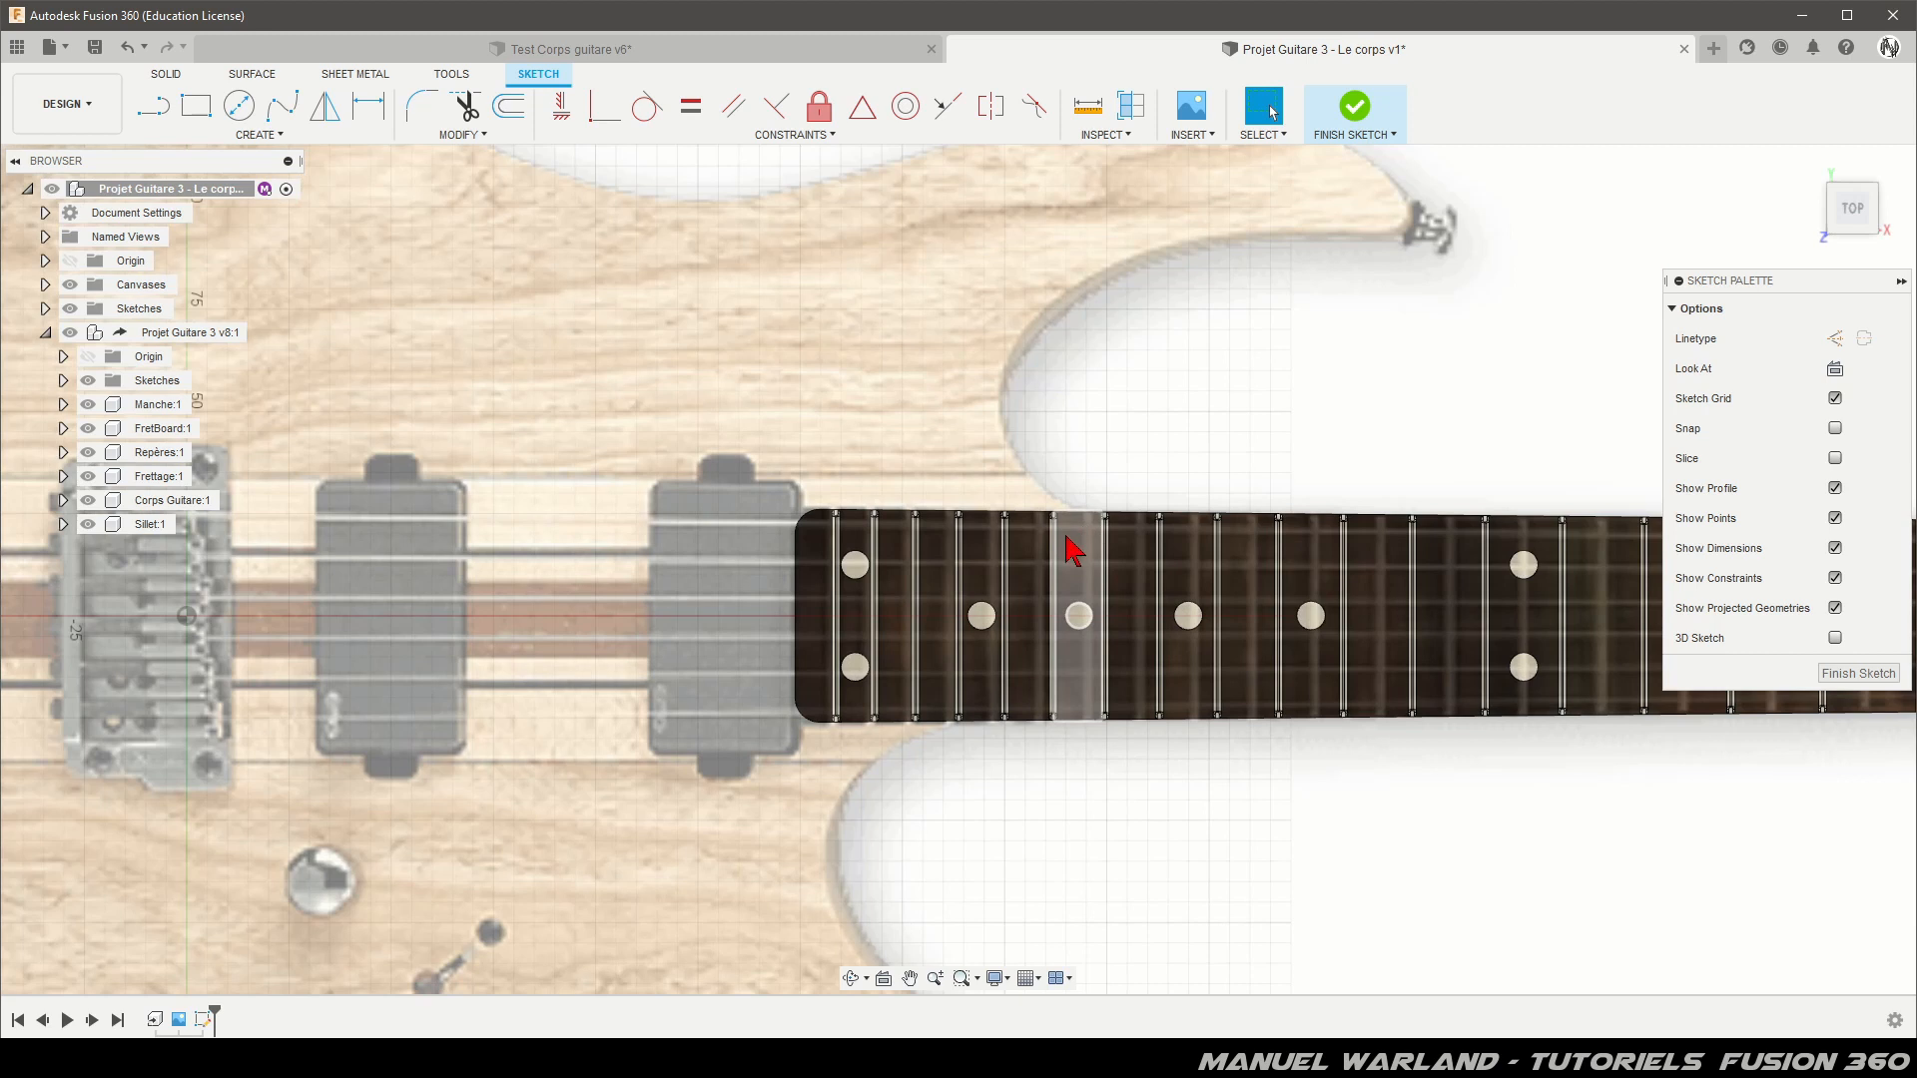
pyautogui.keyDown('shift'); pyautogui.moveTo(1023, 546); pyautogui.dragTo(1014, 576, button='middle'); pyautogui.keyUp('shift')
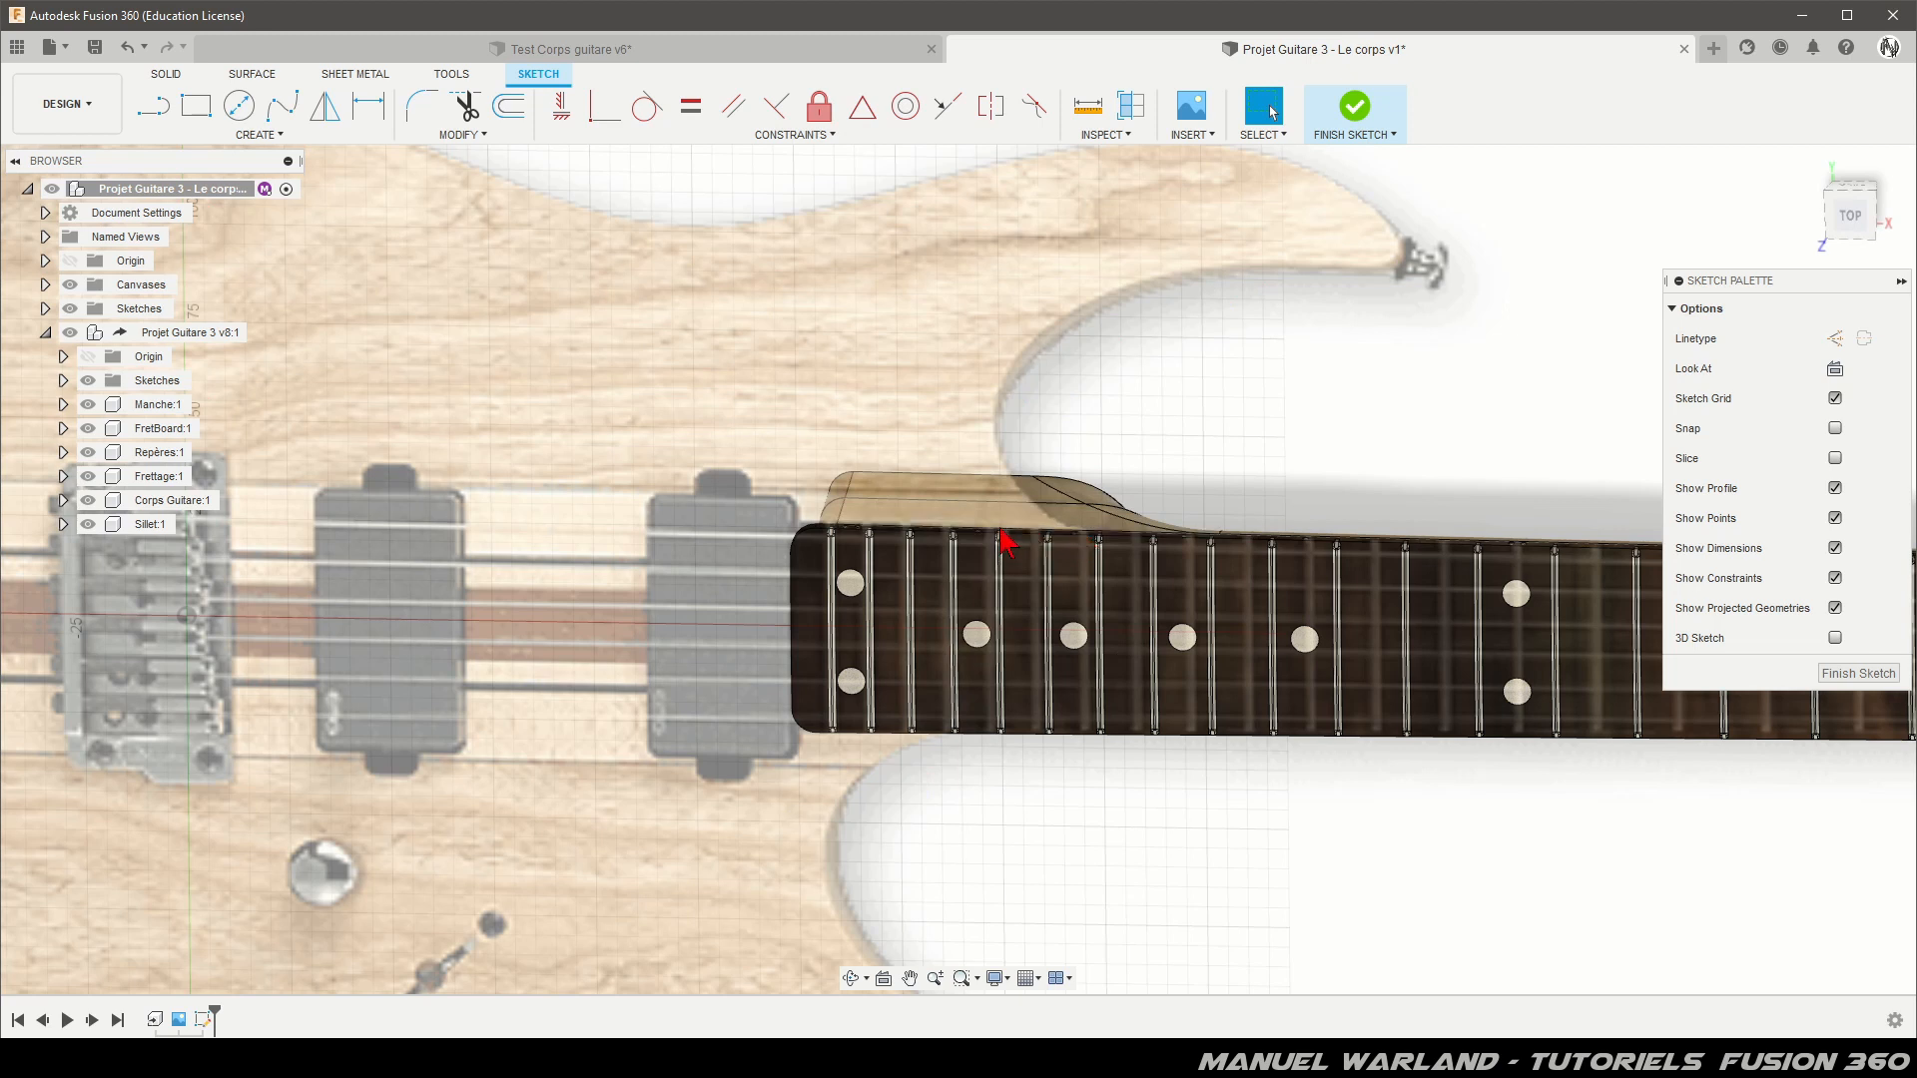
pyautogui.click(154, 105)
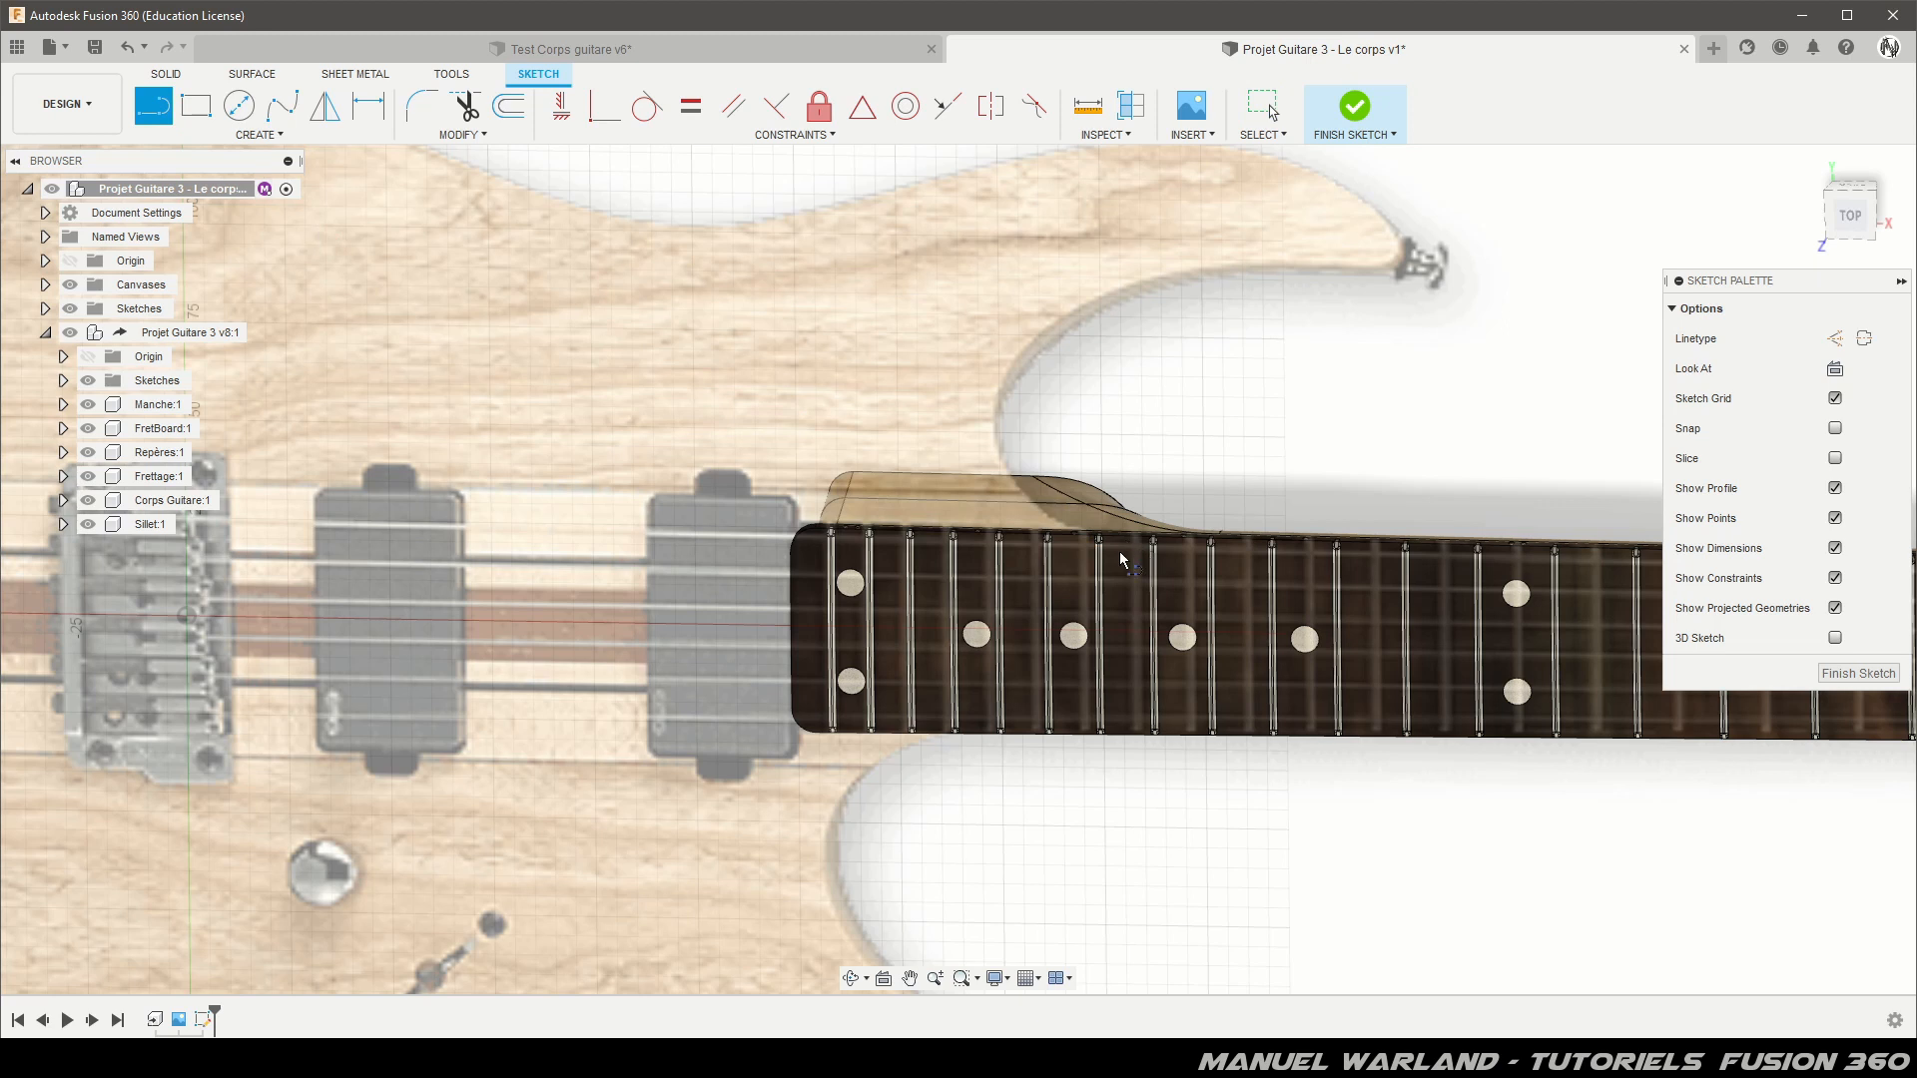
pyautogui.click(1002, 539)
pyautogui.click(1001, 734)
pyautogui.press('Escape')
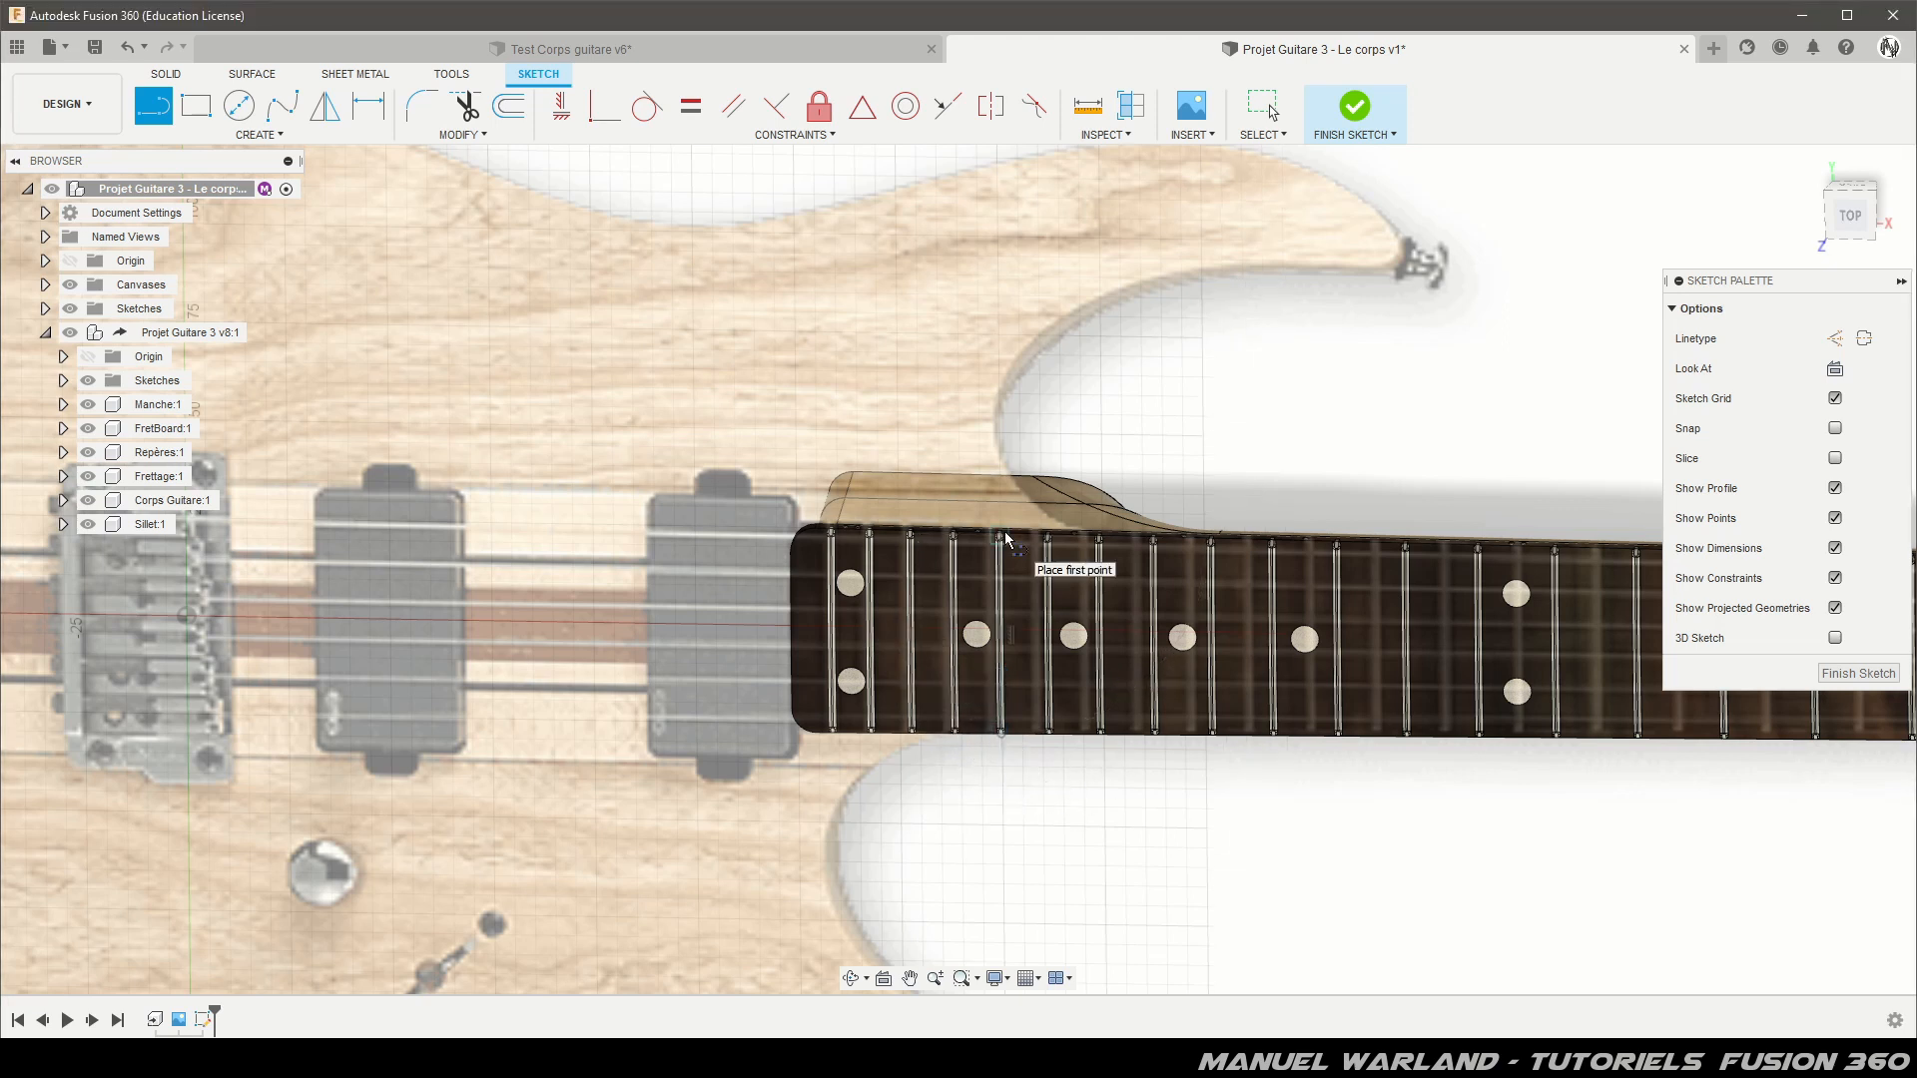
# Step: Start a fit point spline at the fretboard's upper edge and trace the upper cutaway to just before the horn tip
pyautogui.click(289, 112)
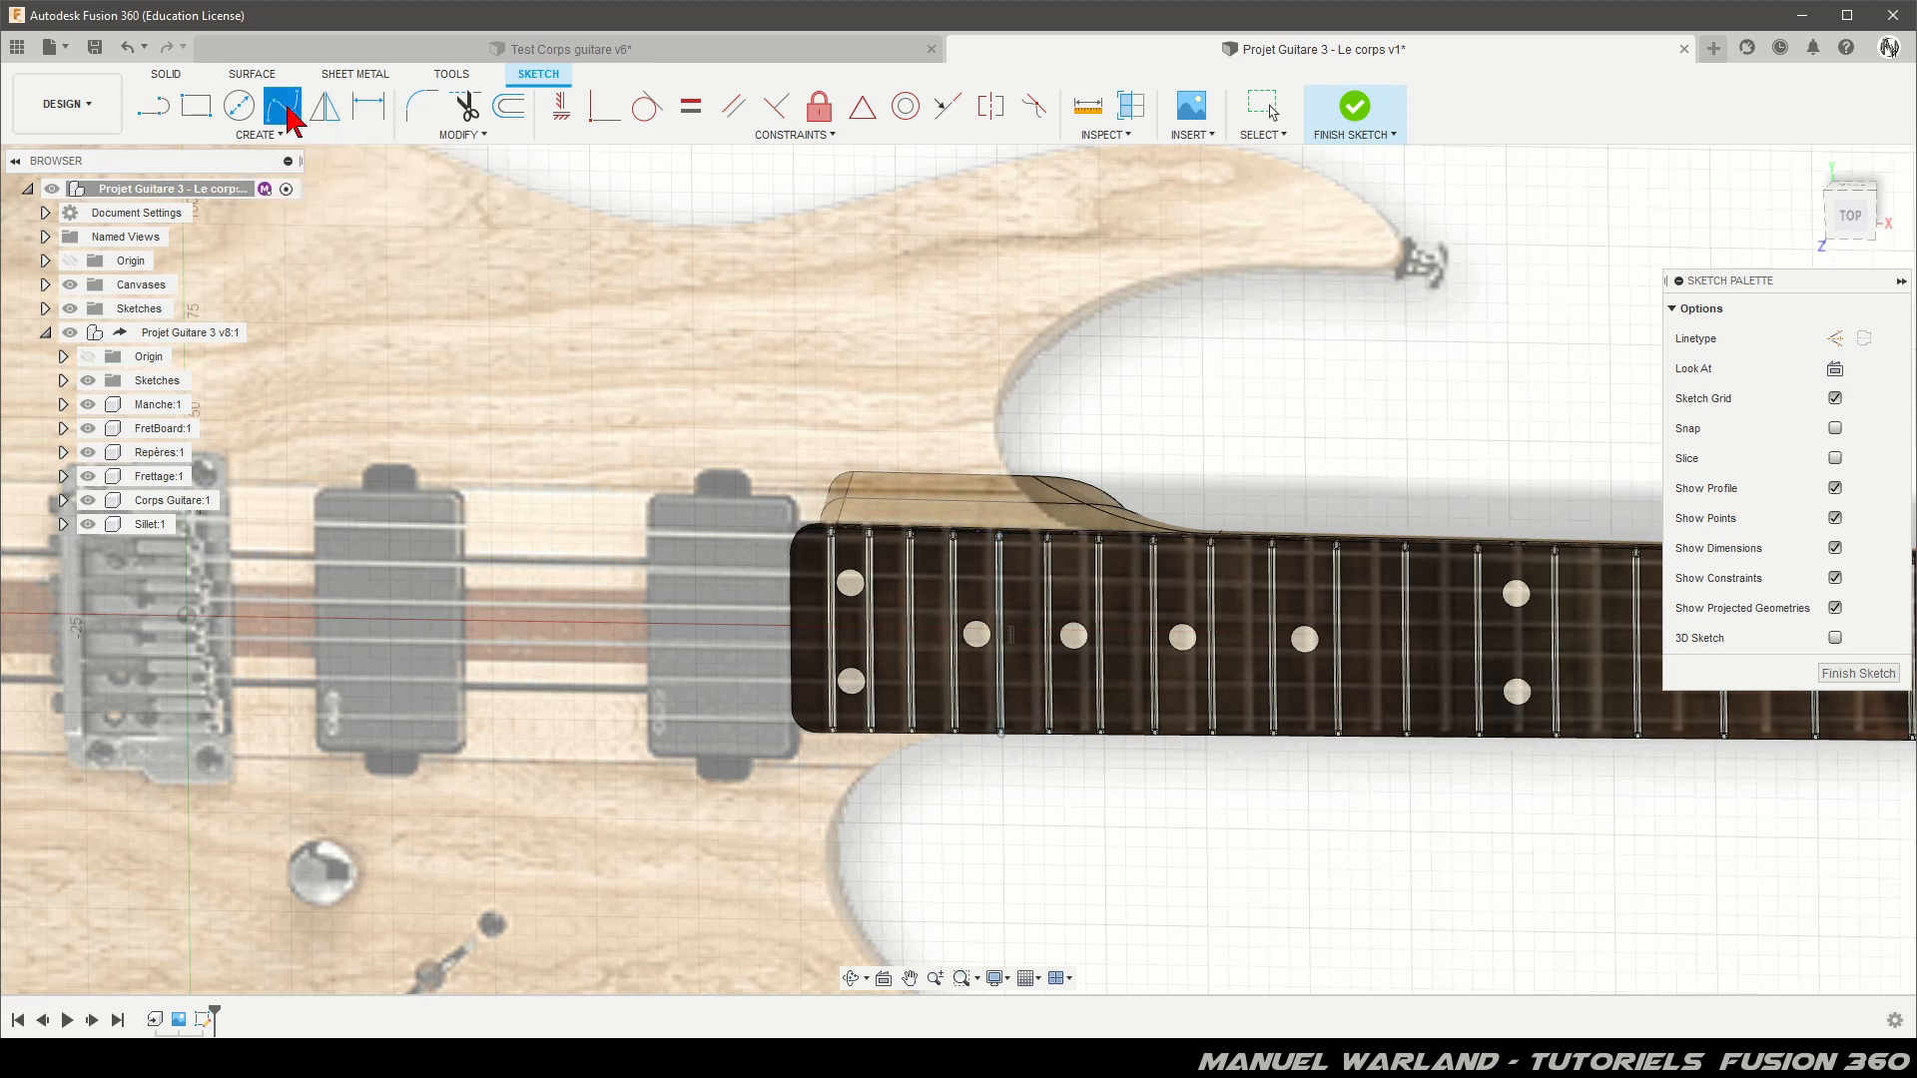
pyautogui.click(1852, 222)
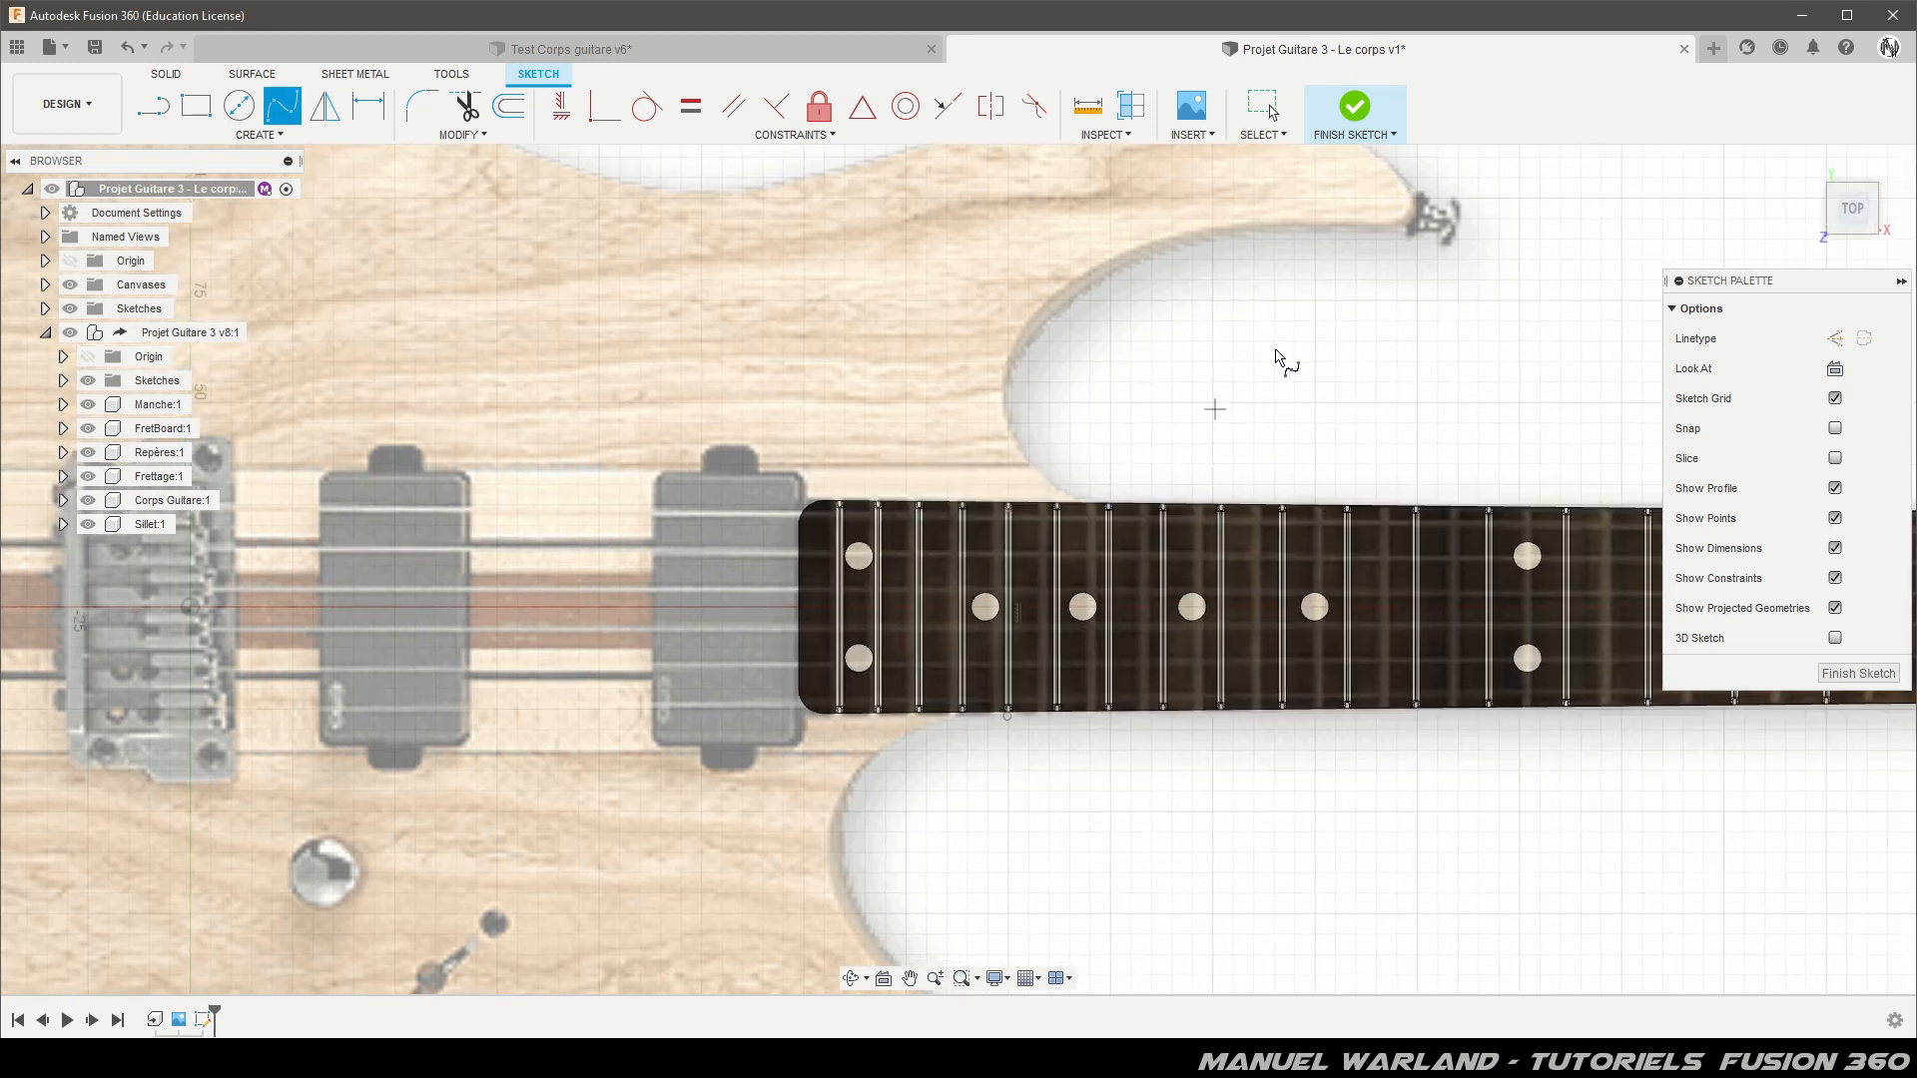
pyautogui.scroll(3, 1318, 250)
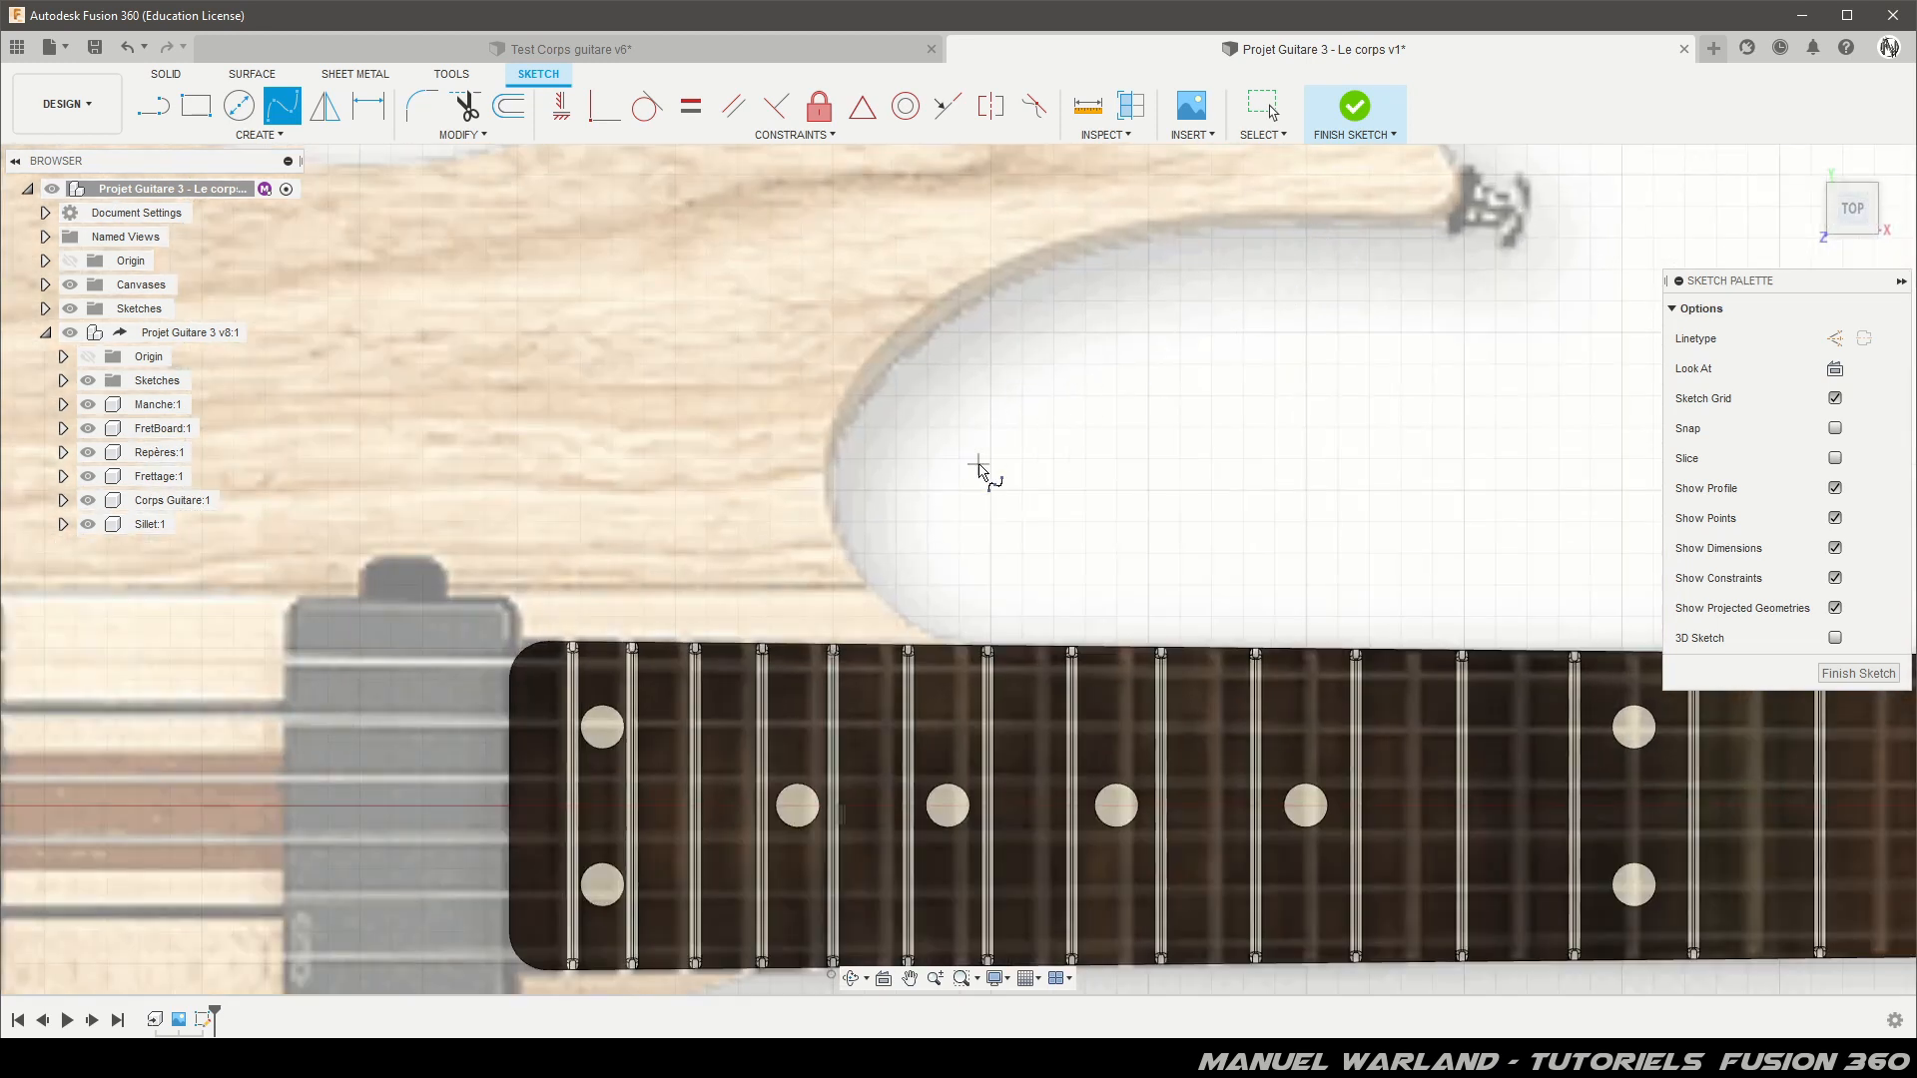
pyautogui.click(975, 649)
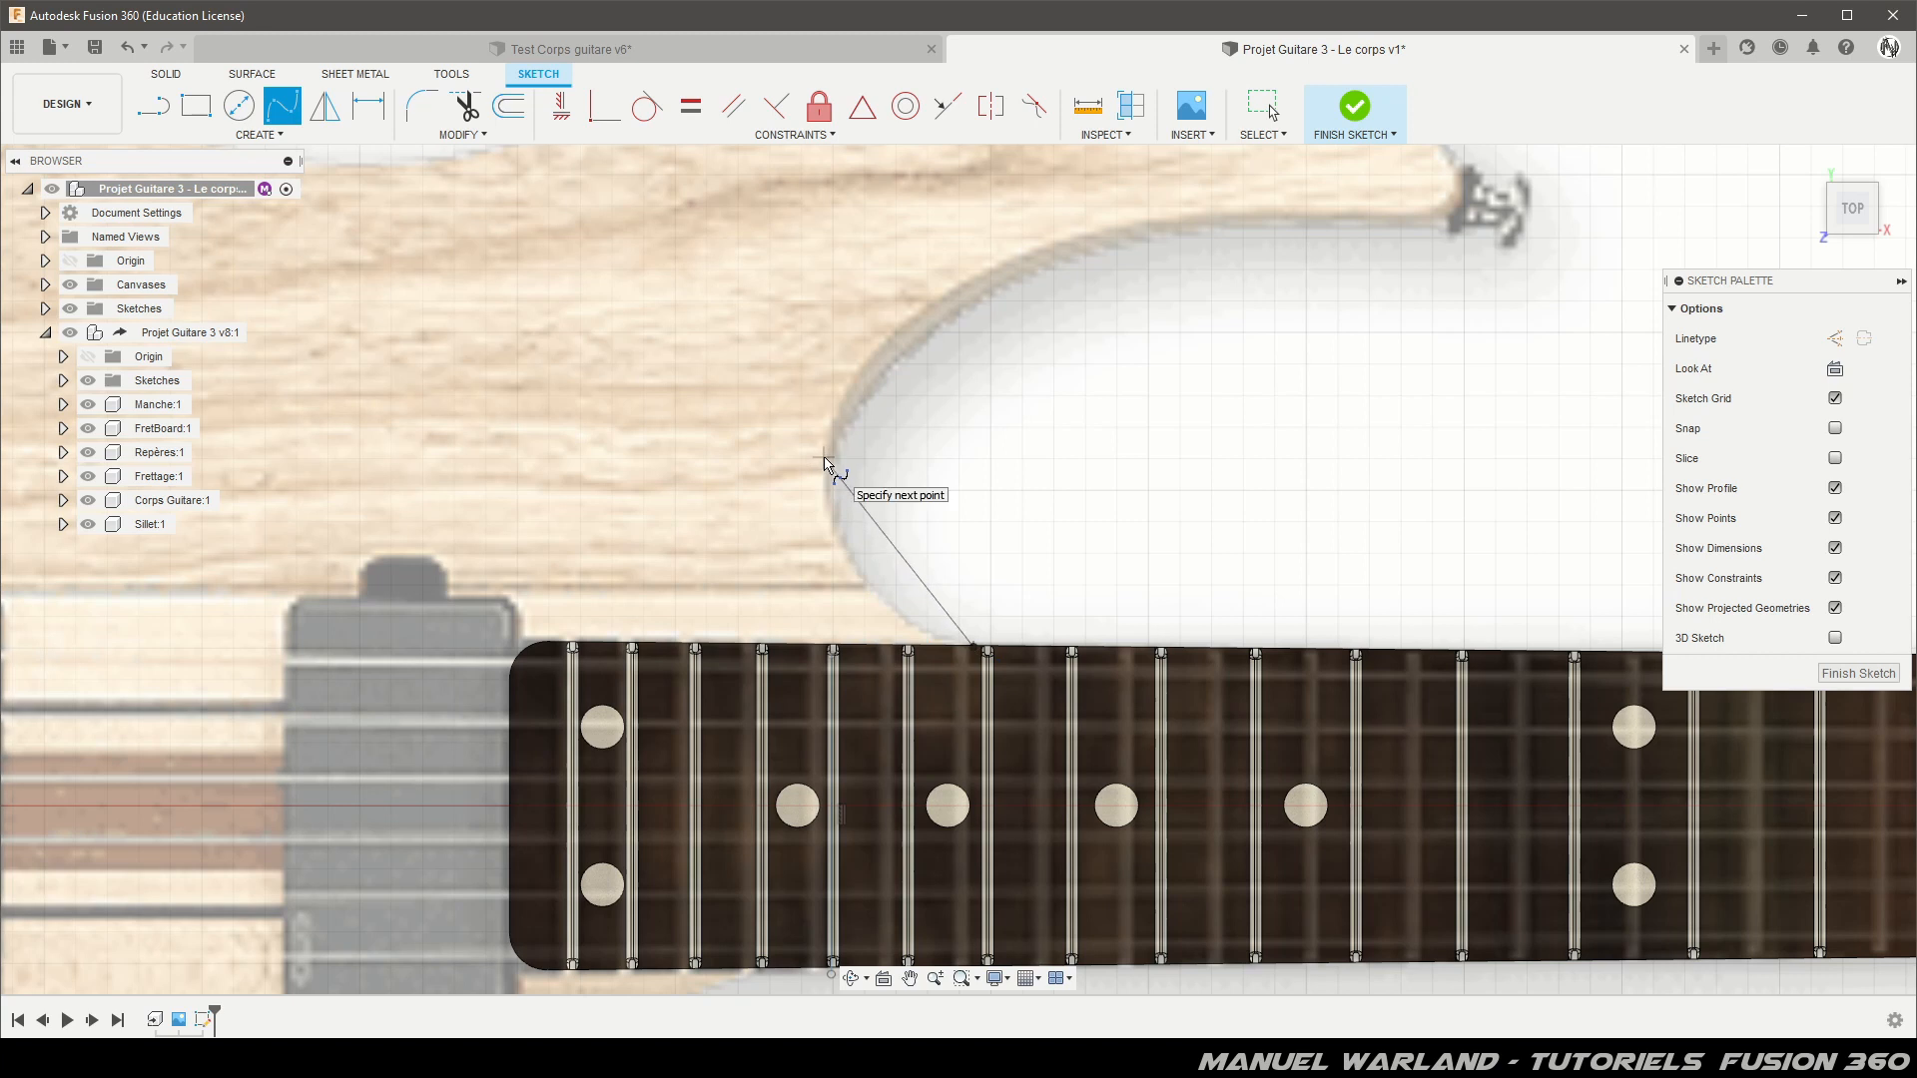
pyautogui.click(826, 453)
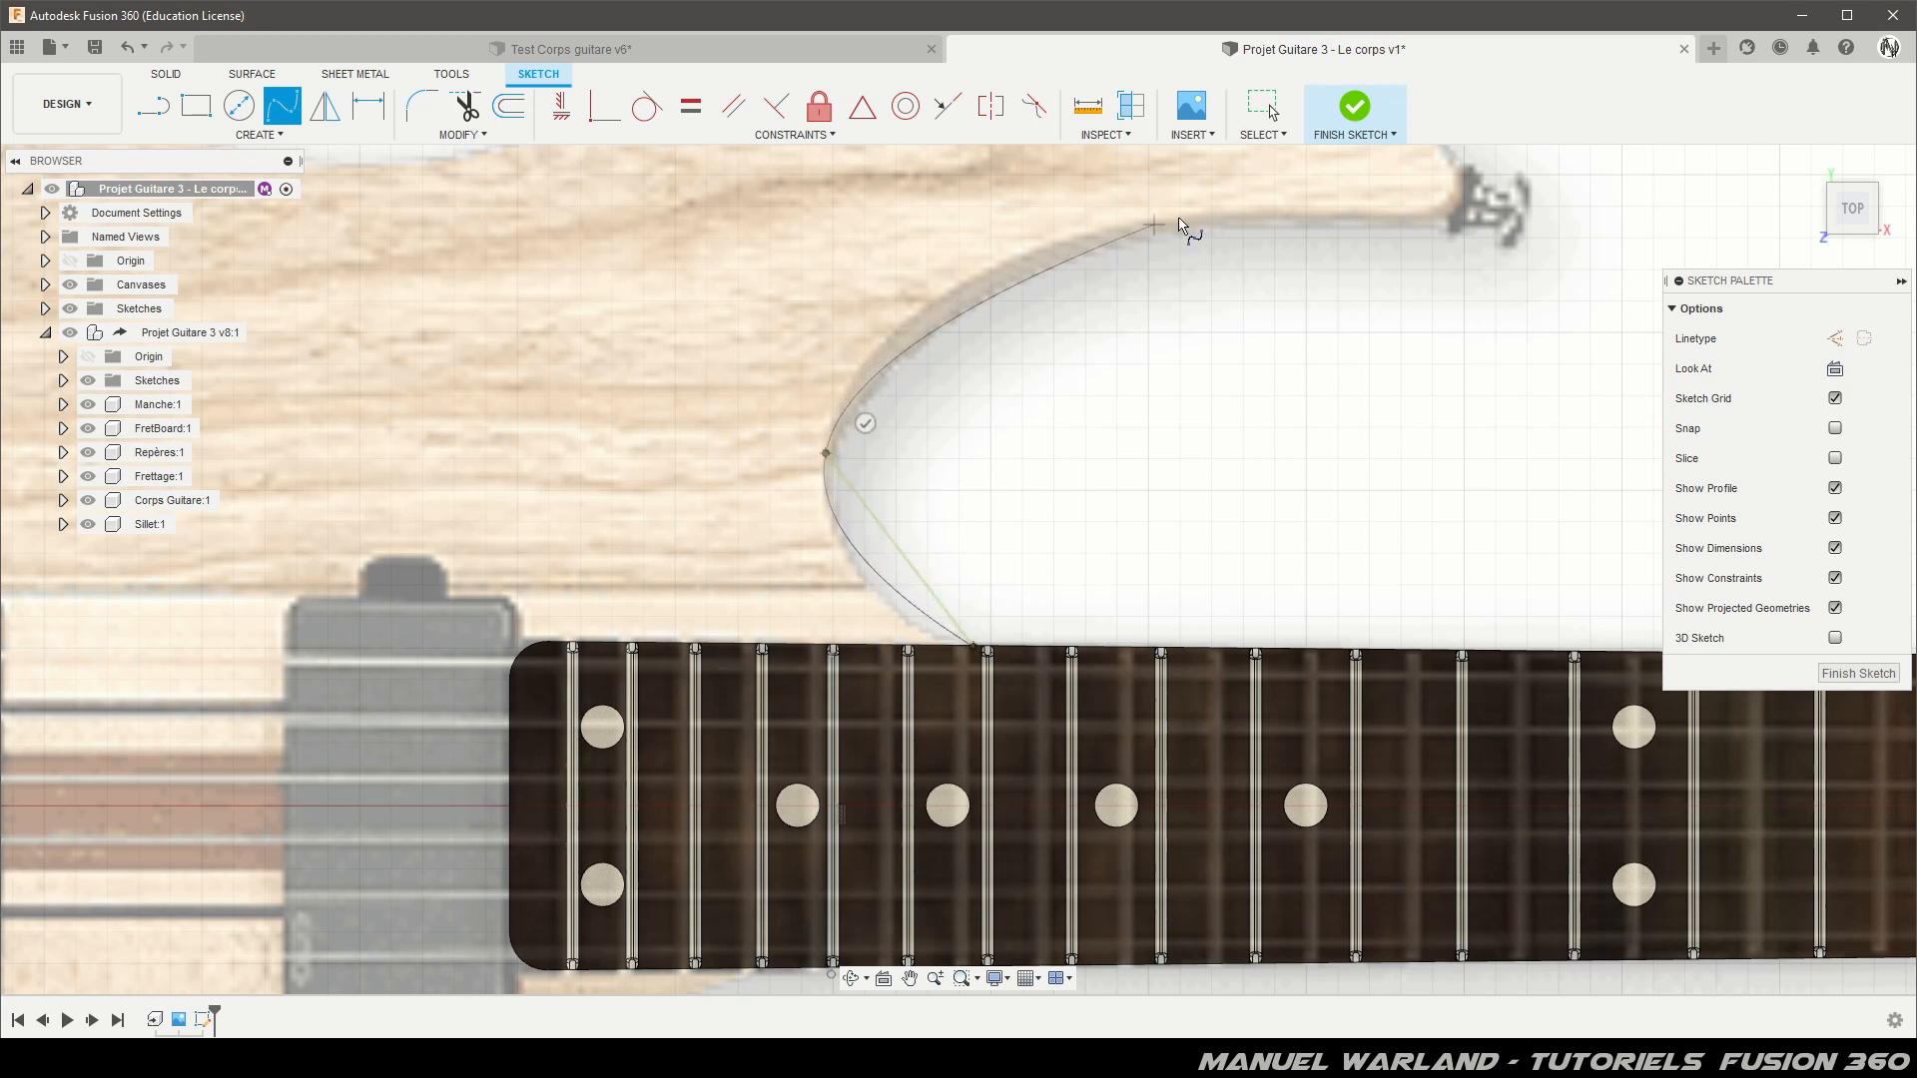
pyautogui.click(1038, 248)
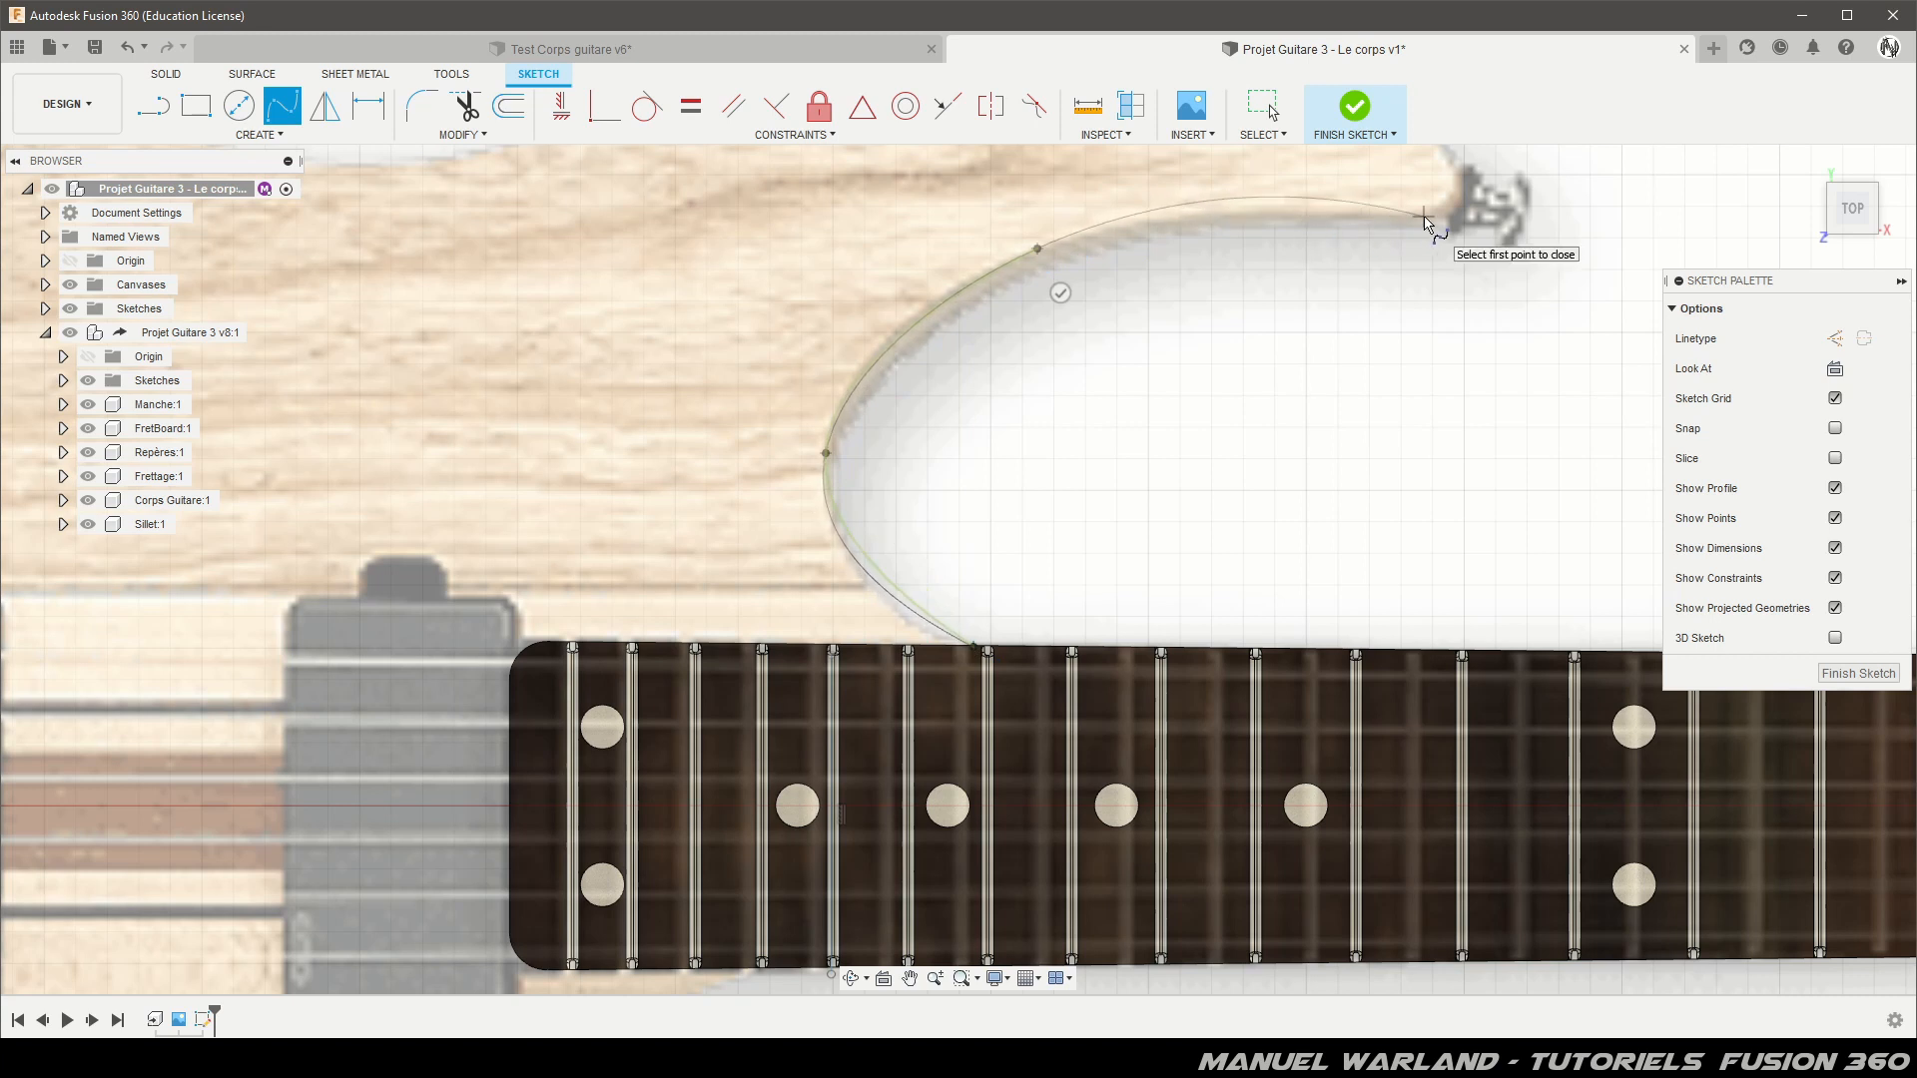
pyautogui.click(1421, 220)
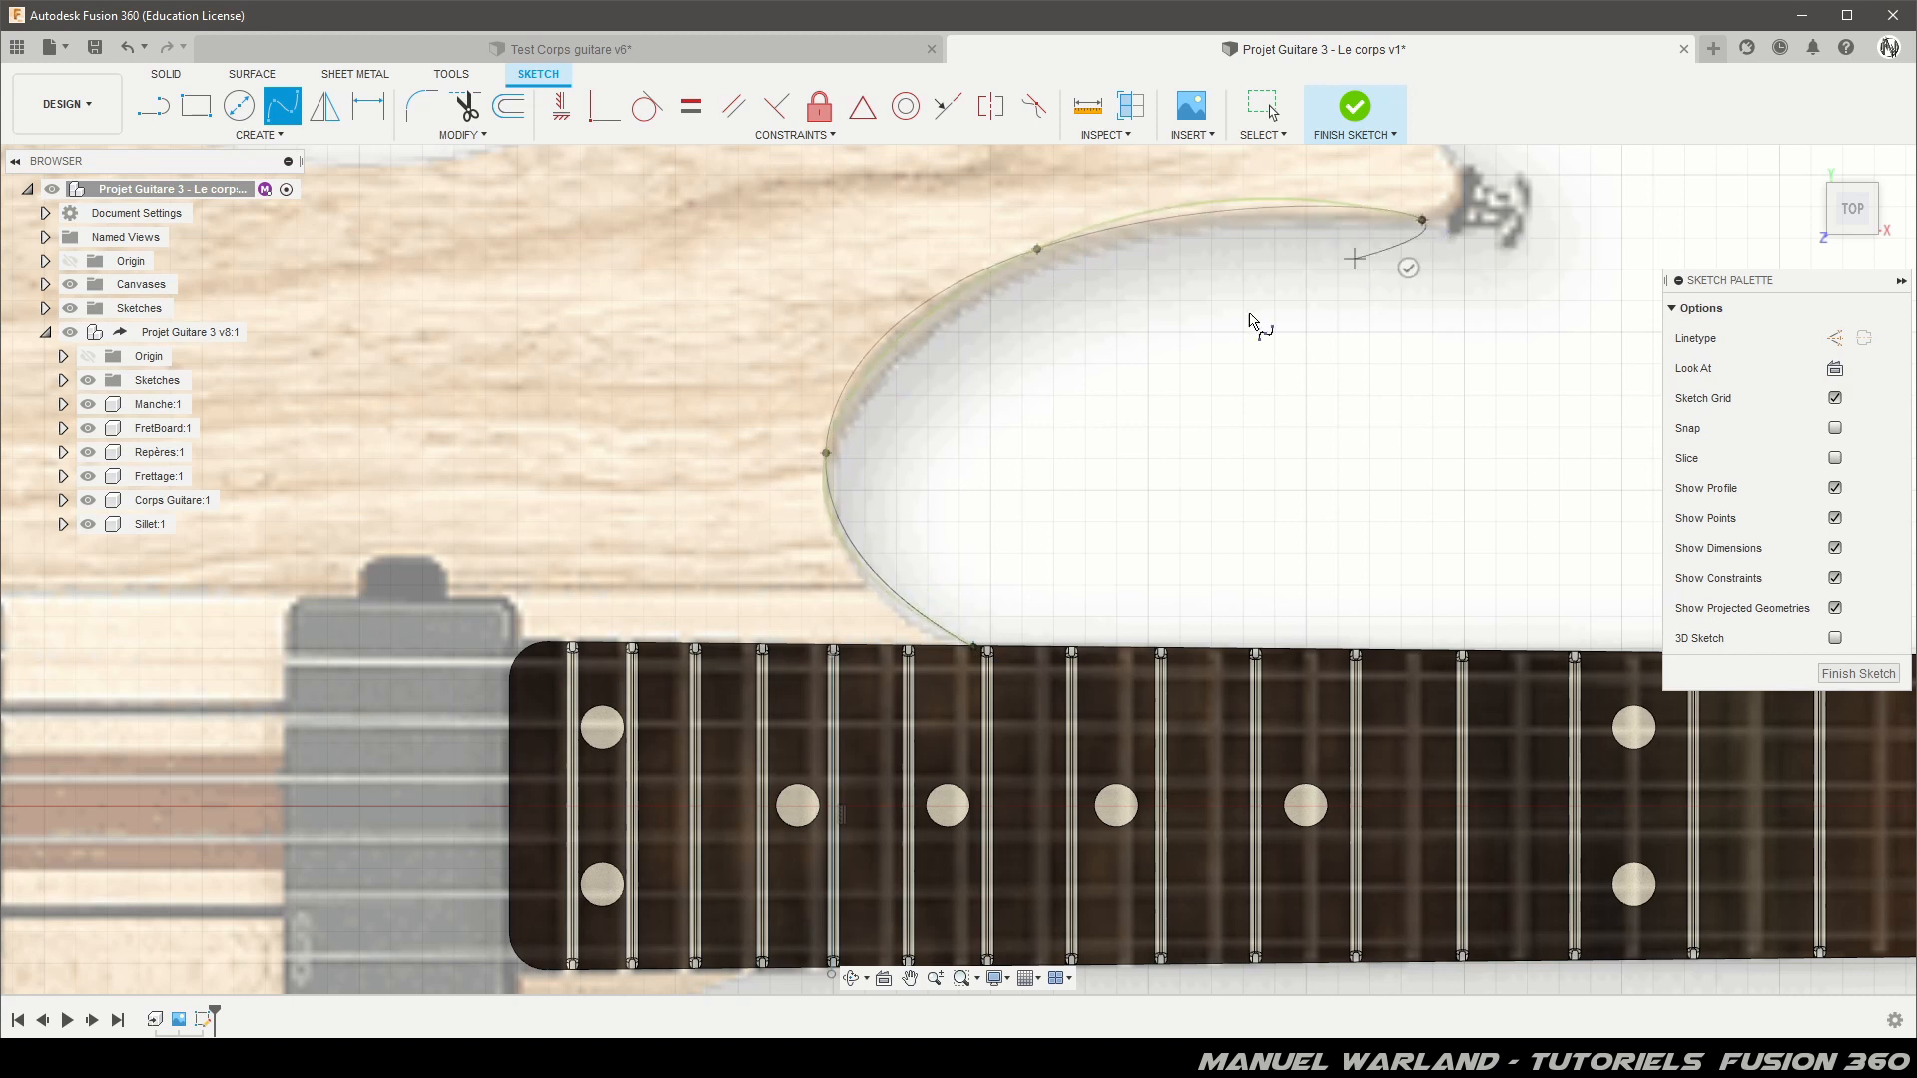
# Step: Continue the spline around the upper horn tip and back along the horn's outer edge to the body's upper waist
pyautogui.scroll(-3, 1141, 504)
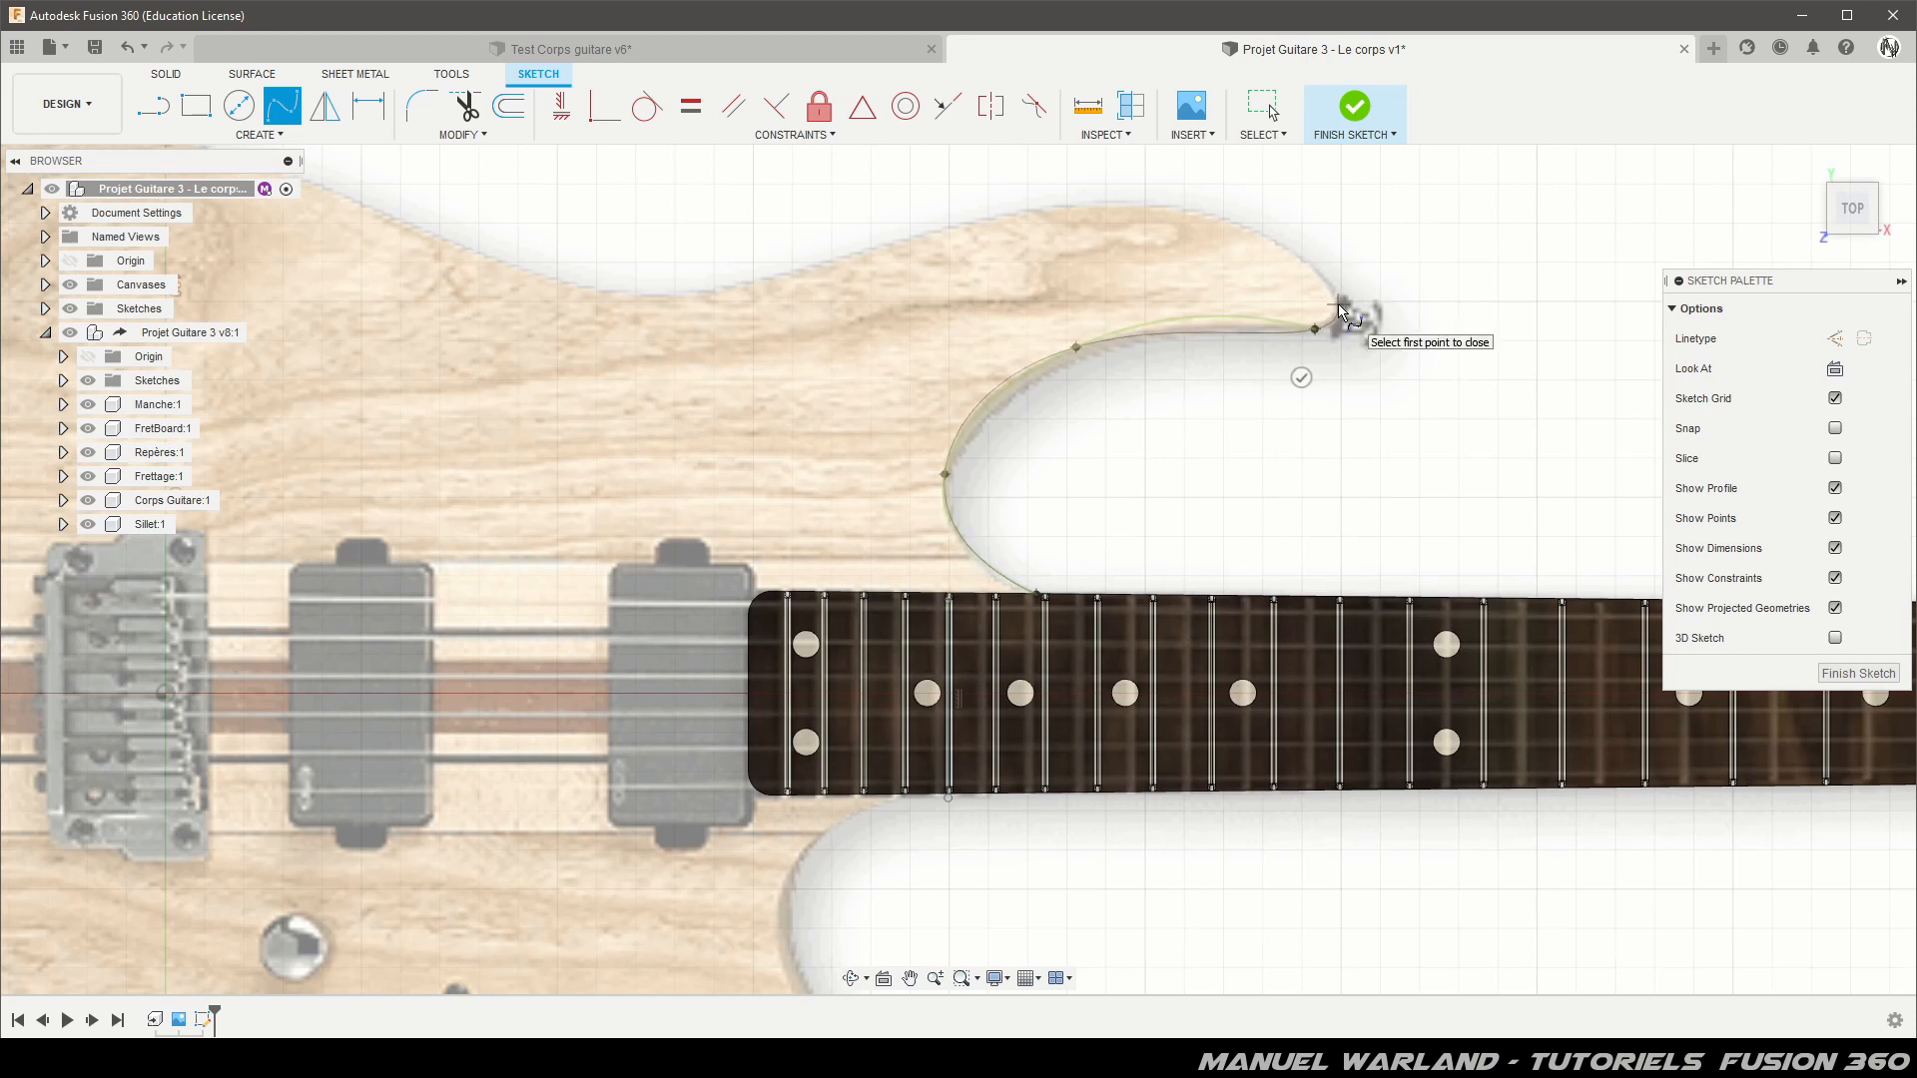
pyautogui.click(1338, 306)
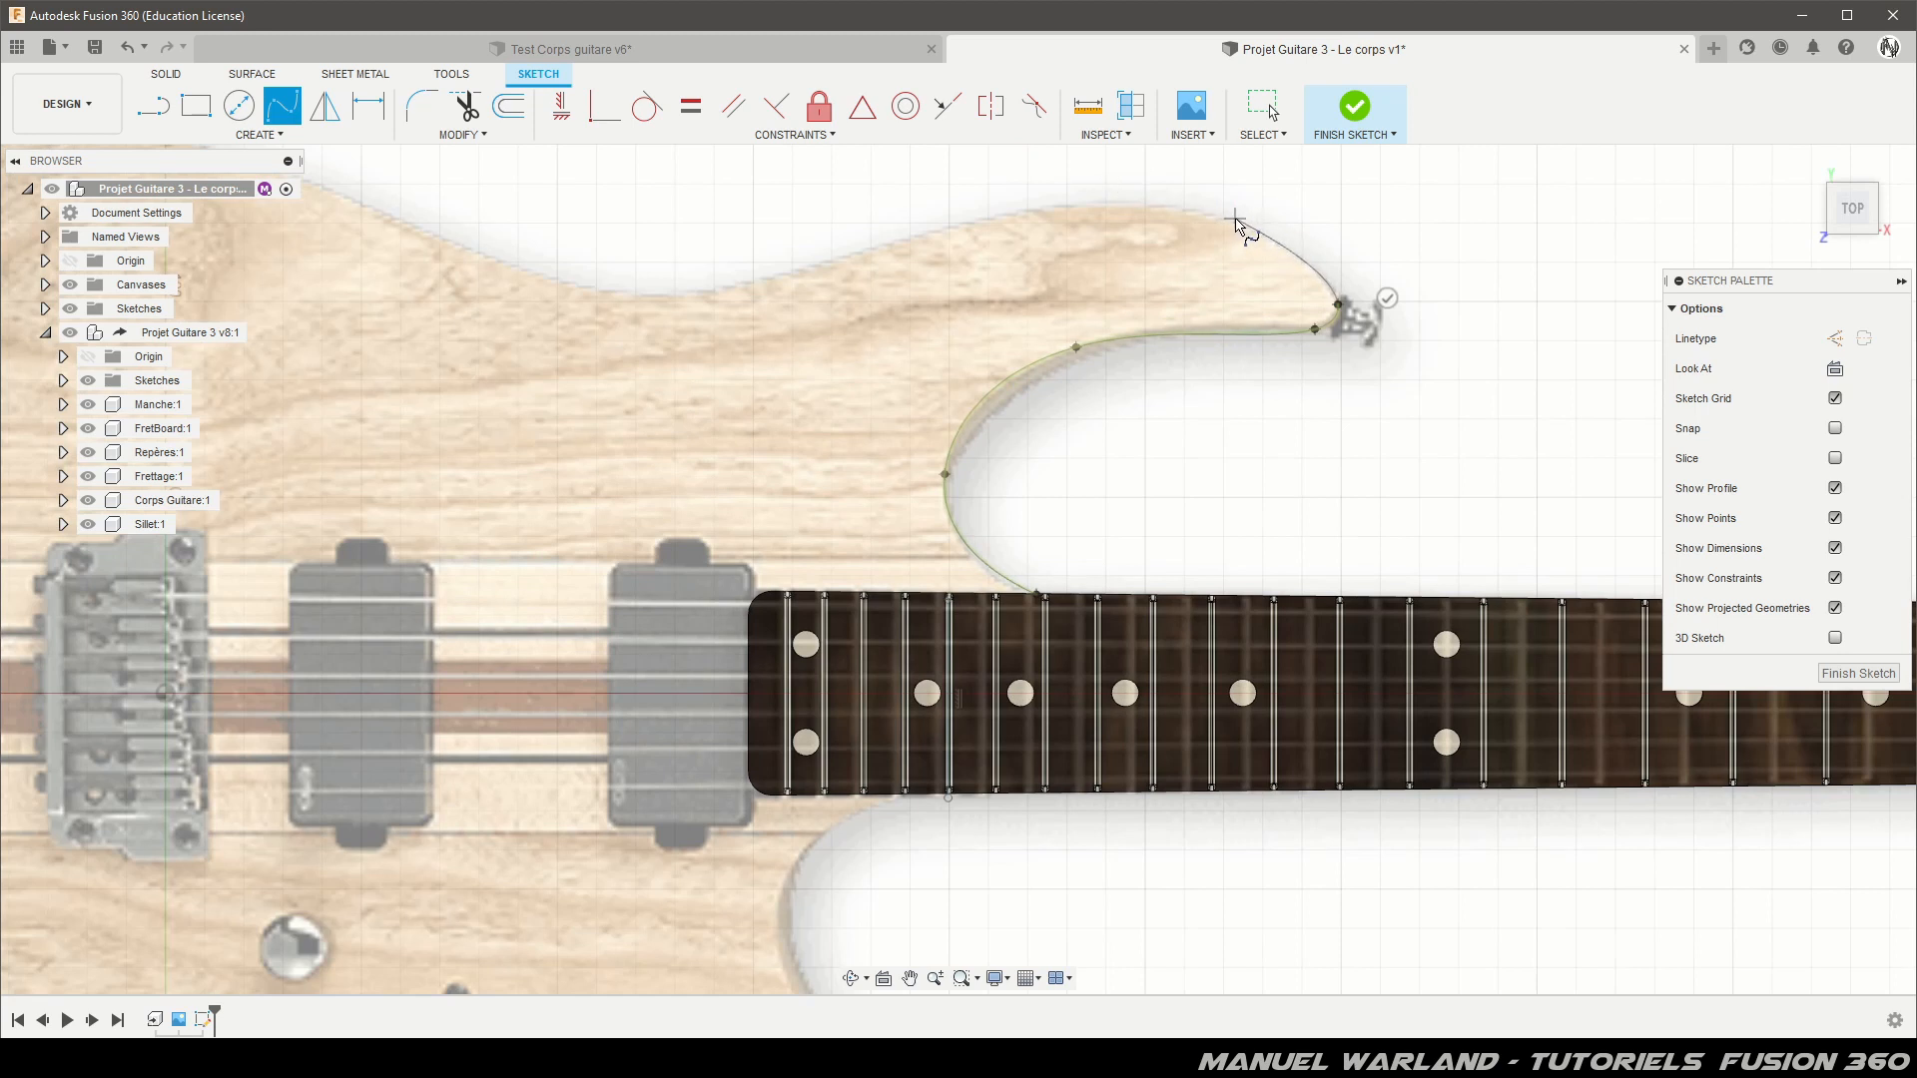
pyautogui.click(1226, 218)
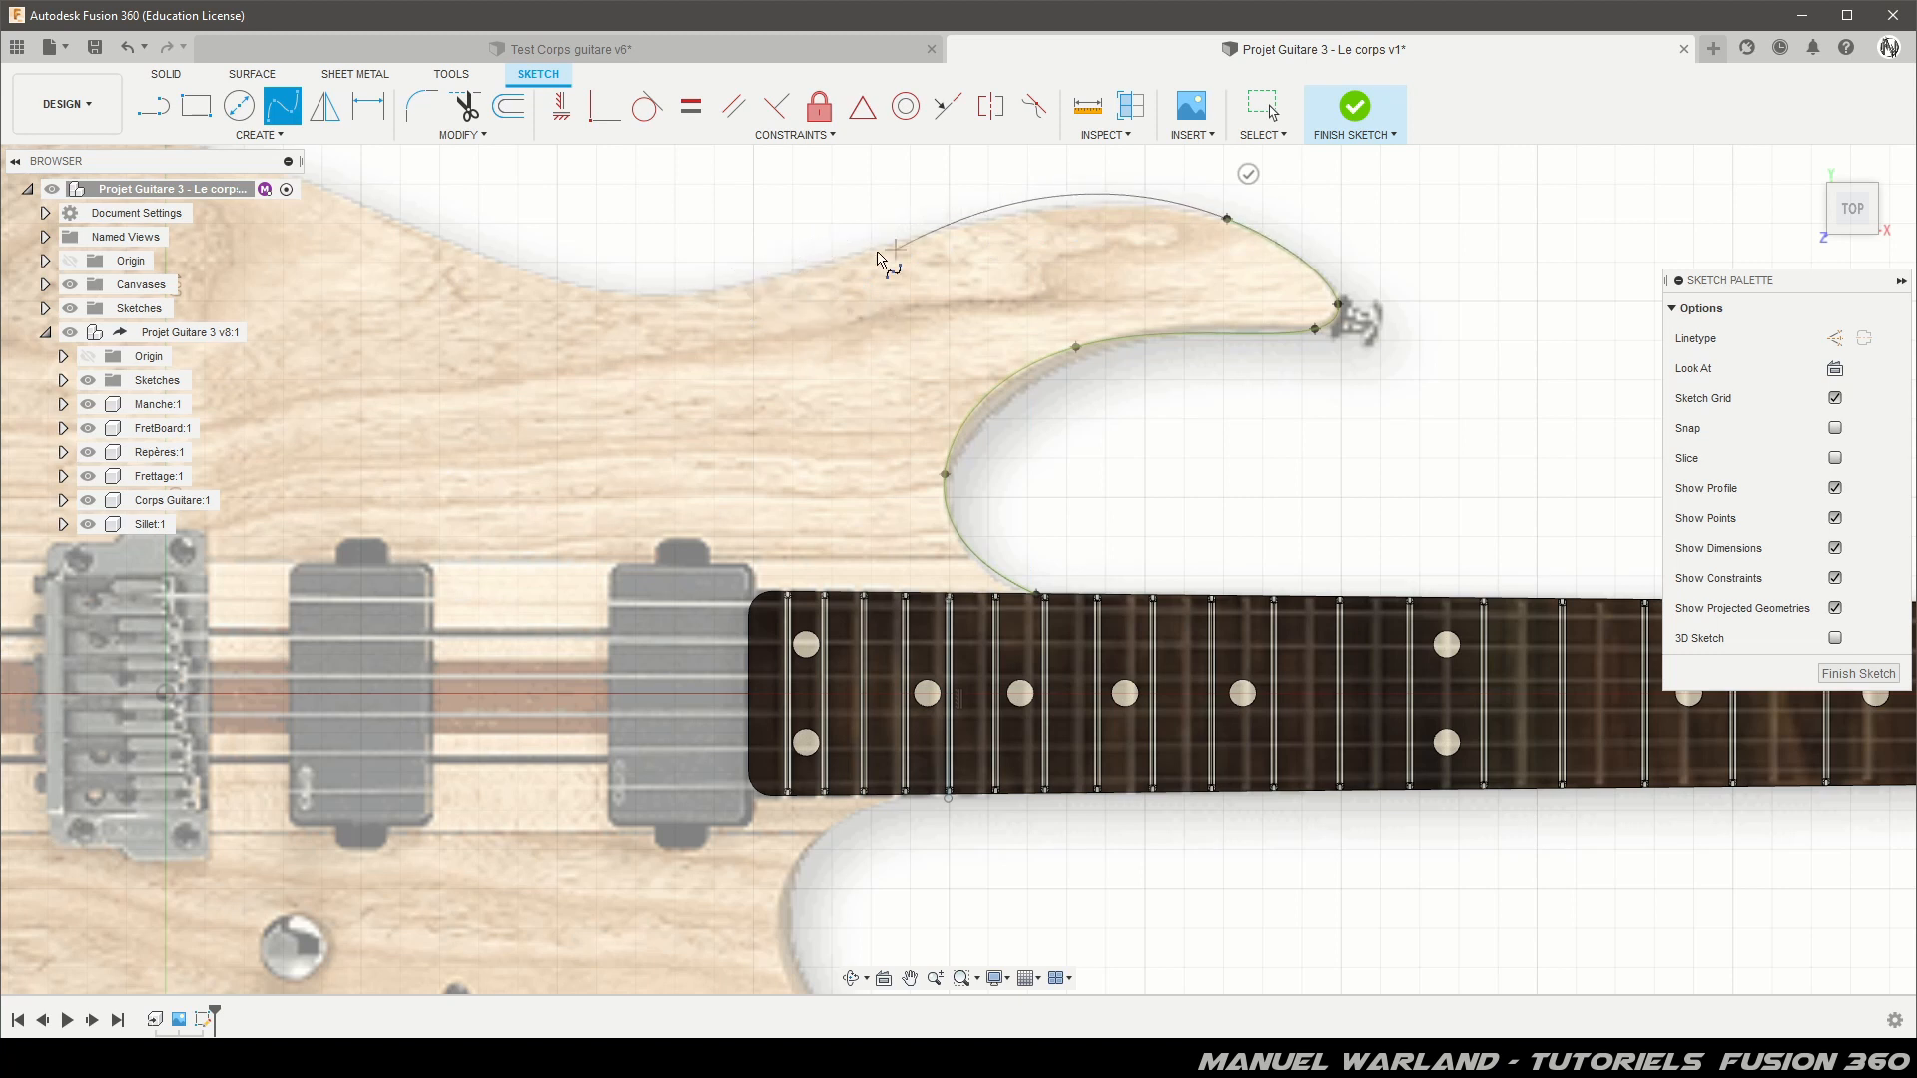
pyautogui.click(870, 250)
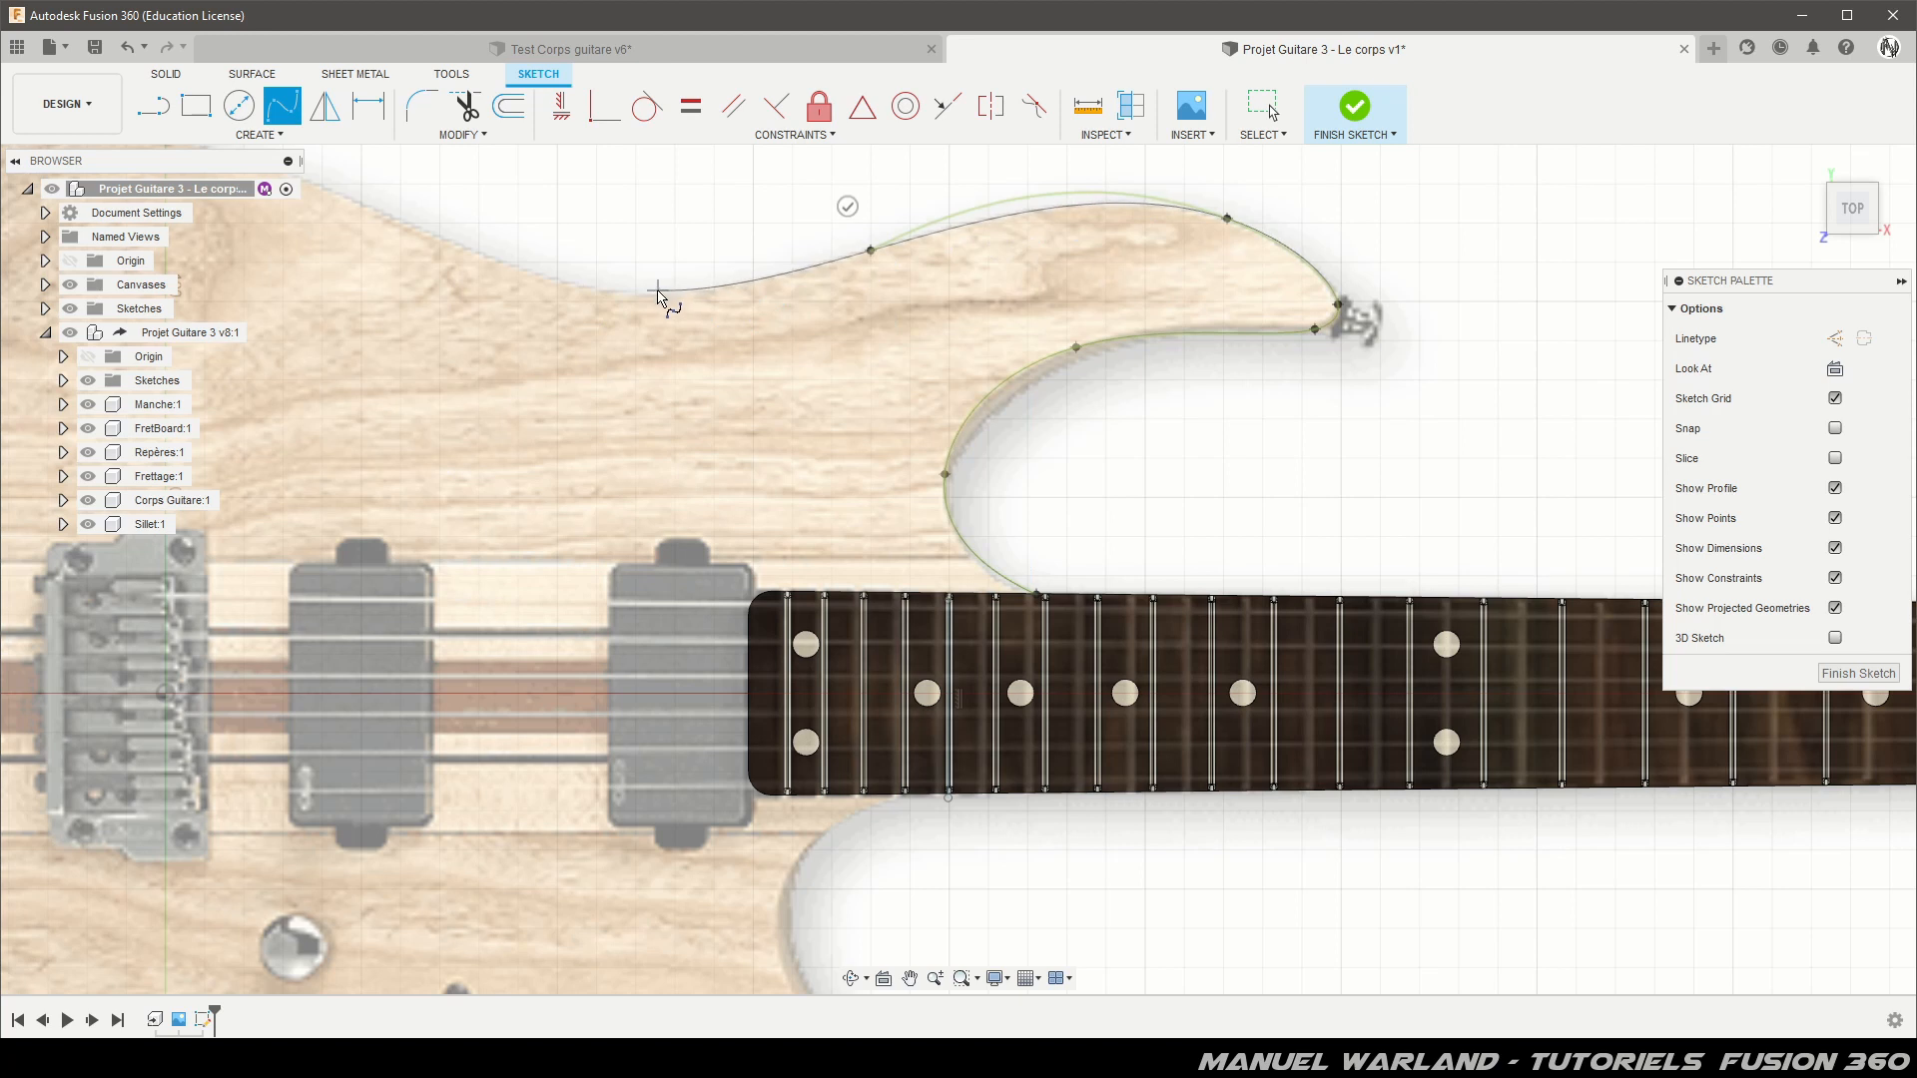
pyautogui.click(651, 294)
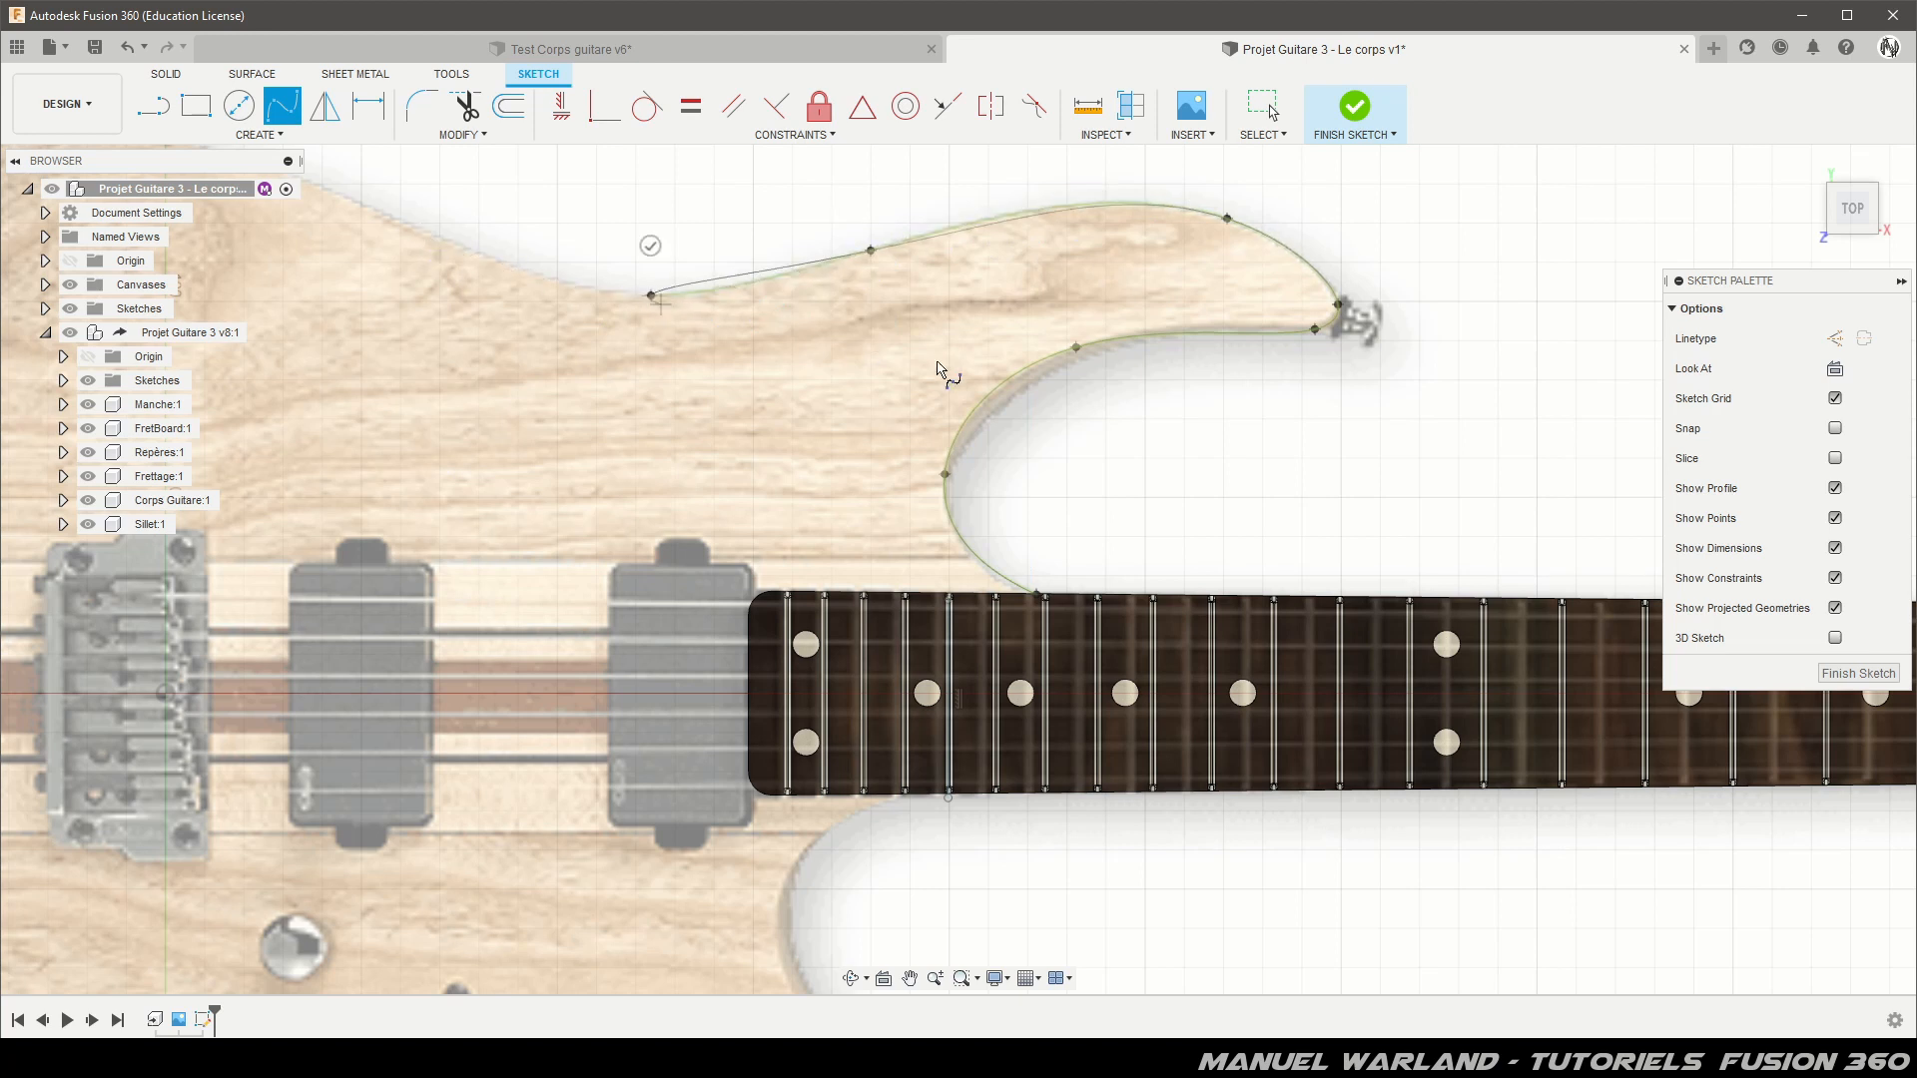
# Step: Extend the spline from the upper waist over the upper bout to the rear edge of the body
pyautogui.scroll(-1, 984, 393)
pyautogui.scroll(-3, 1166, 430)
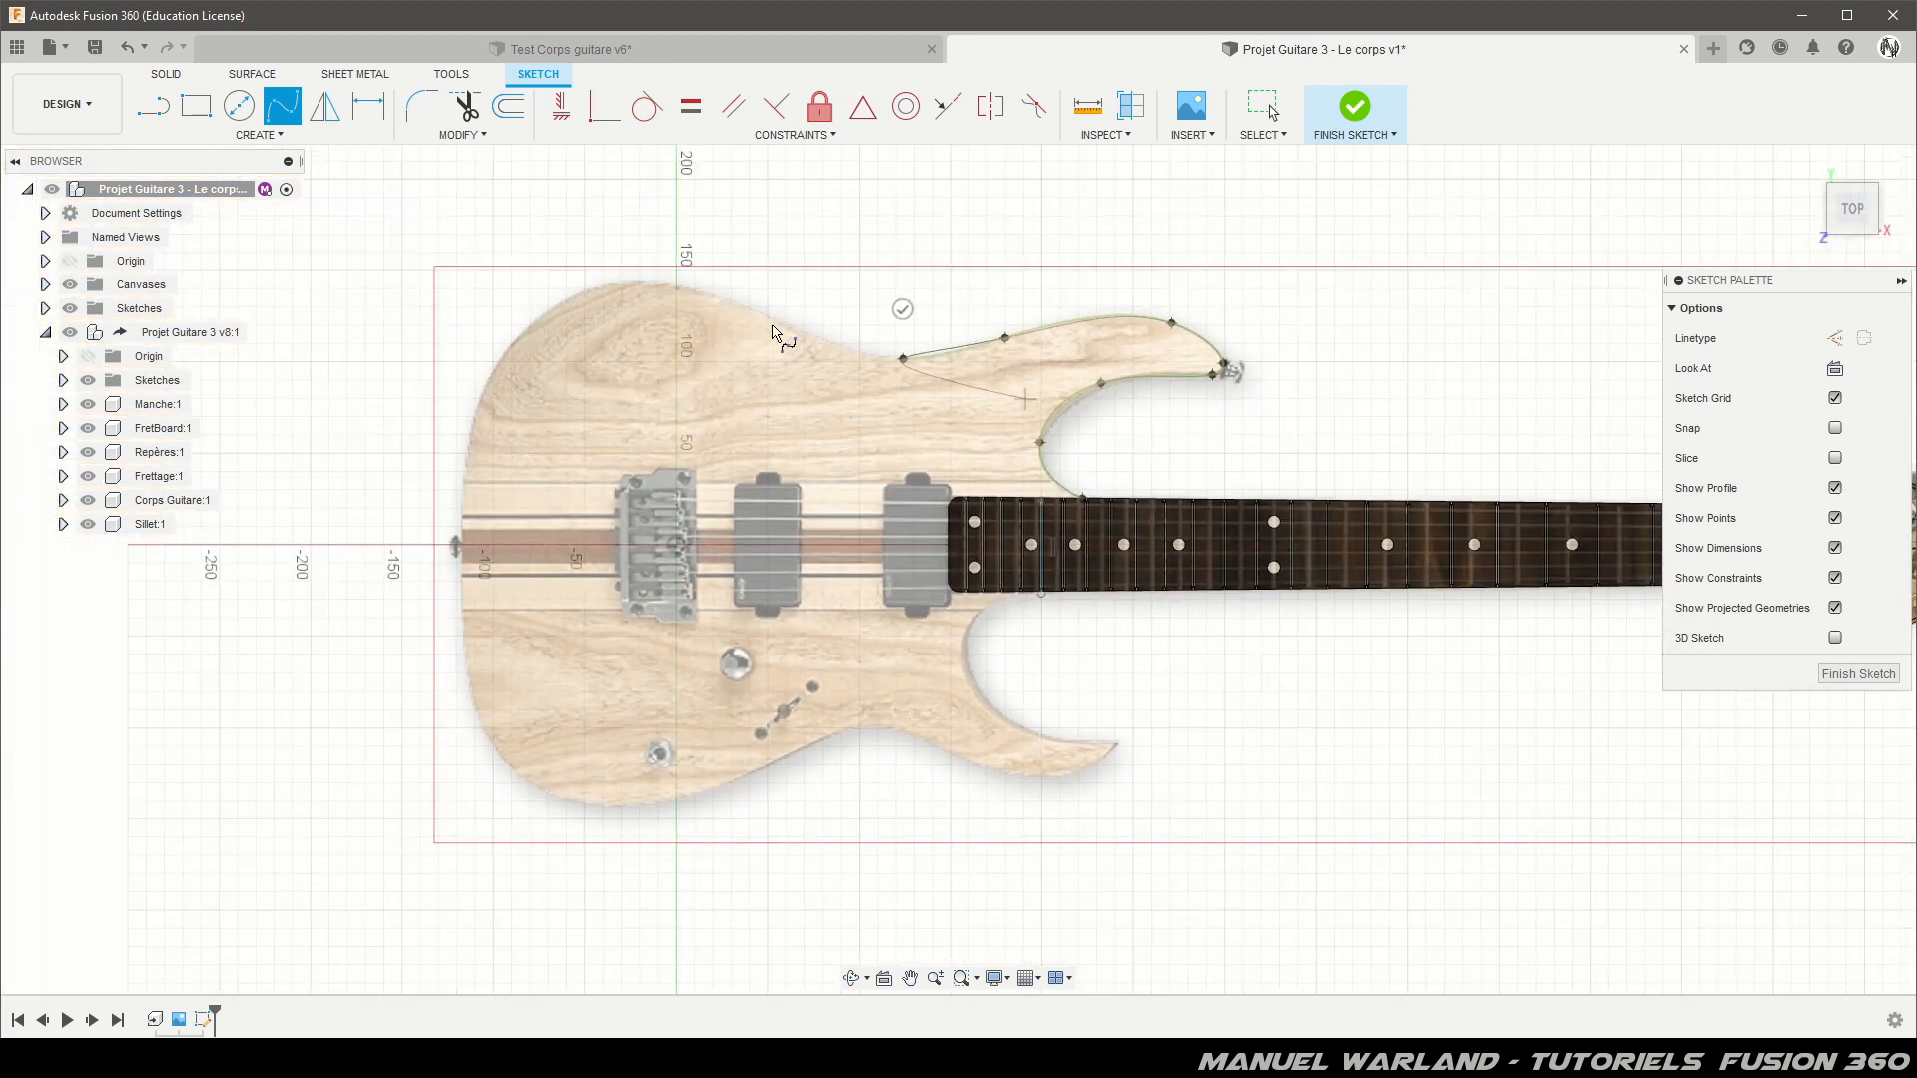
pyautogui.scroll(2, 641, 262)
pyautogui.scroll(1, 641, 262)
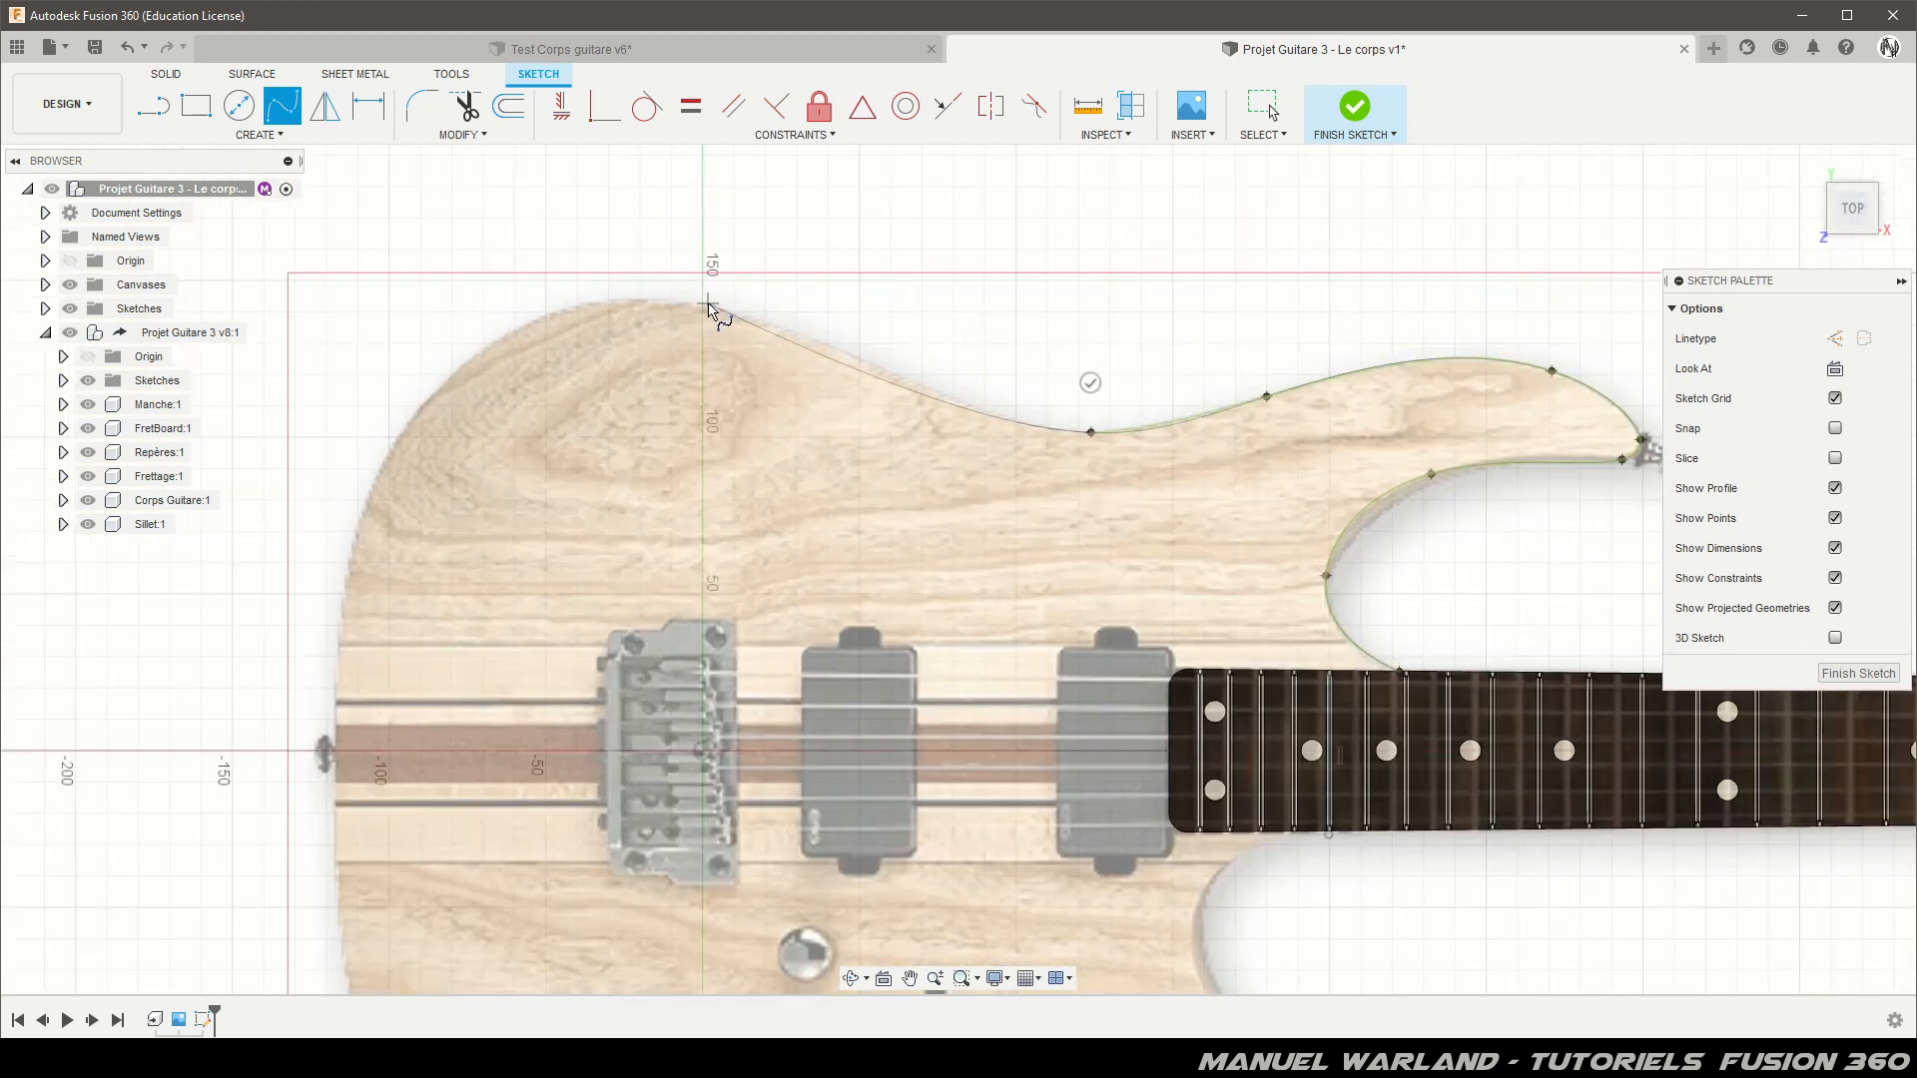
pyautogui.click(702, 304)
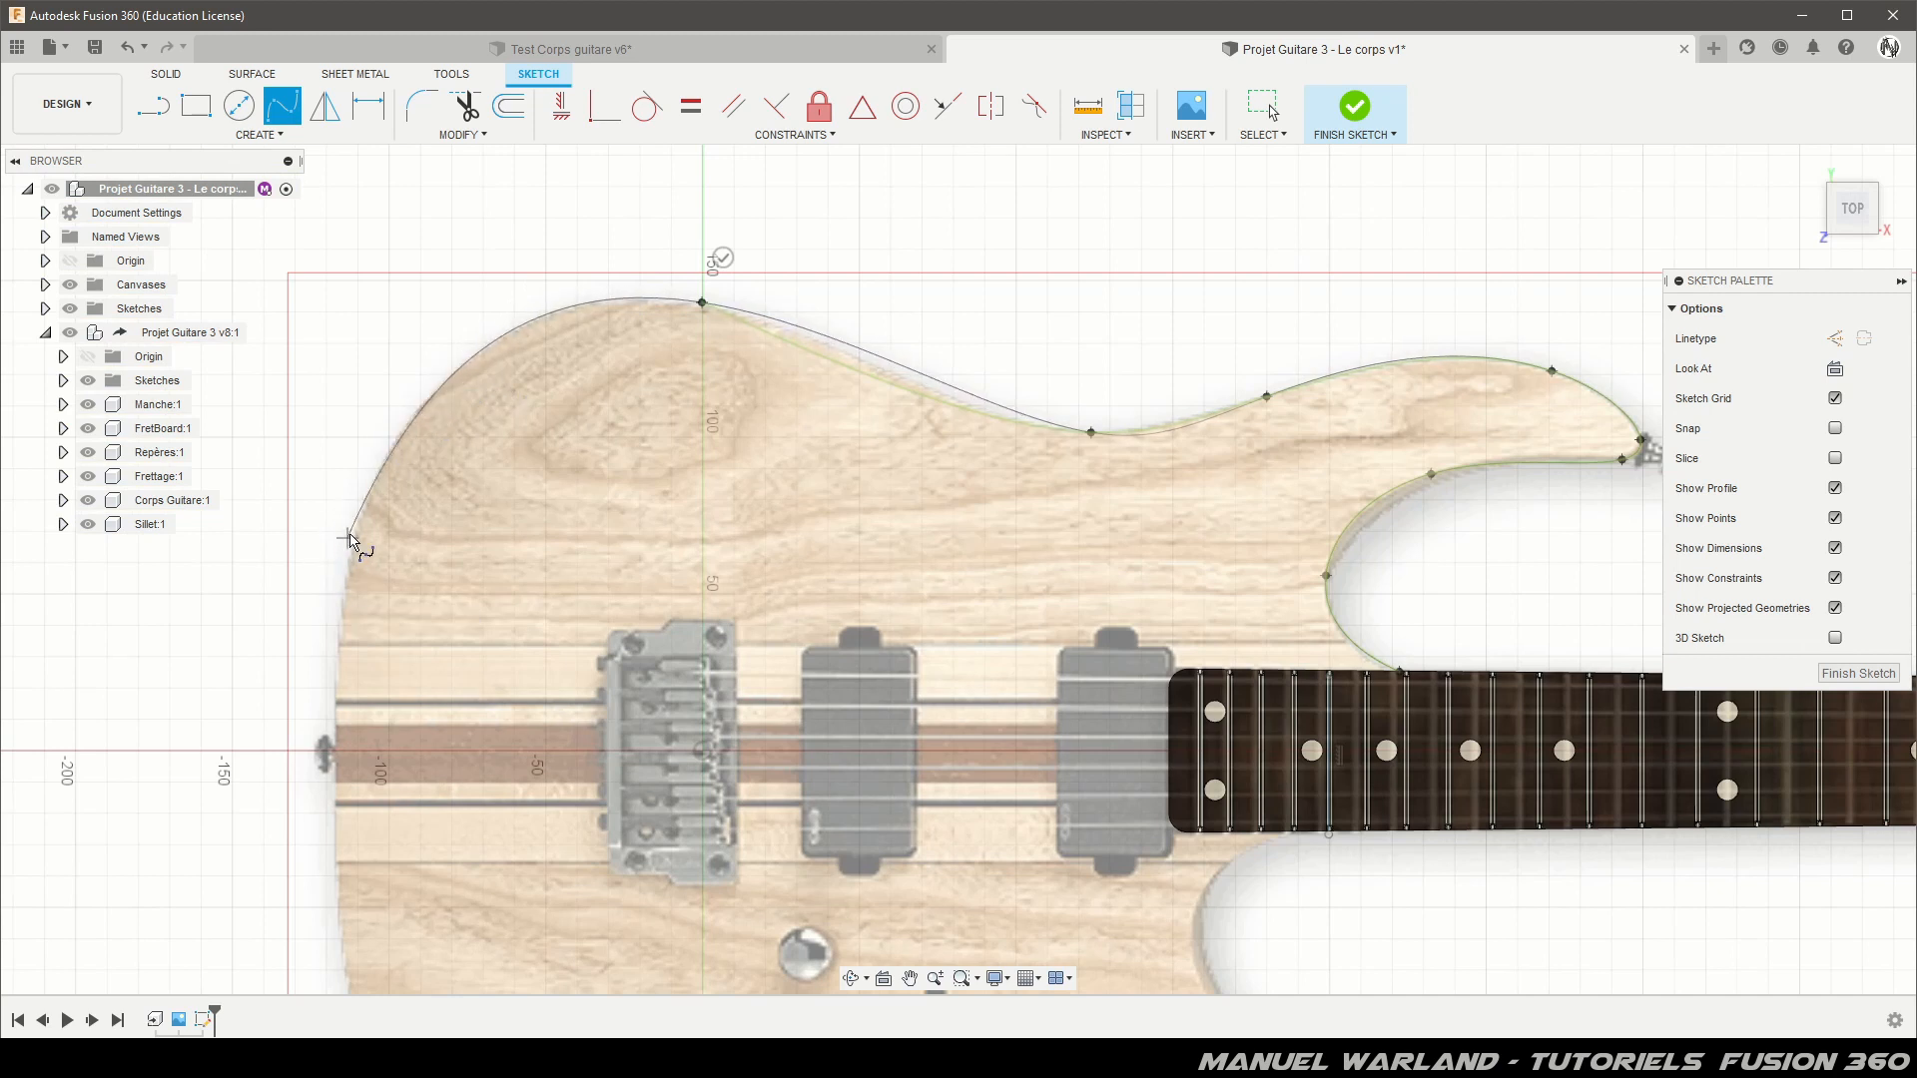
pyautogui.click(359, 523)
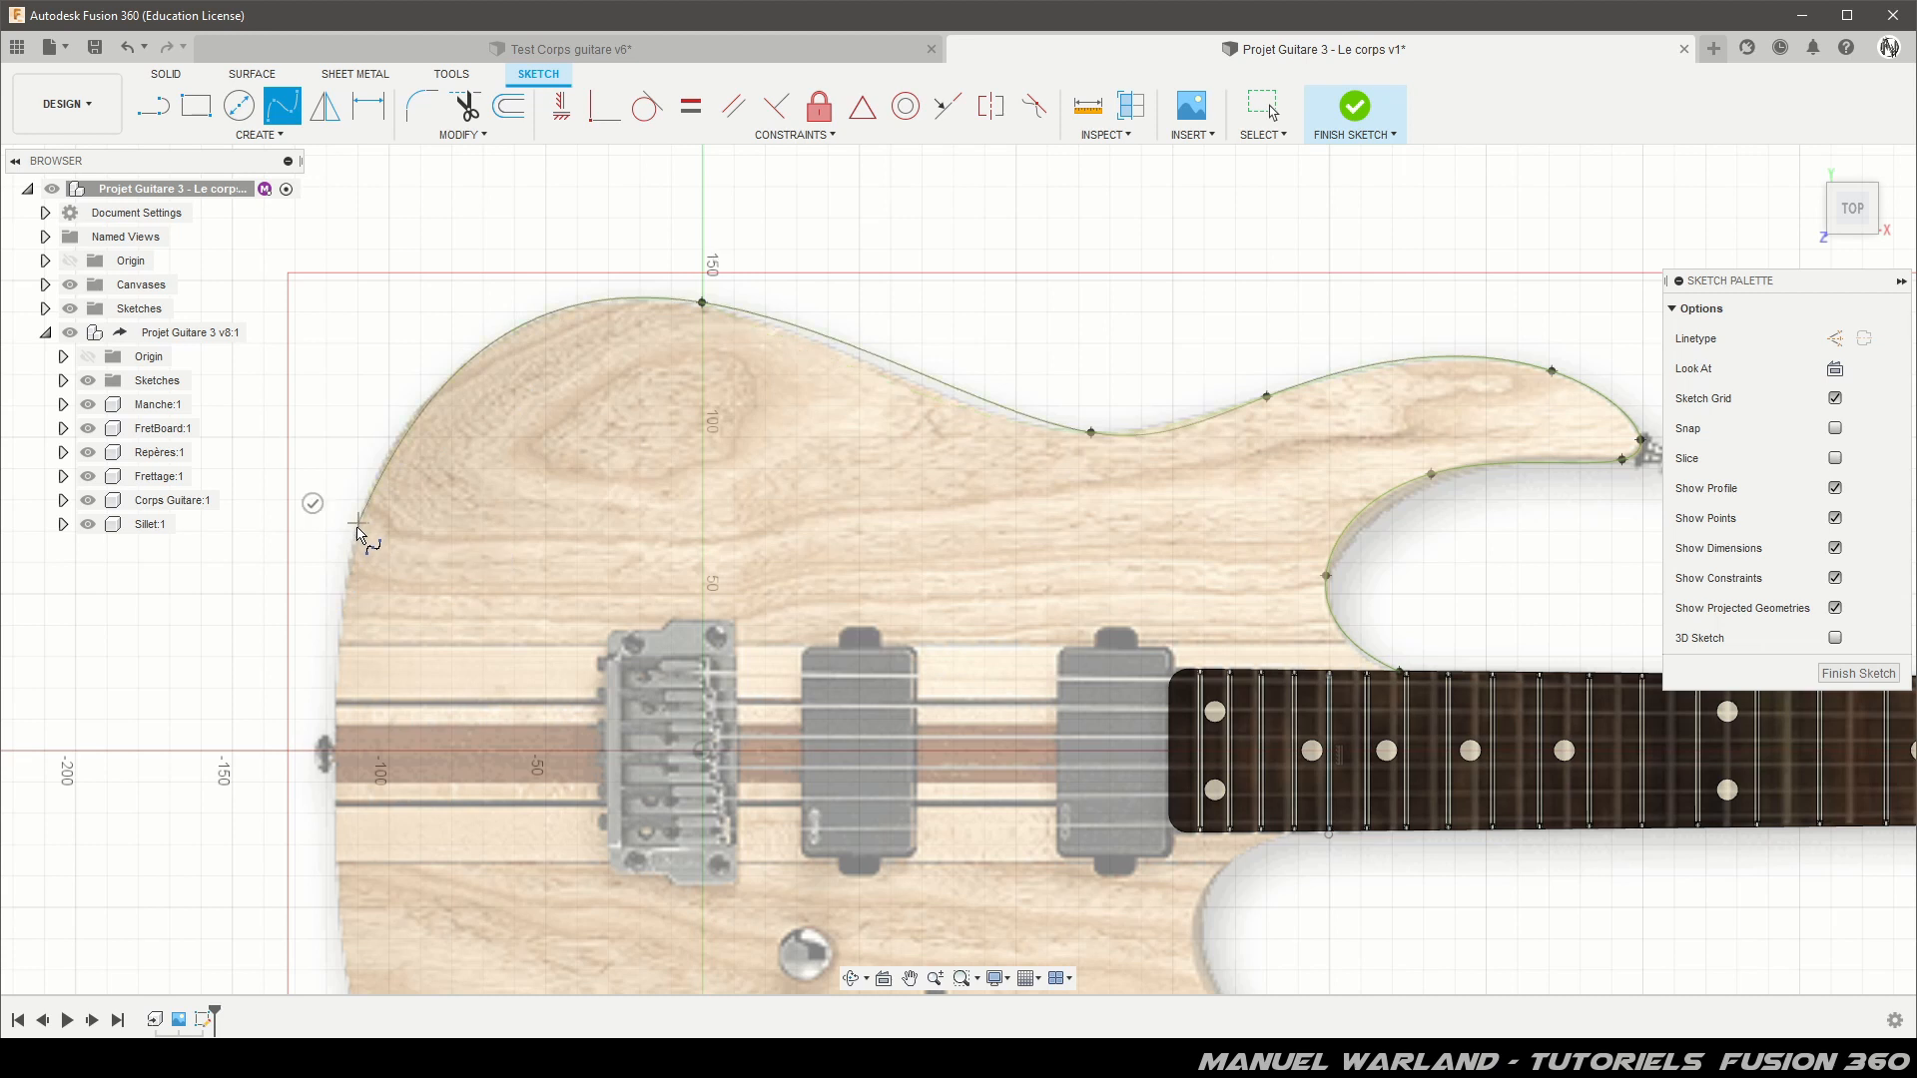
# Step: Continue the spline down the body's rear edge and around the lower bout to the lower waist
pyautogui.scroll(-3, 320, 252)
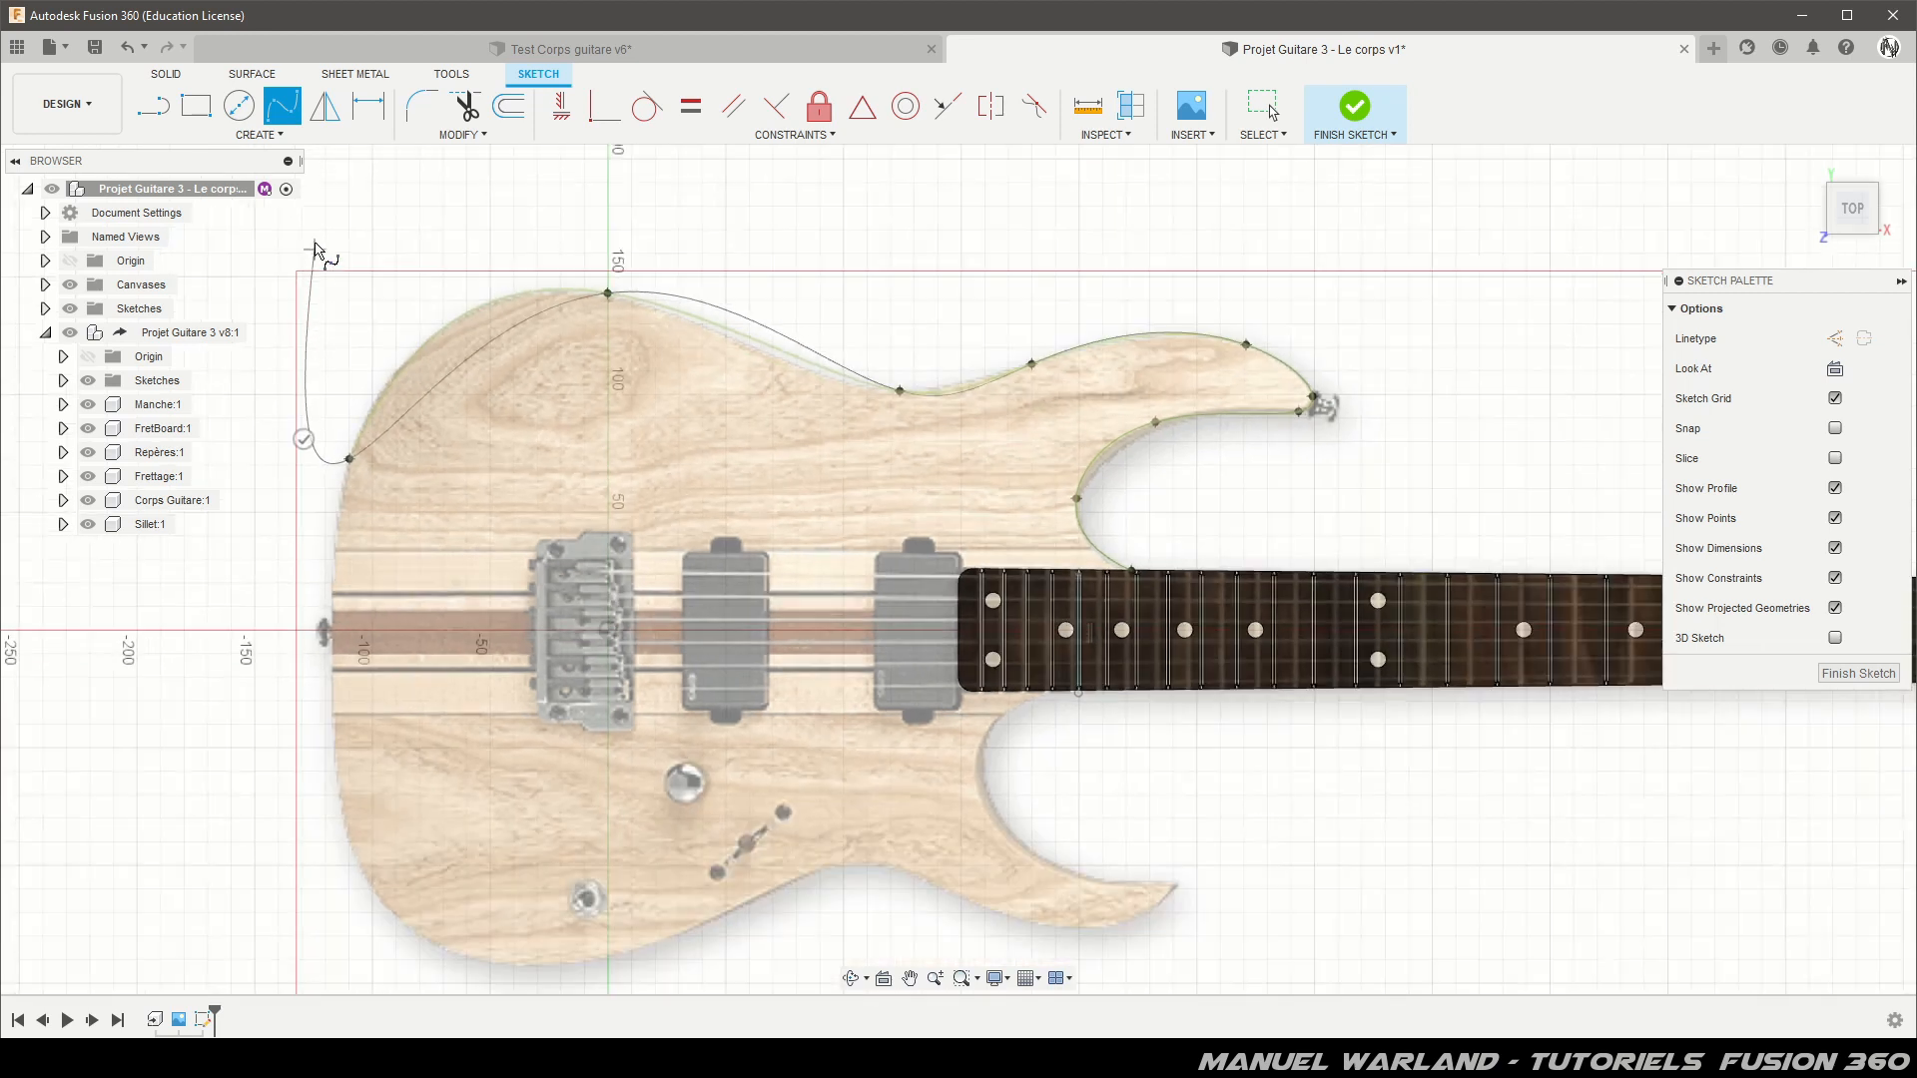
pyautogui.click(349, 709)
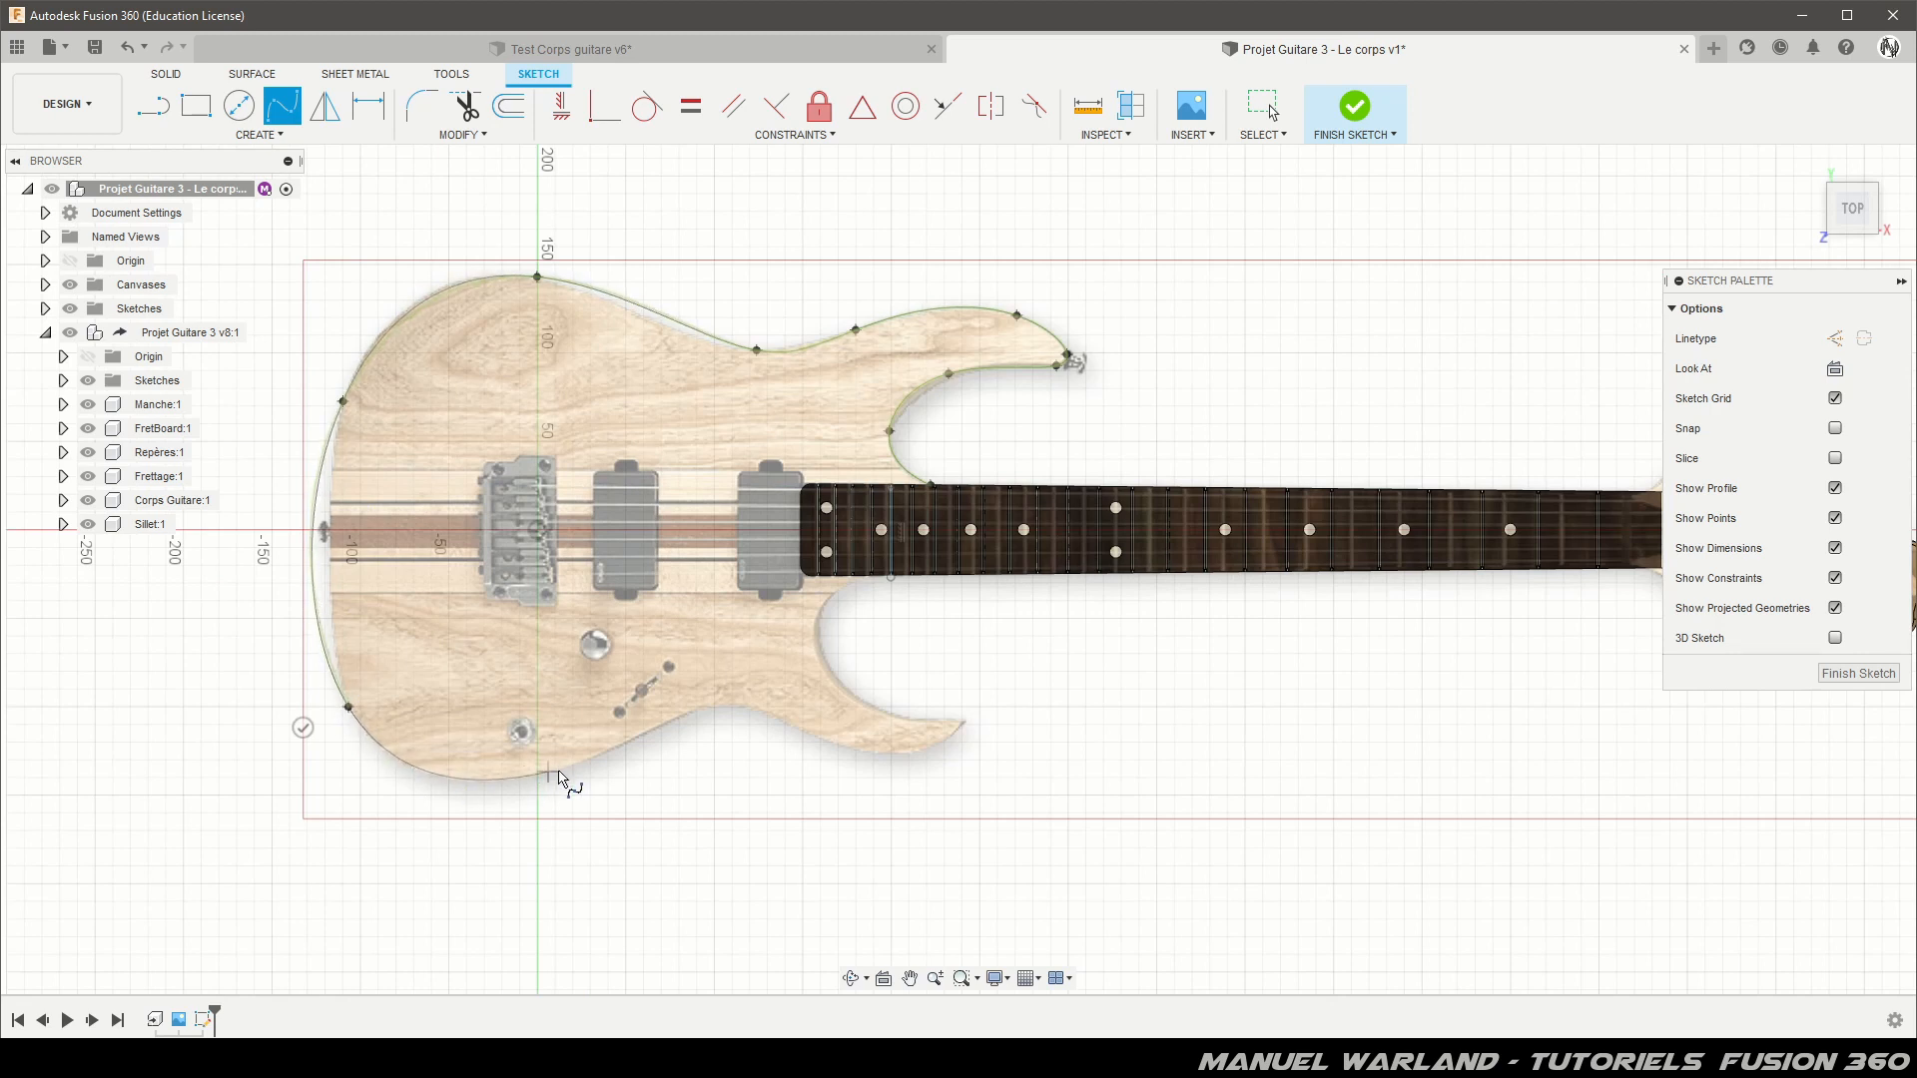
pyautogui.click(584, 763)
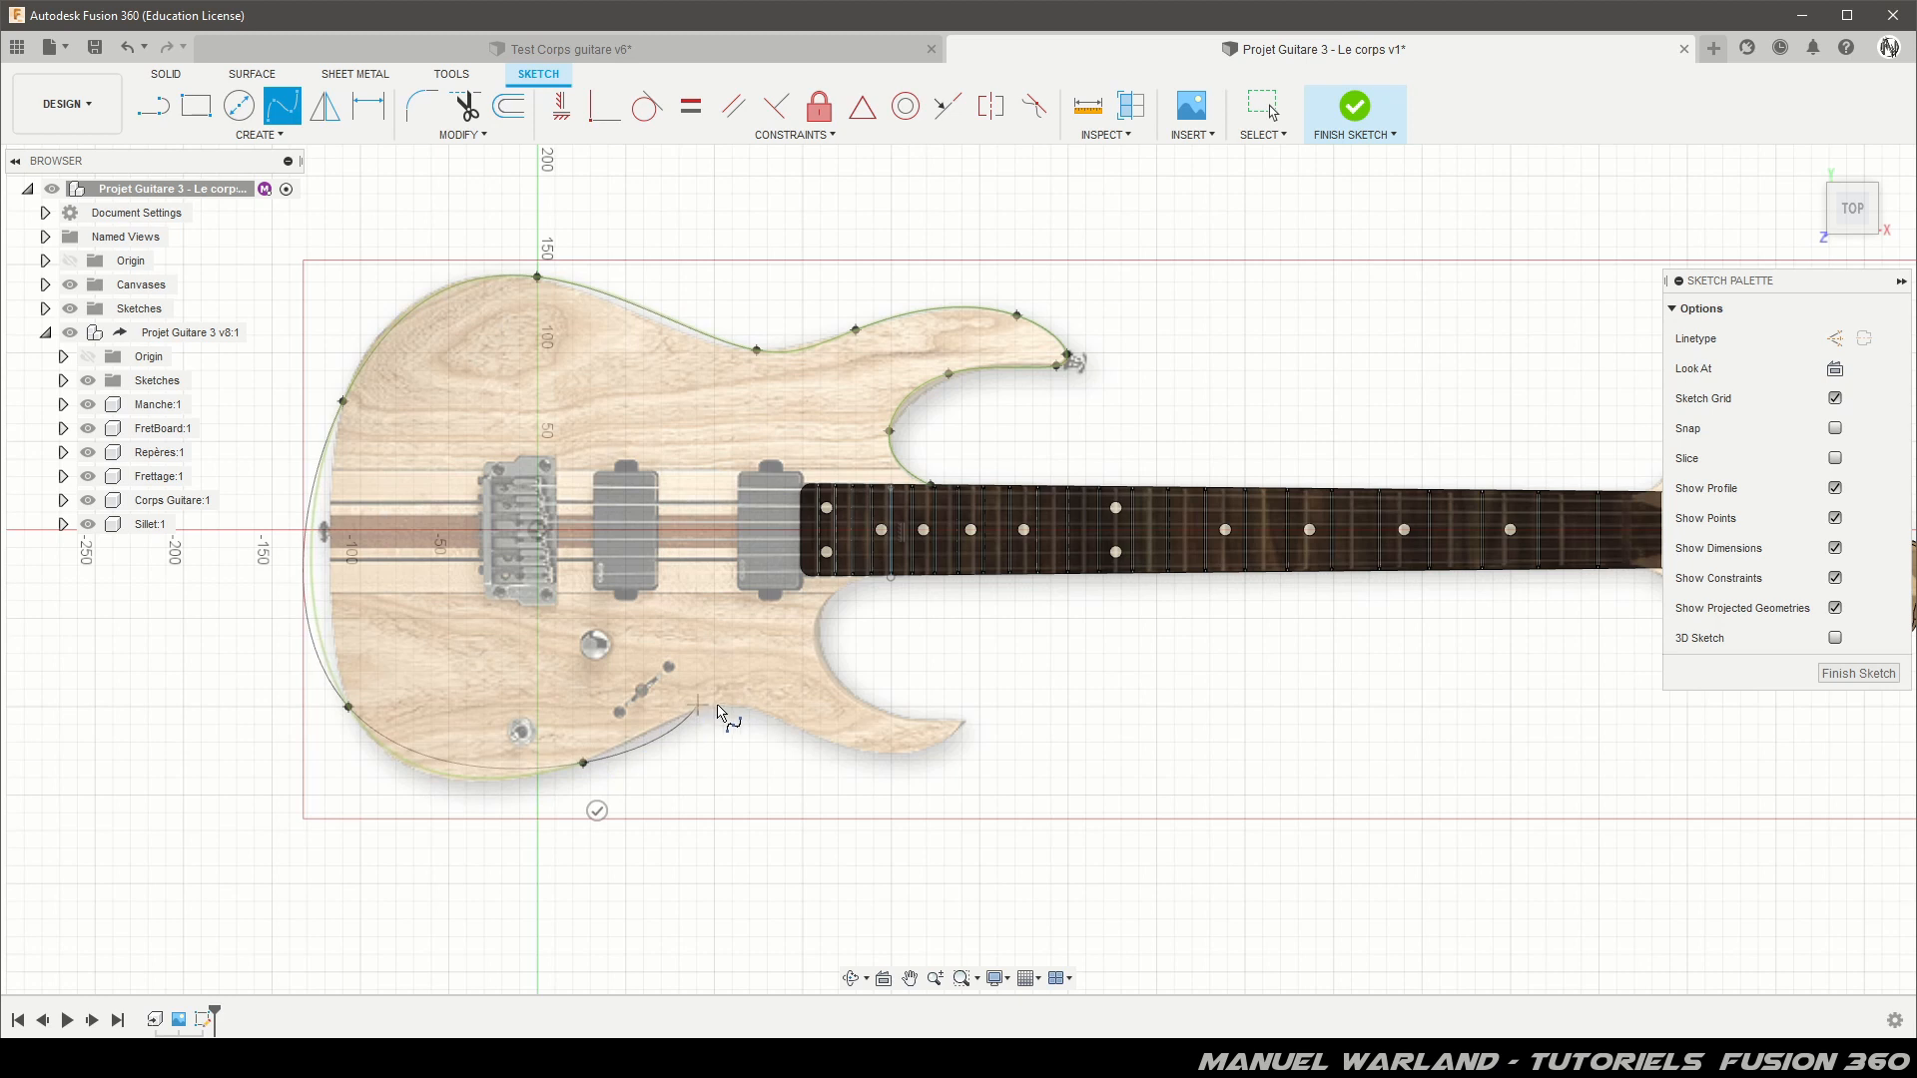
pyautogui.click(726, 706)
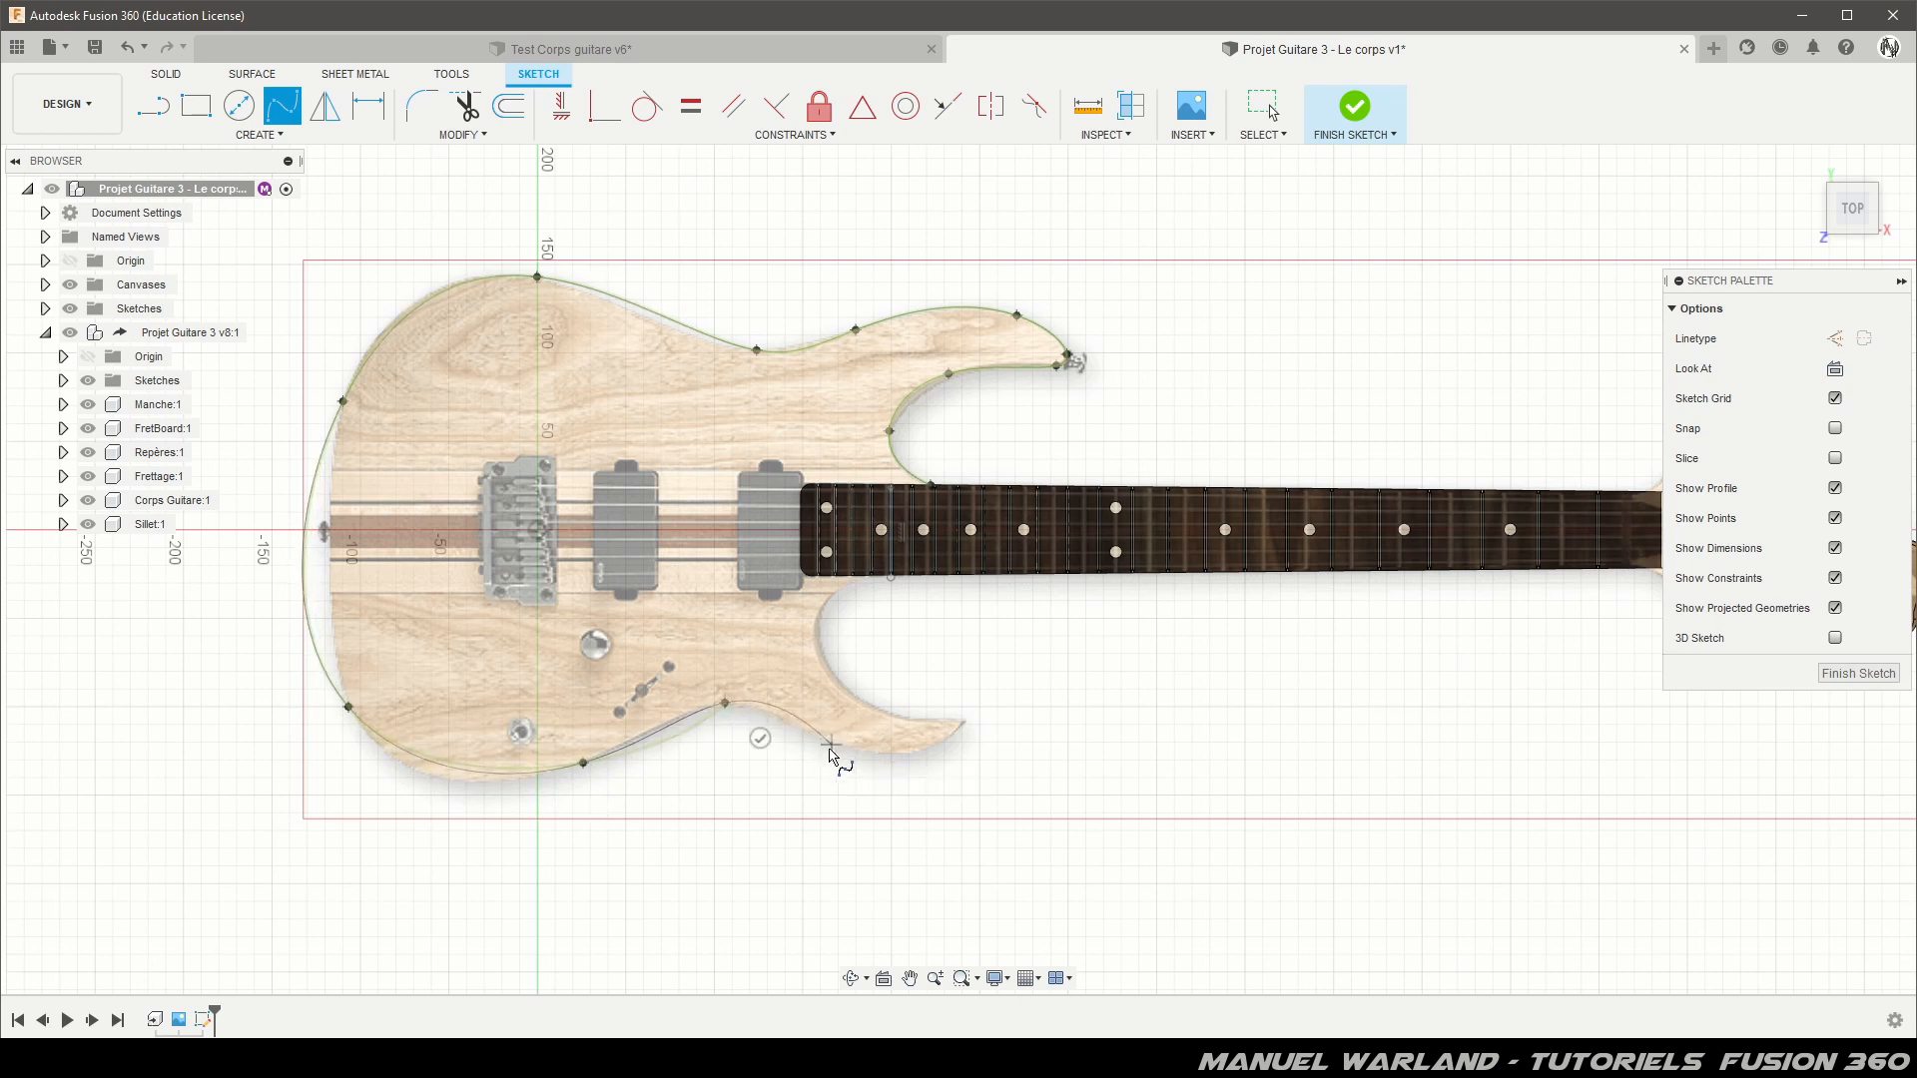
# Step: Extend the spline along the lower horn's outer edge to the horn tip and finish it there
pyautogui.scroll(6, 833, 751)
pyautogui.click(834, 721)
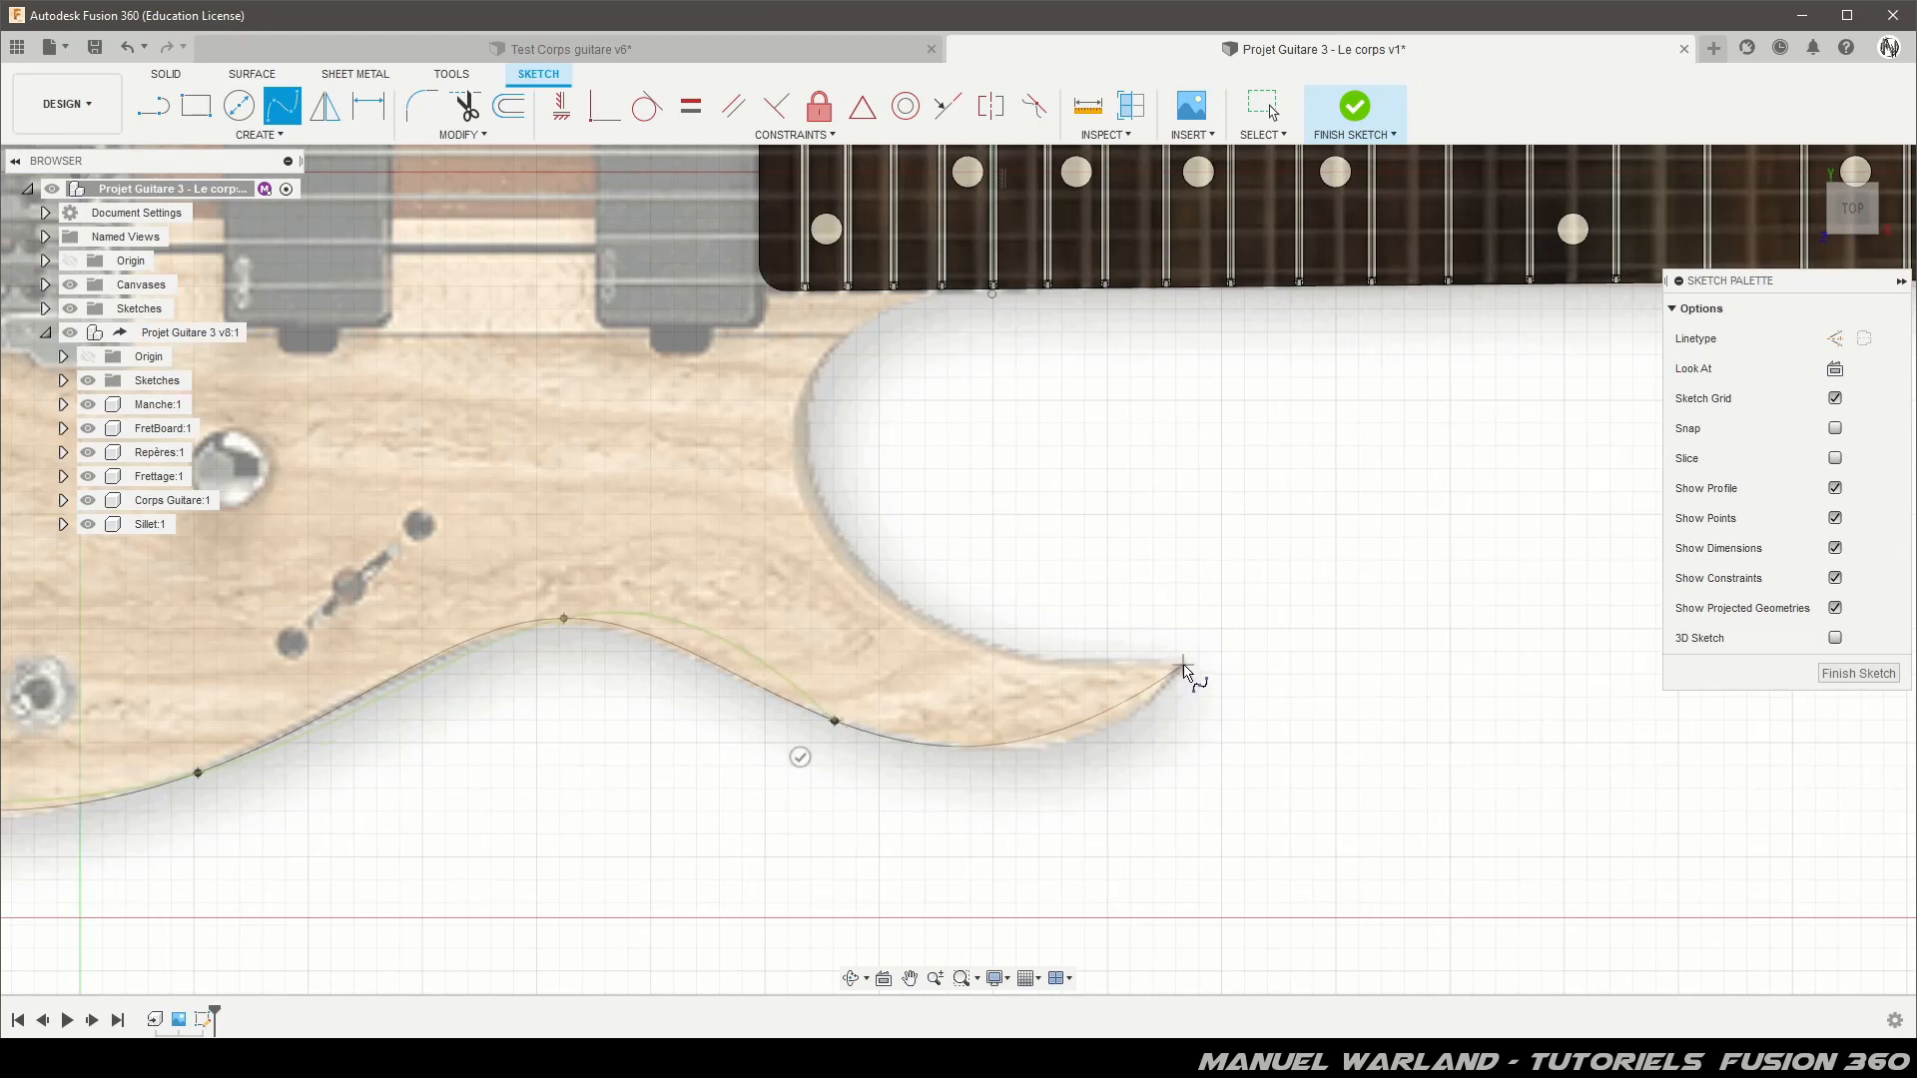
pyautogui.click(1183, 665)
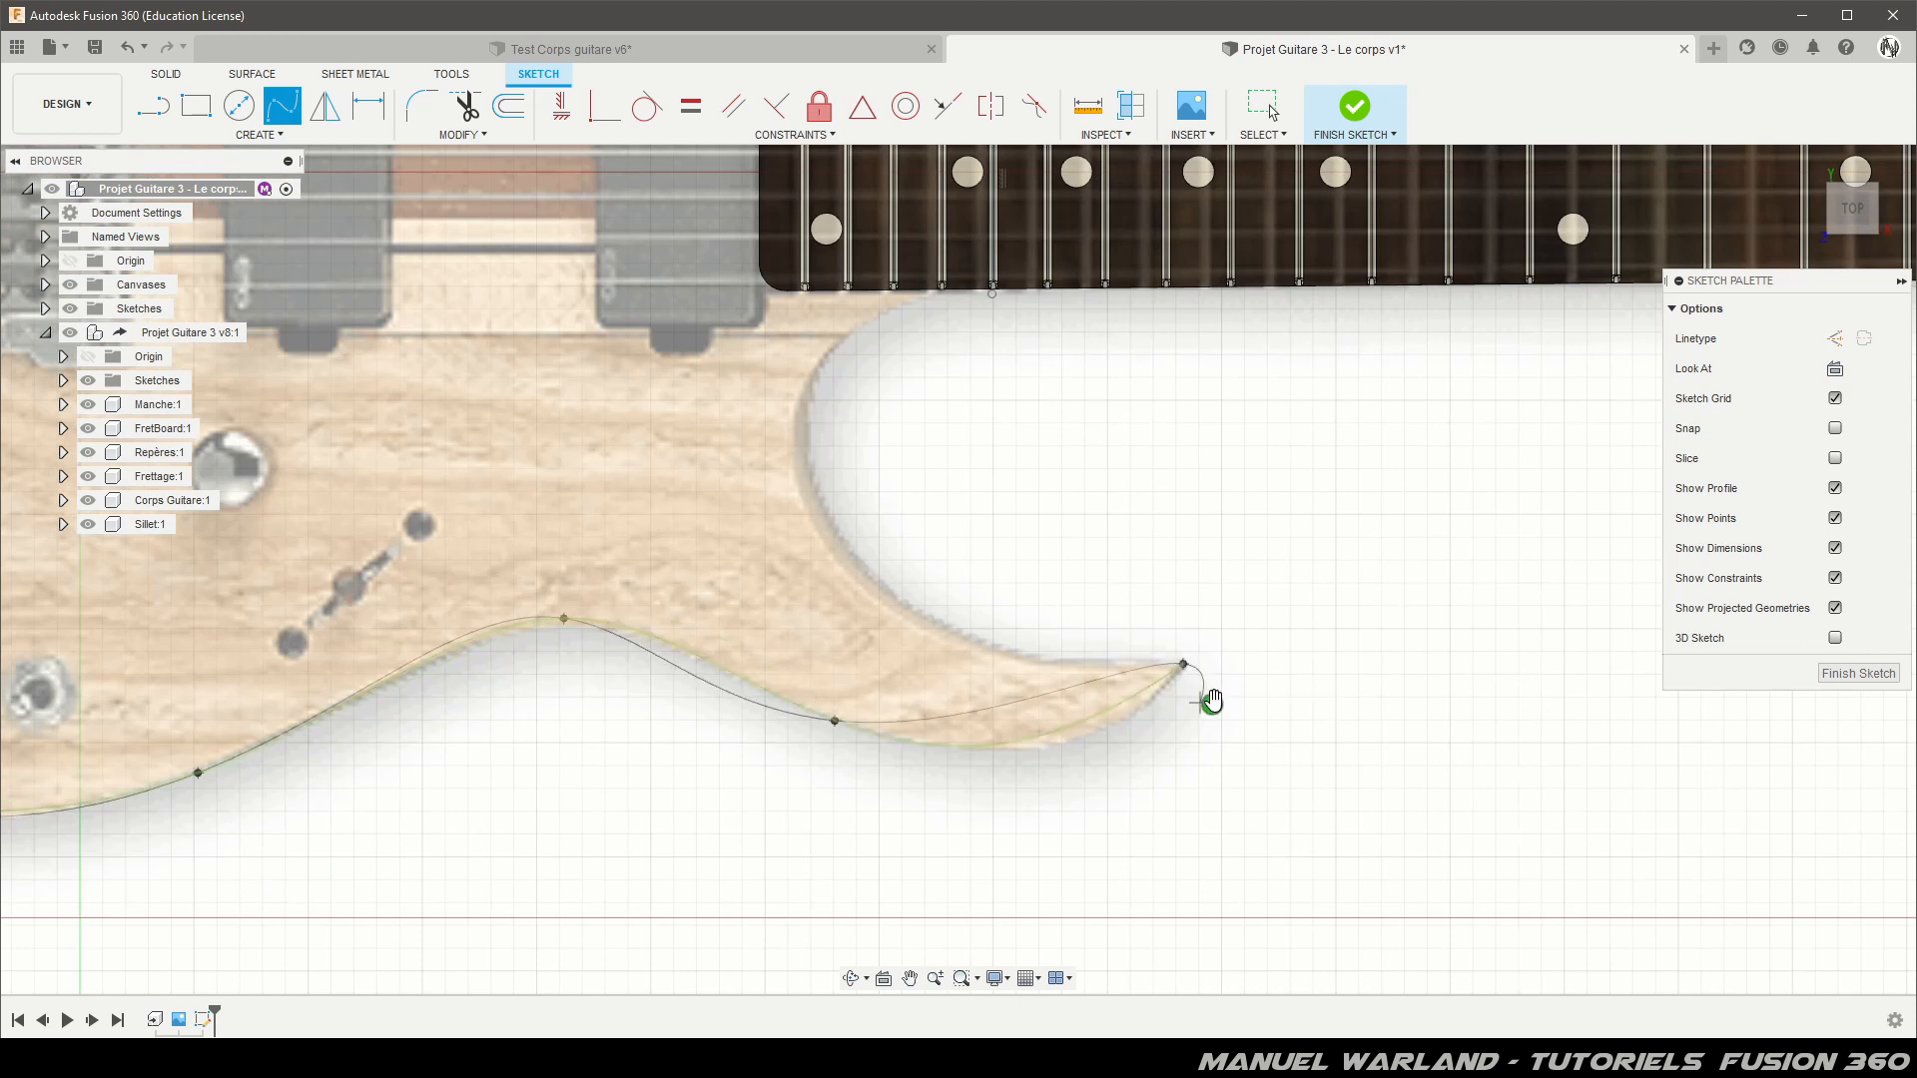
pyautogui.click(1212, 705)
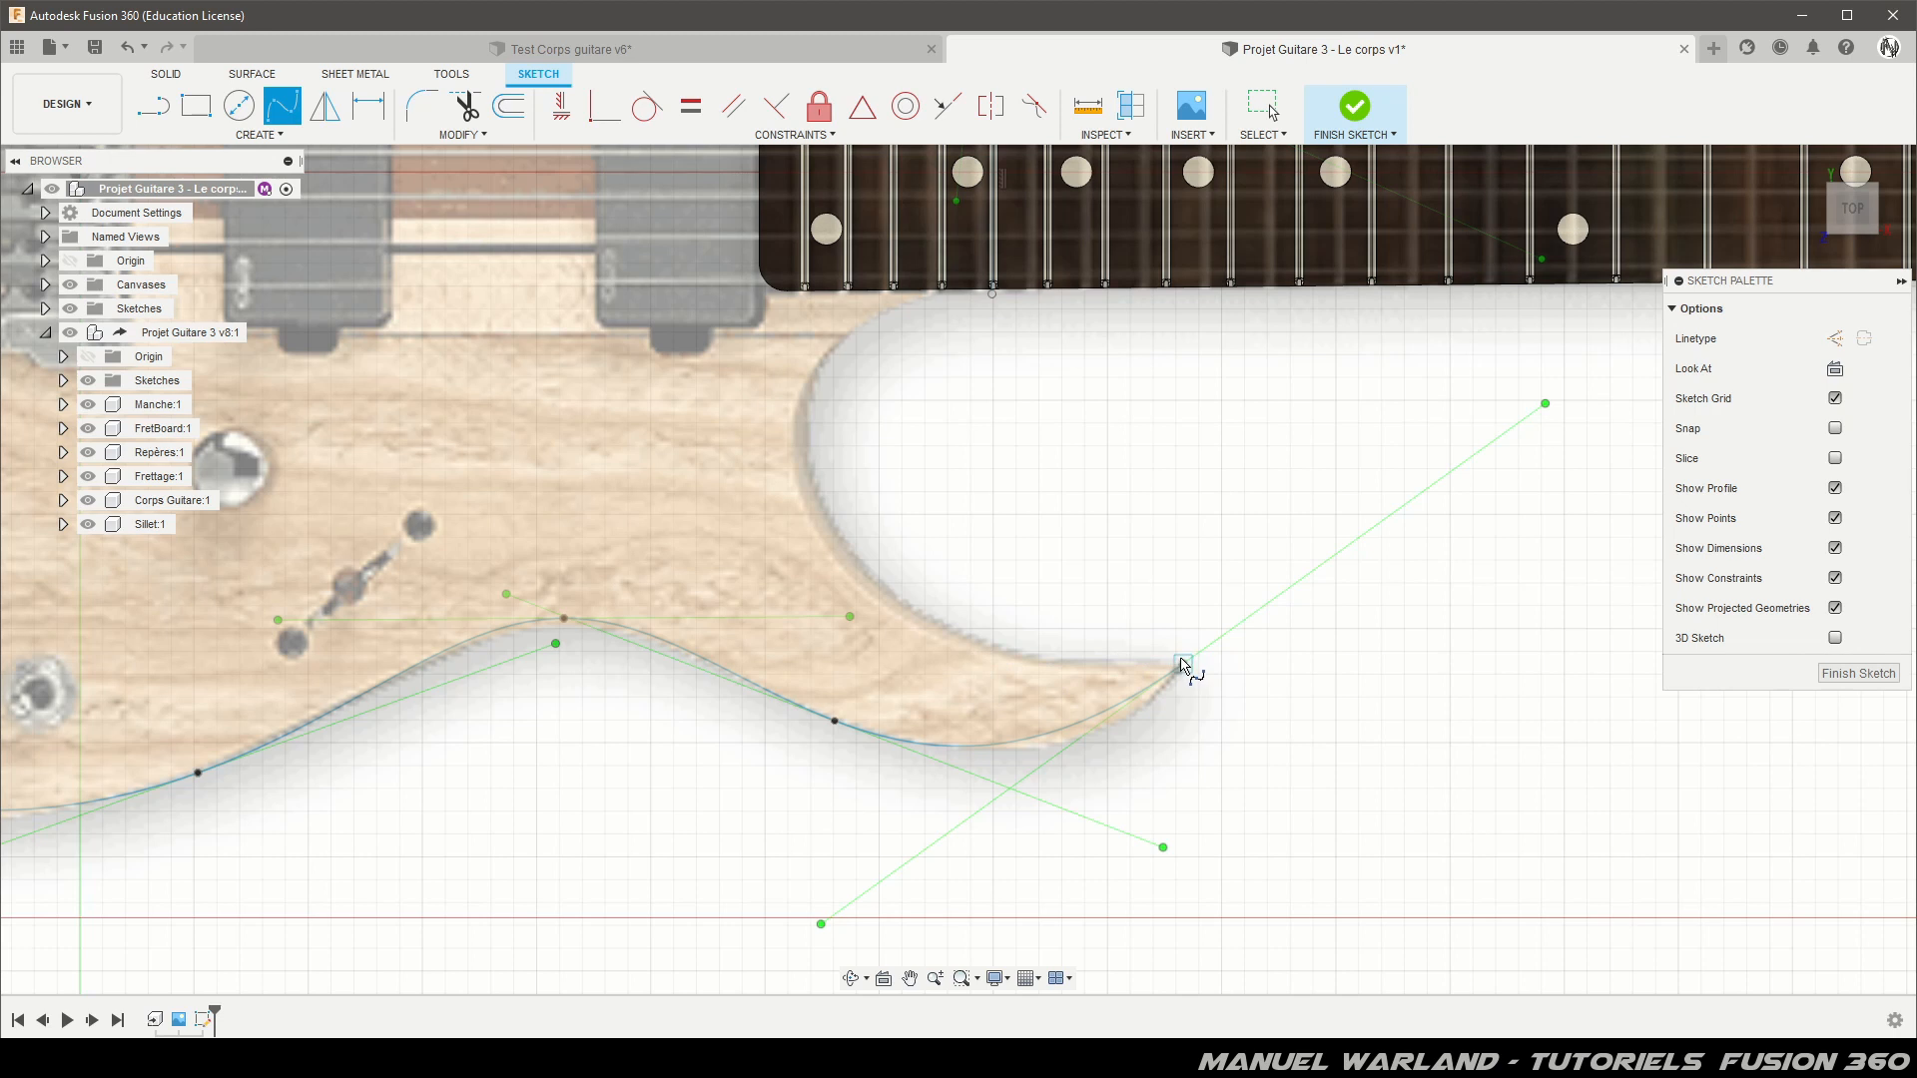
# Step: Draw a second fit point spline from the lower horn tip around the lower cutaway to the line's end at the fretboard's lower edge
pyautogui.click(1183, 665)
pyautogui.click(1036, 664)
pyautogui.click(850, 558)
pyautogui.click(811, 389)
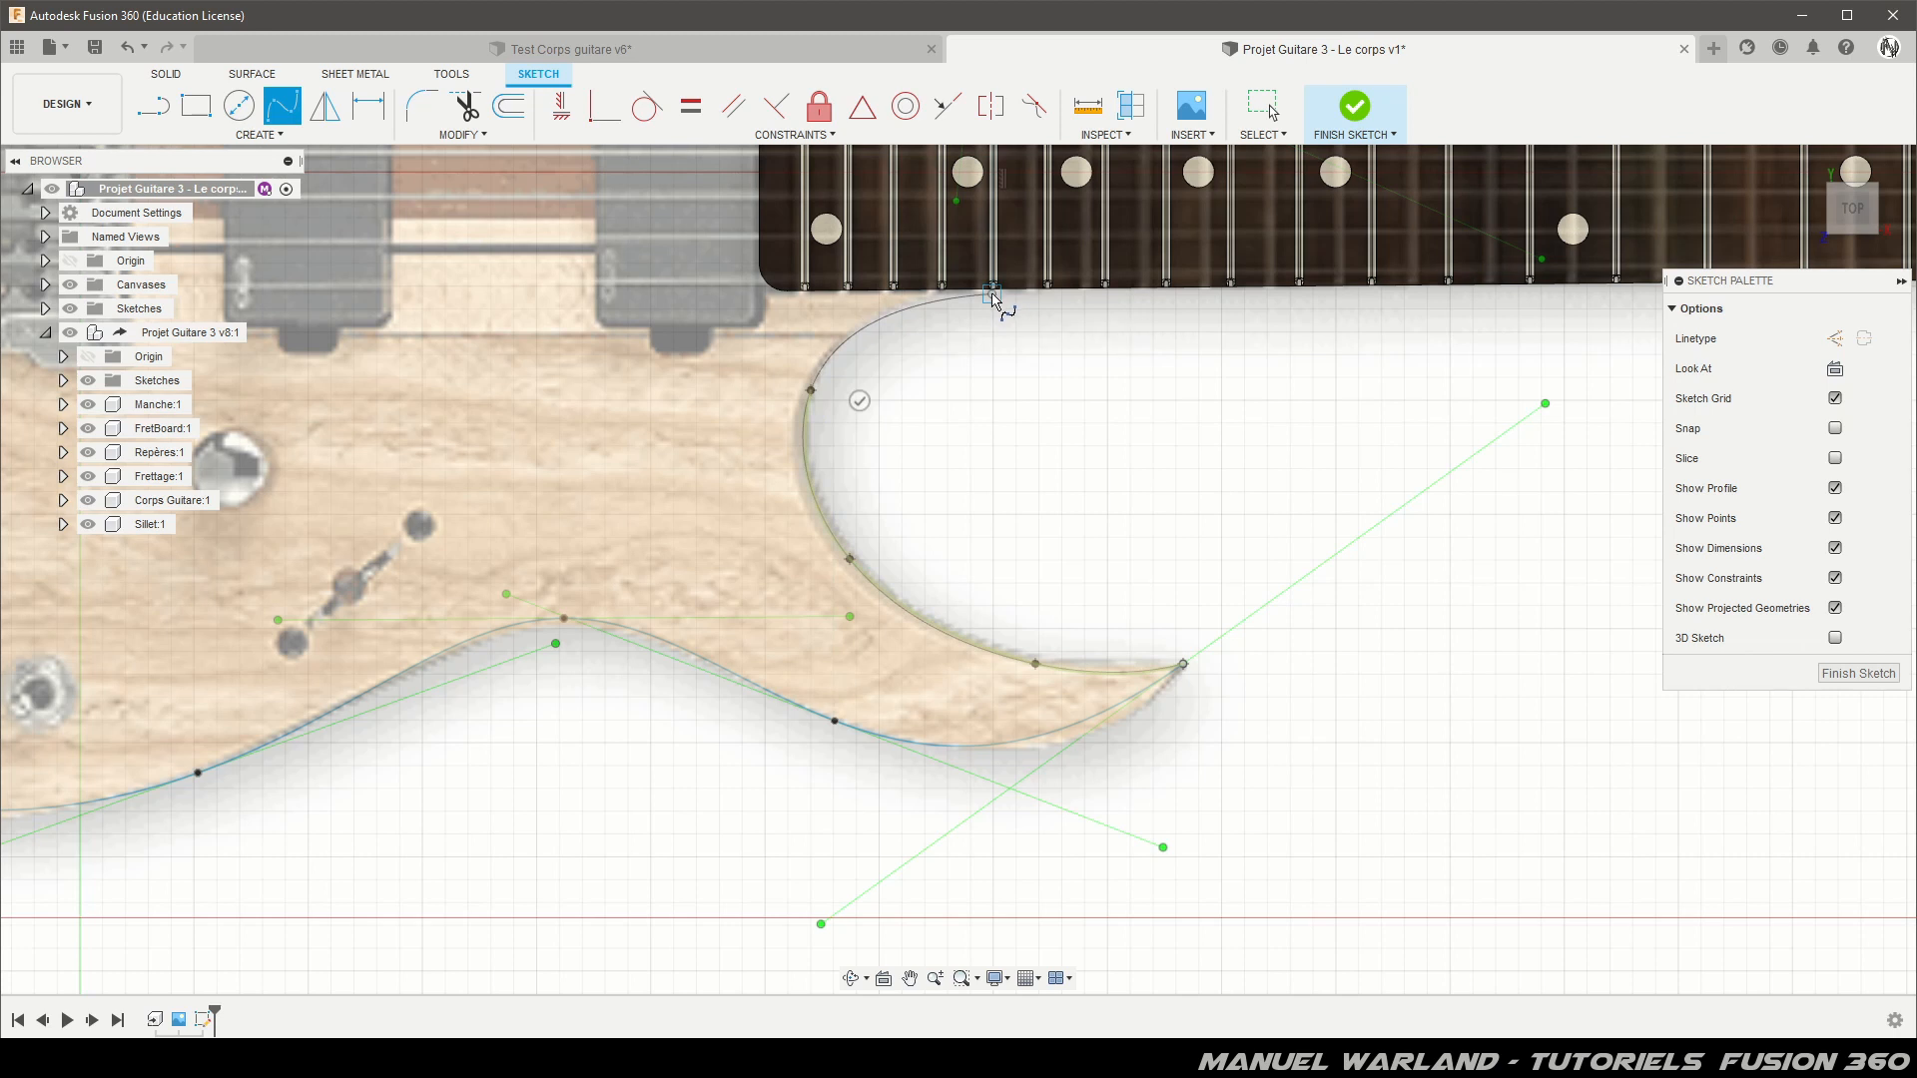
pyautogui.click(993, 297)
pyautogui.click(995, 344)
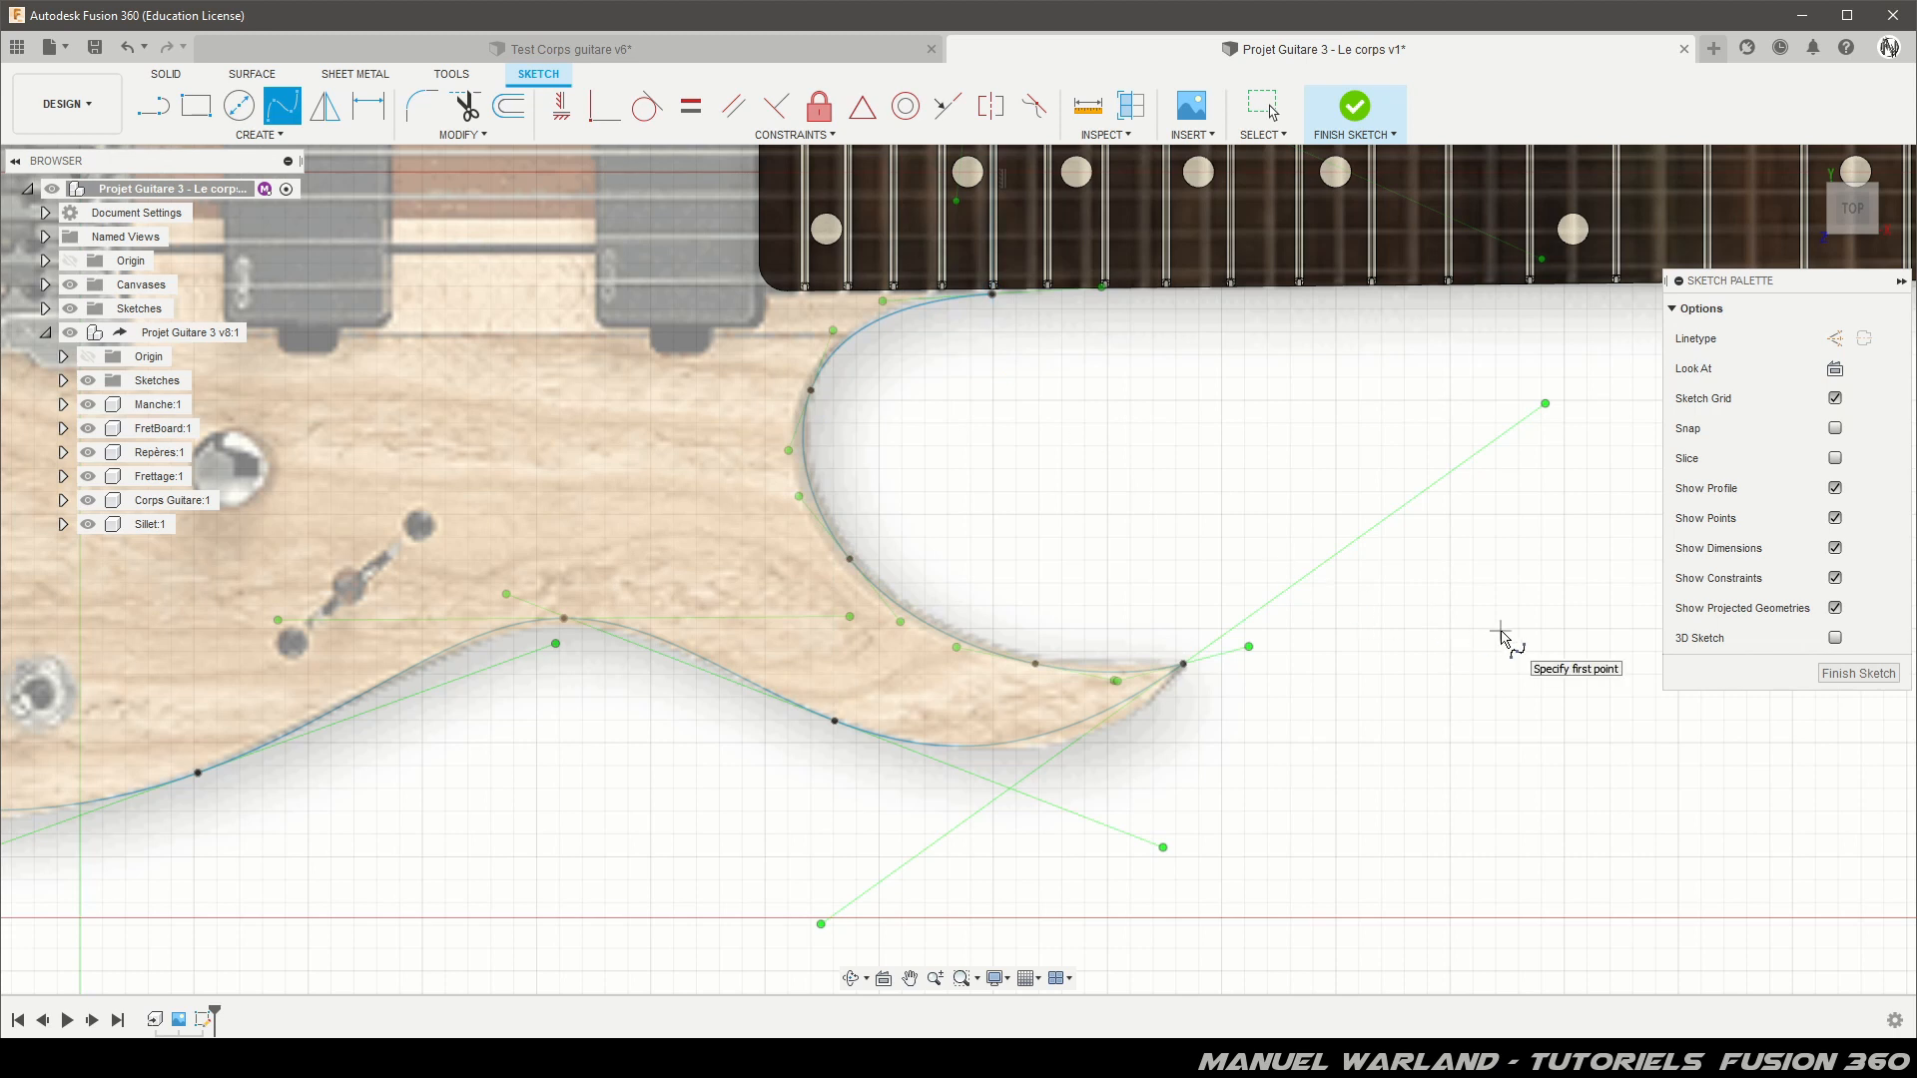
# Step: Leave the spline tool and move the two fit points in the upper cutaway so the curve follows the canvas edge
pyautogui.scroll(-2, 1238, 351)
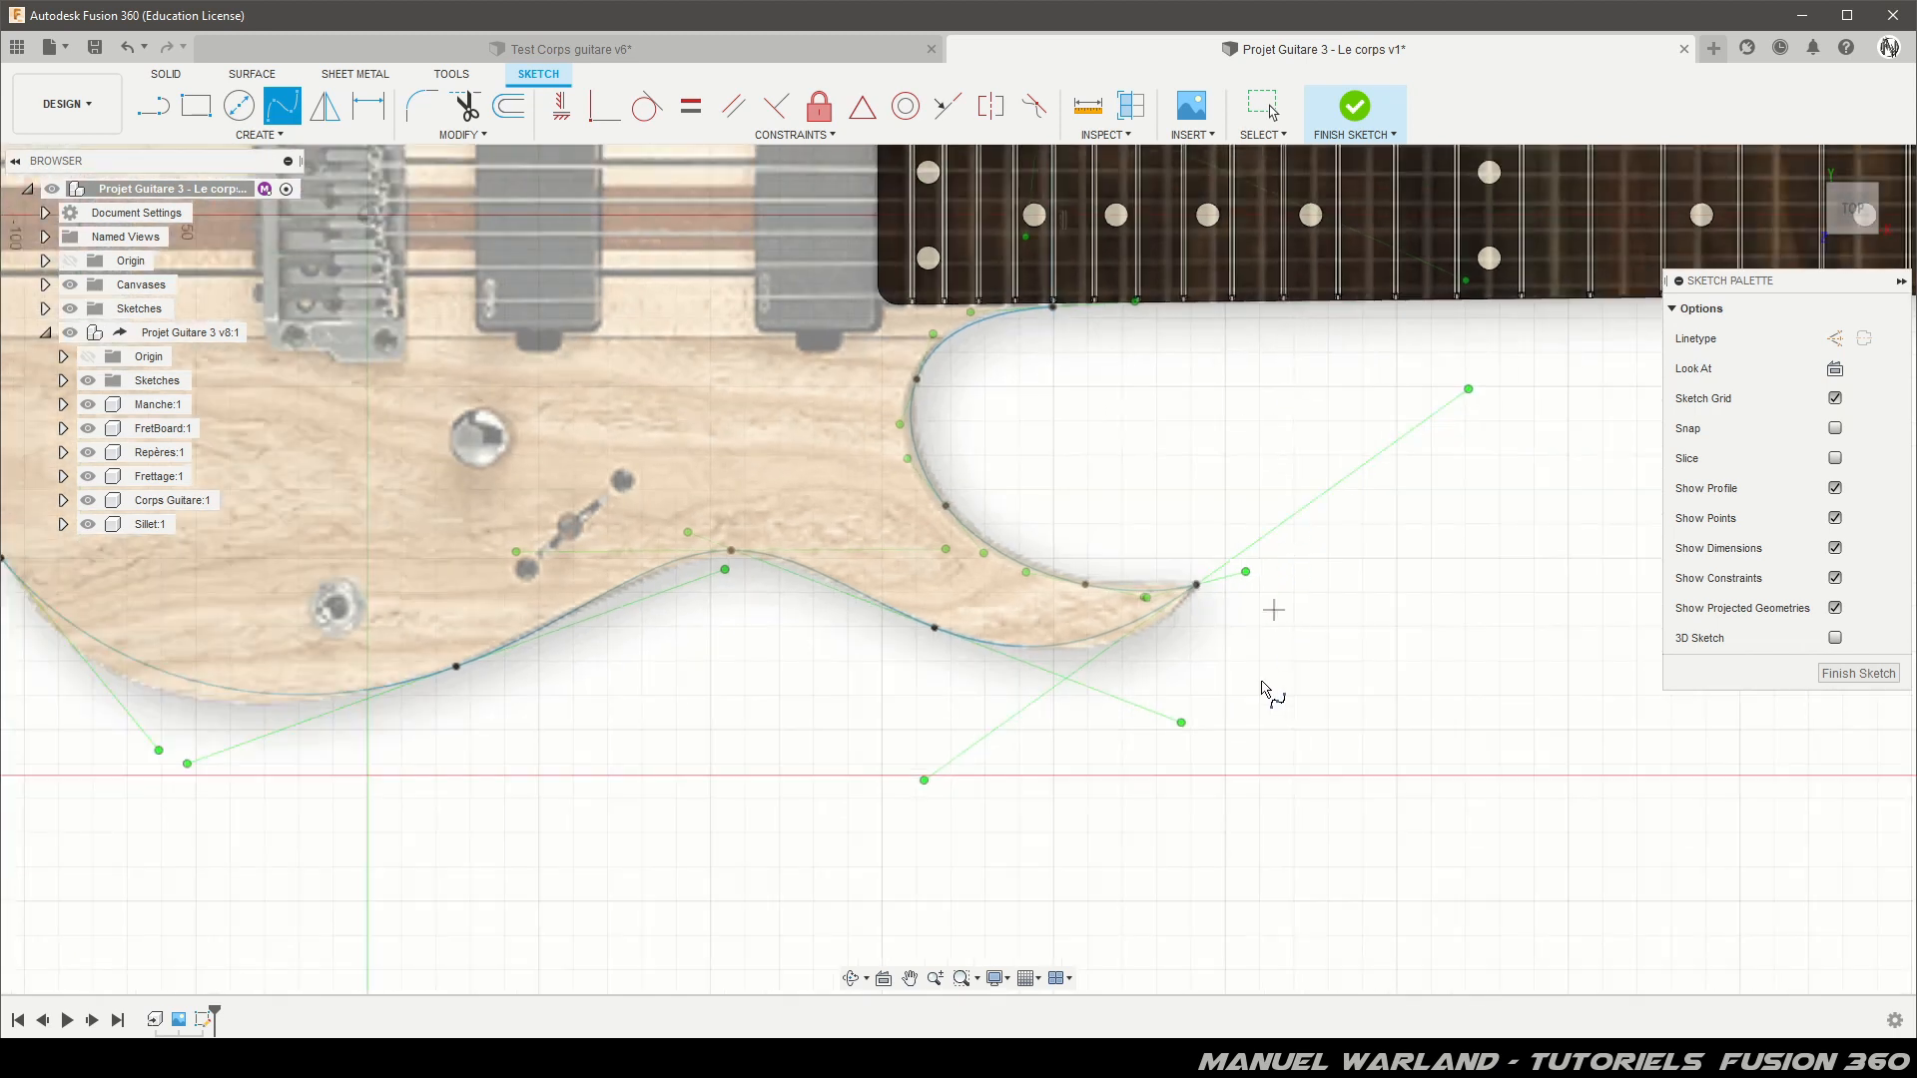
pyautogui.scroll(-4, 1194, 770)
pyautogui.scroll(-2, 1352, 406)
pyautogui.scroll(2, 1238, 372)
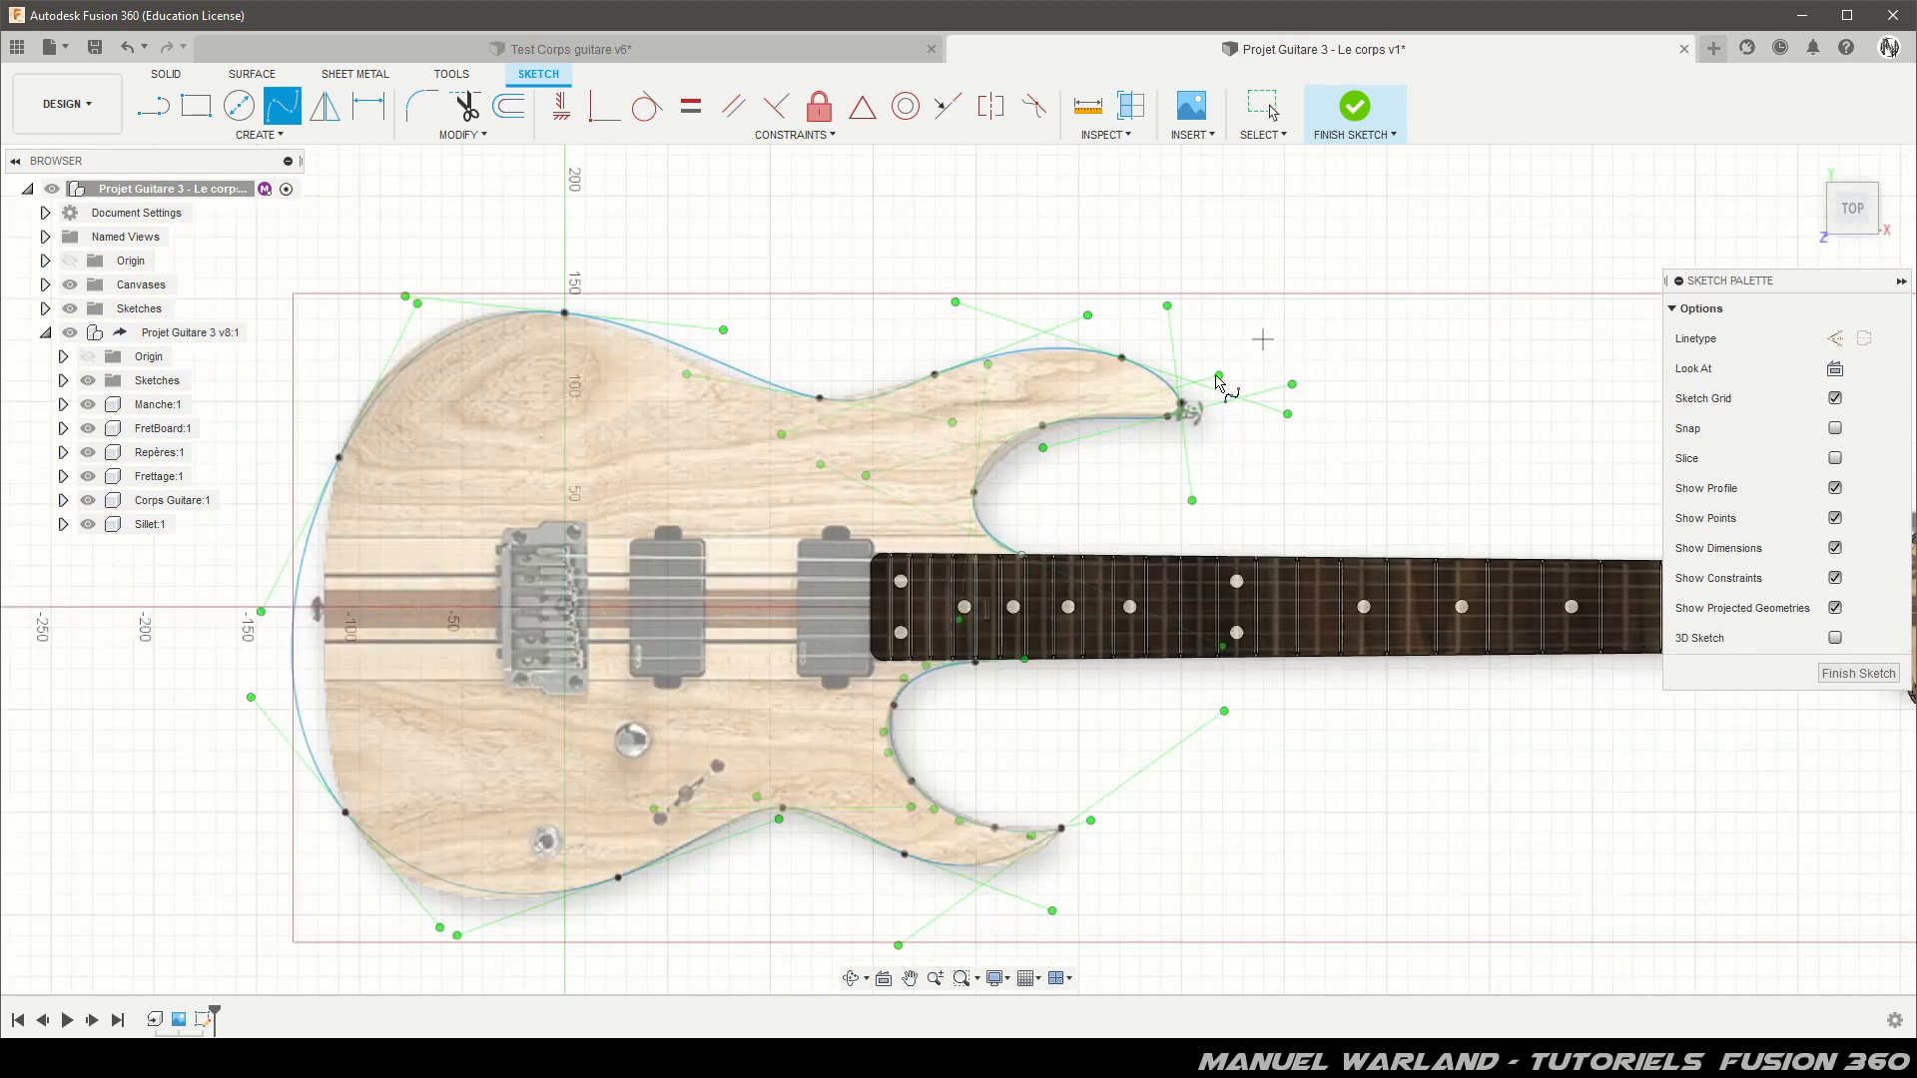
pyautogui.scroll(2, 1235, 371)
pyautogui.scroll(2, 1038, 504)
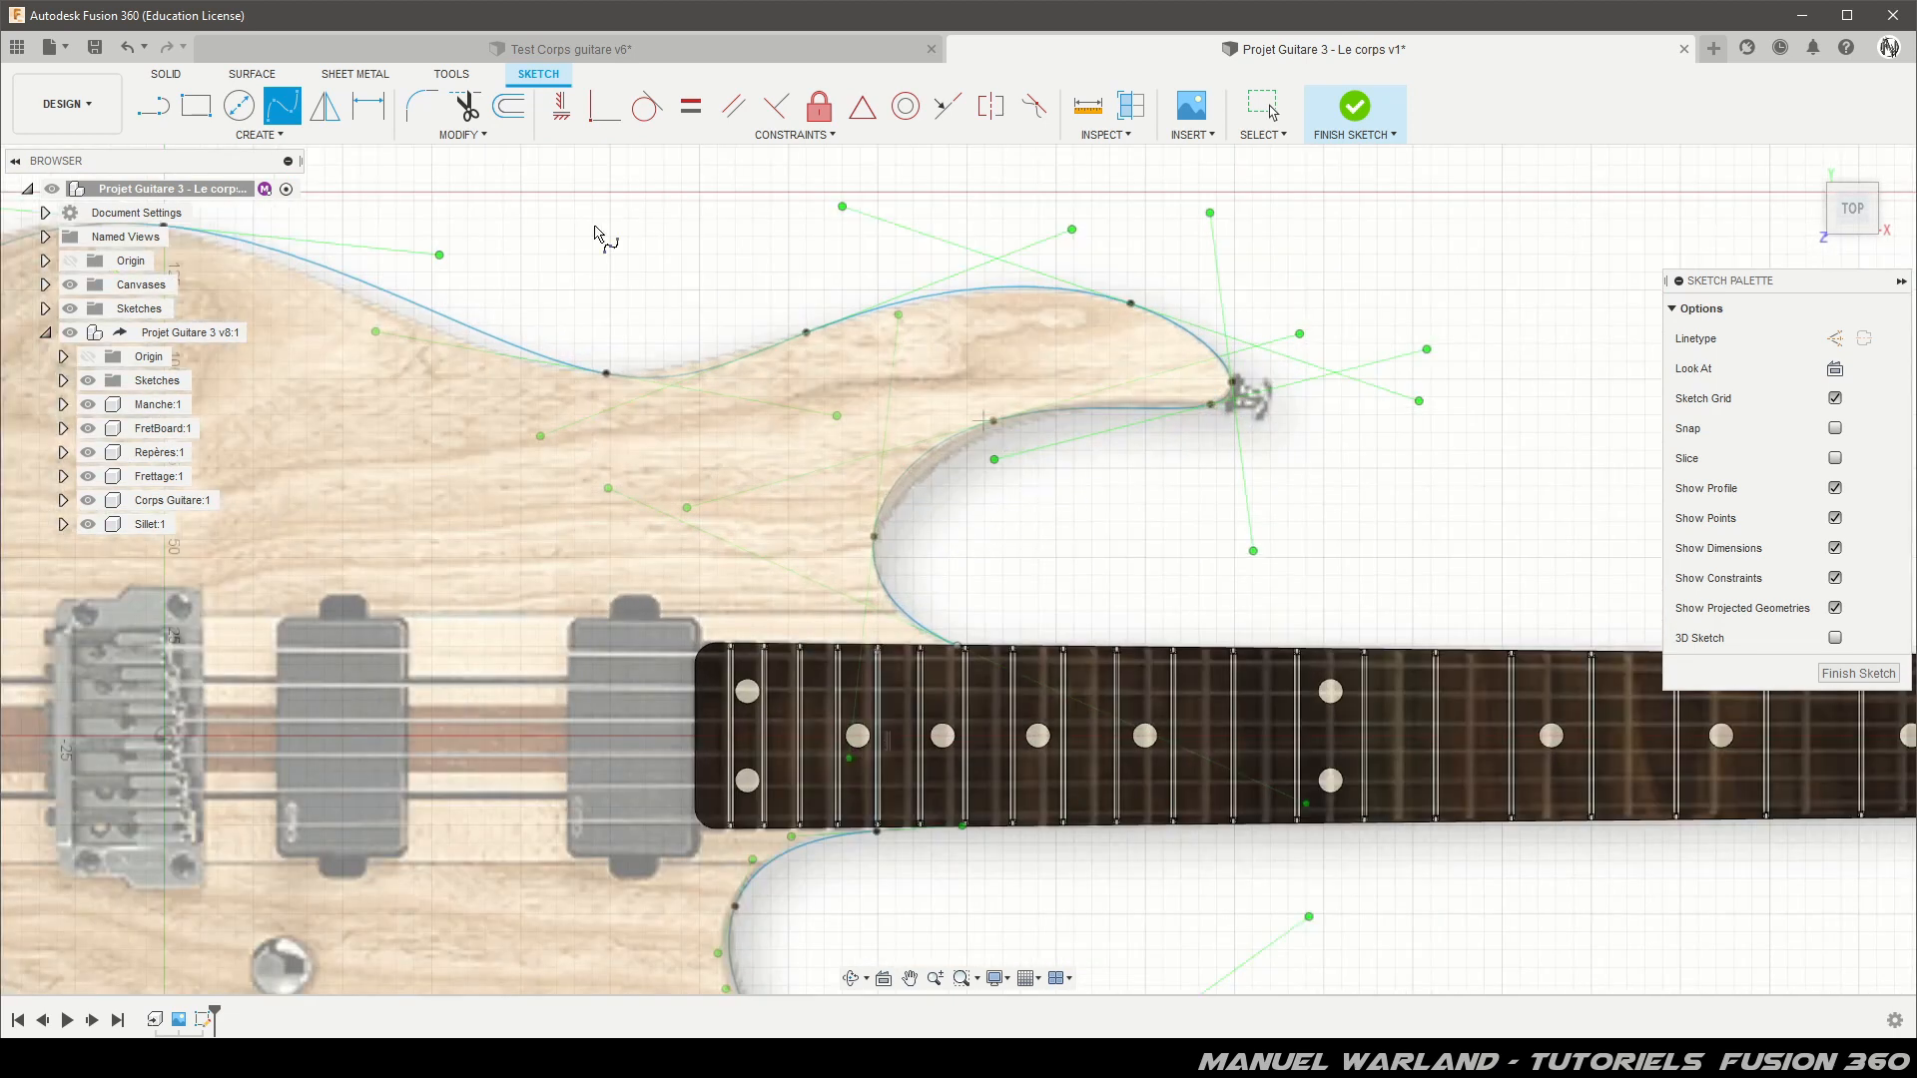
pyautogui.press('Escape')
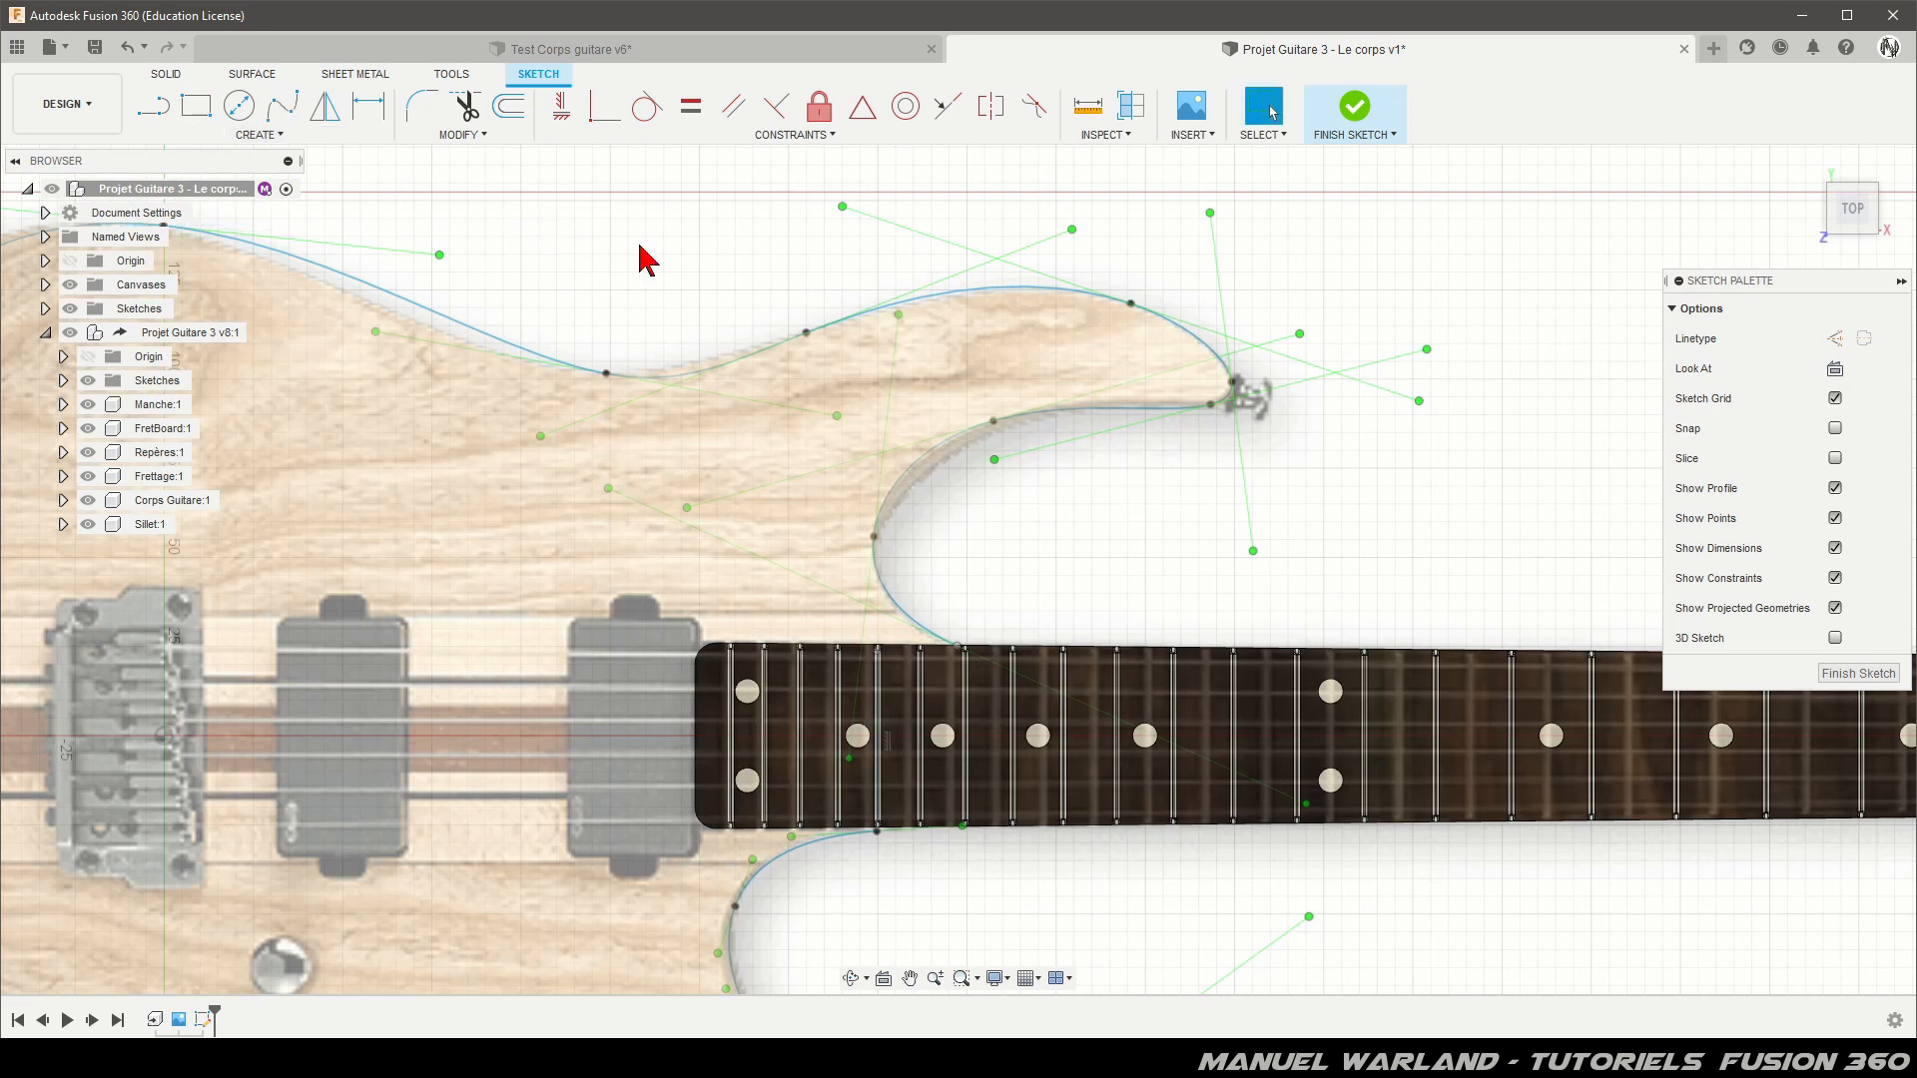
pyautogui.click(1059, 519)
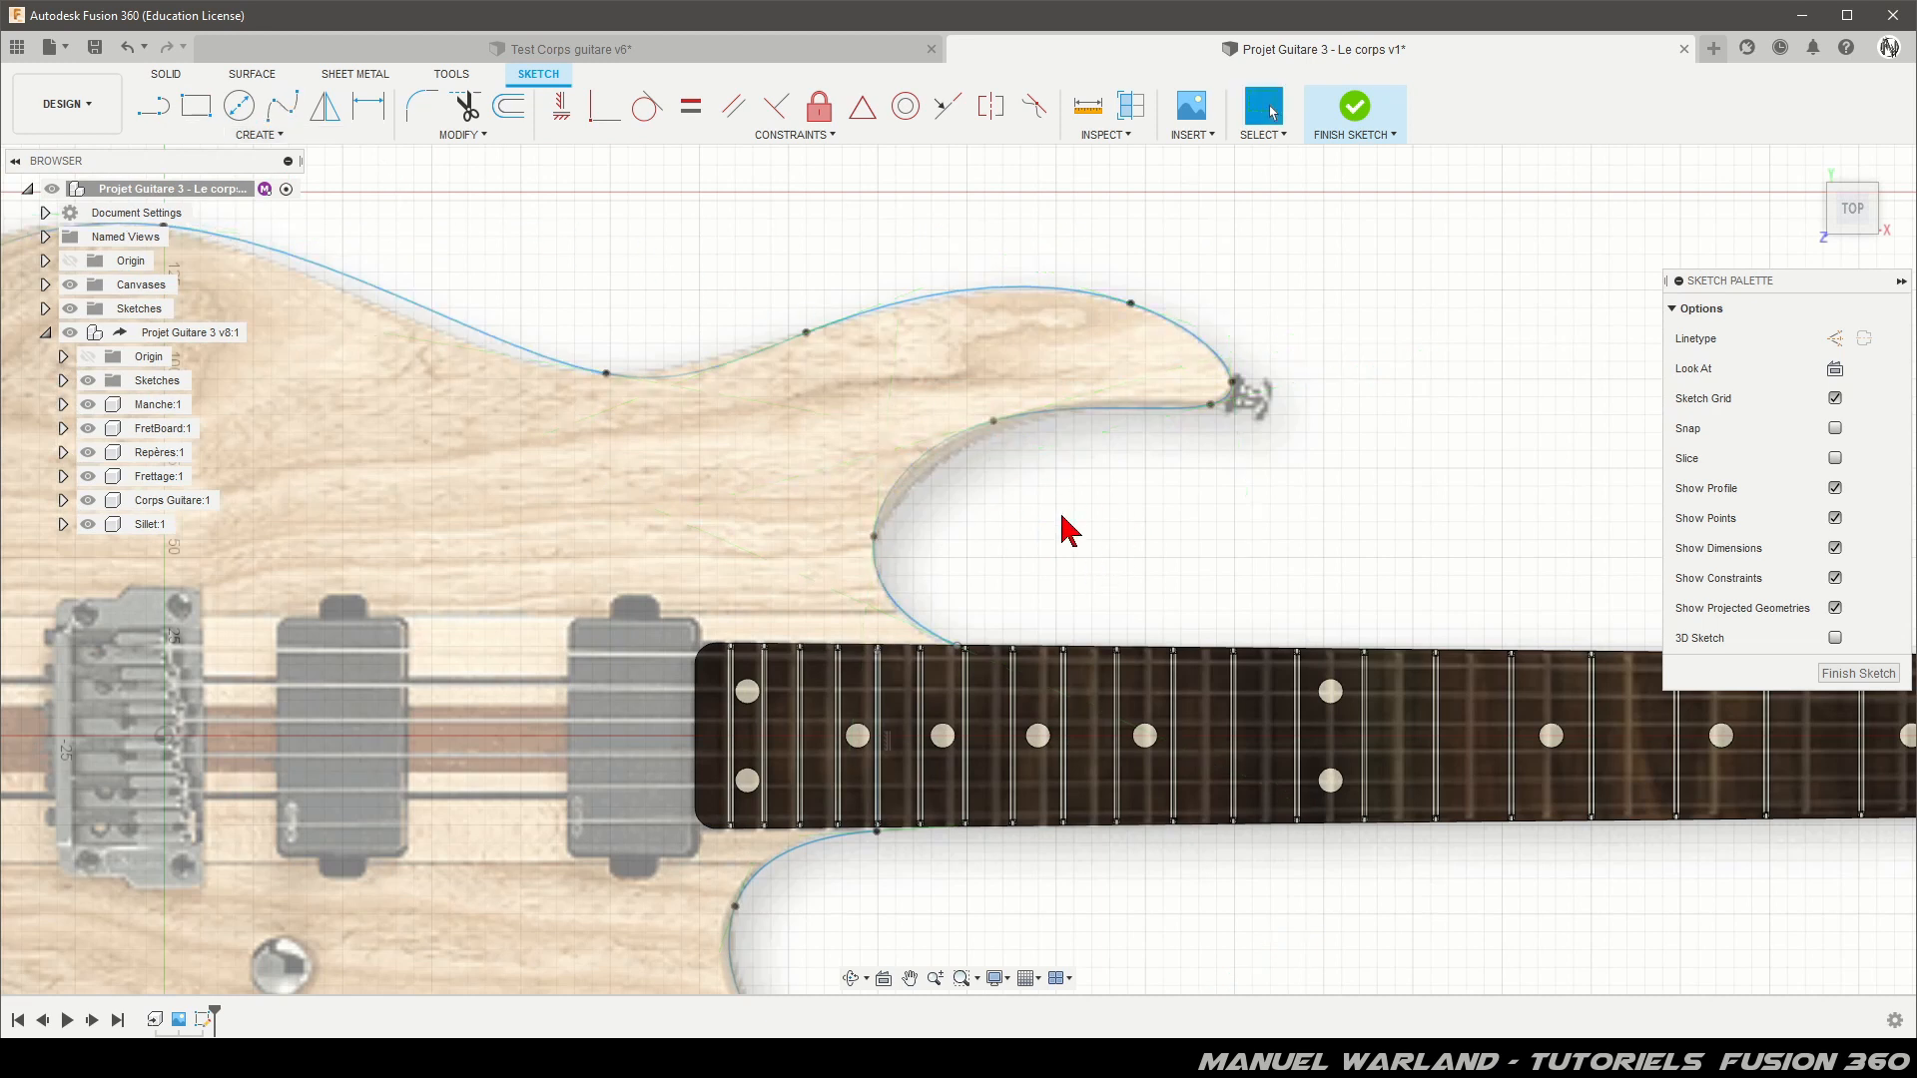
pyautogui.click(993, 422)
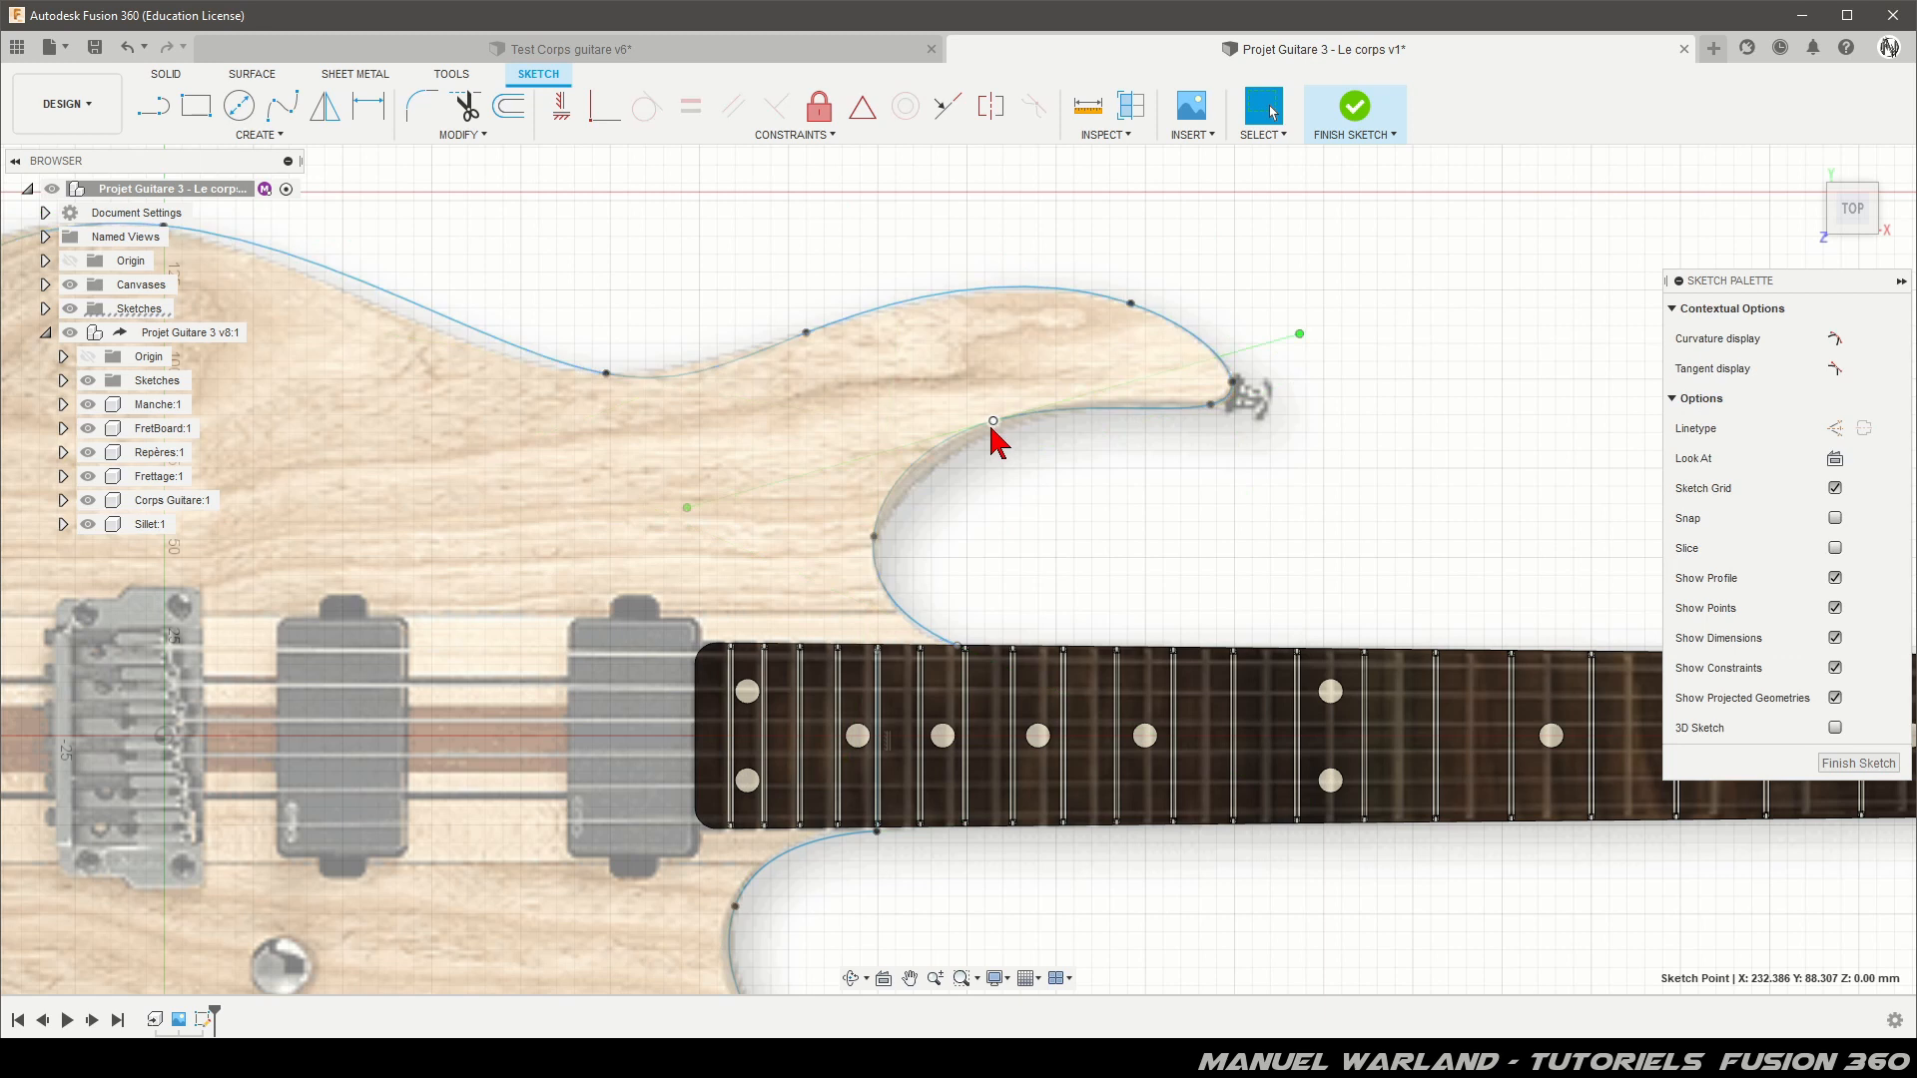
pyautogui.scroll(2, 997, 471)
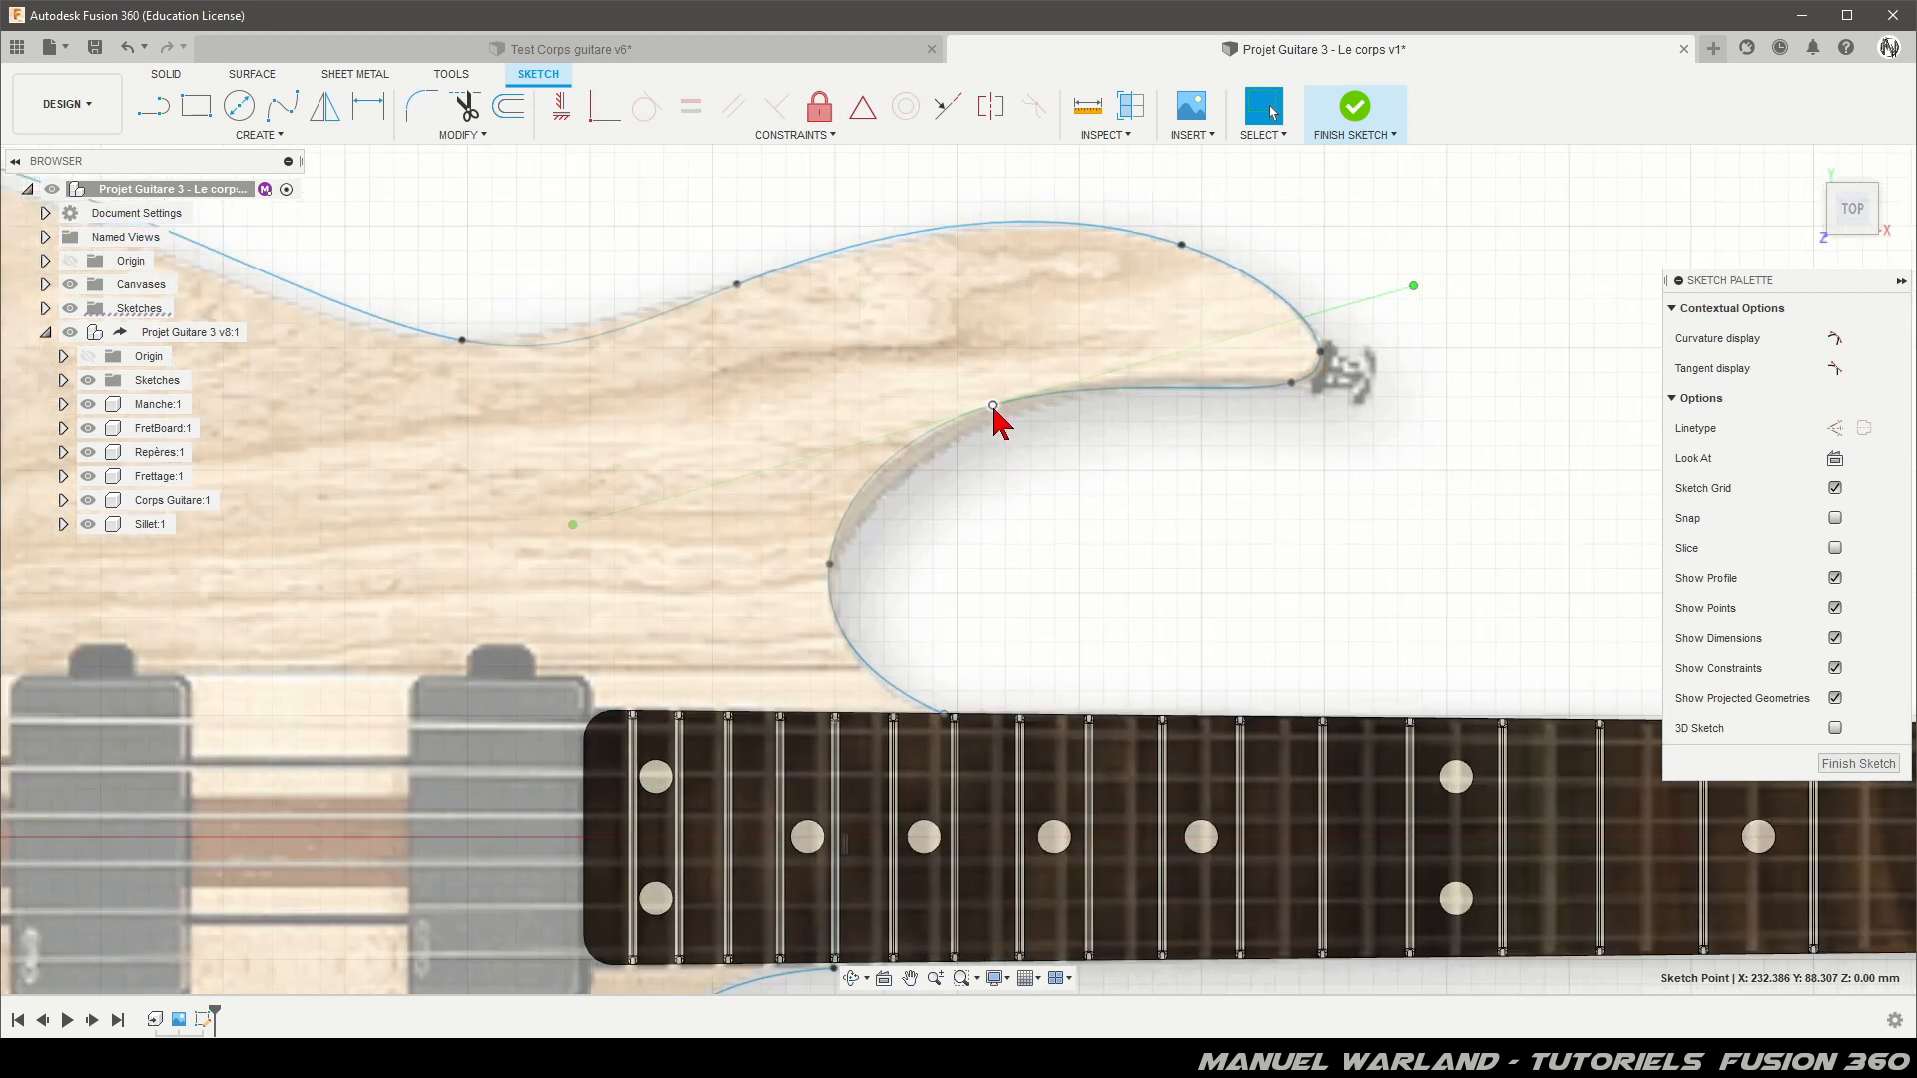
pyautogui.moveTo(994, 407); pyautogui.dragTo(1020, 412)
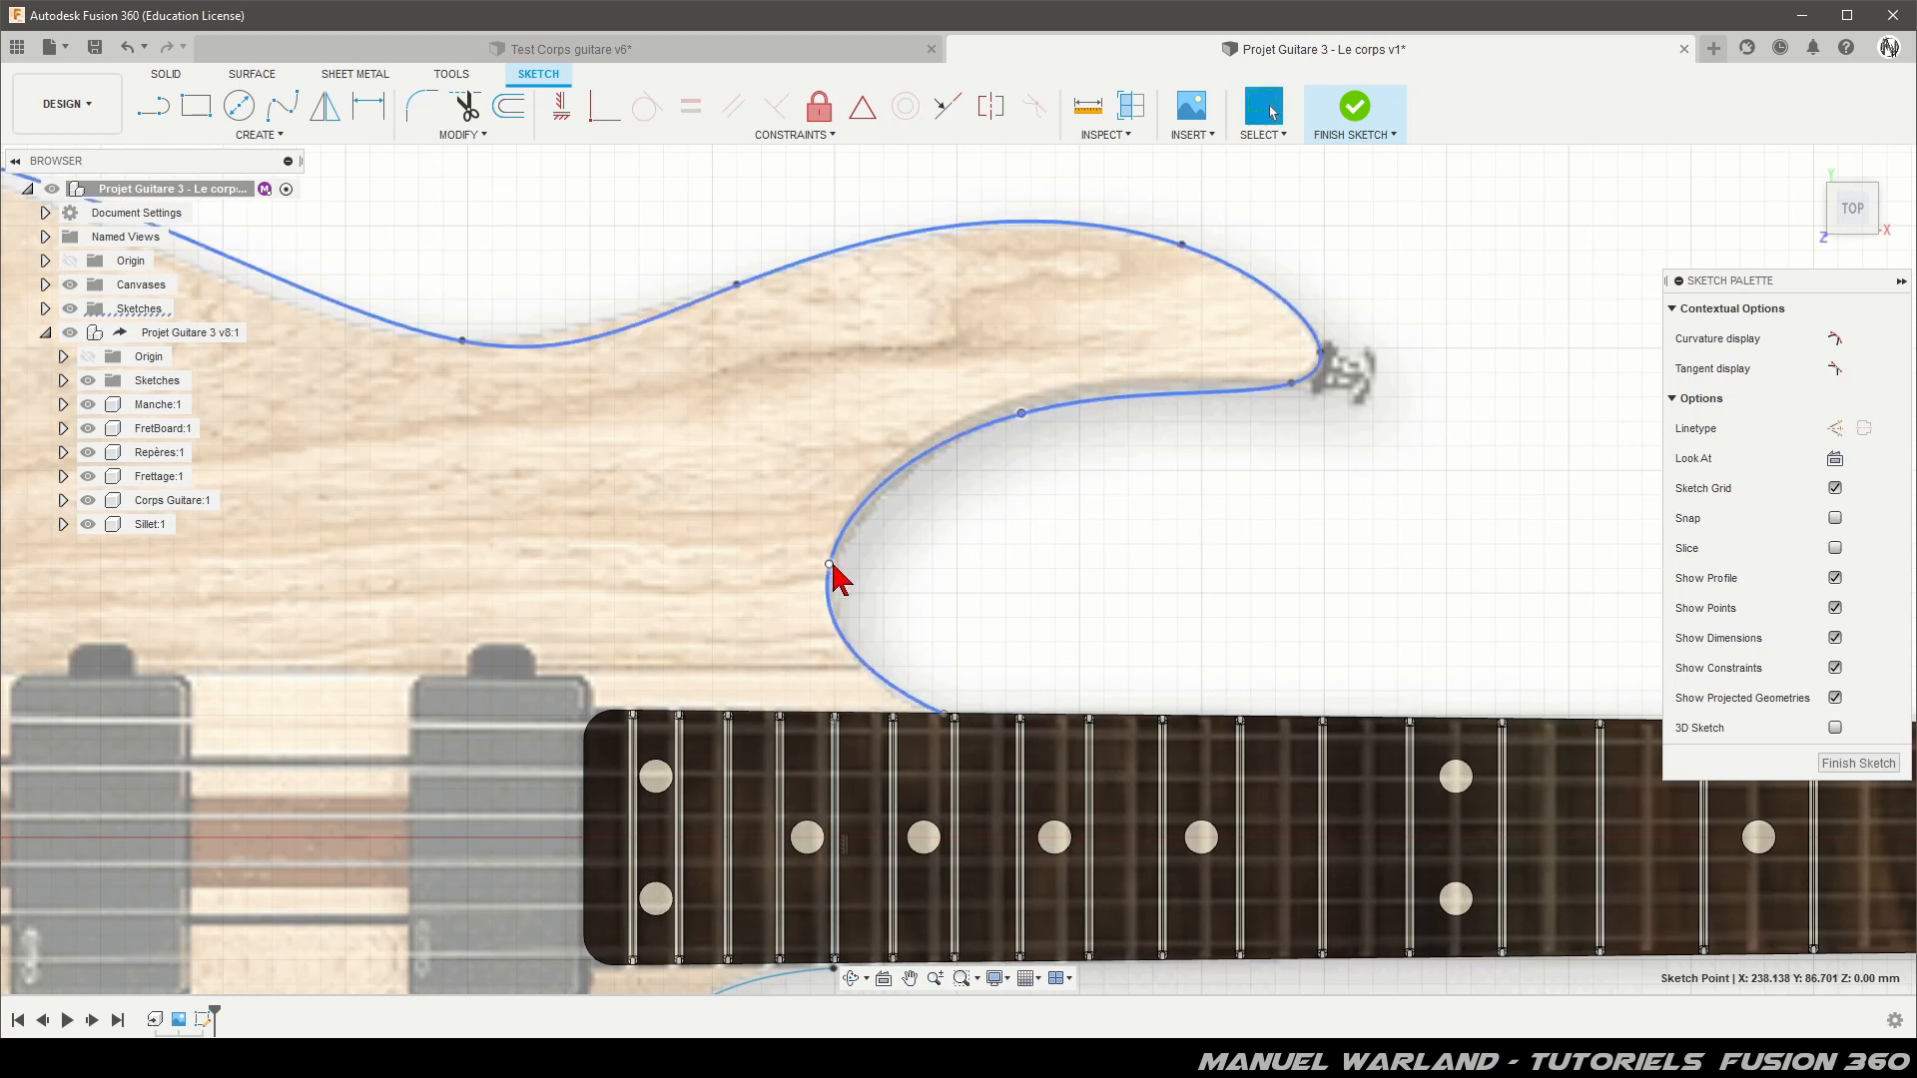
pyautogui.moveTo(830, 565); pyautogui.dragTo(835, 568)
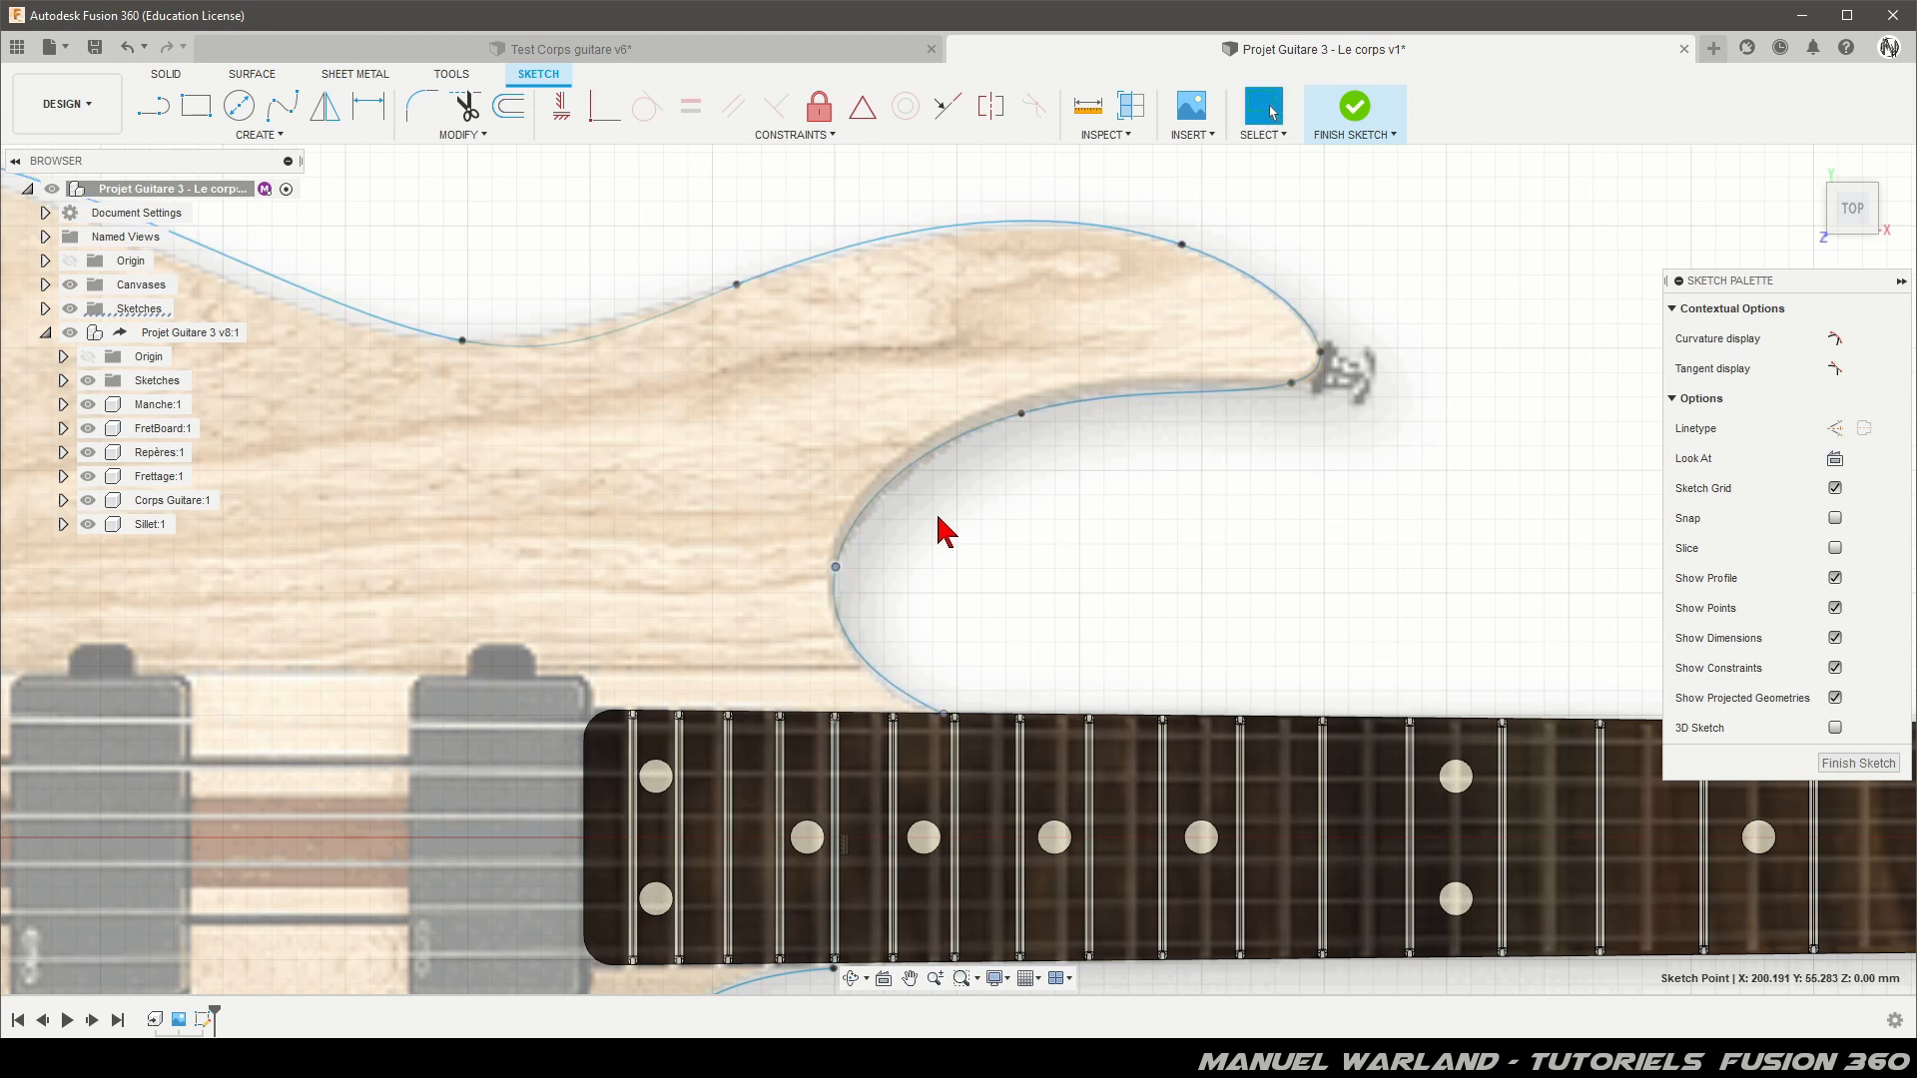
# Step: Adjust the tangent handle of the fit point just inside the upper horn tip and shift the upper waist fit point toward the upper bout
pyautogui.click(1292, 383)
pyautogui.moveTo(1587, 298); pyautogui.dragTo(1602, 333)
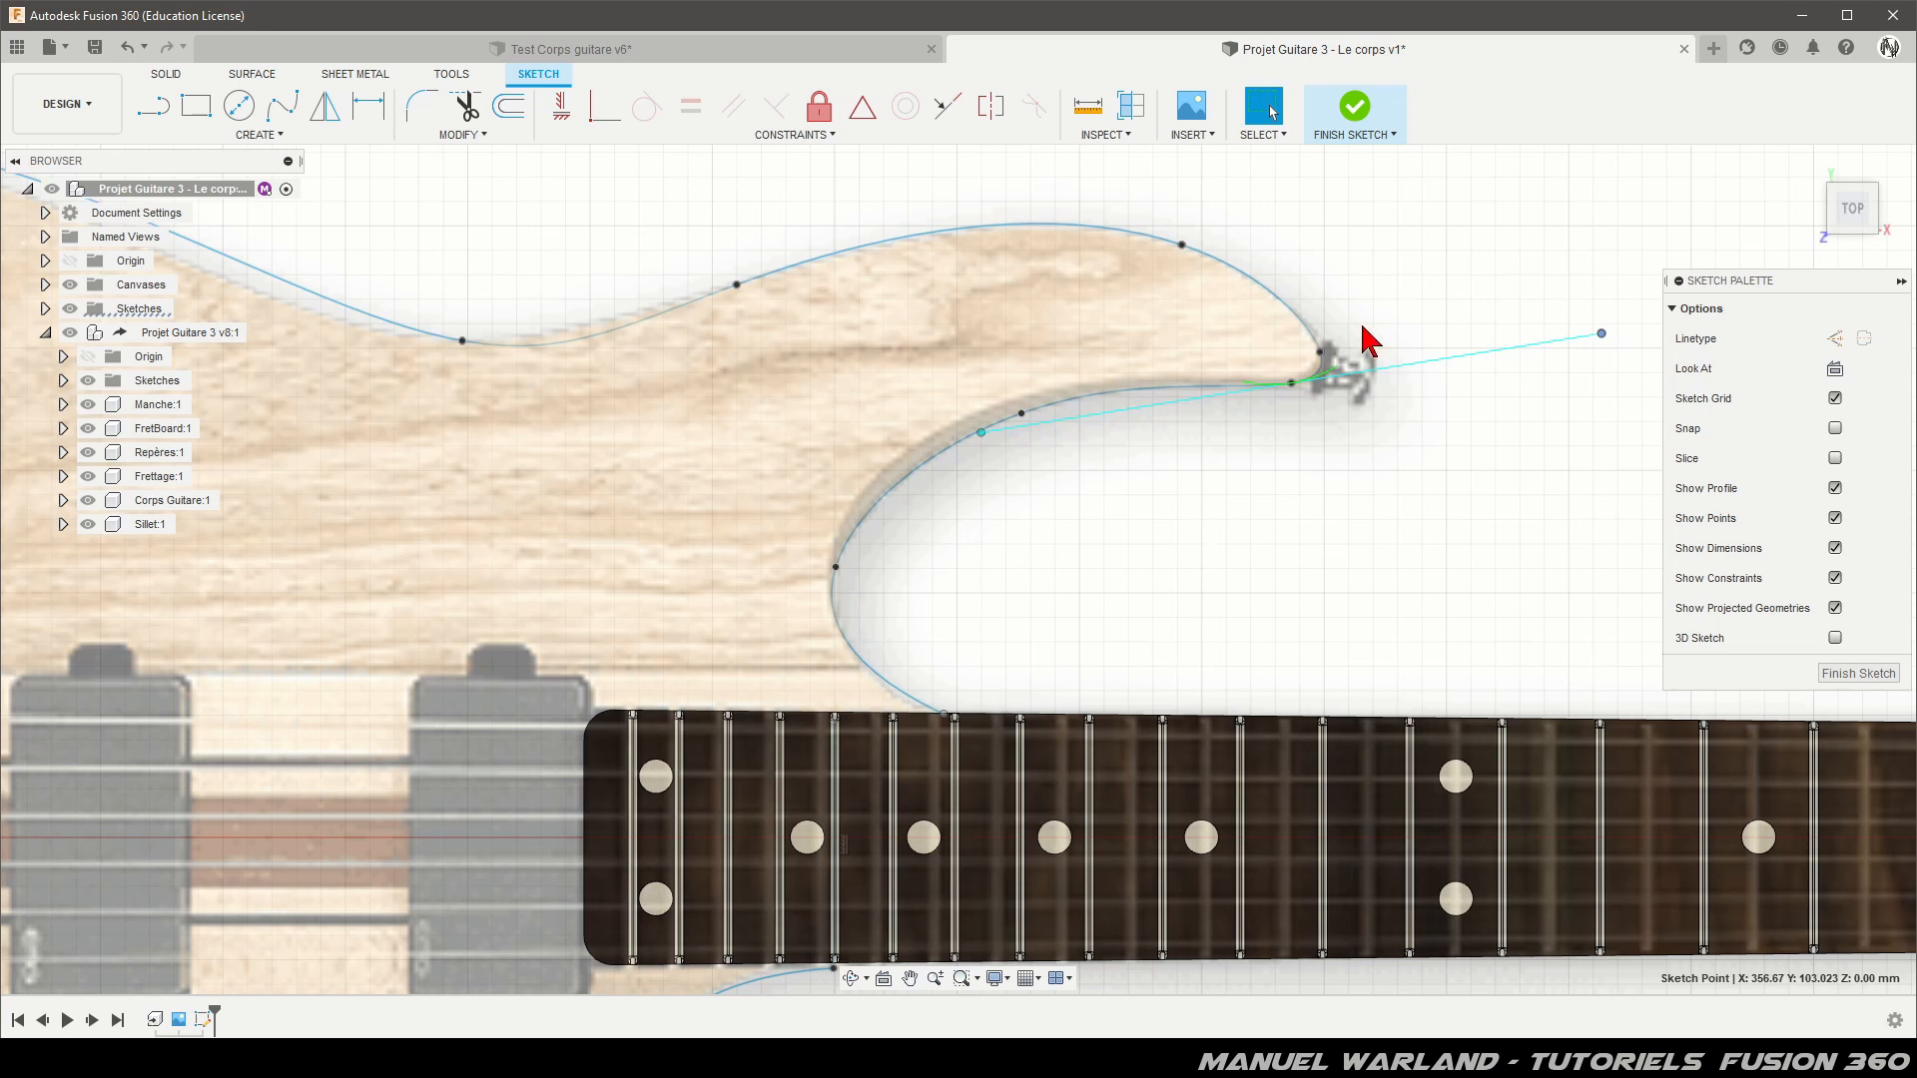
pyautogui.click(488, 345)
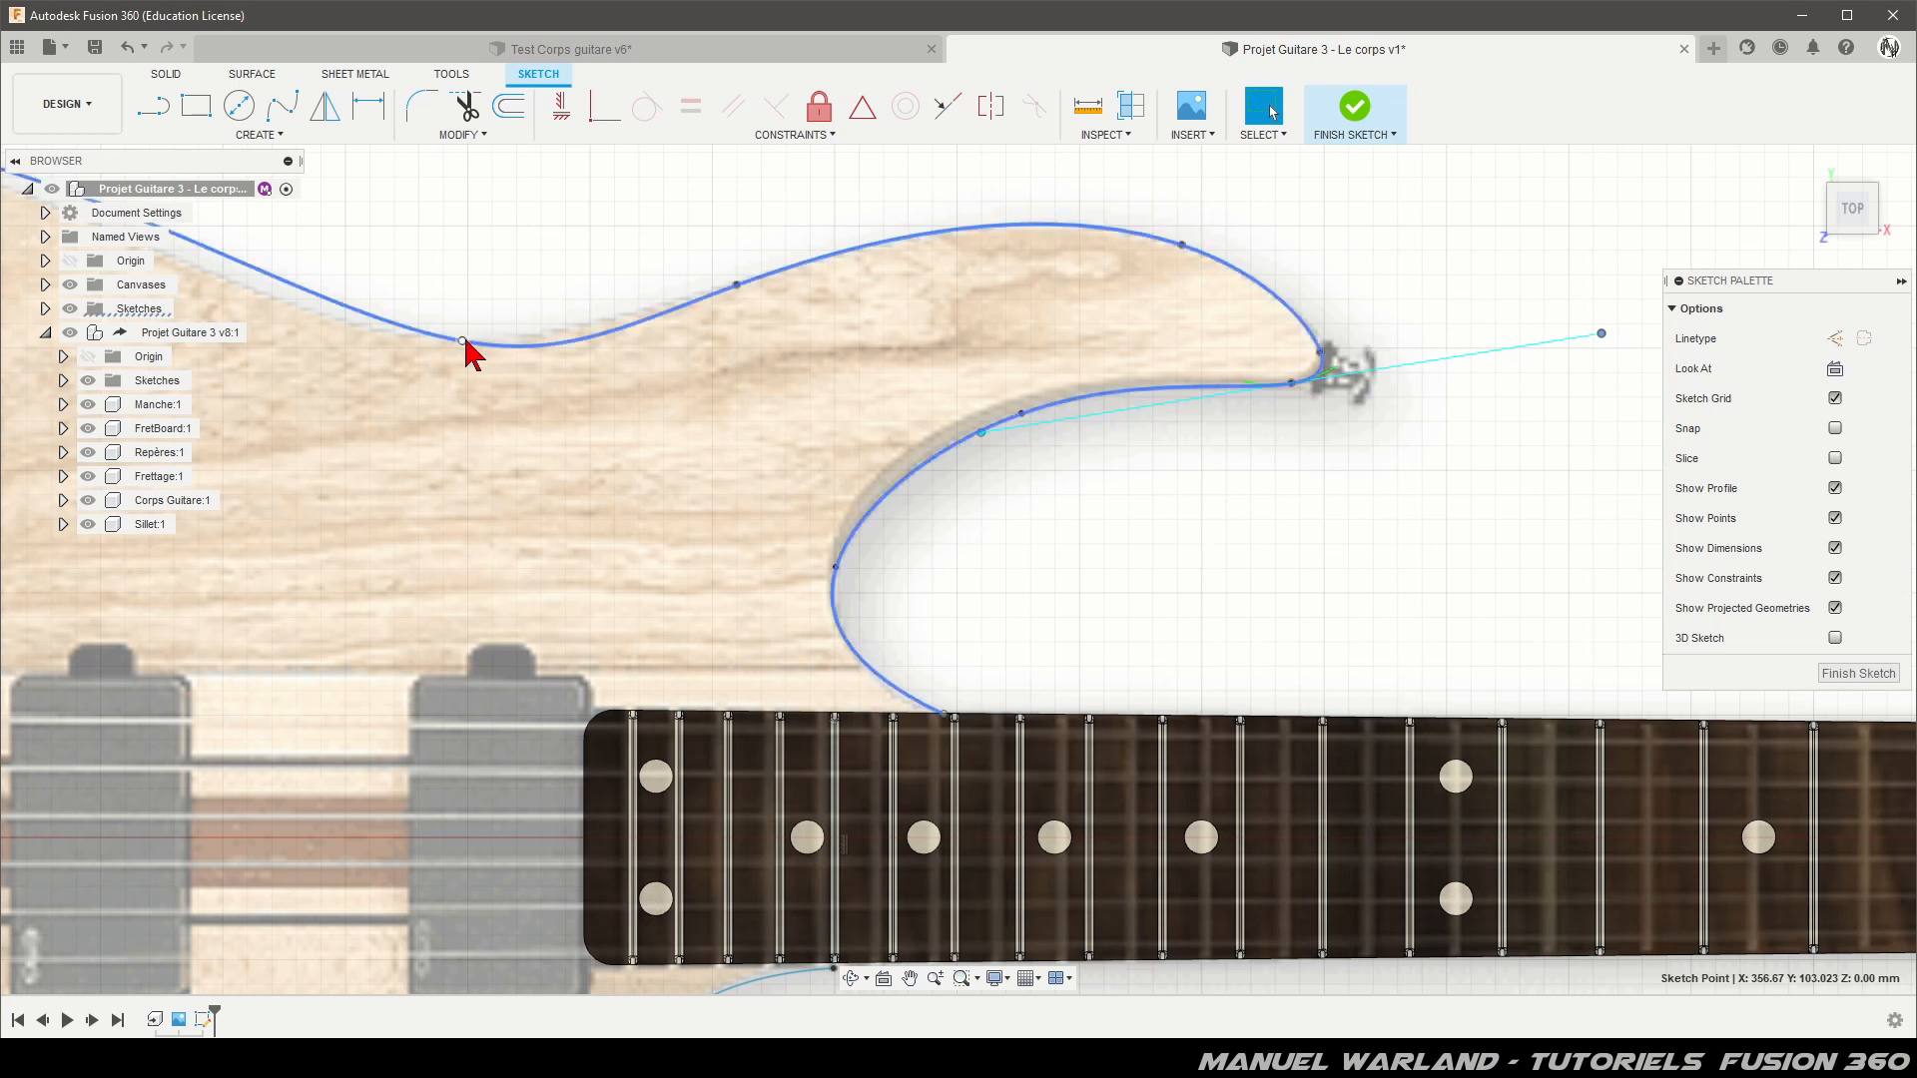
pyautogui.click(462, 342)
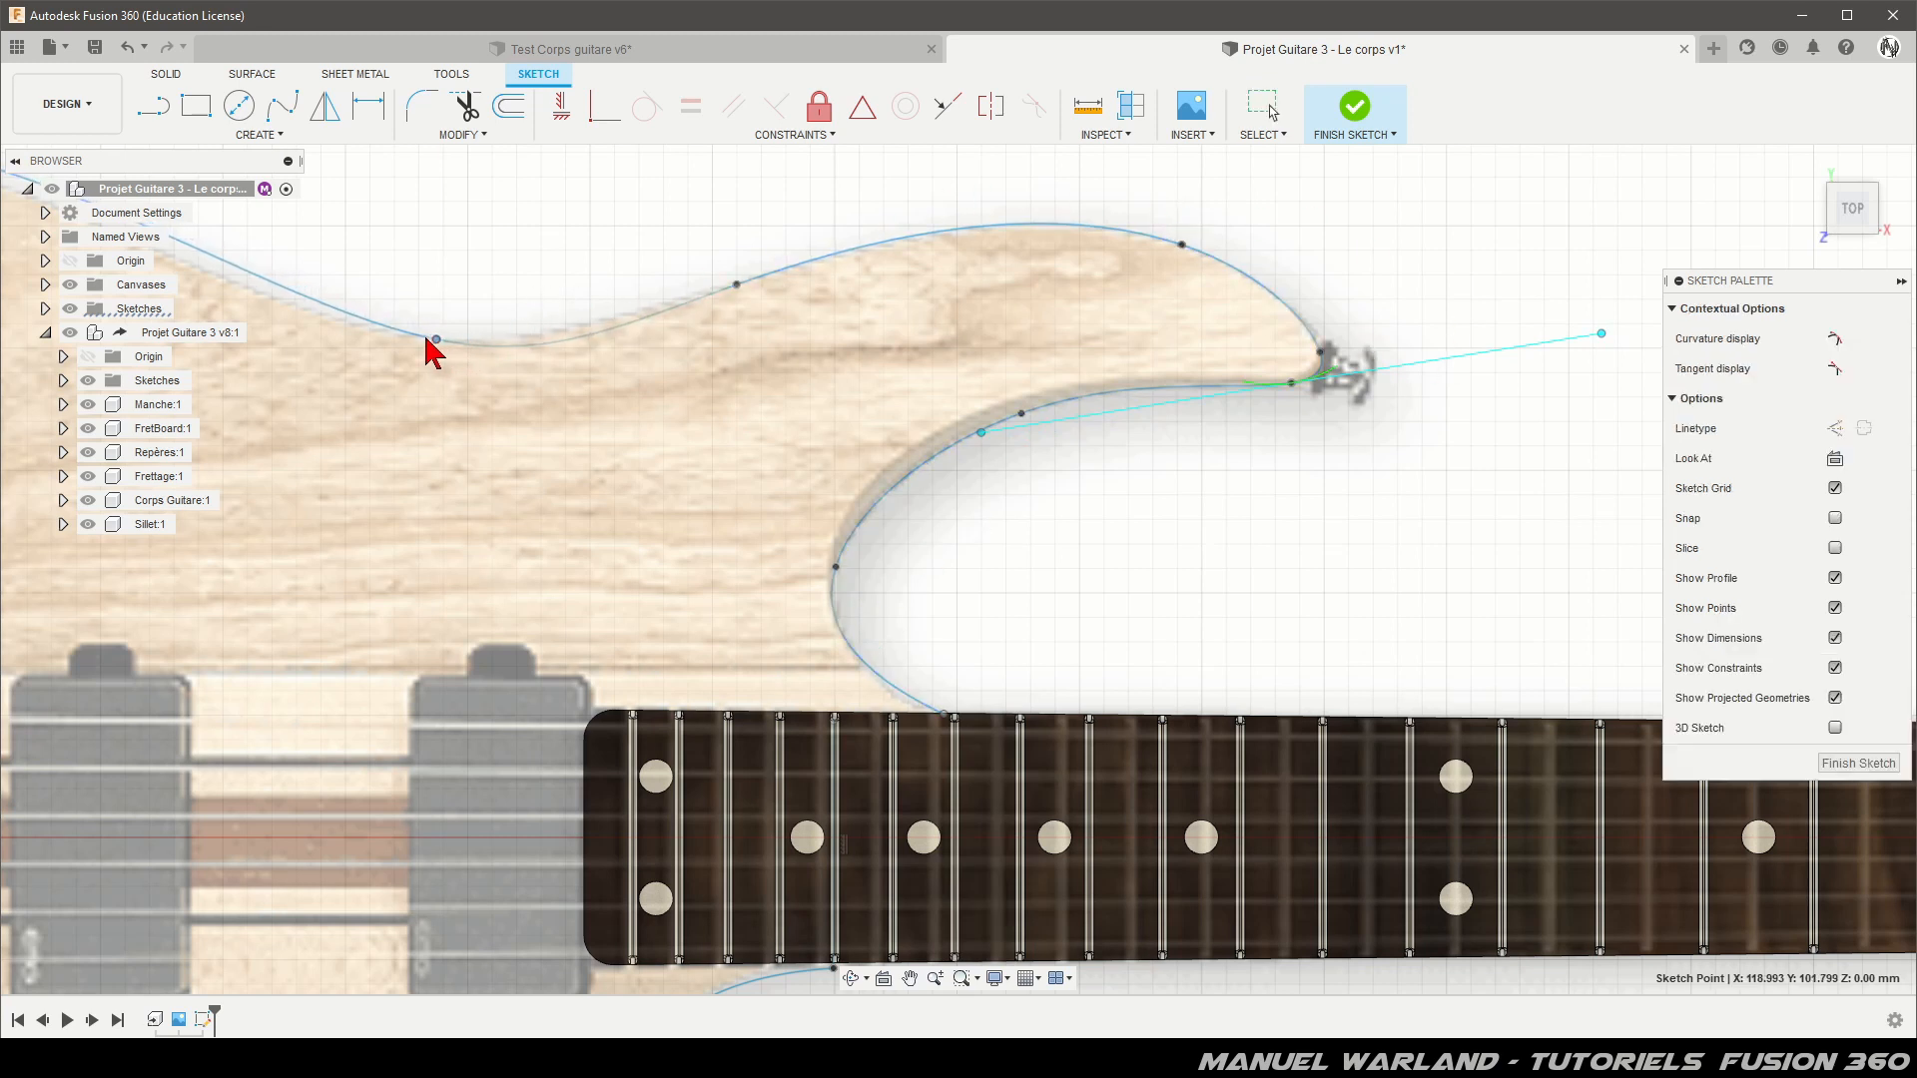
pyautogui.moveTo(387, 332); pyautogui.dragTo(349, 322)
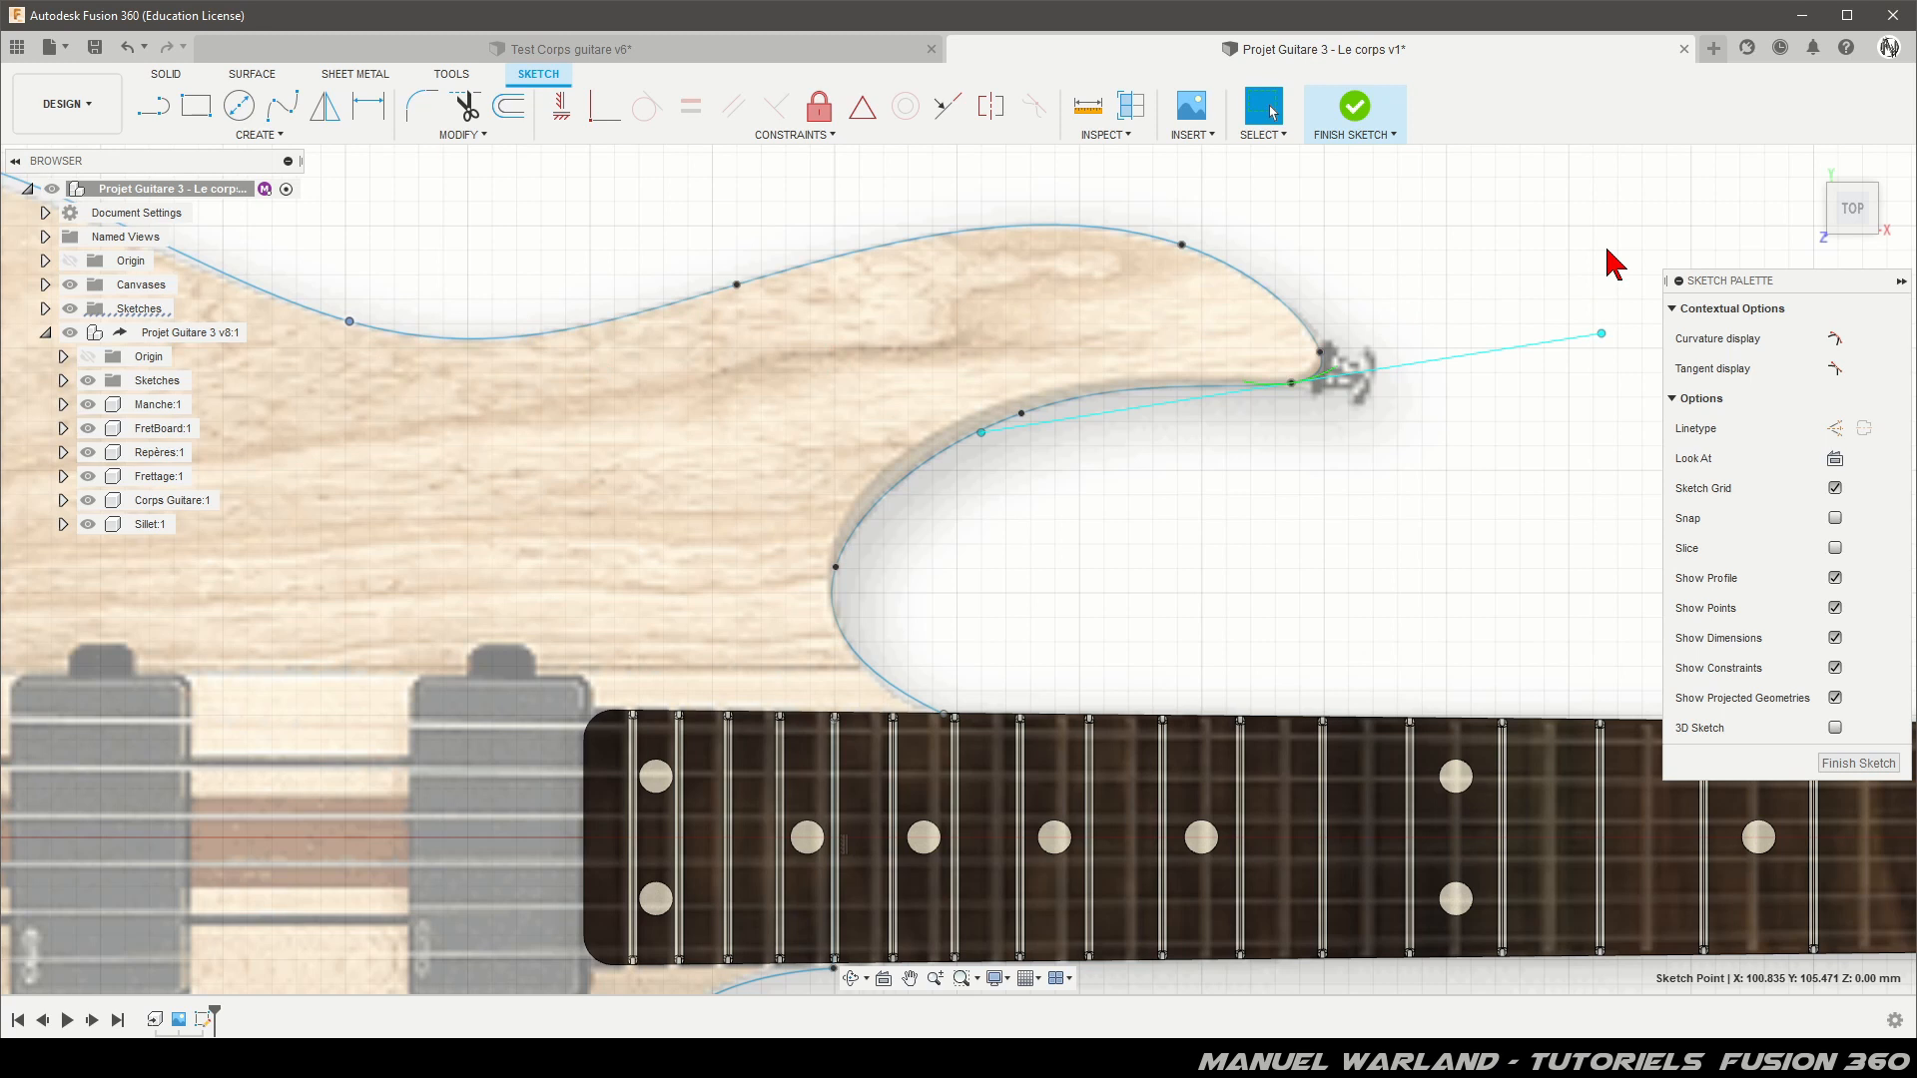
# Step: Adjust the tangent handle of the fit point at the top of the upper bout to match the body edge
pyautogui.scroll(-2, 1615, 264)
pyautogui.scroll(-3, 1540, 363)
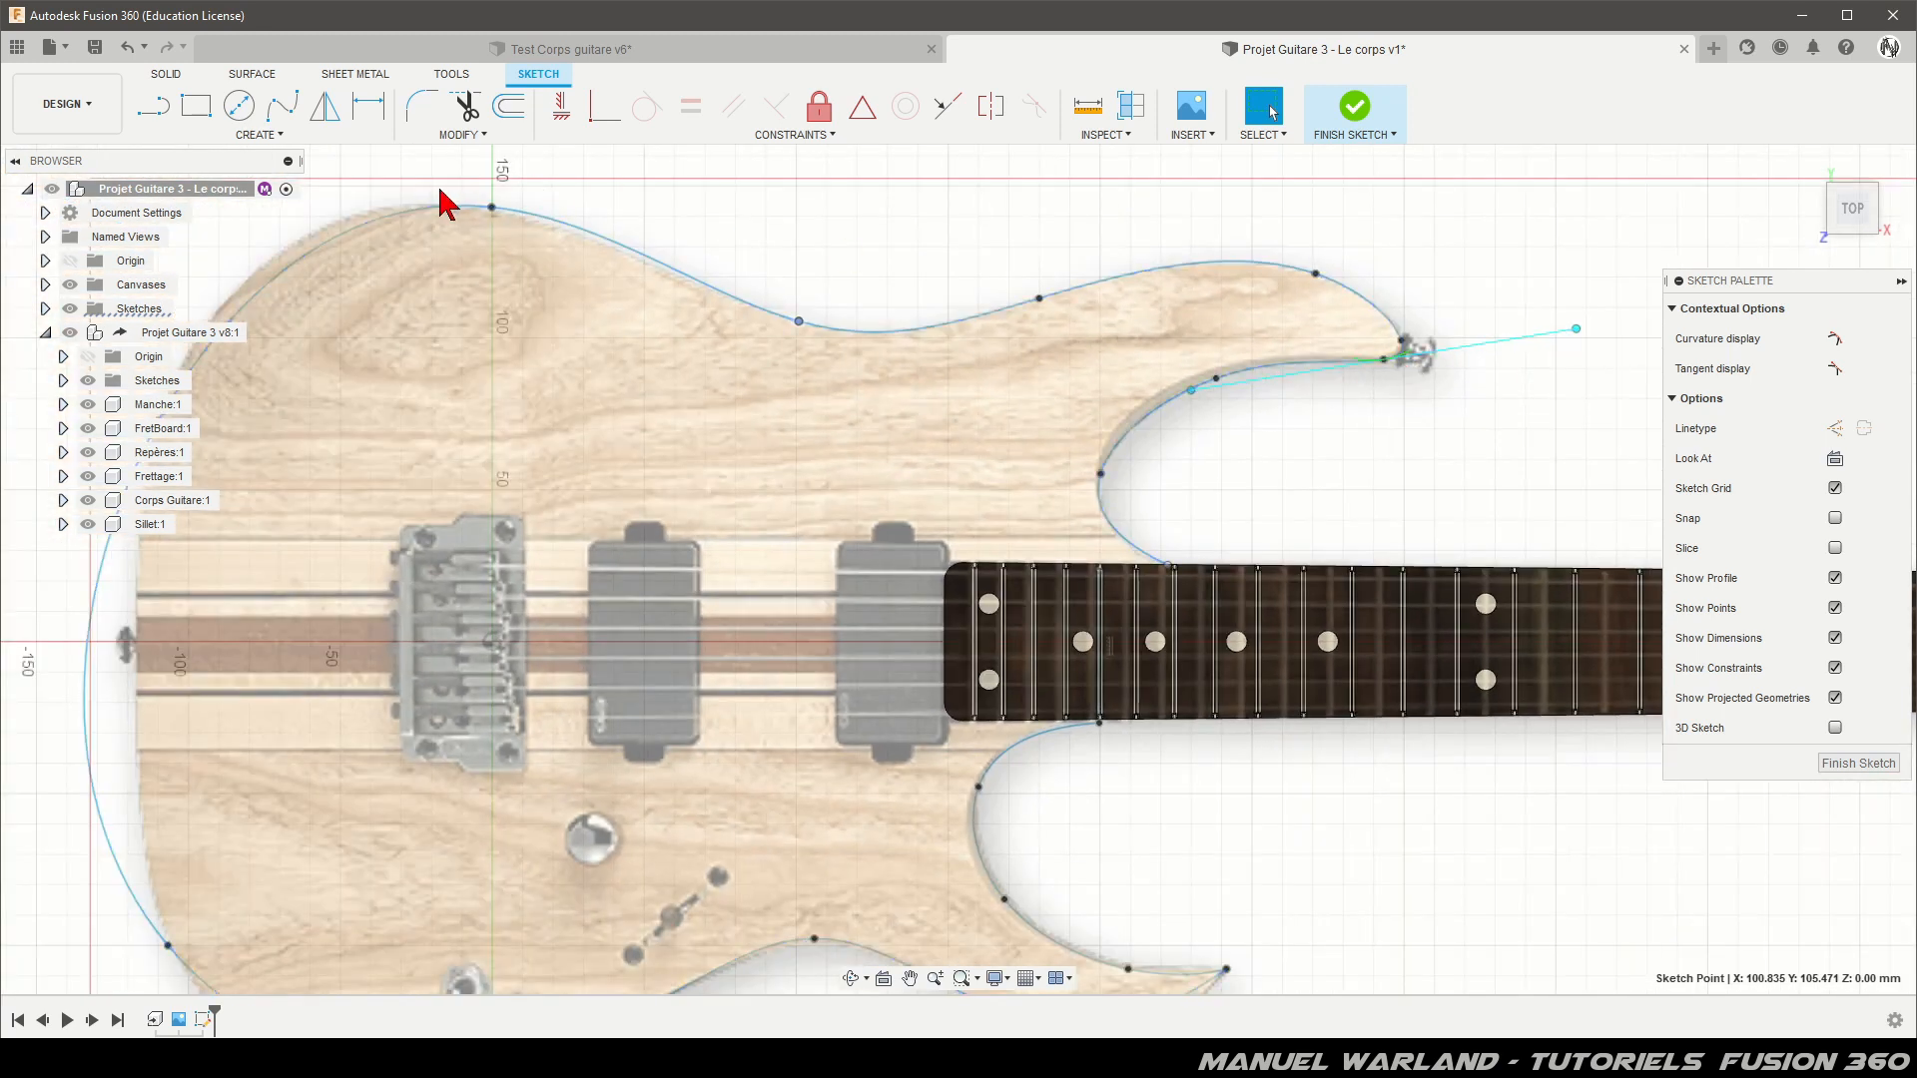
pyautogui.scroll(3, 429, 205)
pyautogui.click(499, 209)
pyautogui.moveTo(739, 235); pyautogui.dragTo(728, 244)
# Step: Reshape the upper rear corner by rotating its fit point's tangent handle and moving the point onto the body edge
pyautogui.scroll(-2, 1058, 211)
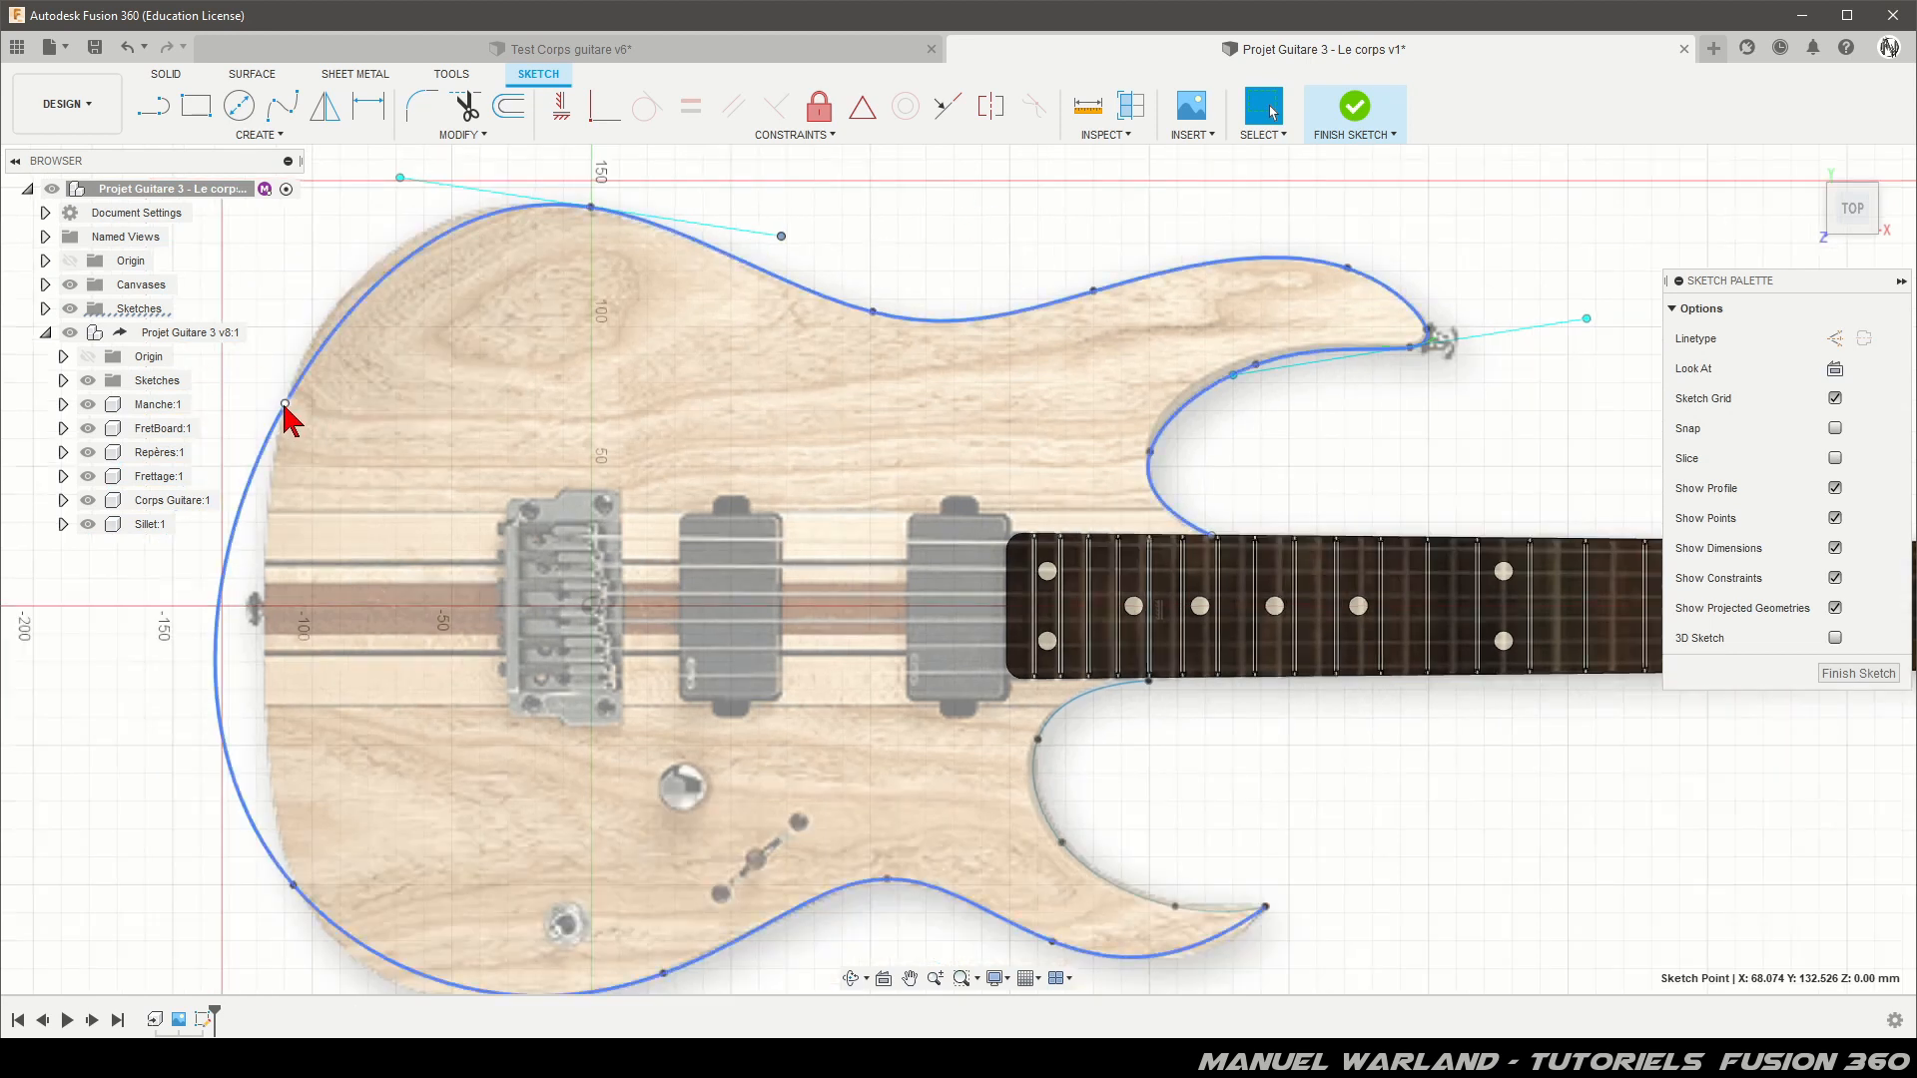
pyautogui.click(285, 404)
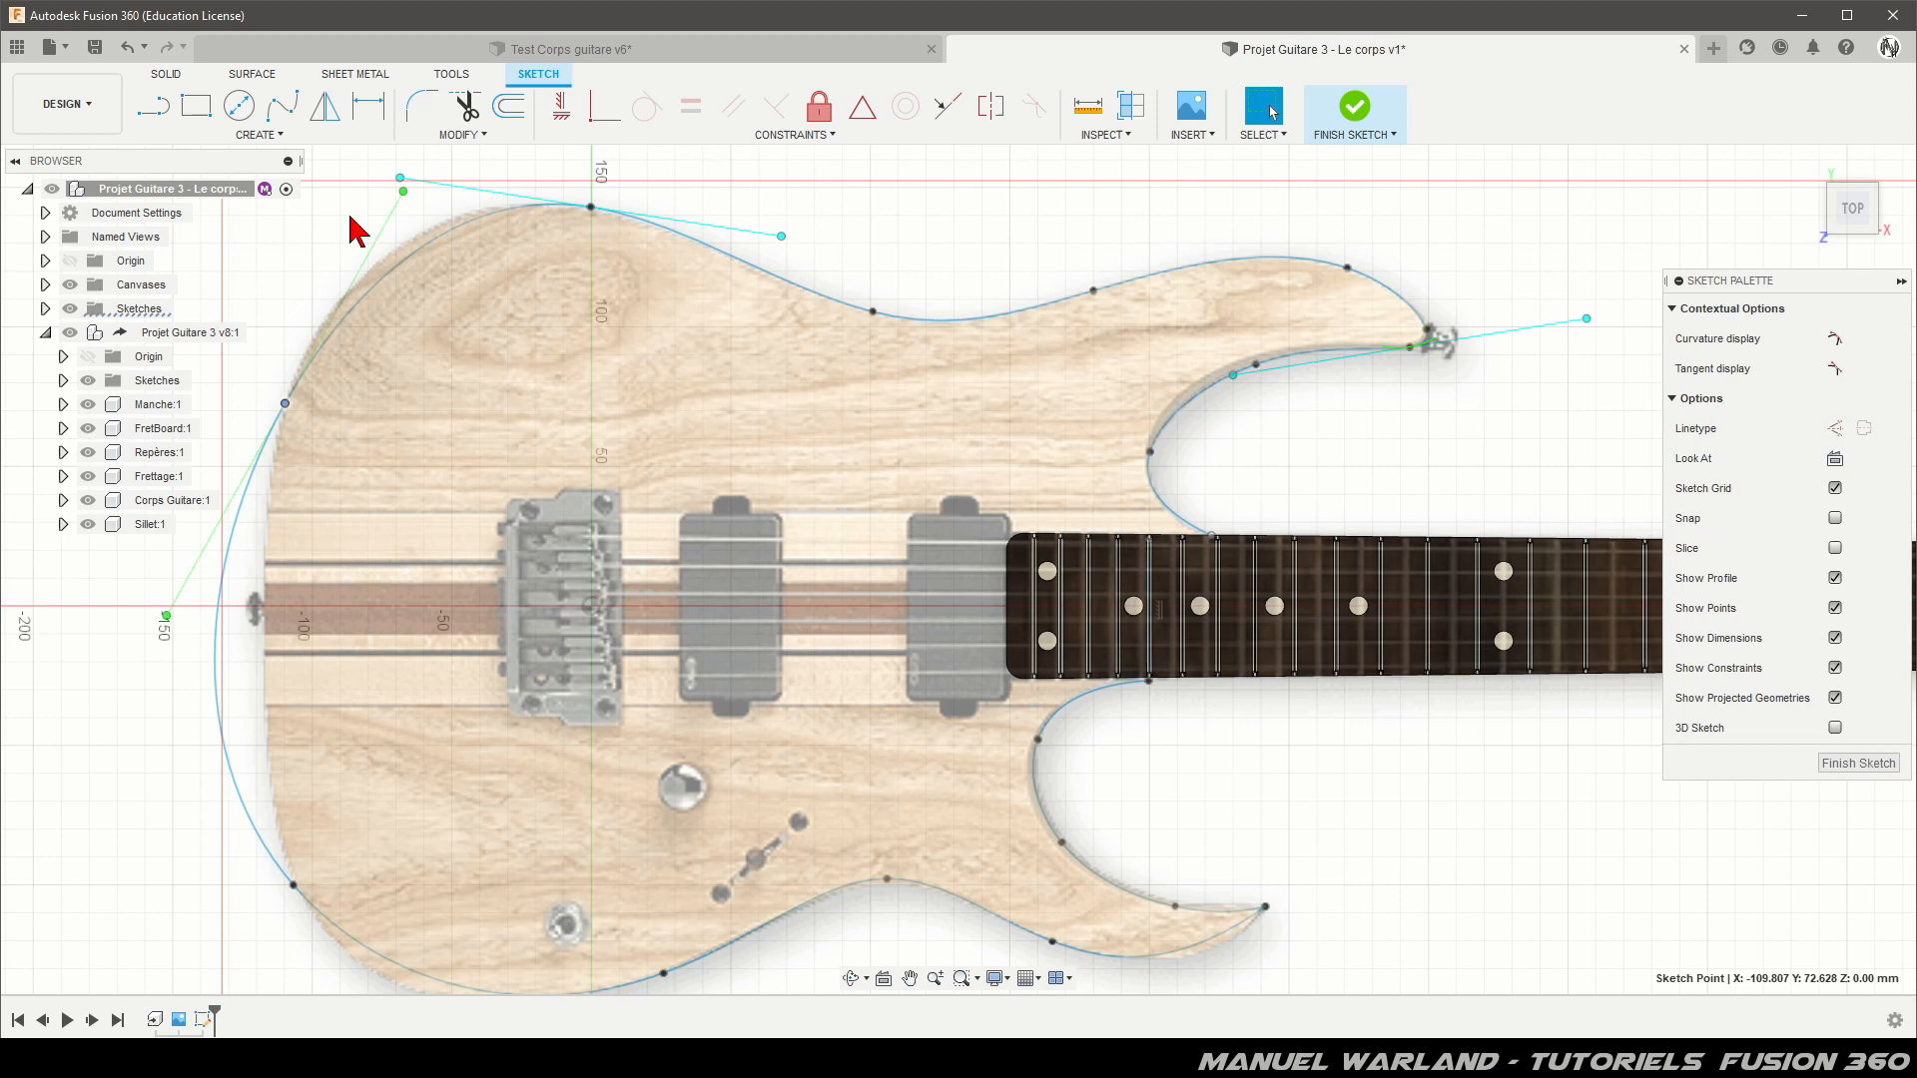
pyautogui.moveTo(365, 197); pyautogui.dragTo(341, 200)
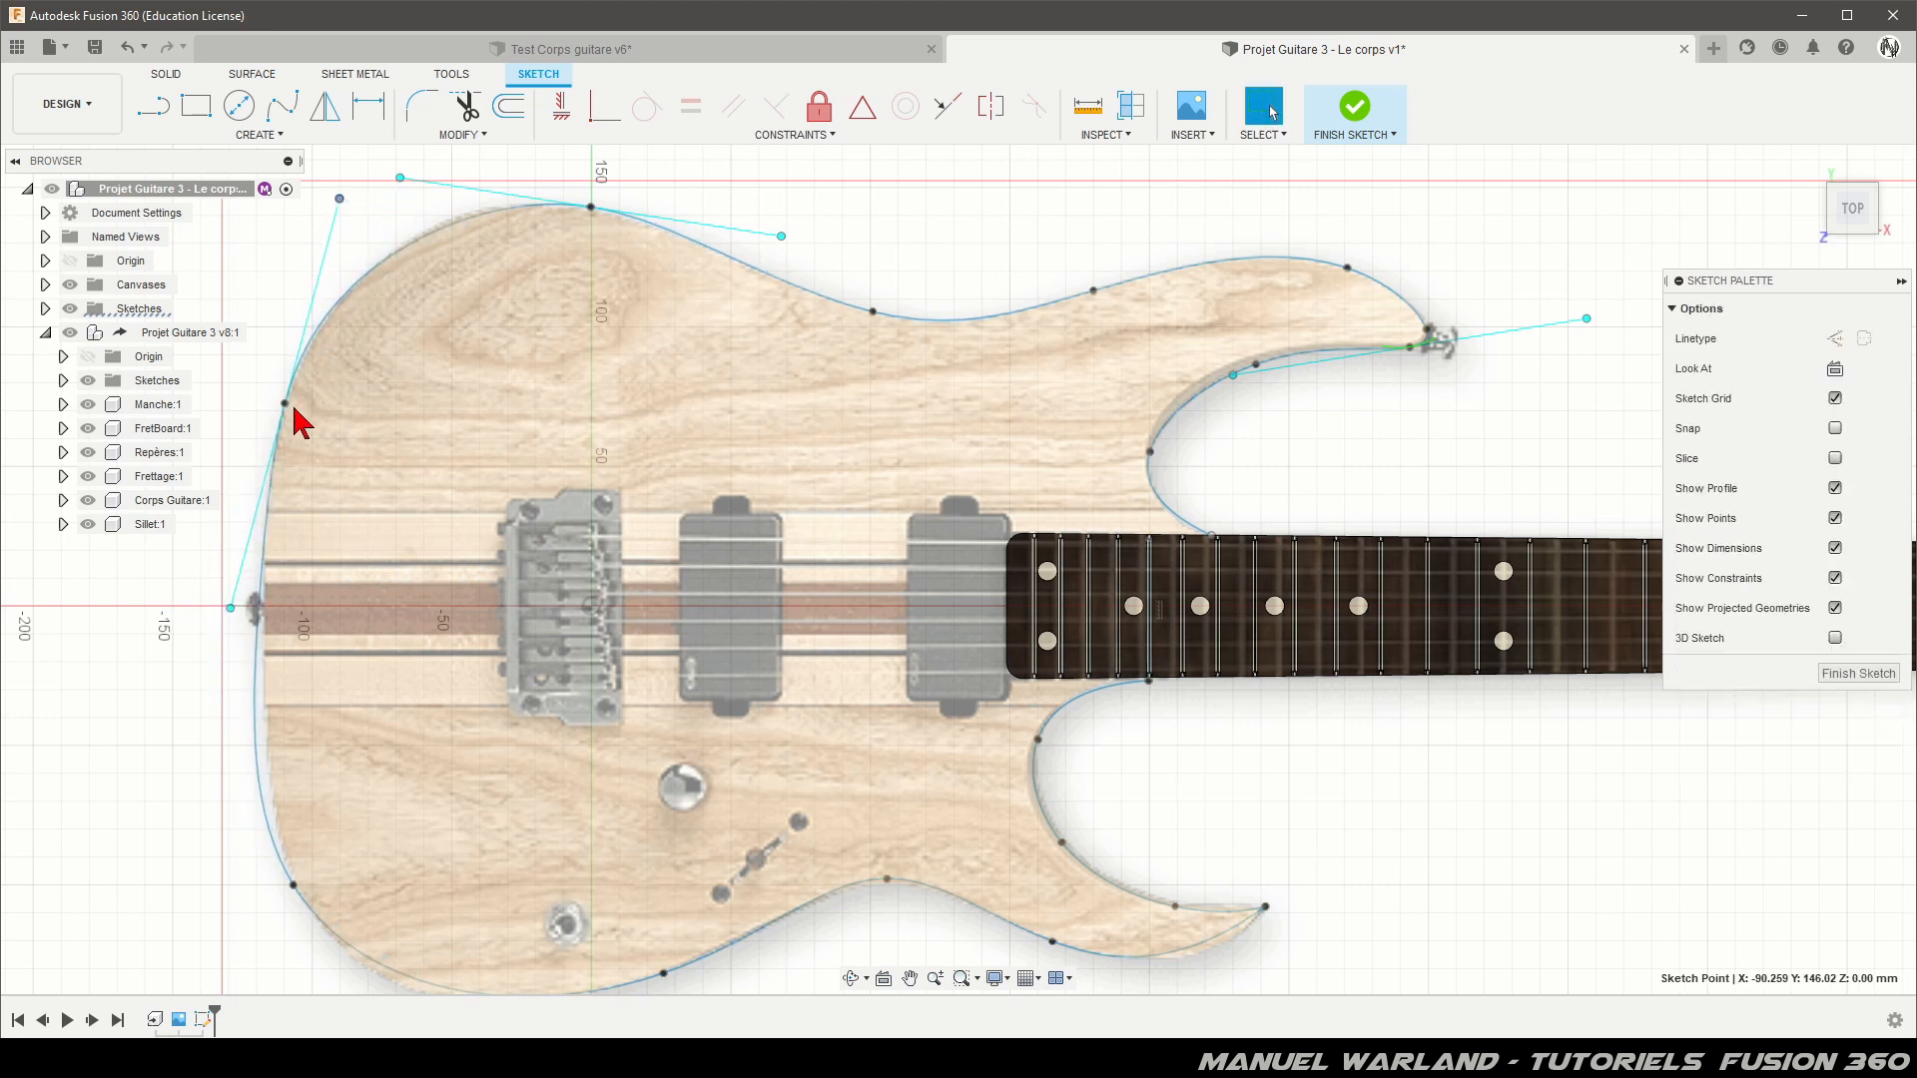
pyautogui.moveTo(286, 405); pyautogui.dragTo(298, 379)
pyautogui.moveTo(243, 584); pyautogui.dragTo(236, 582)
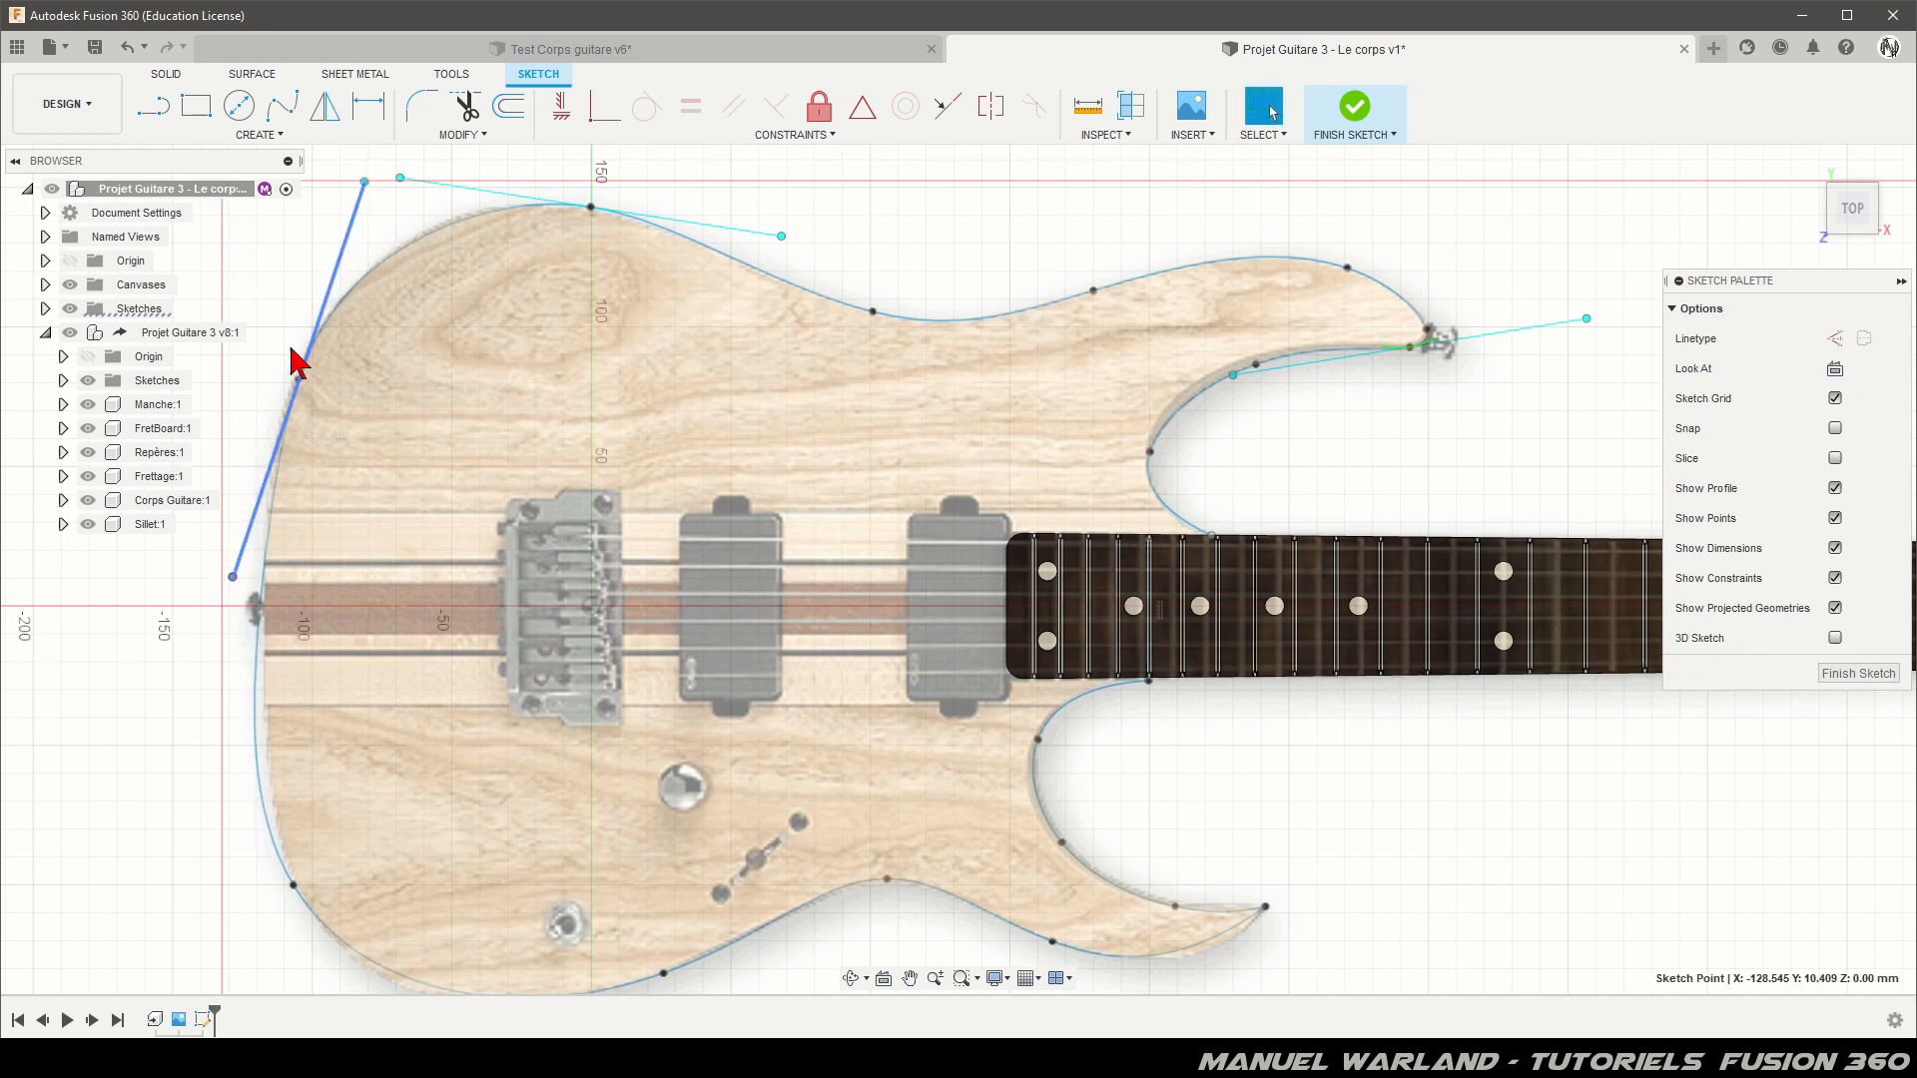
pyautogui.click(300, 381)
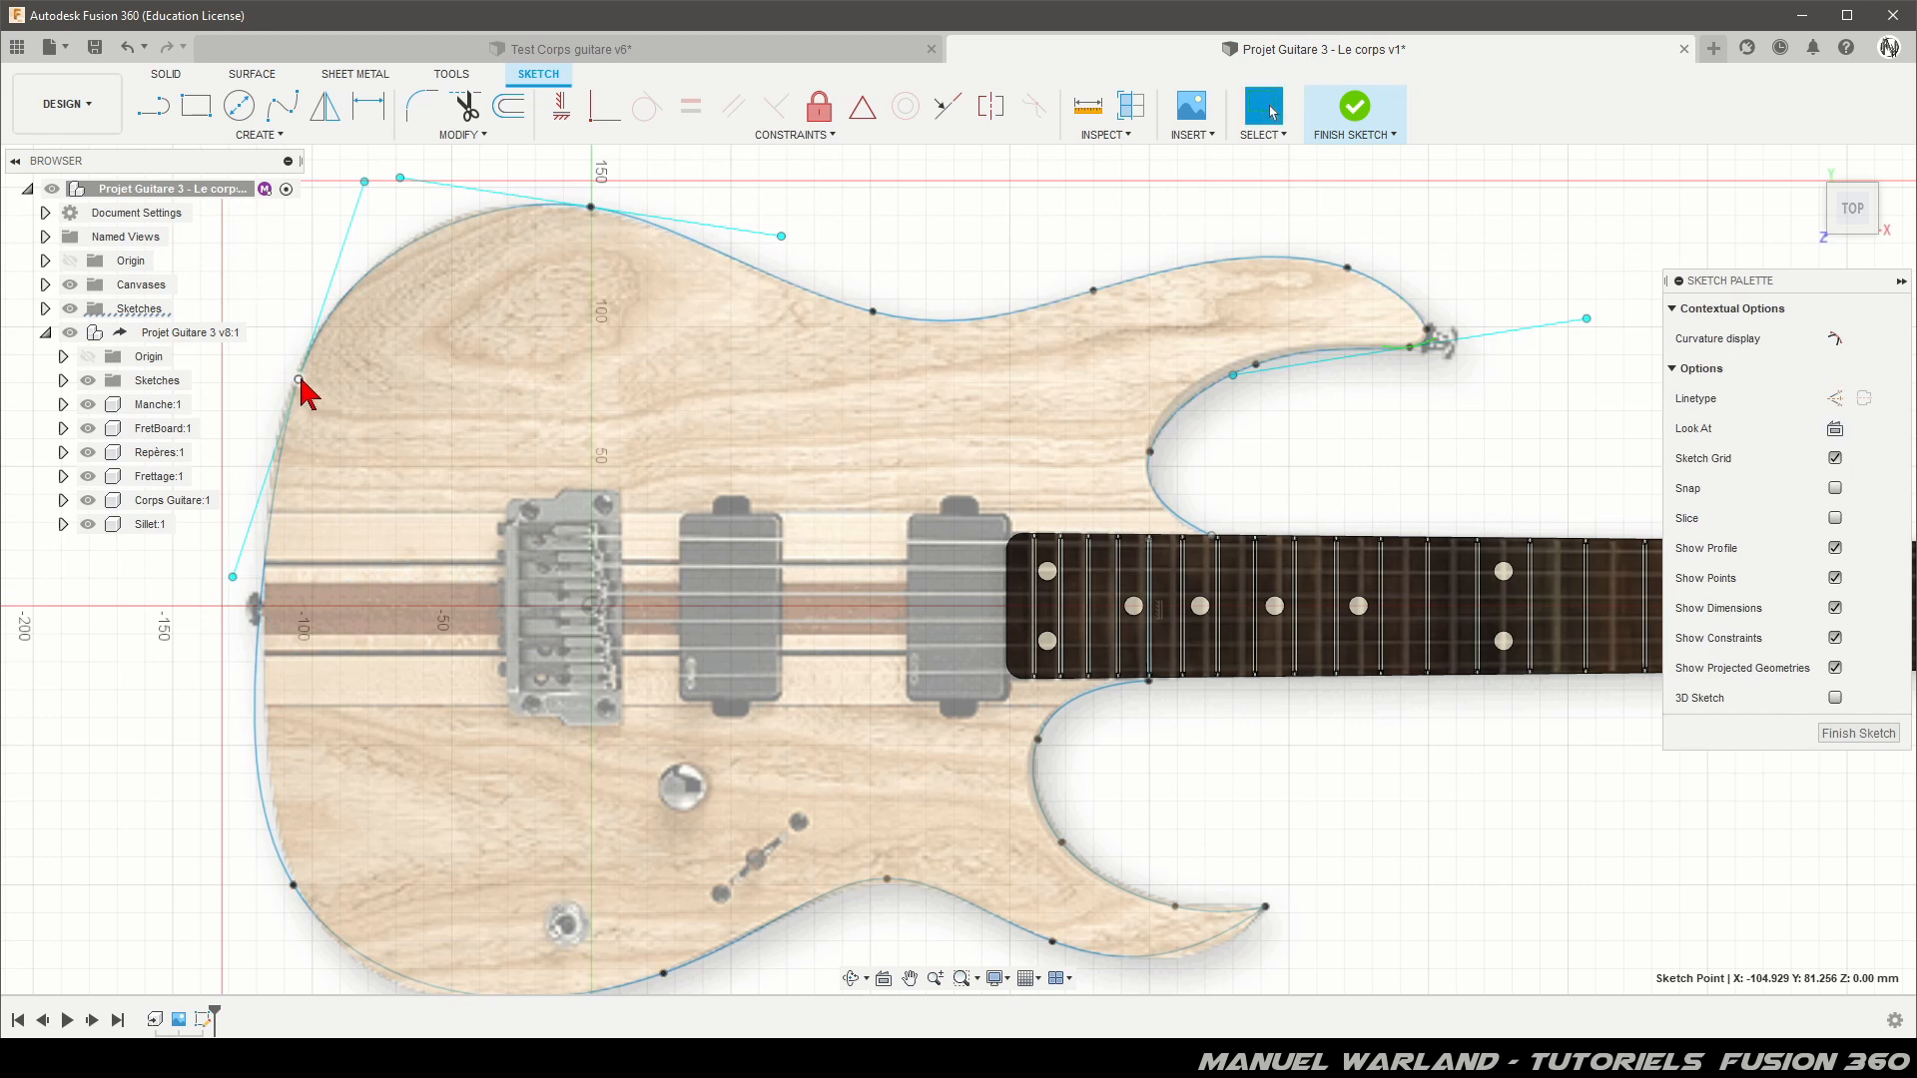
pyautogui.moveTo(300, 380); pyautogui.dragTo(291, 381)
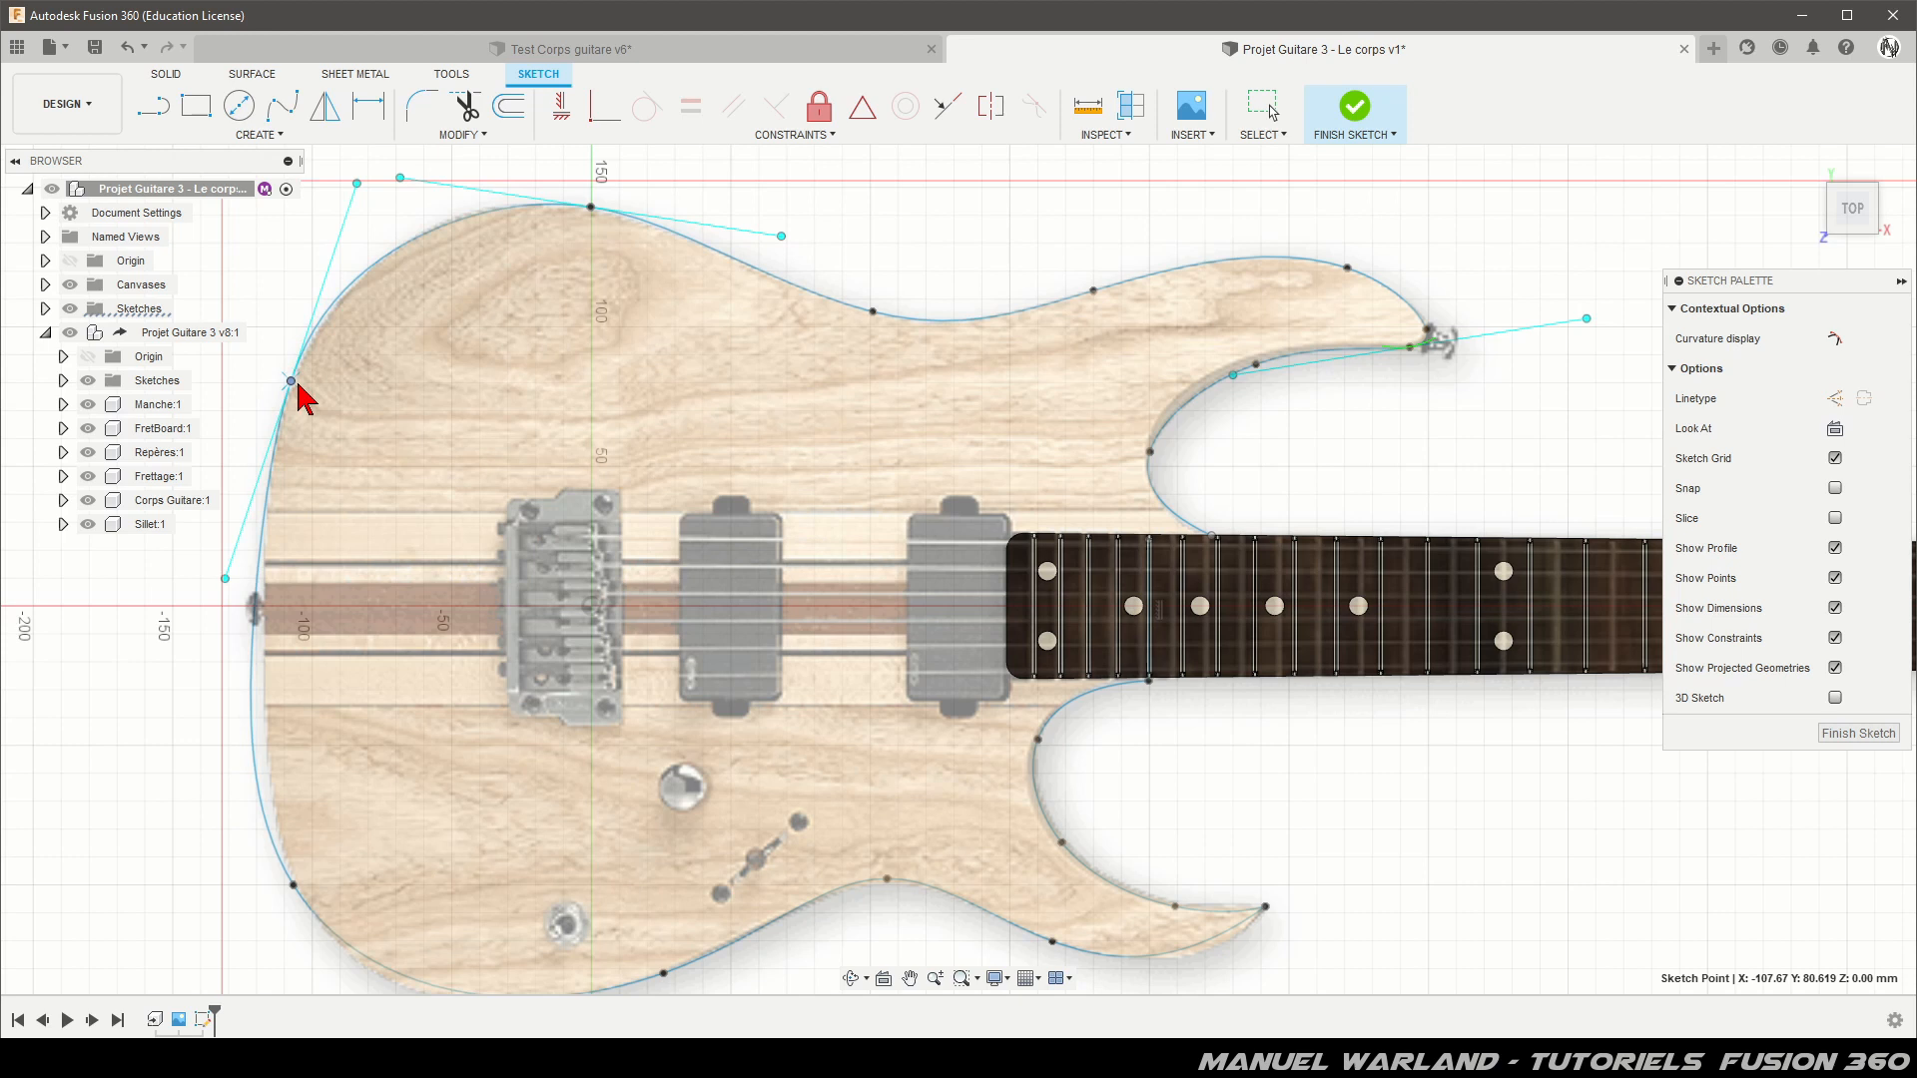
# Step: Adjust both tangent handle ends of the lower rear fit point so the spline follows the rear edge and lower bout
pyautogui.click(293, 884)
pyautogui.scroll(-2, 556, 332)
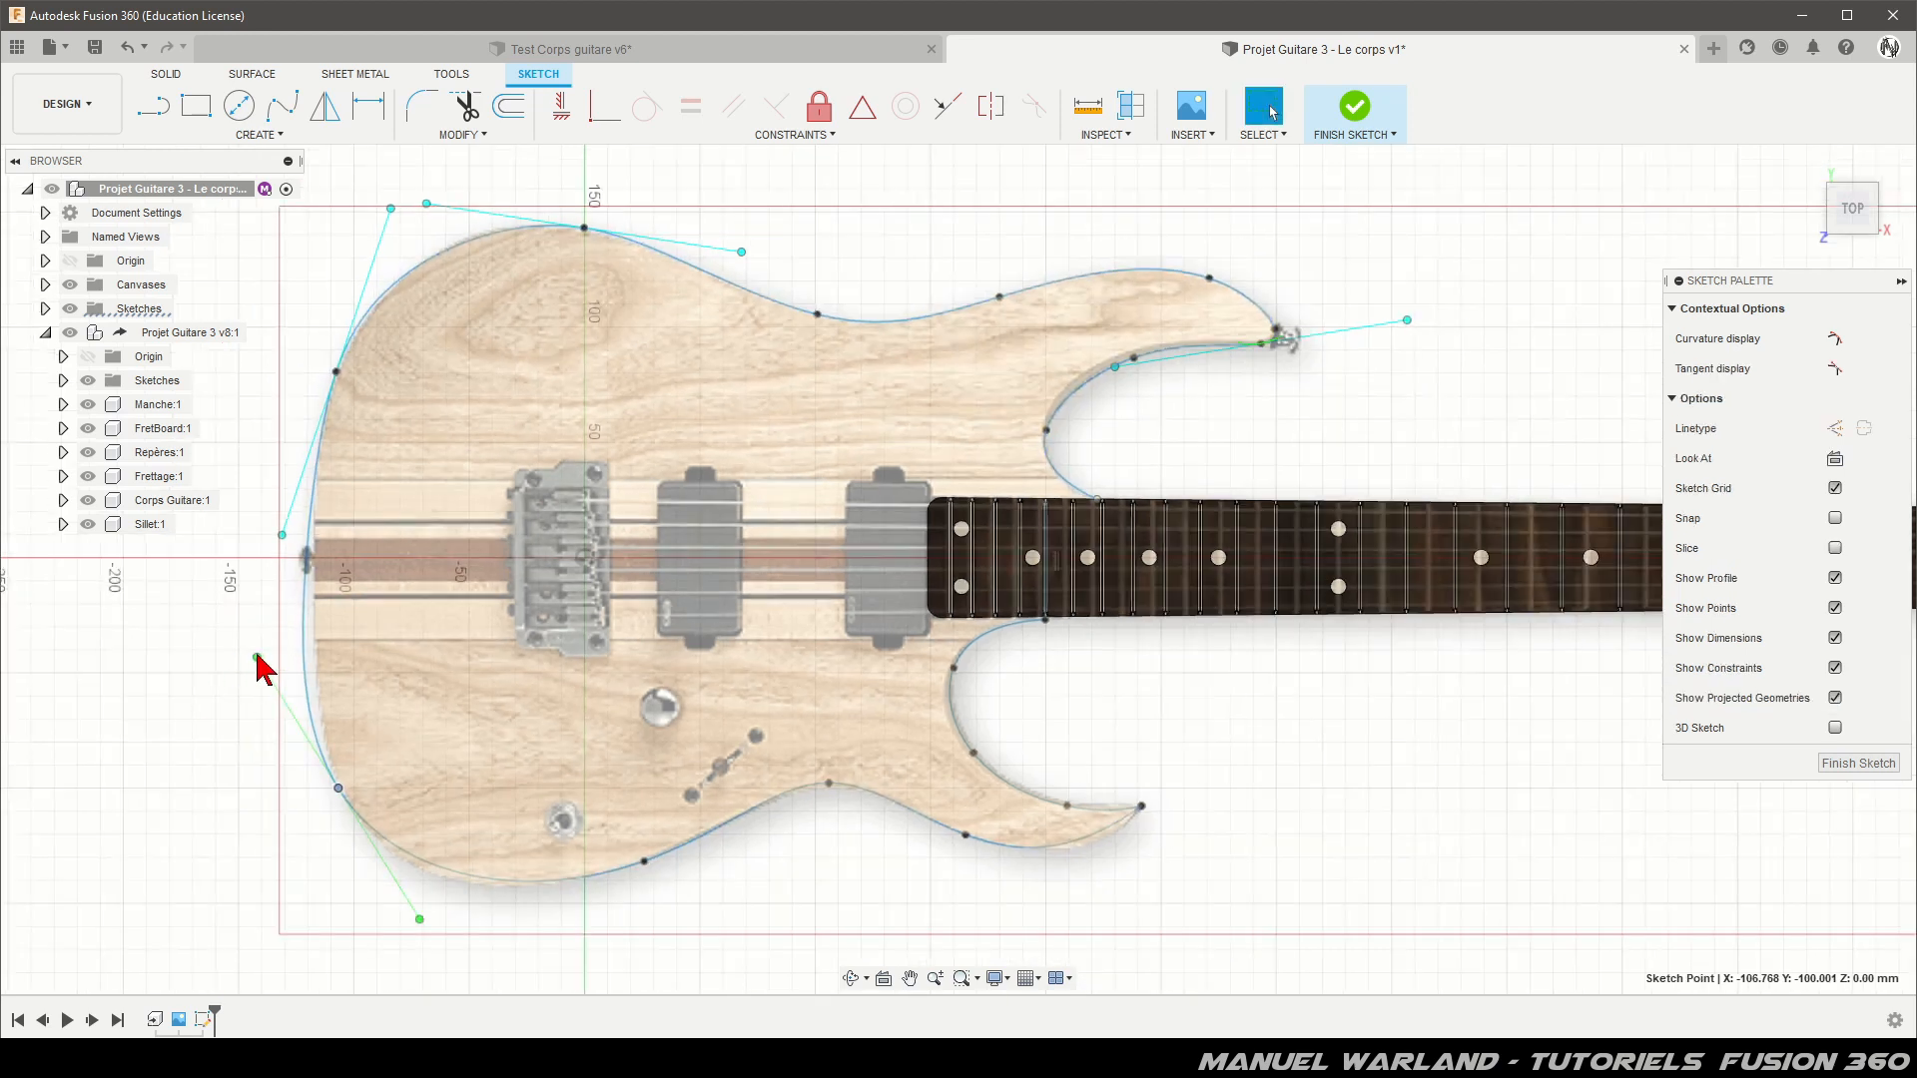
pyautogui.moveTo(257, 657); pyautogui.dragTo(281, 657)
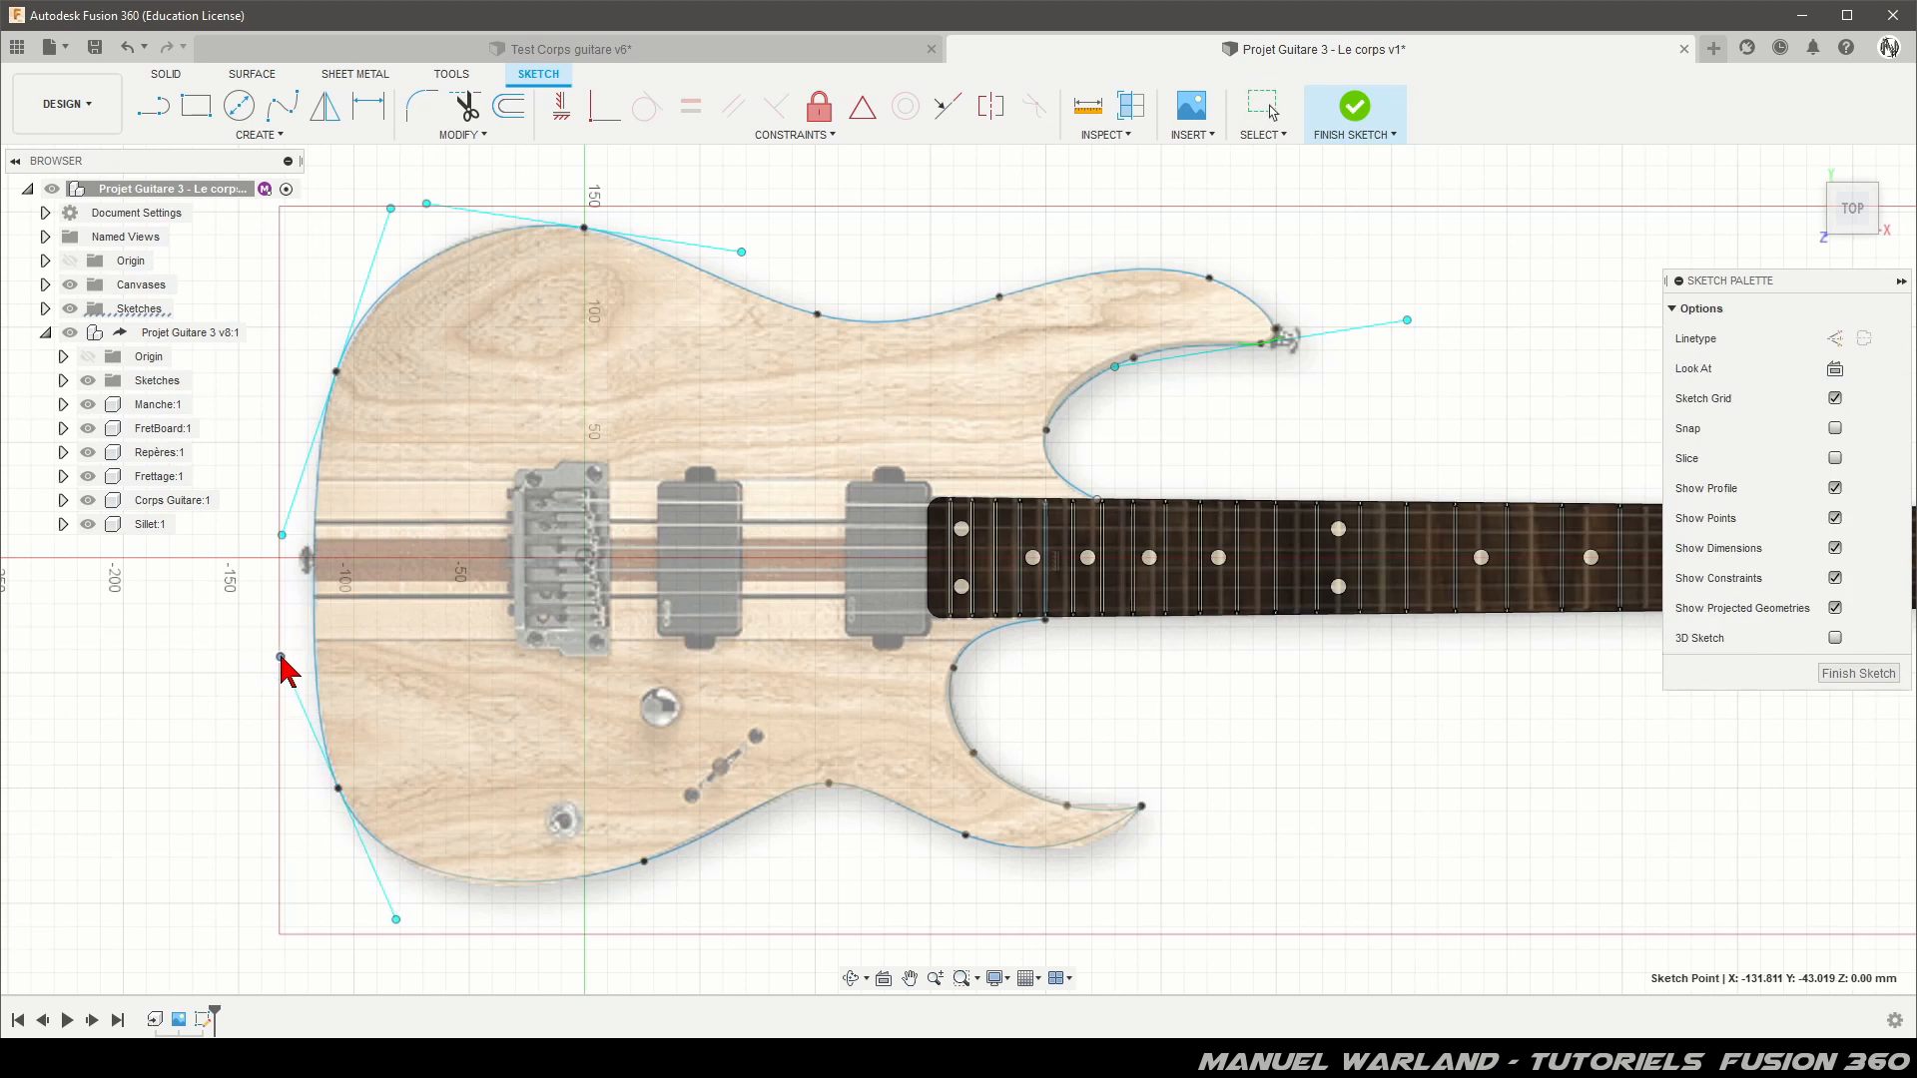
pyautogui.moveTo(398, 927); pyautogui.dragTo(400, 930)
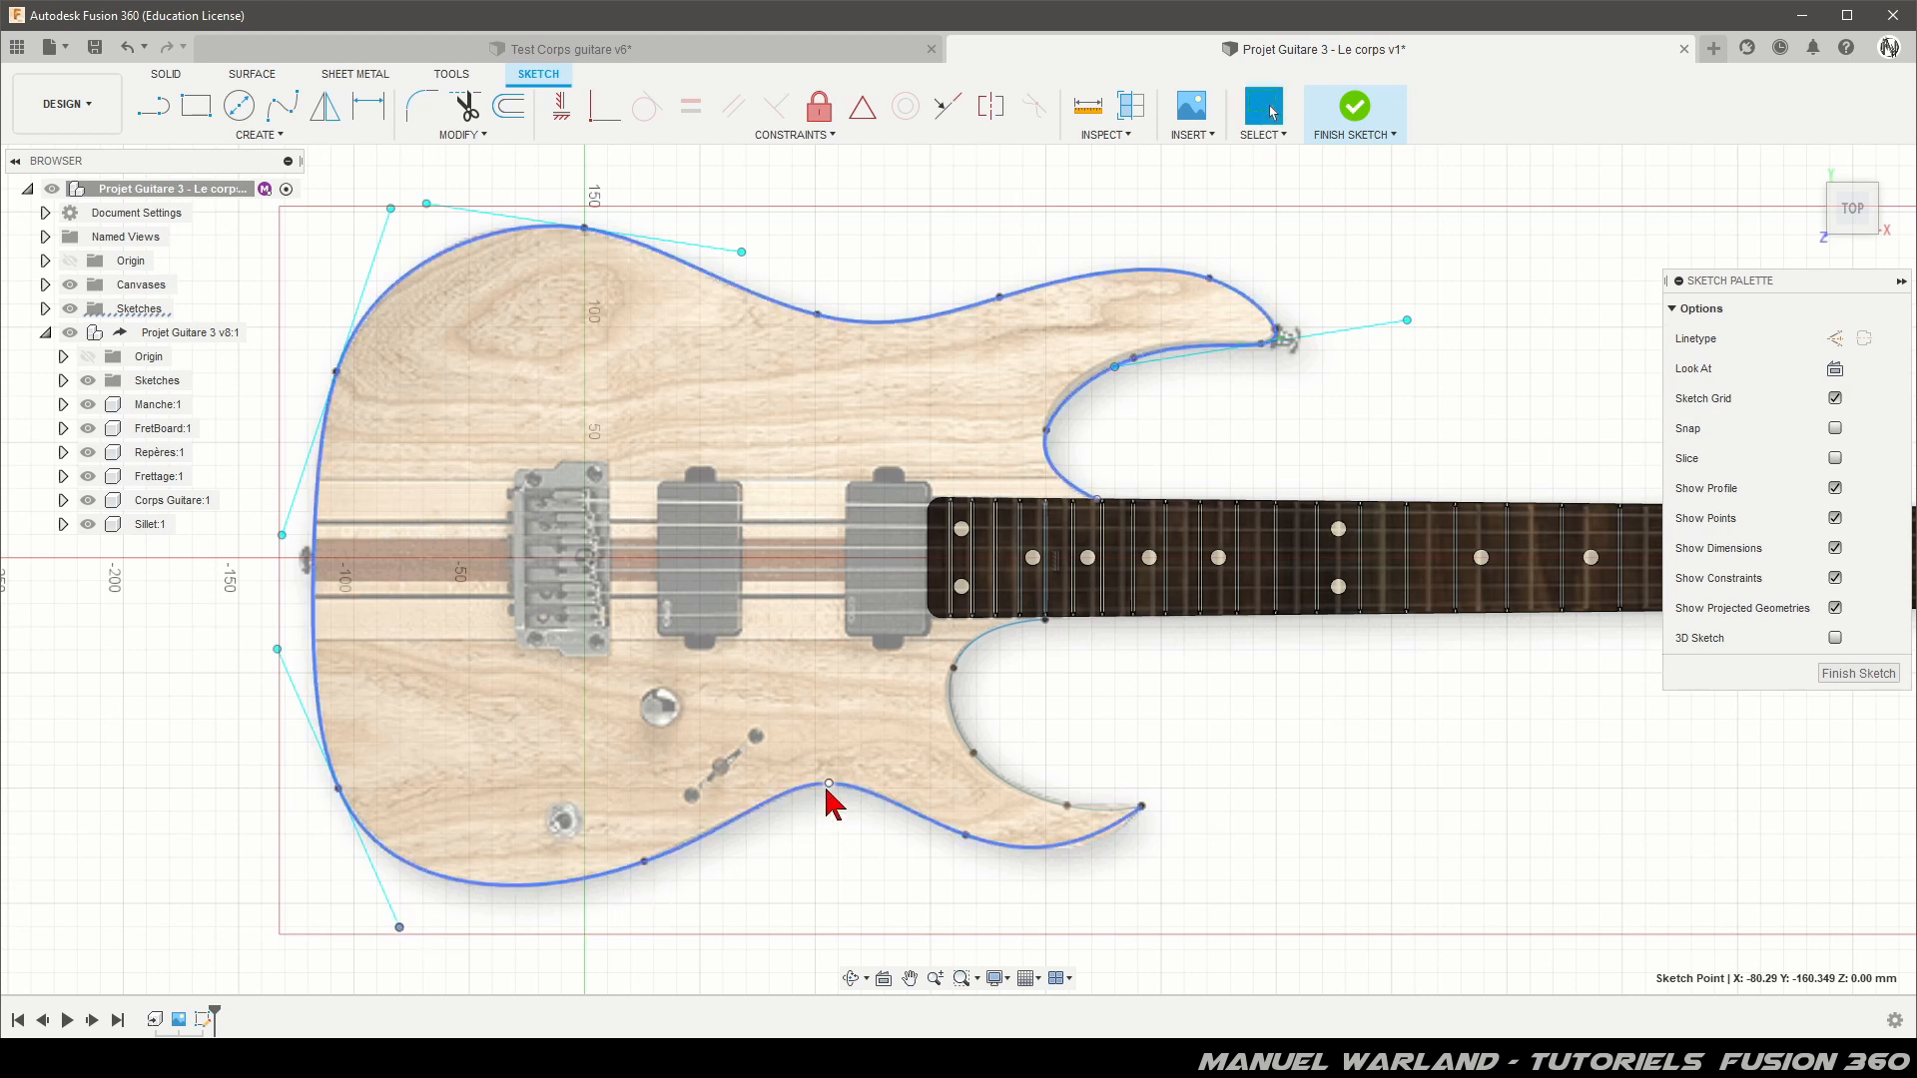
# Step: Rotate the tangent handle of the lower horn tip's fit point so the spline follows the horn's outer edge
pyautogui.scroll(5, 1104, 950)
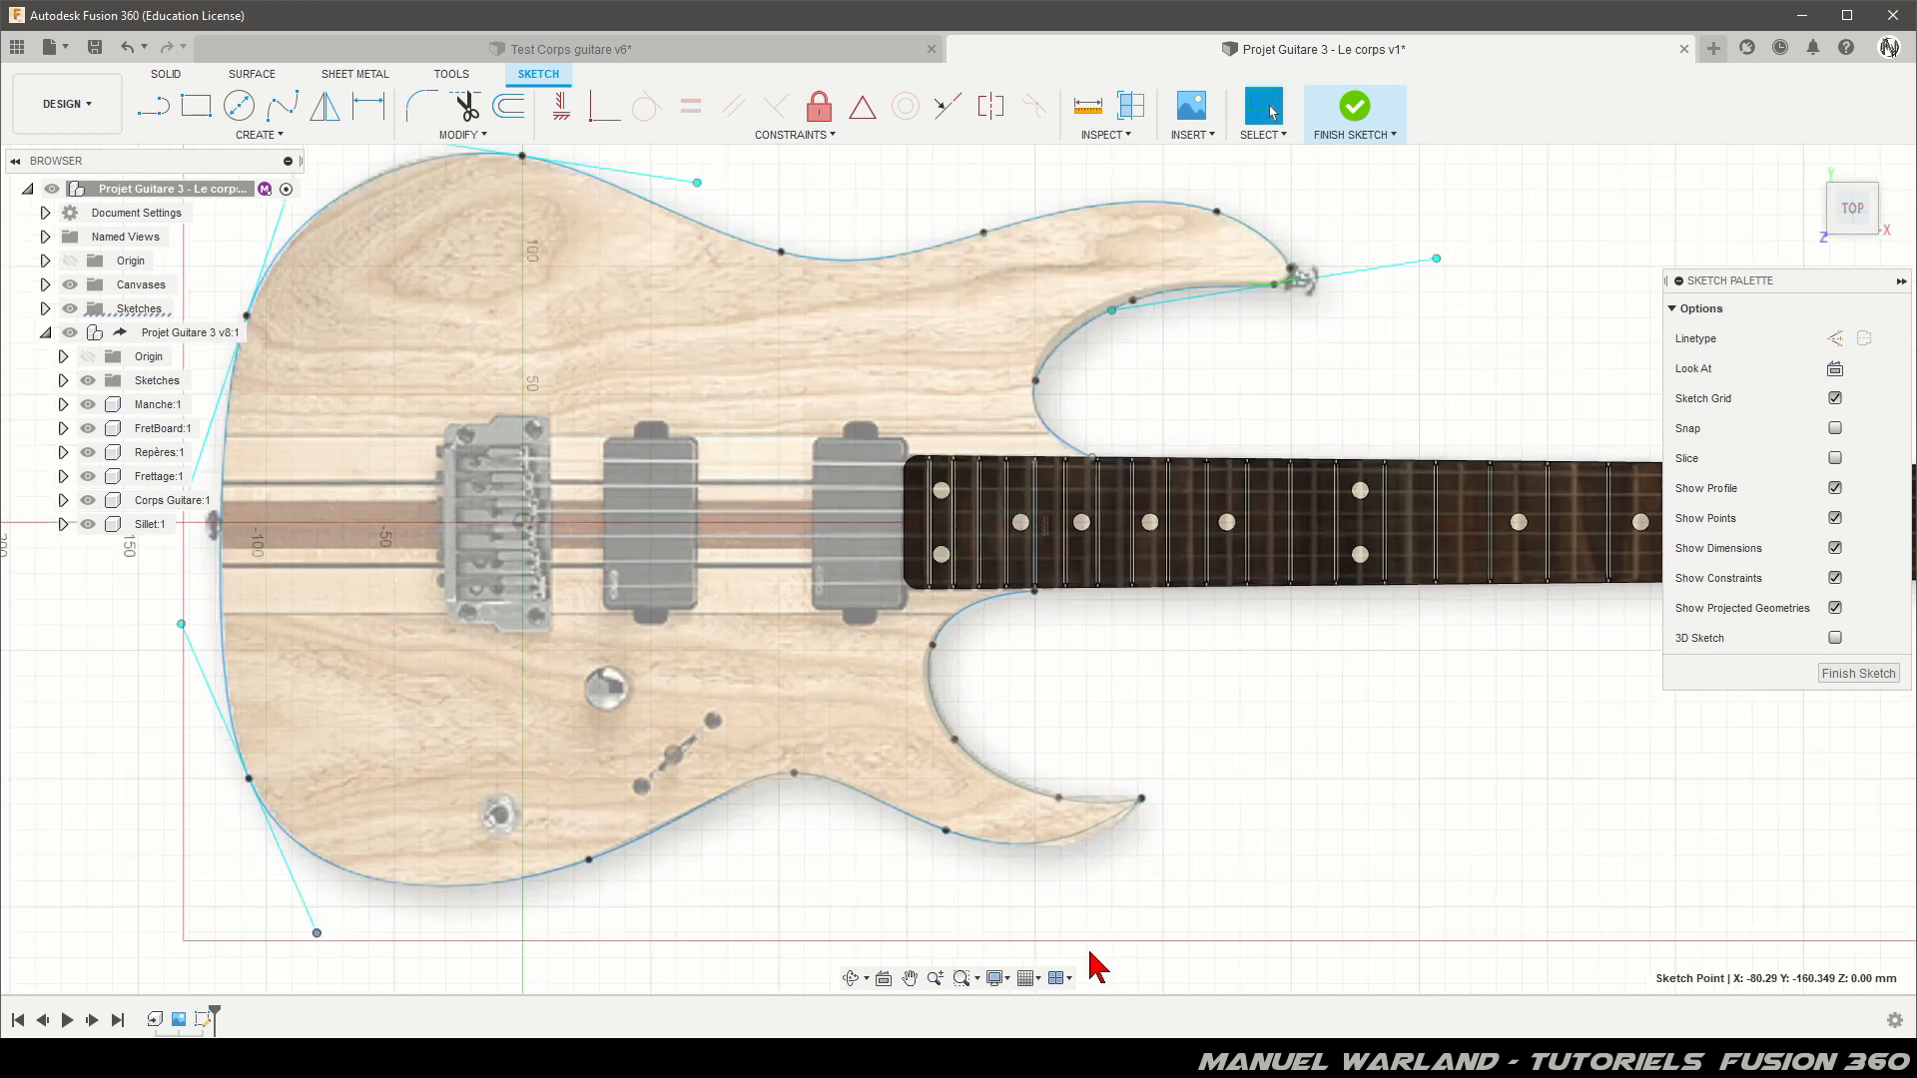
pyautogui.scroll(3, 1087, 955)
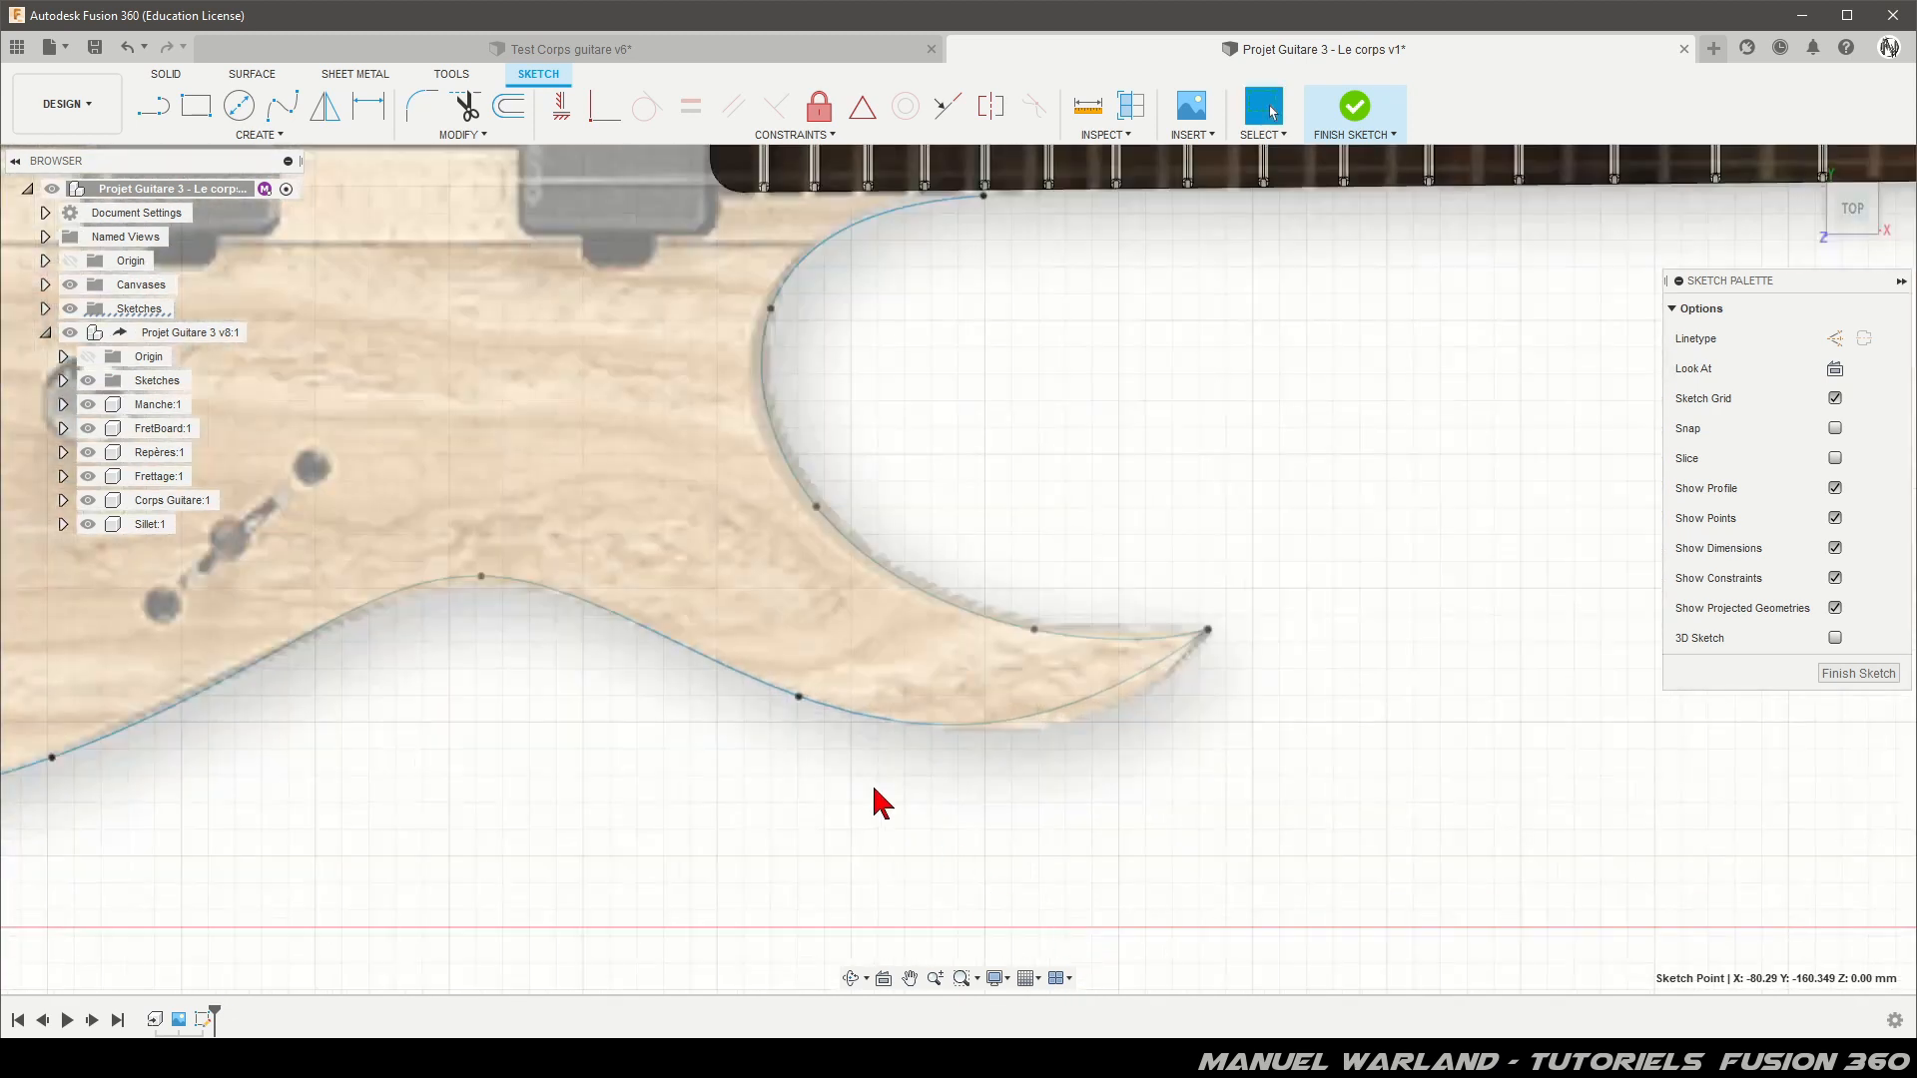
pyautogui.click(1207, 630)
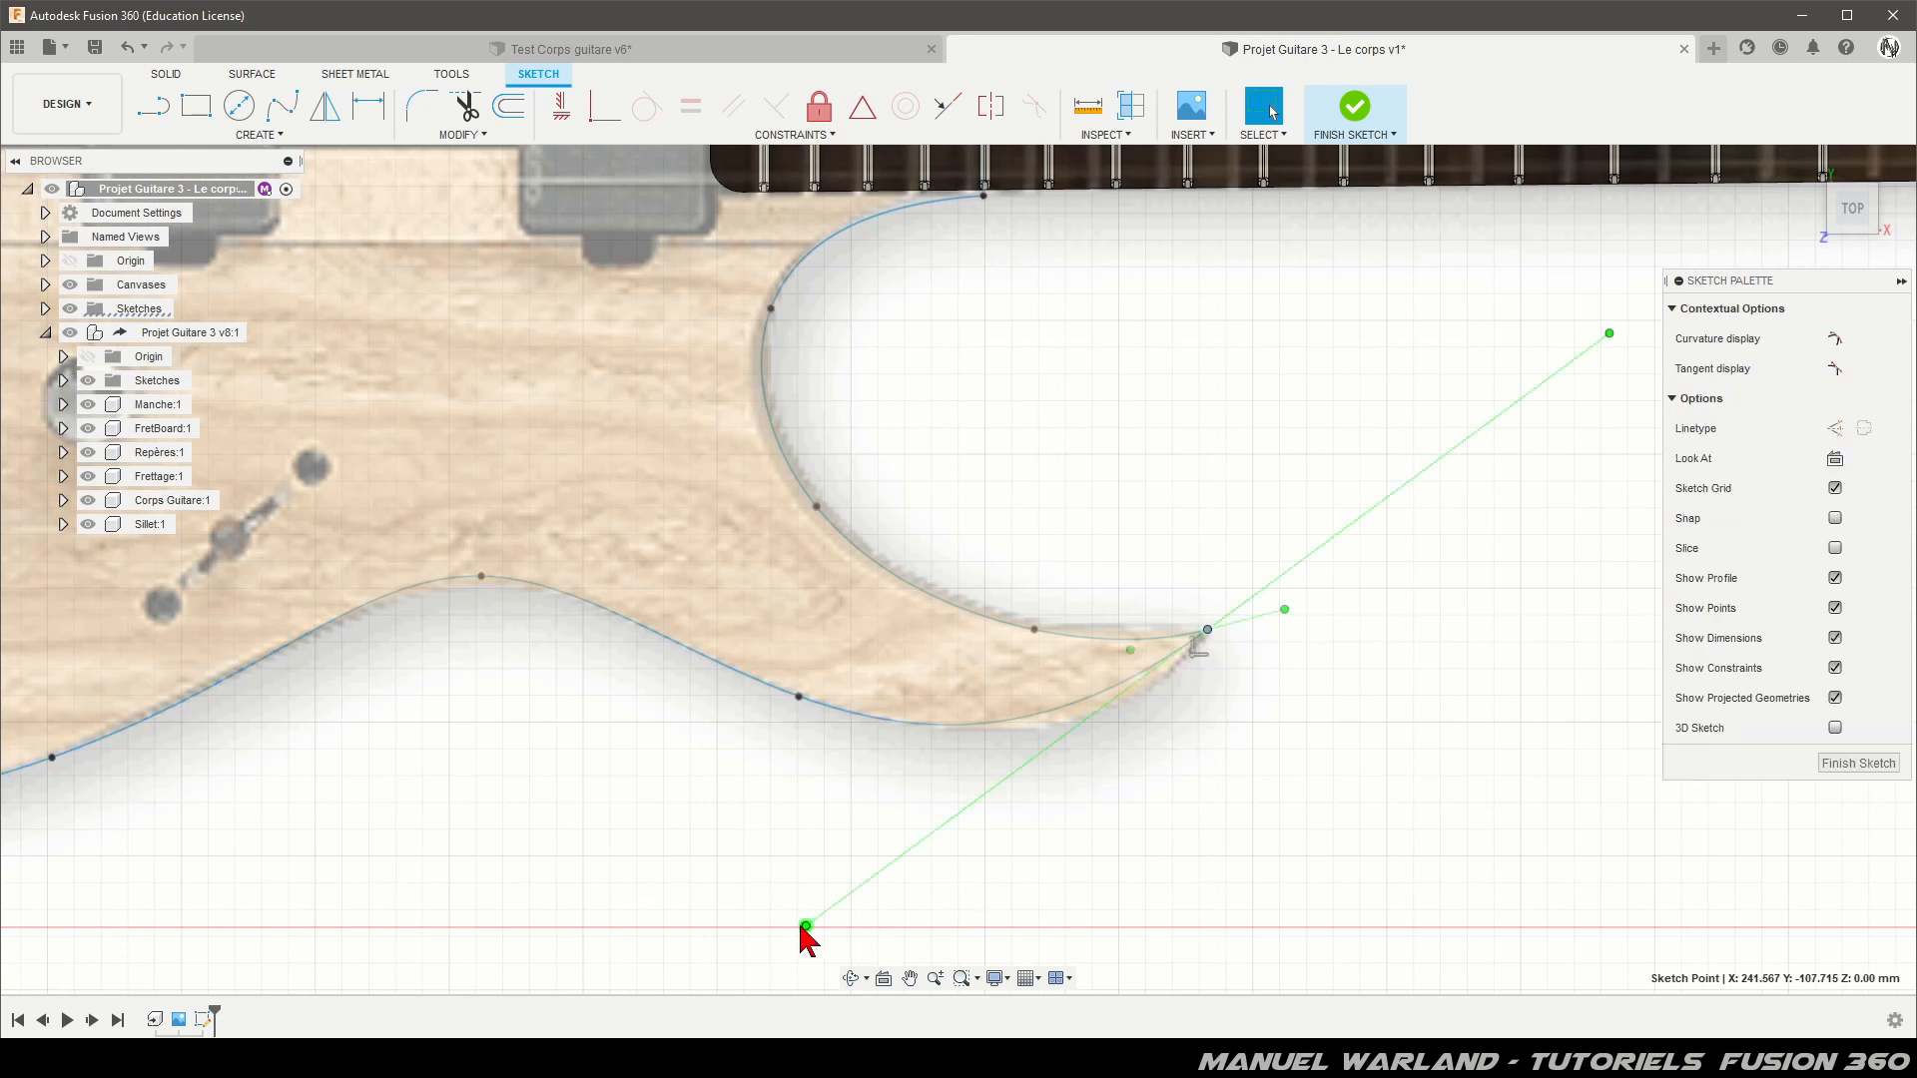
pyautogui.moveTo(807, 927)
pyautogui.mouseDown()
pyautogui.moveTo(956, 973)
pyautogui.moveTo(971, 940)
pyautogui.mouseUp()
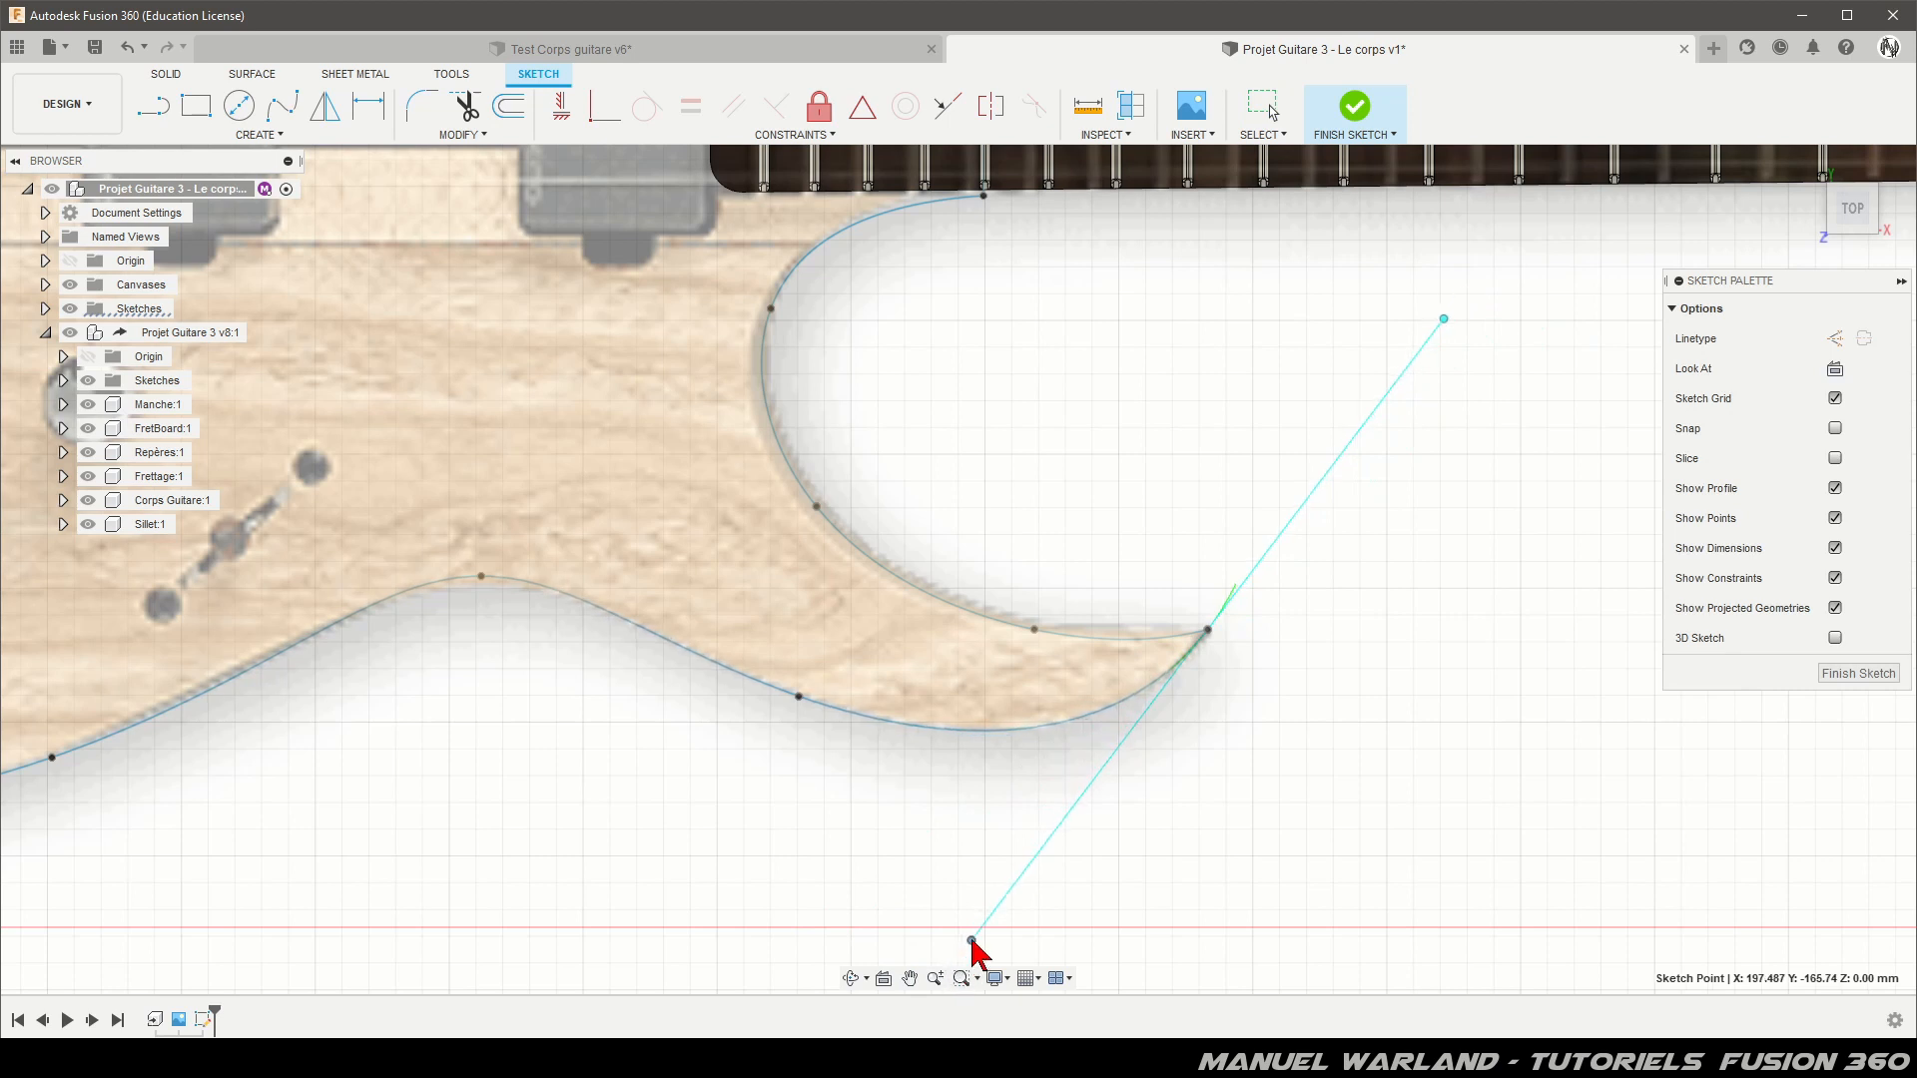
# Step: Nudge the lower waist fit point onto the body edge and adjust the tangent handles of the fit points on either side
pyautogui.click(482, 577)
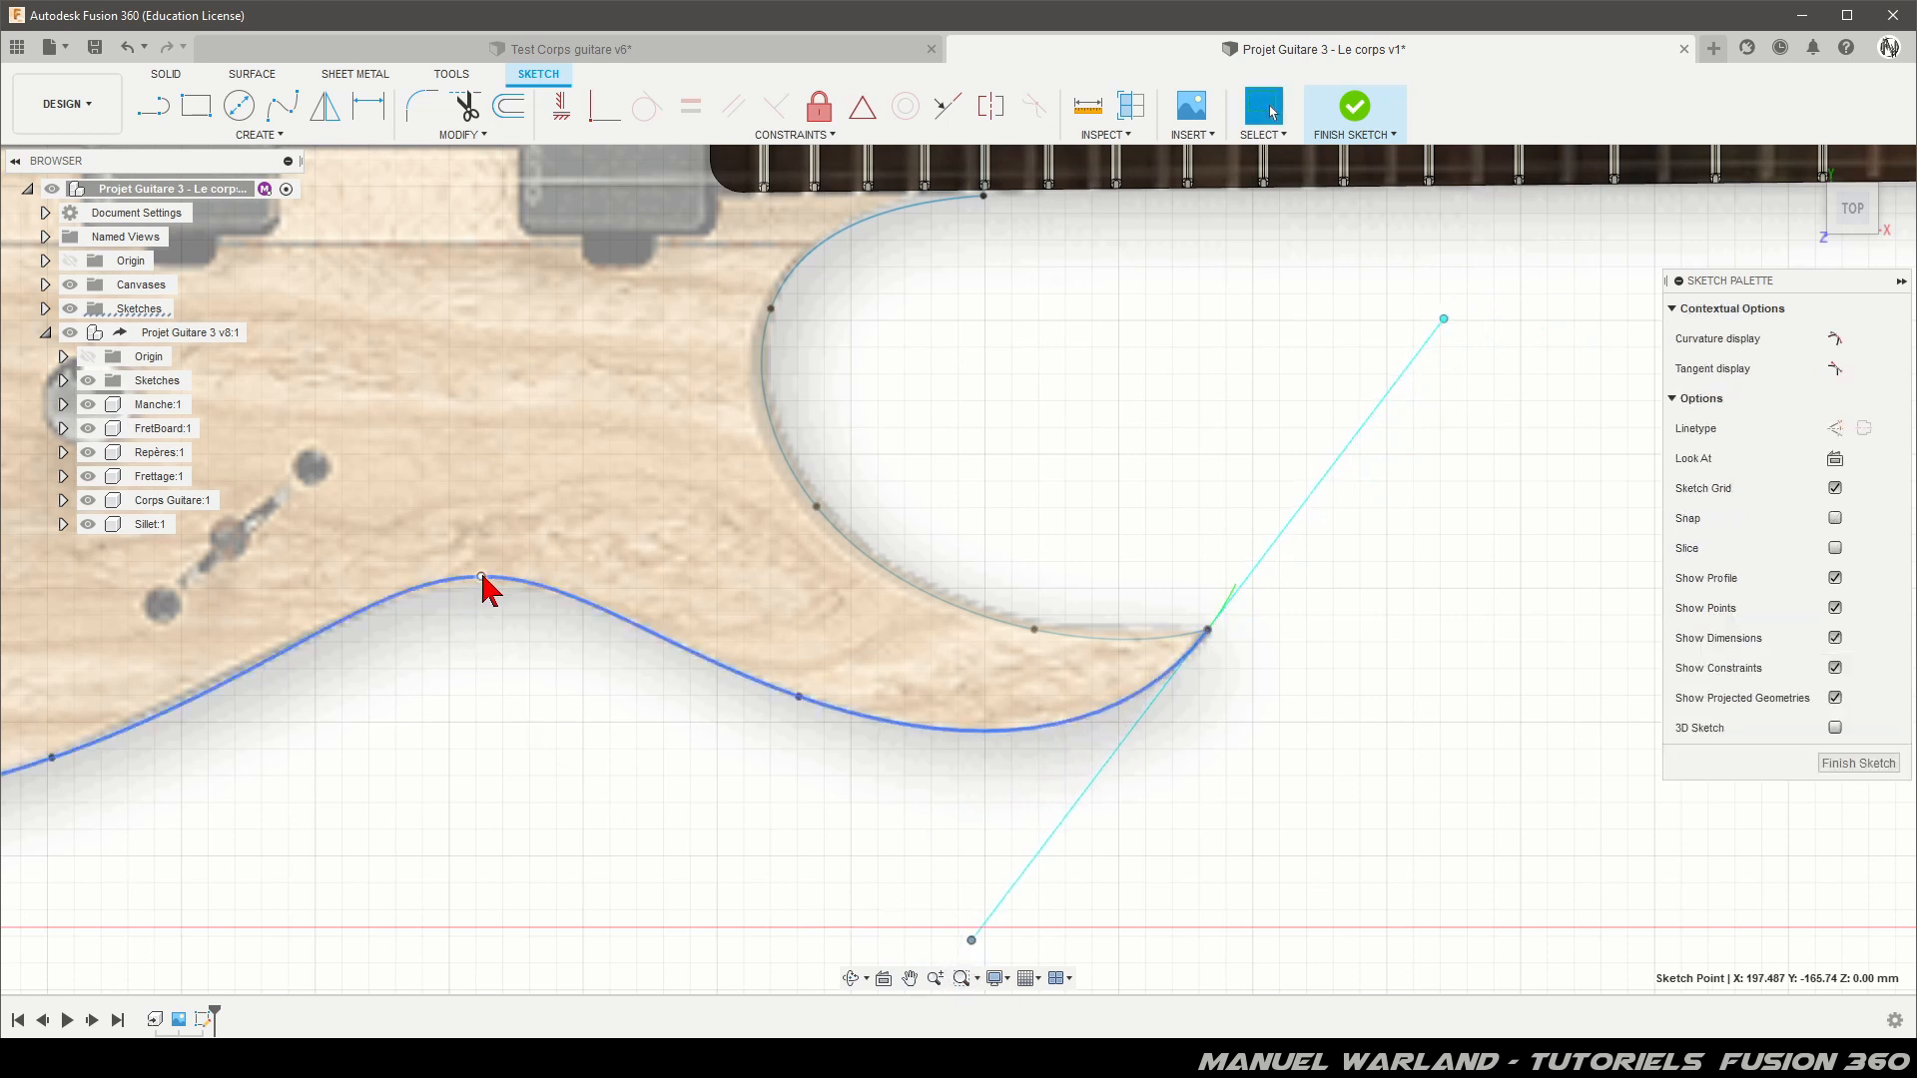
pyautogui.moveTo(480, 579); pyautogui.dragTo(478, 581)
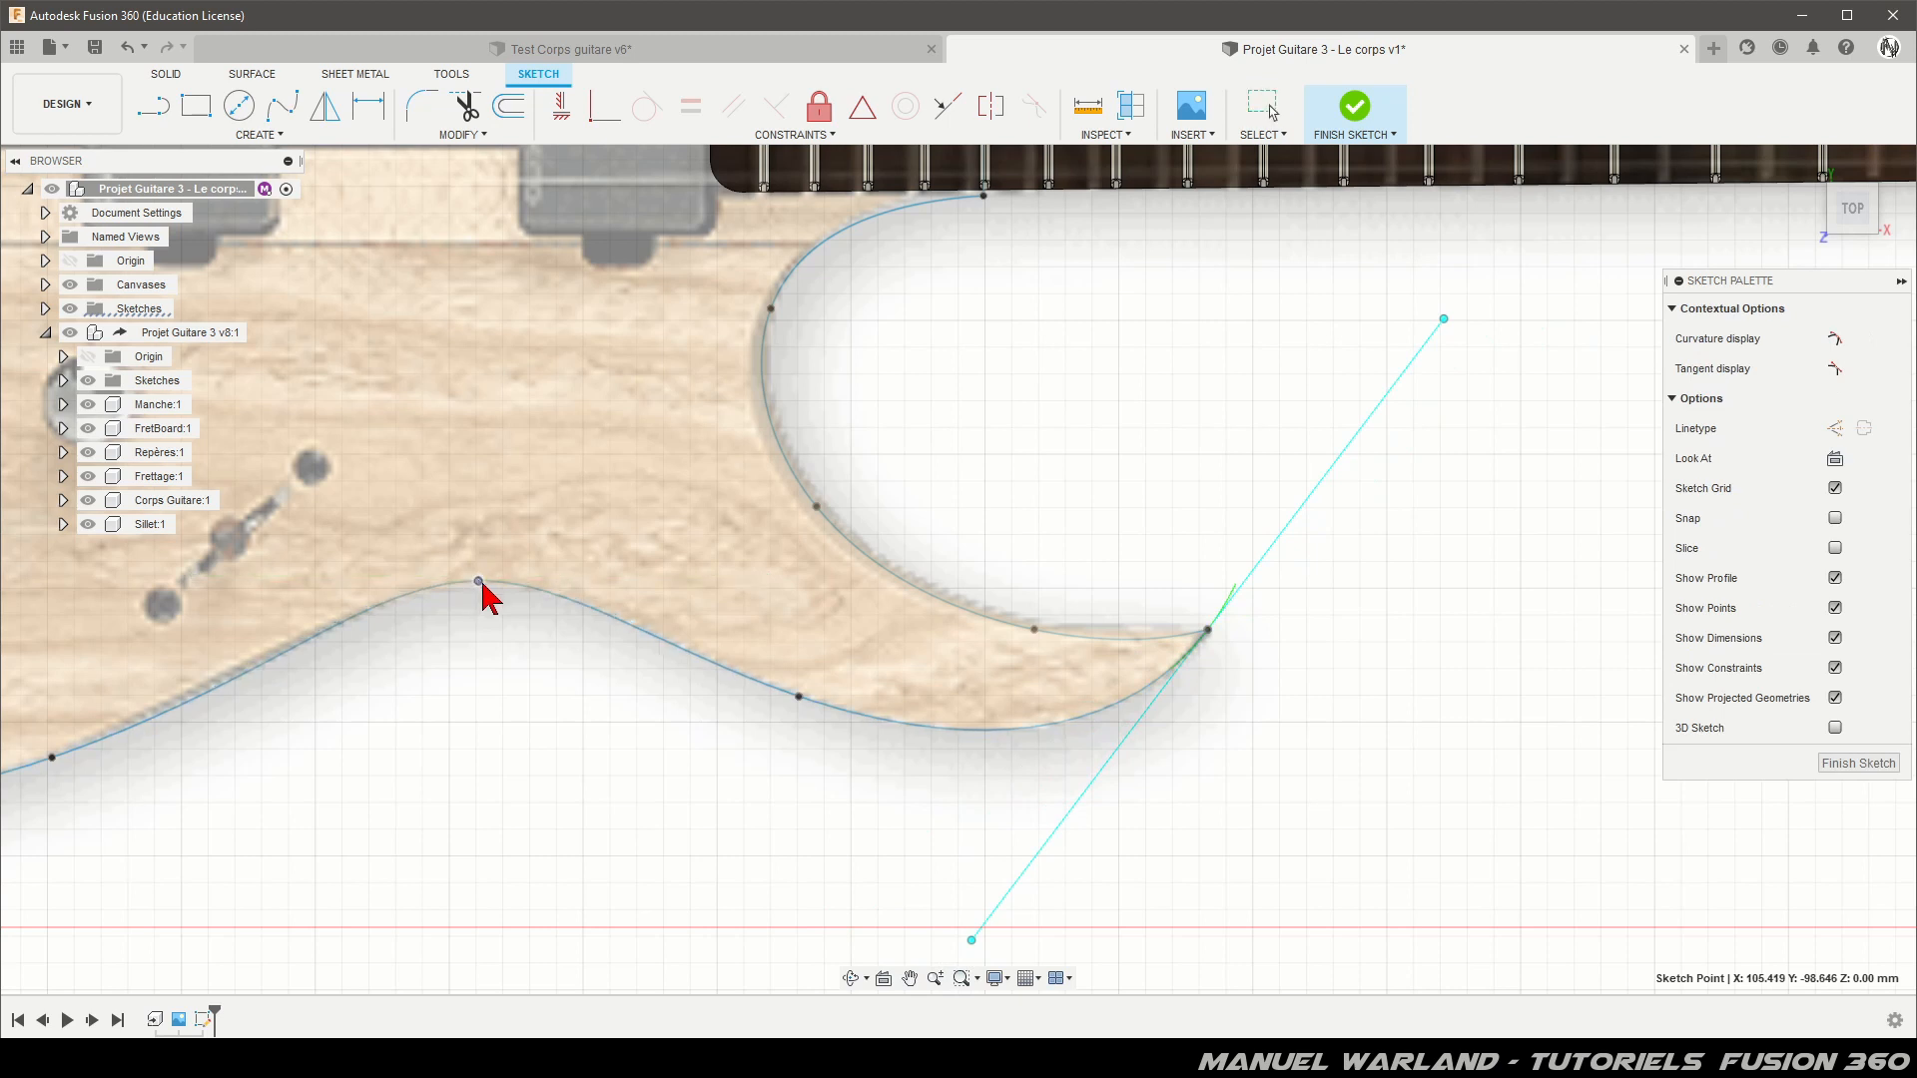
pyautogui.click(801, 699)
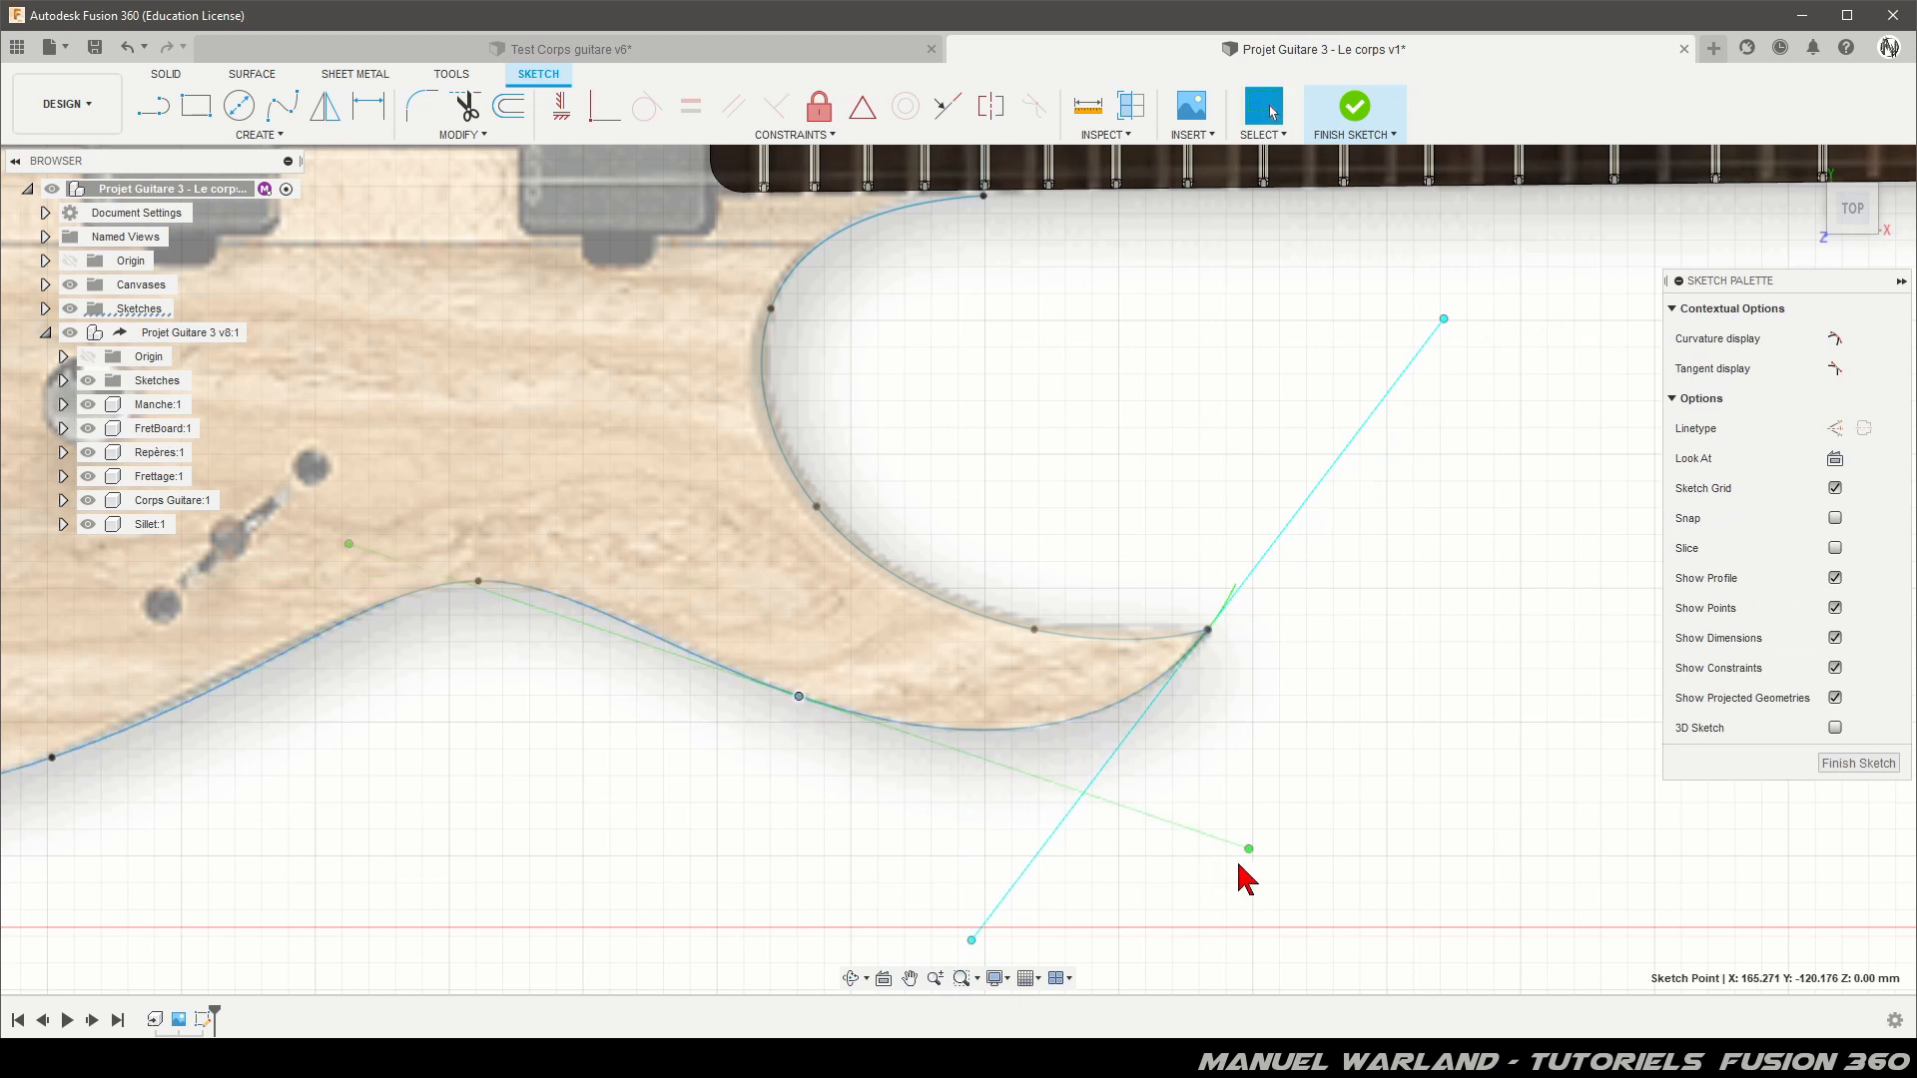
pyautogui.moveTo(1248, 849); pyautogui.dragTo(1248, 857)
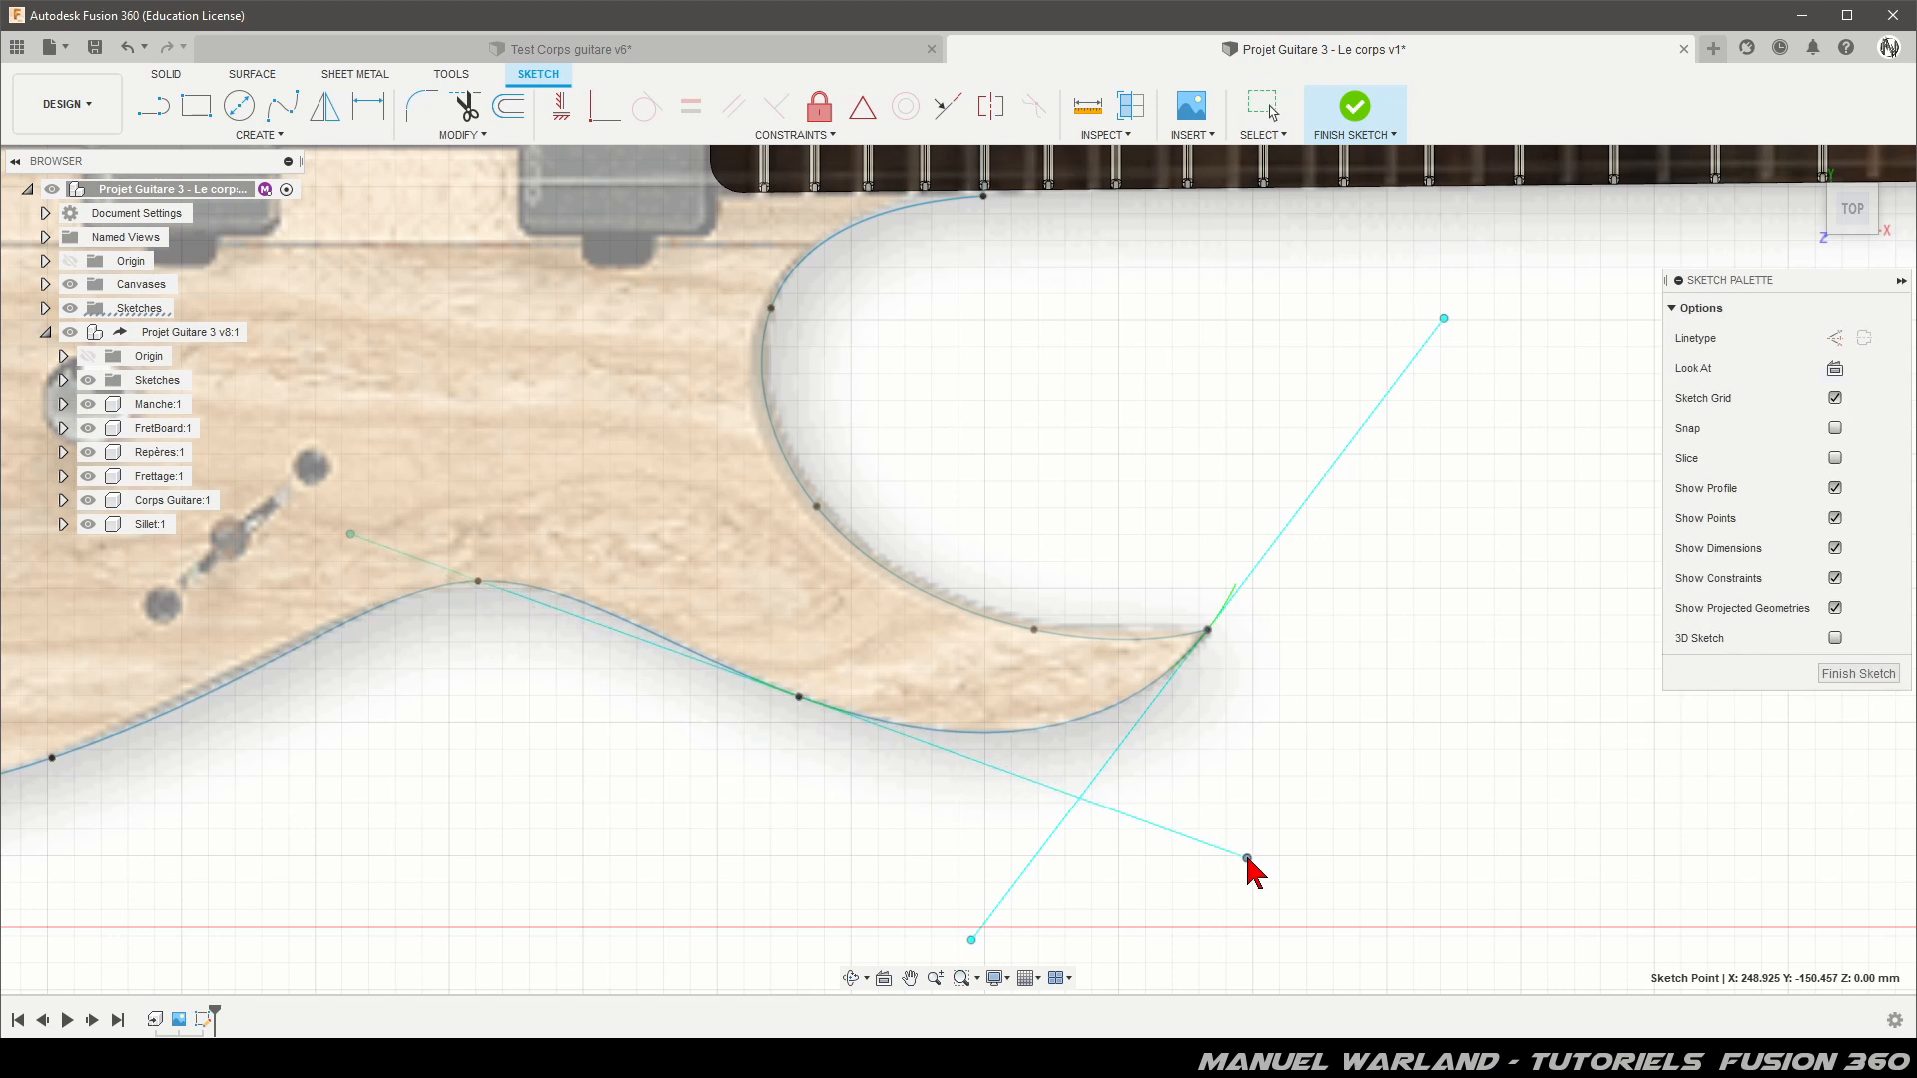
pyautogui.click(52, 759)
pyautogui.moveTo(530, 597); pyautogui.dragTo(525, 579)
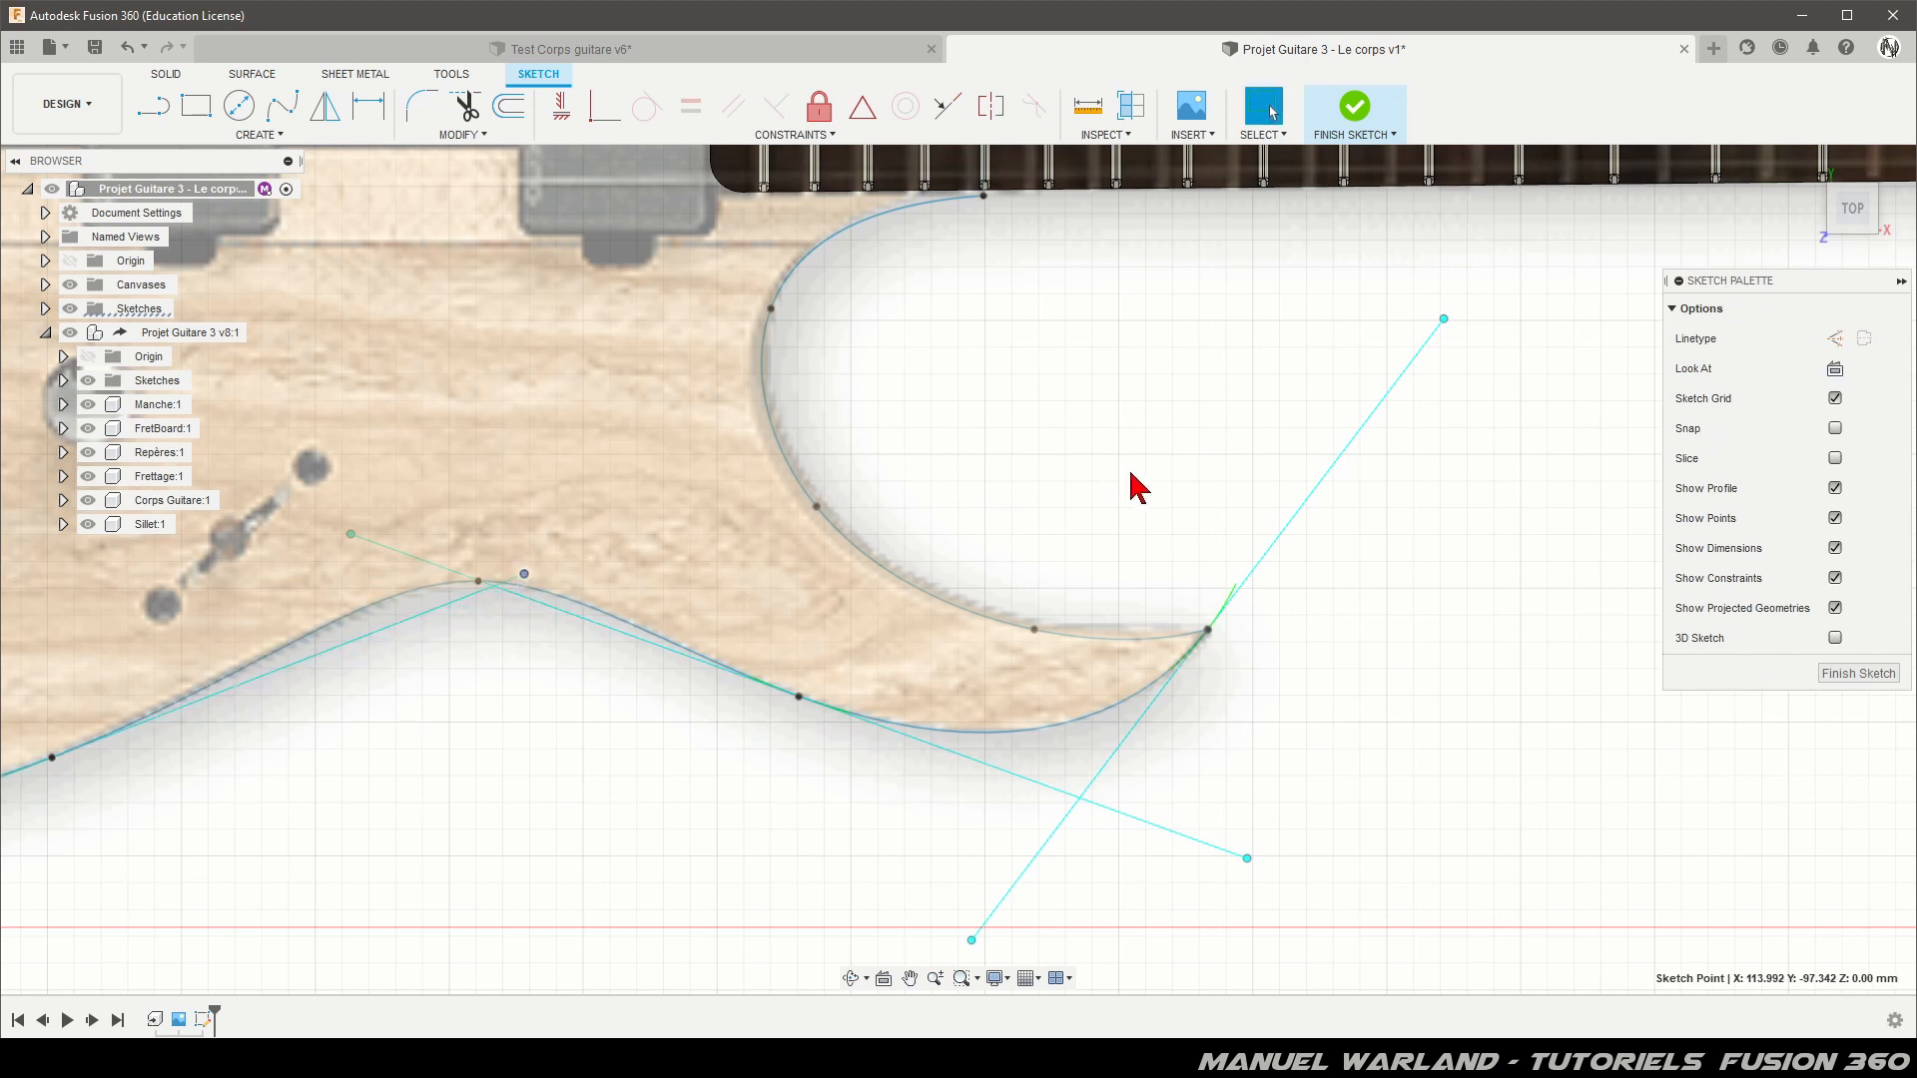
# Step: Hide the derived Projet Guitare 3 v8:1 component to expose the neck area of the canvas
pyautogui.scroll(-5, 1256, 464)
pyautogui.scroll(-3, 1087, 762)
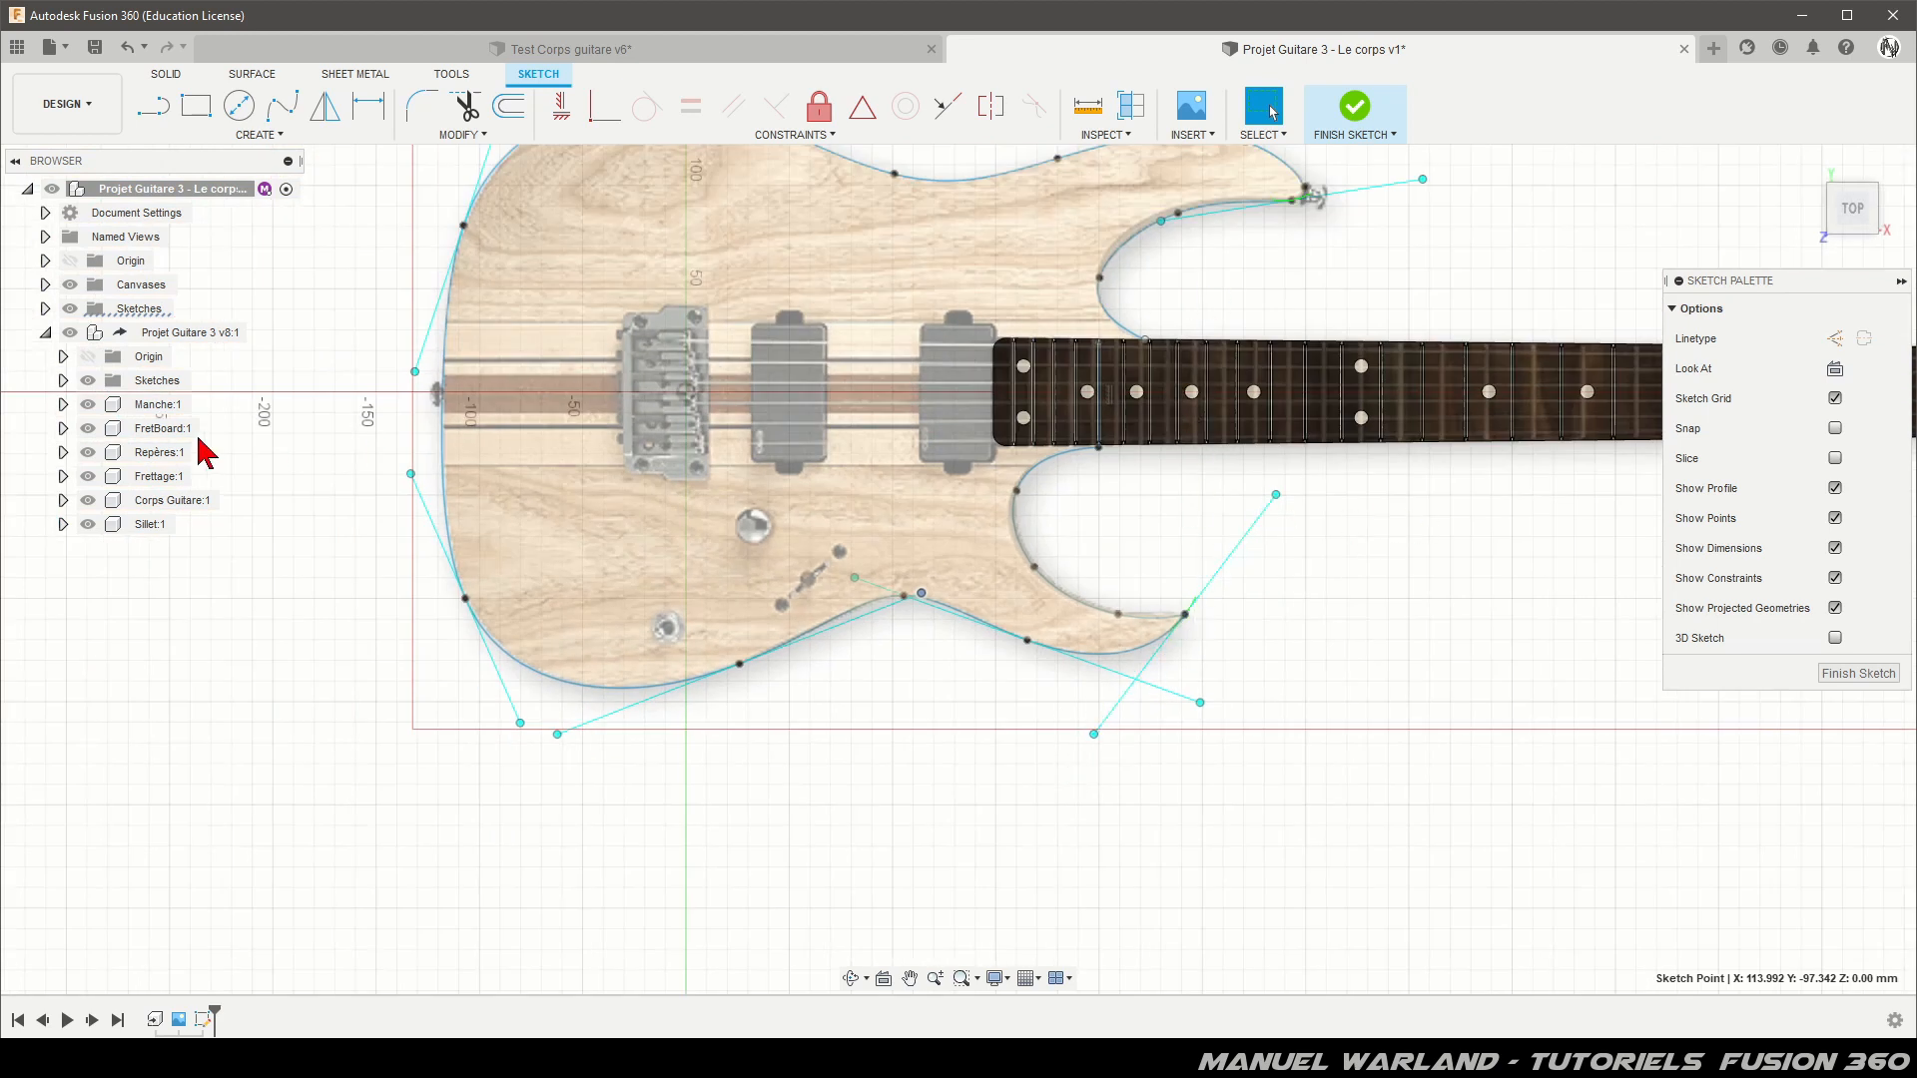
pyautogui.click(68, 336)
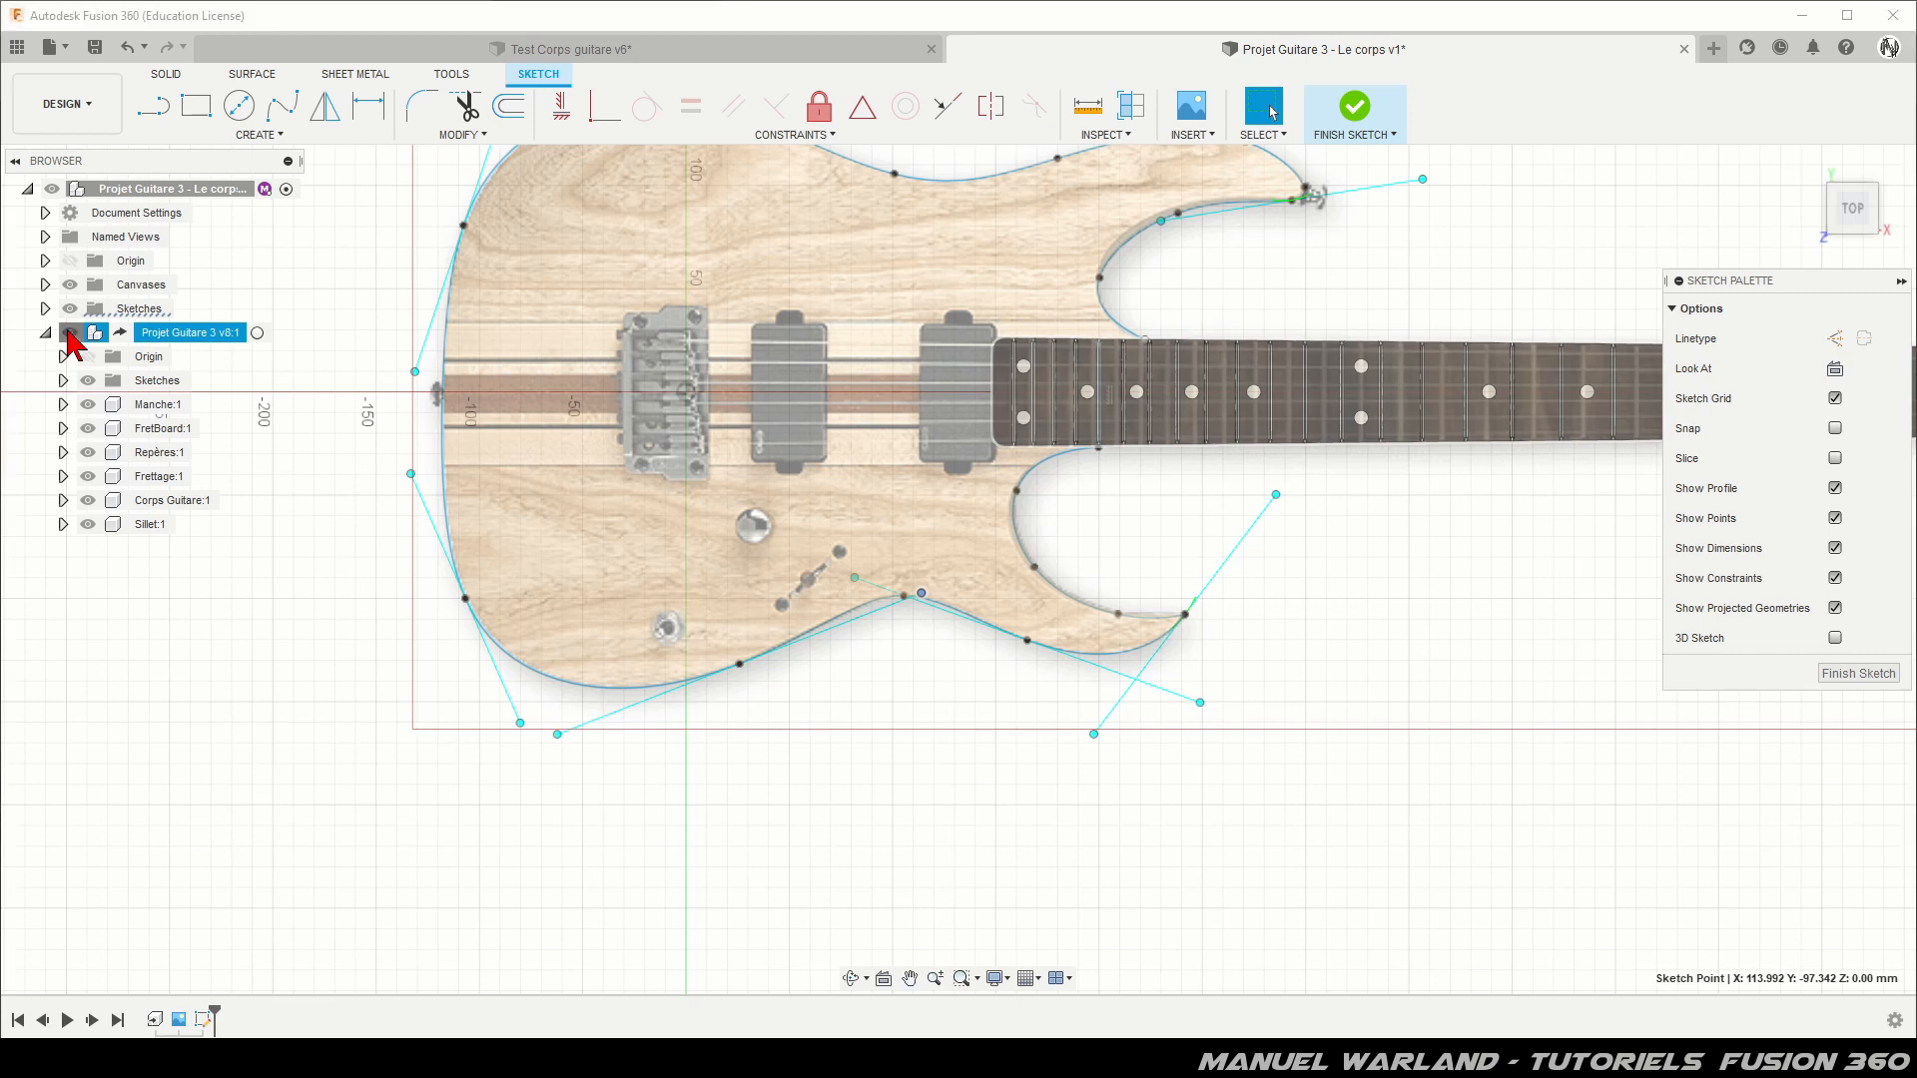
pyautogui.click(70, 333)
# Step: Move the neck-side end point of the upper cutaway spline onto the upper end of the vertical neck joint line
pyautogui.scroll(5, 1261, 322)
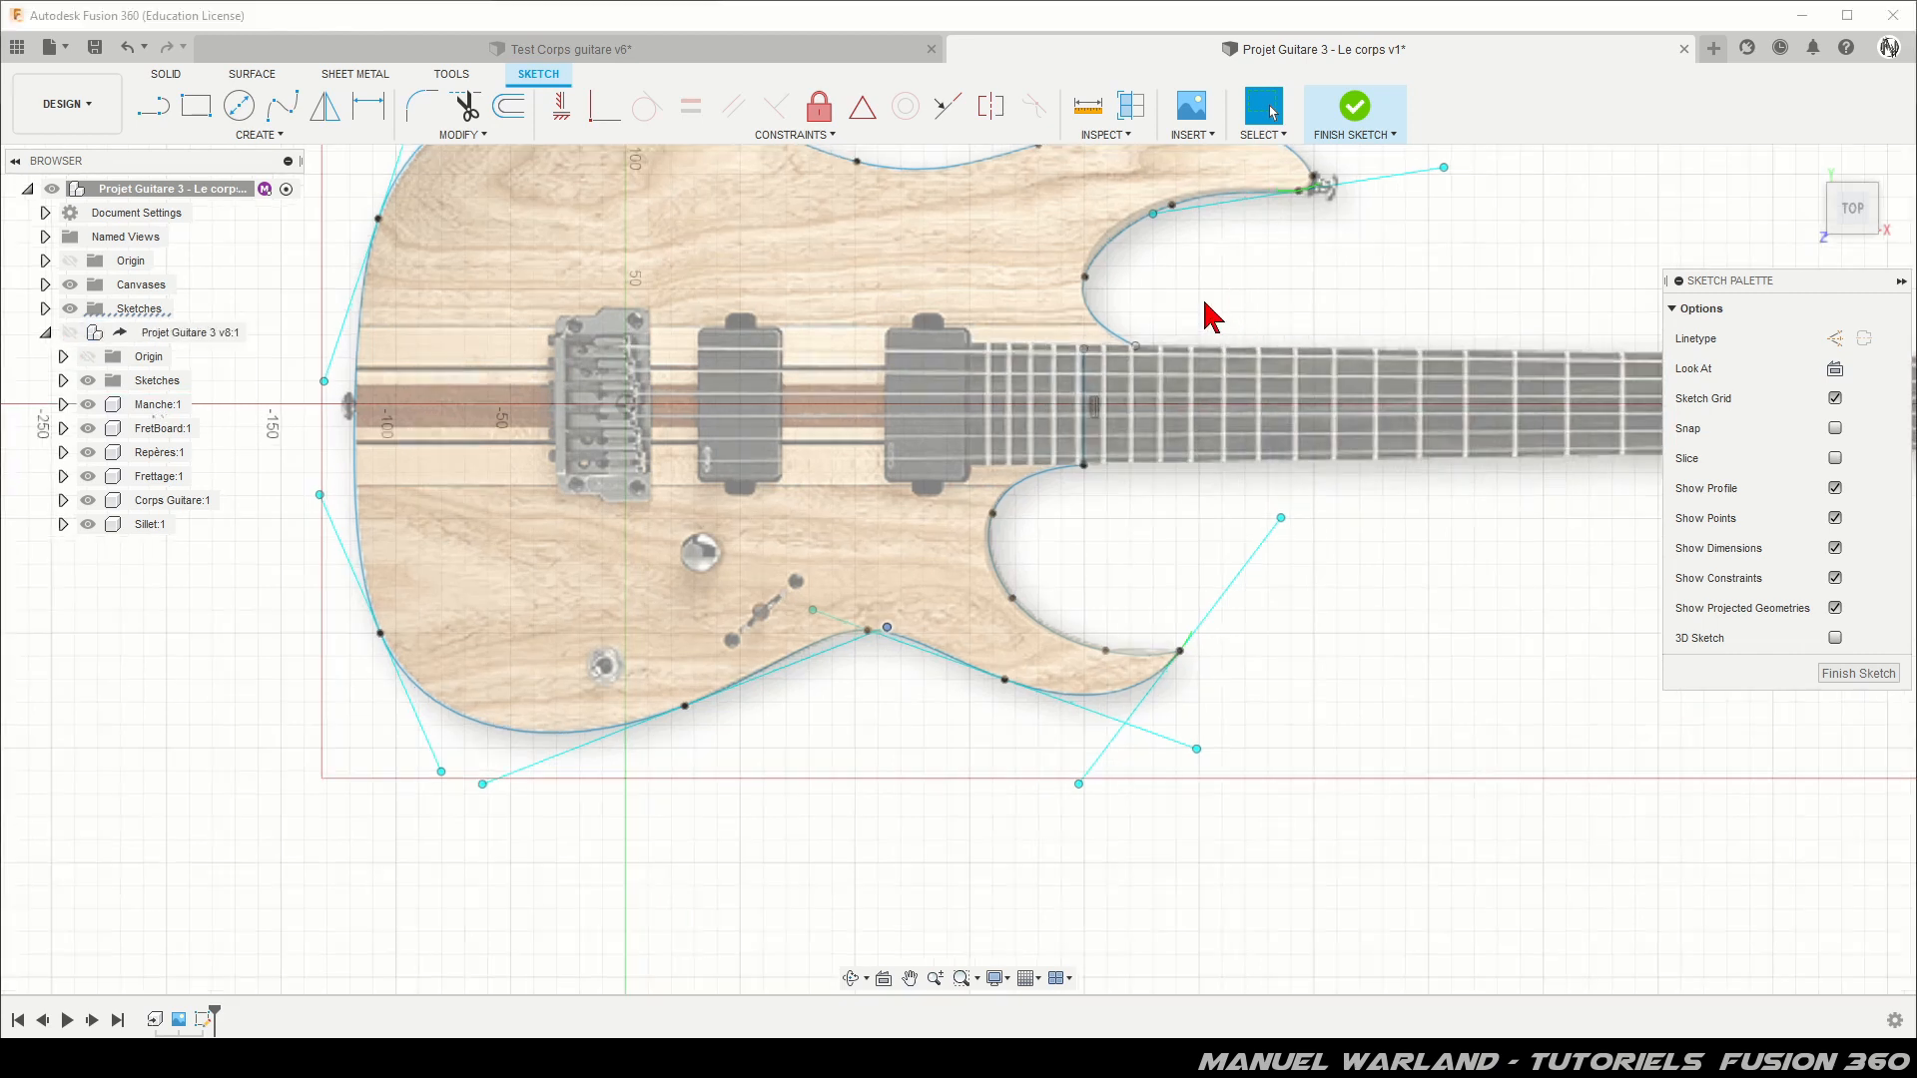
pyautogui.scroll(2, 1073, 404)
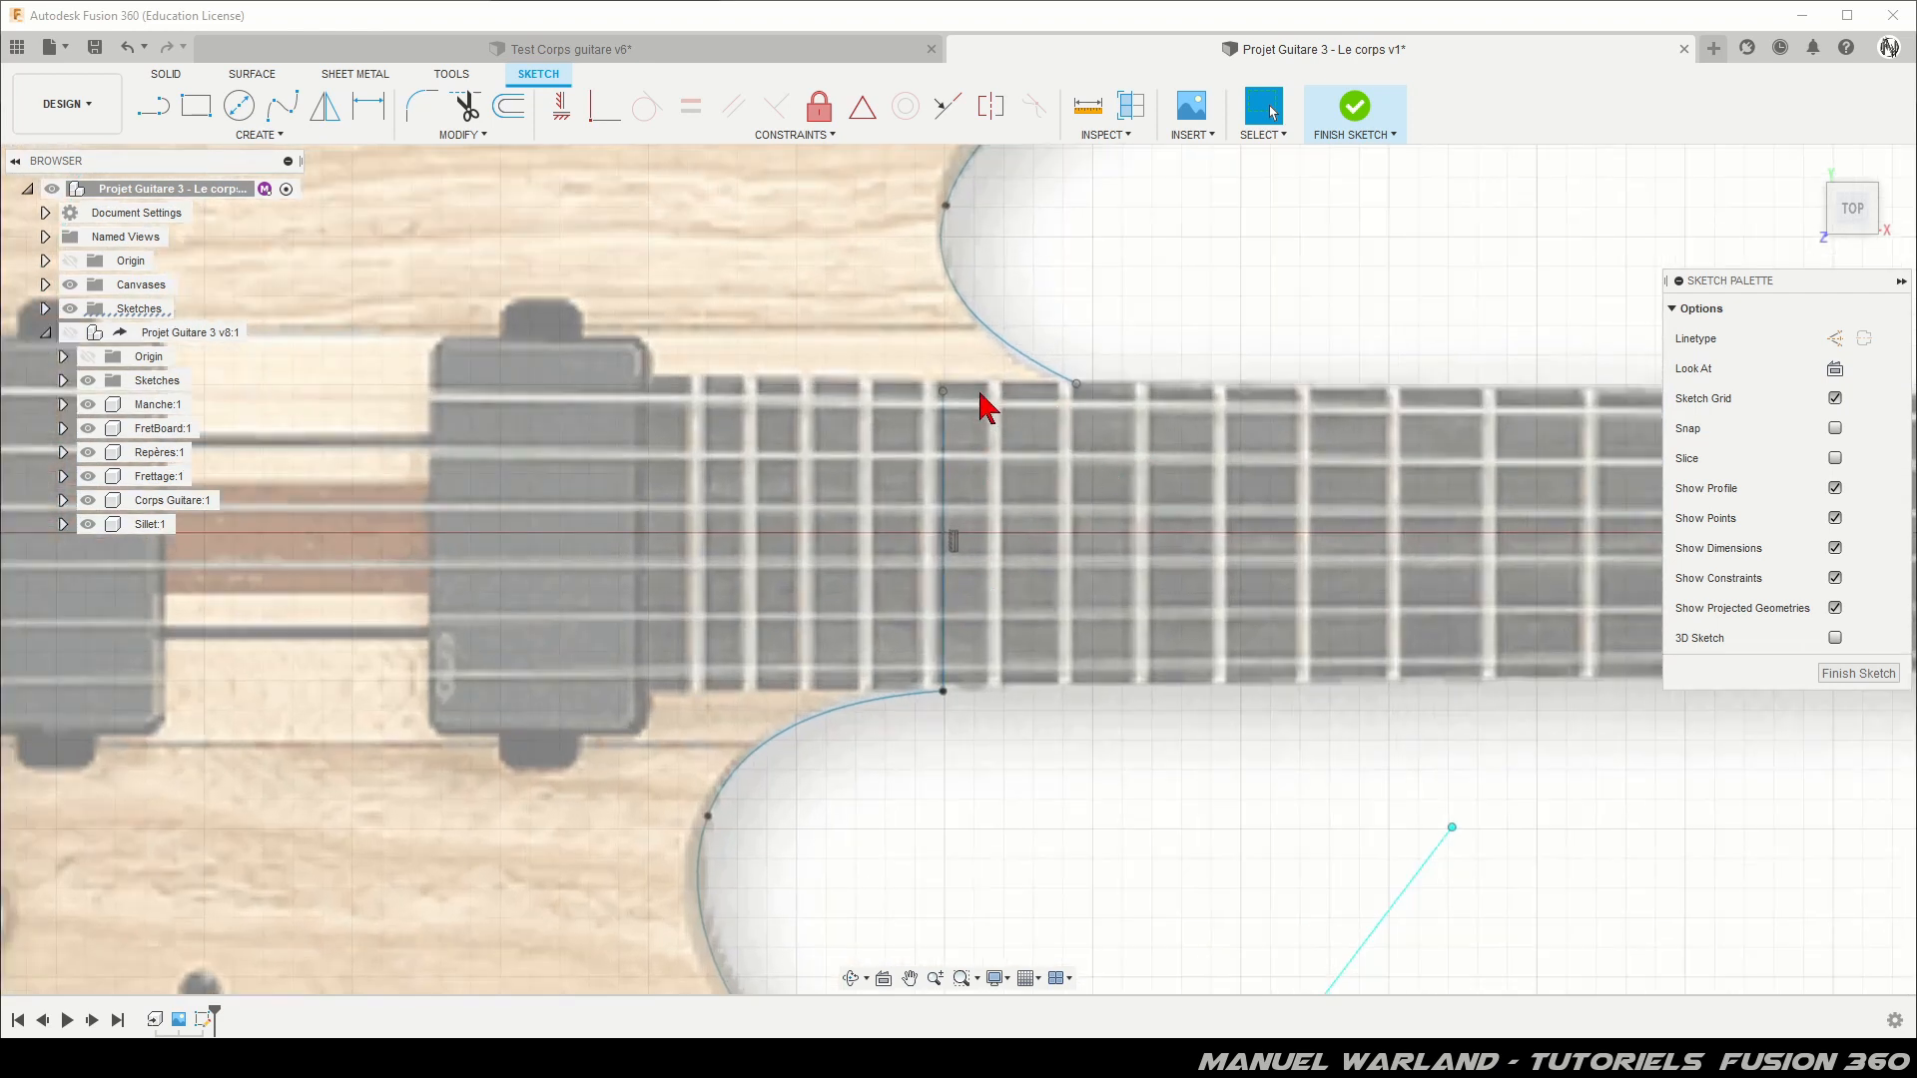
pyautogui.click(1076, 383)
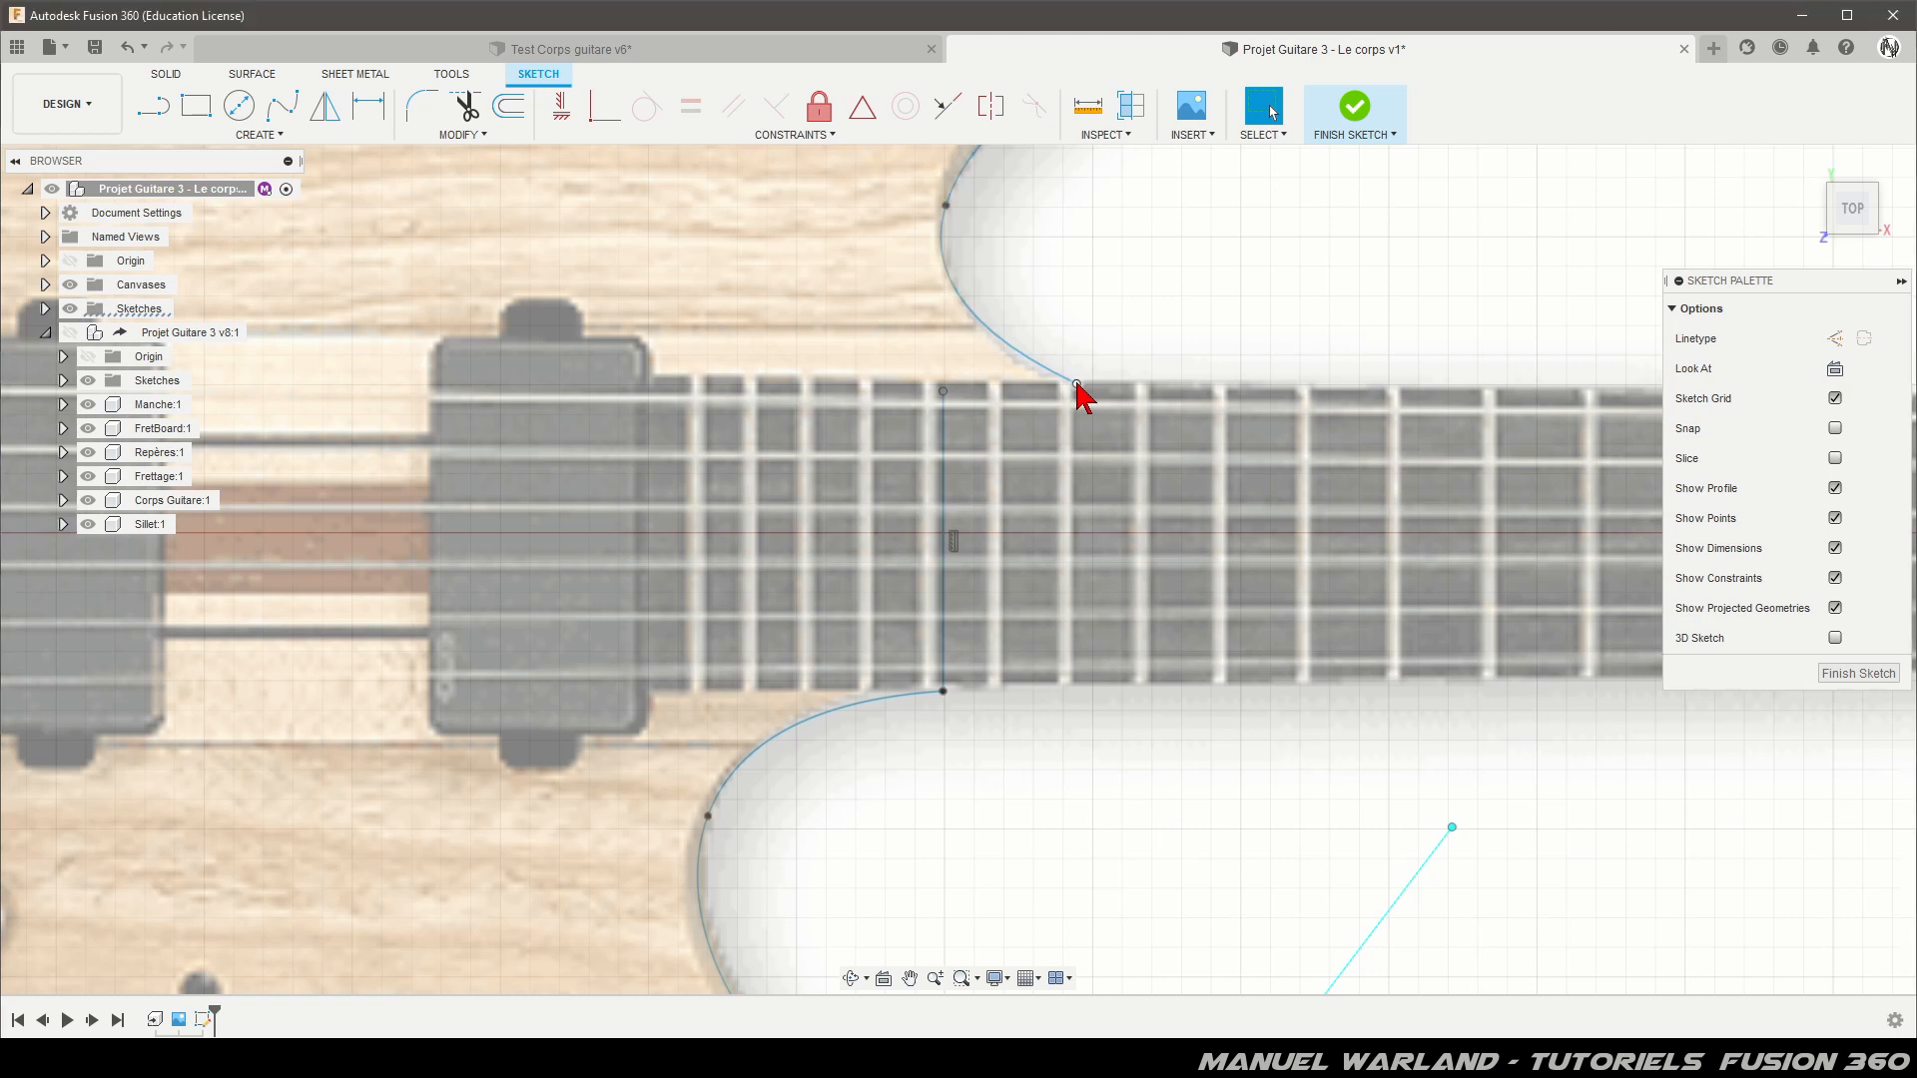
pyautogui.click(1166, 346)
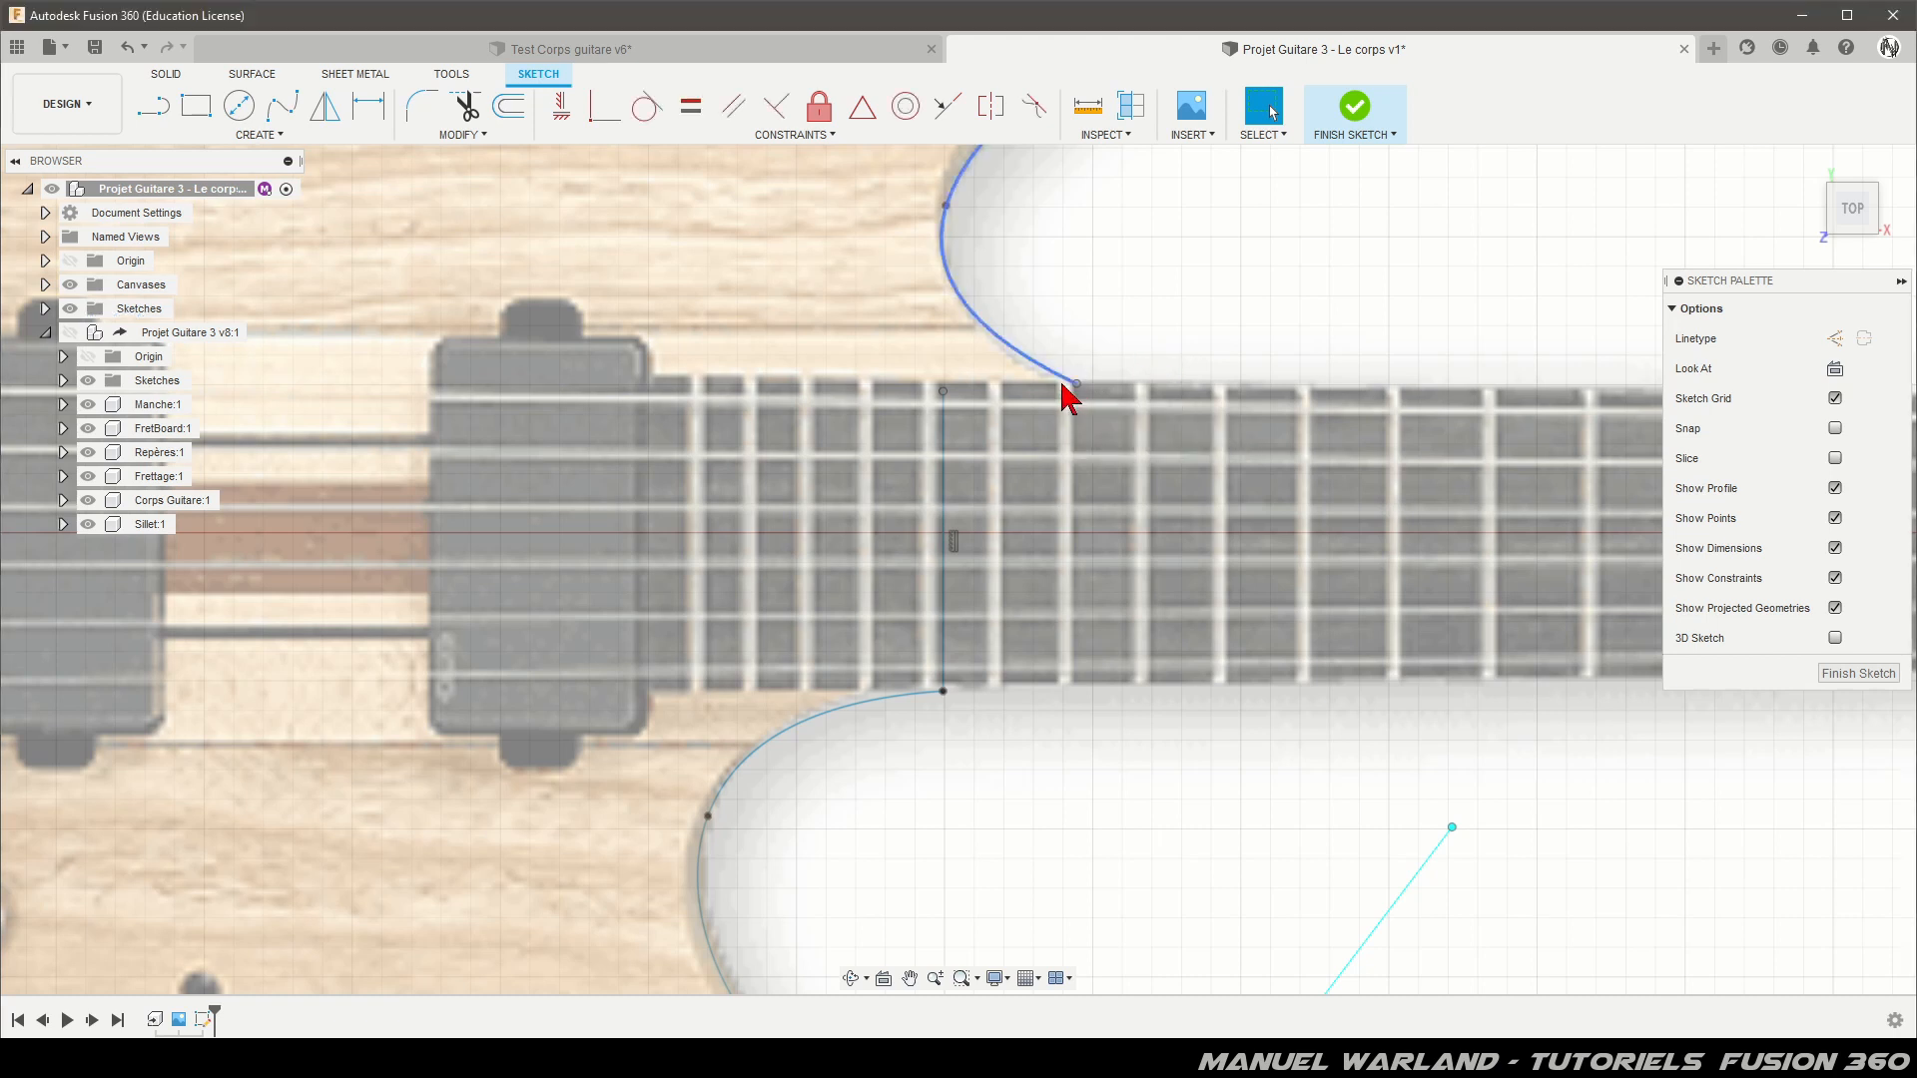
pyautogui.click(1076, 383)
pyautogui.moveTo(1077, 383); pyautogui.dragTo(944, 391)
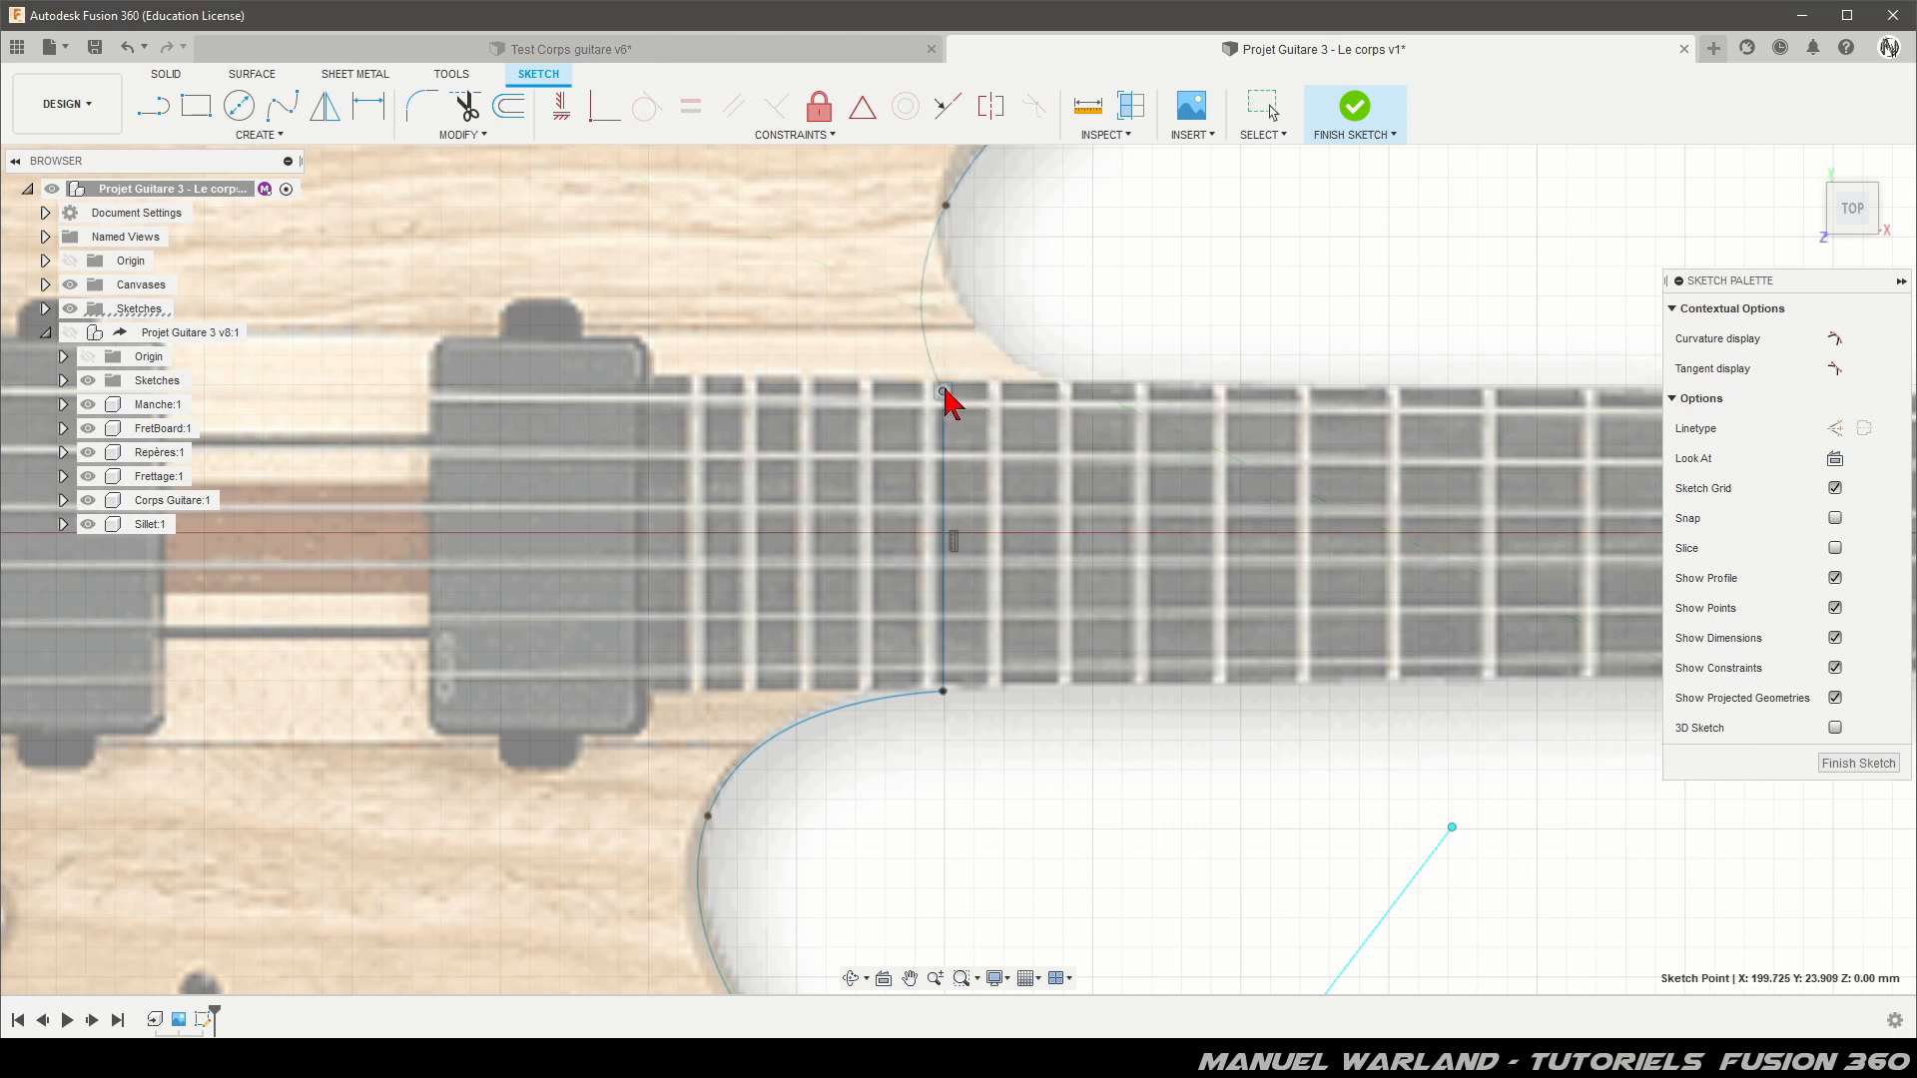
pyautogui.press('Escape')
# Step: Shift the upper and lower end points of the vertical neck joint line to line up with the neck edges on the canvas
pyautogui.click(943, 390)
pyautogui.moveTo(942, 382); pyautogui.dragTo(944, 380)
pyautogui.click(944, 691)
pyautogui.moveTo(944, 688); pyautogui.dragTo(941, 687)
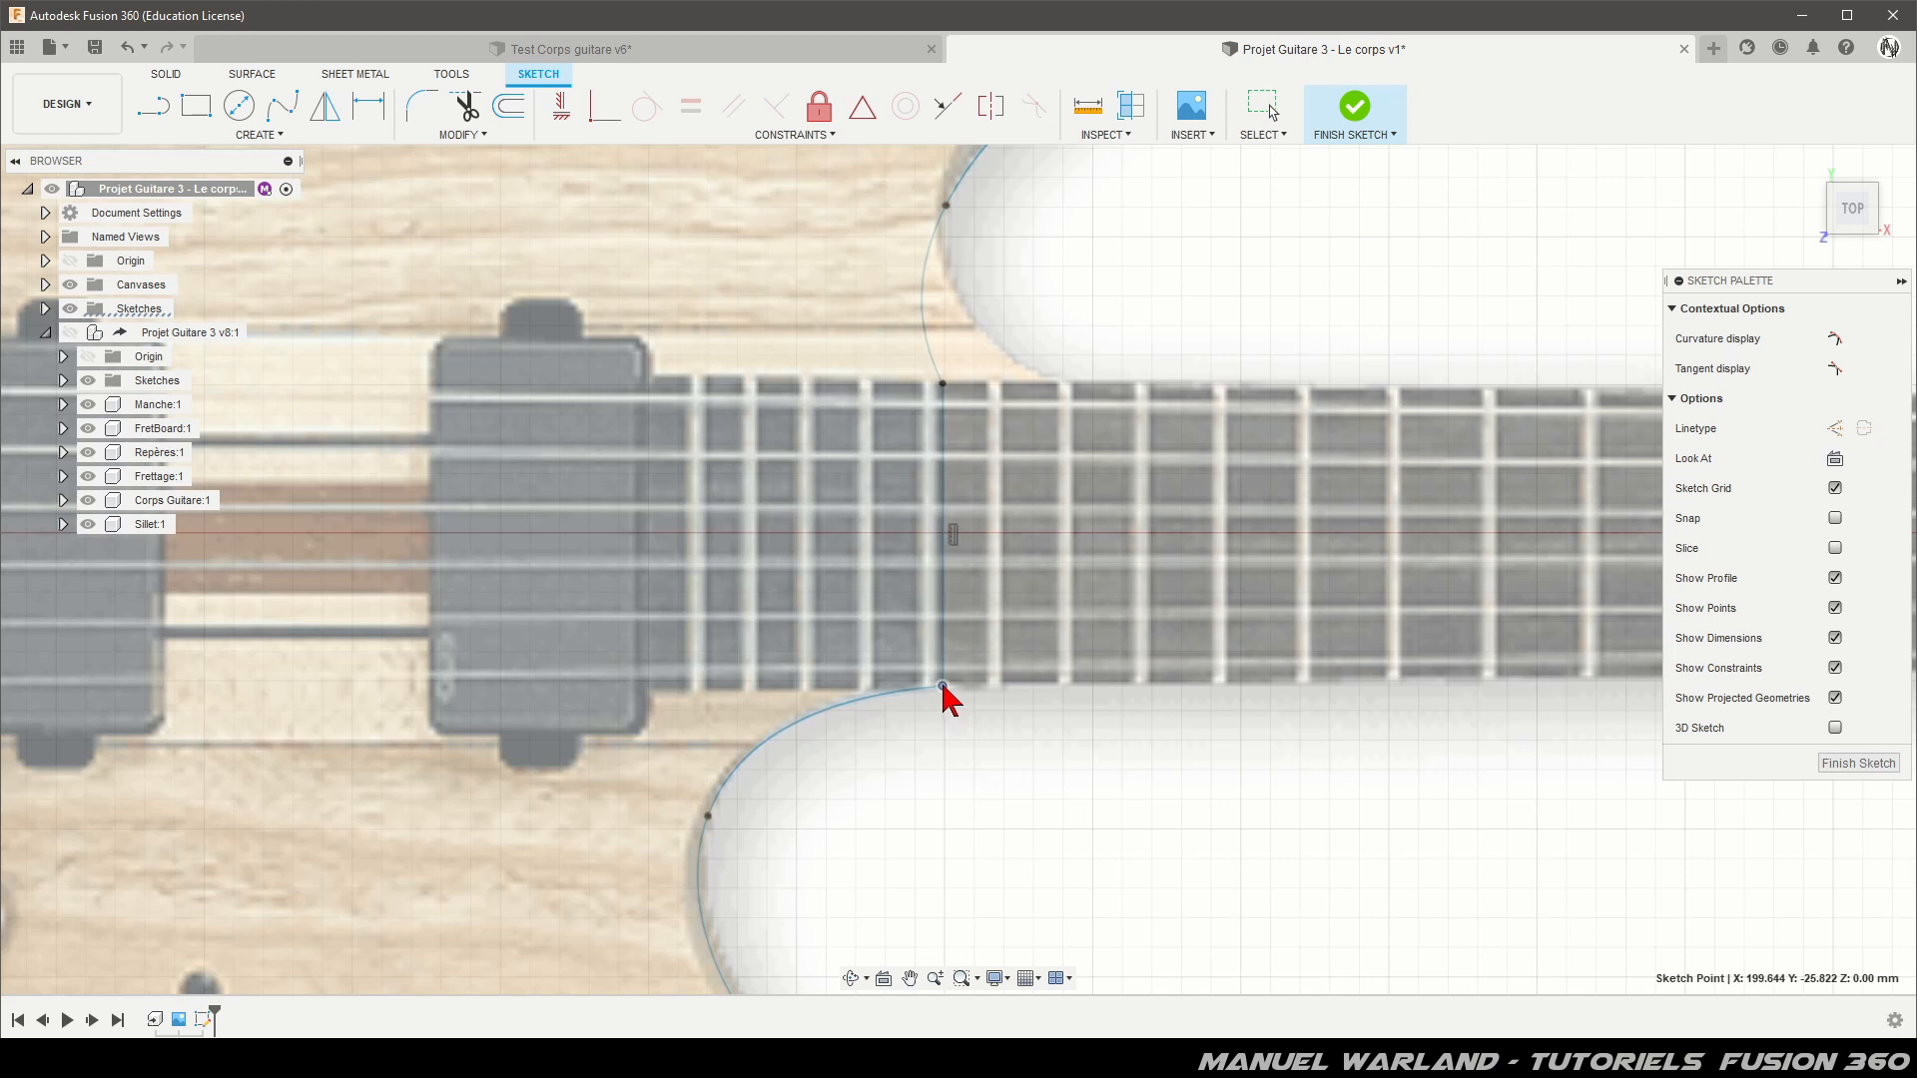
pyautogui.click(944, 386)
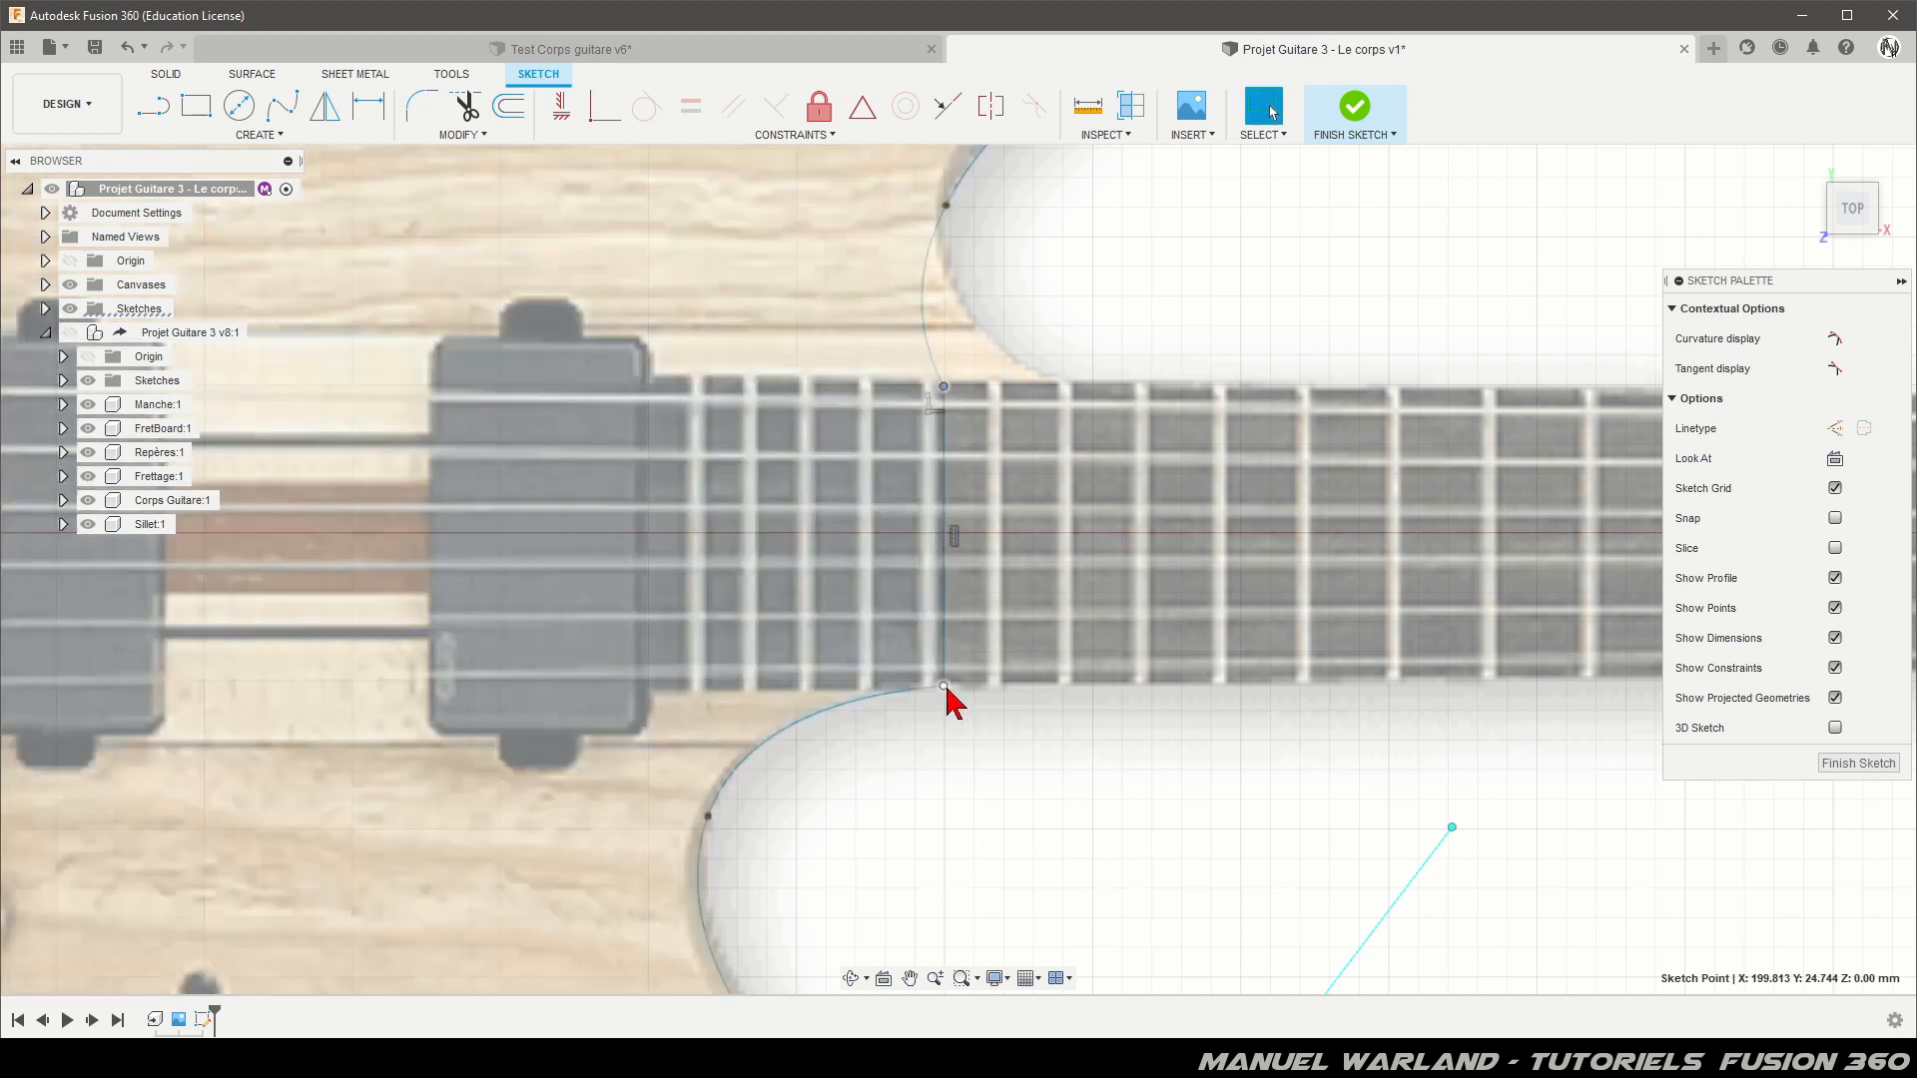
pyautogui.click(944, 688)
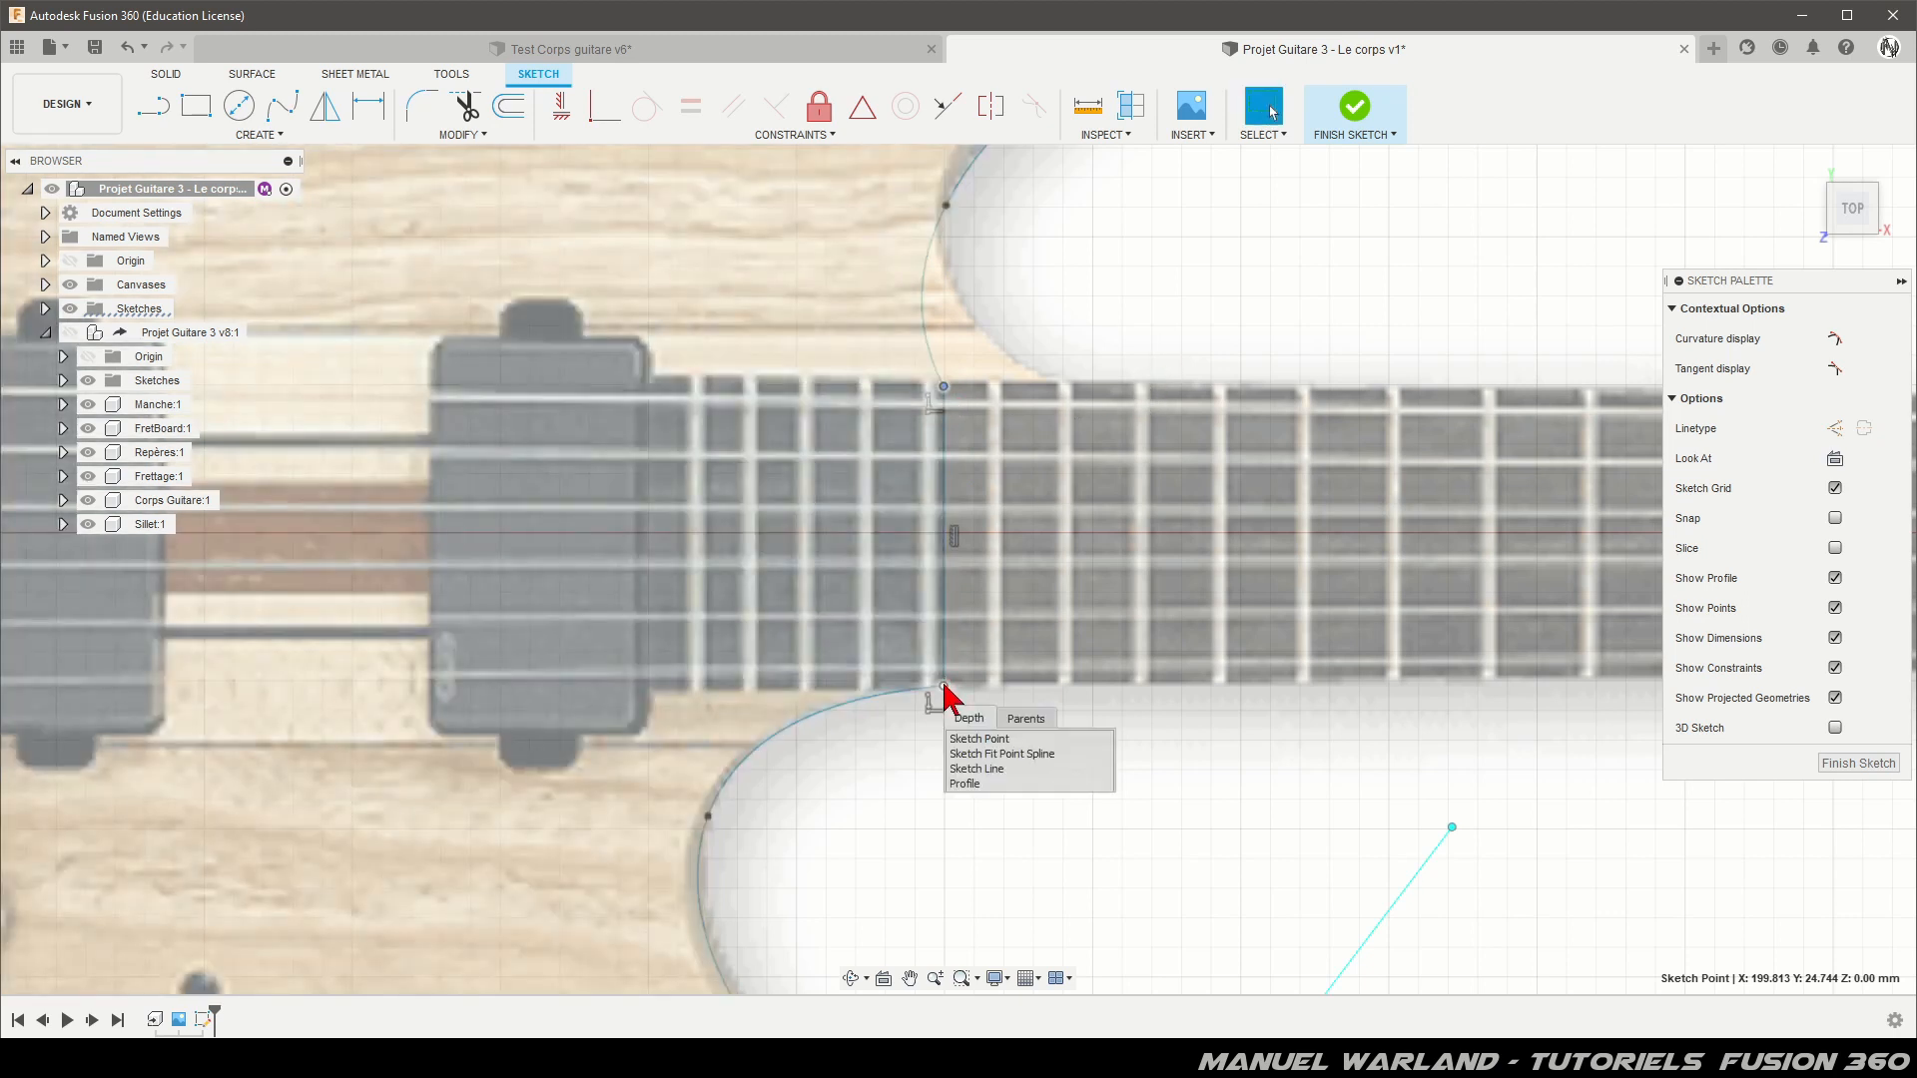
pyautogui.click(944, 687)
pyautogui.click(945, 687)
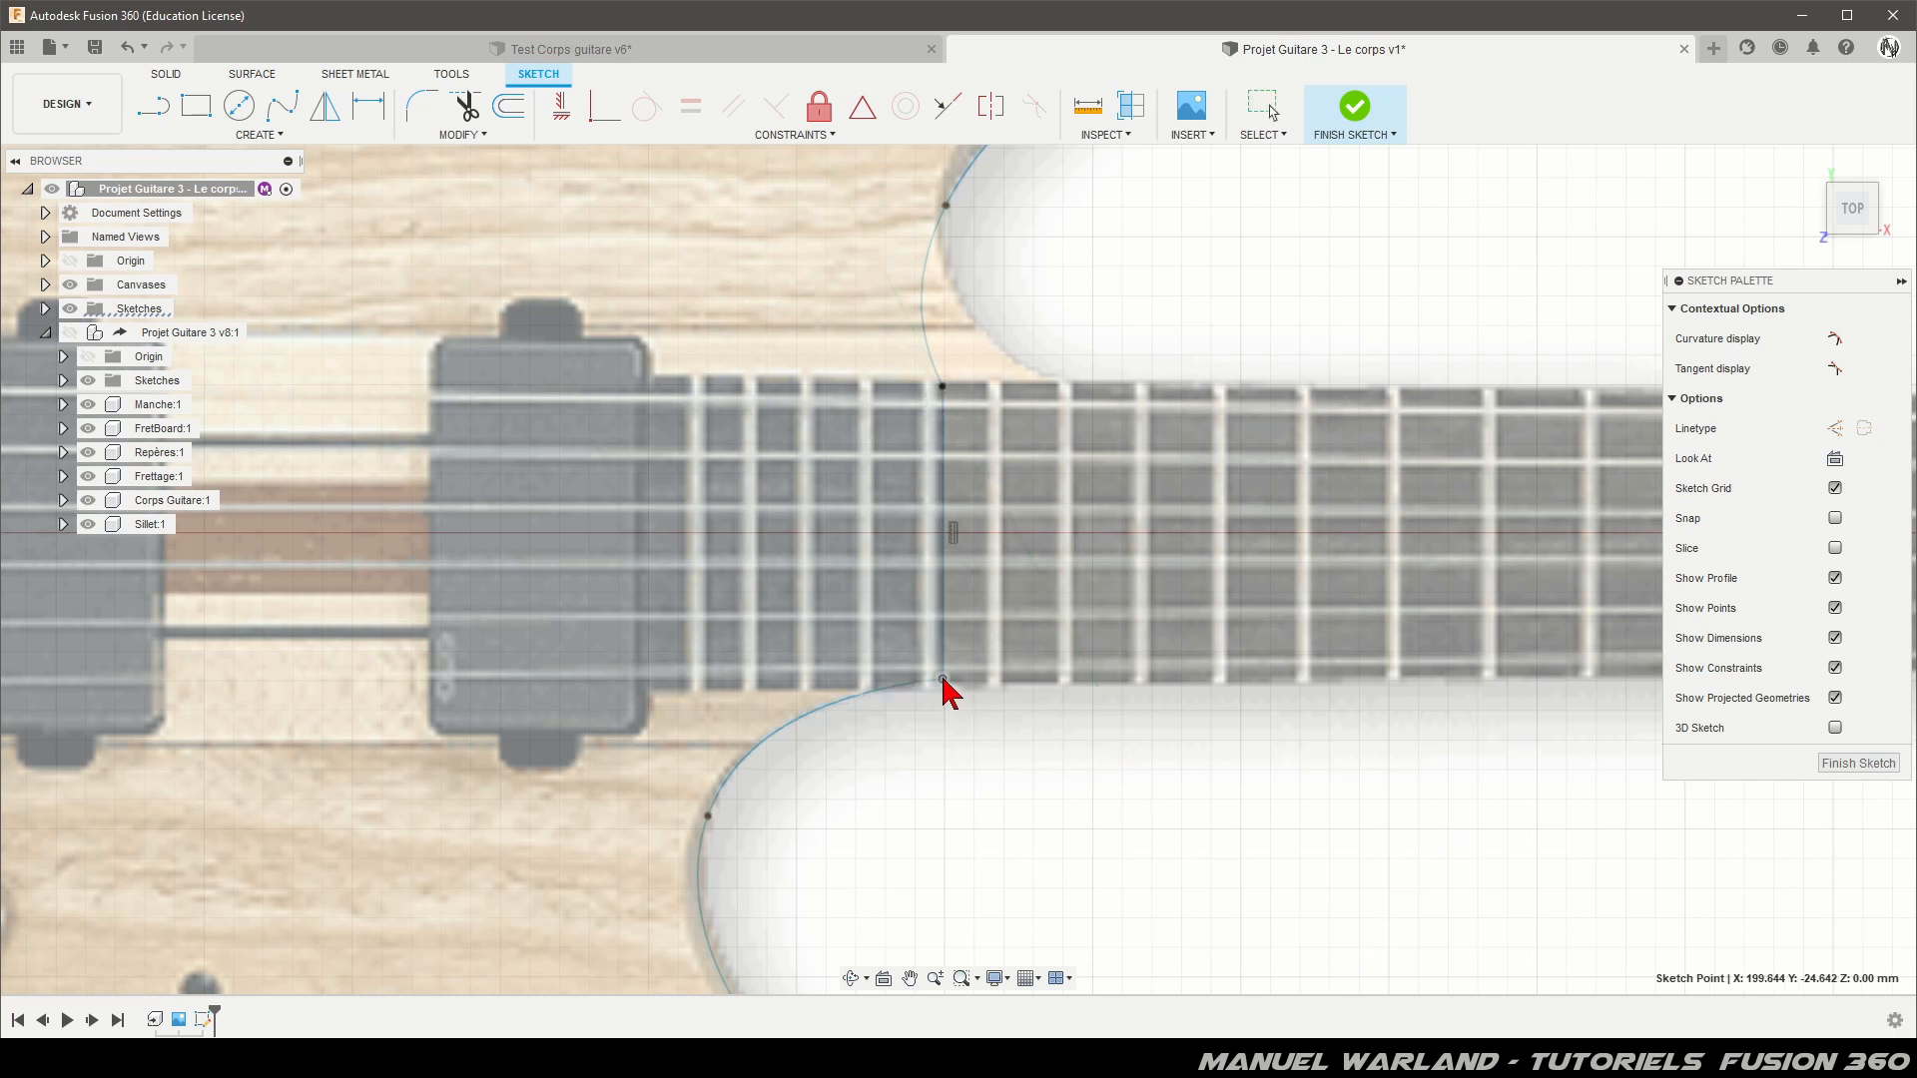
pyautogui.press('Escape')
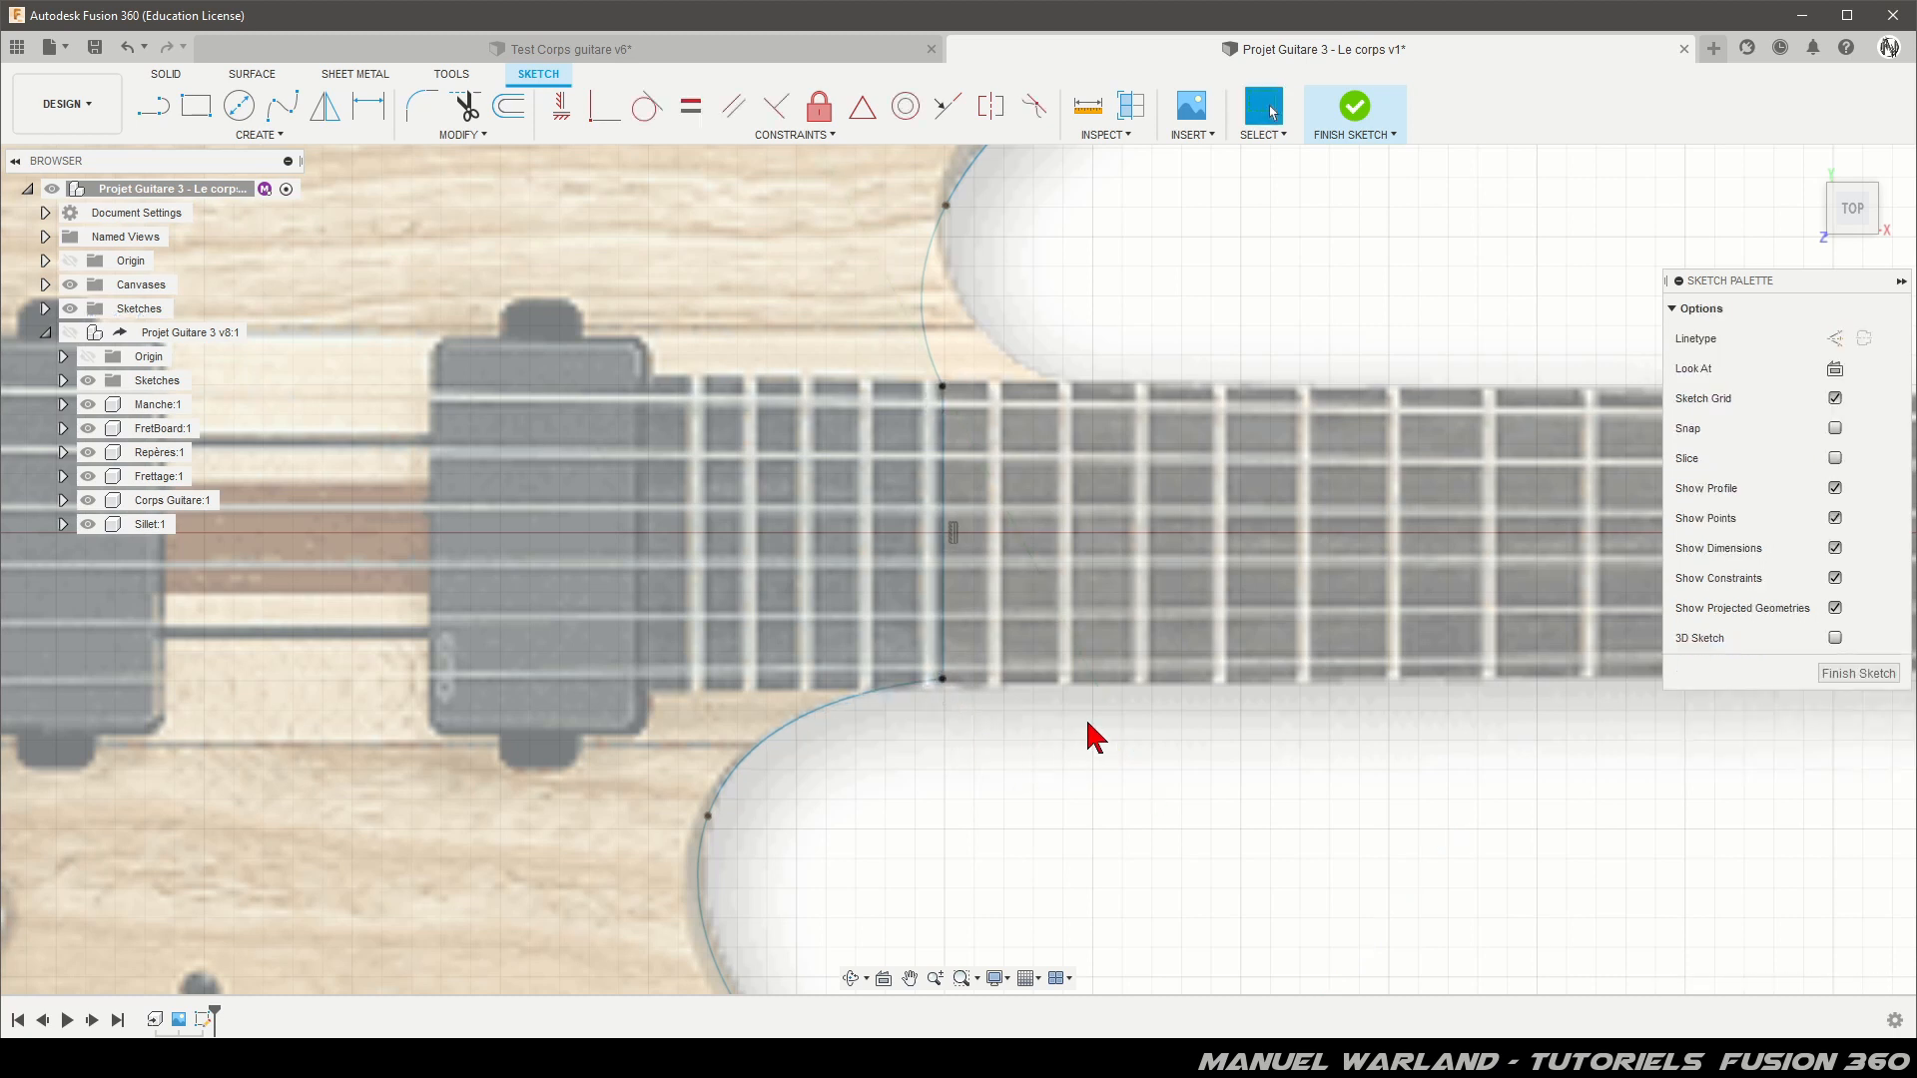
# Step: Finish the body outline sketch and hide the canvases
pyautogui.scroll(-3, 959, 714)
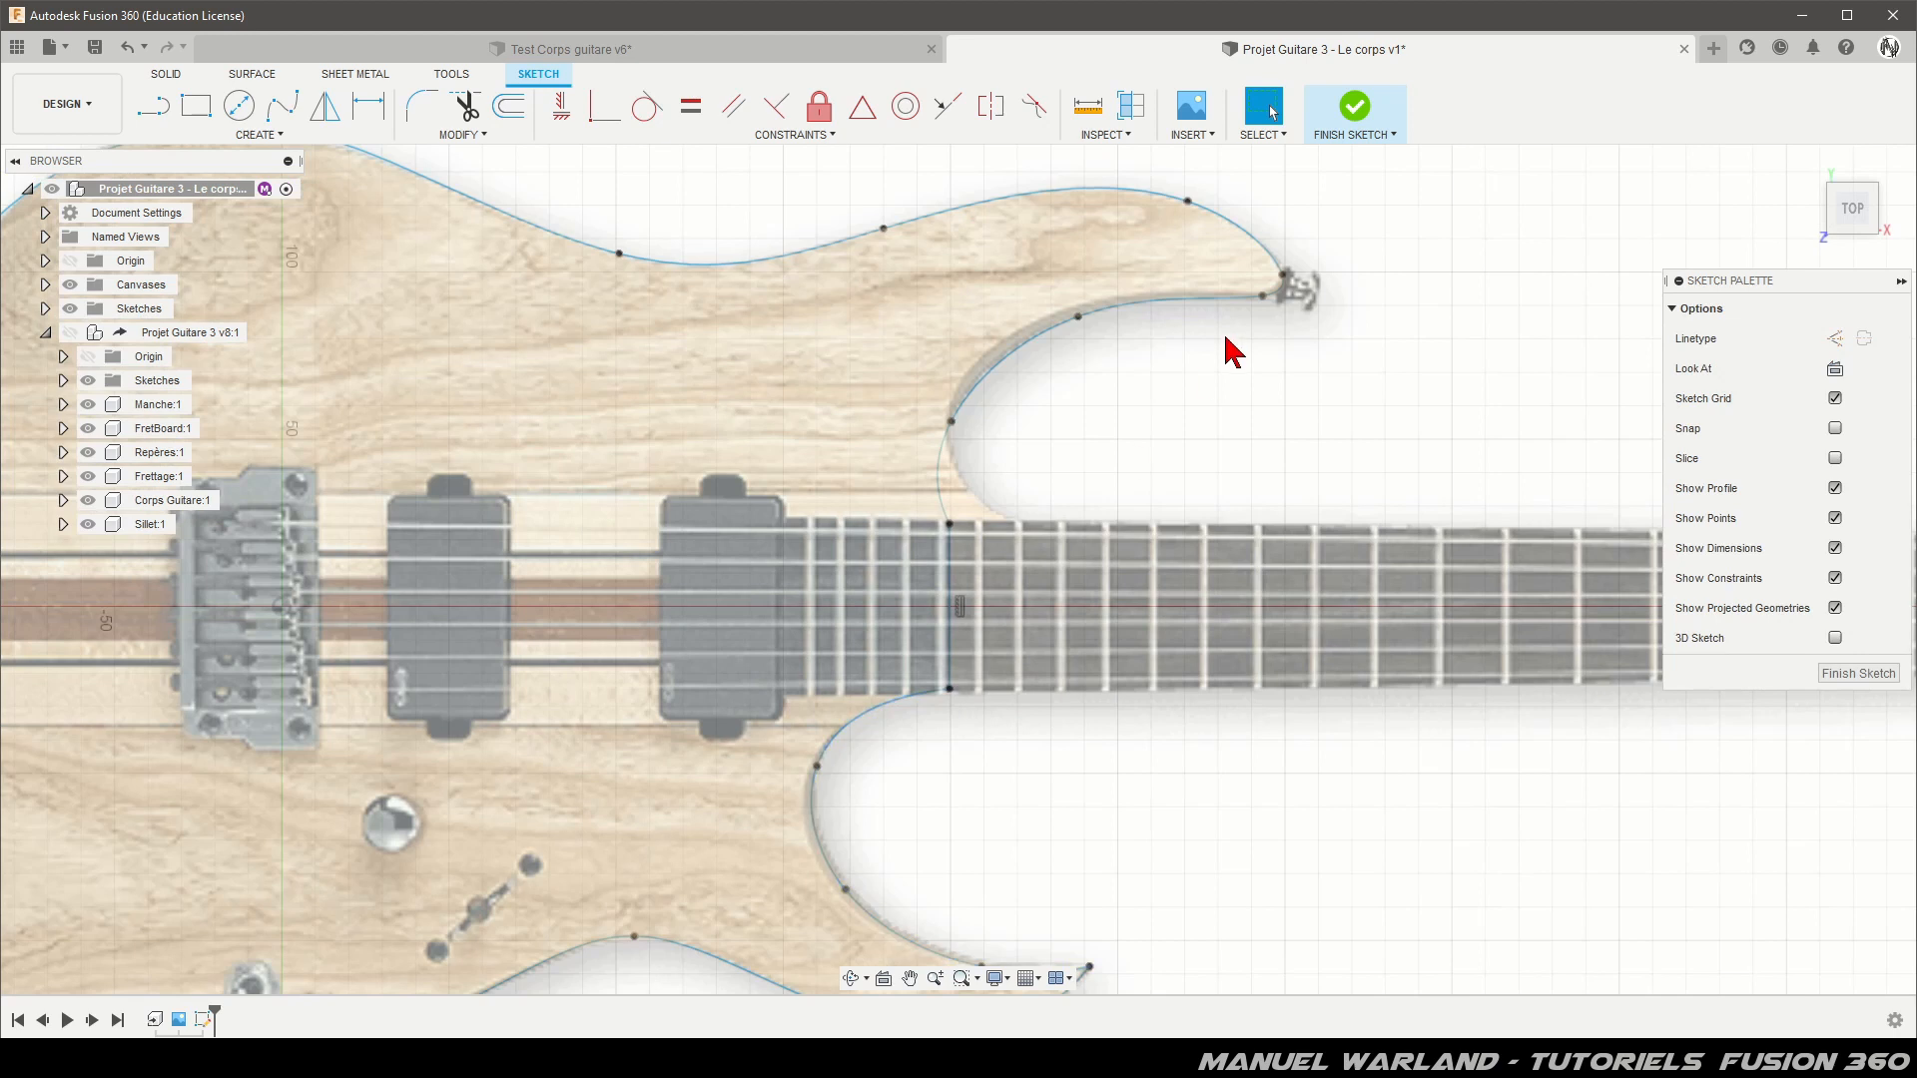
pyautogui.scroll(-3, 1349, 384)
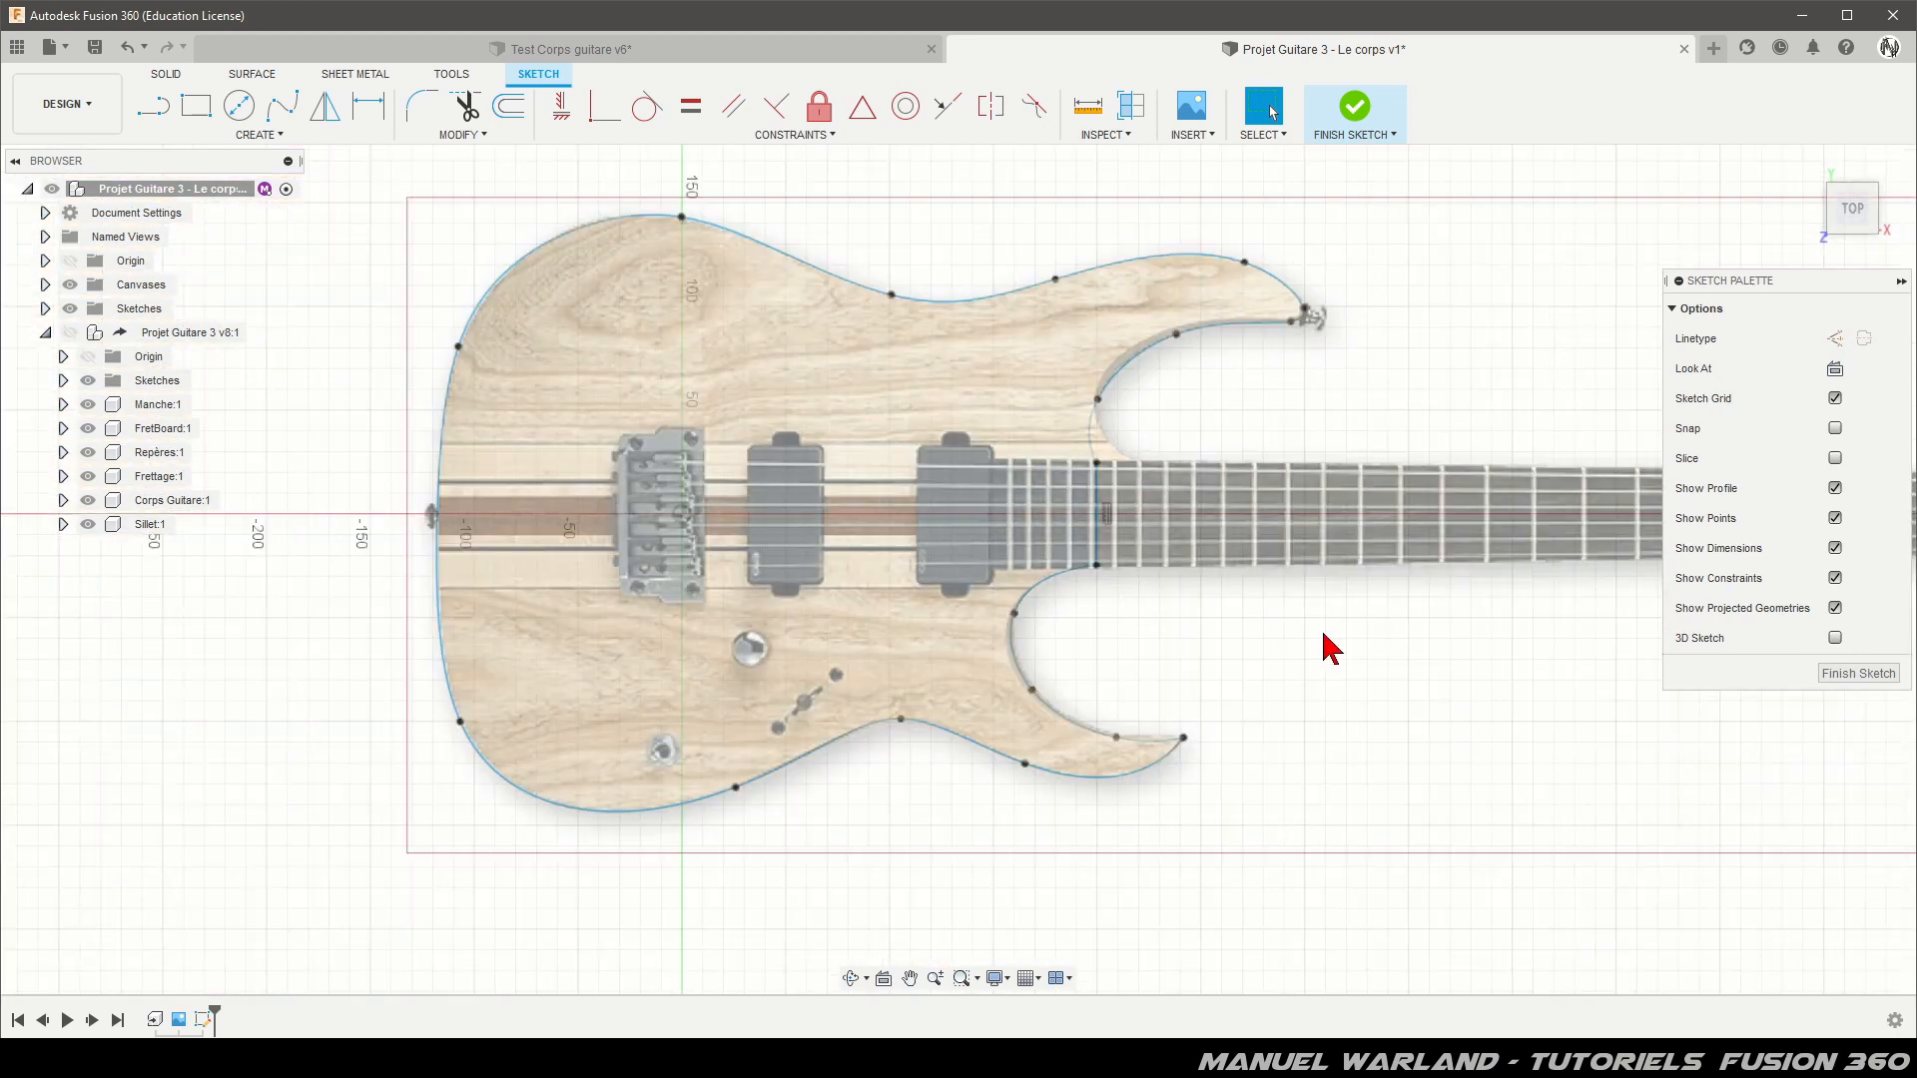
pyautogui.scroll(-2, 1222, 621)
pyautogui.scroll(2, 1013, 579)
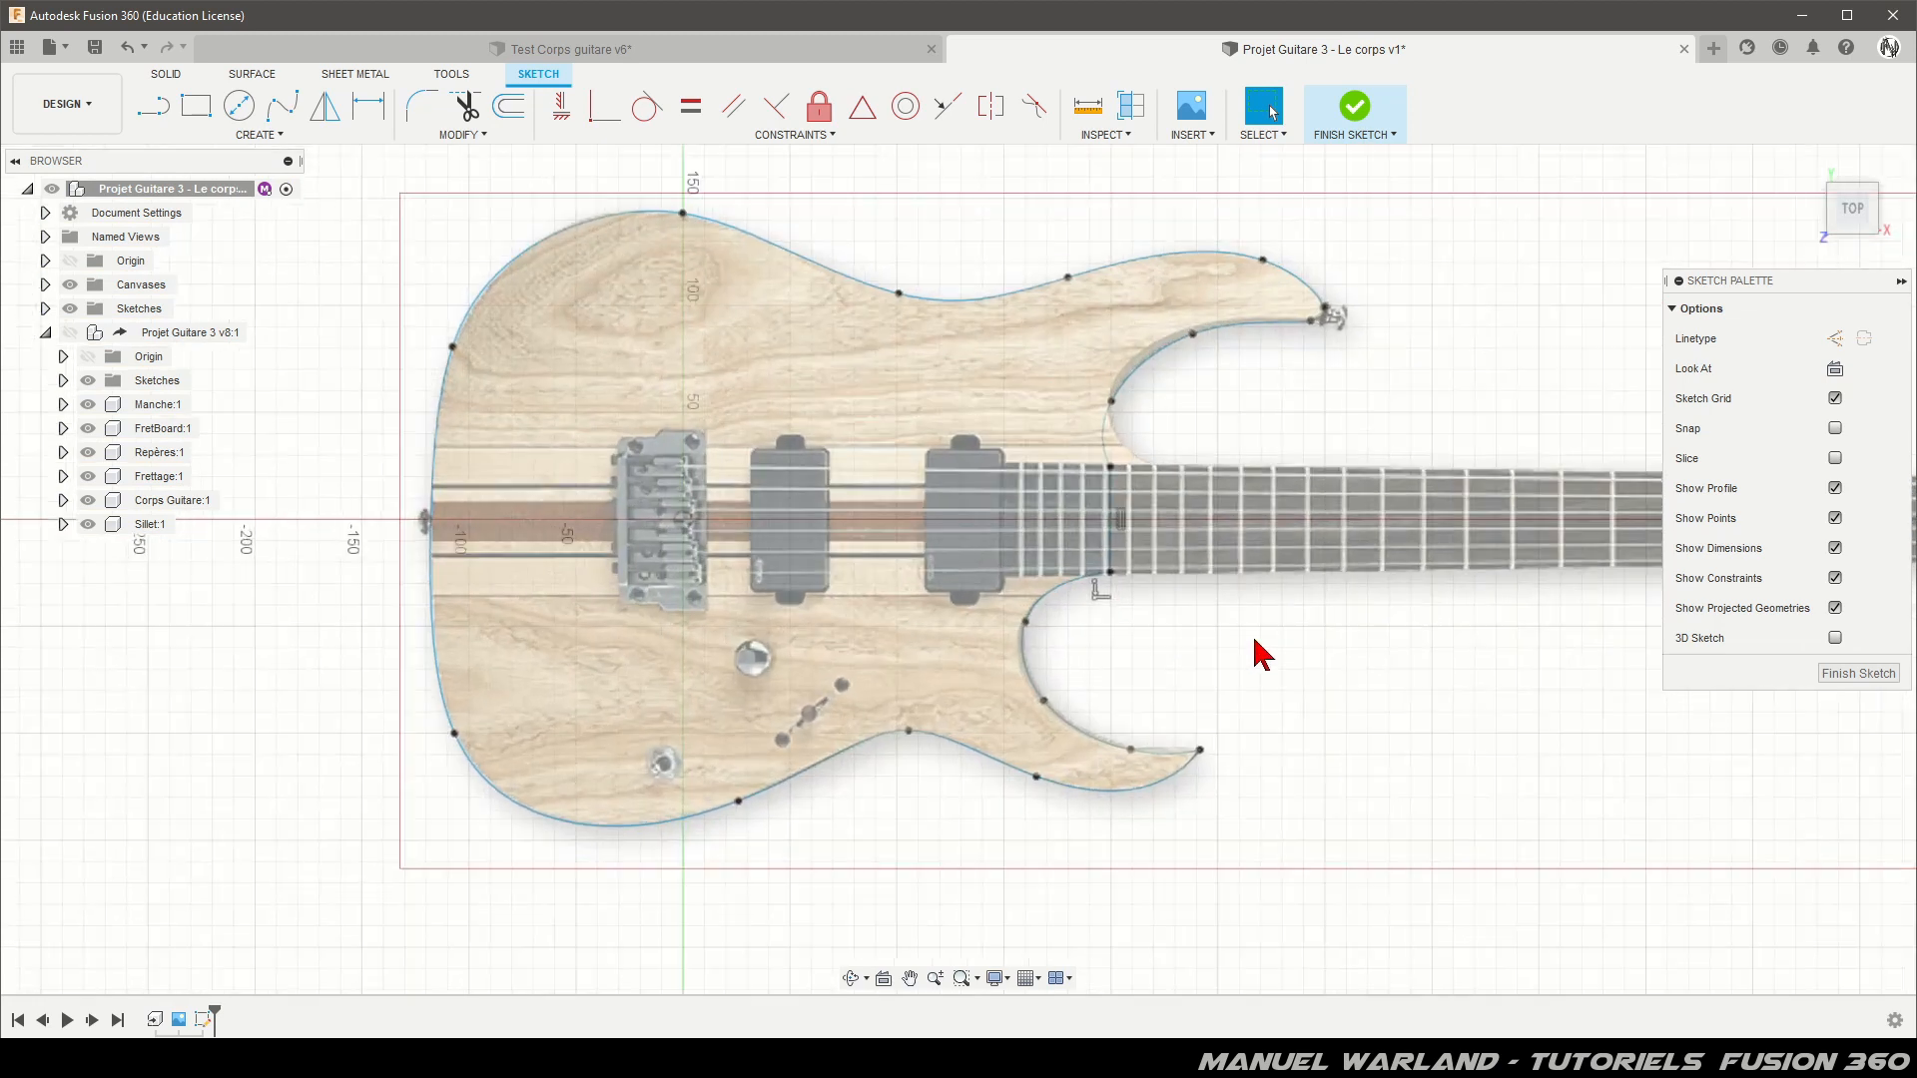
pyautogui.click(1865, 676)
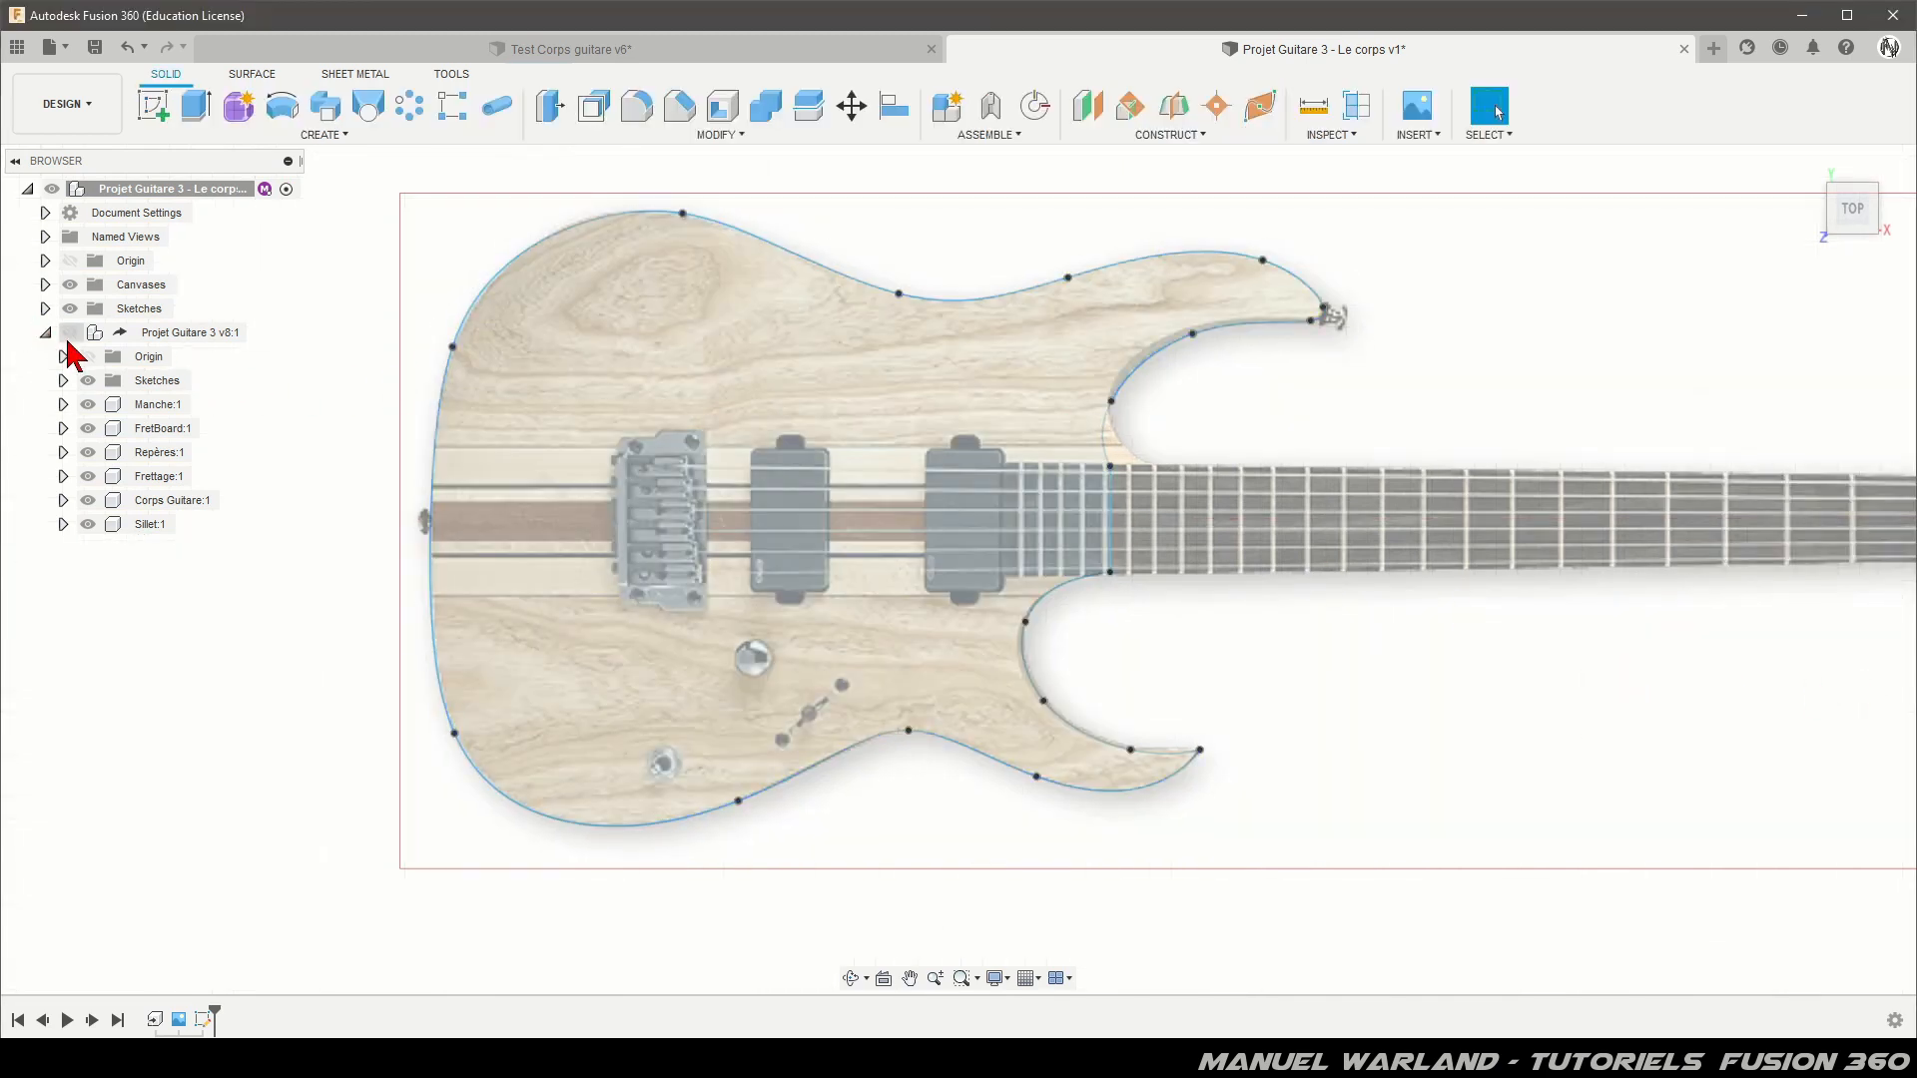
pyautogui.click(70, 285)
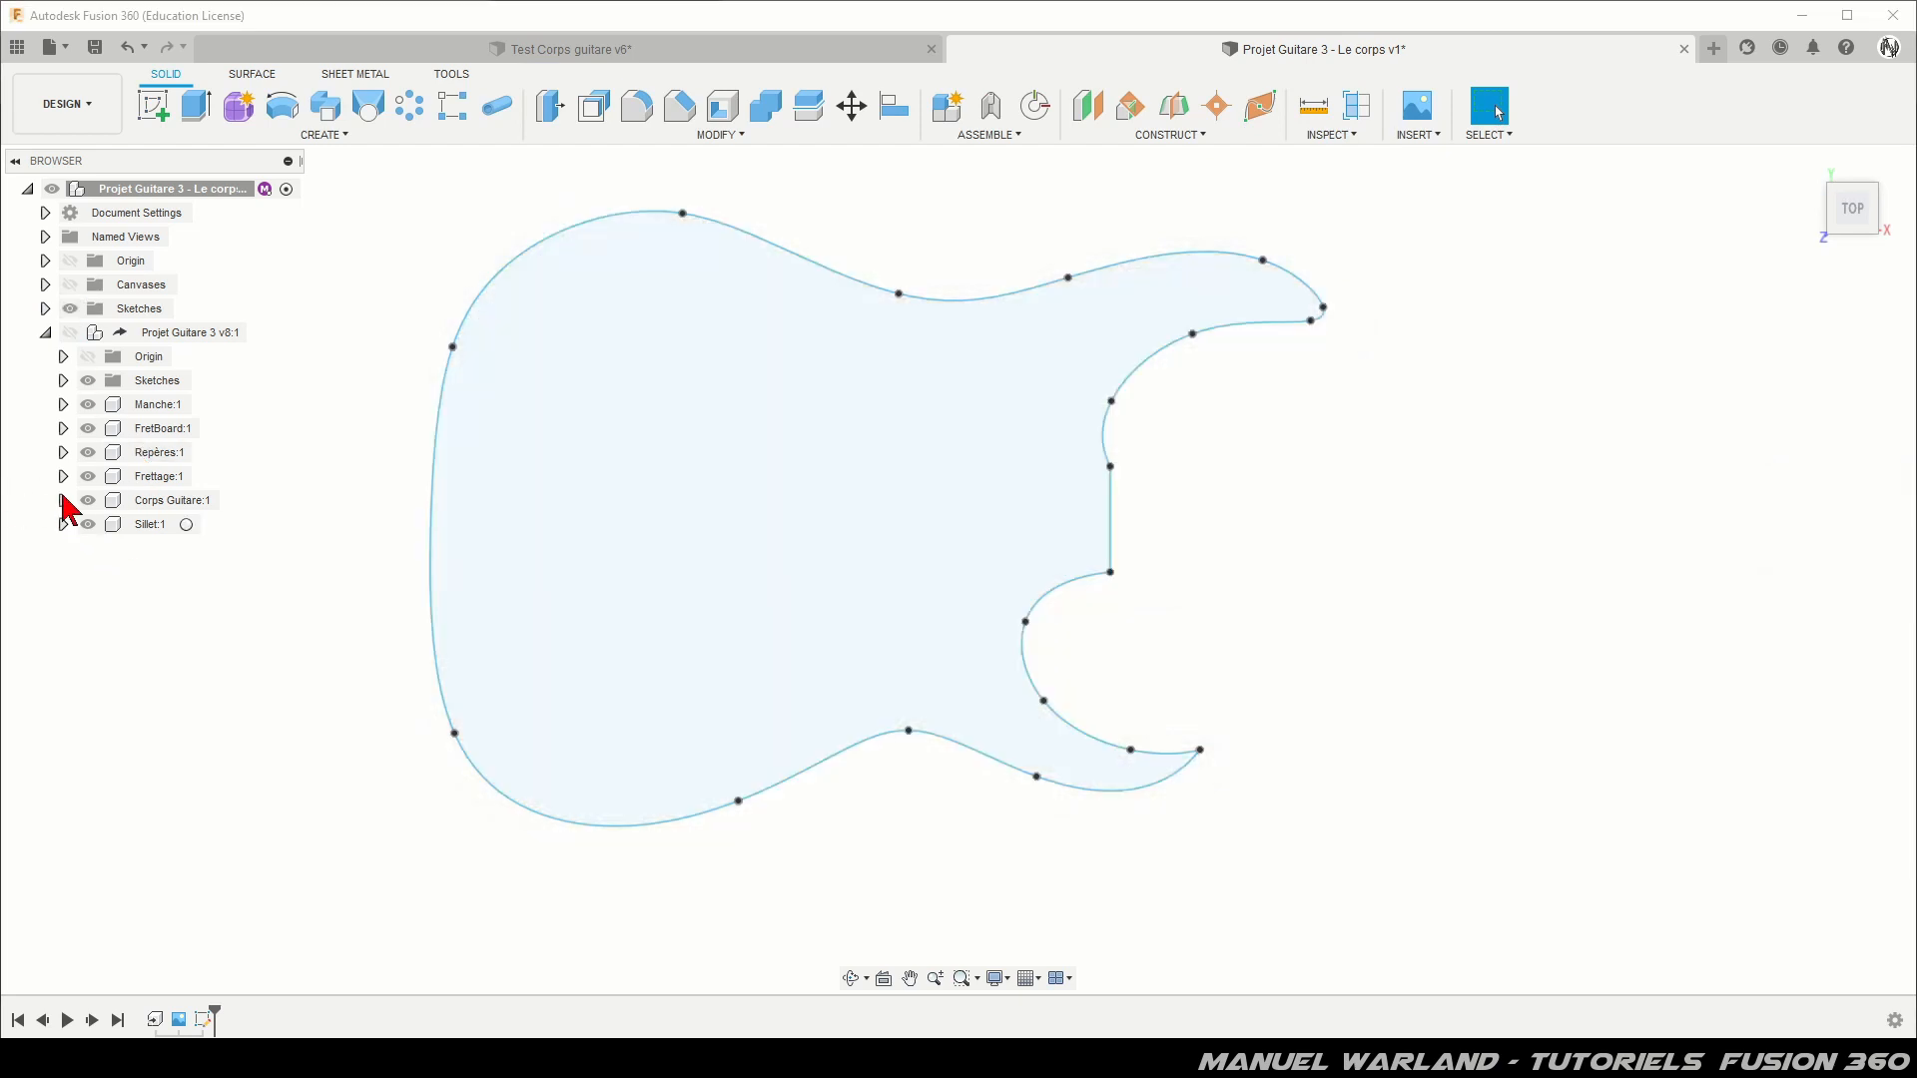
# Step: Show the Projet Guitare 3 v8:1 component, but hide its Manche, FretBoard, Repères, Frettage, Sillet and Corps Guitare parts
pyautogui.click(69, 332)
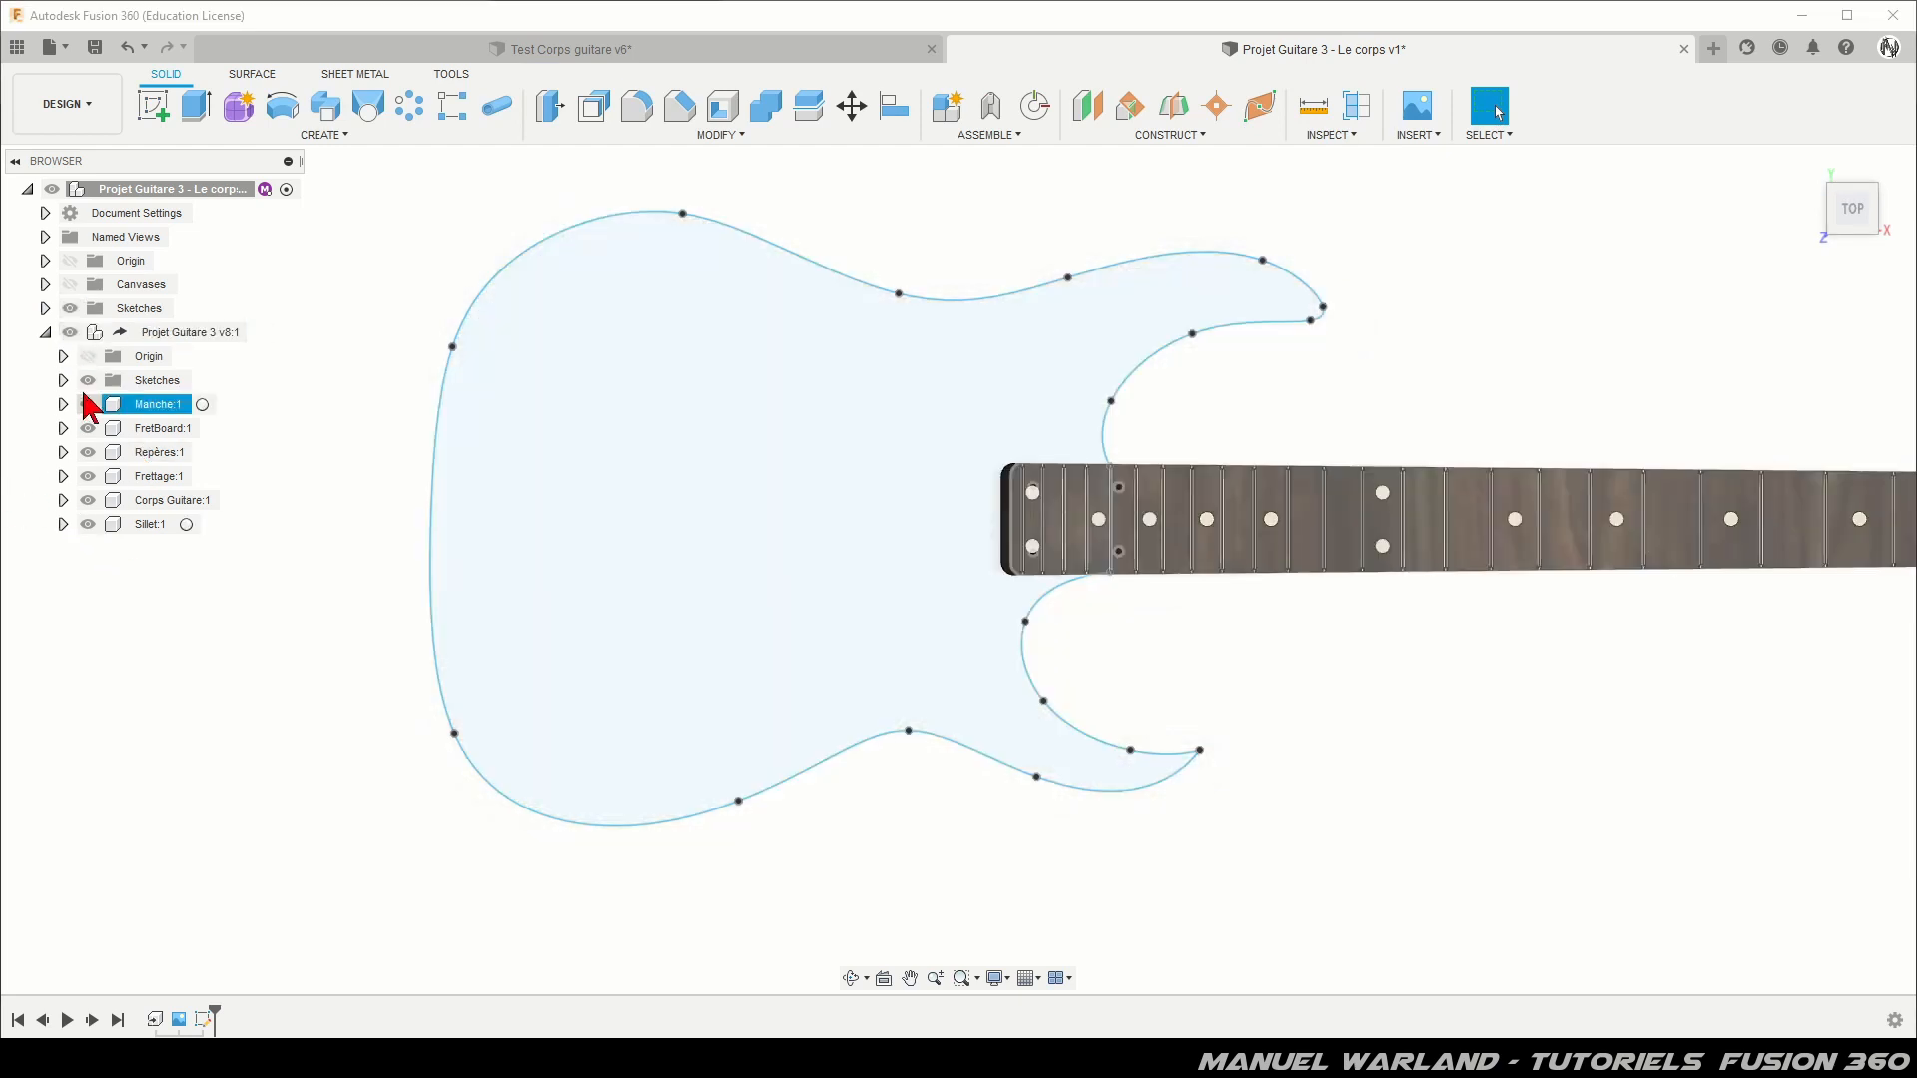
pyautogui.click(92, 409)
pyautogui.click(87, 404)
pyautogui.click(88, 428)
pyautogui.click(88, 452)
pyautogui.click(88, 476)
pyautogui.click(88, 524)
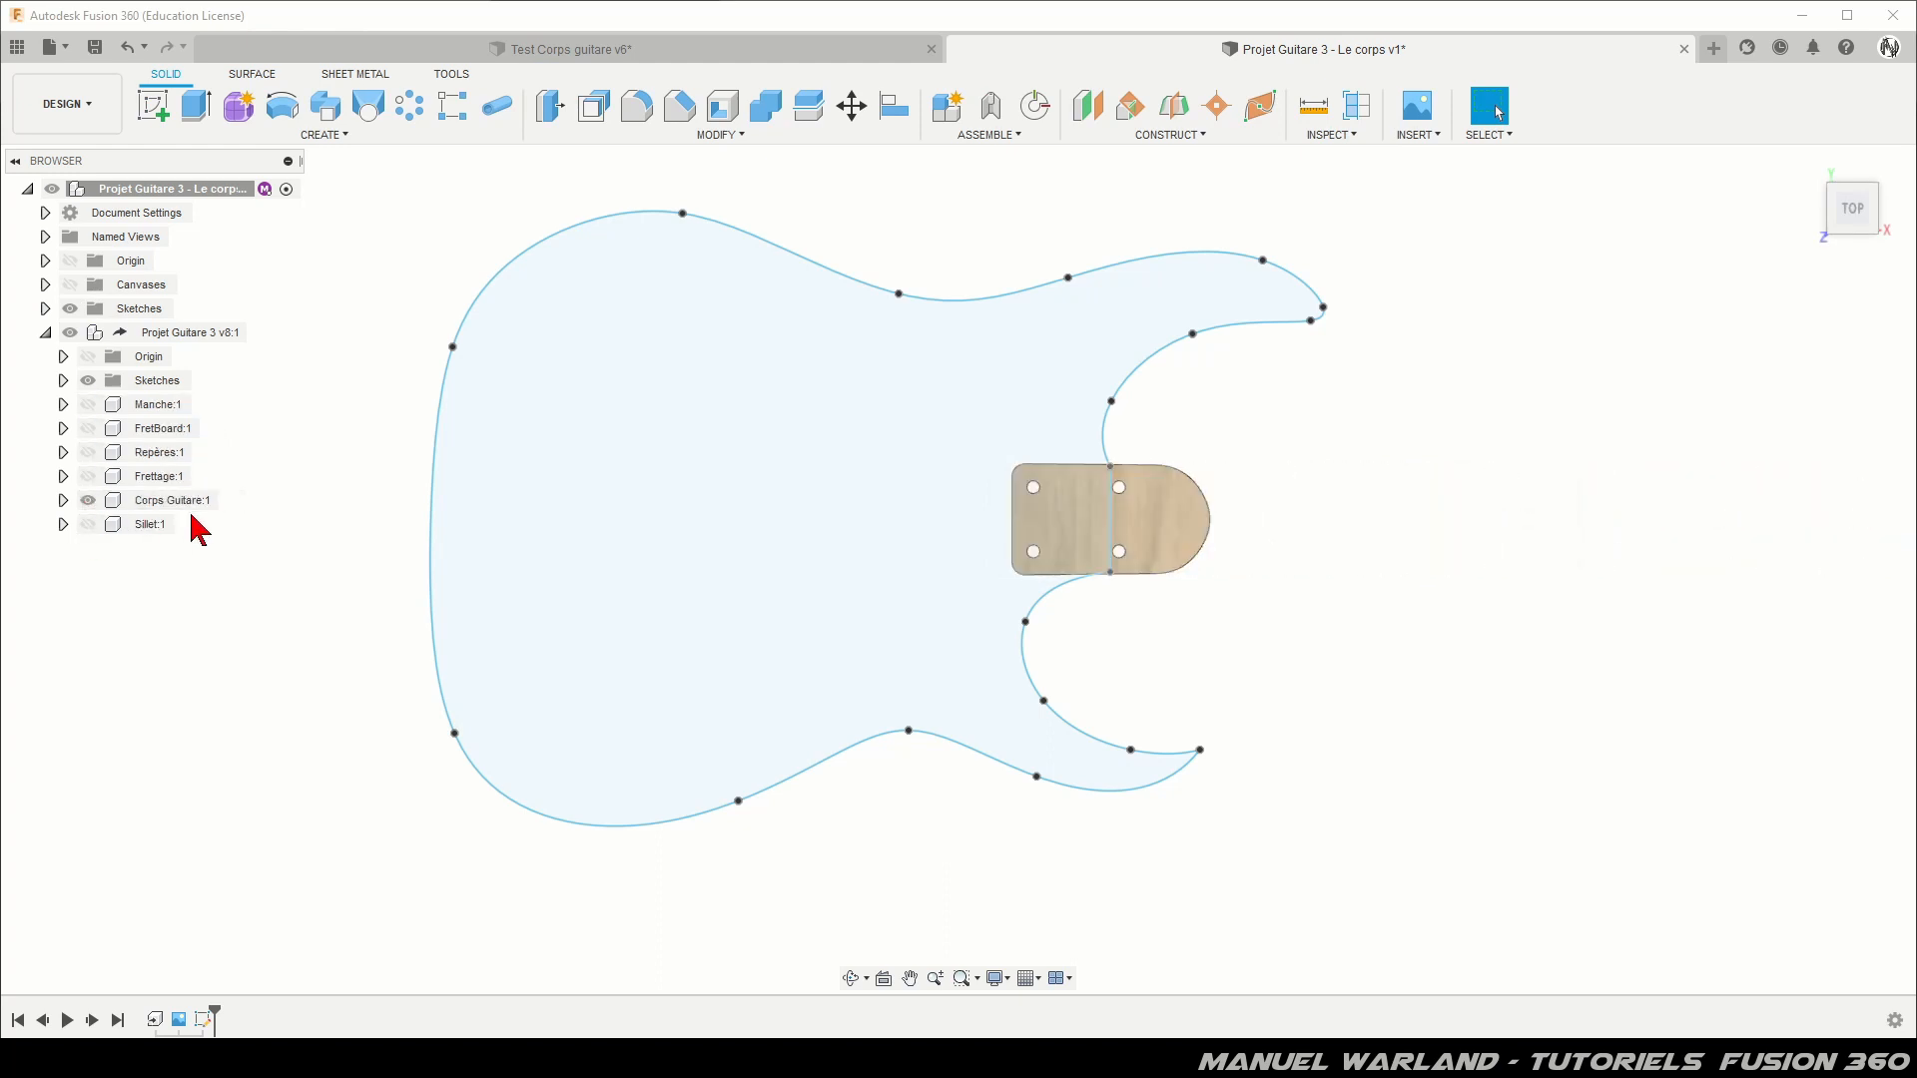
pyautogui.moveTo(872, 915)
pyautogui.keyDown('shift'); pyautogui.mouseDown(button='middle')
pyautogui.moveTo(737, 798)
pyautogui.moveTo(779, 808)
pyautogui.moveTo(775, 779)
pyautogui.moveTo(809, 774)
pyautogui.moveTo(809, 796)
pyautogui.moveTo(744, 705)
pyautogui.moveTo(663, 719)
pyautogui.mouseUp(button='middle'); pyautogui.keyUp('shift')
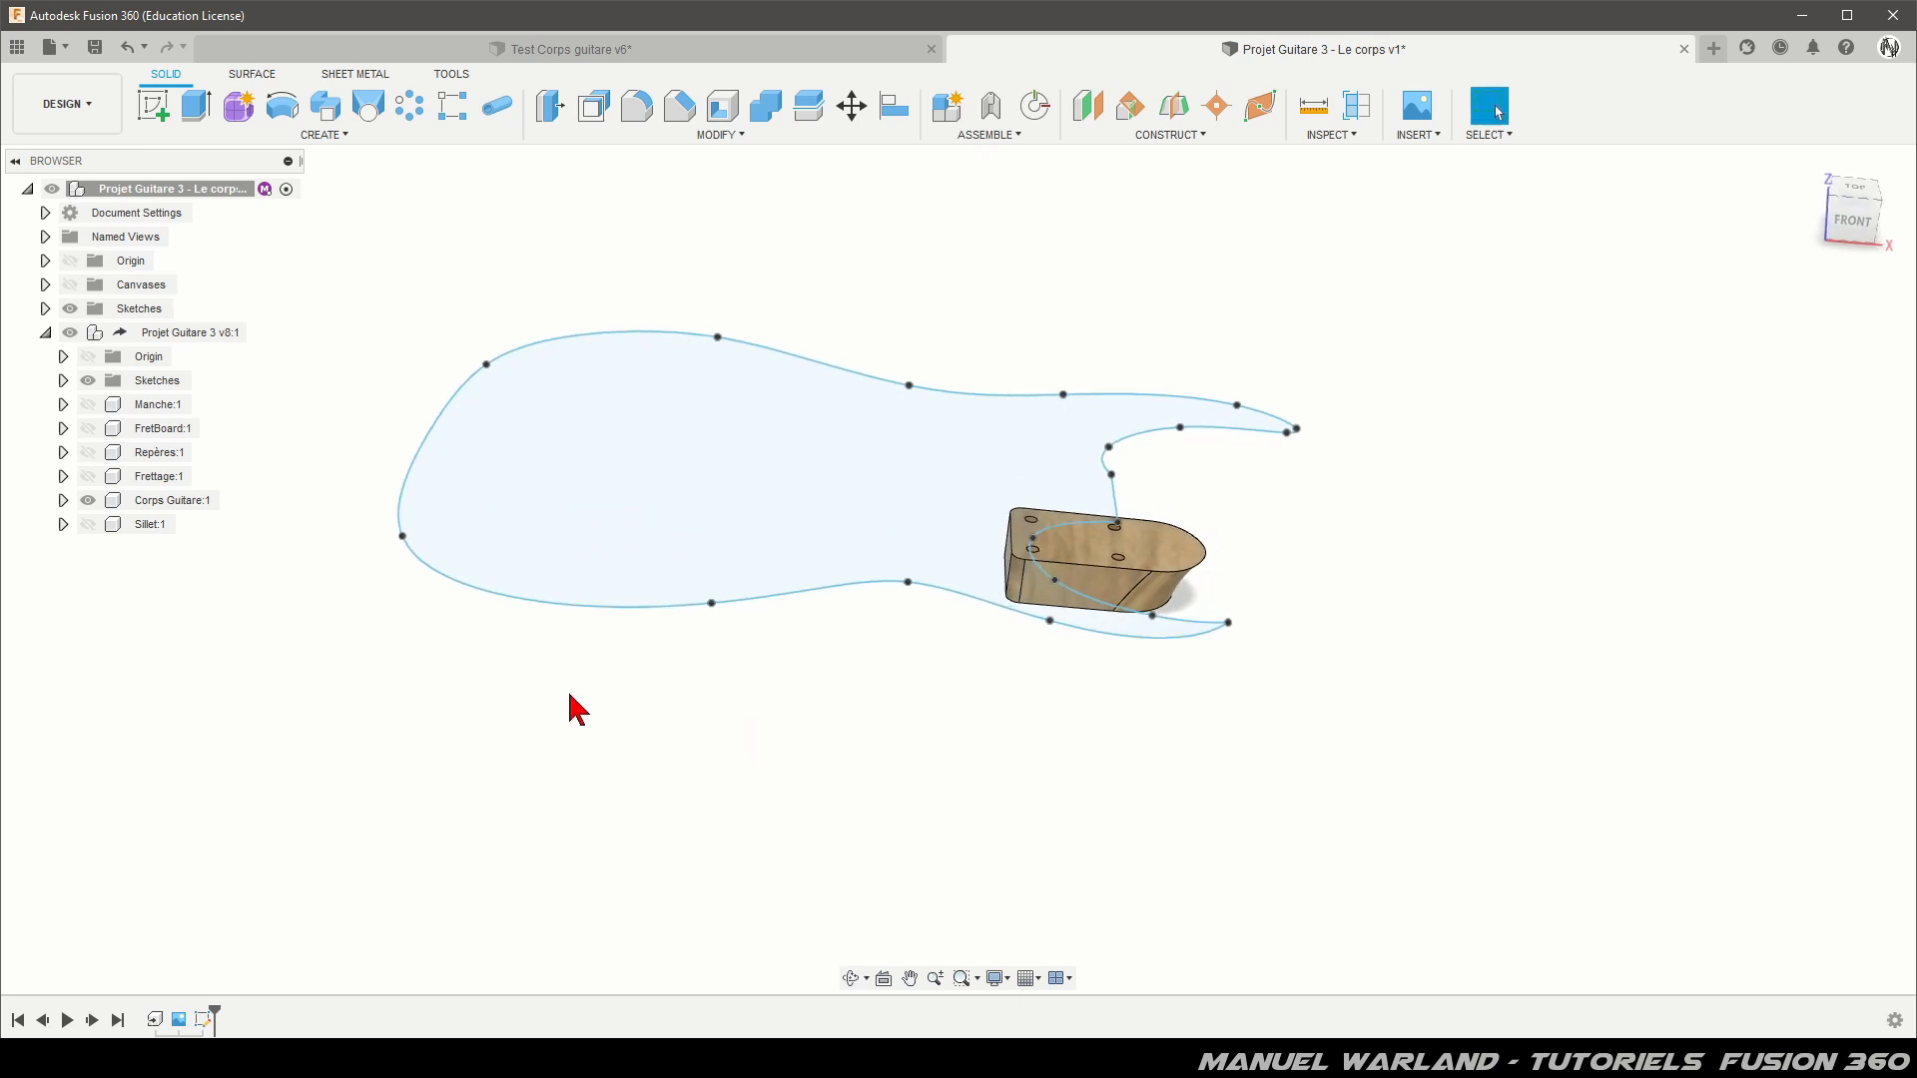
pyautogui.click(95, 502)
pyautogui.click(88, 501)
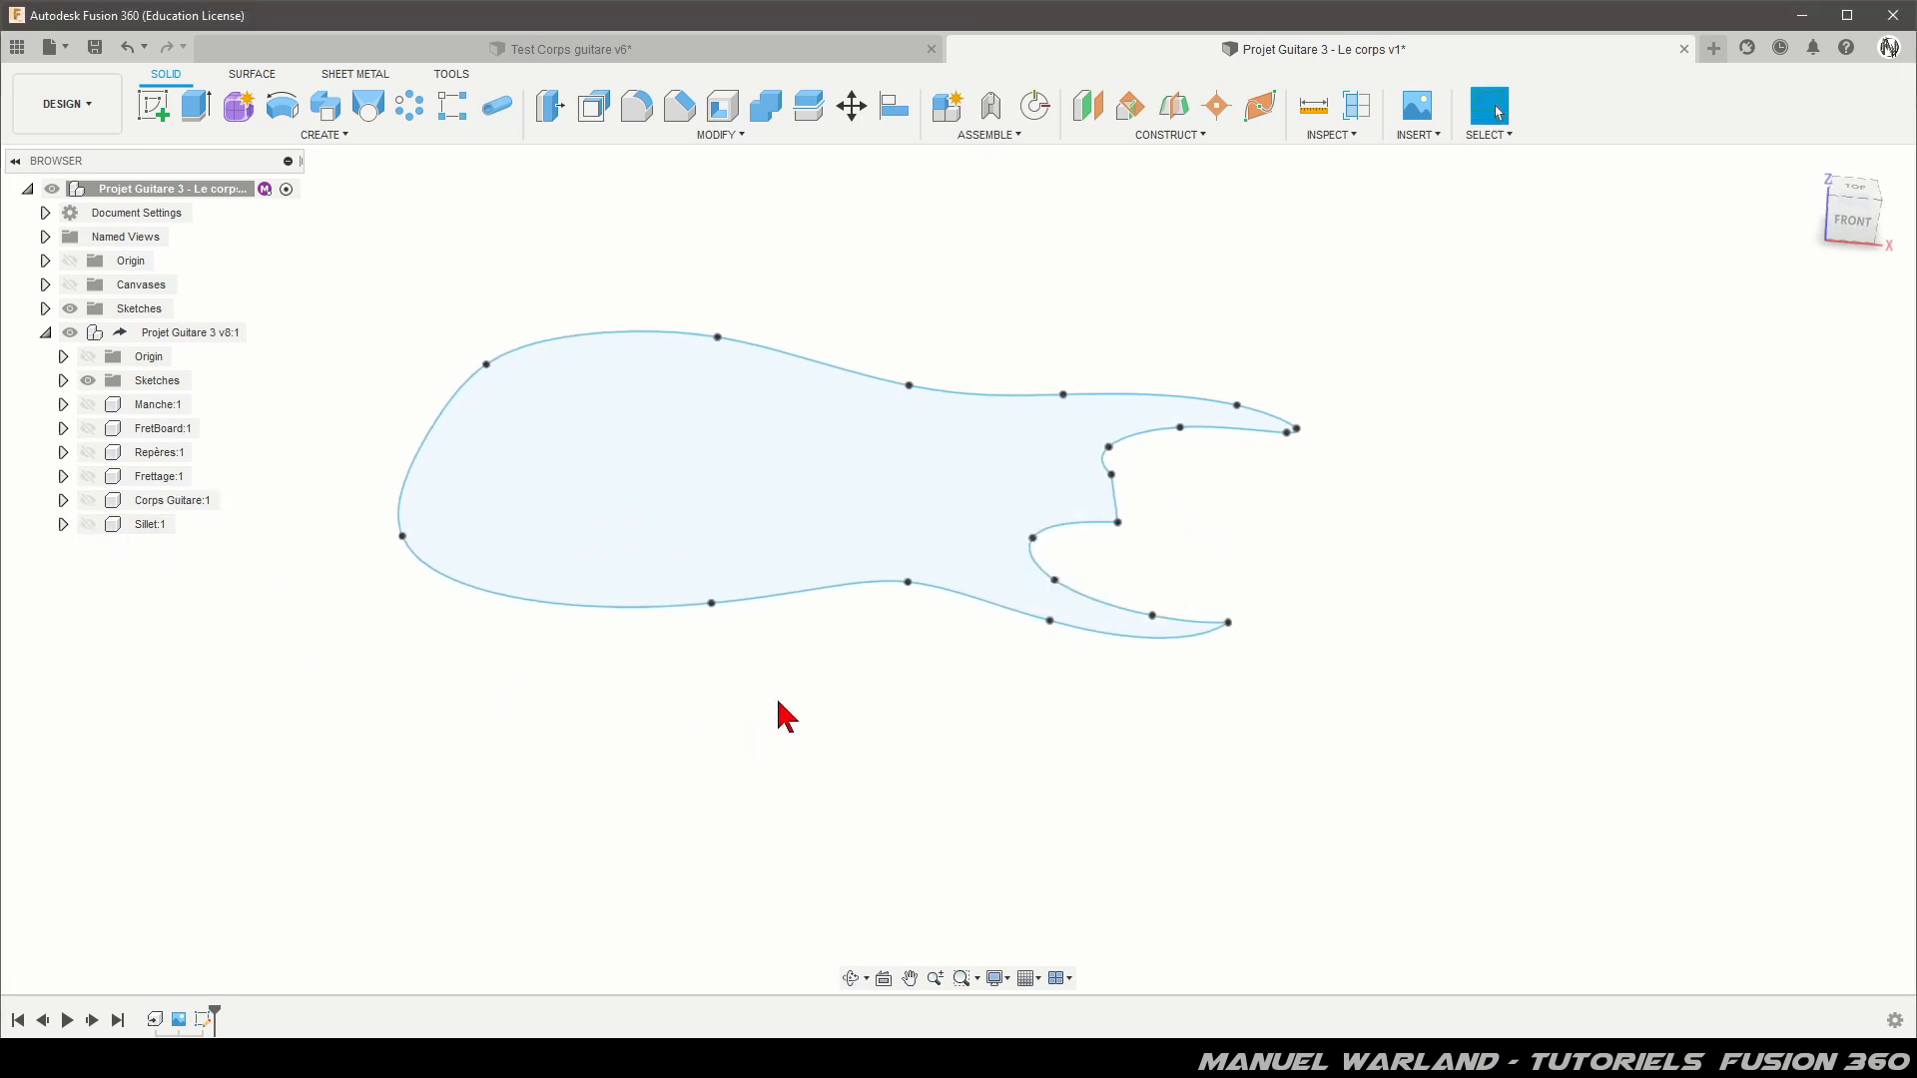
# Step: Extrude the body outline profile -43 mm as a new body, starting from a -3 mm offset
pyautogui.click(866, 489)
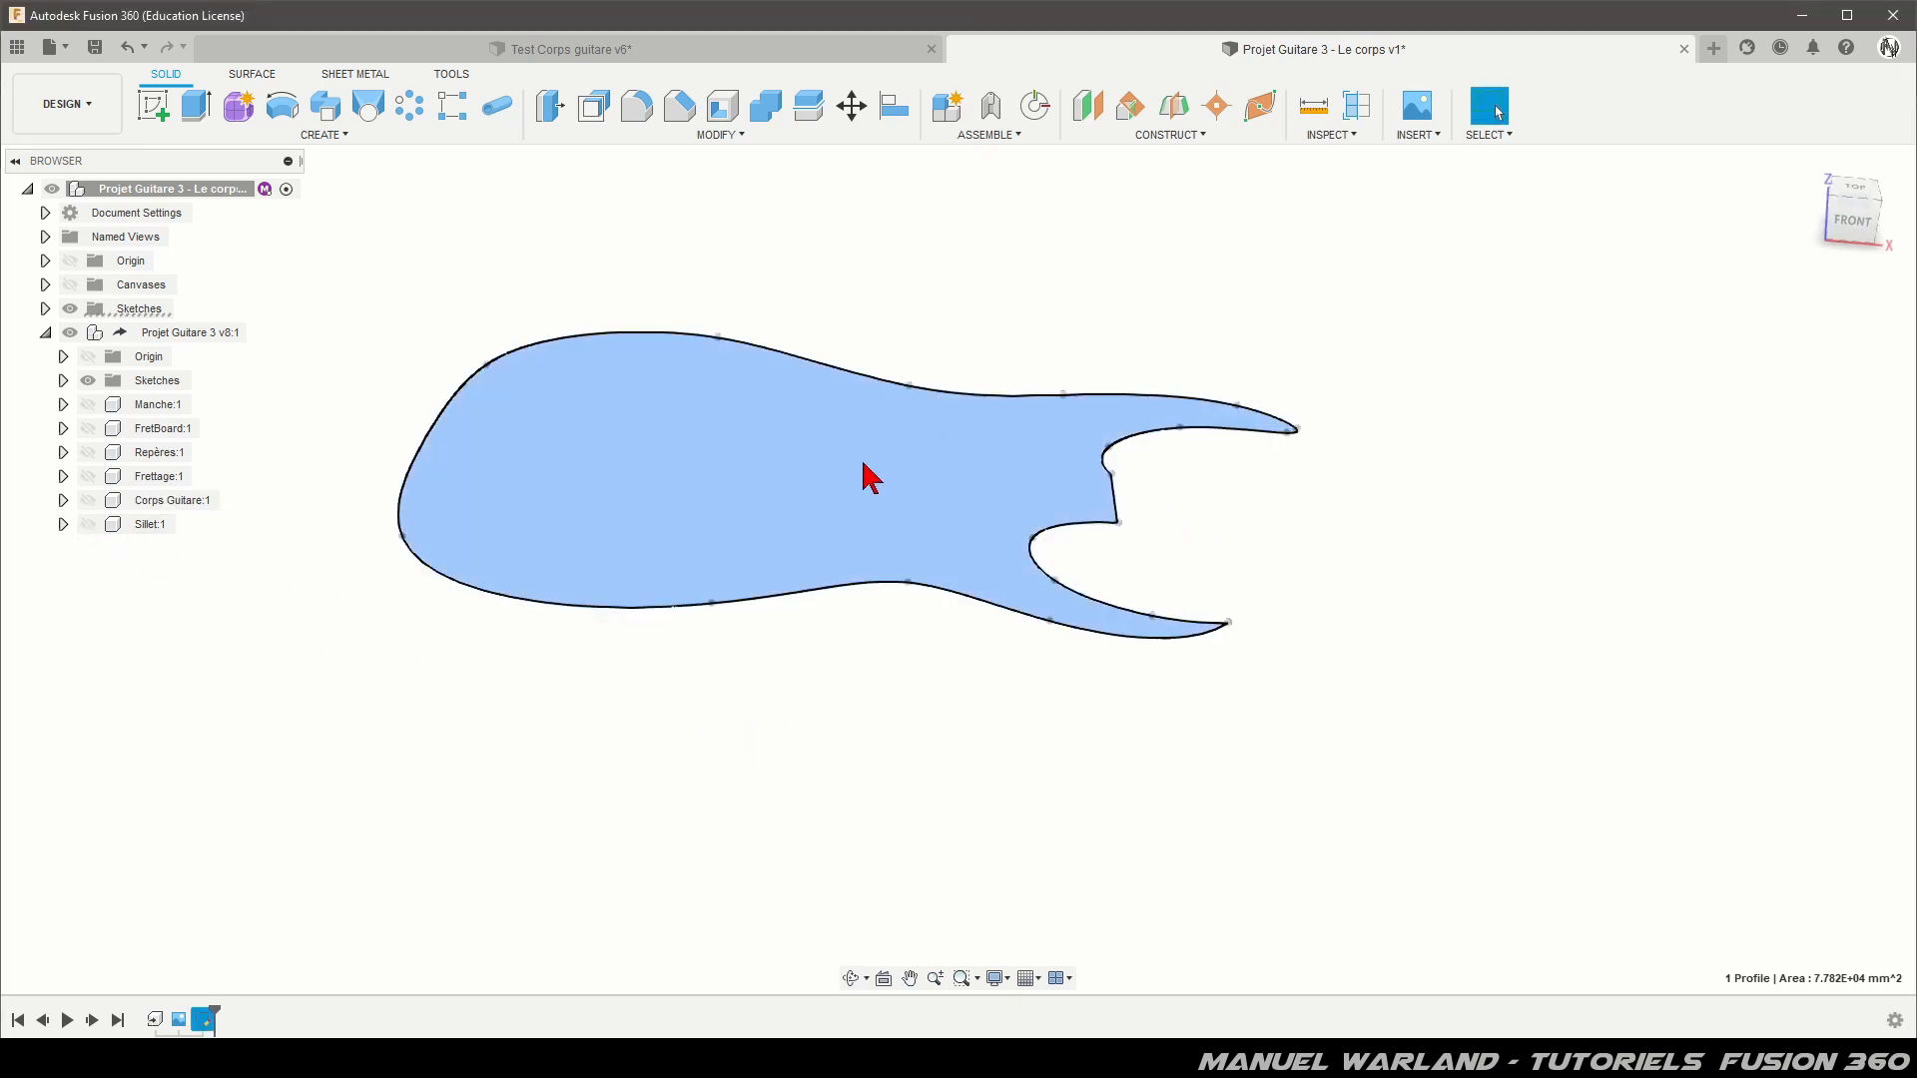
pyautogui.click(196, 105)
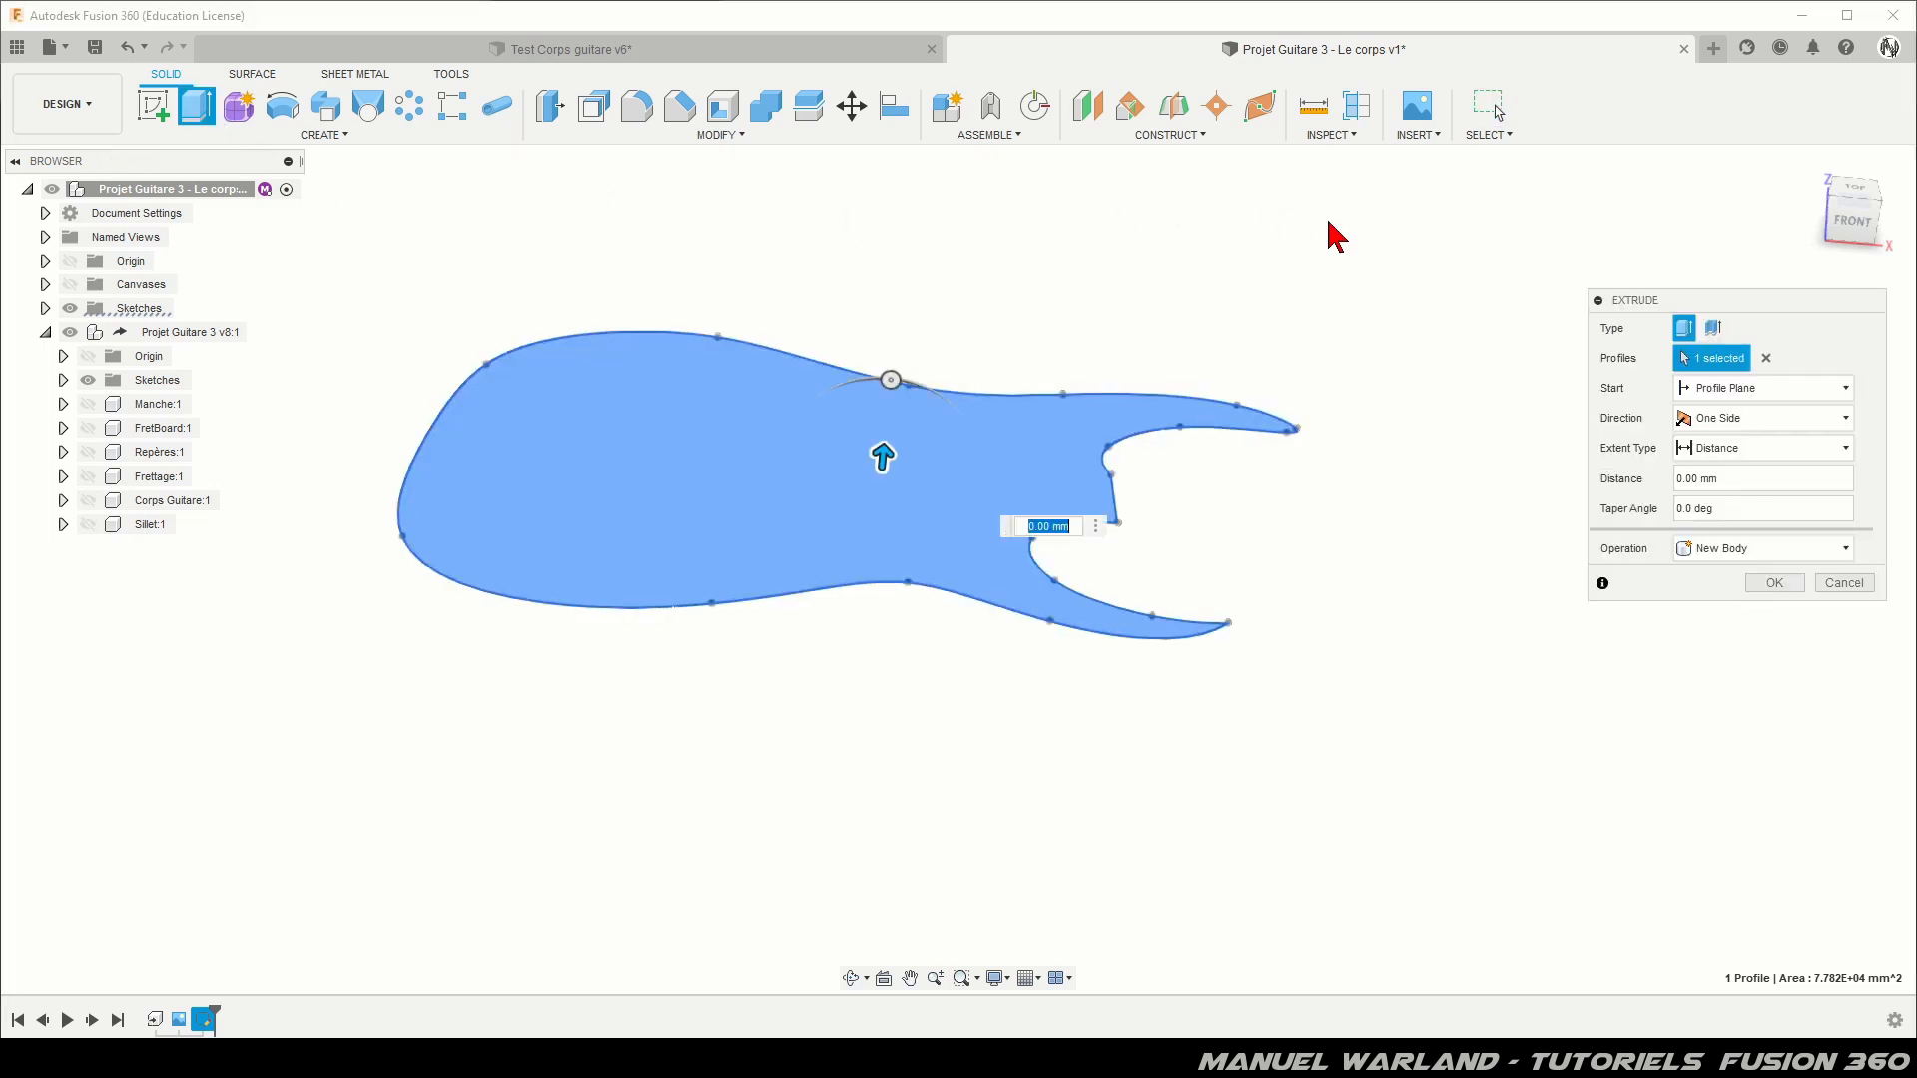
pyautogui.click(1789, 392)
pyautogui.click(1738, 439)
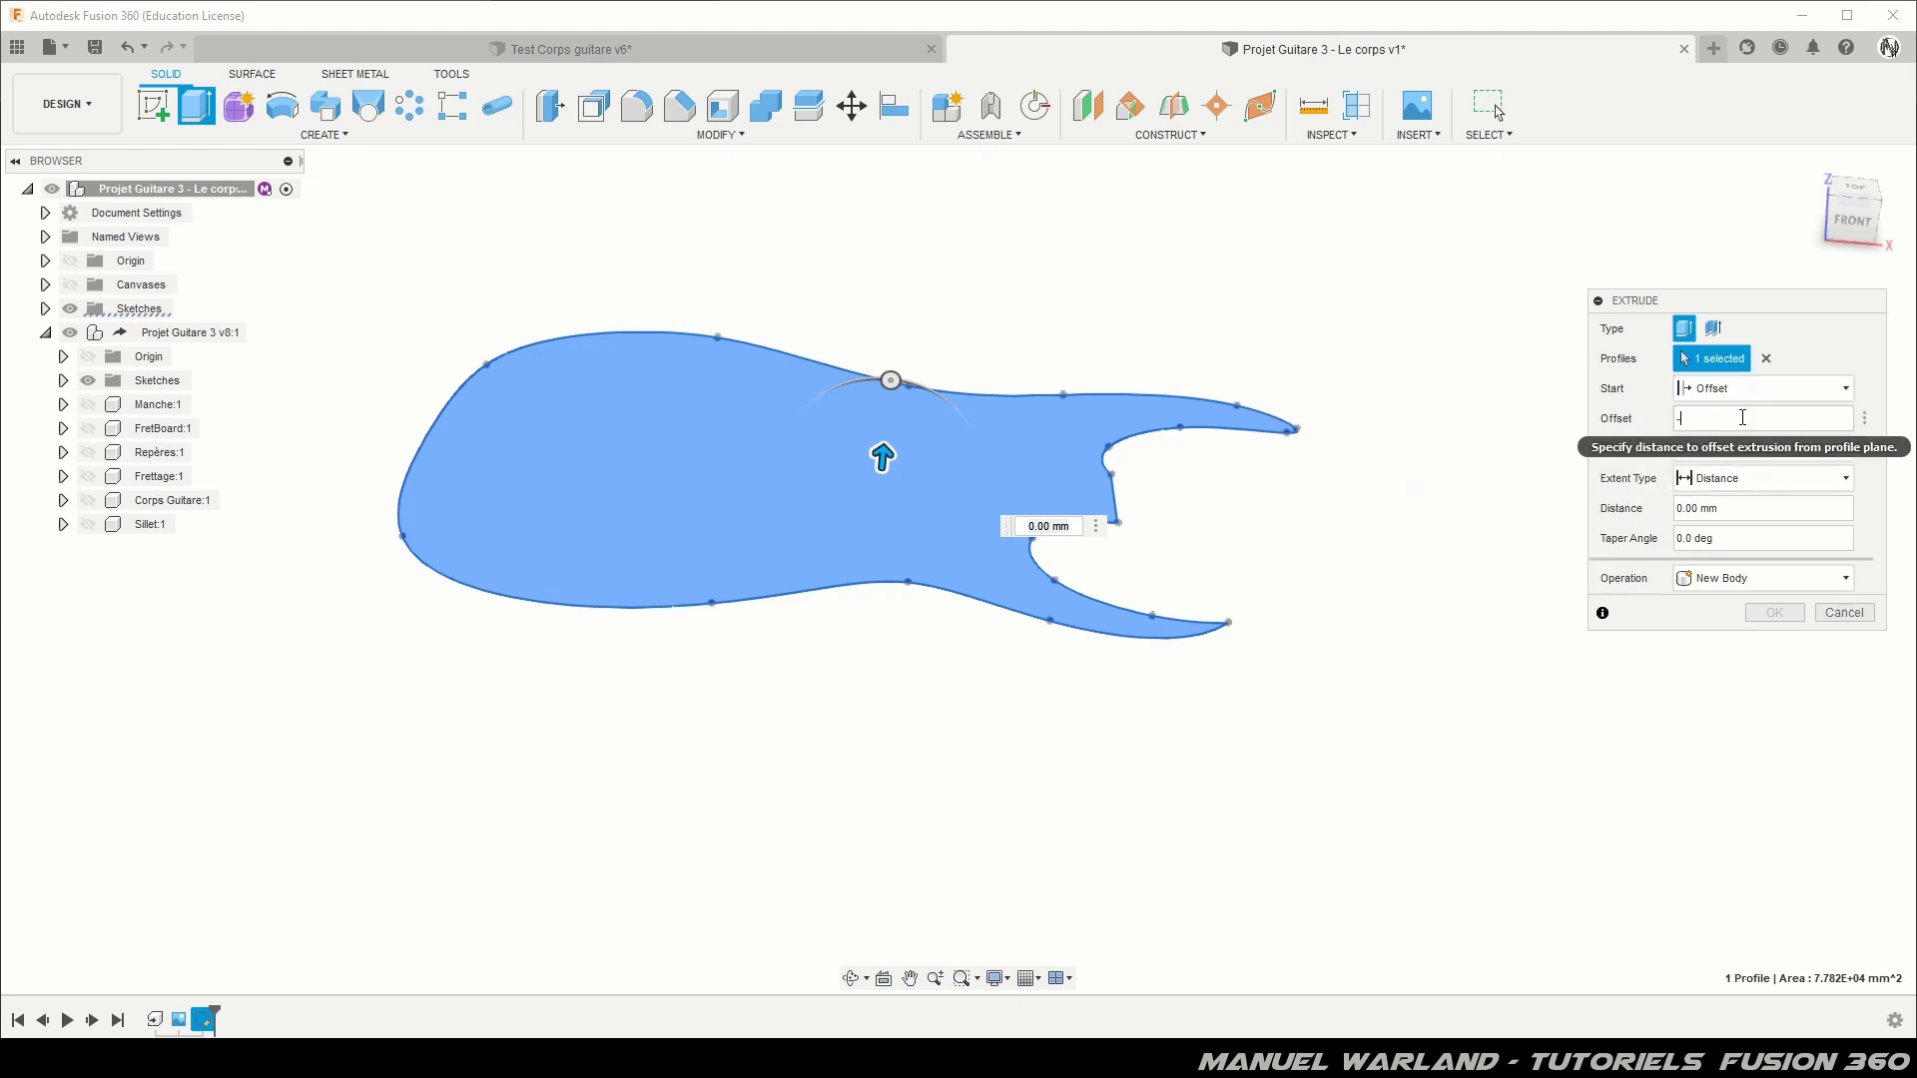
pyautogui.press('Return')
pyautogui.doubleClick(1757, 508)
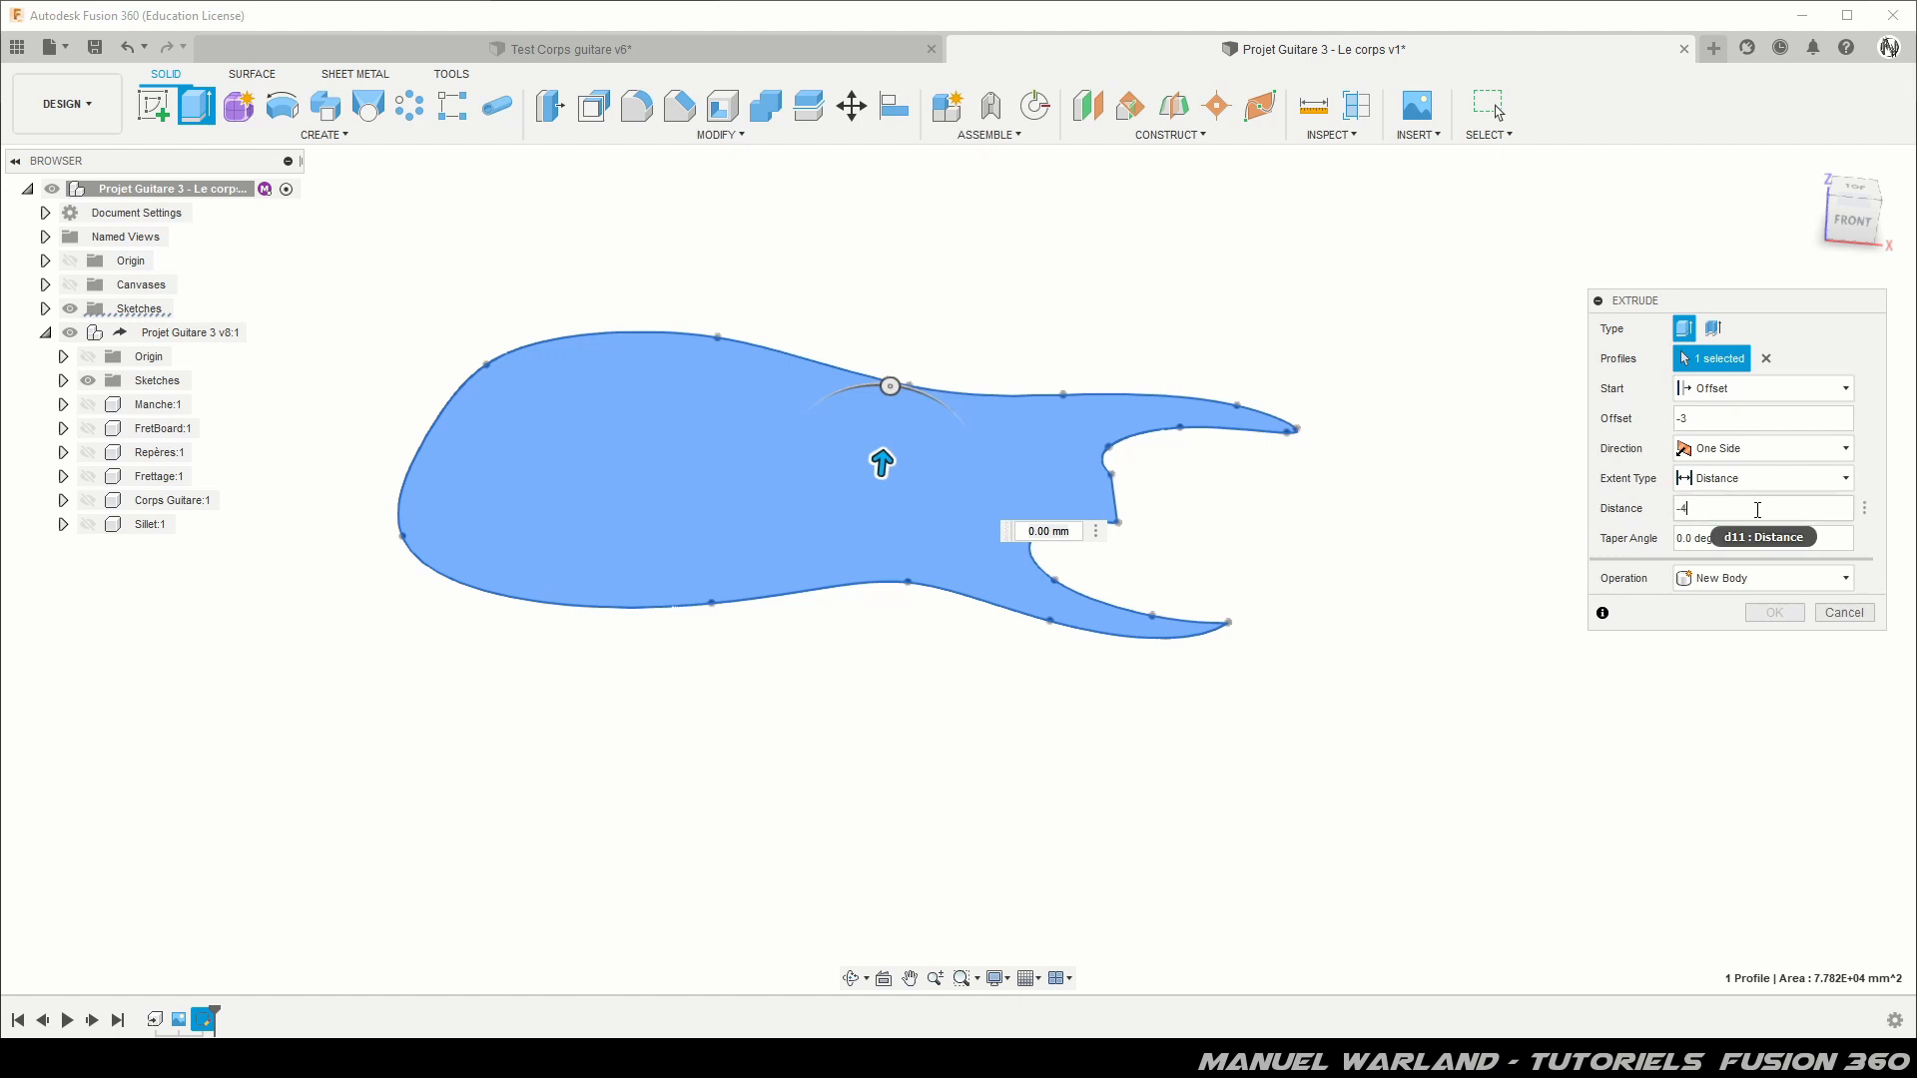
pyautogui.press('Return')
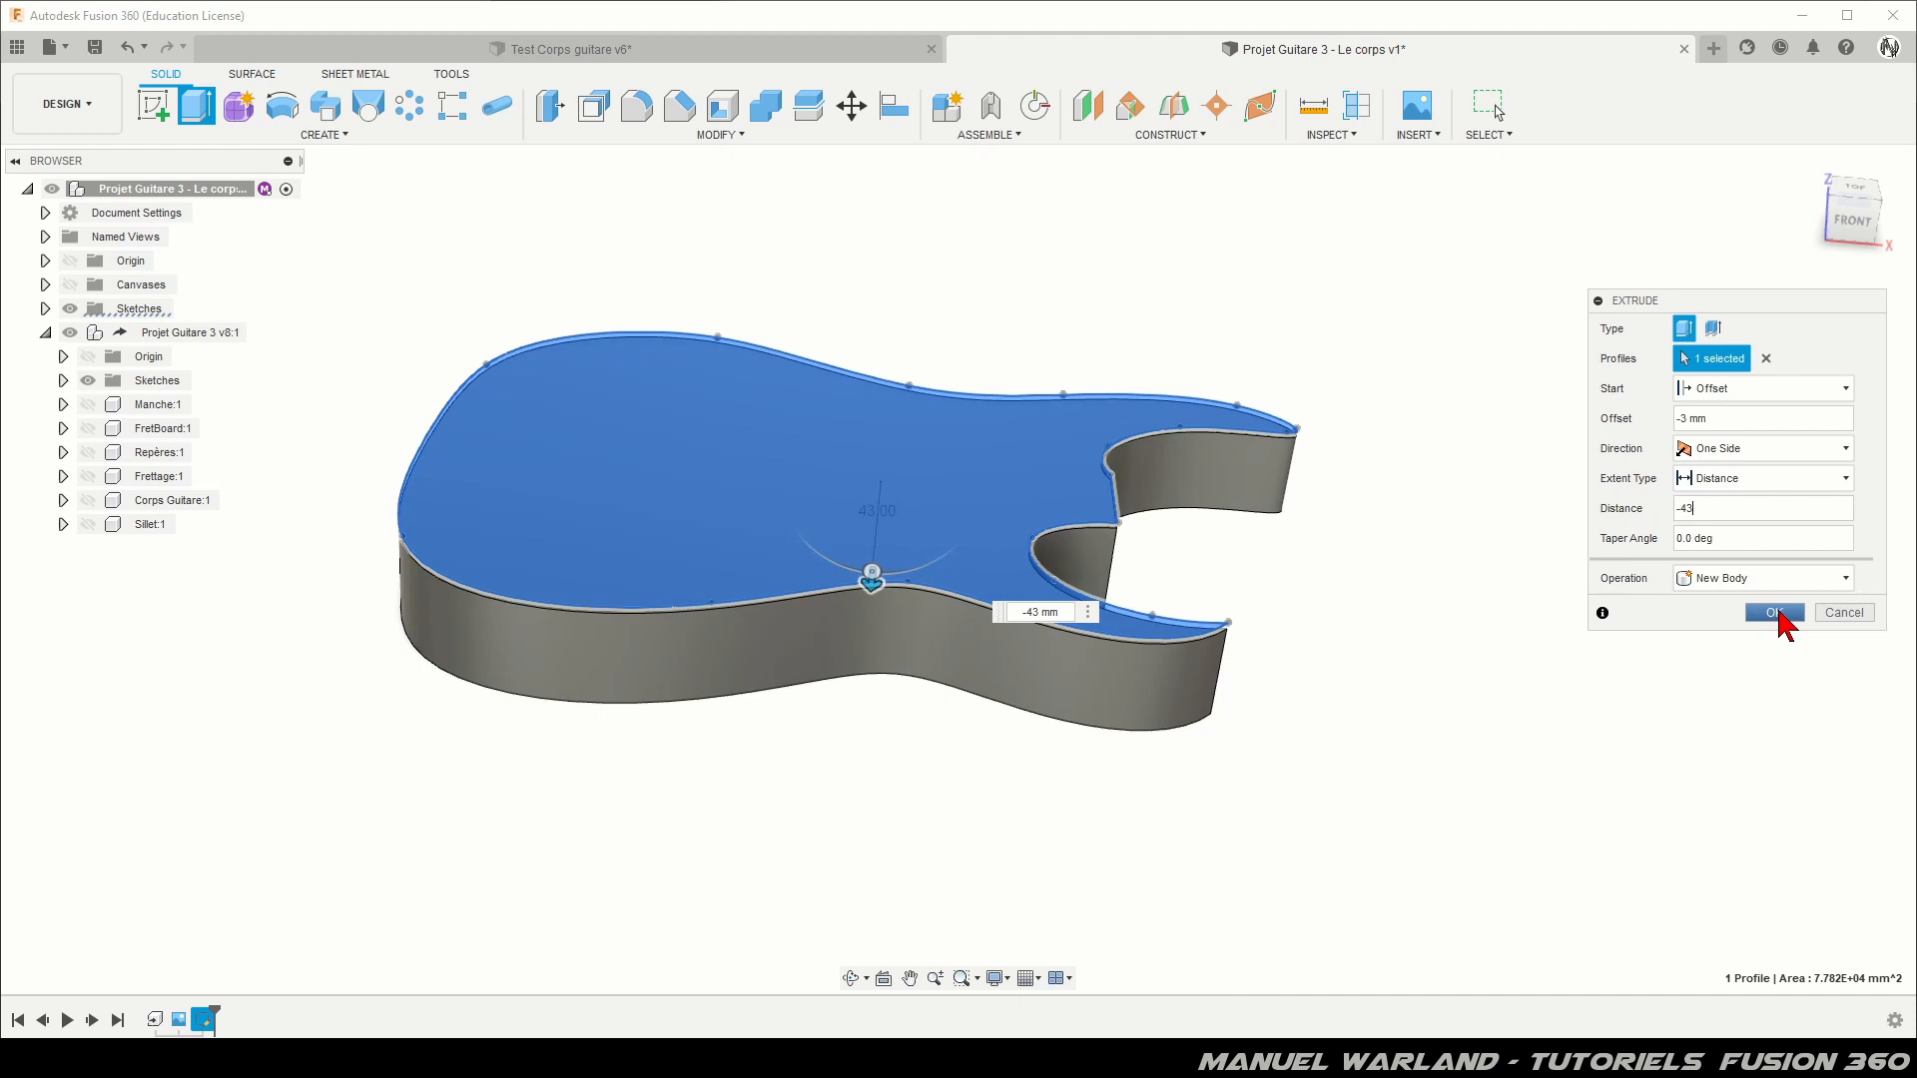
pyautogui.click(1776, 613)
# Step: Show the Corps Guitare part and inspect how it meets the extruded body at the neck joint
pyautogui.keyDown('shift'); pyautogui.moveTo(1381, 775); pyautogui.dragTo(1198, 689, button='middle'); pyautogui.keyUp('shift')
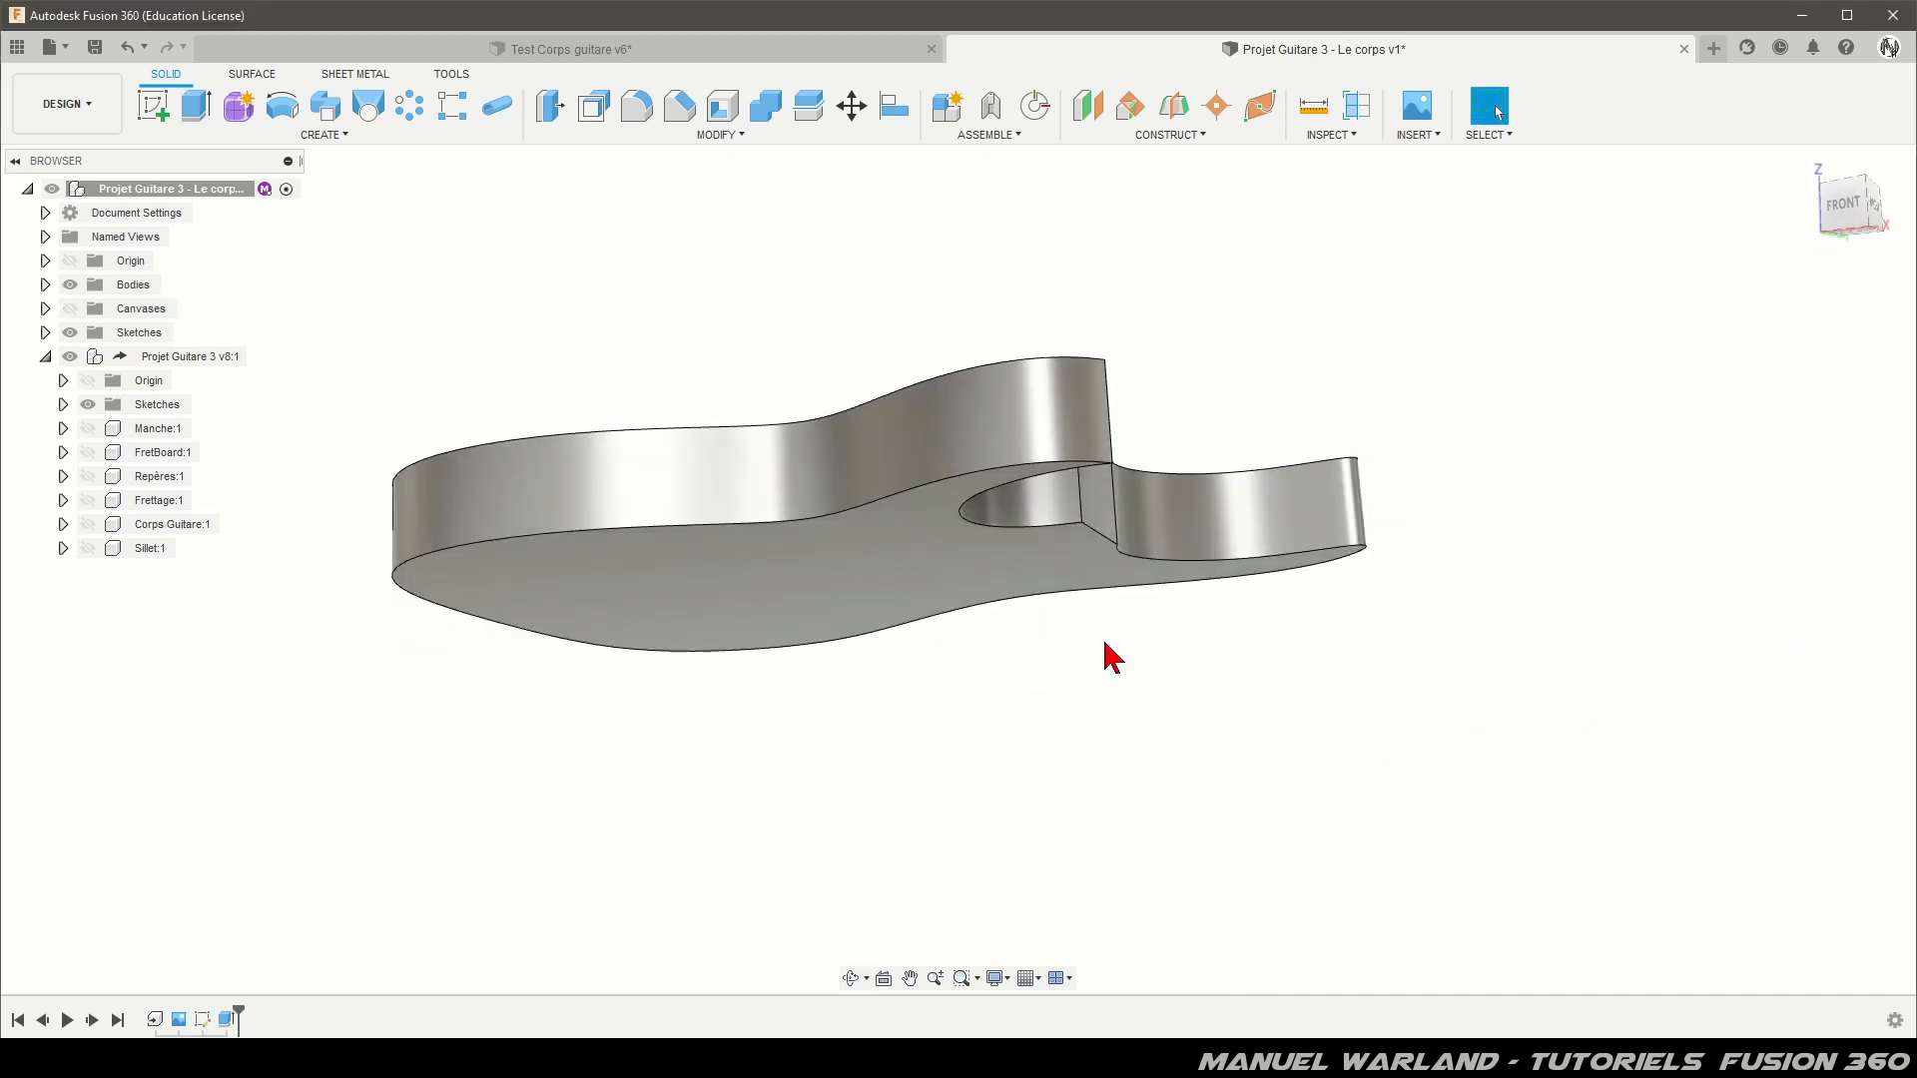
pyautogui.click(88, 524)
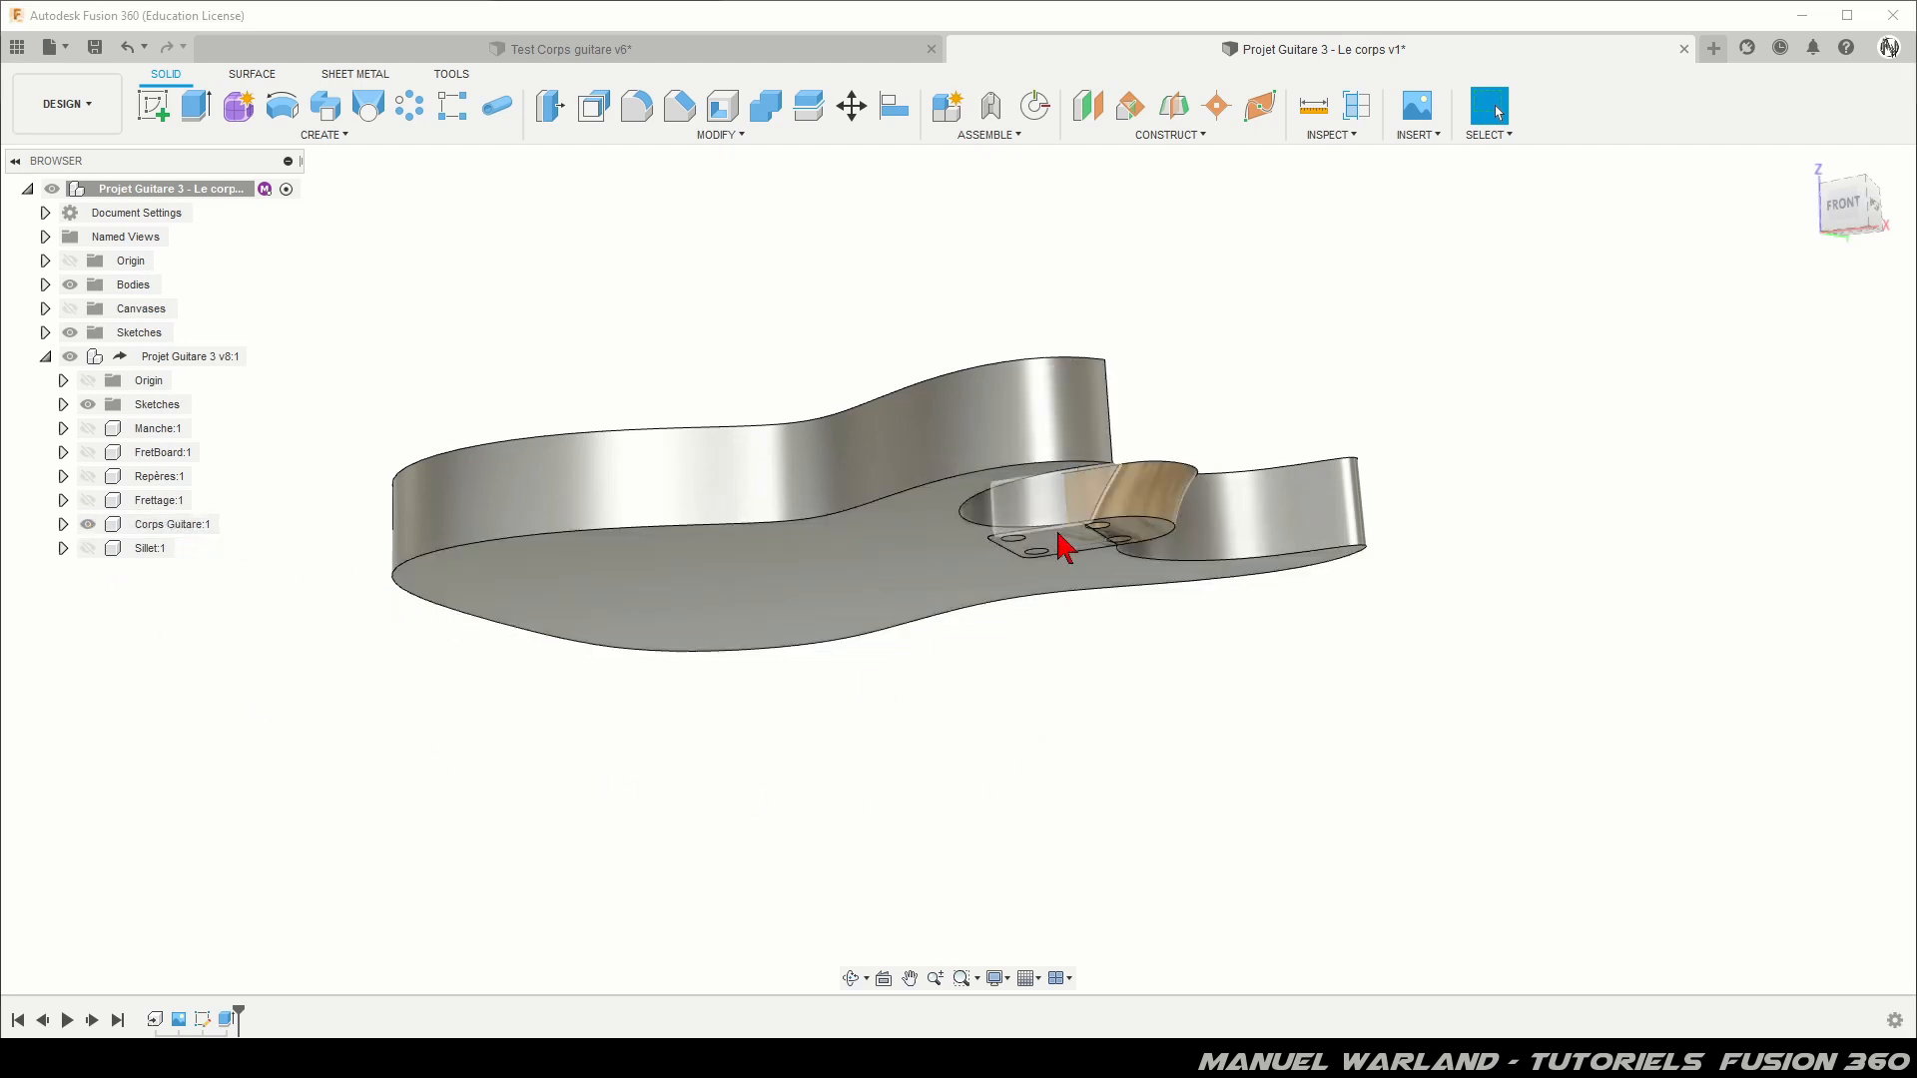
pyautogui.scroll(5, 1104, 641)
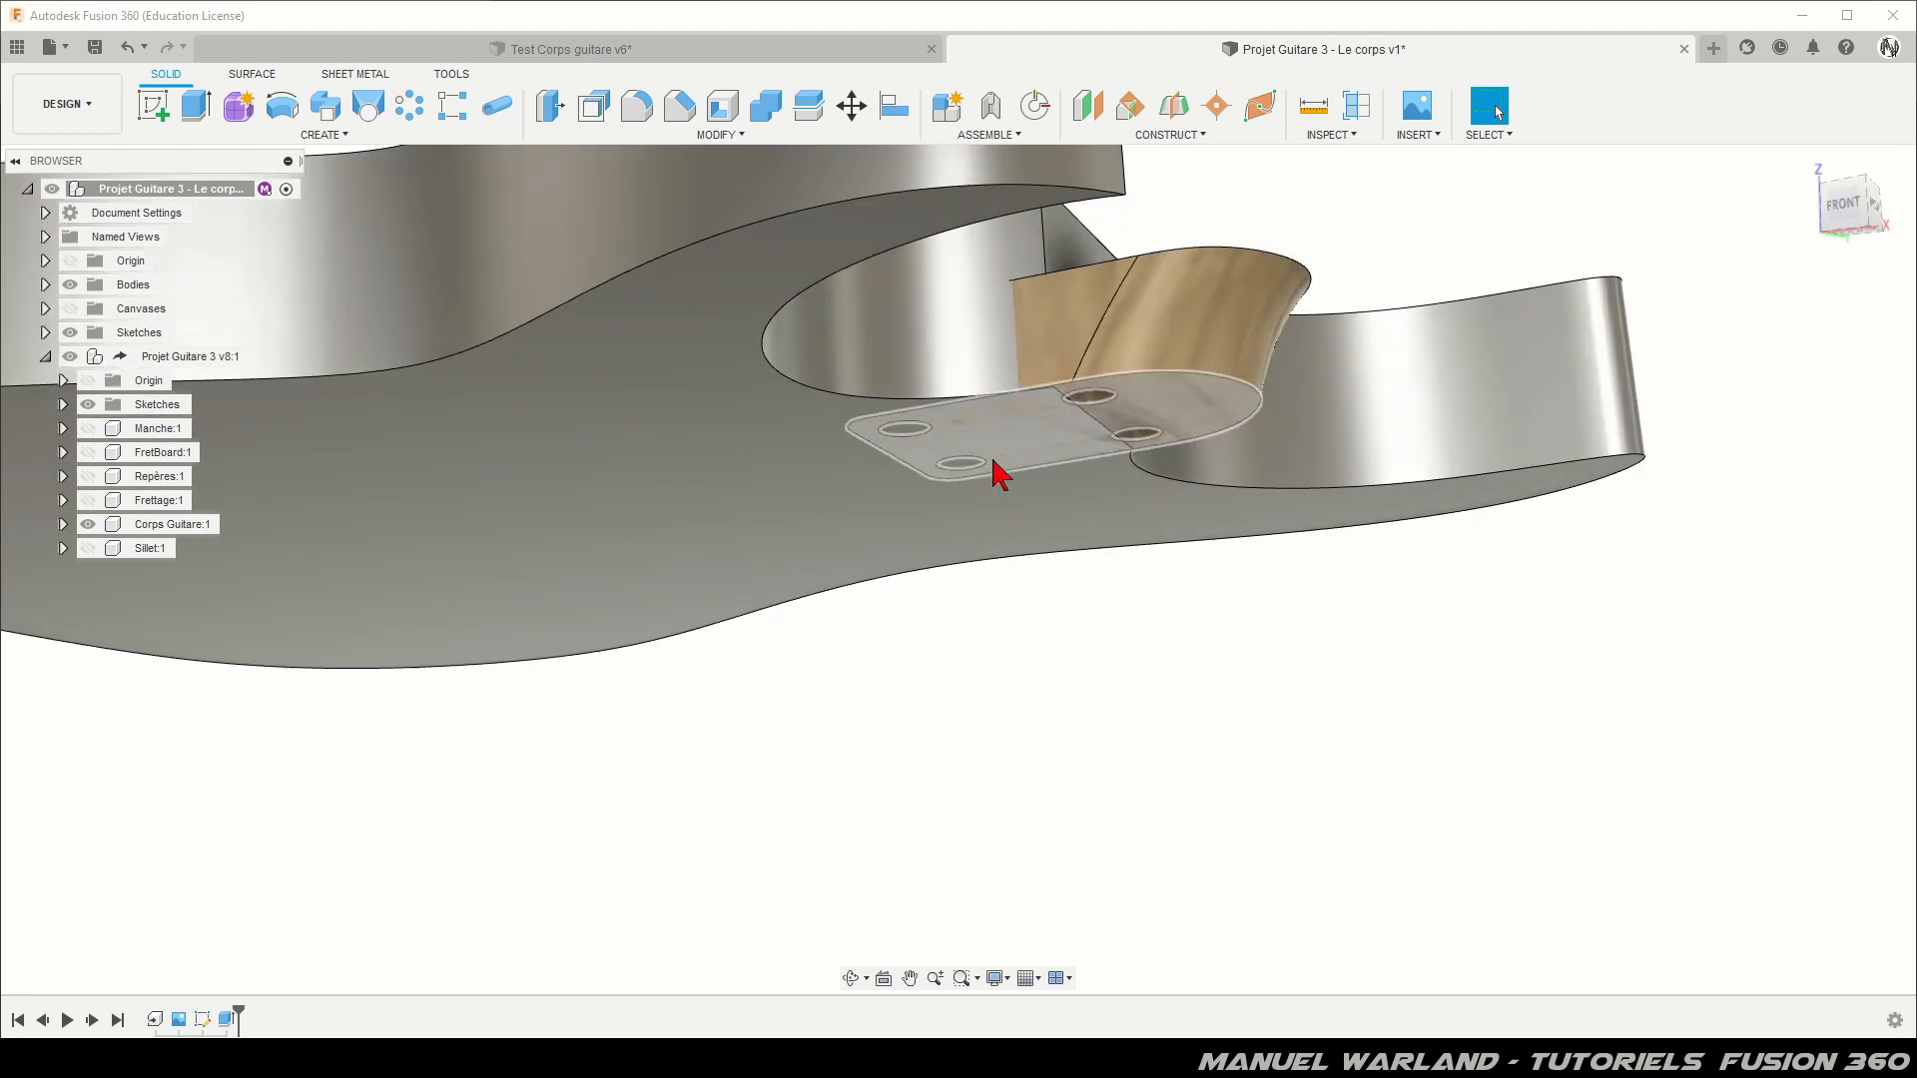
pyautogui.keyDown('shift'); pyautogui.moveTo(1086, 616); pyautogui.dragTo(1120, 656, button='middle'); pyautogui.keyUp('shift')
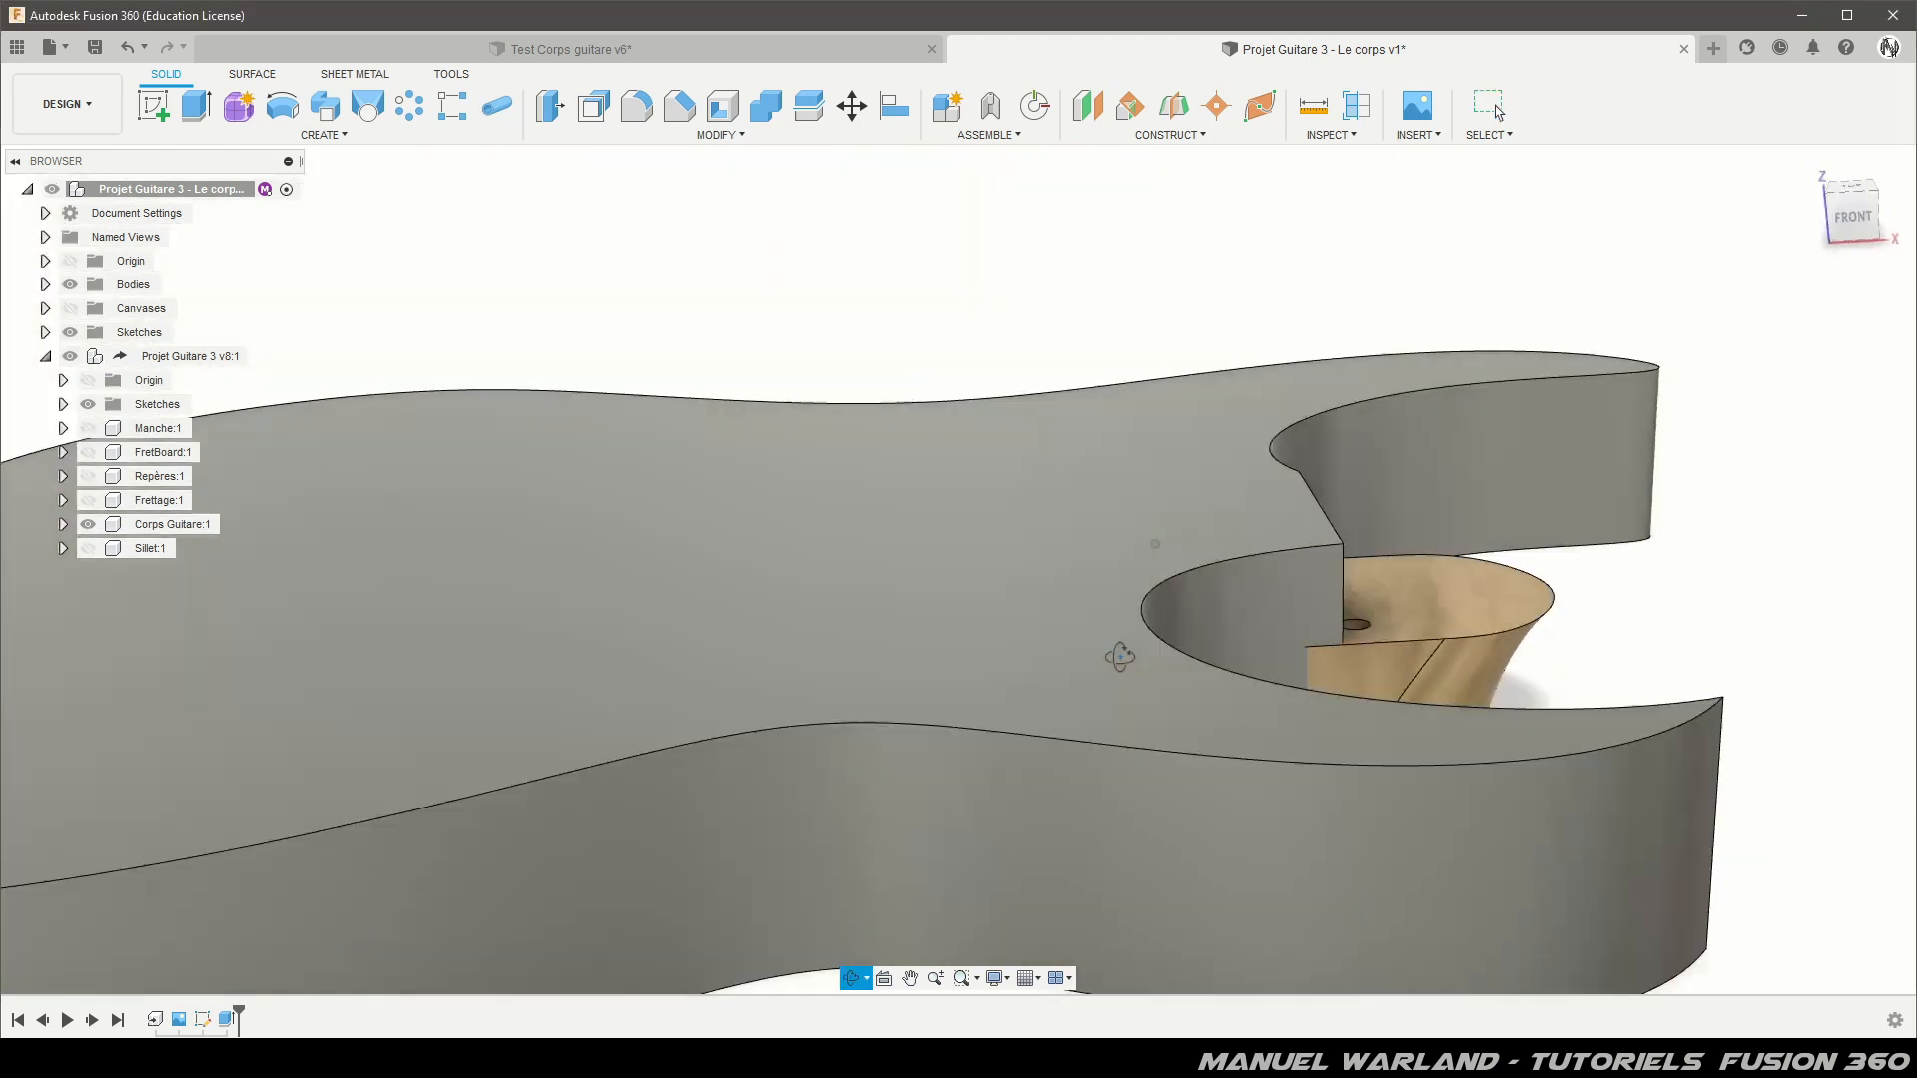
# Step: Check the neck's fit against the body by temporarily showing the Manche part
pyautogui.click(89, 500)
pyautogui.click(89, 500)
pyautogui.click(88, 429)
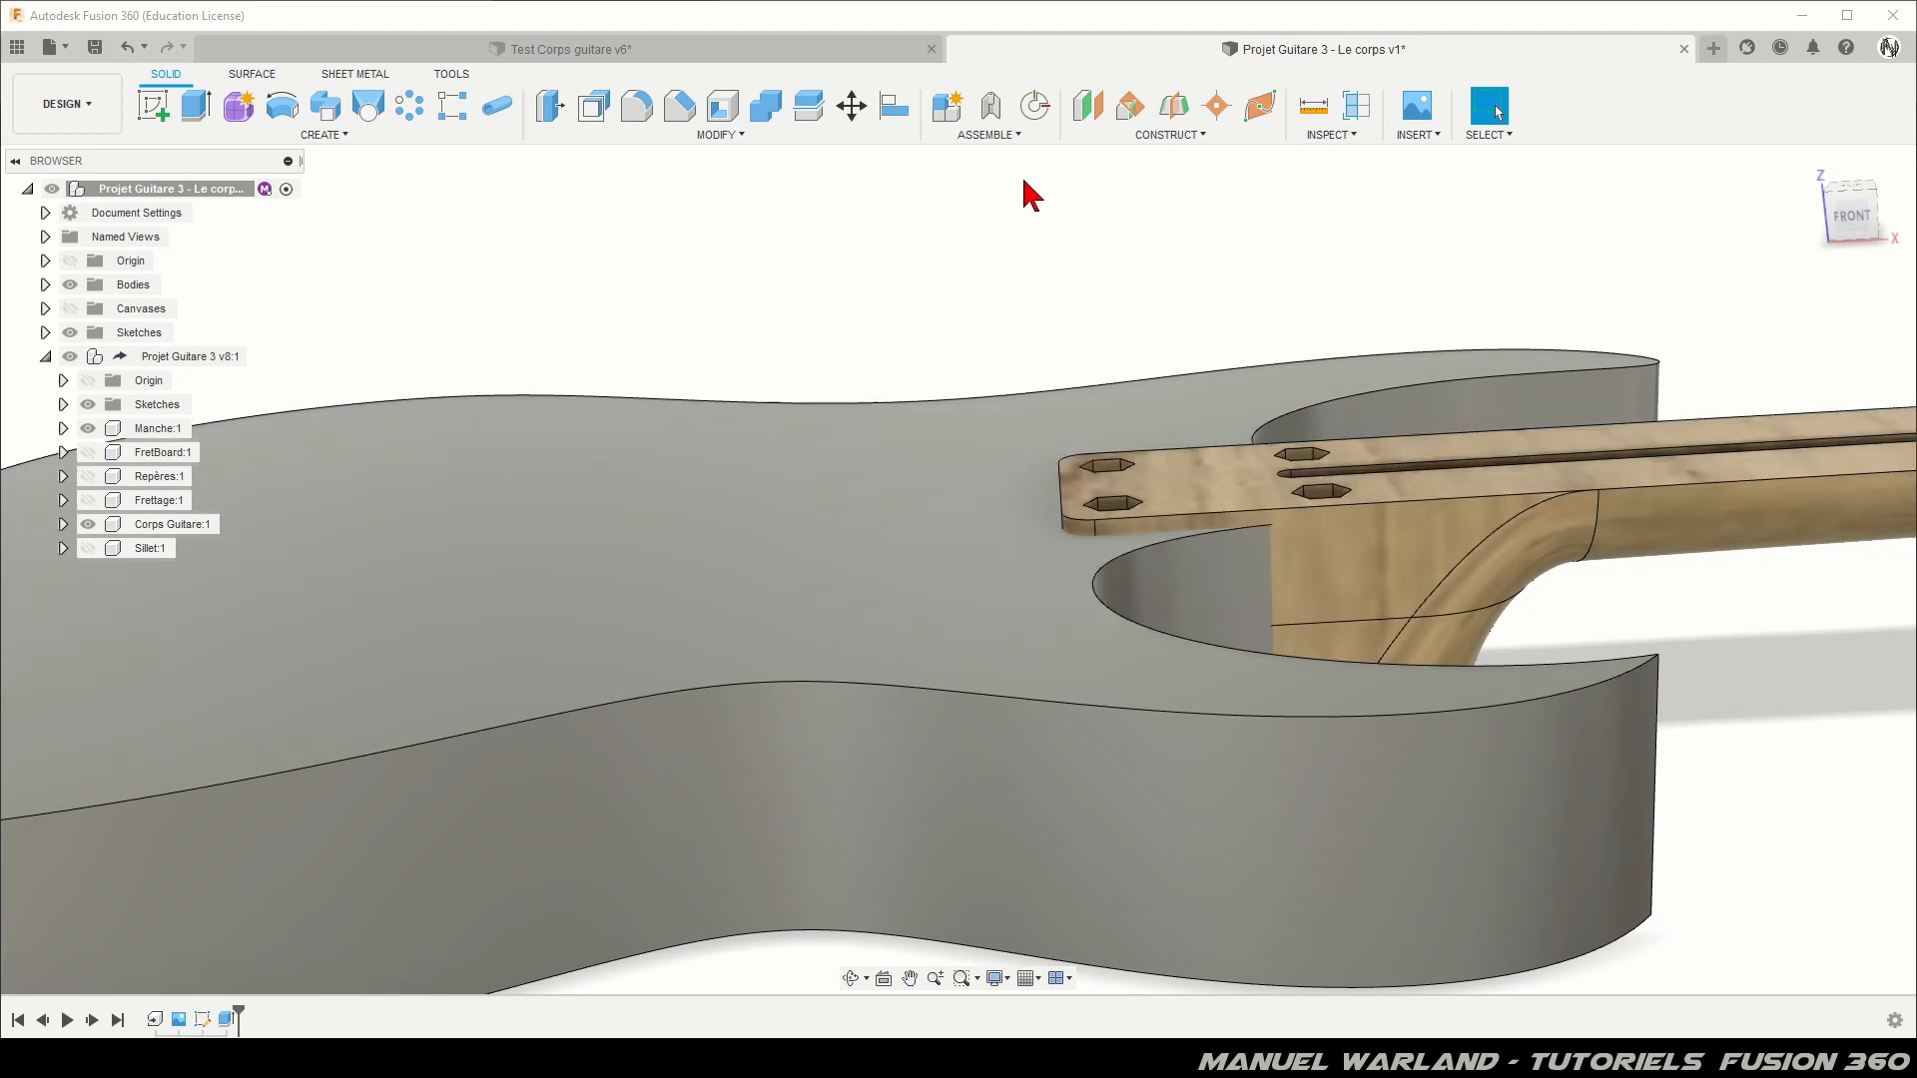
pyautogui.click(90, 430)
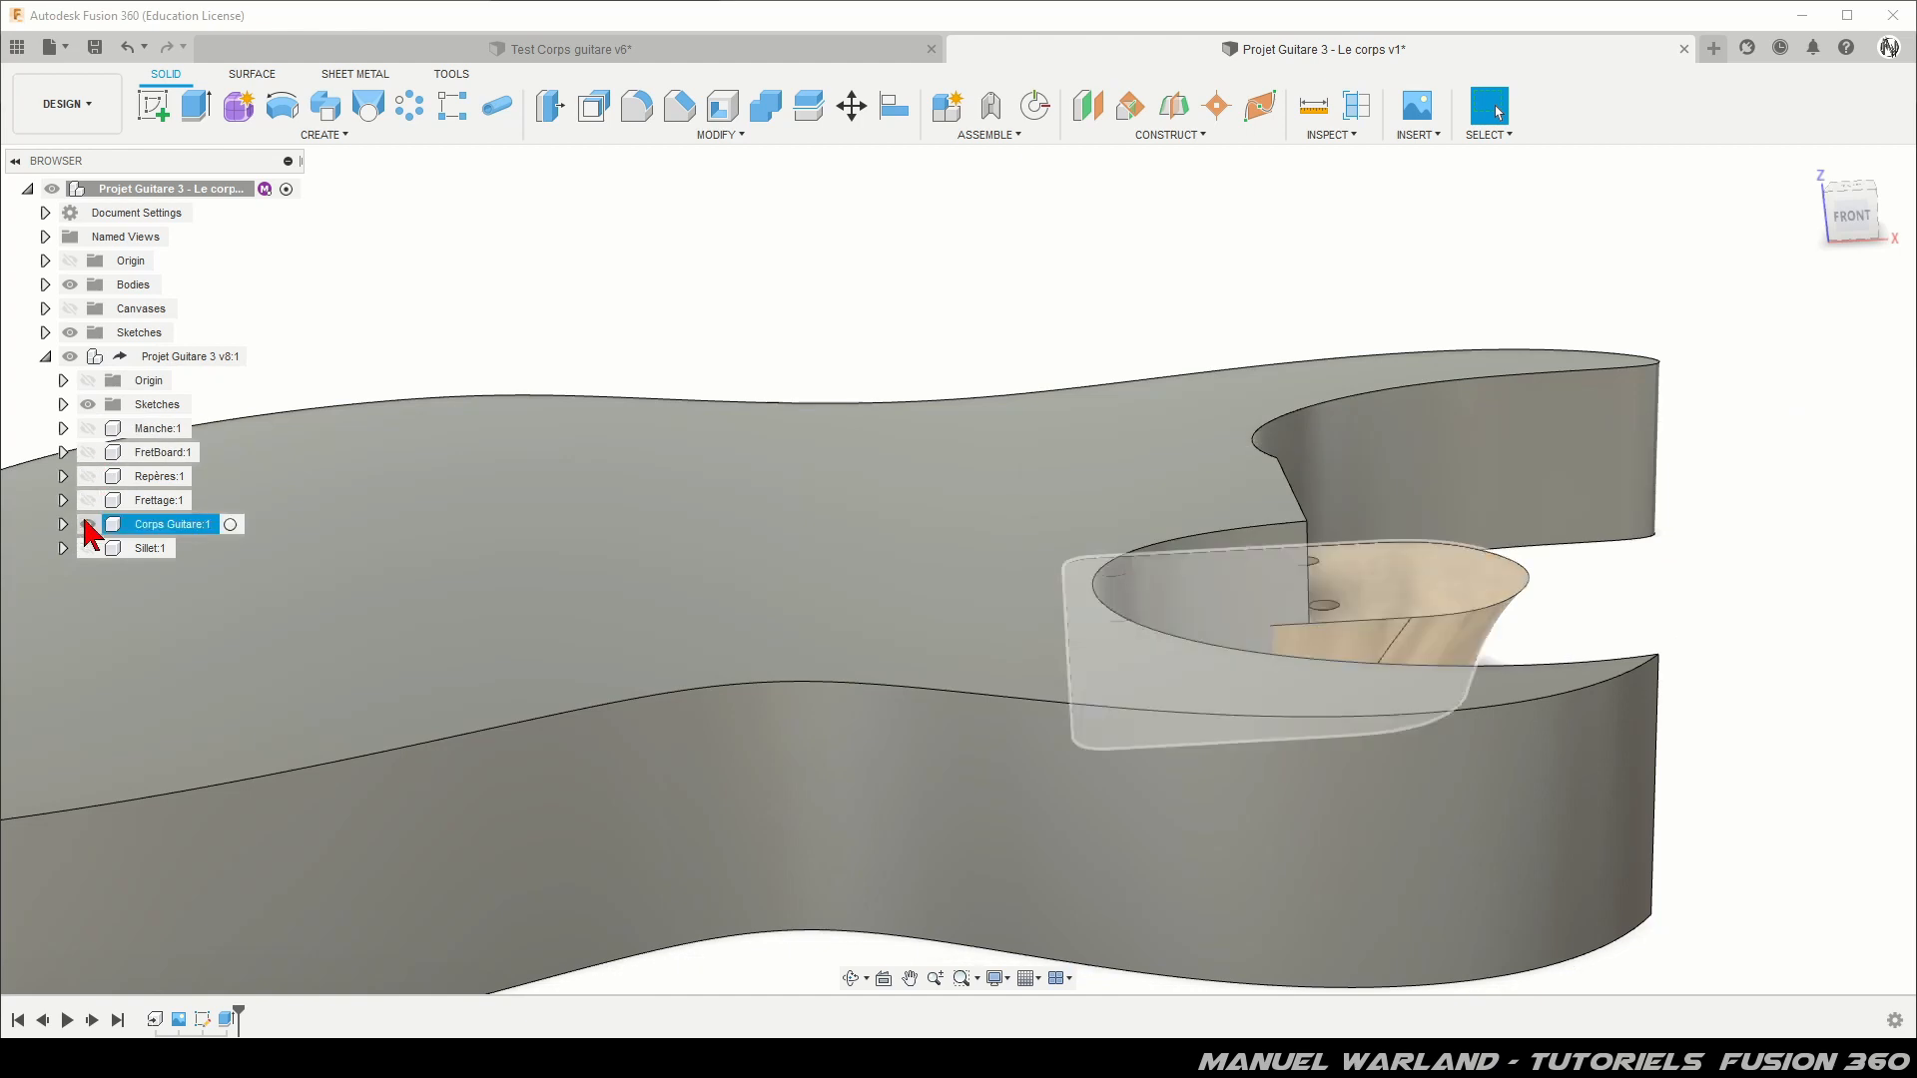
# Step: Cut the neck pocket by extruding the fixation block's upper face symmetrically 90 mm, removing material only from Body1 and excluding the Corps Guitare fixation
pyautogui.keyDown('shift'); pyautogui.moveTo(1486, 916); pyautogui.dragTo(1403, 941, button='middle'); pyautogui.keyUp('shift')
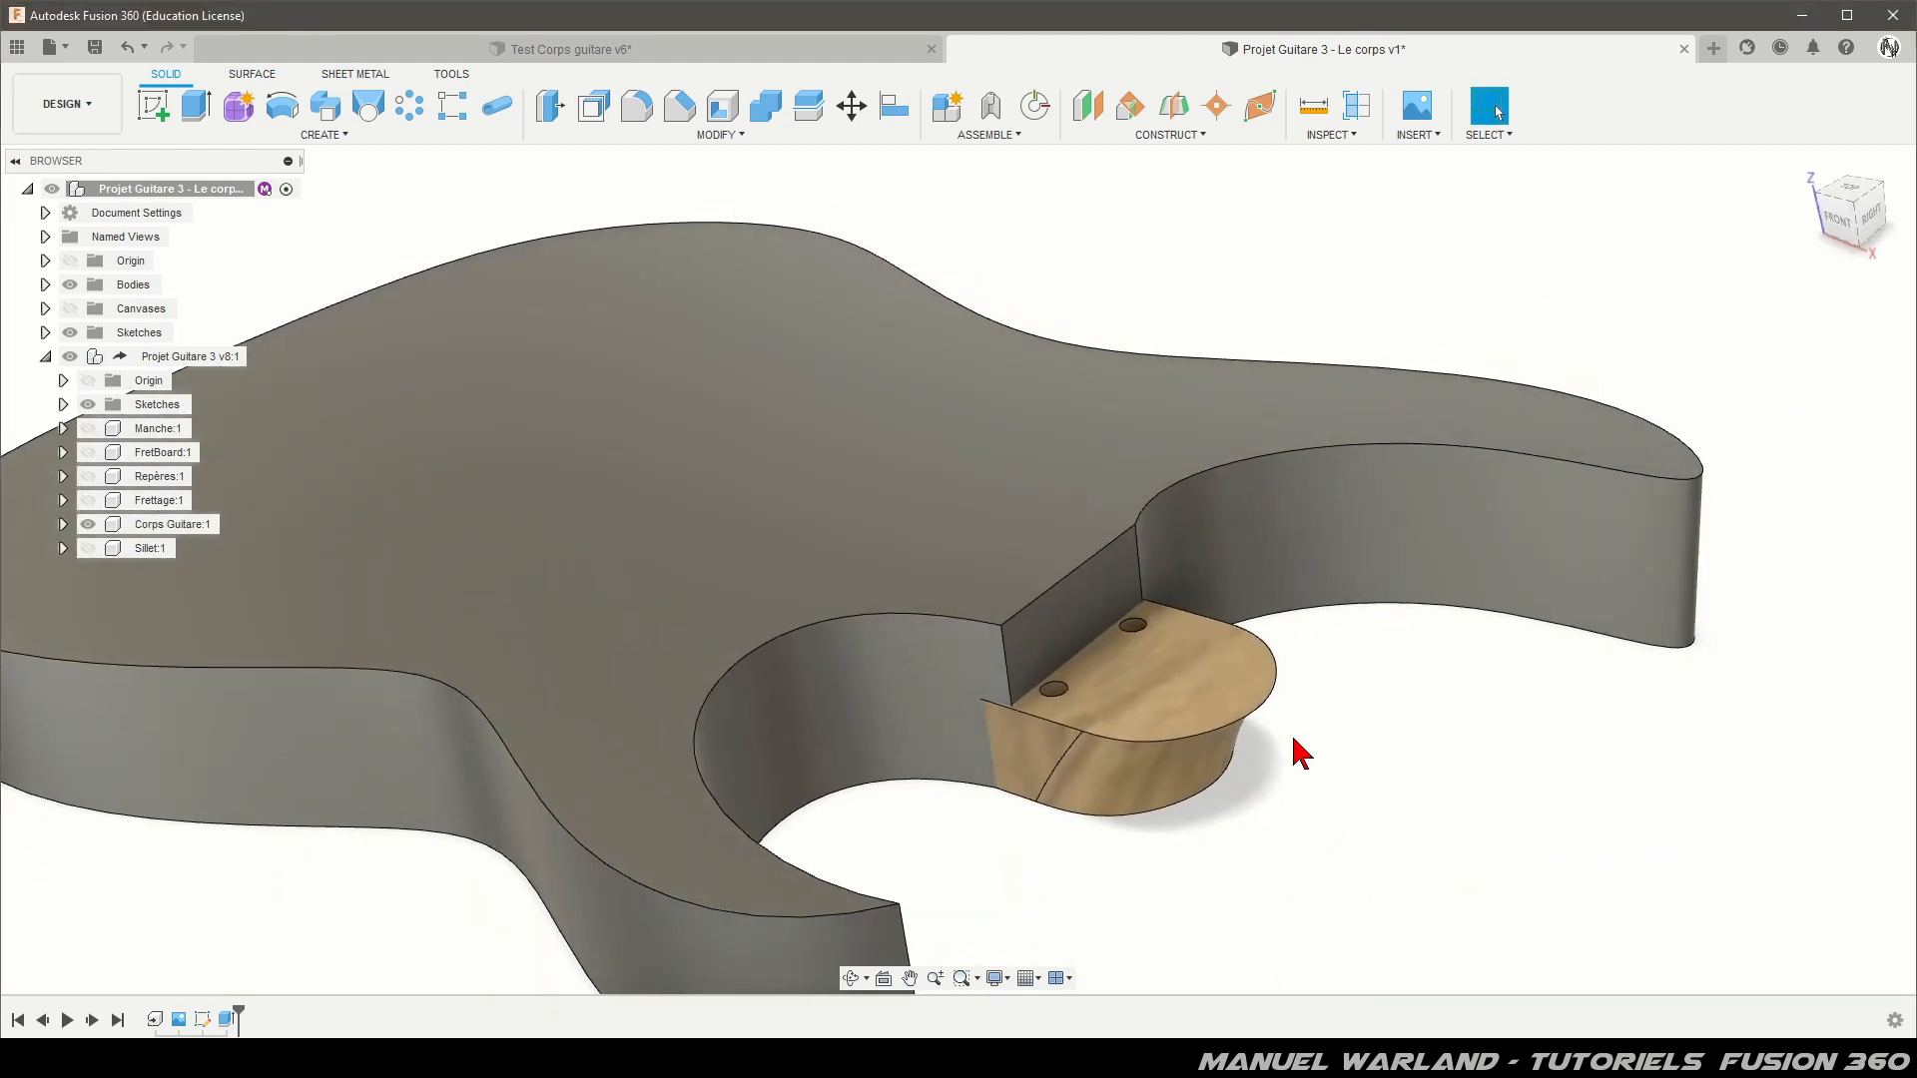
pyautogui.scroll(-1, 928, 299)
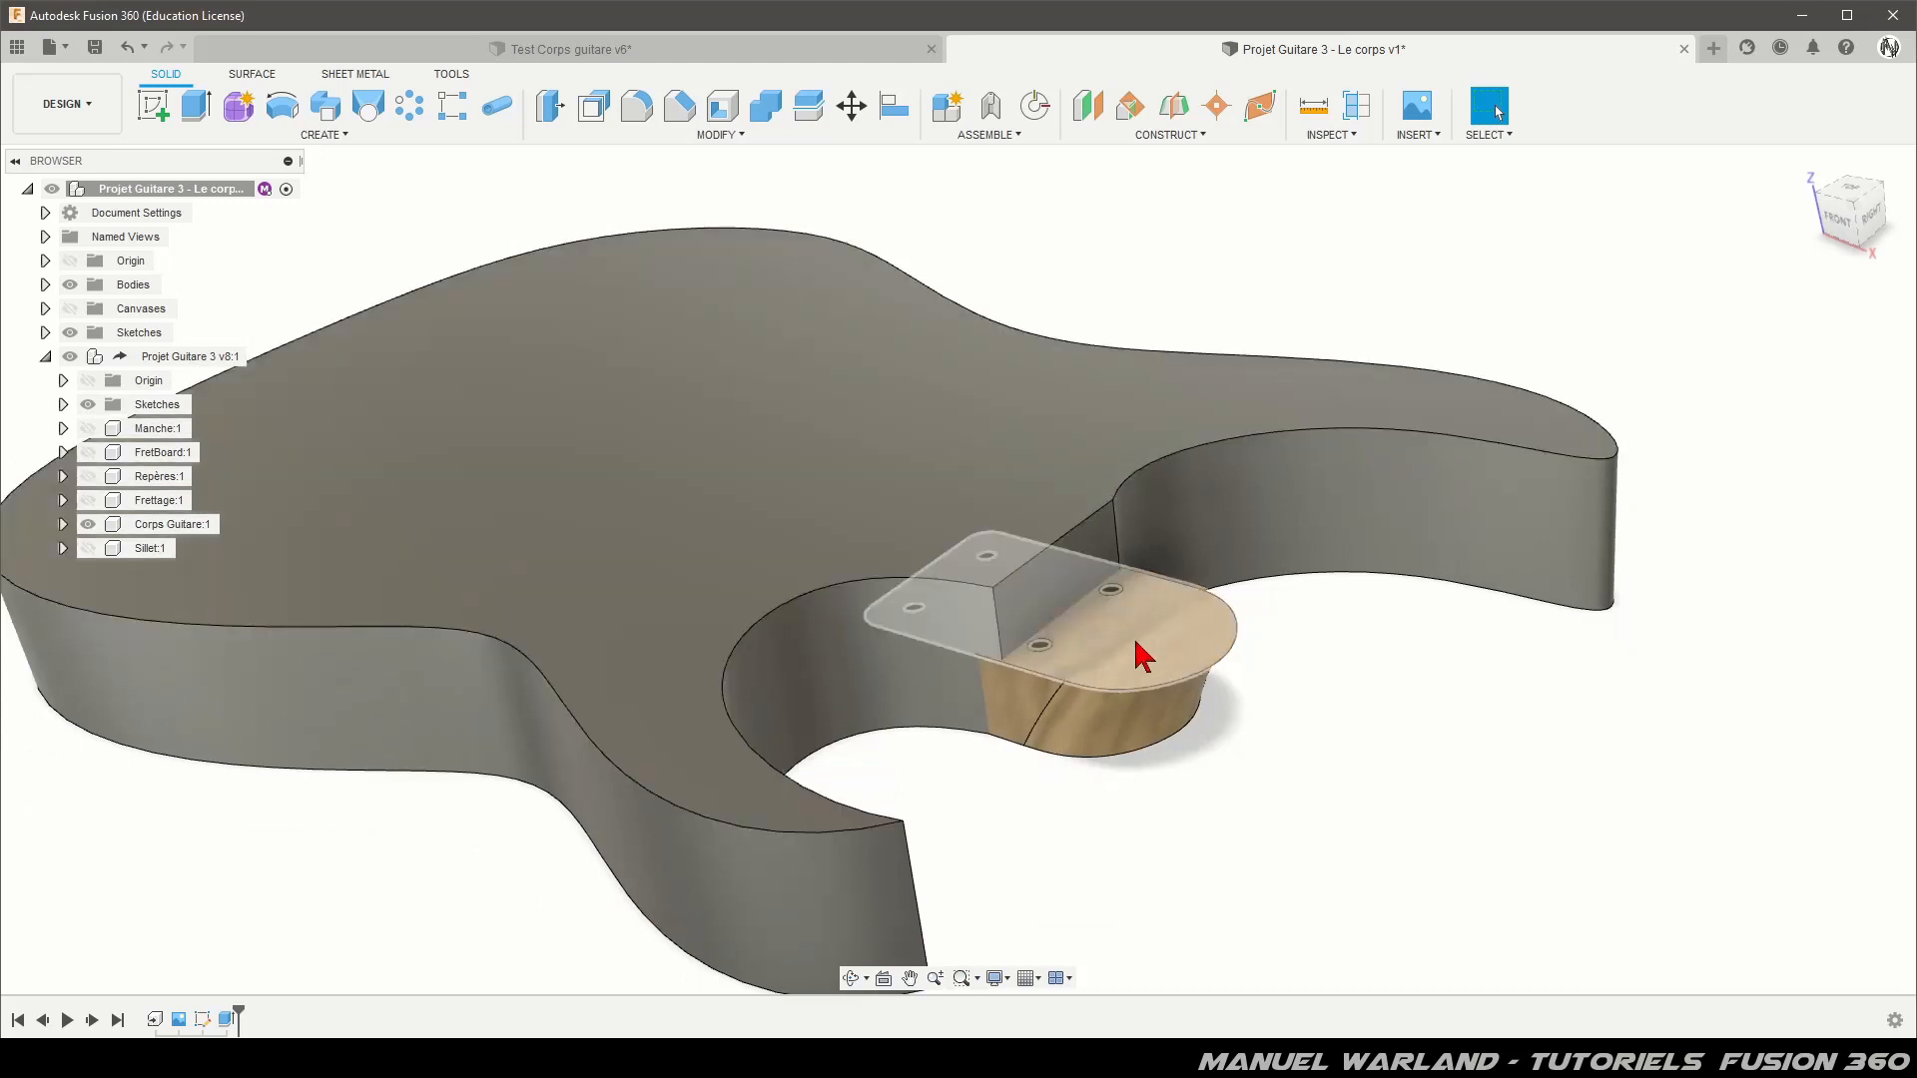
pyautogui.click(1142, 651)
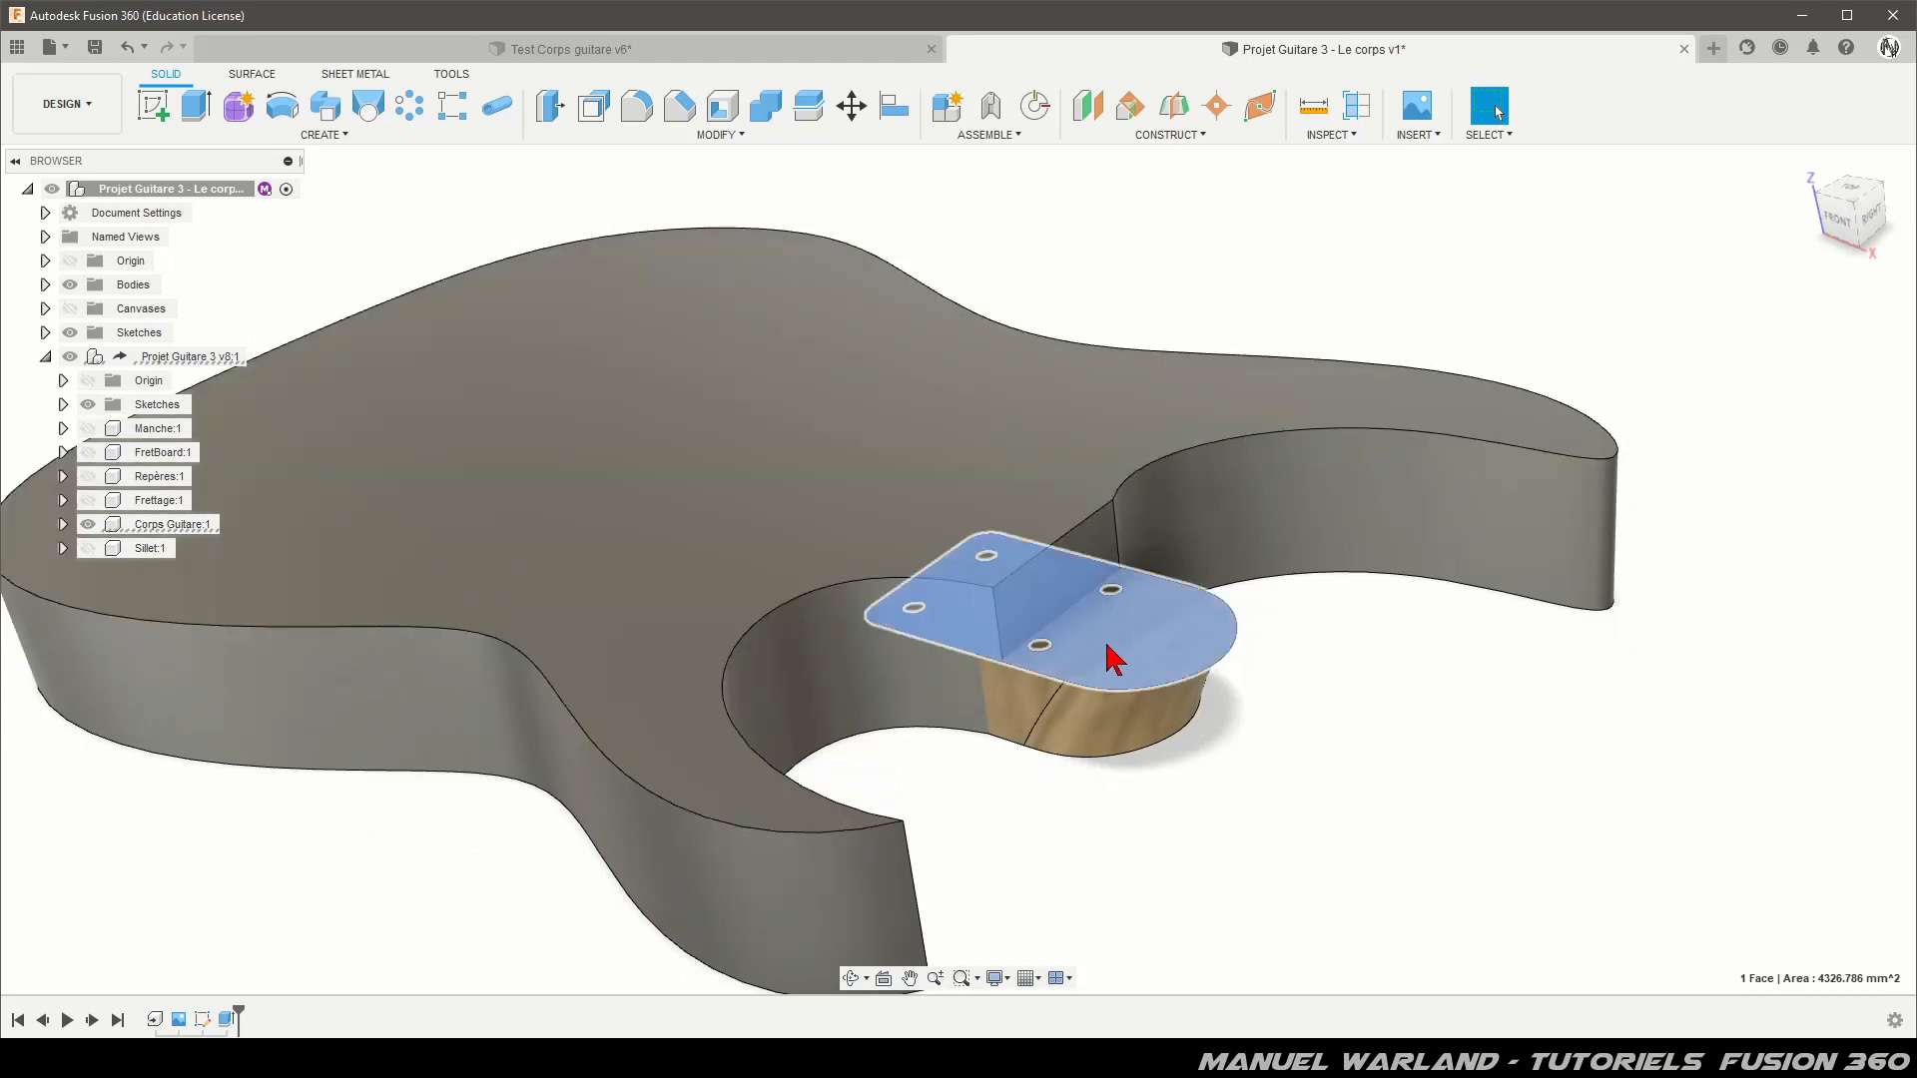
pyautogui.click(196, 106)
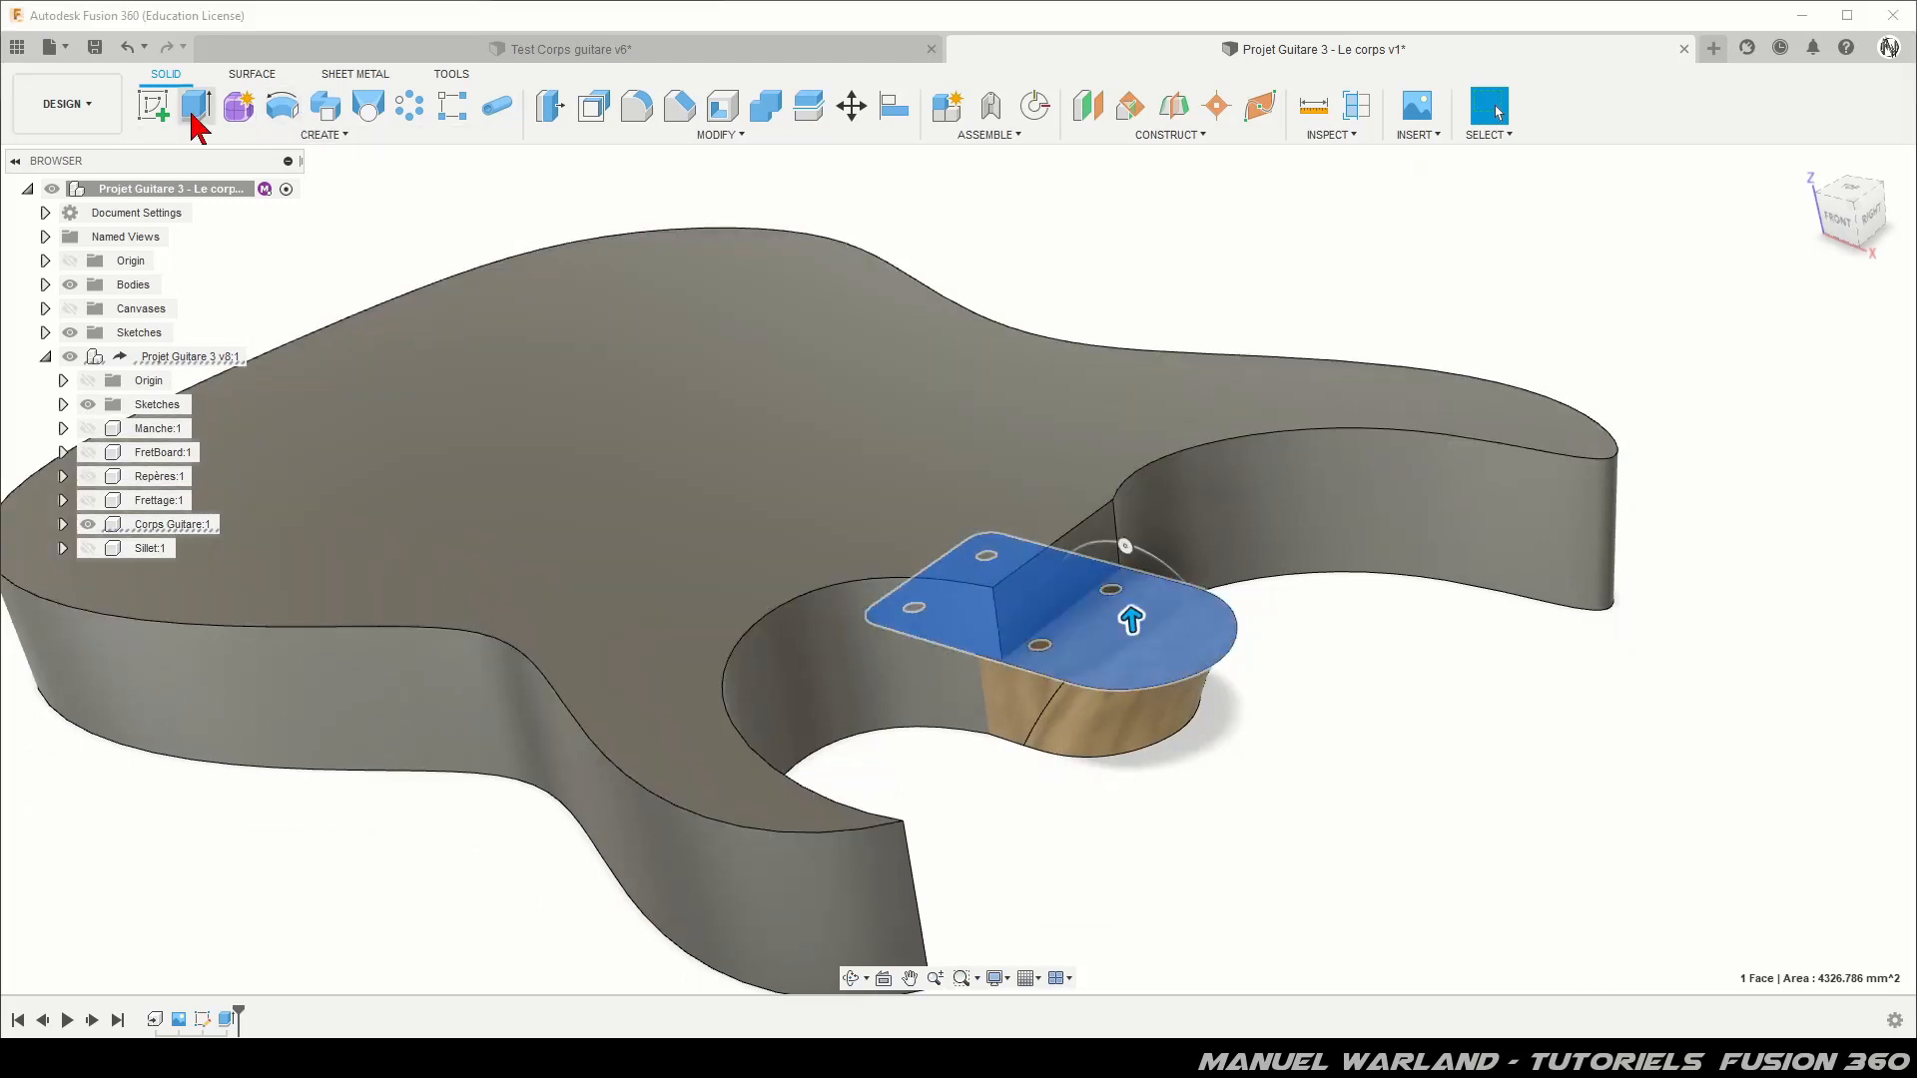
pyautogui.moveTo(1132, 623); pyautogui.dragTo(1153, 295)
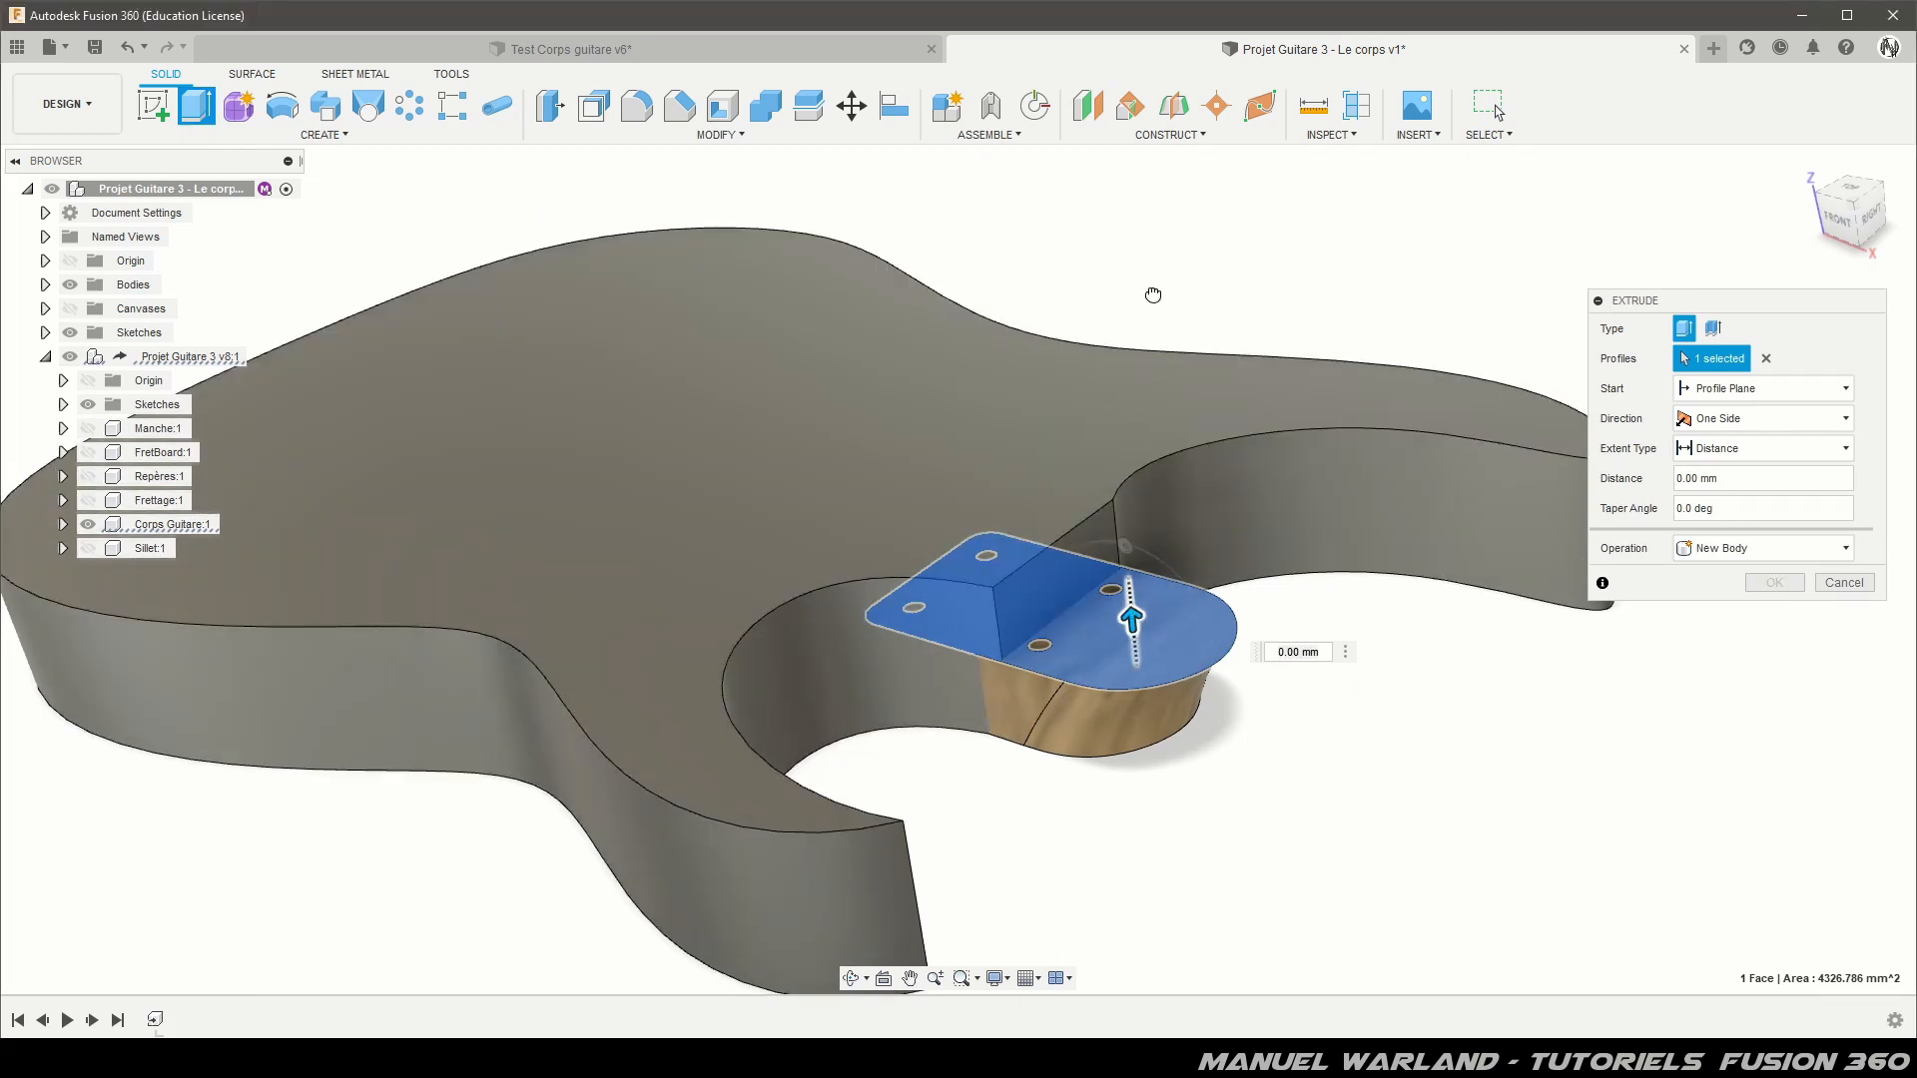
pyautogui.click(1774, 423)
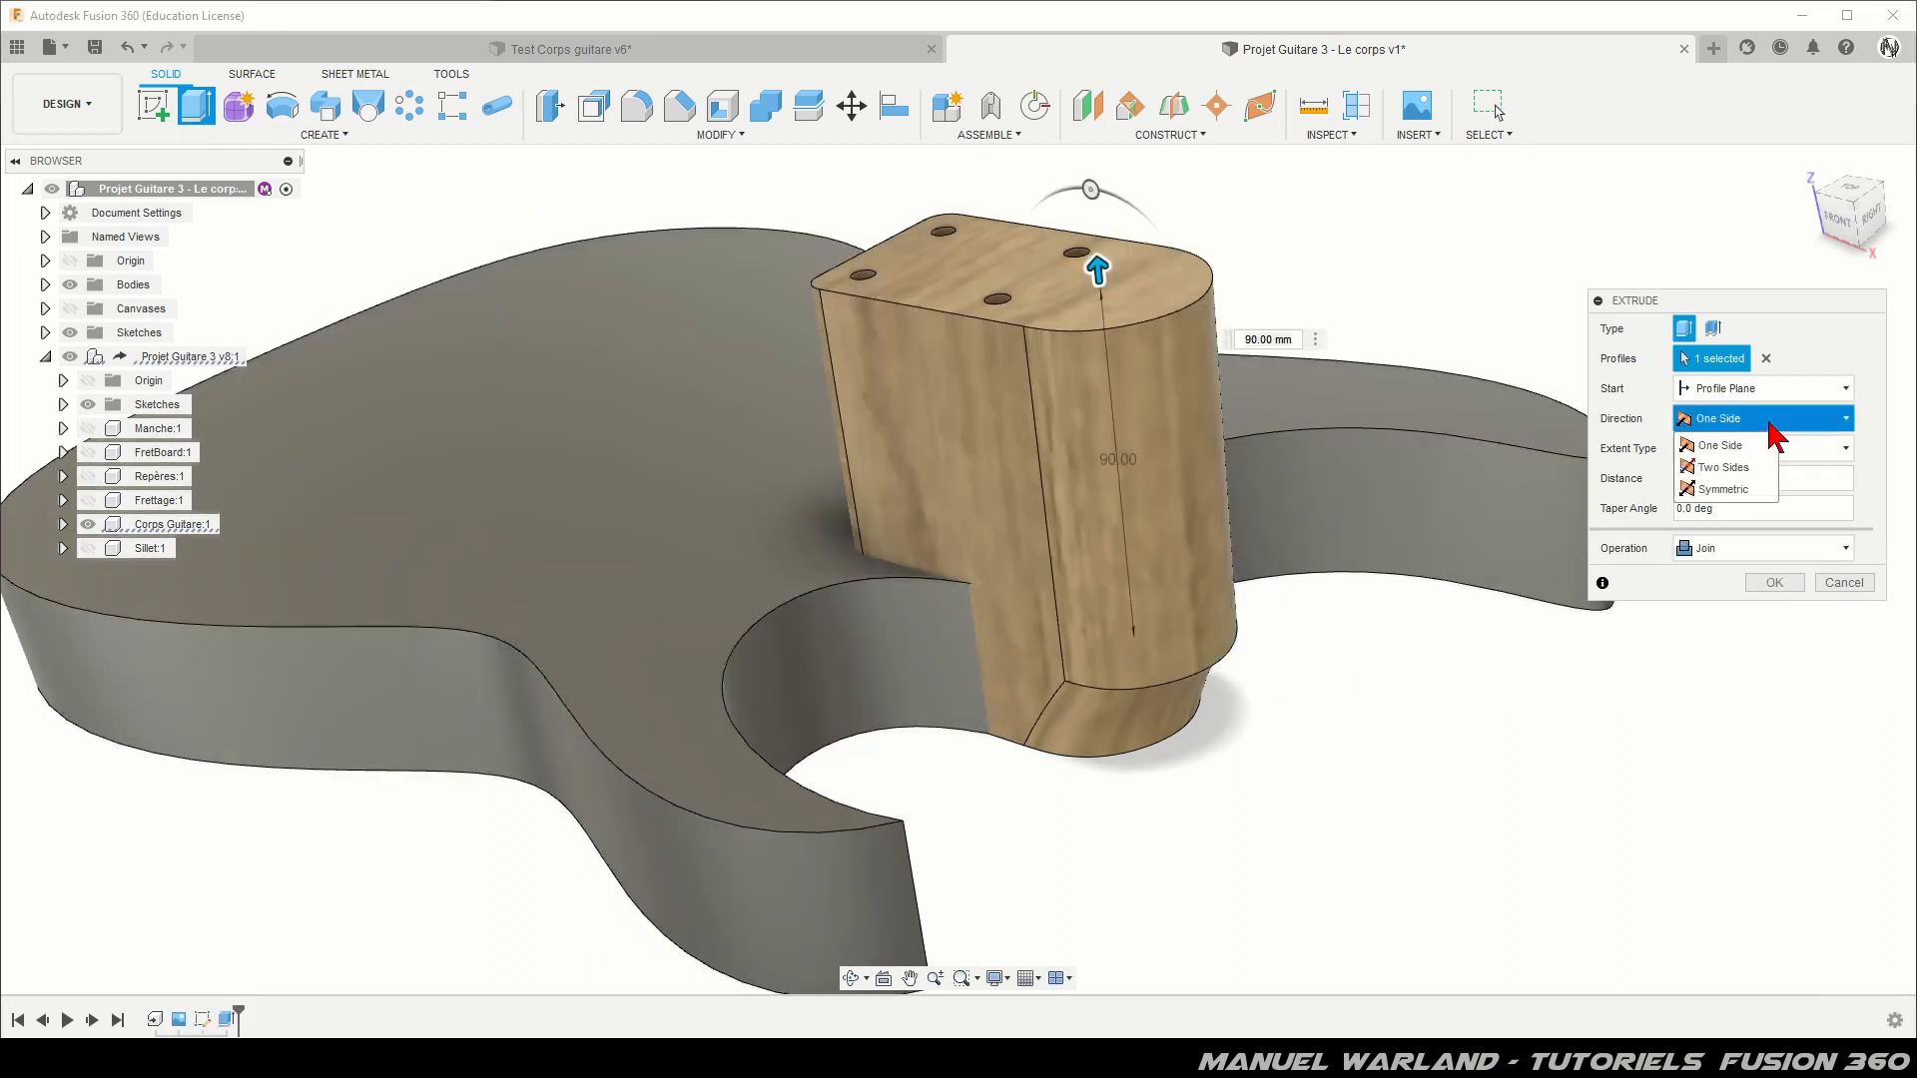
pyautogui.click(1733, 491)
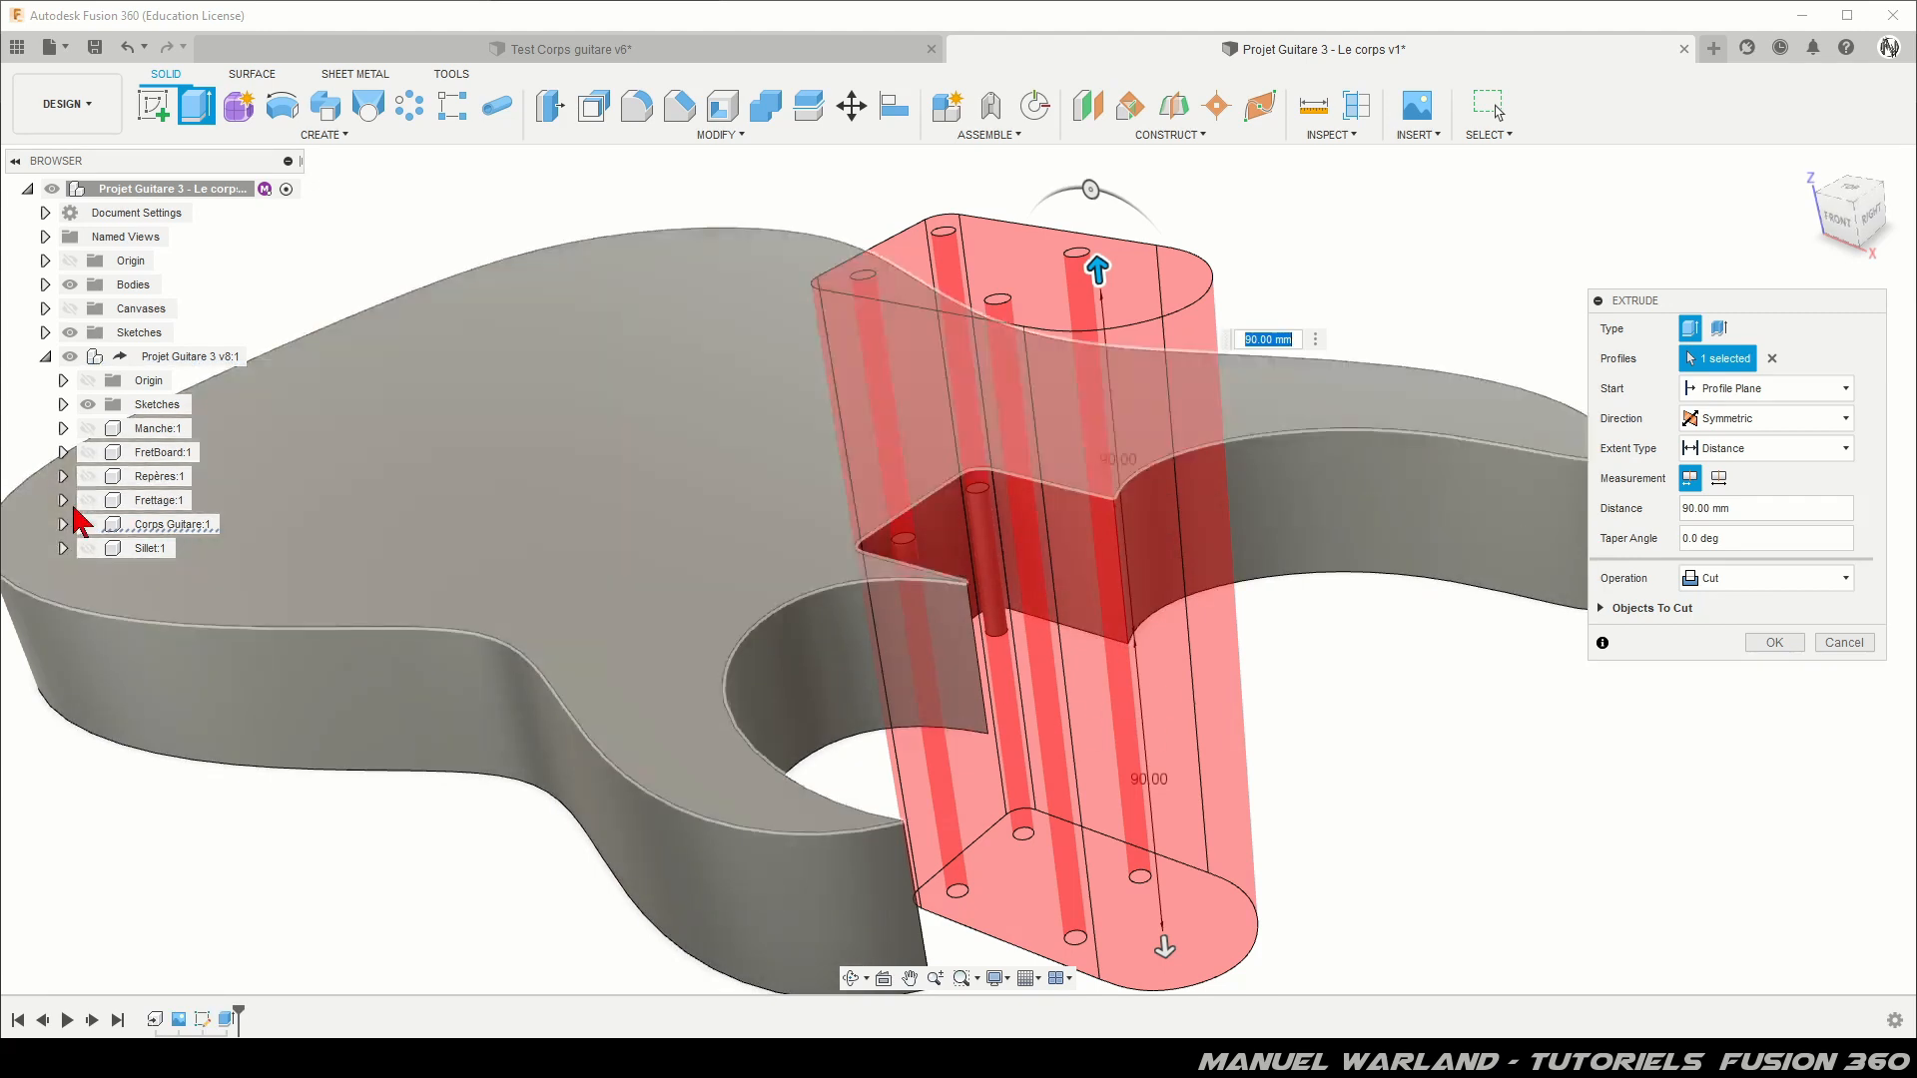
pyautogui.click(89, 523)
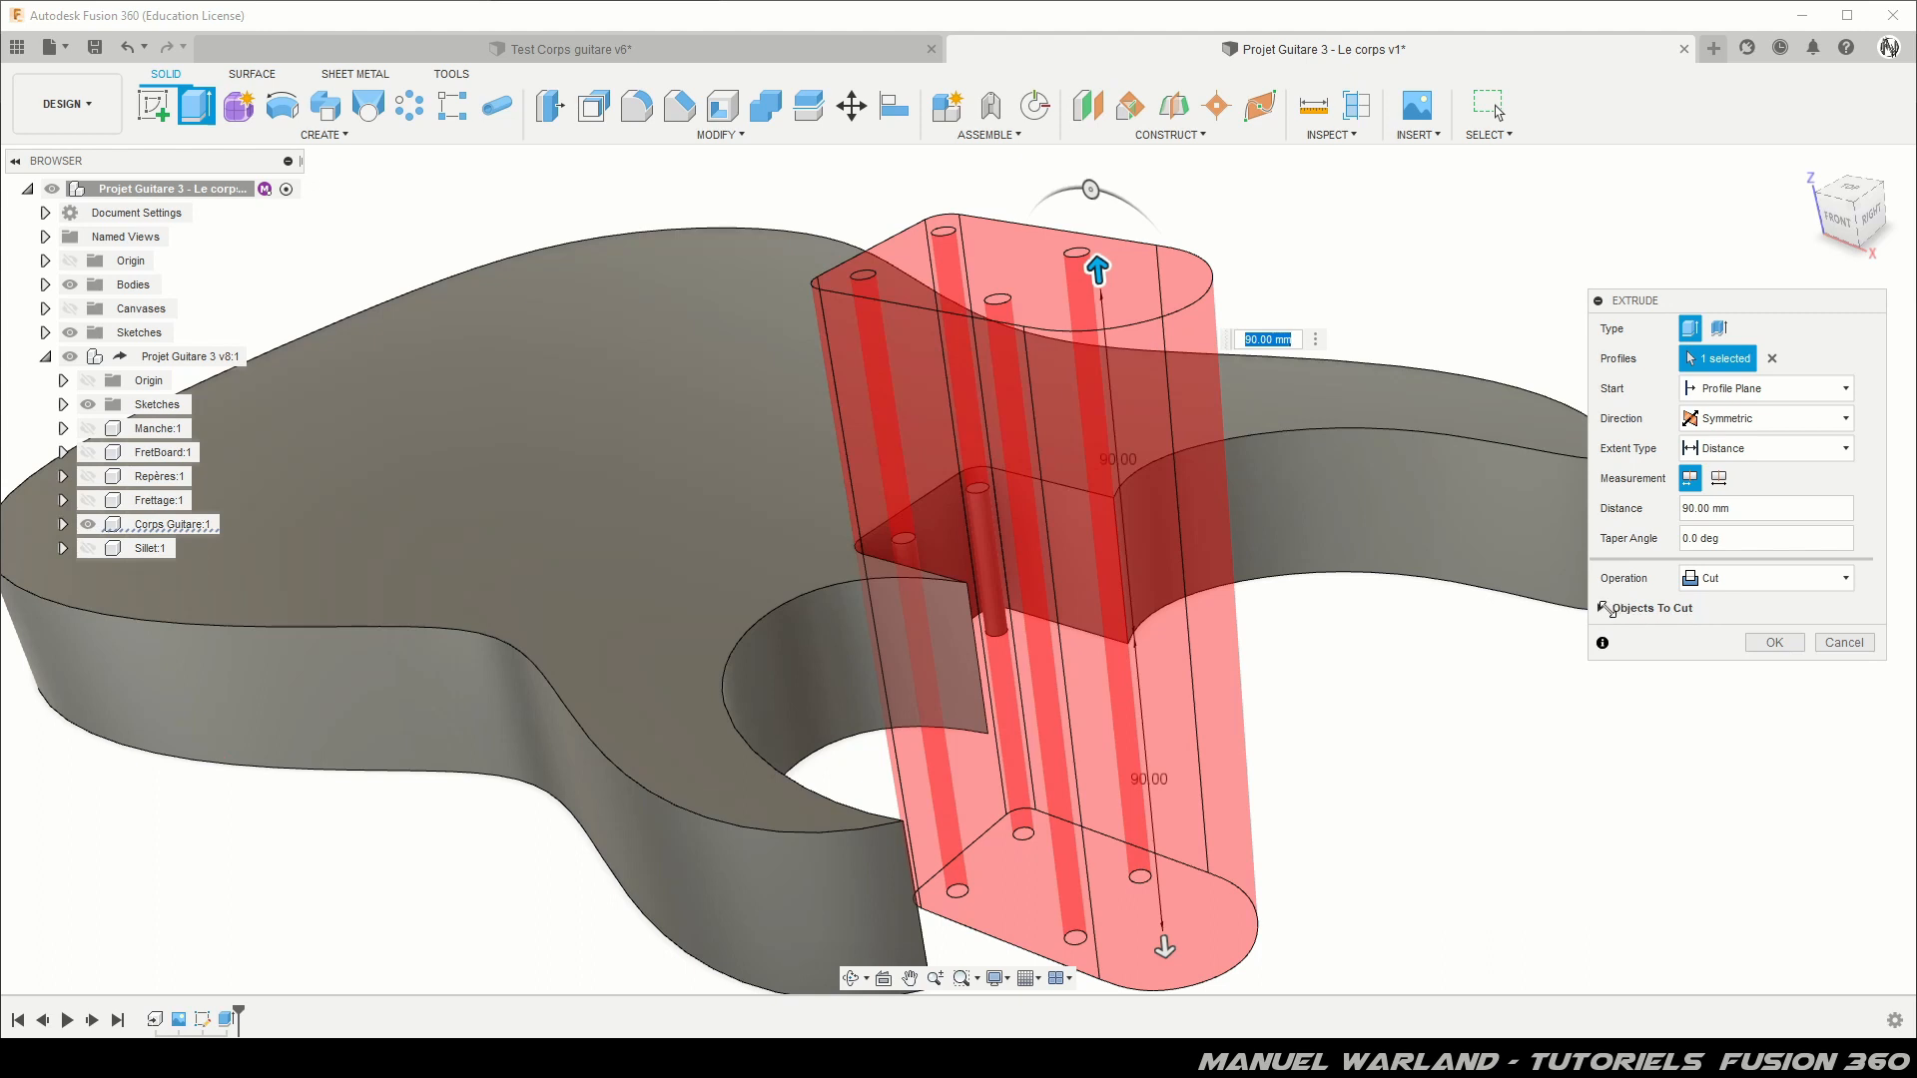
pyautogui.click(1601, 608)
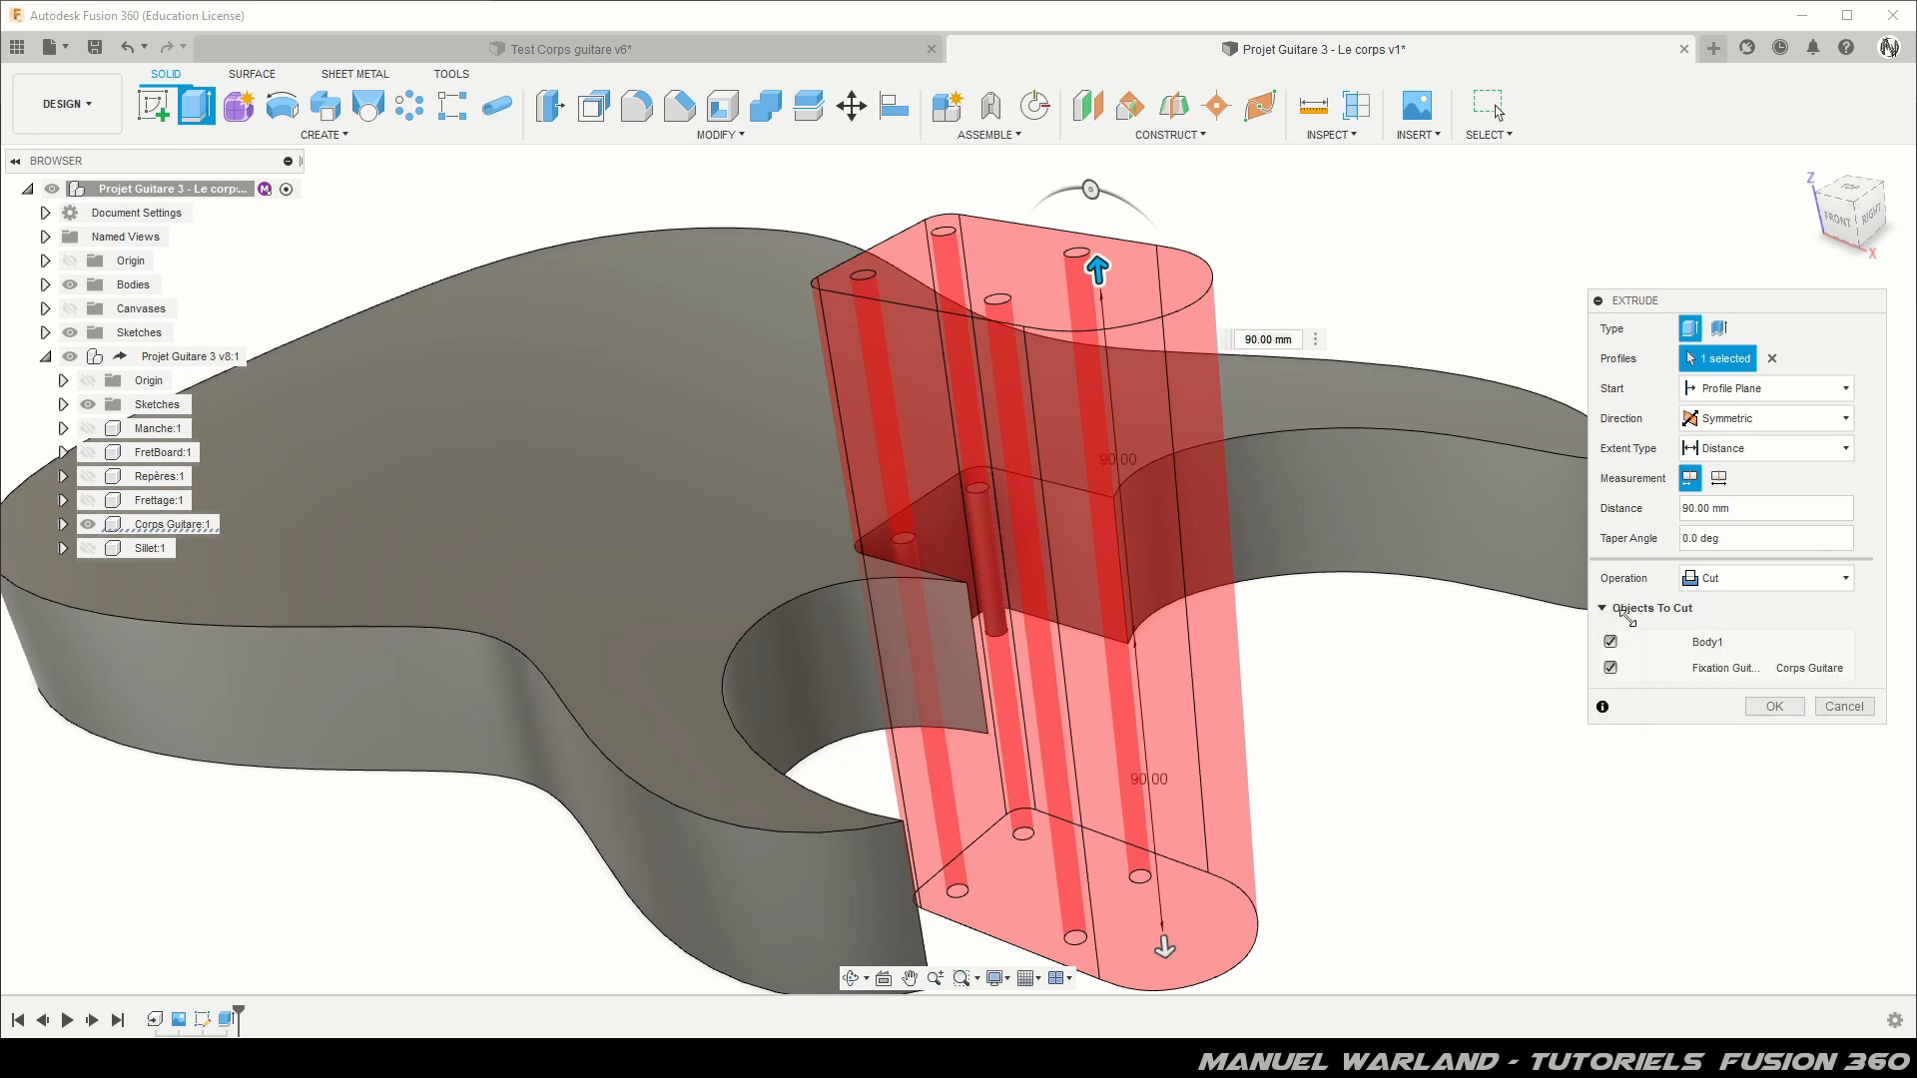
pyautogui.click(1610, 667)
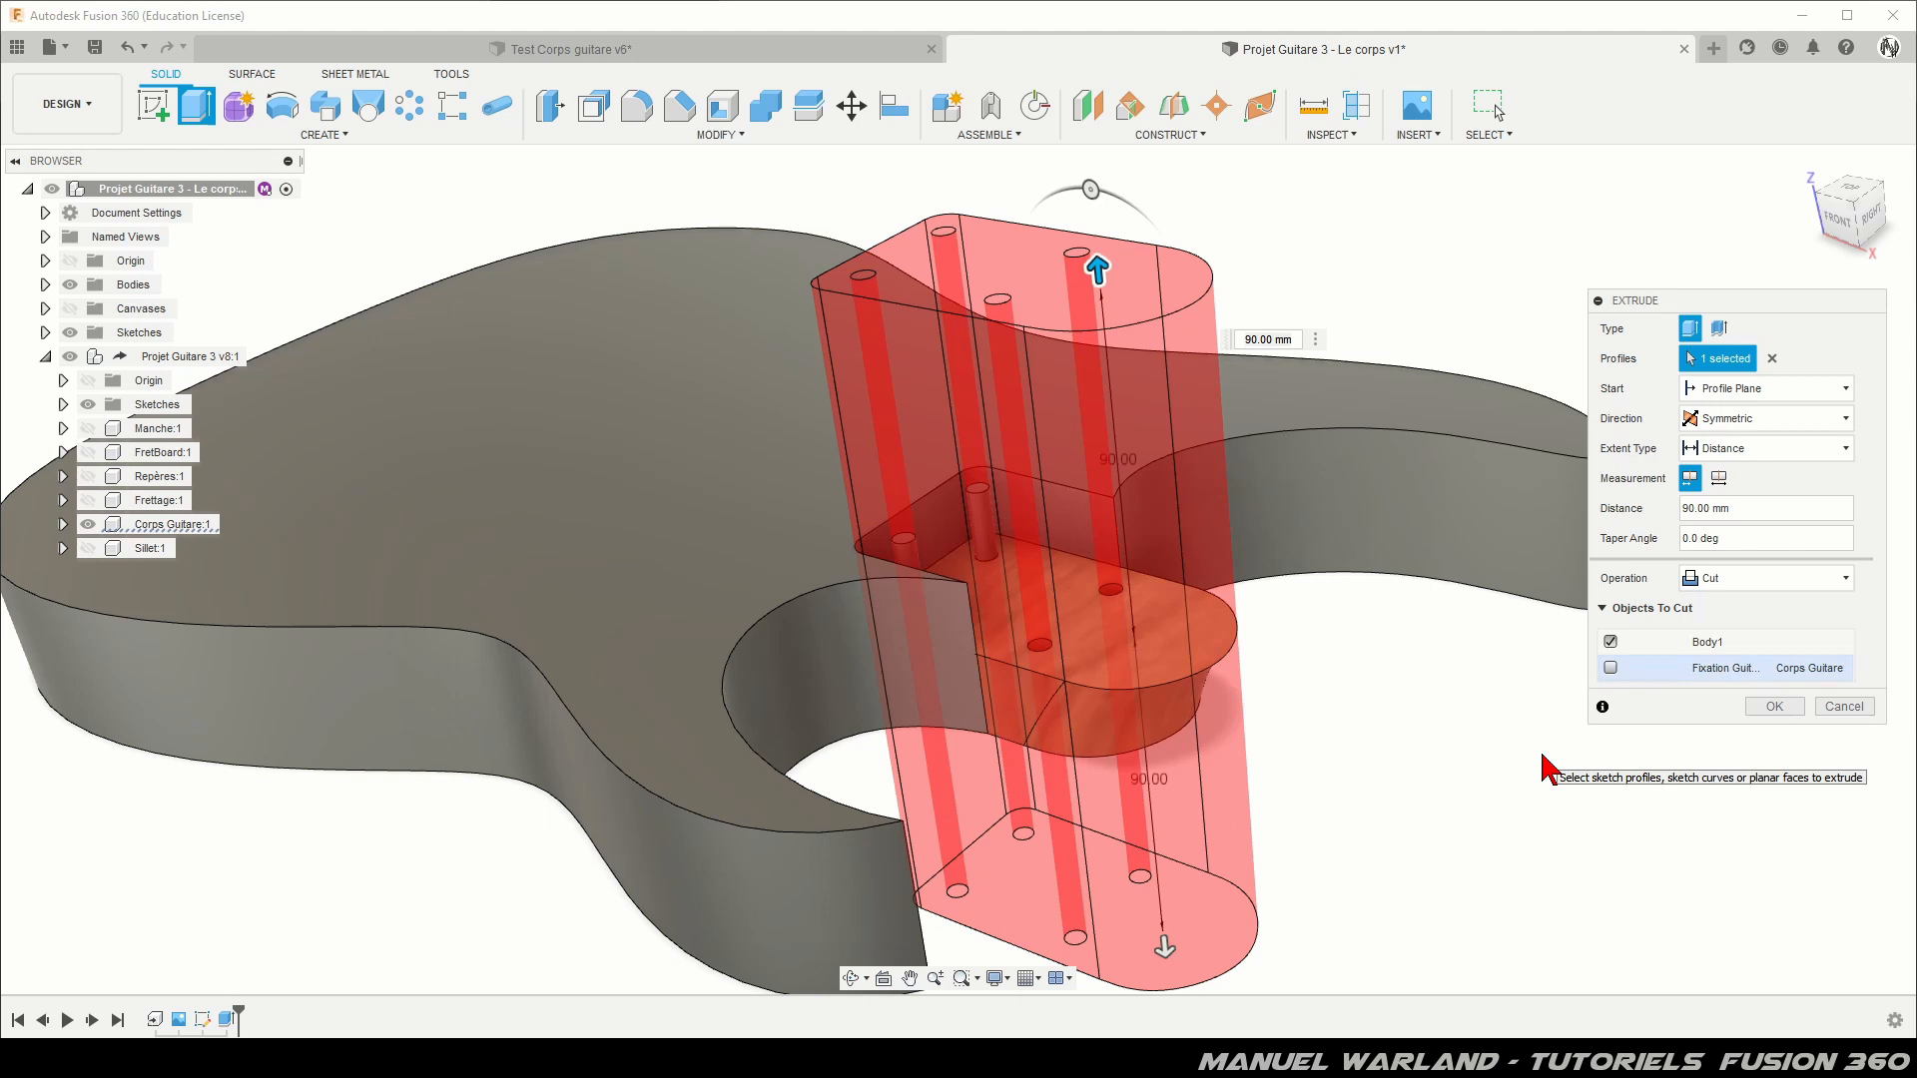
pyautogui.click(1774, 708)
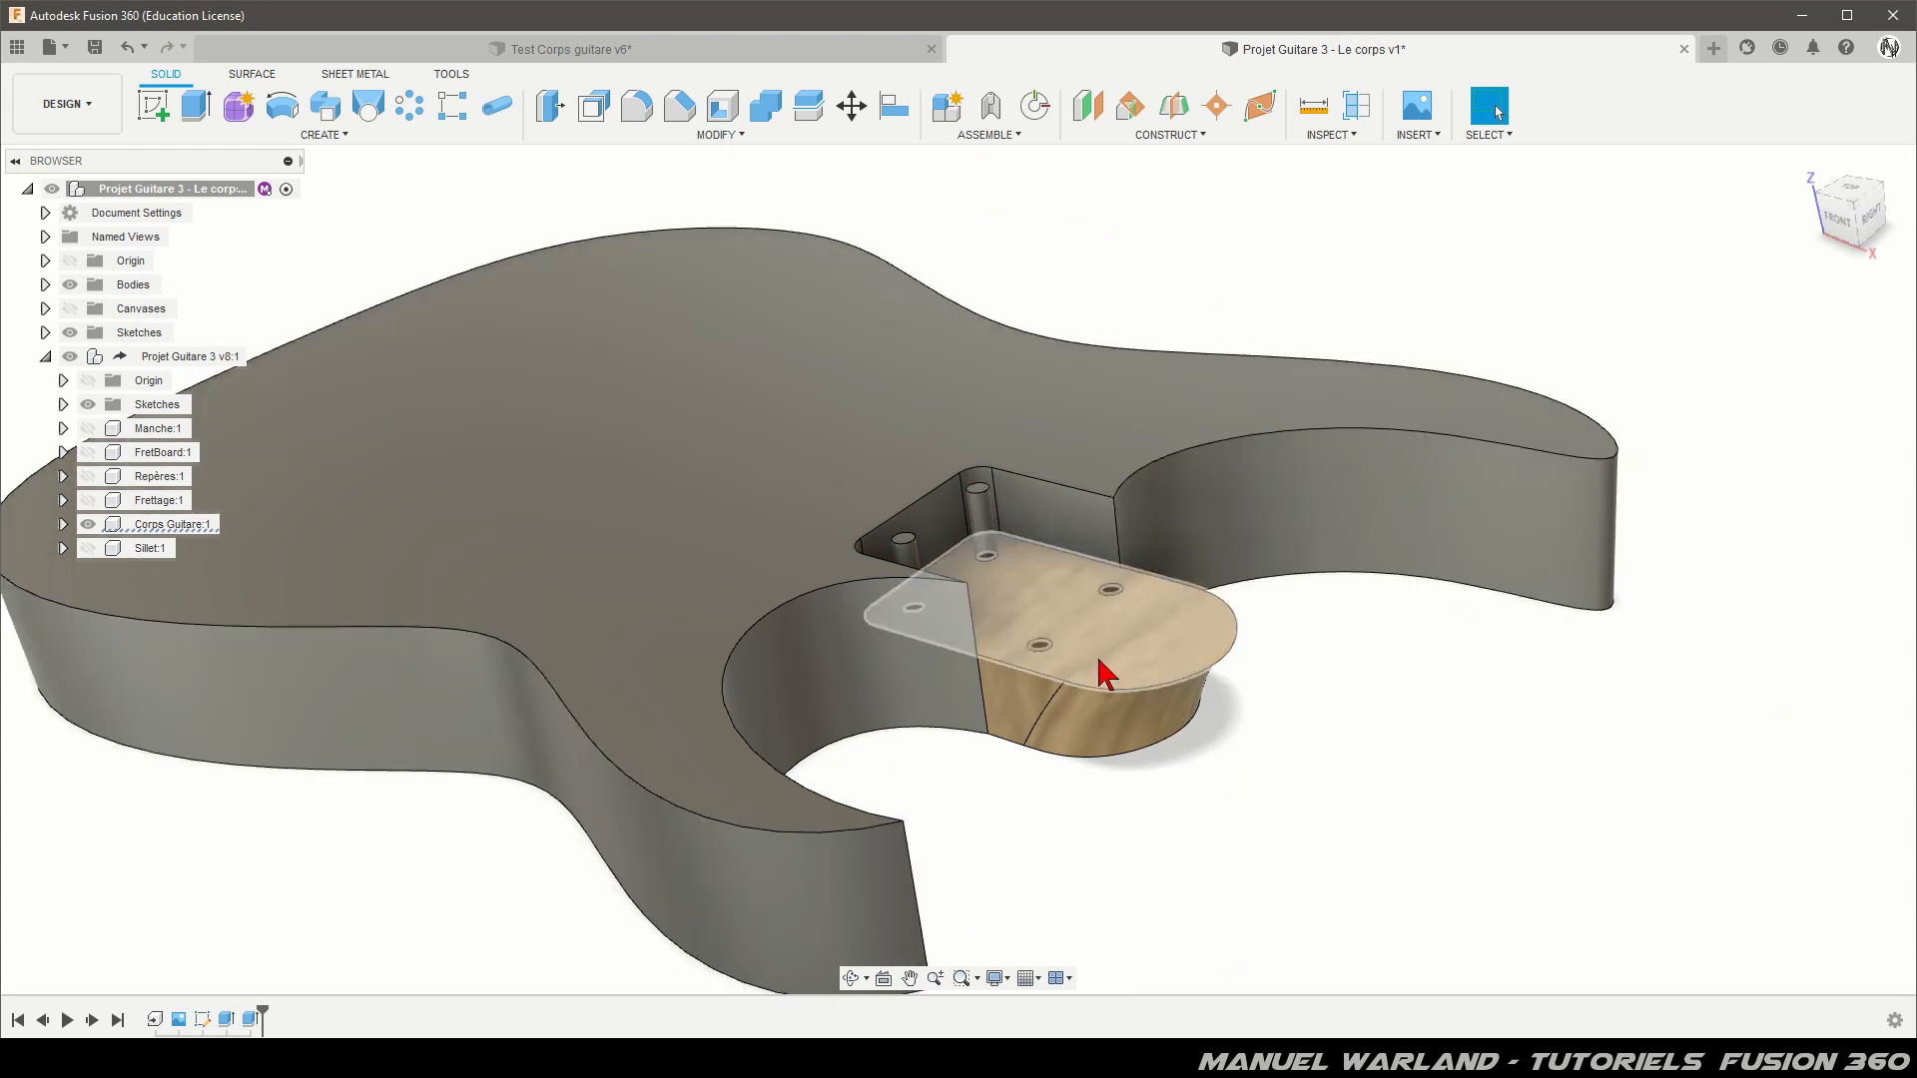
# Step: Delete the two leftover screw-hole cylinders standing in the neck pocket
pyautogui.scroll(5, 852, 479)
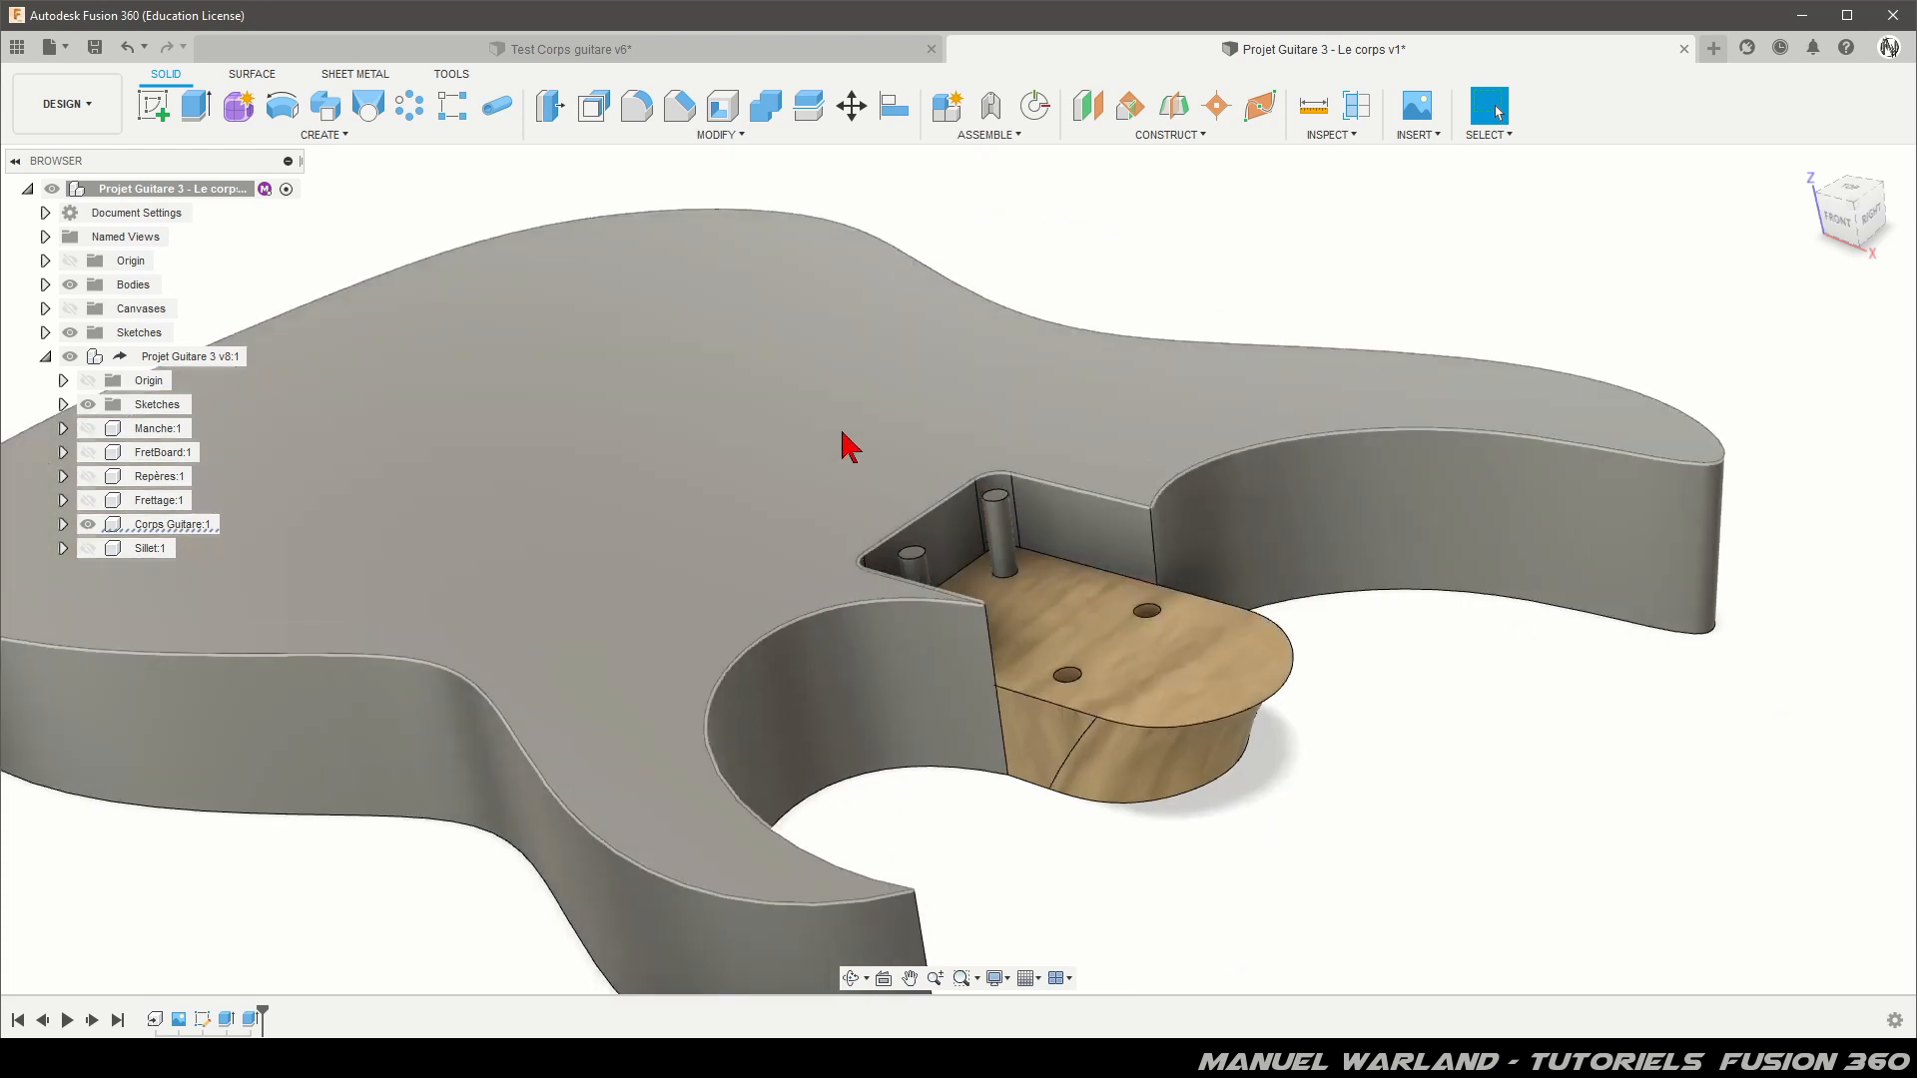
pyautogui.moveTo(865, 463)
pyautogui.keyDown('shift'); pyautogui.mouseDown(button='middle')
pyautogui.moveTo(973, 550)
pyautogui.moveTo(978, 586)
pyautogui.mouseUp(button='middle'); pyautogui.keyUp('shift')
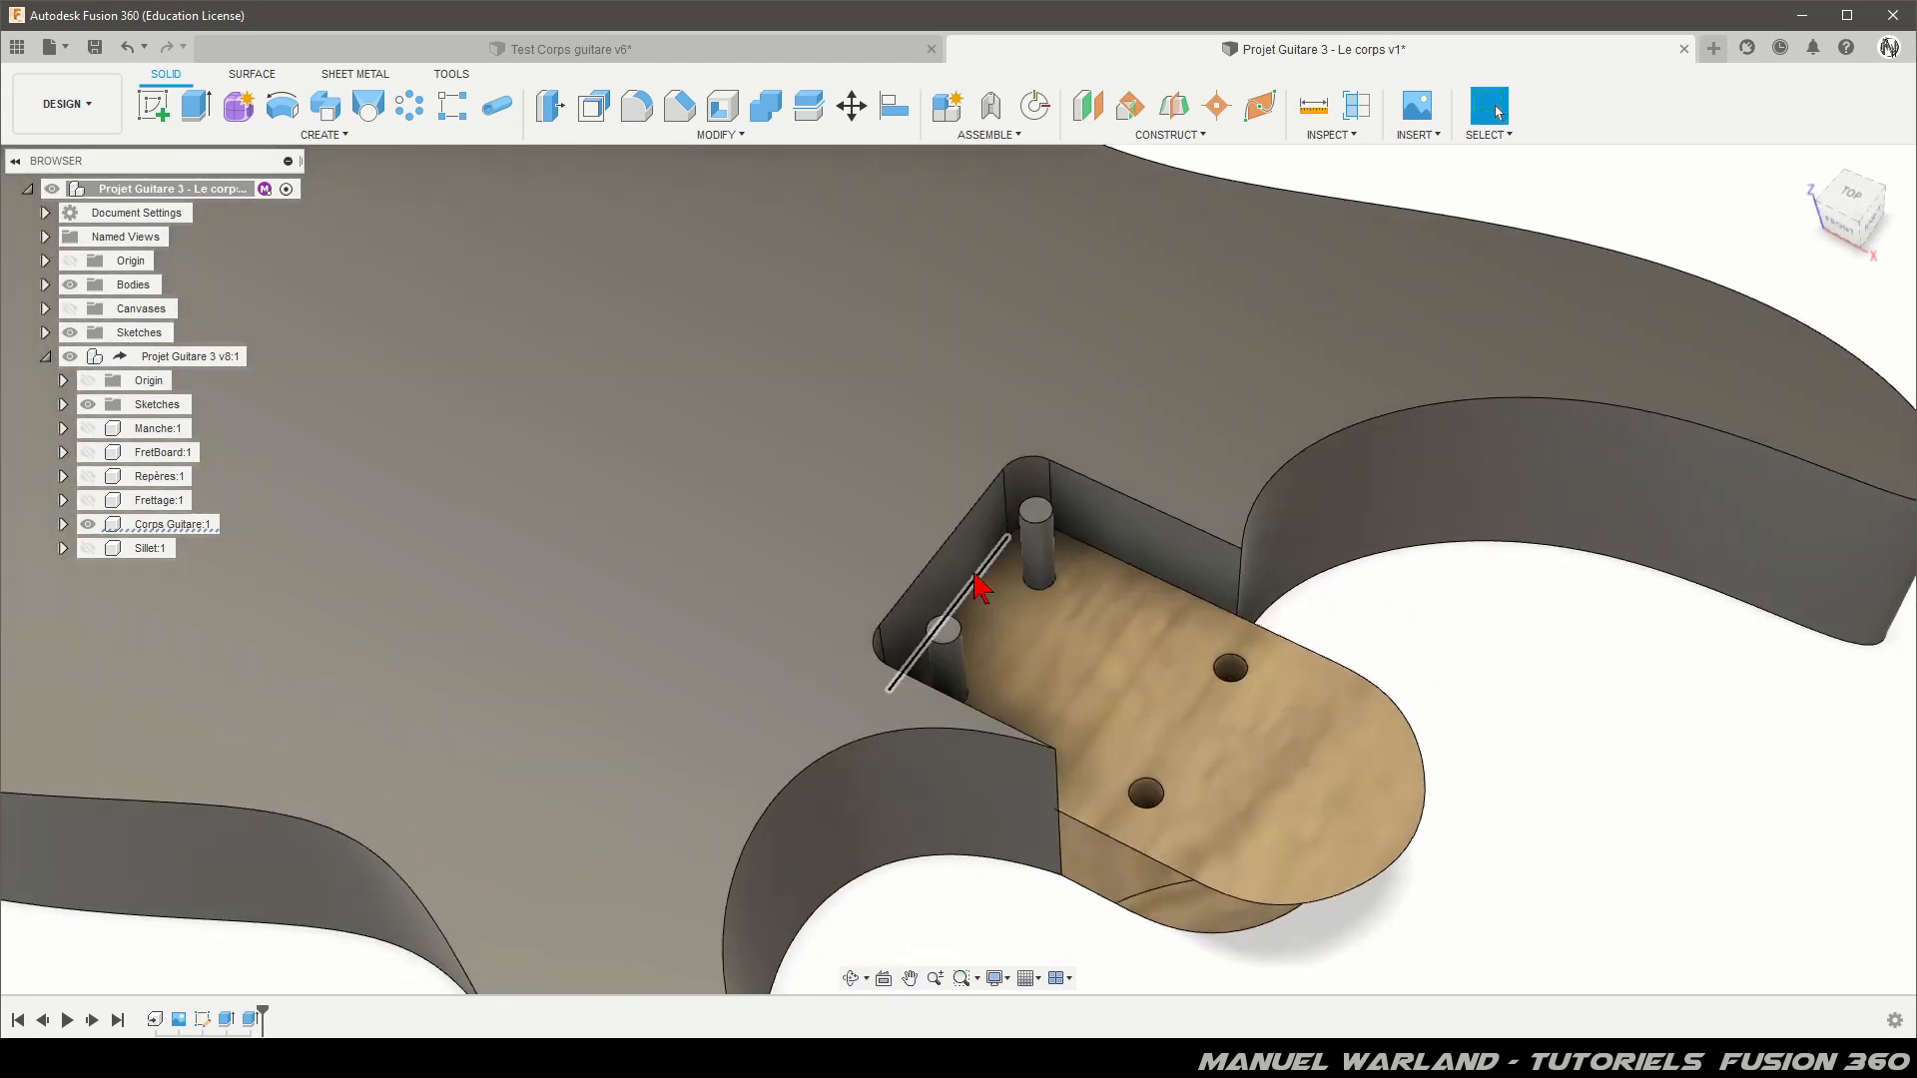
pyautogui.click(944, 631)
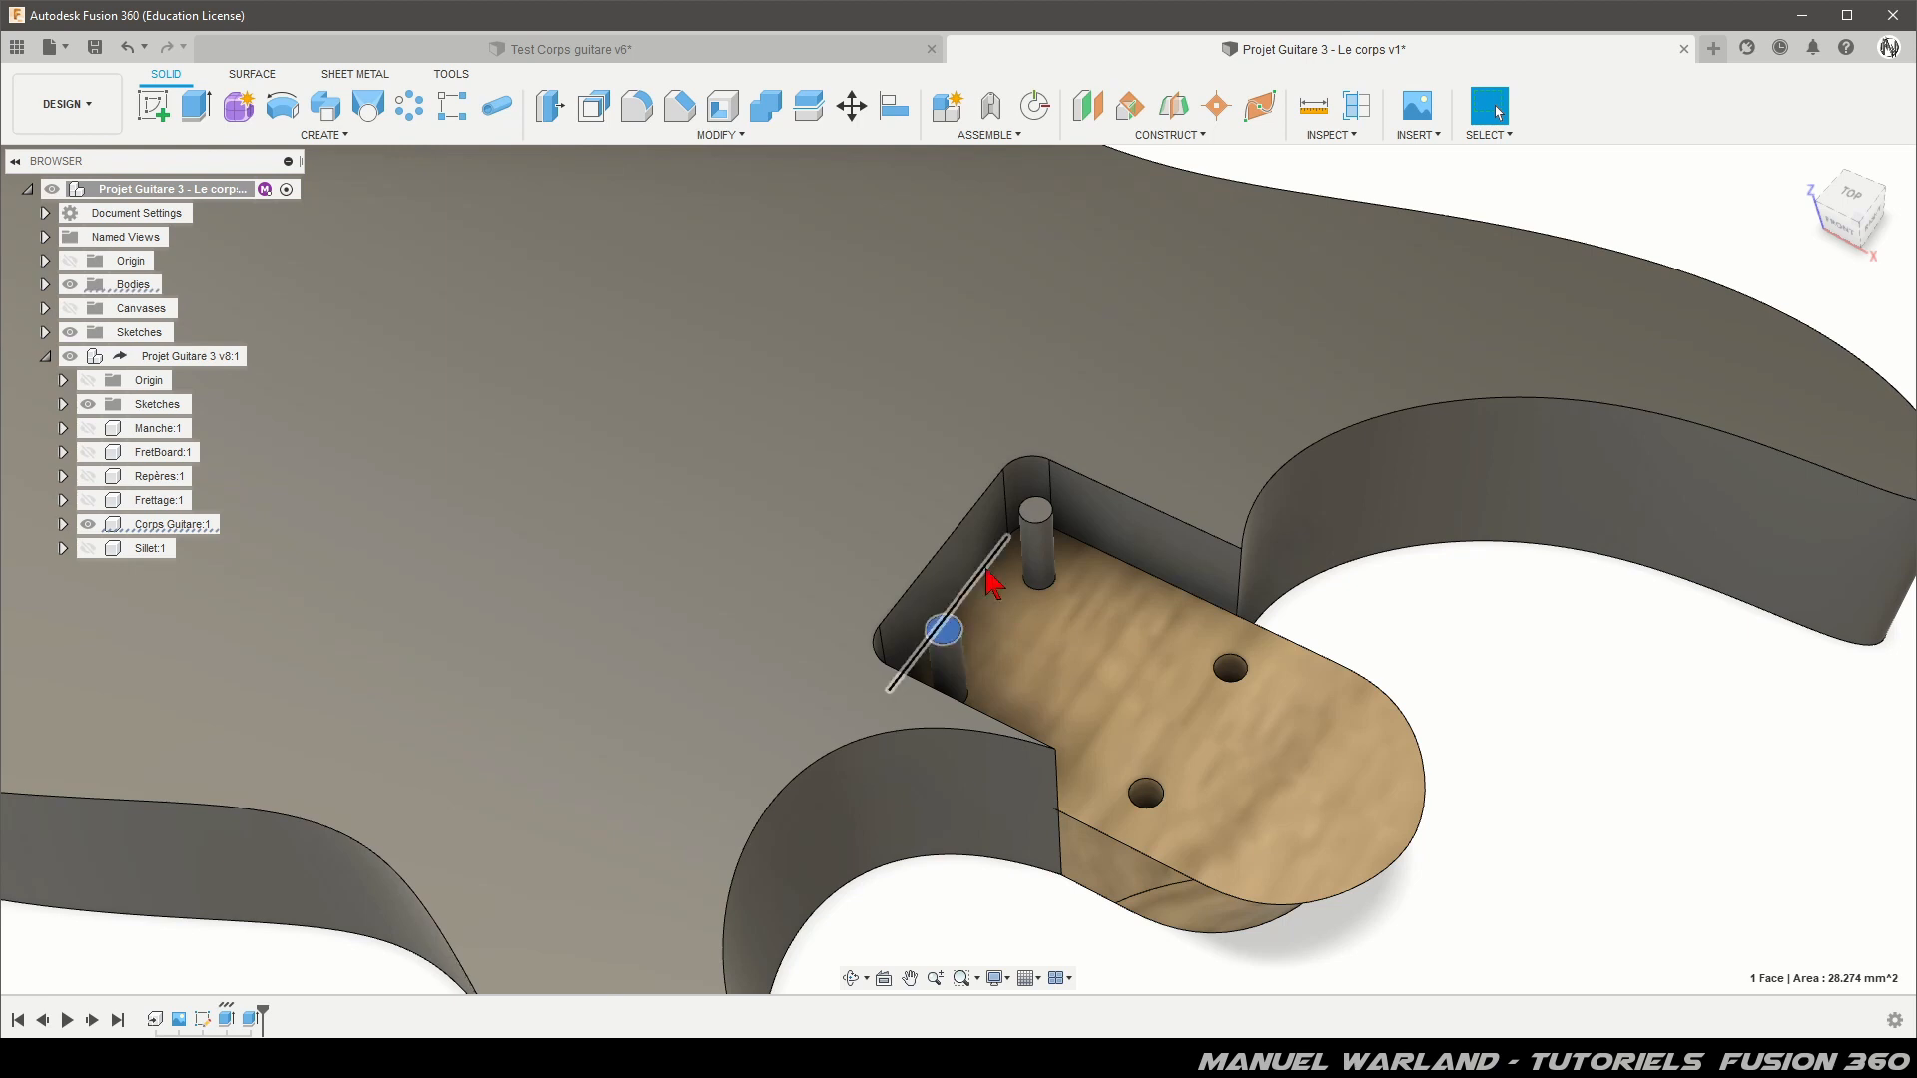
pyautogui.keyDown('ctrl'); pyautogui.click(1035, 514); pyautogui.keyUp('ctrl')
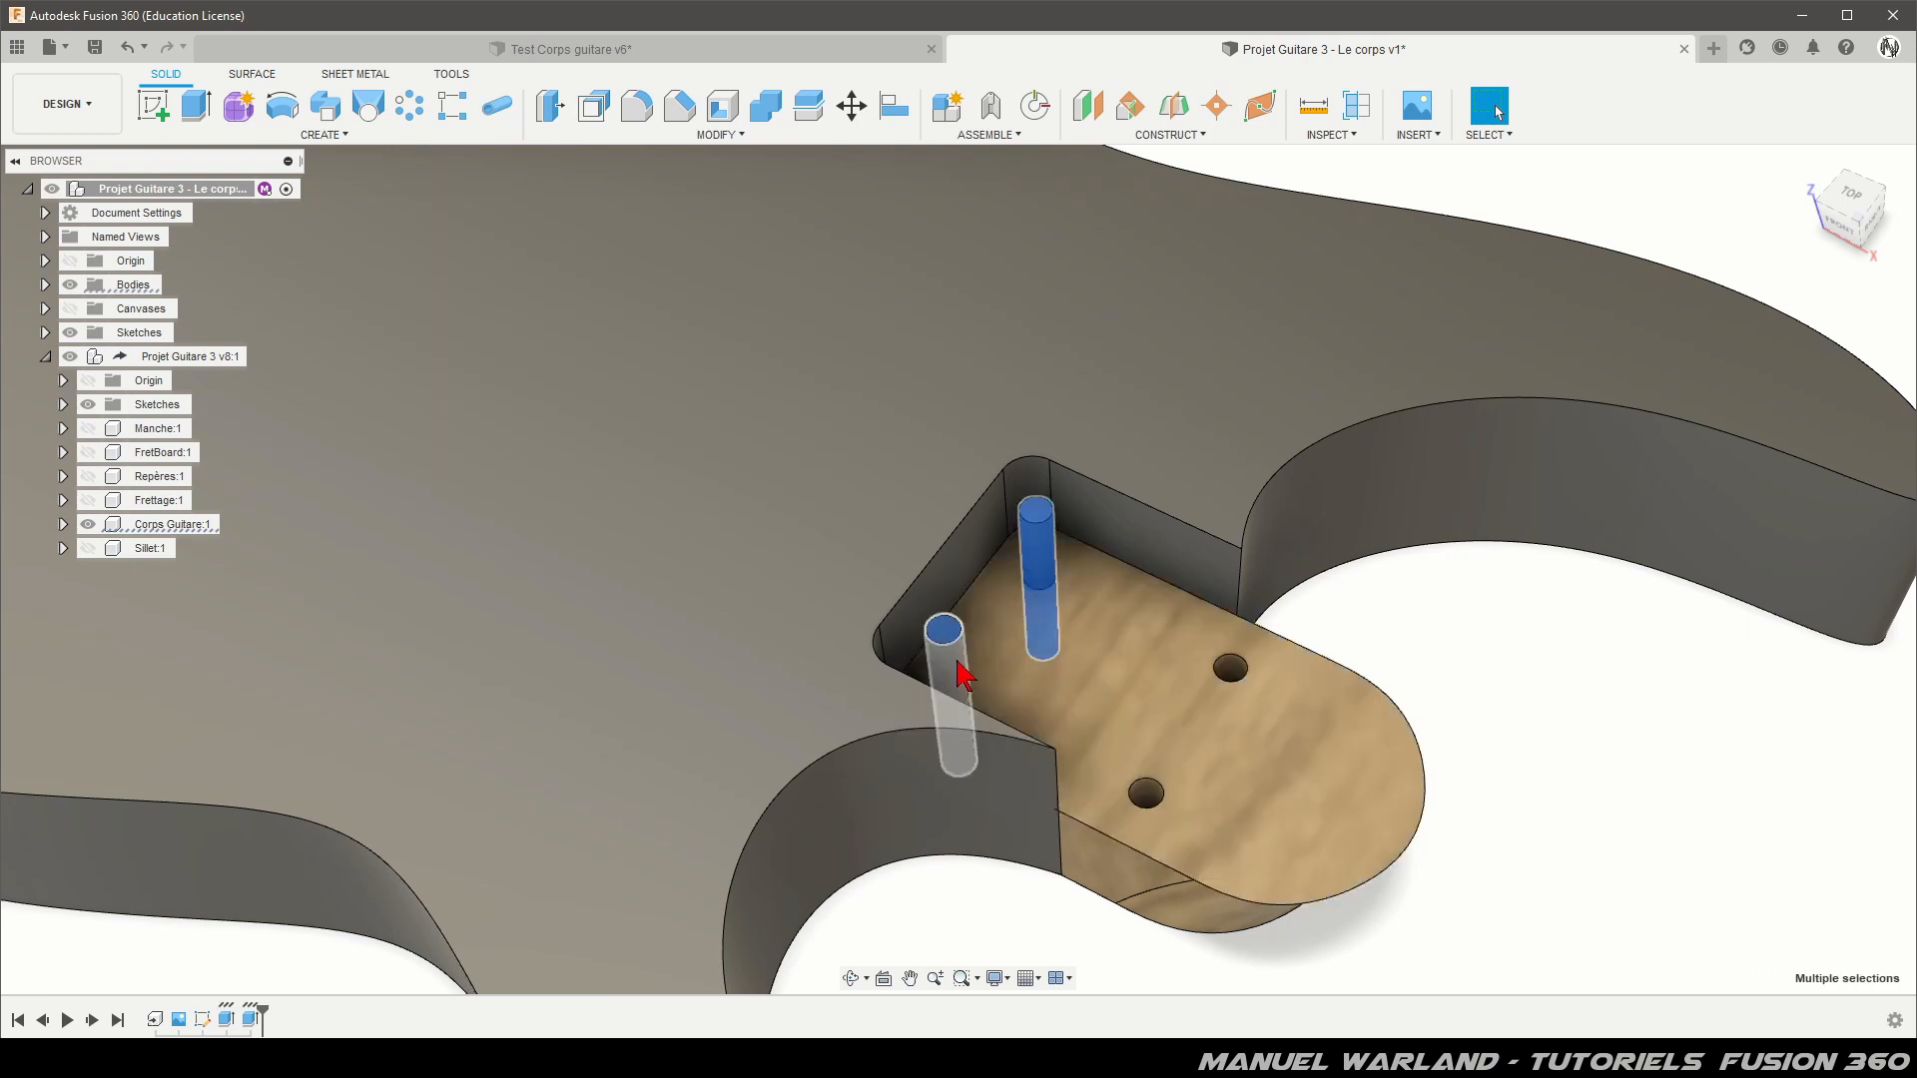
pyautogui.keyDown('shift'); pyautogui.moveTo(1129, 726); pyautogui.dragTo(941, 819, button='middle'); pyautogui.keyUp('shift')
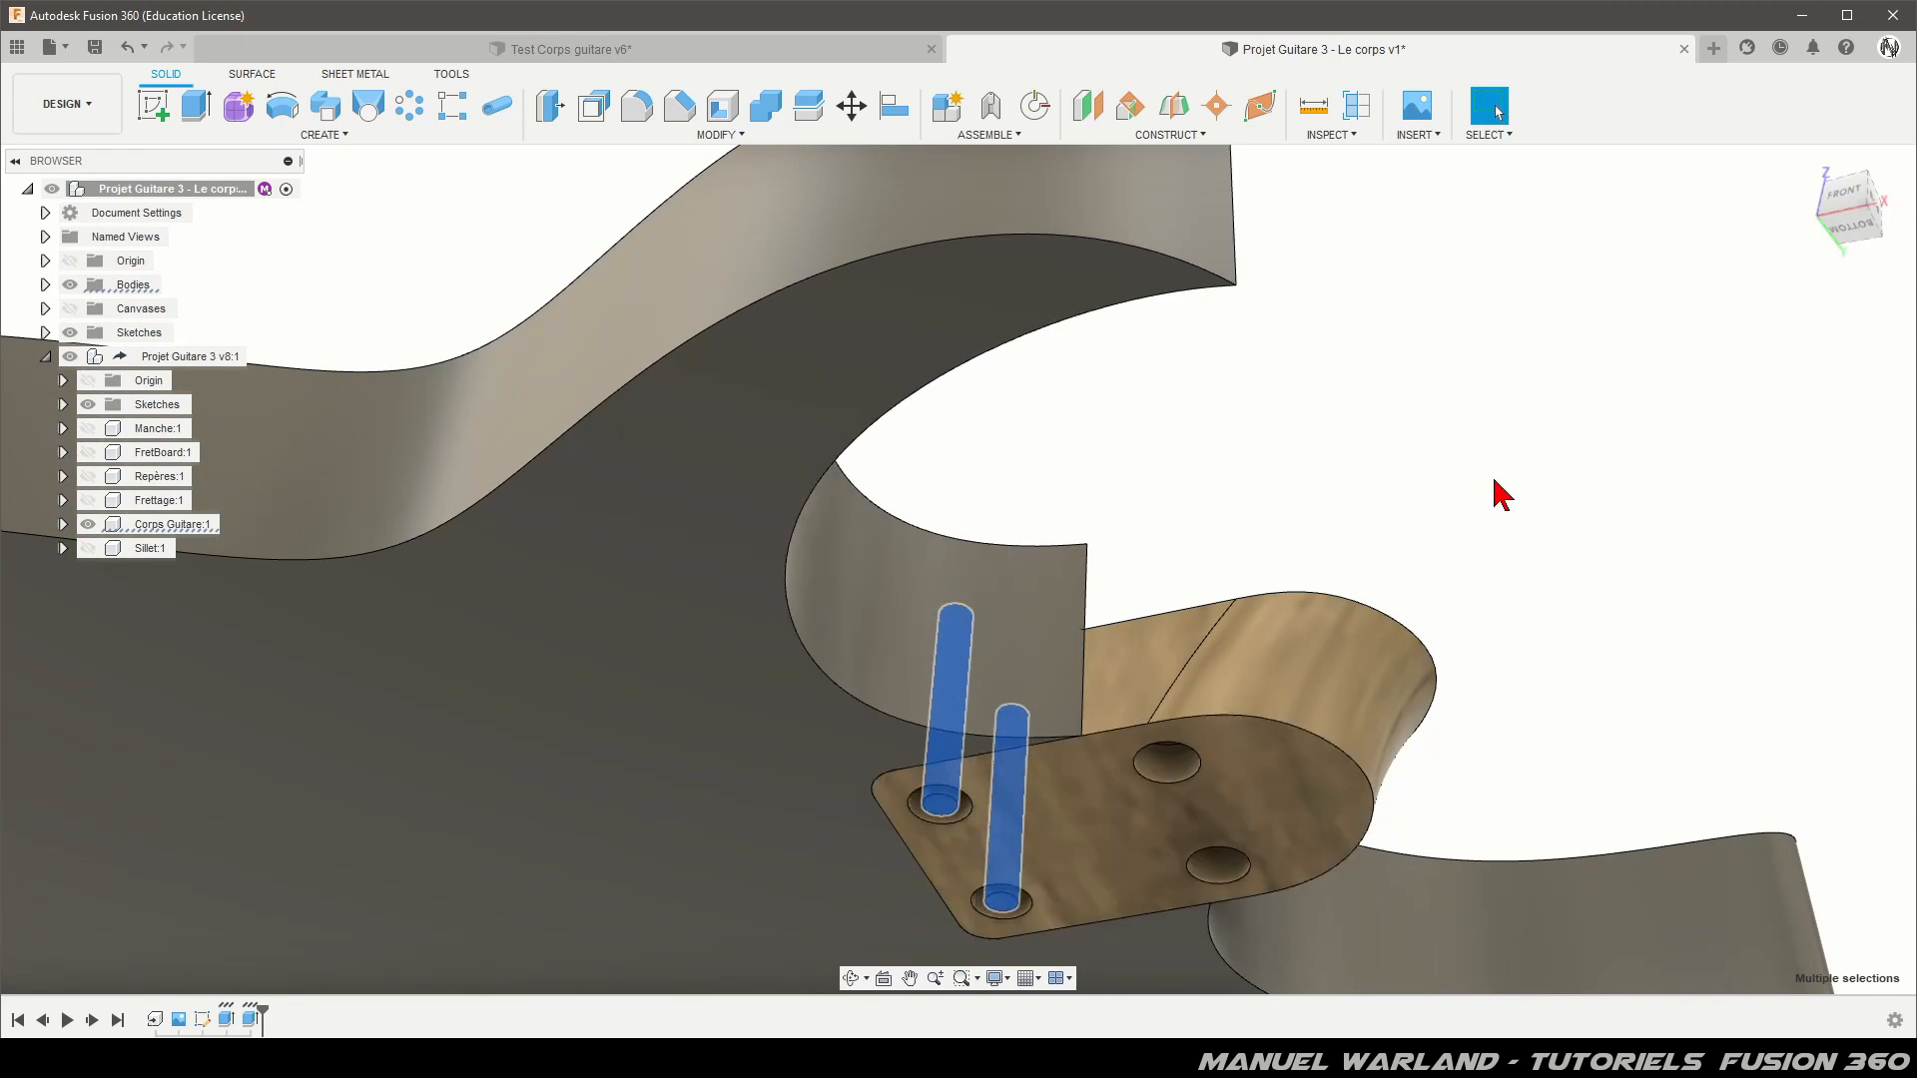
pyautogui.press('Escape')
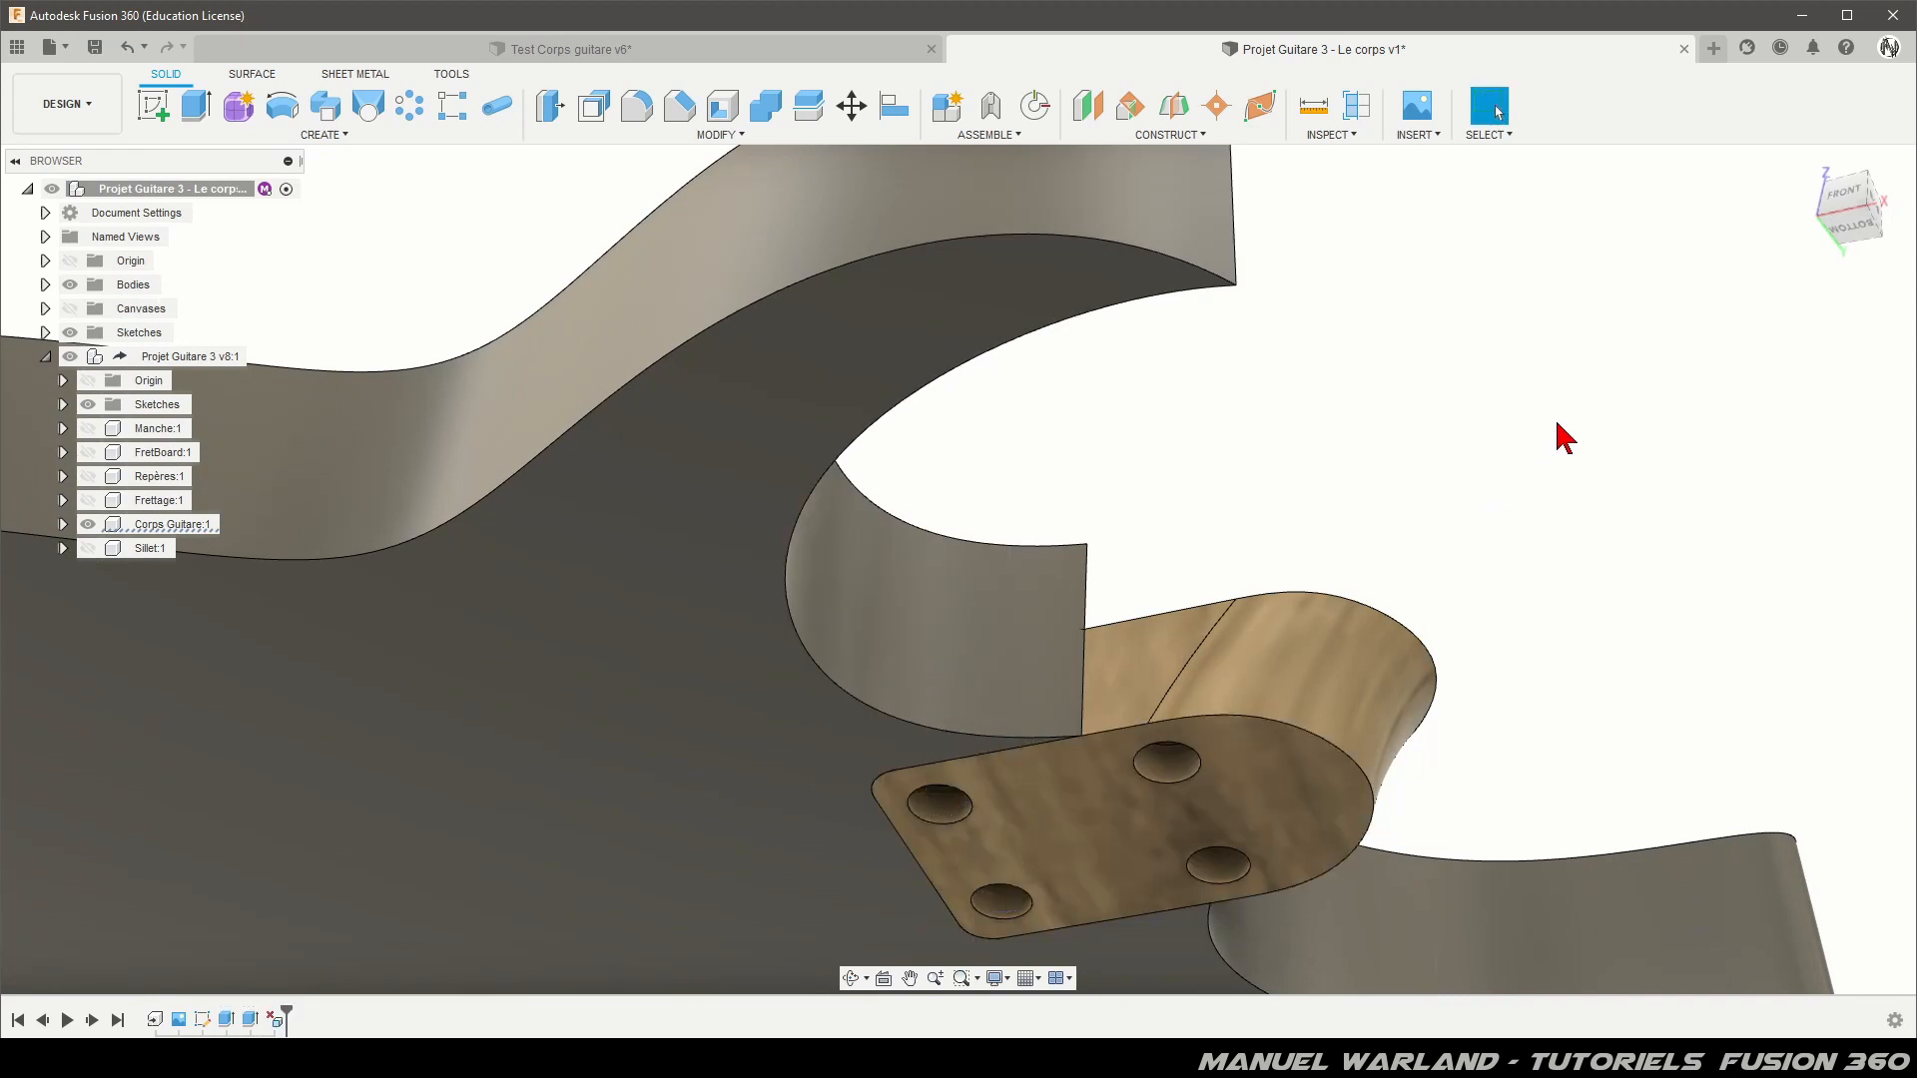
# Step: Fillet the sharp vertical edge at the tip of the lower horn with a 5 mm radius
pyautogui.keyDown('shift'); pyautogui.moveTo(1305, 458); pyautogui.dragTo(1005, 764, button='middle'); pyautogui.keyUp('shift')
pyautogui.scroll(-3, 948, 801)
pyautogui.keyDown('shift'); pyautogui.moveTo(902, 831); pyautogui.dragTo(950, 745, button='middle'); pyautogui.keyUp('shift')
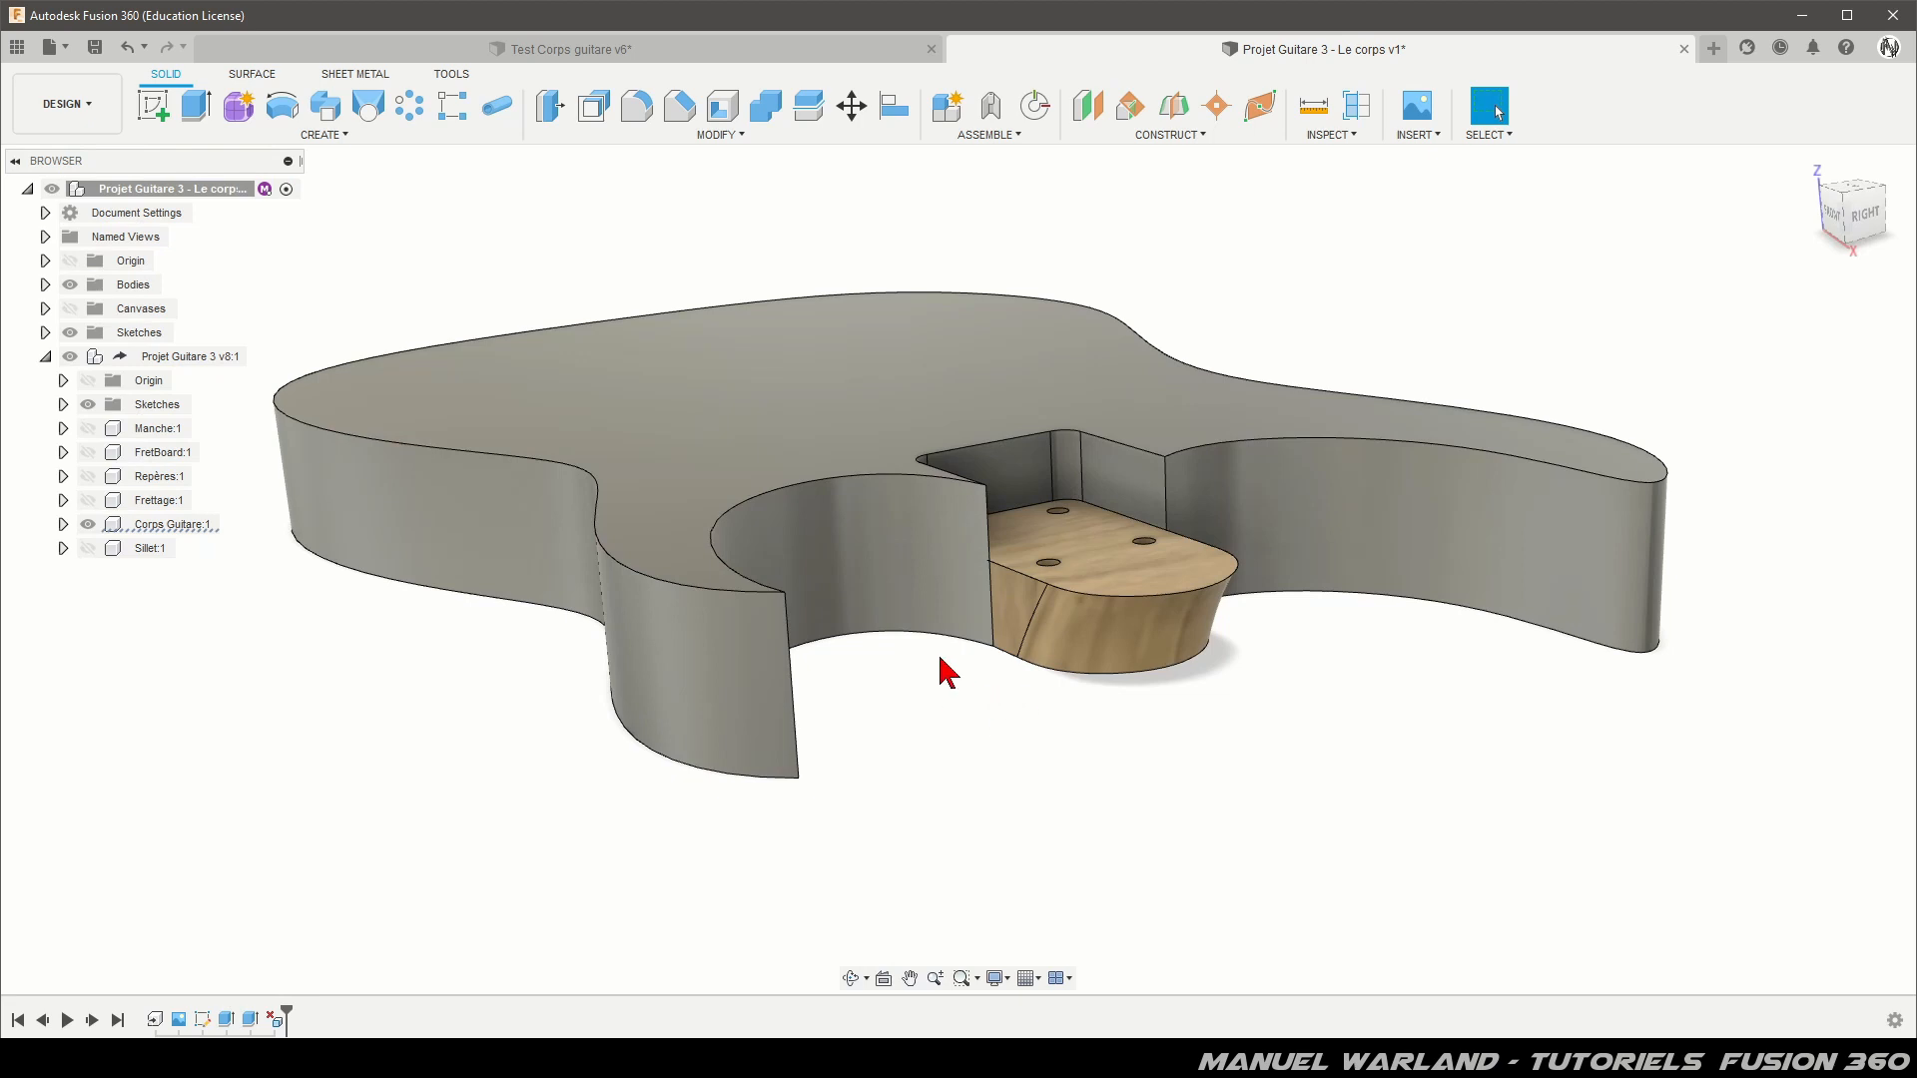
pyautogui.click(794, 710)
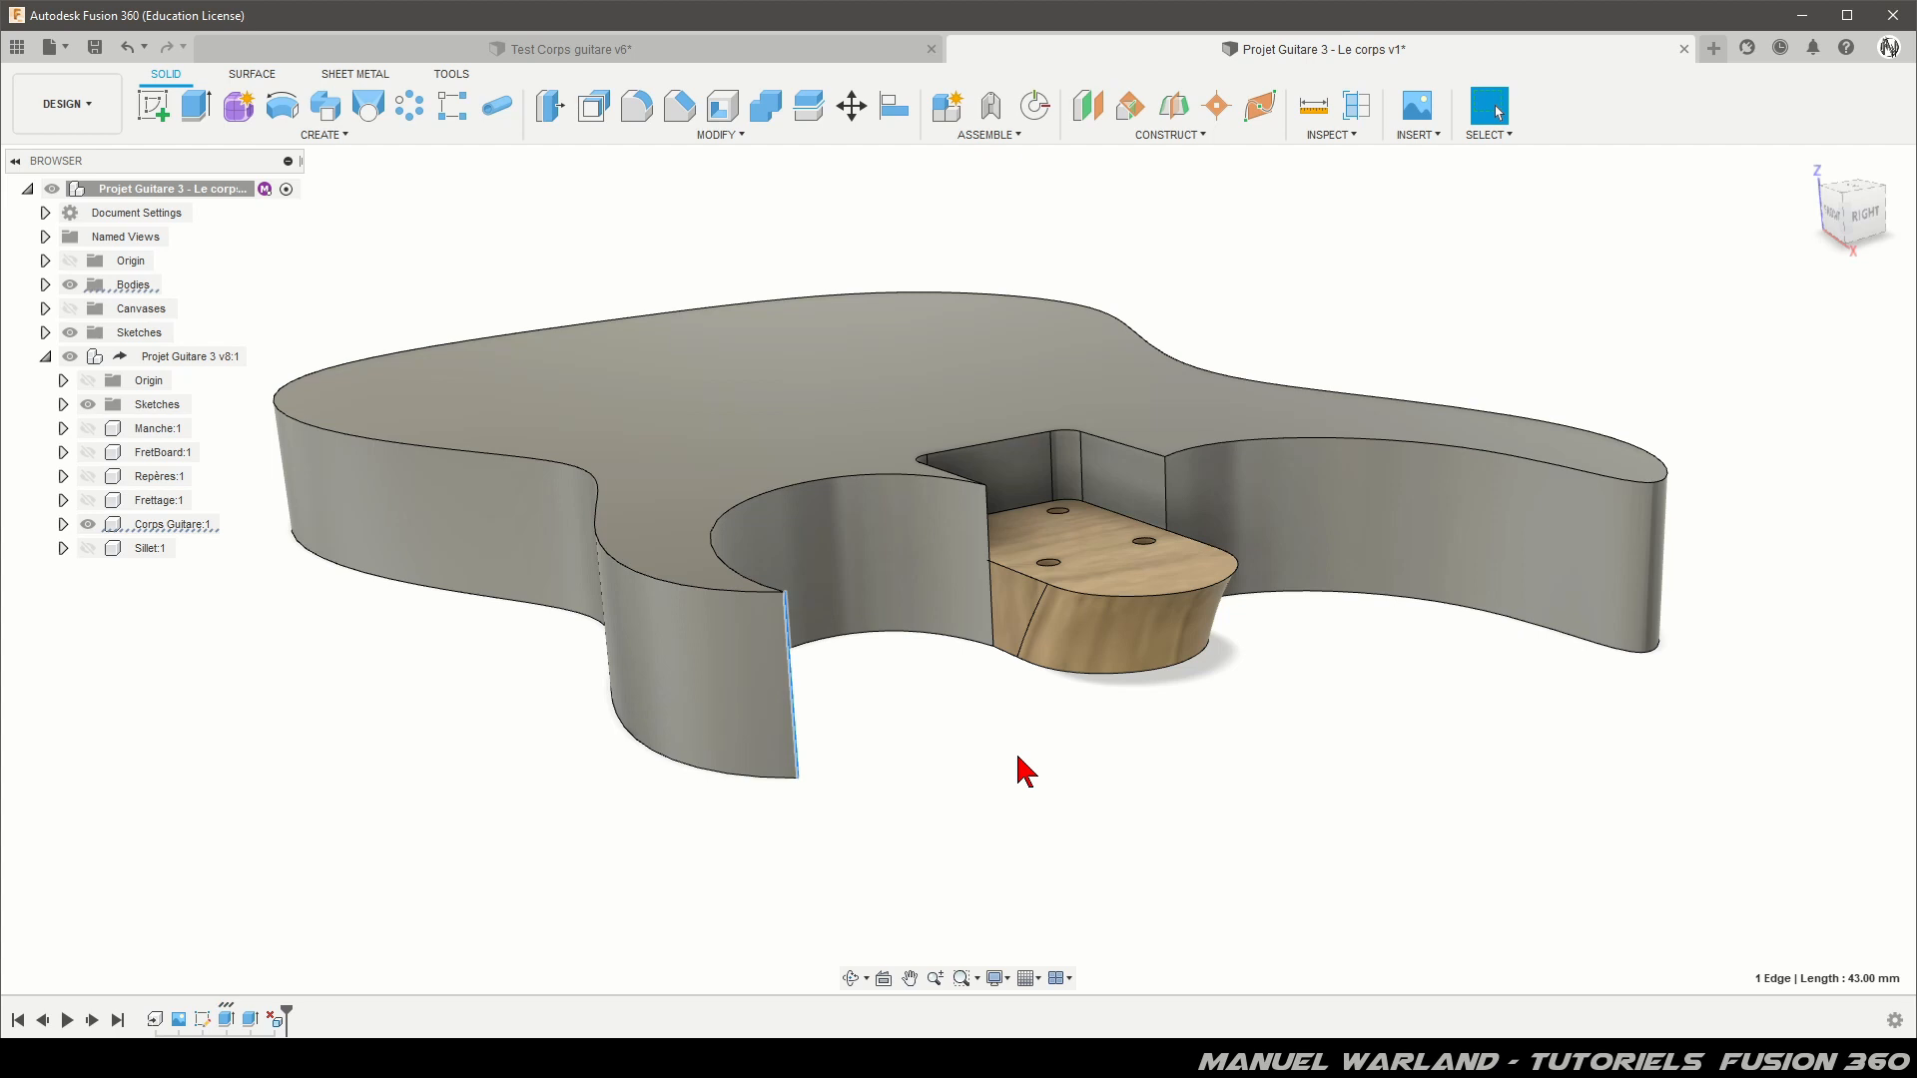
pyautogui.press('f')
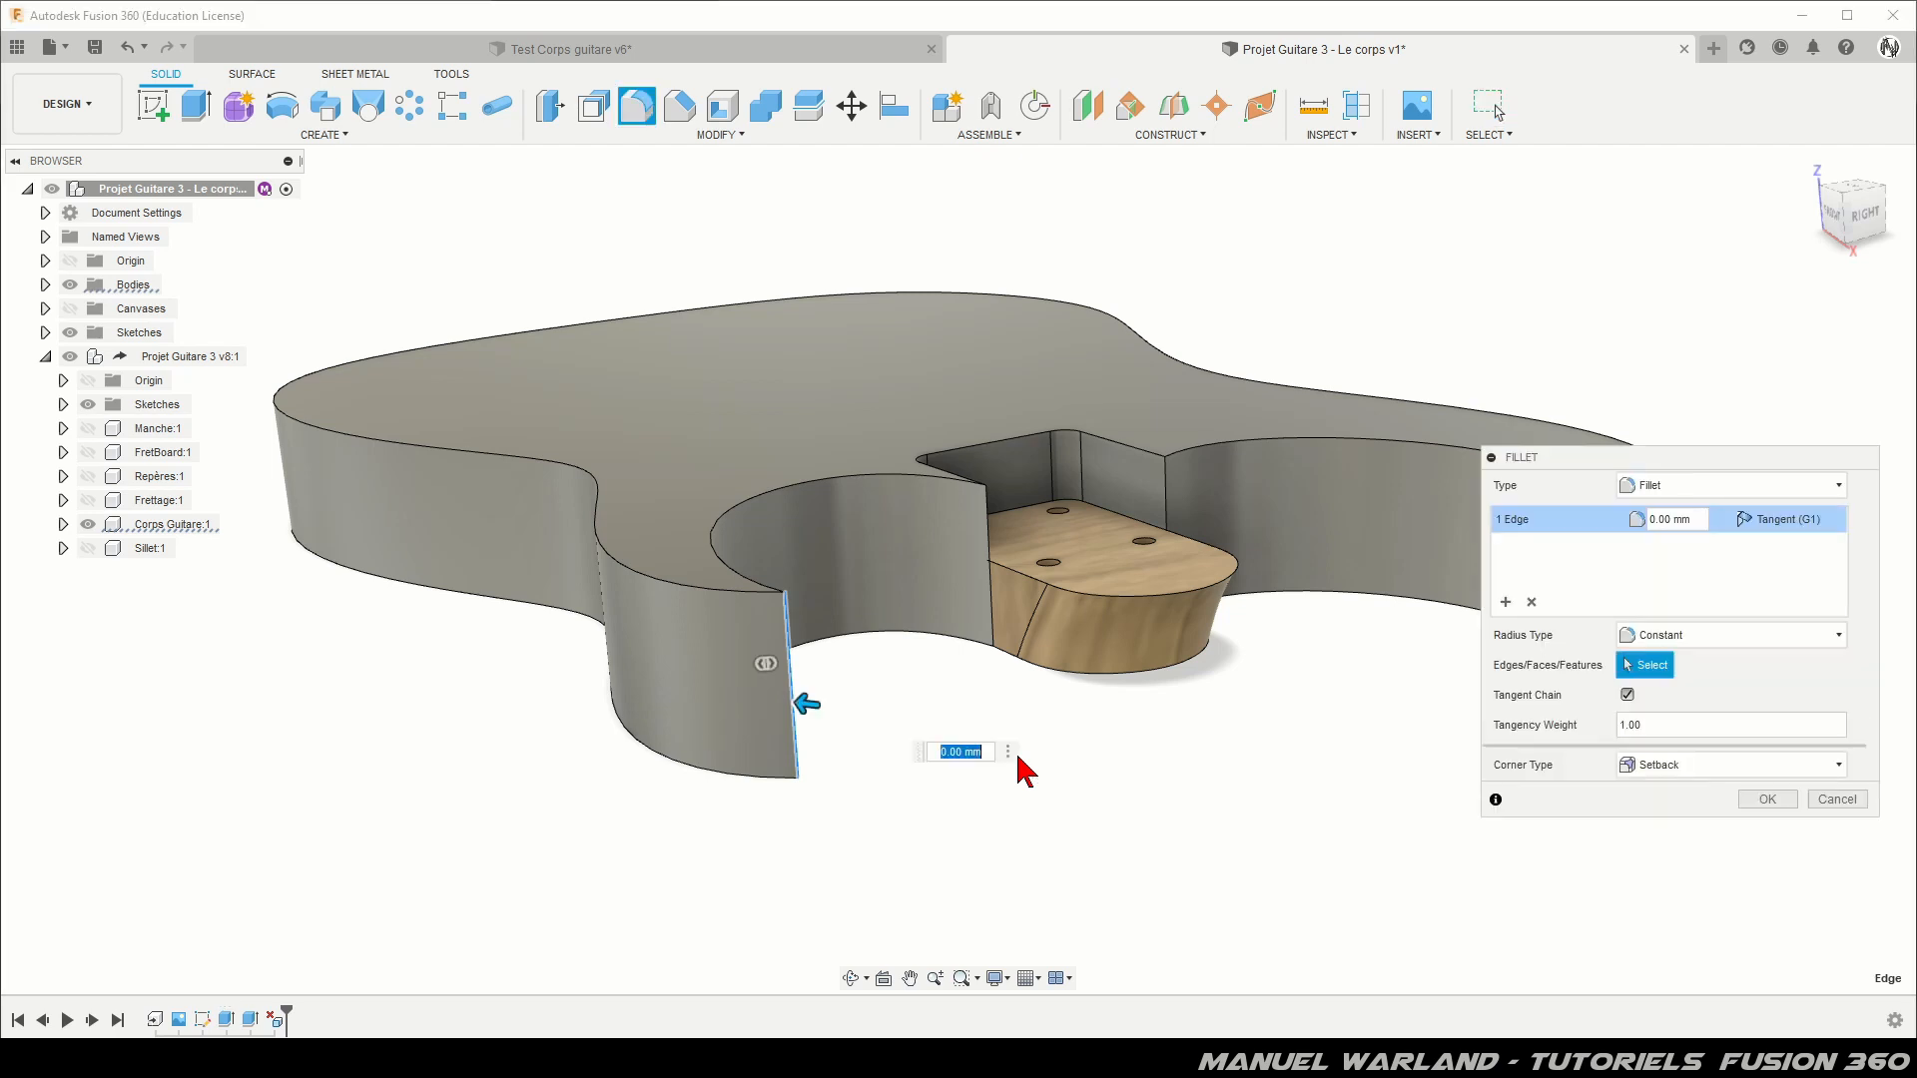
pyautogui.press('Return')
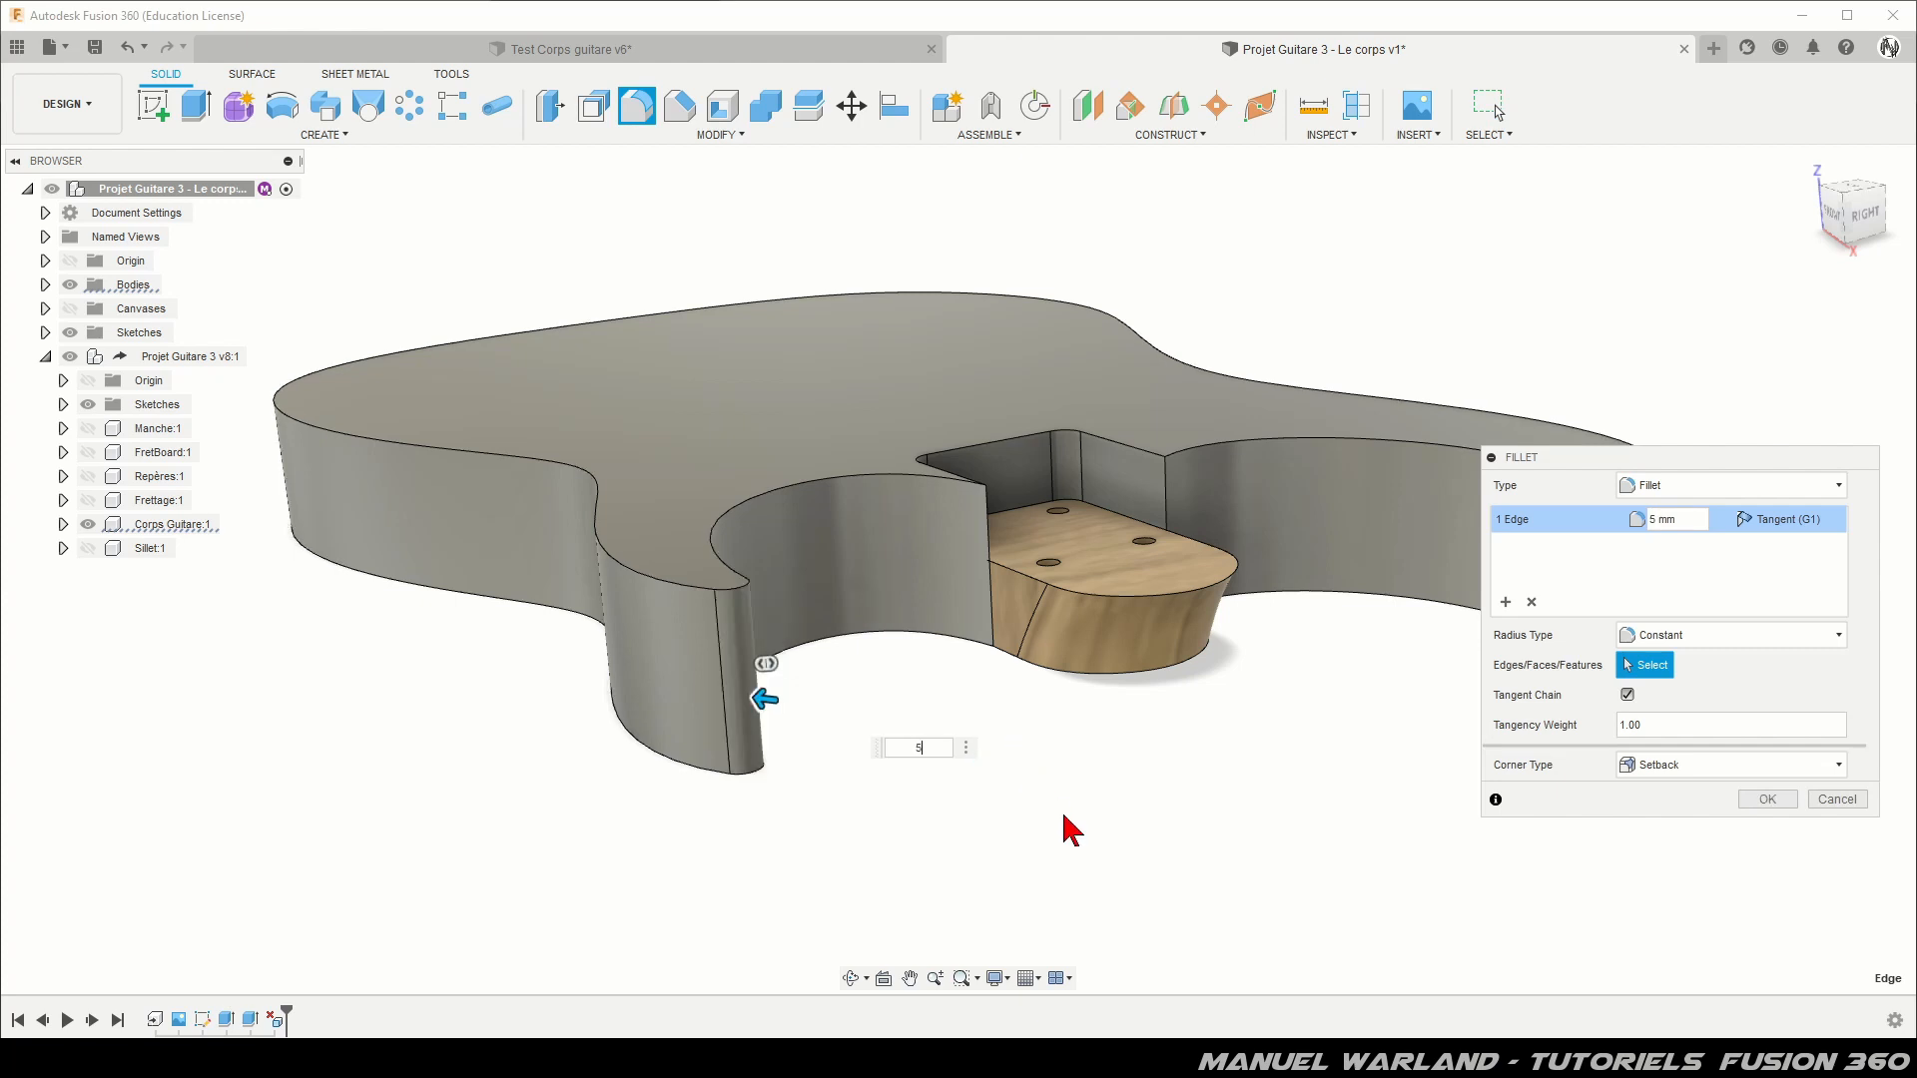
pyautogui.click(1767, 801)
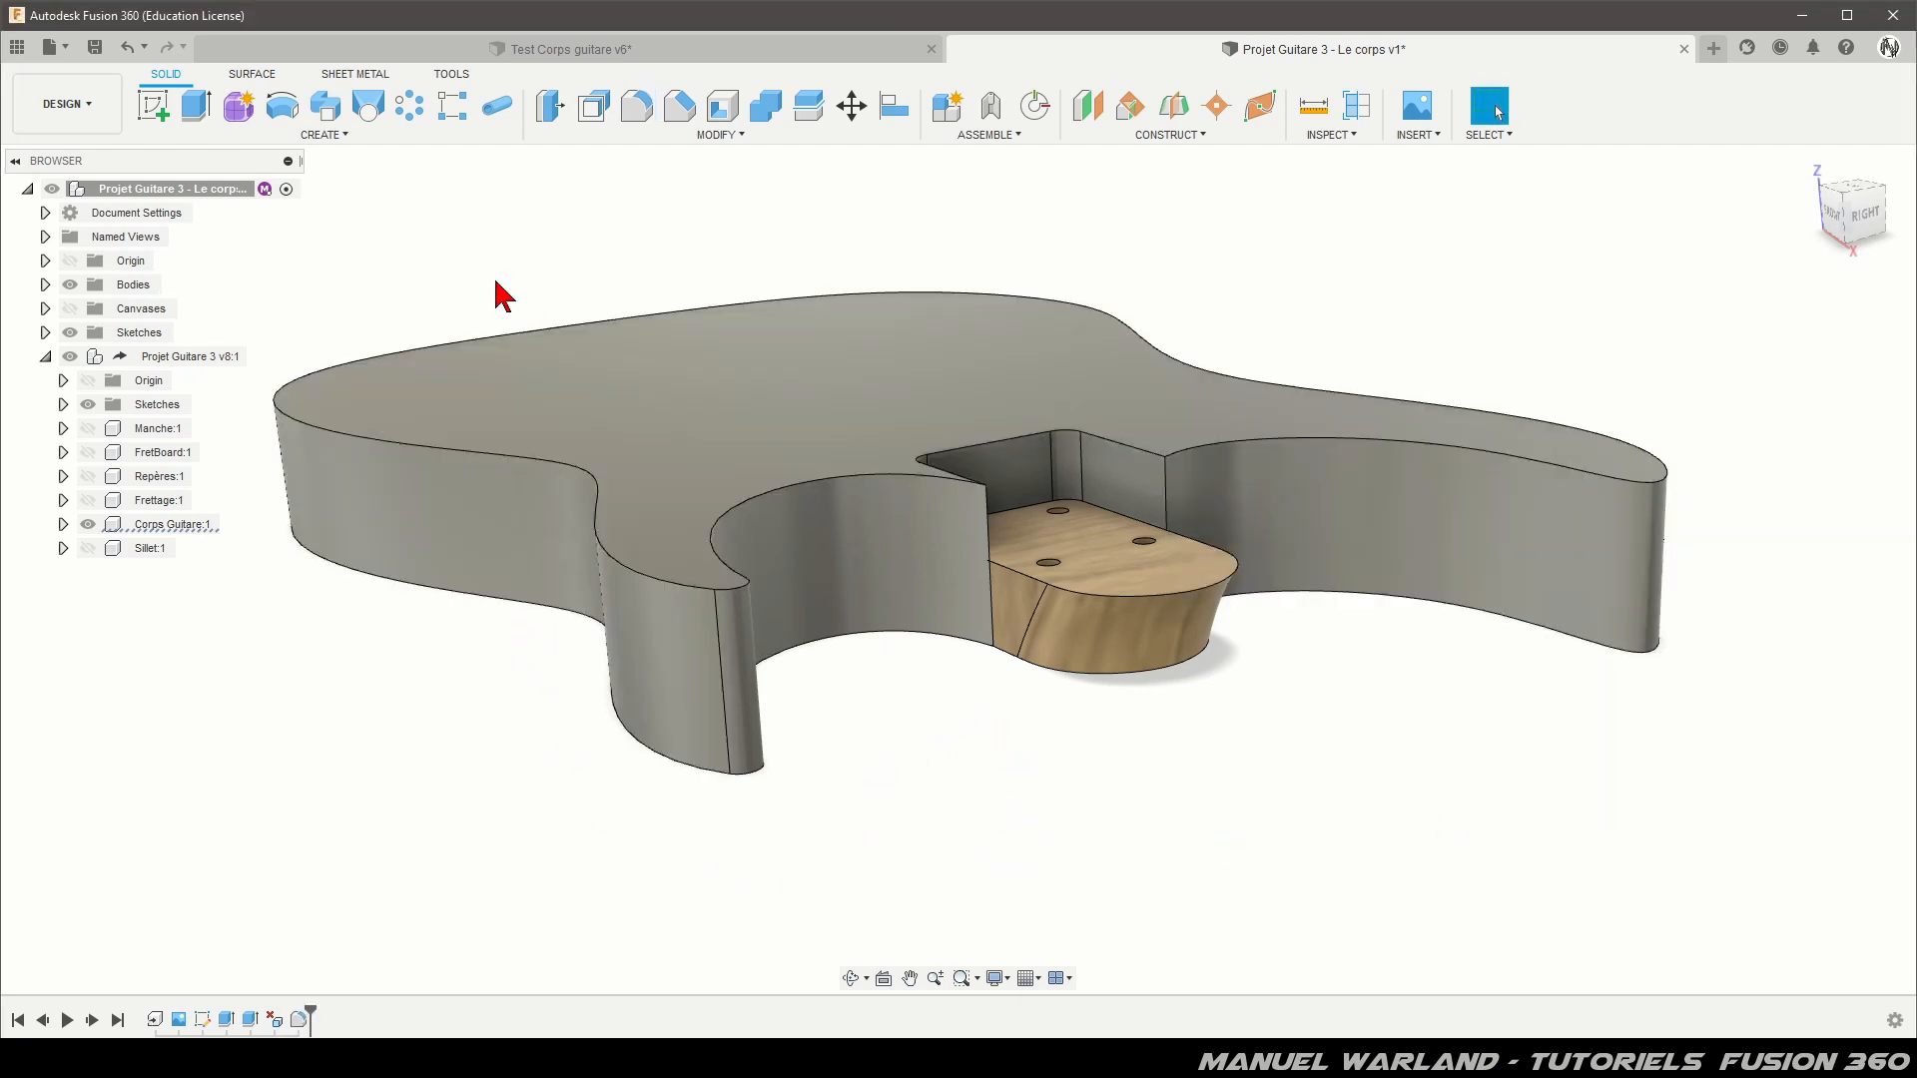
# Step: Create an offset construction plane from the YZ plane at -130 mm, just beyond the rear end of the guitar body
pyautogui.click(255, 75)
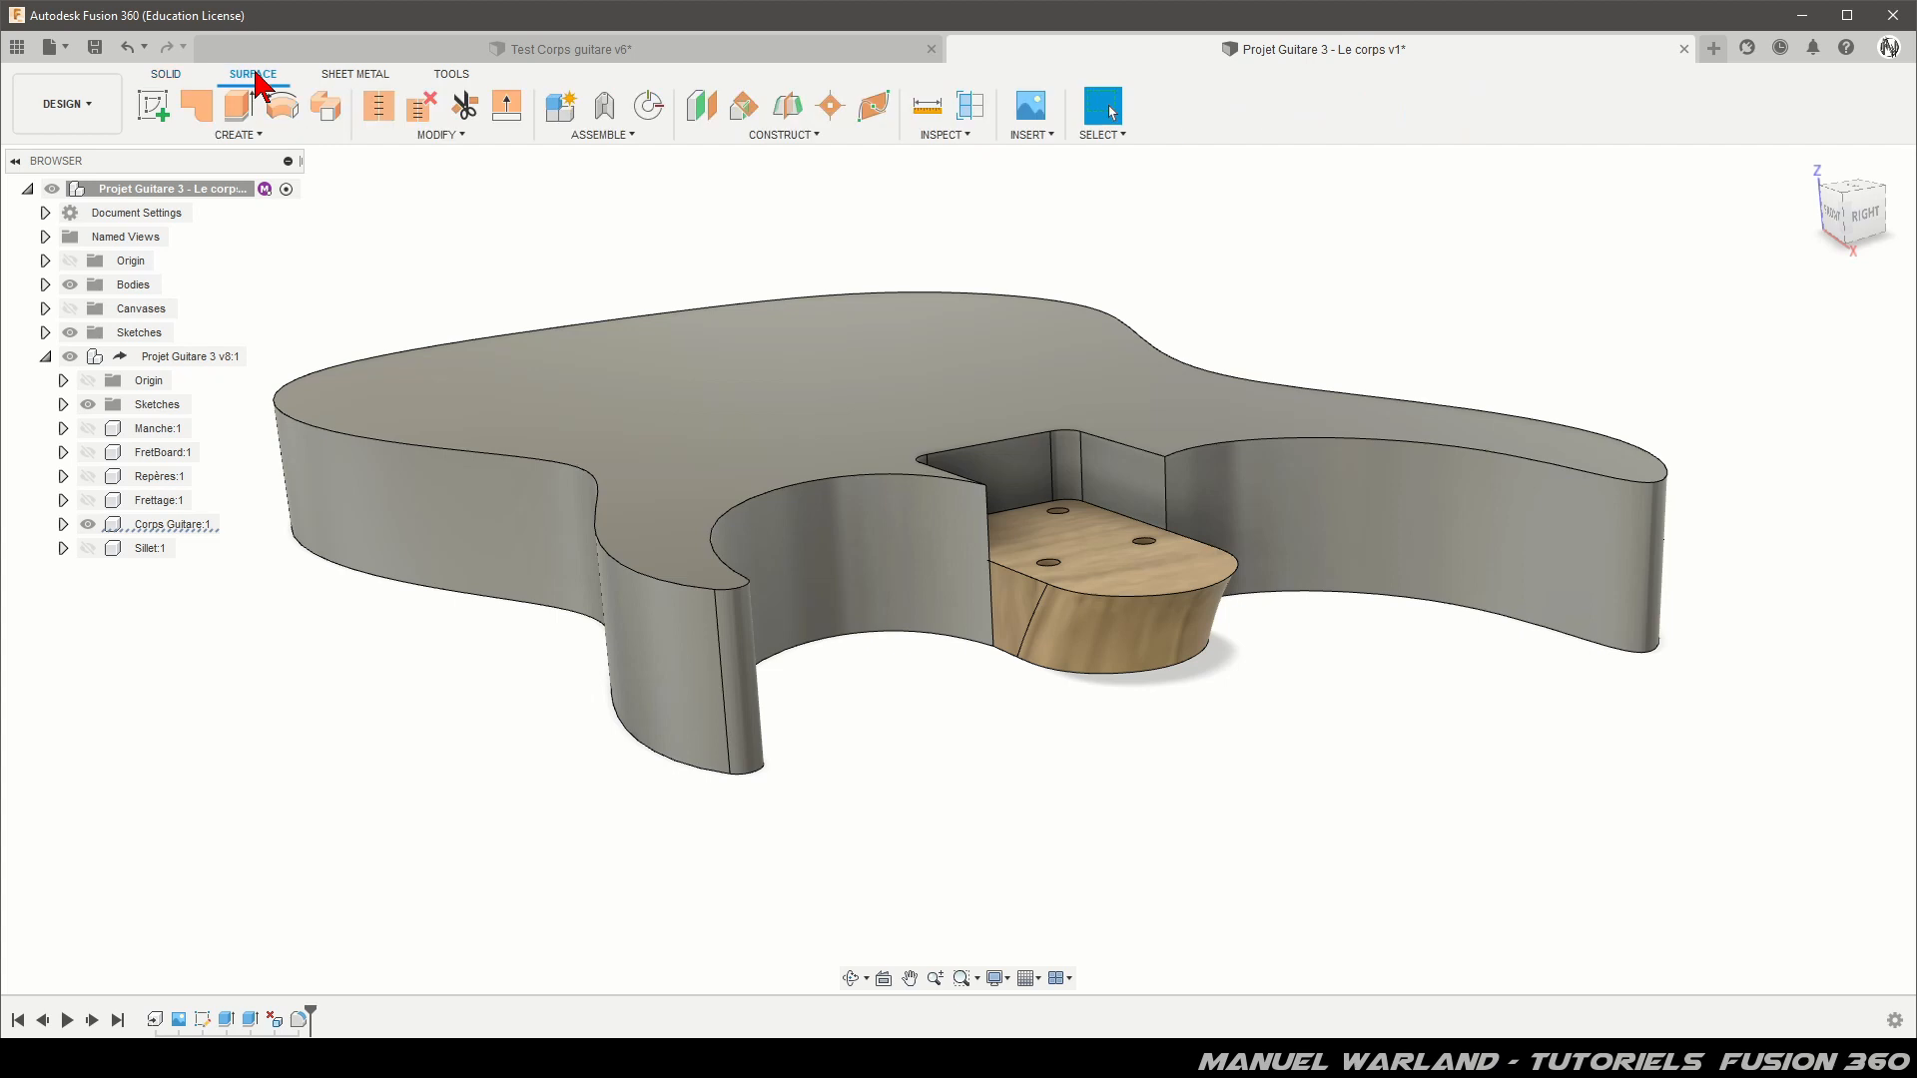
pyautogui.keyDown('shift'); pyautogui.moveTo(736, 351); pyautogui.dragTo(930, 370, button='middle'); pyautogui.keyUp('shift')
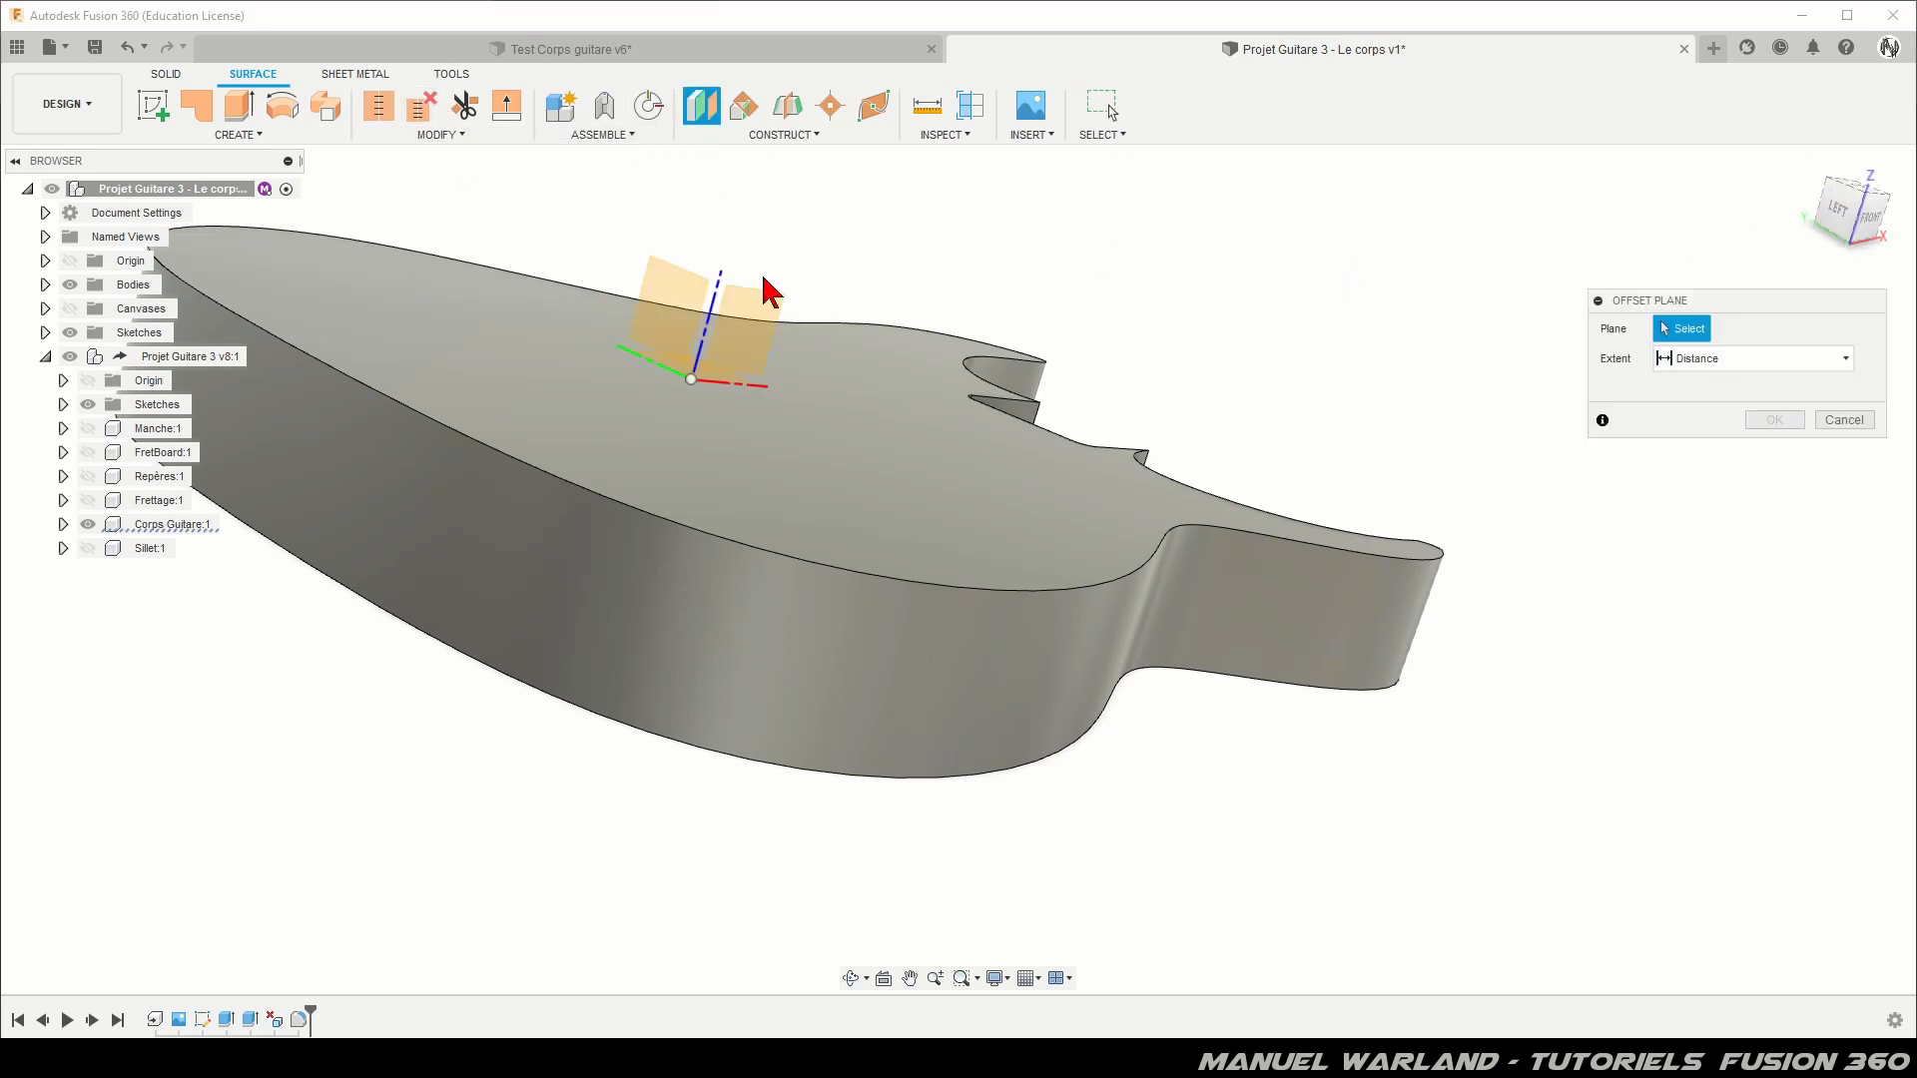
pyautogui.click(666, 318)
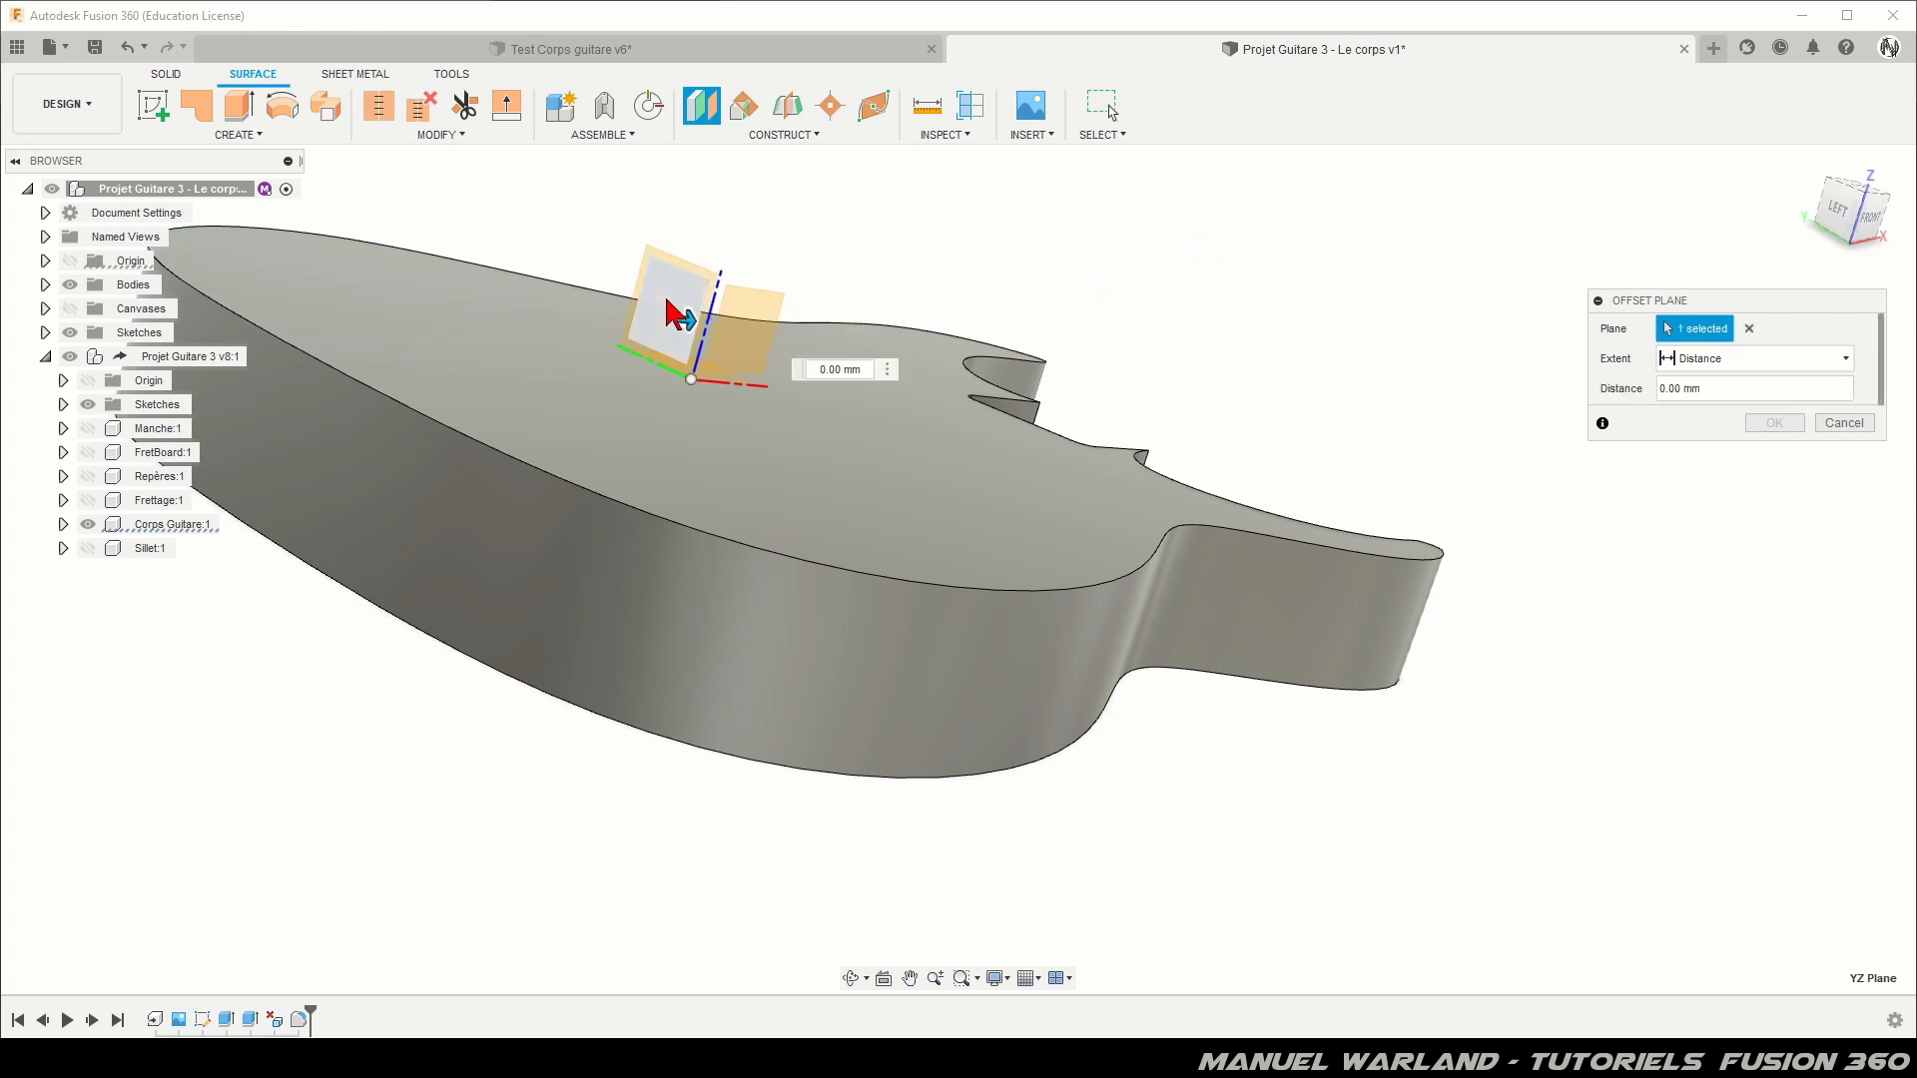
pyautogui.moveTo(682, 317); pyautogui.dragTo(170, 257)
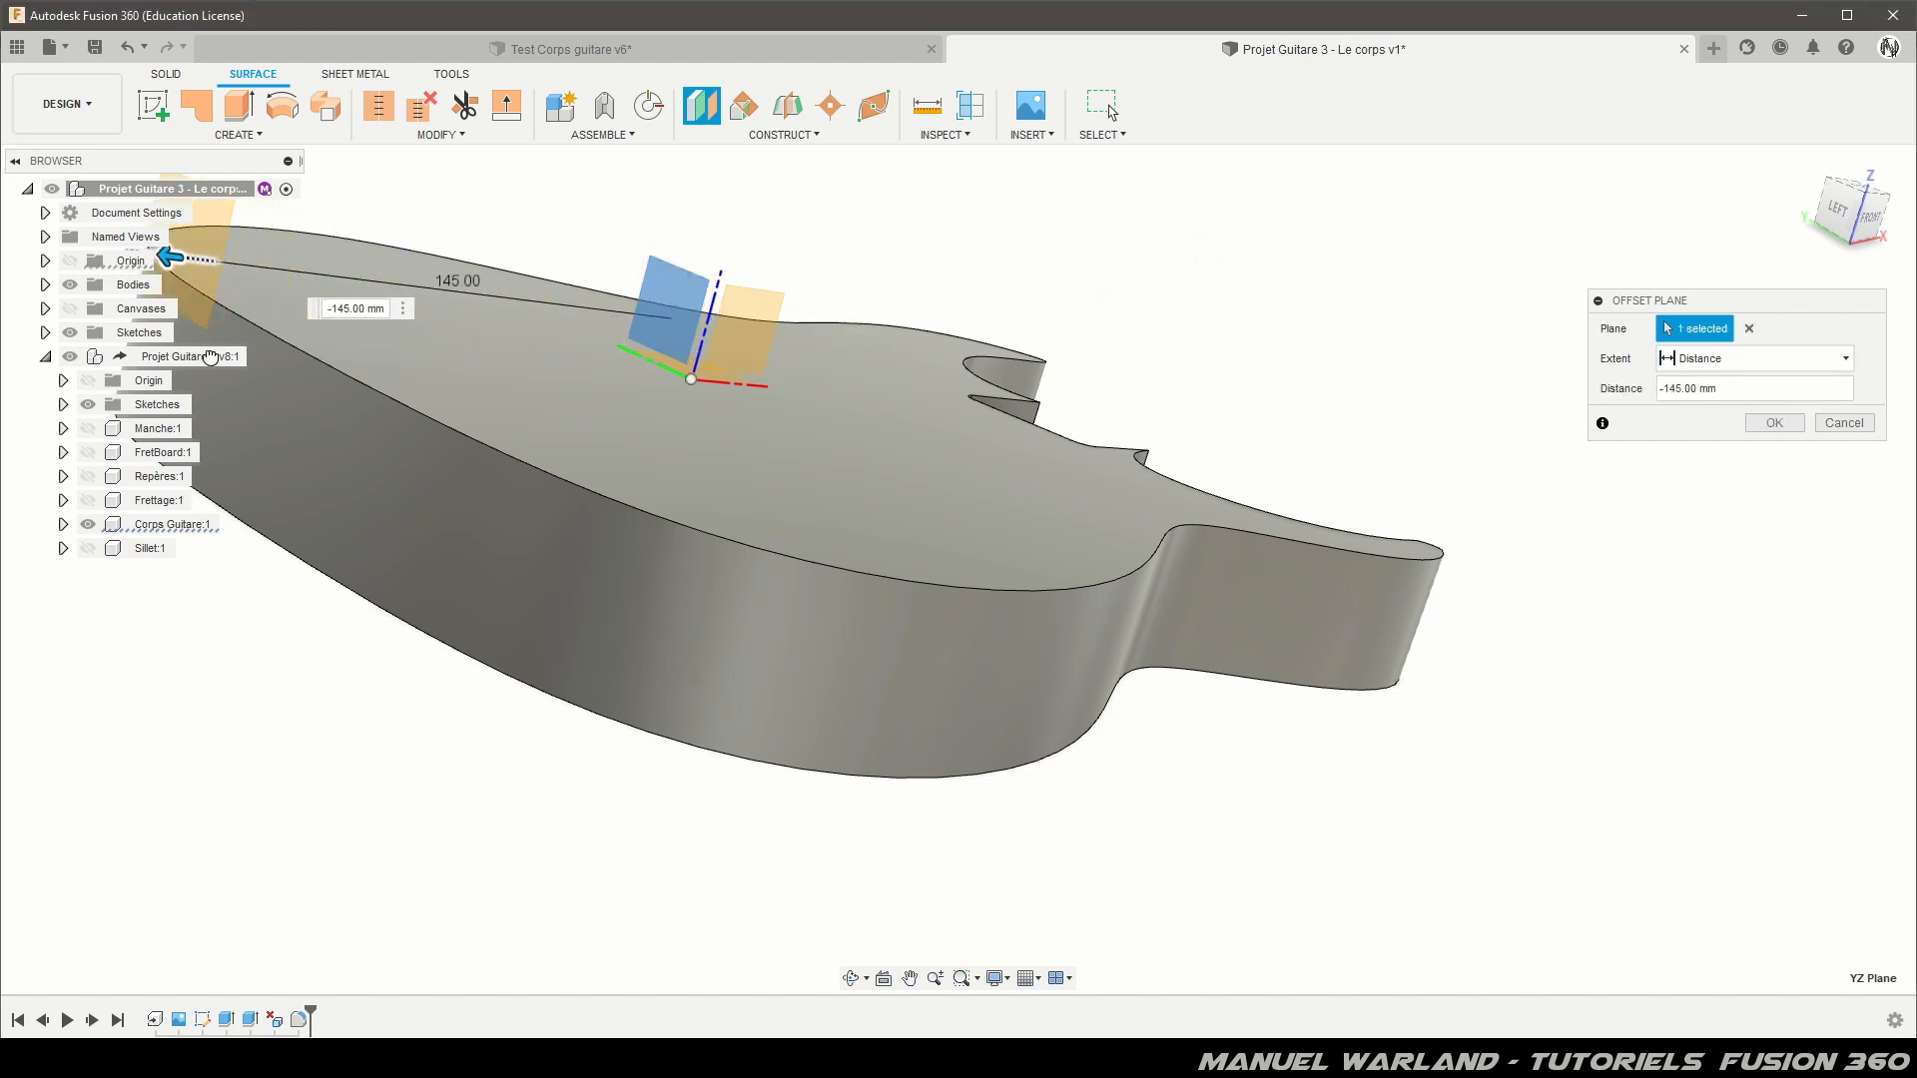
pyautogui.click(1865, 215)
pyautogui.moveTo(1206, 253); pyautogui.dragTo(1427, 279, button='middle')
pyautogui.moveTo(349, 300); pyautogui.dragTo(448, 277, button='middle')
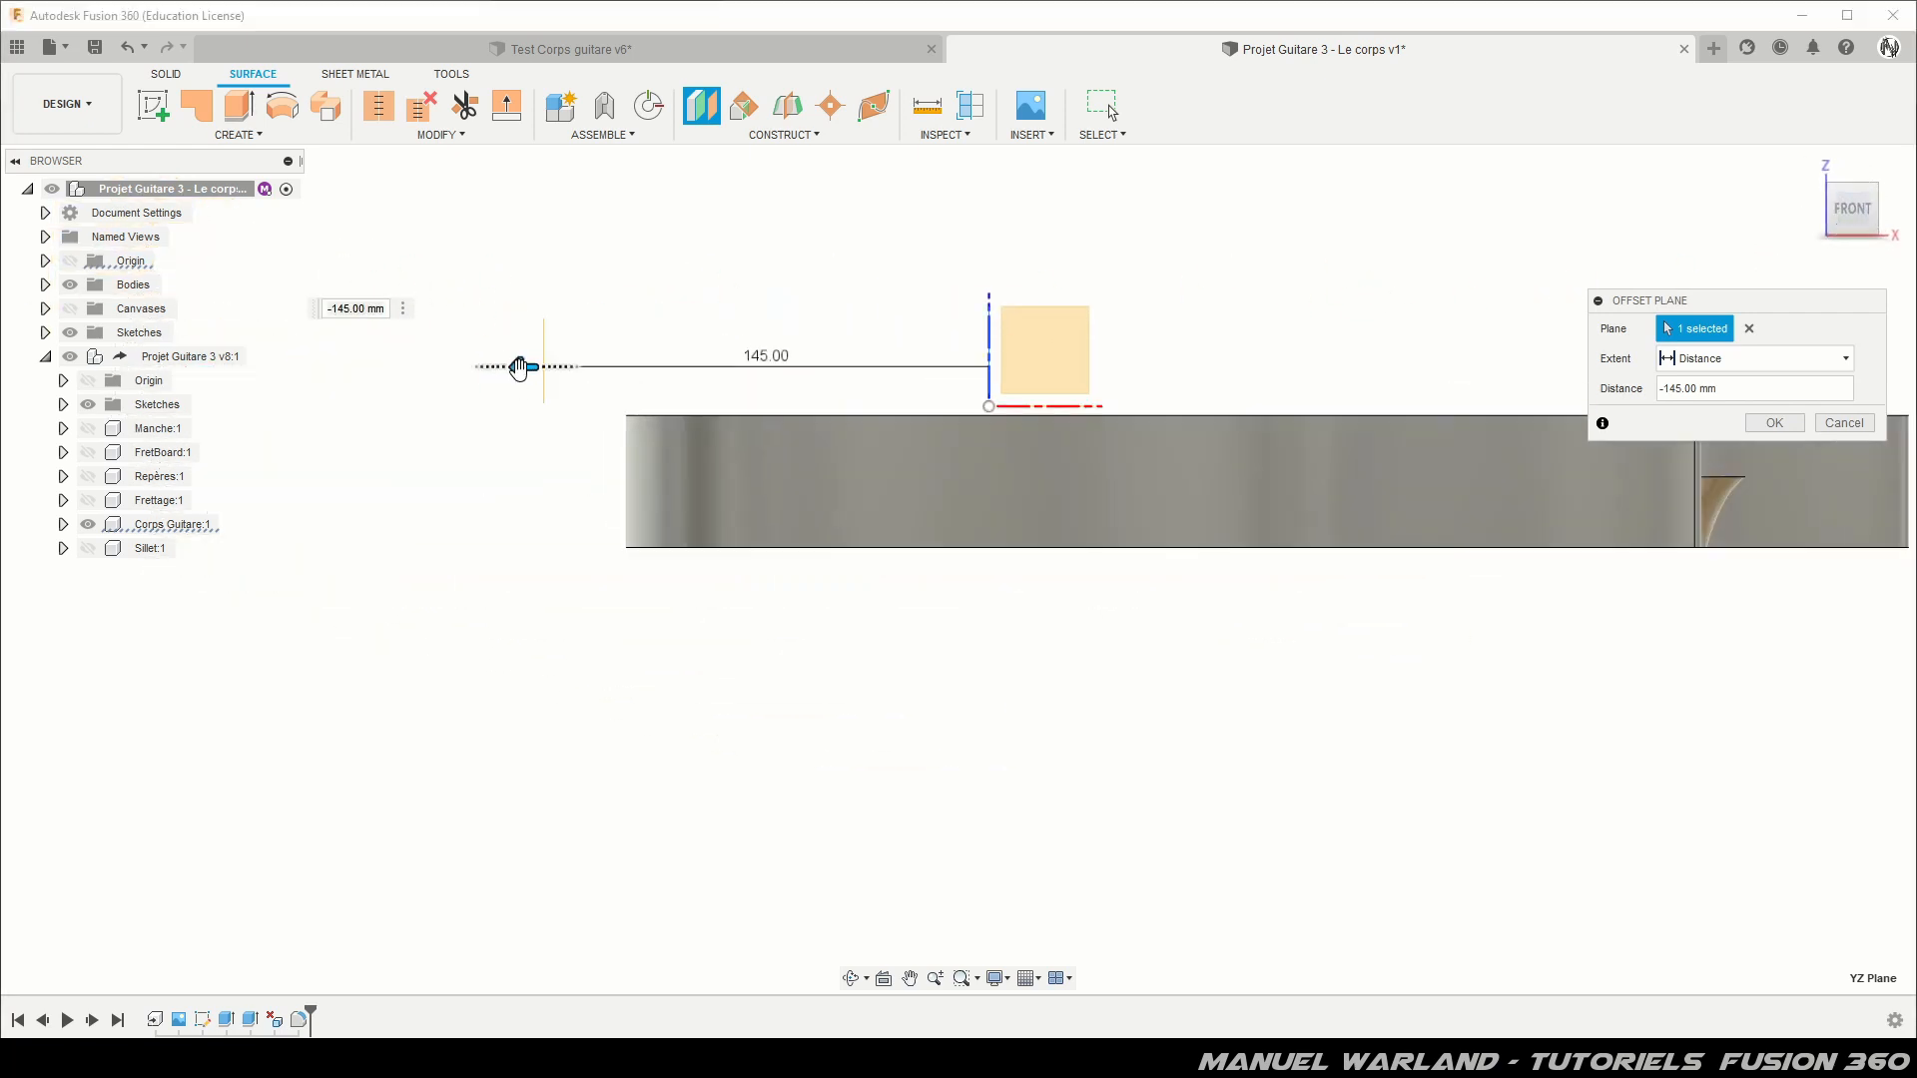
pyautogui.moveTo(519, 366); pyautogui.dragTo(575, 368)
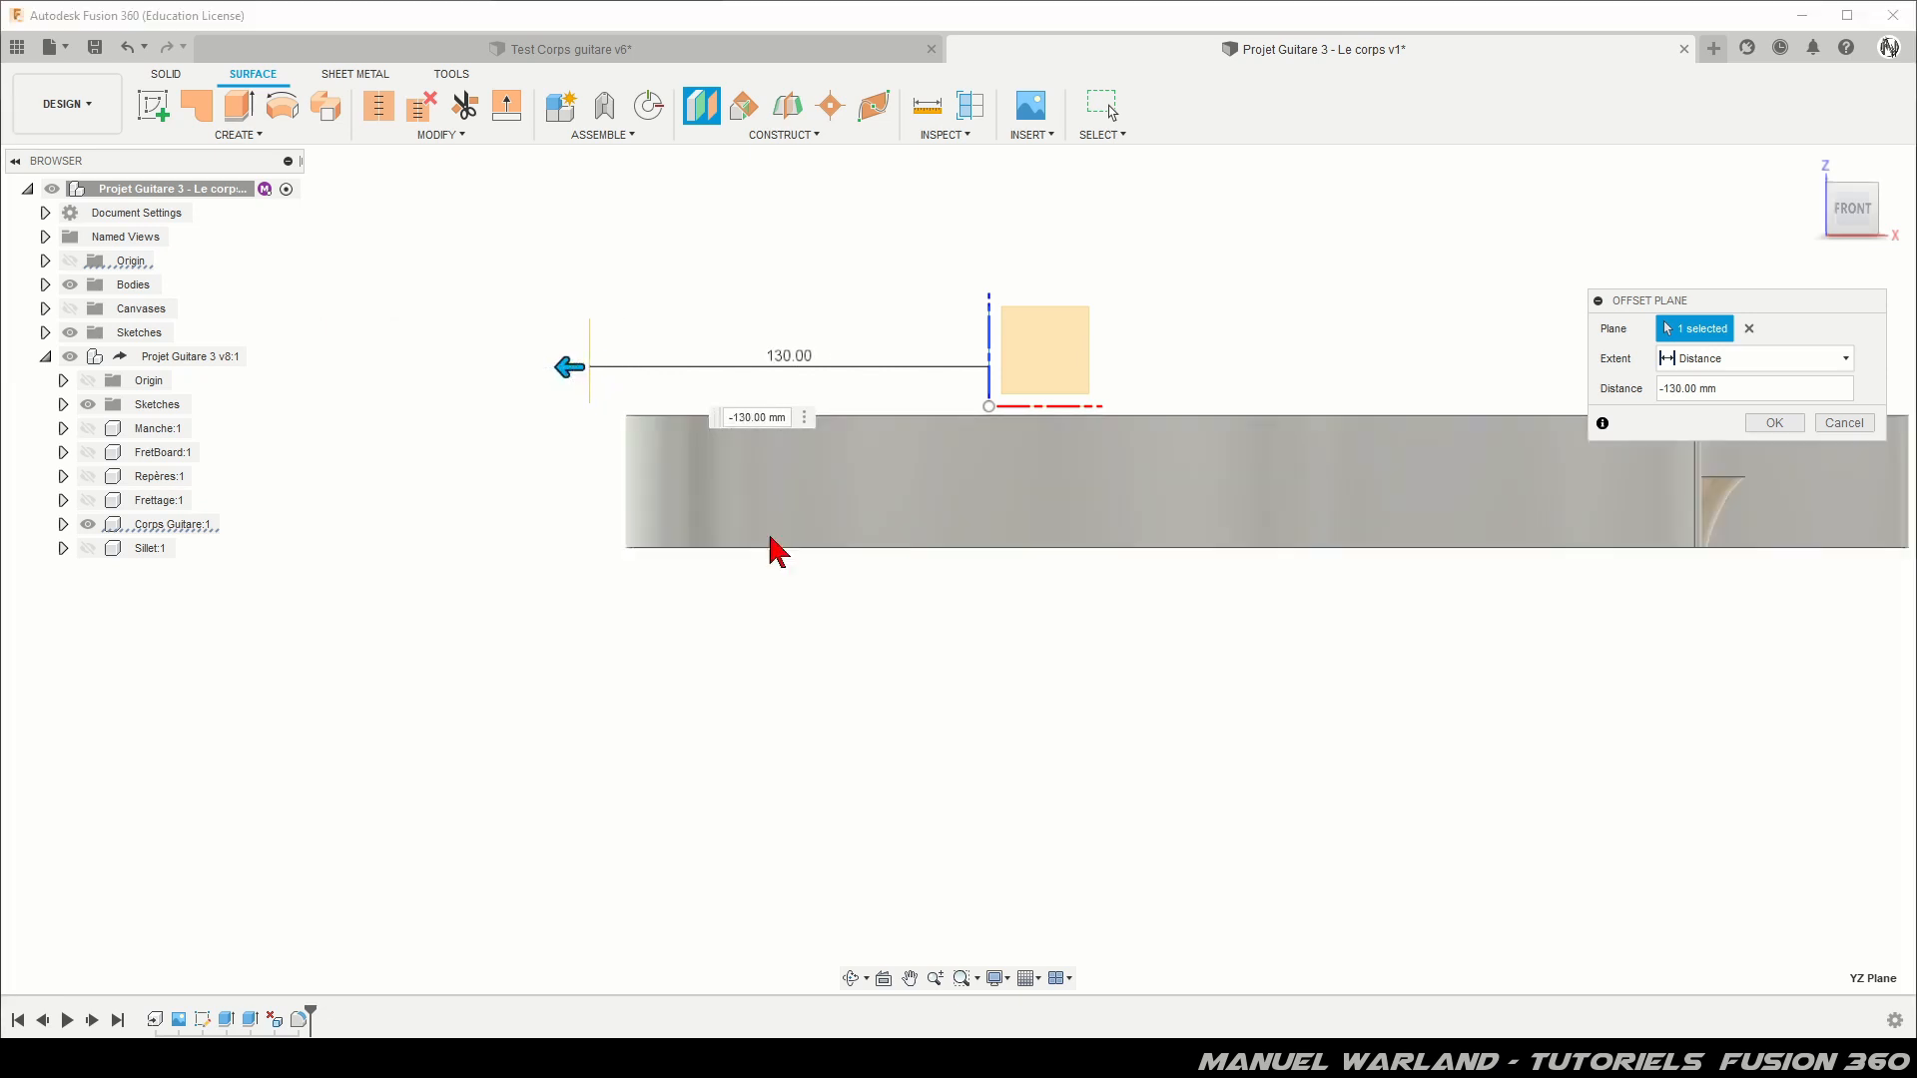
pyautogui.click(1774, 423)
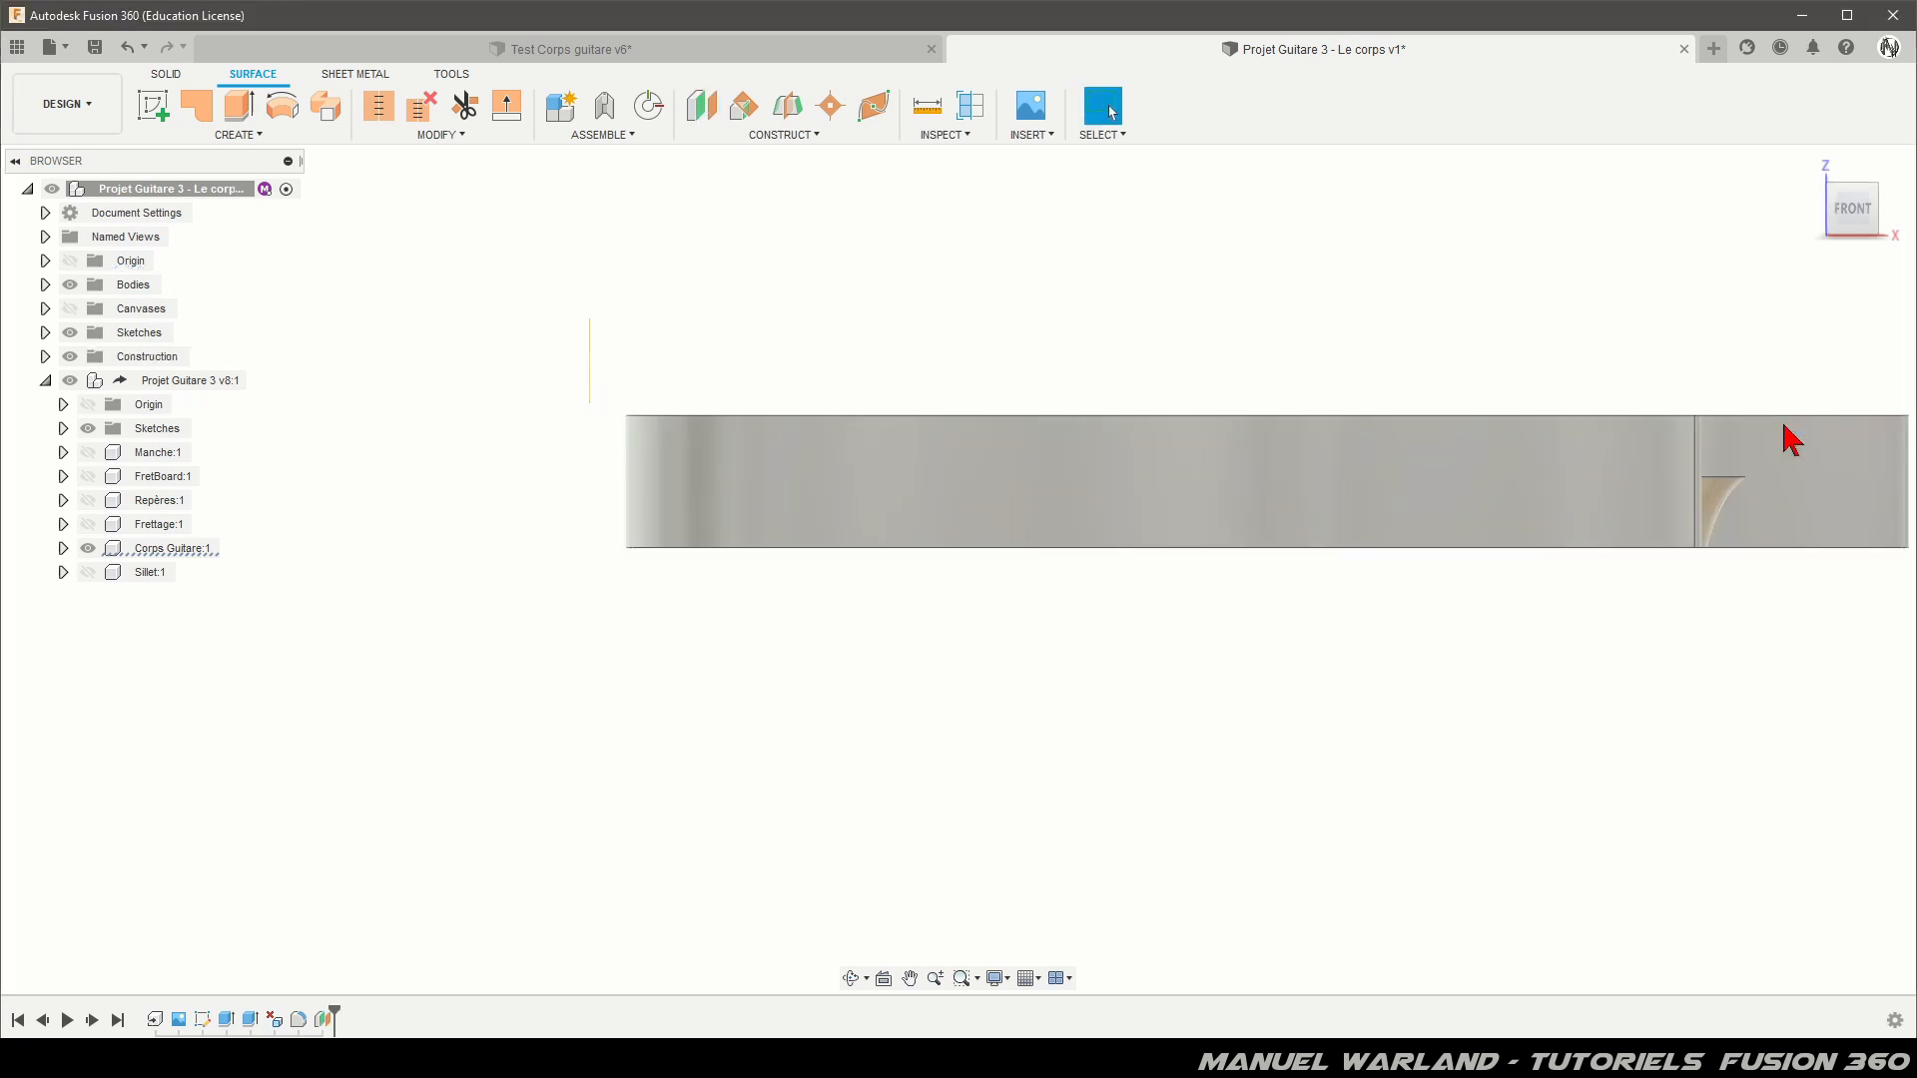
pyautogui.keyDown('shift'); pyautogui.moveTo(1027, 599); pyautogui.dragTo(950, 642, button='middle'); pyautogui.keyUp('shift')
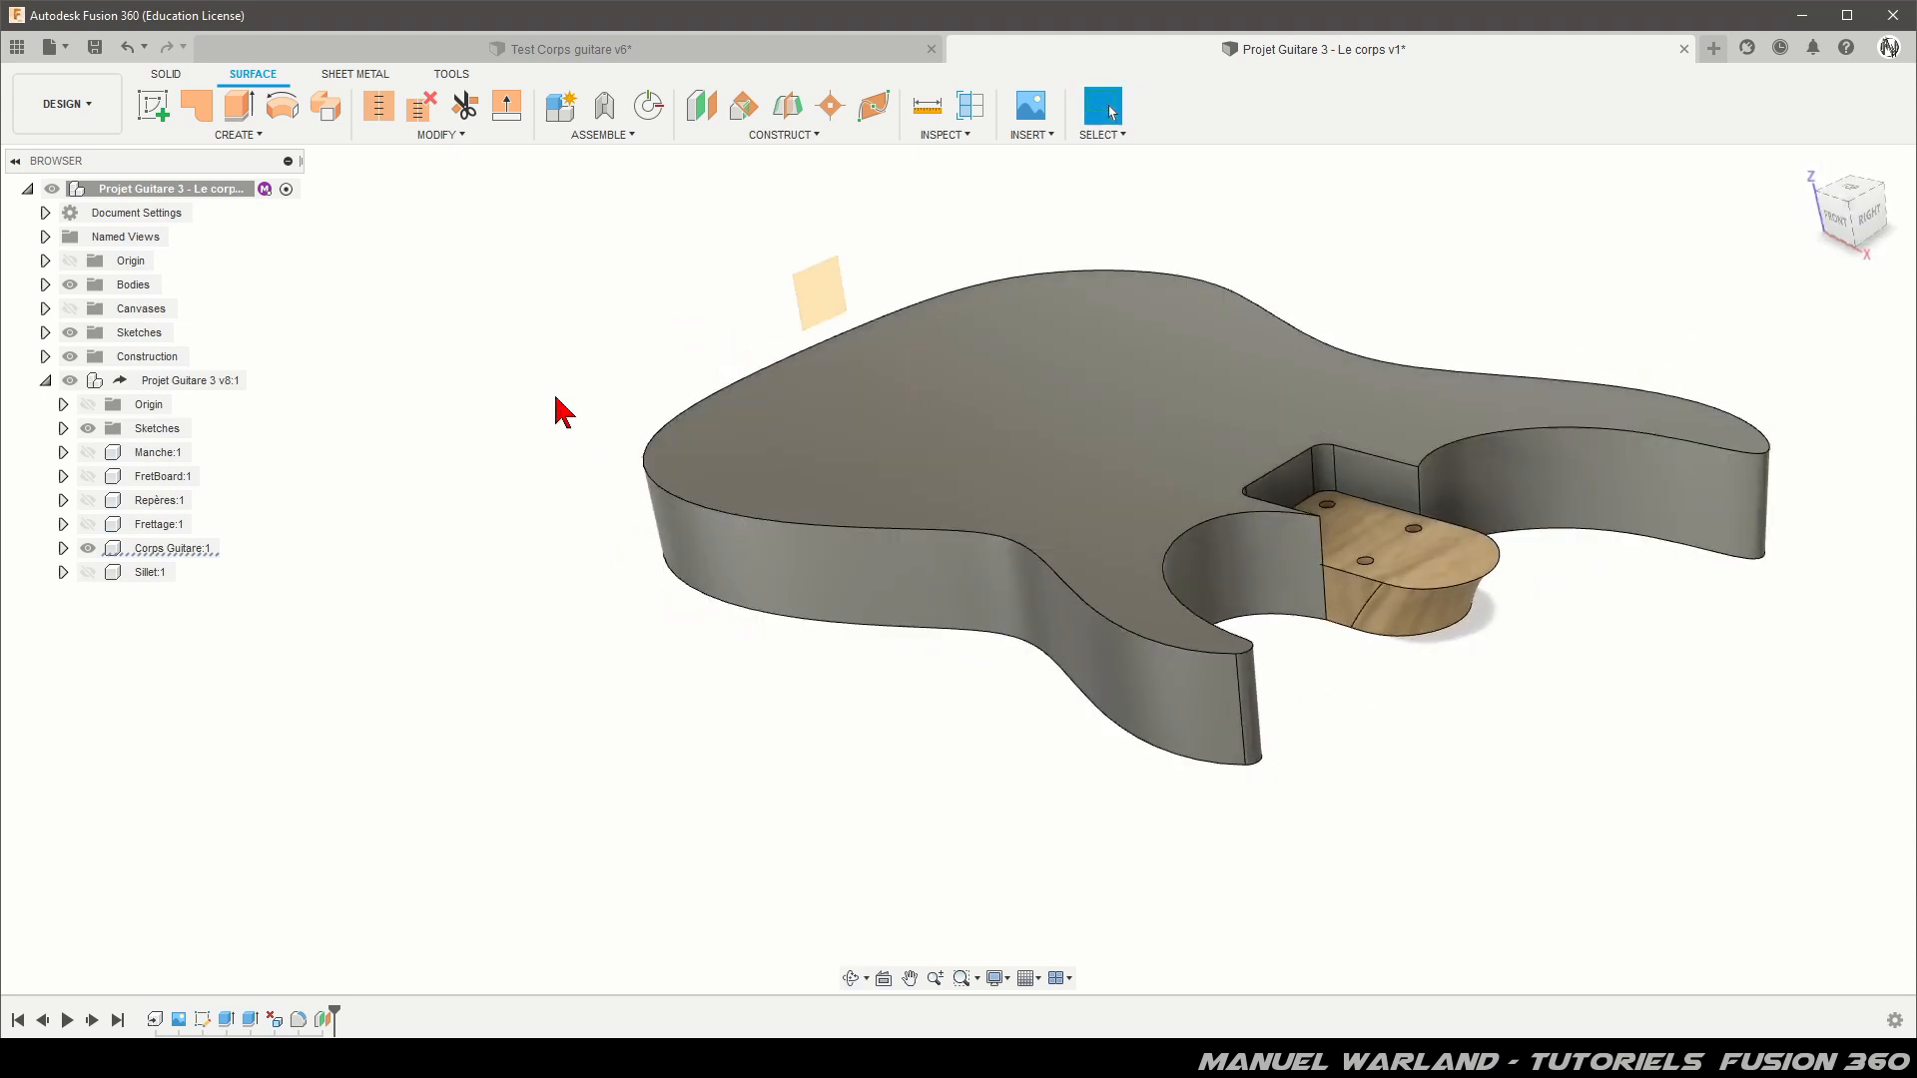
pyautogui.keyDown('shift'); pyautogui.moveTo(486, 387); pyautogui.dragTo(1125, 380, button='middle'); pyautogui.keyUp('shift')
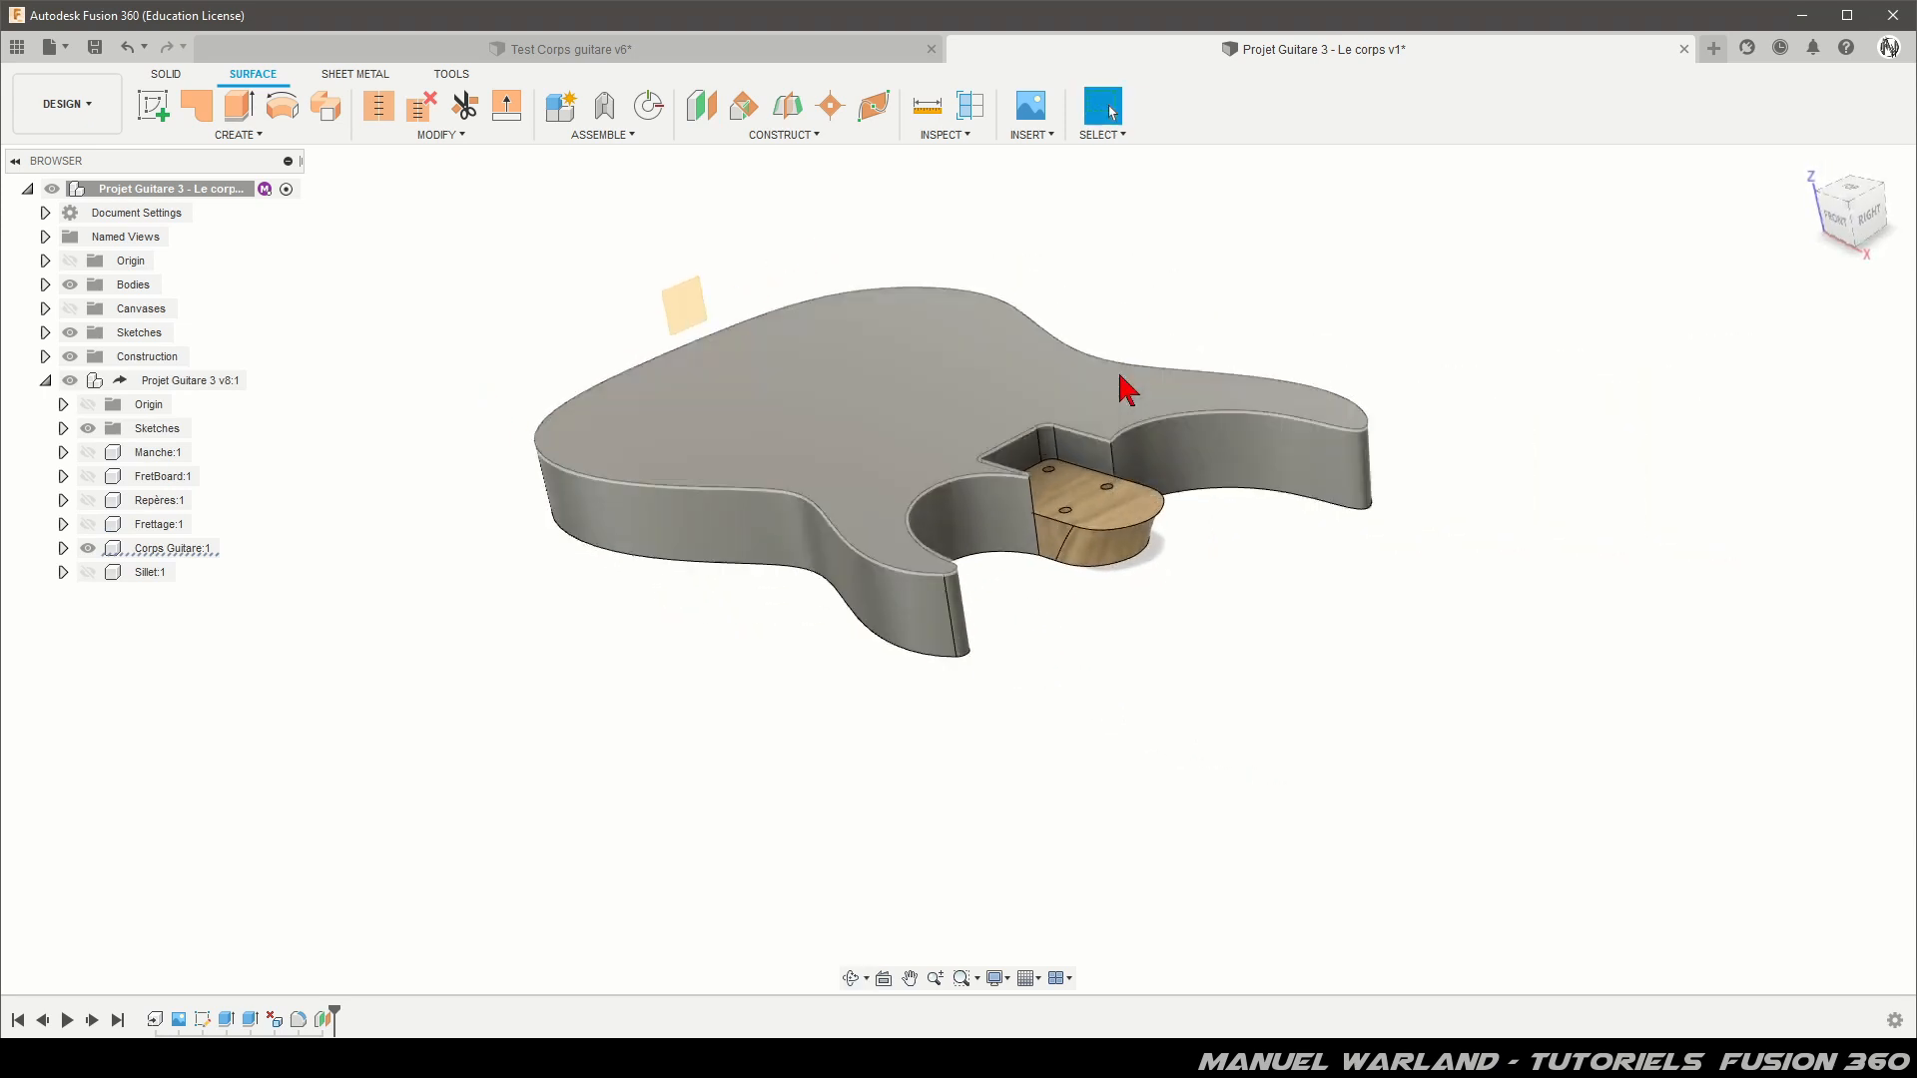
pyautogui.scroll(3, 1069, 282)
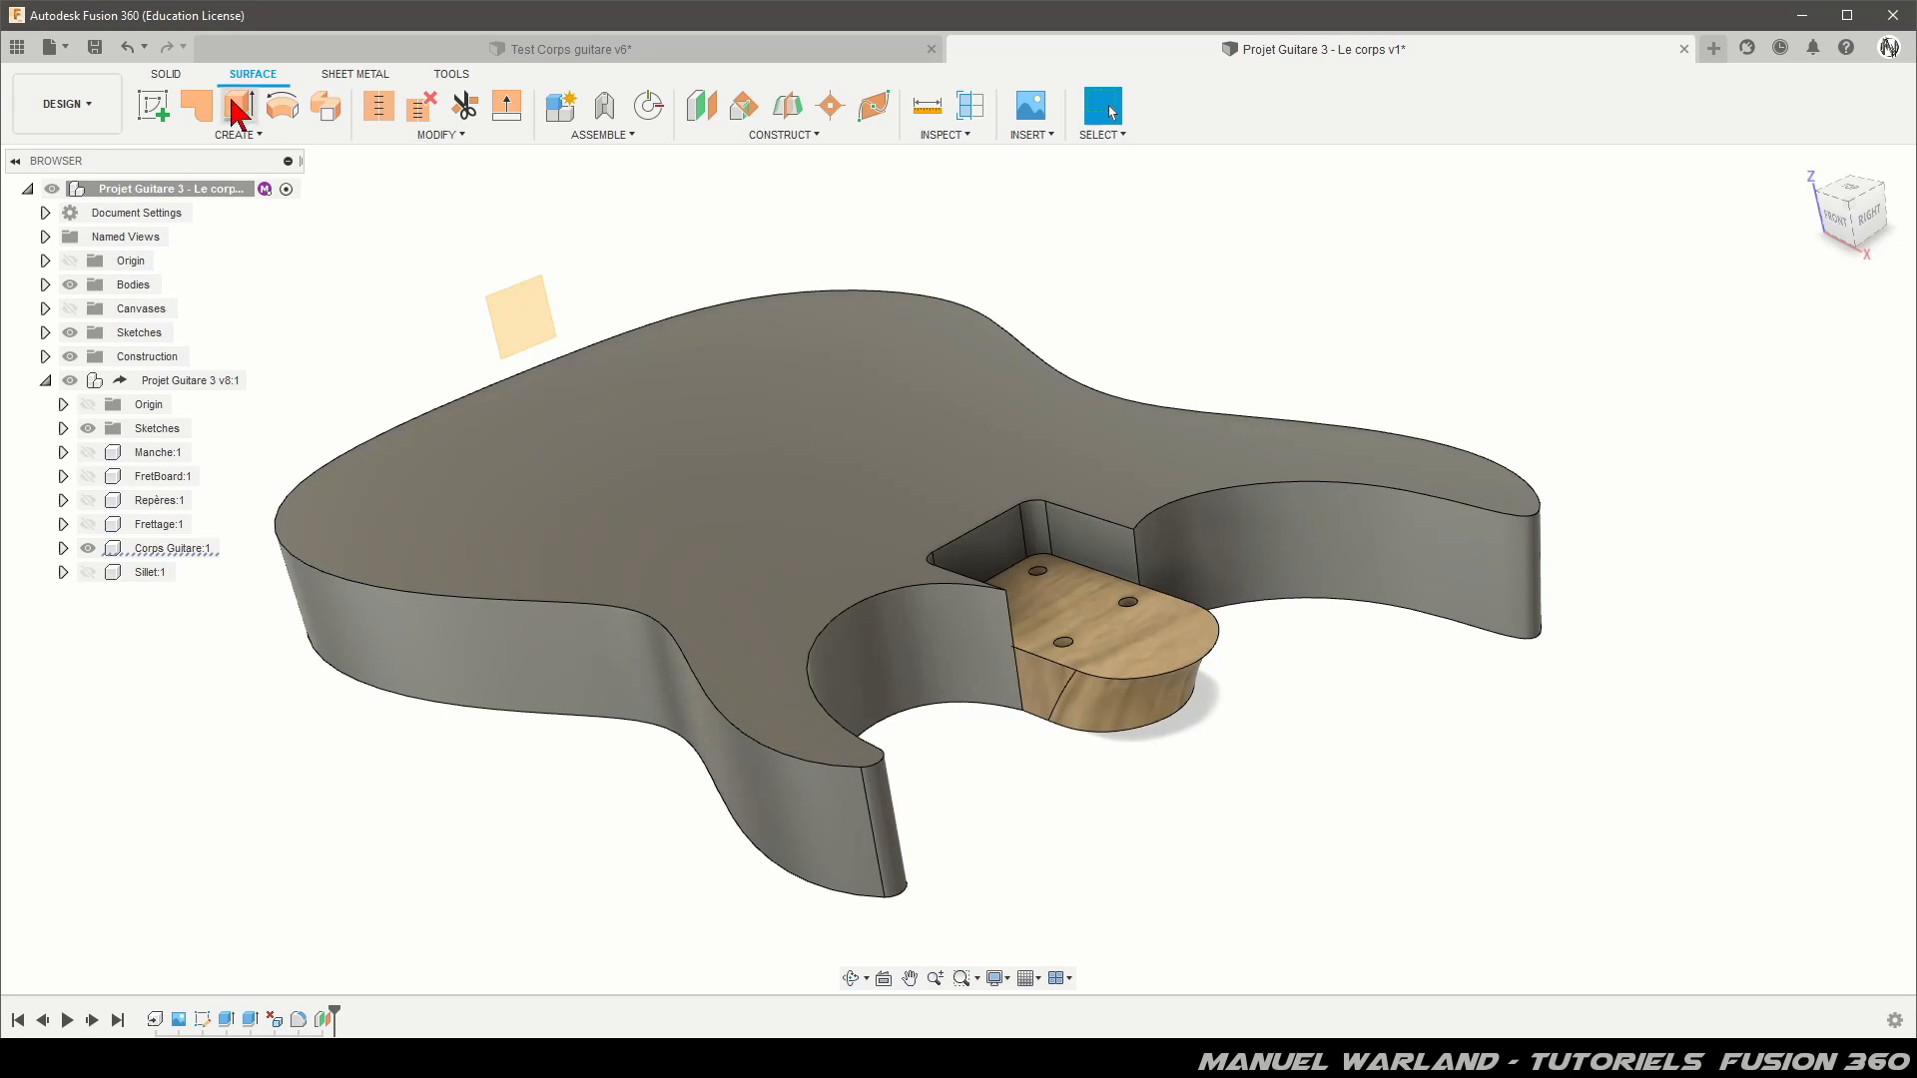
pyautogui.click(167, 74)
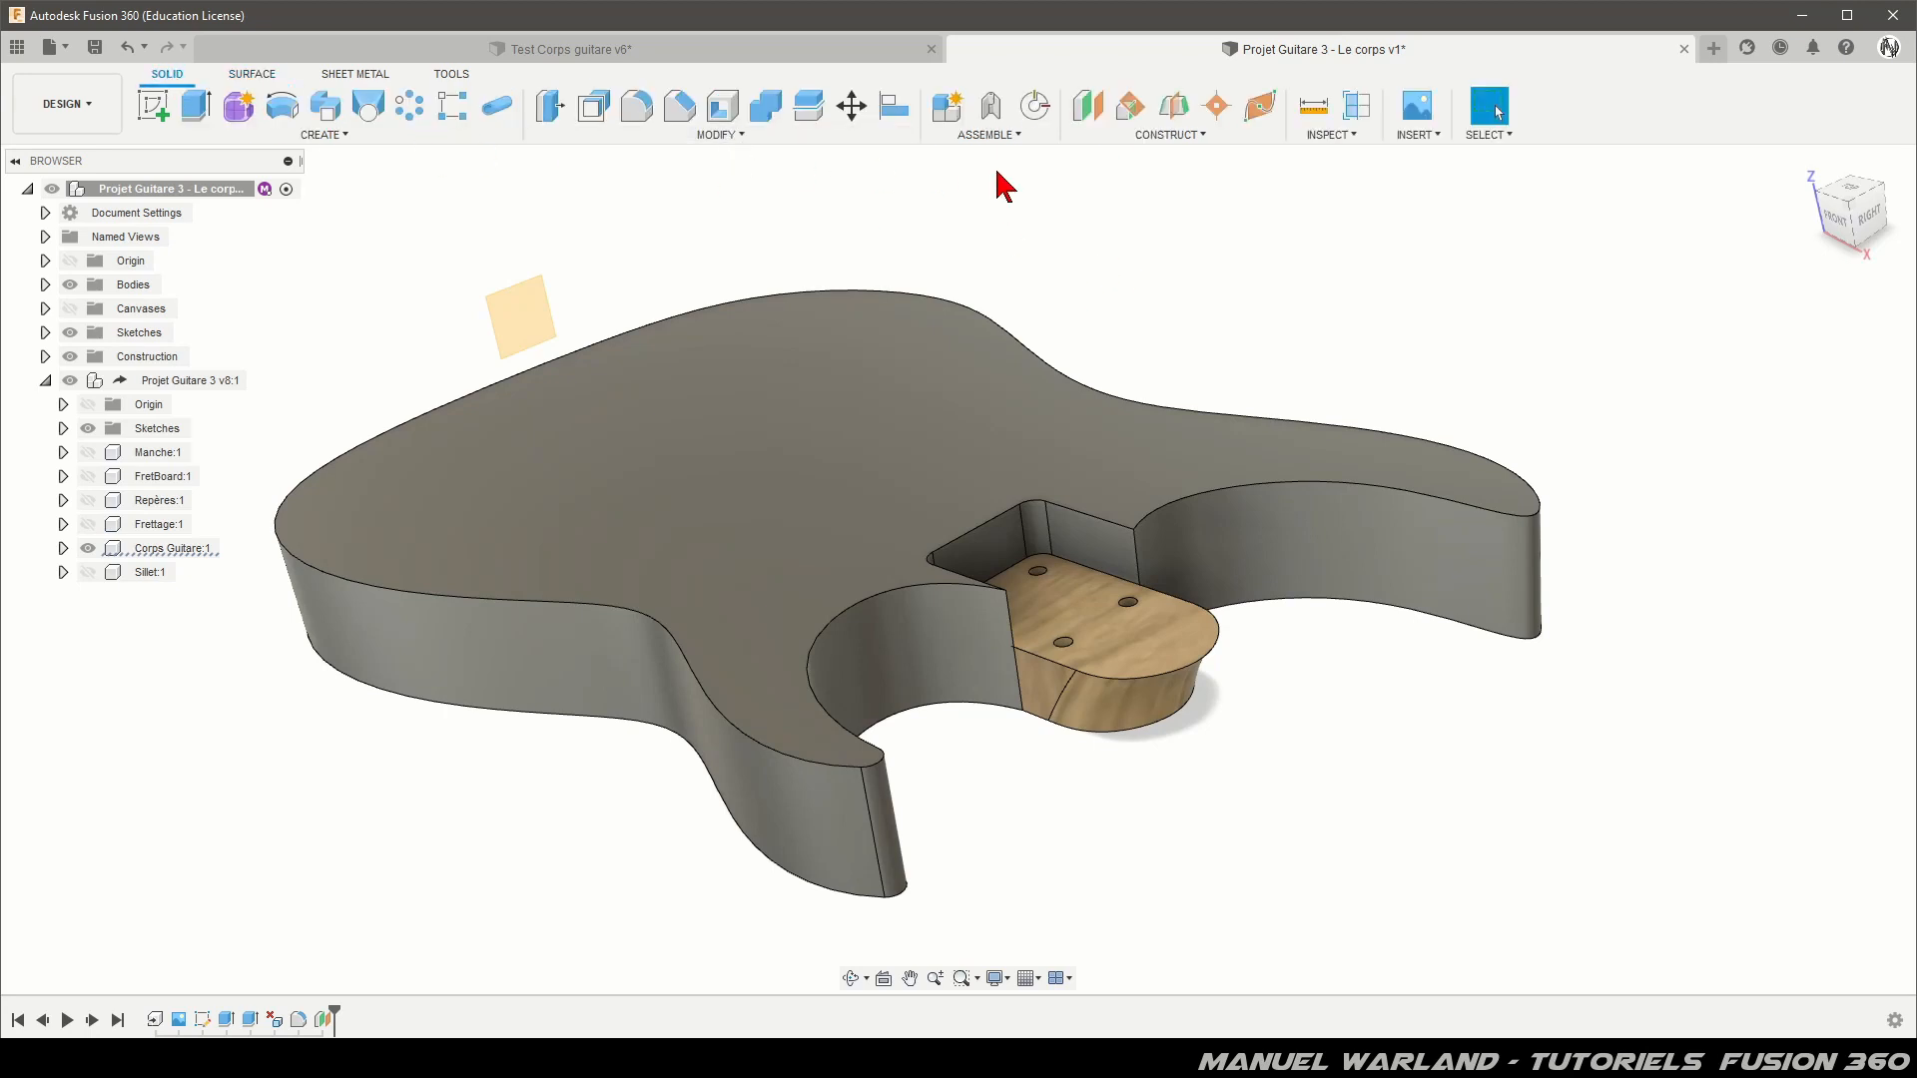
pyautogui.click(776, 112)
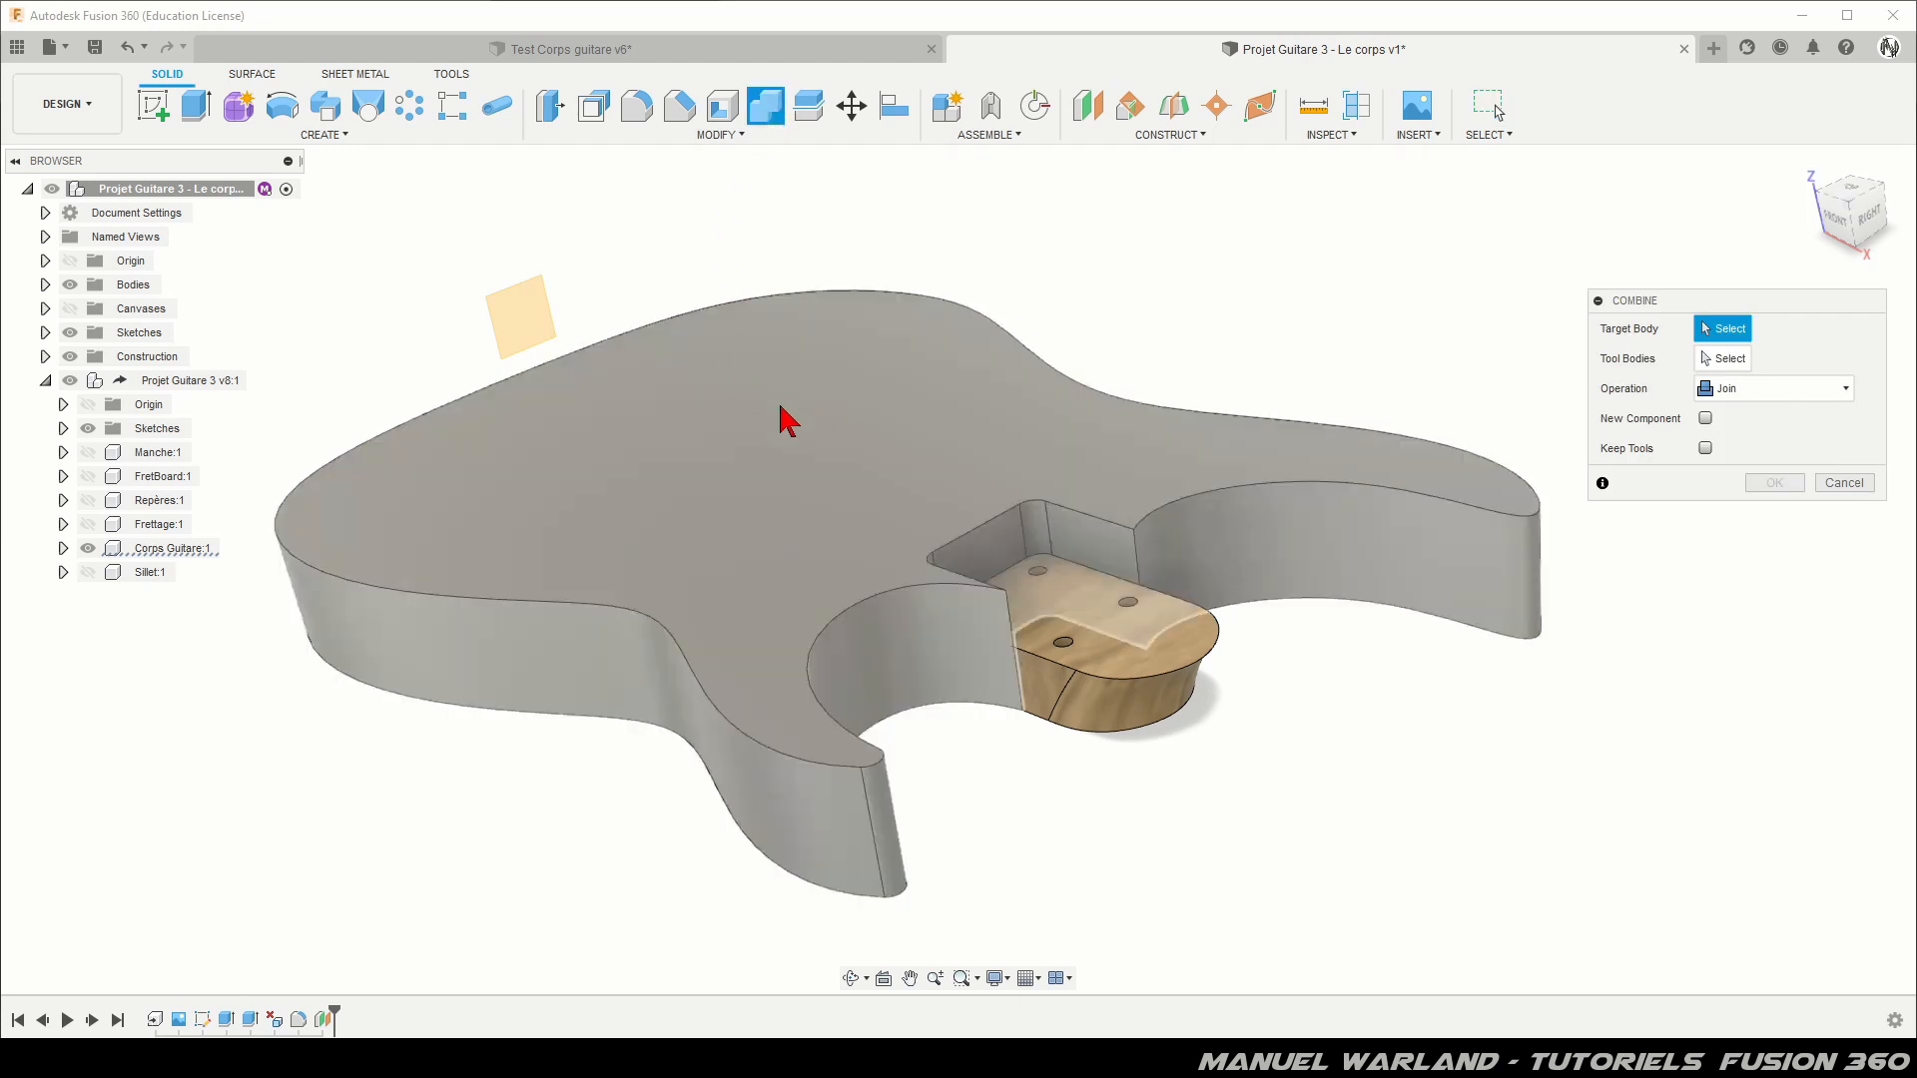
pyautogui.click(798, 447)
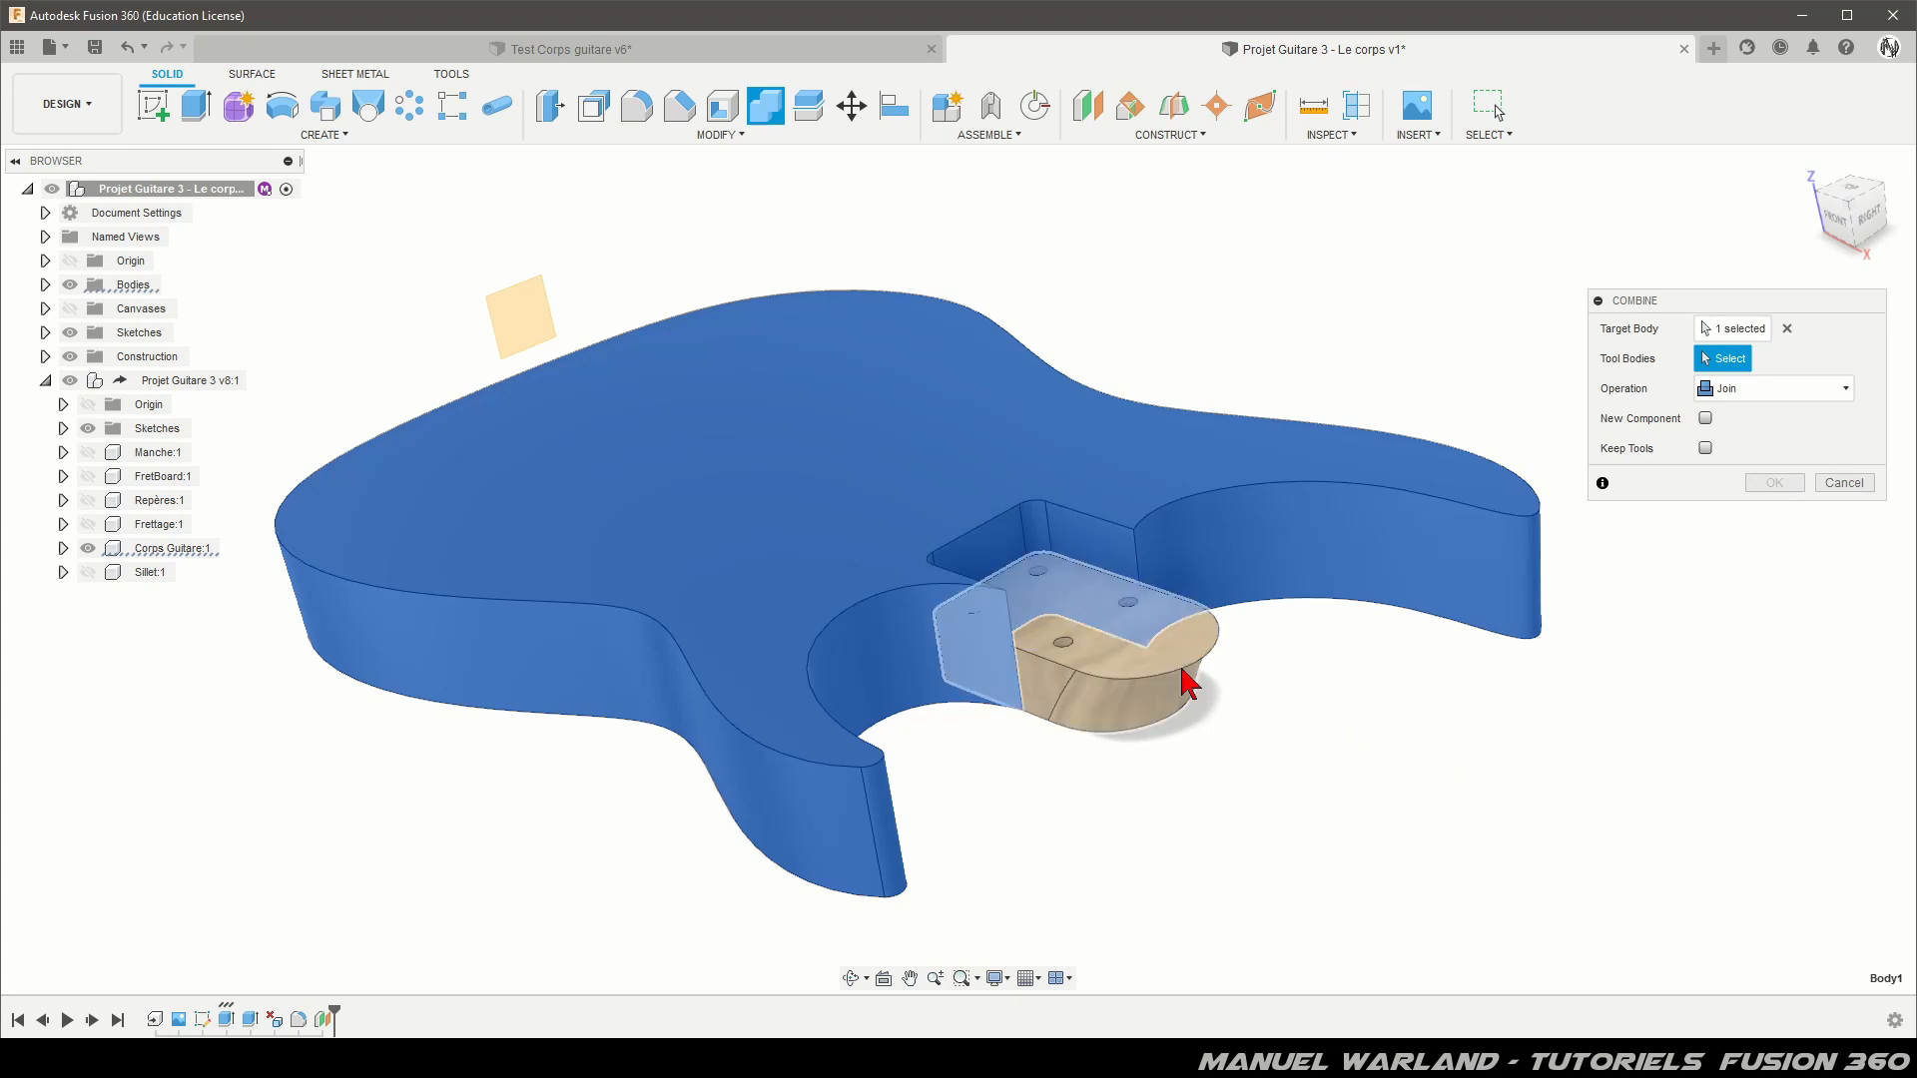
pyautogui.click(1787, 328)
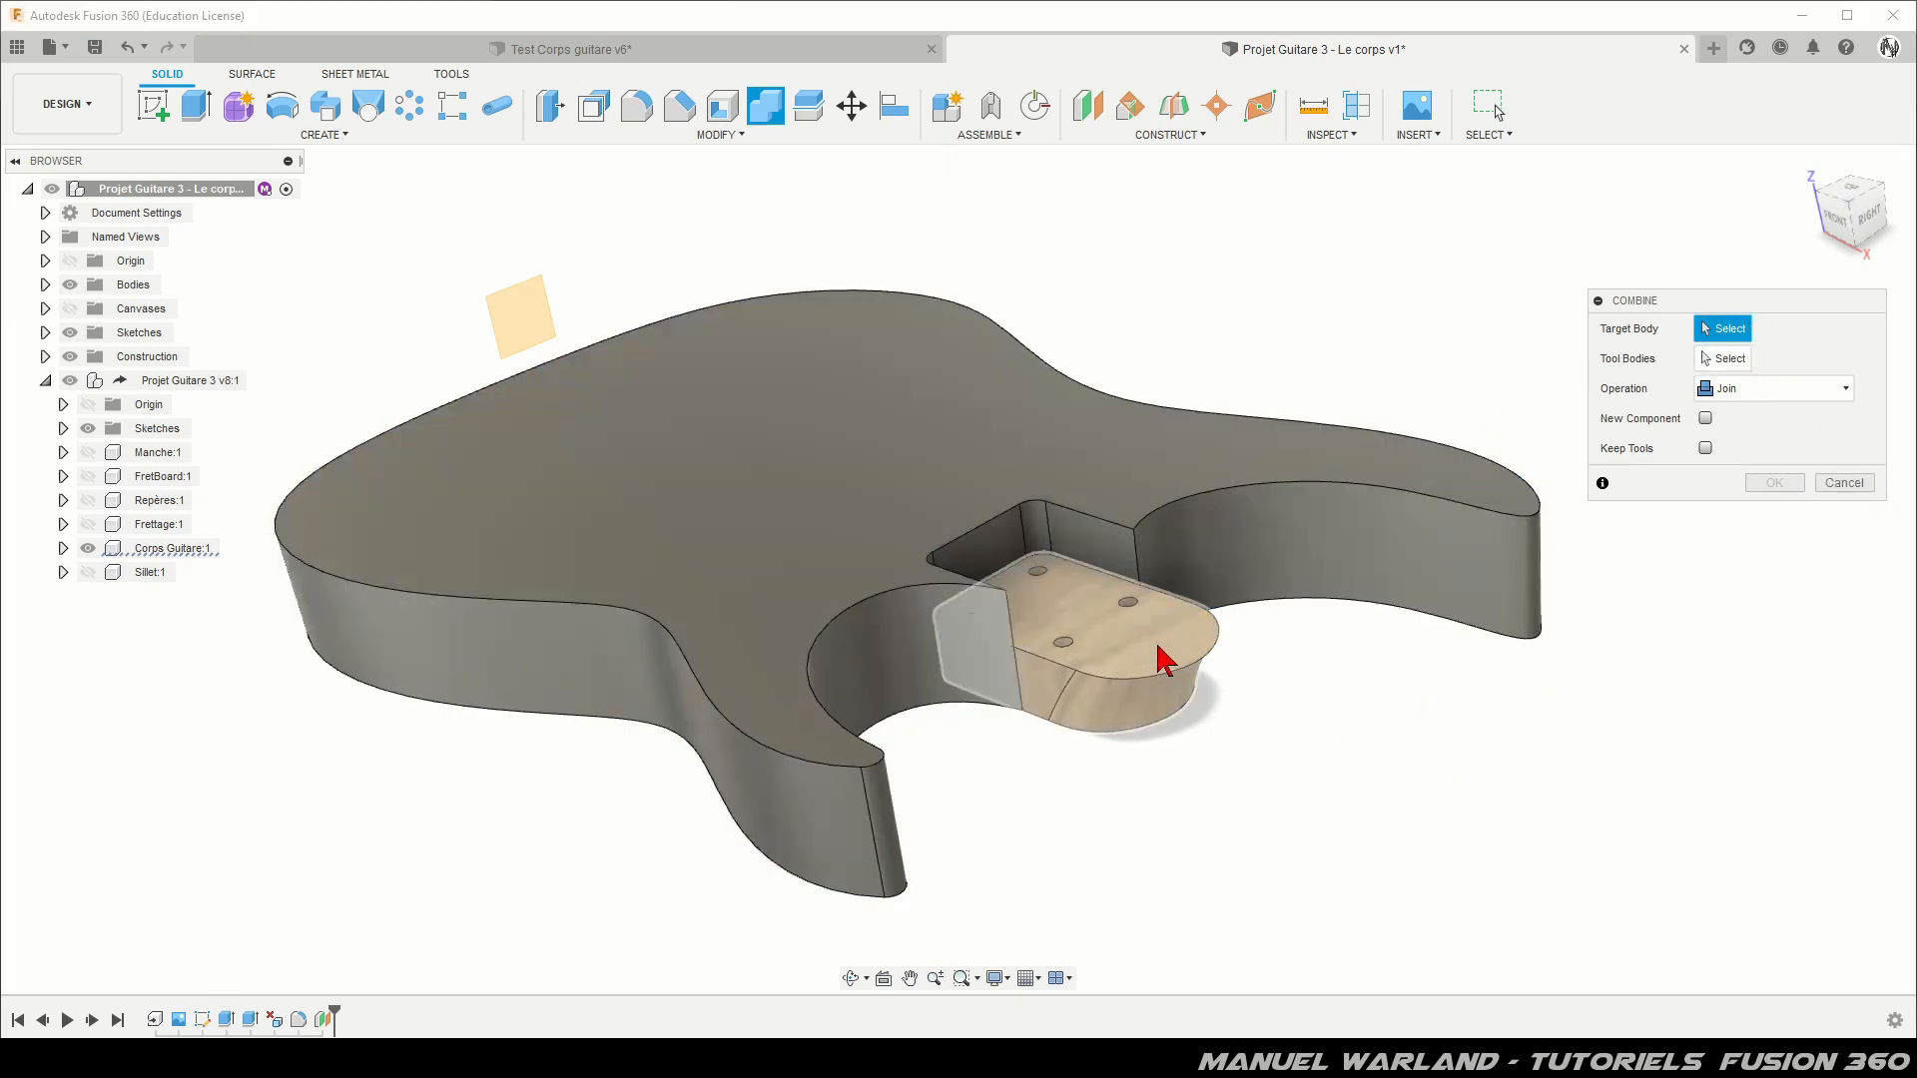
pyautogui.click(1161, 659)
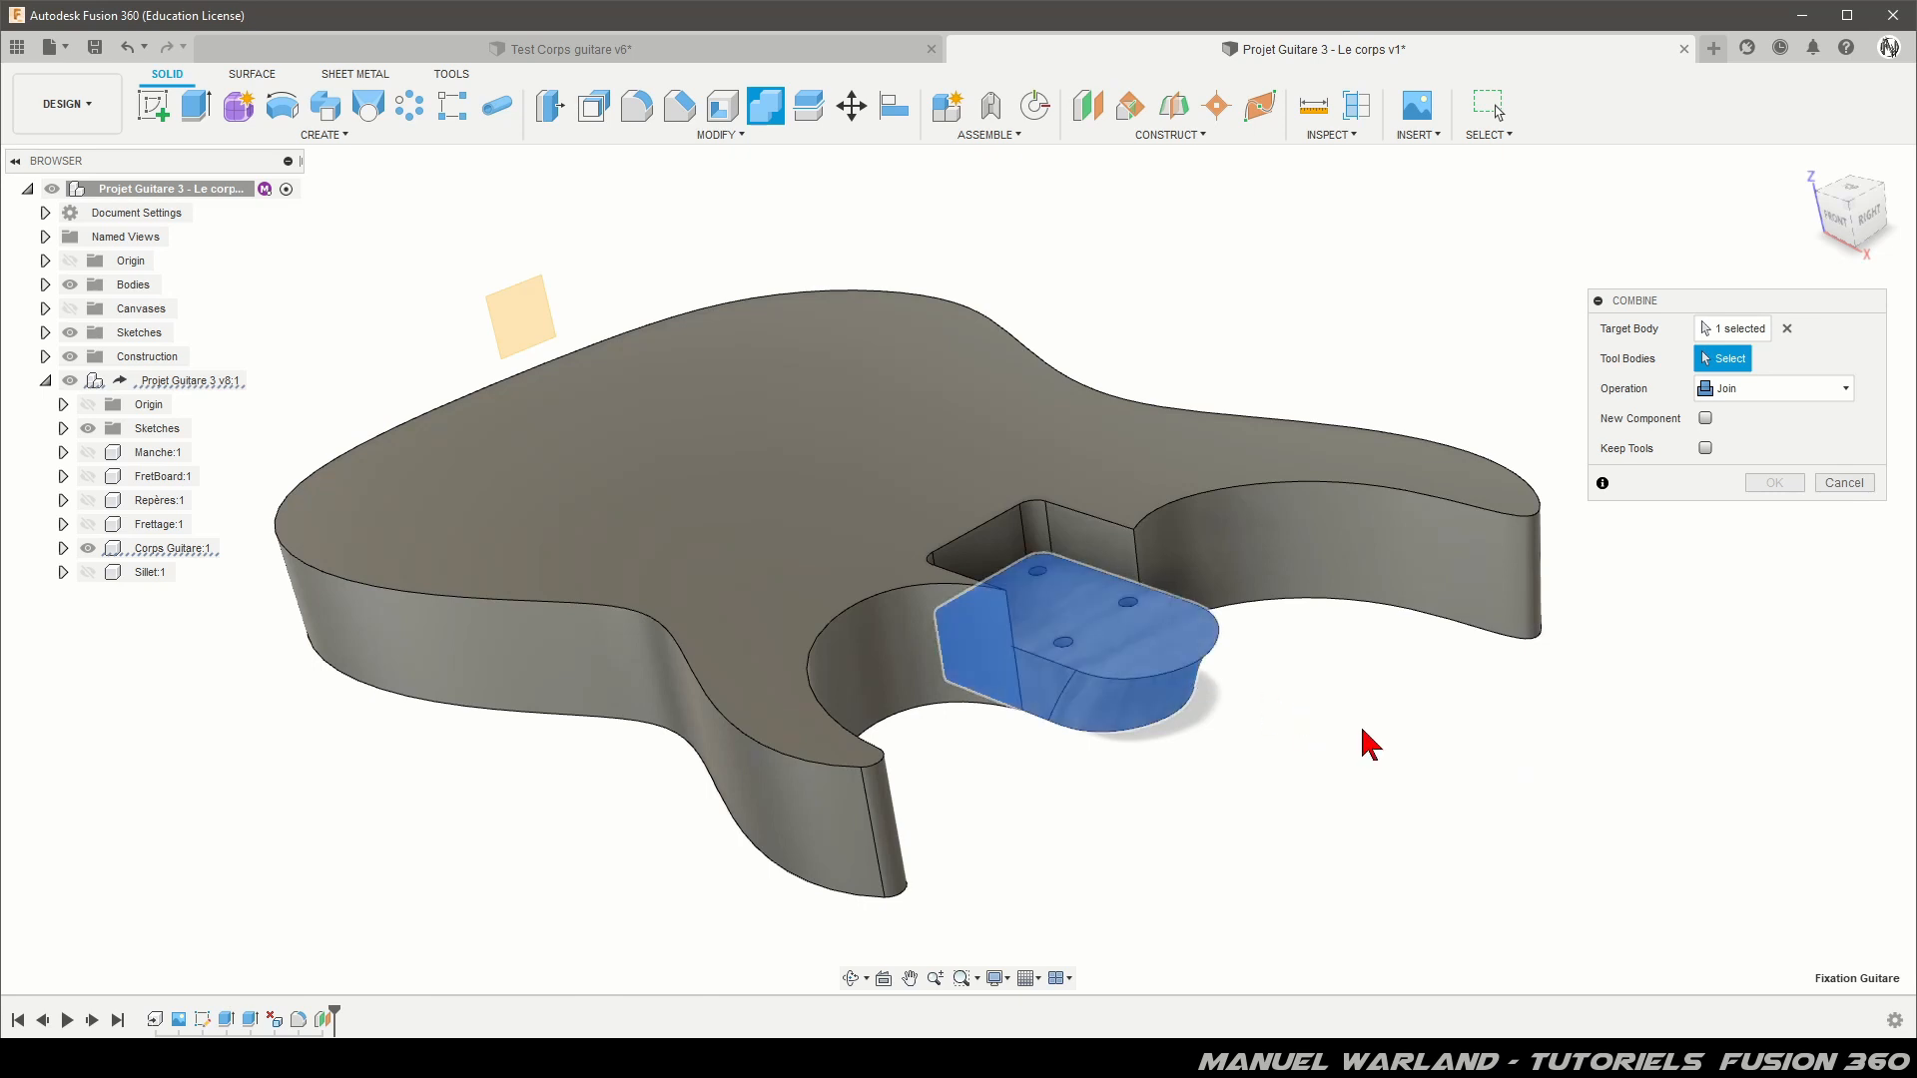
pyautogui.click(1819, 484)
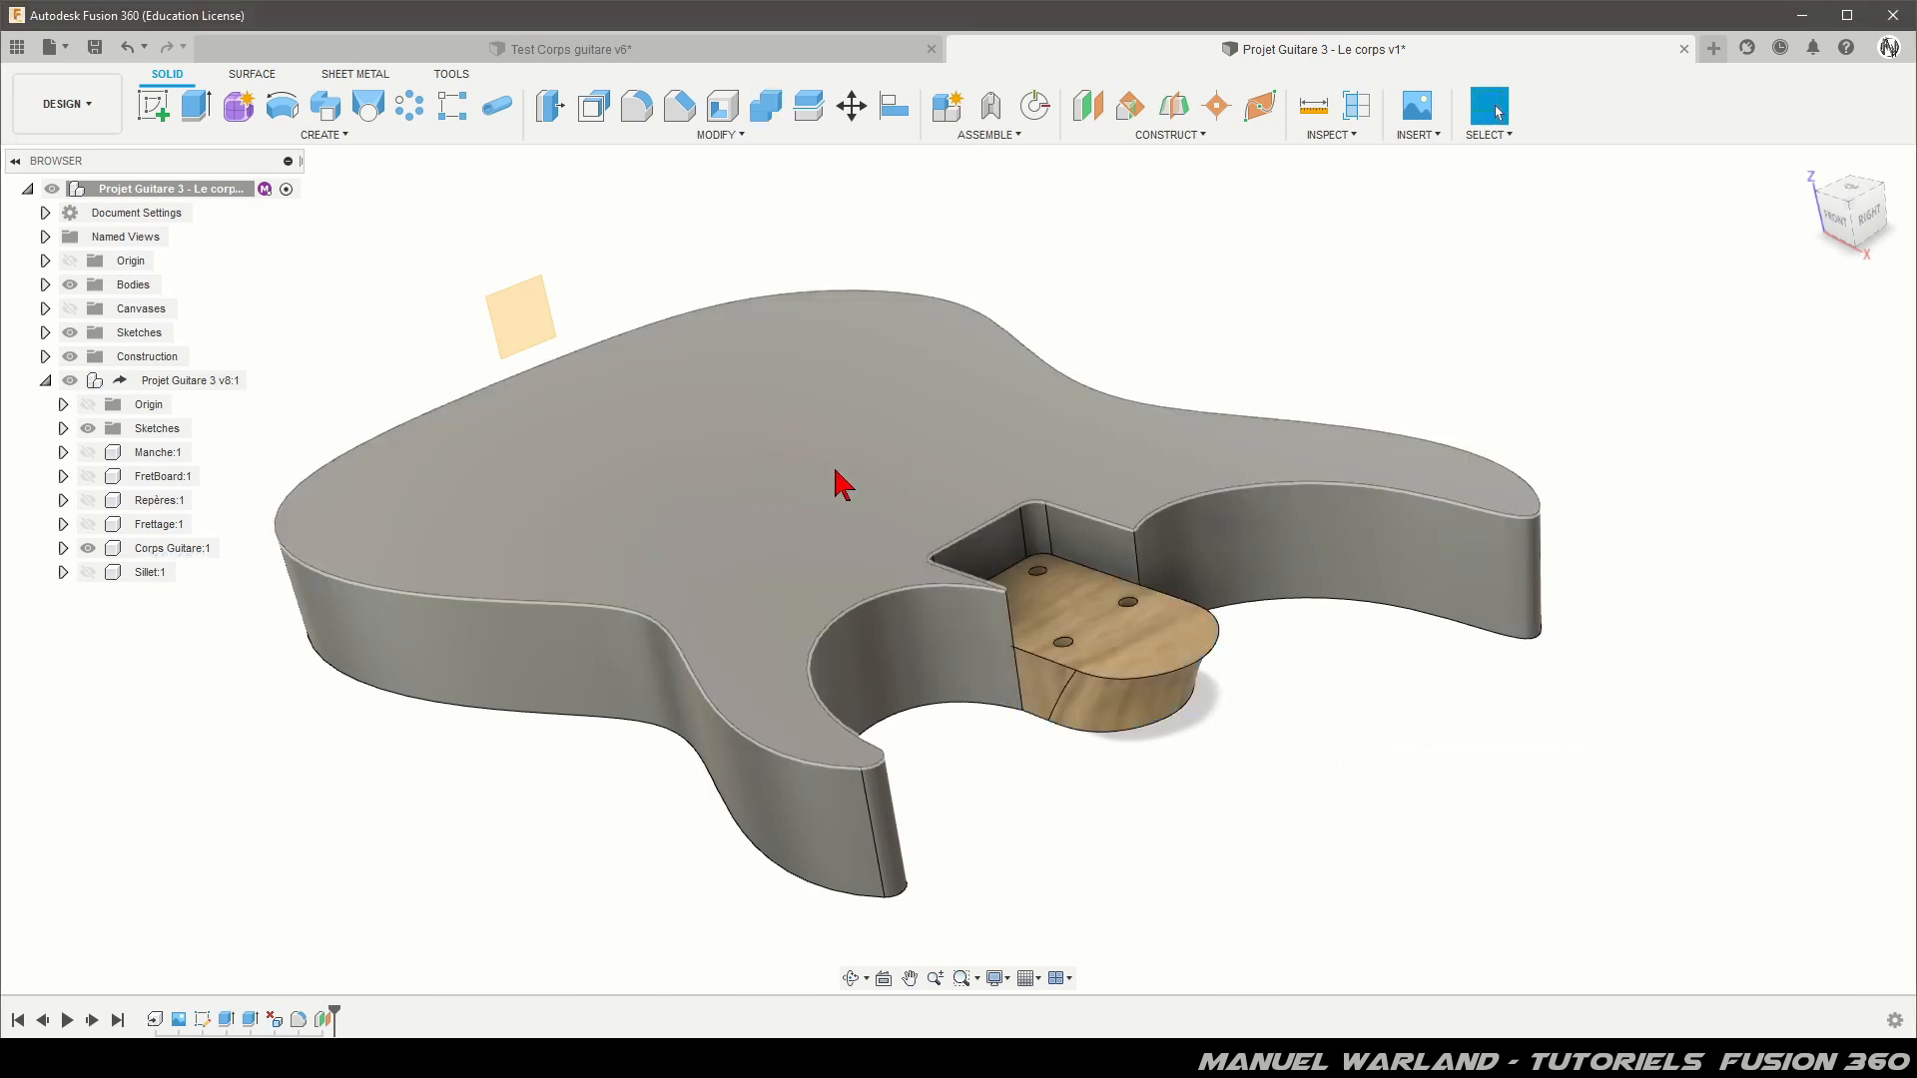
# Step: Combine the guitar body with the Fixation Guitare block using Join, with Body1 as the target body
pyautogui.click(799, 436)
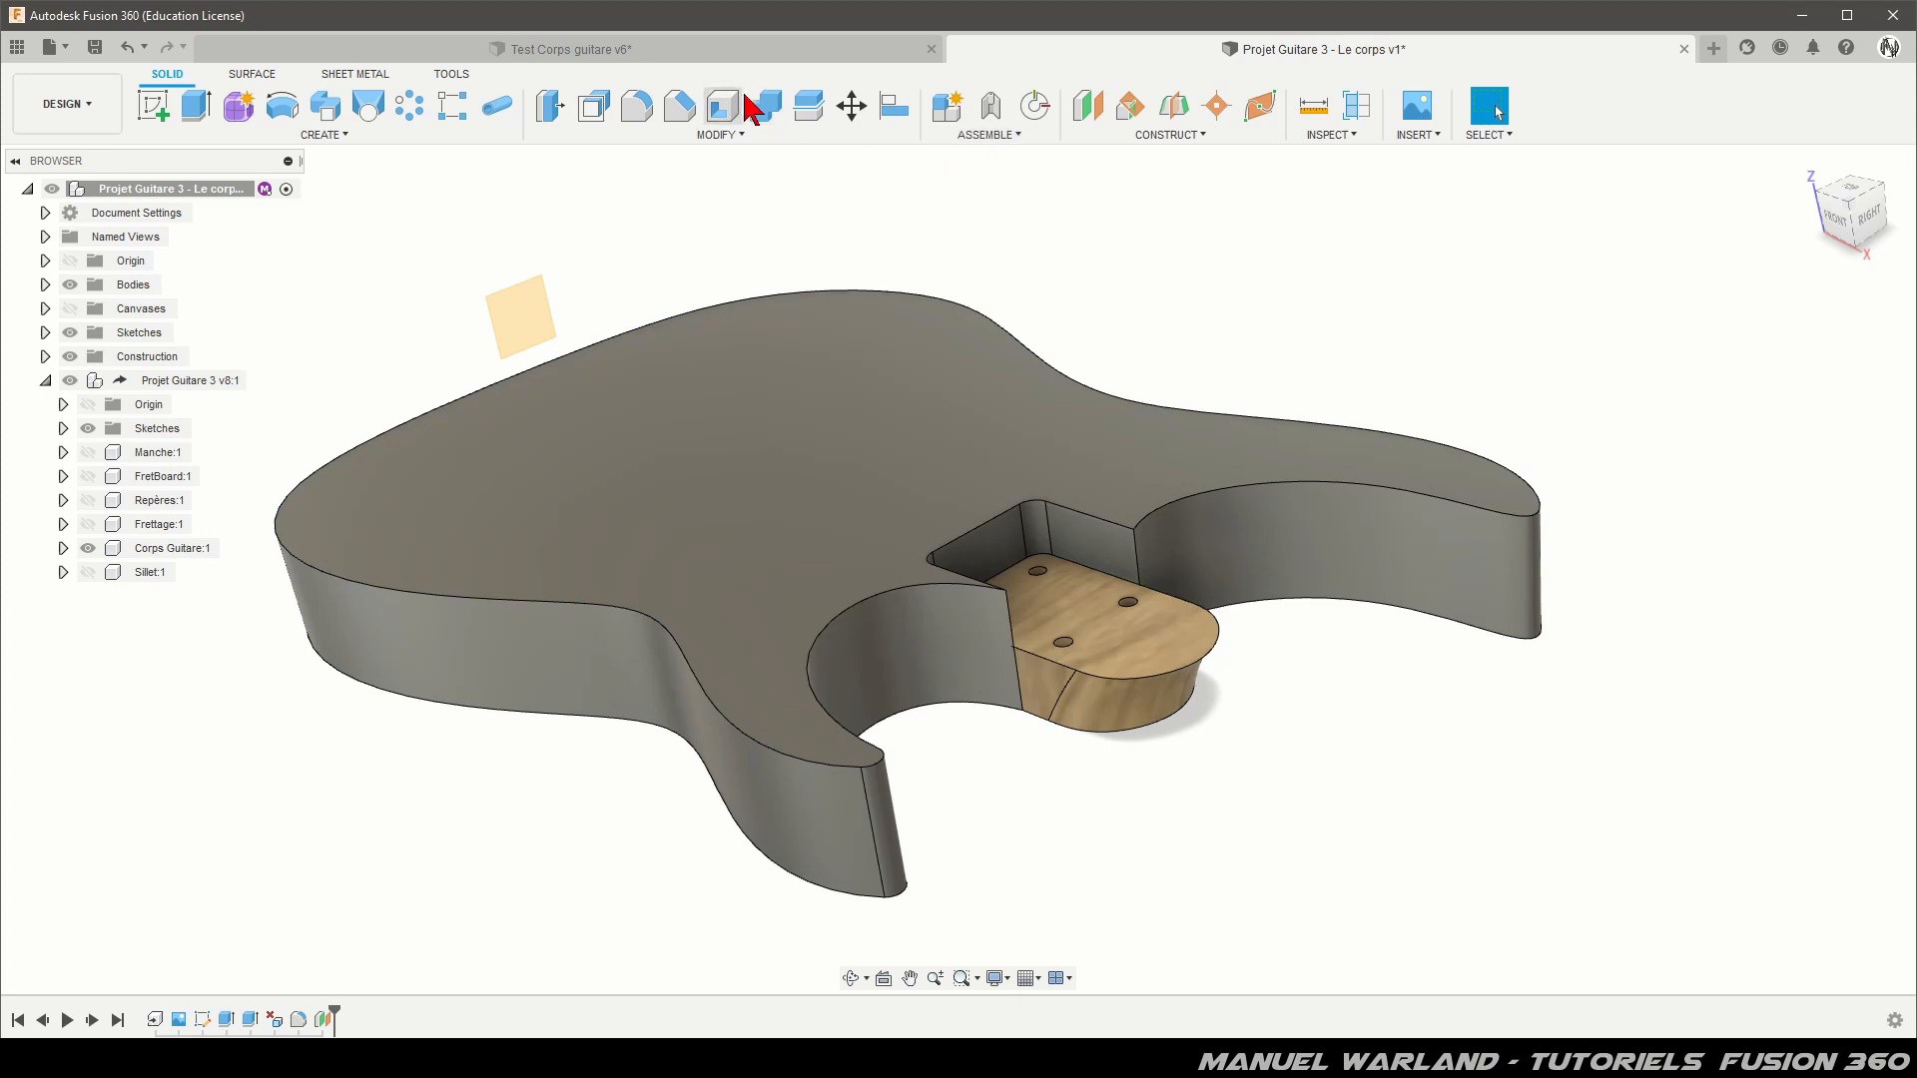
pyautogui.click(766, 105)
pyautogui.click(827, 450)
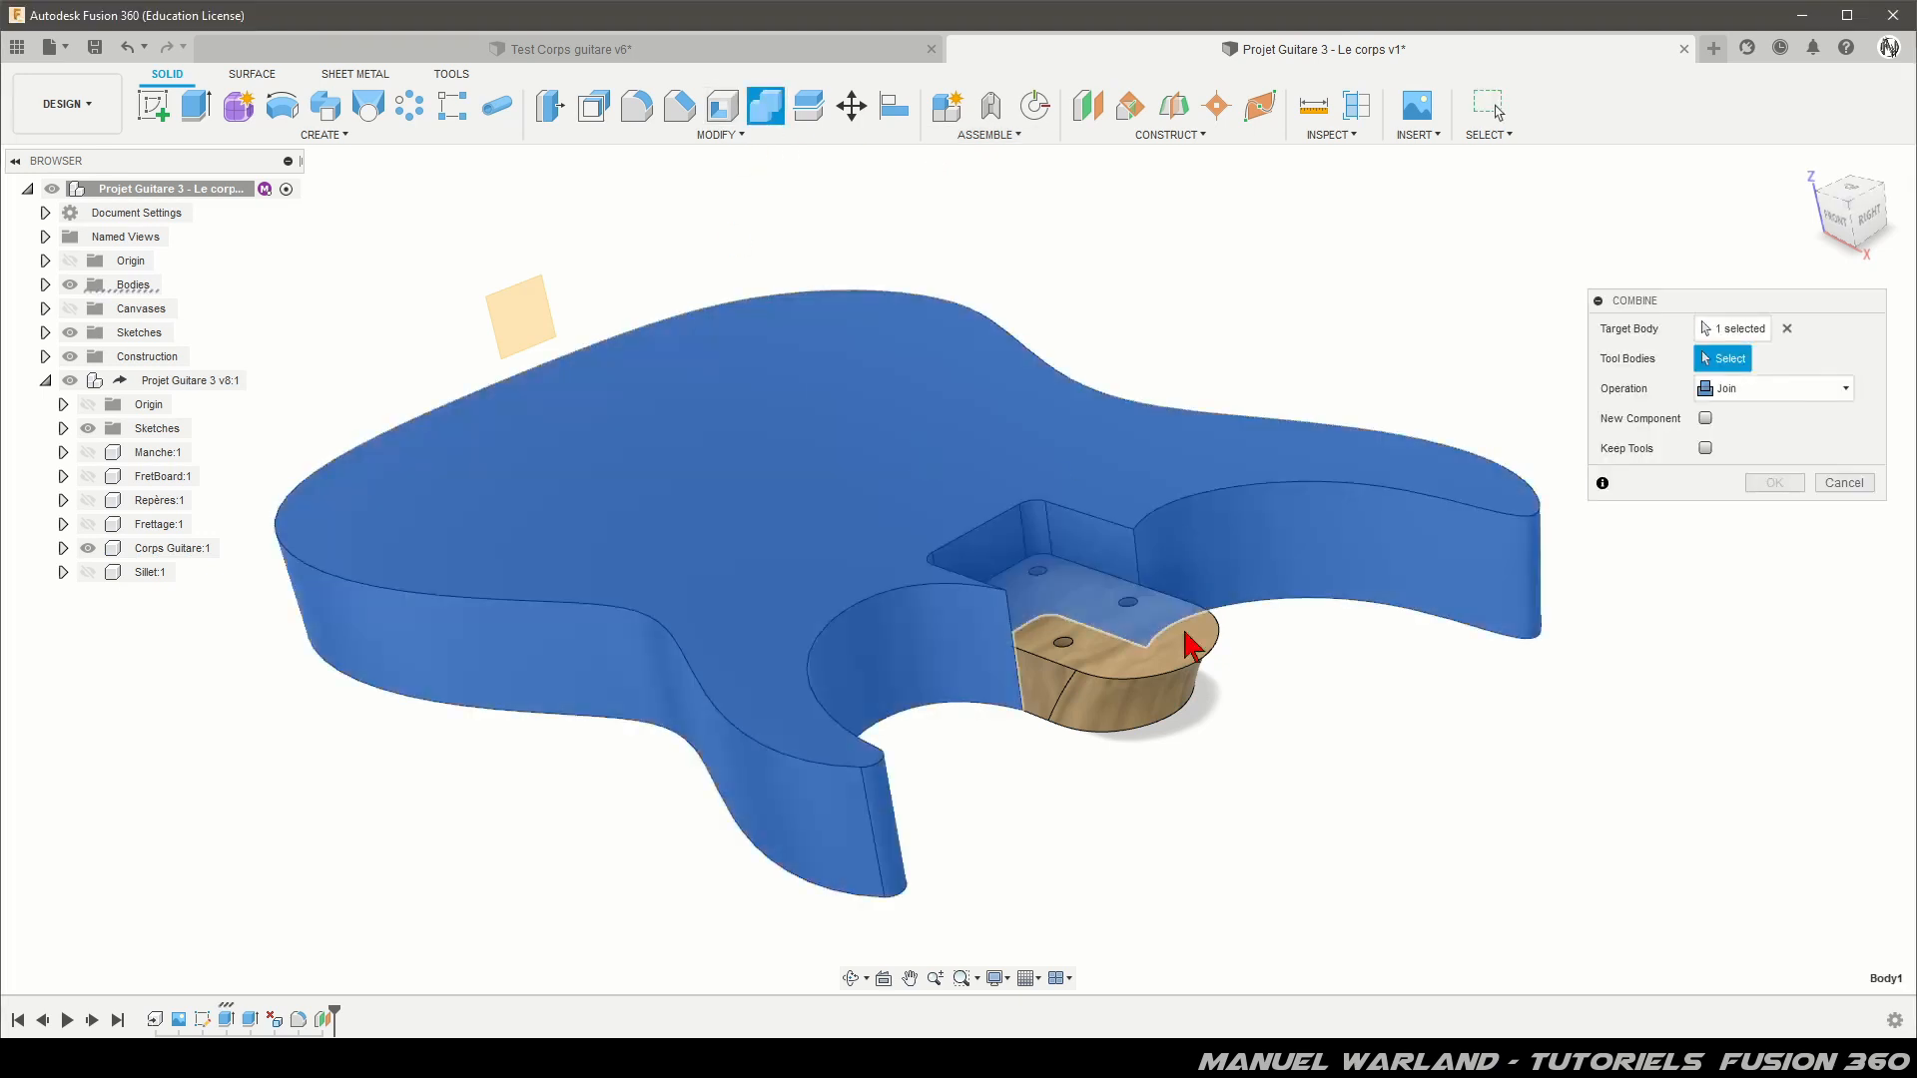
pyautogui.click(1146, 687)
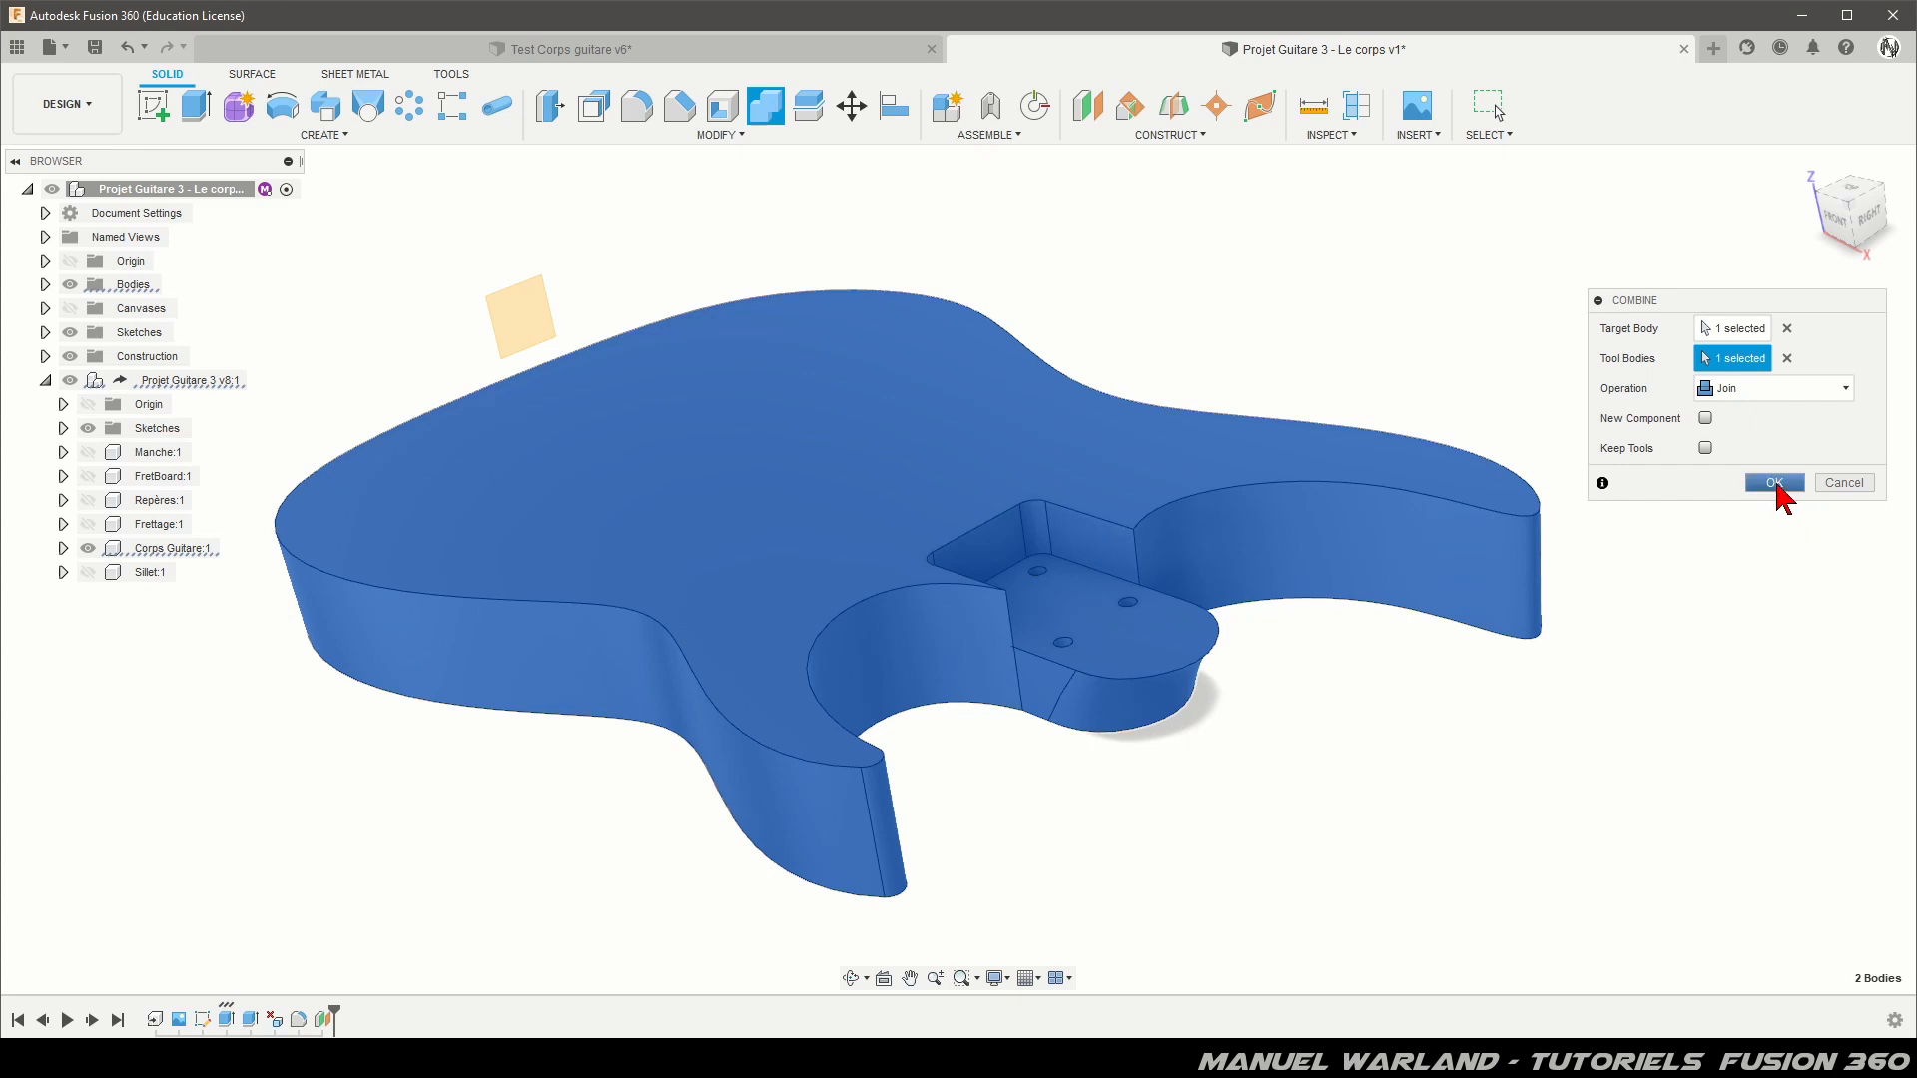
pyautogui.click(1775, 484)
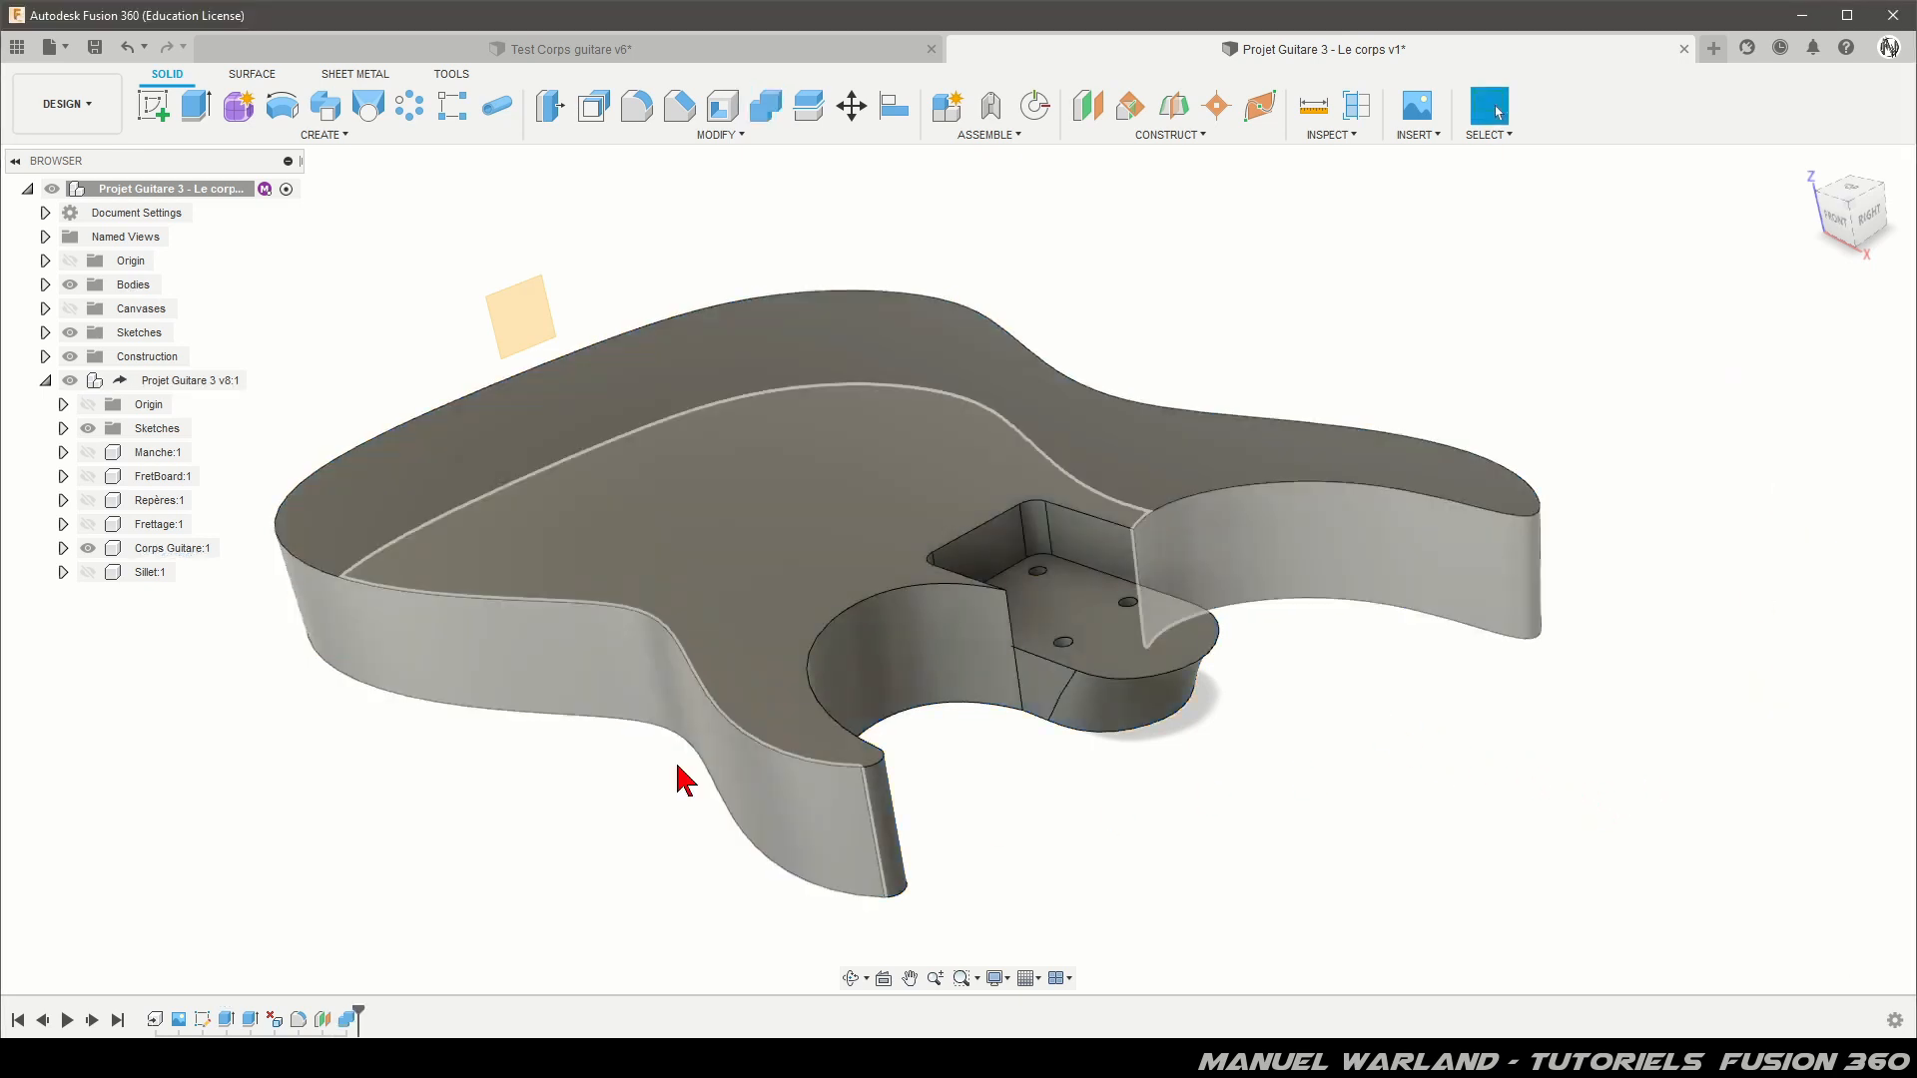
pyautogui.click(63, 549)
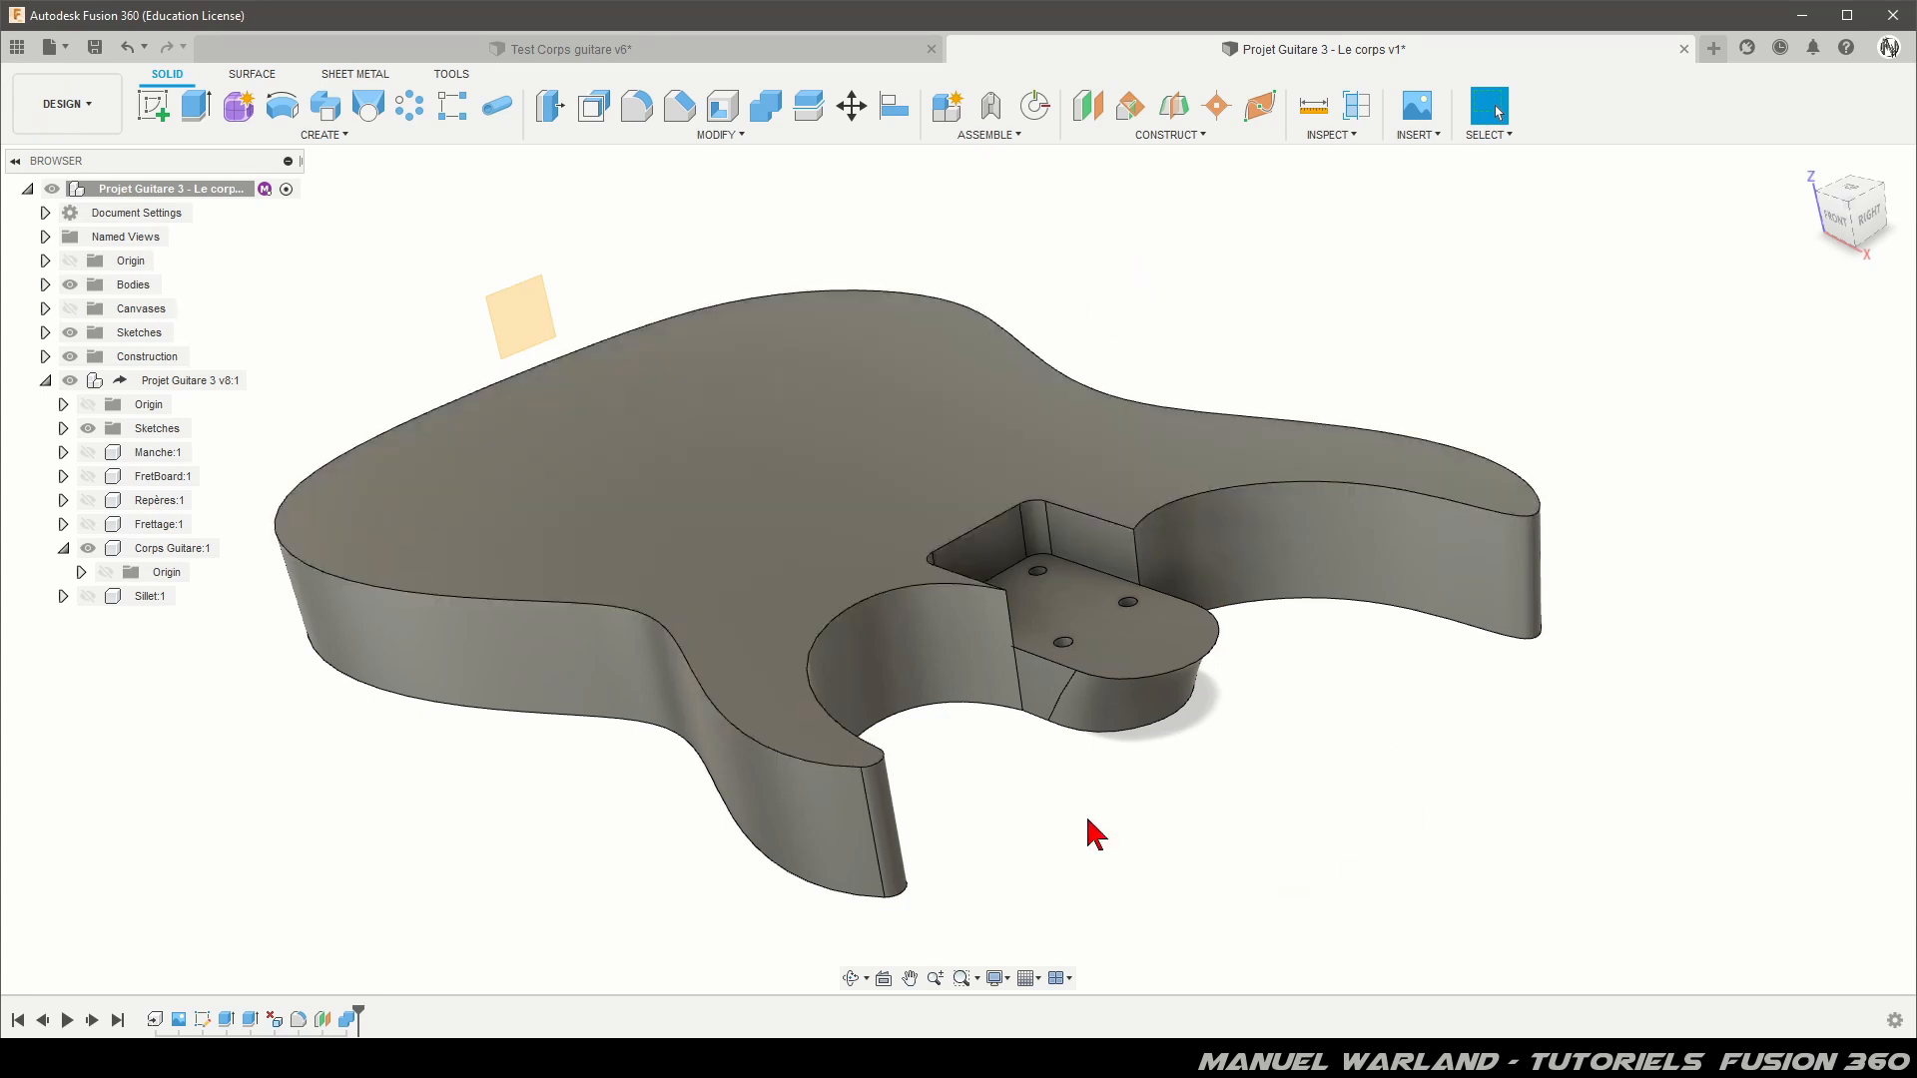
# Step: Start a sketch on the offset plane behind the body and project the body's upper outline edge into it
pyautogui.keyDown('shift'); pyautogui.moveTo(483, 398); pyautogui.dragTo(879, 594, button='middle'); pyautogui.keyUp('shift')
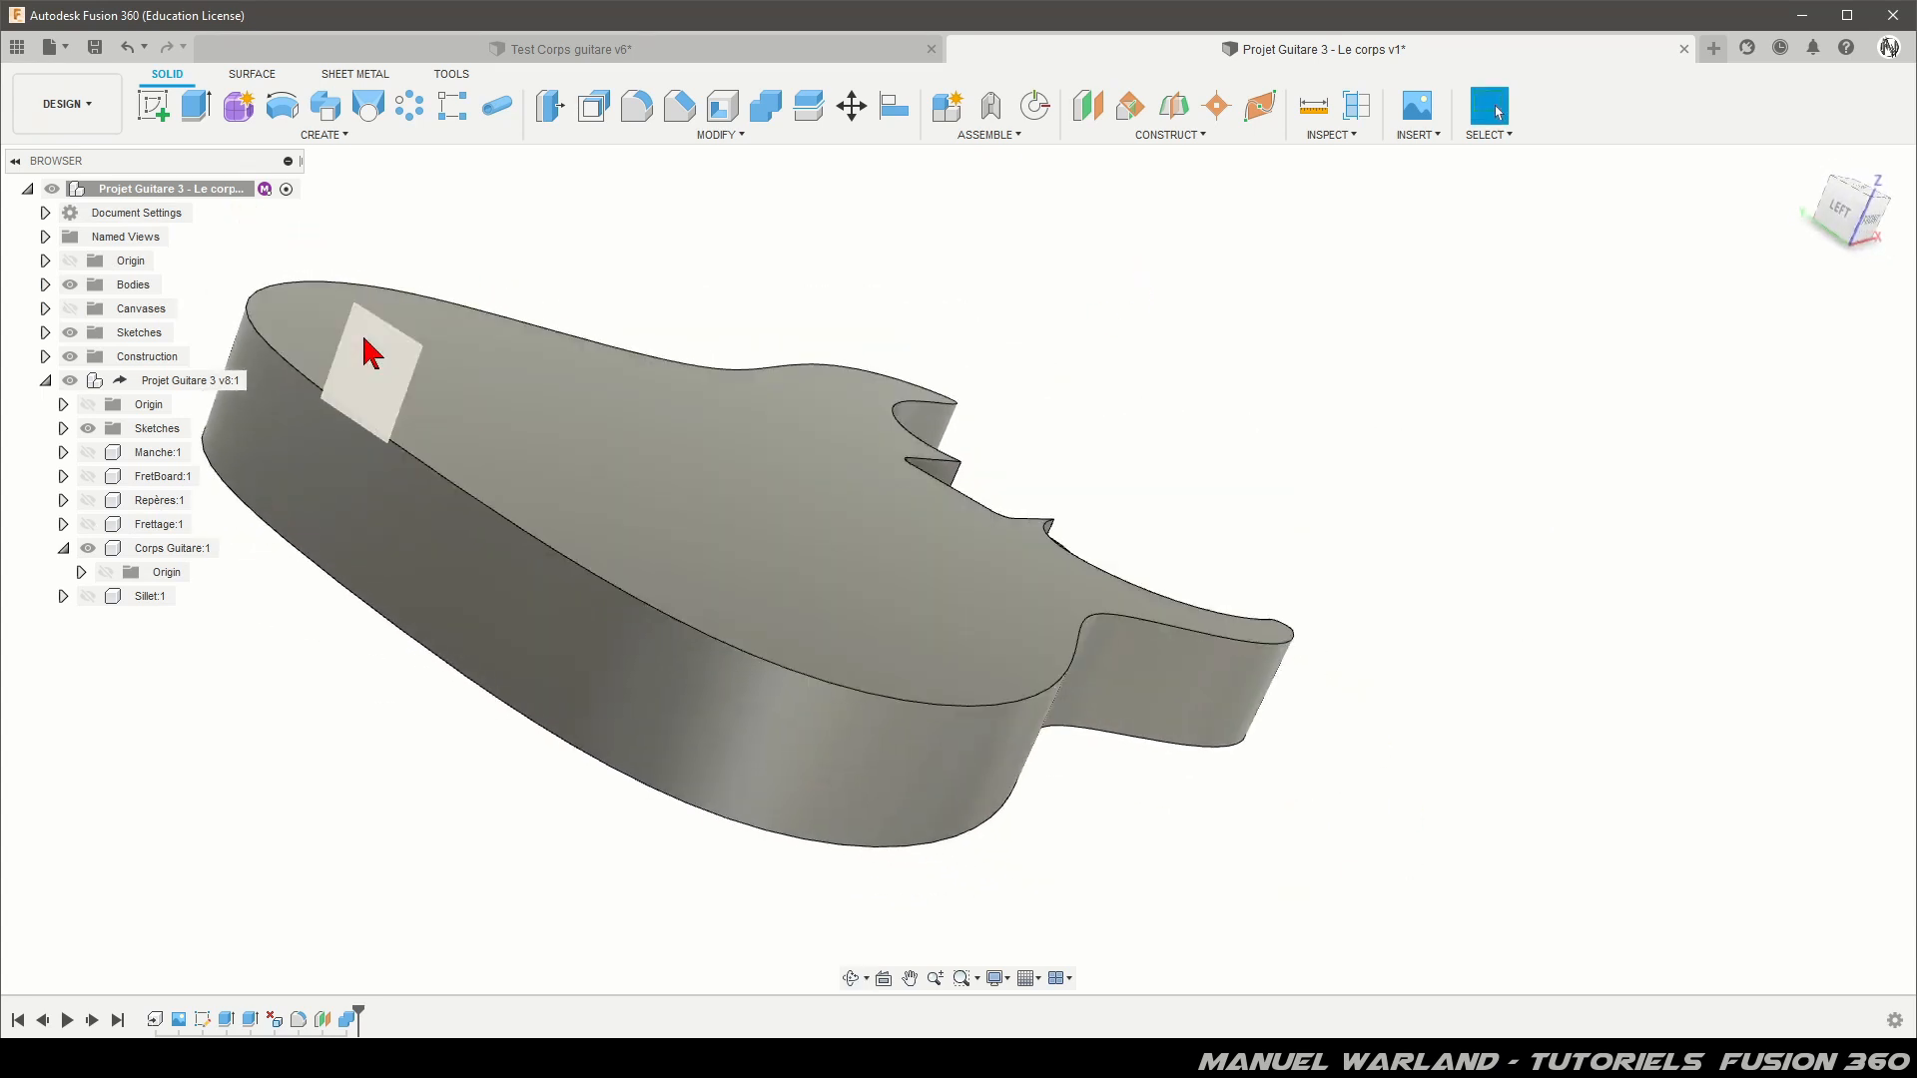
pyautogui.click(361, 367)
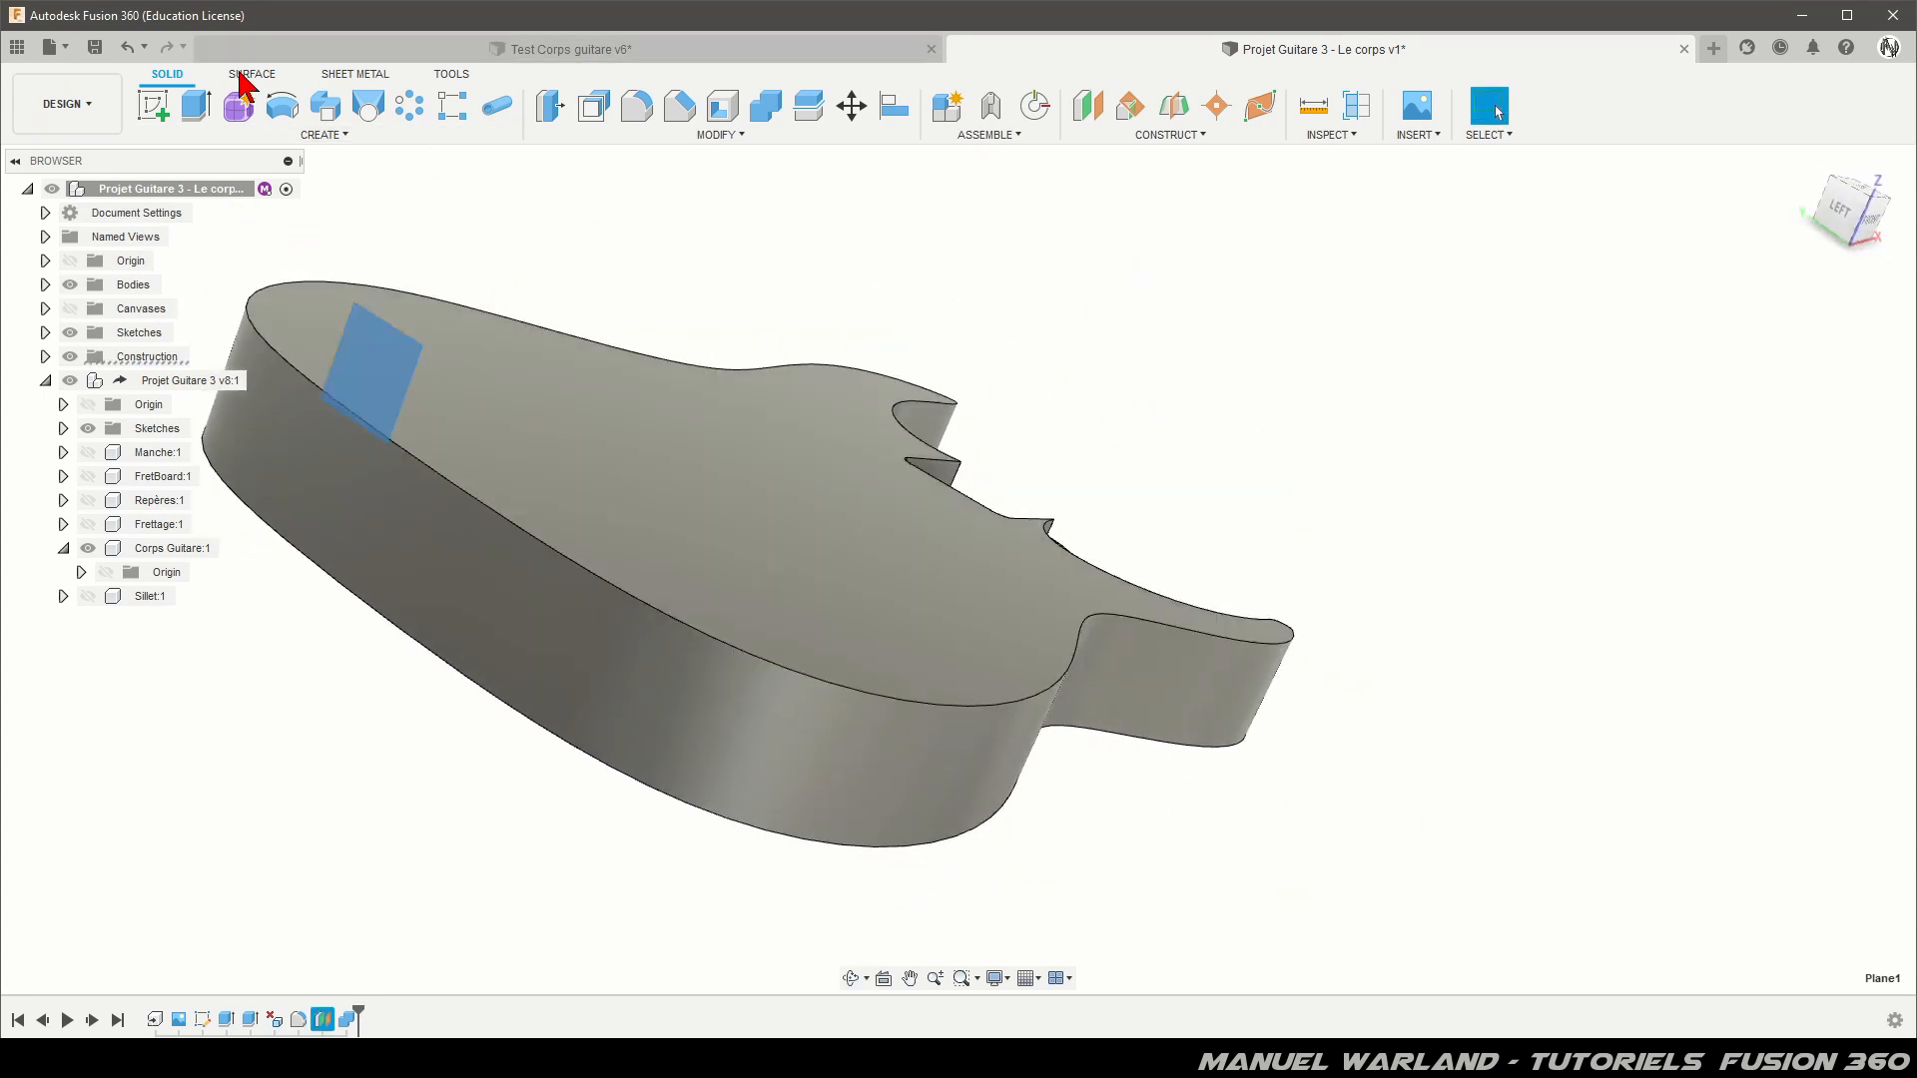
pyautogui.click(249, 76)
pyautogui.click(154, 108)
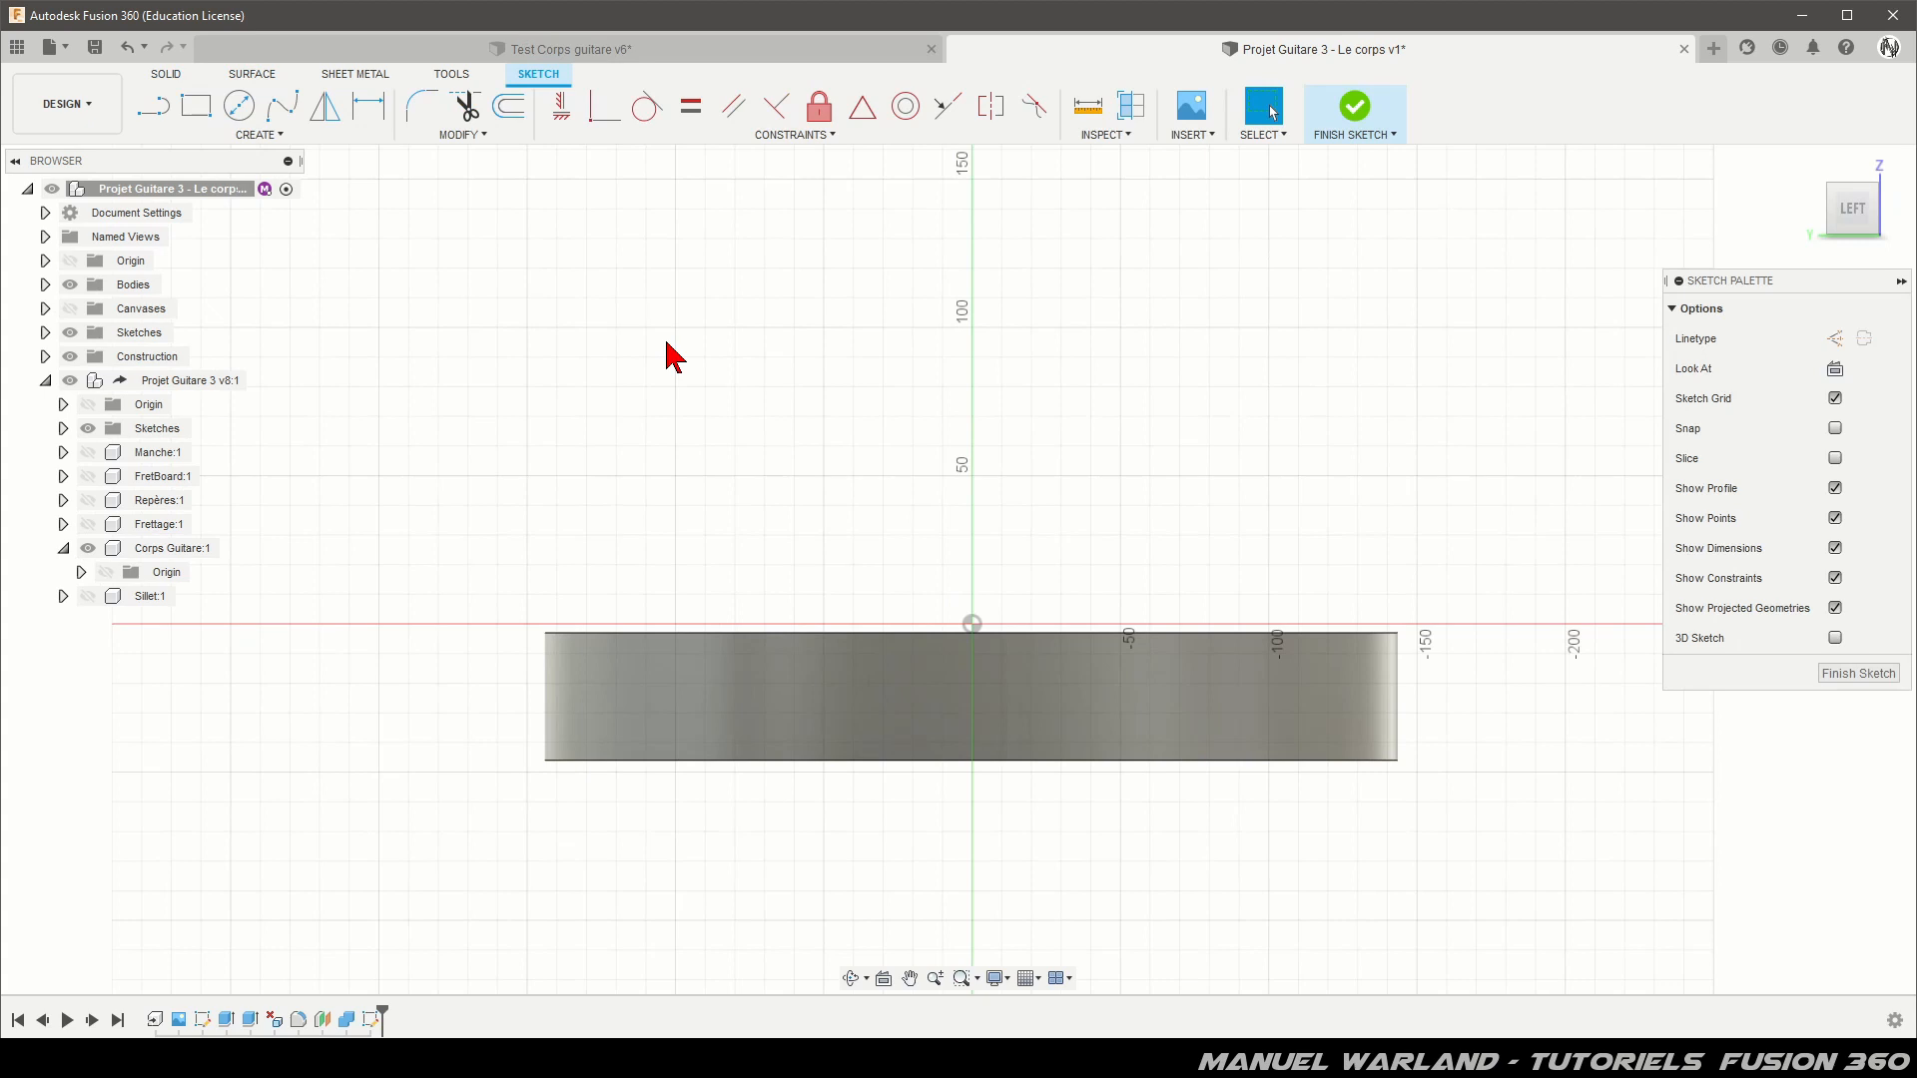
pyautogui.press('p')
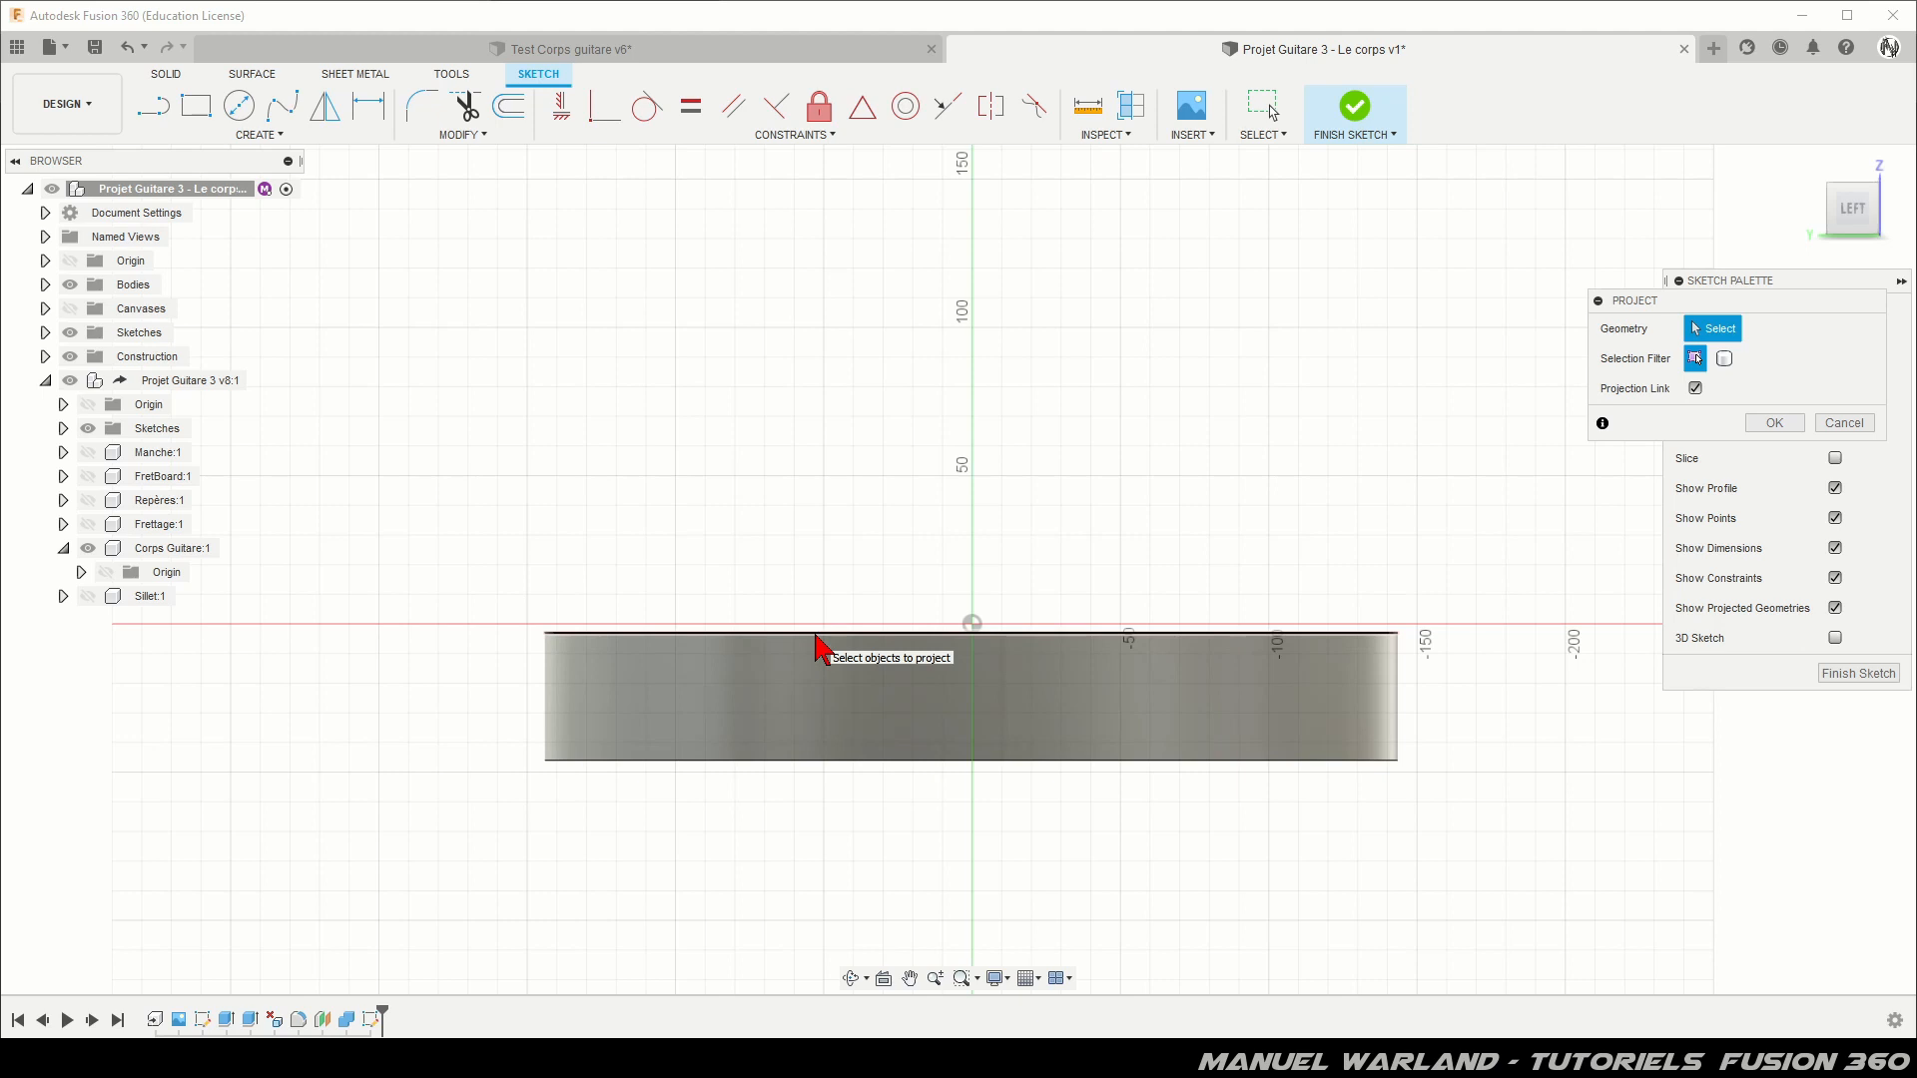
pyautogui.click(816, 636)
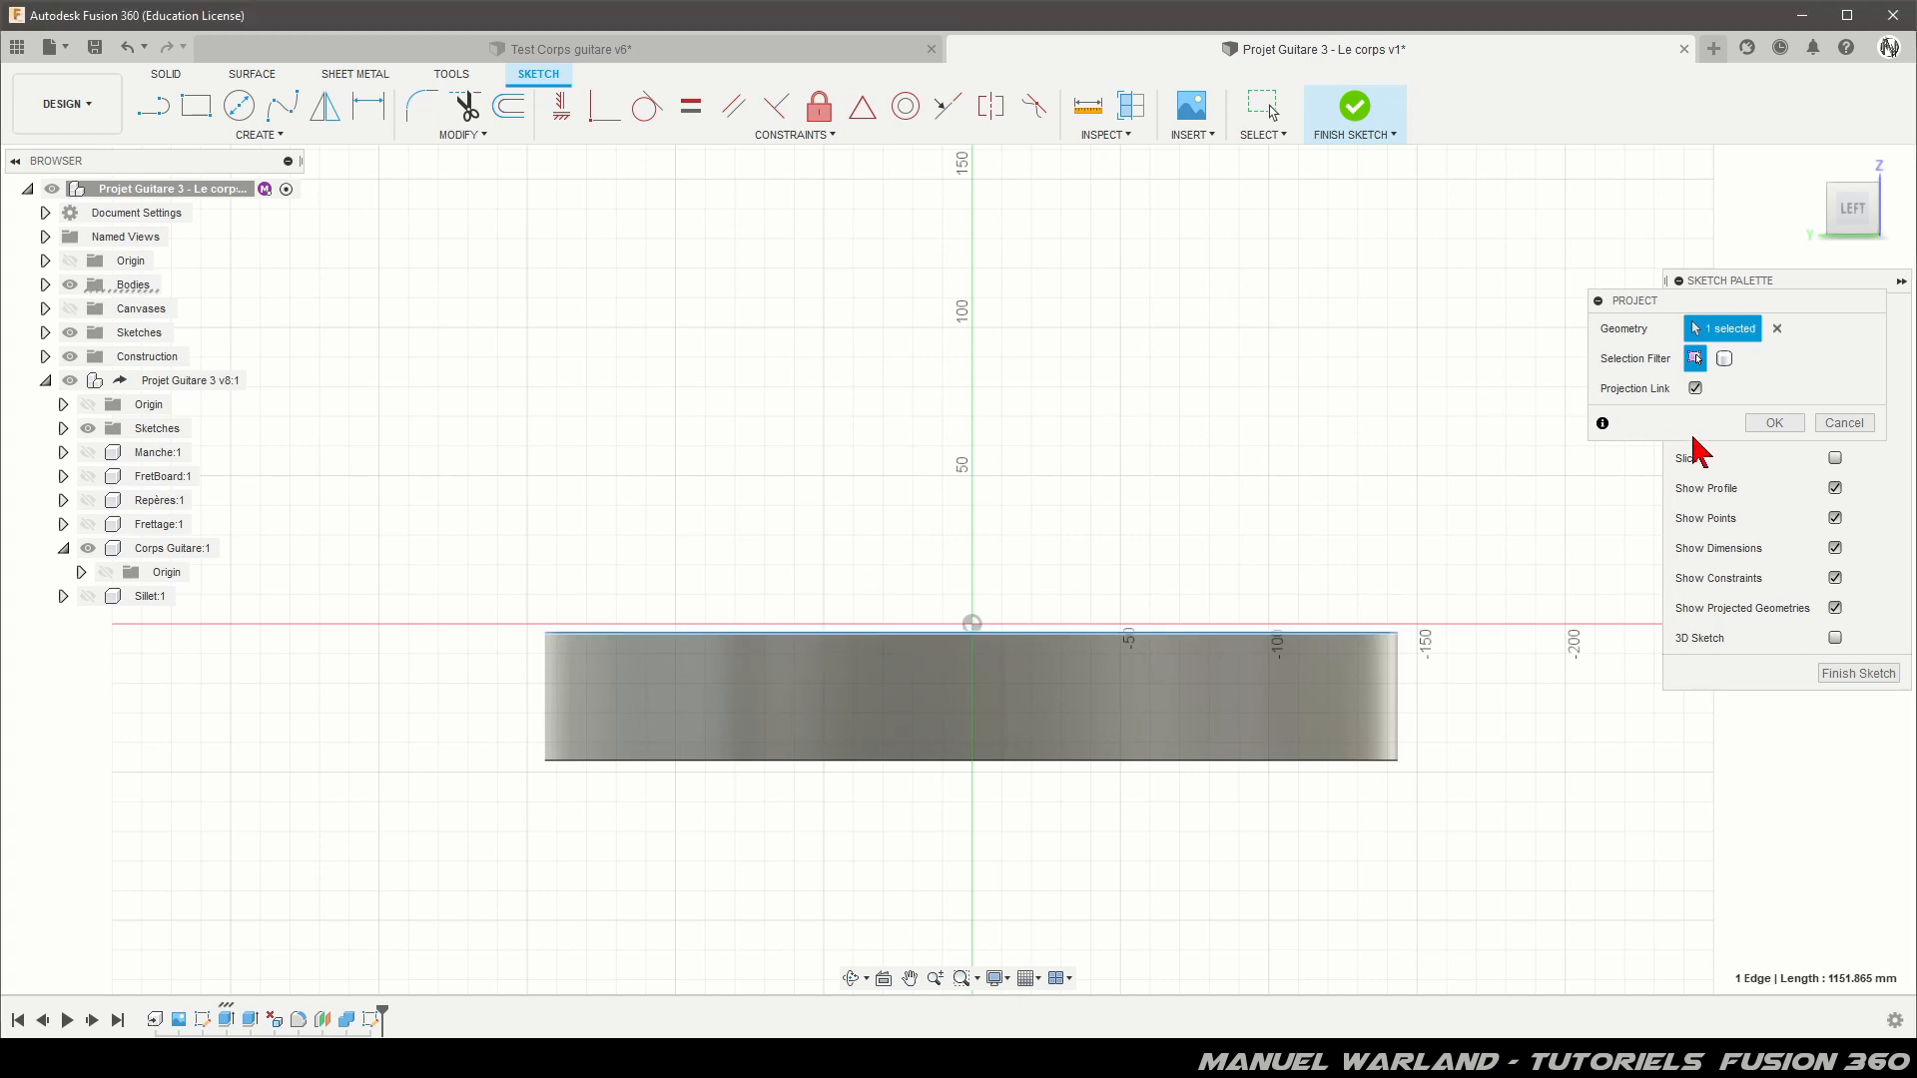
pyautogui.click(1774, 422)
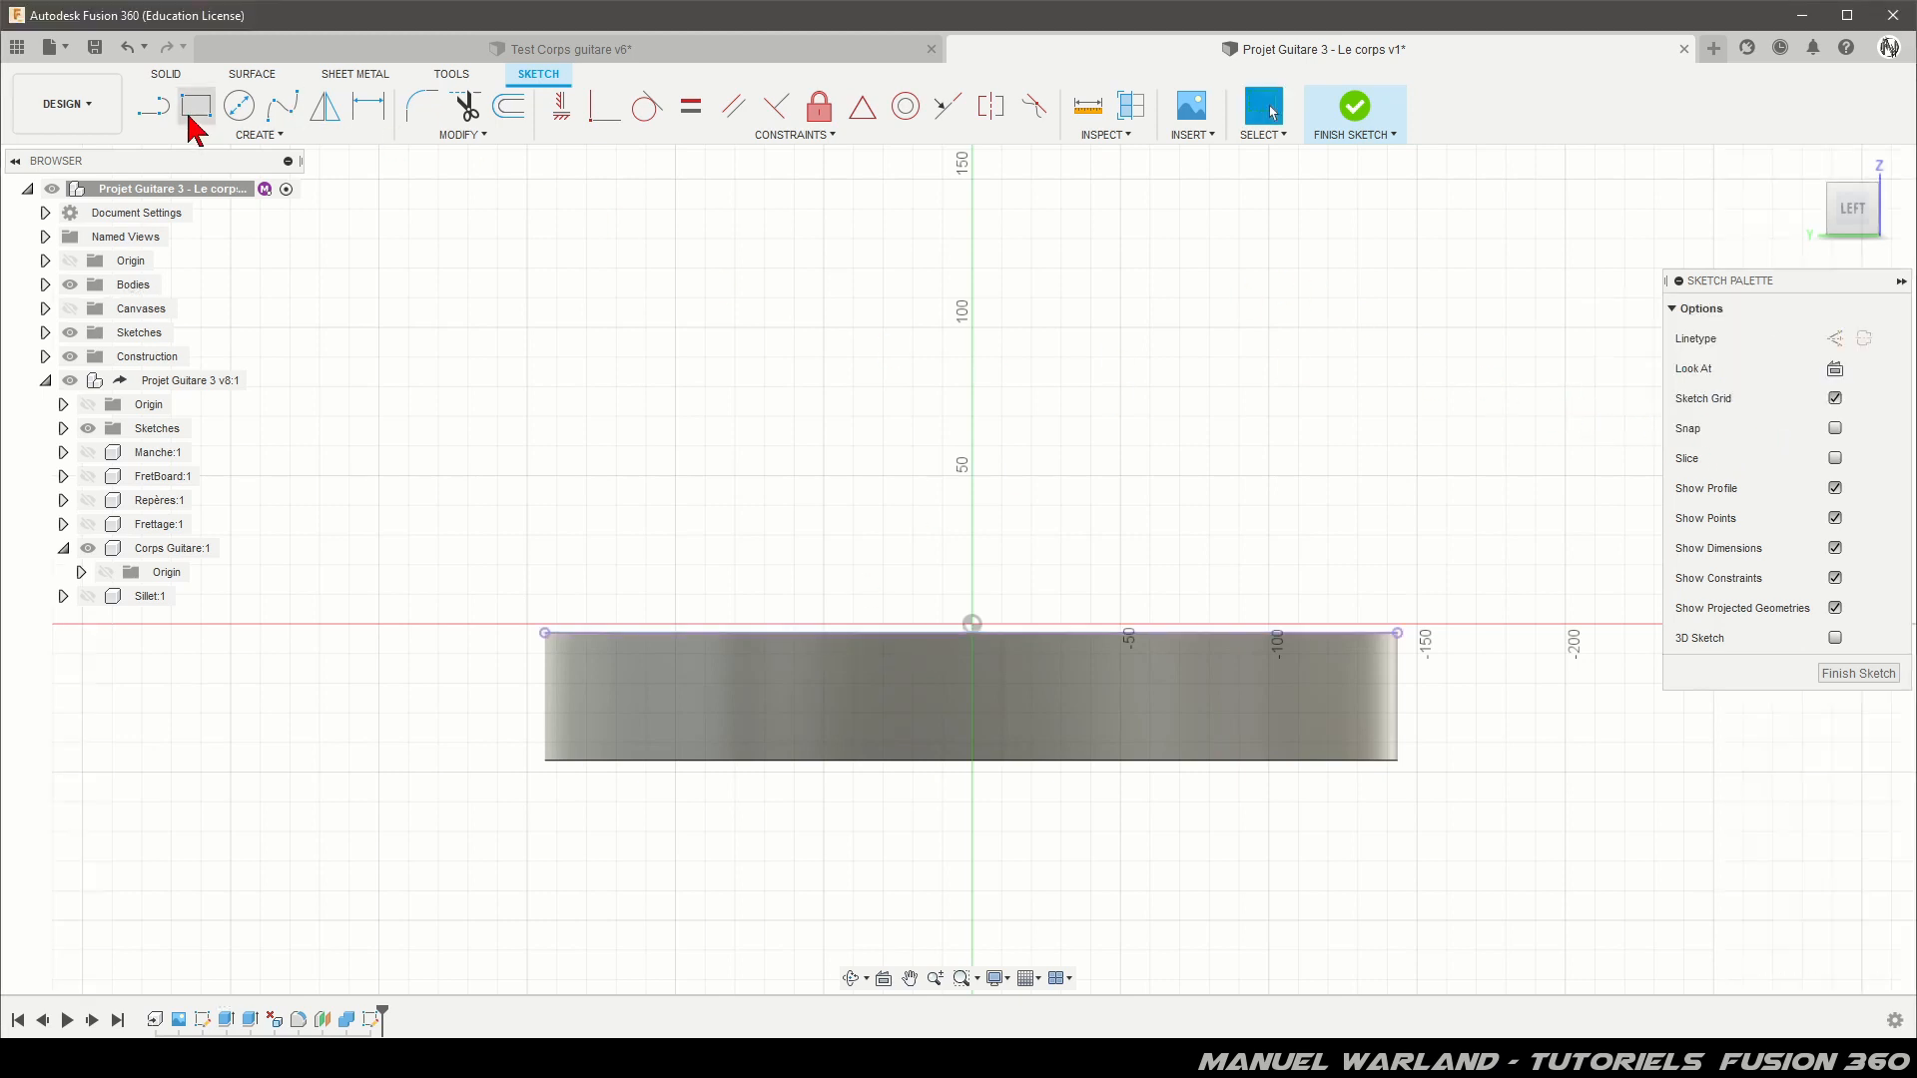
# Step: Sketch a short horizontal line outward from the projected edge's +Y end, continued by a vertical line about 12 mm downward
pyautogui.click(153, 106)
pyautogui.scroll(3, 441, 705)
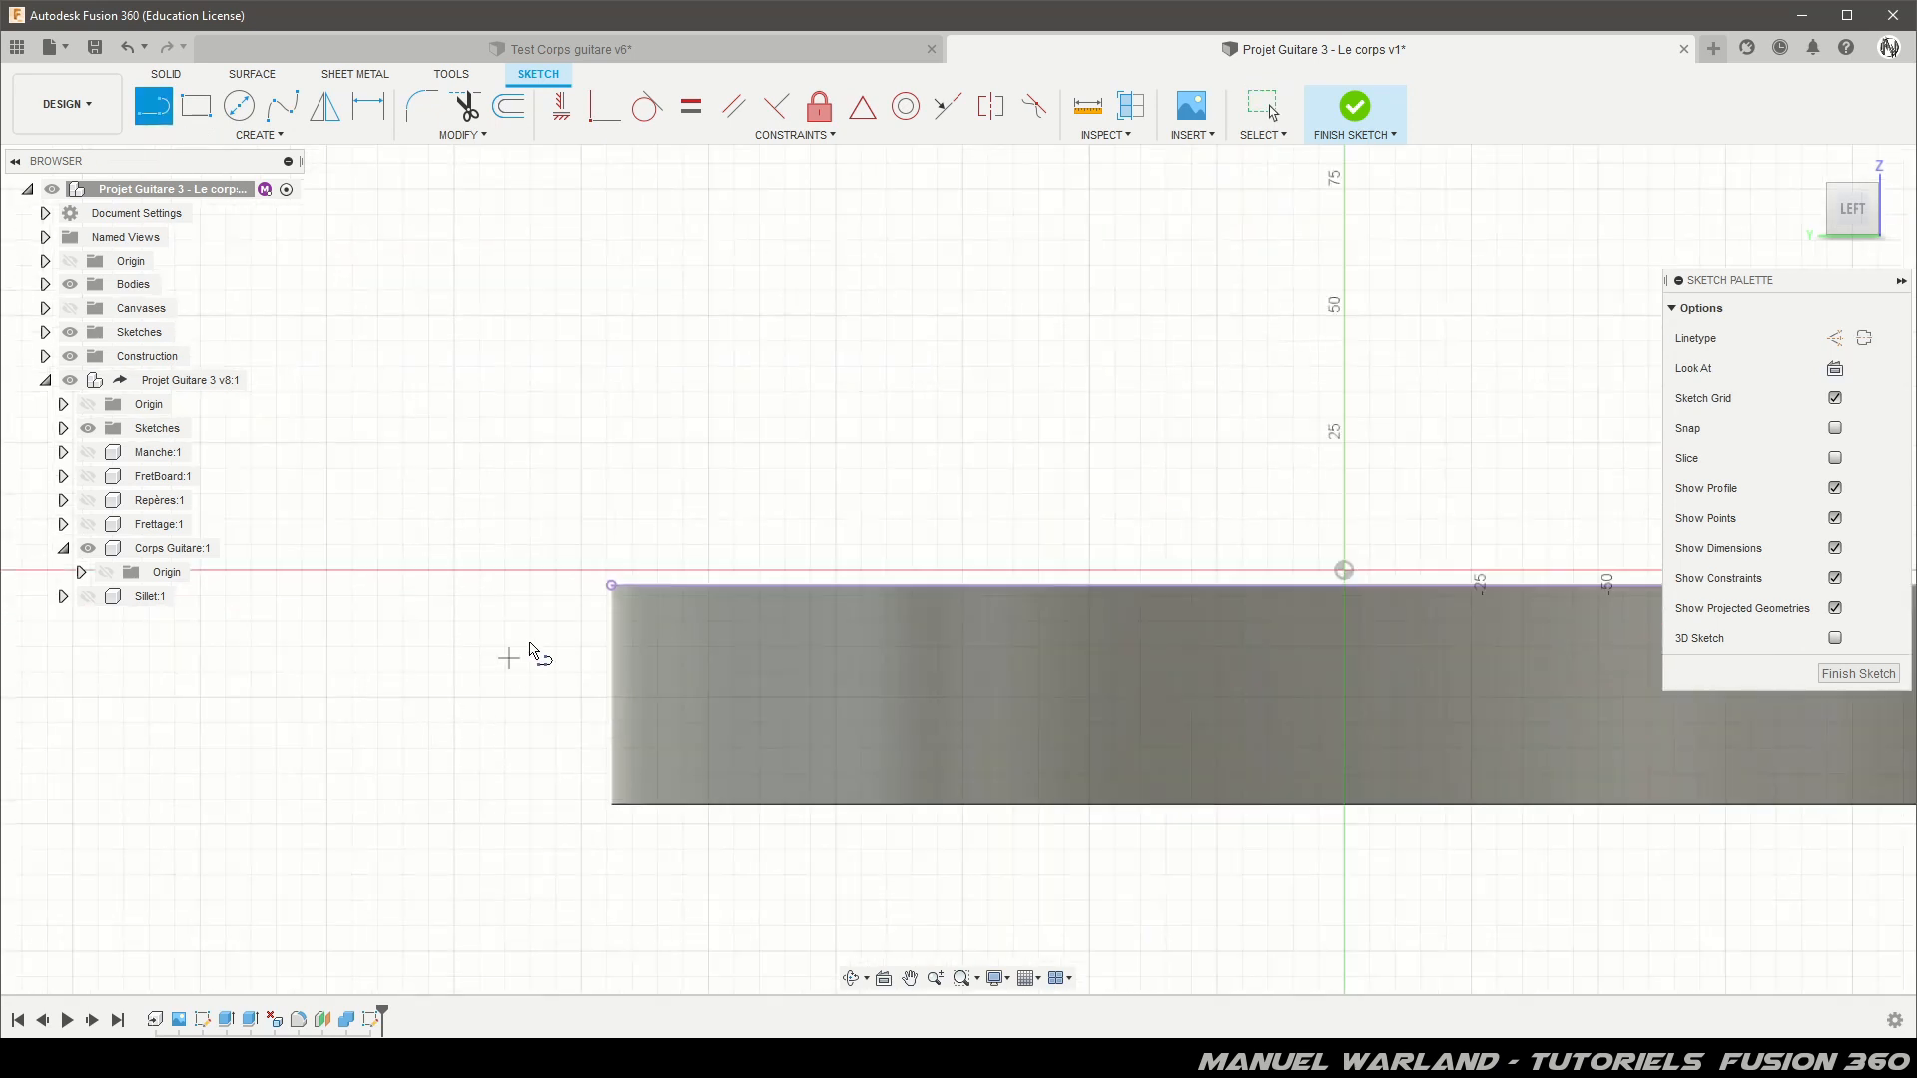
pyautogui.scroll(2, 559, 618)
pyautogui.click(638, 573)
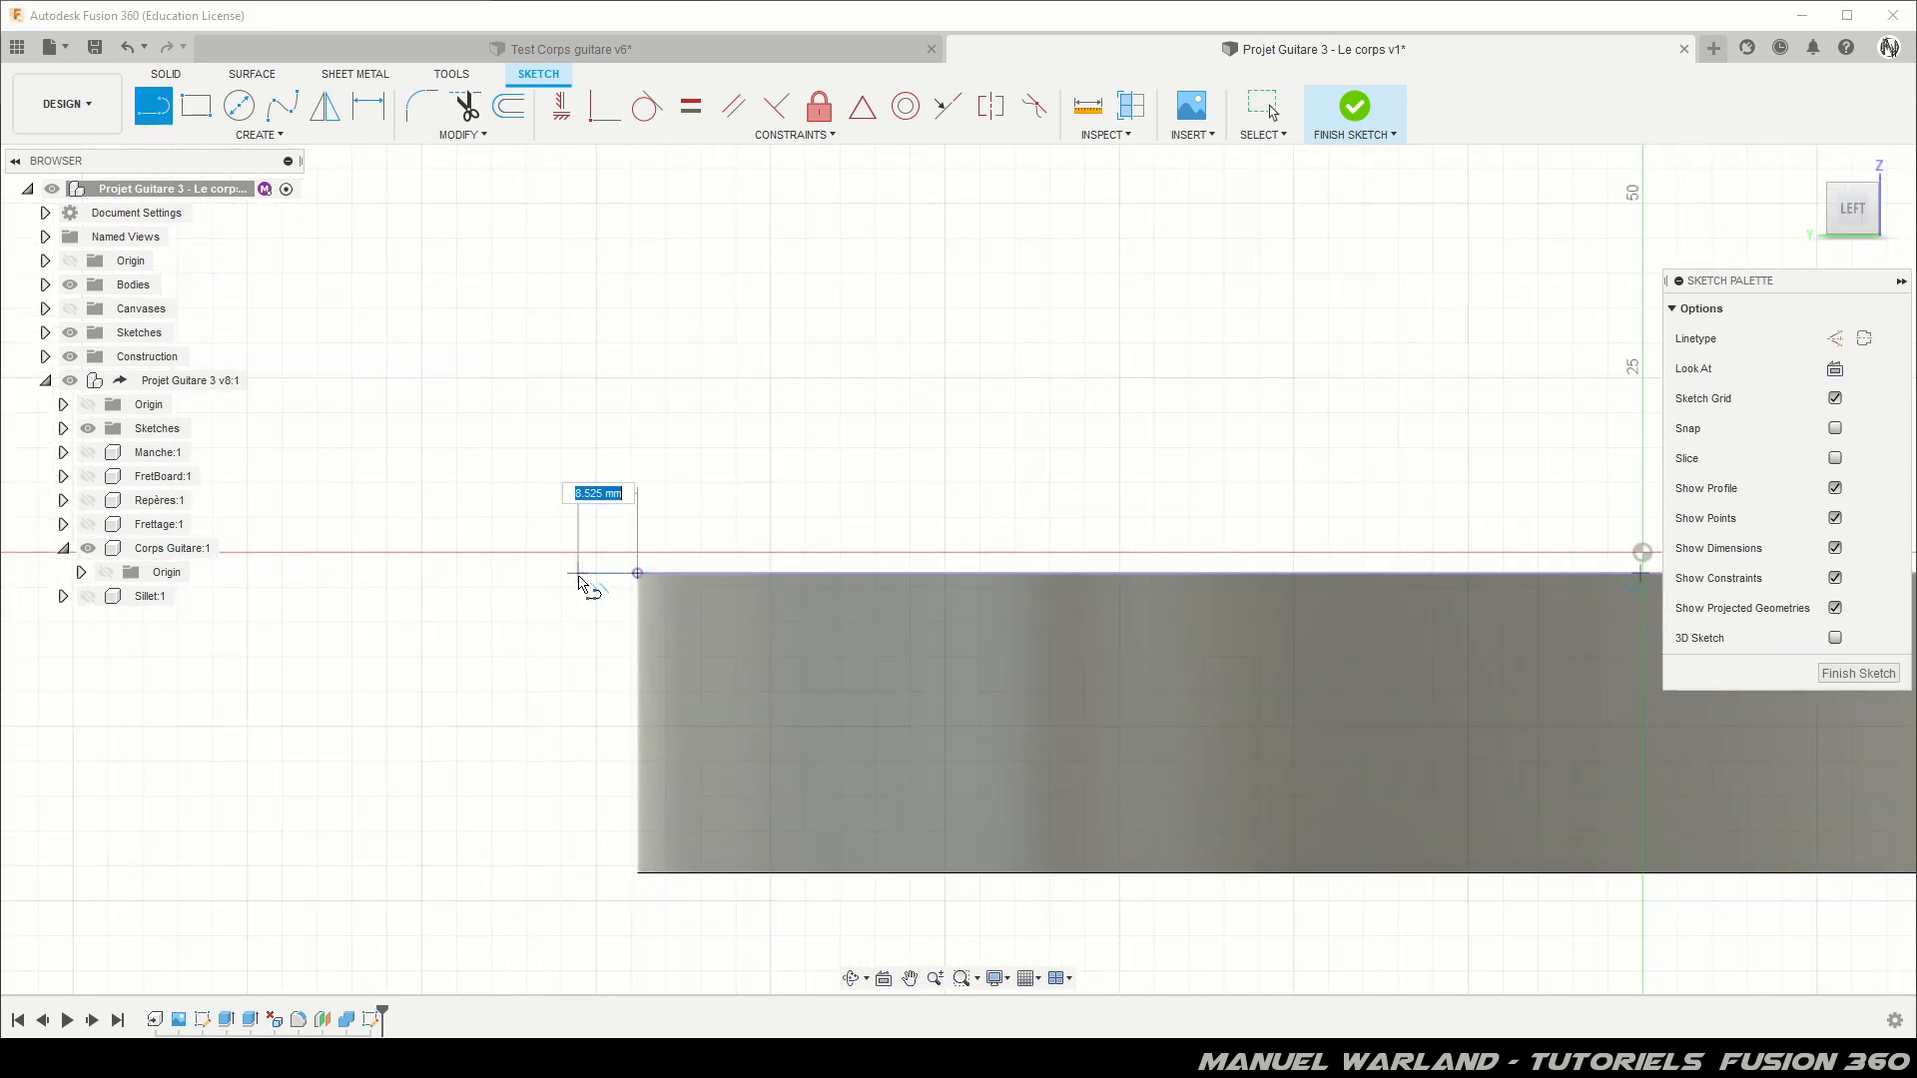
pyautogui.click(571, 573)
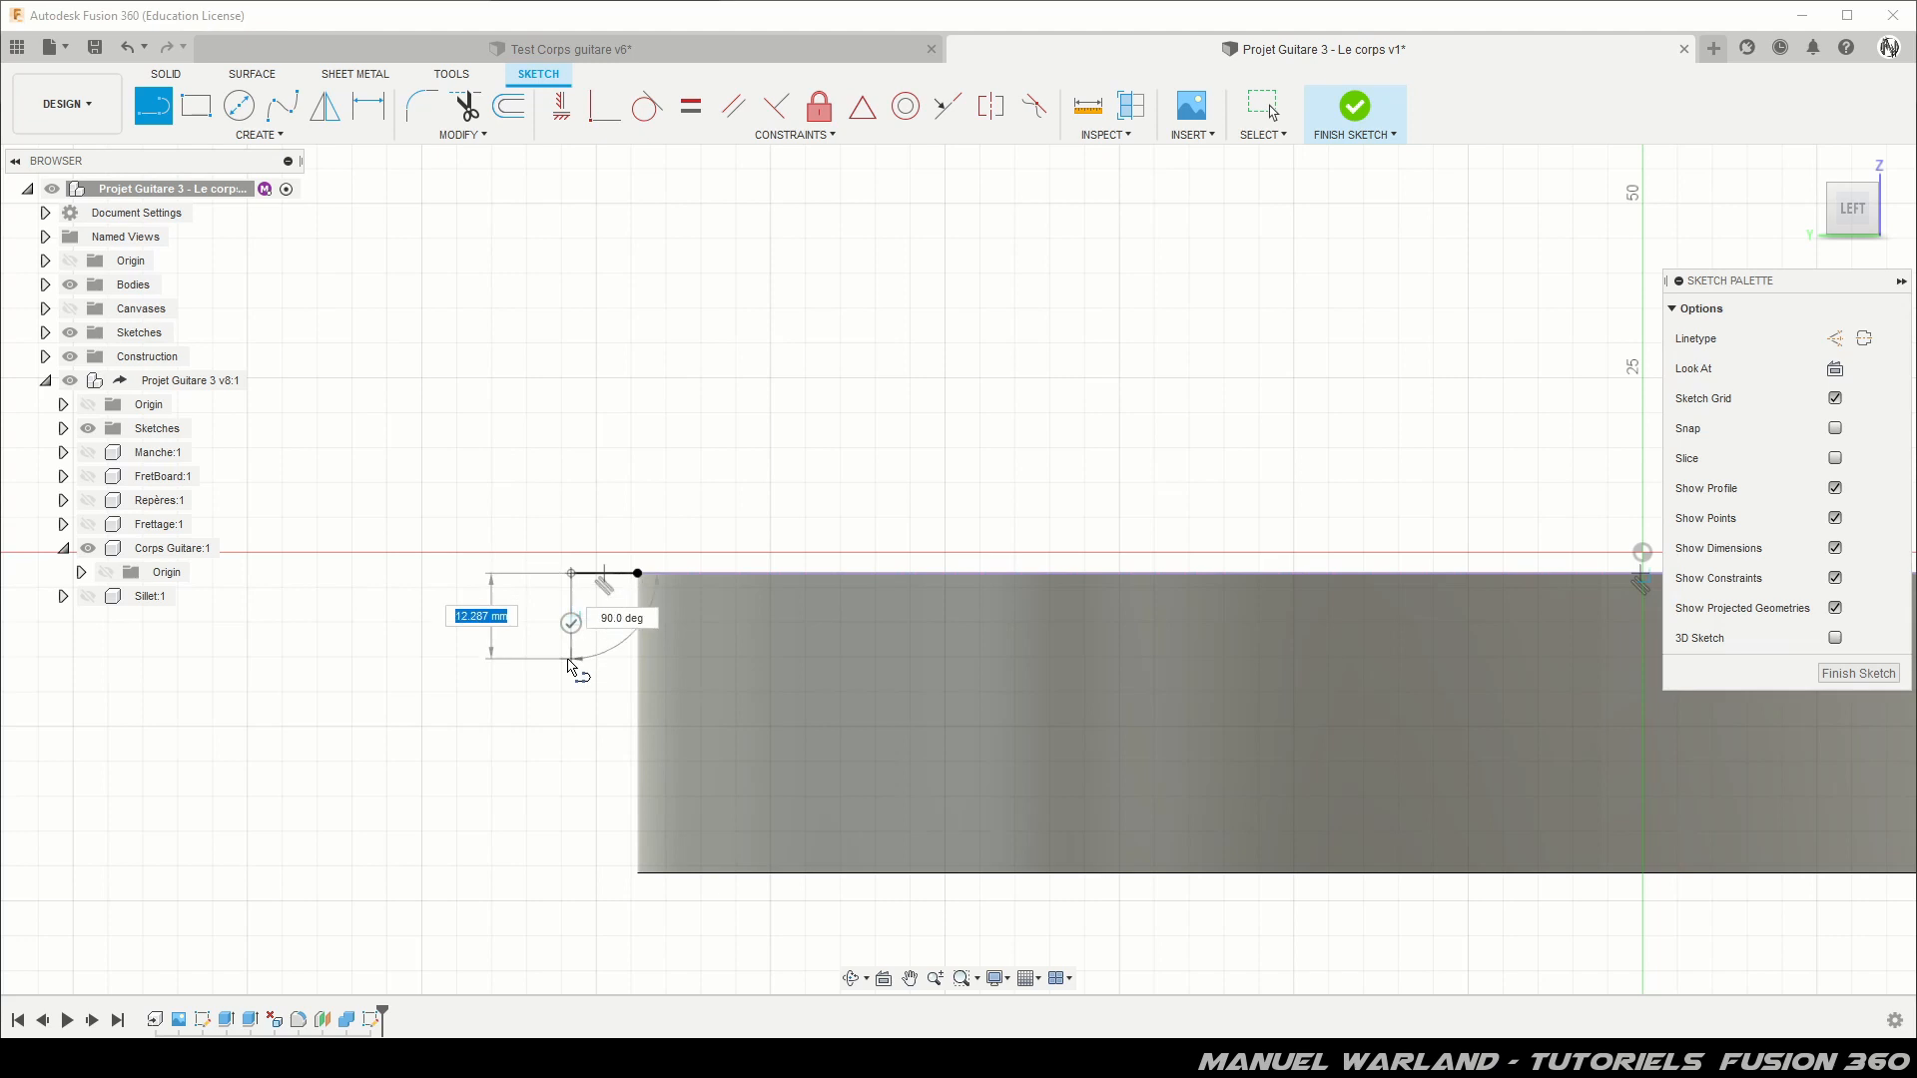
pyautogui.doubleClick(617, 657)
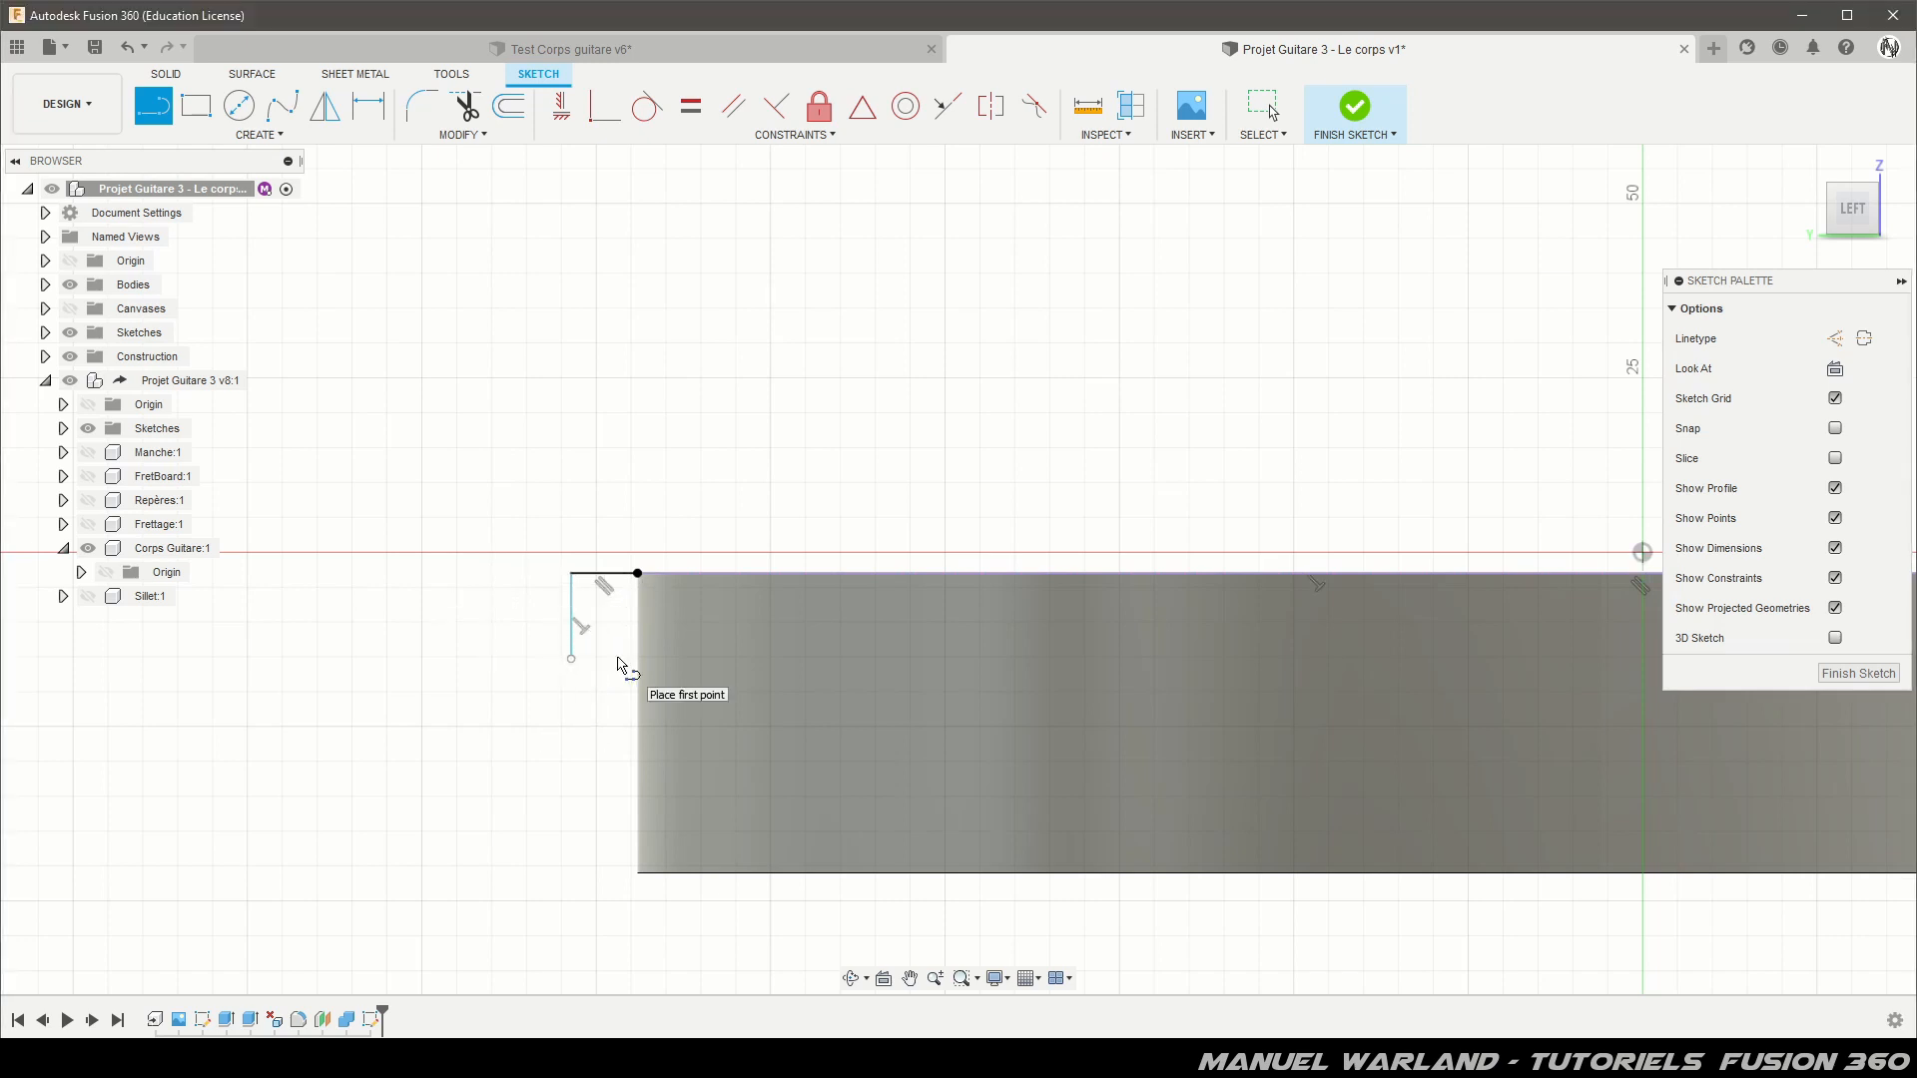
pyautogui.press('Escape')
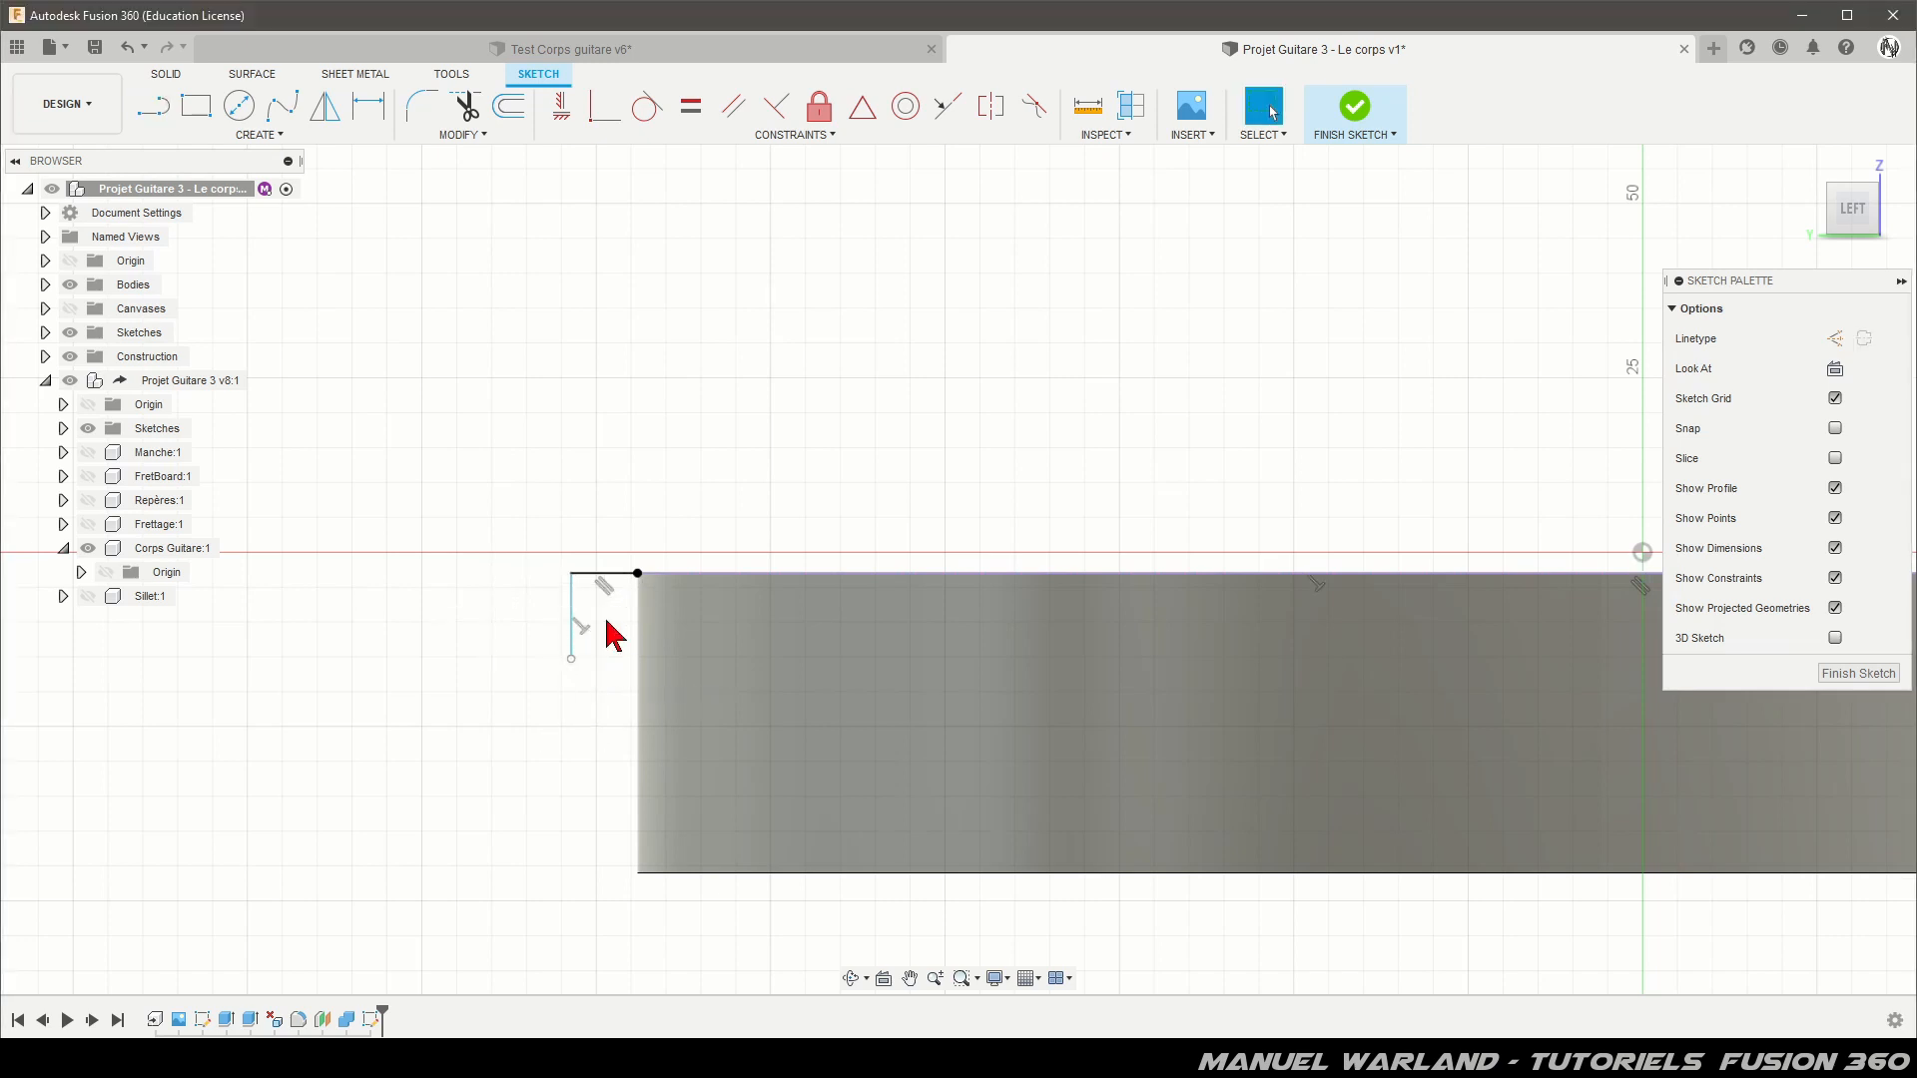
# Step: Dimension the horizontal and vertical lines of the L-shaped profile to 10 mm each
pyautogui.press('d')
pyautogui.click(612, 573)
pyautogui.click(612, 532)
pyautogui.write('10')
pyautogui.press('Return')
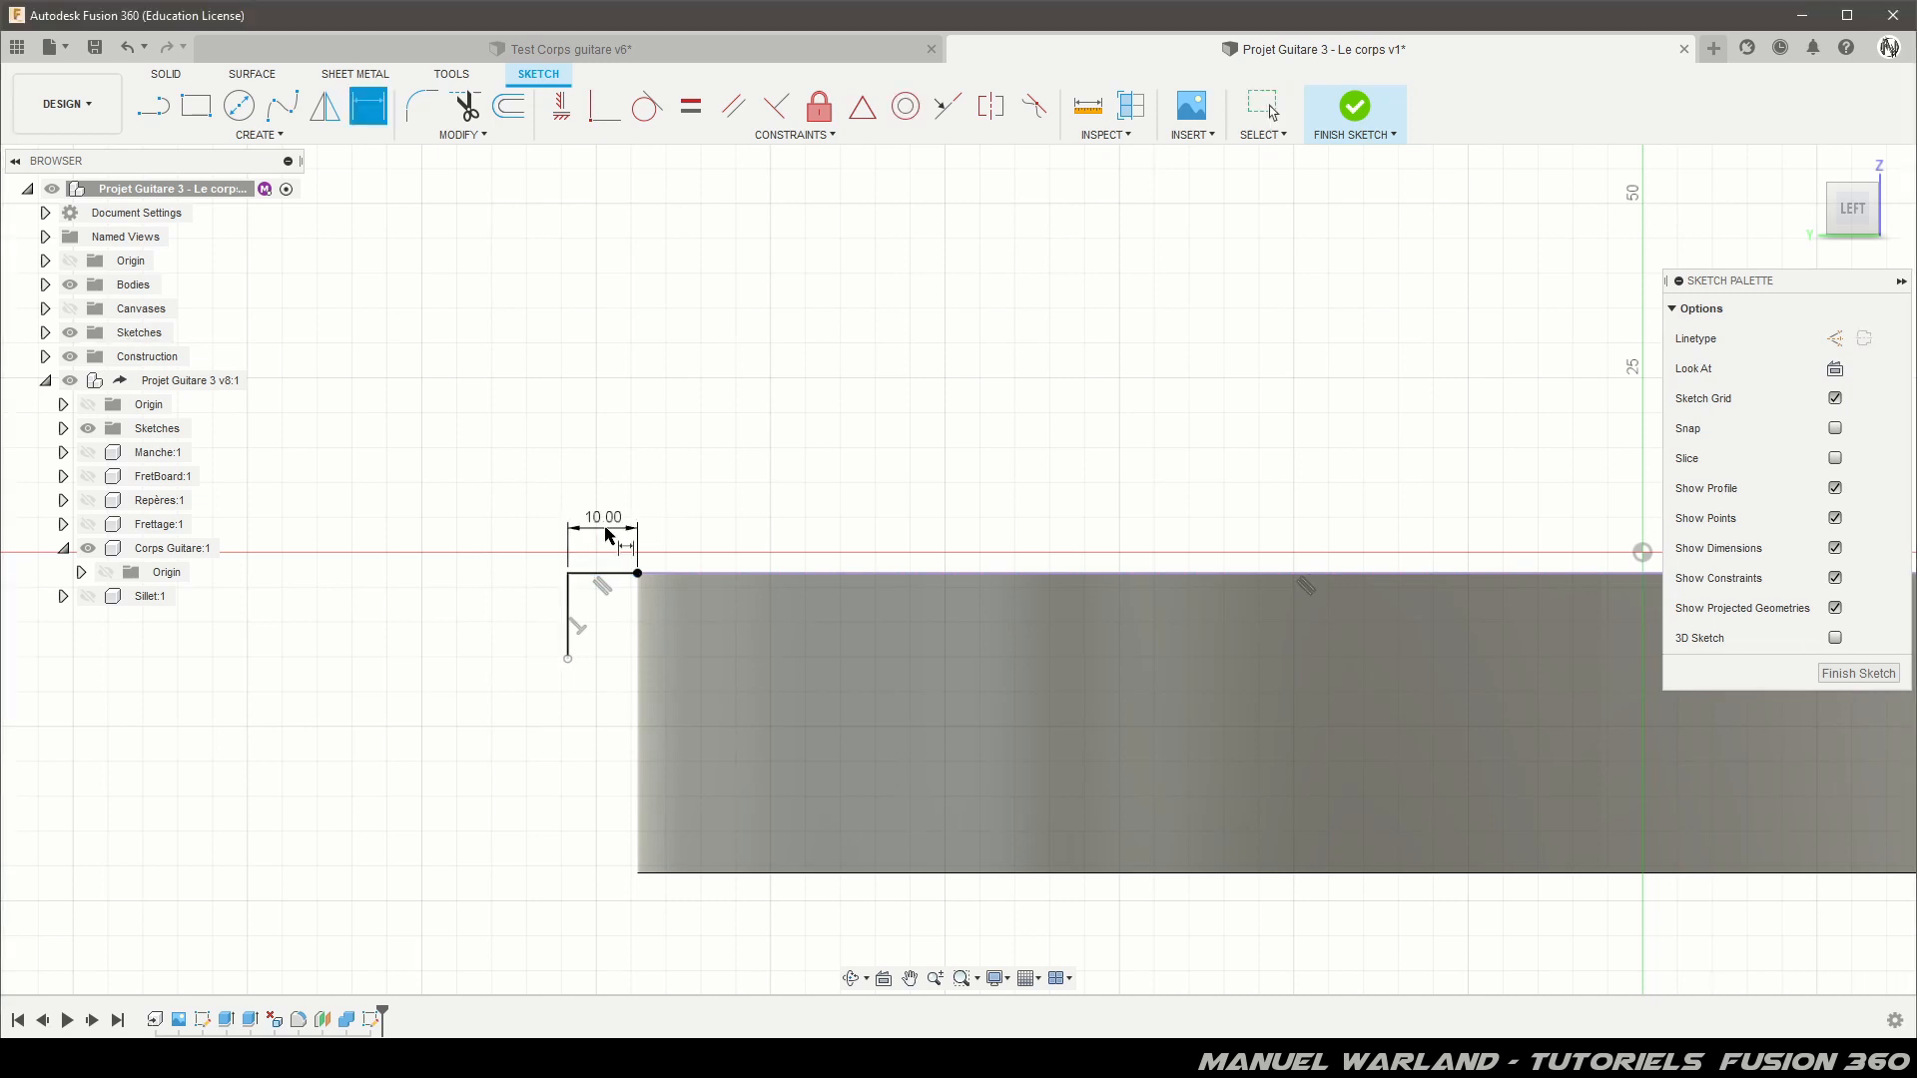
pyautogui.click(568, 611)
pyautogui.click(534, 637)
pyautogui.write('10')
pyautogui.press('Return')
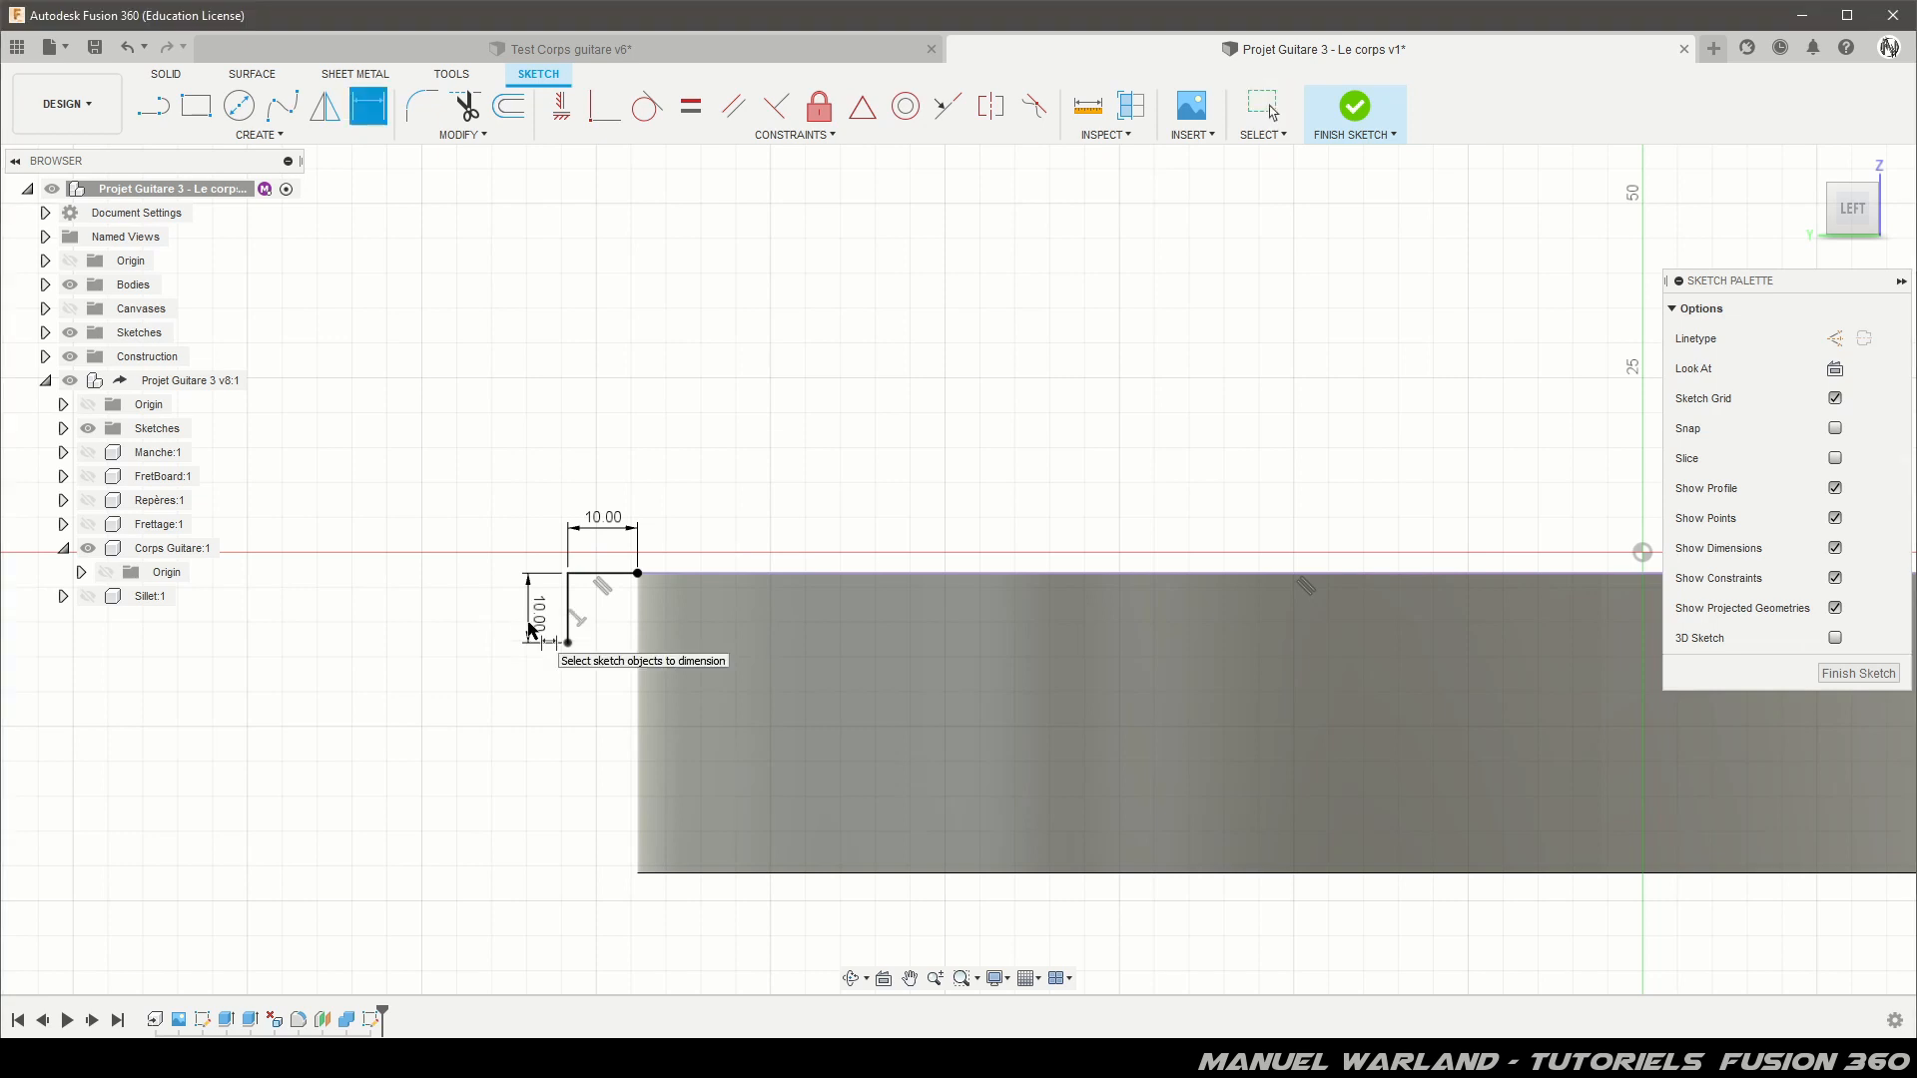
pyautogui.press('Escape')
# Step: Convert the two 10 mm lines at the projected edge's +Y end to construction lines
pyautogui.click(569, 604)
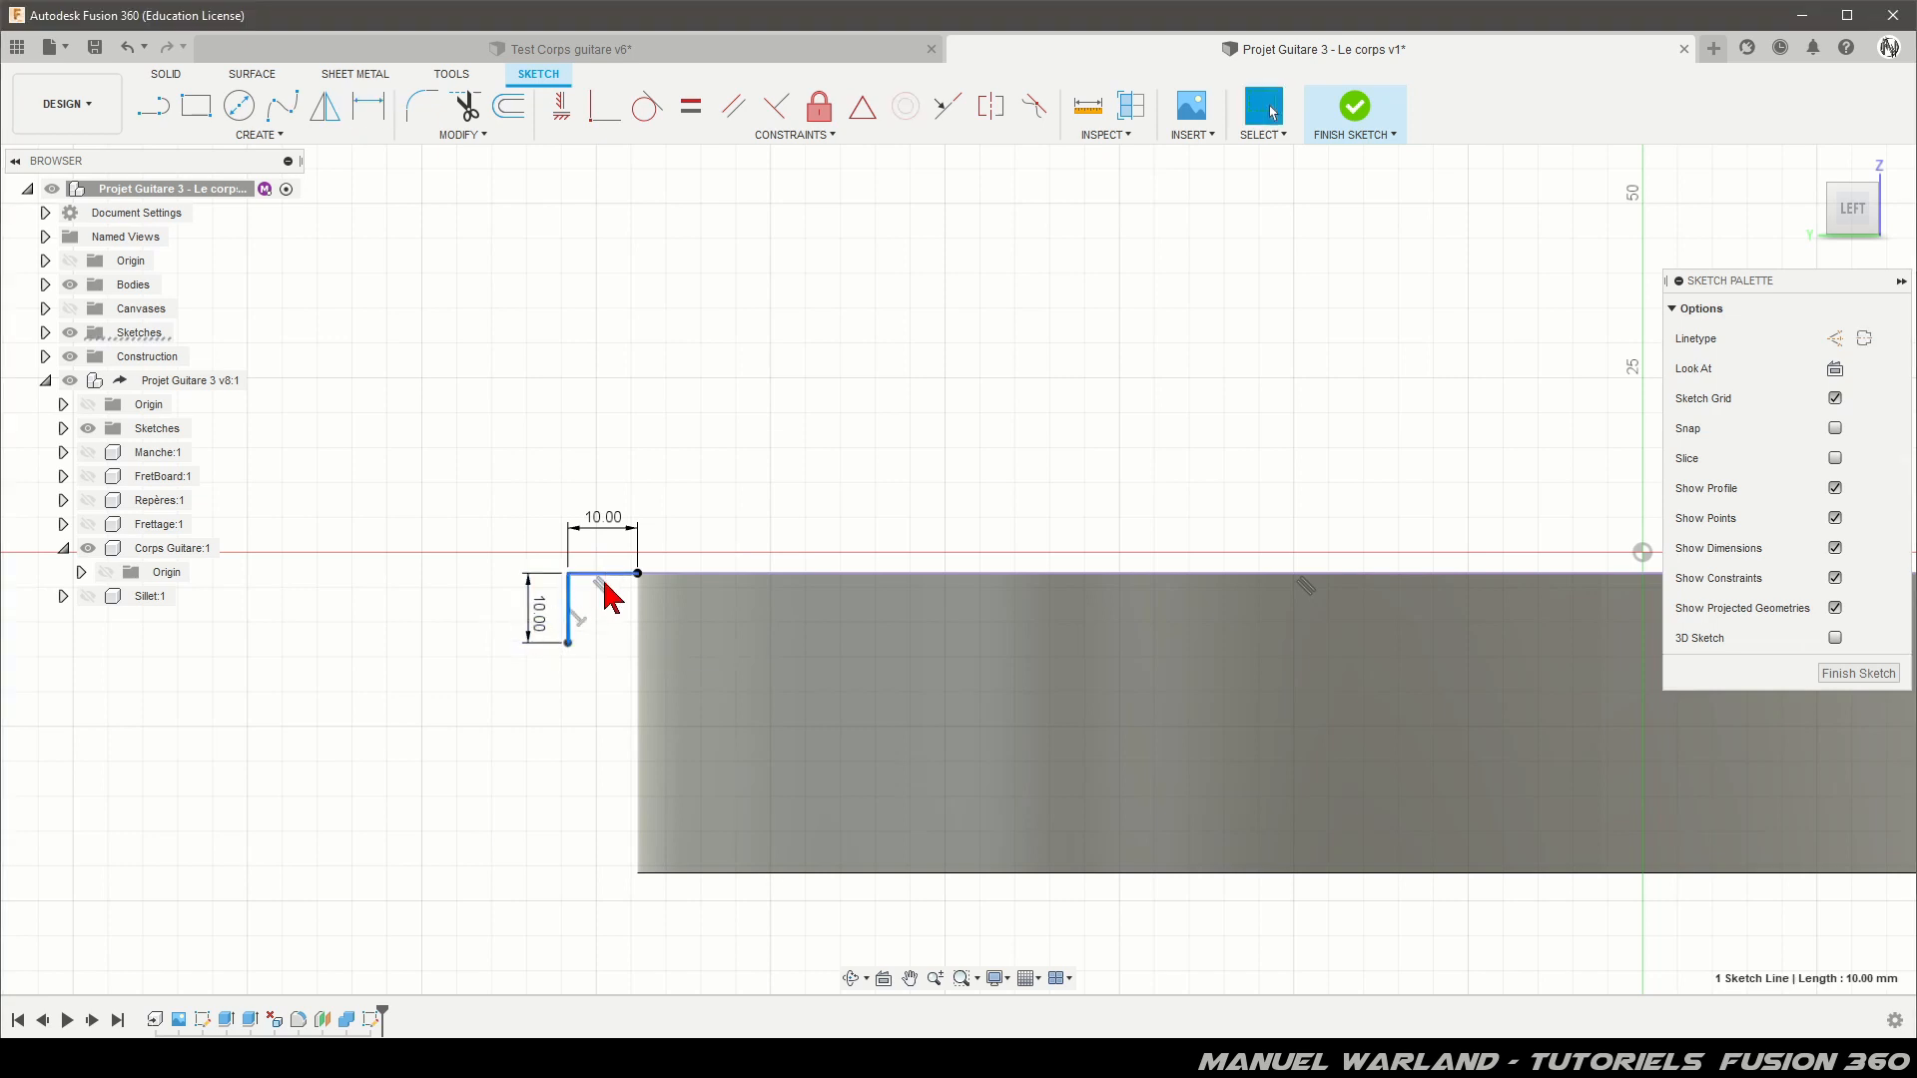
pyautogui.keyDown('shift'); pyautogui.click(605, 575); pyautogui.keyUp('shift')
pyautogui.press('x')
pyautogui.press('Escape')
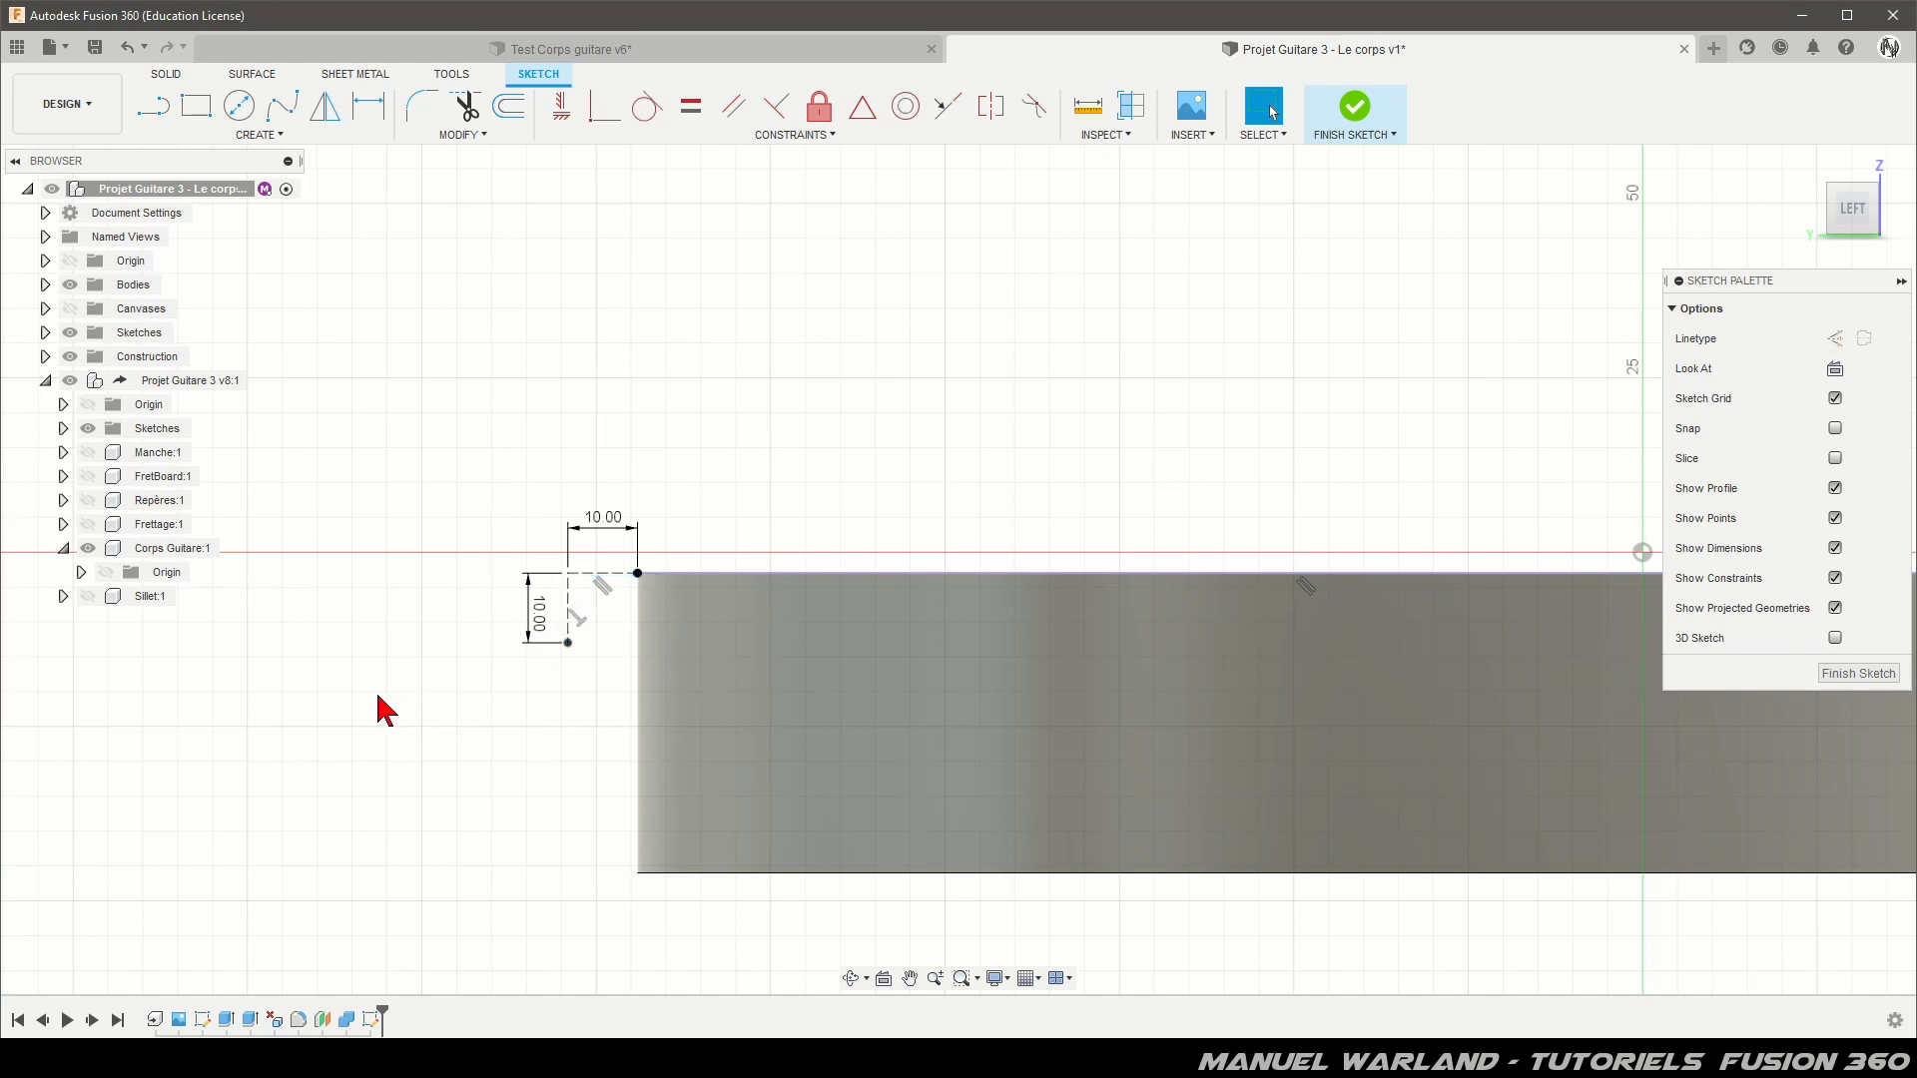
# Step: Sketch a horizontal line about 6 mm outward from the projected edge's -Y end, continued by a short vertical line downward
pyautogui.scroll(-4, 239, 655)
pyautogui.scroll(3, 1096, 694)
pyautogui.scroll(3, 1093, 709)
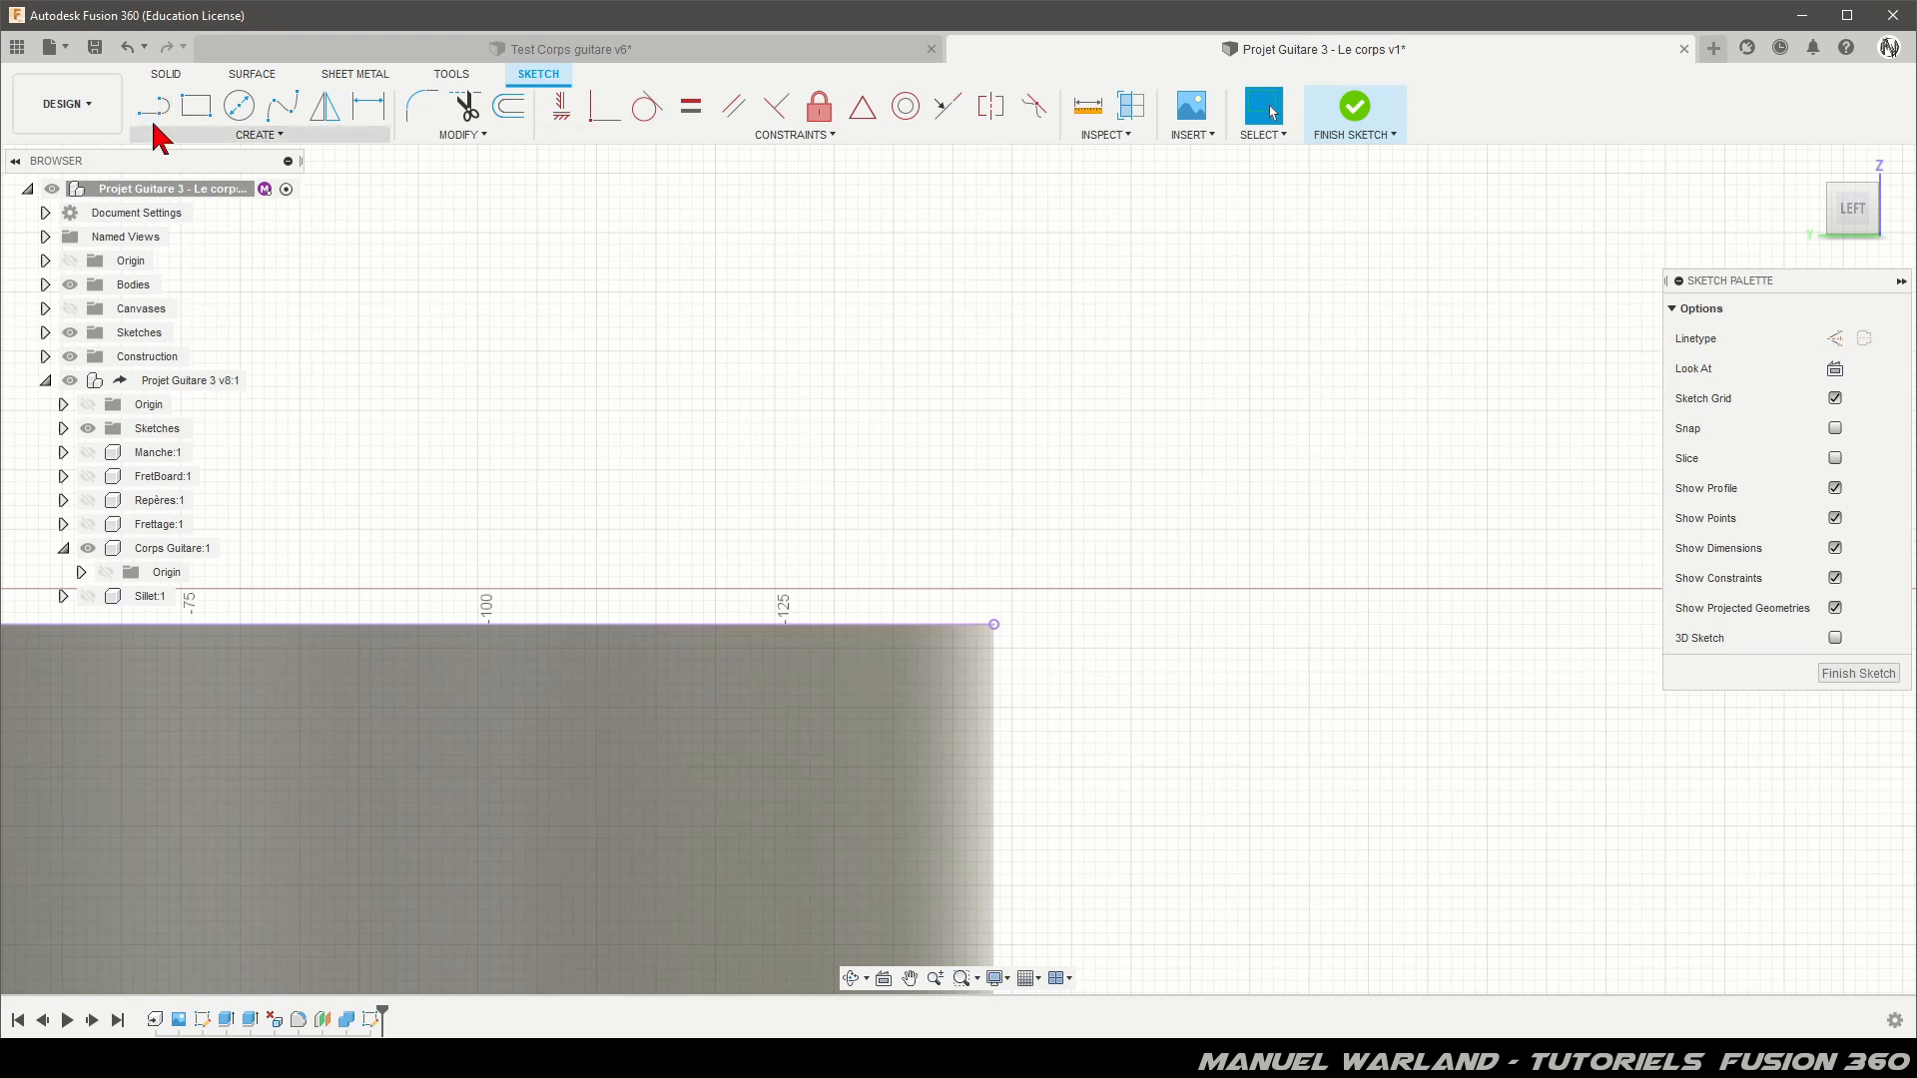
pyautogui.click(153, 105)
pyautogui.click(994, 624)
pyautogui.click(1068, 623)
pyautogui.doubleClick(1069, 705)
pyautogui.press('Escape')
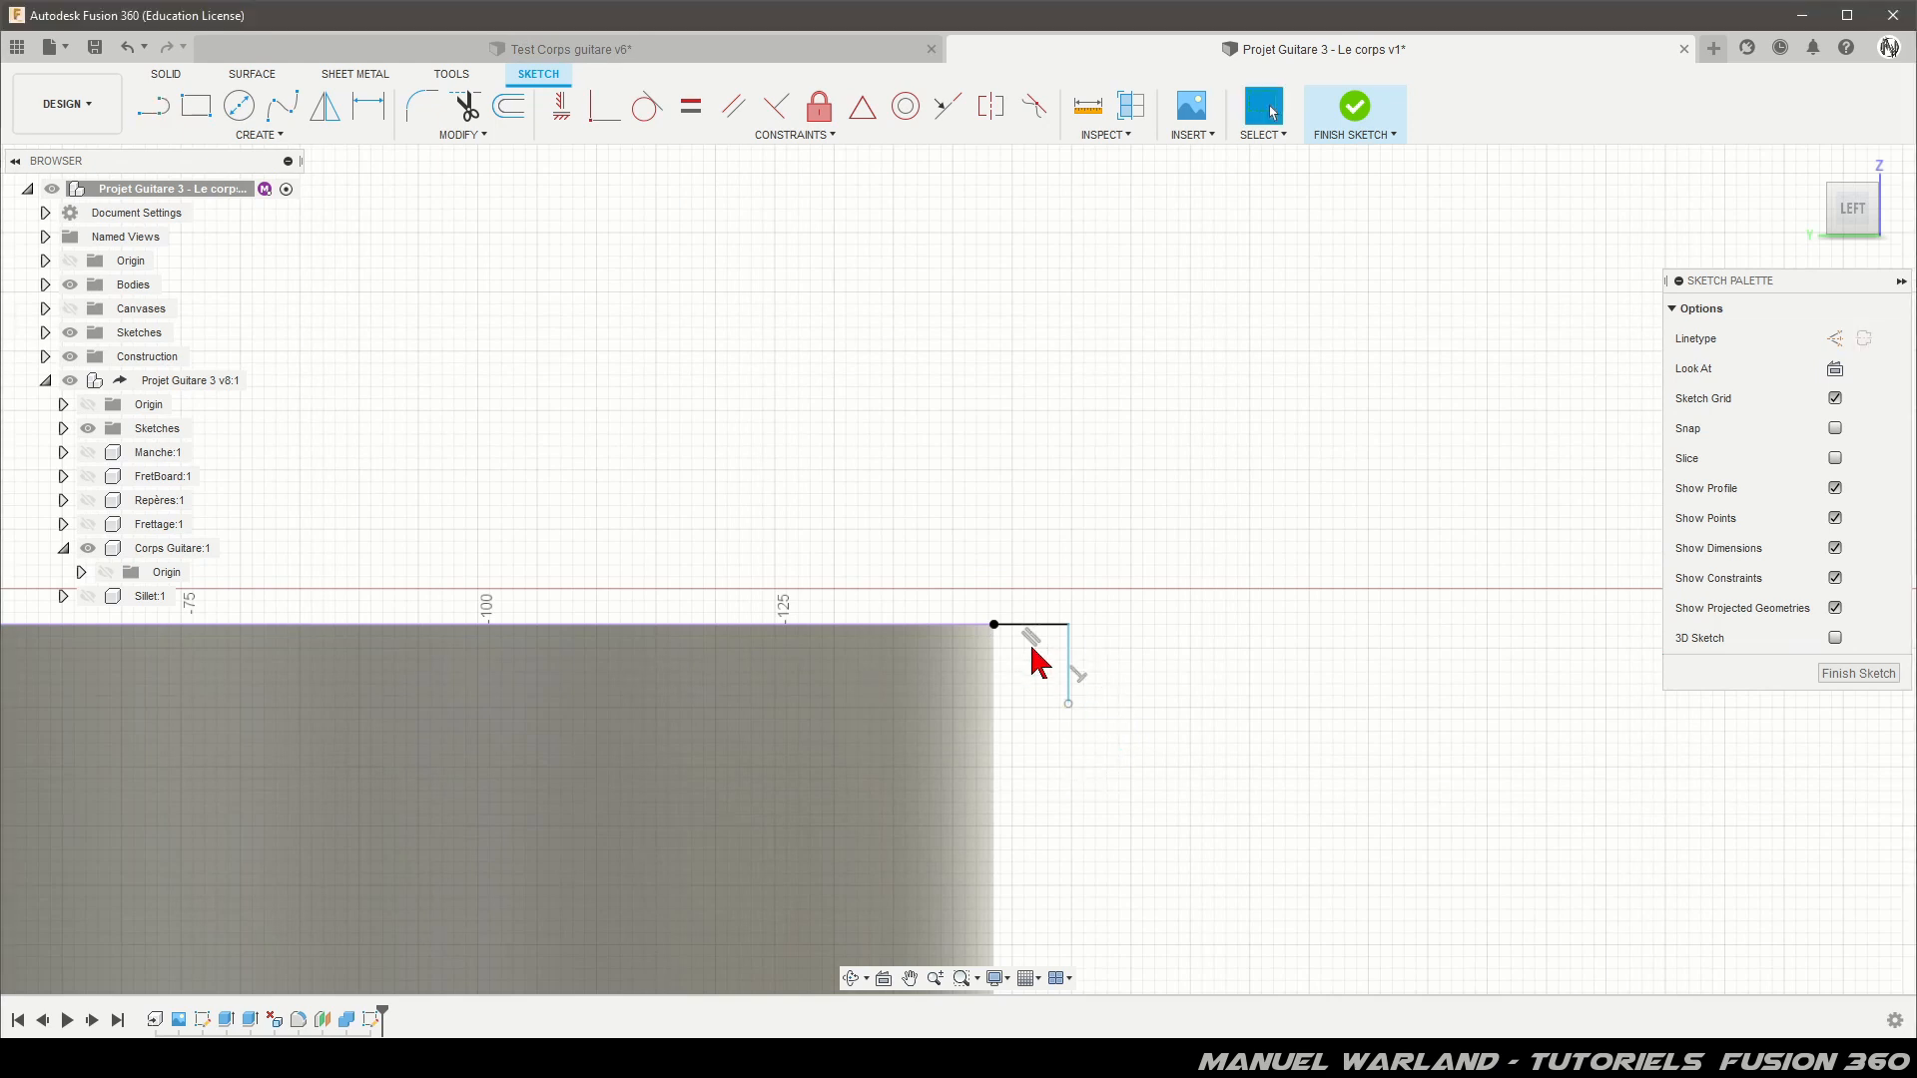
# Step: Dimension the horizontal and vertical lines at the projected edge's -Y end to 10 mm each
pyautogui.press('d')
pyautogui.click(1047, 629)
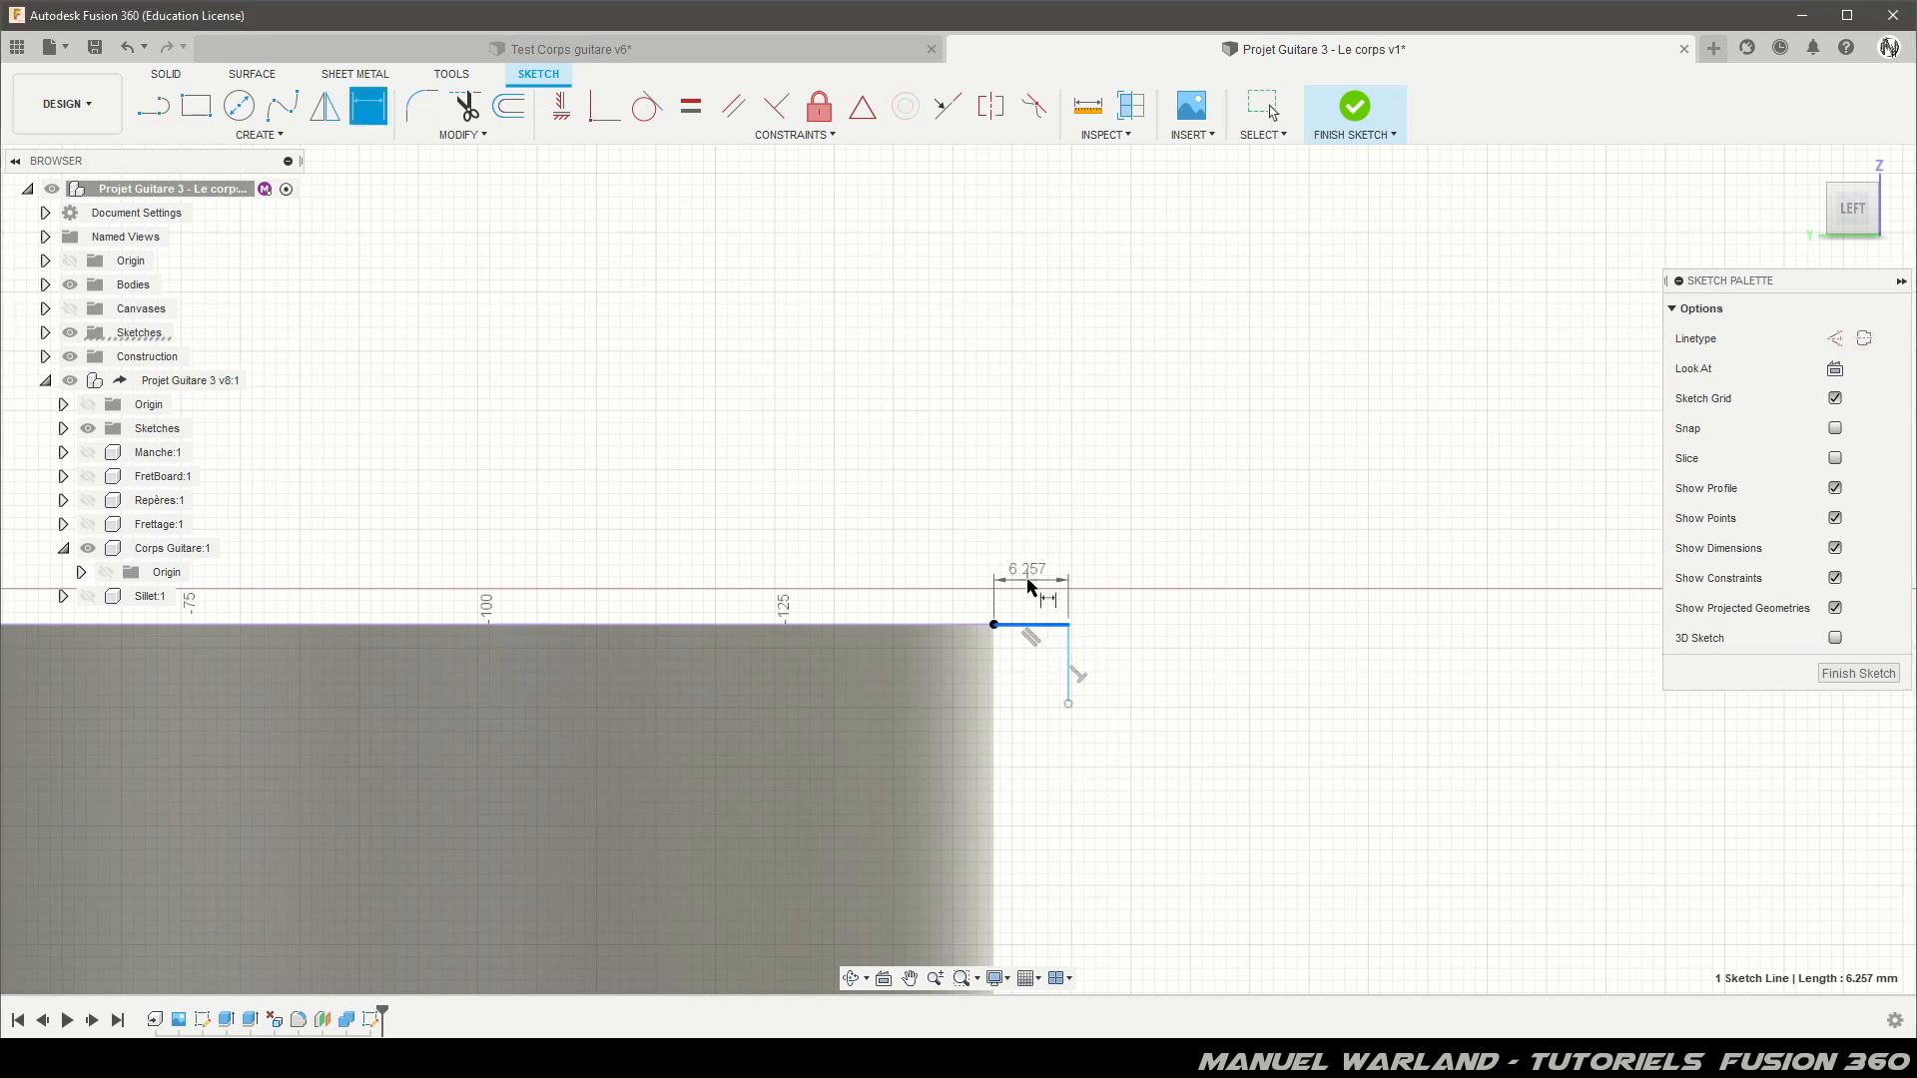
pyautogui.click(1028, 579)
pyautogui.write('10')
pyautogui.press('Return')
pyautogui.press('Escape')
pyautogui.press('d')
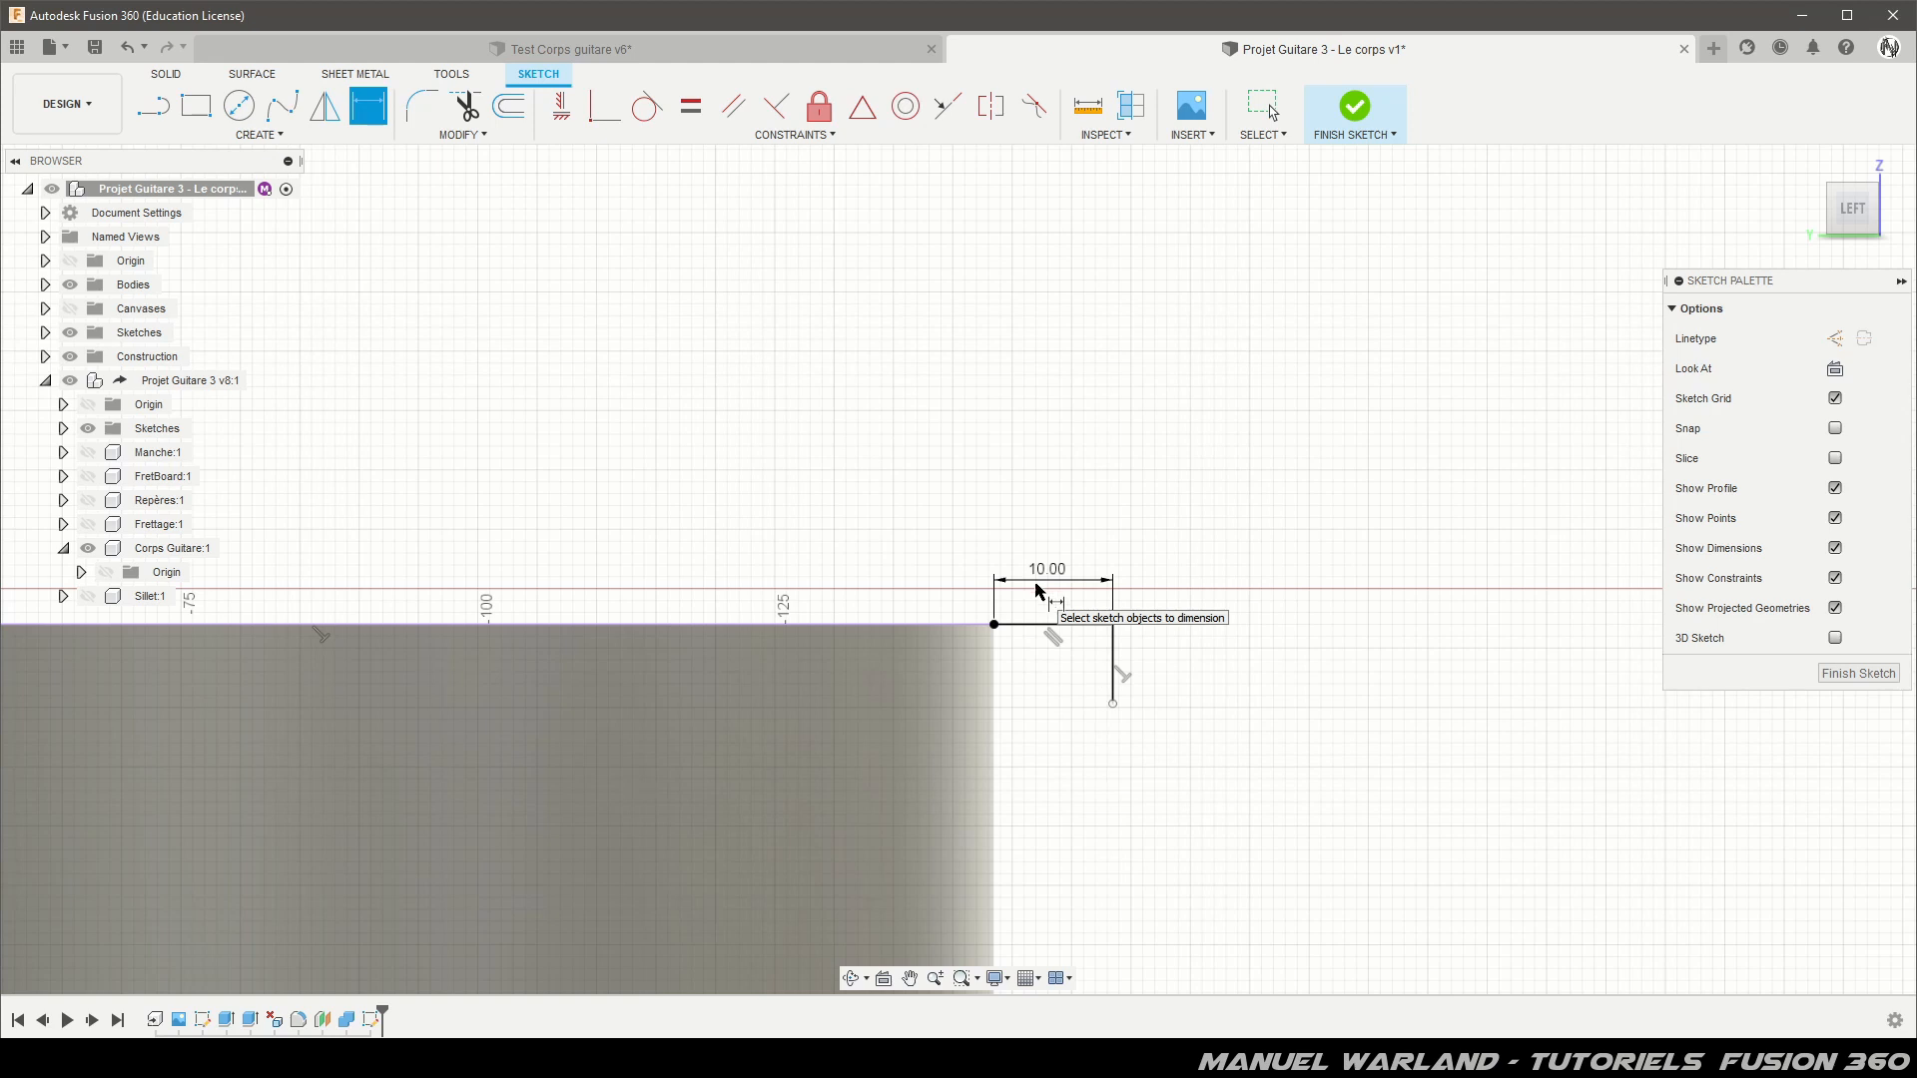
pyautogui.click(1114, 659)
pyautogui.click(1179, 664)
pyautogui.write('10')
pyautogui.press('Return')
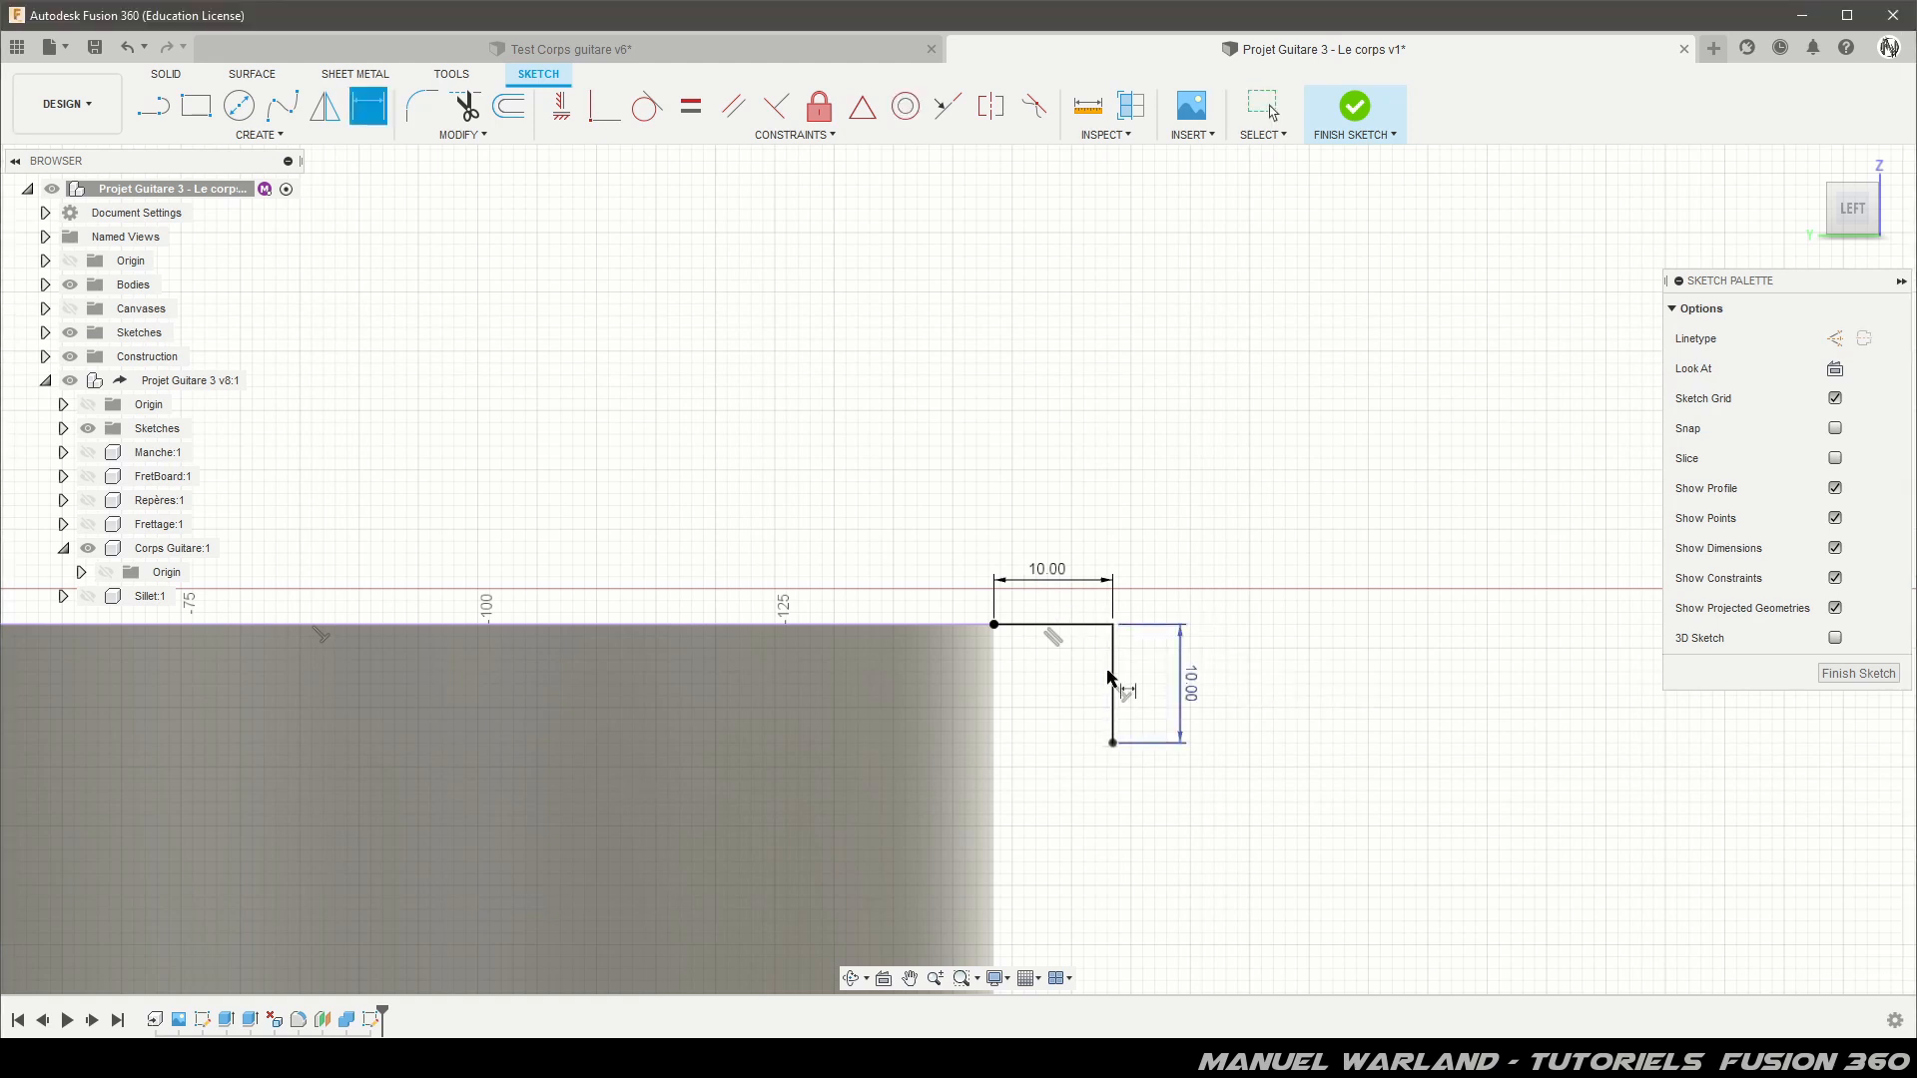
# Step: Convert the horizontal and vertical lines at the projected edge's -Y end to construction lines
pyautogui.press('Escape')
pyautogui.click(1069, 625)
pyautogui.keyDown('ctrl'); pyautogui.click(1114, 651); pyautogui.keyUp('ctrl')
pyautogui.click(1385, 631)
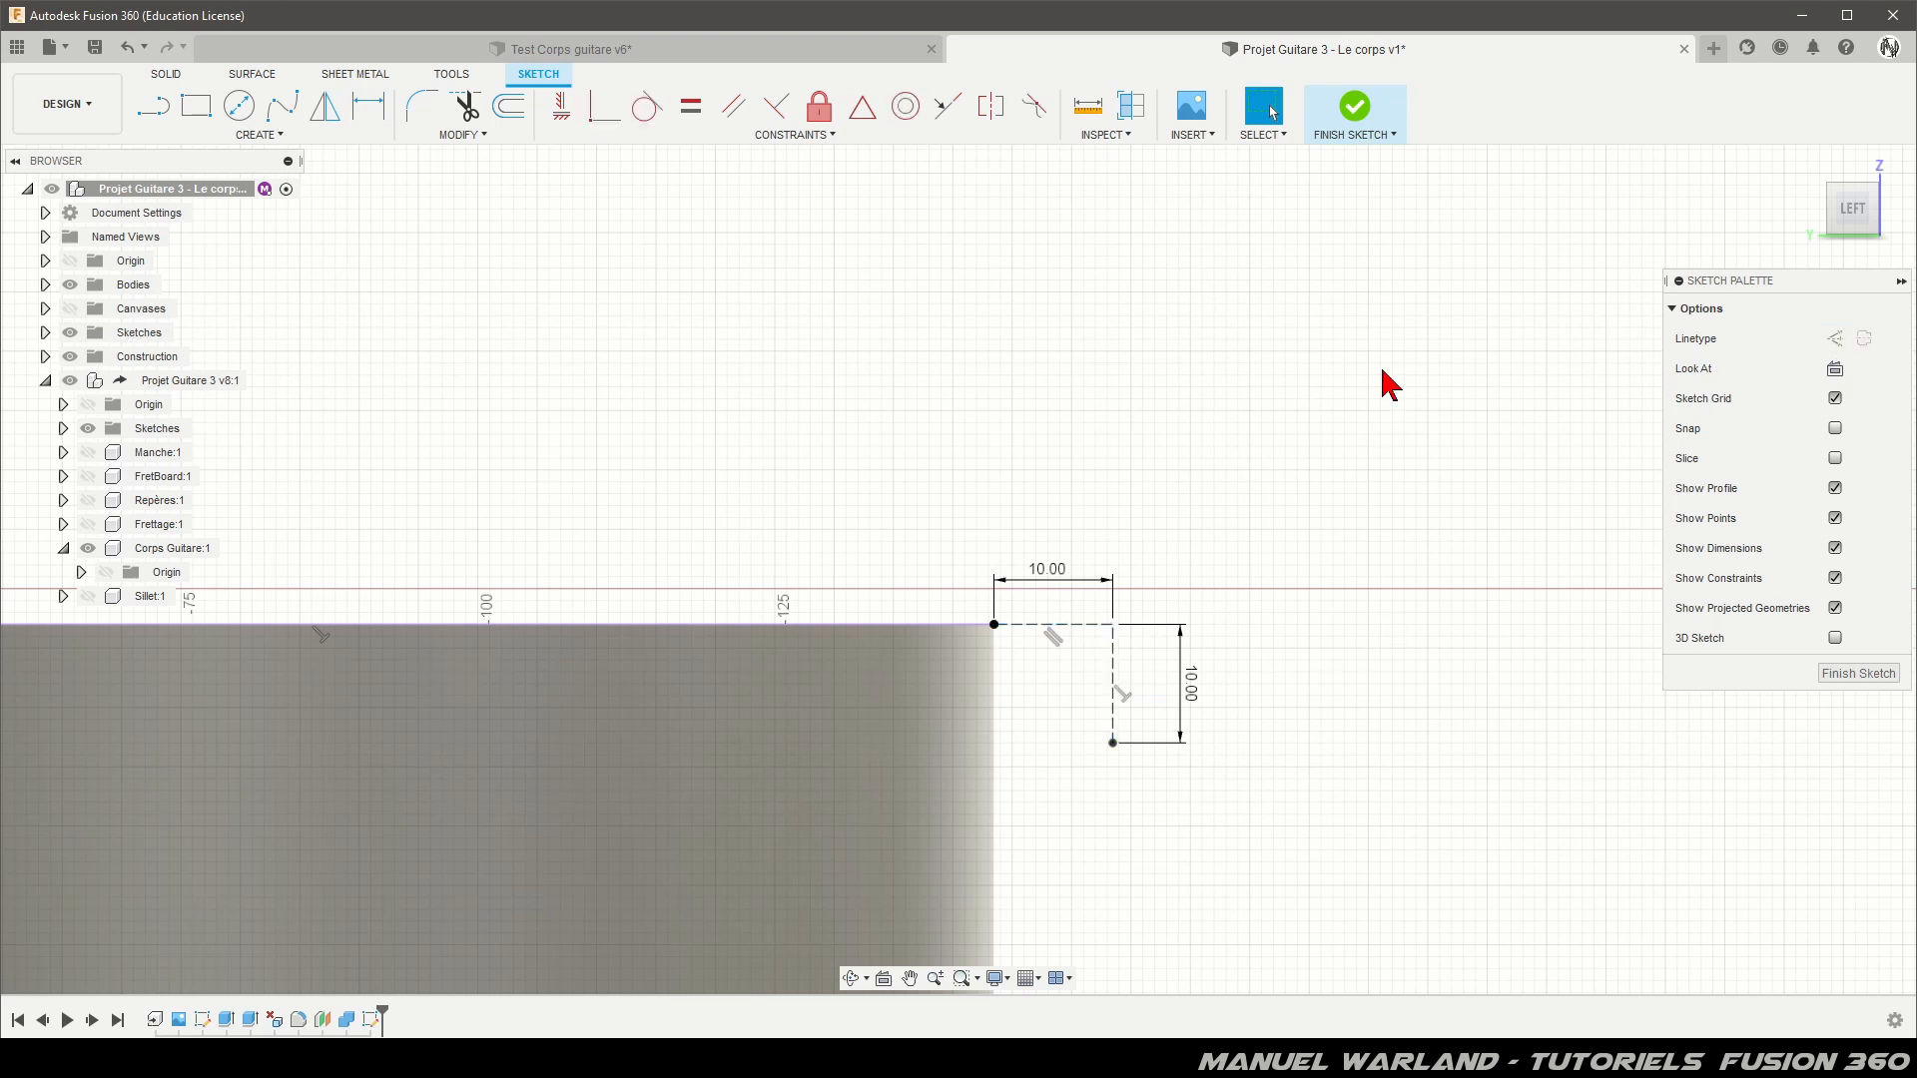
# Step: Draw a 3-point arc between the lower ends of both vertical construction lines, passing through the projected edge near its middle, and finish the sketch
pyautogui.scroll(-3, 1390, 387)
pyautogui.scroll(-3, 1527, 579)
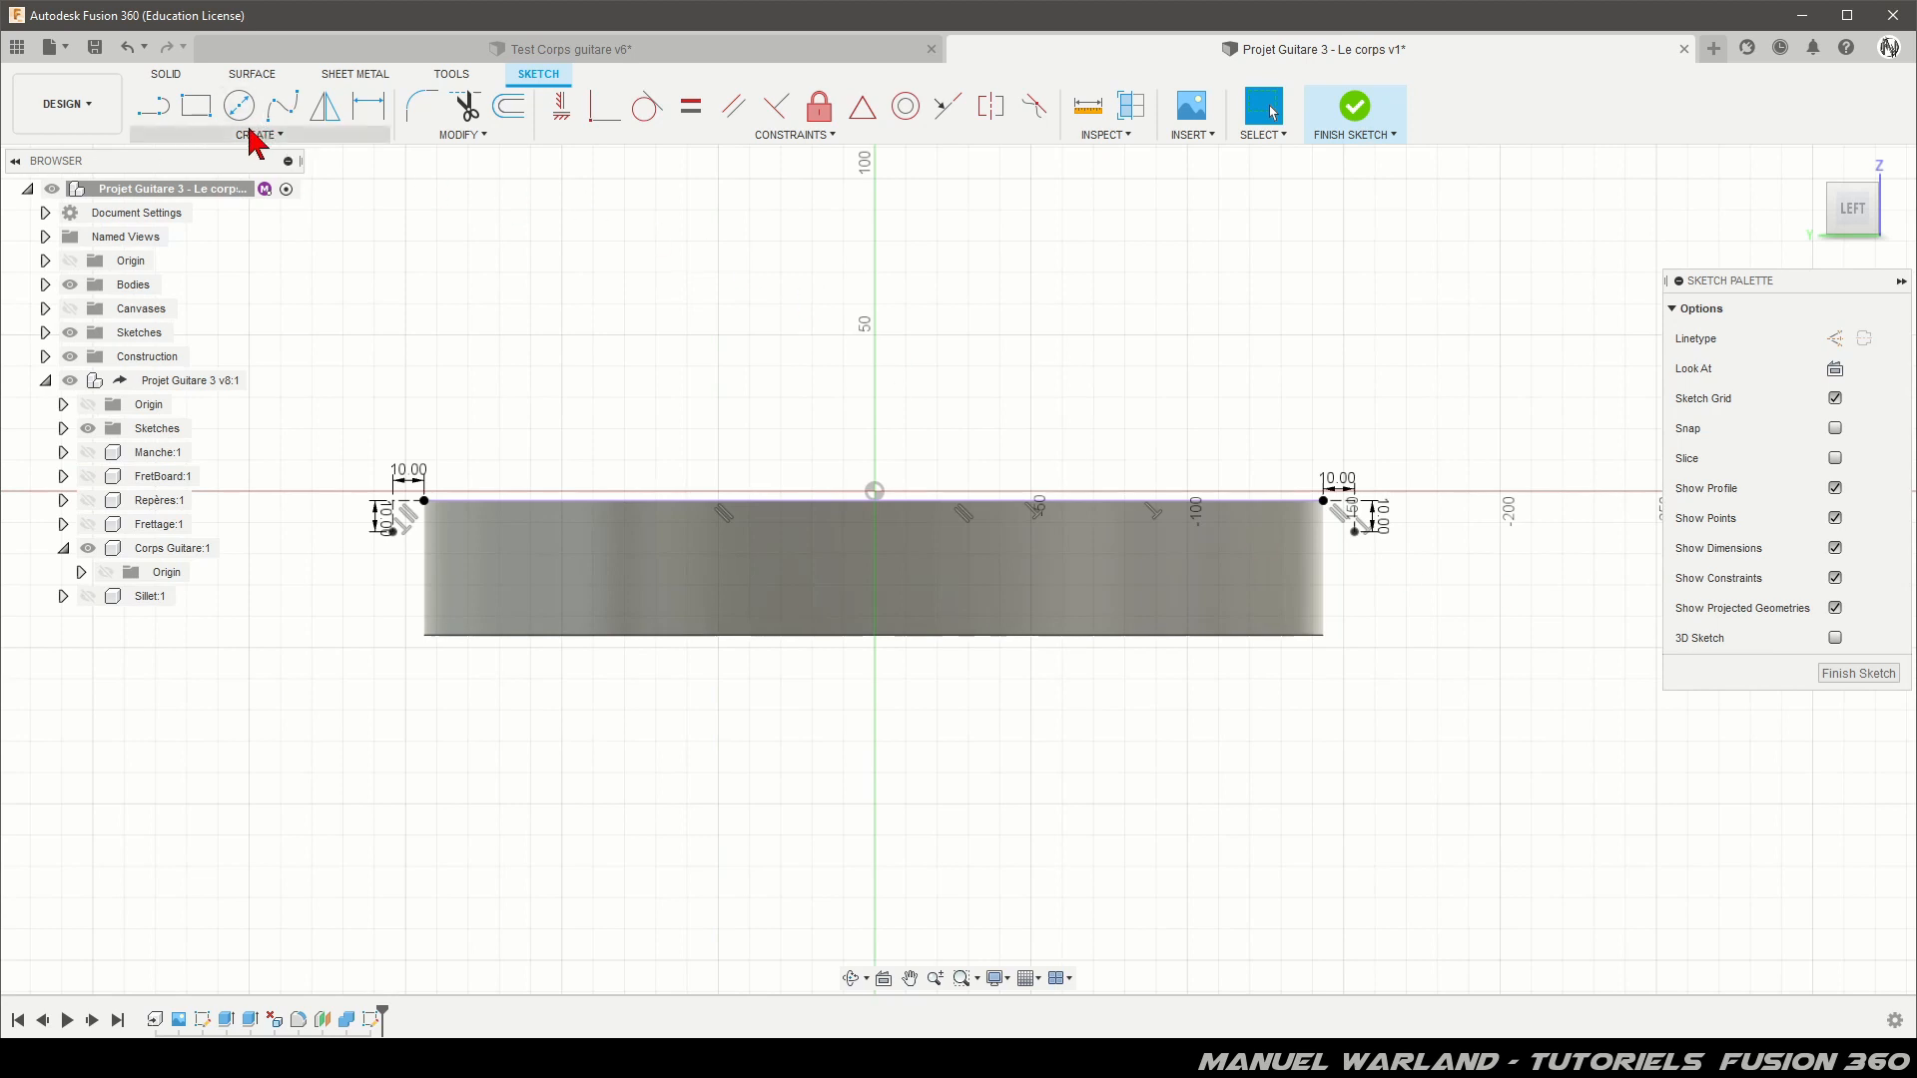
pyautogui.click(248, 134)
pyautogui.moveTo(244, 226)
pyautogui.click(369, 227)
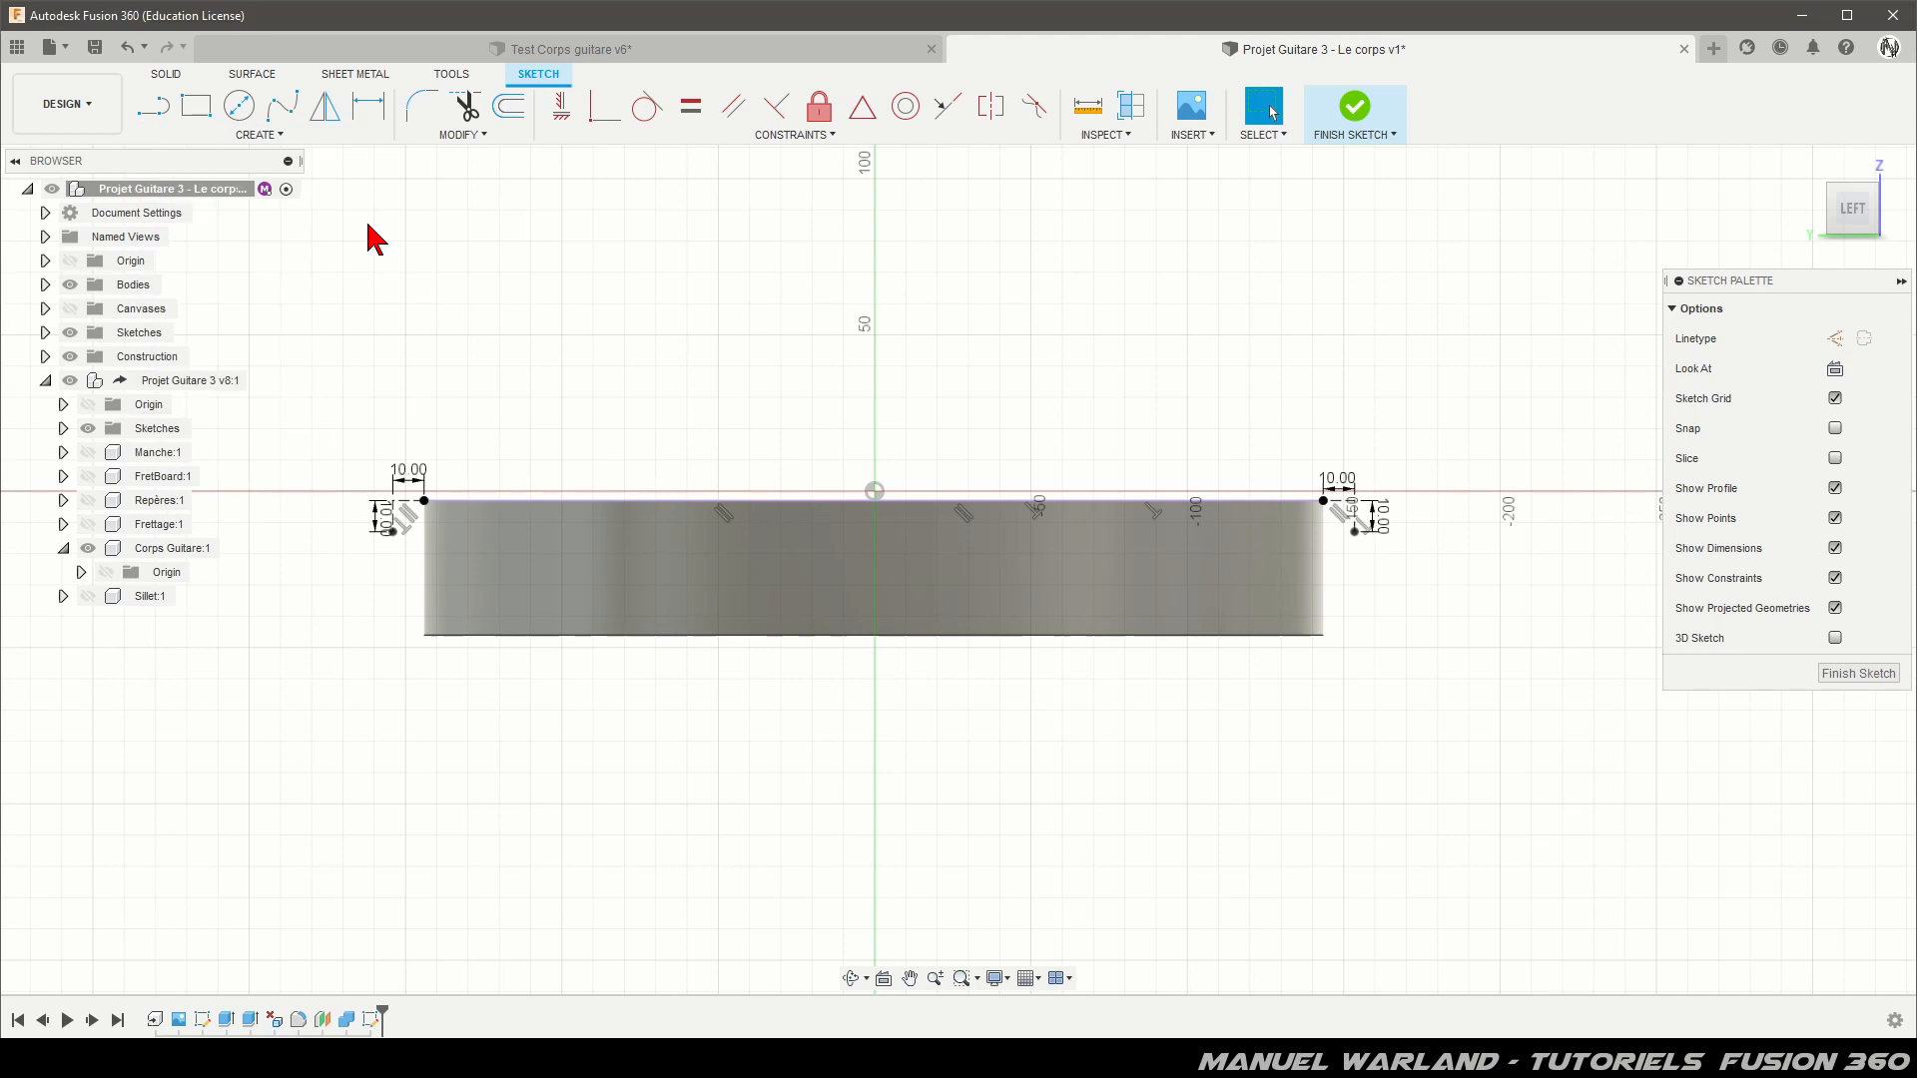
pyautogui.click(397, 536)
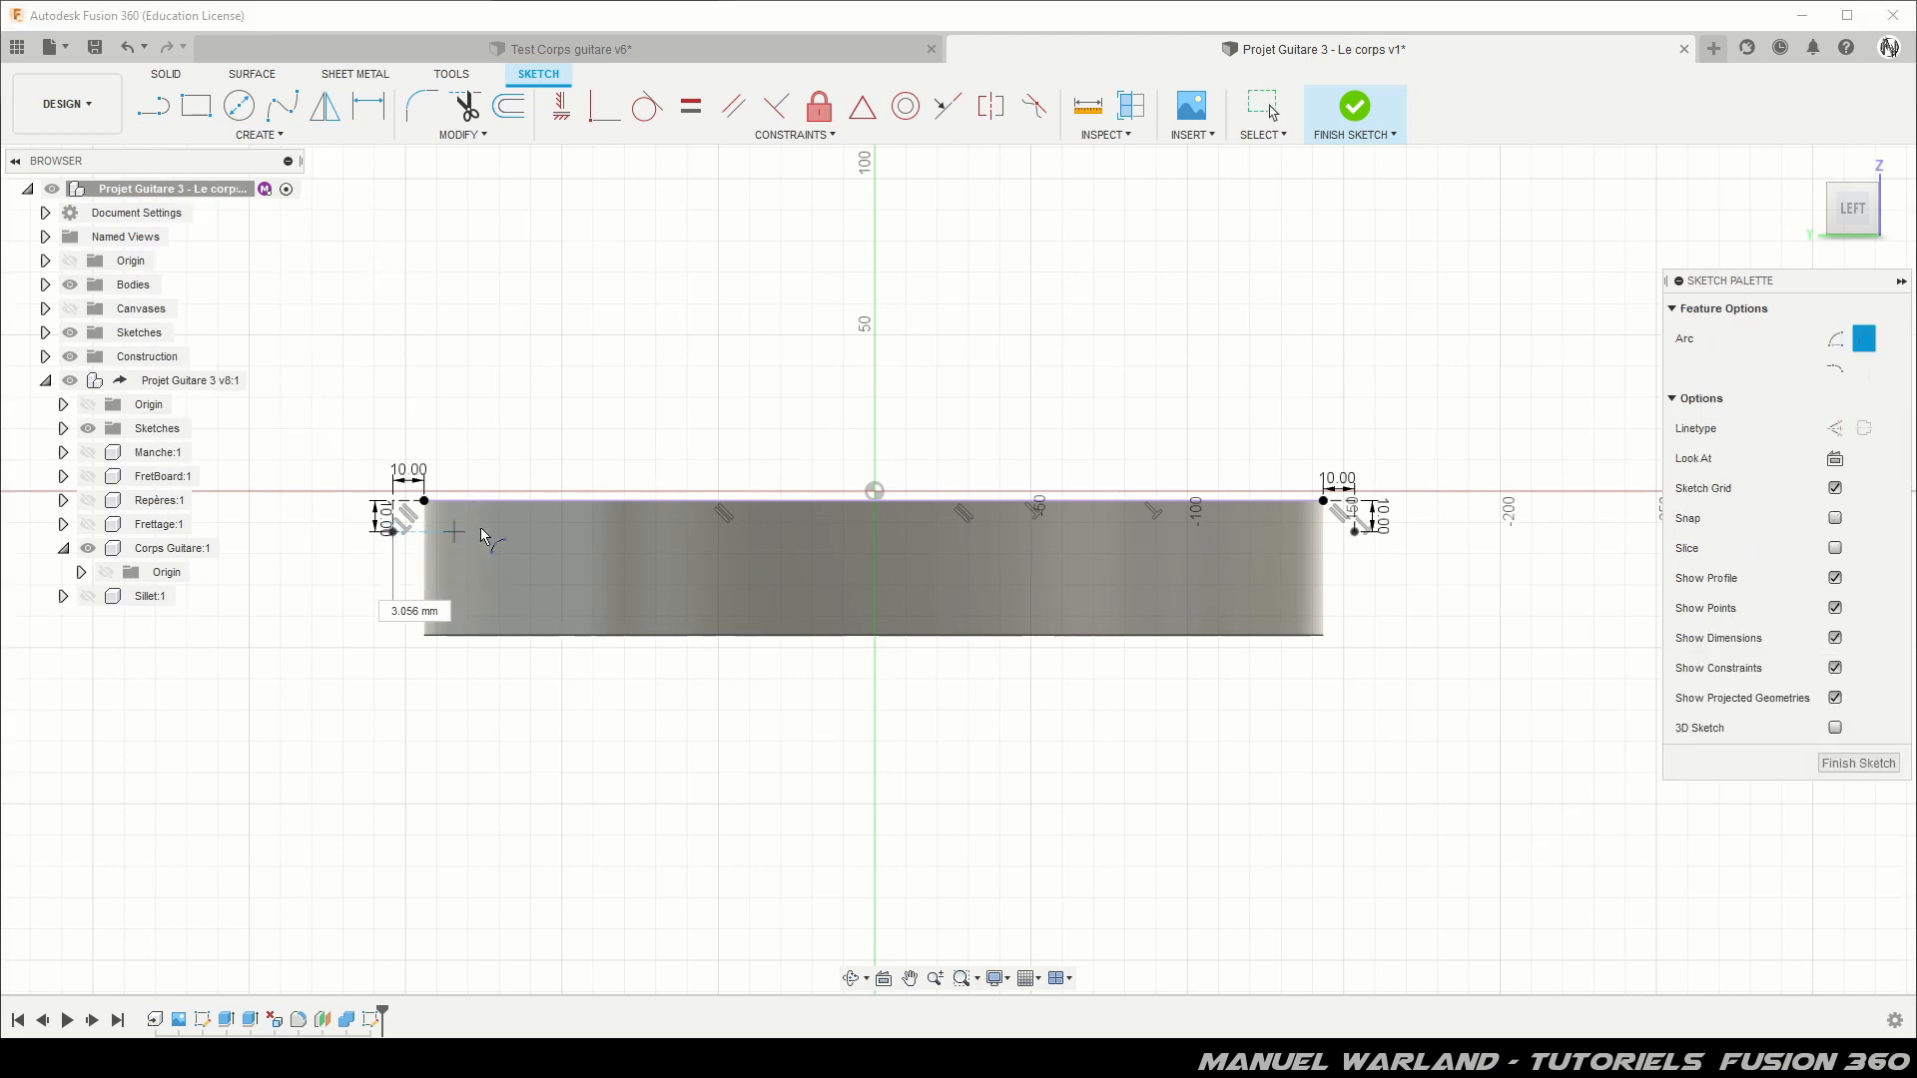
pyautogui.click(1354, 531)
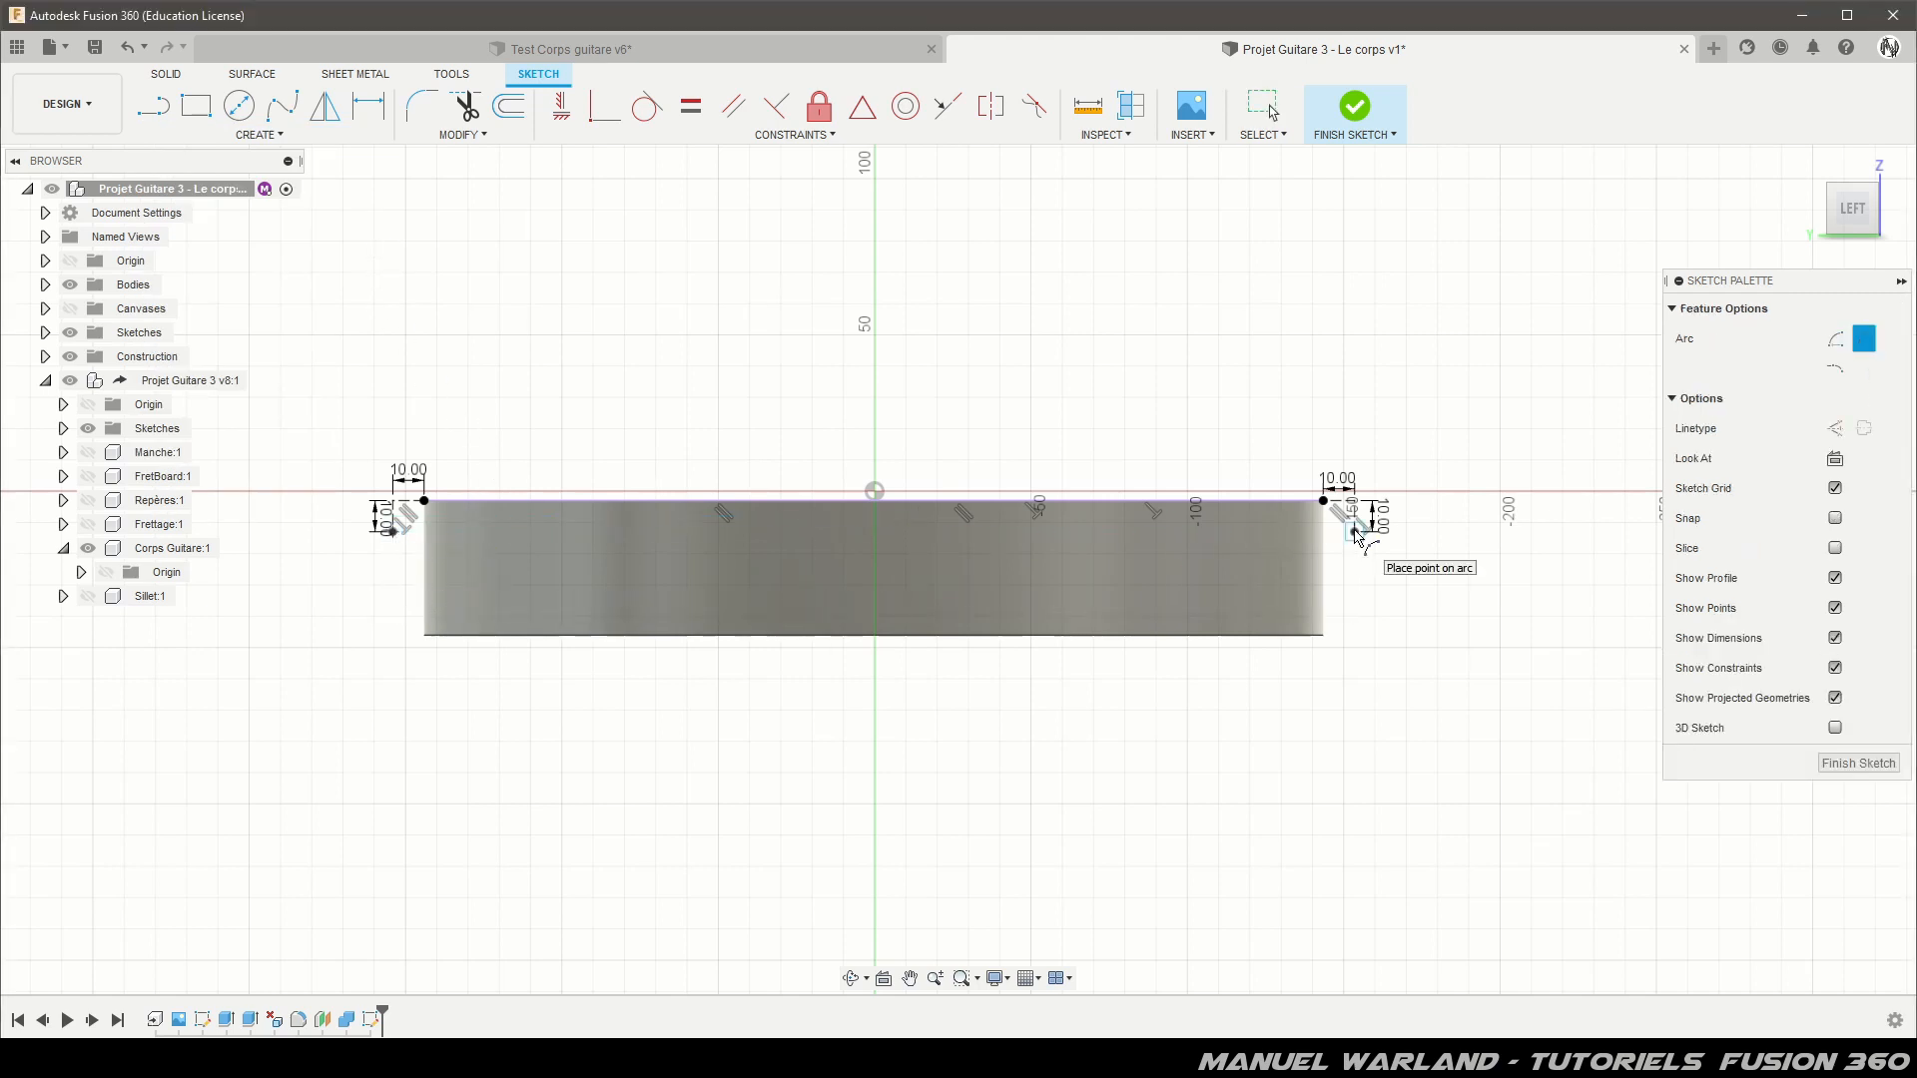
pyautogui.scroll(5, 958, 531)
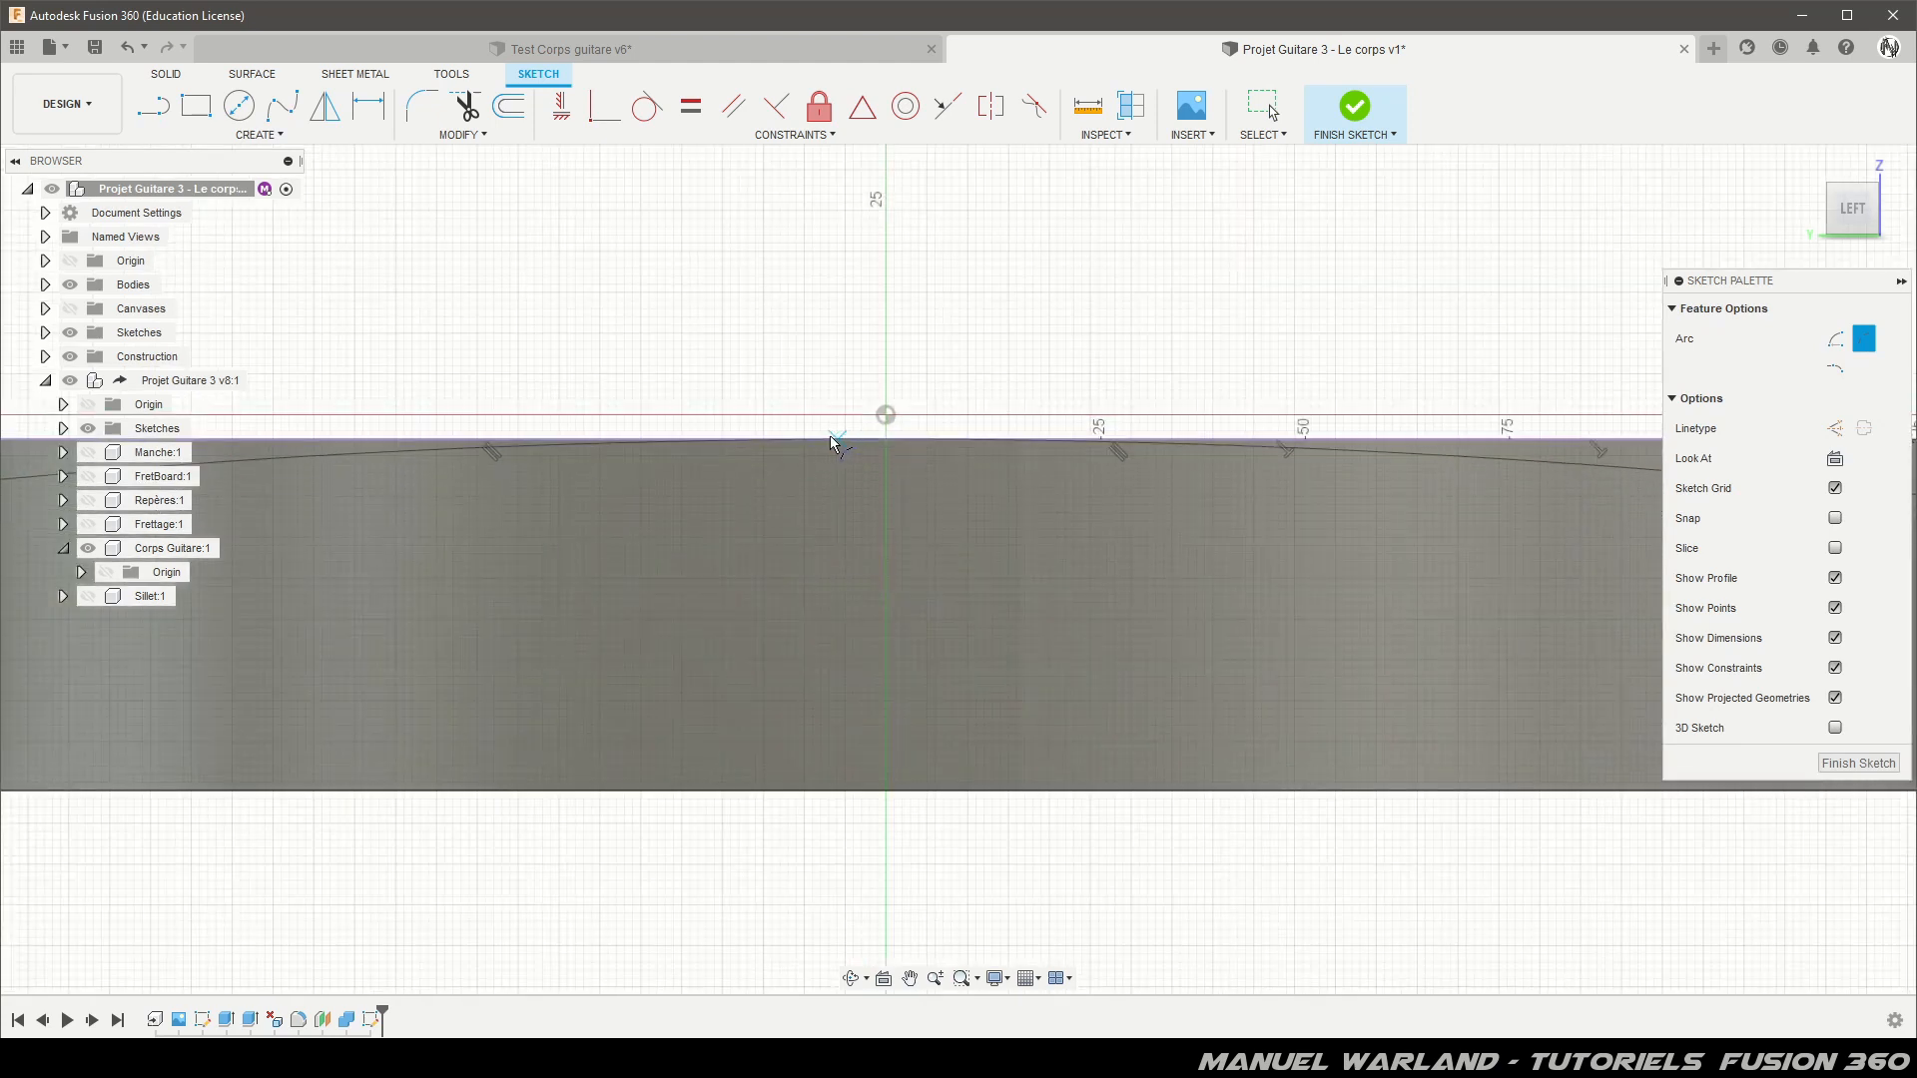
pyautogui.click(880, 439)
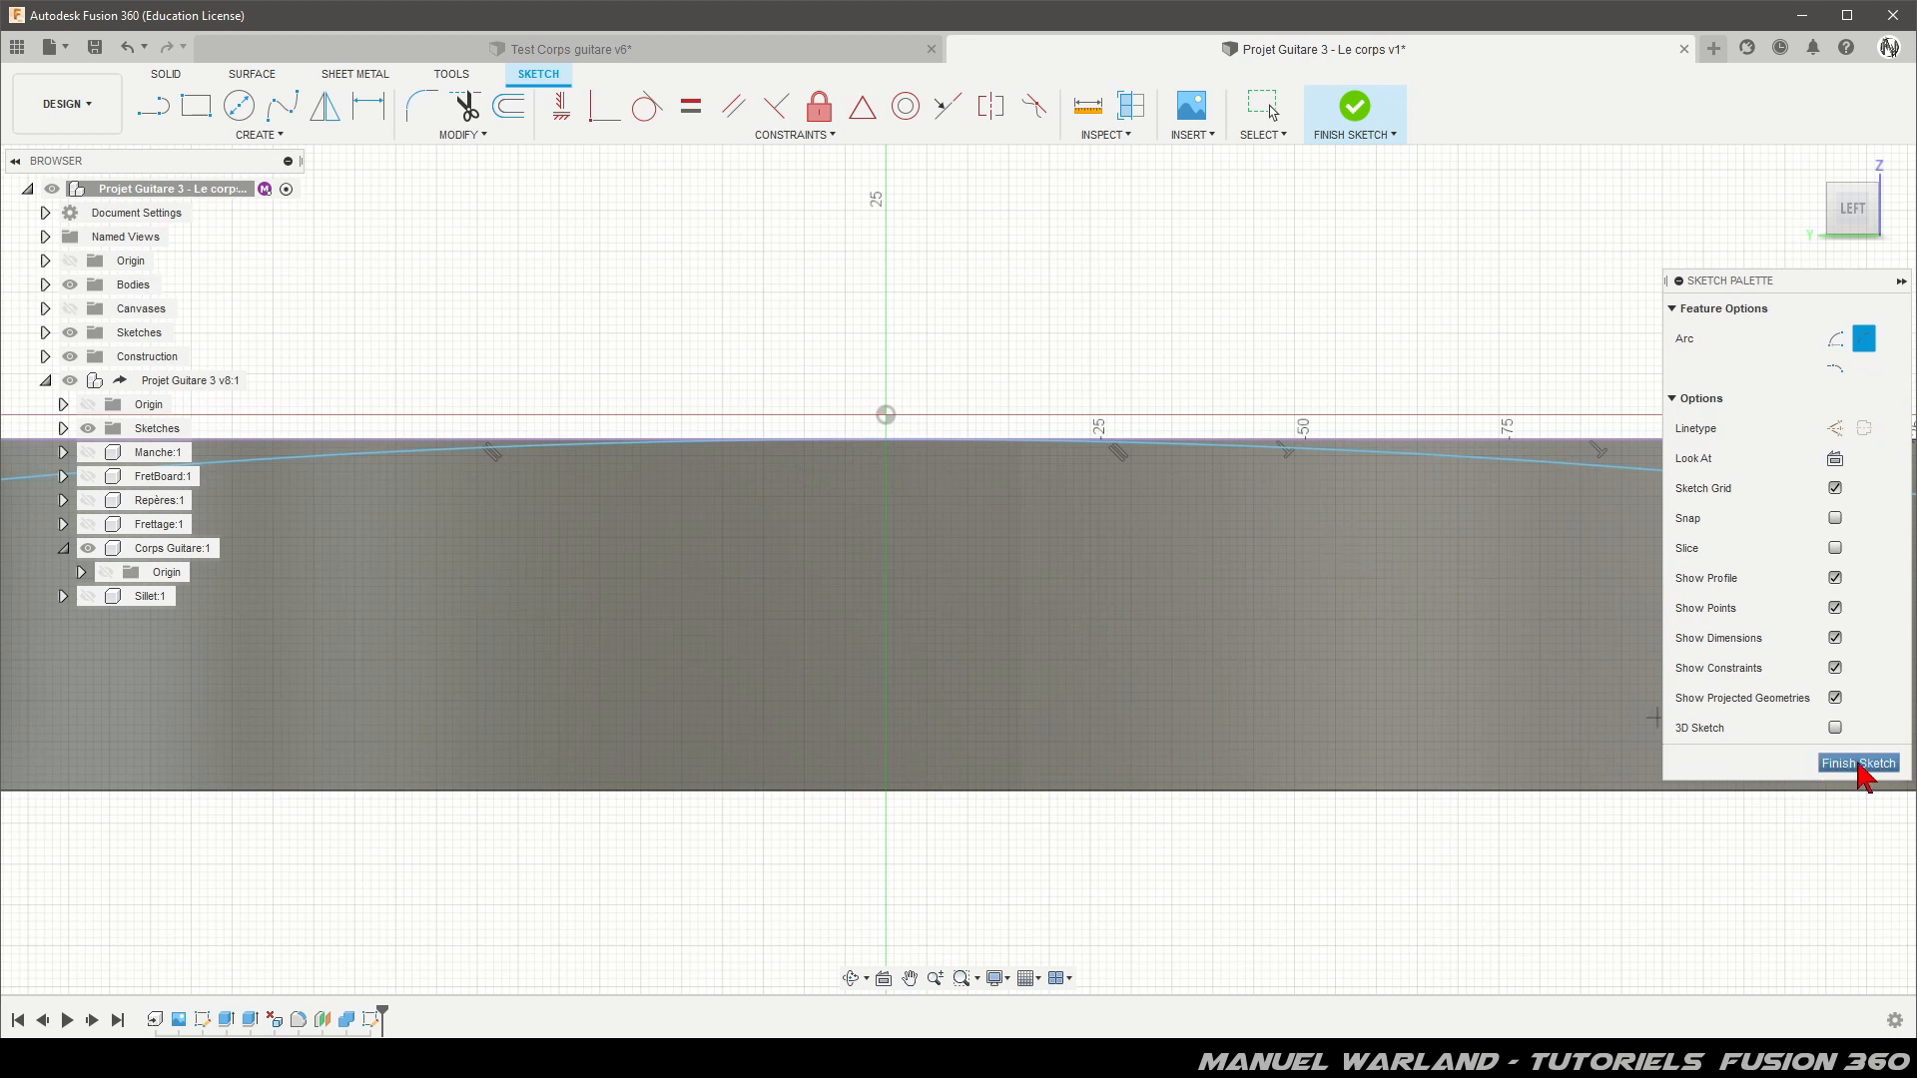
pyautogui.click(1857, 762)
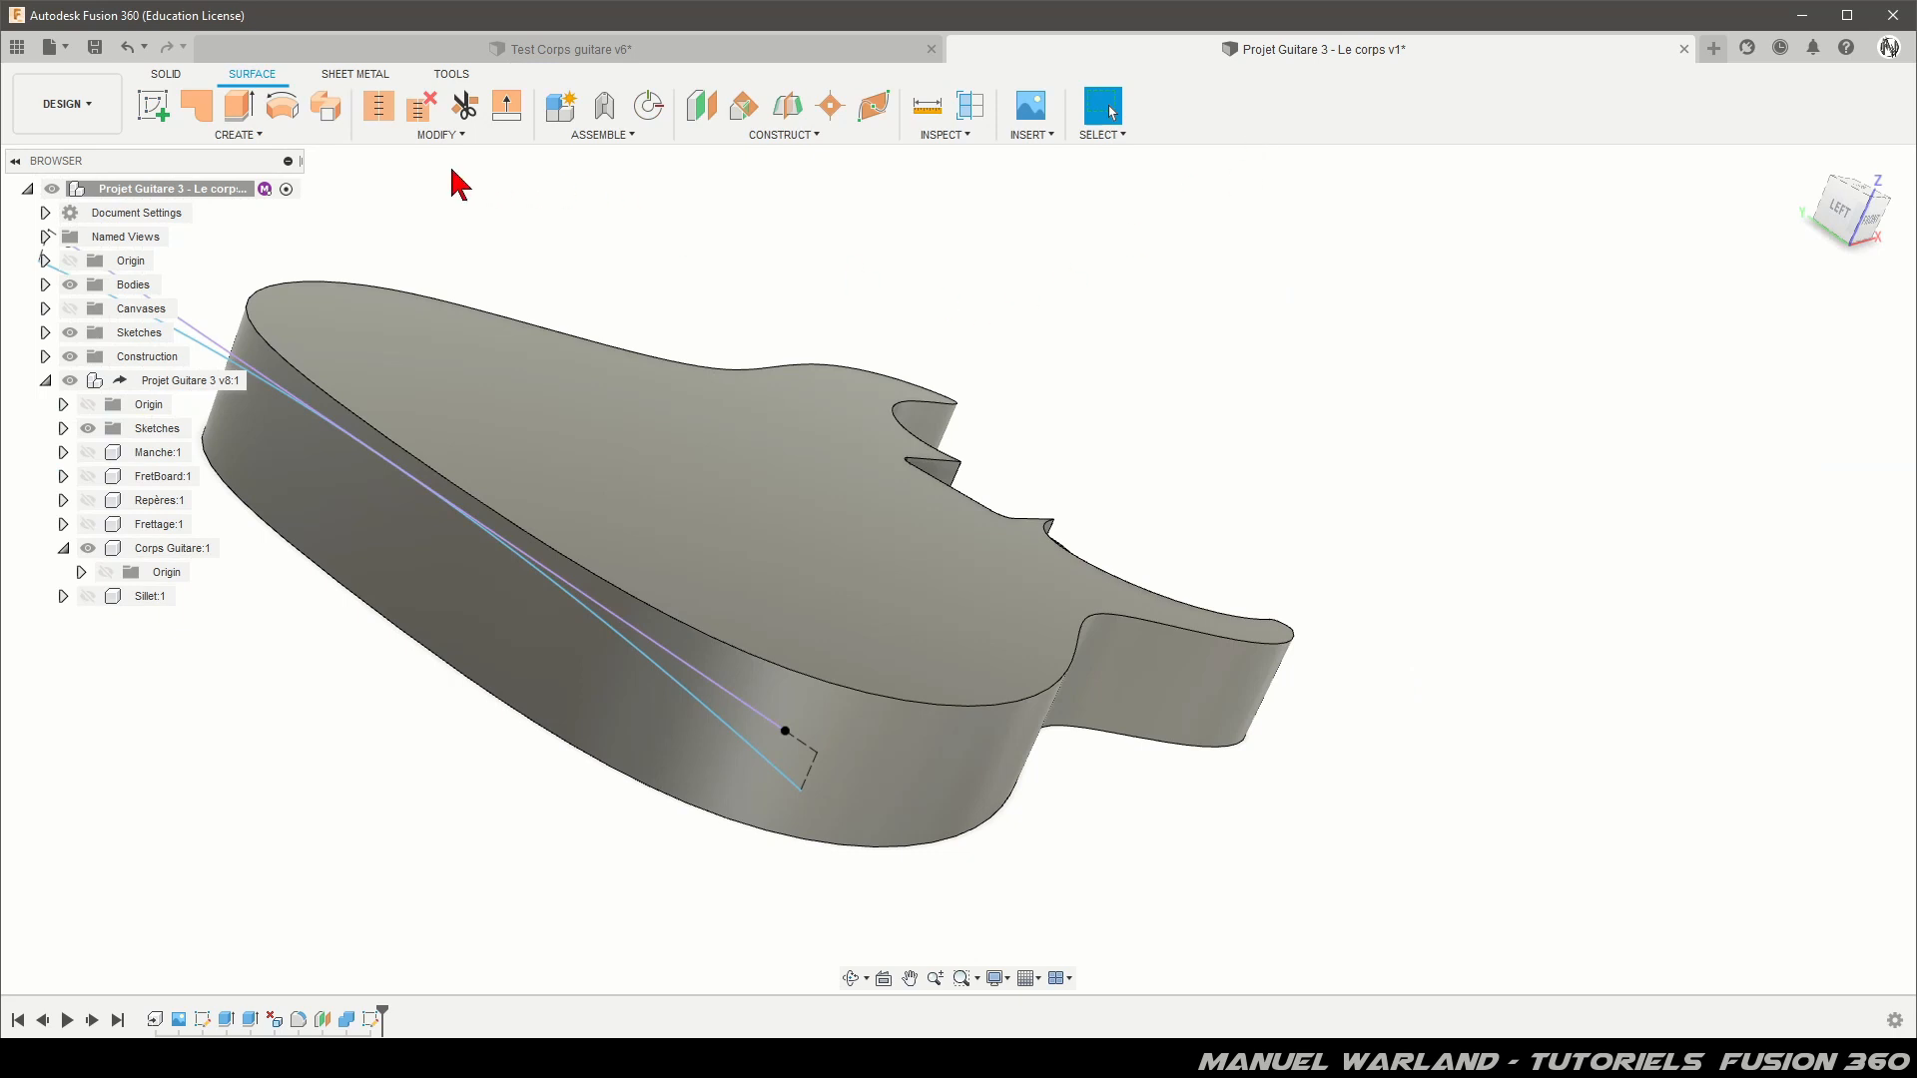
# Step: Extrude the arc as a surface 450 mm over the whole guitar body, as a new body
pyautogui.click(237, 107)
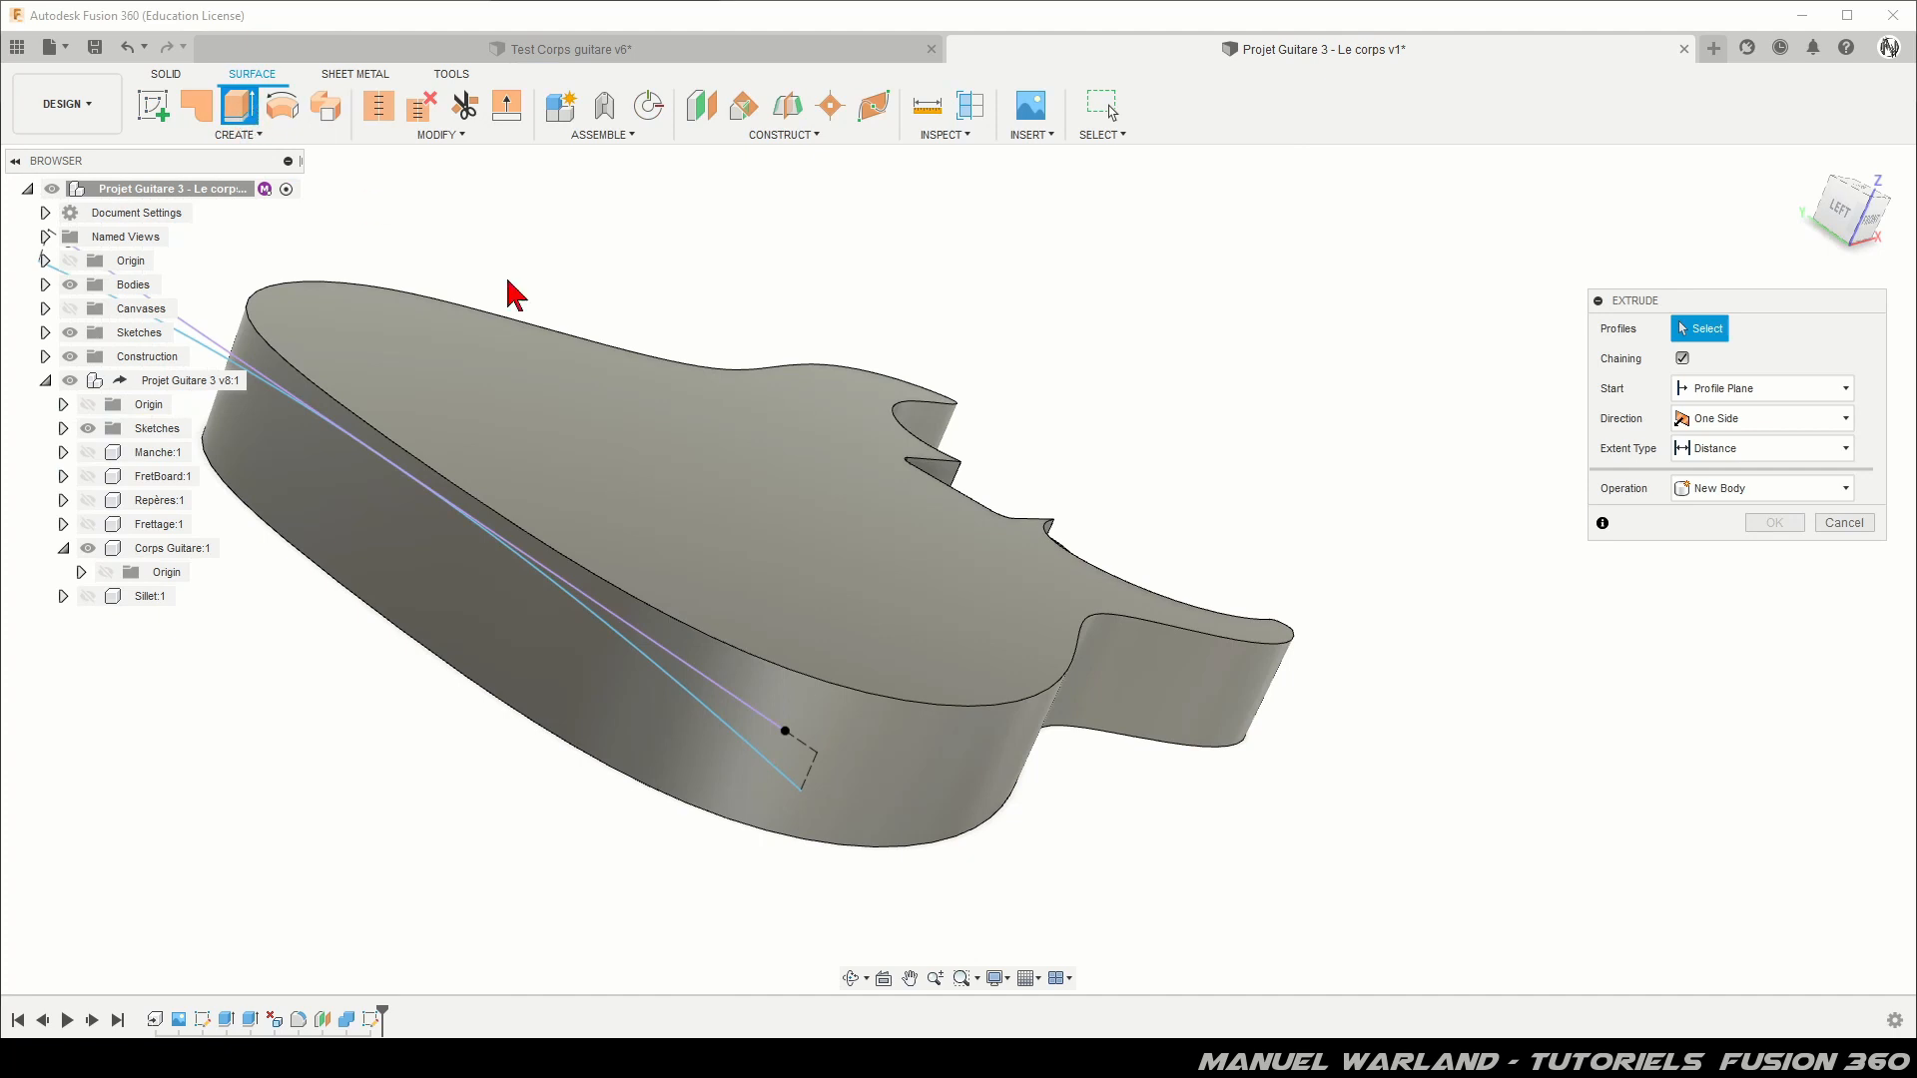
pyautogui.click(783, 779)
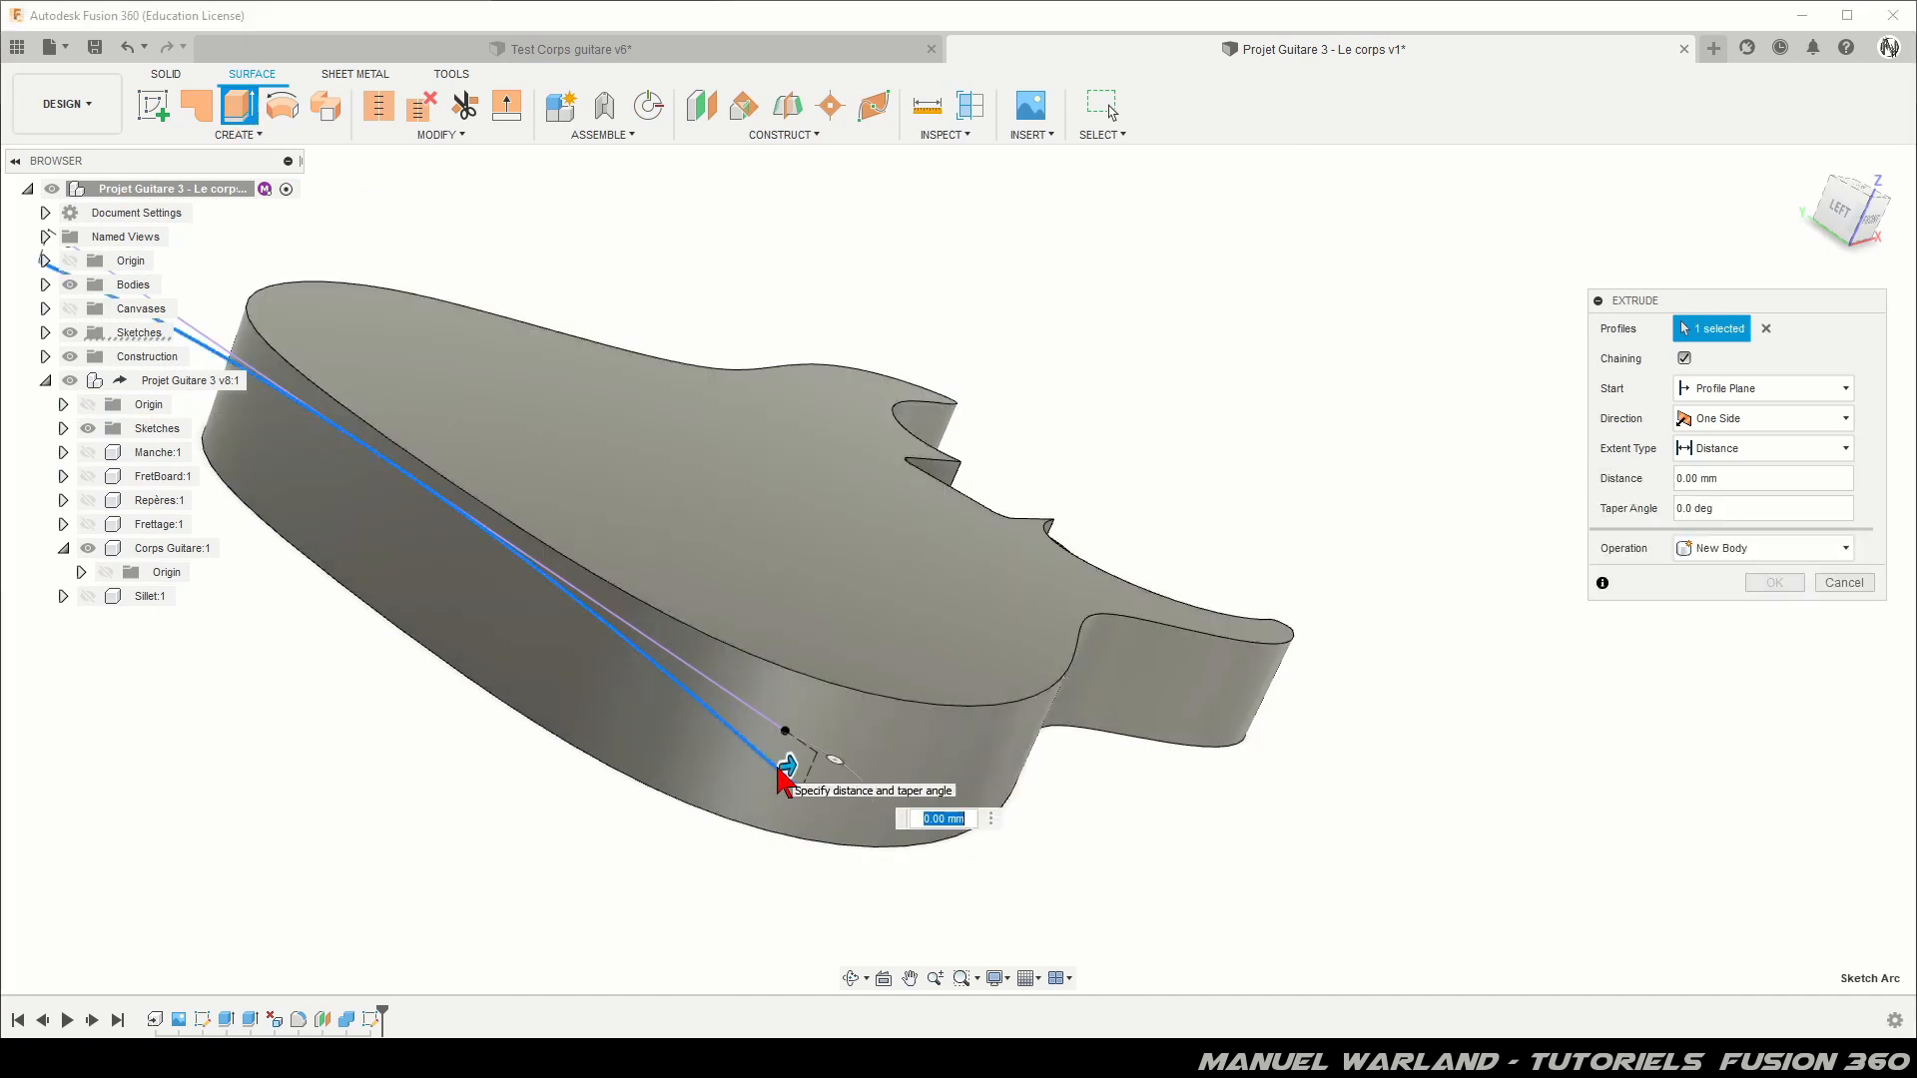
pyautogui.moveTo(789, 765); pyautogui.dragTo(1437, 491)
pyautogui.keyDown('shift'); pyautogui.moveTo(1326, 481); pyautogui.dragTo(1240, 595, button='middle'); pyautogui.keyUp('shift')
pyautogui.scroll(-5, 1003, 577)
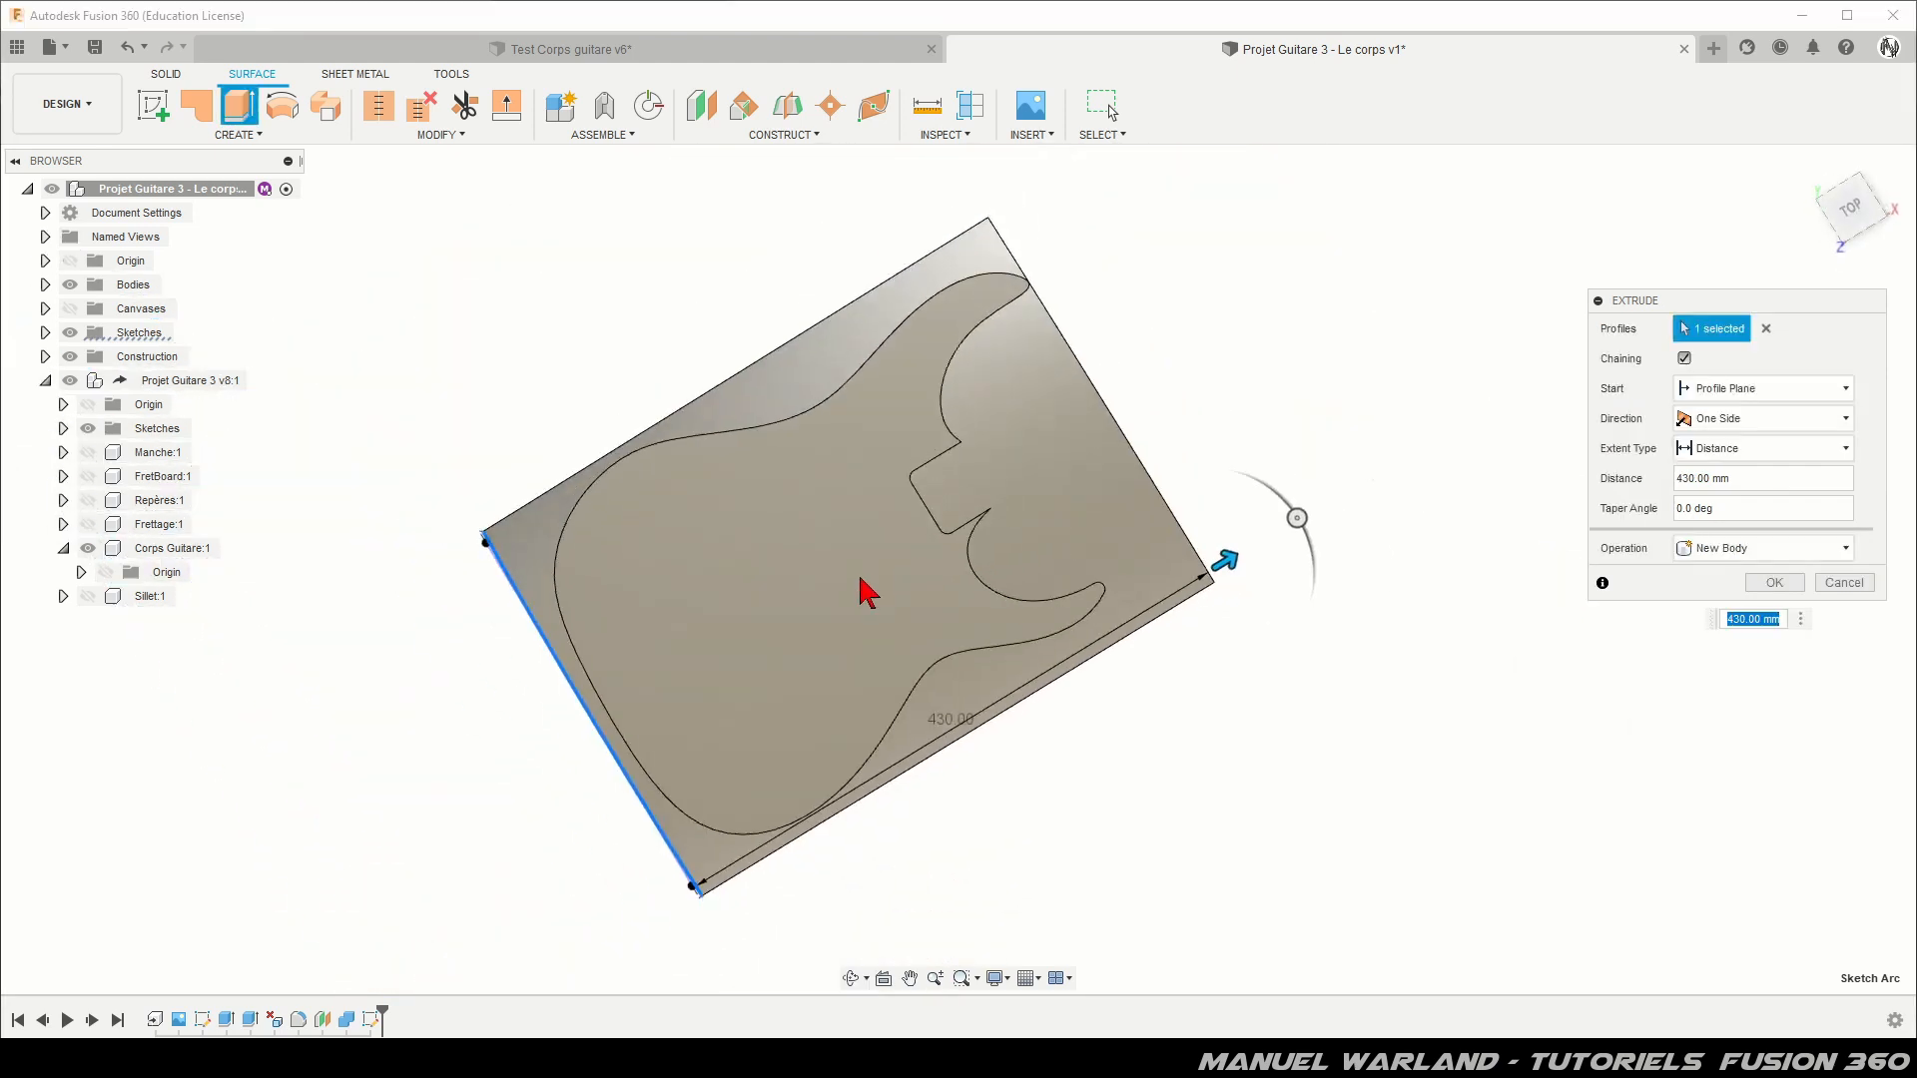
pyautogui.moveTo(1220, 560); pyautogui.dragTo(1249, 543)
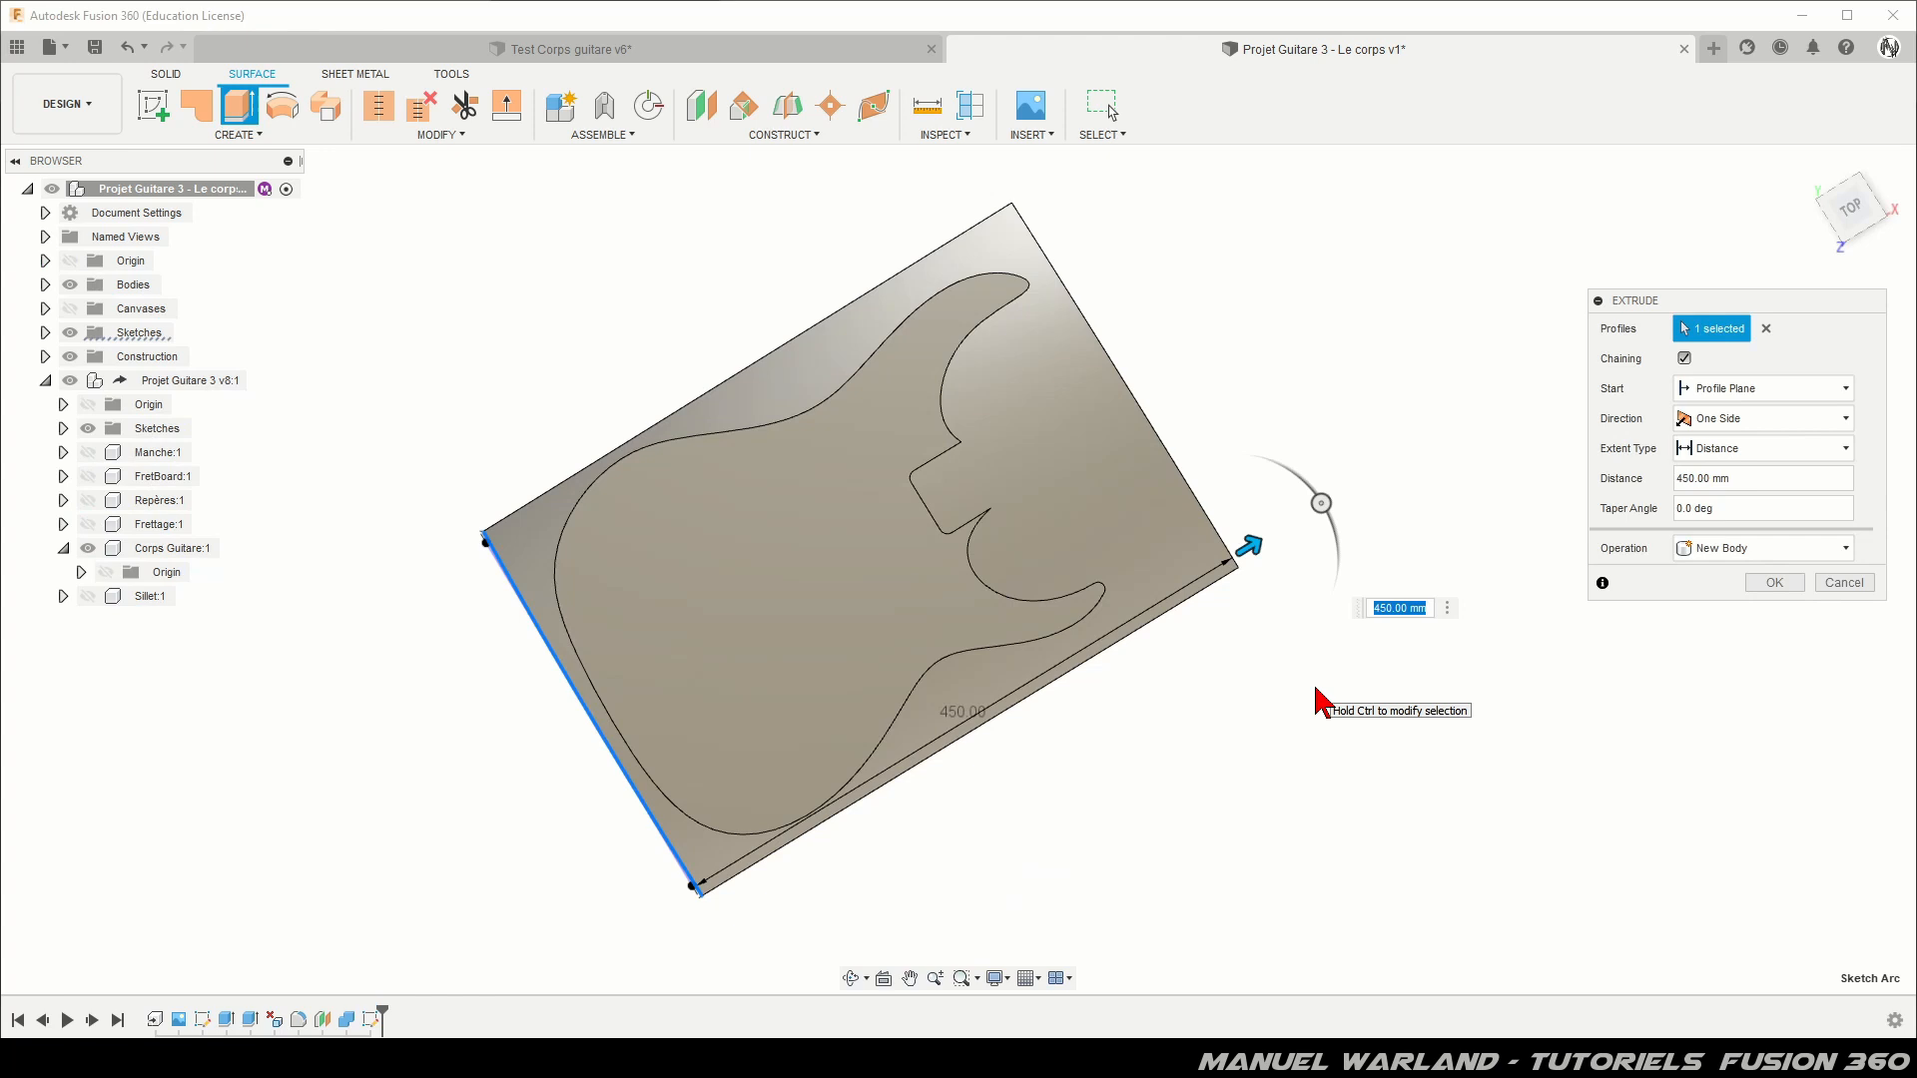
pyautogui.click(1773, 583)
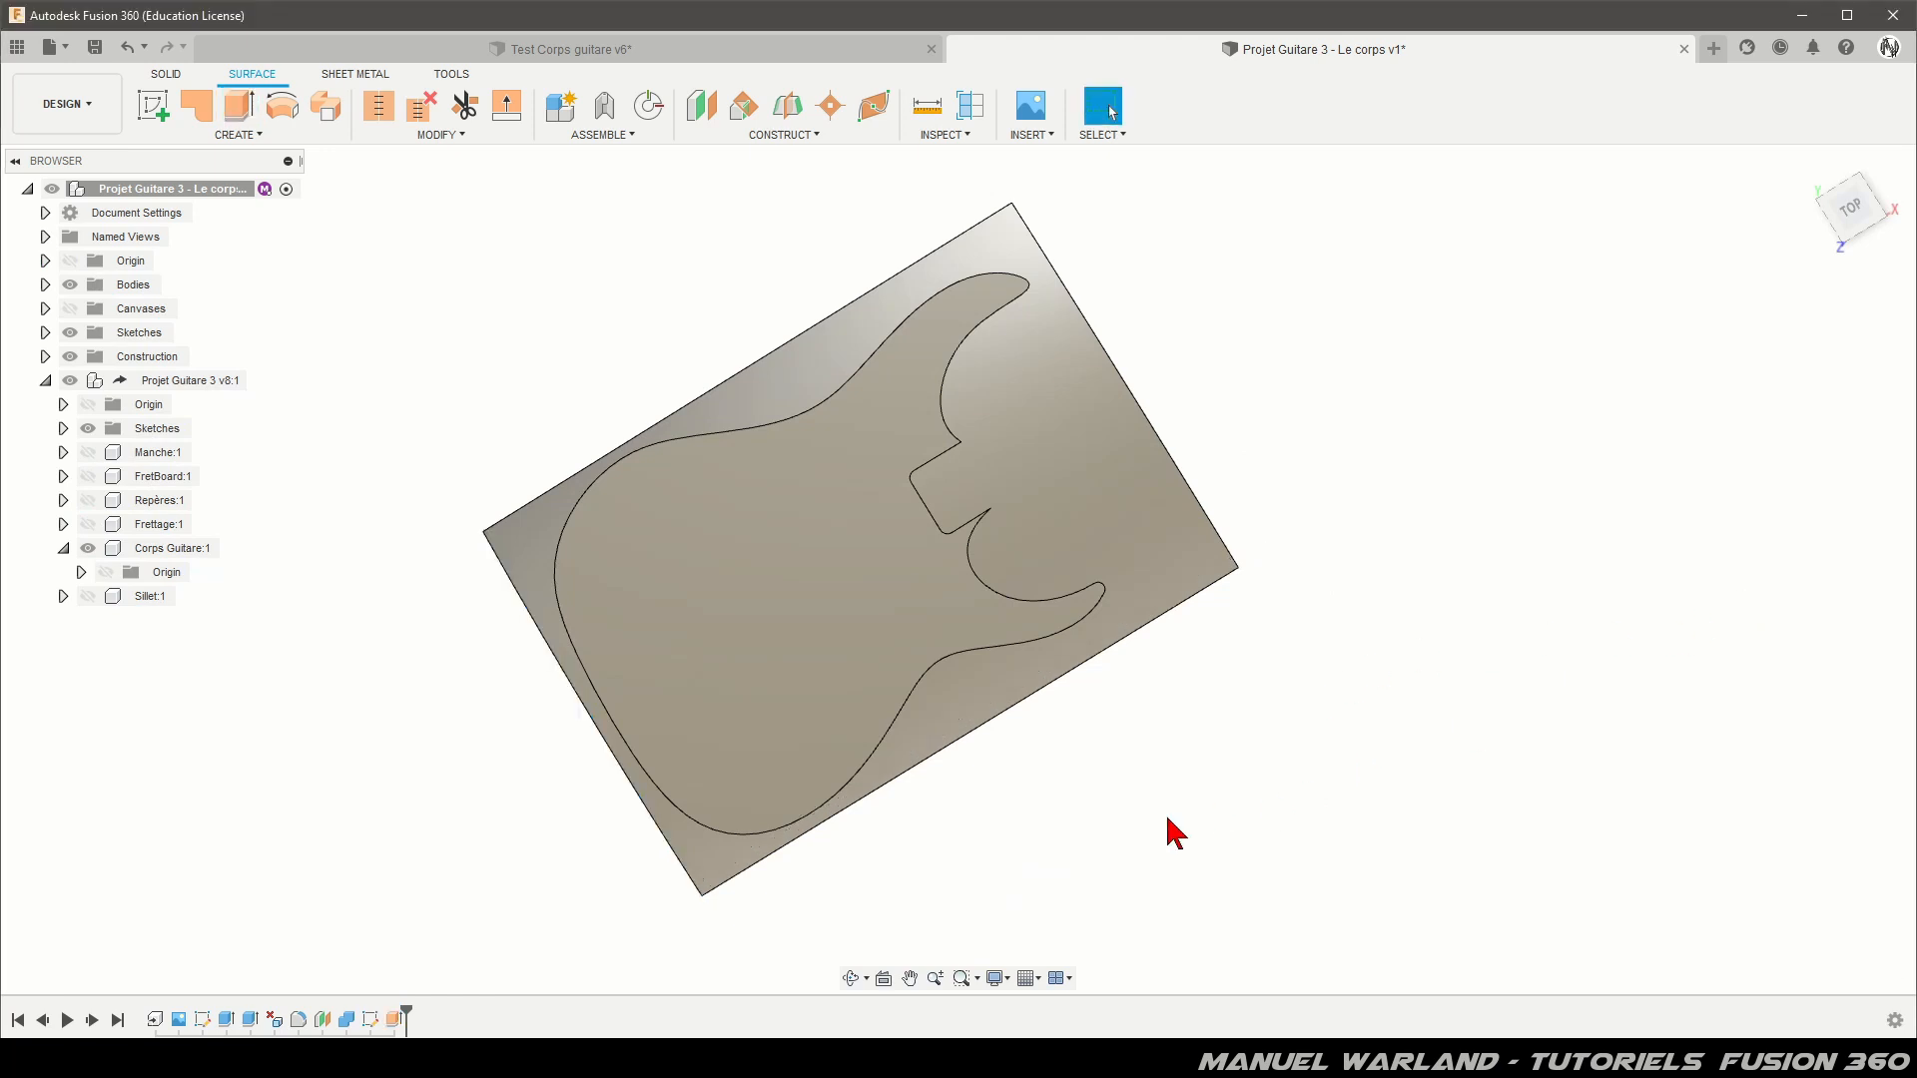
# Step: Create a midplane between the guitar body's top and bottom faces
pyautogui.keyDown('shift'); pyautogui.moveTo(1134, 788); pyautogui.dragTo(1151, 689, button='middle'); pyautogui.keyUp('shift')
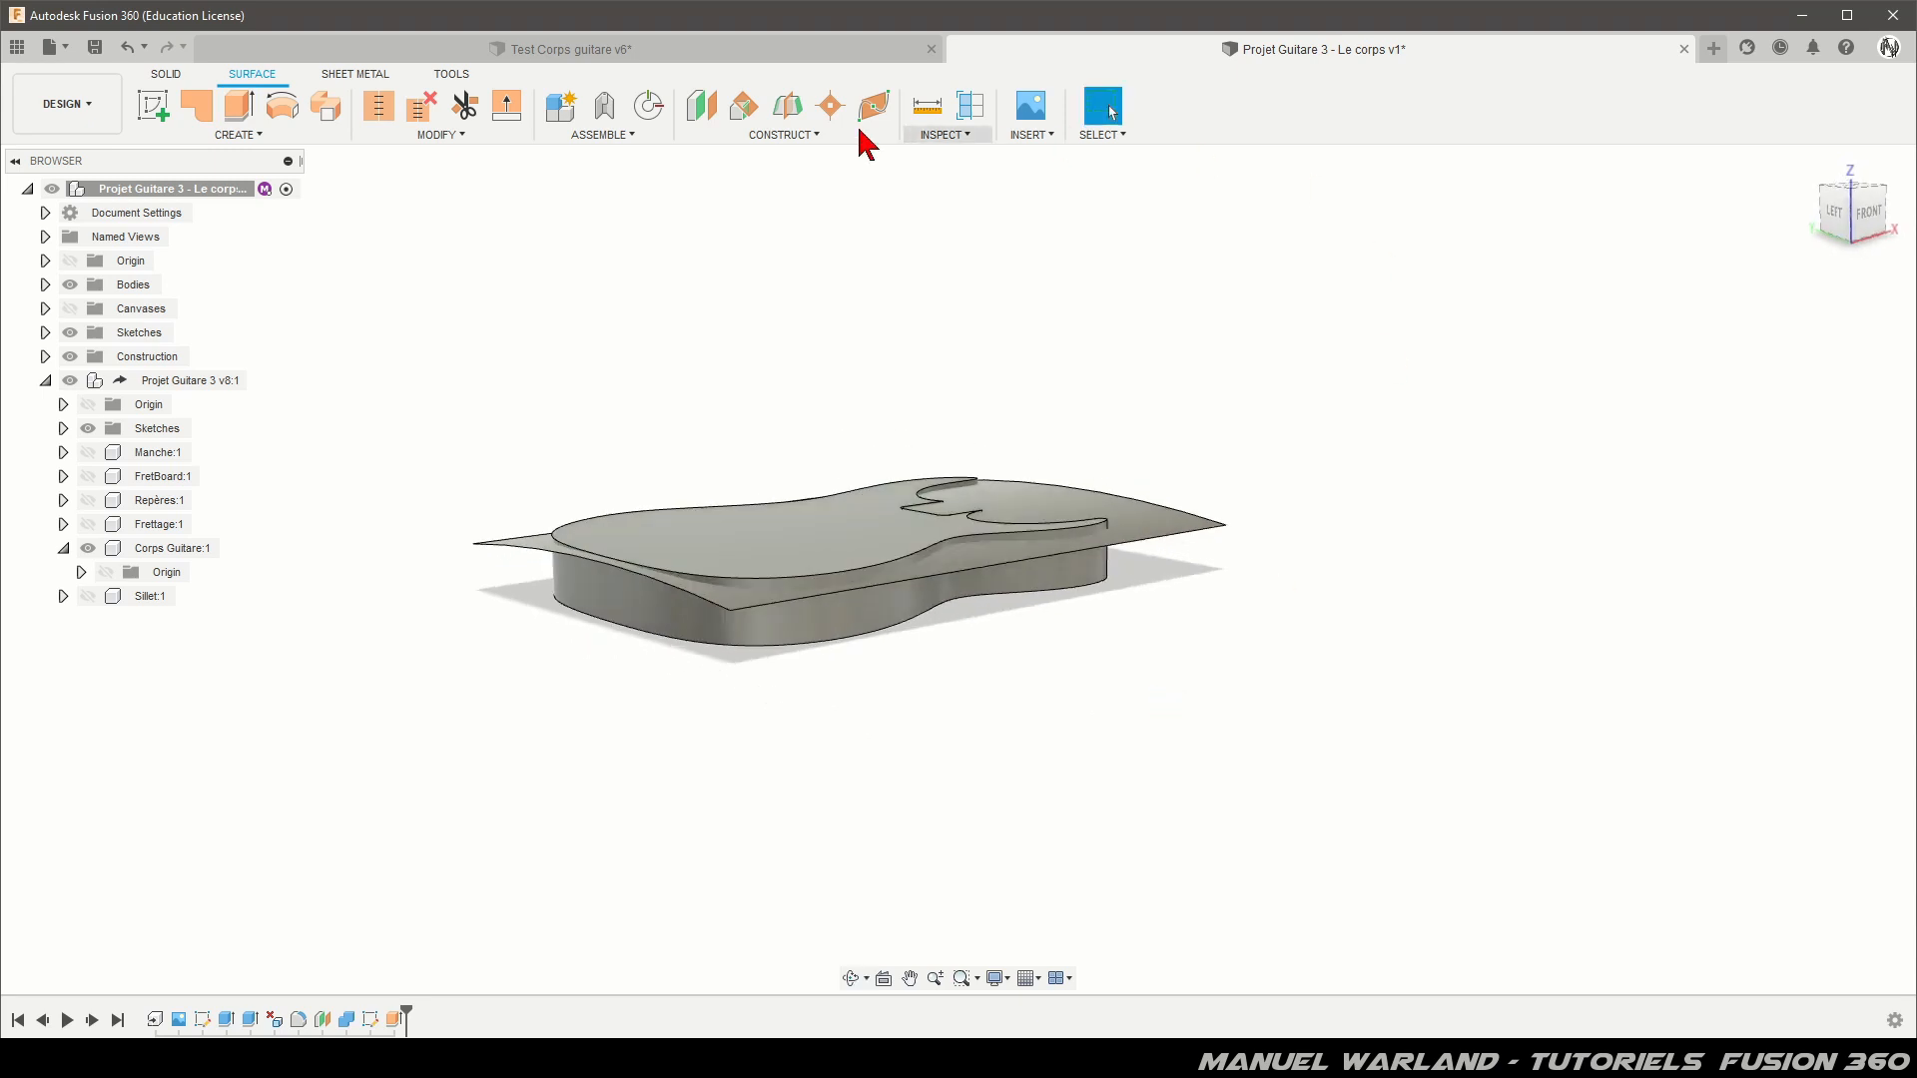
pyautogui.click(787, 108)
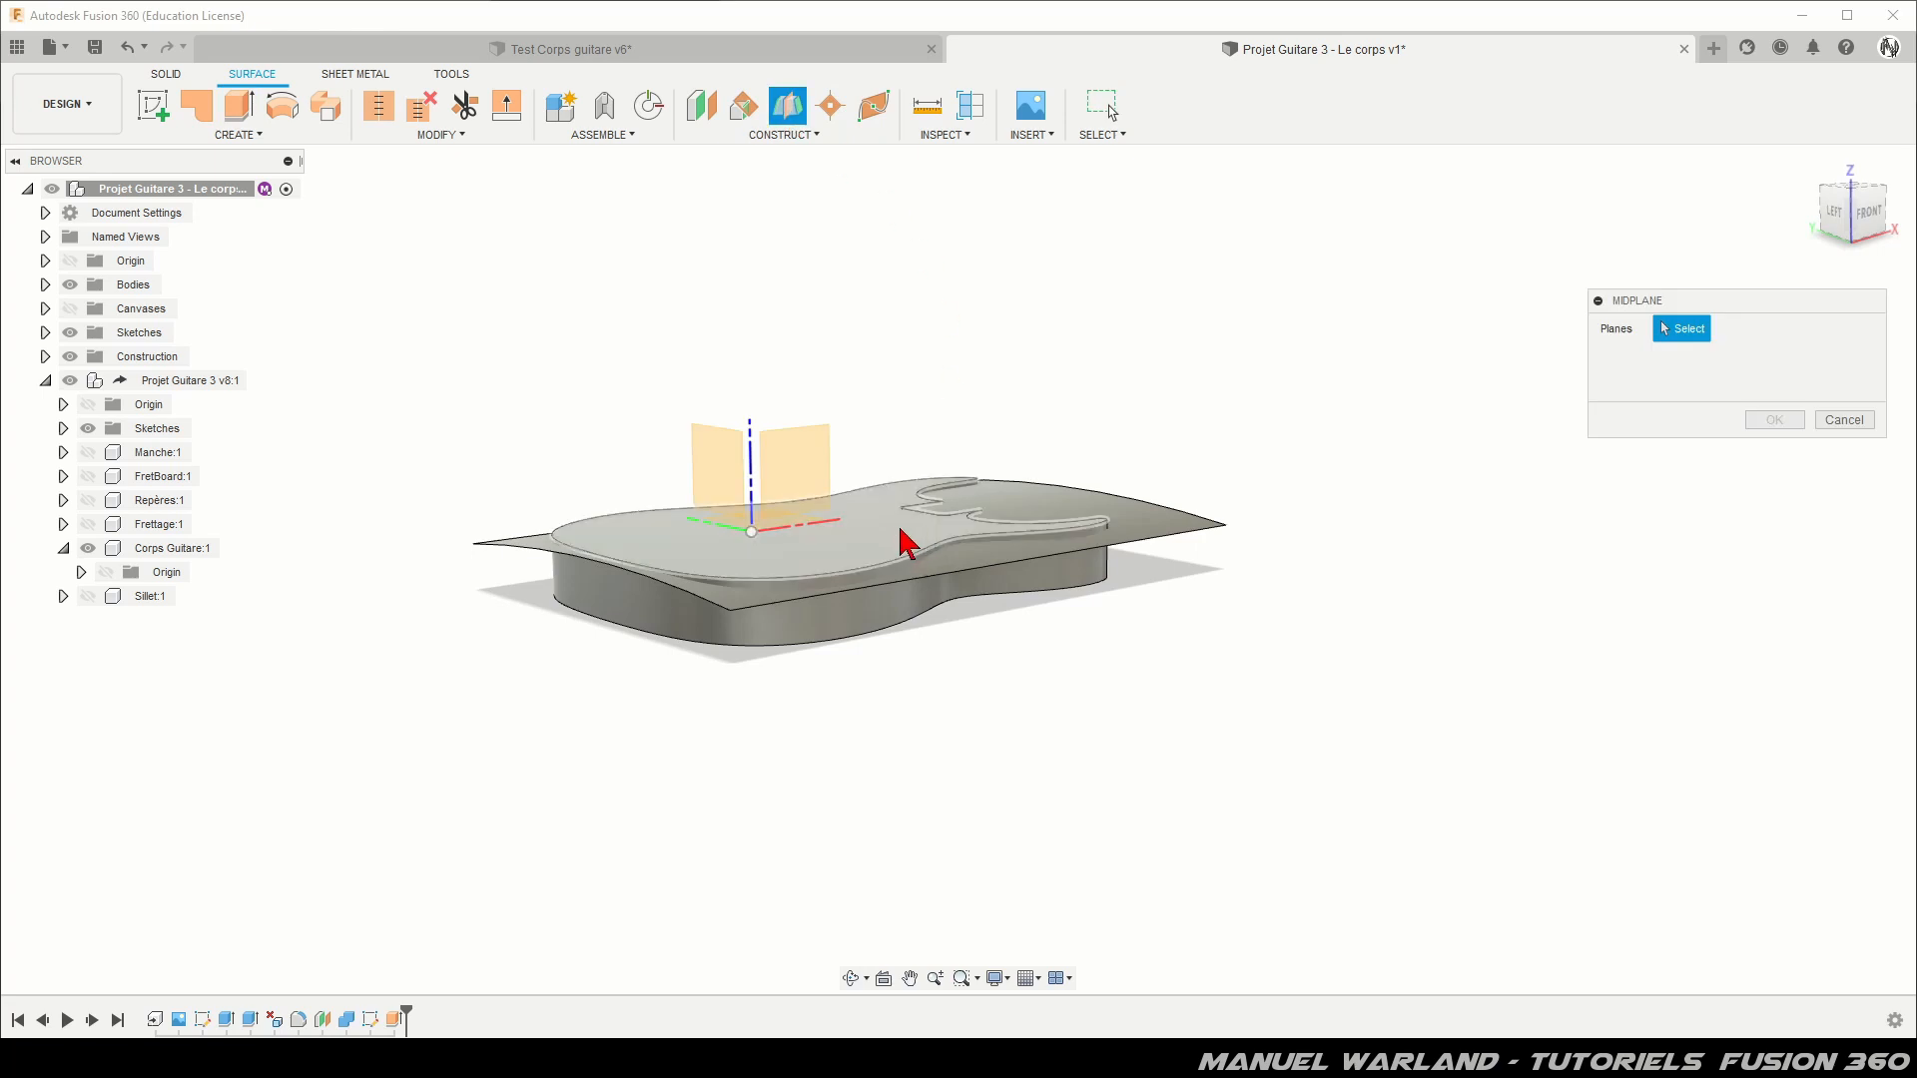
pyautogui.click(910, 547)
pyautogui.keyDown('shift'); pyautogui.moveTo(929, 668); pyautogui.dragTo(920, 650, button='middle'); pyautogui.keyUp('shift')
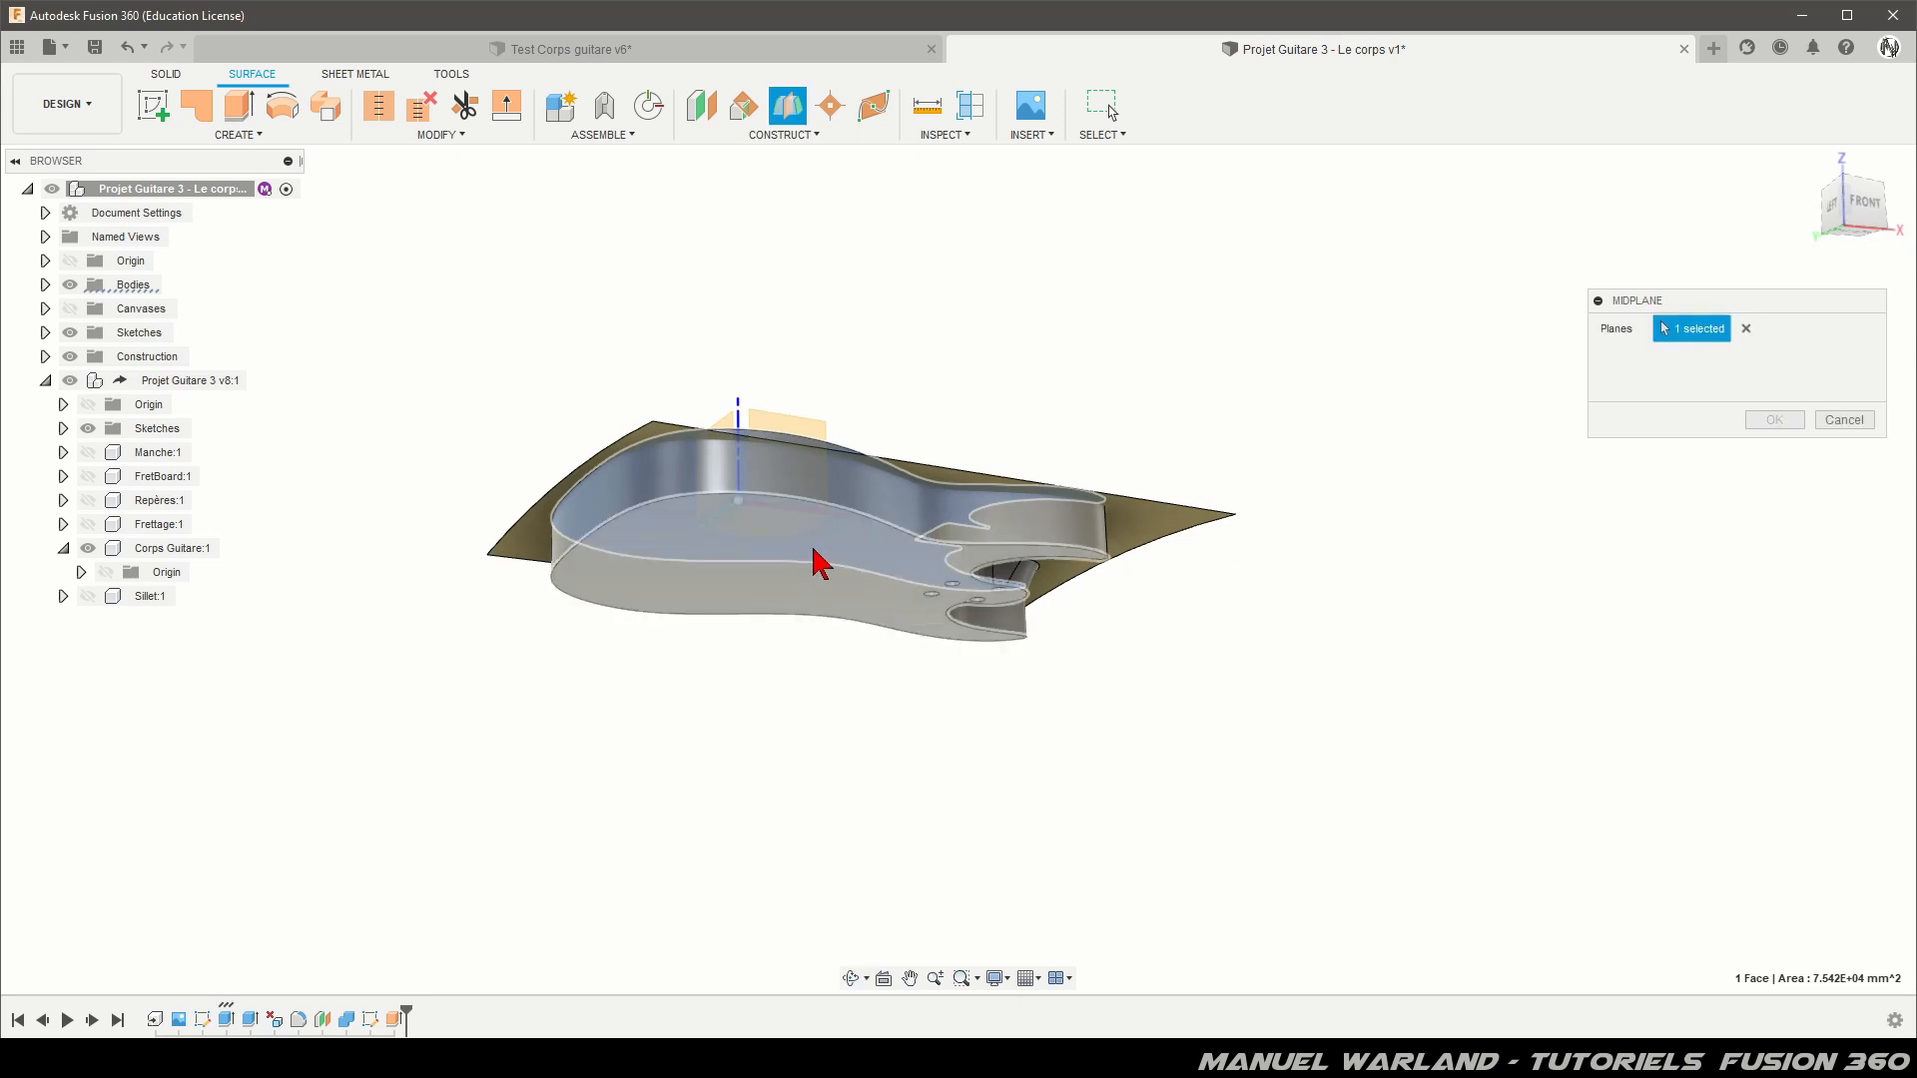
pyautogui.click(810, 573)
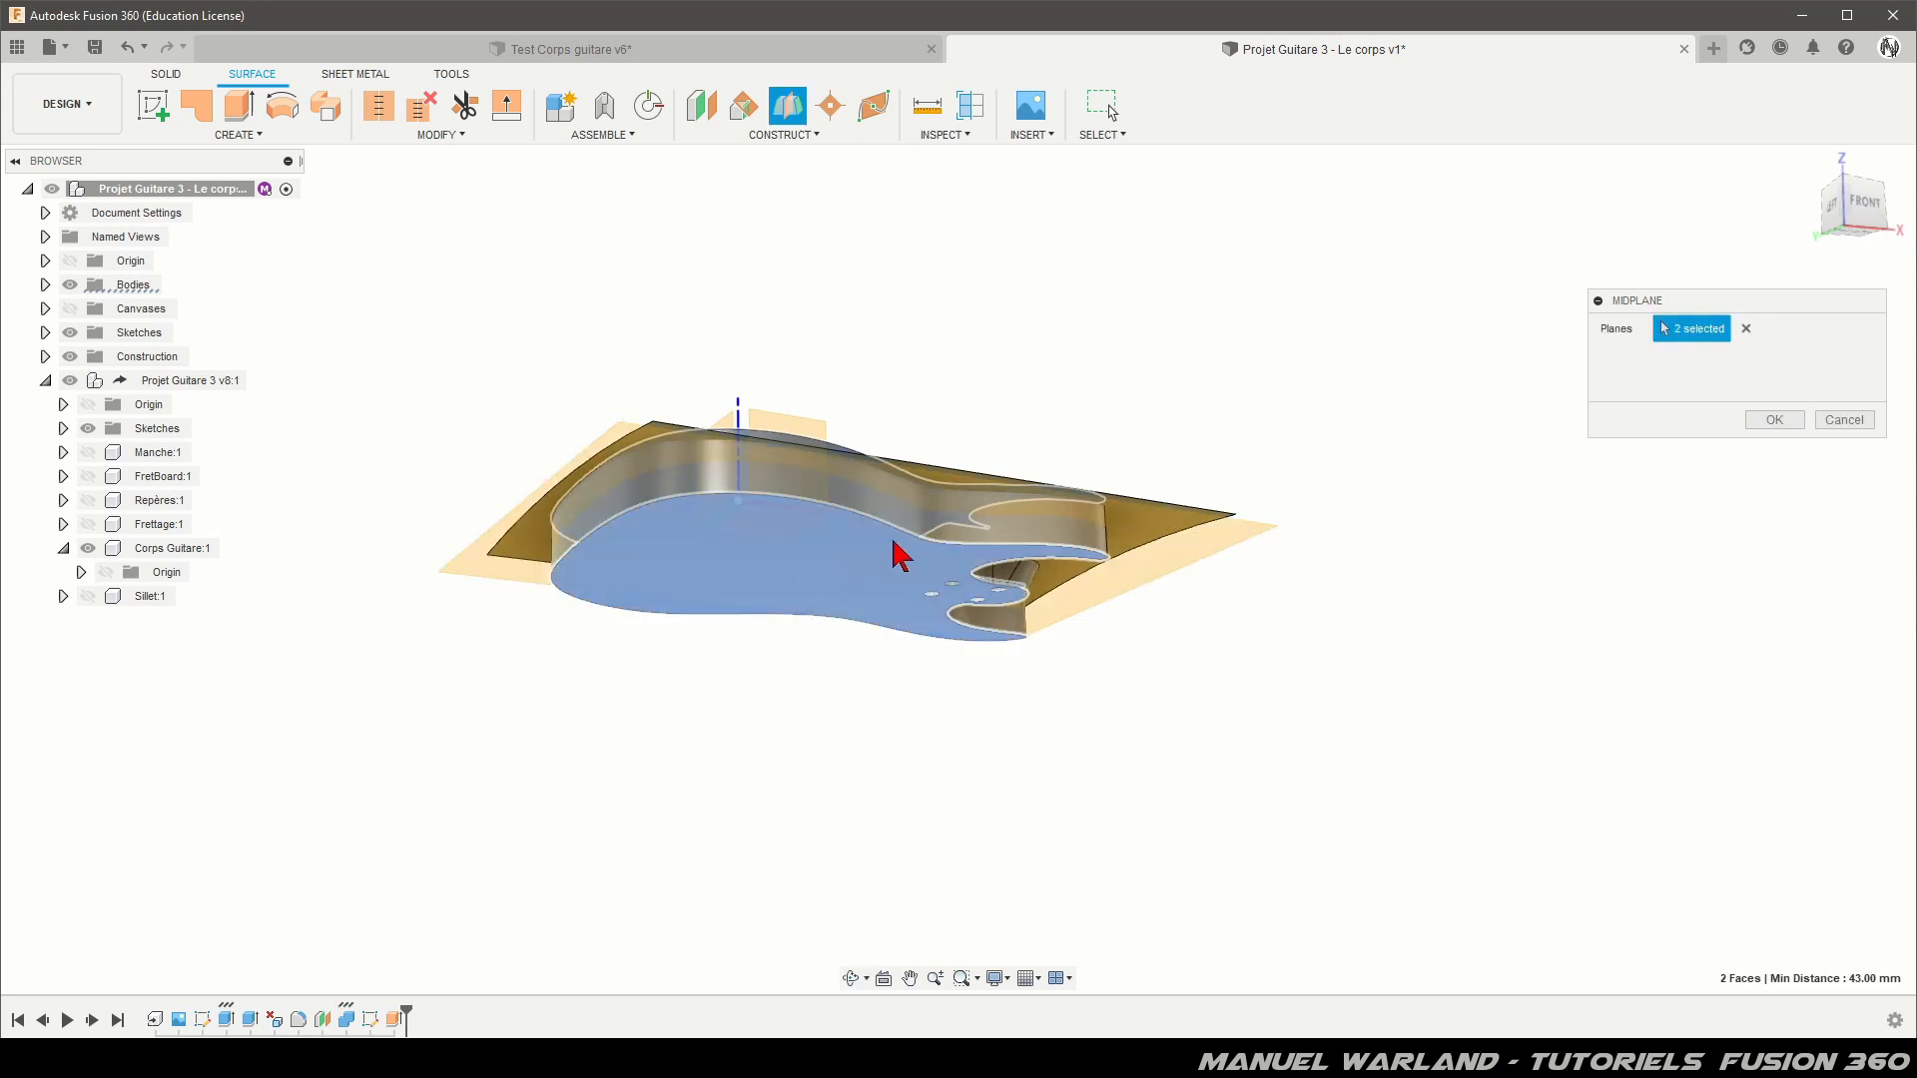
pyautogui.click(1769, 420)
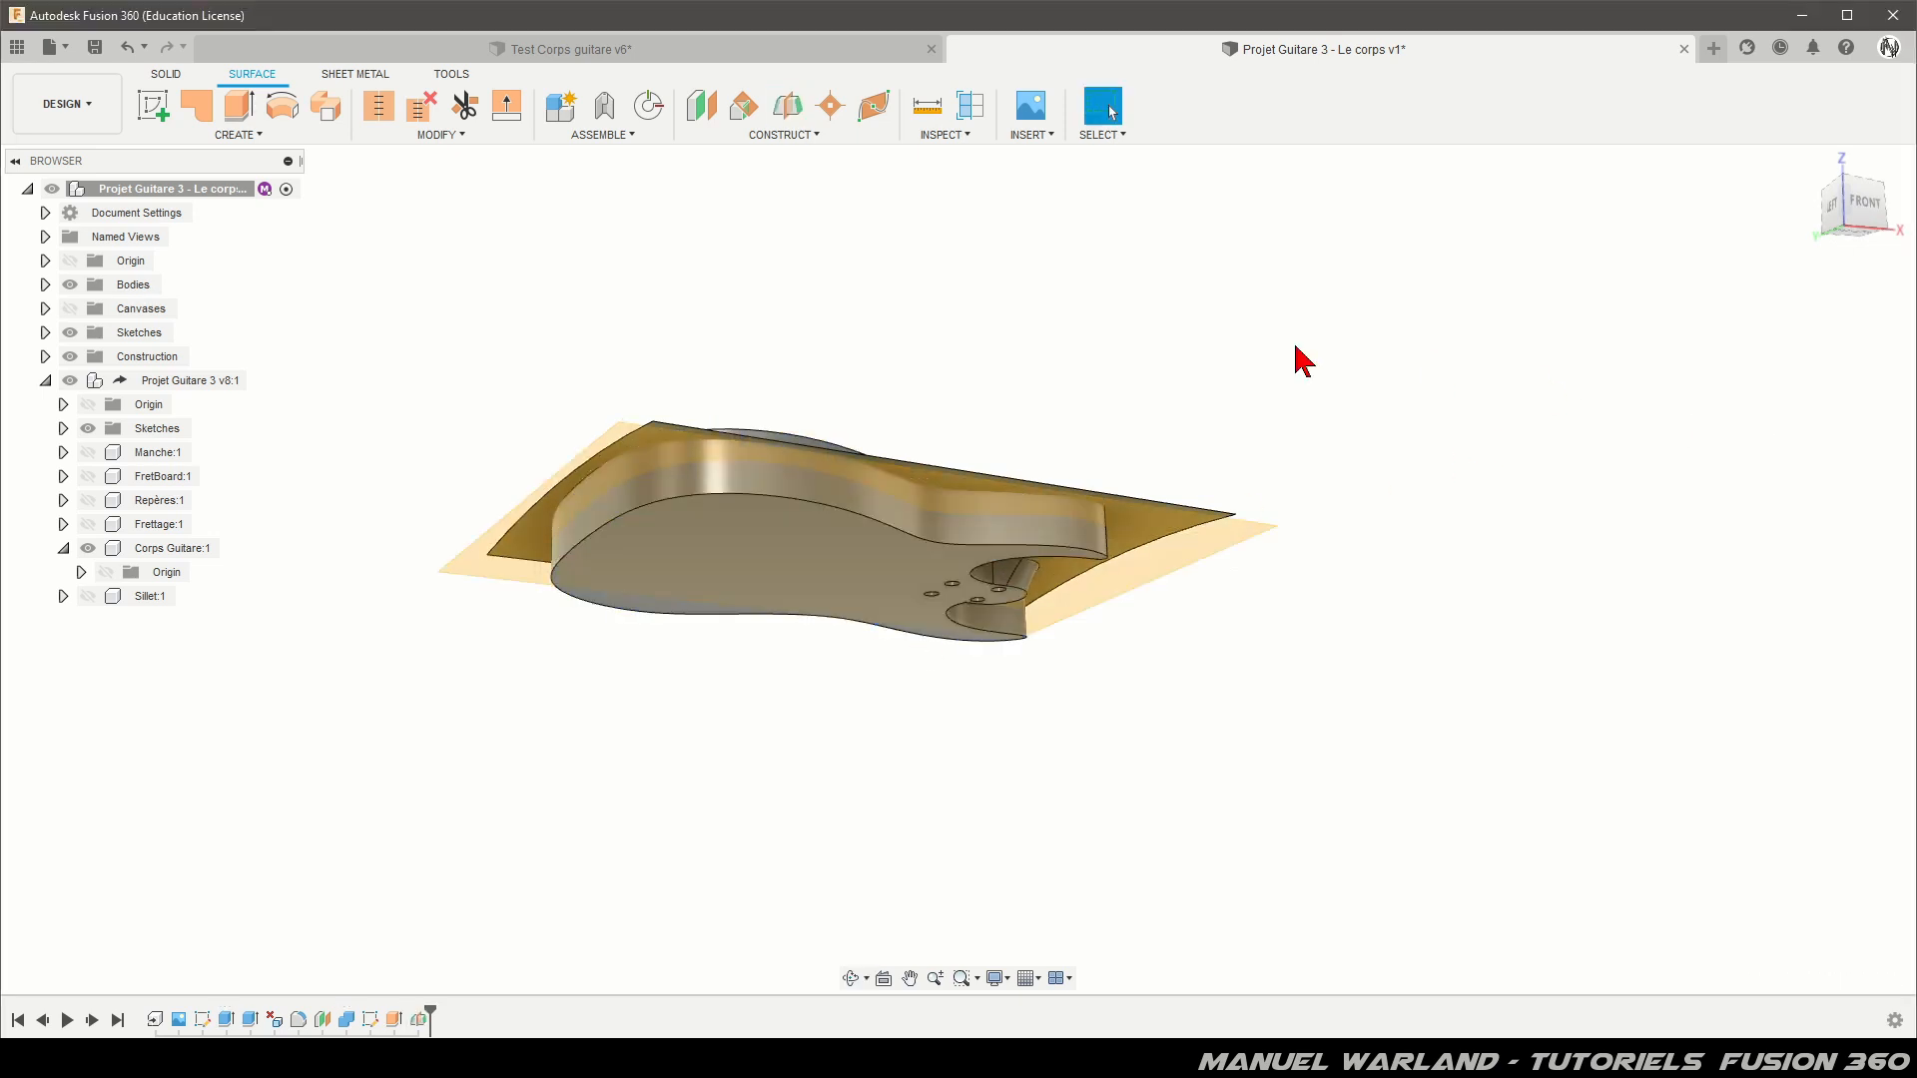
# Step: Mirror the extruded curved surface face across the midplane to the underside of the body
pyautogui.keyDown('shift'); pyautogui.moveTo(1138, 342); pyautogui.dragTo(1129, 377, button='middle'); pyautogui.keyUp('shift')
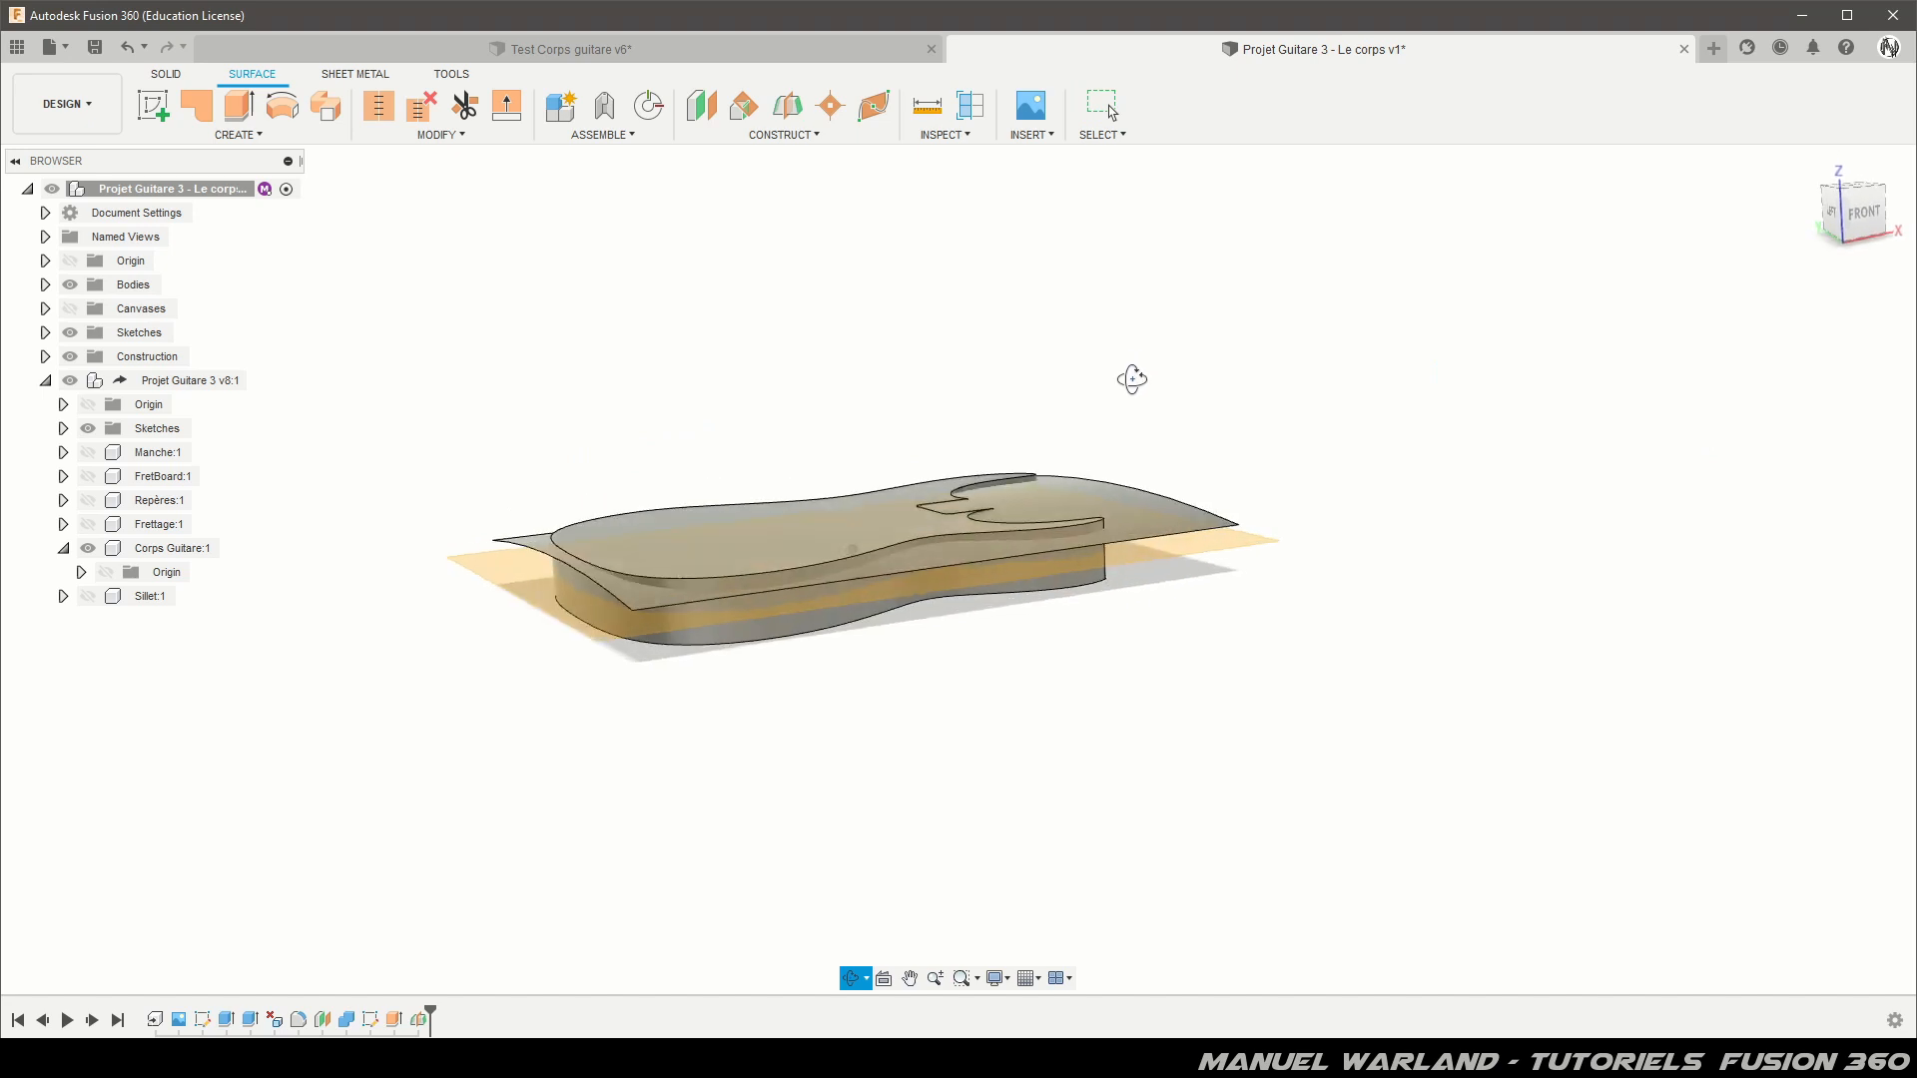
pyautogui.click(244, 136)
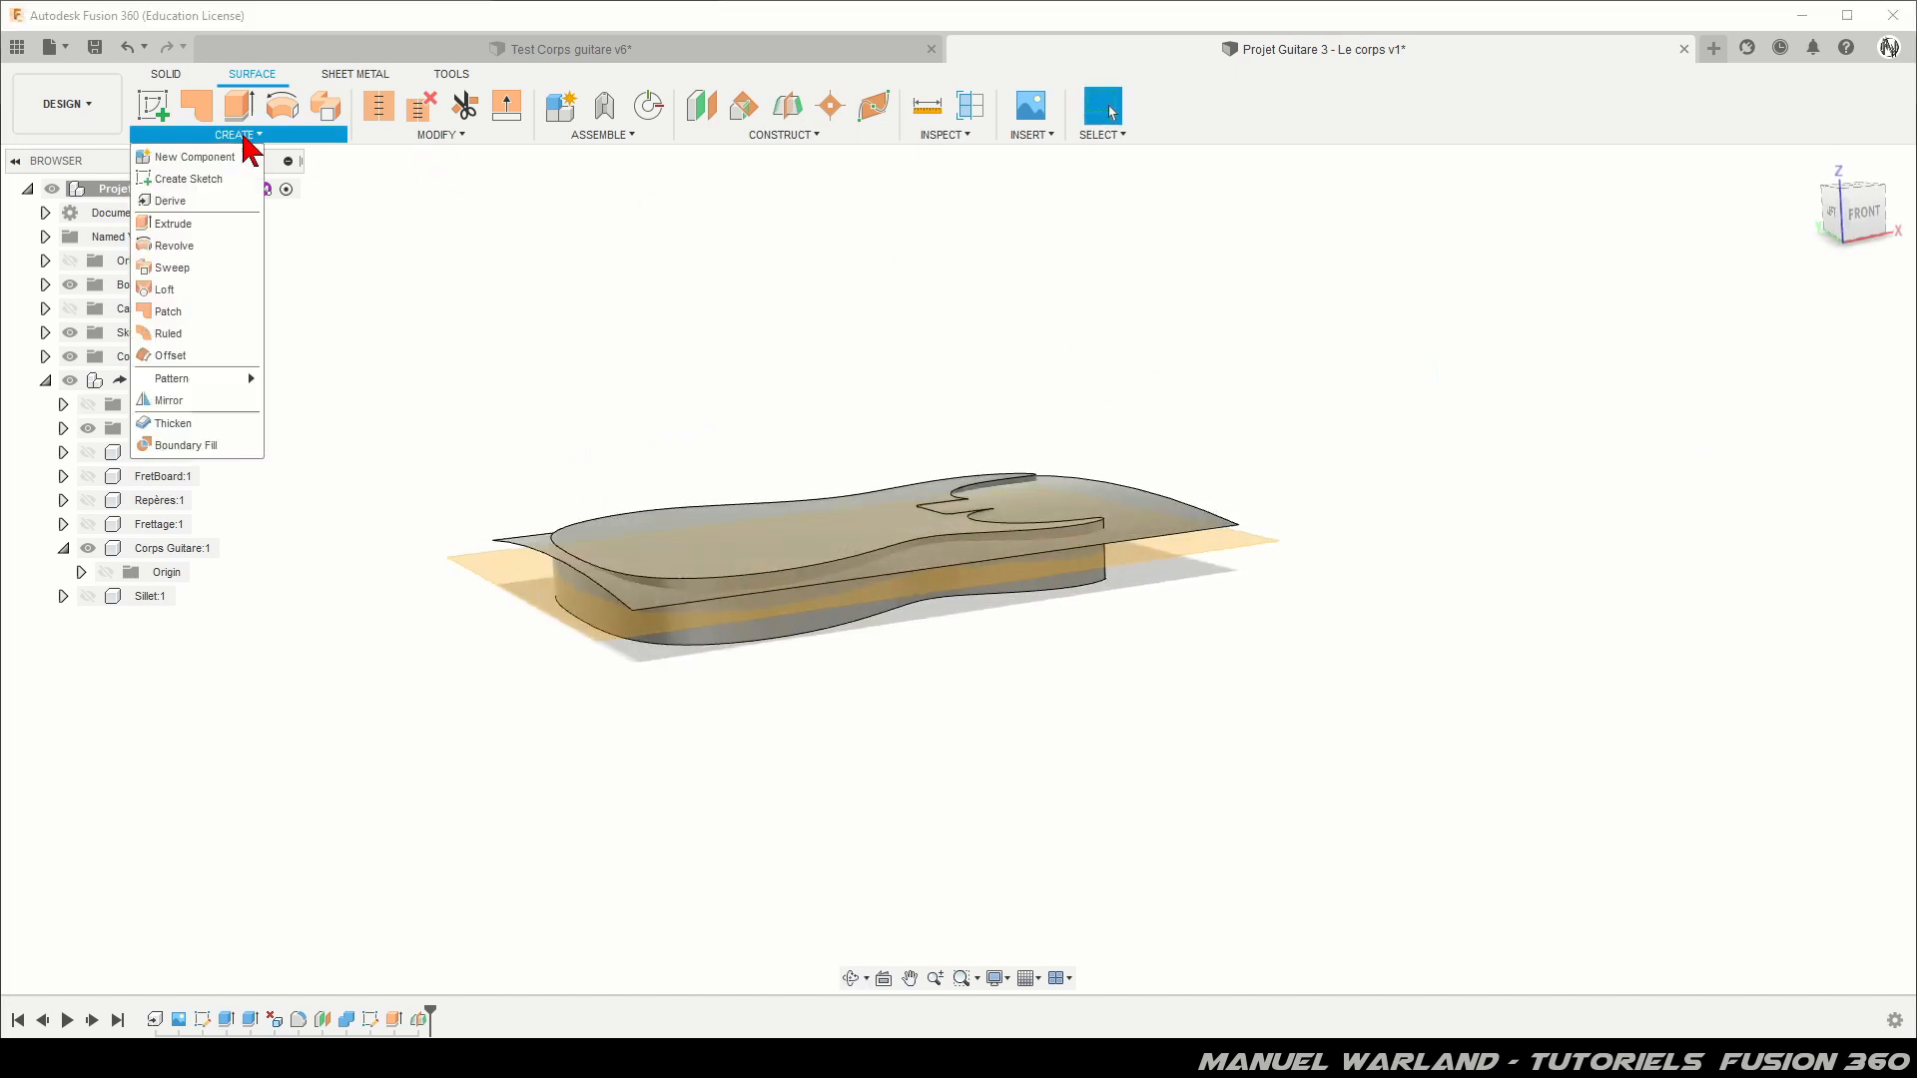
pyautogui.click(180, 404)
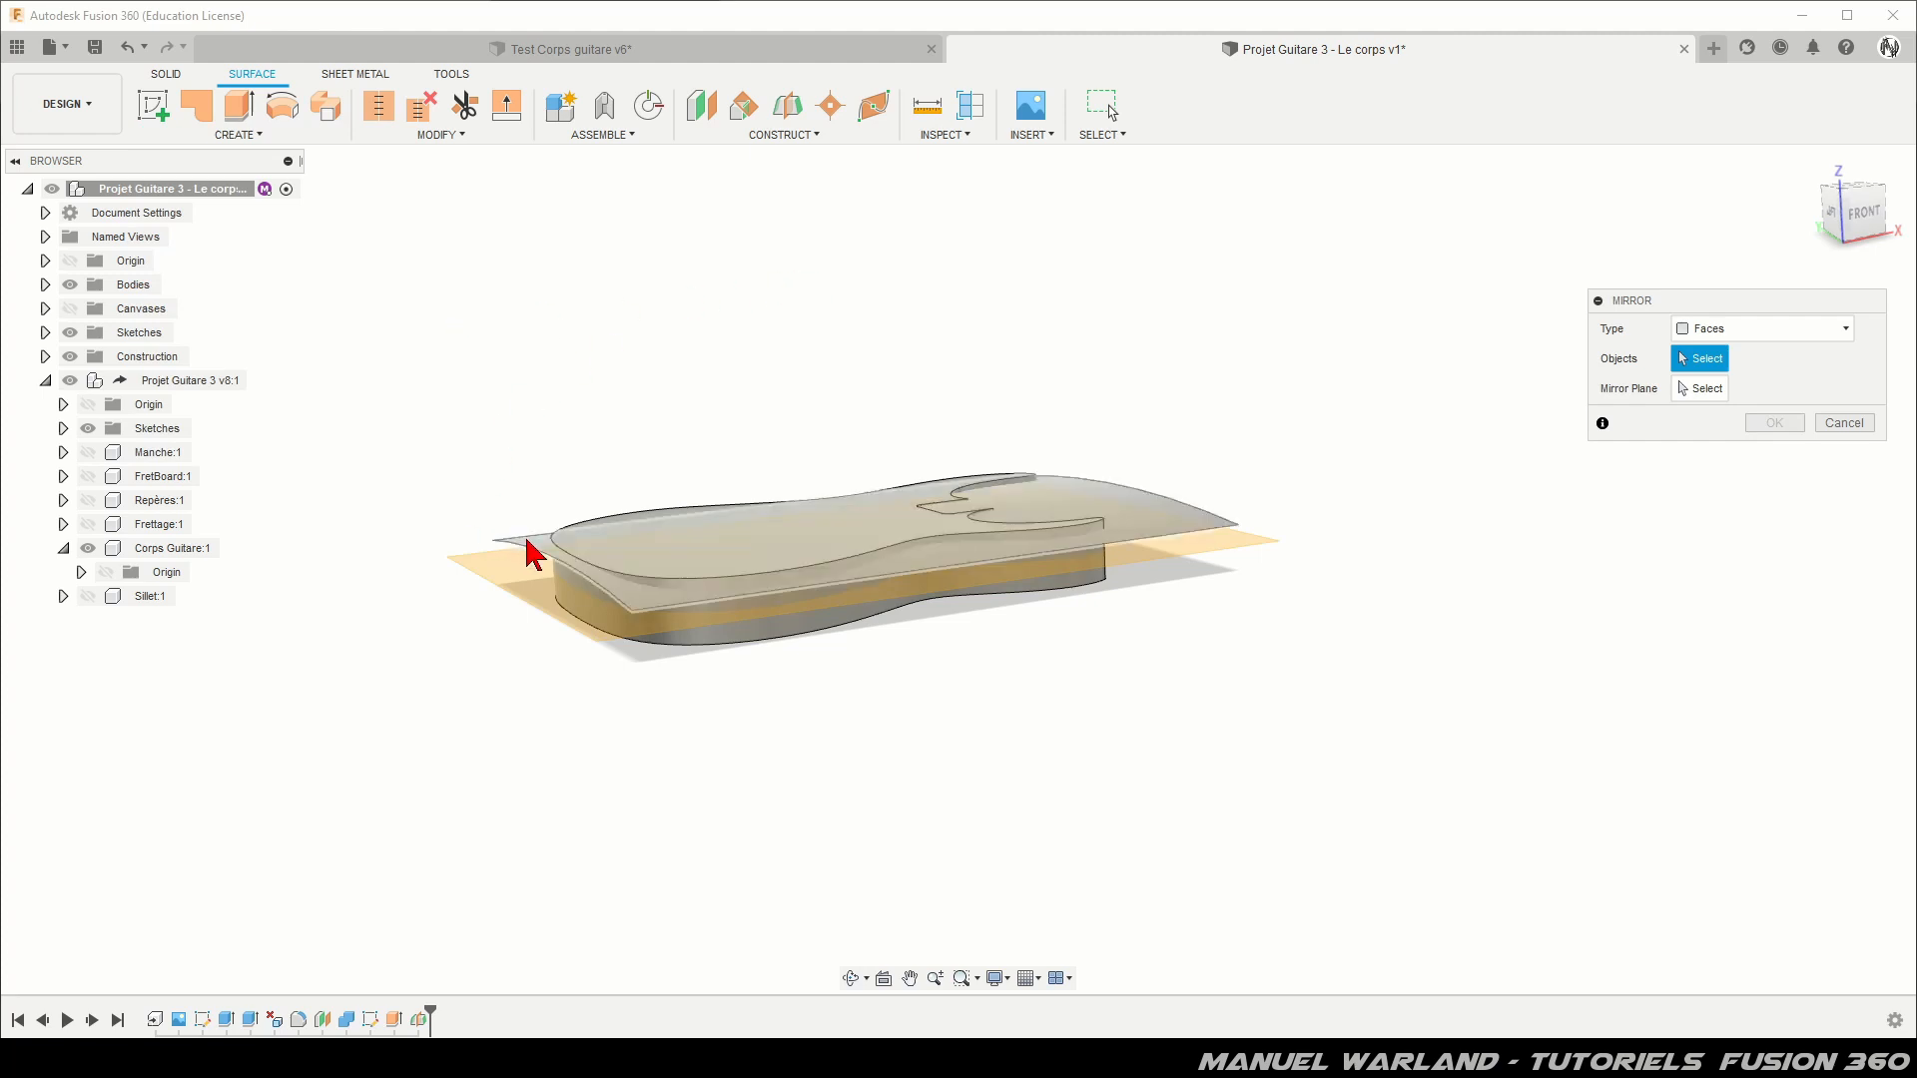
pyautogui.click(536, 558)
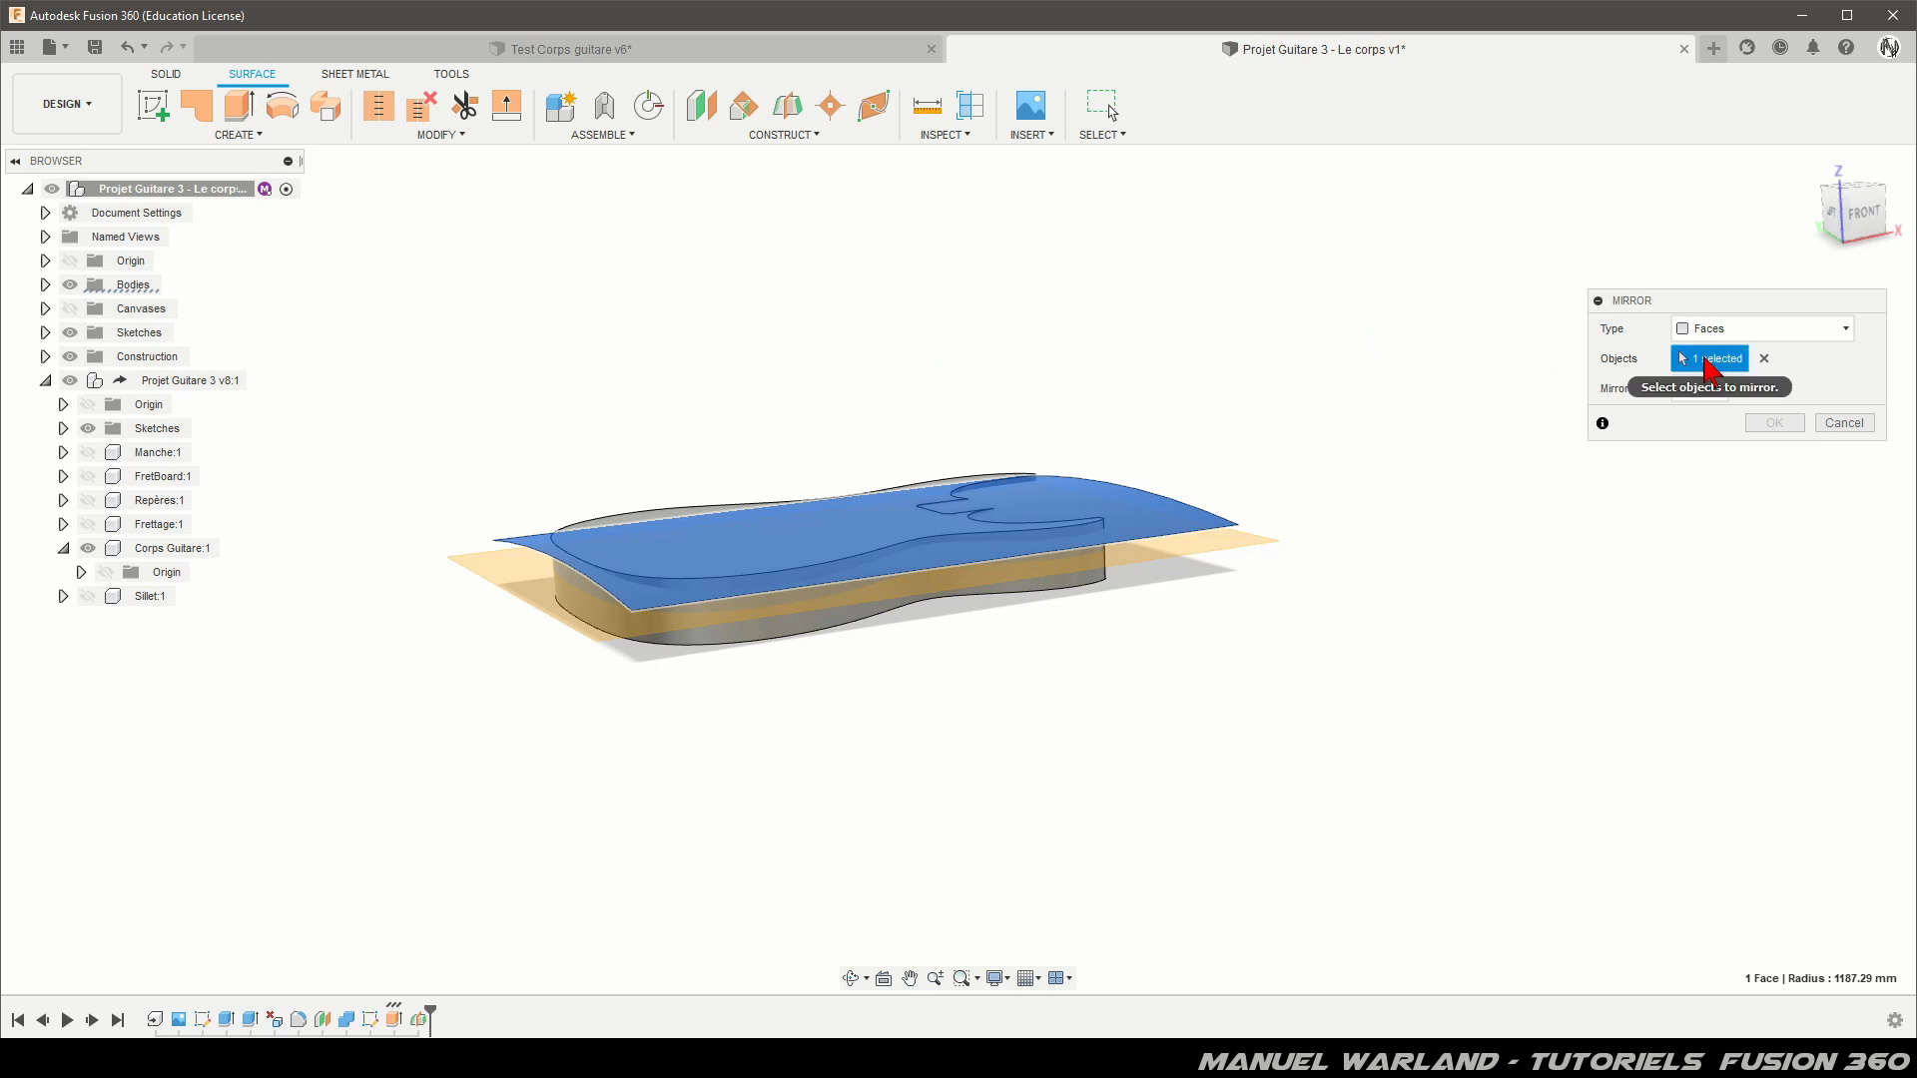
pyautogui.click(1702, 389)
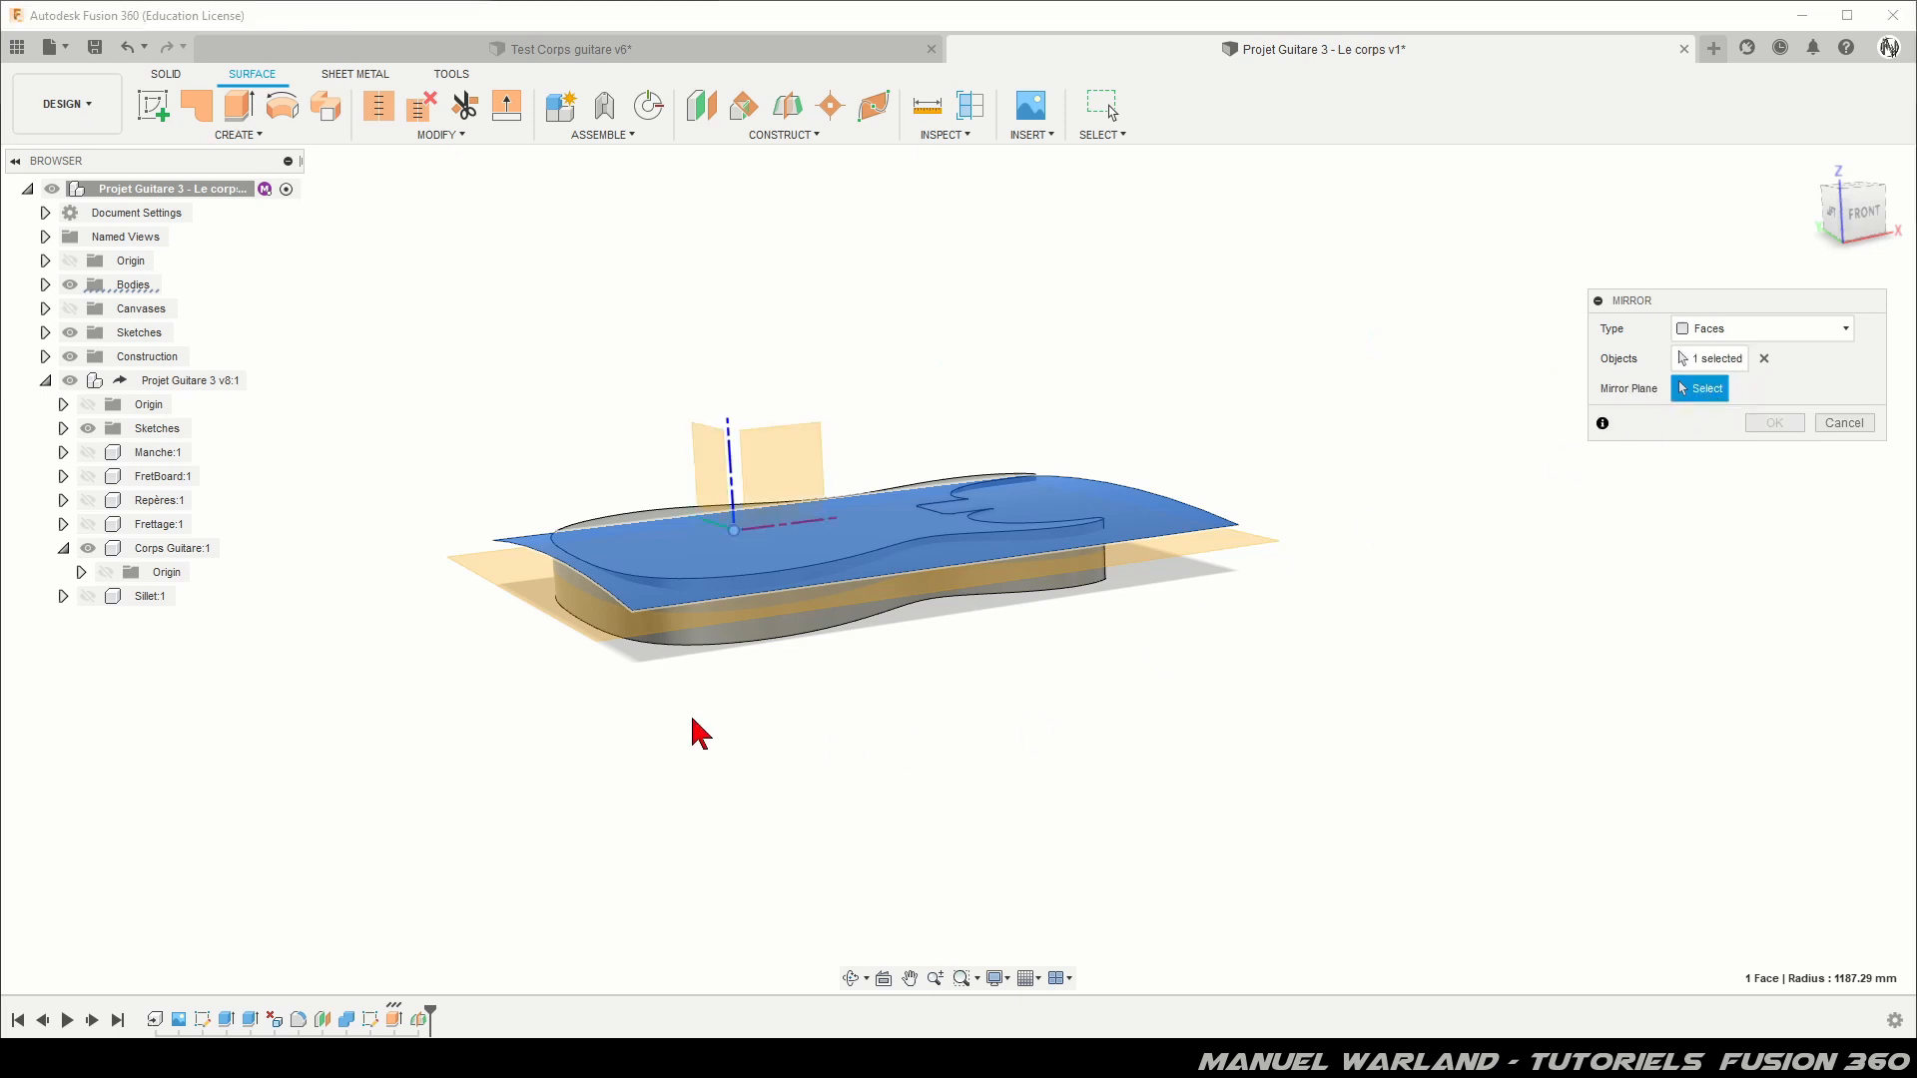
pyautogui.click(502, 589)
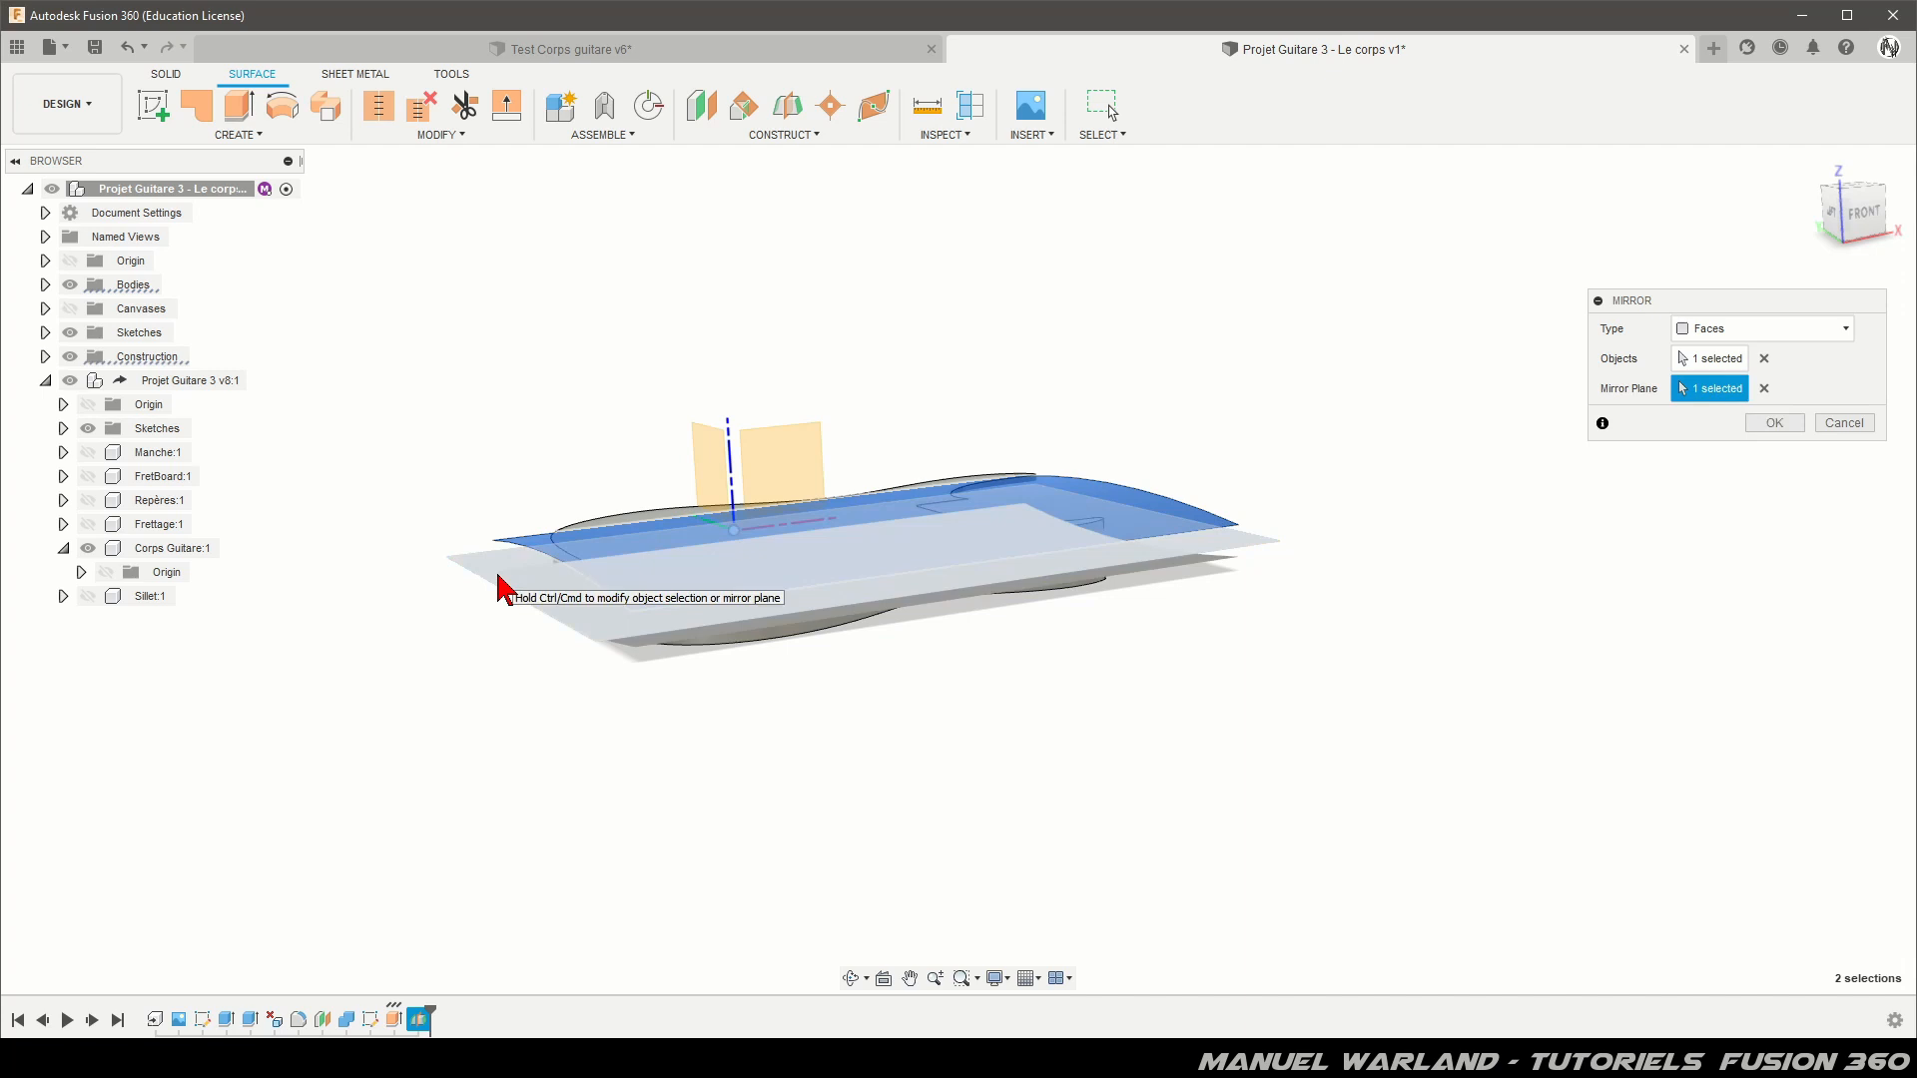
pyautogui.click(1772, 423)
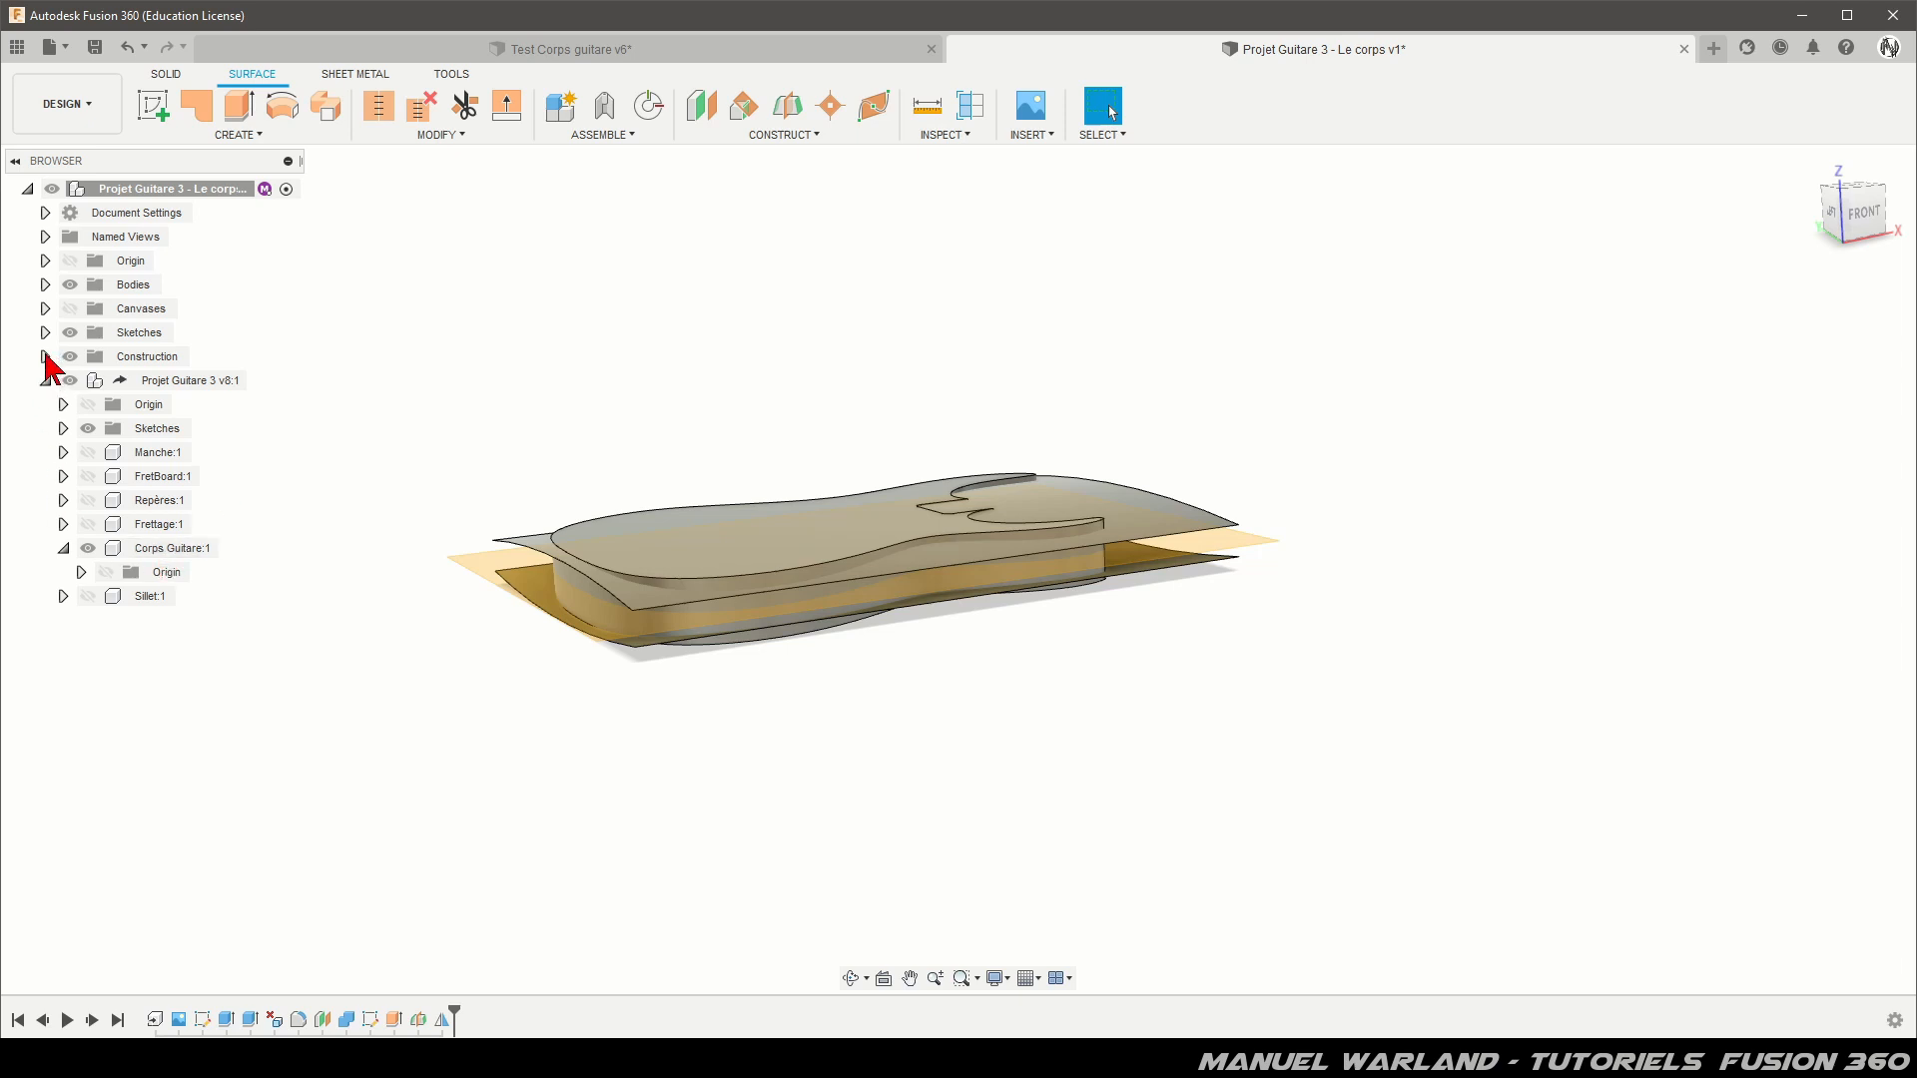
# Step: Hide the construction midplane Plane2 and switch to the solid modelling tools
pyautogui.click(45, 356)
pyautogui.click(88, 405)
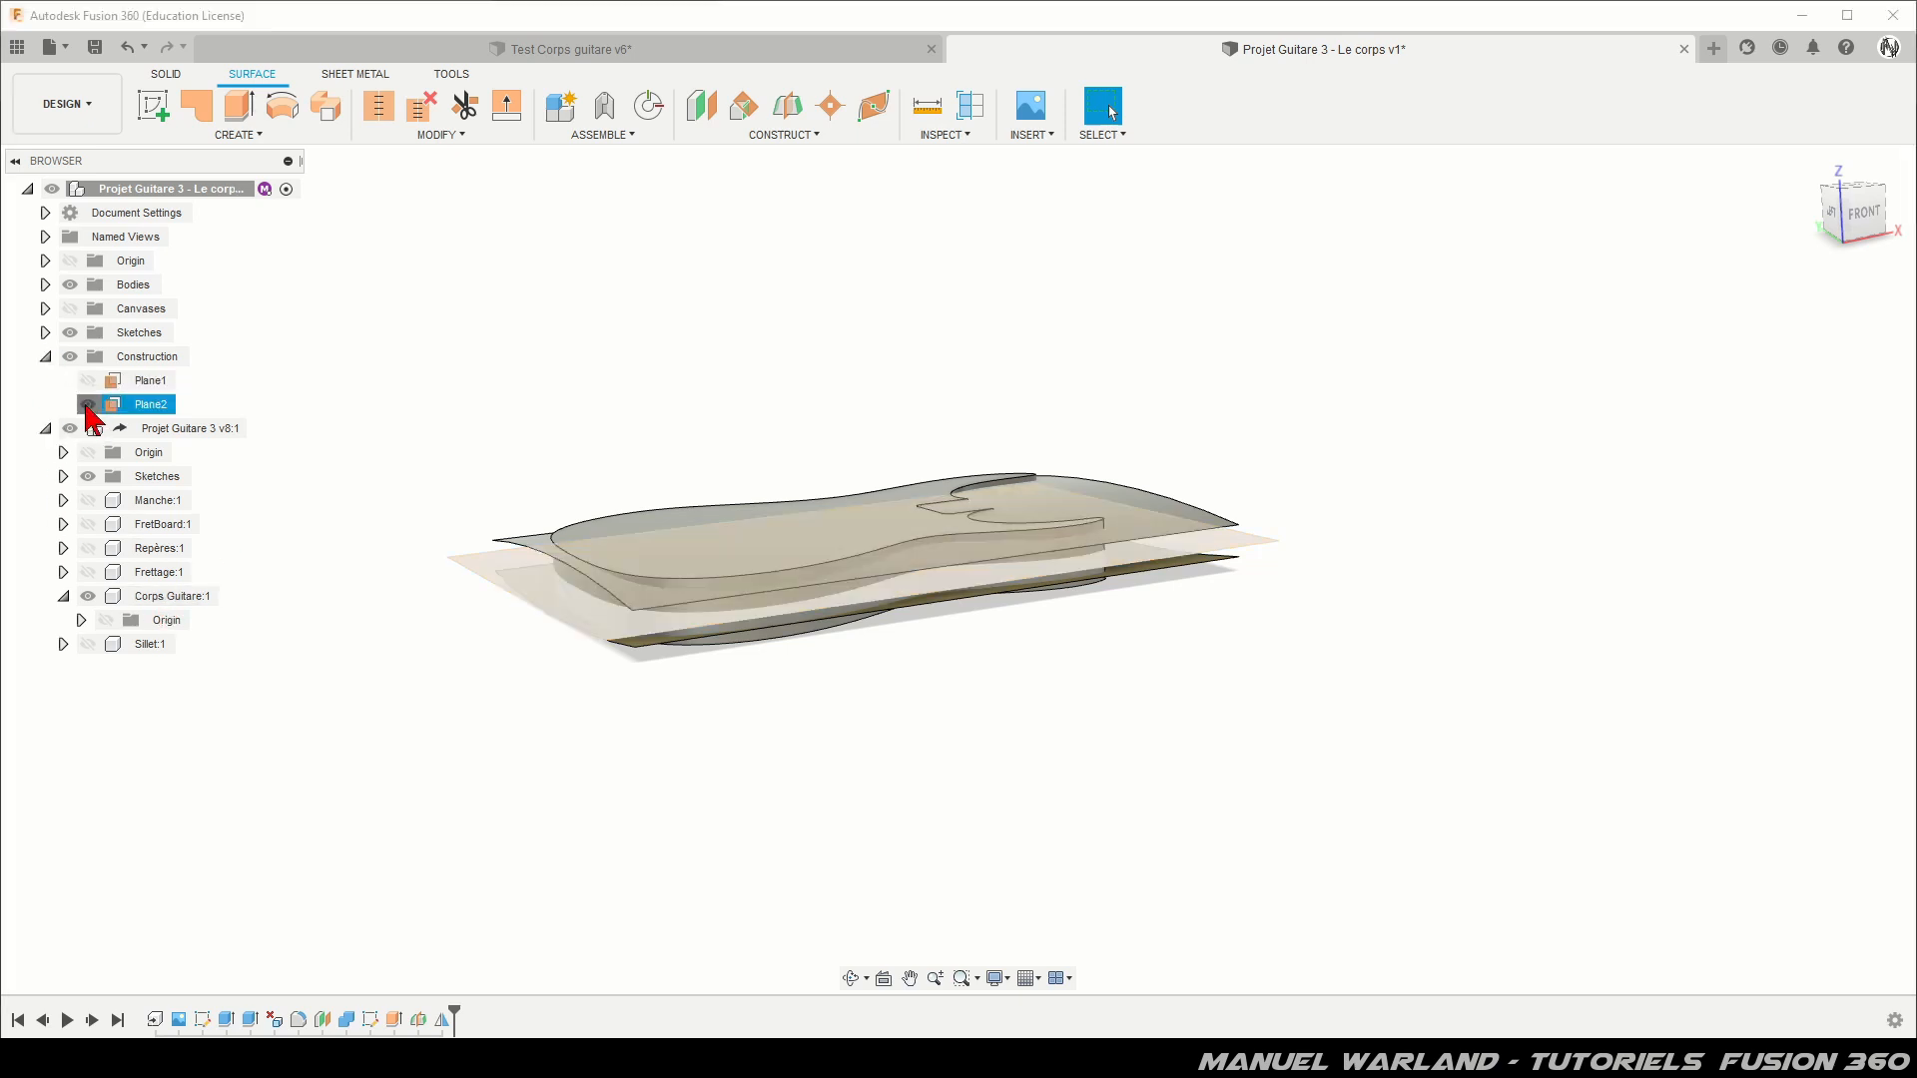
pyautogui.click(88, 406)
pyautogui.keyDown('shift'); pyautogui.moveTo(359, 642); pyautogui.dragTo(420, 655, button='middle'); pyautogui.keyUp('shift')
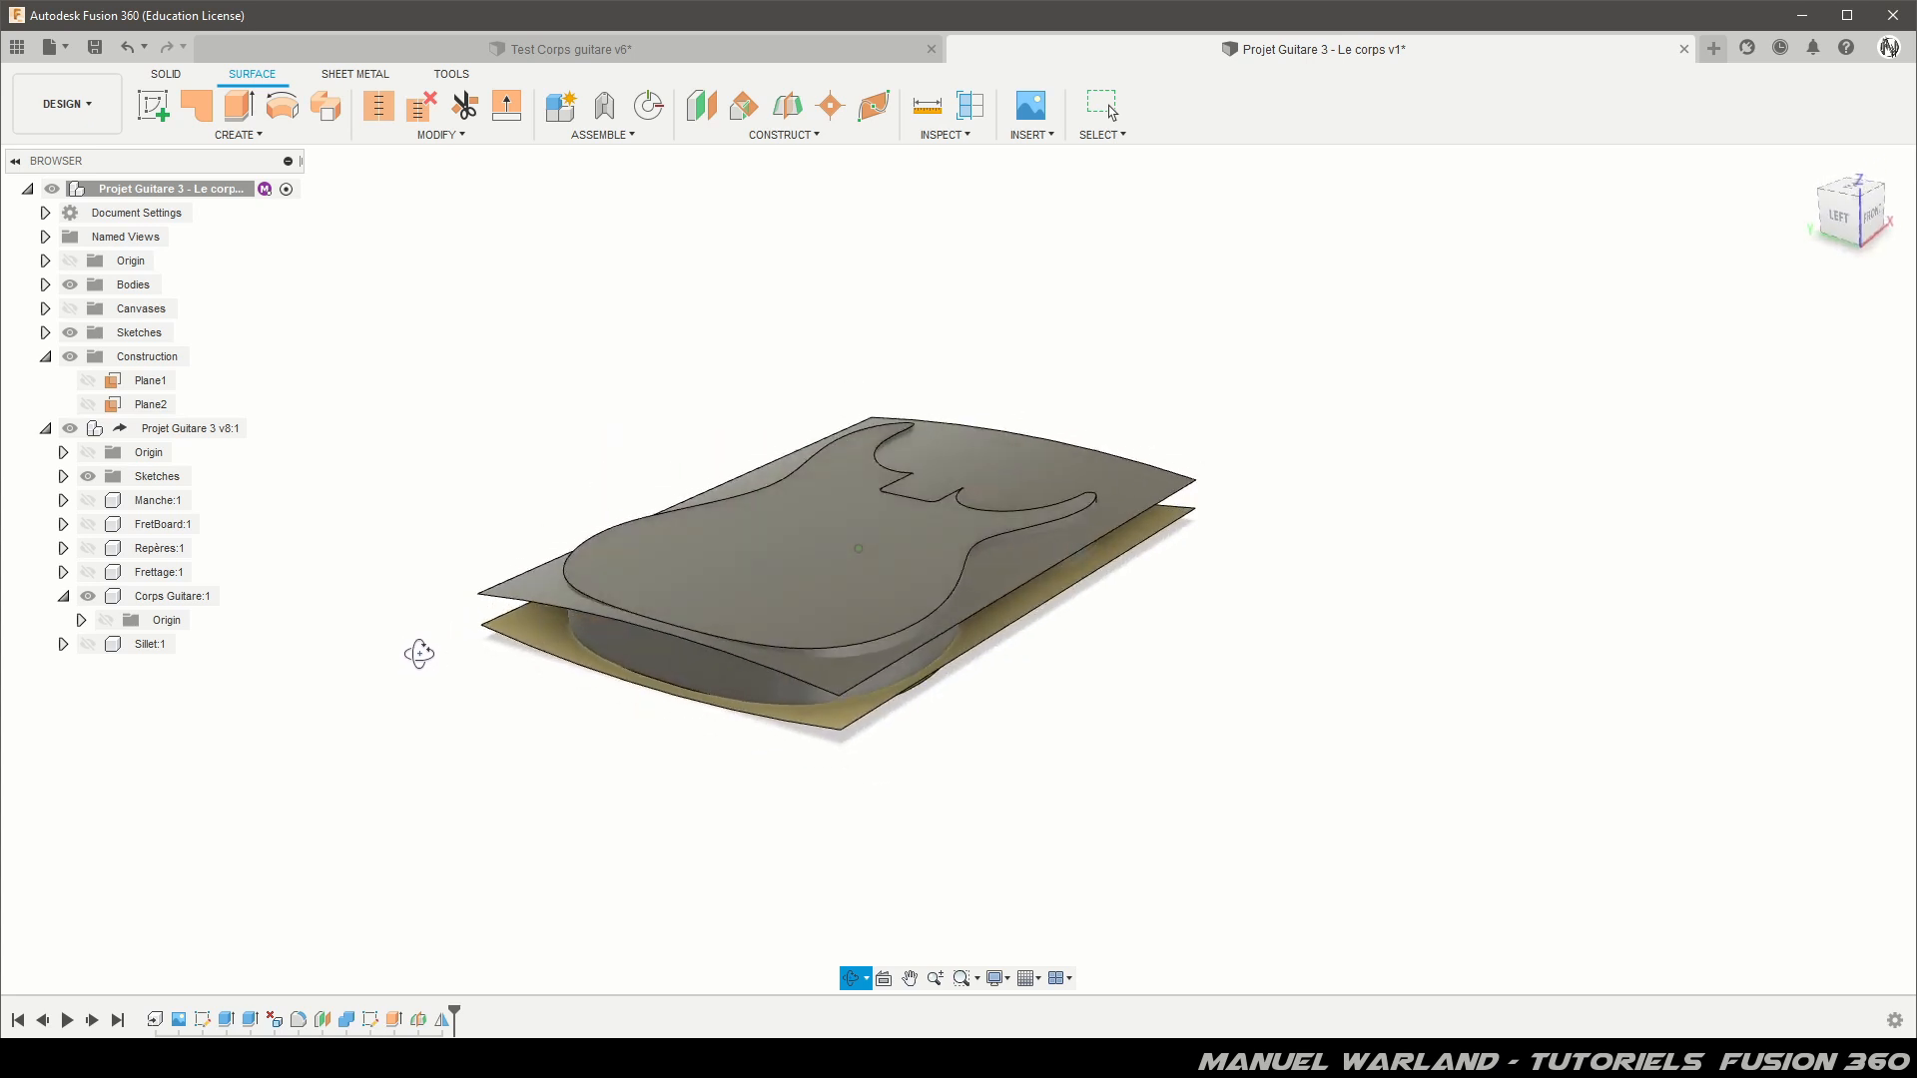
pyautogui.click(168, 75)
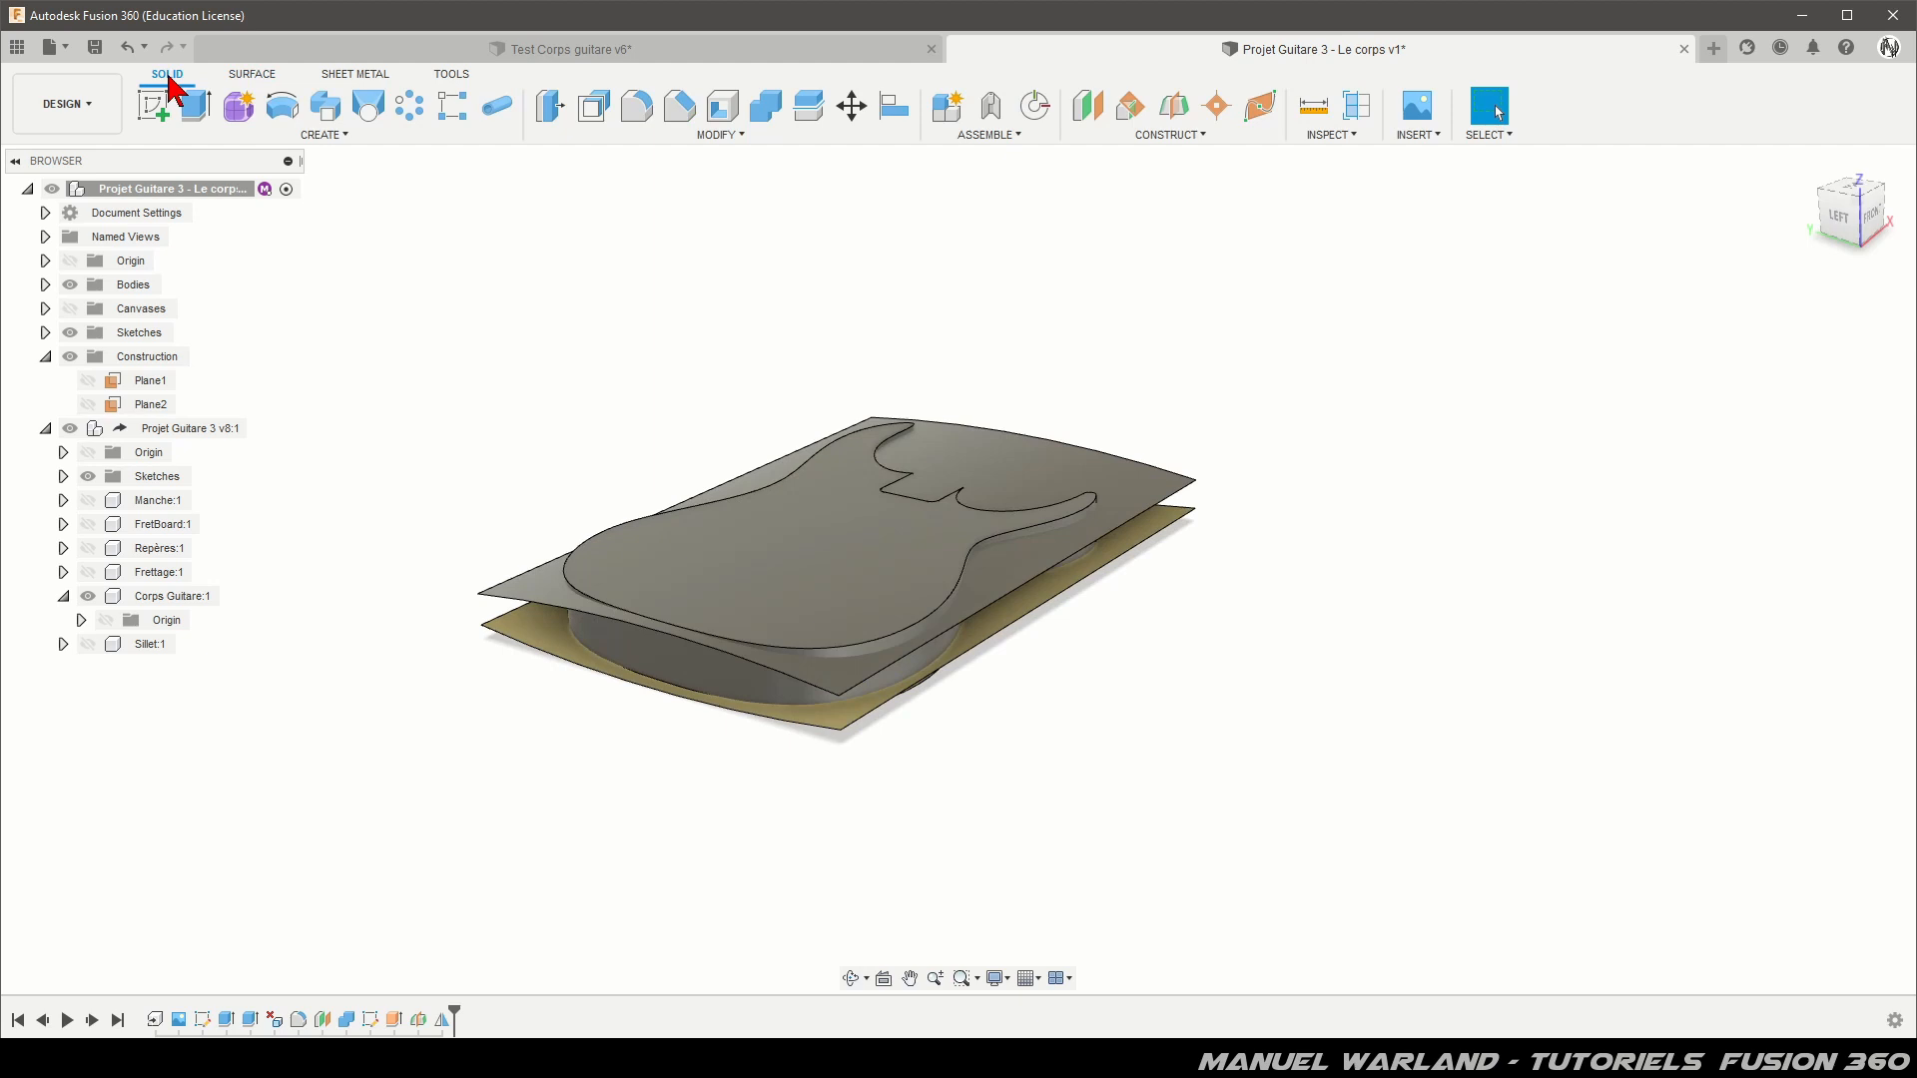
# Step: Split the guitar body with both curved surfaces, above and below it, as the splitting tools
pyautogui.click(809, 108)
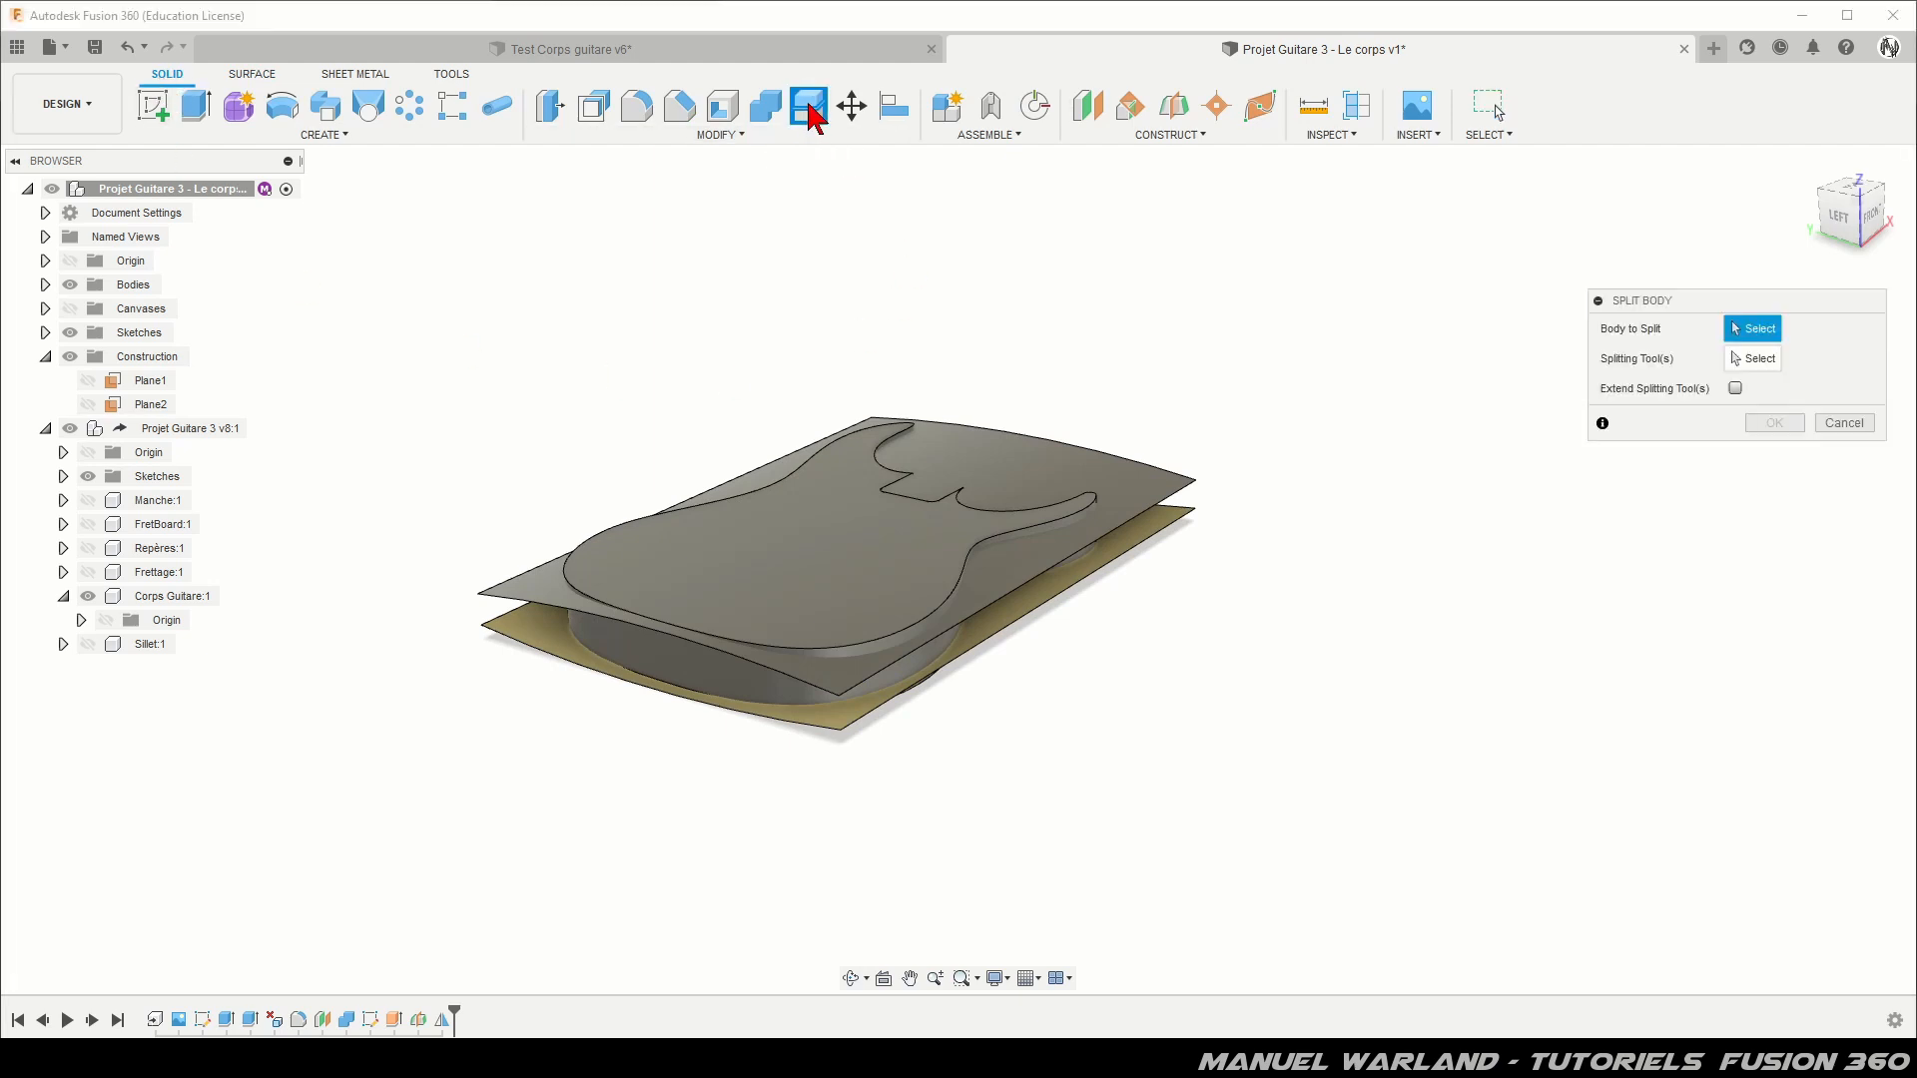
pyautogui.click(829, 550)
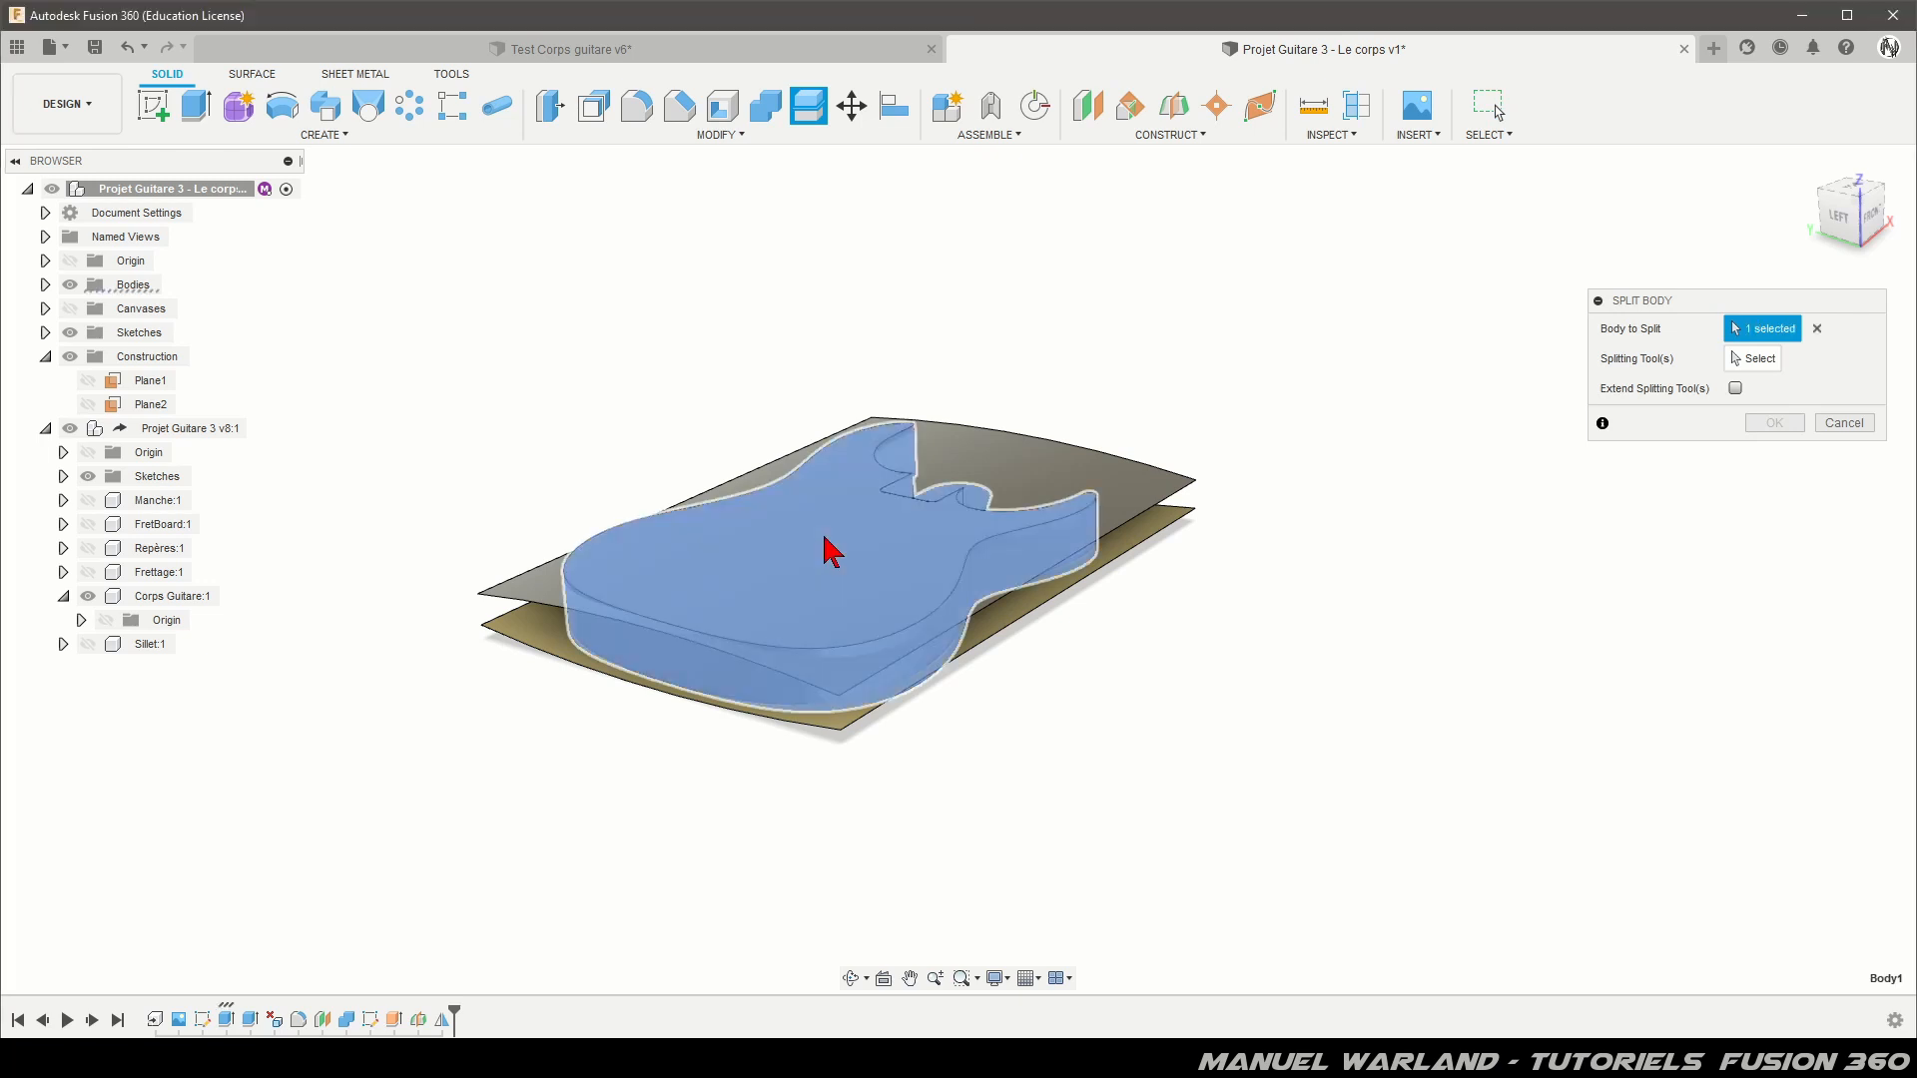
pyautogui.click(1754, 358)
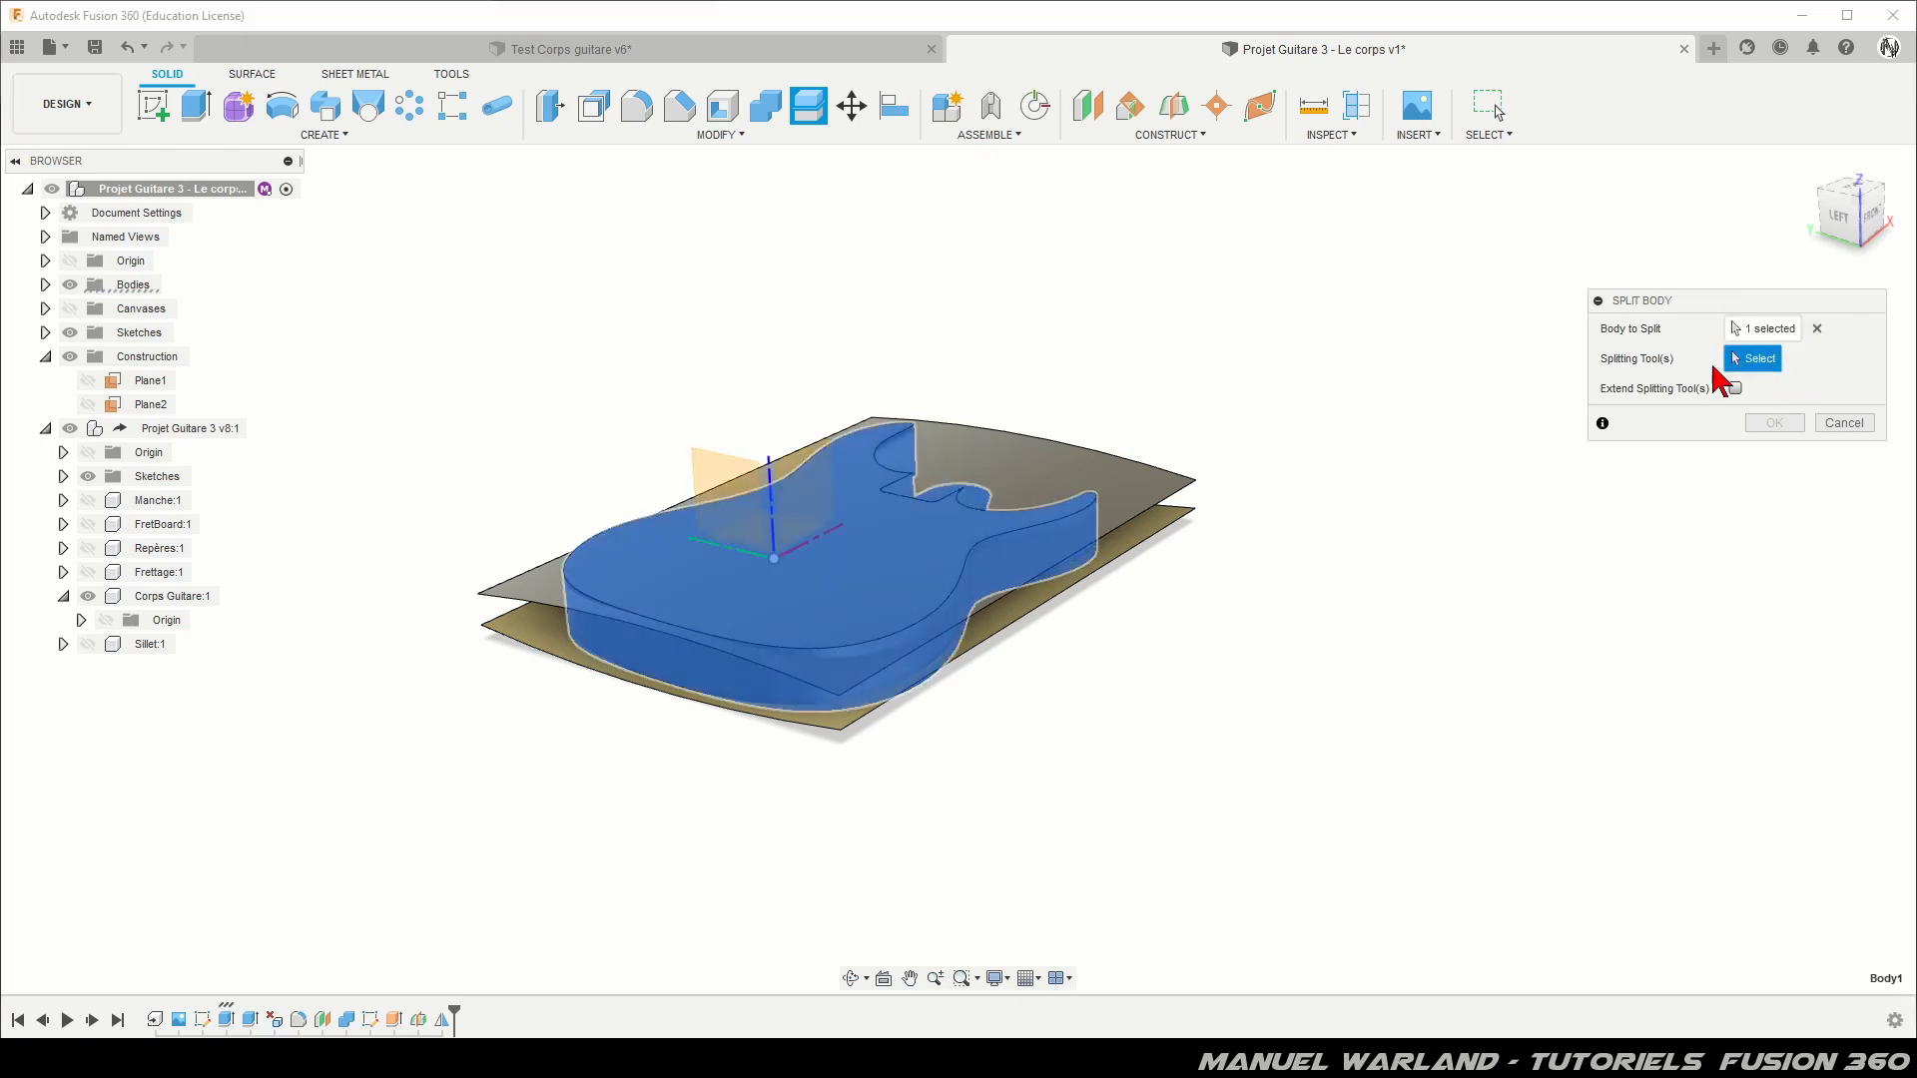
pyautogui.click(1049, 464)
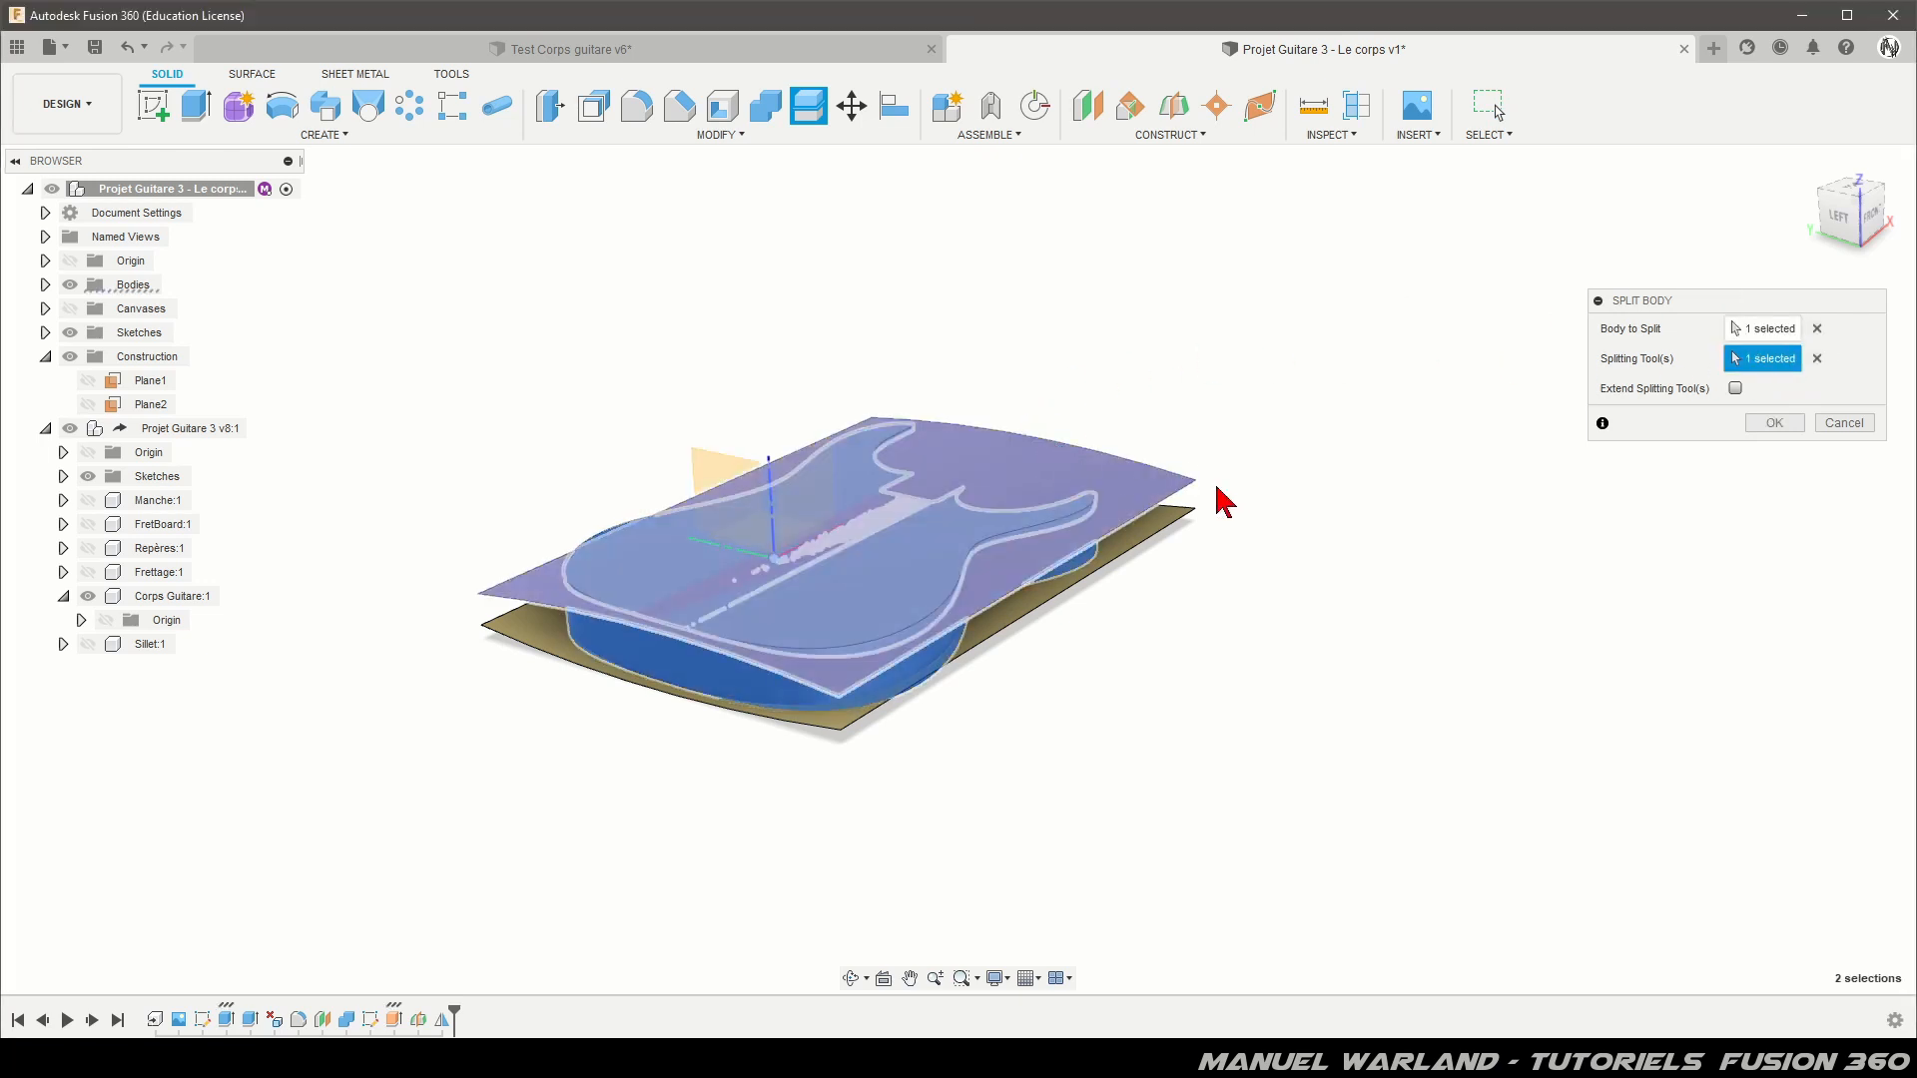
pyautogui.click(1178, 527)
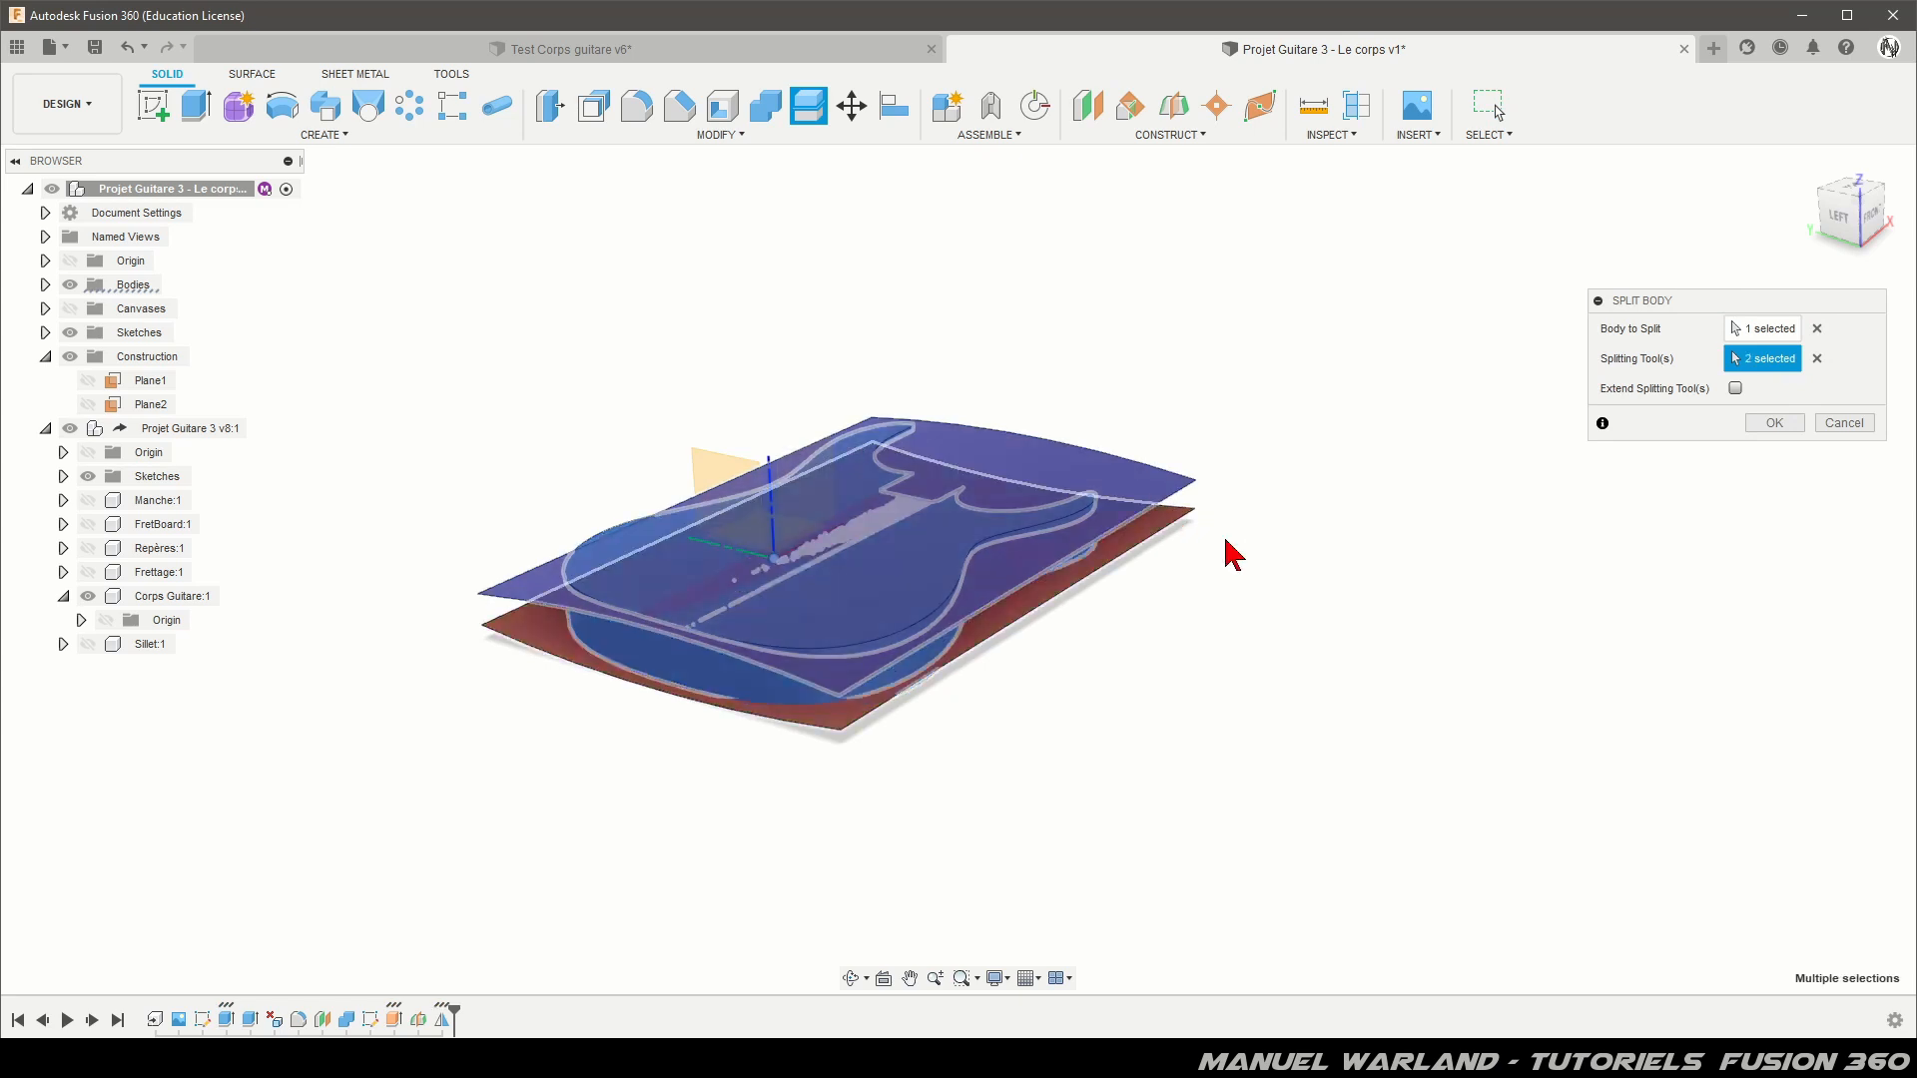
pyautogui.click(1774, 423)
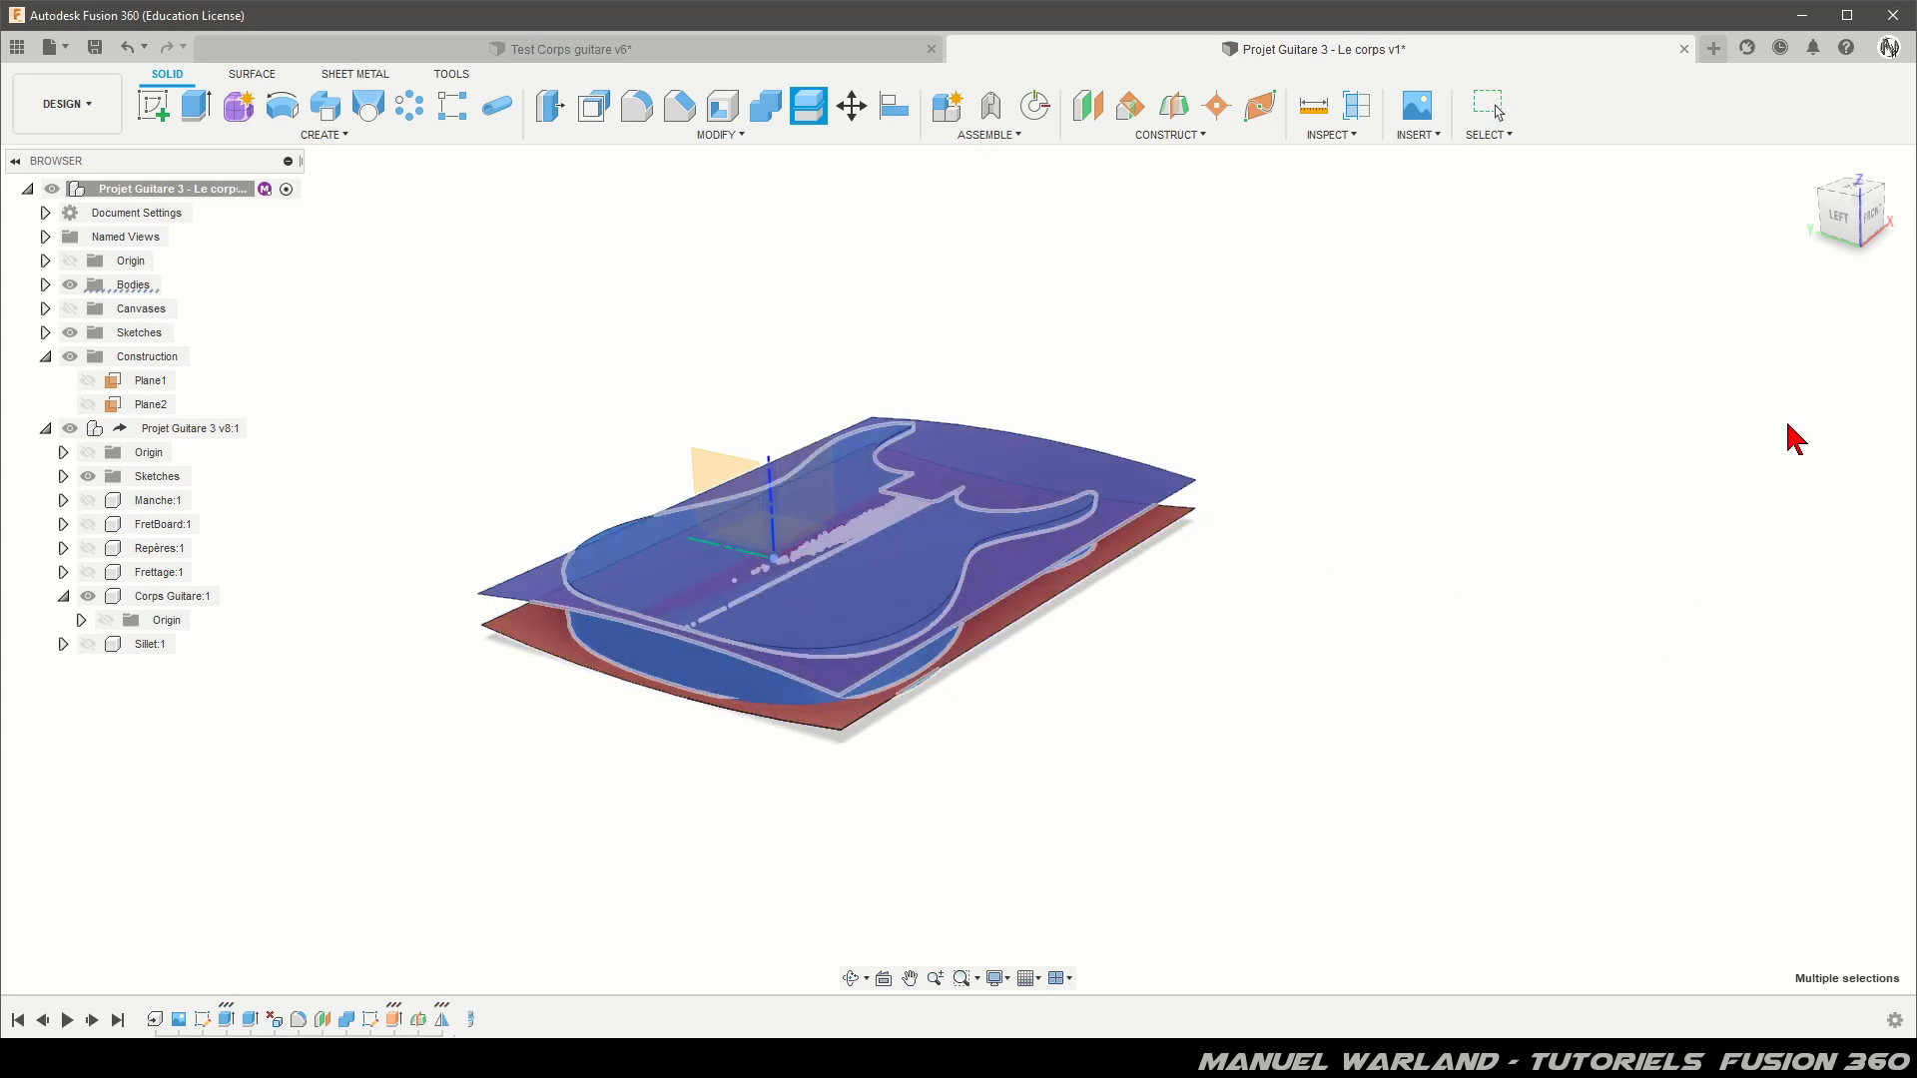
# Step: Identify the pieces produced by the split and remove the upper and lower offcuts, Body7 and Body6
pyautogui.click(45, 285)
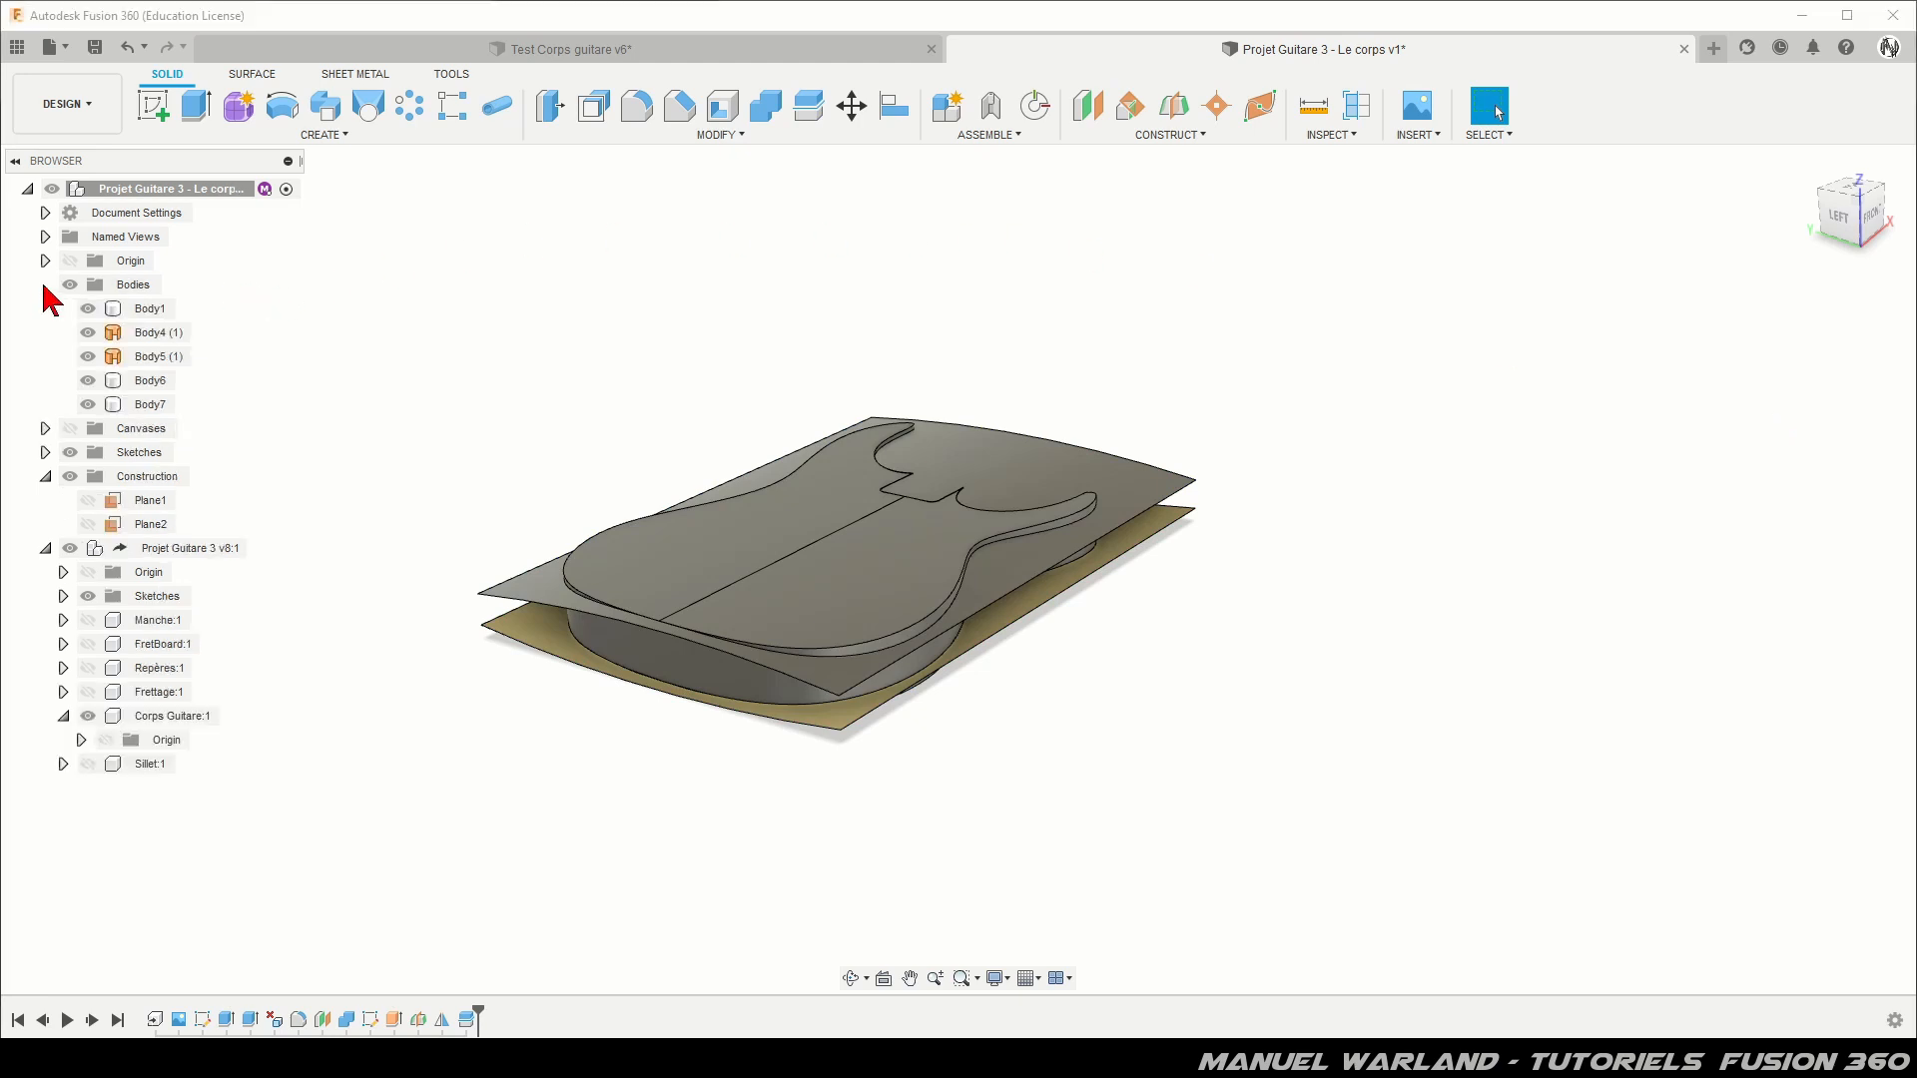
pyautogui.click(145, 309)
pyautogui.moveTo(462, 322); pyautogui.dragTo(510, 296)
pyautogui.press('Escape')
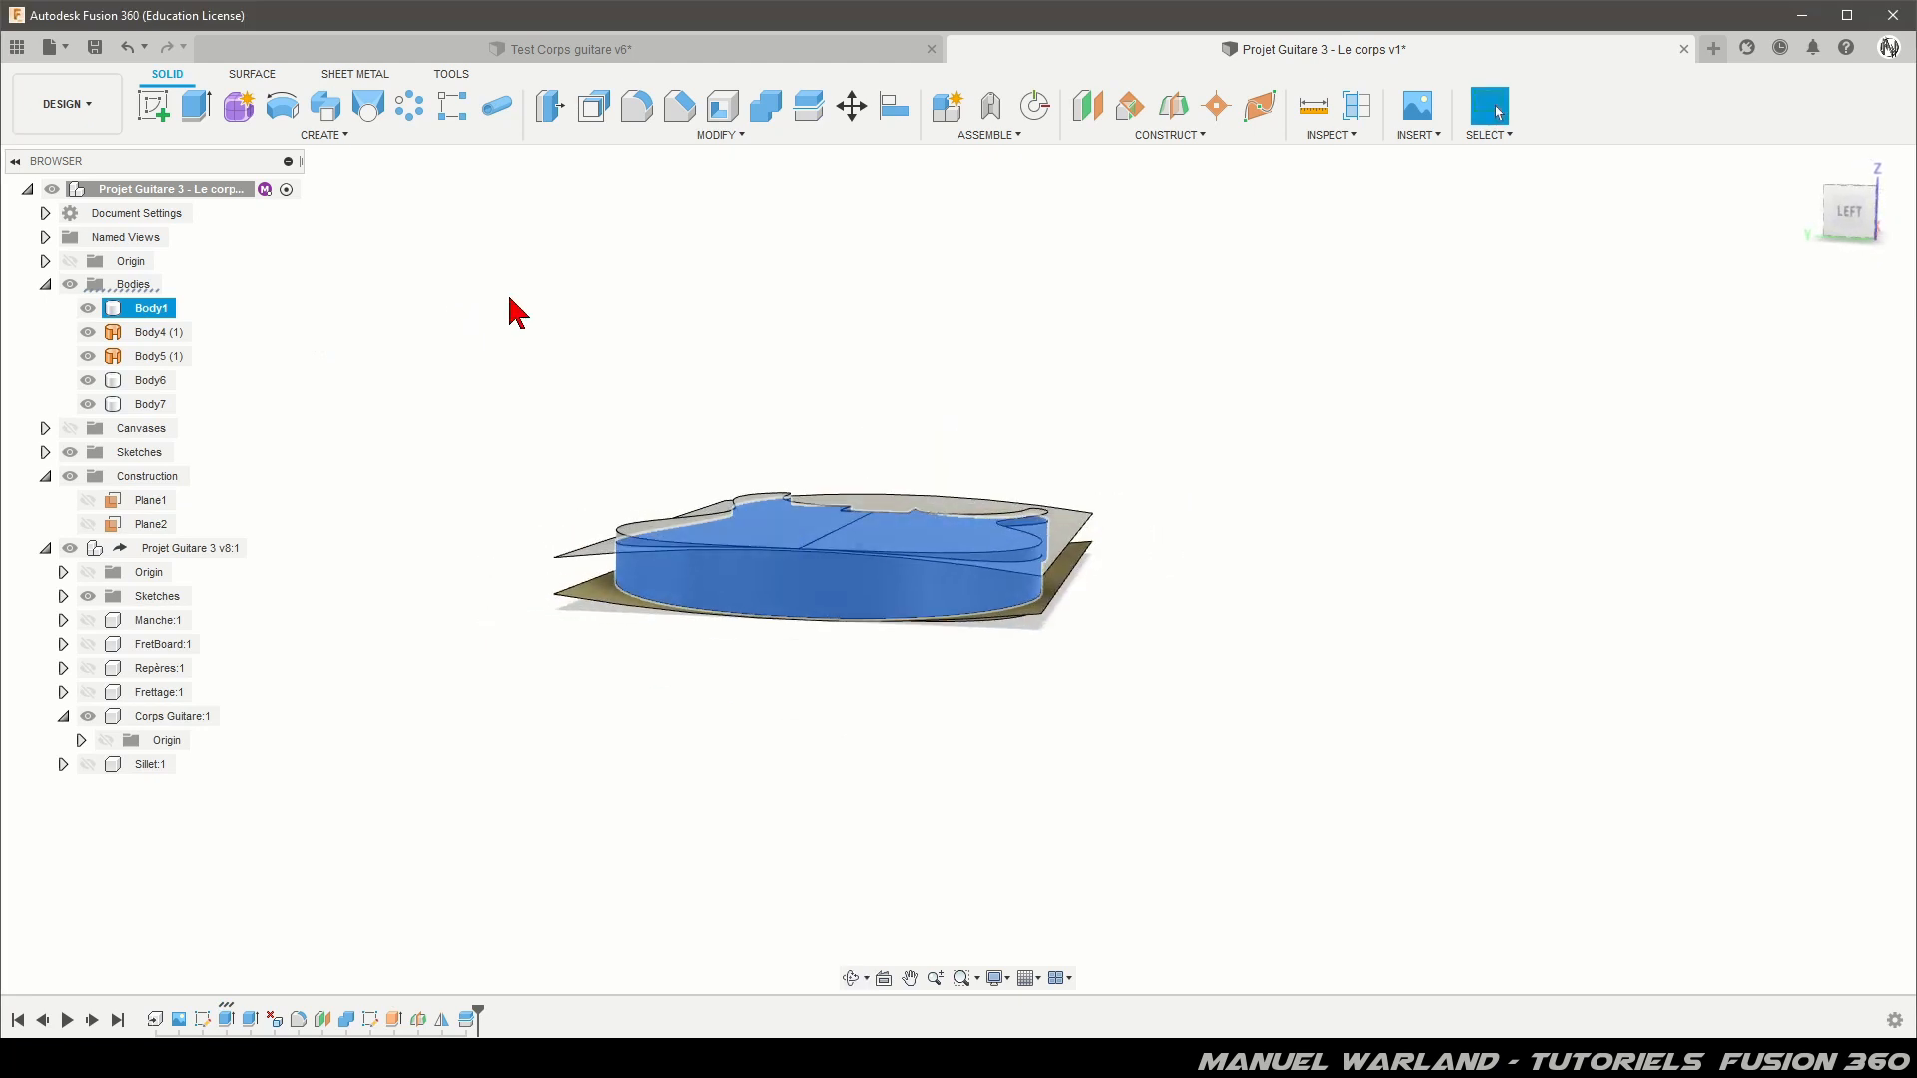
pyautogui.click(513, 308)
pyautogui.click(150, 381)
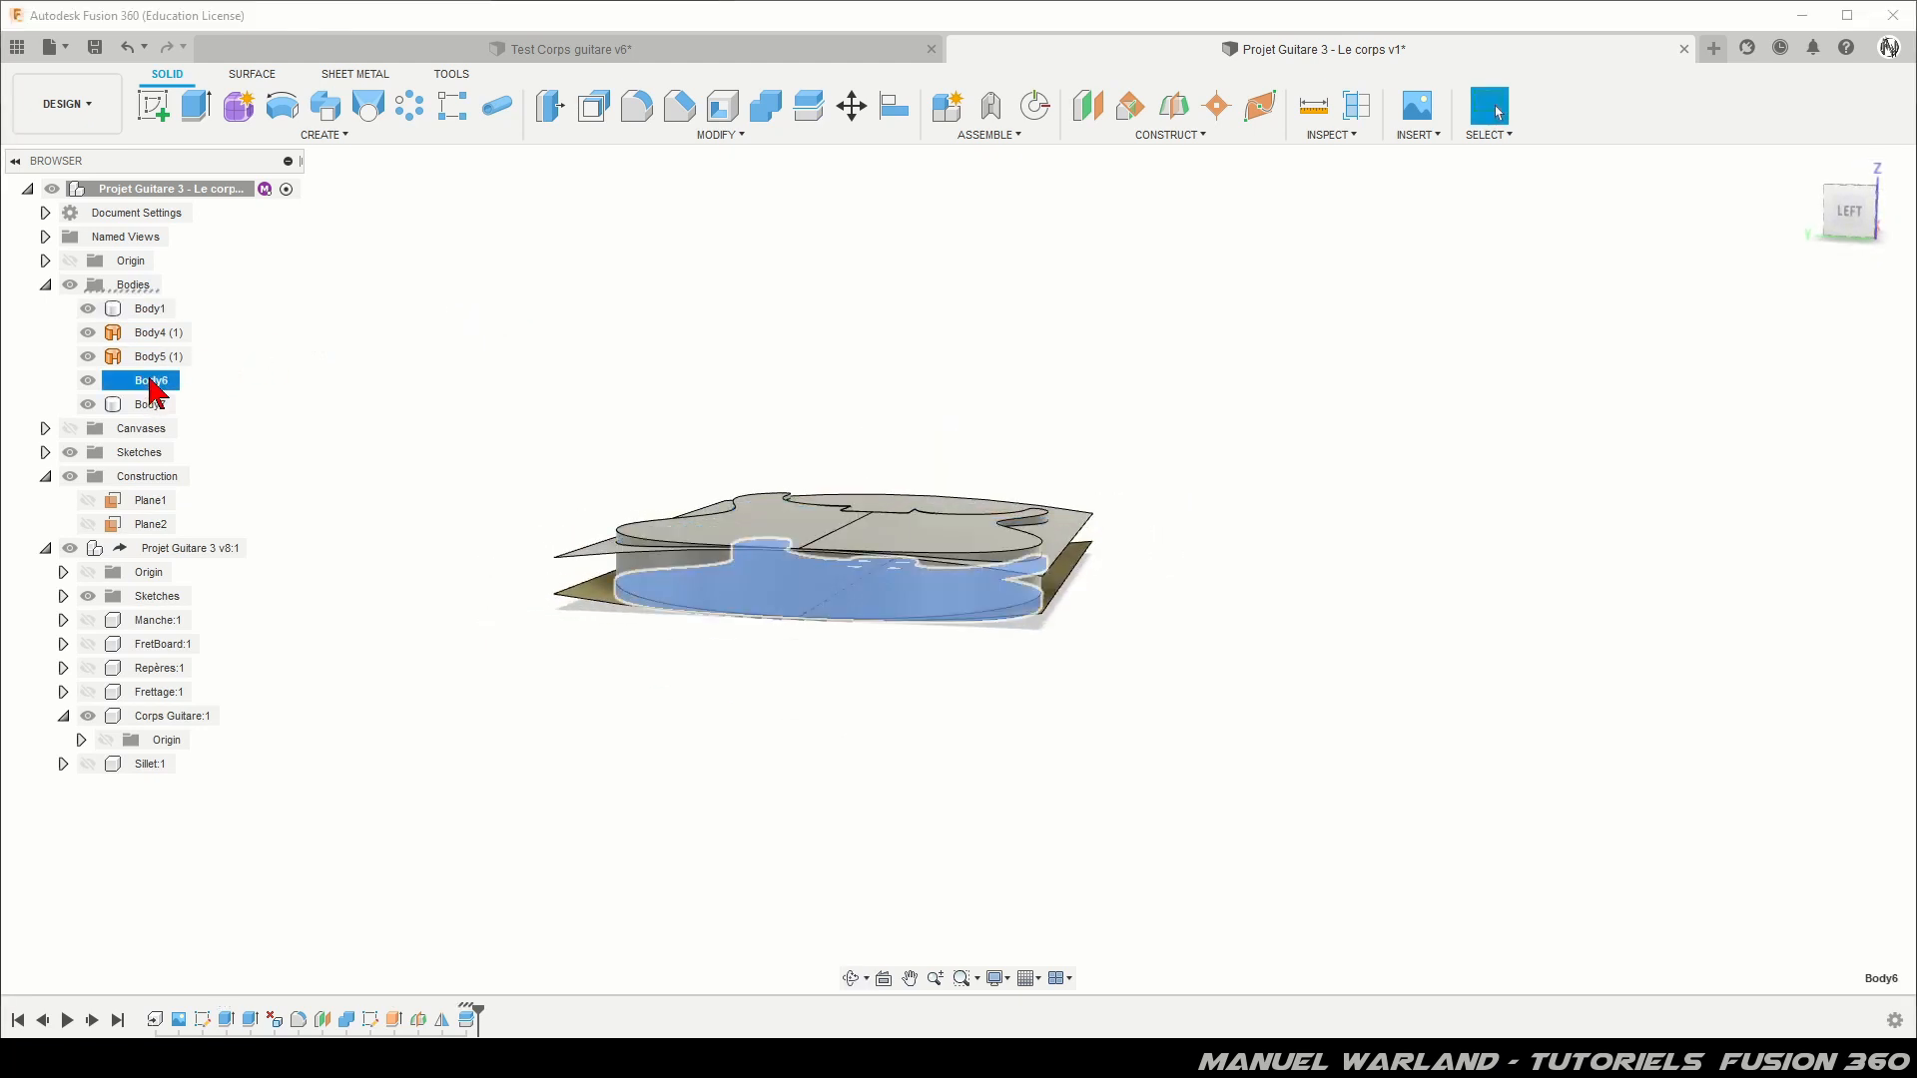
pyautogui.click(150, 405)
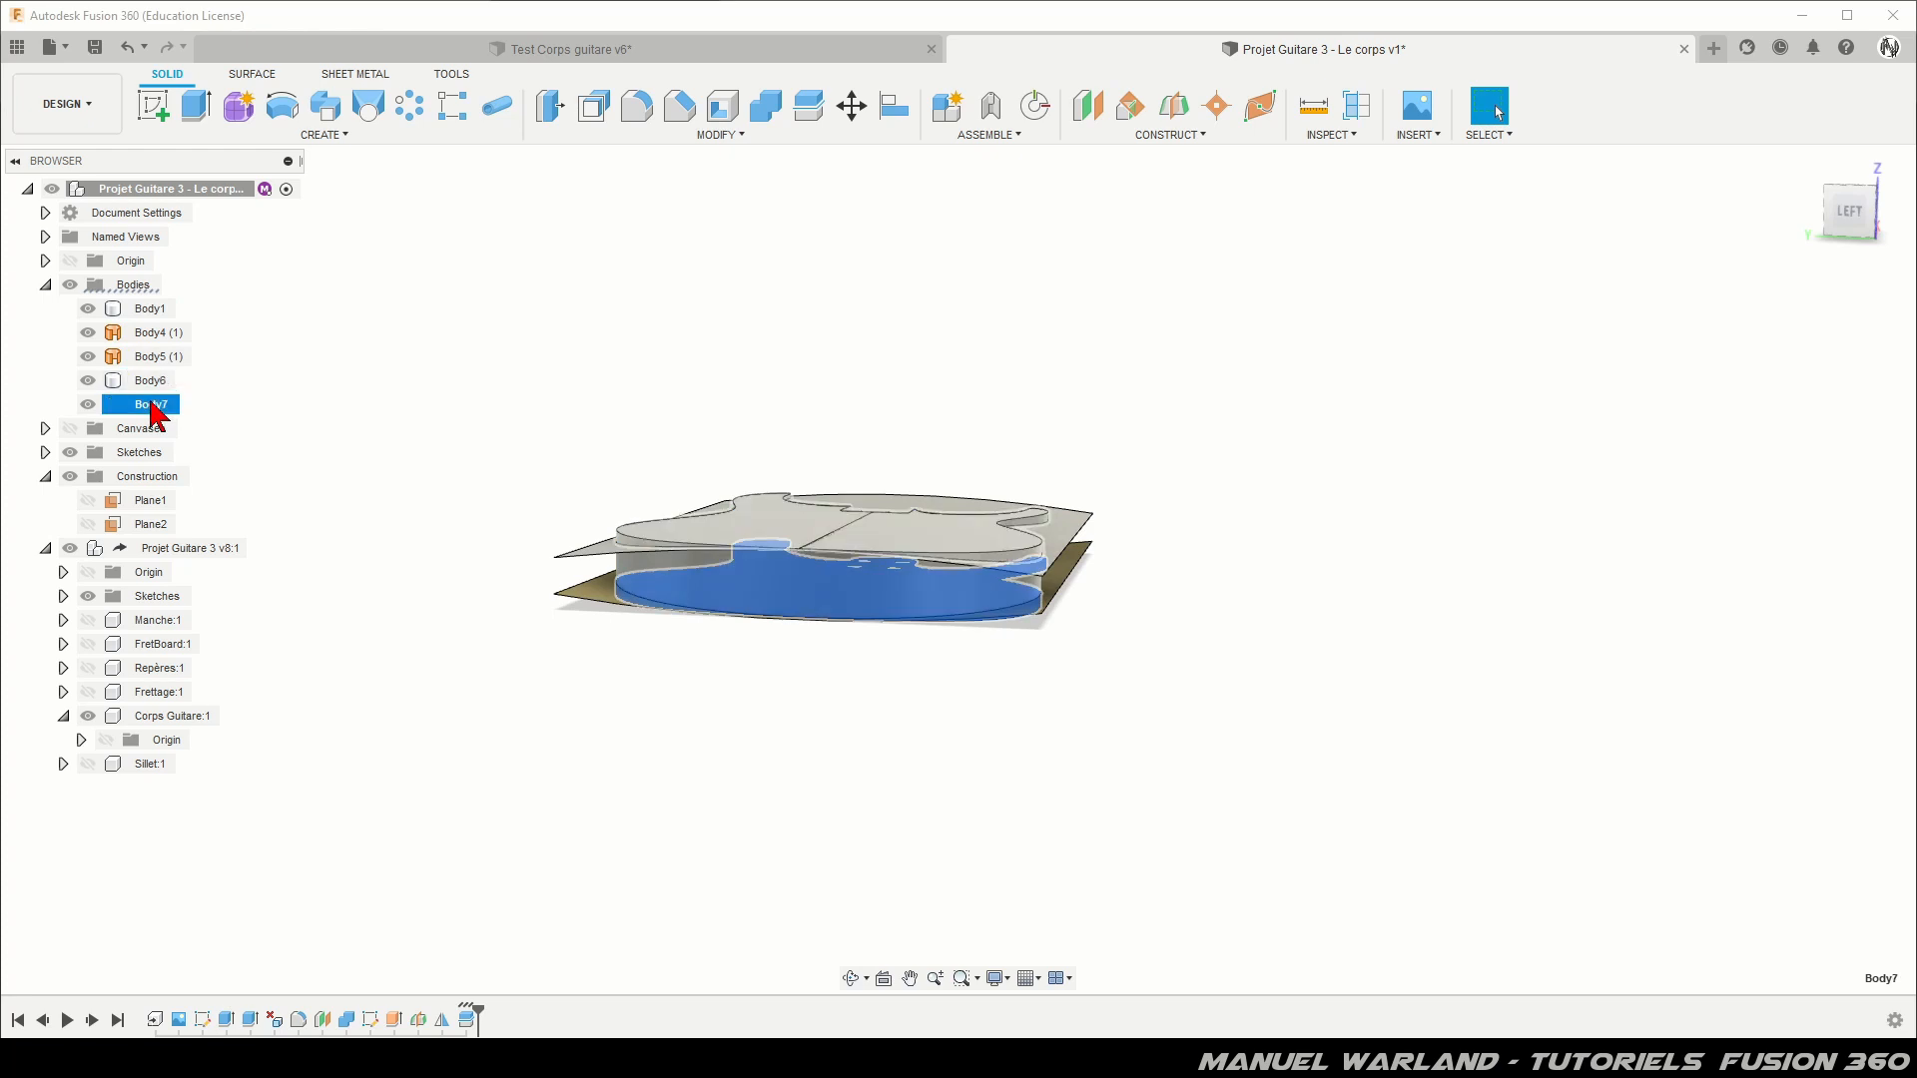
pyautogui.rightClick(151, 403)
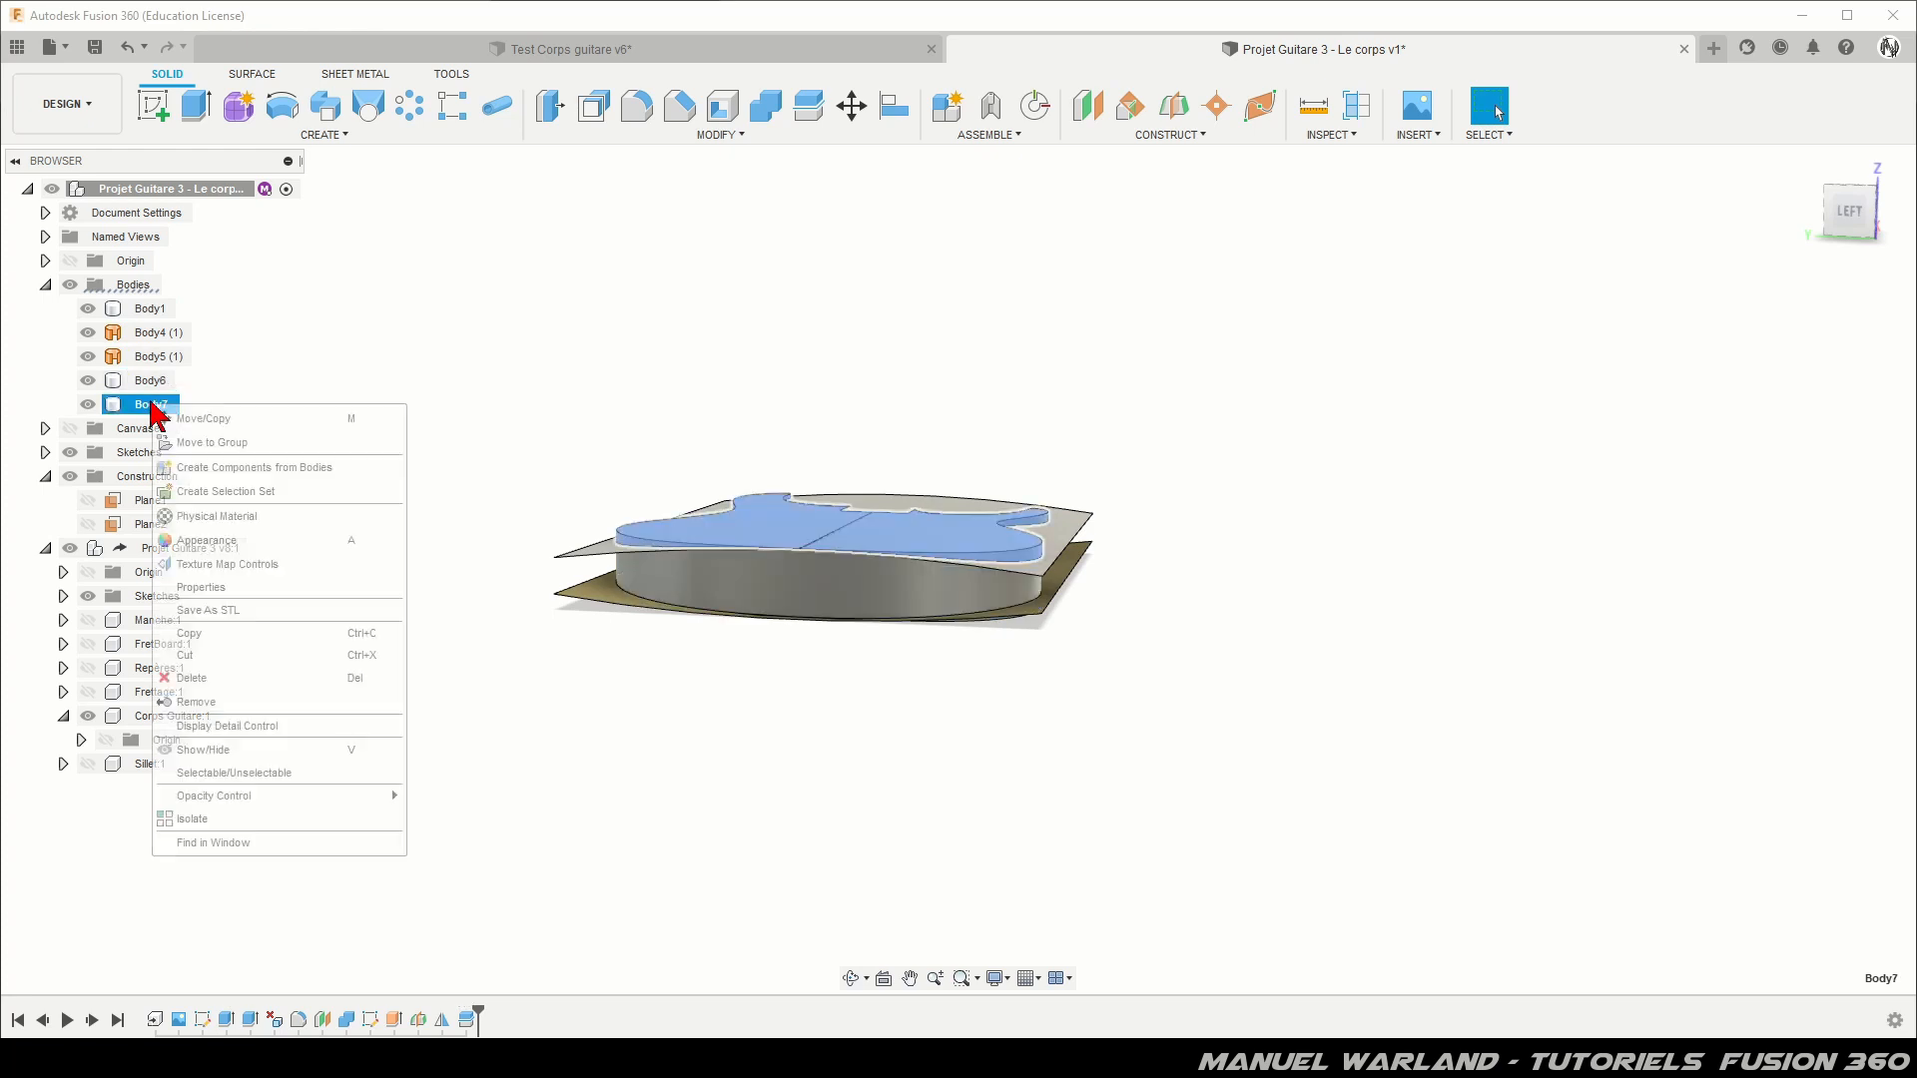
pyautogui.click(231, 703)
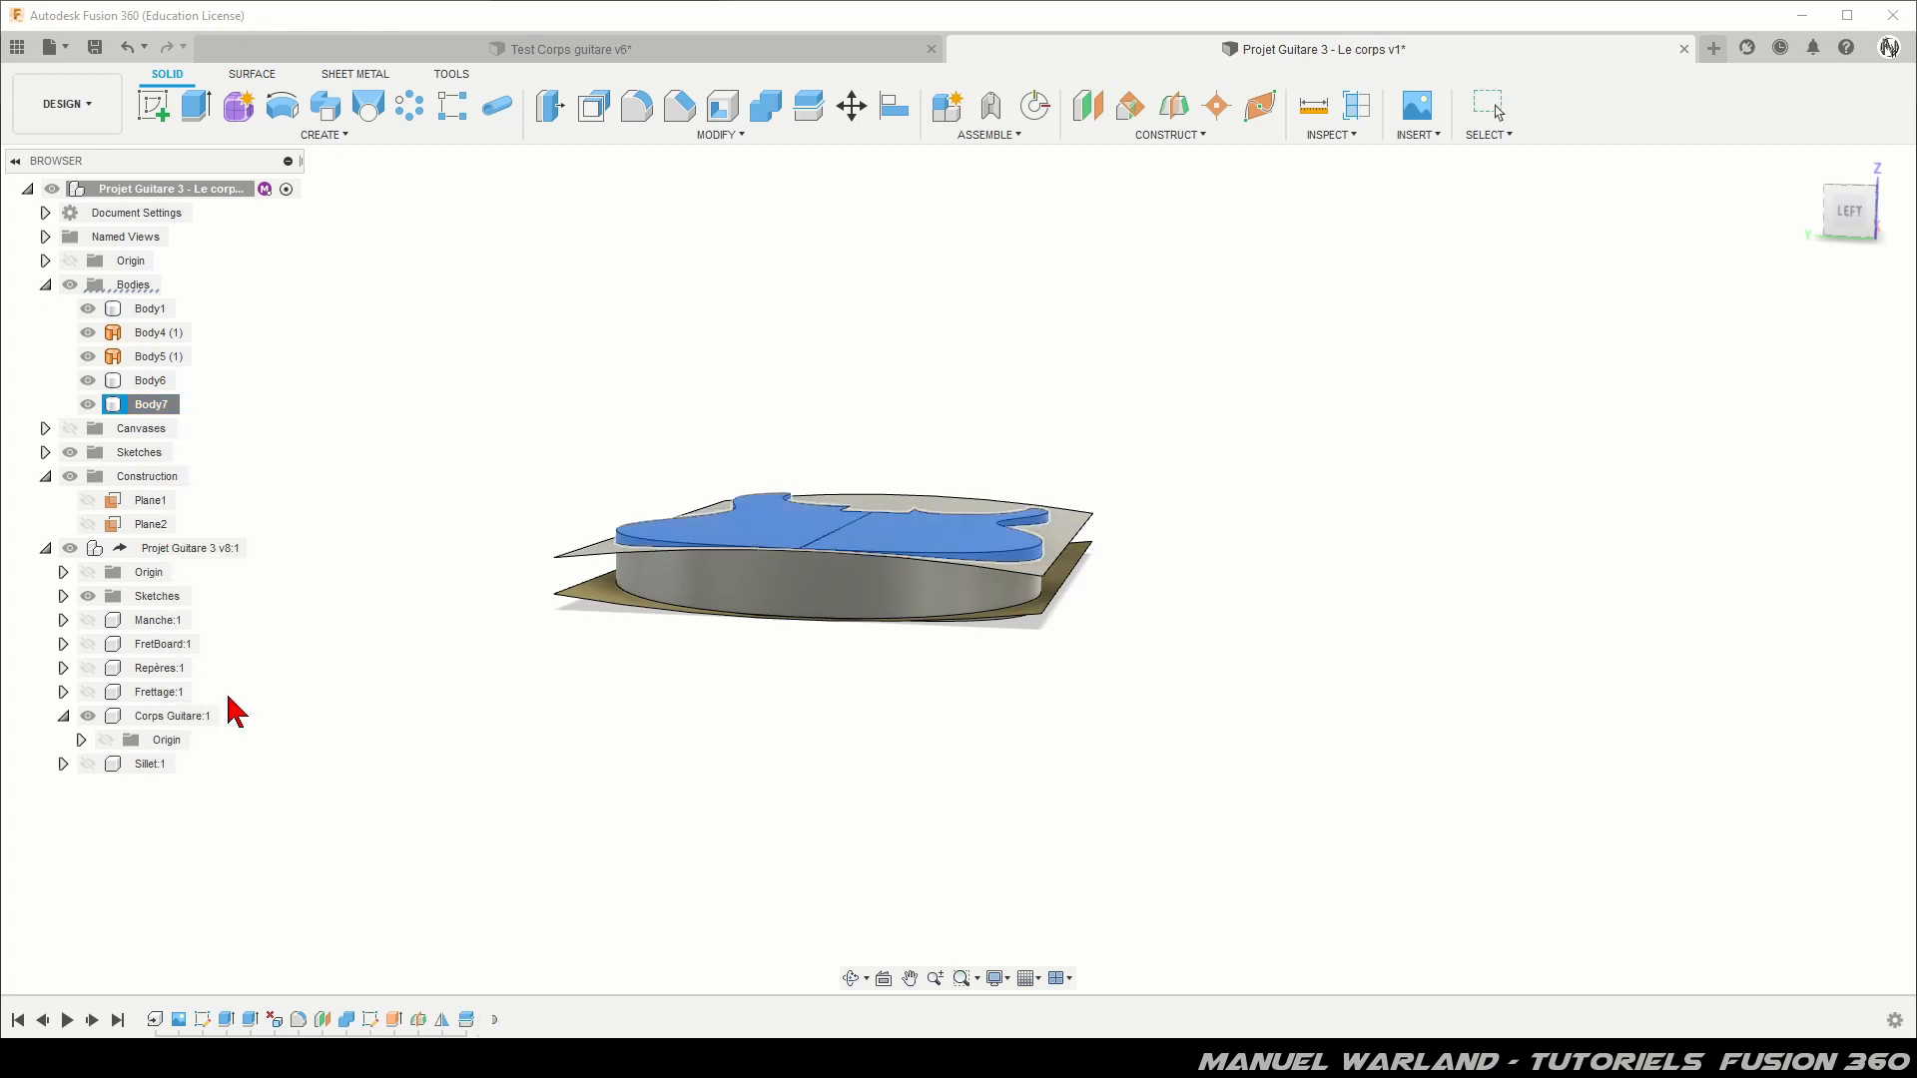
pyautogui.click(151, 382)
pyautogui.rightClick(152, 382)
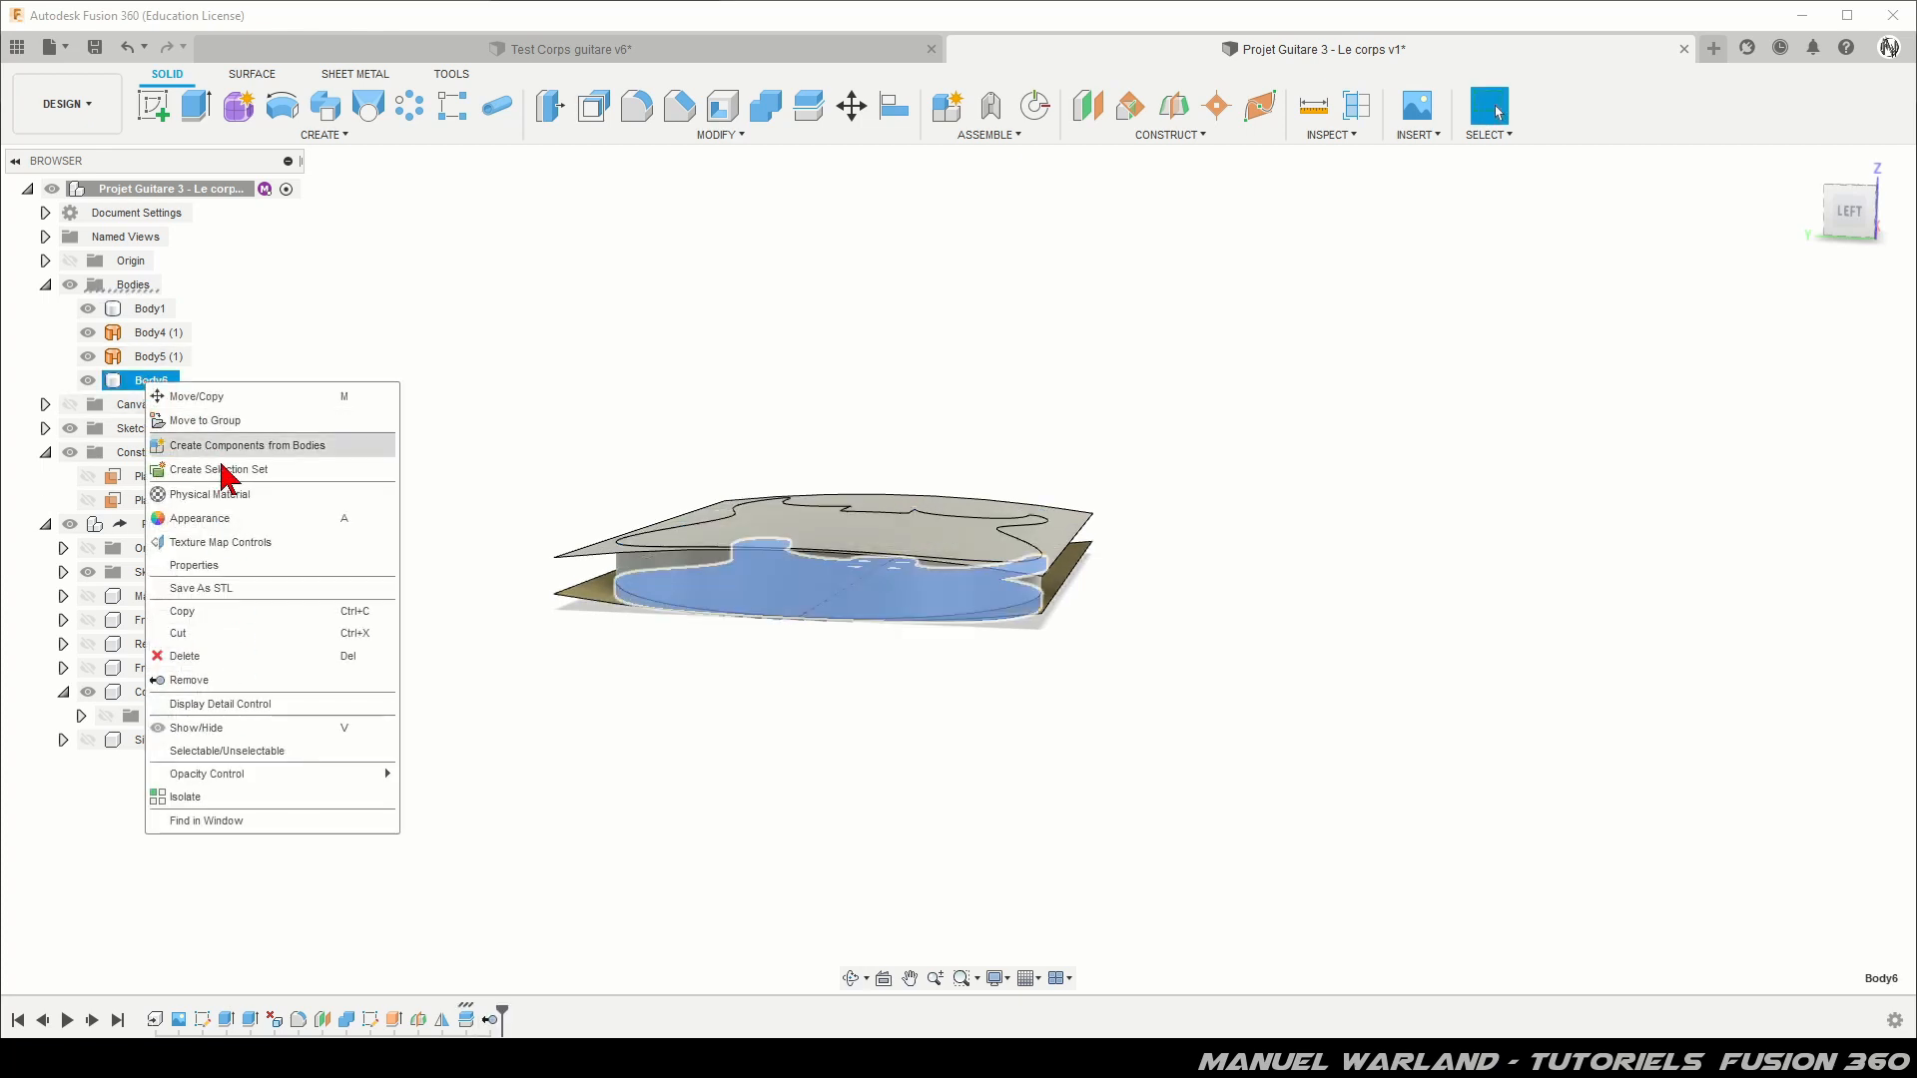
pyautogui.click(212, 679)
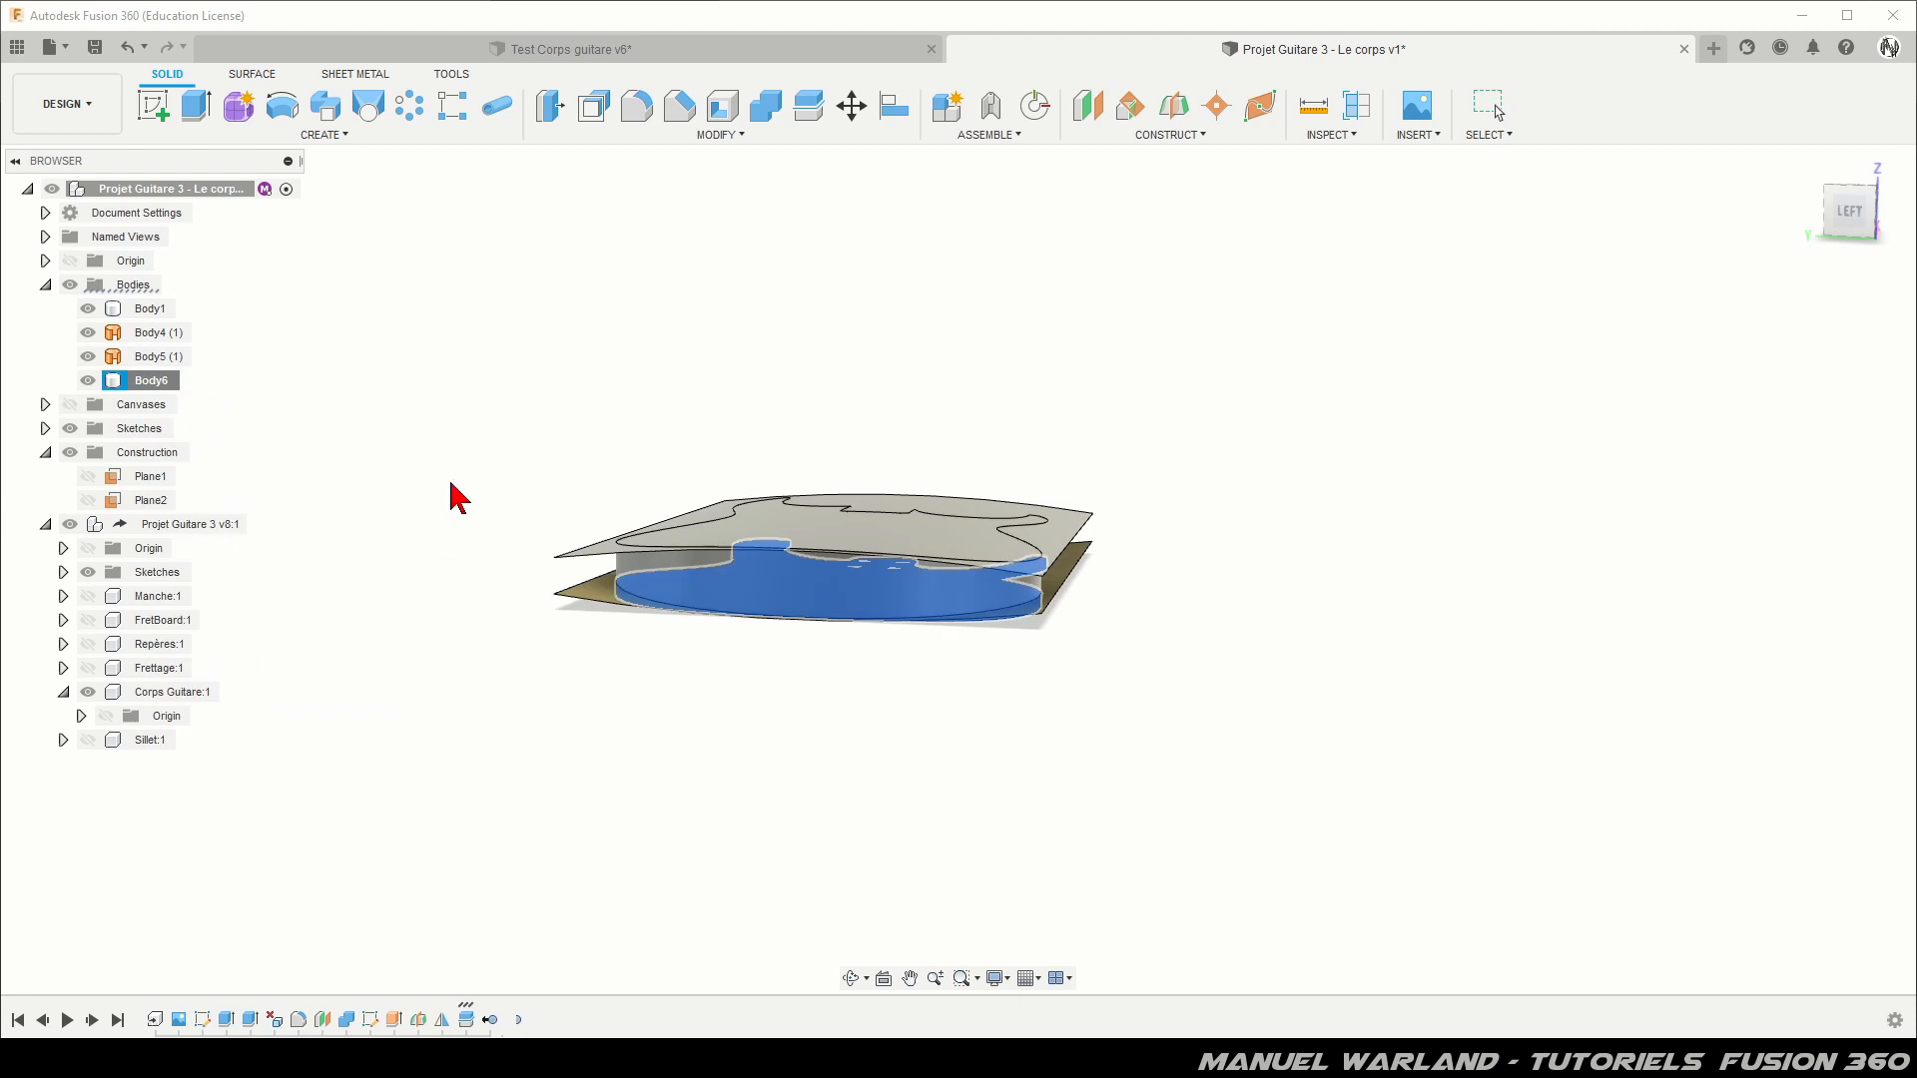
# Step: Remove the two curved surface bodies, Body5 and Body4, that were used to split the guitar body
pyautogui.rightClick(149, 359)
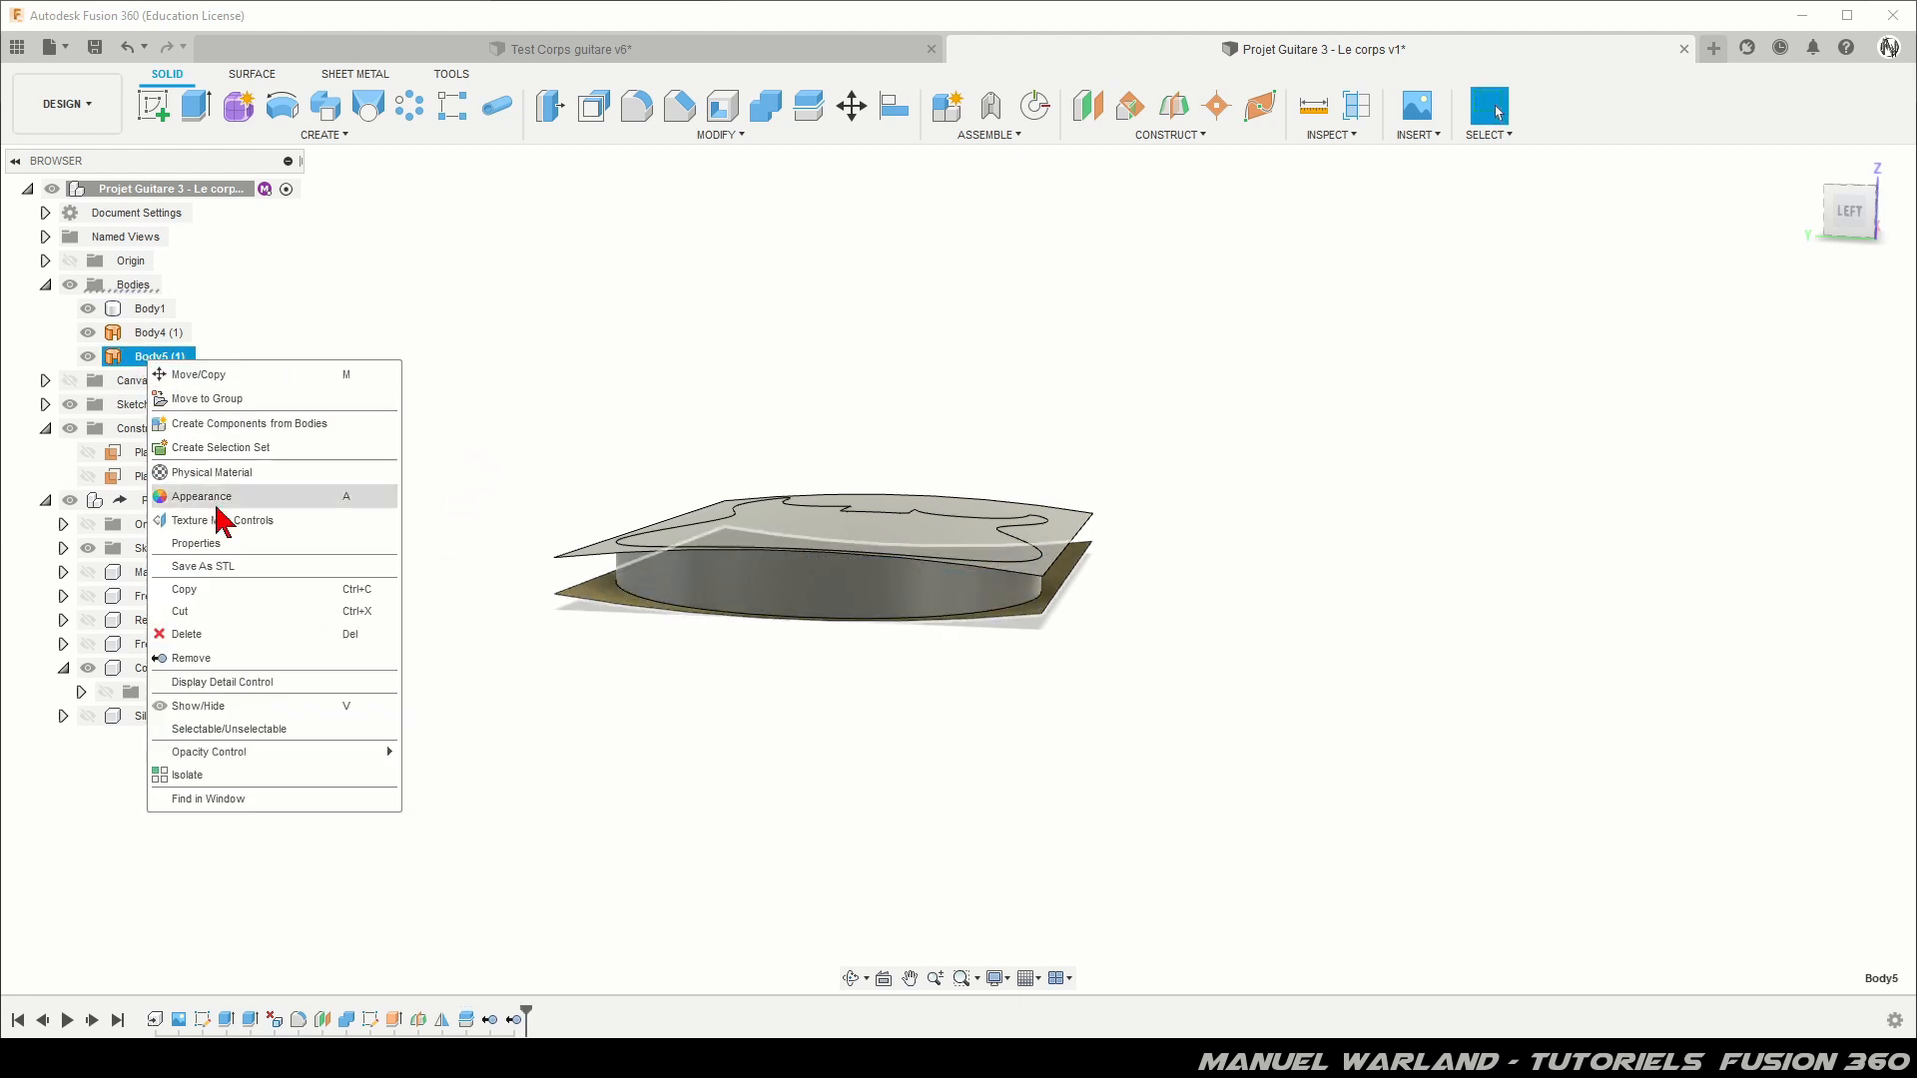
pyautogui.click(210, 661)
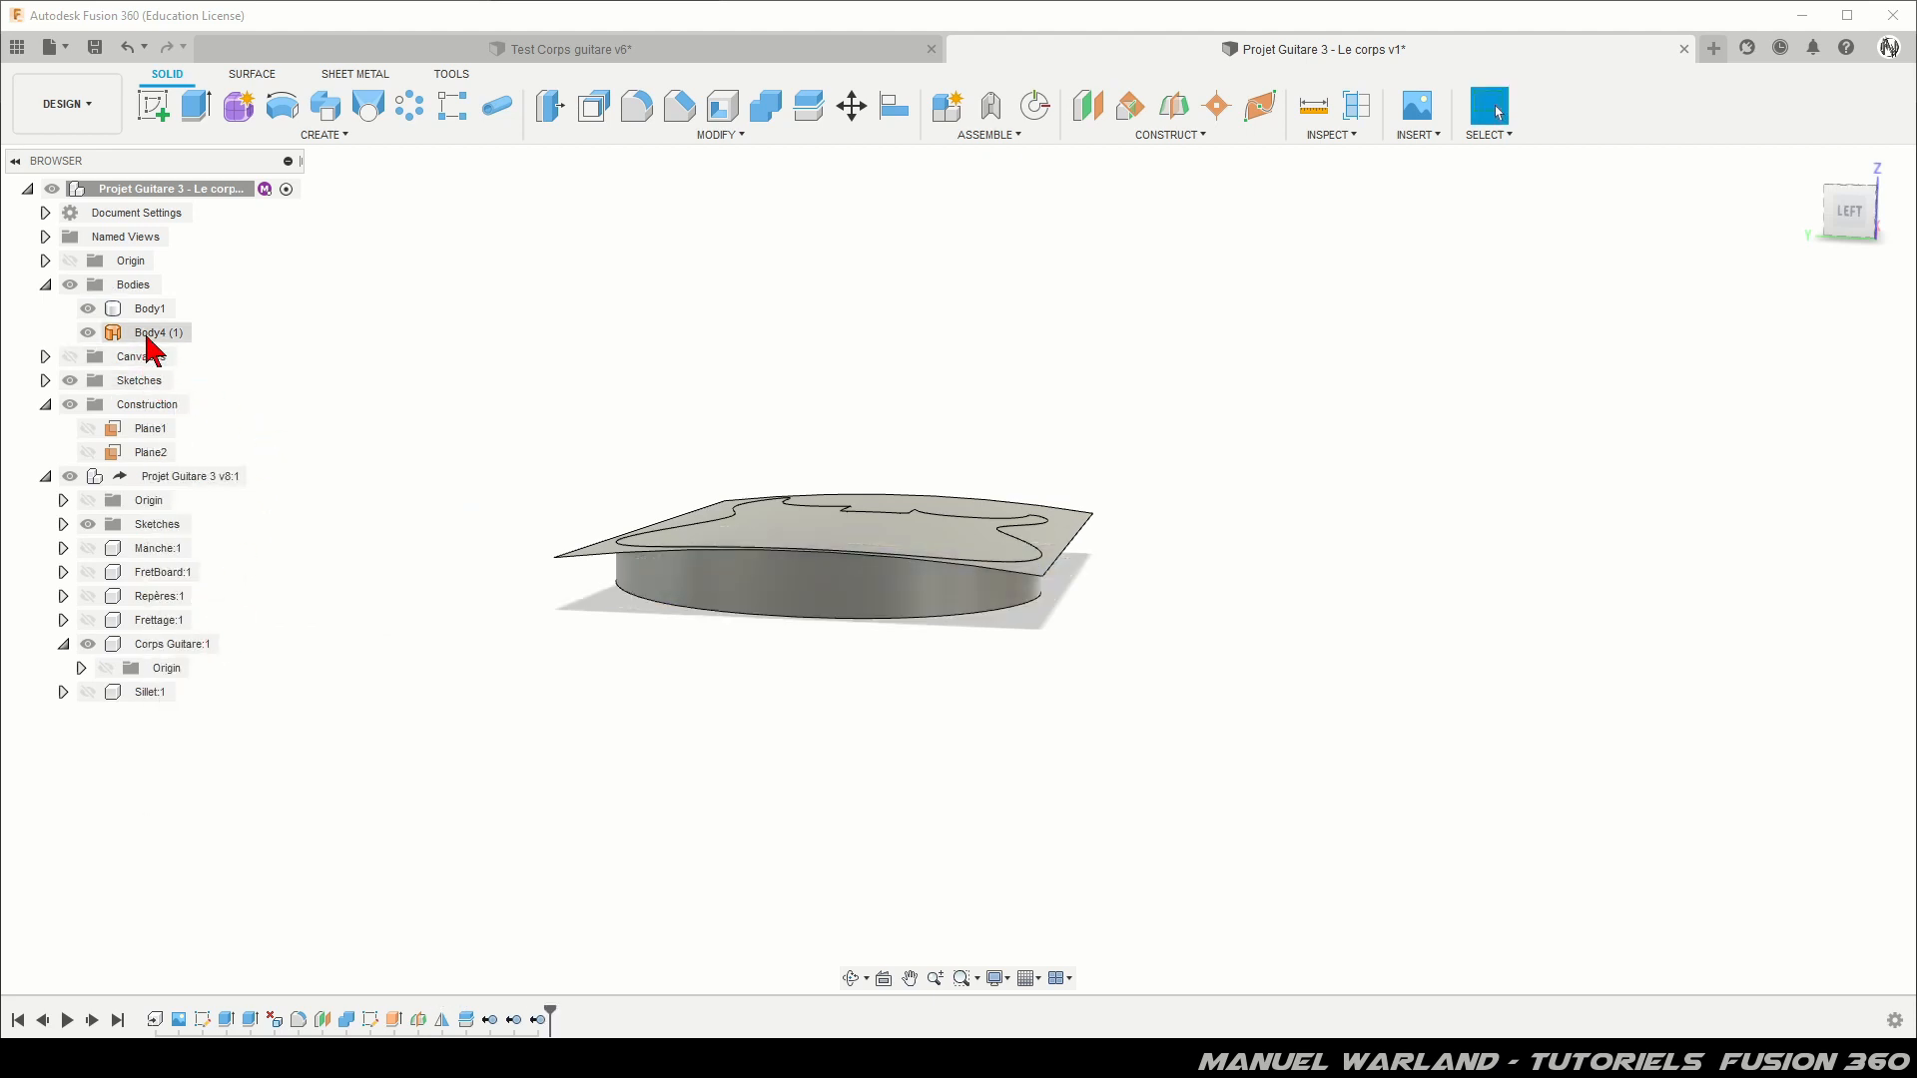
pyautogui.rightClick(150, 336)
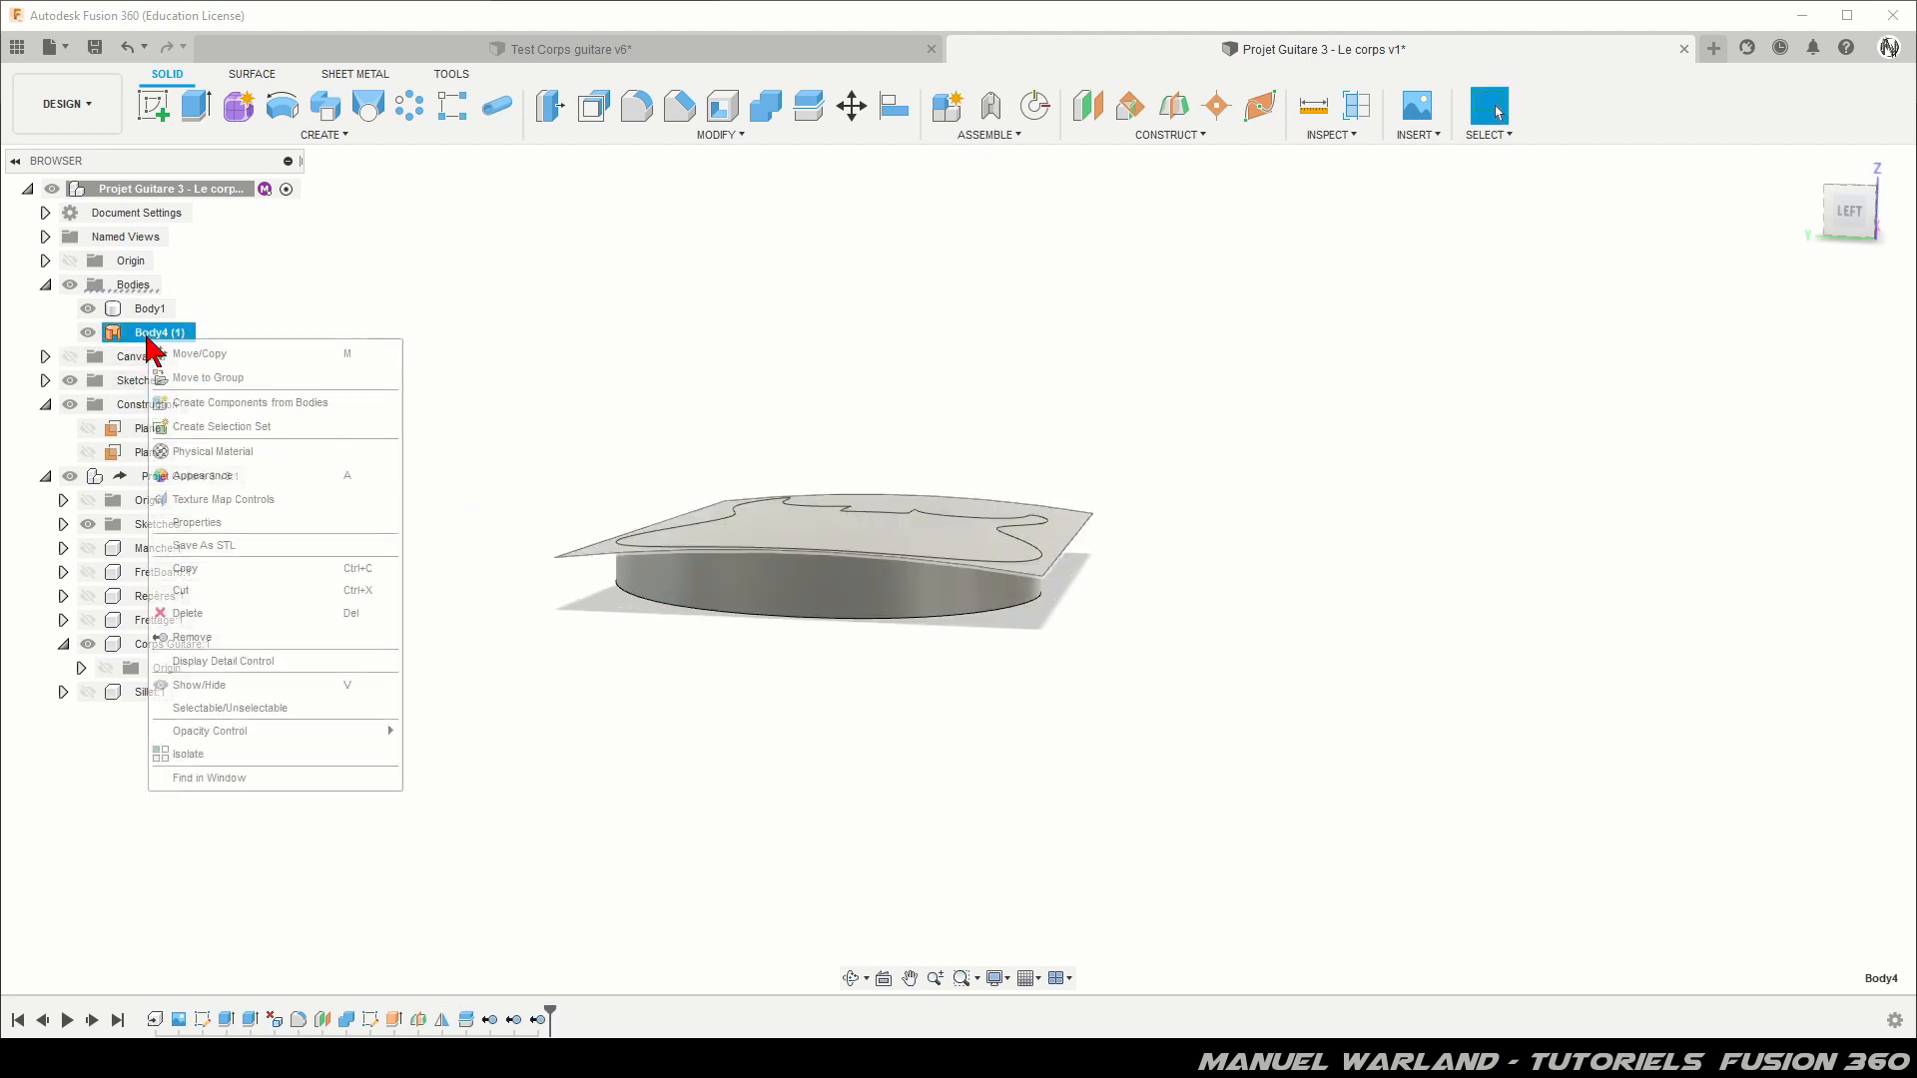
pyautogui.click(210, 638)
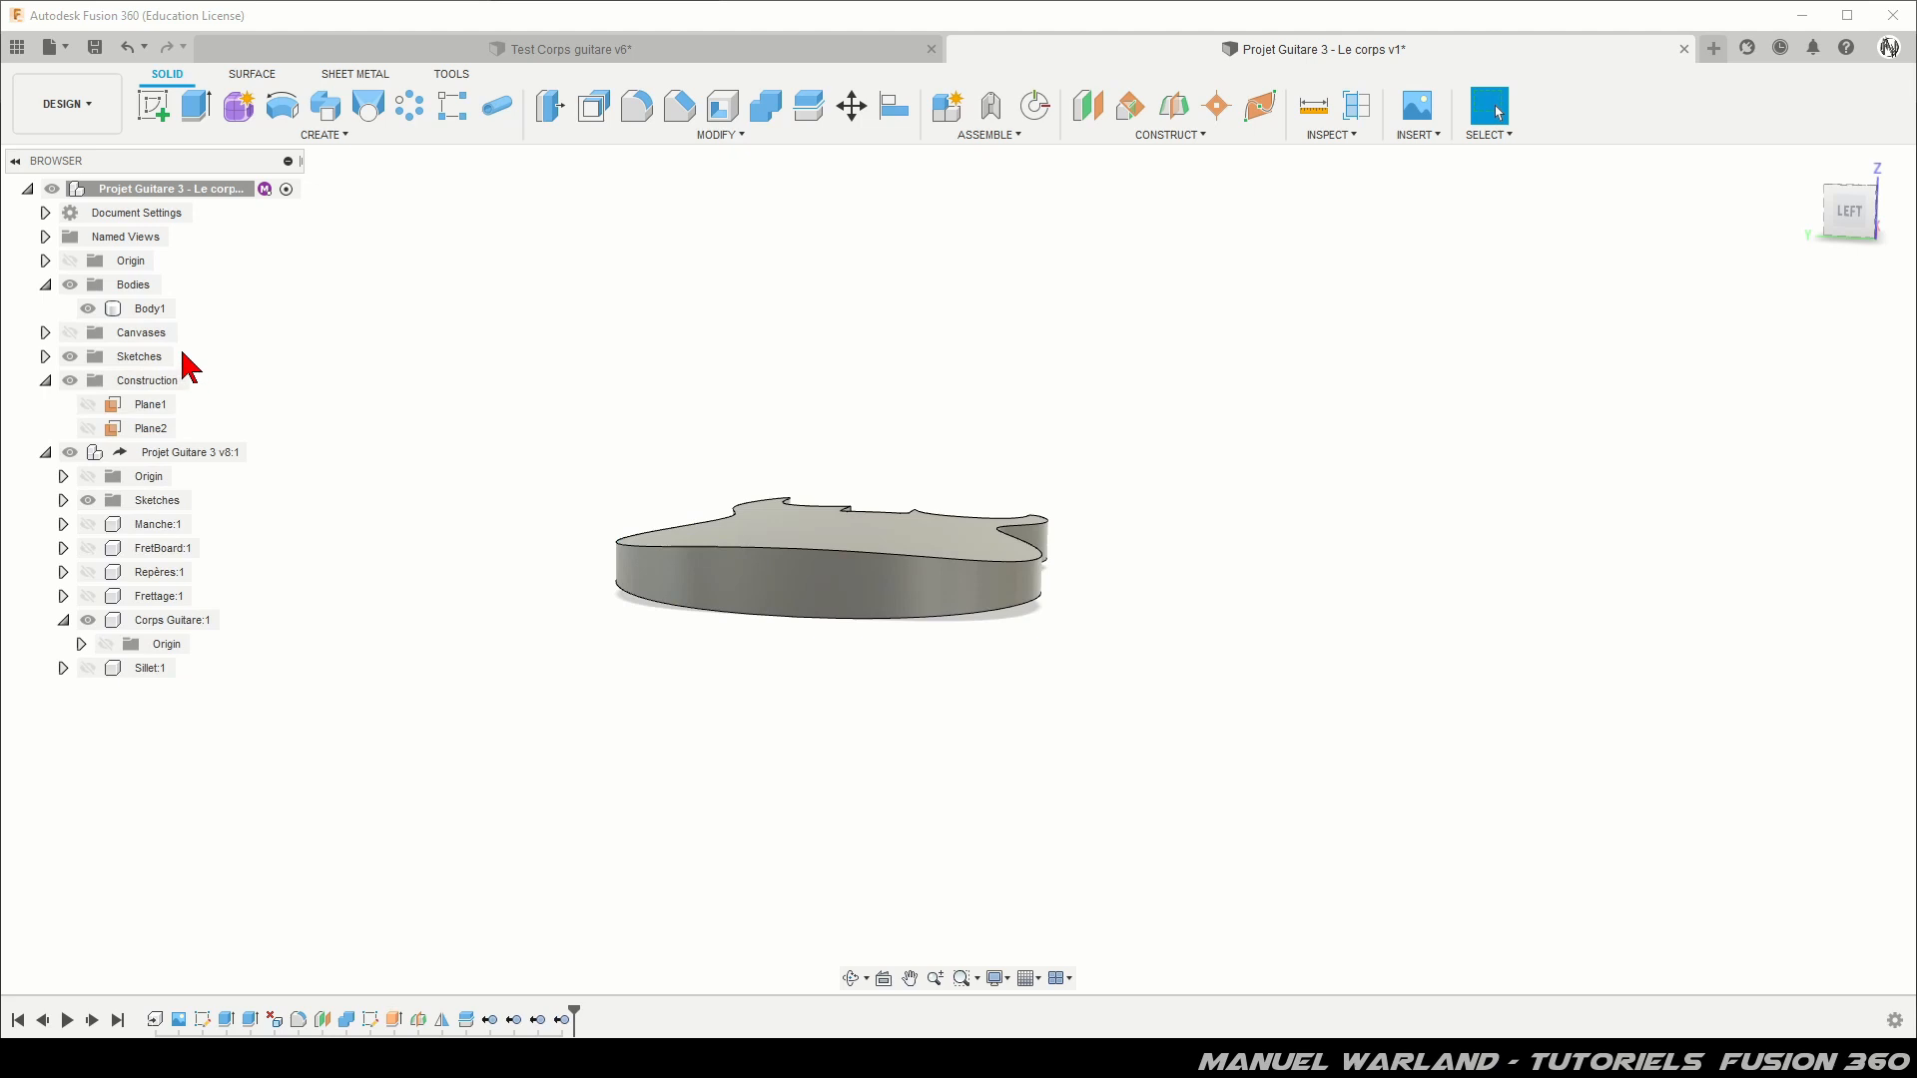
pyautogui.click(141, 308)
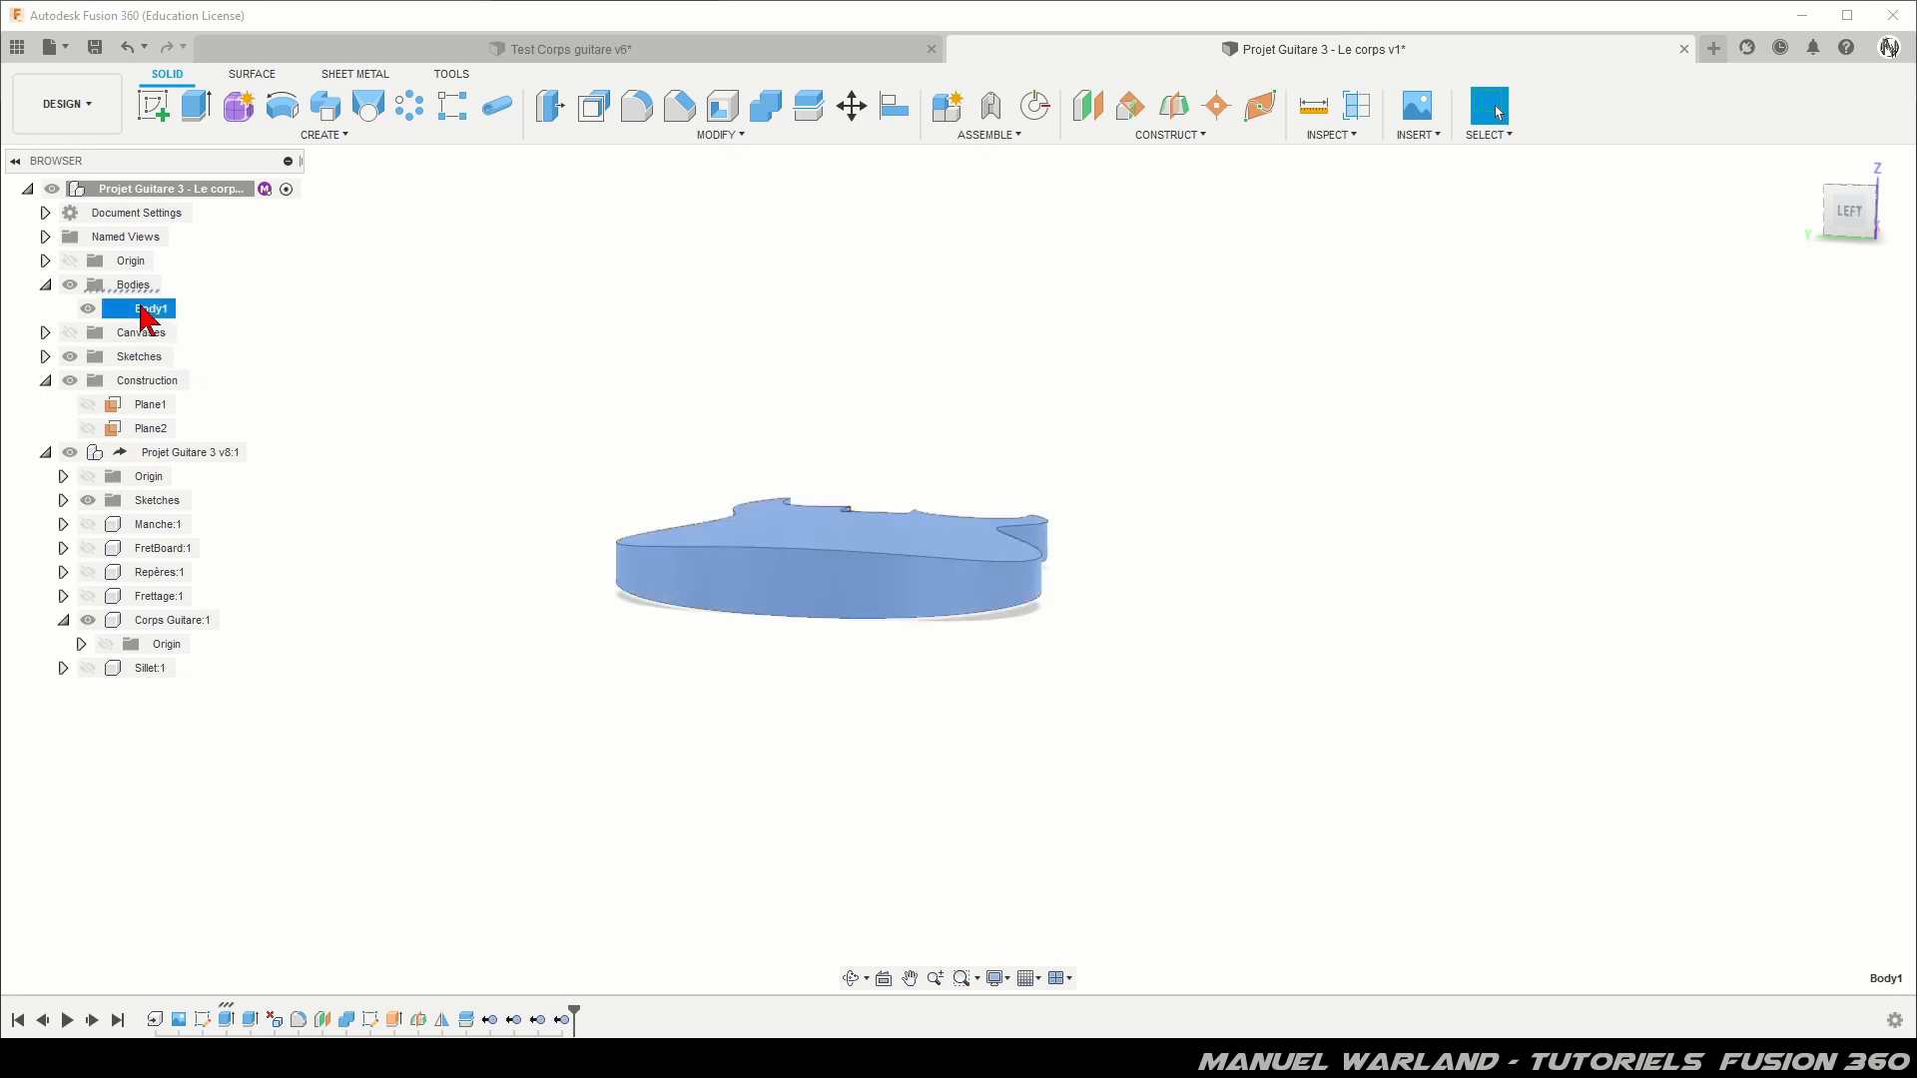
pyautogui.press('o')
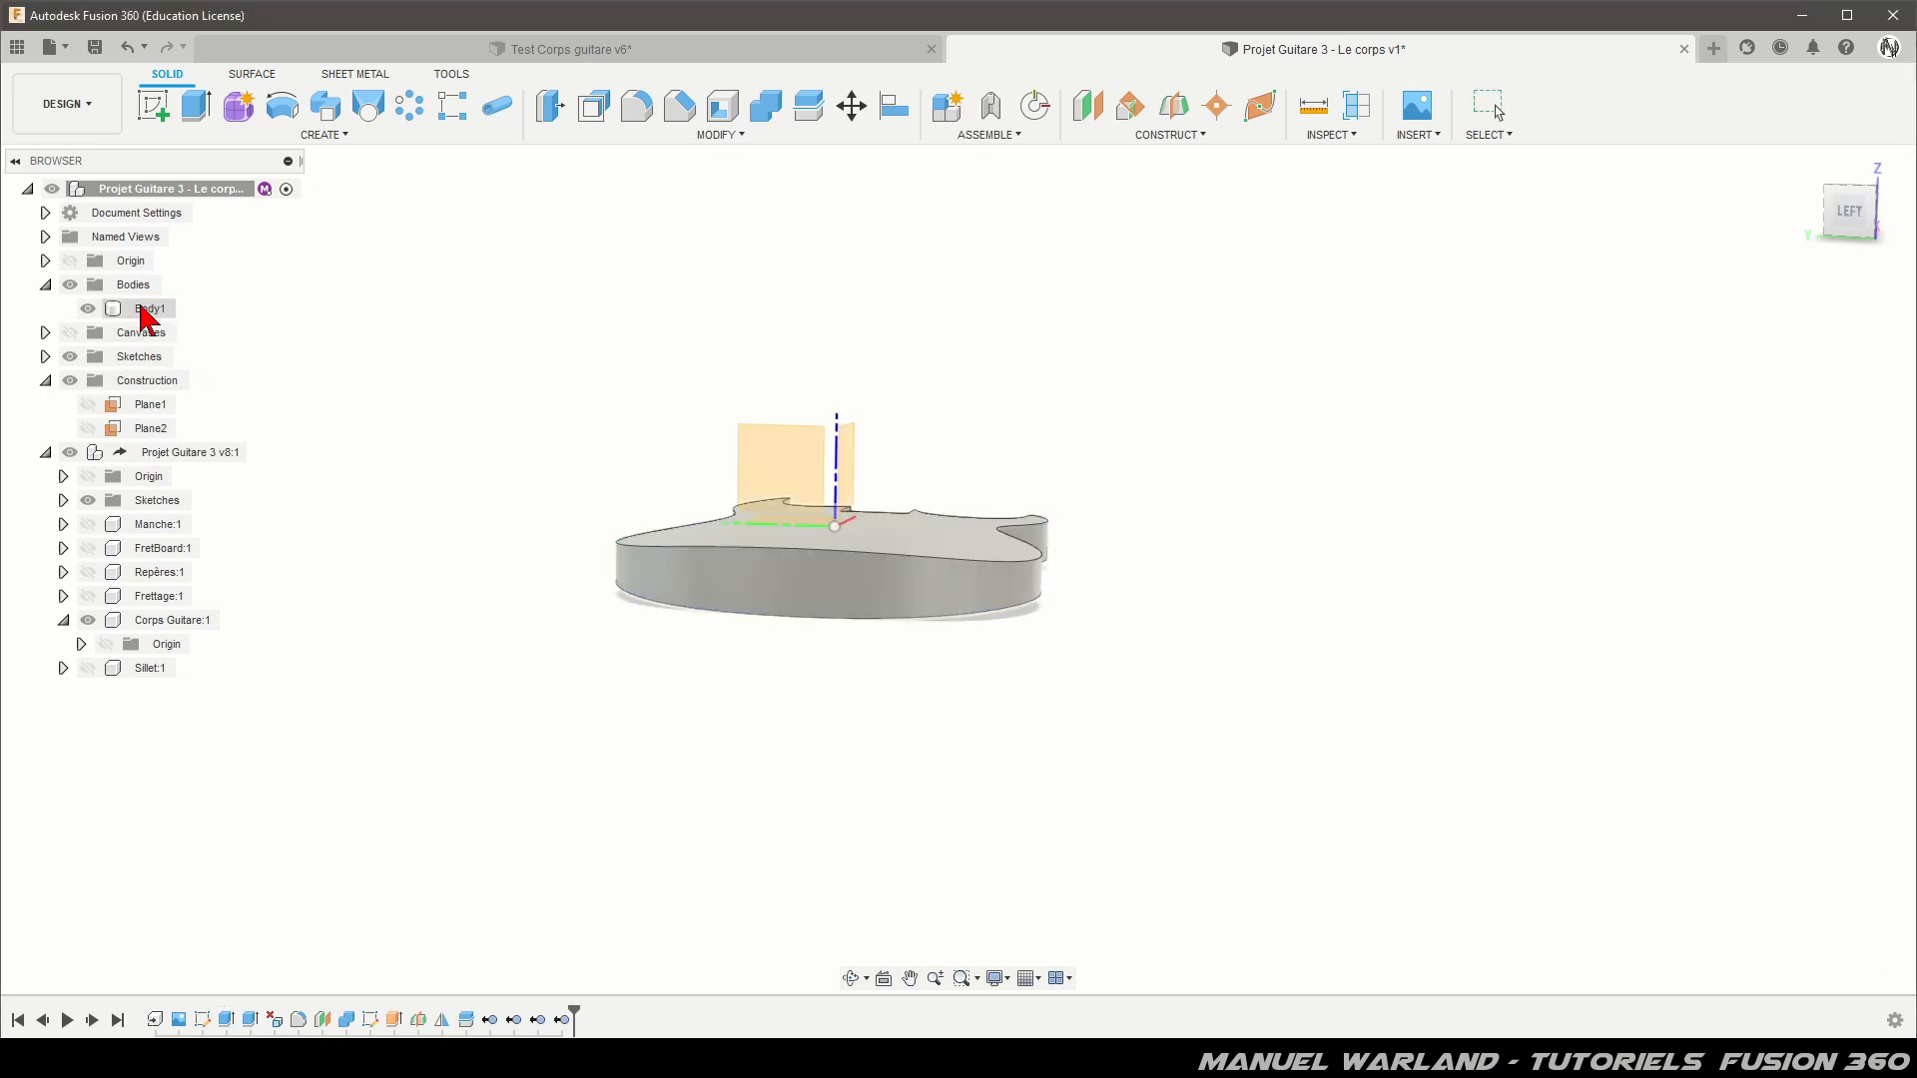
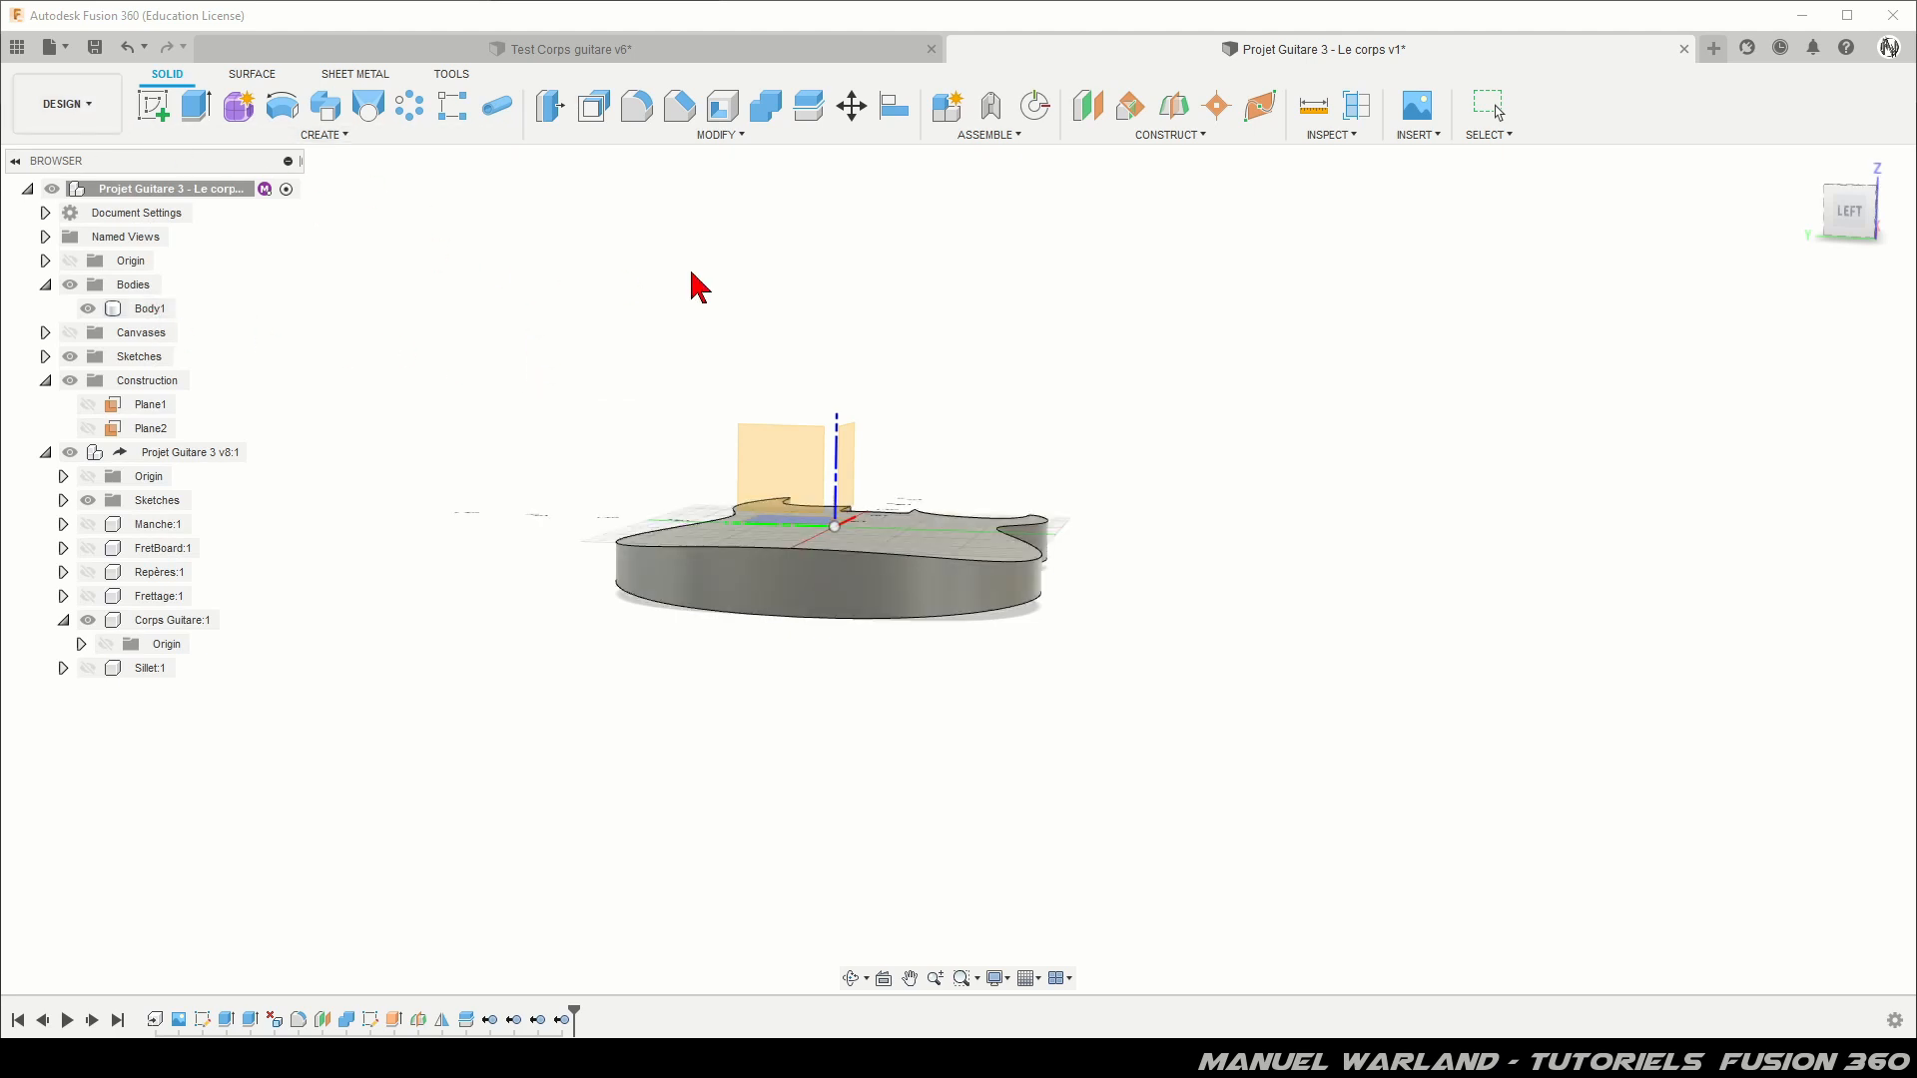
pyautogui.press('Escape')
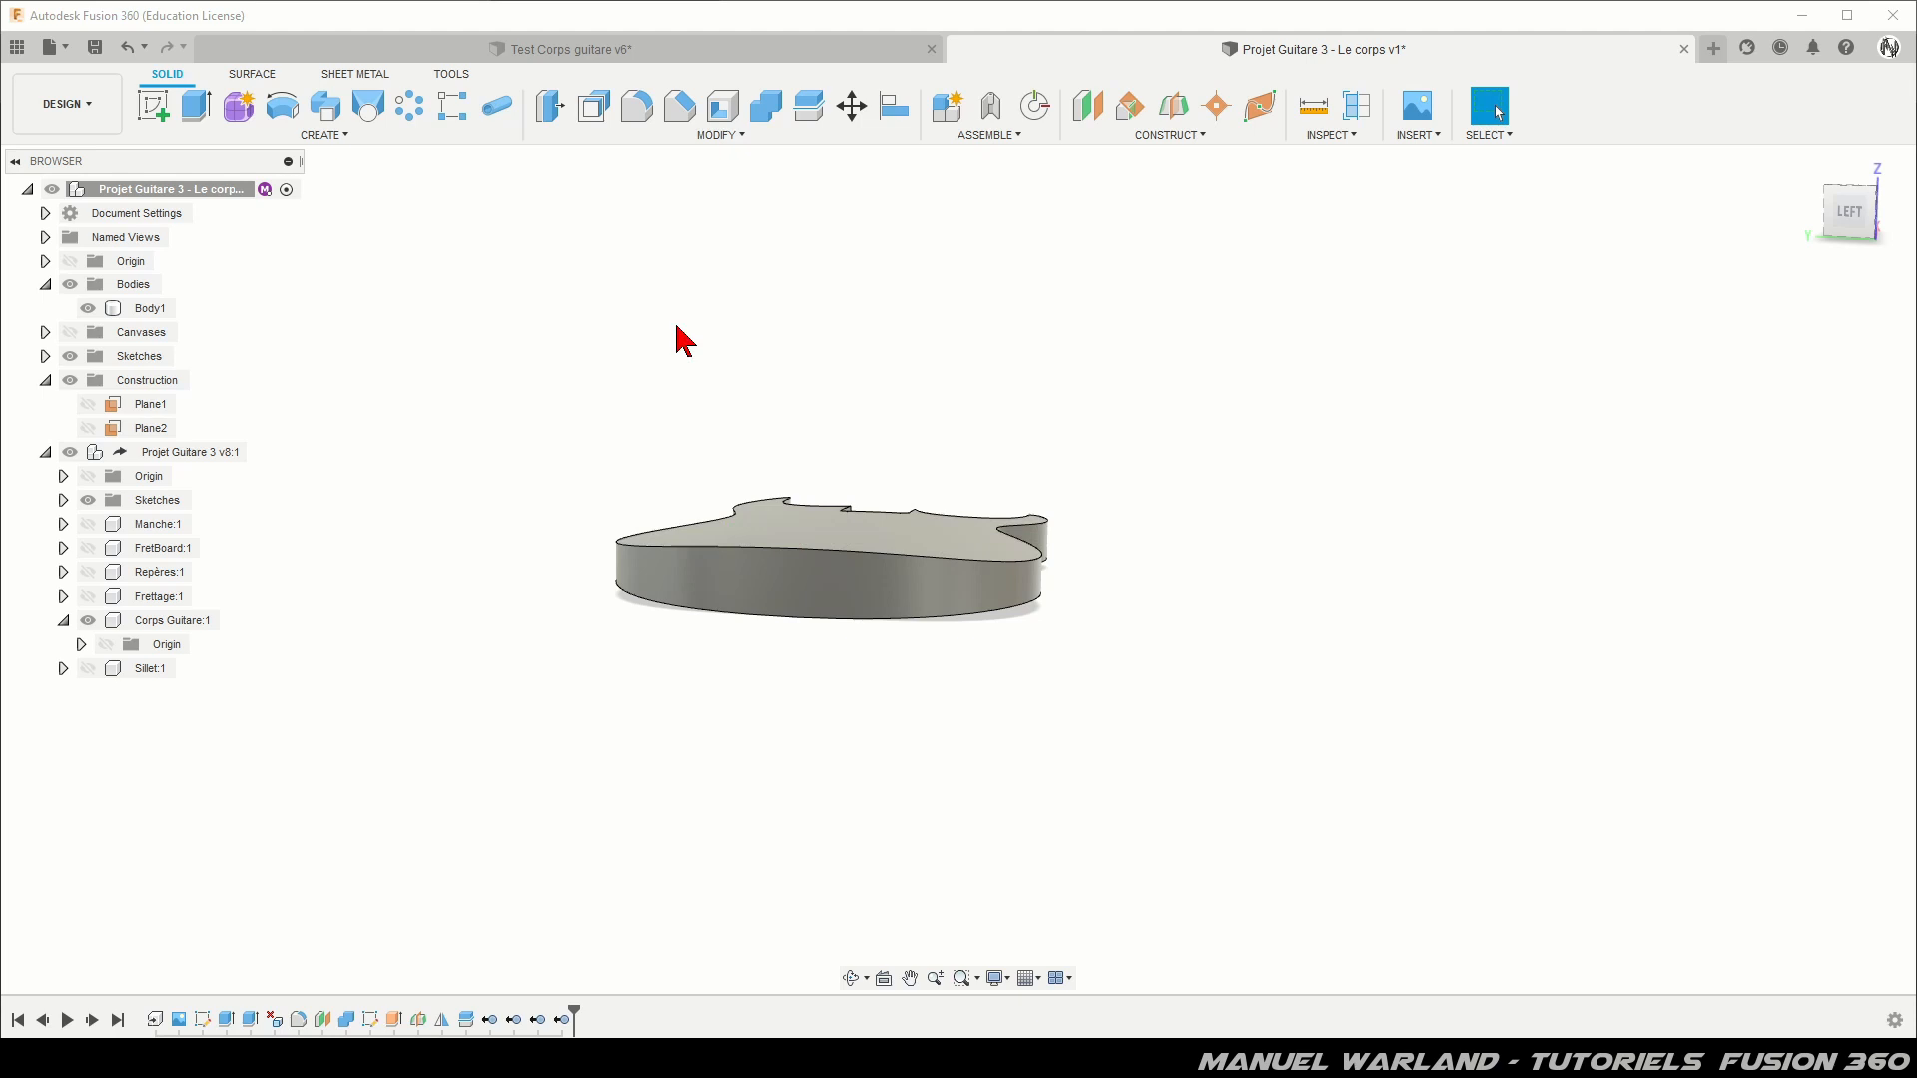
# Step: Rename the remaining guitar body, Body1, to Corps
pyautogui.click(152, 311)
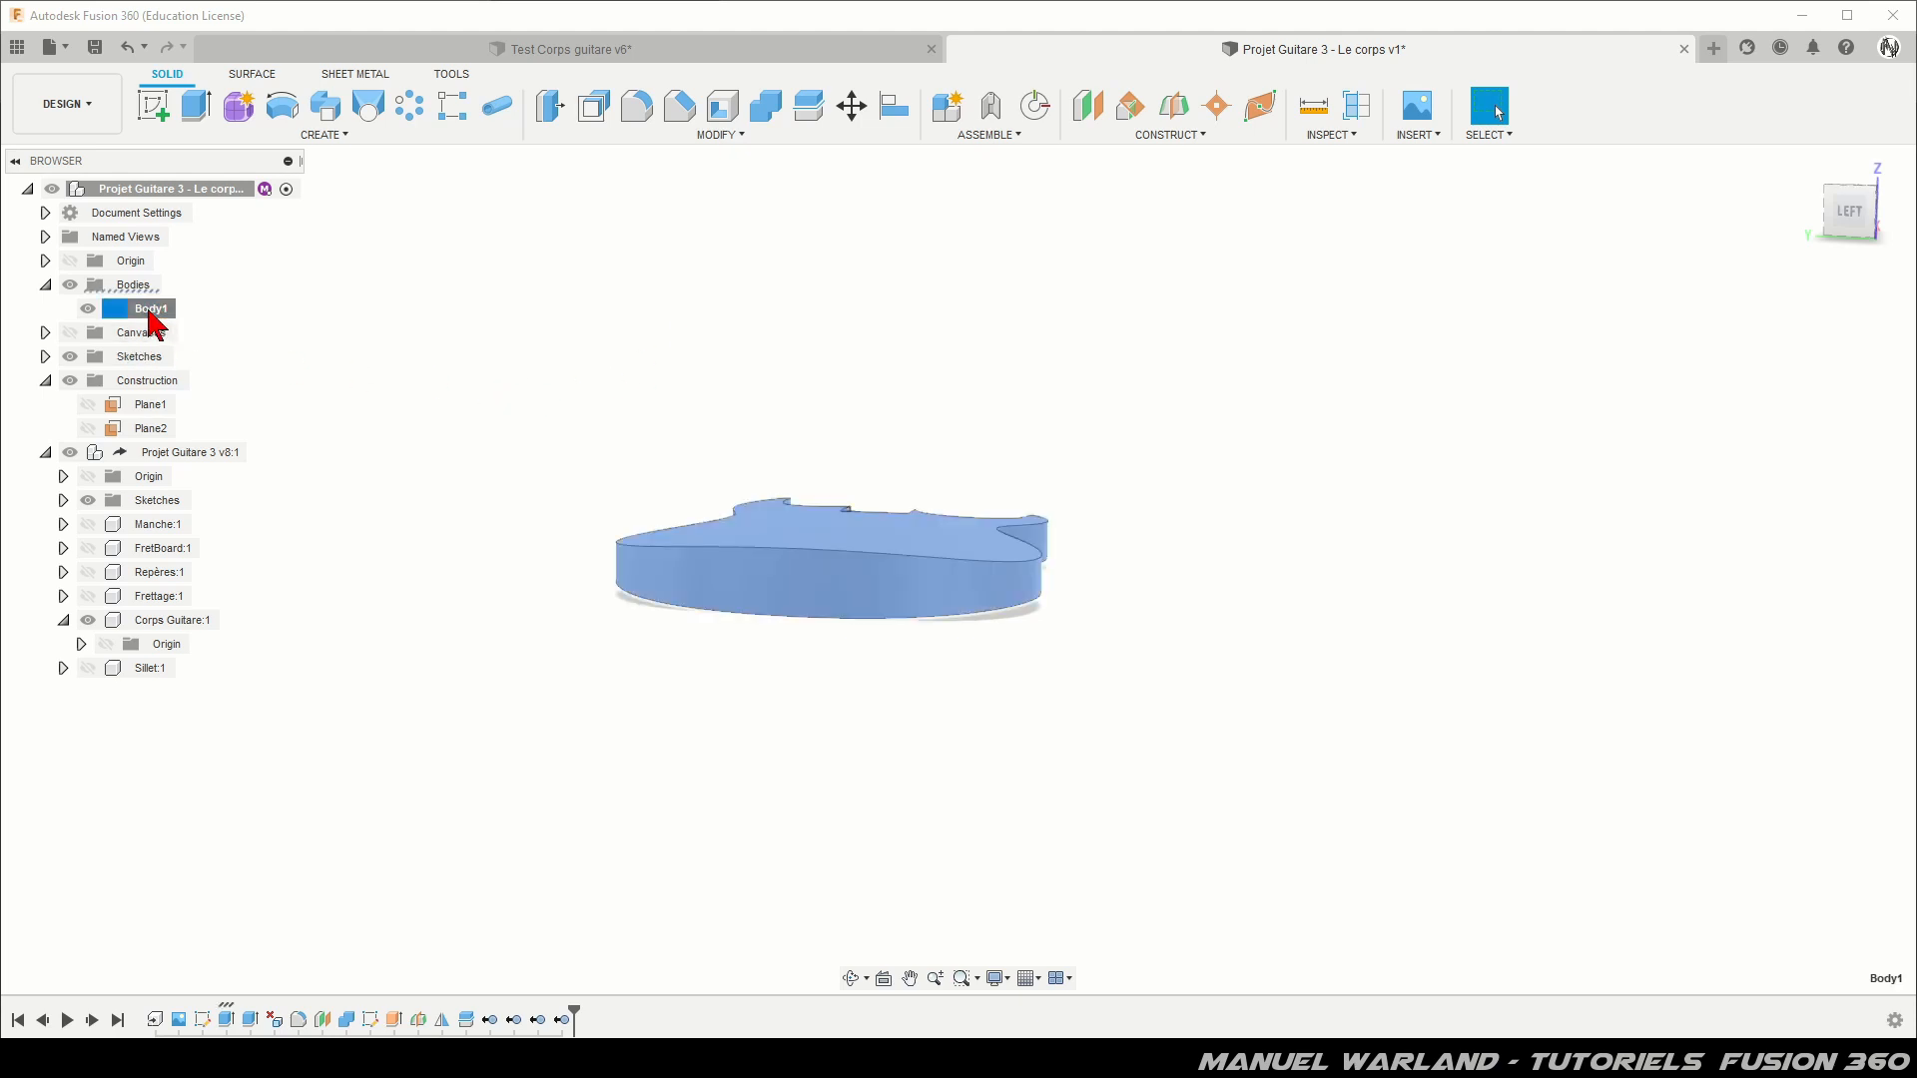
pyautogui.doubleClick(150, 310)
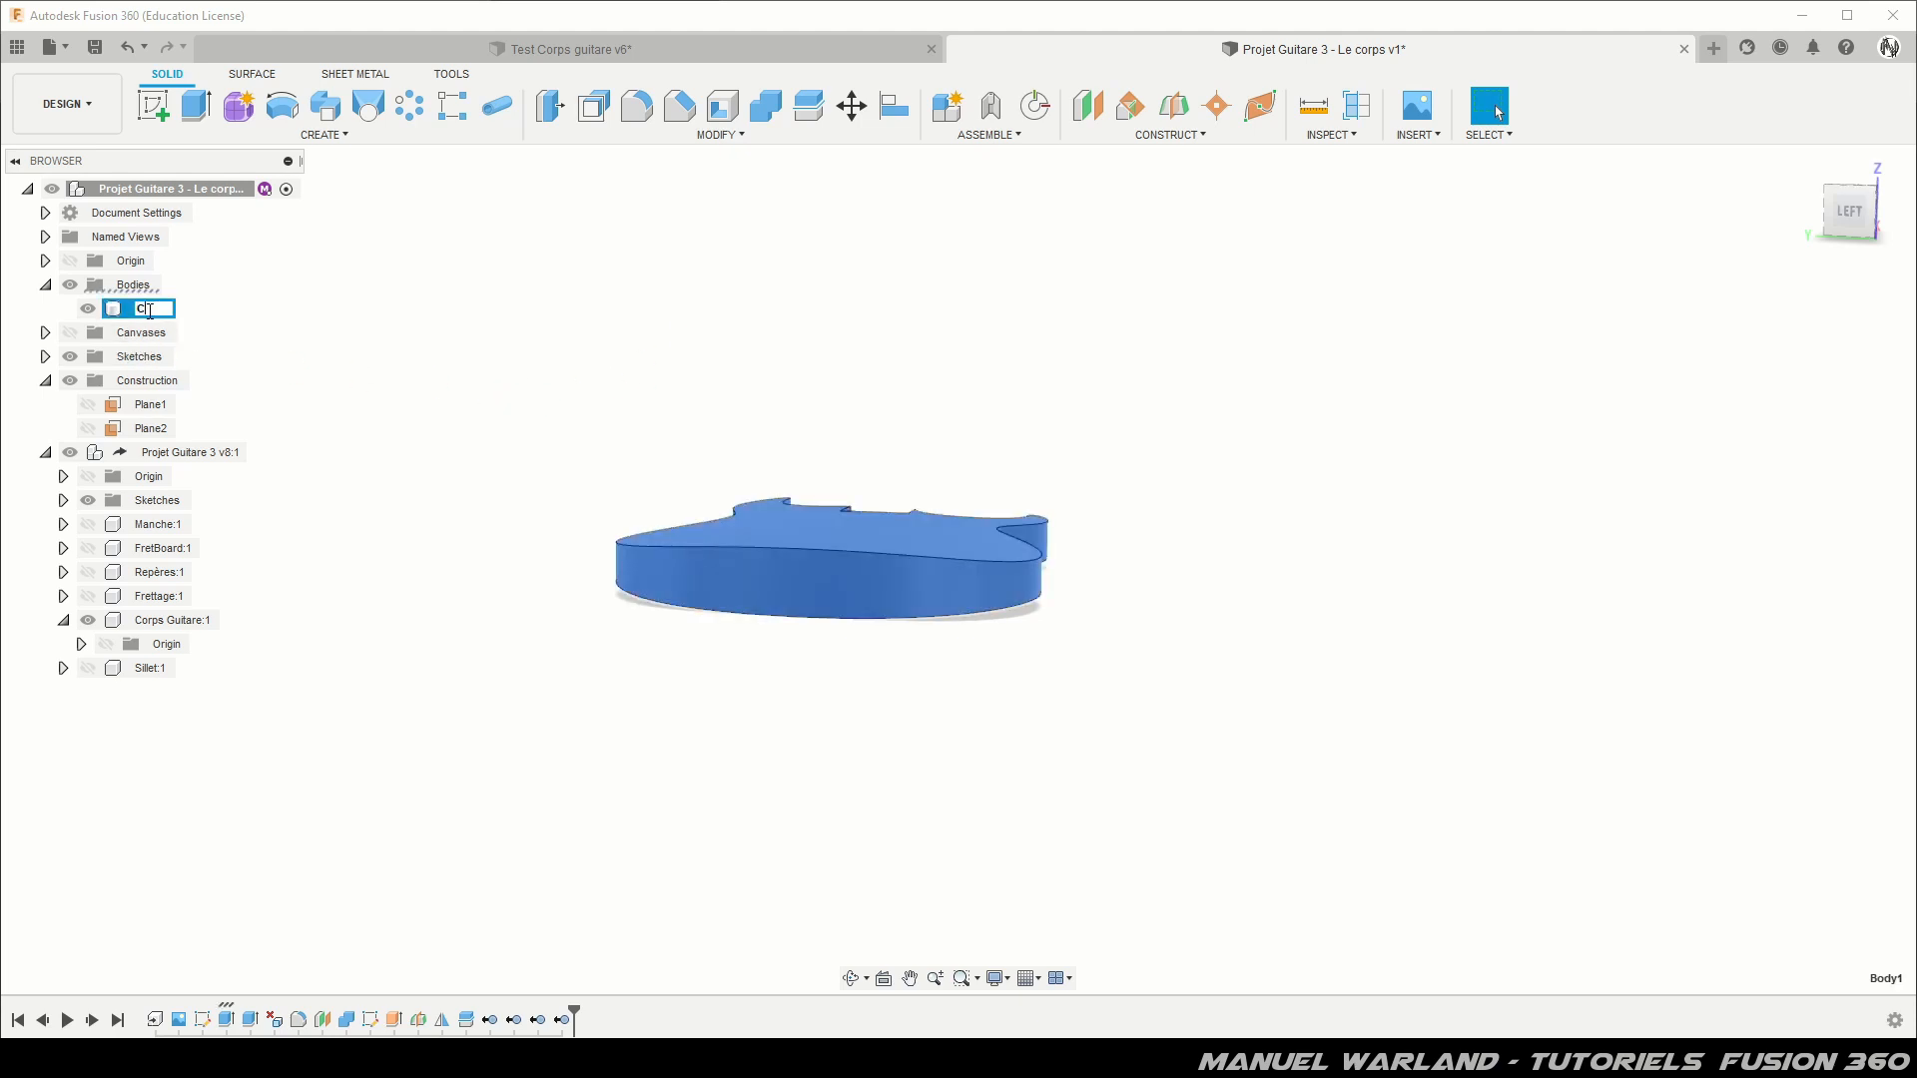
pyautogui.press('Return')
pyautogui.click(1148, 617)
# Step: Create a construction plane offset 190 mm from the XZ plane, beyond the side of the guitar body
pyautogui.keyDown('shift'); pyautogui.moveTo(1168, 644); pyautogui.dragTo(632, 710, button='middle'); pyautogui.keyUp('shift')
pyautogui.press('Escape')
pyautogui.click(805, 539)
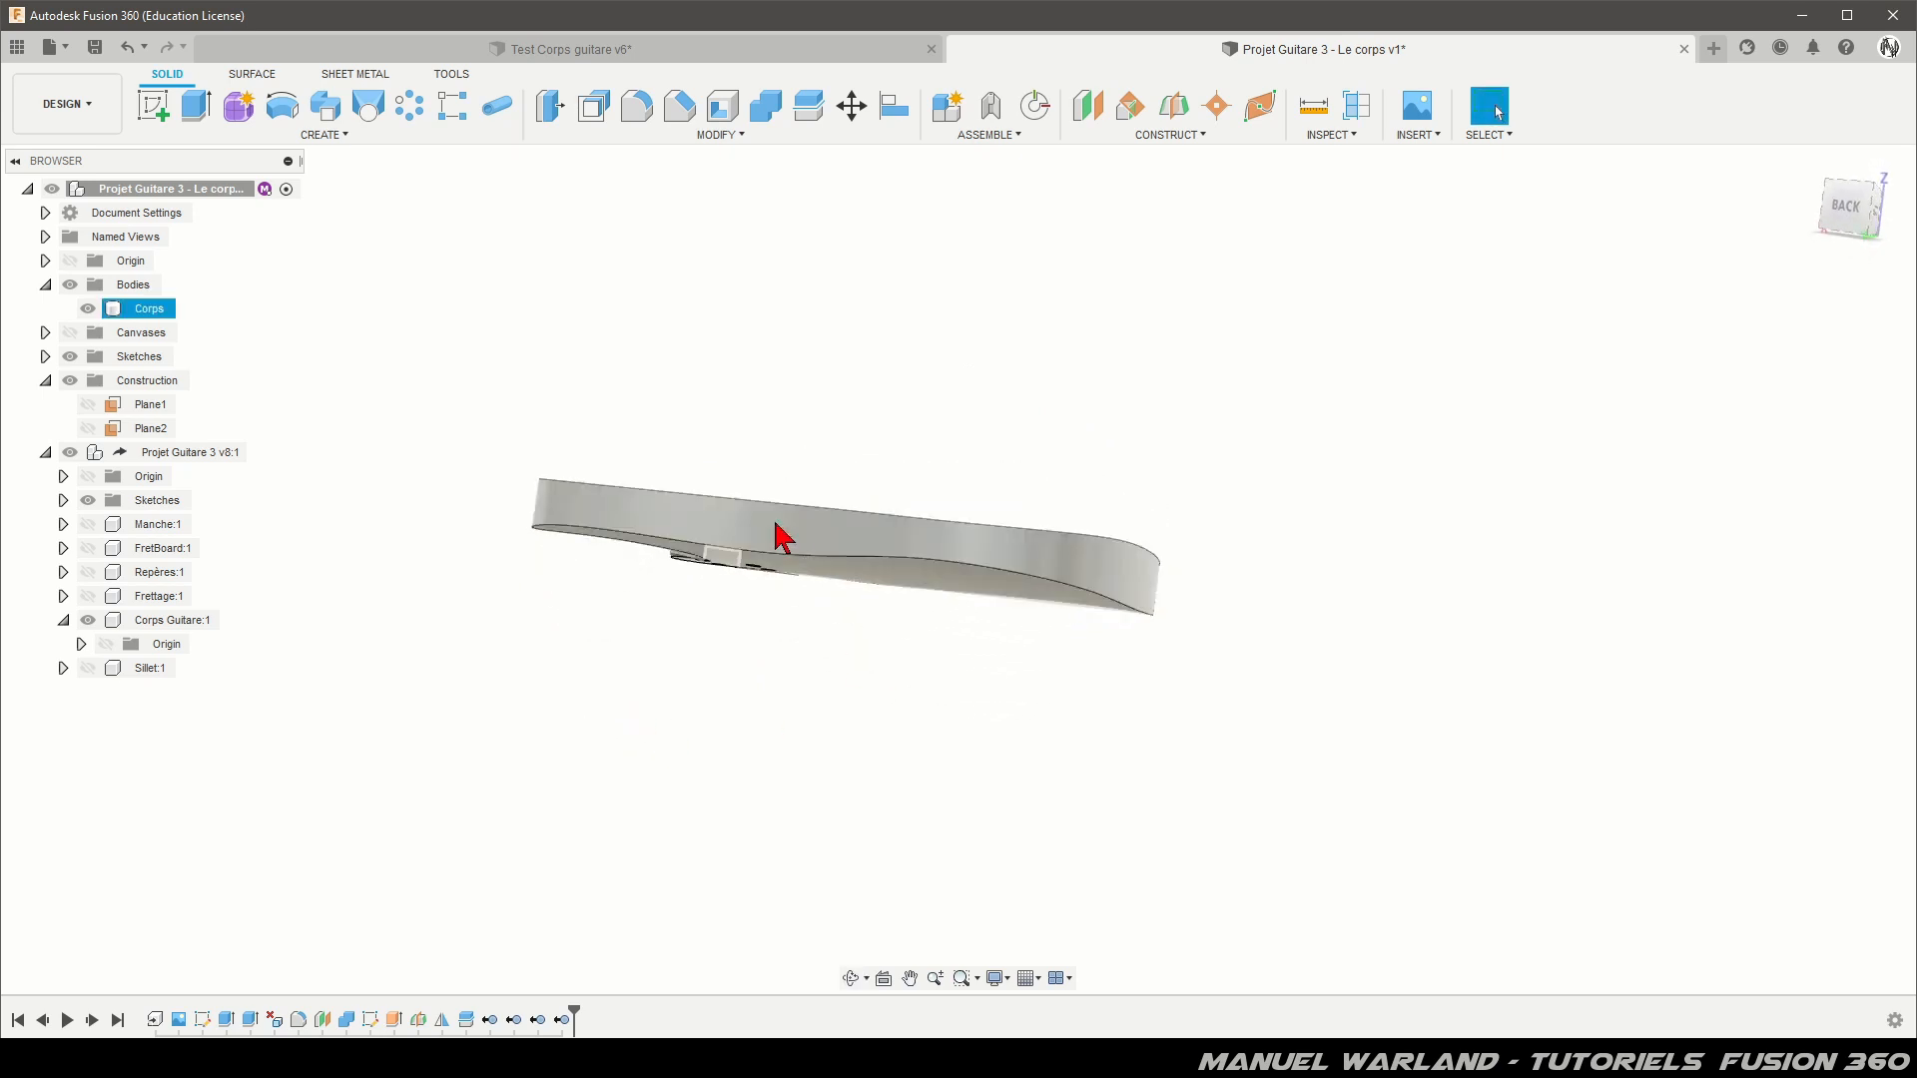
pyautogui.click(1212, 405)
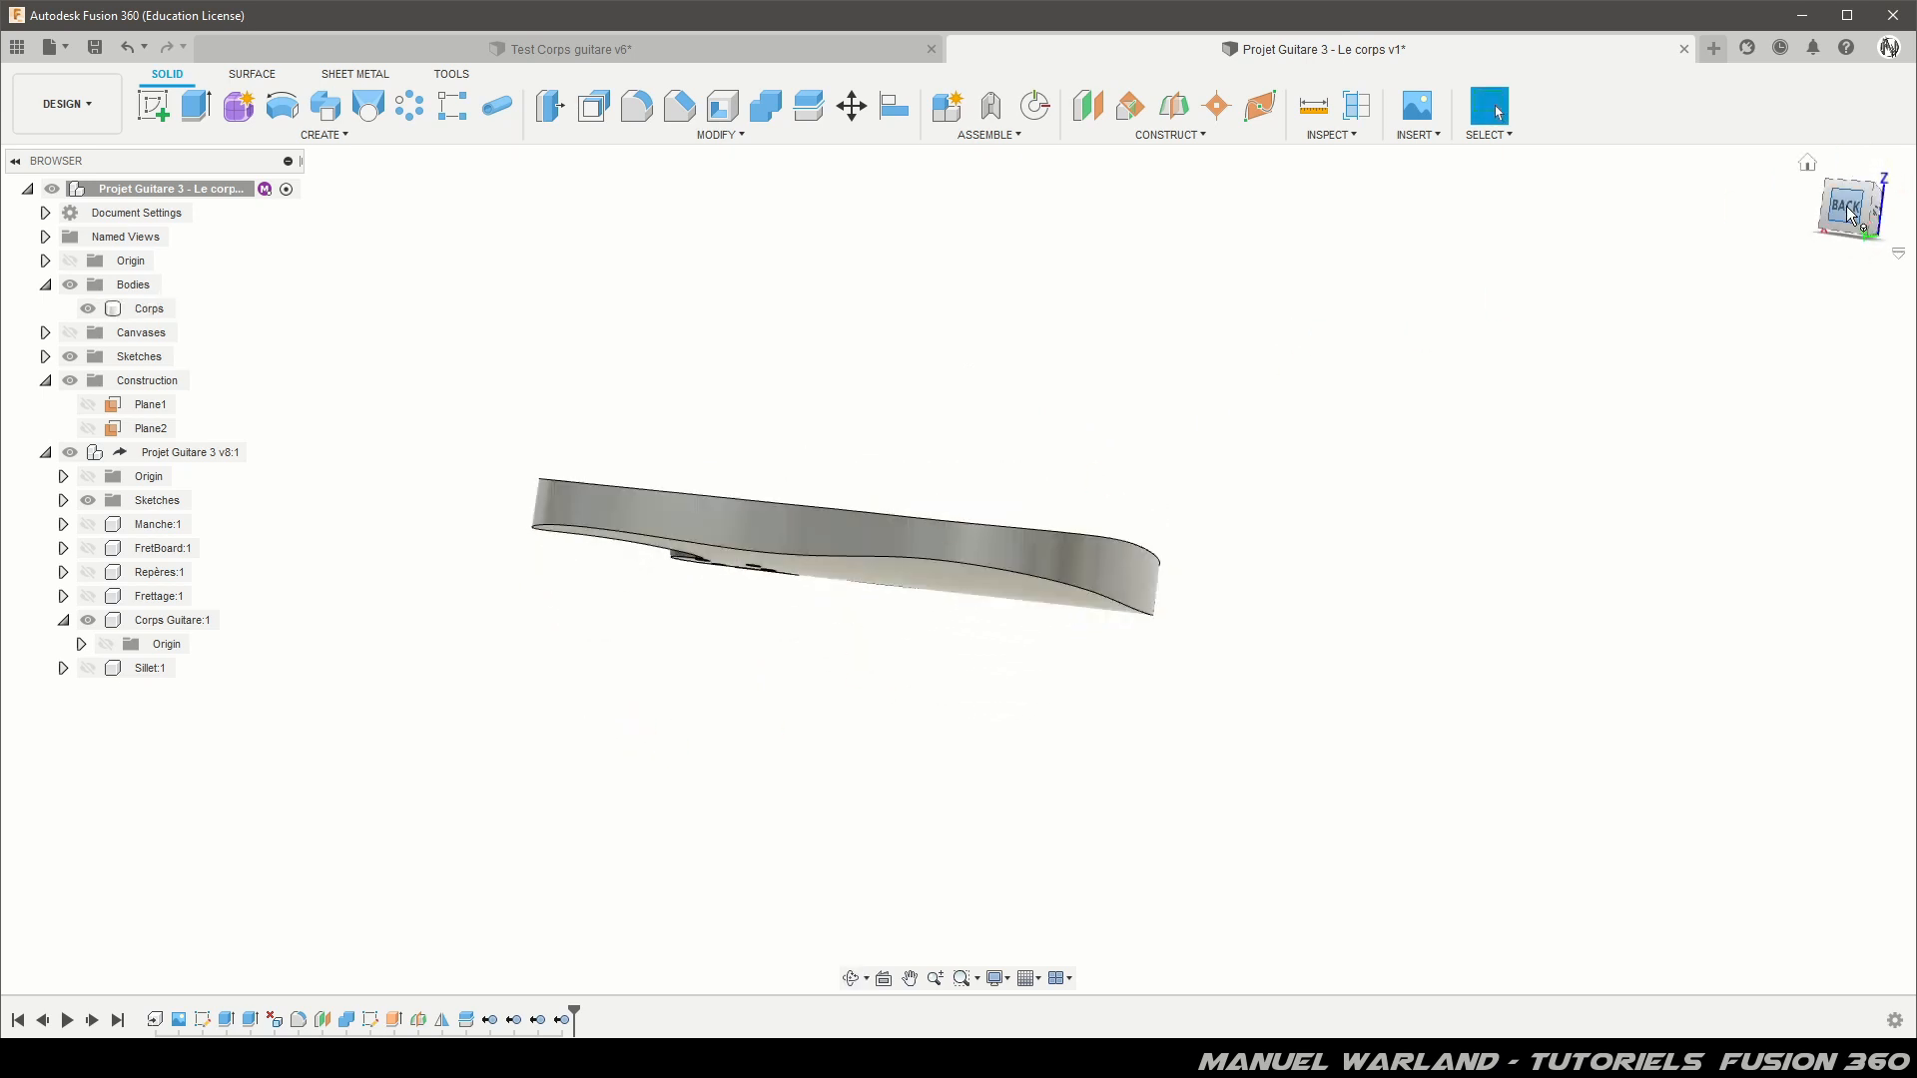
pyautogui.keyDown('shift'); pyautogui.moveTo(1335, 449); pyautogui.dragTo(1254, 505, button='middle'); pyautogui.keyUp('shift')
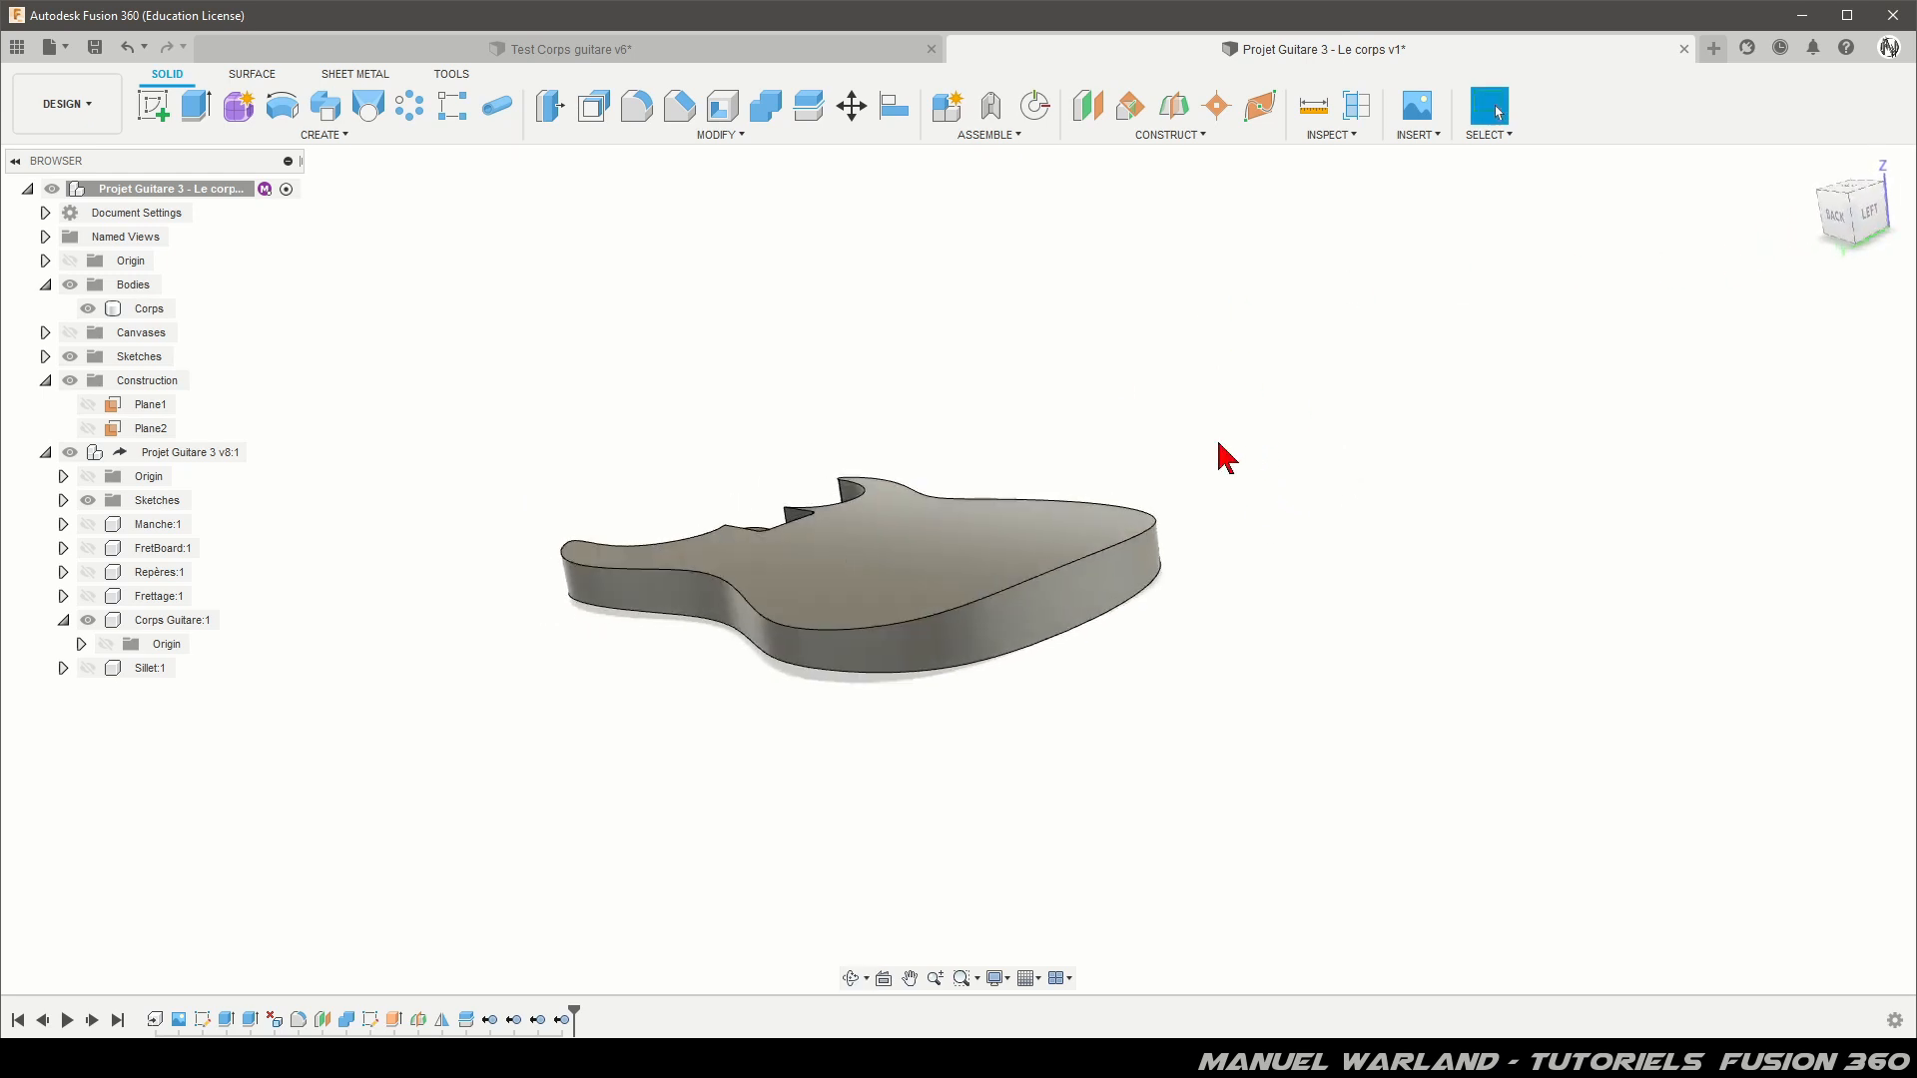
pyautogui.click(1087, 107)
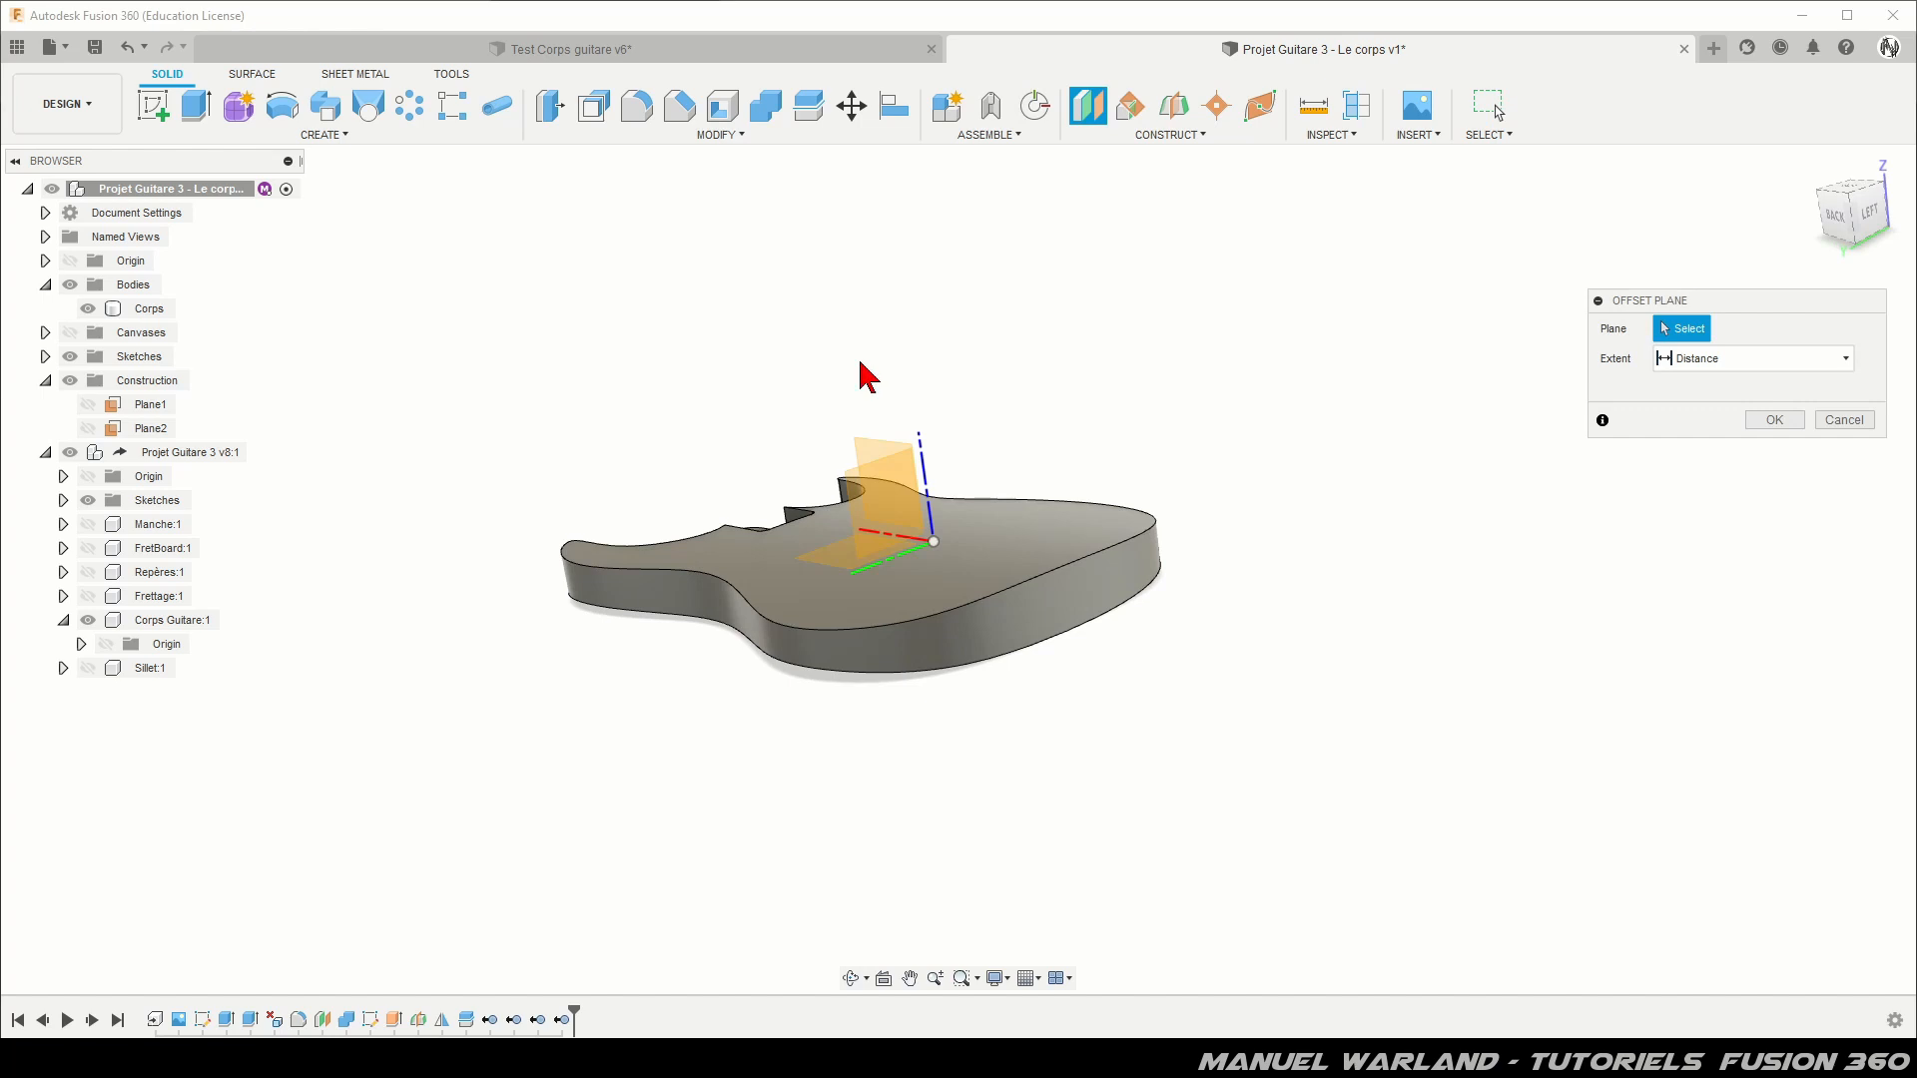
pyautogui.click(876, 452)
pyautogui.moveTo(895, 509); pyautogui.dragTo(723, 731)
pyautogui.keyDown('shift'); pyautogui.moveTo(723, 731); pyautogui.dragTo(668, 706, button='middle'); pyautogui.keyUp('shift')
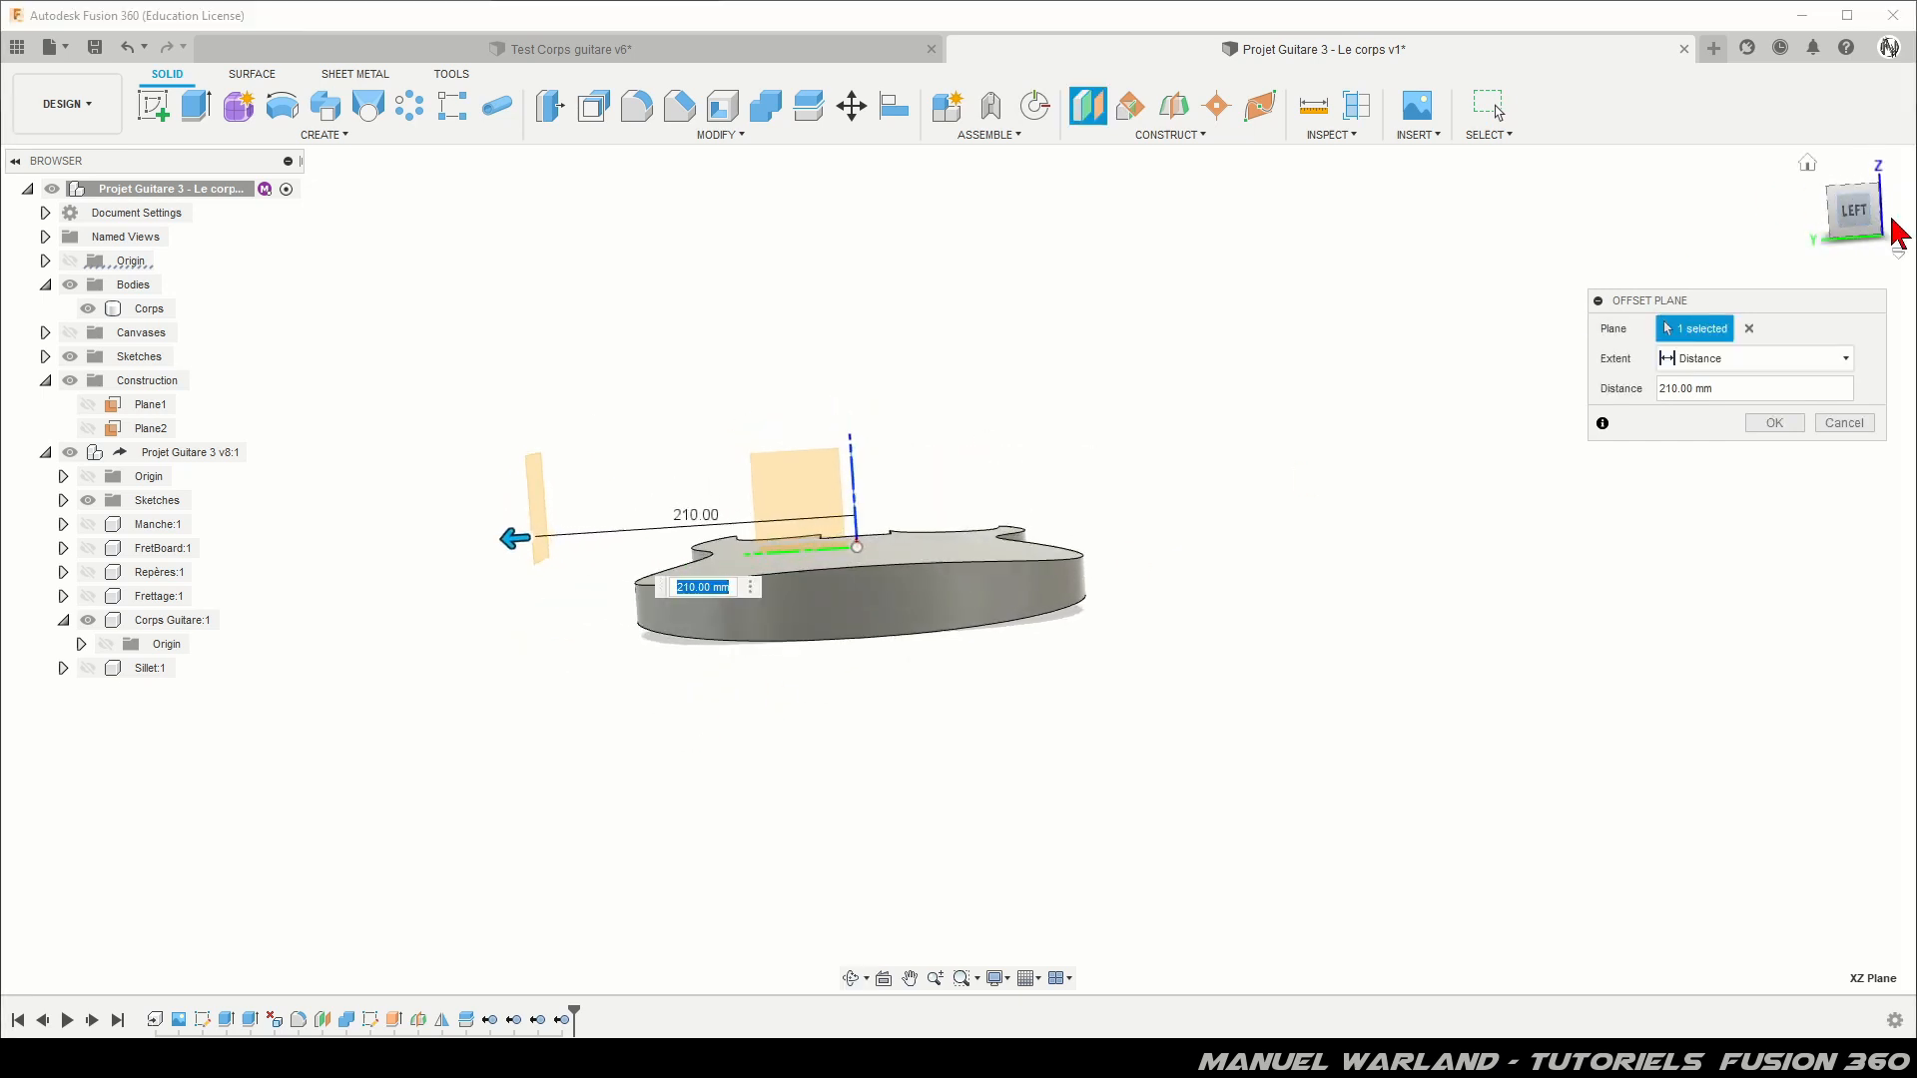
pyautogui.click(1859, 212)
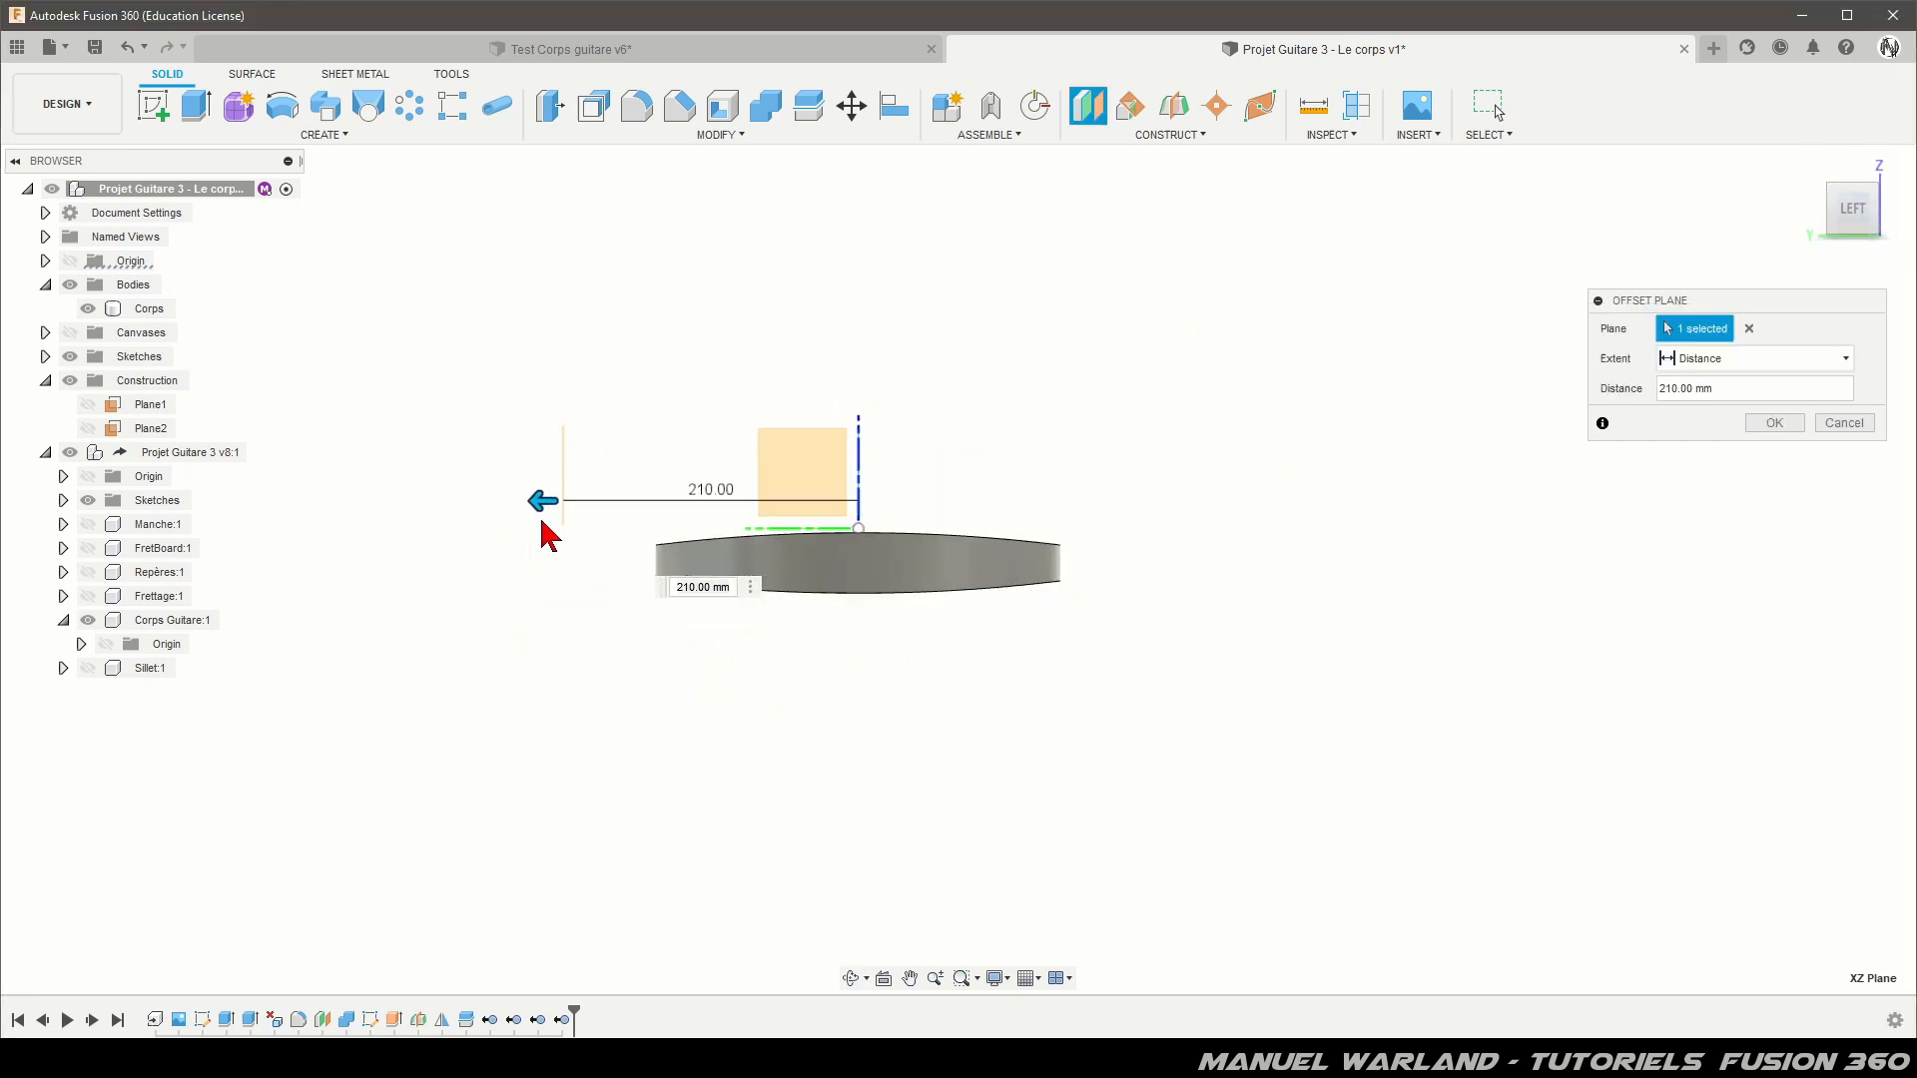
pyautogui.moveTo(541, 501)
pyautogui.mouseDown()
pyautogui.moveTo(599, 500)
pyautogui.moveTo(552, 501)
pyautogui.moveTo(571, 499)
pyautogui.mouseUp()
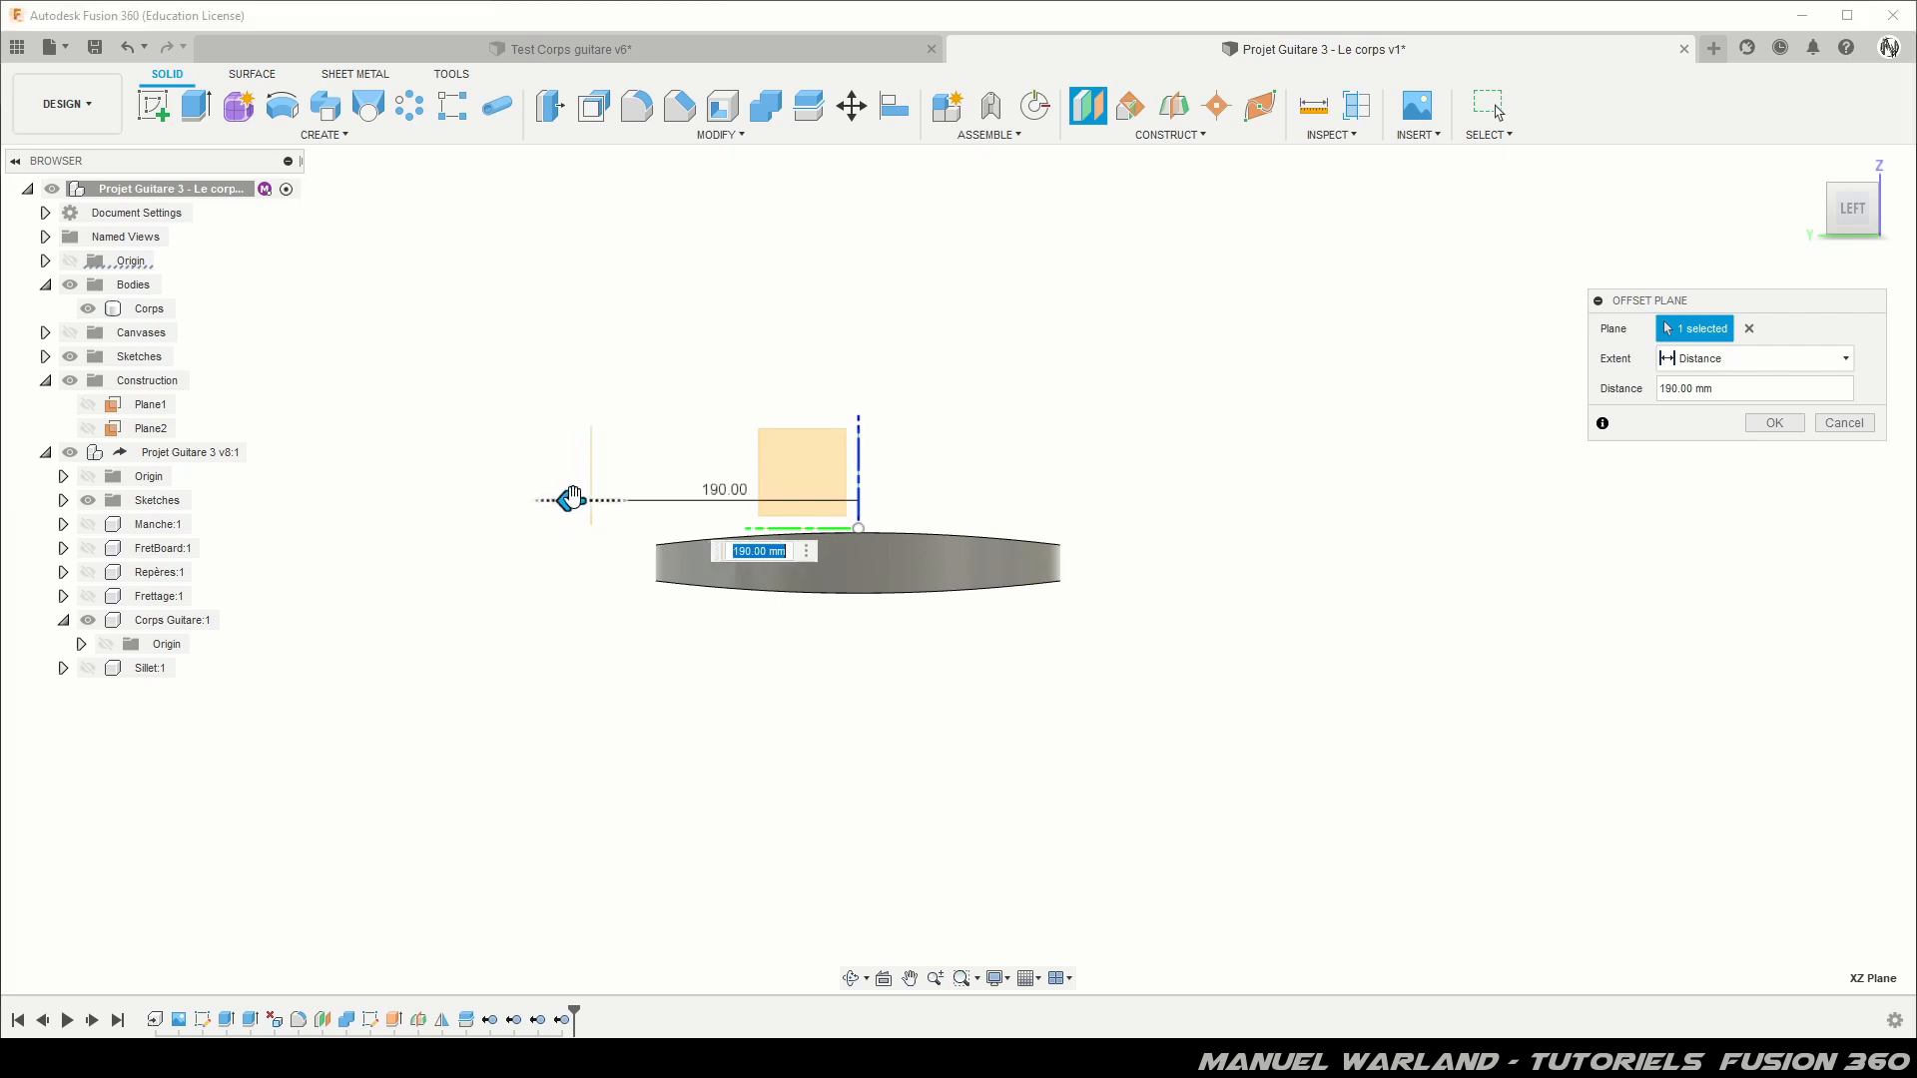
pyautogui.click(1774, 423)
# Step: Start a new sketch on the 190 mm offset plane beside the guitar body
pyautogui.keyDown('shift'); pyautogui.moveTo(801, 727); pyautogui.dragTo(814, 694, button='middle'); pyautogui.keyUp('shift')
pyautogui.click(697, 491)
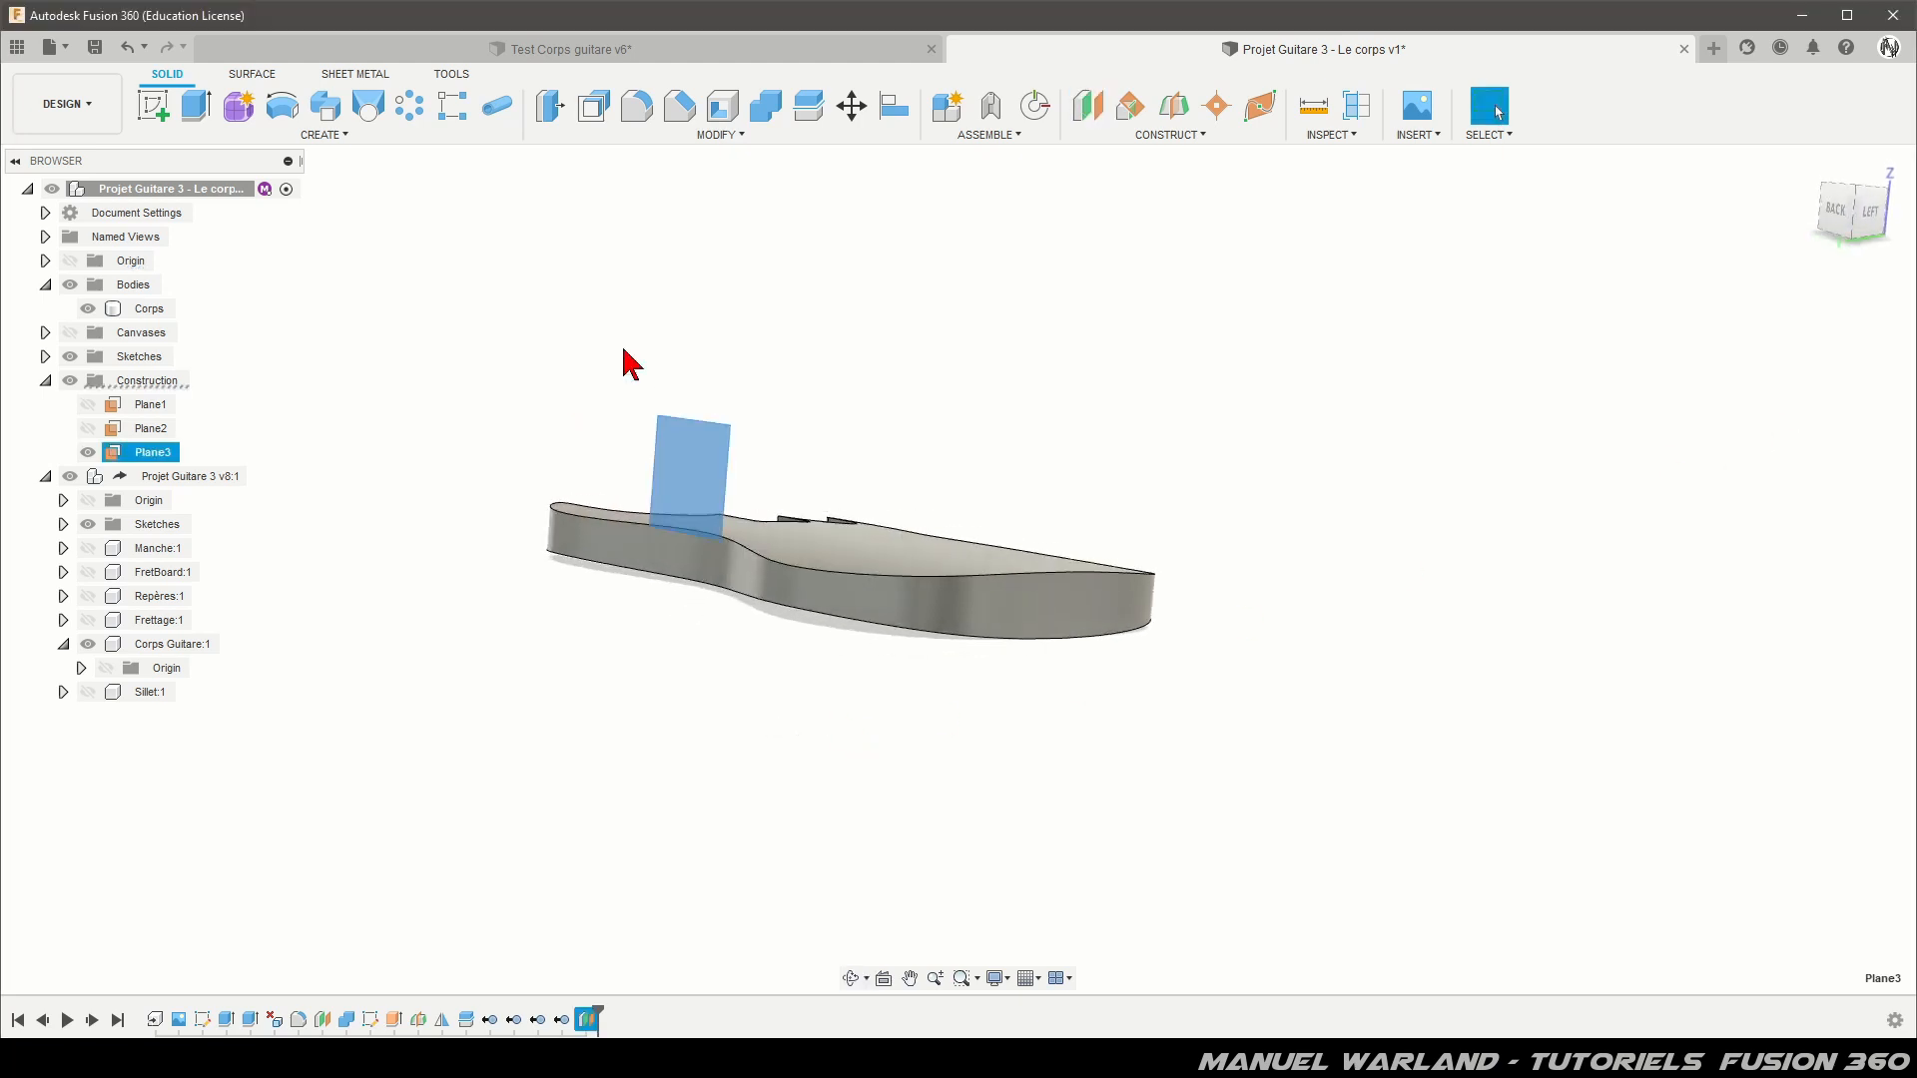
pyautogui.click(152, 103)
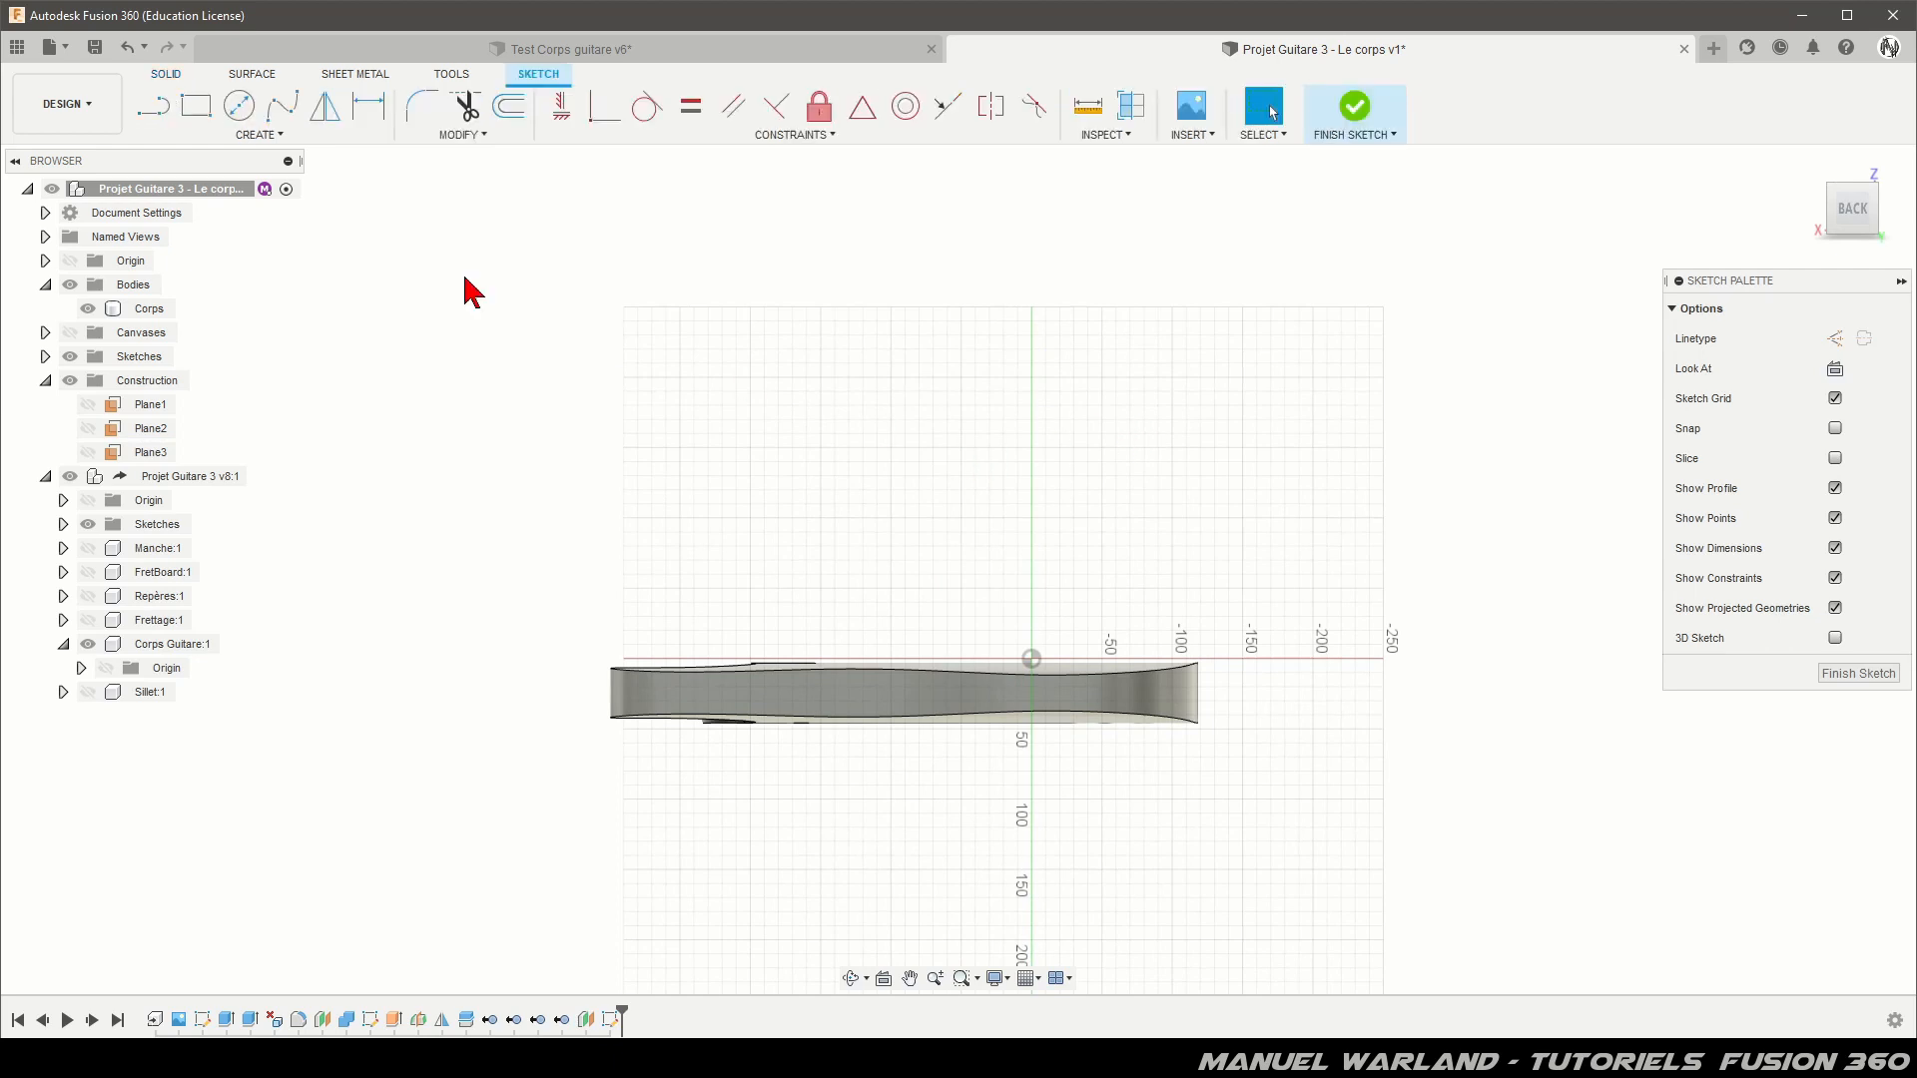
pyautogui.click(254, 76)
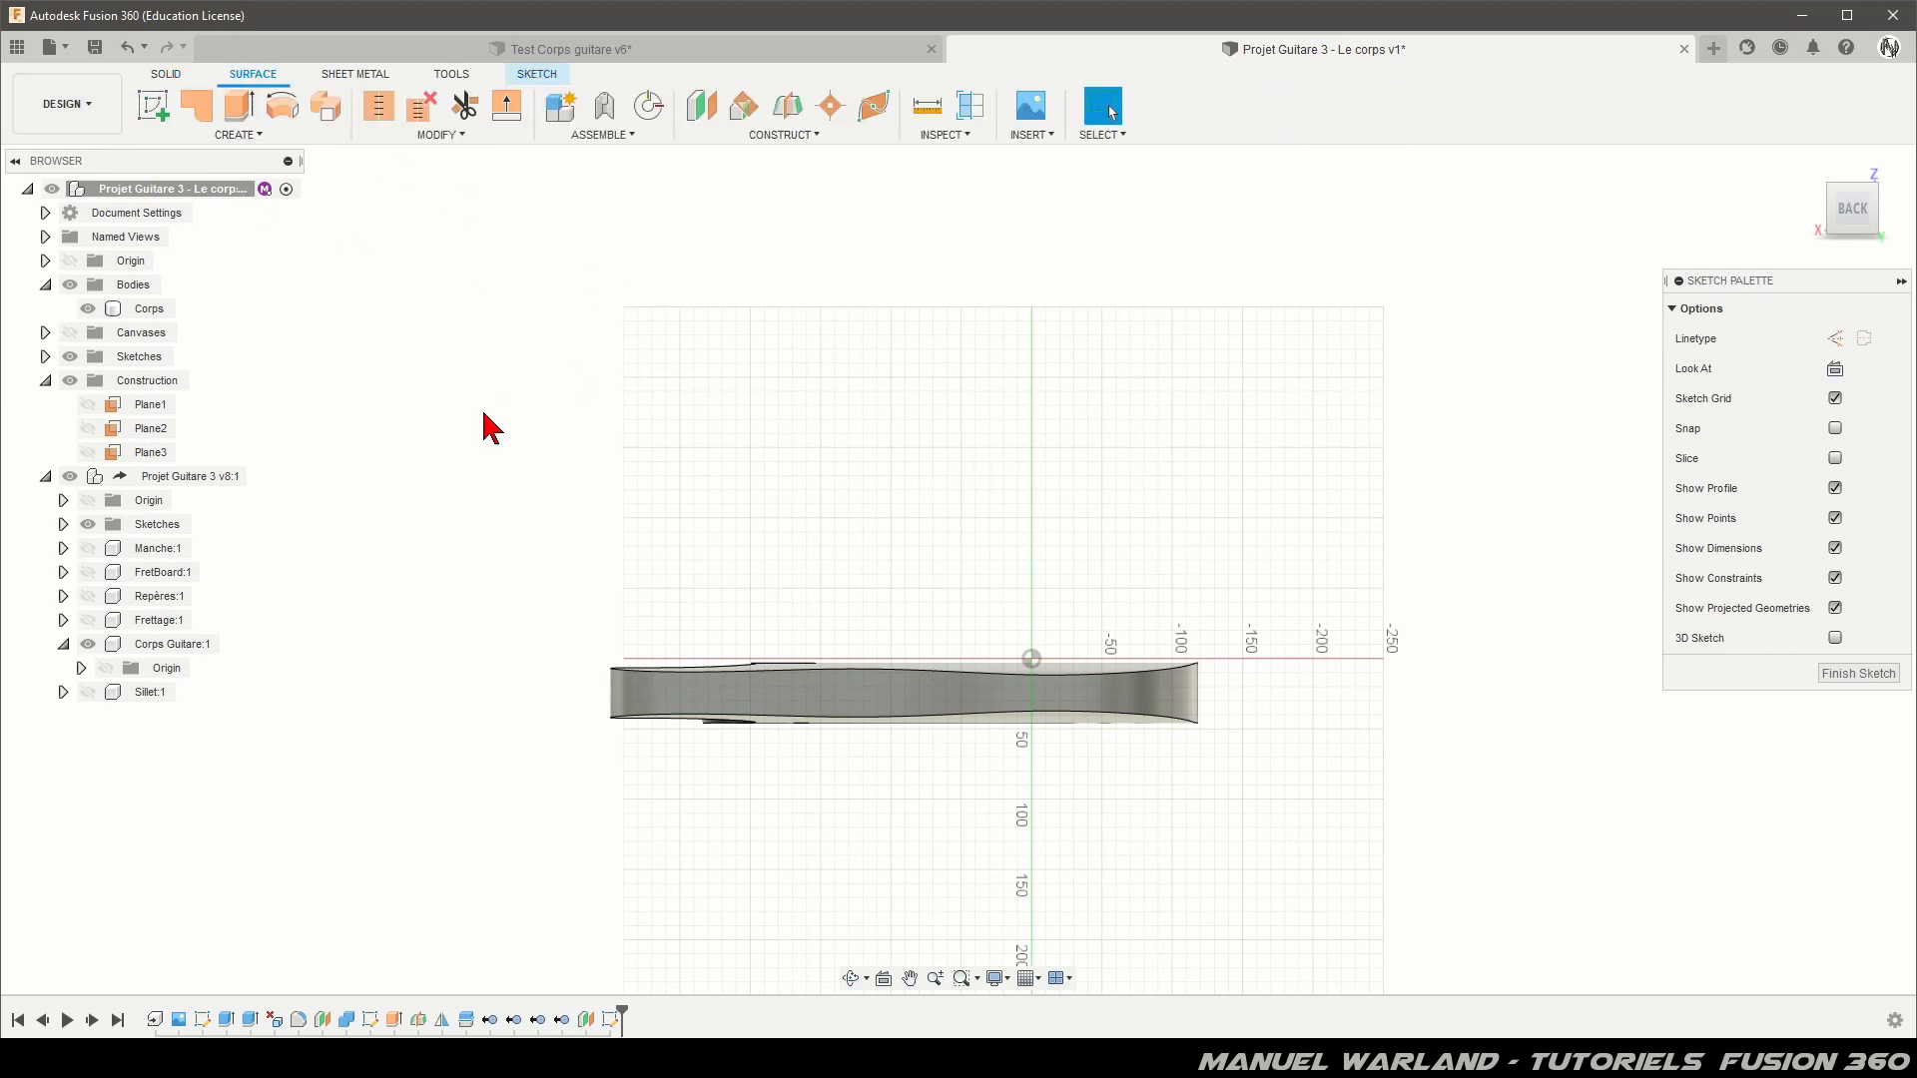
pyautogui.click(543, 76)
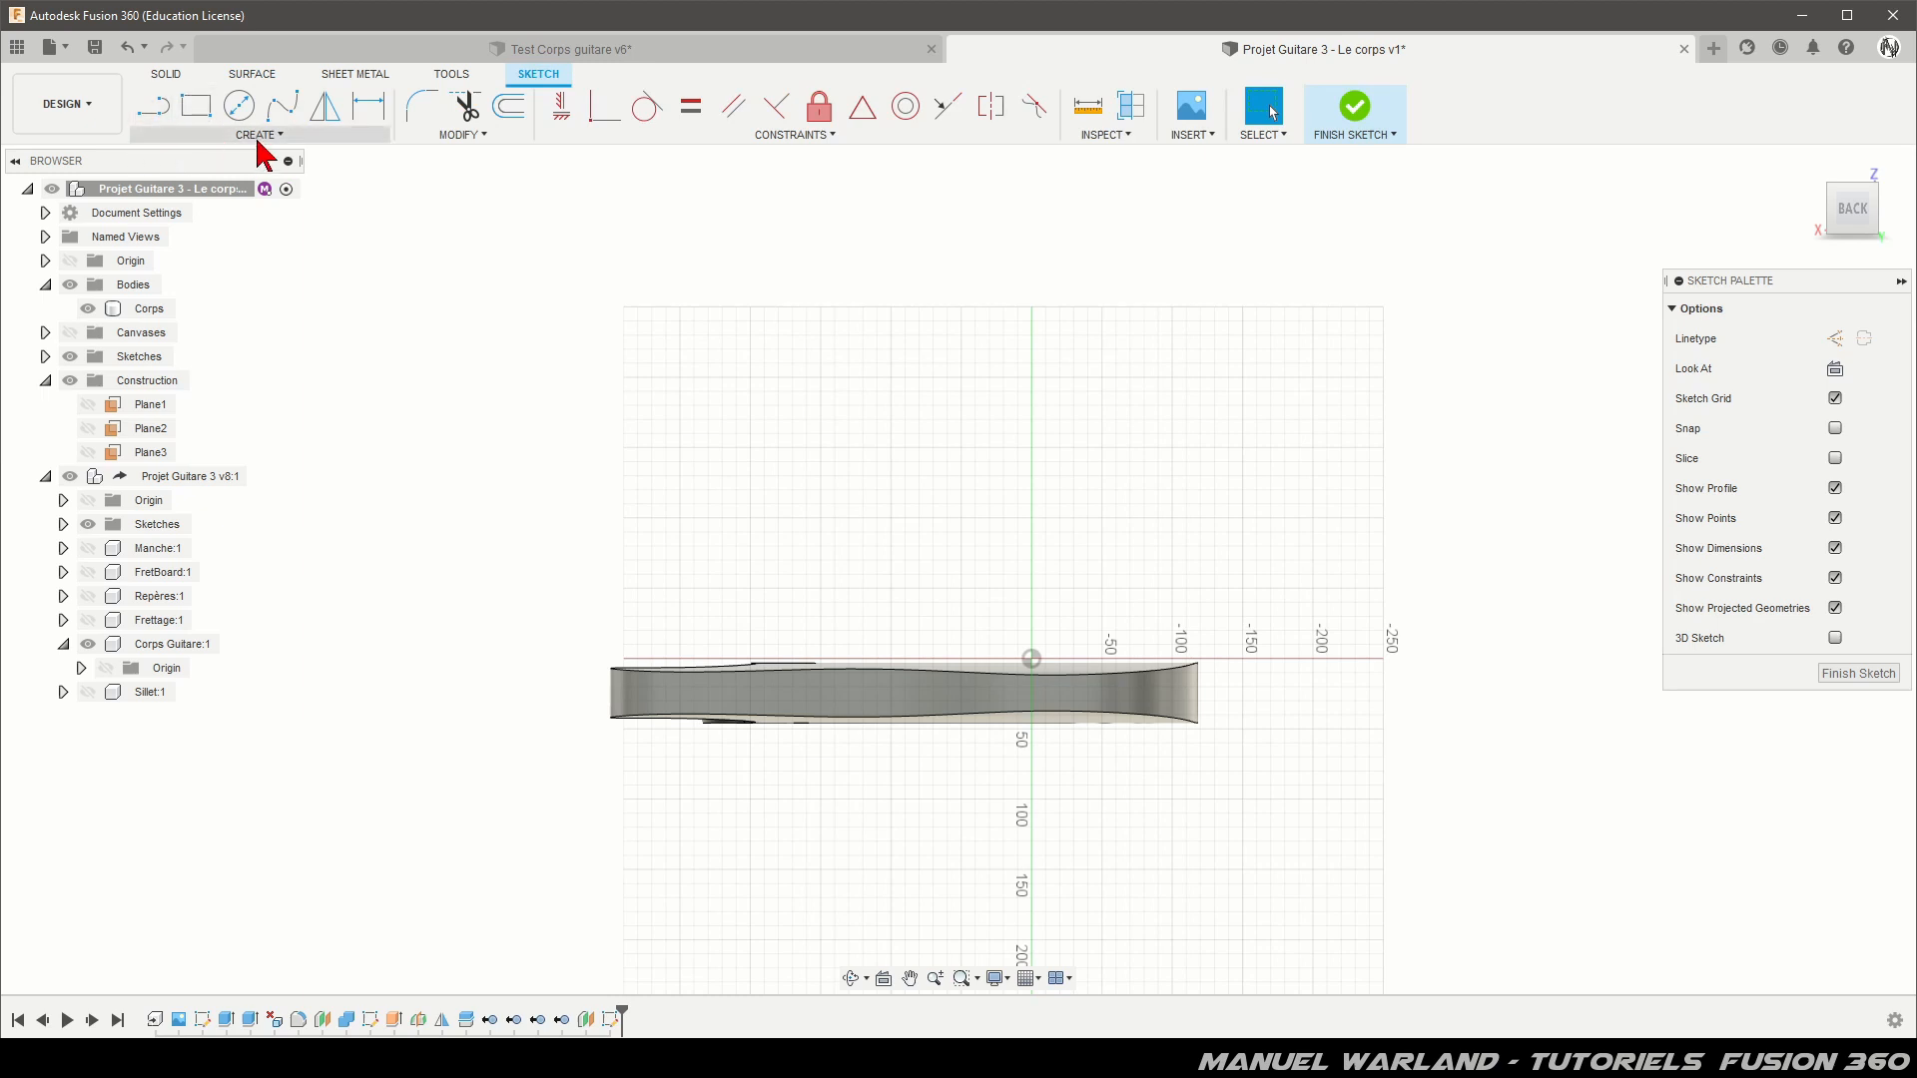
# Step: Sketch a 3-point arc about 251 mm across, with ends below the body and its peak inside the body's side profile, and finish the sketch
pyautogui.click(260, 138)
pyautogui.moveTo(192, 203)
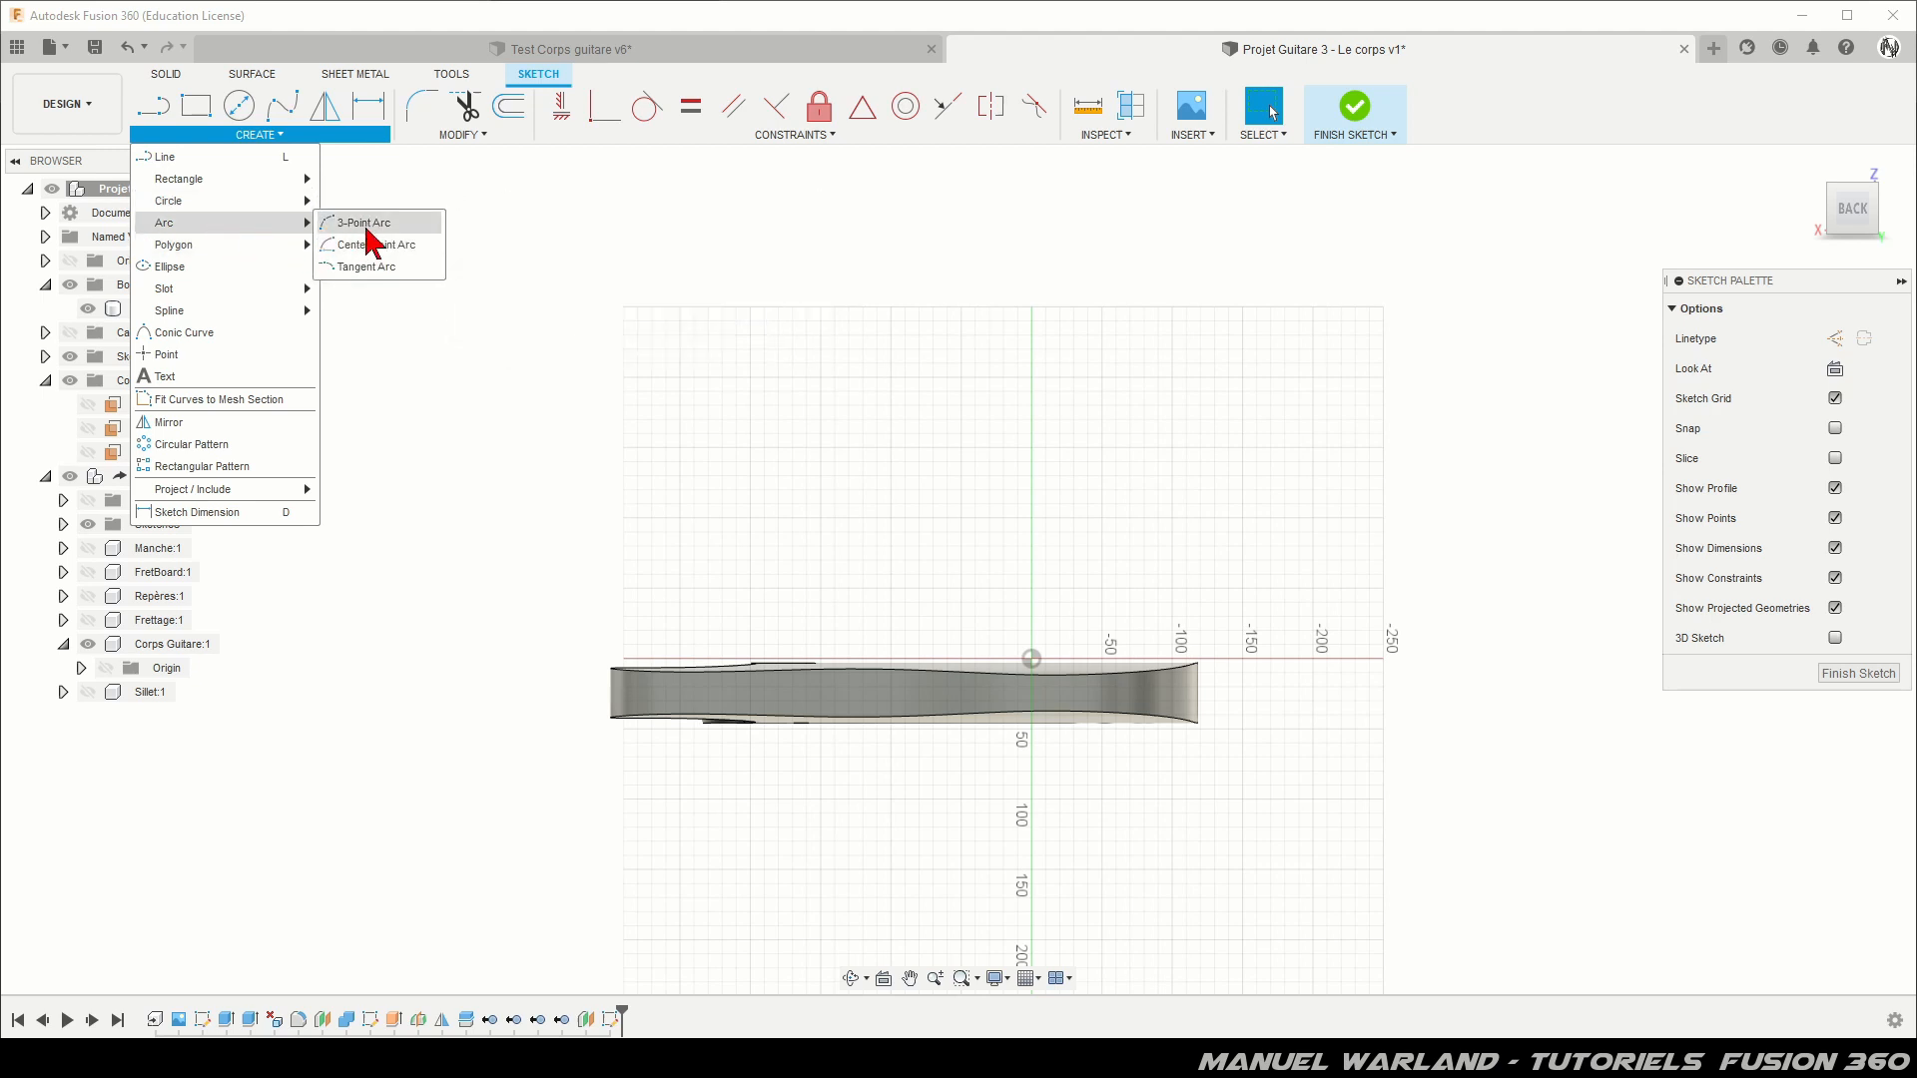
pyautogui.click(365, 225)
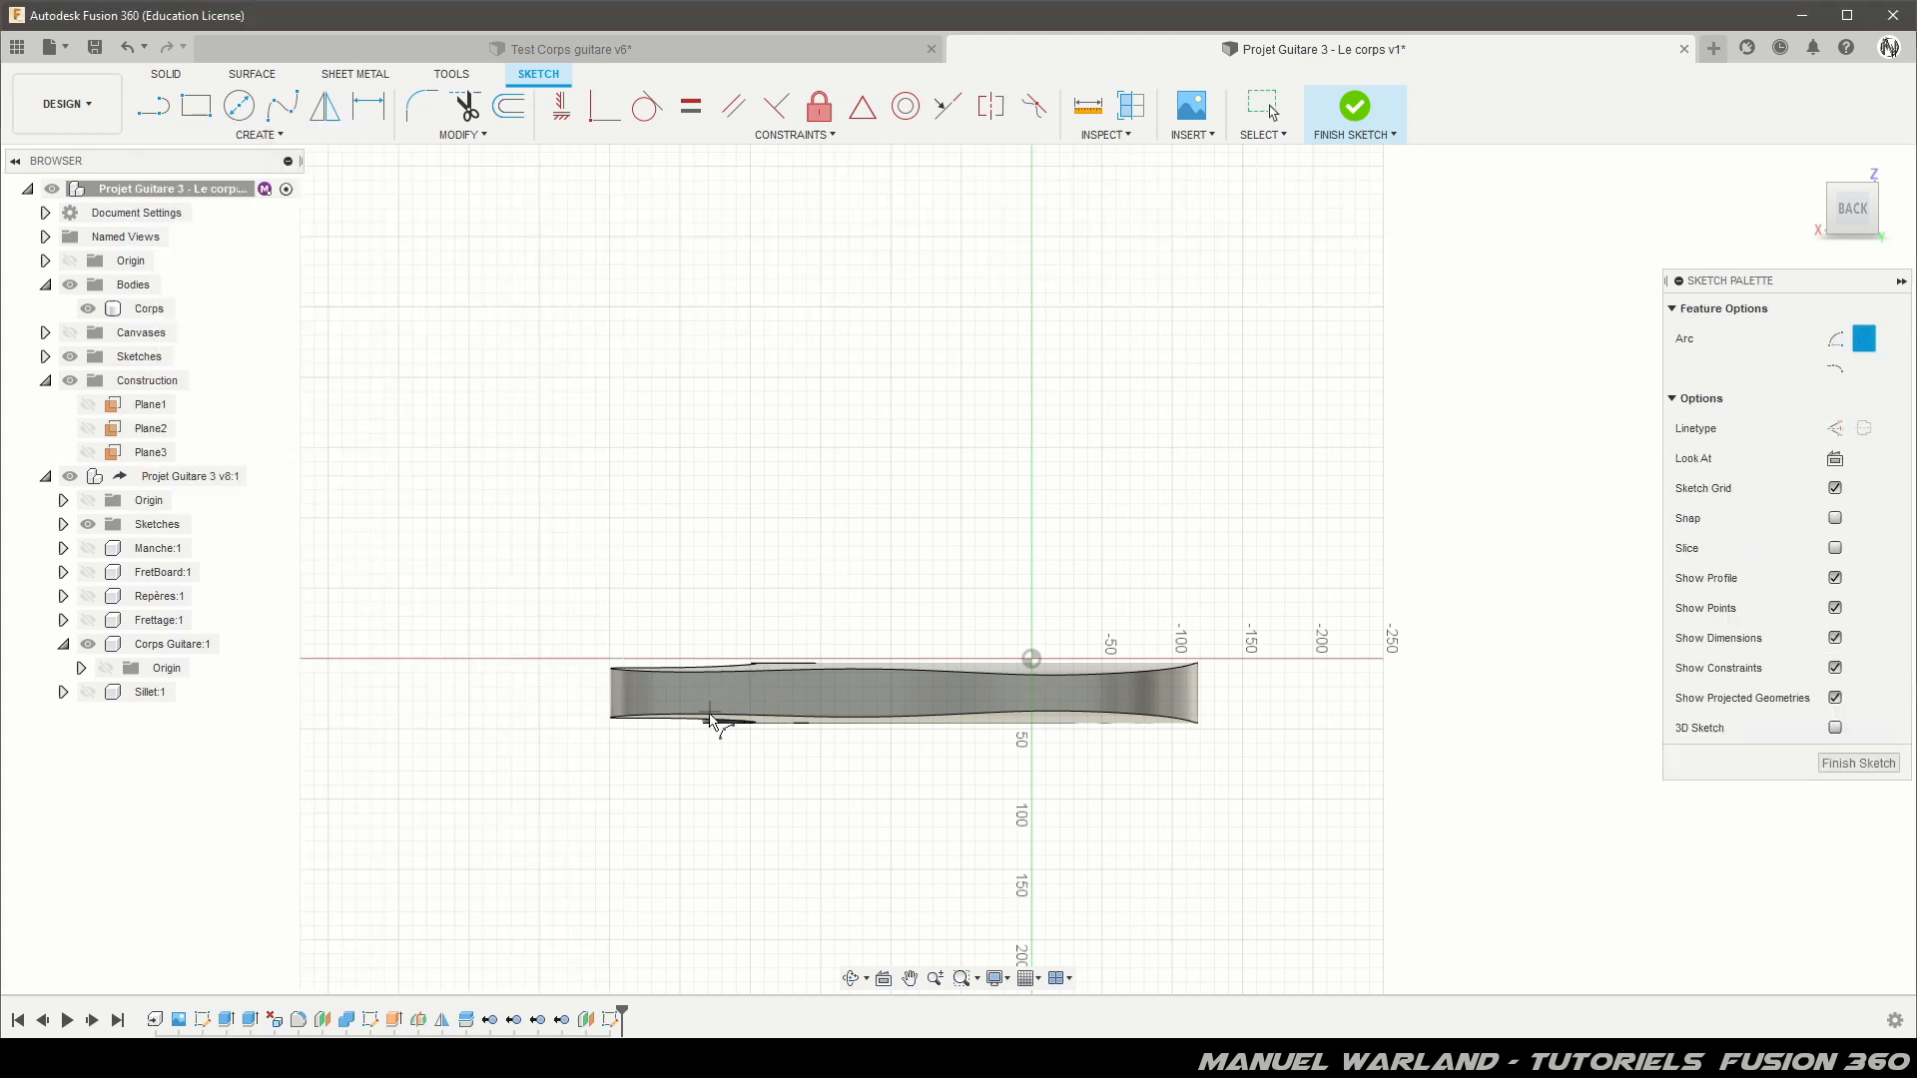
pyautogui.click(655, 749)
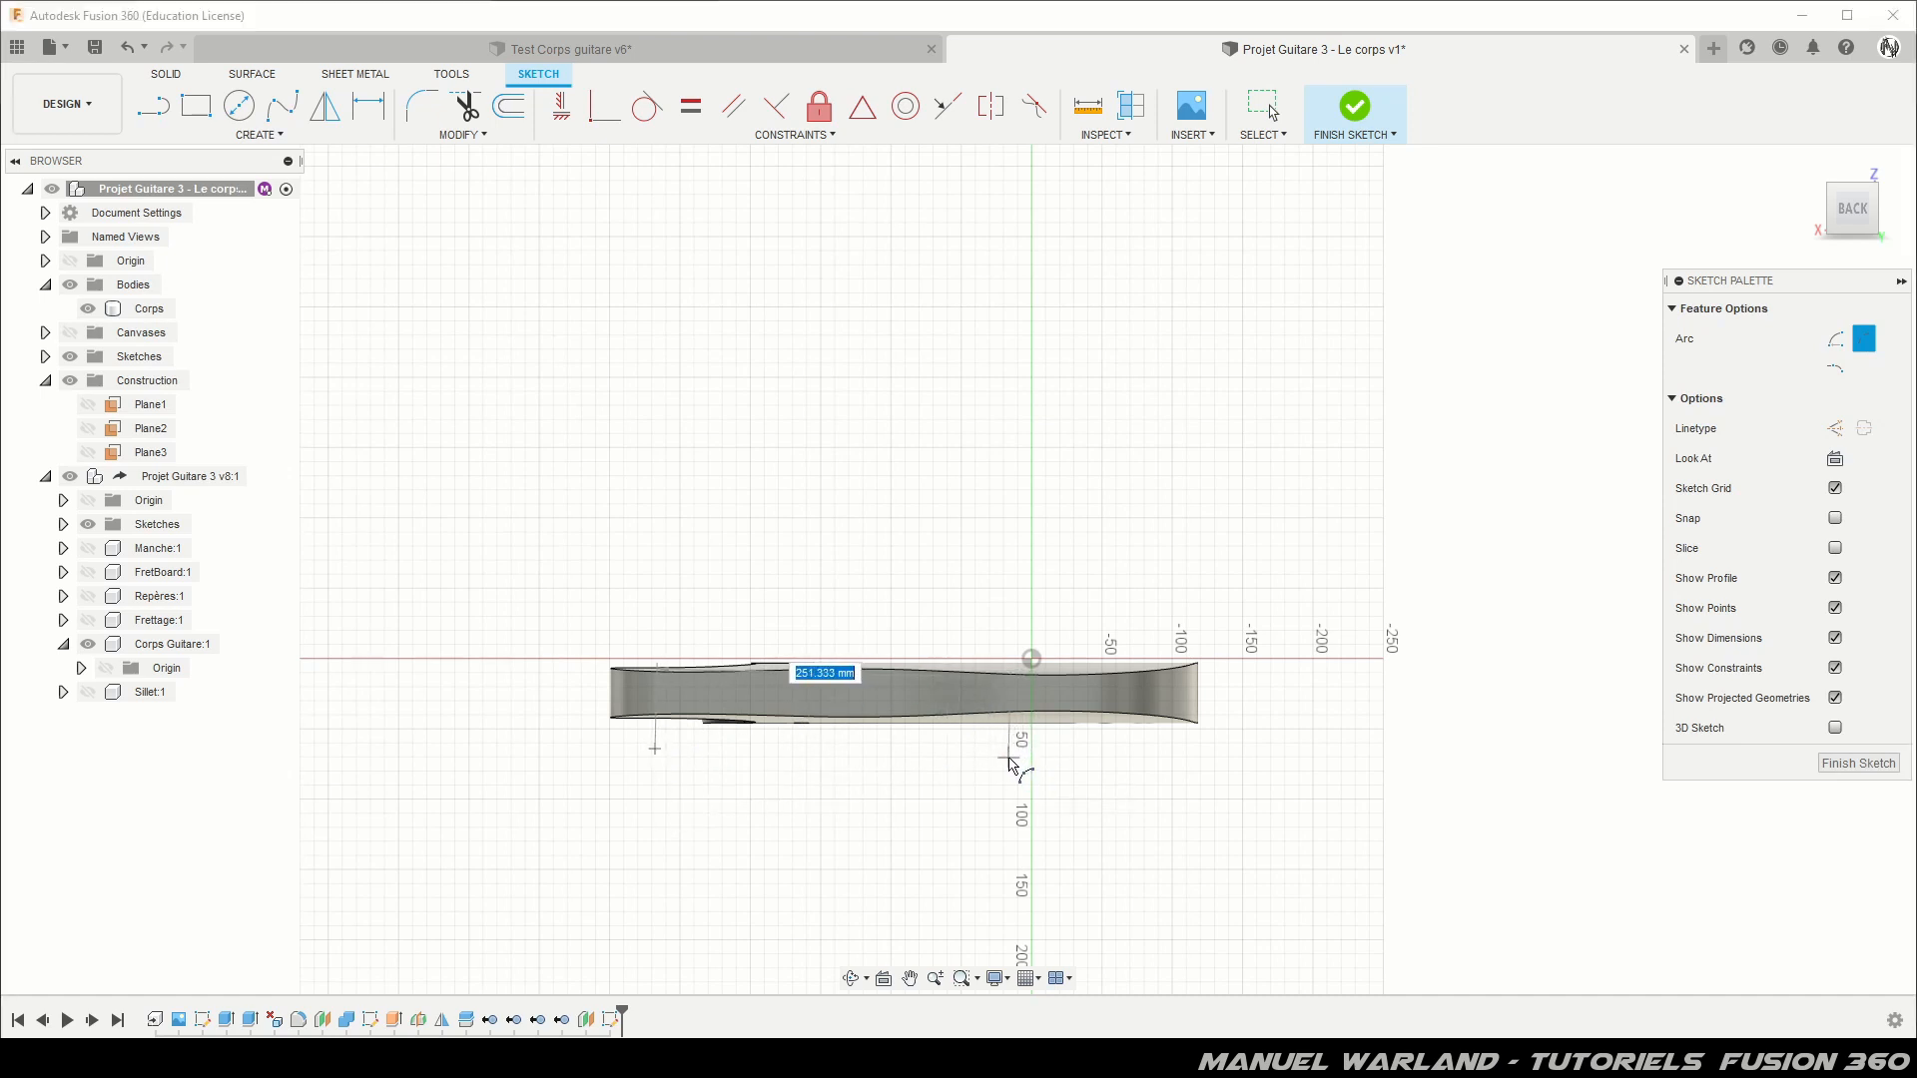
pyautogui.click(1007, 752)
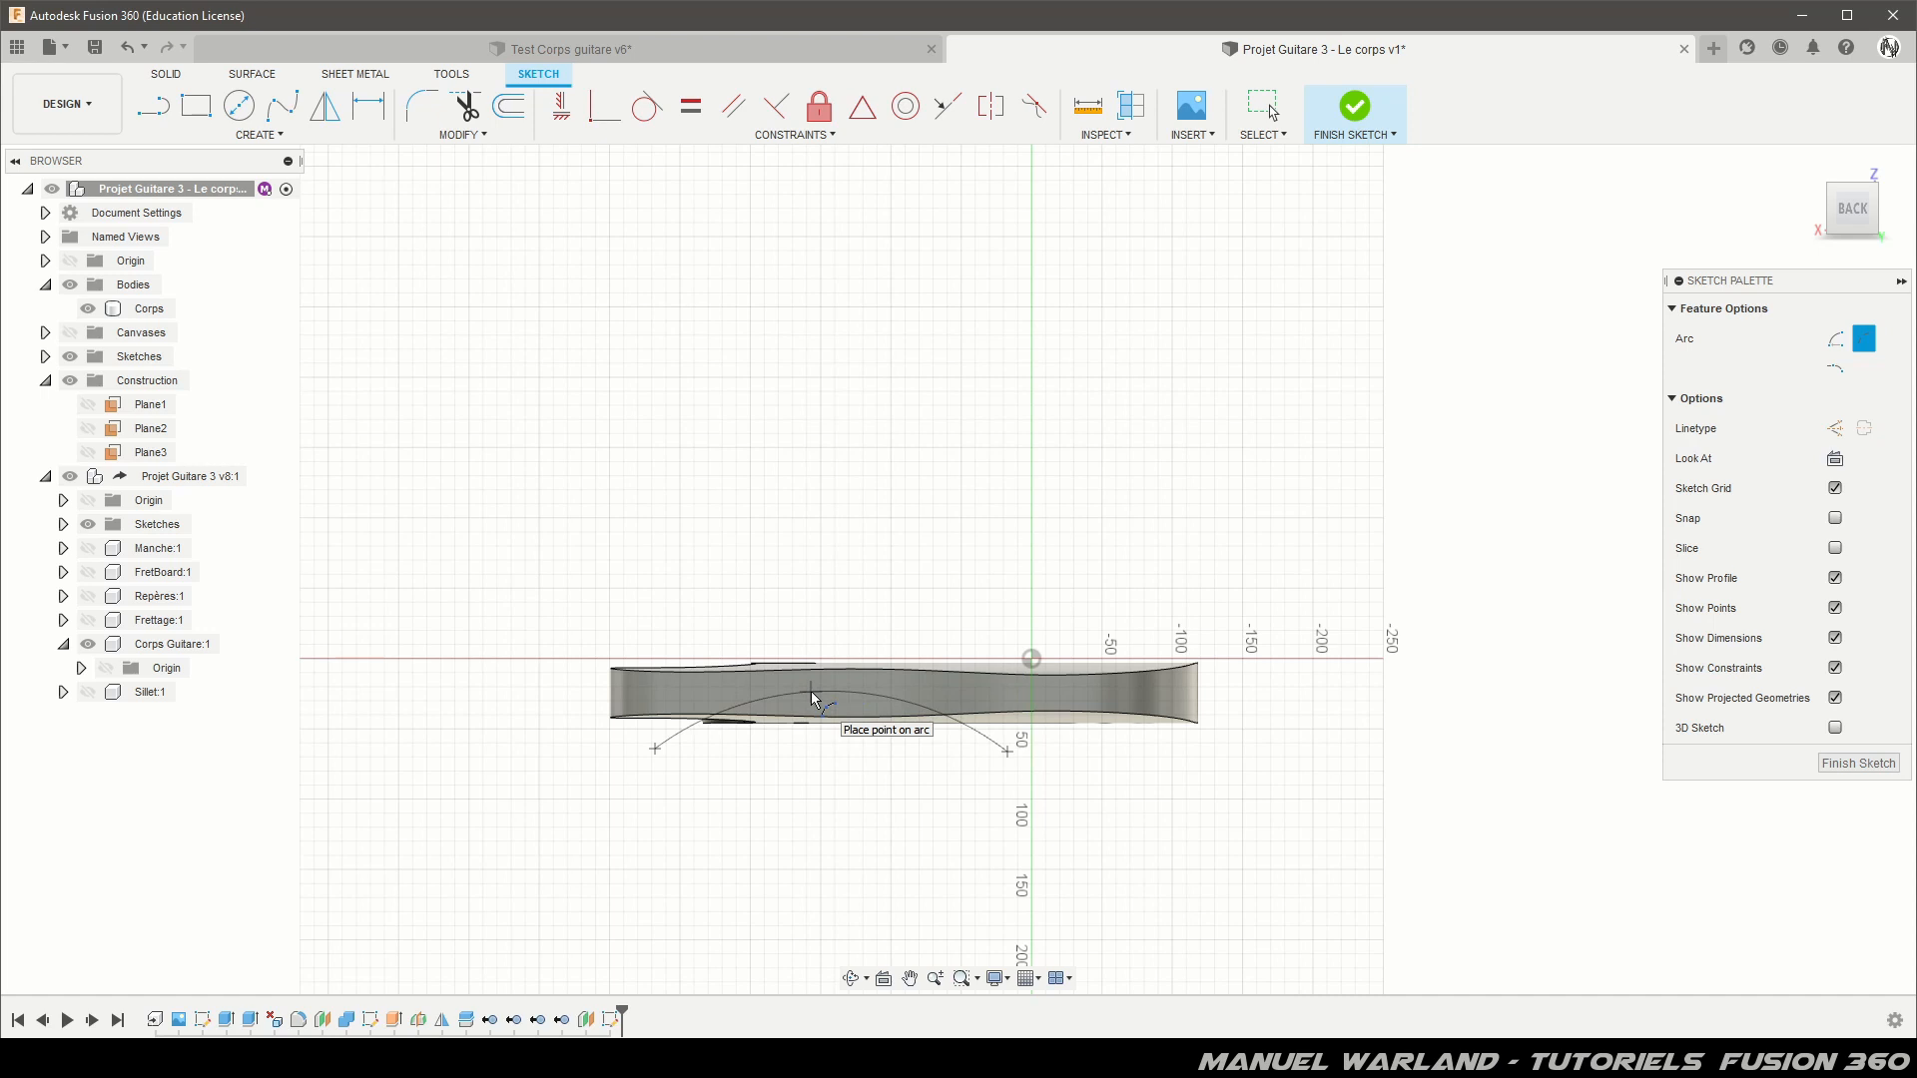
pyautogui.click(814, 699)
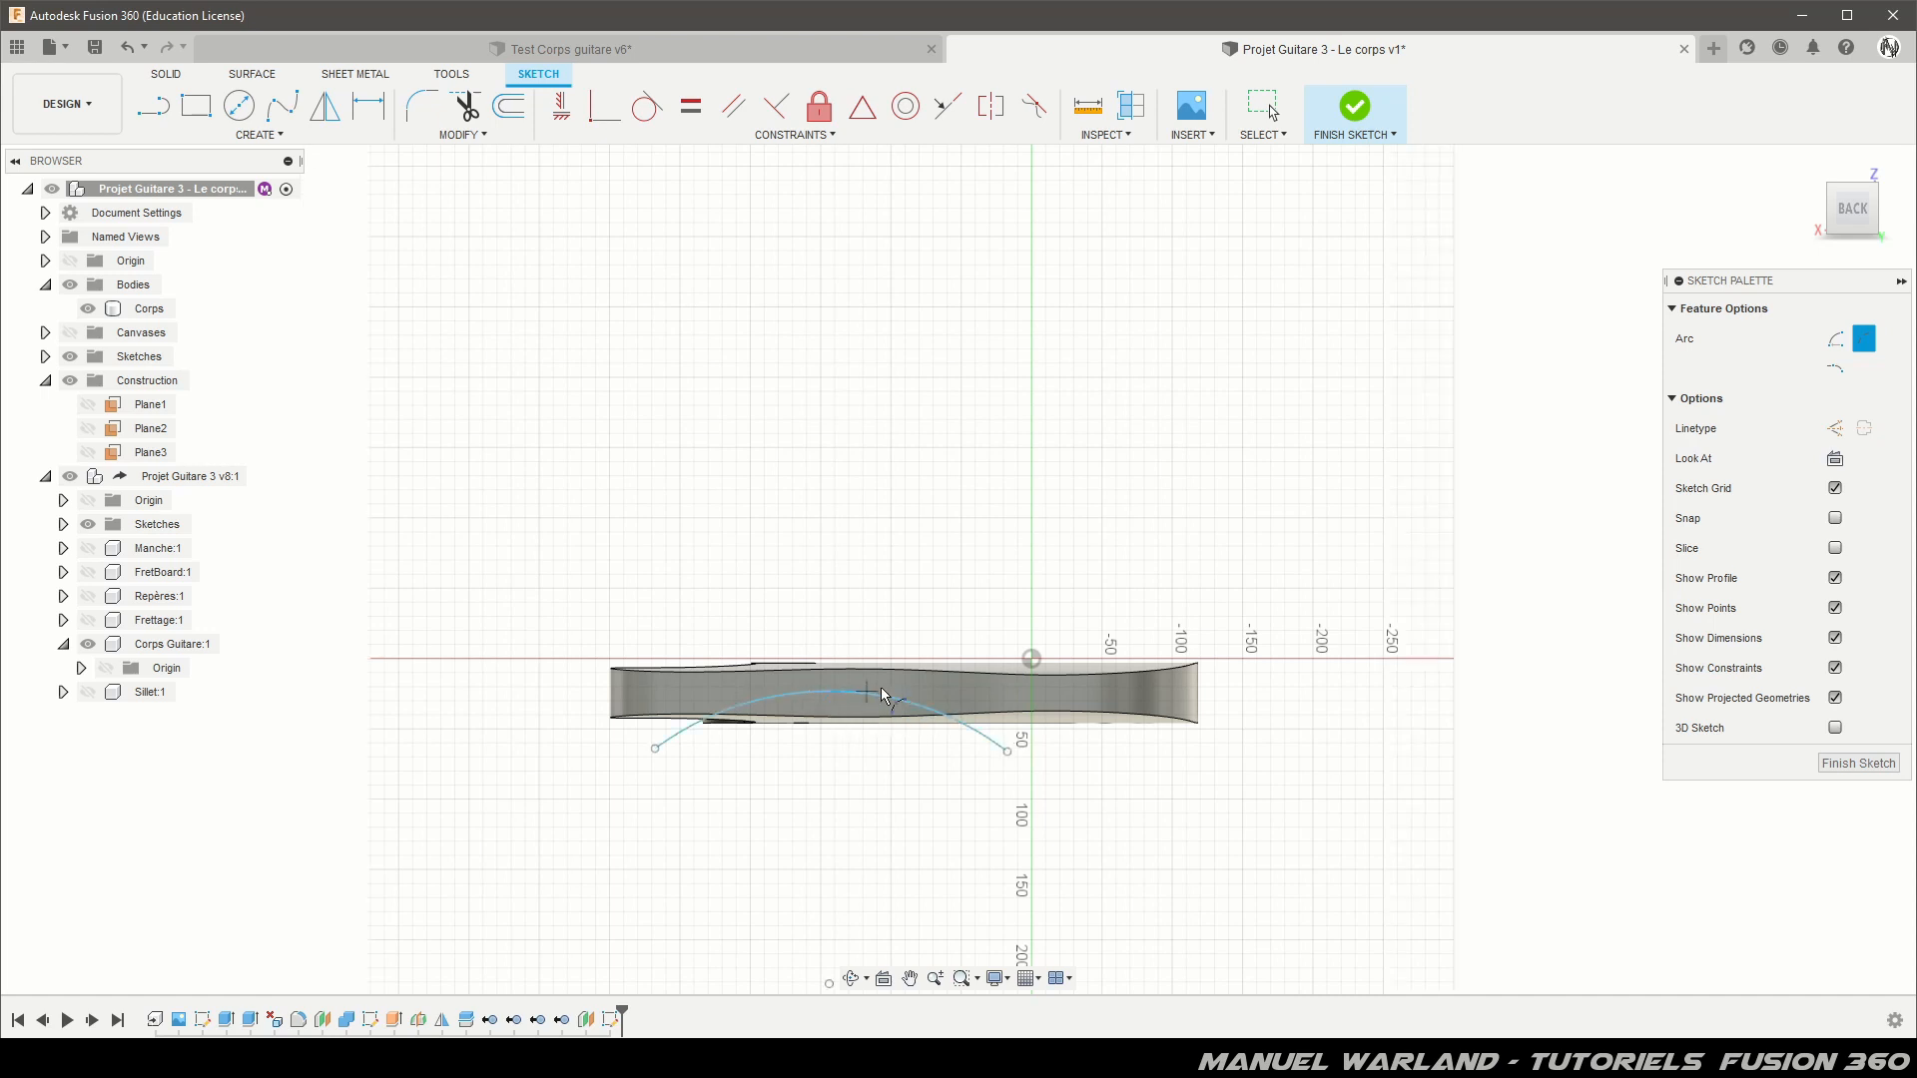
pyautogui.click(1852, 768)
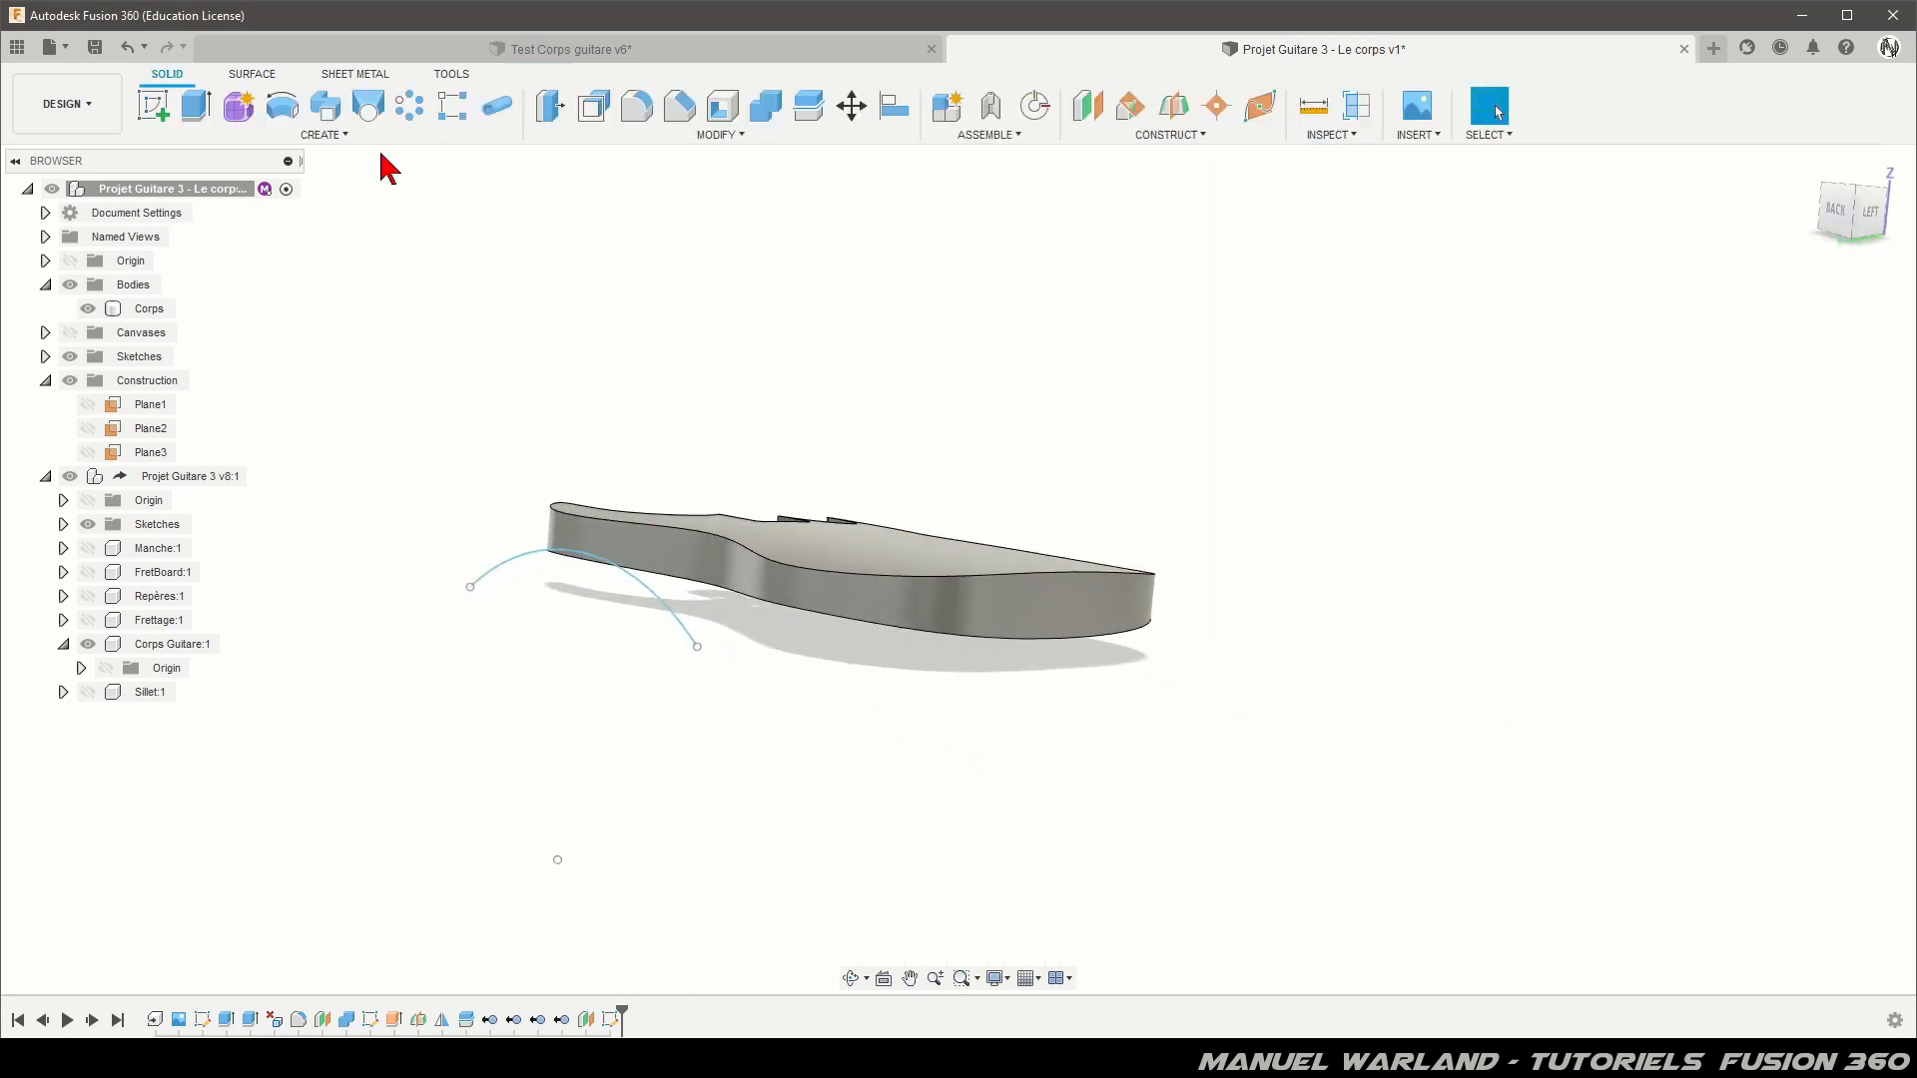
# Step: Extrude the arc as a surface by -160 mm toward the guitar body, as a new body
pyautogui.click(258, 76)
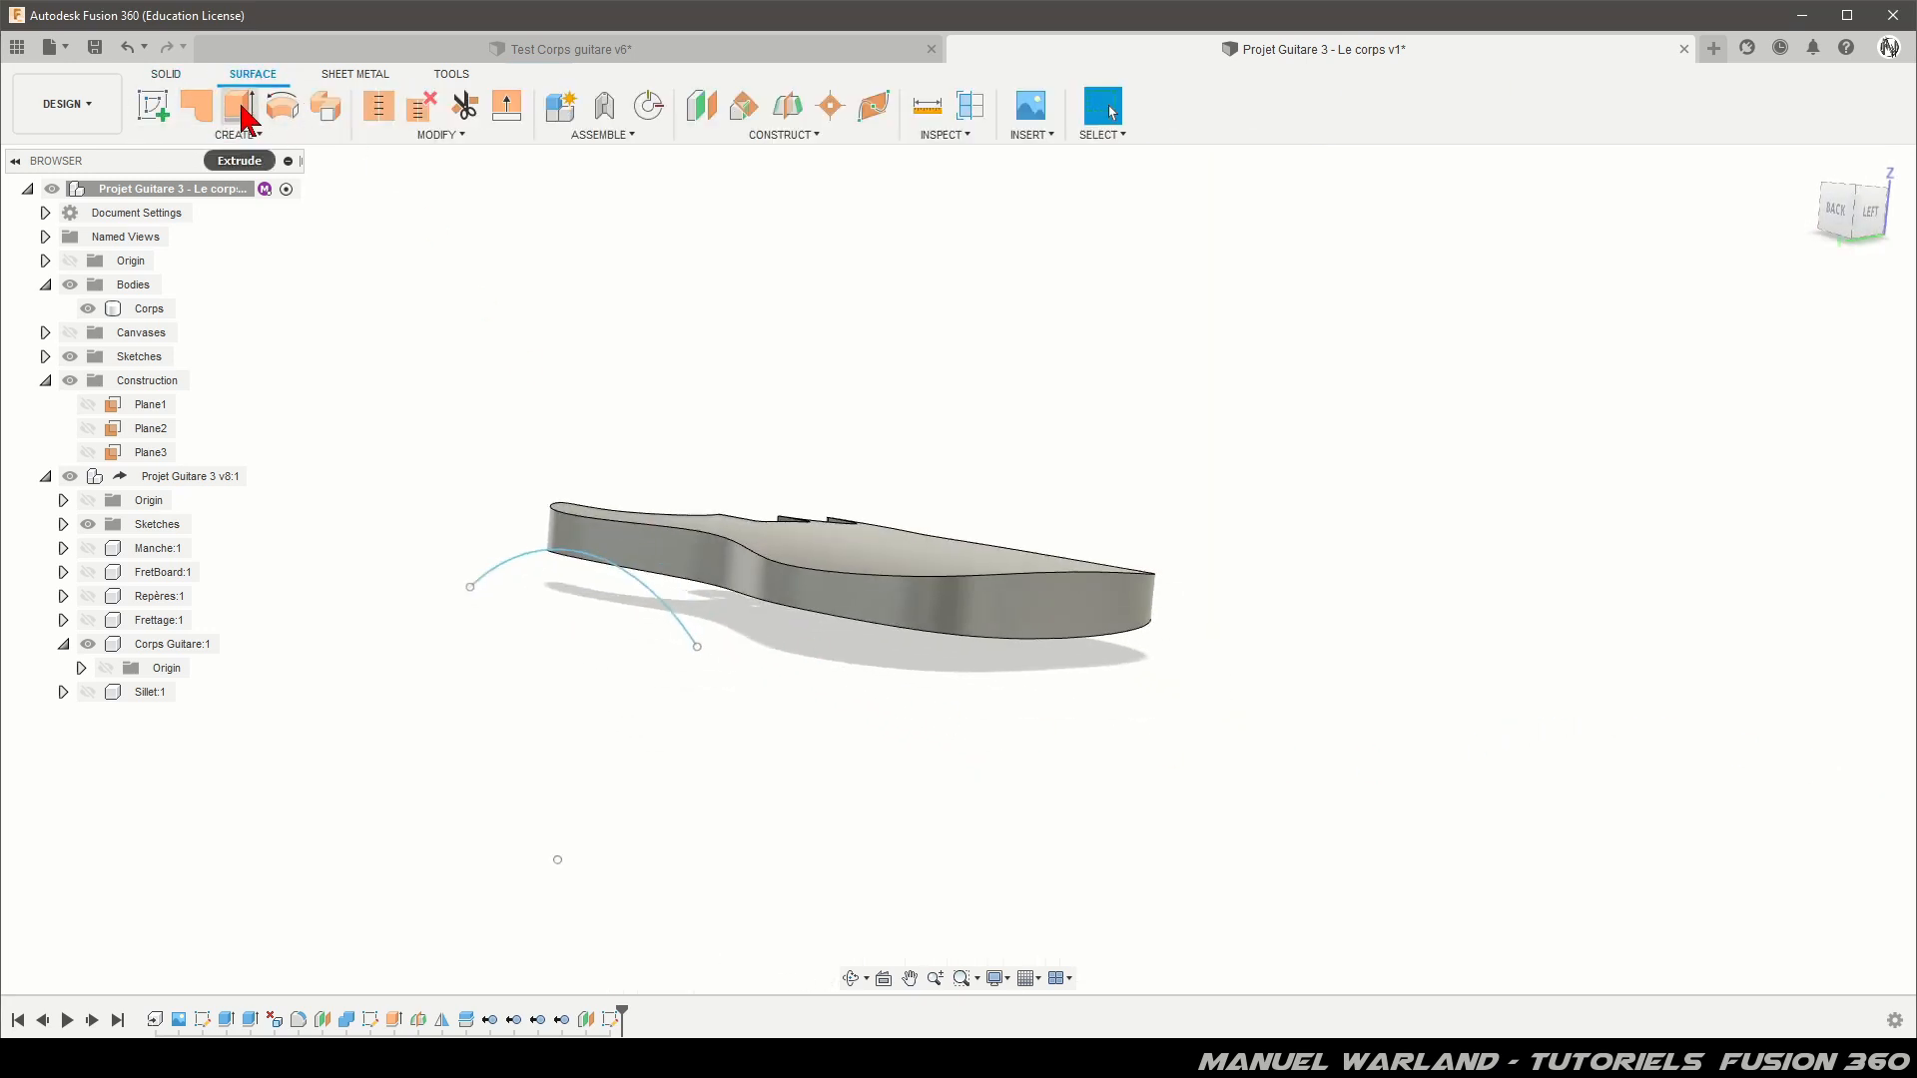
pyautogui.click(243, 118)
pyautogui.click(613, 573)
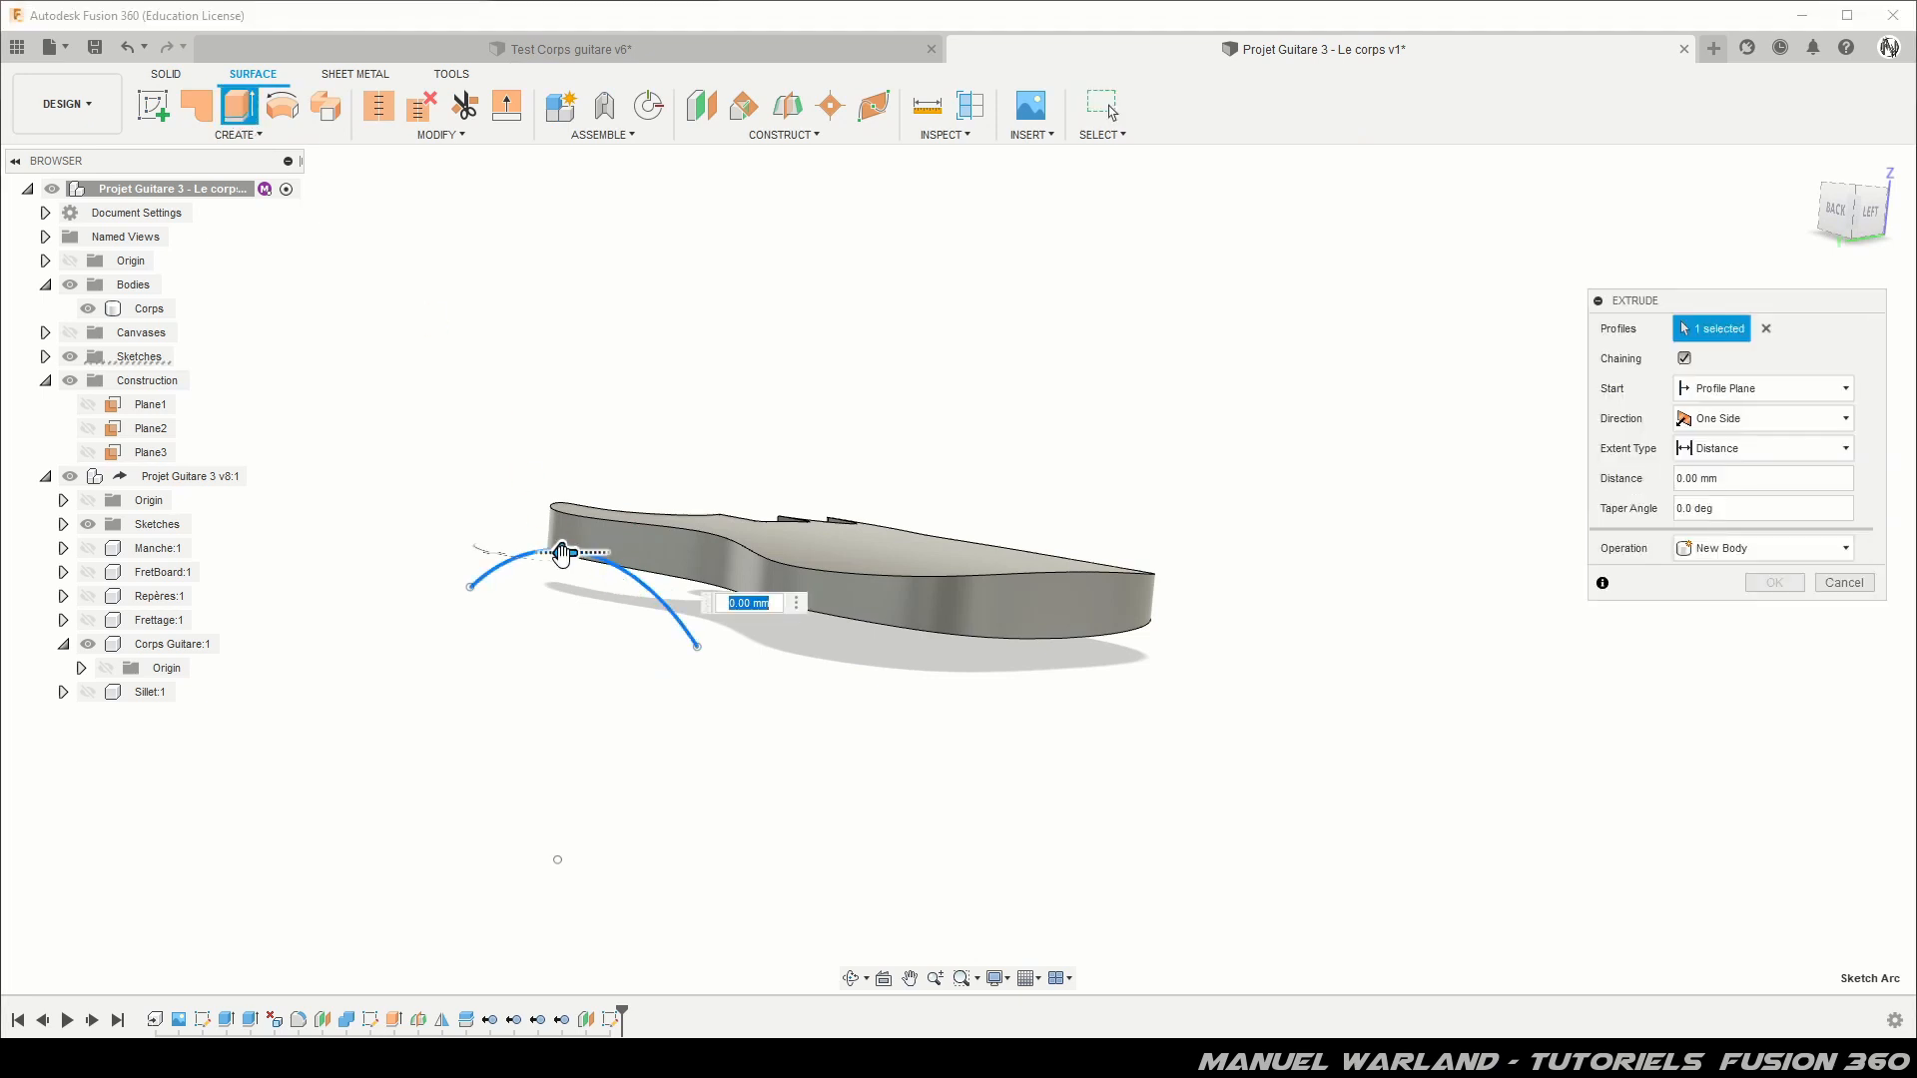
pyautogui.moveTo(562, 554); pyautogui.dragTo(751, 549)
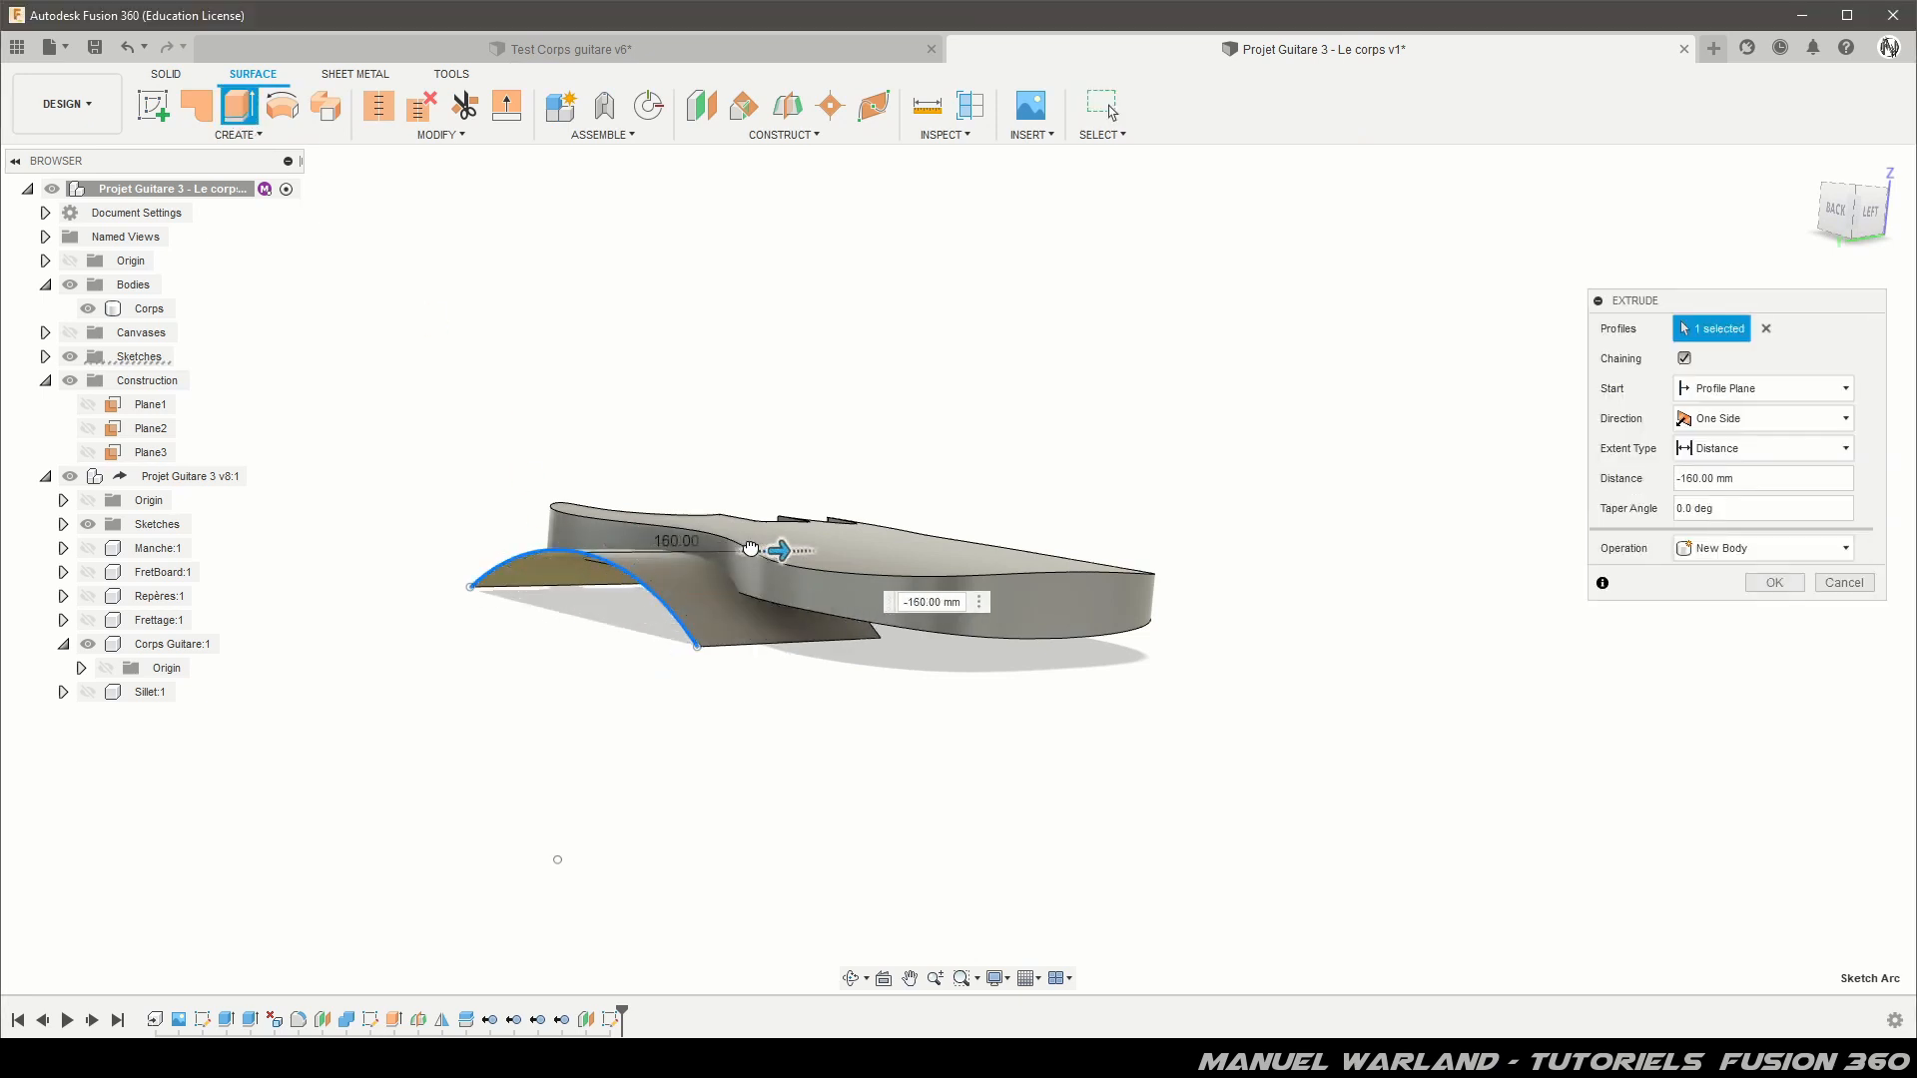
pyautogui.keyDown('shift'); pyautogui.moveTo(751, 550); pyautogui.dragTo(822, 687, button='middle'); pyautogui.keyUp('shift')
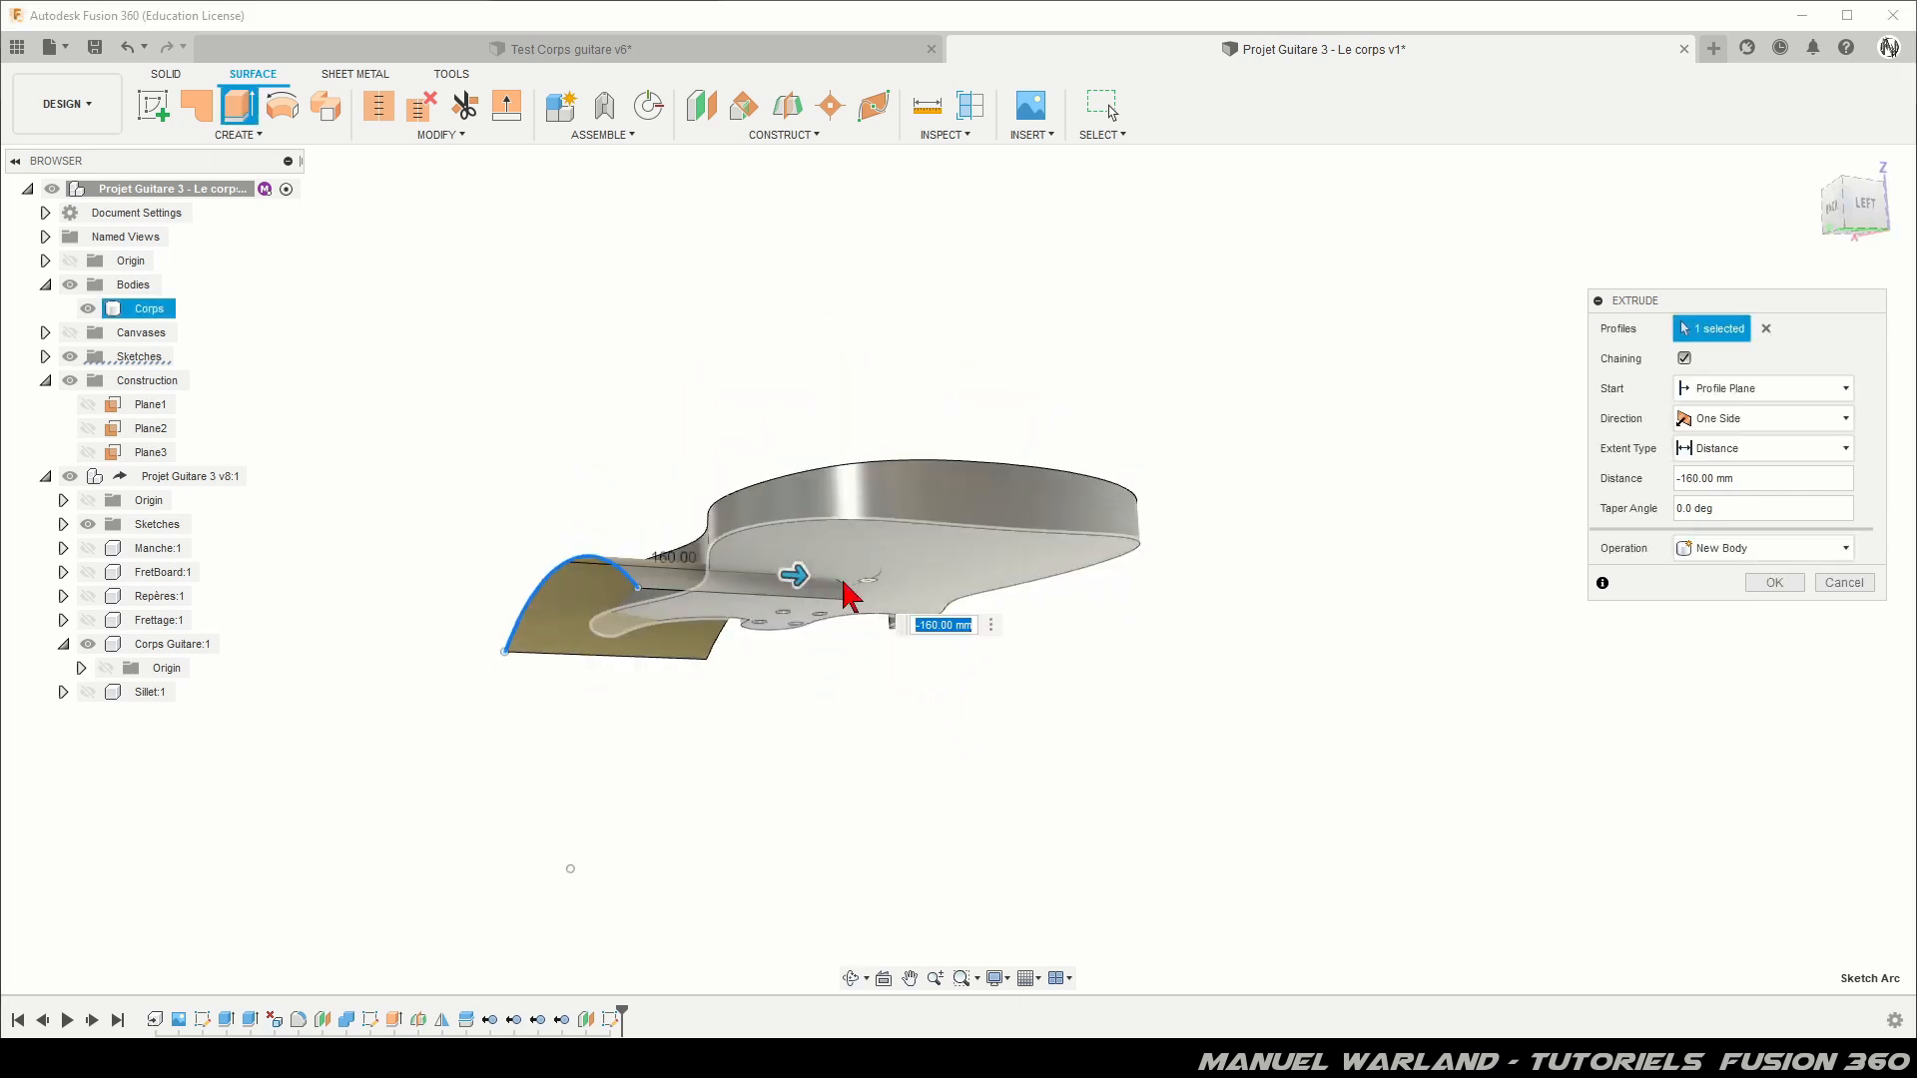
pyautogui.click(1774, 582)
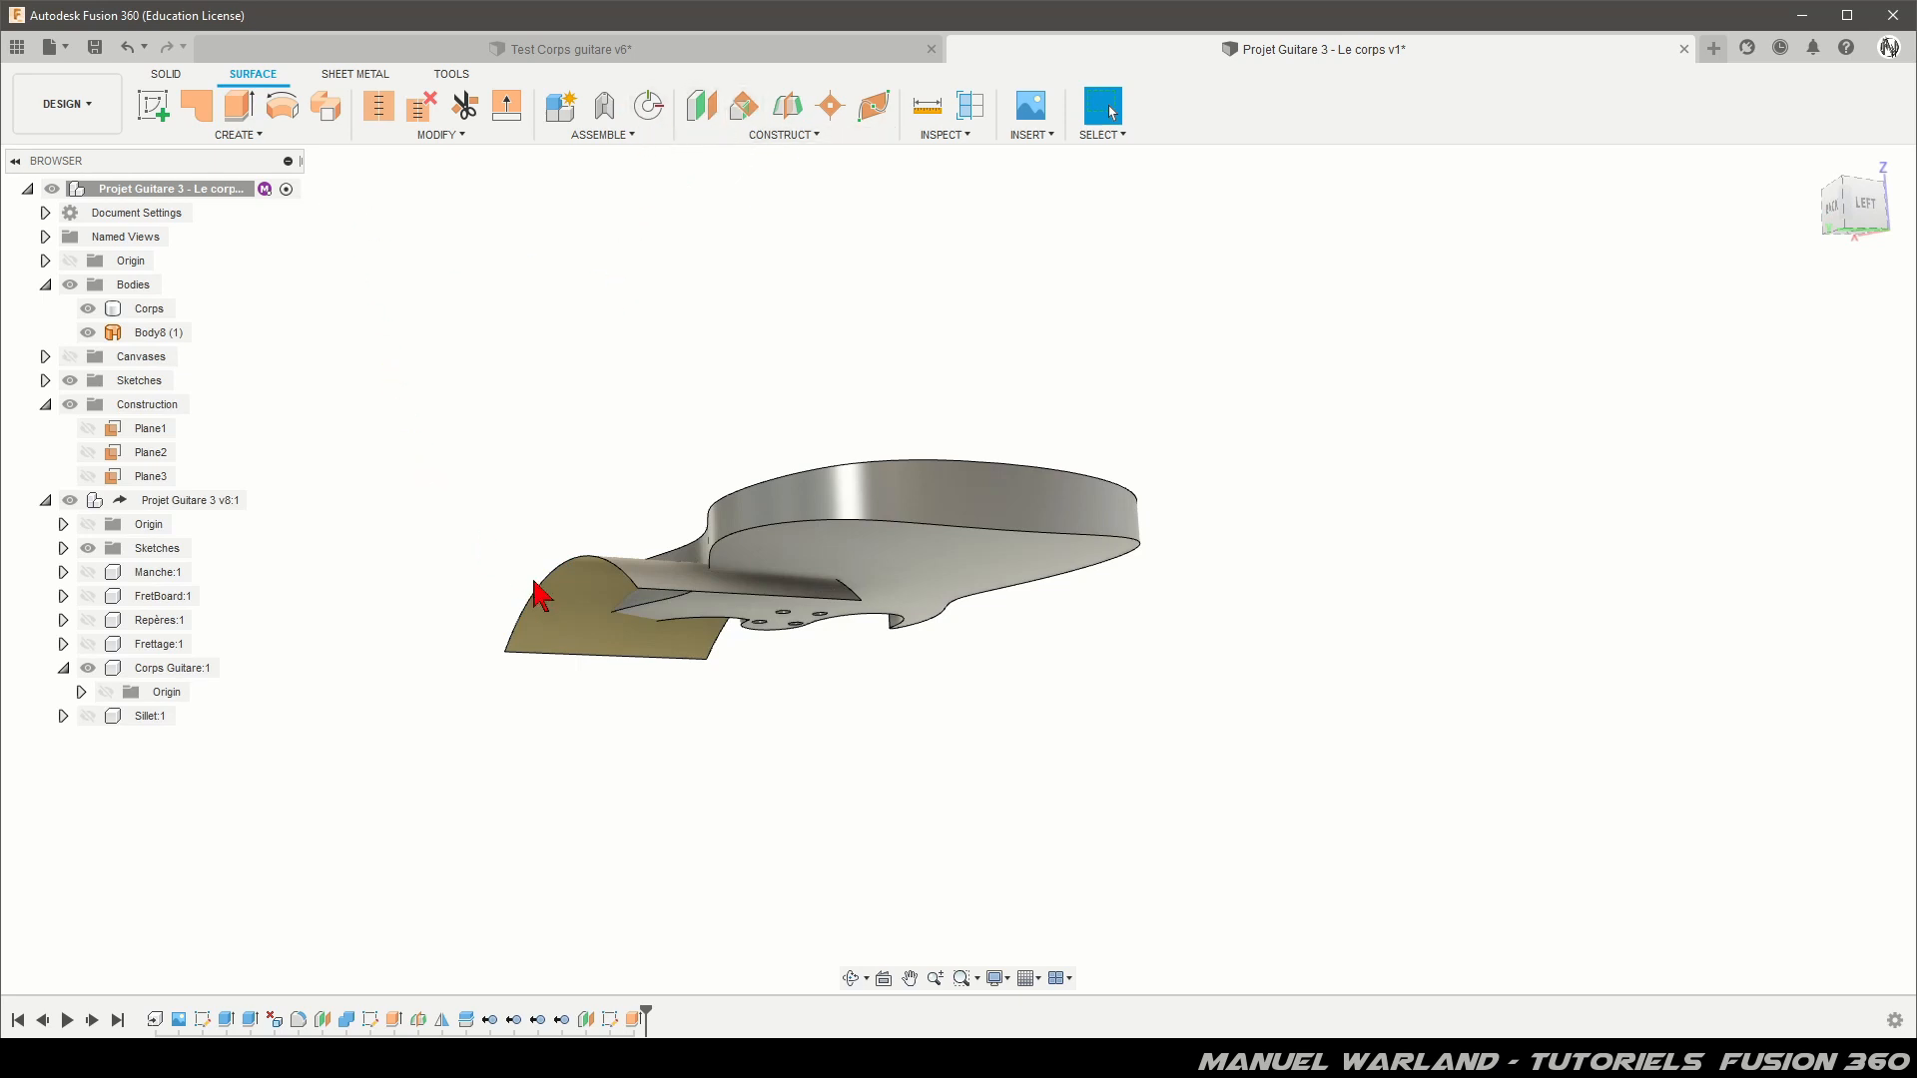
# Step: Start moving the extruded surface face, tilting it -20 degrees about Y and shifting it freely onto the body's back near the upper edge
pyautogui.click(548, 596)
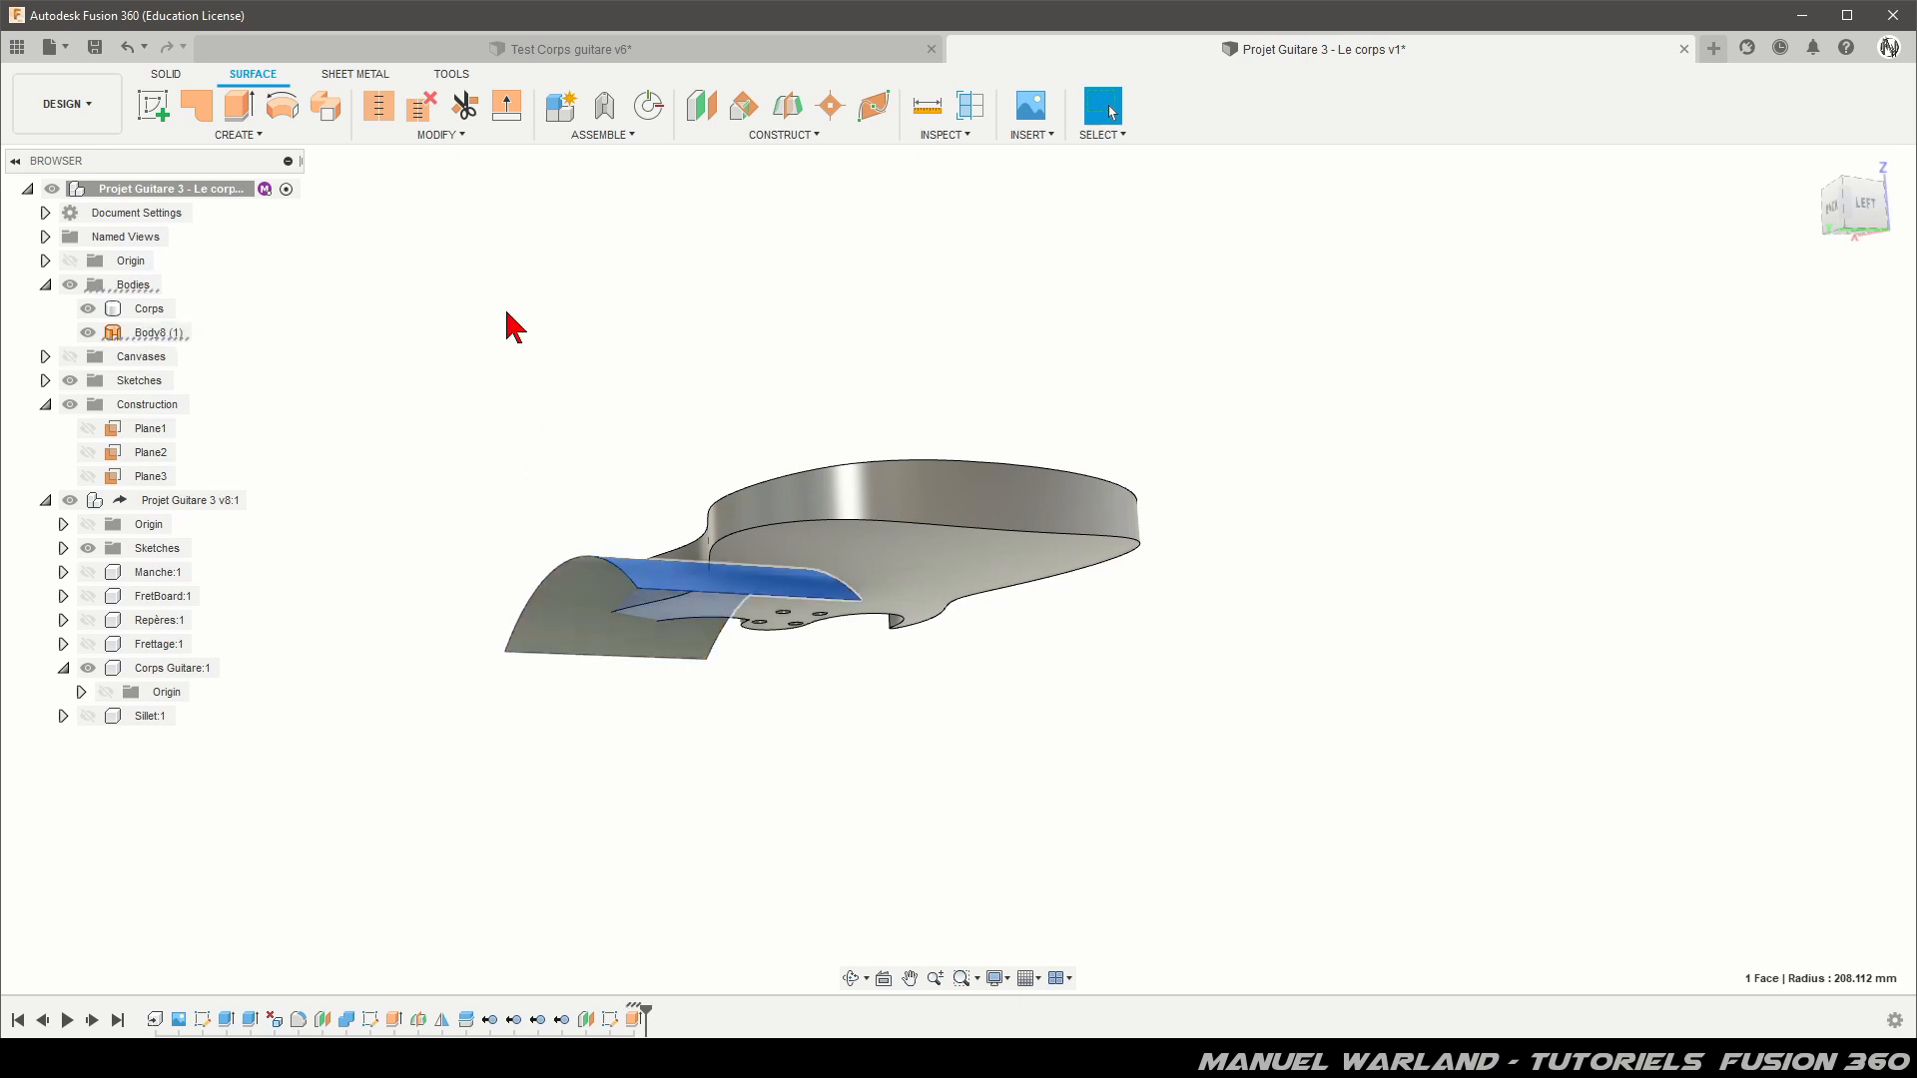
pyautogui.press('m')
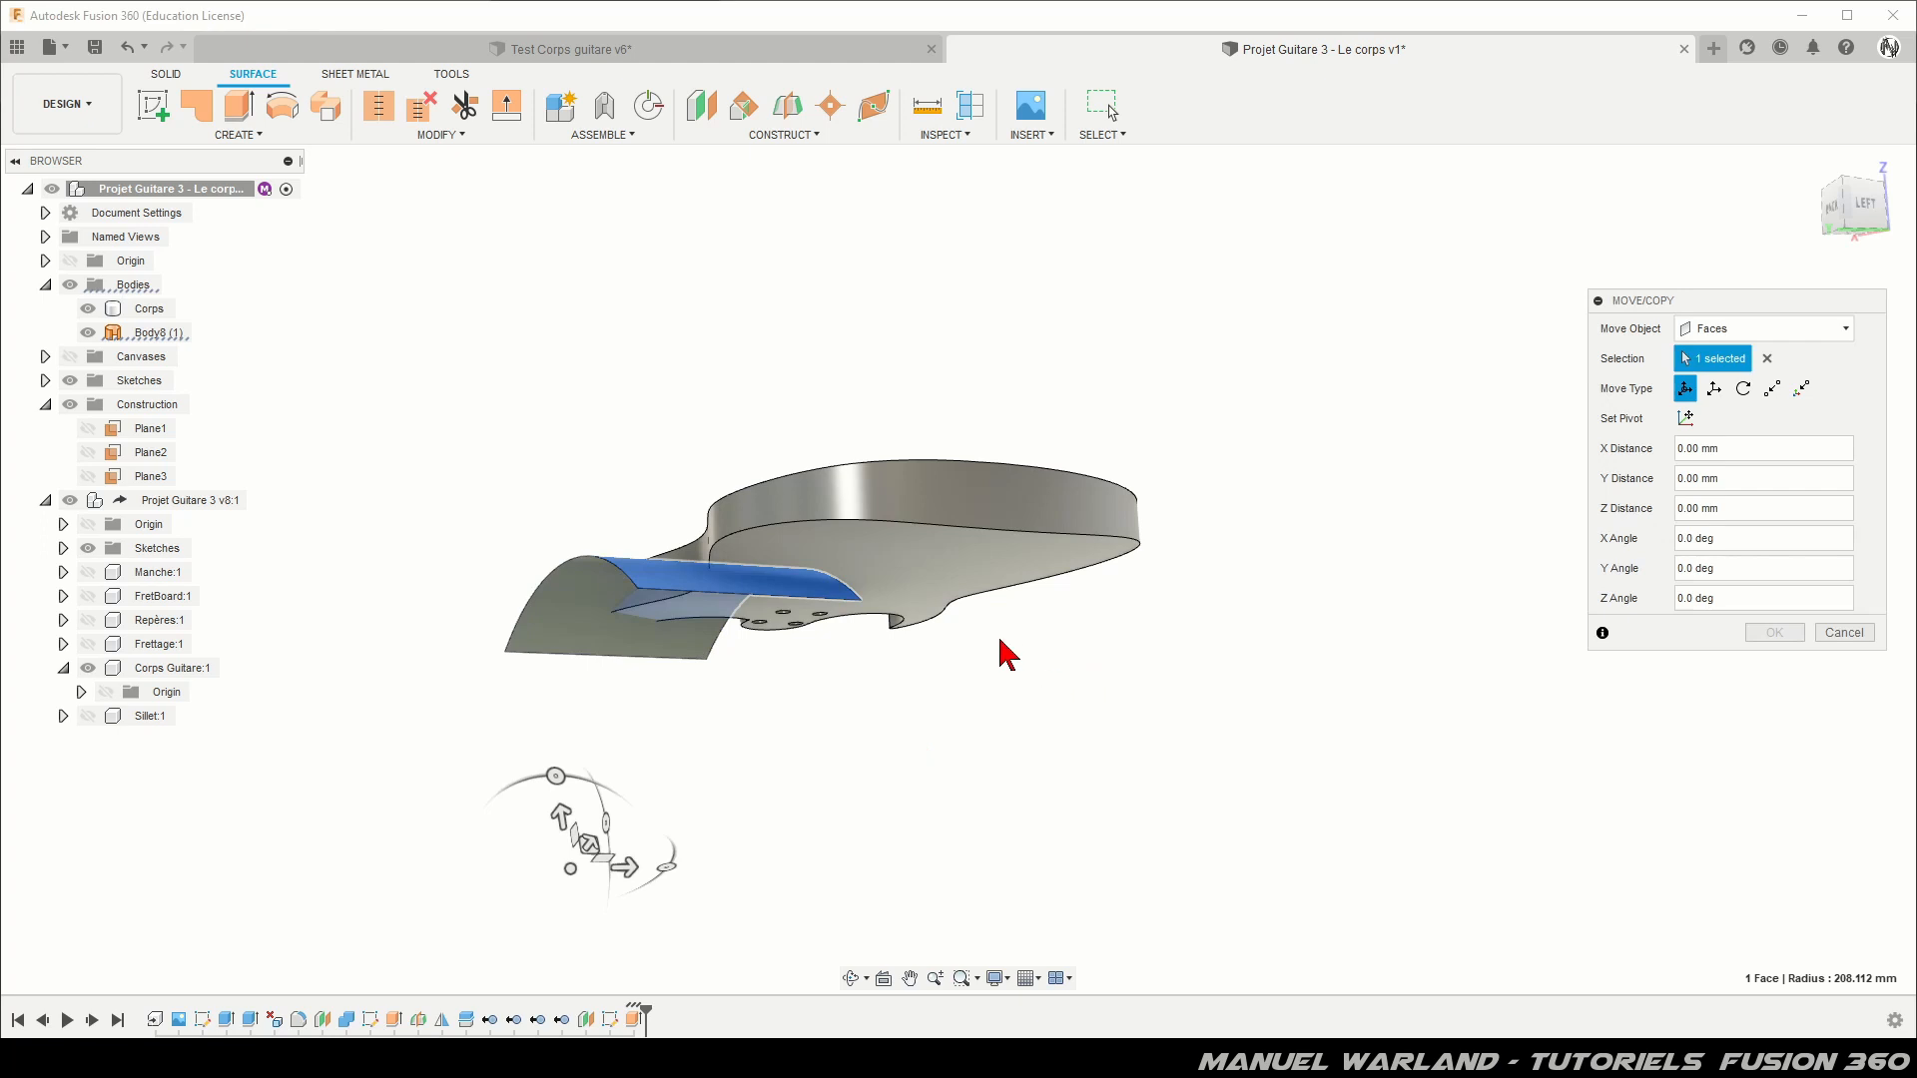
pyautogui.keyDown('shift'); pyautogui.moveTo(704, 734); pyautogui.dragTo(667, 749, button='middle'); pyautogui.keyUp('shift')
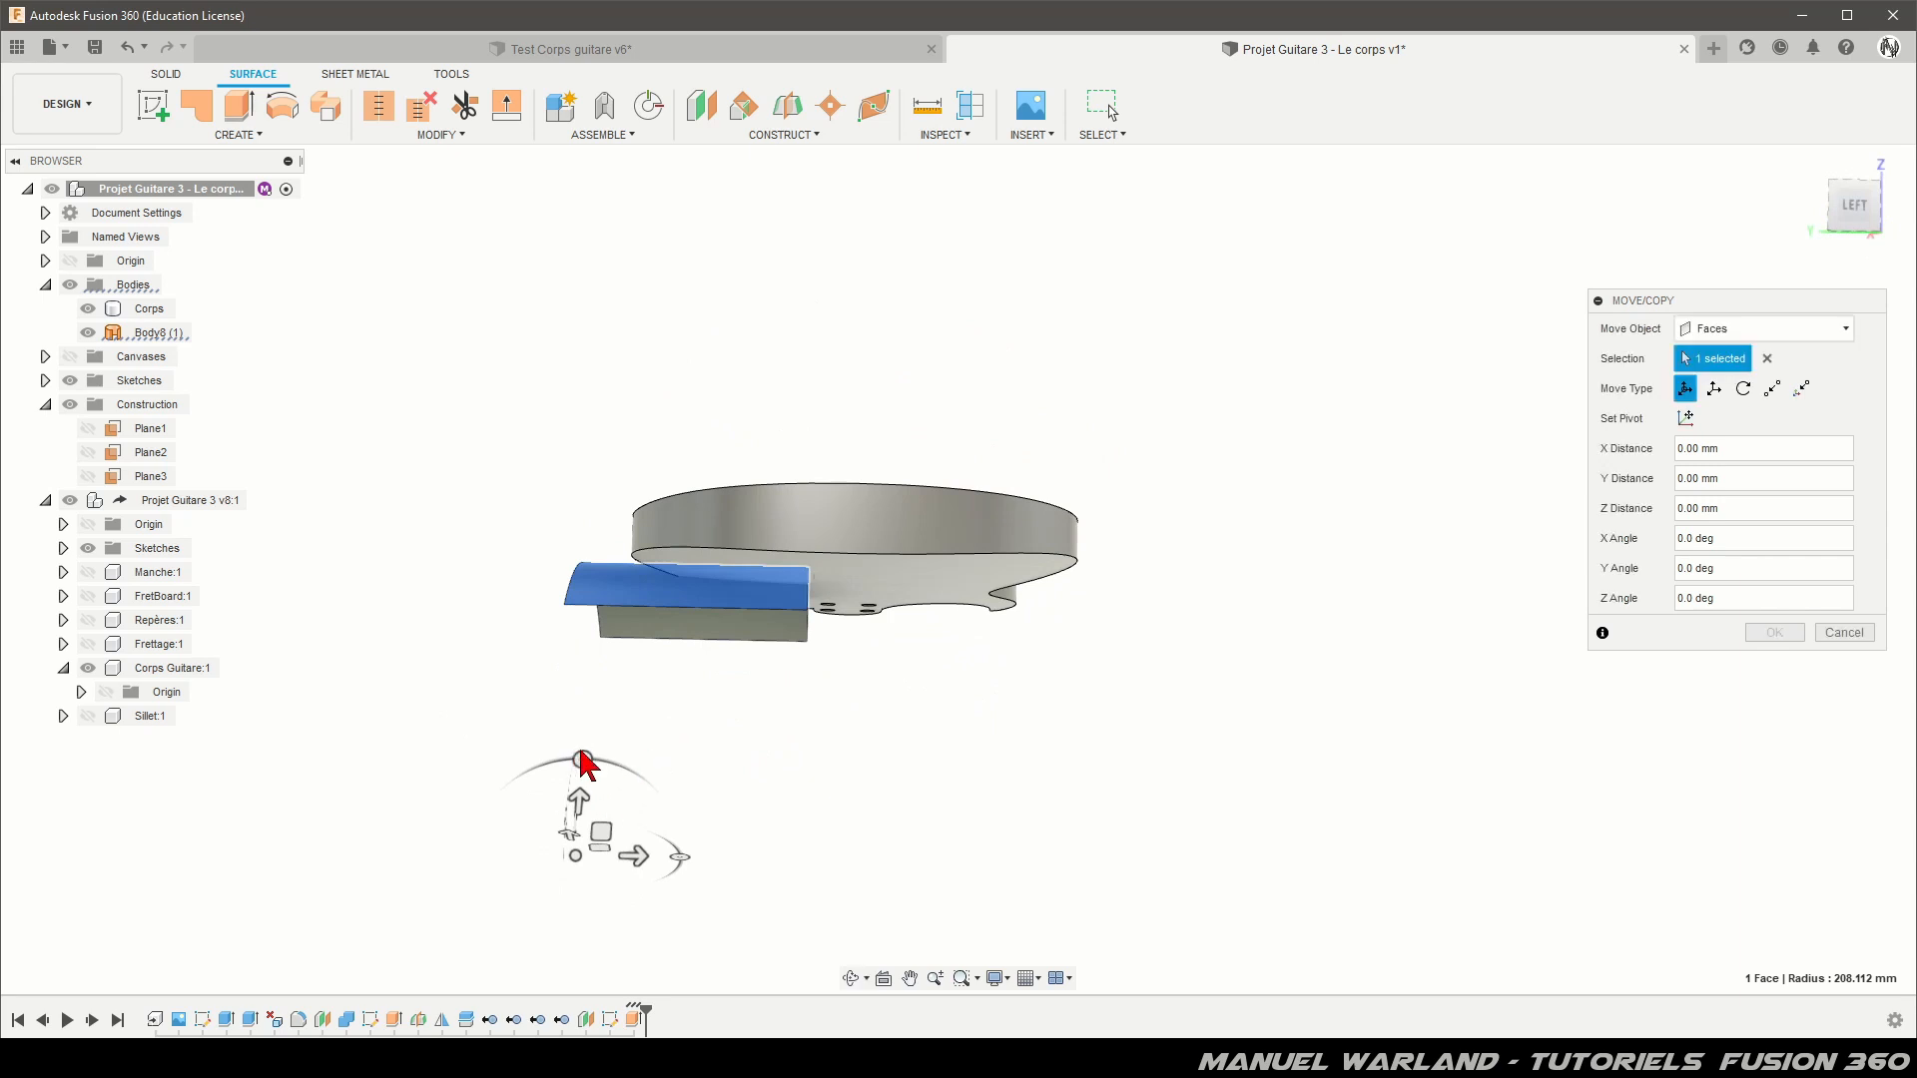
pyautogui.moveTo(582, 752); pyautogui.dragTo(618, 765)
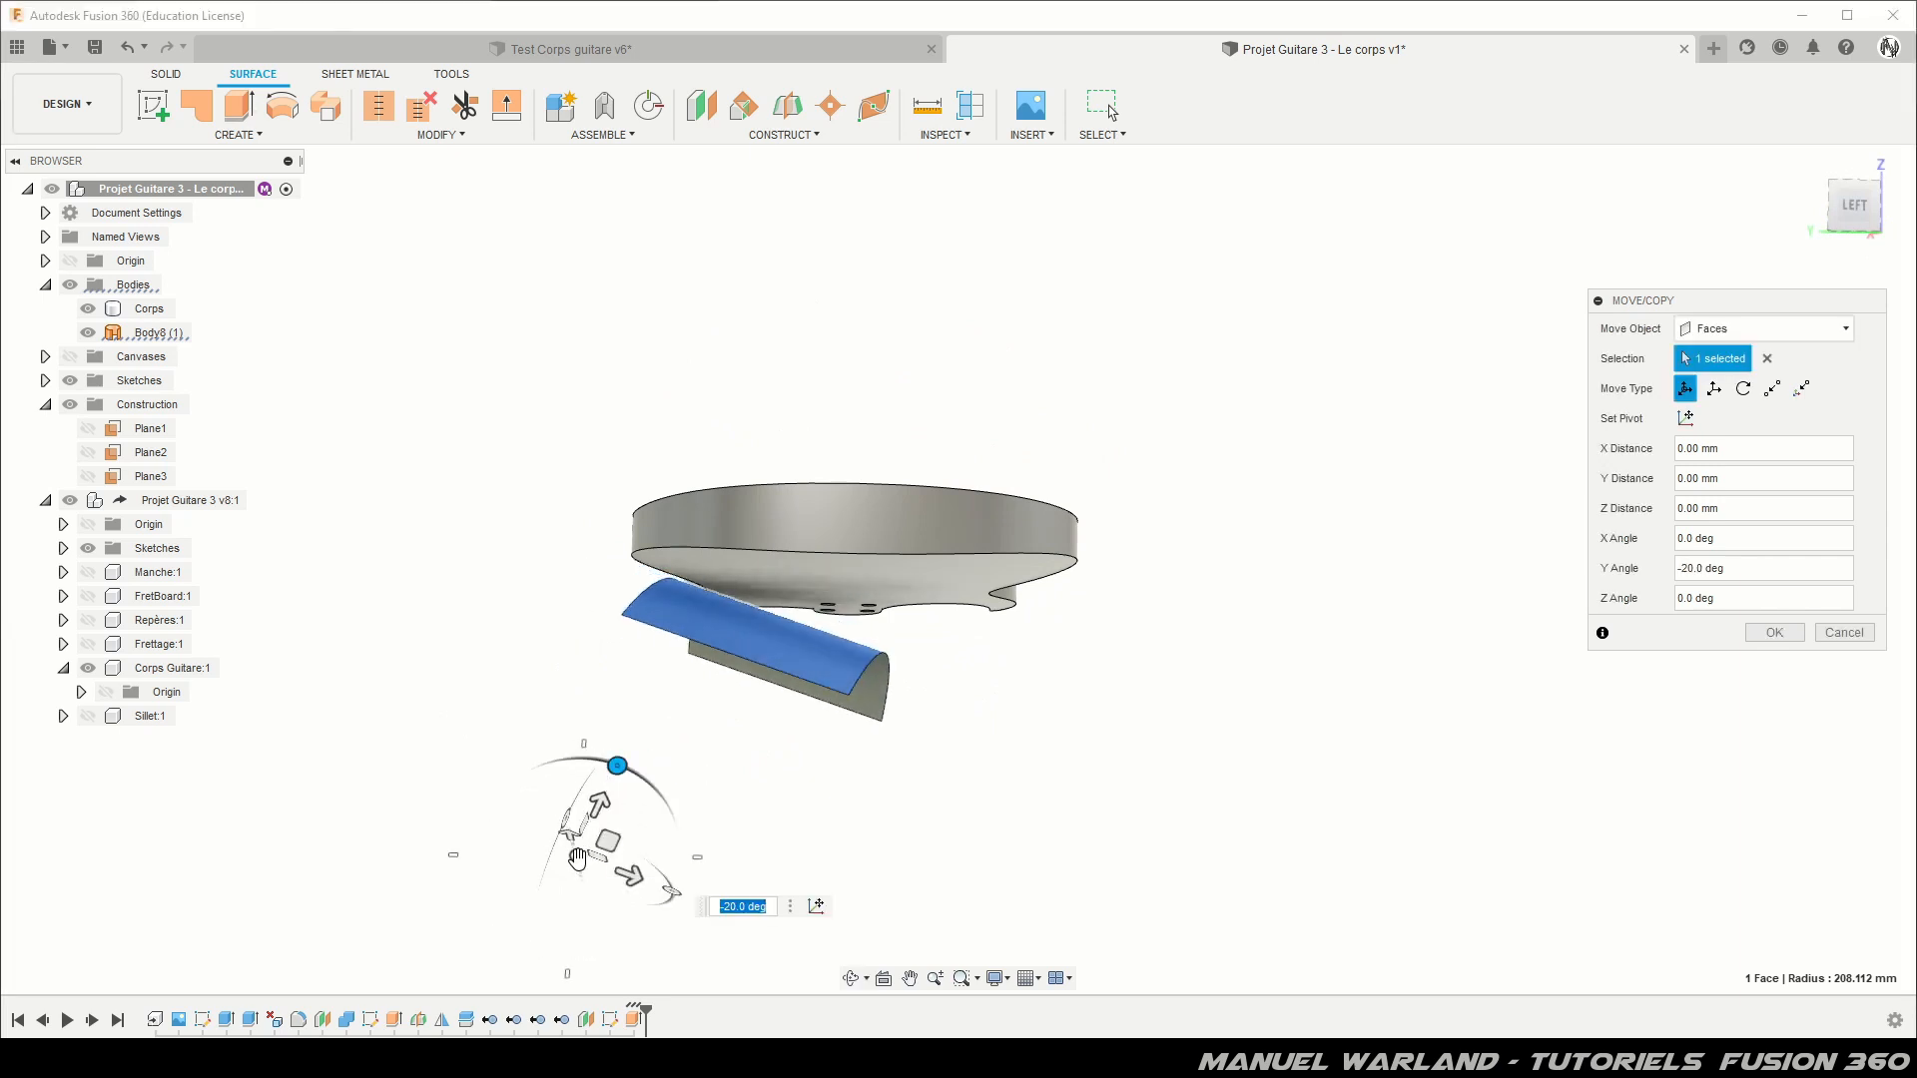
pyautogui.moveTo(577, 854); pyautogui.dragTo(492, 785)
pyautogui.keyDown('shift'); pyautogui.moveTo(496, 783); pyautogui.dragTo(689, 634, button='middle'); pyautogui.keyUp('shift')
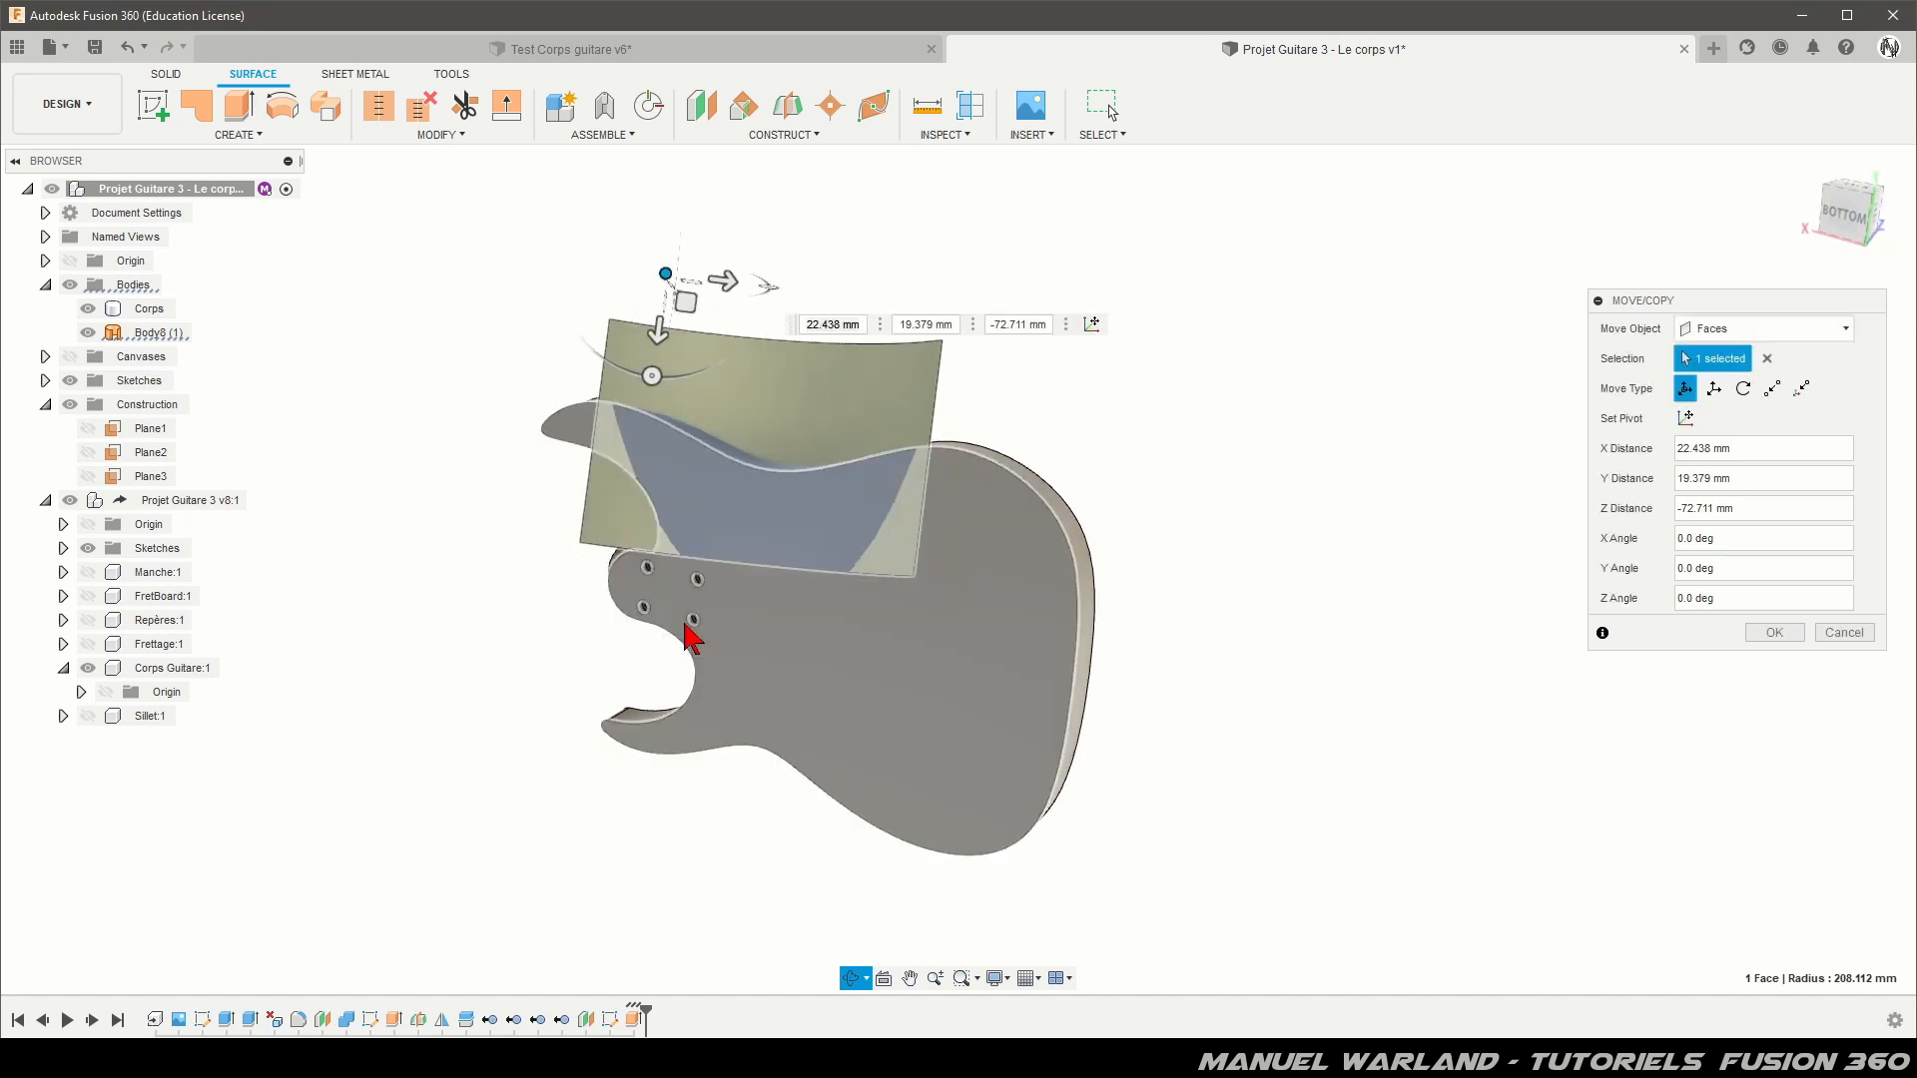
# Step: Shift the tilted surface further along the body's back edge, and move it -20 mm along X
pyautogui.moveTo(667, 273)
pyautogui.mouseDown()
pyautogui.moveTo(685, 199)
pyautogui.moveTo(696, 273)
pyautogui.mouseUp()
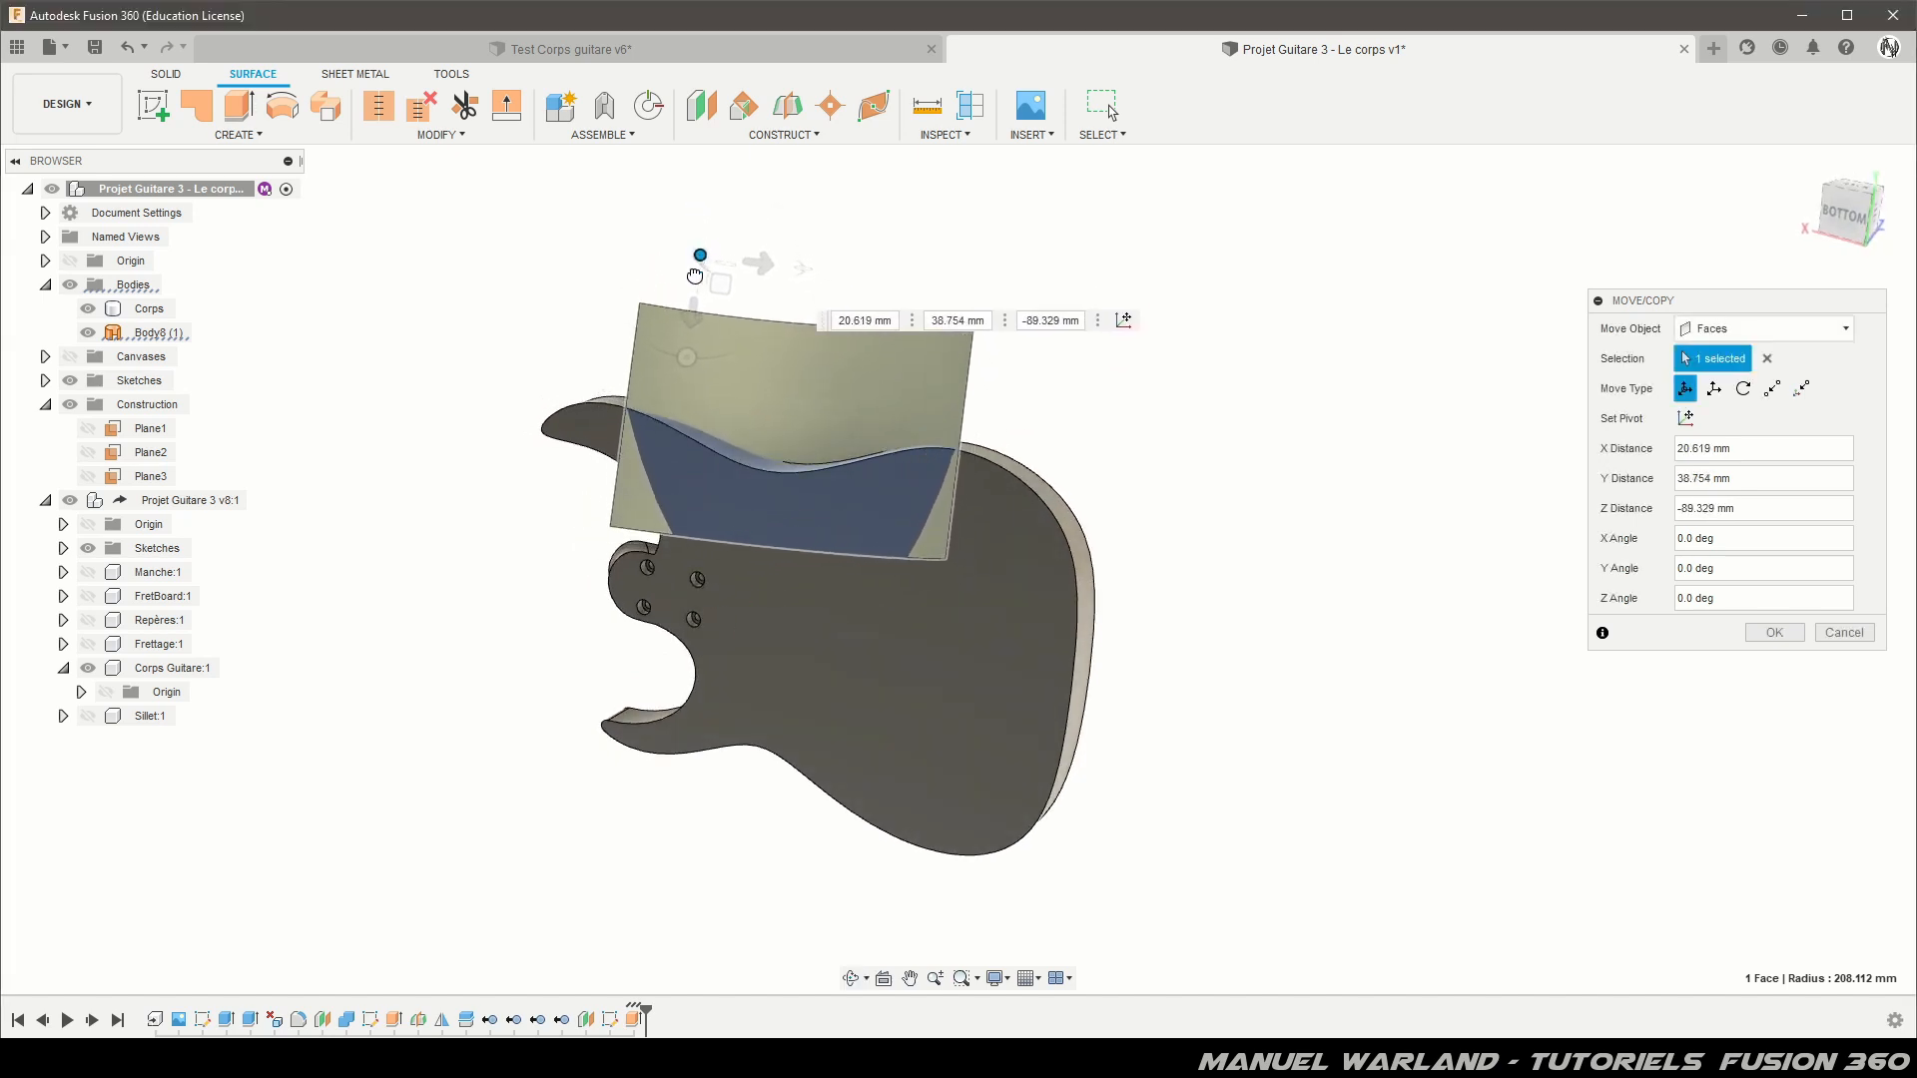
pyautogui.keyDown('shift'); pyautogui.moveTo(692, 231); pyautogui.dragTo(566, 336, button='middle'); pyautogui.keyUp('shift')
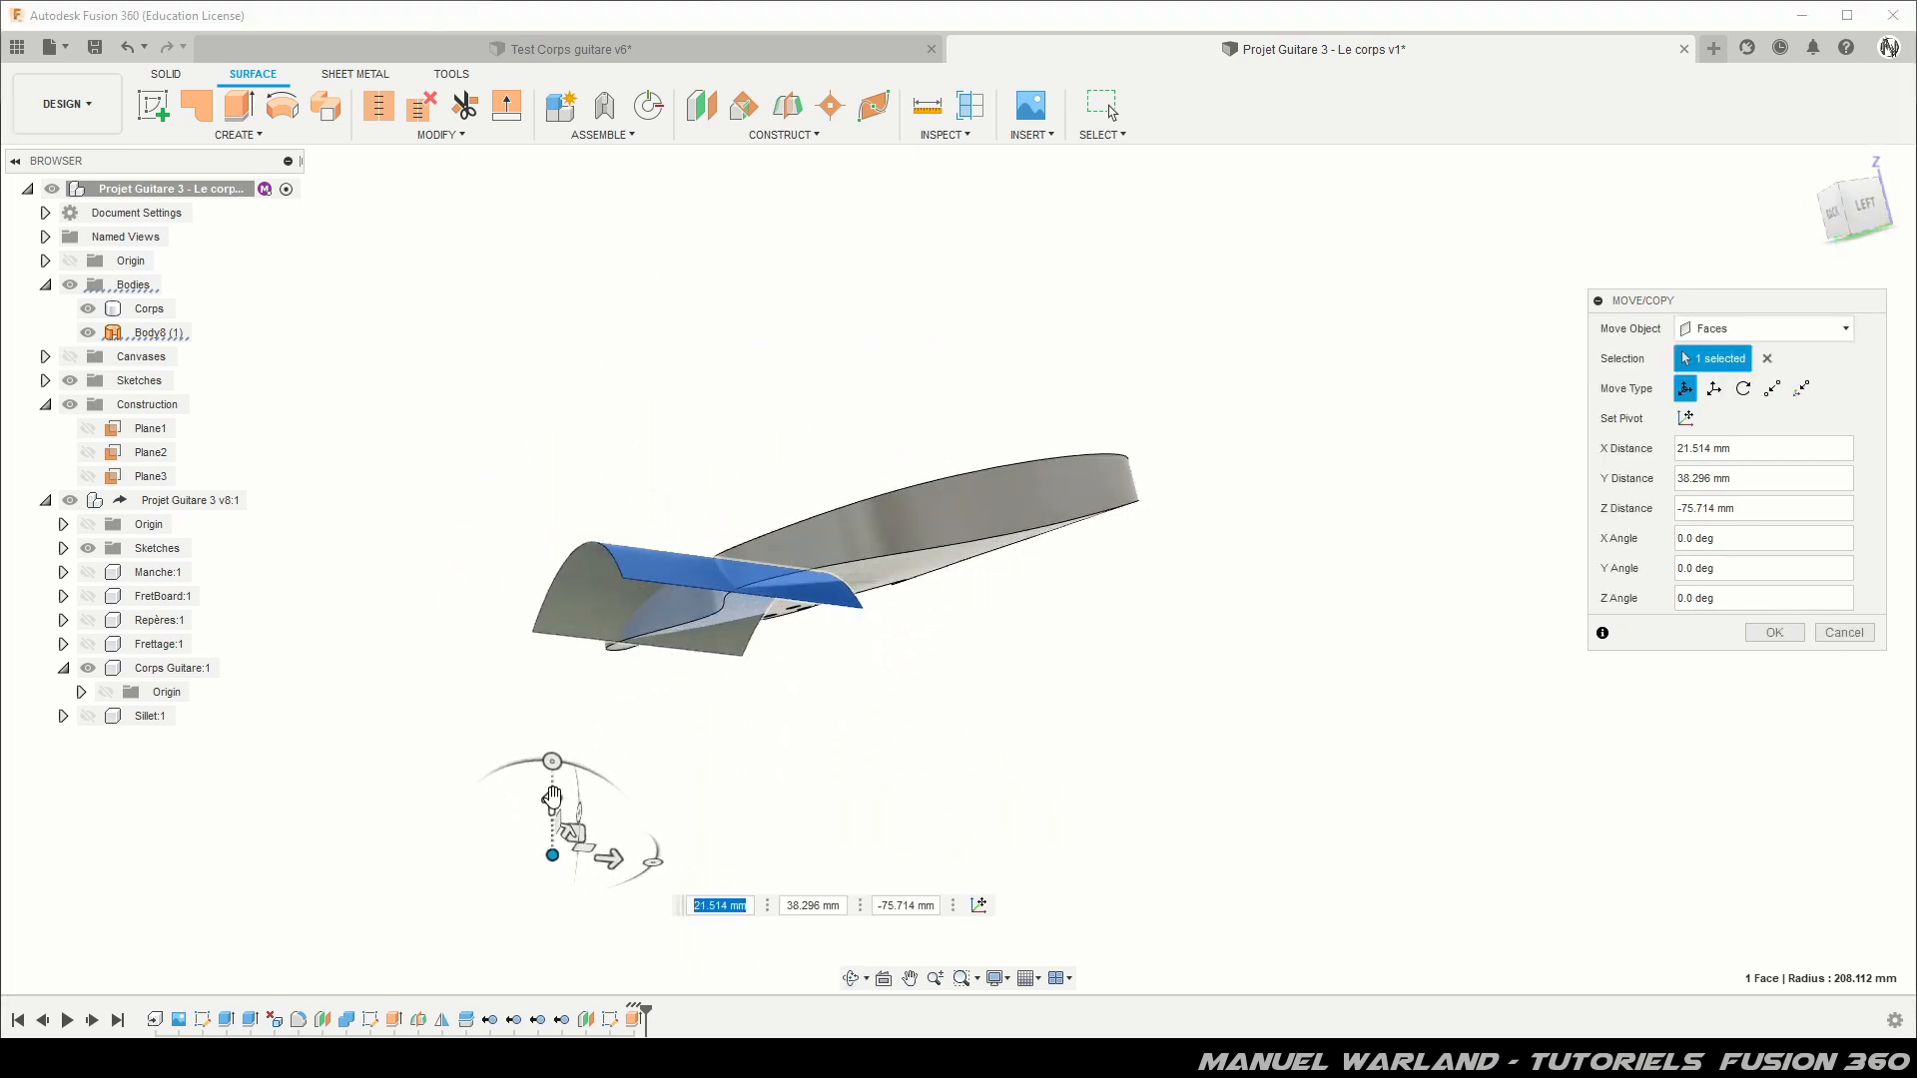
pyautogui.moveTo(552, 798); pyautogui.dragTo(552, 827)
pyautogui.keyDown('shift'); pyautogui.moveTo(542, 659); pyautogui.dragTo(676, 539, button='middle'); pyautogui.keyUp('shift')
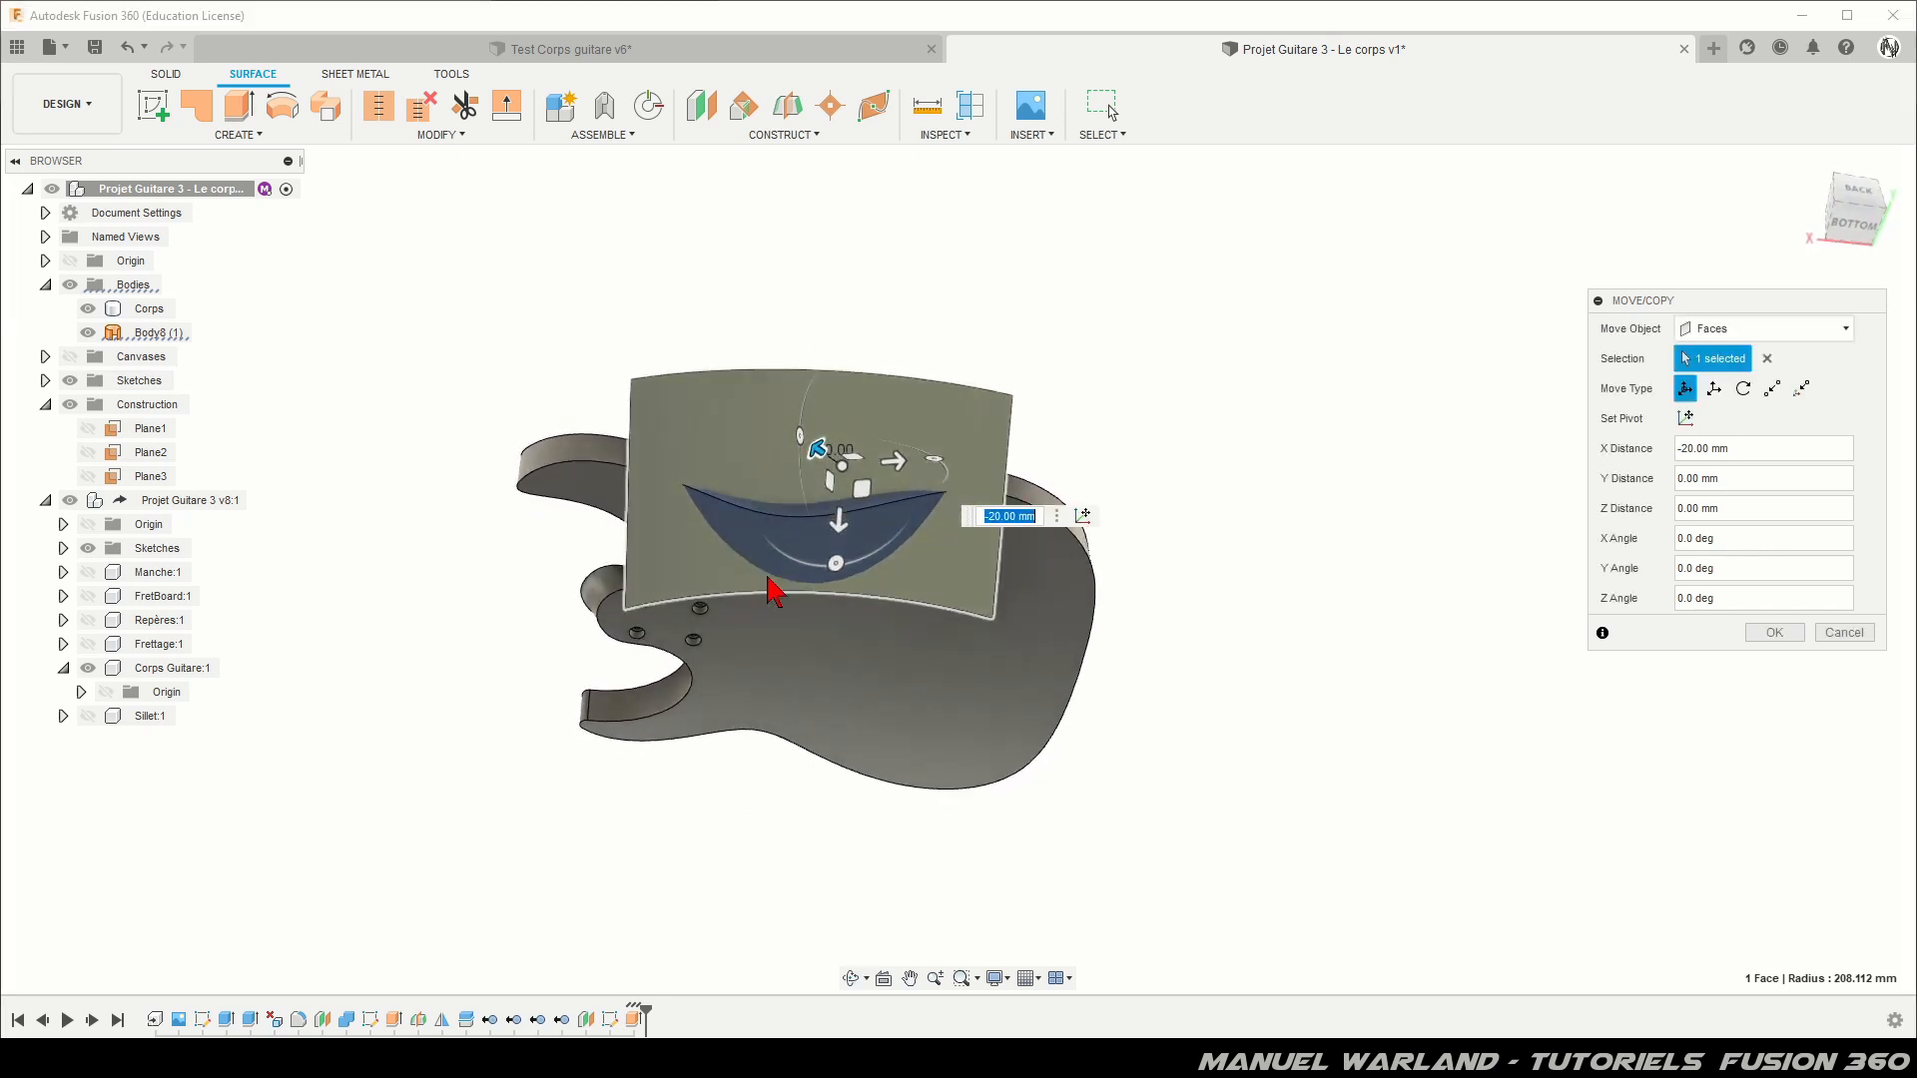
# Step: Fine-tune the surface with a free move of about 3.39 mm in X, -7.7 mm in Y and 1.05 mm in Z, and apply it
pyautogui.moveTo(840, 461); pyautogui.dragTo(830, 465)
pyautogui.keyDown('shift'); pyautogui.moveTo(508, 542); pyautogui.dragTo(489, 579, button='middle'); pyautogui.keyUp('shift')
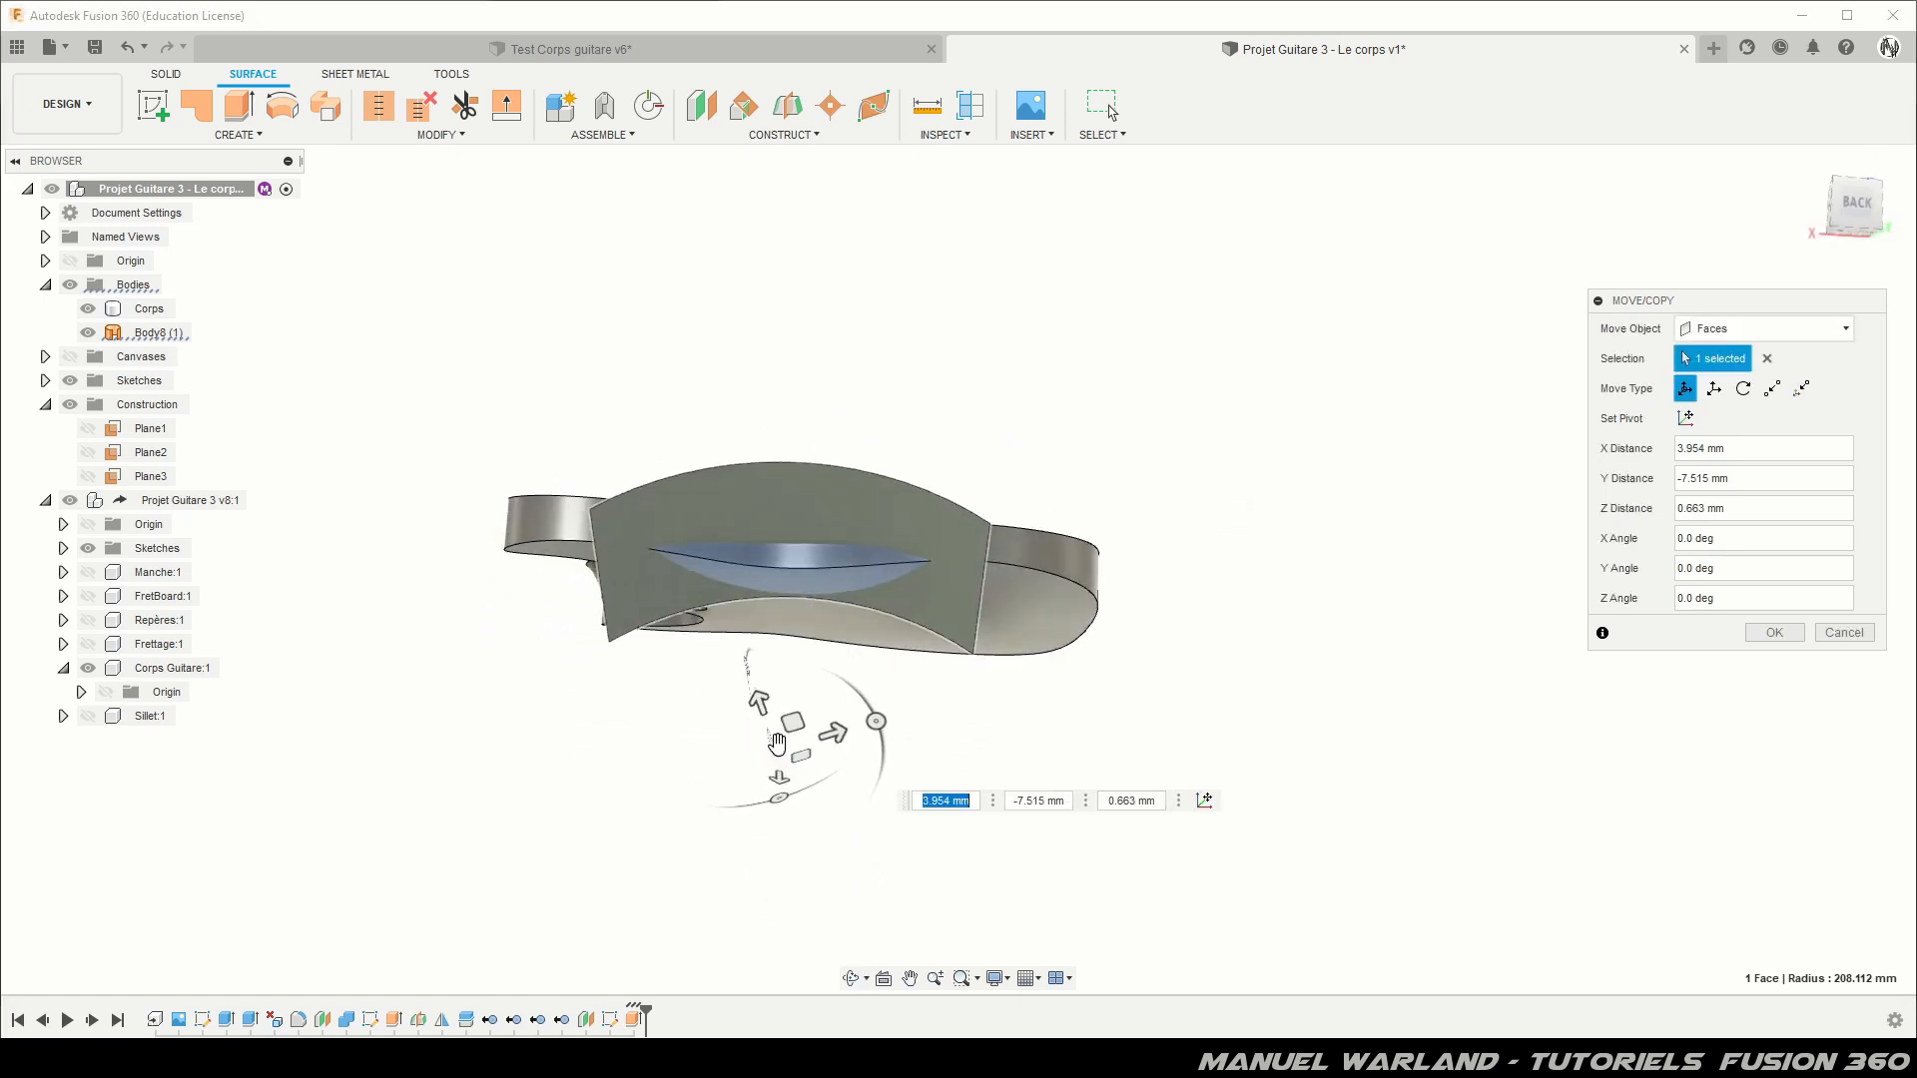
pyautogui.moveTo(776, 749); pyautogui.dragTo(777, 753)
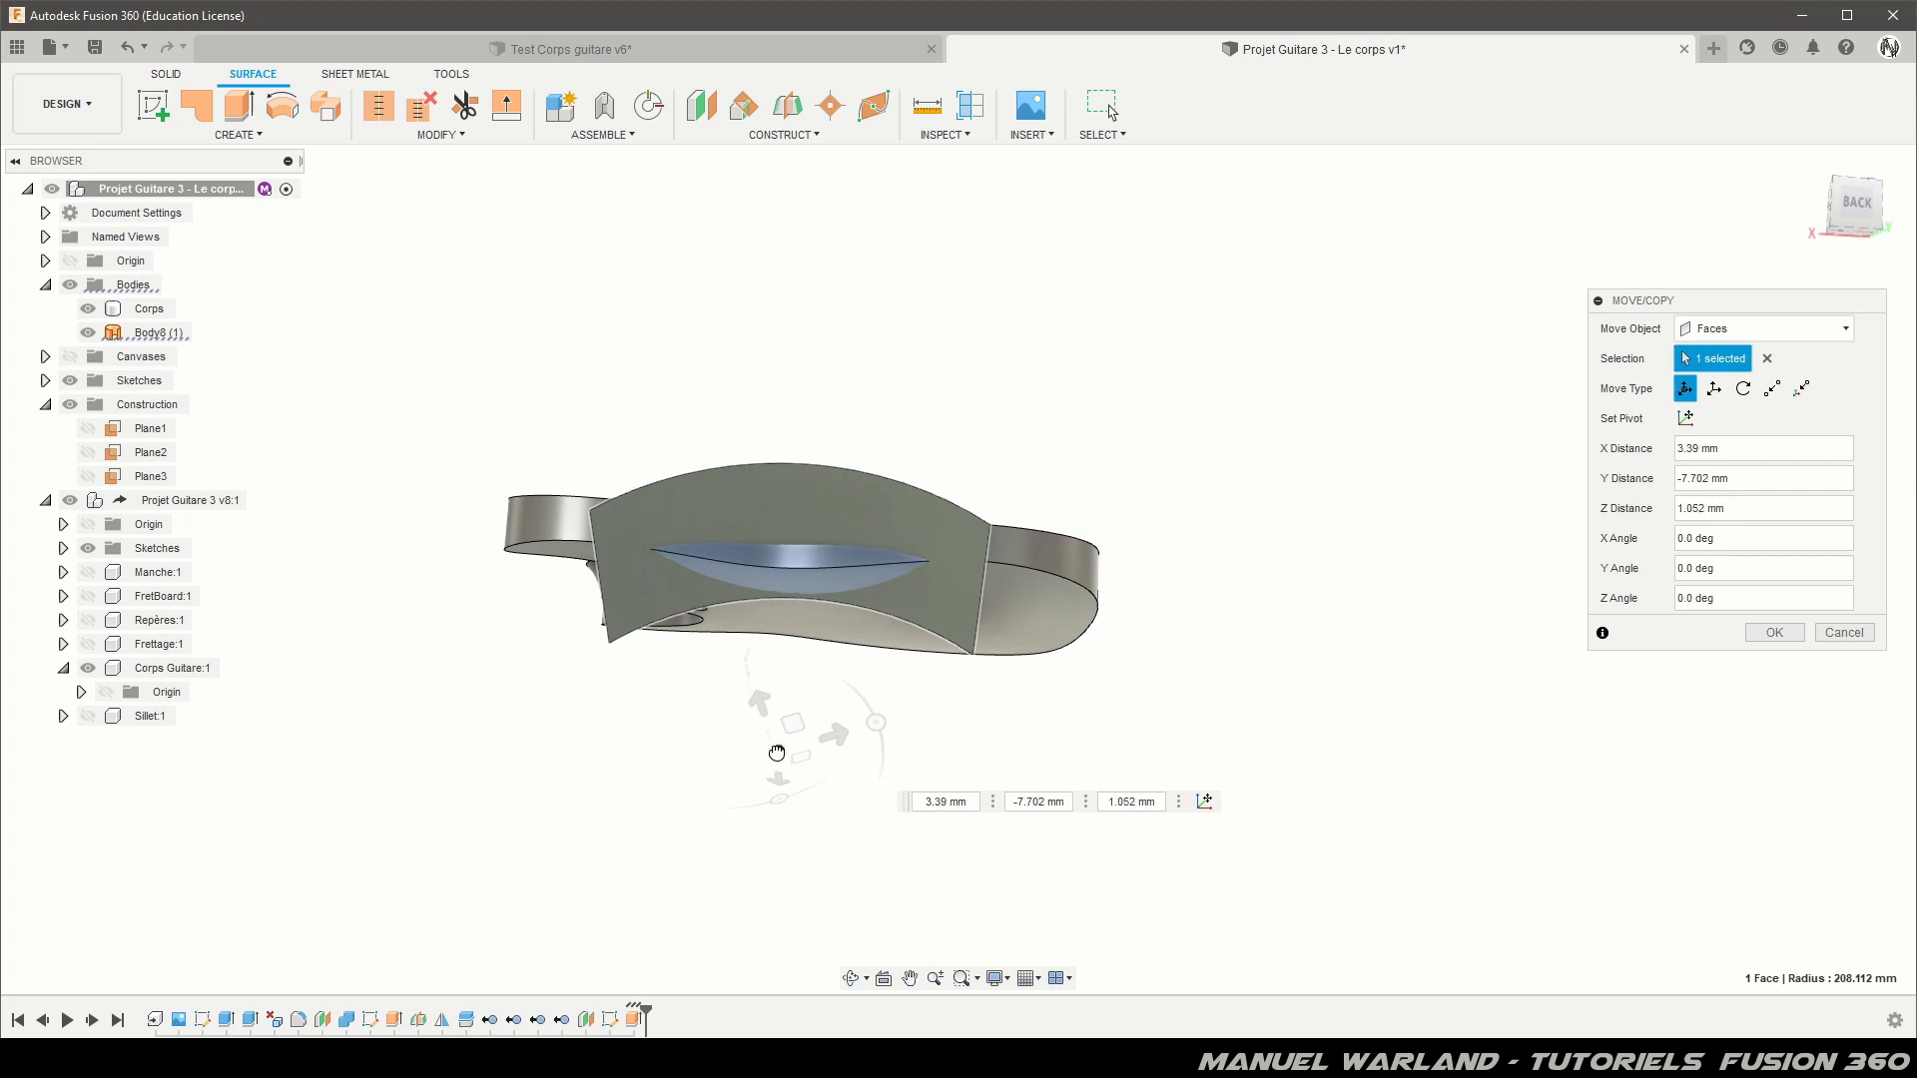
pyautogui.moveTo(777, 753); pyautogui.dragTo(777, 753)
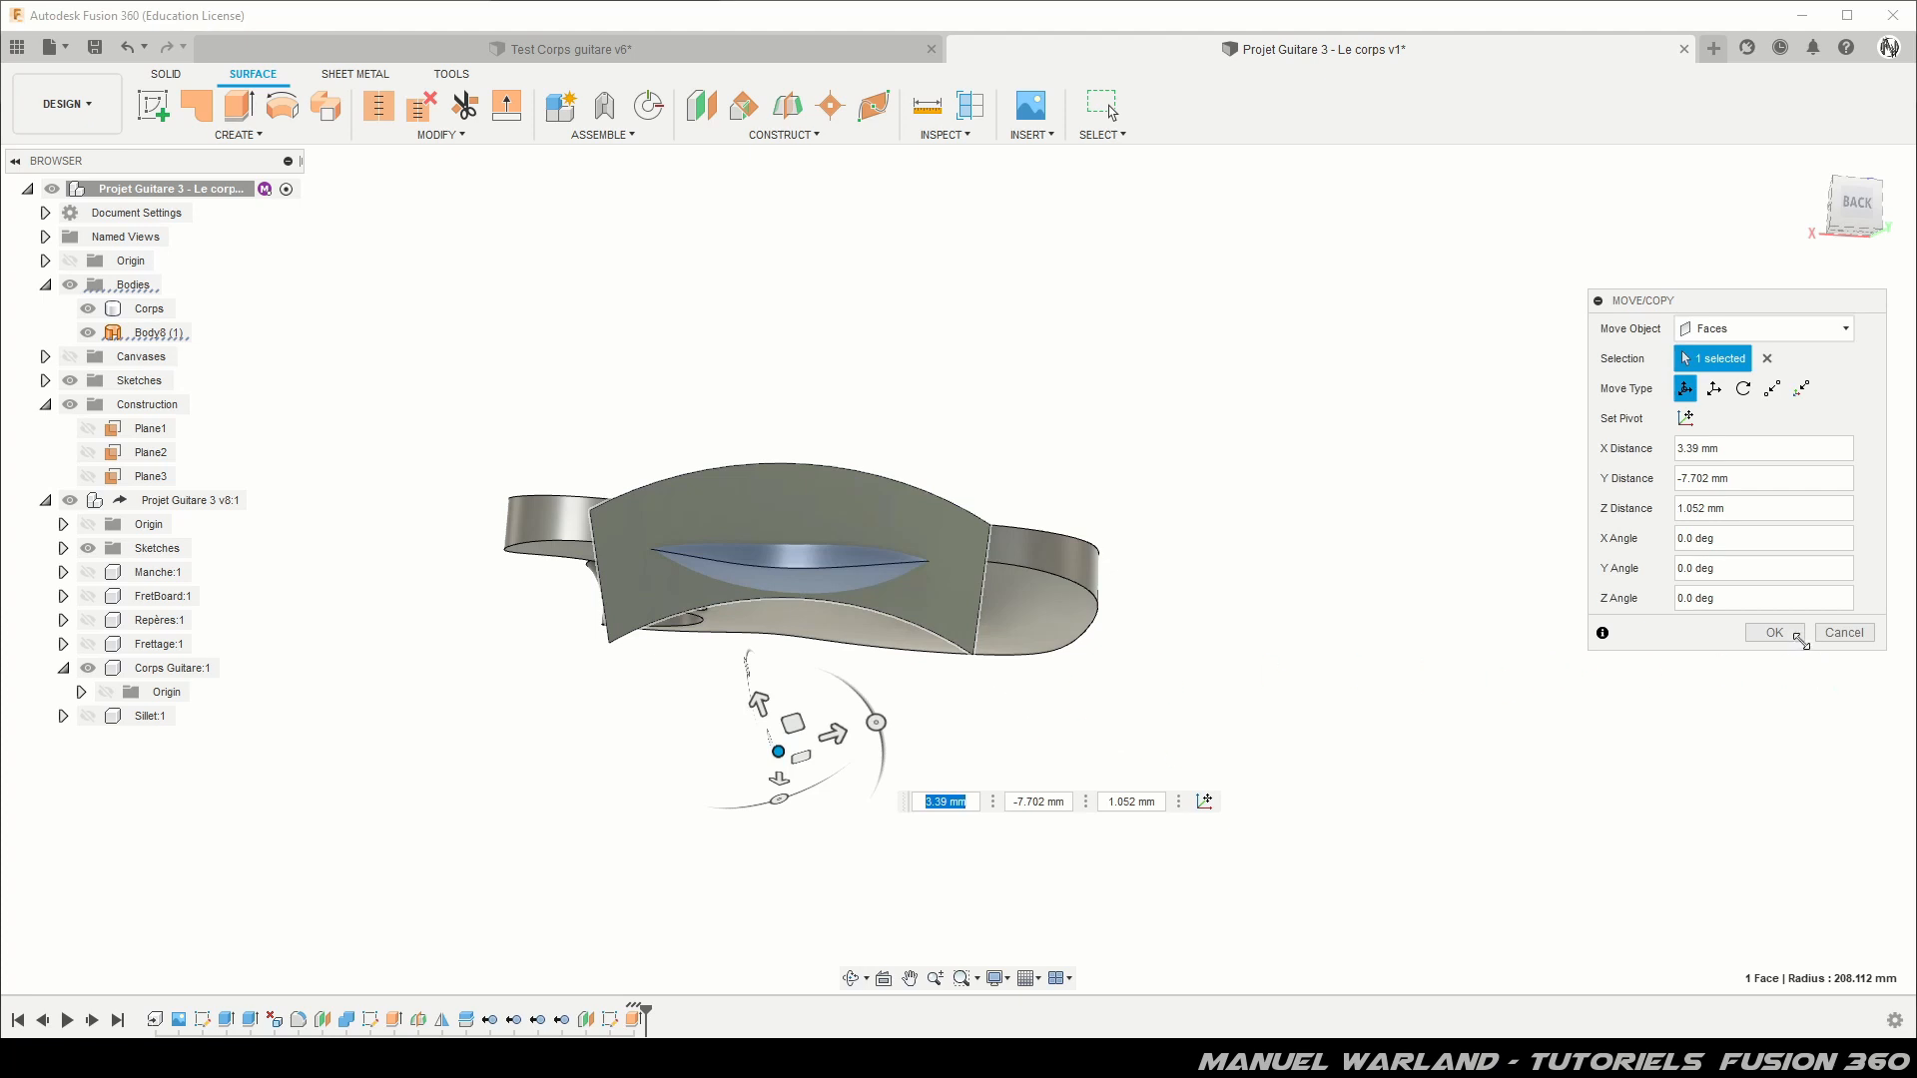
pyautogui.click(1775, 633)
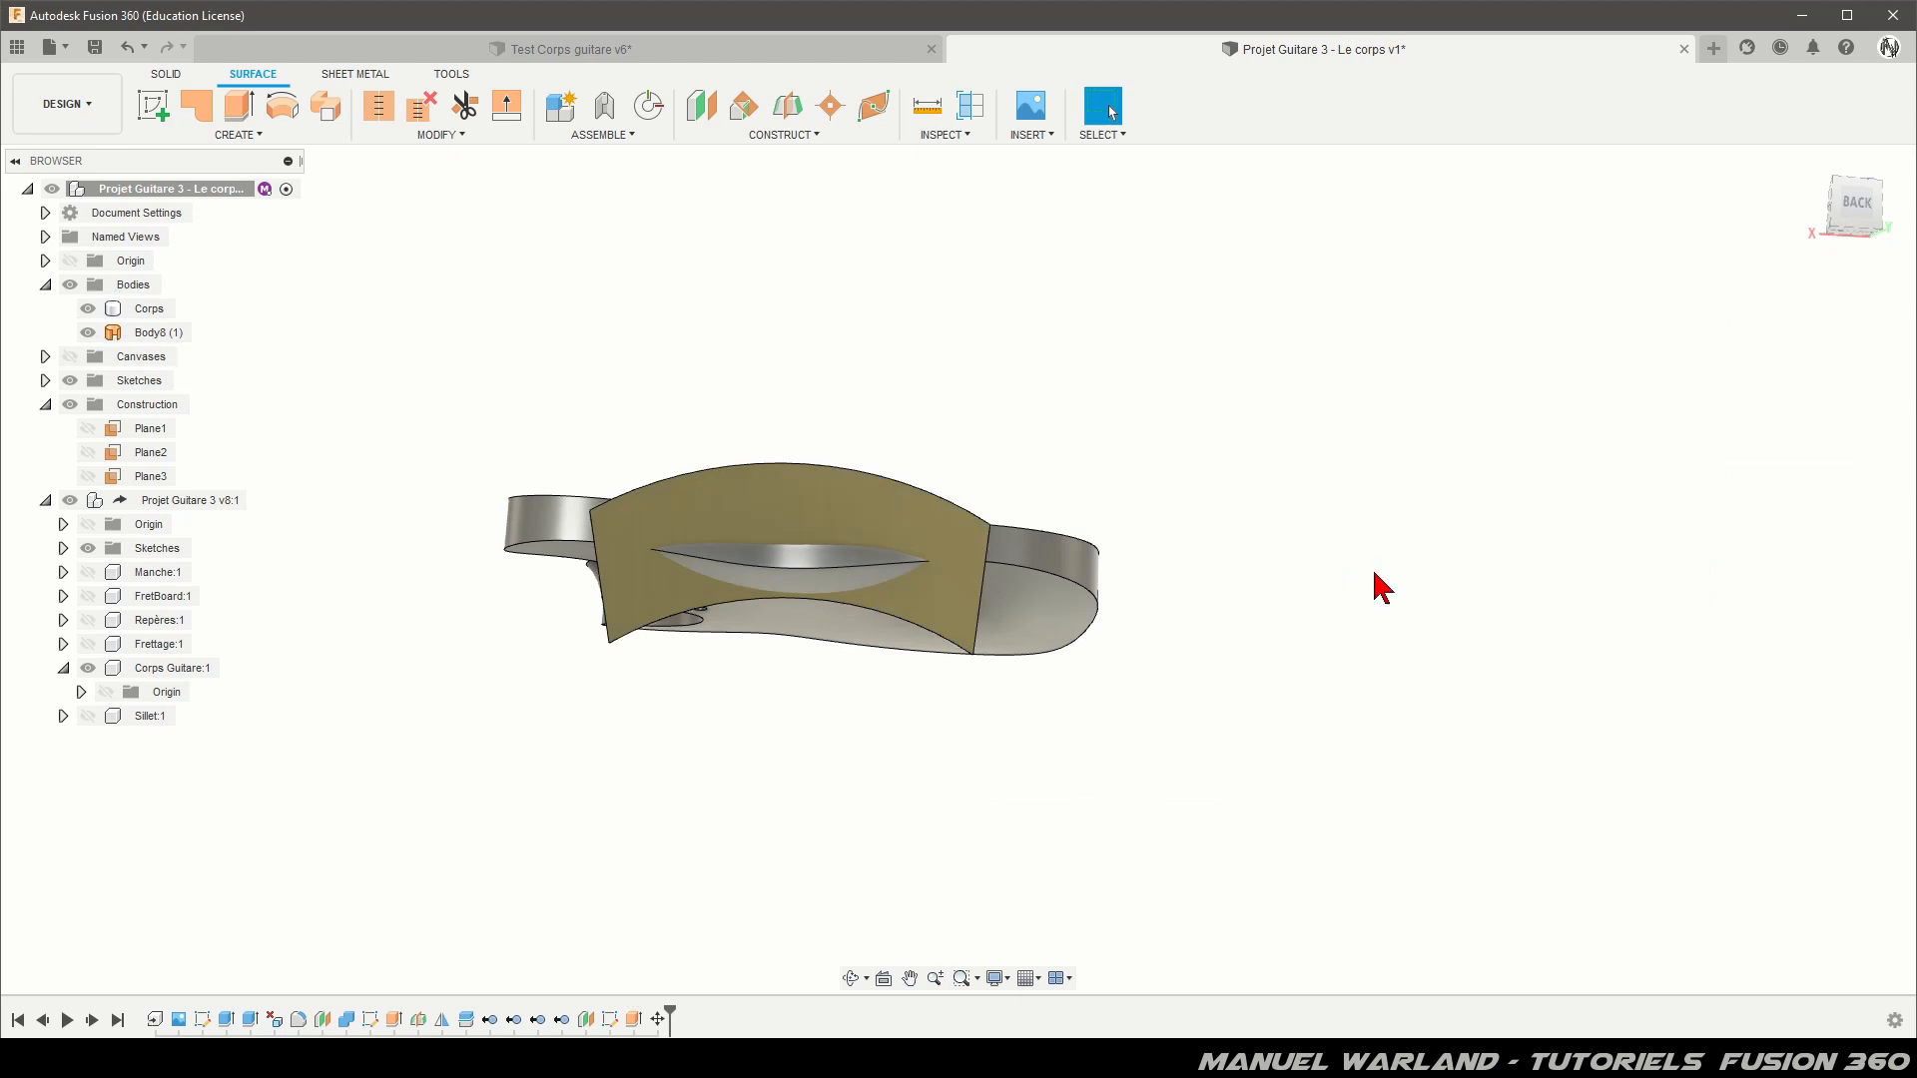
# Step: Split the Corps body using the tilted curved surface as the splitting tool
pyautogui.keyDown('shift'); pyautogui.moveTo(1232, 646); pyautogui.dragTo(989, 673, button='middle'); pyautogui.keyUp('shift')
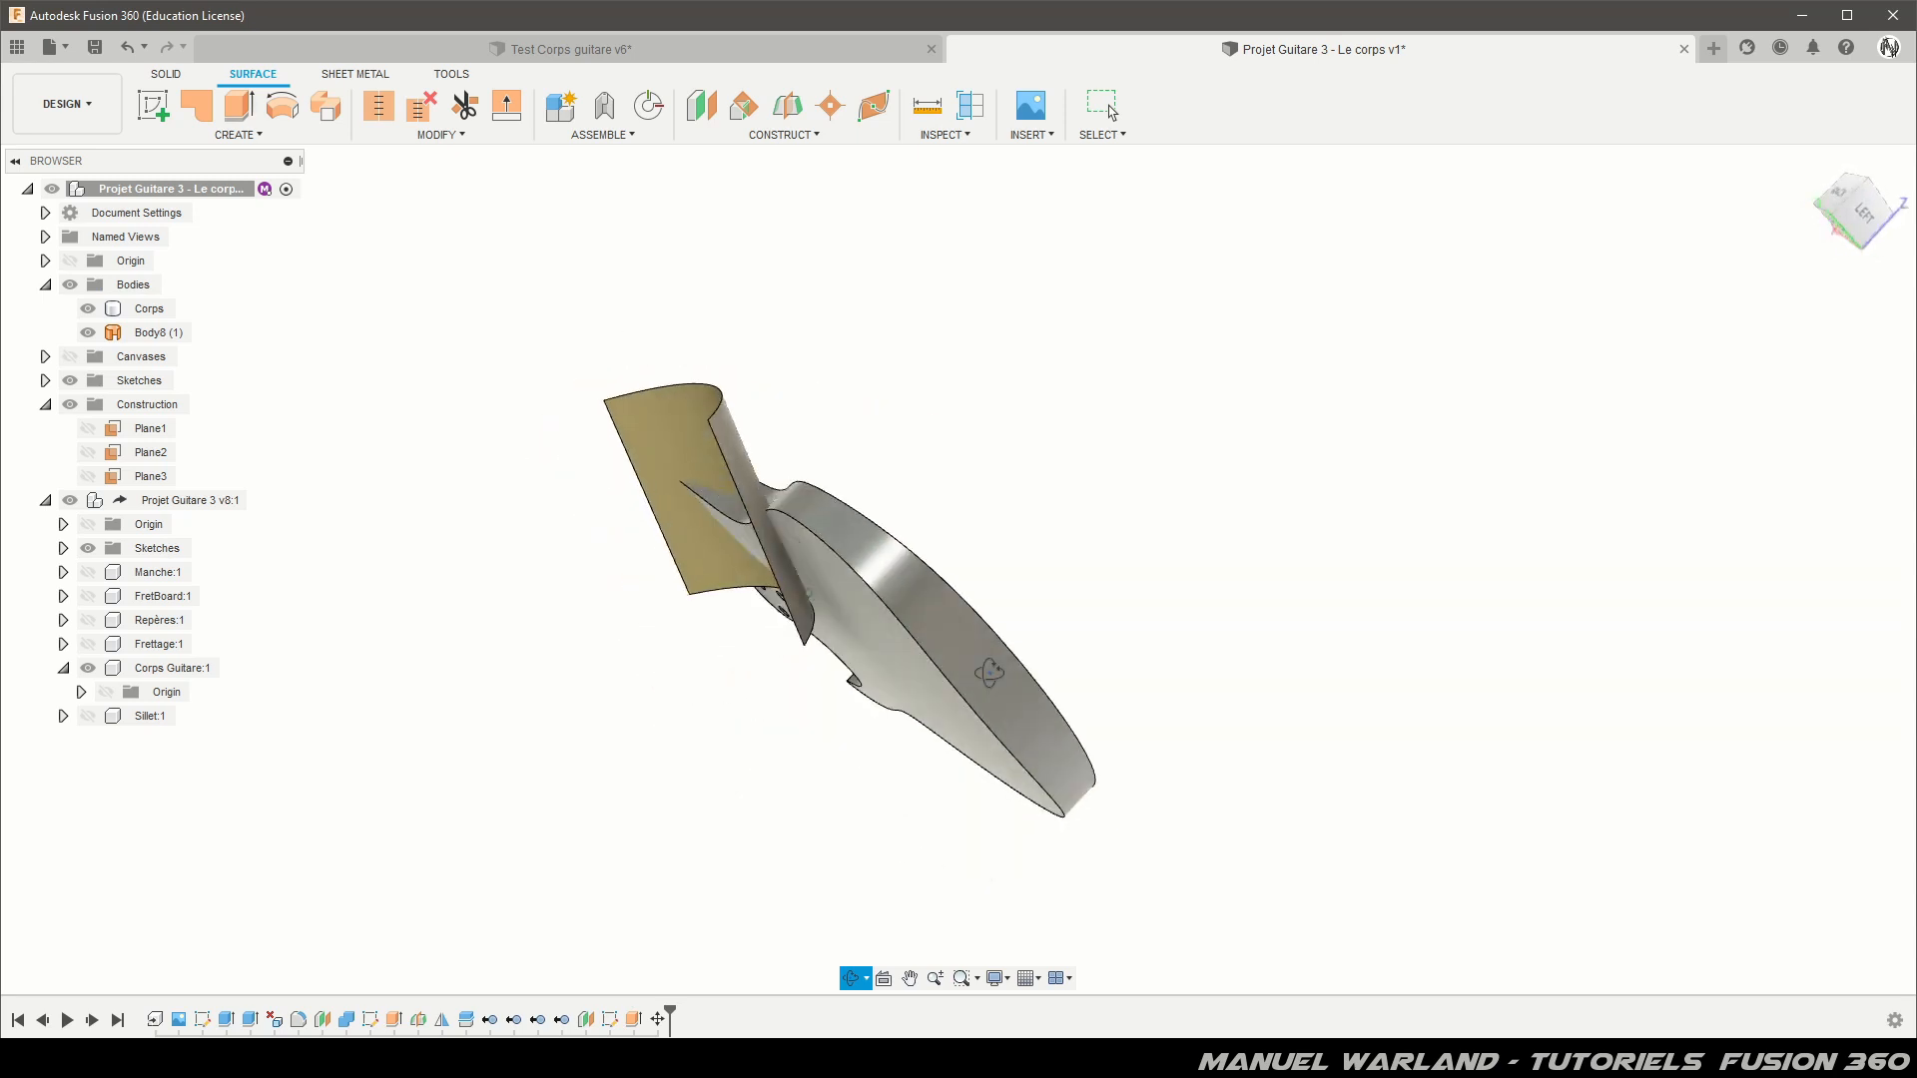
pyautogui.click(165, 74)
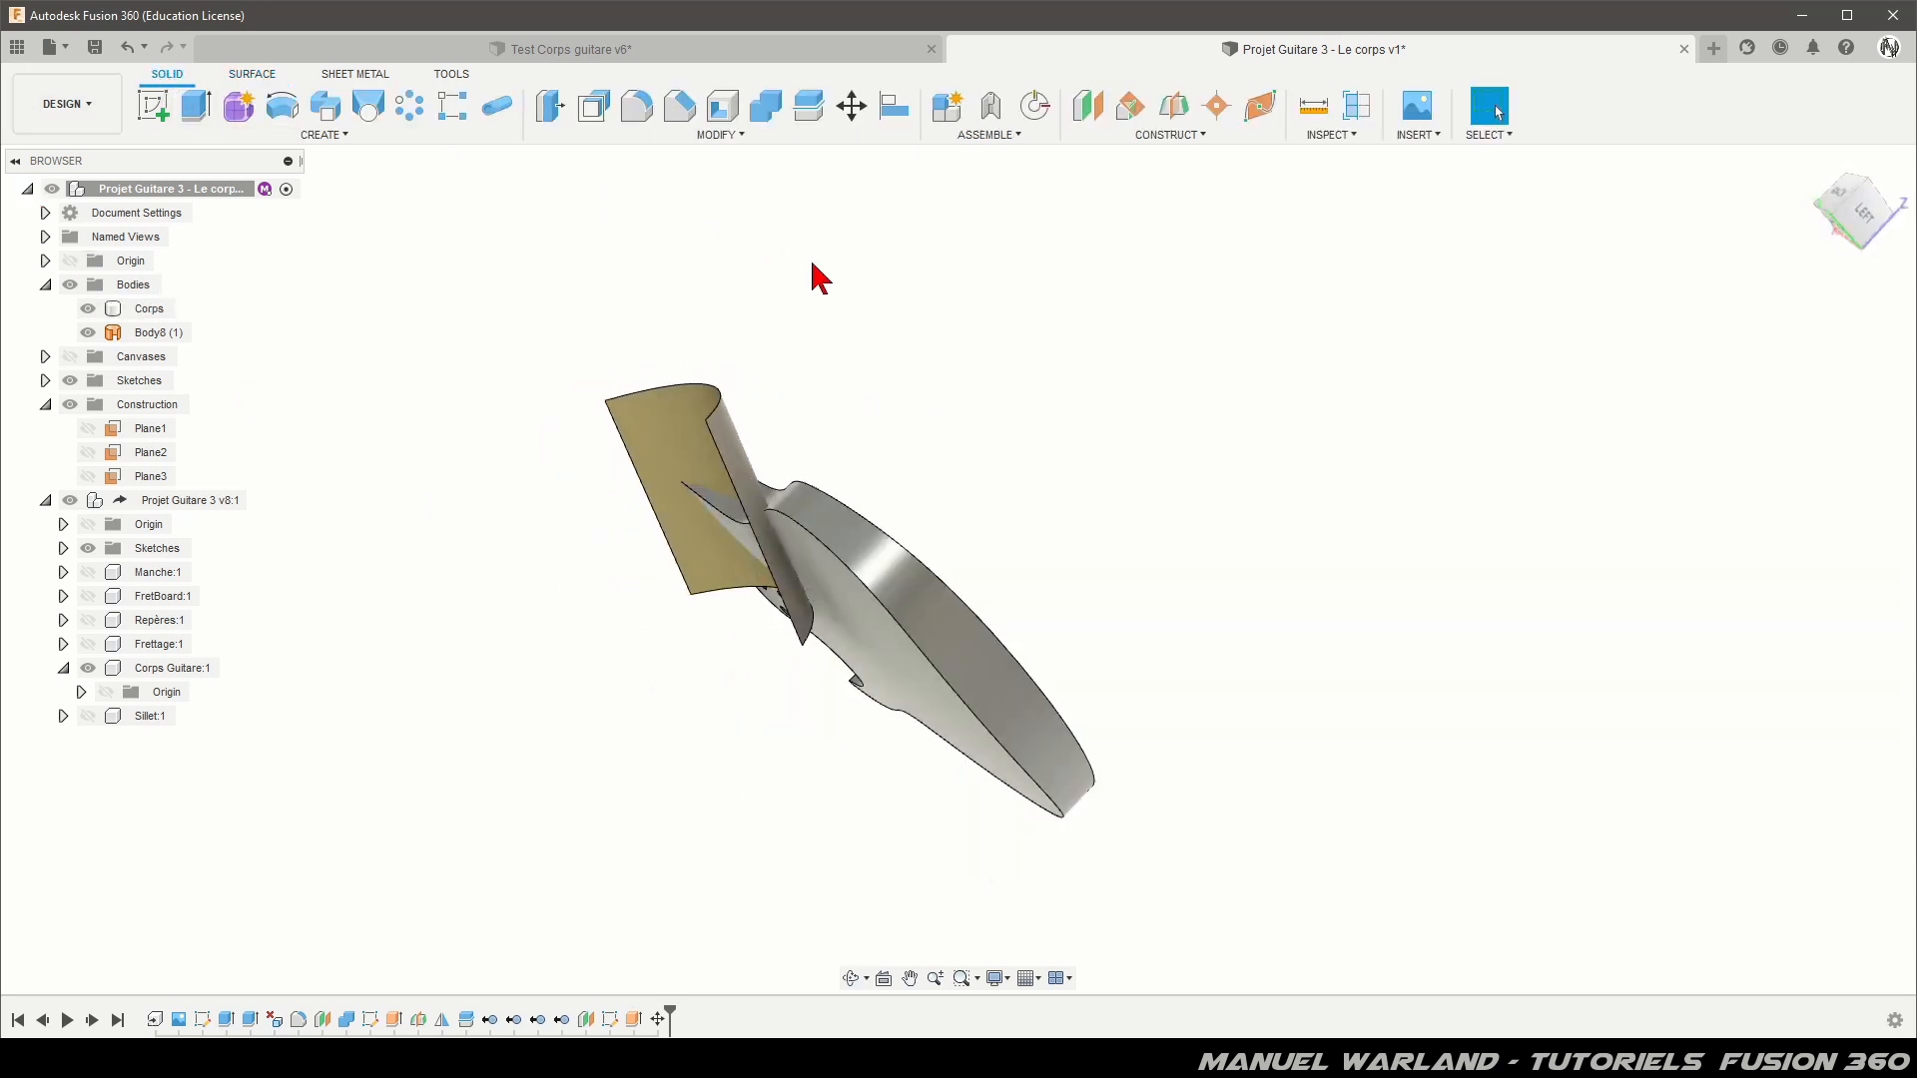
pyautogui.click(811, 112)
pyautogui.click(892, 568)
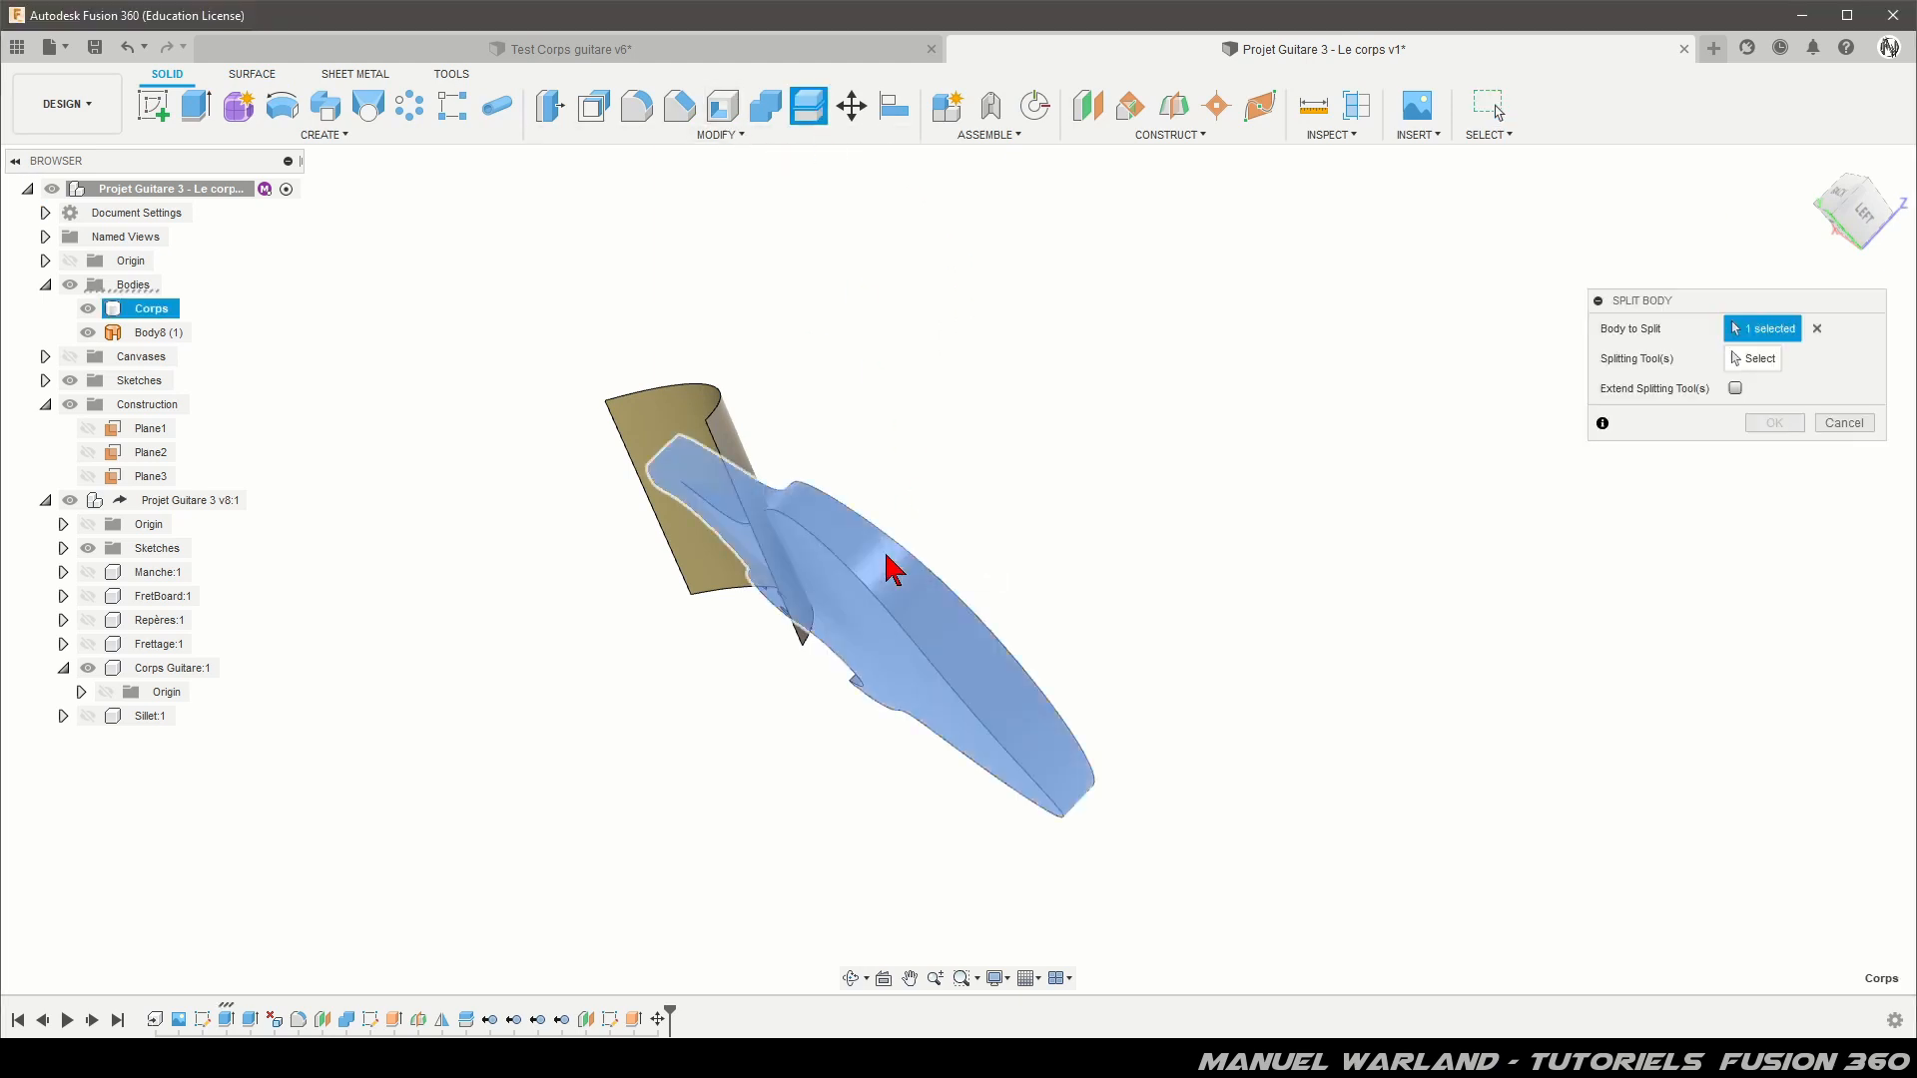
pyautogui.click(1759, 362)
pyautogui.click(736, 431)
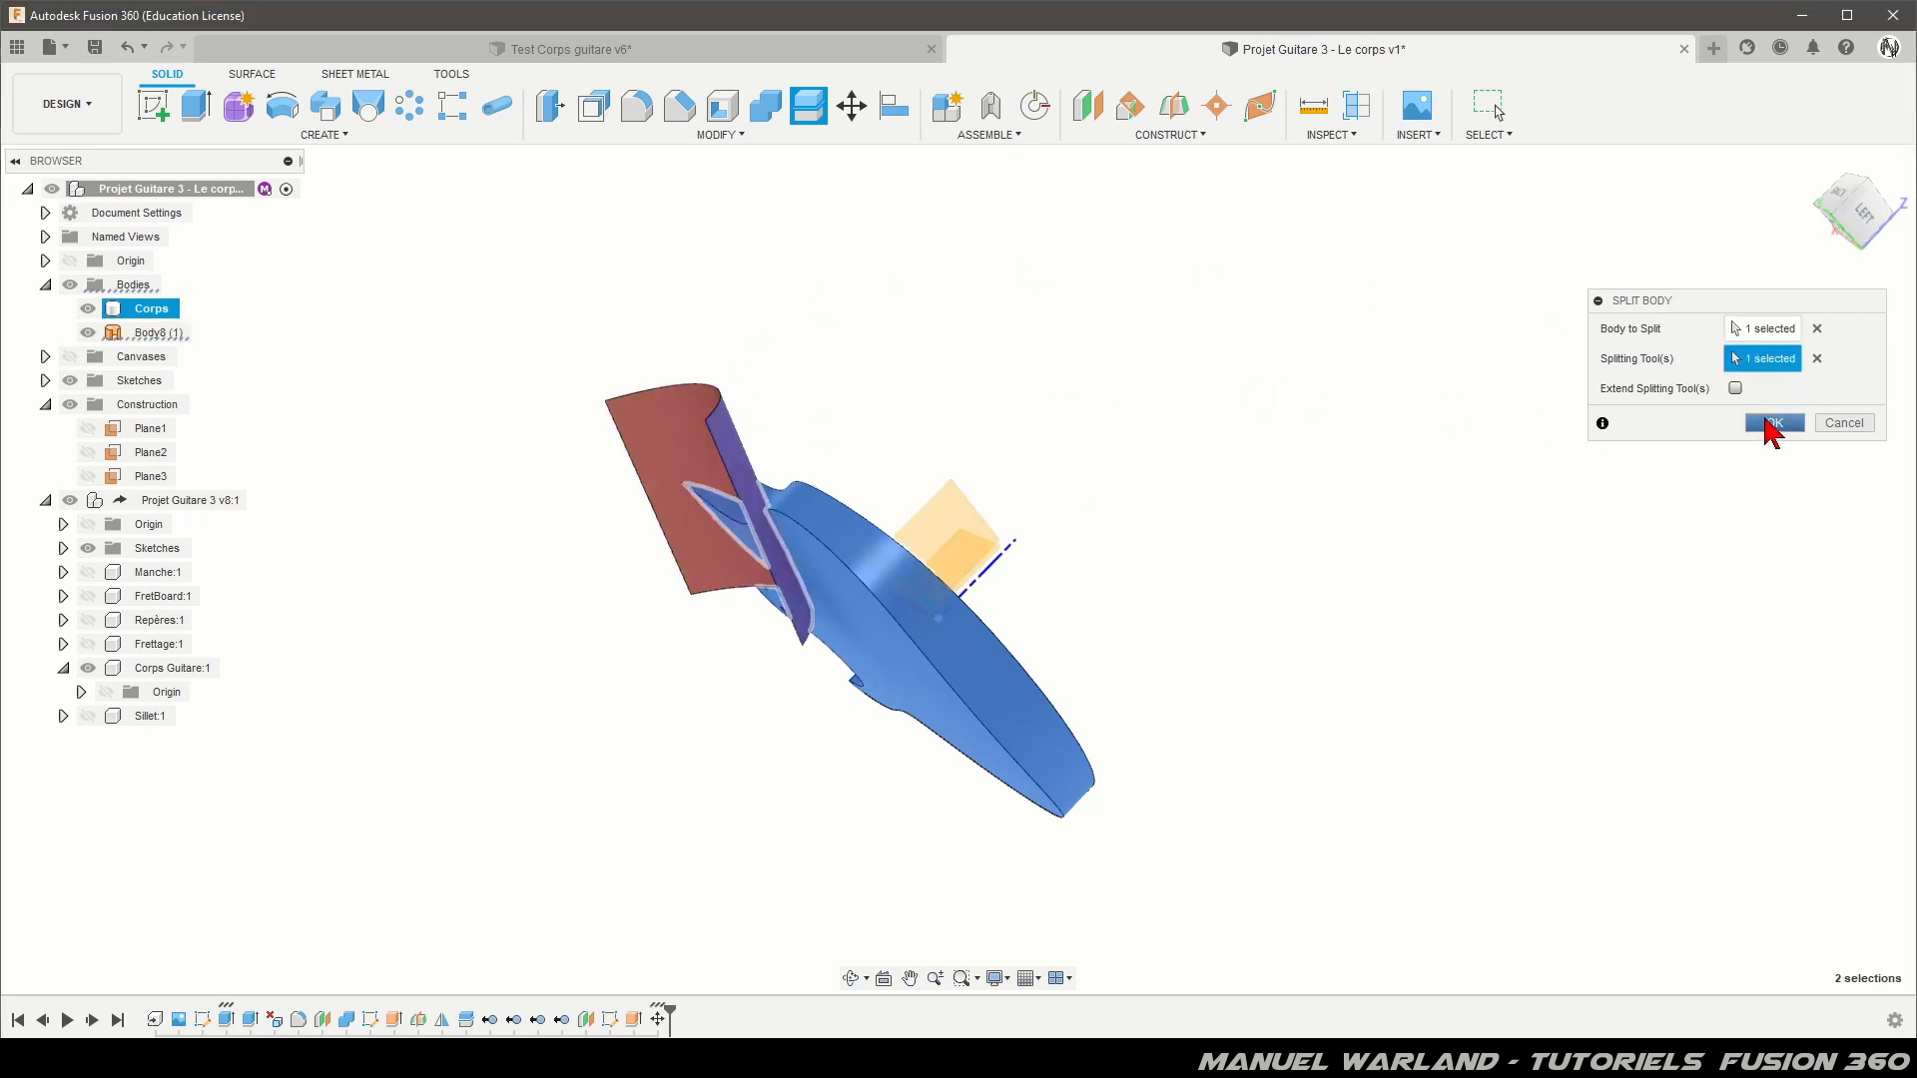
pyautogui.click(1772, 423)
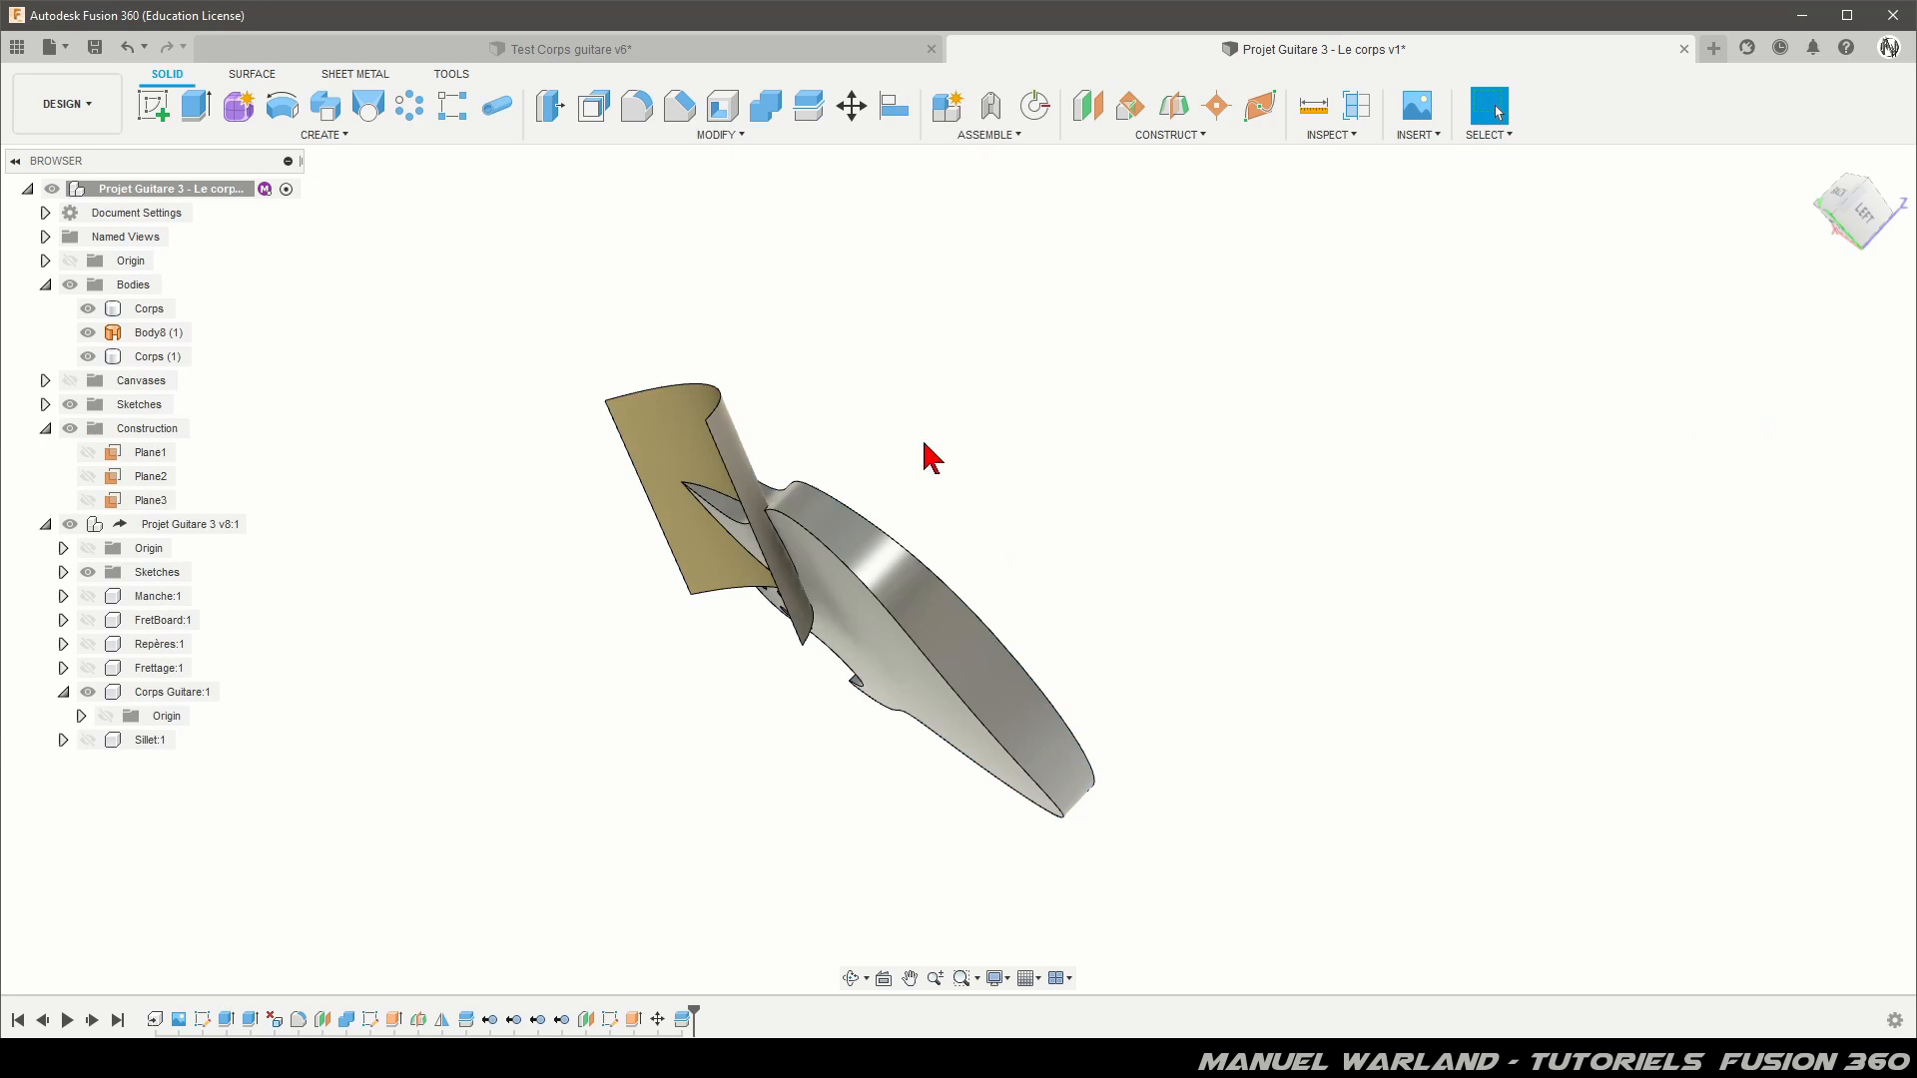
# Step: Remove the cut-off sliver body, Corps, and the splitting surface body, Body8 (1)
pyautogui.keyDown('shift'); pyautogui.moveTo(344, 397); pyautogui.dragTo(421, 473, button='middle'); pyautogui.keyUp('shift')
pyautogui.click(148, 318)
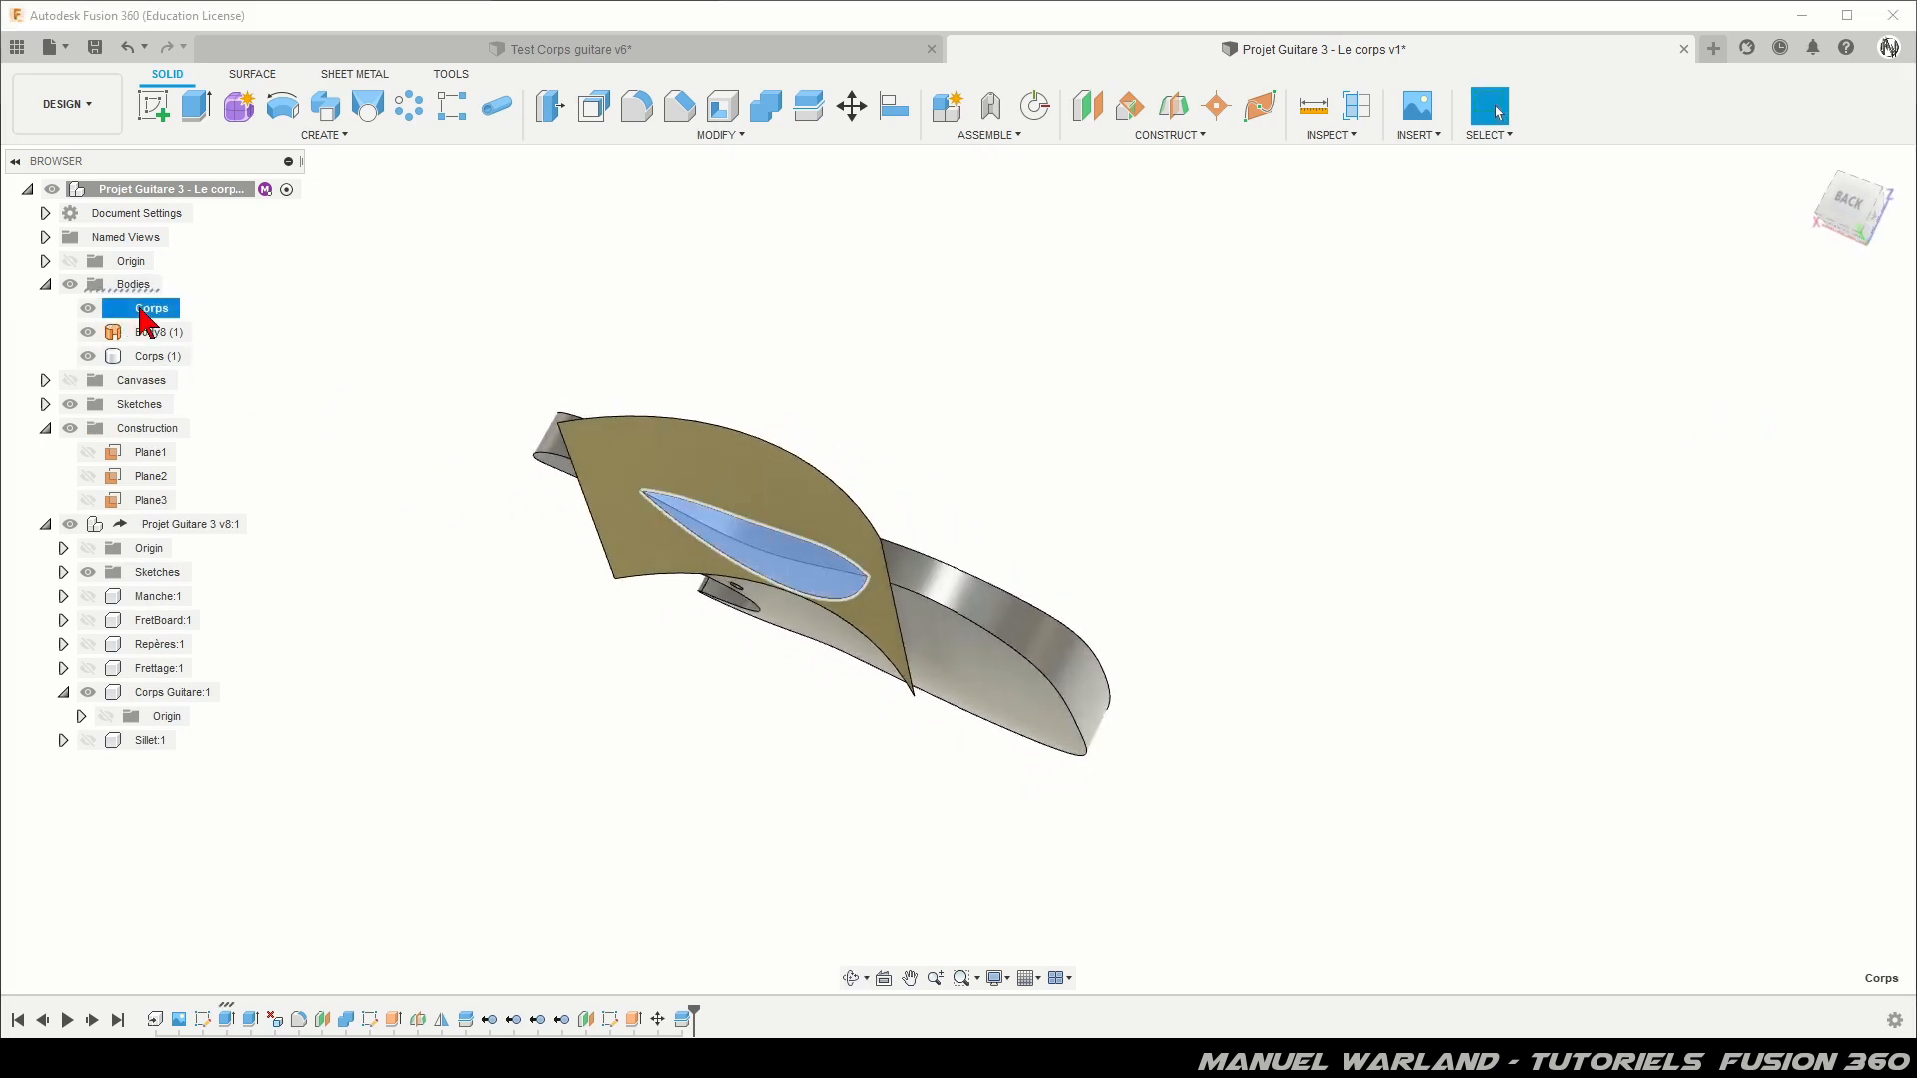
pyautogui.rightClick(143, 317)
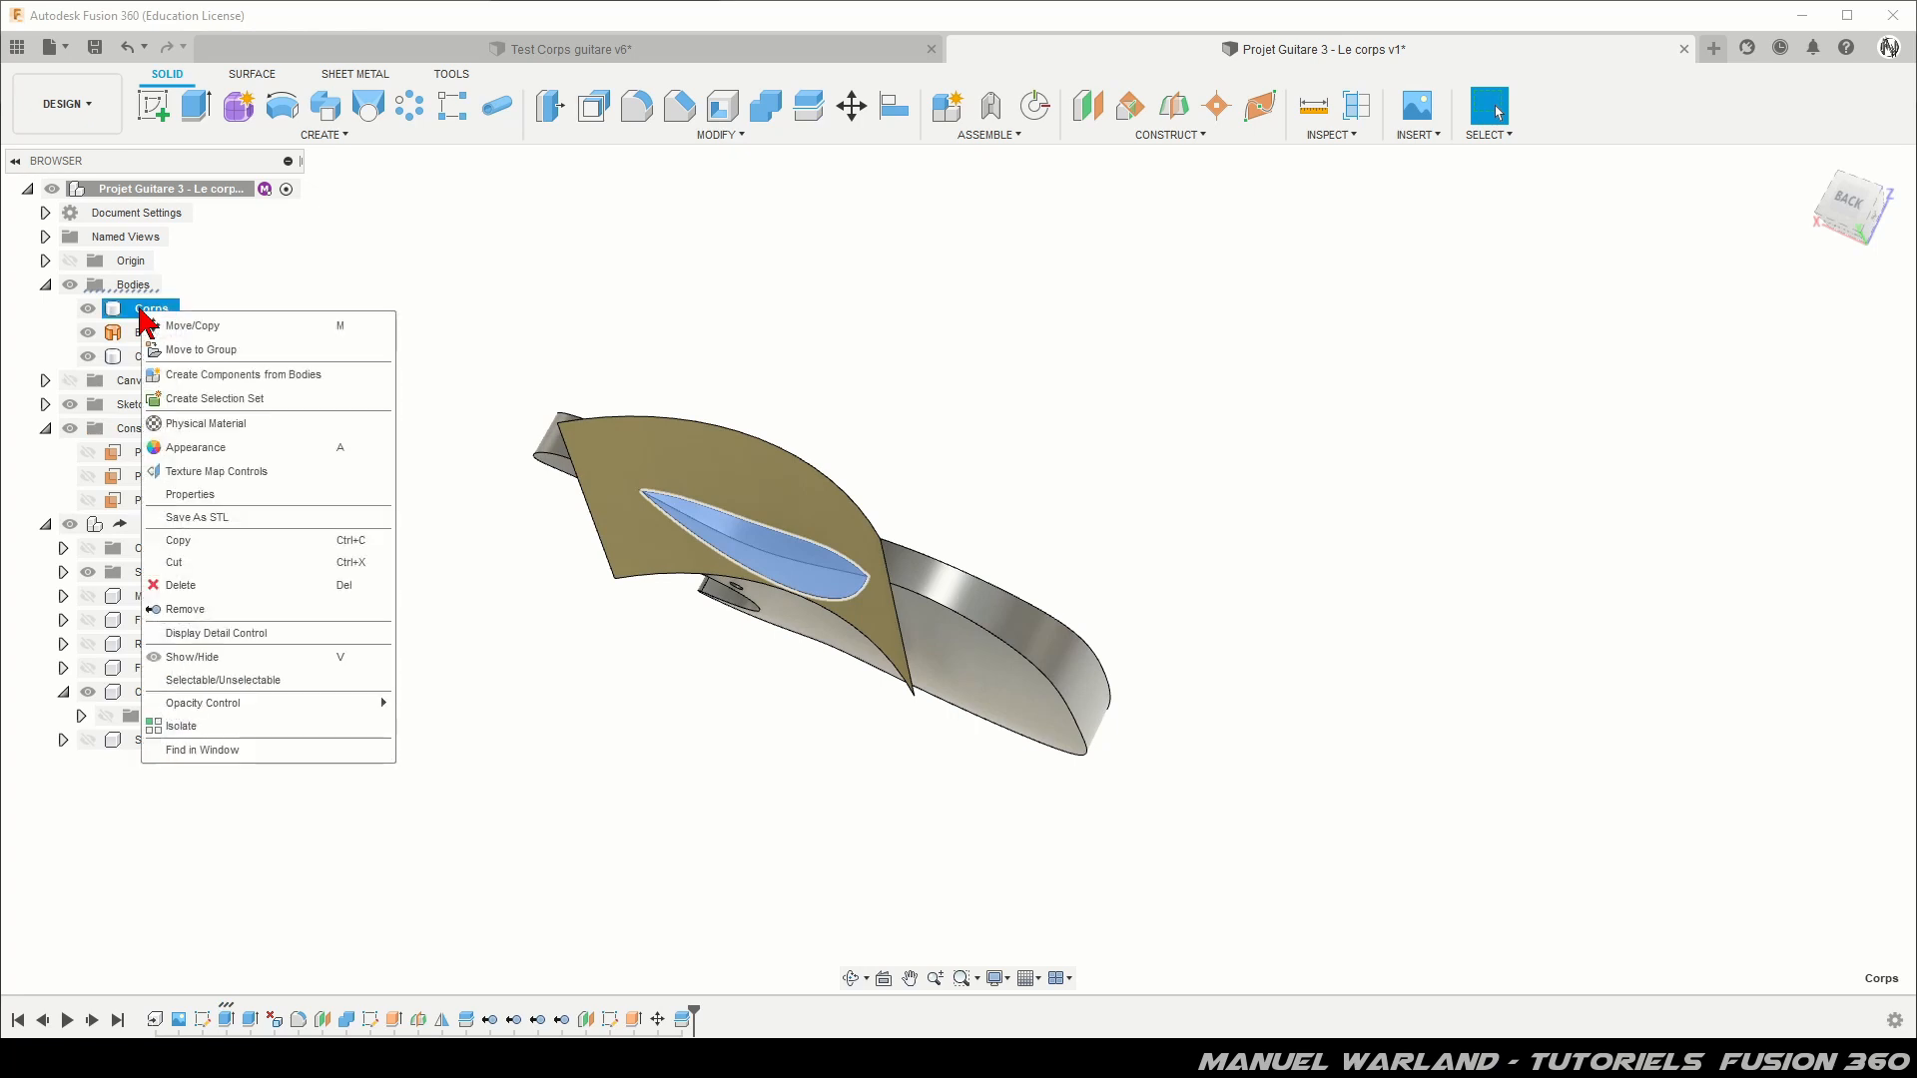
pyautogui.click(218, 612)
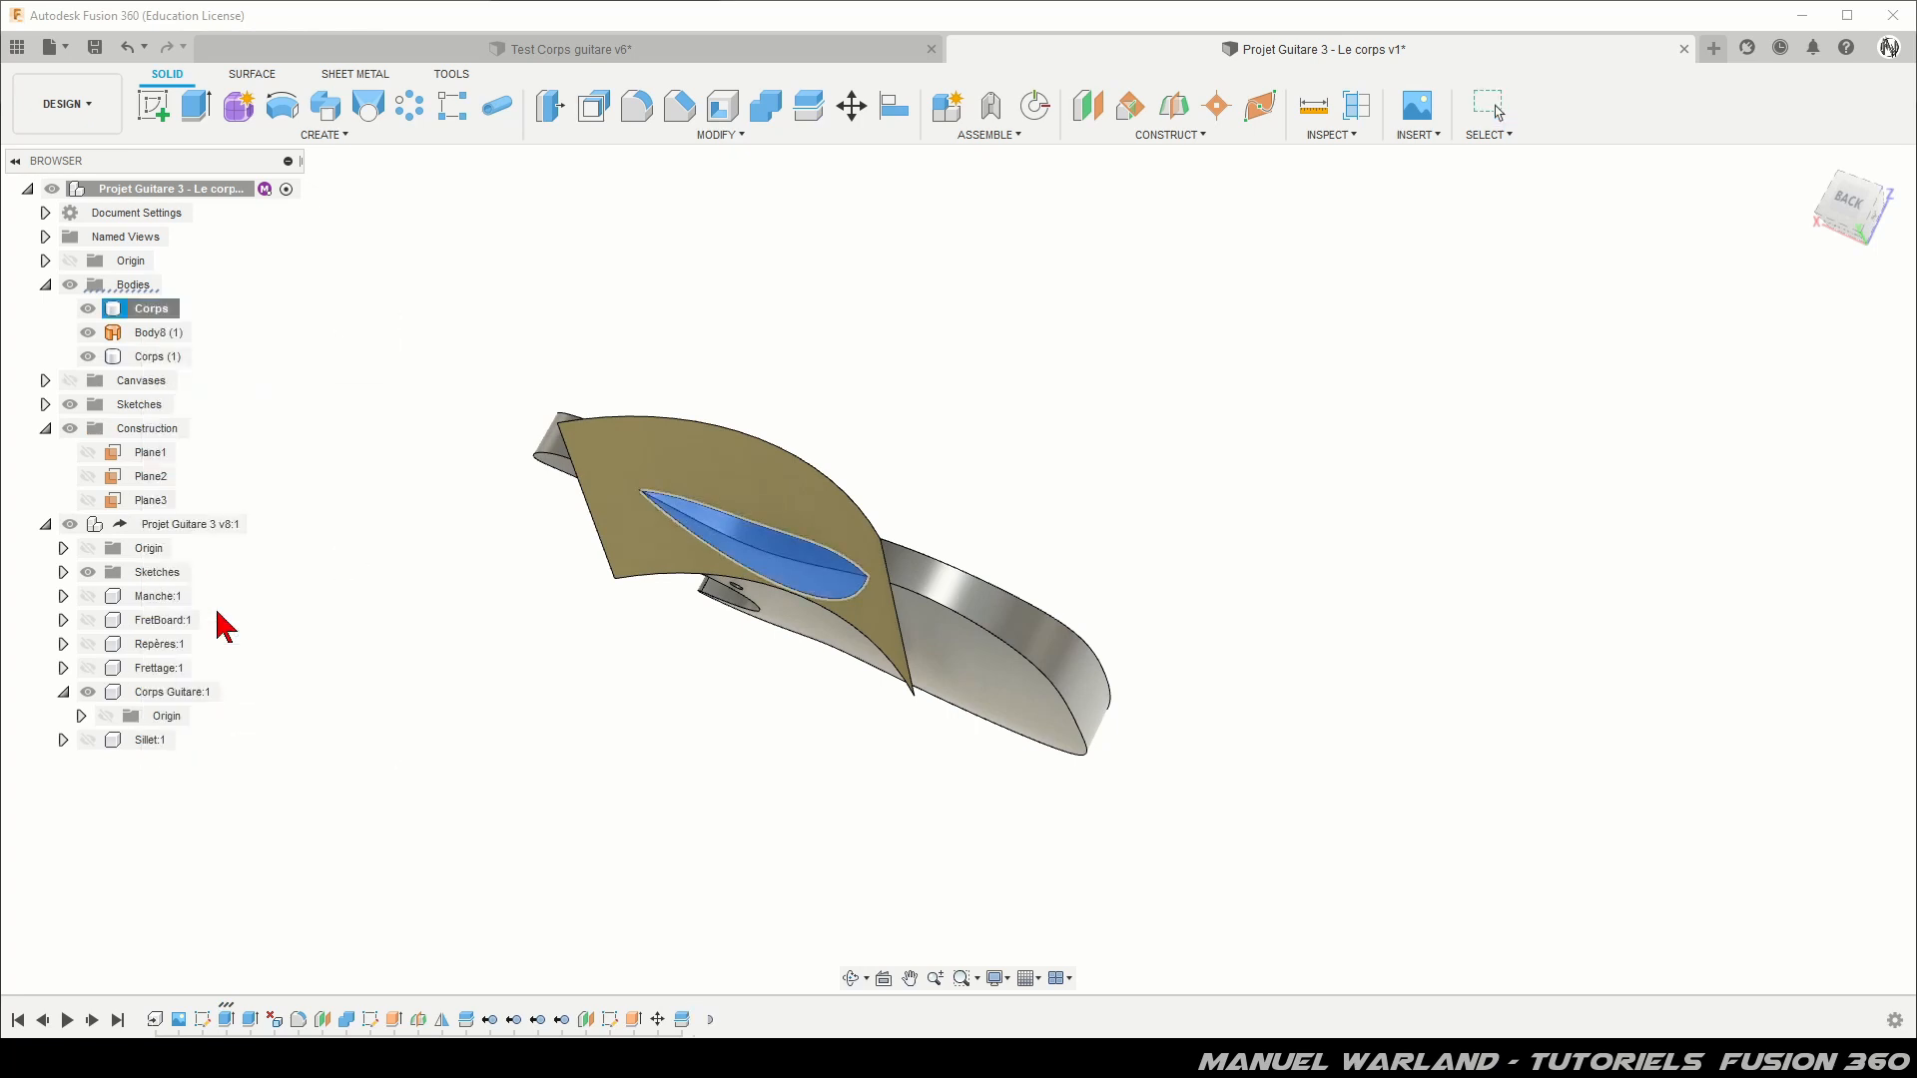
pyautogui.click(144, 311)
pyautogui.rightClick(144, 312)
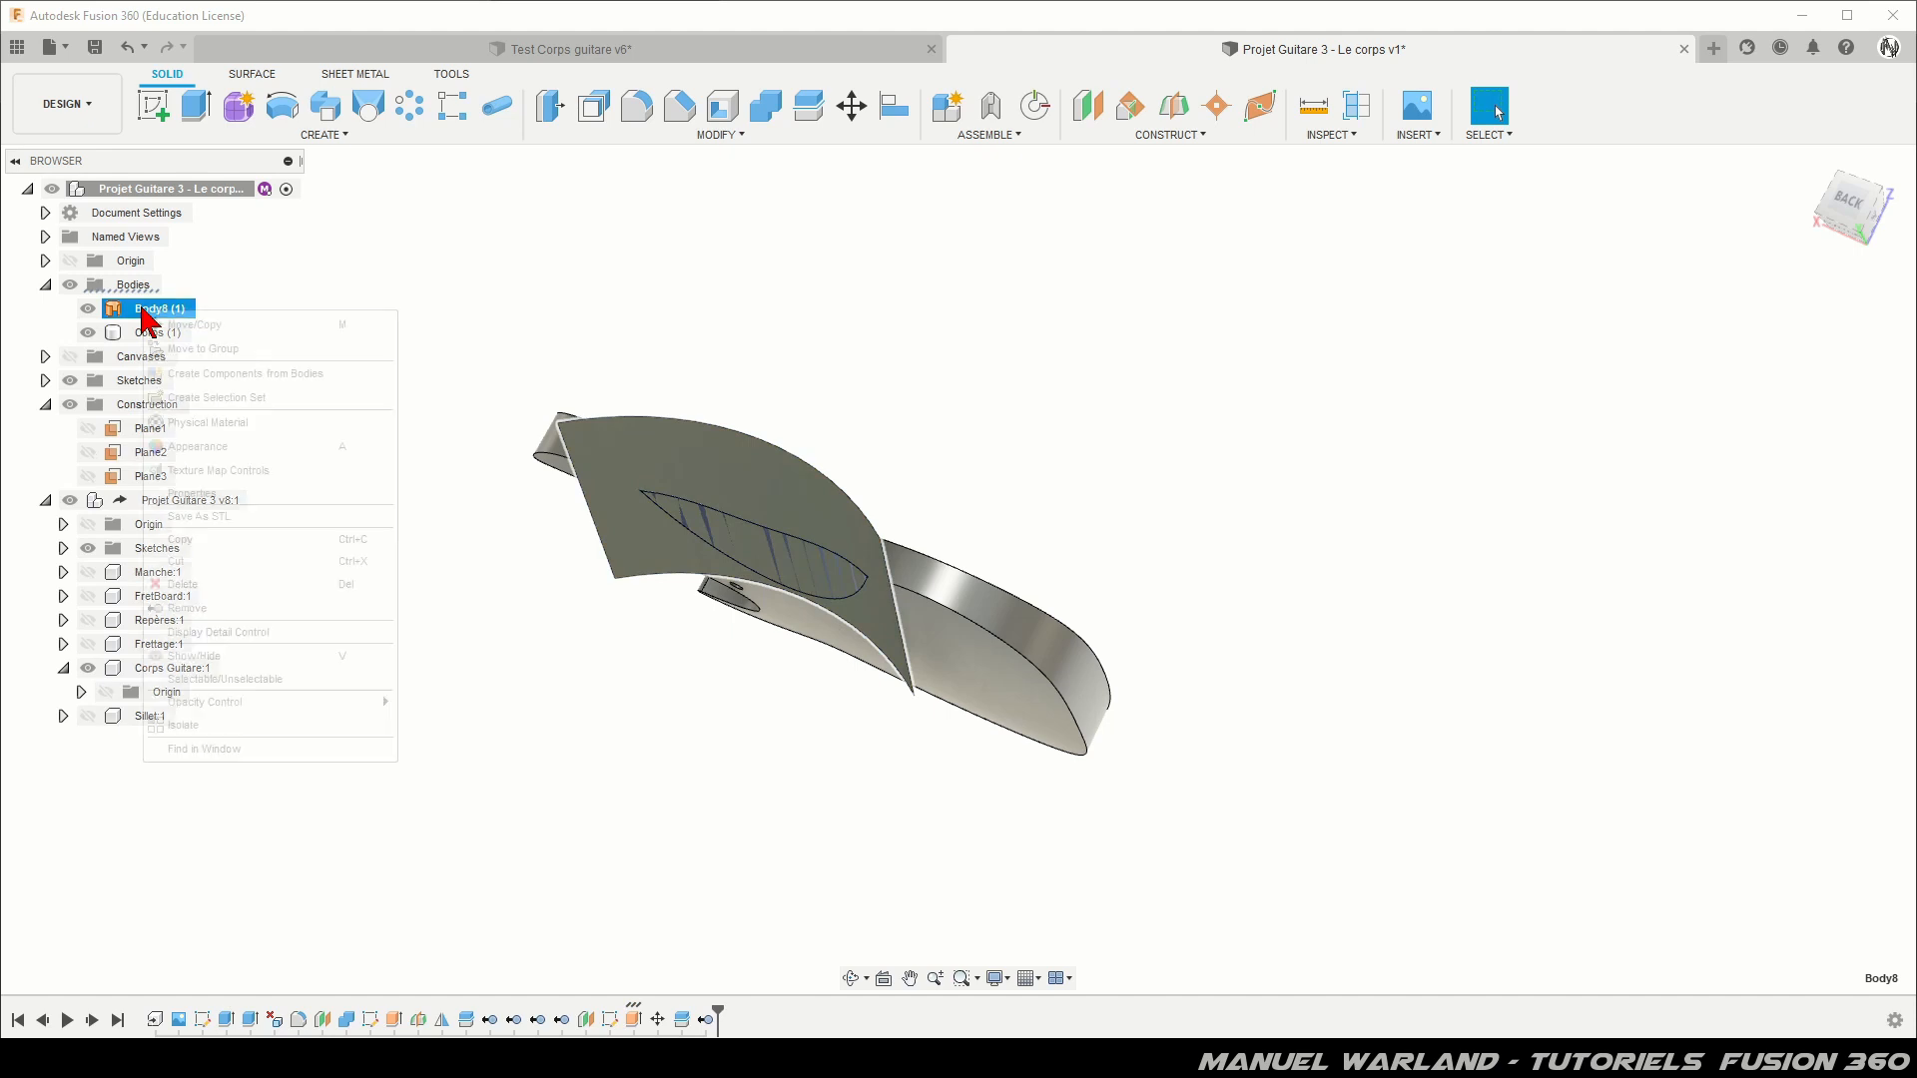
pyautogui.click(213, 611)
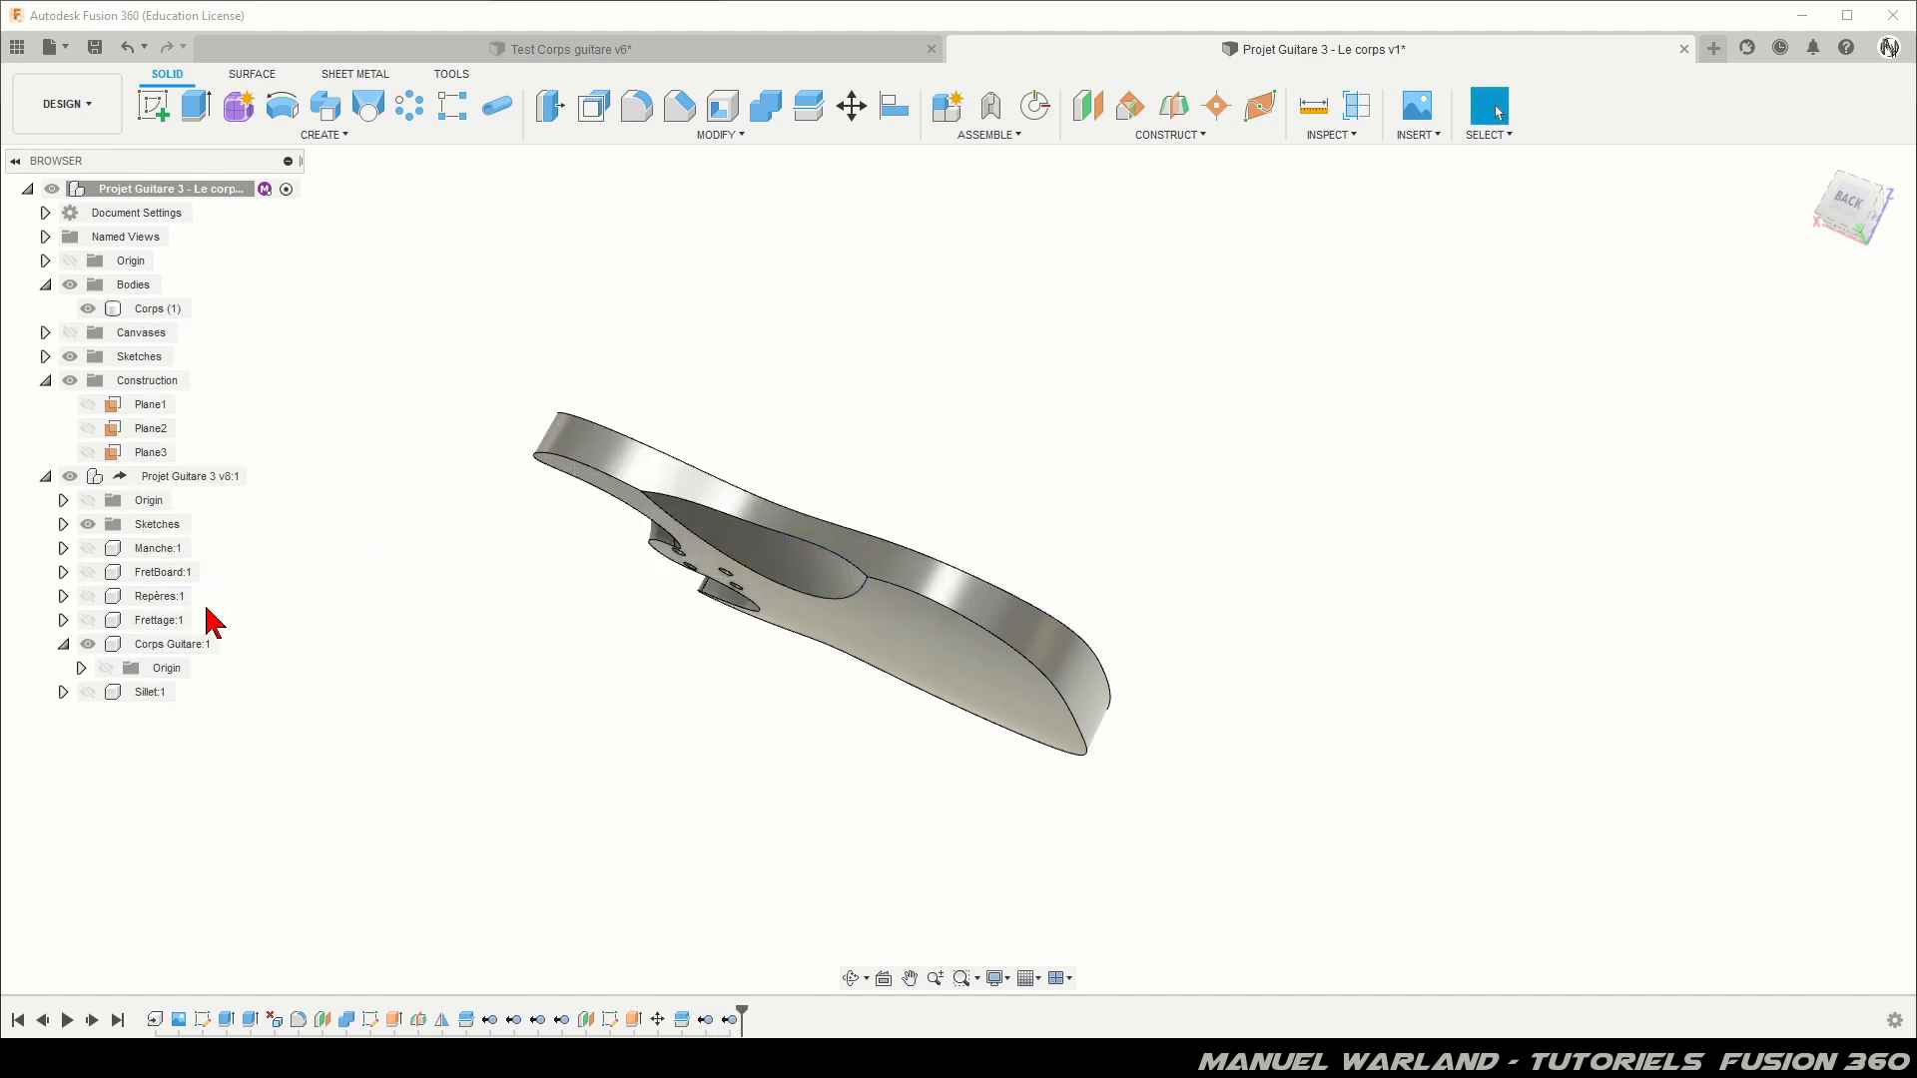
# Step: Rename the remaining body Corps (1) as Corps
pyautogui.click(164, 309)
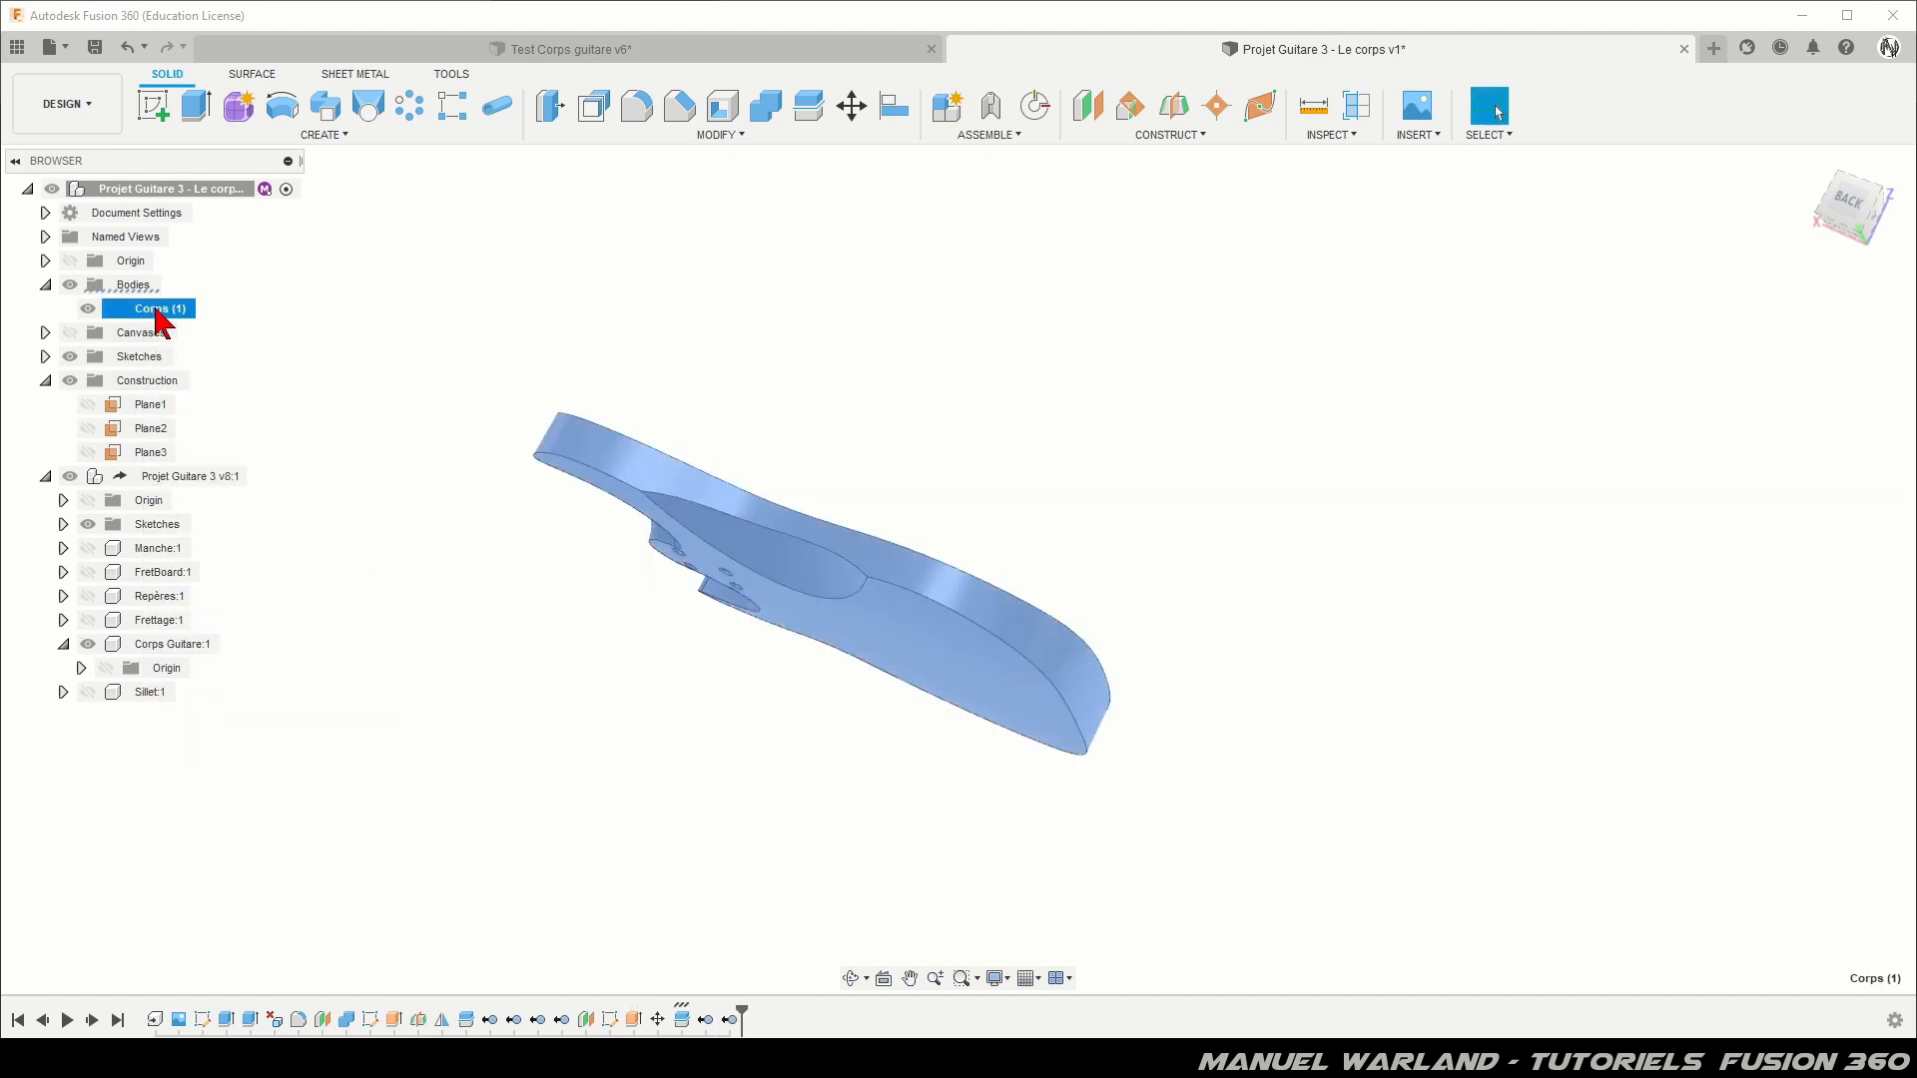
pyautogui.click(180, 318)
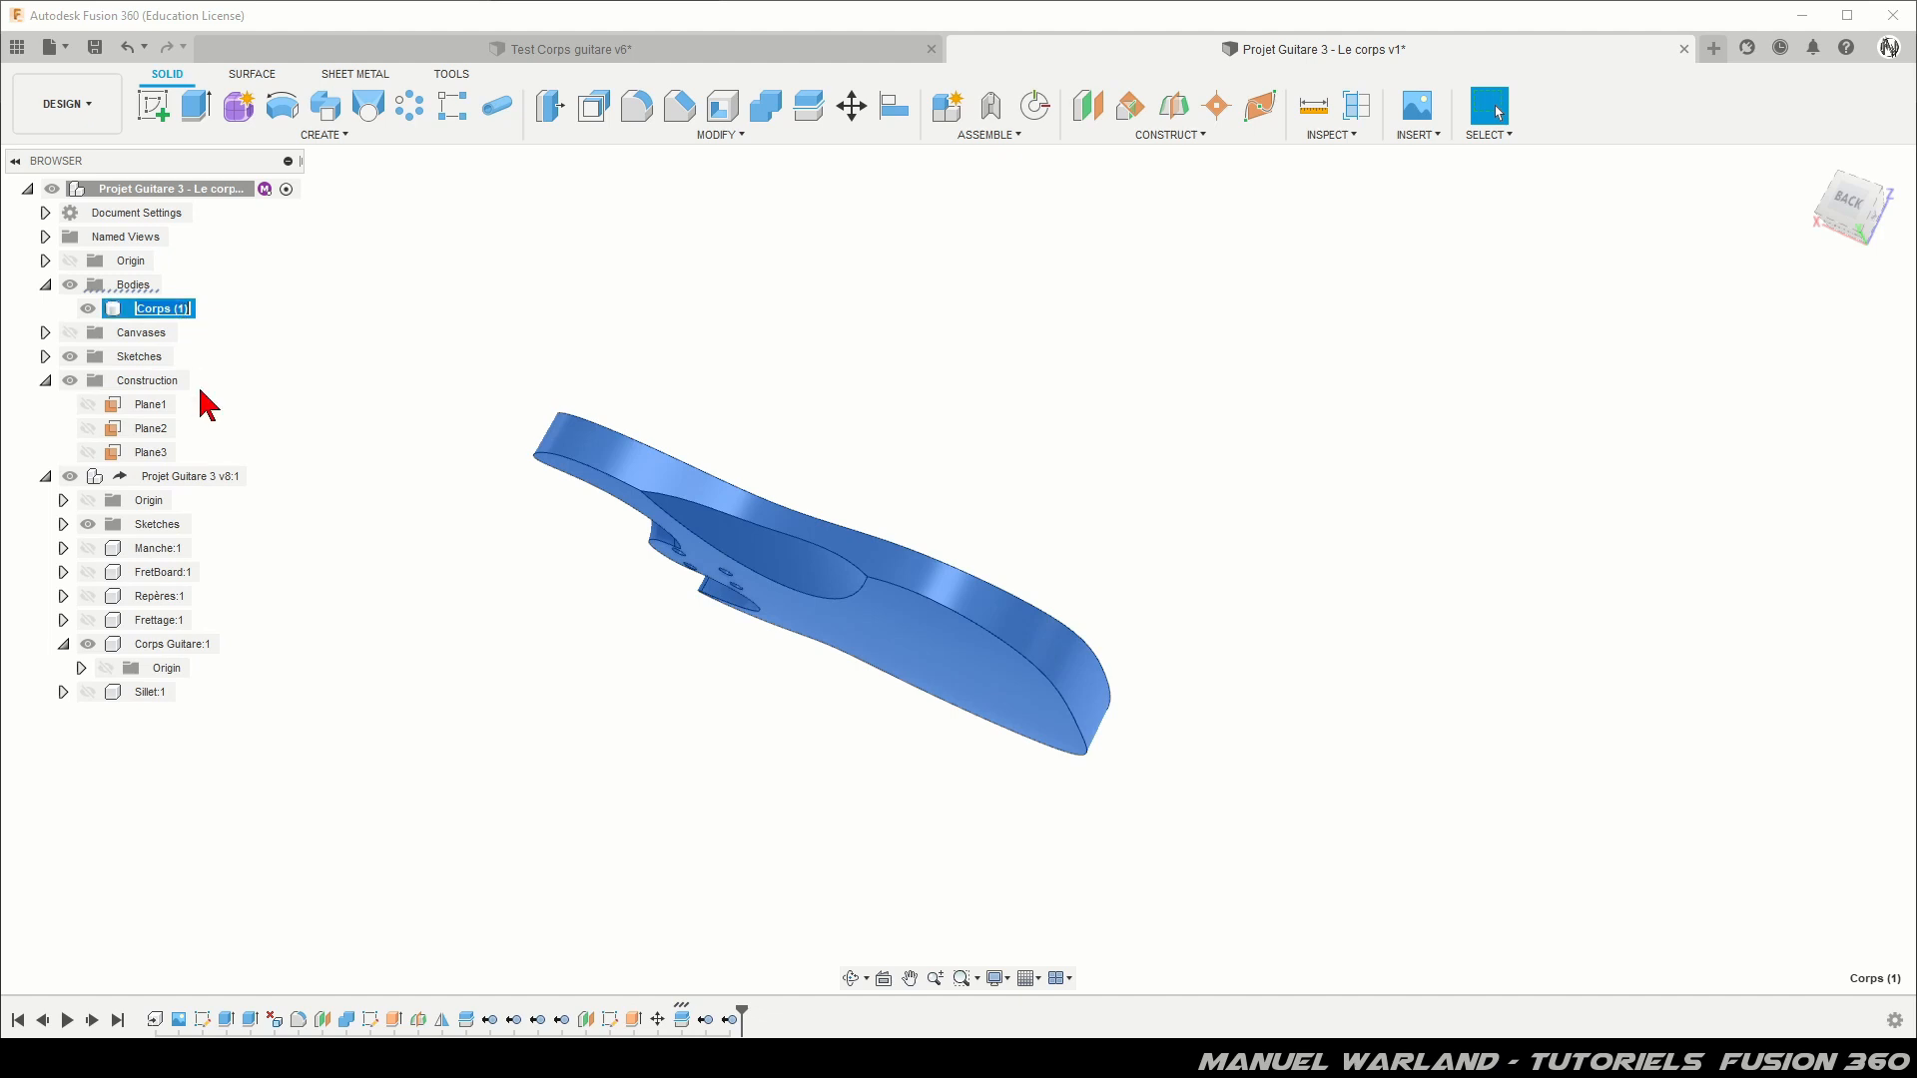
pyautogui.press('BackSpace')
pyautogui.press('BackSpace')
pyautogui.press('Return')
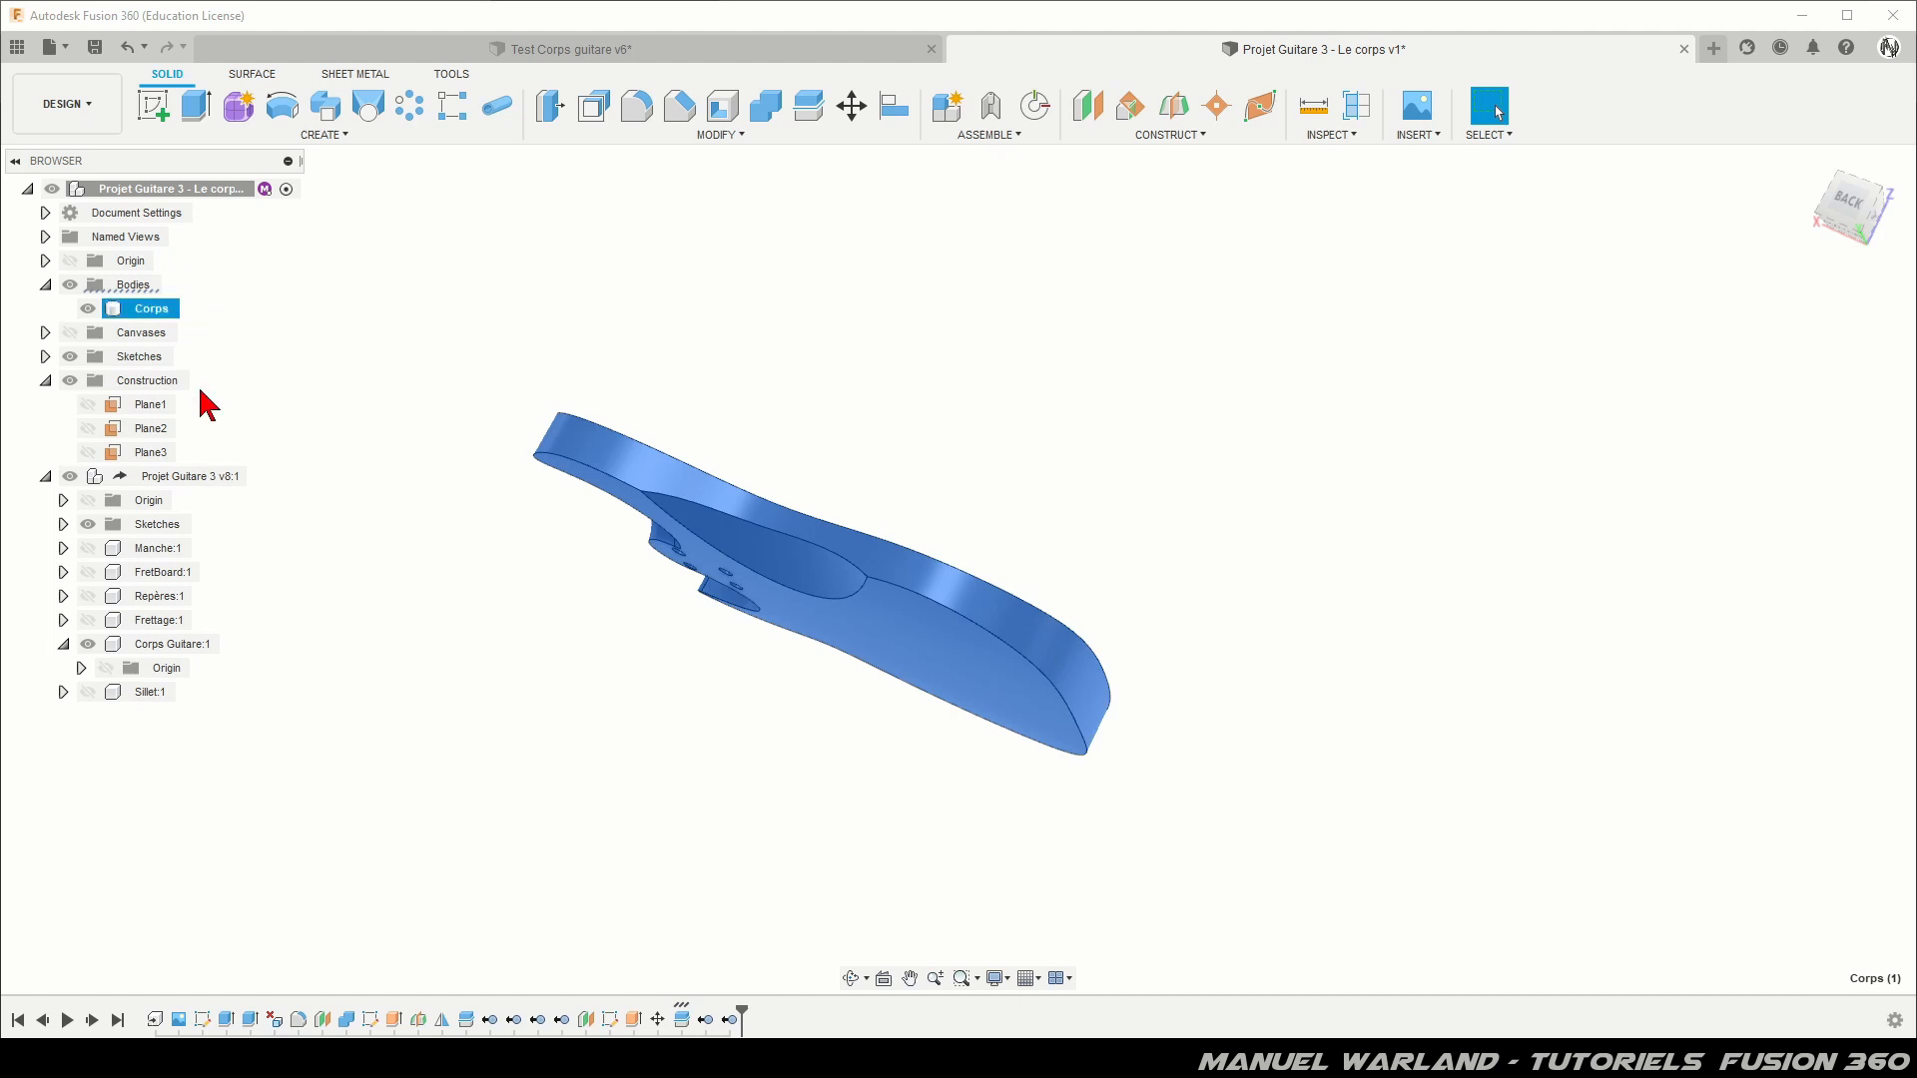
# Step: Fillet the edges of the body's back face, the back contour's outer edge and the top outline with a 3 mm radius
pyautogui.click(629, 650)
pyautogui.keyDown('shift'); pyautogui.moveTo(629, 650); pyautogui.dragTo(836, 671, button='middle'); pyautogui.keyUp('shift')
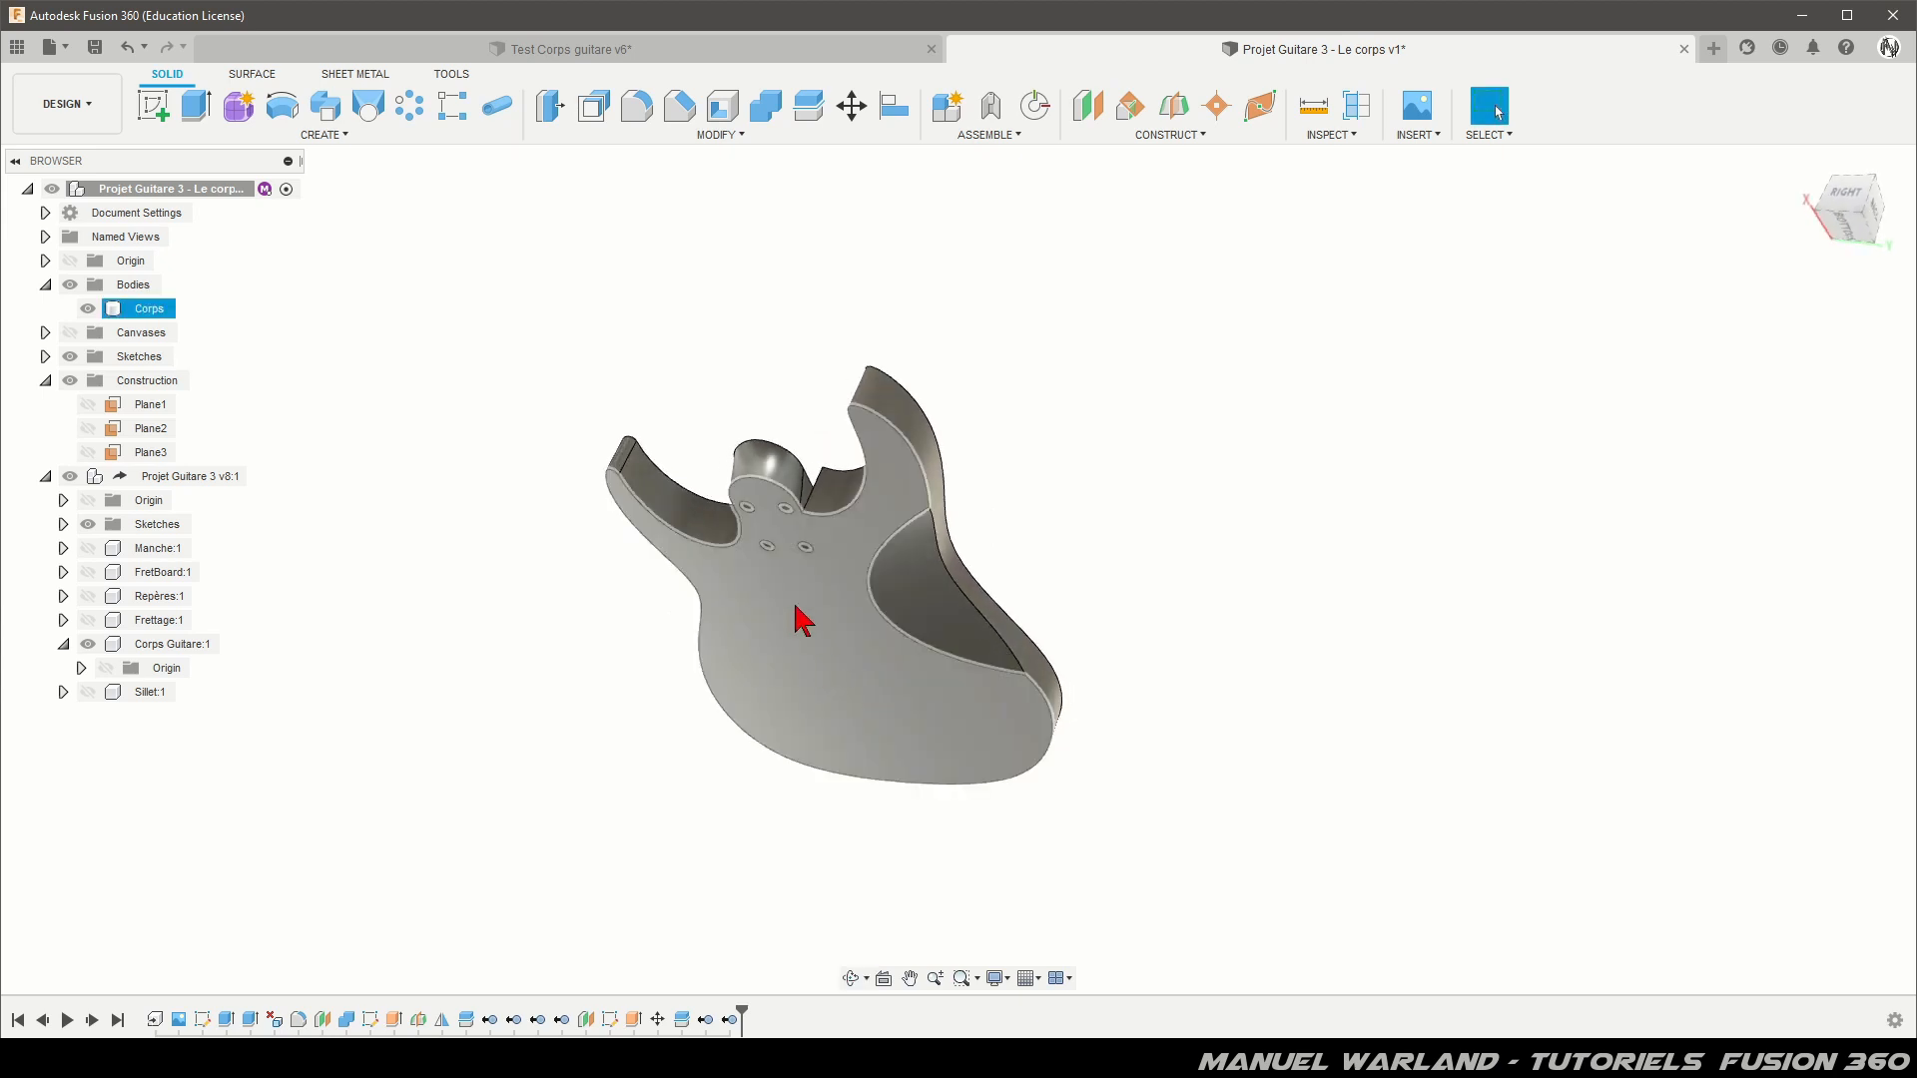
pyautogui.click(640, 108)
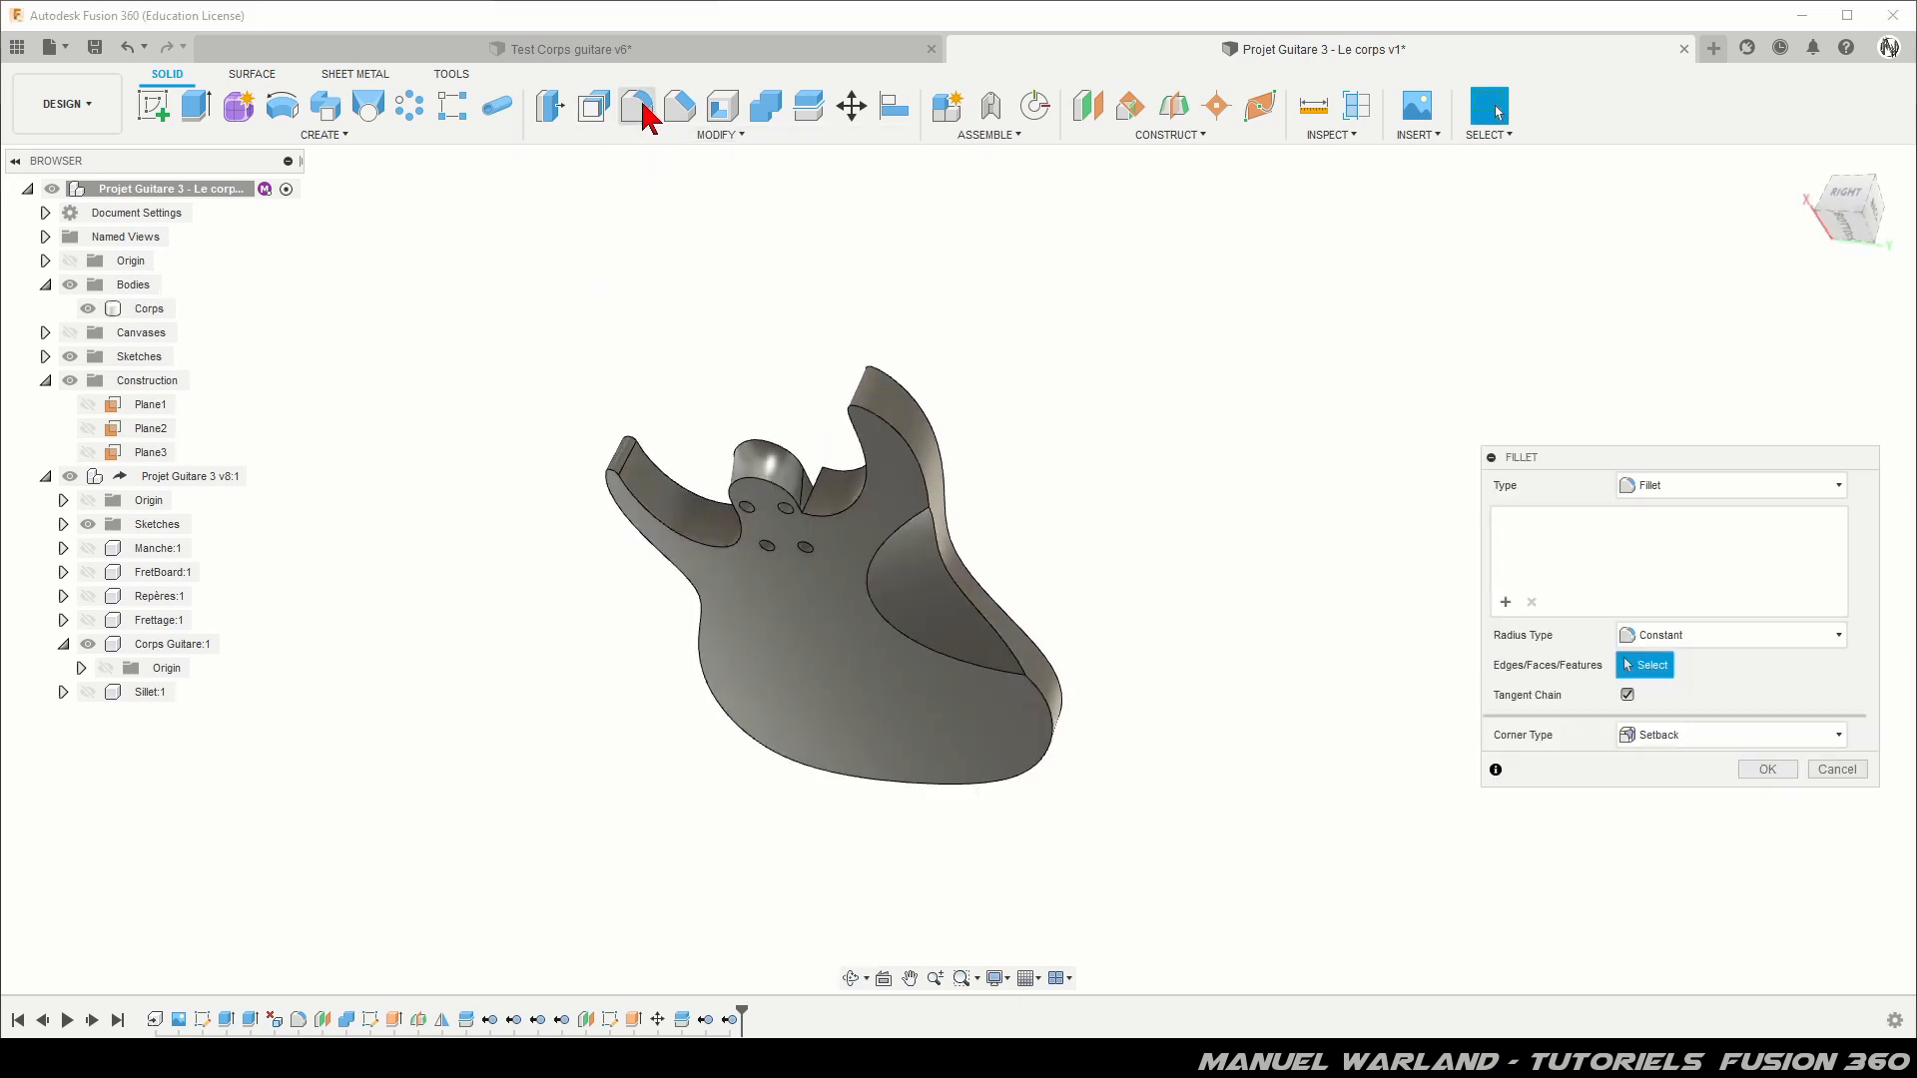
pyautogui.click(805, 650)
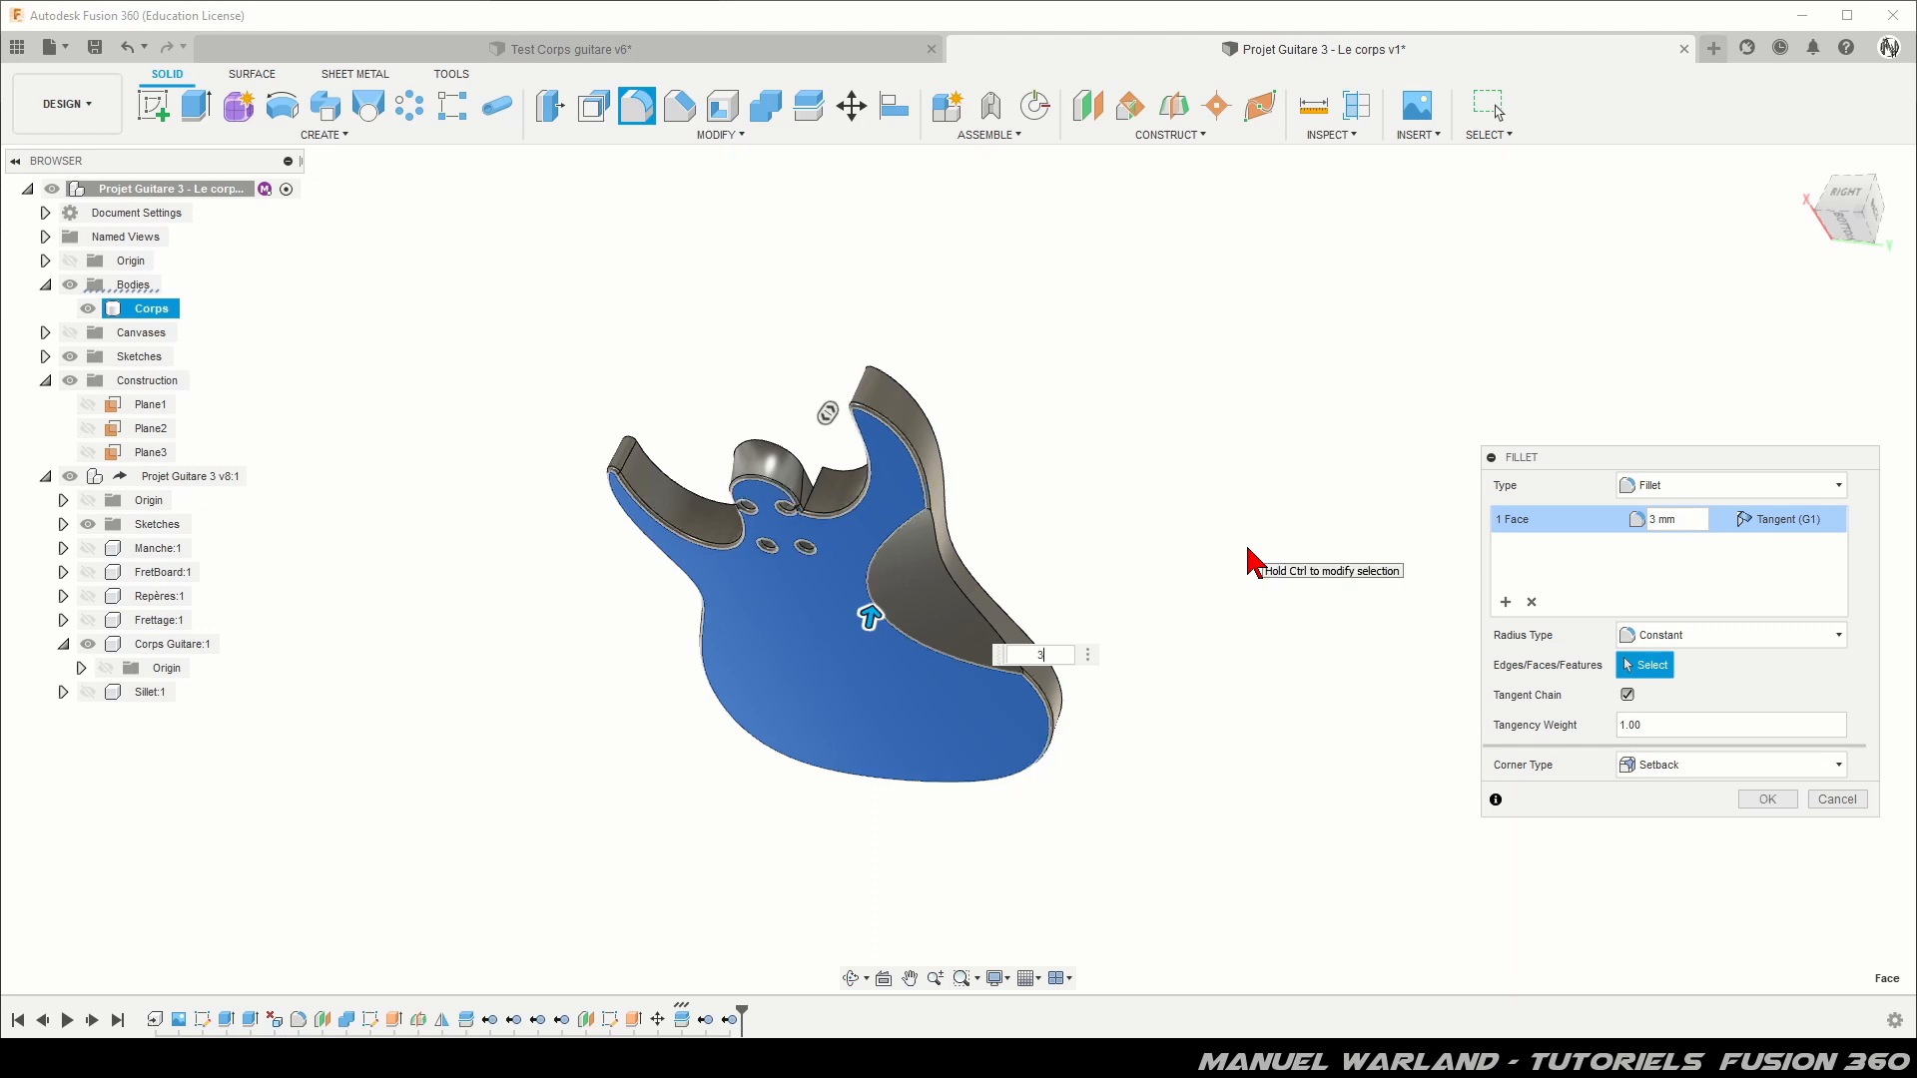
pyautogui.click(956, 583)
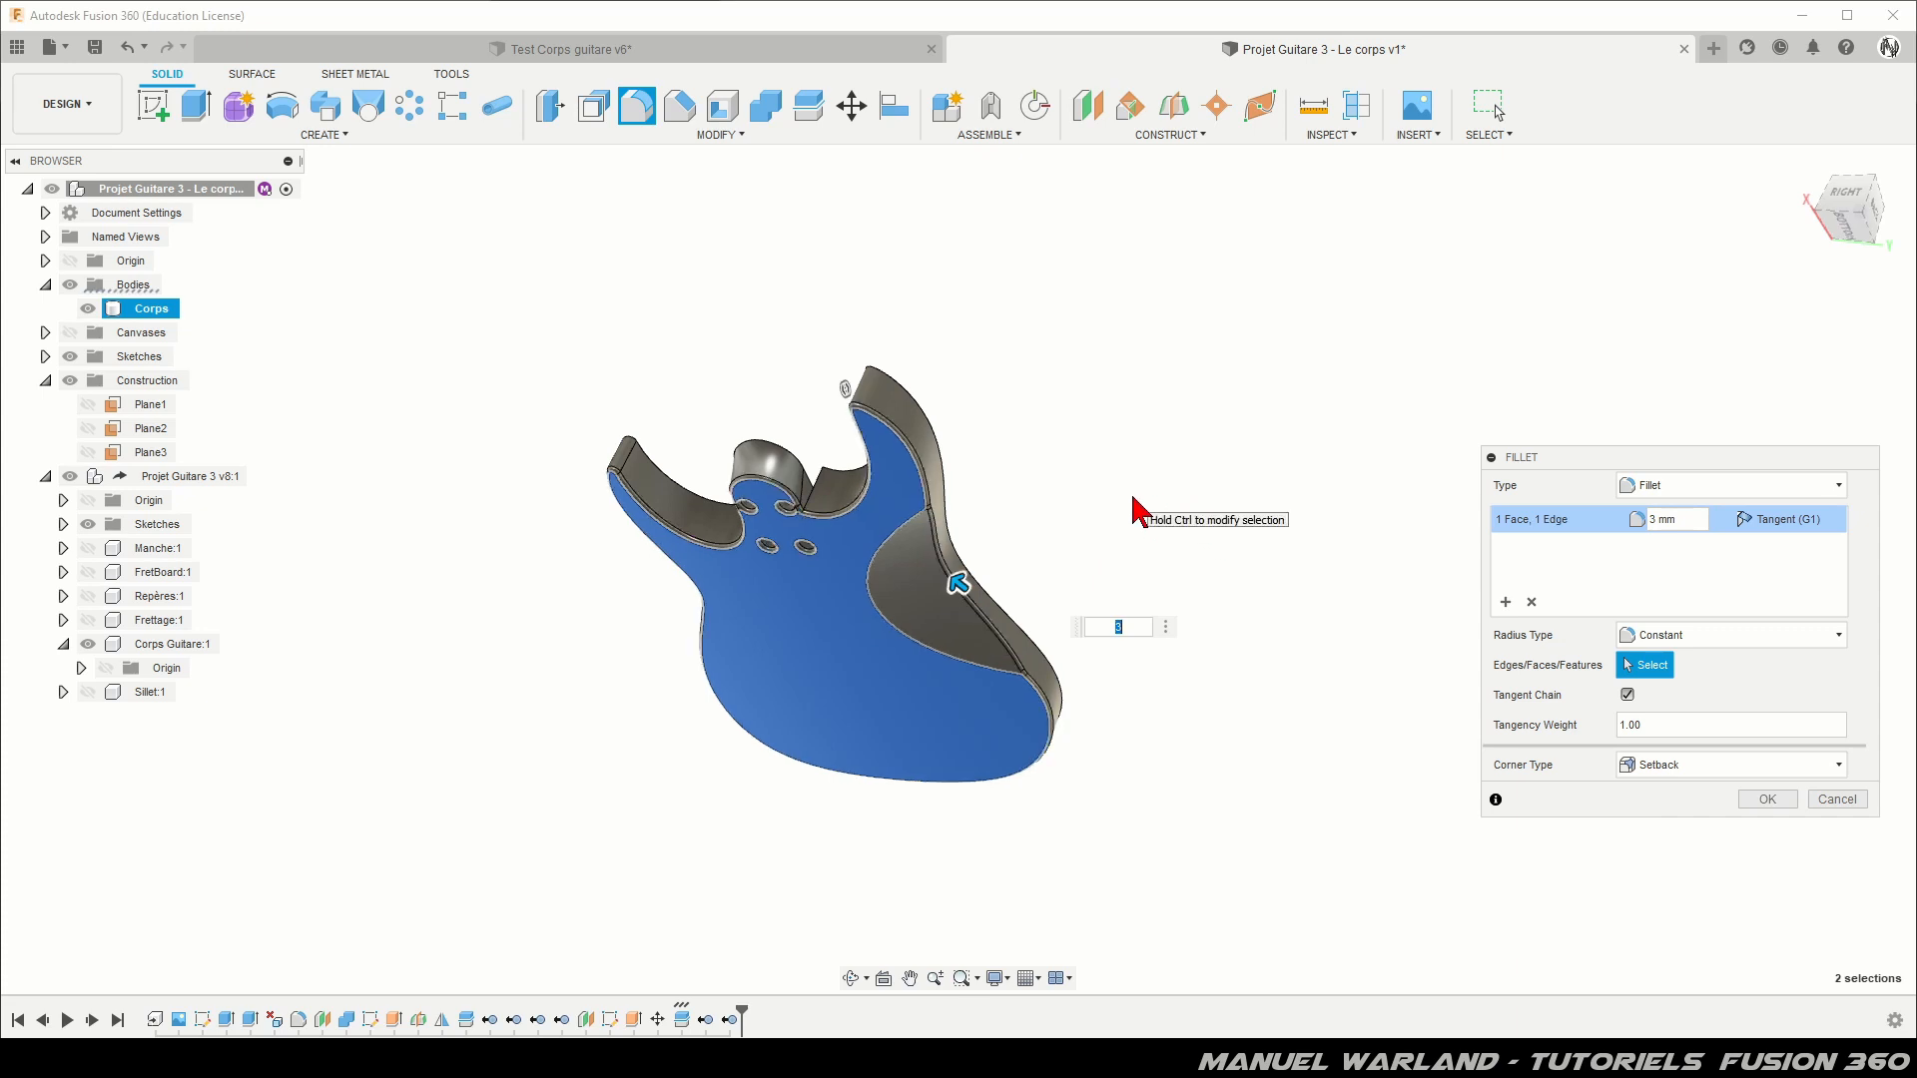
pyautogui.keyDown('shift'); pyautogui.moveTo(1048, 480); pyautogui.dragTo(957, 536, button='middle'); pyautogui.keyUp('shift')
pyautogui.click(979, 704)
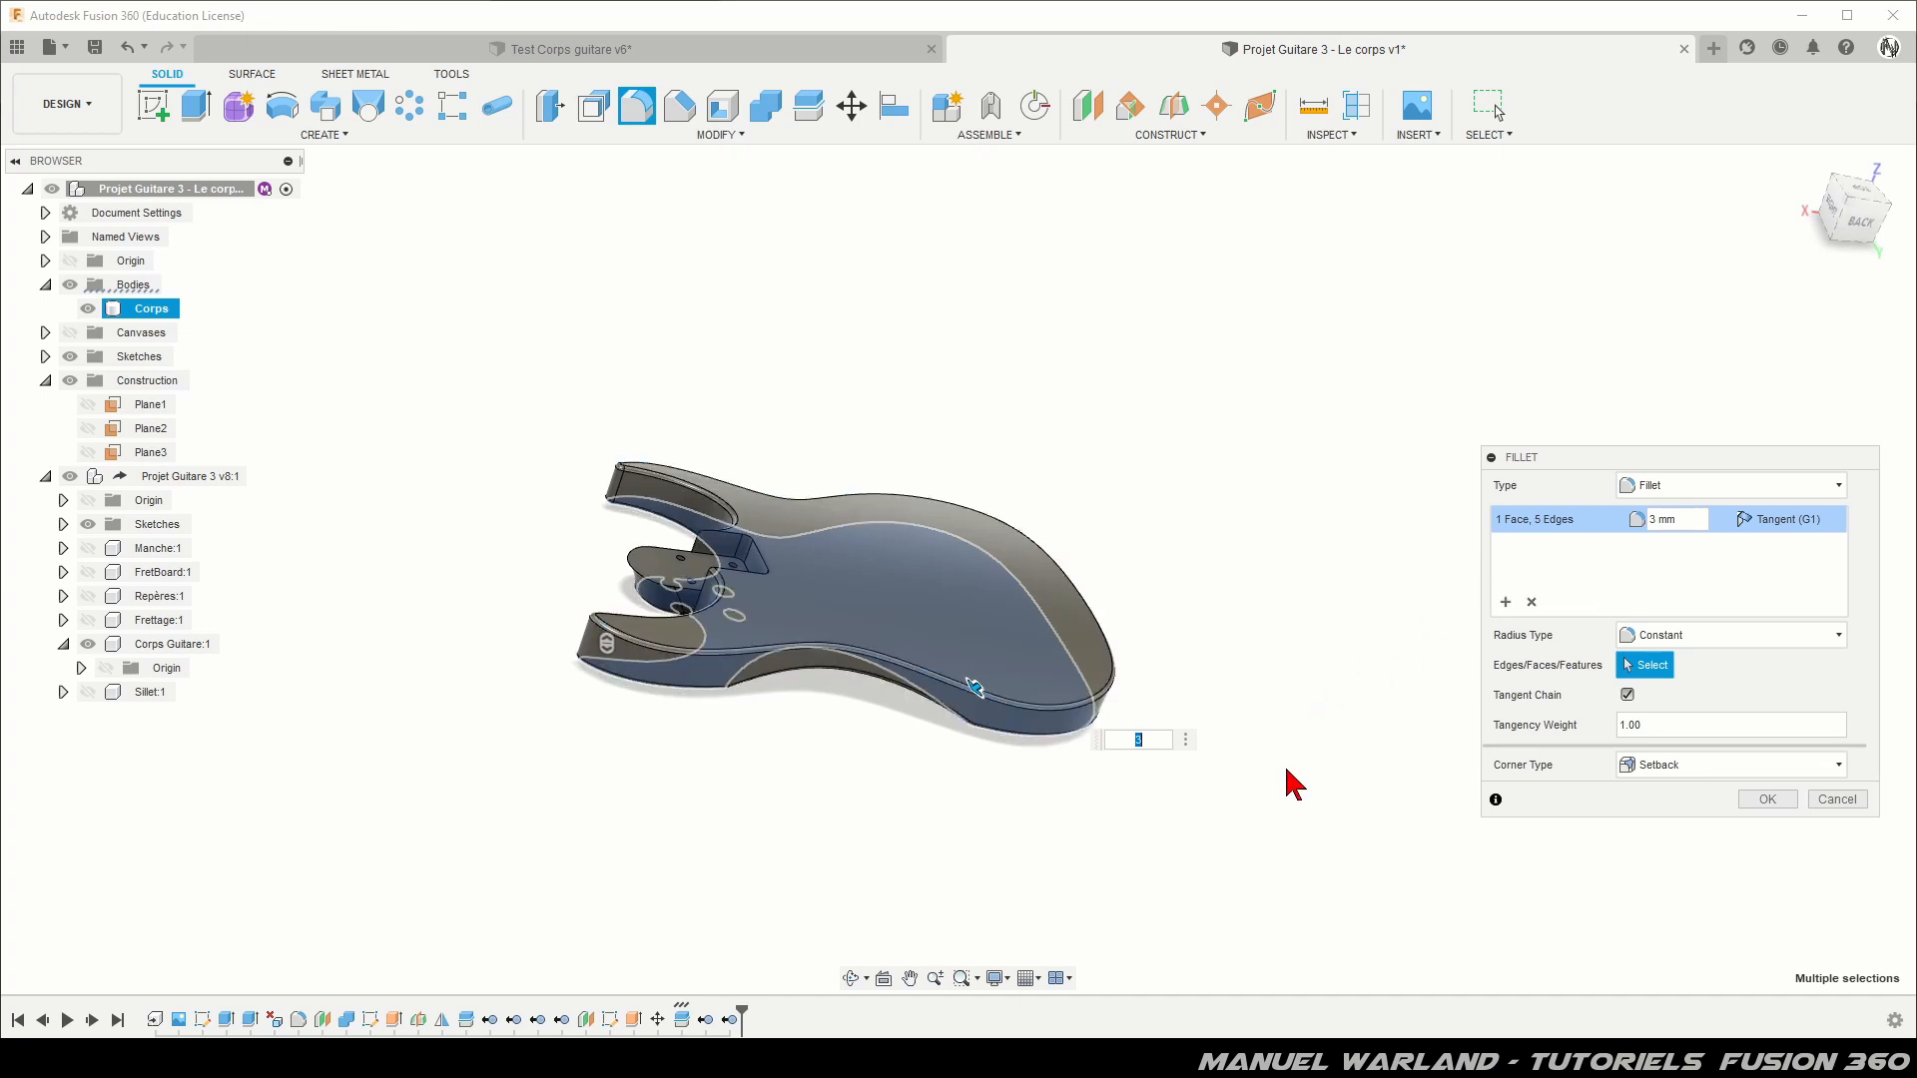
pyautogui.click(1767, 800)
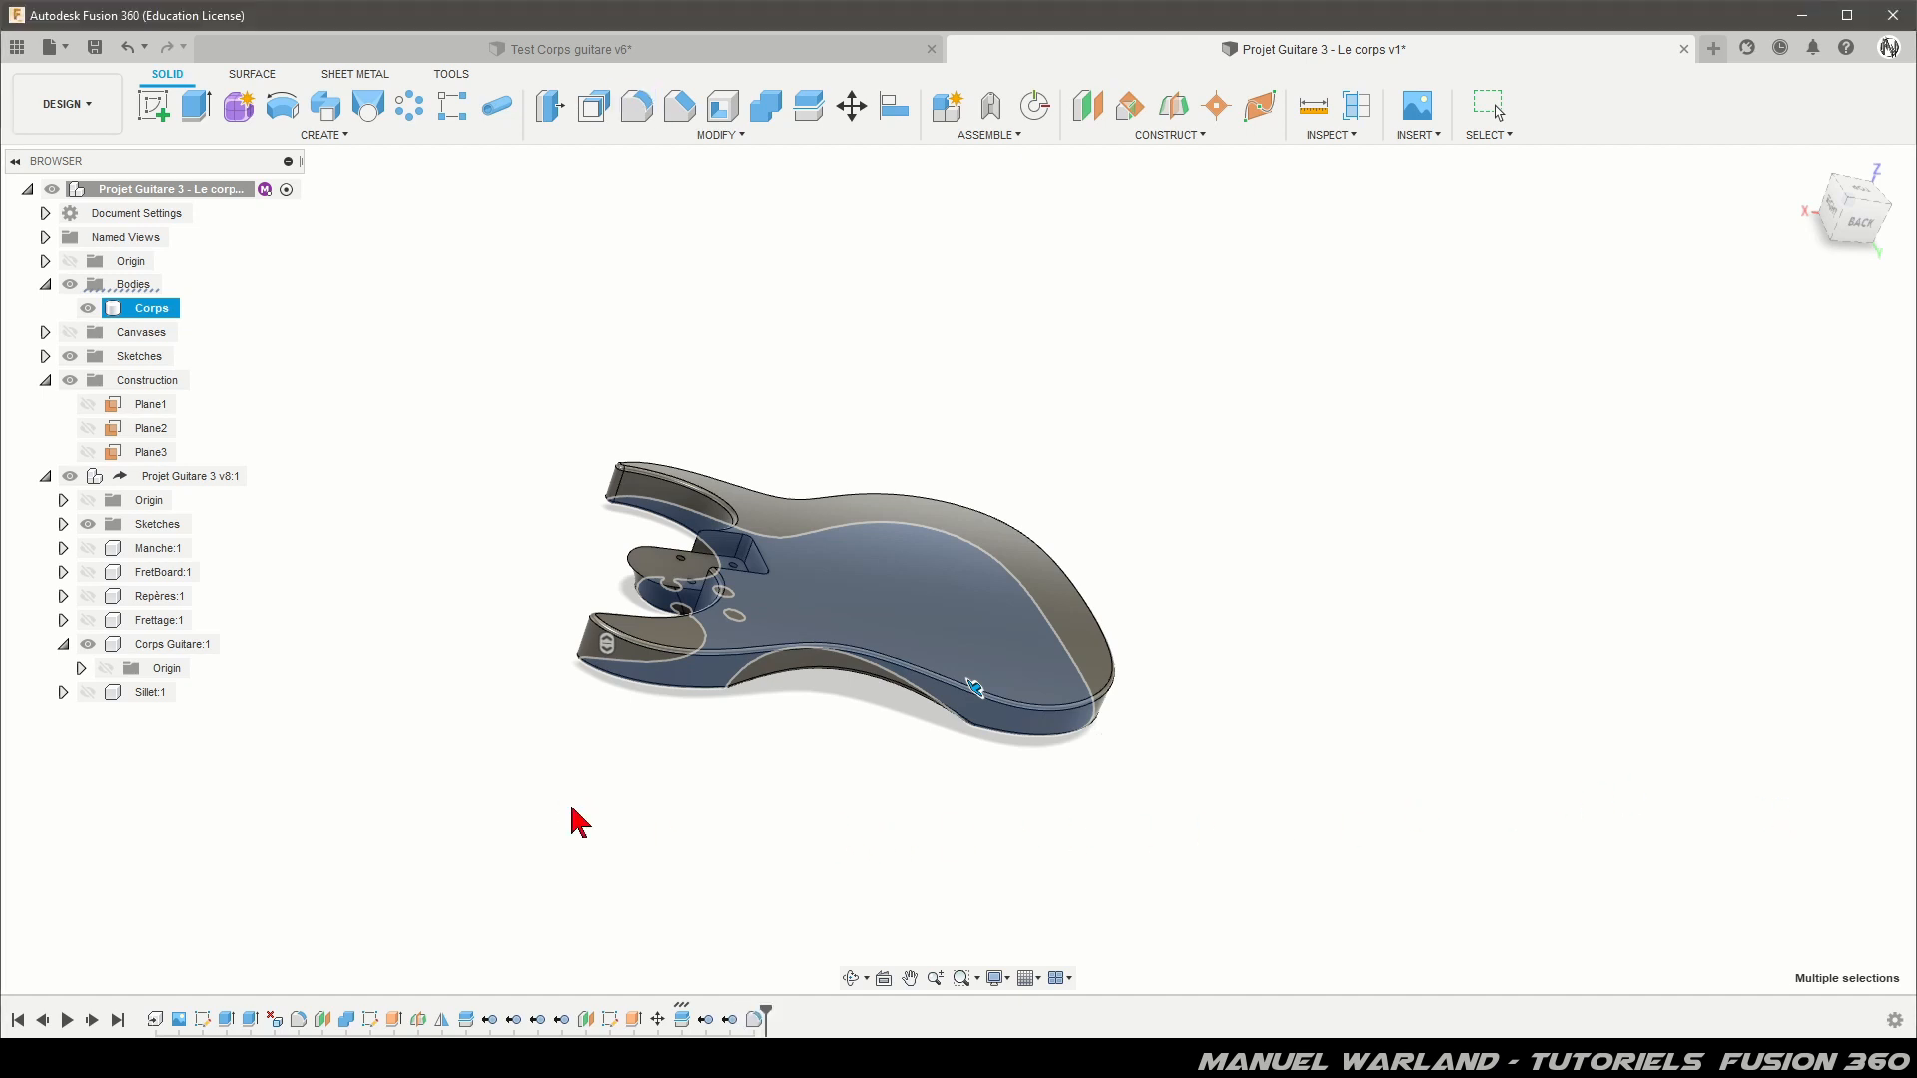
# Step: Offset the three straight side walls of the neck pocket by -0.5 mm
pyautogui.keyDown('shift'); pyautogui.moveTo(664, 794); pyautogui.dragTo(918, 729, button='middle'); pyautogui.keyUp('shift')
pyautogui.scroll(5, 775, 689)
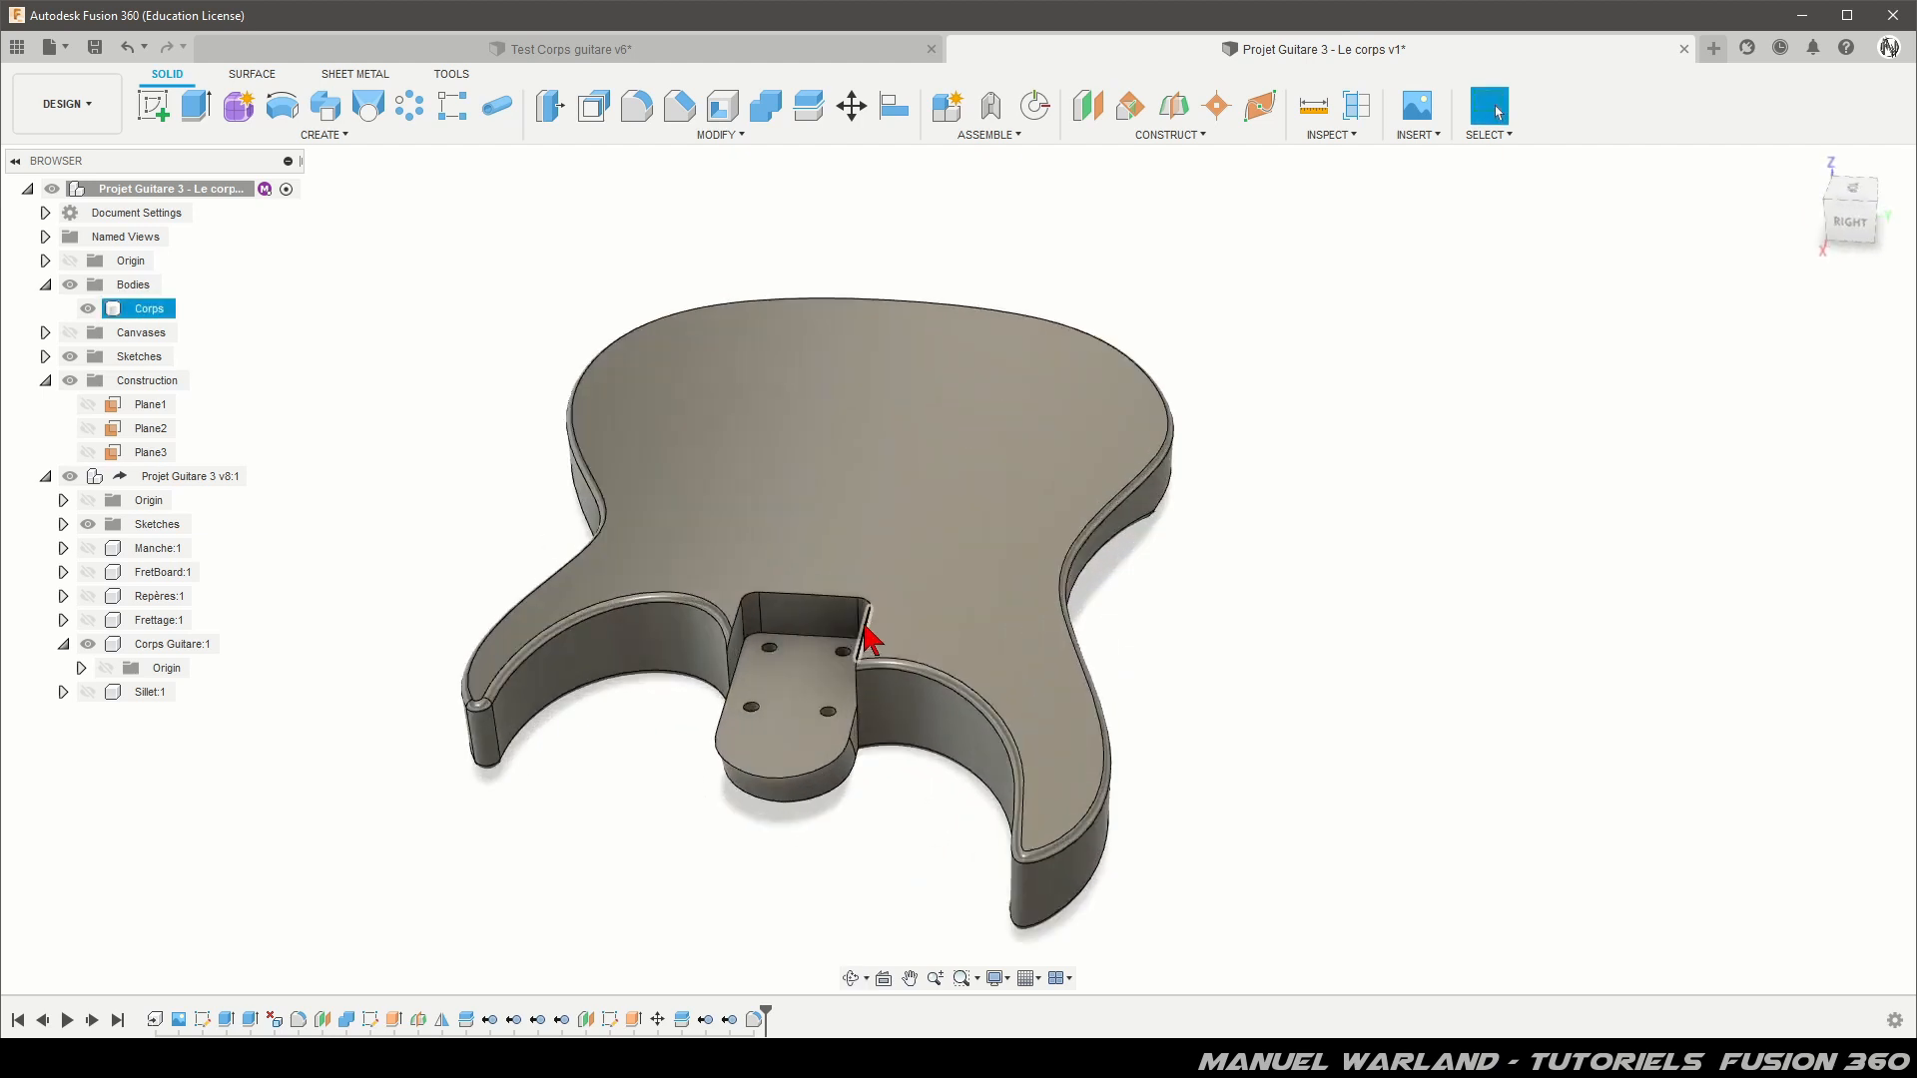
pyautogui.keyDown('shift'); pyautogui.moveTo(751, 679); pyautogui.dragTo(710, 663, button='middle'); pyautogui.keyUp('shift')
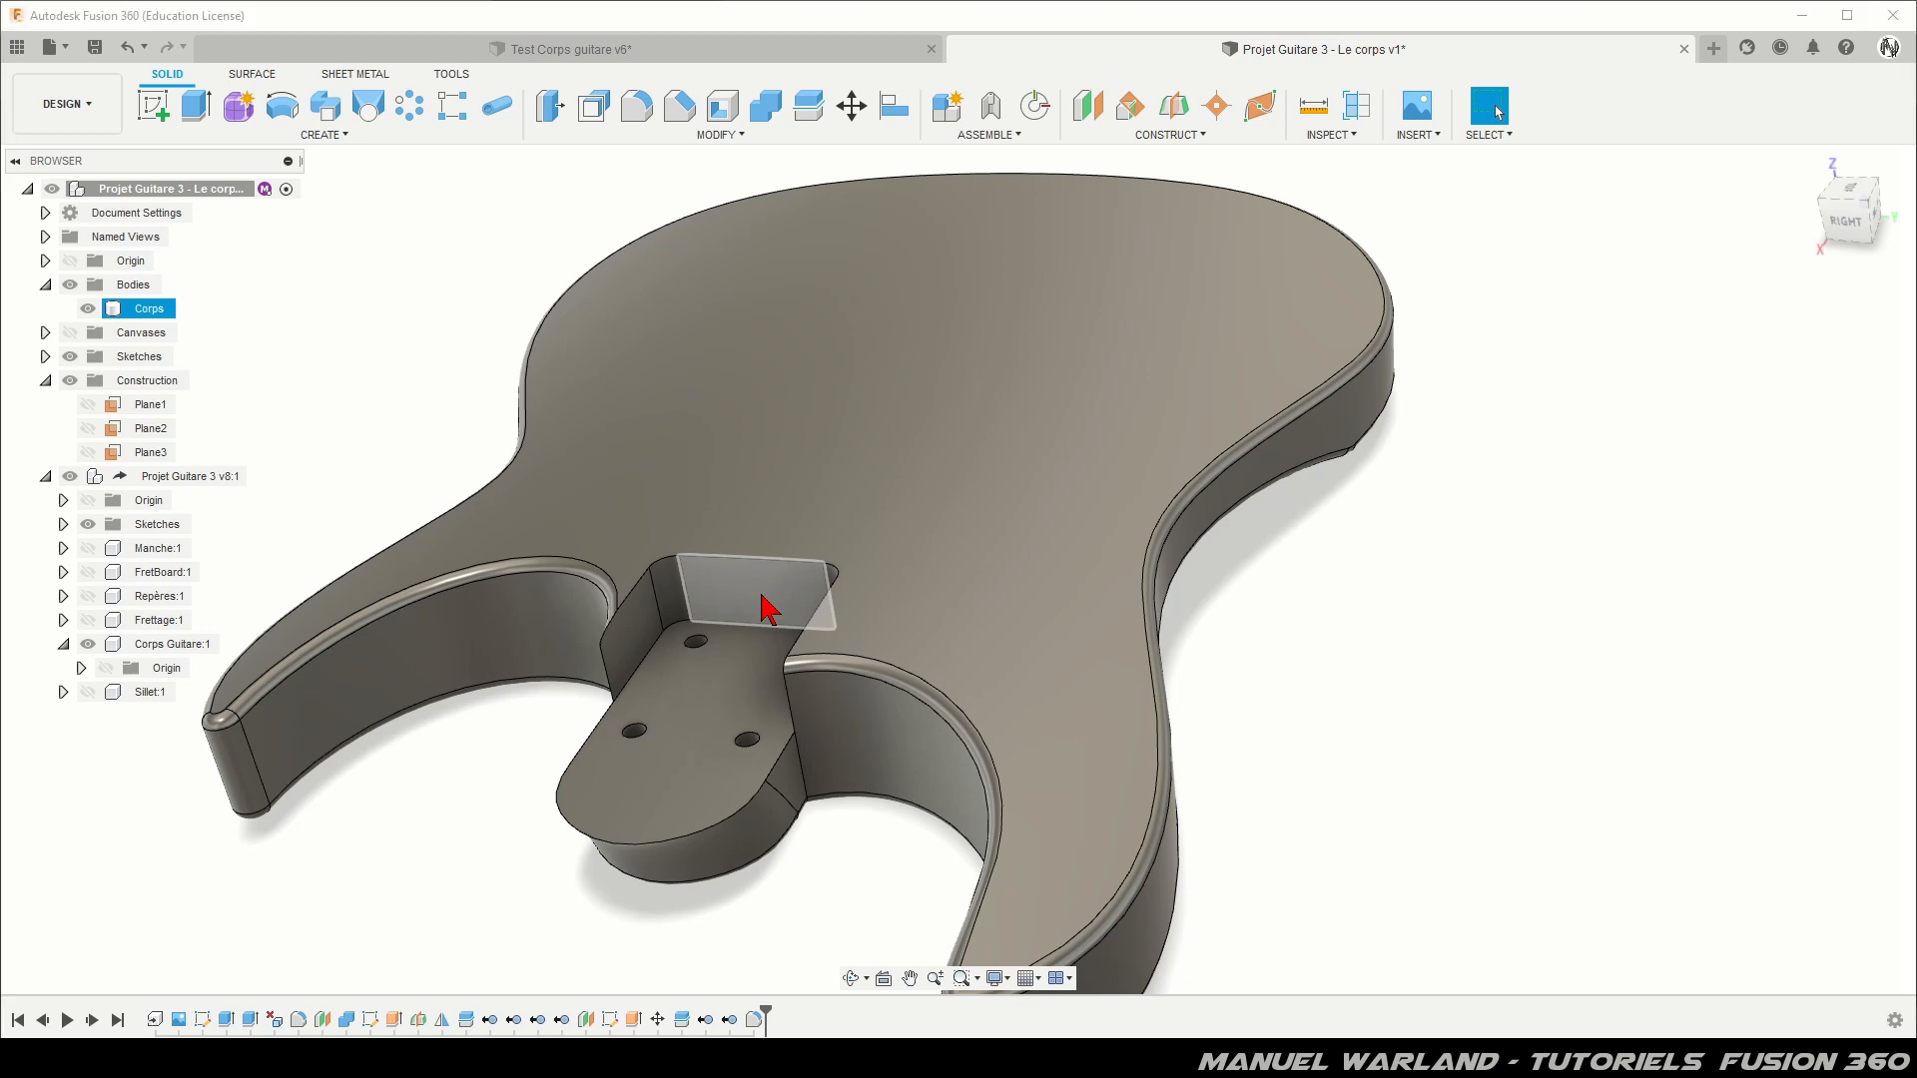
pyautogui.press('q')
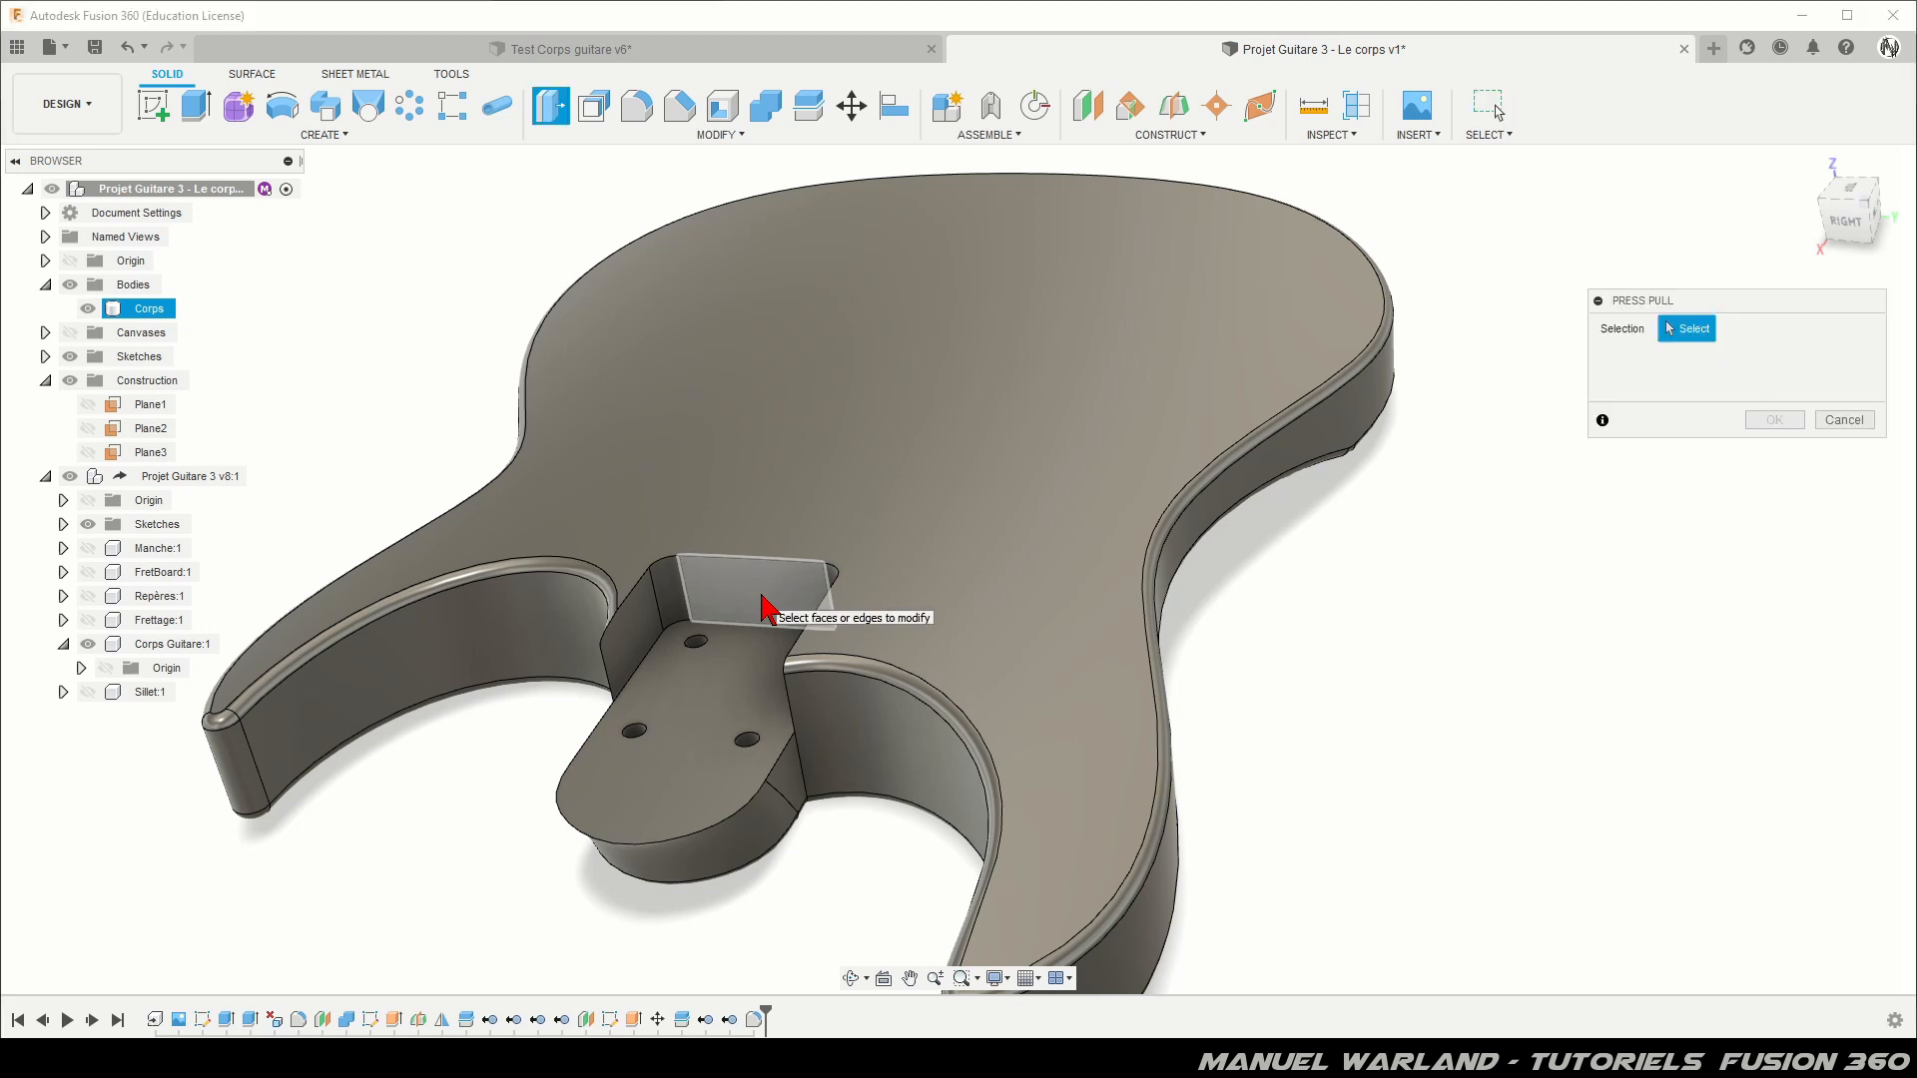
pyautogui.click(631, 659)
pyautogui.click(744, 604)
pyautogui.keyDown('shift'); pyautogui.moveTo(743, 604); pyautogui.dragTo(933, 714, button='middle'); pyautogui.keyUp('shift')
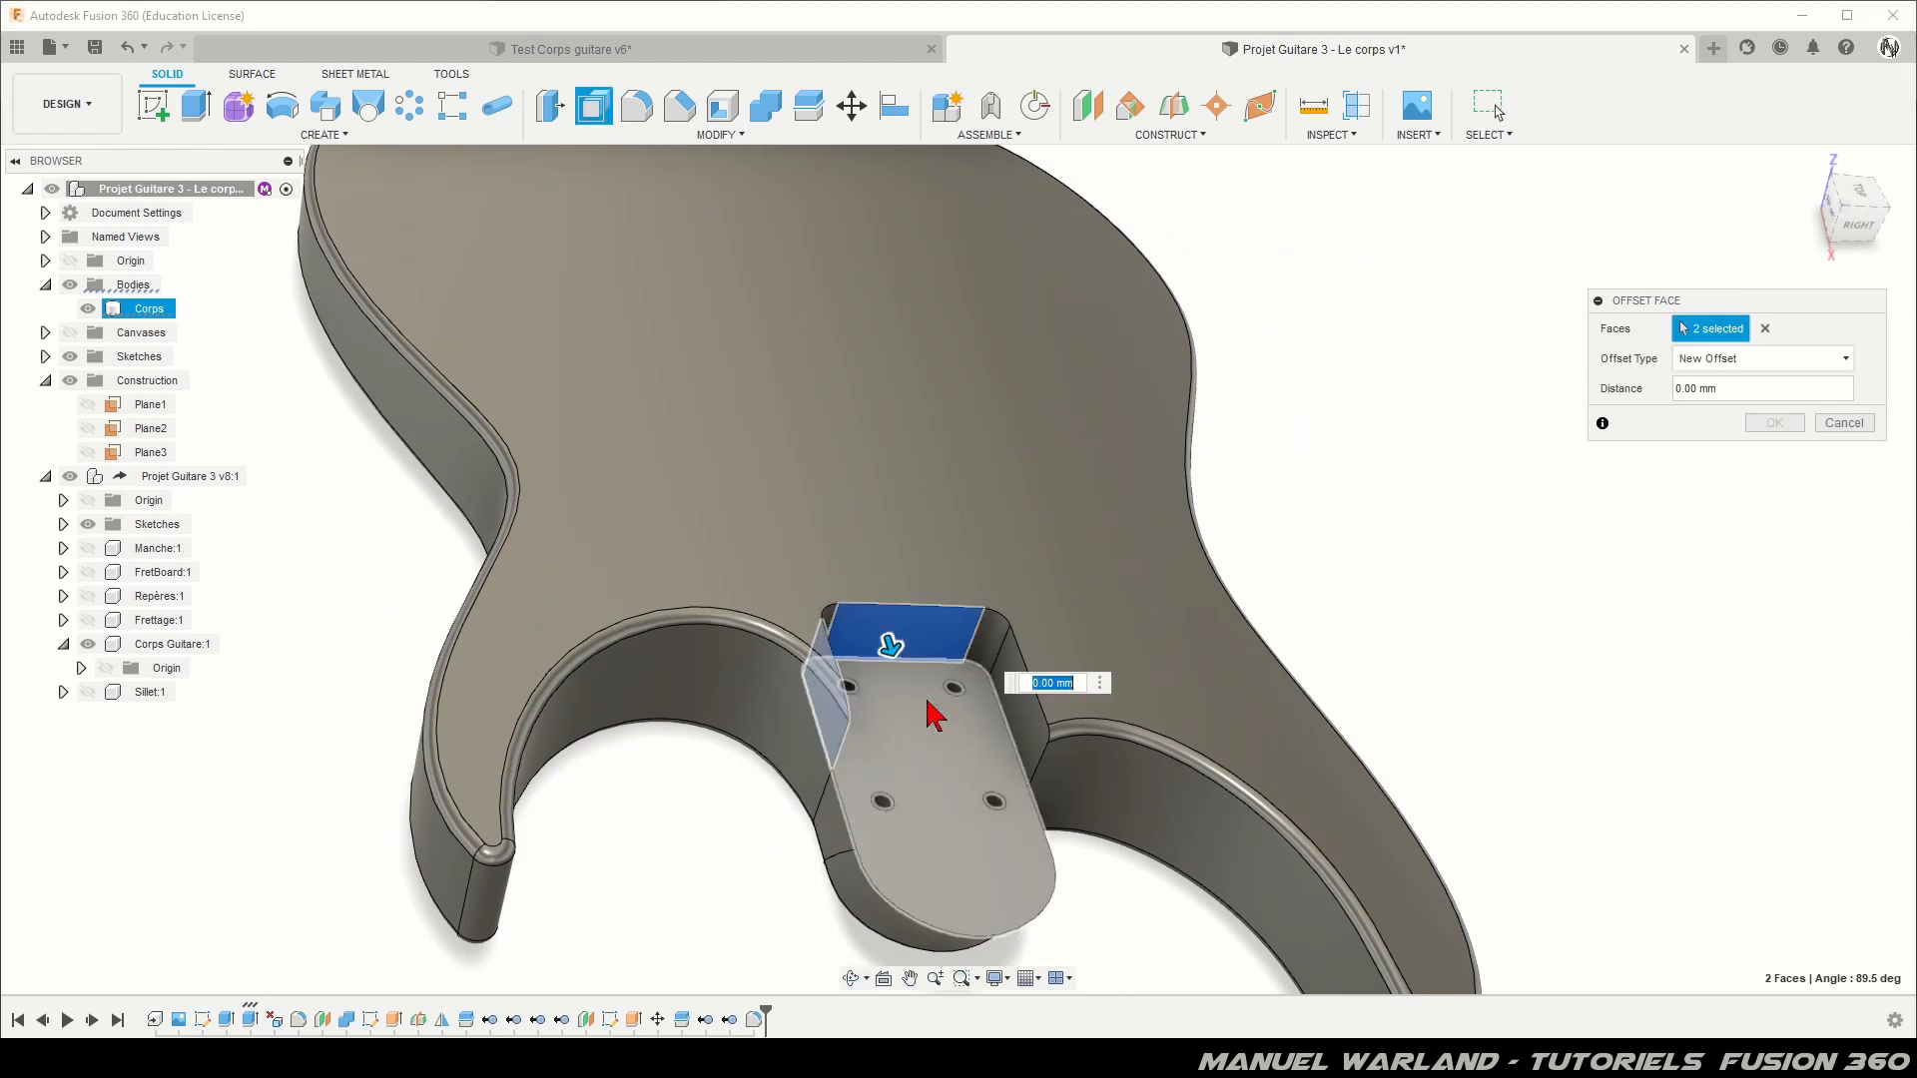
pyautogui.click(1020, 711)
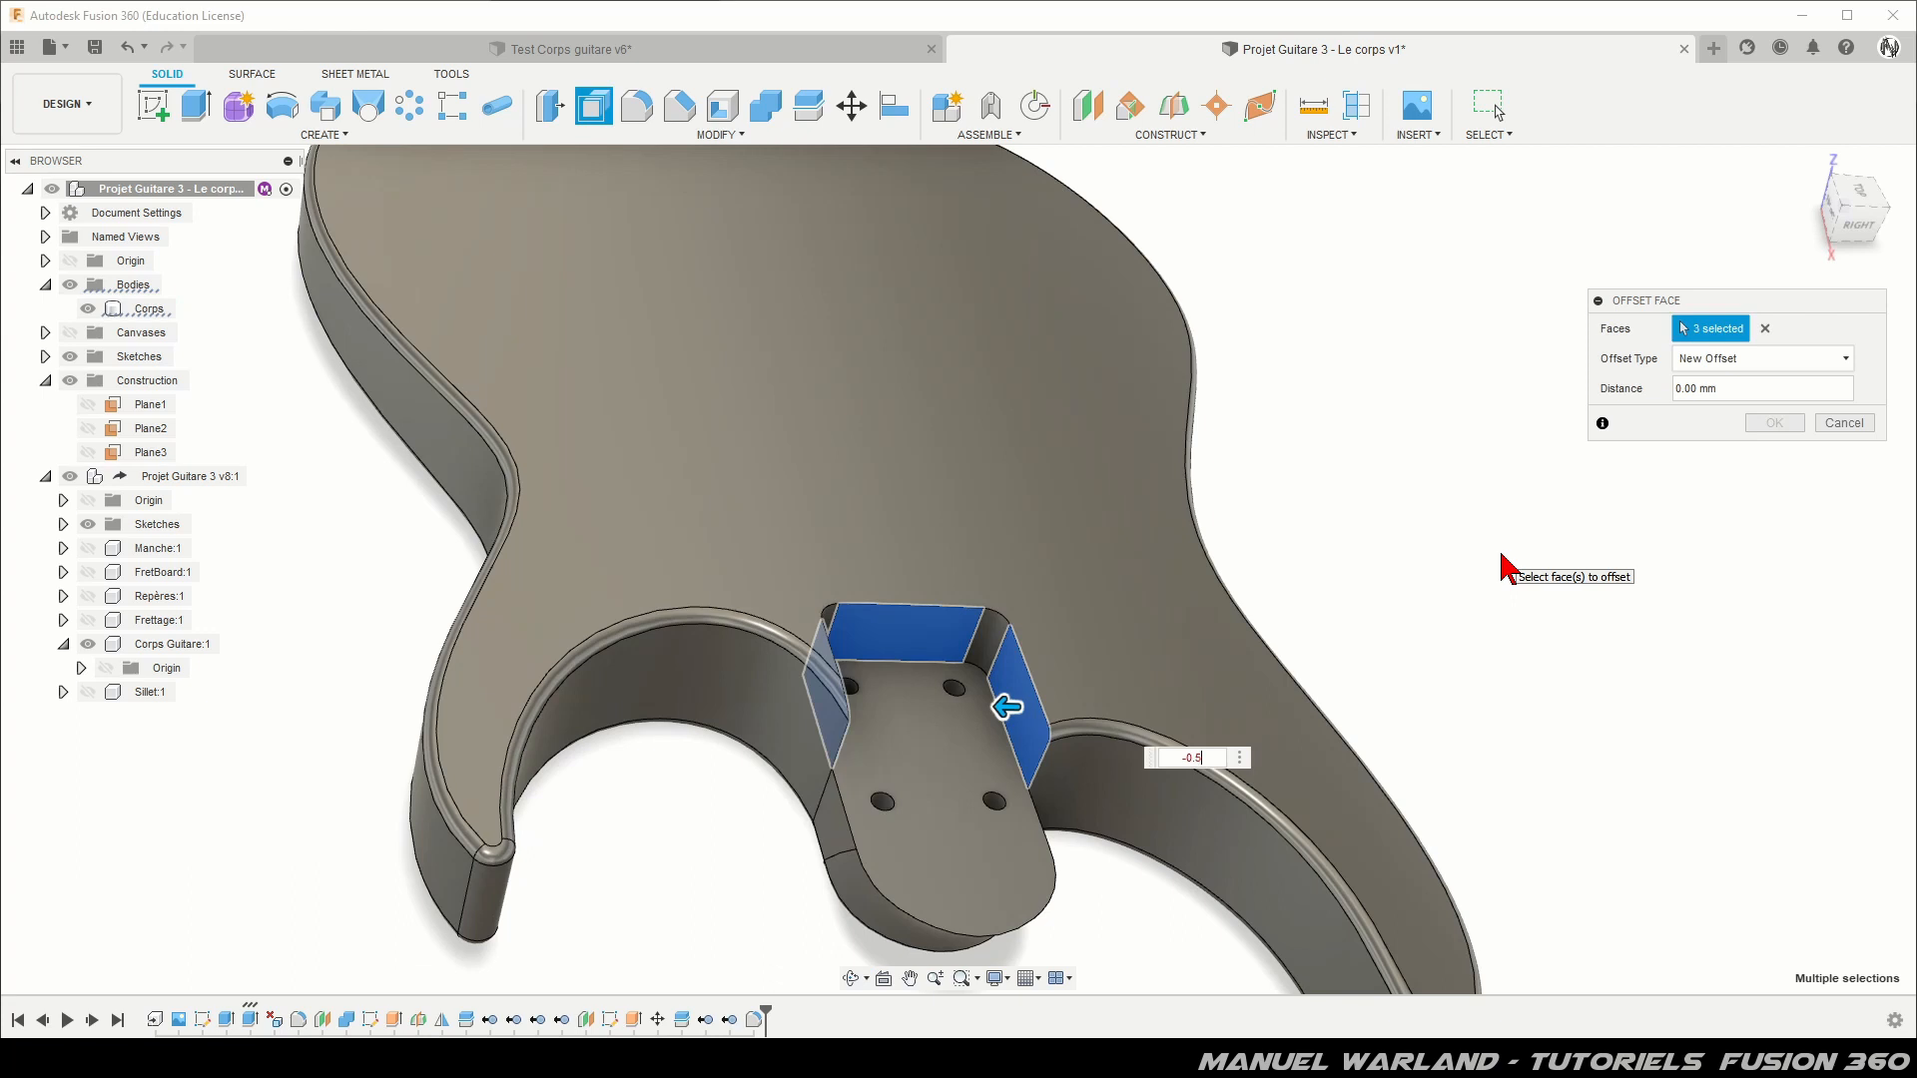
pyautogui.press('Return')
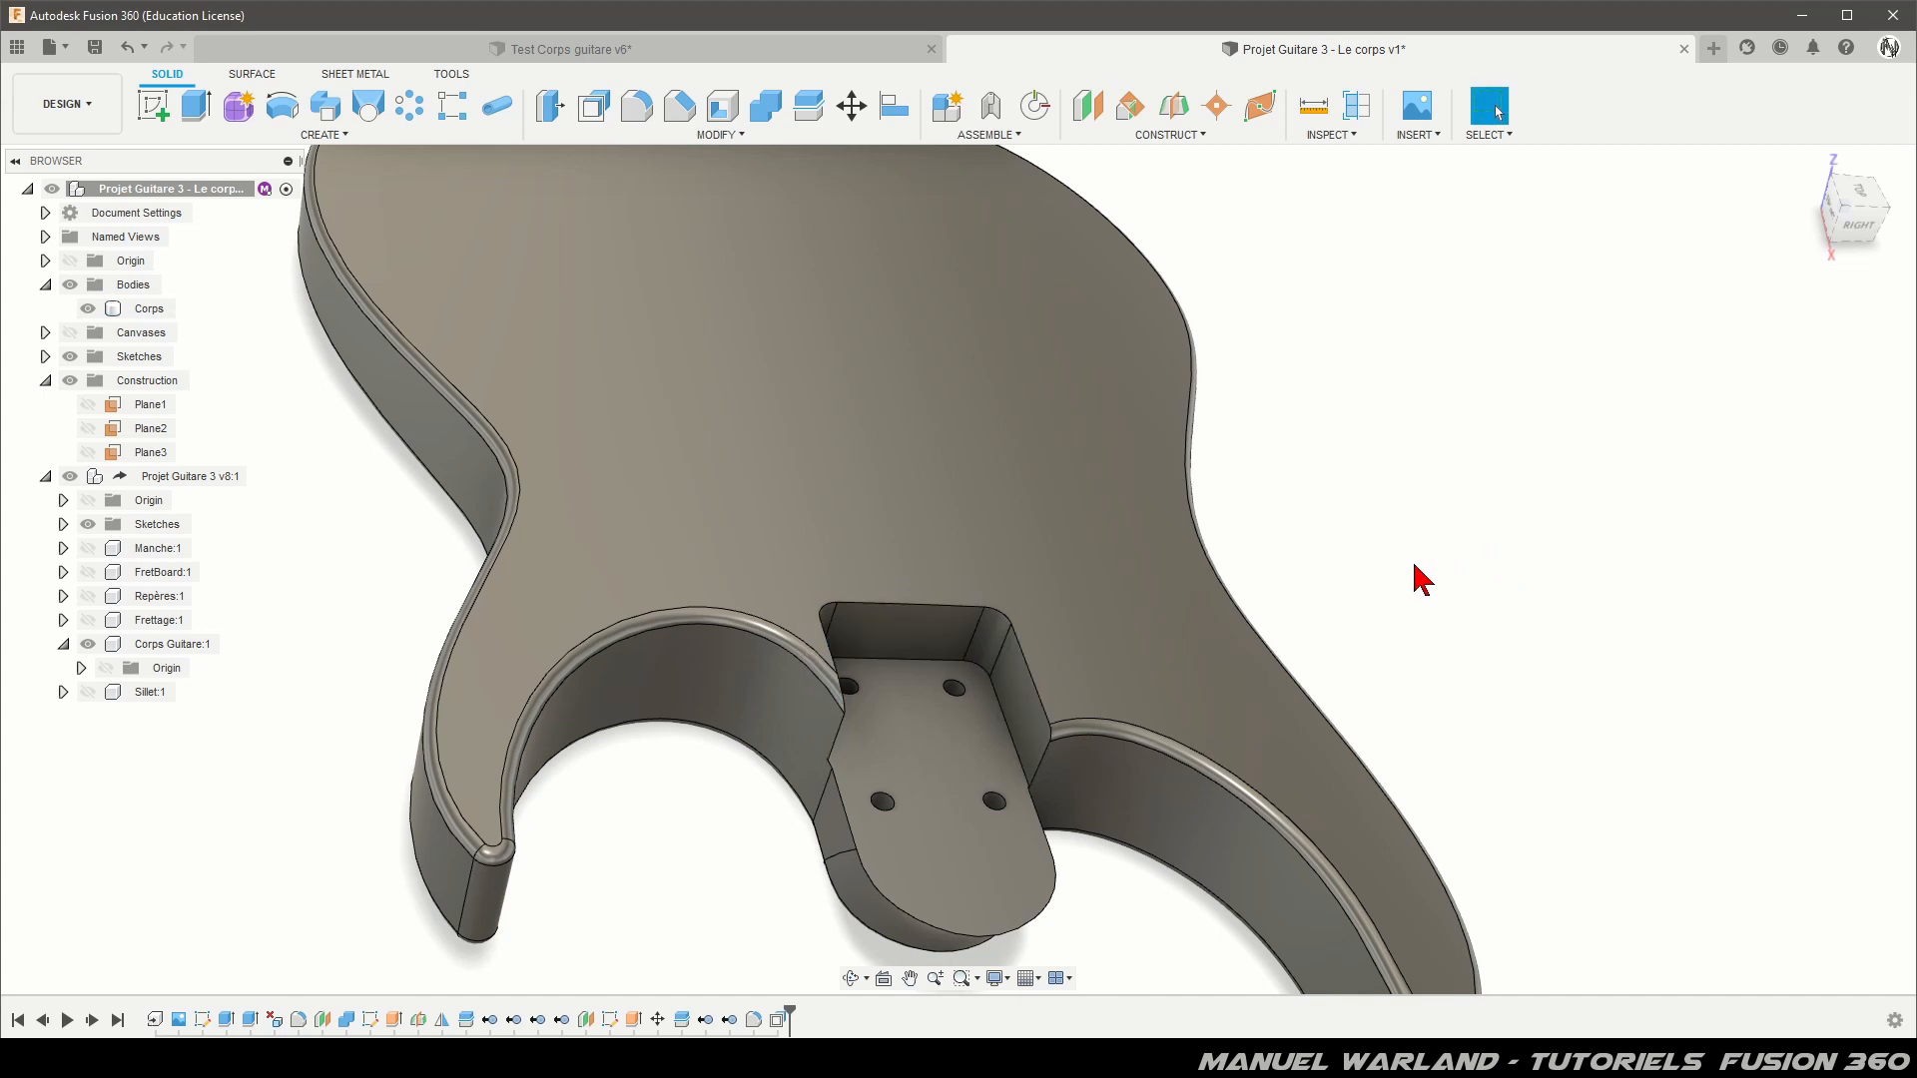
# Step: Fillet the chained rim edges of the neck pocket with a 1 mm radius
pyautogui.press('f')
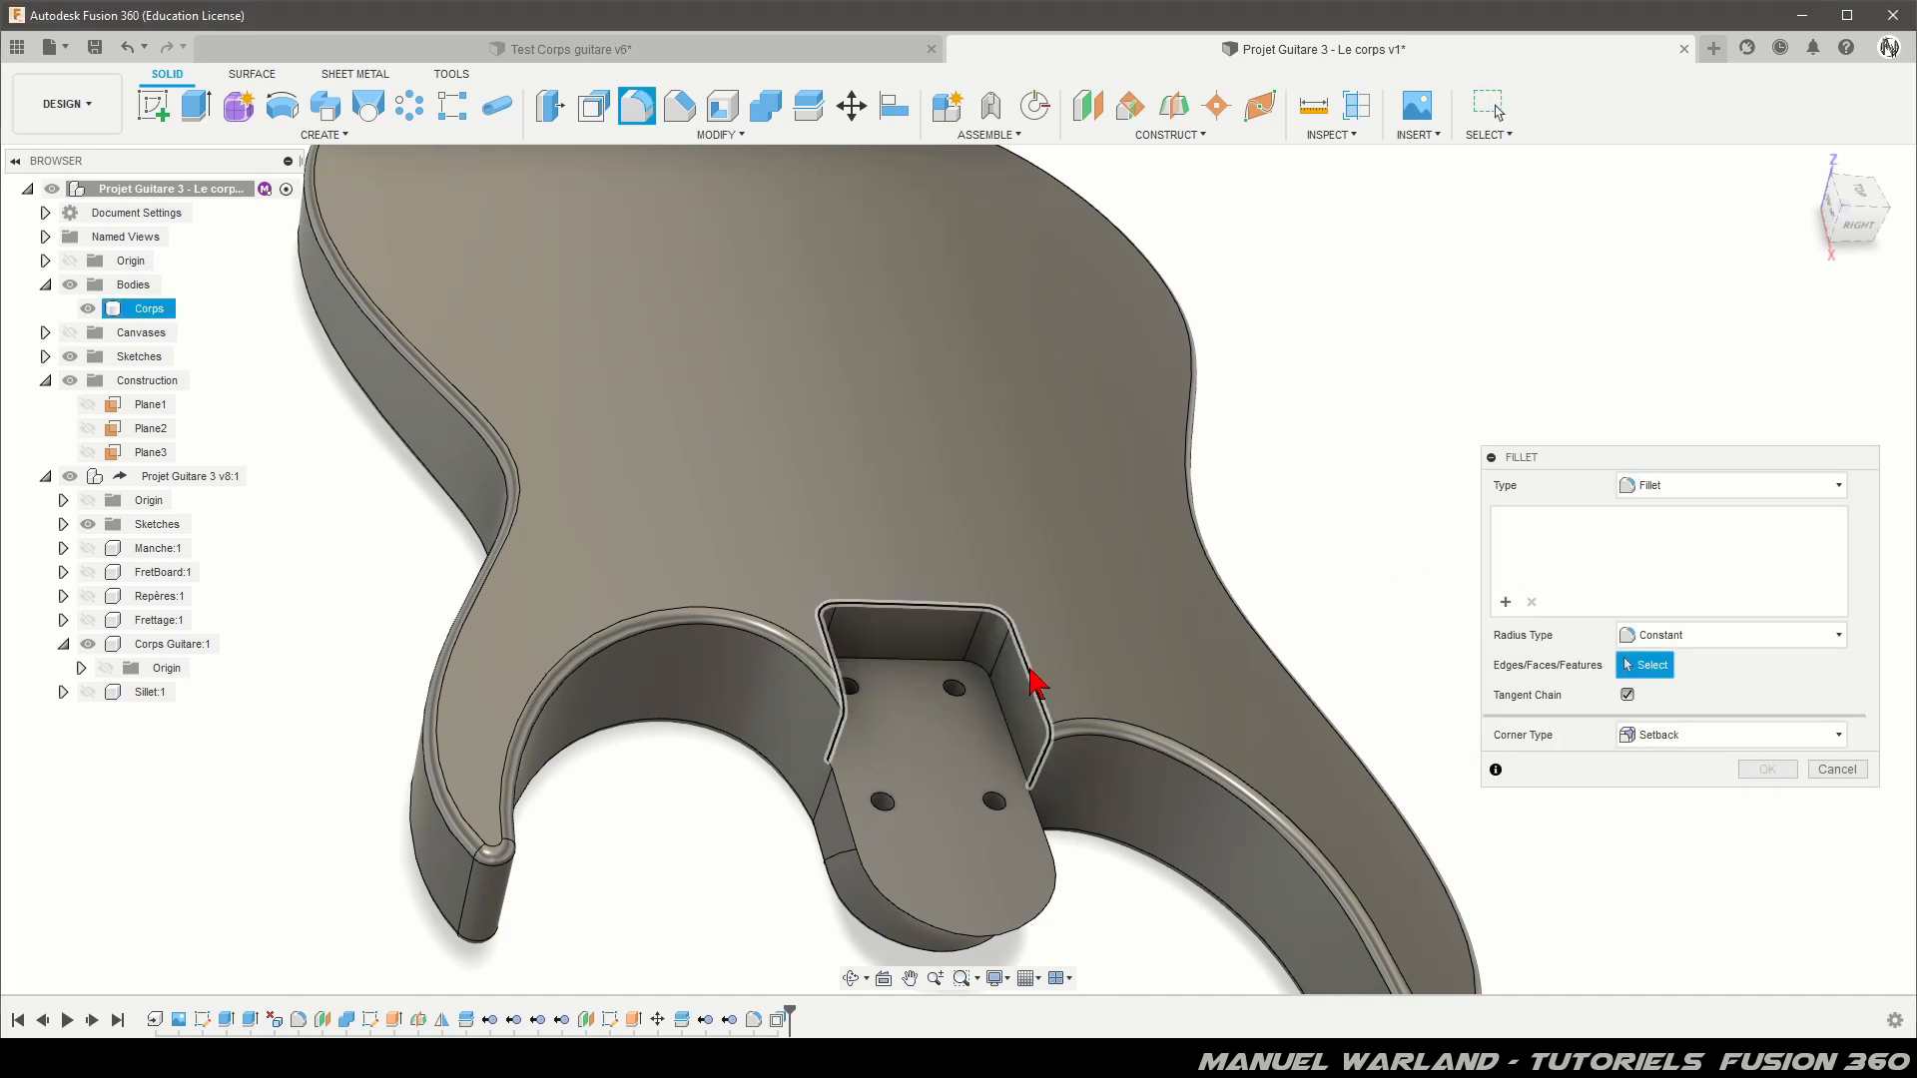
pyautogui.click(1033, 682)
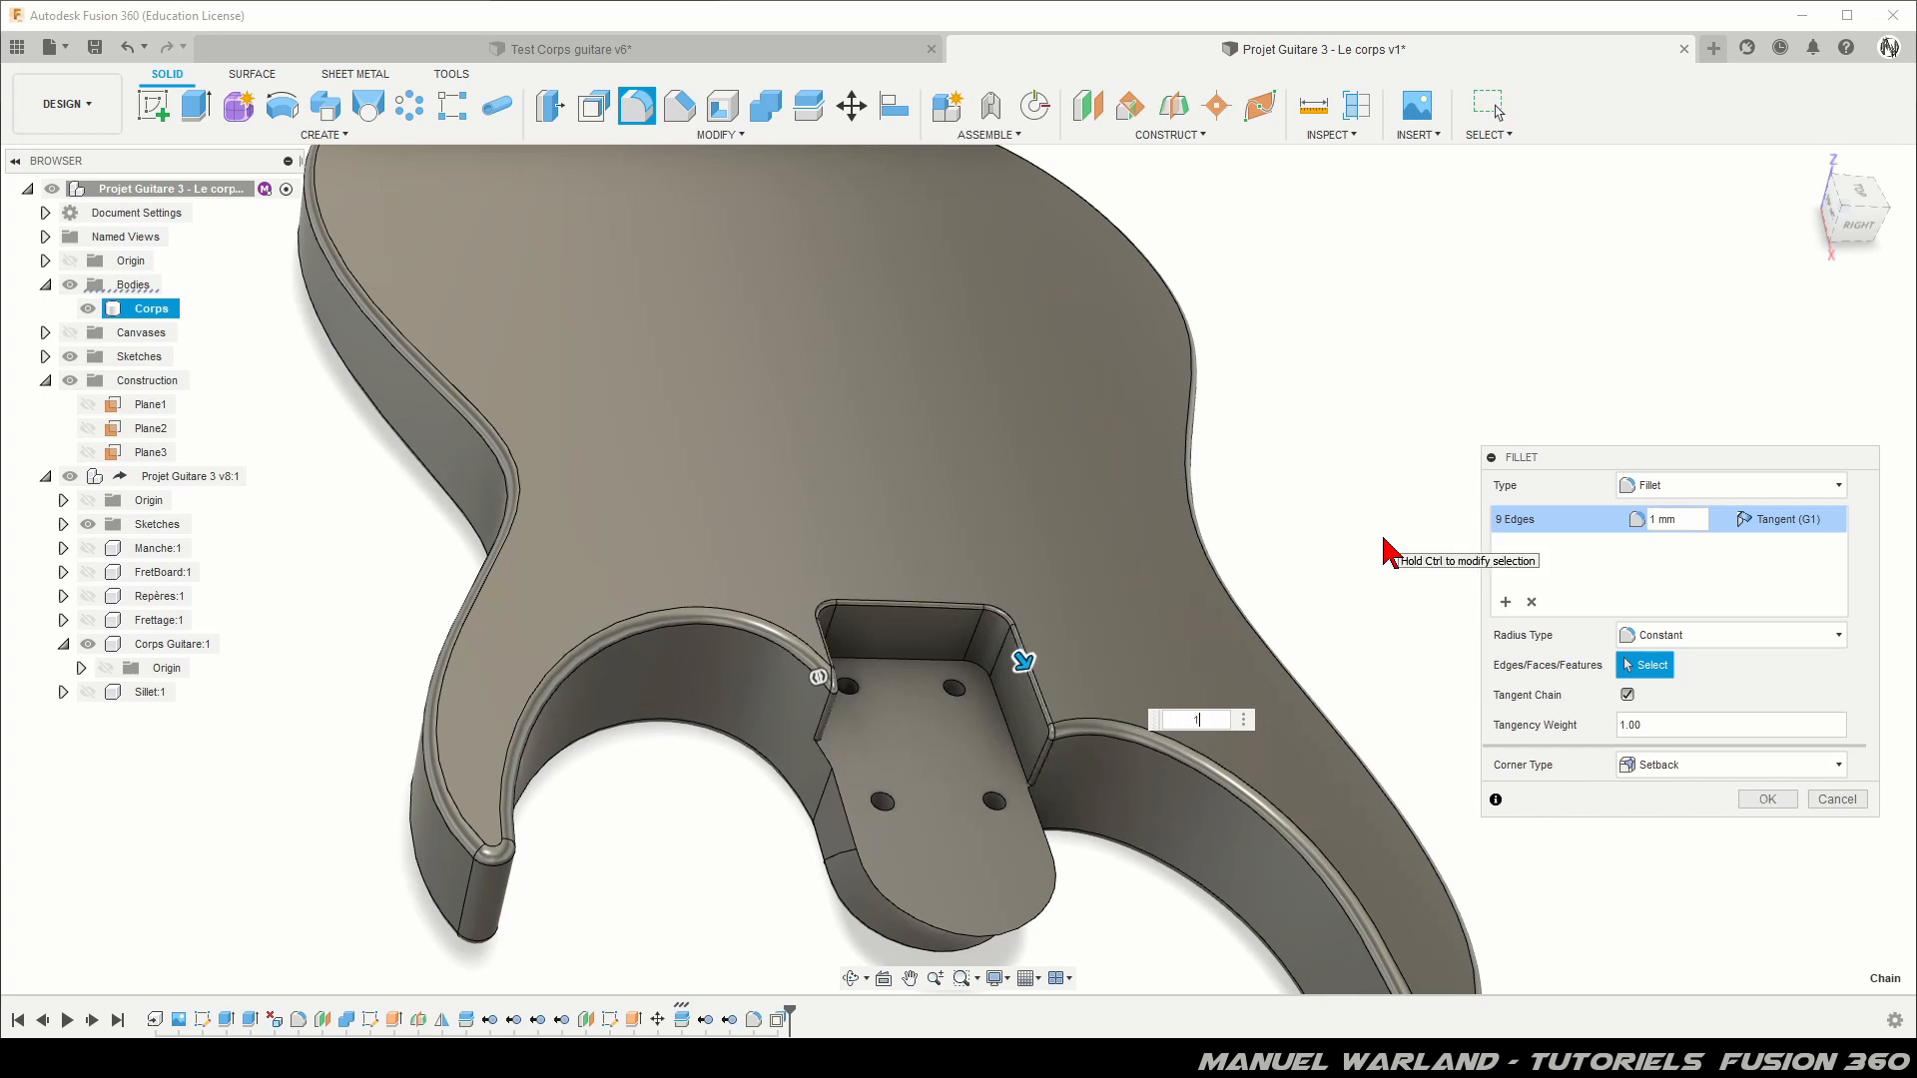
pyautogui.keyDown('shift'); pyautogui.moveTo(1060, 892); pyautogui.dragTo(1009, 863, button='middle'); pyautogui.keyUp('shift')
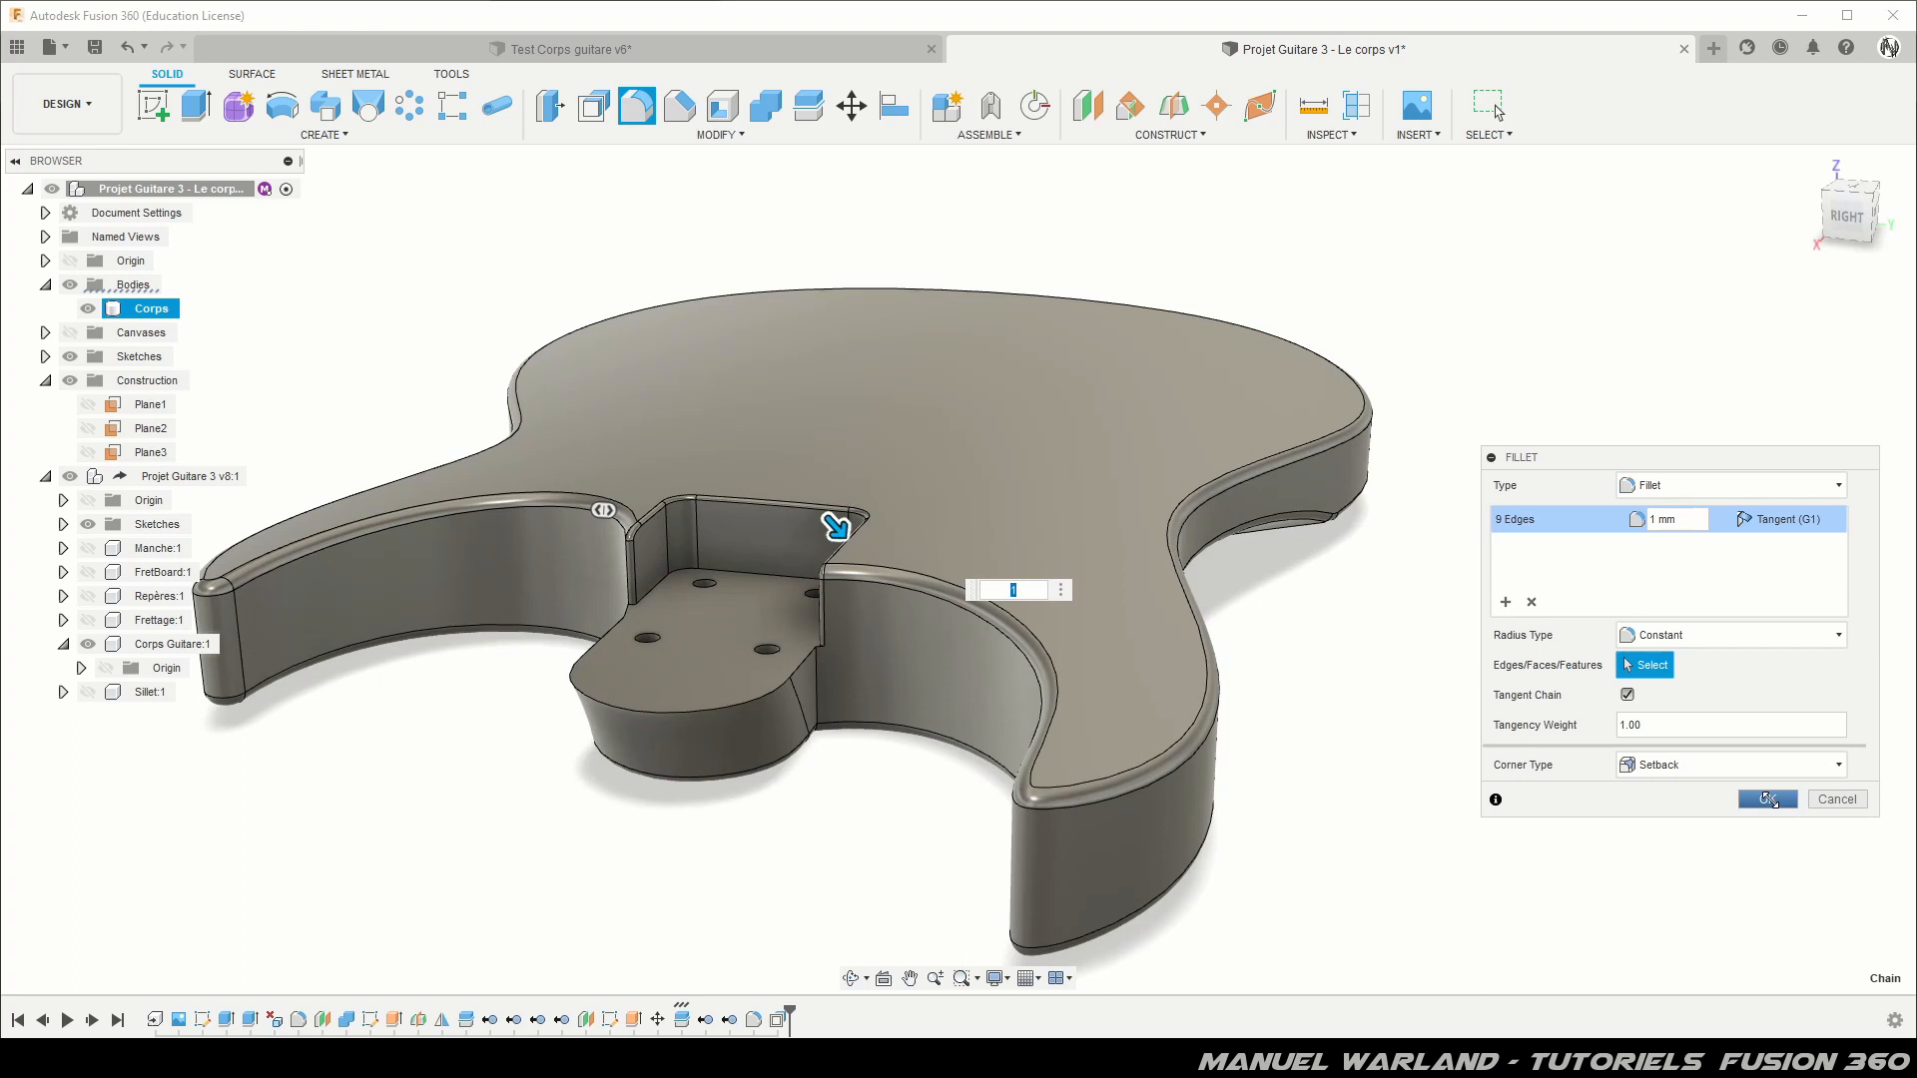
pyautogui.click(1768, 800)
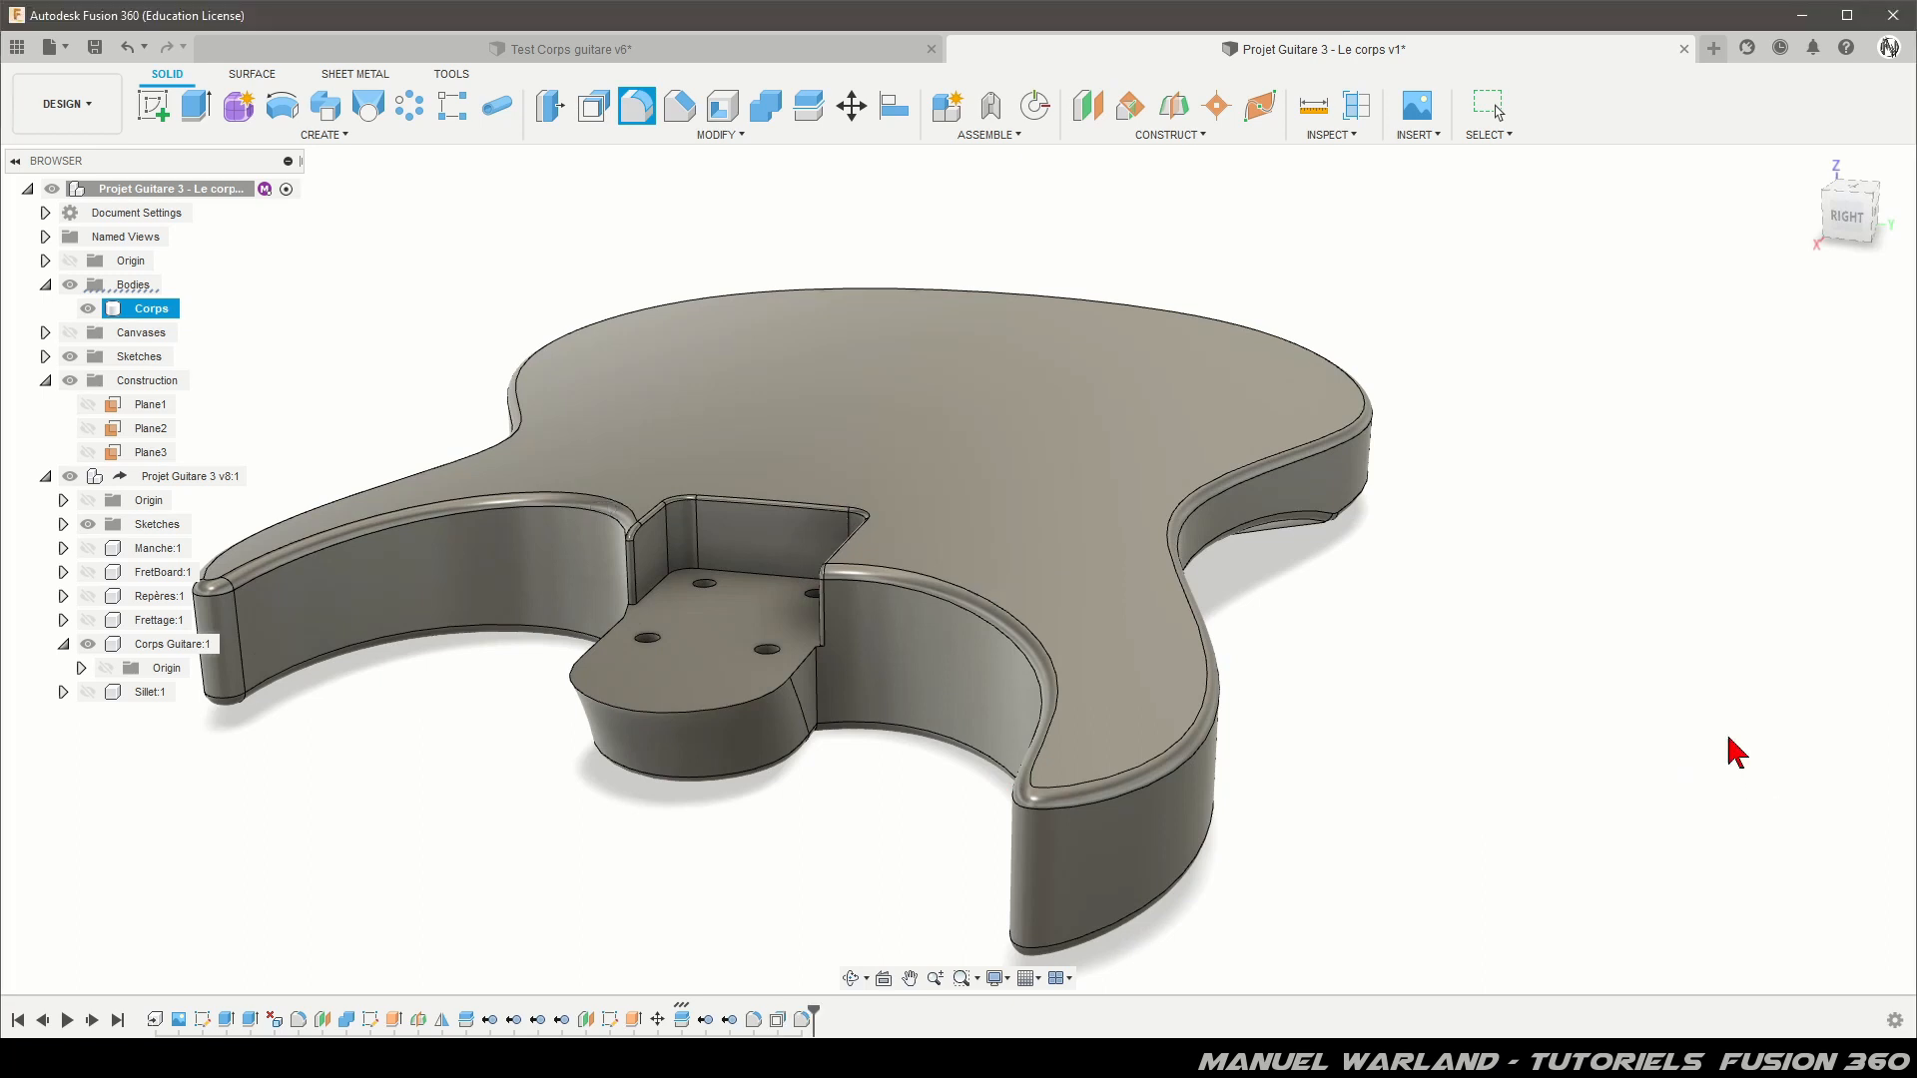
# Step: Temporarily show the Manche component to inspect the neck's fit in the pocket, hide it again, and review the whole body
pyautogui.click(679, 799)
pyautogui.keyDown('shift'); pyautogui.moveTo(678, 798); pyautogui.dragTo(676, 818, button='middle'); pyautogui.keyUp('shift')
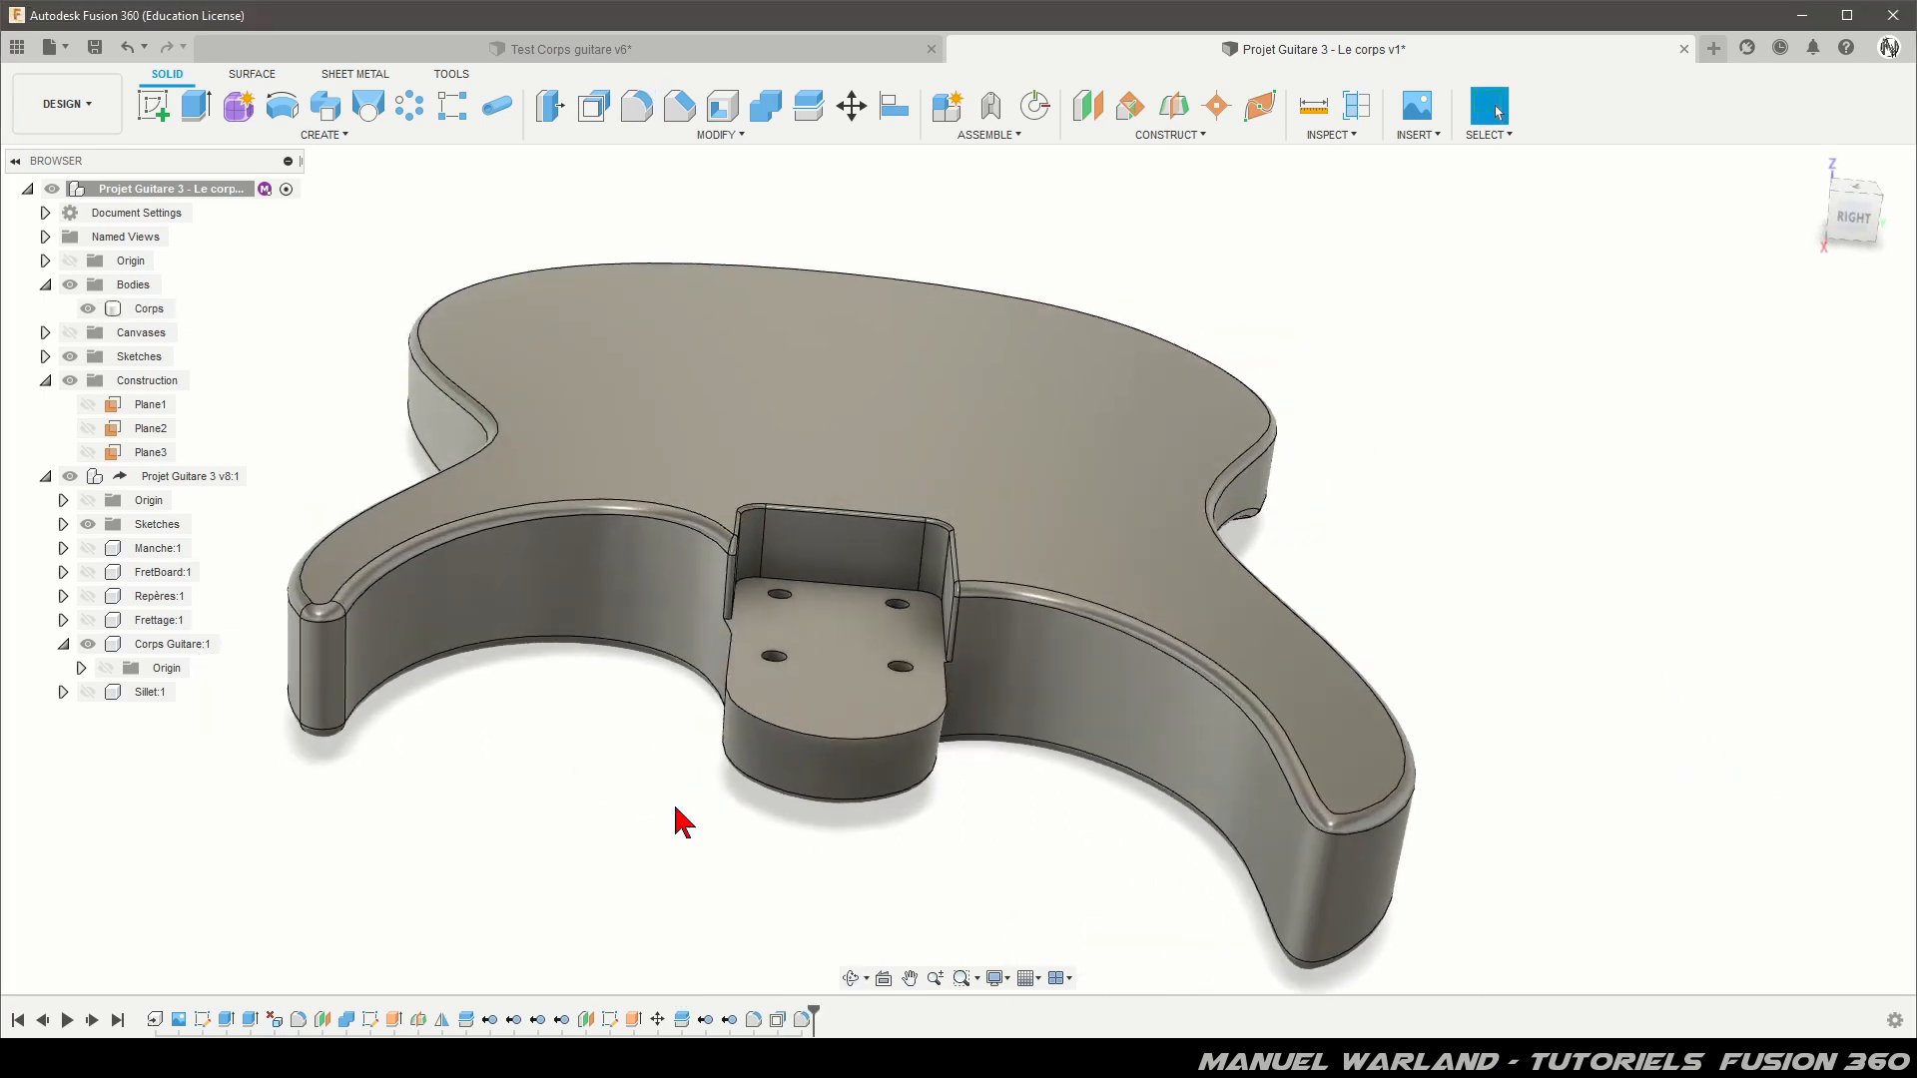
pyautogui.click(88, 548)
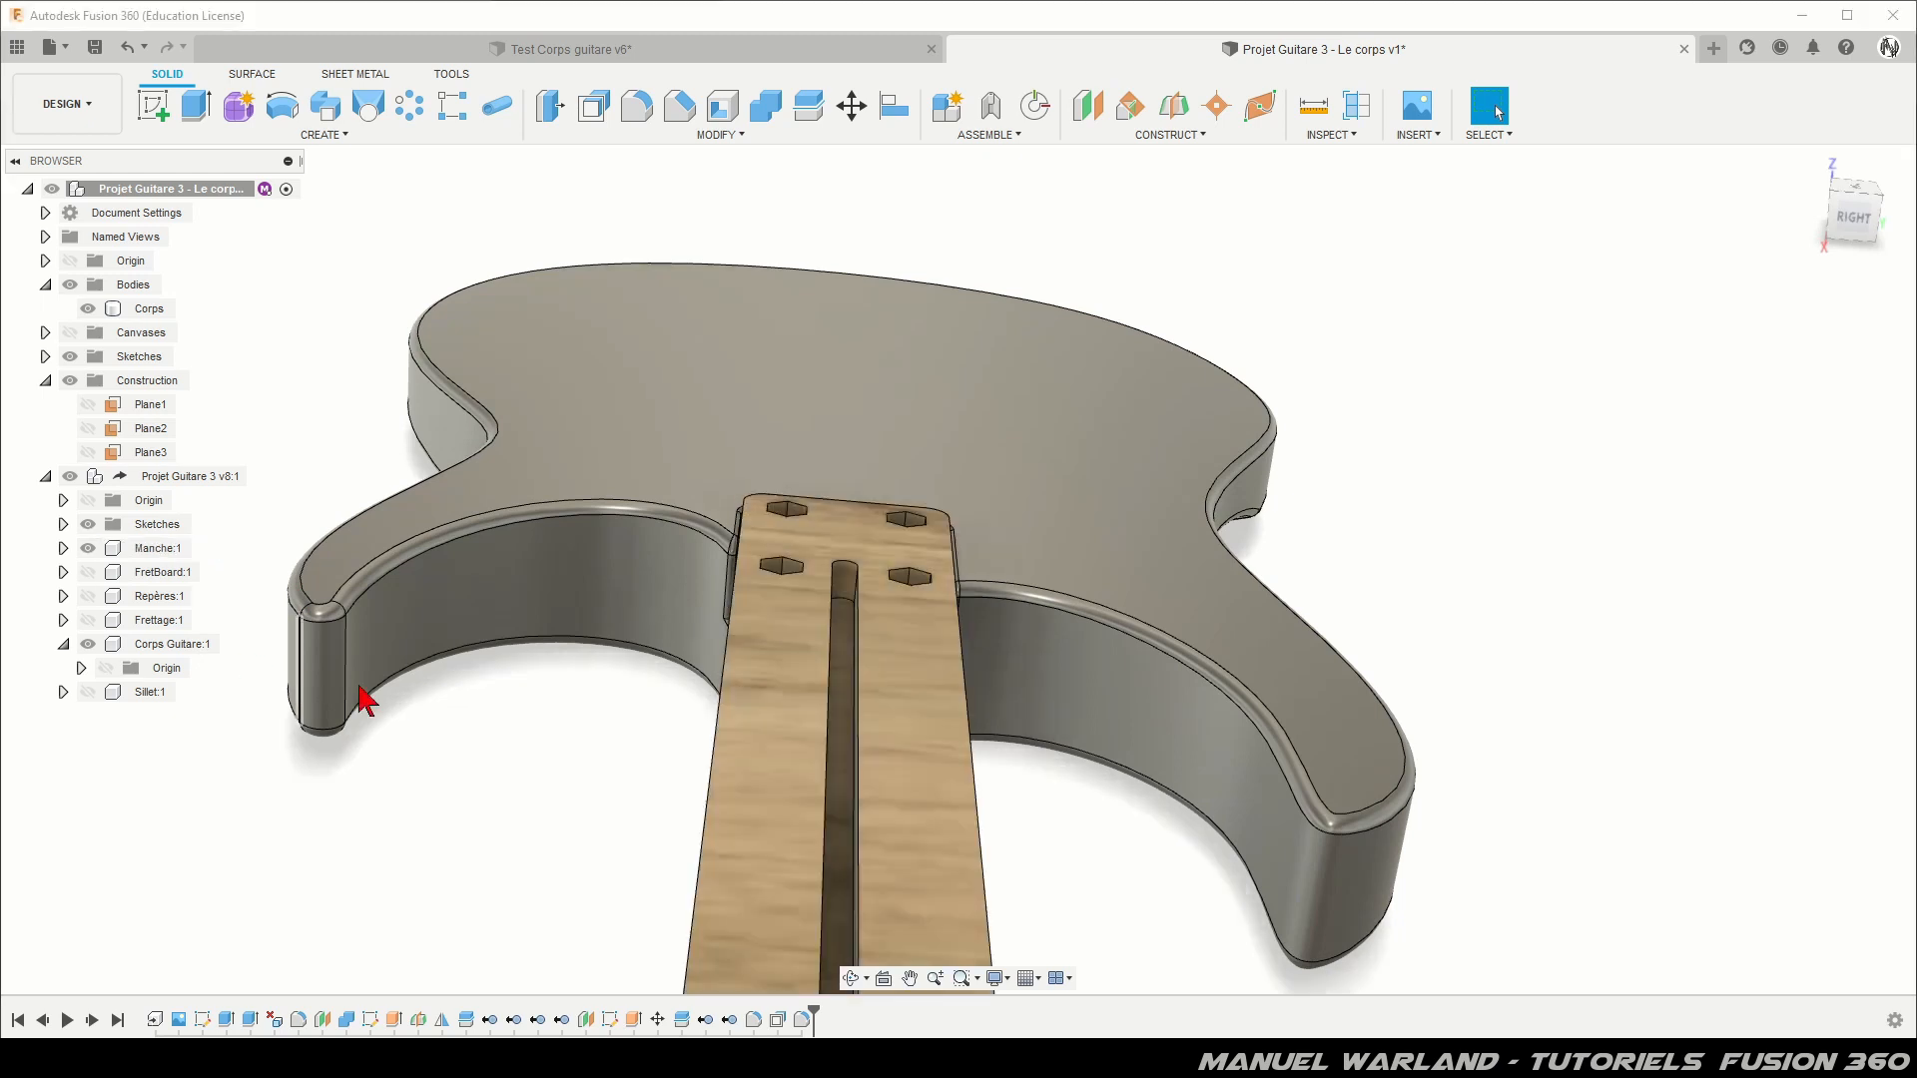
pyautogui.keyDown('shift'); pyautogui.moveTo(764, 594); pyautogui.dragTo(856, 501, button='middle'); pyautogui.keyUp('shift')
pyautogui.scroll(10, 855, 500)
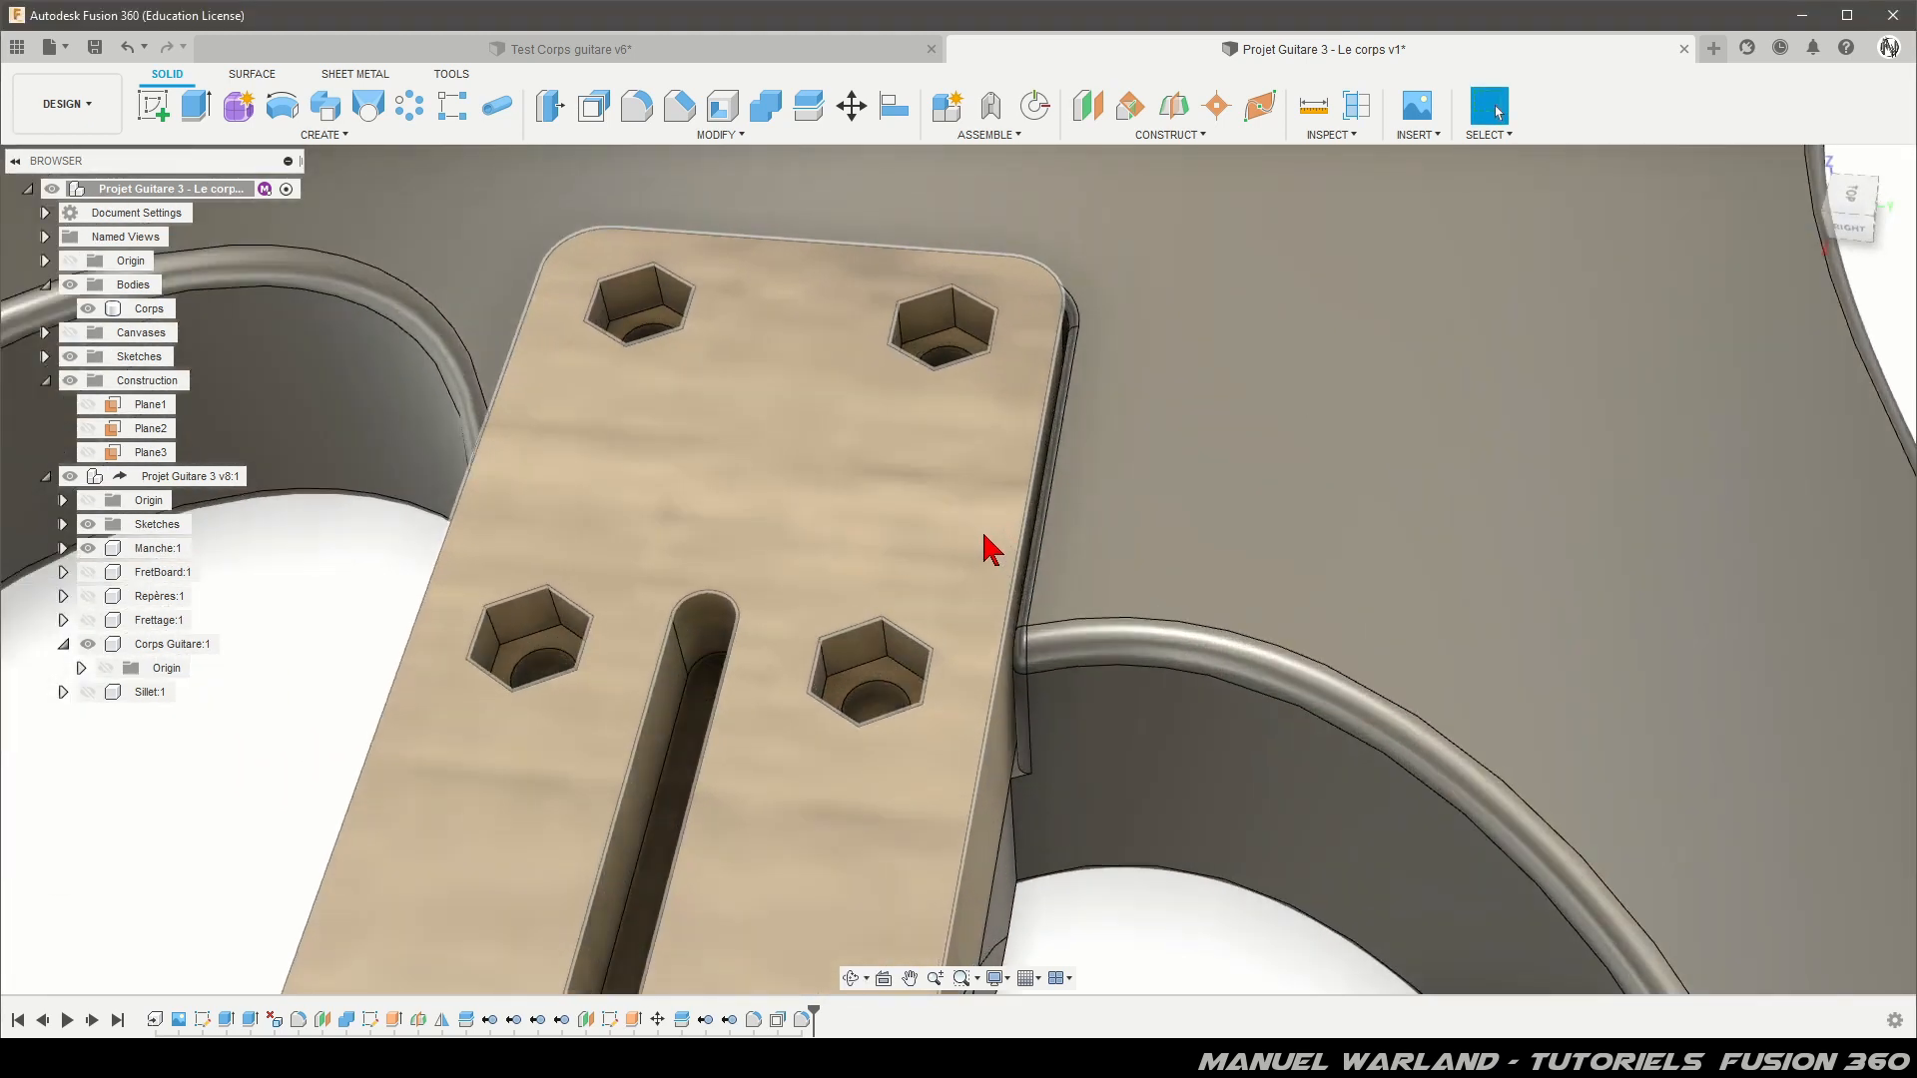
pyautogui.keyDown('shift'); pyautogui.moveTo(983, 547); pyautogui.dragTo(1005, 672, button='middle'); pyautogui.keyUp('shift')
pyautogui.click(1018, 668)
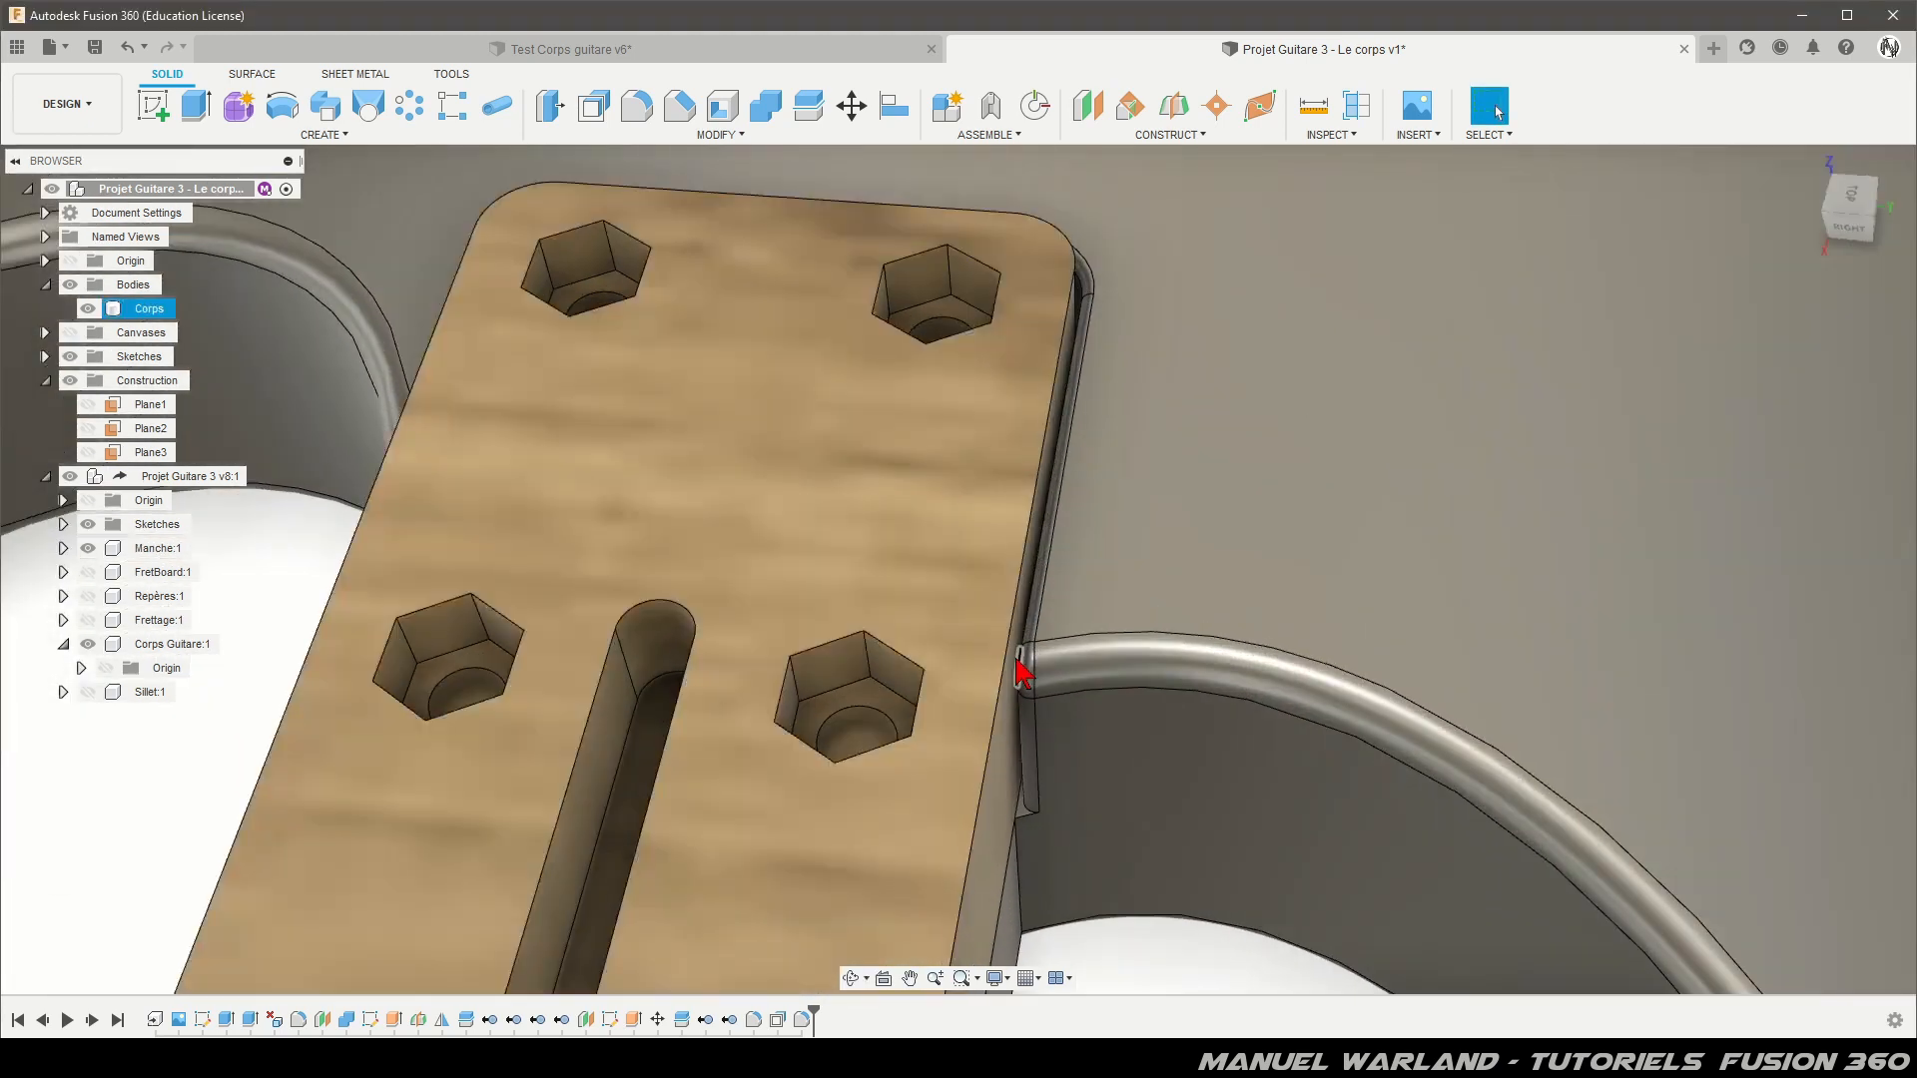
pyautogui.moveTo(1052, 795)
pyautogui.keyDown('shift'); pyautogui.mouseDown(button='middle')
pyautogui.moveTo(1078, 775)
pyautogui.moveTo(1084, 796)
pyautogui.mouseUp(button='middle'); pyautogui.keyUp('shift')
pyautogui.press('Escape')
pyautogui.scroll(-5, 1039, 612)
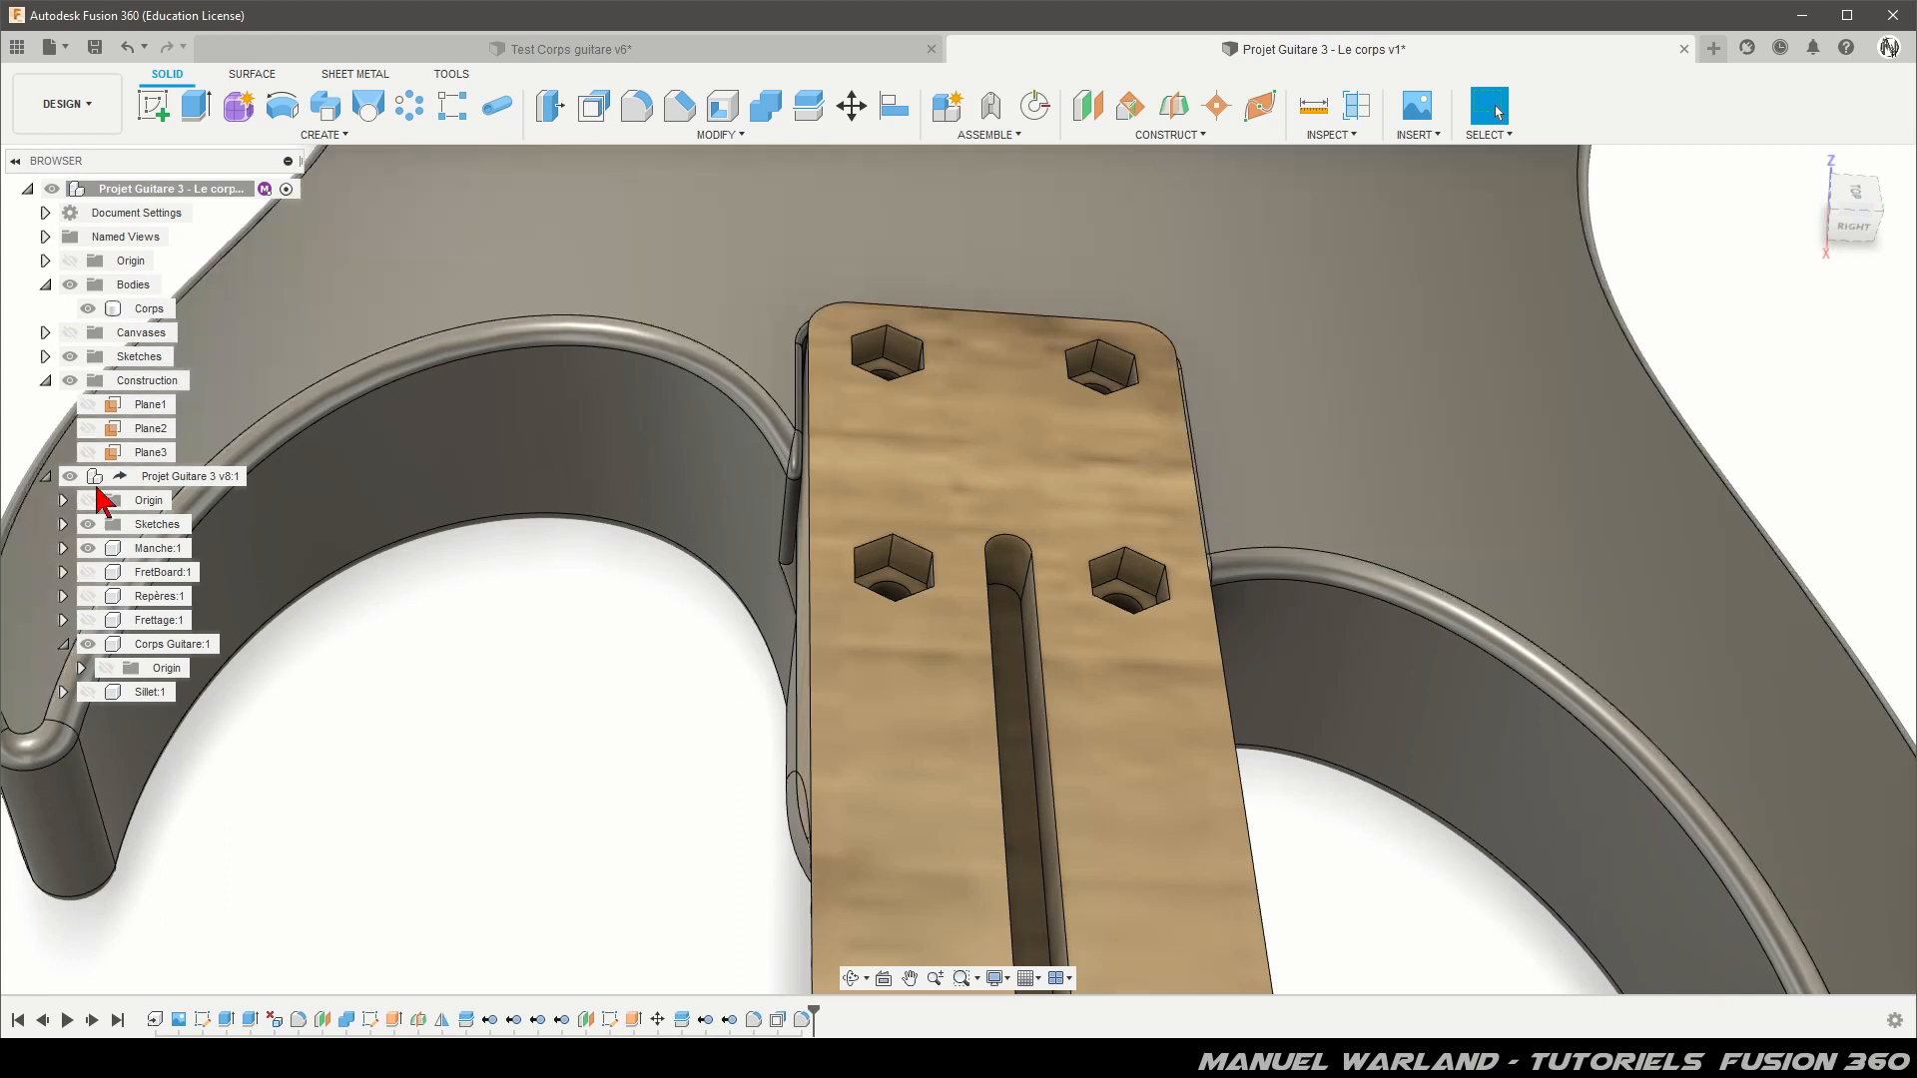
pyautogui.click(88, 548)
pyautogui.keyDown('shift'); pyautogui.moveTo(199, 599); pyautogui.dragTo(1201, 726, button='middle'); pyautogui.keyUp('shift')
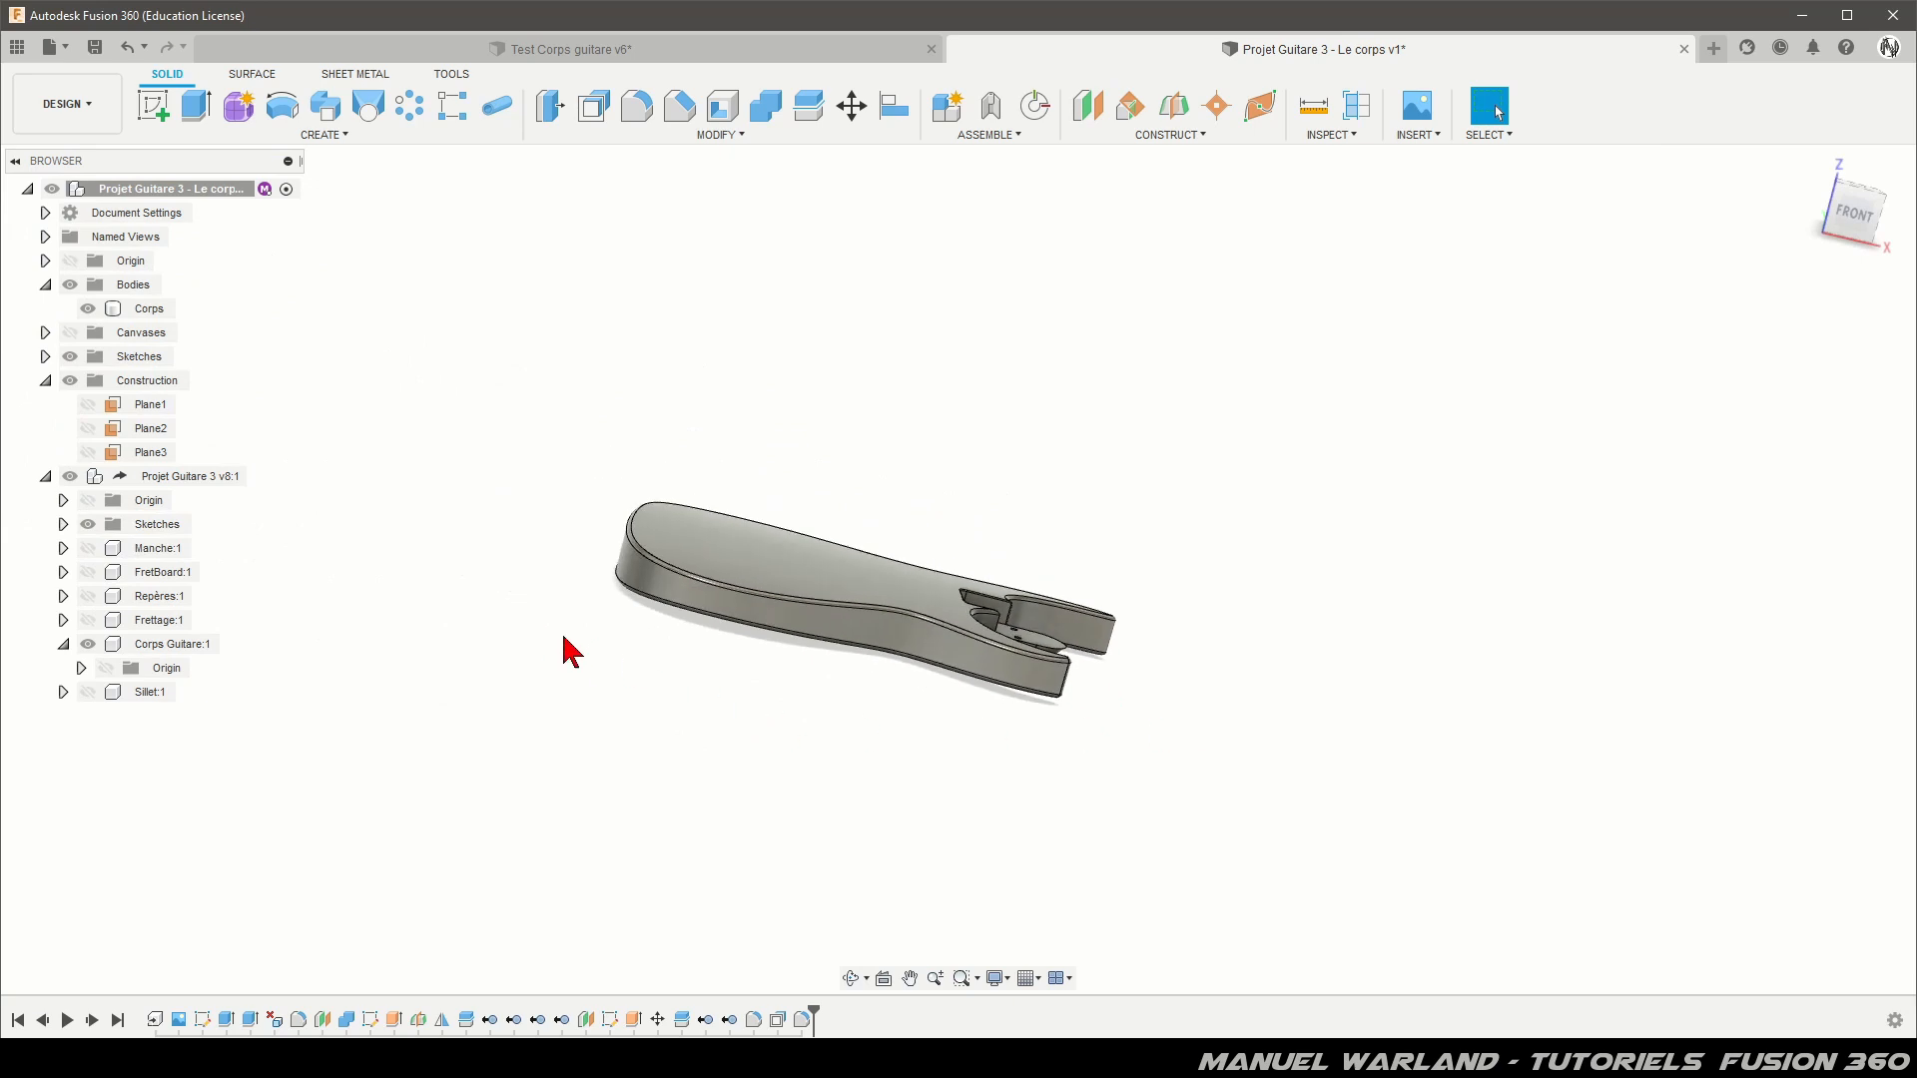
pyautogui.keyDown('shift'); pyautogui.moveTo(569, 650); pyautogui.dragTo(669, 748, button='middle'); pyautogui.keyUp('shift')
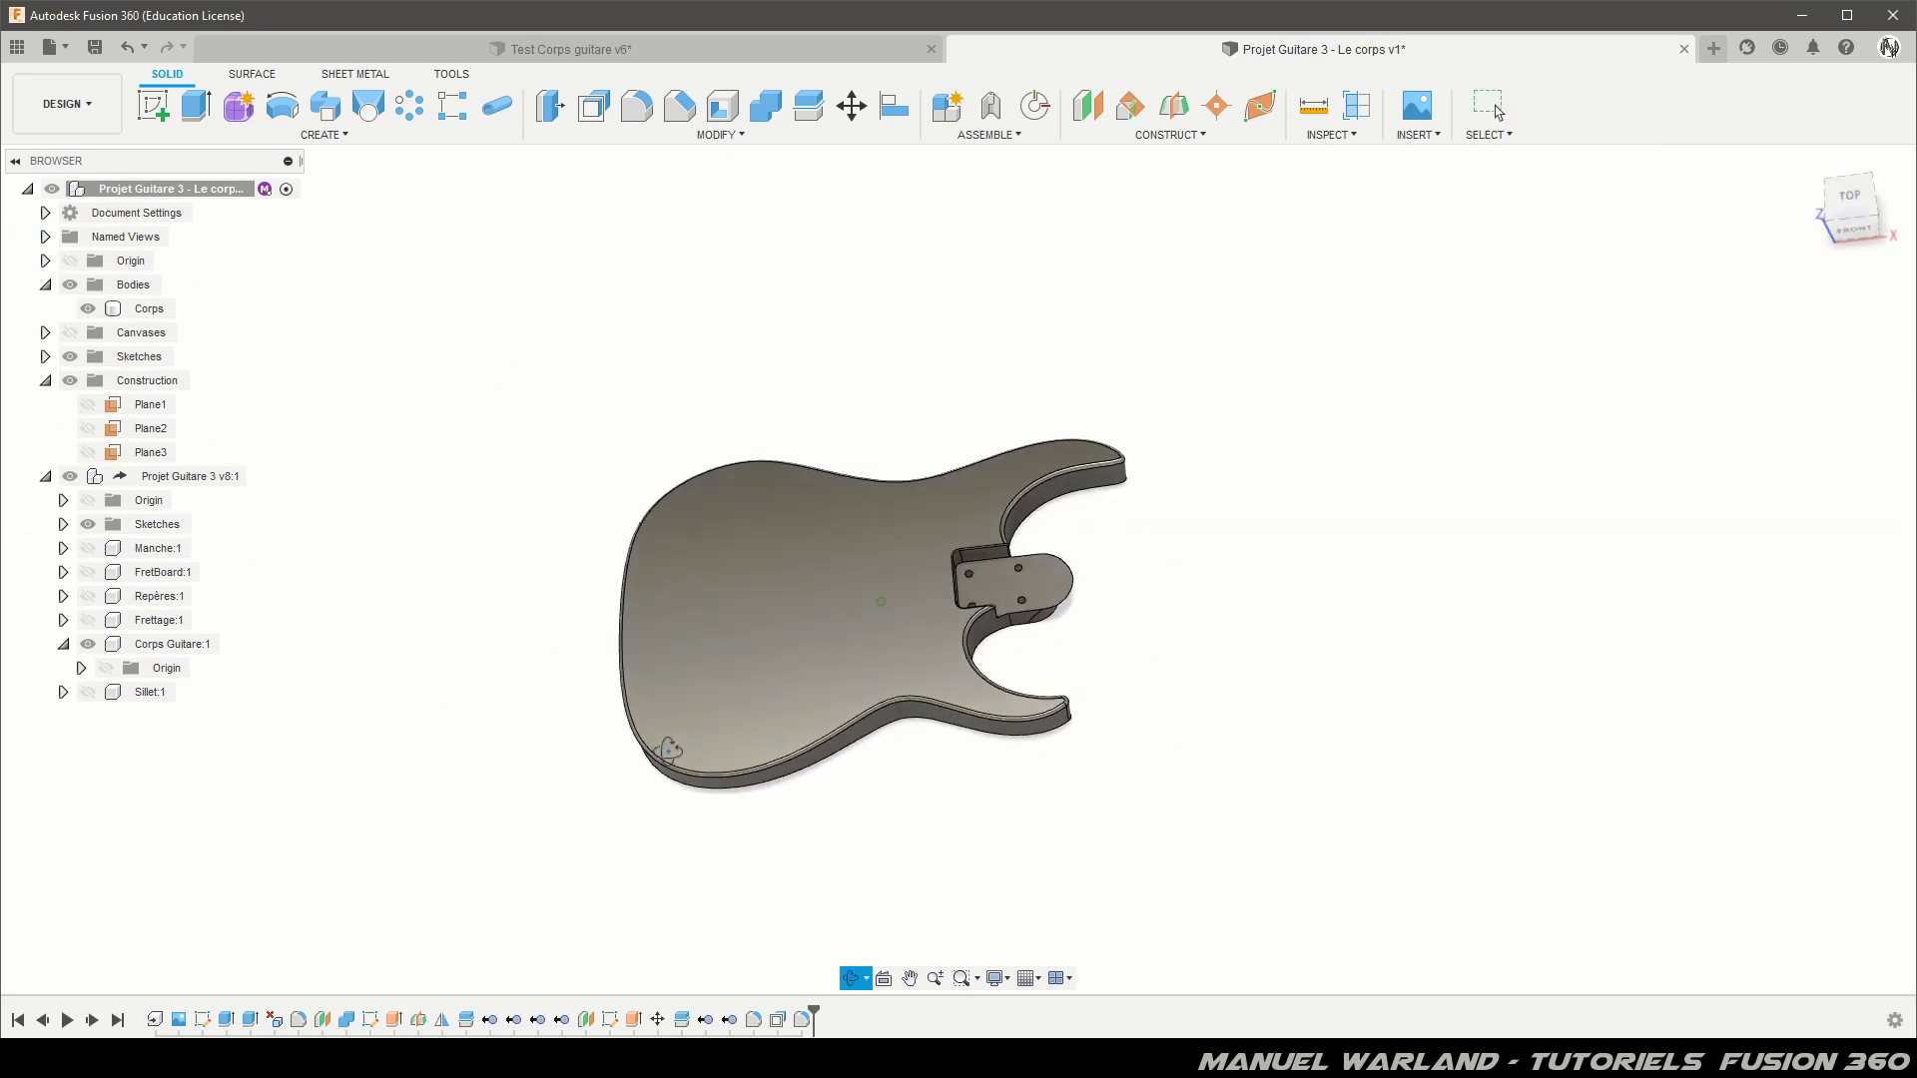
# Step: Examine the pickup, tremolo and control cutouts in the Test Corps guitare v6 design, and return to Projet Guitare 3 - Le corps
pyautogui.click(555, 52)
pyautogui.click(877, 548)
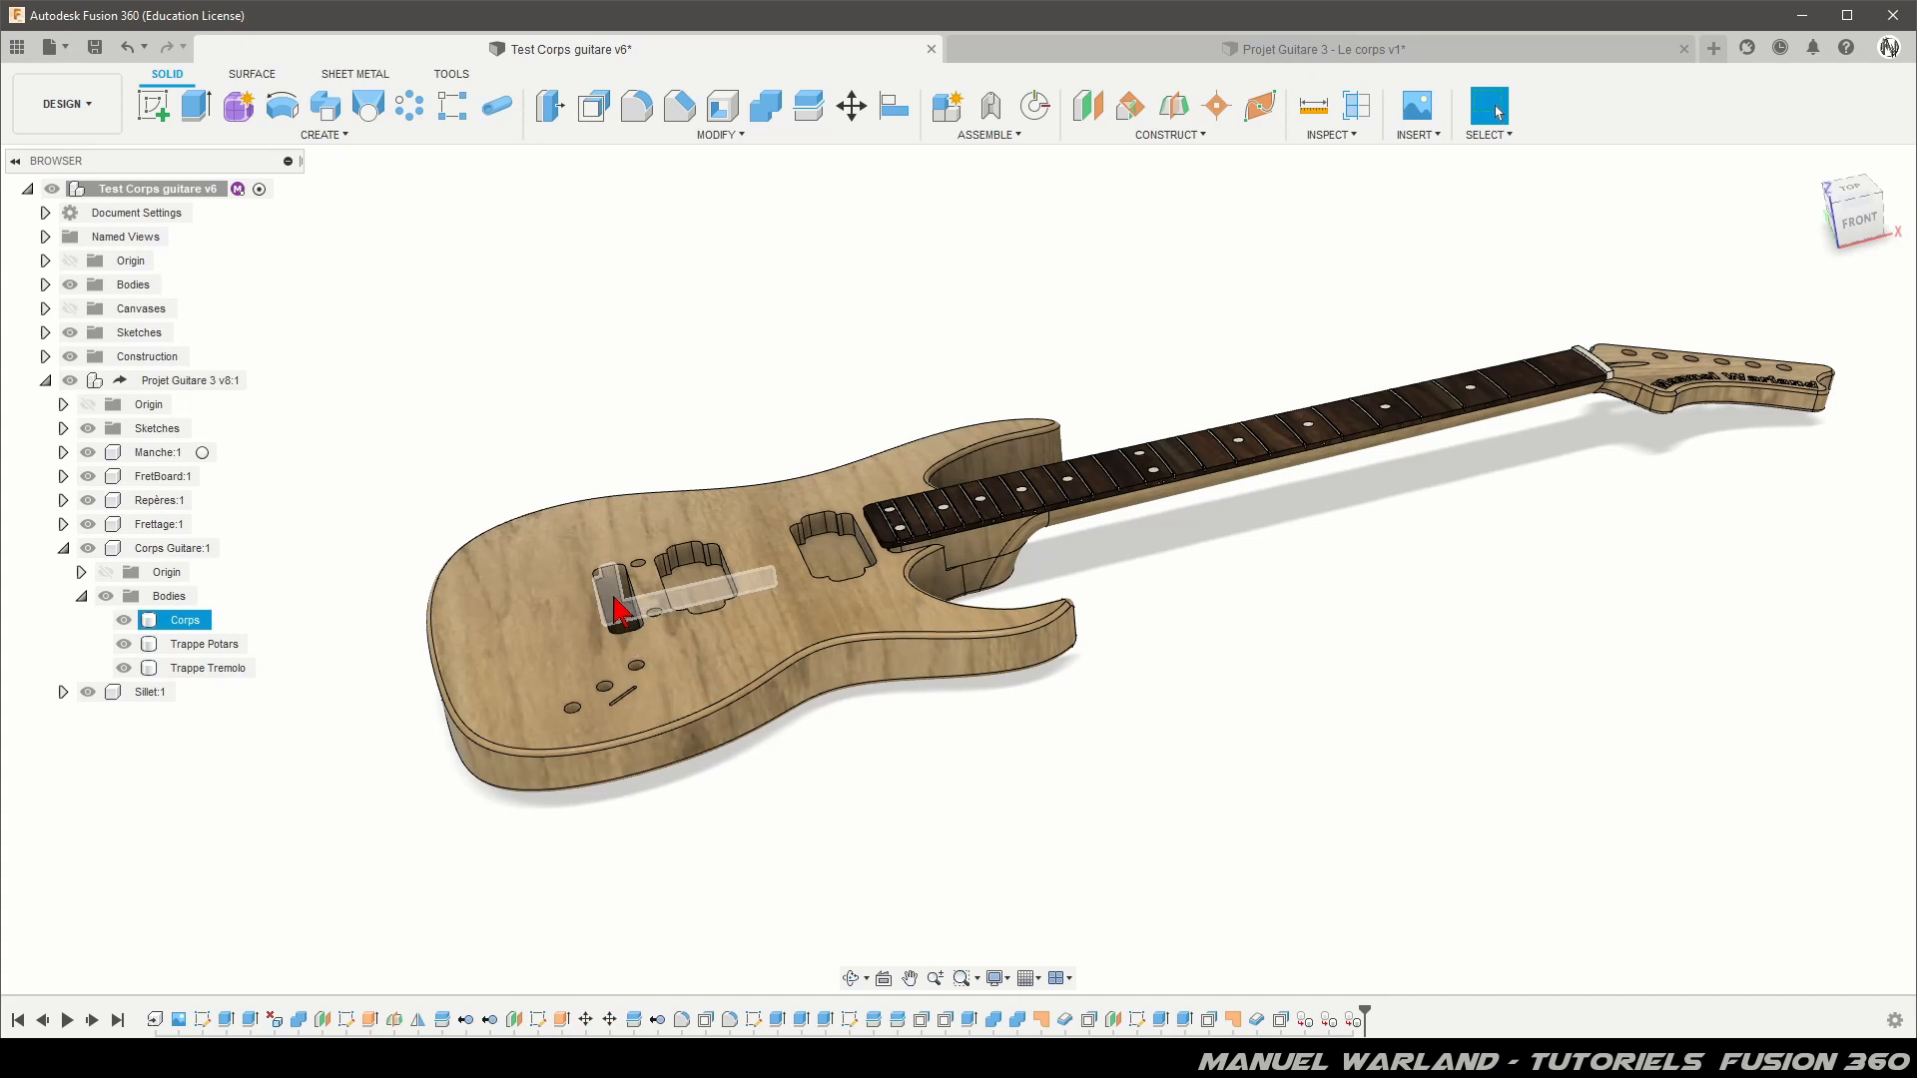
pyautogui.click(928, 807)
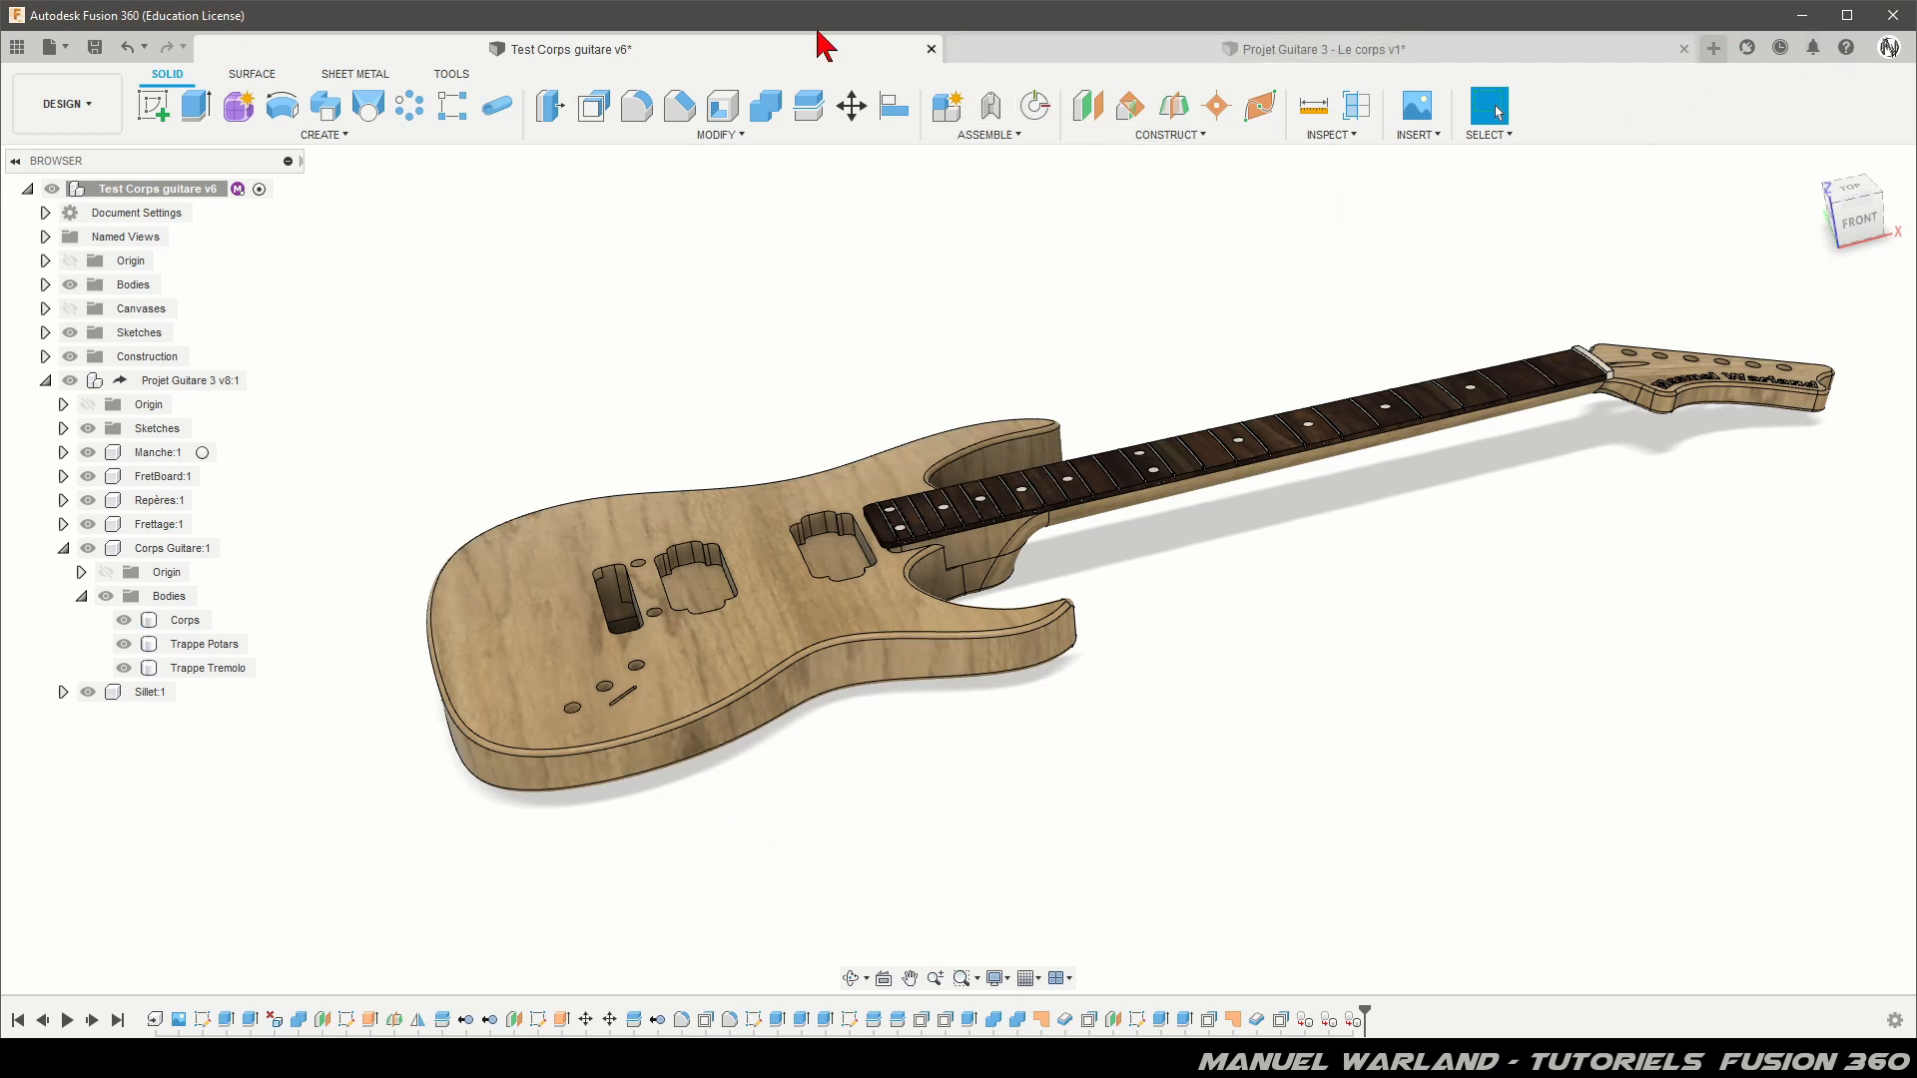
pyautogui.click(1166, 52)
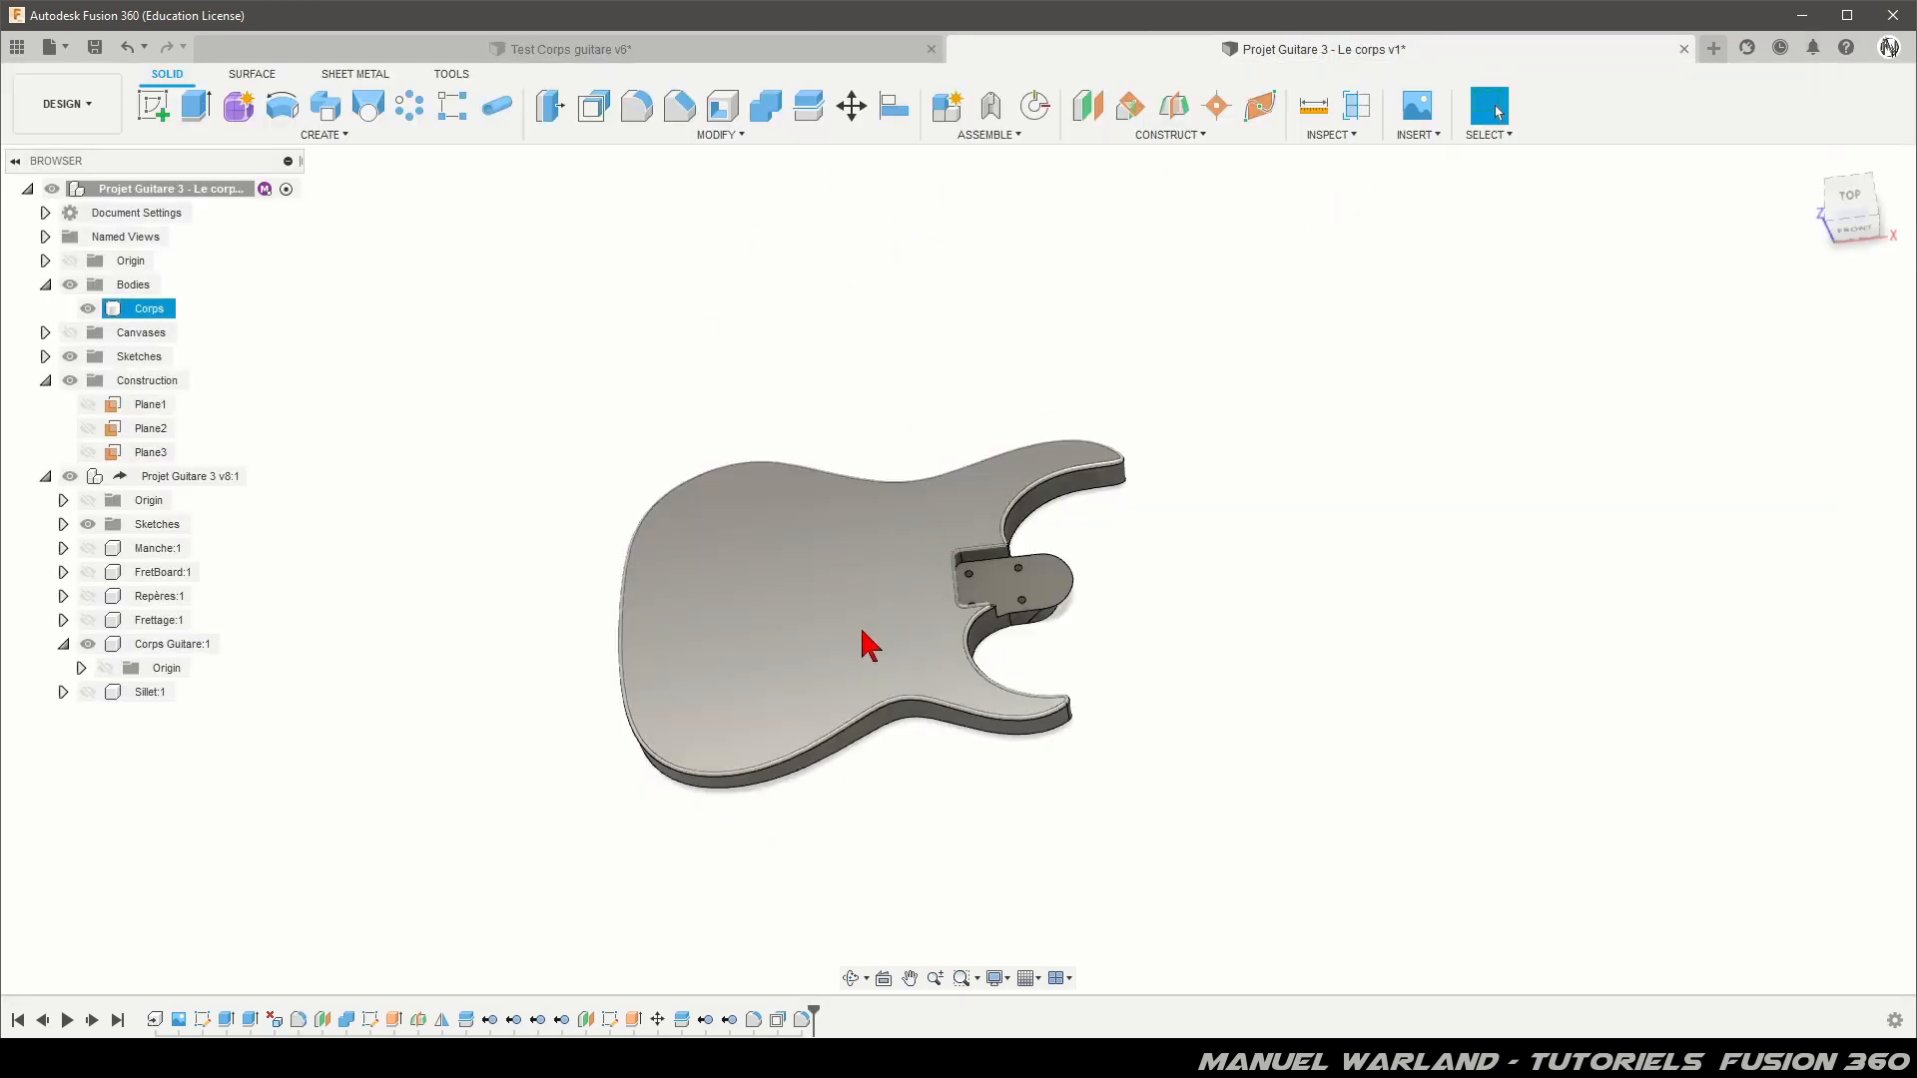
# Step: Start a sketch on the origin plane parallel to the body's top, and show the neck's Scale Lenght sketch
pyautogui.click(151, 105)
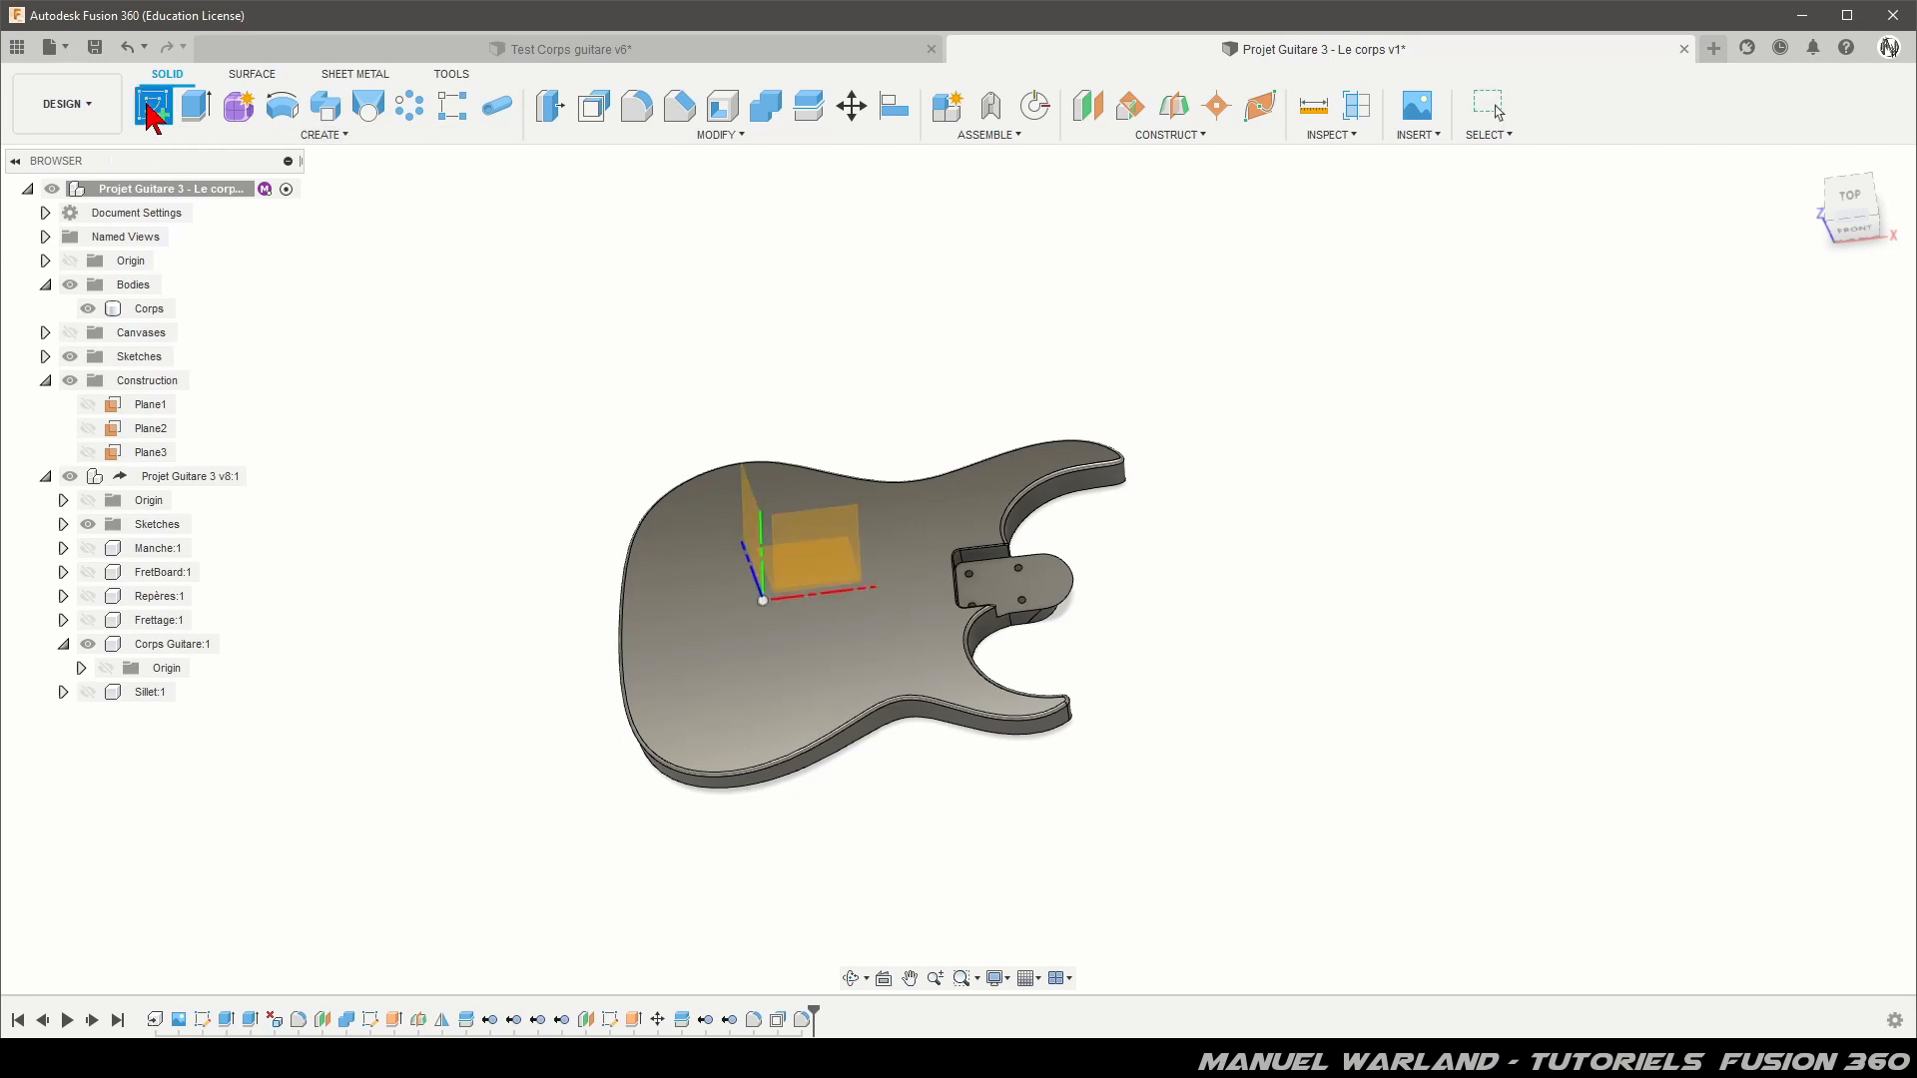
pyautogui.click(848, 519)
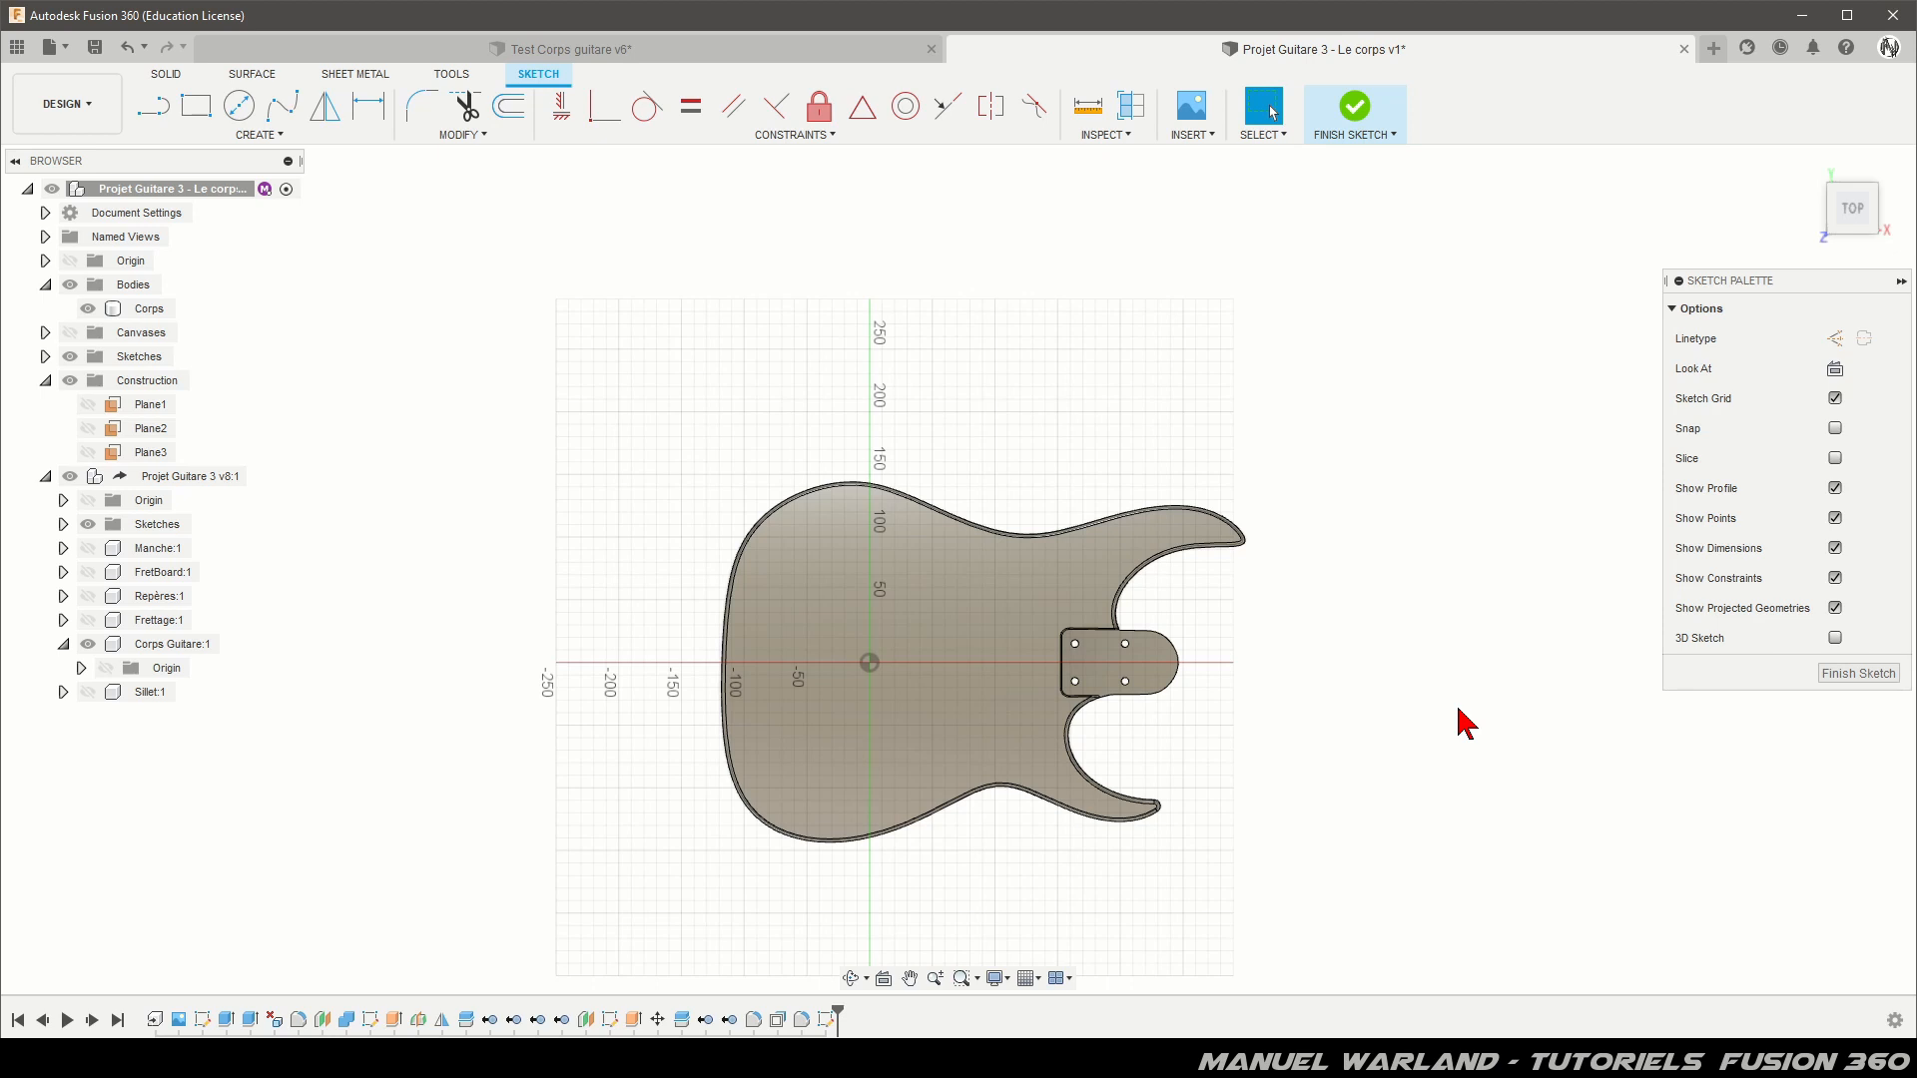
pyautogui.scroll(5, 1248, 829)
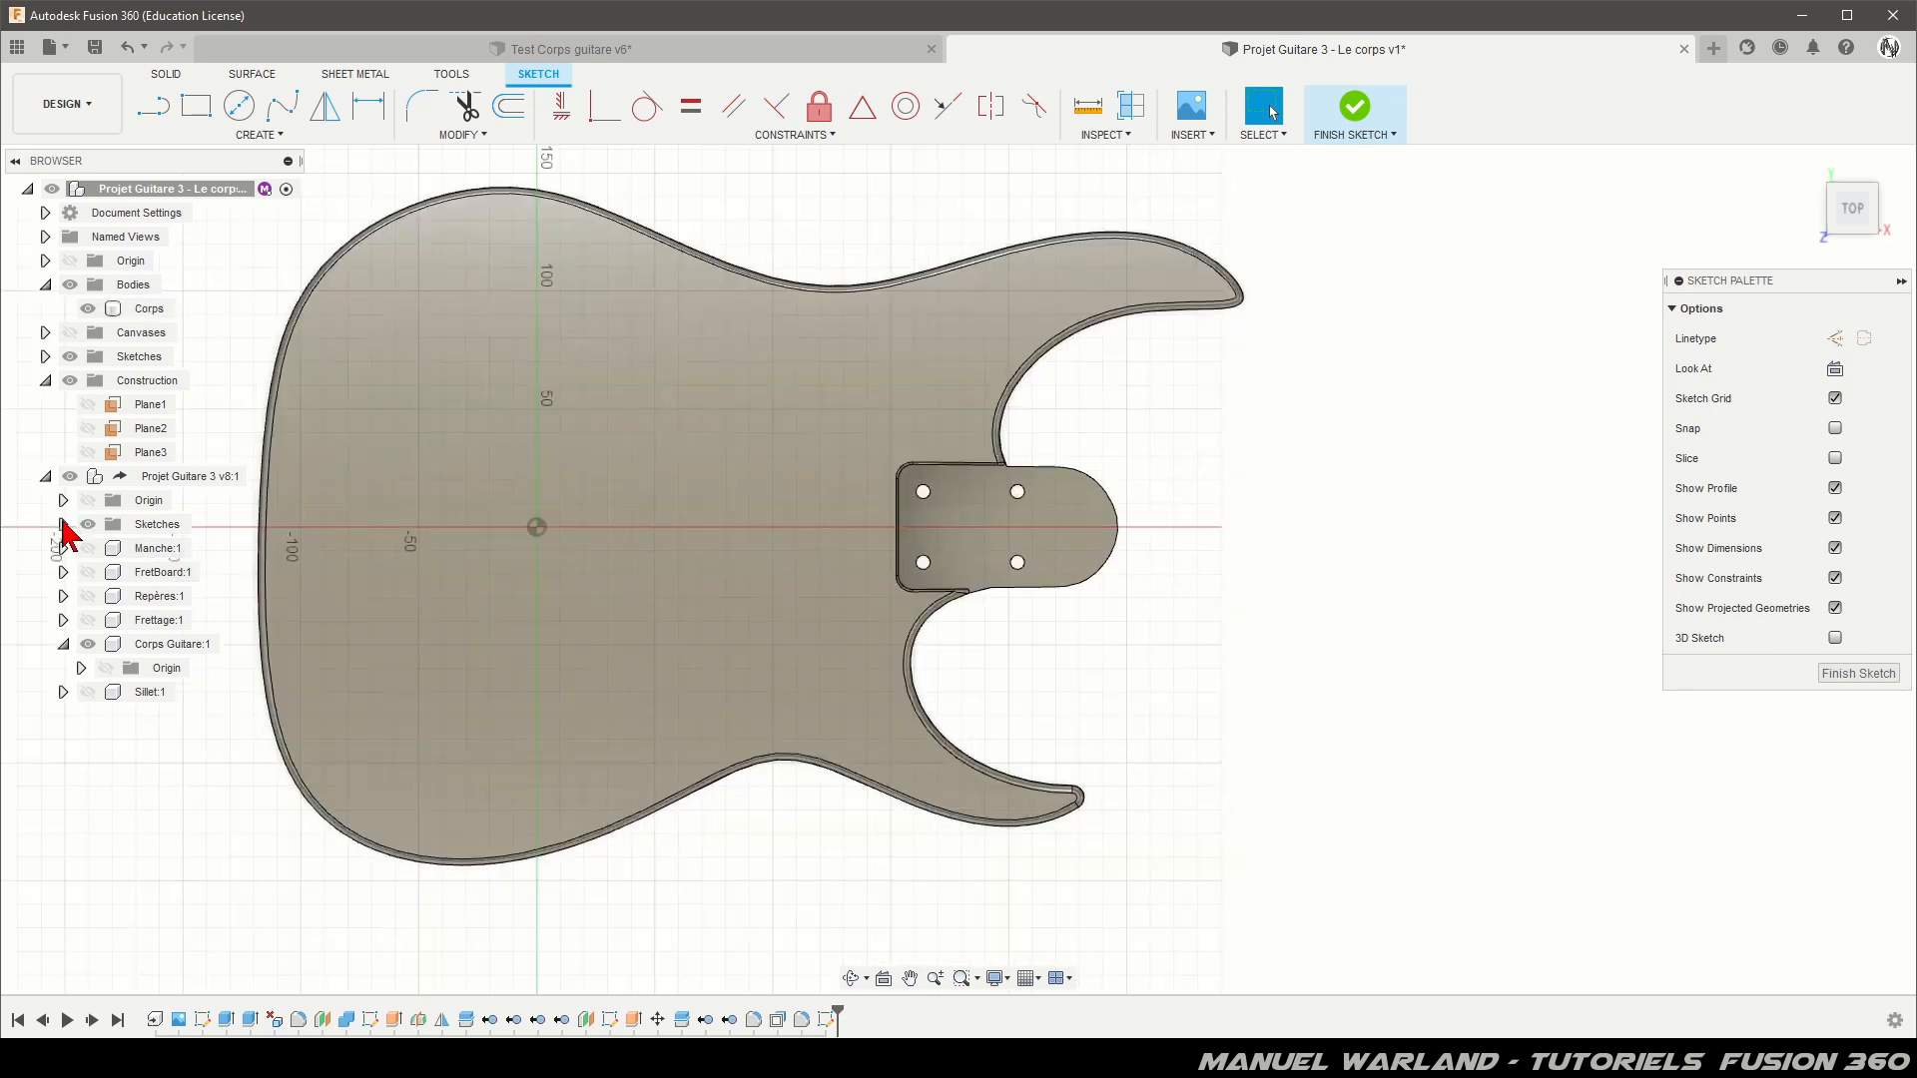
pyautogui.click(63, 525)
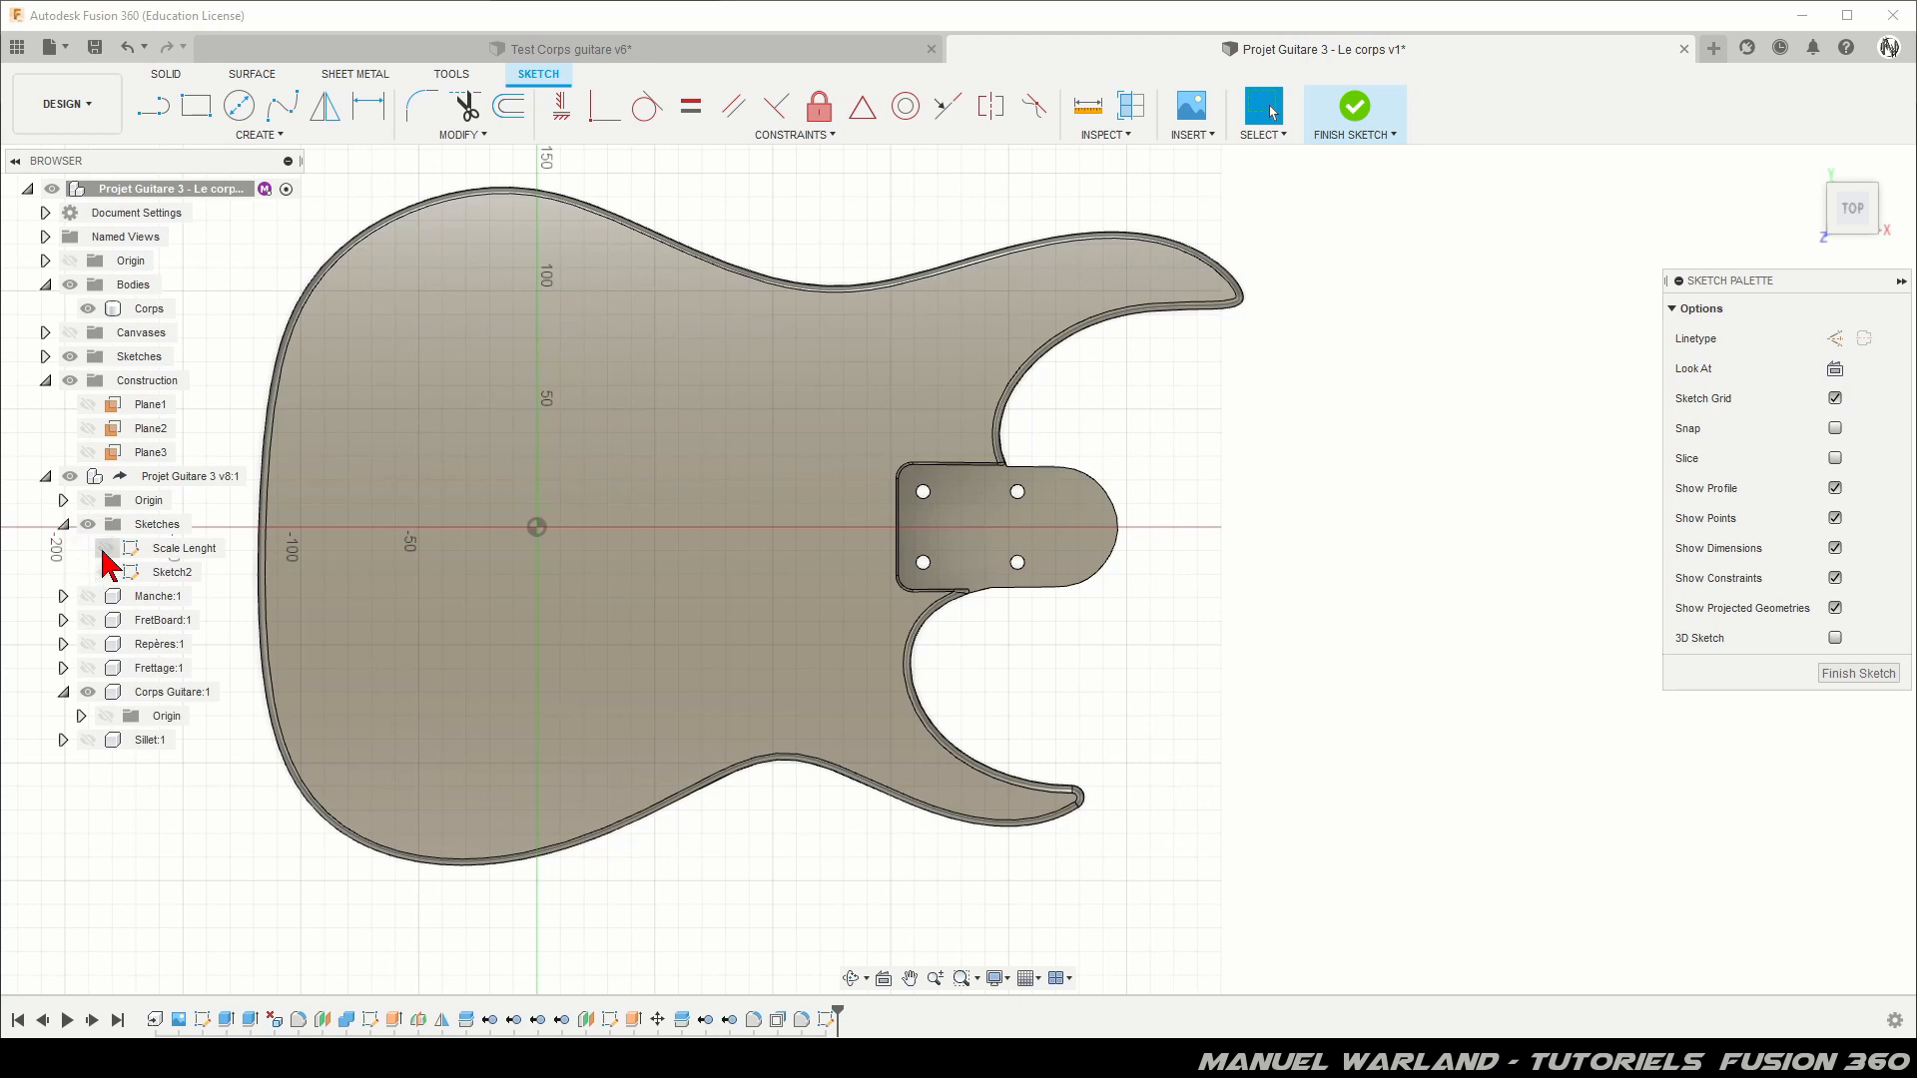
pyautogui.click(105, 548)
# Step: Project the neck's scale-length line into the current sketch and hide the Scale Lenght sketch
pyautogui.click(717, 669)
pyautogui.scroll(5, 565, 633)
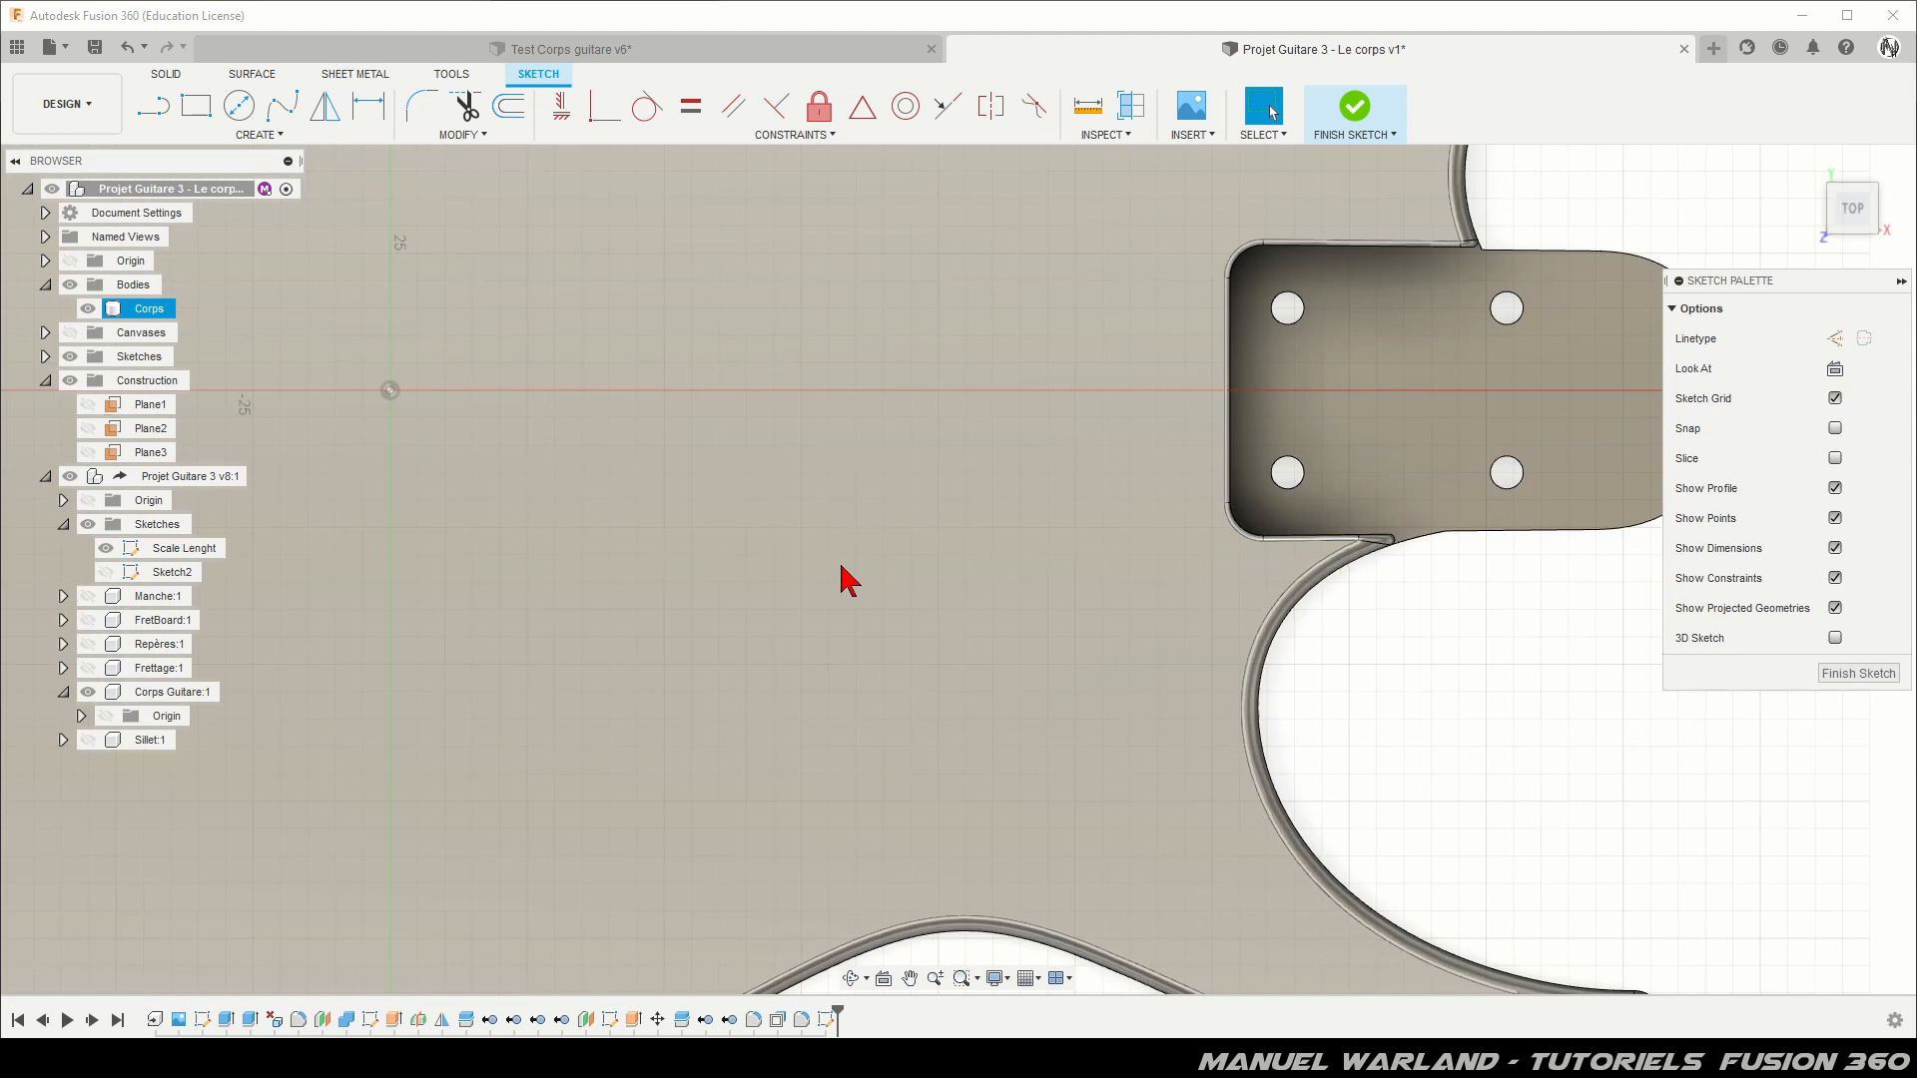
pyautogui.press('p')
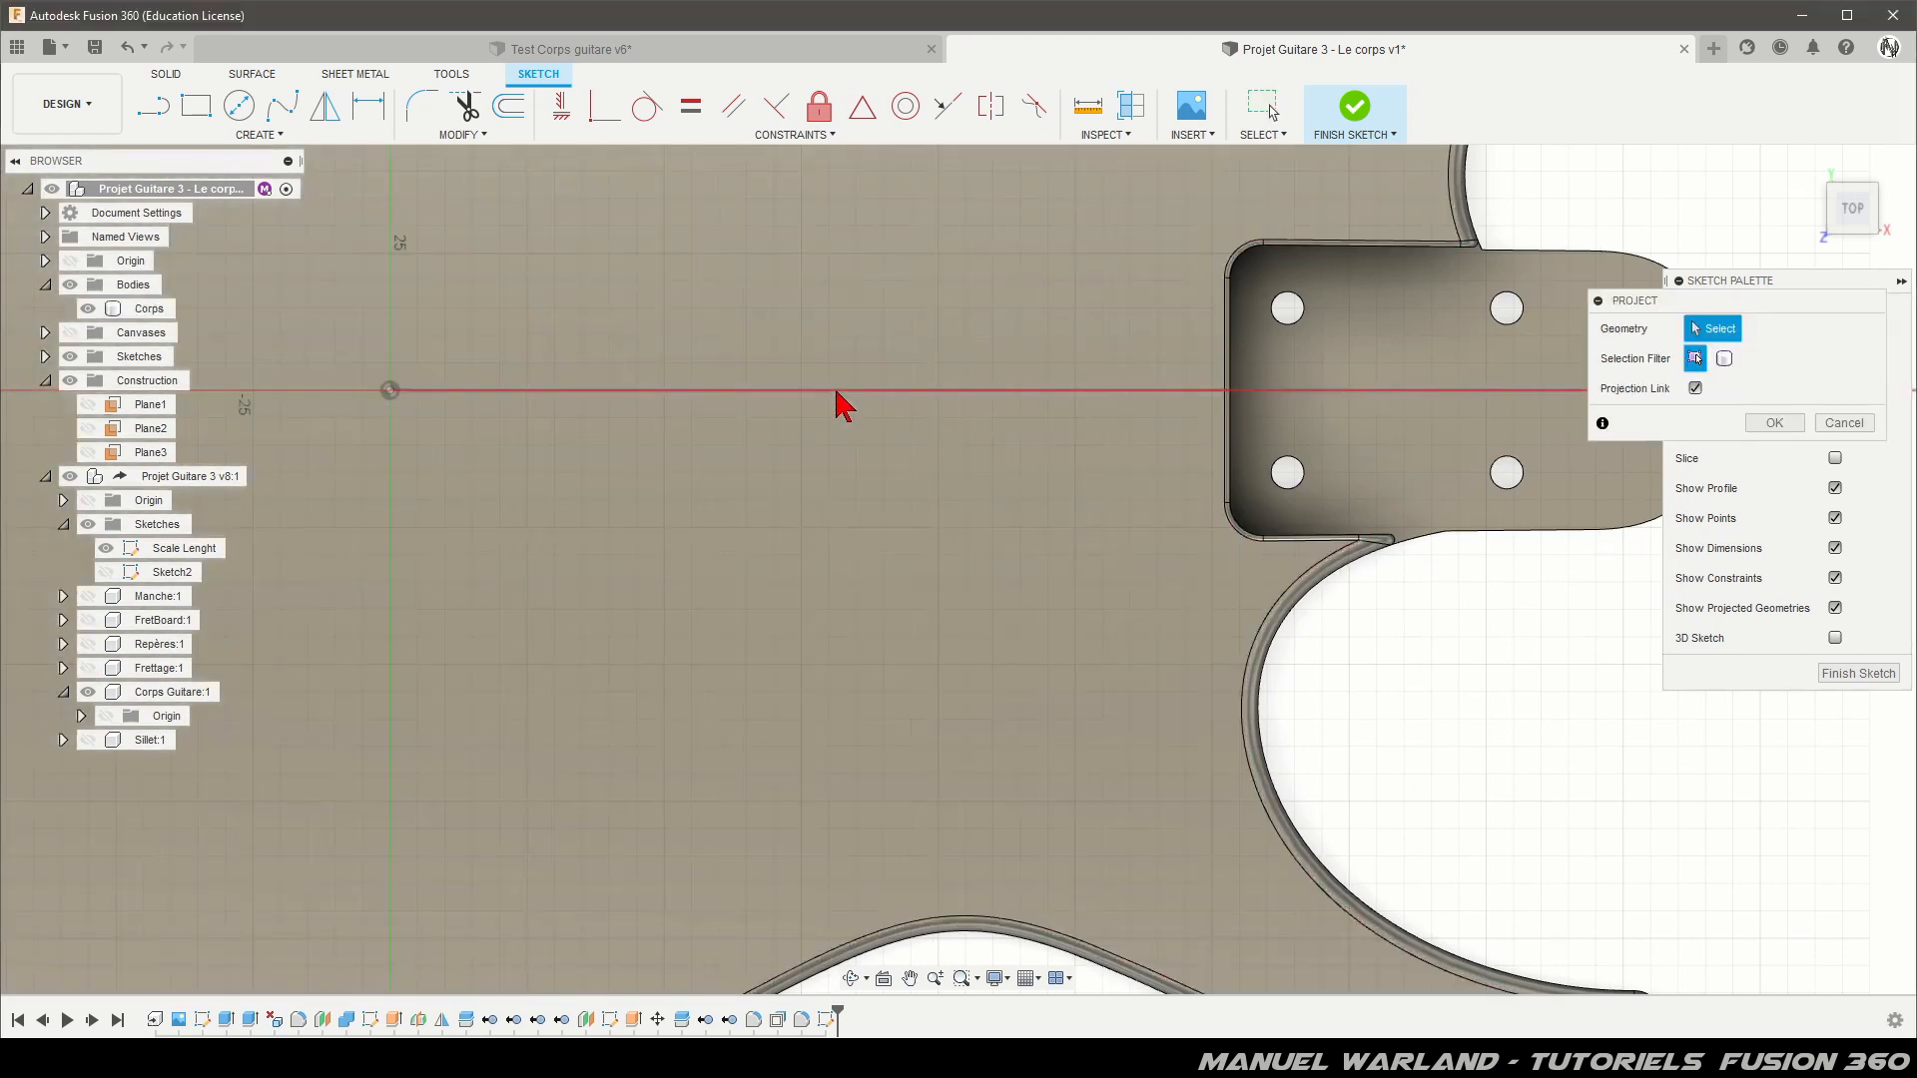
pyautogui.click(837, 392)
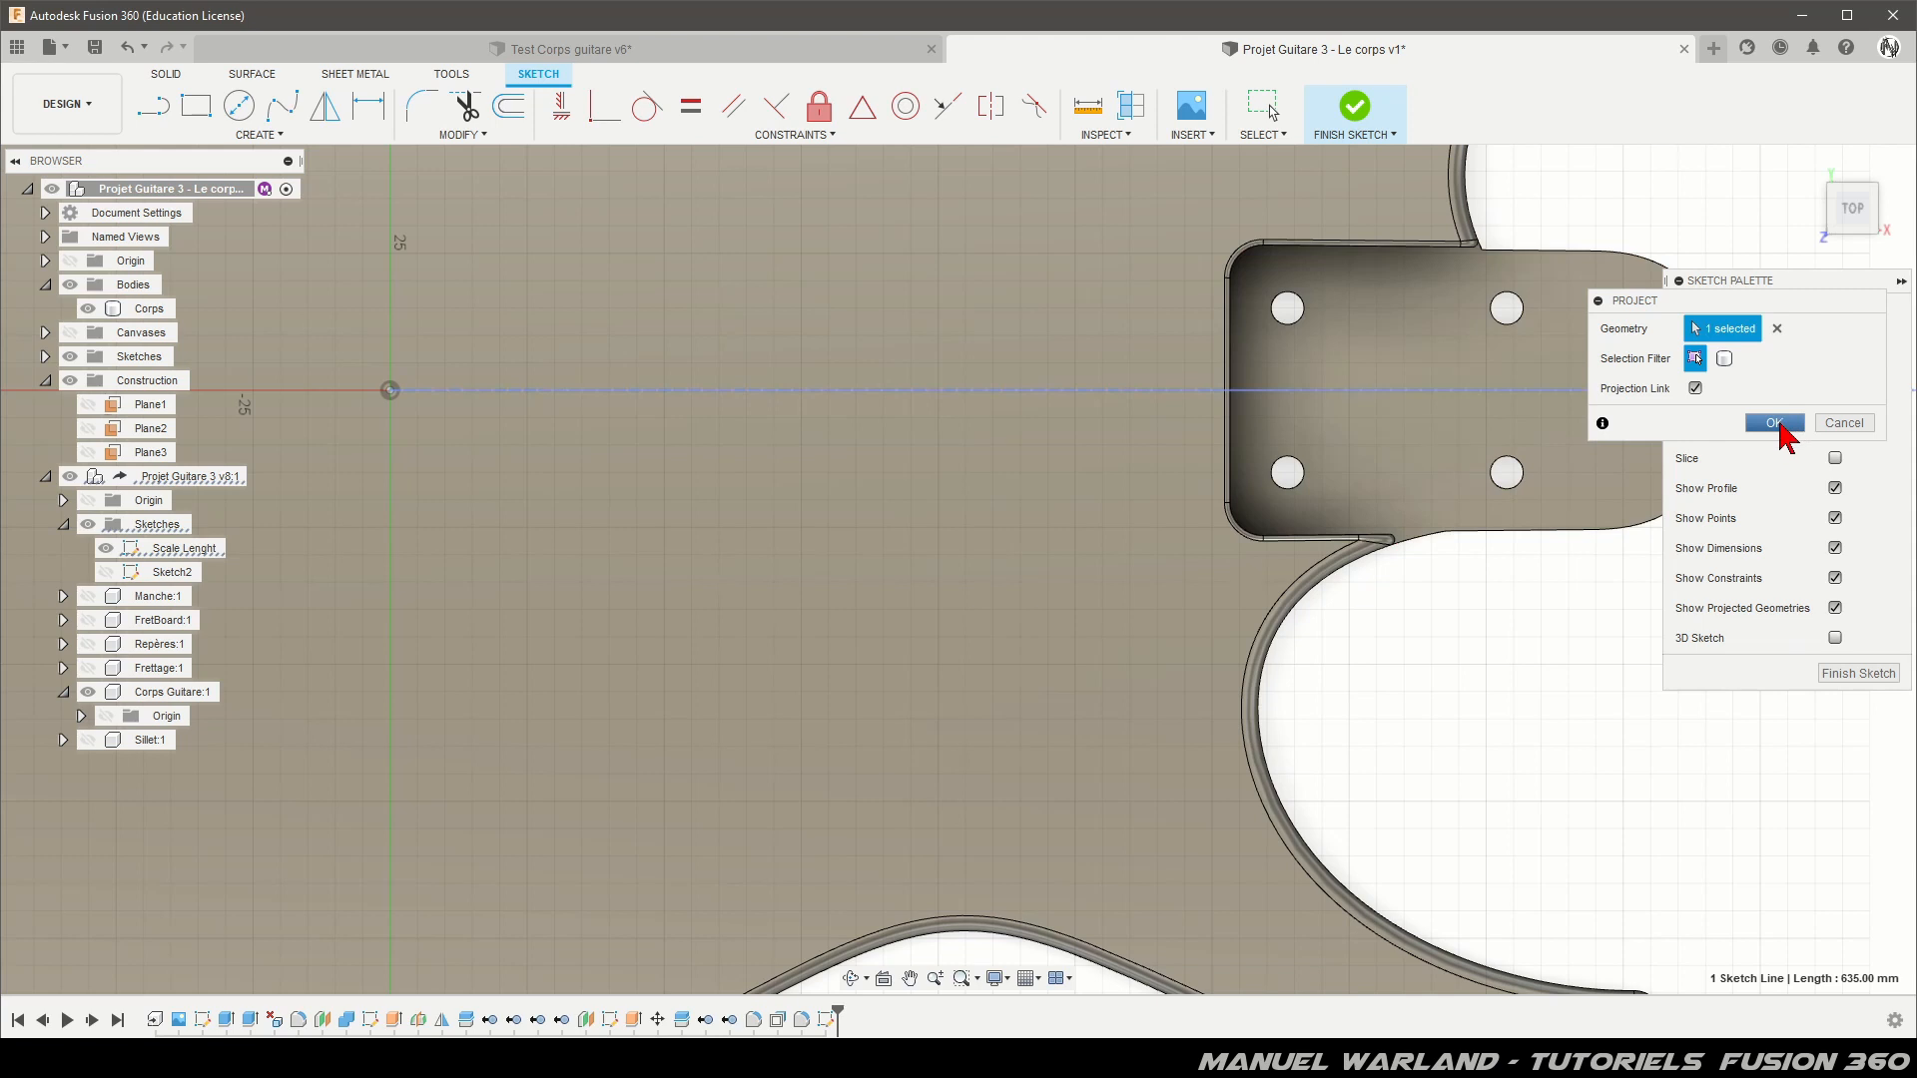
pyautogui.click(1775, 424)
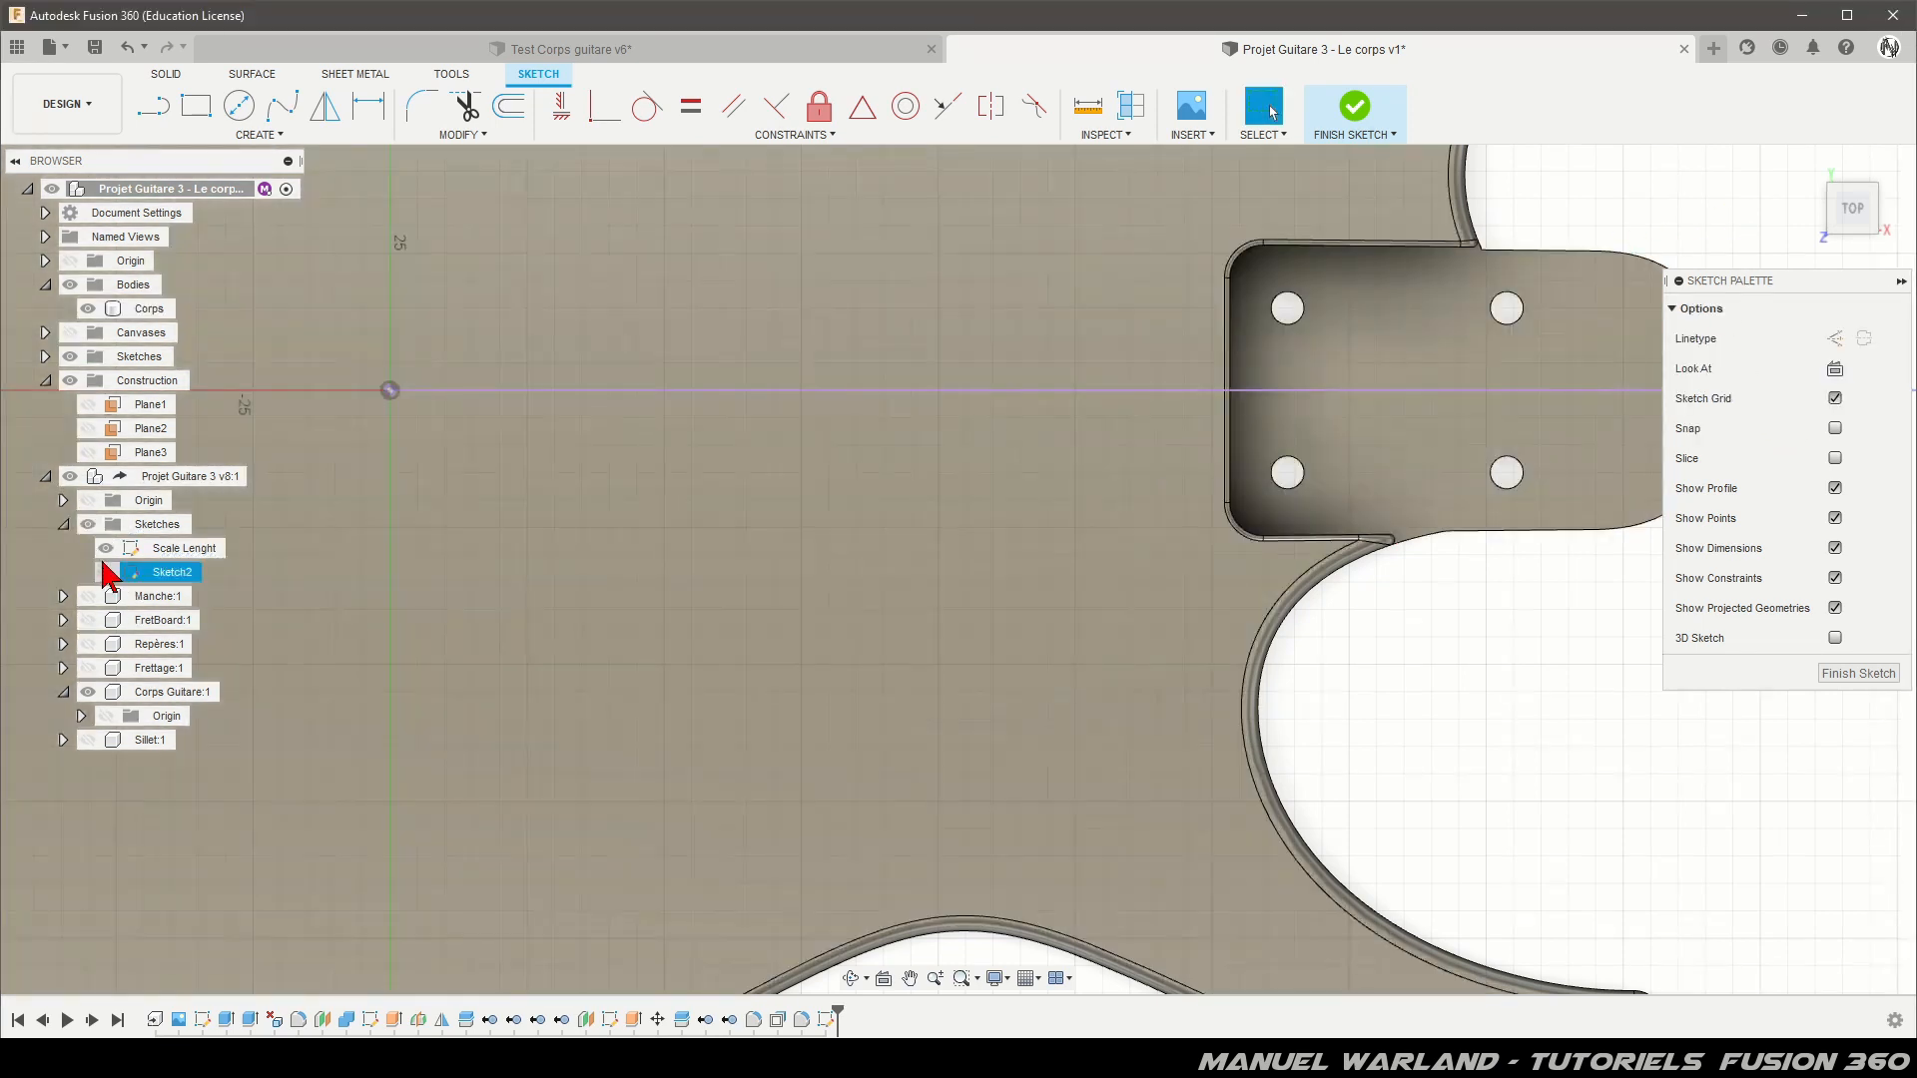
pyautogui.click(106, 548)
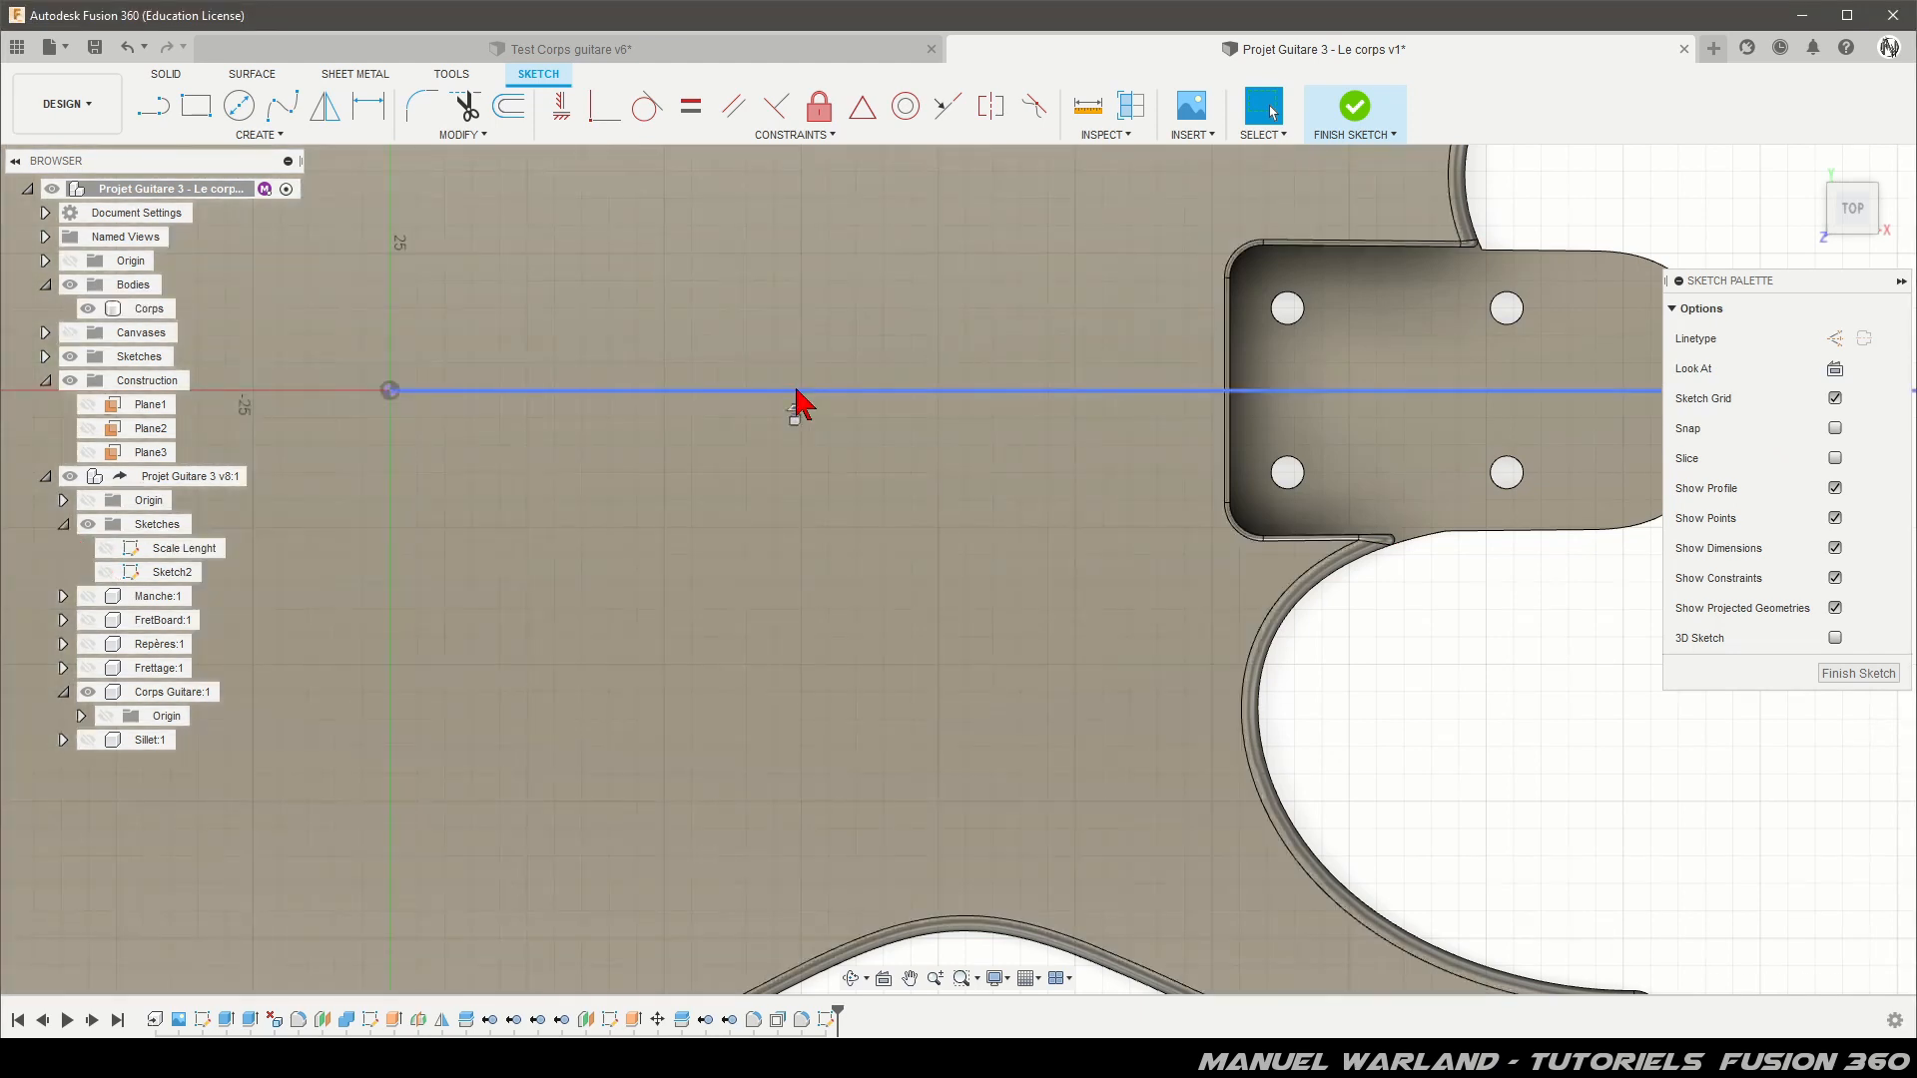
# Step: Convert the projected scale-length line into a construction line
pyautogui.click(797, 391)
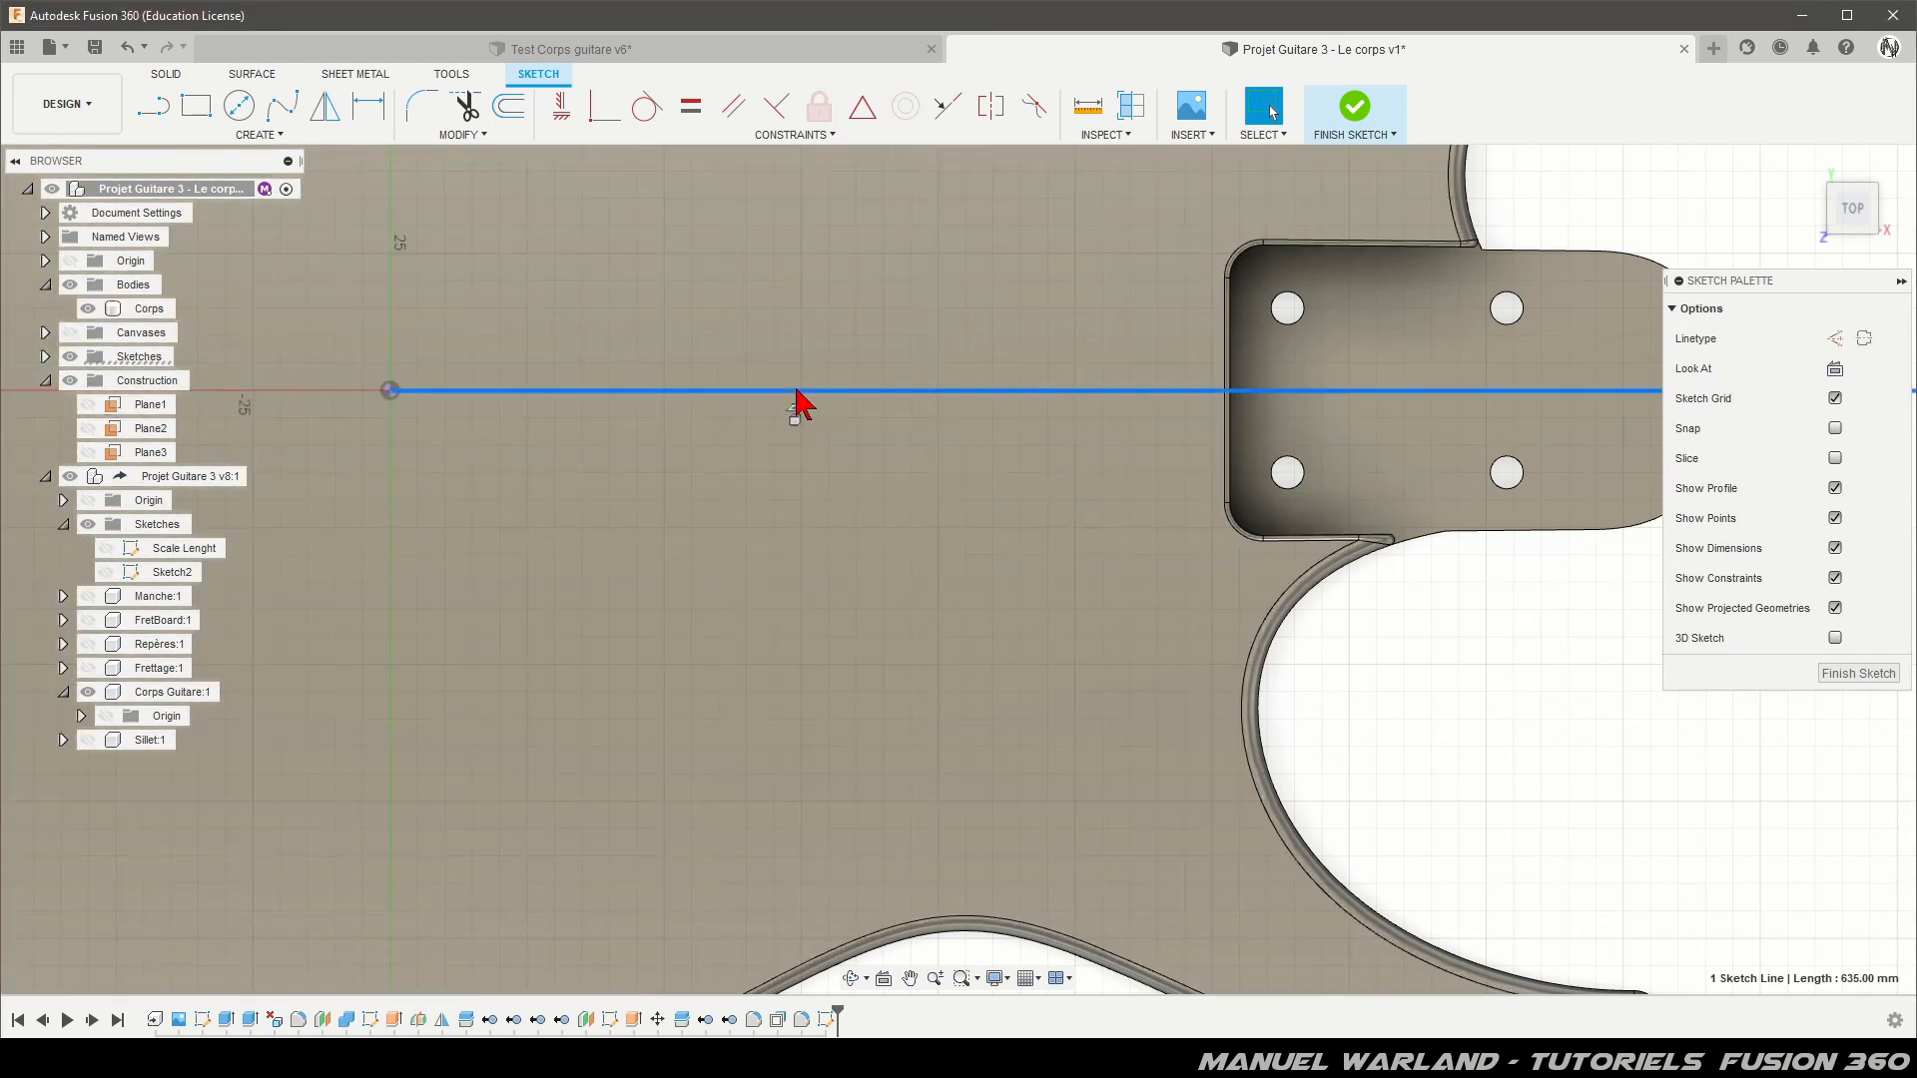
pyautogui.press('x')
pyautogui.click(1455, 626)
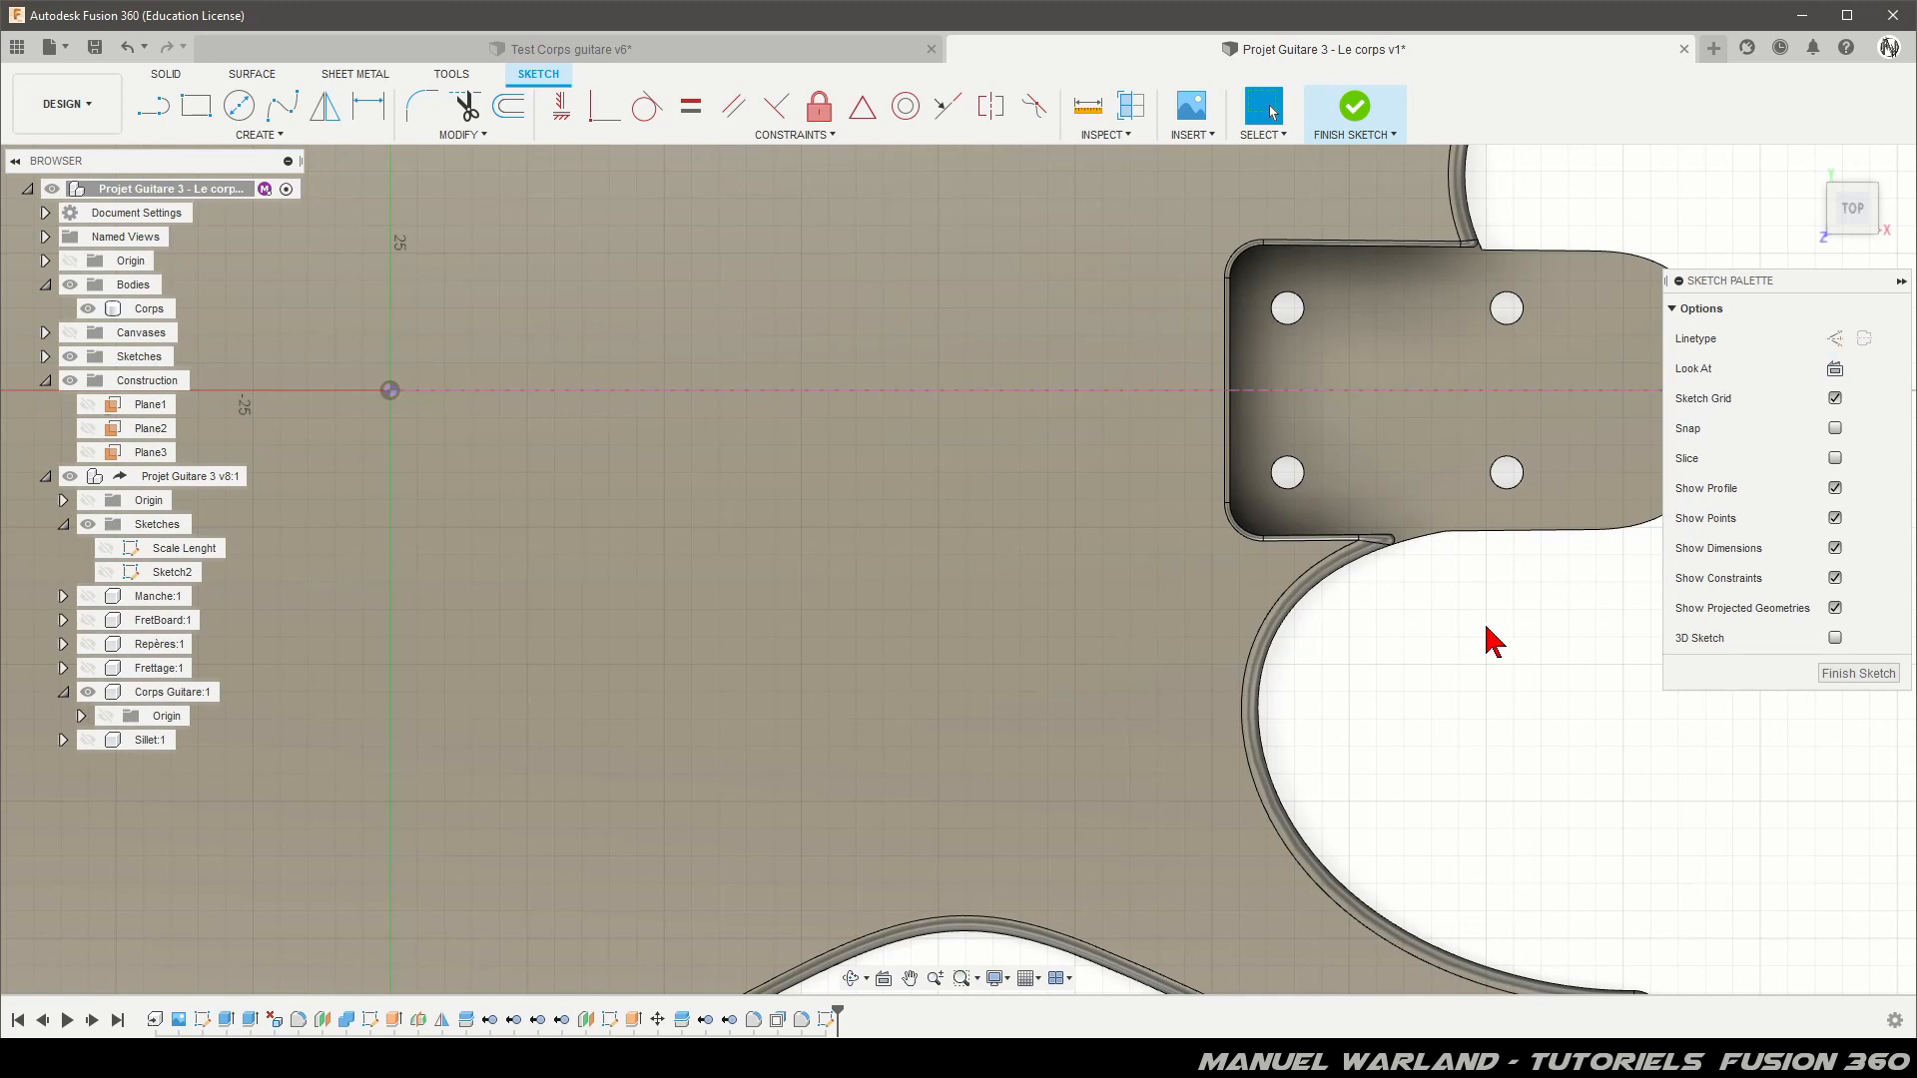
# Step: Draw a rectangle about 57 mm long across the centre line, between the origin and neck pocket, overlapped by a longer one about 13 mm wide
pyautogui.scroll(-2, 1507, 698)
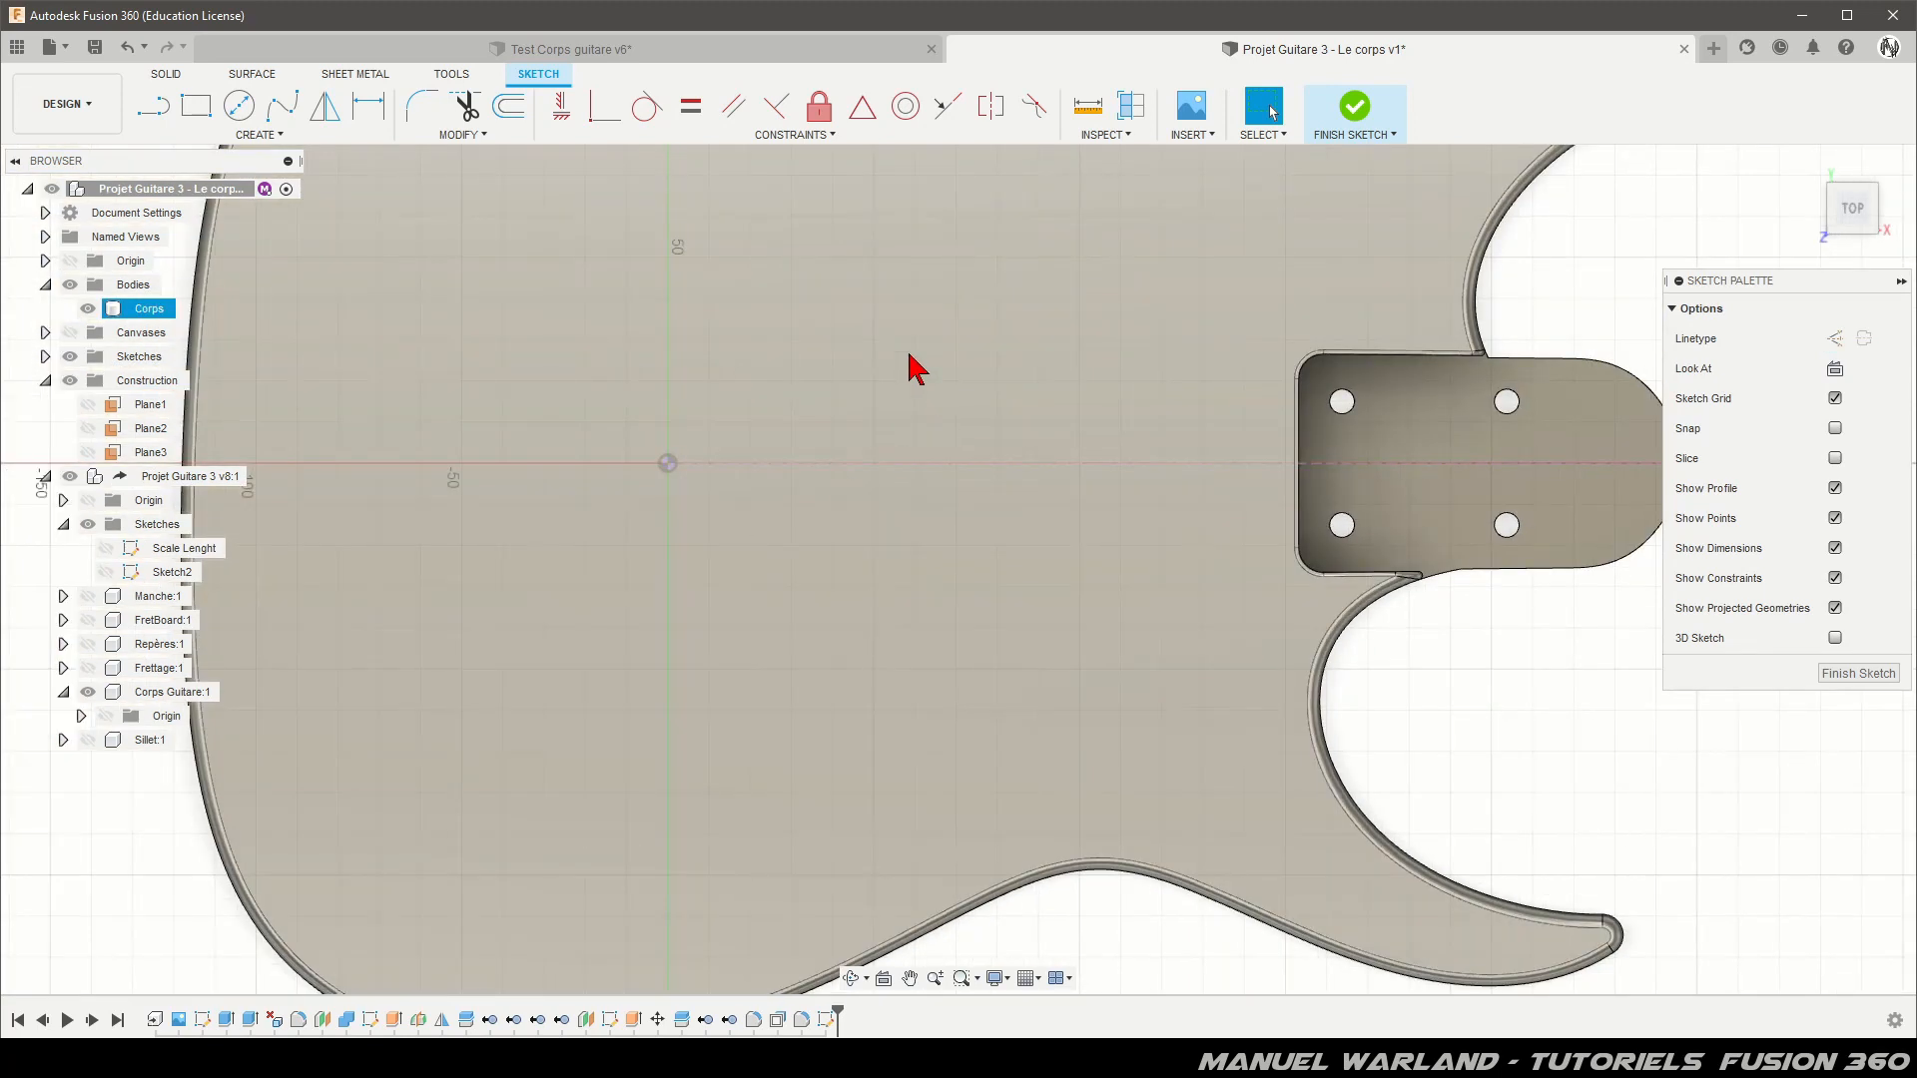
pyautogui.scroll(2, 877, 449)
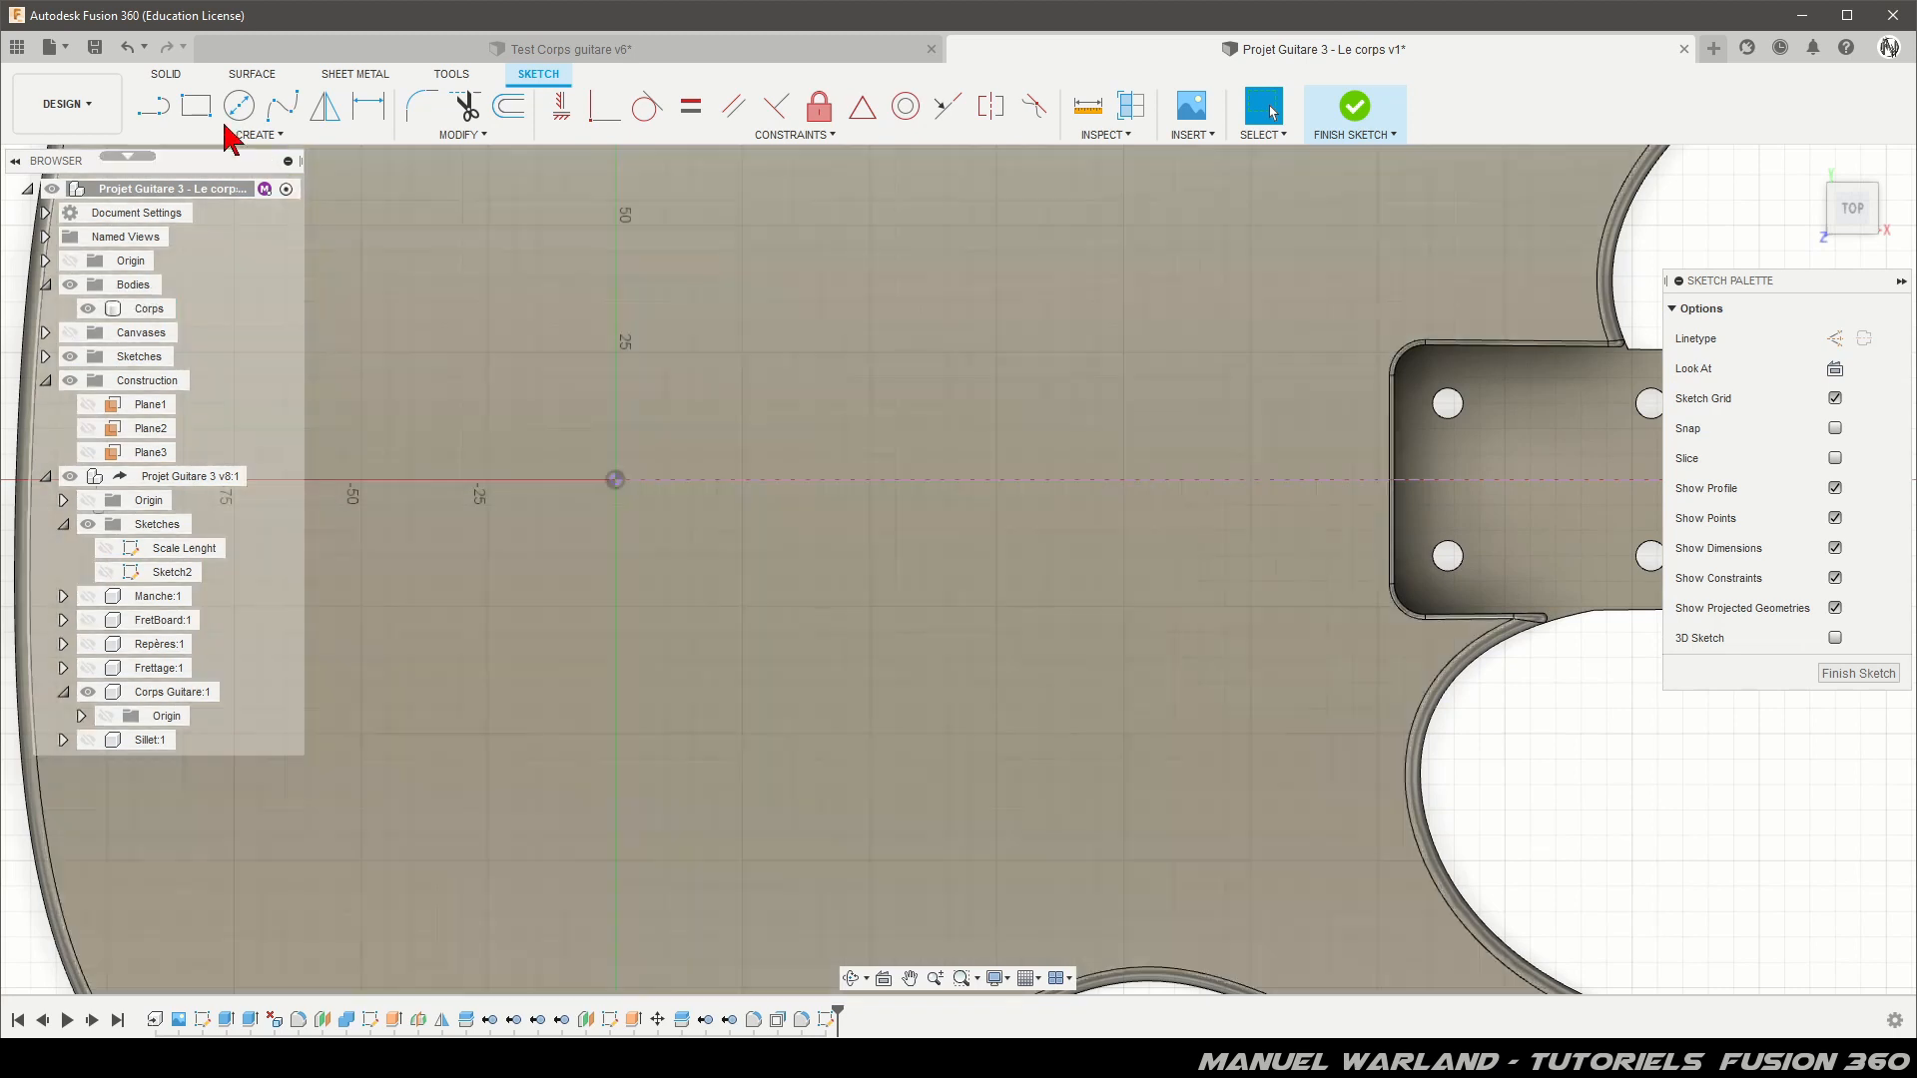
pyautogui.click(196, 105)
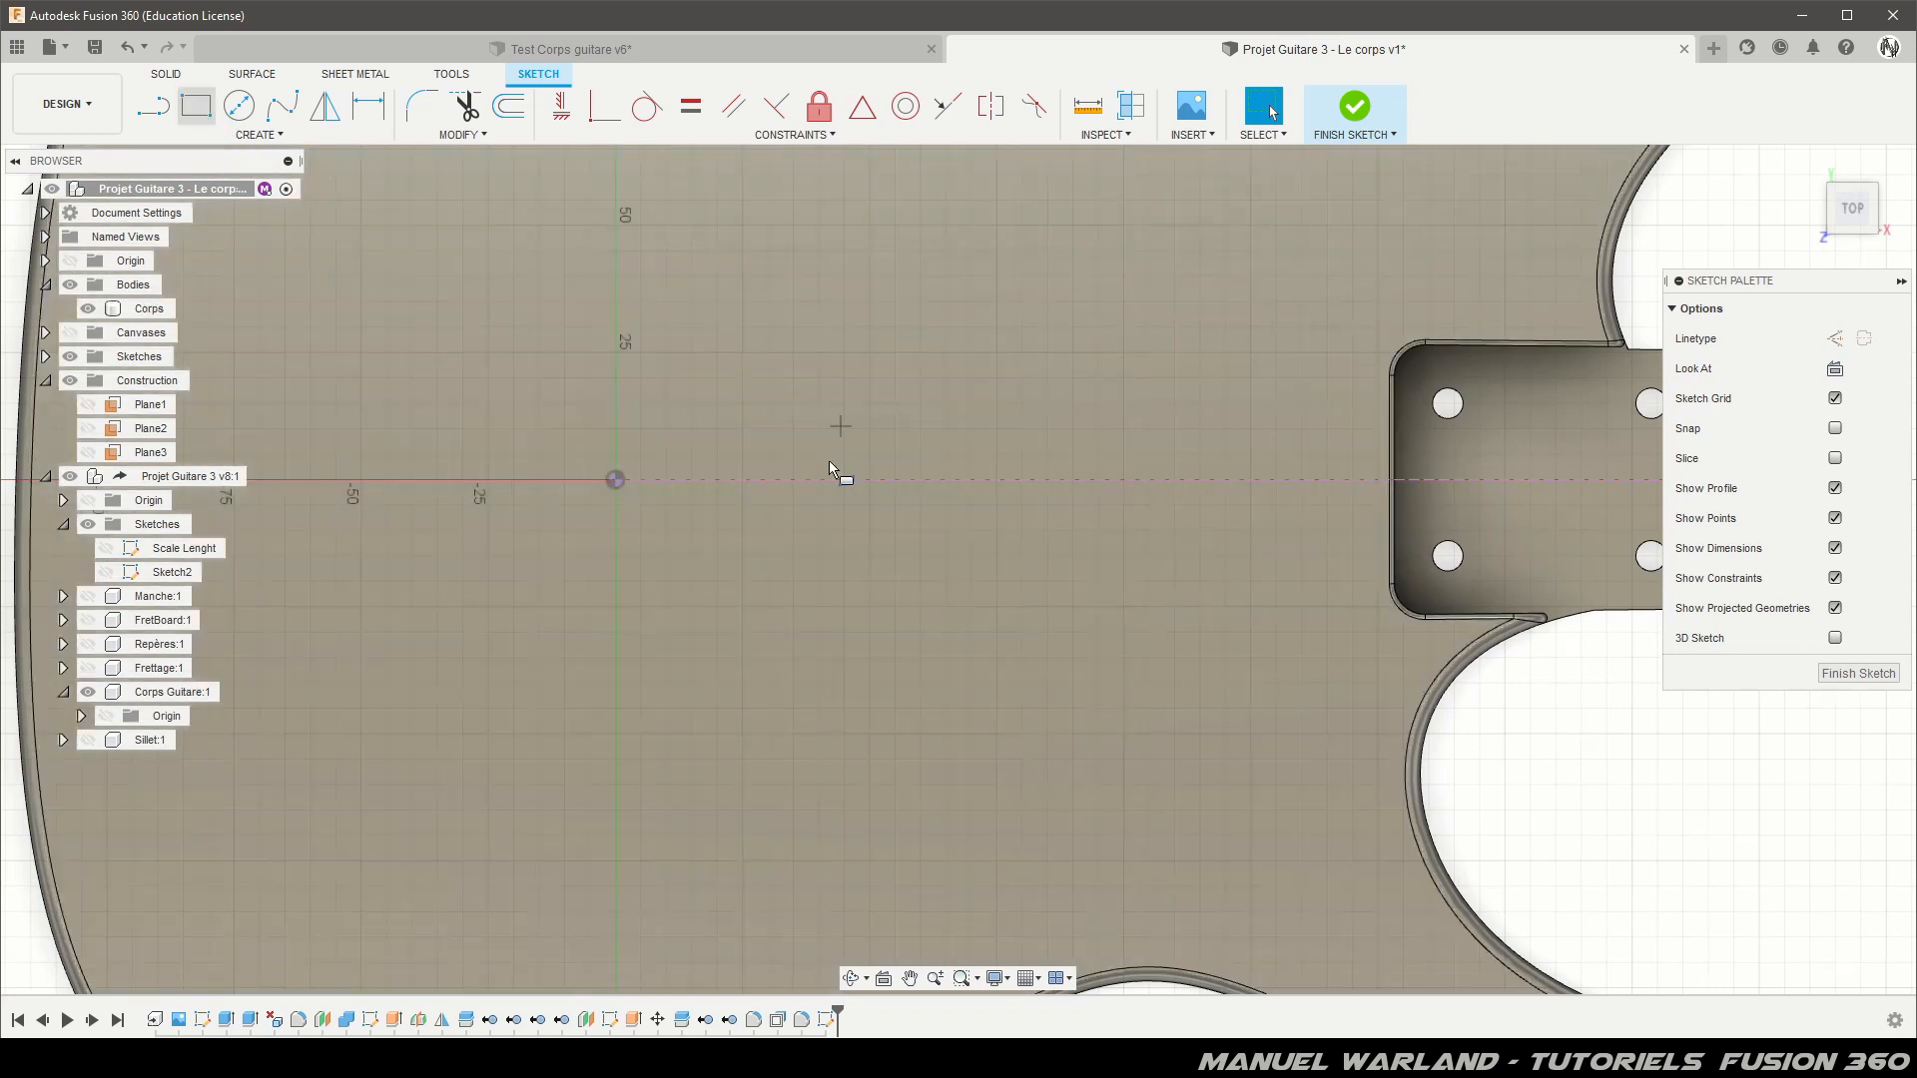
pyautogui.click(713, 353)
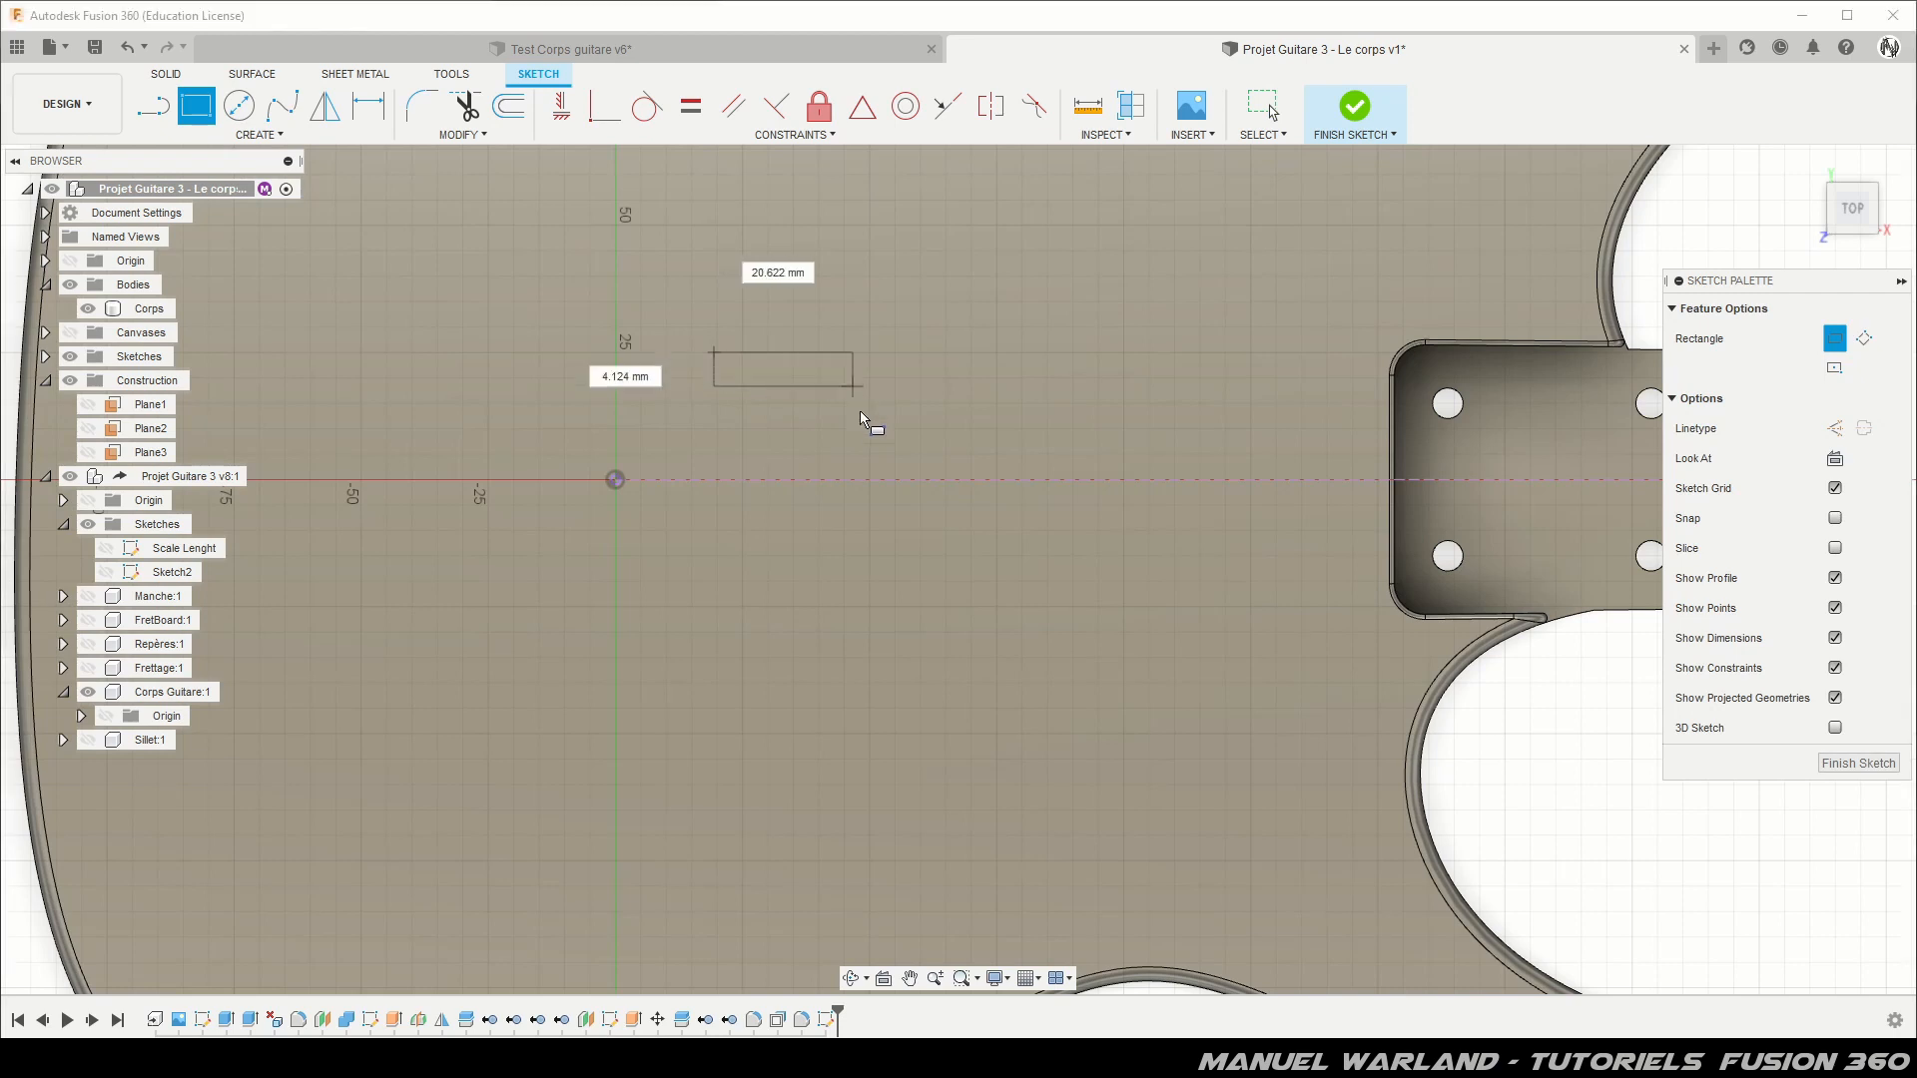
pyautogui.click(869, 647)
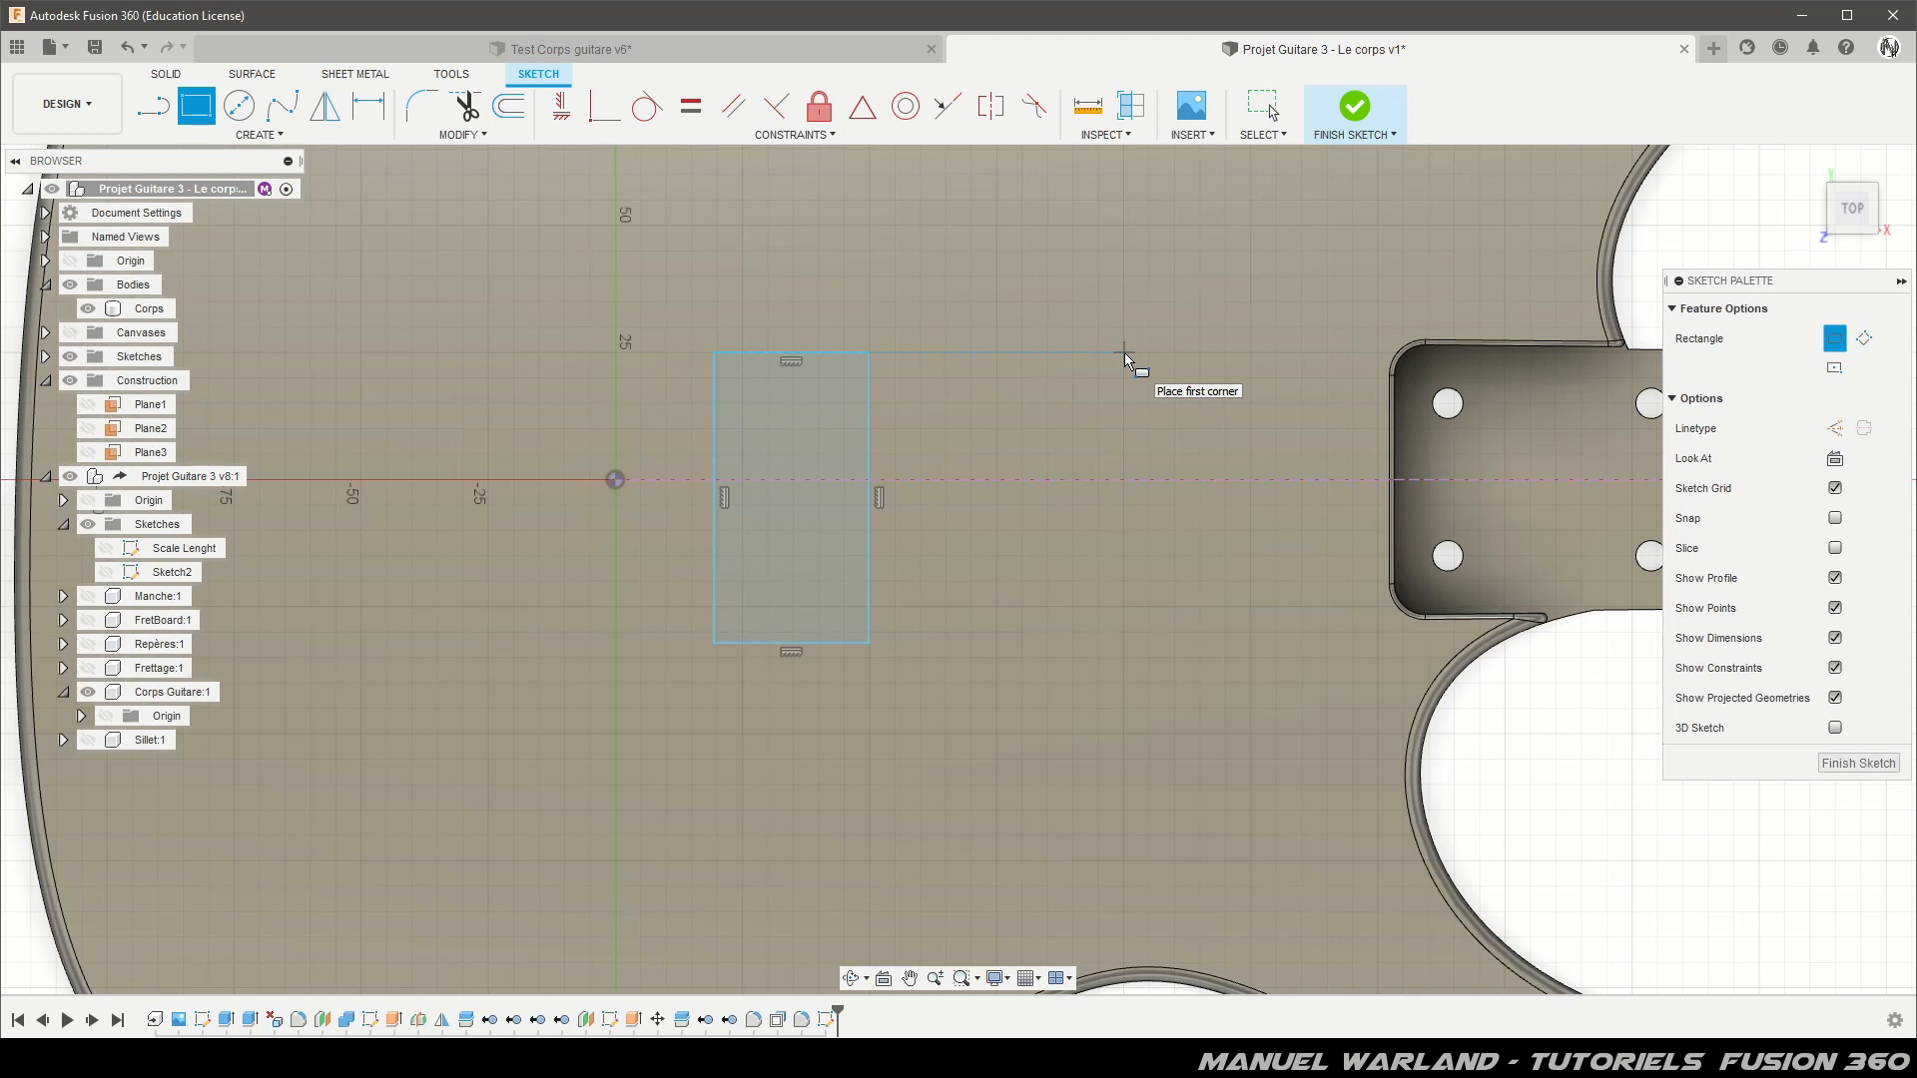
pyautogui.click(770, 327)
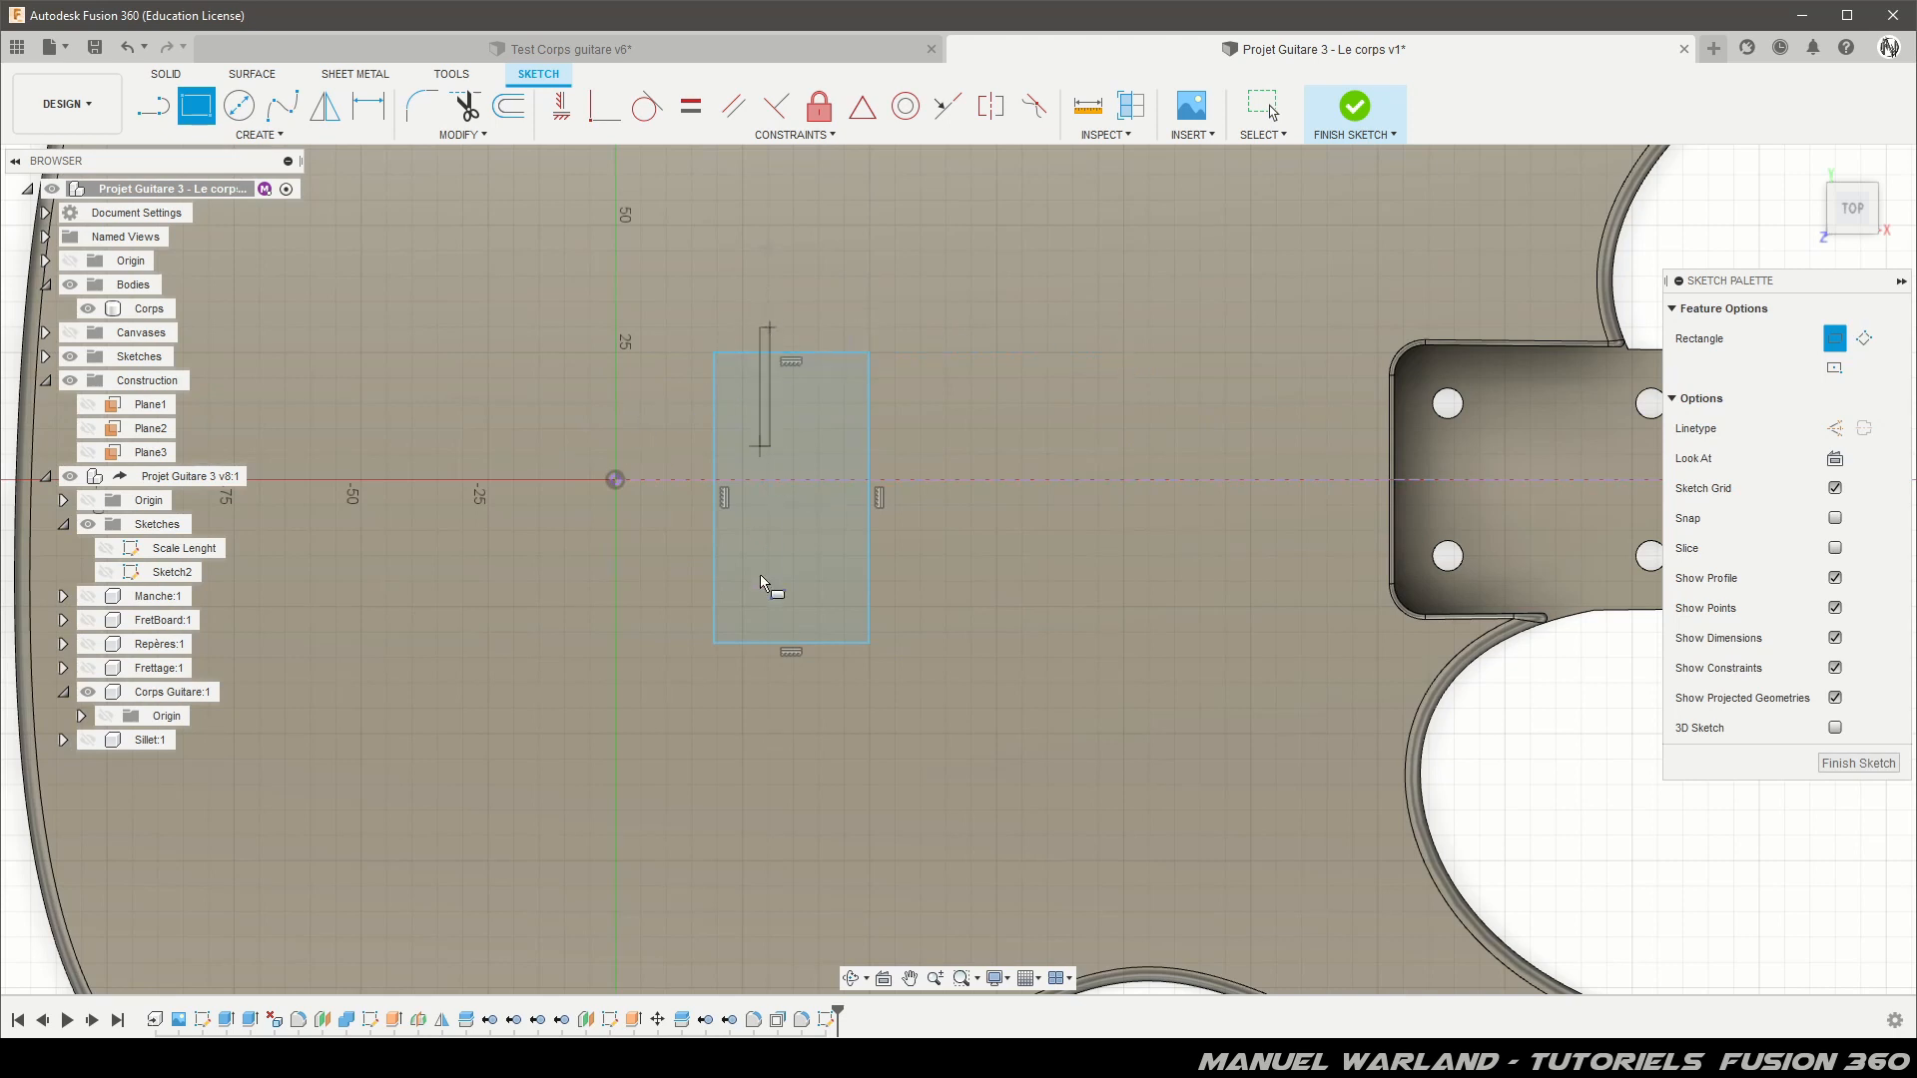
pyautogui.click(837, 714)
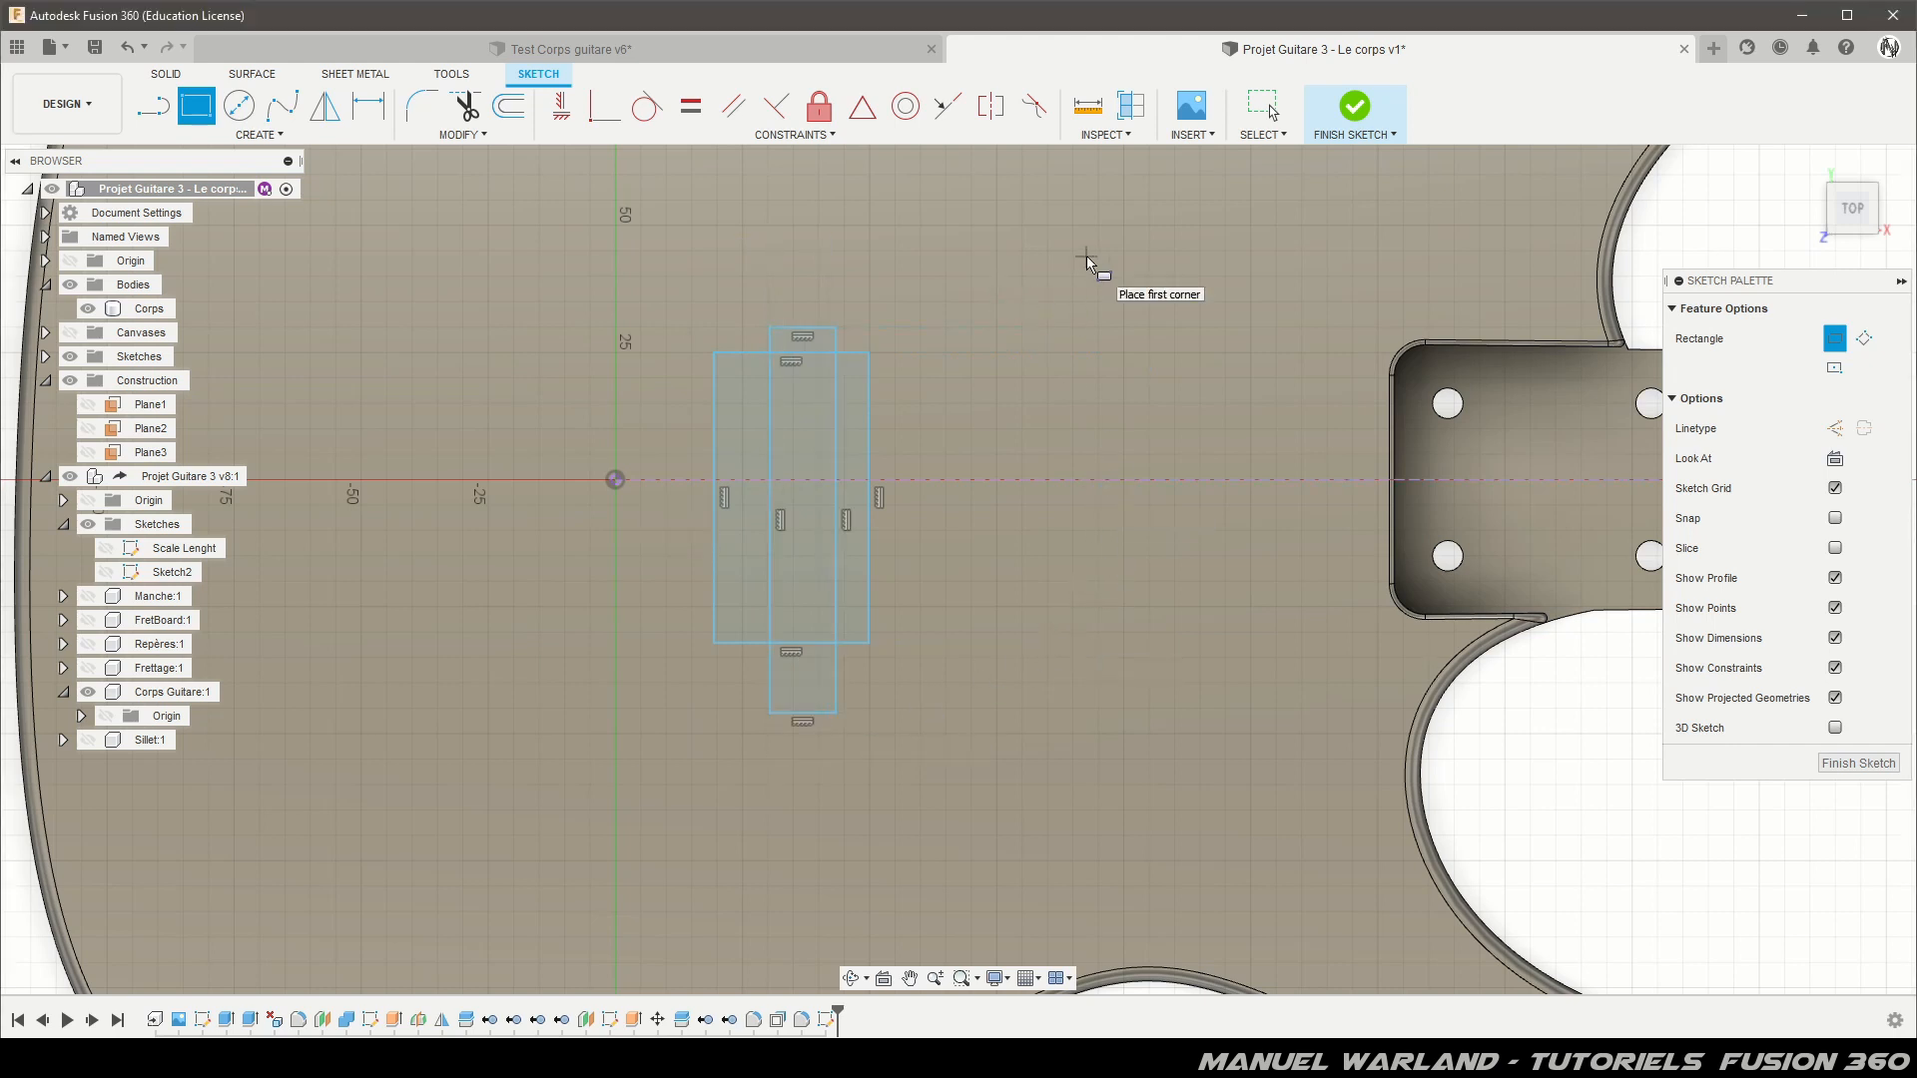
pyautogui.press('Escape')
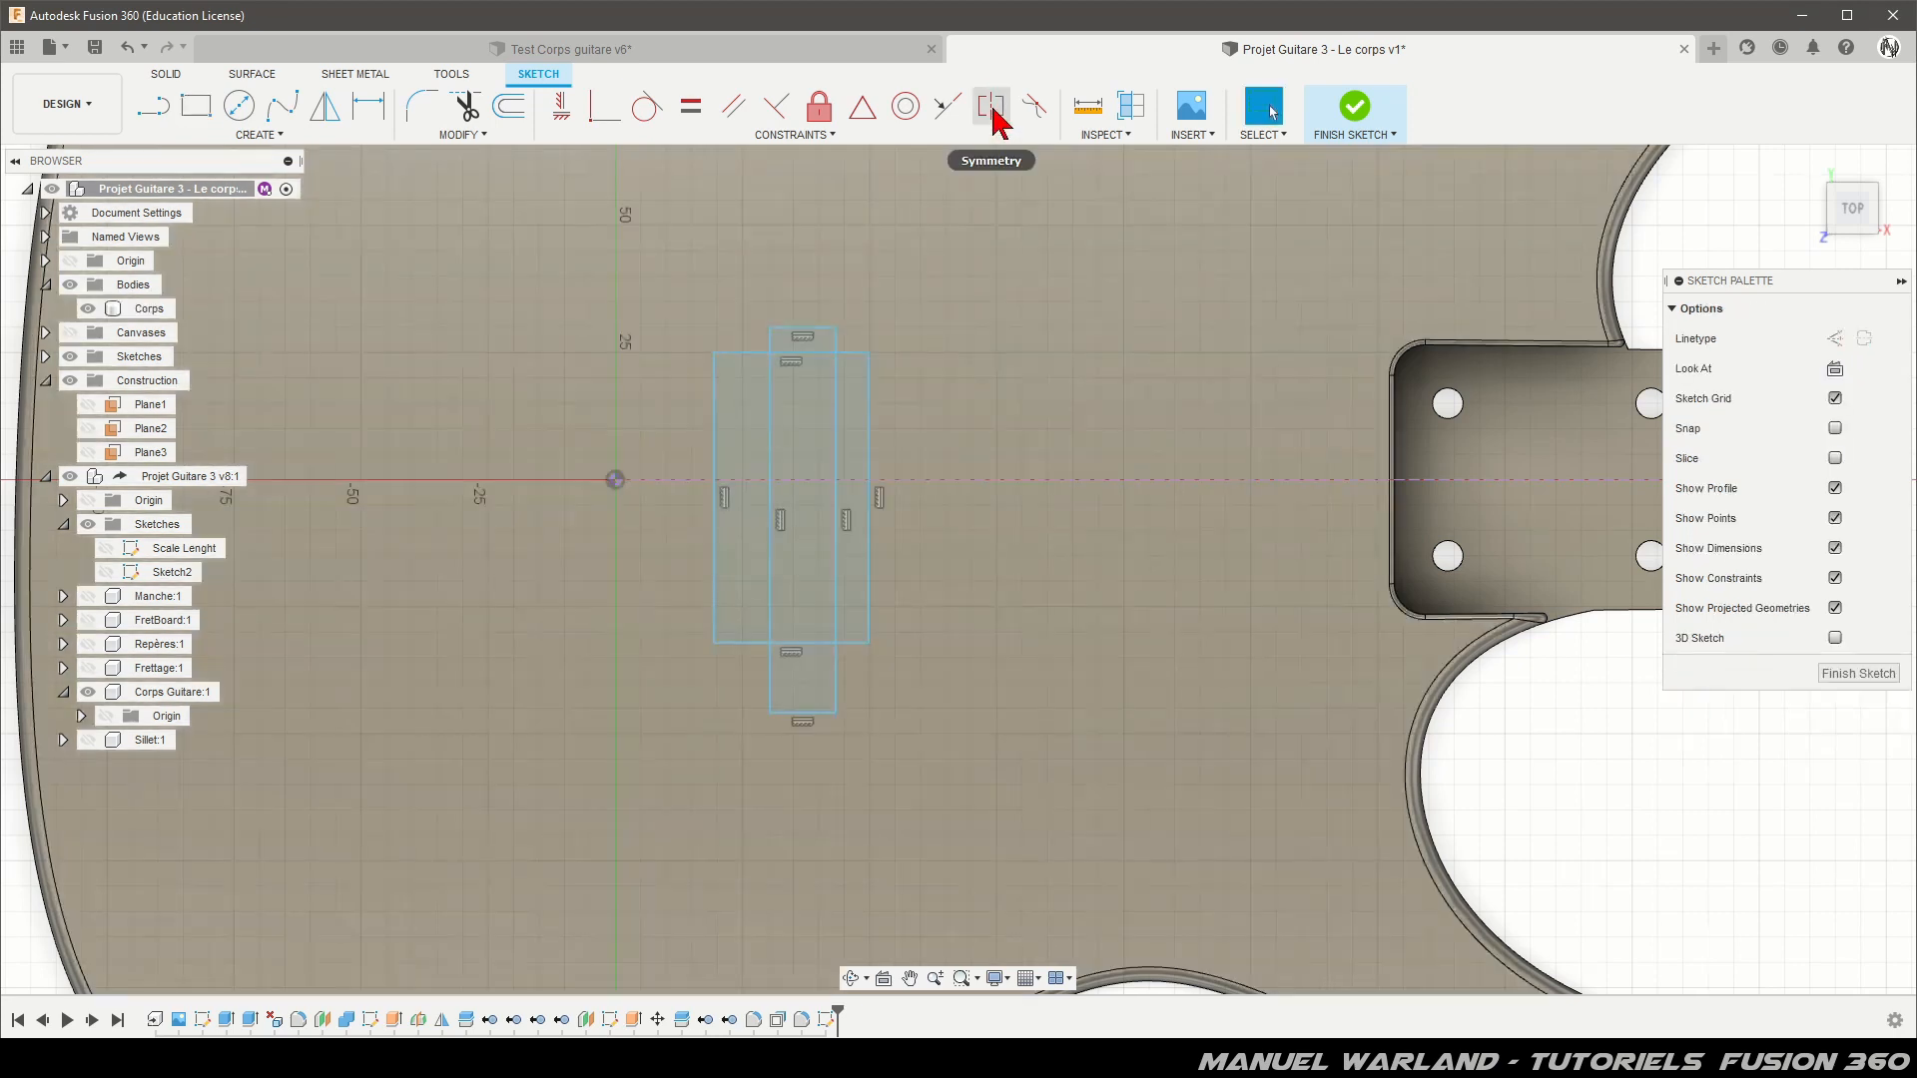
# Step: Make the short end edges of both rectangles symmetric about the projected centre line
pyautogui.click(991, 105)
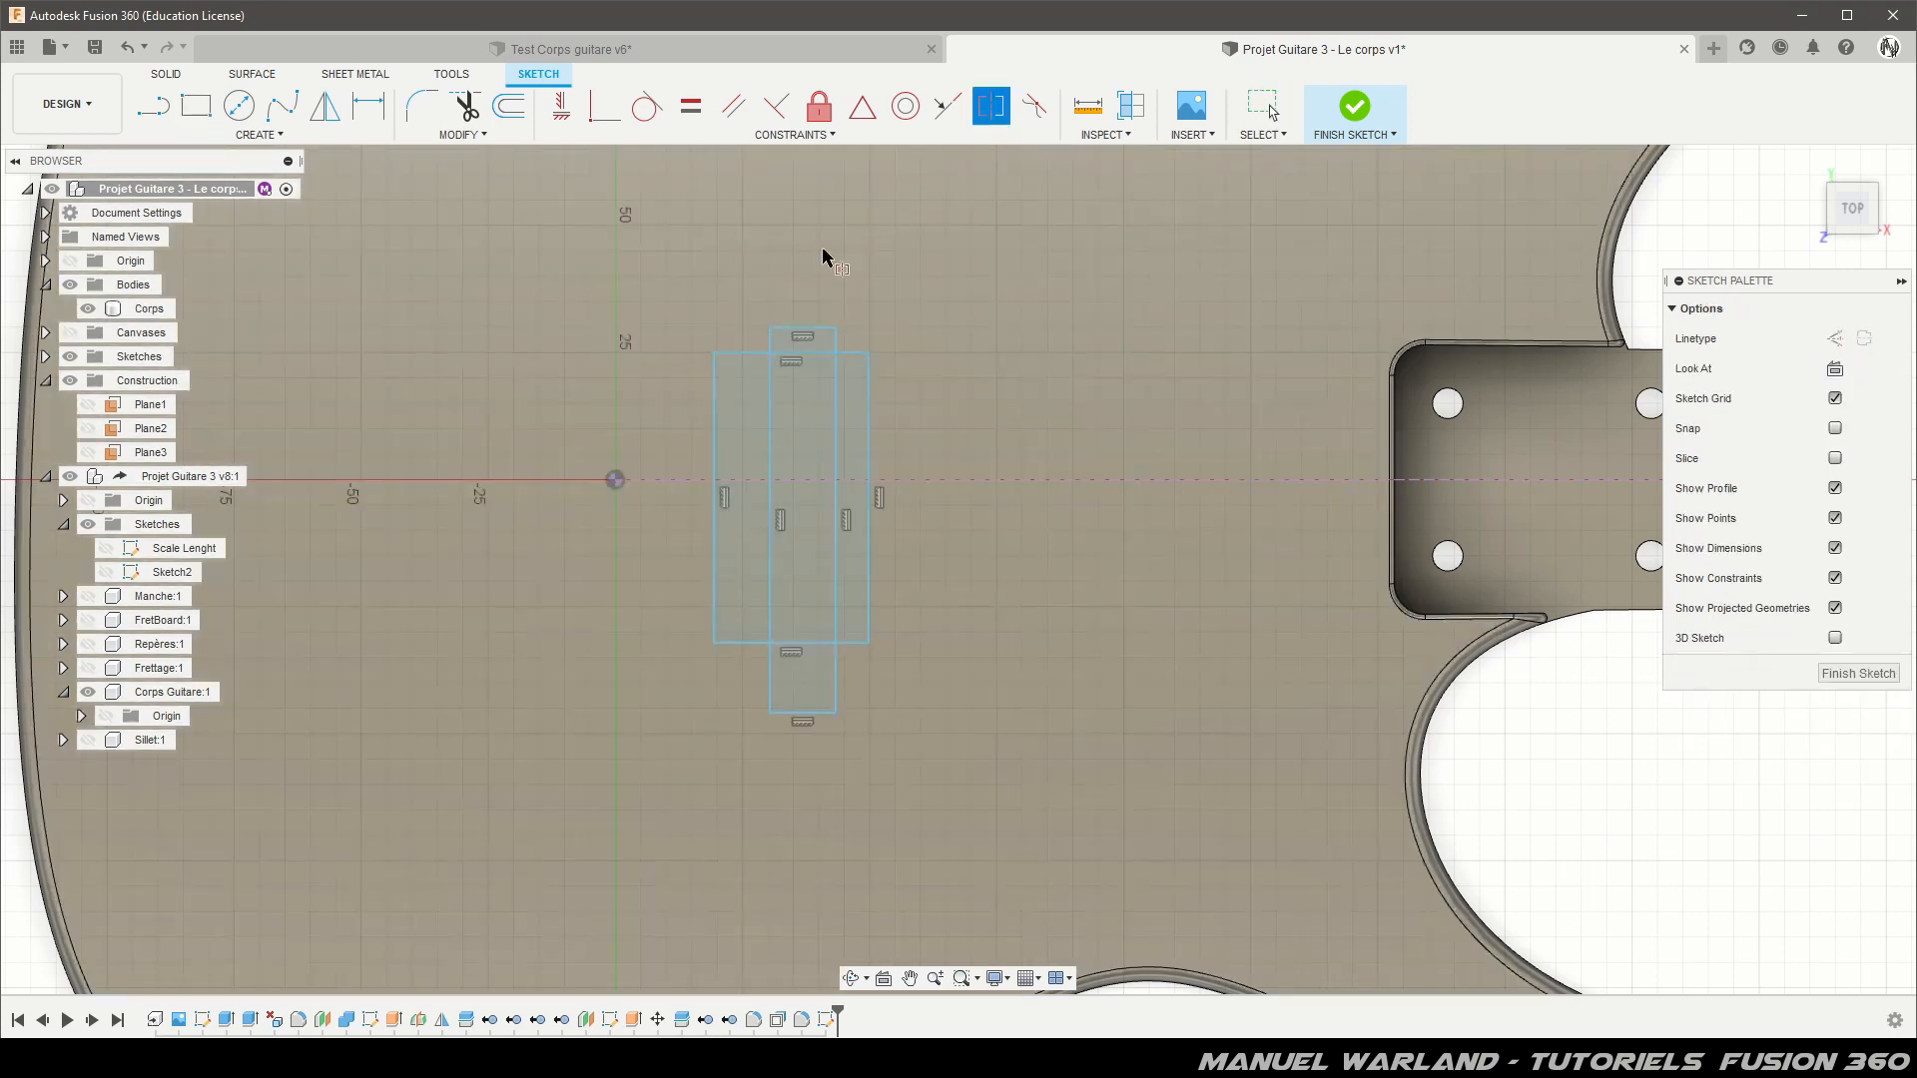
pyautogui.click(749, 352)
pyautogui.click(748, 644)
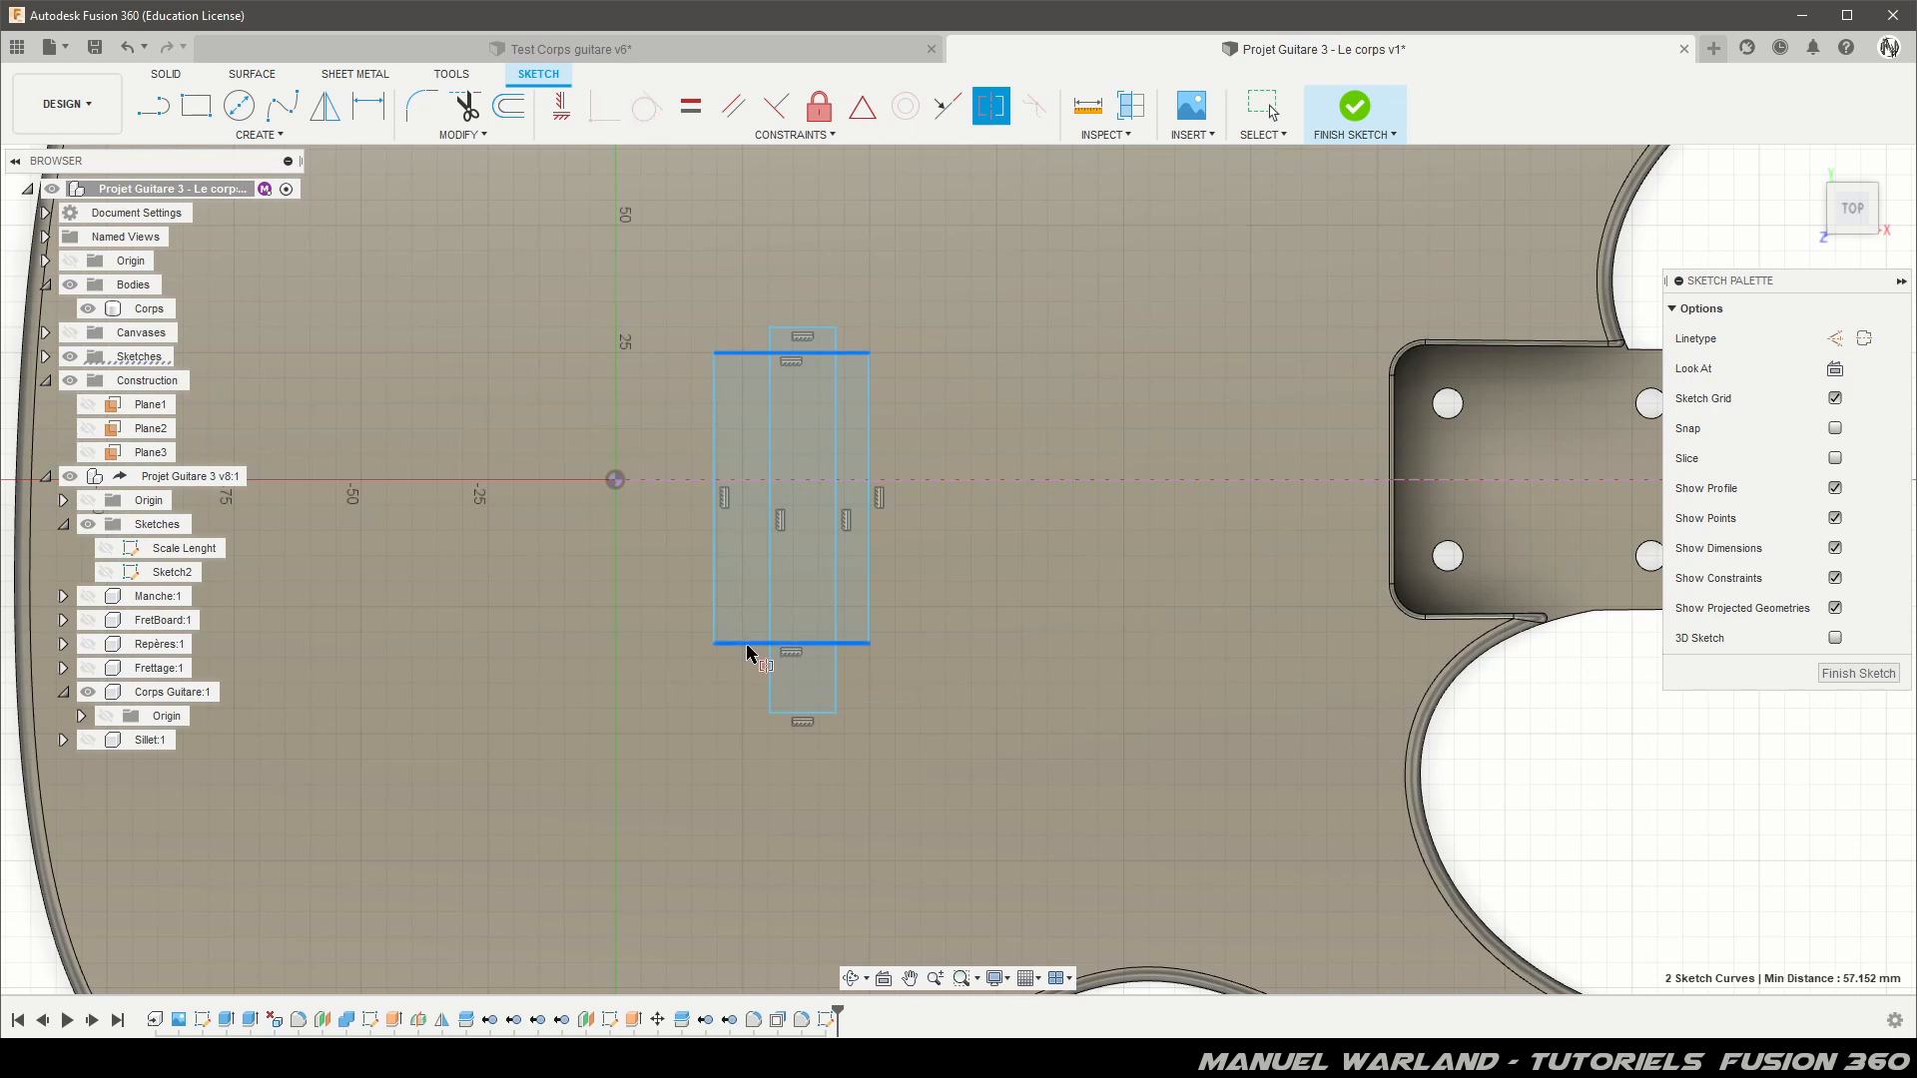
pyautogui.click(749, 481)
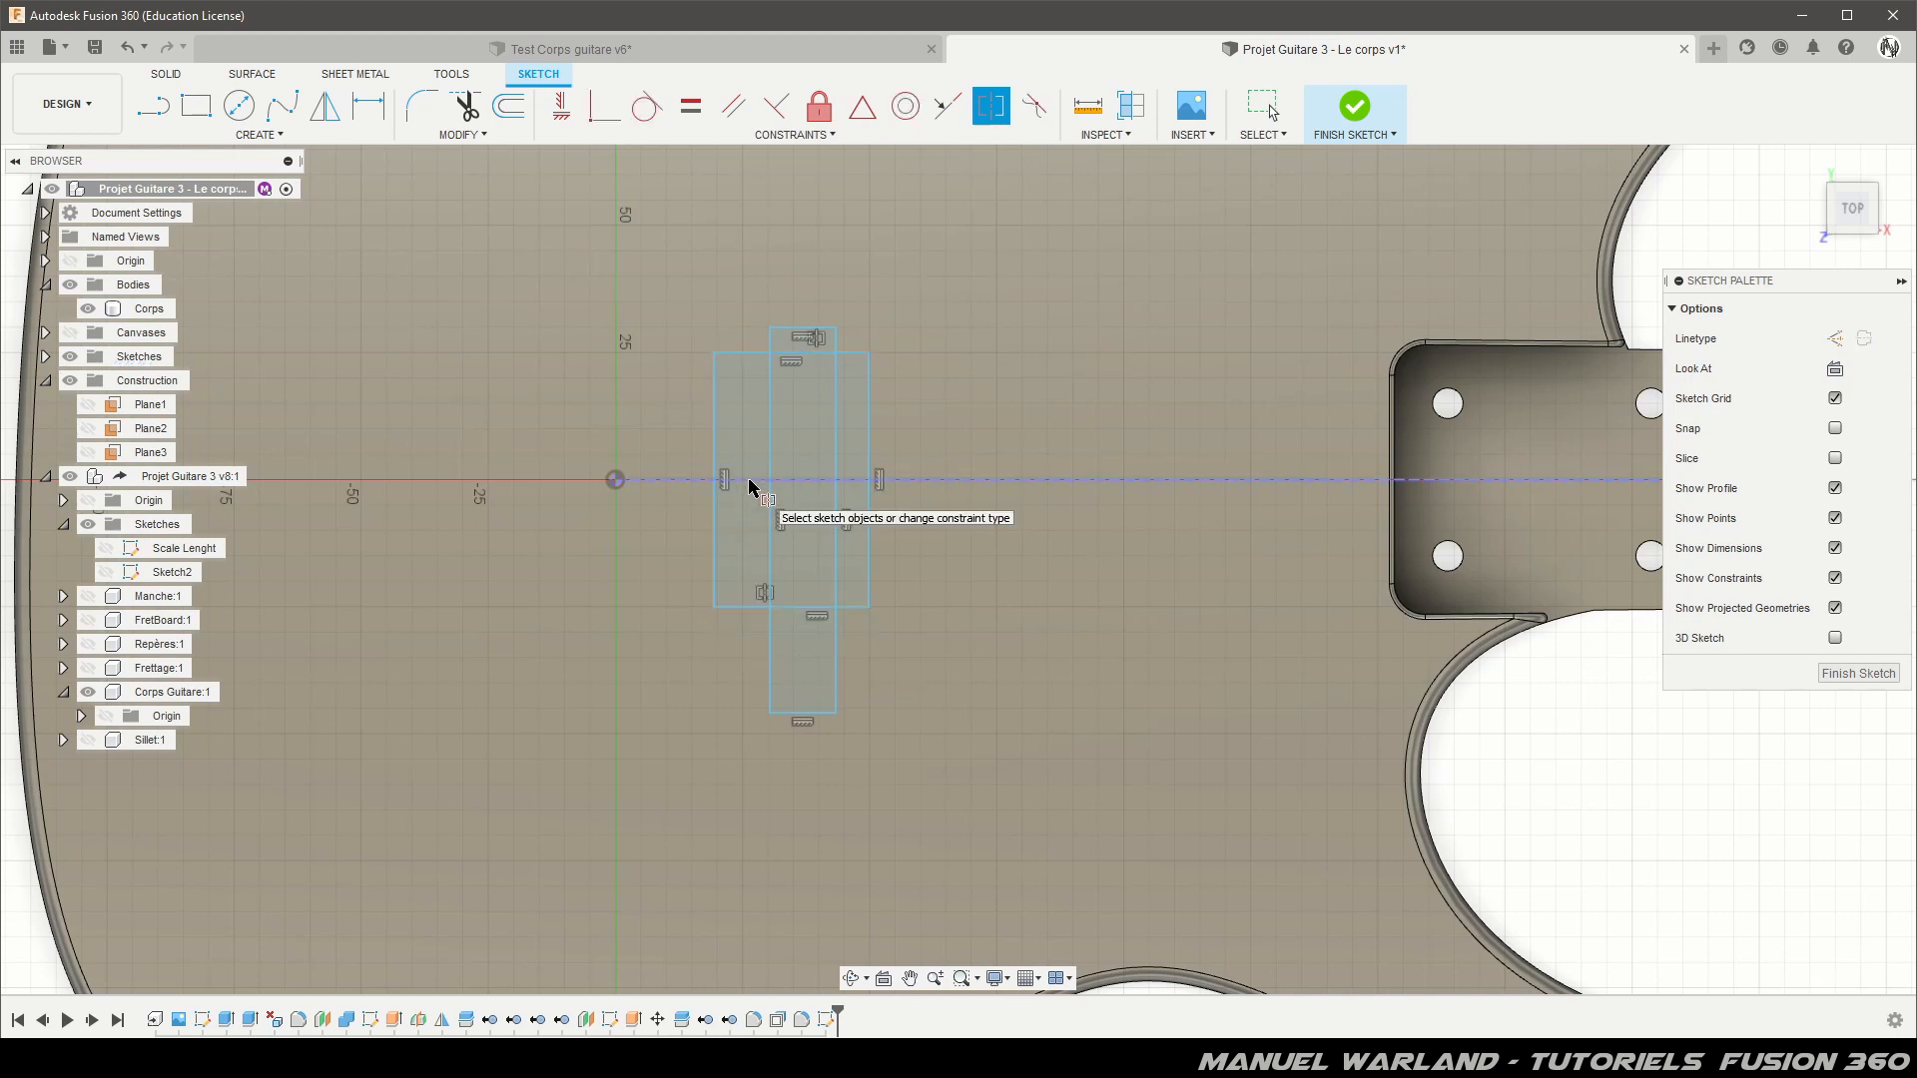
pyautogui.click(788, 329)
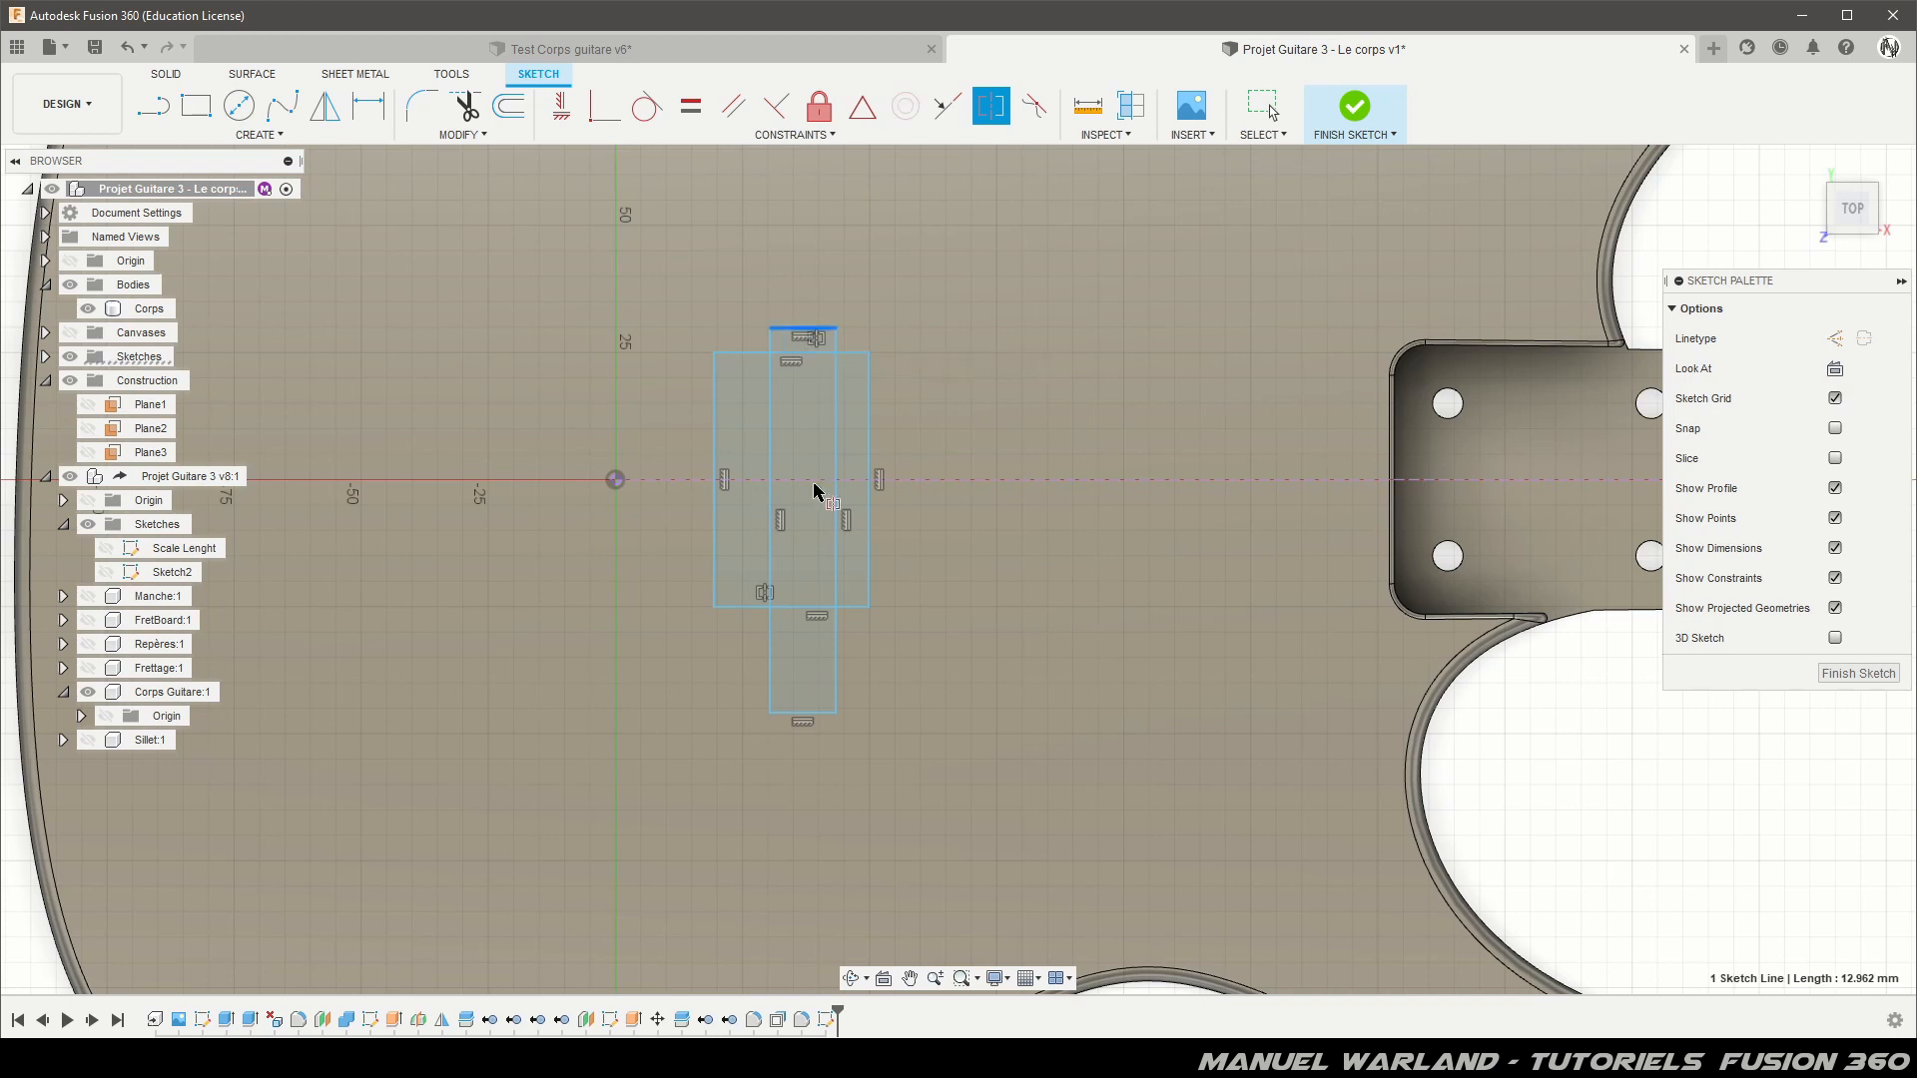
pyautogui.keyDown('shift'); pyautogui.click(794, 713); pyautogui.keyUp('shift')
pyautogui.click(809, 485)
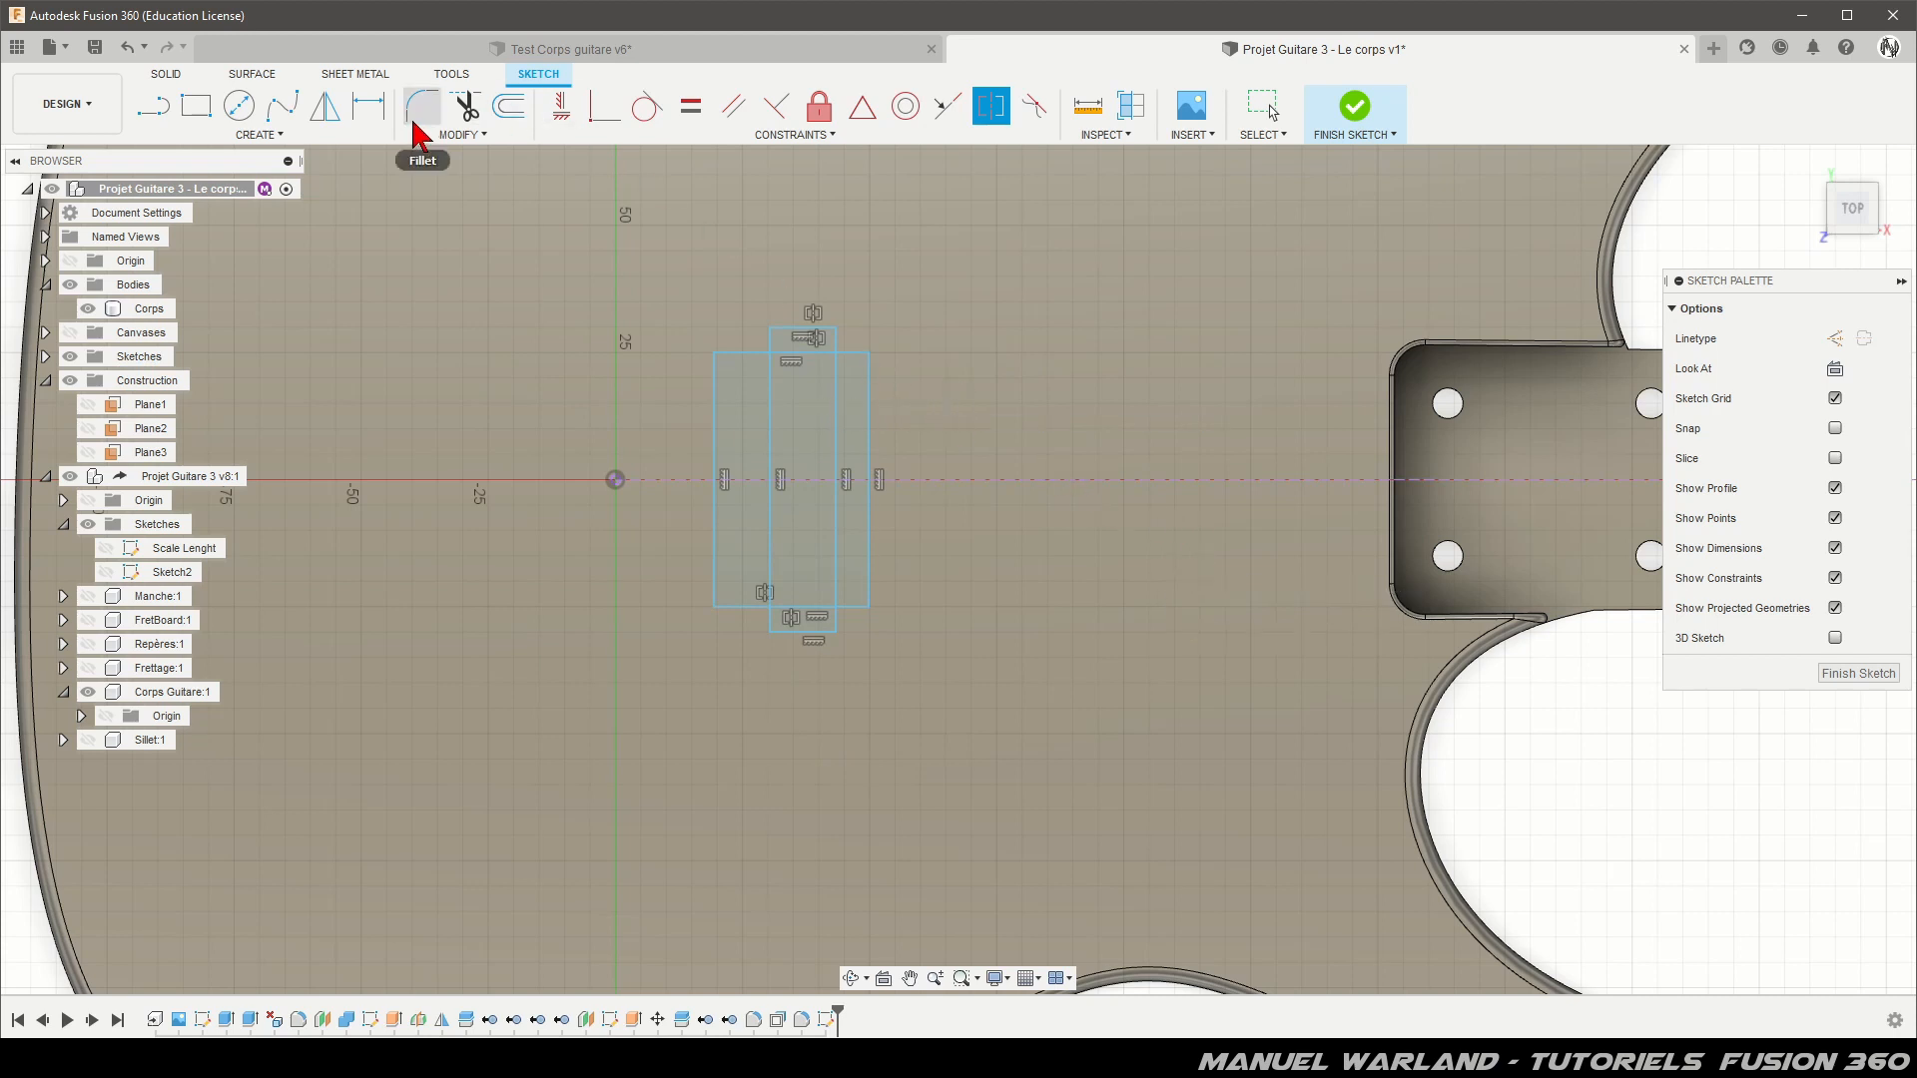
# Step: Draw a construction line joining the midpoints of the wider rectangle's two short edges
pyautogui.click(153, 108)
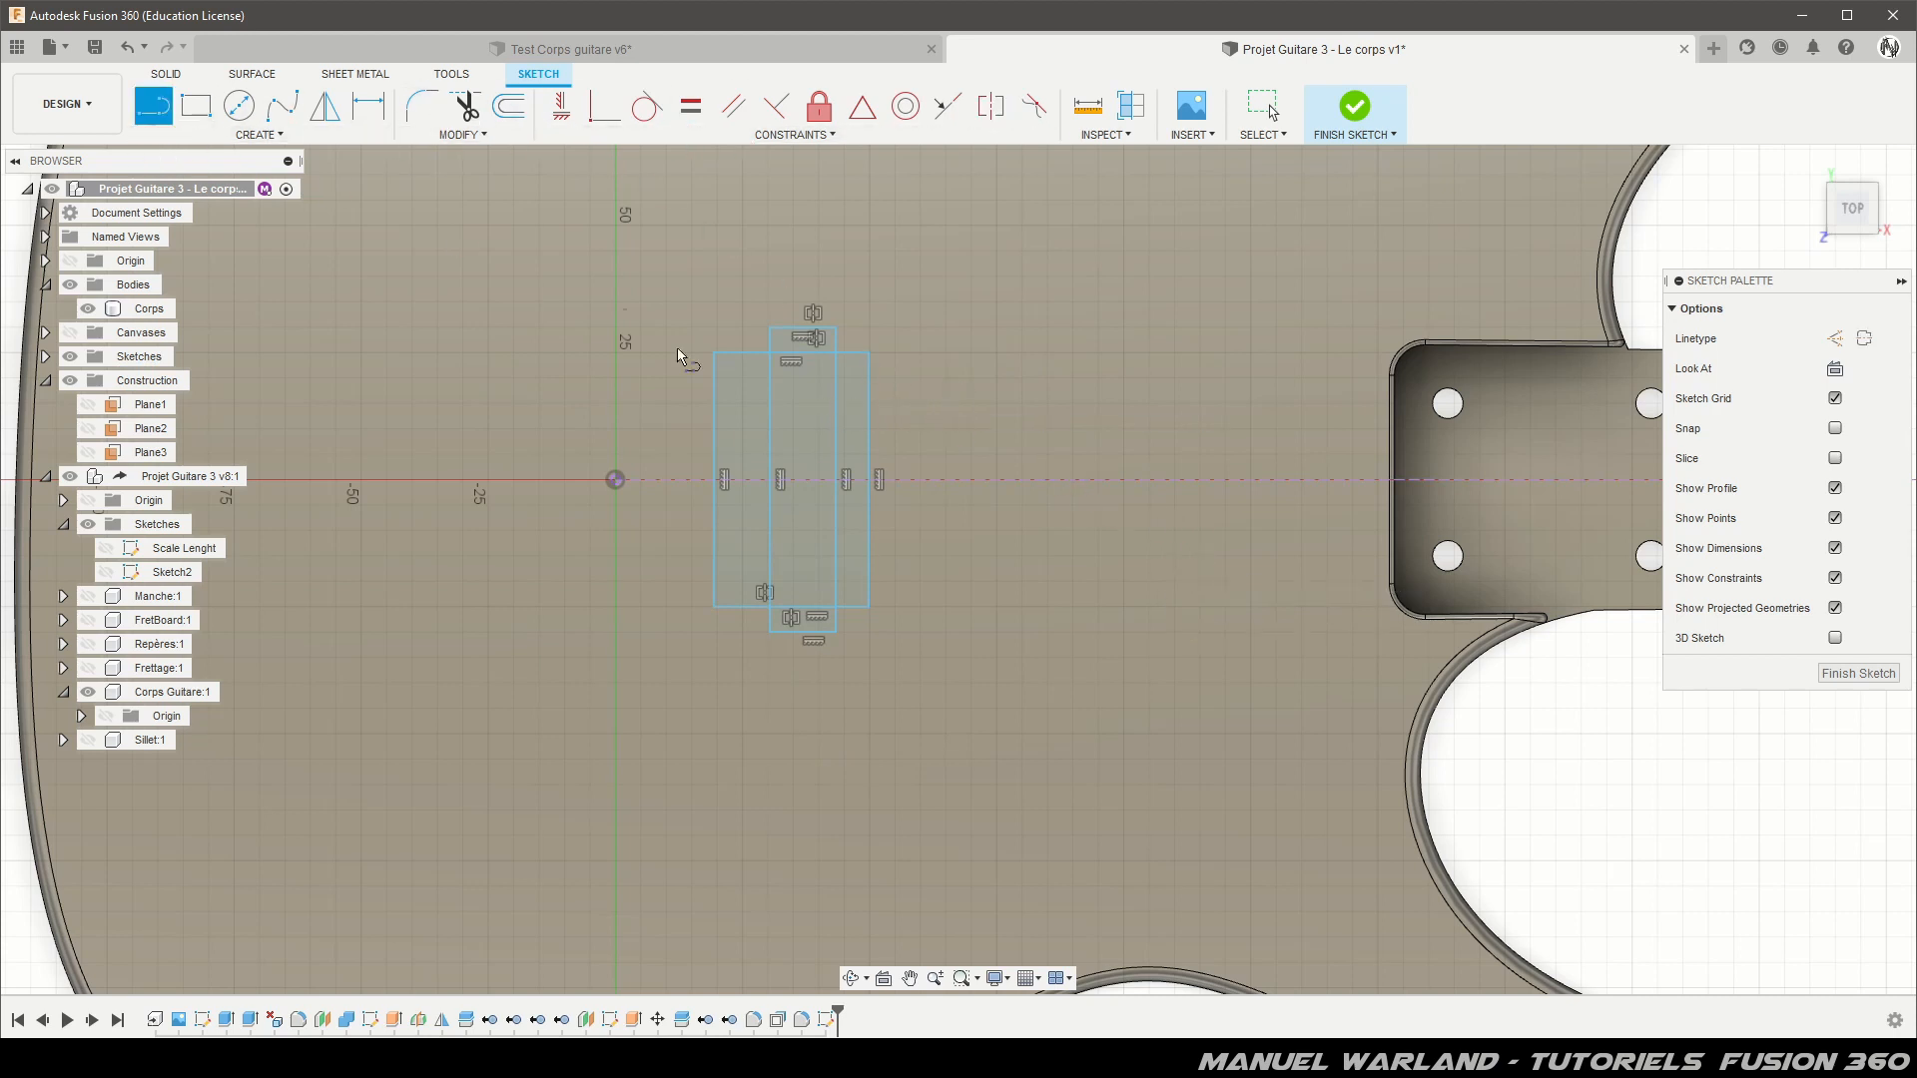
pyautogui.click(791, 360)
pyautogui.click(790, 617)
pyautogui.press('Escape')
pyautogui.click(794, 444)
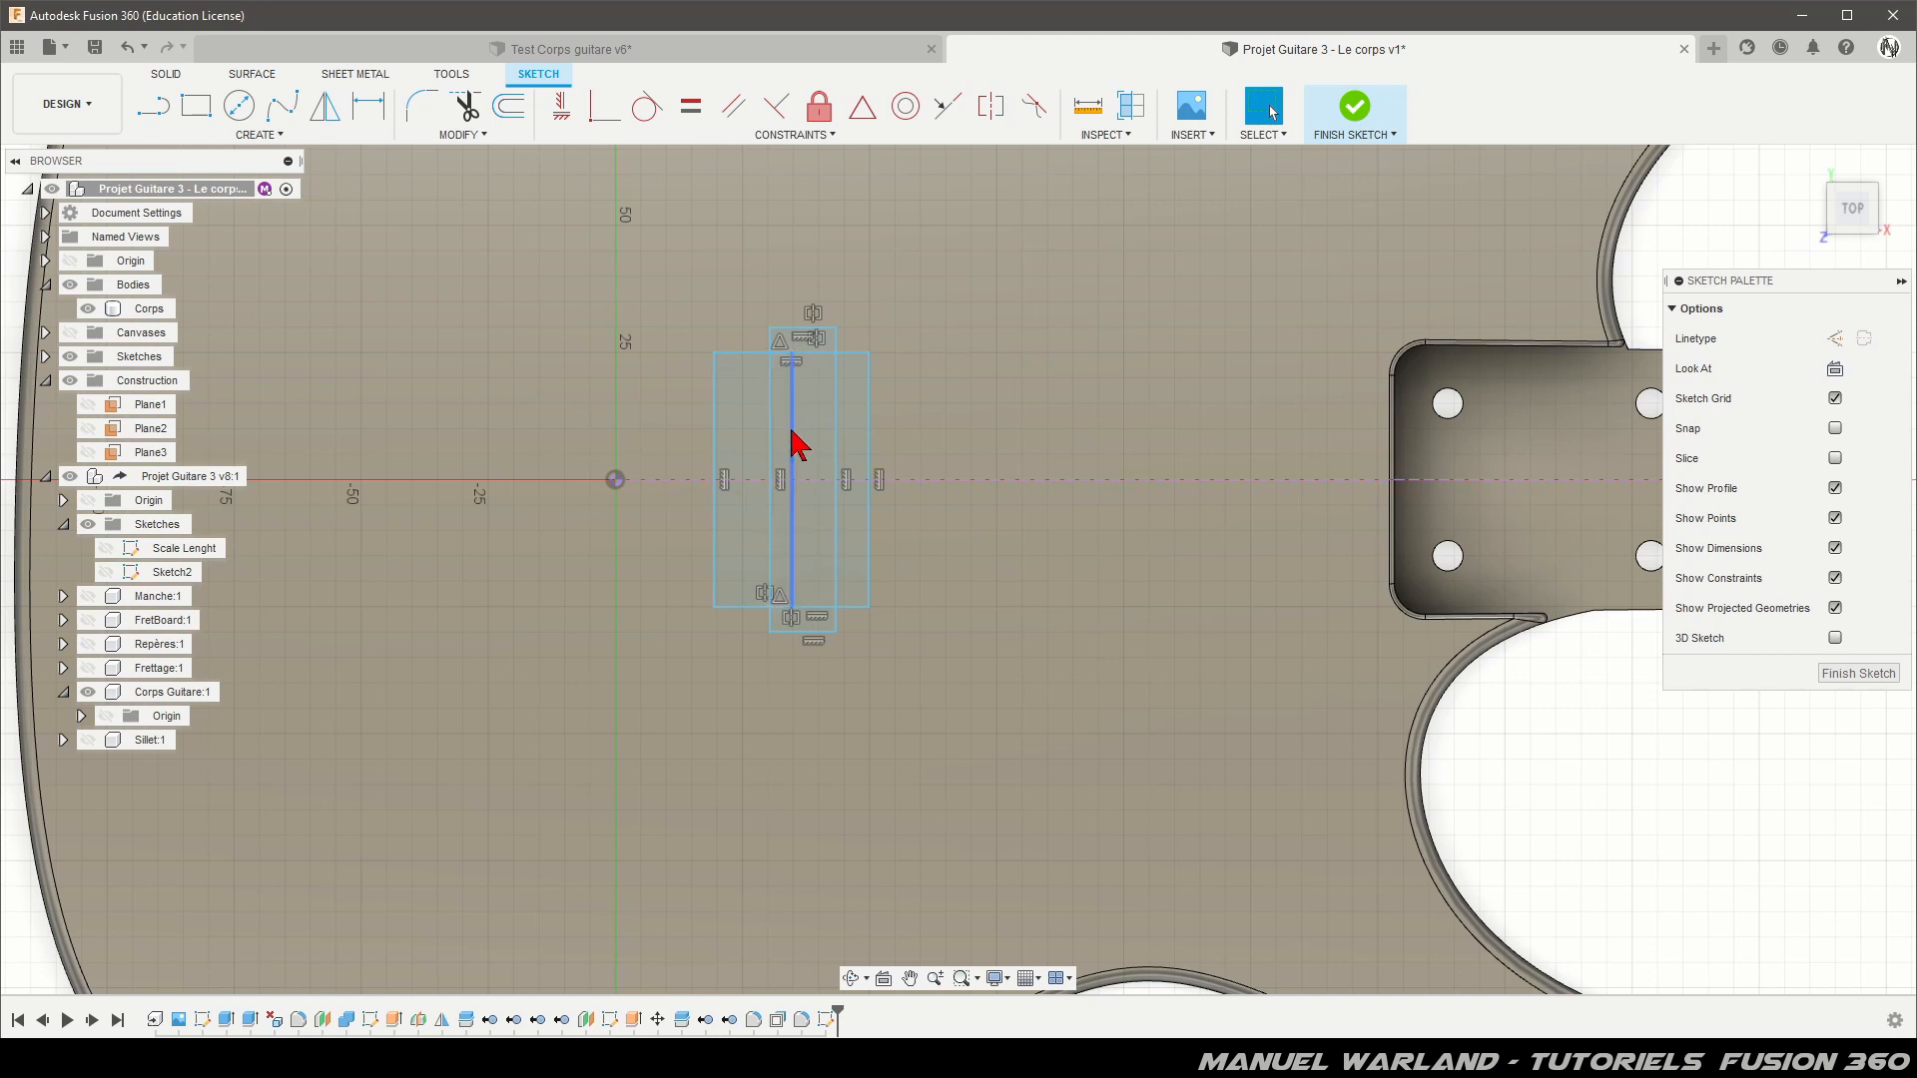
pyautogui.click(975, 449)
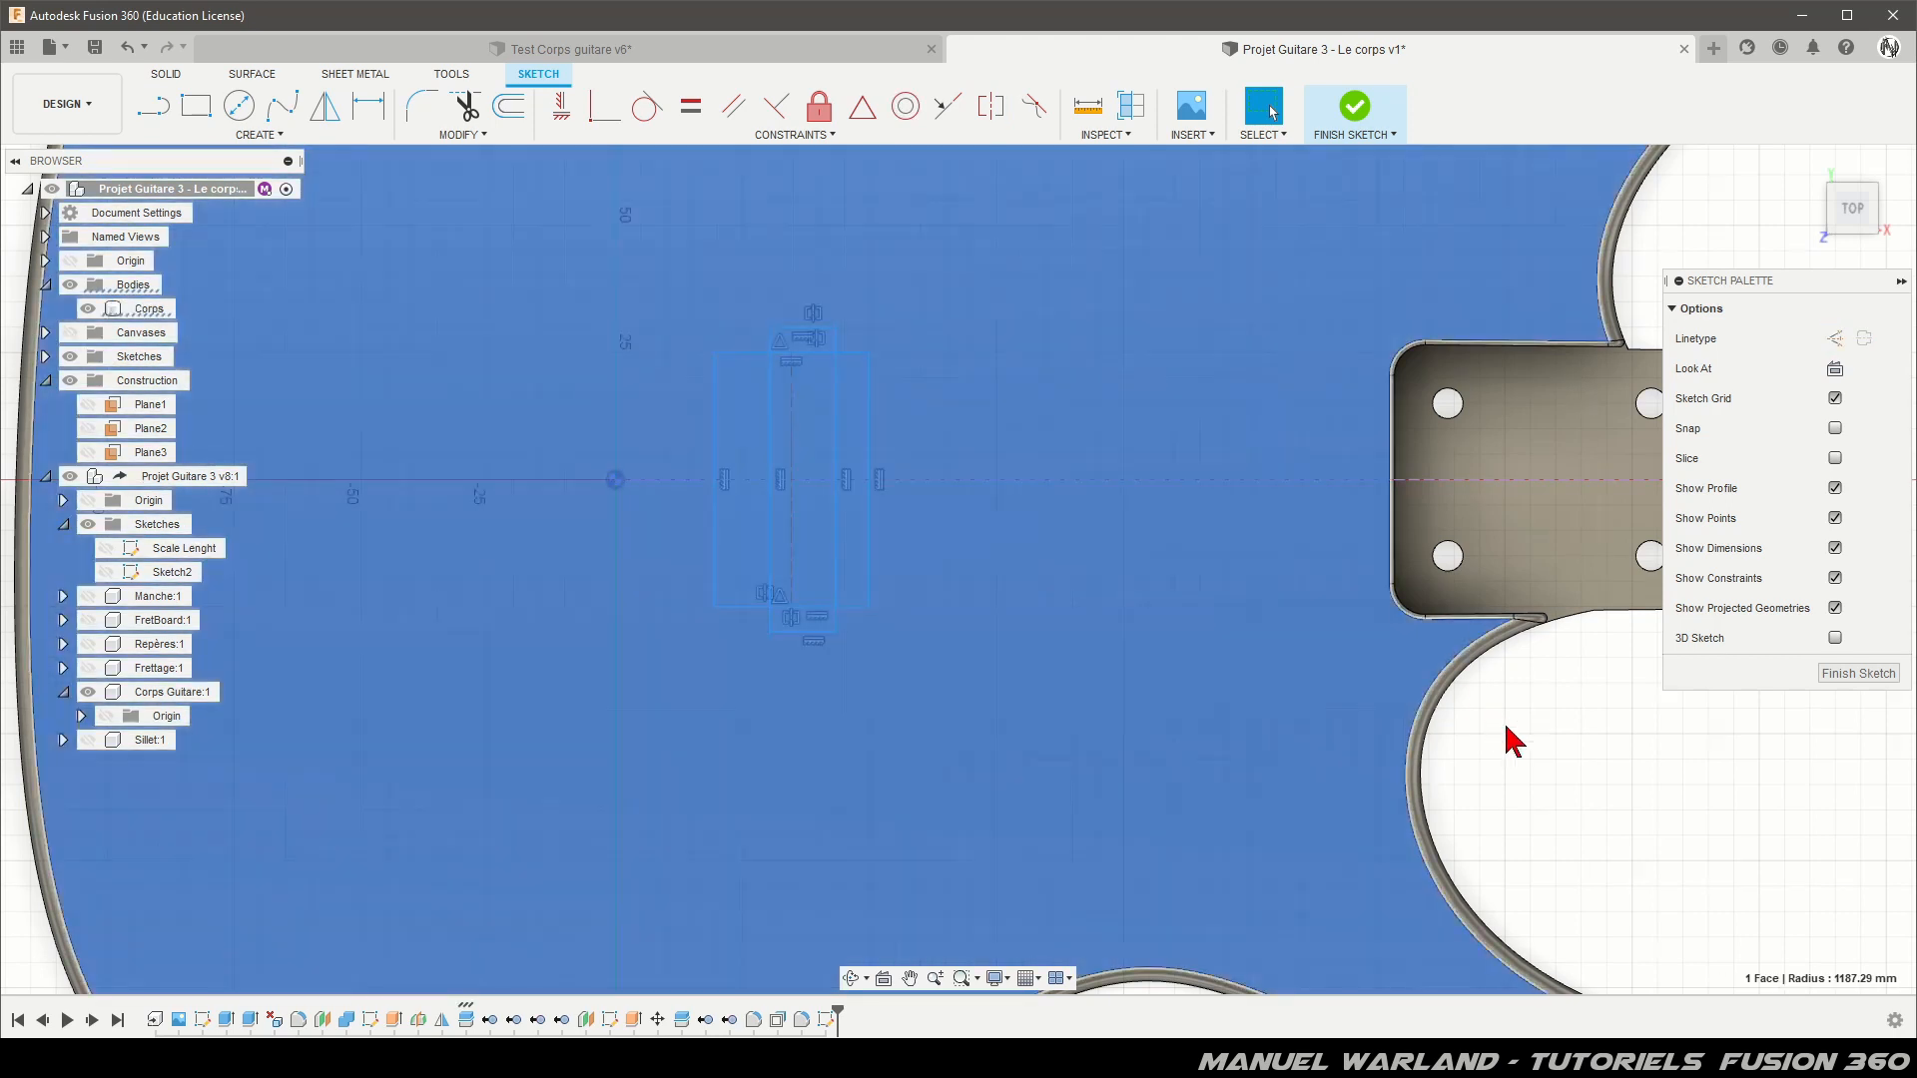
pyautogui.click(1579, 766)
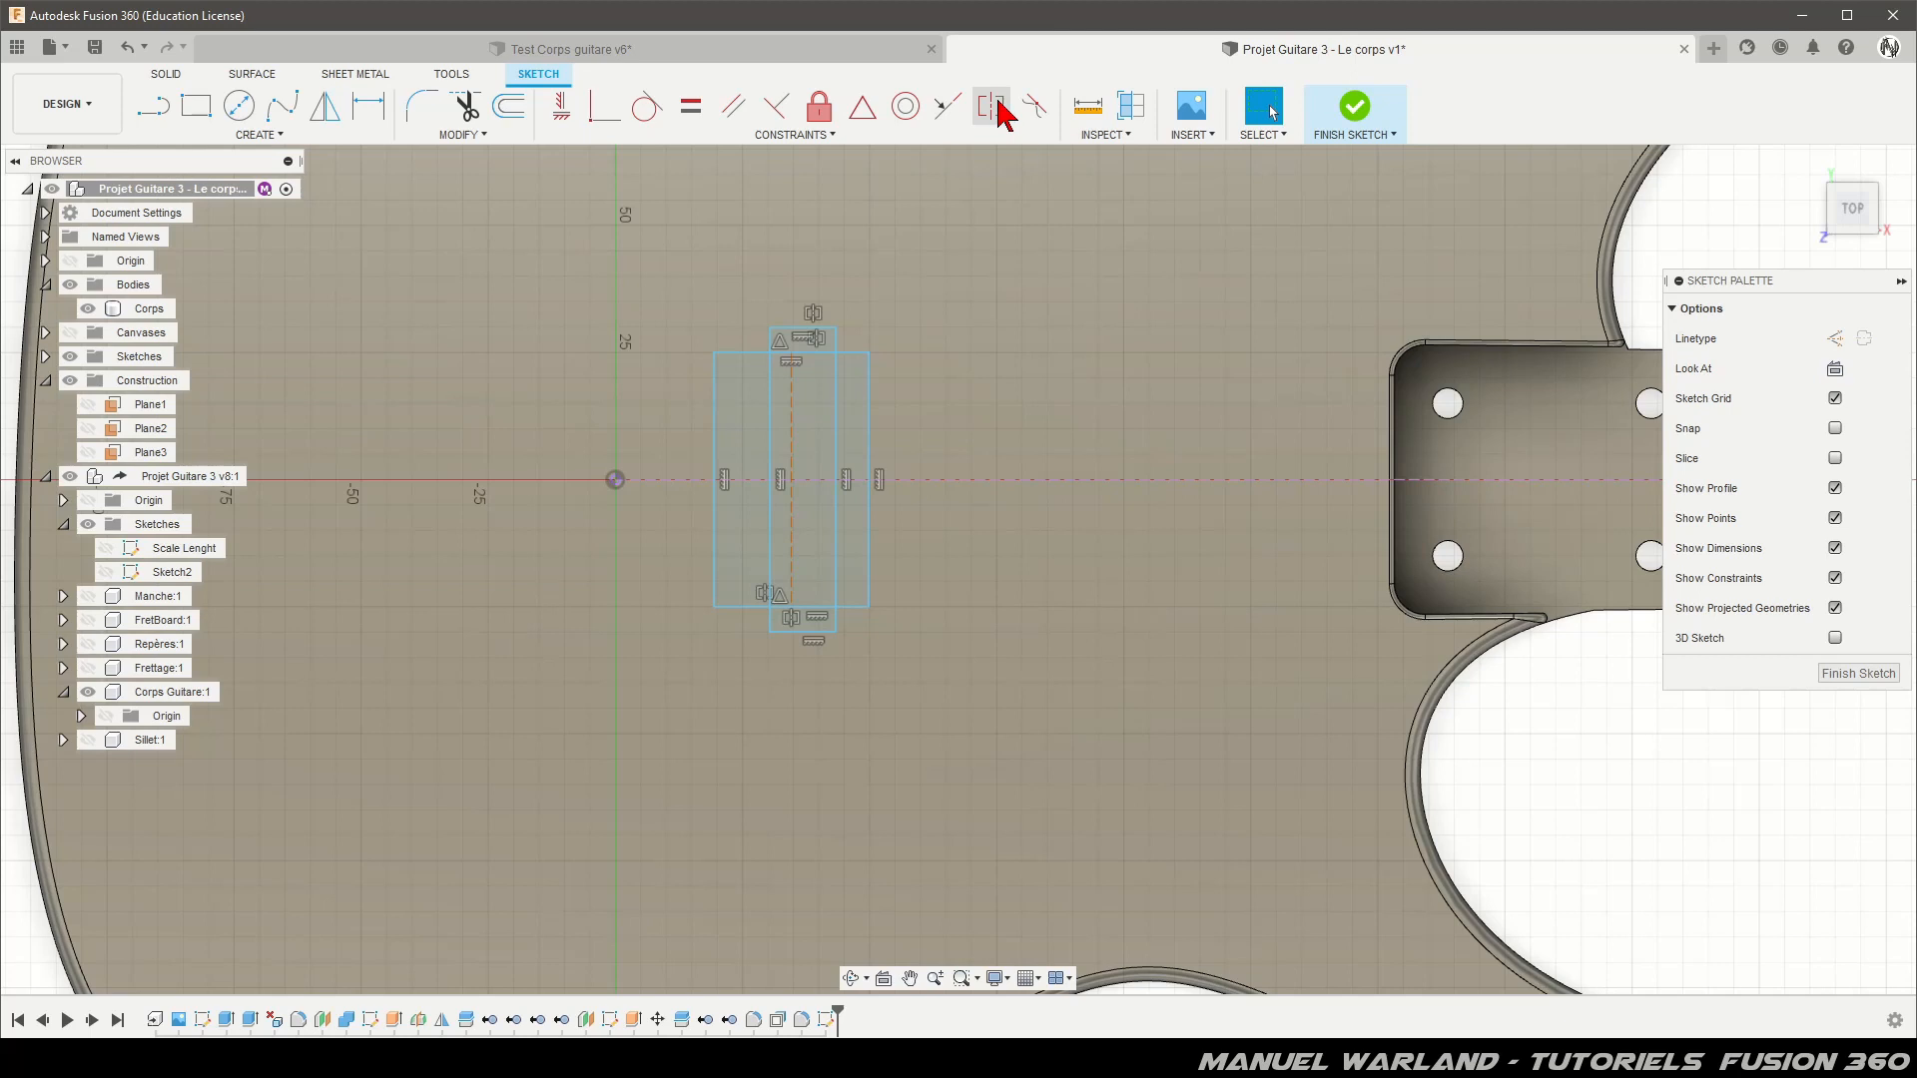
# Step: Make the narrow rectangle's two long edges symmetric about the wider rectangle's construction midline
pyautogui.click(991, 105)
pyautogui.click(772, 445)
pyautogui.click(836, 444)
pyautogui.click(792, 444)
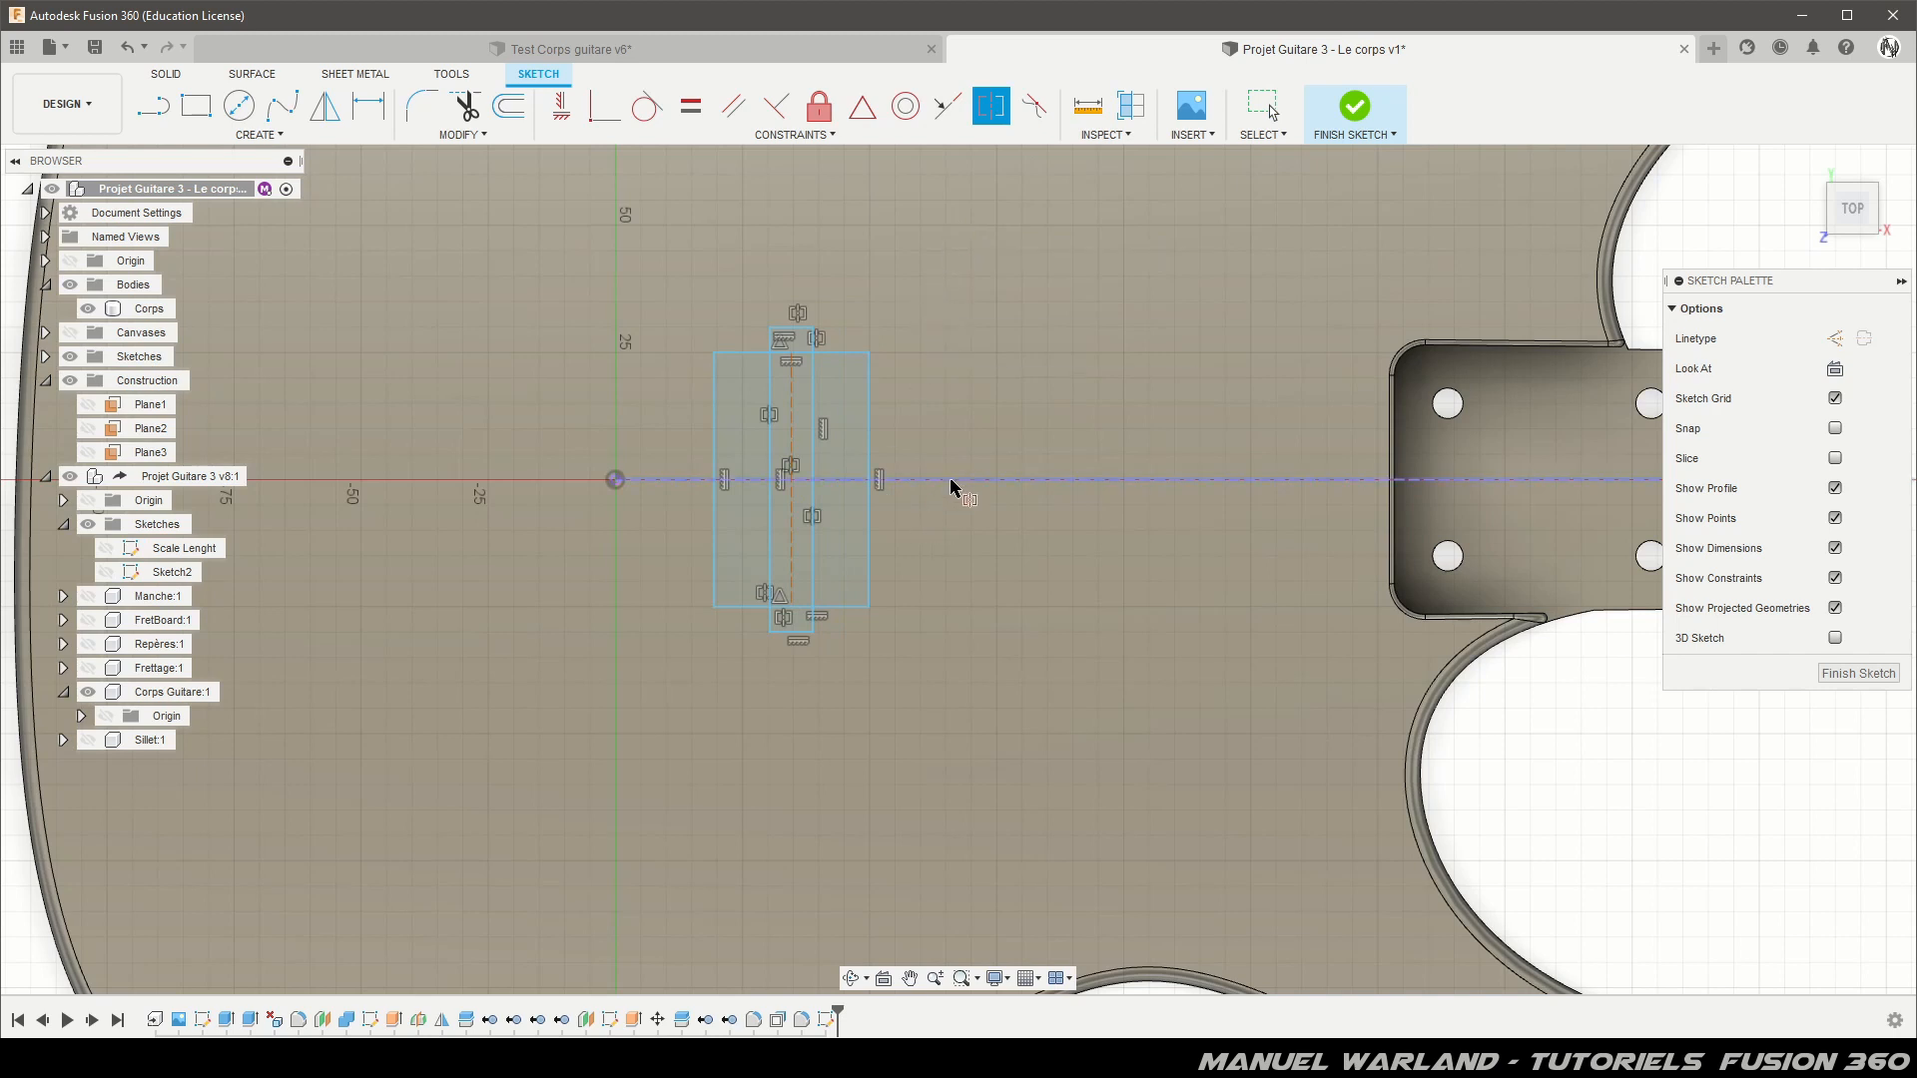
# Step: Dimension the narrow rectangle's length to 87 mm and the wider rectangle's length to 71 mm
pyautogui.press('d')
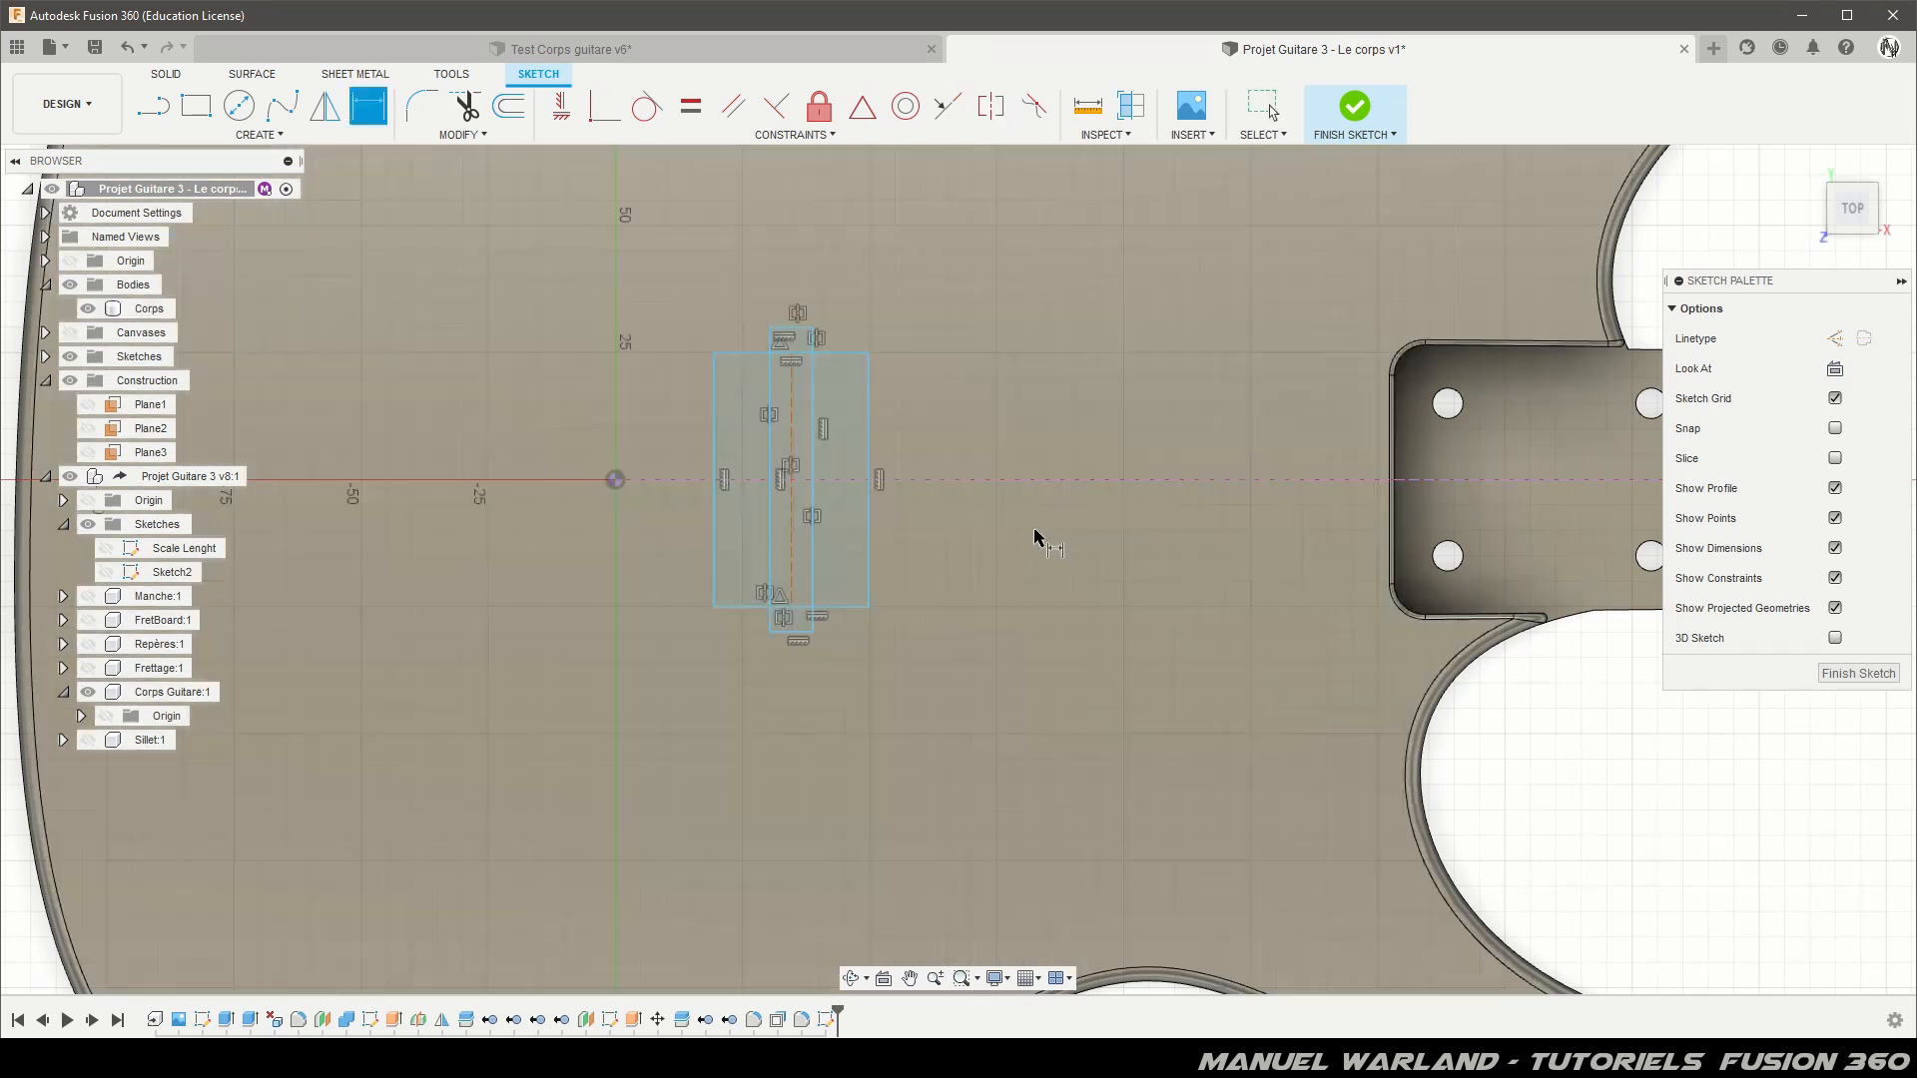
pyautogui.click(814, 479)
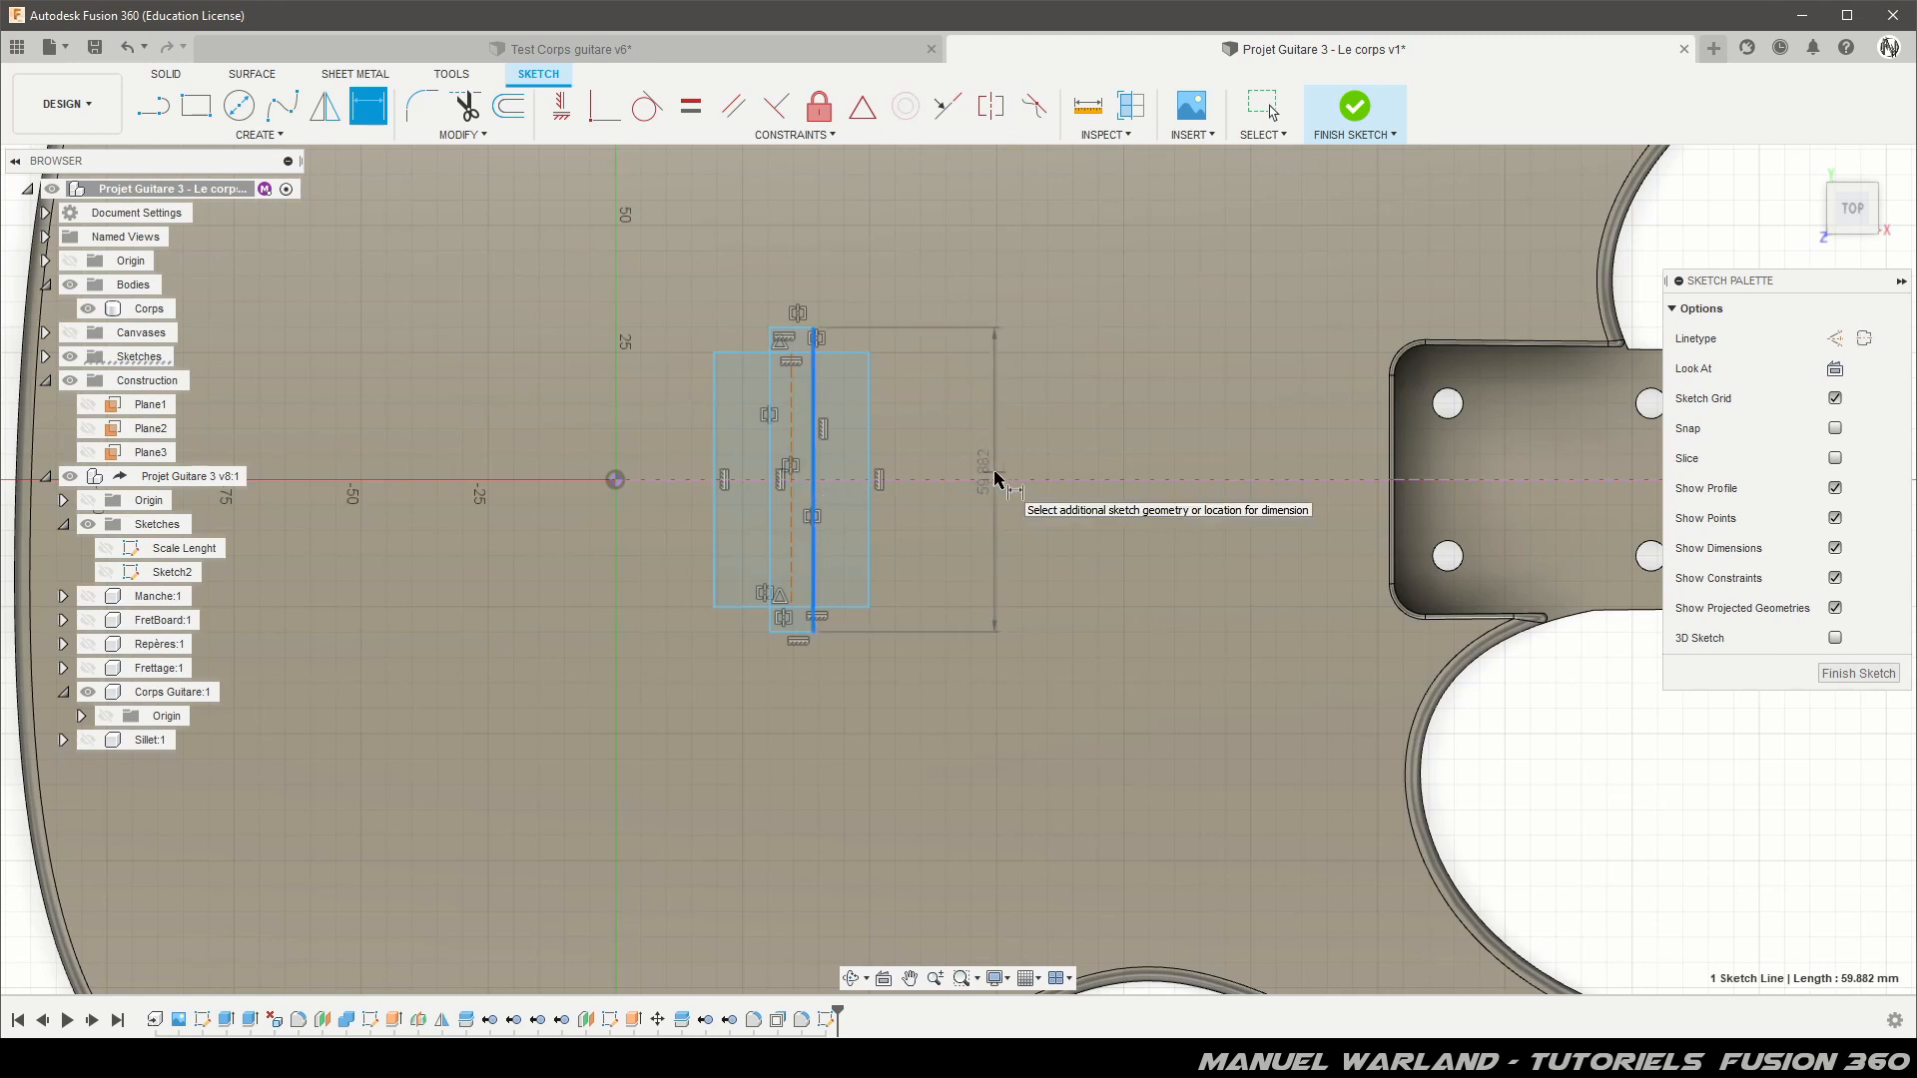
pyautogui.click(922, 454)
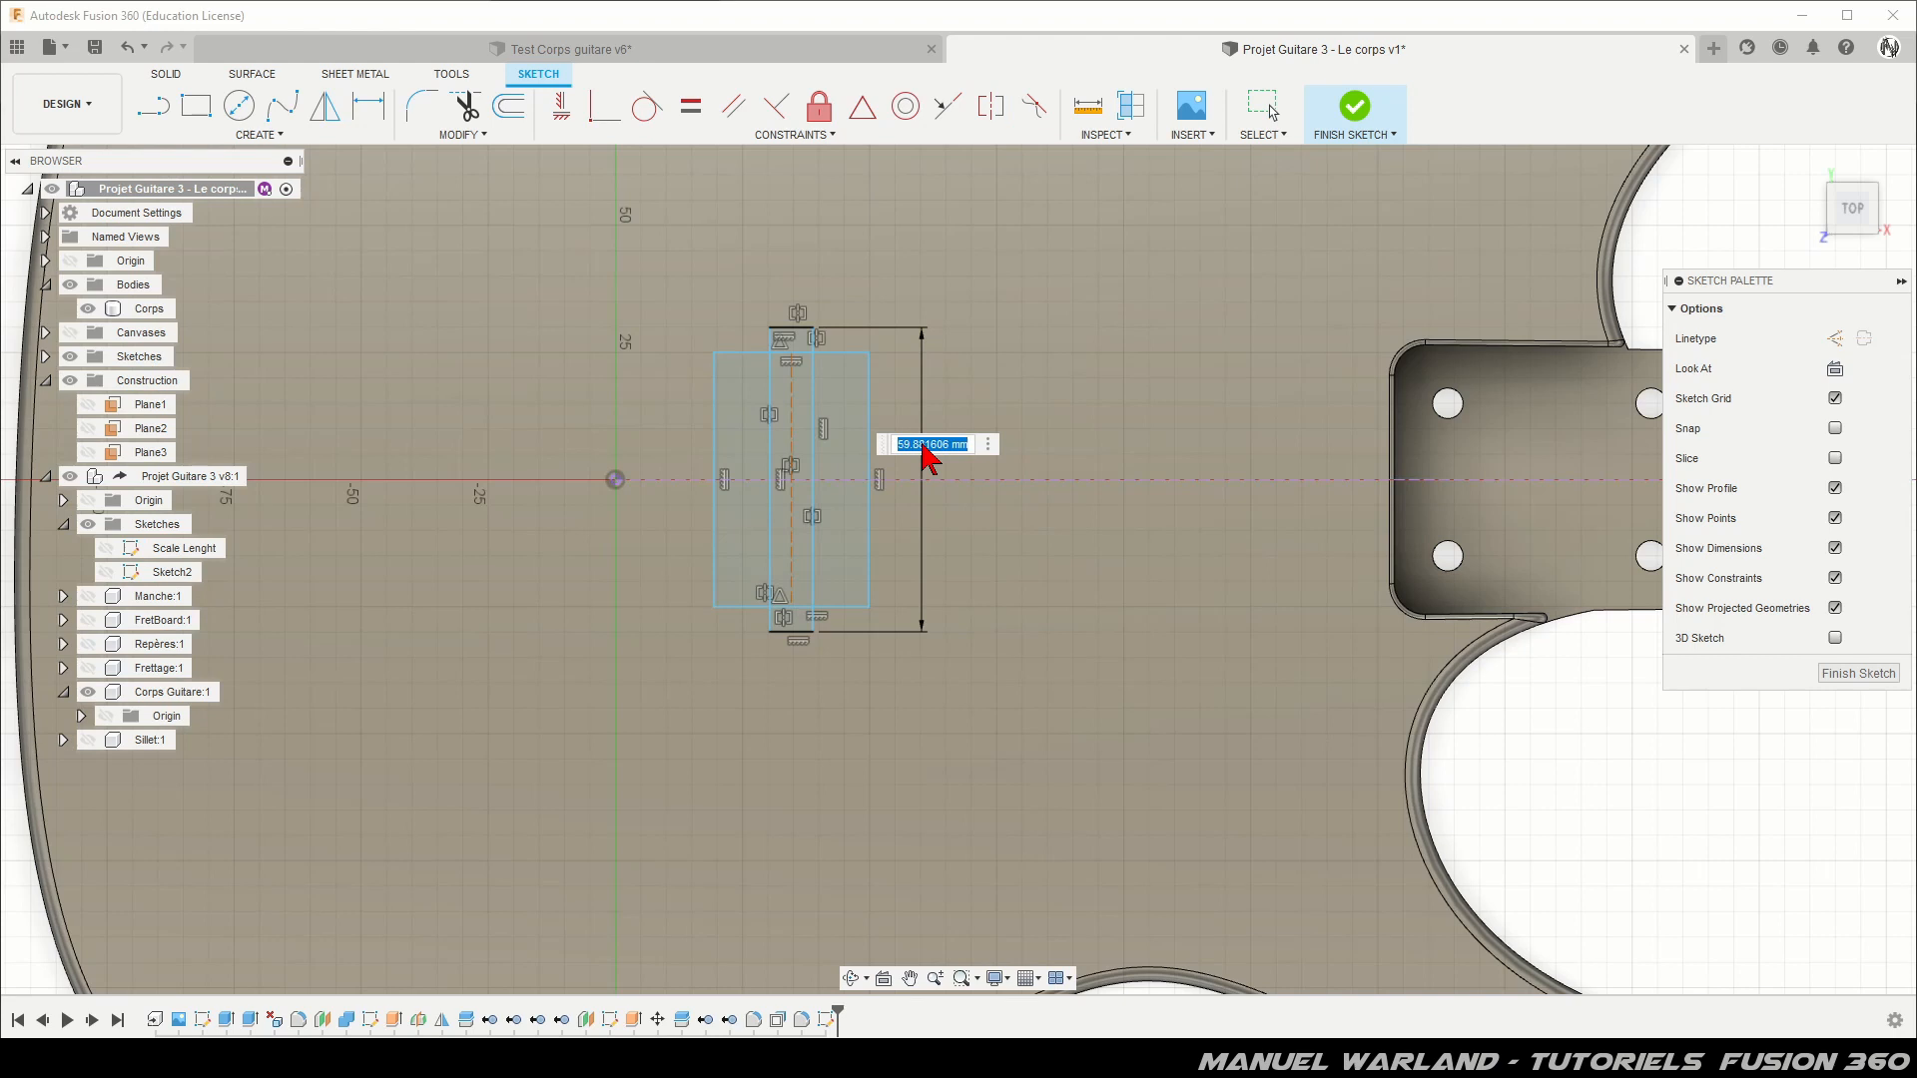
pyautogui.write('87')
pyautogui.press('Return')
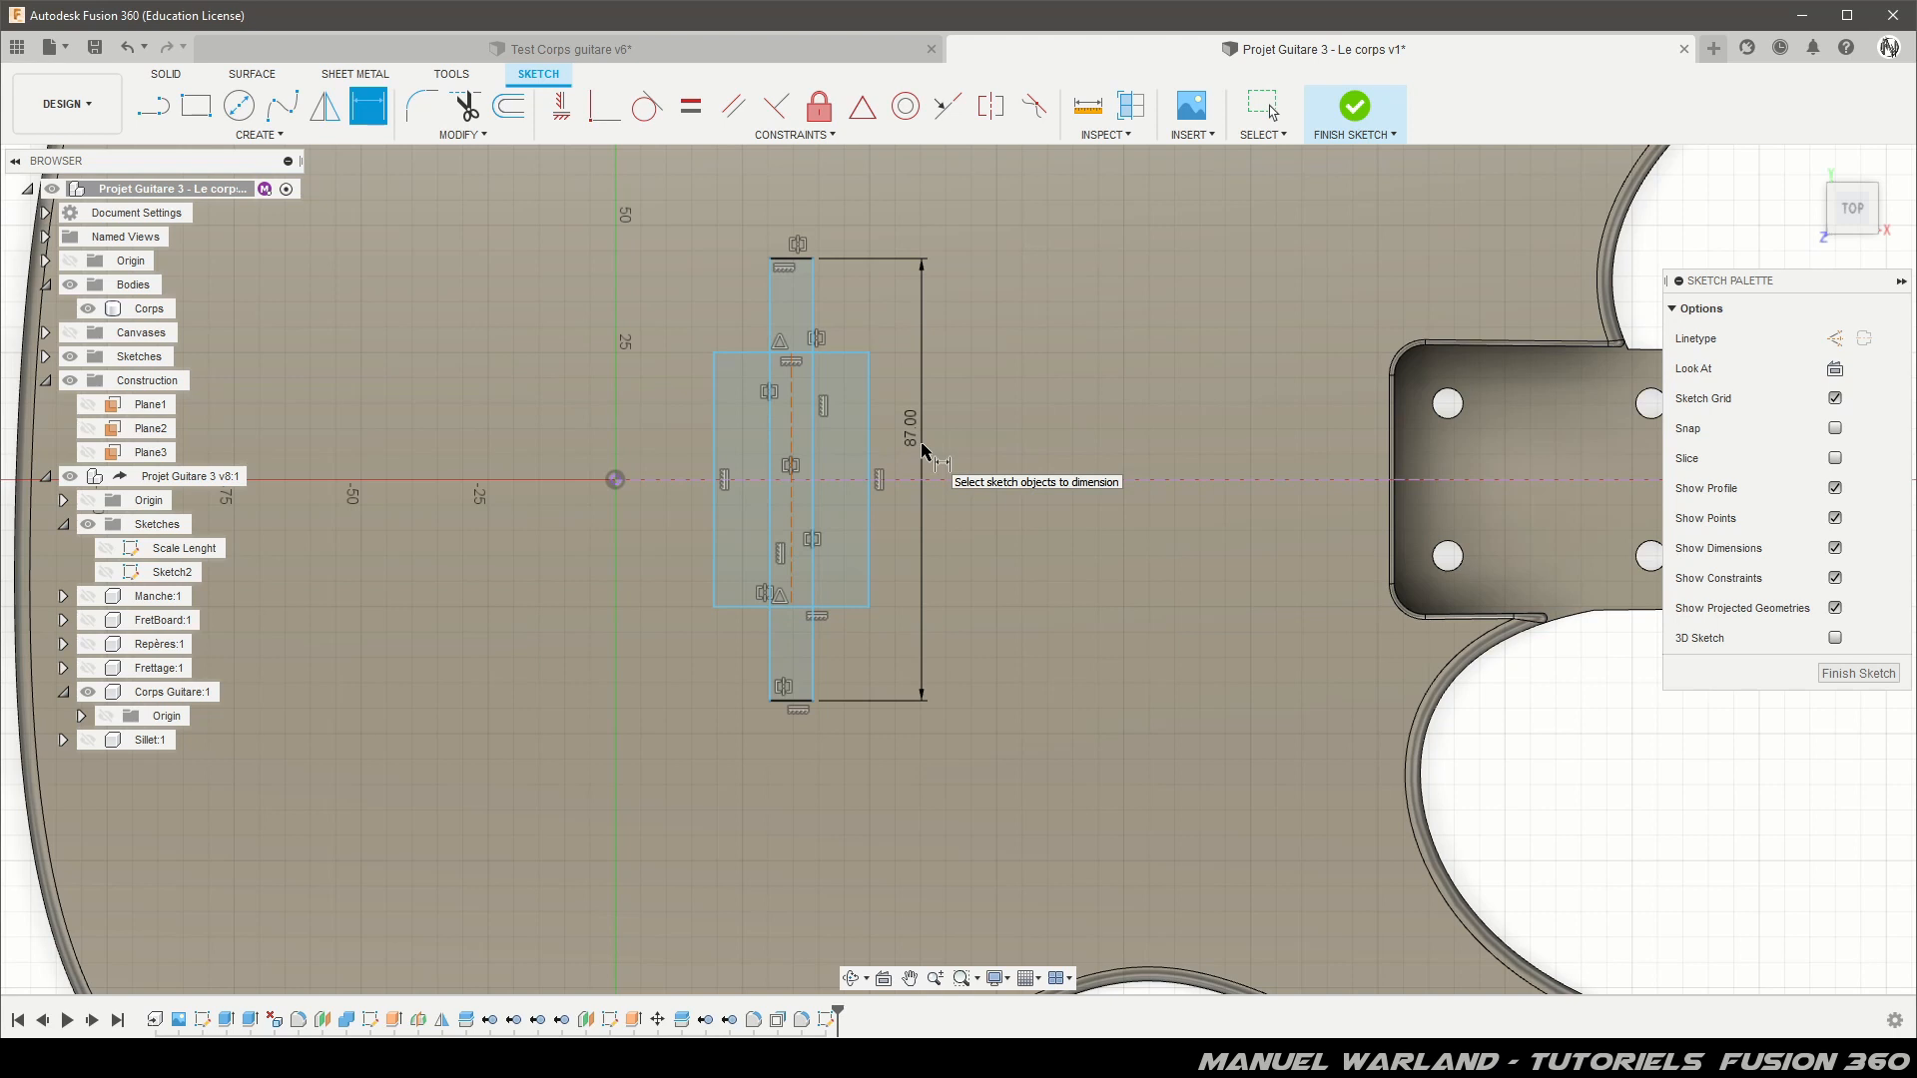
pyautogui.click(870, 485)
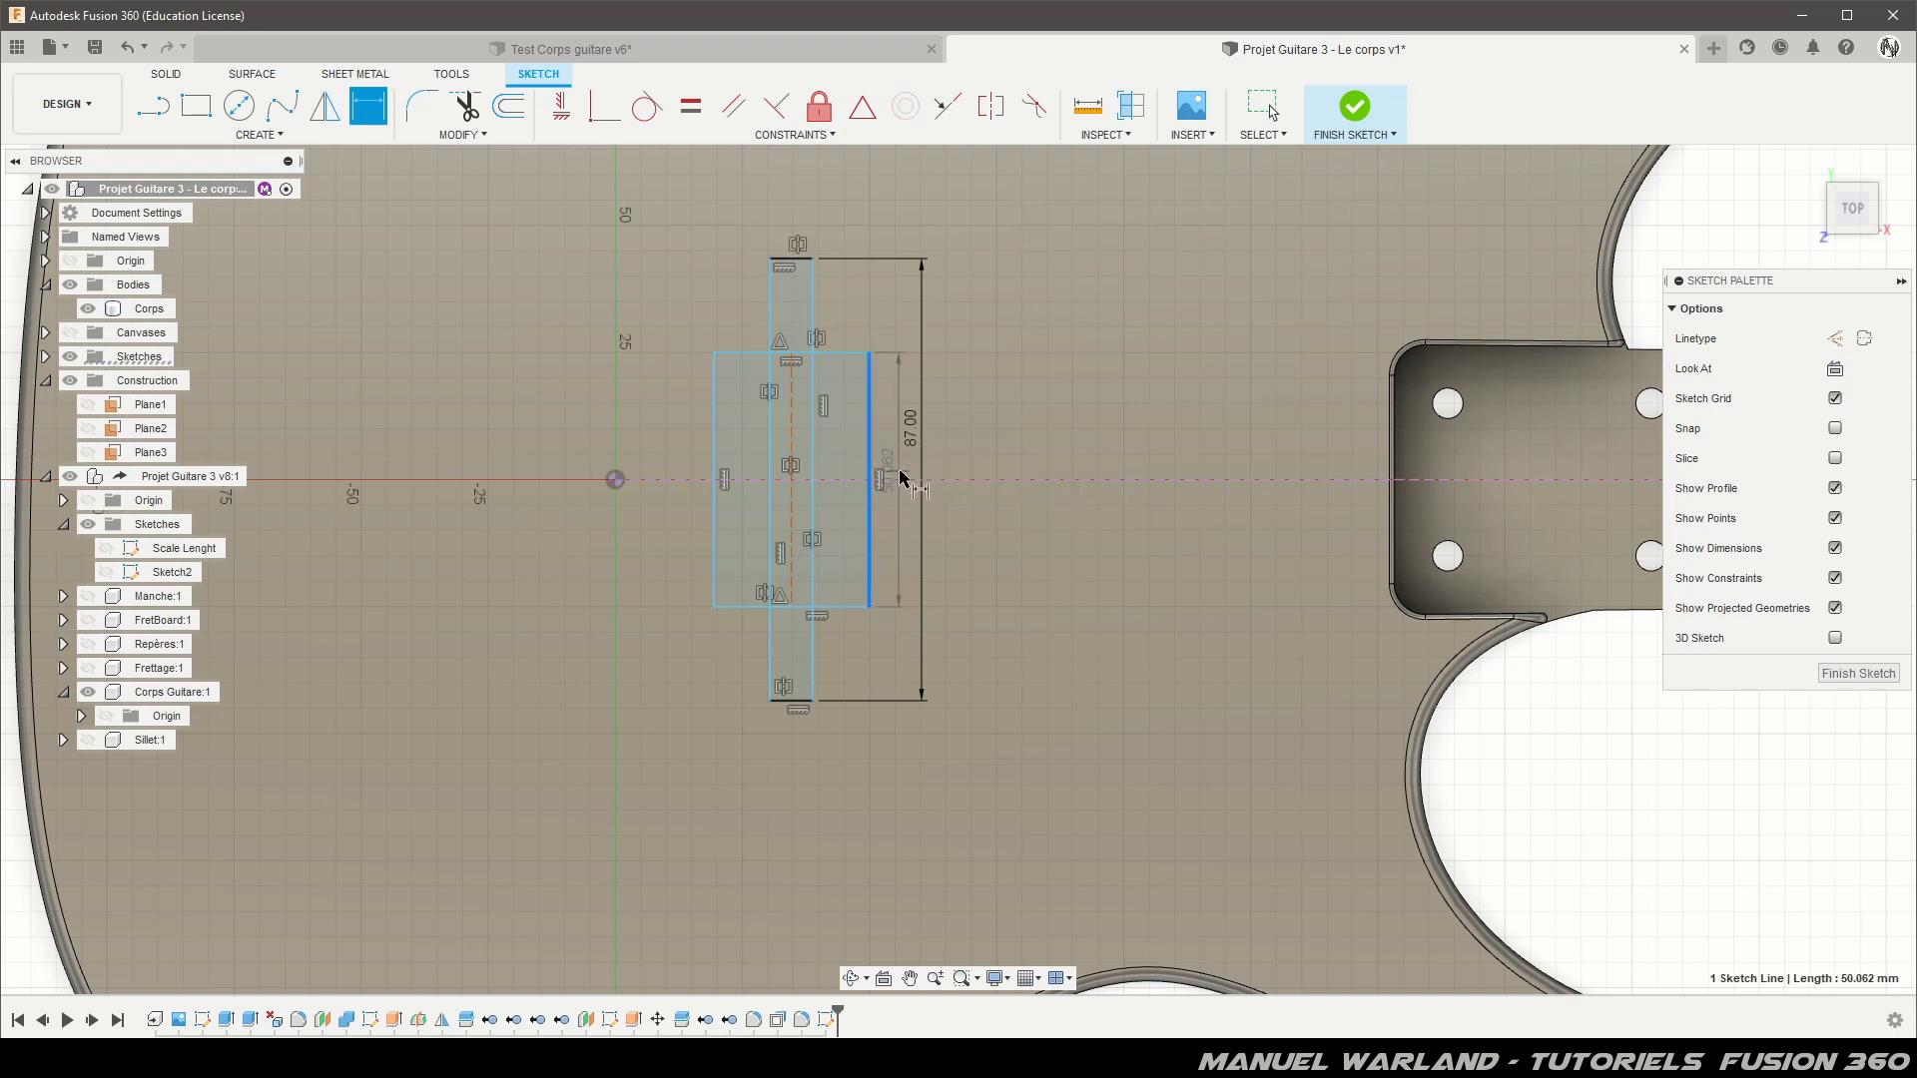
pyautogui.click(903, 539)
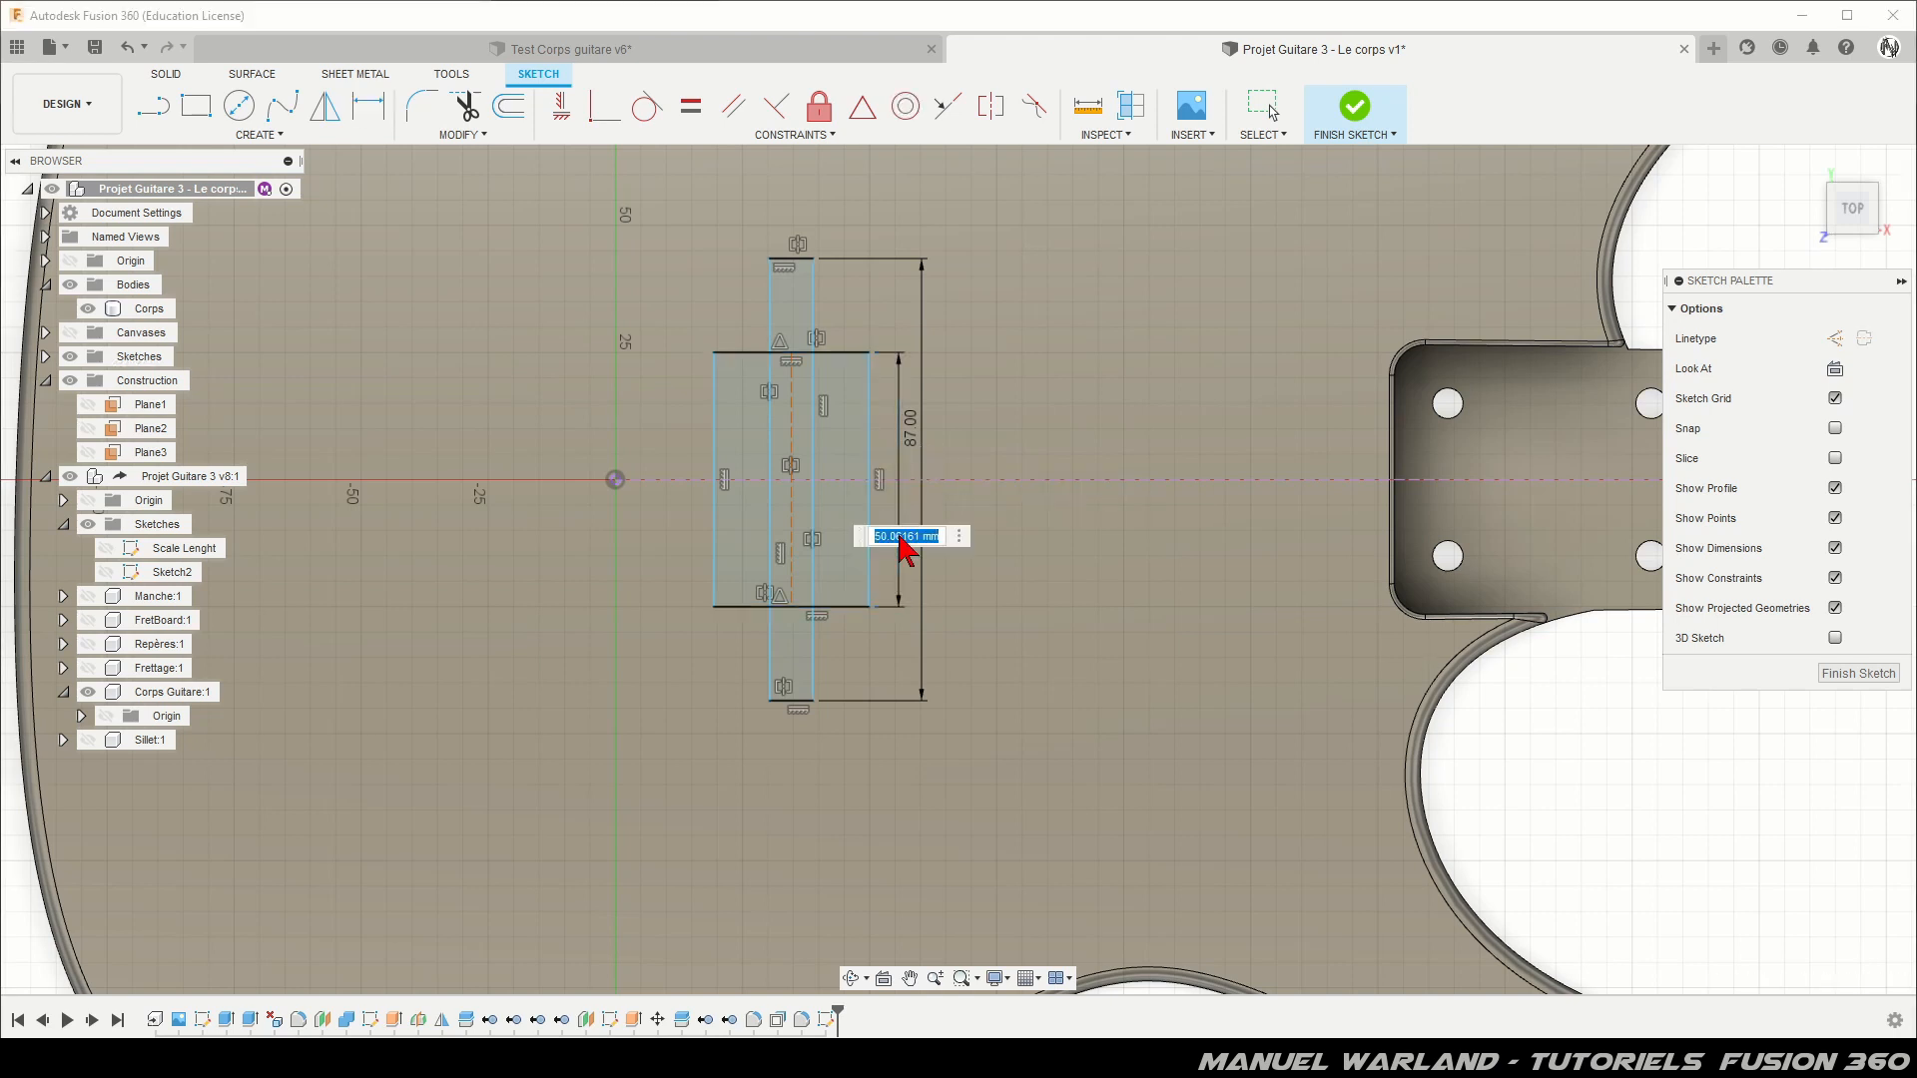
pyautogui.write('71')
pyautogui.press('Return')
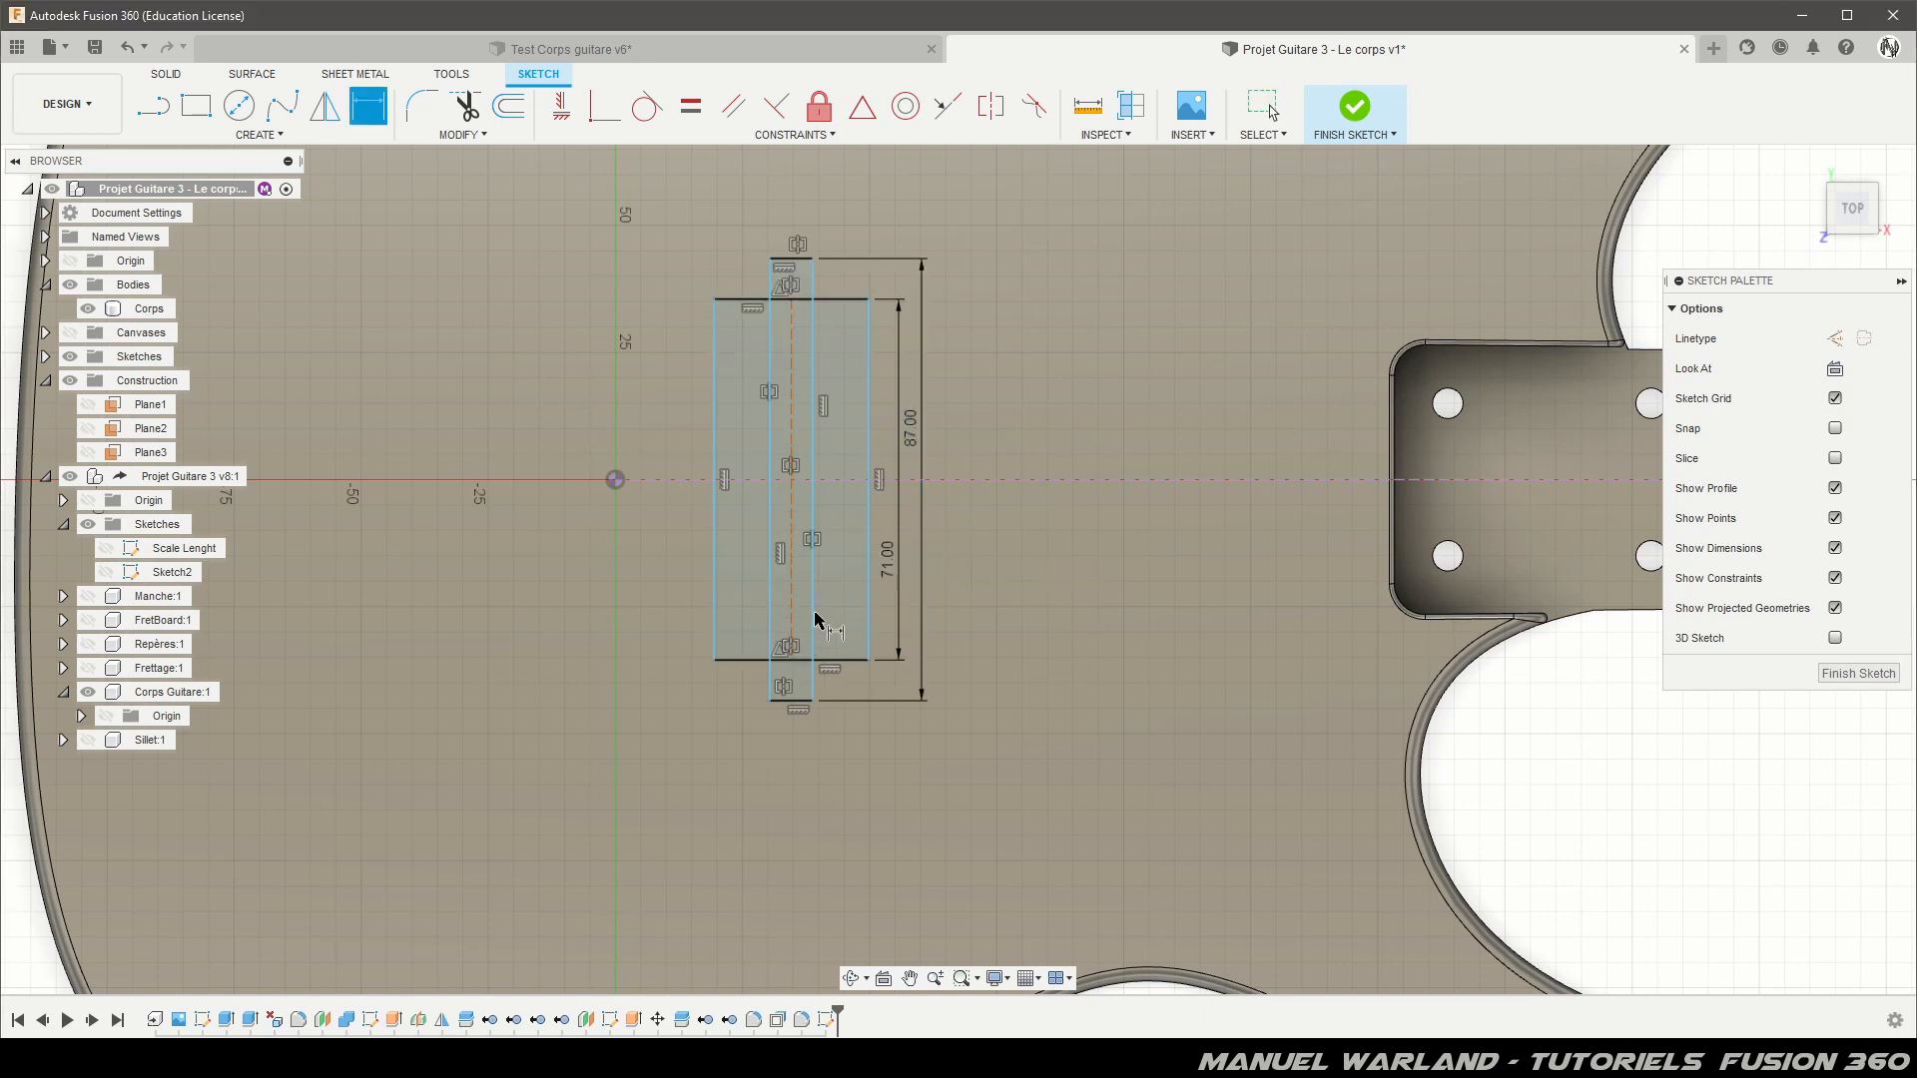
# Step: Dimension the narrow rectangle's width to 22 mm and the wider rectangle's width to 40 mm
pyautogui.click(791, 701)
pyautogui.click(795, 766)
pyautogui.write('22')
pyautogui.press('Return')
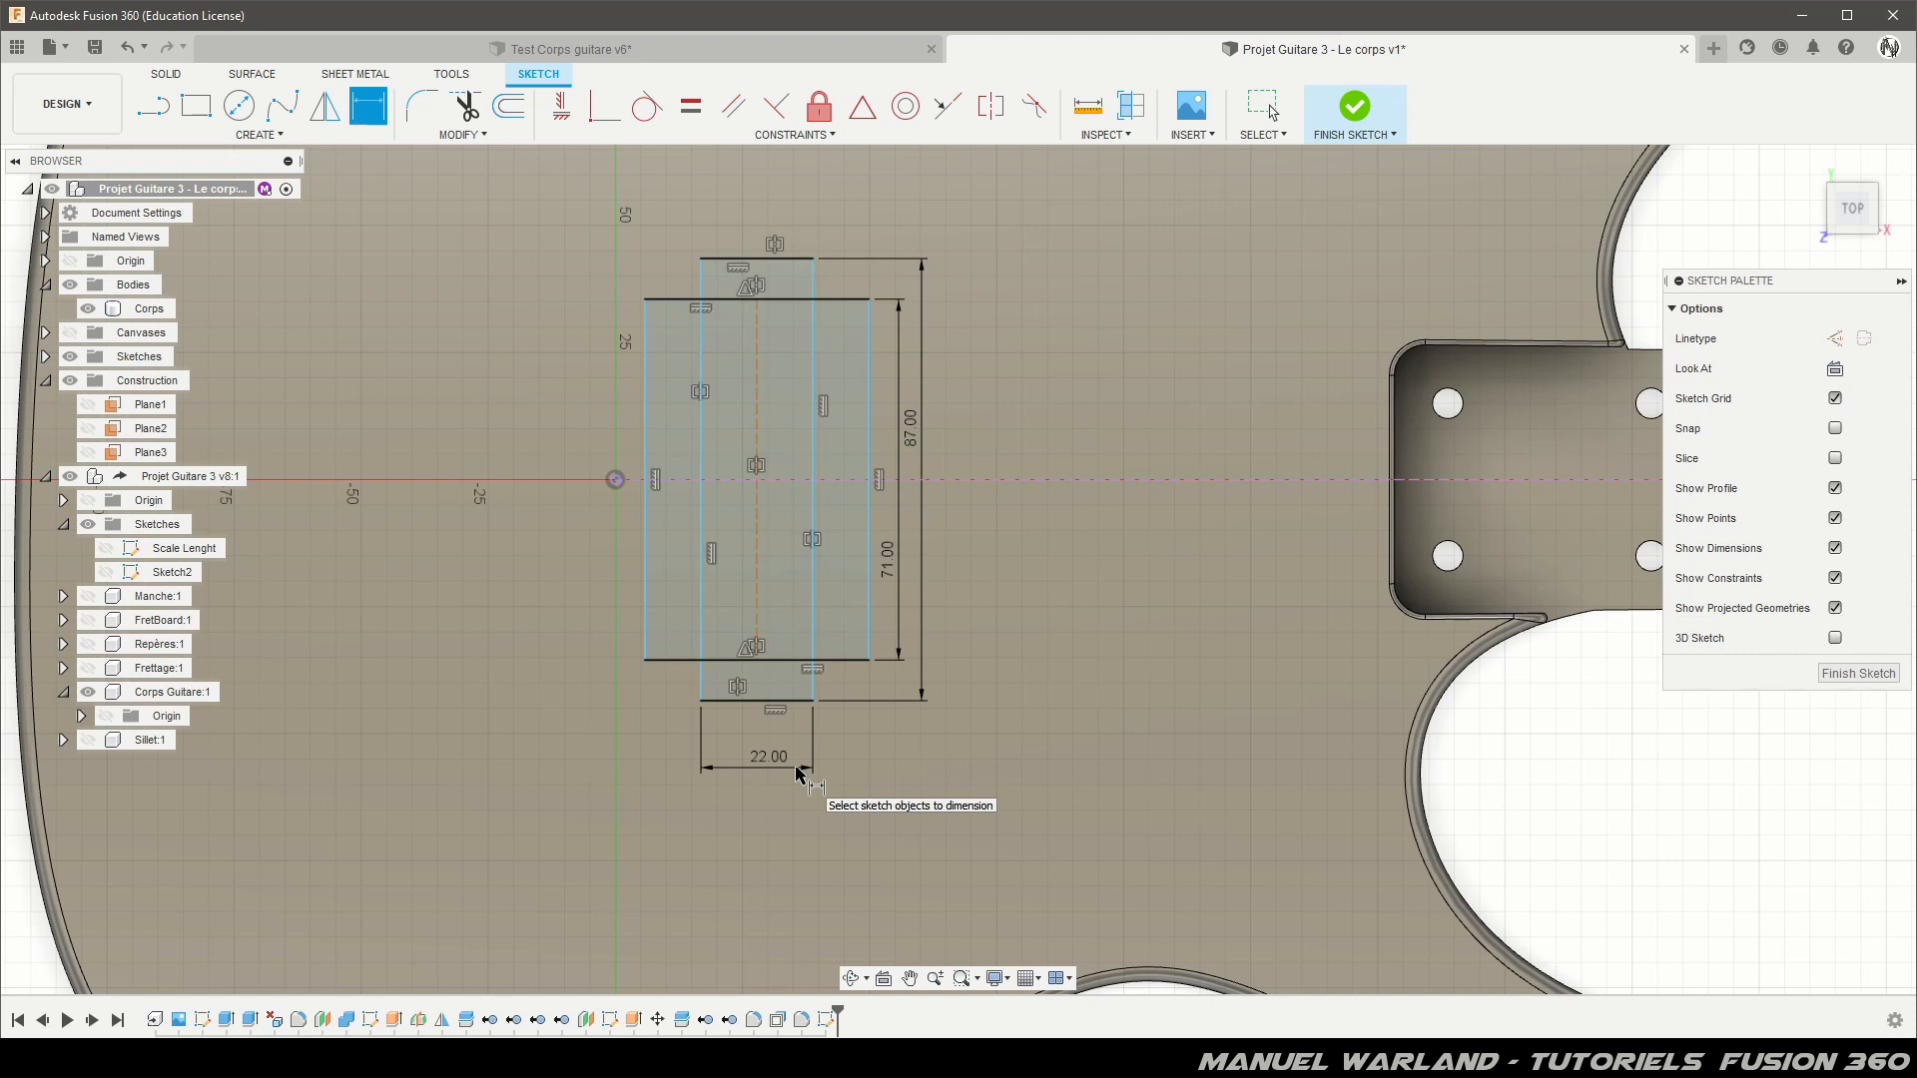
pyautogui.click(842, 663)
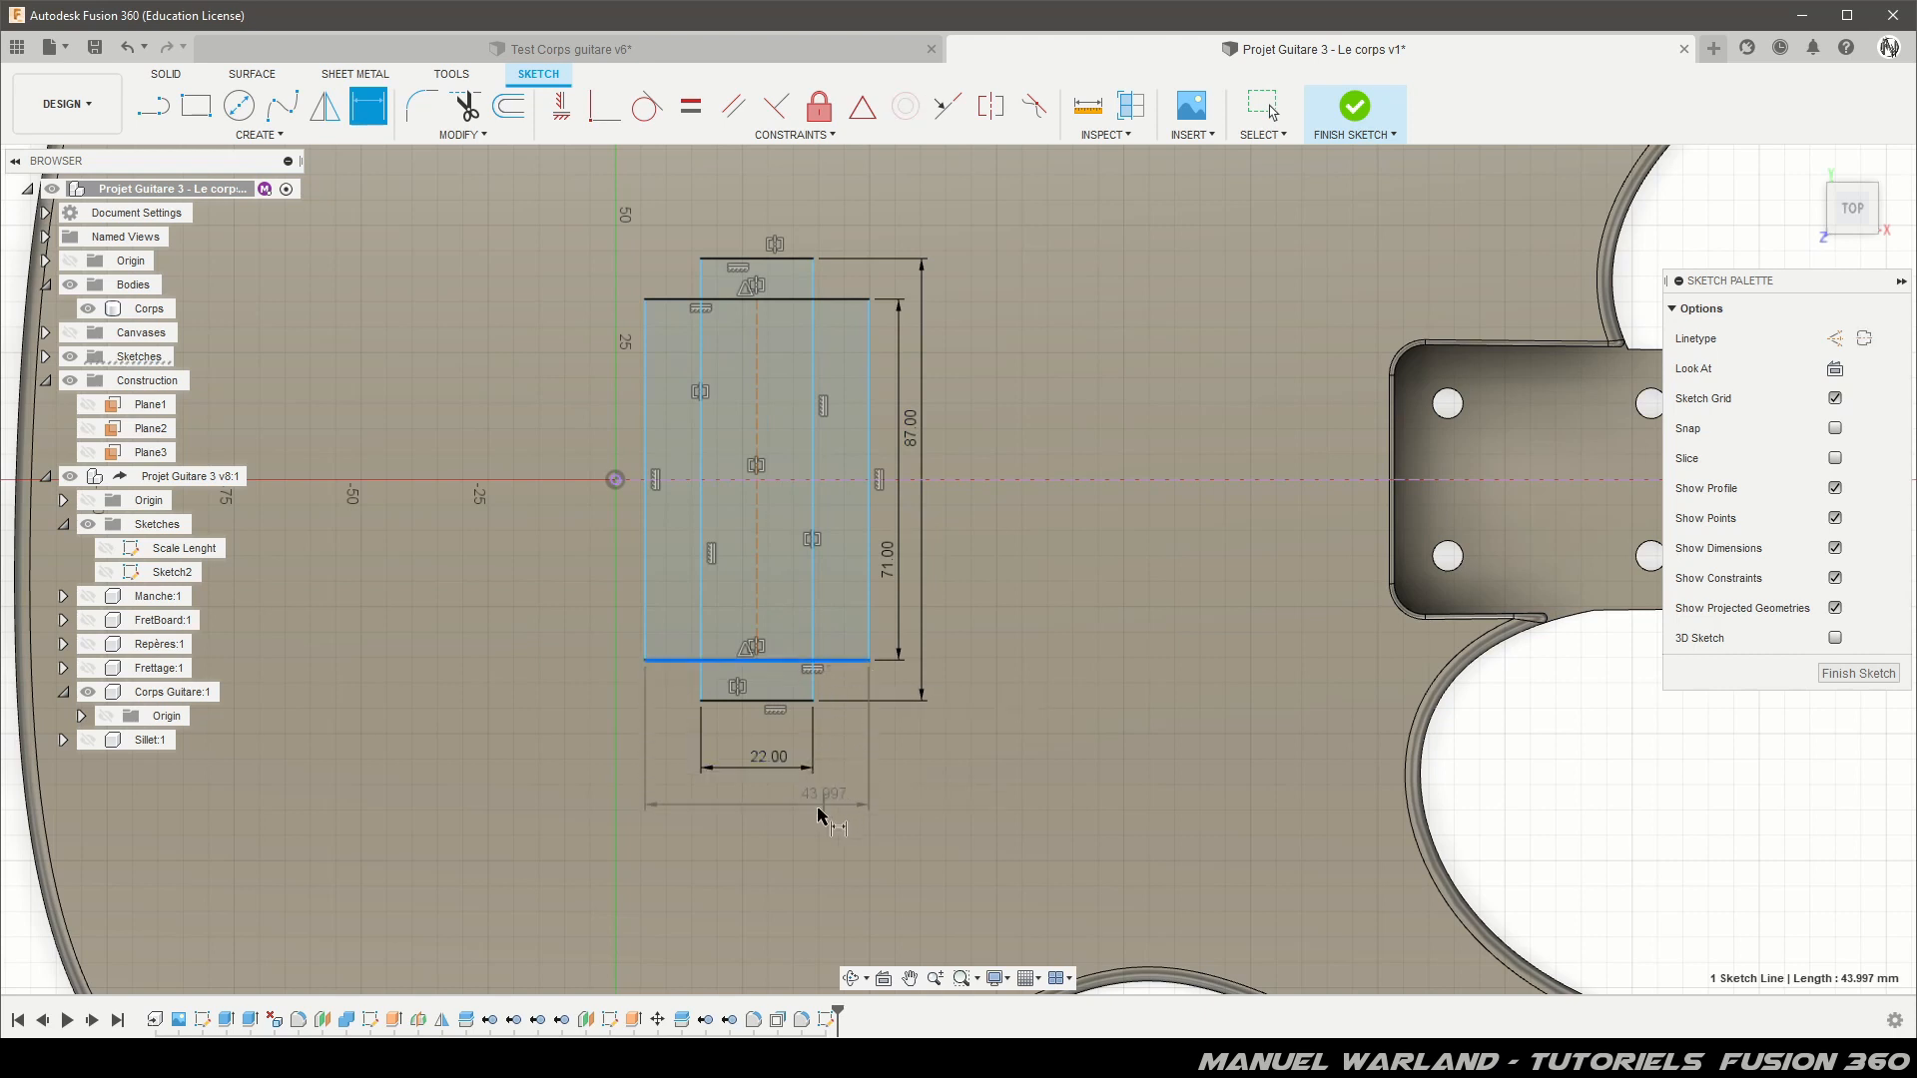
pyautogui.click(769, 820)
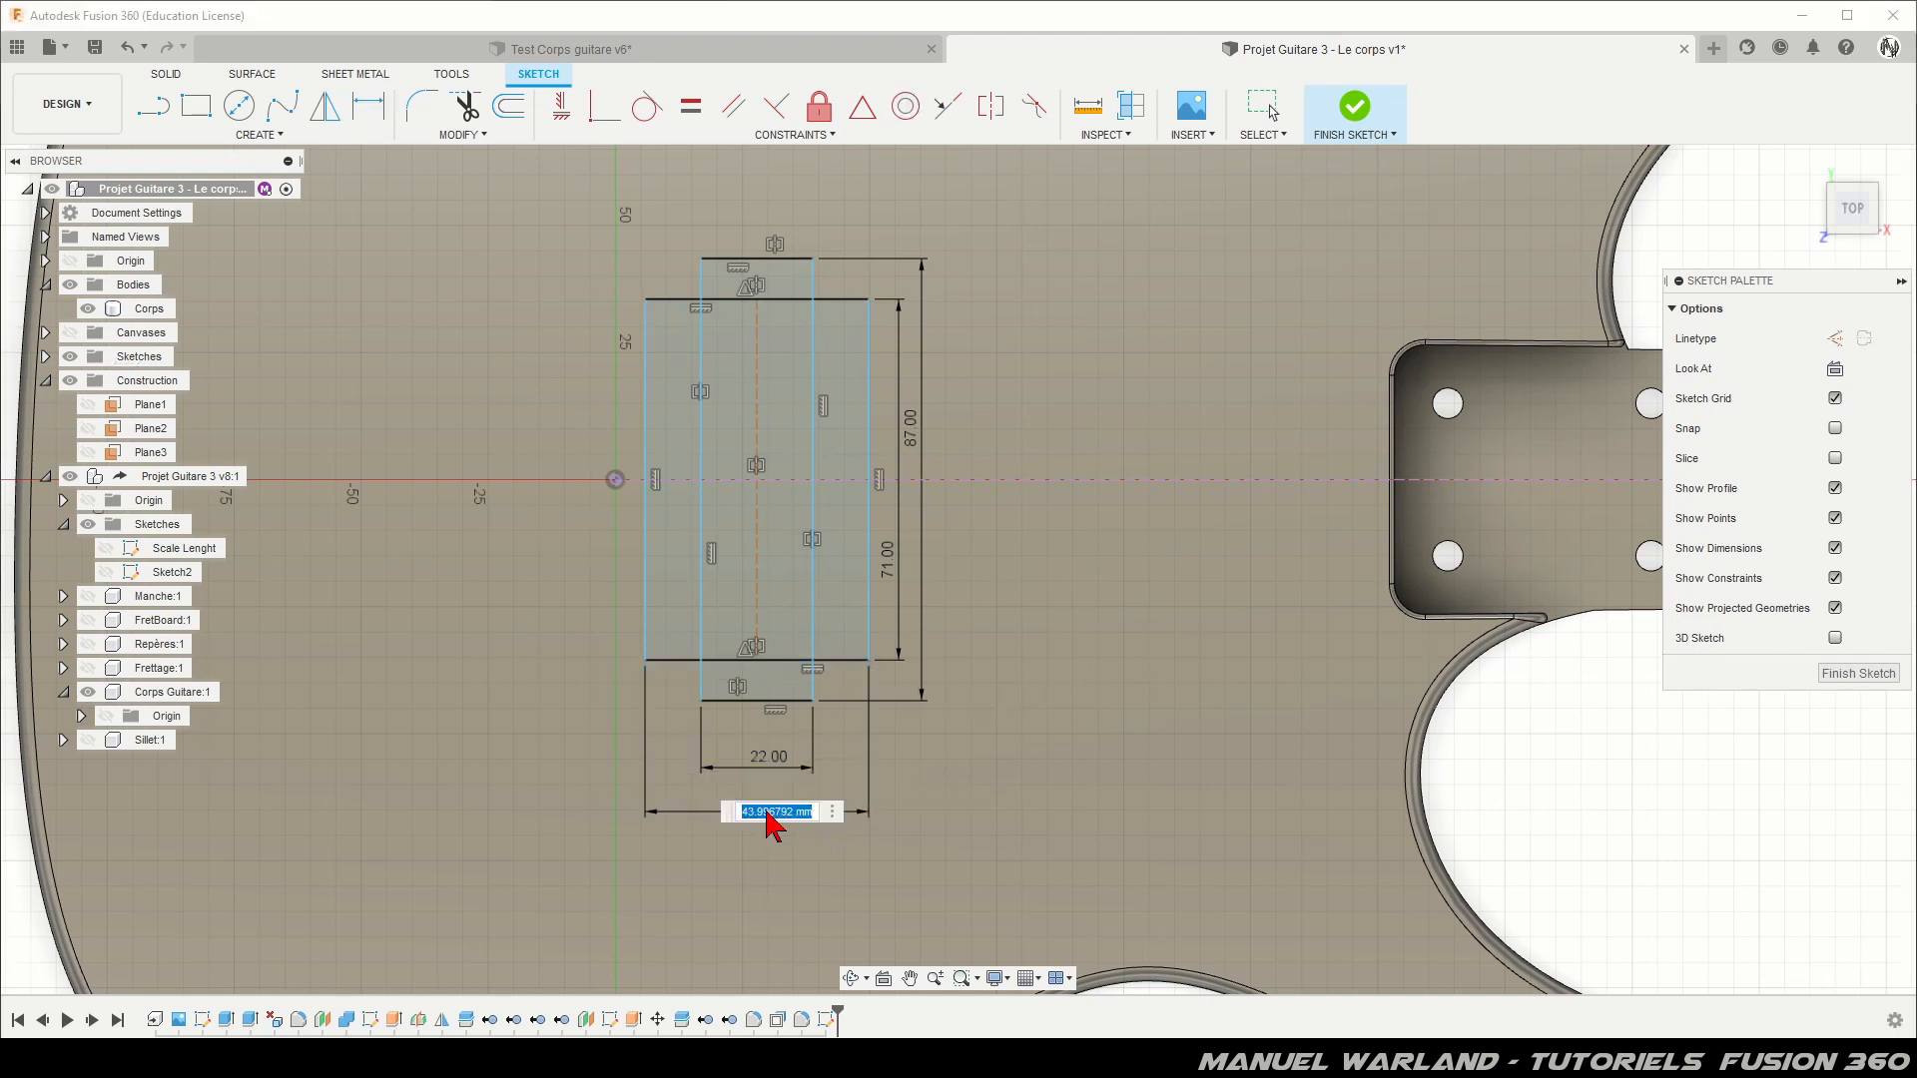
pyautogui.write('40')
pyautogui.press('Return')
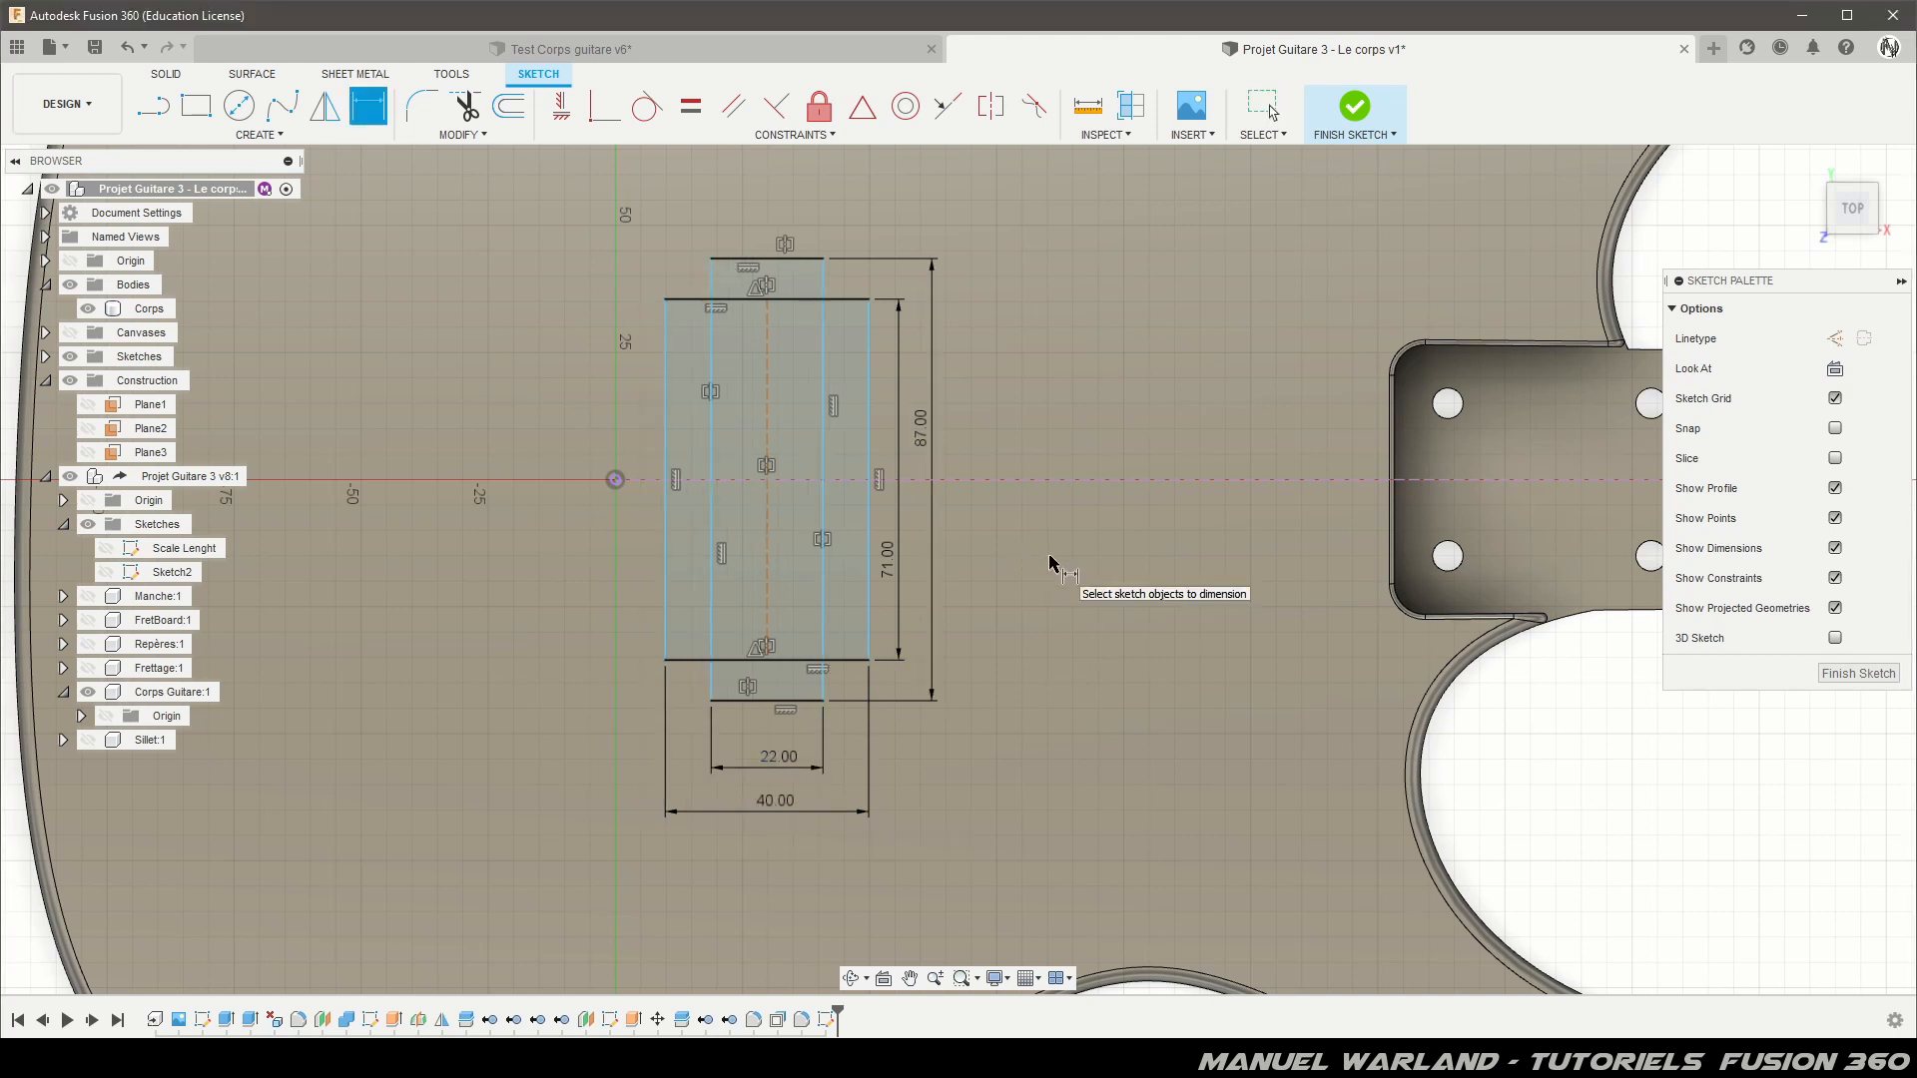
# Step: Dimension the distance from the origin to the wider rectangle's nearest long edge as 18 mm
pyautogui.click(666, 469)
pyautogui.click(615, 480)
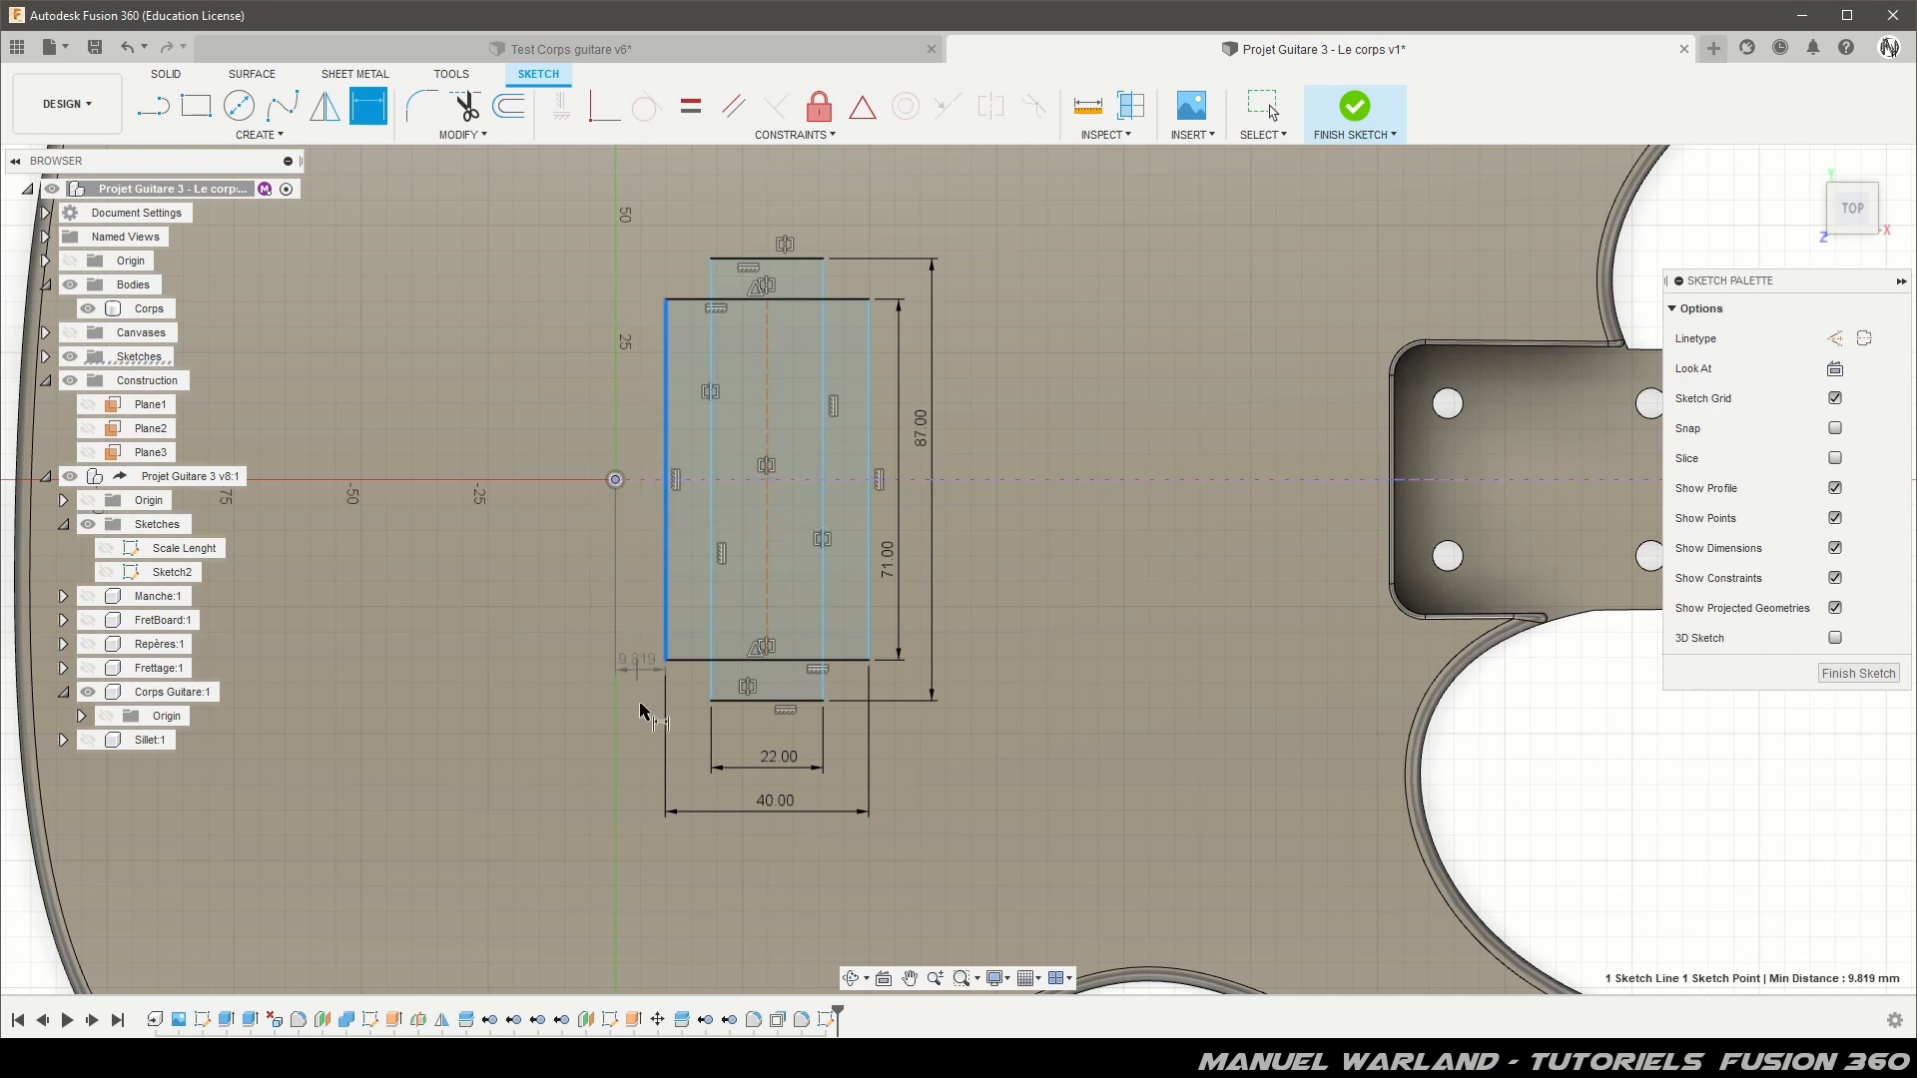
pyautogui.click(637, 702)
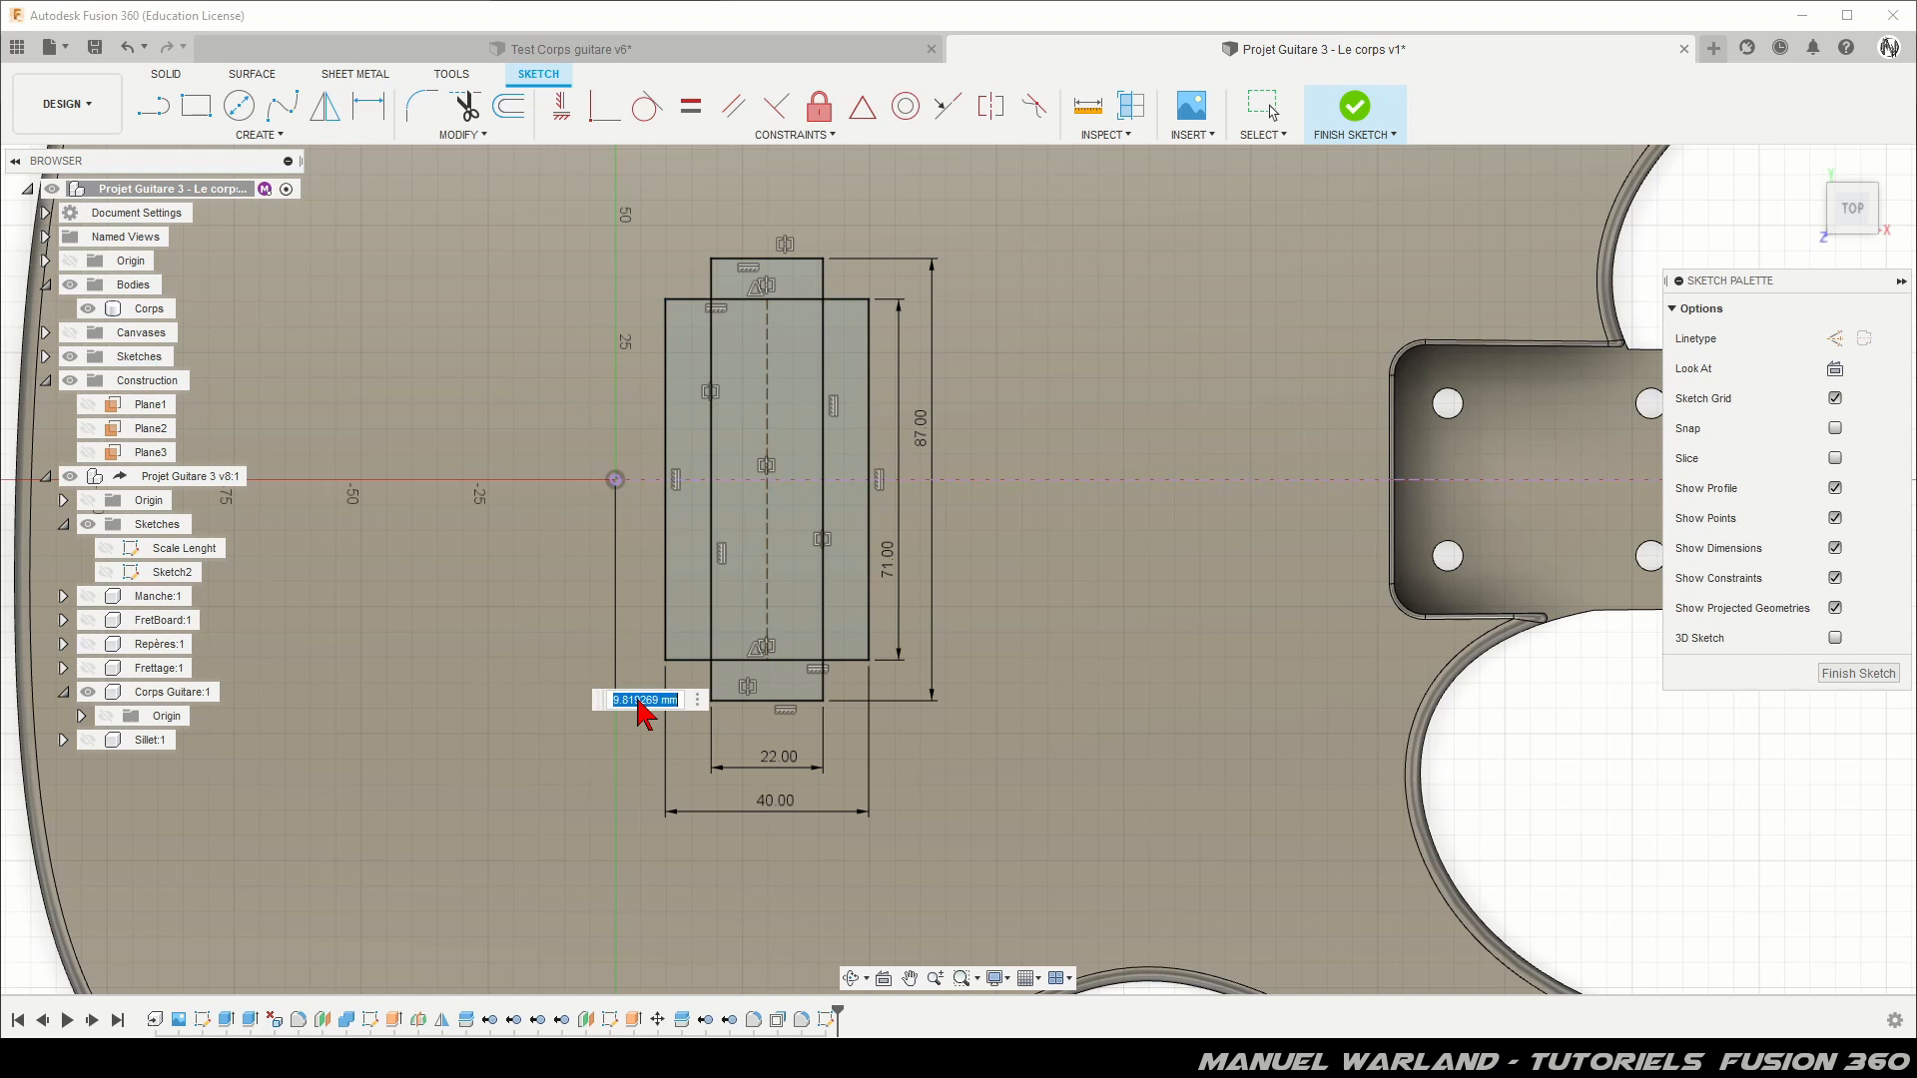
pyautogui.write('18')
pyautogui.press('Return')
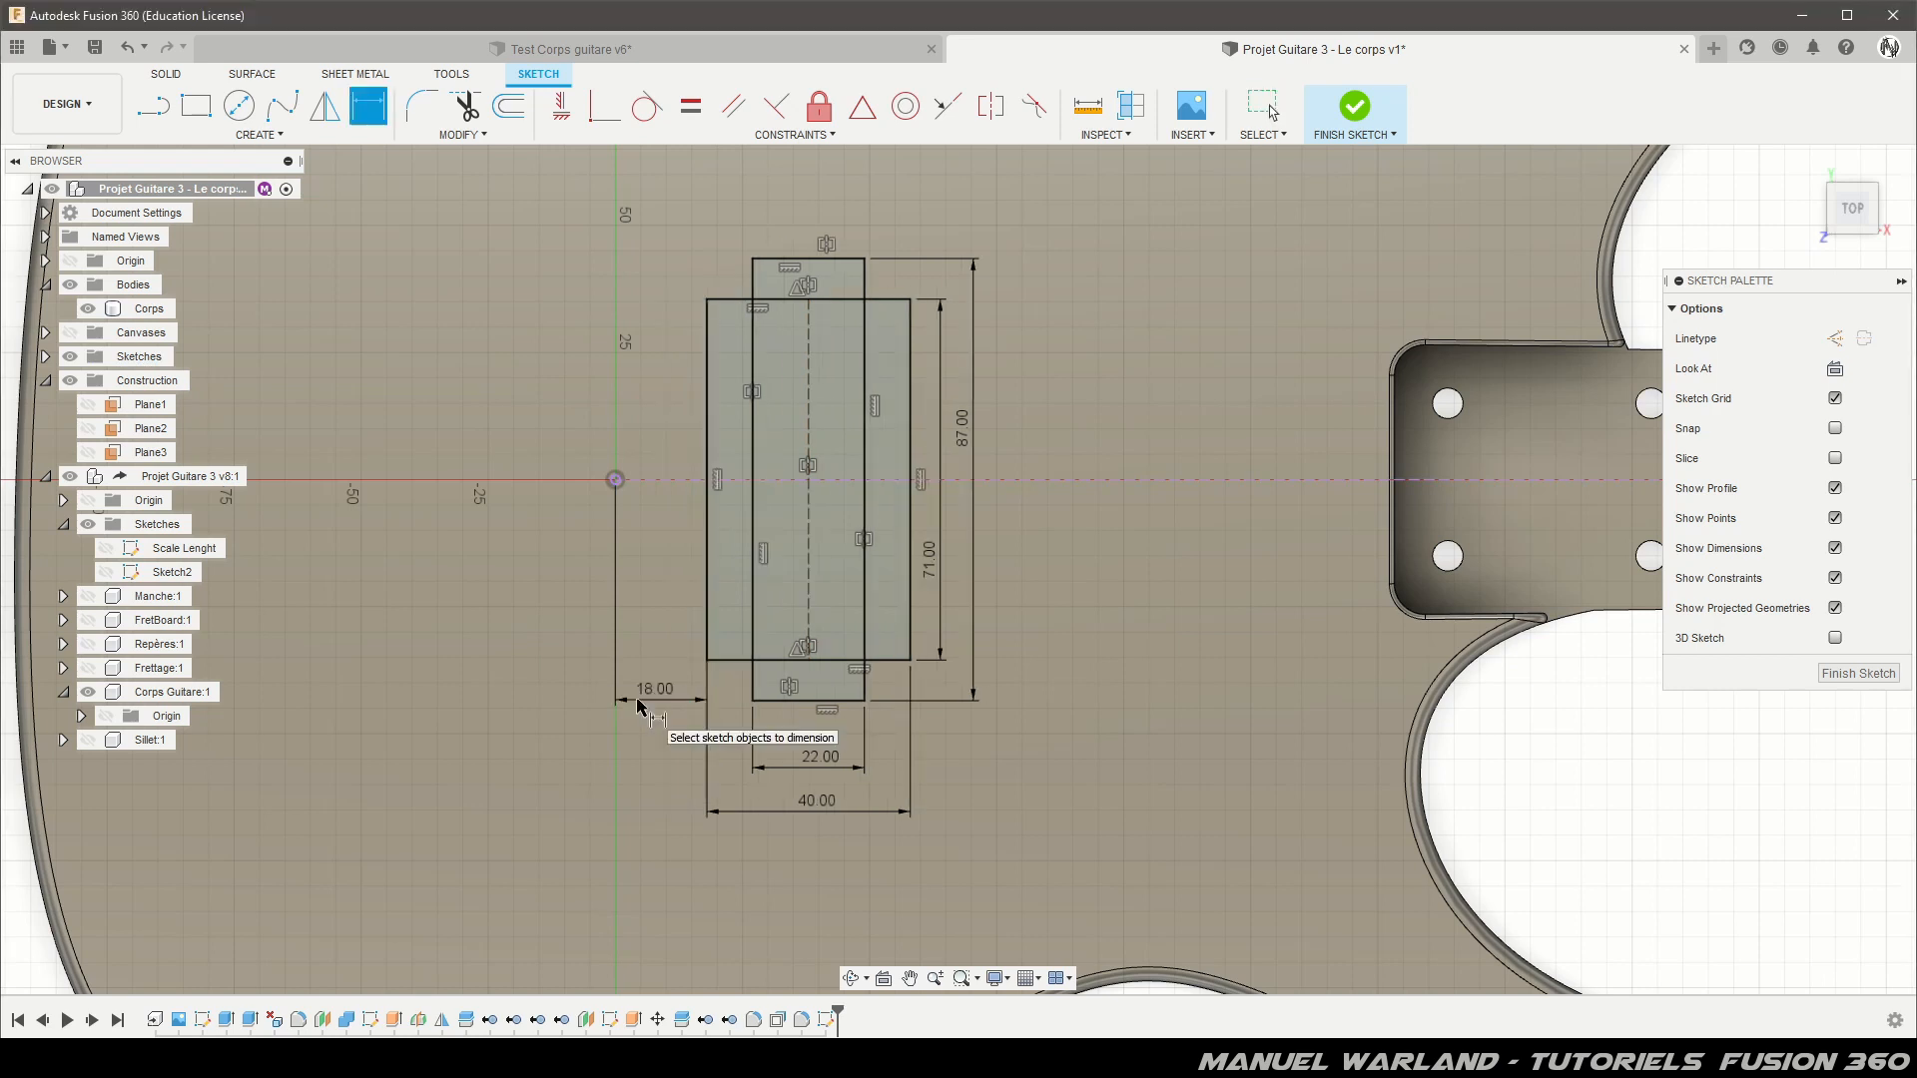
# Step: Draw a vertical line across the projected centre line, between the rectangles and the neck pocket
pyautogui.press('l')
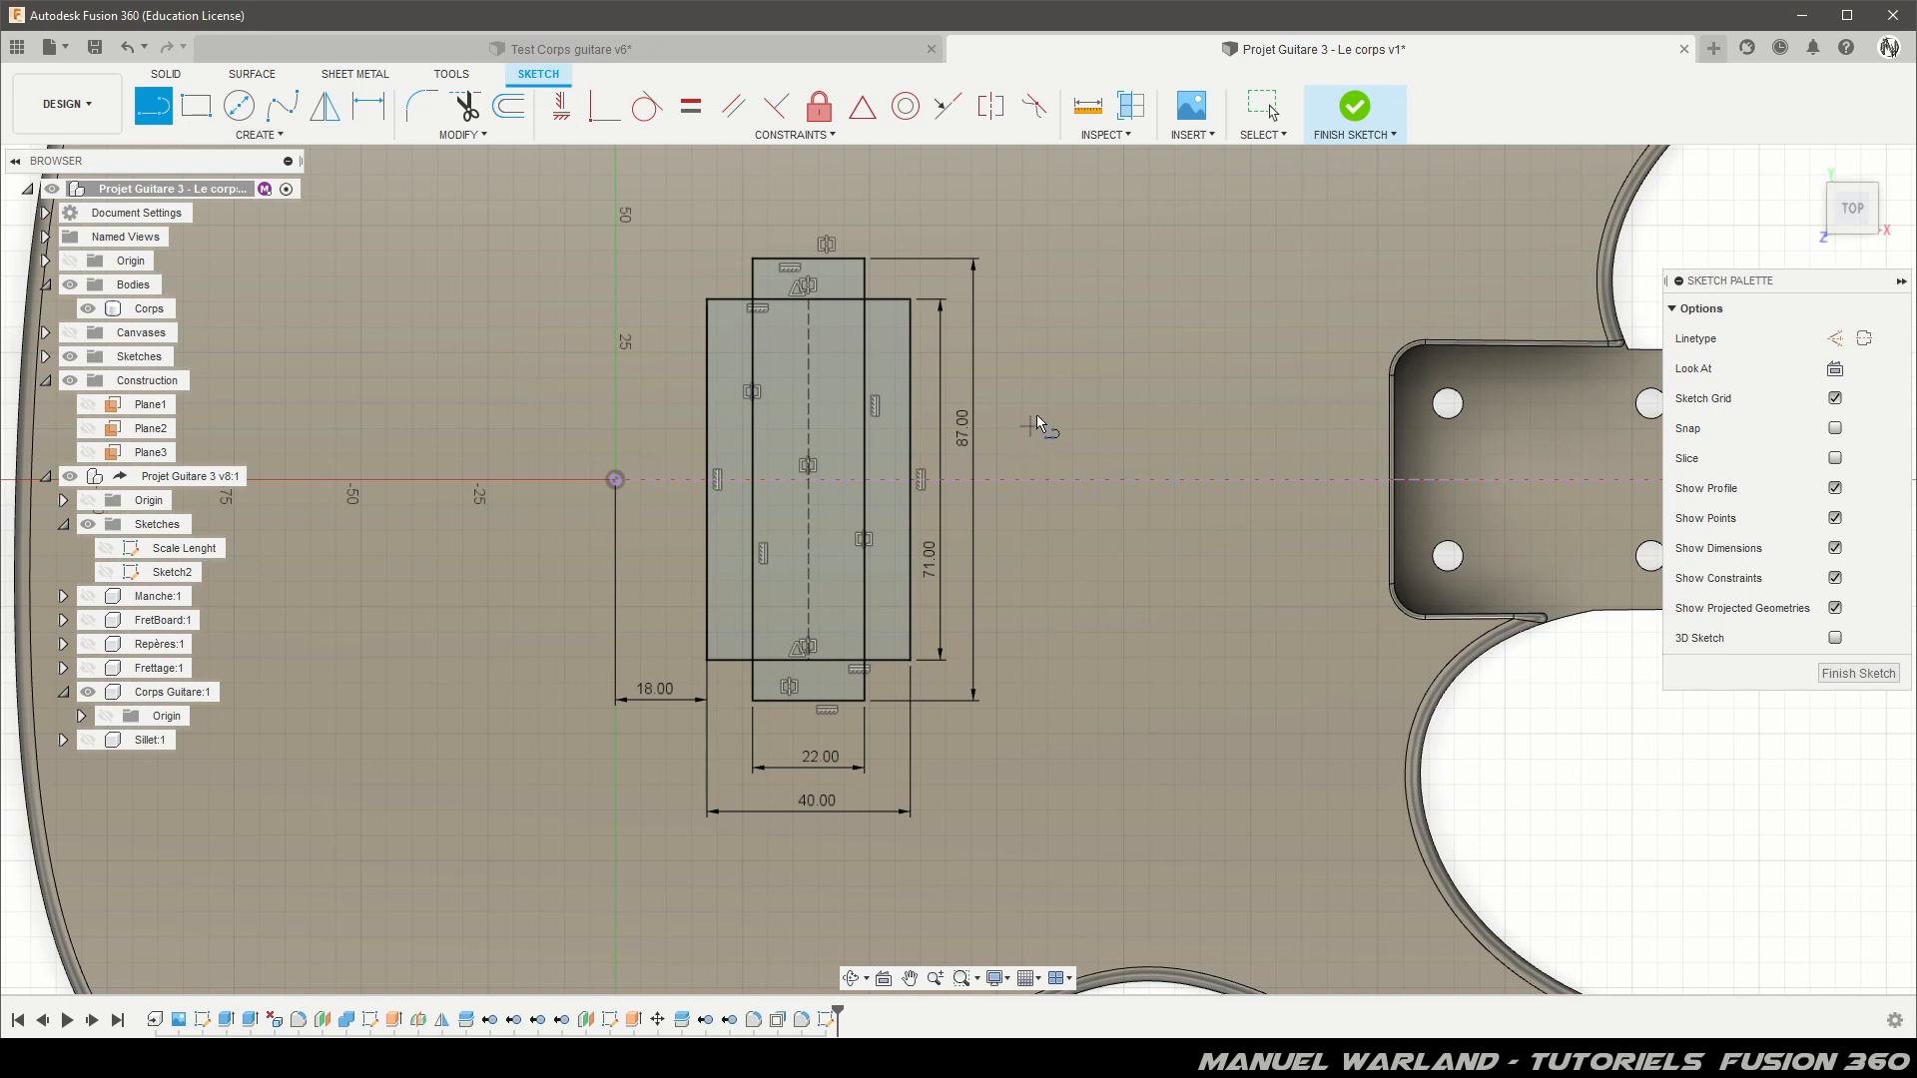
pyautogui.click(1046, 403)
pyautogui.click(1048, 577)
pyautogui.press('Escape')
pyautogui.click(1060, 539)
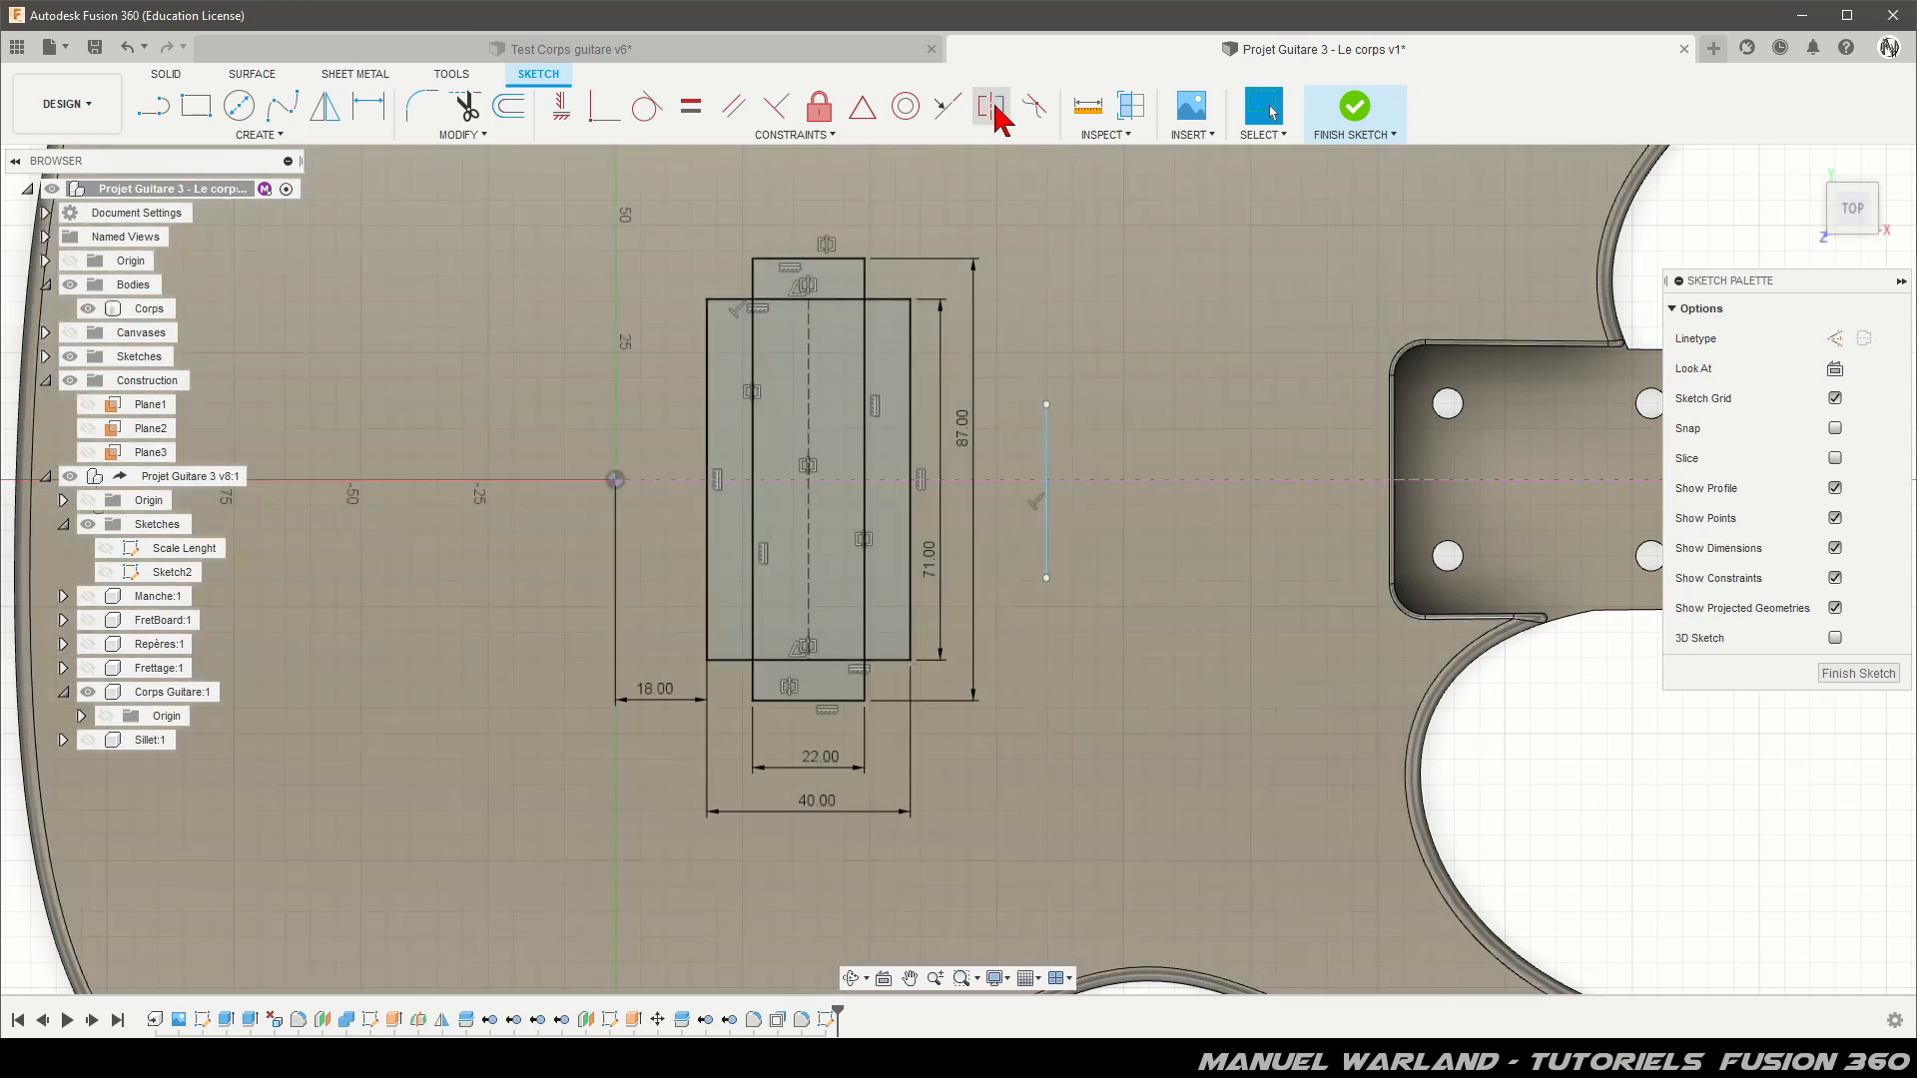
# Step: Make the new line's endpoints symmetric about the projected centre line and convert the line to construction geometry
pyautogui.click(991, 107)
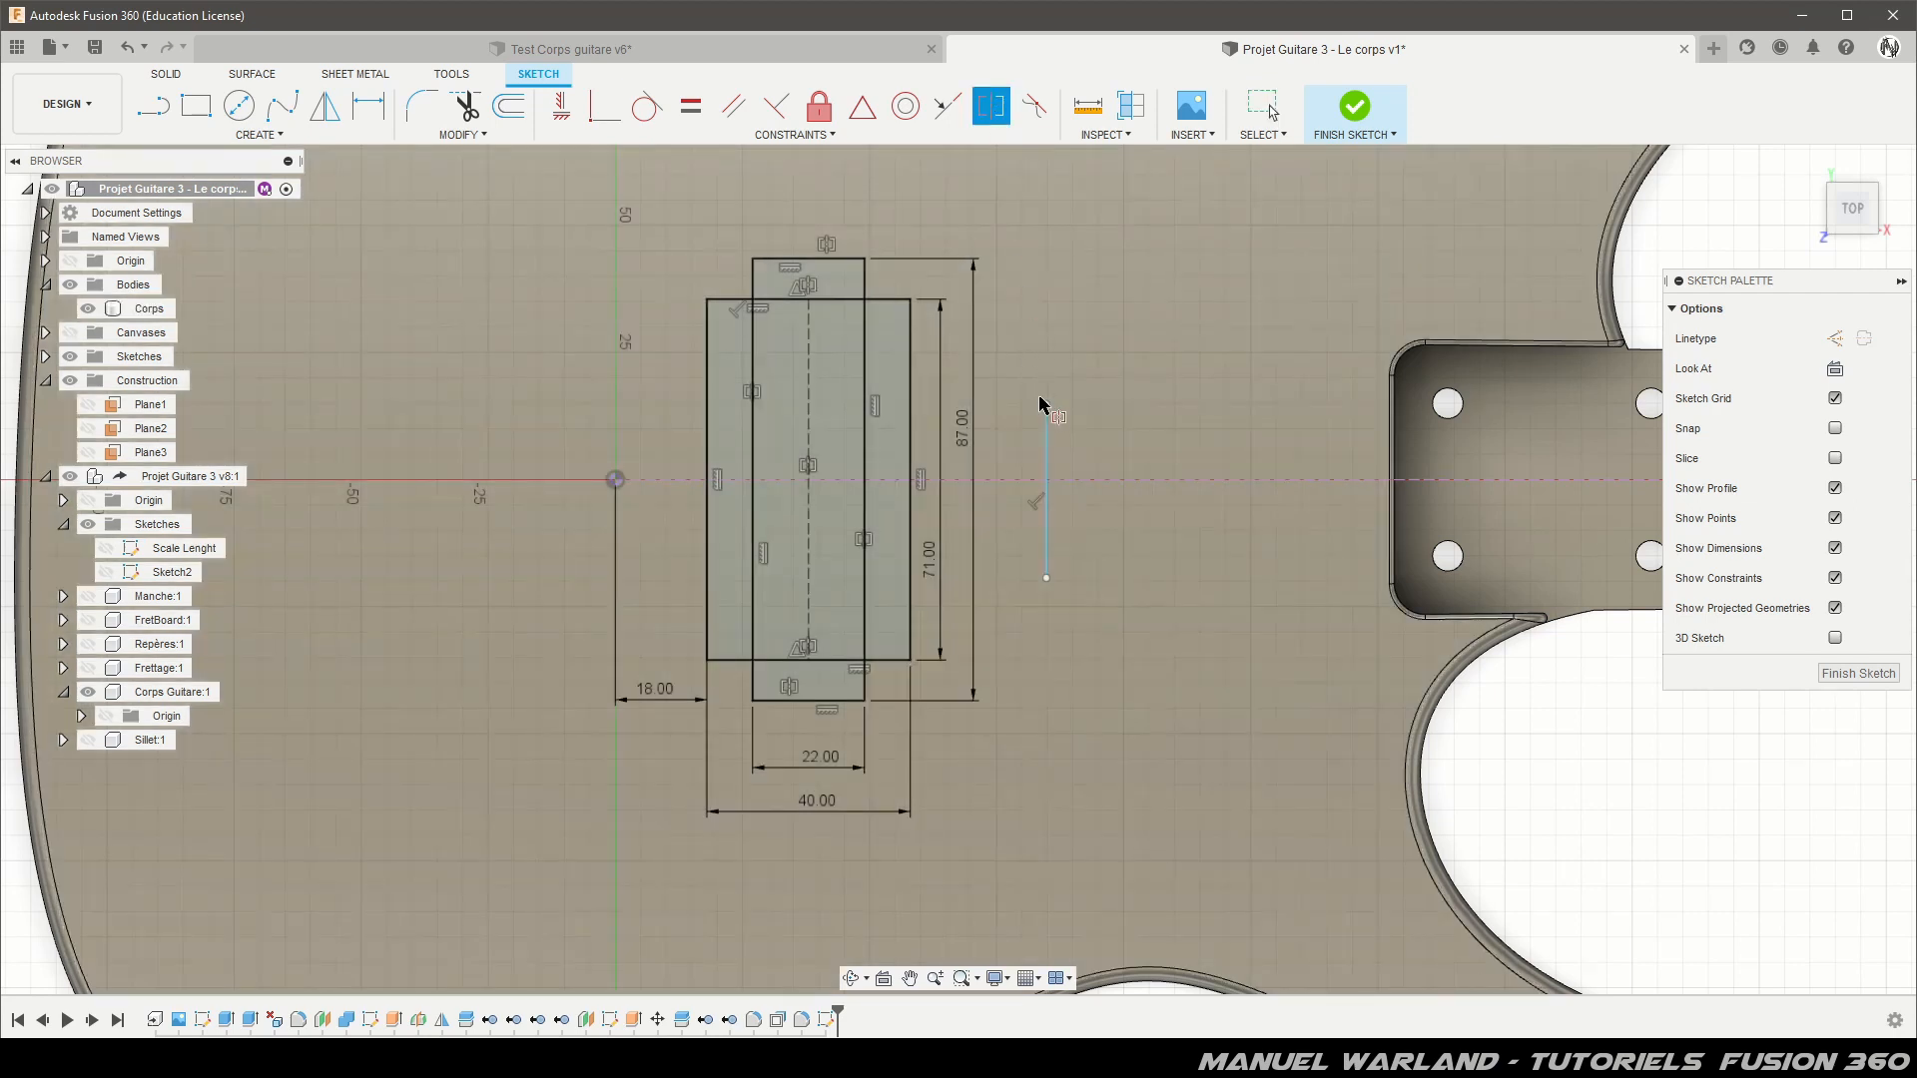
pyautogui.click(1046, 405)
pyautogui.click(1047, 578)
pyautogui.click(1071, 482)
pyautogui.press('Escape')
pyautogui.click(1048, 446)
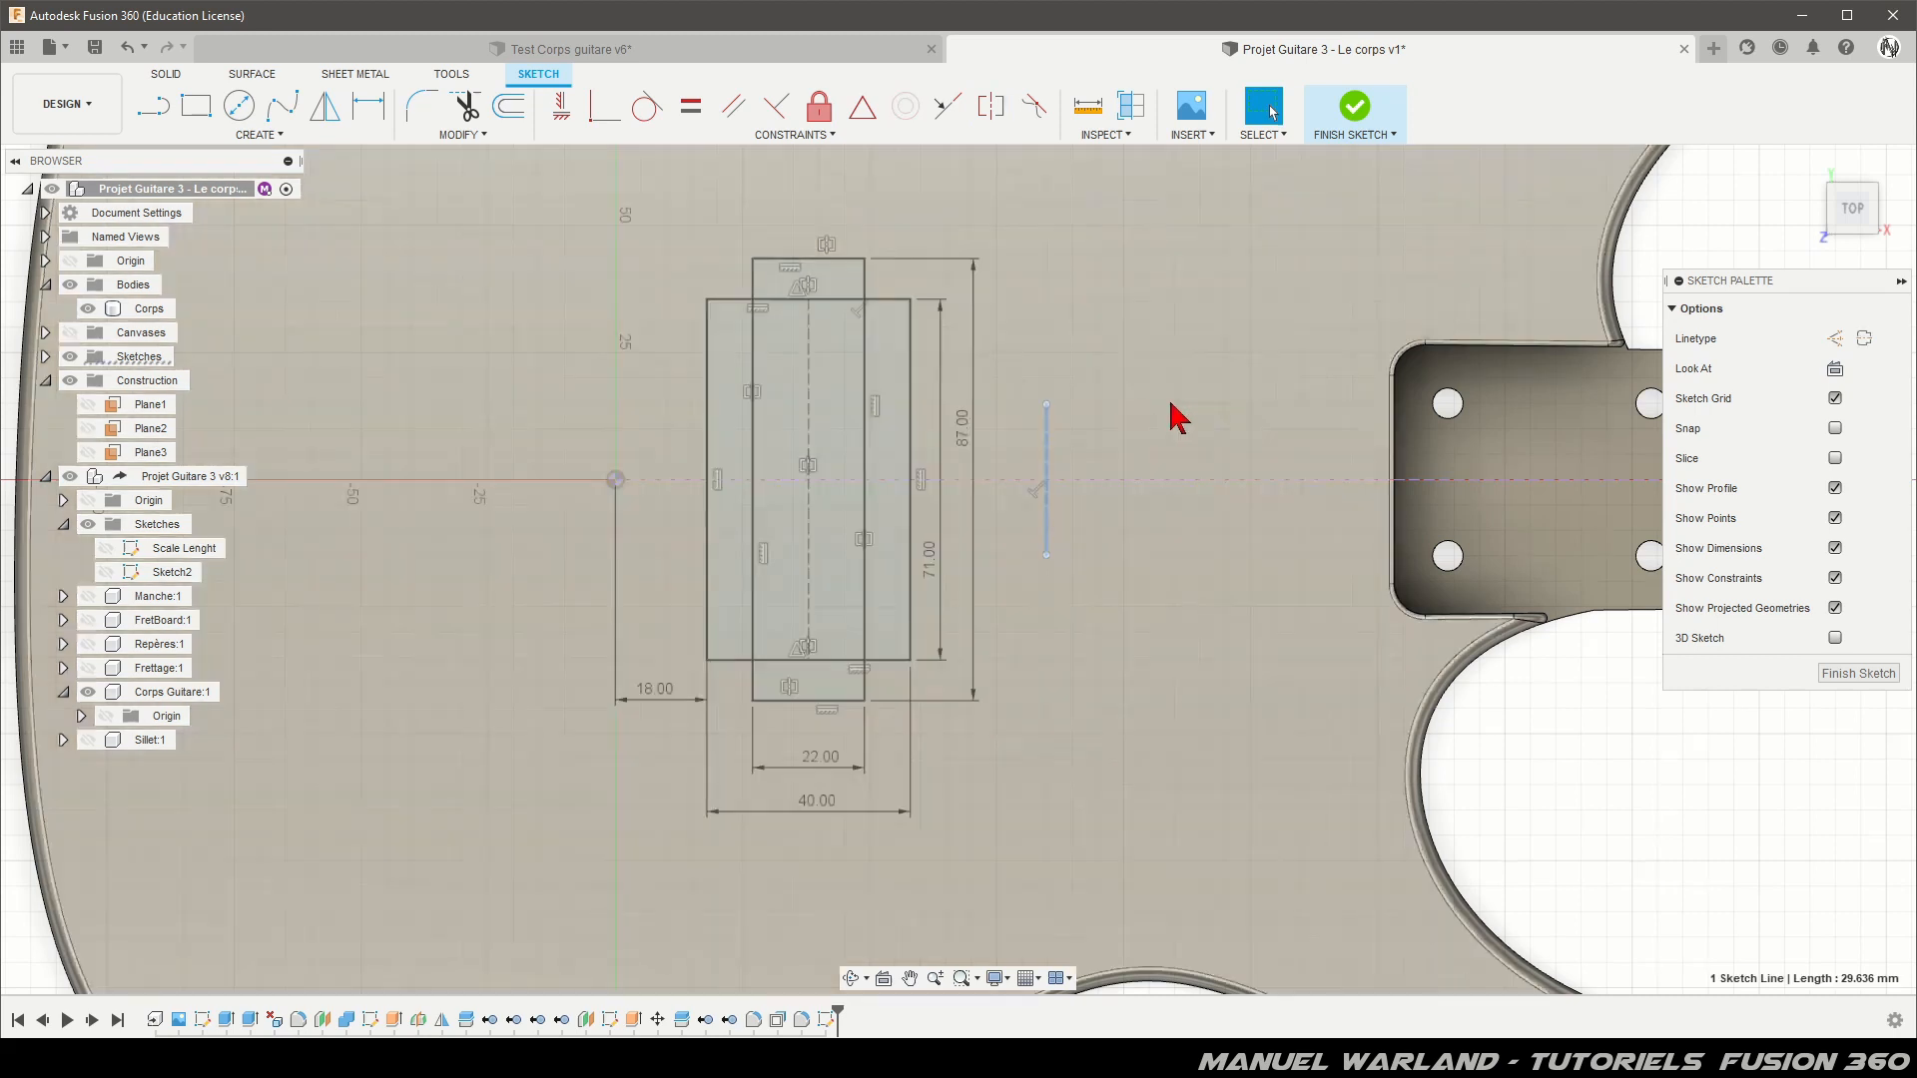
pyautogui.click(1172, 415)
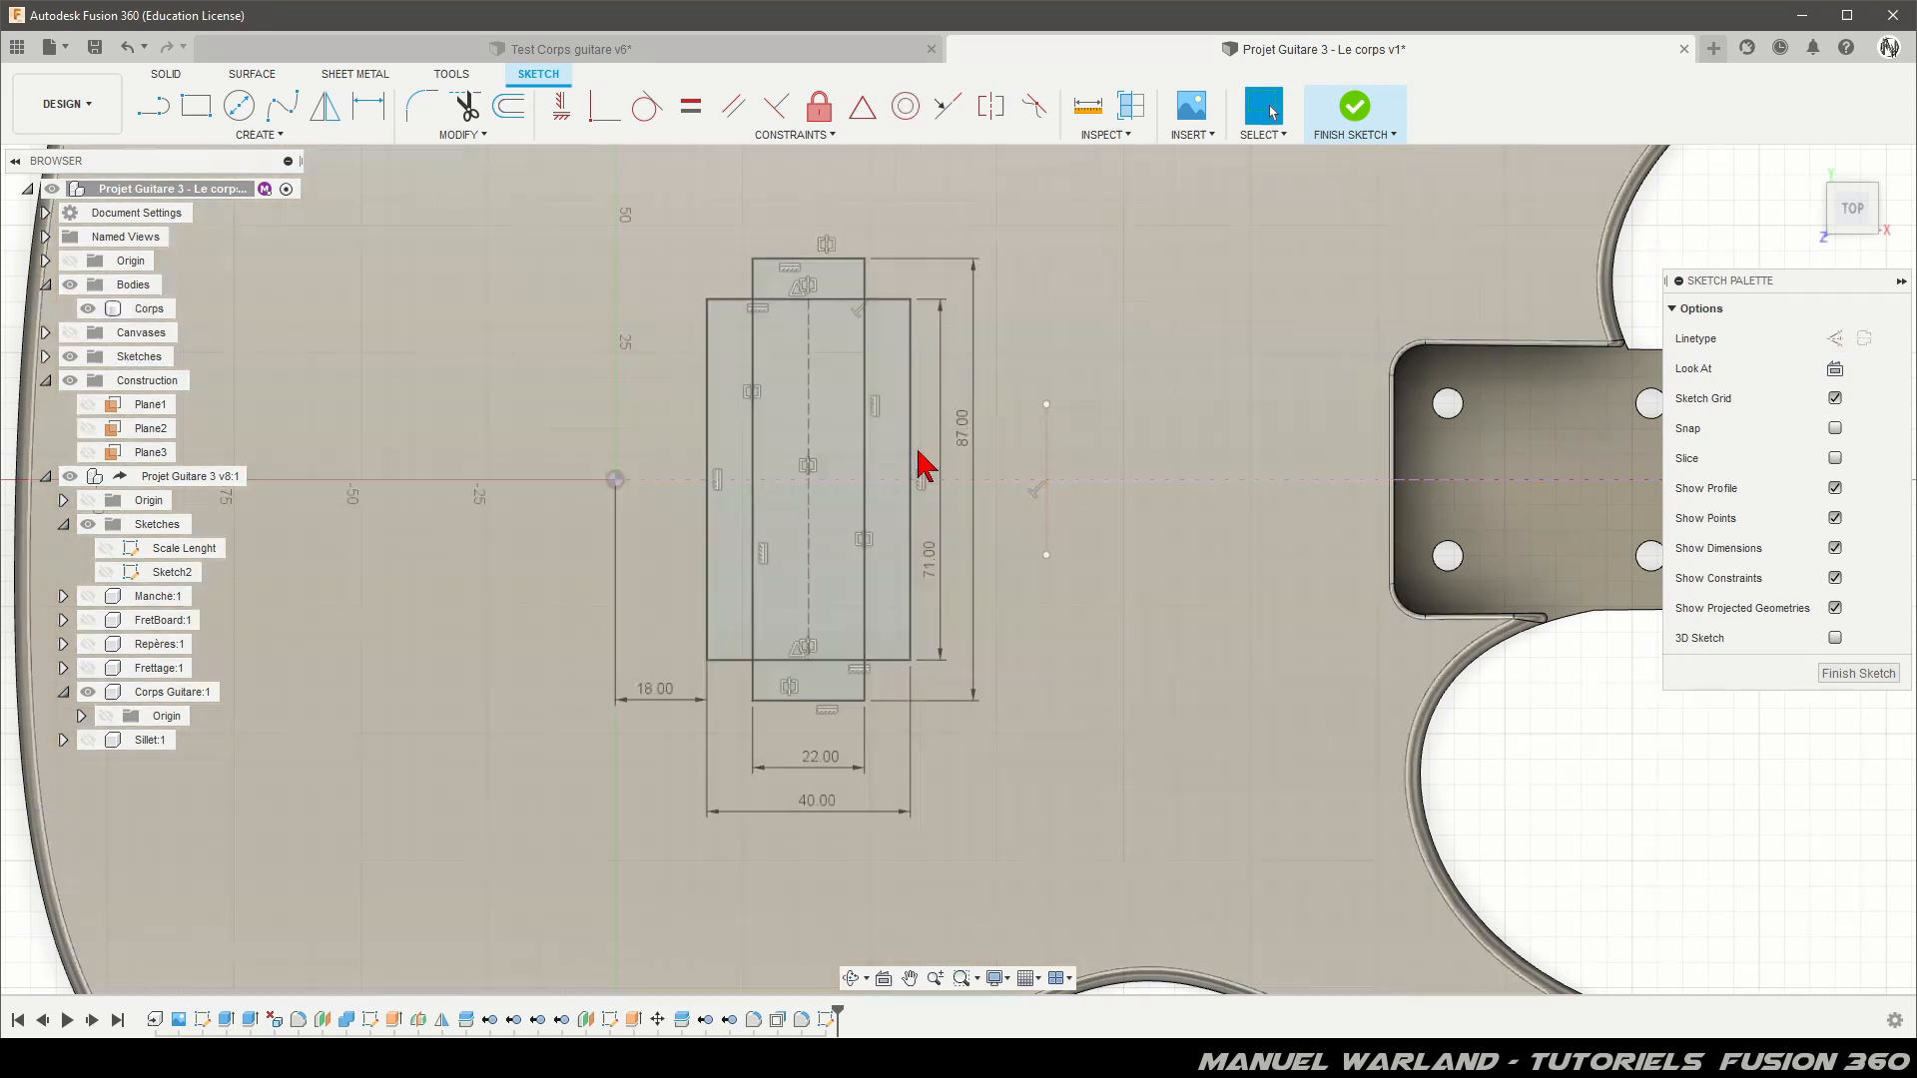
# Step: Dimension the distance between the wider rectangle's neck-side long edge and the vertical construction line as 45/2 mm
pyautogui.click(912, 451)
pyautogui.press('d')
pyautogui.click(914, 450)
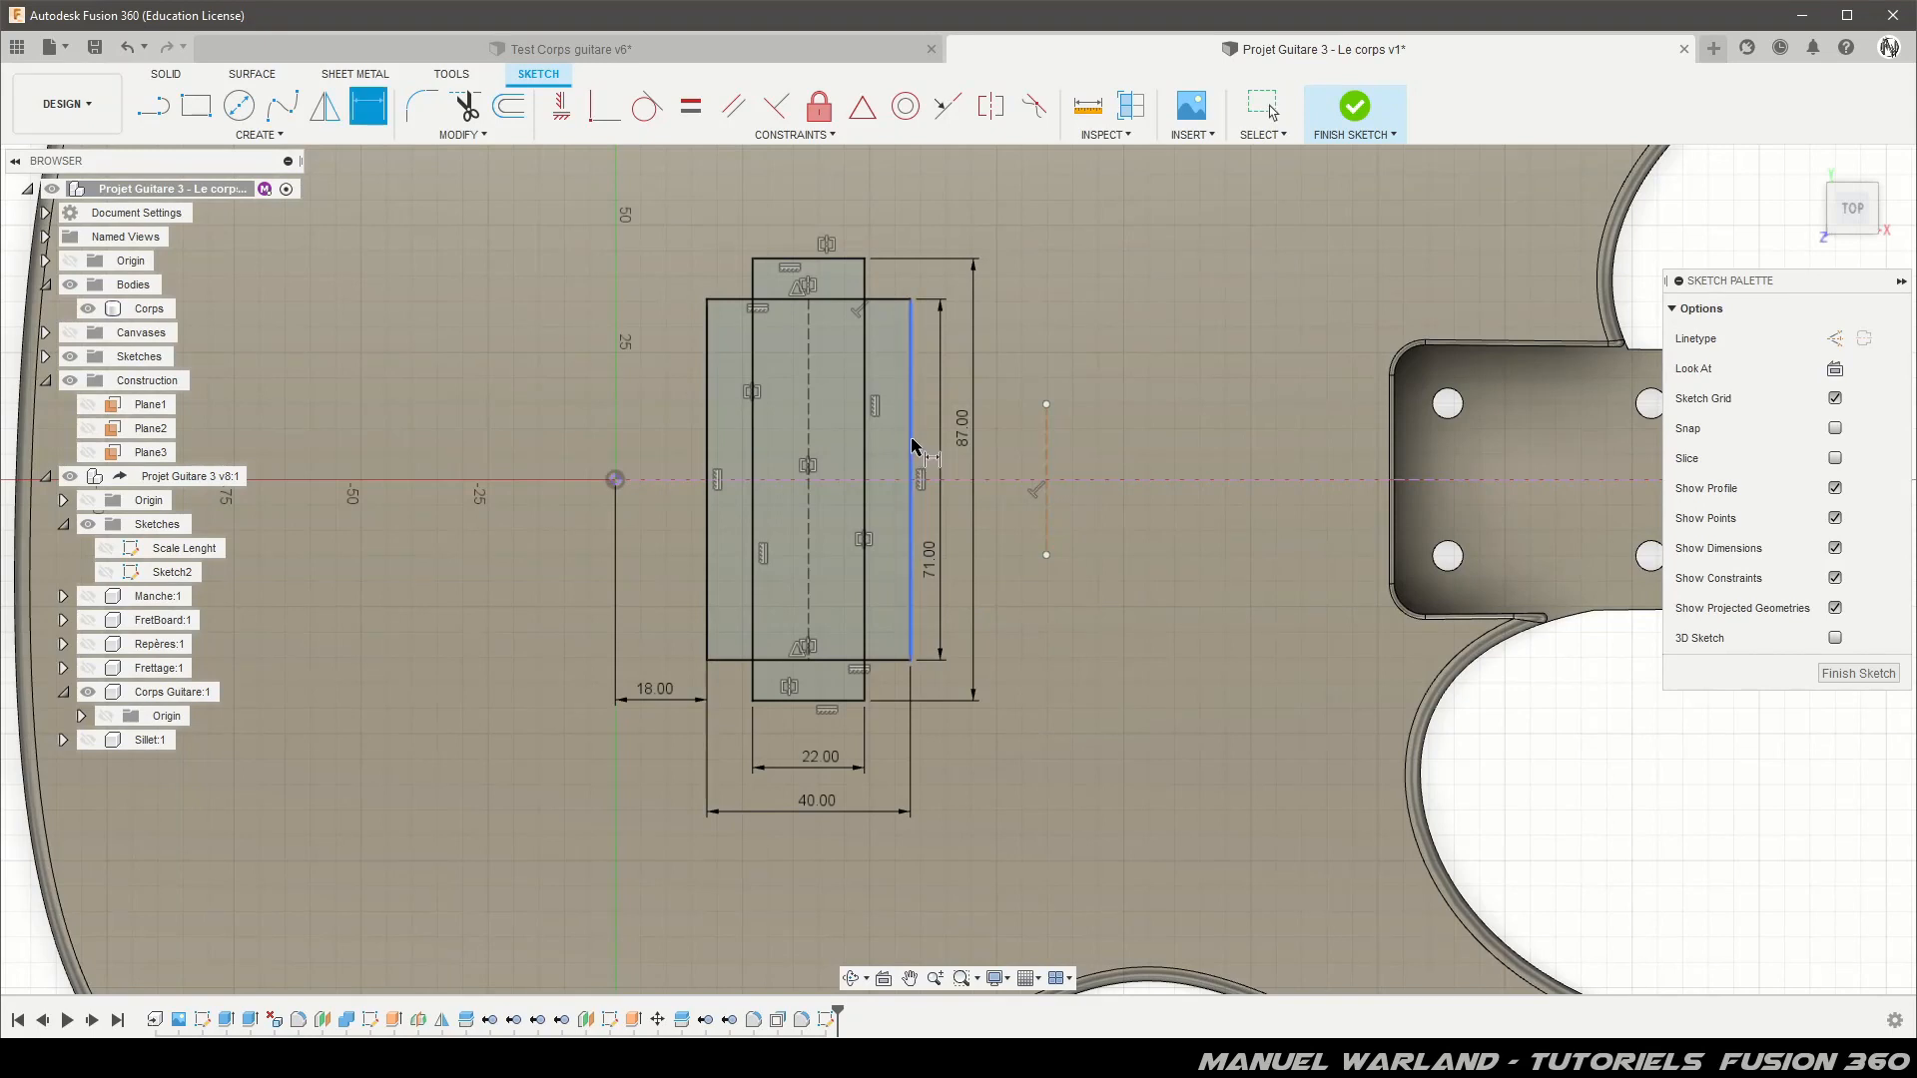
pyautogui.click(1047, 451)
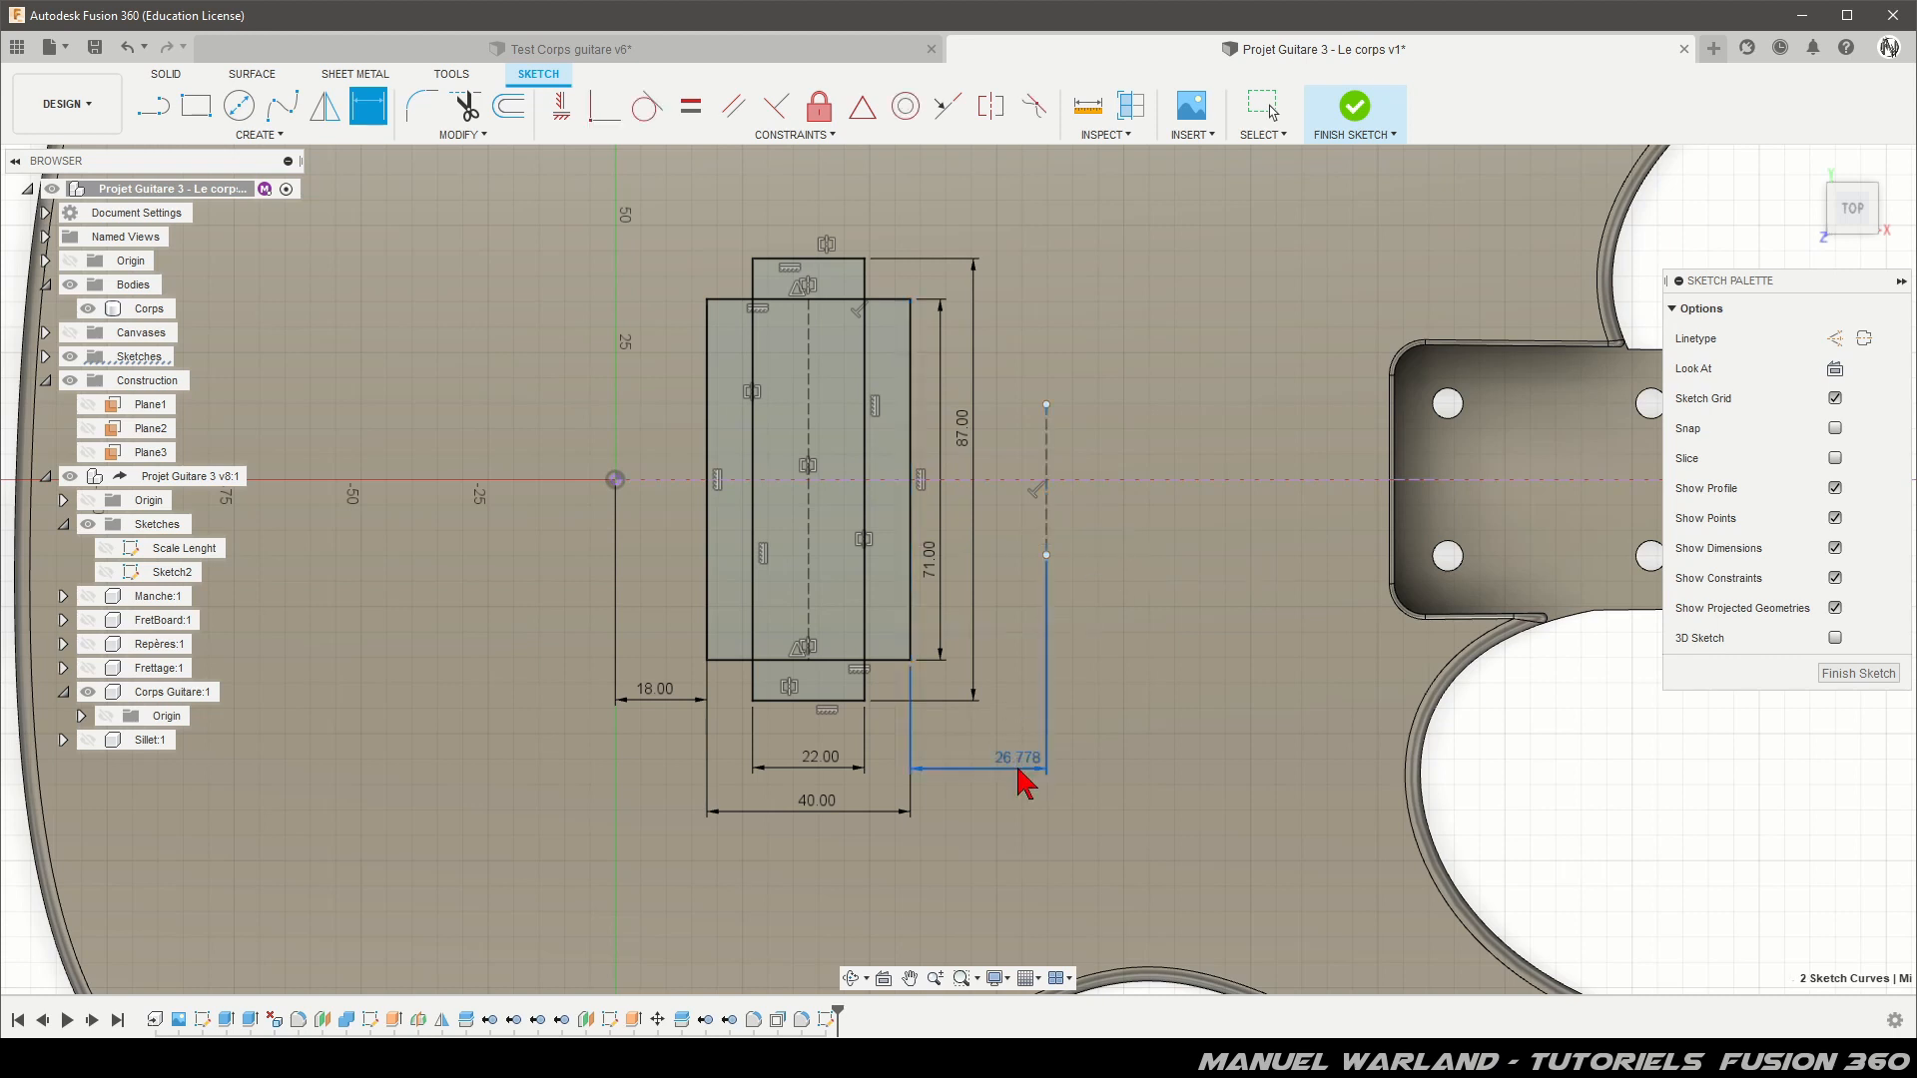
pyautogui.click(1020, 771)
pyautogui.write('45/2')
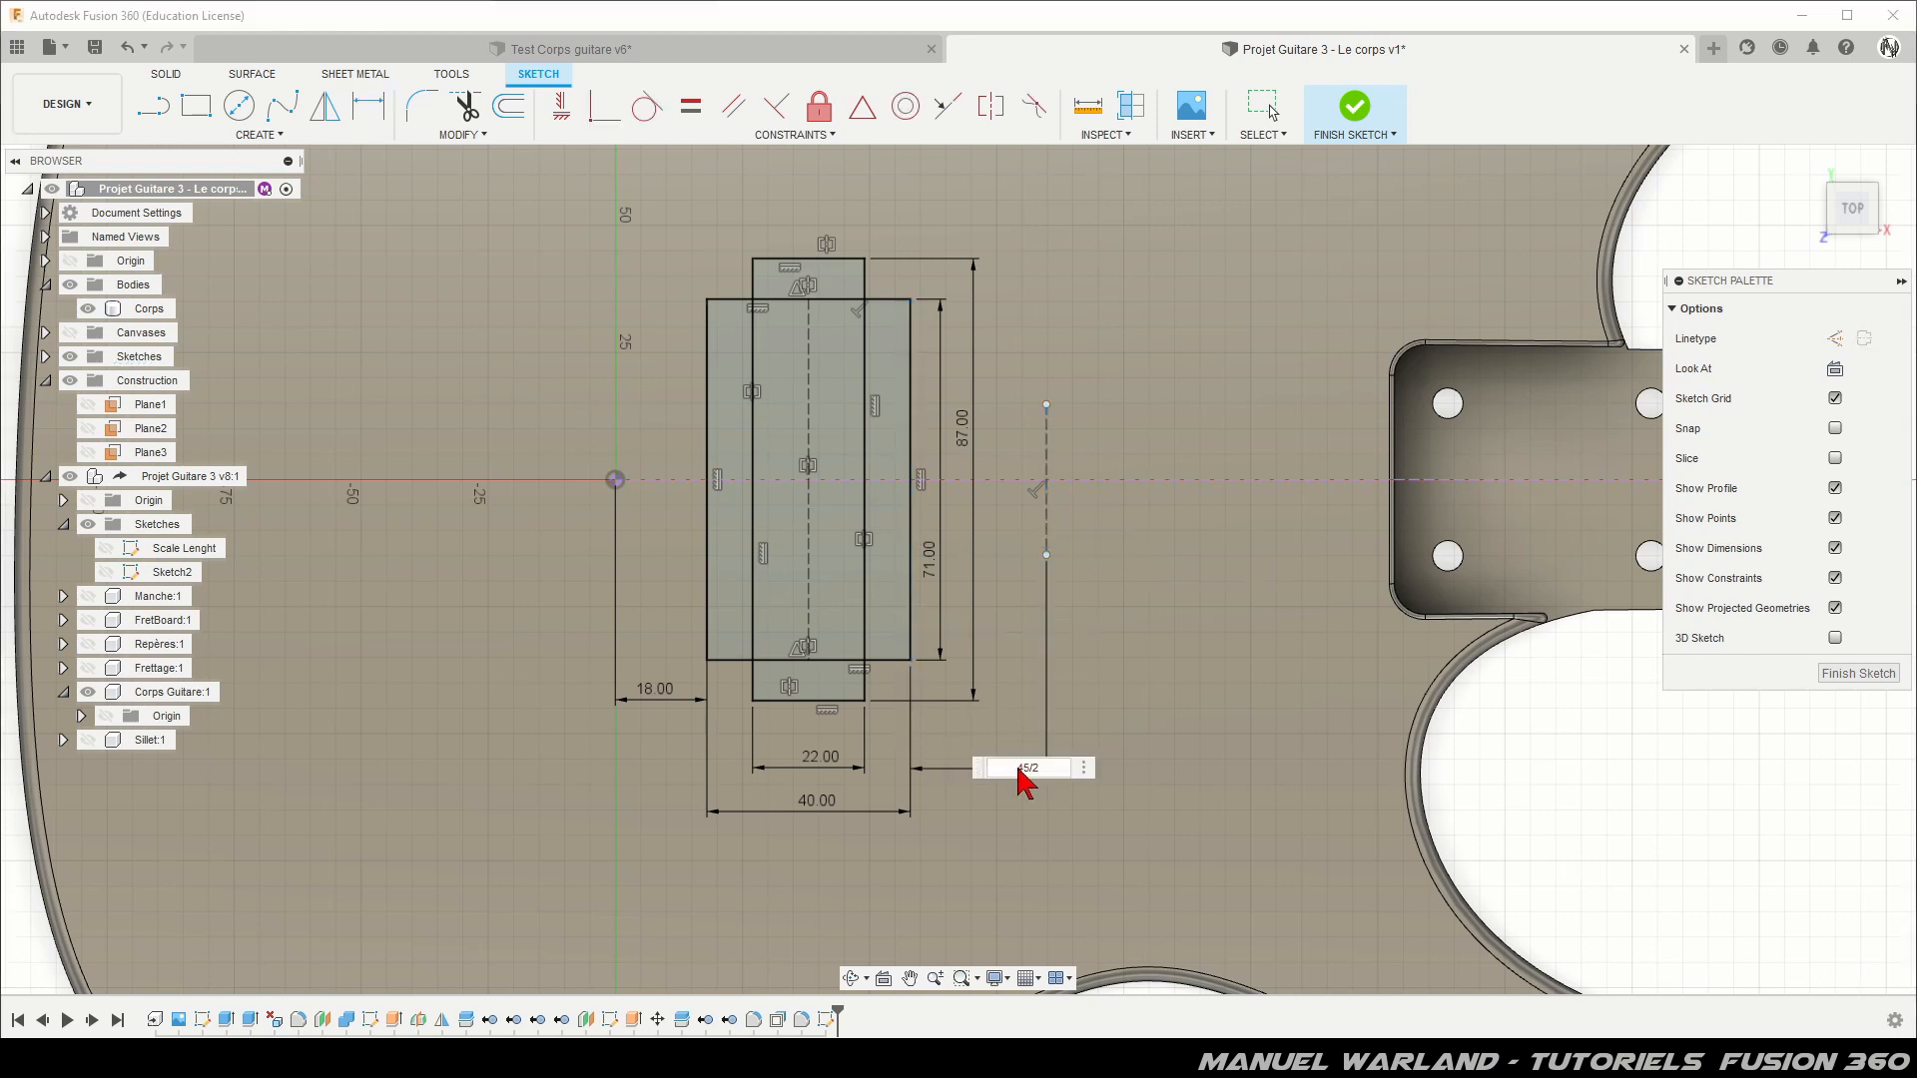
pyautogui.press('Return')
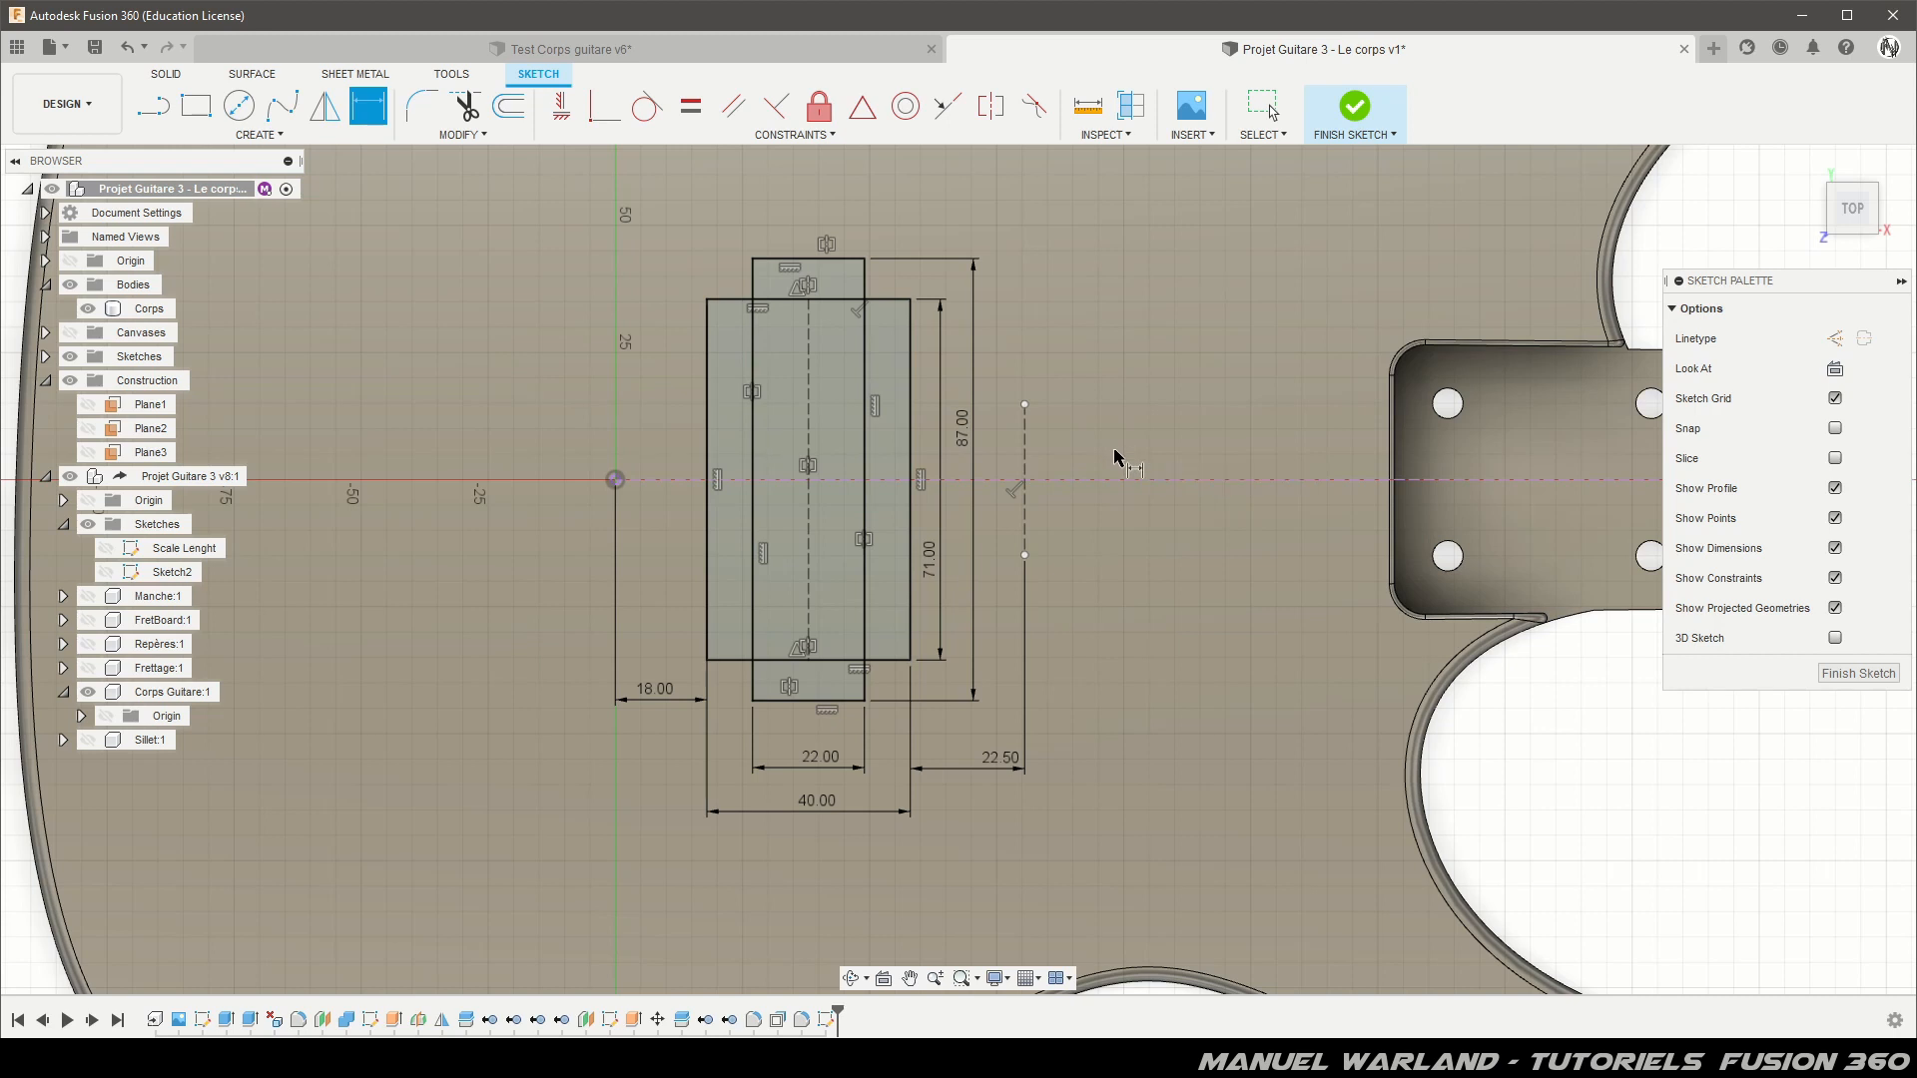
pyautogui.press('Escape')
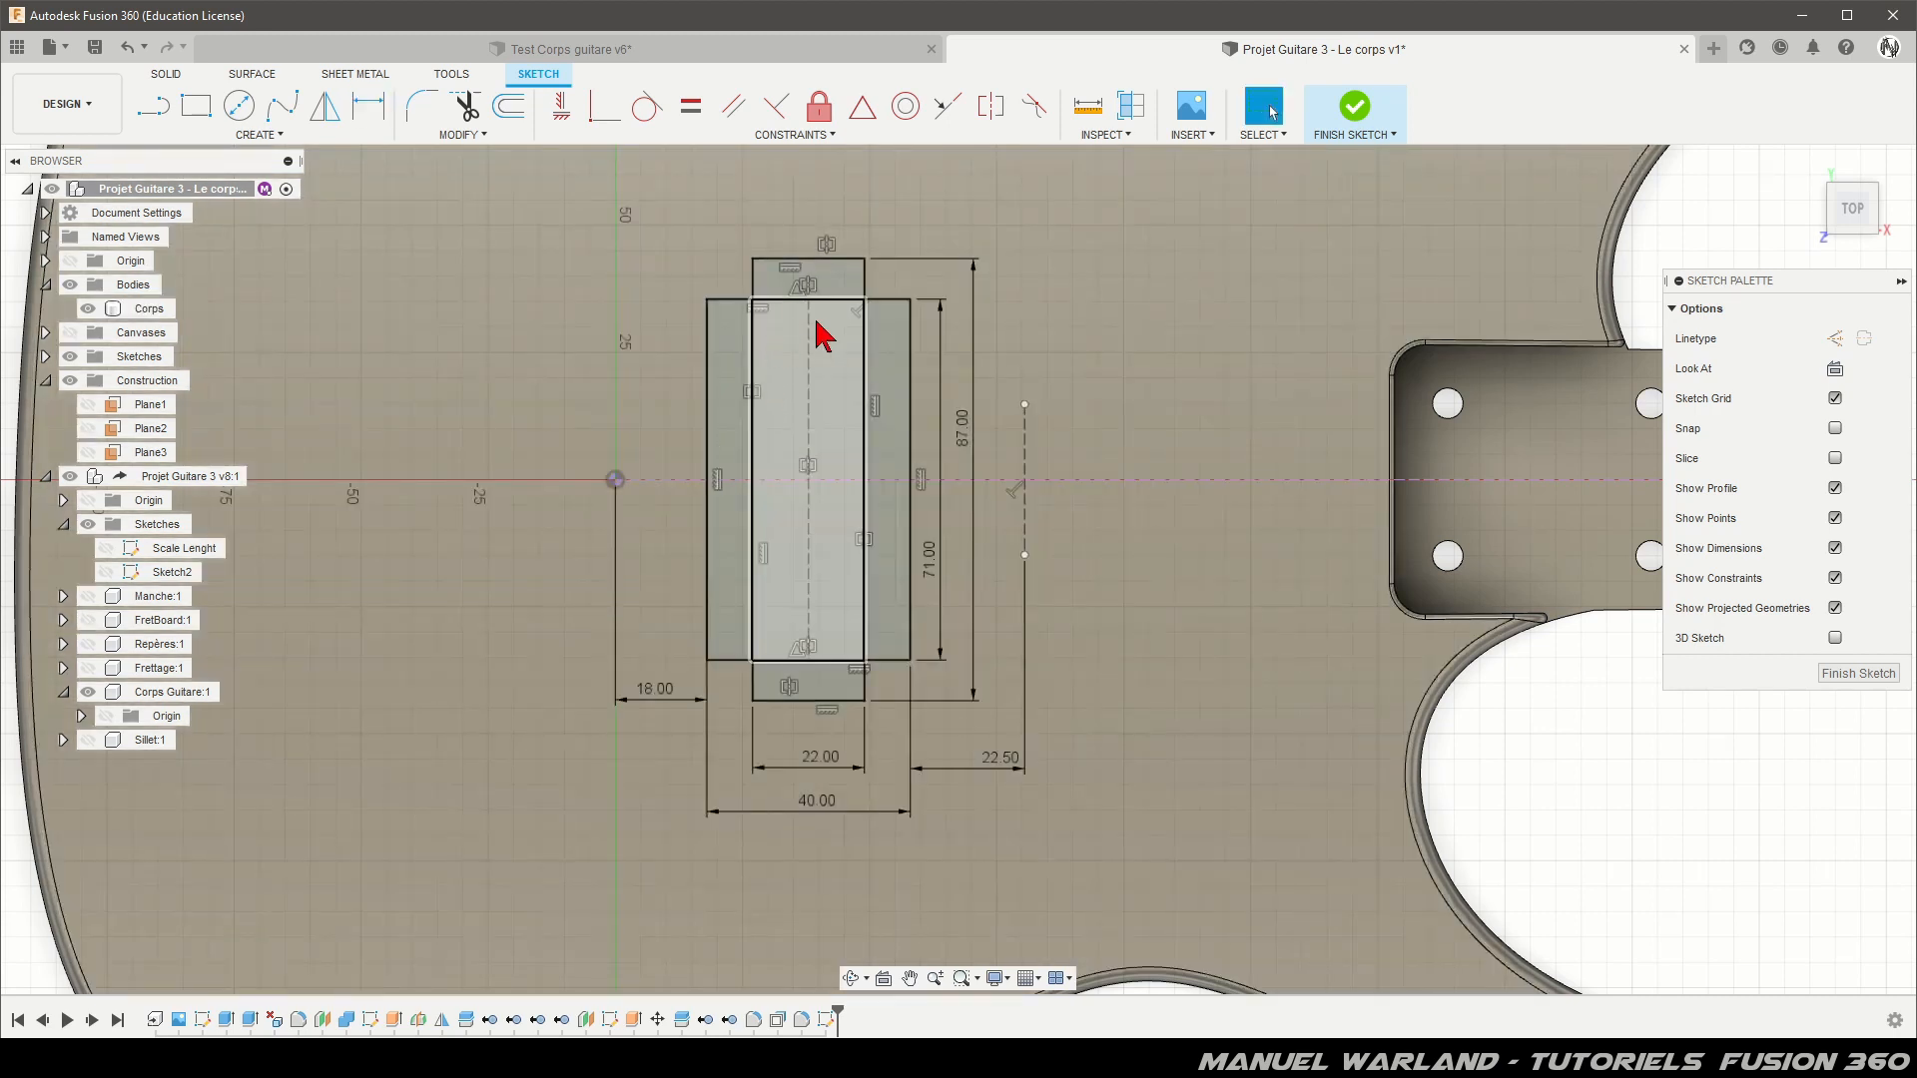
# Step: Trim the overlapping inner segments of both rectangles to leave a single stepped pickup outline
pyautogui.press('t')
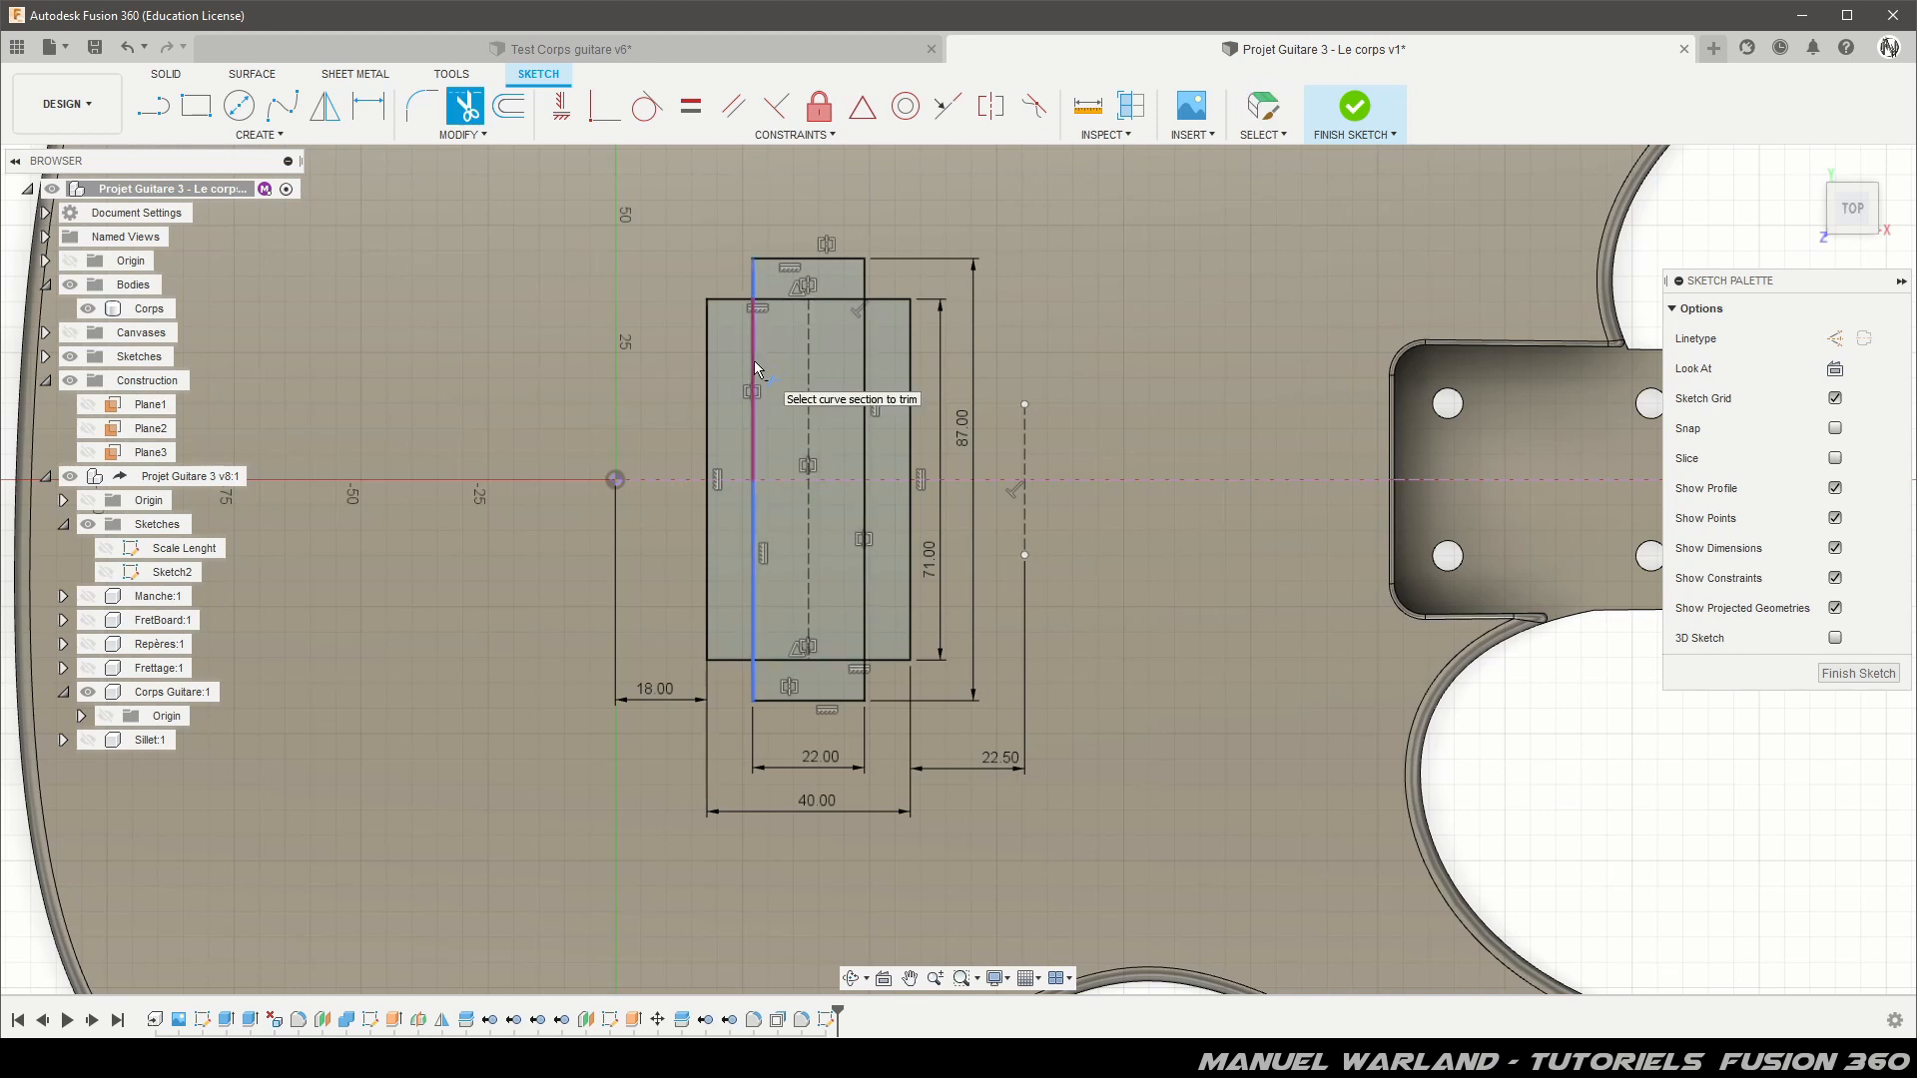
pyautogui.click(753, 494)
pyautogui.click(751, 509)
pyautogui.click(864, 399)
pyautogui.click(863, 559)
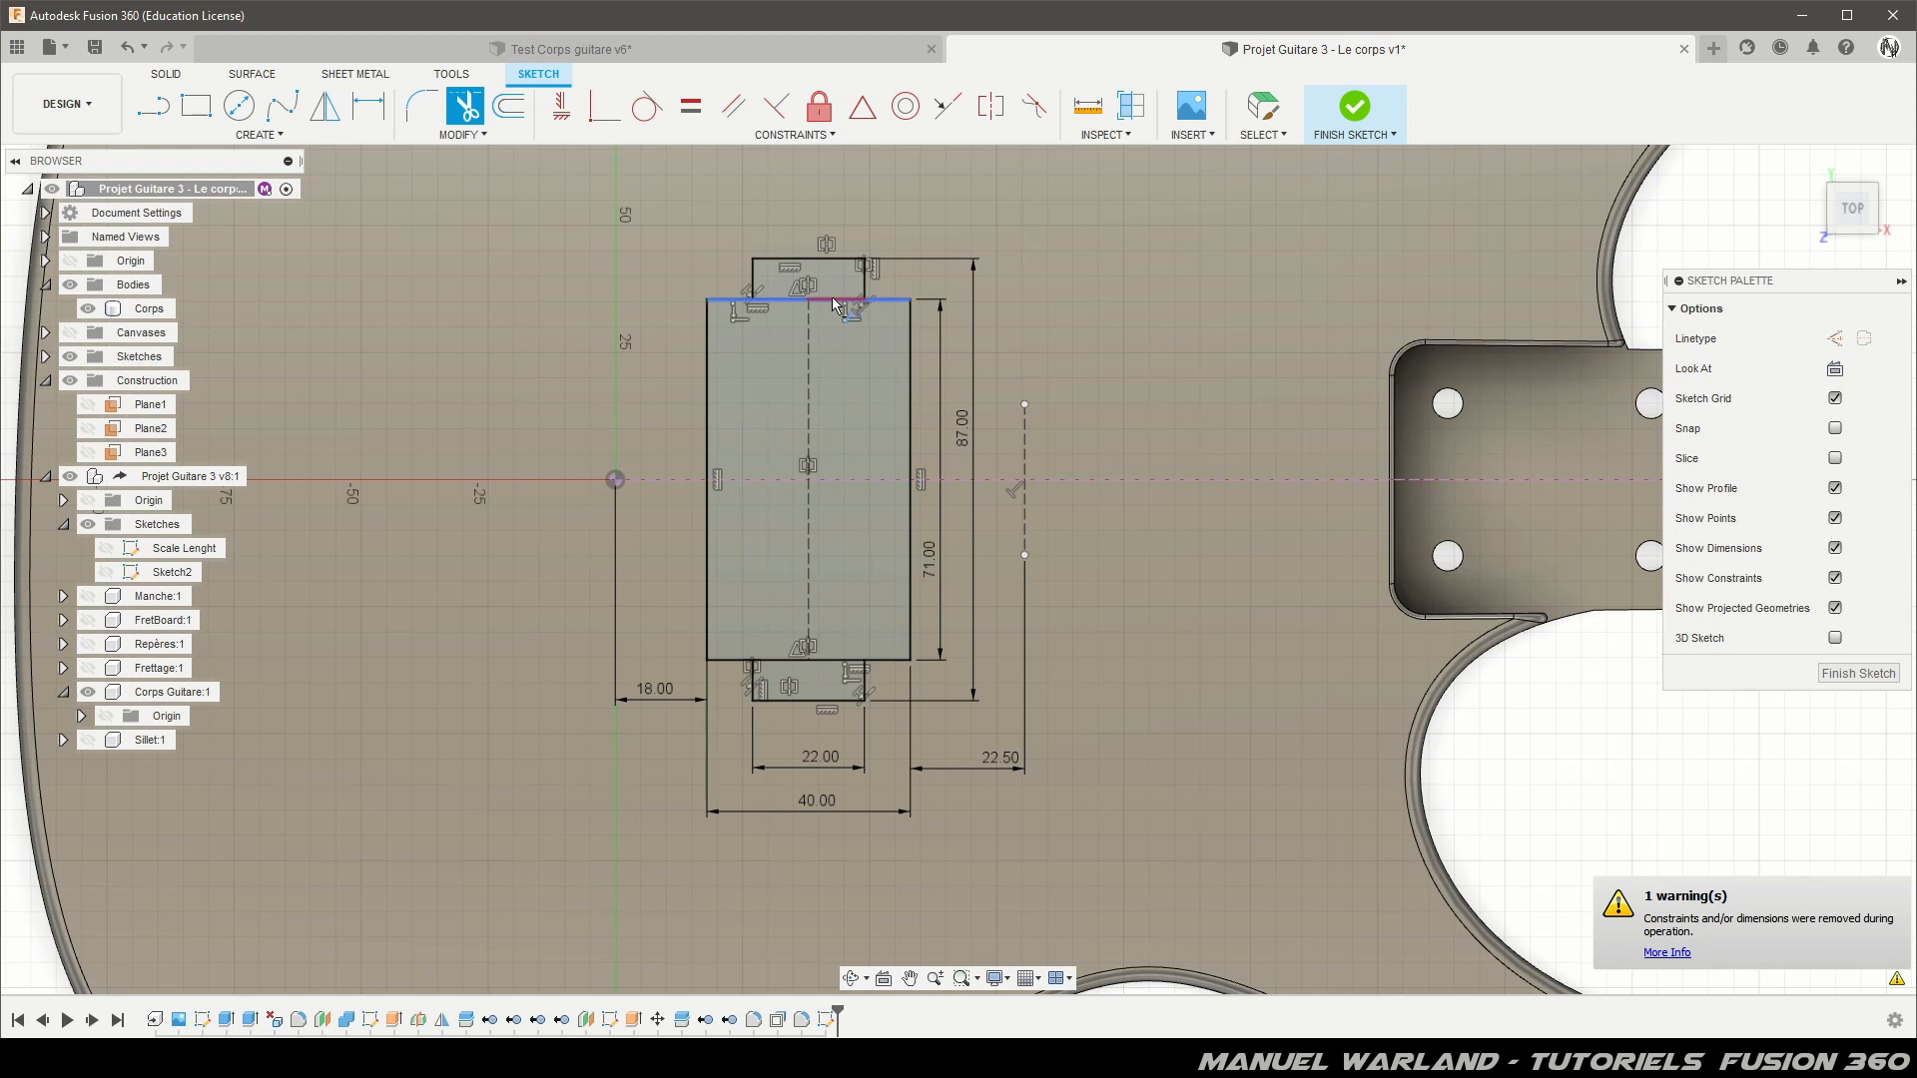
pyautogui.click(794, 306)
pyautogui.click(781, 659)
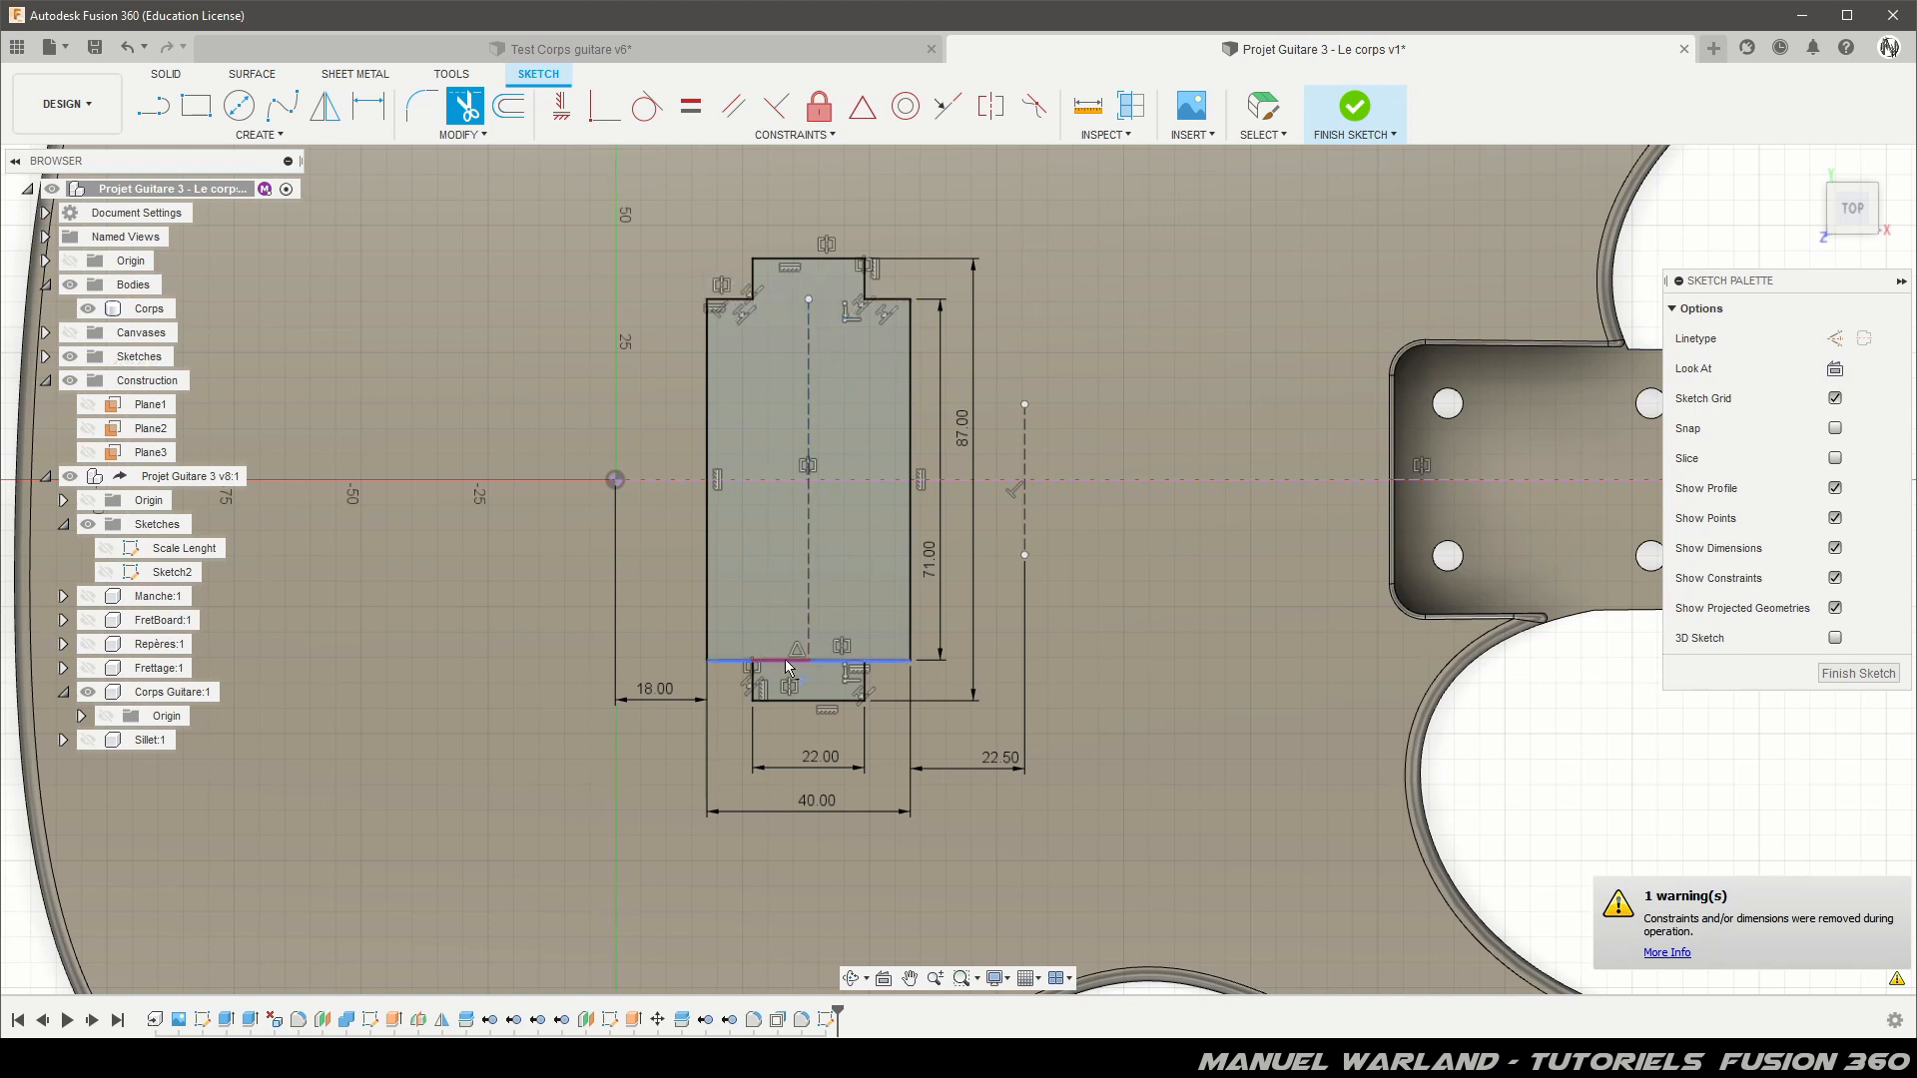
pyautogui.click(863, 676)
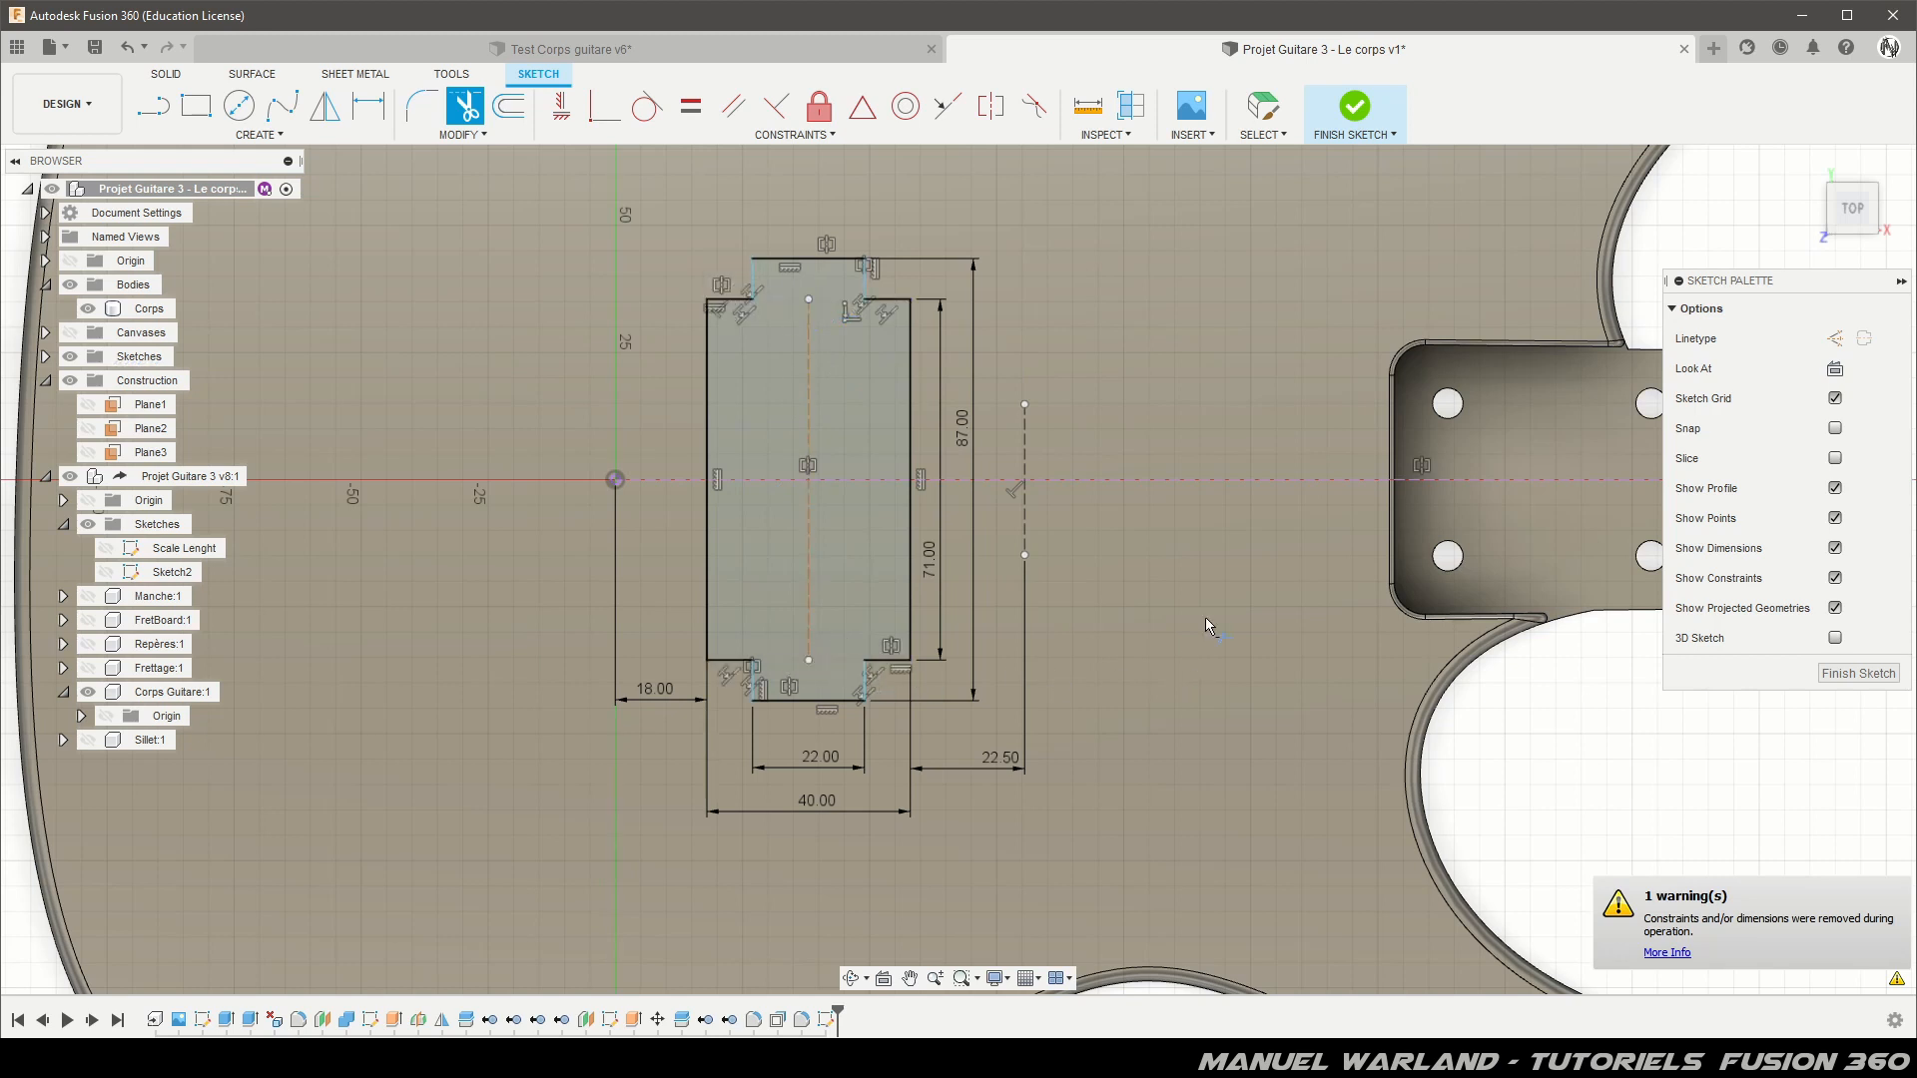
# Step: Fillet the eight outer corners of the stepped pickup outline with a 6 mm radius
pyautogui.click(420, 107)
pyautogui.click(757, 263)
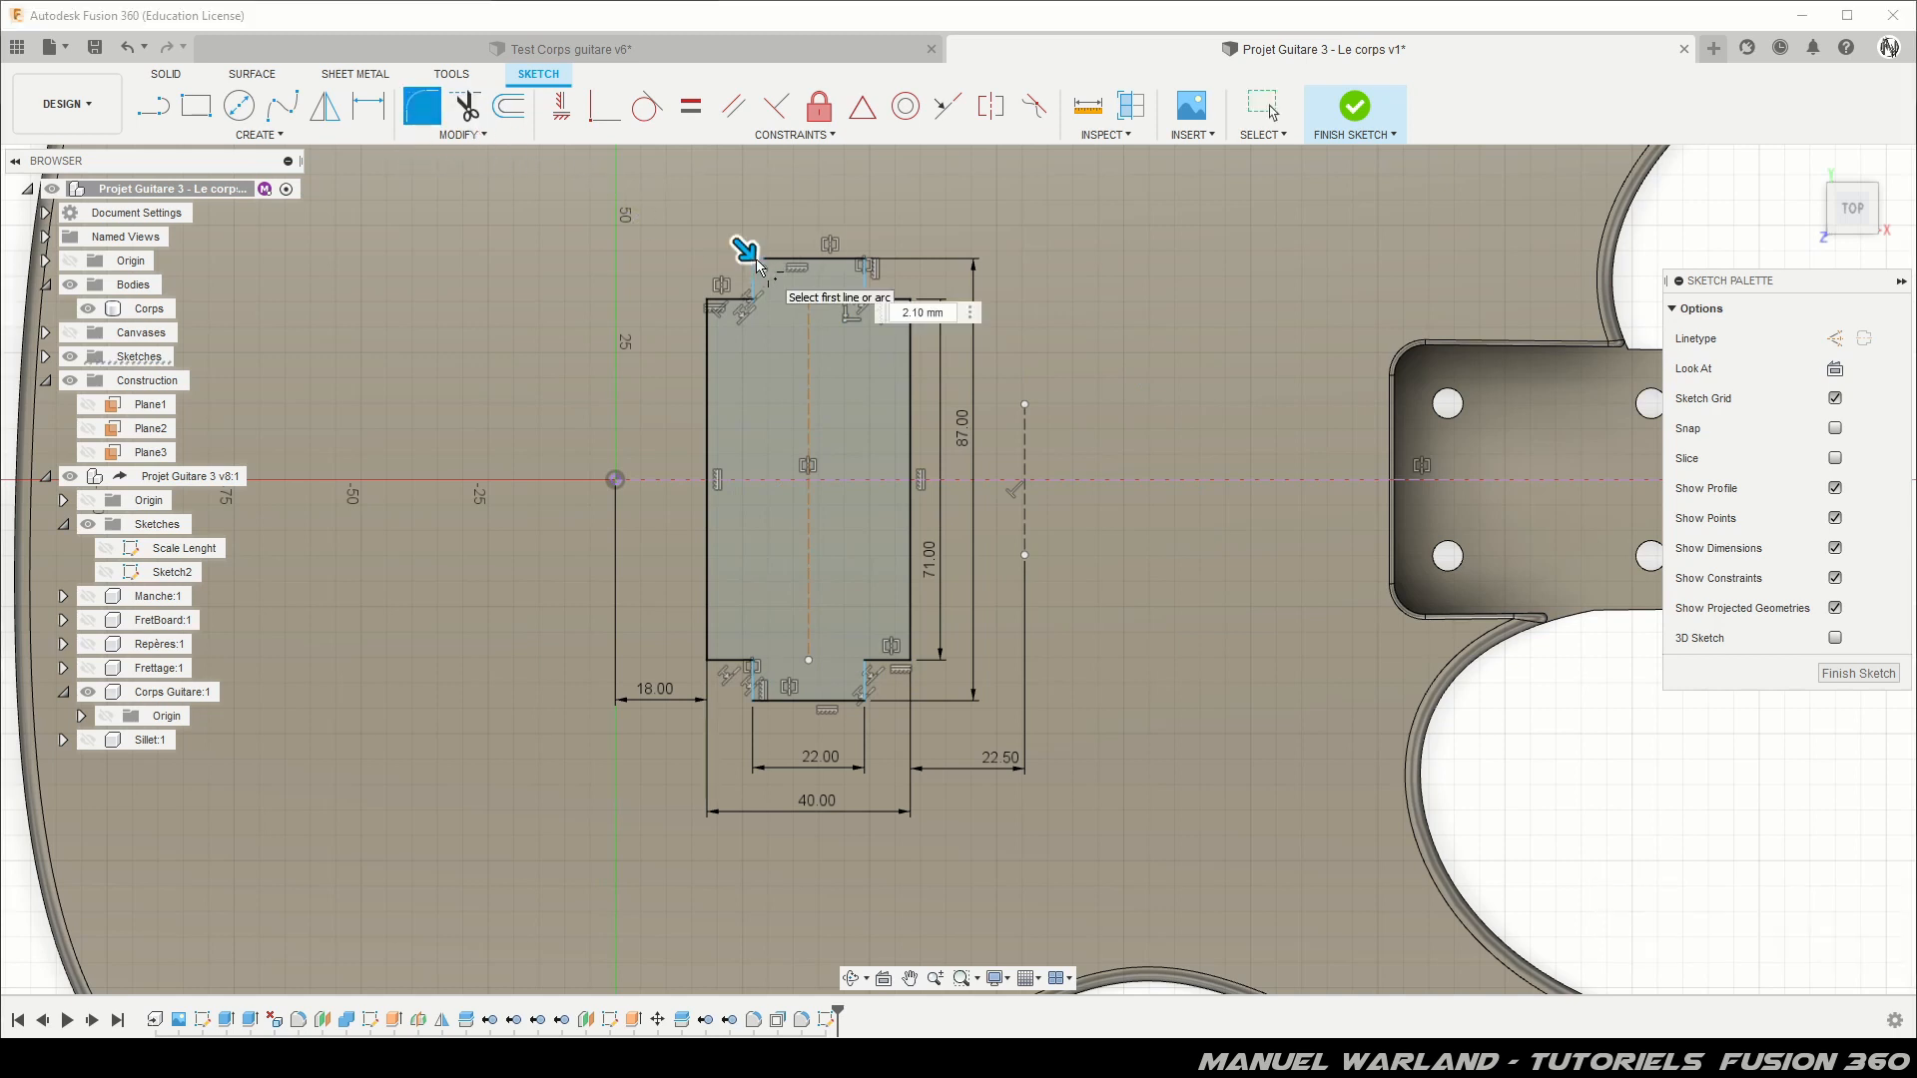
pyautogui.click(866, 263)
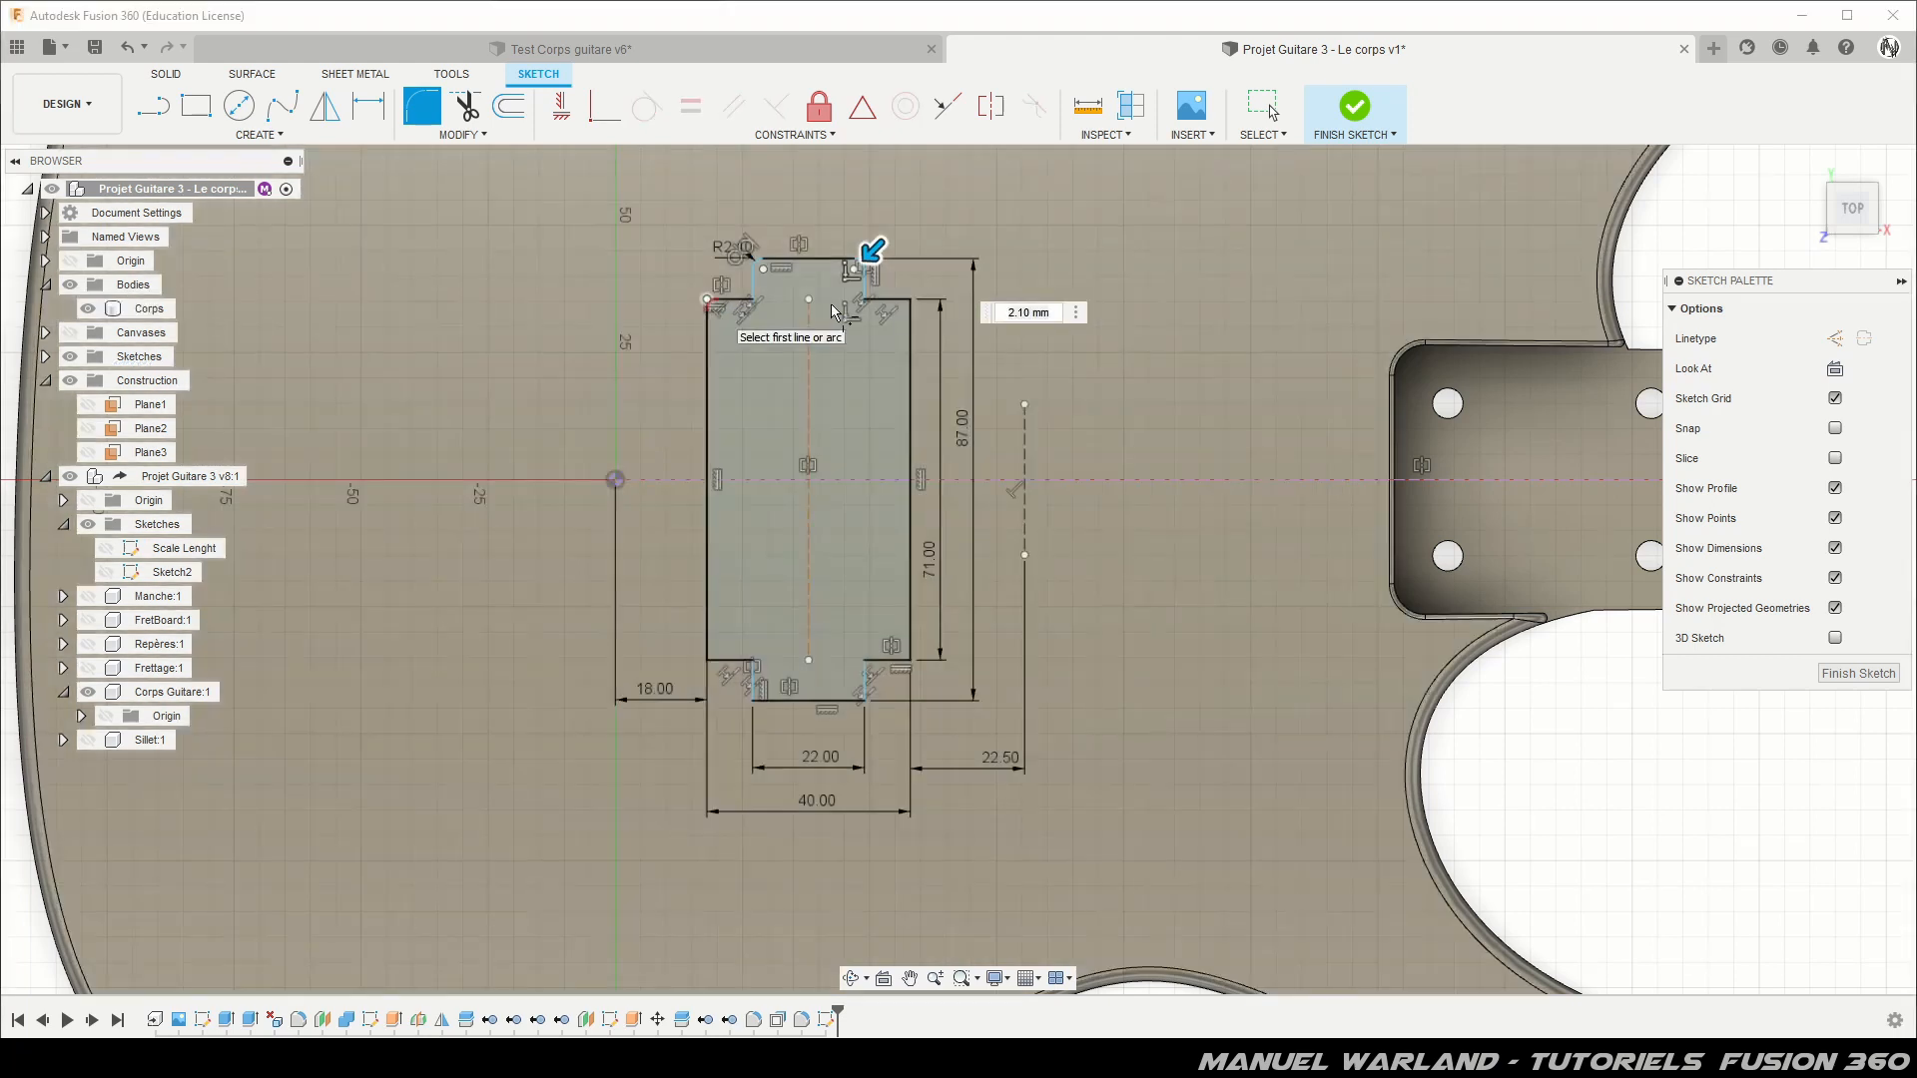
pyautogui.click(910, 301)
pyautogui.click(715, 662)
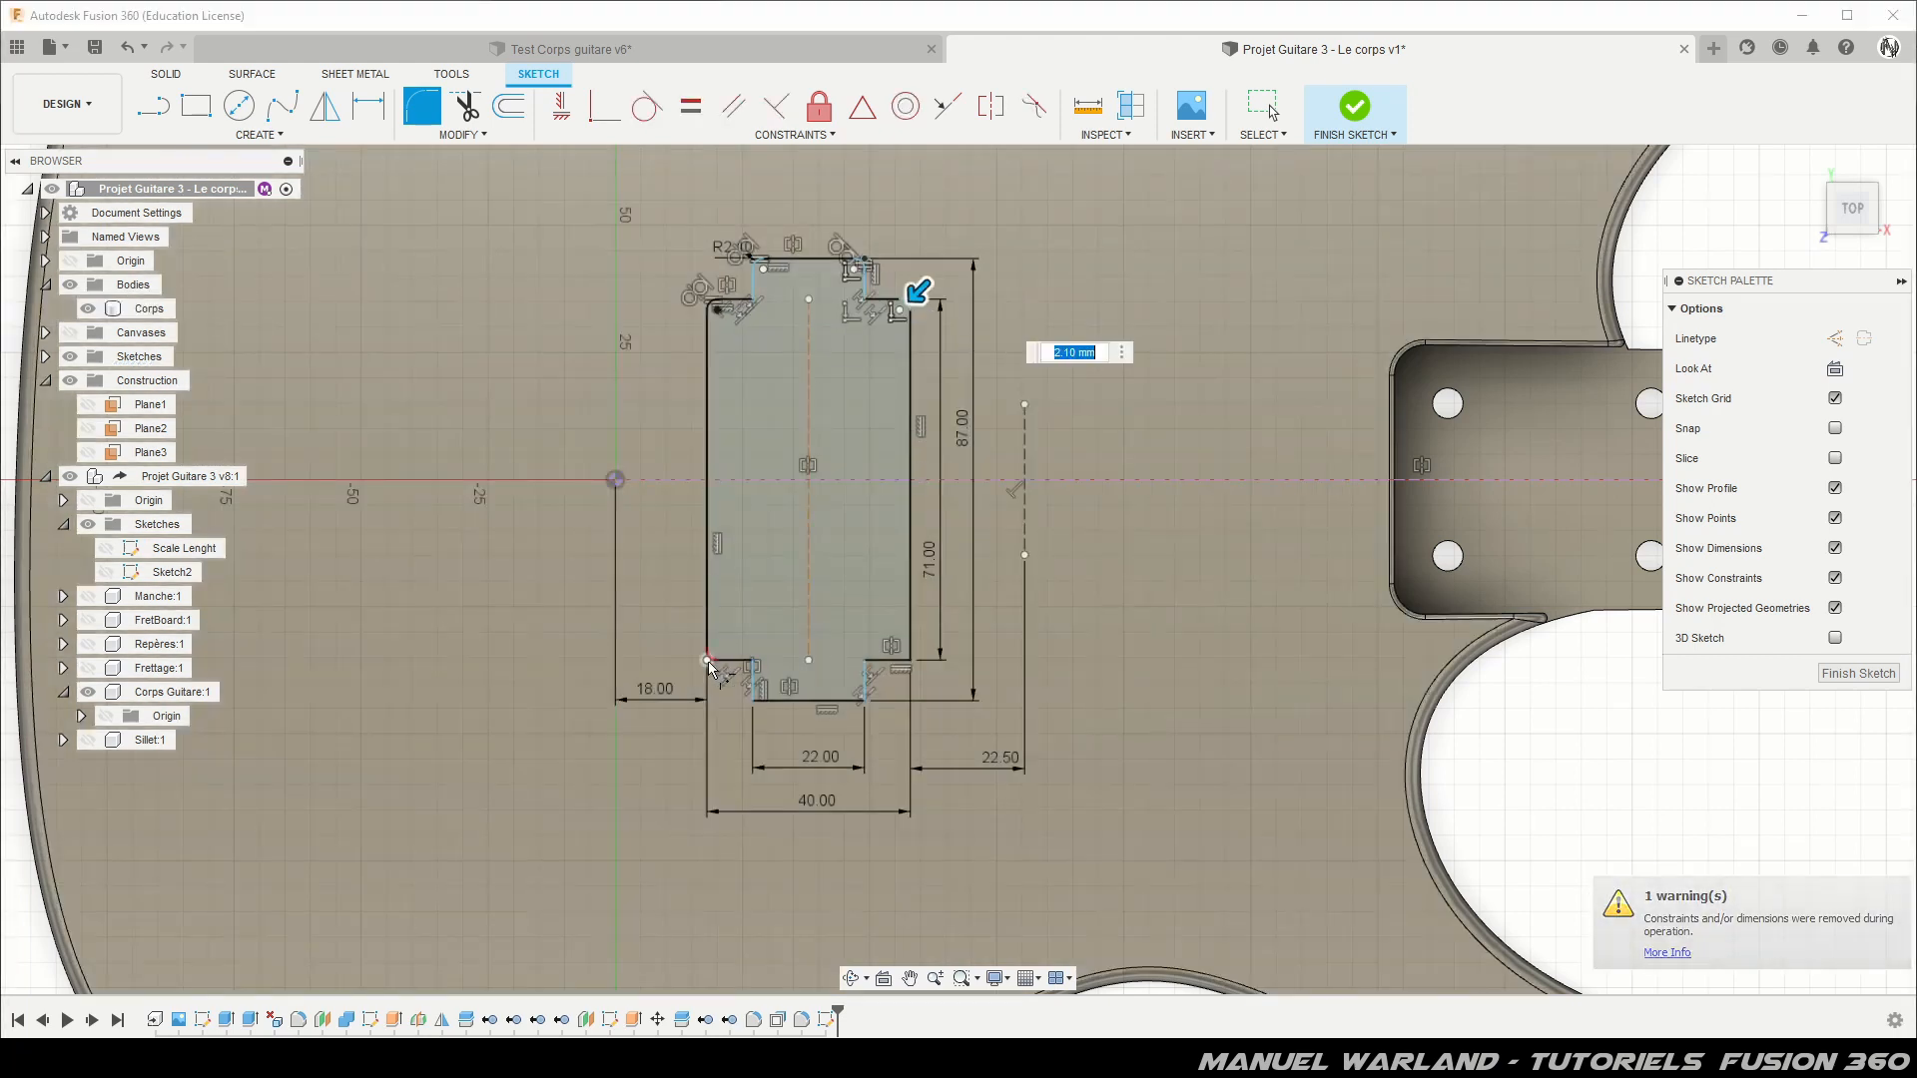
pyautogui.click(910, 660)
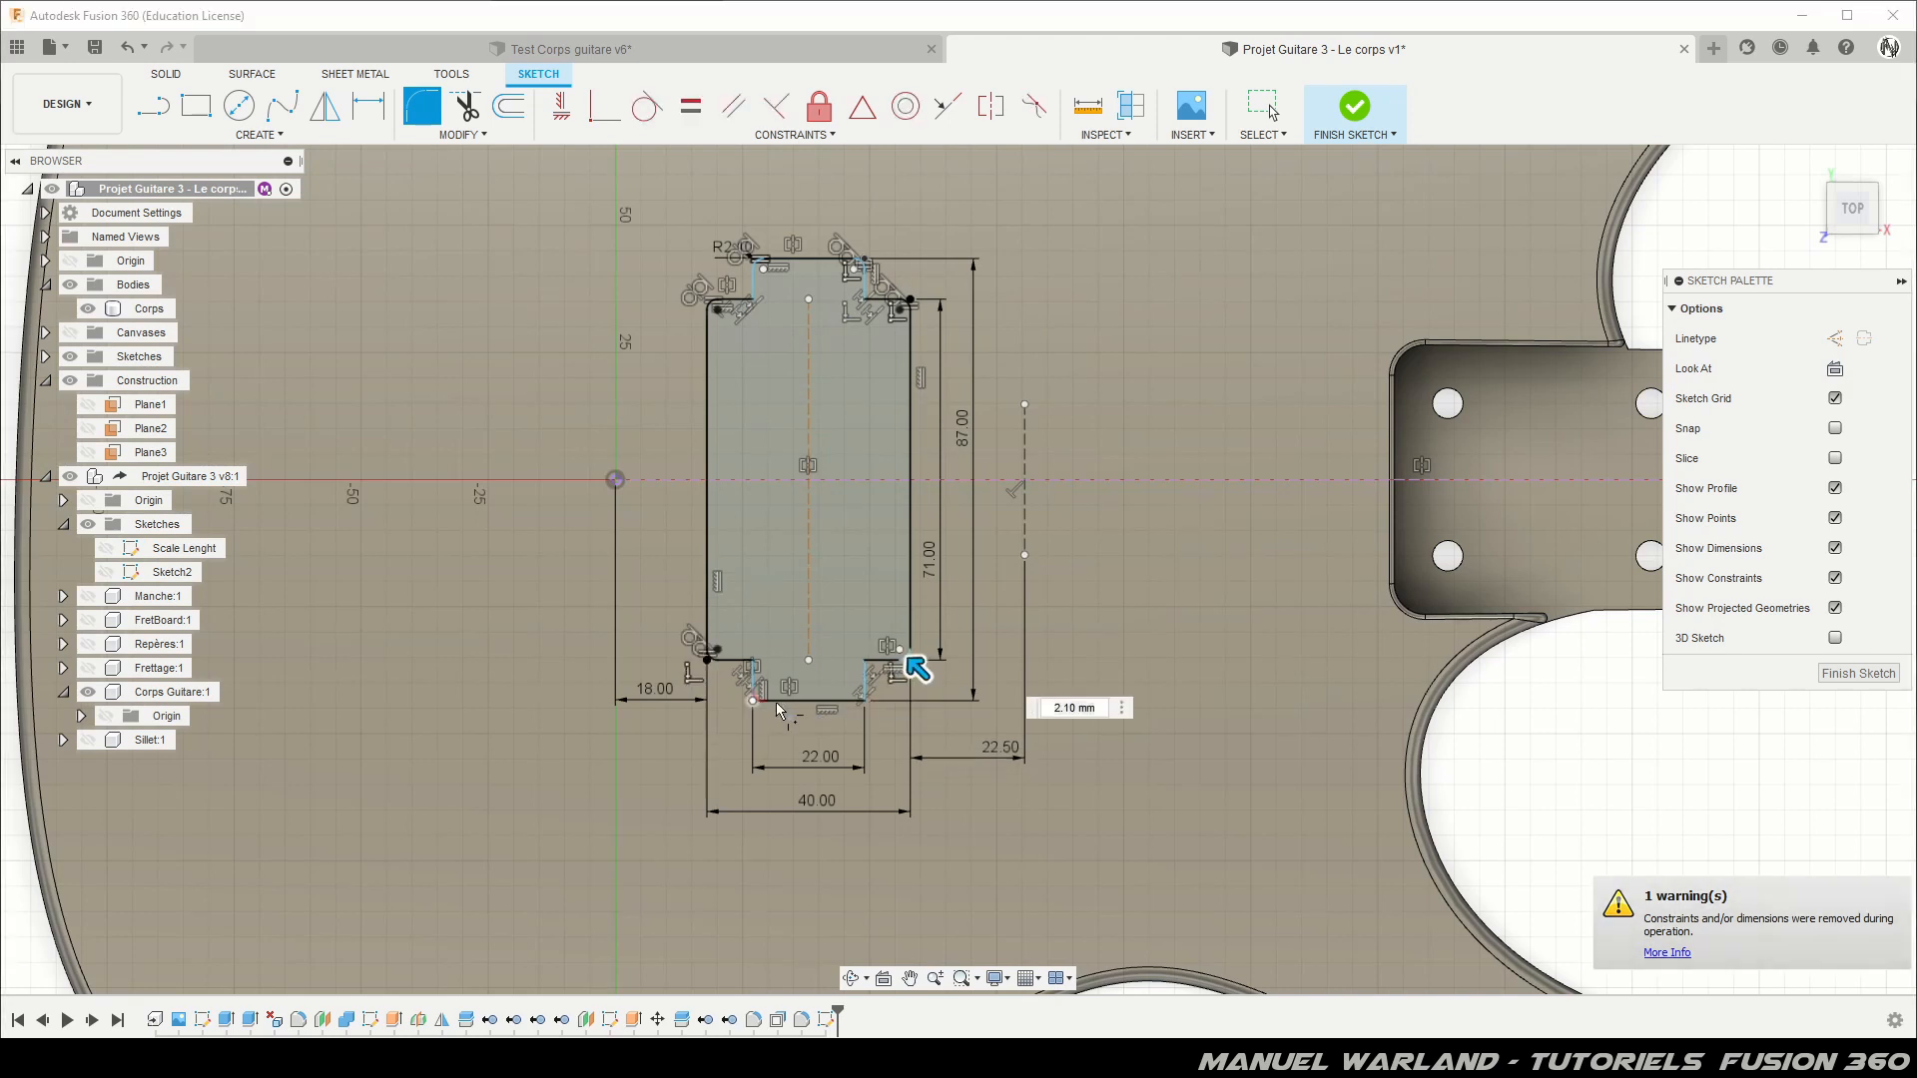
pyautogui.click(865, 701)
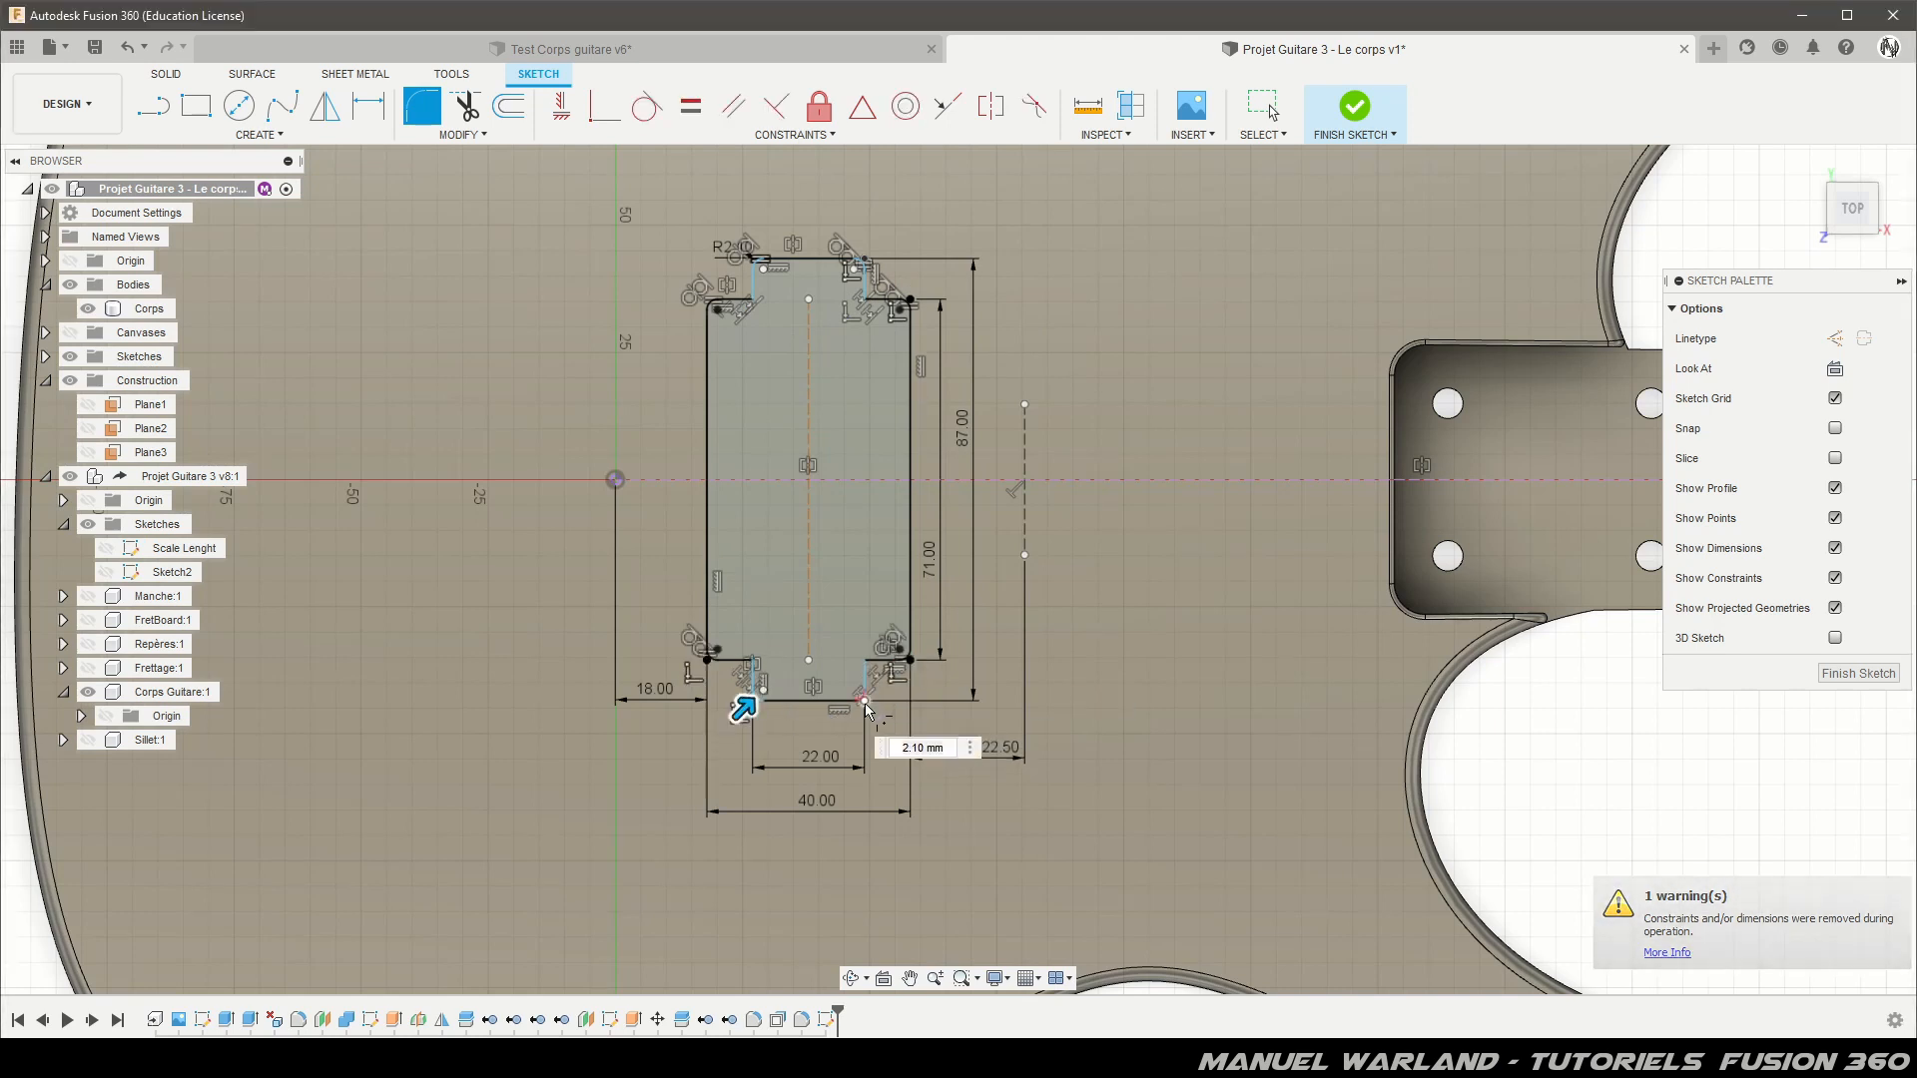
pyautogui.write('6')
pyautogui.press('Return')
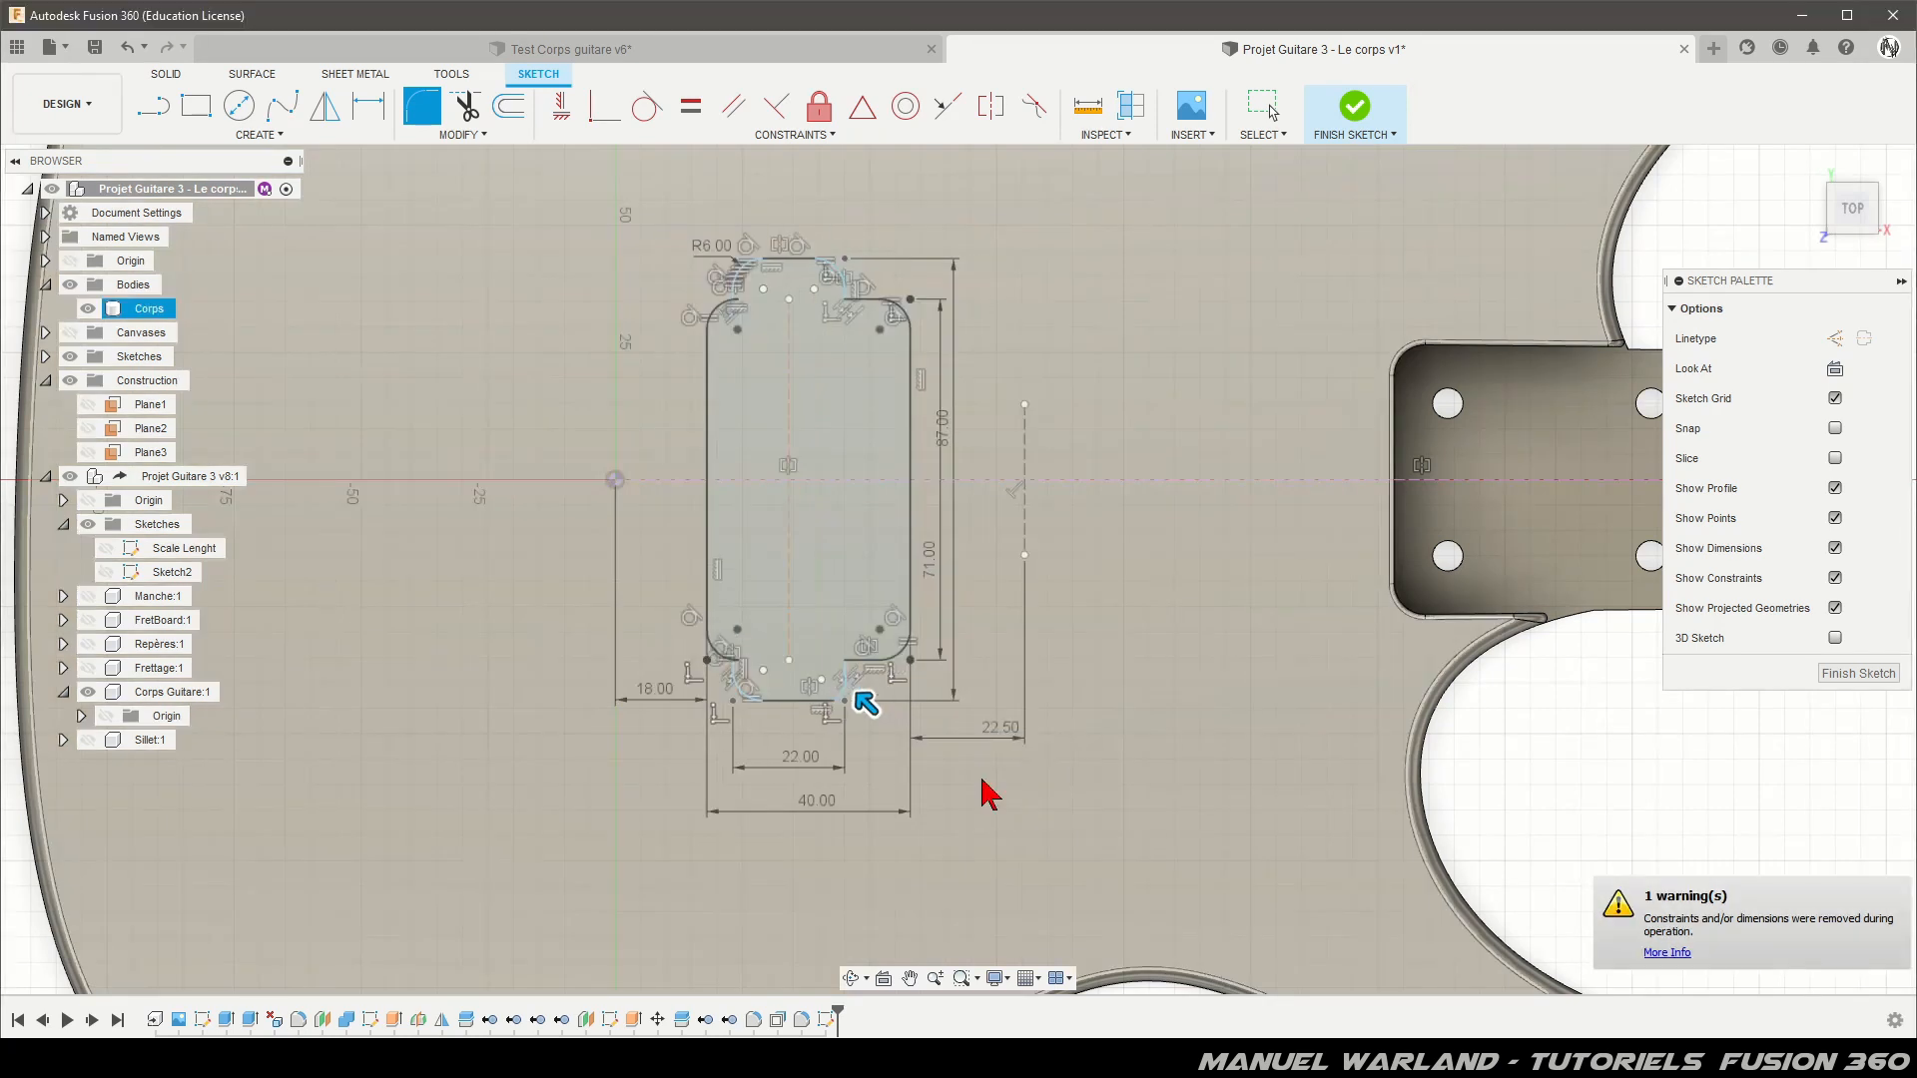
pyautogui.press('Escape')
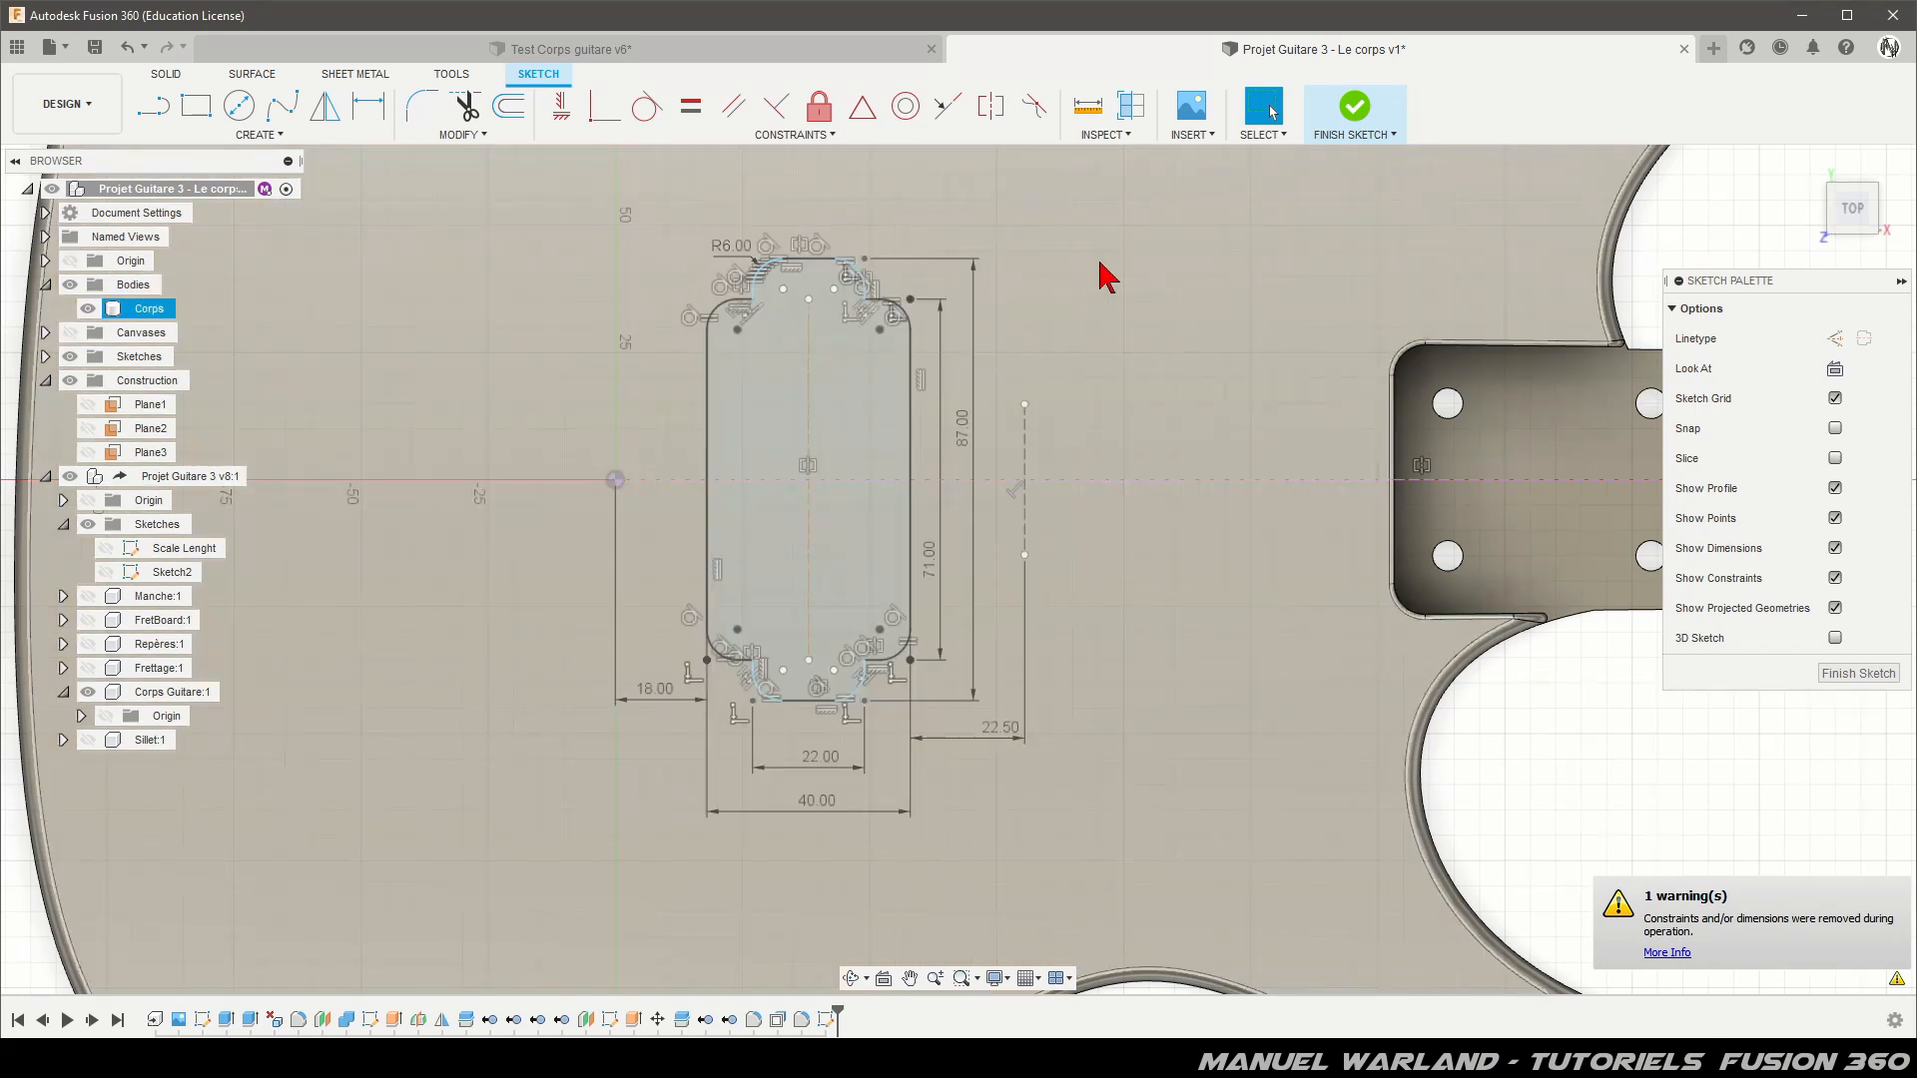
pyautogui.scroll(5, 784, 310)
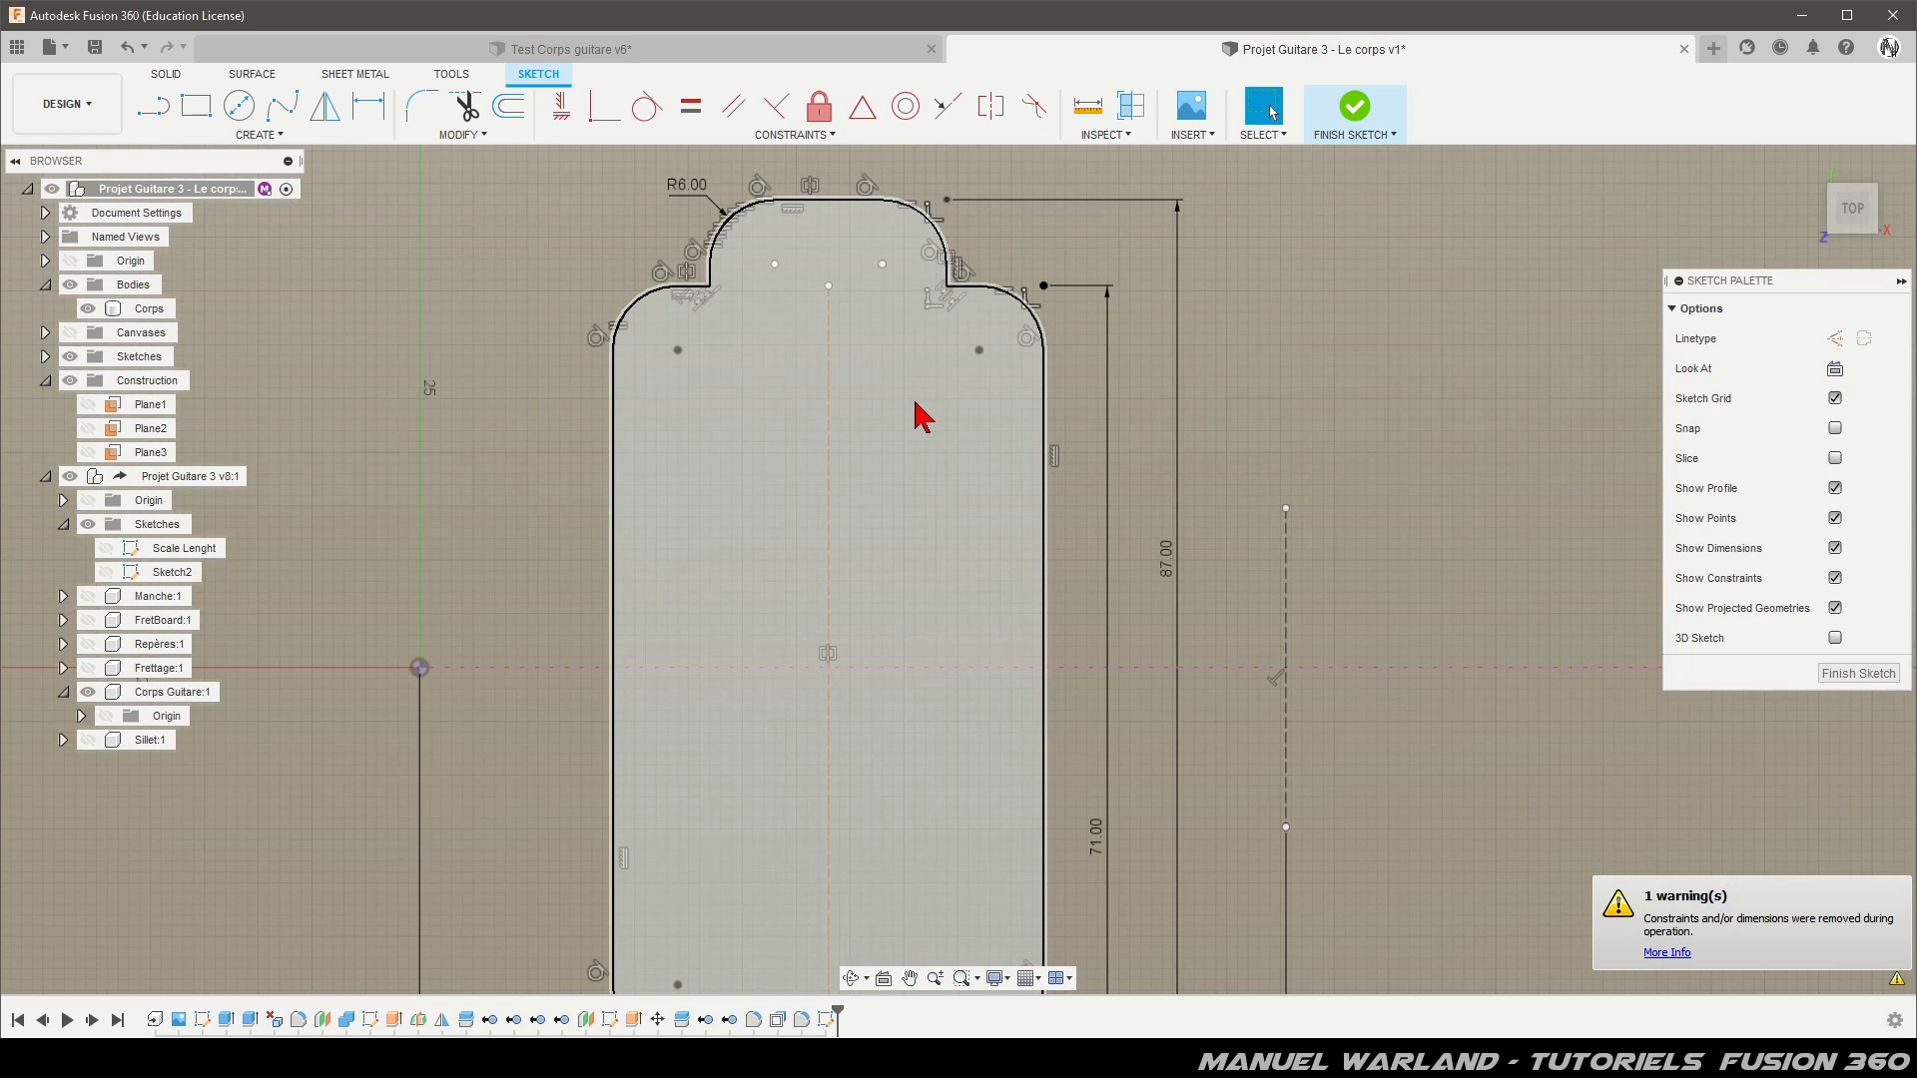
pyautogui.scroll(-2, 579, 292)
pyautogui.scroll(-2, 566, 286)
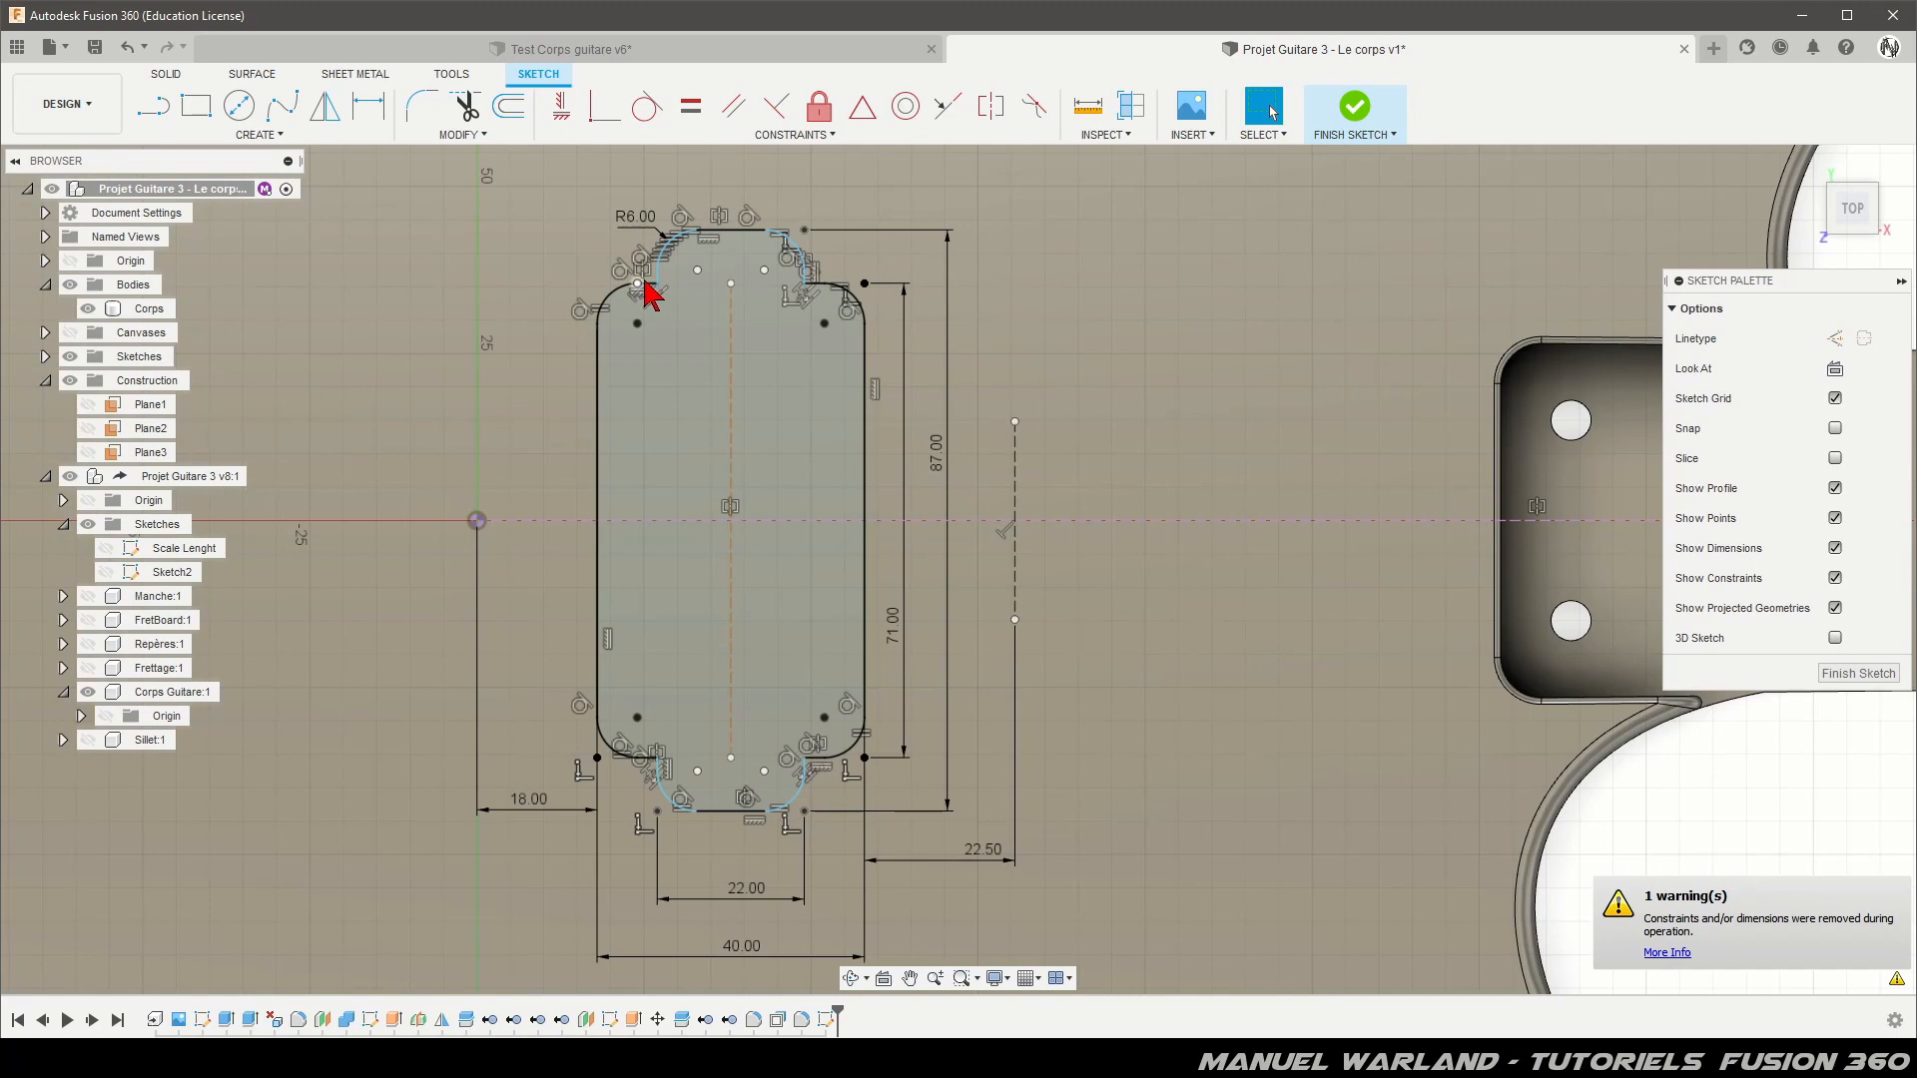
pyautogui.click(808, 291)
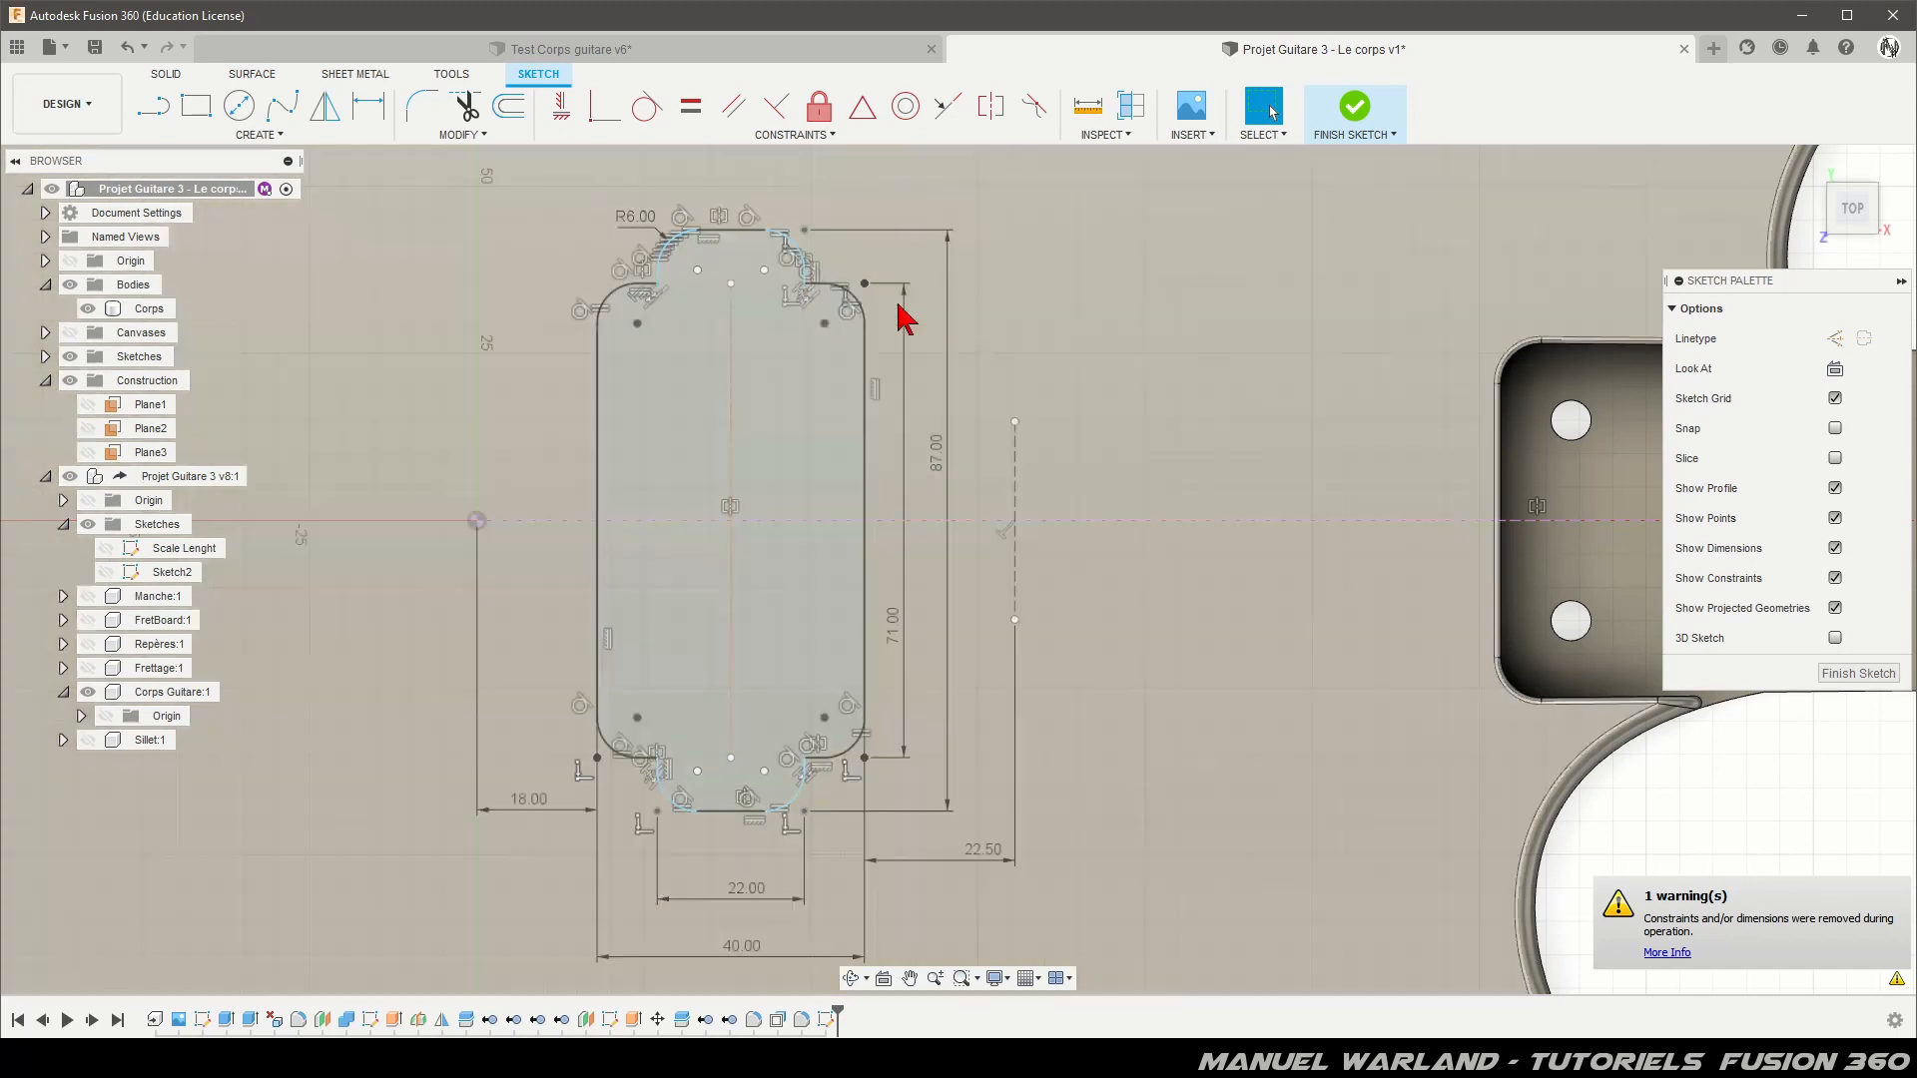
pyautogui.click(895, 645)
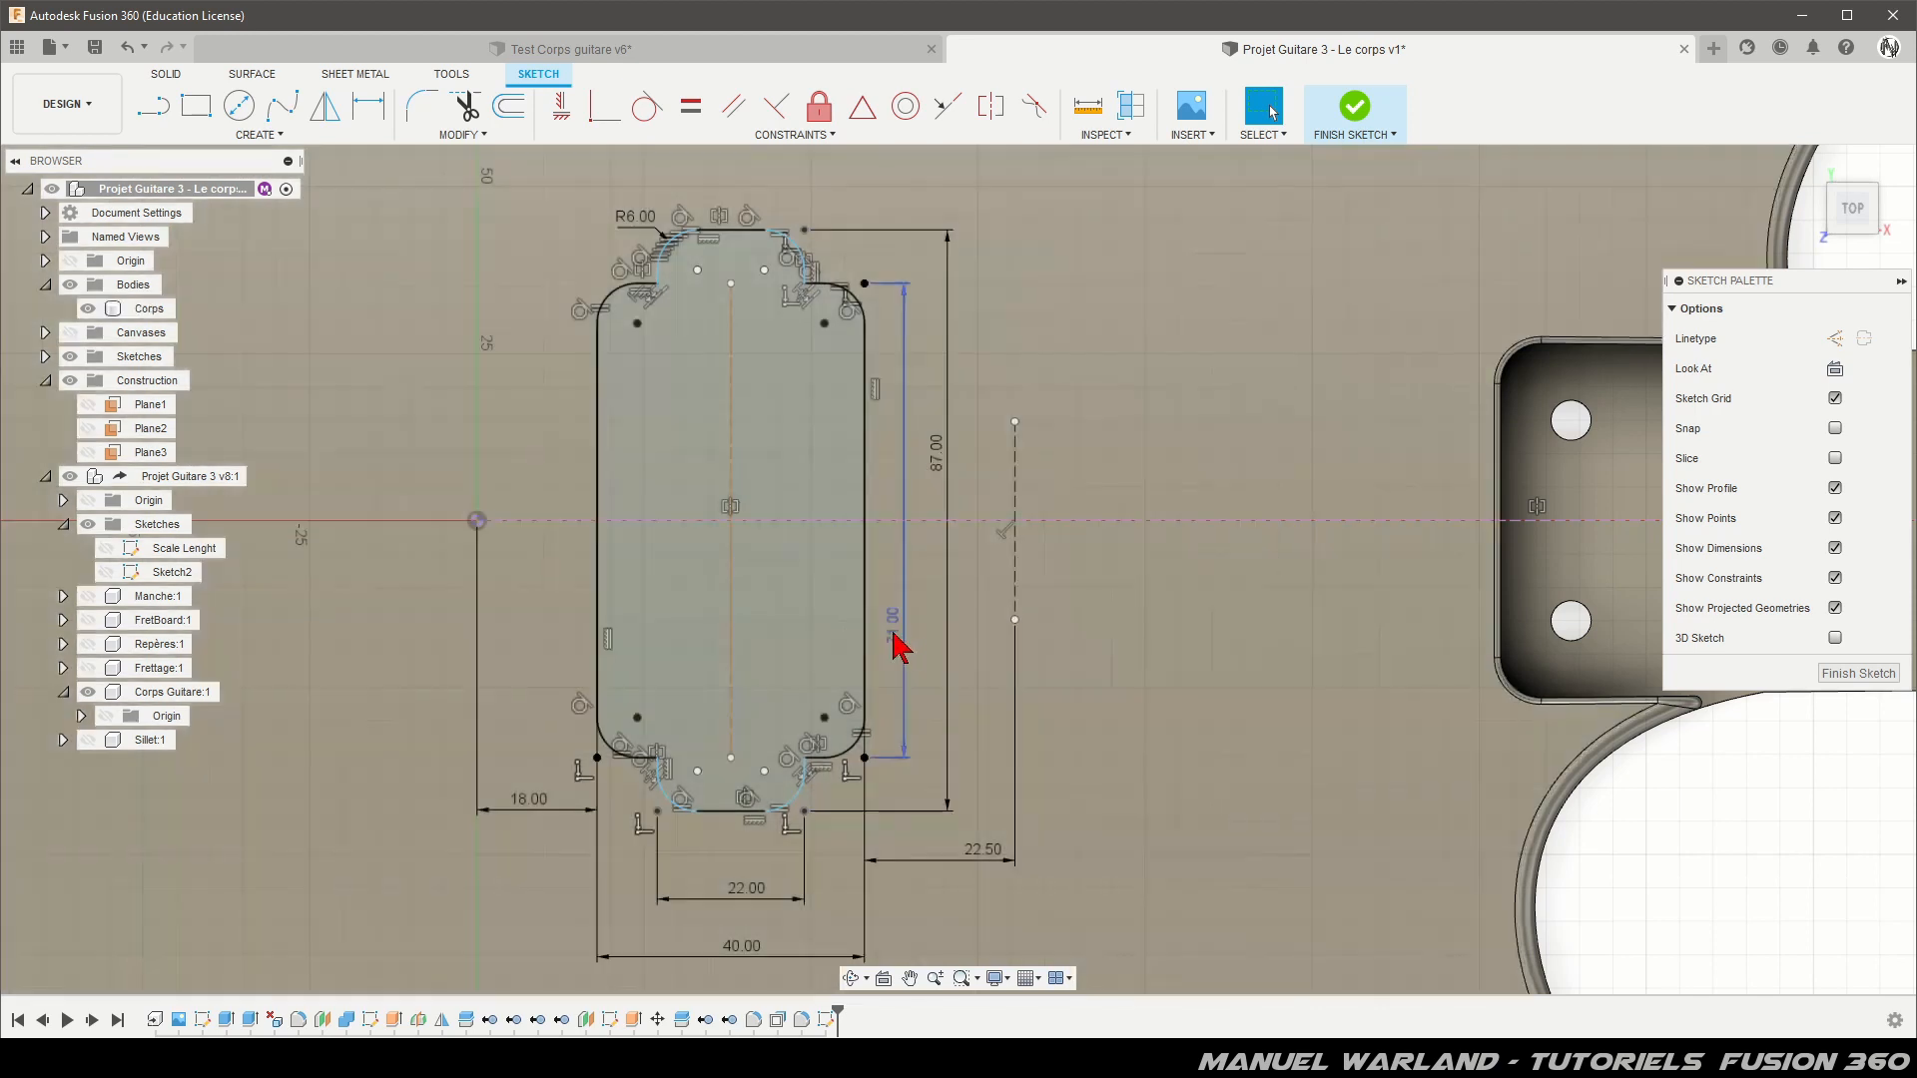
# Step: Delete the 71 mm and 87 mm vertical dimensions of the cavity outline
pyautogui.click(896, 644)
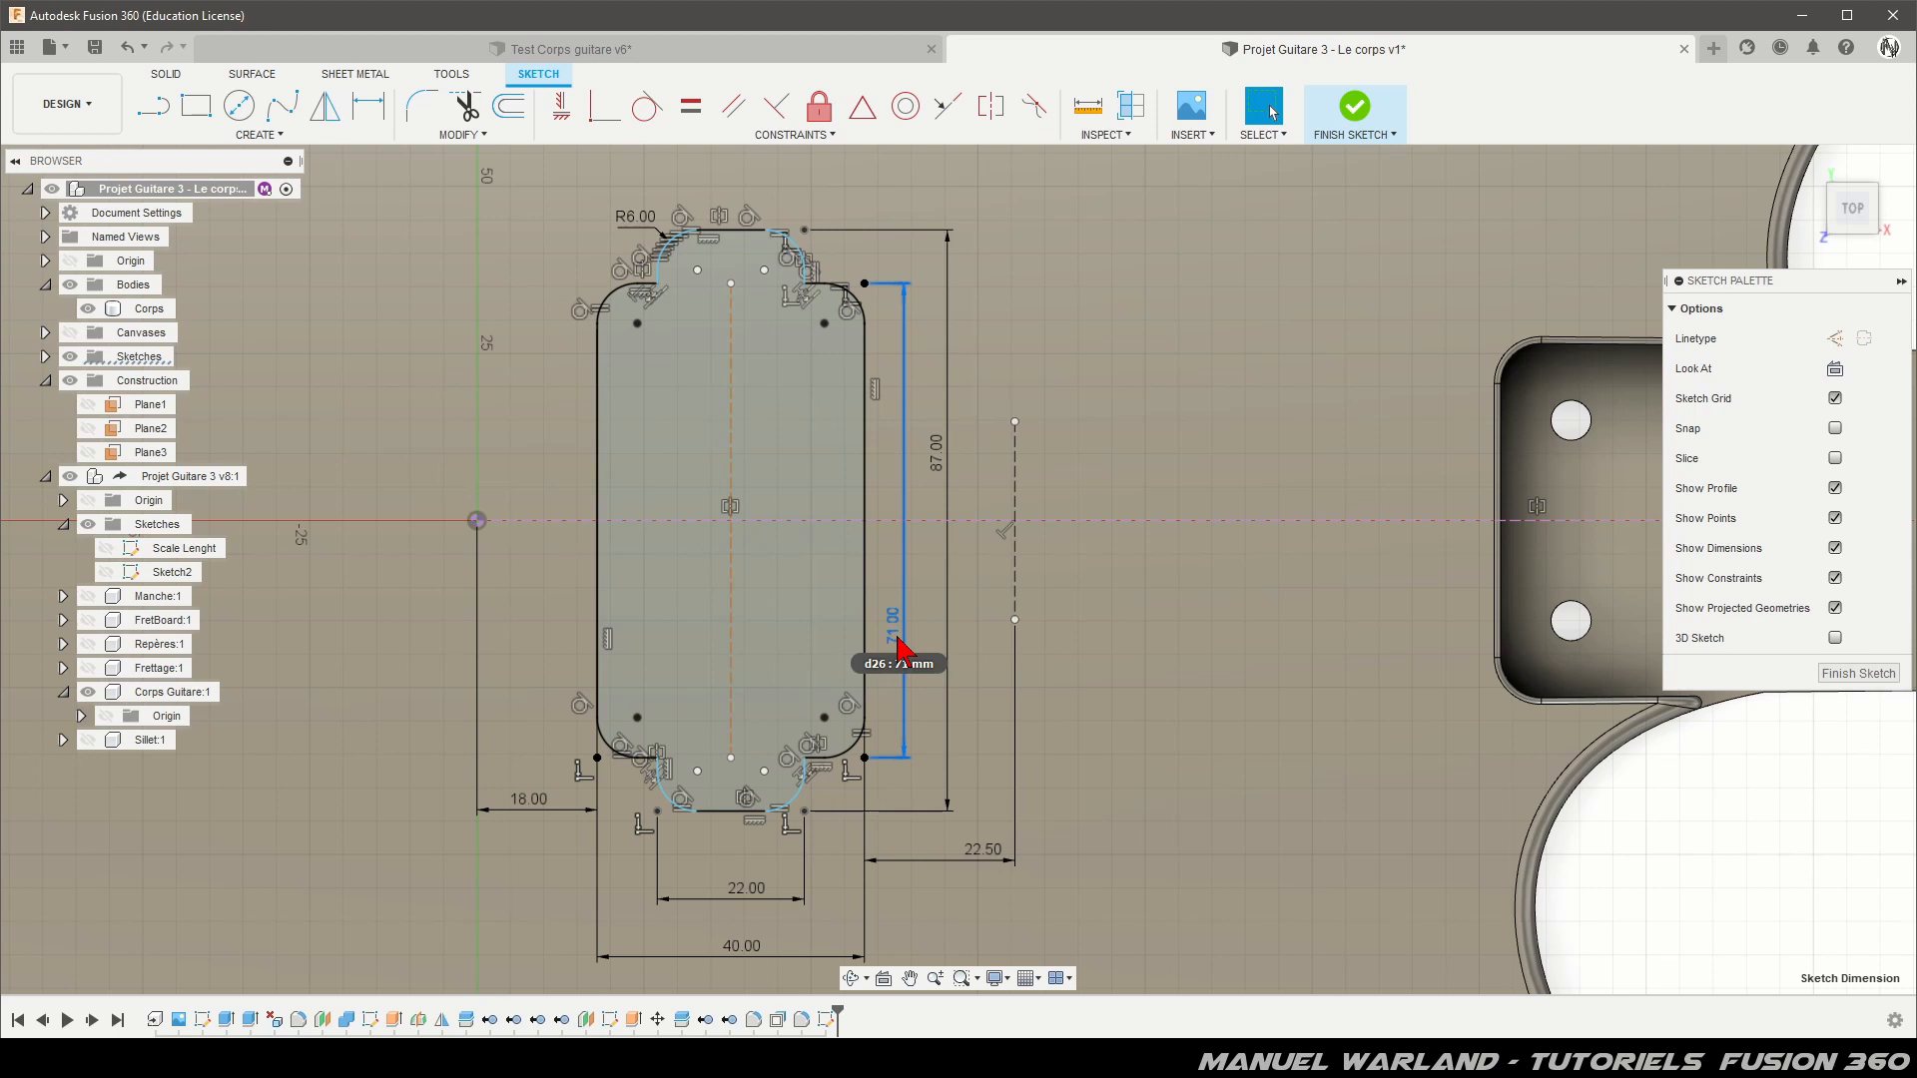
pyautogui.press('Delete')
pyautogui.click(937, 461)
pyautogui.press('Delete')
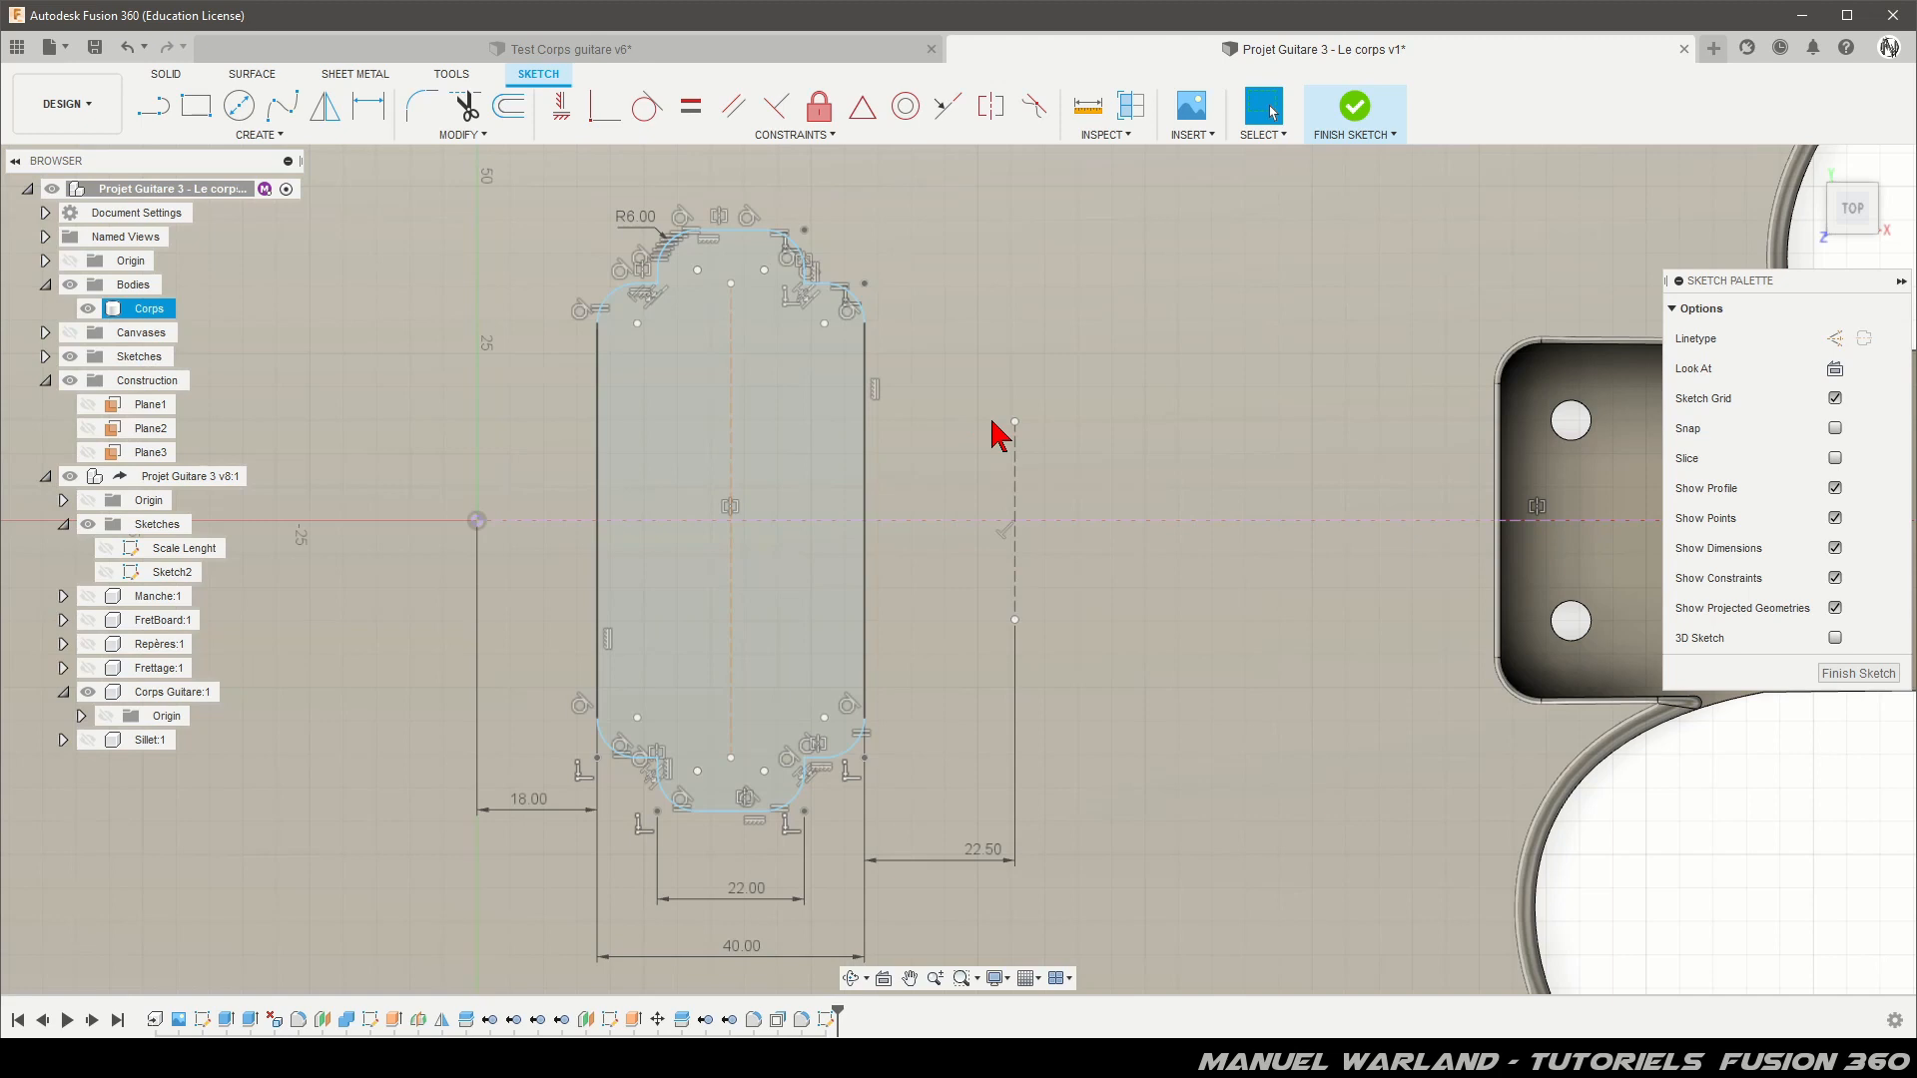
# Step: Dimension the vertical distance between the outline's upper and lower shoulder edges at 71 mm
pyautogui.press('p')
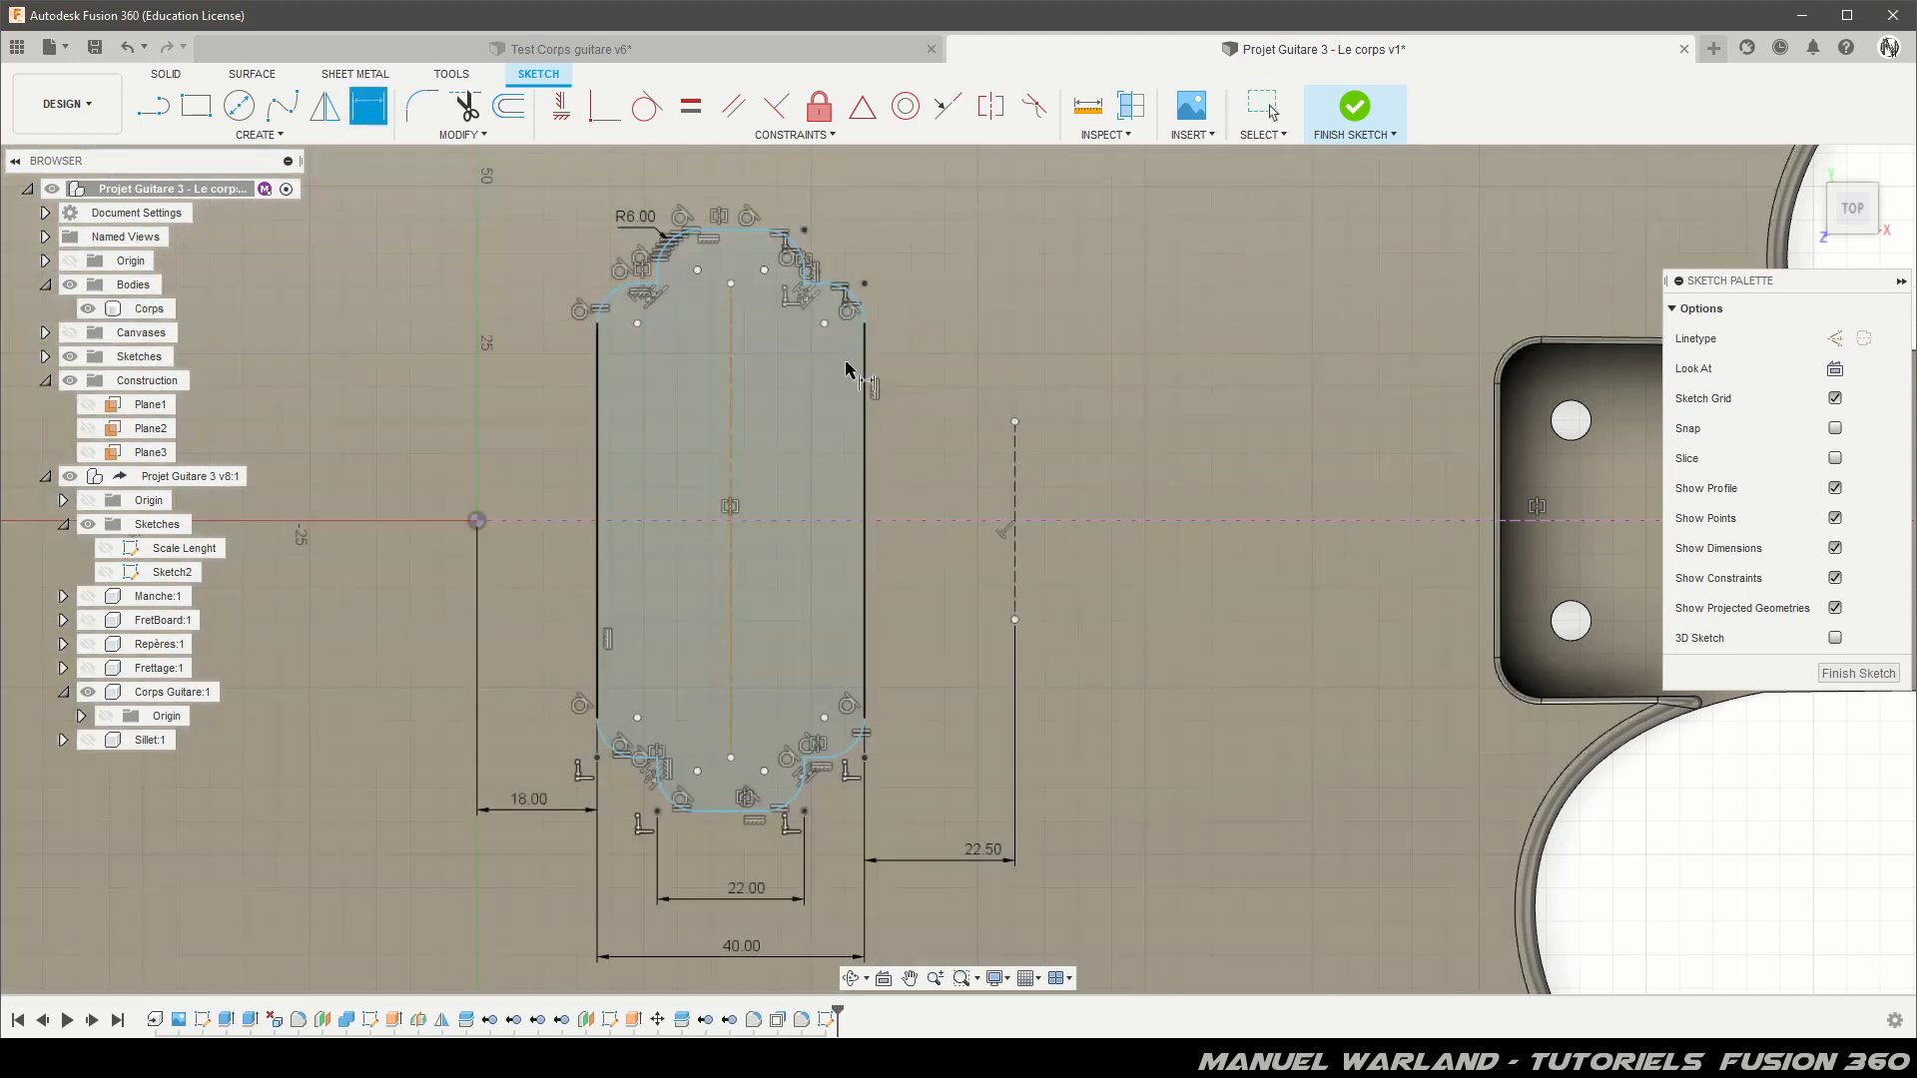
pyautogui.click(804, 285)
pyautogui.click(806, 761)
pyautogui.click(932, 579)
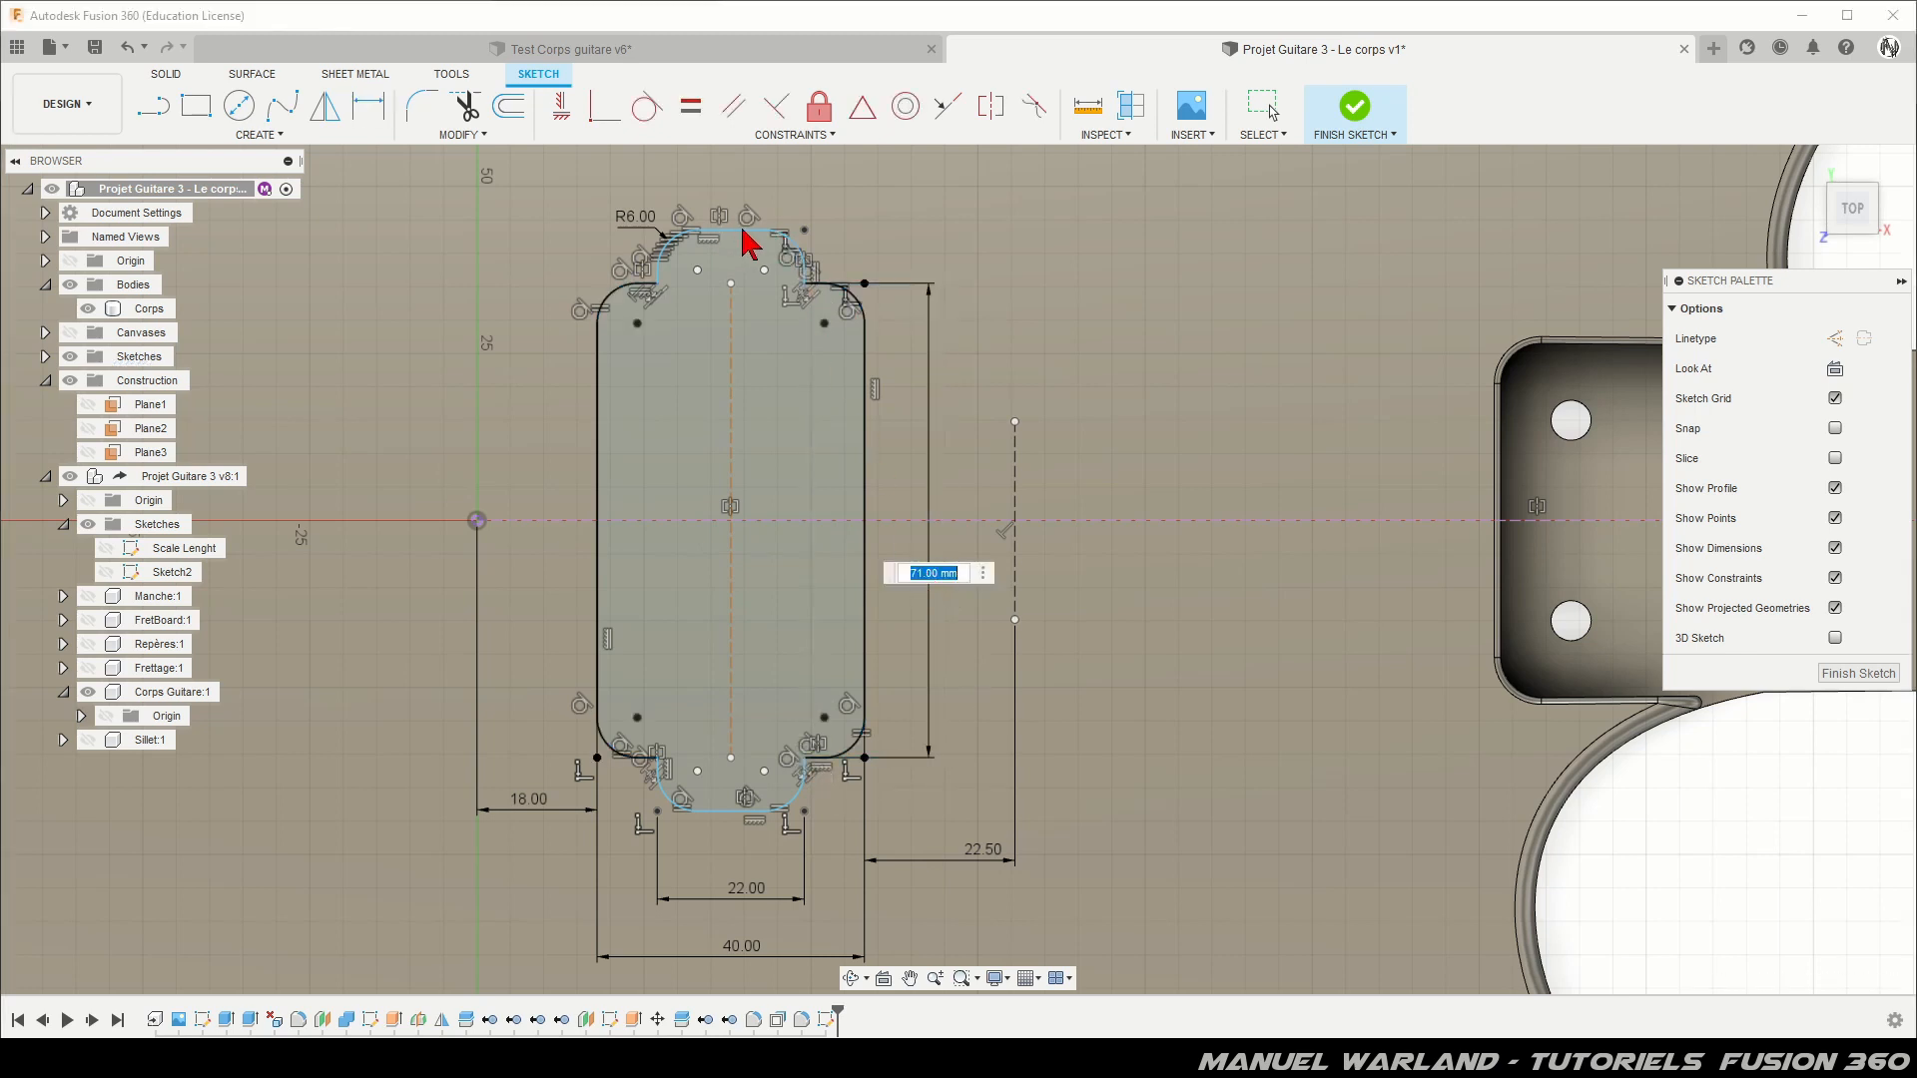
pyautogui.press('Return')
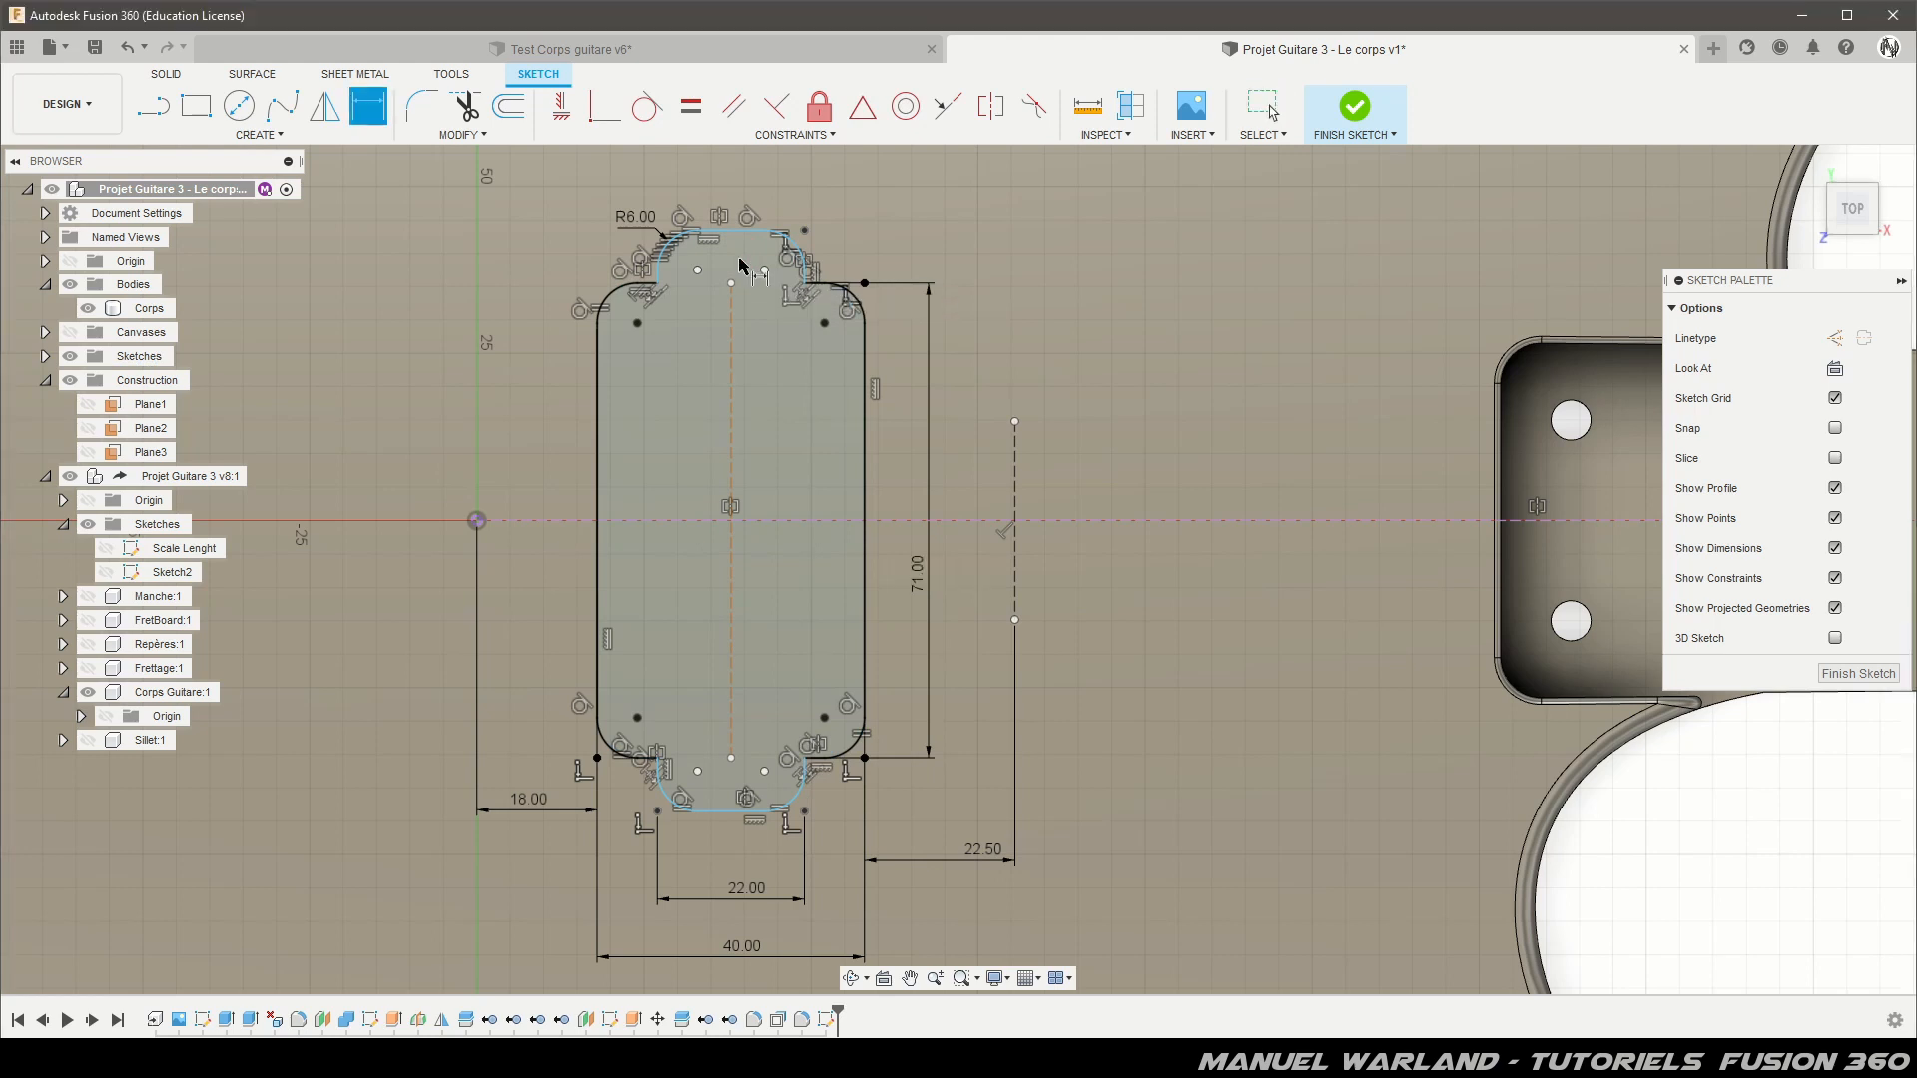
# Step: Dimension the outline's overall height between its two end edges at 87 mm
pyautogui.click(728, 233)
pyautogui.click(730, 811)
pyautogui.click(974, 643)
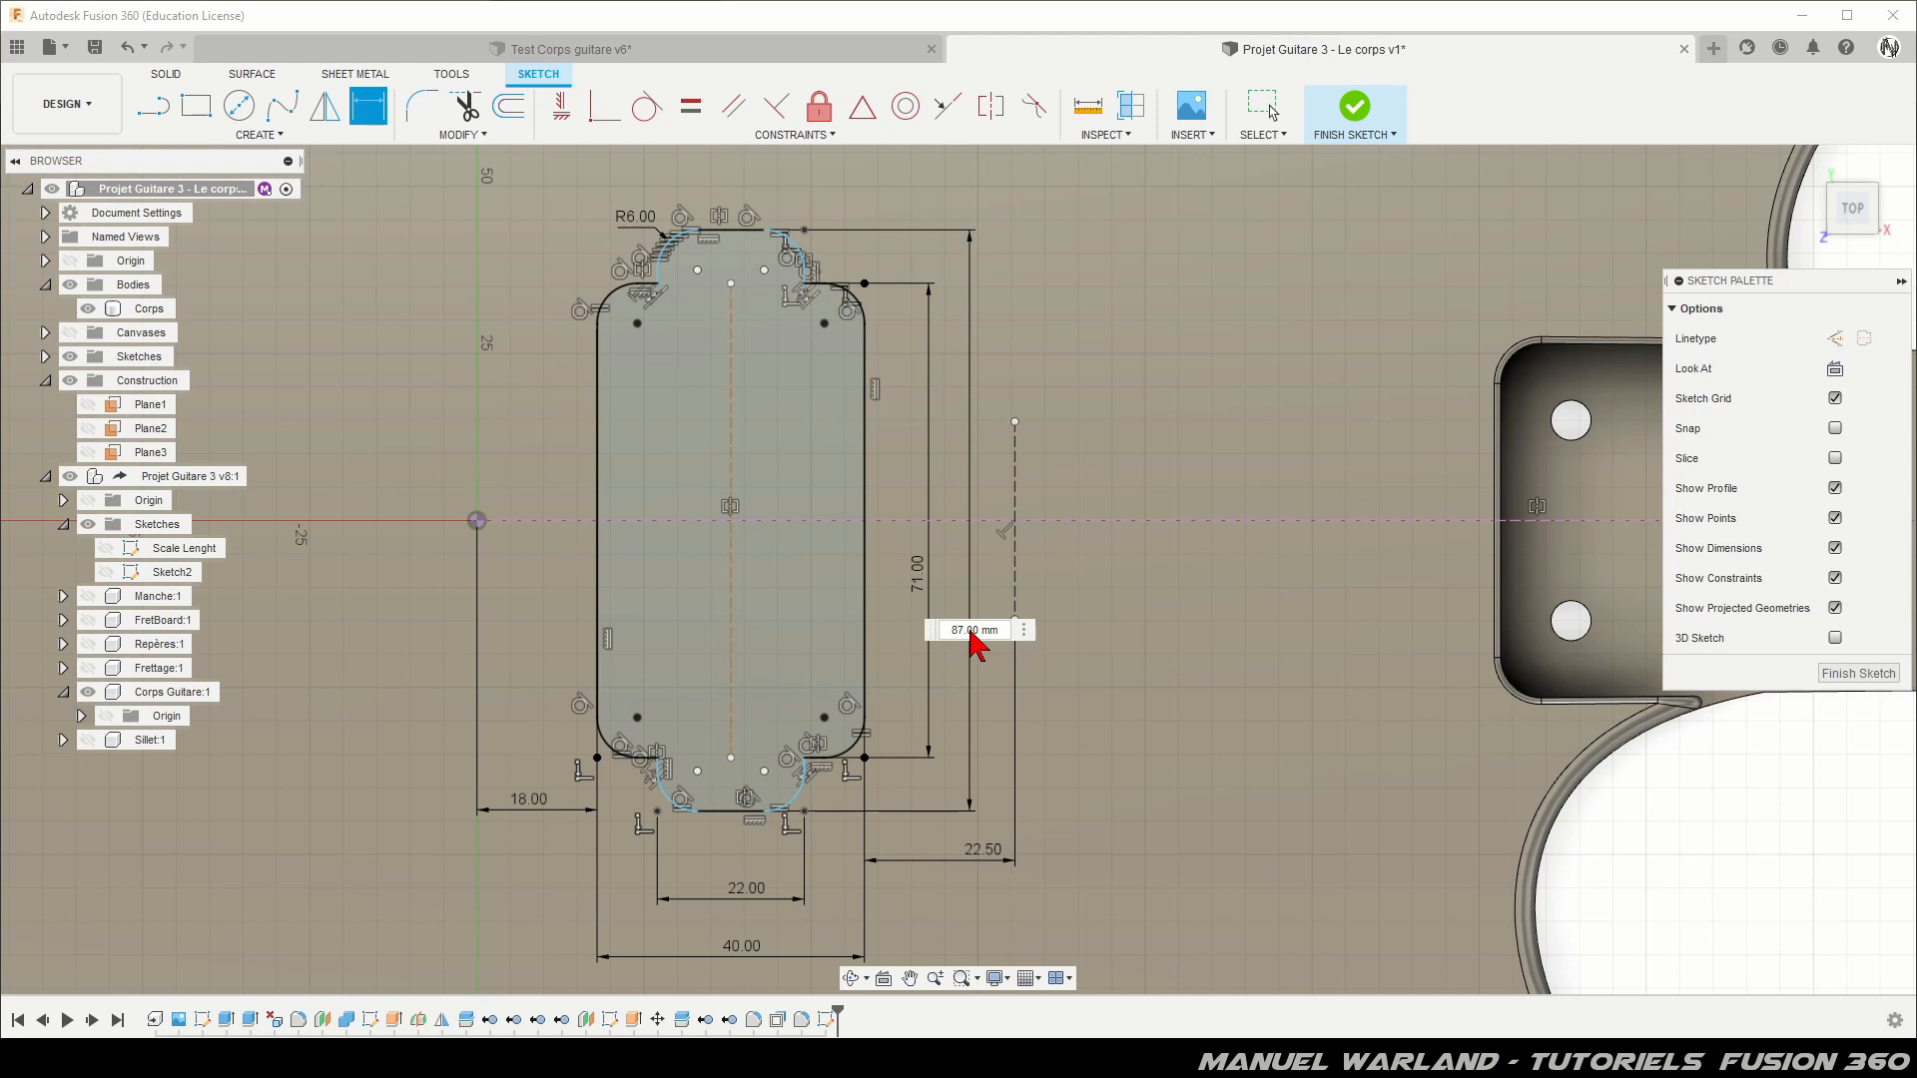
pyautogui.write('87')
pyautogui.press('Return')
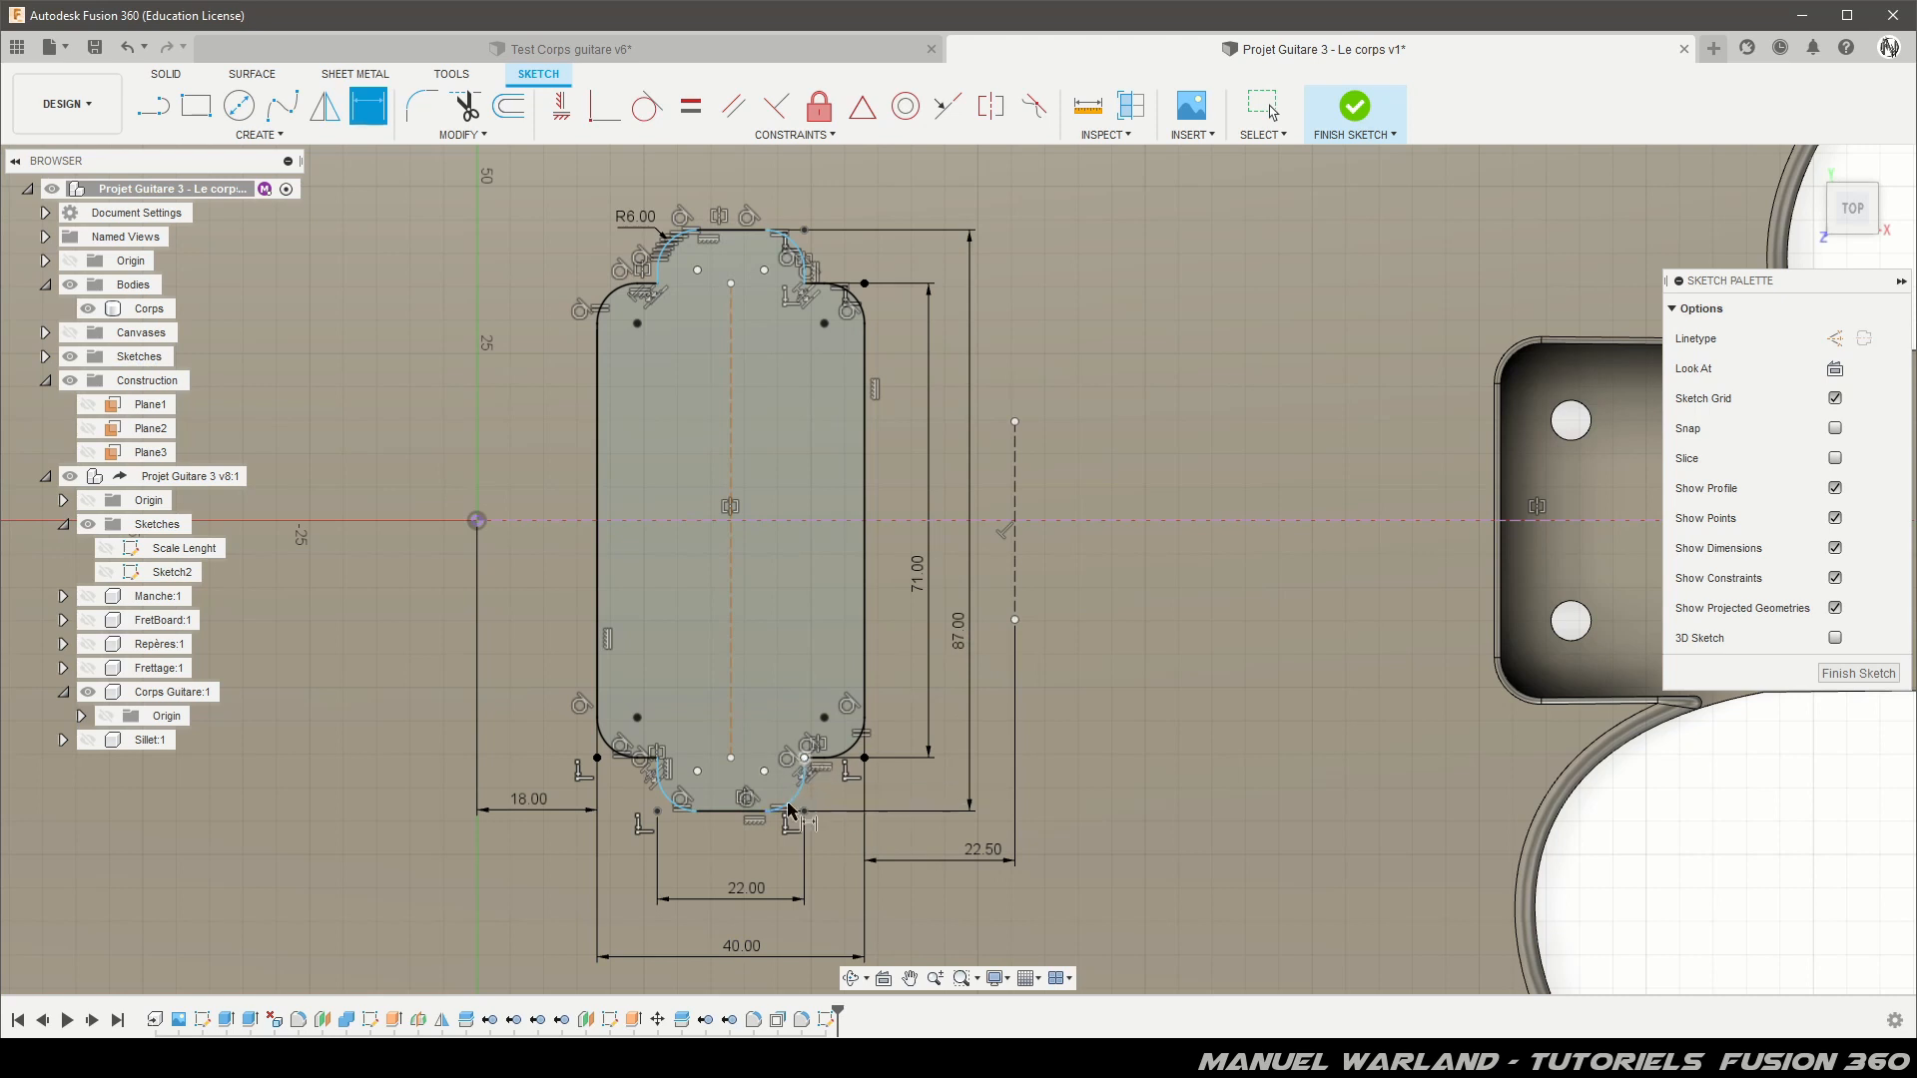
# Step: Replace the 22 mm width dimension of the lower end tab with a new 22 mm dimension placed closer to the outline
pyautogui.press('Escape')
pyautogui.click(749, 899)
pyautogui.press('Delete')
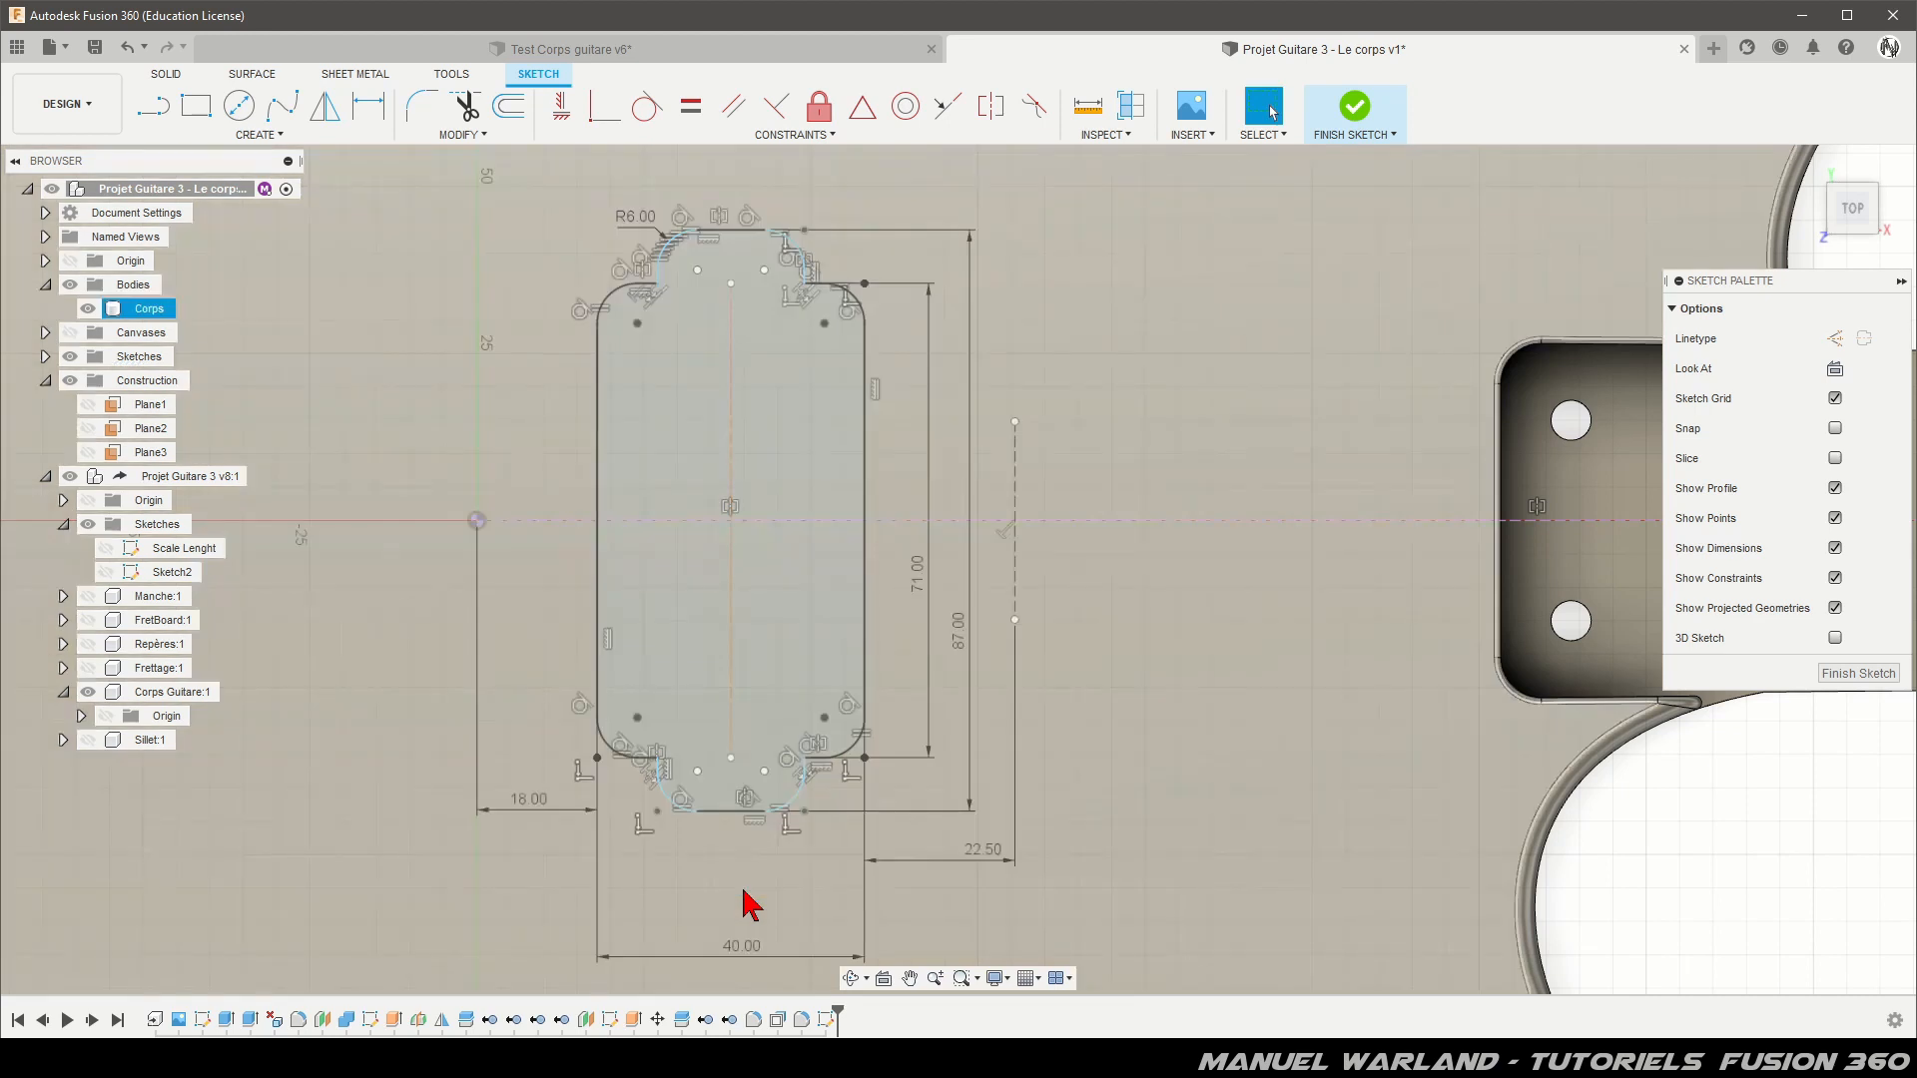
pyautogui.press('d')
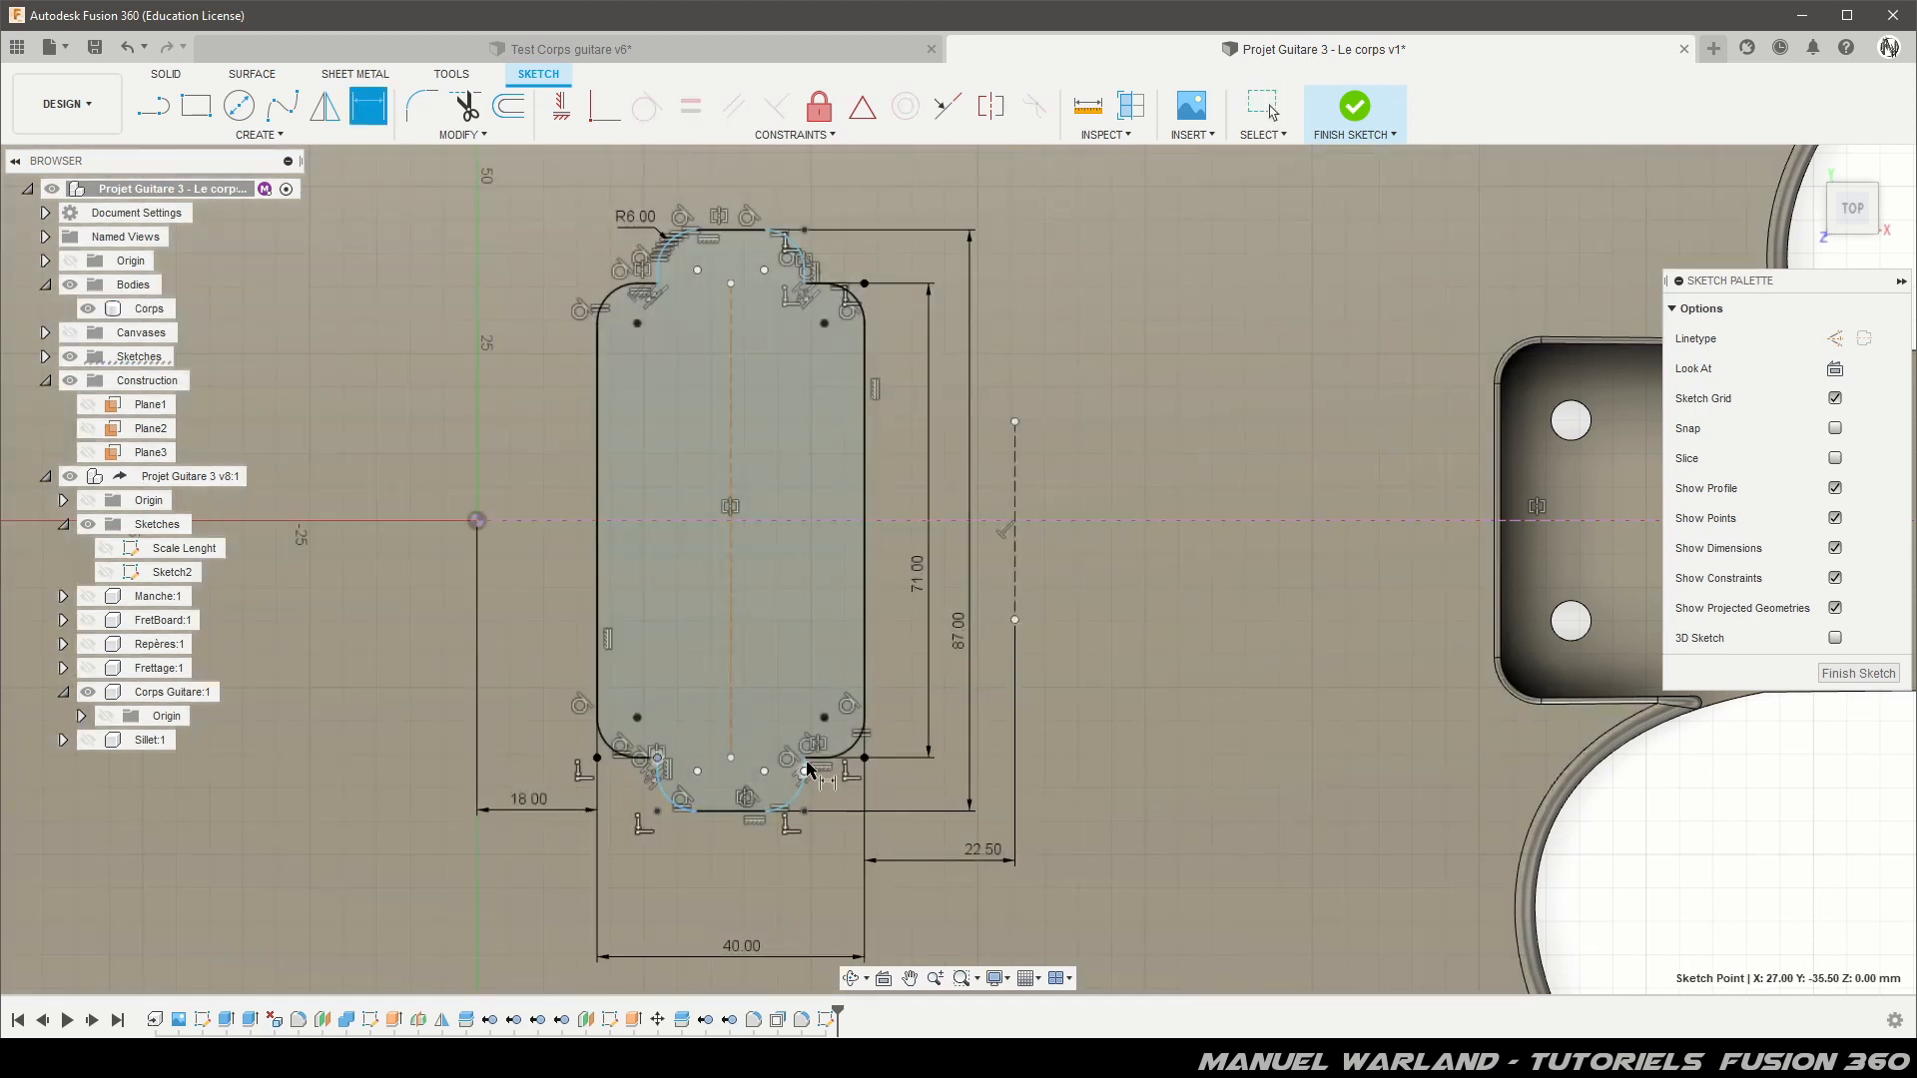
pyautogui.click(804, 760)
pyautogui.click(727, 887)
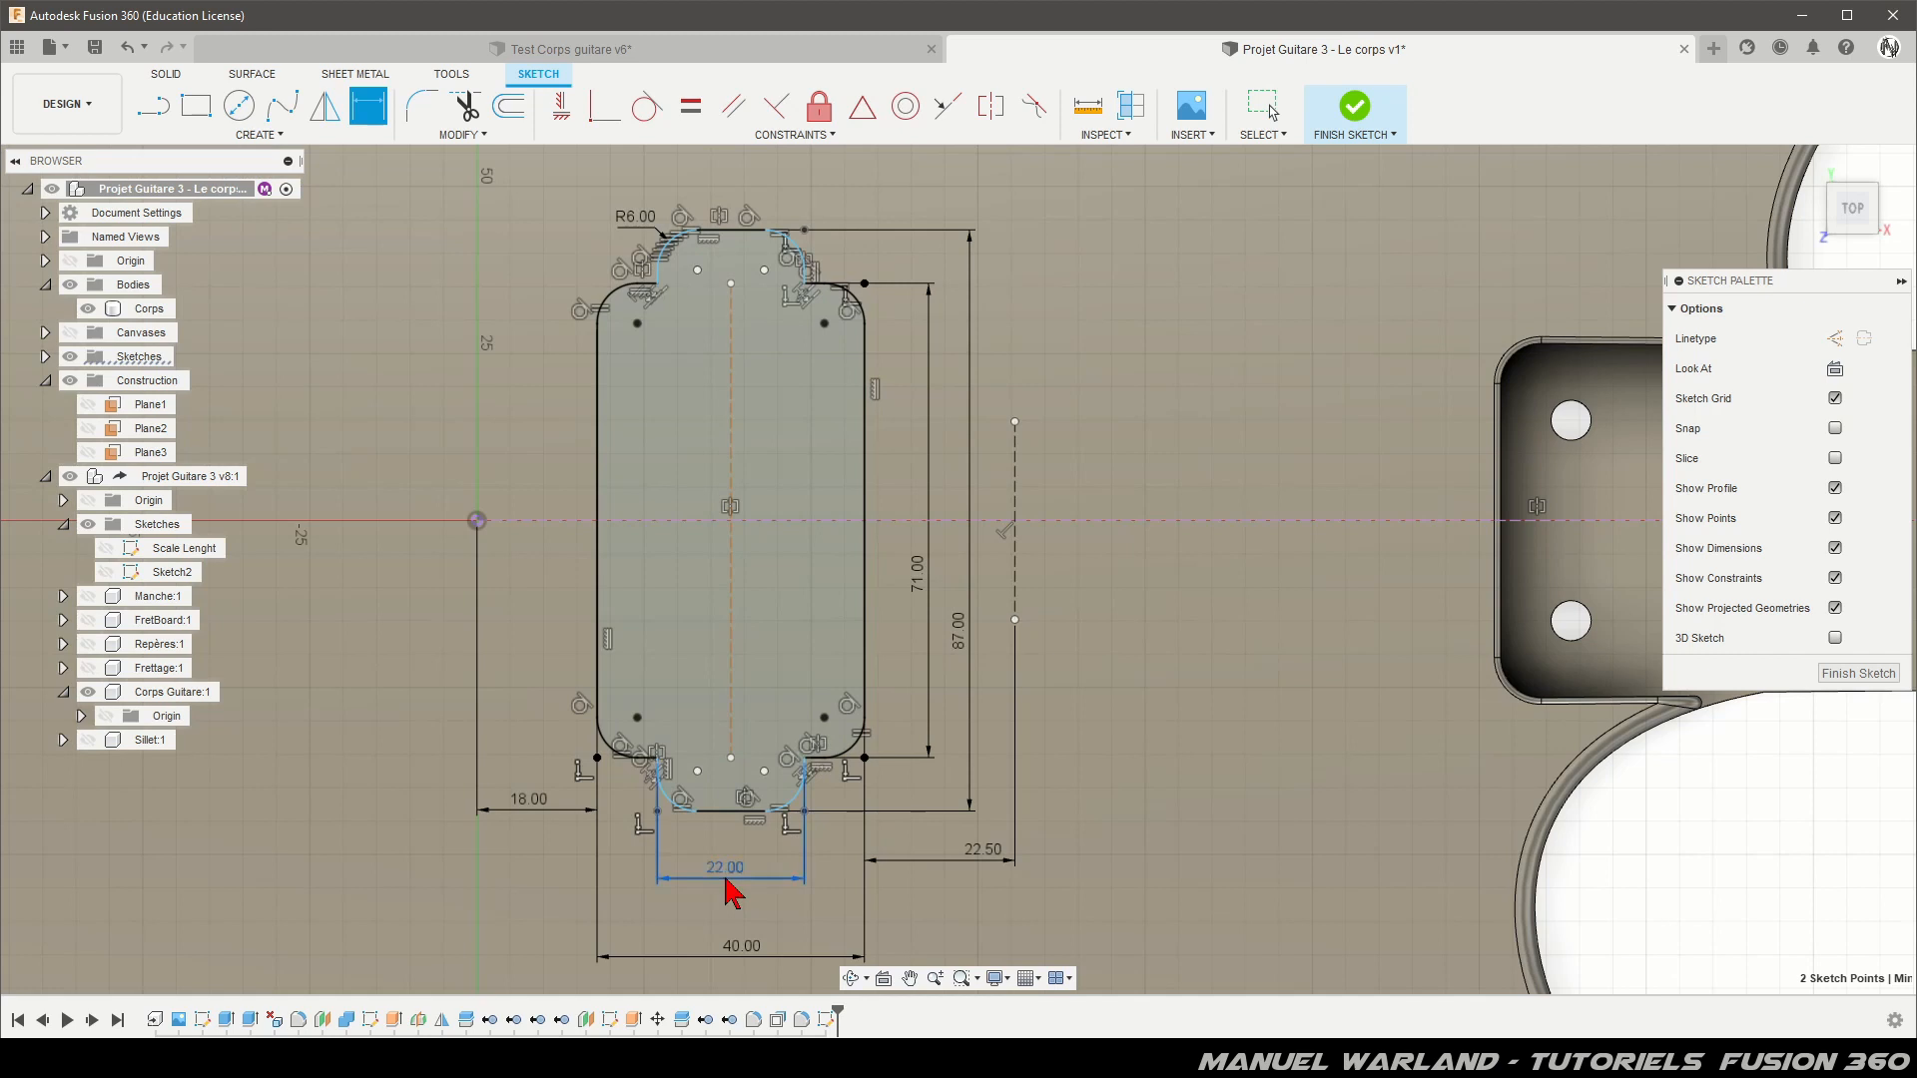
pyautogui.press('Return')
# Step: Try to make the two arc centre points of the lower end tab symmetric about the outline's vertical centreline
pyautogui.click(991, 105)
pyautogui.click(696, 770)
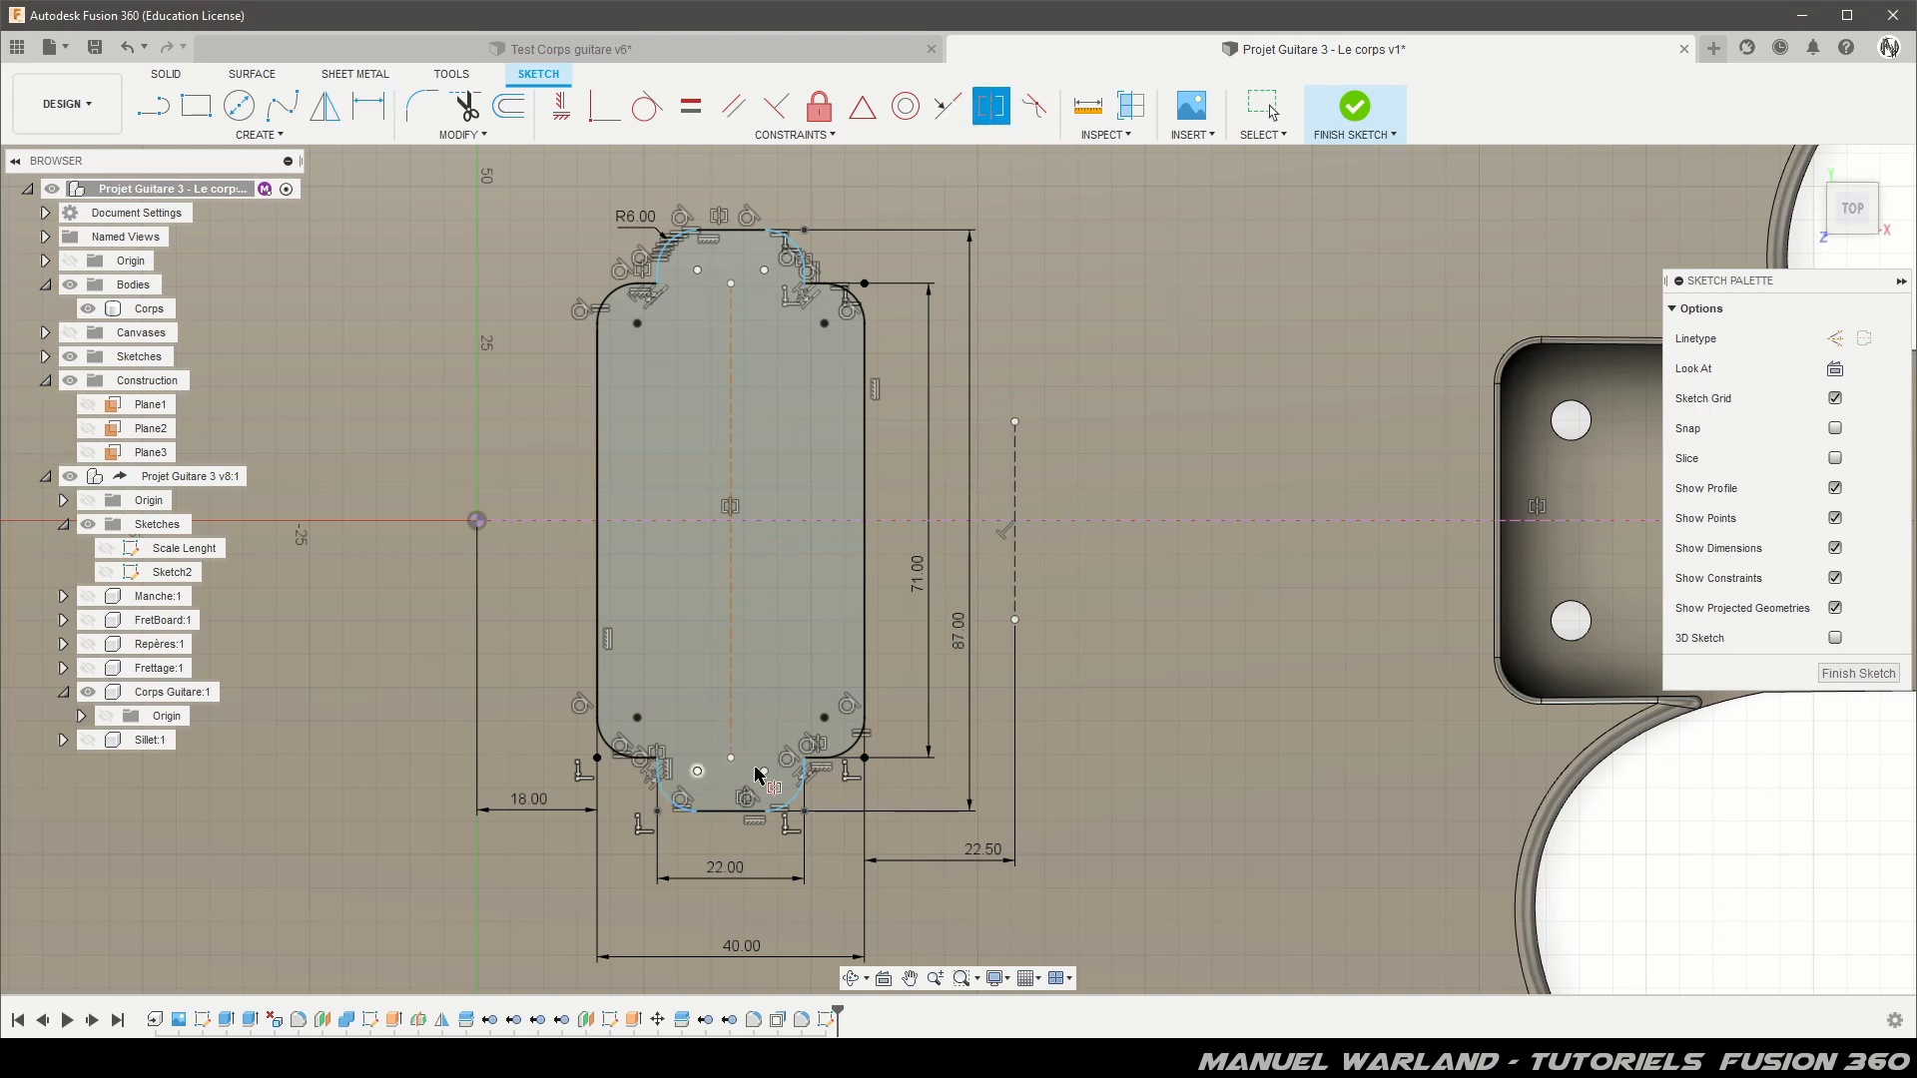
pyautogui.click(764, 770)
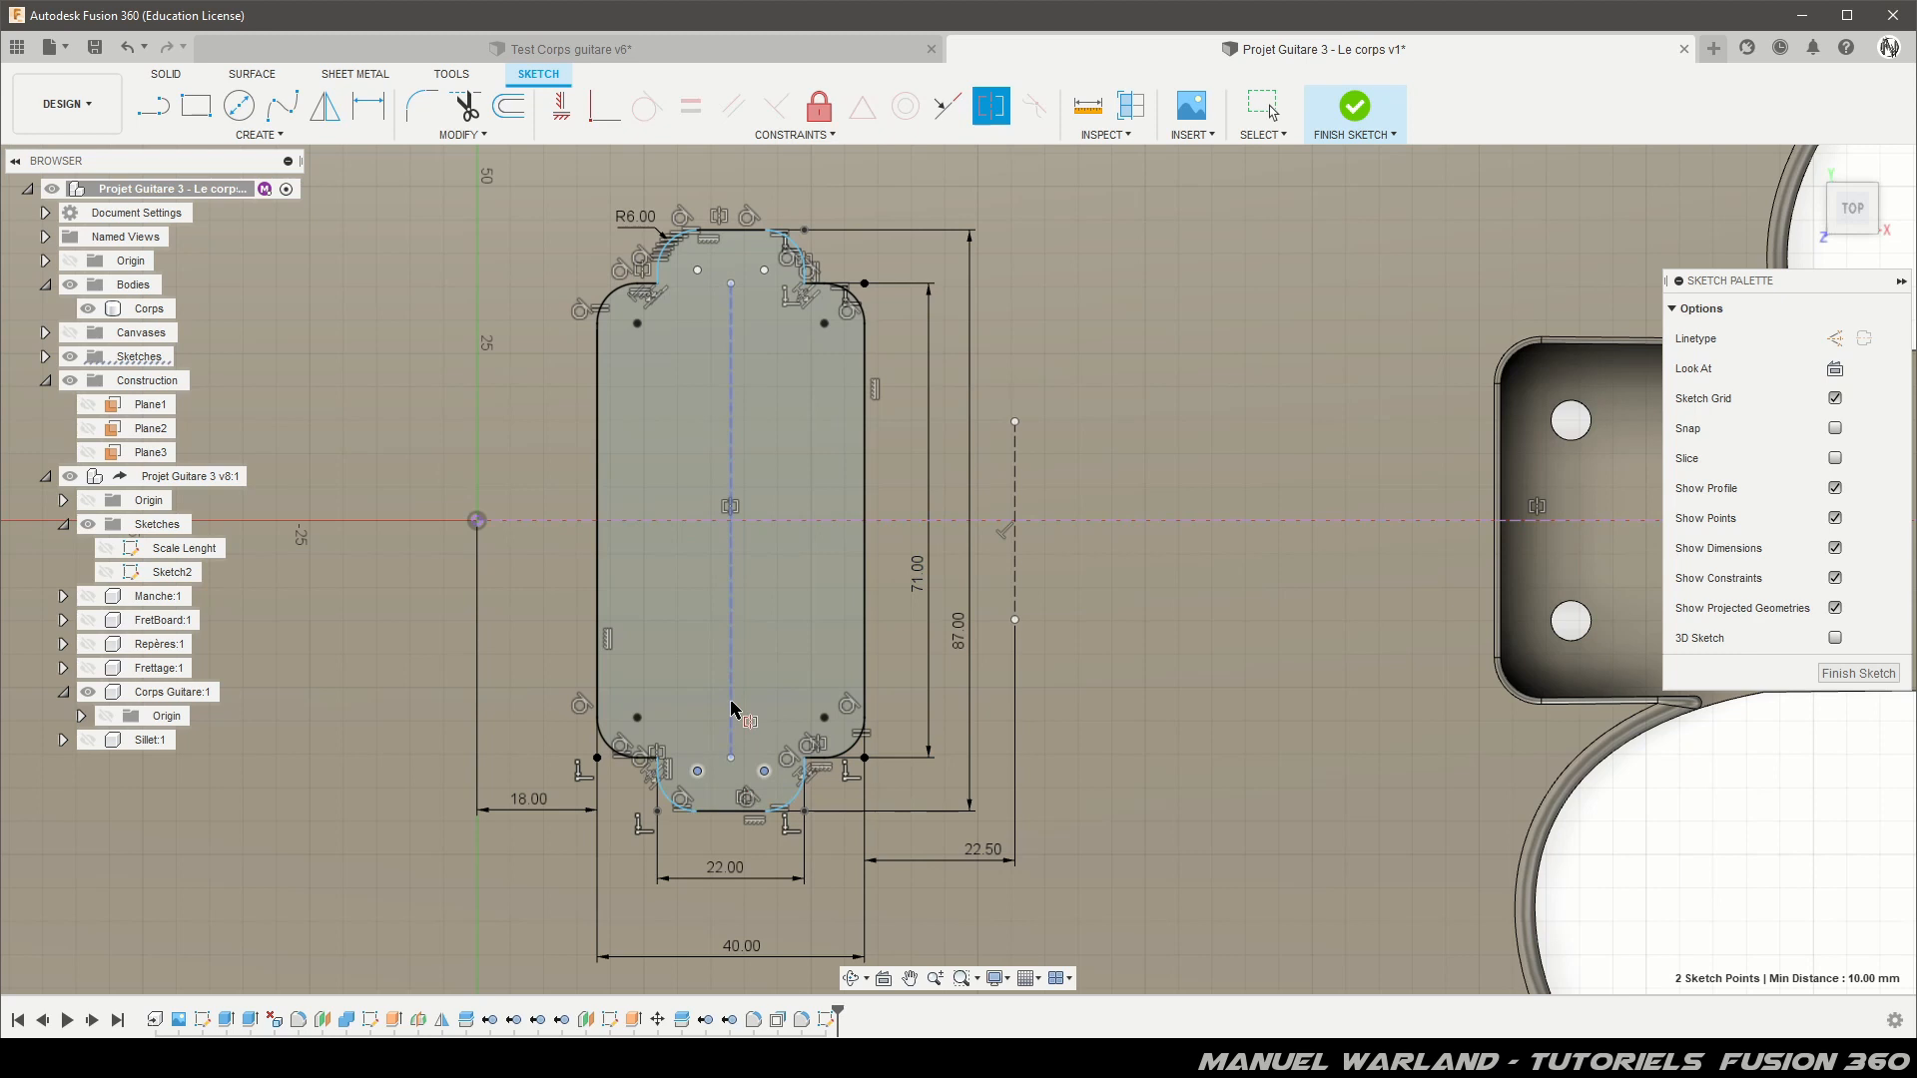
pyautogui.click(731, 709)
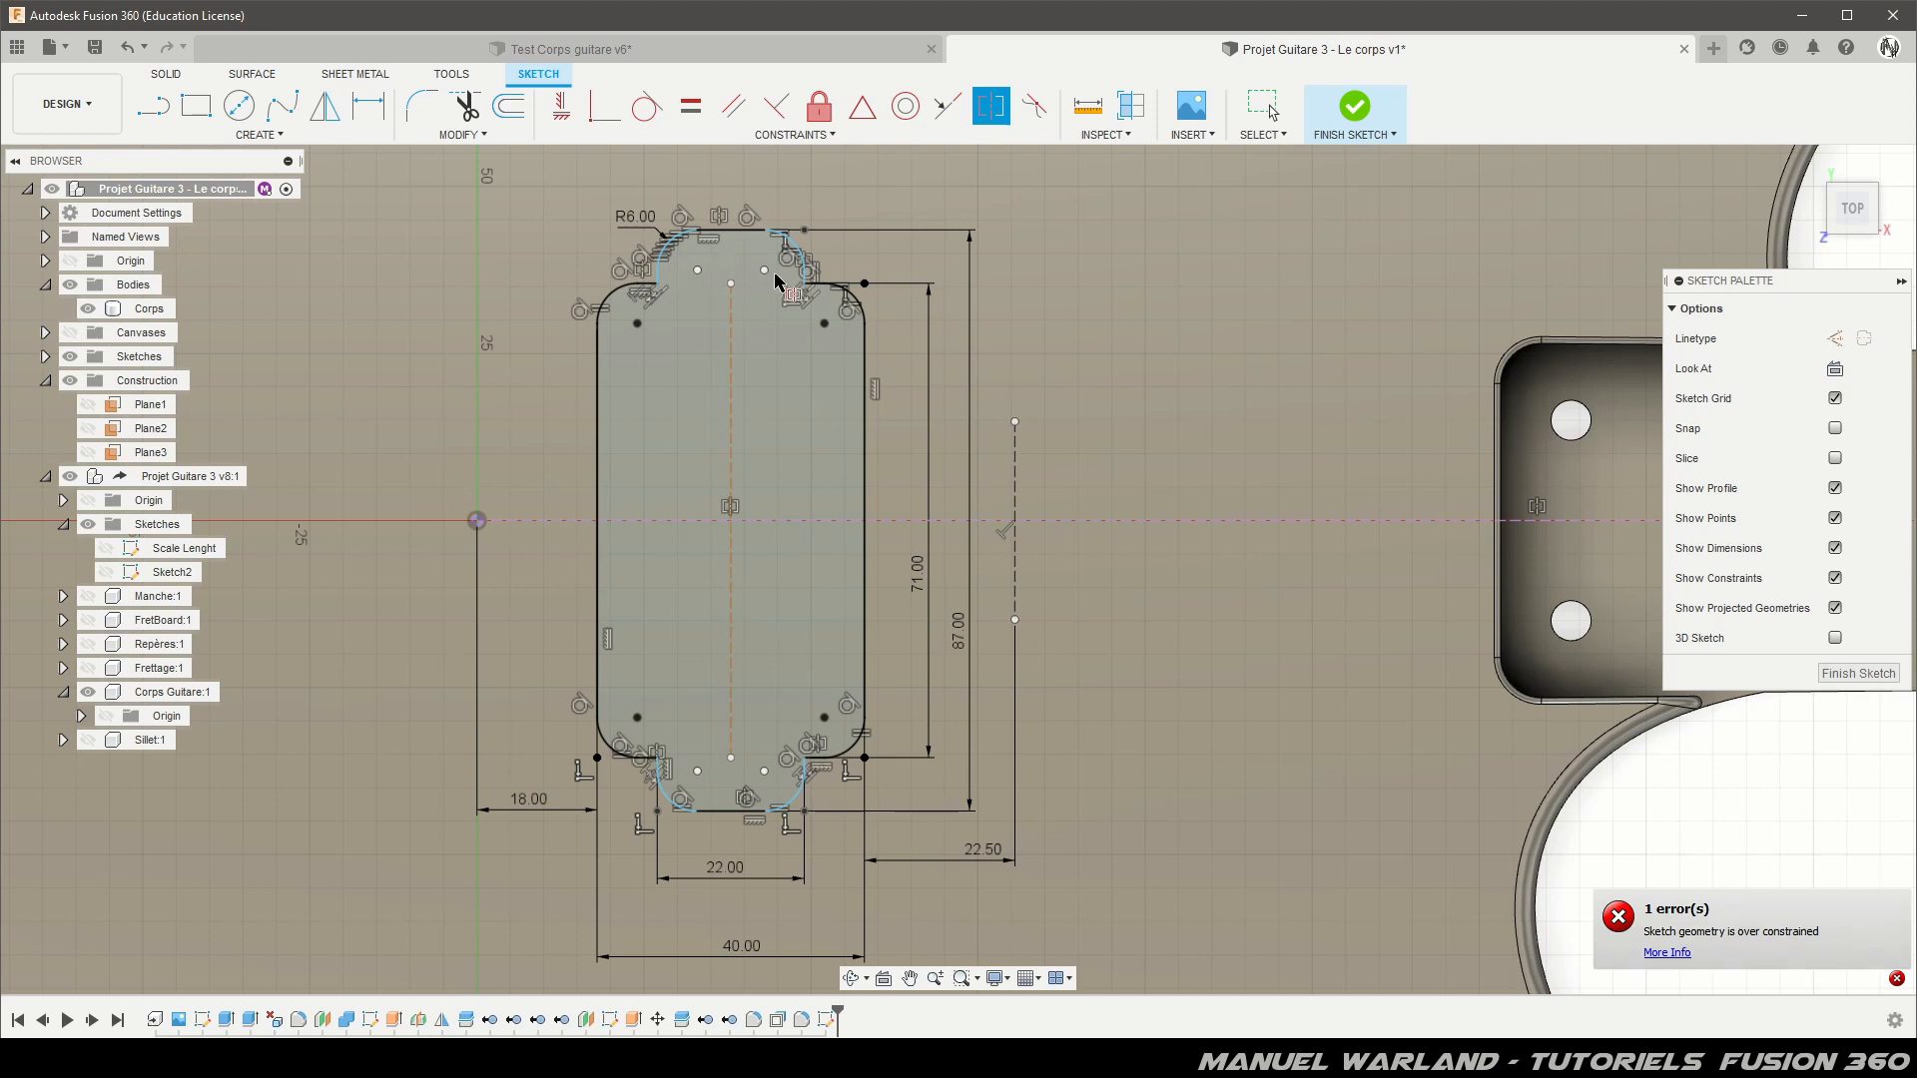
pyautogui.press('Escape')
pyautogui.click(1136, 398)
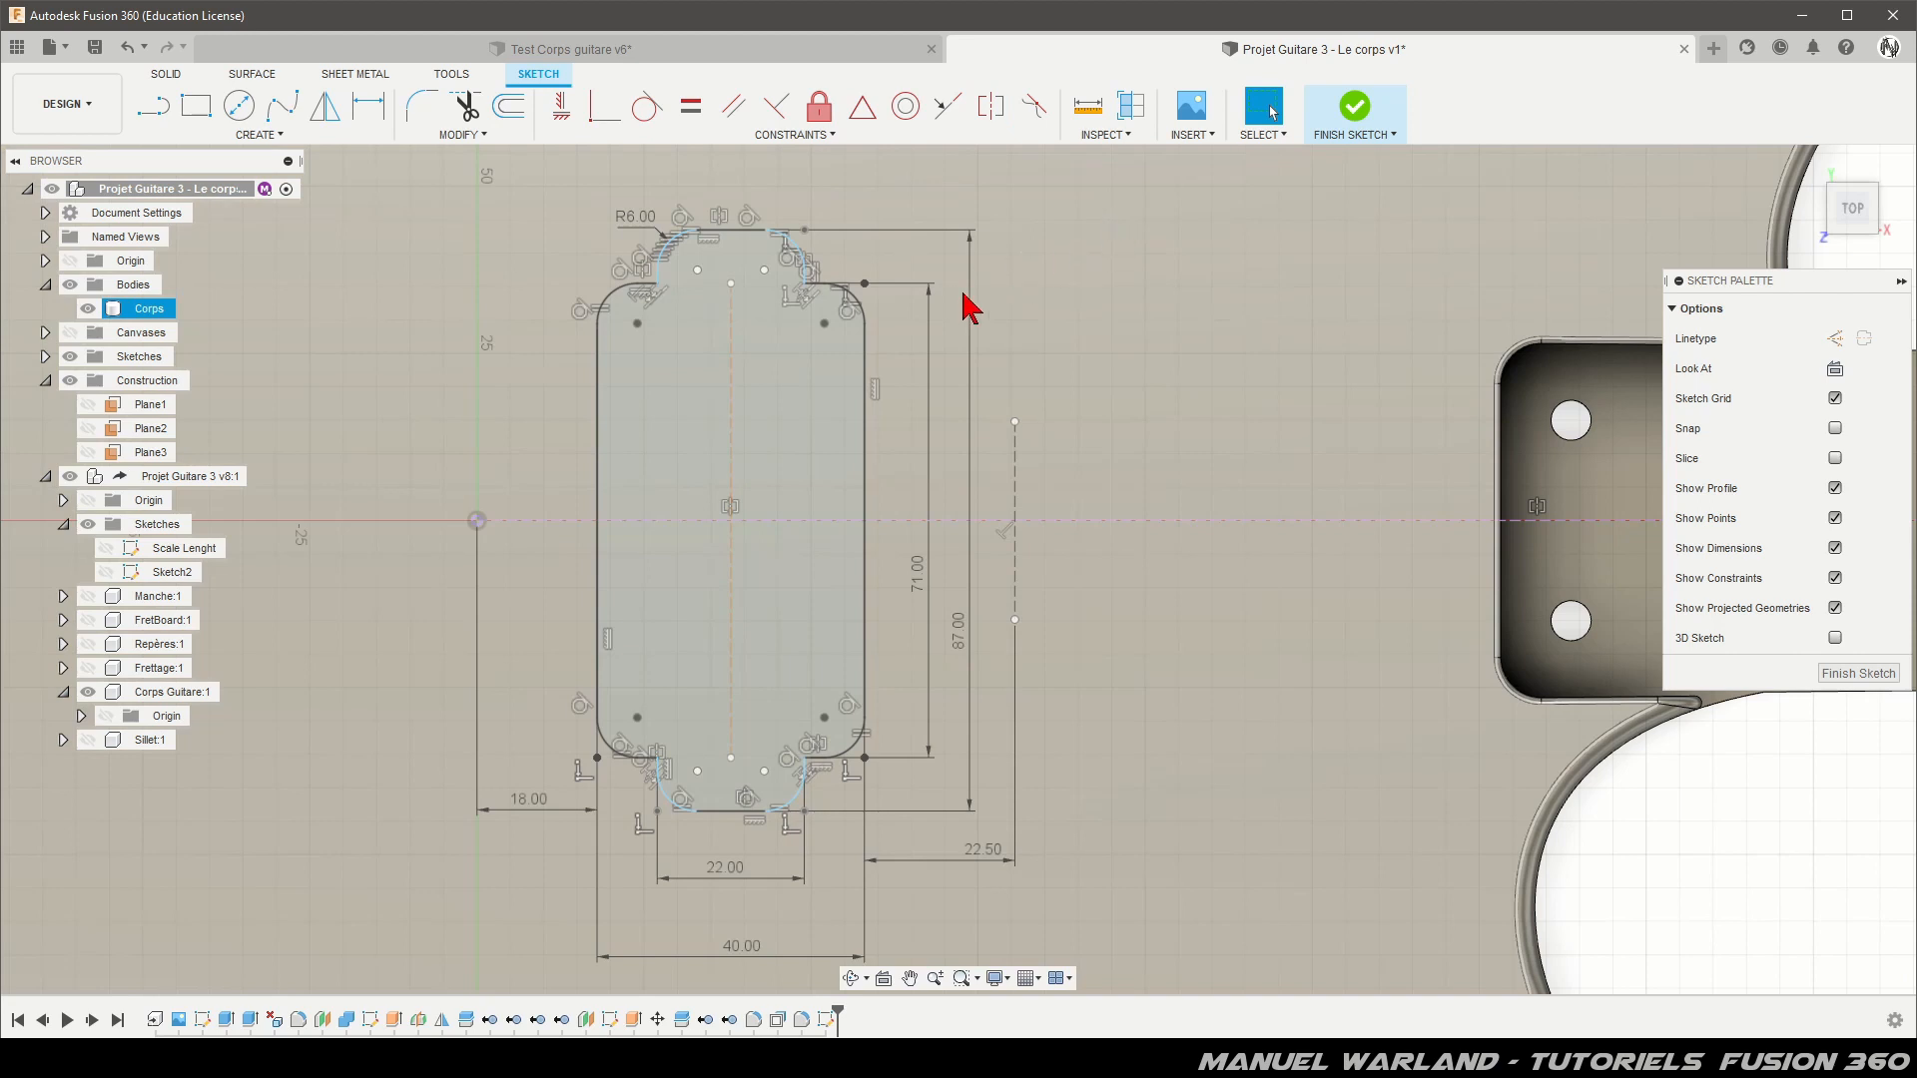
pyautogui.press('Escape')
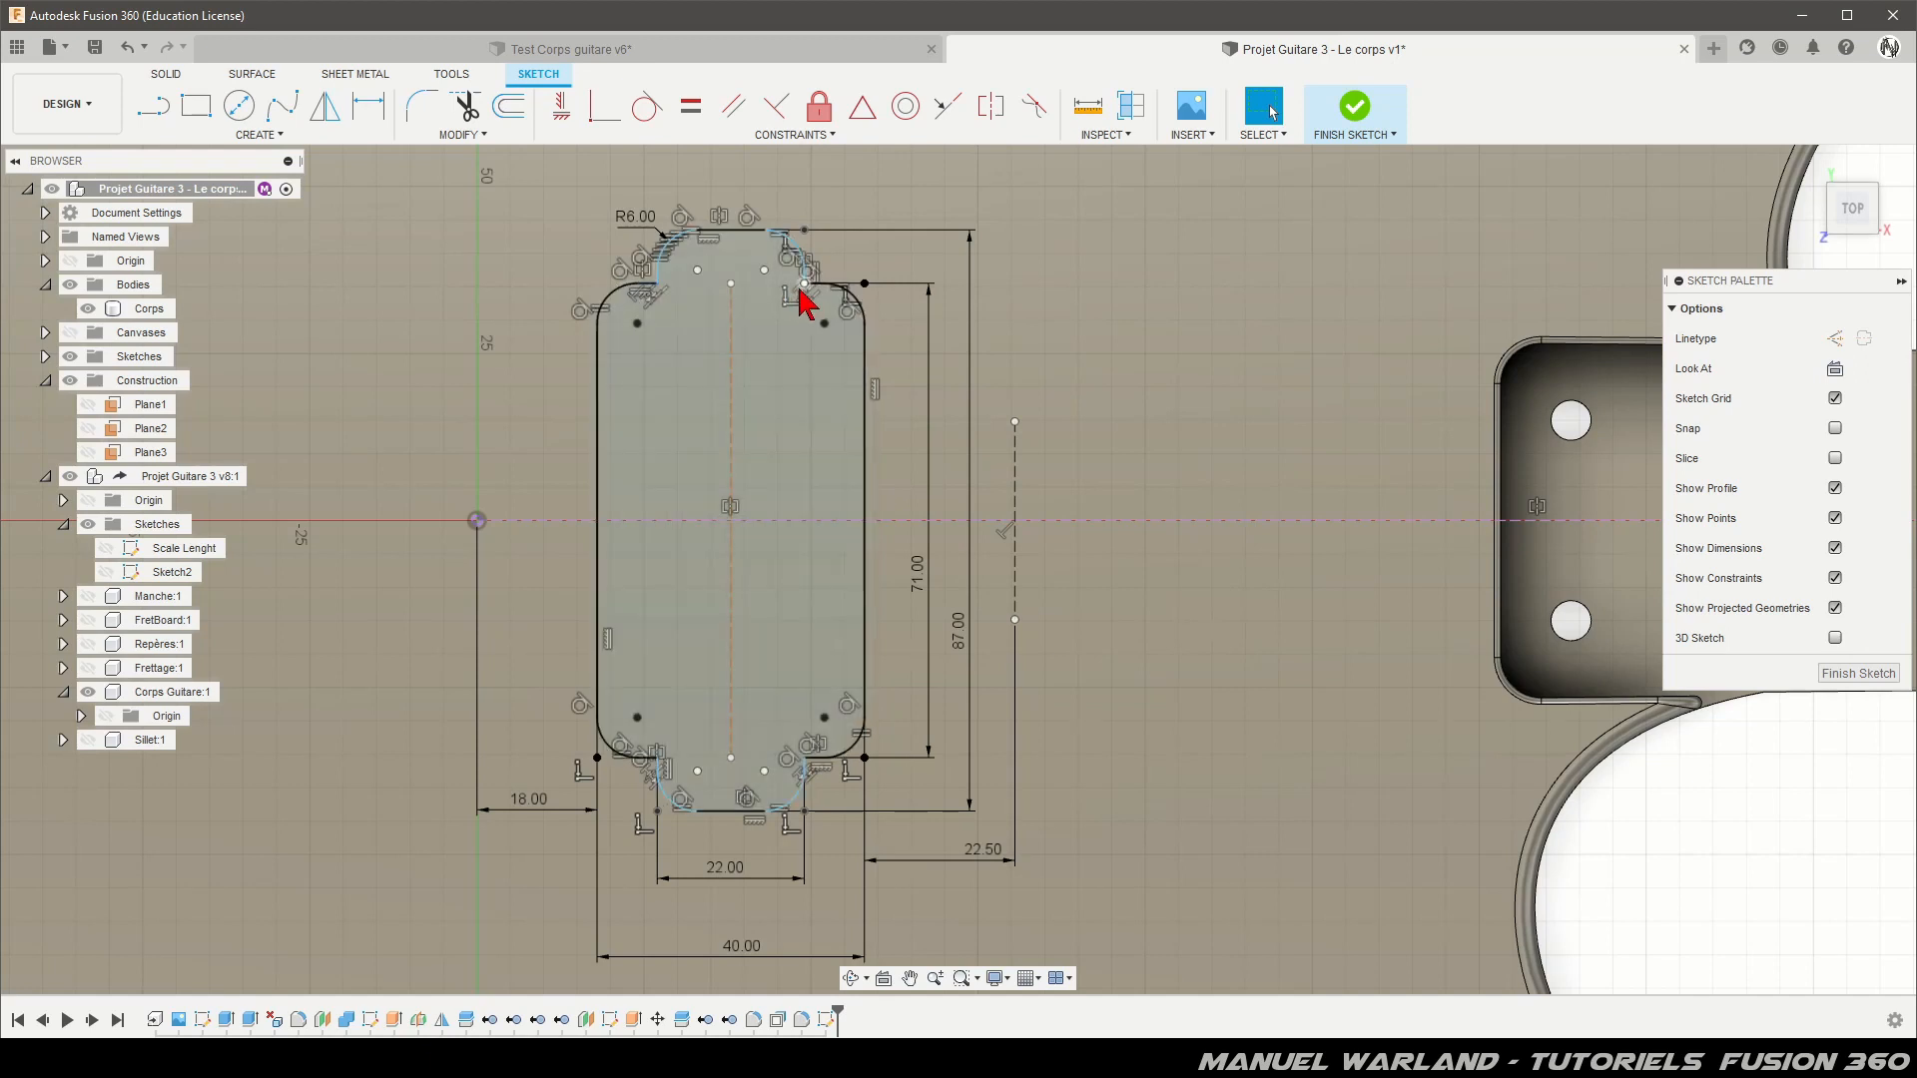
pyautogui.click(988, 445)
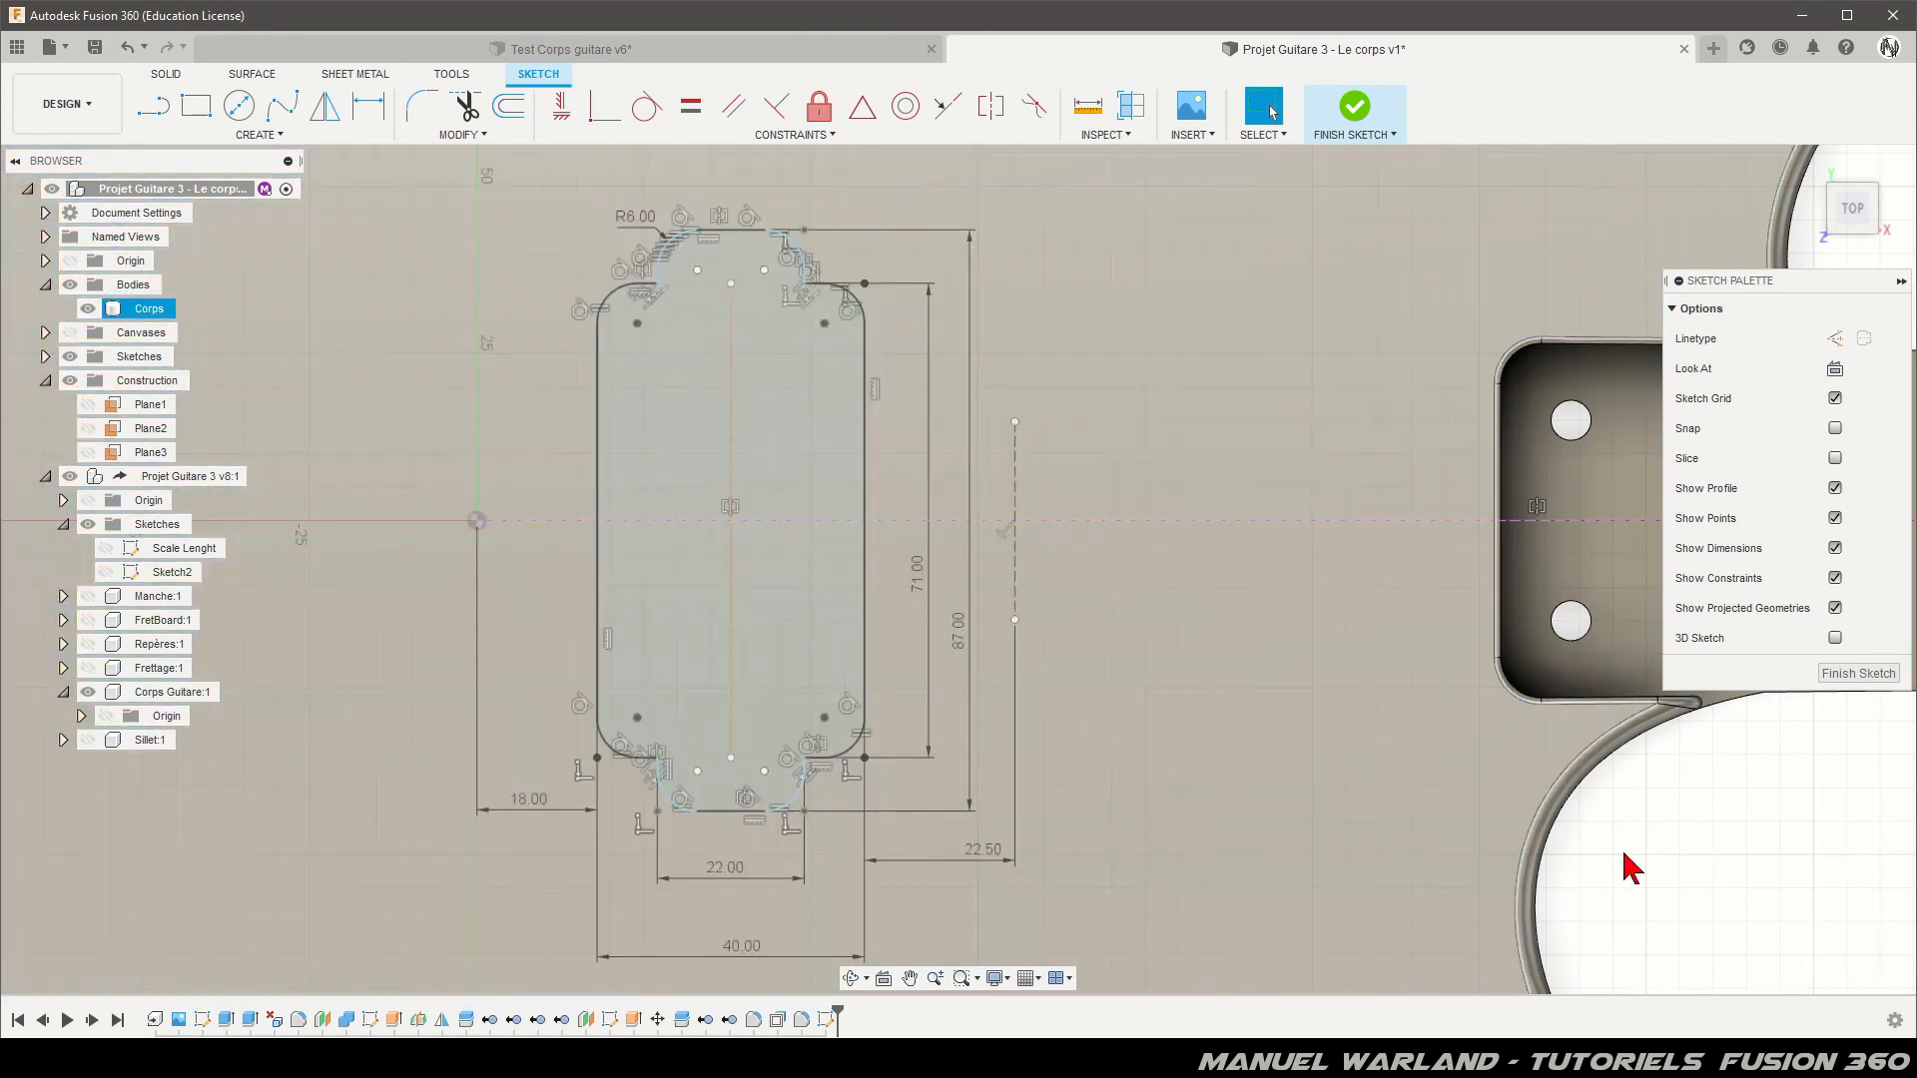
pyautogui.click(1757, 906)
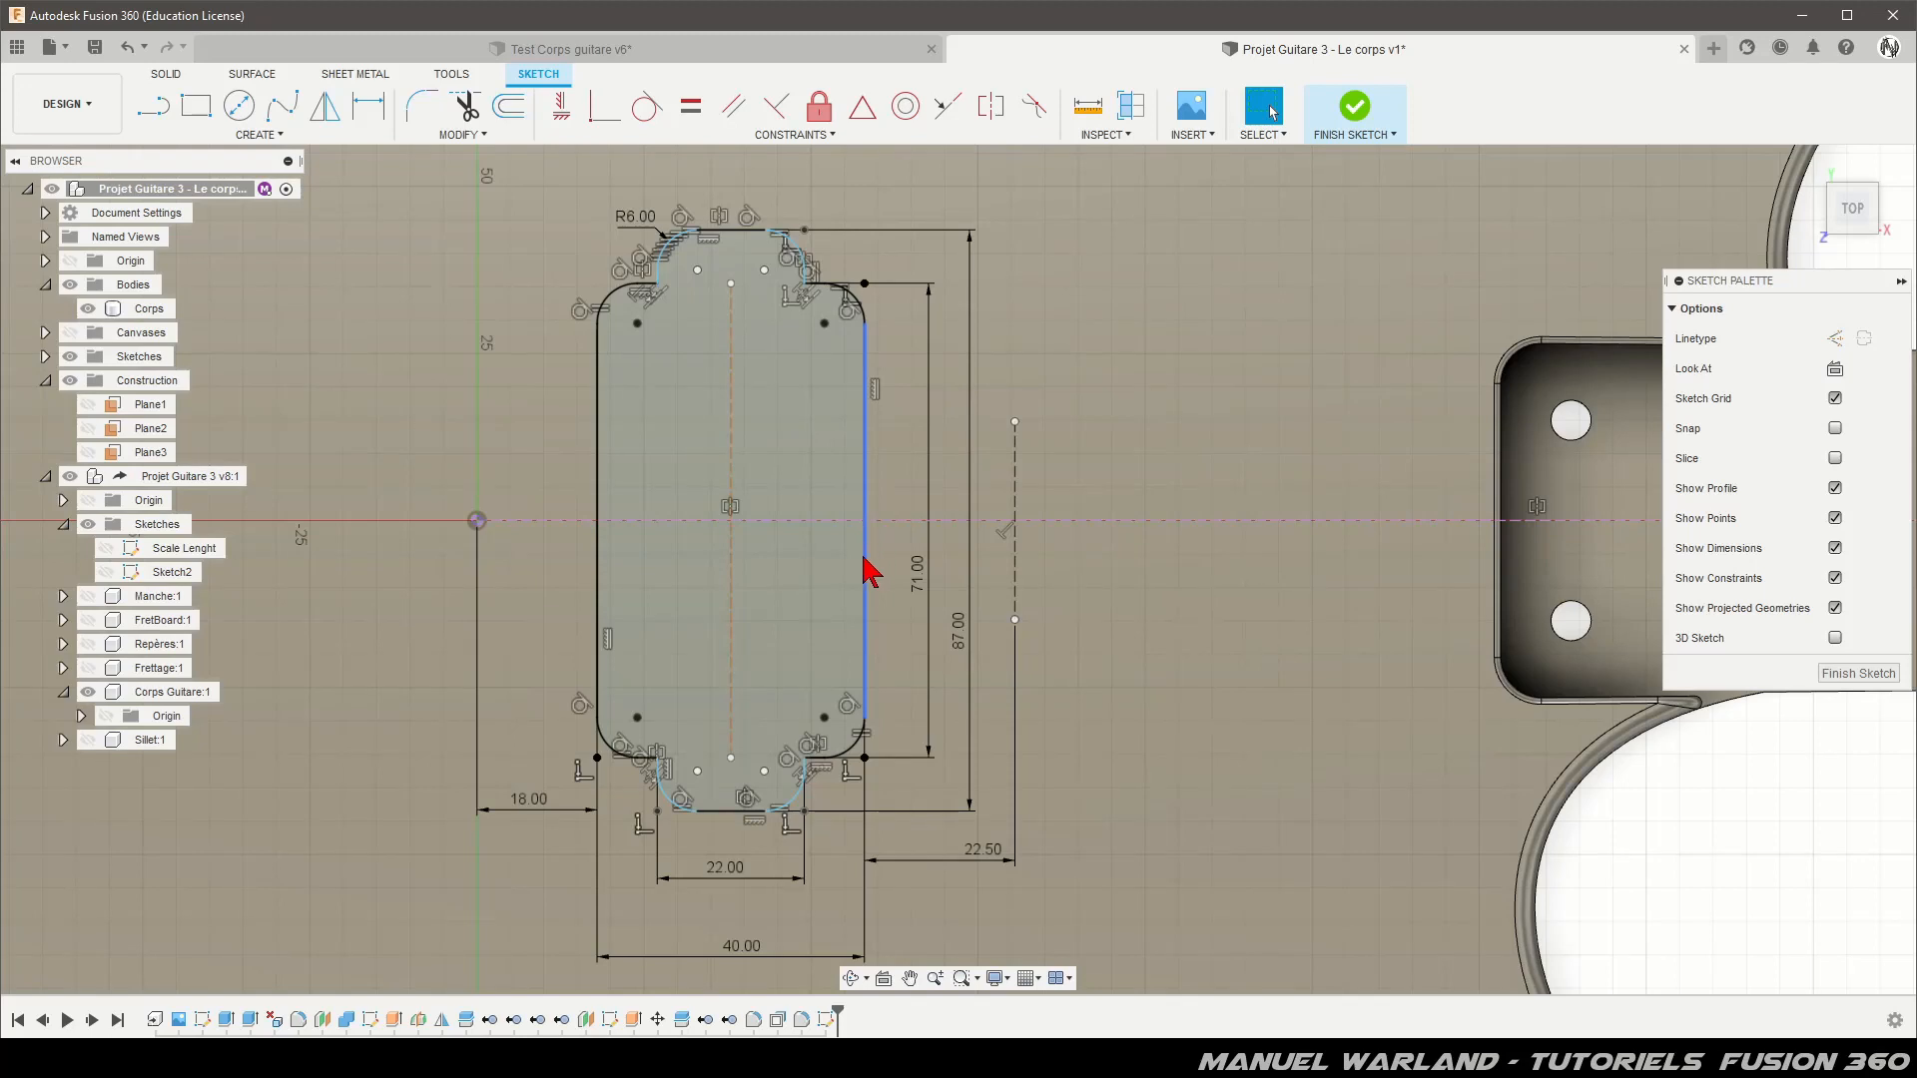
# Step: Mirror the complete cavity outline, including its arc centre points, about the dashed vertical construction line
pyautogui.doubleClick(866, 560)
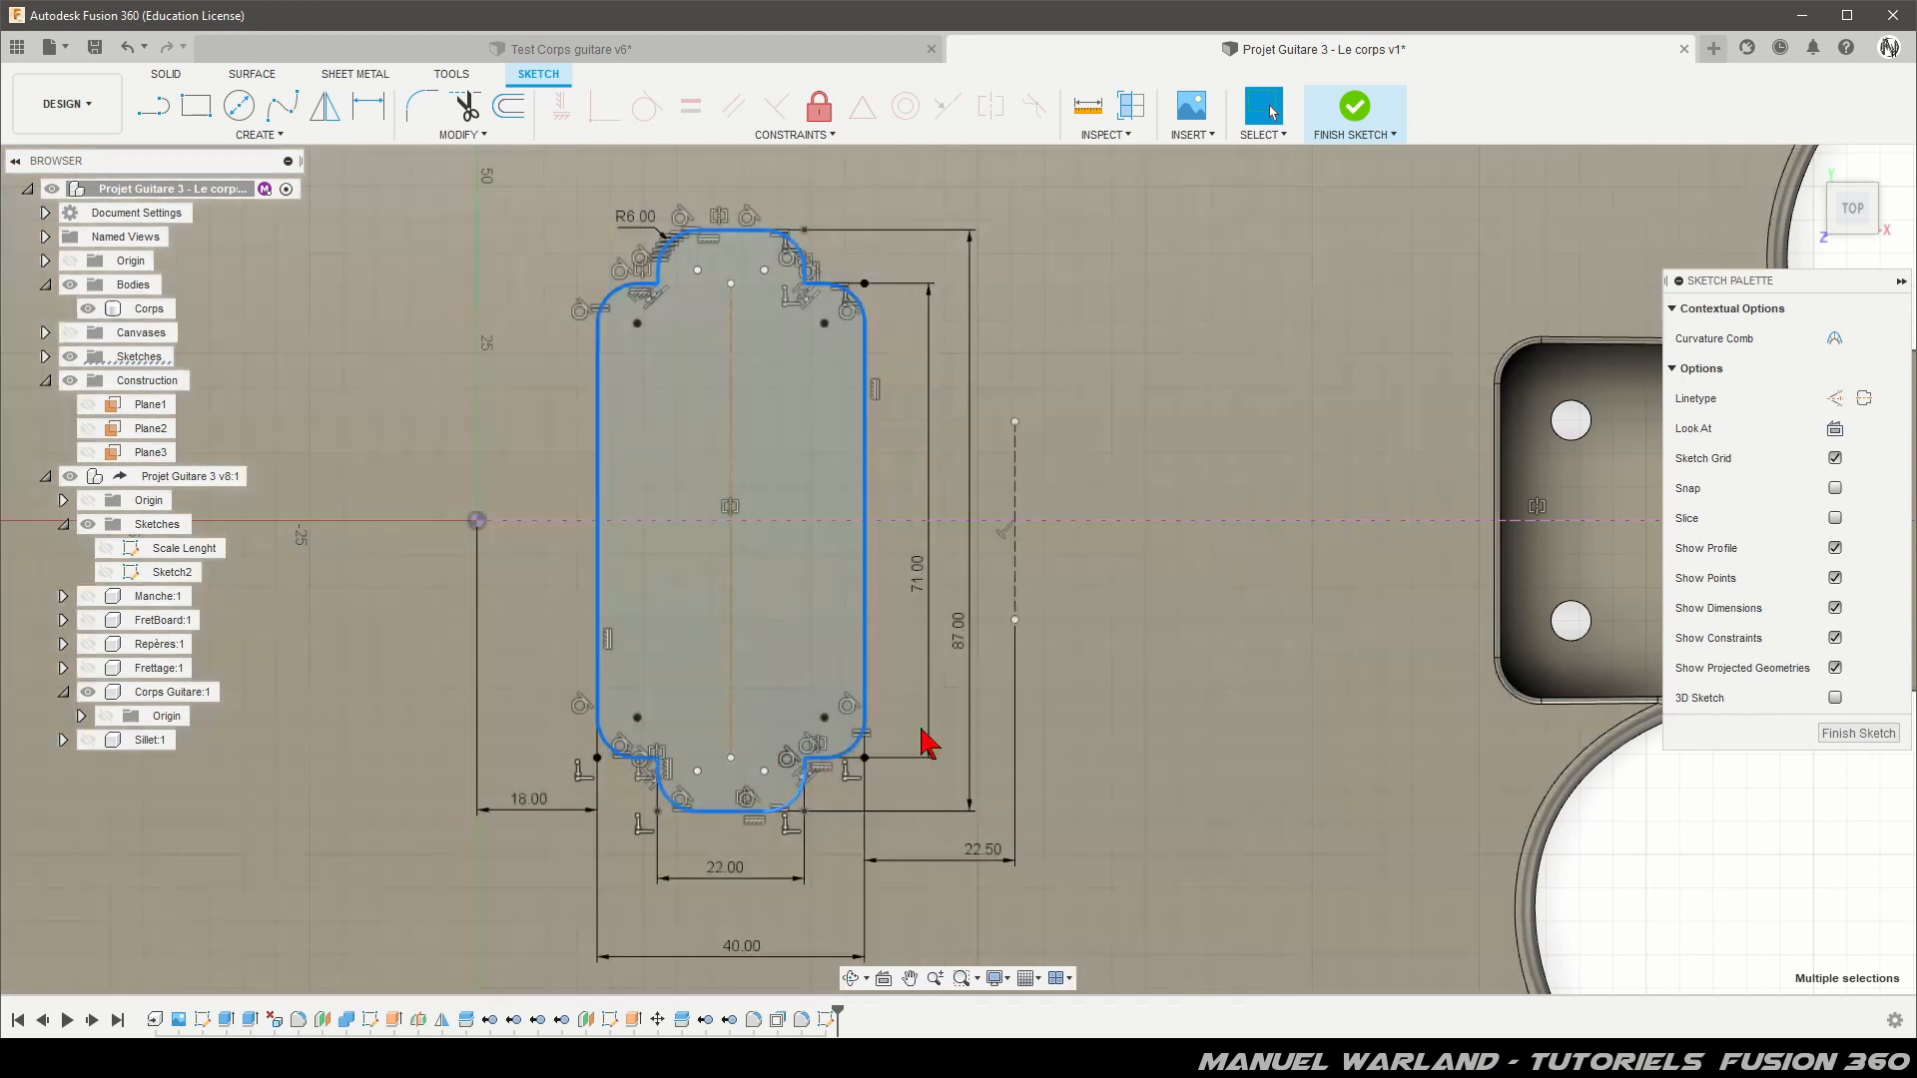
pyautogui.click(642, 415)
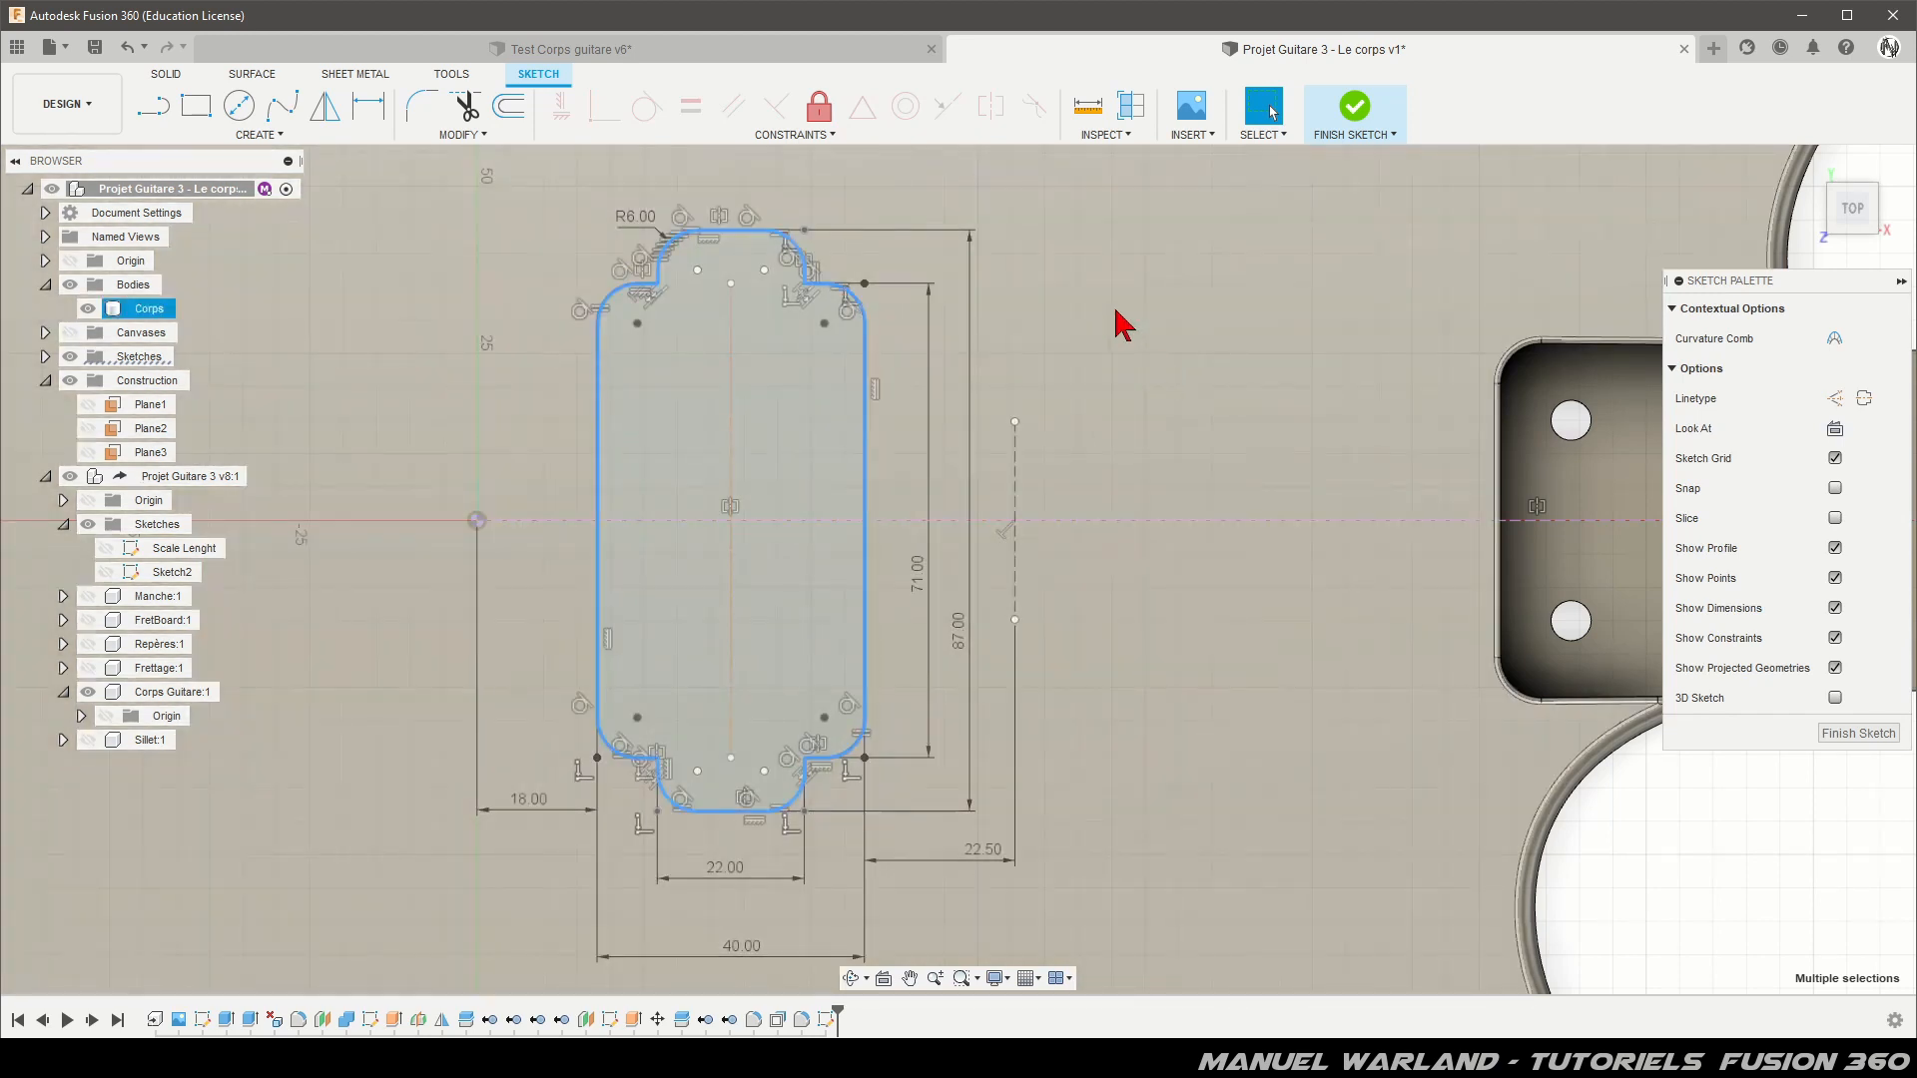
pyautogui.click(1158, 377)
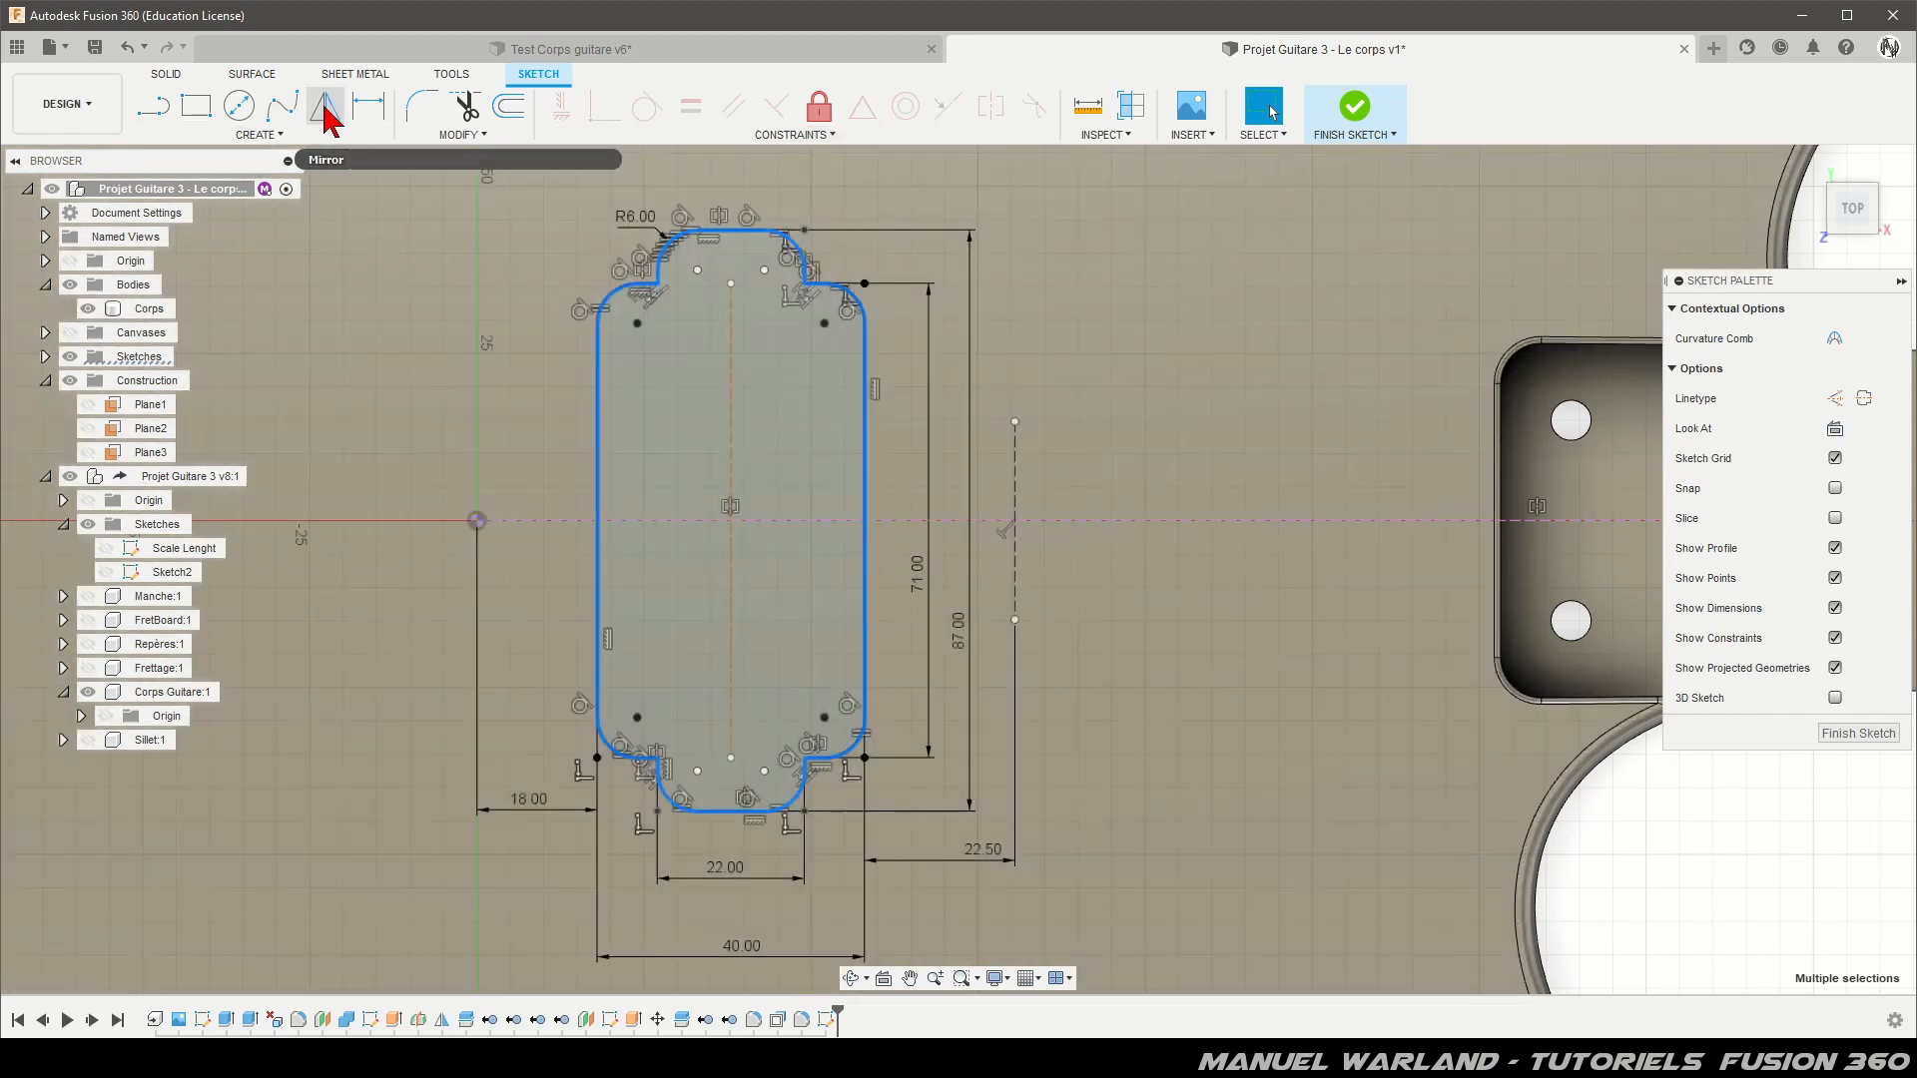
pyautogui.click(325, 110)
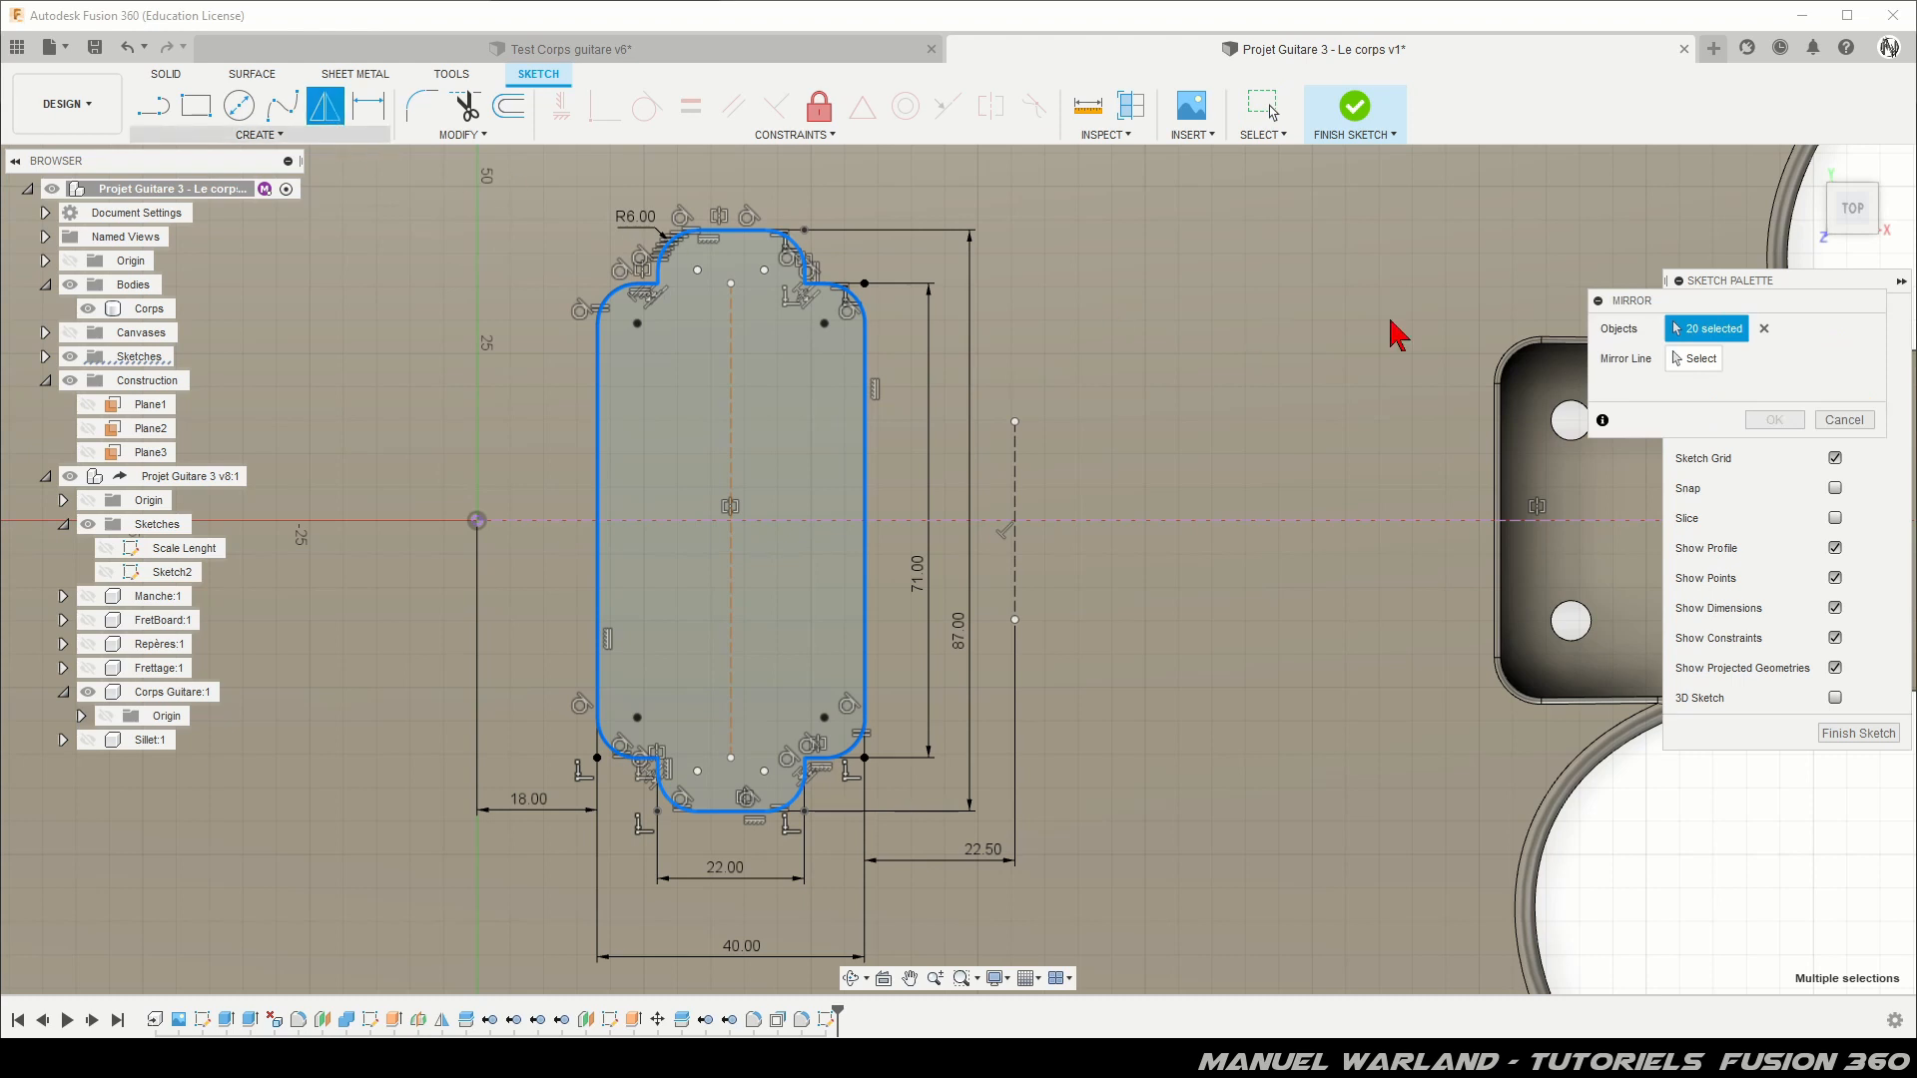
pyautogui.click(1697, 359)
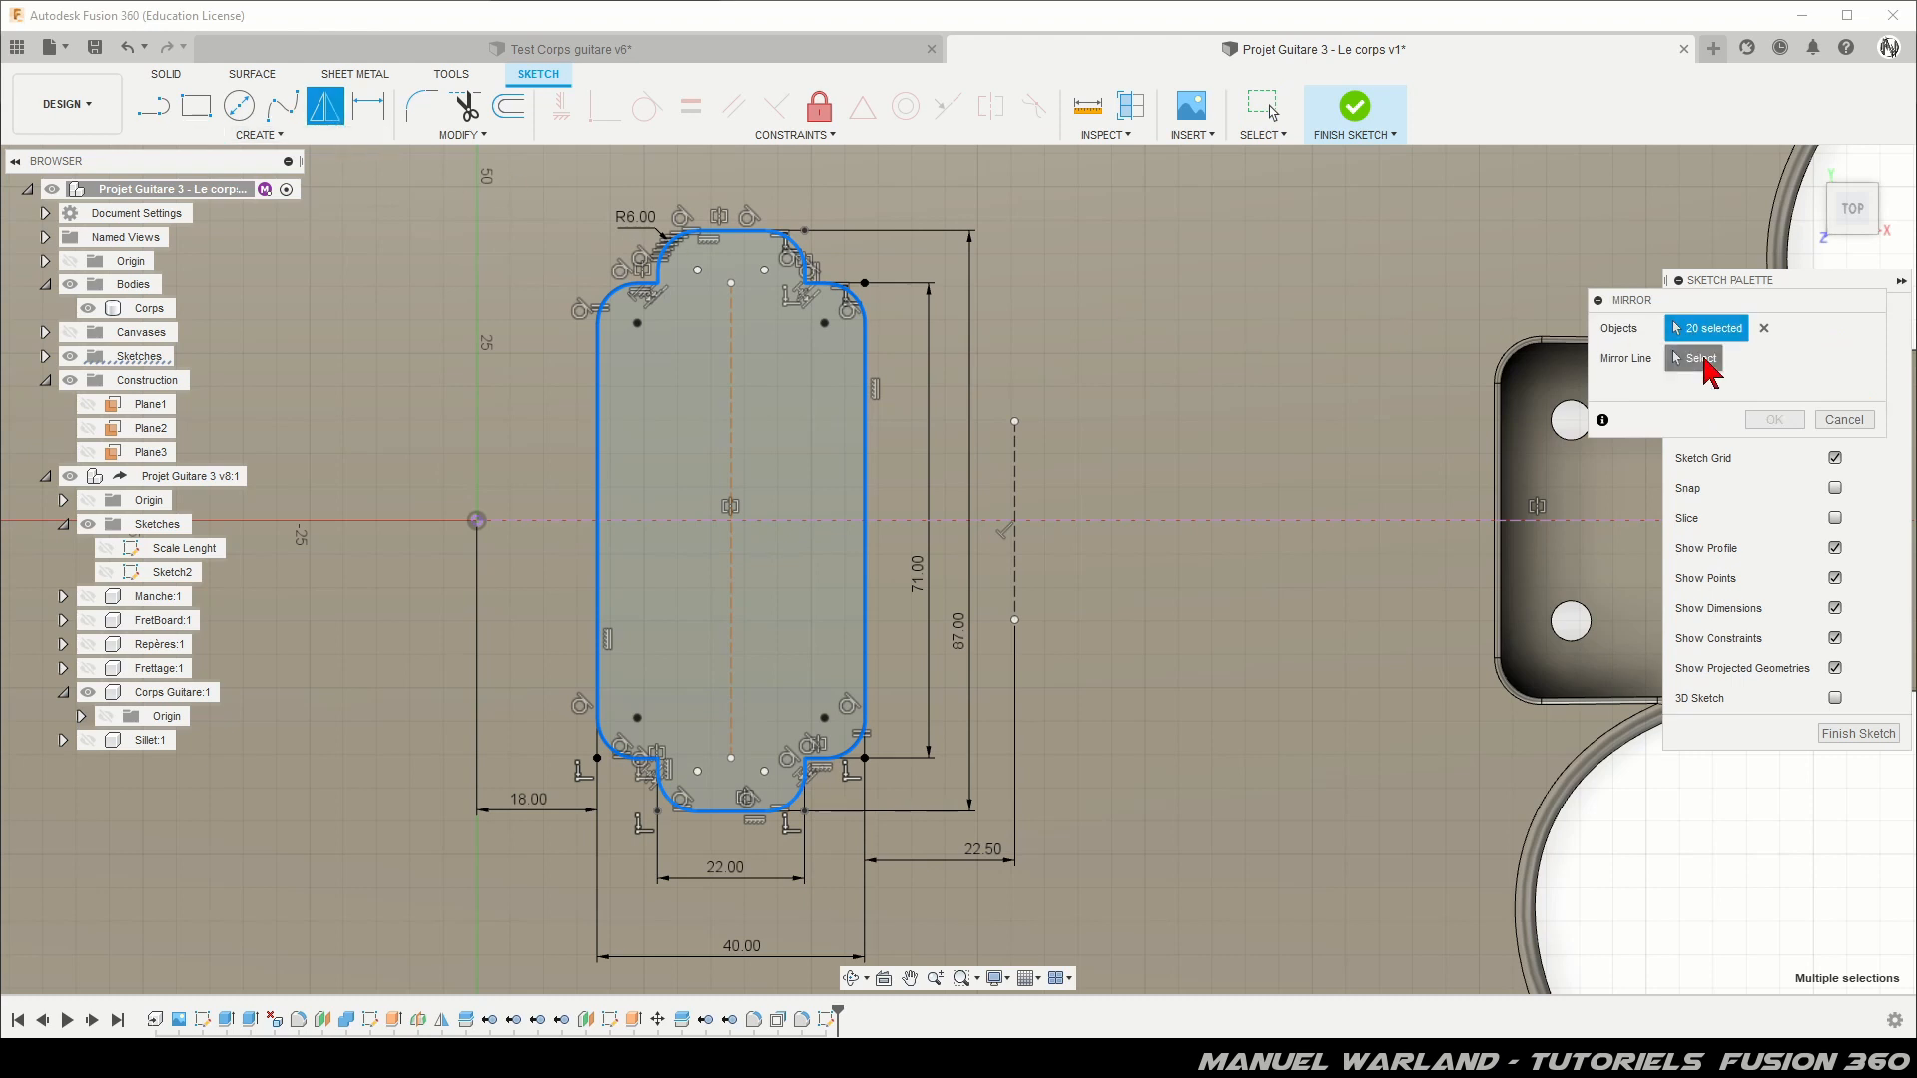
pyautogui.click(1015, 479)
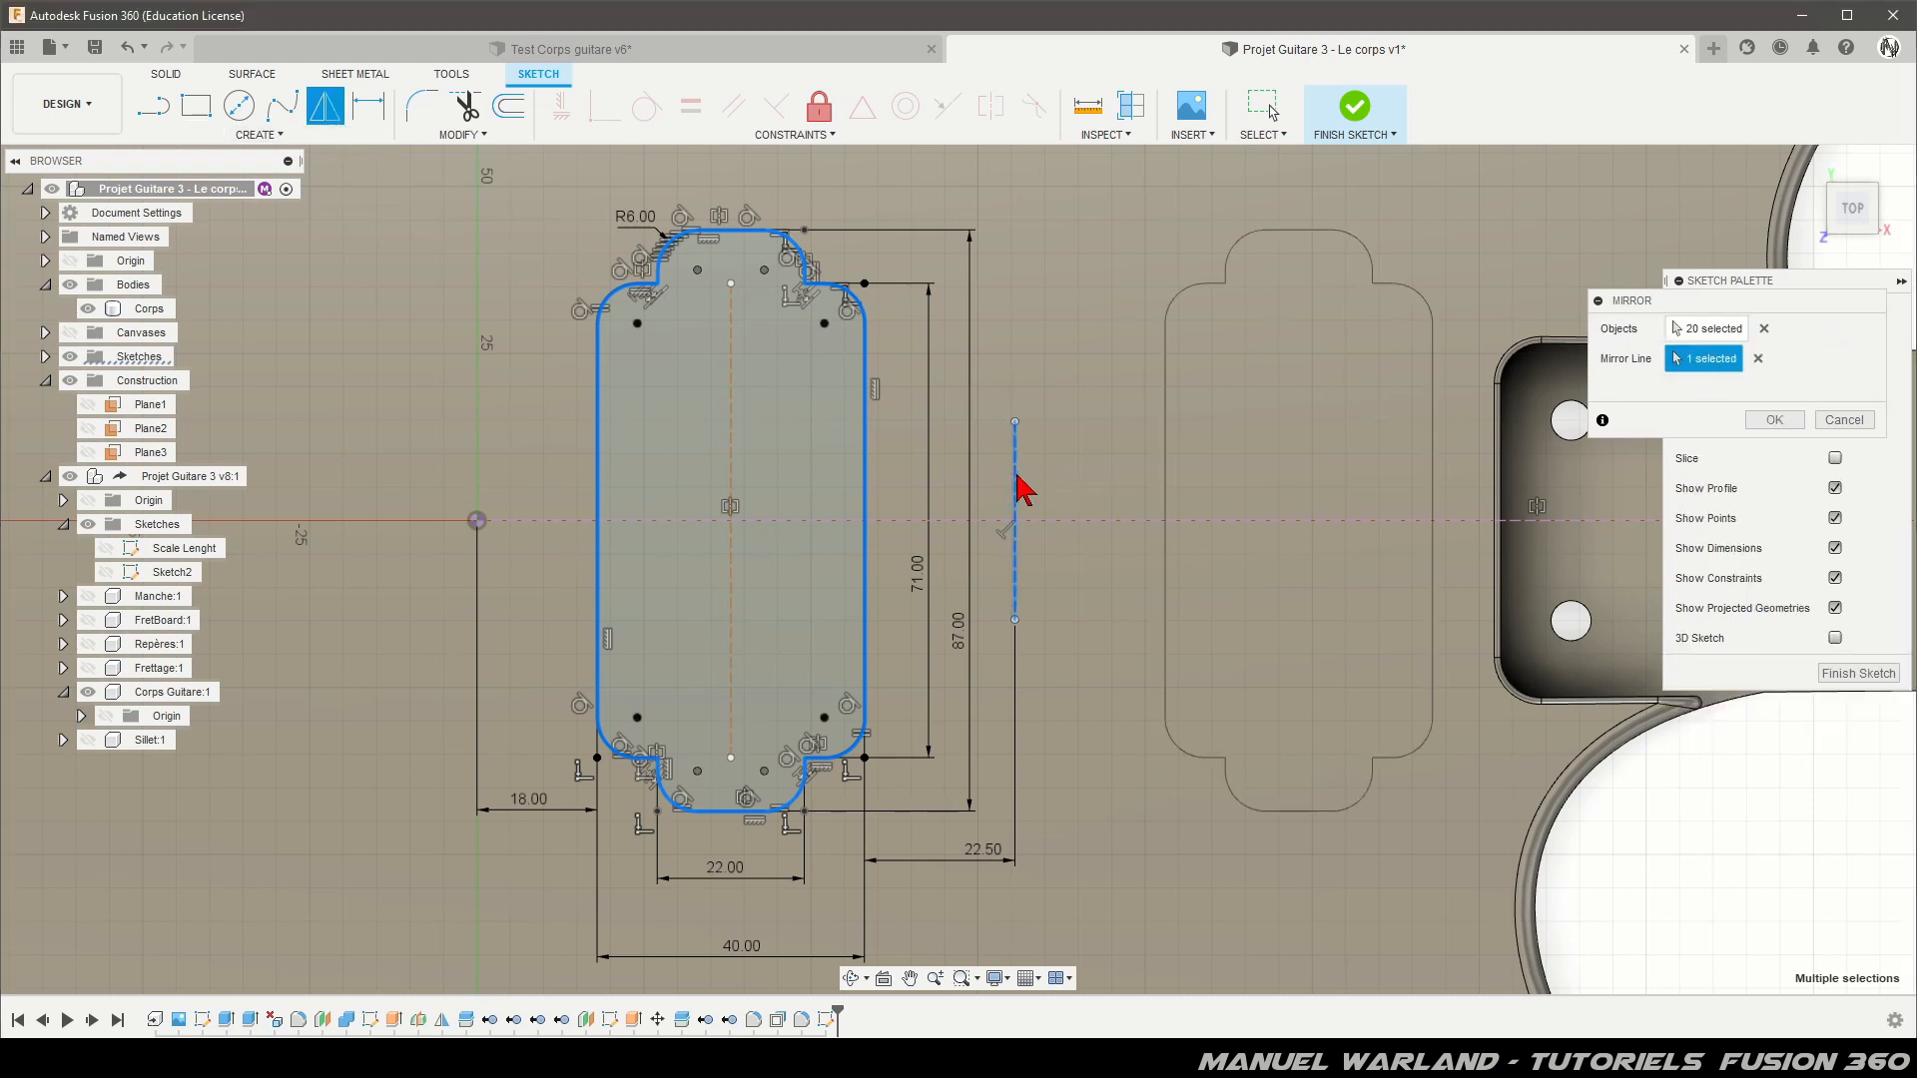
pyautogui.click(1775, 420)
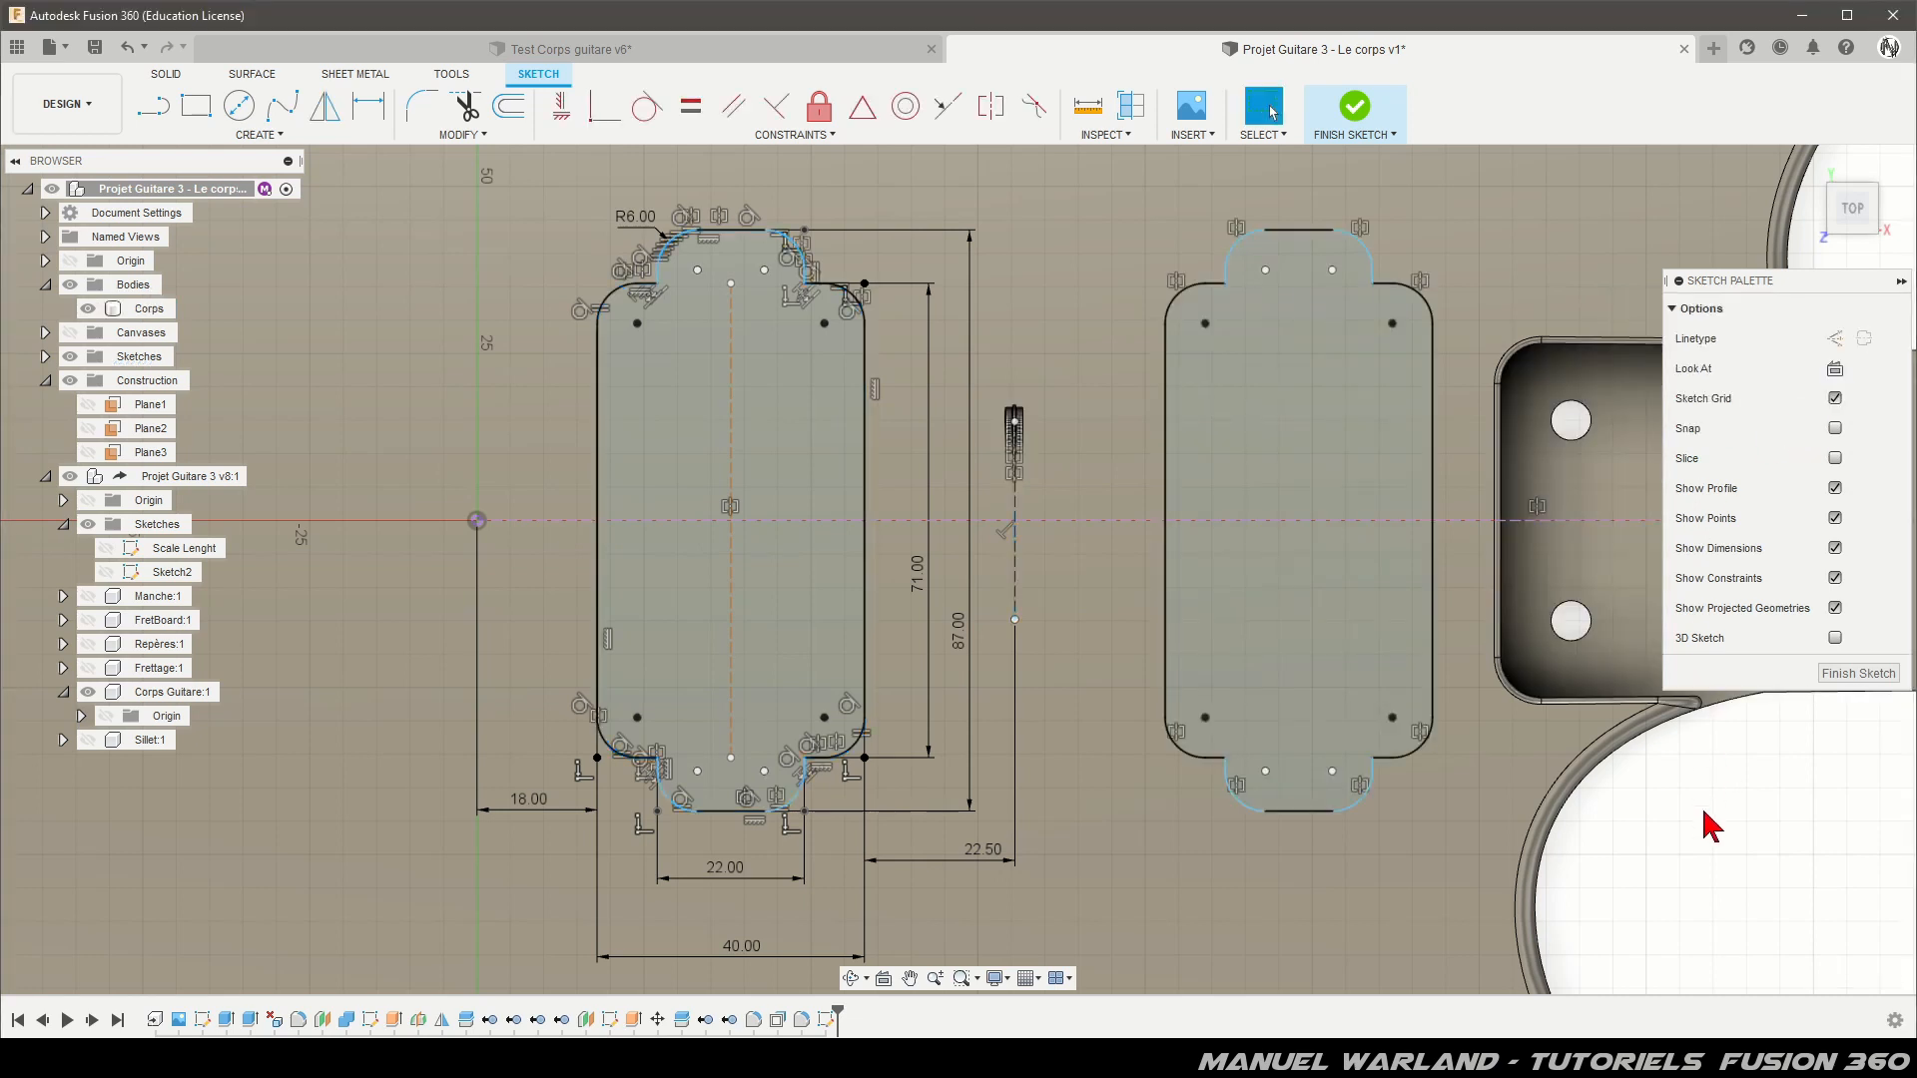
# Step: Draw a two-point rectangle from the sketch origin up and away from the cavities, 36 mm high and about 18.2 mm wide
pyautogui.scroll(-1, 1738, 846)
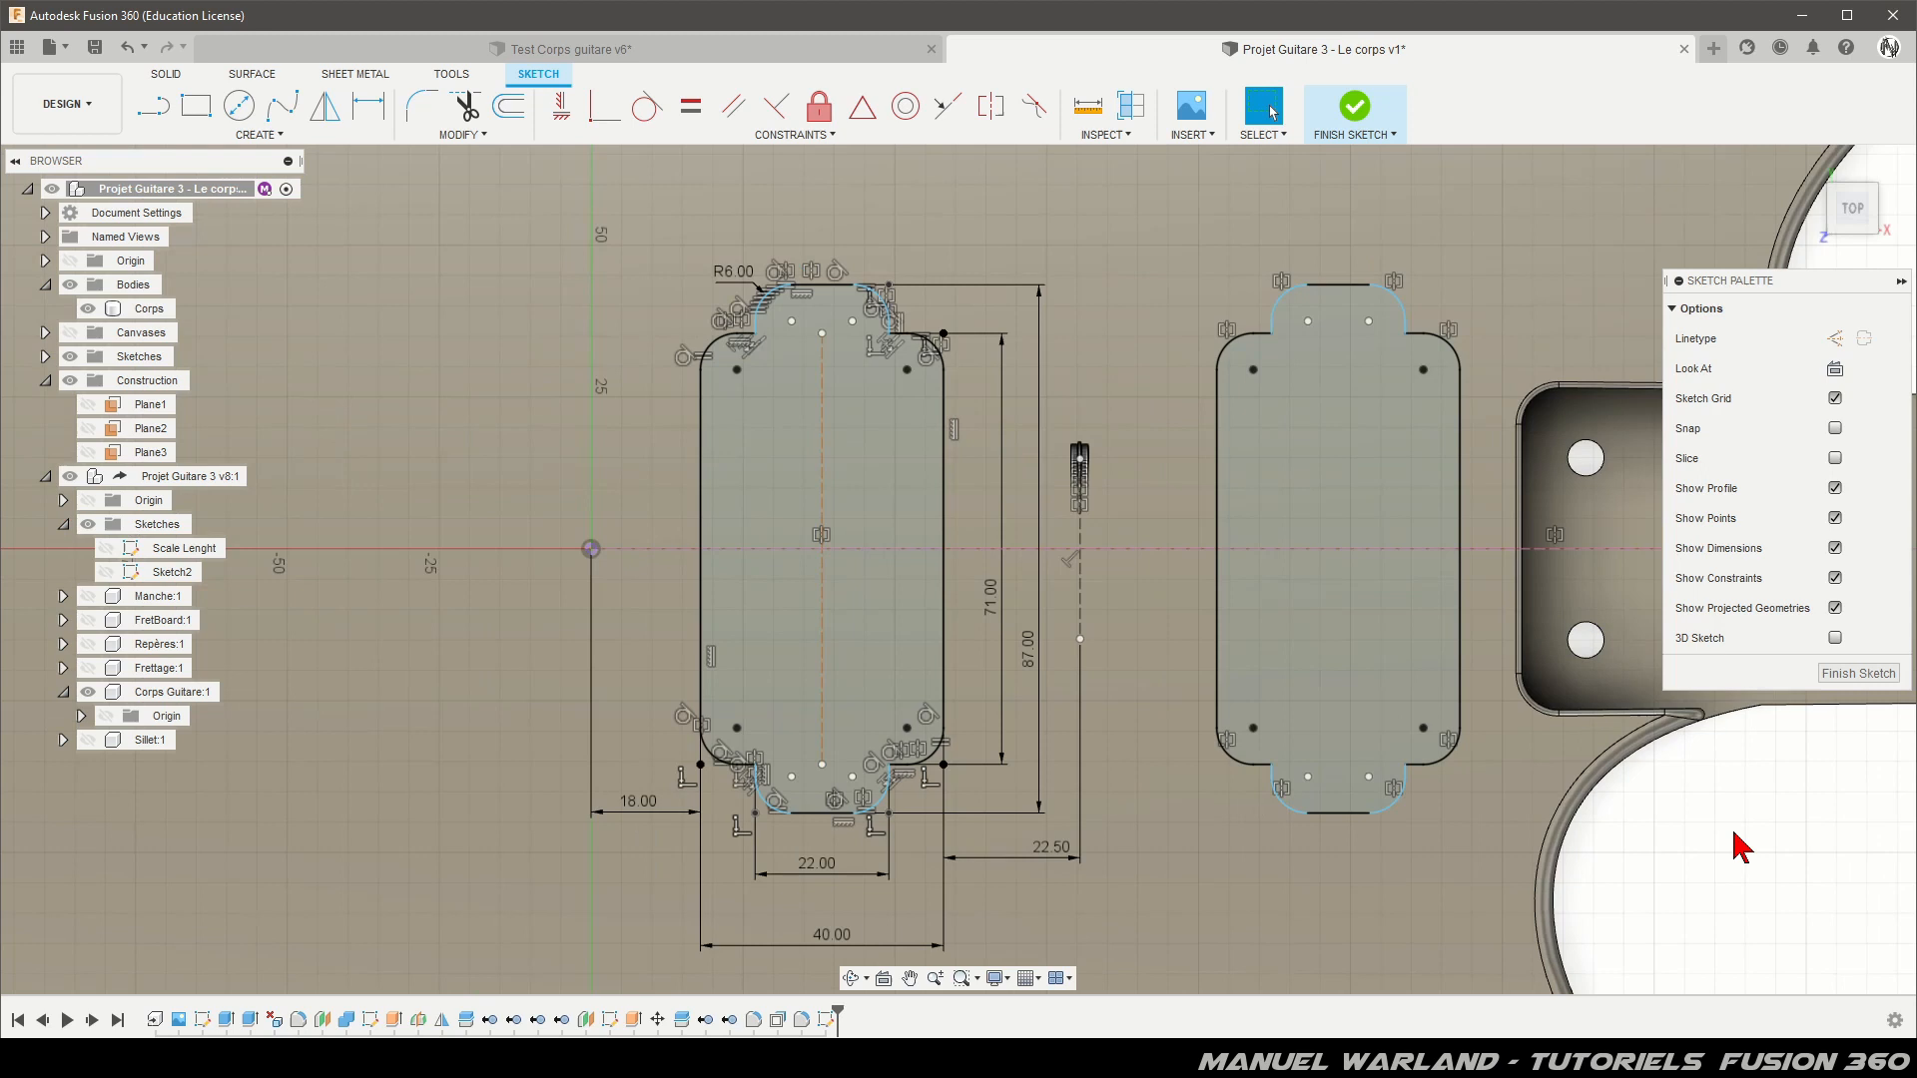
pyautogui.scroll(-1, 1738, 846)
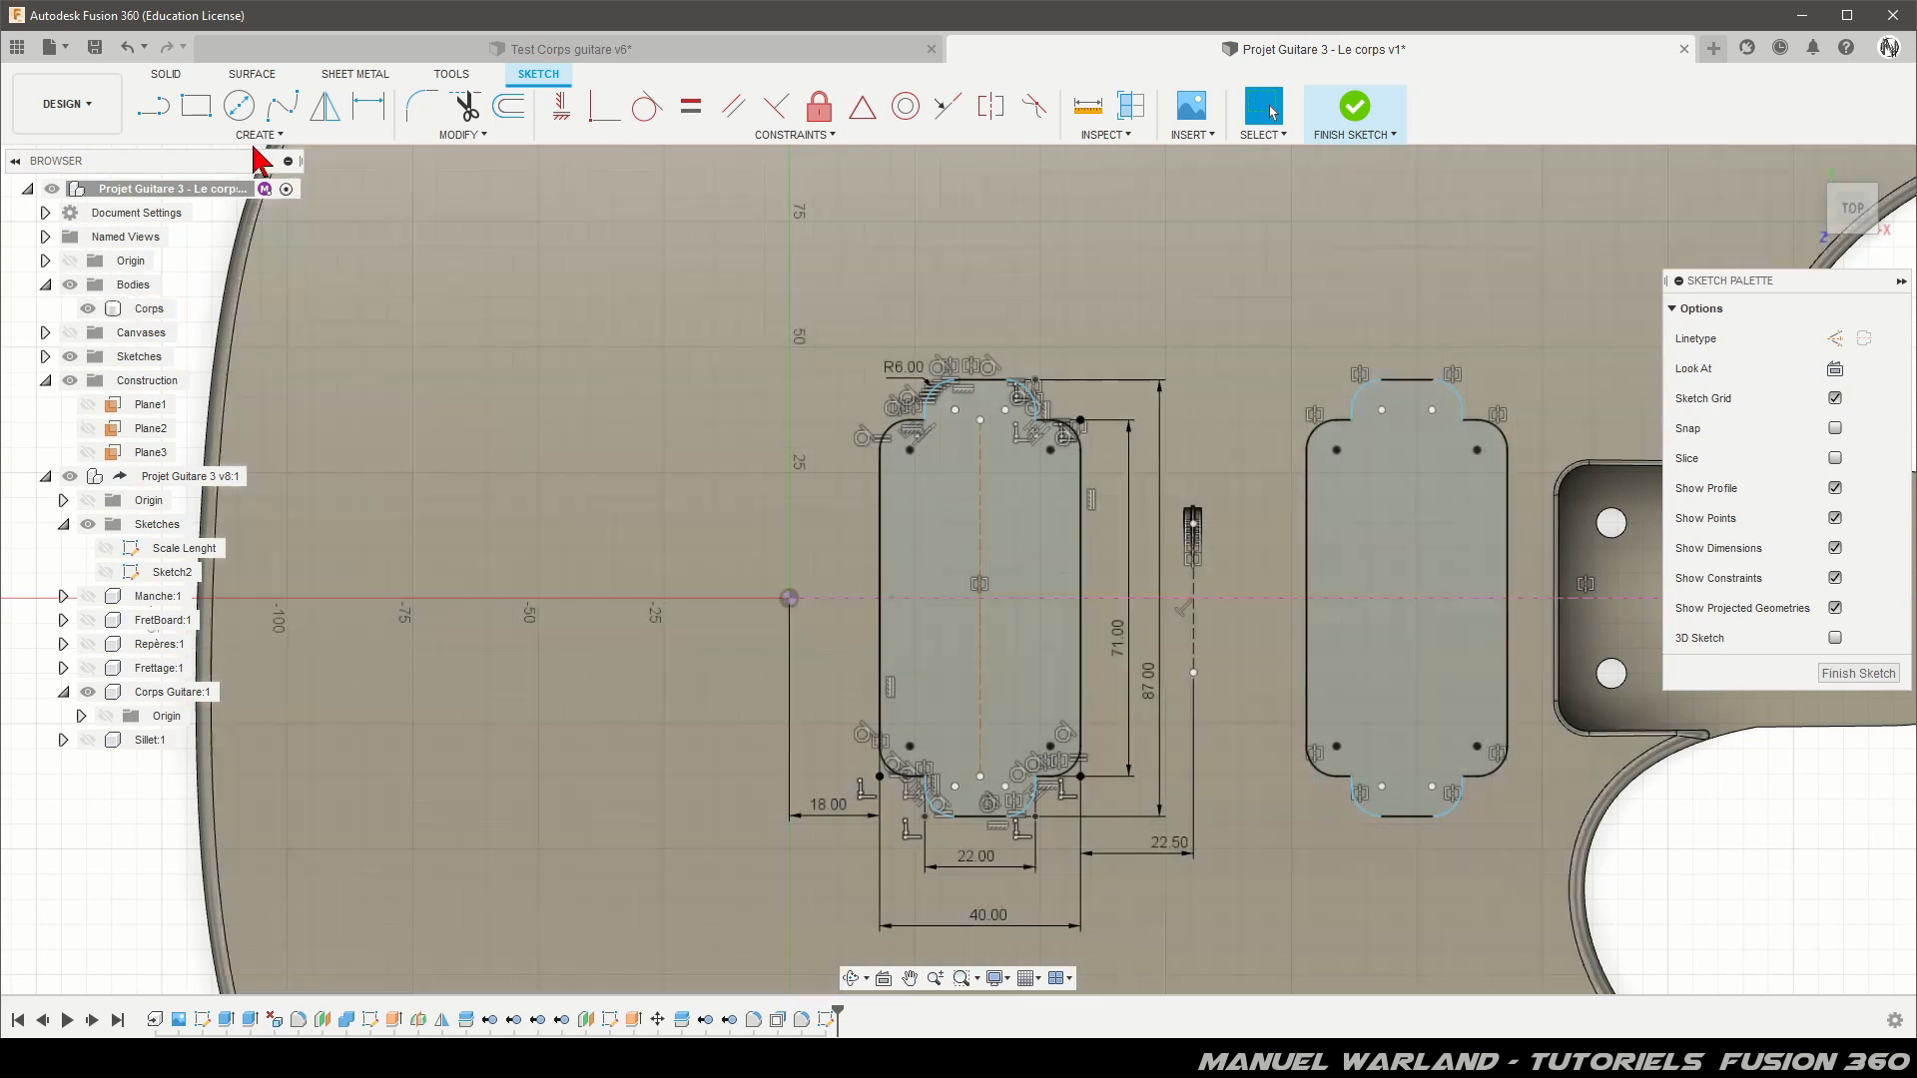
pyautogui.click(196, 105)
pyautogui.click(789, 597)
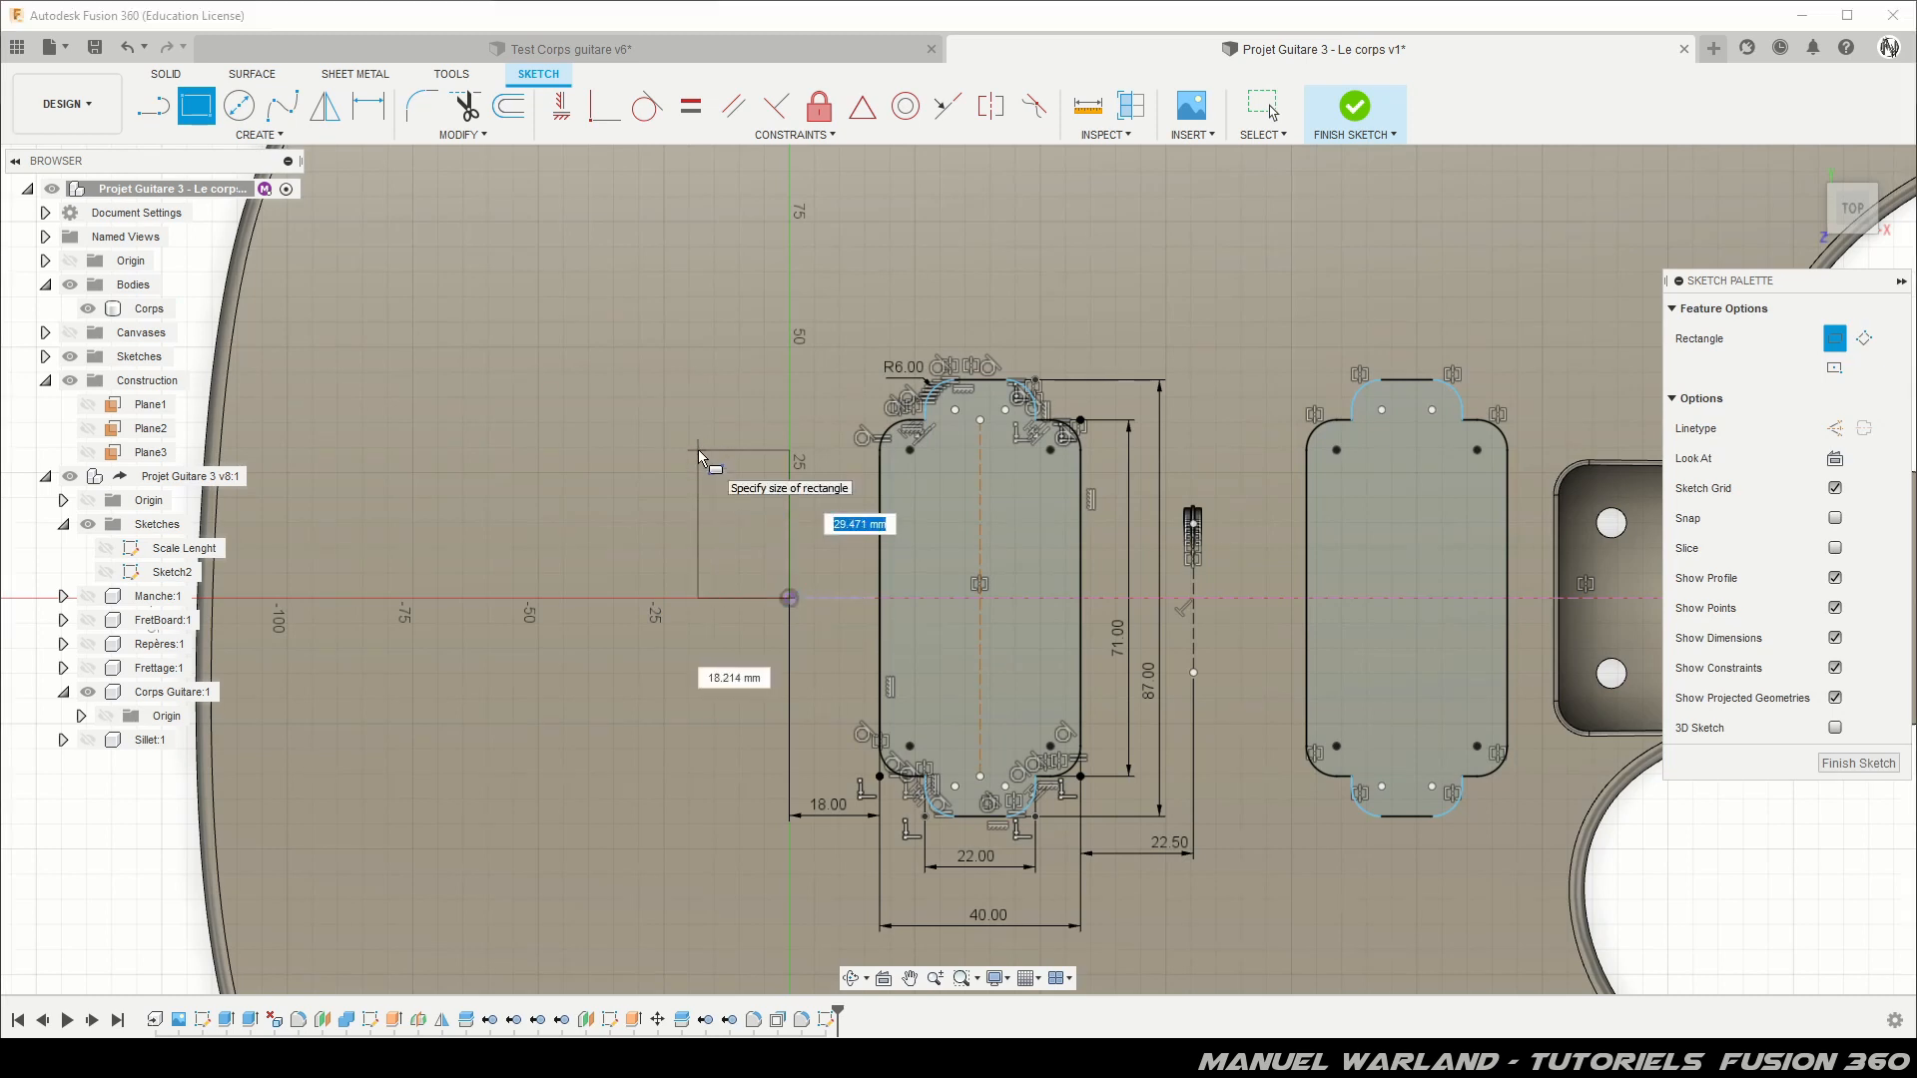
pyautogui.write('36')
pyautogui.press('Tab')
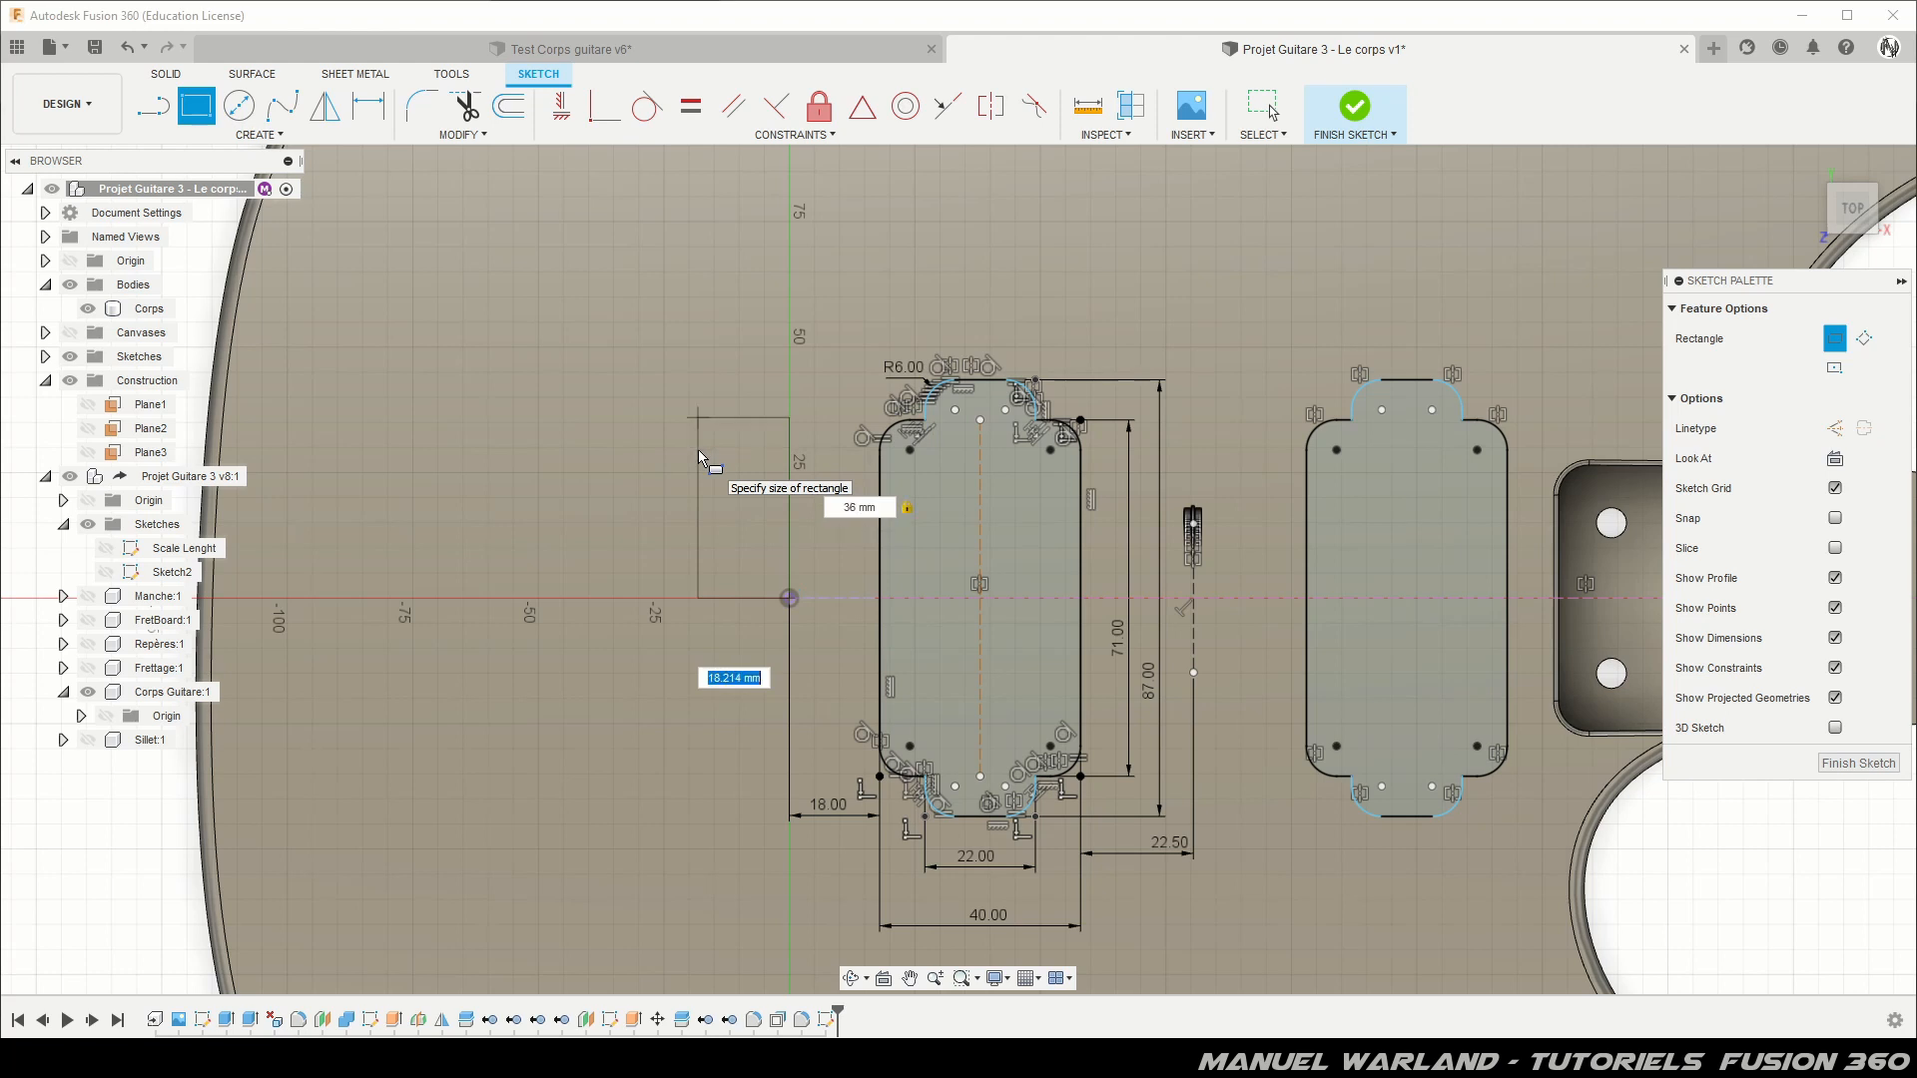
pyautogui.write('20')
pyautogui.press('Tab')
pyautogui.press('Return')
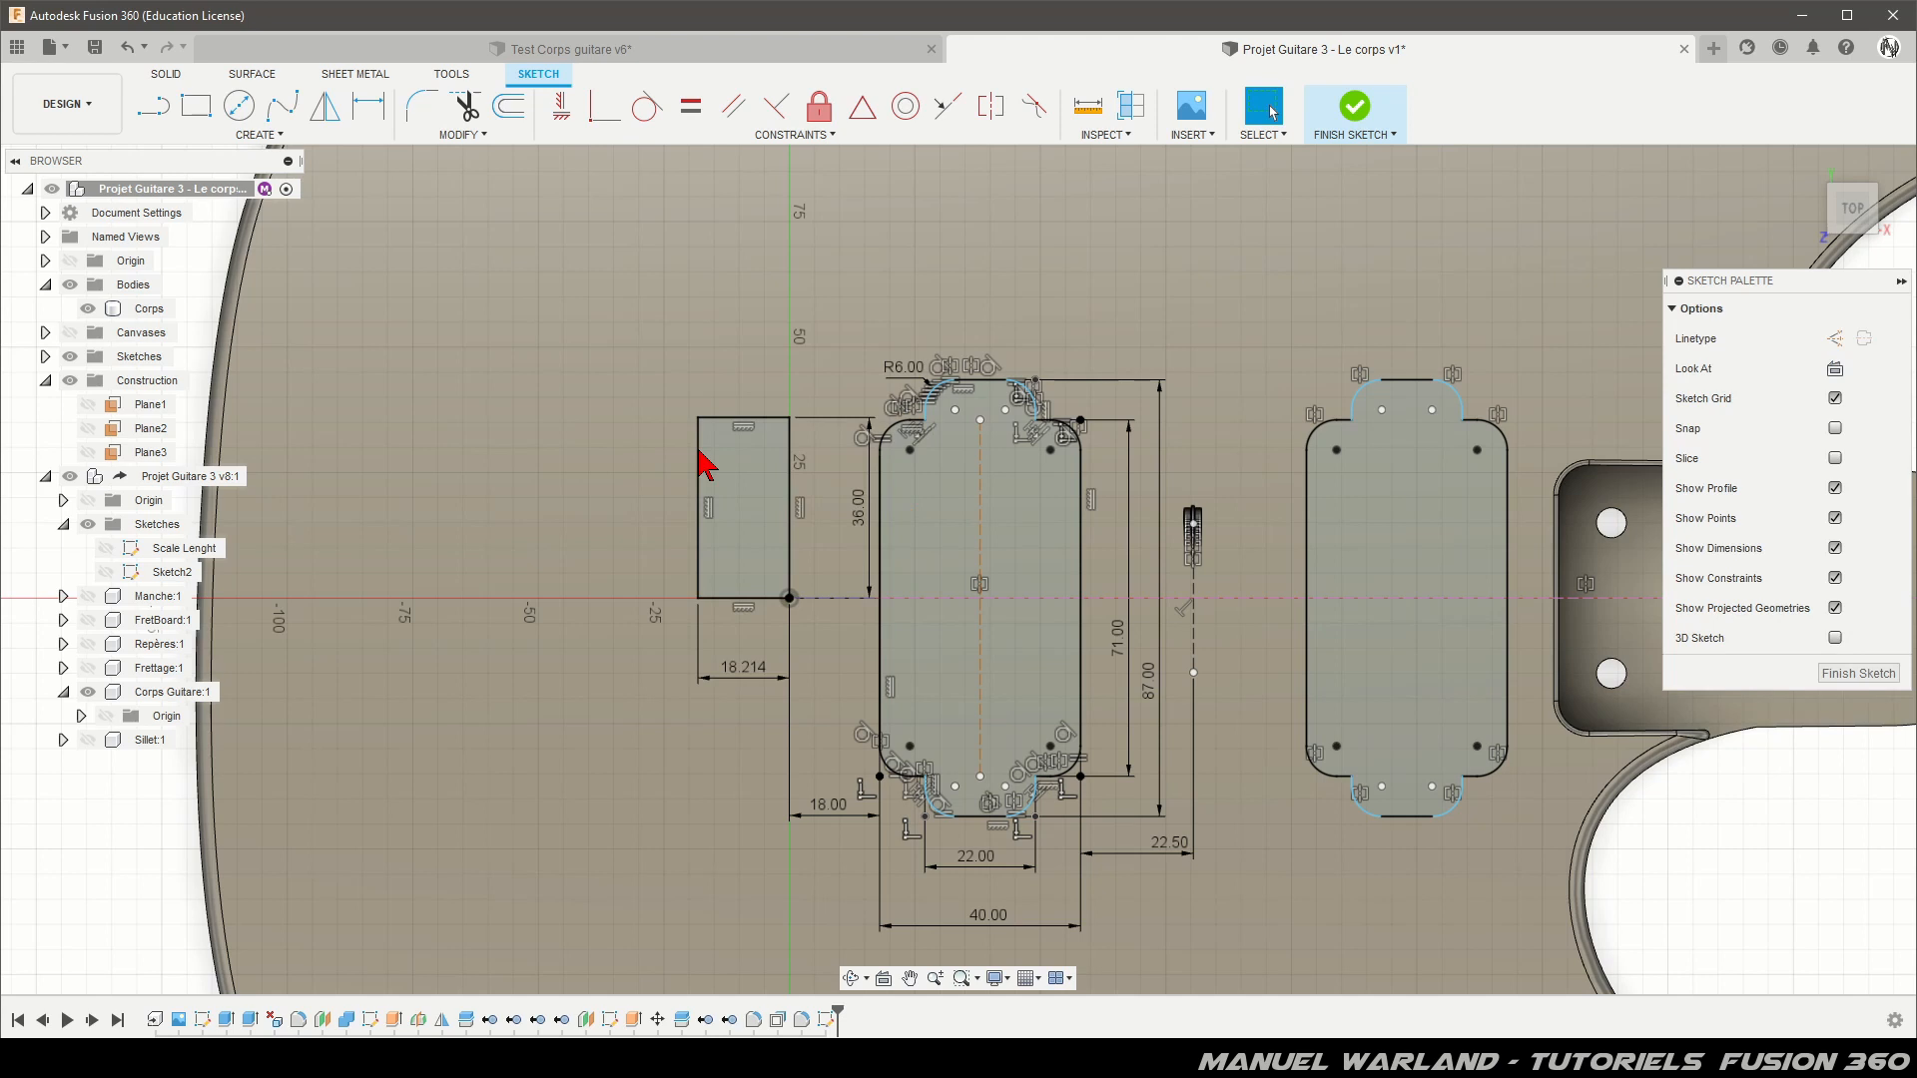
# Step: Set the rectangle's width to 20 mm and move that dimension inside the rectangle
pyautogui.doubleClick(747, 667)
pyautogui.write('20')
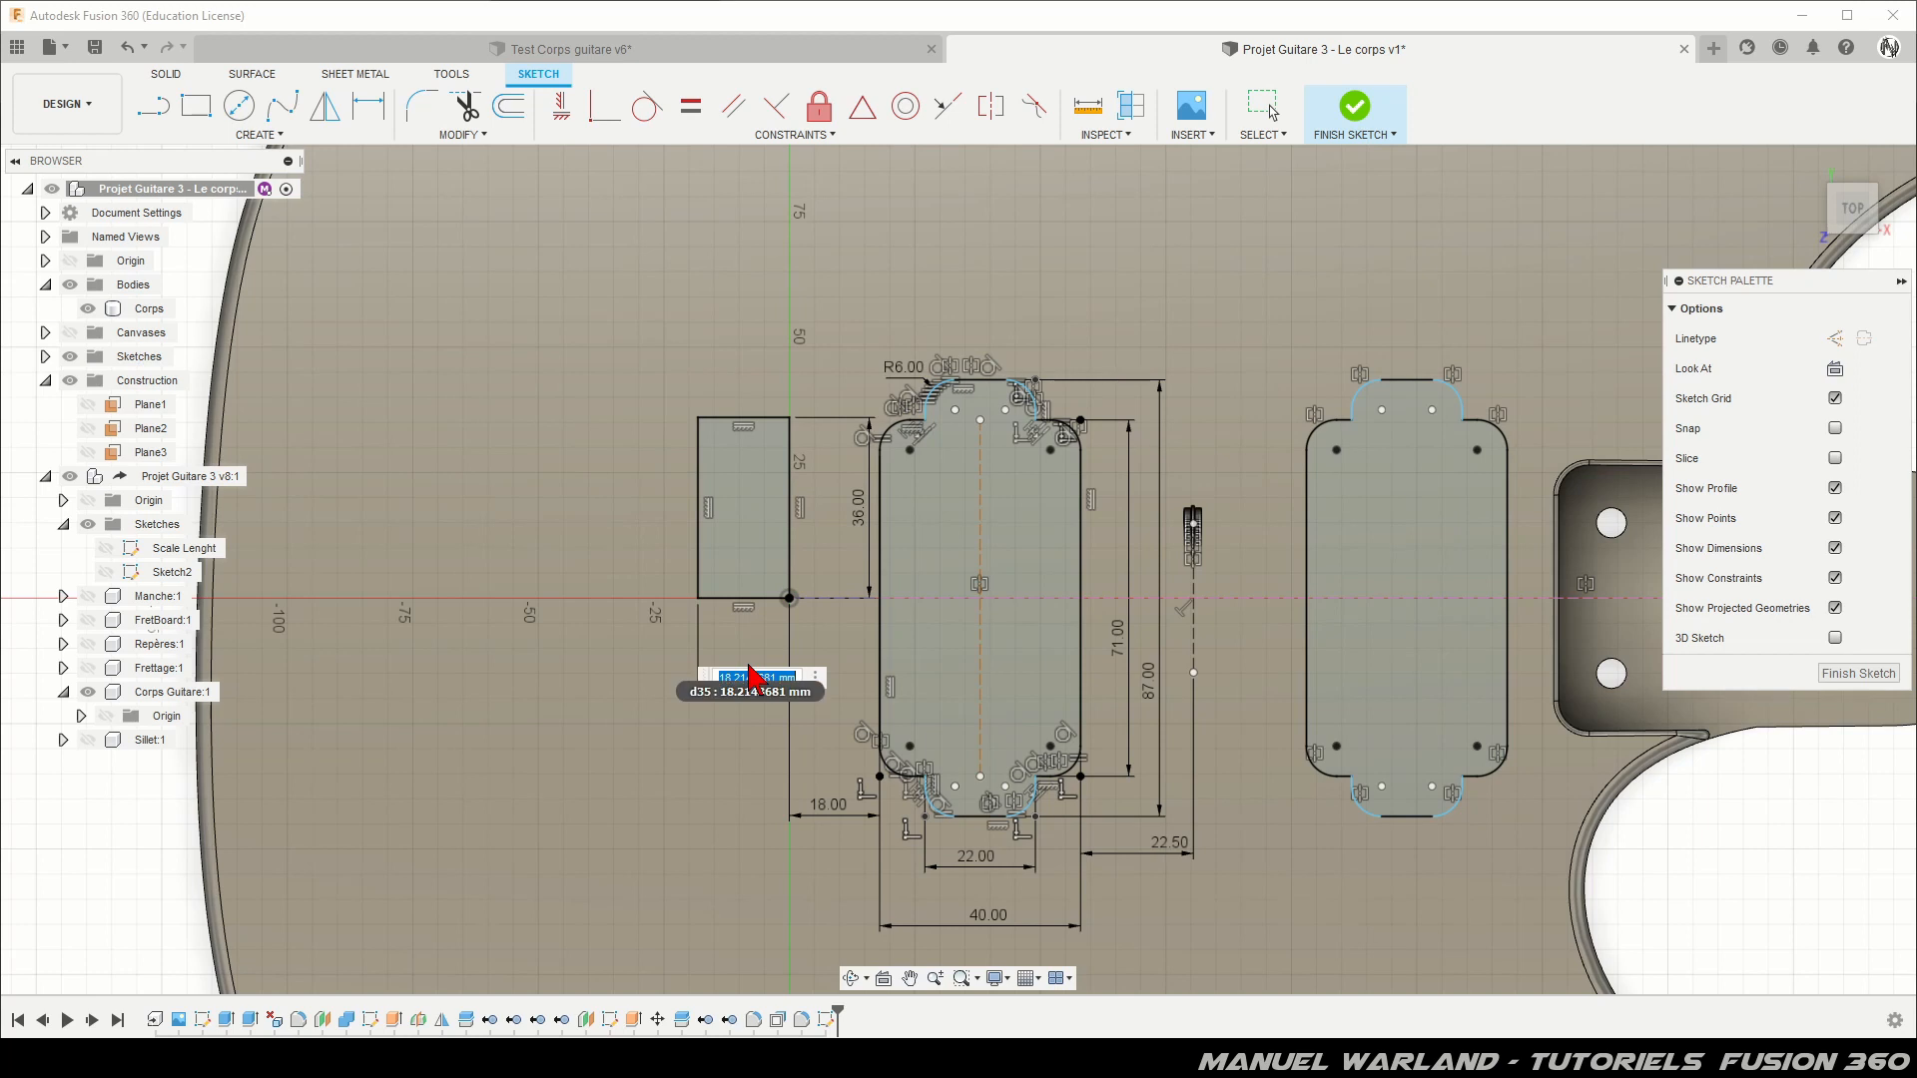
pyautogui.press('Return')
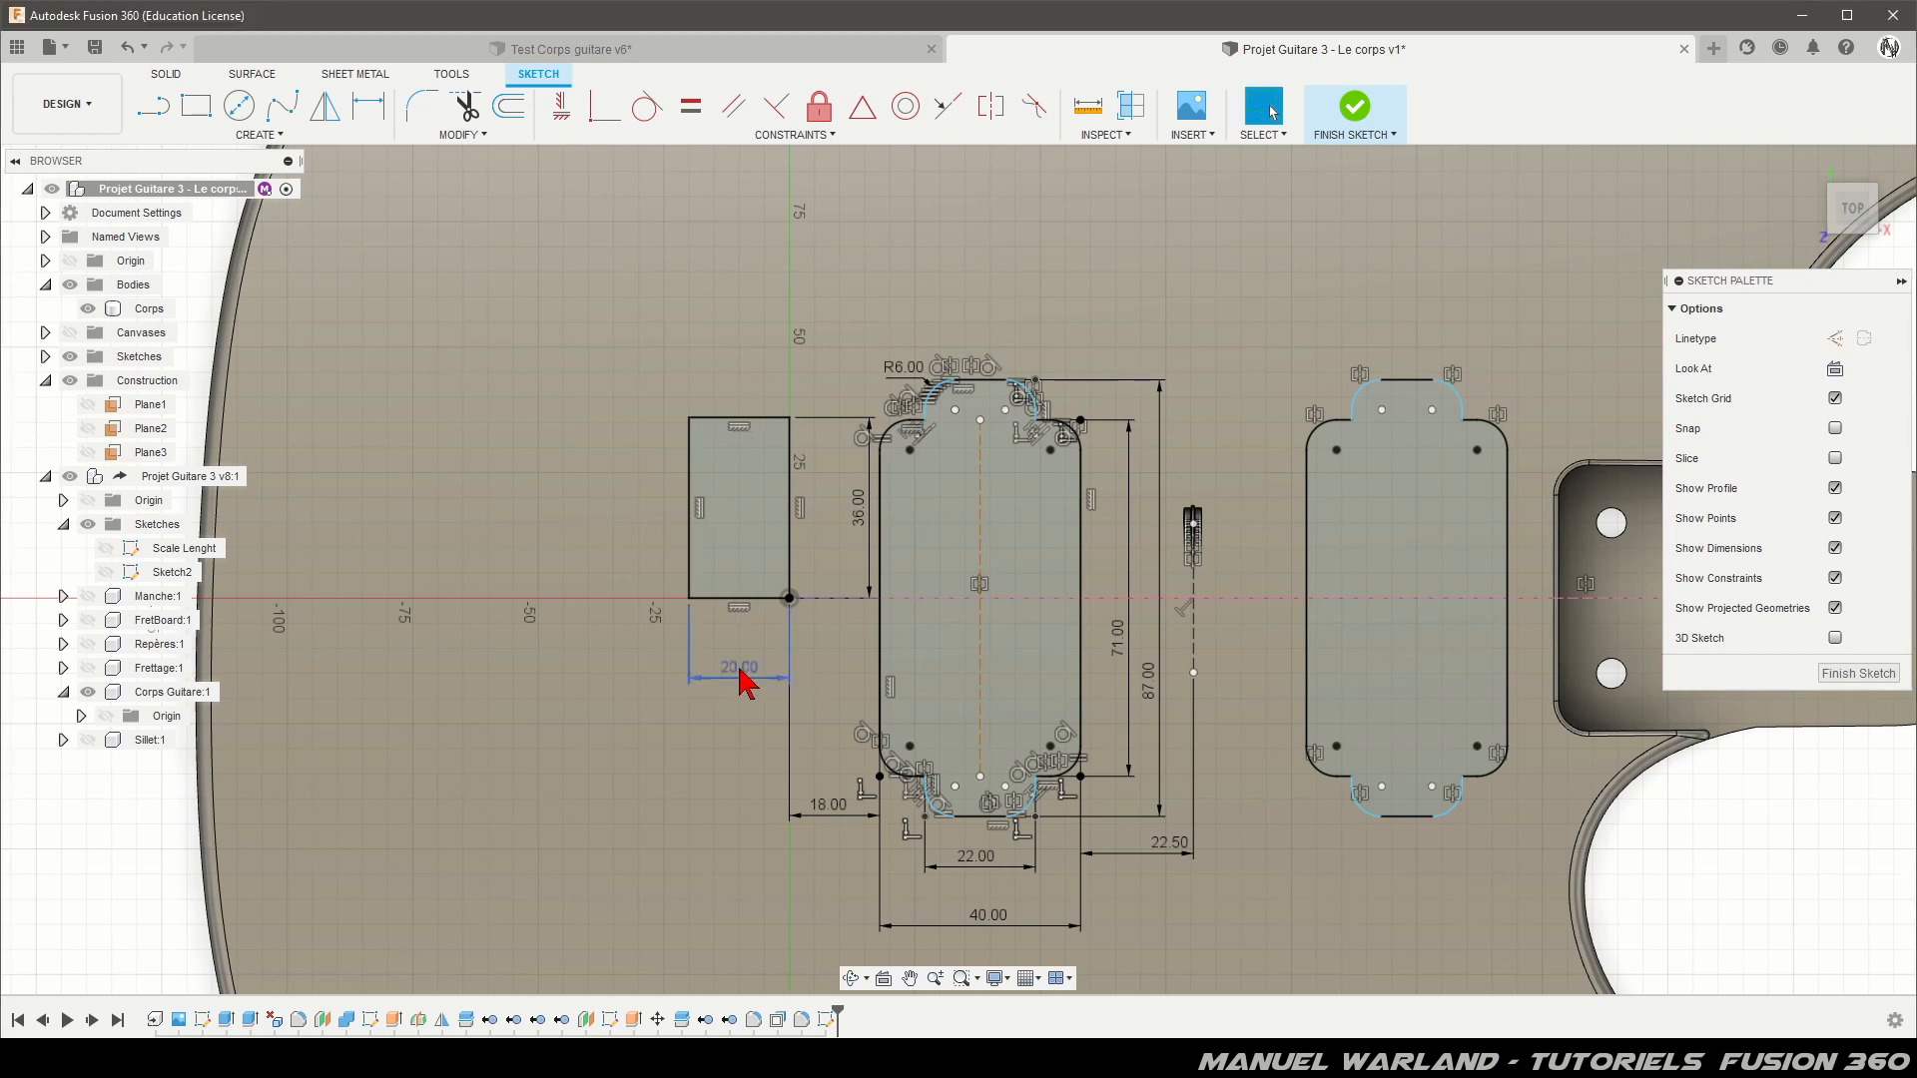
pyautogui.moveTo(735, 686); pyautogui.dragTo(736, 579)
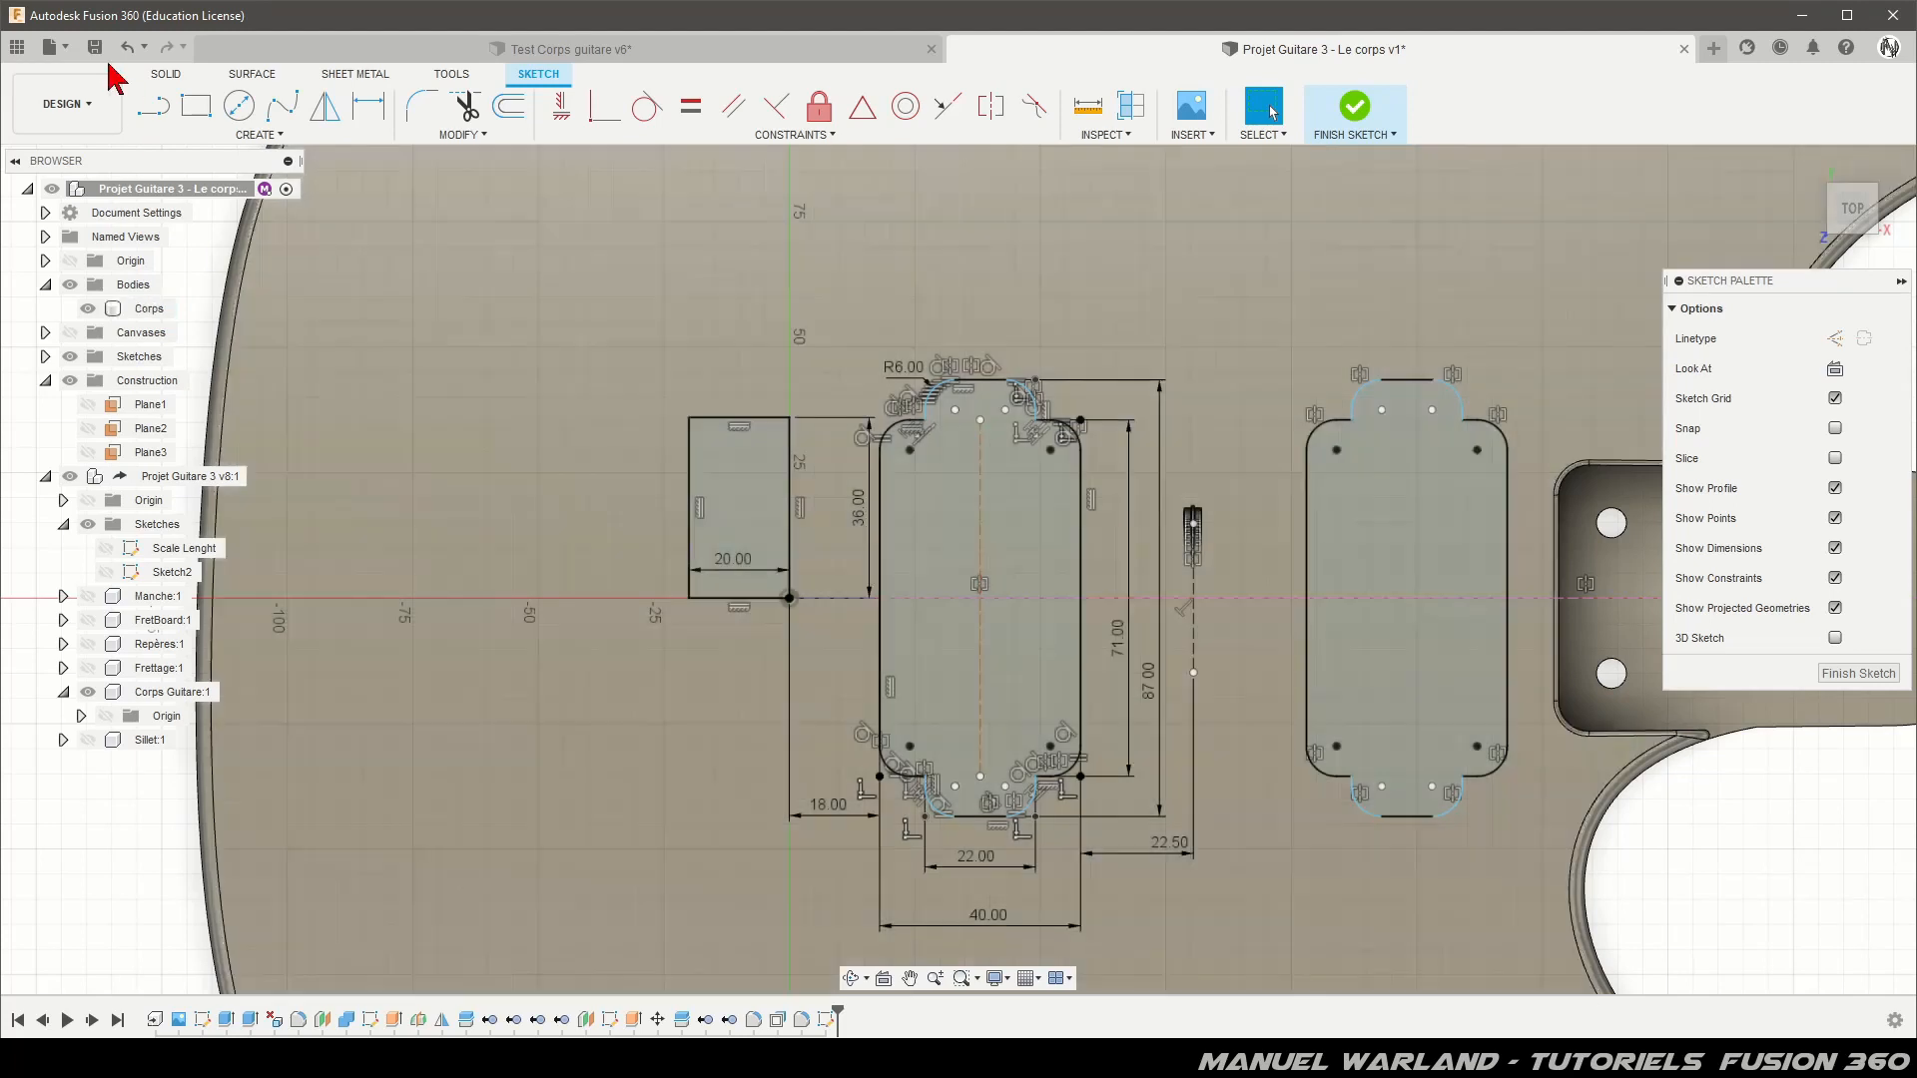
# Step: Draw a second rectangle from the origin directly below the first, 45 mm high and about 18.4 mm wide
pyautogui.click(196, 106)
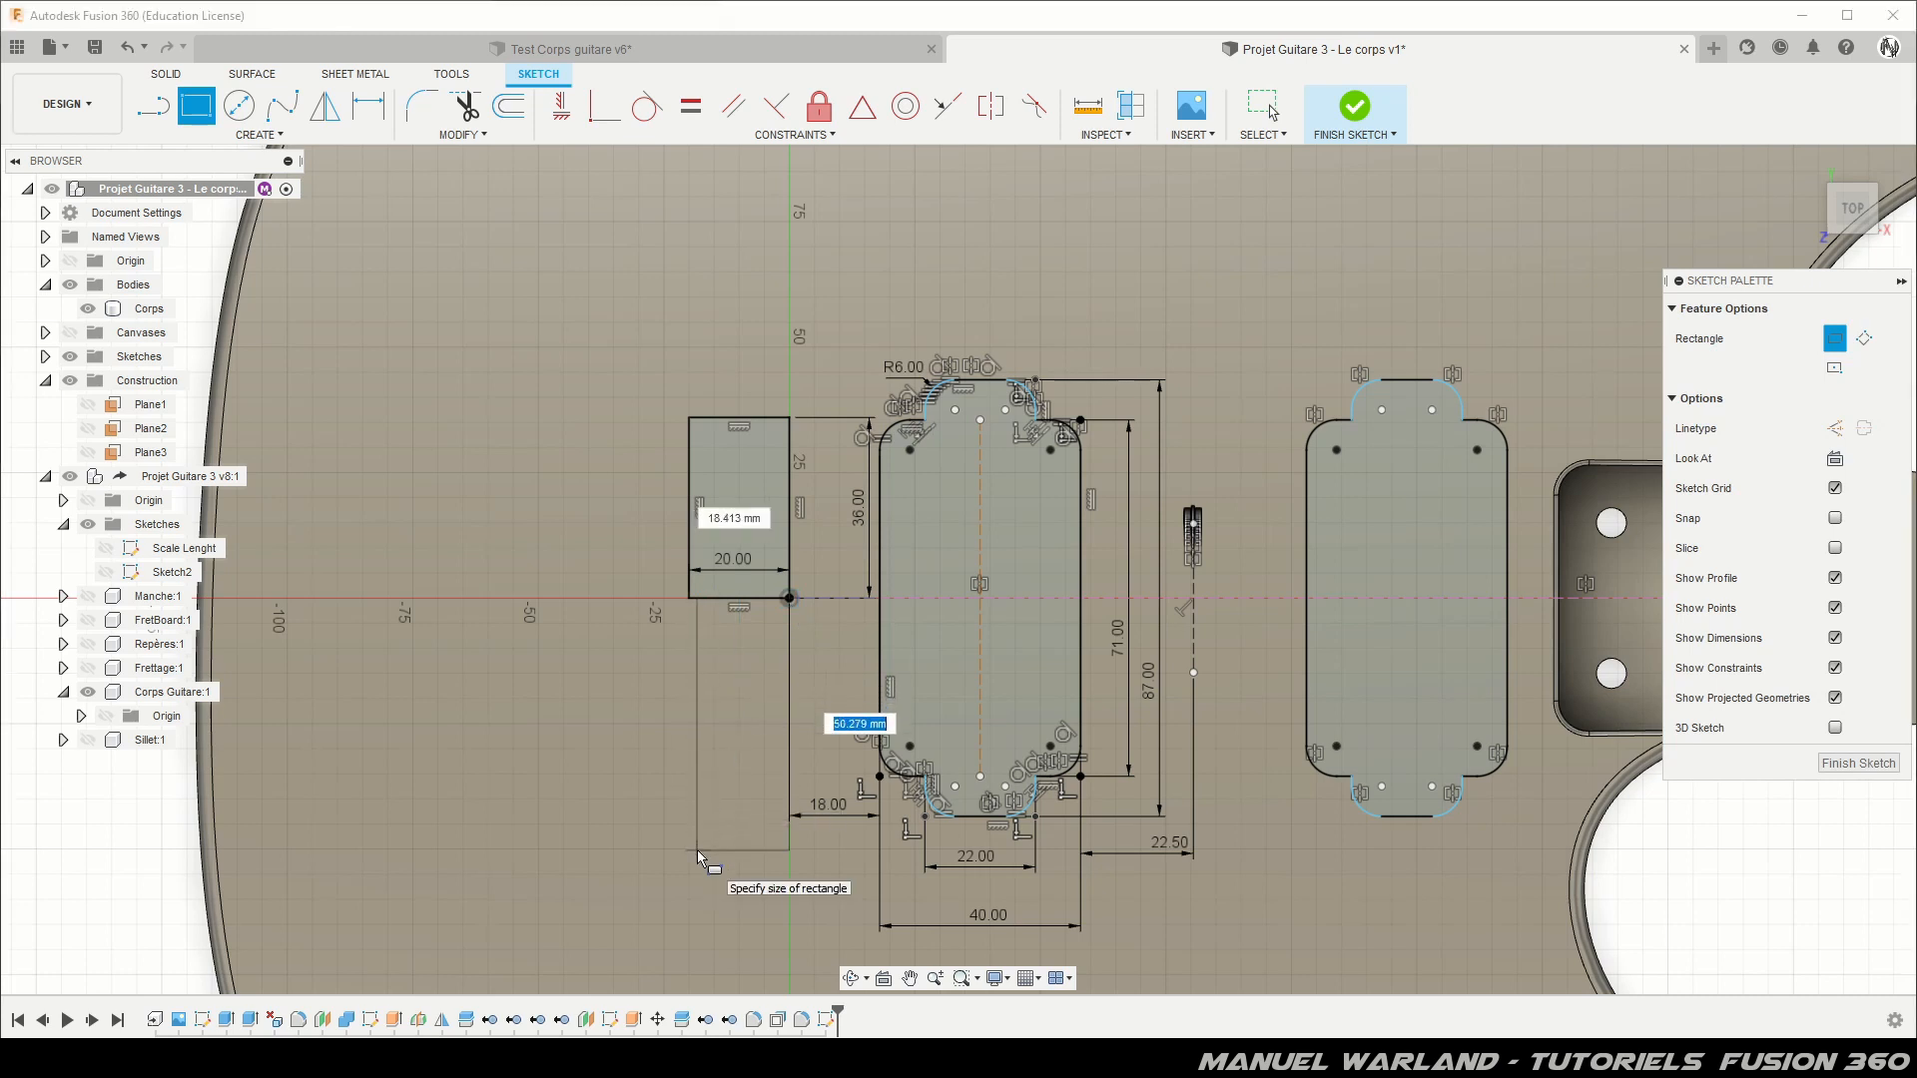
pyautogui.write('45')
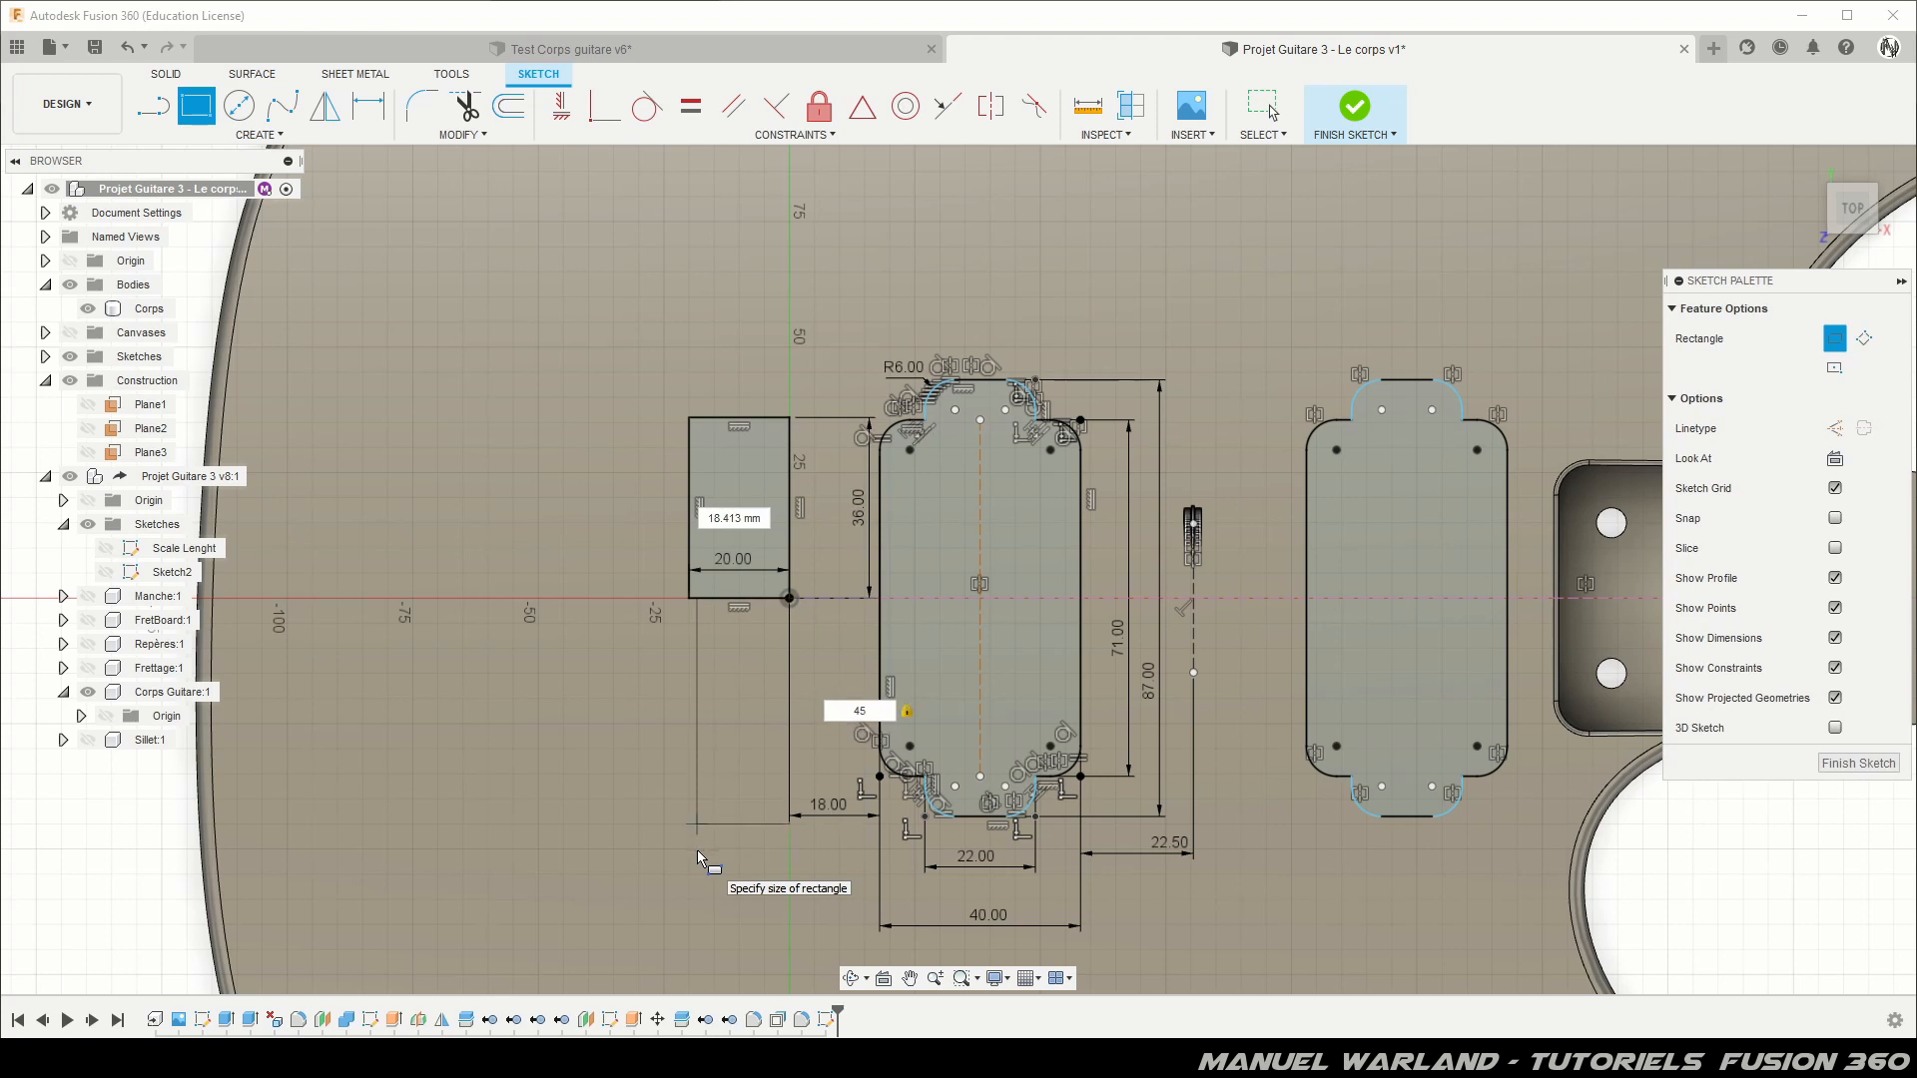
pyautogui.press('Tab')
pyautogui.write('20')
pyautogui.press('Return')
pyautogui.press('Escape')
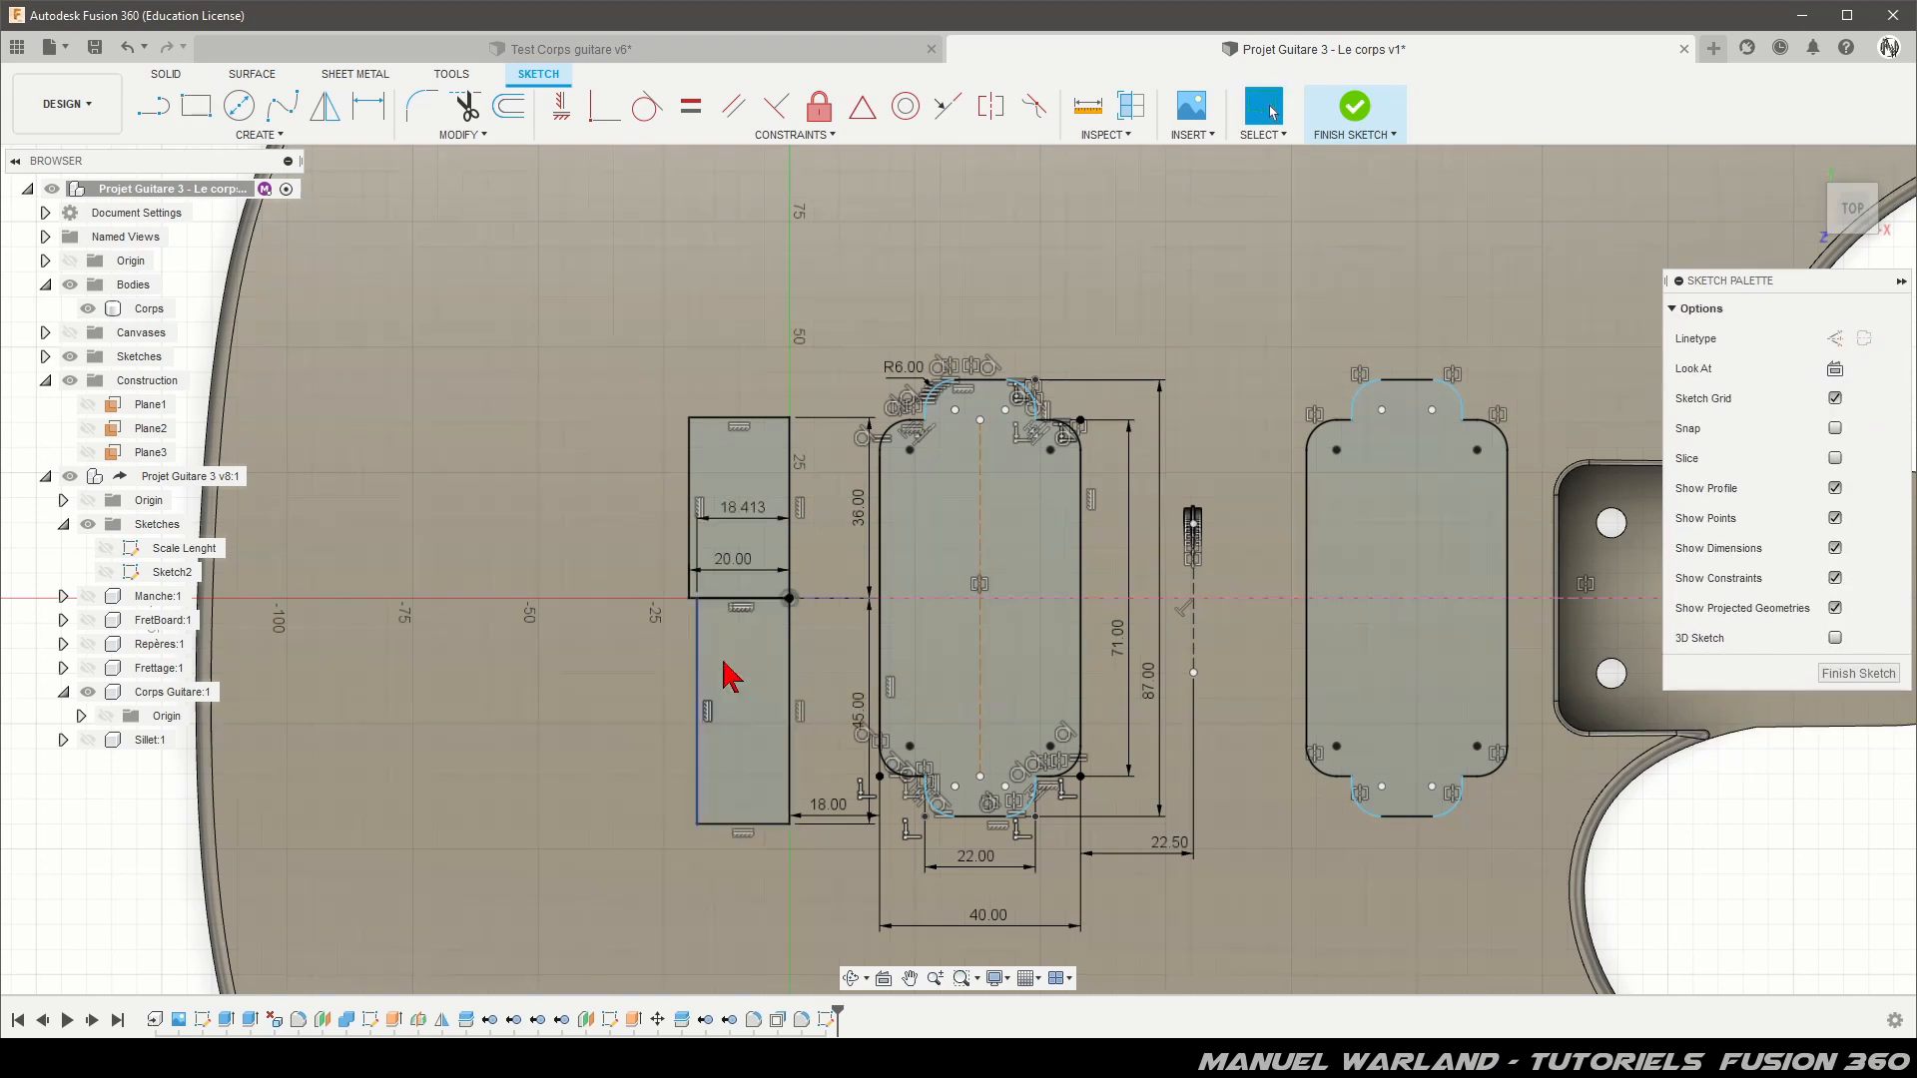
# Step: Place the lower rectangle's width dimension inside it and set it to 20 mm
pyautogui.moveTo(736, 522); pyautogui.dragTo(745, 725)
pyautogui.doubleClick(745, 725)
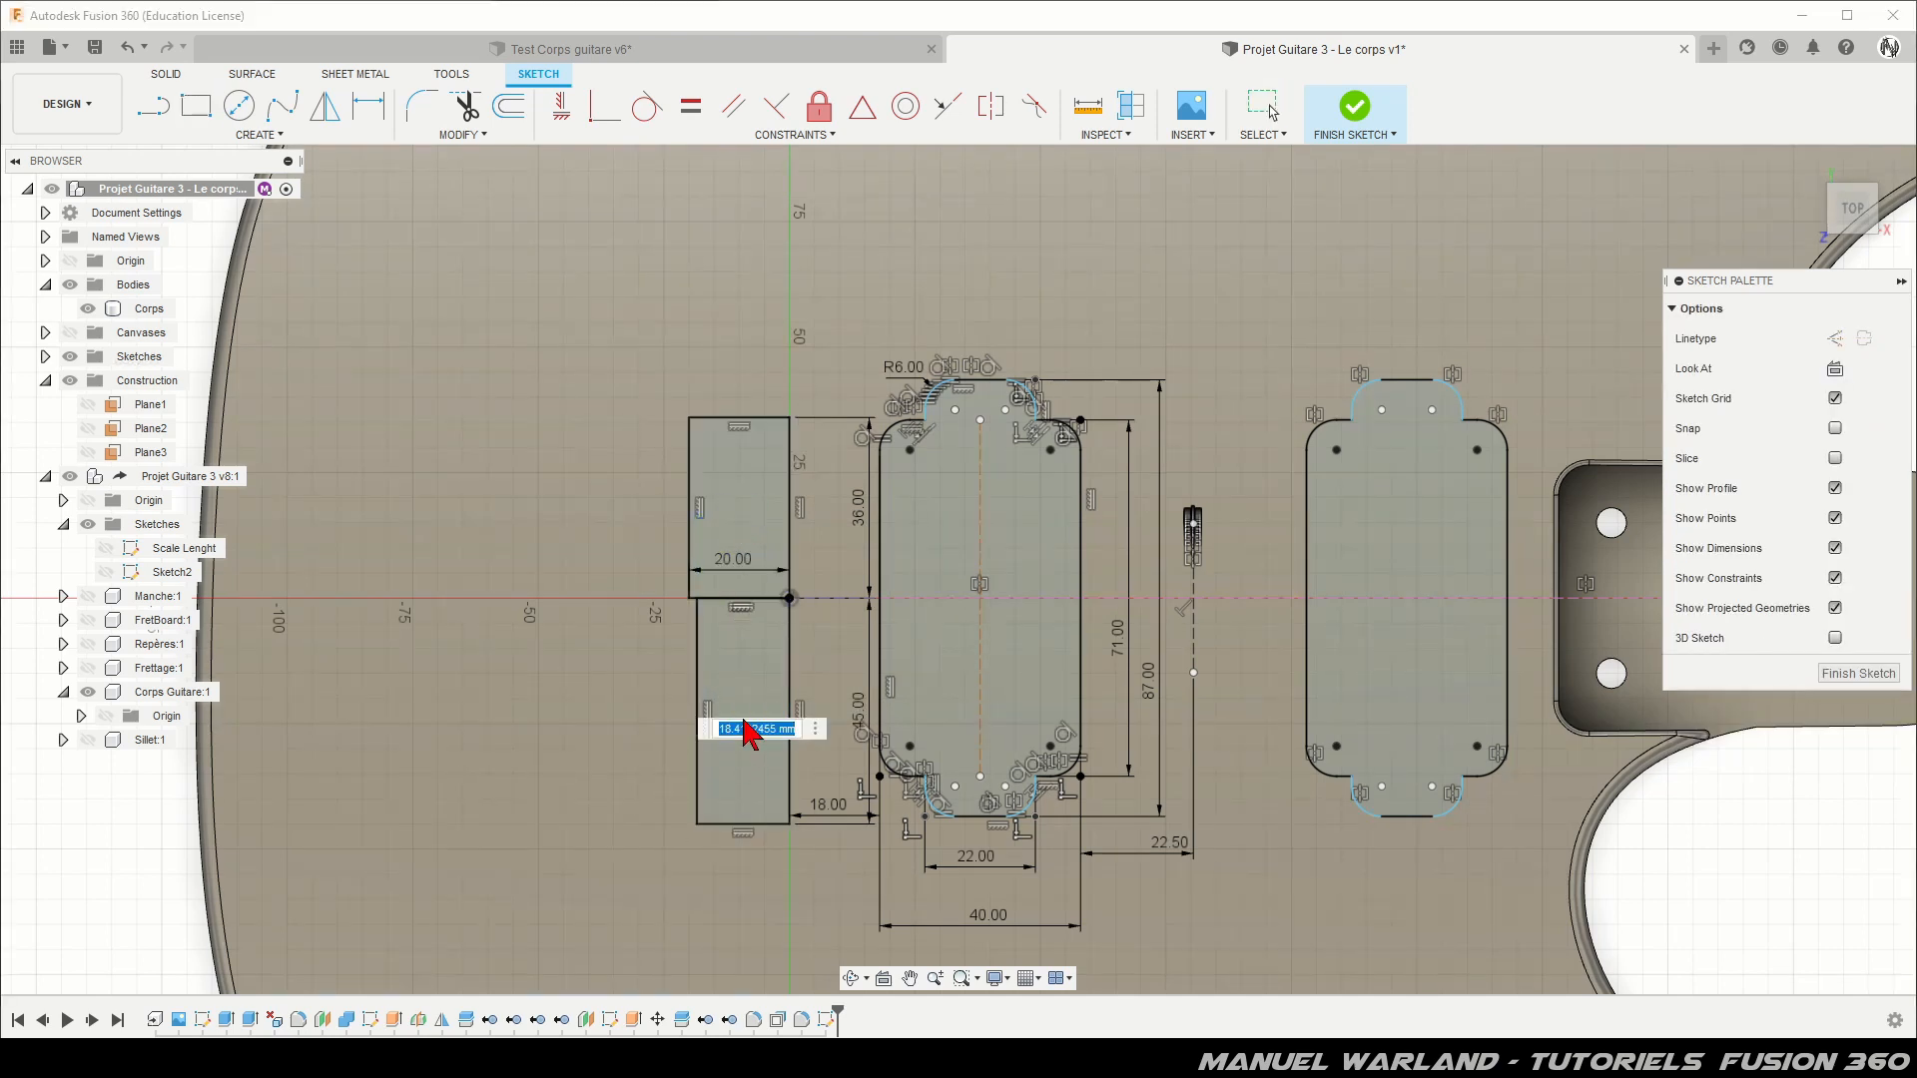
pyautogui.write('20')
pyautogui.press('Return')
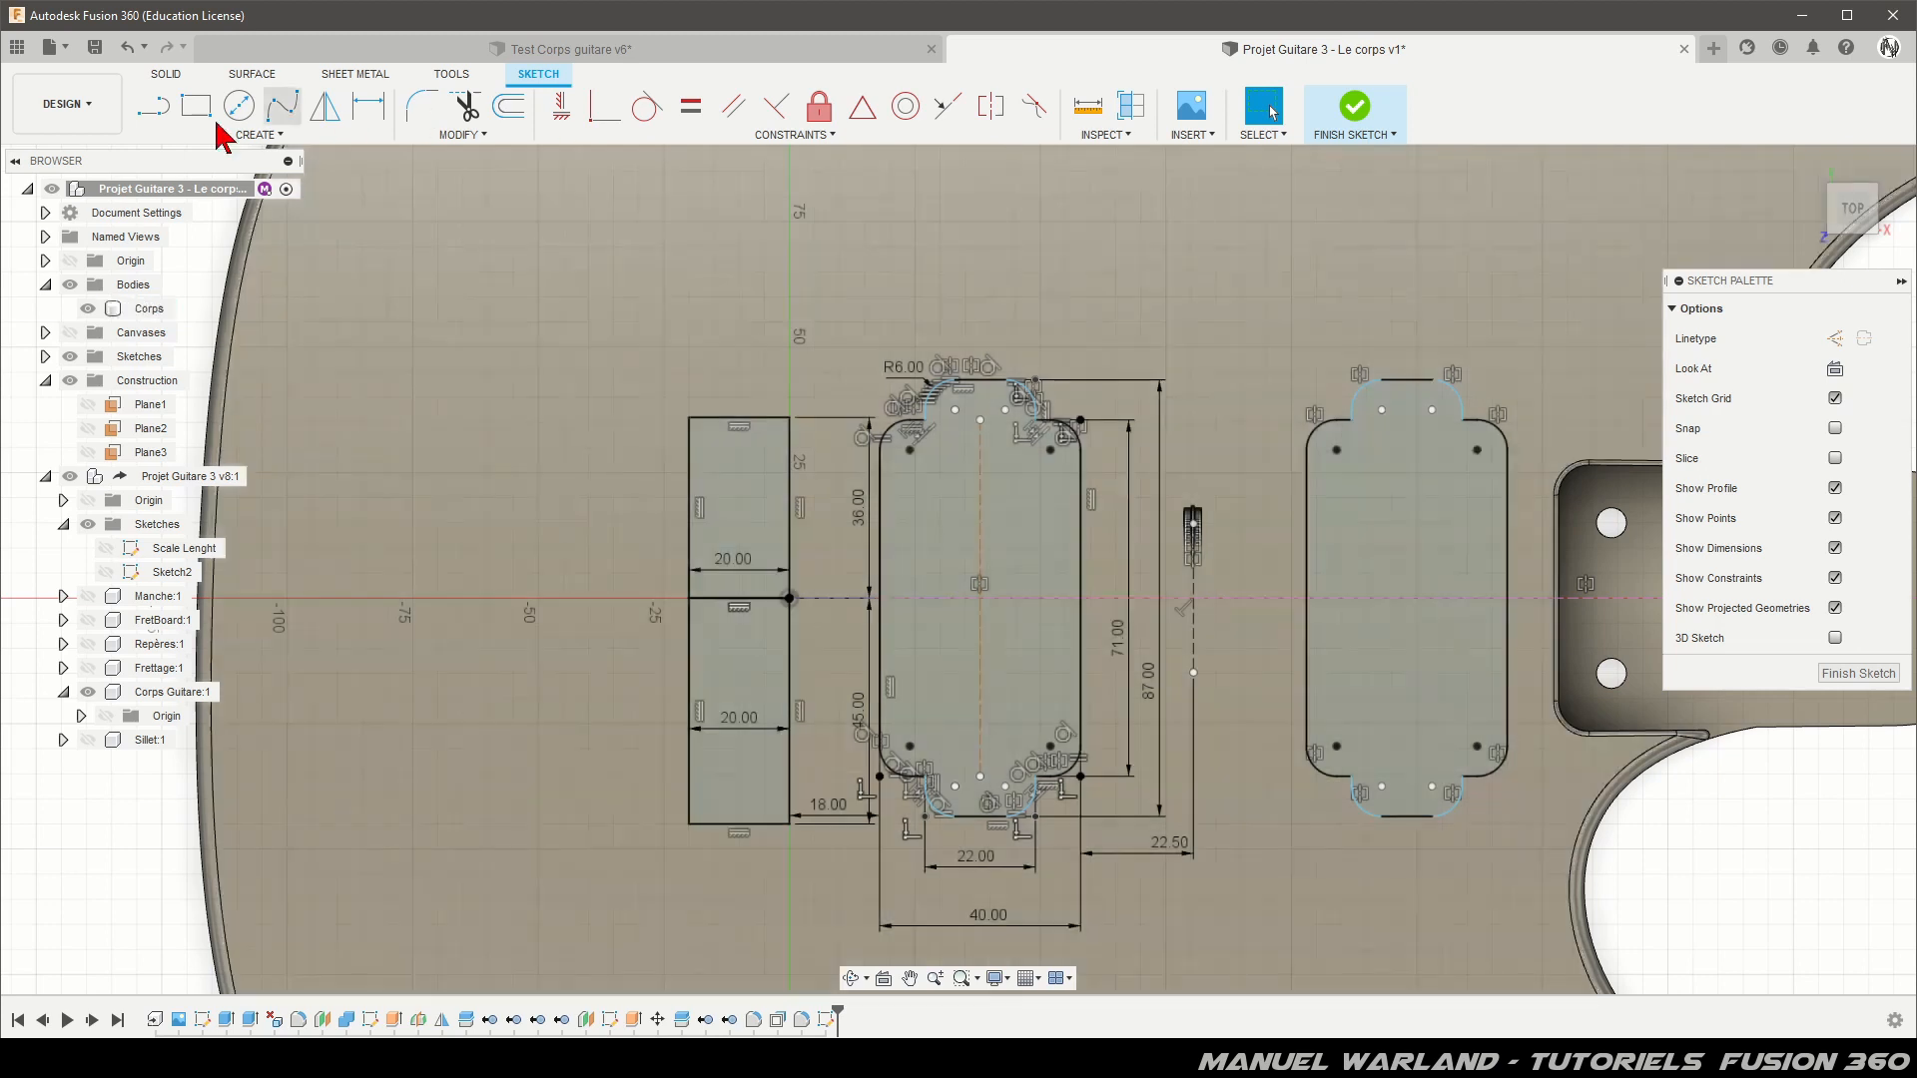
# Step: Trim away the horizontal edge shared by the two stacked rectangles to merge them into one profile
pyautogui.press('t')
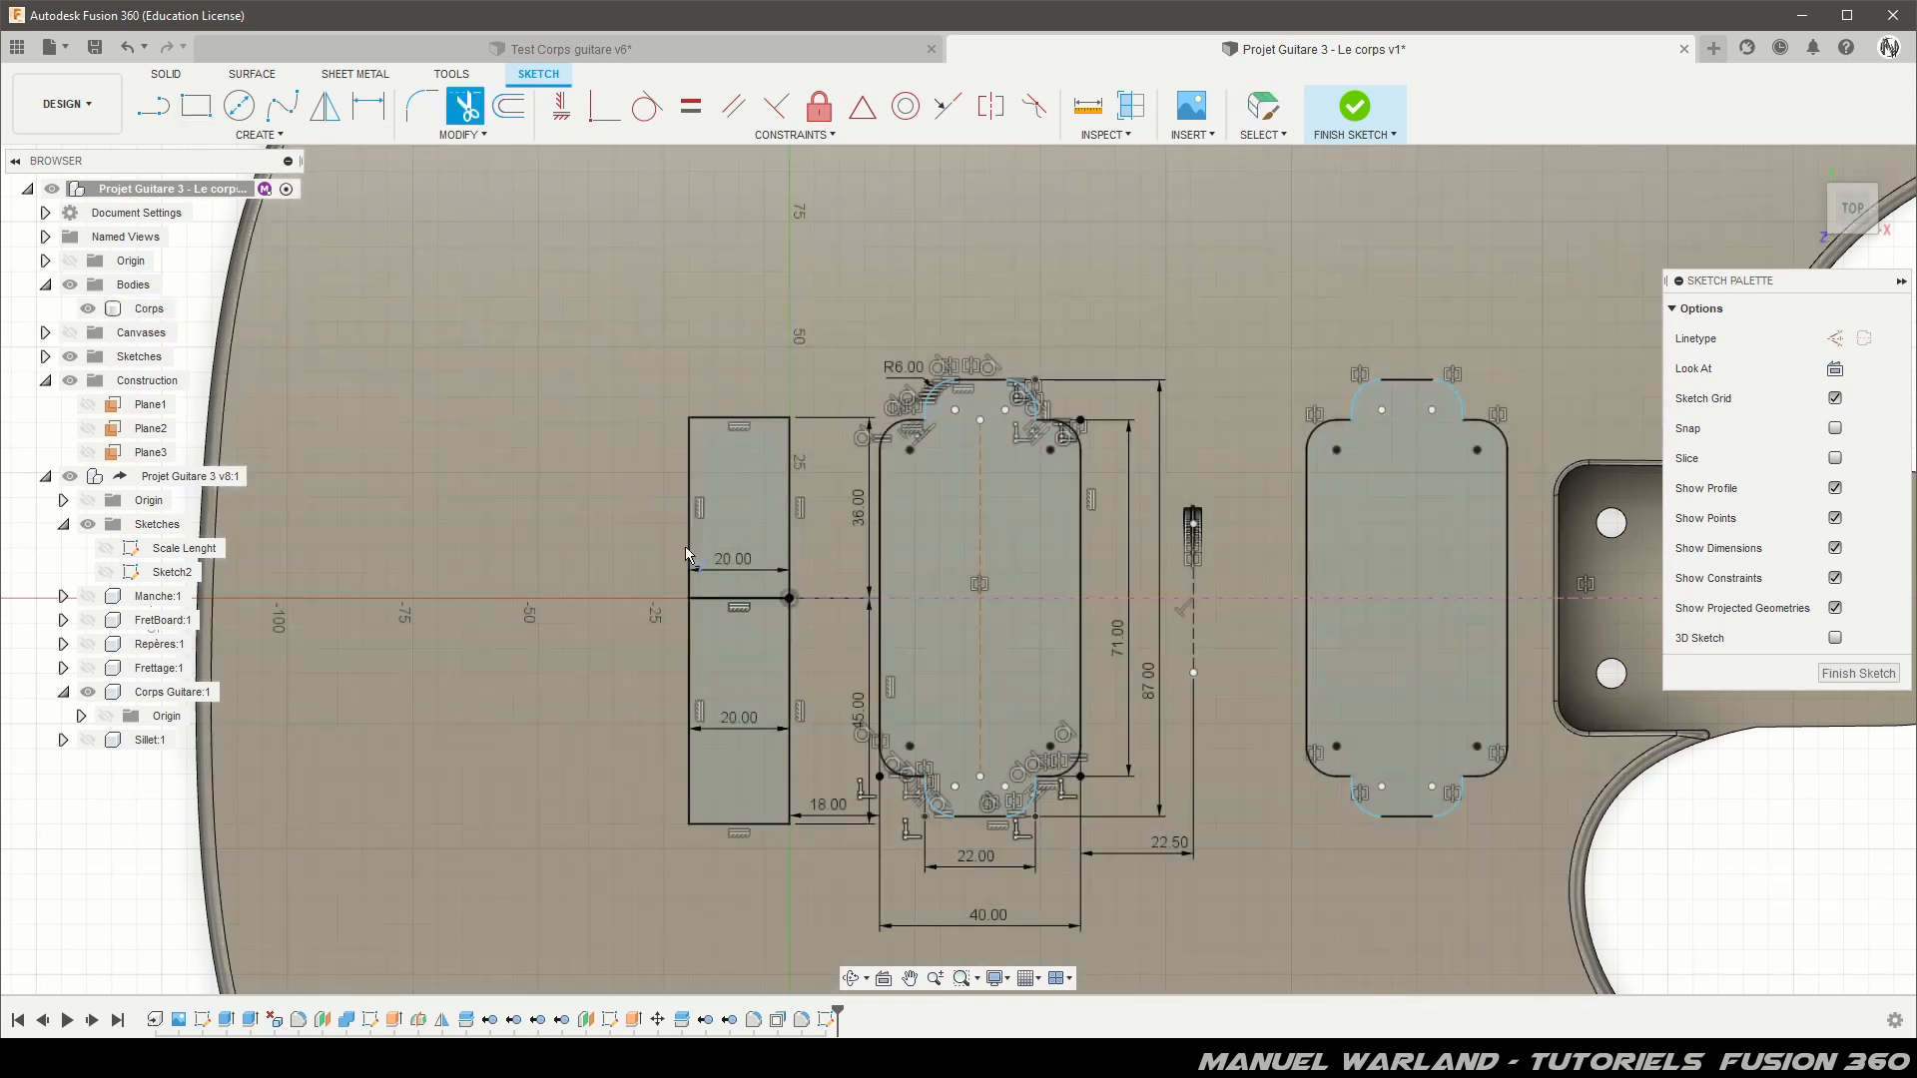
pyautogui.click(715, 601)
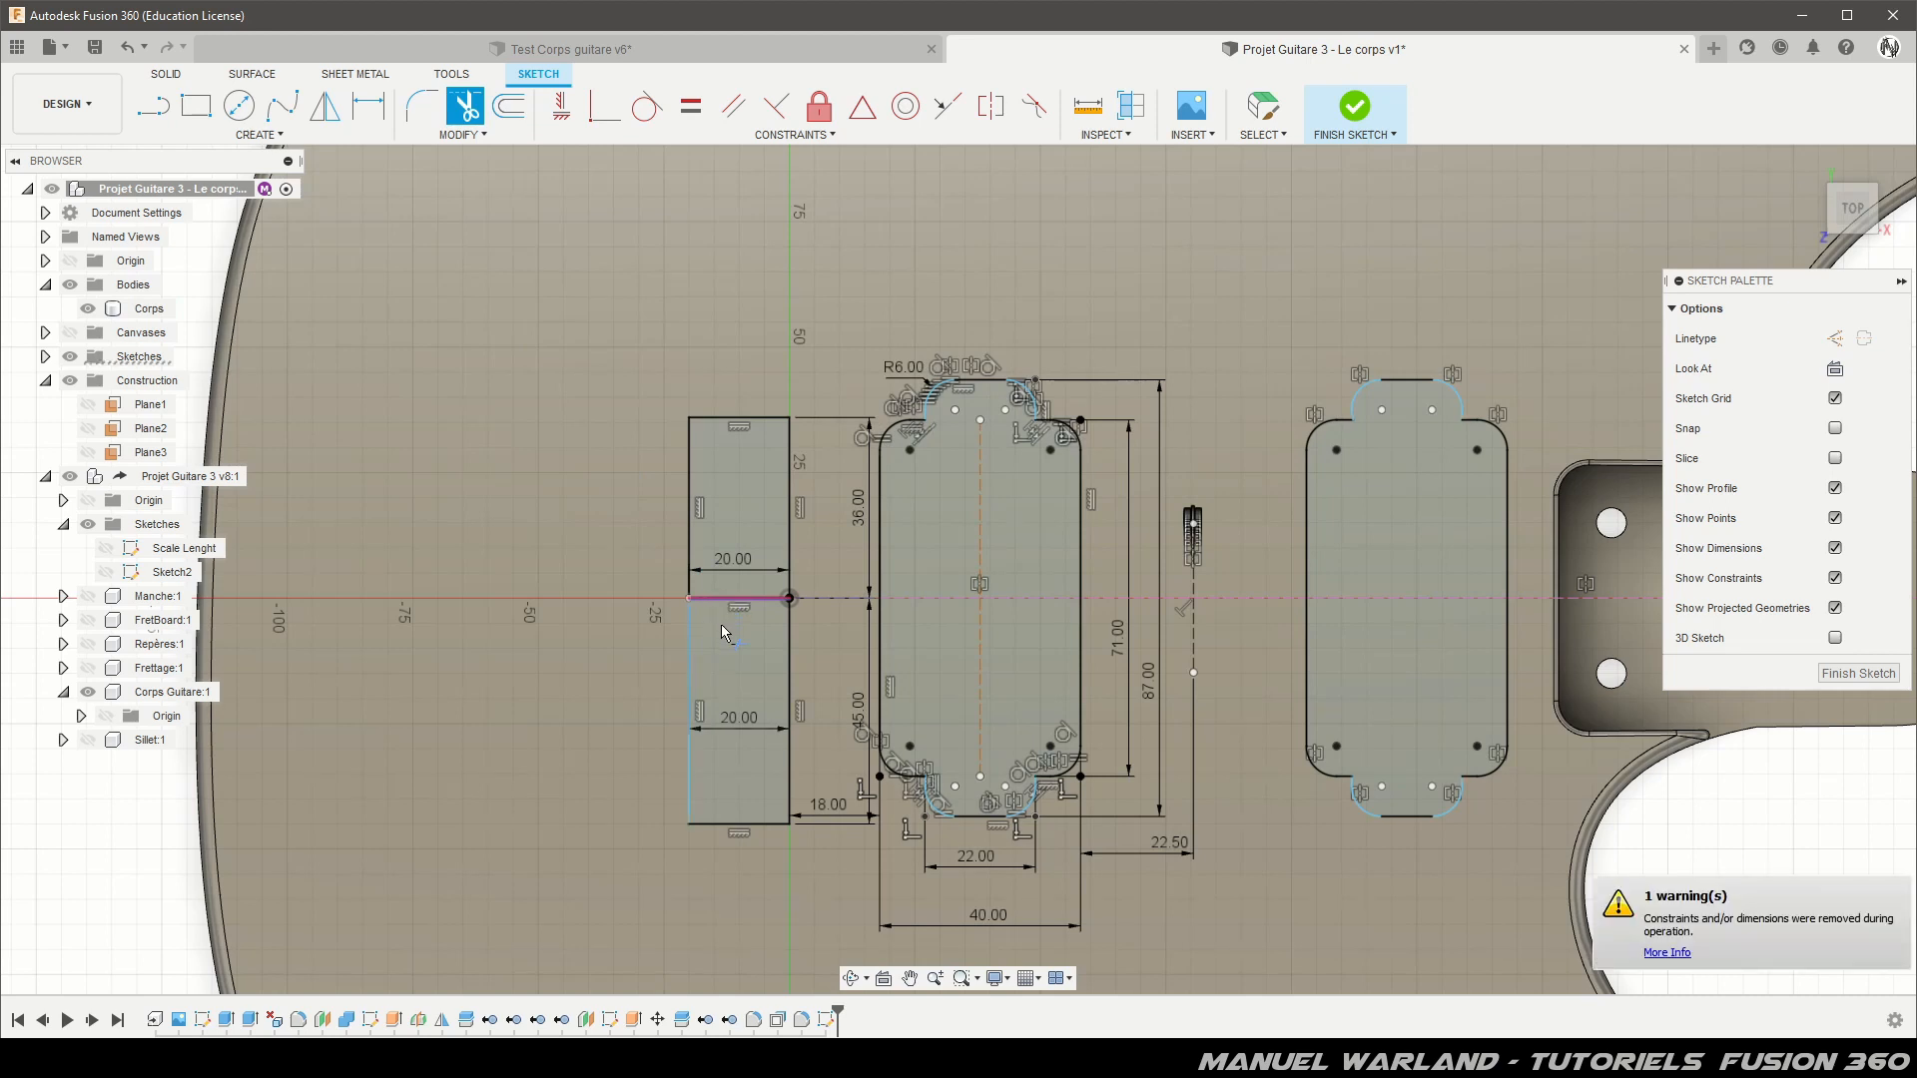
pyautogui.click(721, 625)
pyautogui.press('Escape')
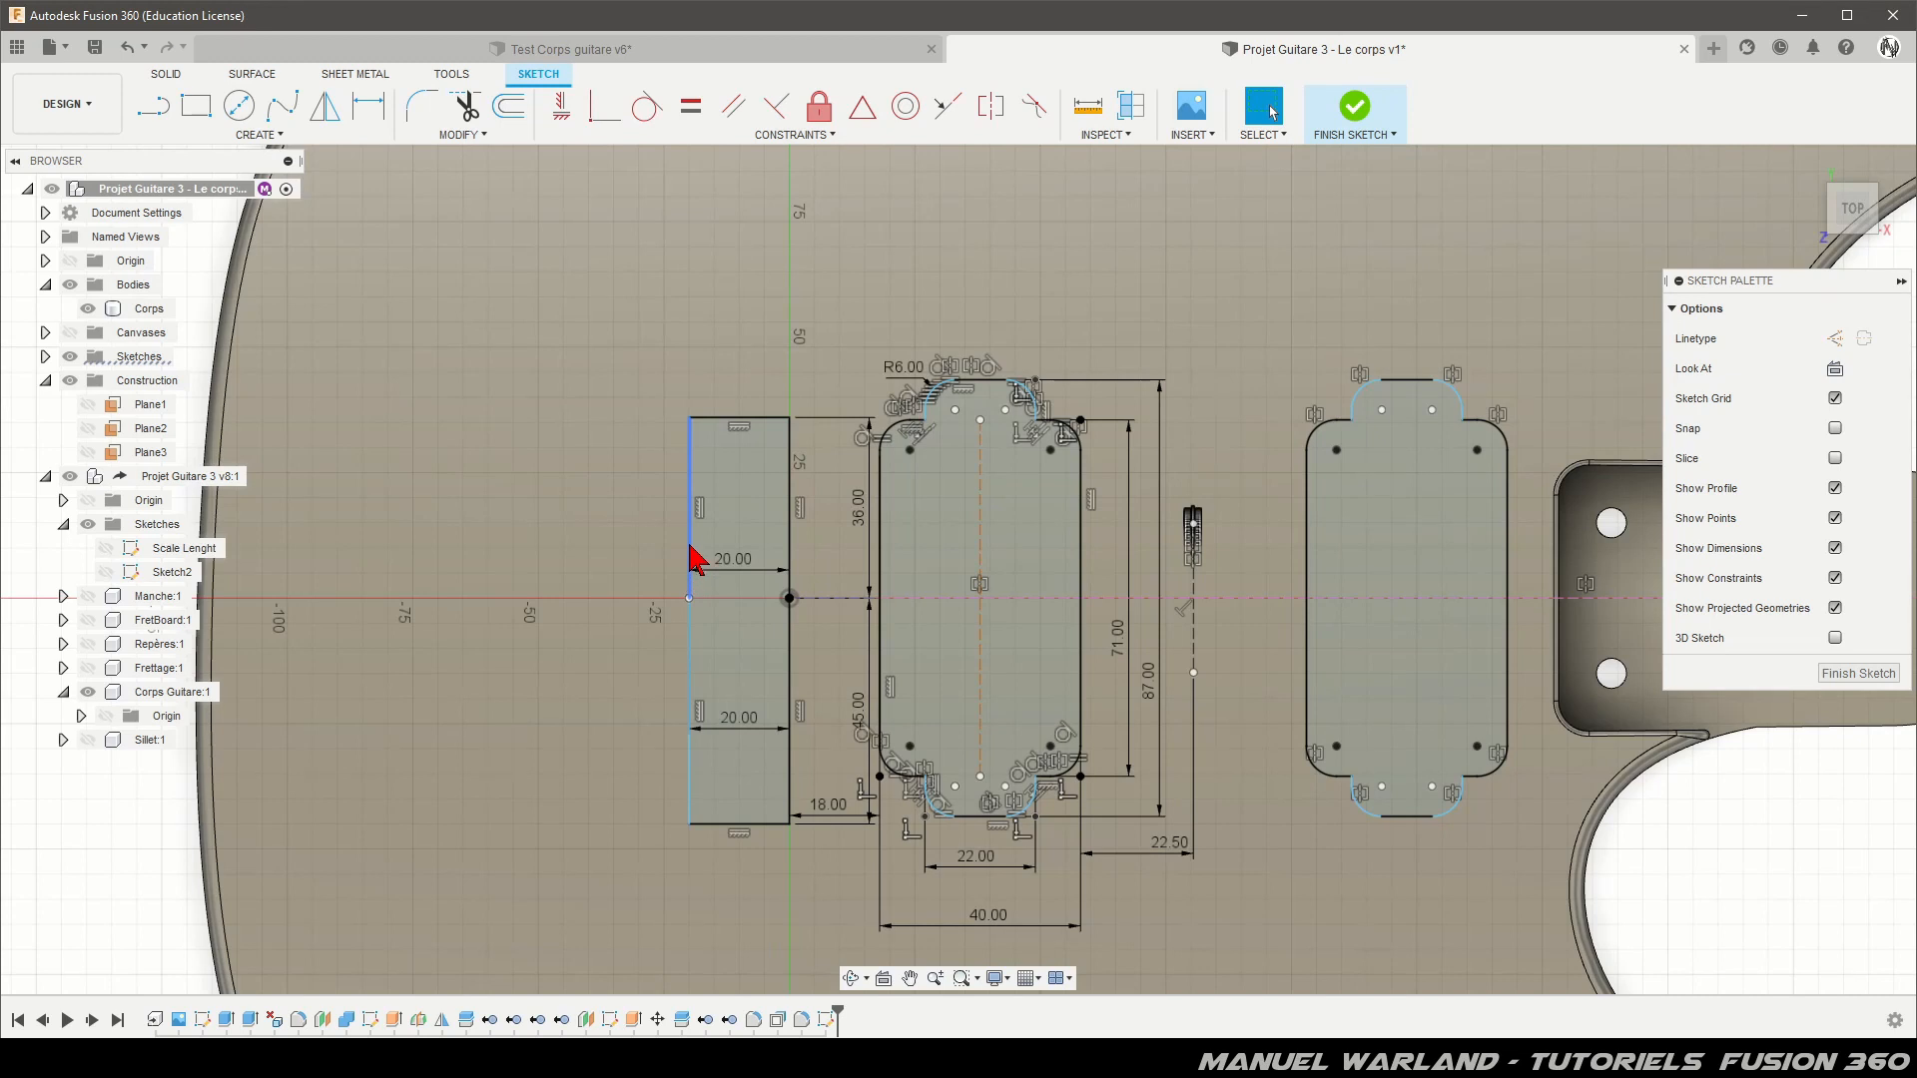
# Step: Pull the outer upper edge slightly out of place and join its lower endpoint to the lower edge's endpoint with a Coincident constraint
pyautogui.moveTo(689, 487)
pyautogui.mouseDown()
pyautogui.moveTo(685, 470)
pyautogui.moveTo(664, 514)
pyautogui.moveTo(690, 506)
pyautogui.moveTo(667, 520)
pyautogui.moveTo(673, 470)
pyautogui.moveTo(629, 527)
pyautogui.moveTo(693, 556)
pyautogui.moveTo(684, 514)
pyautogui.mouseUp()
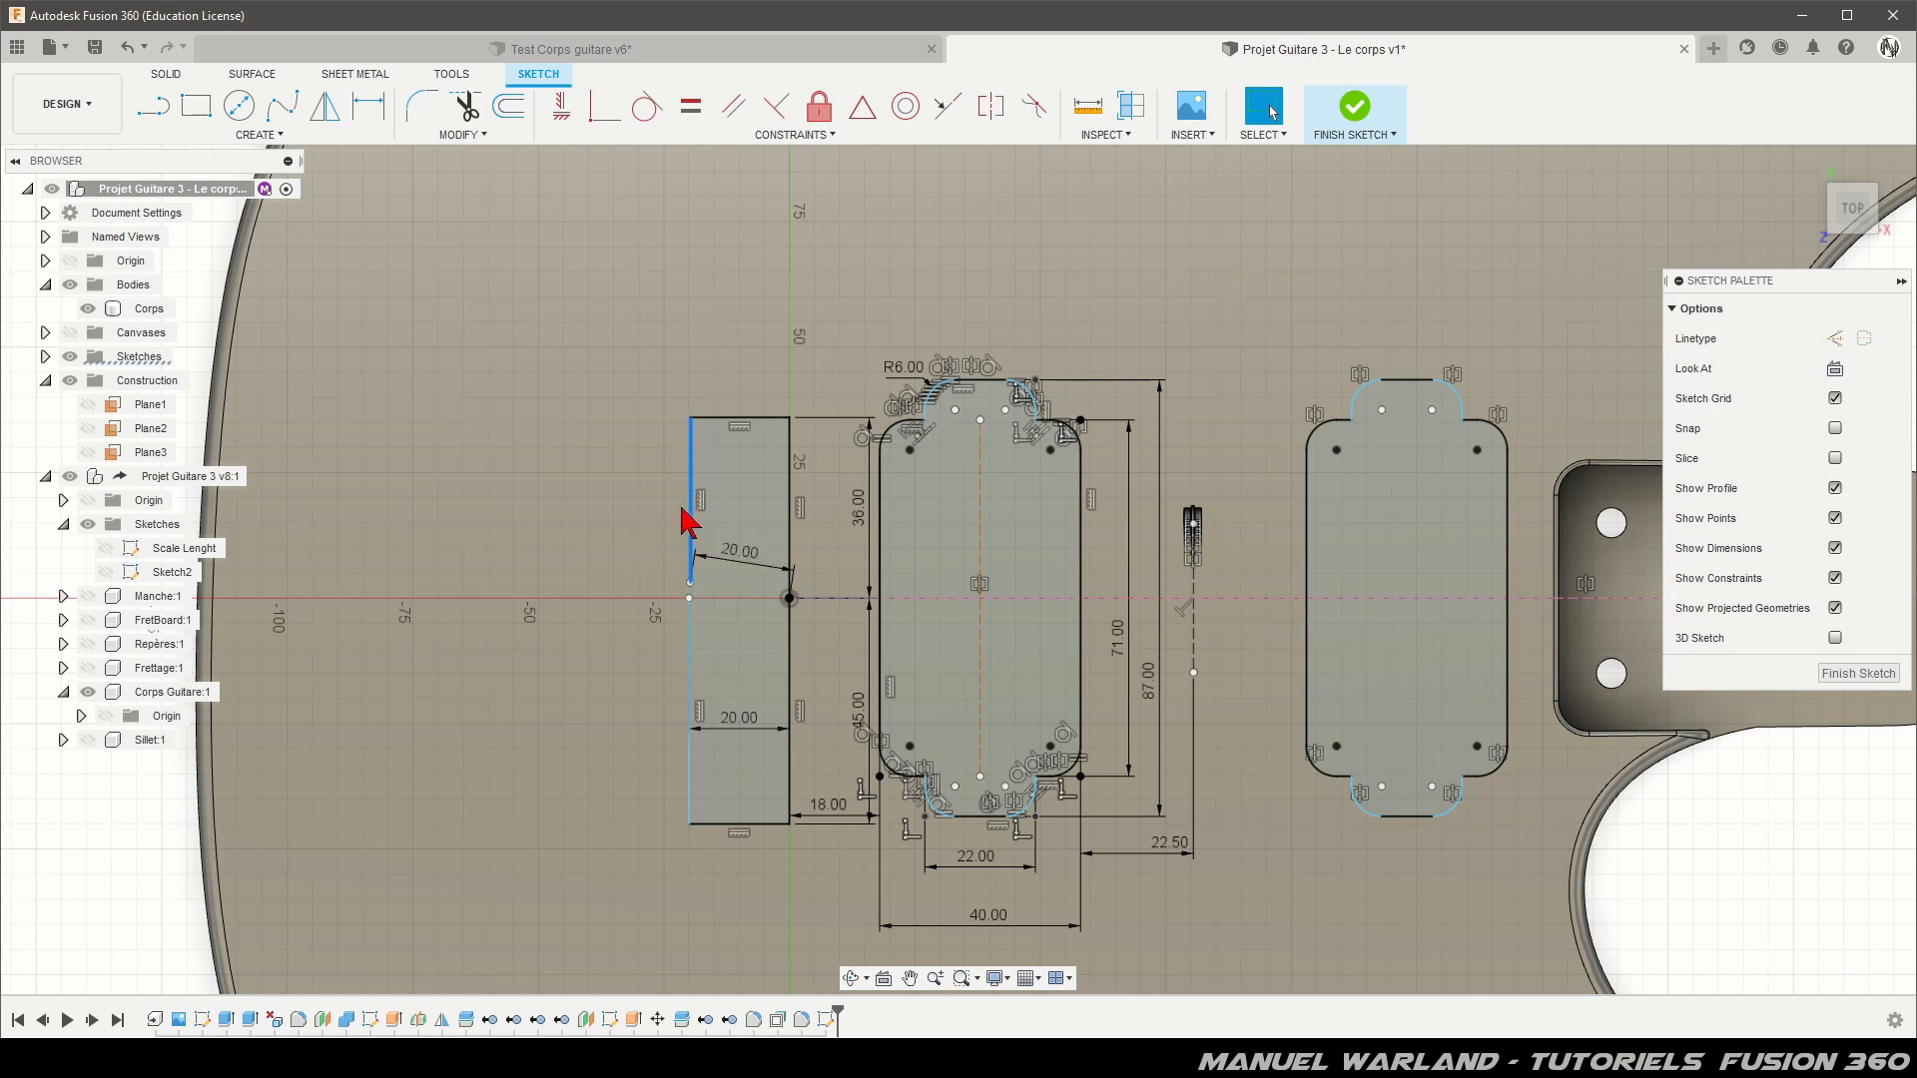
pyautogui.click(602, 128)
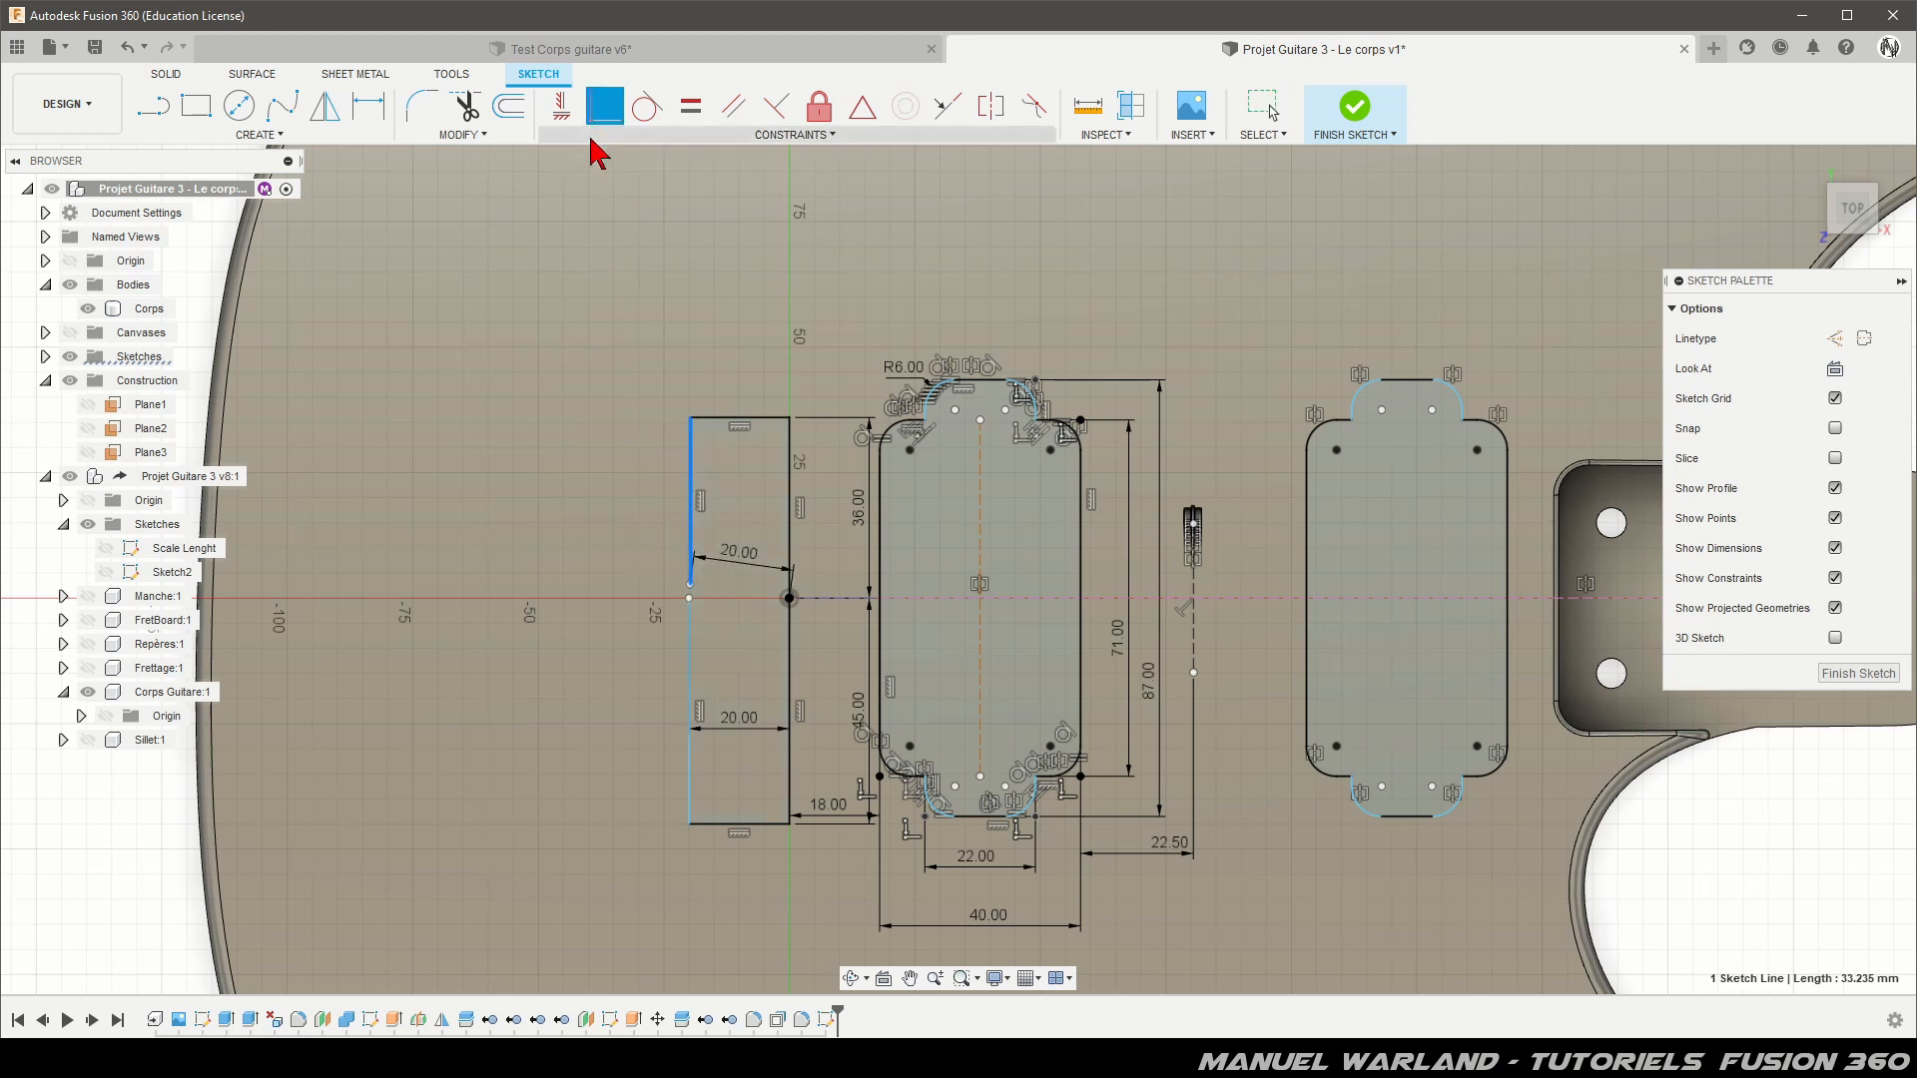
pyautogui.press('Escape')
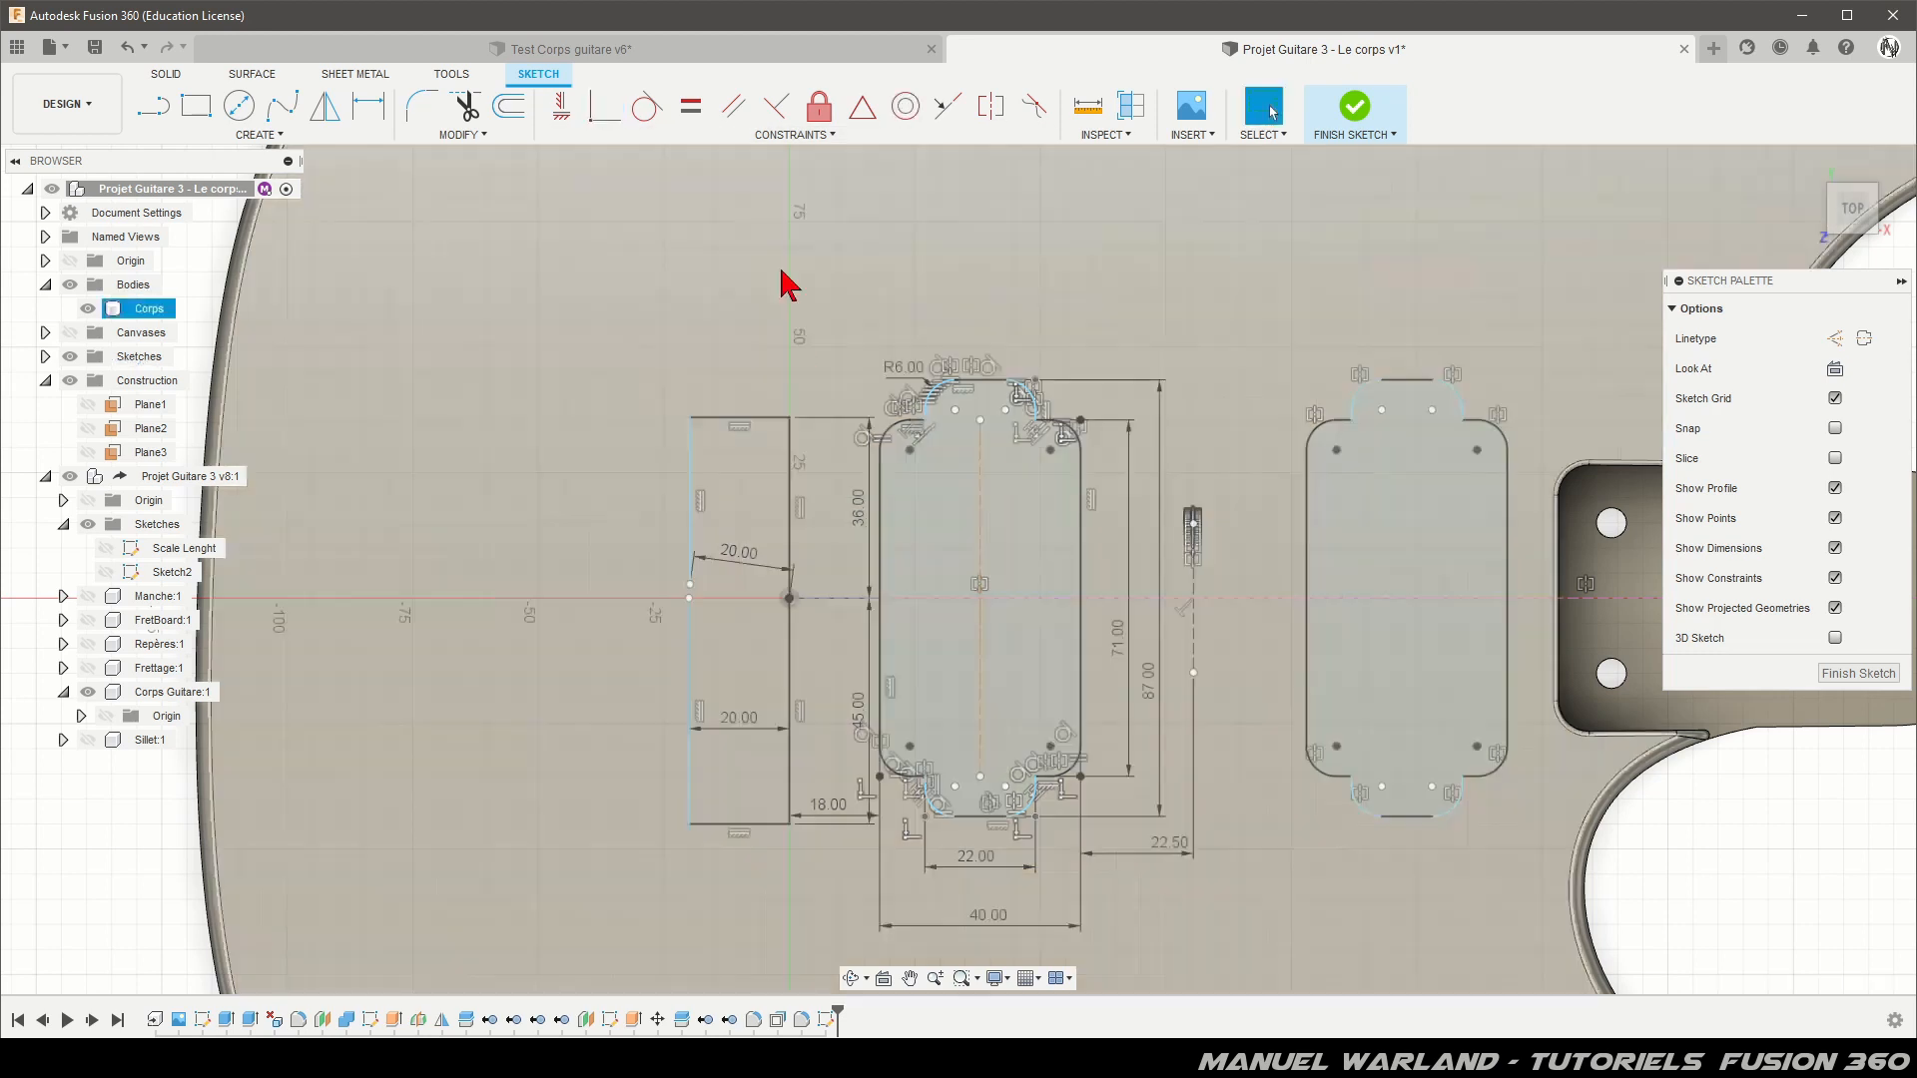
pyautogui.click(600, 110)
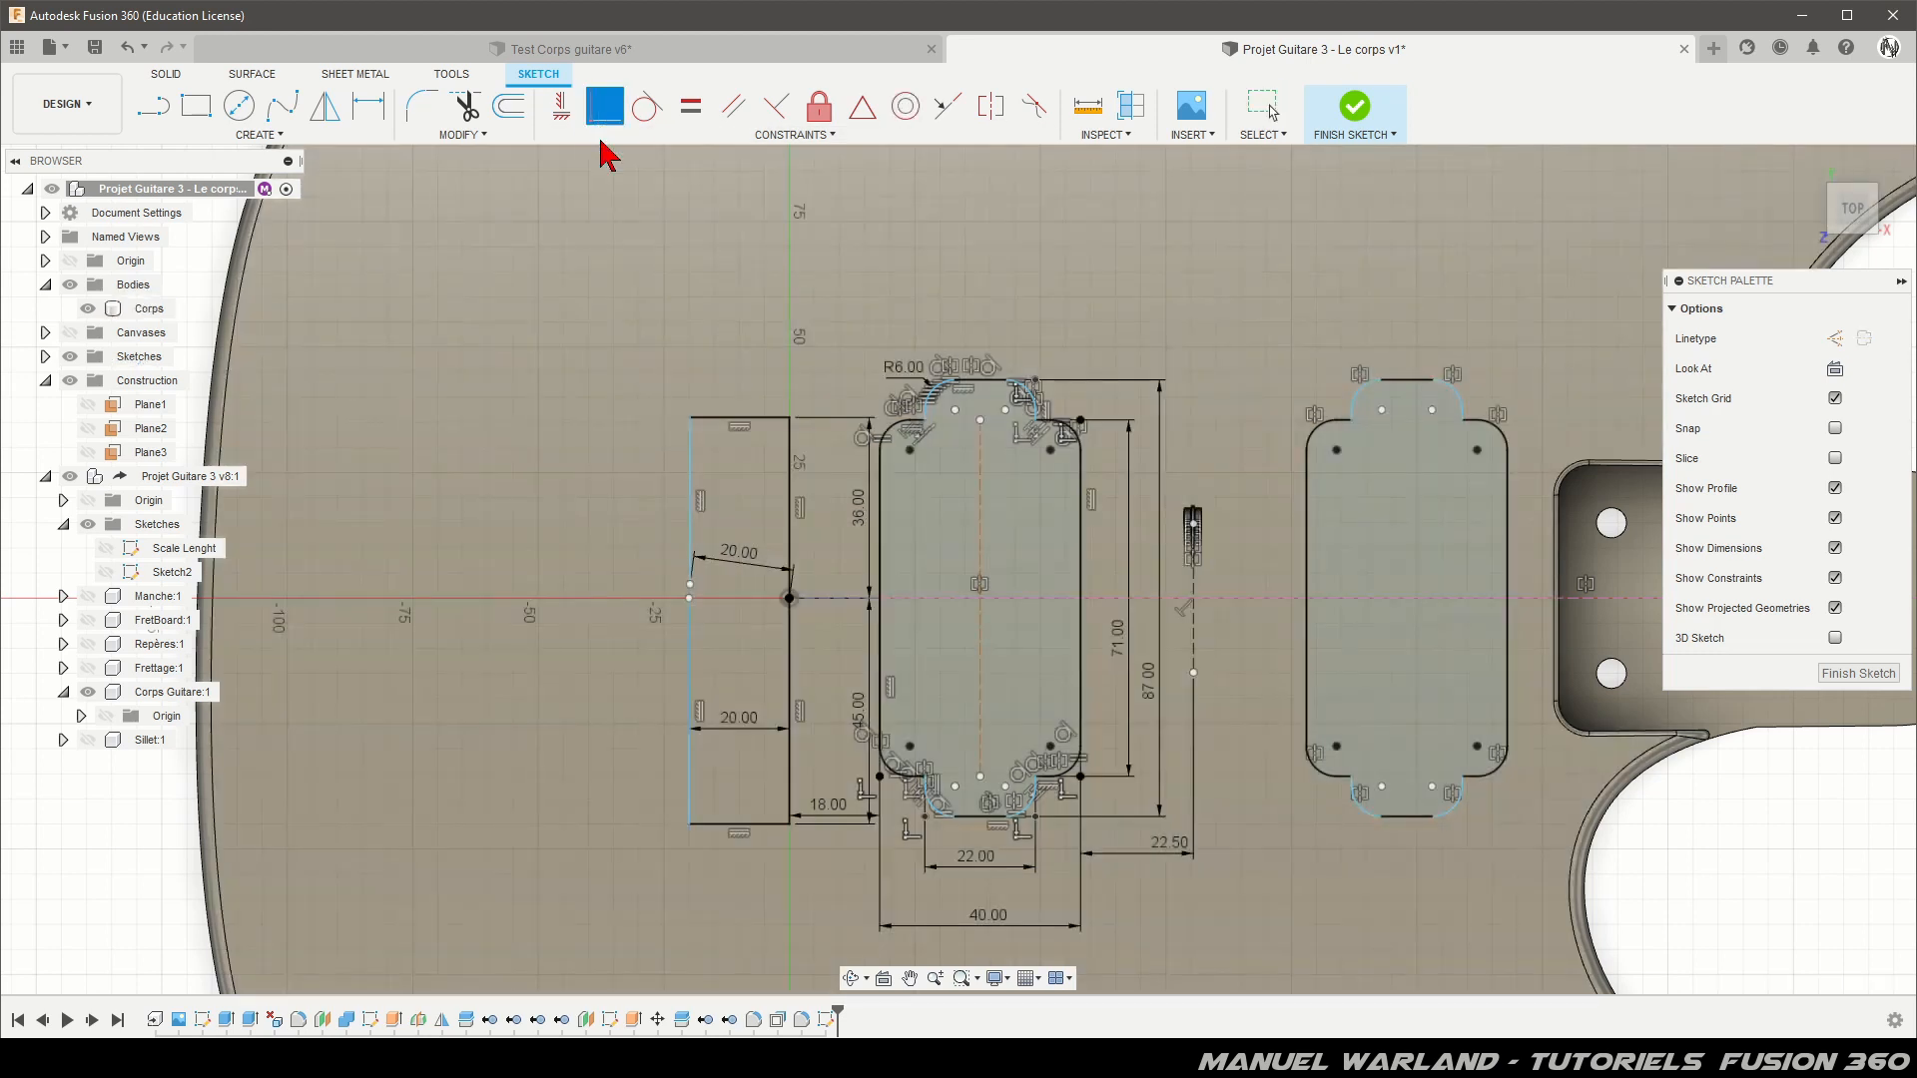
pyautogui.click(689, 584)
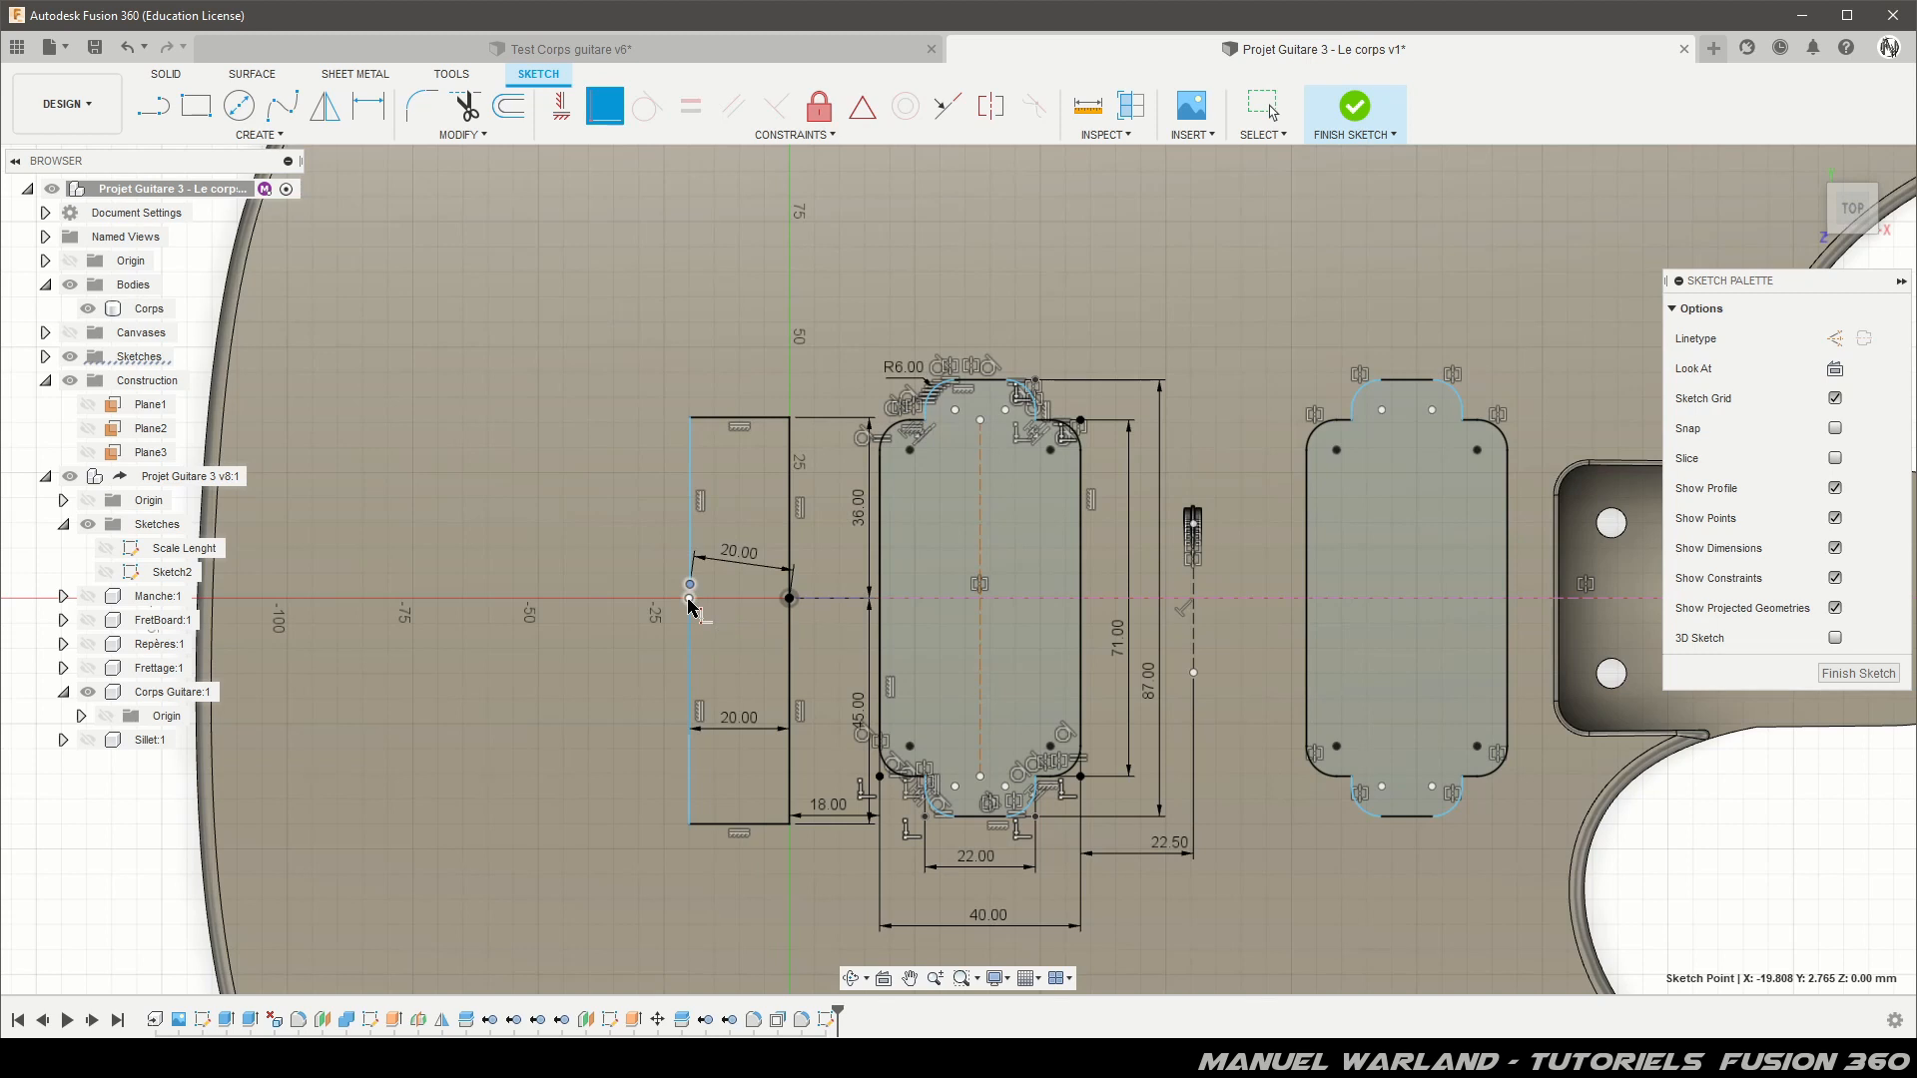
pyautogui.click(688, 599)
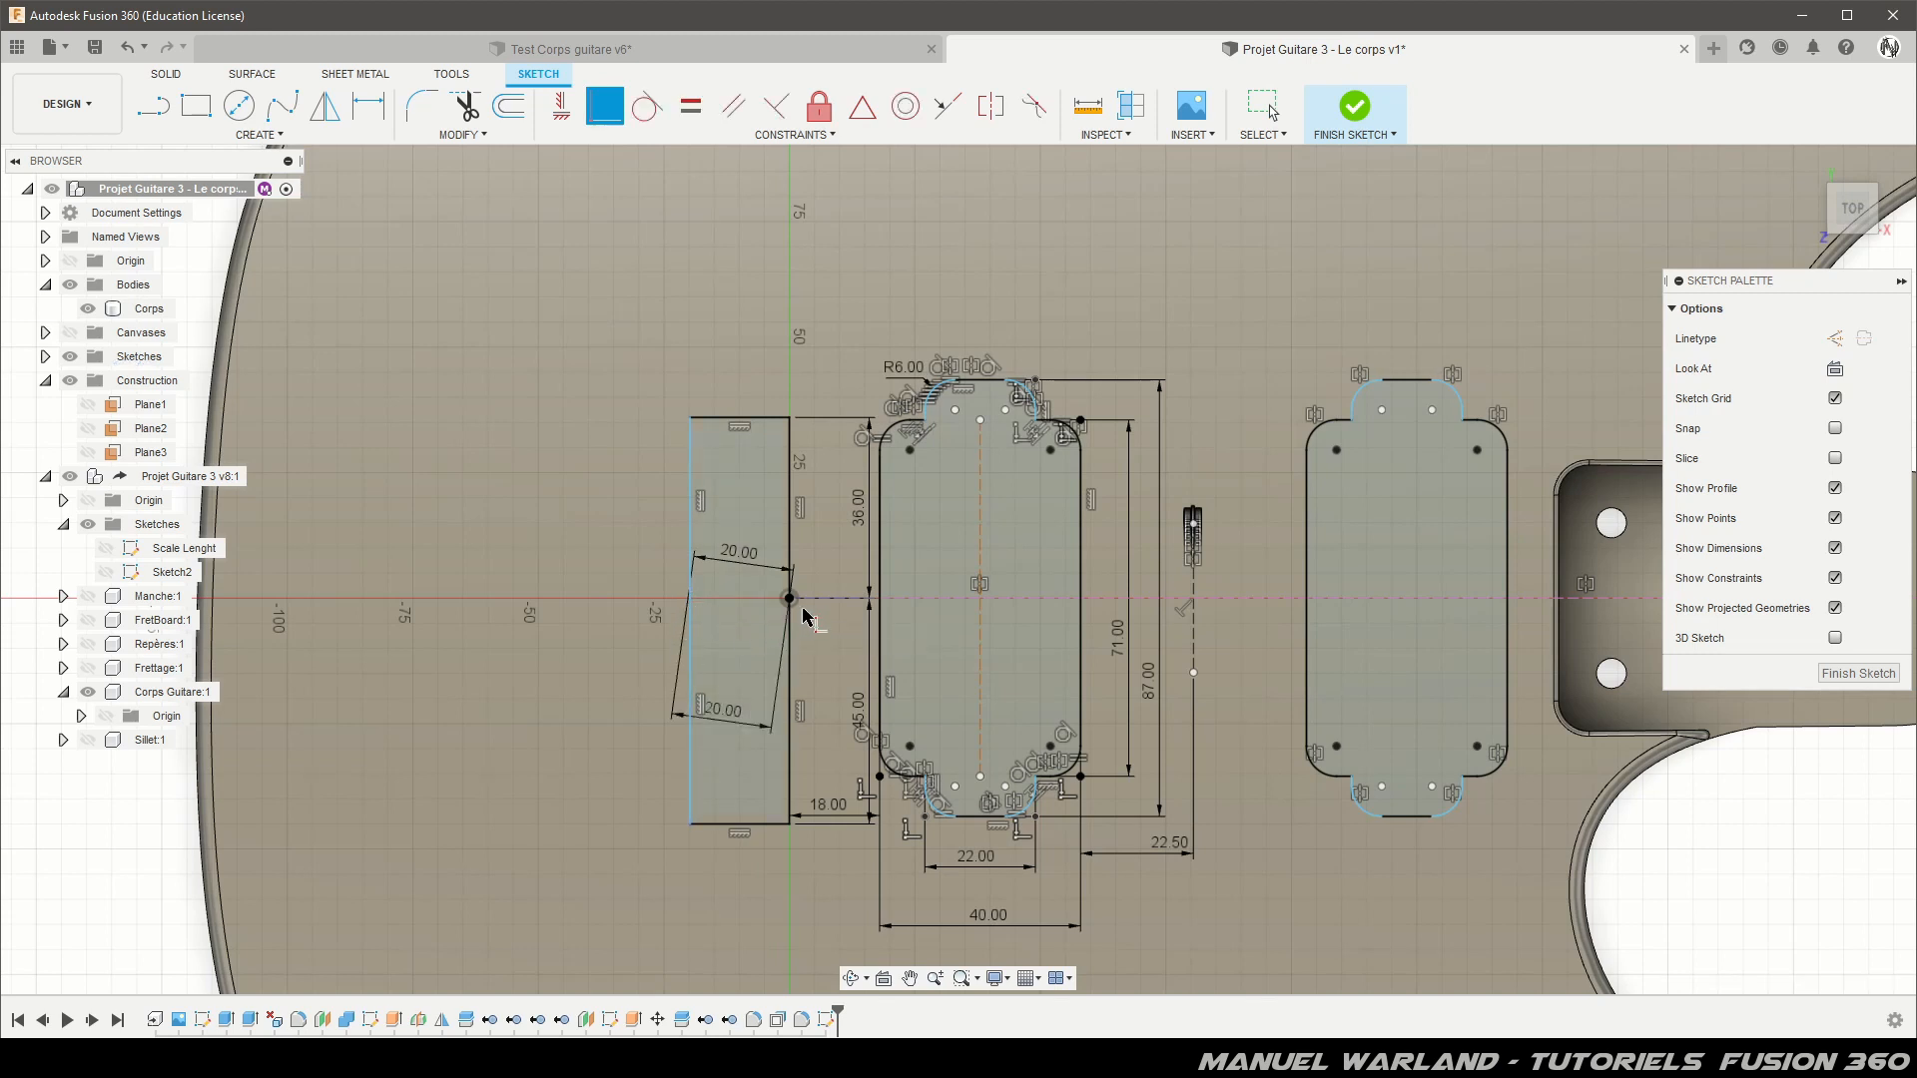
# Step: Delete both slanted 20 mm width dimensions from the merged rectangle
pyautogui.scroll(5, 704, 609)
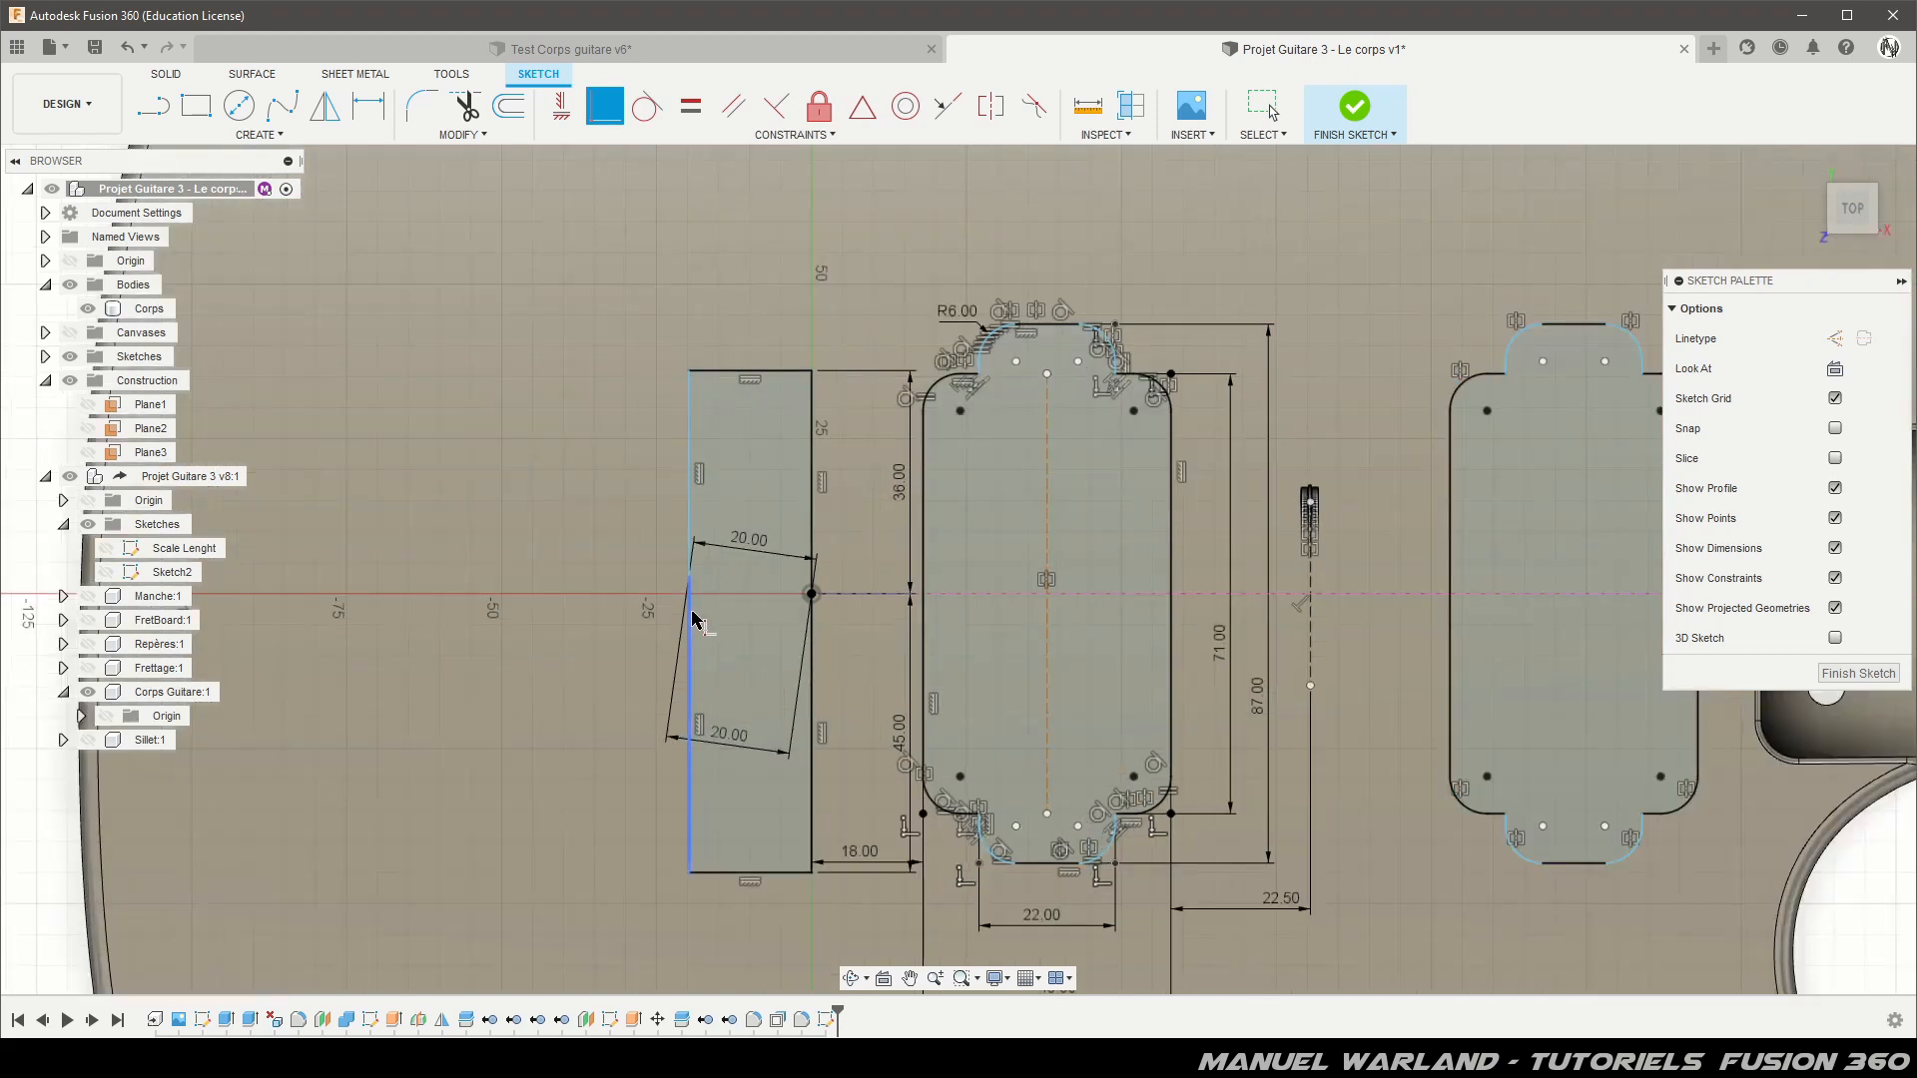
pyautogui.scroll(6, 710, 584)
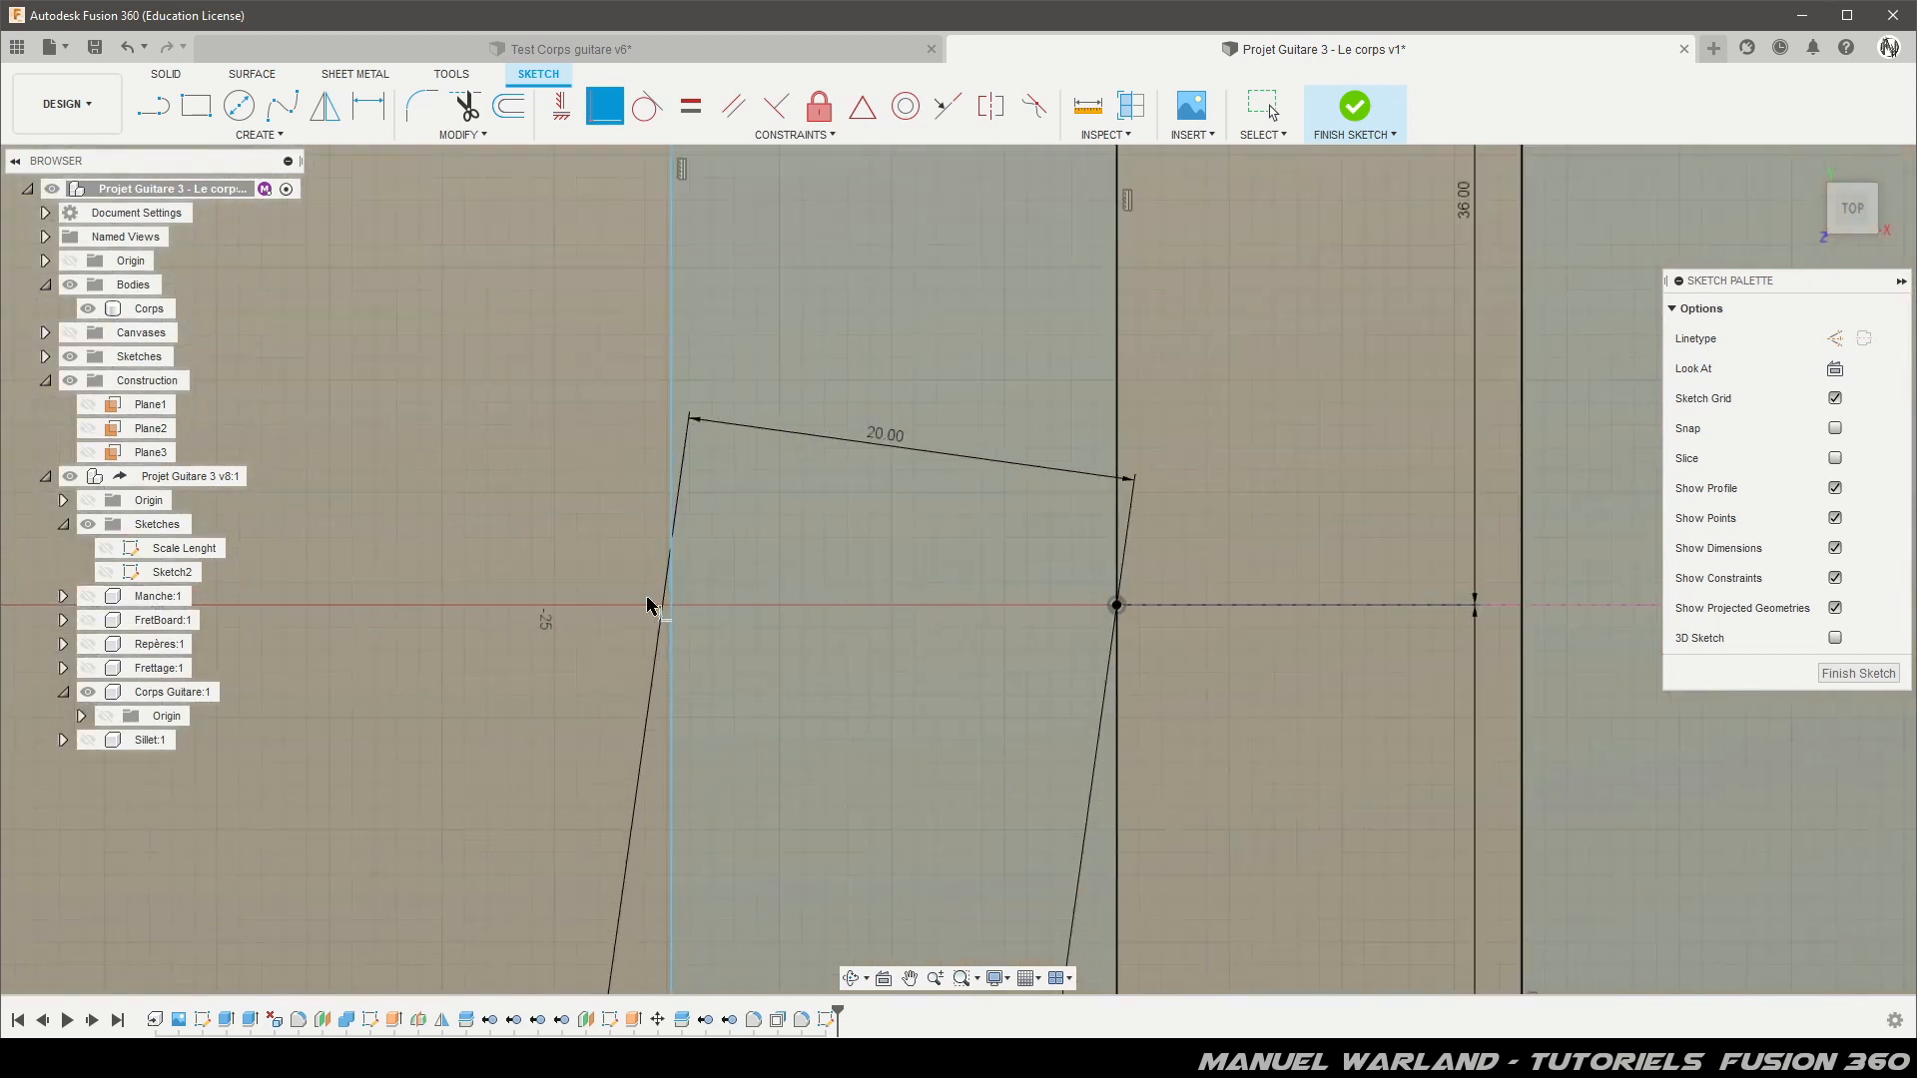
pyautogui.scroll(-6, 523, 356)
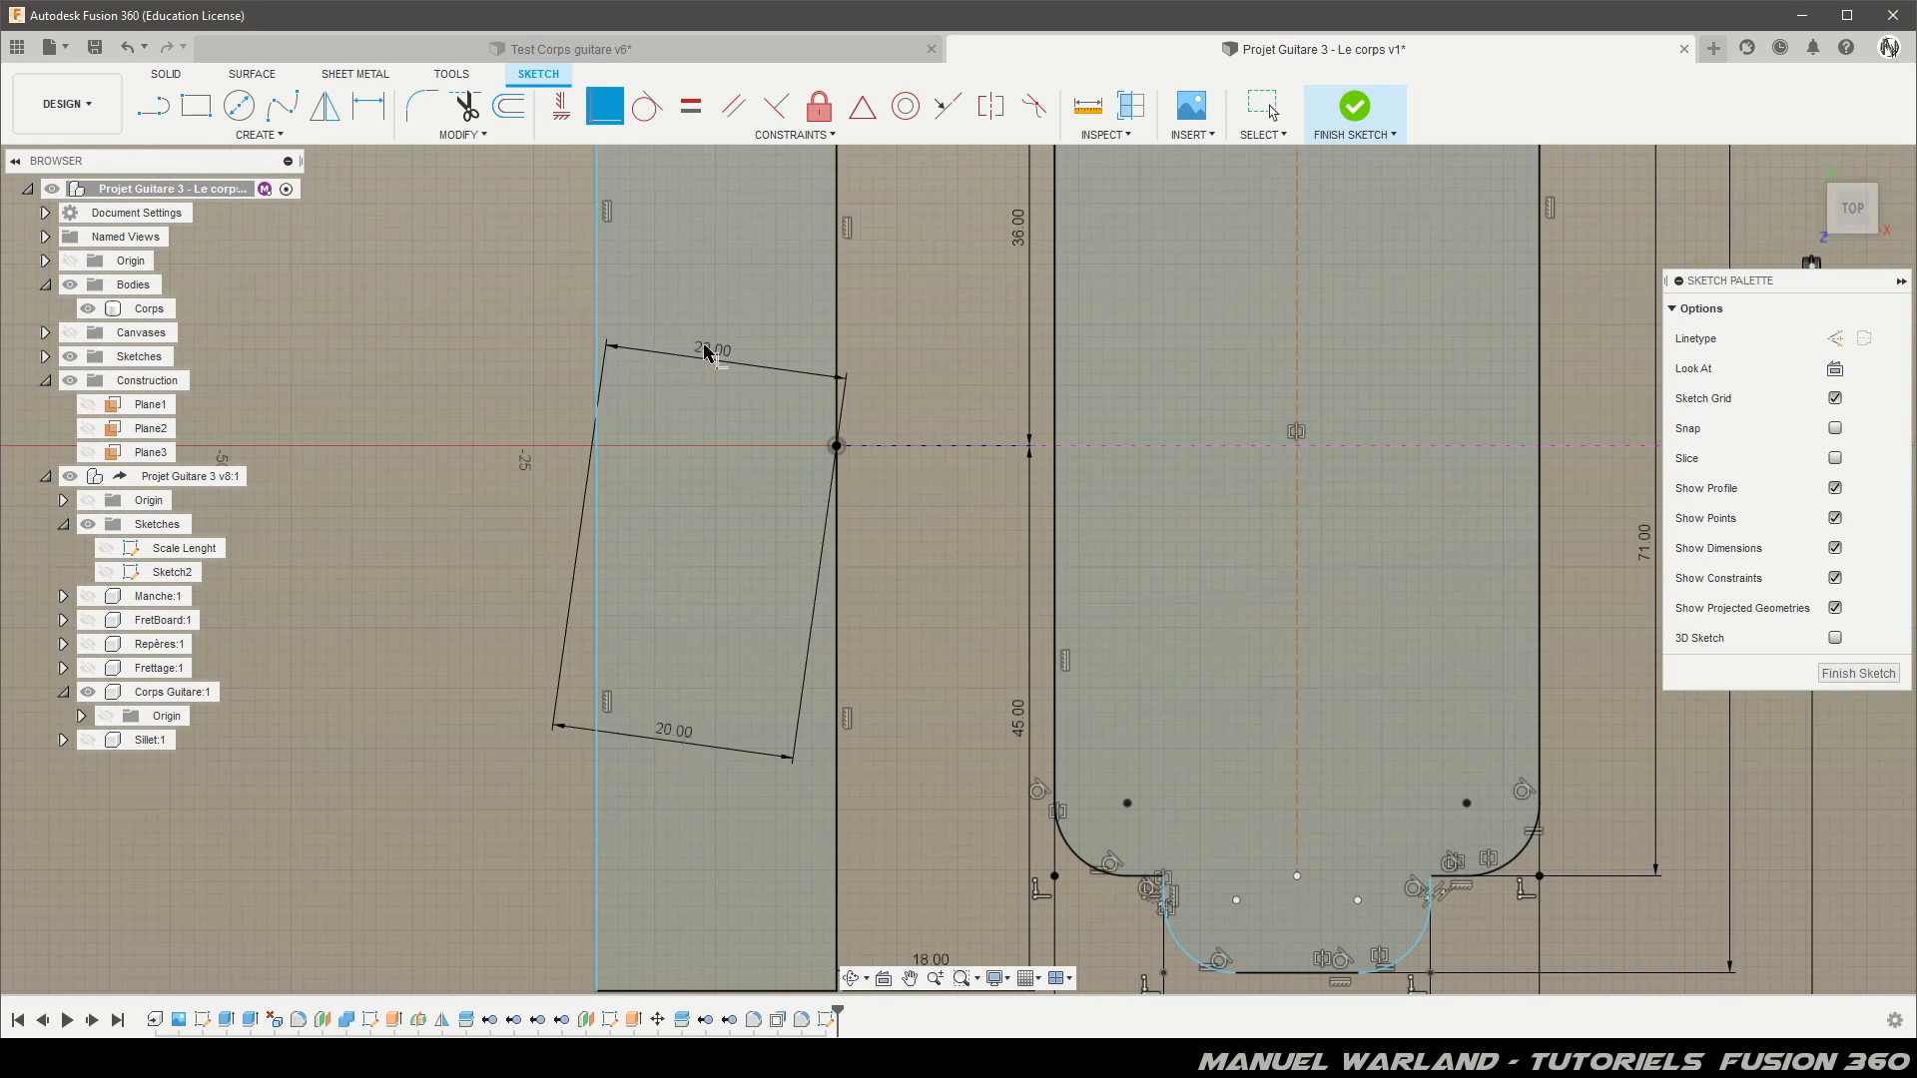
pyautogui.press('Escape')
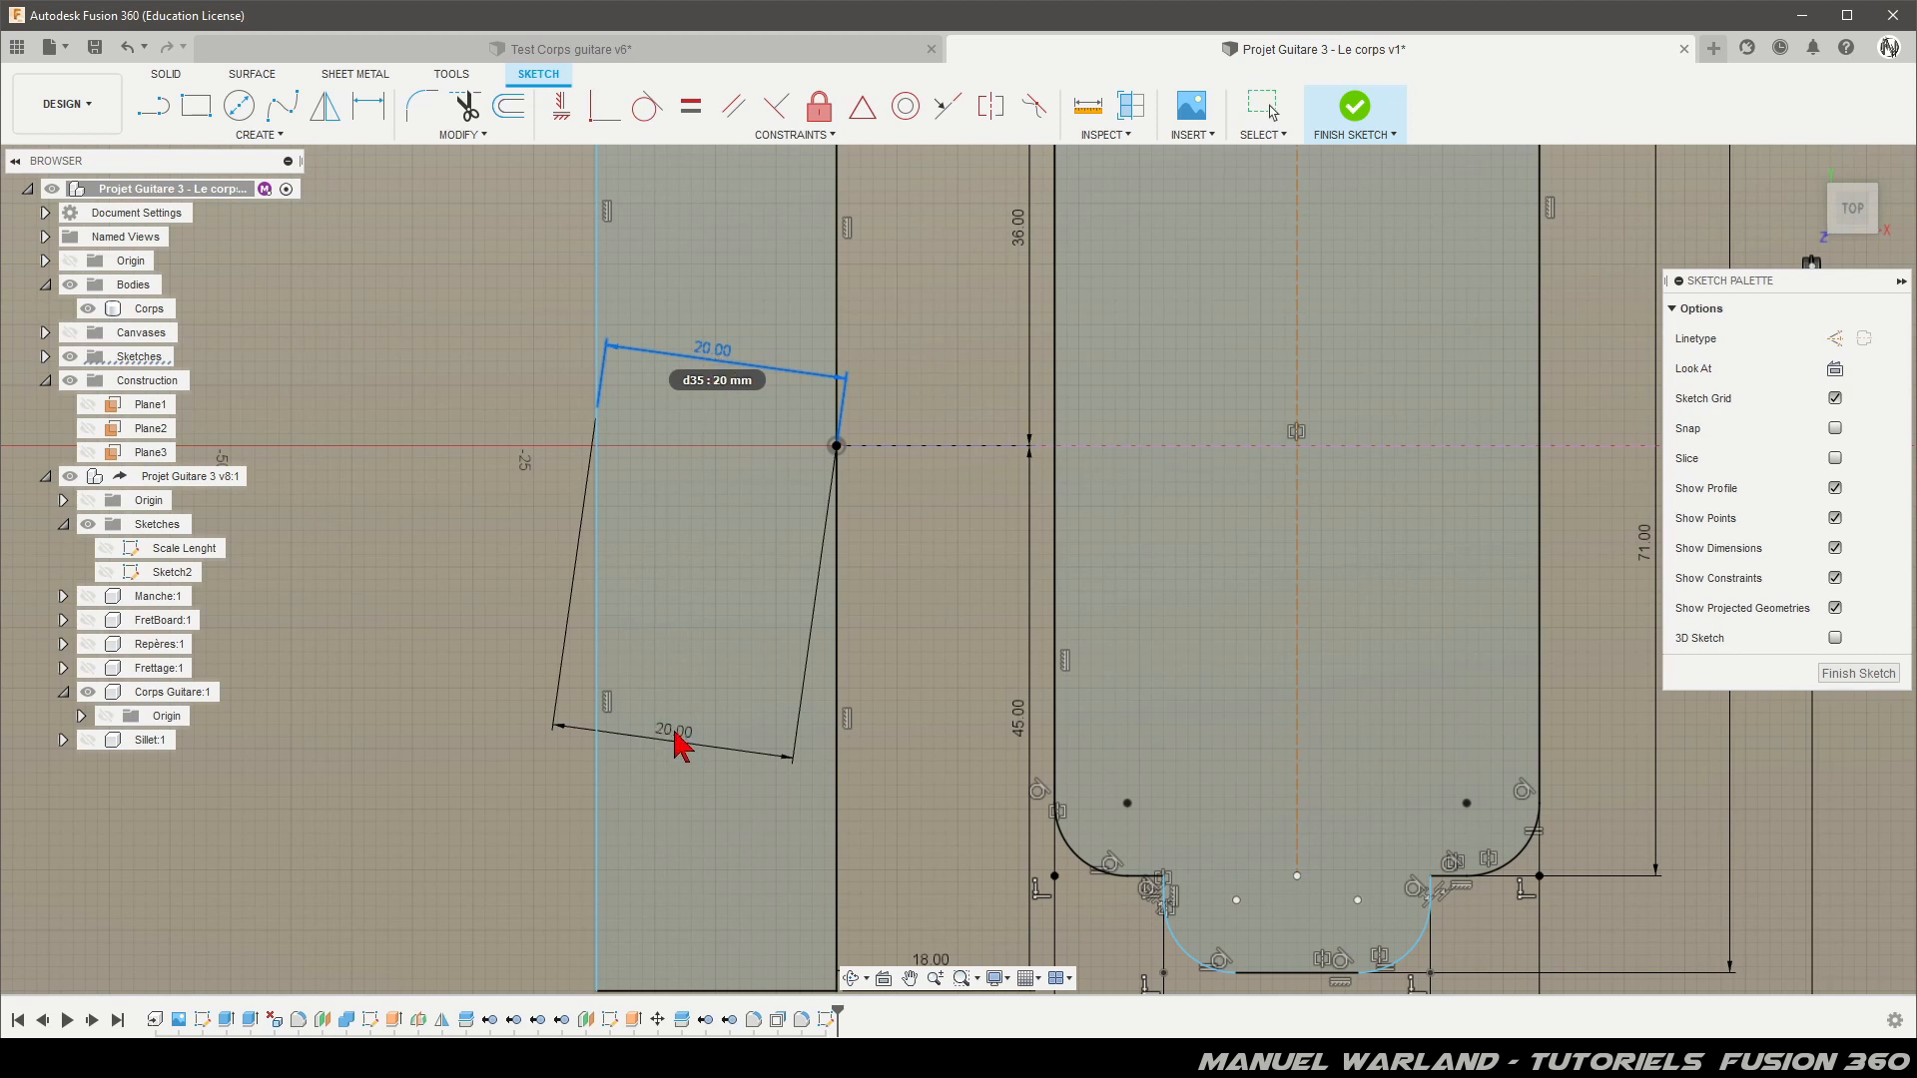
pyautogui.press('Delete')
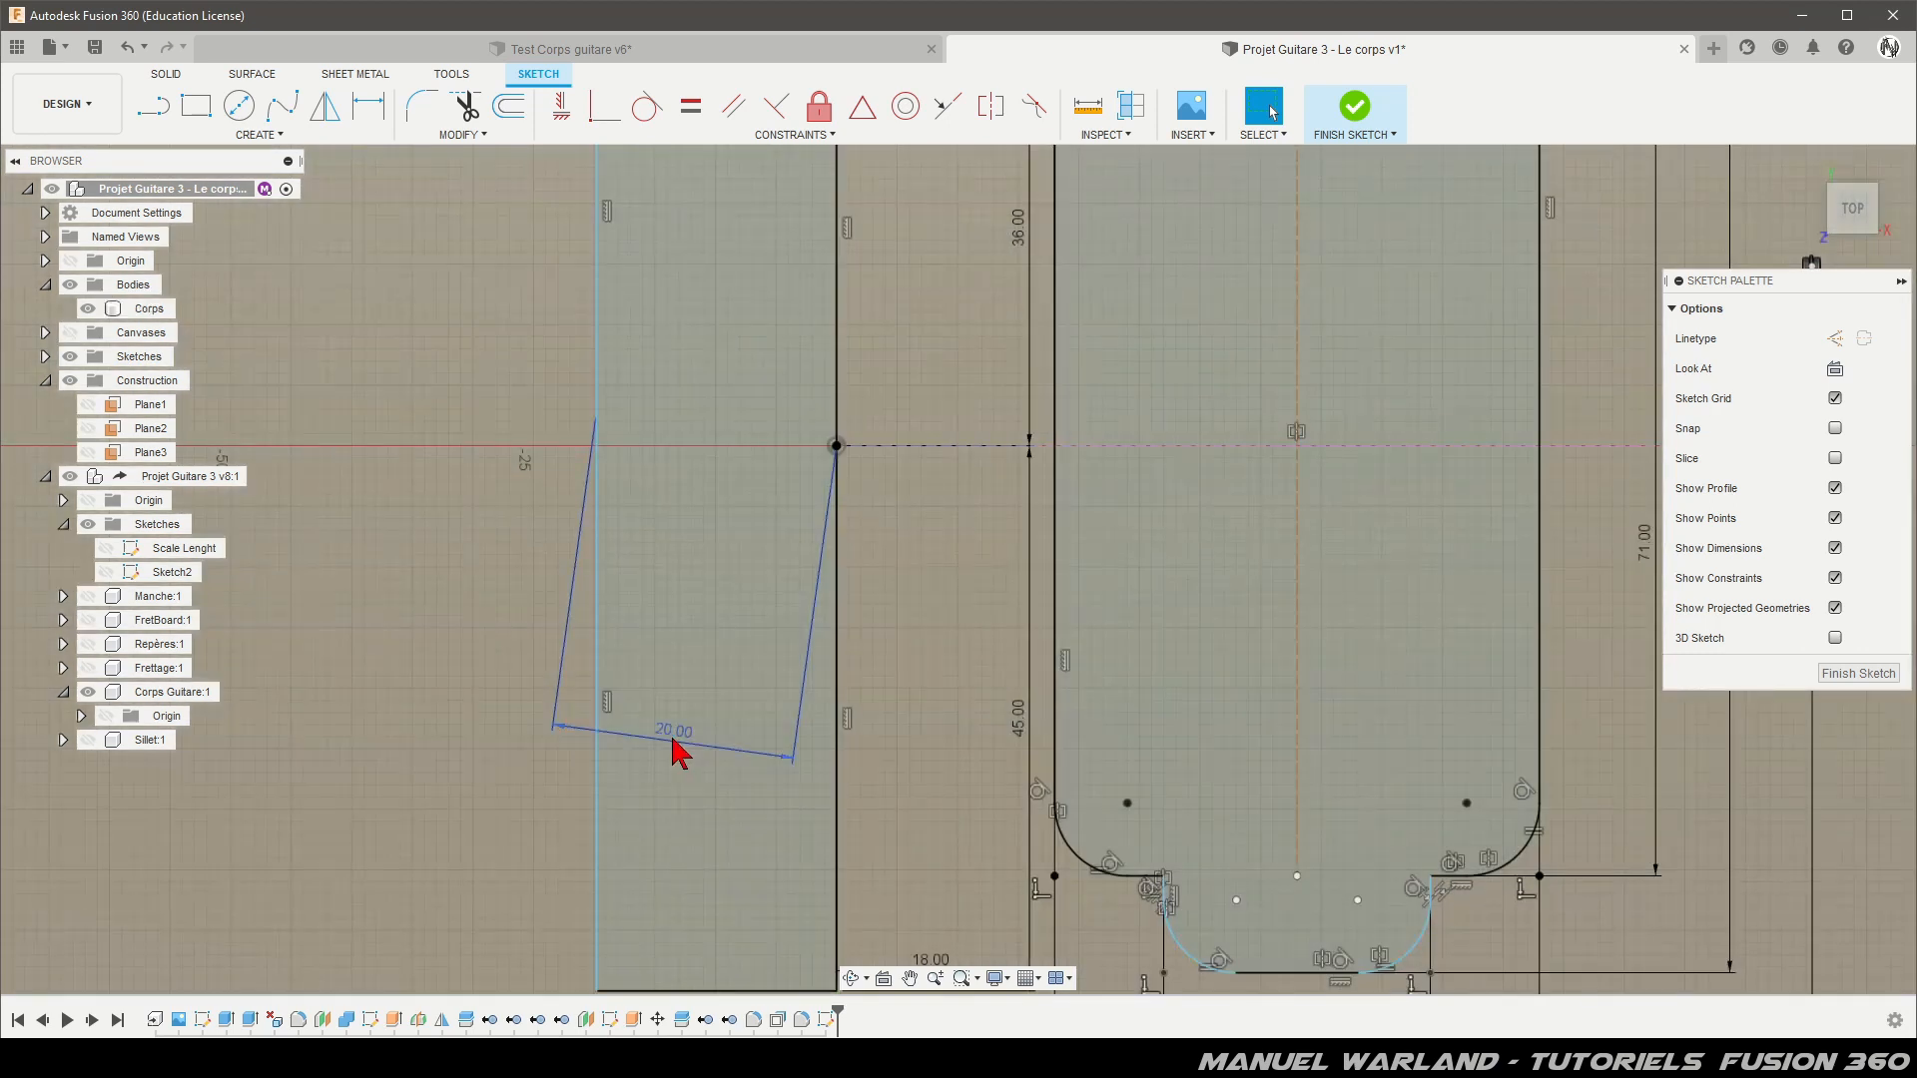
pyautogui.click(417, 729)
pyautogui.doubleClick(667, 728)
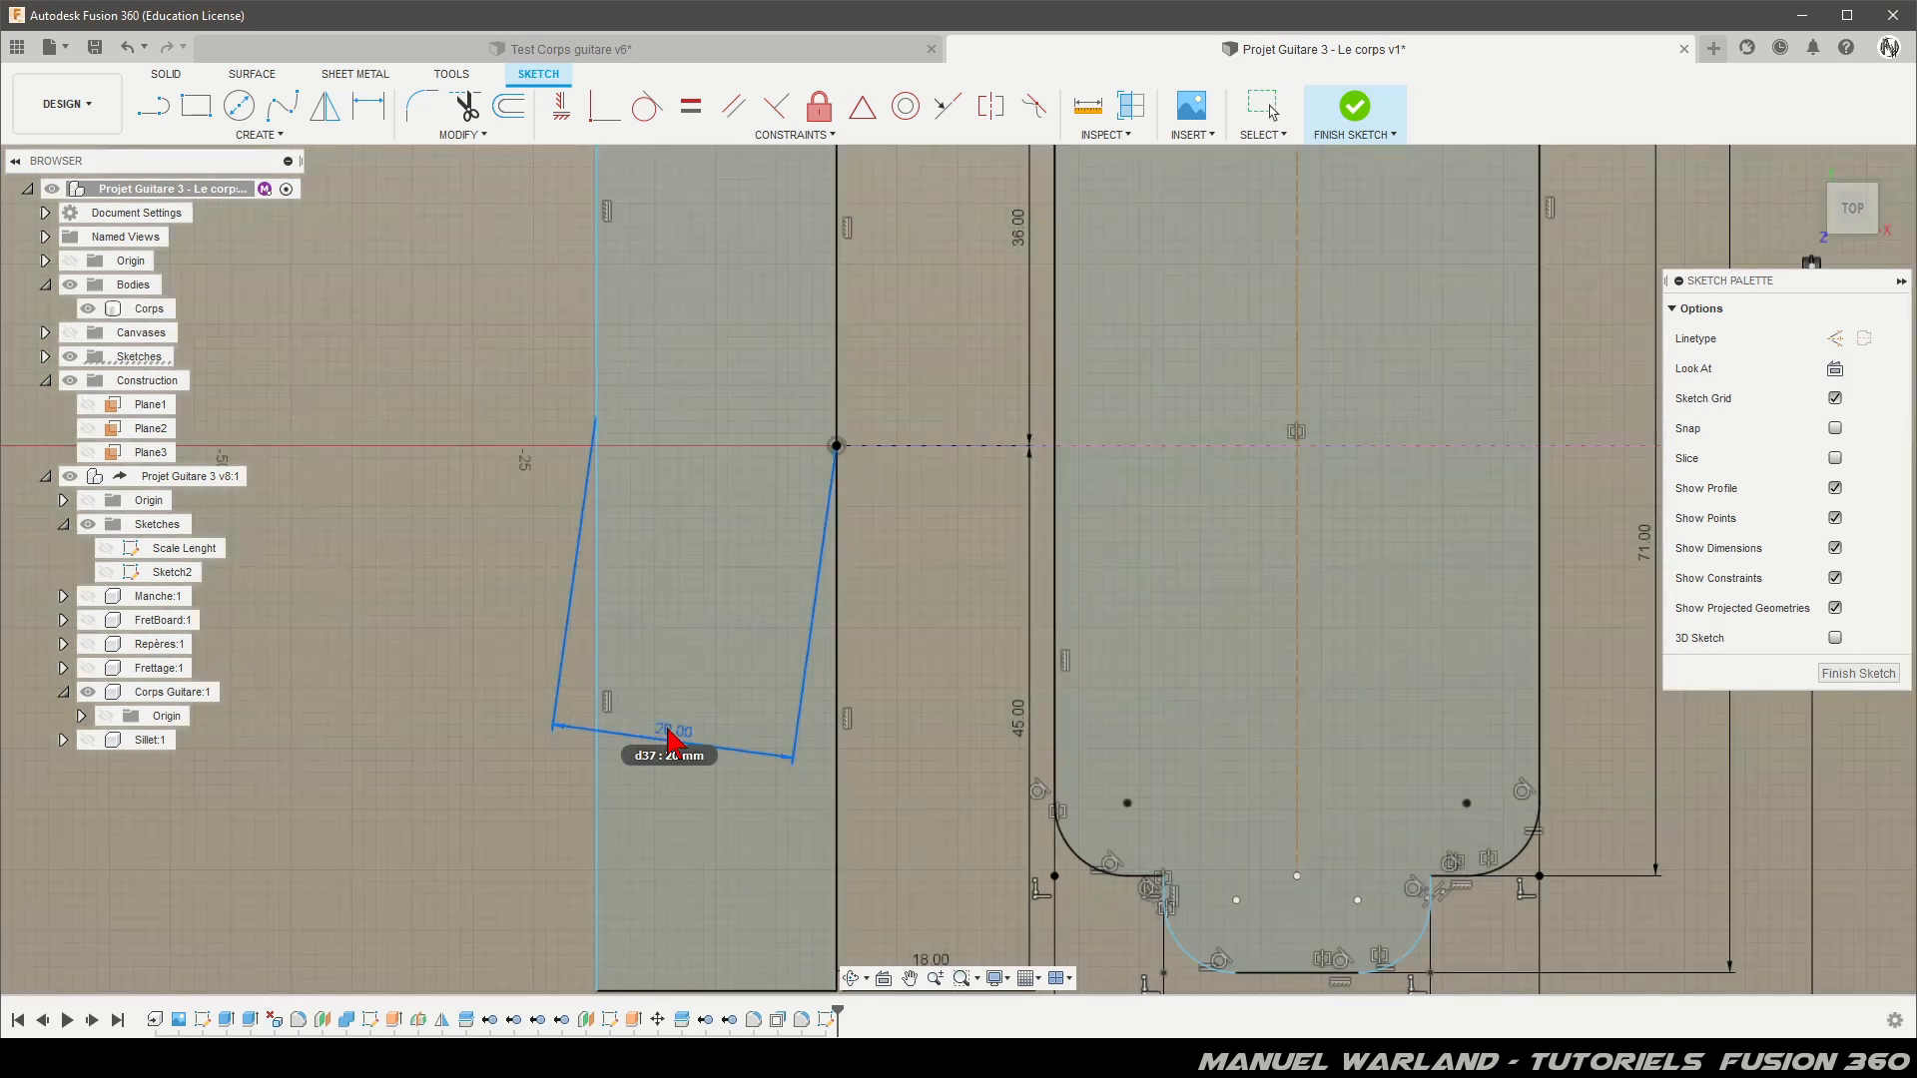
pyautogui.click(377, 699)
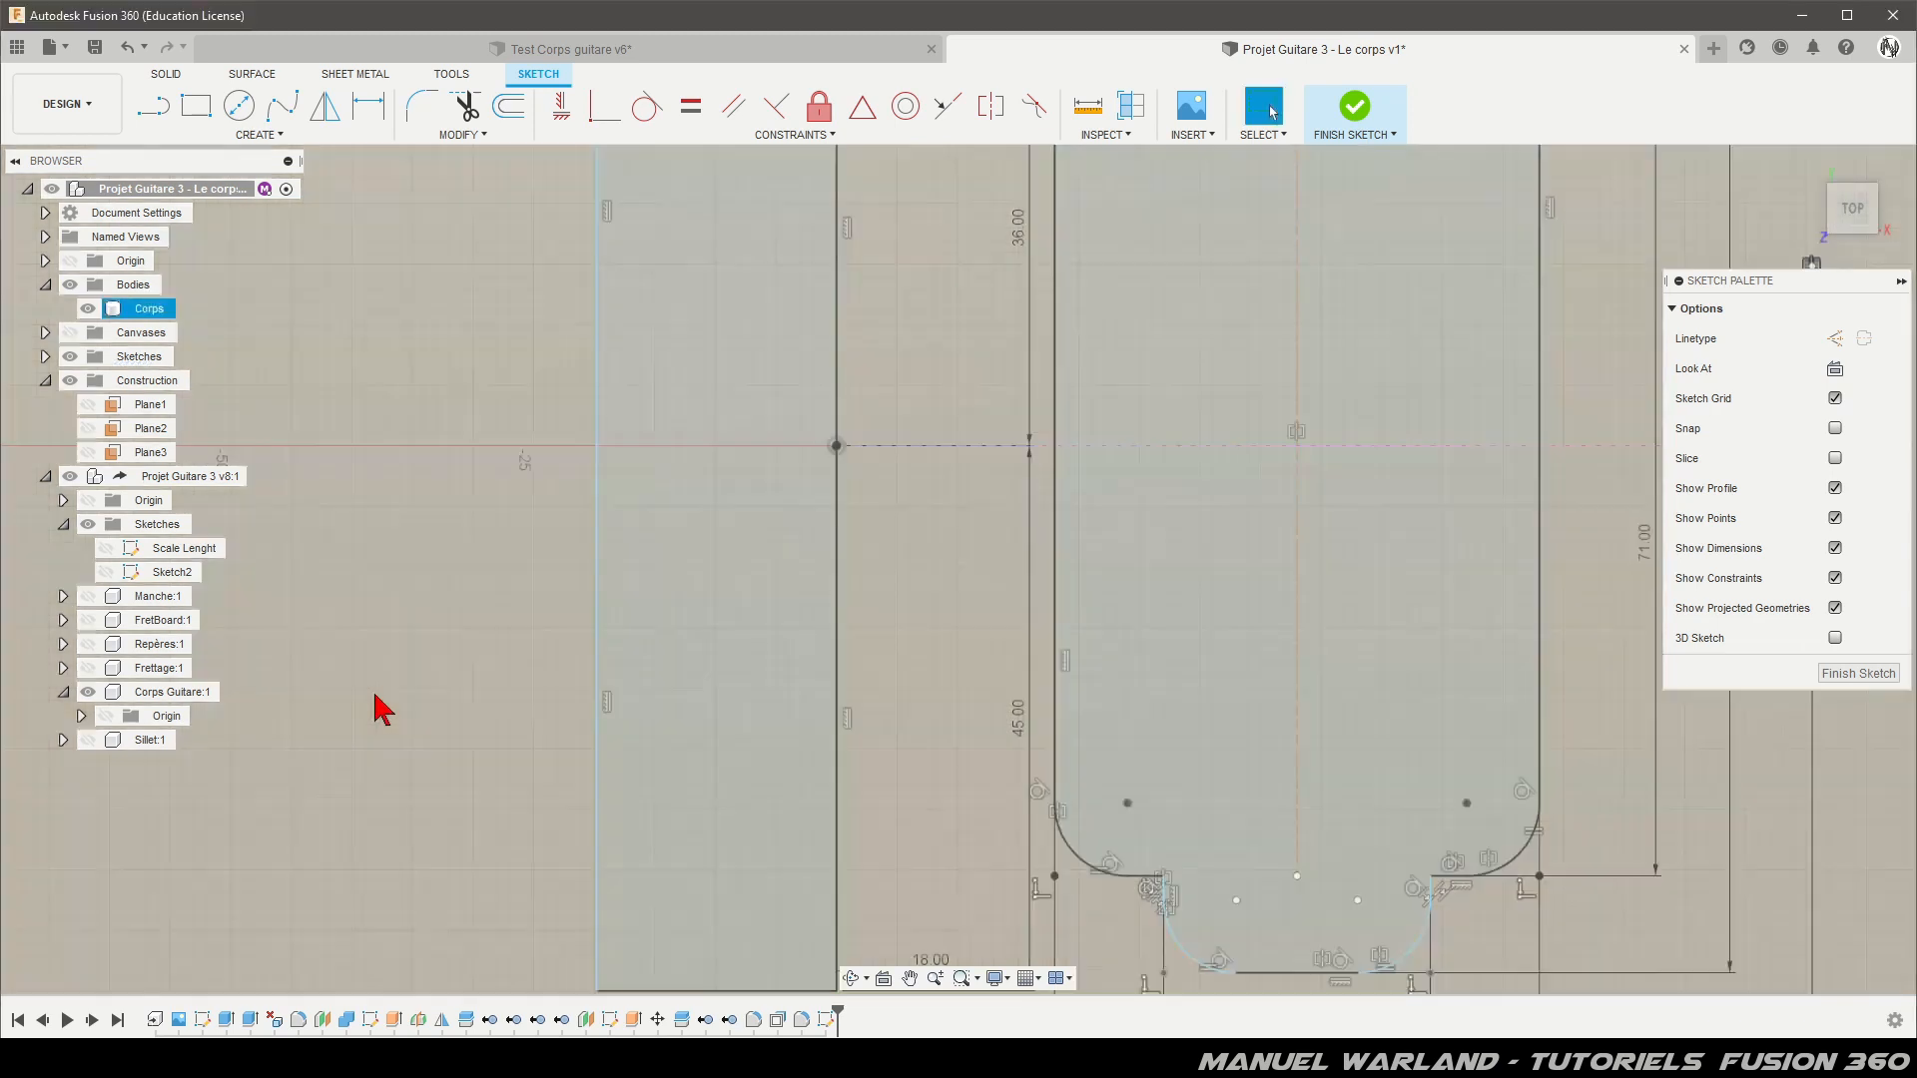
# Step: Align the joint point of the two outer edge segments horizontally with the sketch origin using a Horizontal/Vertical constraint
pyautogui.scroll(-2, 454, 664)
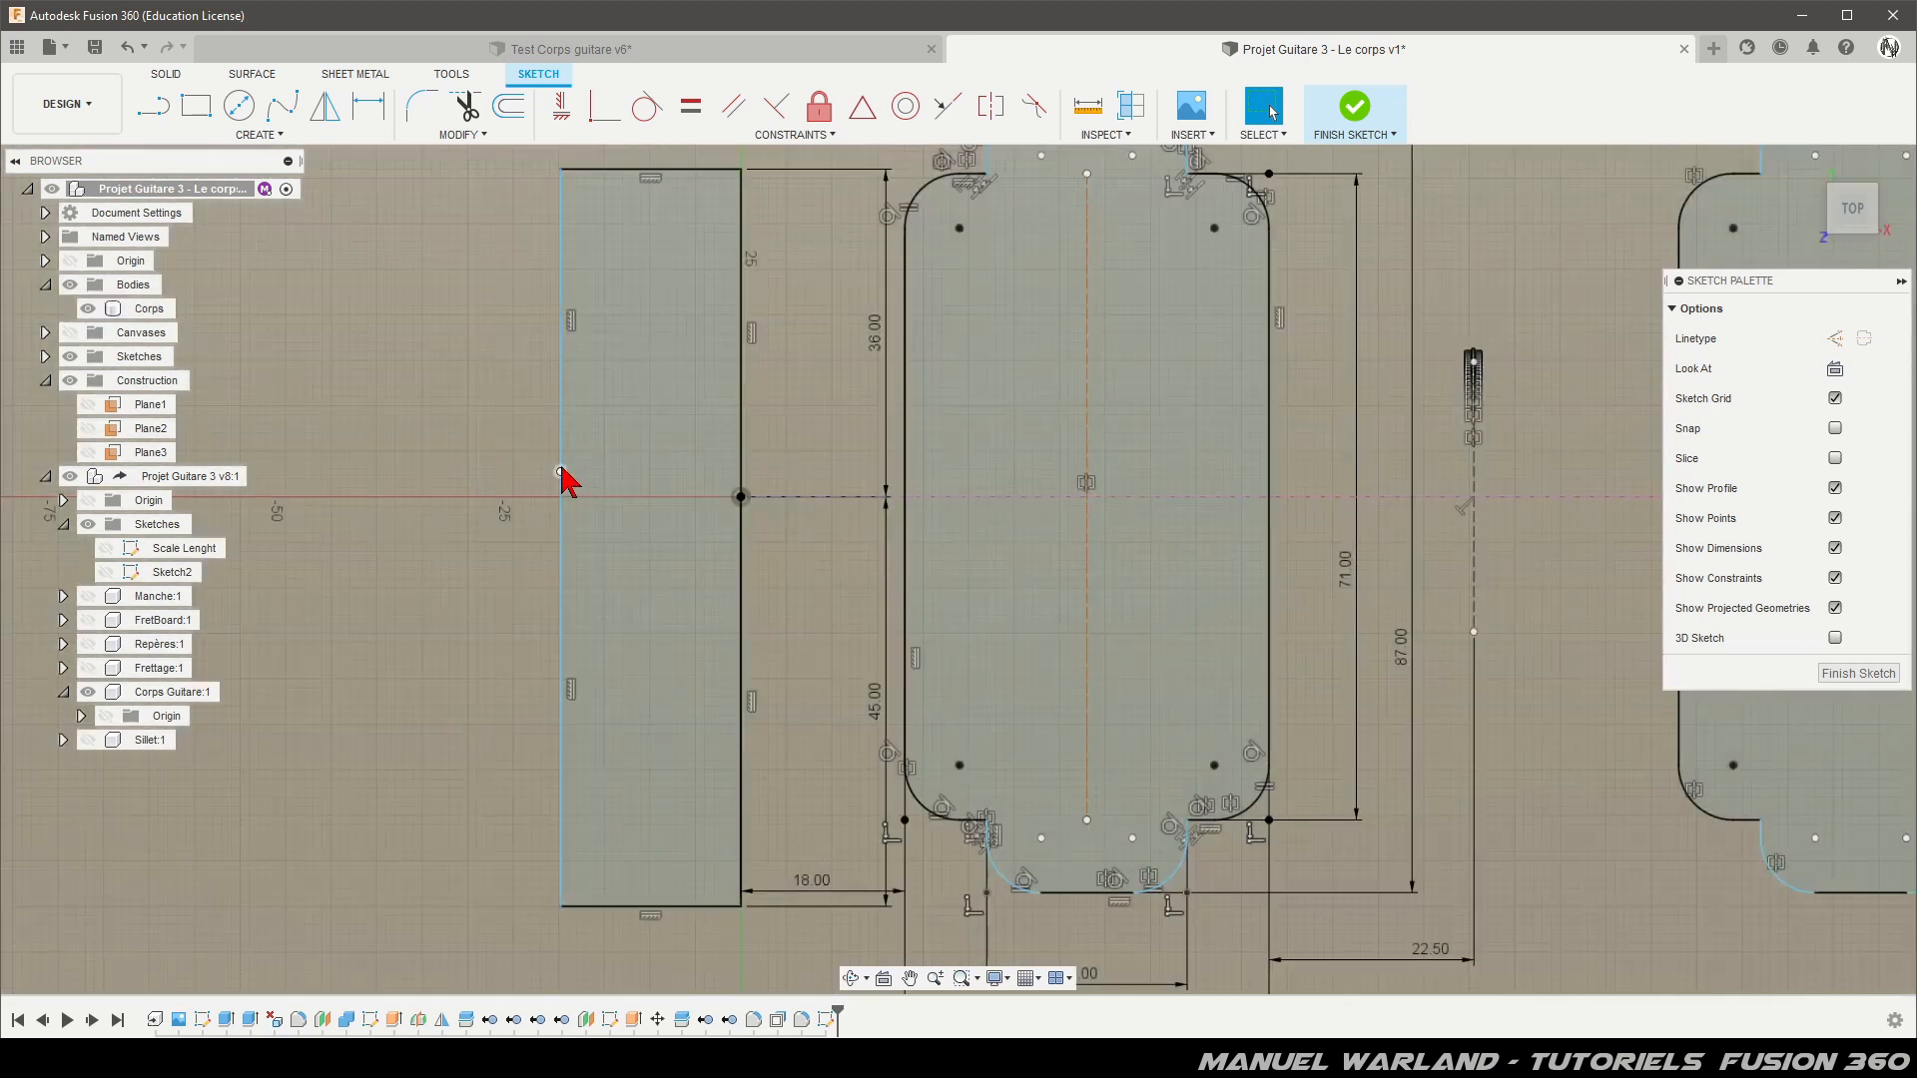
pyautogui.click(565, 112)
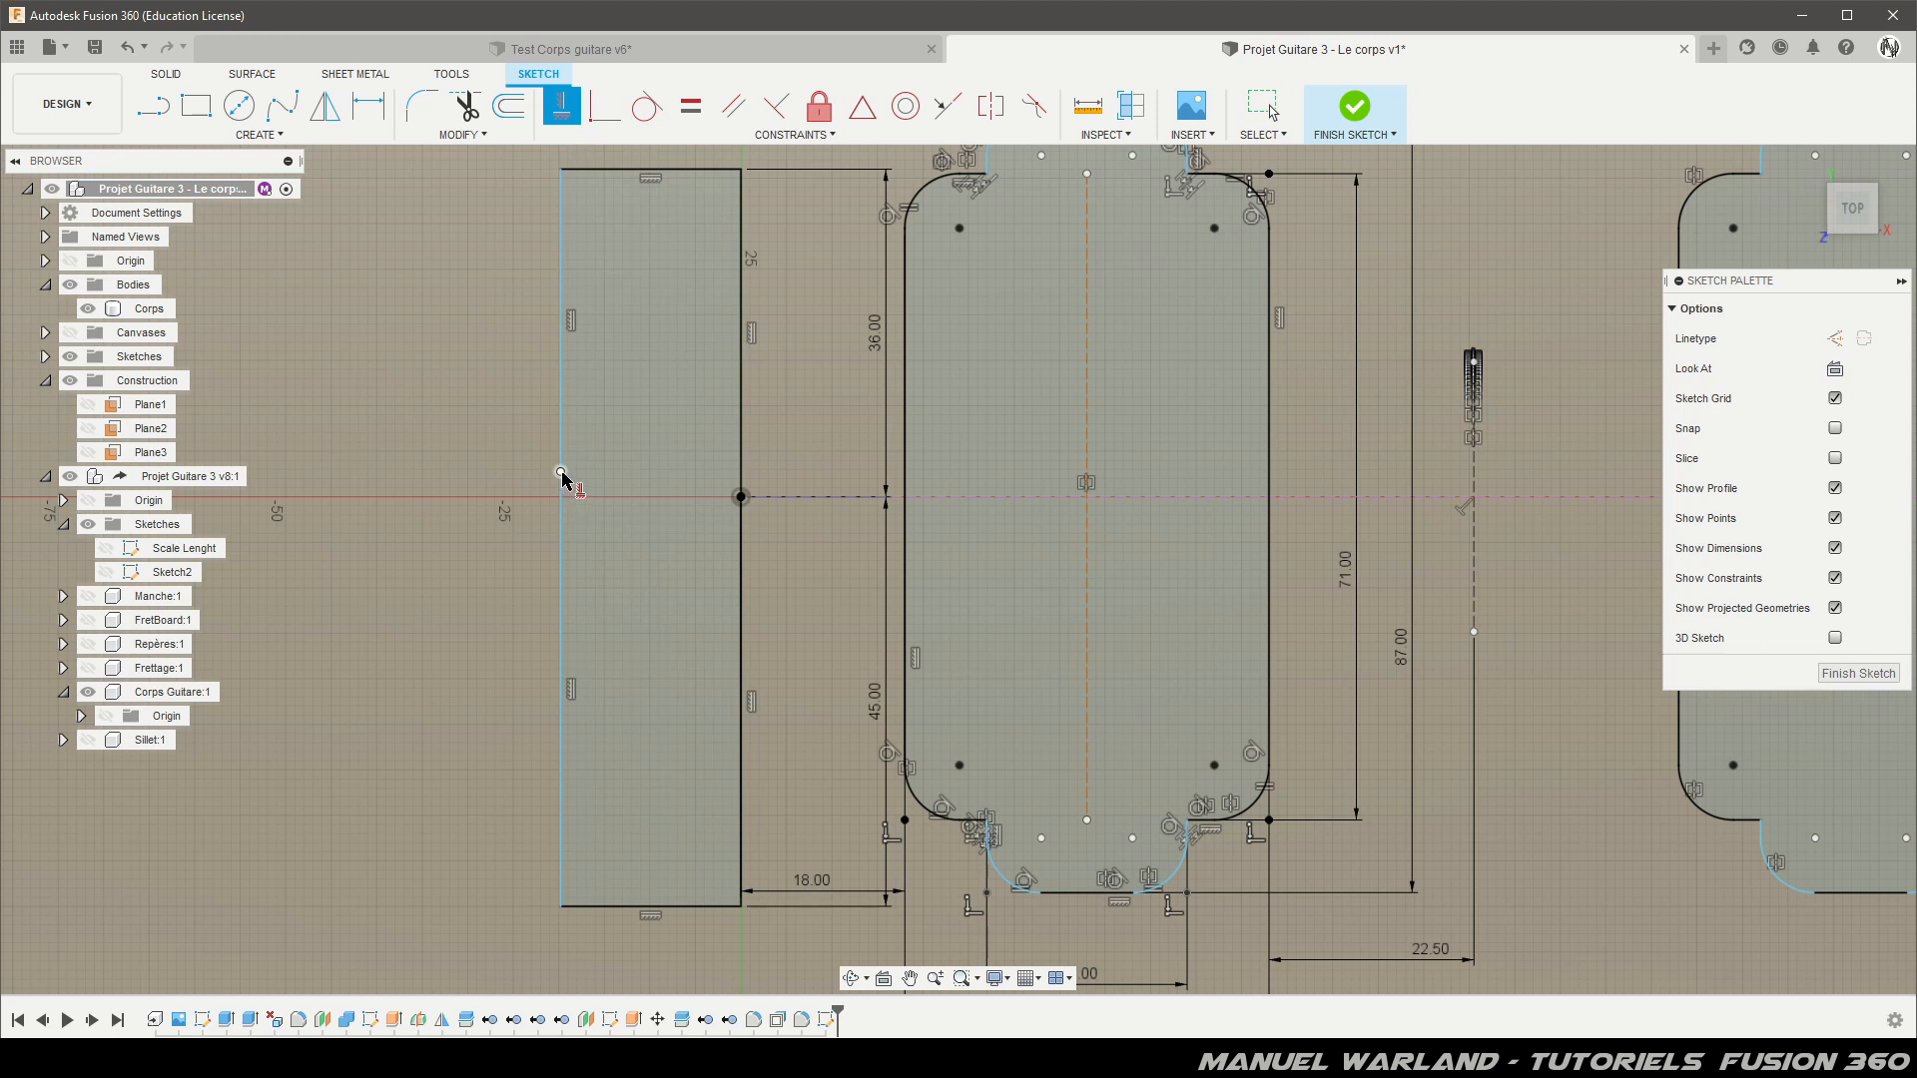
pyautogui.click(741, 498)
pyautogui.press('Escape')
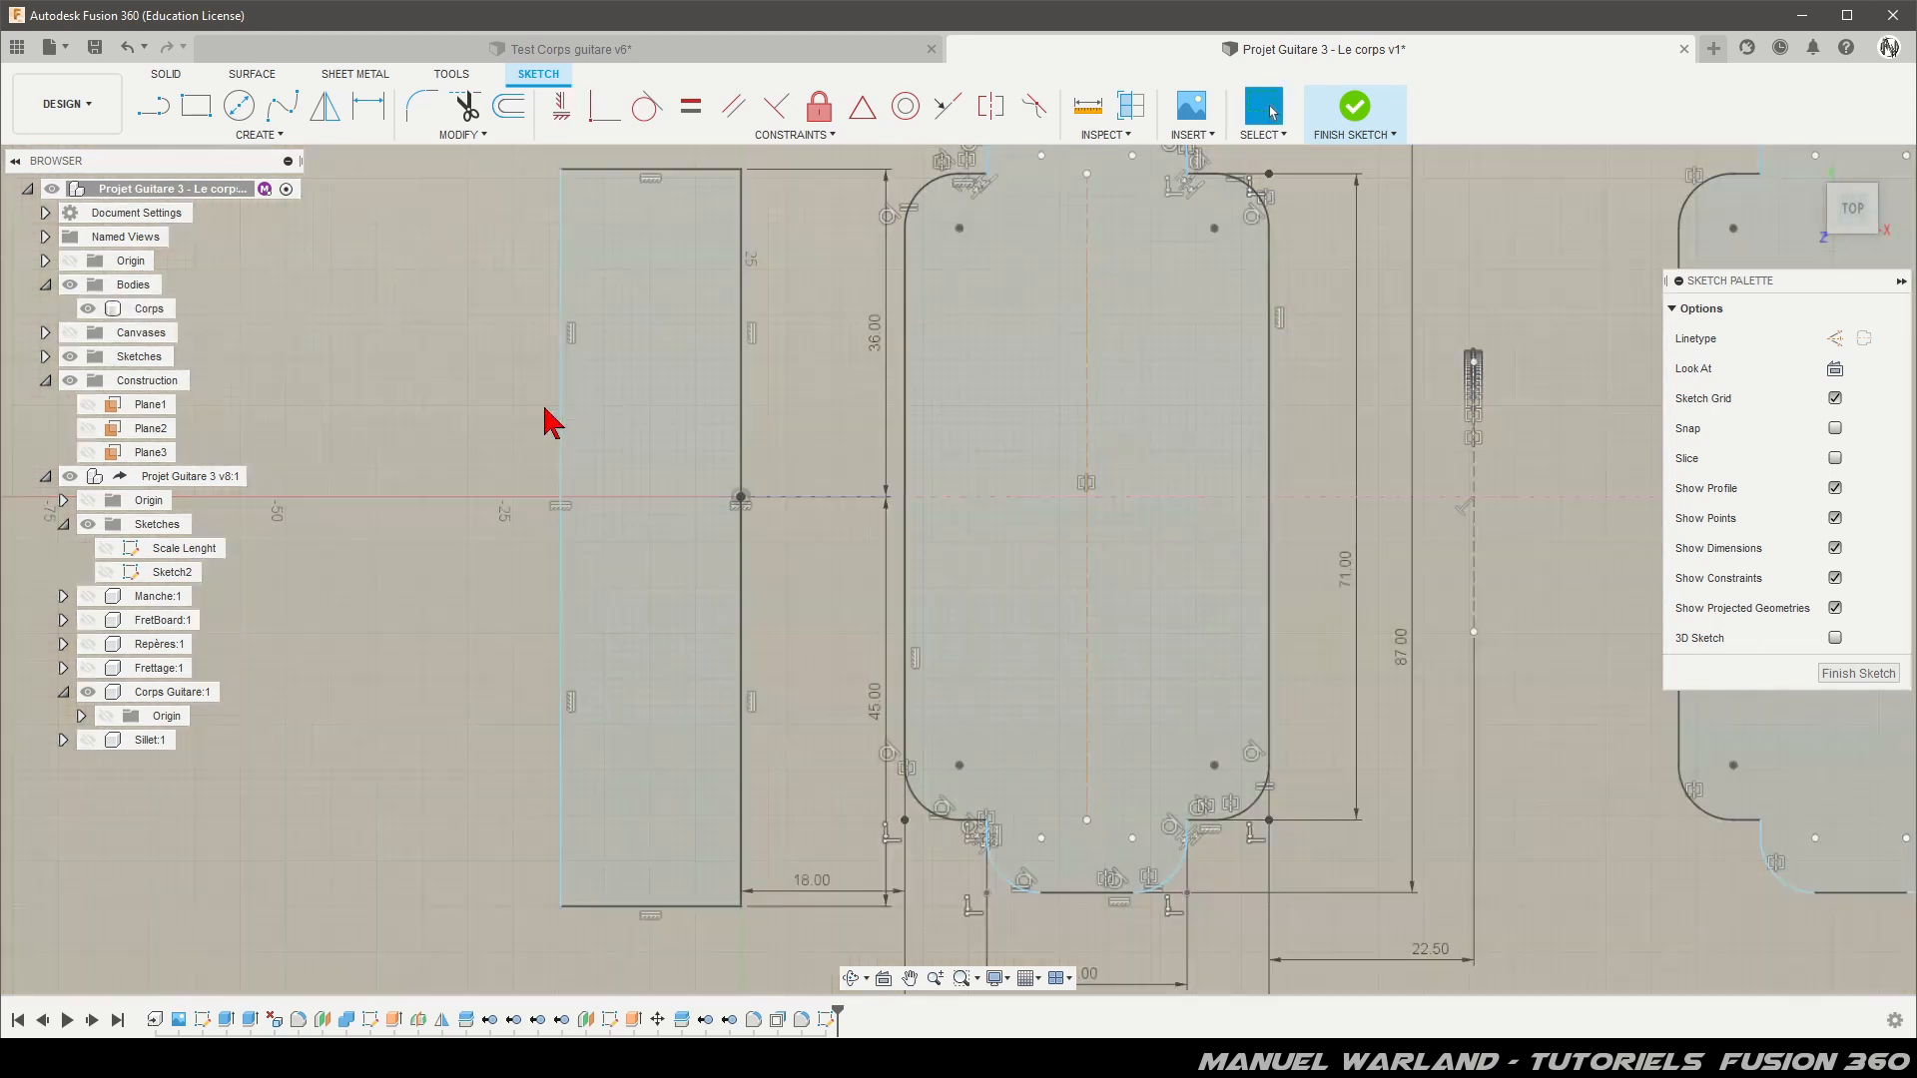
pyautogui.click(481, 402)
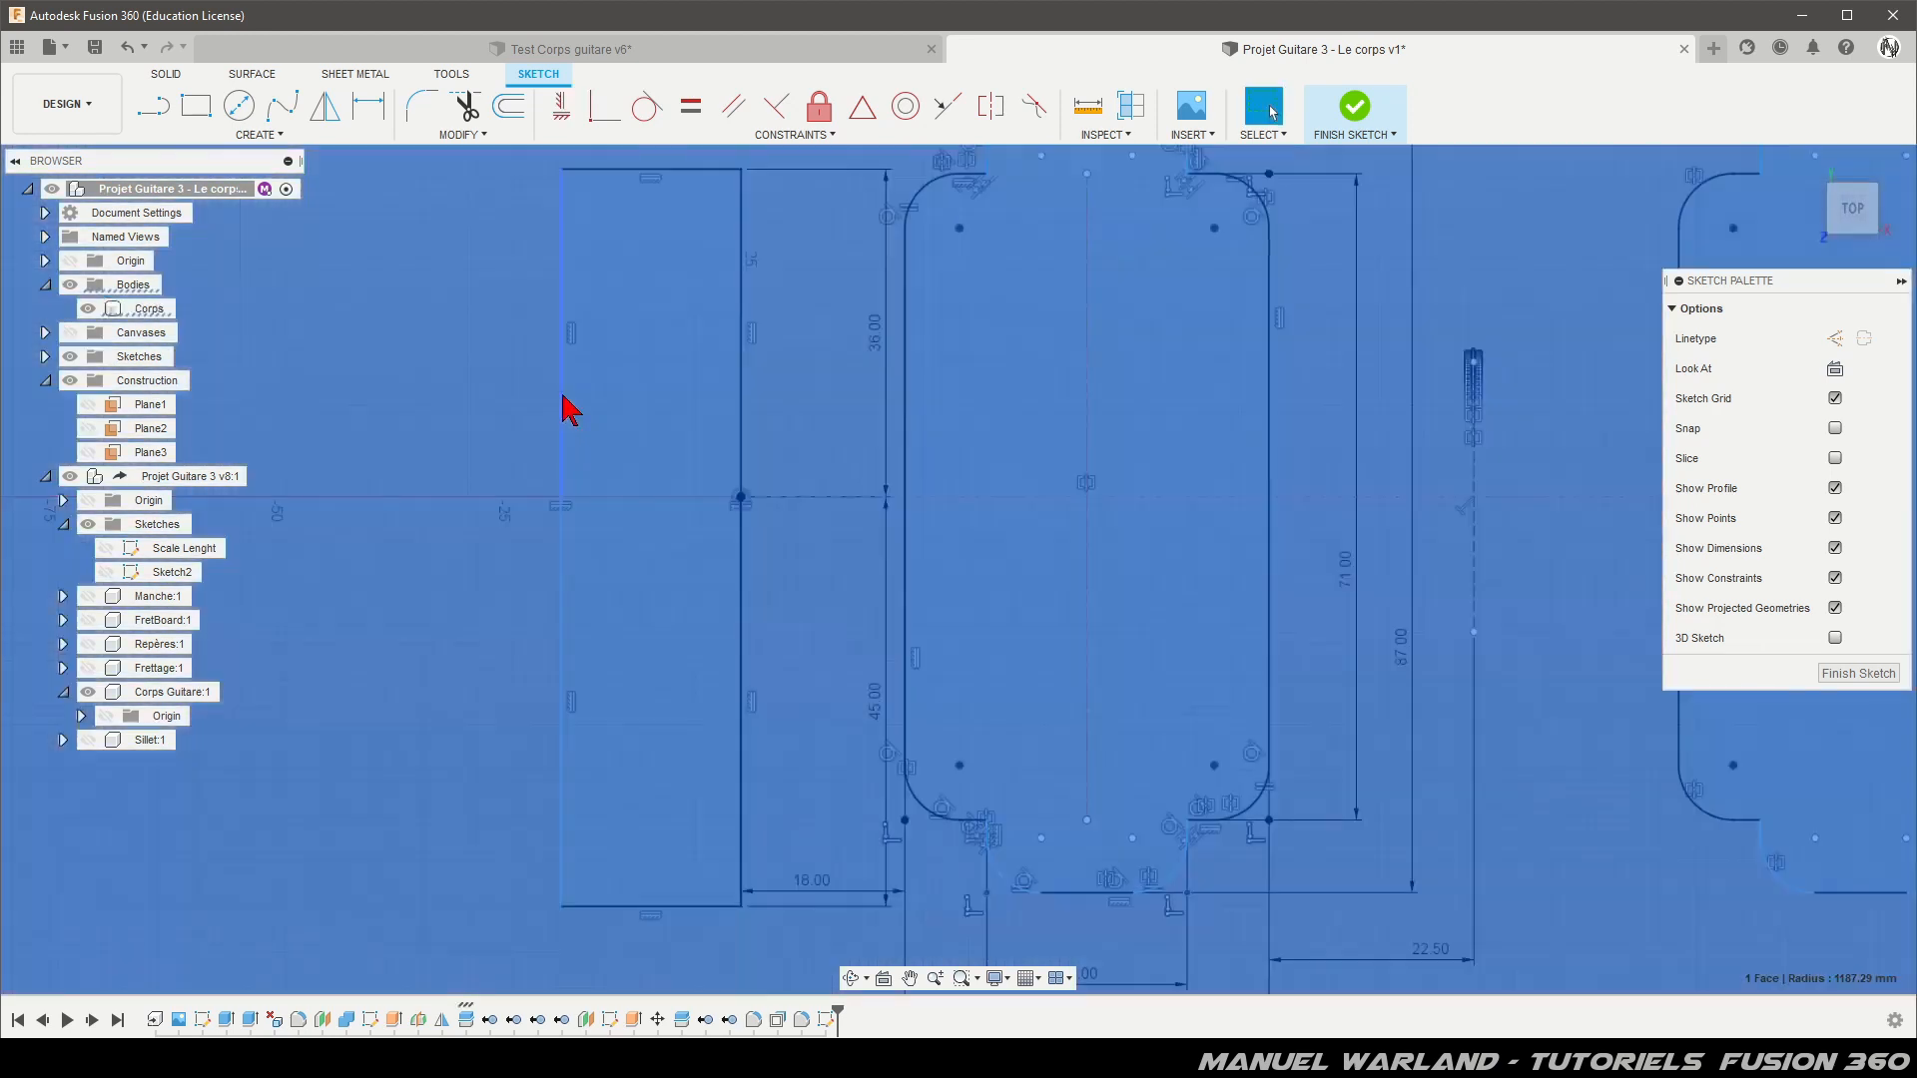
pyautogui.press('Escape')
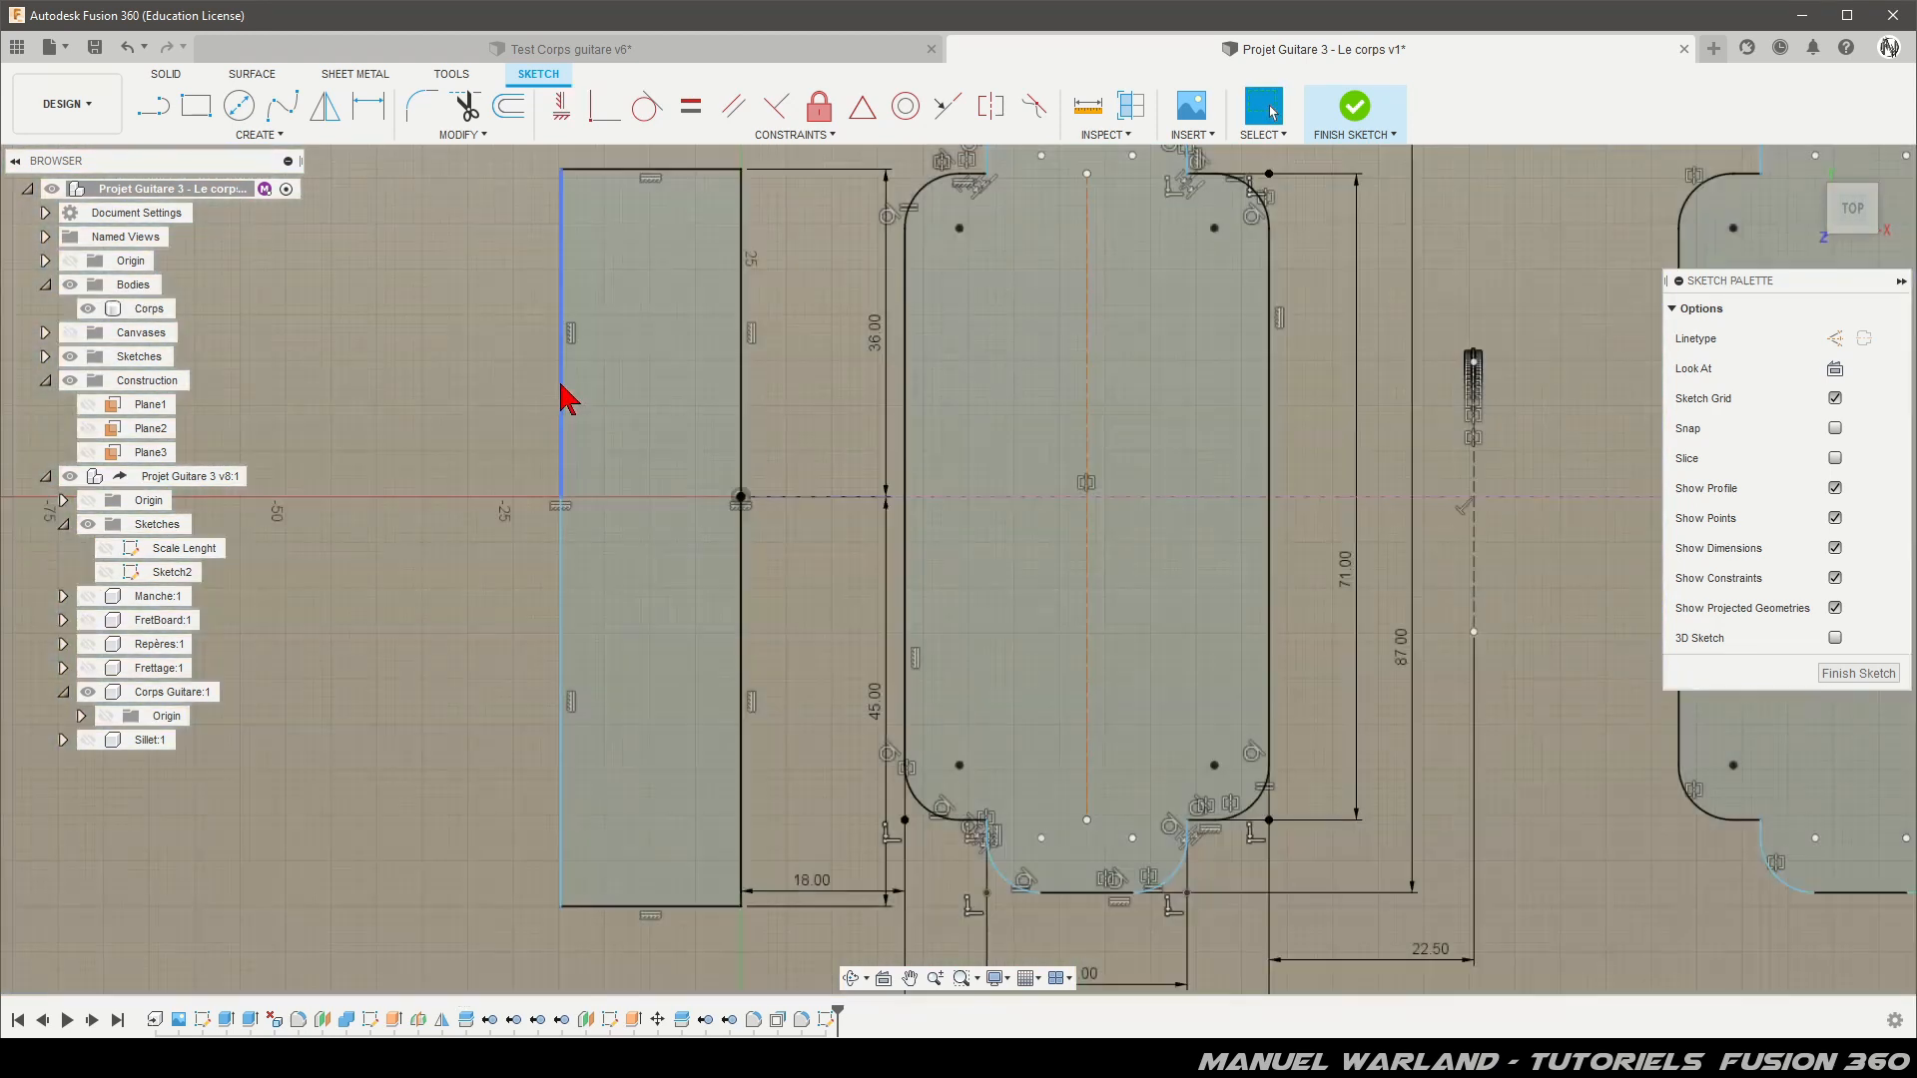
pyautogui.moveTo(549, 385)
pyautogui.mouseDown()
pyautogui.moveTo(439, 395)
pyautogui.moveTo(460, 508)
pyautogui.moveTo(540, 396)
pyautogui.moveTo(462, 479)
pyautogui.moveTo(552, 483)
pyautogui.moveTo(493, 502)
pyautogui.moveTo(571, 491)
pyautogui.mouseUp()
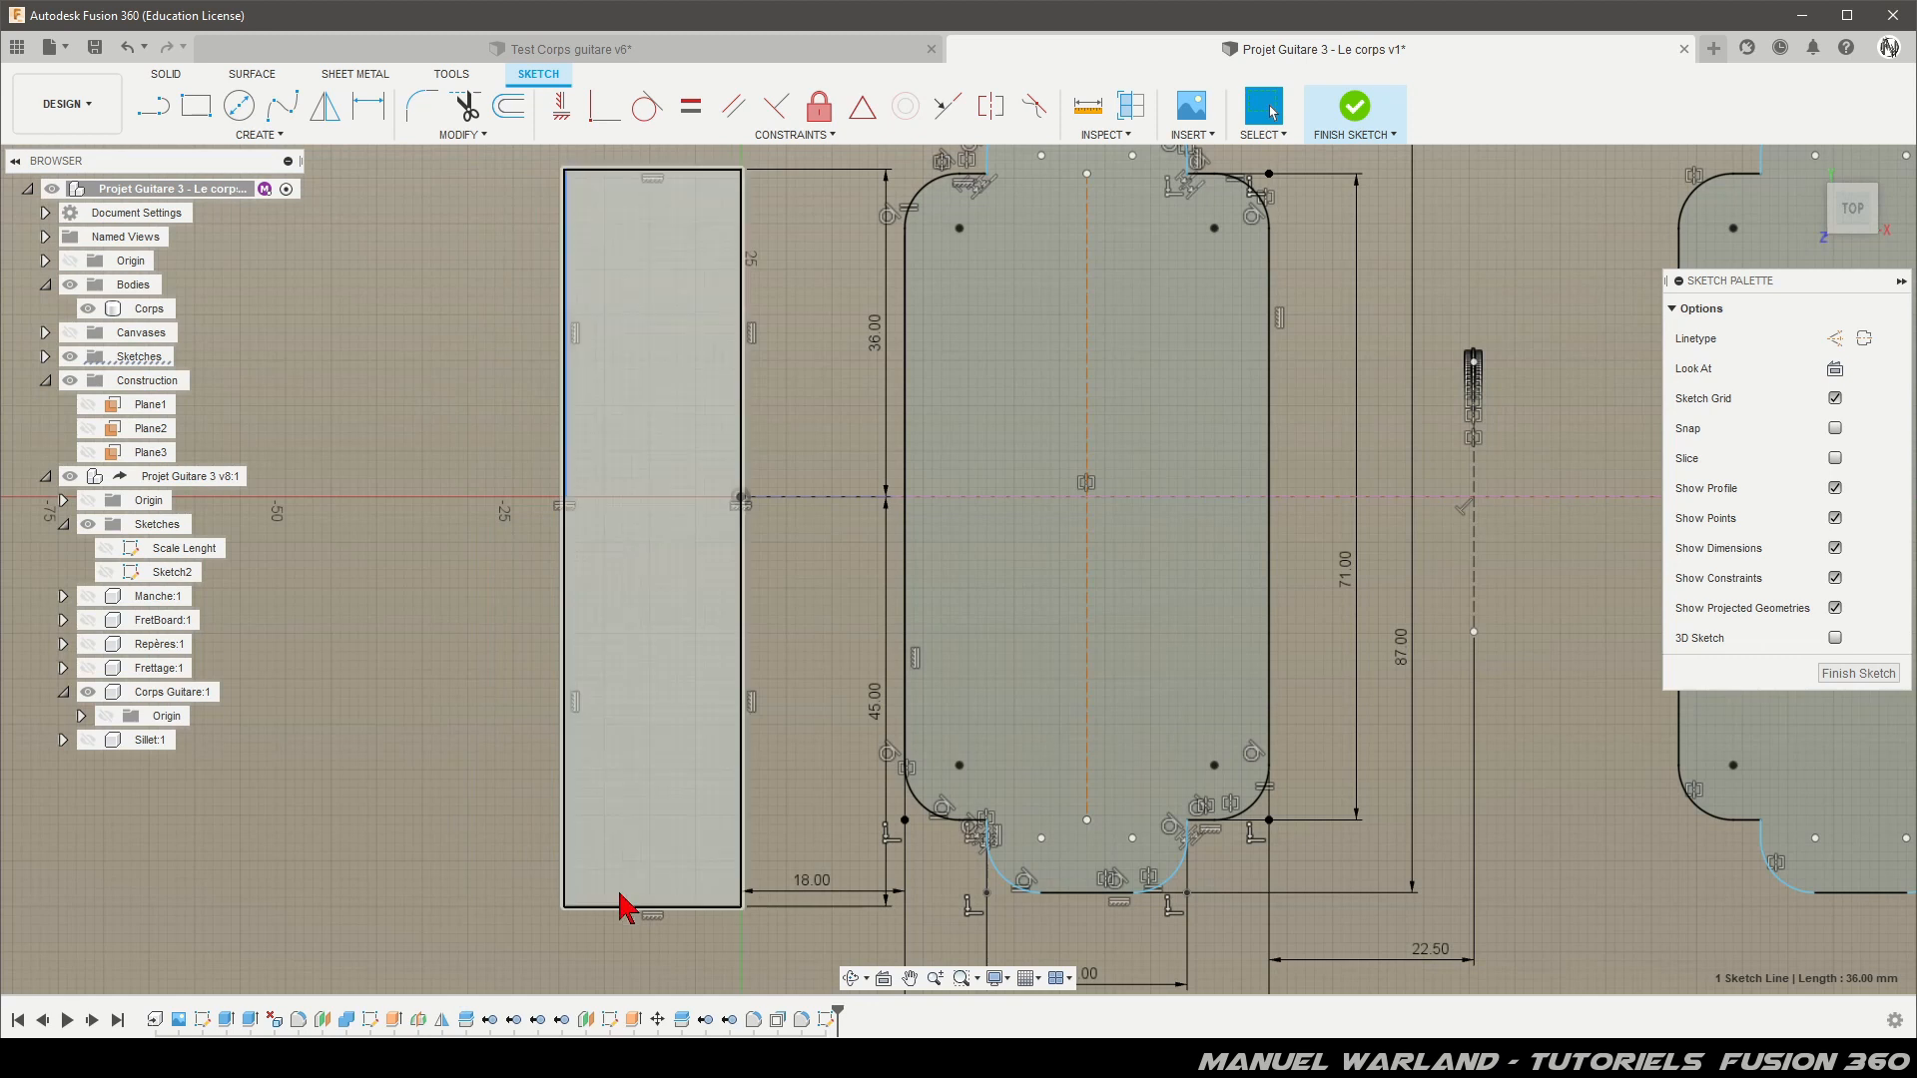
pyautogui.press('d')
pyautogui.click(635, 908)
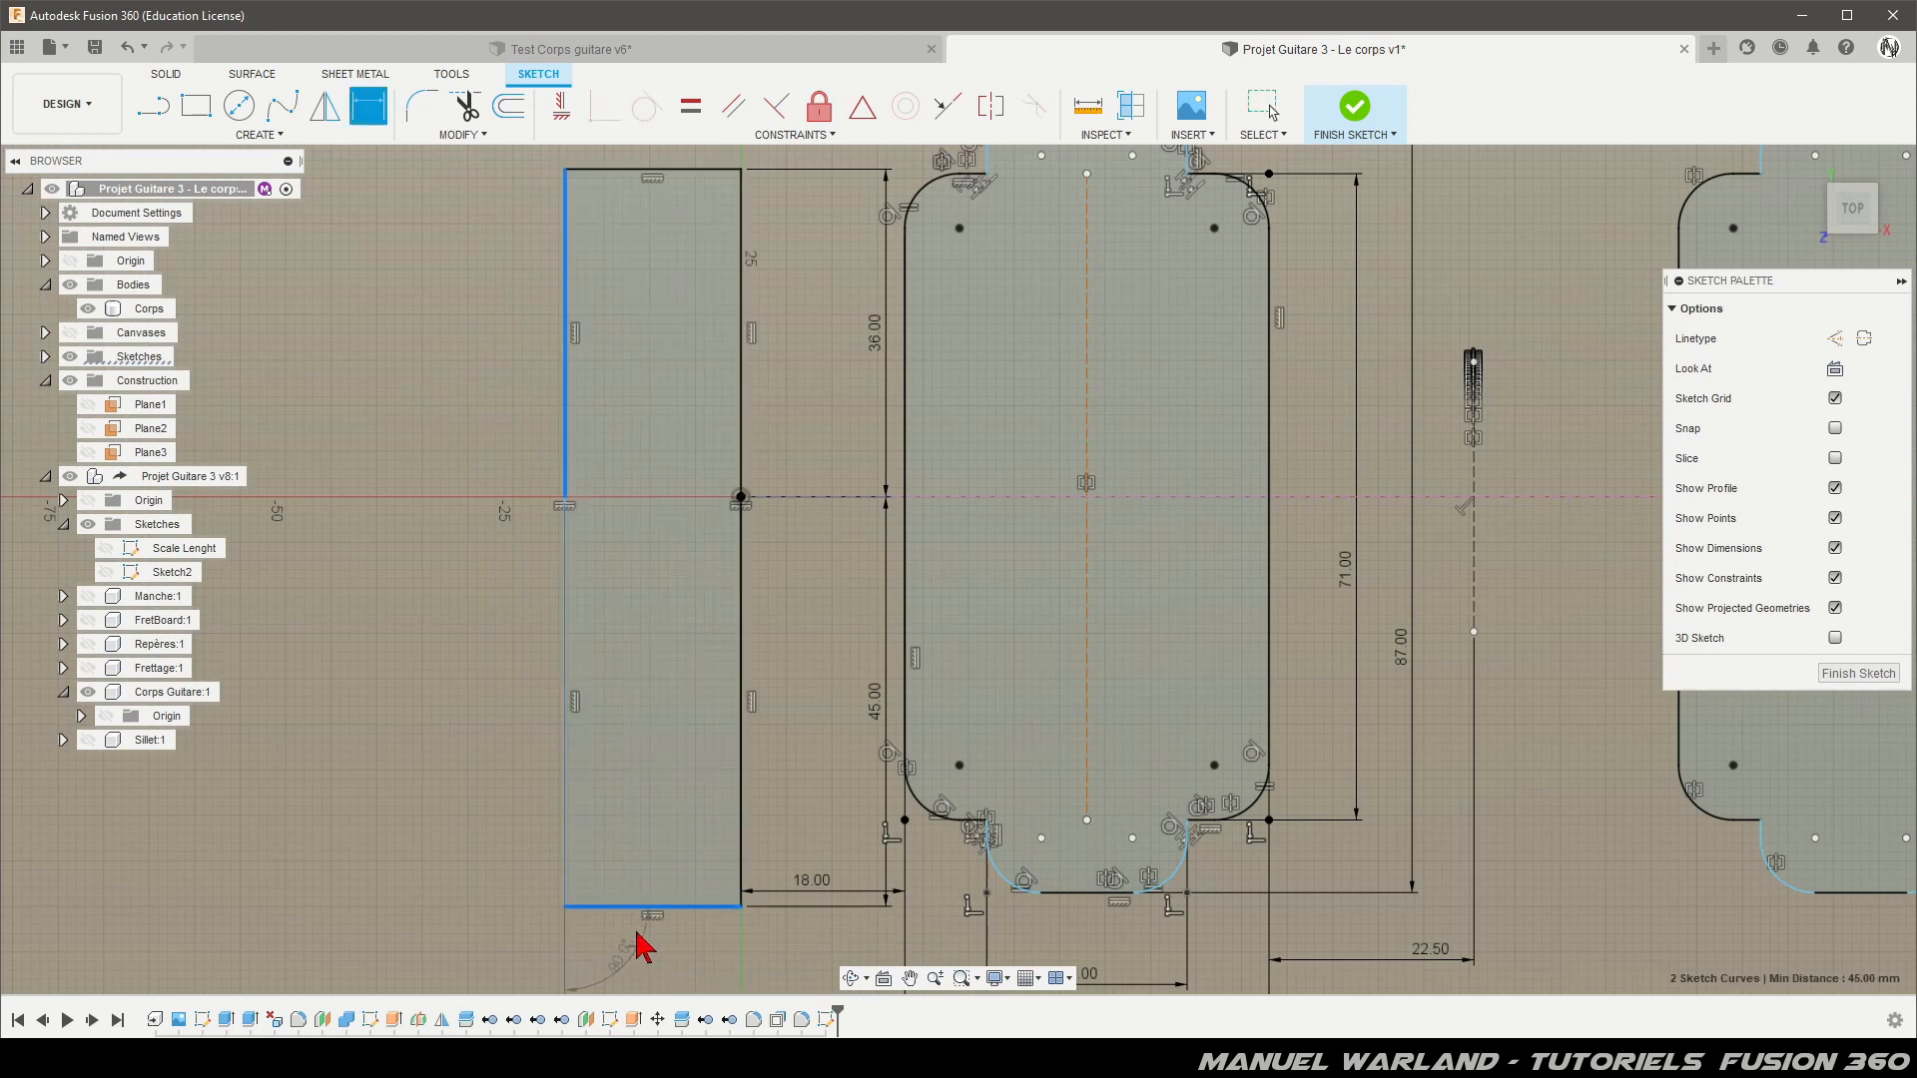
pyautogui.press('Escape')
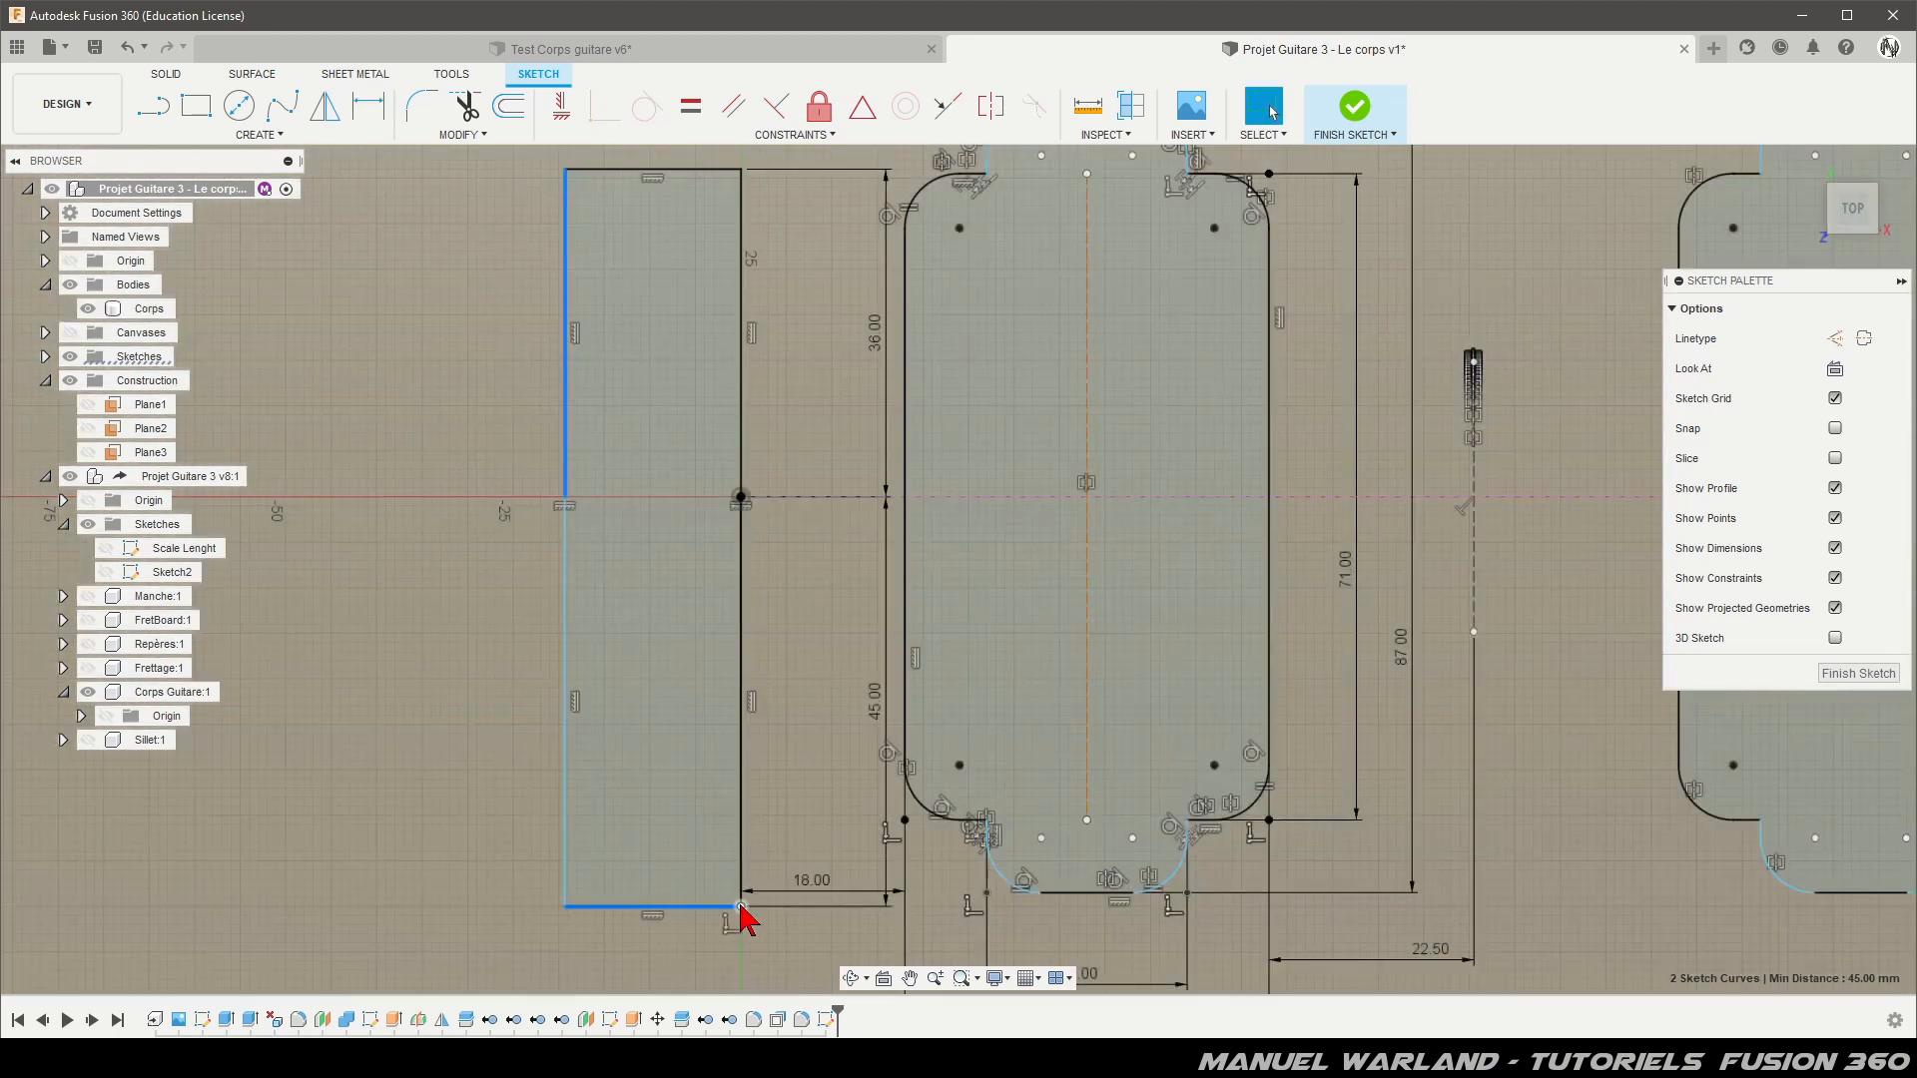
# Step: Dimension the merged rectangle's width between its two bottom corner points and set it to 20 mm
pyautogui.click(741, 908)
pyautogui.press('d')
pyautogui.click(741, 908)
pyautogui.click(565, 906)
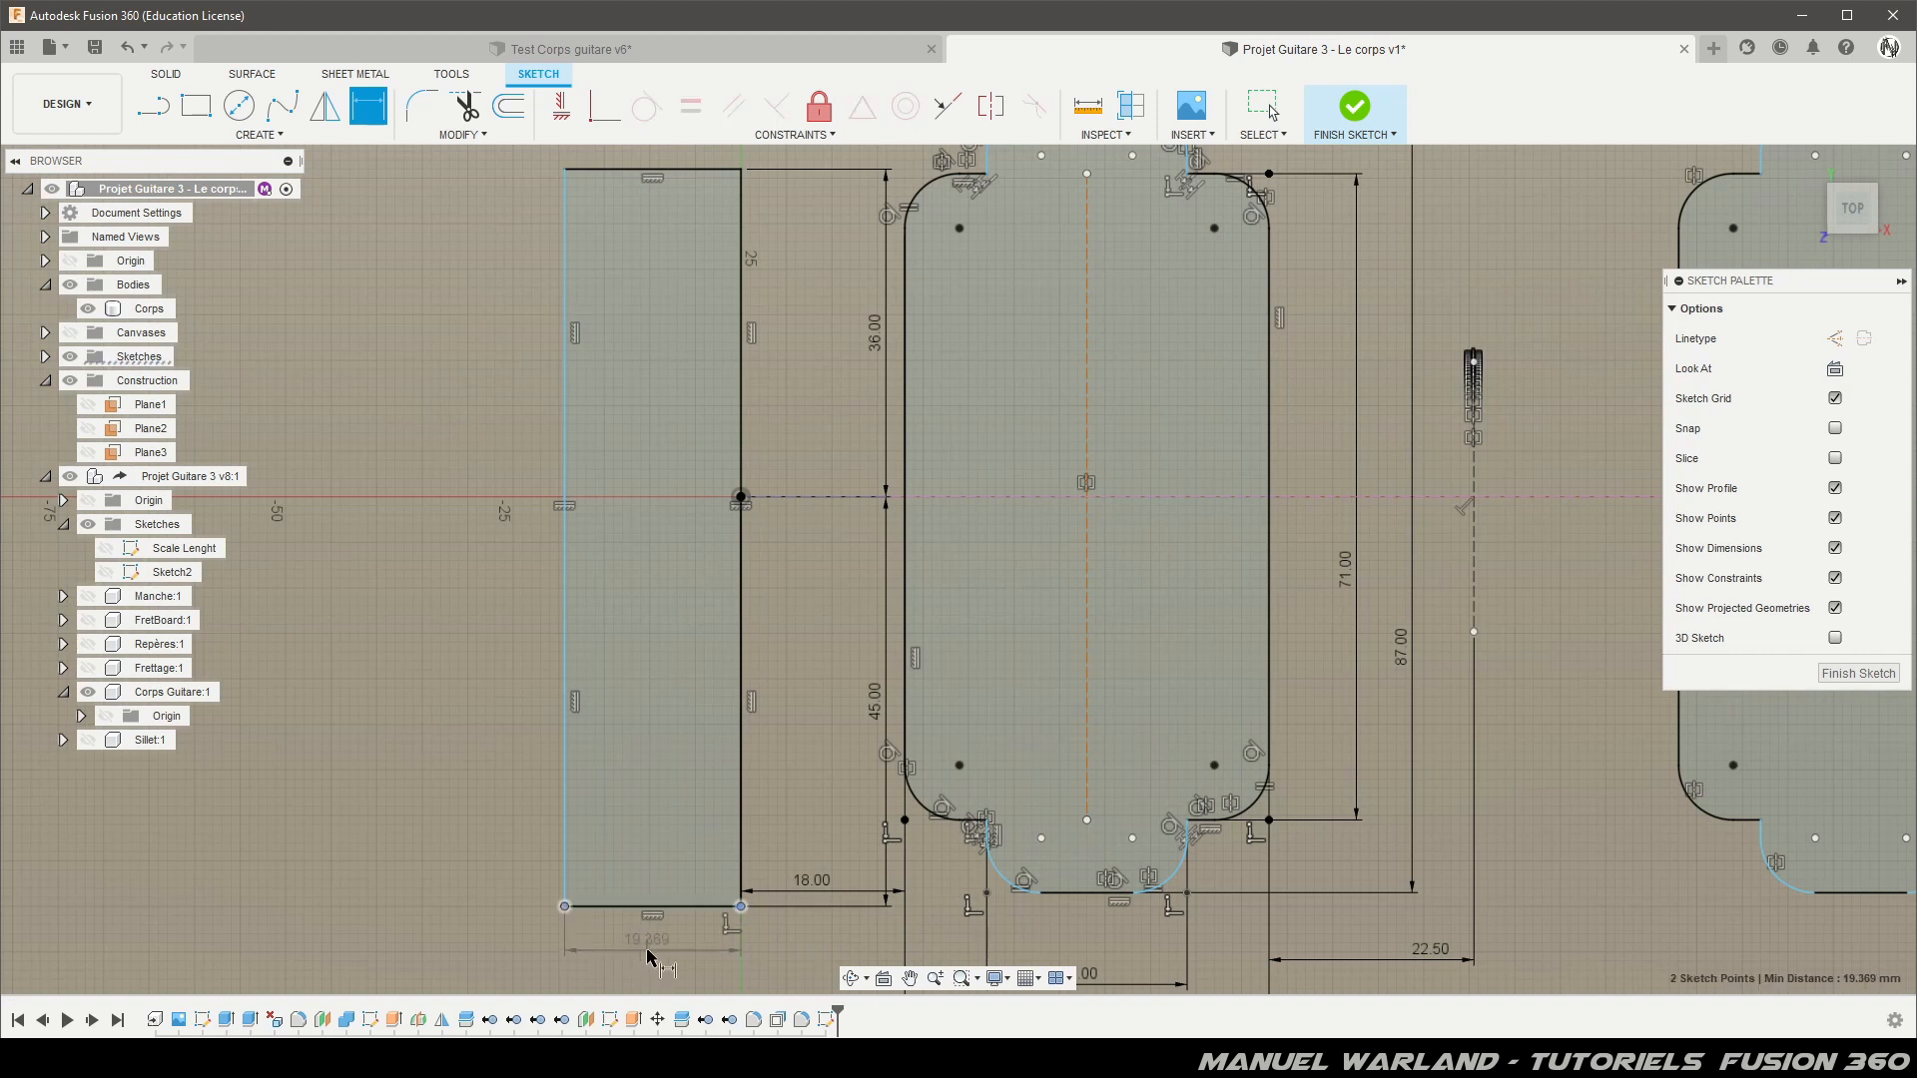
pyautogui.click(649, 959)
pyautogui.write('20')
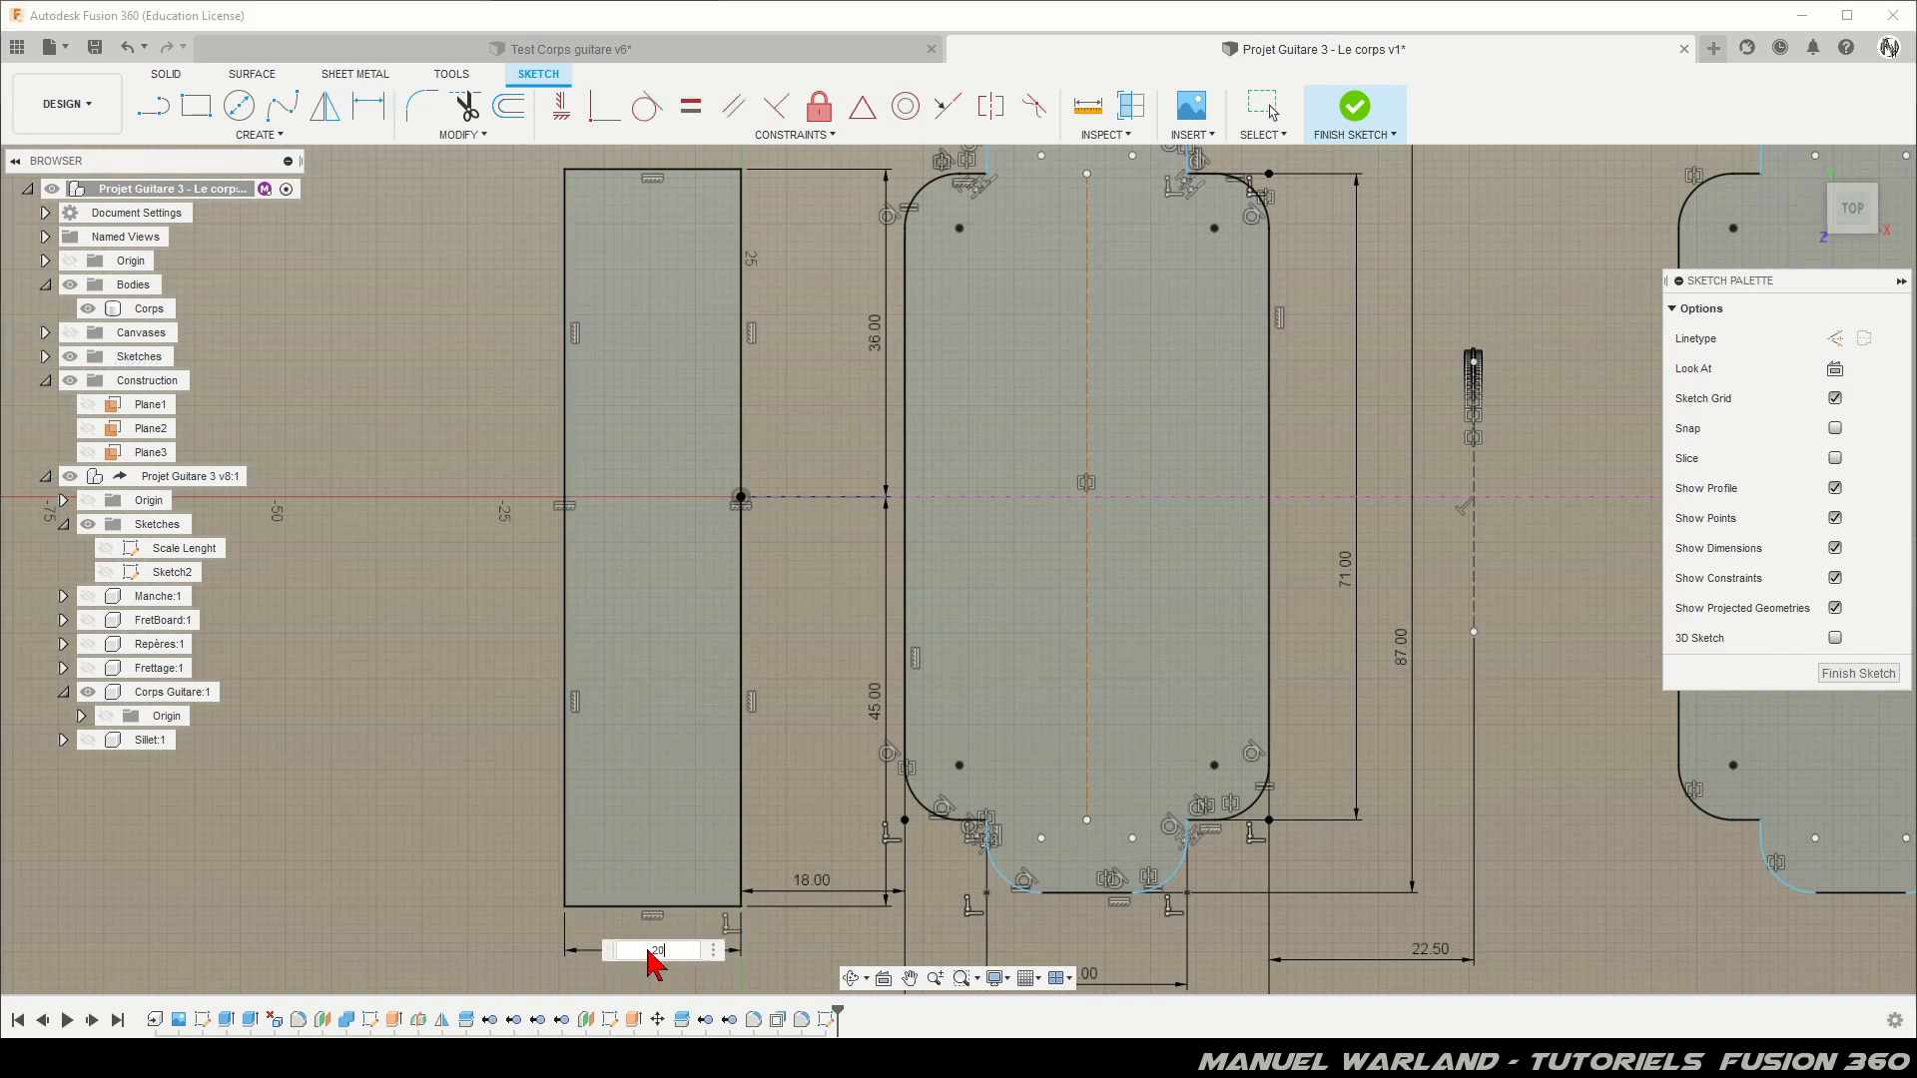
pyautogui.press('Return')
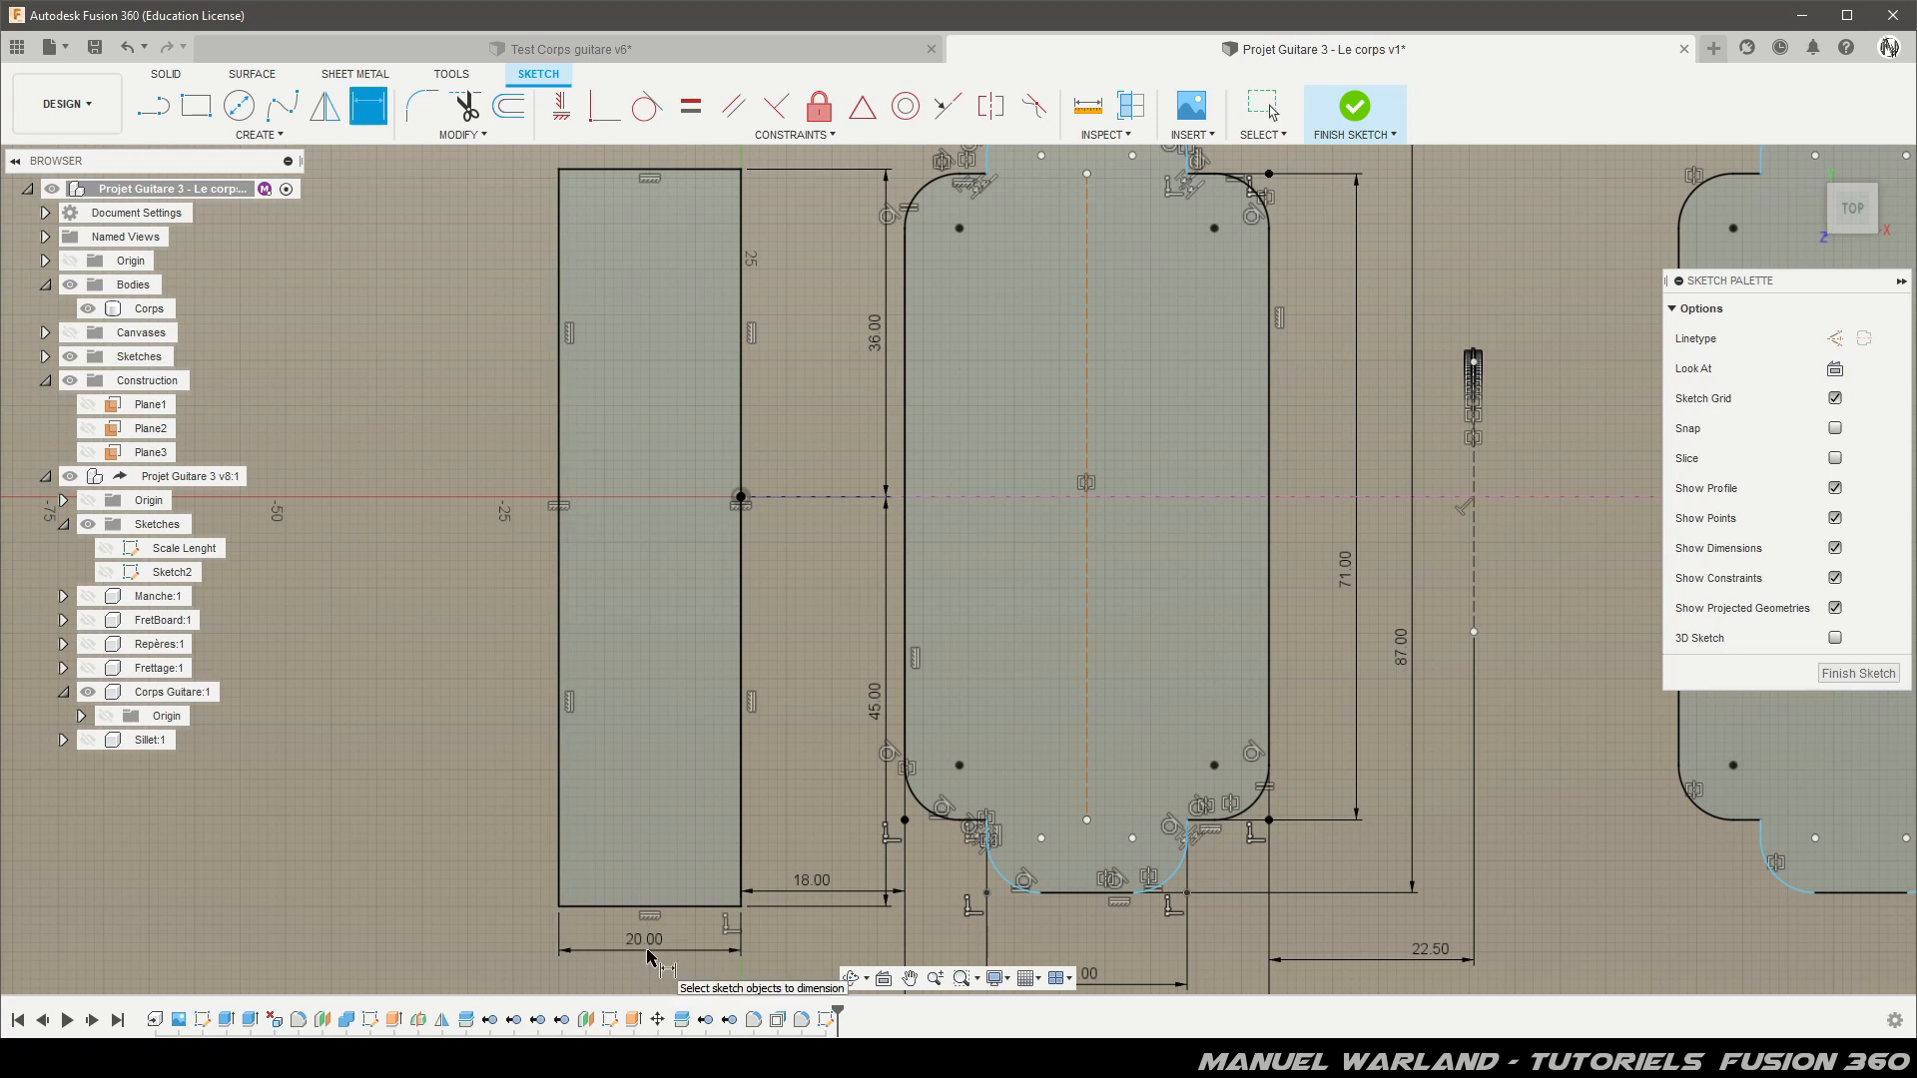
# Step: Move the 36 mm and 45 mm height dimensions close beside the merged rectangle
pyautogui.scroll(-1, 518, 604)
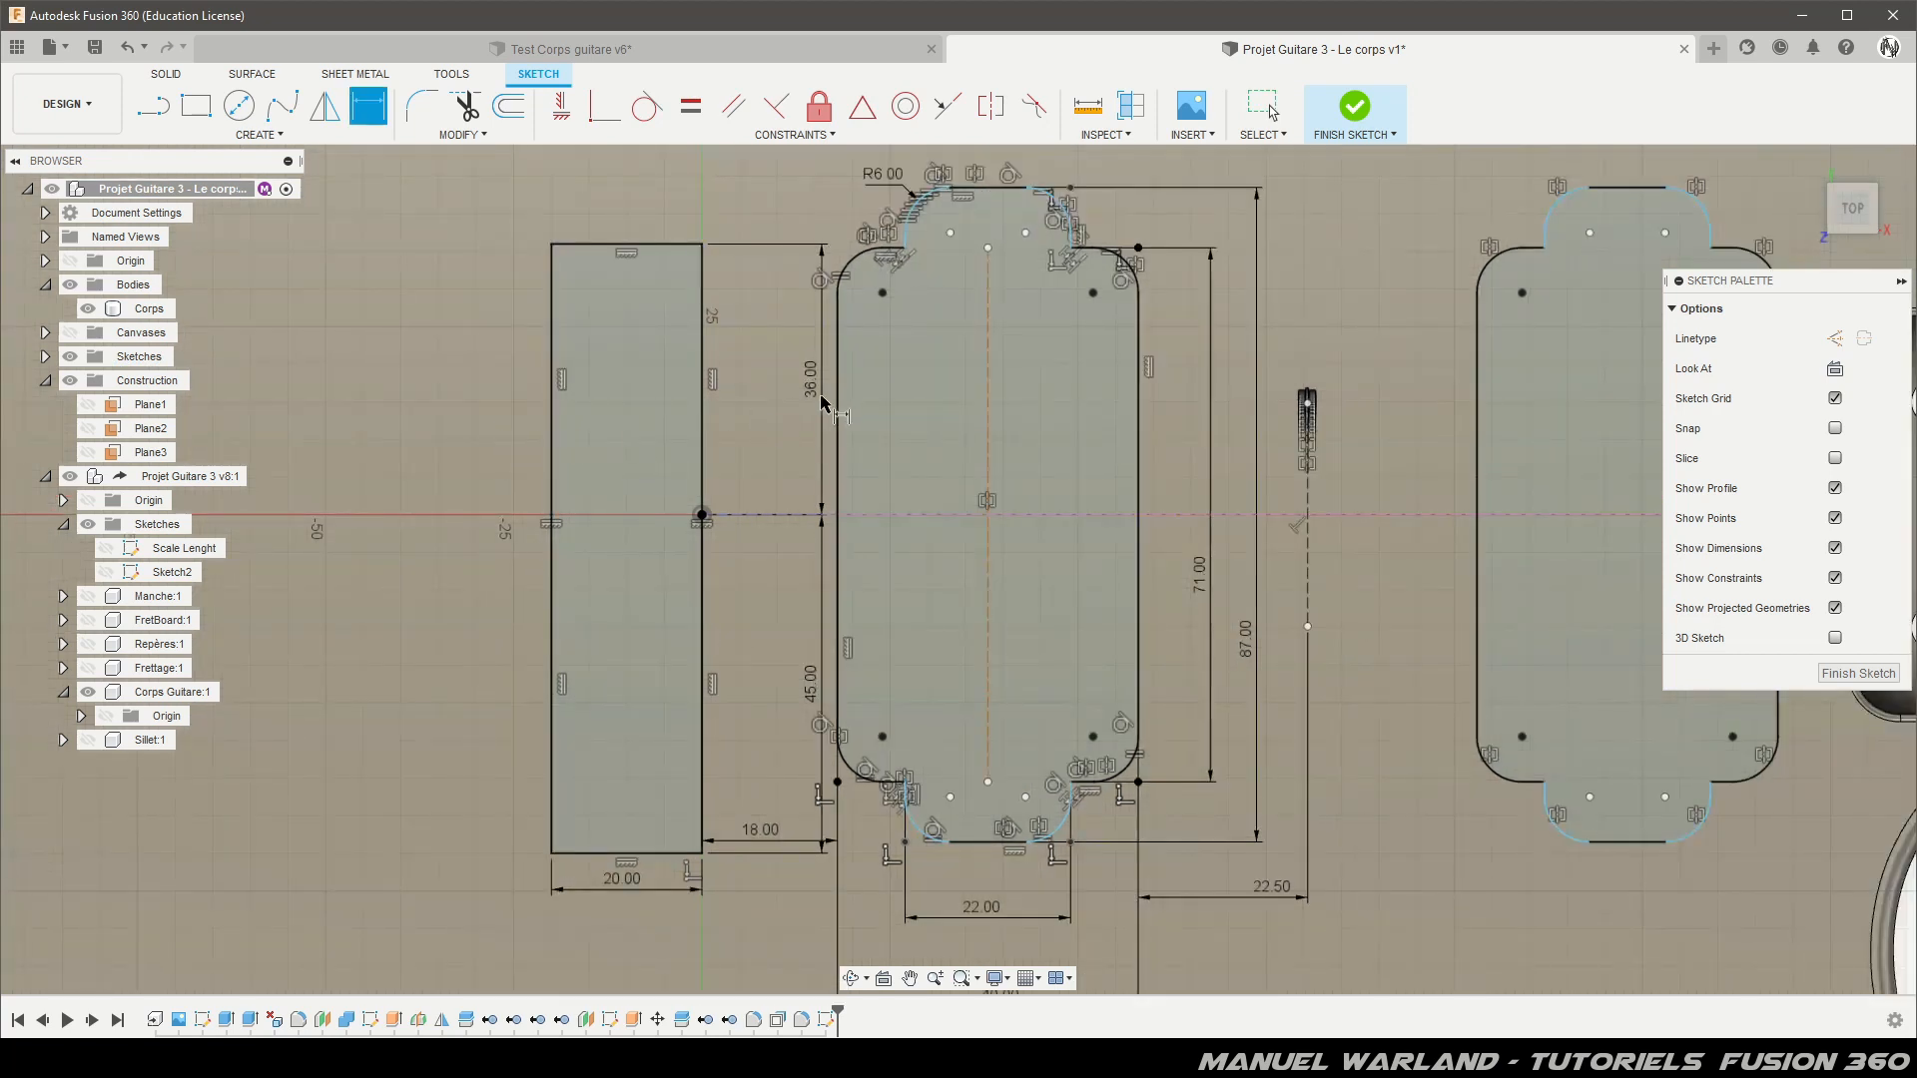
pyautogui.moveTo(808, 404); pyautogui.dragTo(728, 415)
pyautogui.moveTo(803, 697); pyautogui.dragTo(731, 692)
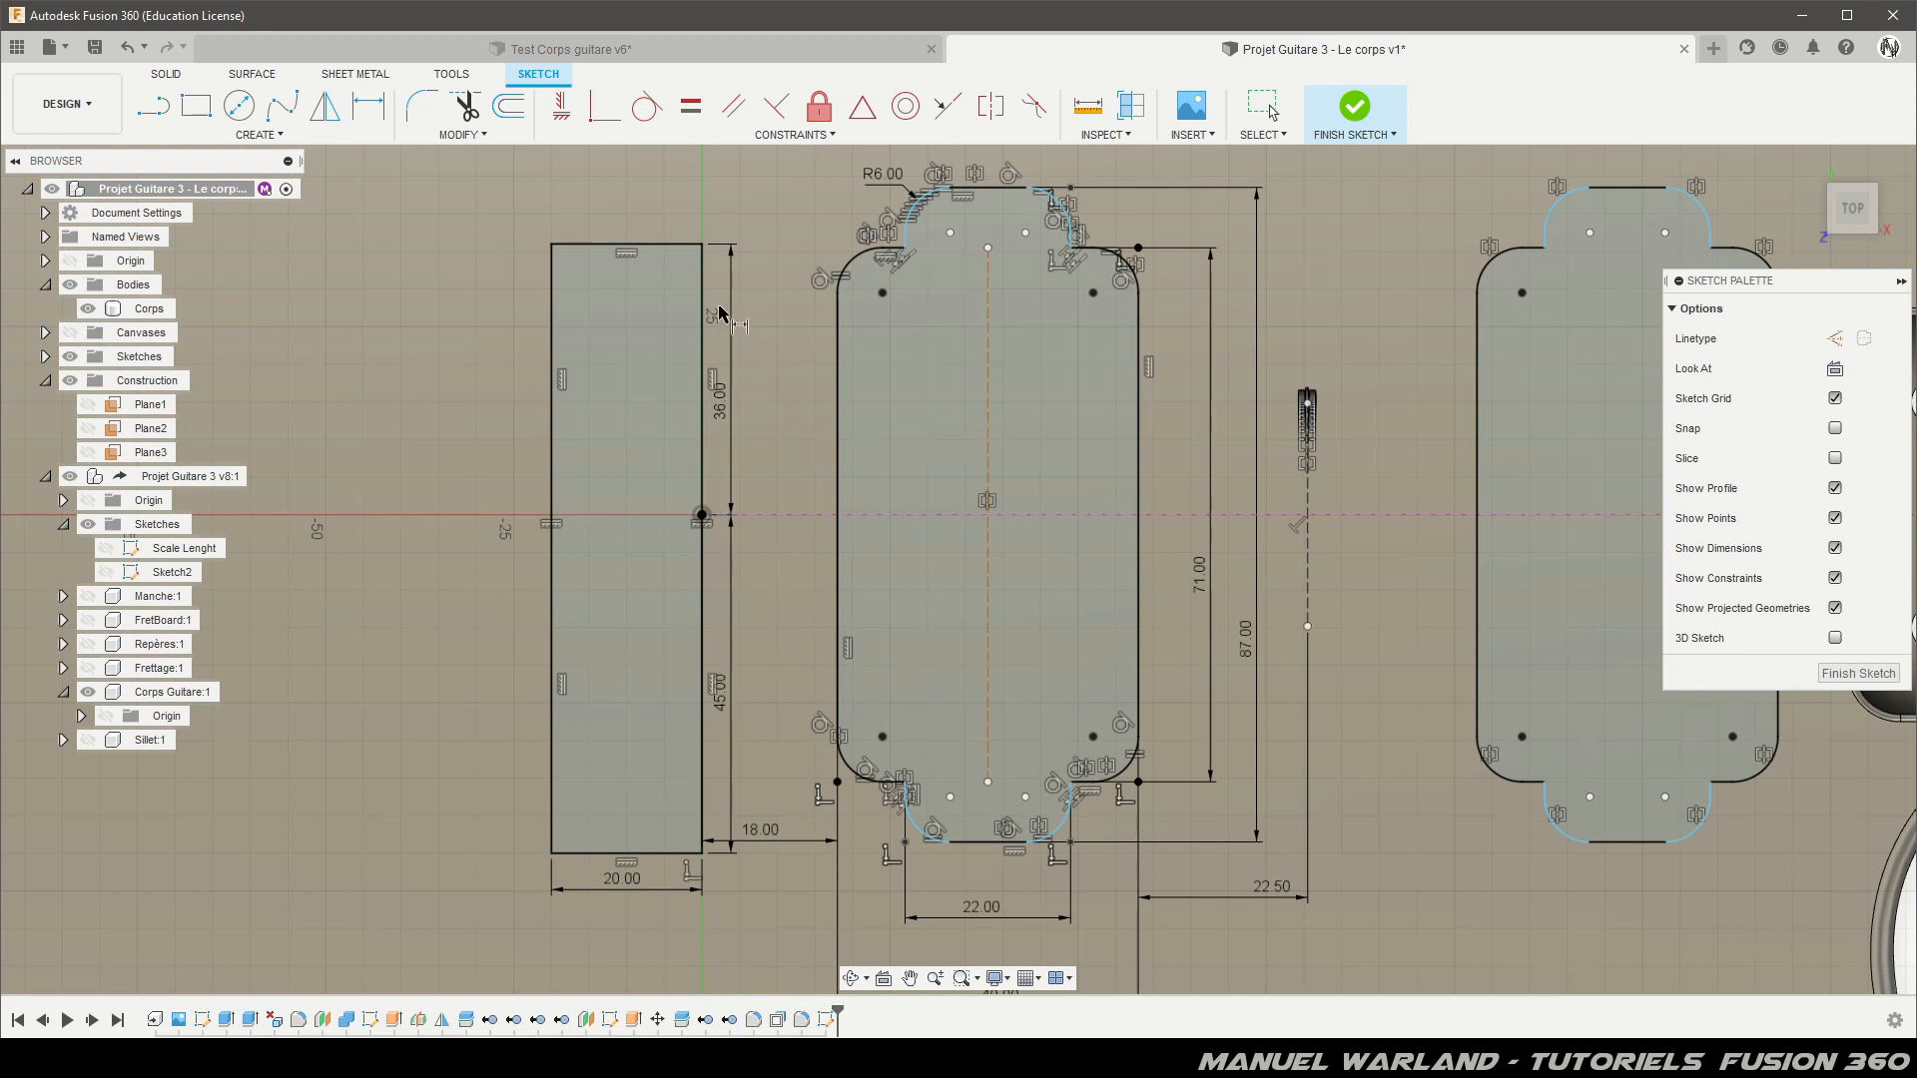
# Step: Draw a 9 mm diameter circle between the merged rectangle and the adjacent cavity outline, near the rectangle's upper corner
pyautogui.click(239, 106)
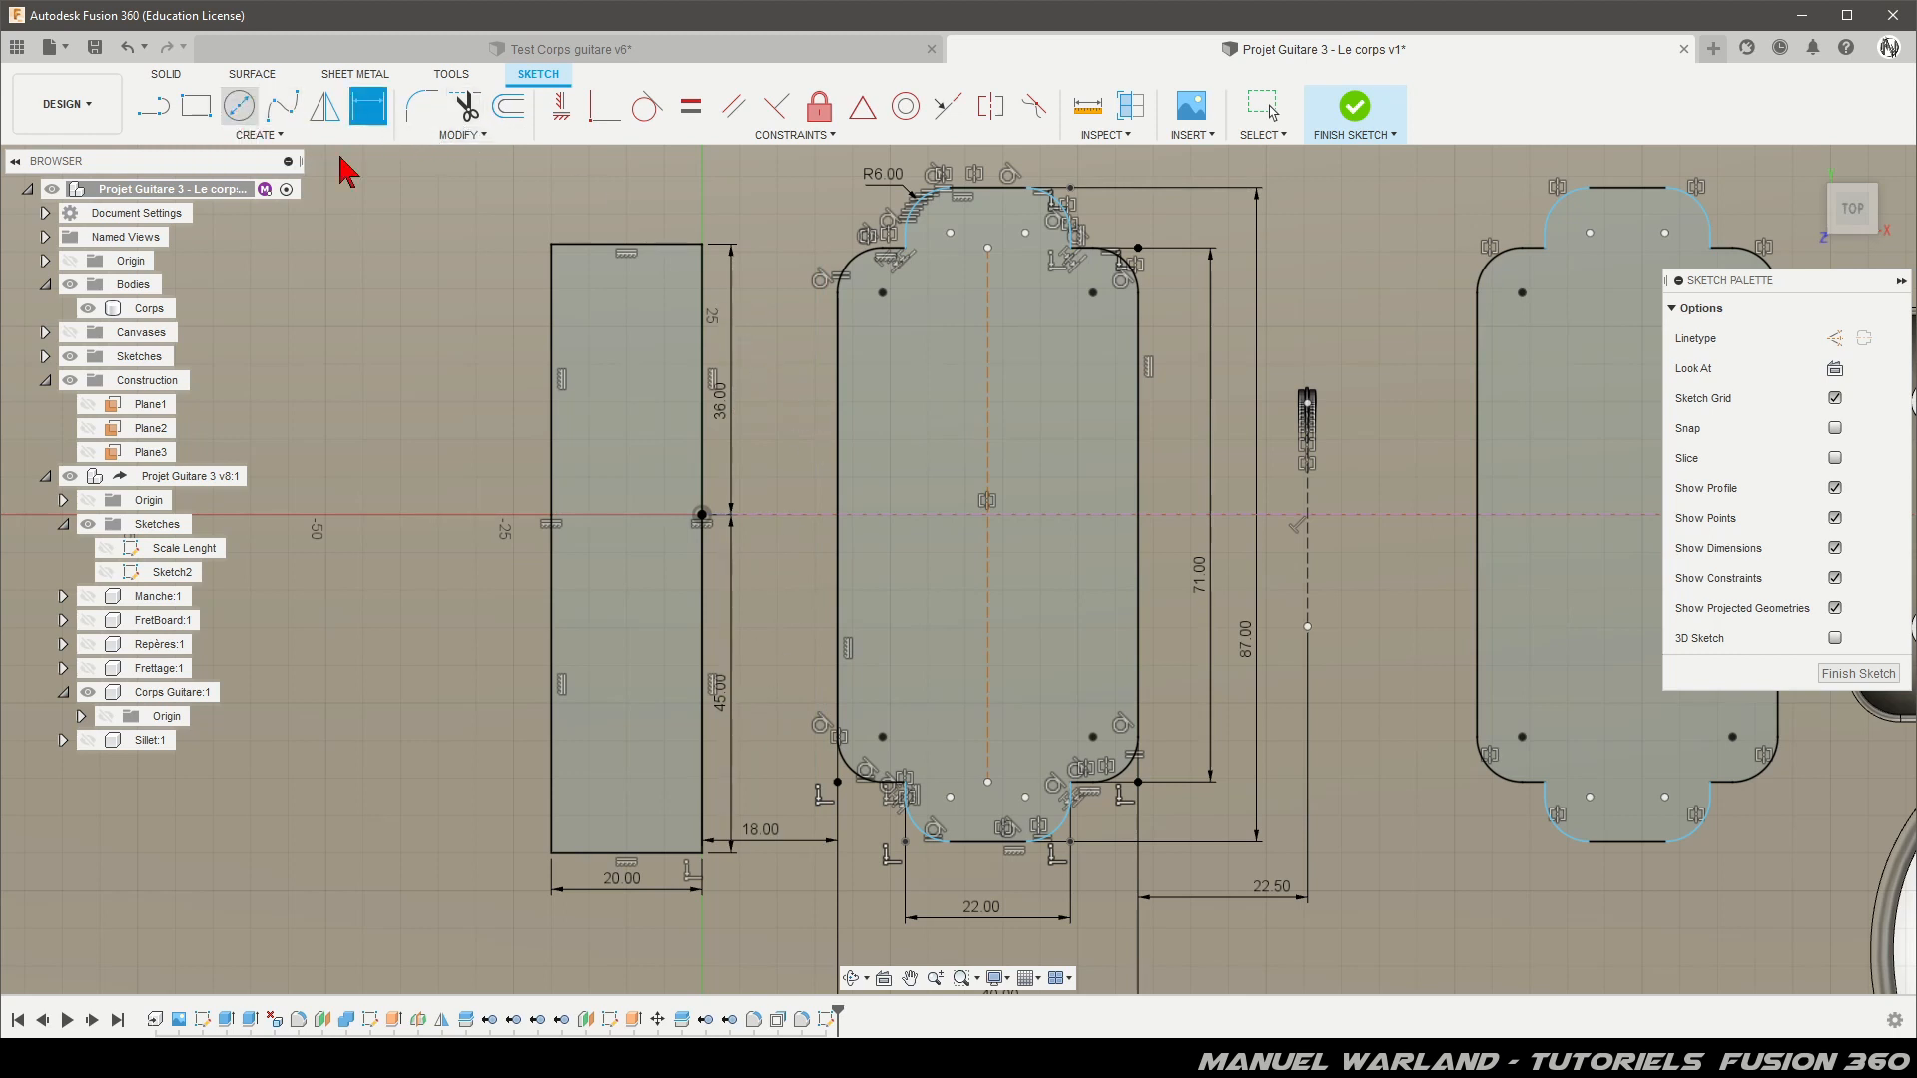
pyautogui.click(756, 295)
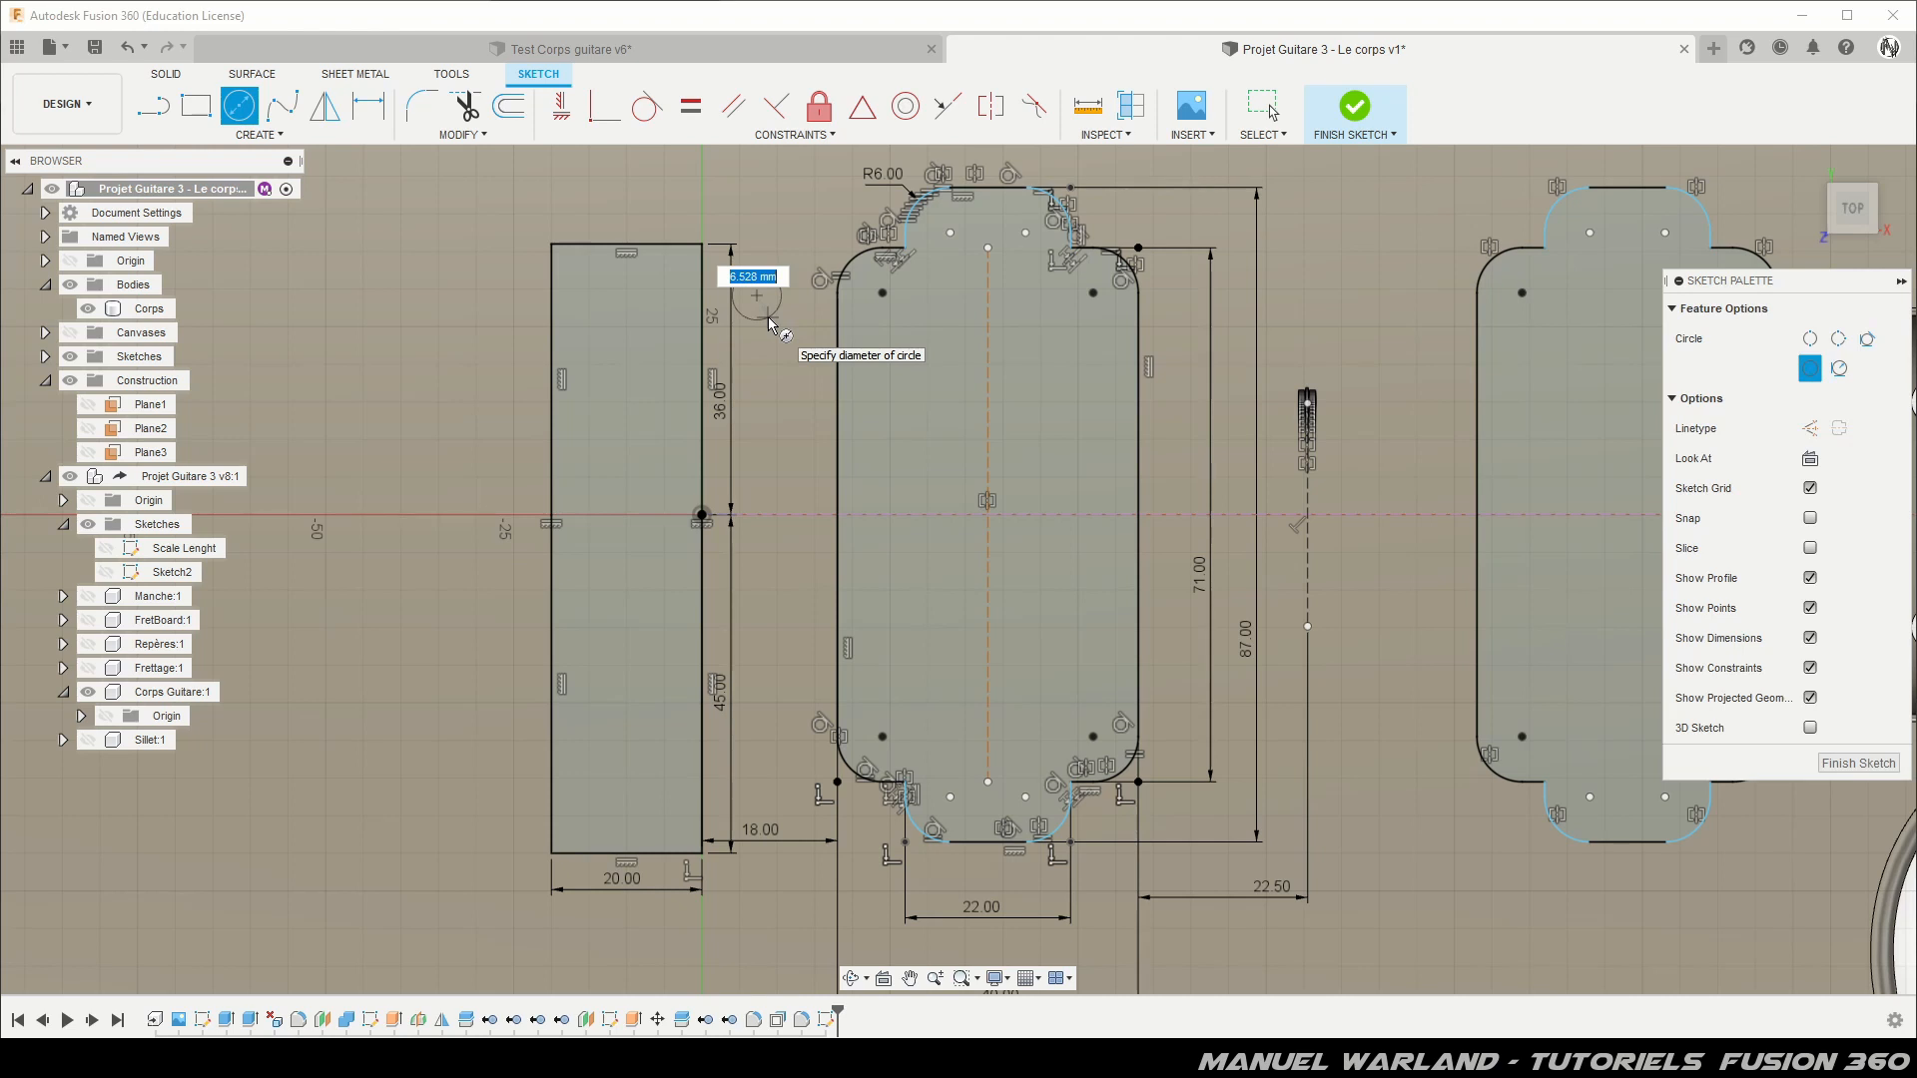
pyautogui.press('Return')
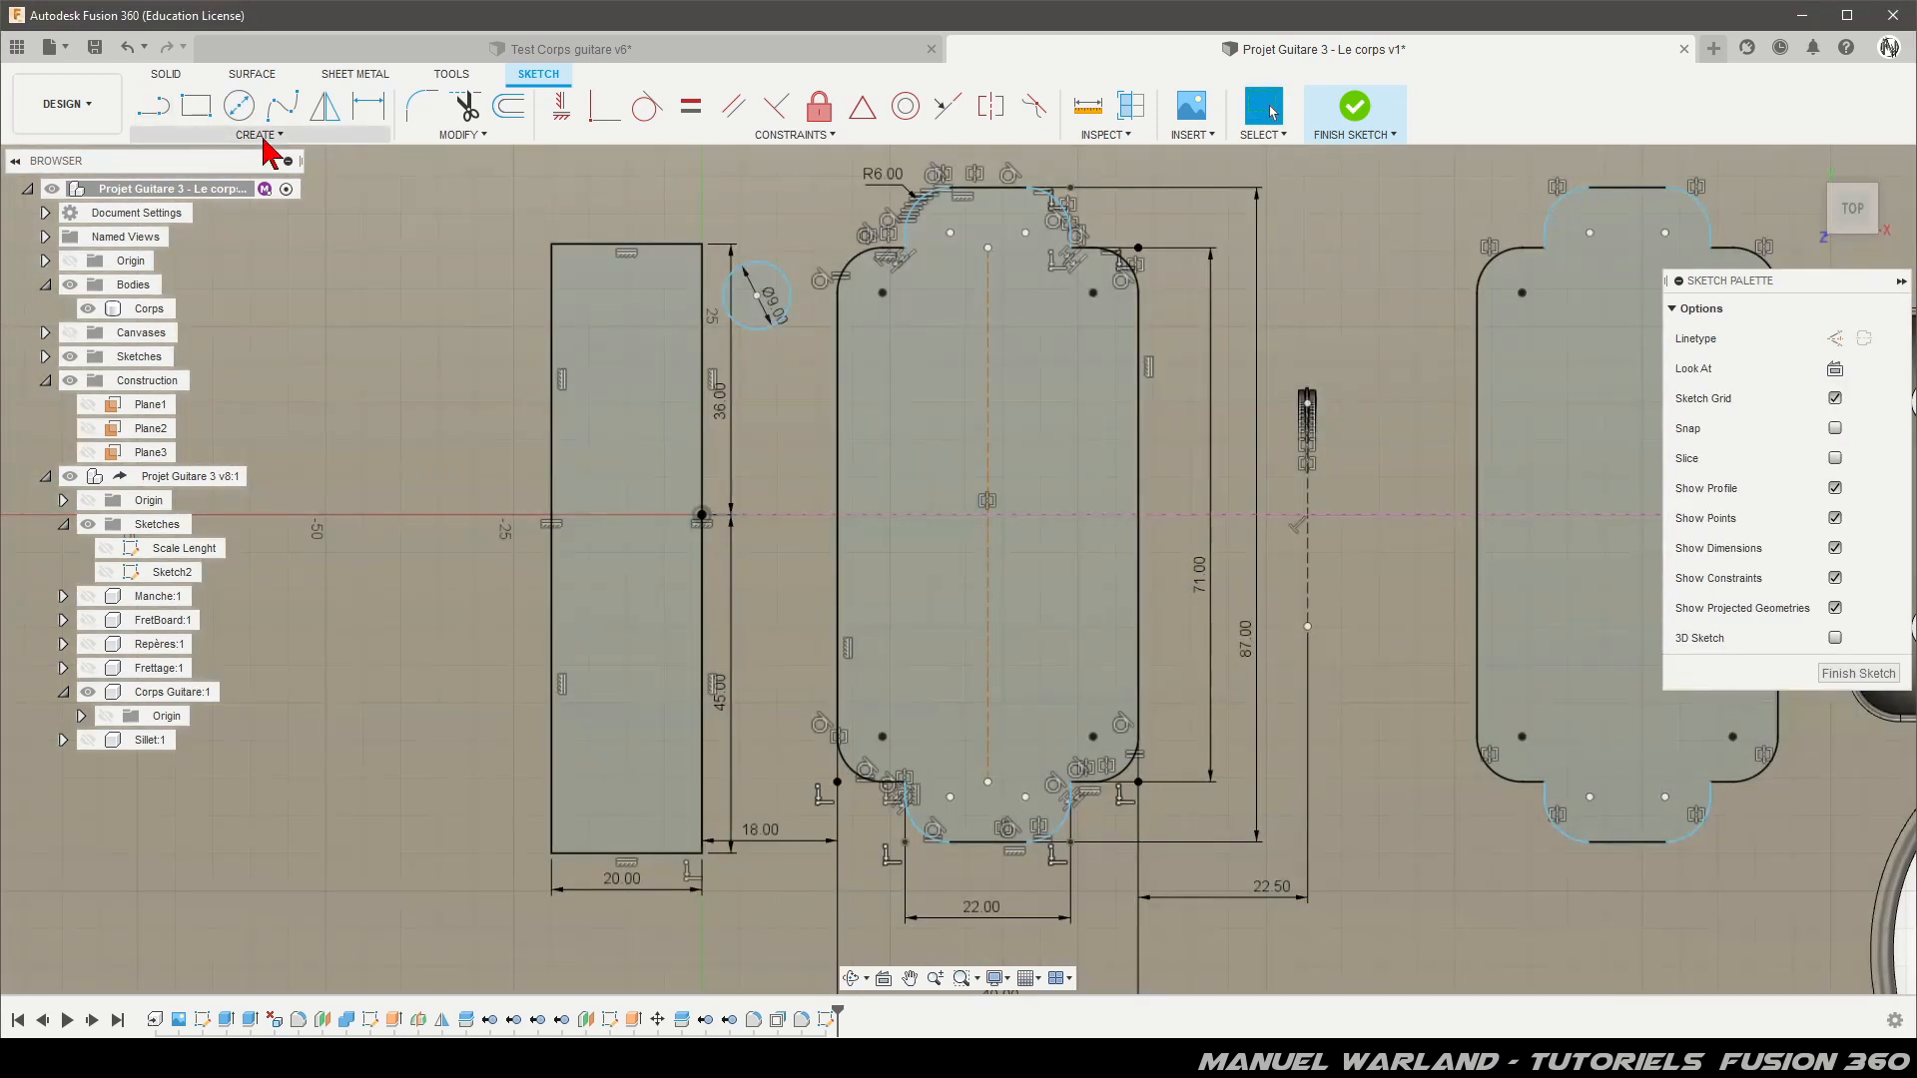
# Step: Dimension the circle's centre horizontally from the rectangle's nearest upper corner and set the distance to 8 mm
pyautogui.press('d')
pyautogui.click(757, 295)
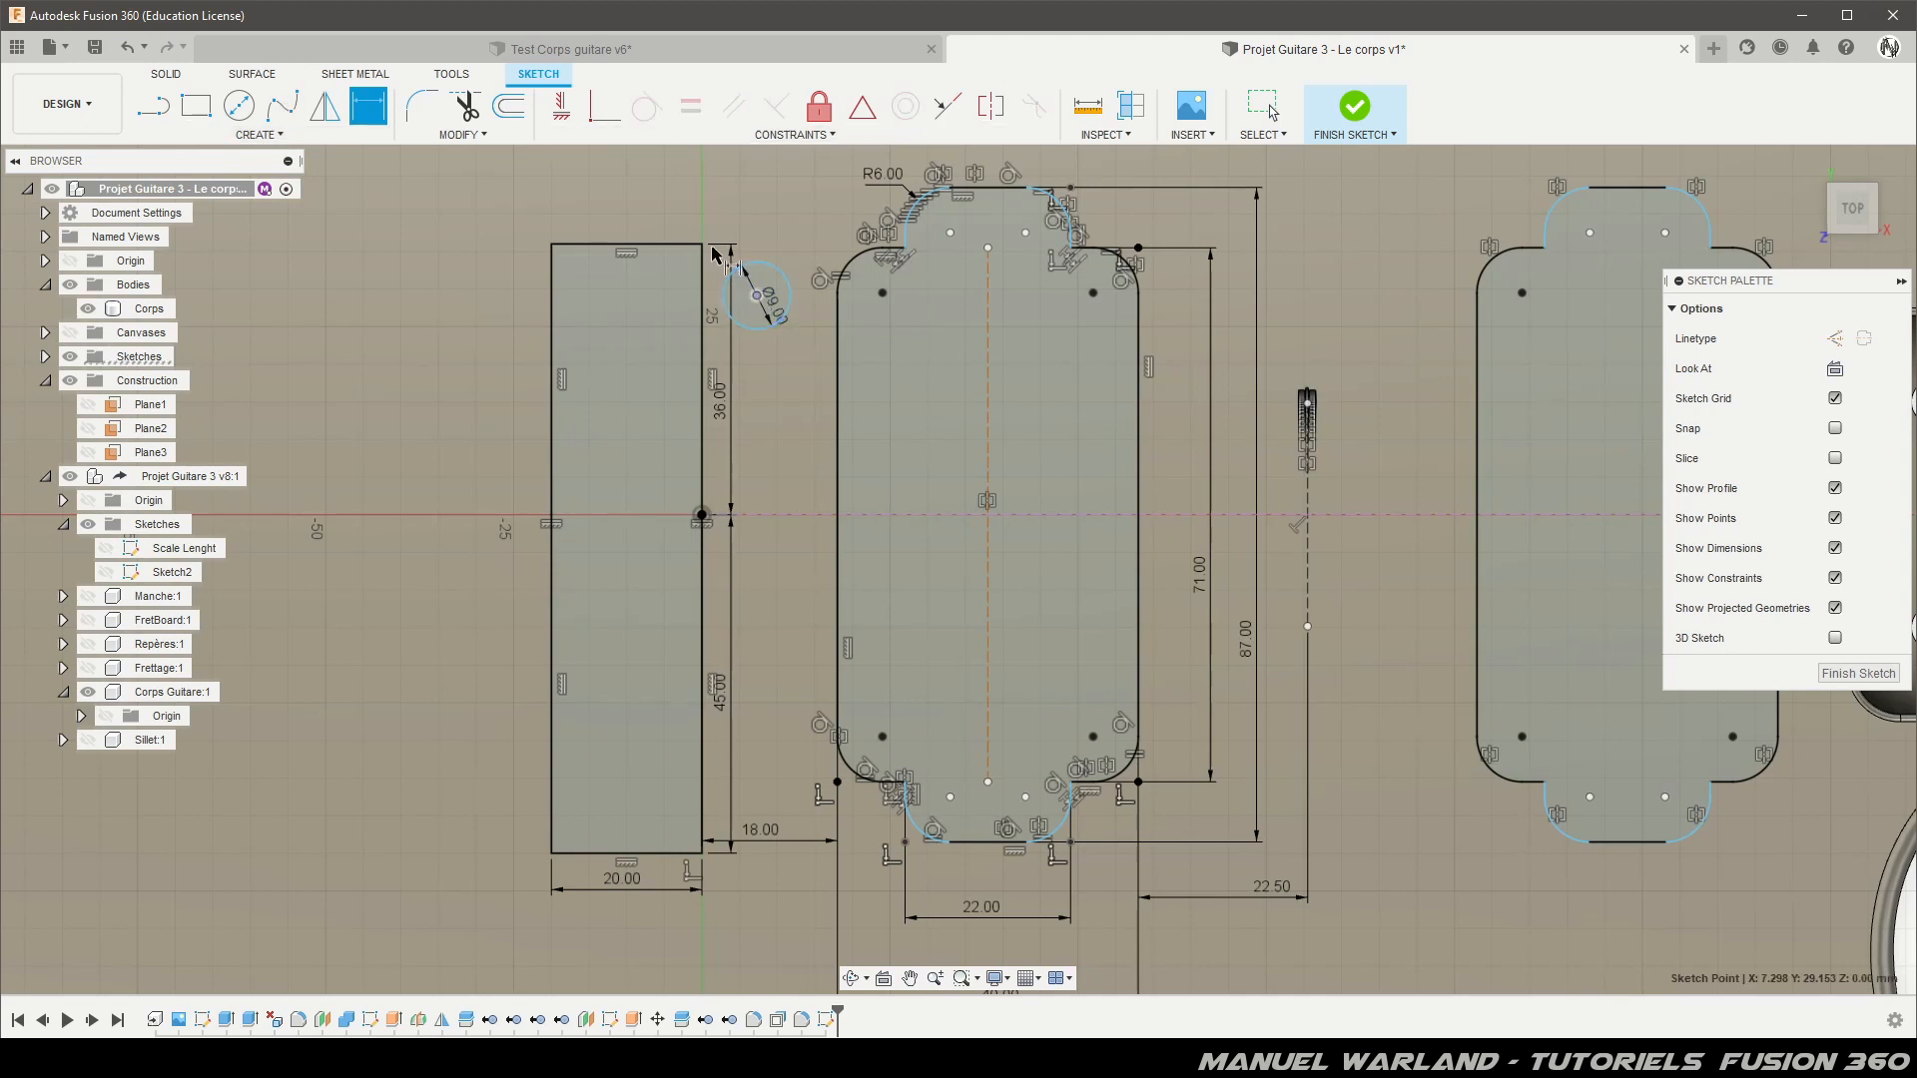
pyautogui.click(702, 245)
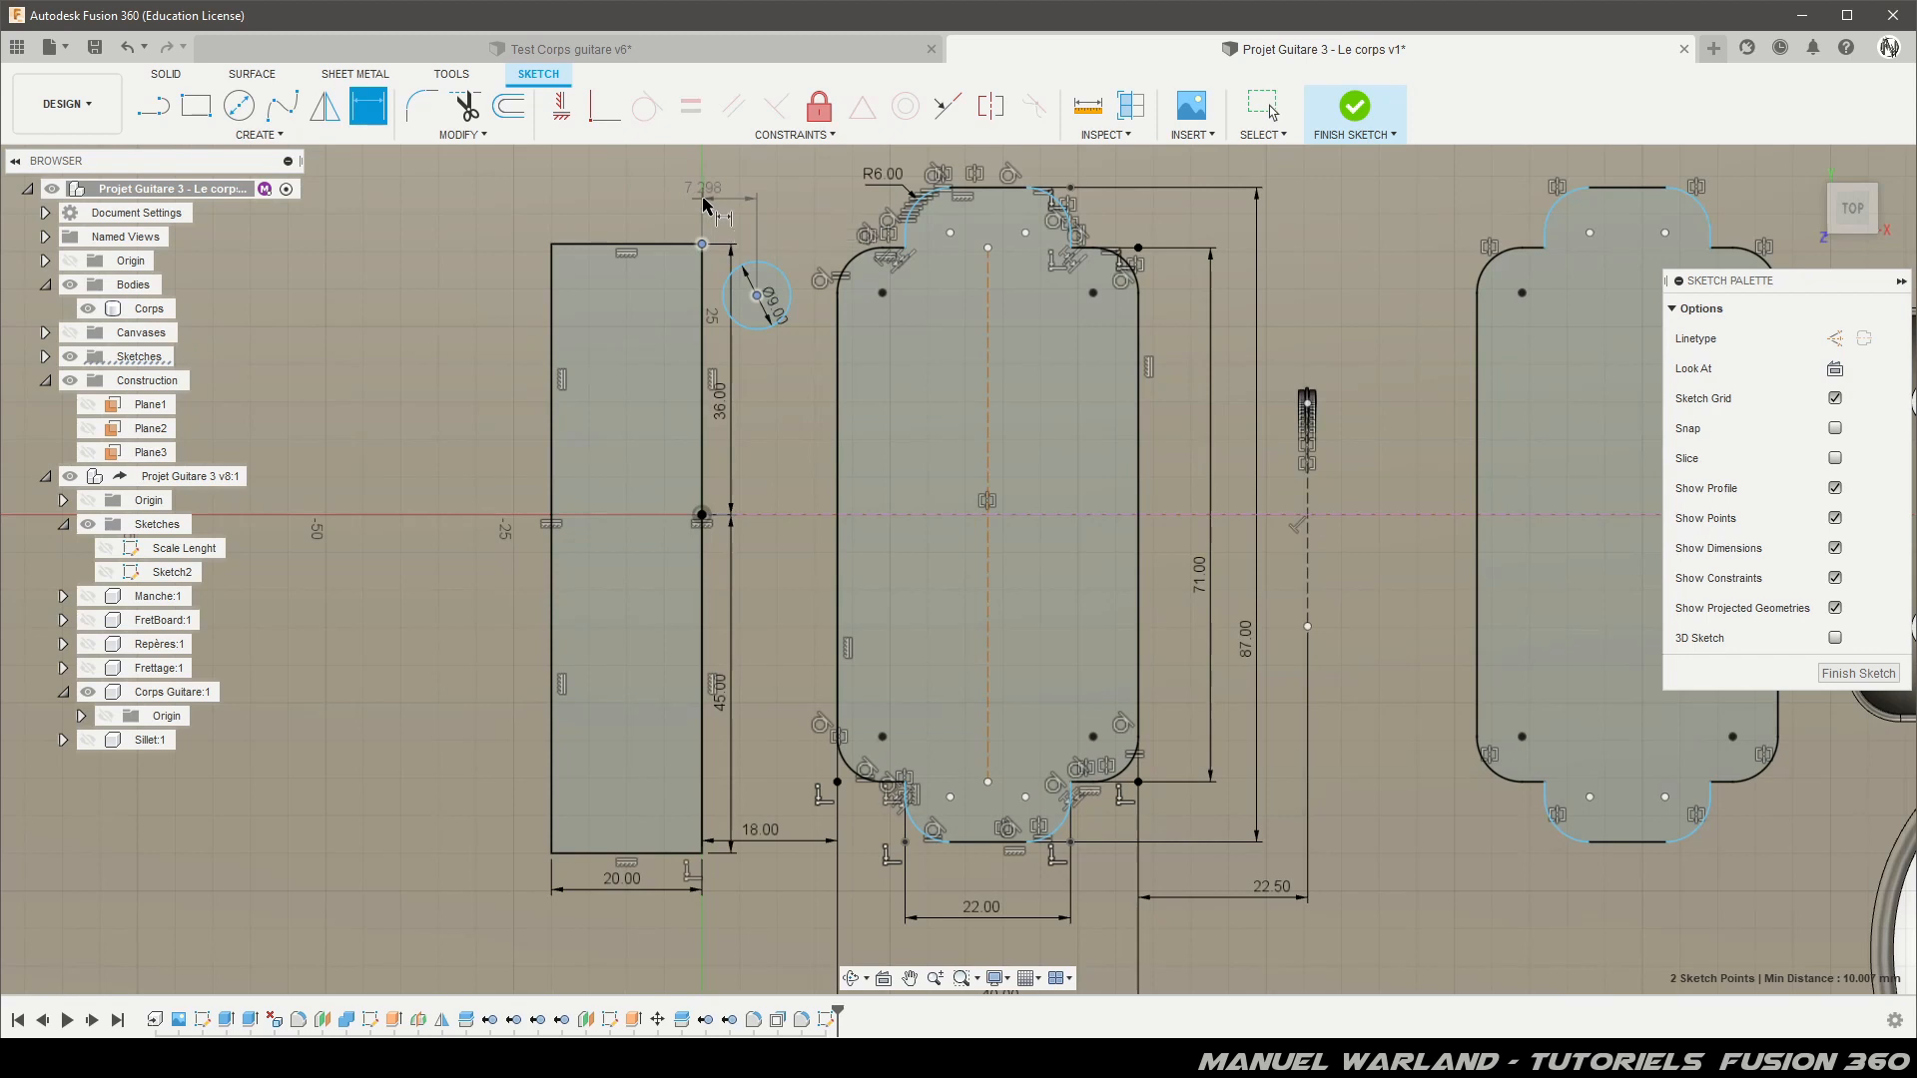
pyautogui.click(703, 203)
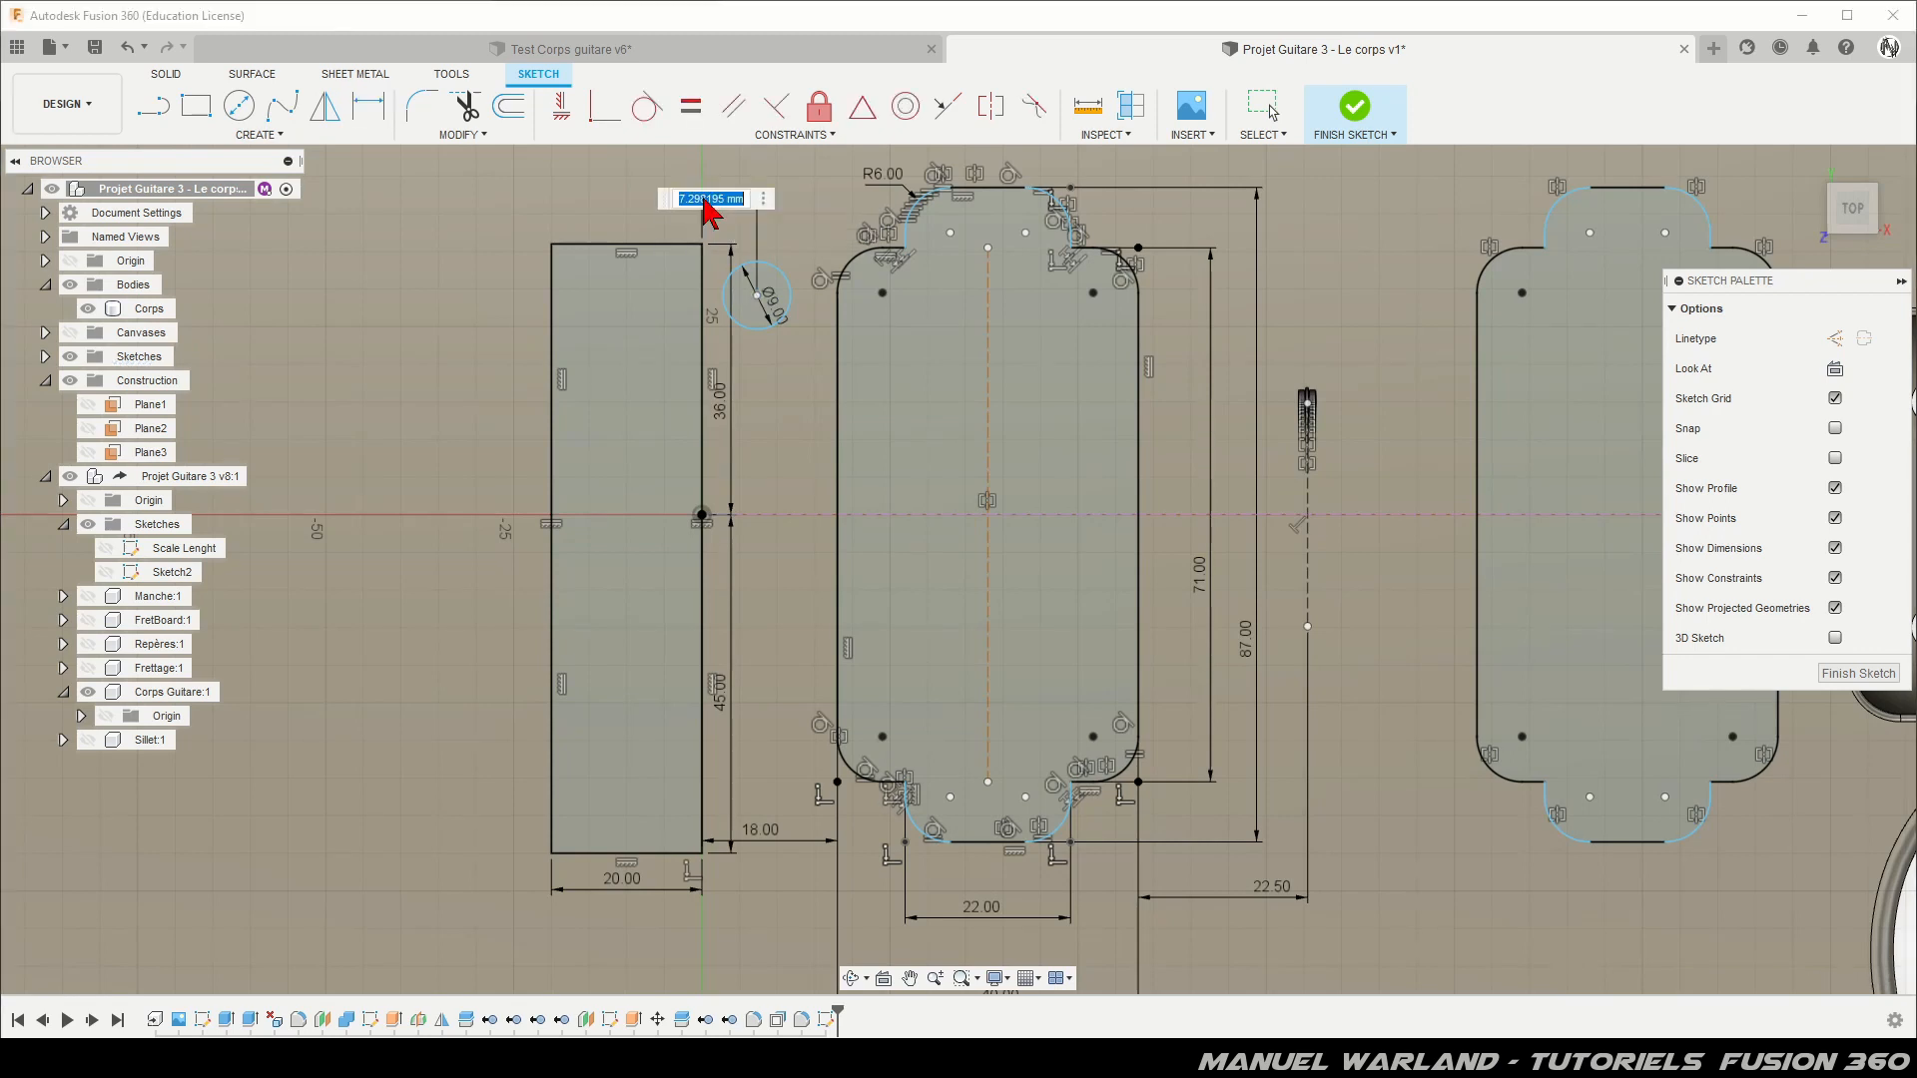
pyautogui.write('8')
pyautogui.press('Return')
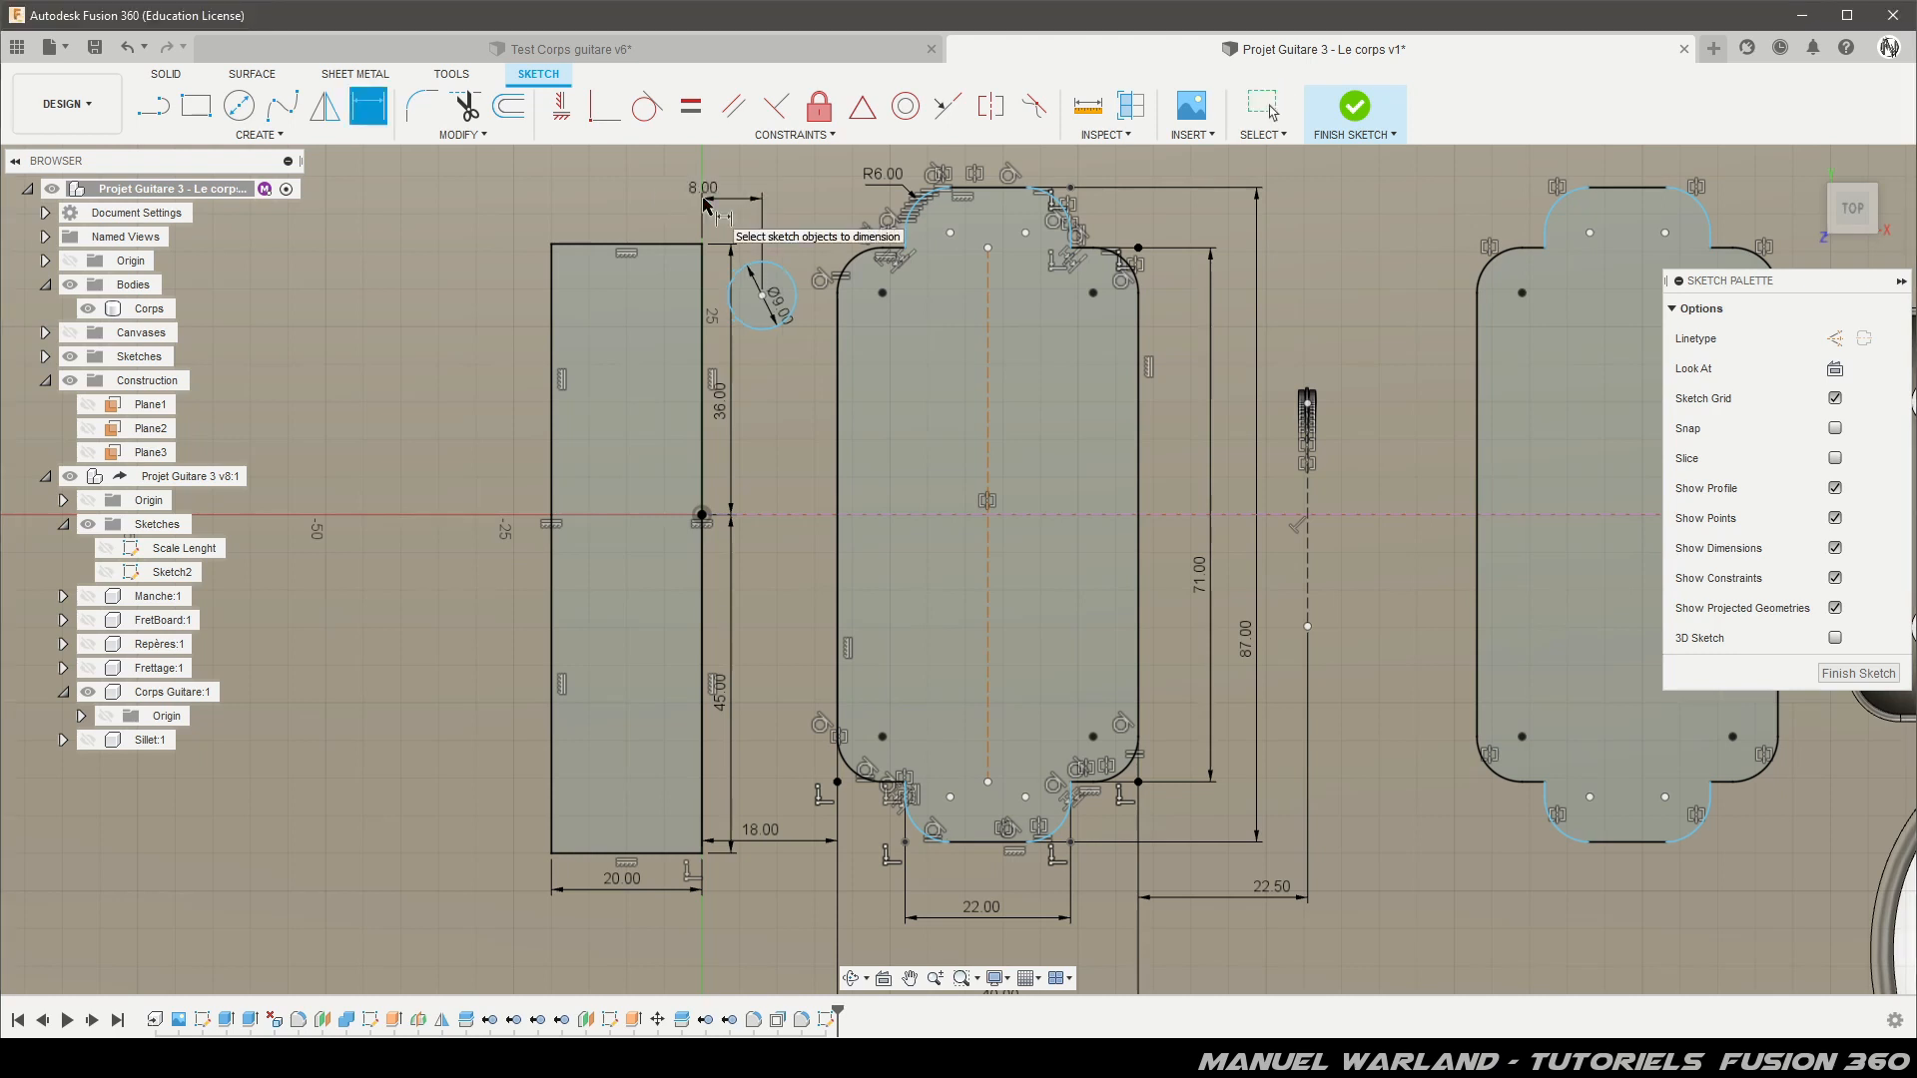
# Step: Dimension the circle's centre vertically from the same rectangle corner and set the distance to 5 mm
pyautogui.click(762, 296)
pyautogui.click(702, 244)
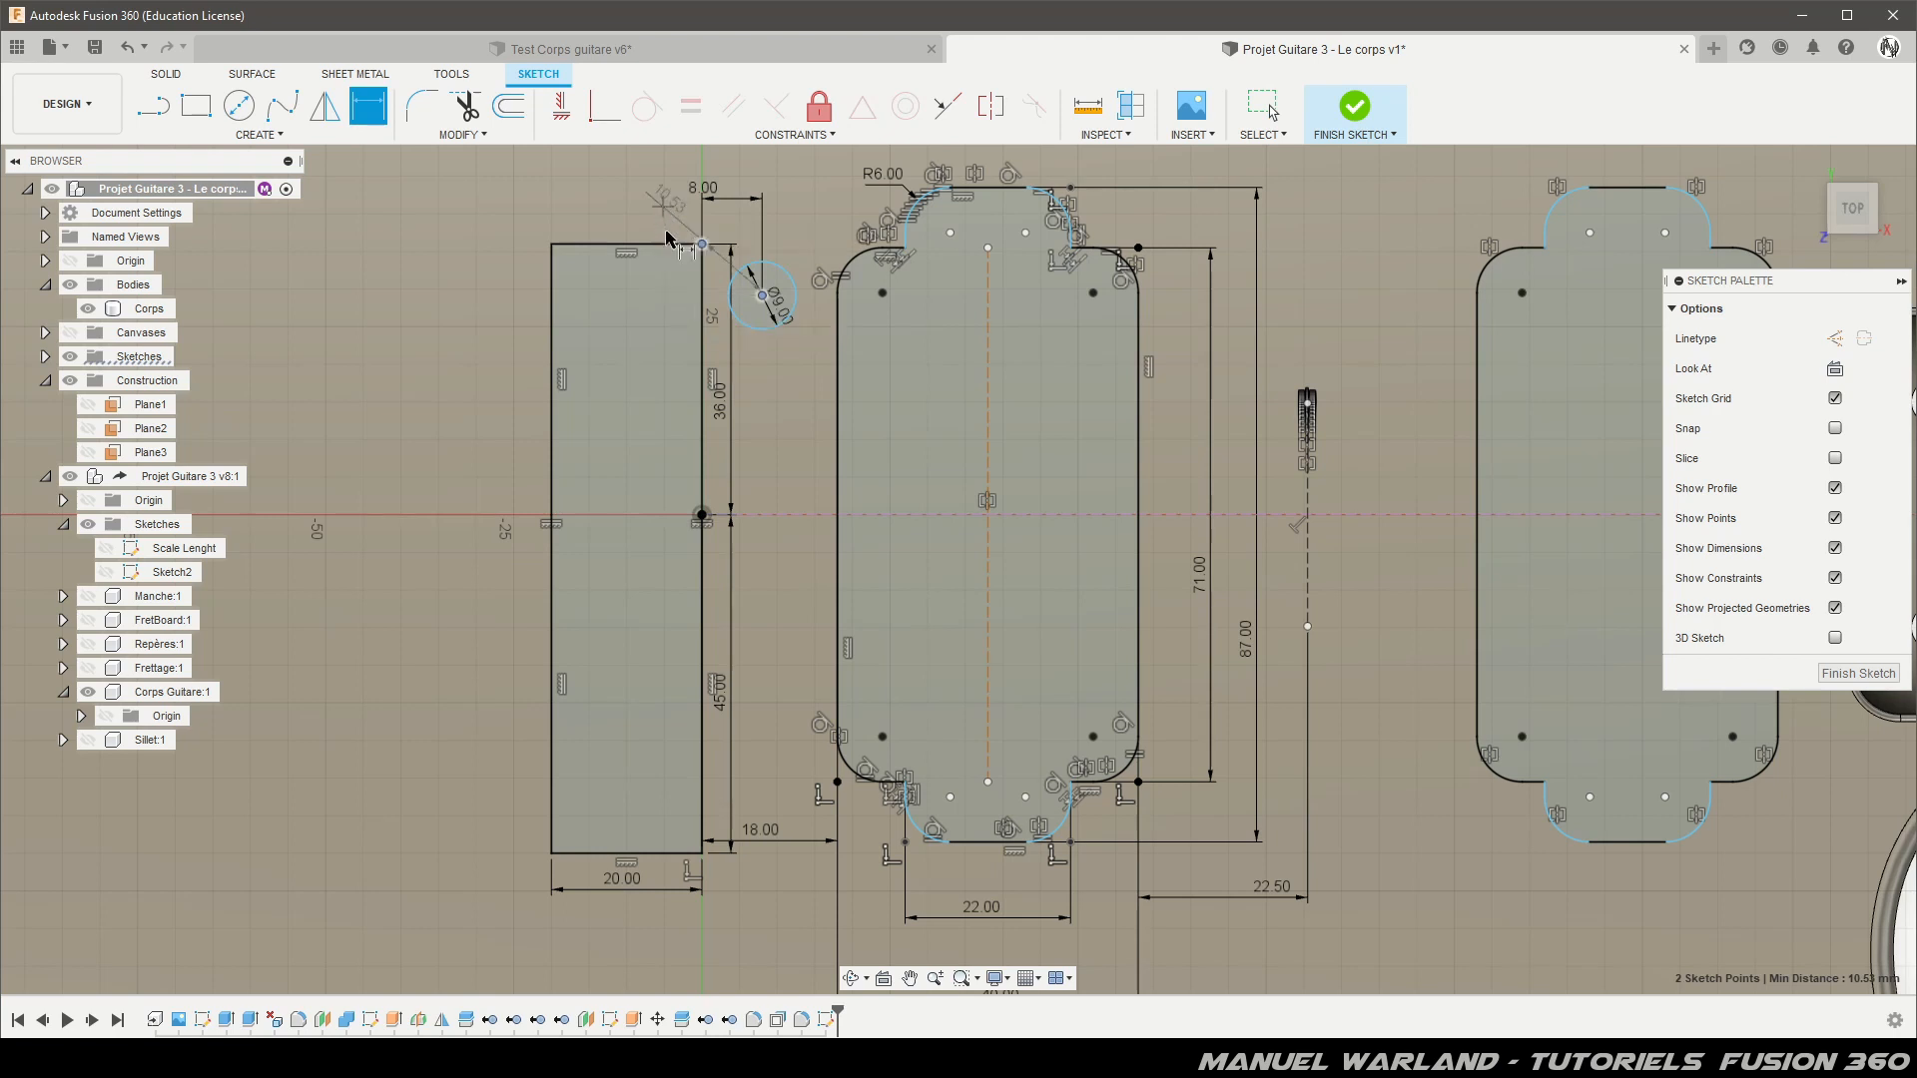
pyautogui.click(669, 278)
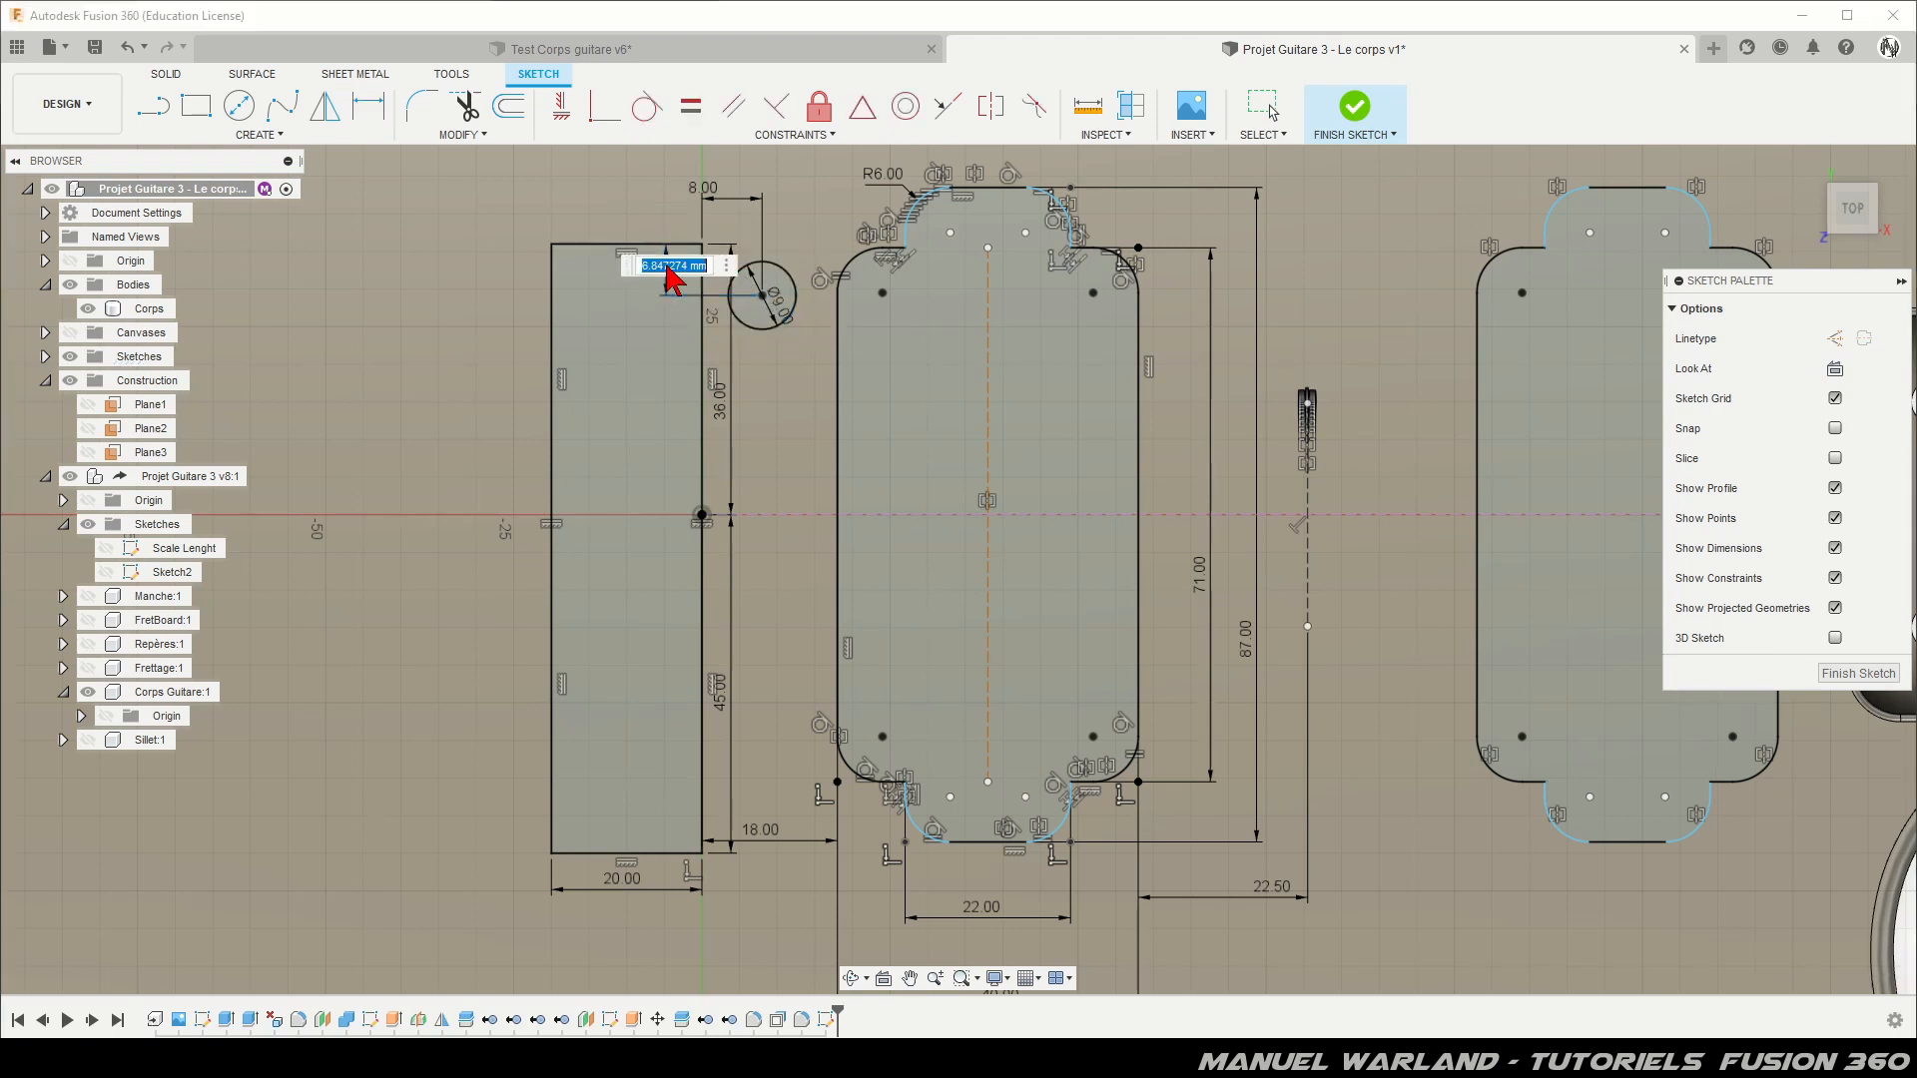
pyautogui.write('5')
pyautogui.press('Return')
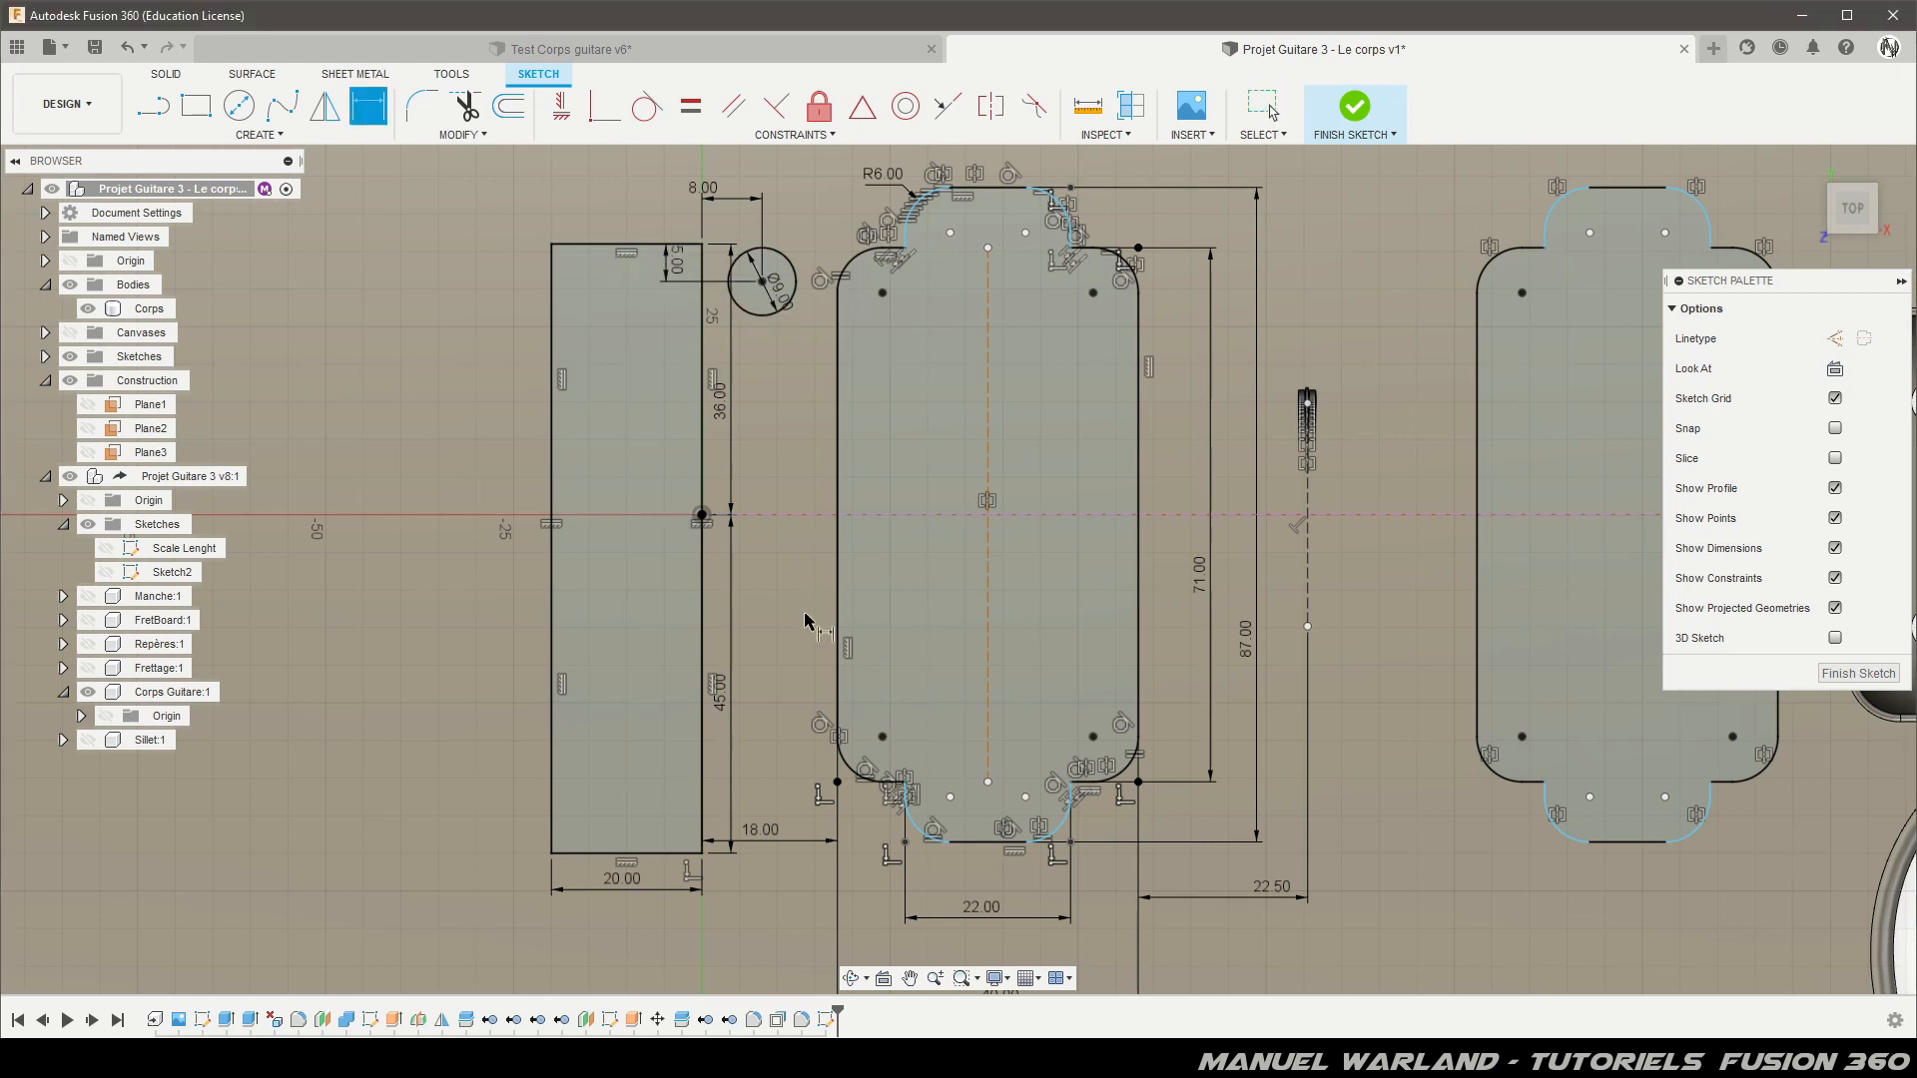
# Step: Mirror the 9 mm circle across the horizontal centre line through the origin
pyautogui.click(325, 107)
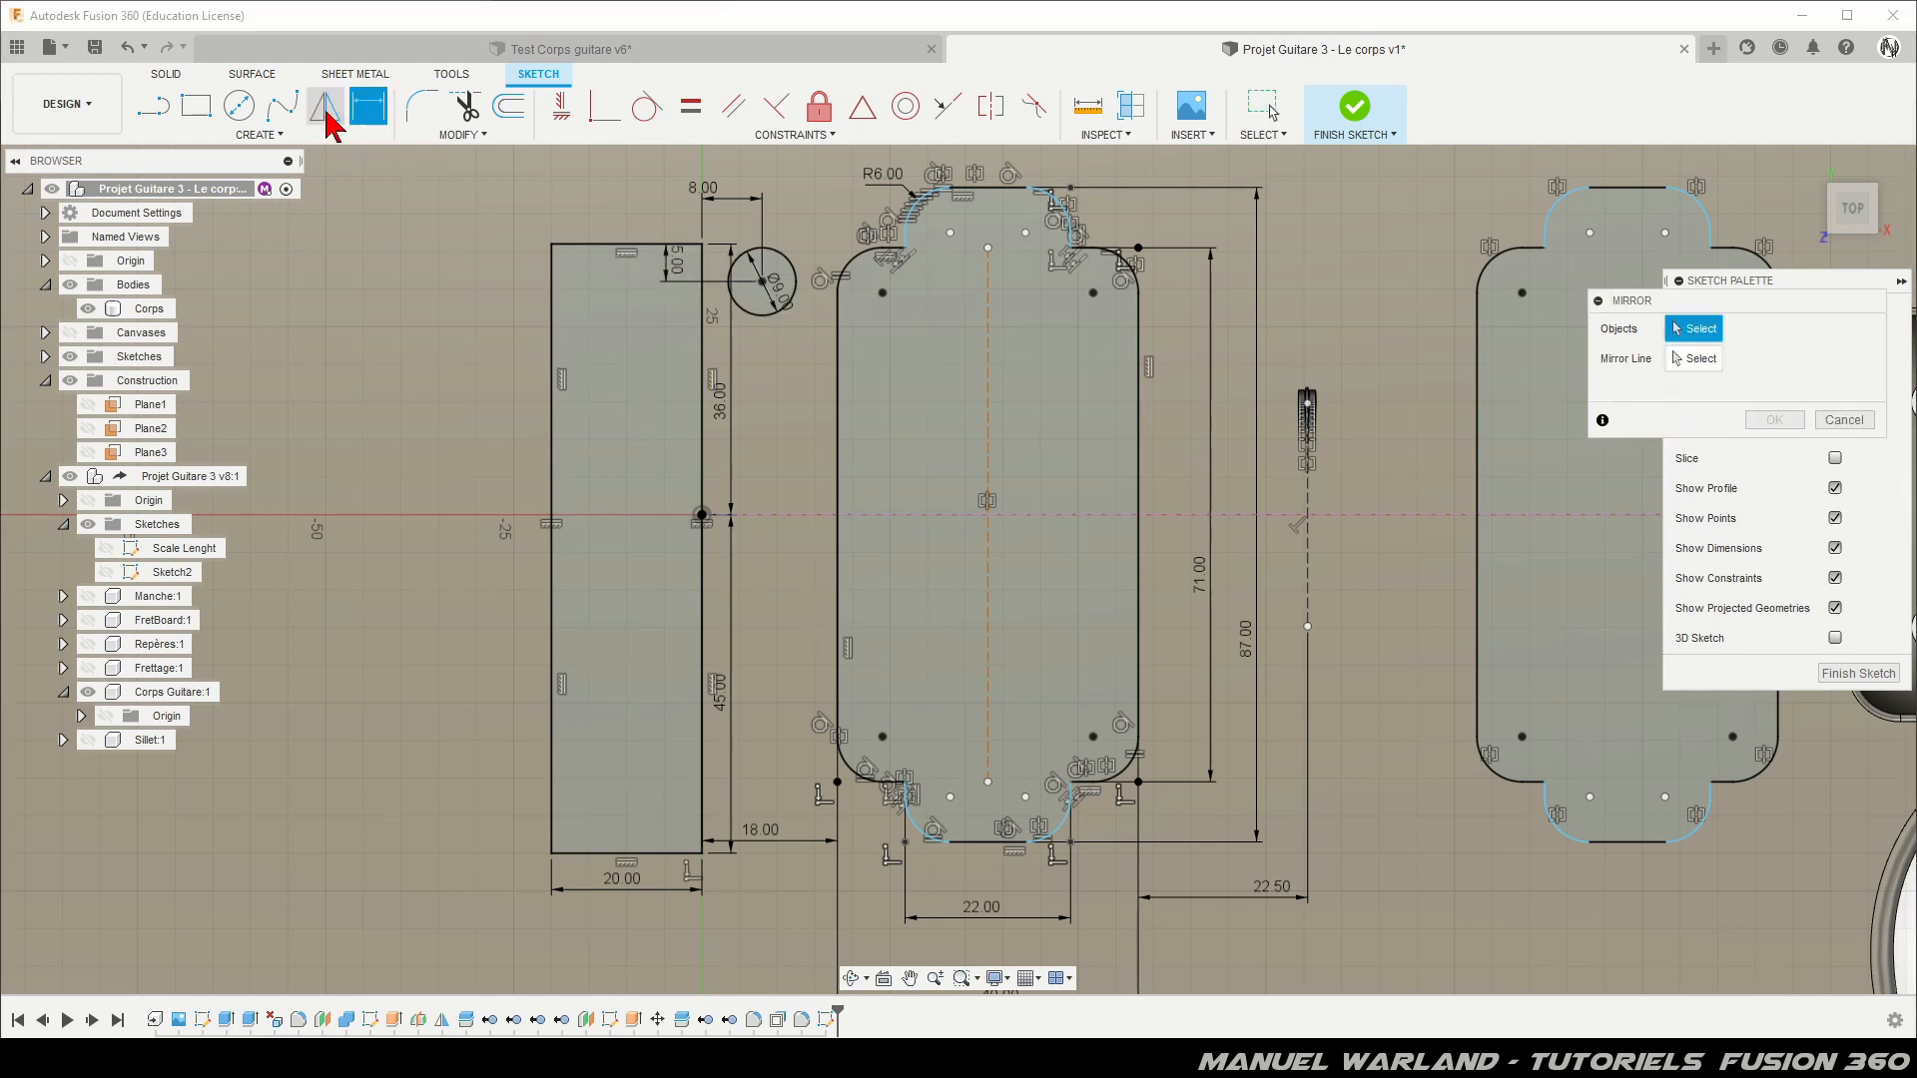
pyautogui.click(764, 315)
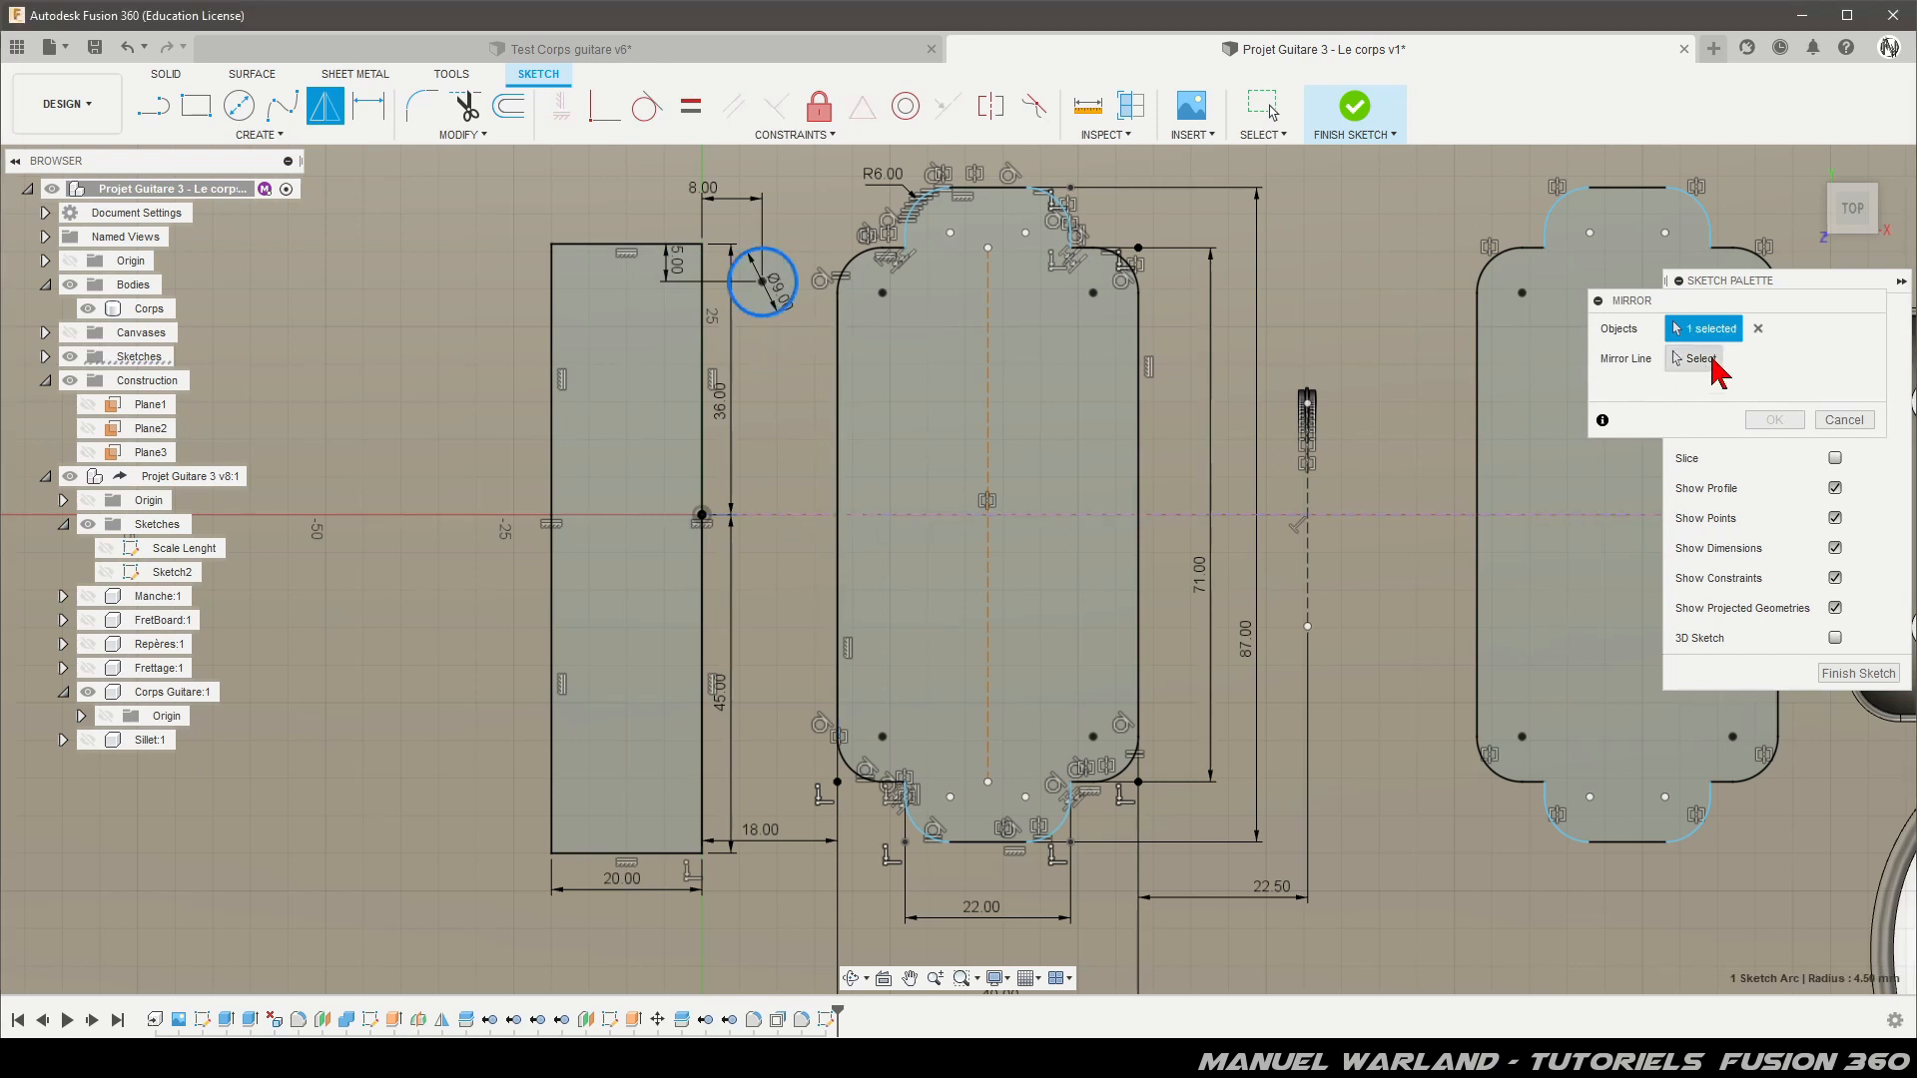
pyautogui.click(1695, 360)
pyautogui.click(799, 516)
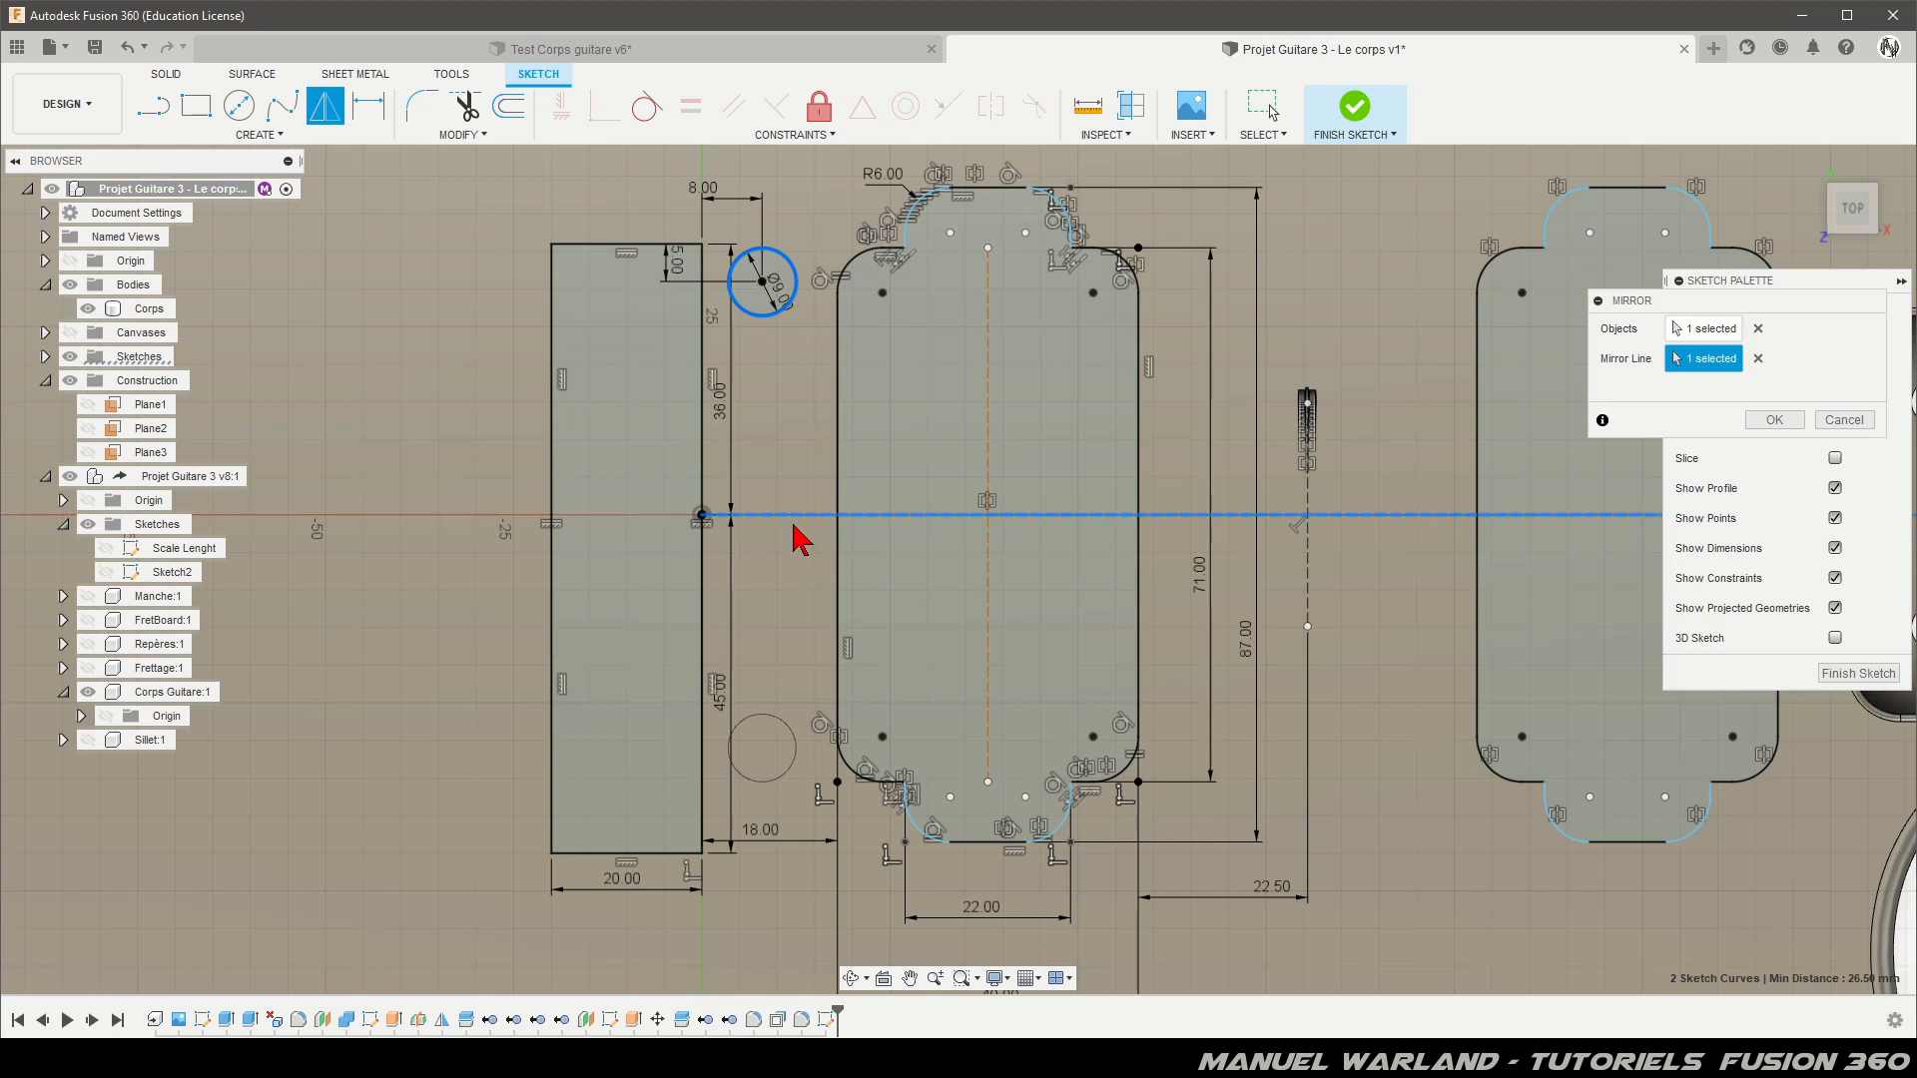
pyautogui.click(1775, 421)
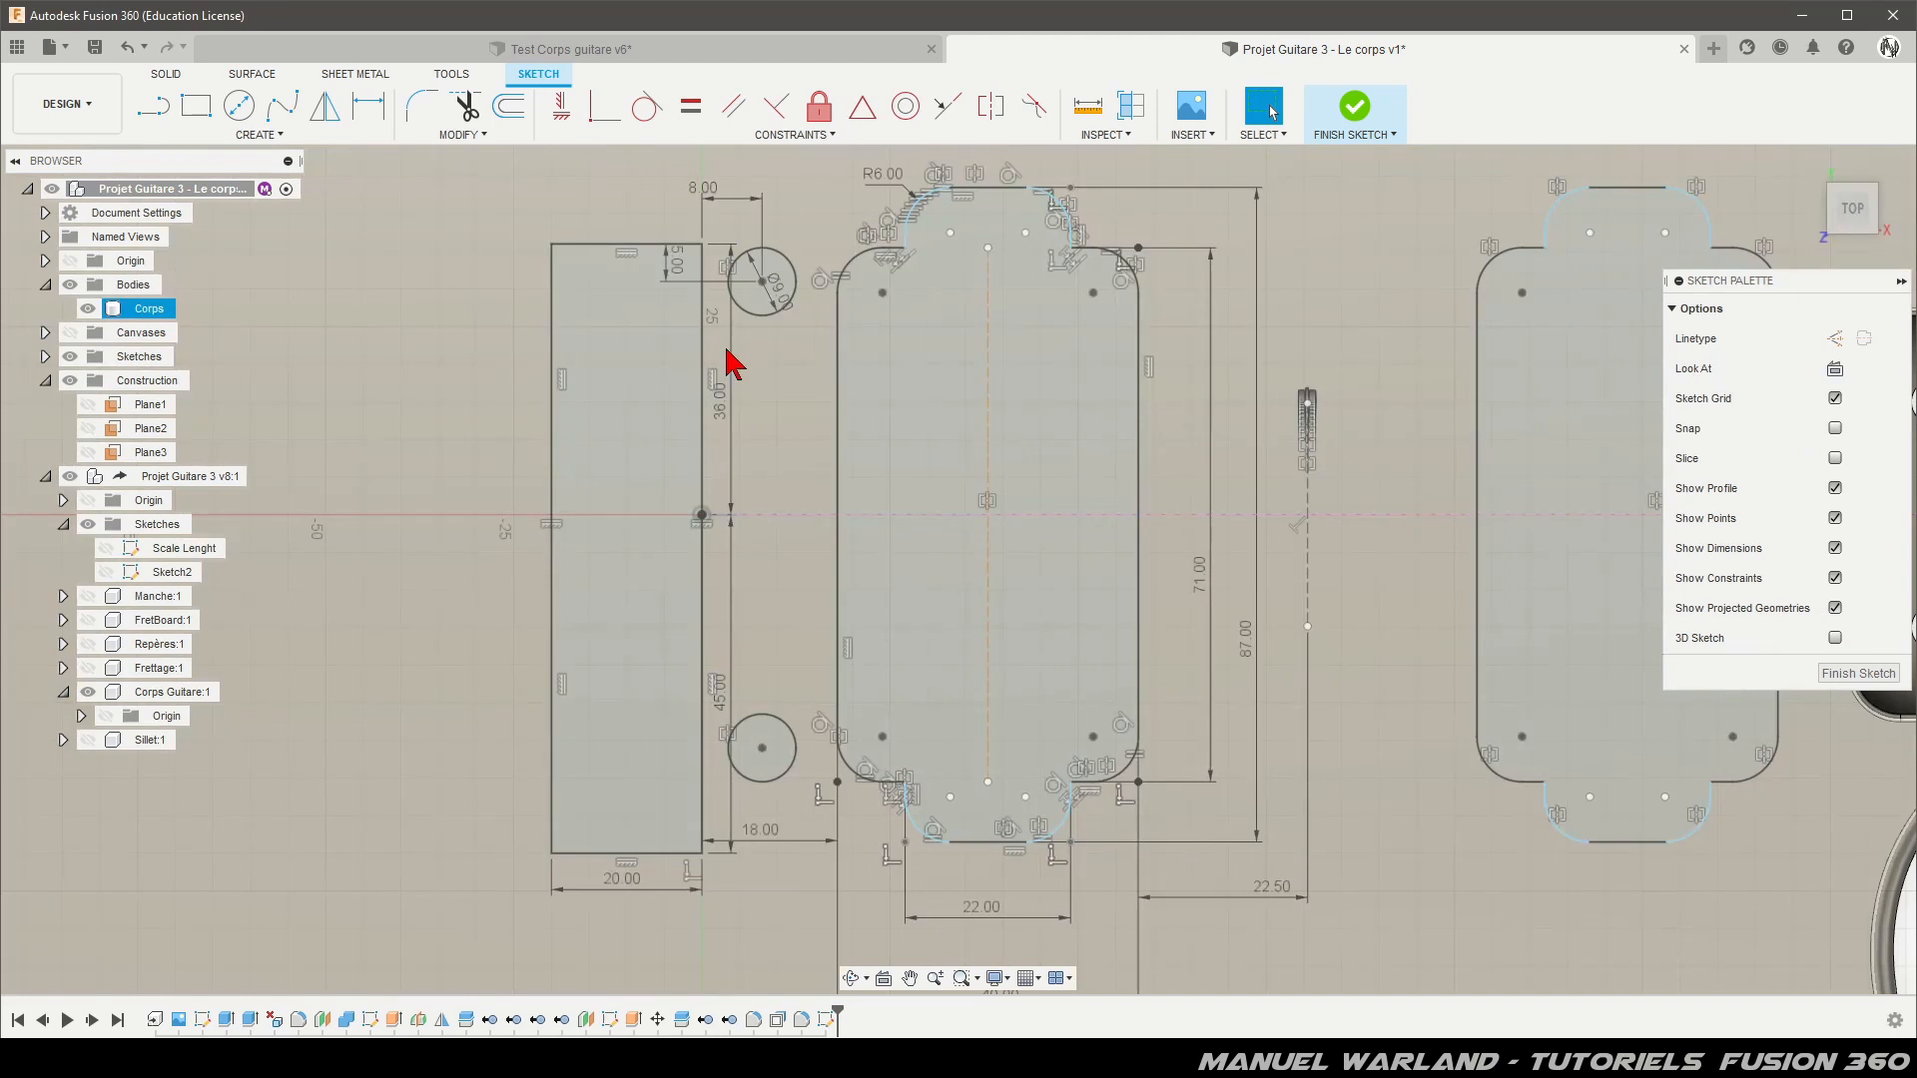
# Step: Add a driven dimension for the vertical distance between the two circle centres
pyautogui.press('d')
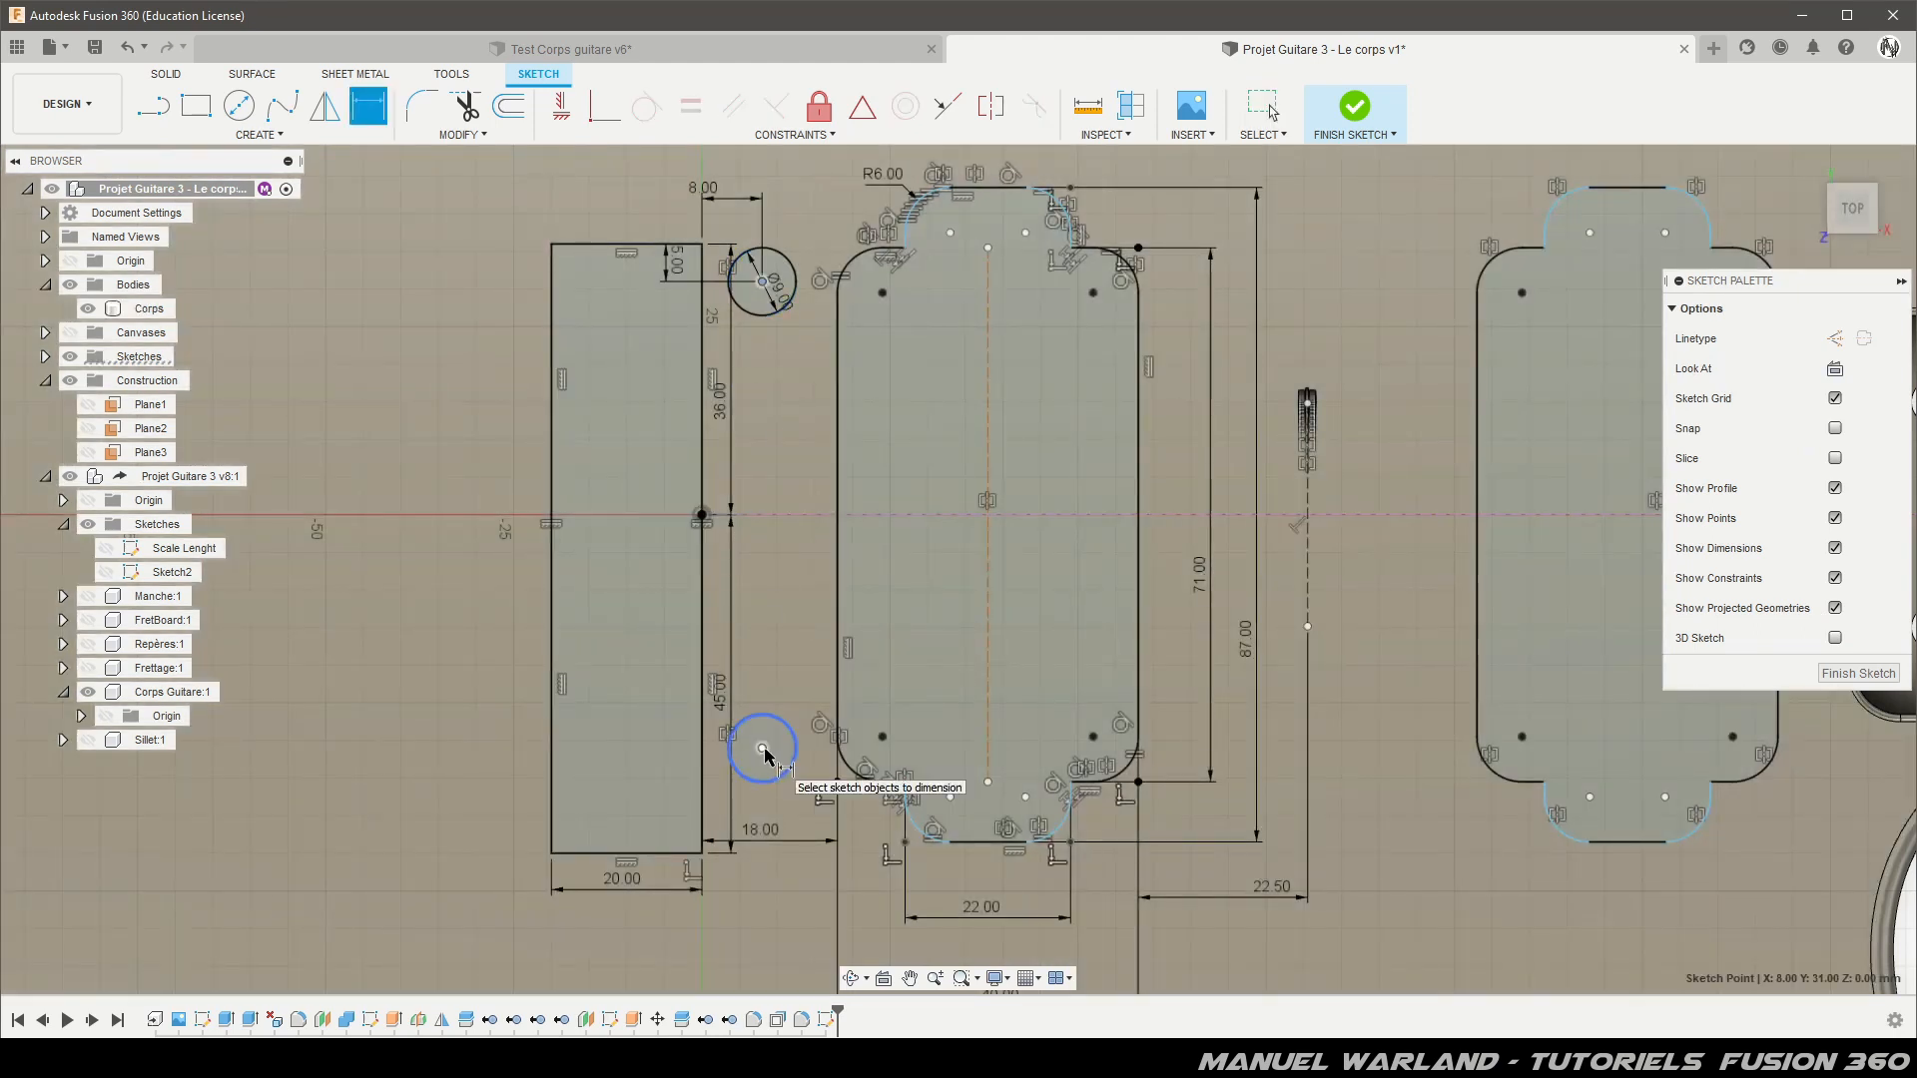
pyautogui.click(761, 748)
pyautogui.click(761, 282)
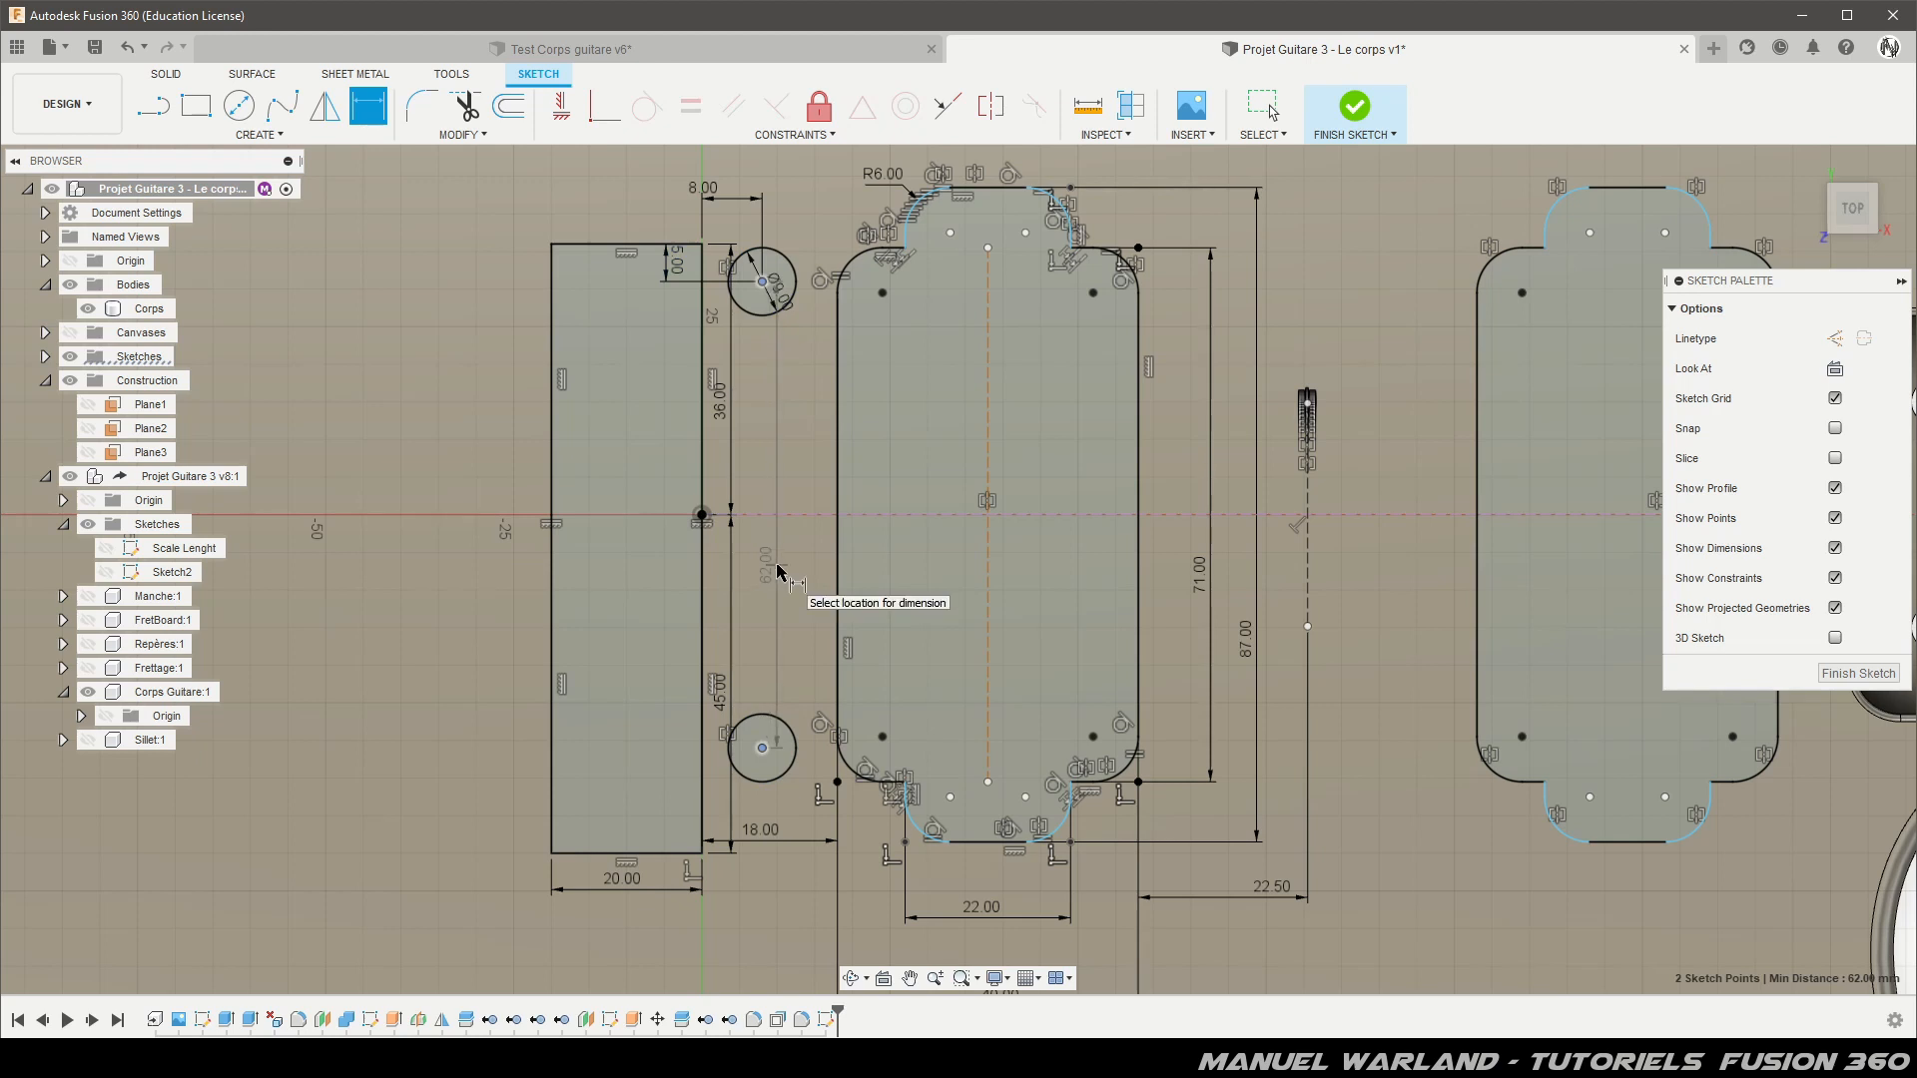
pyautogui.click(686, 671)
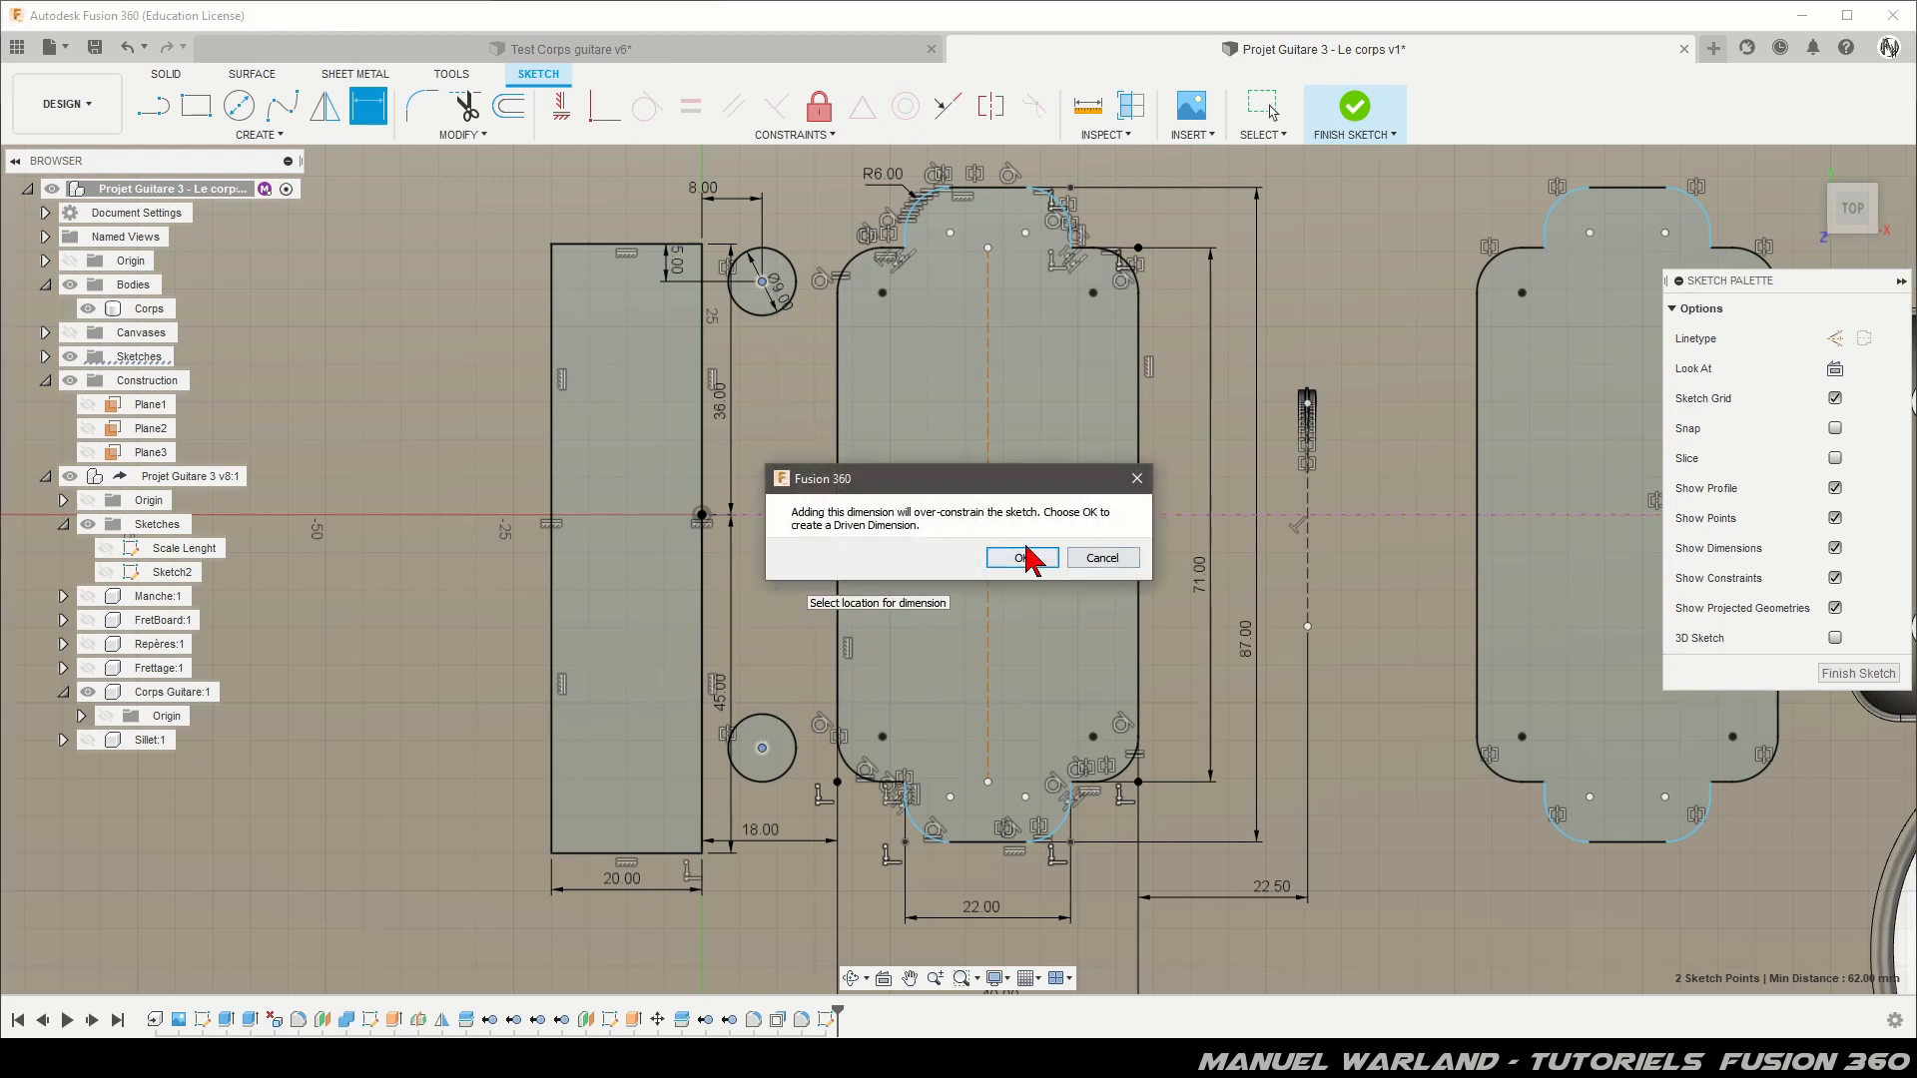
pyautogui.click(1038, 572)
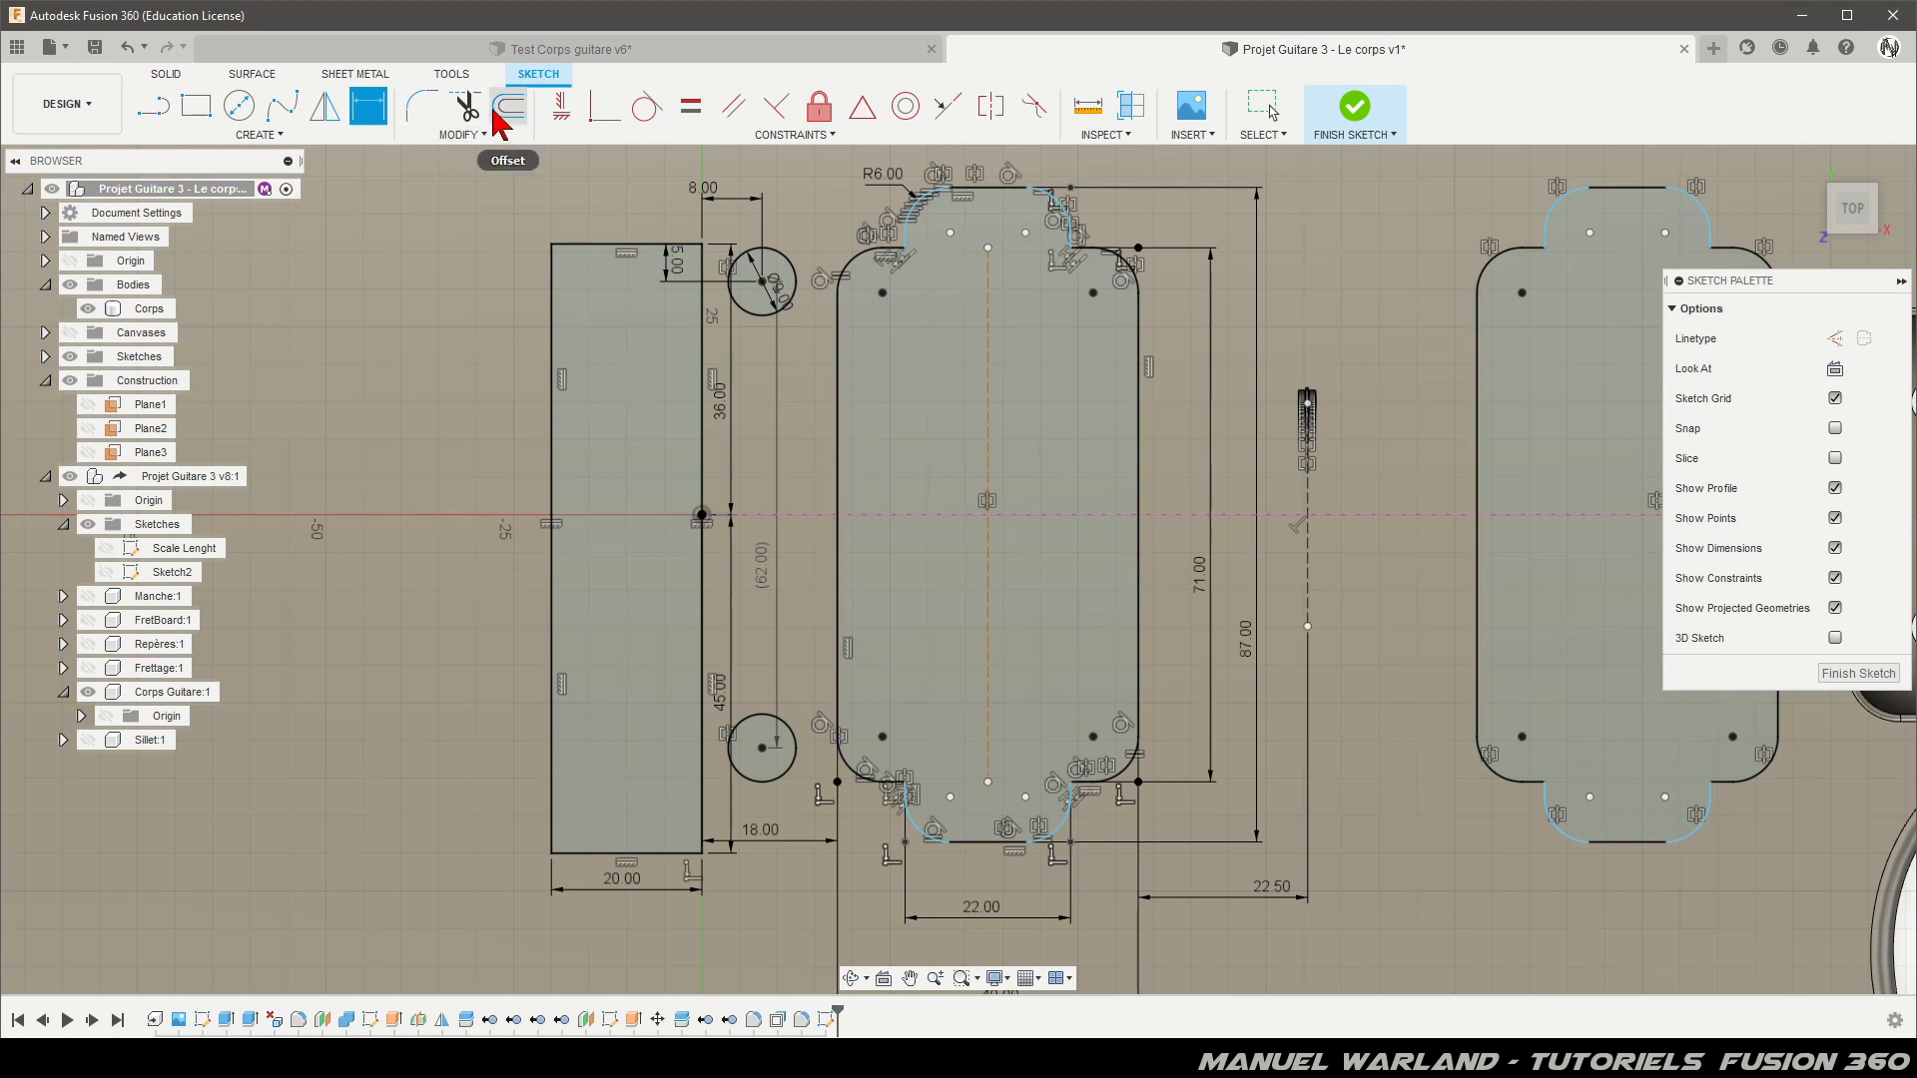
# Step: Fillet all four corners of the 20 mm wide rectangle with a 6 mm radius
pyautogui.click(422, 118)
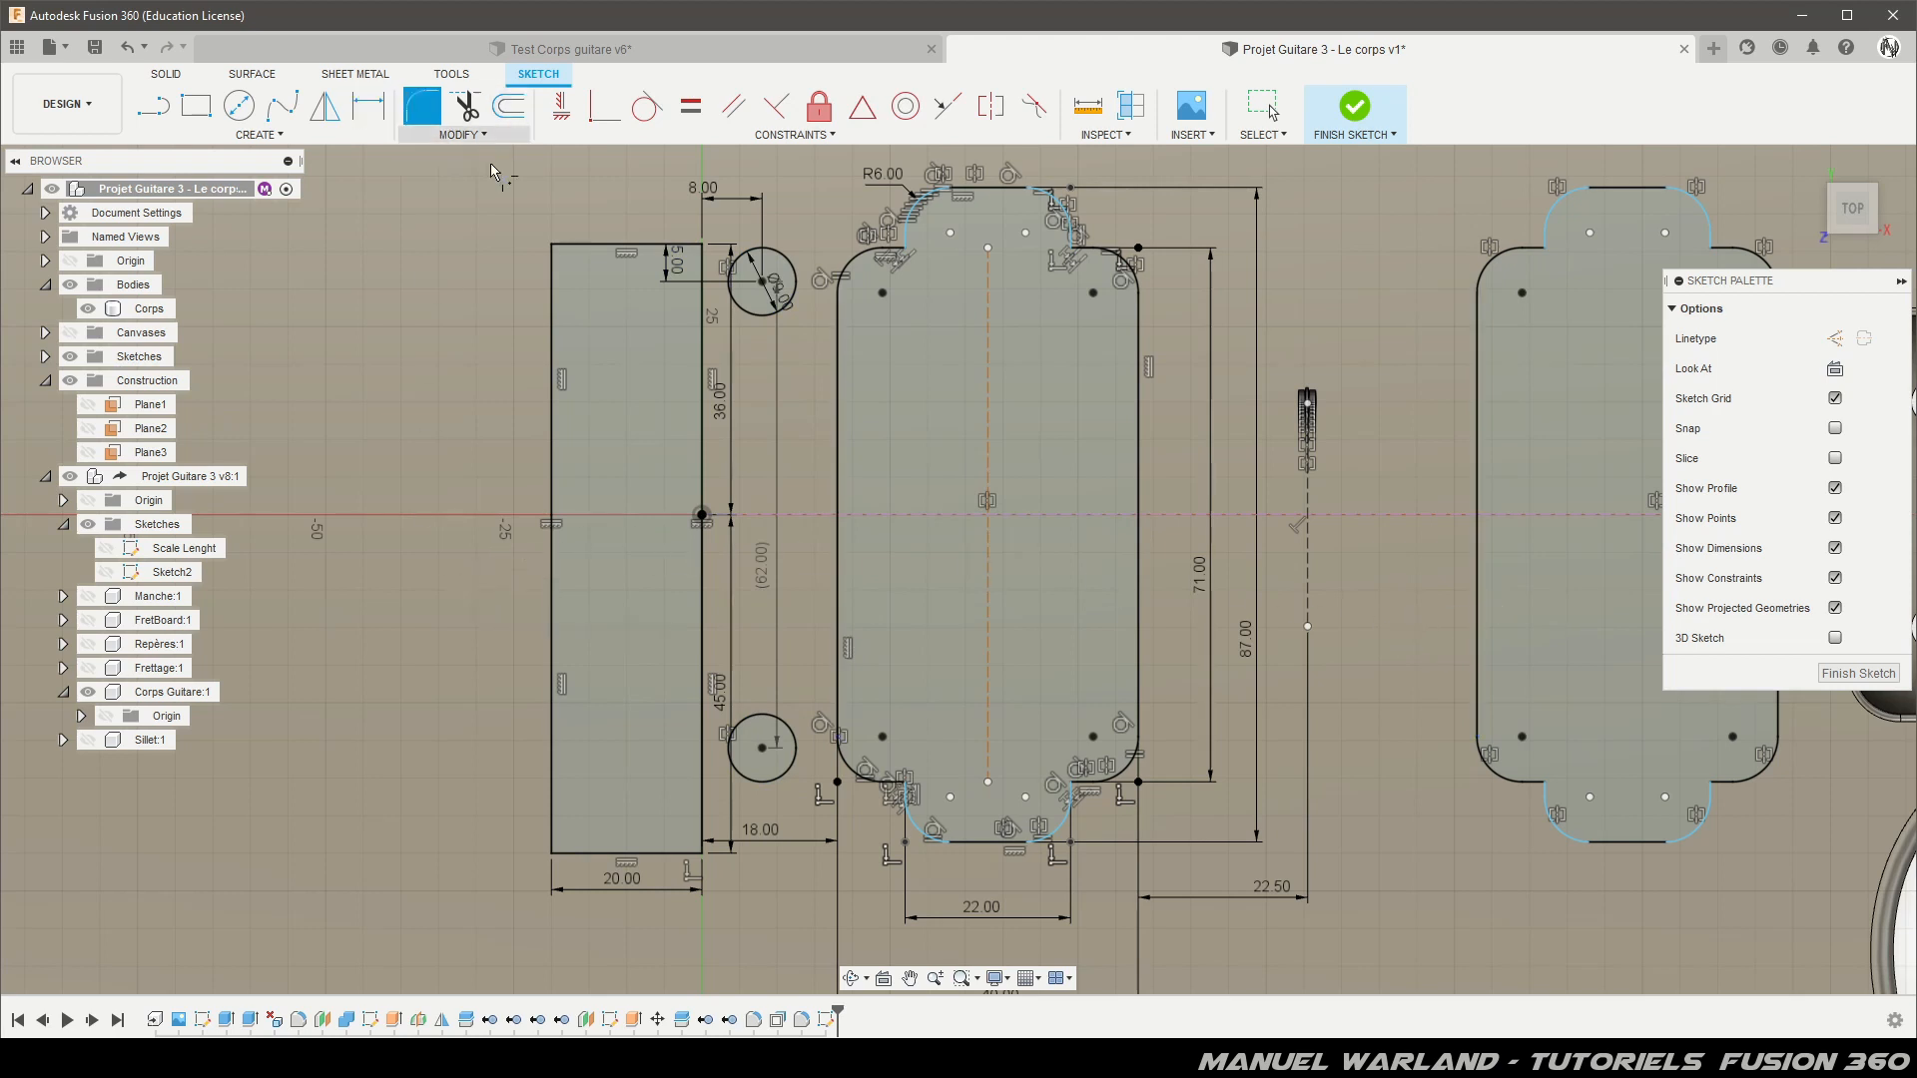
pyautogui.click(551, 248)
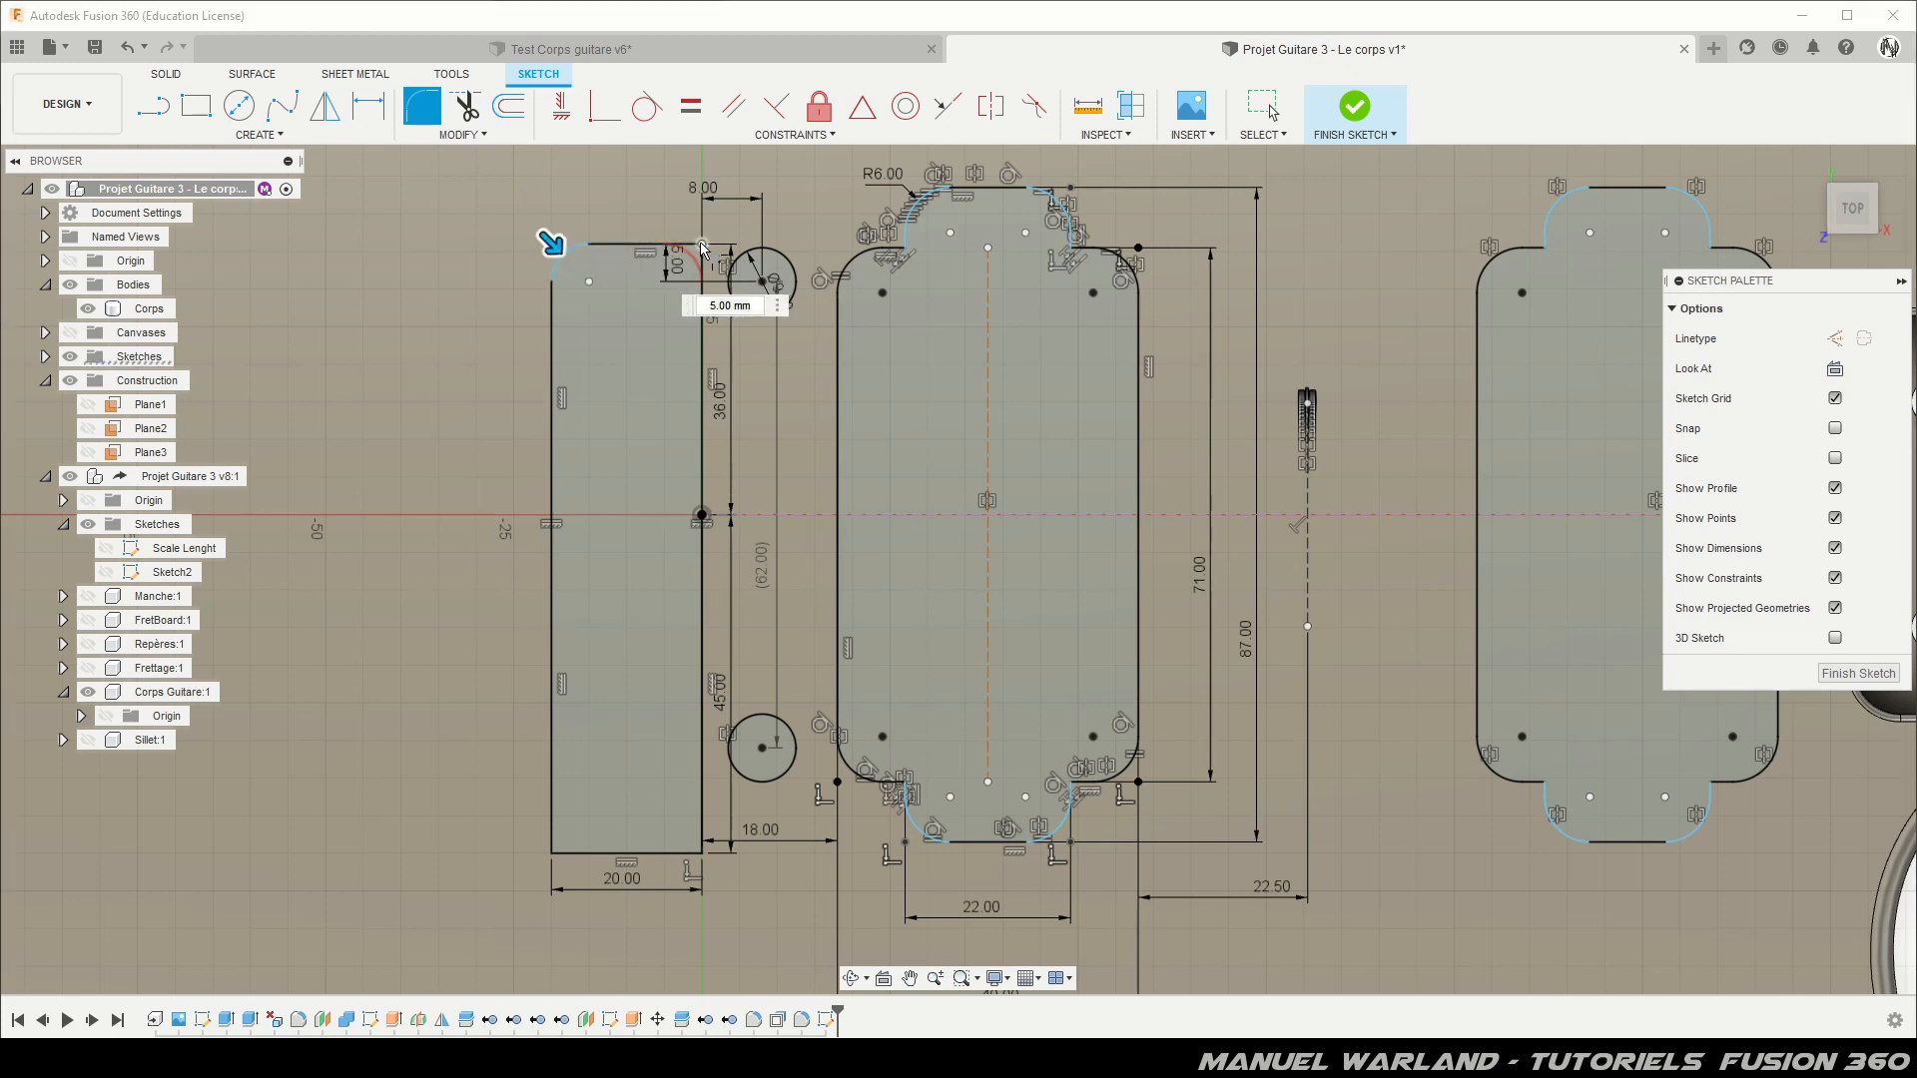
pyautogui.click(550, 853)
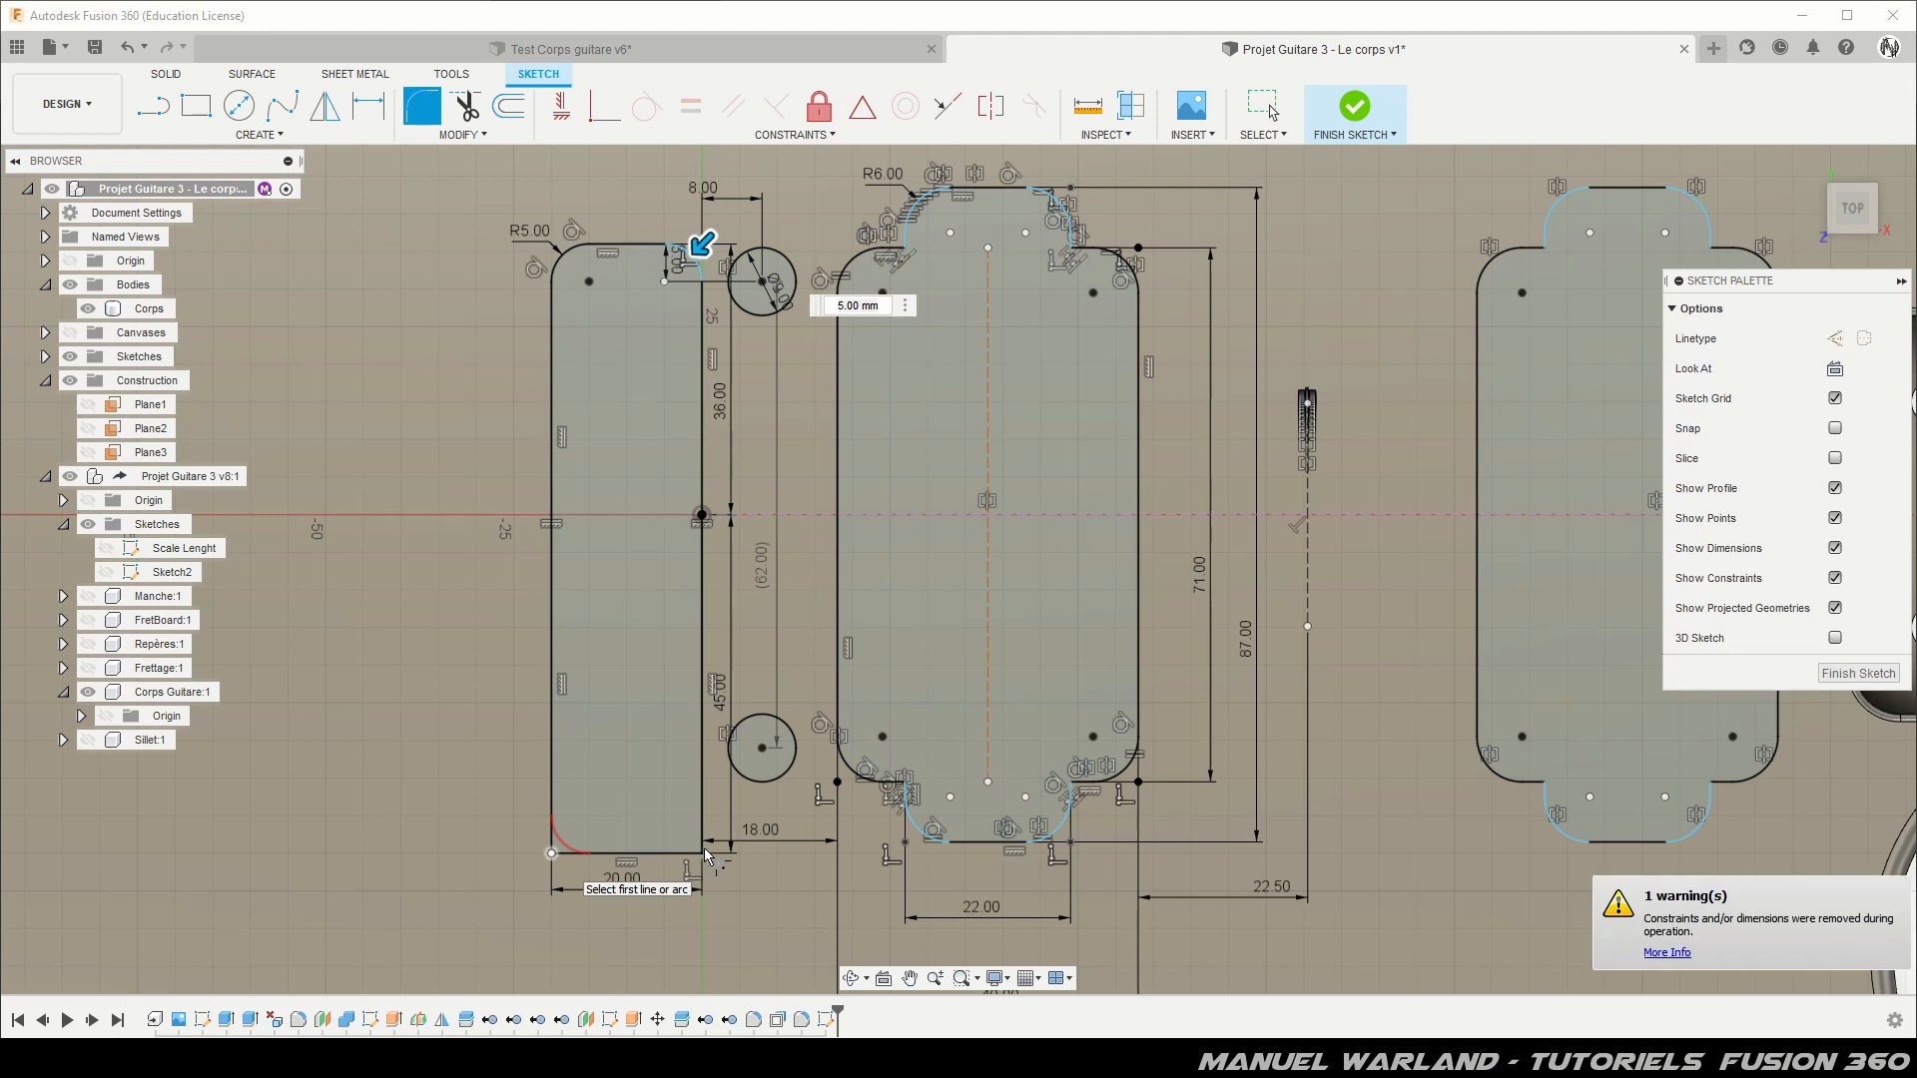
pyautogui.click(703, 854)
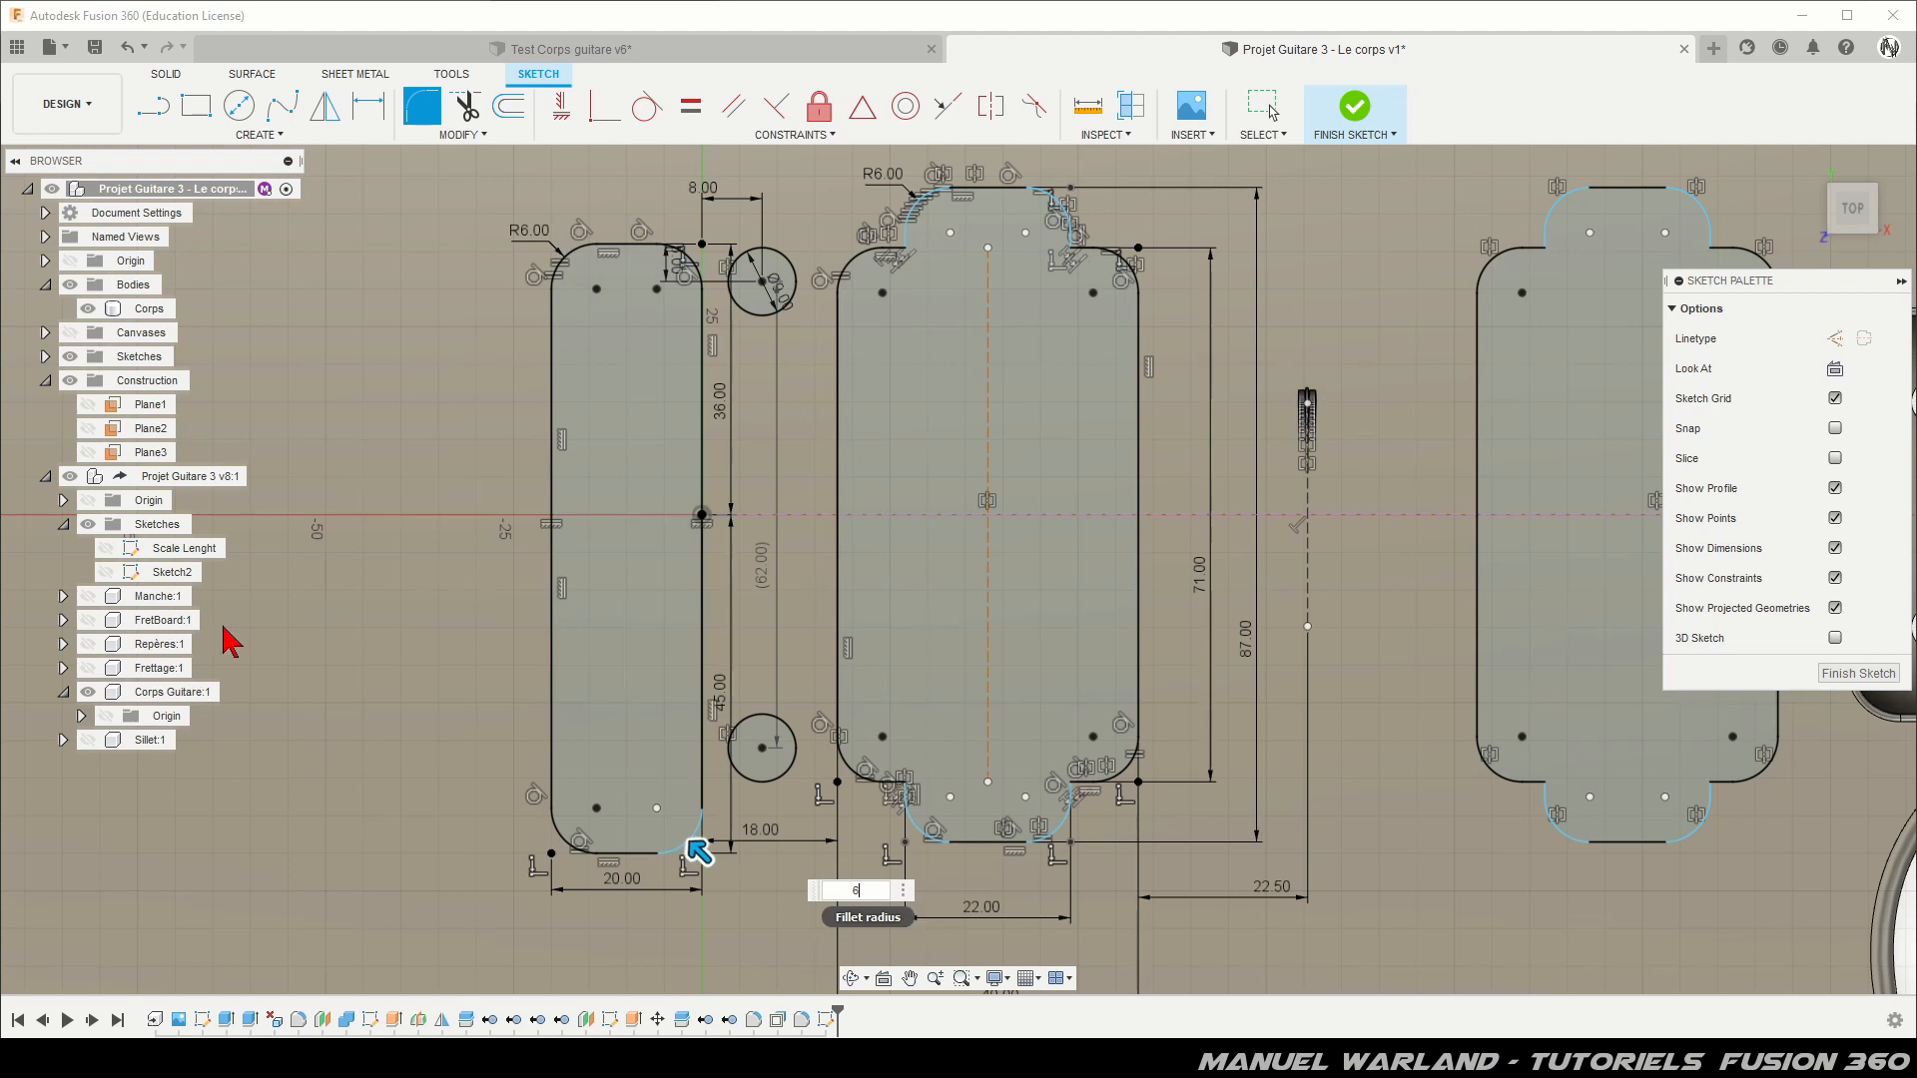
pyautogui.press('Return')
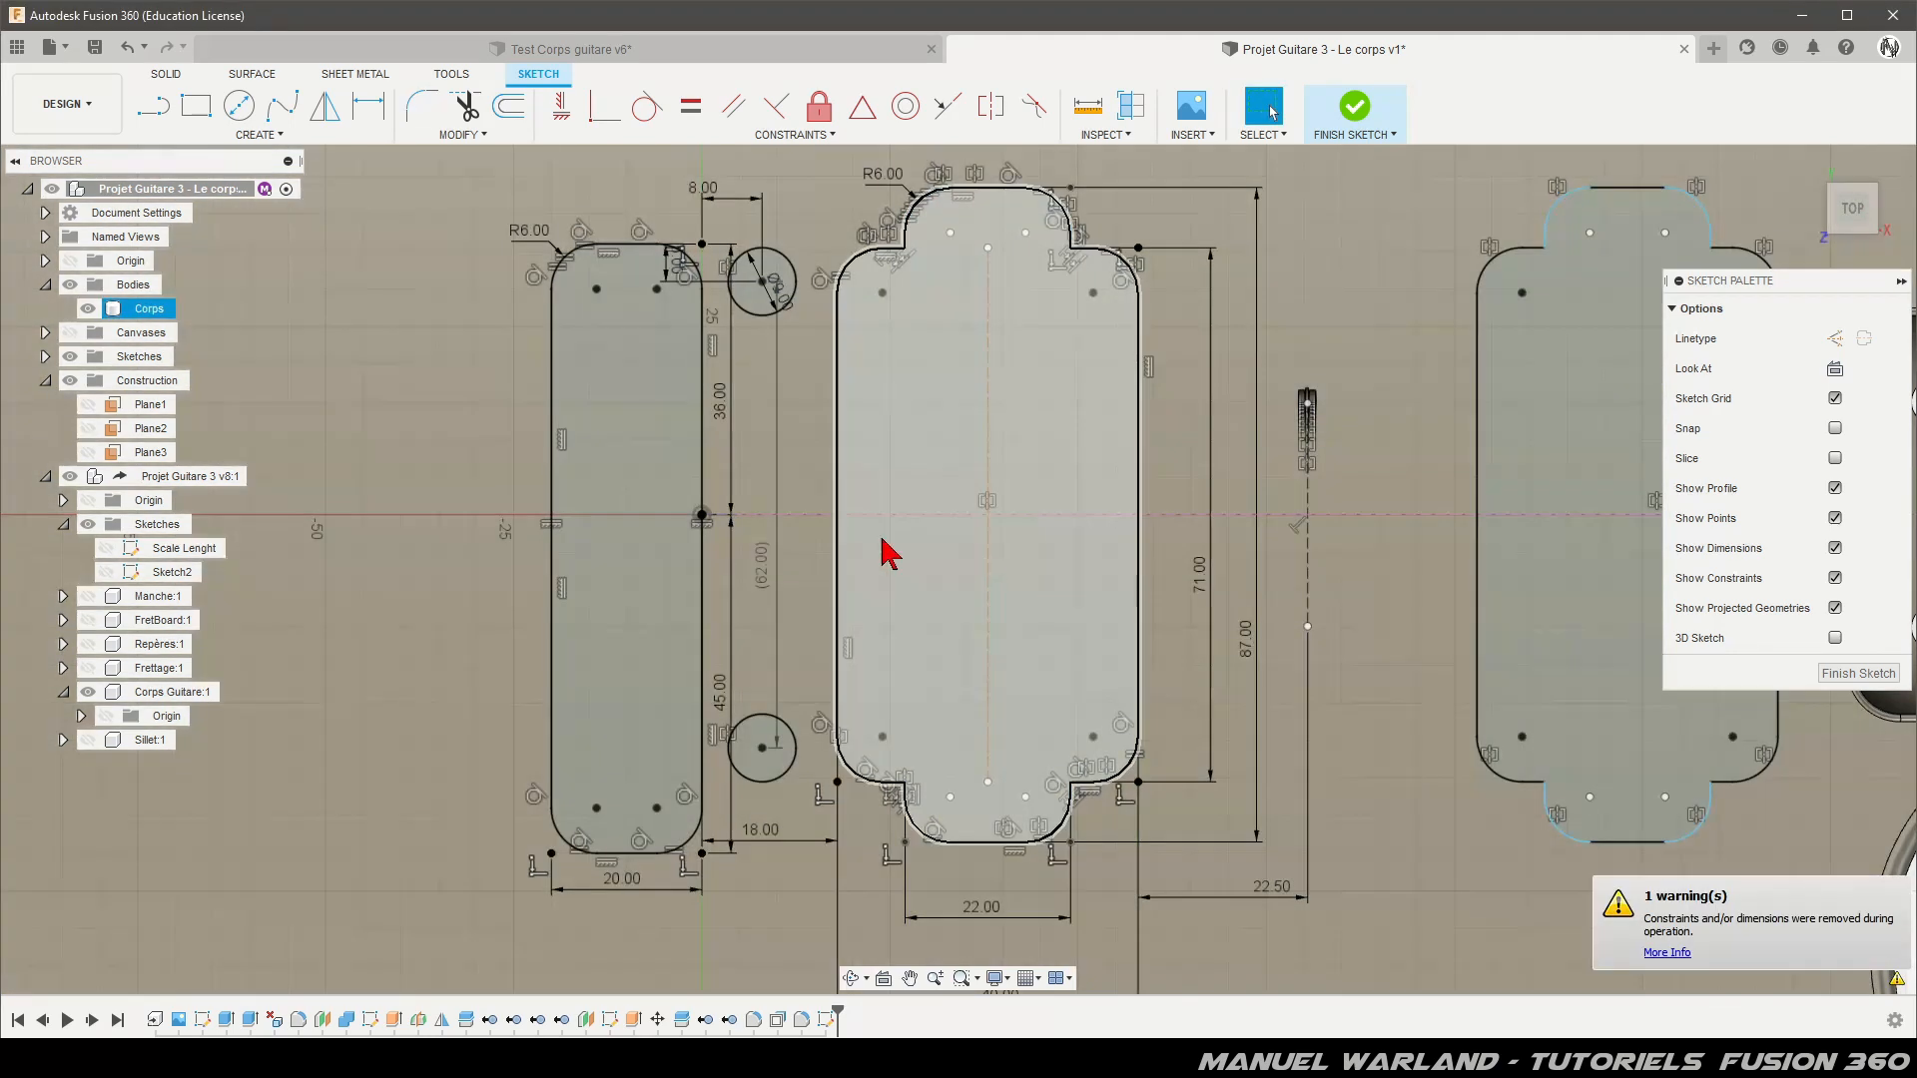
# Step: Finish the cavity sketch on the guitar body
pyautogui.scroll(-5, 619, 459)
pyautogui.scroll(-3, 544, 624)
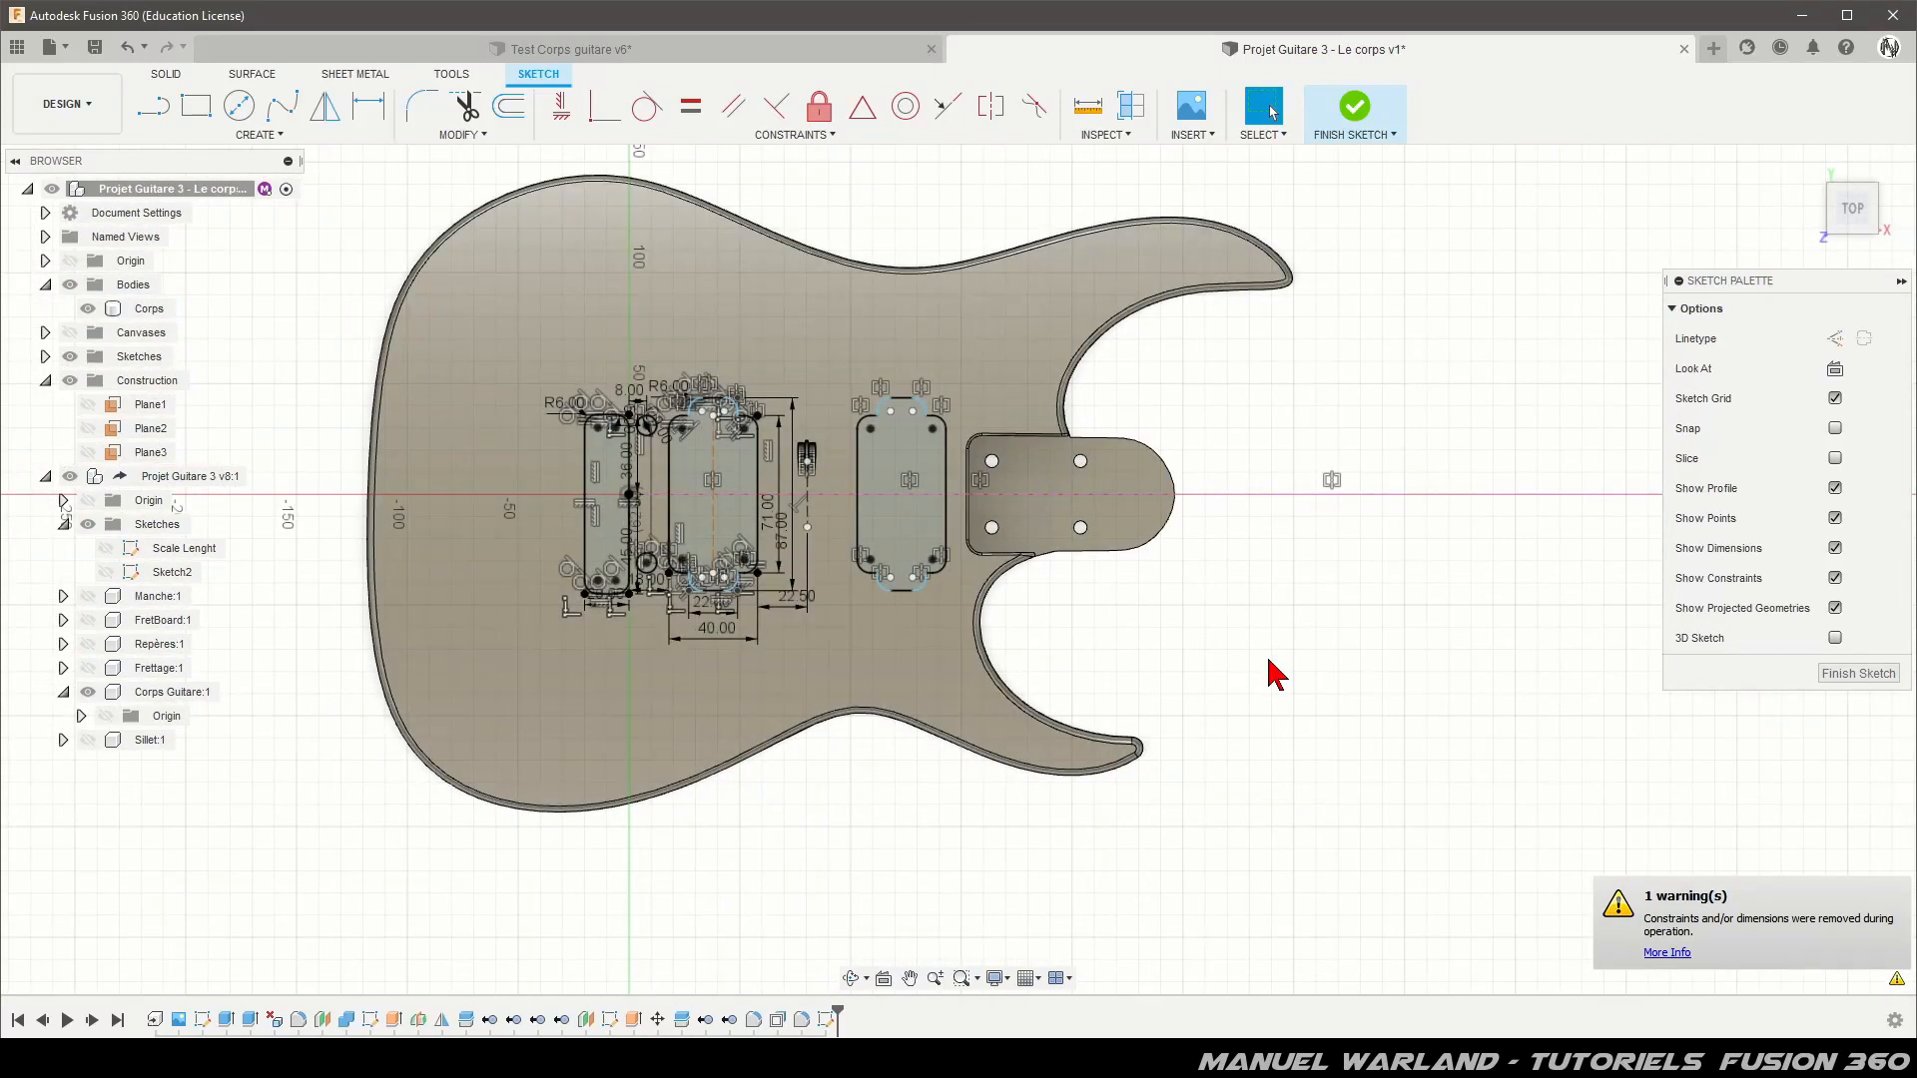
pyautogui.scroll(2, 782, 655)
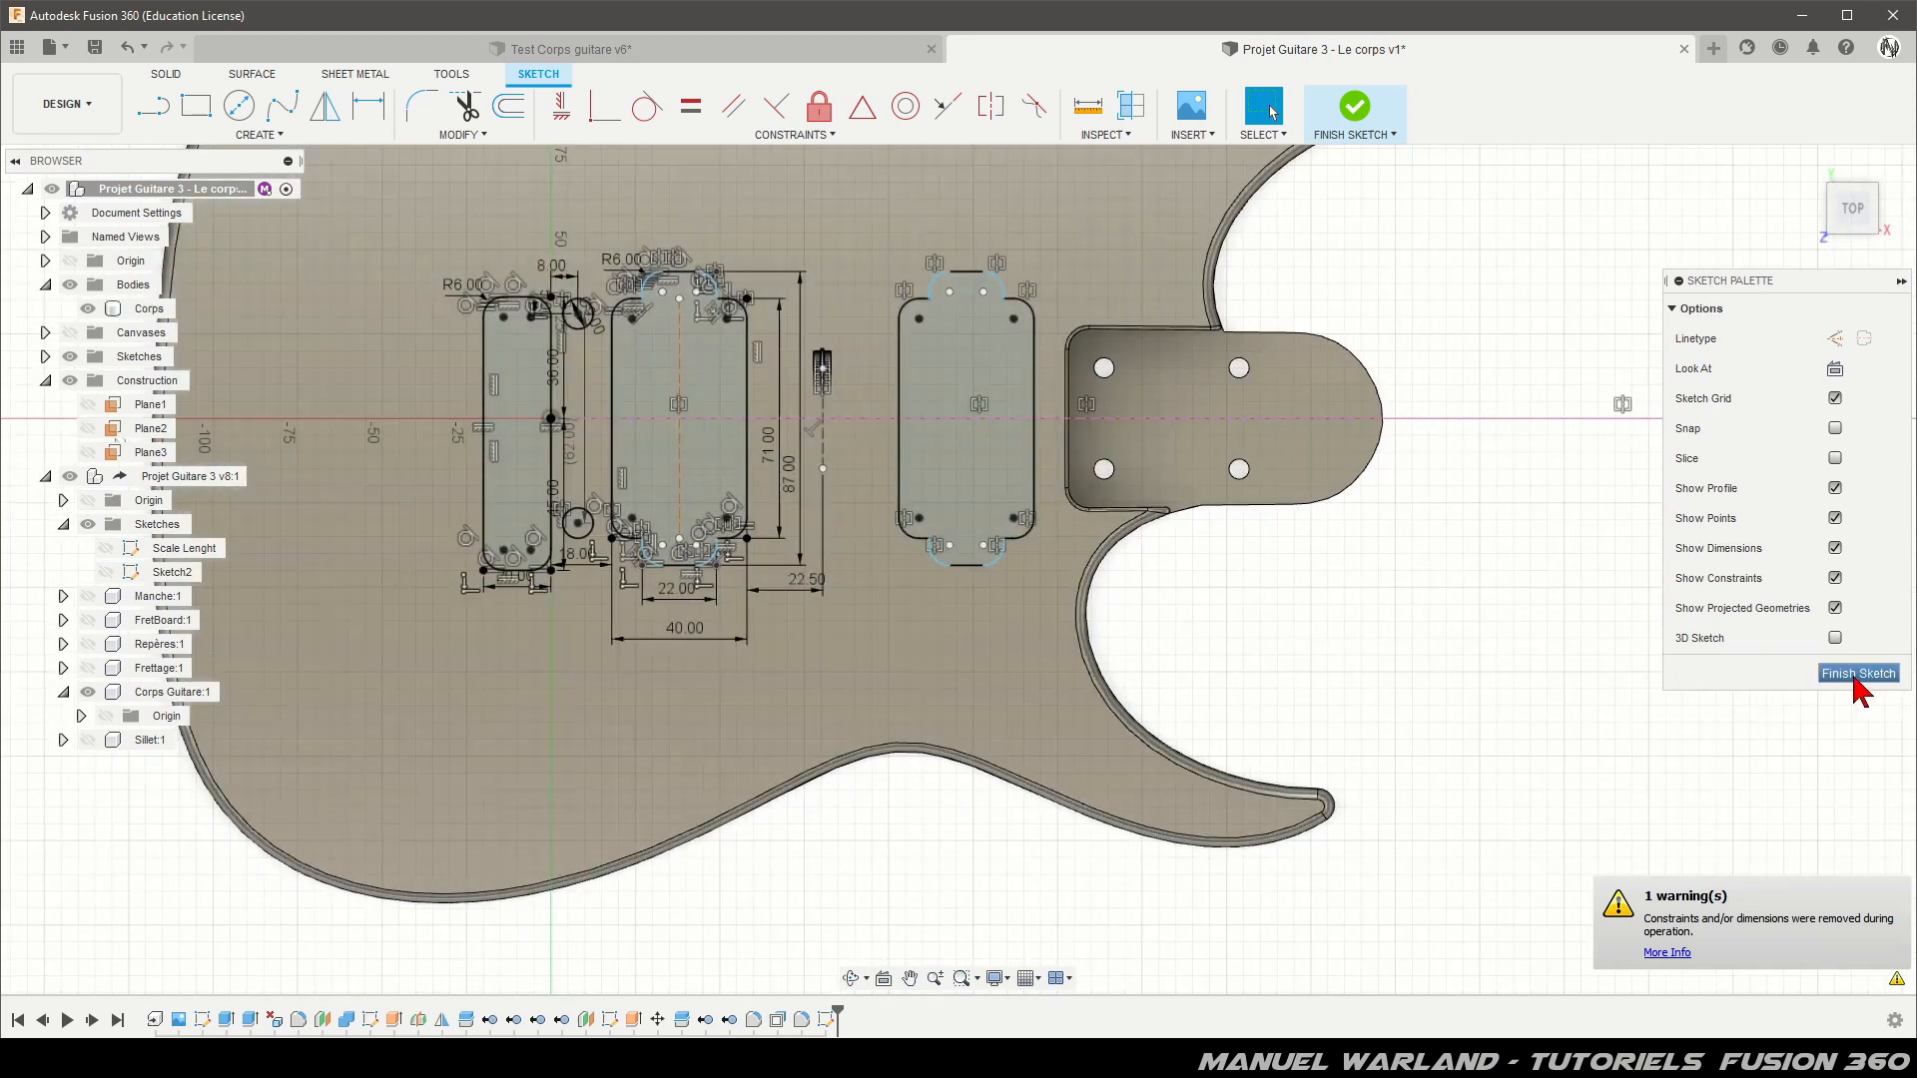
pyautogui.click(1856, 679)
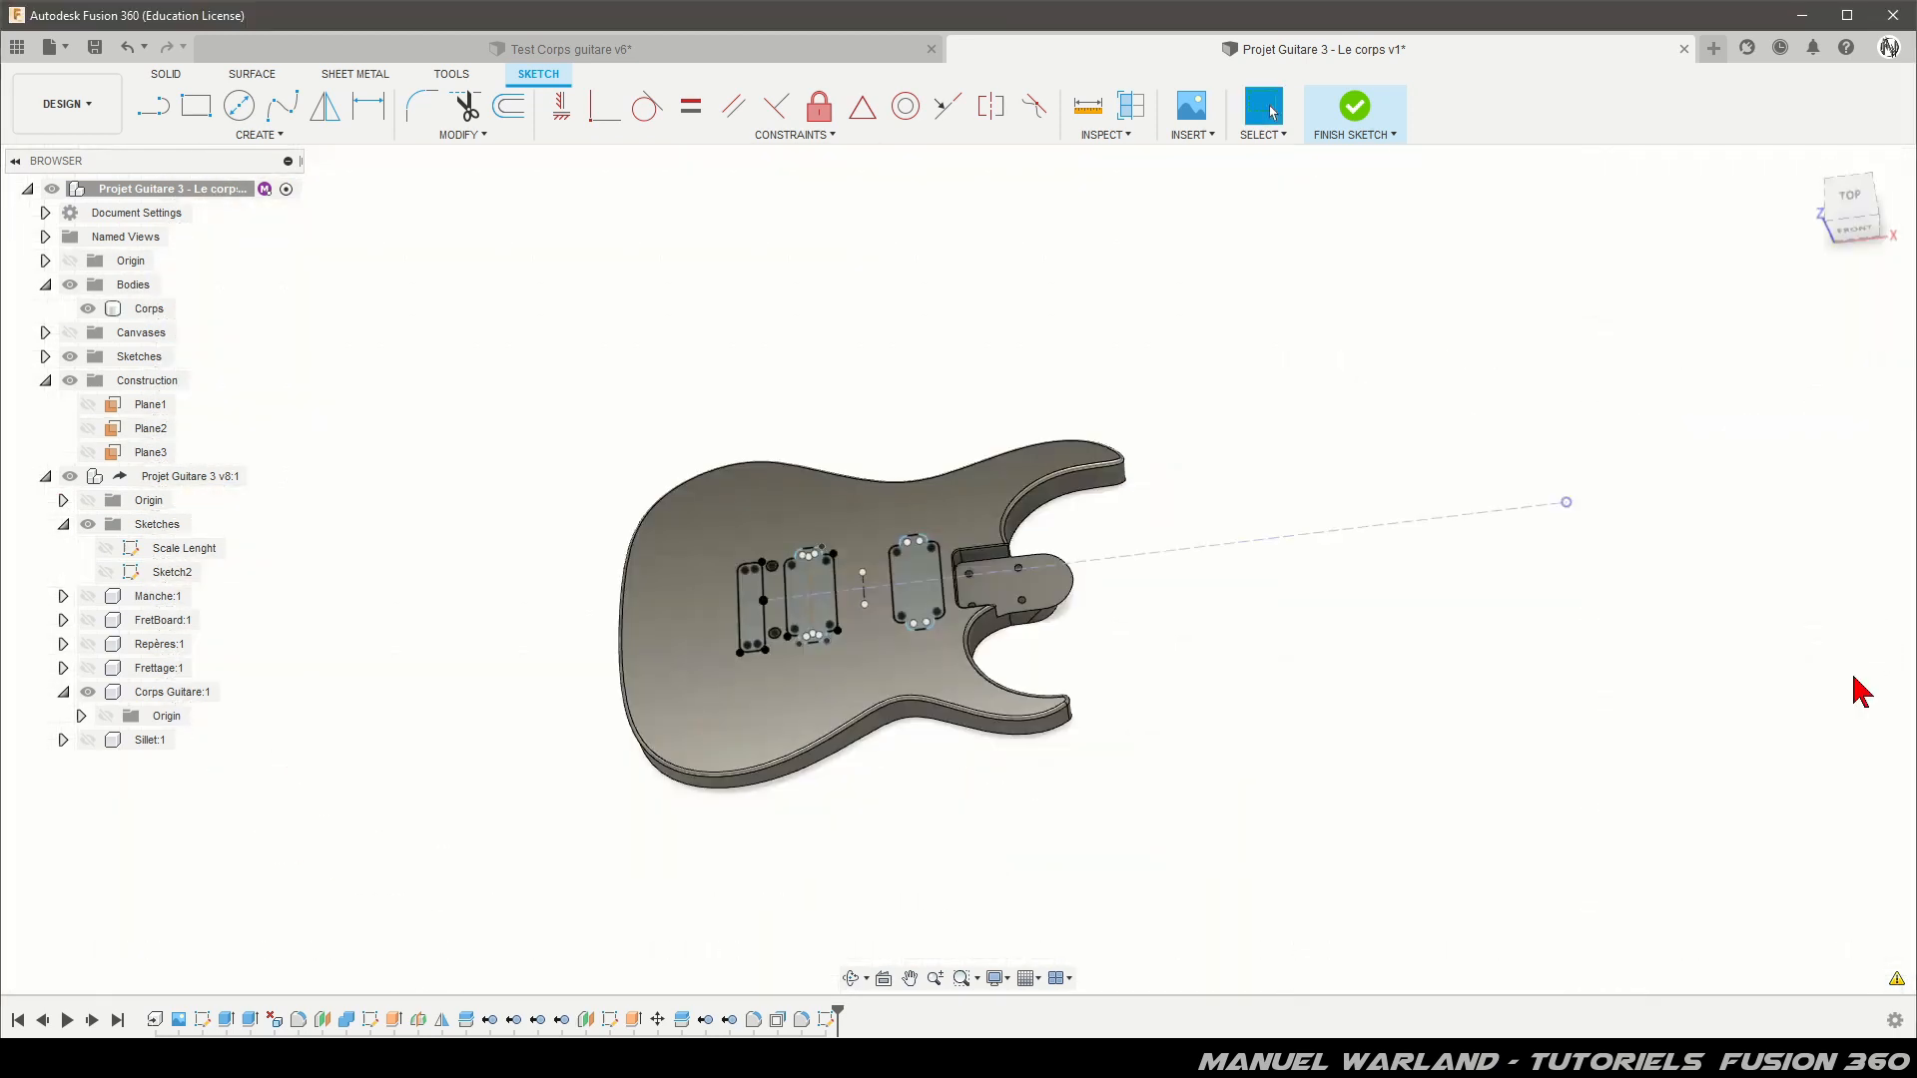
# Step: Extrude both pickup cavity profiles as a cut with a distance of -15 mm, starting from the body's top face
pyautogui.moveTo(893, 878)
pyautogui.keyDown('shift'); pyautogui.mouseDown(button='middle')
pyautogui.moveTo(830, 822)
pyautogui.moveTo(908, 864)
pyautogui.moveTo(885, 835)
pyautogui.mouseUp(button='middle'); pyautogui.keyUp('shift')
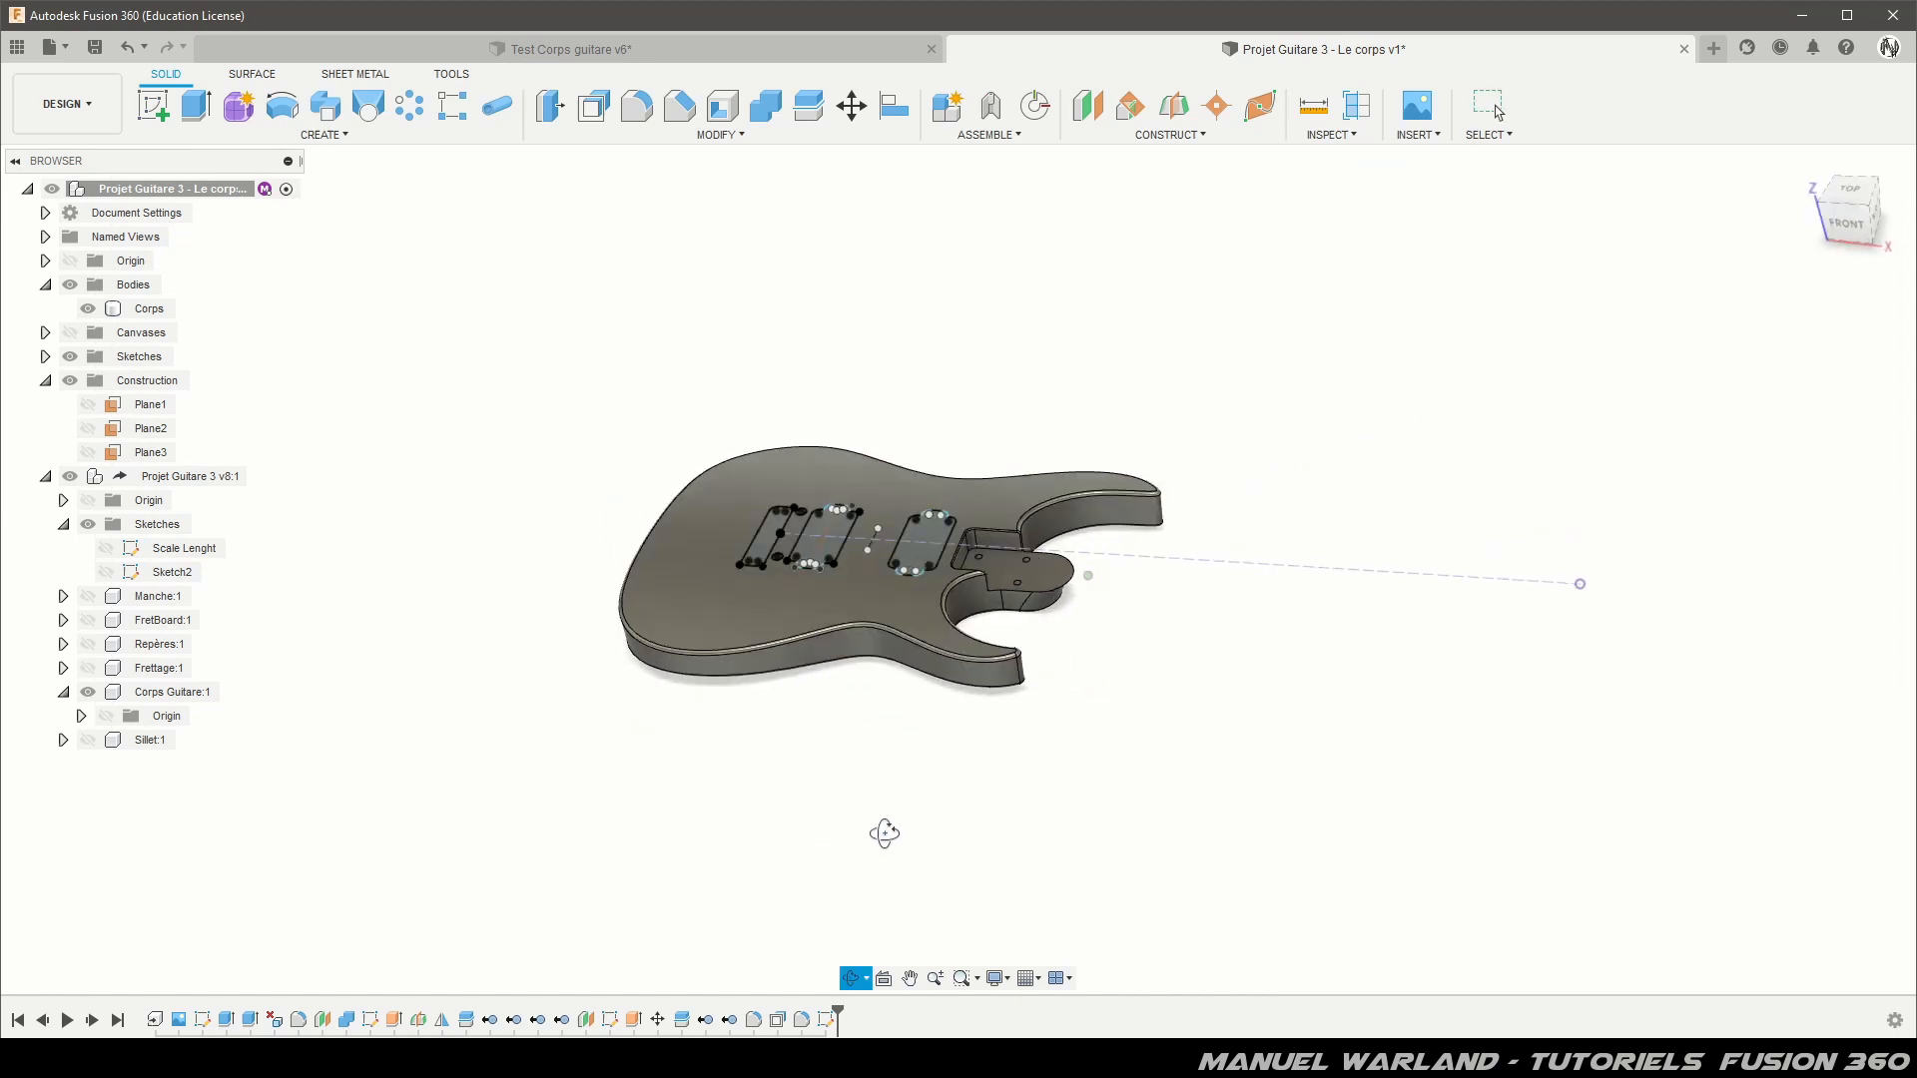
pyautogui.scroll(6, 898, 531)
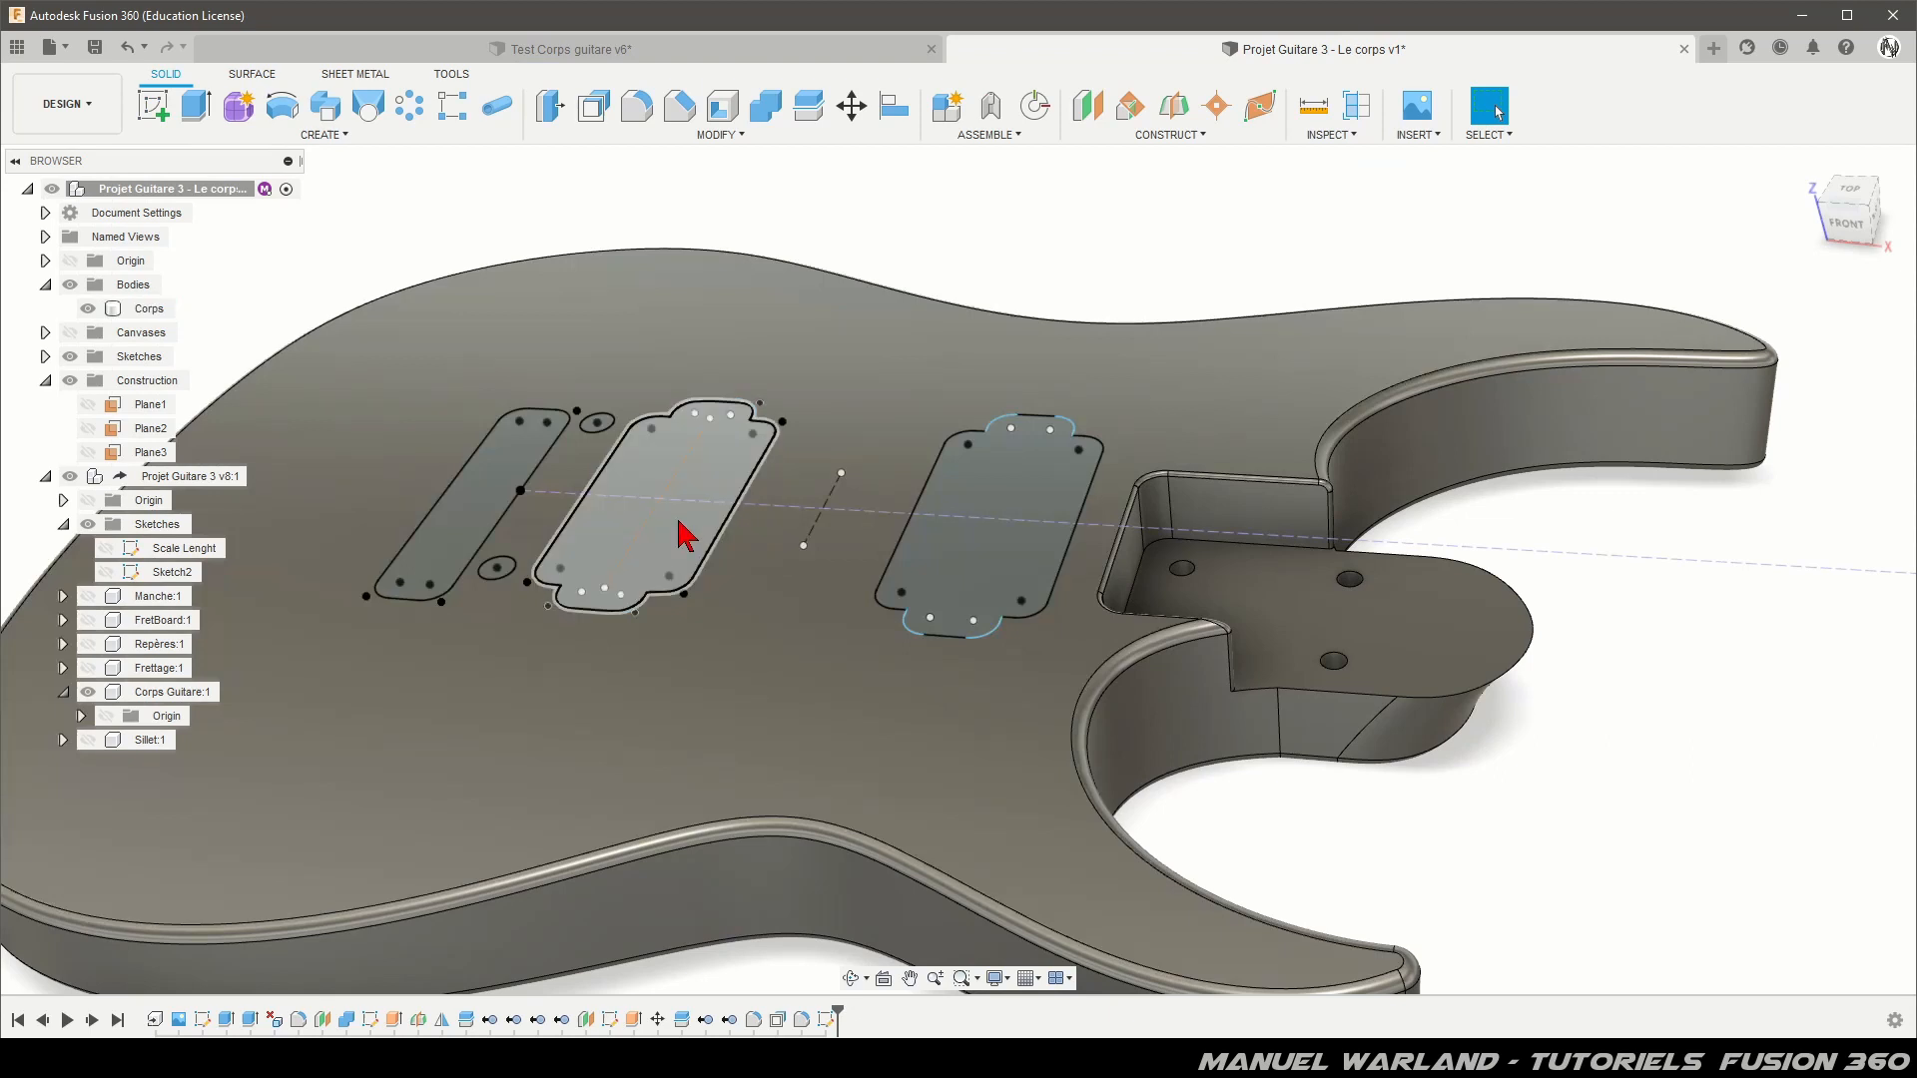
pyautogui.click(685, 535)
pyautogui.keyDown('ctrl'); pyautogui.click(975, 573); pyautogui.keyUp('ctrl')
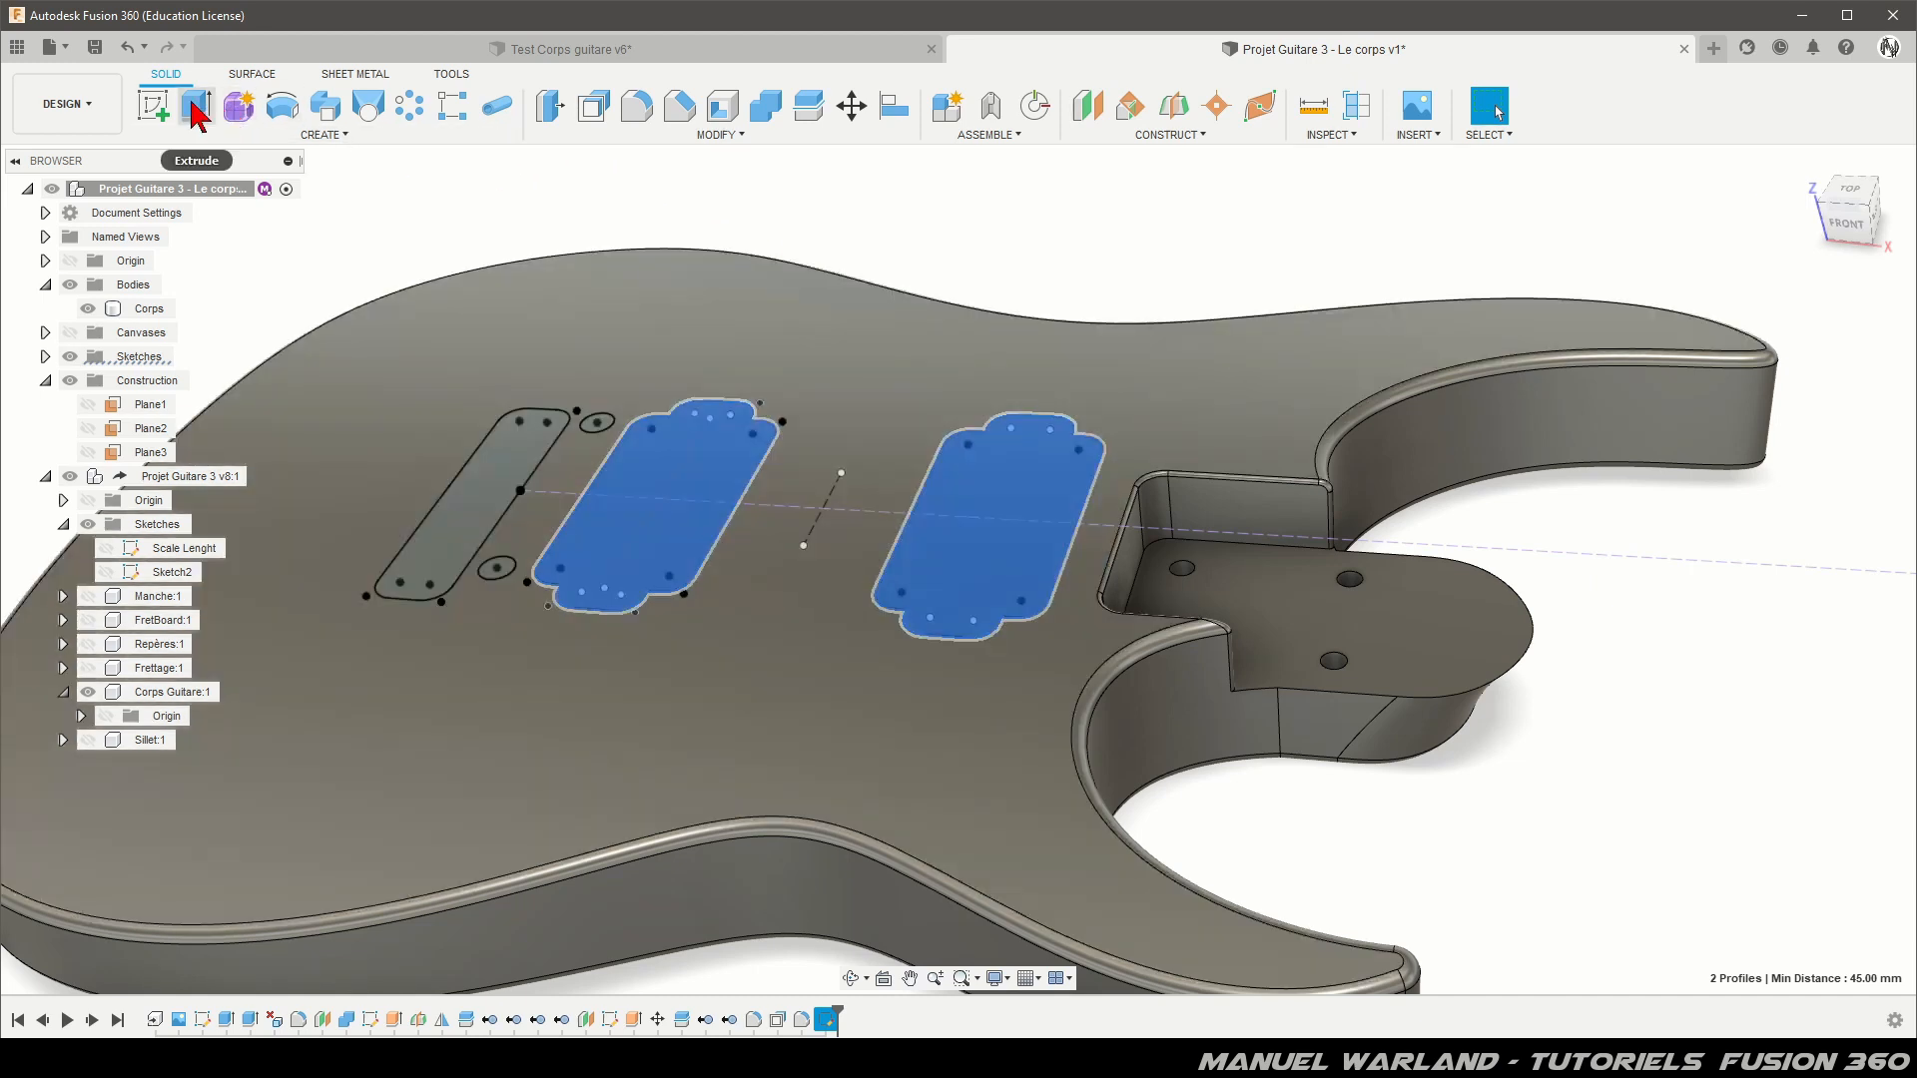
pyautogui.click(197, 107)
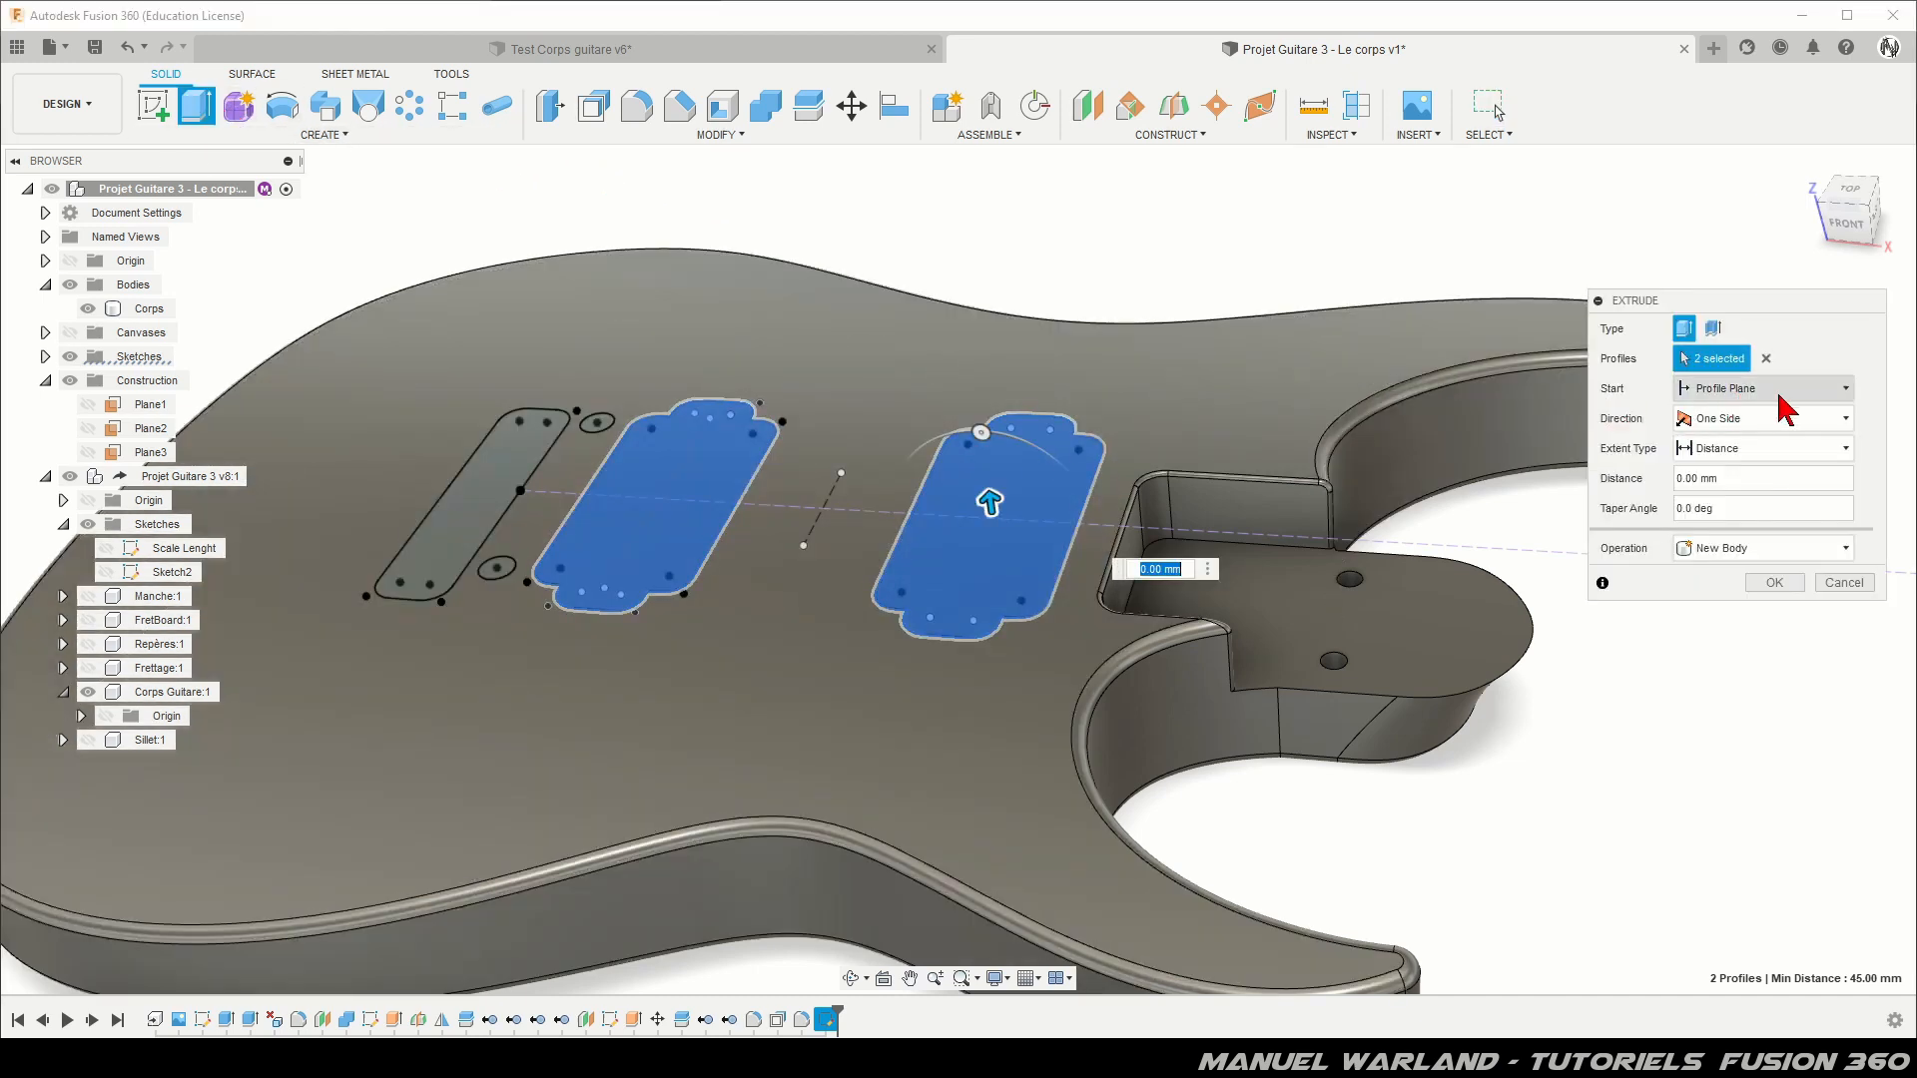
pyautogui.click(1762, 393)
pyautogui.click(1722, 469)
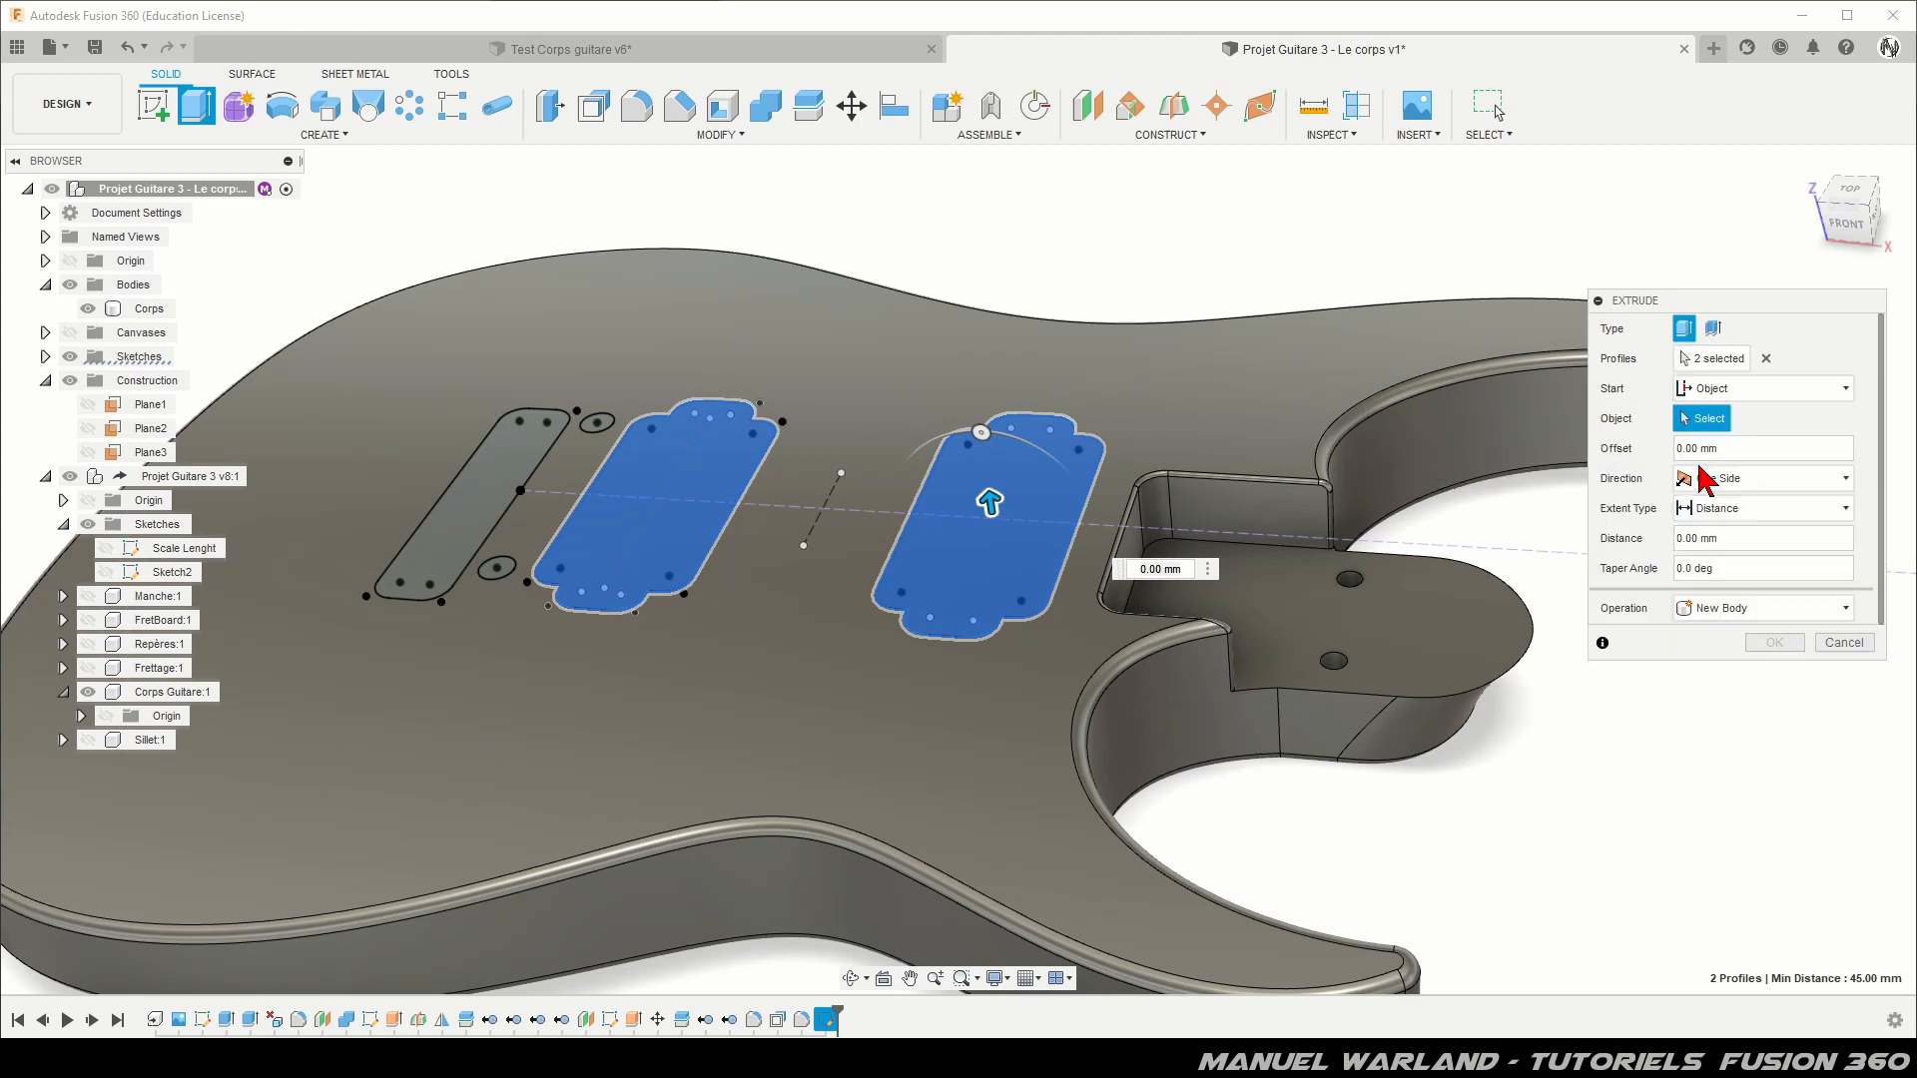
pyautogui.click(850, 680)
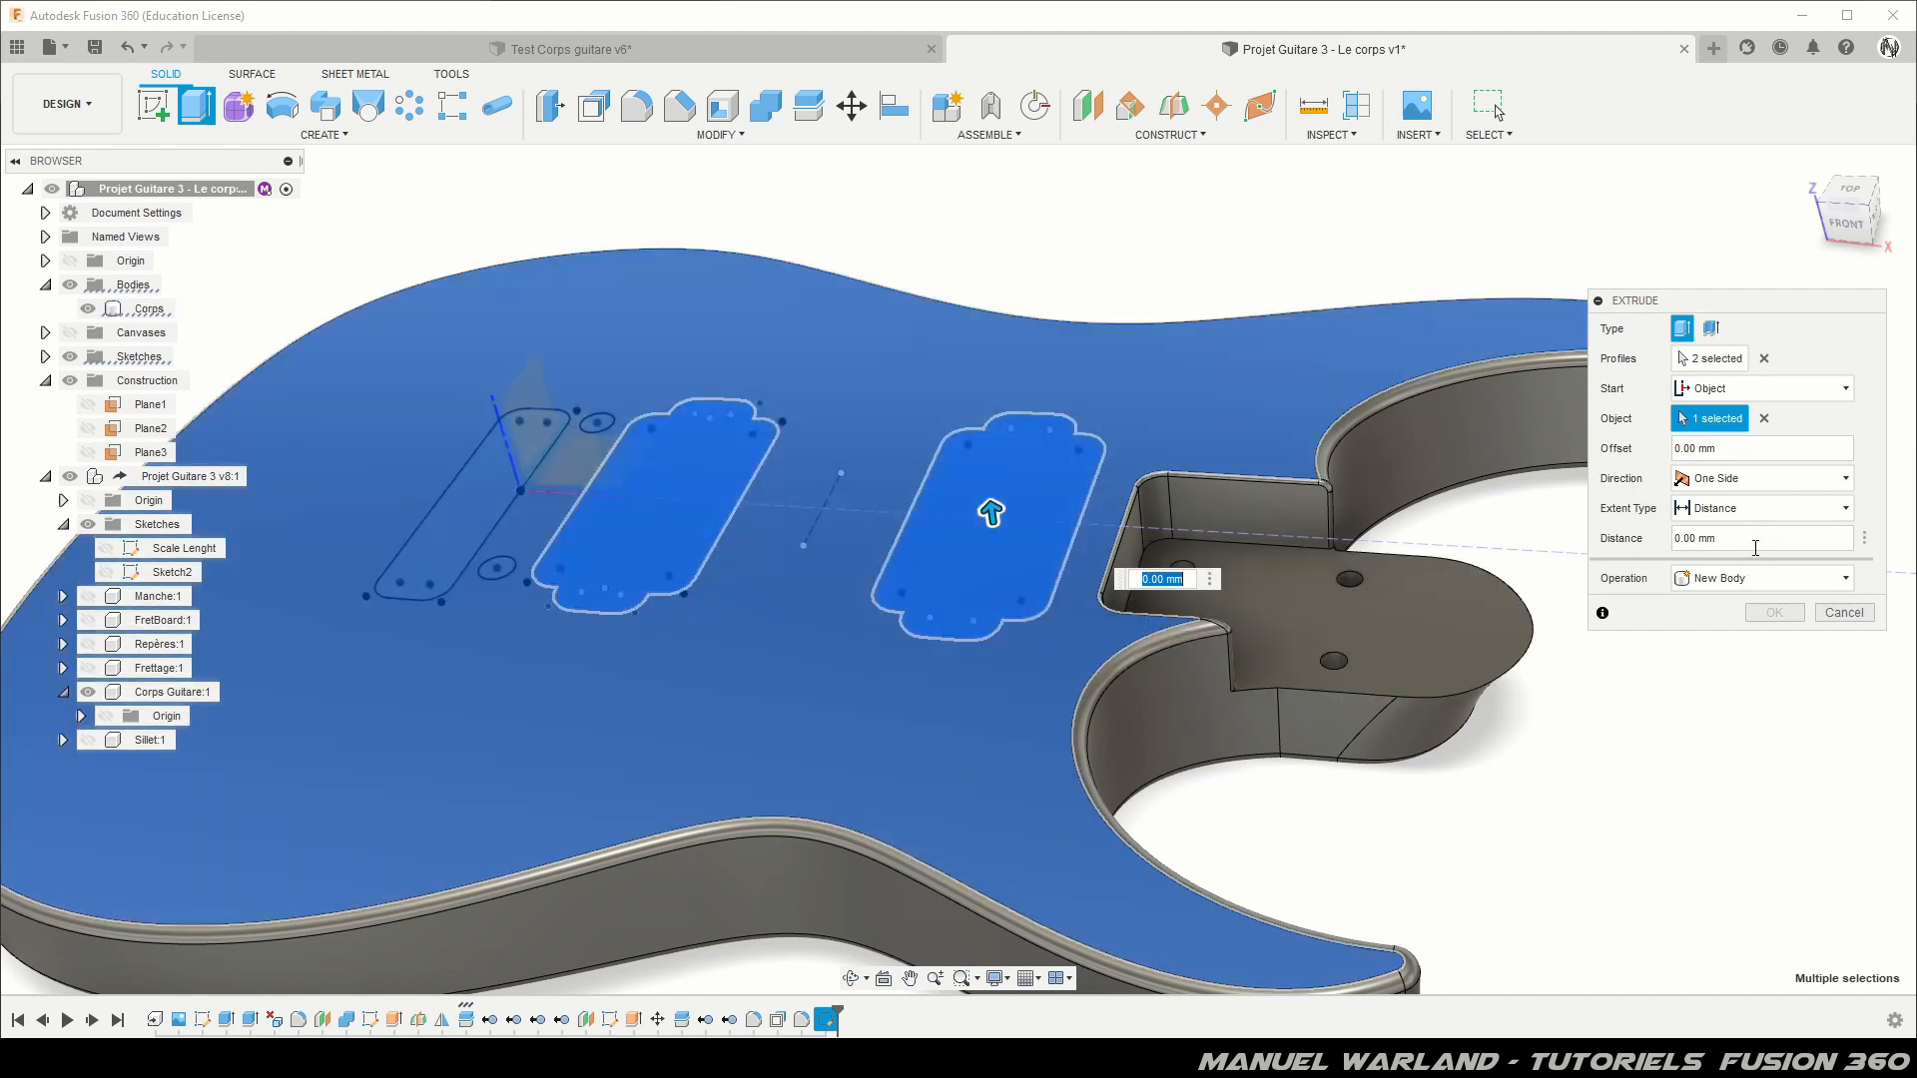
pyautogui.doubleClick(1767, 537)
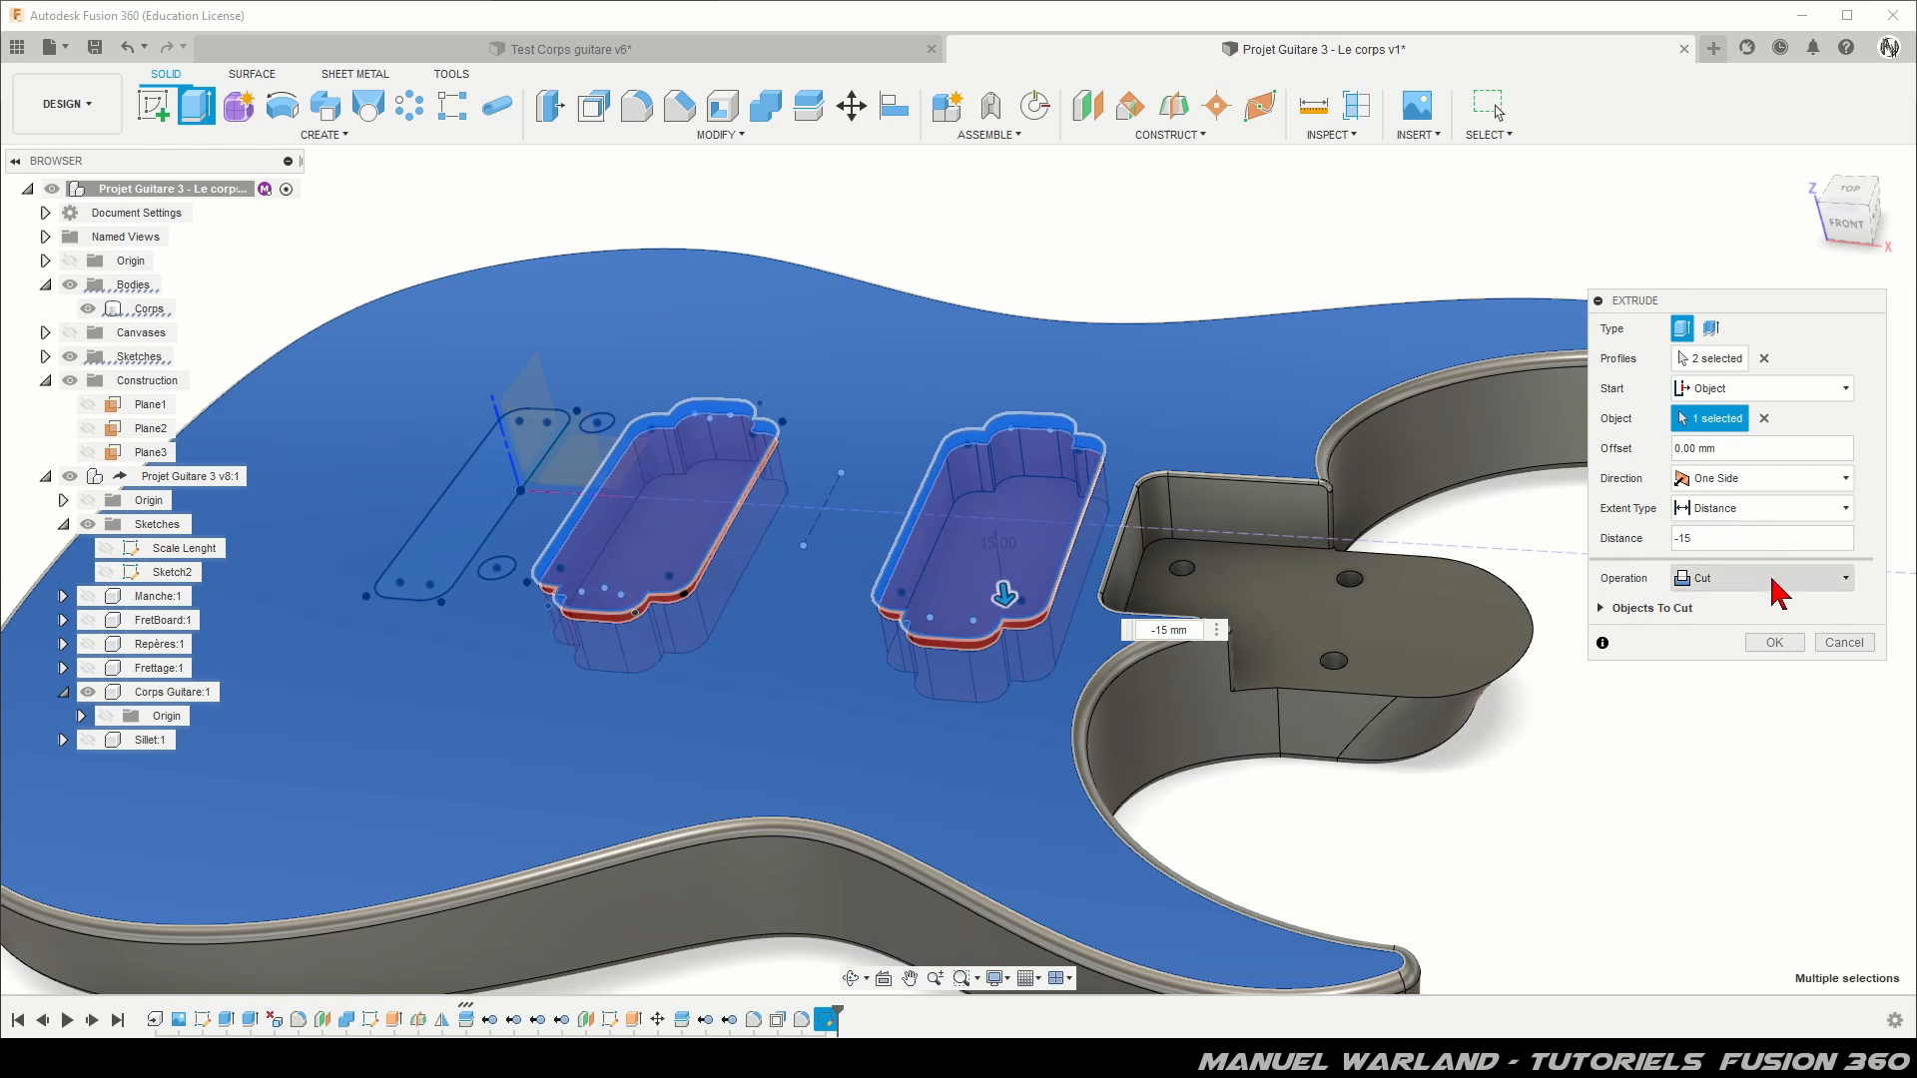
pyautogui.click(1790, 645)
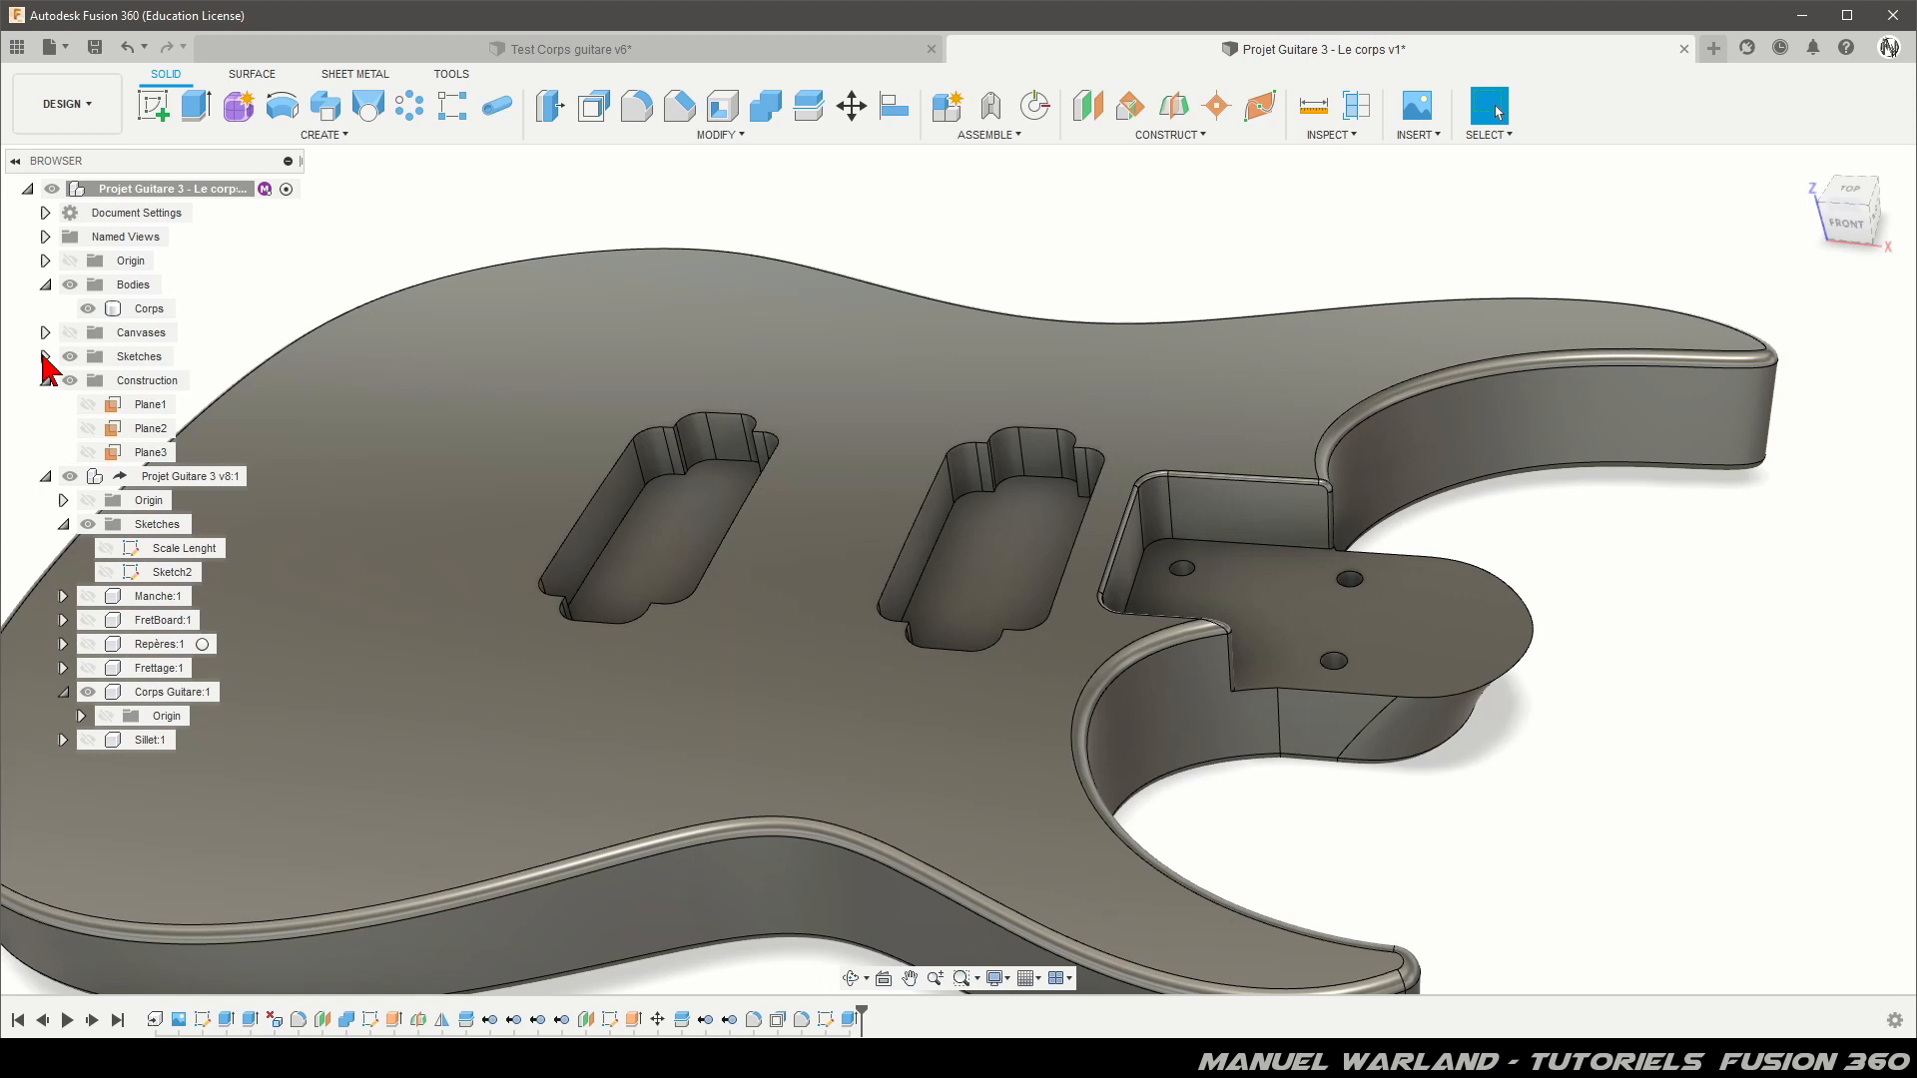
# Step: Show the cavity sketch and extrude its rounded rectangle as a cut with a distance of -120 mm through the guitar body
pyautogui.click(45, 357)
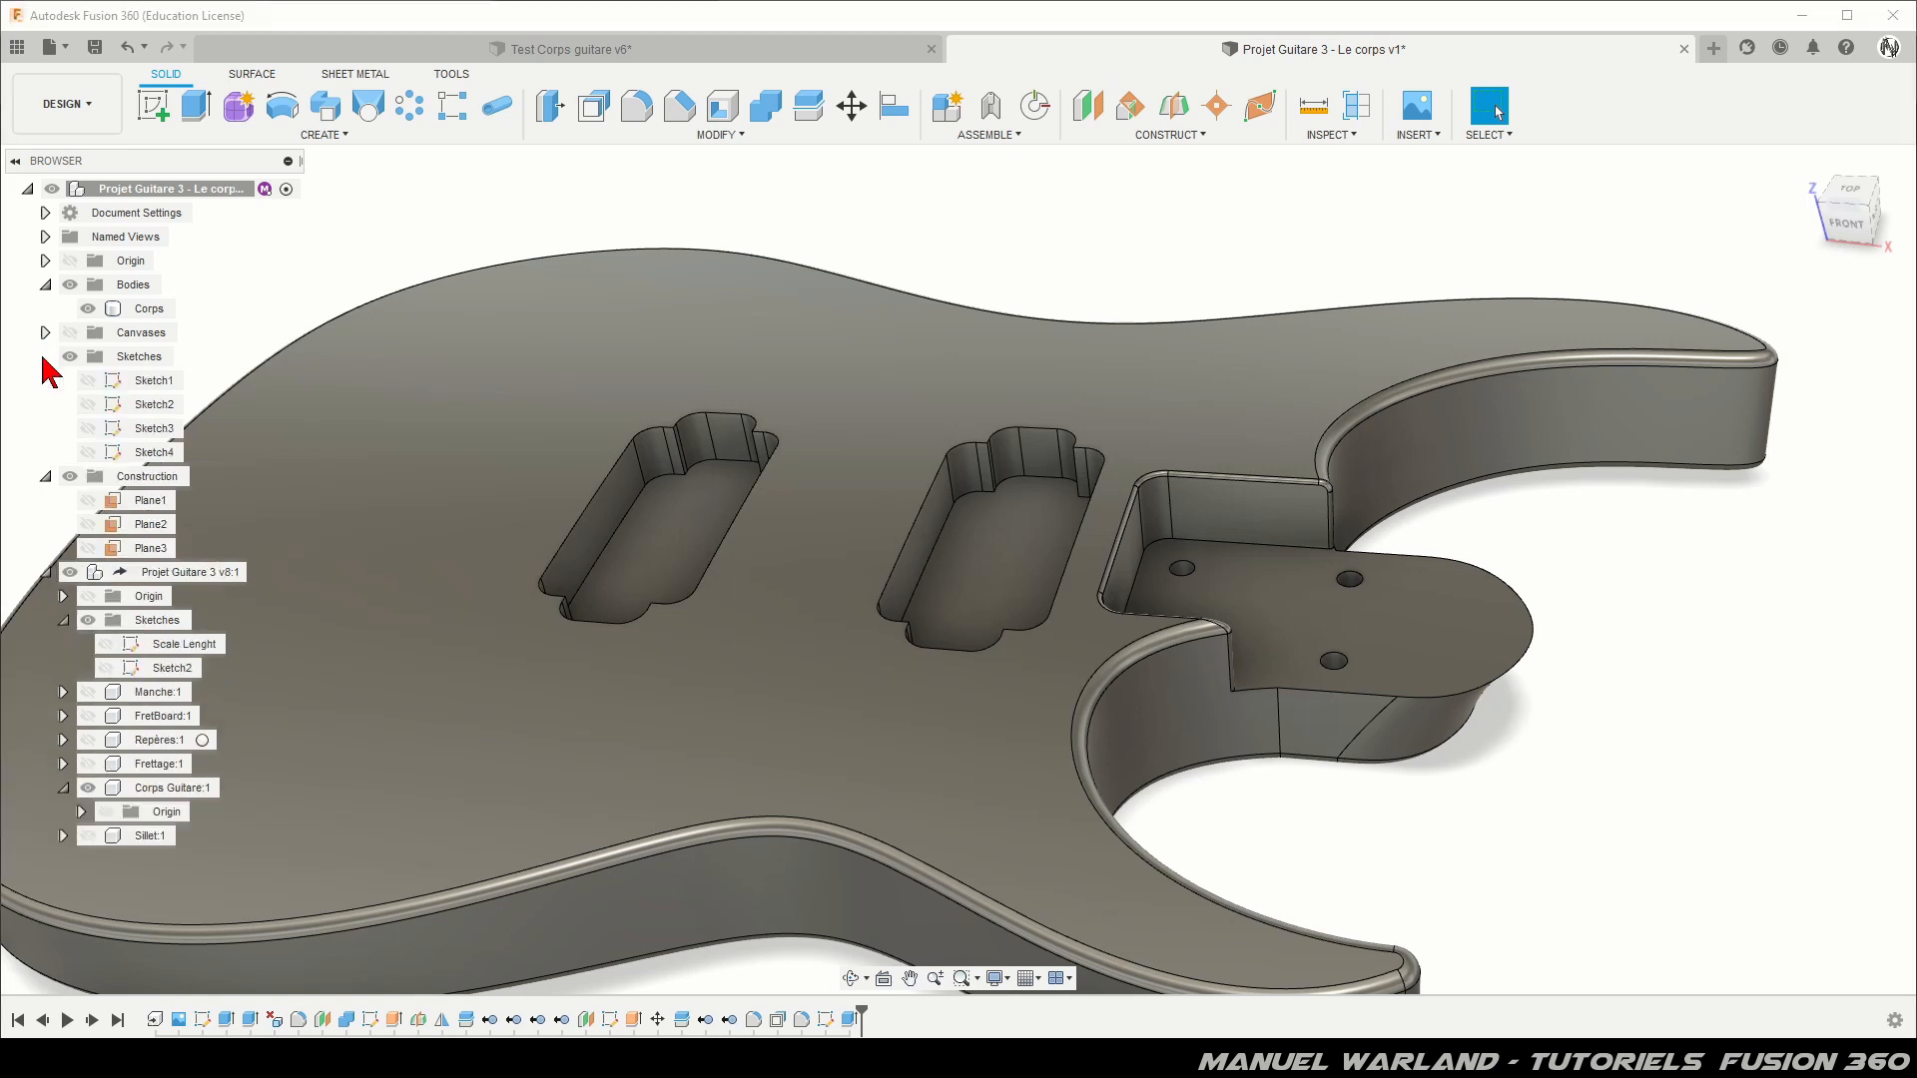
pyautogui.click(88, 452)
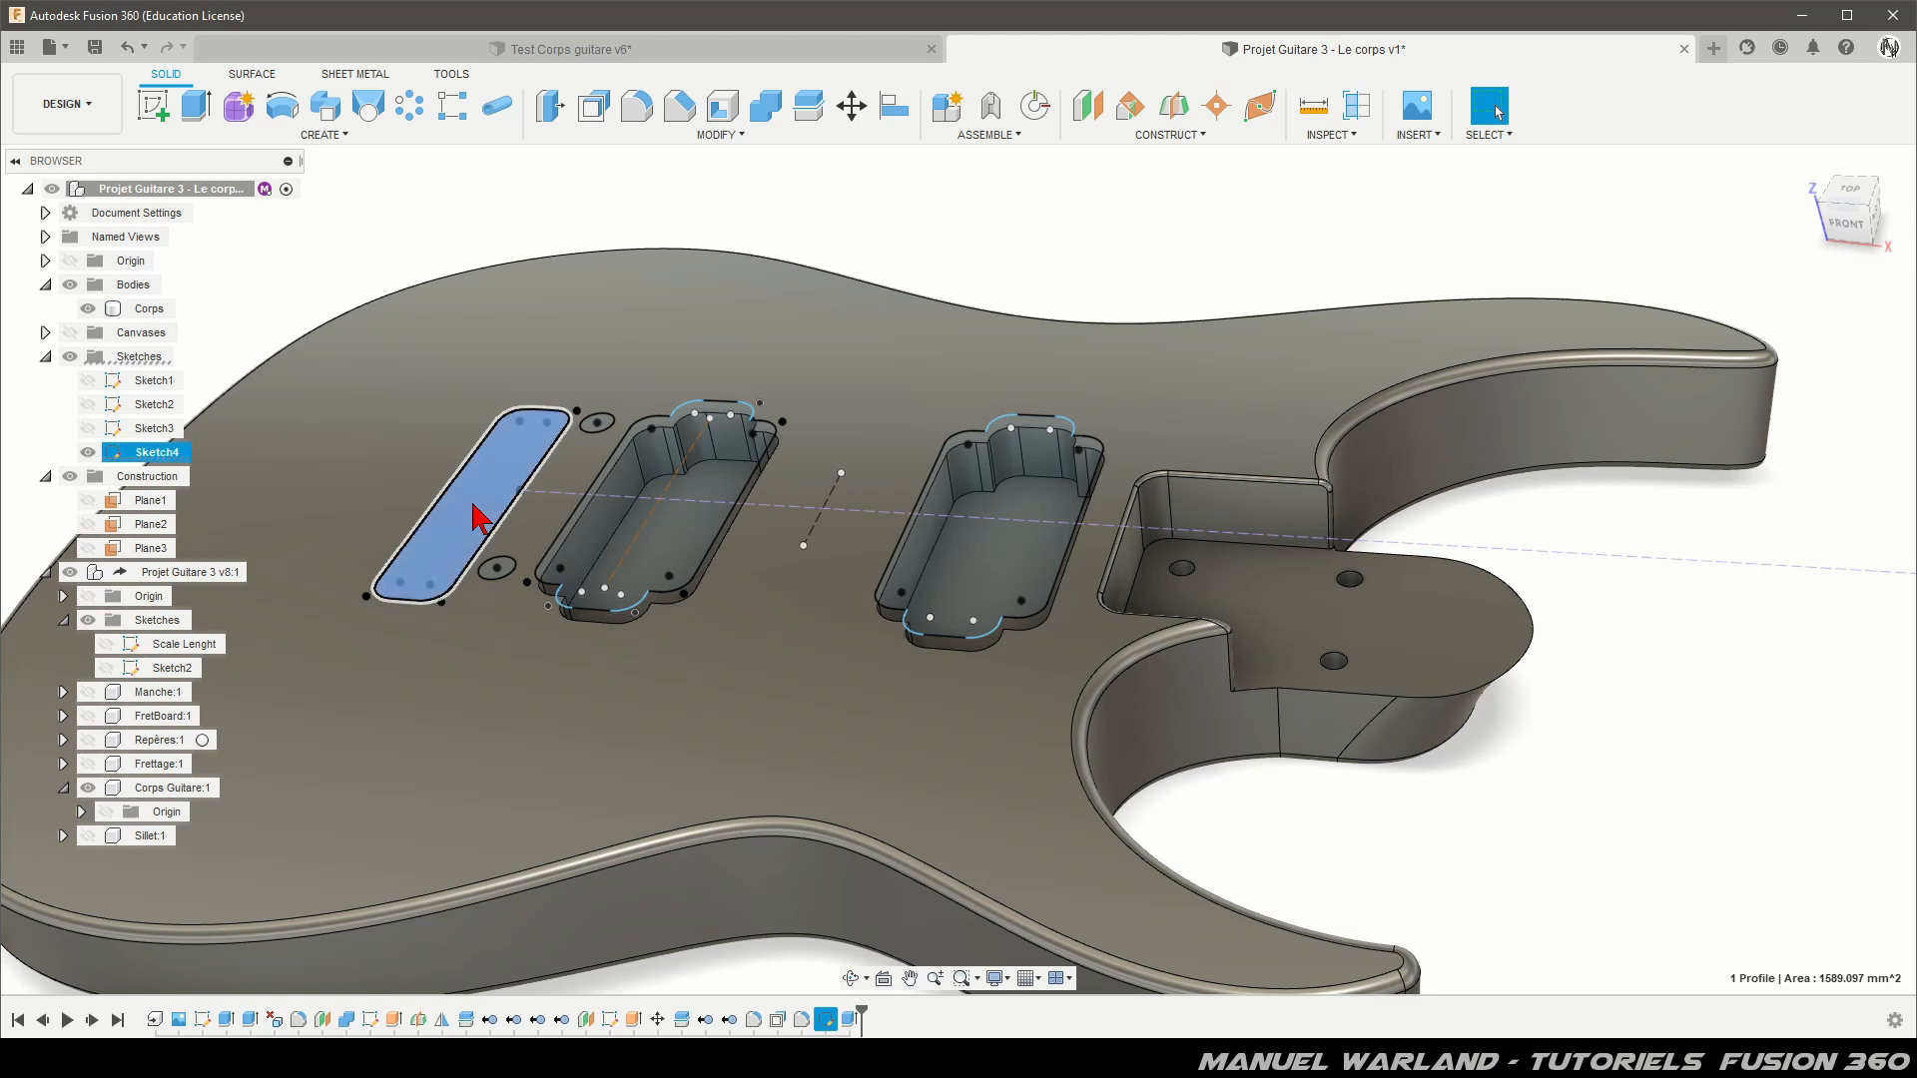
pyautogui.press('e')
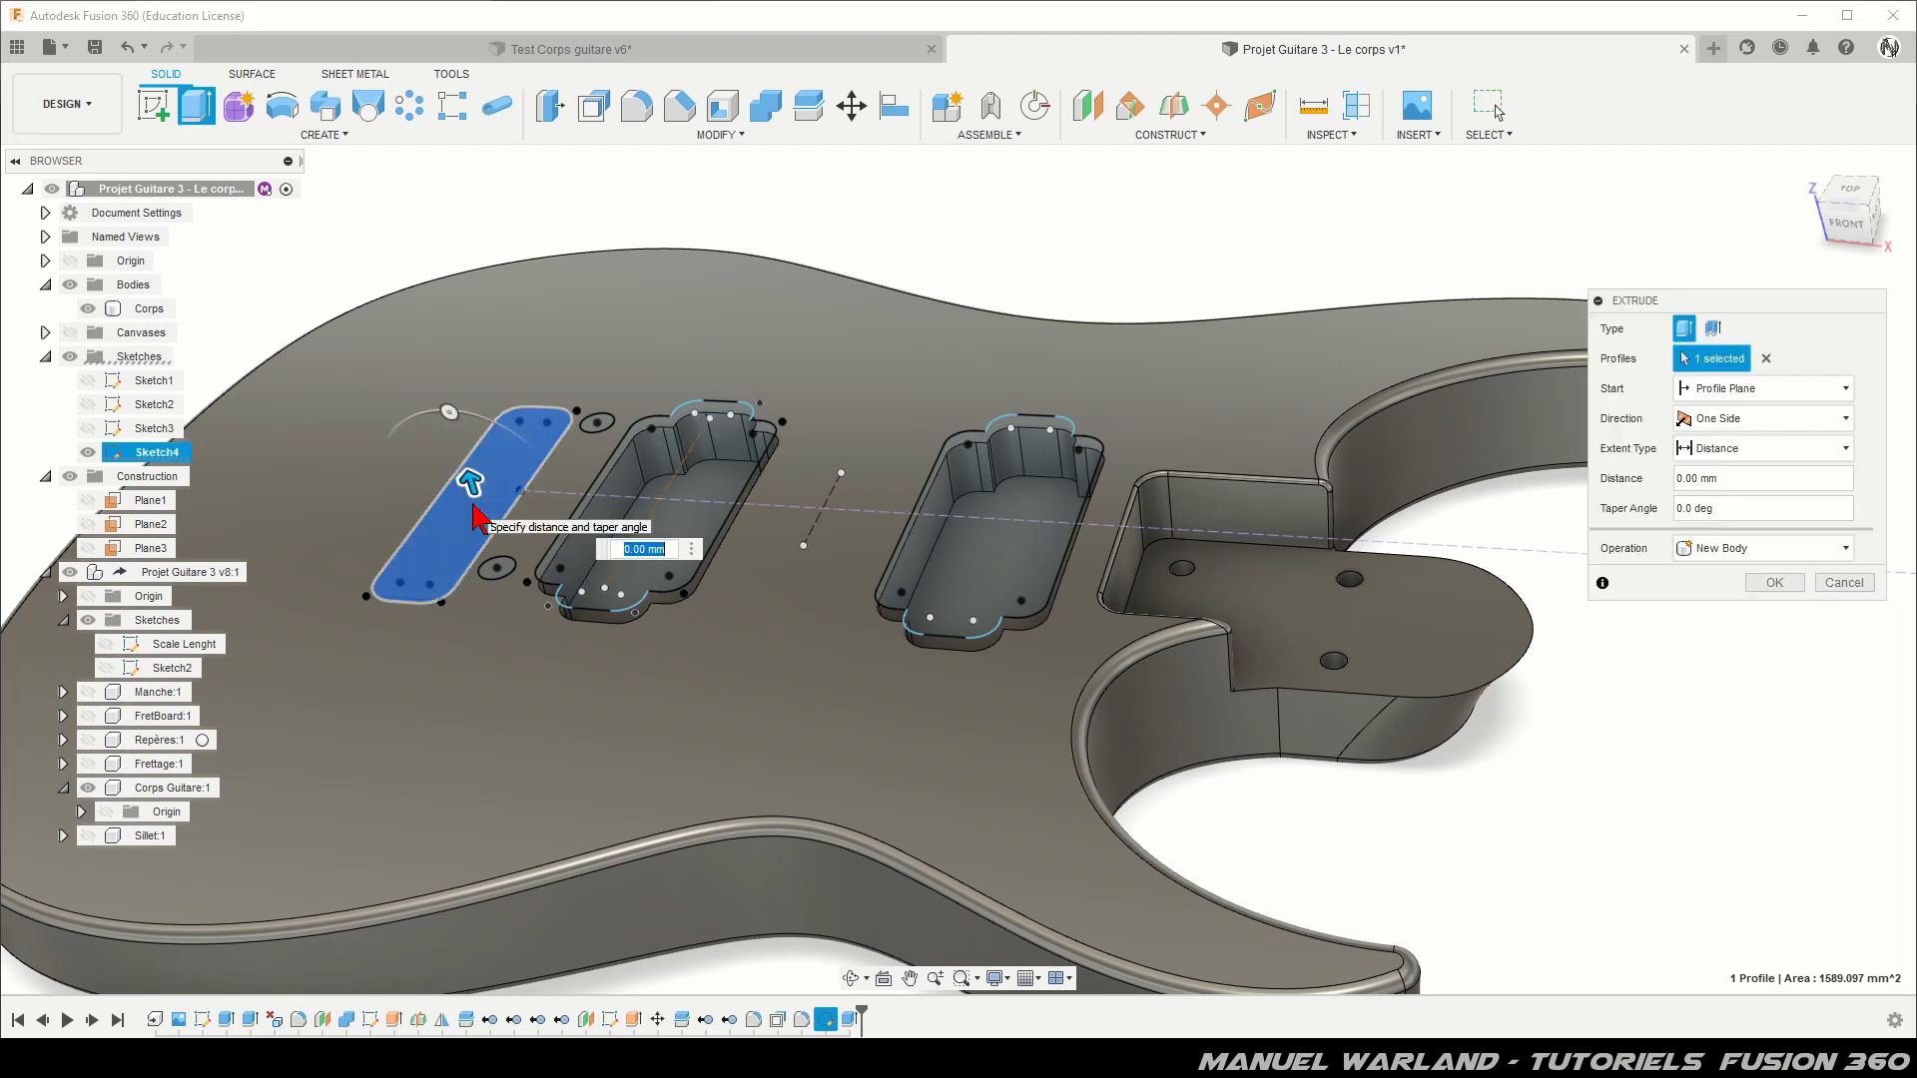
pyautogui.moveTo(497, 556); pyautogui.dragTo(642, 814)
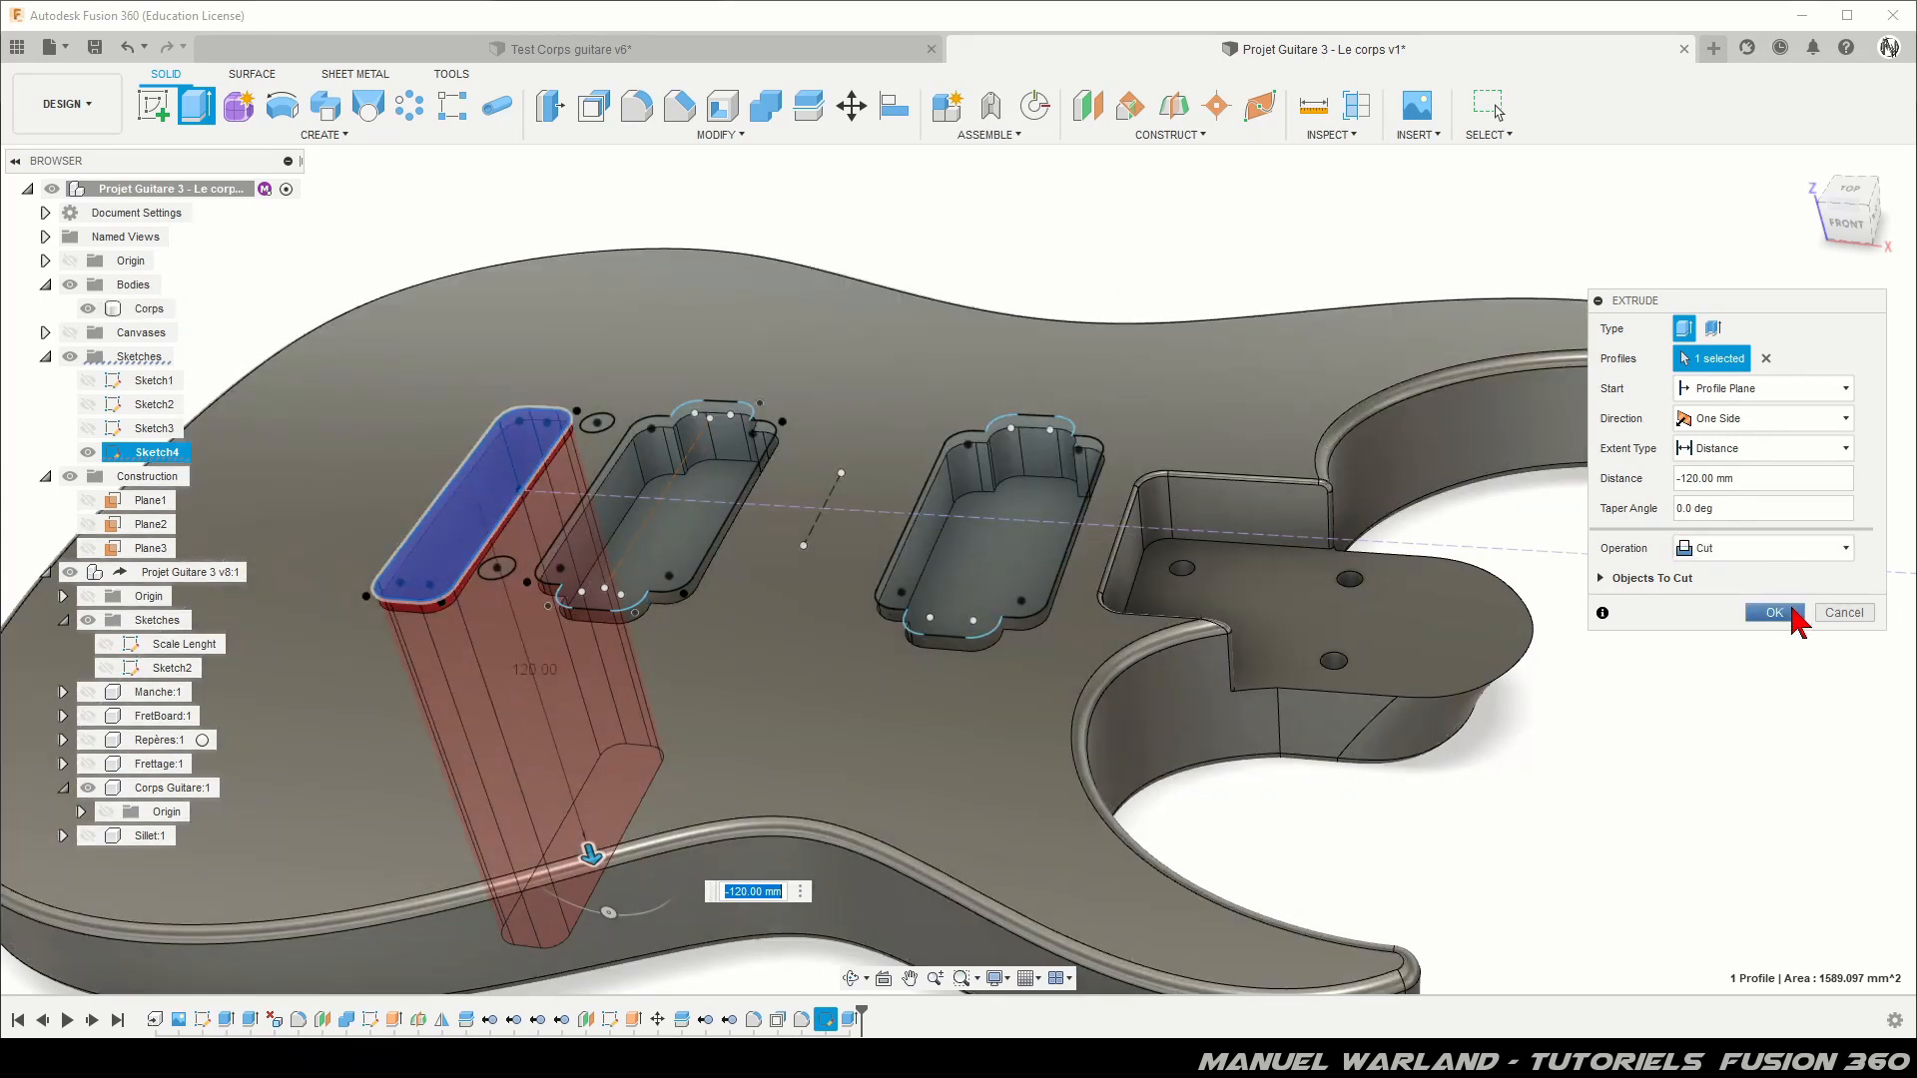
pyautogui.click(1774, 612)
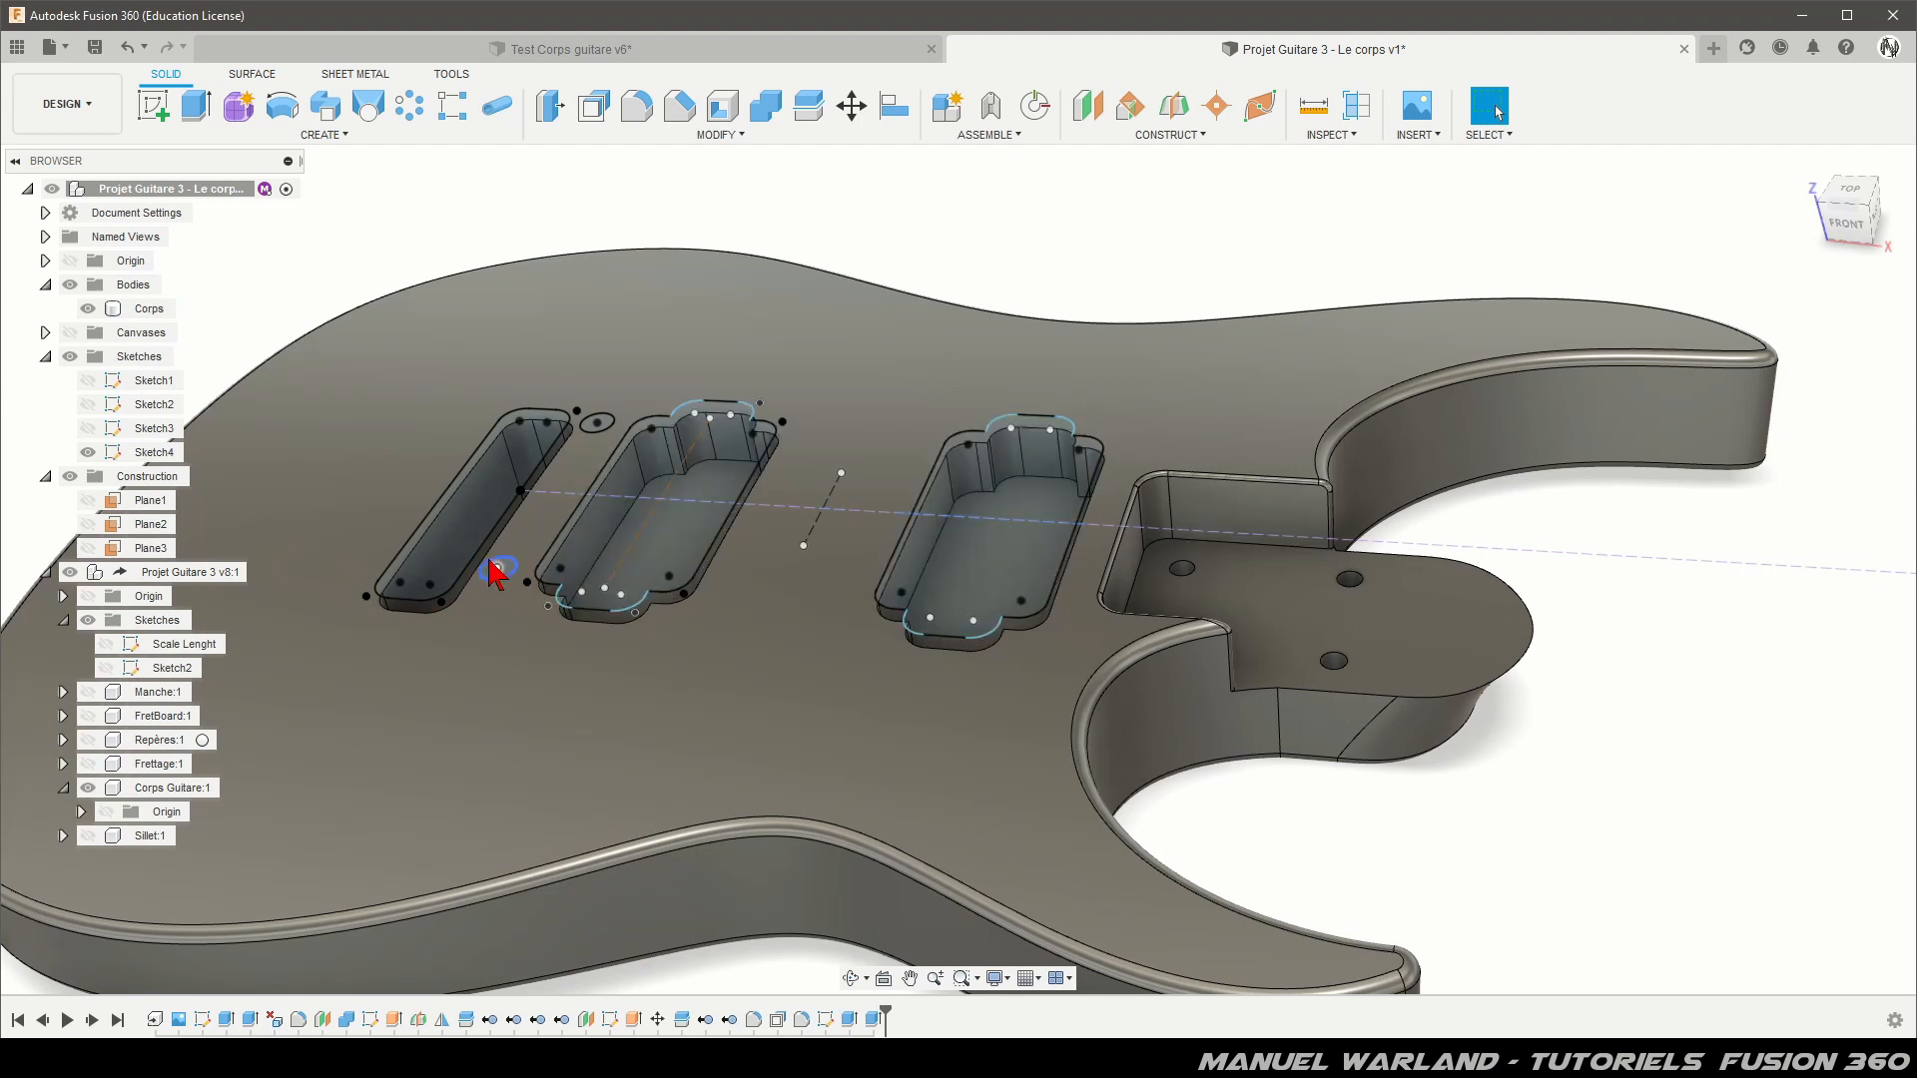
# Step: Extrude the two small circles beside the rectangular opening as a cut of -19 mm, starting from the body's top face
pyautogui.click(195, 108)
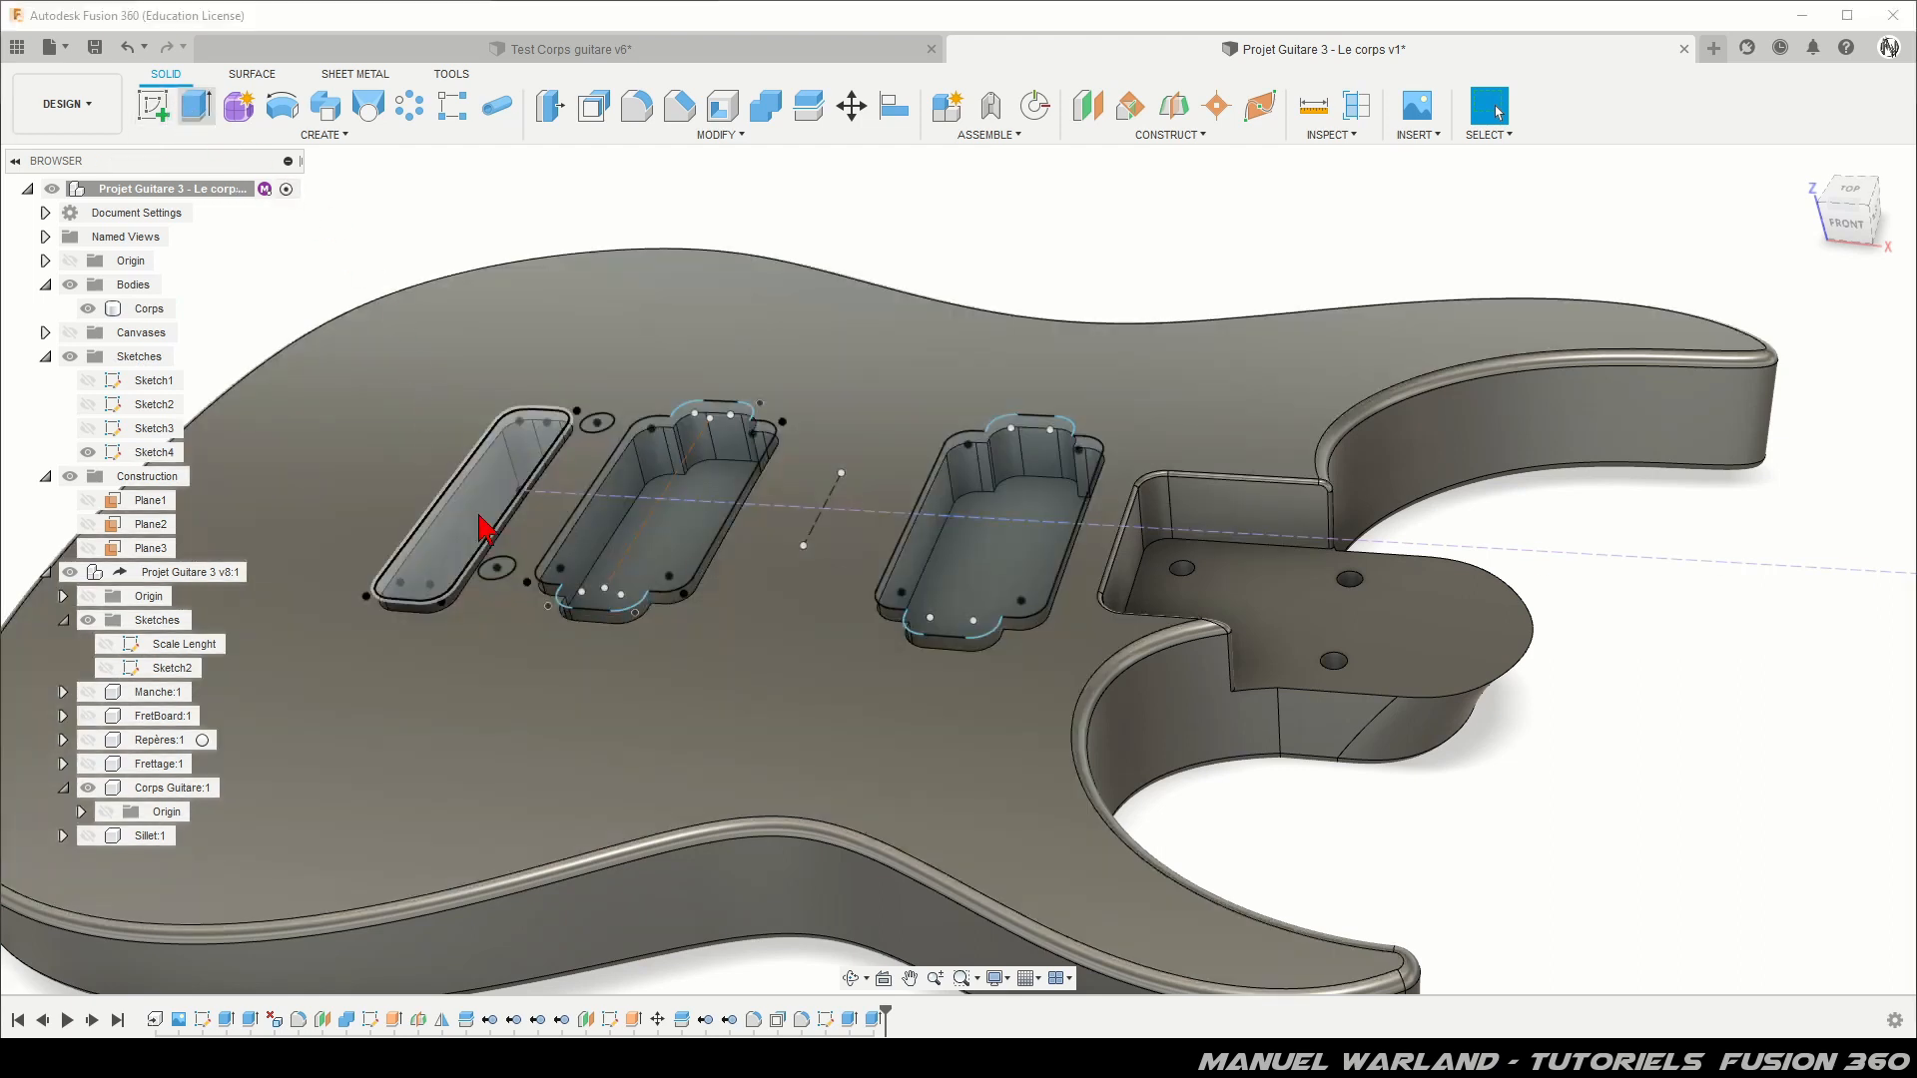
pyautogui.click(498, 570)
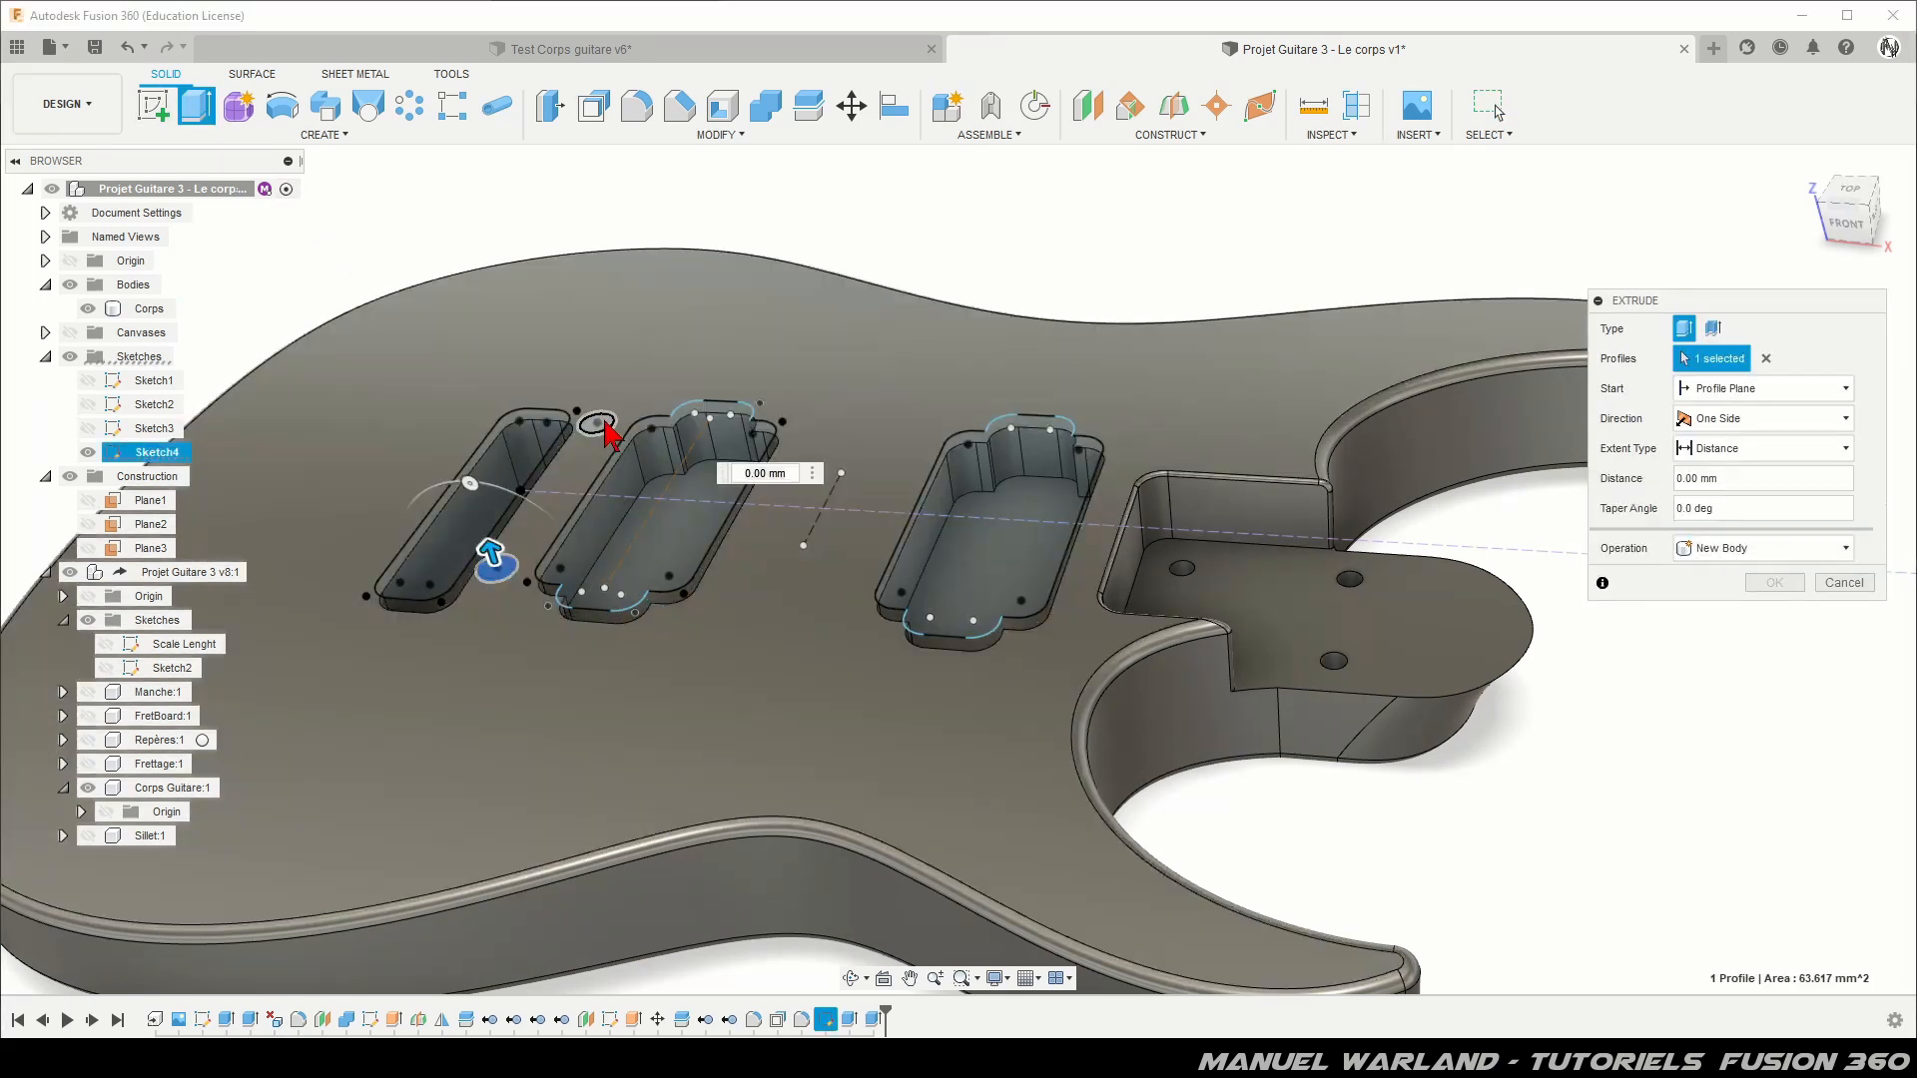
pyautogui.click(599, 423)
pyautogui.click(1827, 388)
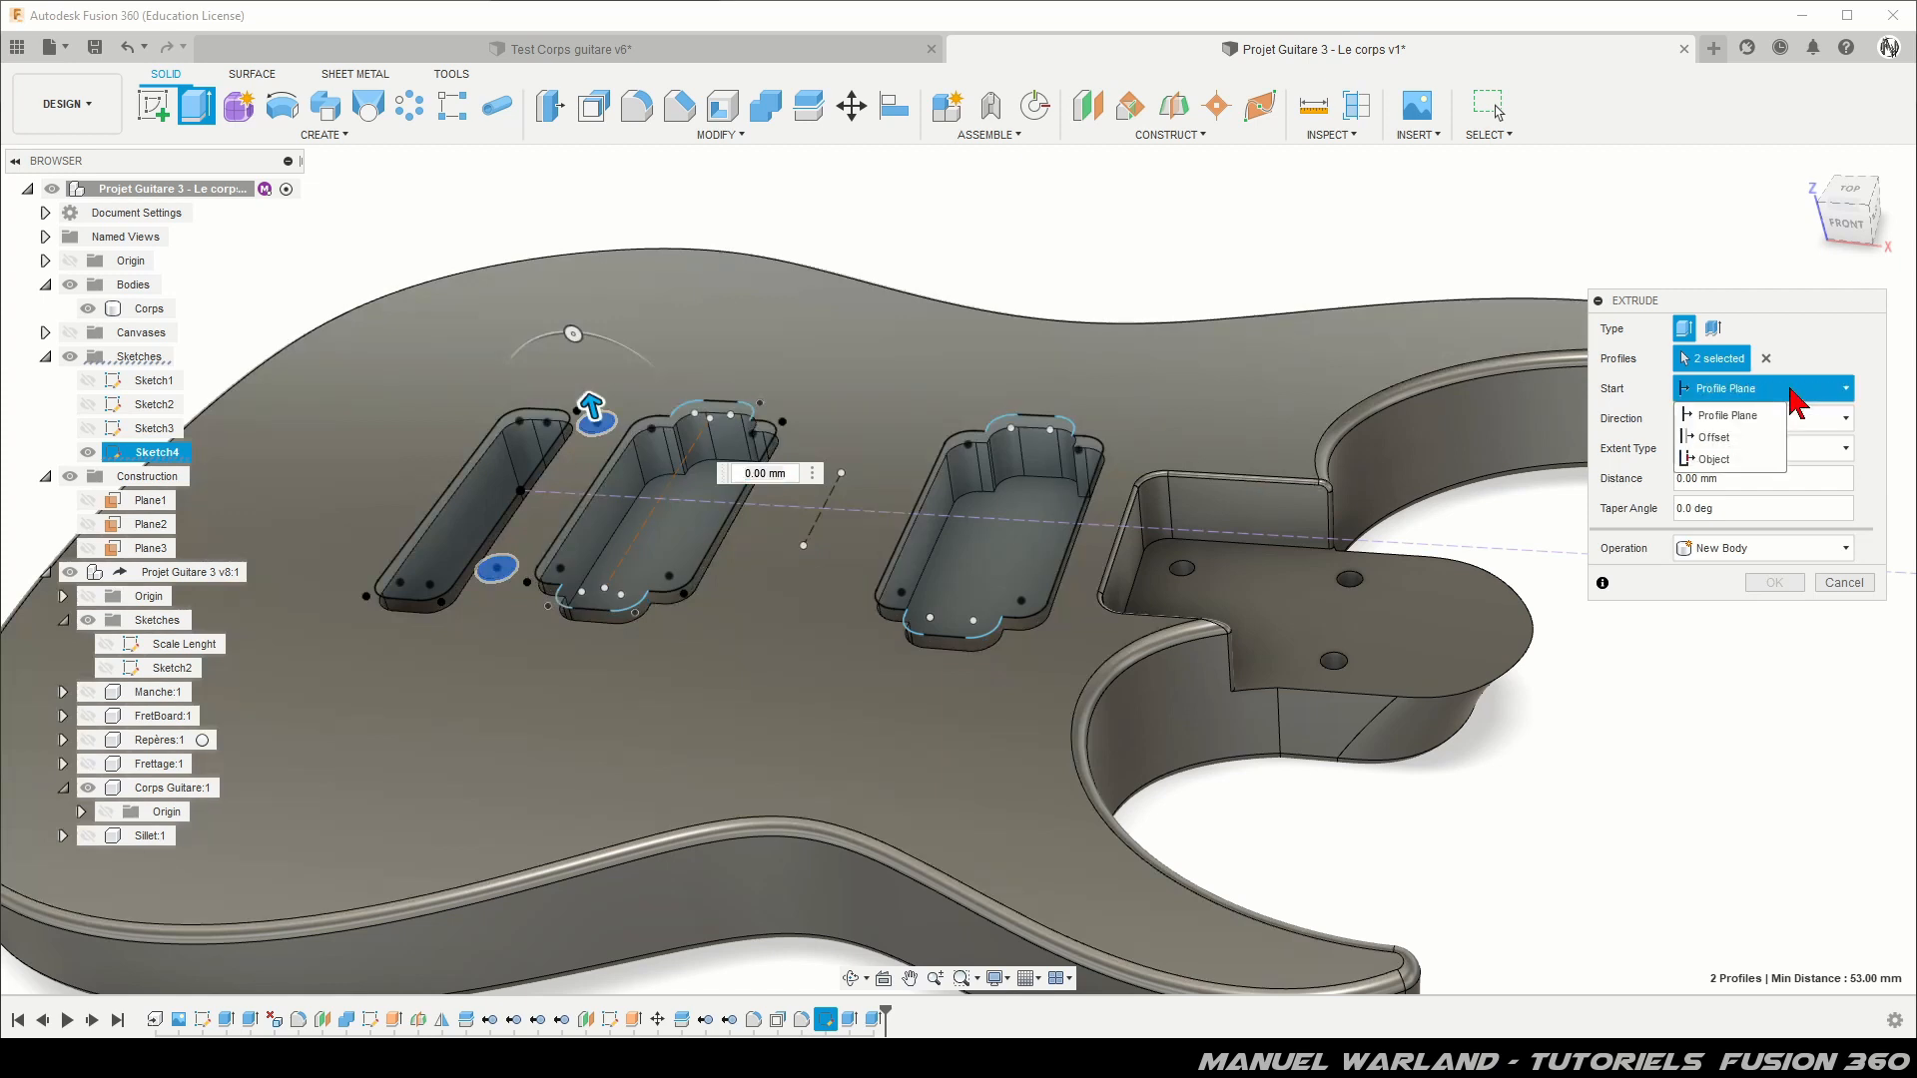
pyautogui.click(1716, 461)
pyautogui.click(985, 770)
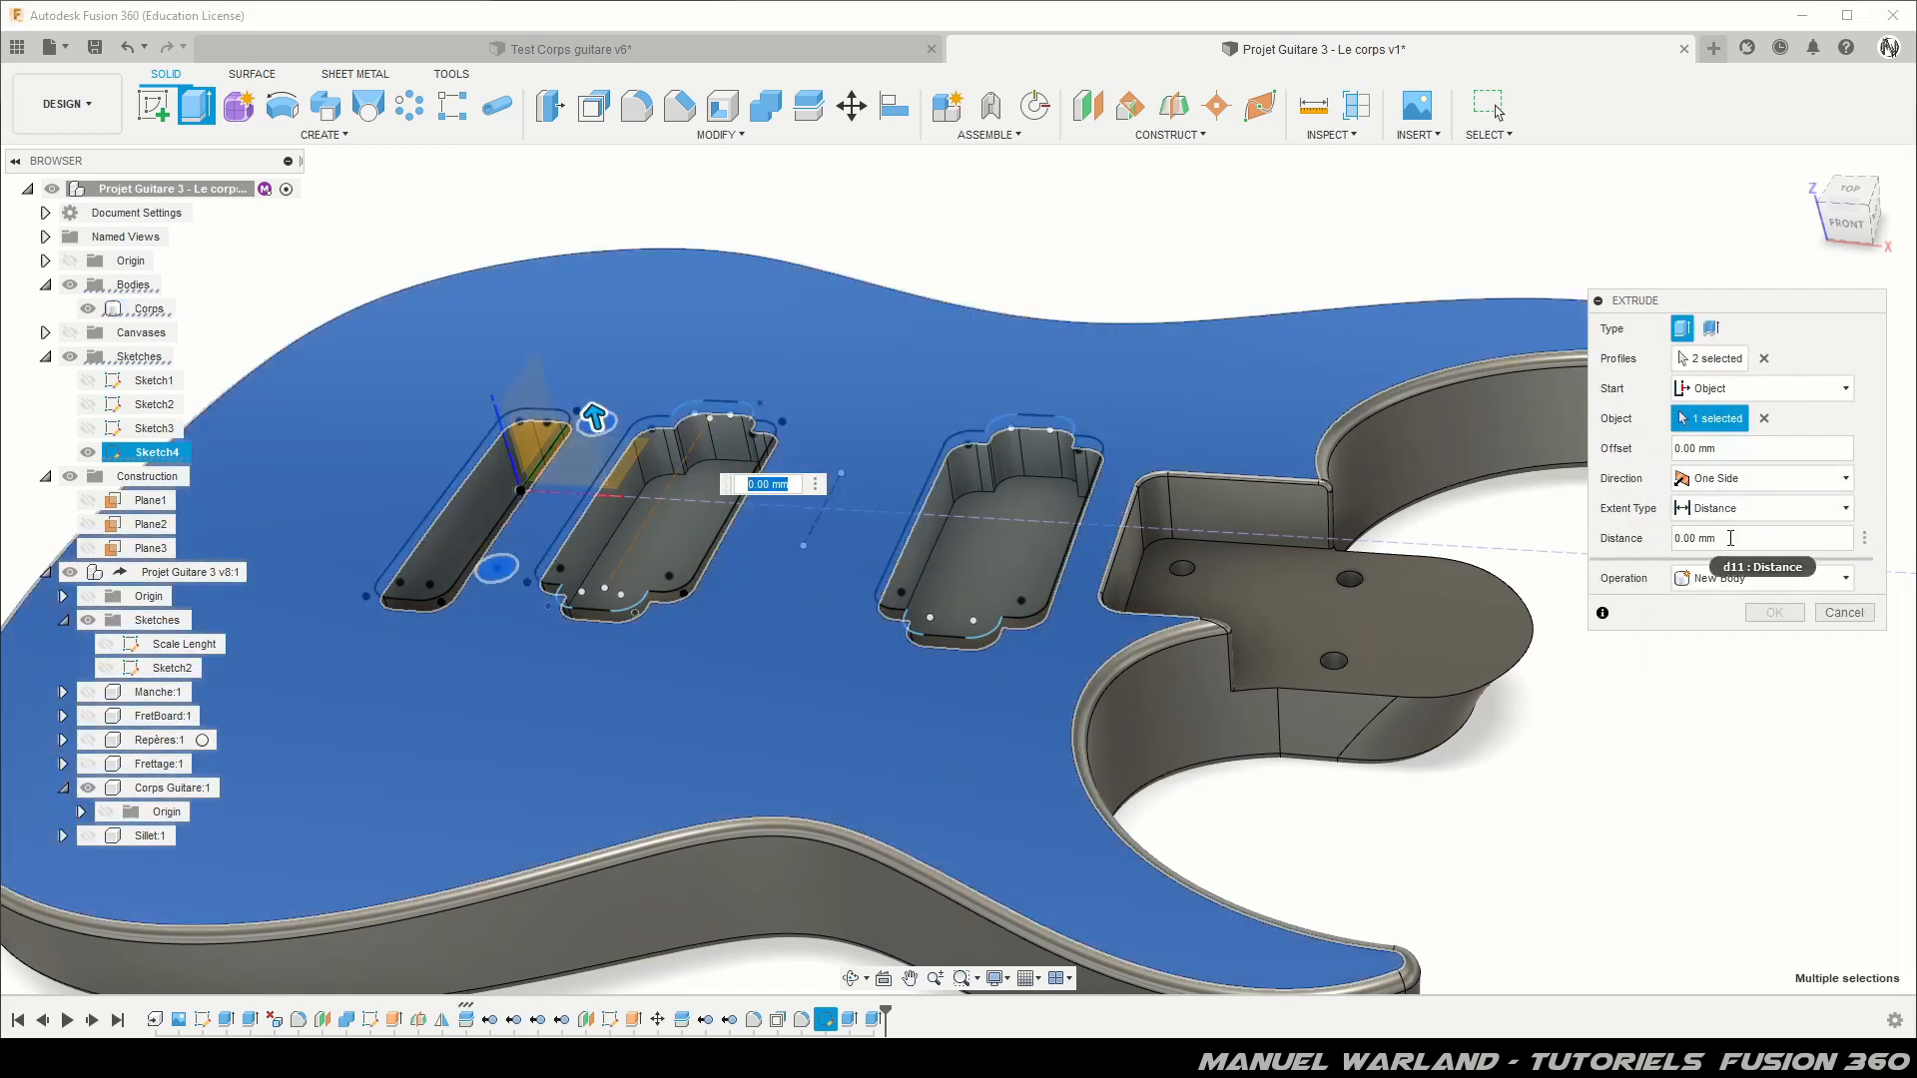
pyautogui.click(1730, 539)
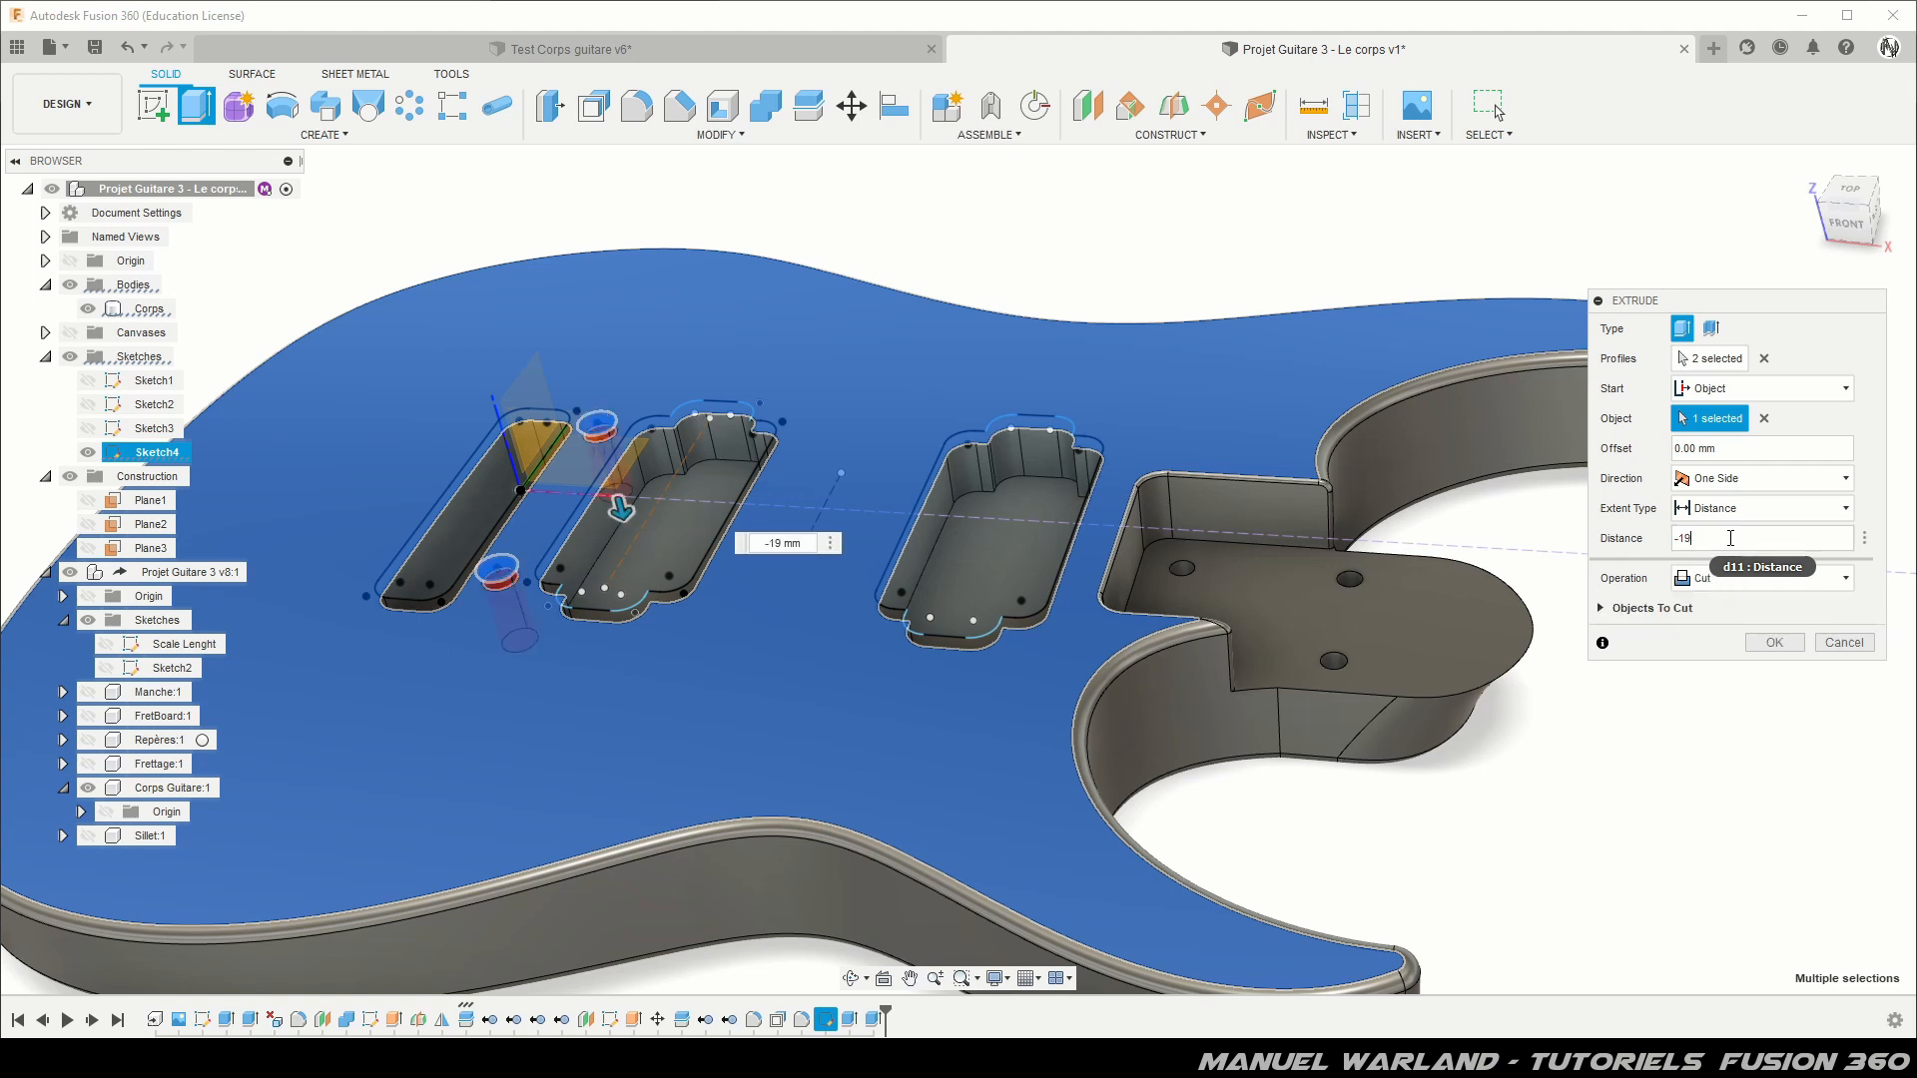
pyautogui.press('Return')
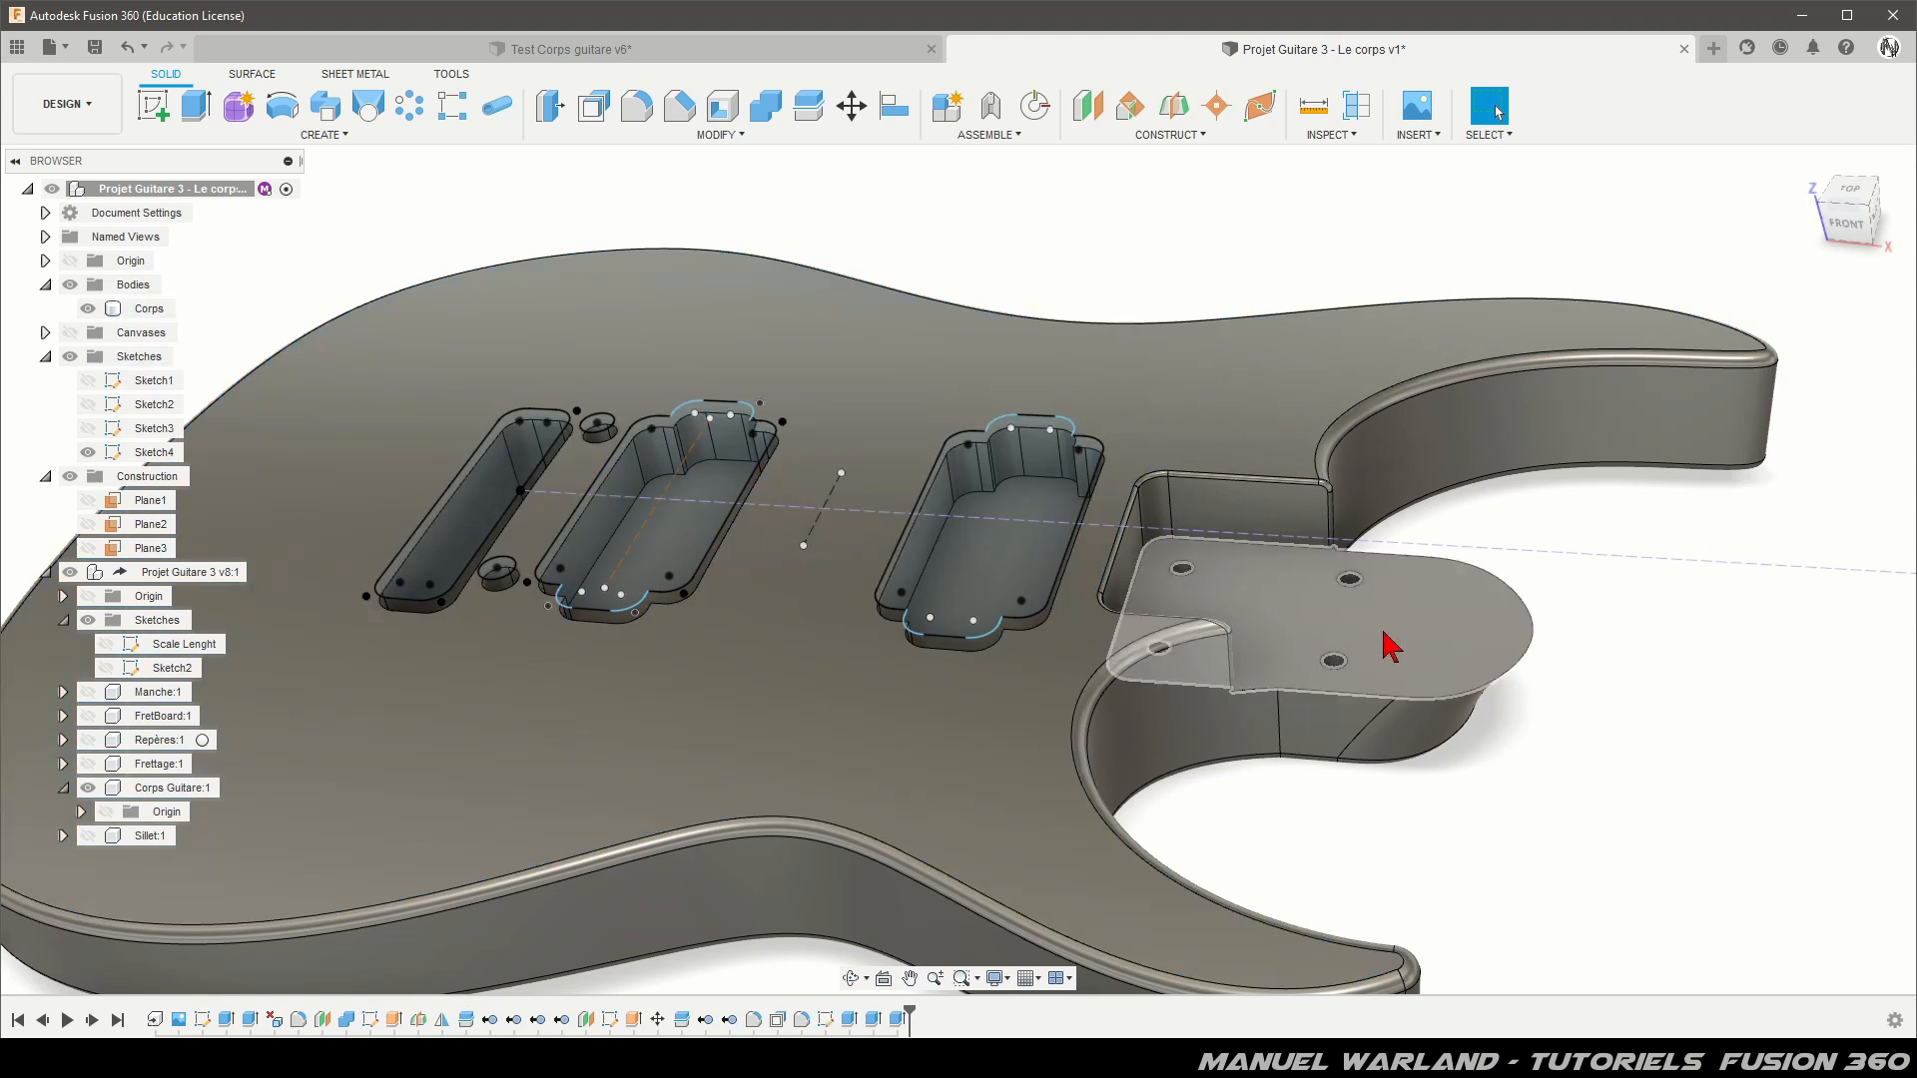
# Step: Hide the cavity sketch so only the guitar body with its cuts is shown
pyautogui.click(826, 770)
pyautogui.moveTo(753, 762)
pyautogui.keyDown('shift'); pyautogui.mouseDown(button='middle')
pyautogui.moveTo(792, 734)
pyautogui.moveTo(783, 620)
pyautogui.moveTo(777, 747)
pyautogui.mouseUp(button='middle'); pyautogui.keyUp('shift')
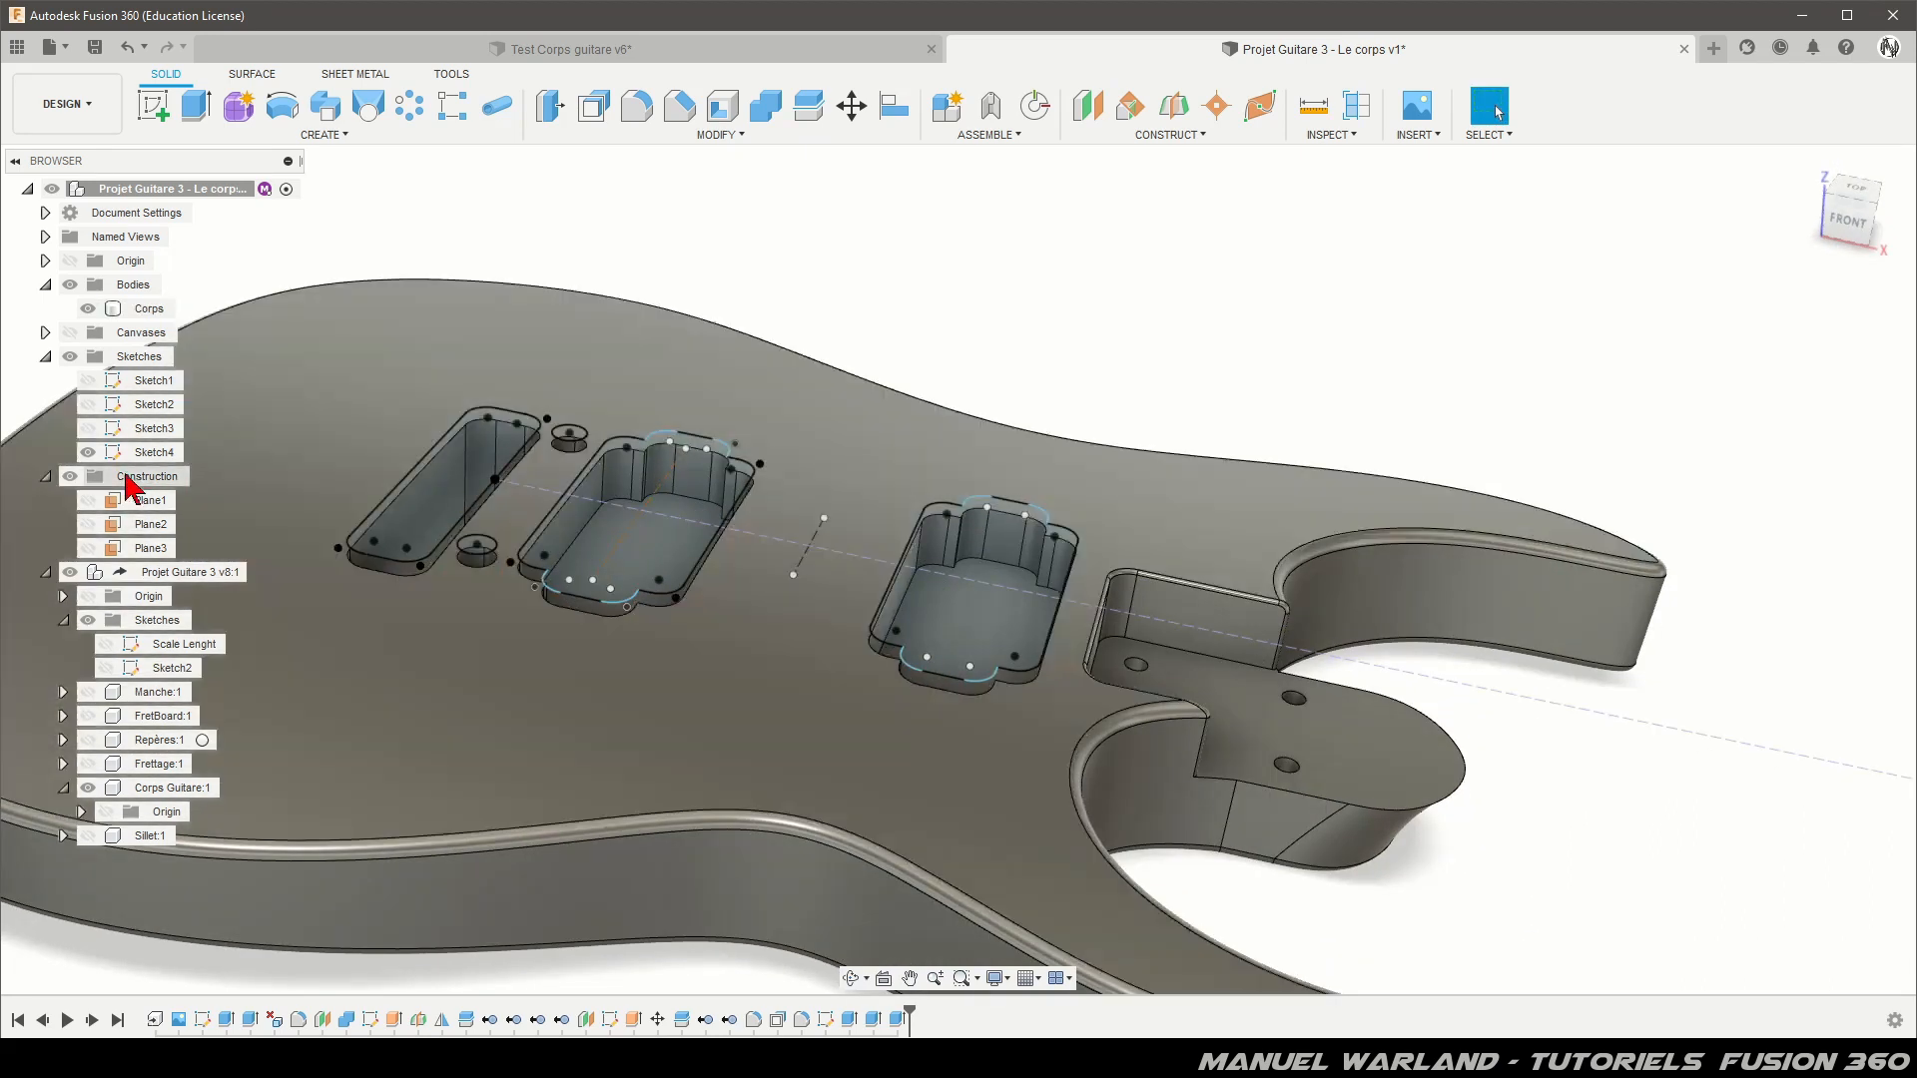
pyautogui.click(89, 454)
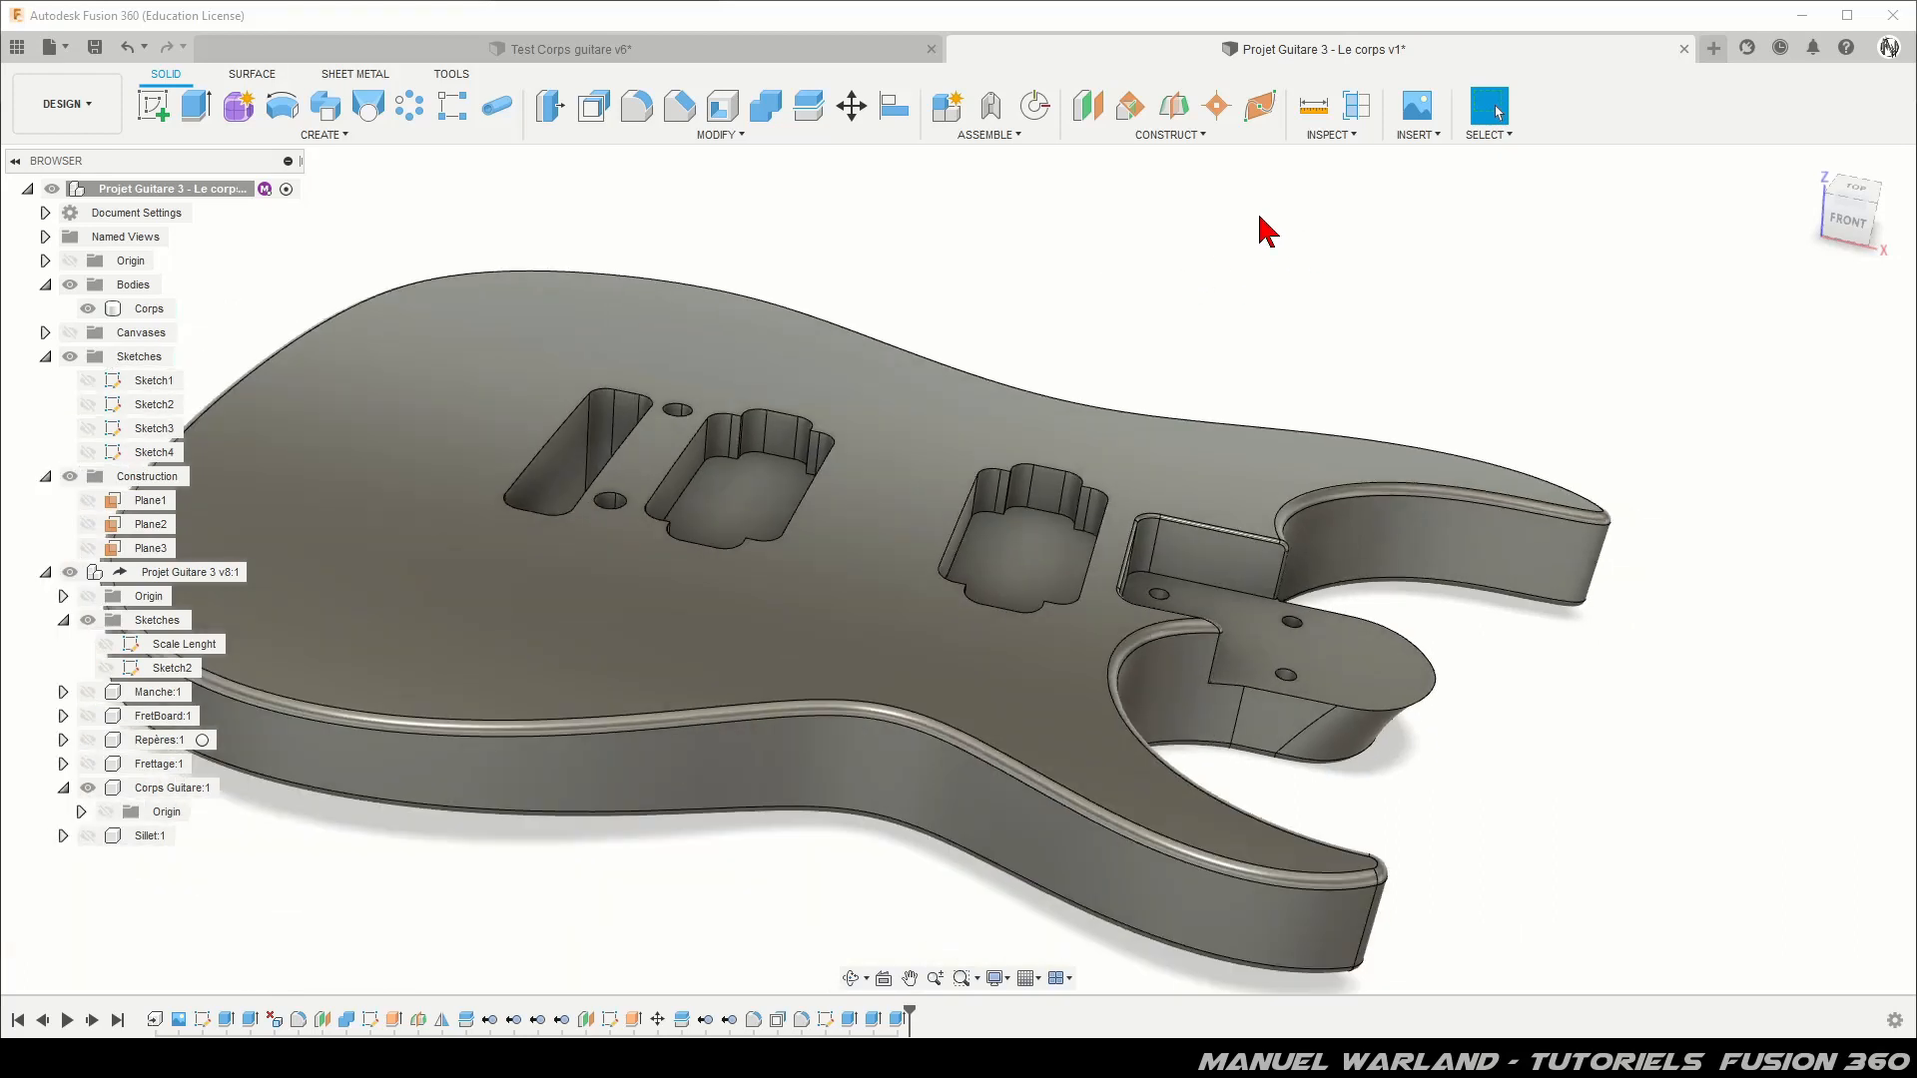
pyautogui.scroll(-2, 1264, 227)
pyautogui.click(399, 318)
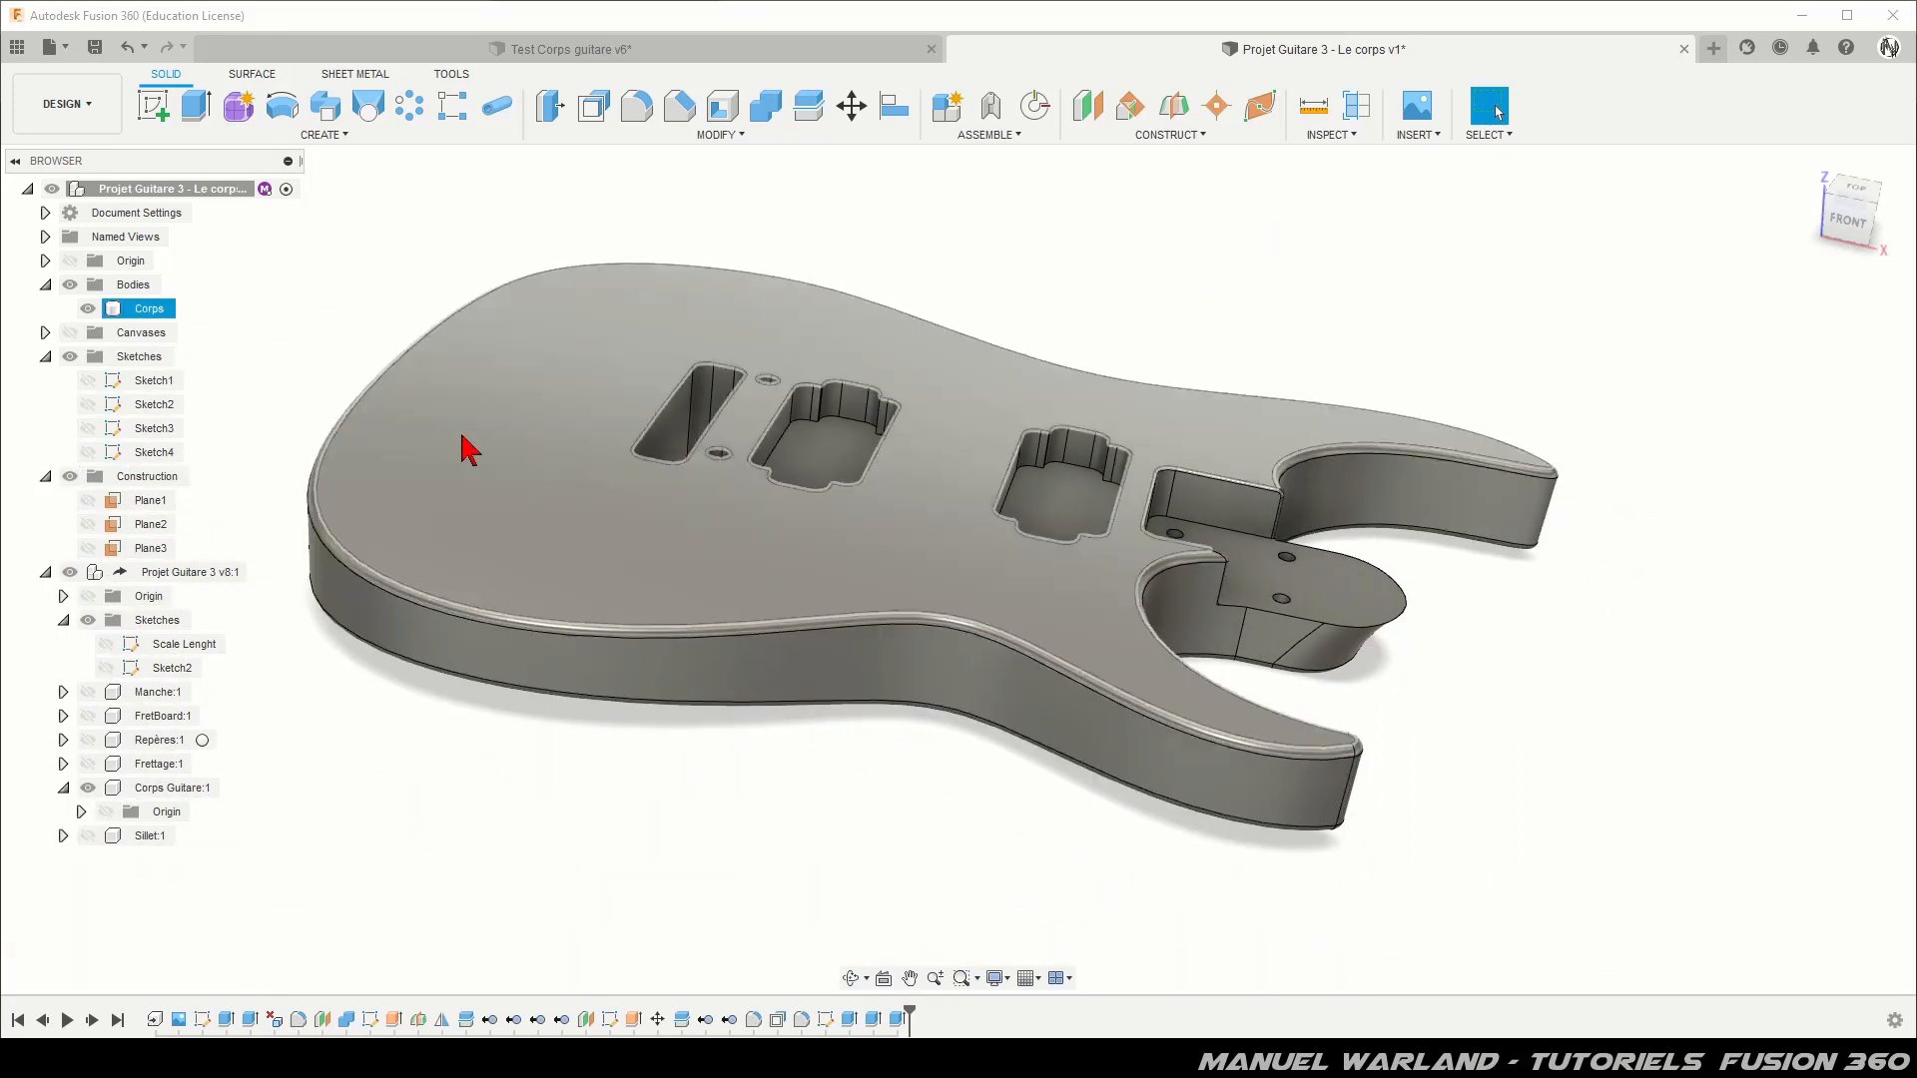
pyautogui.click(813, 799)
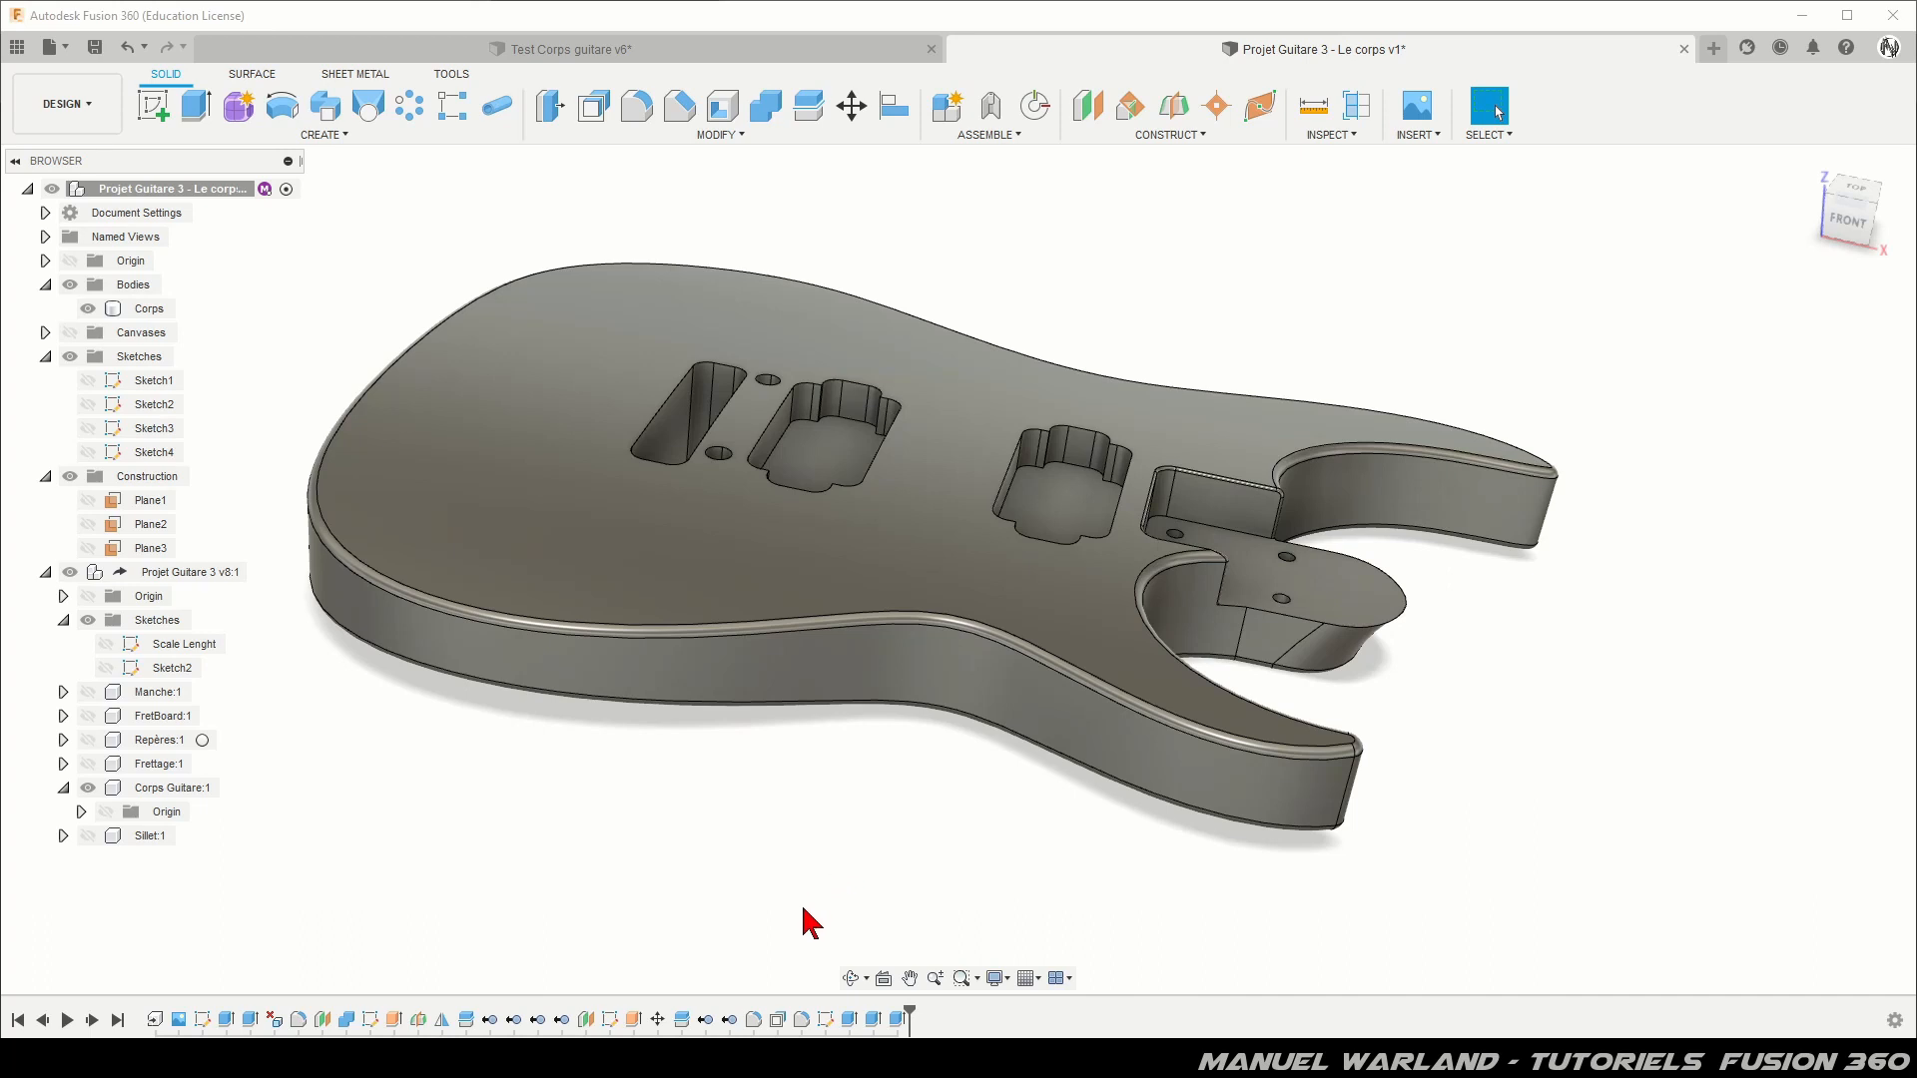
pyautogui.keyDown('shift'); pyautogui.moveTo(637, 834); pyautogui.dragTo(661, 887, button='middle'); pyautogui.keyUp('shift')
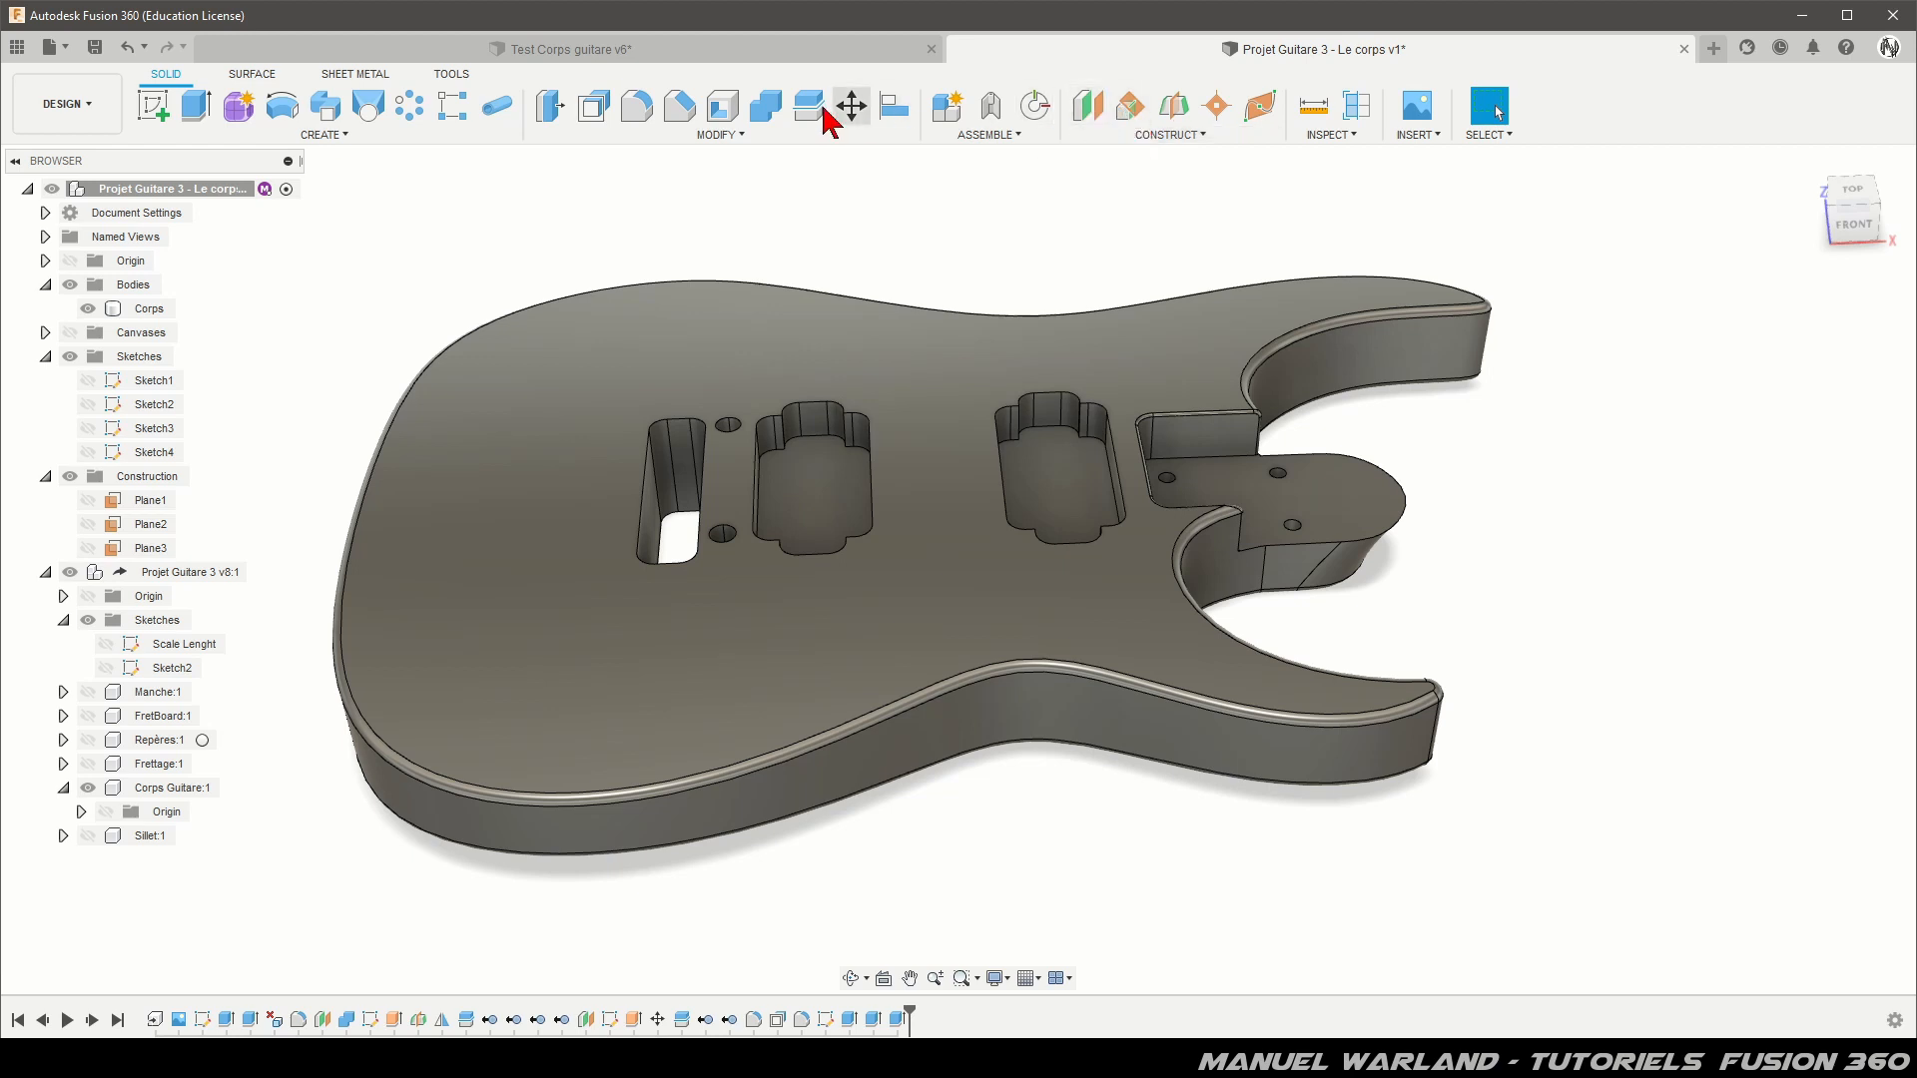
# Step: Start a new sketch on the horizontal origin plane and project the body's top-face outline edge on the lower side into it
pyautogui.click(156, 105)
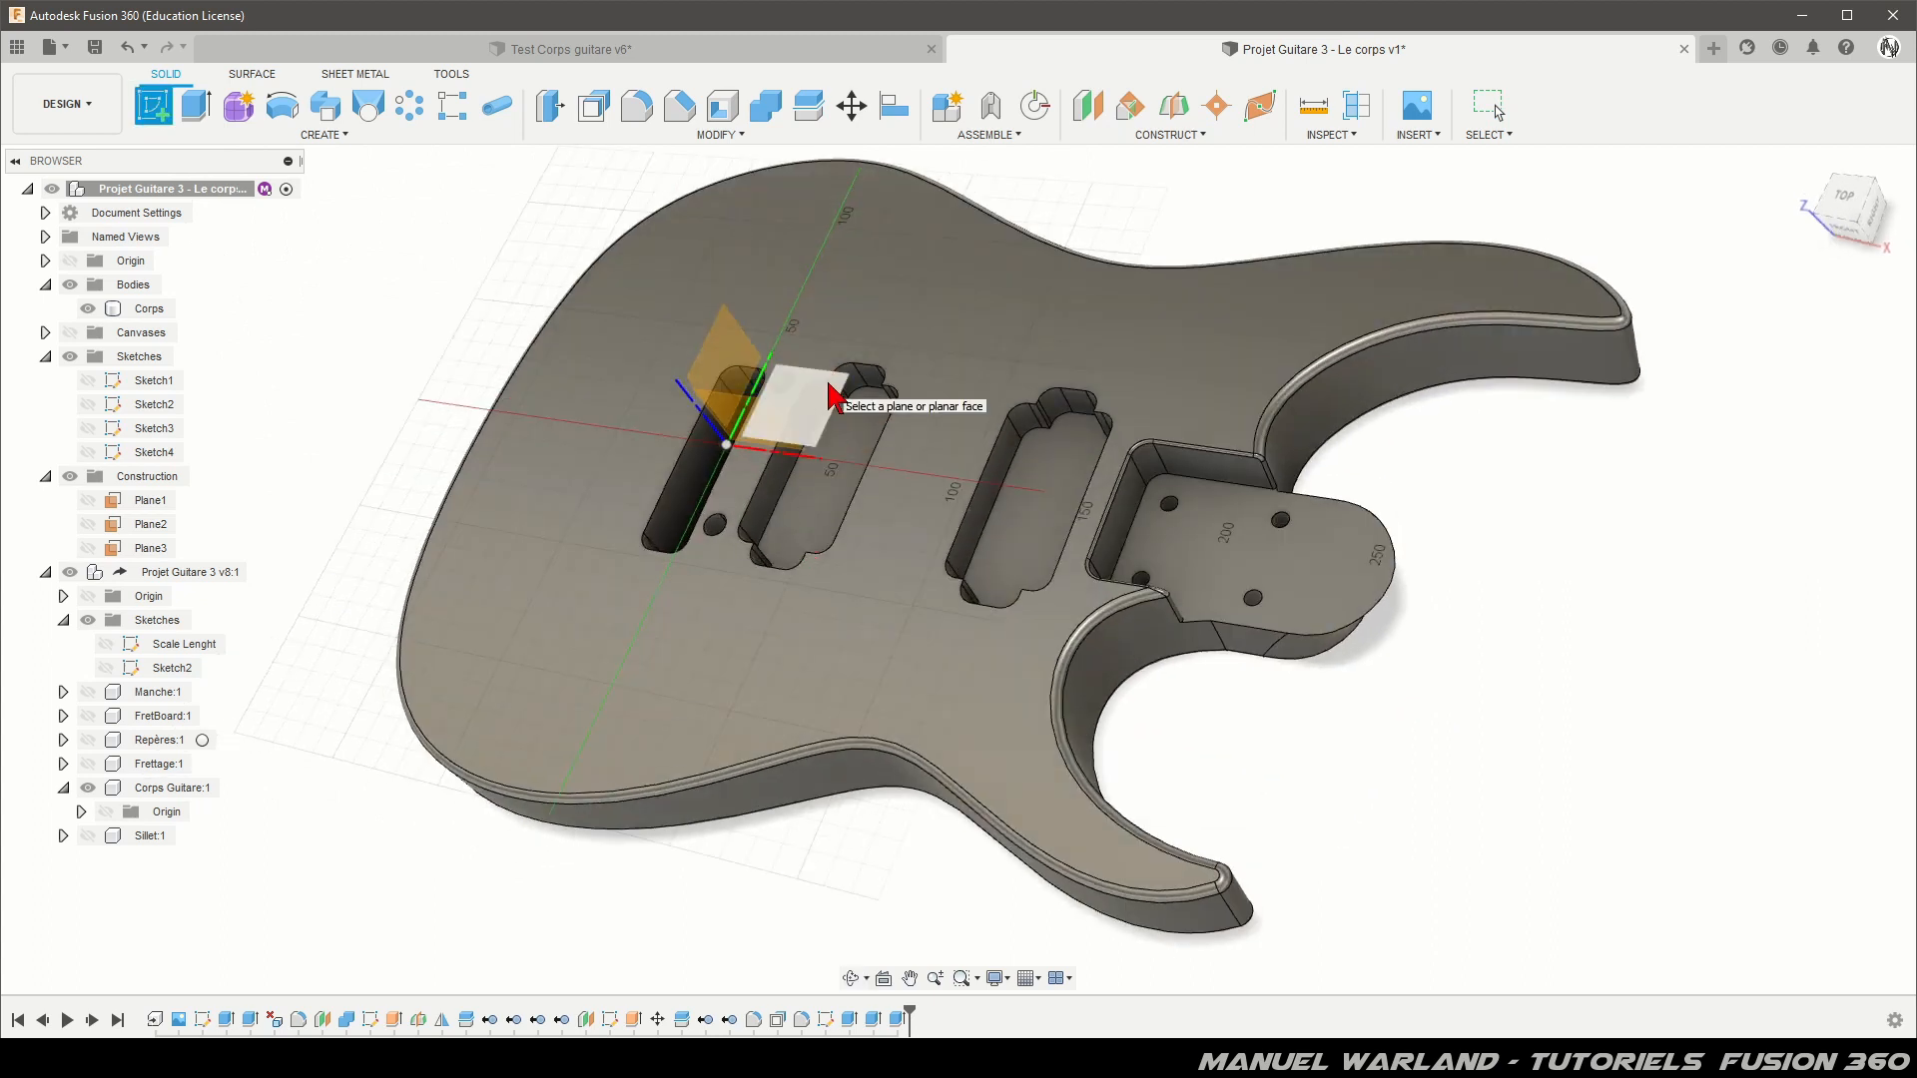
pyautogui.click(836, 398)
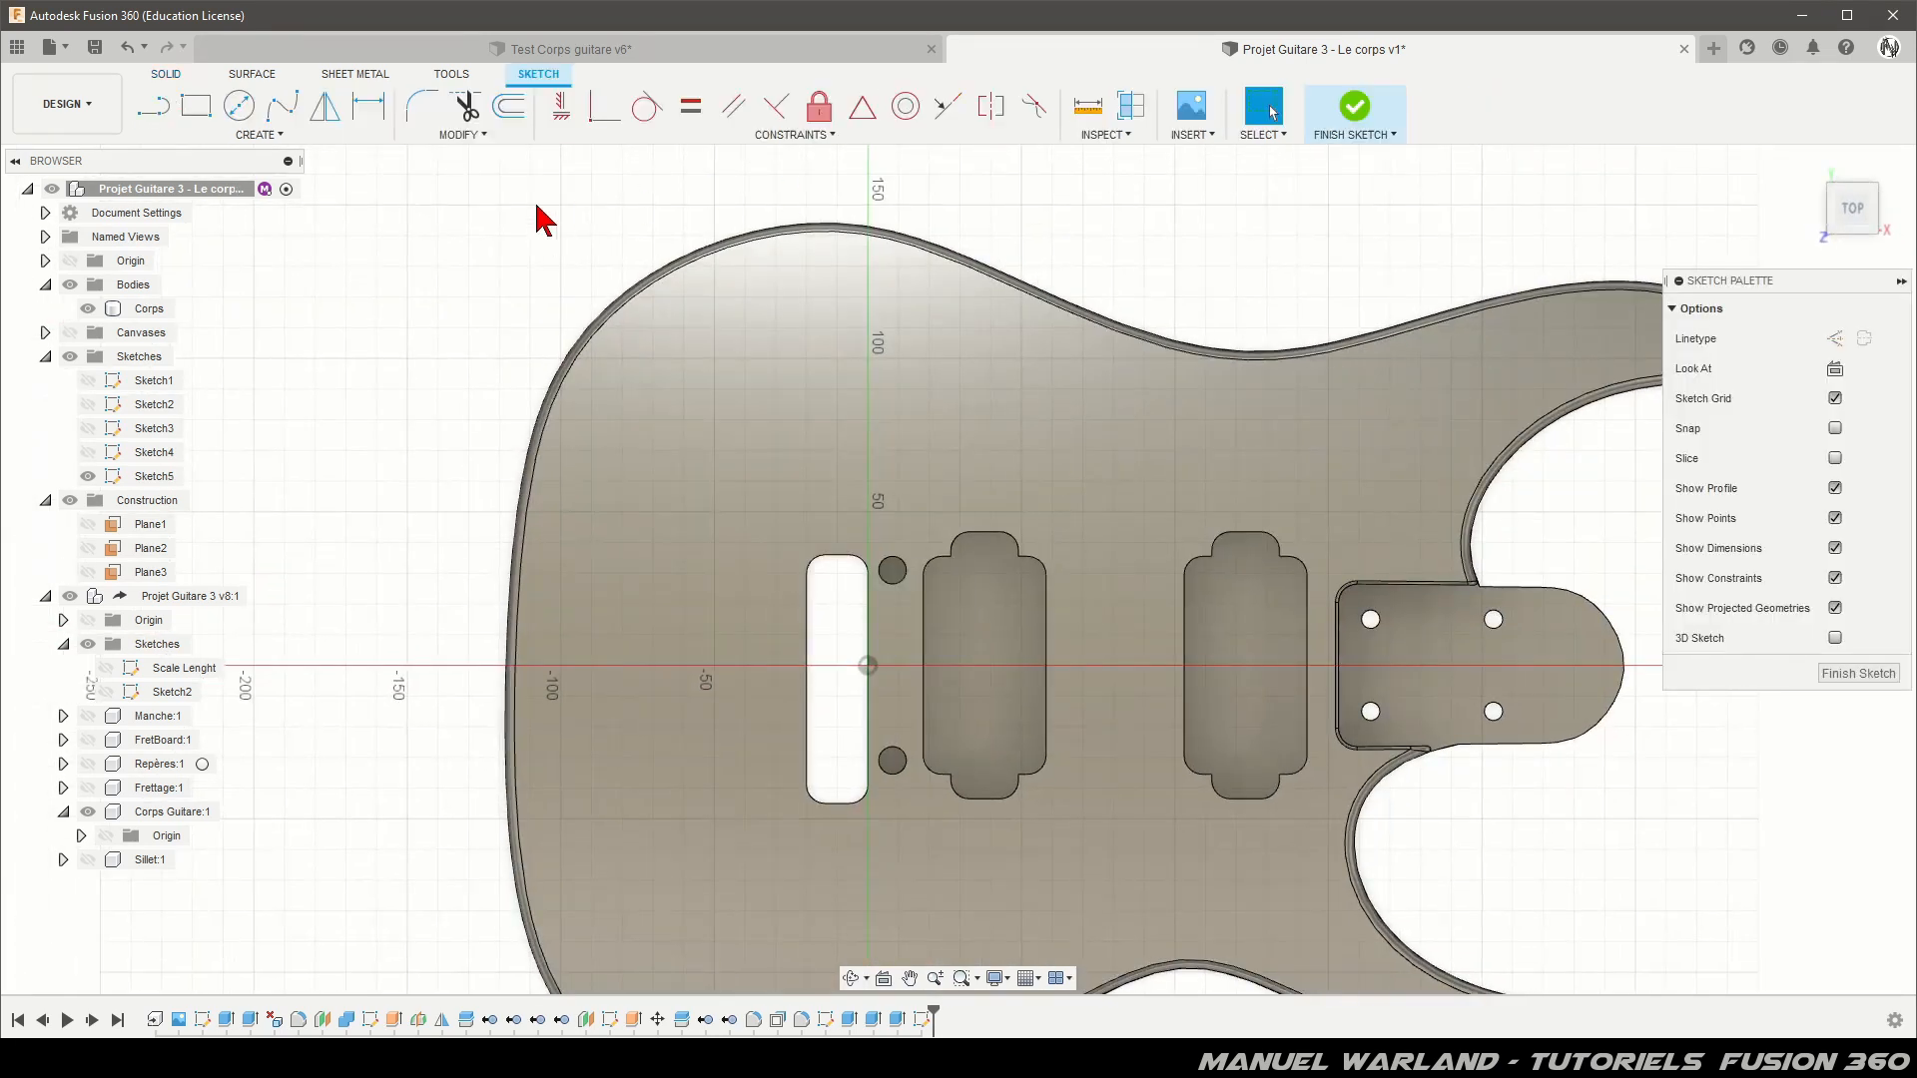
pyautogui.scroll(3, 715, 835)
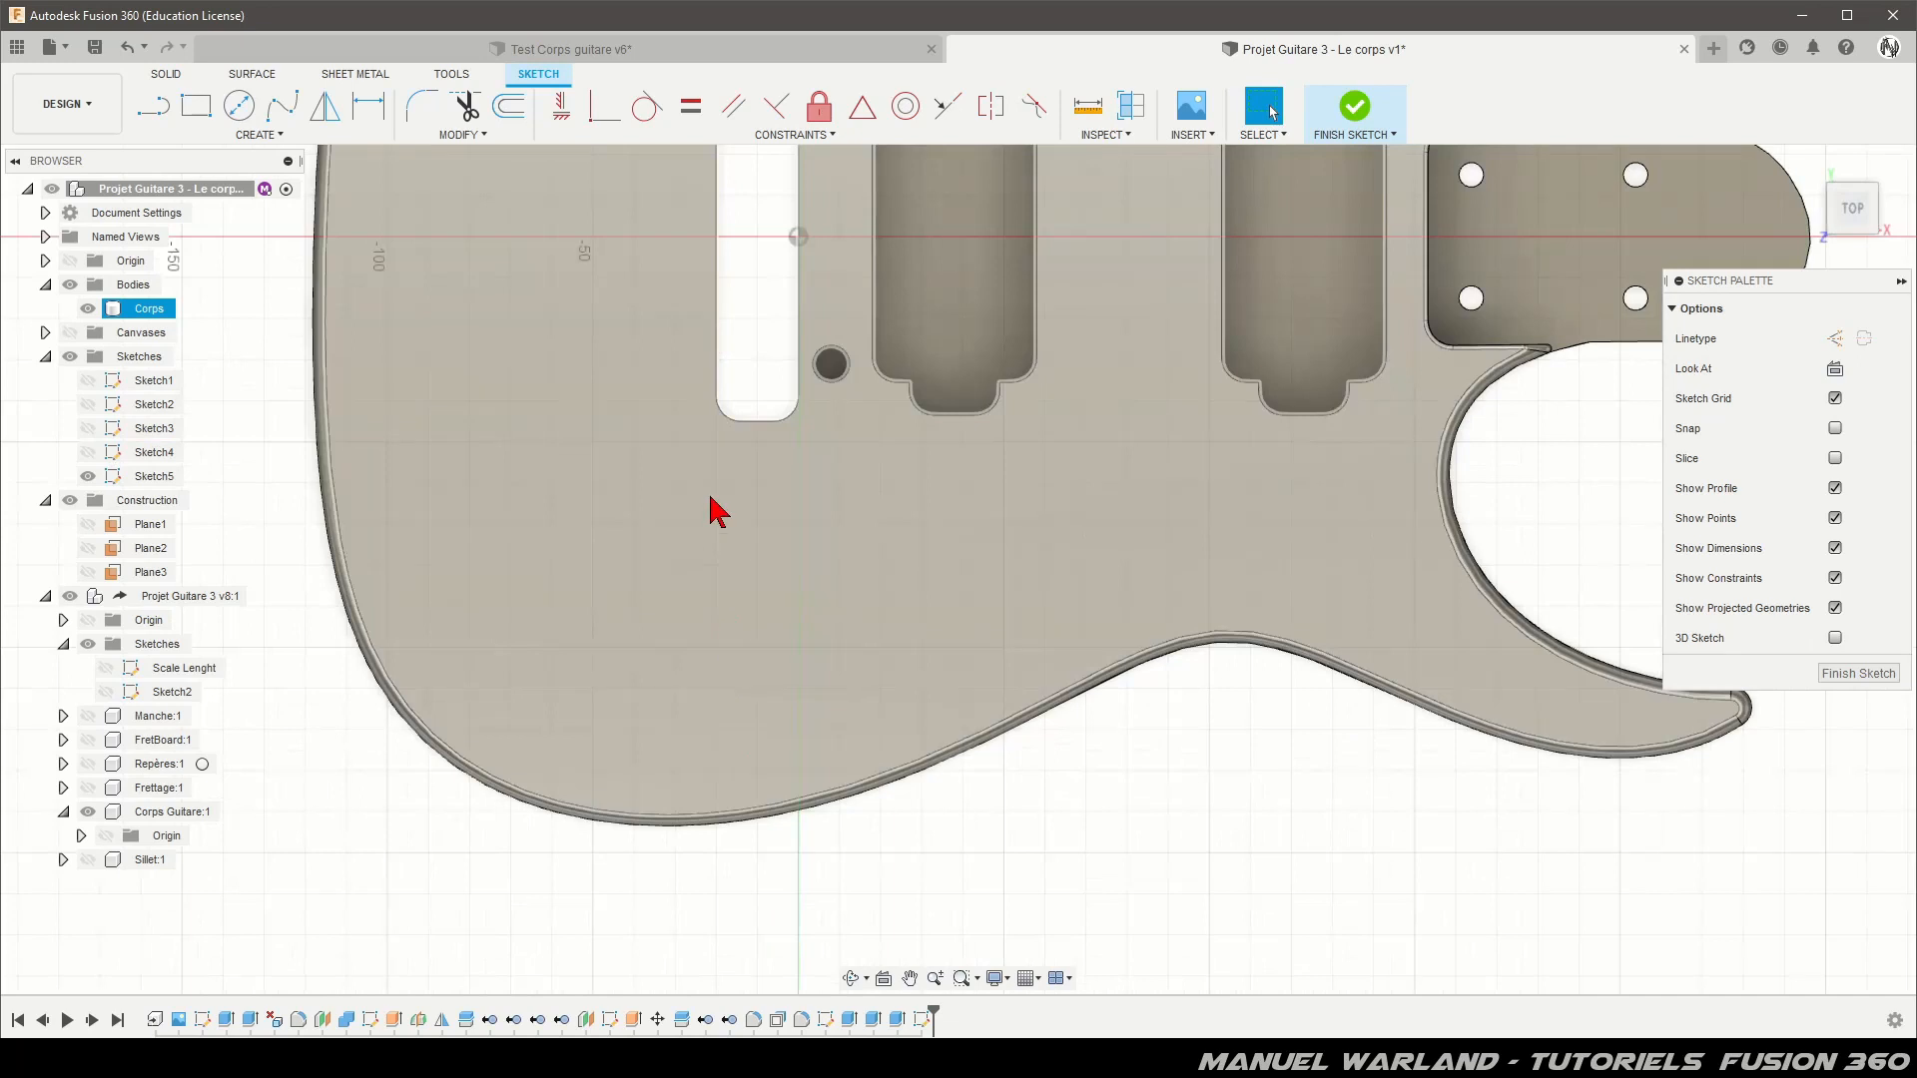
pyautogui.click(698, 569)
pyautogui.scroll(2, 699, 569)
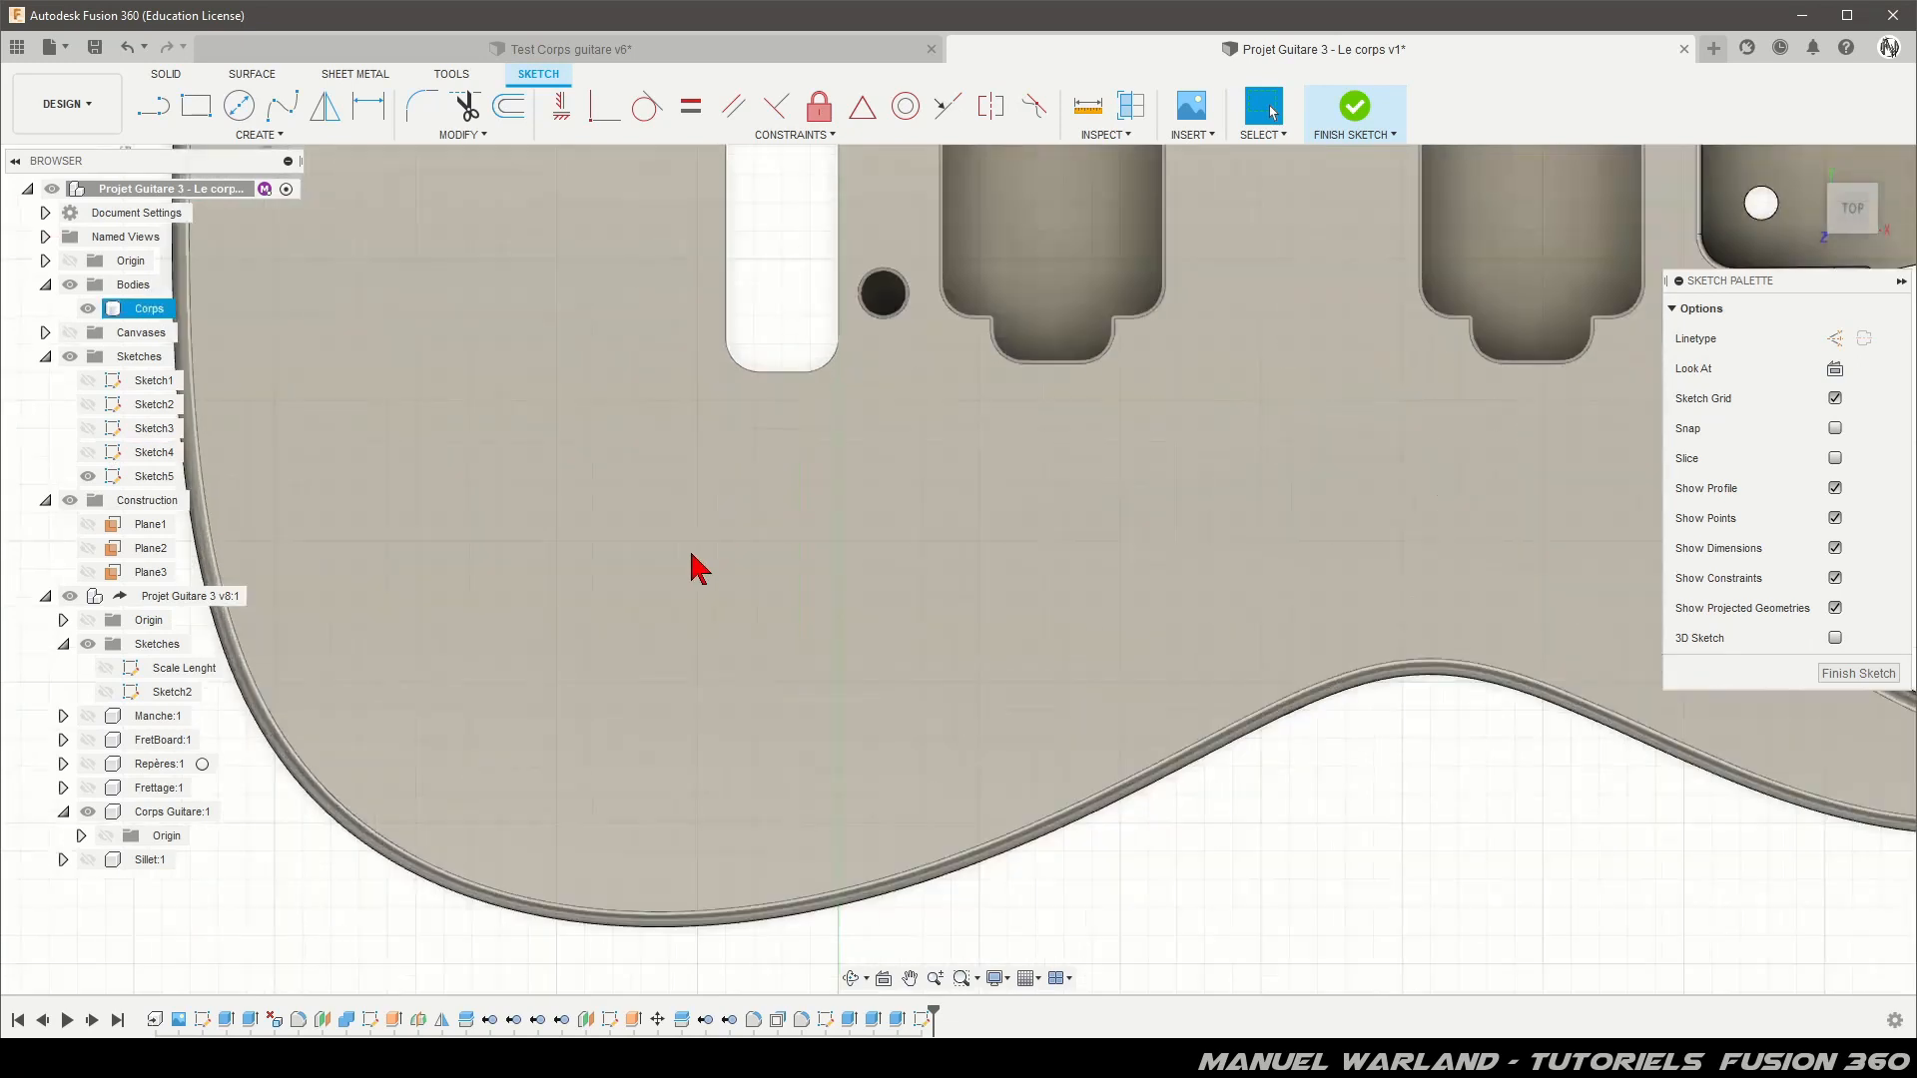
pyautogui.scroll(-1, 699, 569)
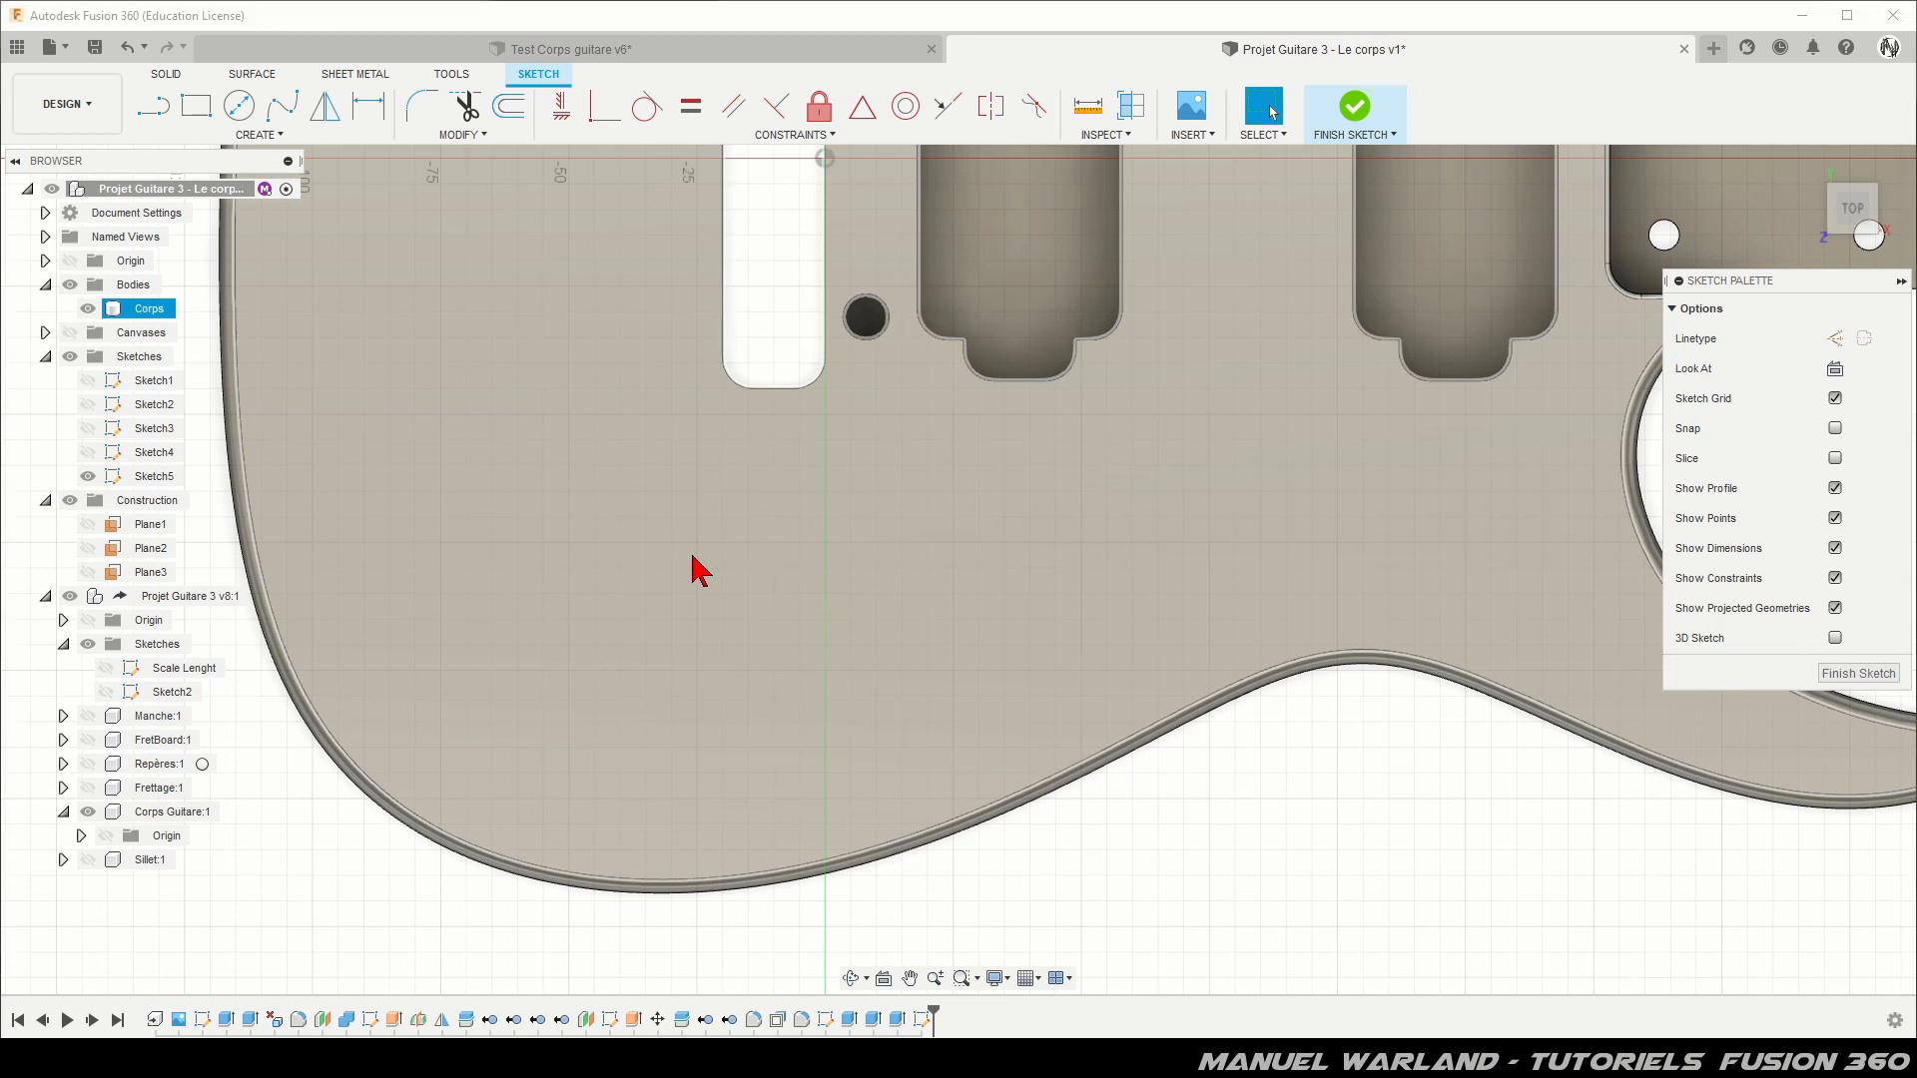
pyautogui.press('p')
pyautogui.click(699, 571)
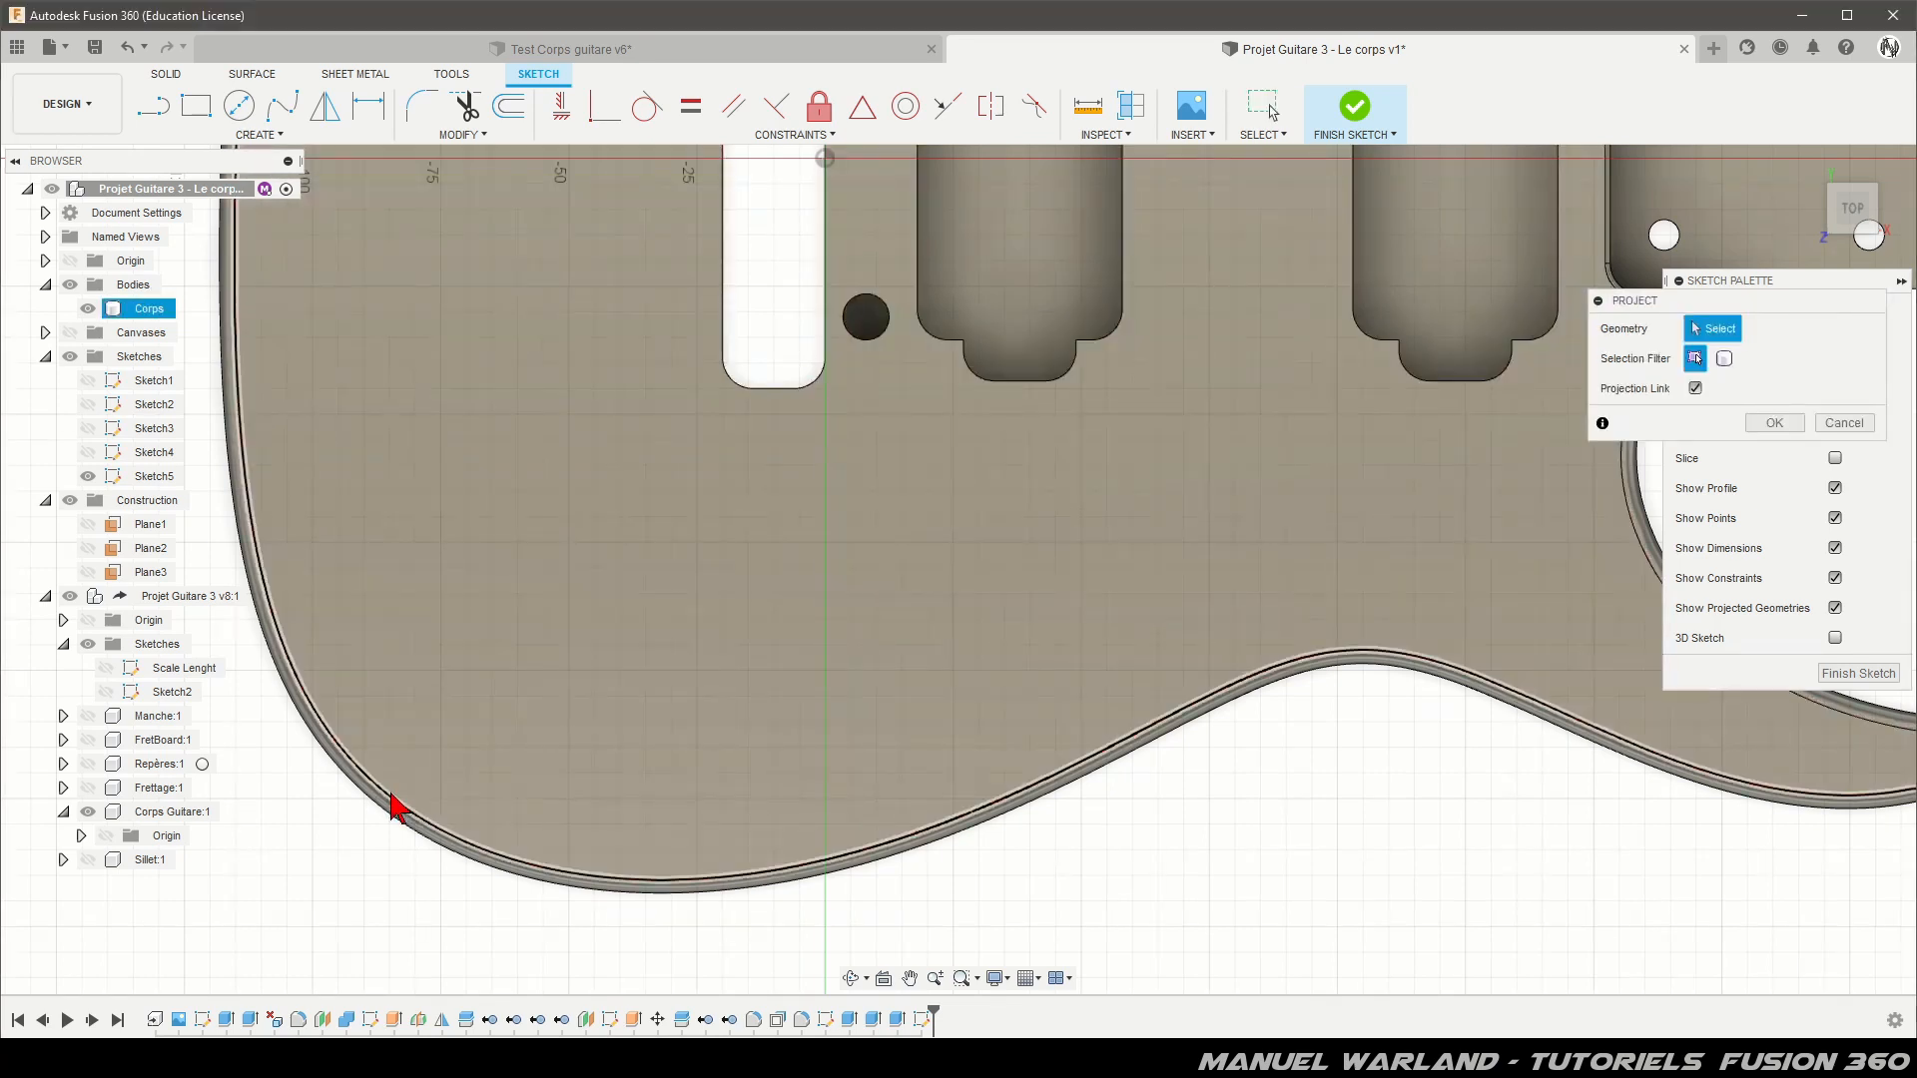
pyautogui.click(394, 801)
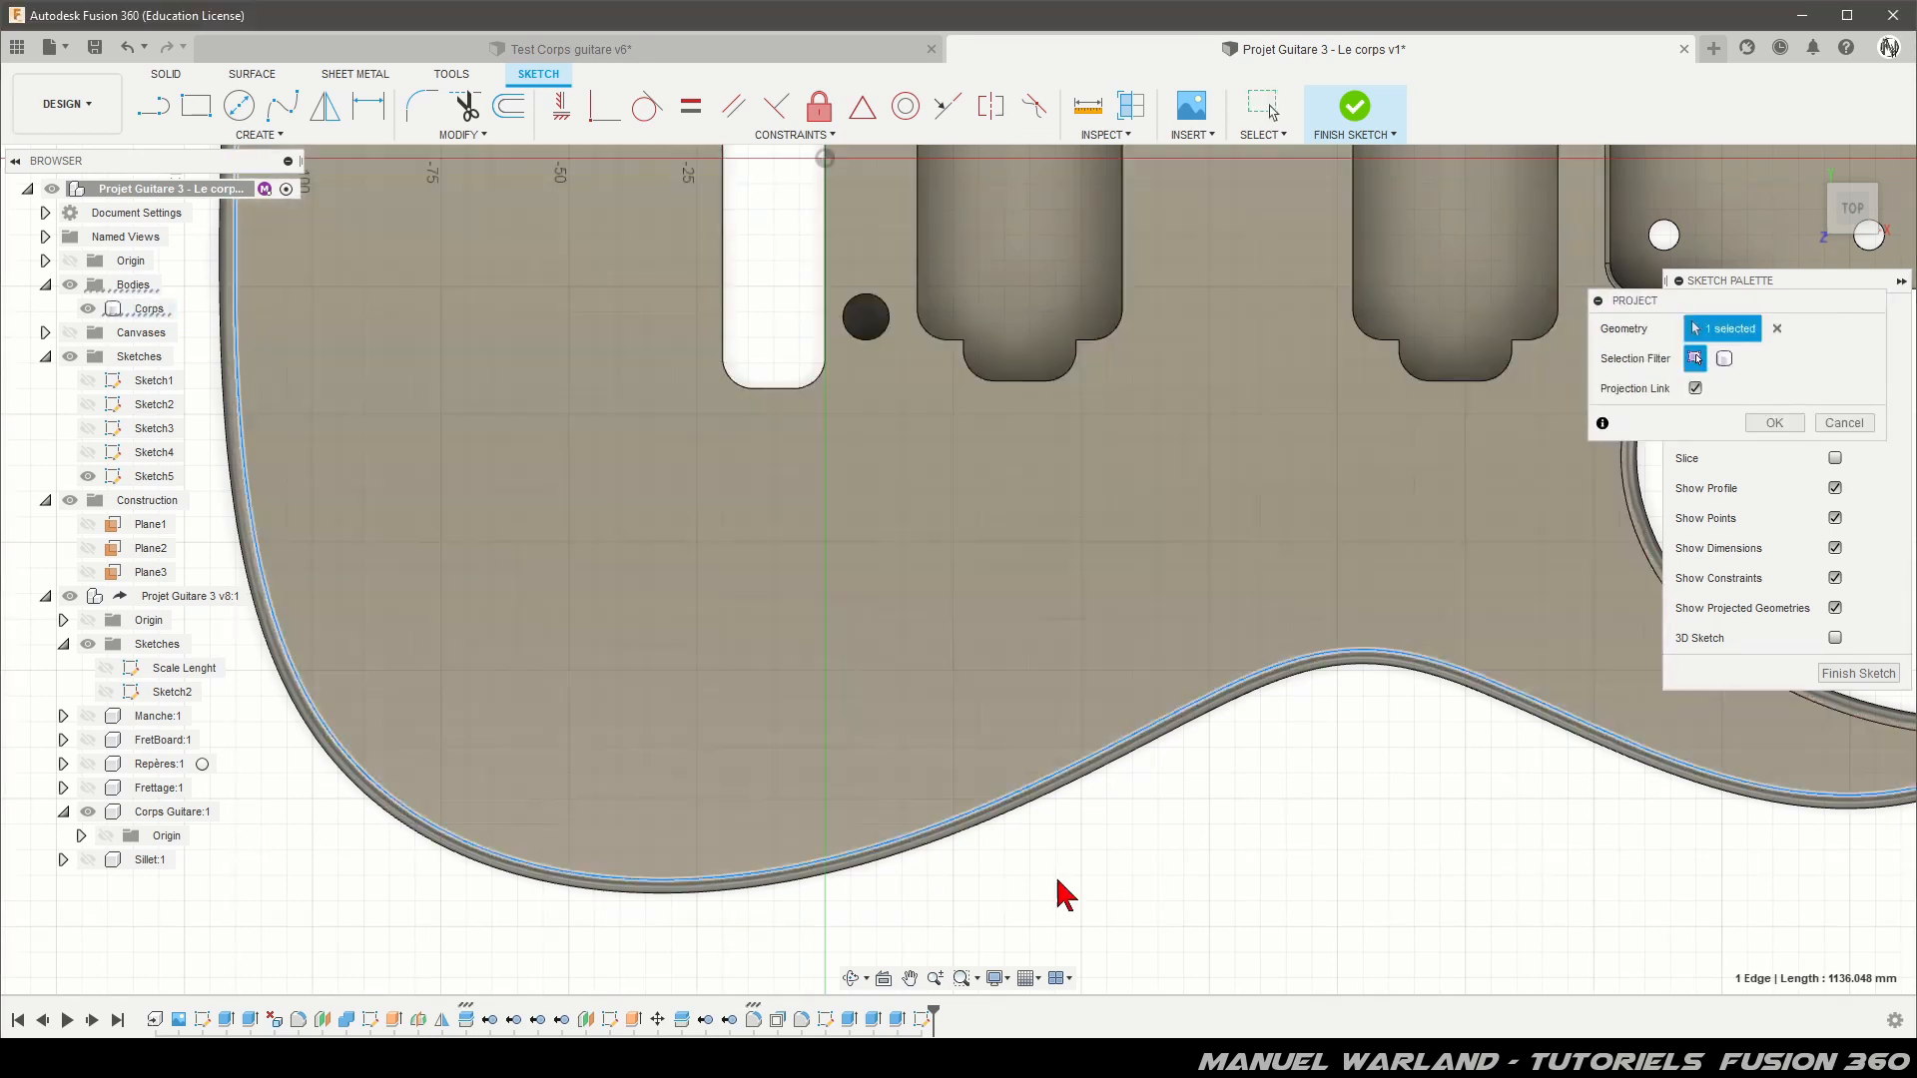
pyautogui.click(1775, 424)
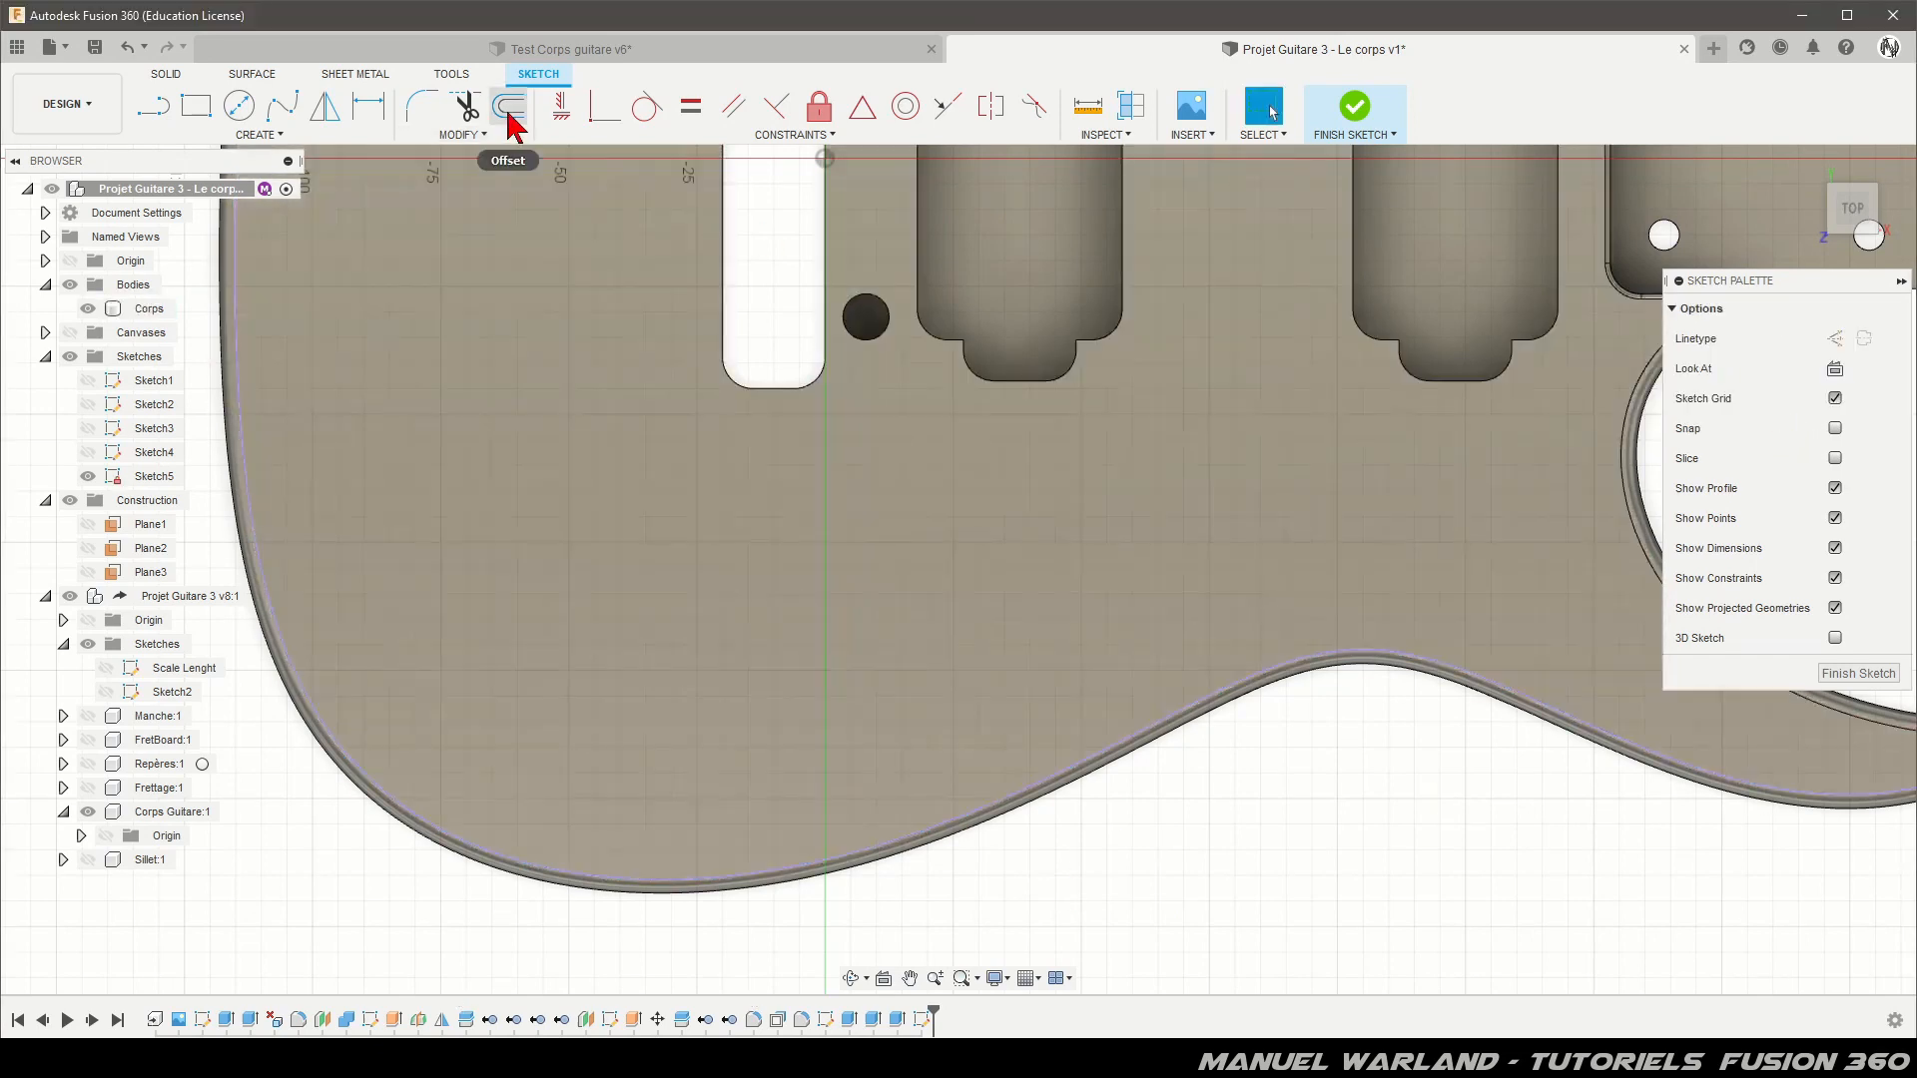
# Step: Offset the projected outline edge 10 mm towards the inside of the body
pyautogui.click(509, 108)
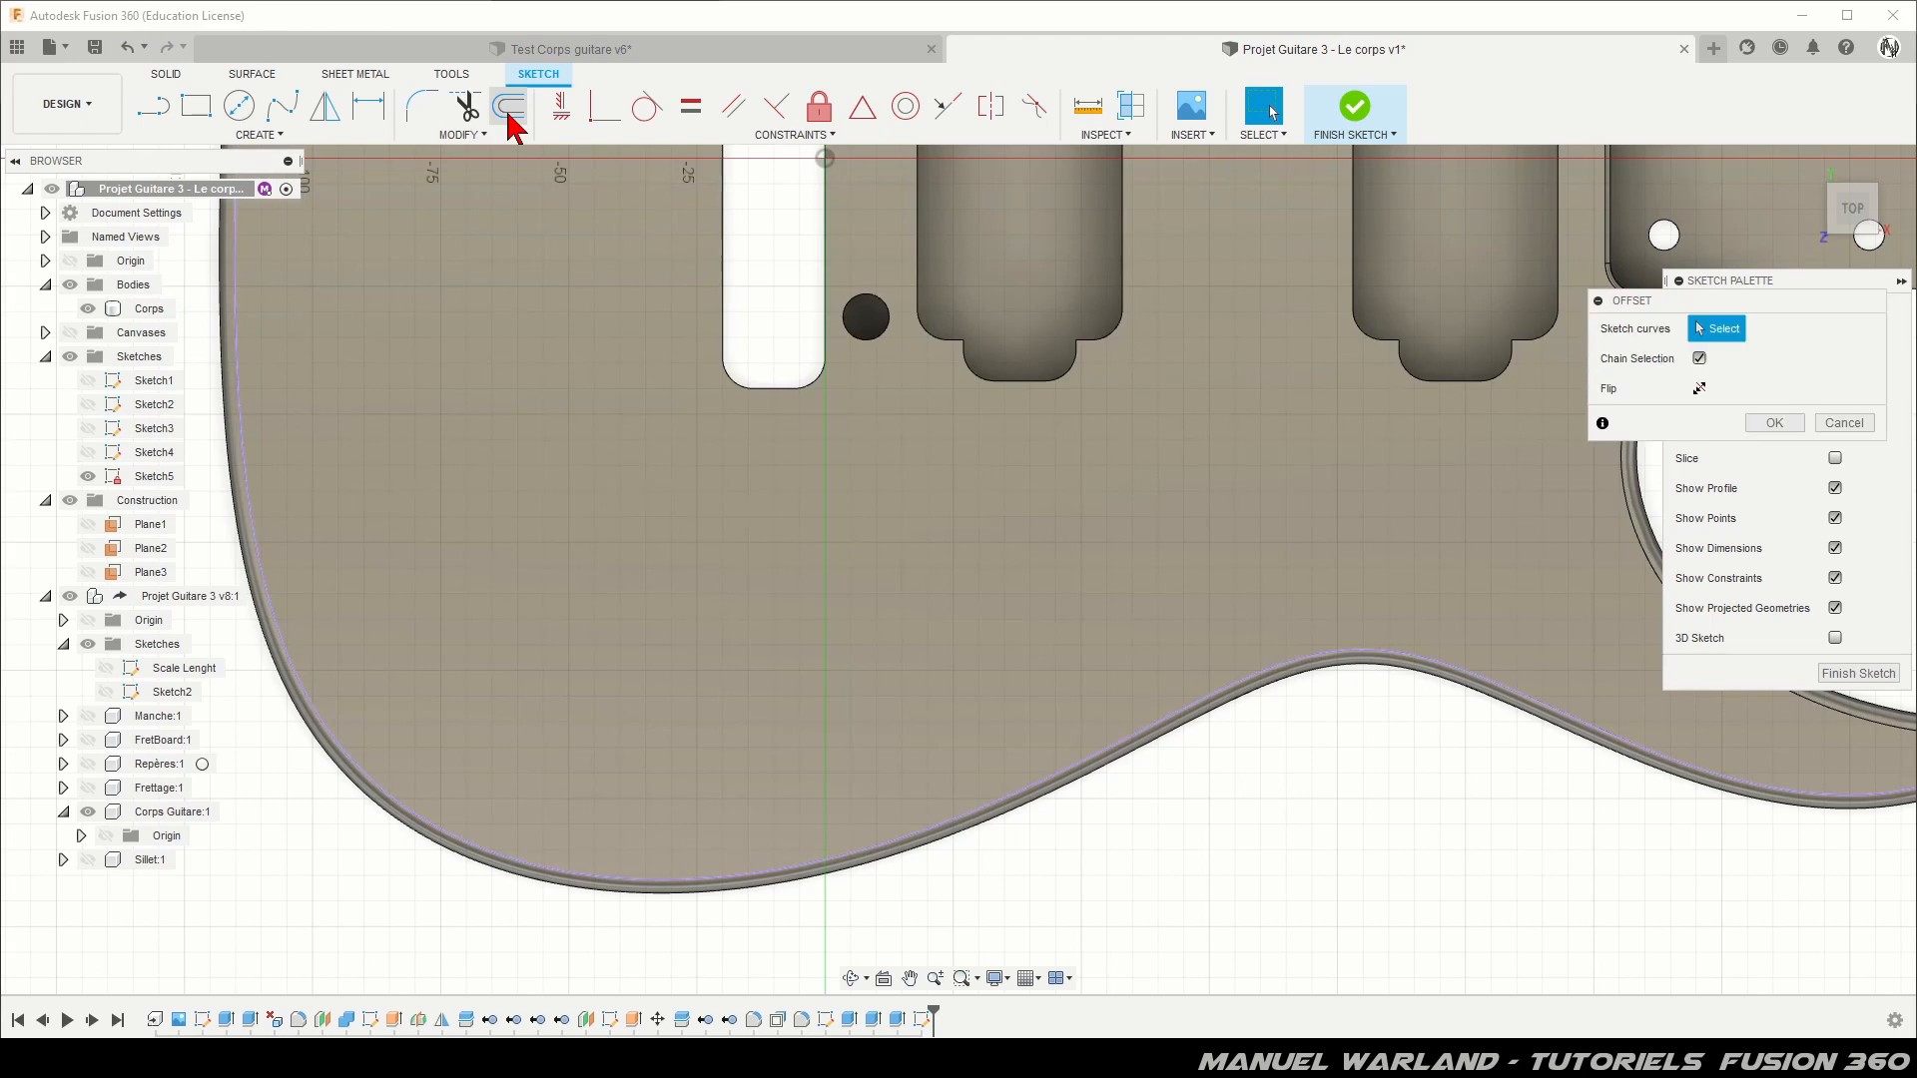
pyautogui.click(357, 759)
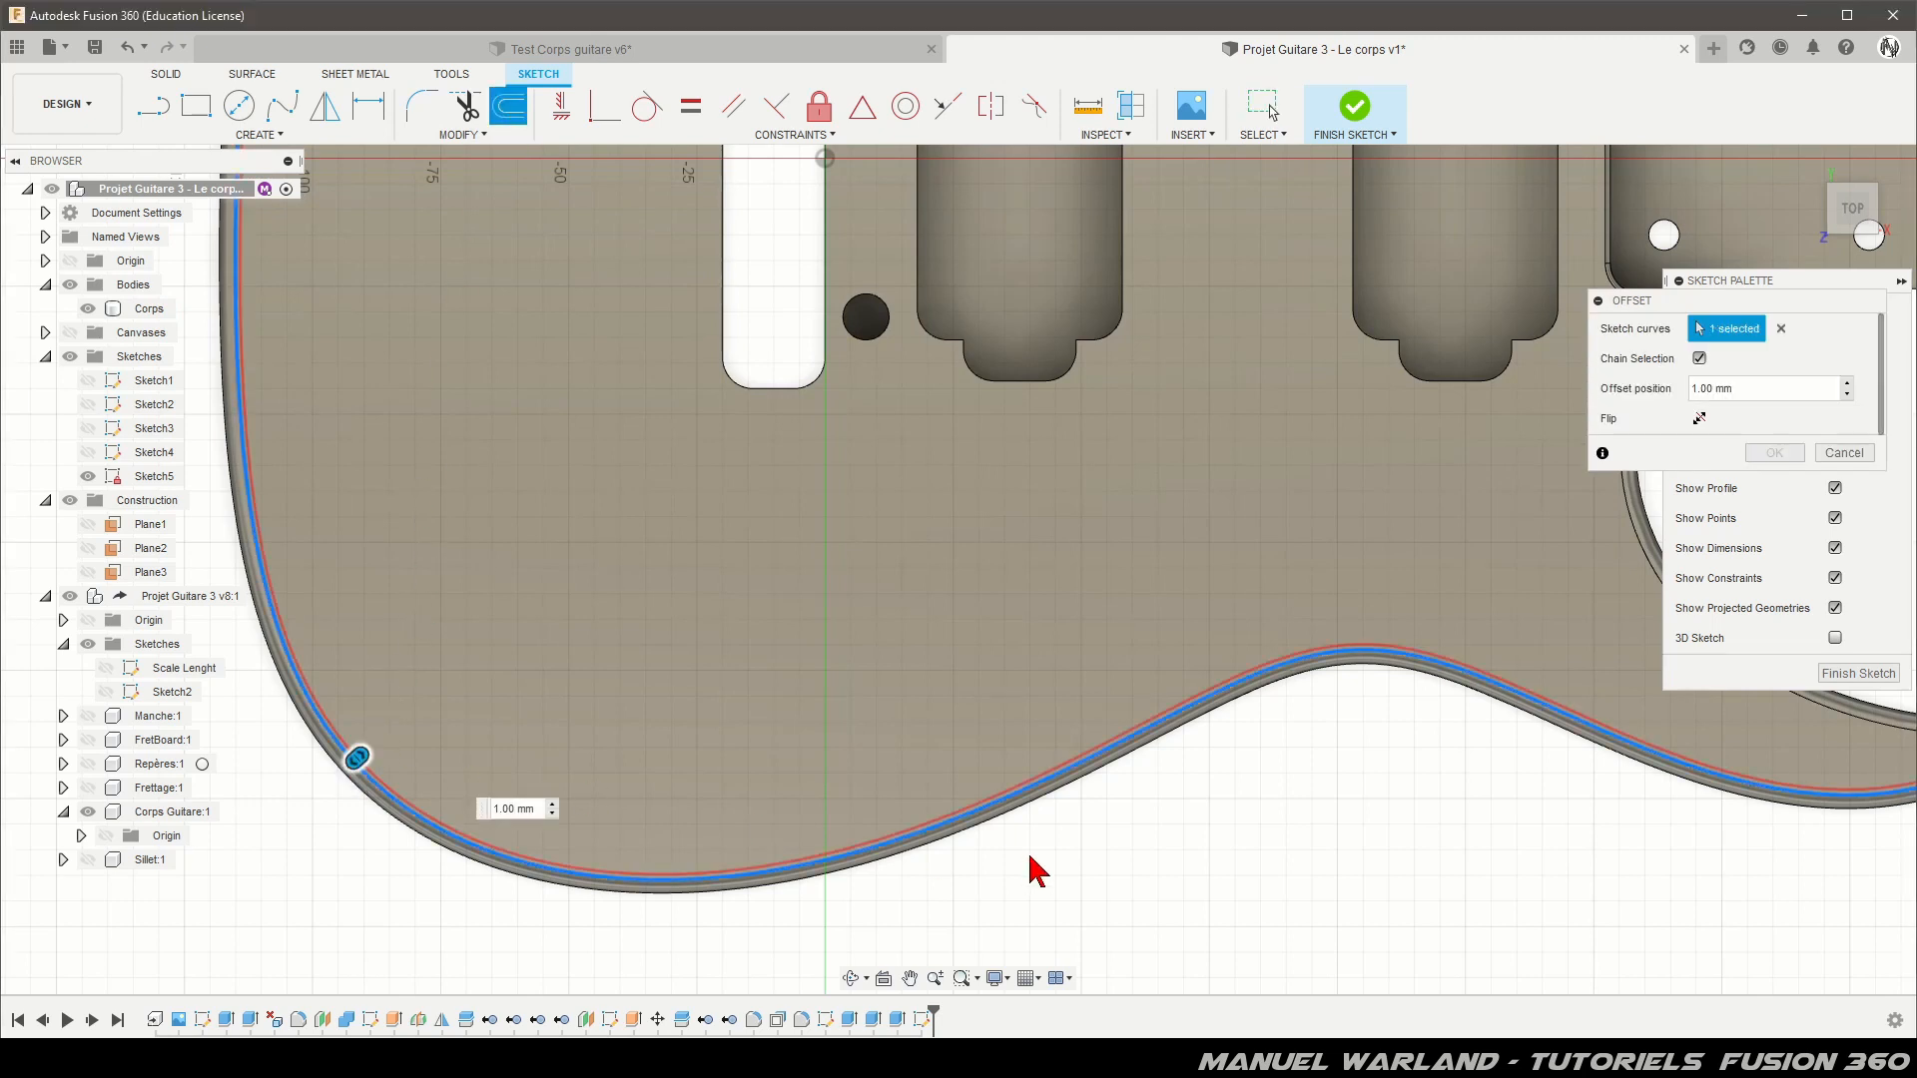
pyautogui.write('15')
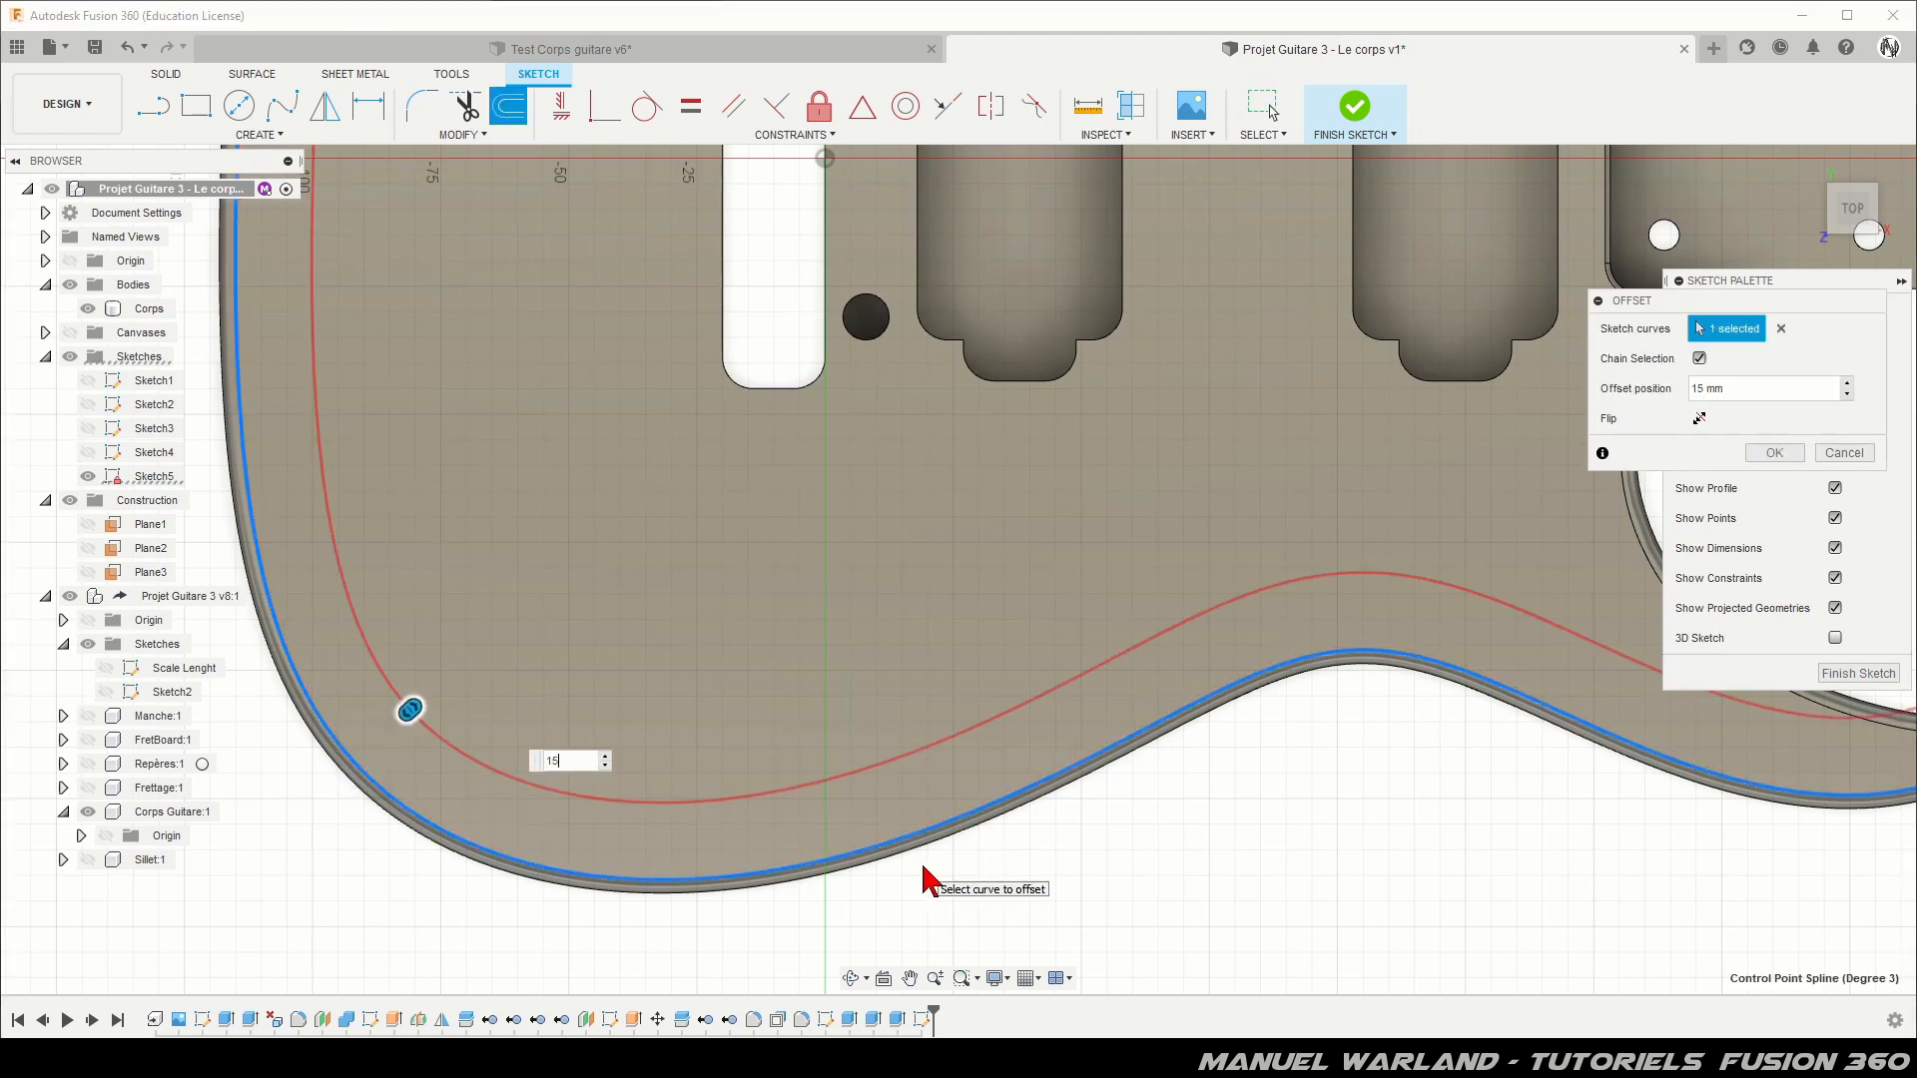
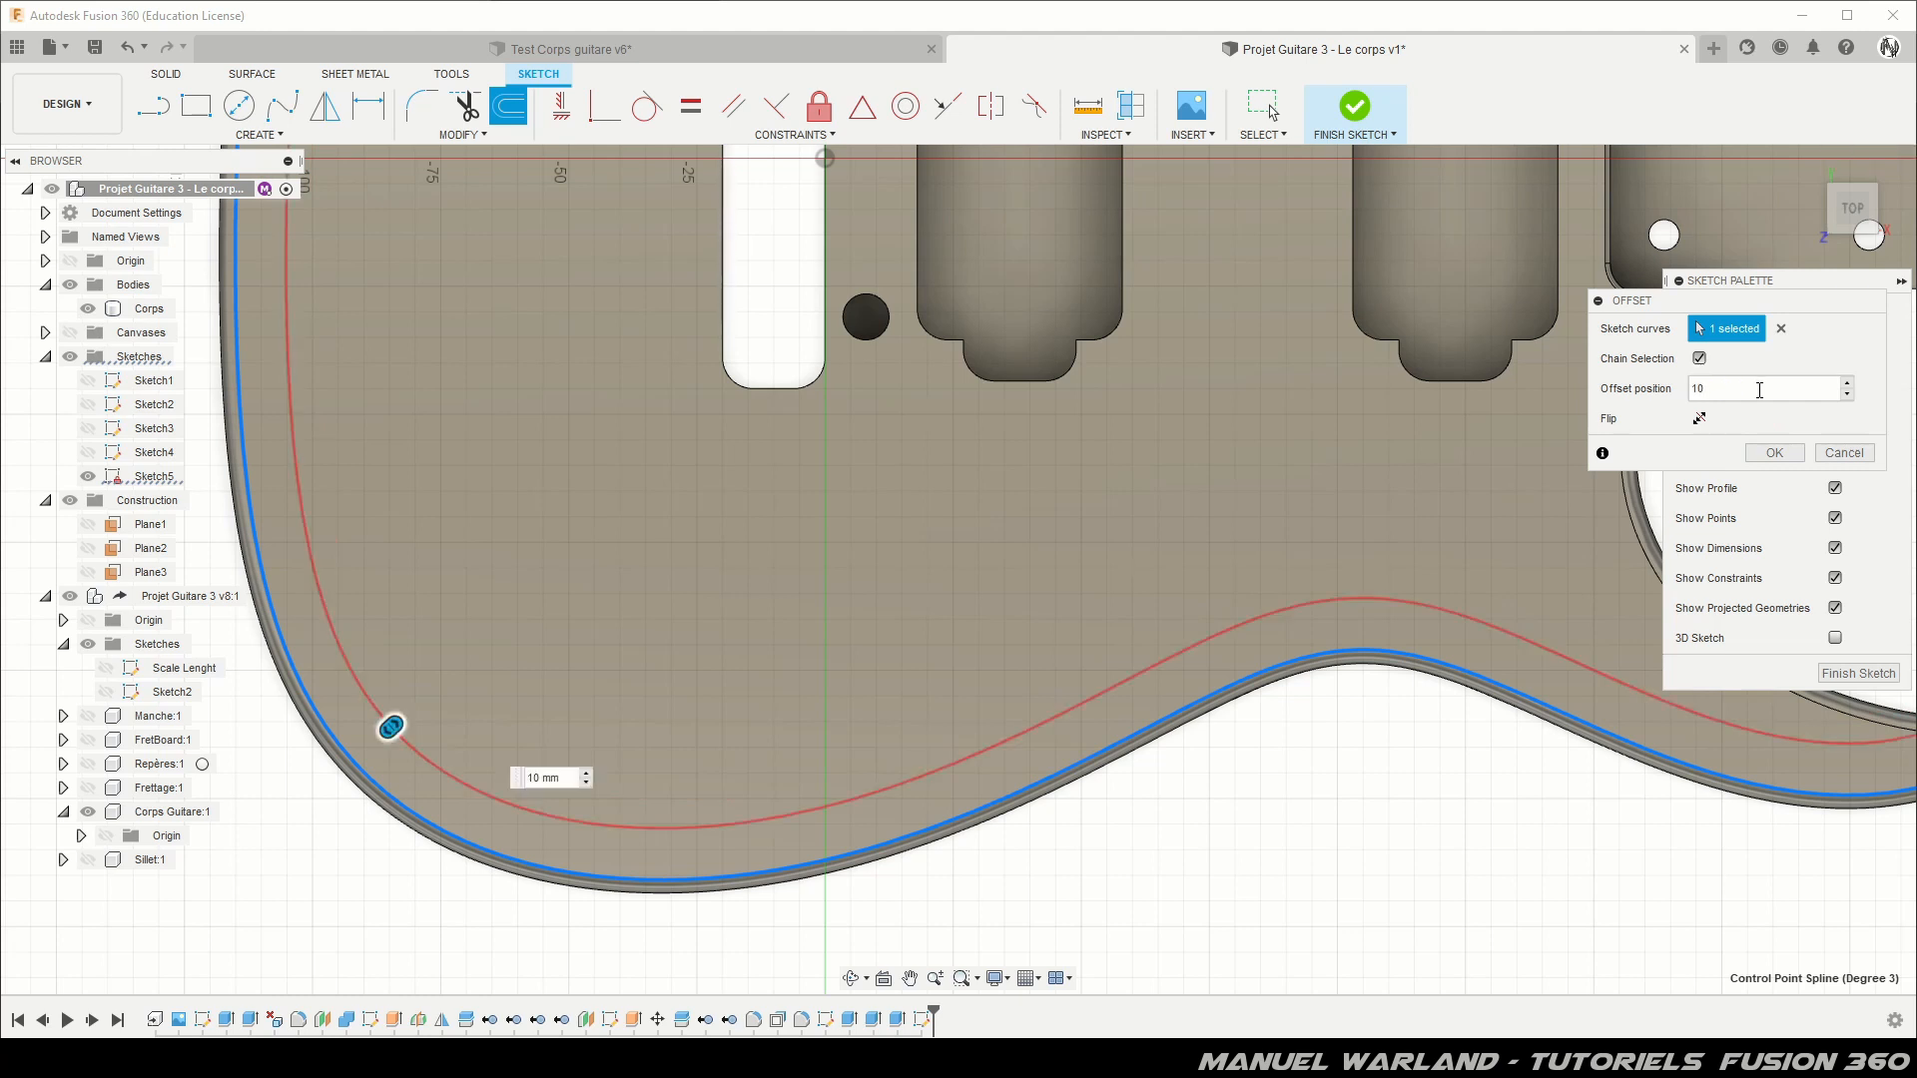
pyautogui.click(1774, 452)
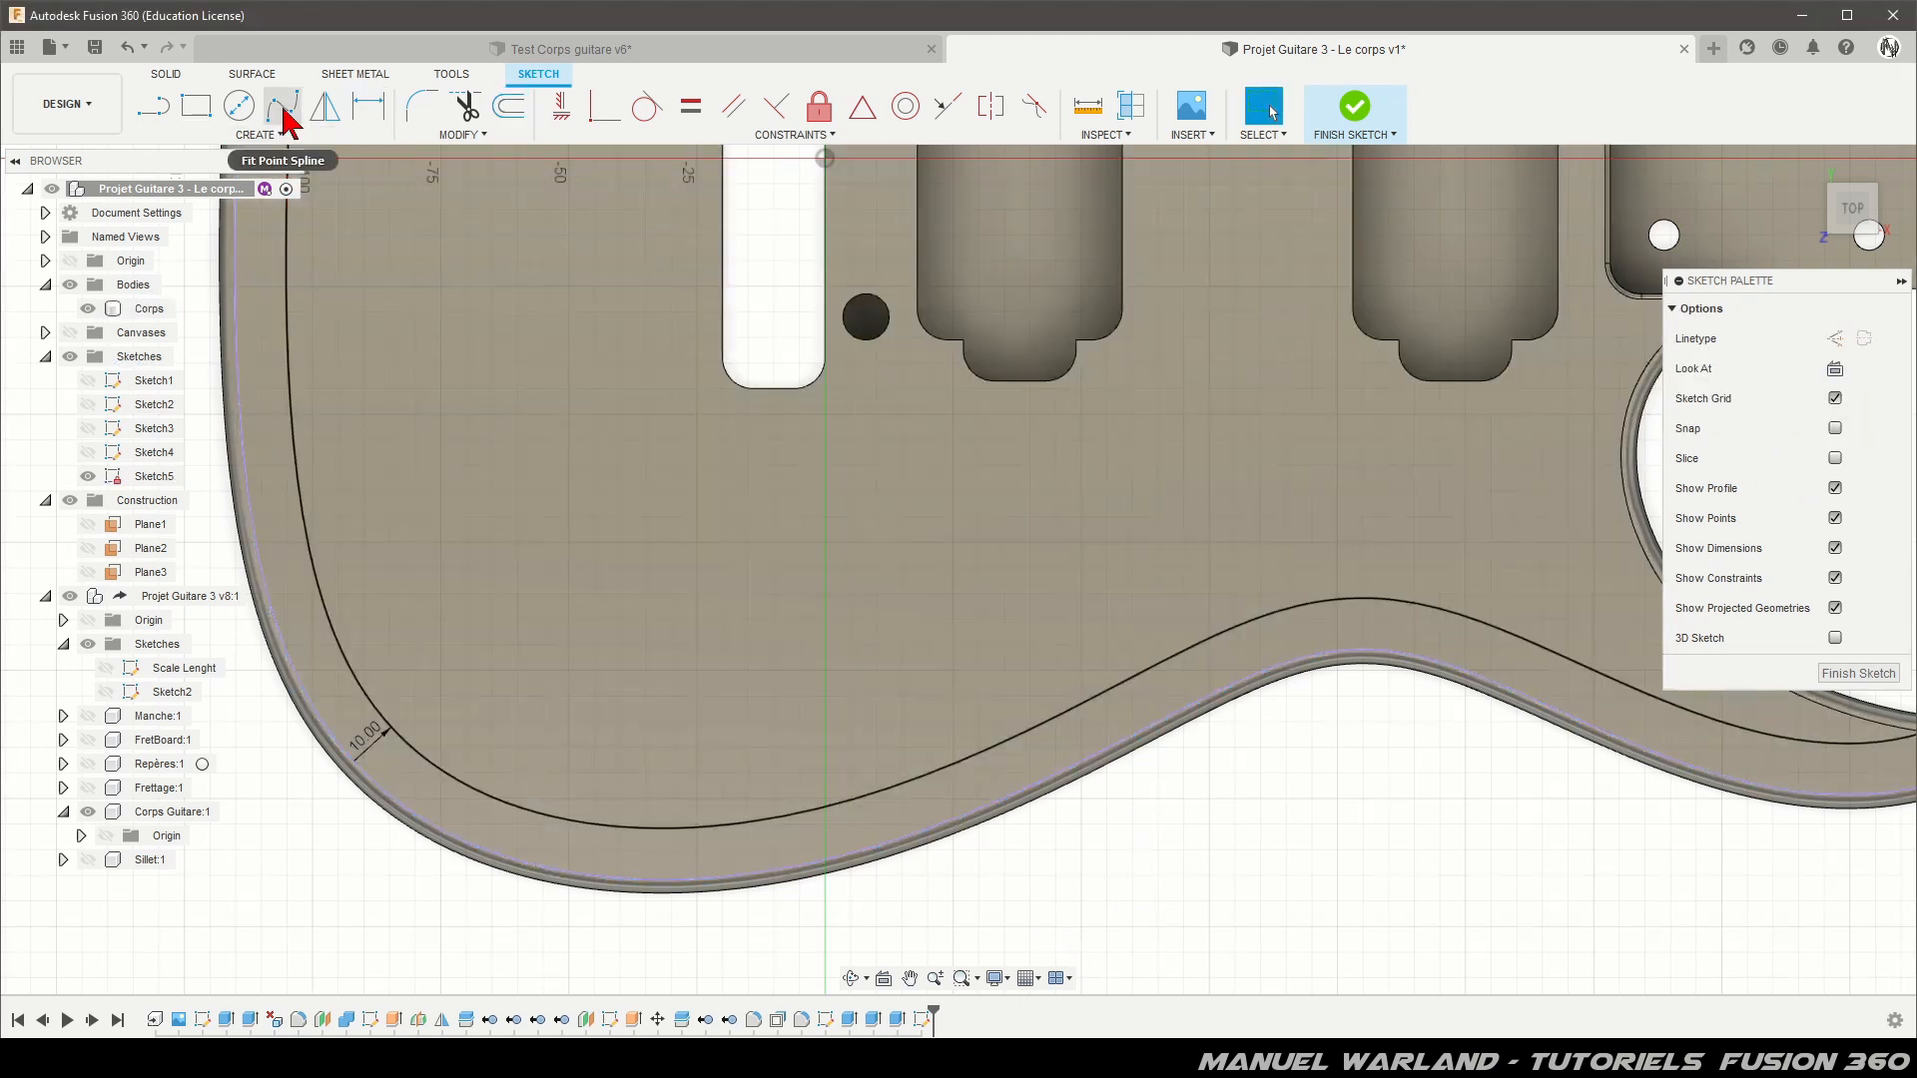
# Step: Draw a six-point fit point spline below the bridge opening, starting and ending on the offset curve to enclose a cavity area
pyautogui.click(289, 120)
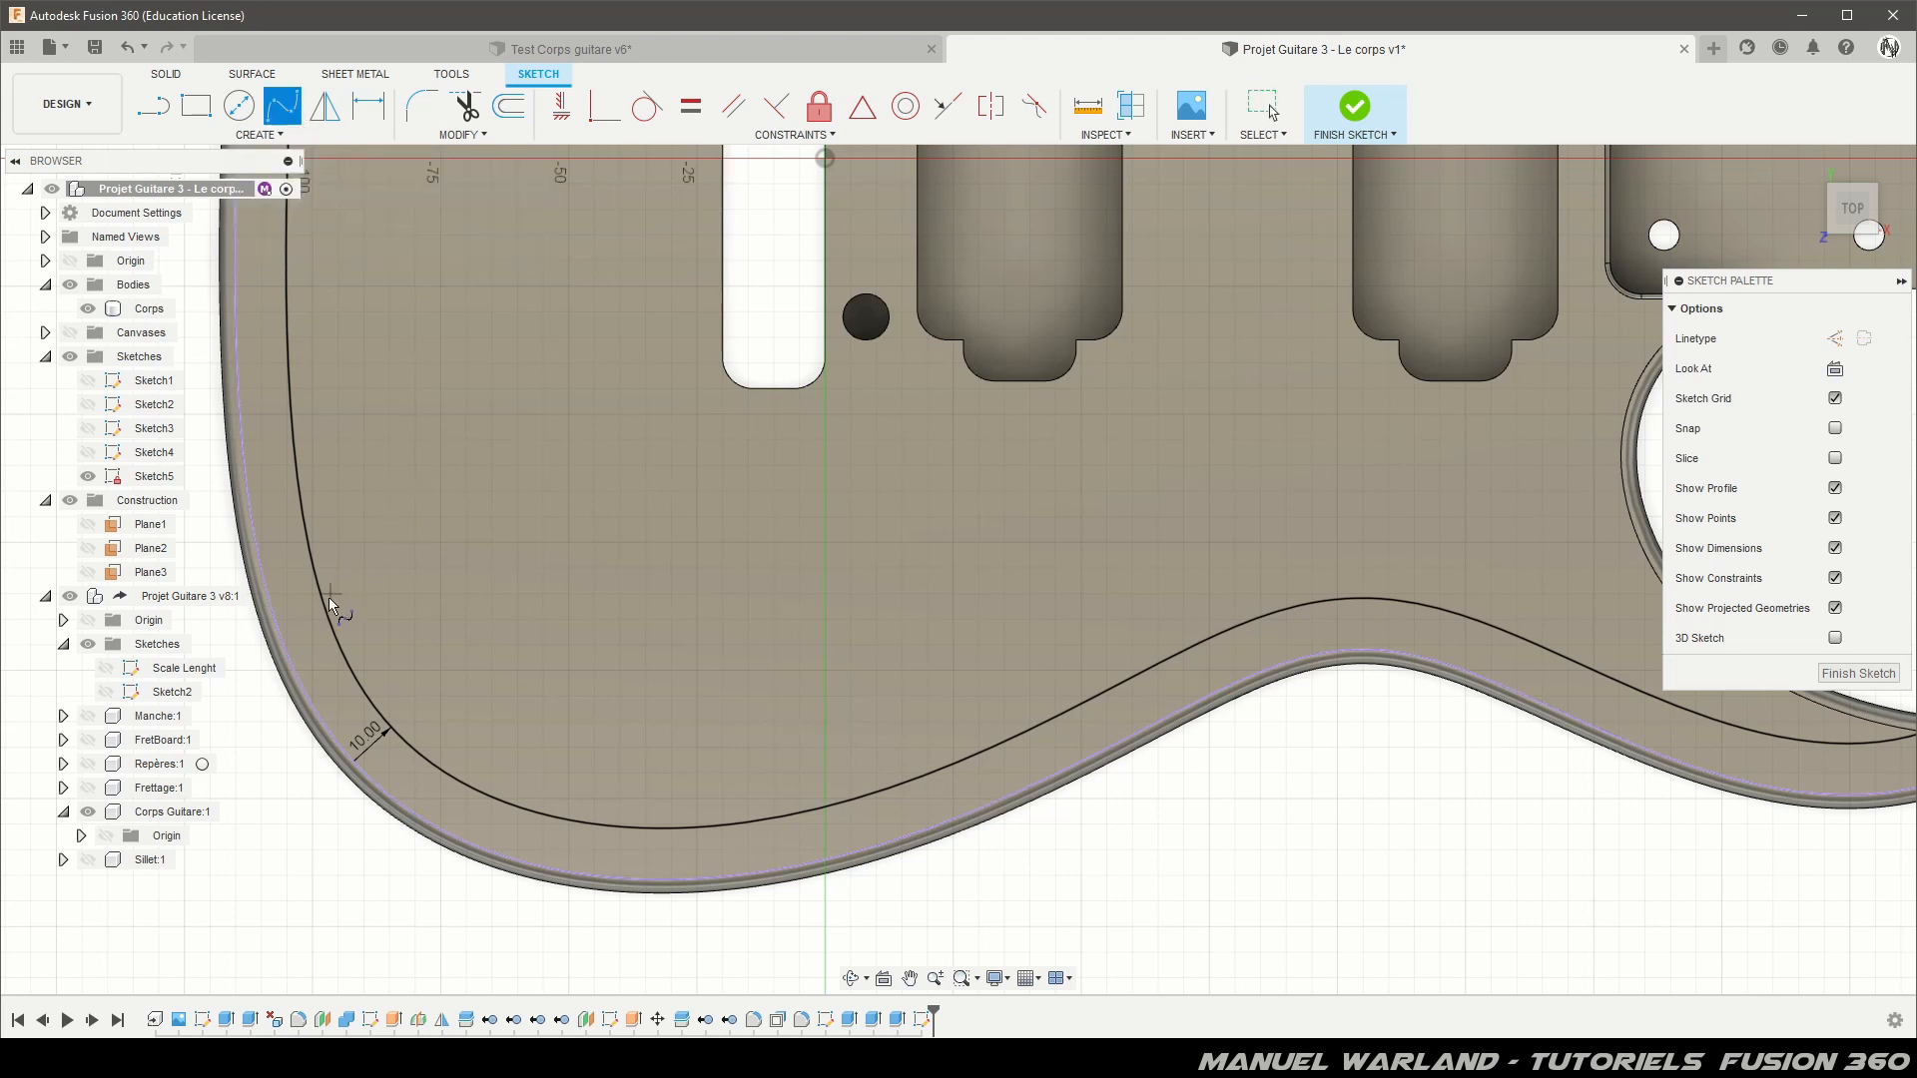
pyautogui.click(313, 556)
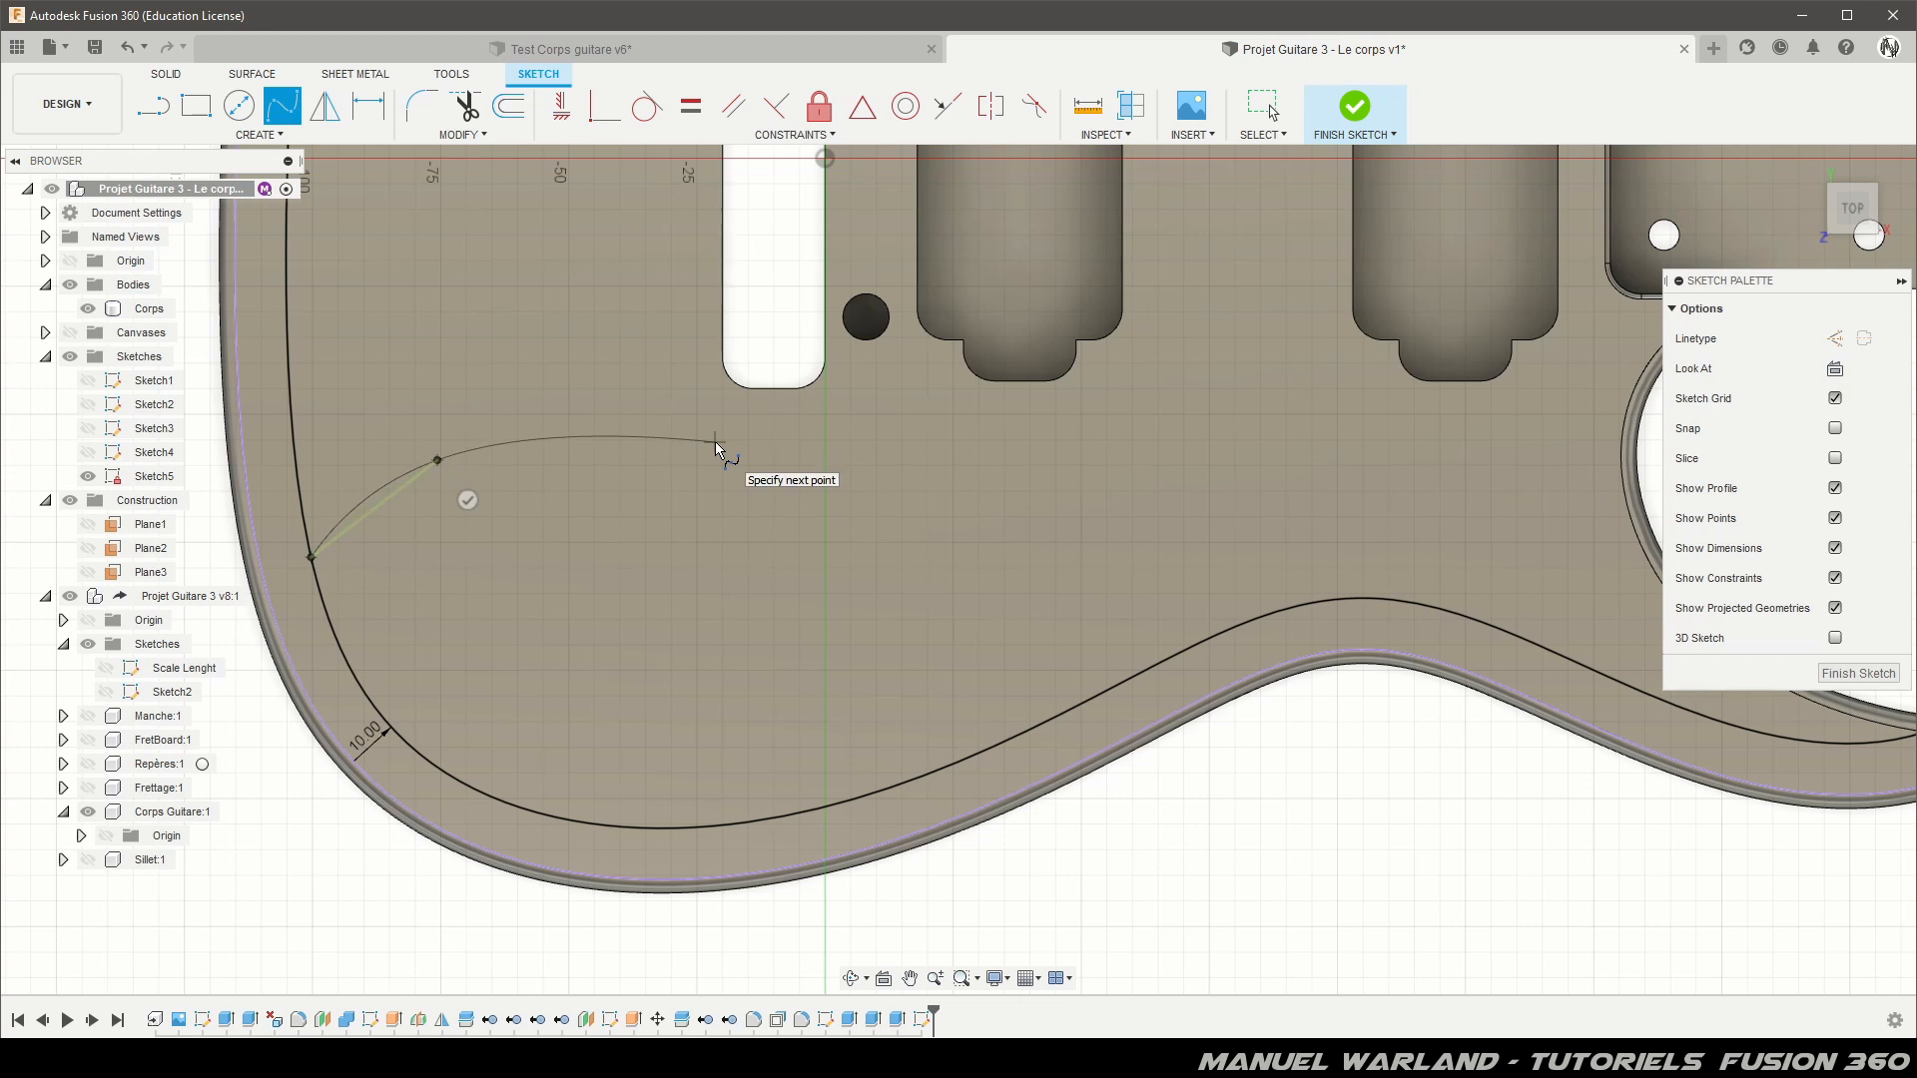
pyautogui.click(674, 460)
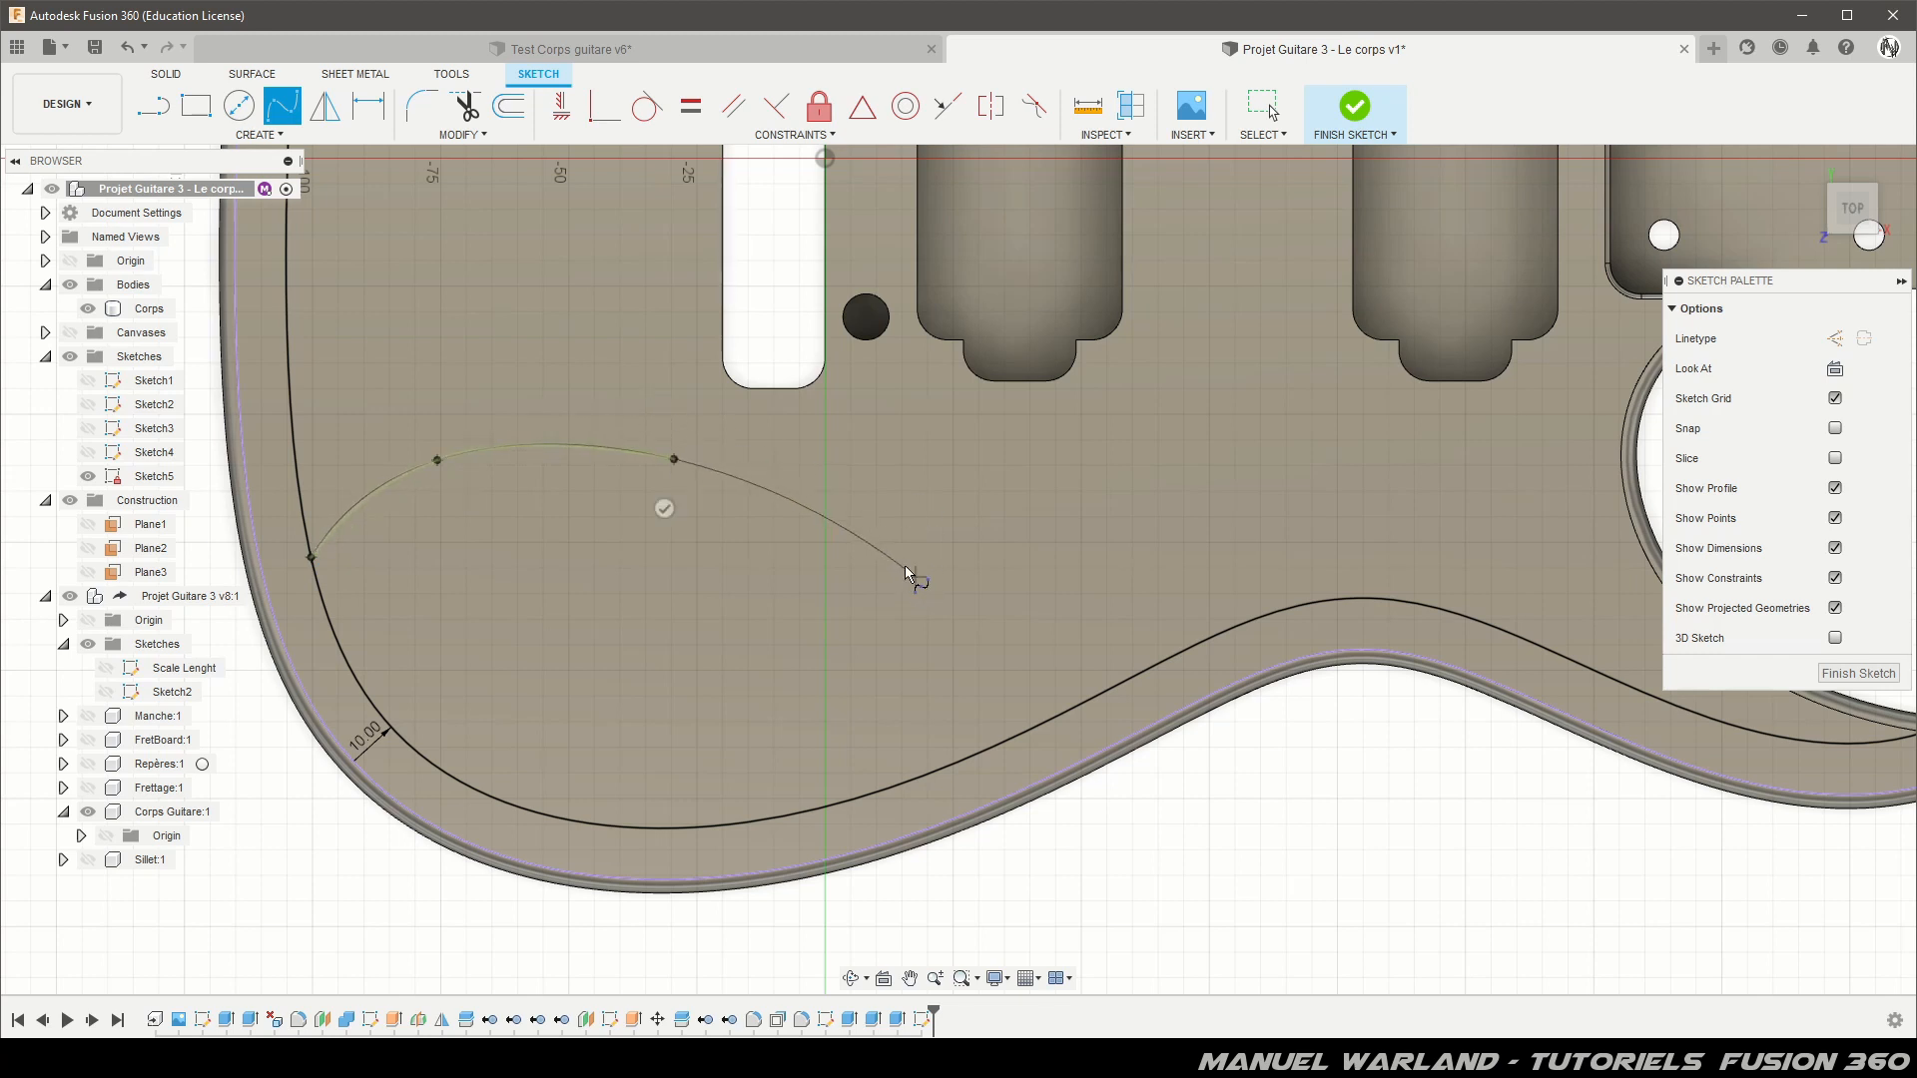
pyautogui.click(796, 557)
pyautogui.click(977, 520)
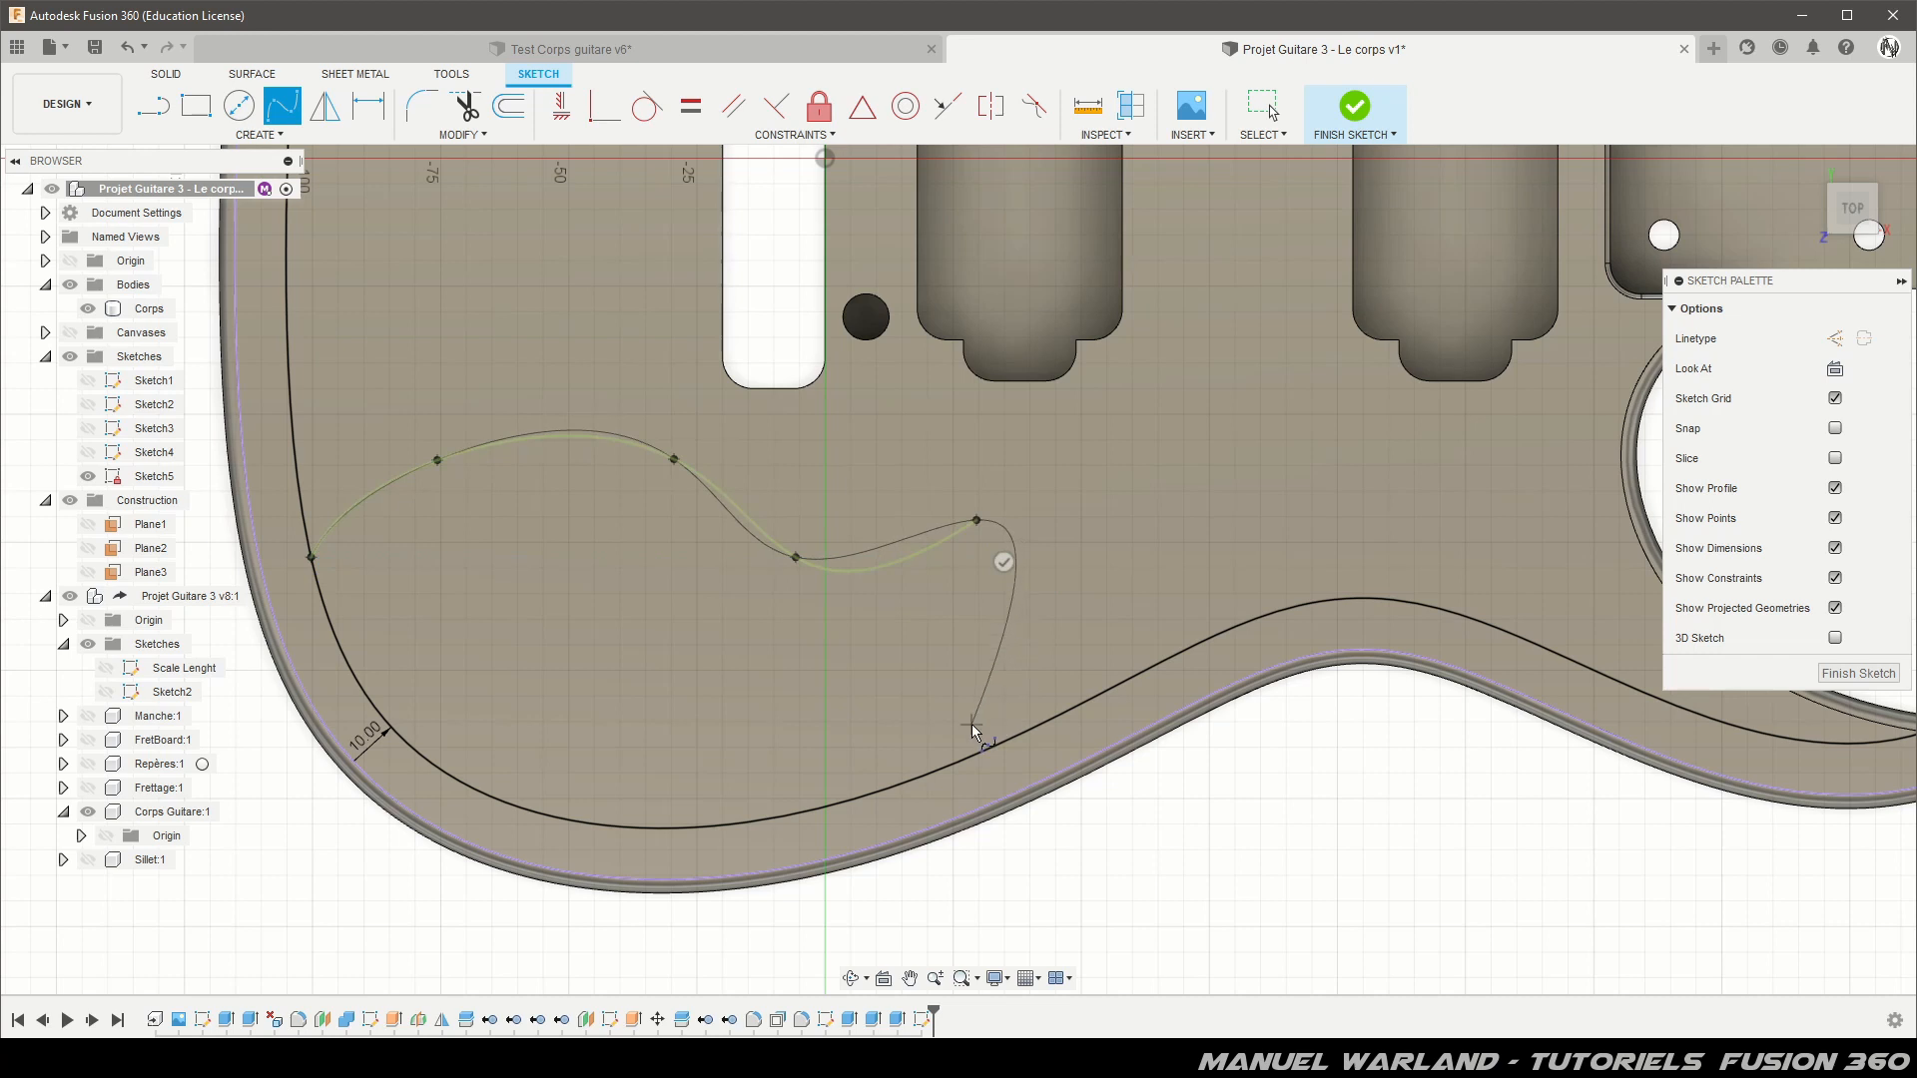
pyautogui.click(938, 772)
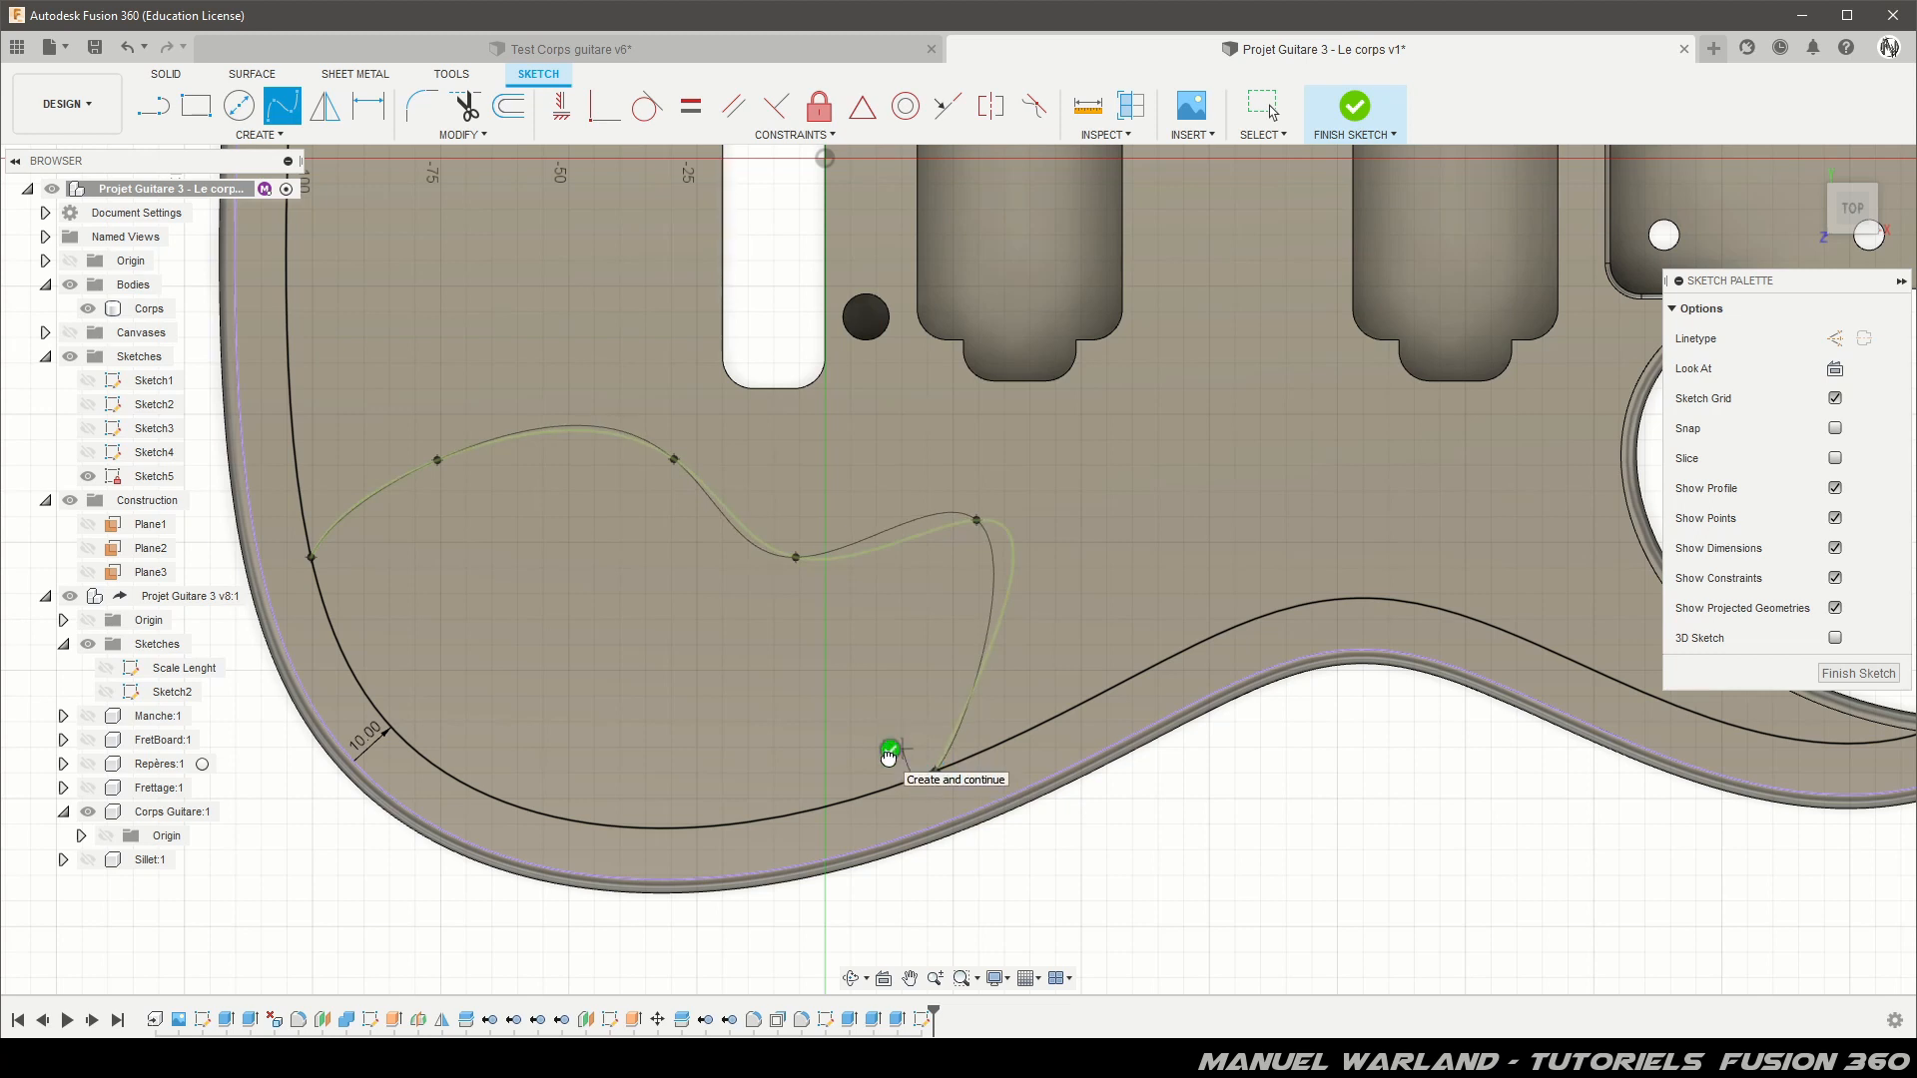
pyautogui.click(889, 749)
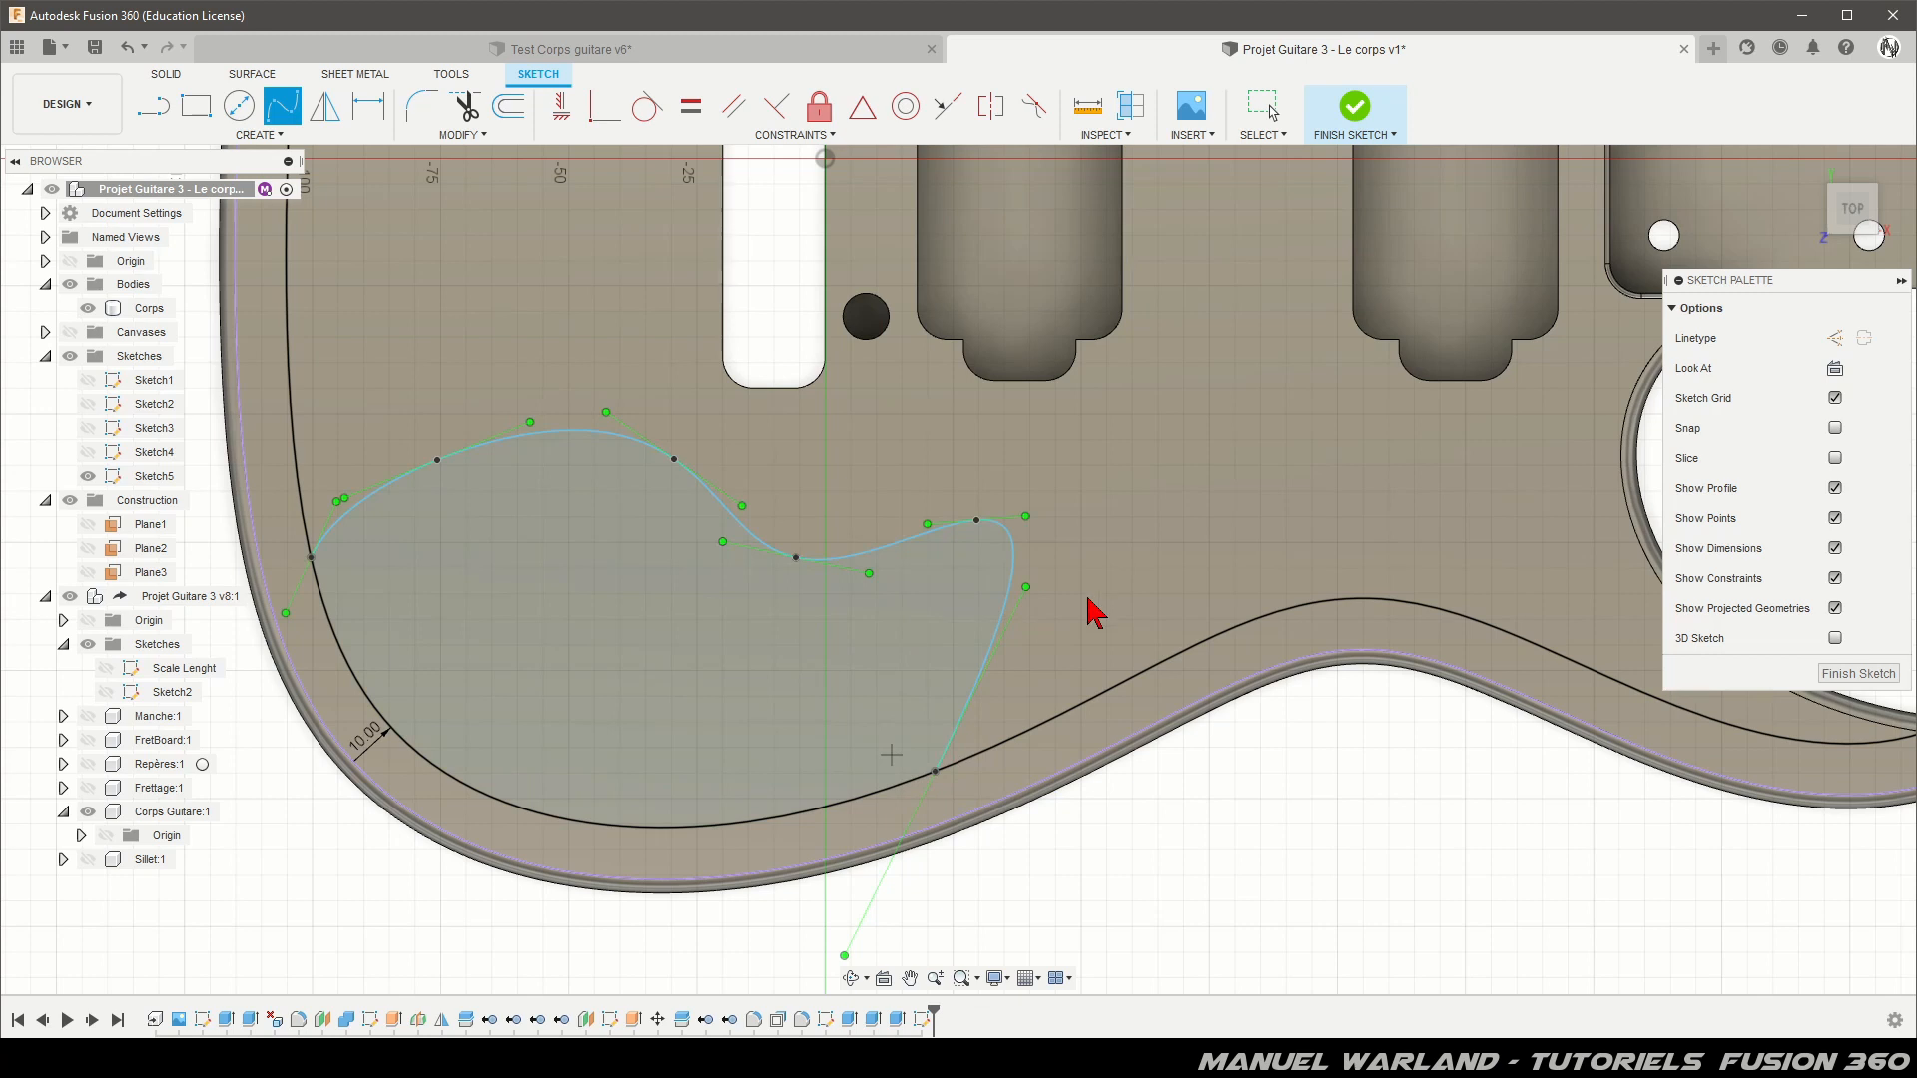
# Step: Reshape the cavity spline by tilting the tangent handle at its lower-right end and moving the two fit points nearest that end towards the neck
pyautogui.press('Escape')
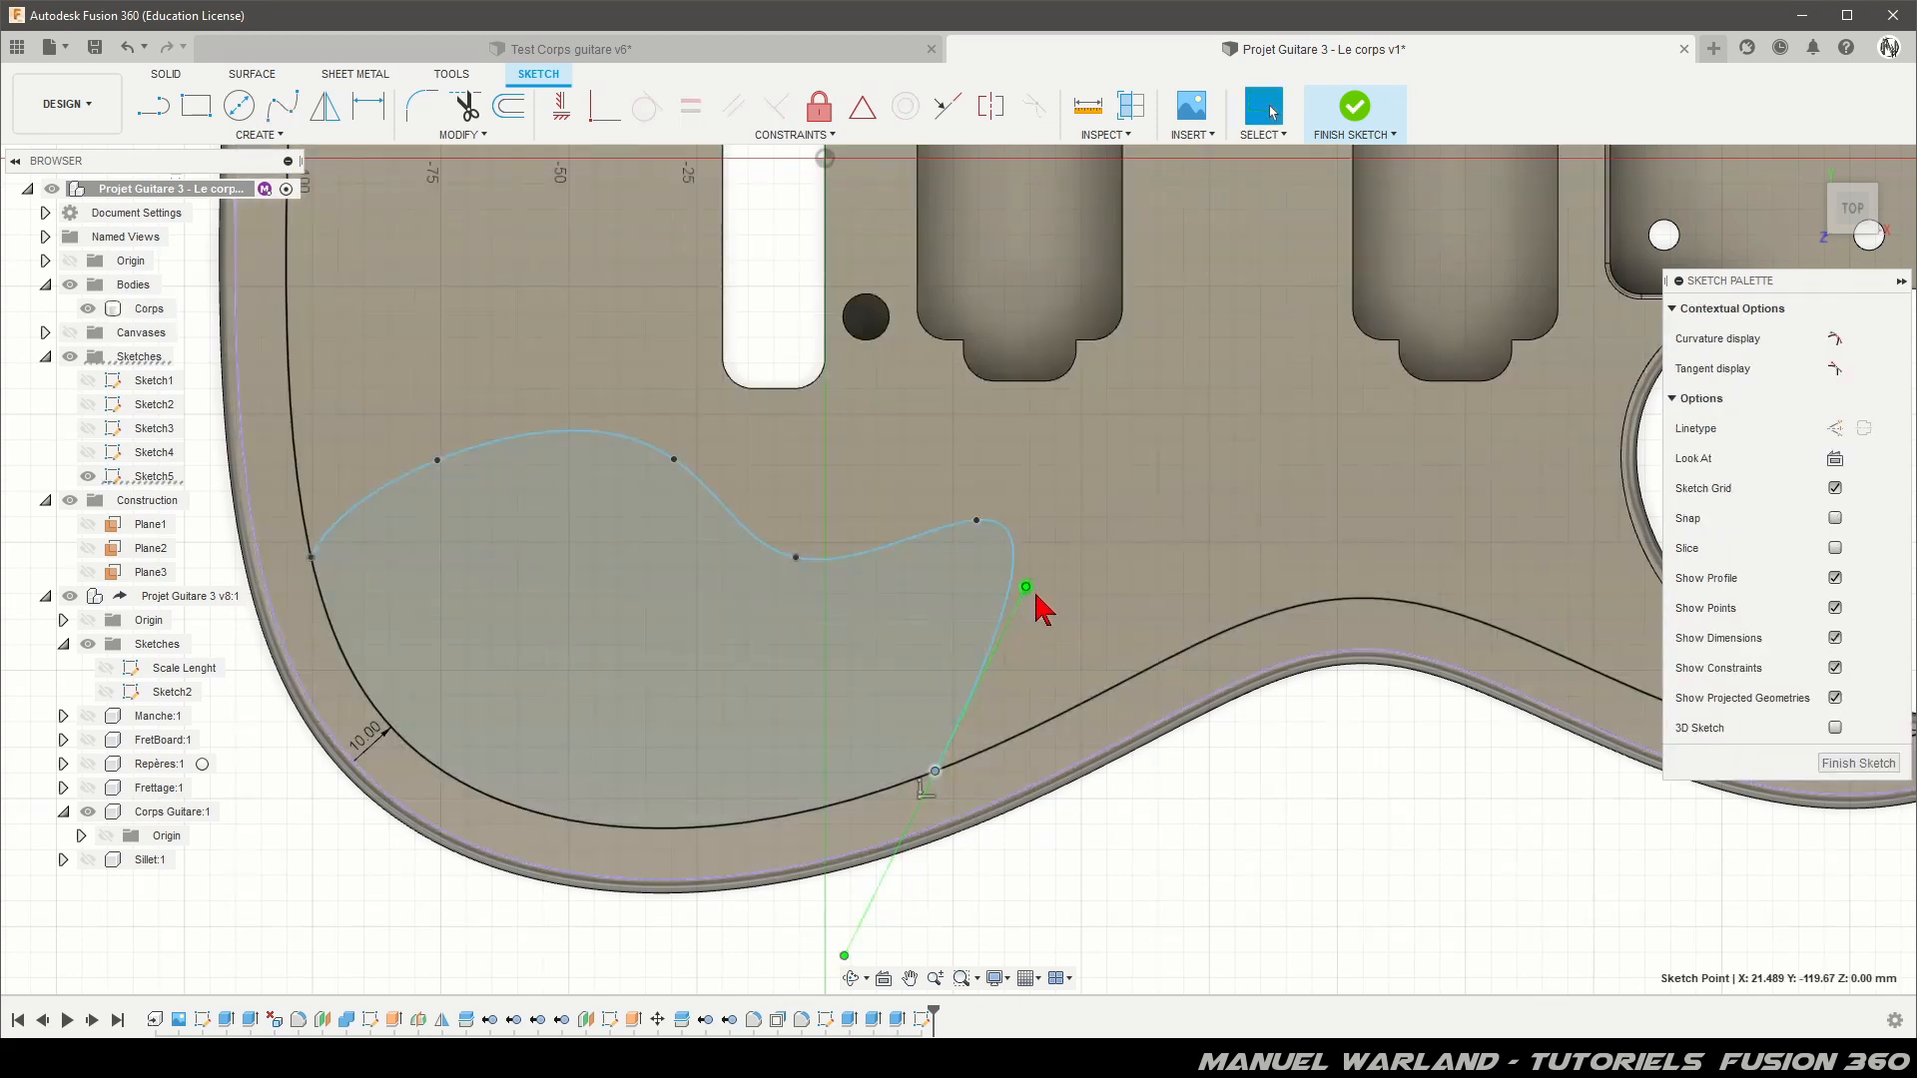
pyautogui.moveTo(1035, 595); pyautogui.dragTo(1076, 672)
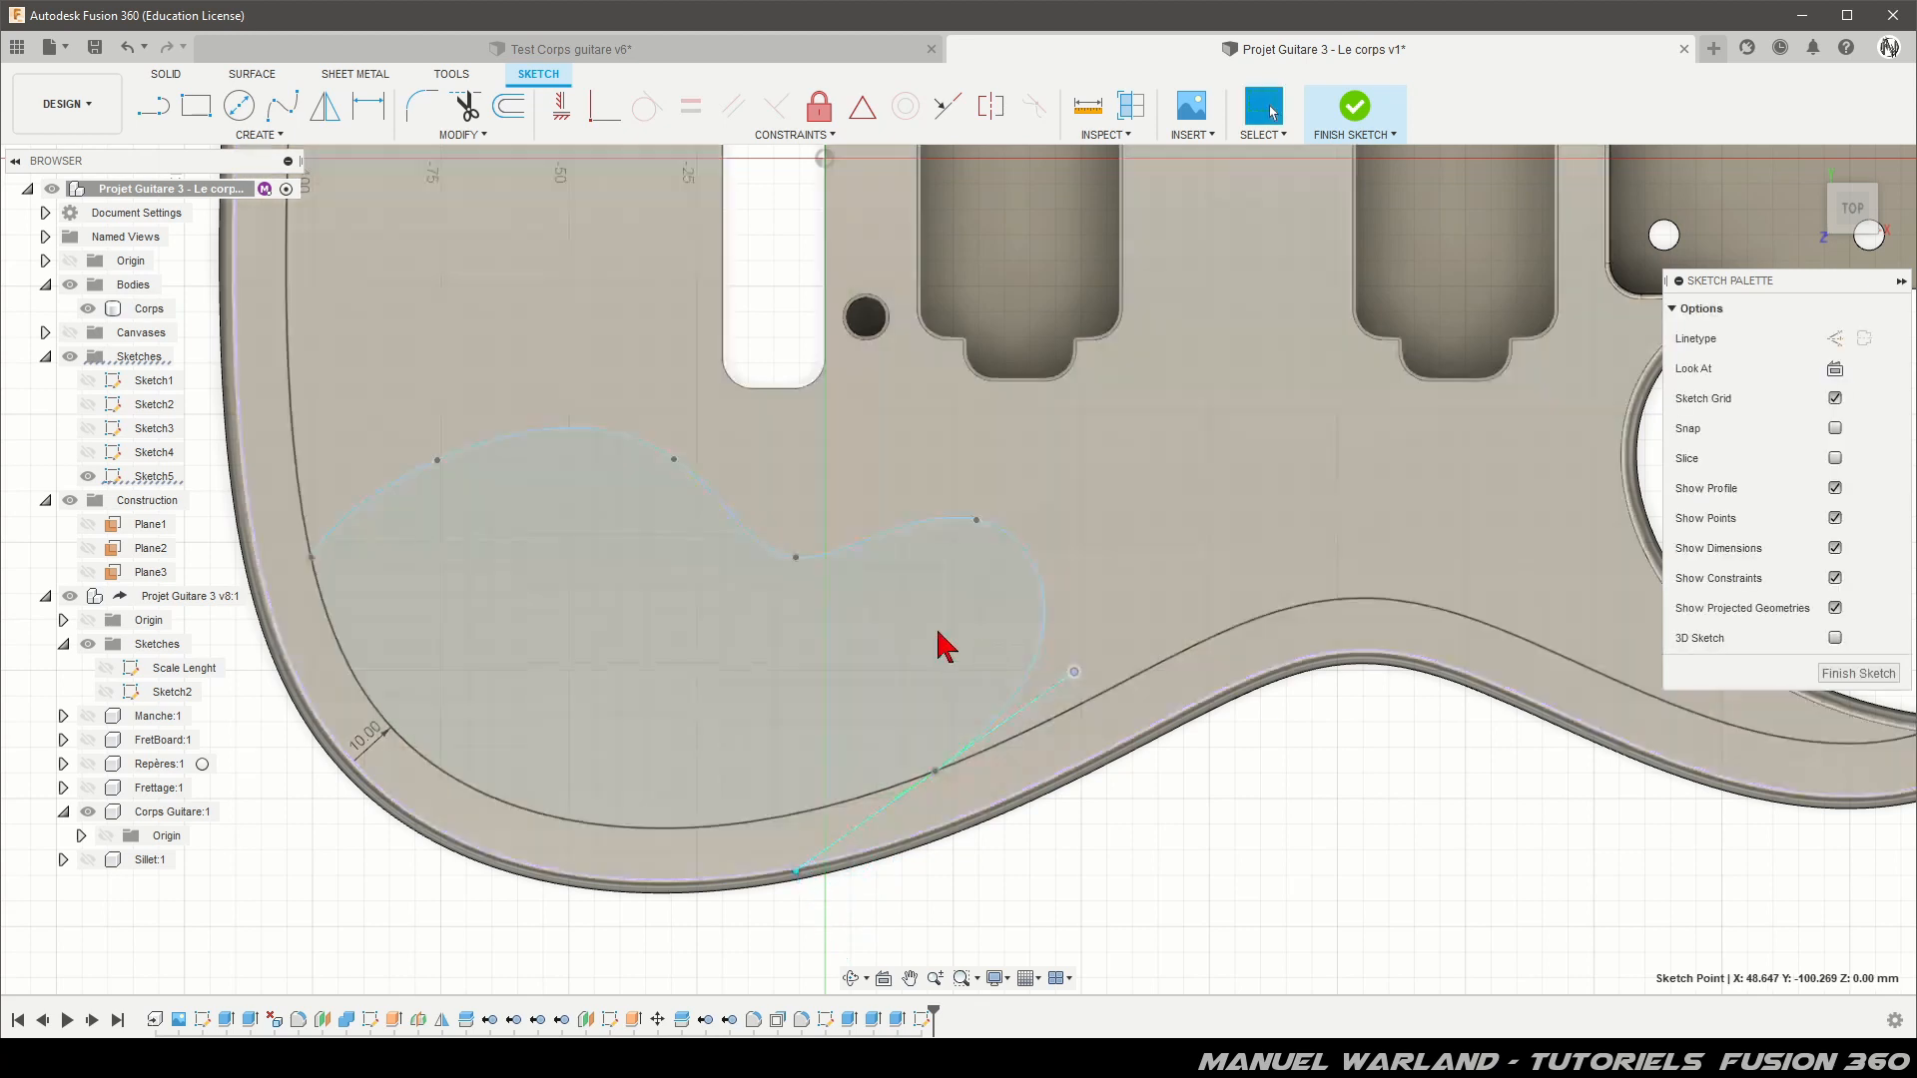
pyautogui.click(796, 556)
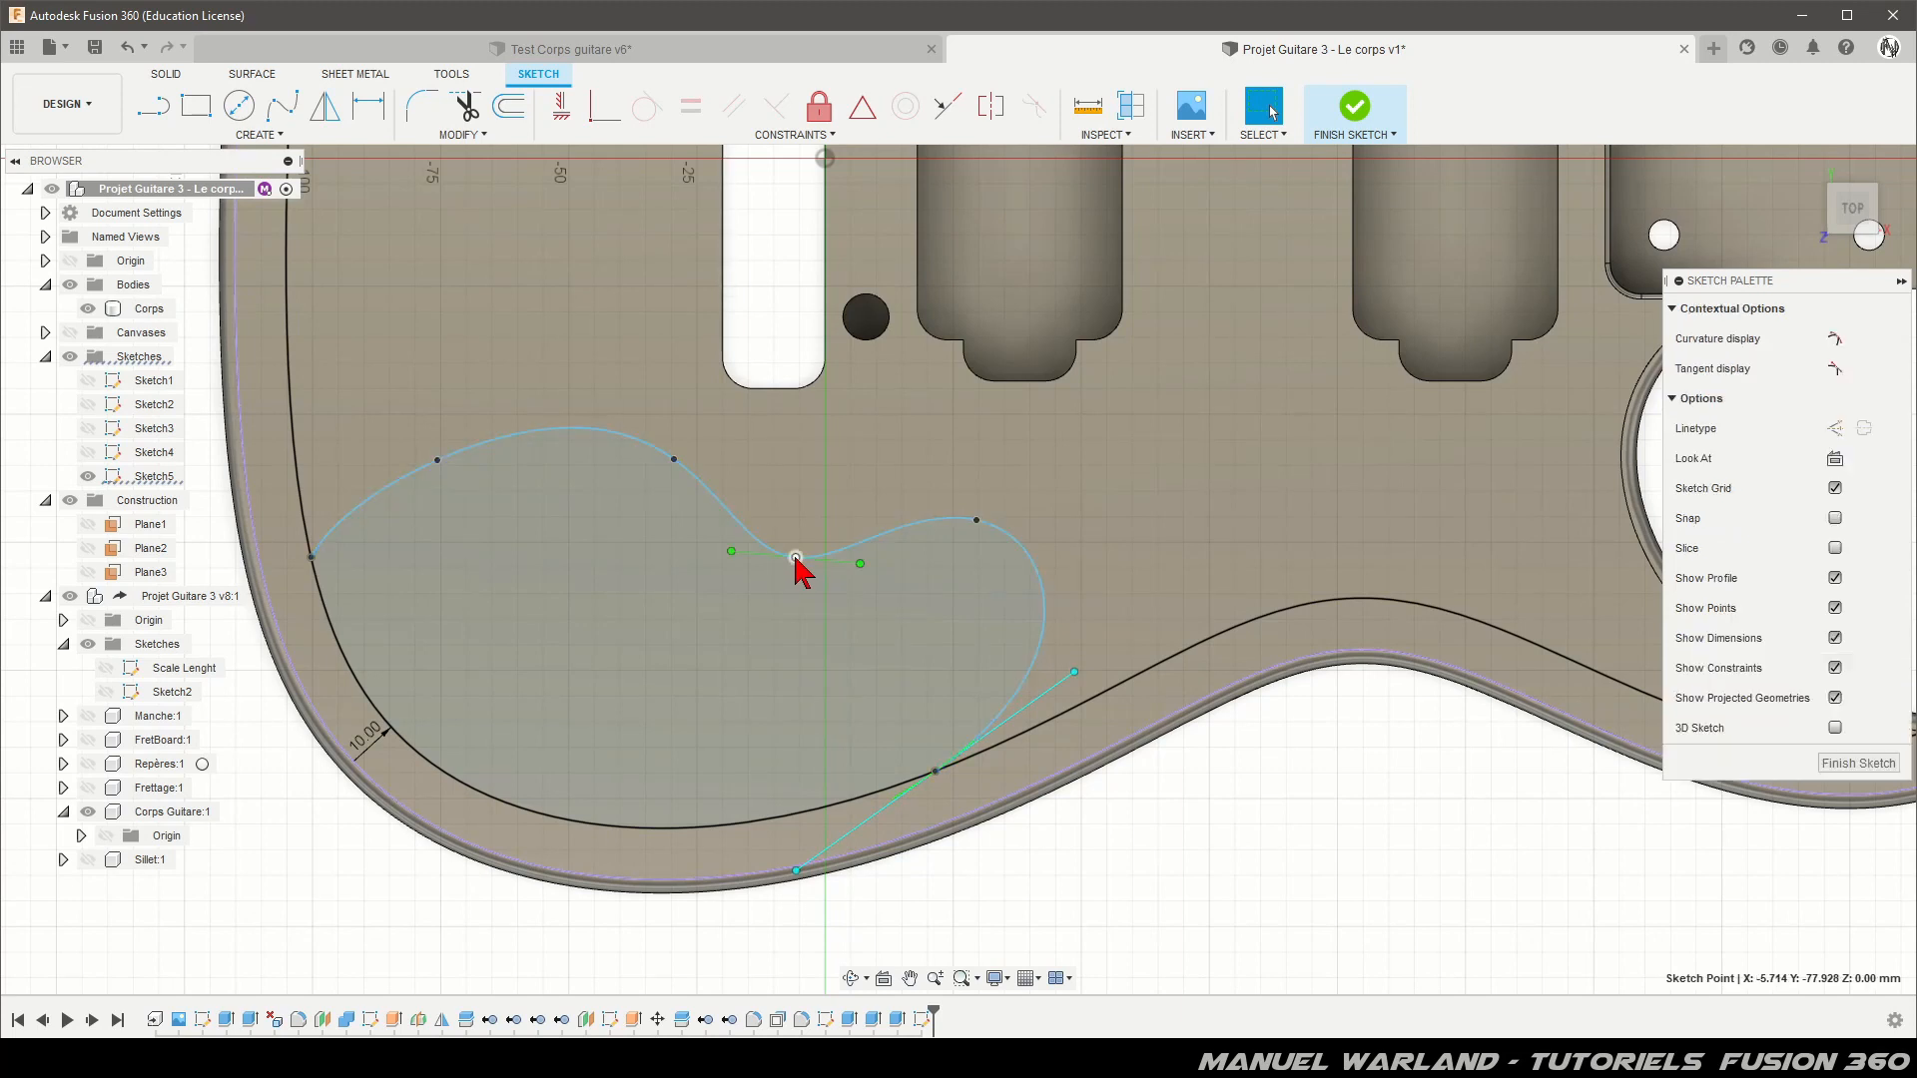
pyautogui.moveTo(795, 559); pyautogui.dragTo(856, 517)
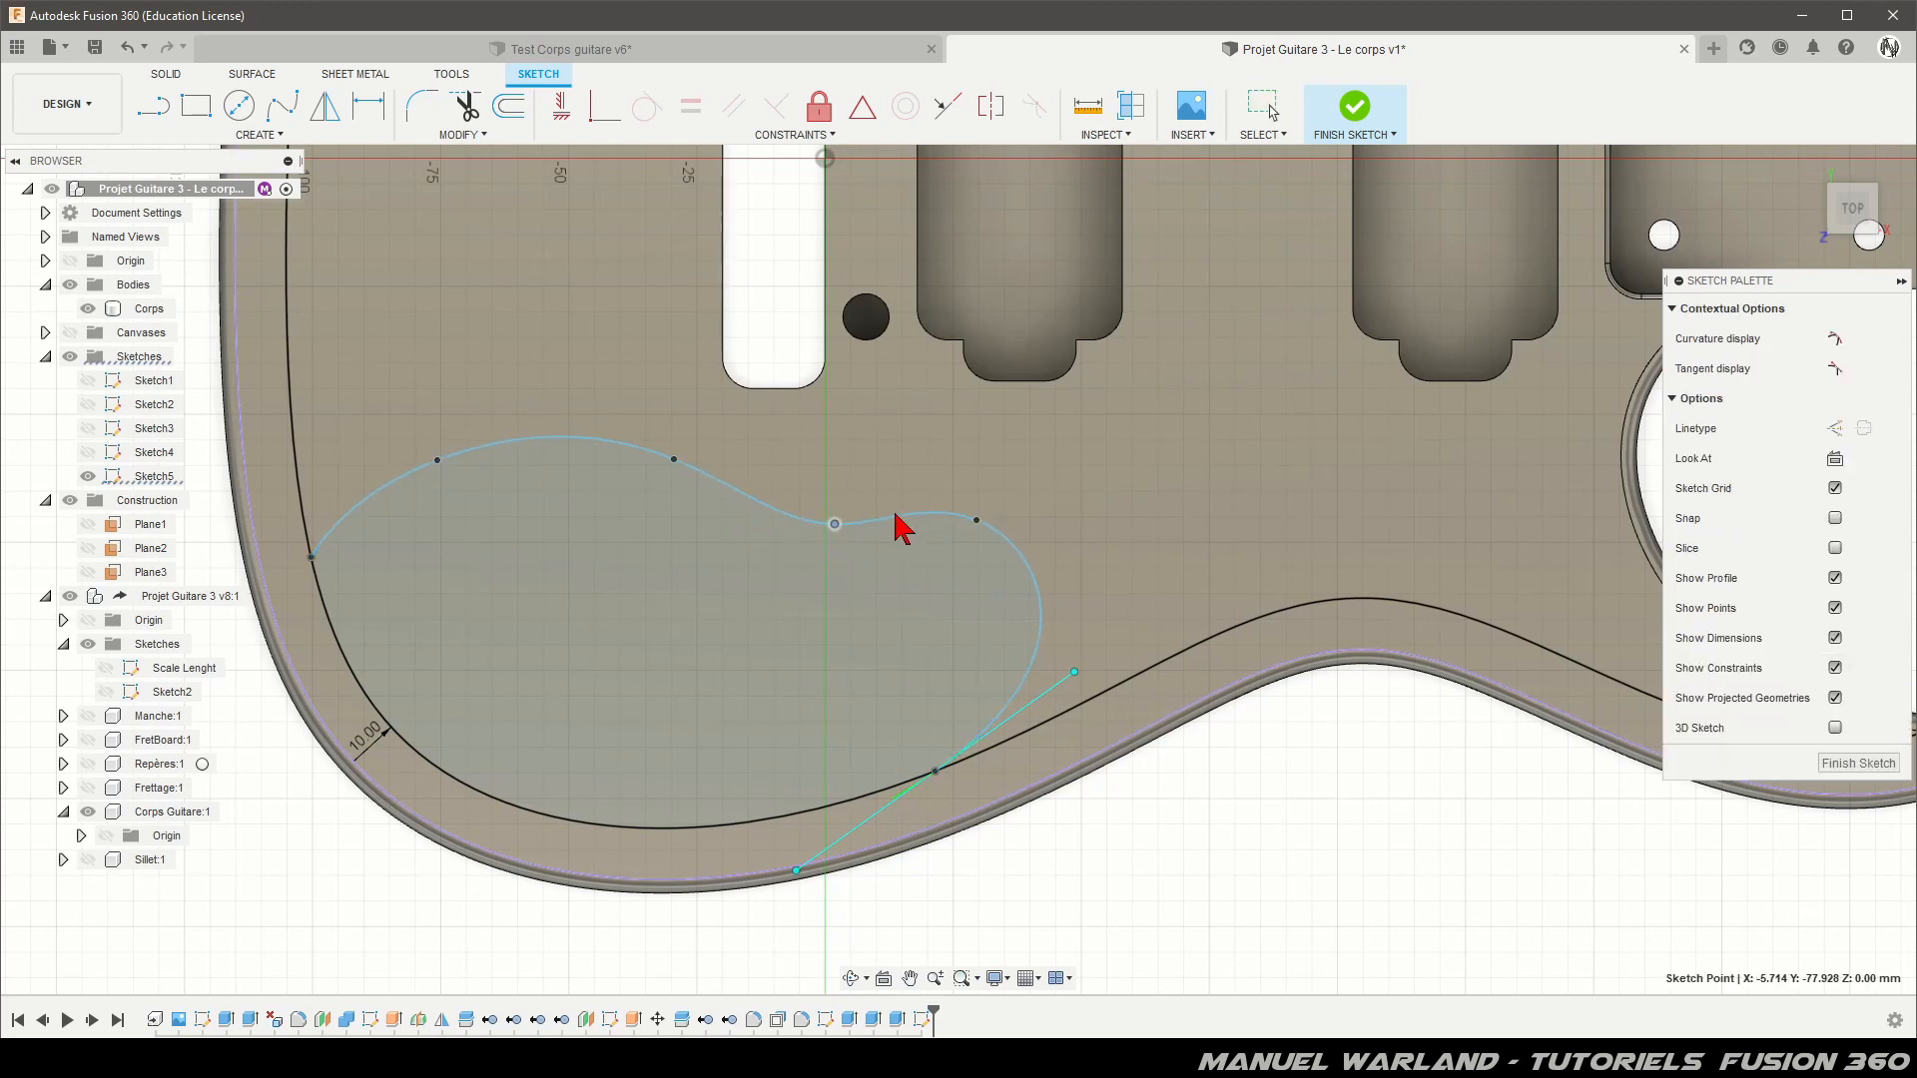
pyautogui.moveTo(978, 520); pyautogui.dragTo(1020, 511)
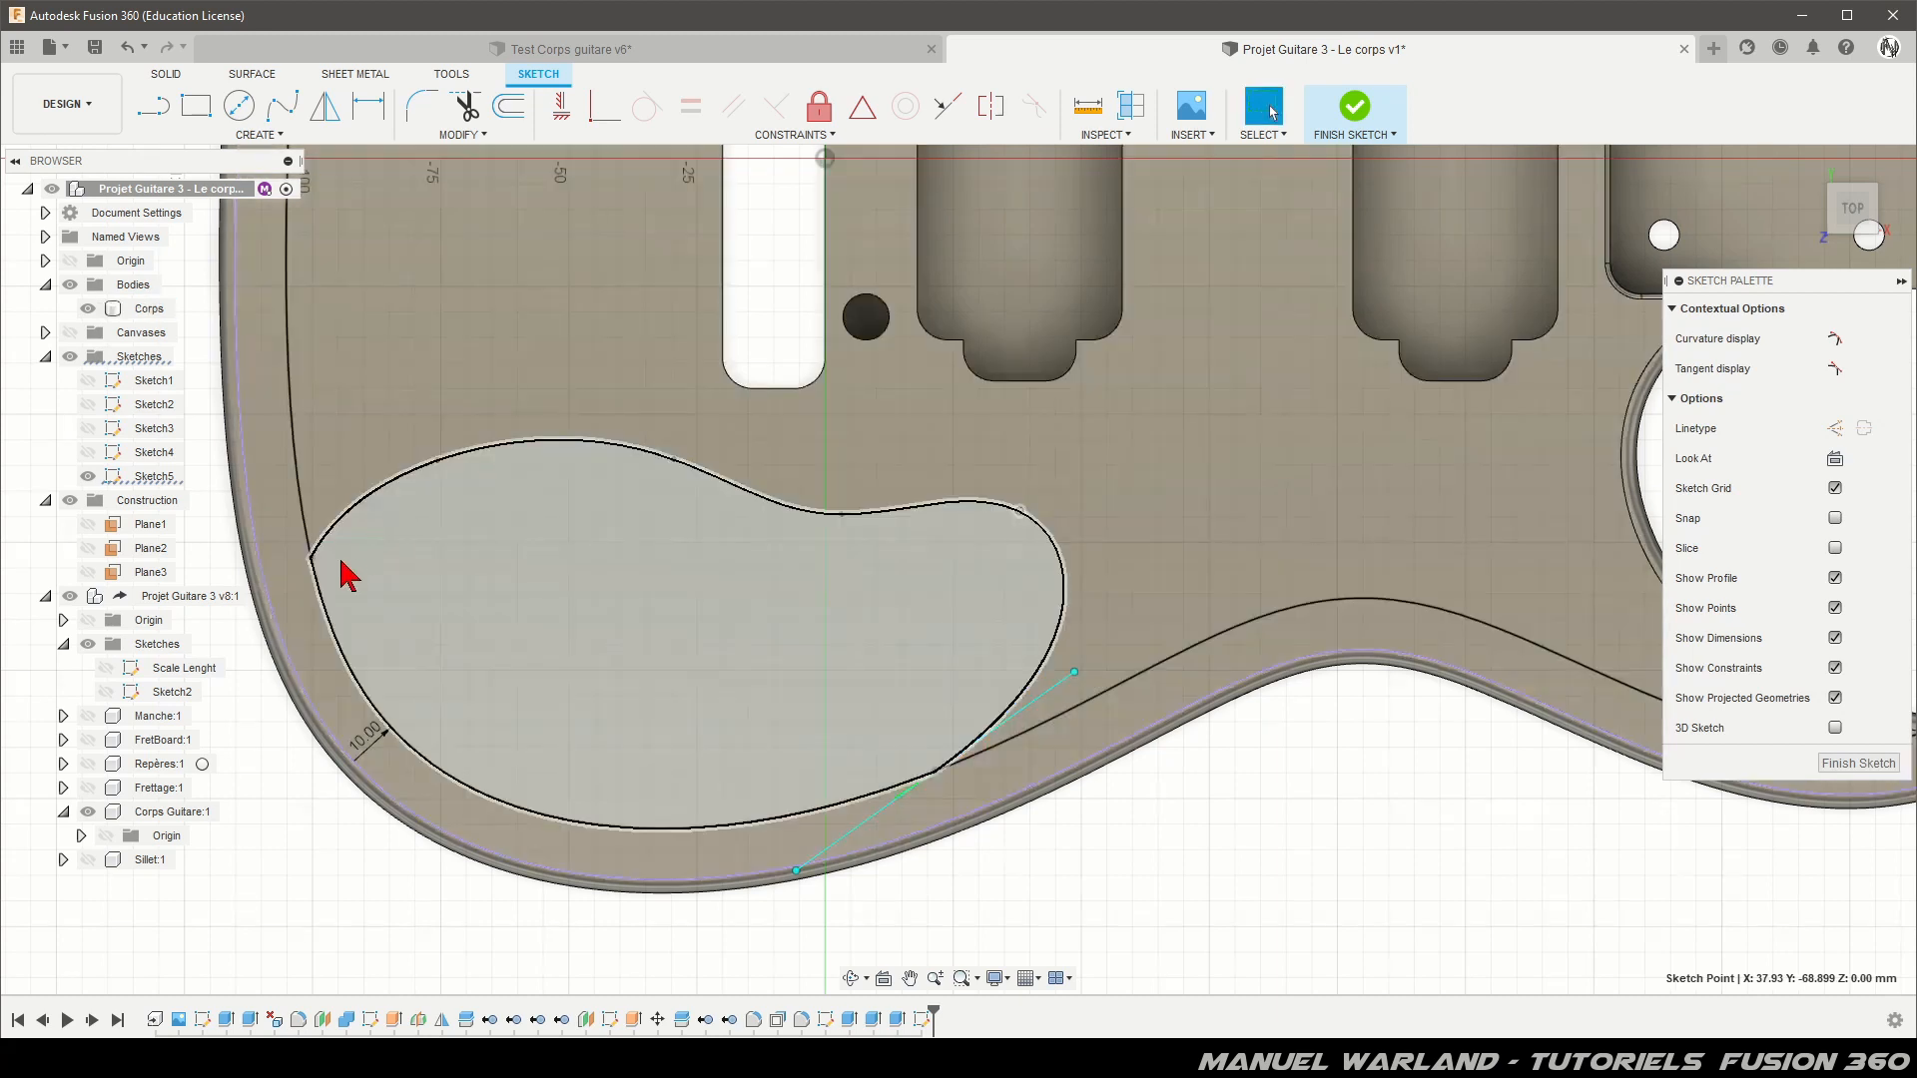
# Step: Slide the spline's left endpoint down along the offset curve and adjust its tangent handle so the spline flows smoothly into the curve
pyautogui.moveTo(311, 559); pyautogui.dragTo(324, 605)
pyautogui.click(323, 605)
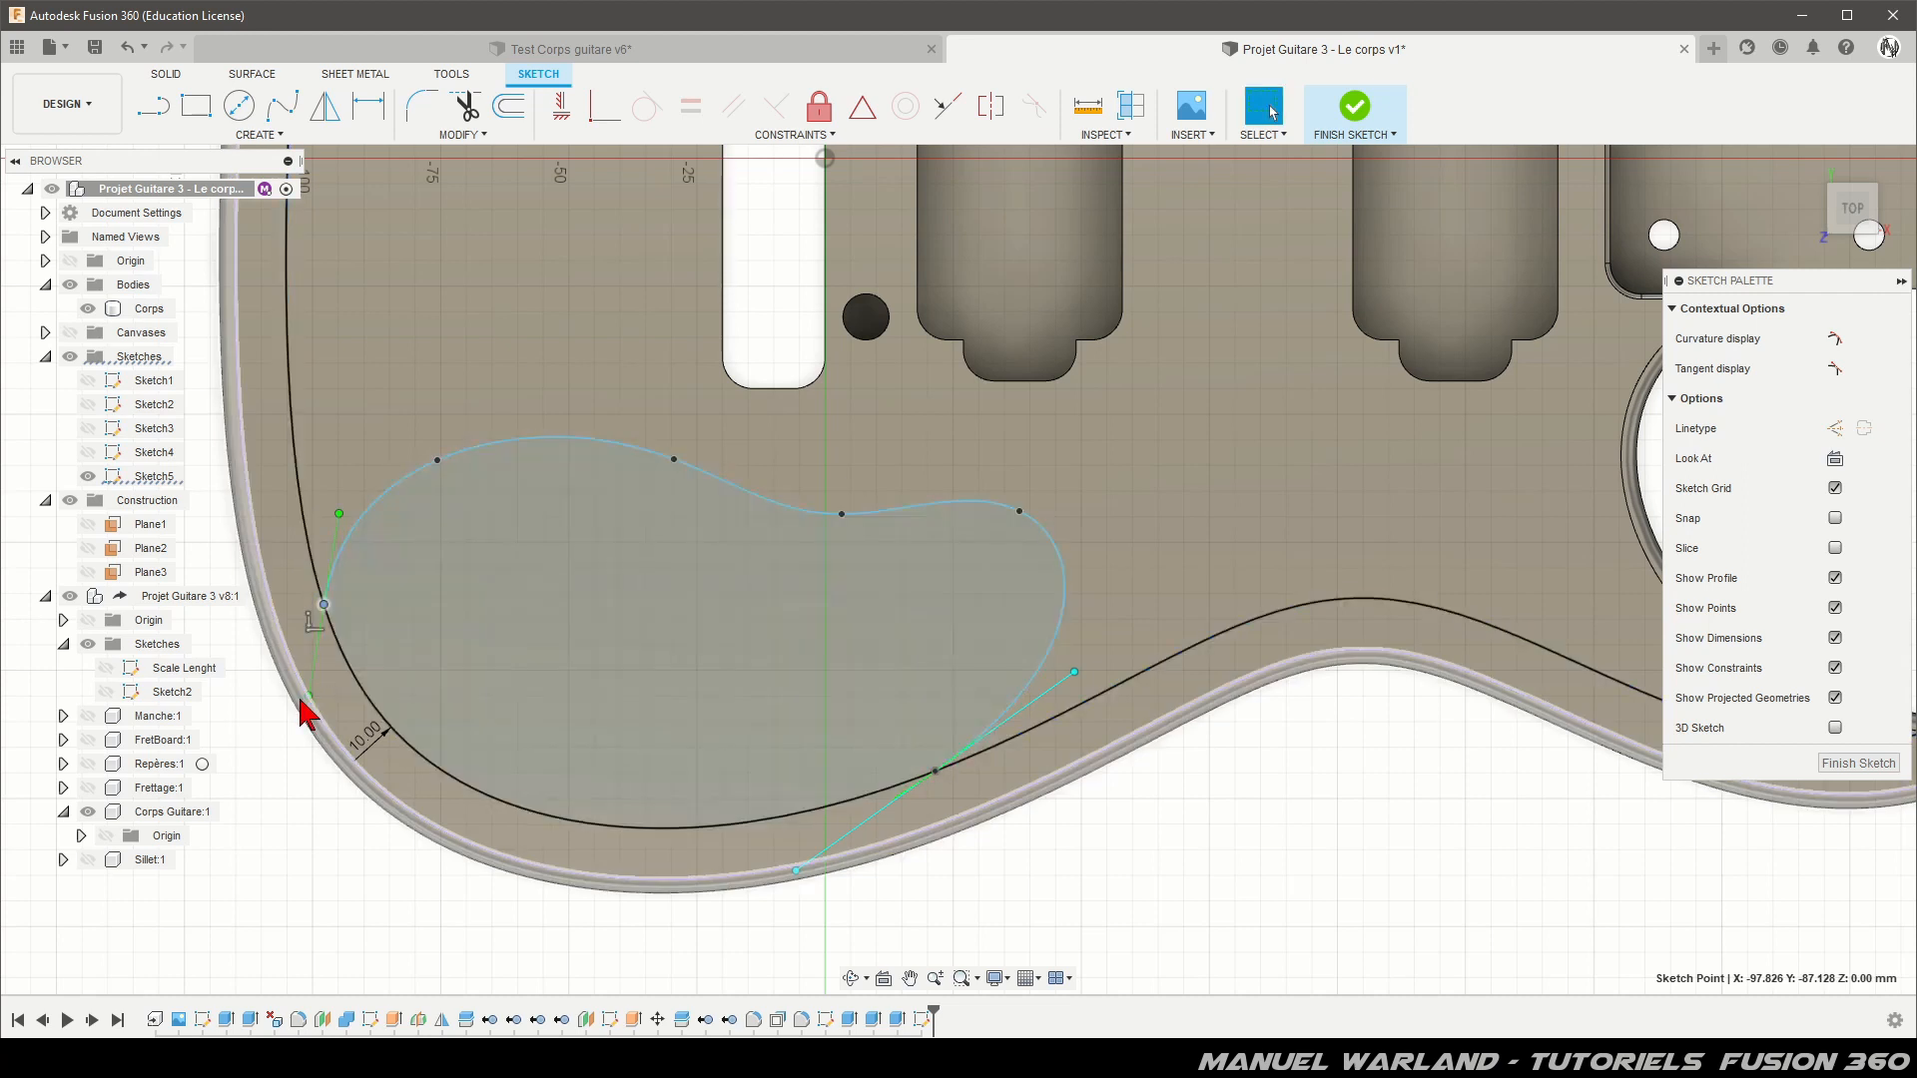
pyautogui.moveTo(327, 693); pyautogui.dragTo(339, 690)
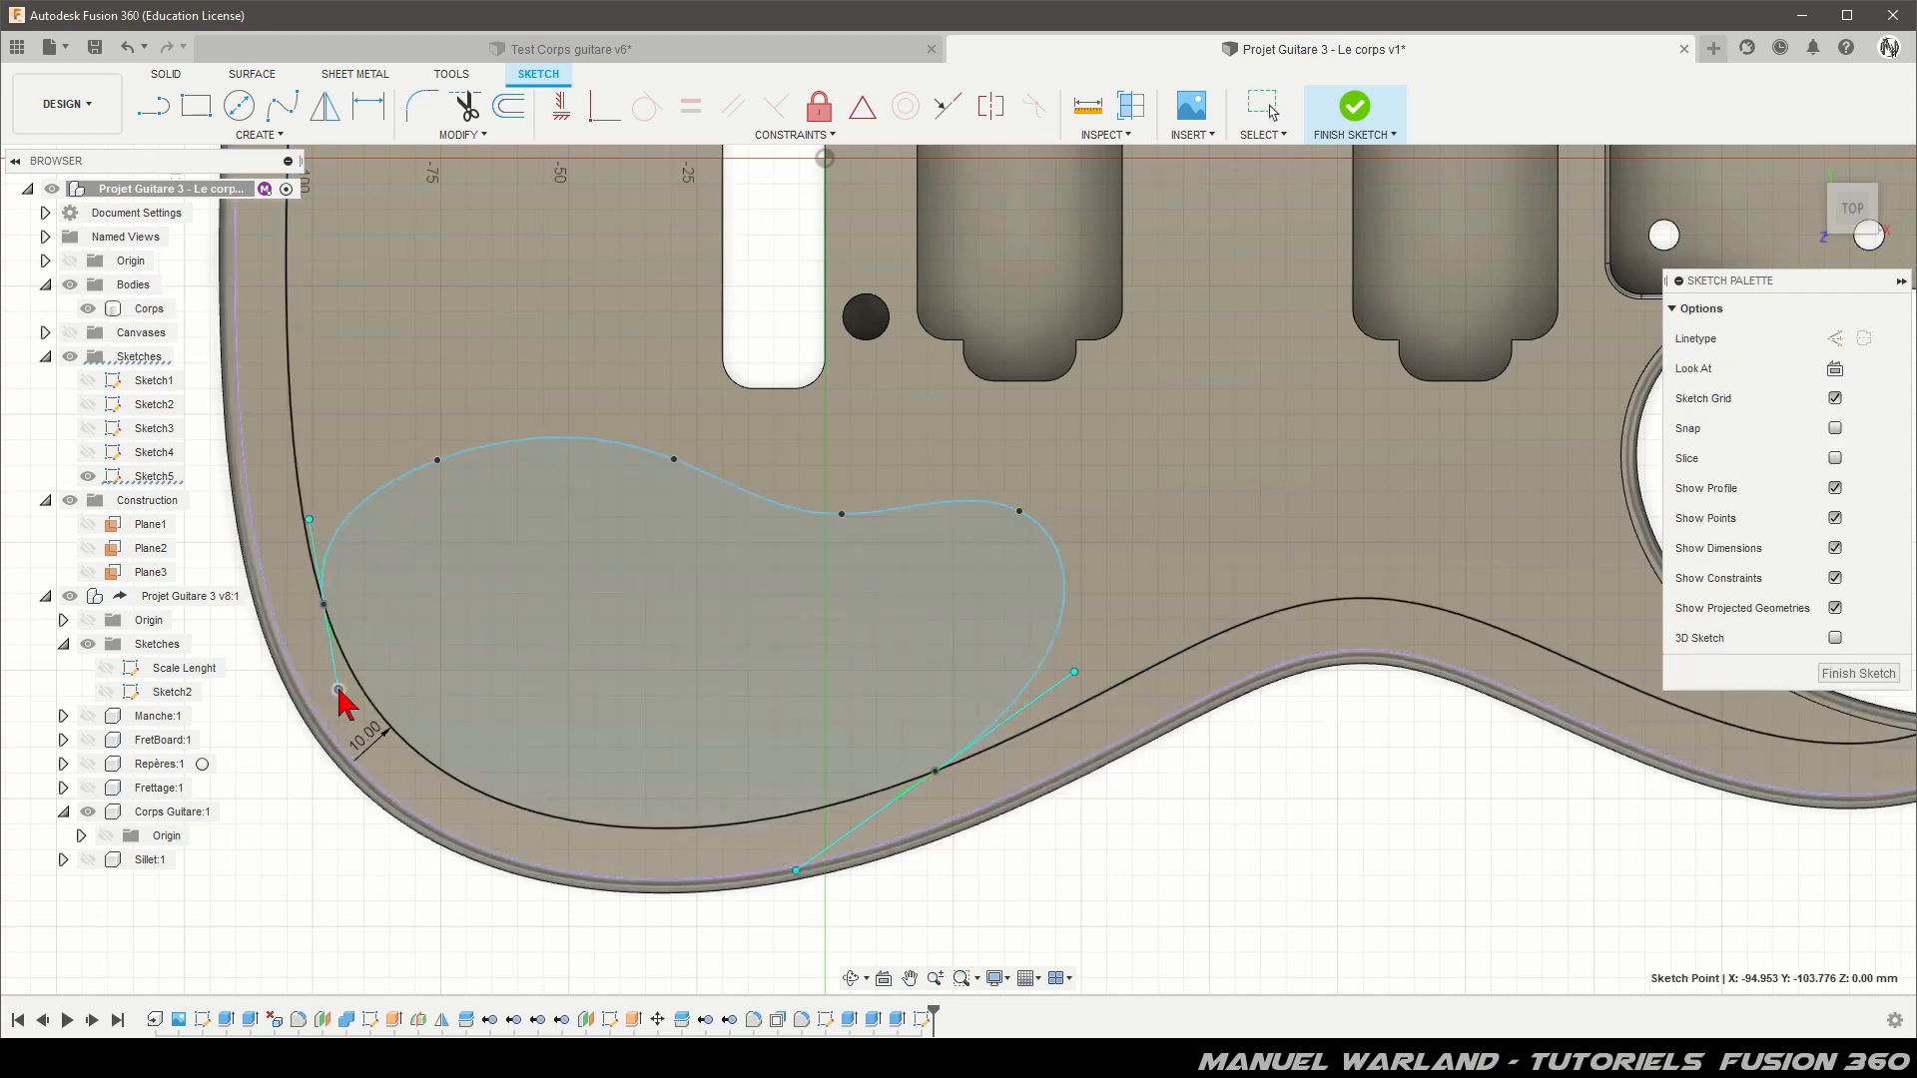
pyautogui.click(1194, 789)
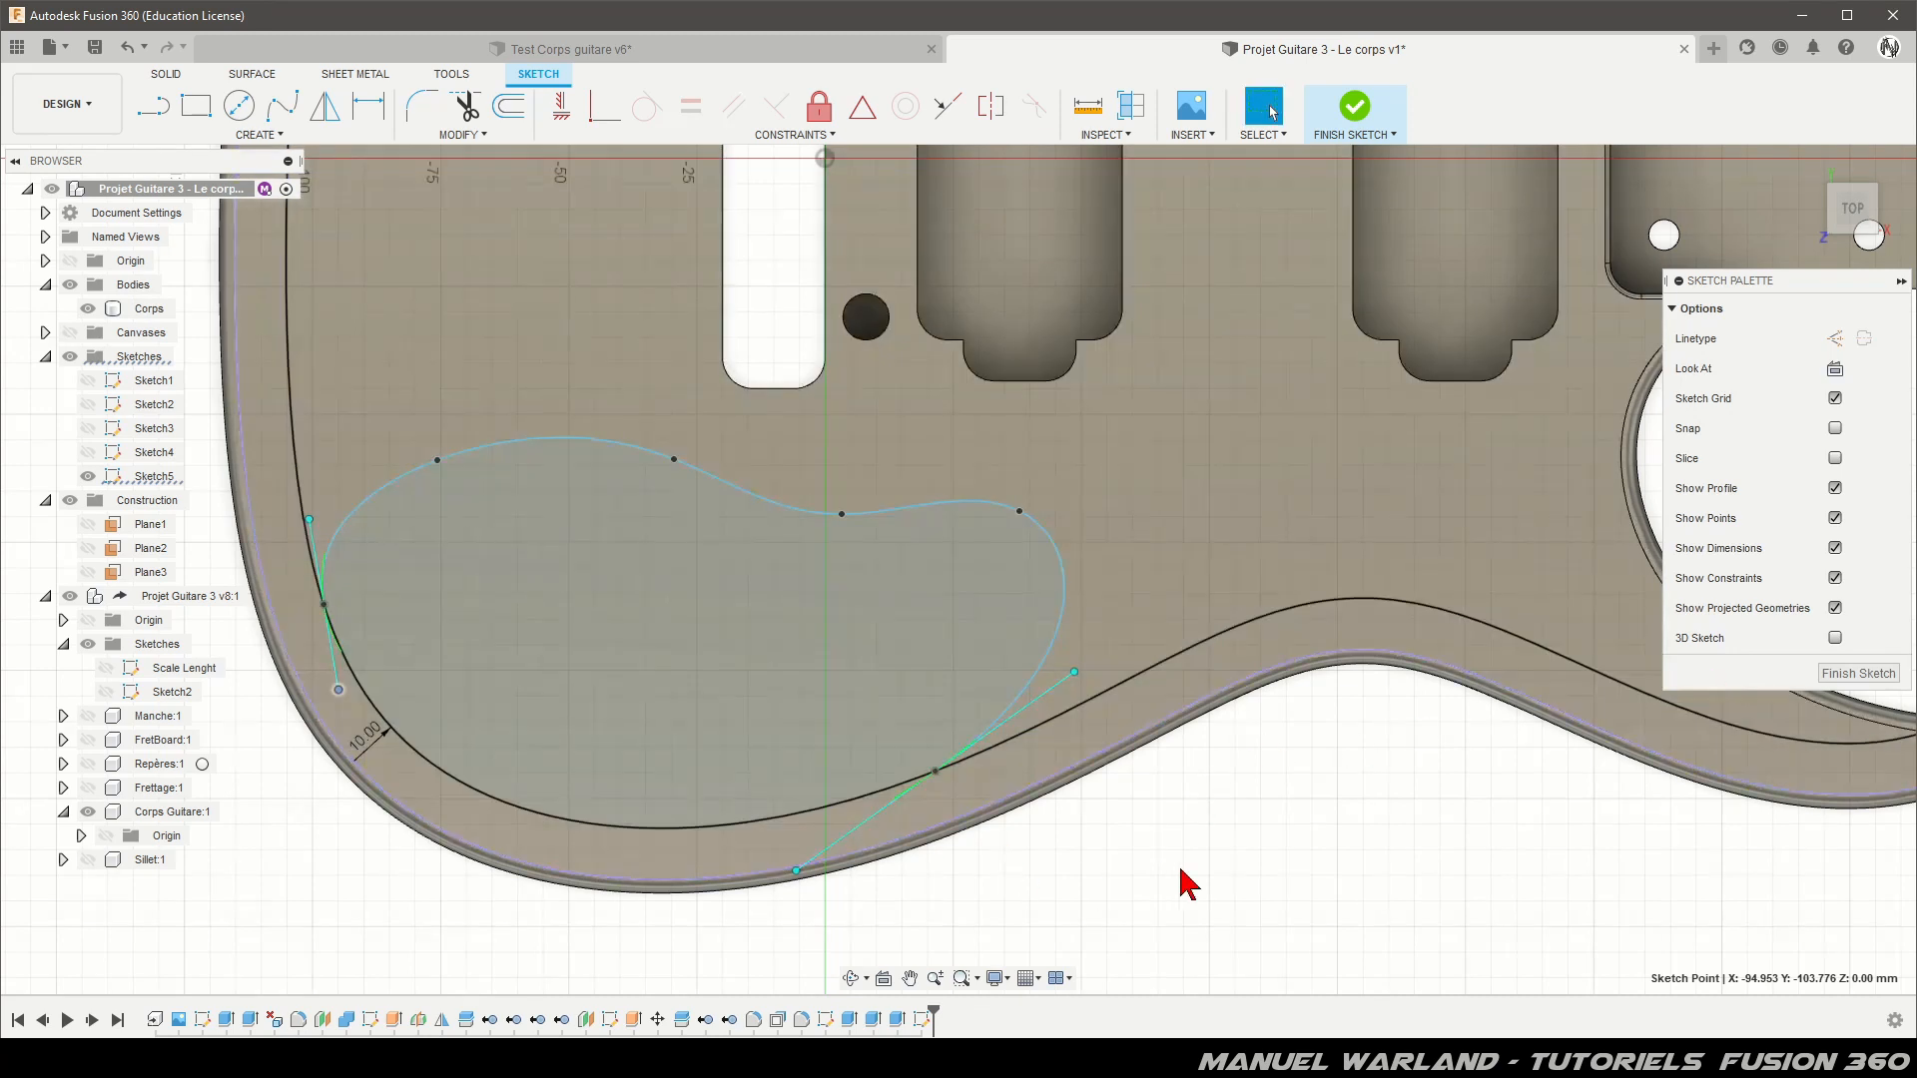
pyautogui.click(1188, 883)
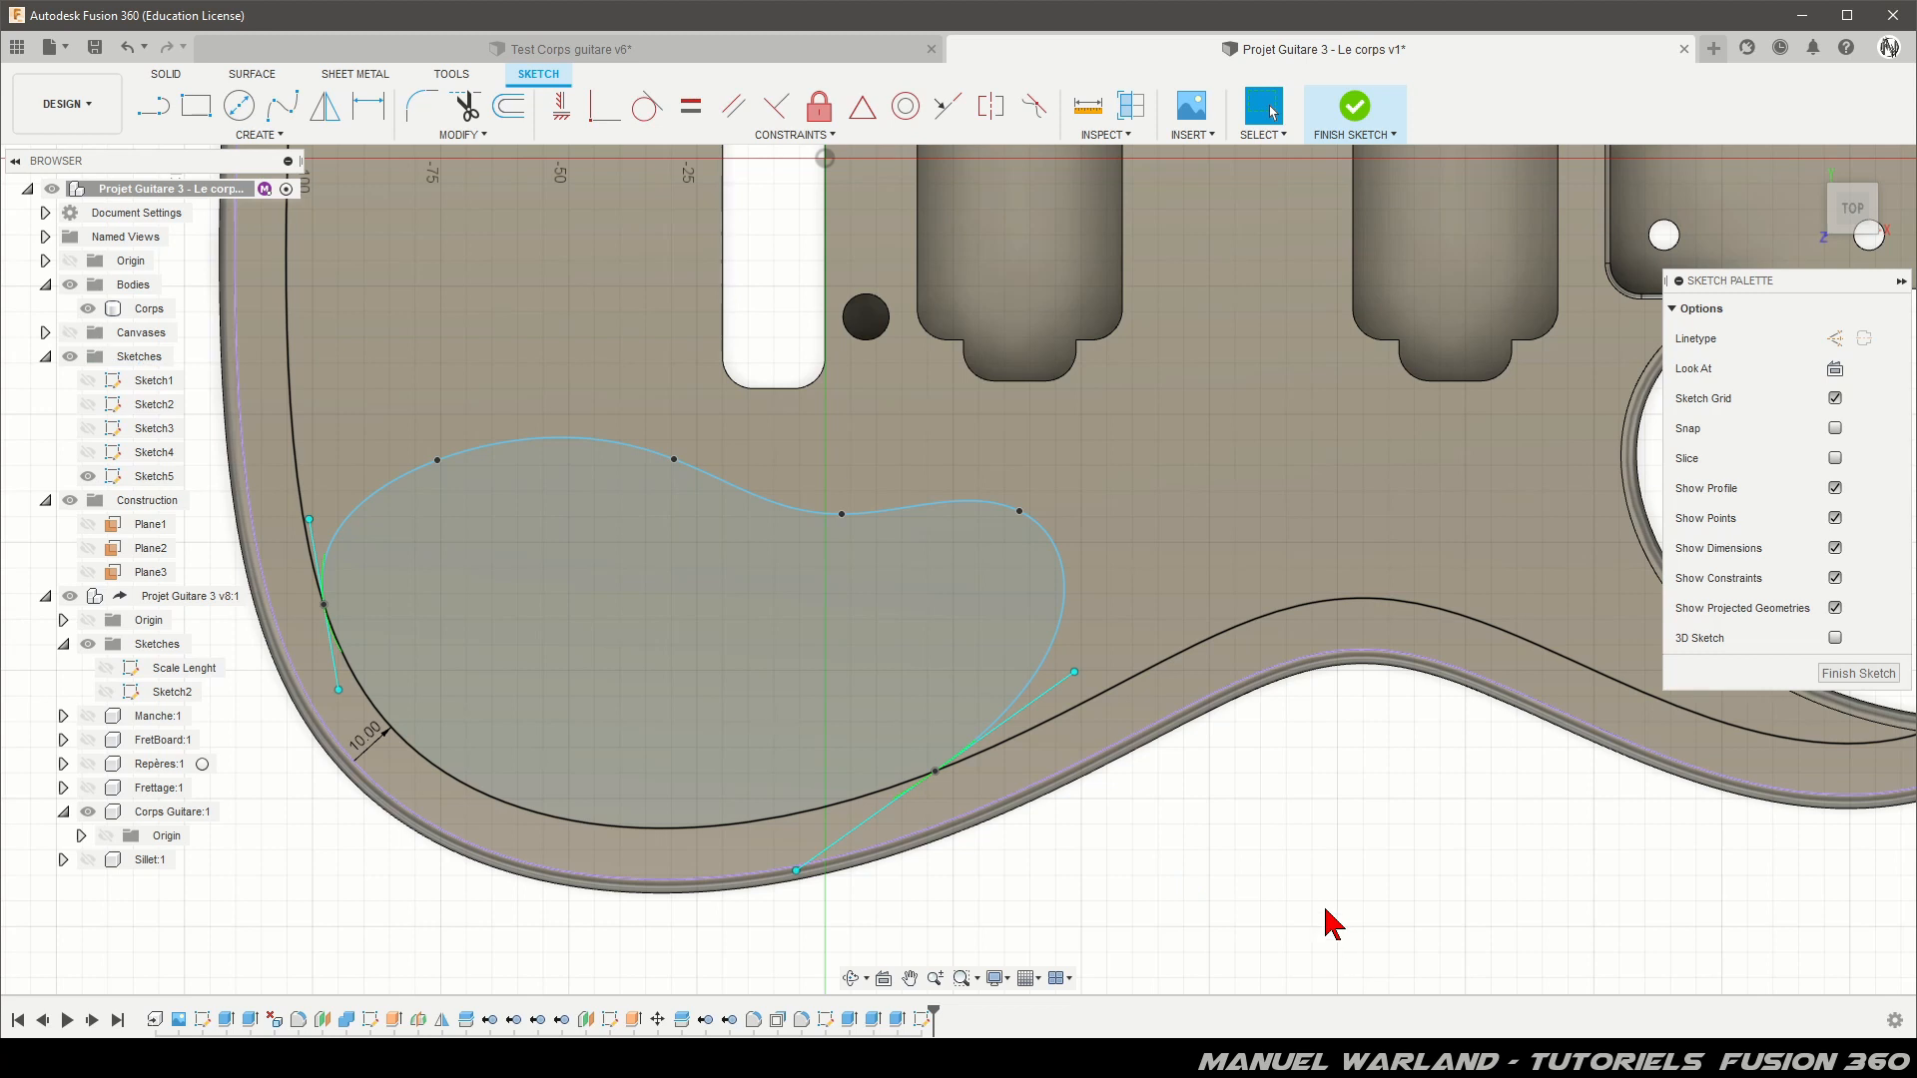
pyautogui.click(822, 410)
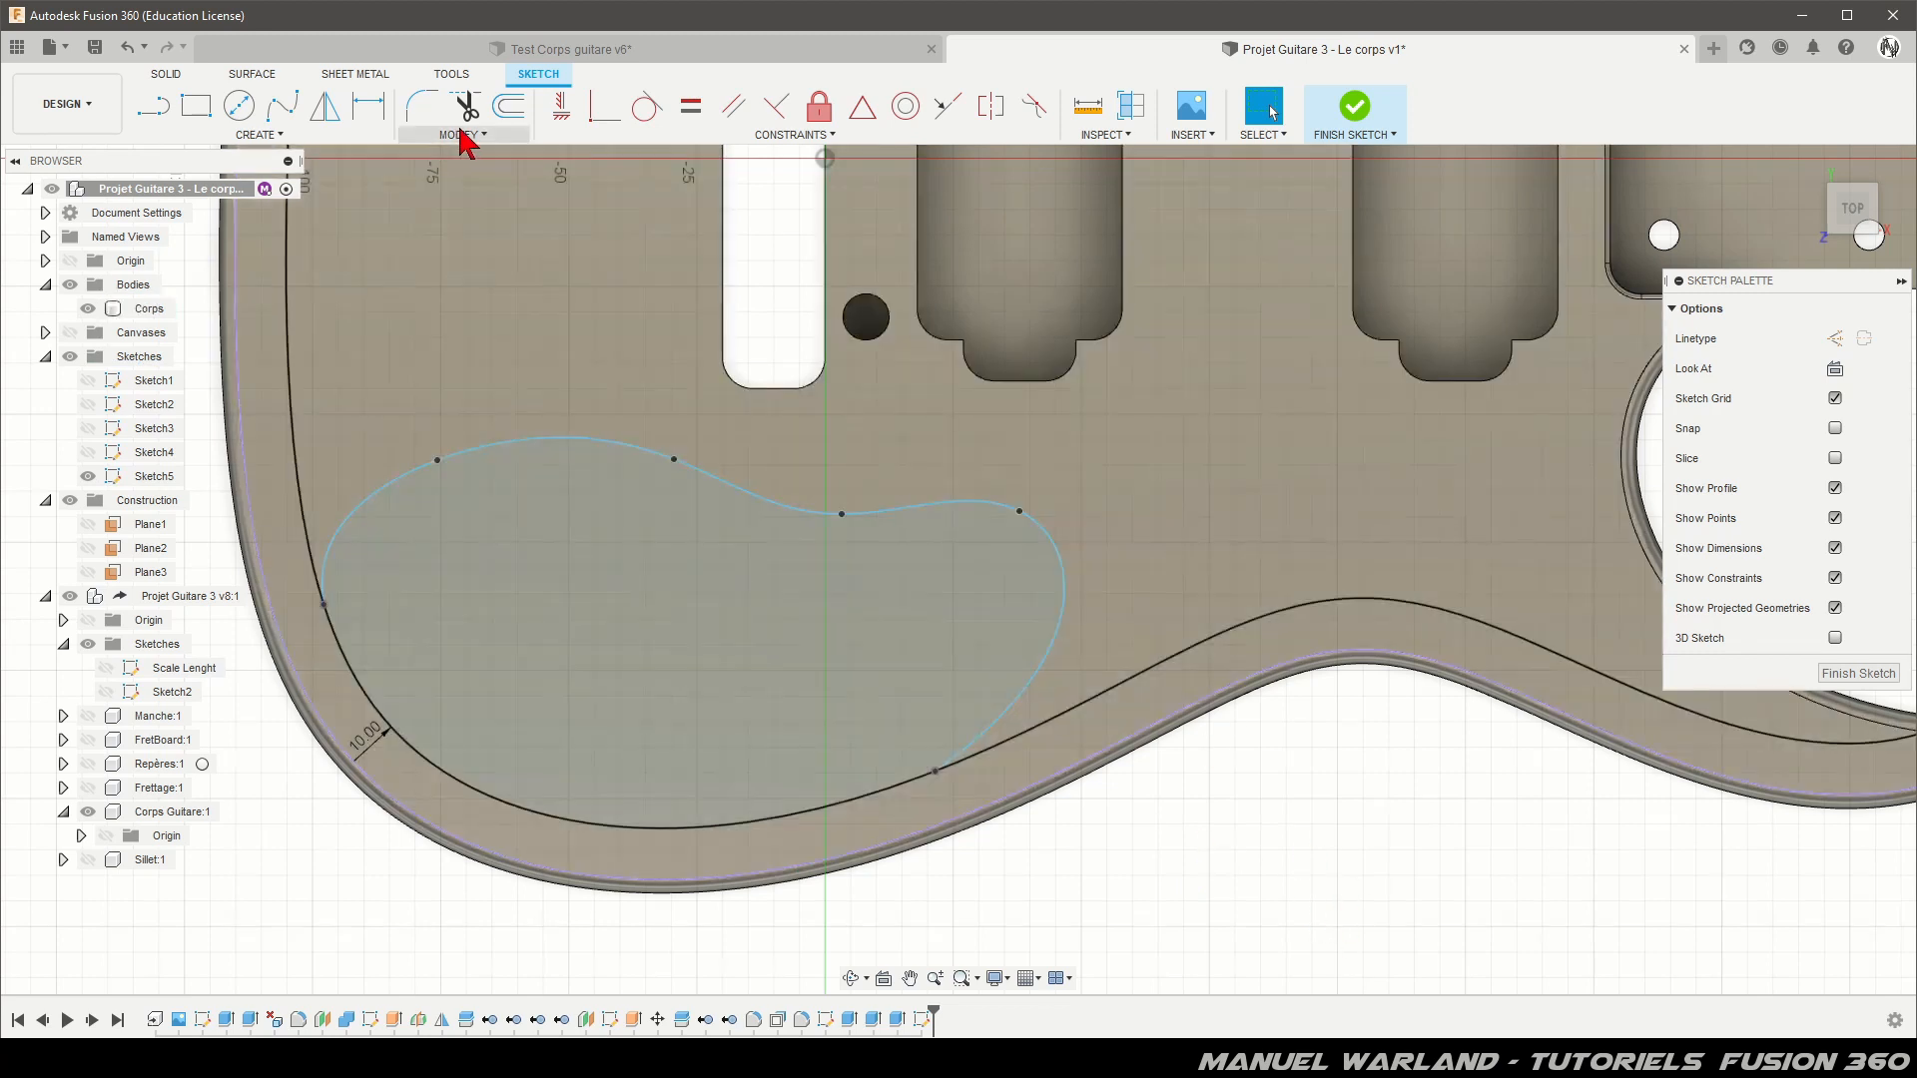
# Step: Break the offset curve at the two points where the cavity spline meets it
pyautogui.click(459, 135)
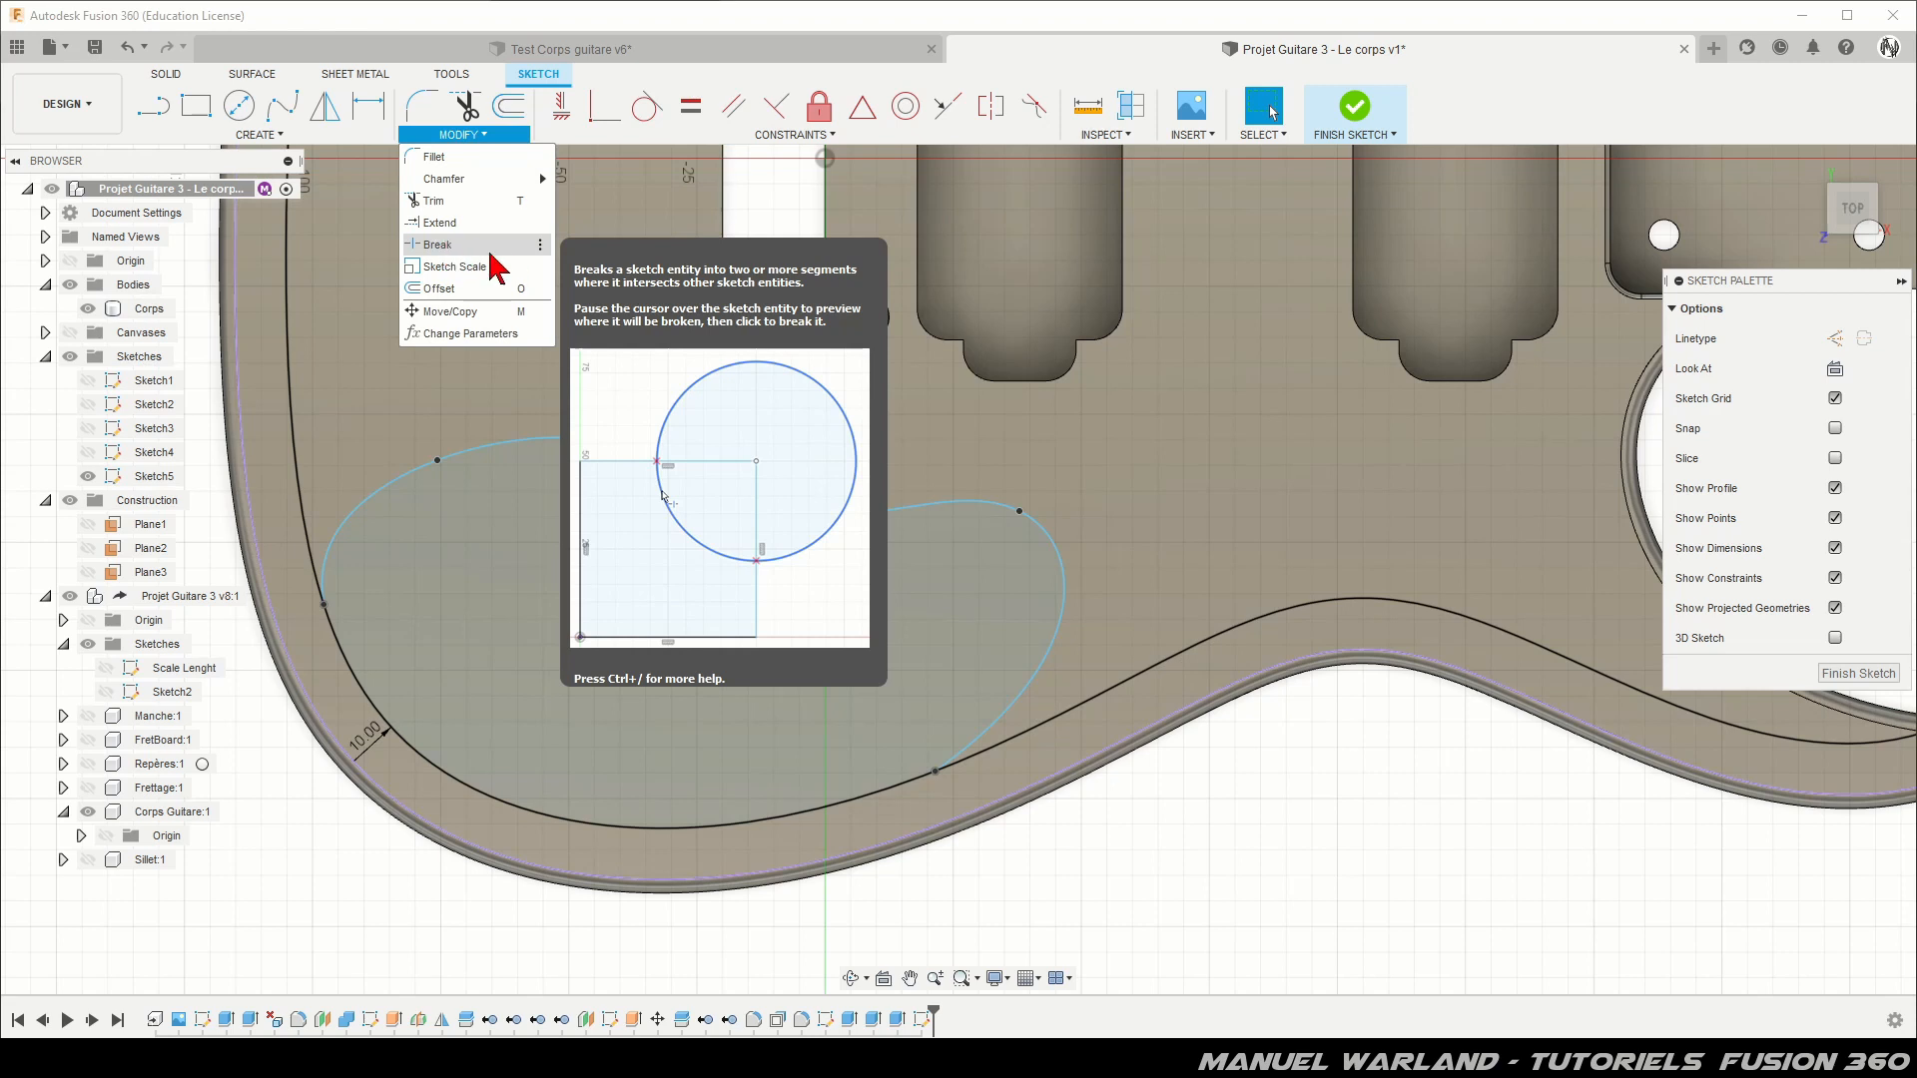
pyautogui.click(446, 251)
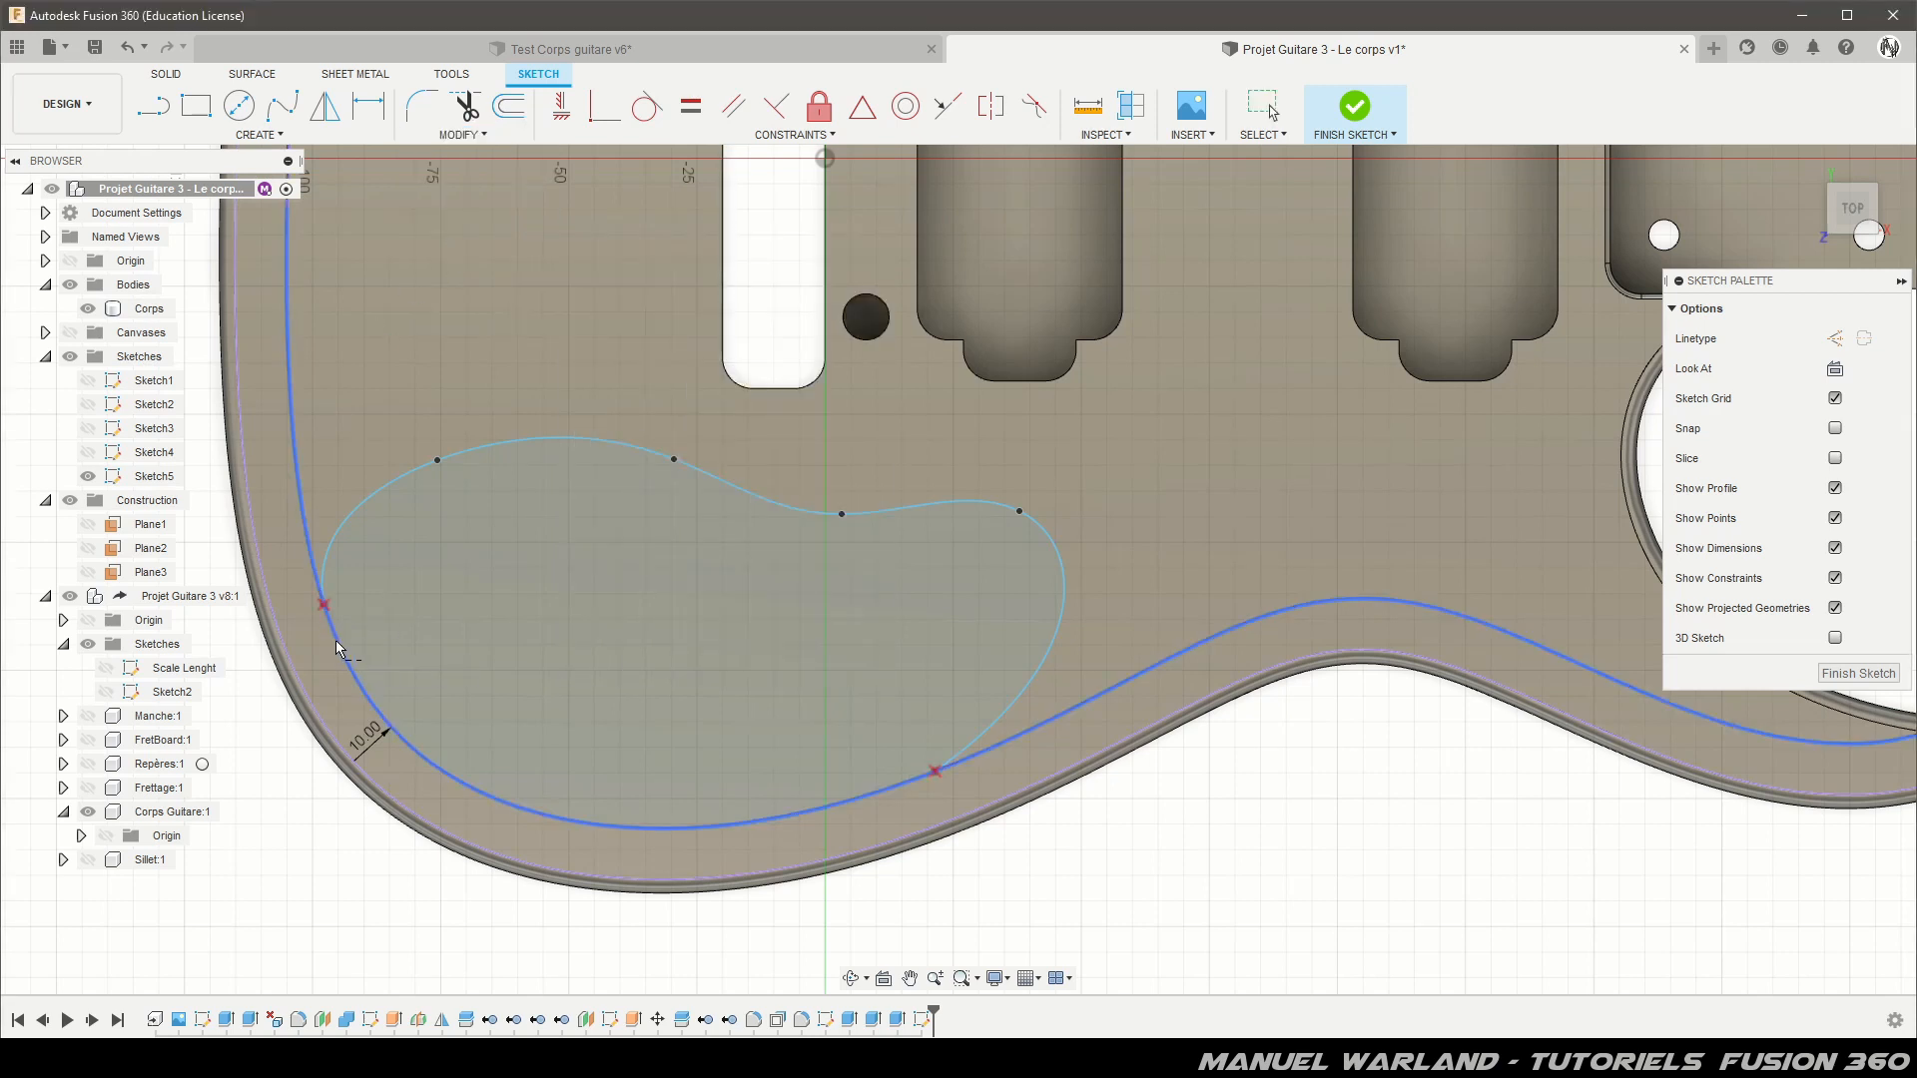
pyautogui.click(331, 621)
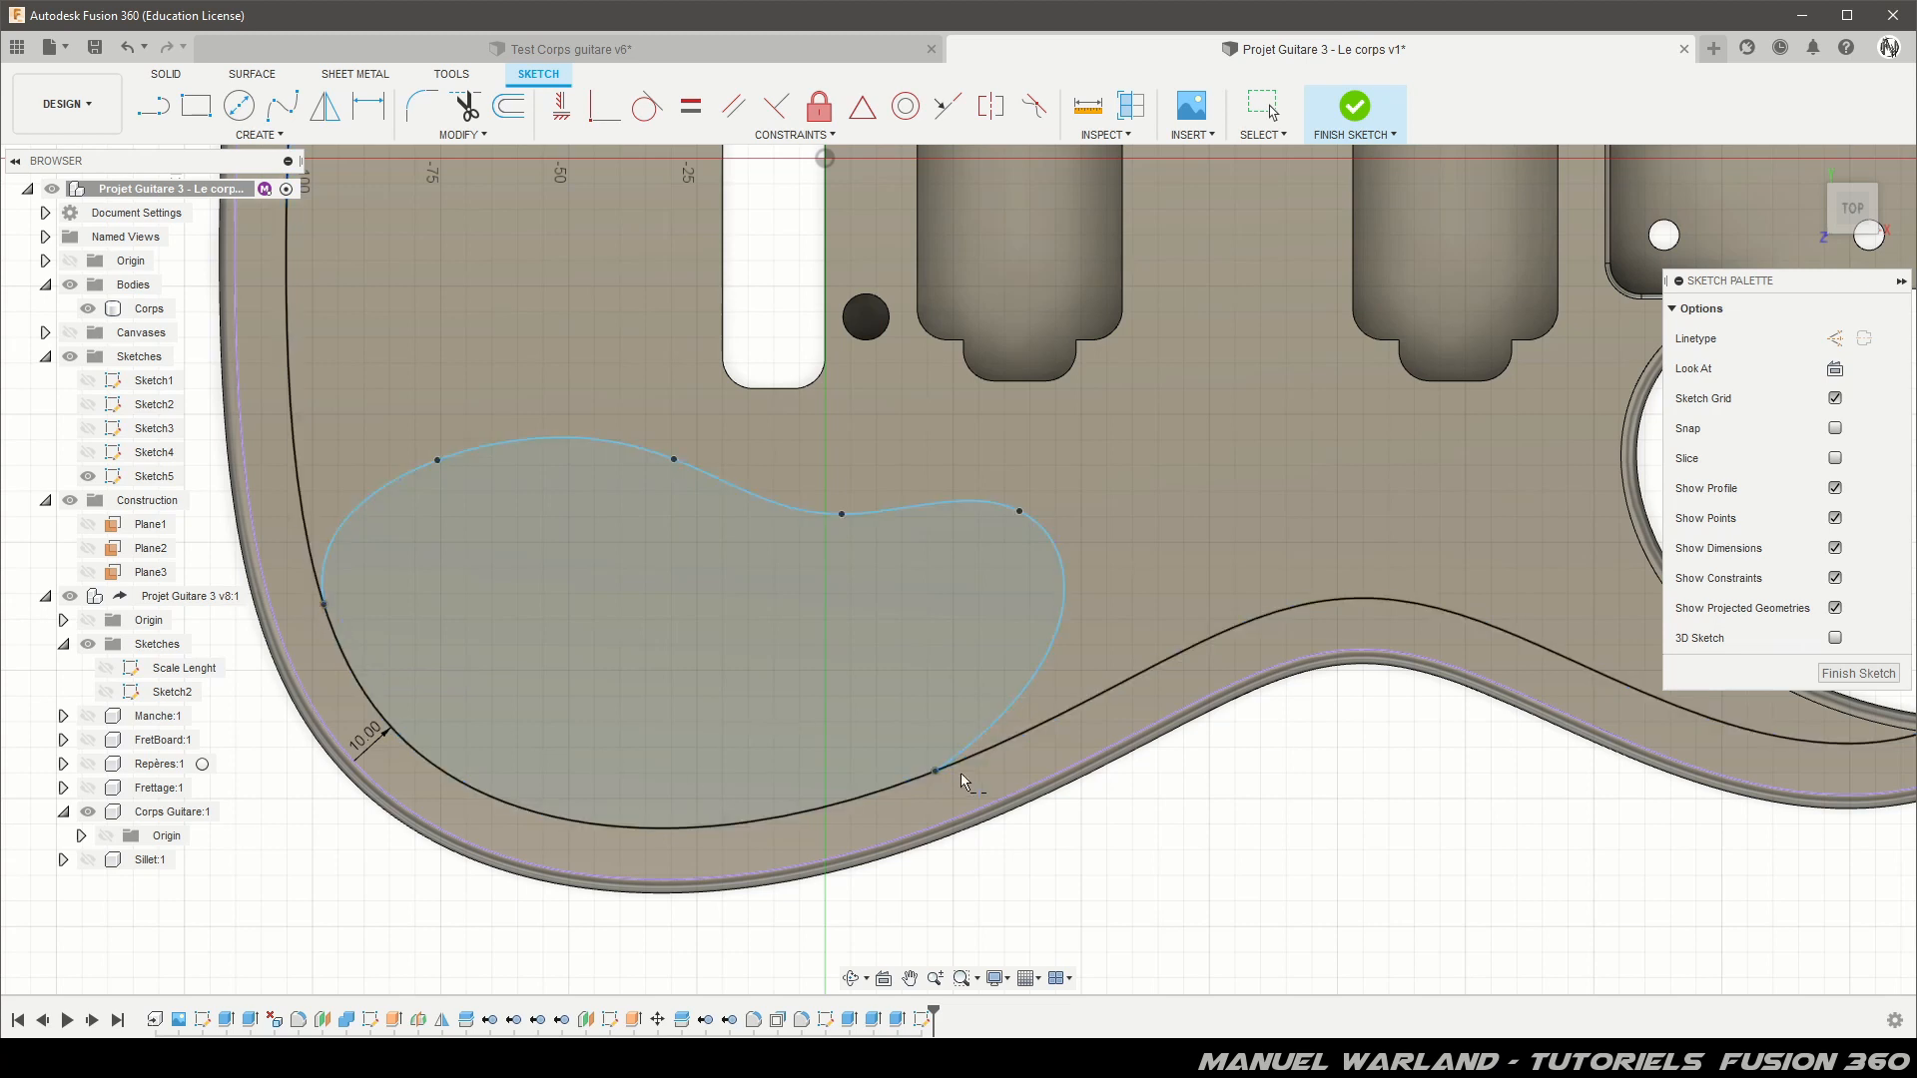
pyautogui.click(345, 669)
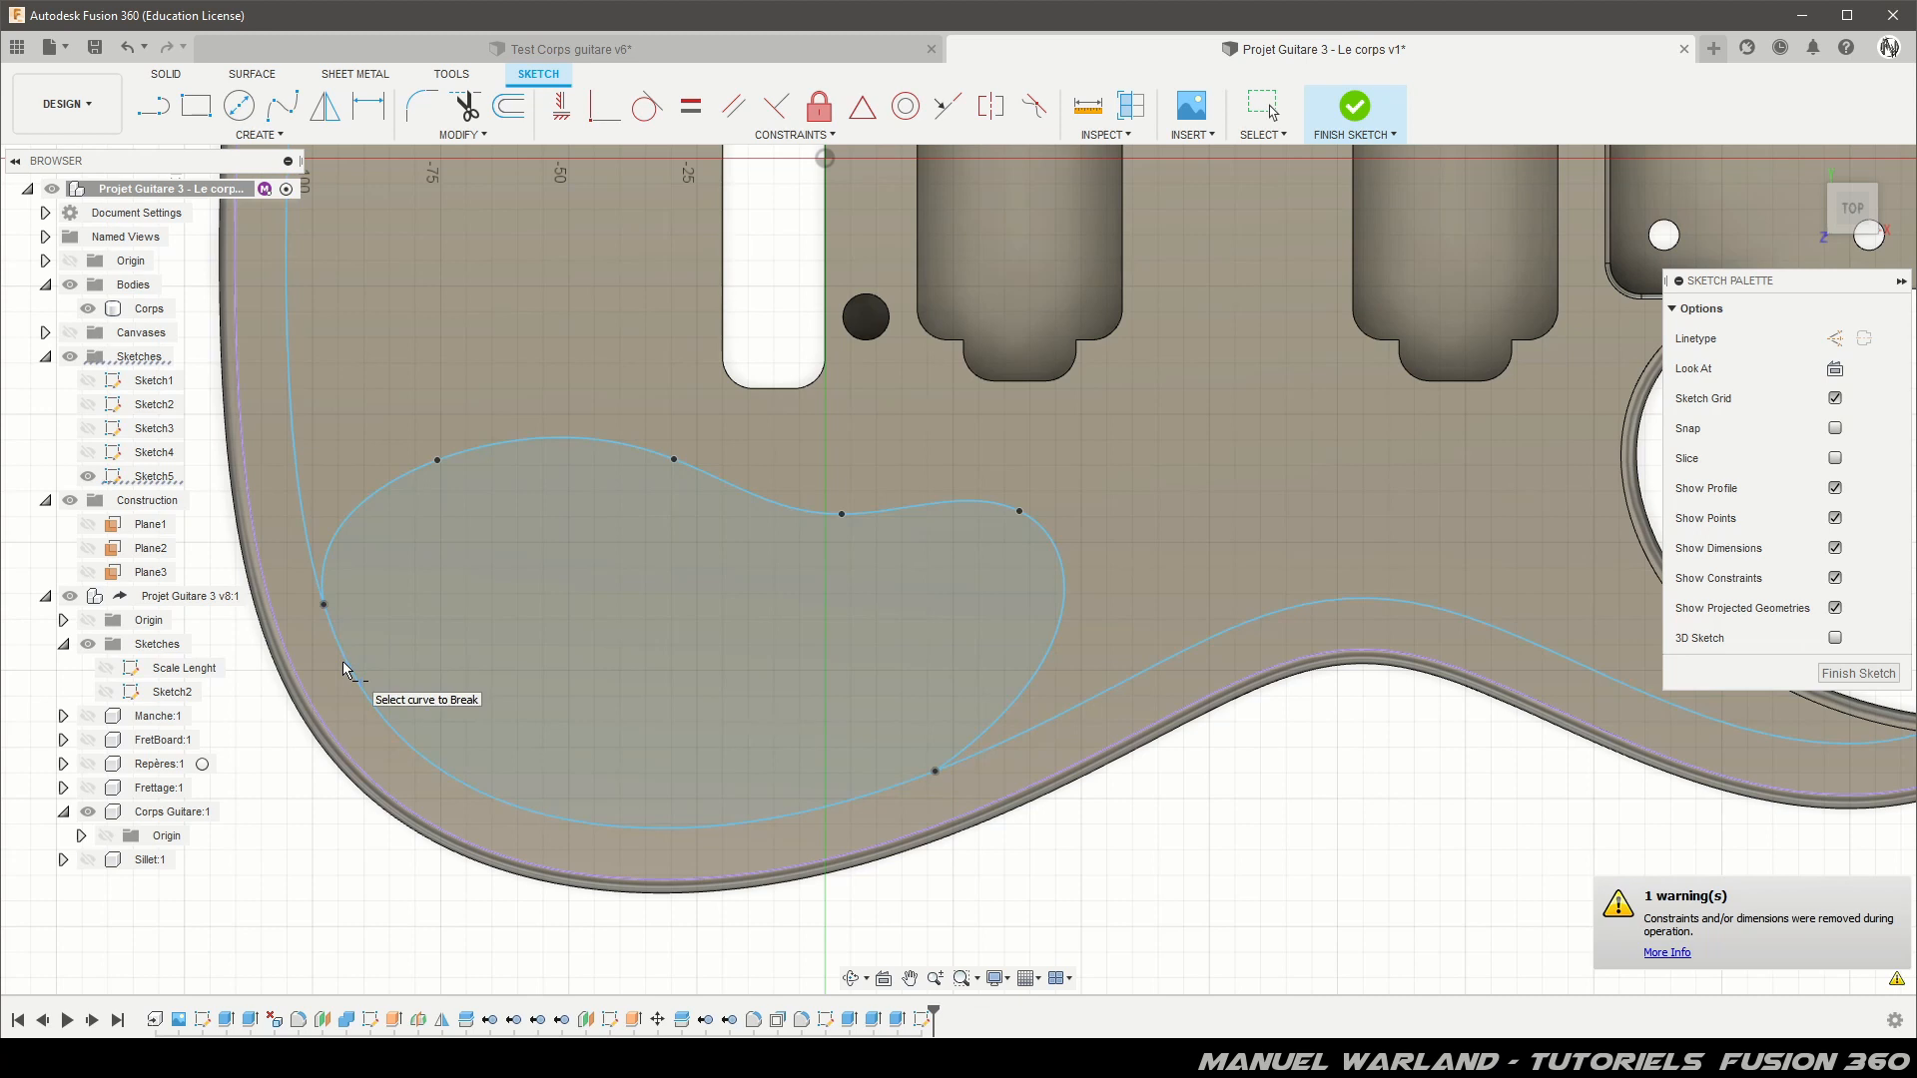
pyautogui.press('Escape')
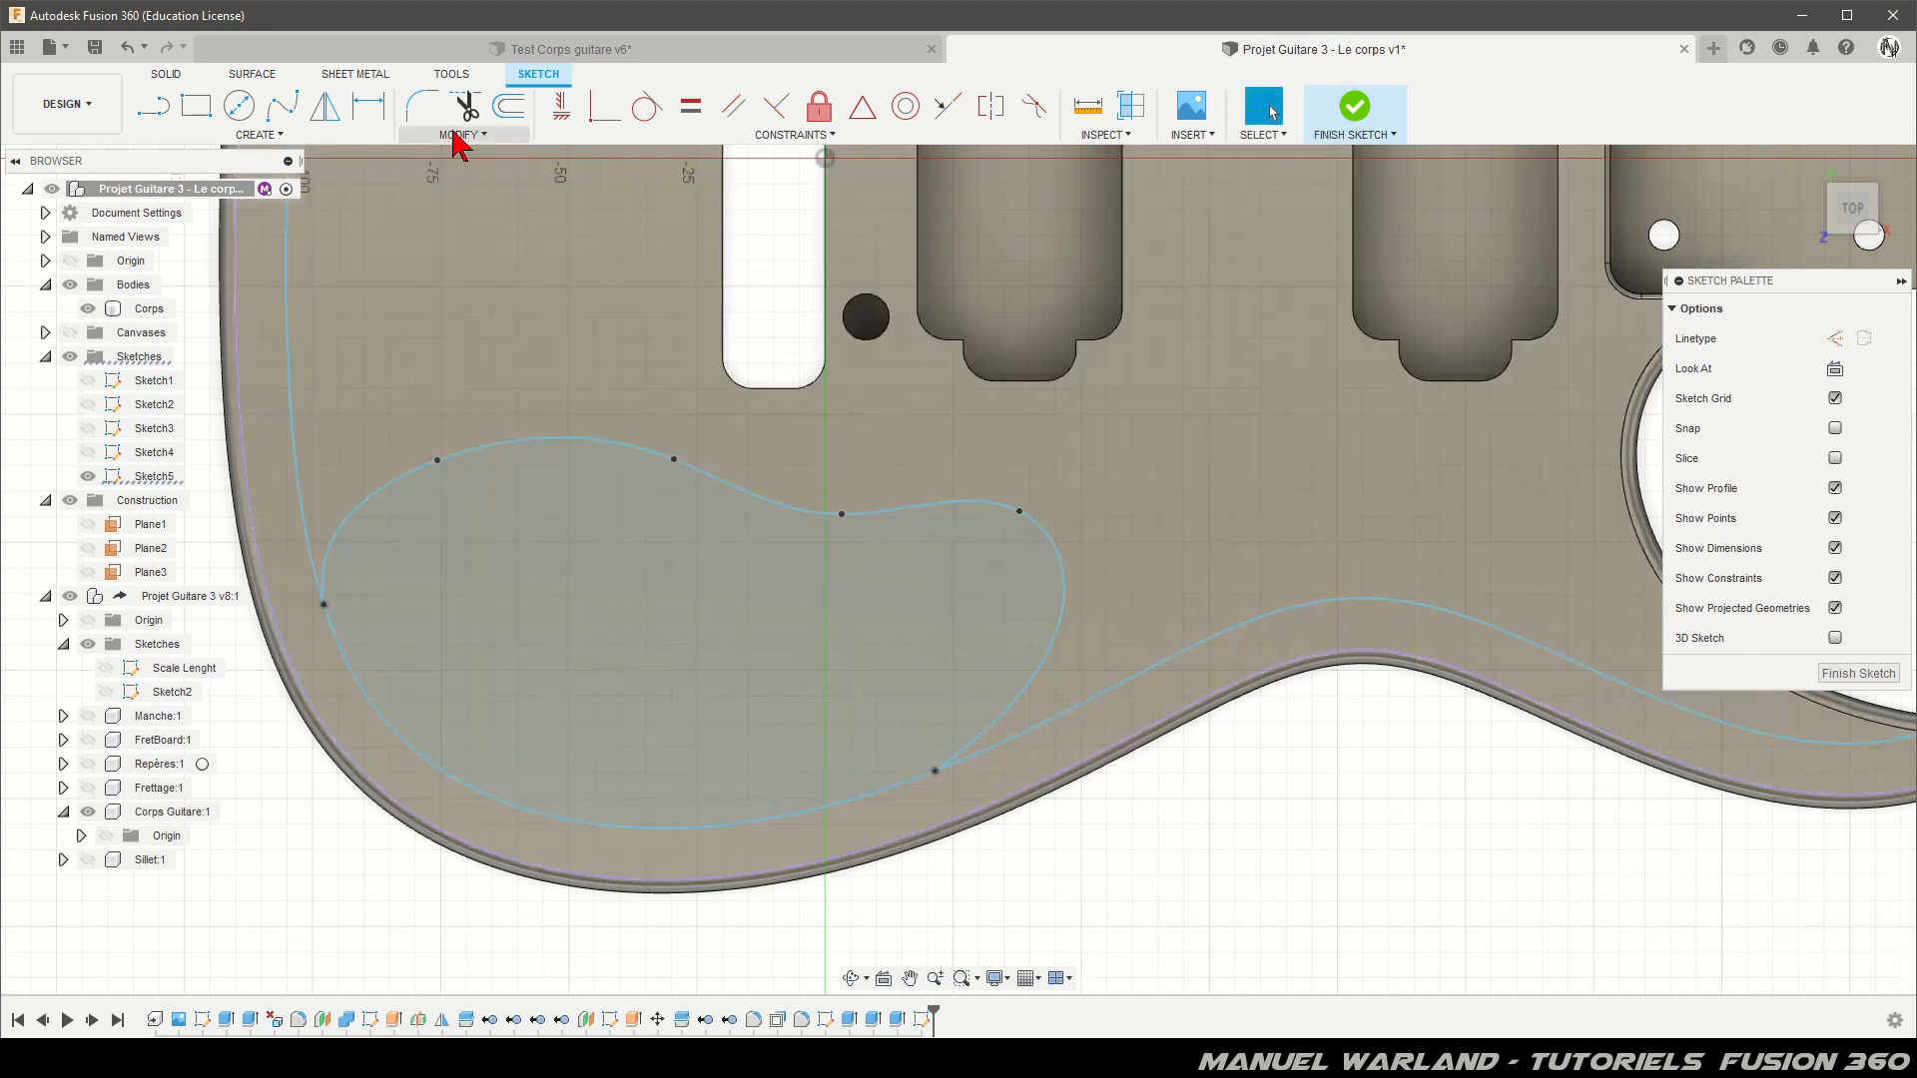
# Step: Trim away all offset curve pieces outside the cavity, including the one near the upper horn, leaving only the closed cavity outline
pyautogui.click(466, 114)
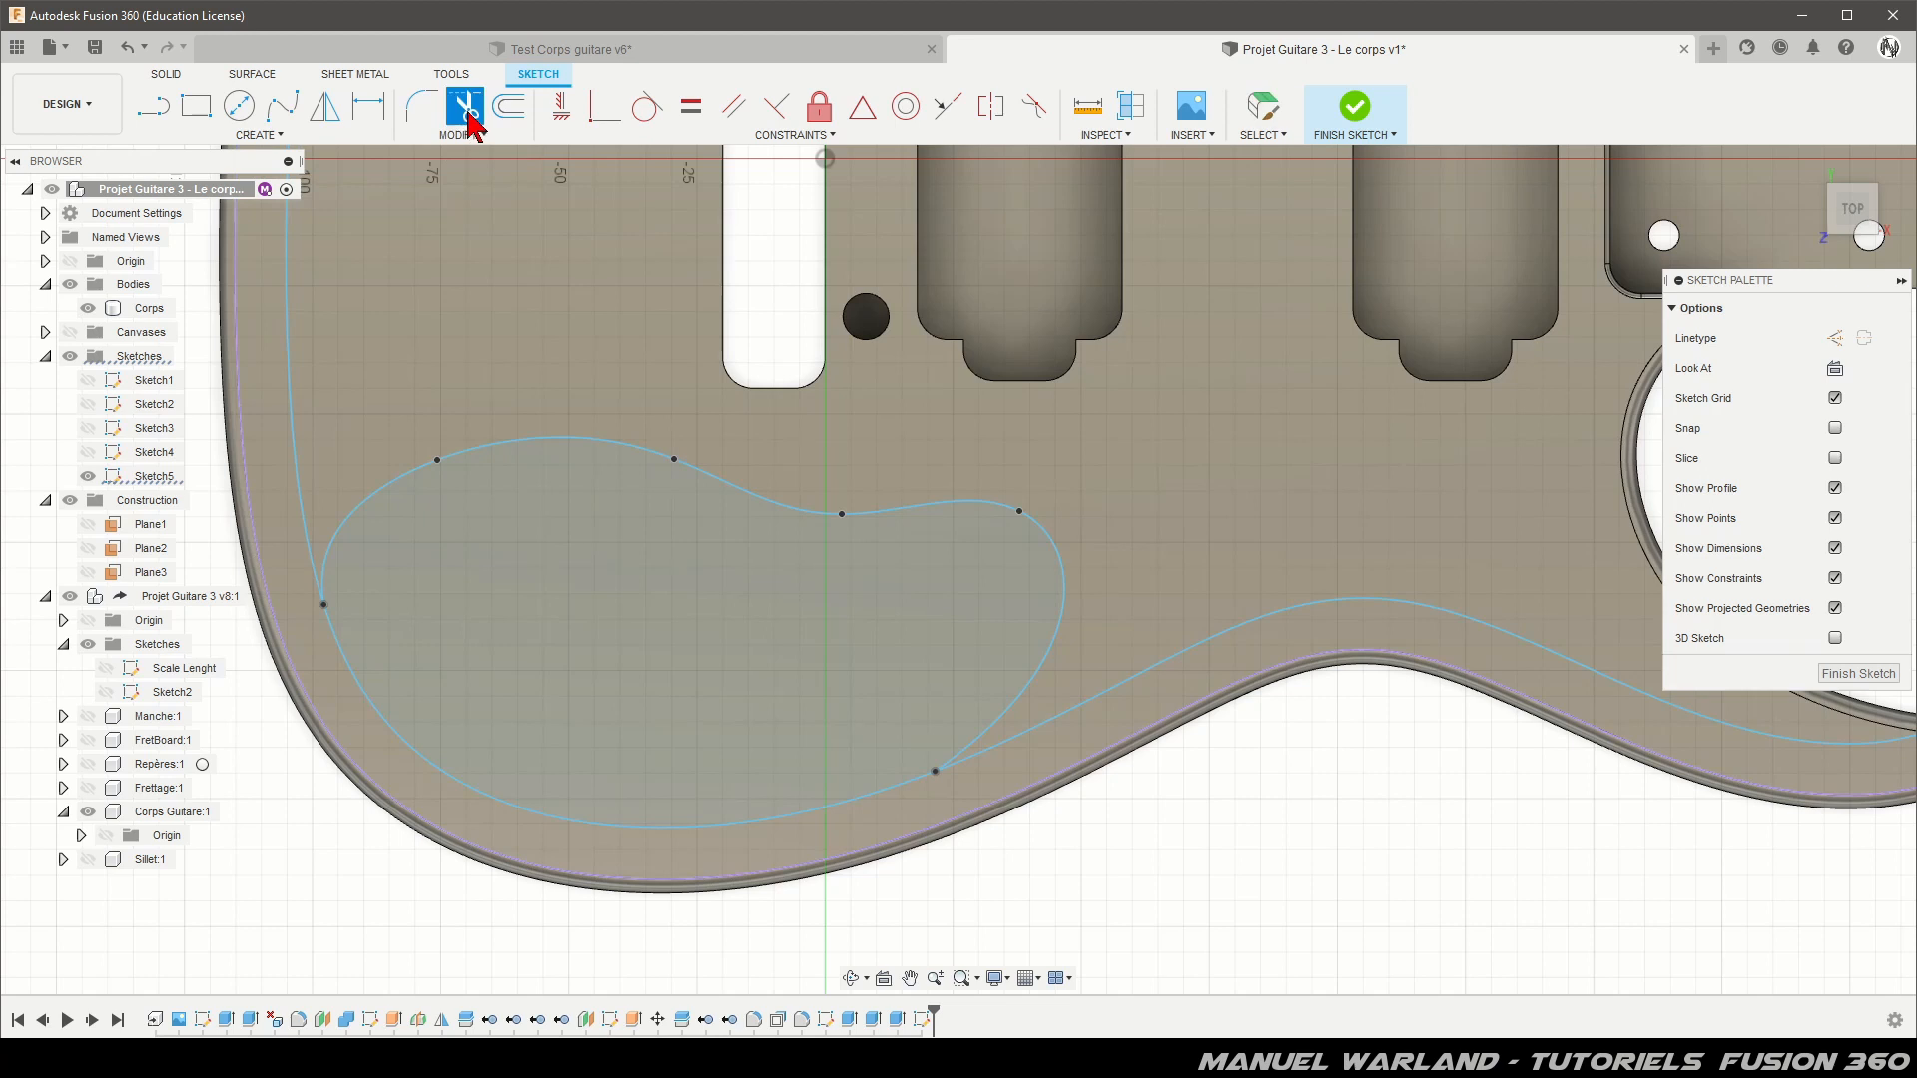
pyautogui.click(297, 377)
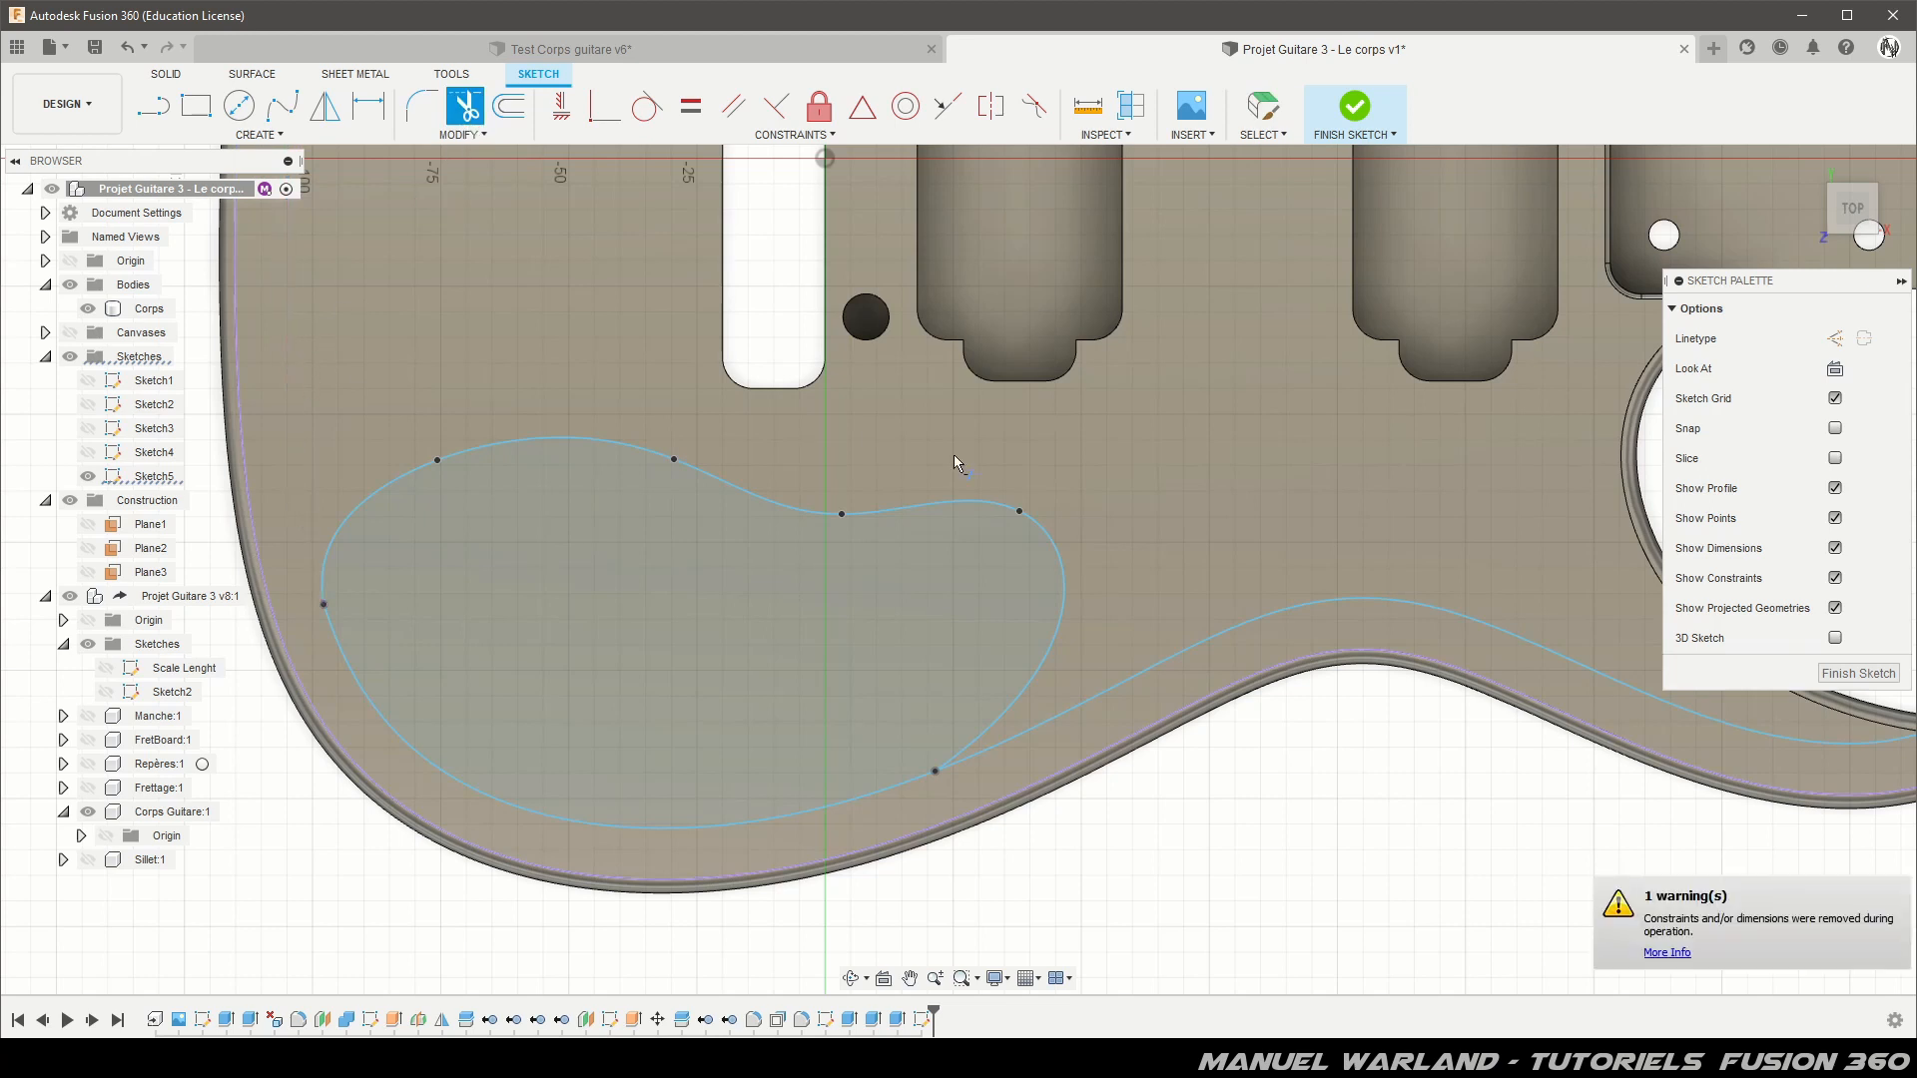
pyautogui.click(1214, 641)
pyautogui.scroll(-8, 1075, 792)
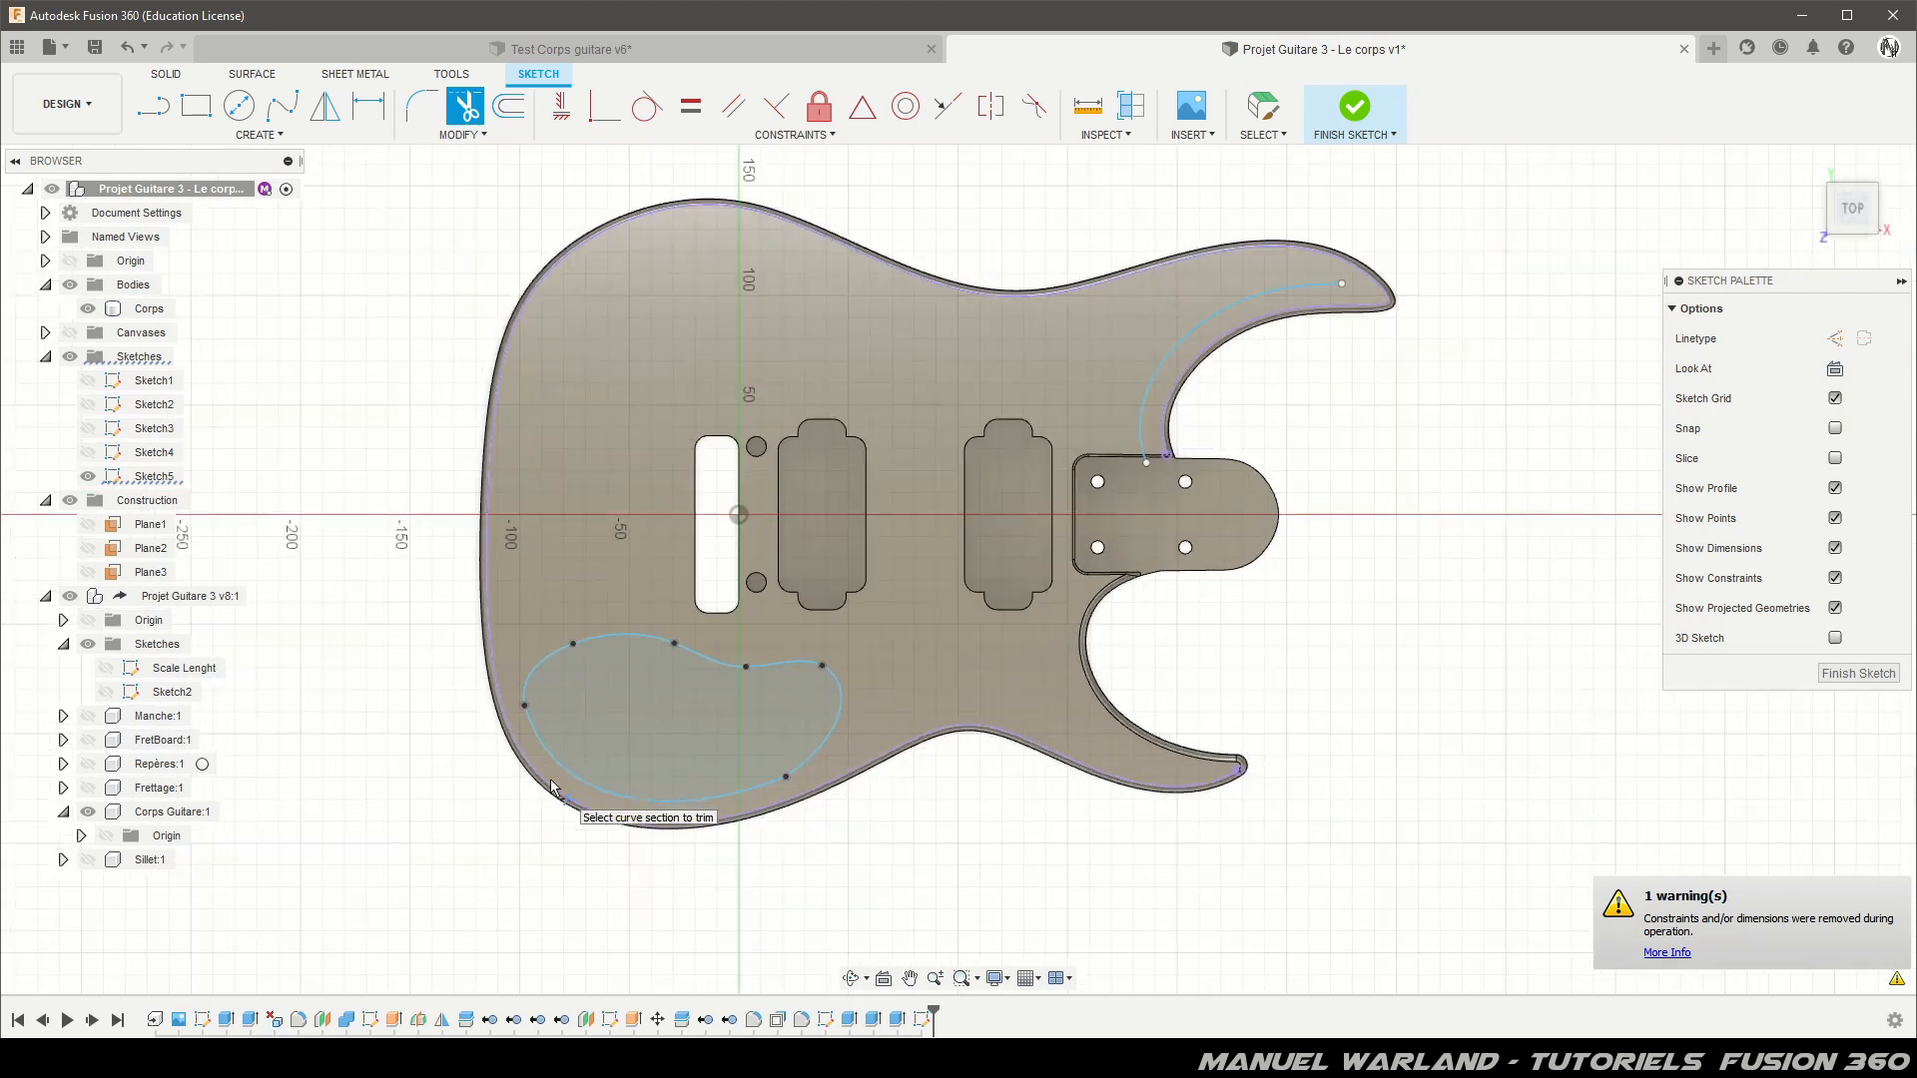
pyautogui.click(1185, 345)
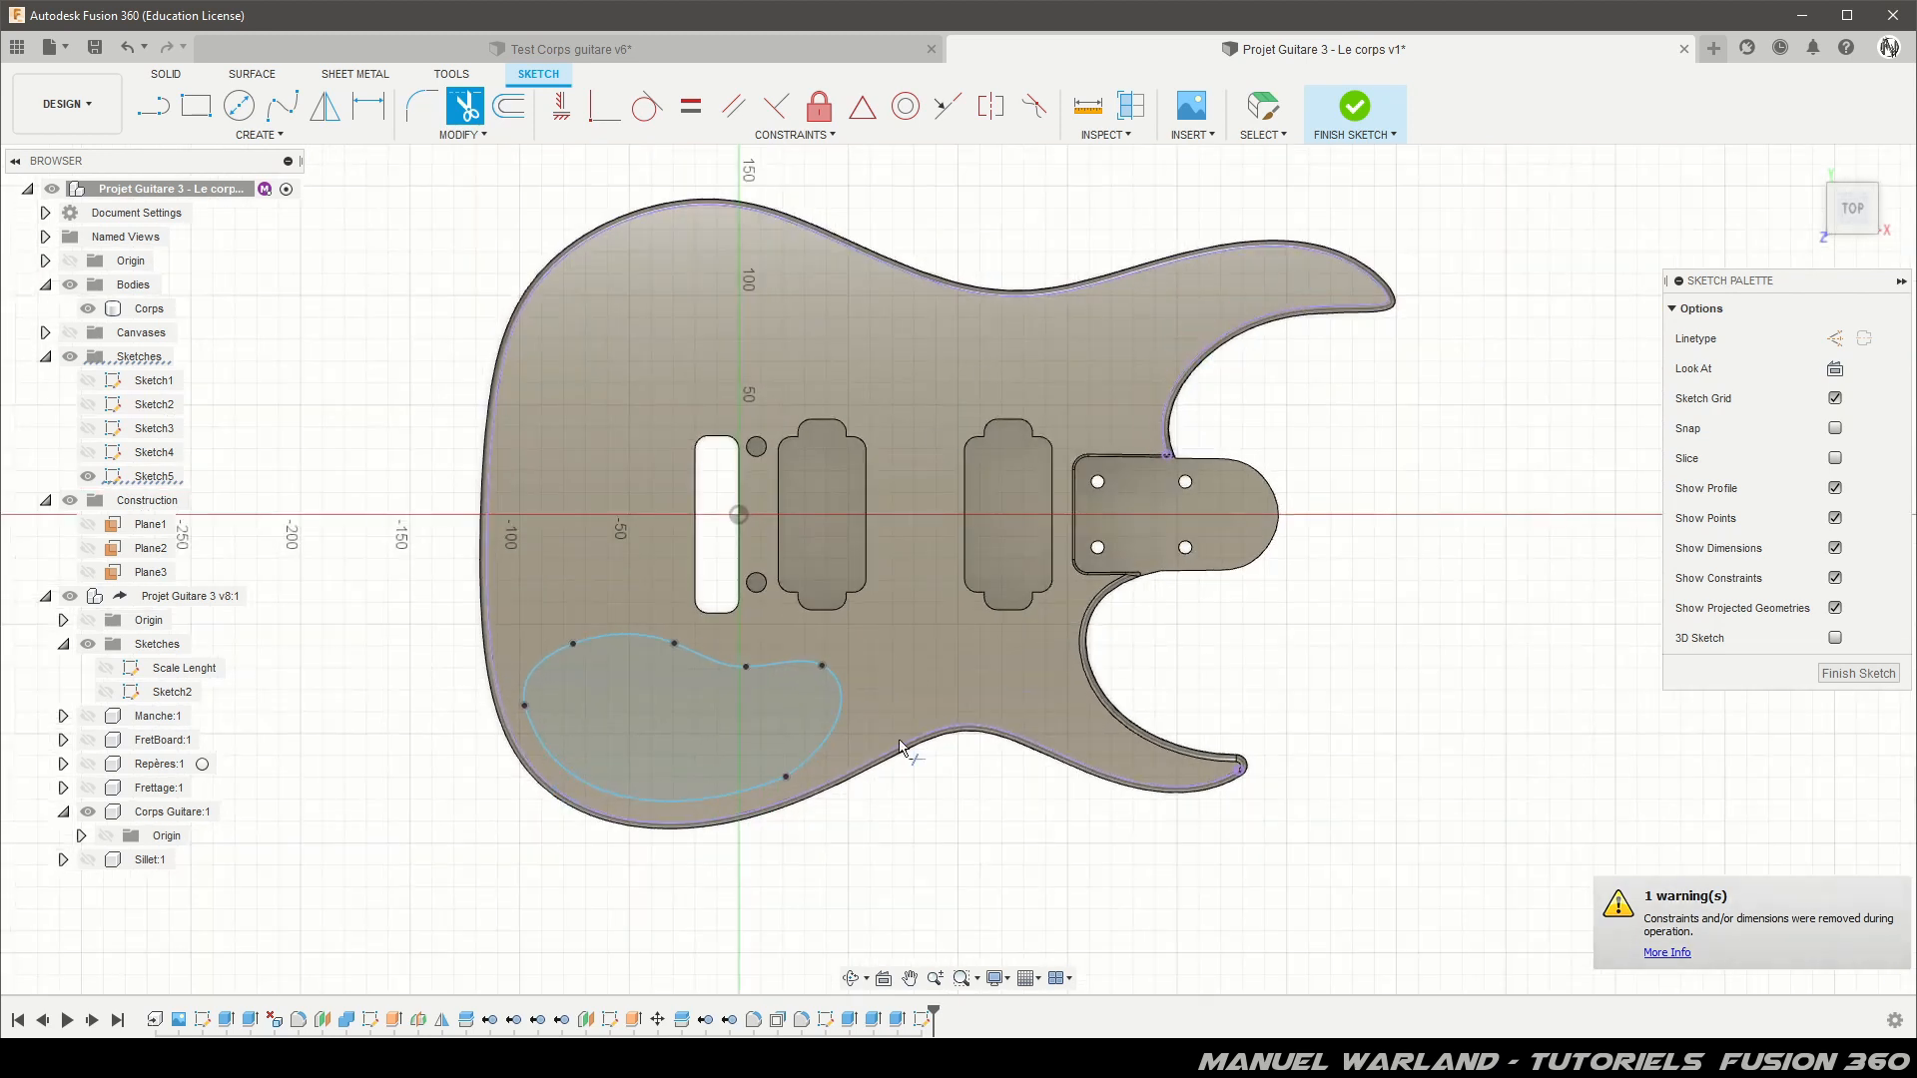
pyautogui.scroll(3, 663, 879)
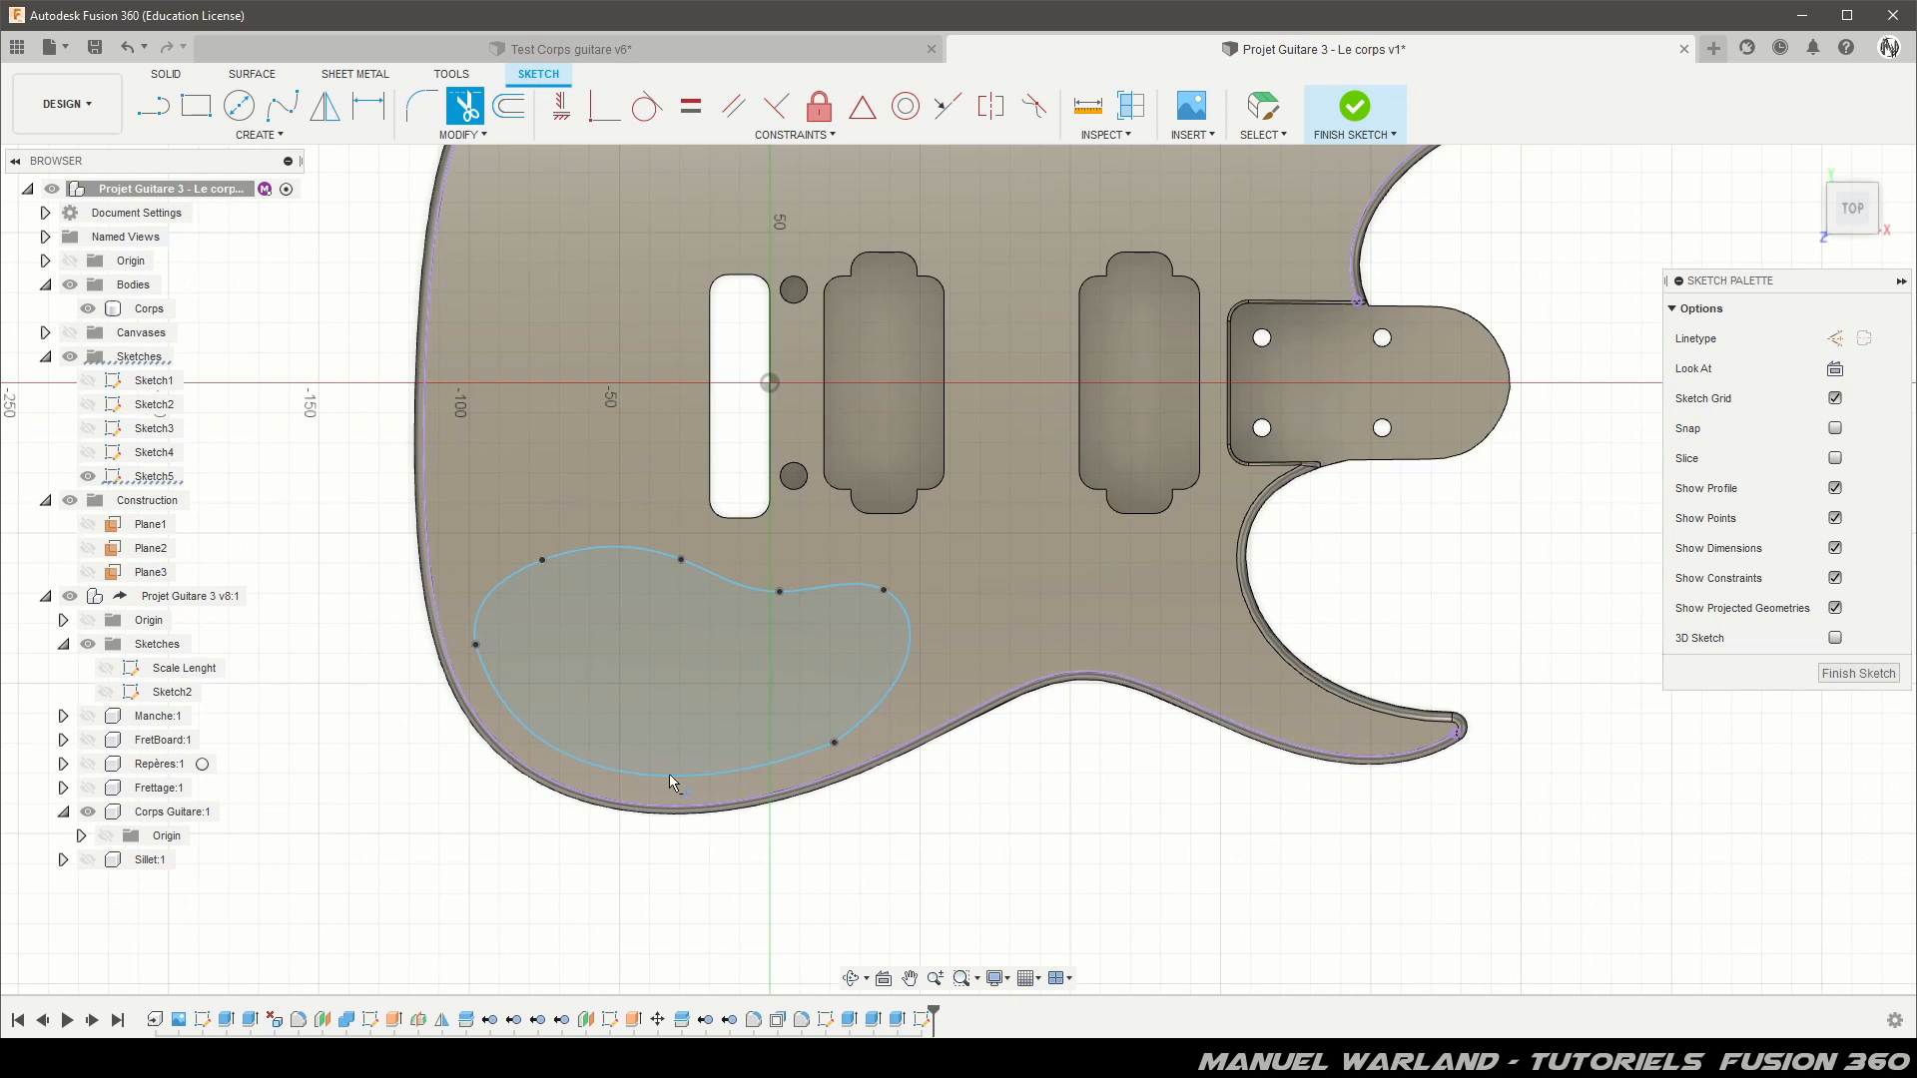
pyautogui.scroll(2, 667, 707)
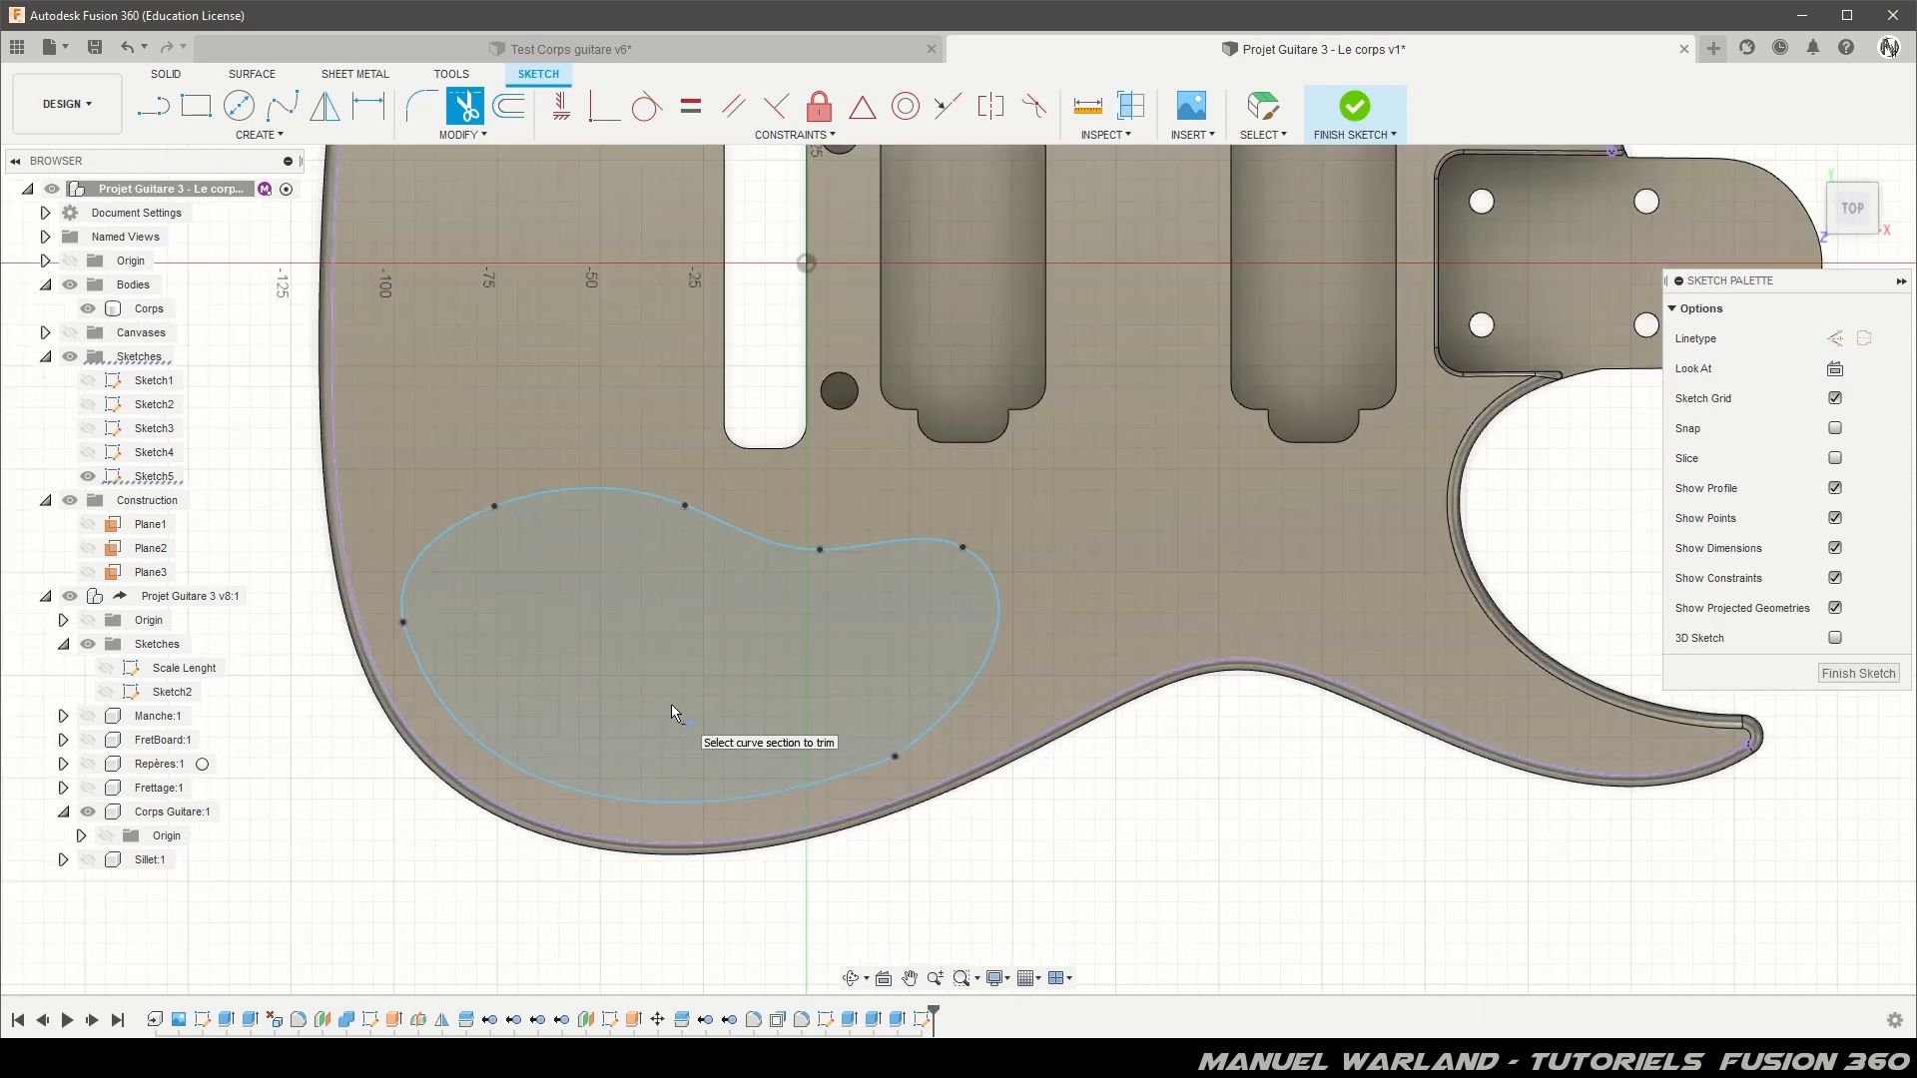
pyautogui.press('Escape')
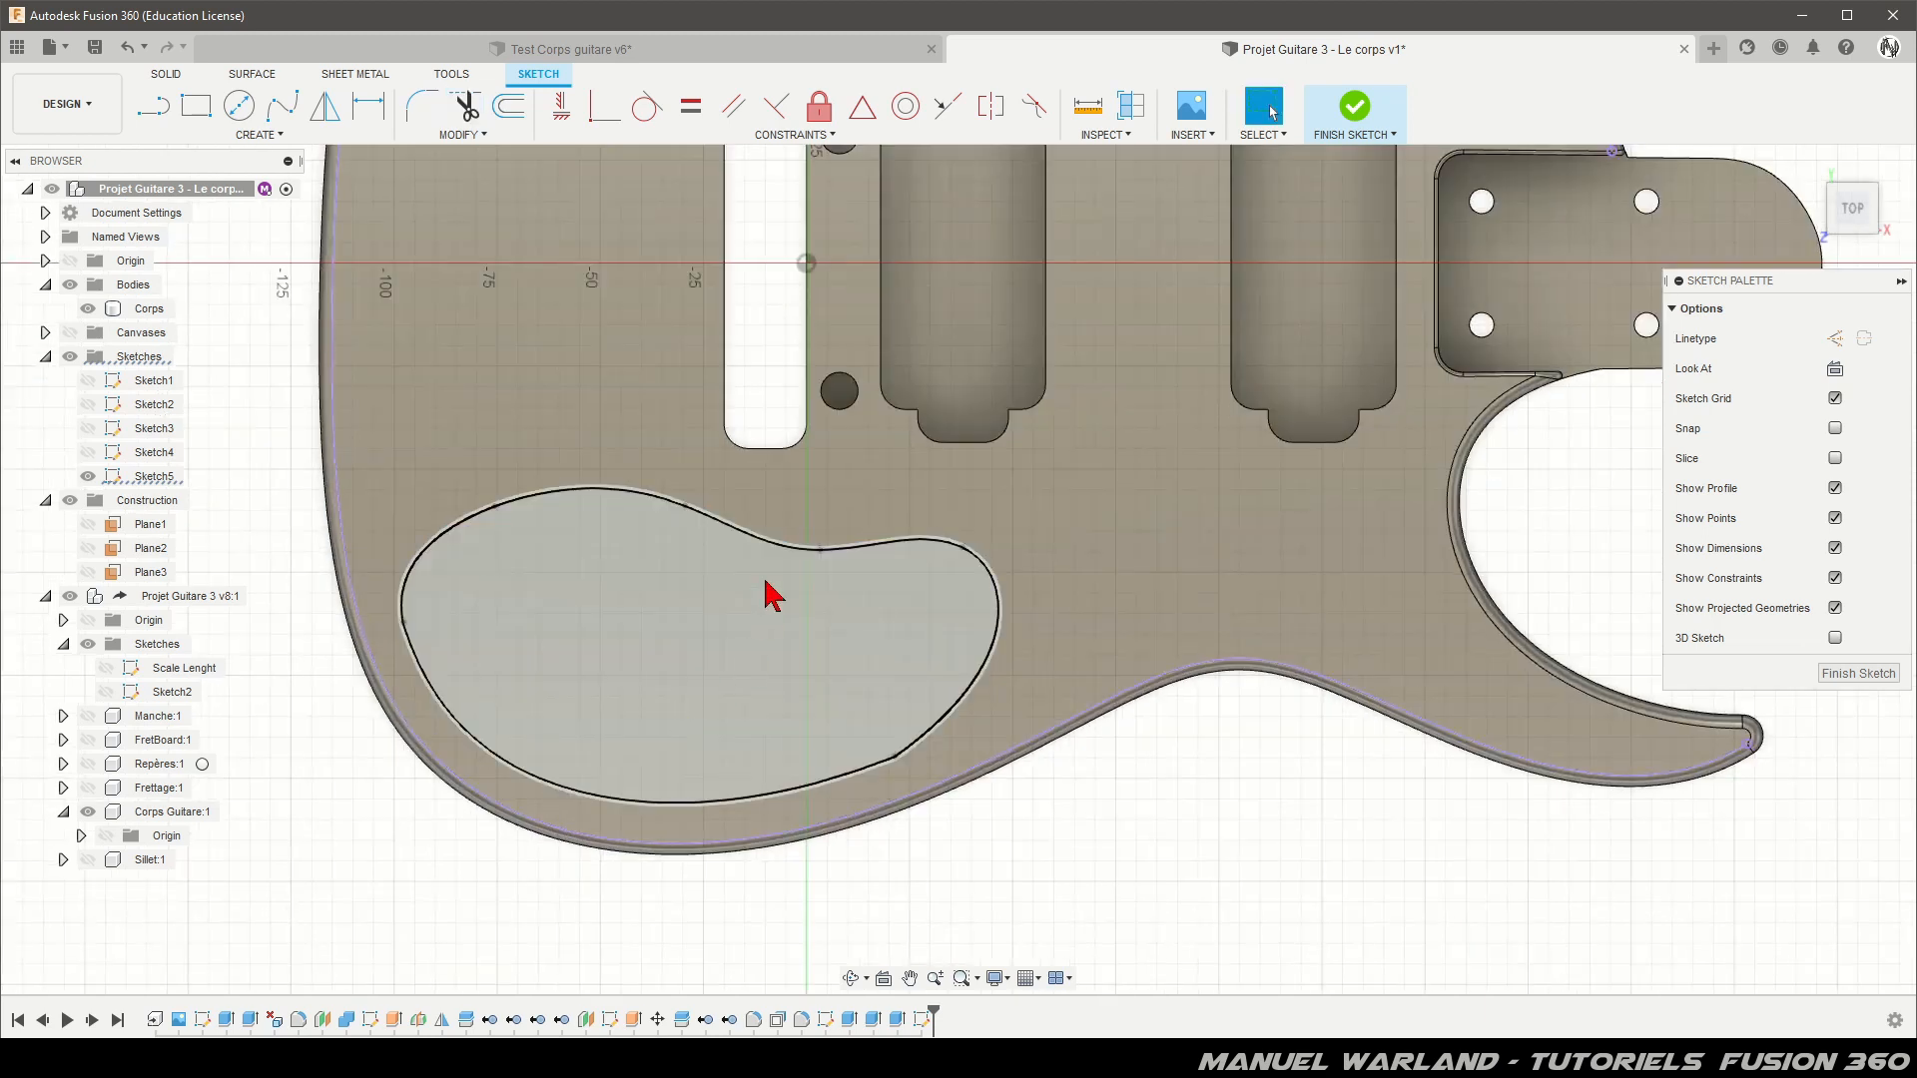
# Step: Offset the whole closed cavity outline 5 mm outwards
pyautogui.click(782, 556)
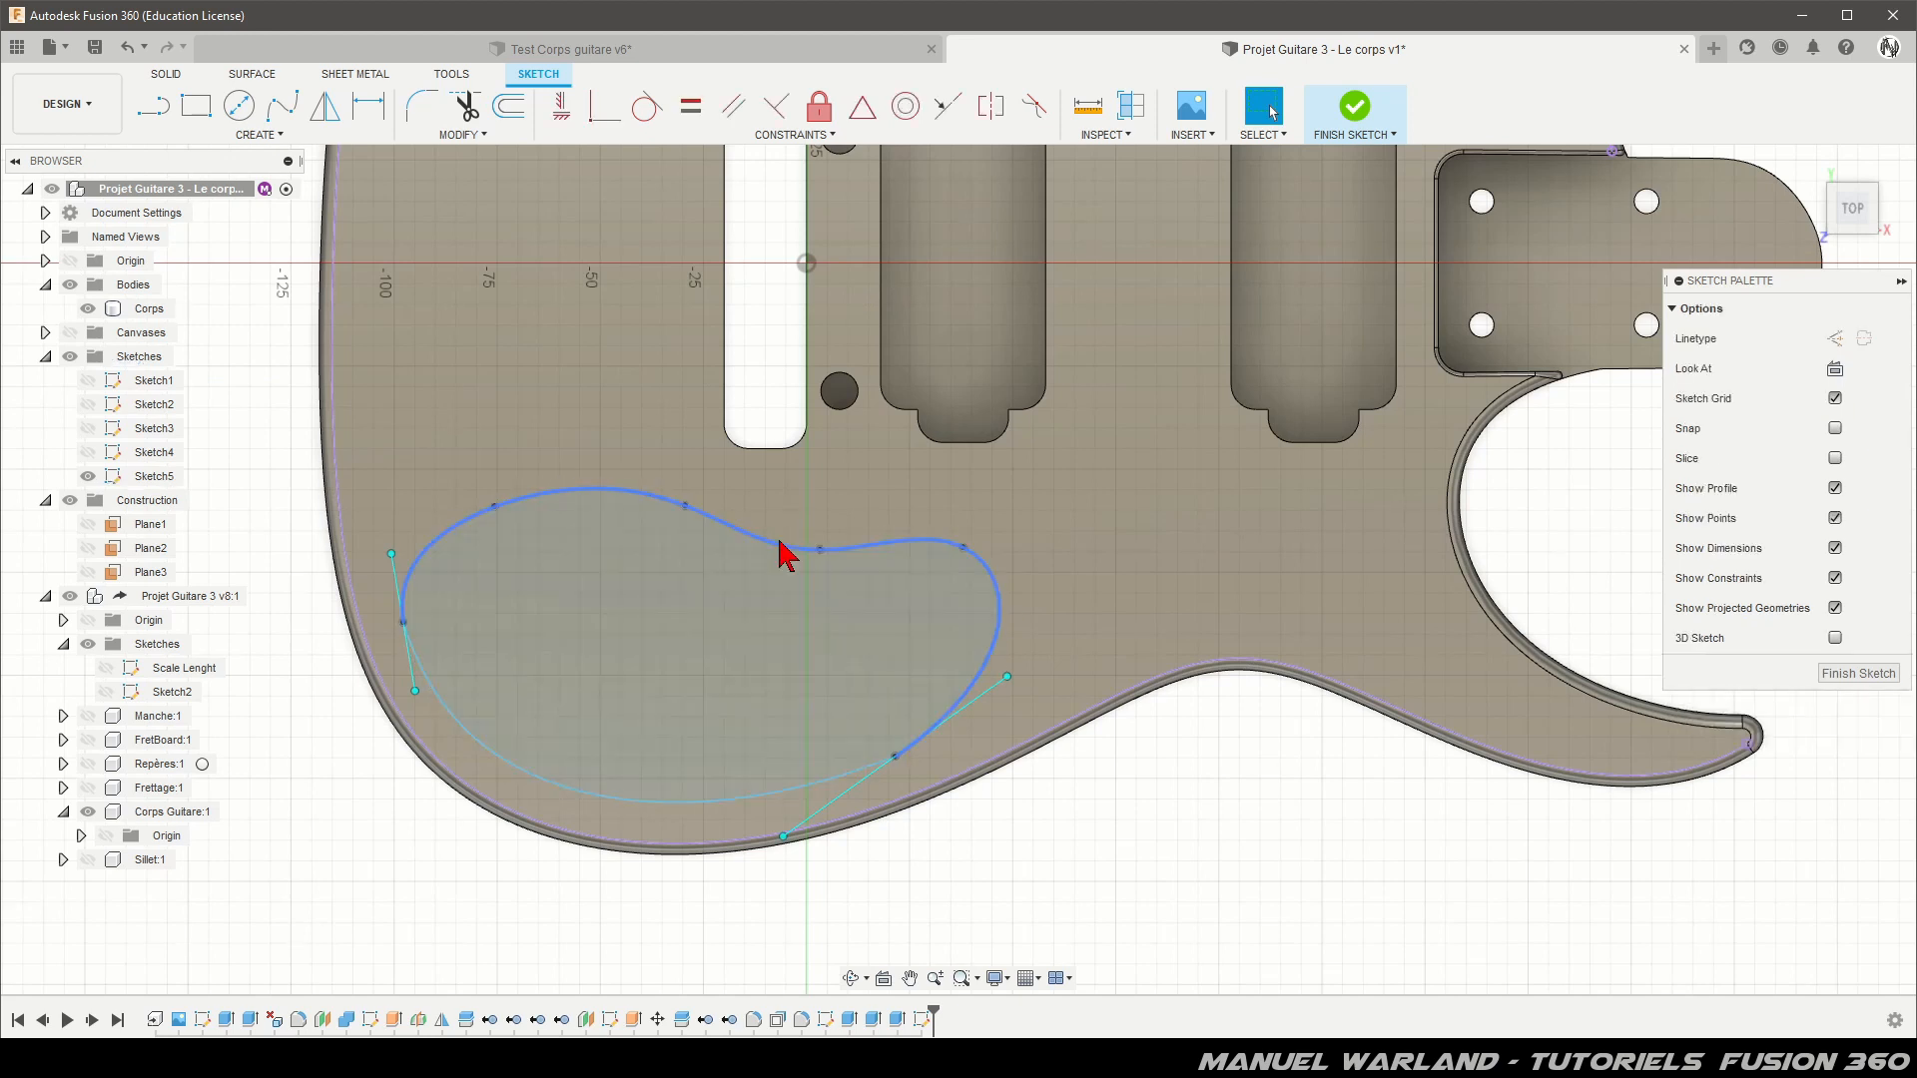
pyautogui.doubleClick(784, 548)
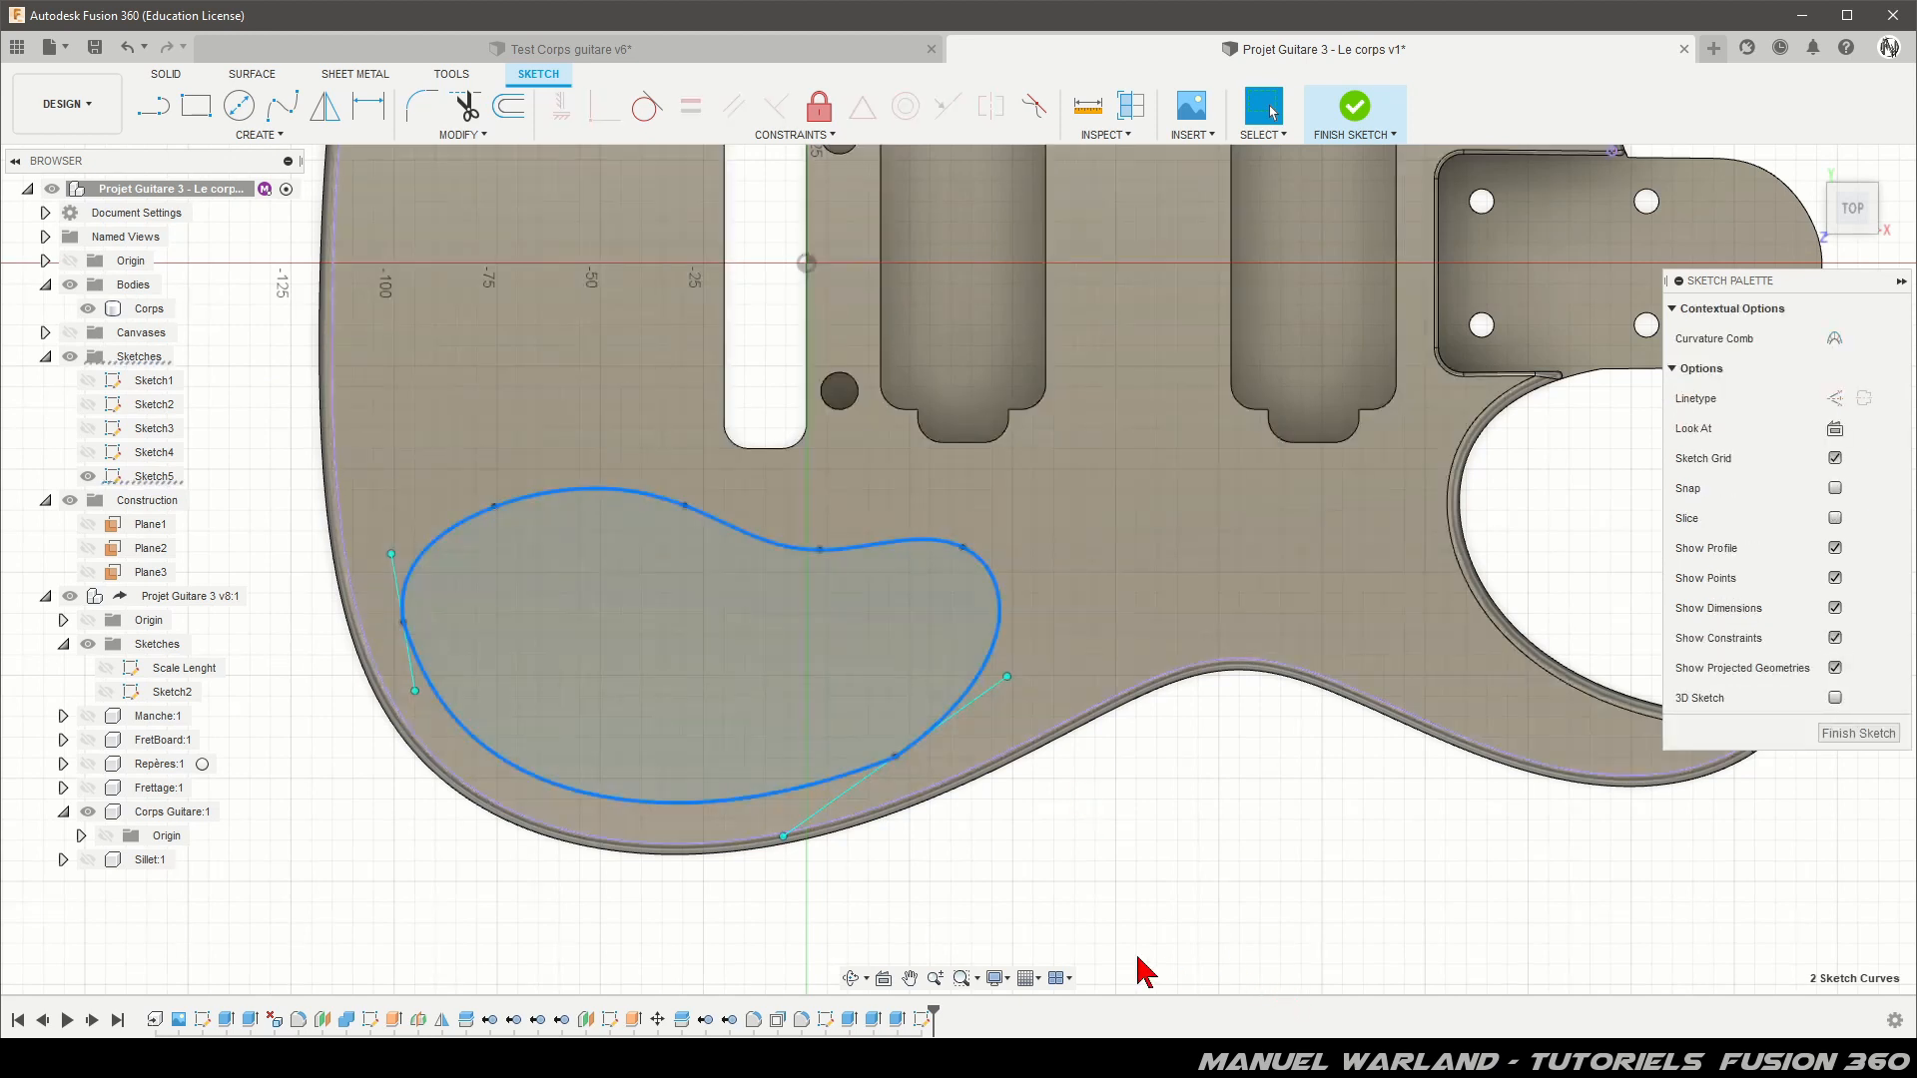
pyautogui.click(508, 108)
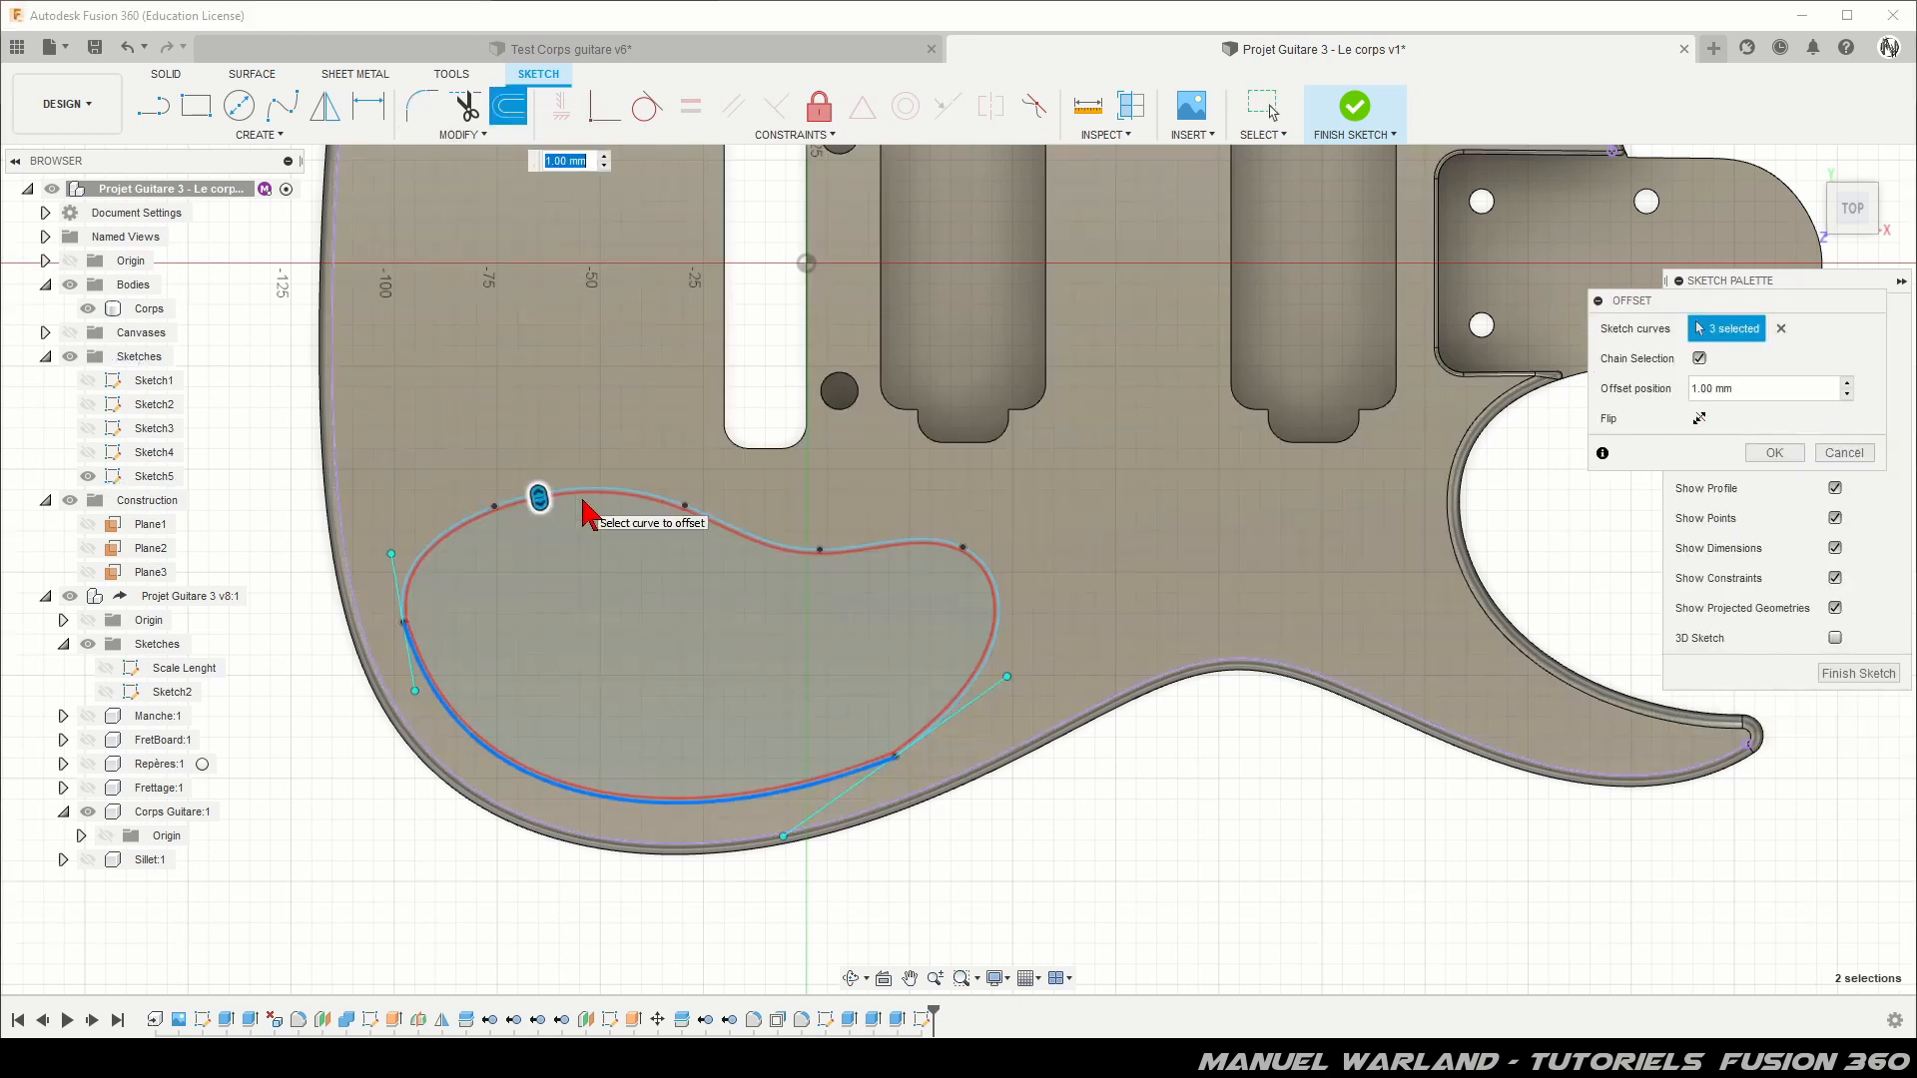
pyautogui.moveTo(539, 499); pyautogui.dragTo(537, 479)
pyautogui.write('5')
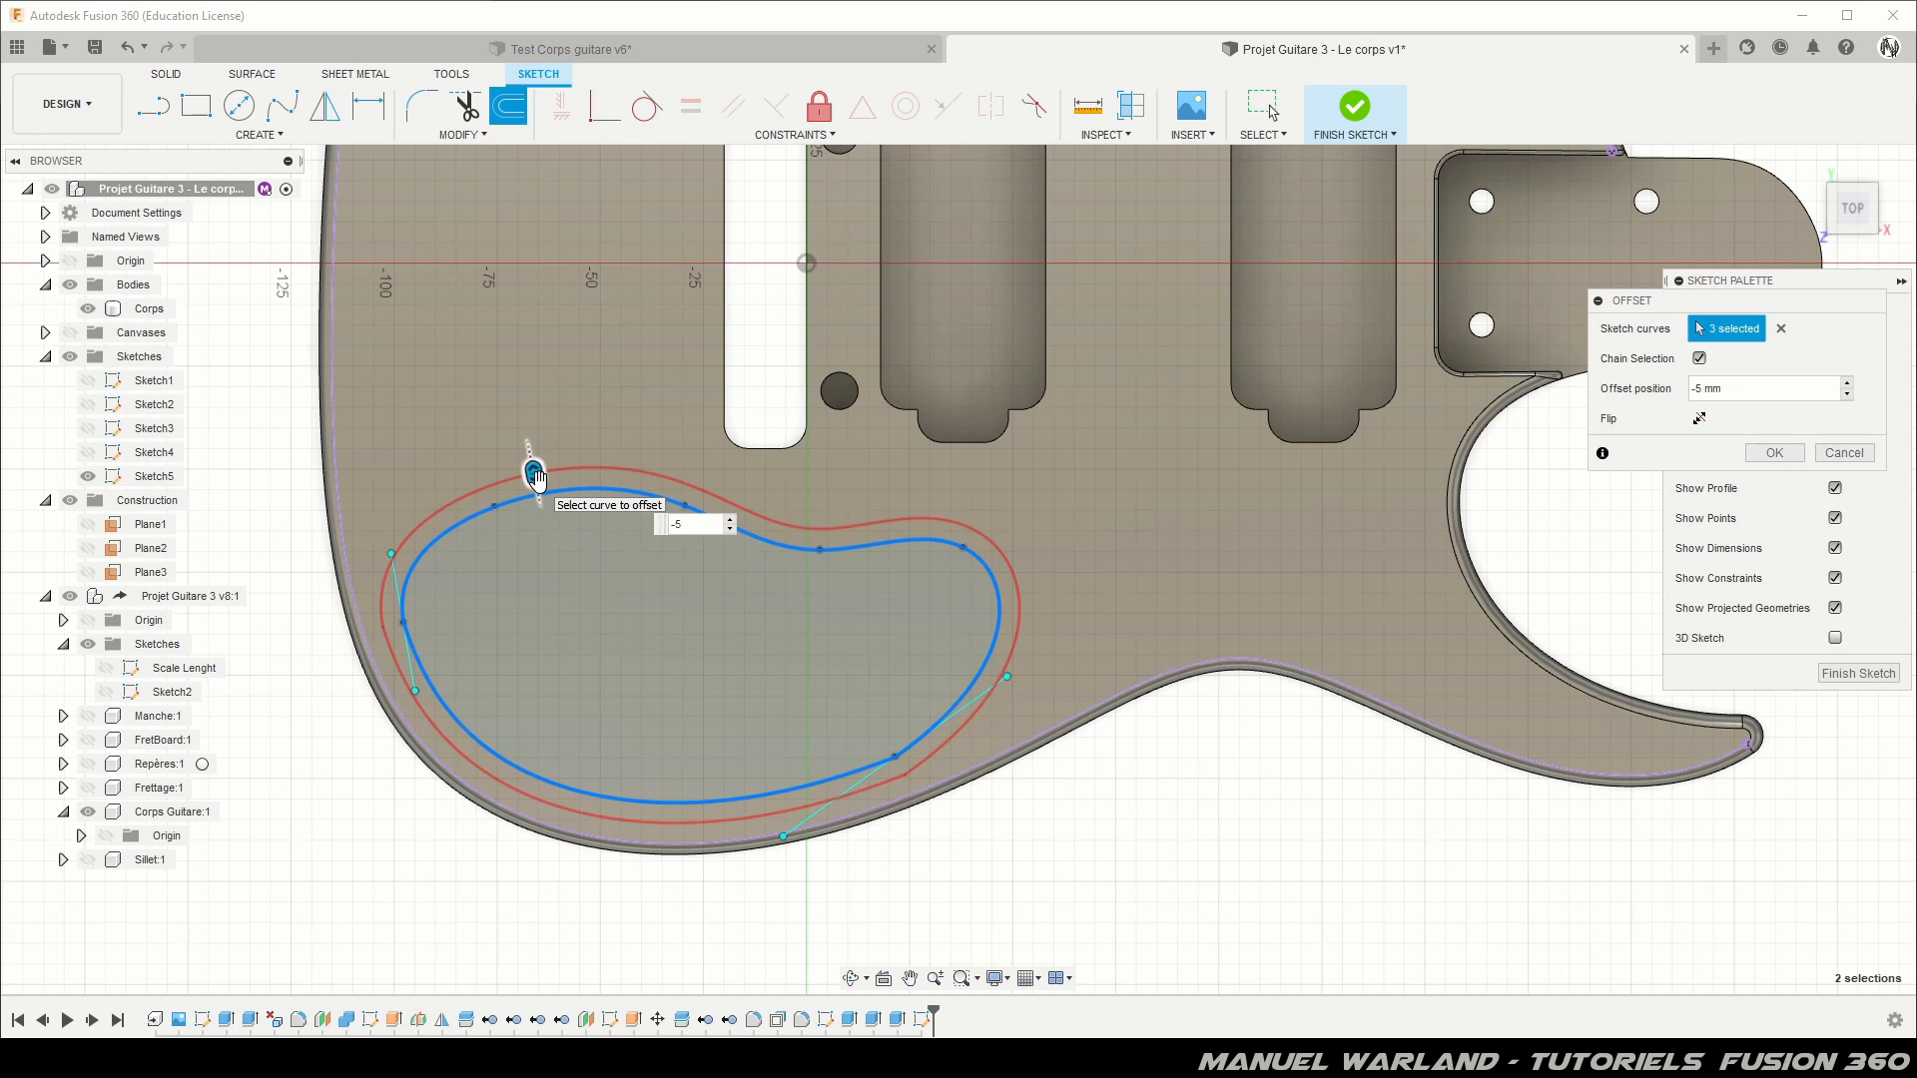
pyautogui.press('Return')
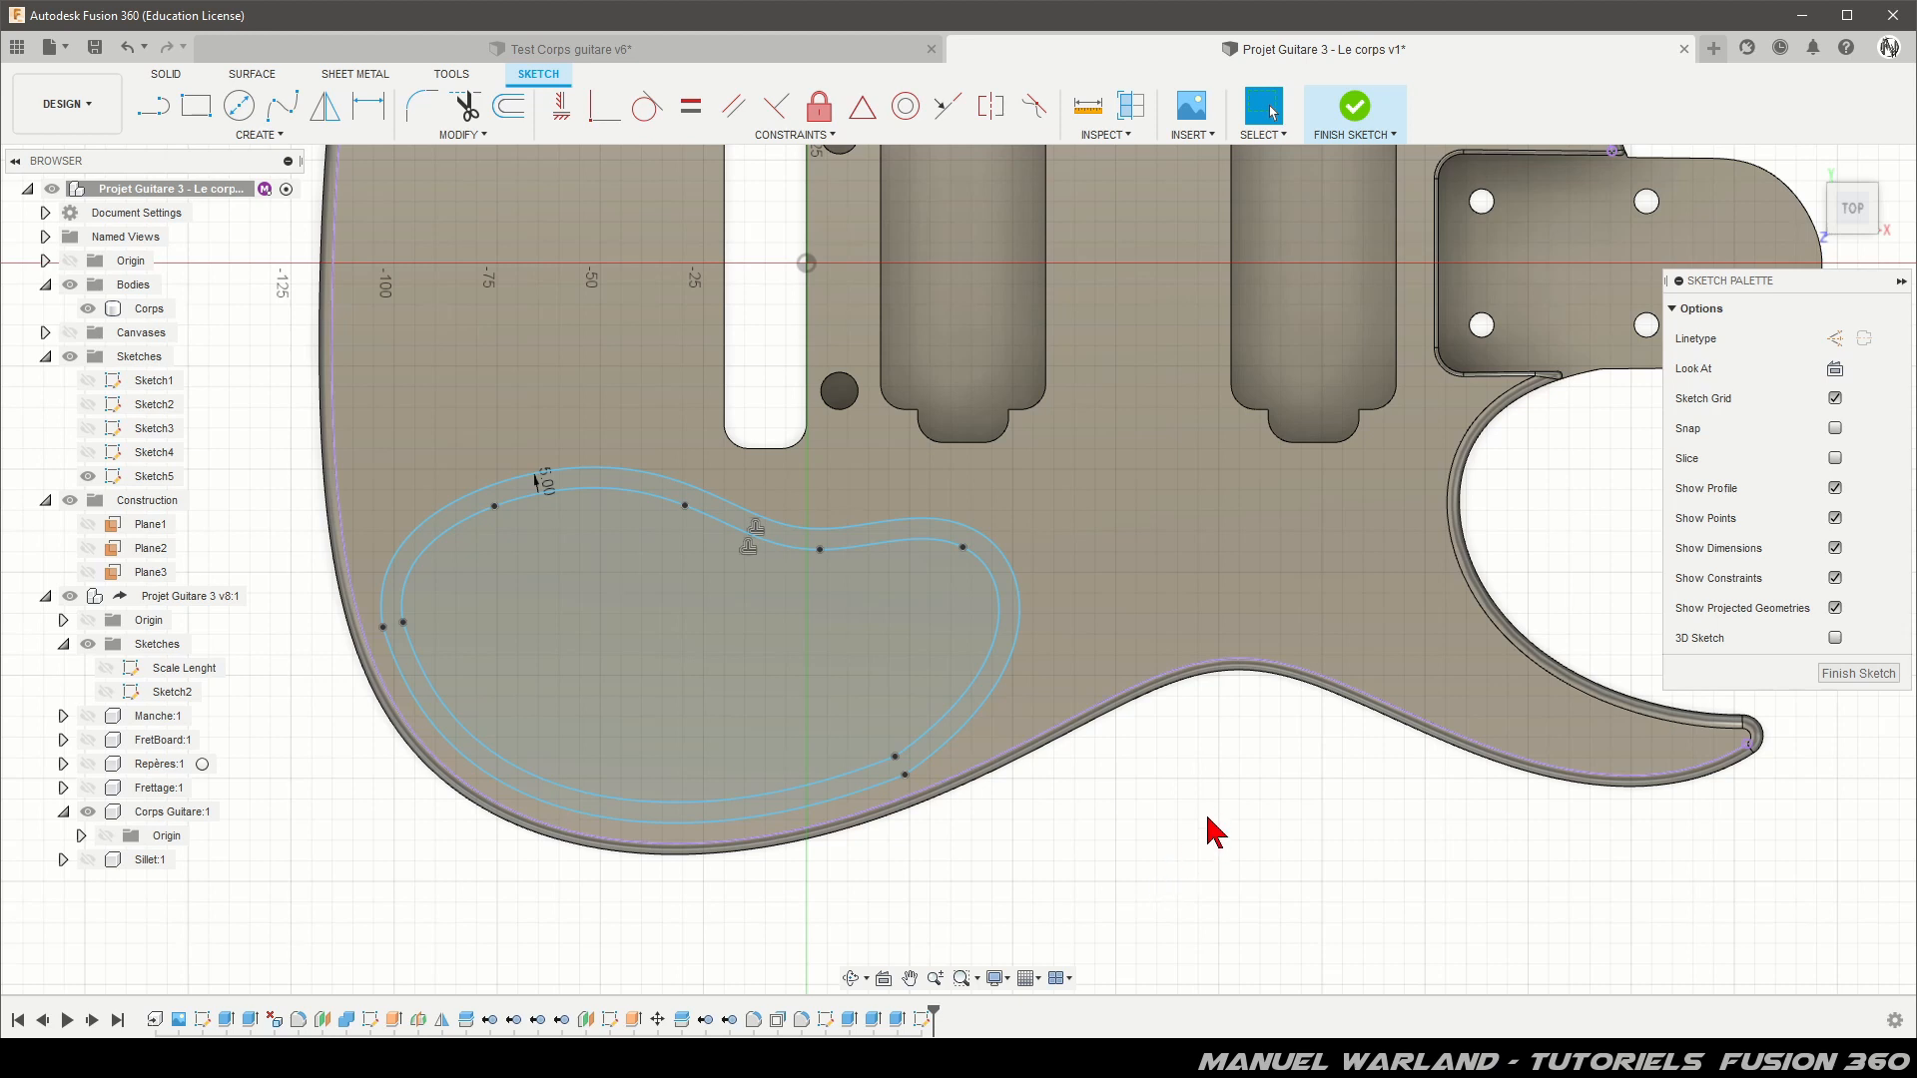
pyautogui.keyDown('shift'); pyautogui.moveTo(1151, 843); pyautogui.dragTo(1127, 710, button='middle'); pyautogui.keyUp('shift')
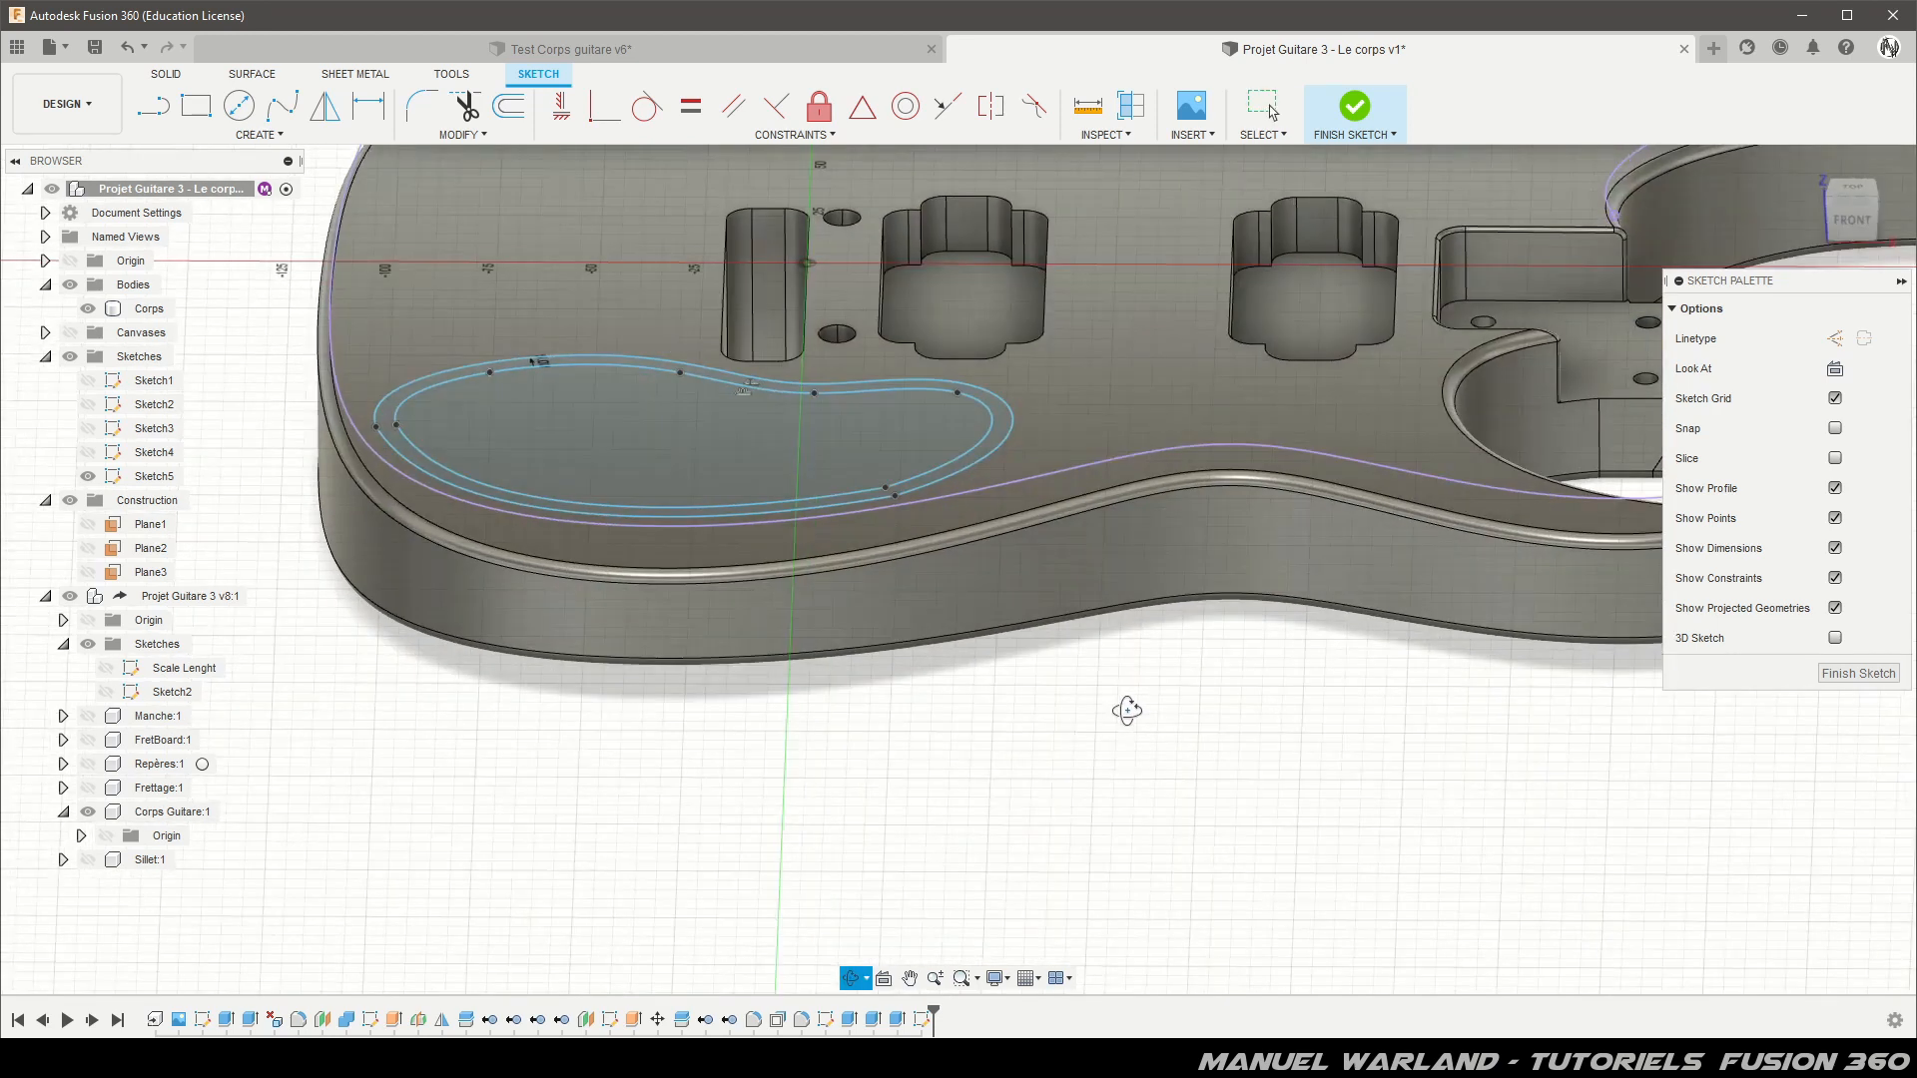
pyautogui.press('Escape')
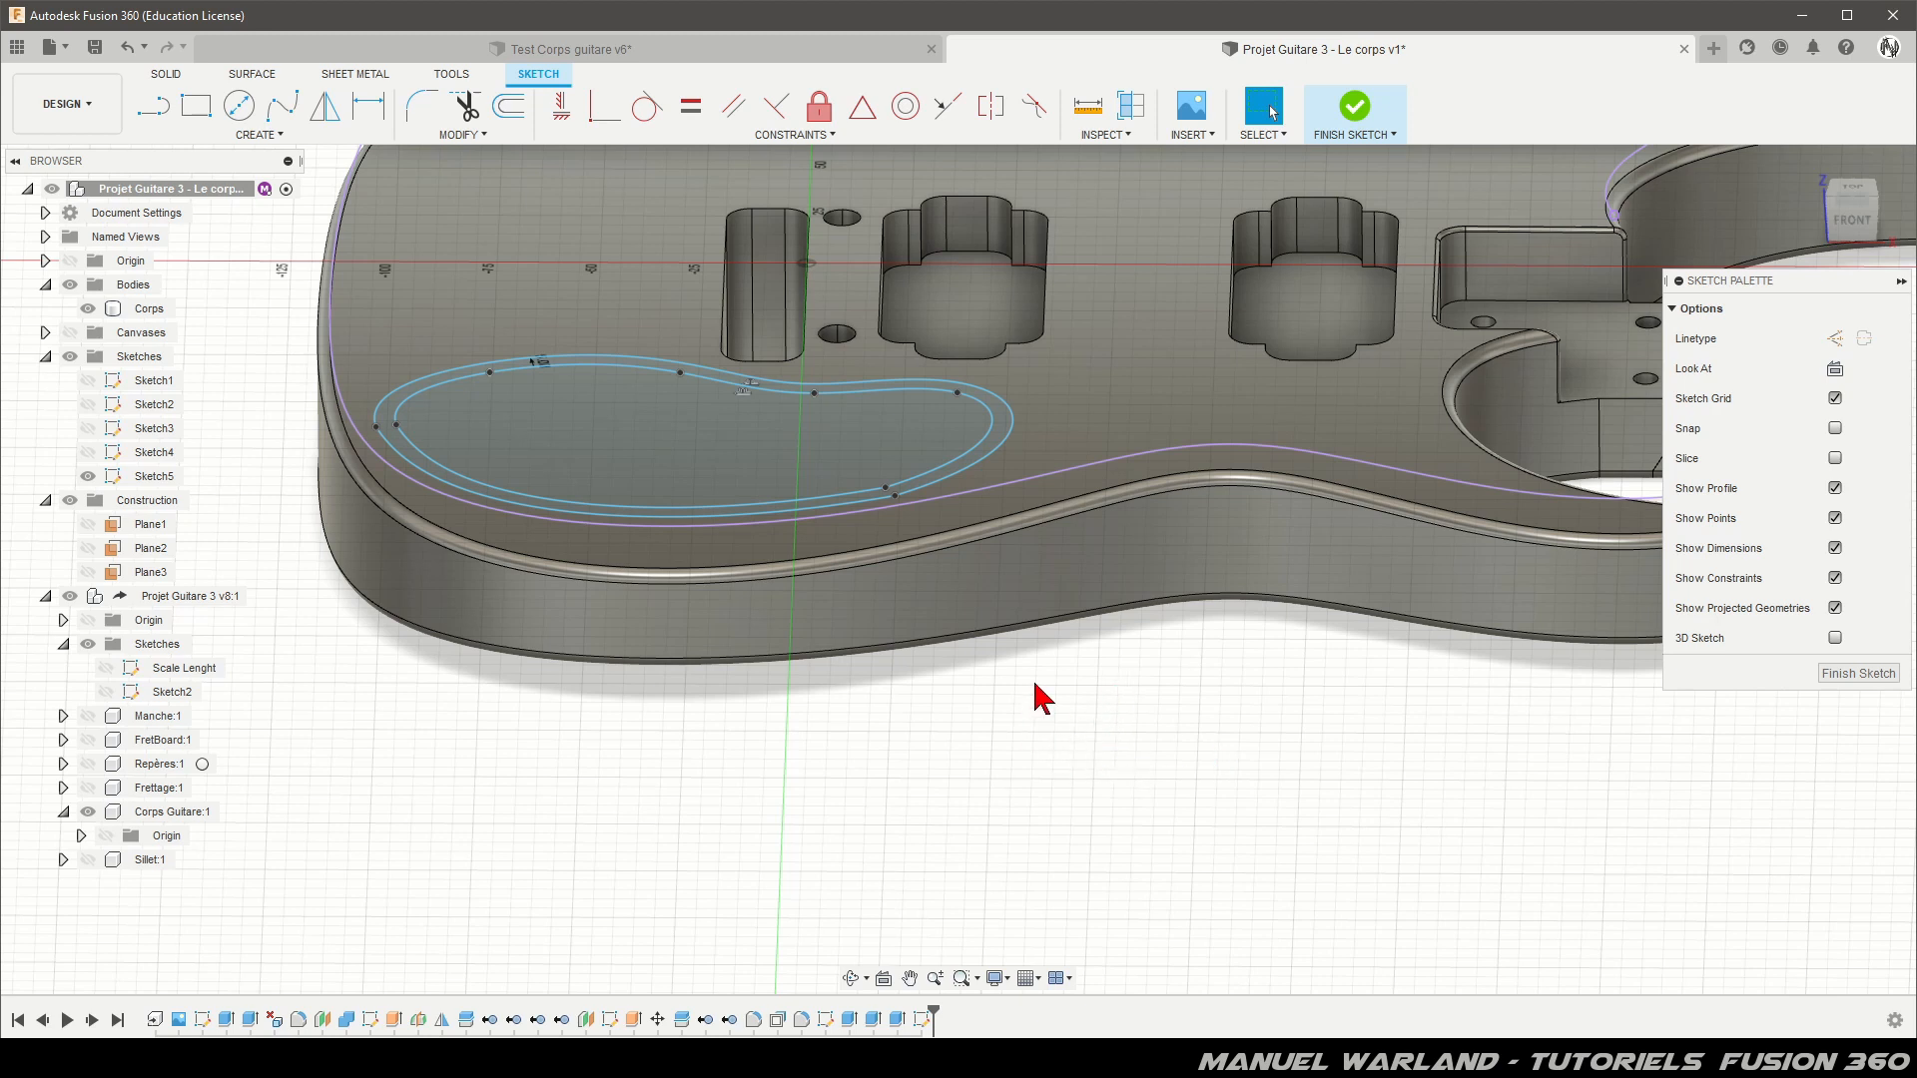
pyautogui.moveTo(1024, 699)
pyautogui.keyDown('shift'); pyautogui.mouseDown(button='middle')
pyautogui.moveTo(1044, 620)
pyautogui.moveTo(1020, 726)
pyautogui.mouseUp(button='middle'); pyautogui.keyUp('shift')
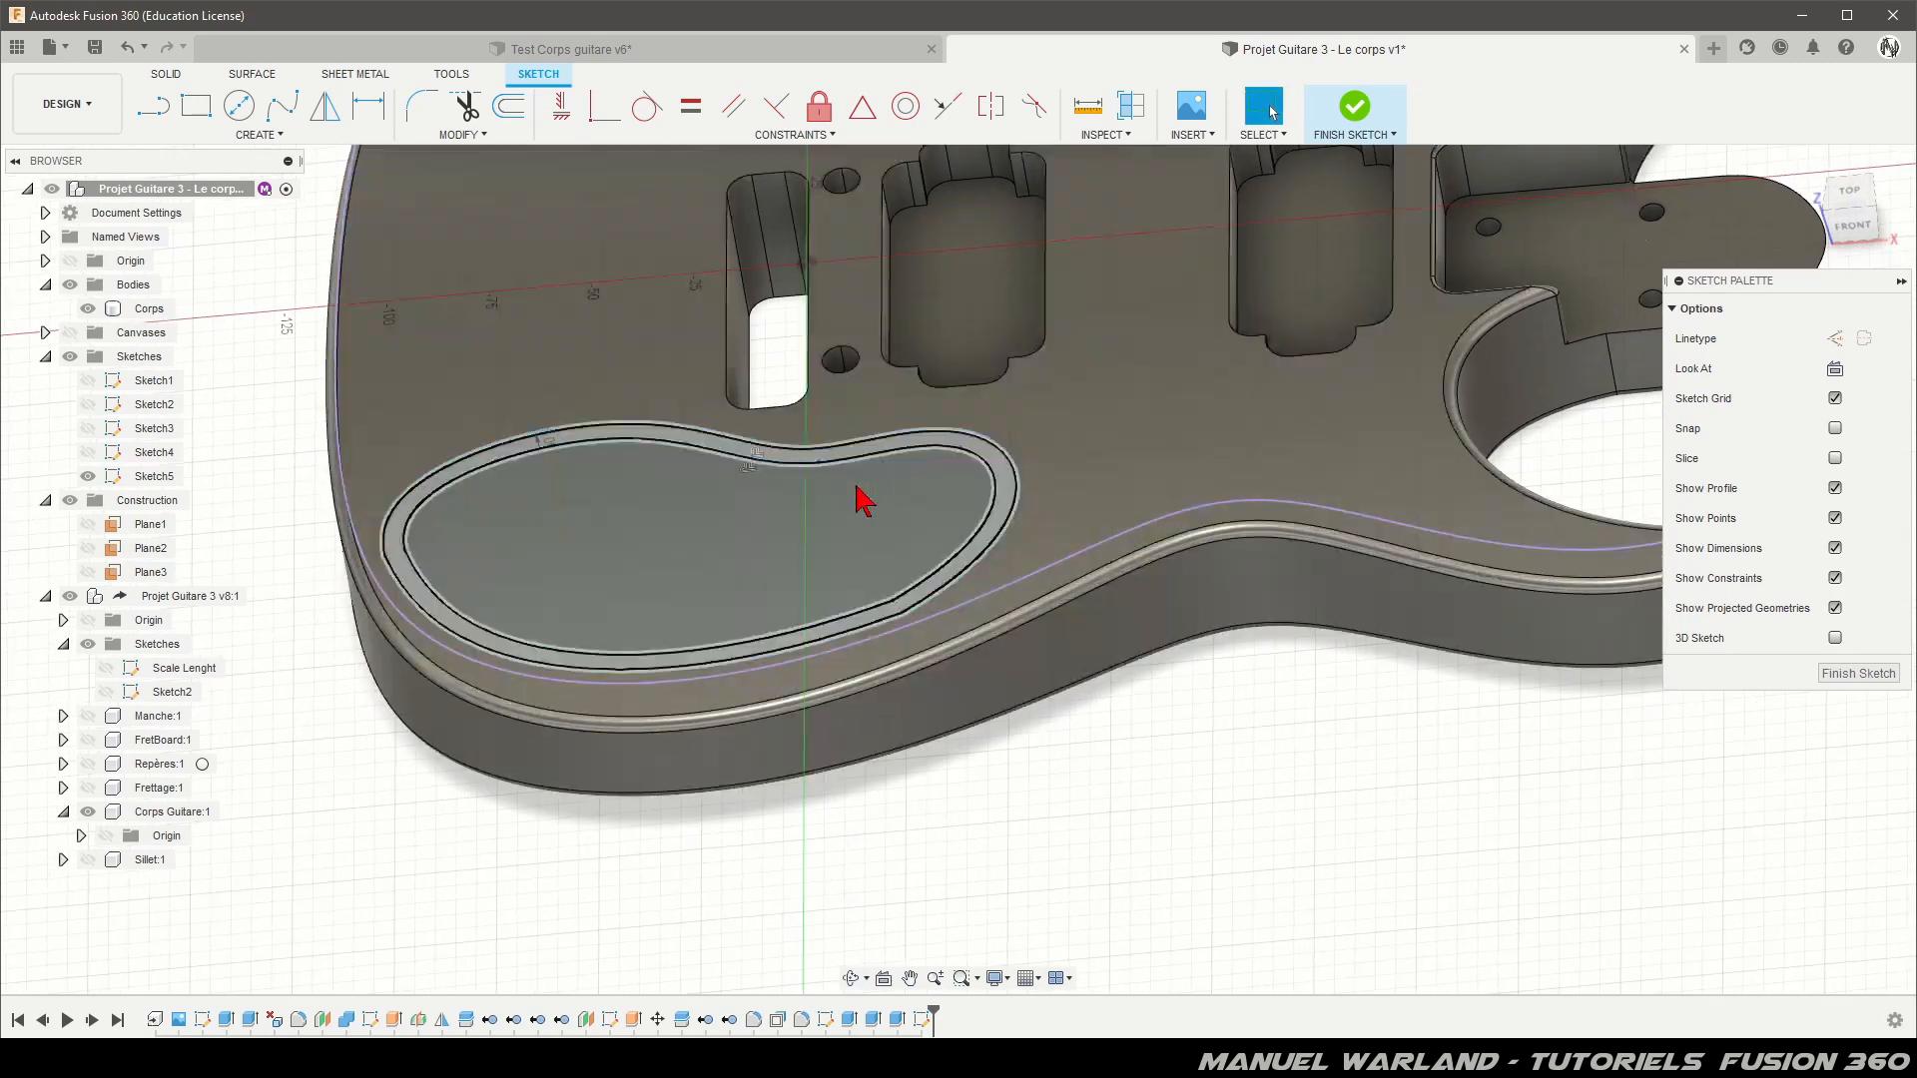
pyautogui.keyDown('shift'); pyautogui.moveTo(992, 842); pyautogui.dragTo(936, 805, button='middle'); pyautogui.keyUp('shift')
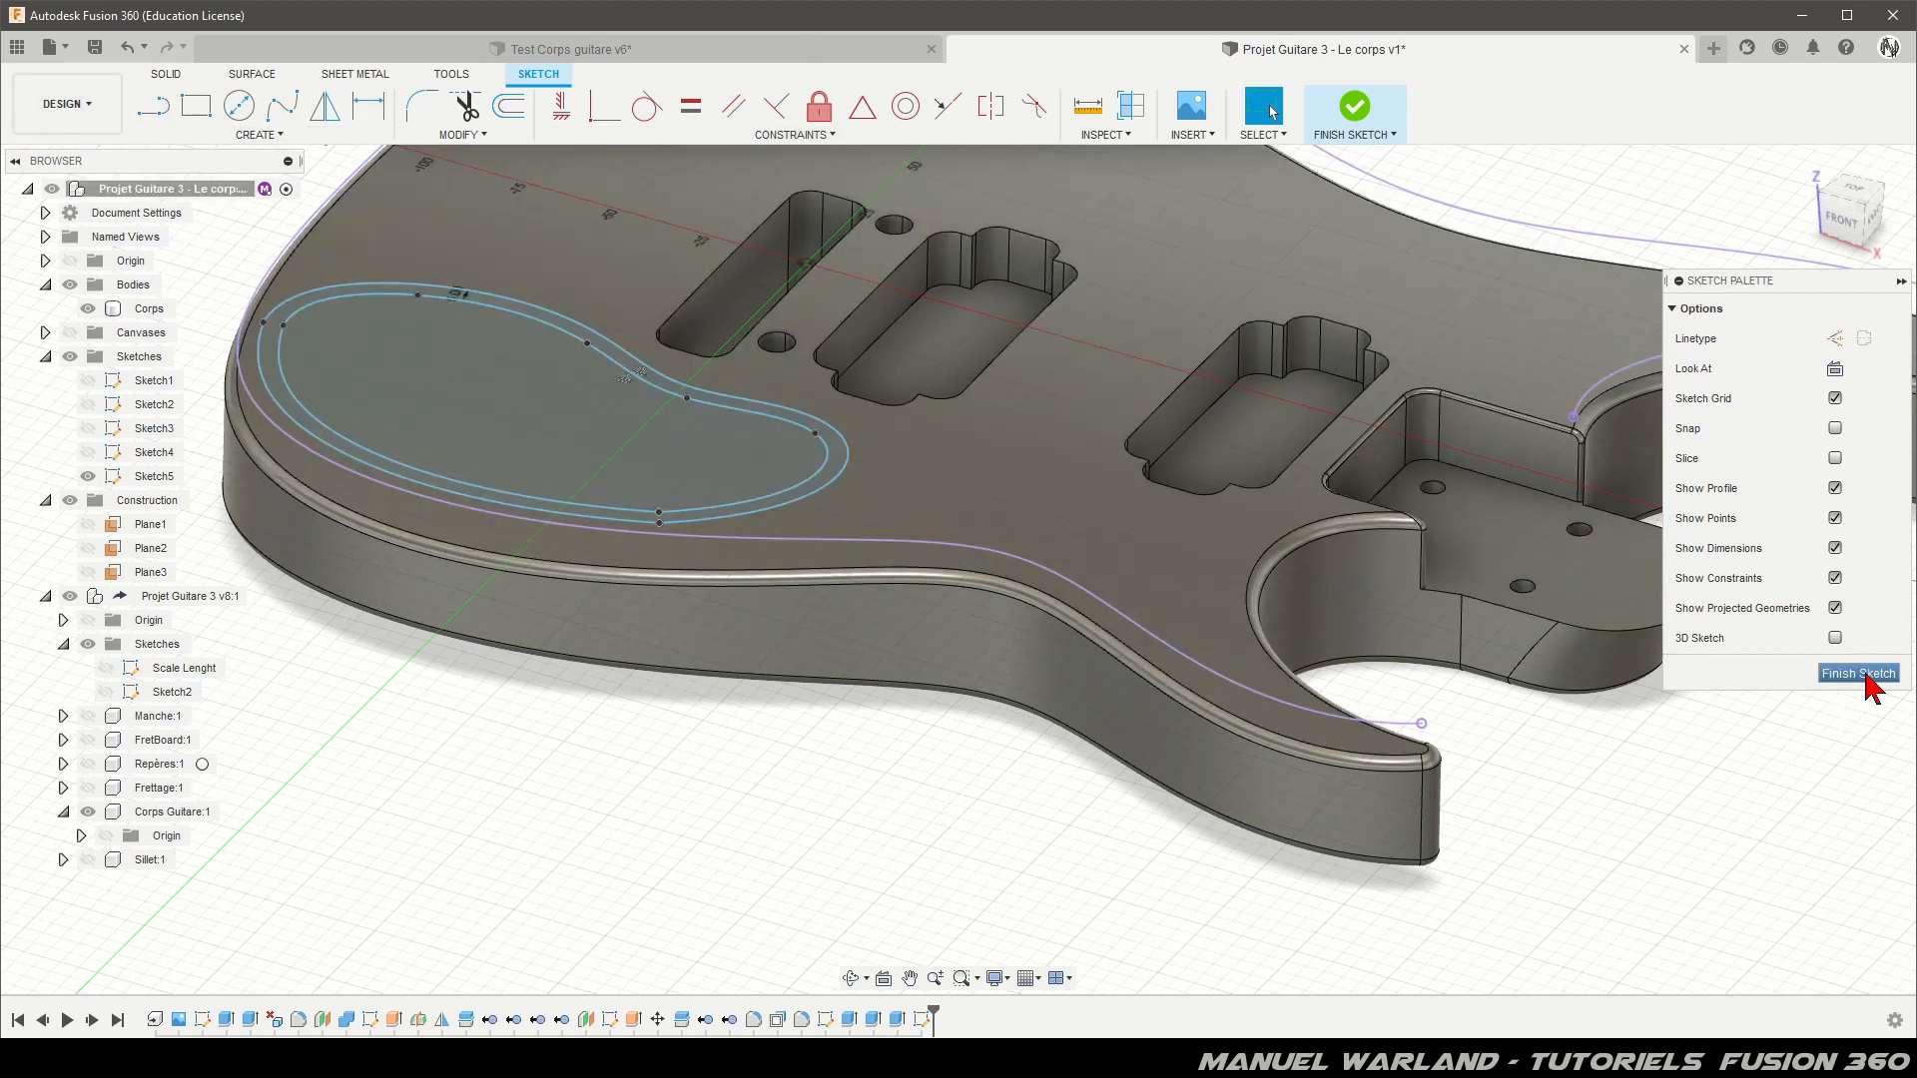
pyautogui.click(1854, 189)
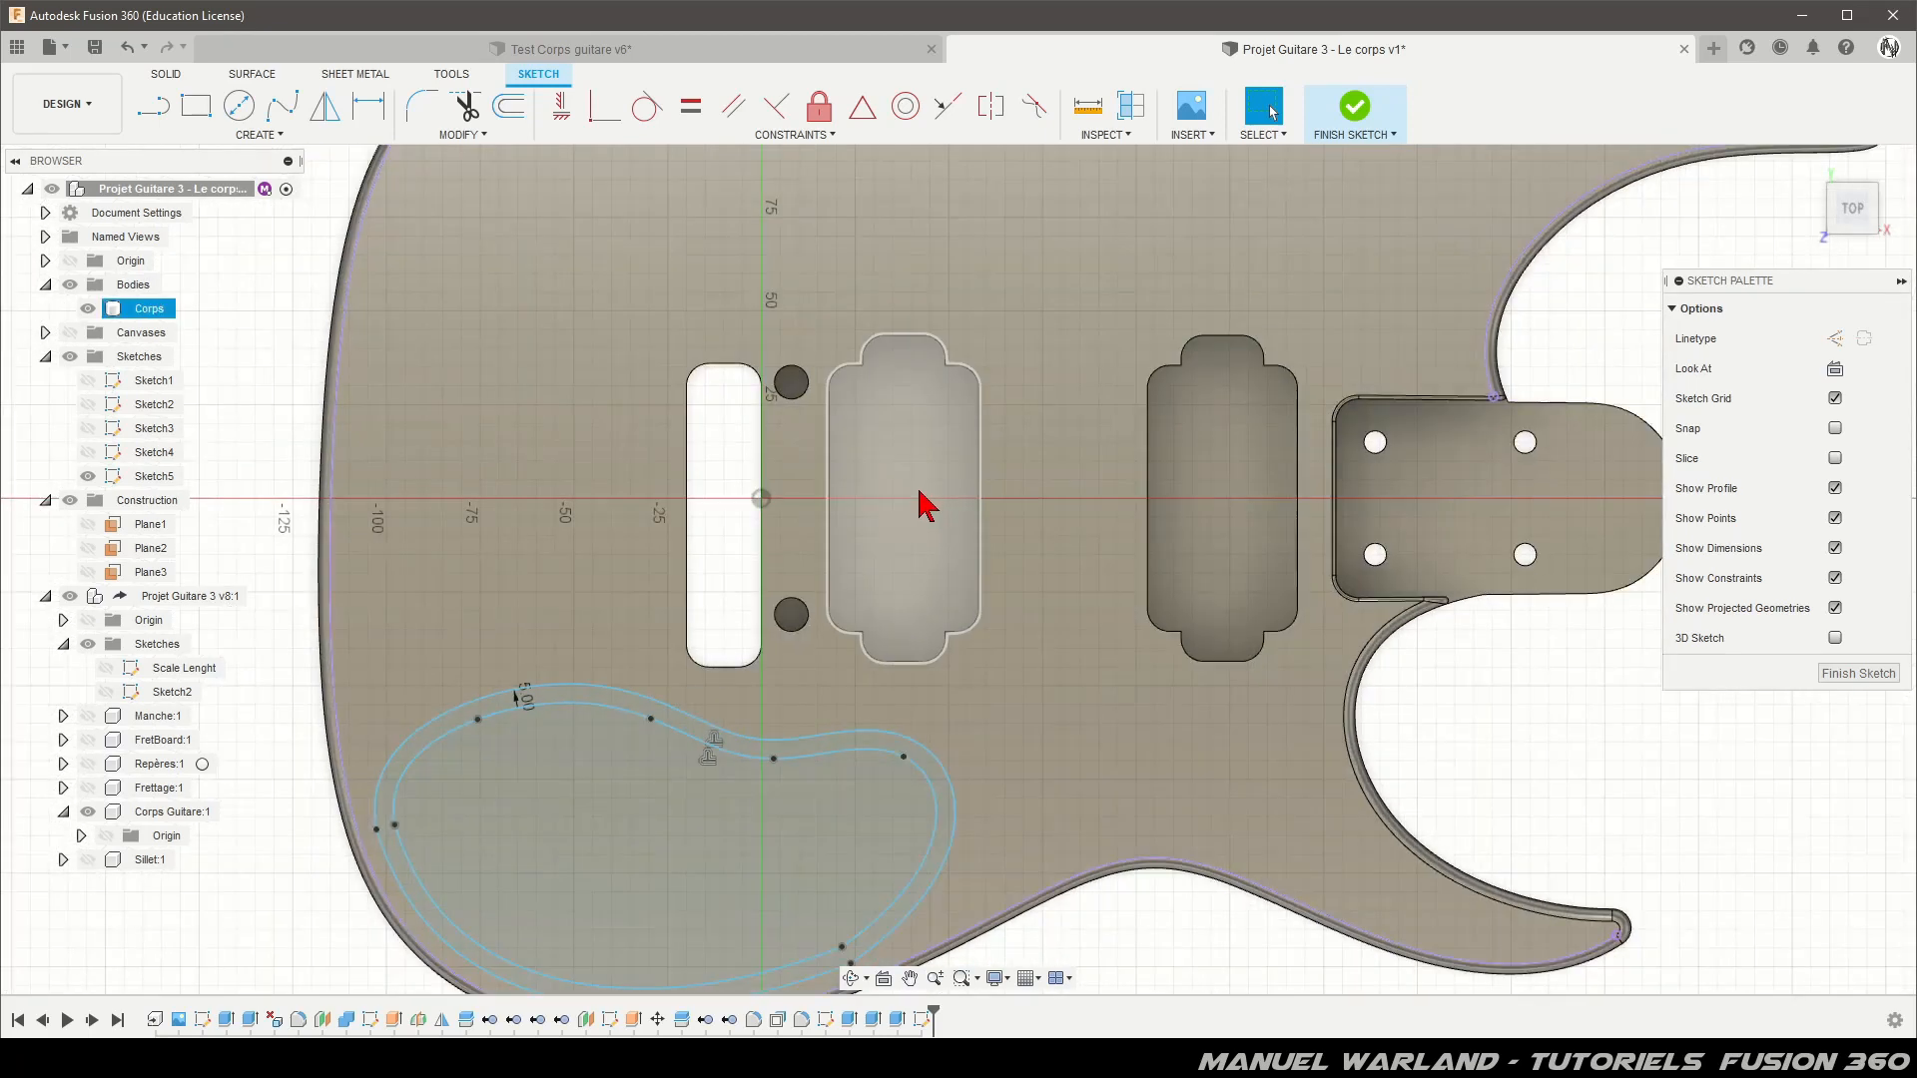
# Step: Sketch a diagonal line about 62.6 mm long inside the control cavity, rising towards the bridge pickup, and convert it to construction
pyautogui.scroll(5, 728, 899)
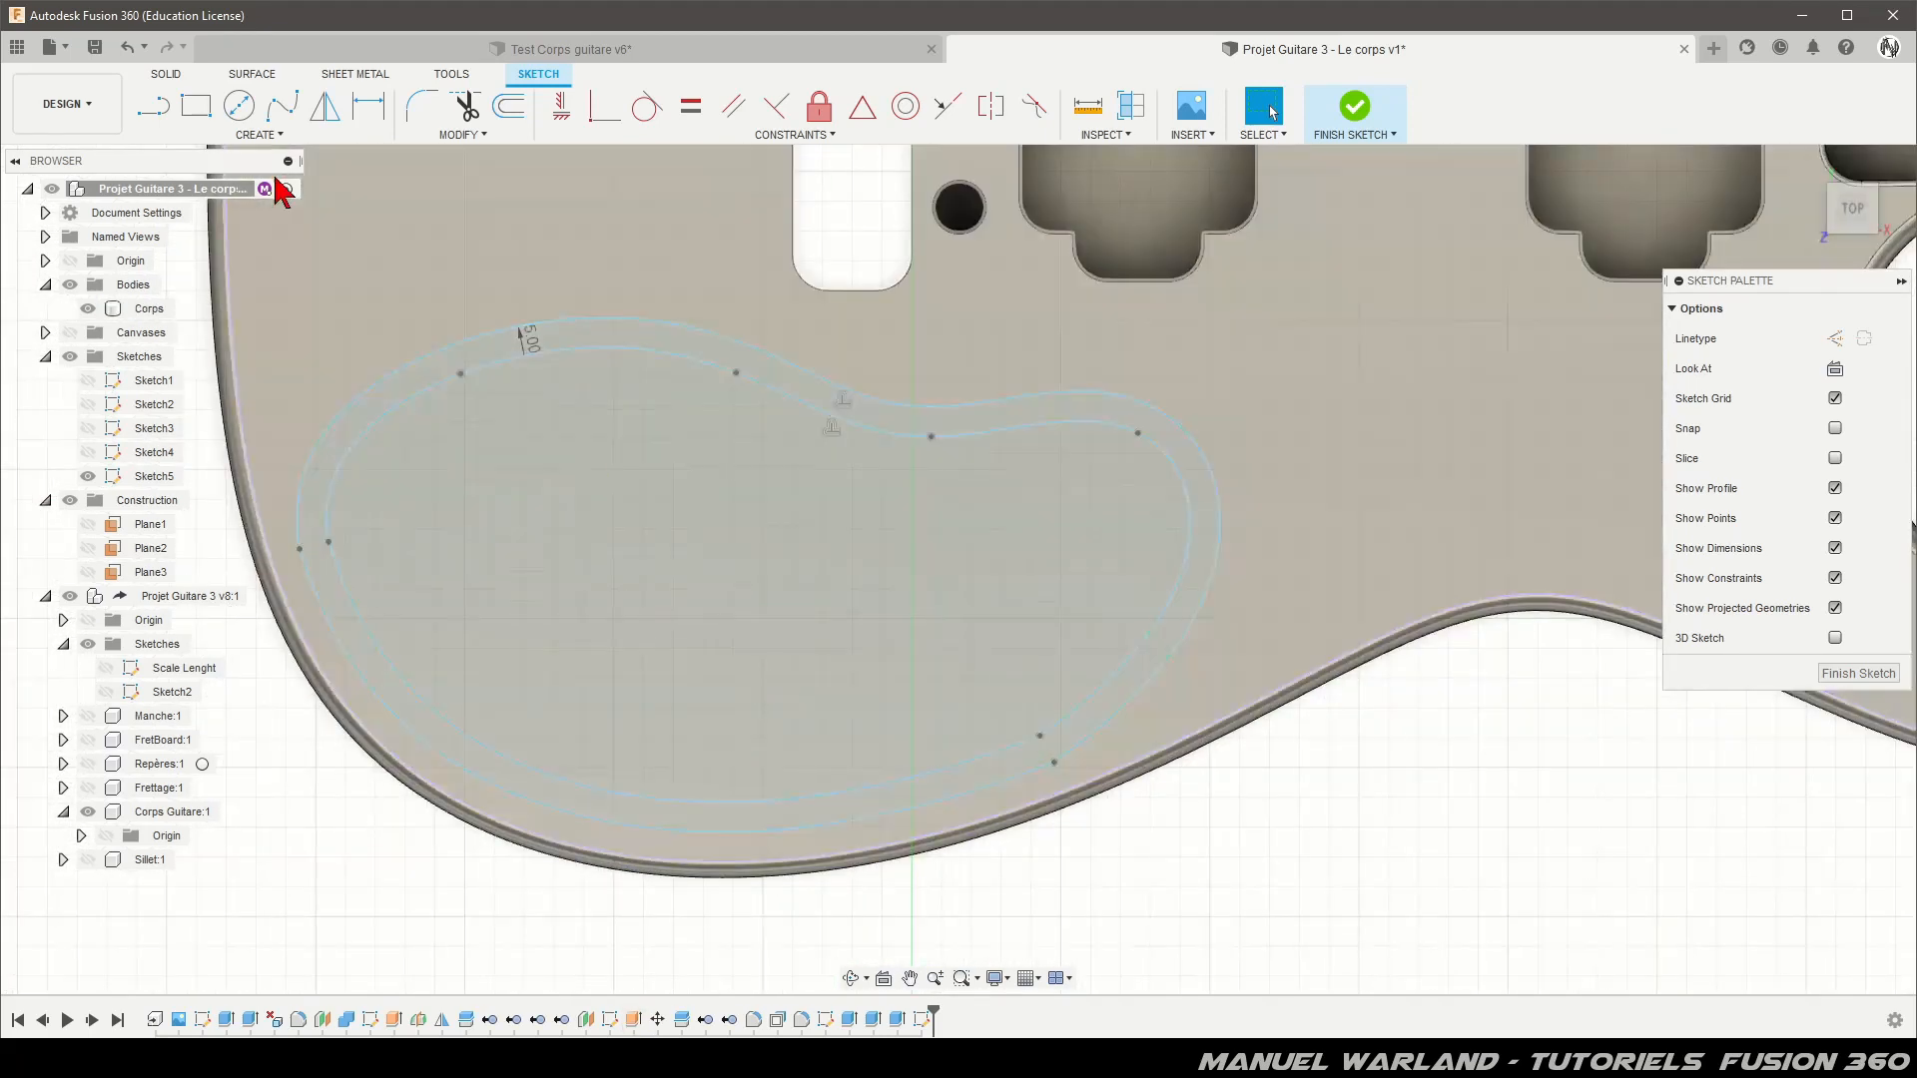
pyautogui.click(240, 107)
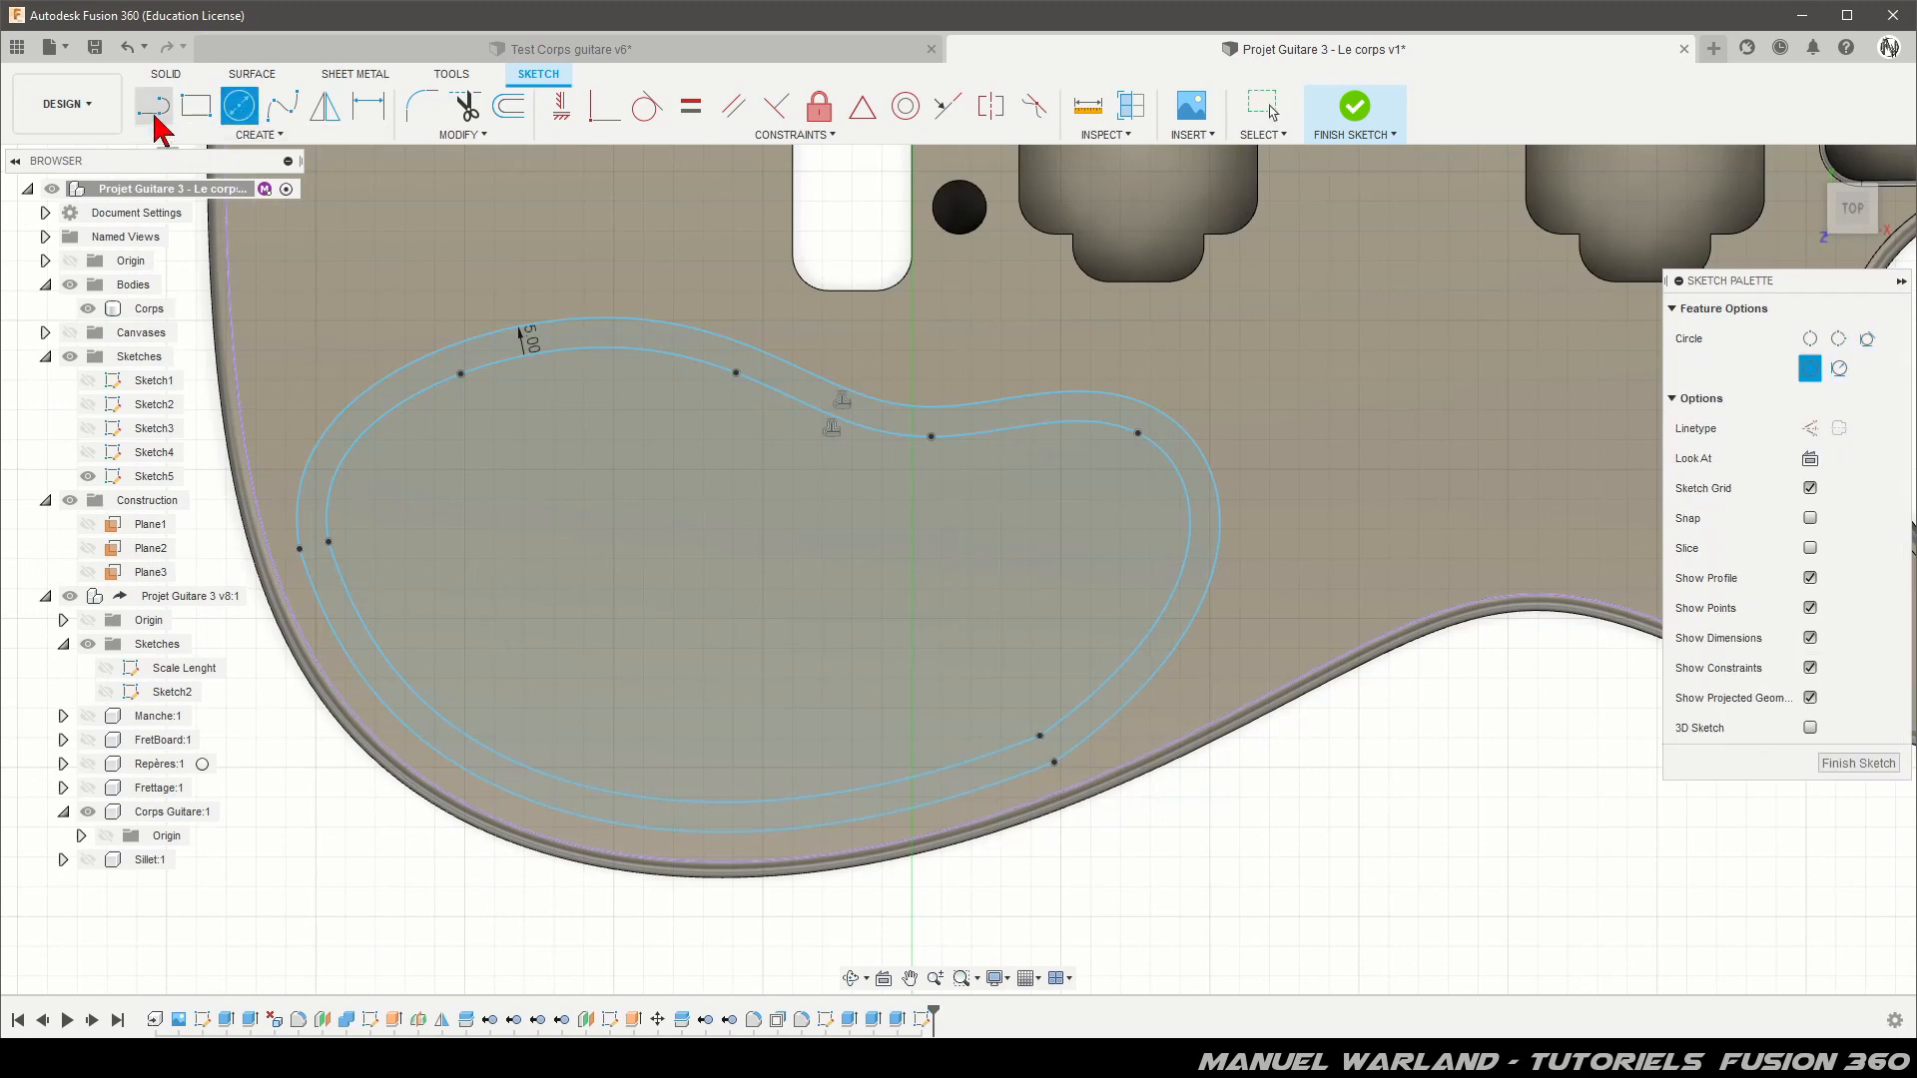
pyautogui.press('l')
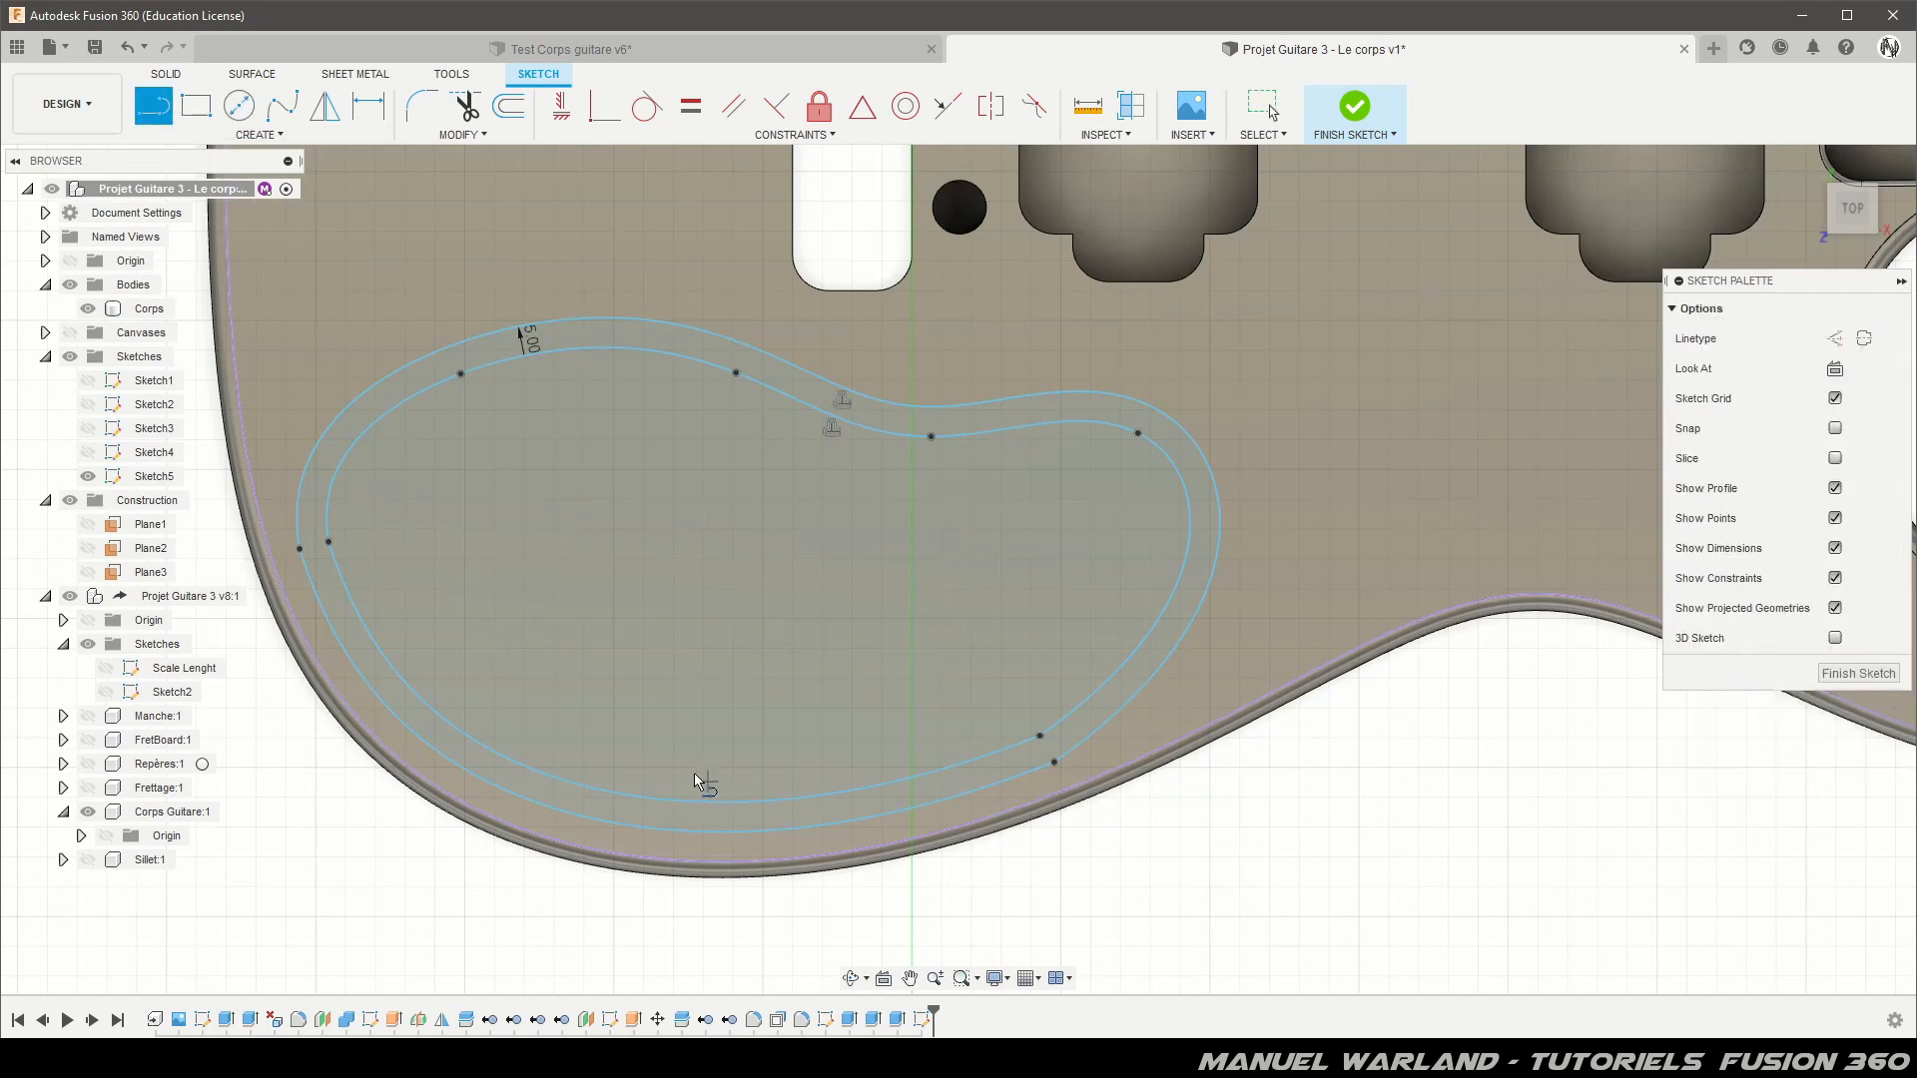
pyautogui.click(580, 688)
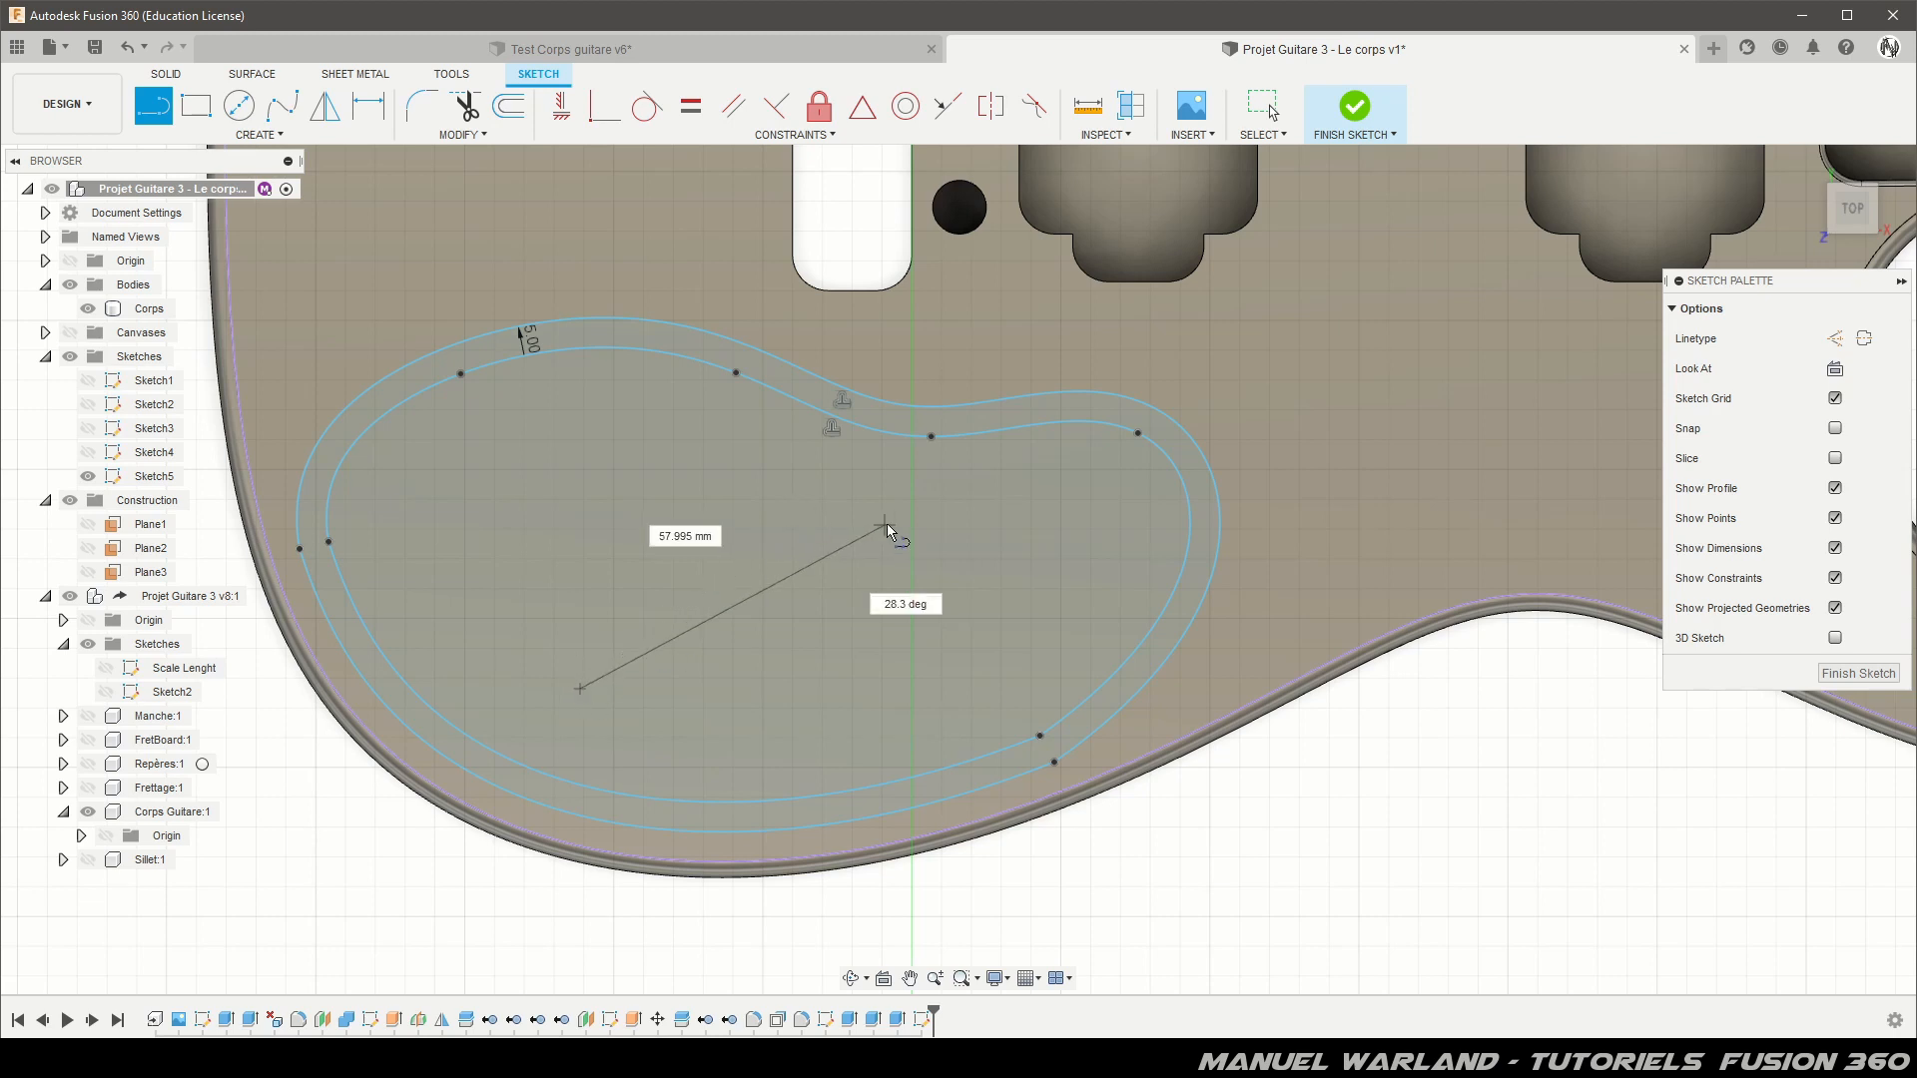
pyautogui.click(909, 511)
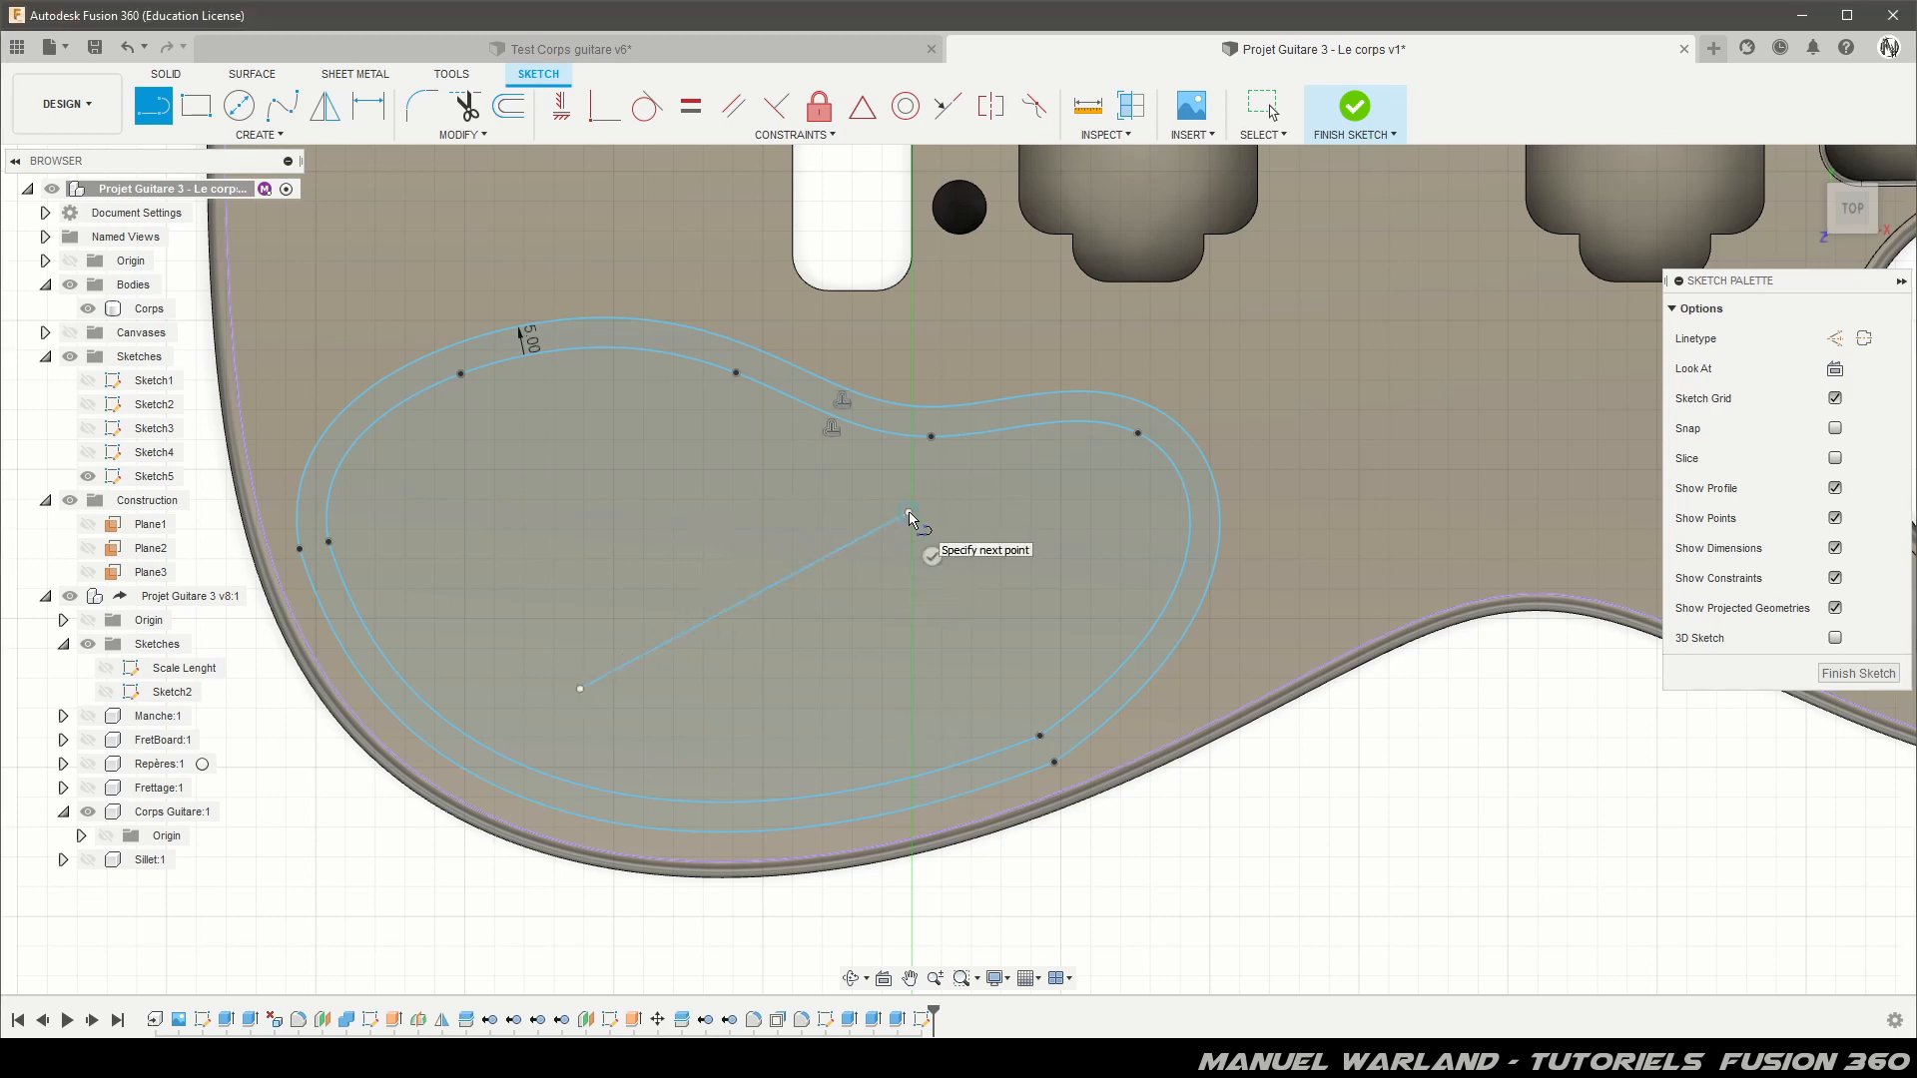
pyautogui.press('Escape')
pyautogui.click(778, 586)
pyautogui.press('x')
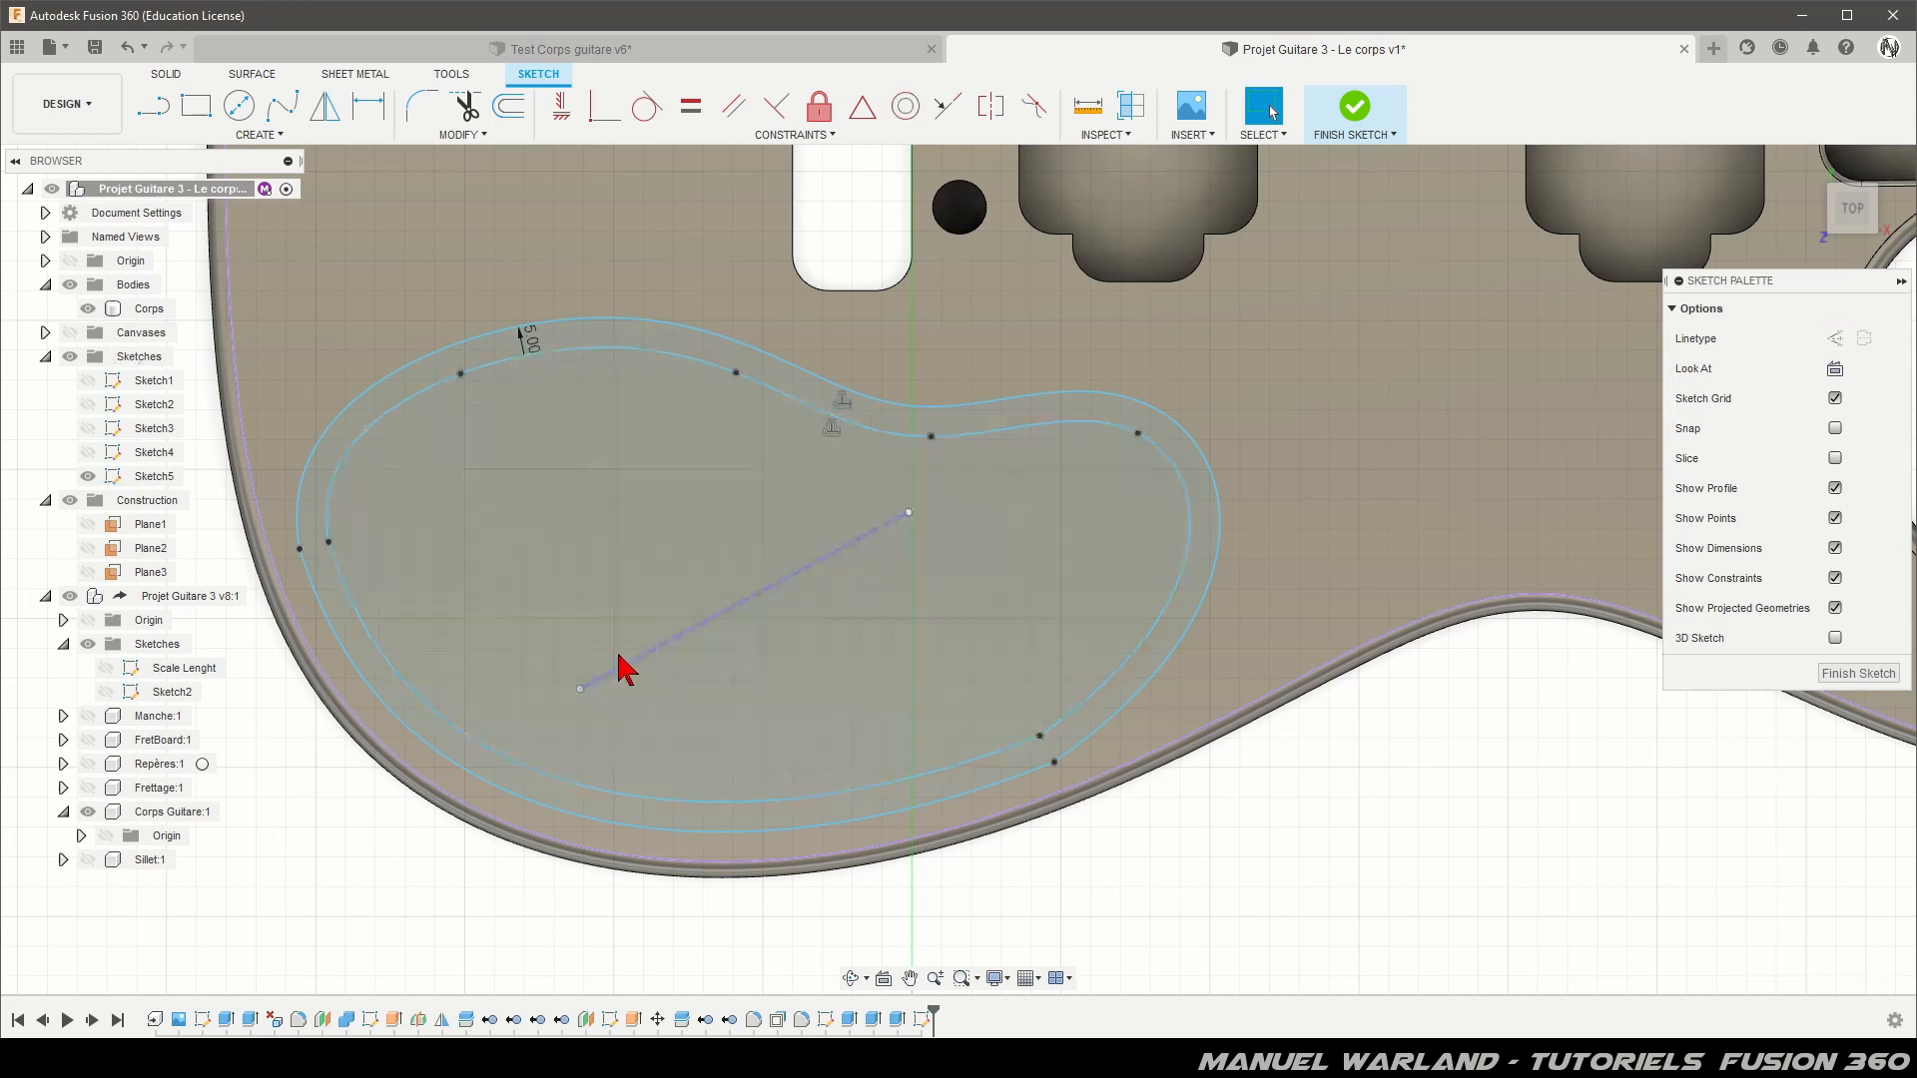
# Step: Dimension the diagonal construction line's length to 65 mm
pyautogui.press('d')
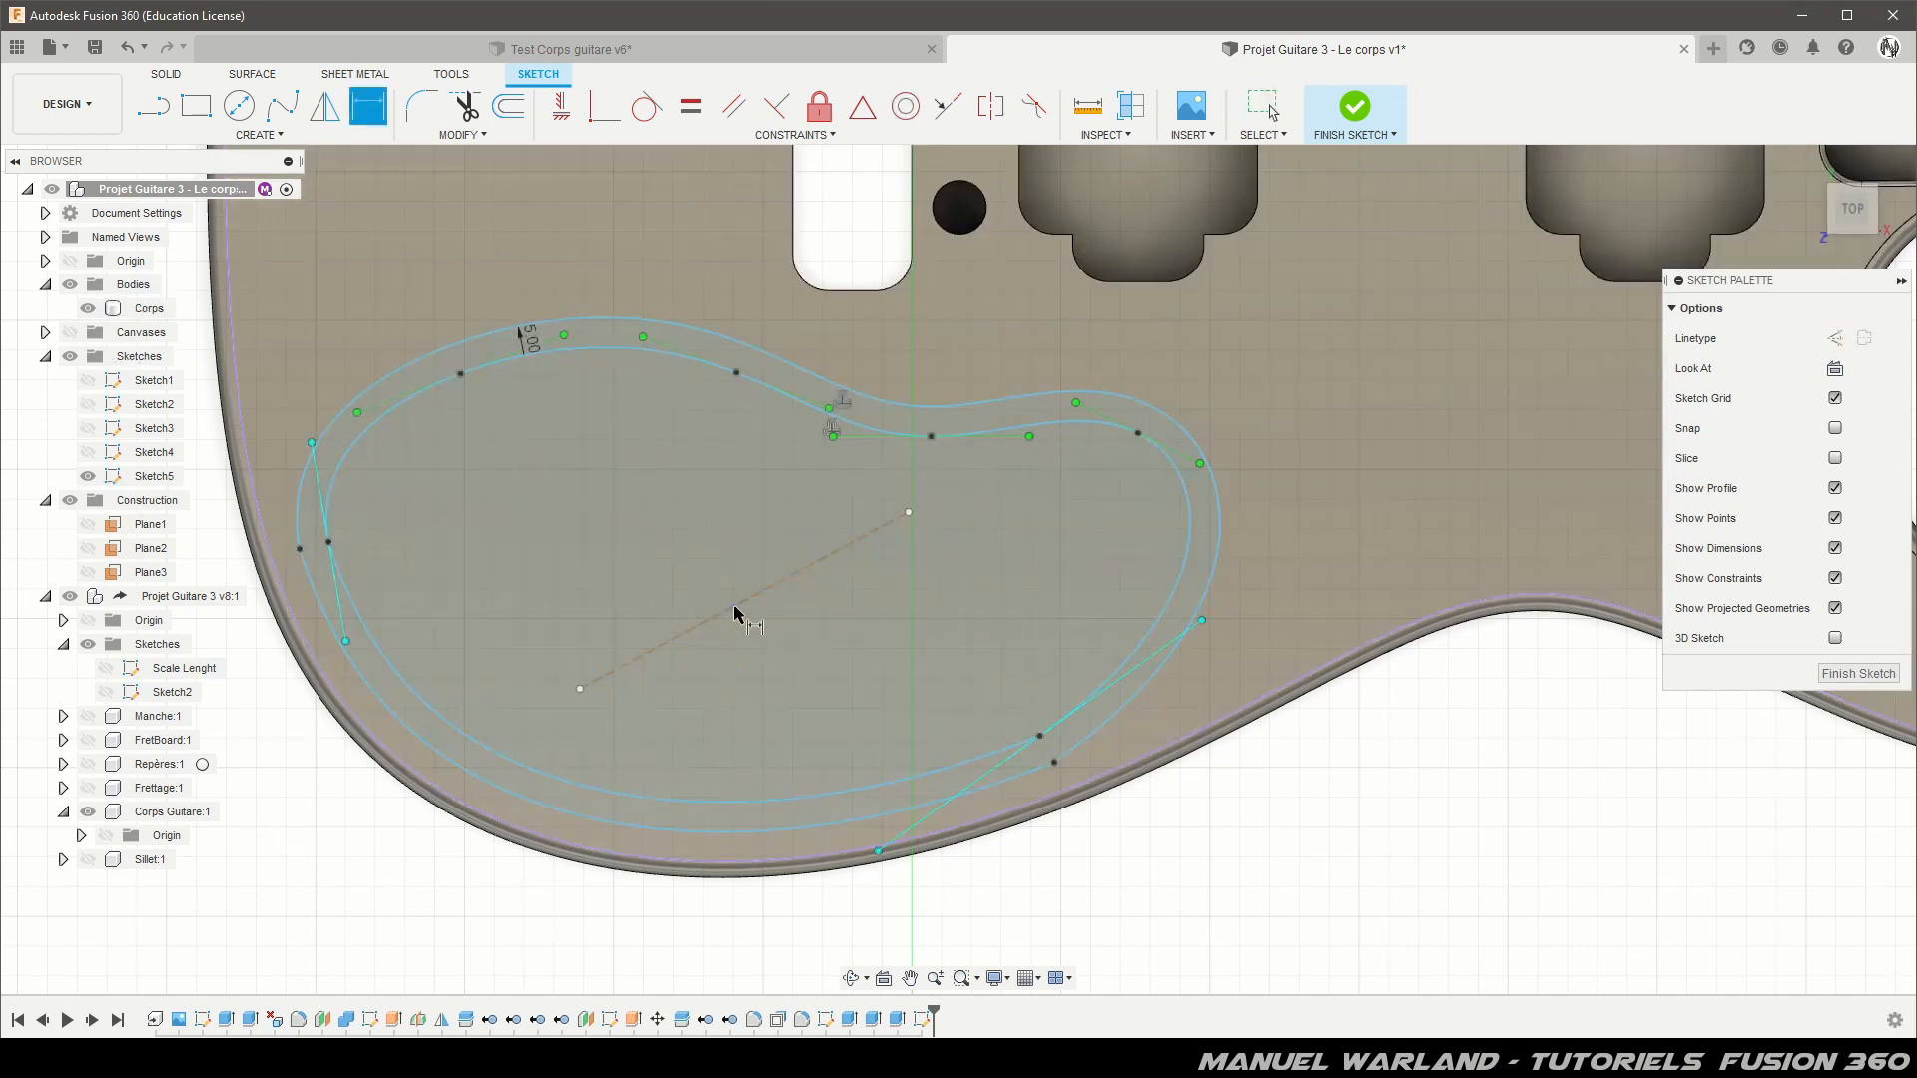
pyautogui.click(735, 606)
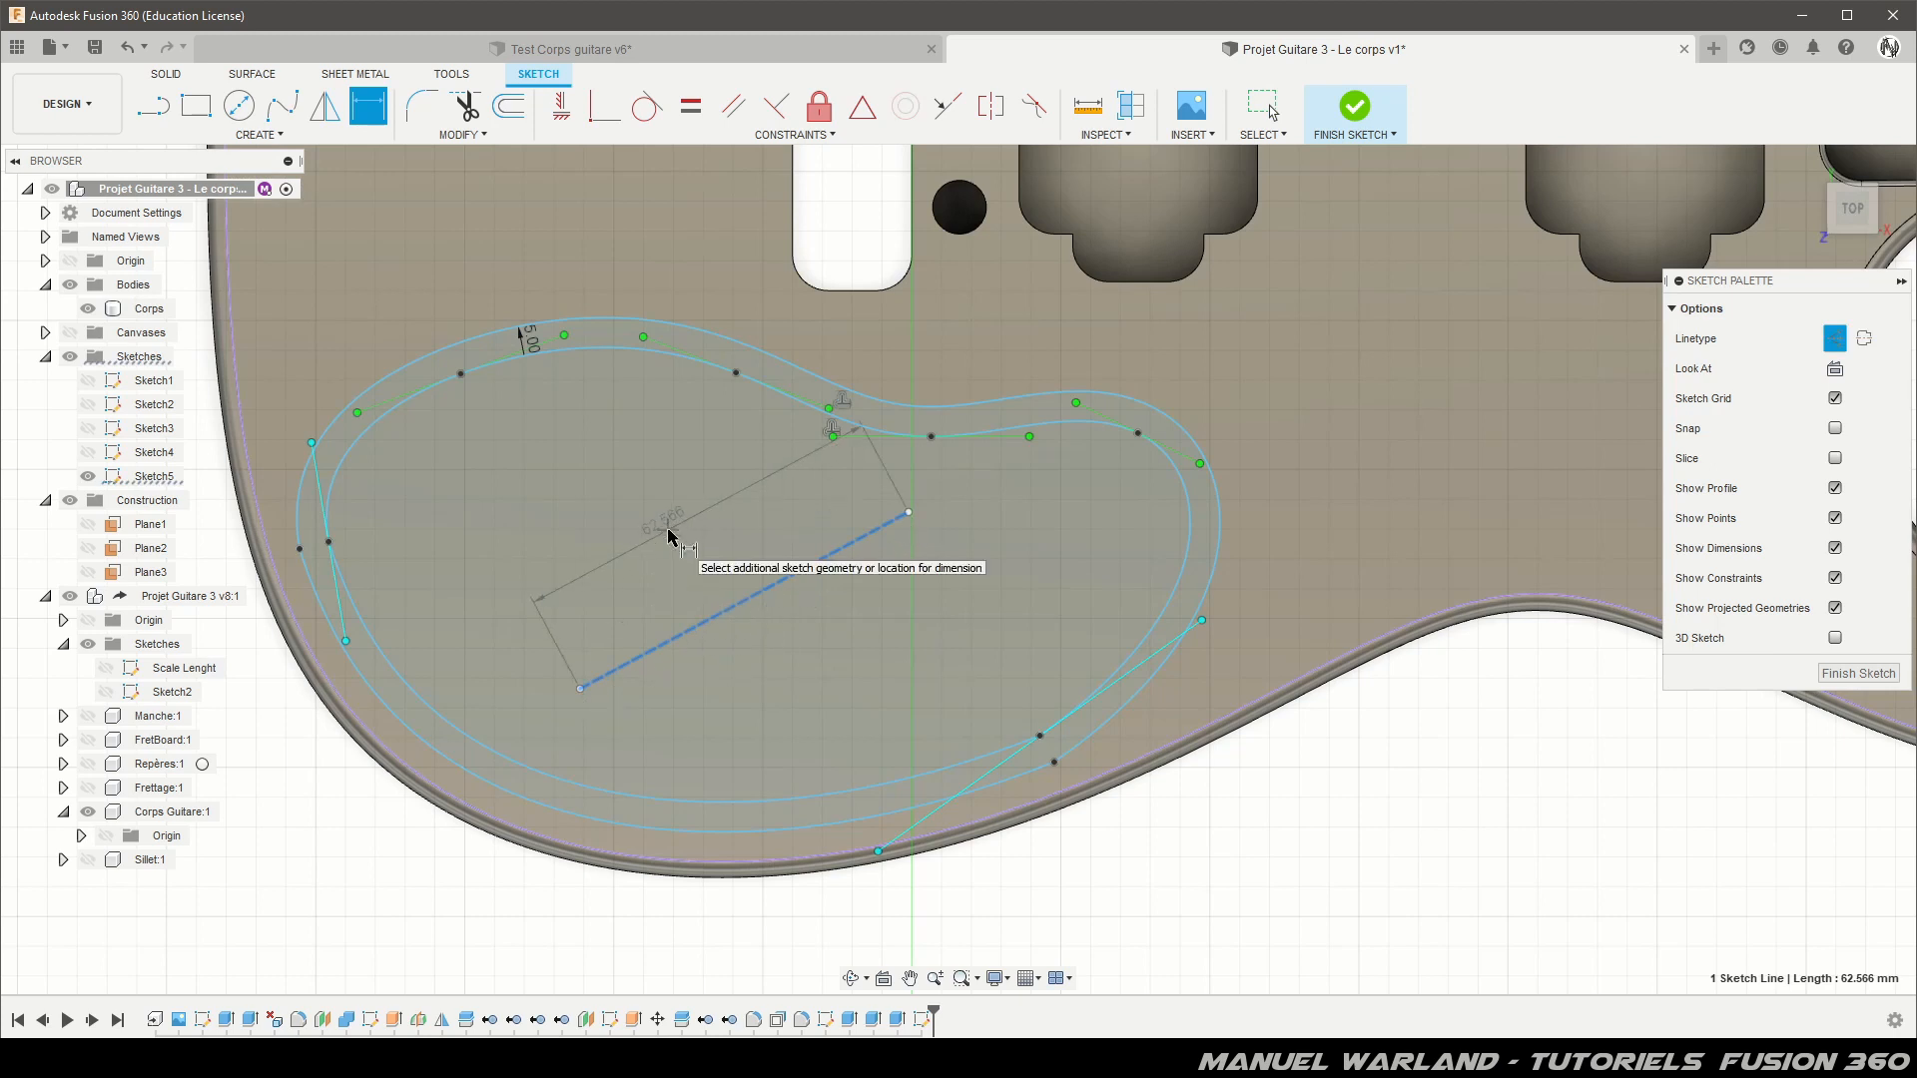
pyautogui.click(665, 536)
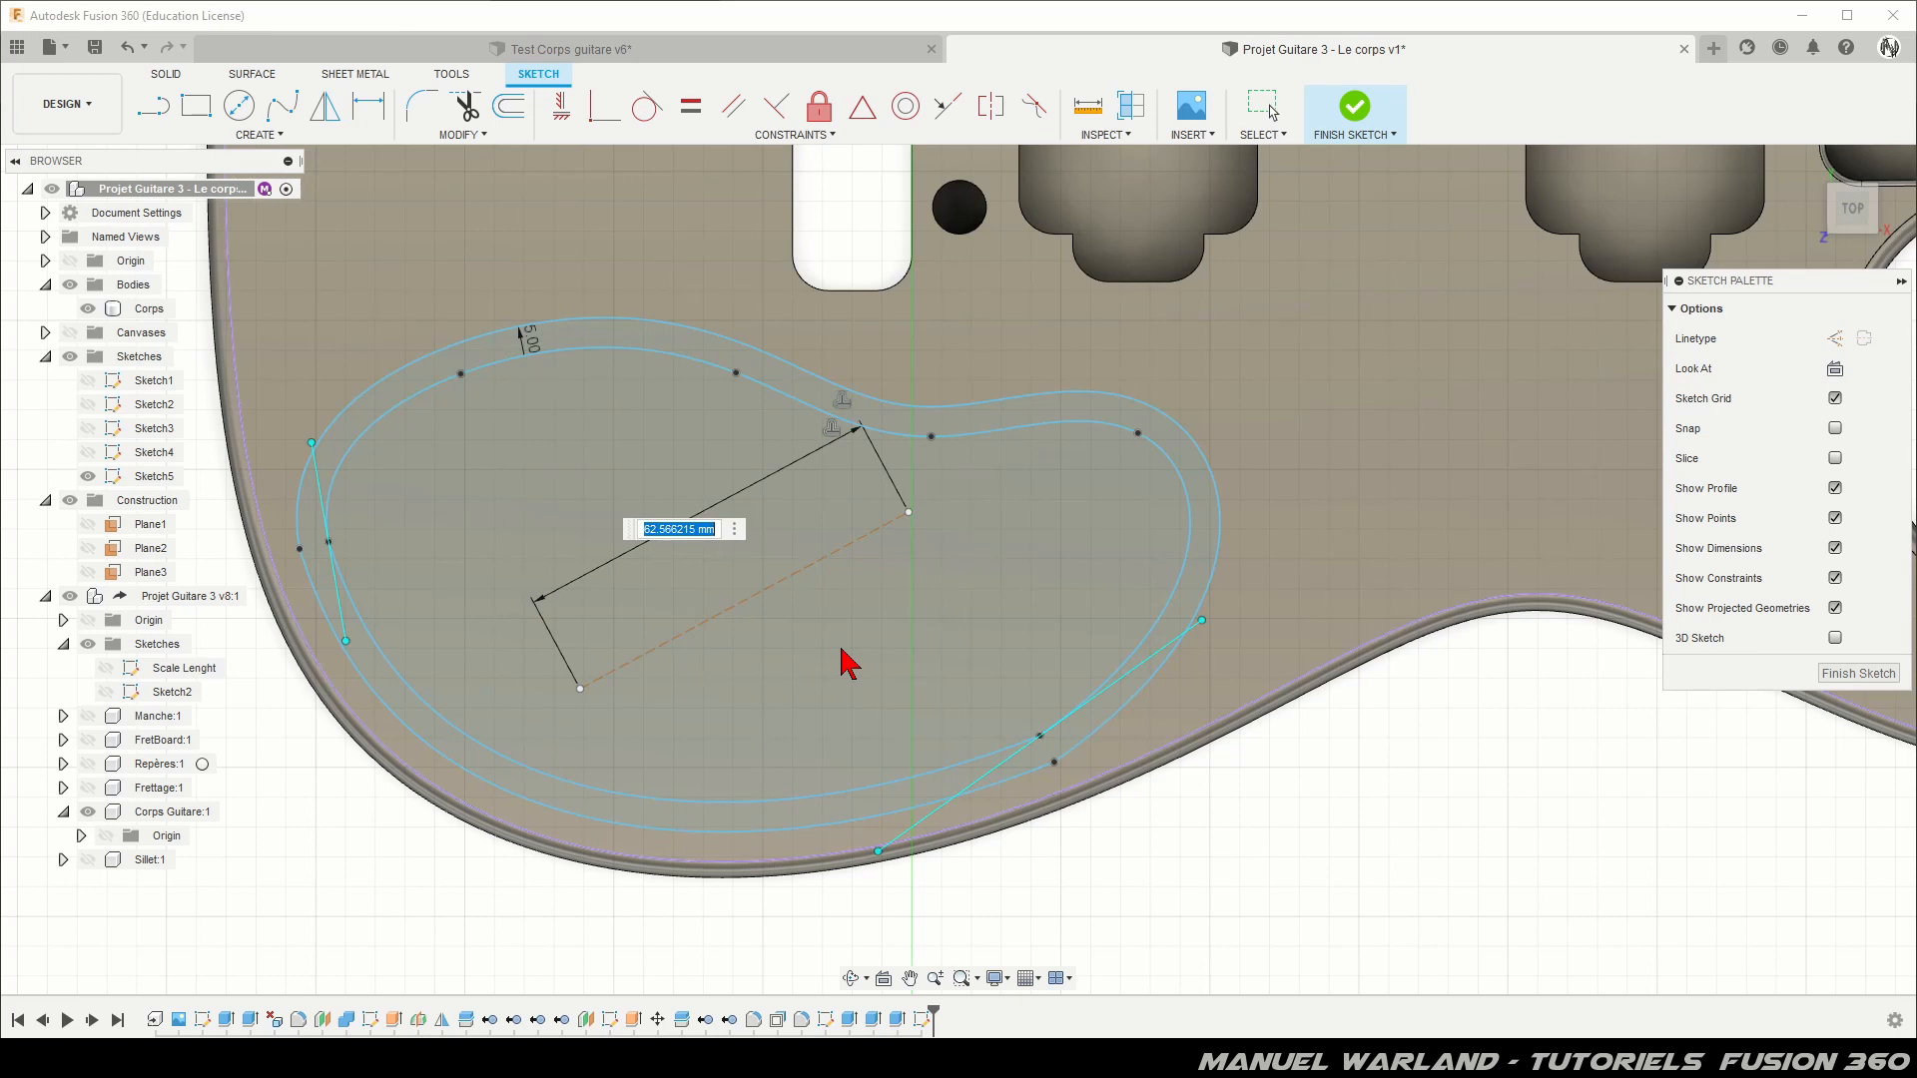
pyautogui.write('65')
pyautogui.press('Return')
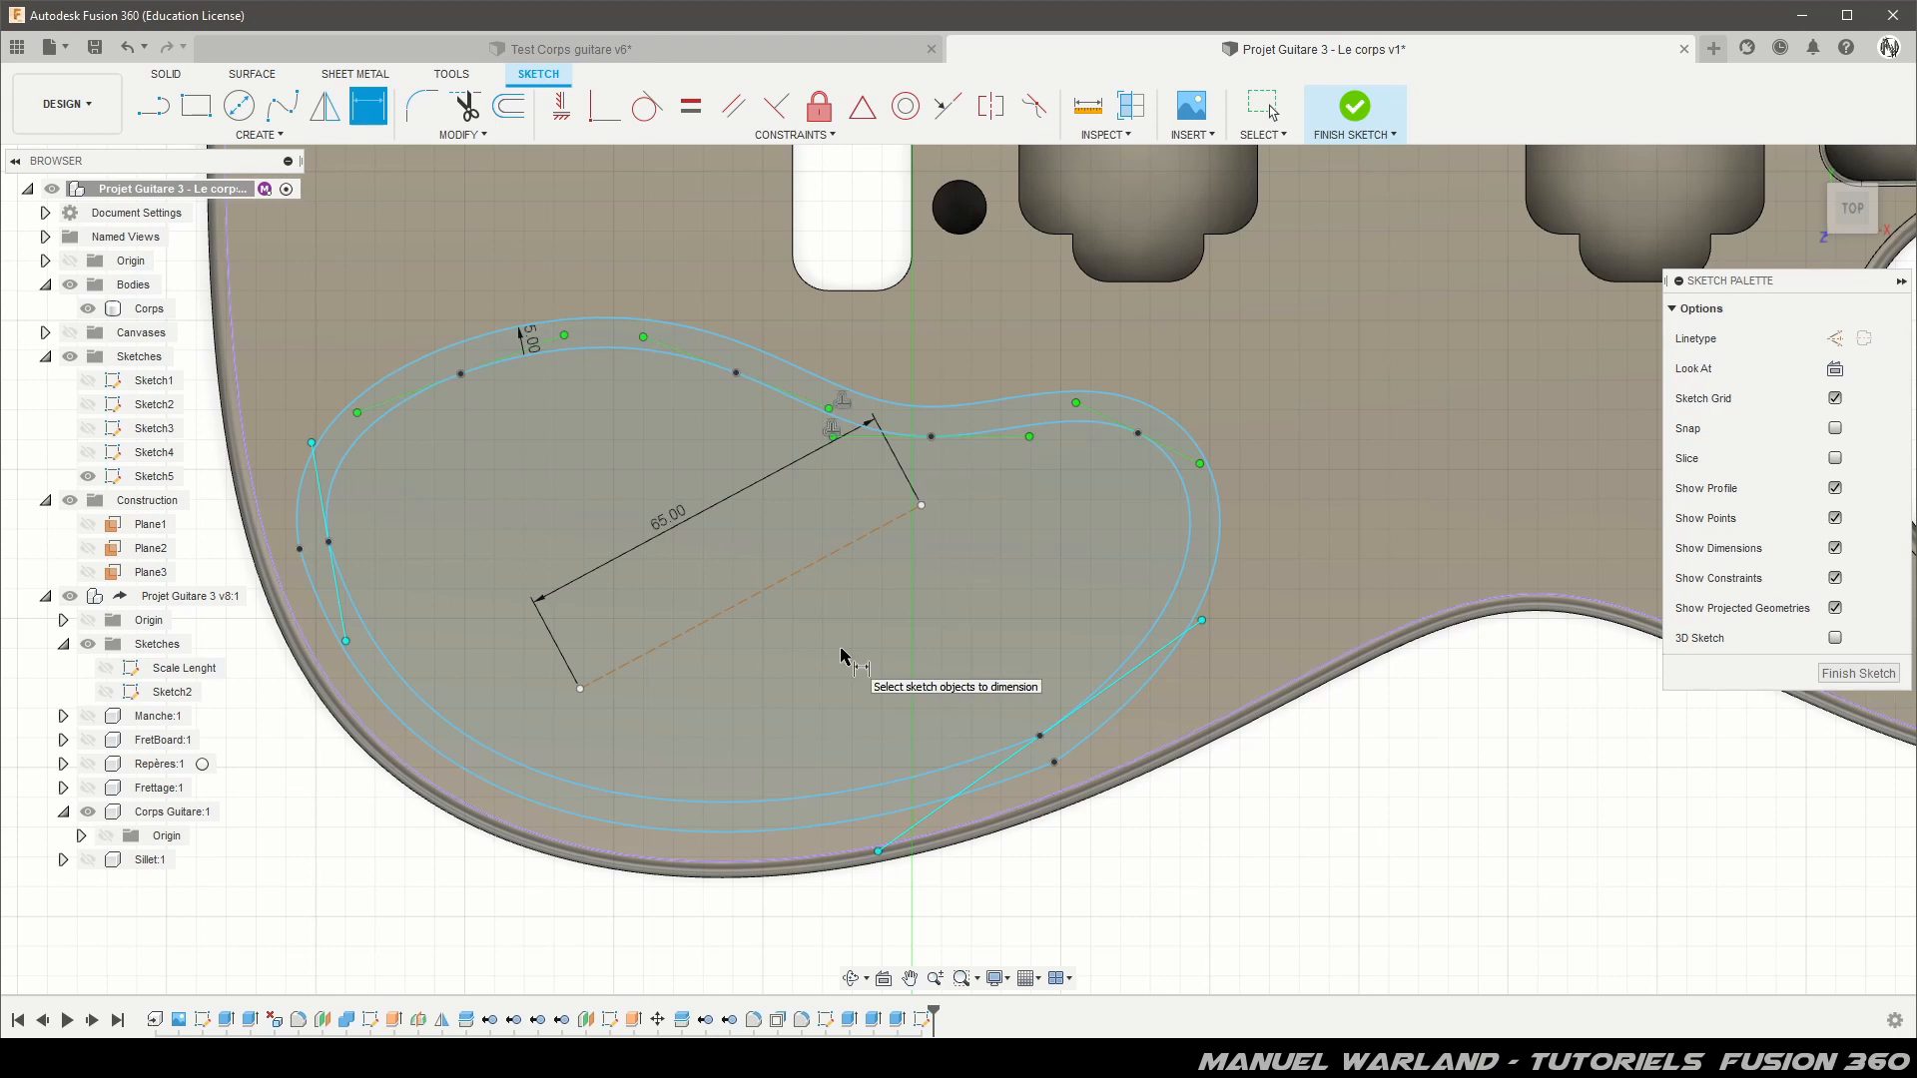
# Step: Shift the construction line towards the cavity's upper-left side and place a sketch point at its midpoint
pyautogui.click(764, 593)
pyautogui.press('Escape')
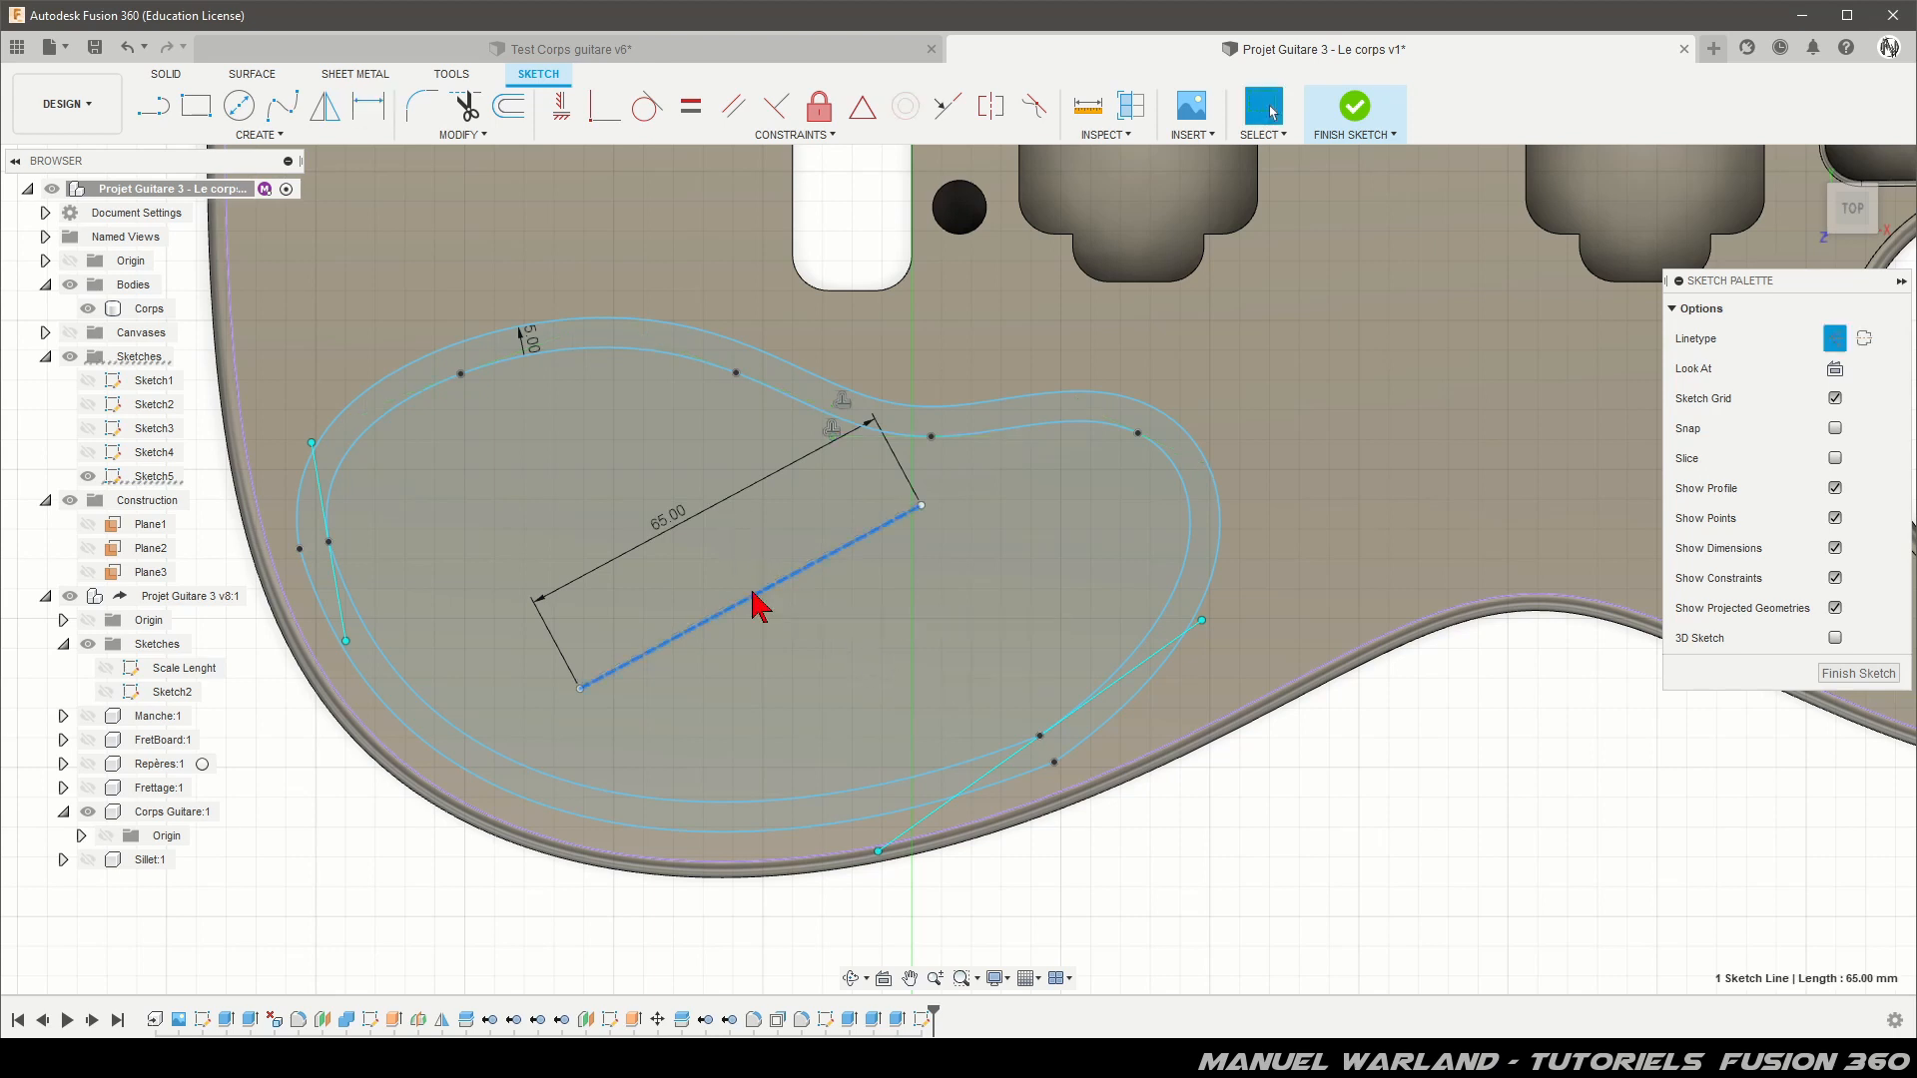
pyautogui.press('Escape')
pyautogui.moveTo(751, 603); pyautogui.dragTo(698, 589)
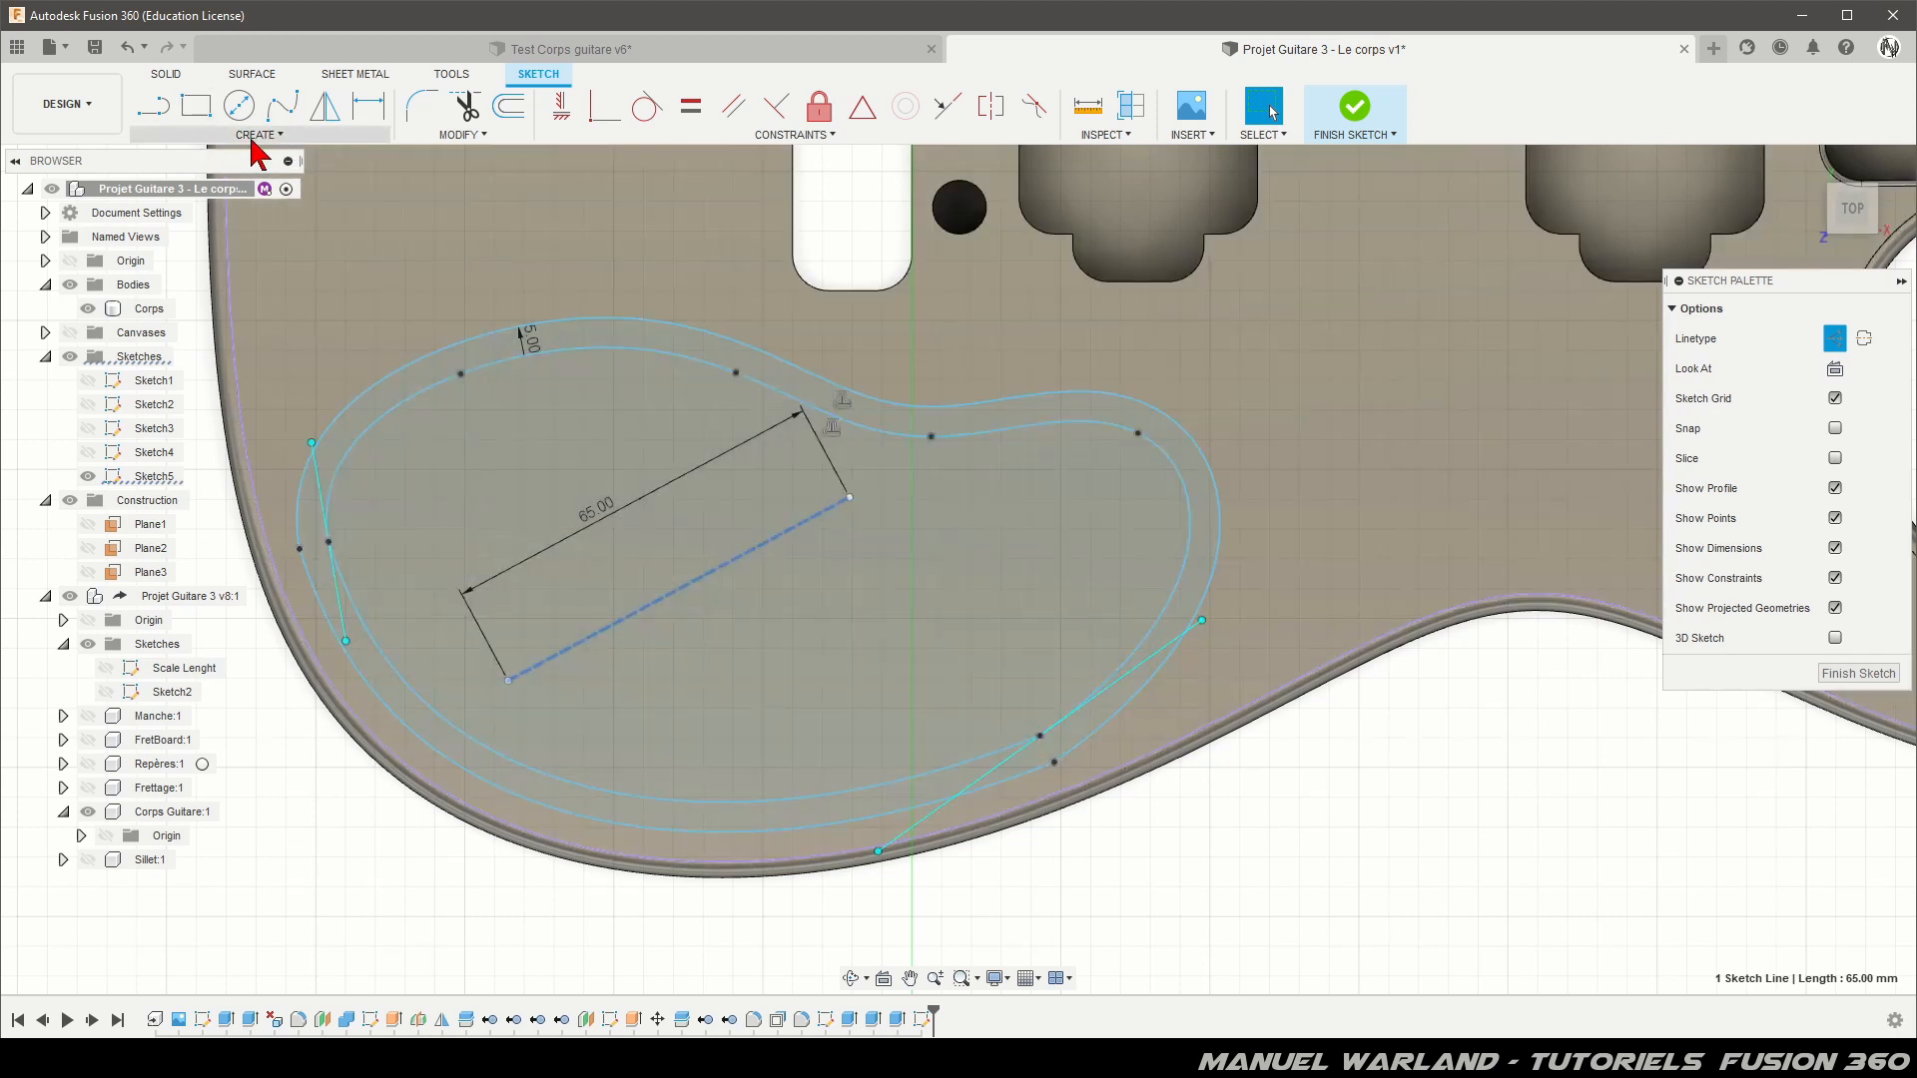
pyautogui.click(252, 141)
pyautogui.click(305, 372)
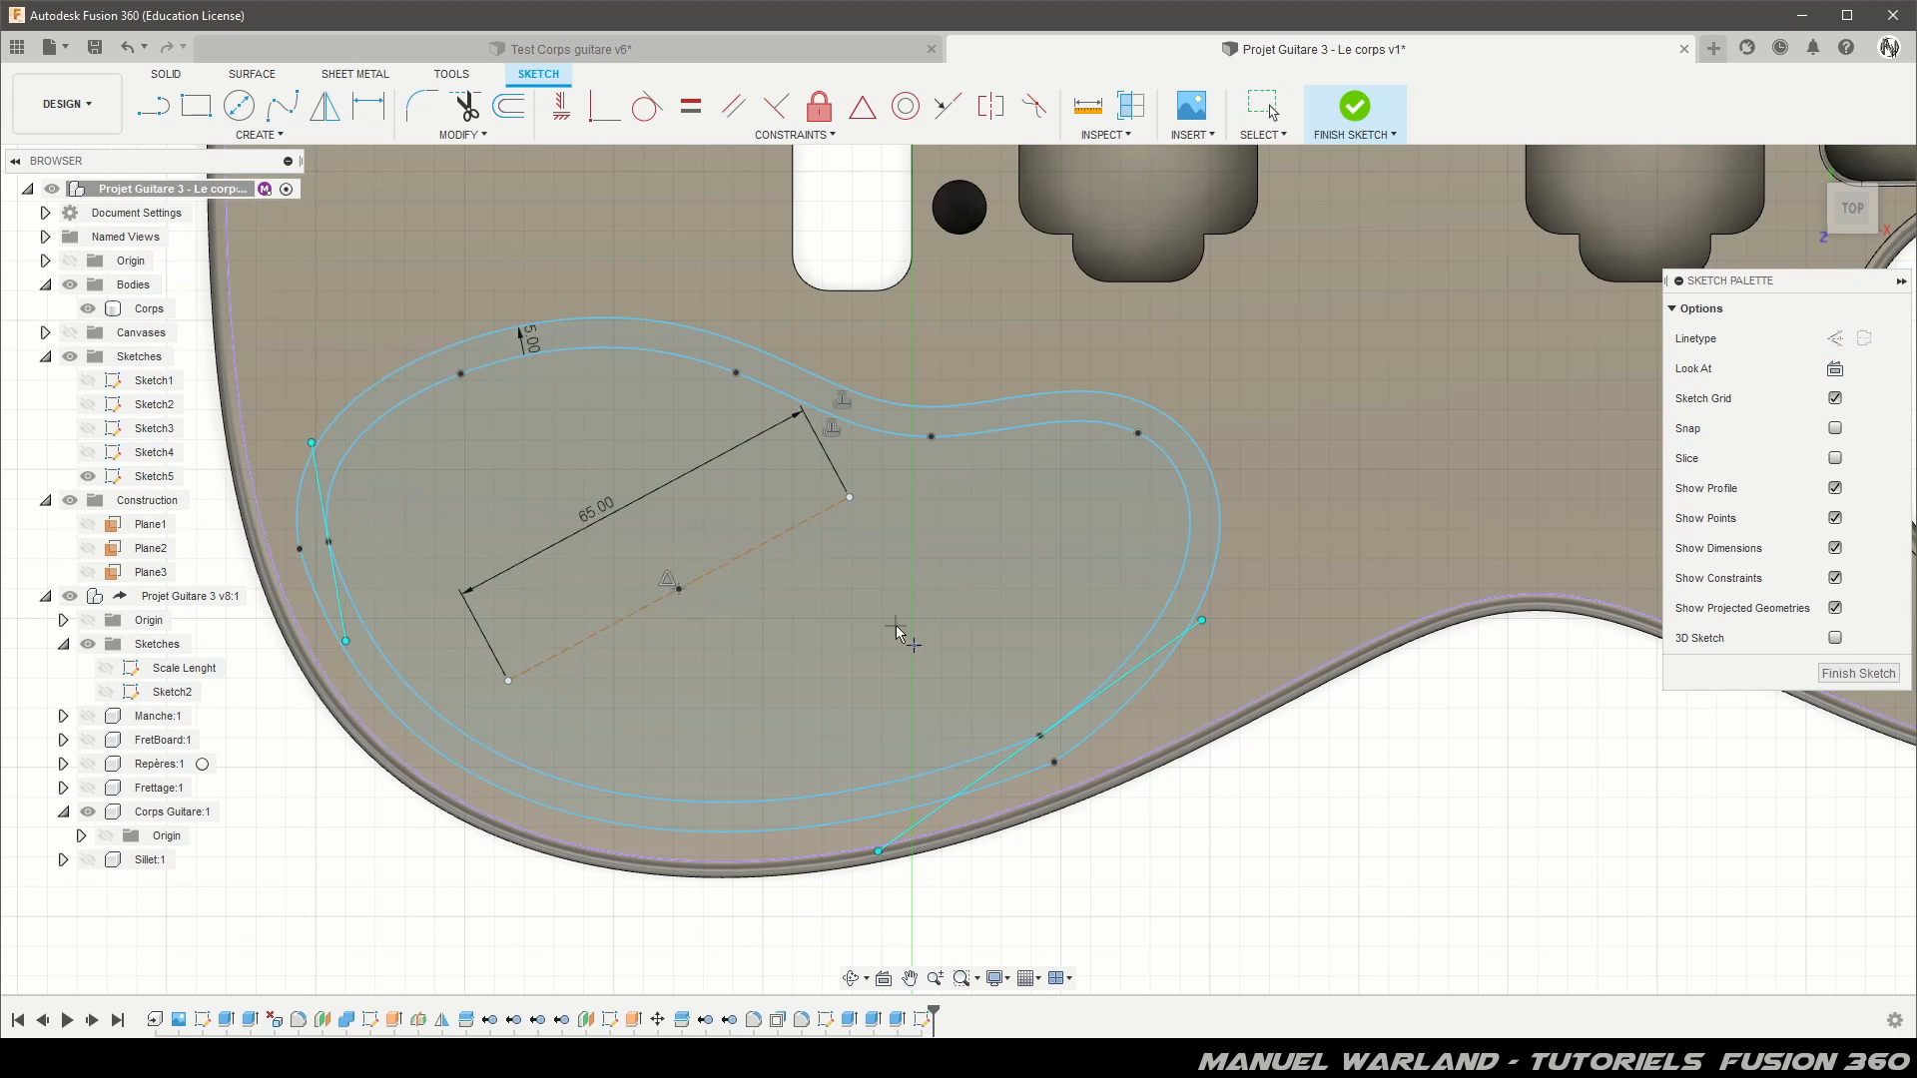
pyautogui.press('Escape')
# Step: Draw a 10 mm diameter circle centred on the lower-left end of the construction line
pyautogui.click(240, 106)
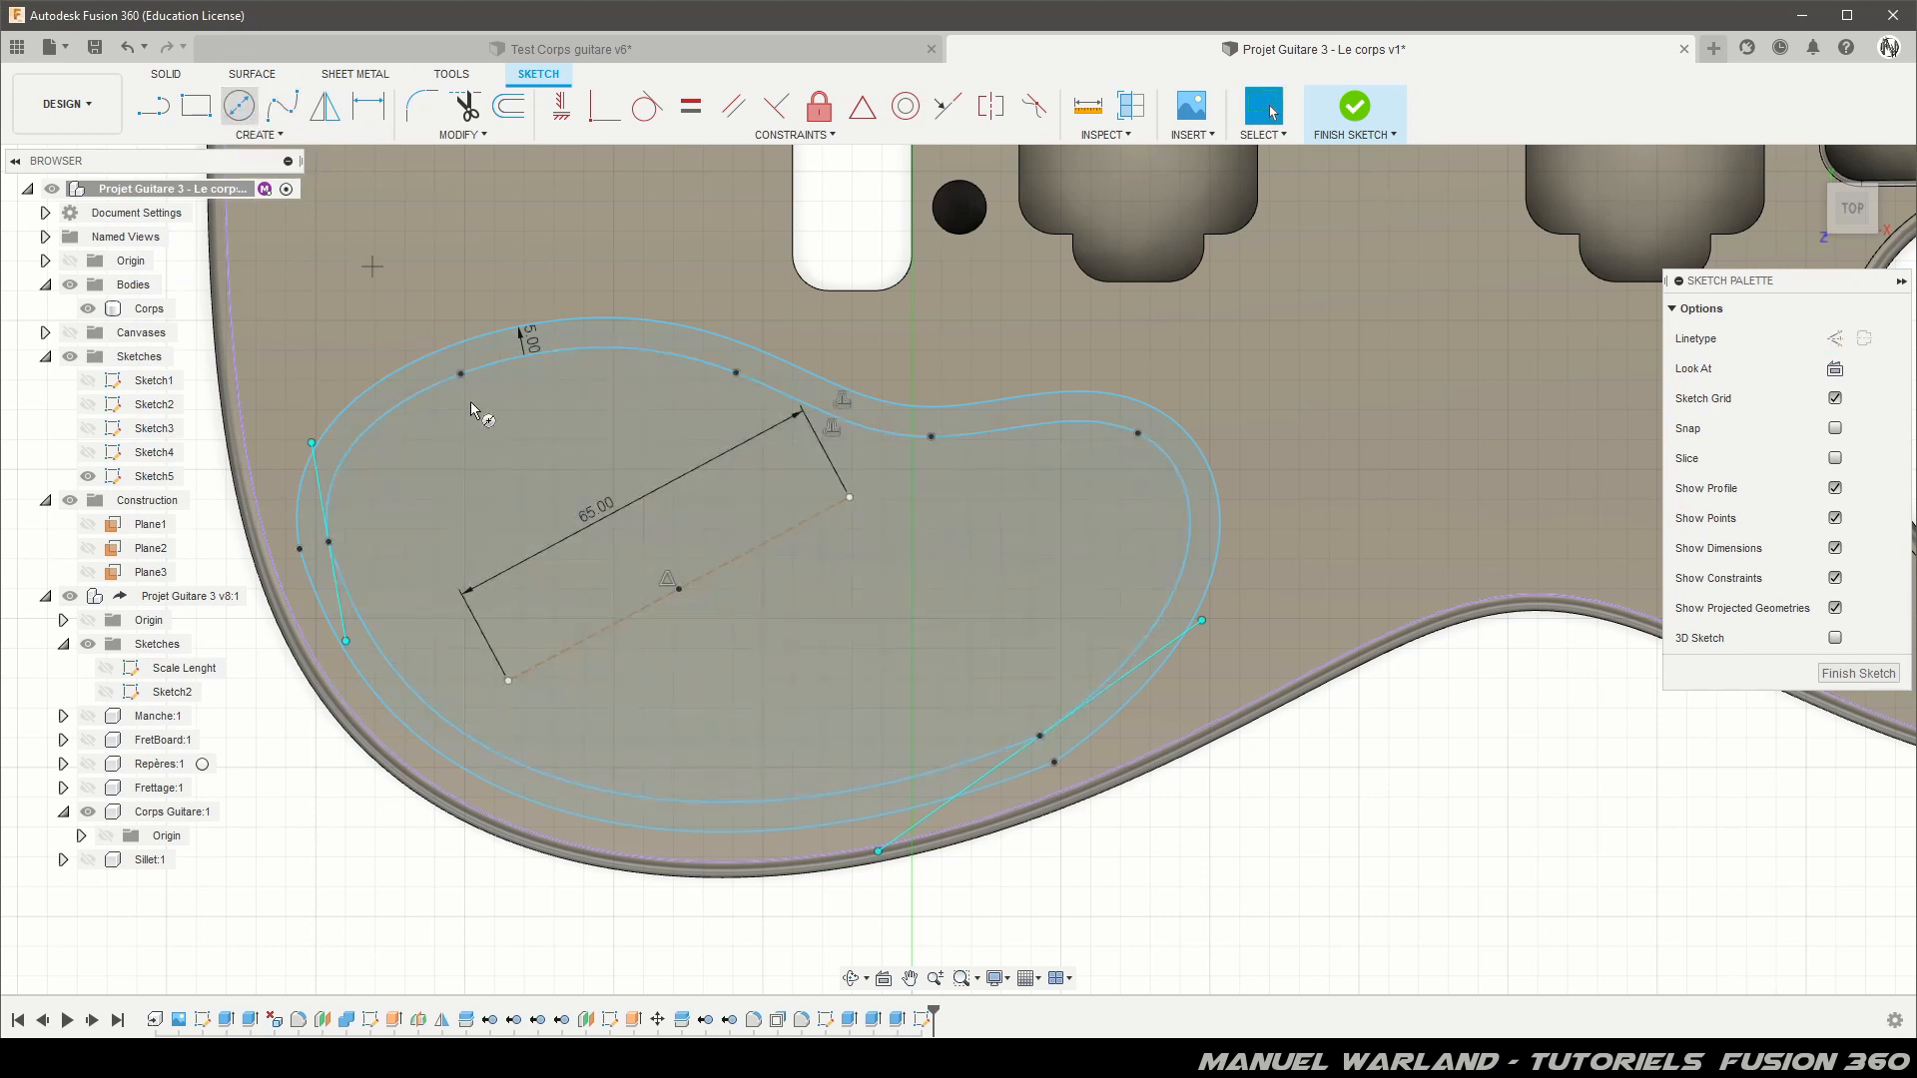
pyautogui.click(508, 681)
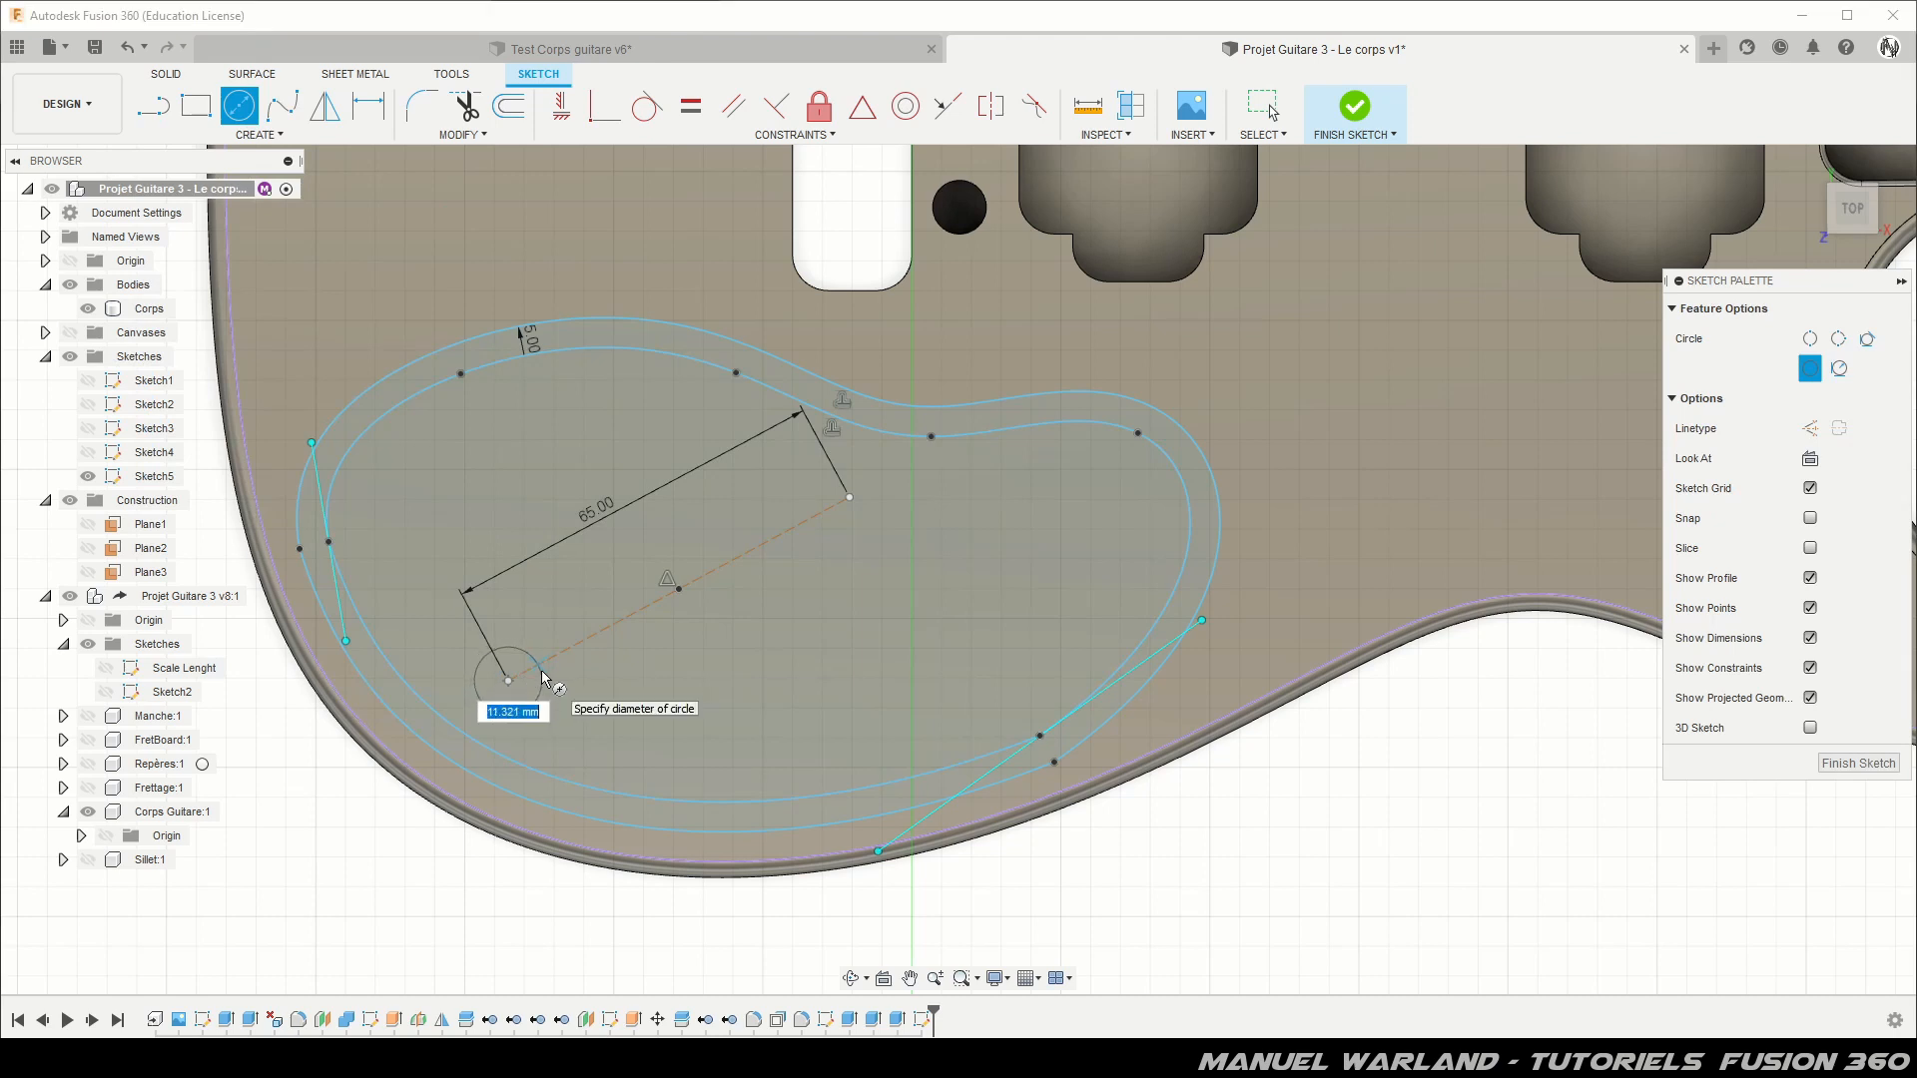
pyautogui.write('10')
pyautogui.press('Return')
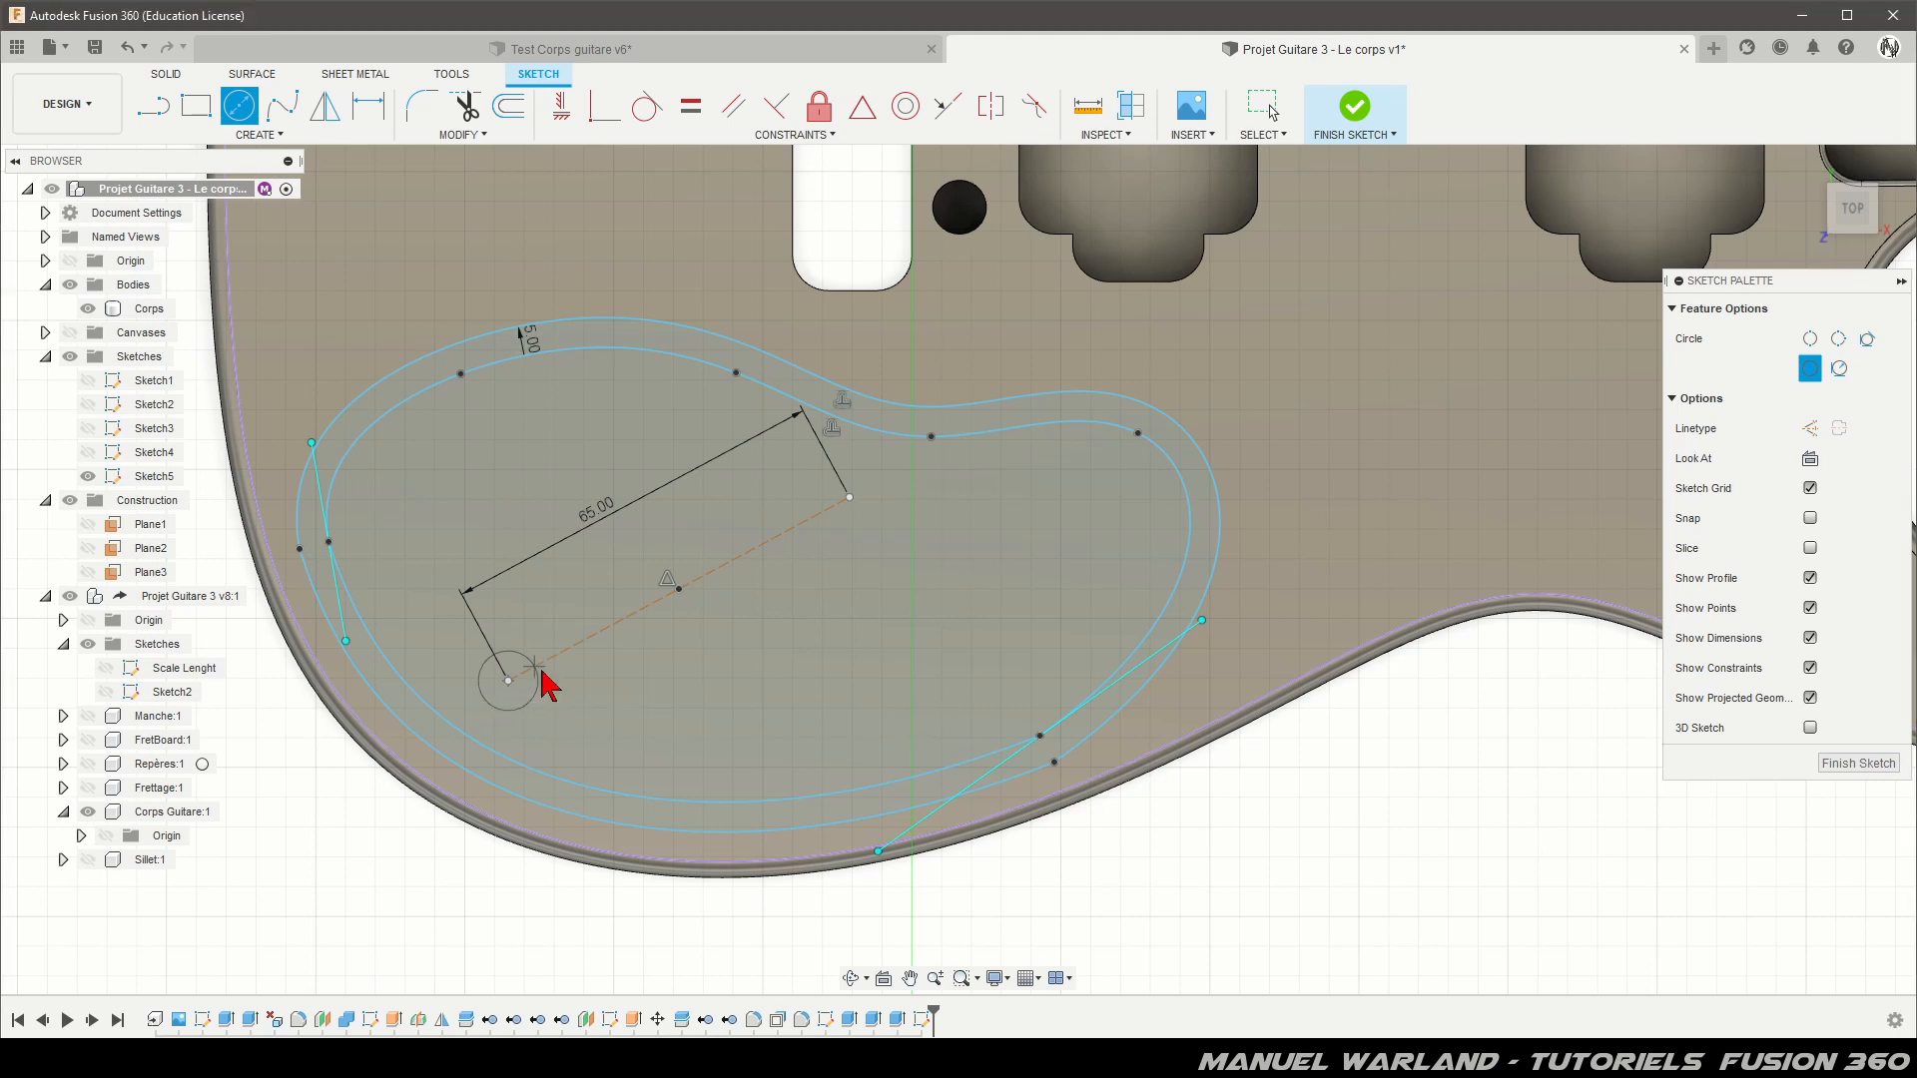
pyautogui.press('Escape')
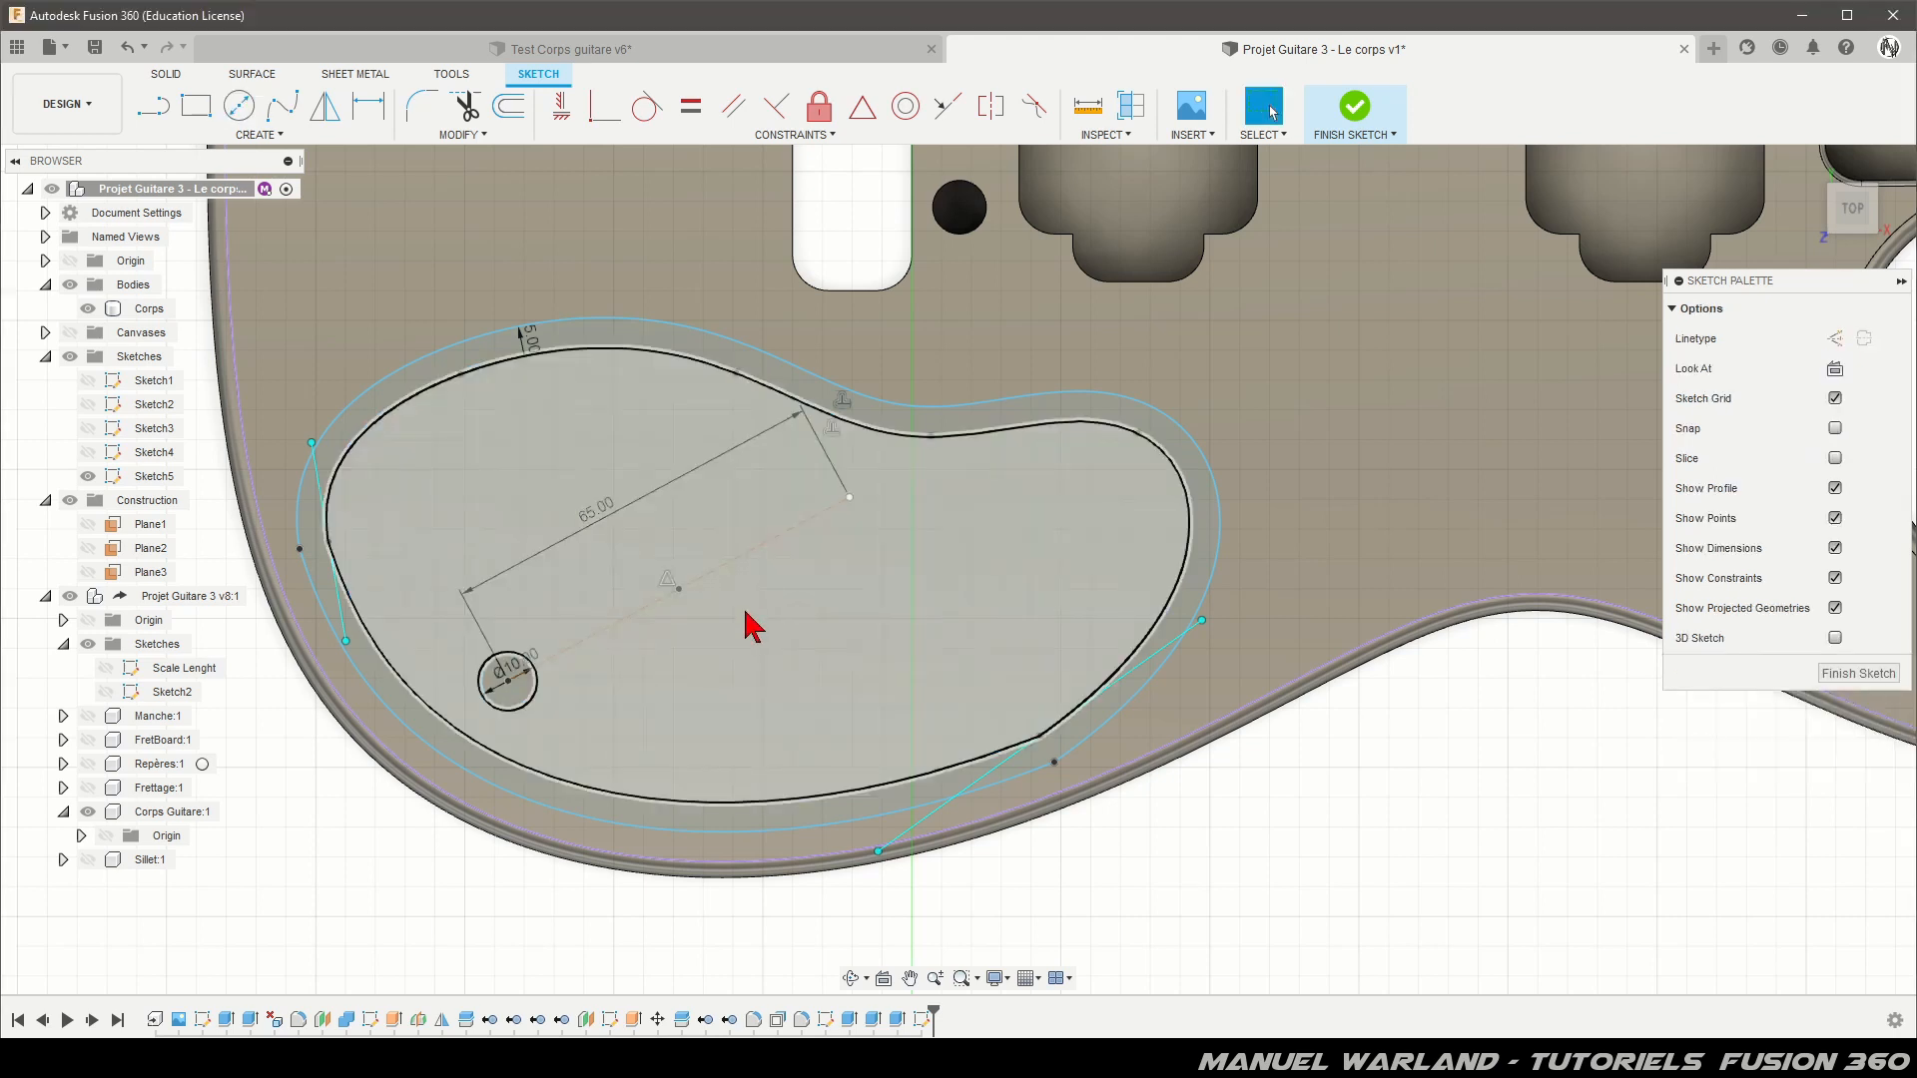
# Step: Draw a 10 mm diameter circle centred on the construction line's midpoint
pyautogui.click(240, 106)
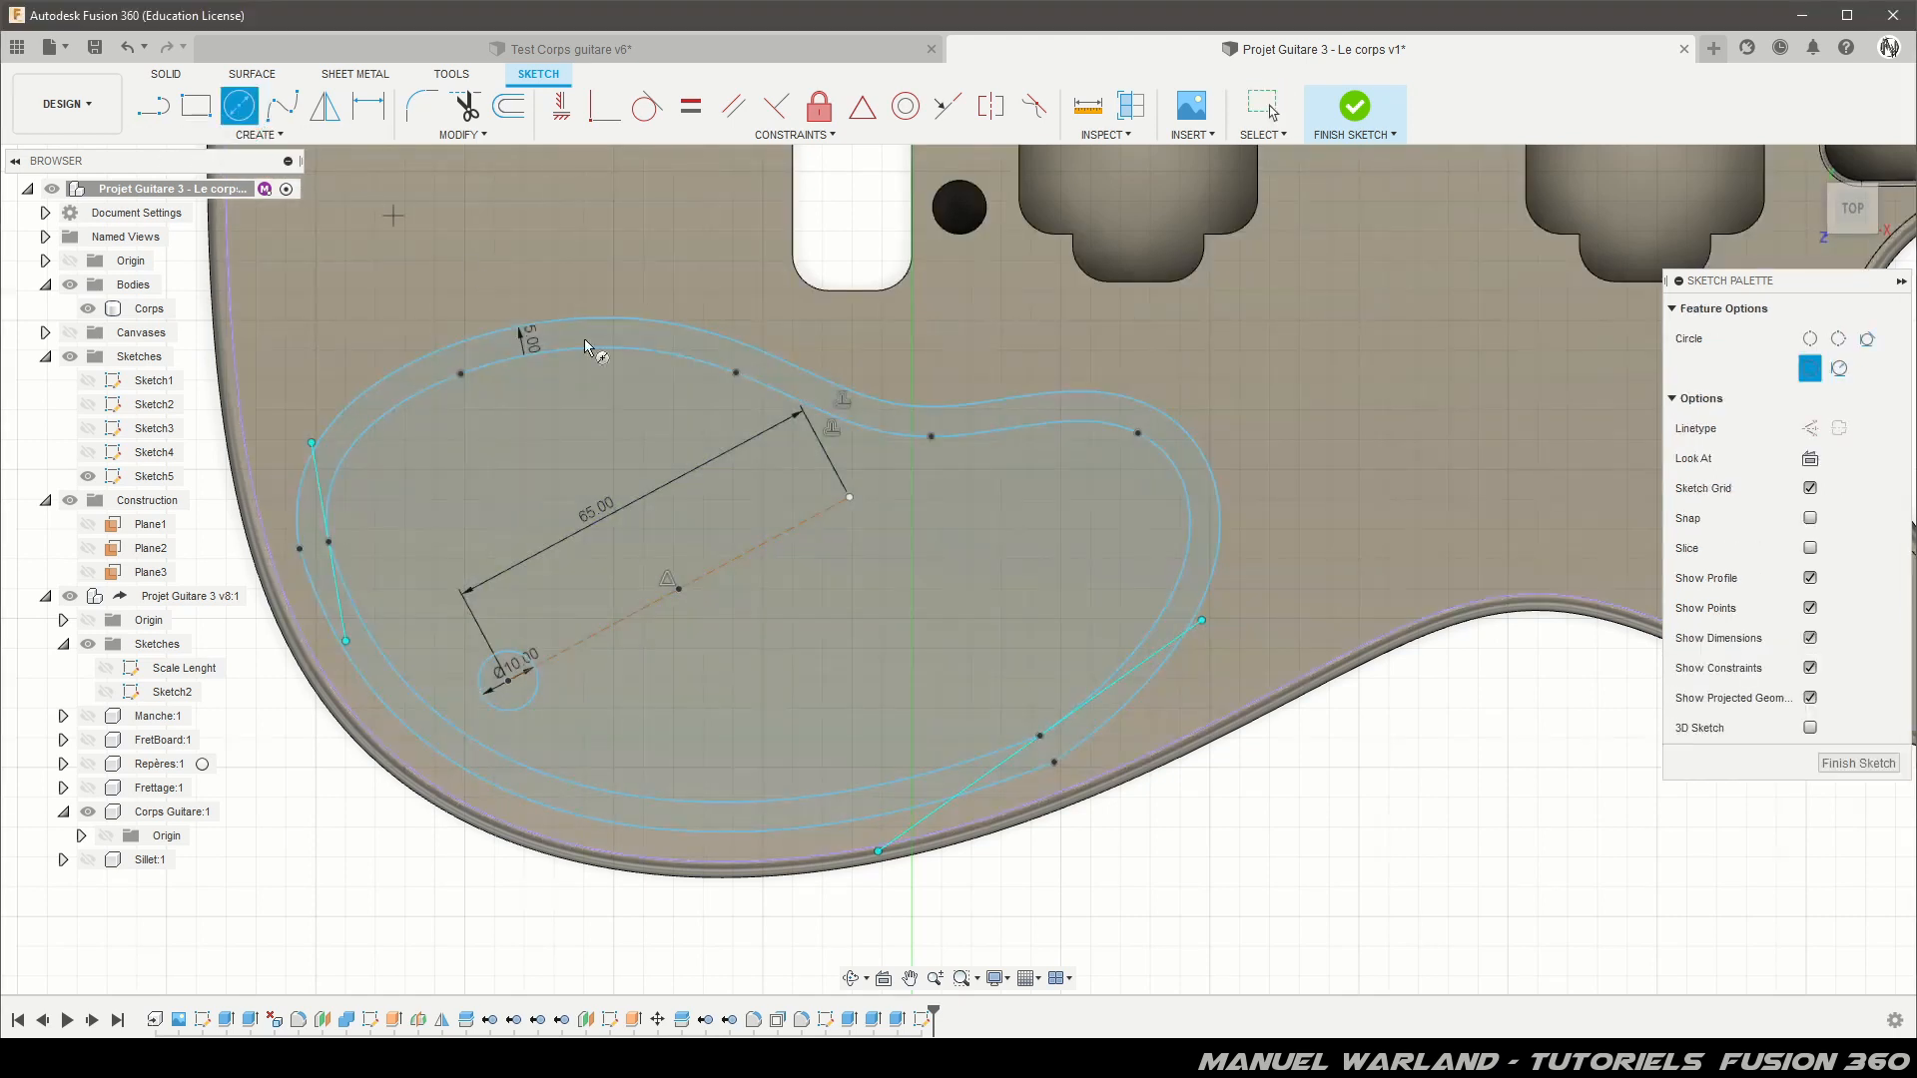
pyautogui.click(680, 589)
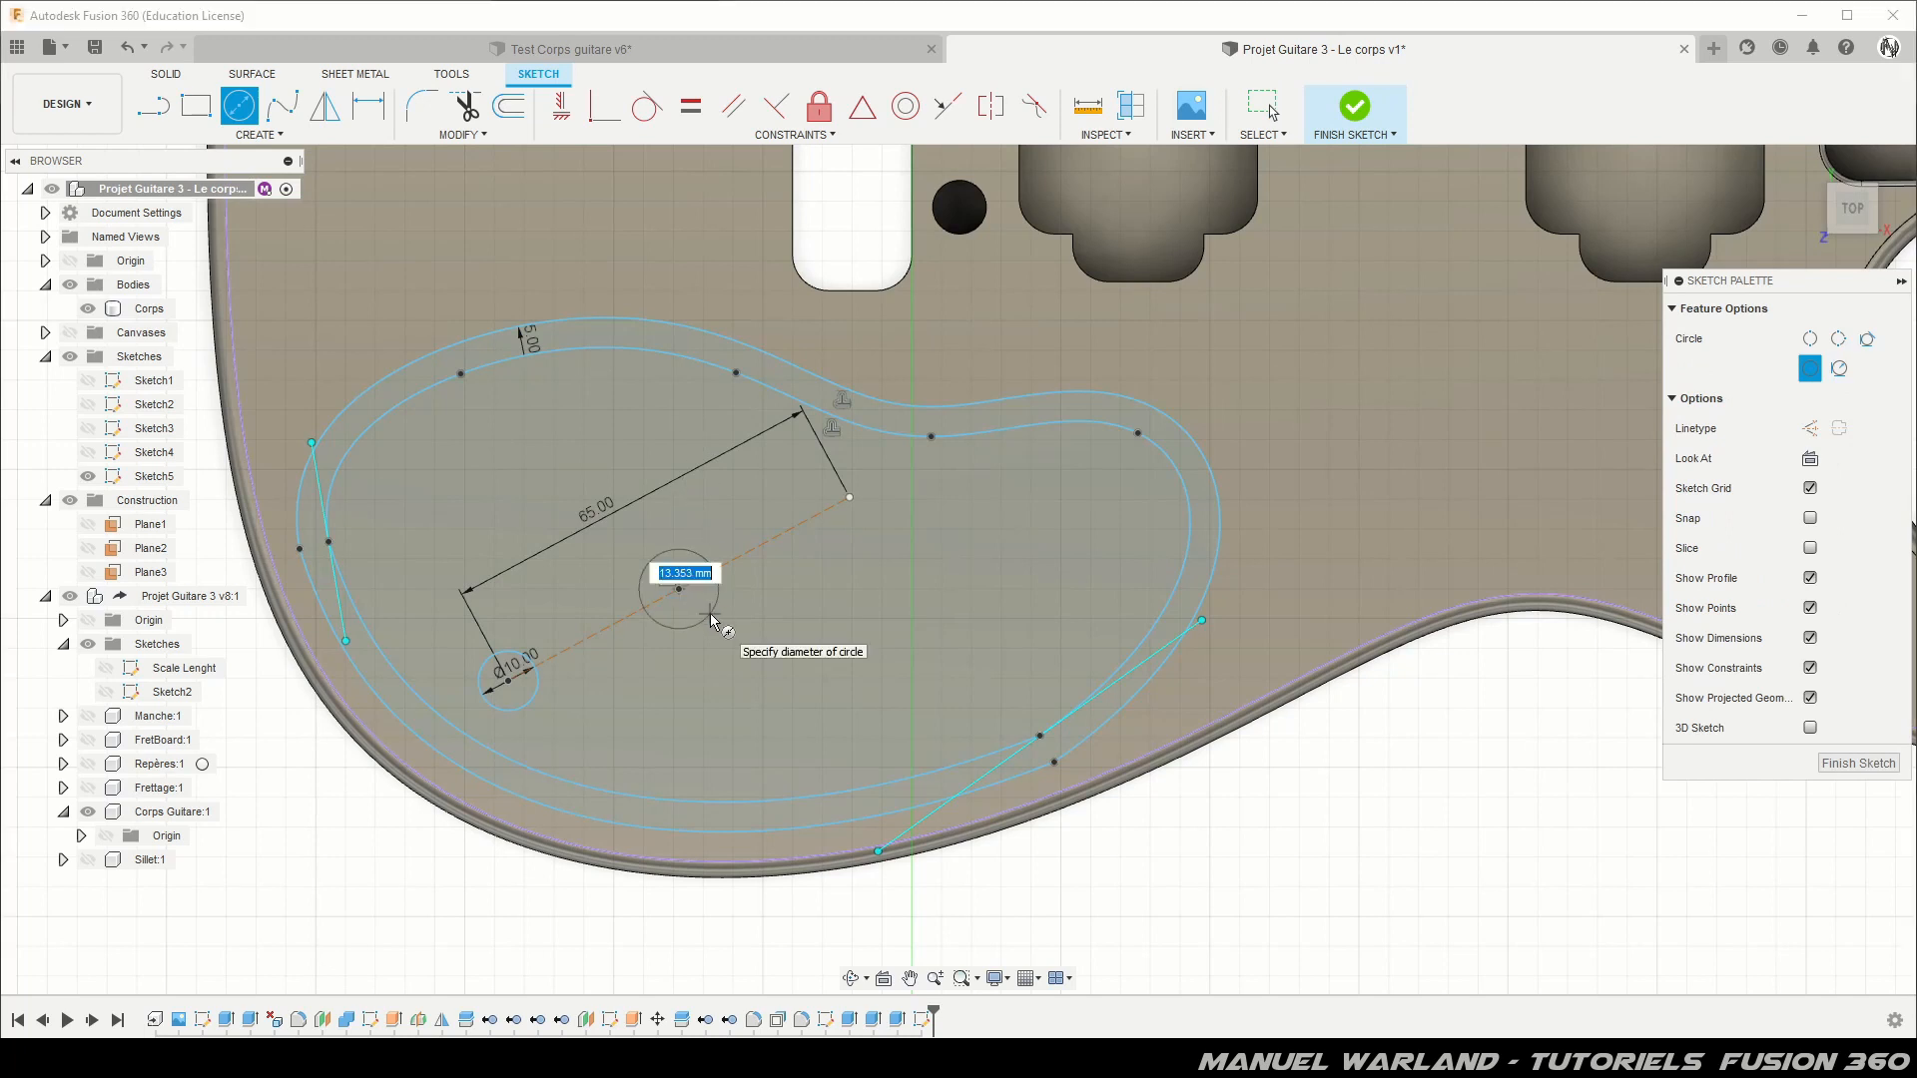
pyautogui.write('10')
pyautogui.press('Return')
pyautogui.press('Escape')
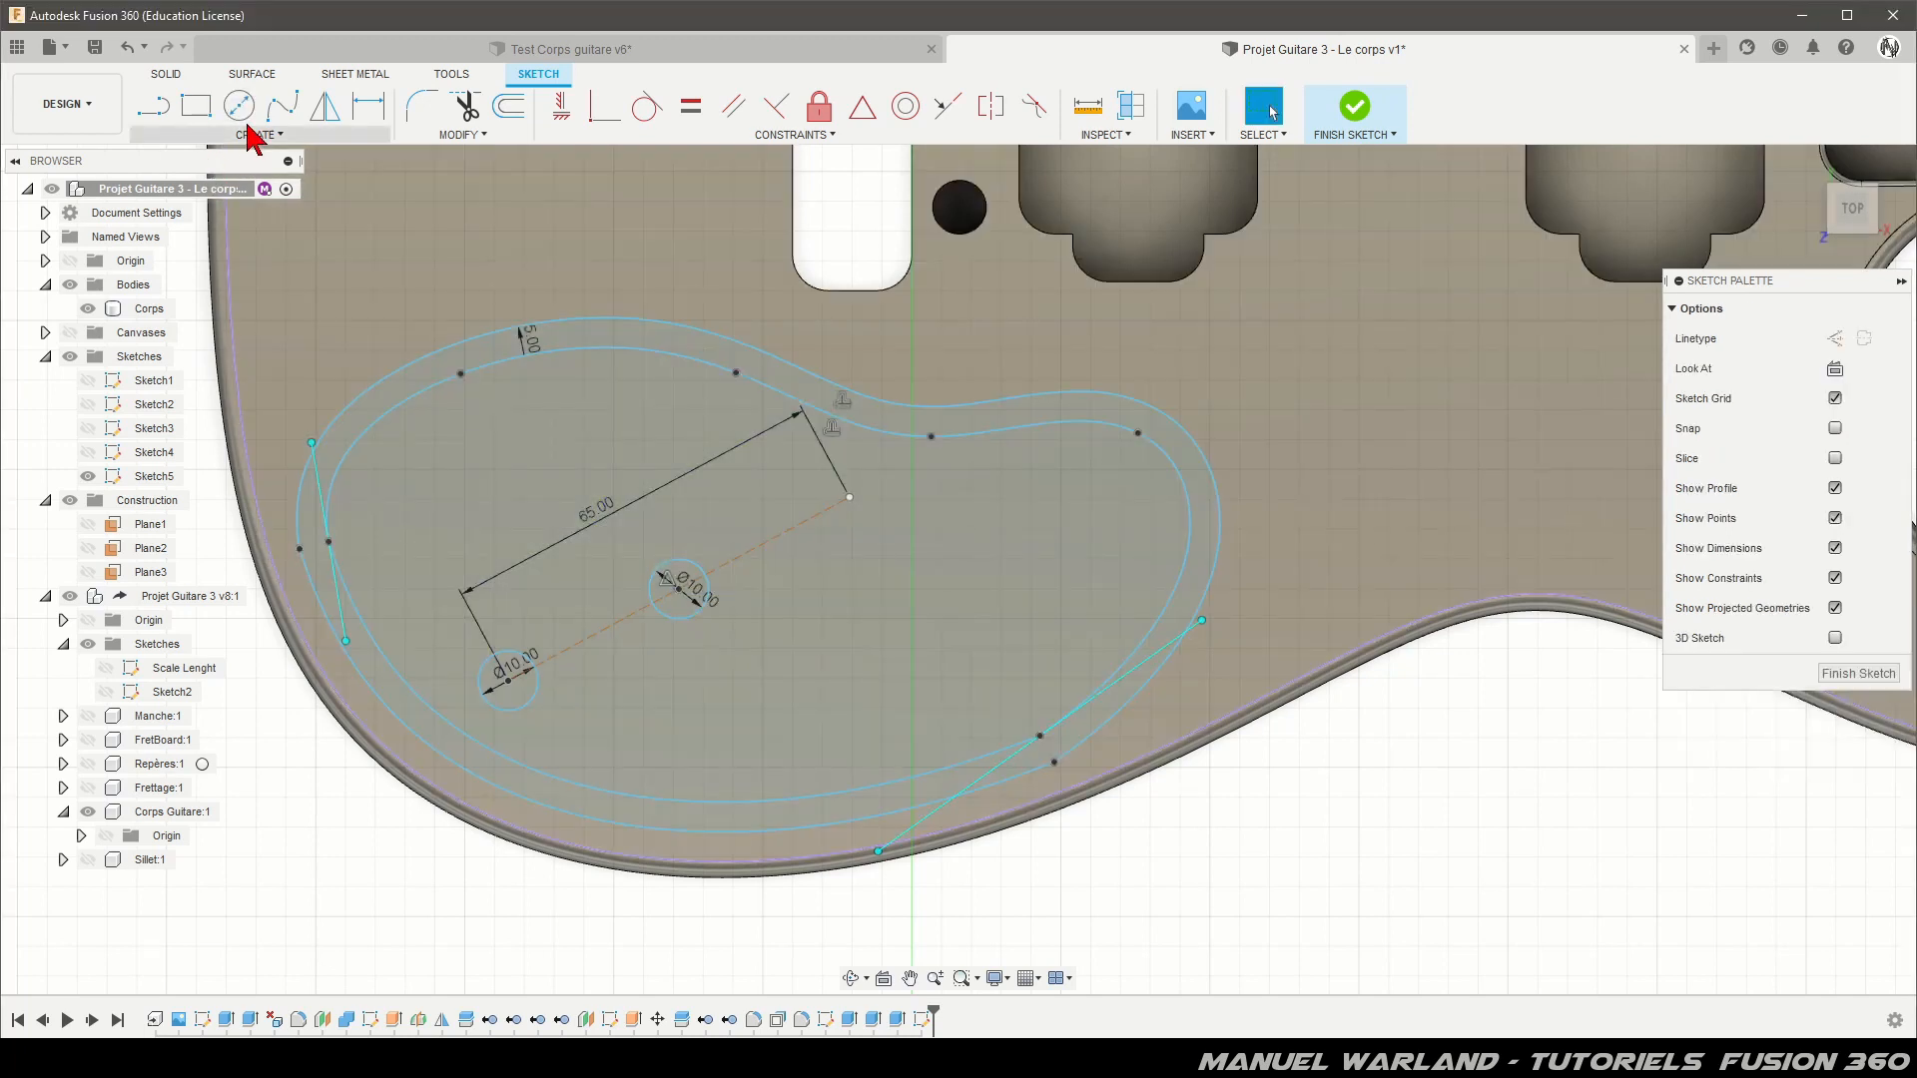
# Step: Draw a 10 mm diameter circle centred on the upper-right end of the construction line
pyautogui.click(240, 106)
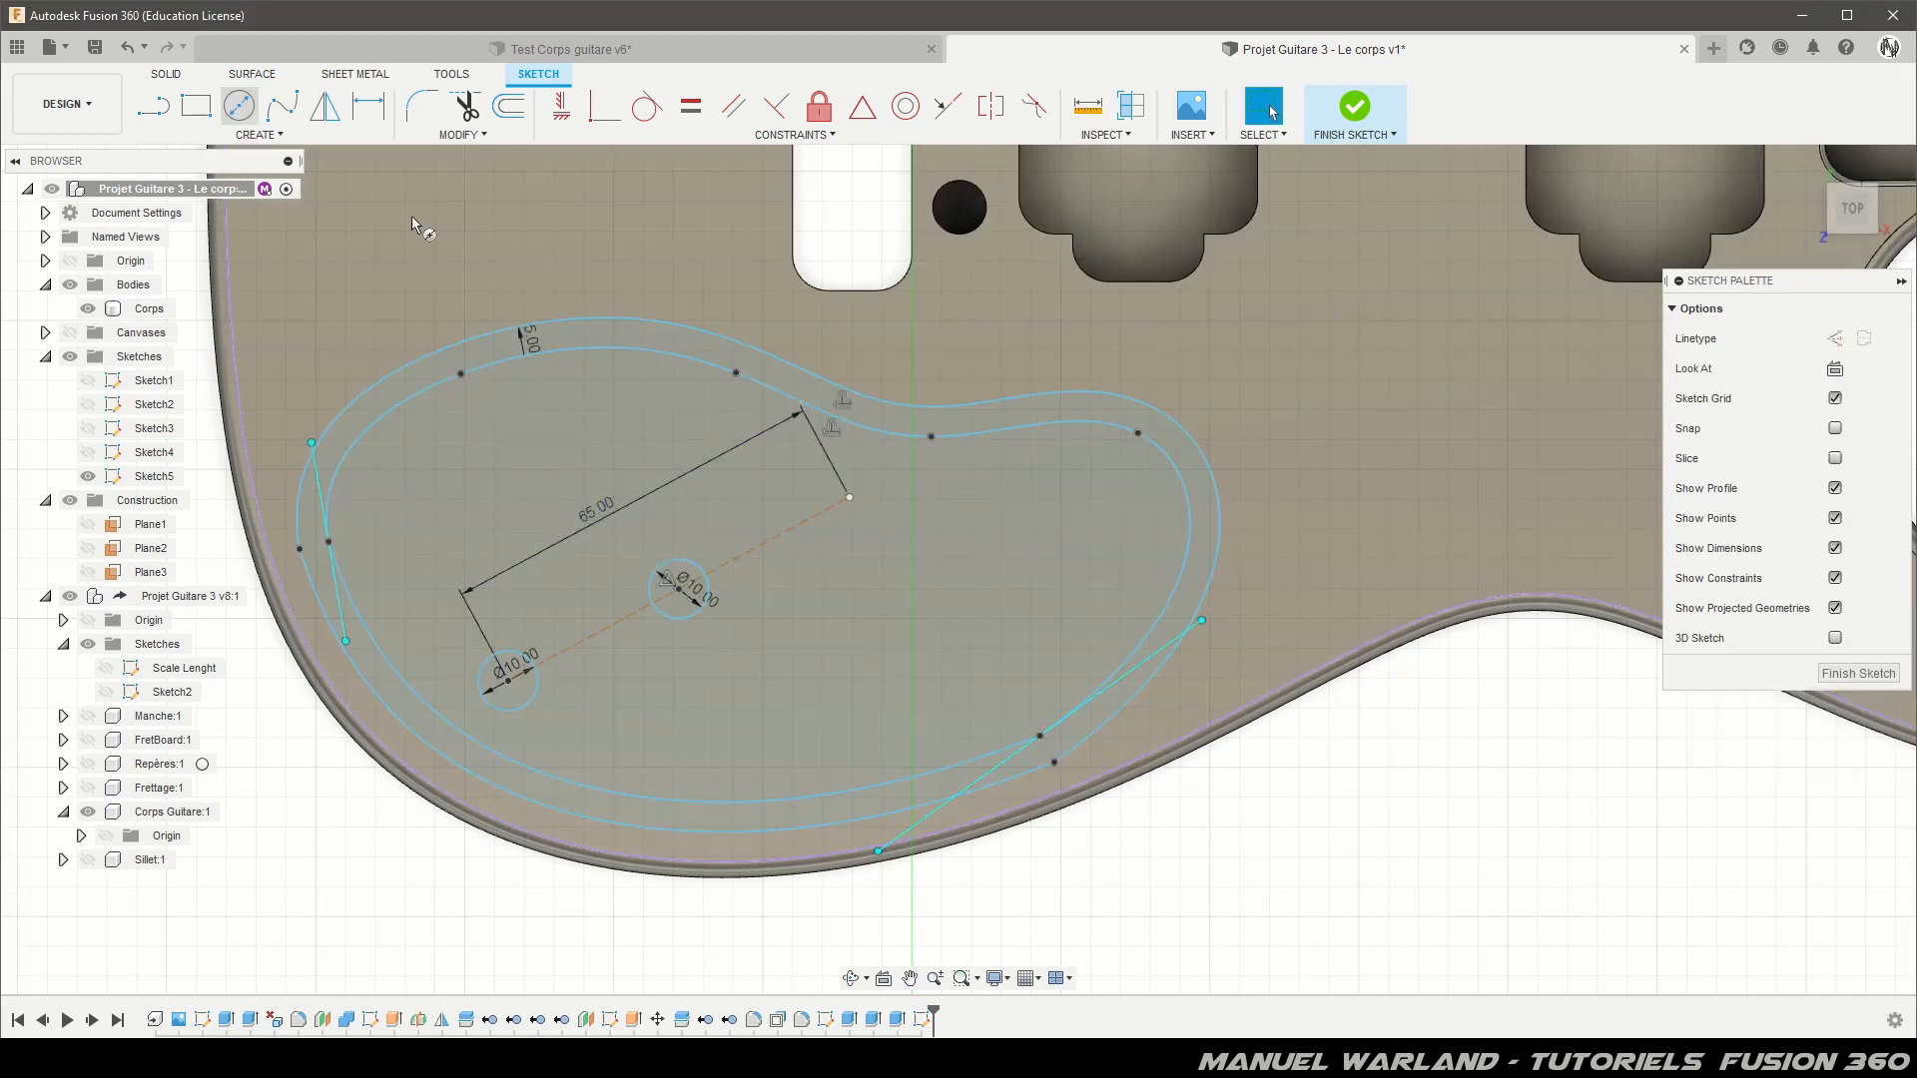
pyautogui.click(849, 498)
pyautogui.write('10')
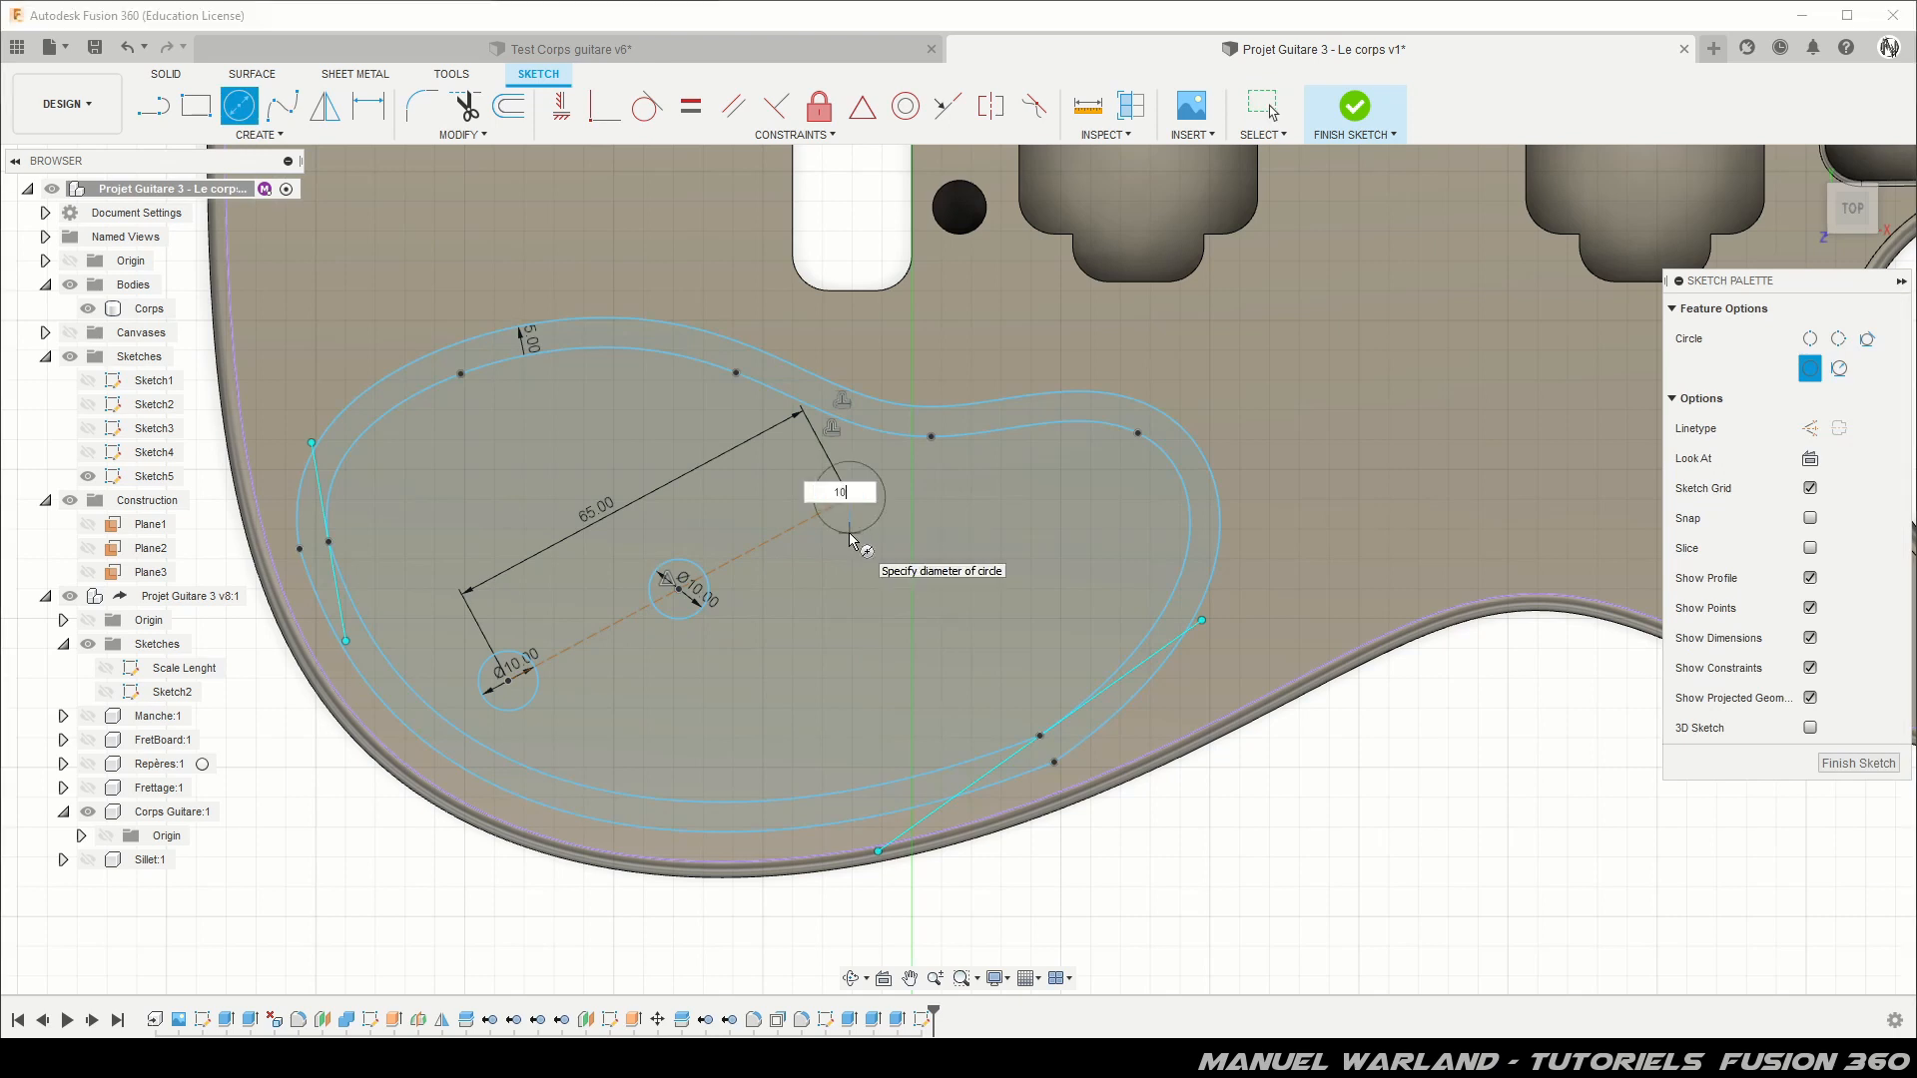
pyautogui.press('Return')
pyautogui.press('Escape')
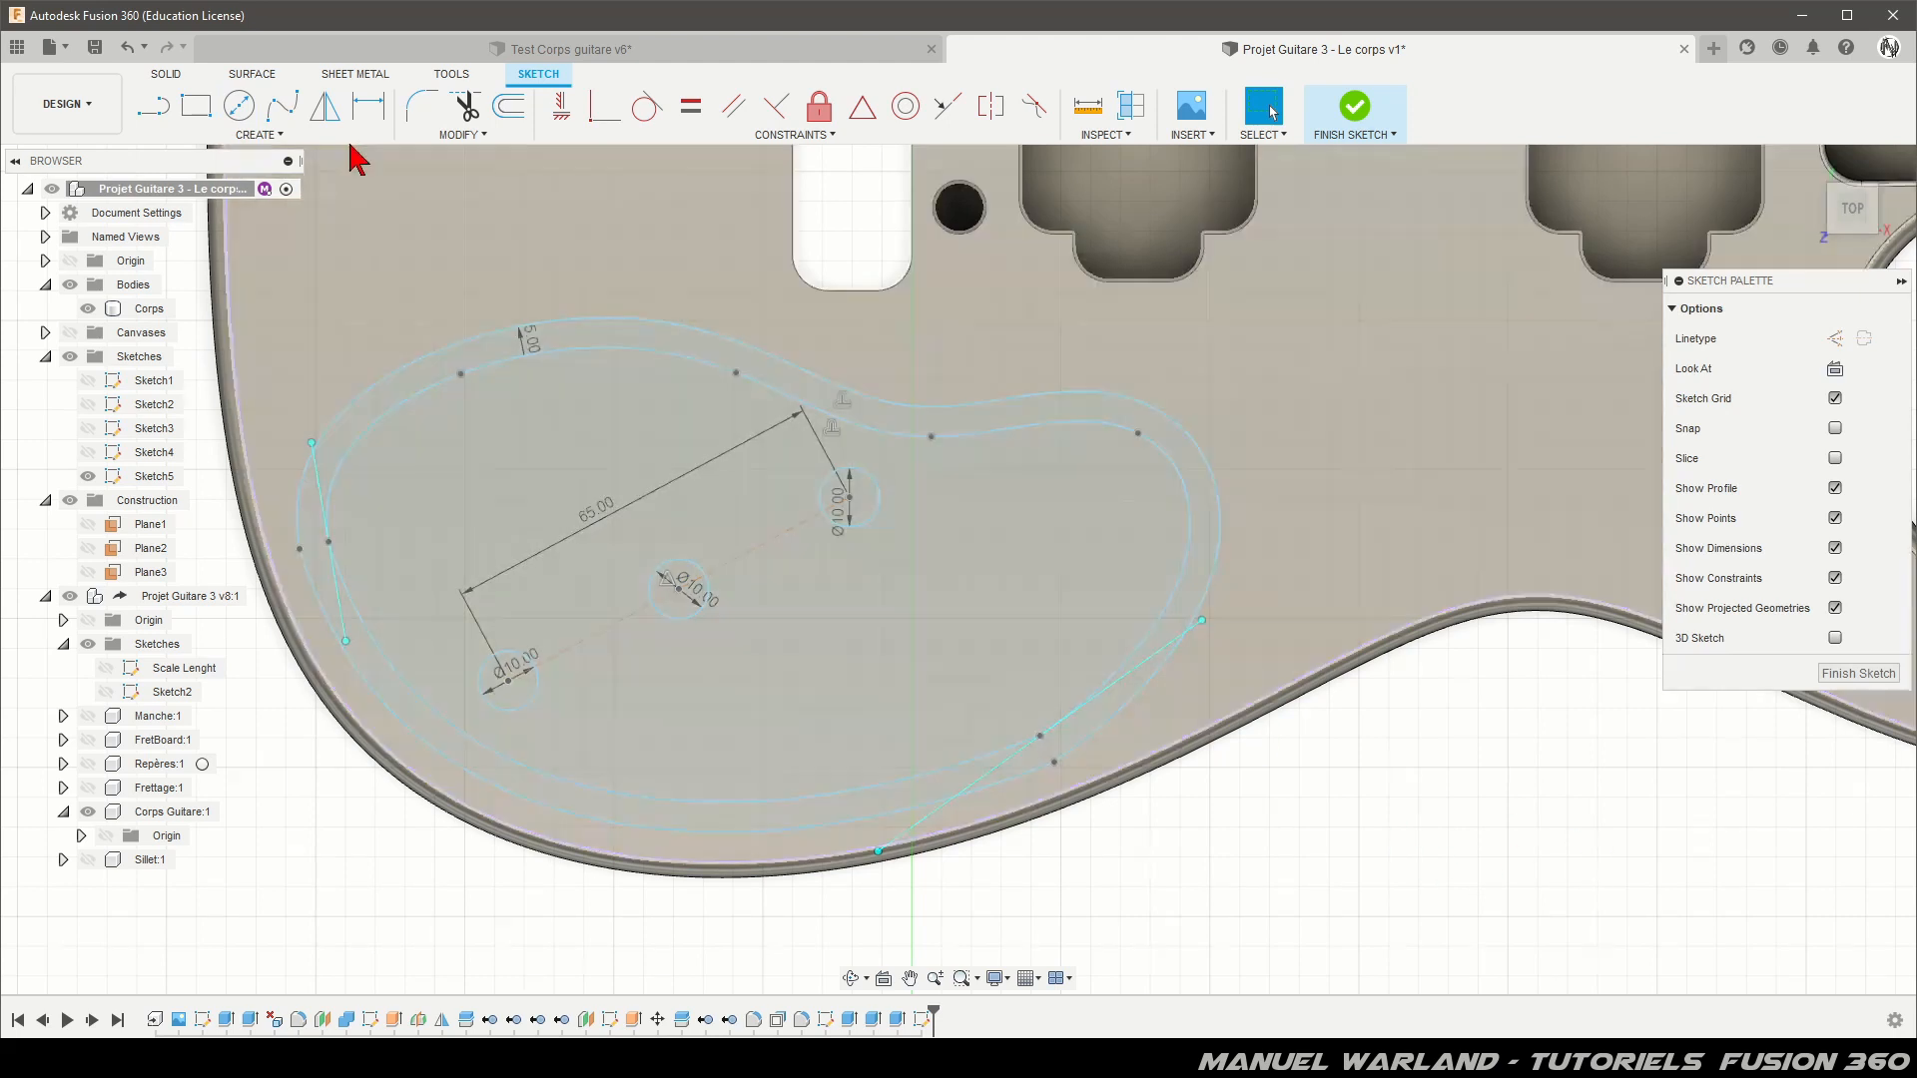
# Step: Sketch a line about 26.6 mm long in the lower right of the cavity, parallel to the construction line
pyautogui.press('l')
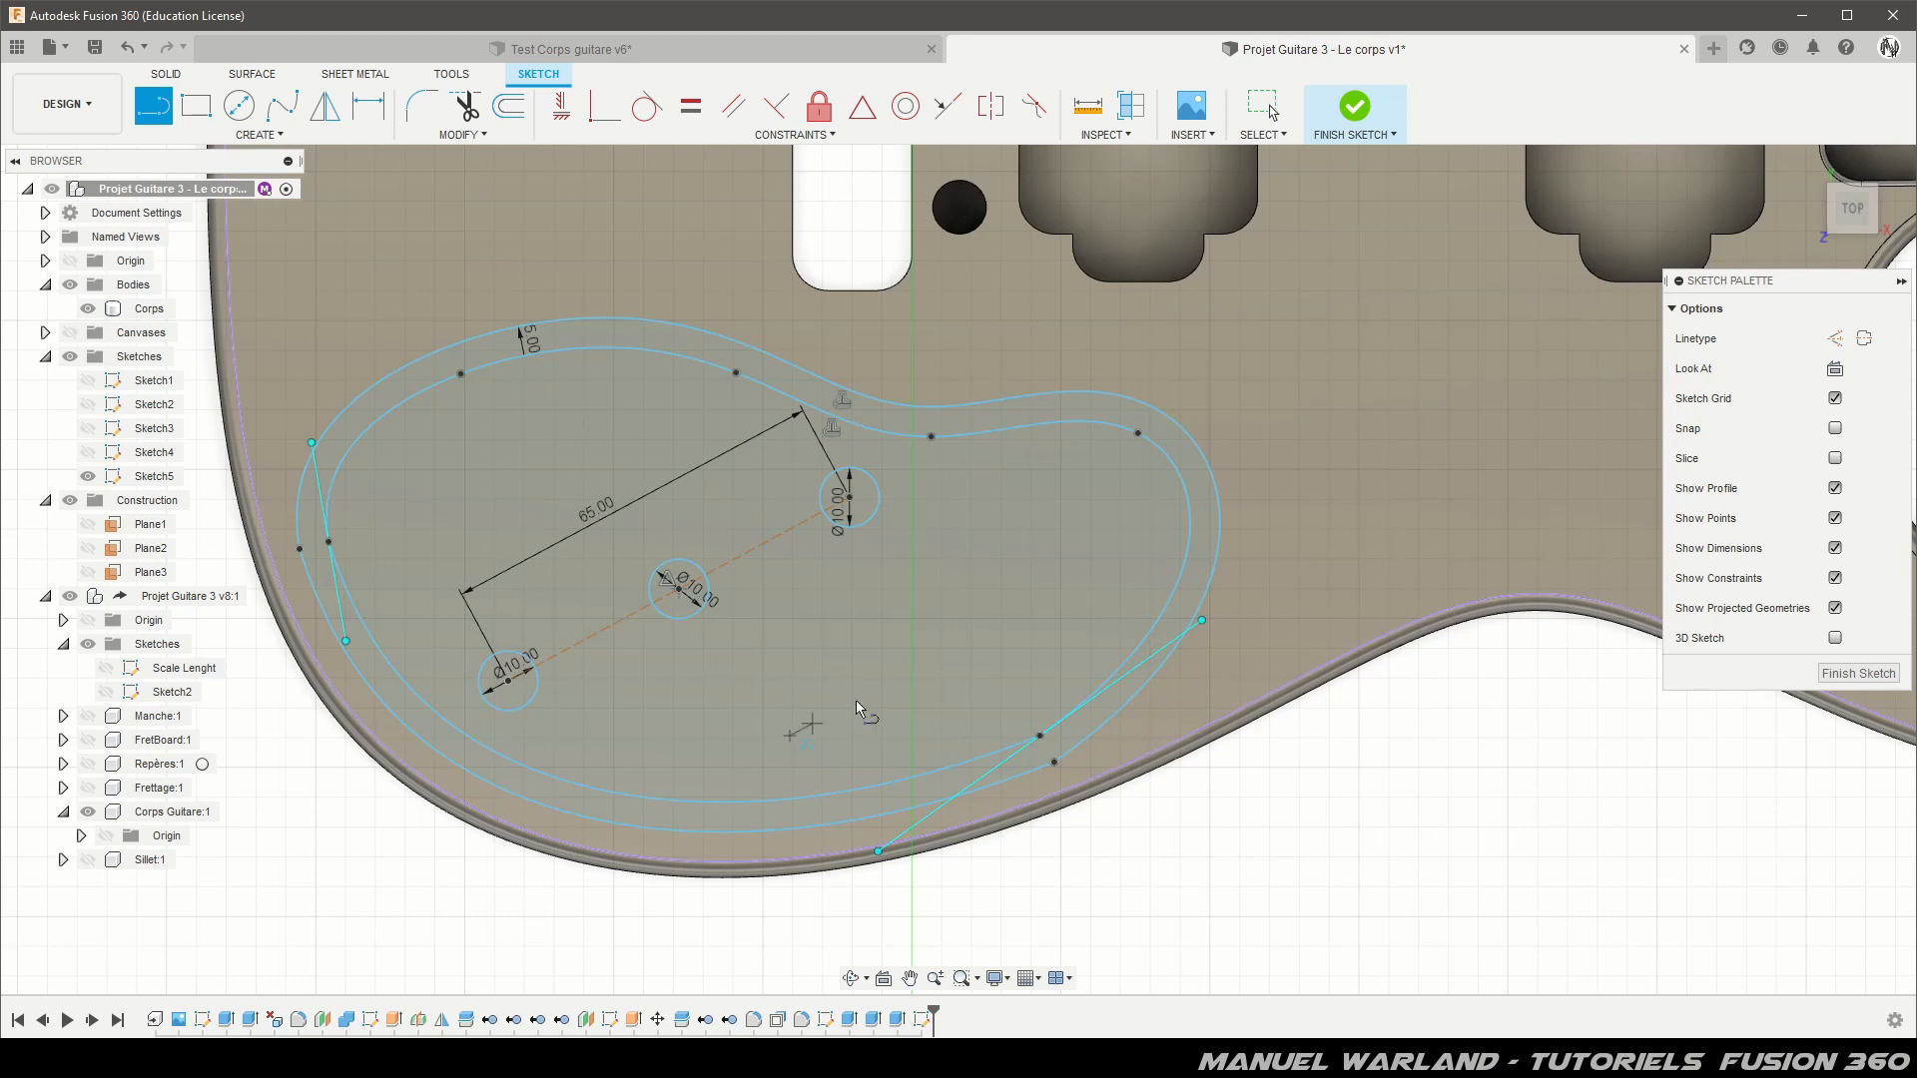
pyautogui.click(790, 736)
pyautogui.click(930, 661)
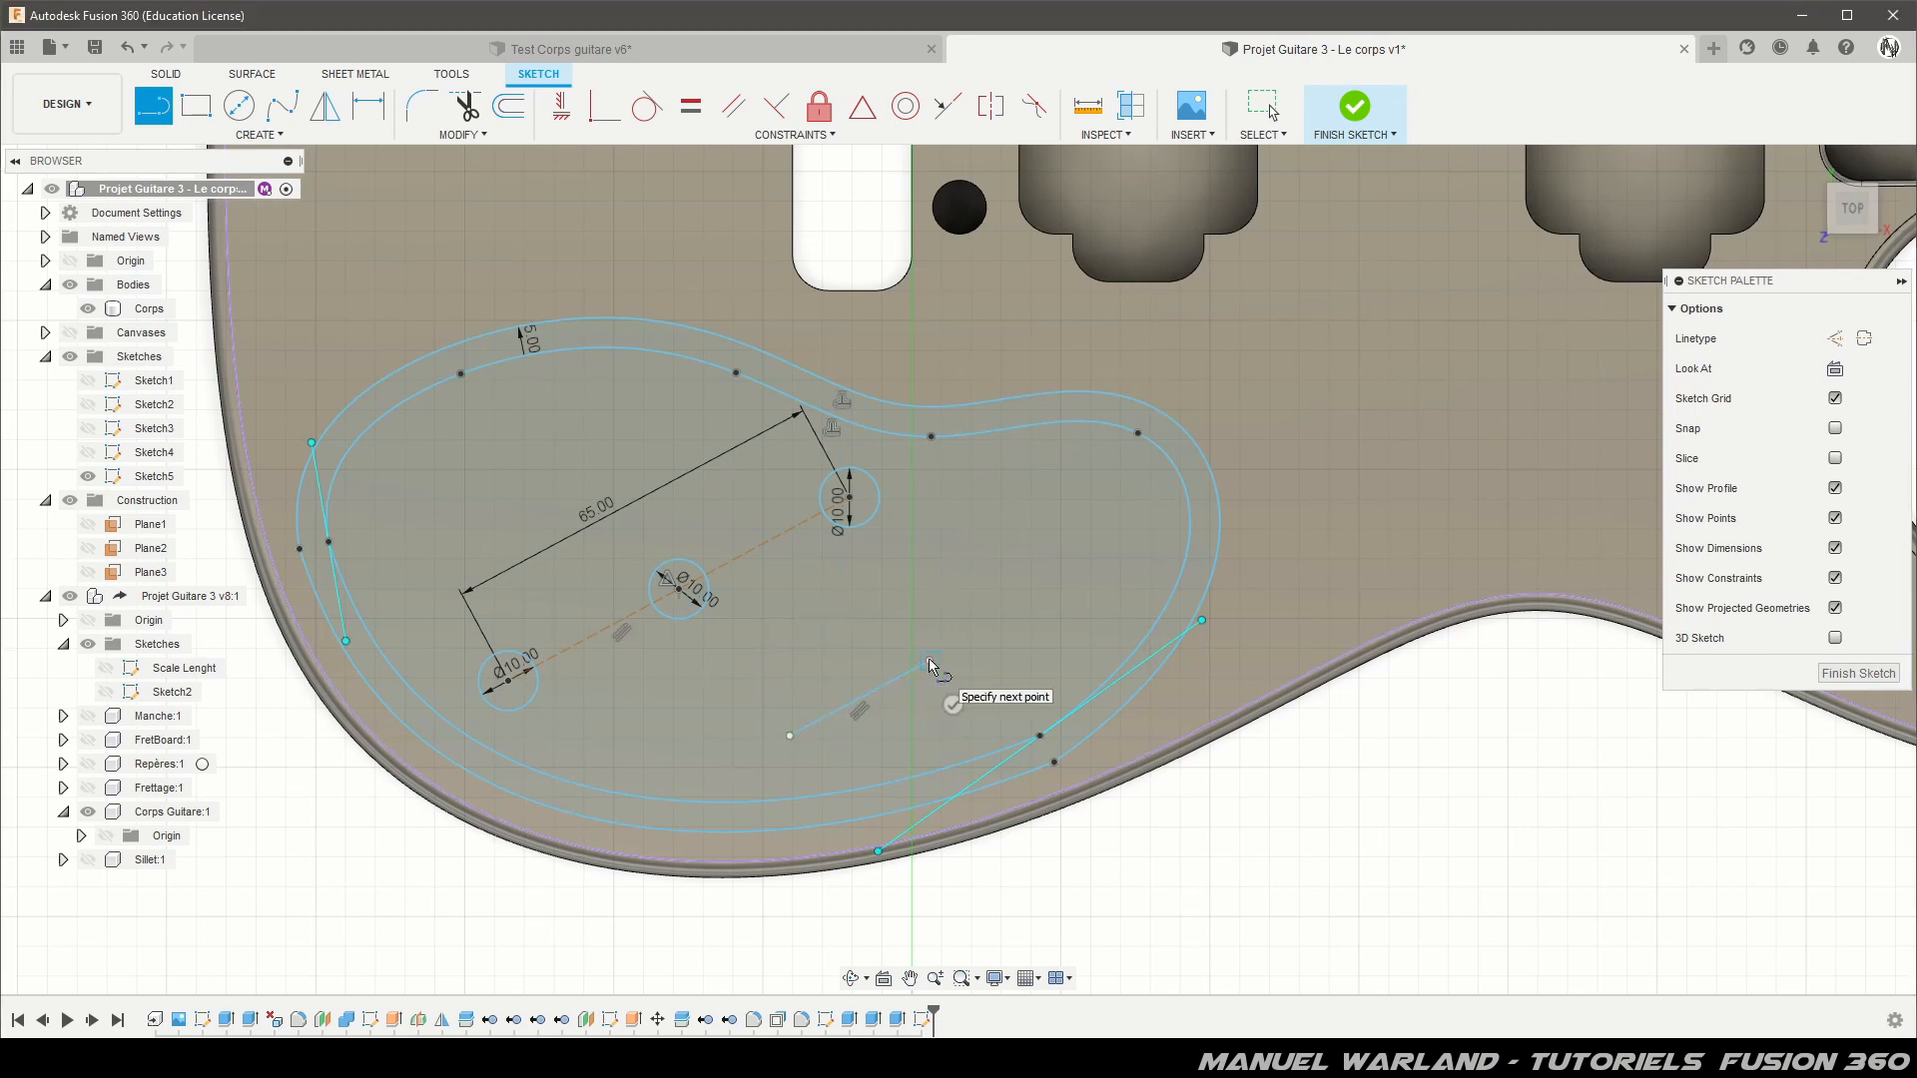
pyautogui.press('Escape')
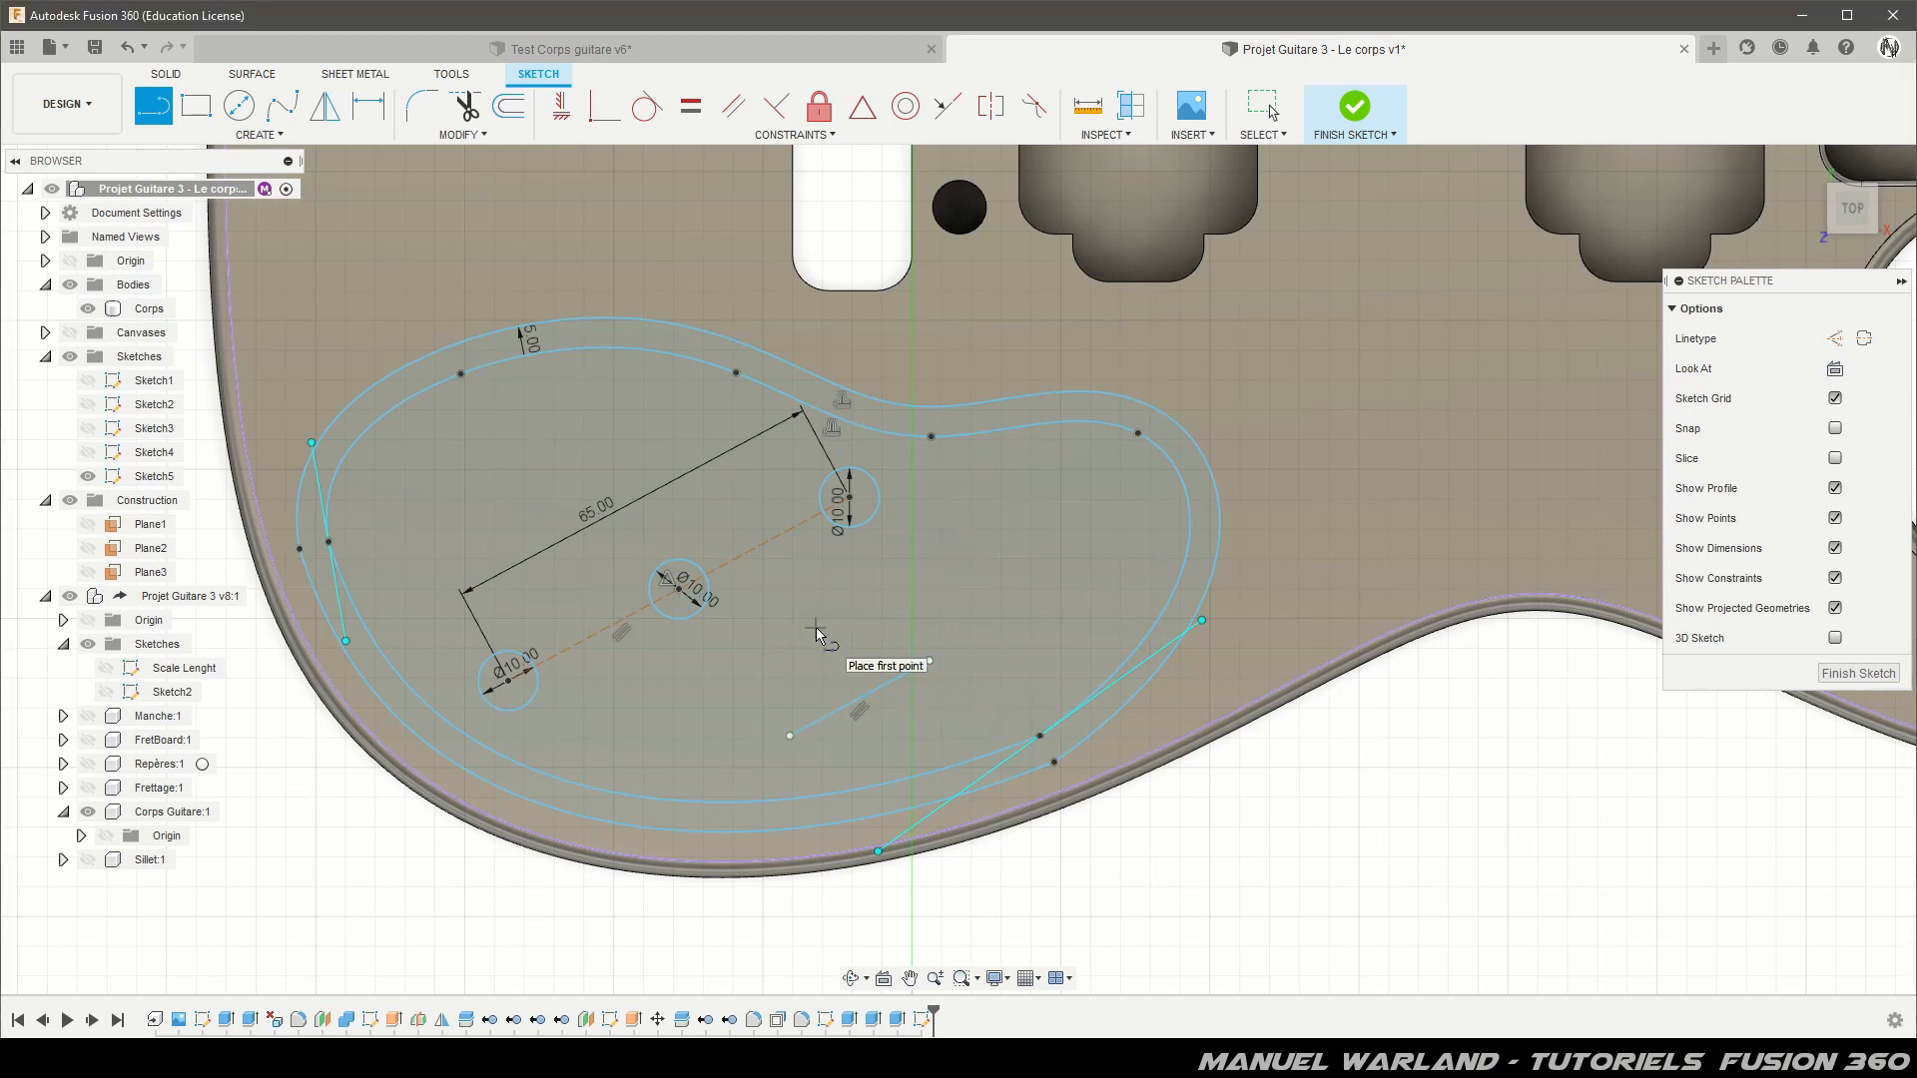
pyautogui.click(732, 105)
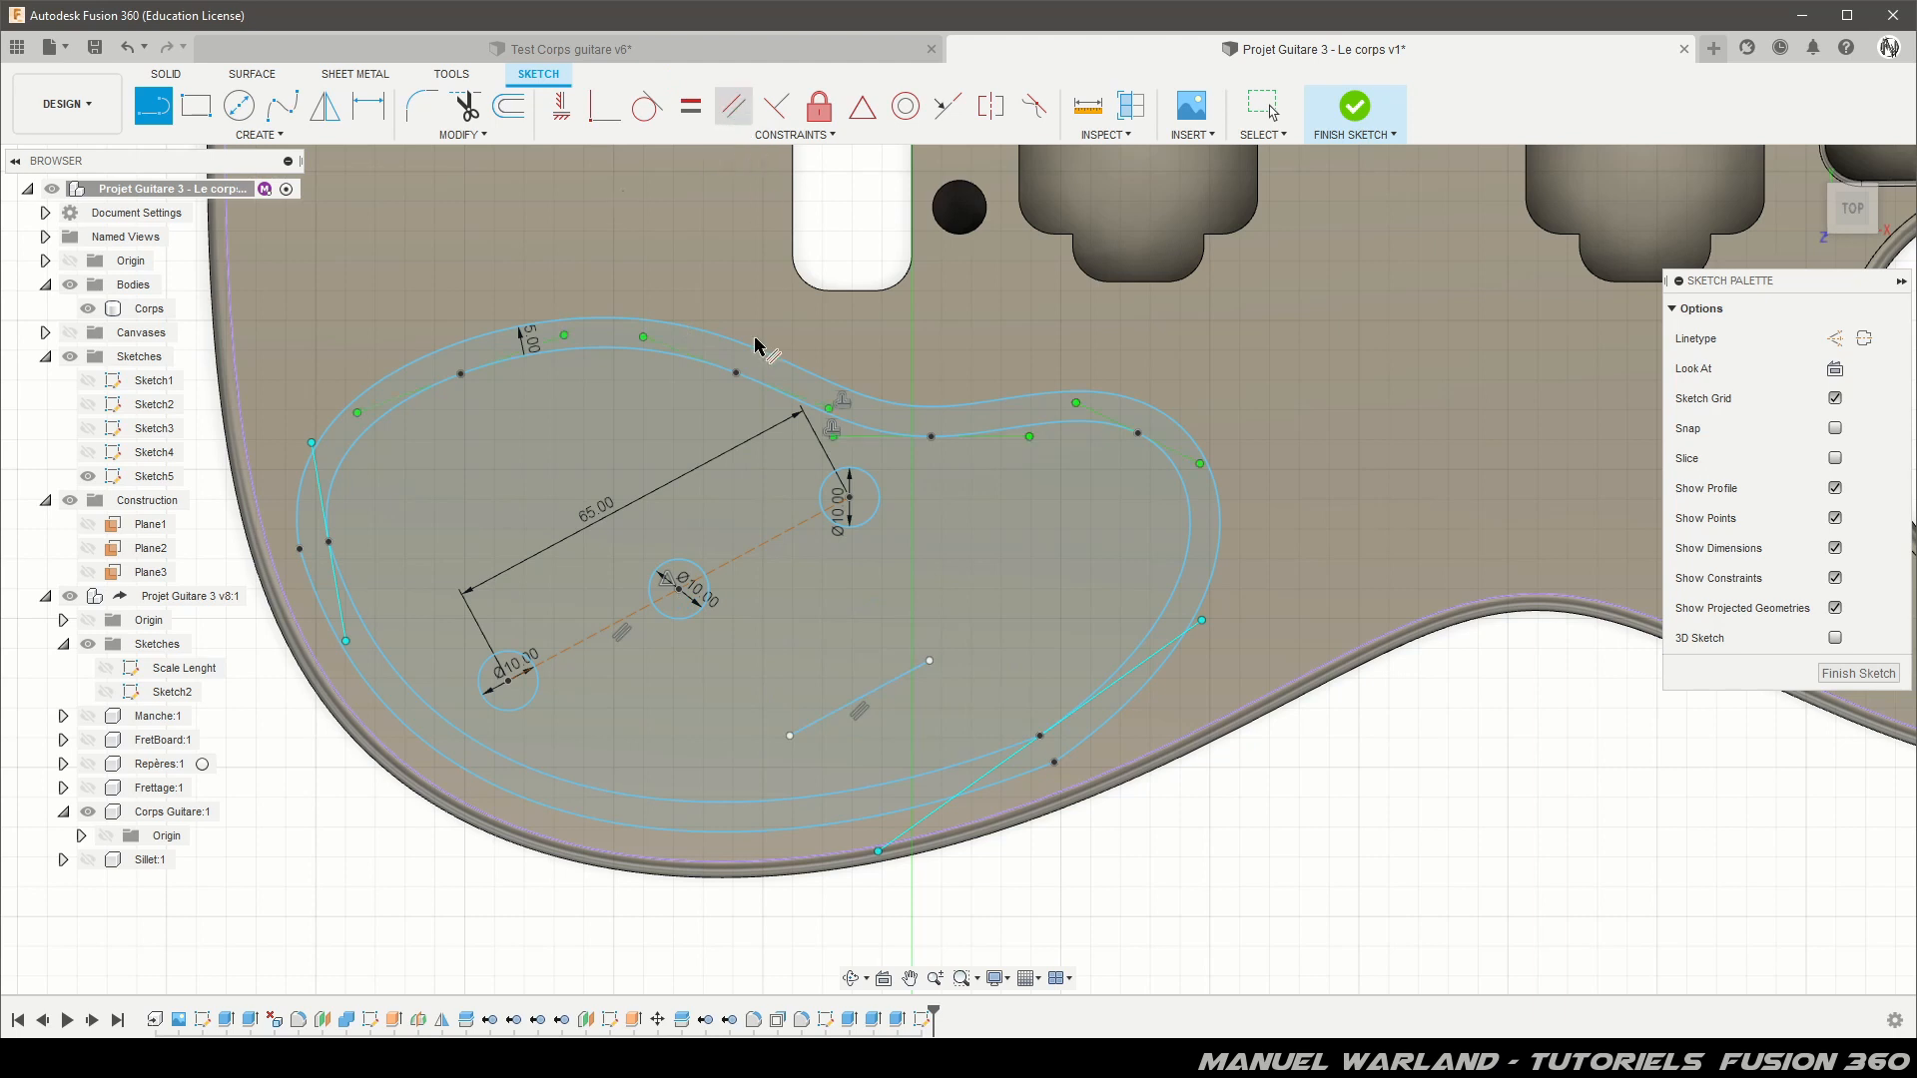
pyautogui.click(751, 558)
pyautogui.click(878, 689)
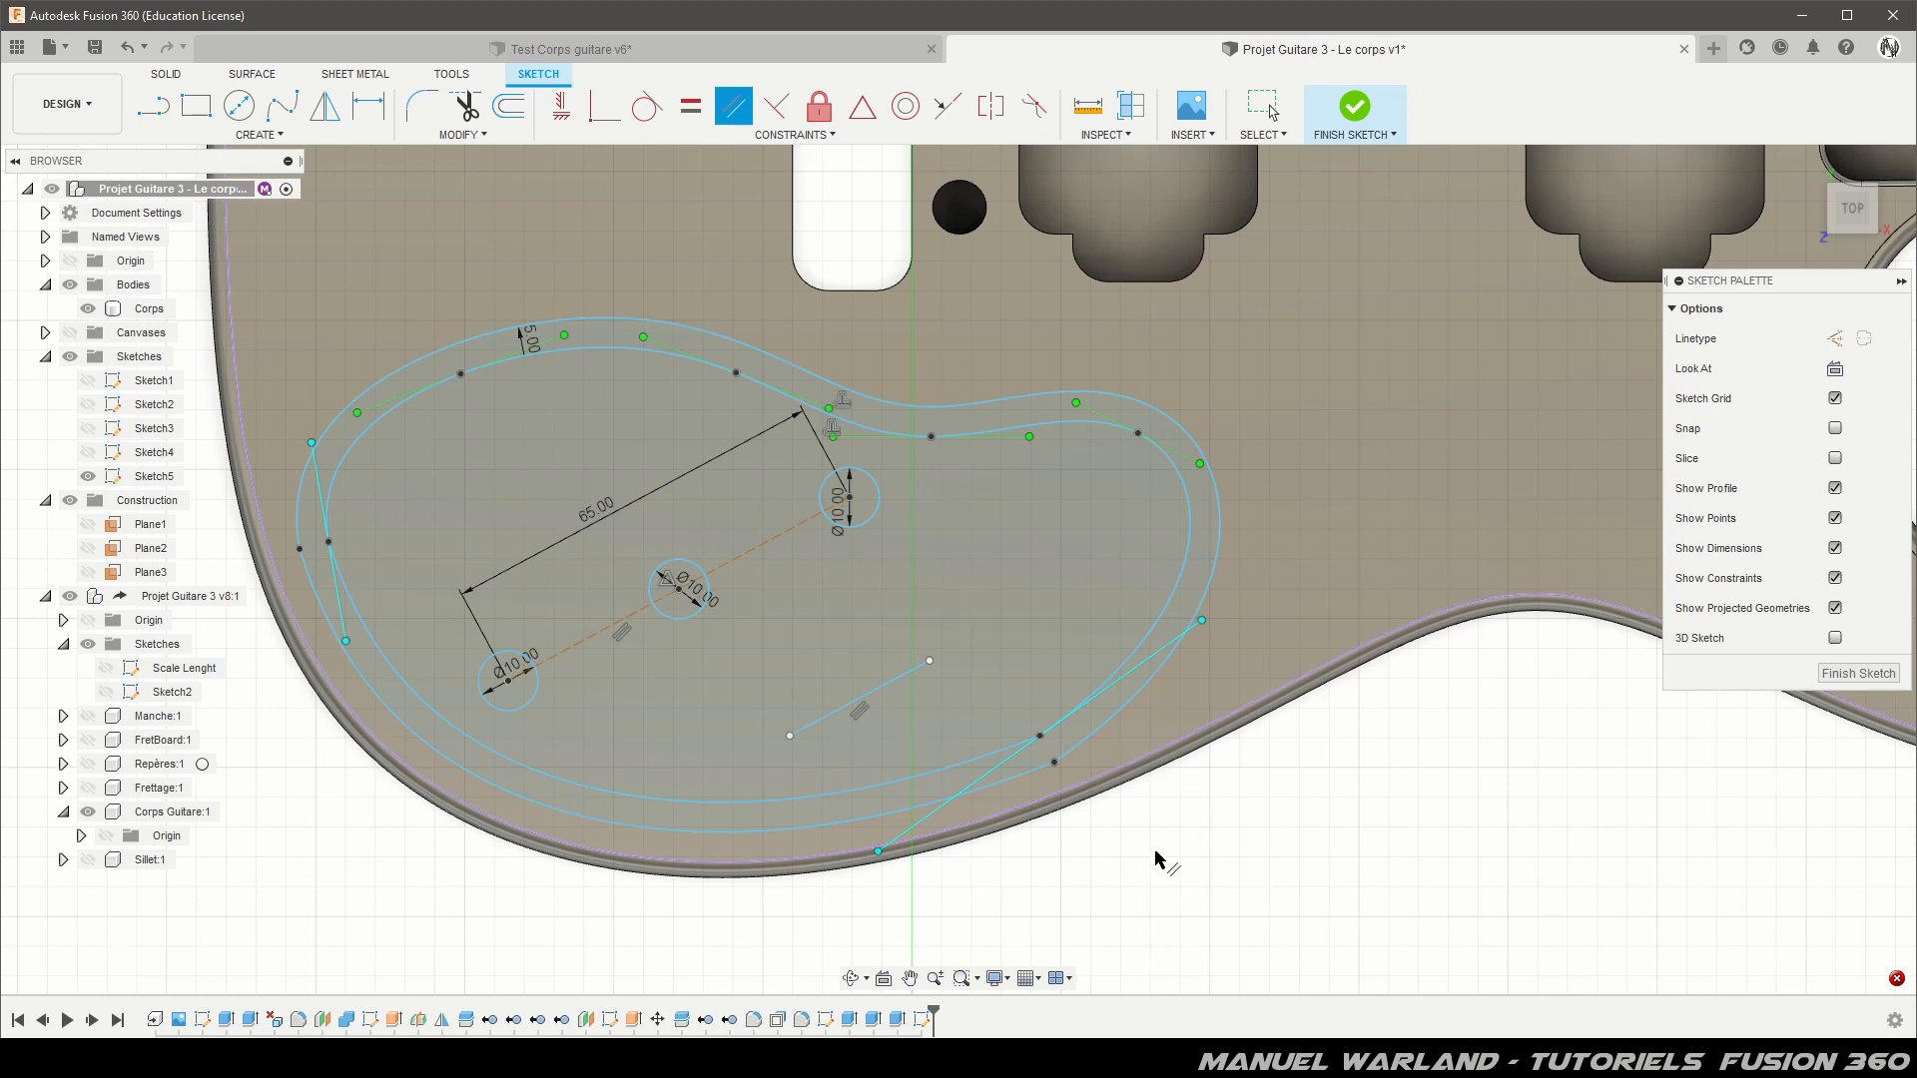
# Step: Dimension the short parallel line's length to 25 mm
pyautogui.press('d')
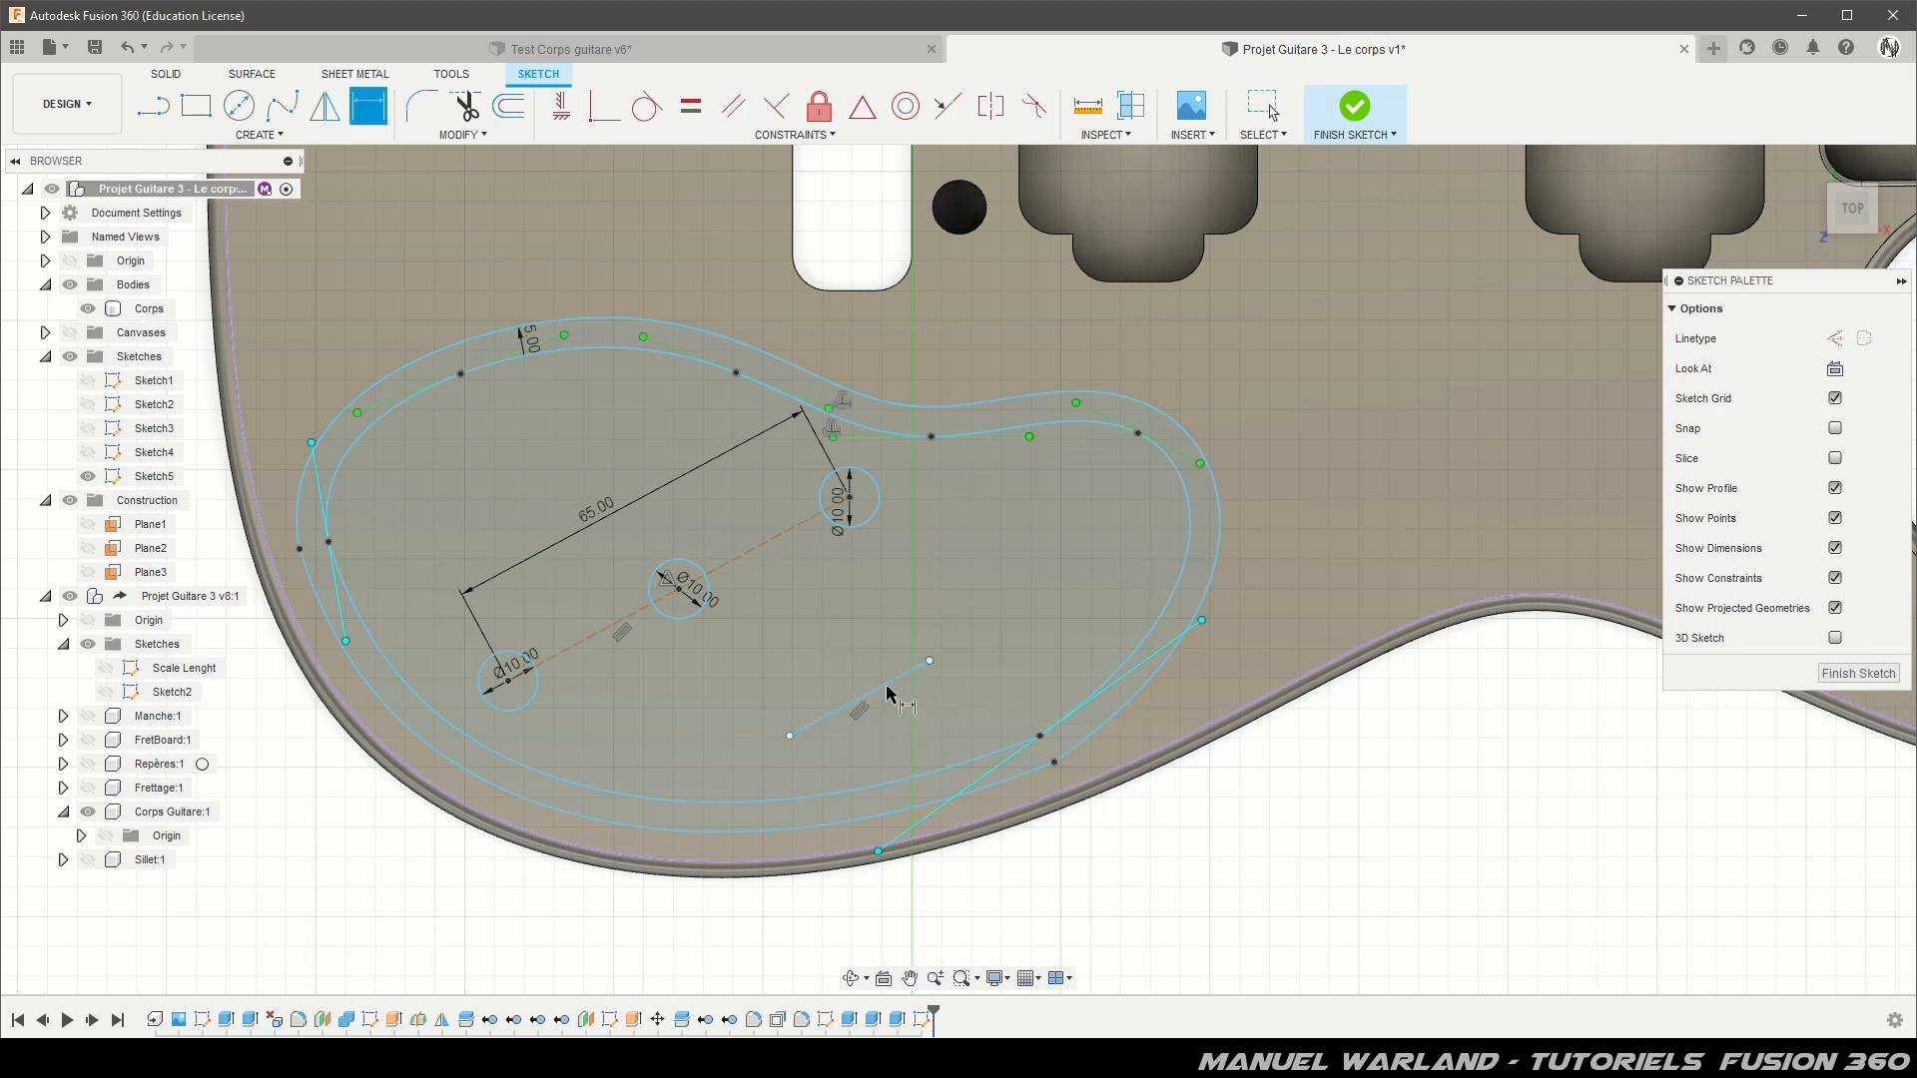
pyautogui.click(890, 682)
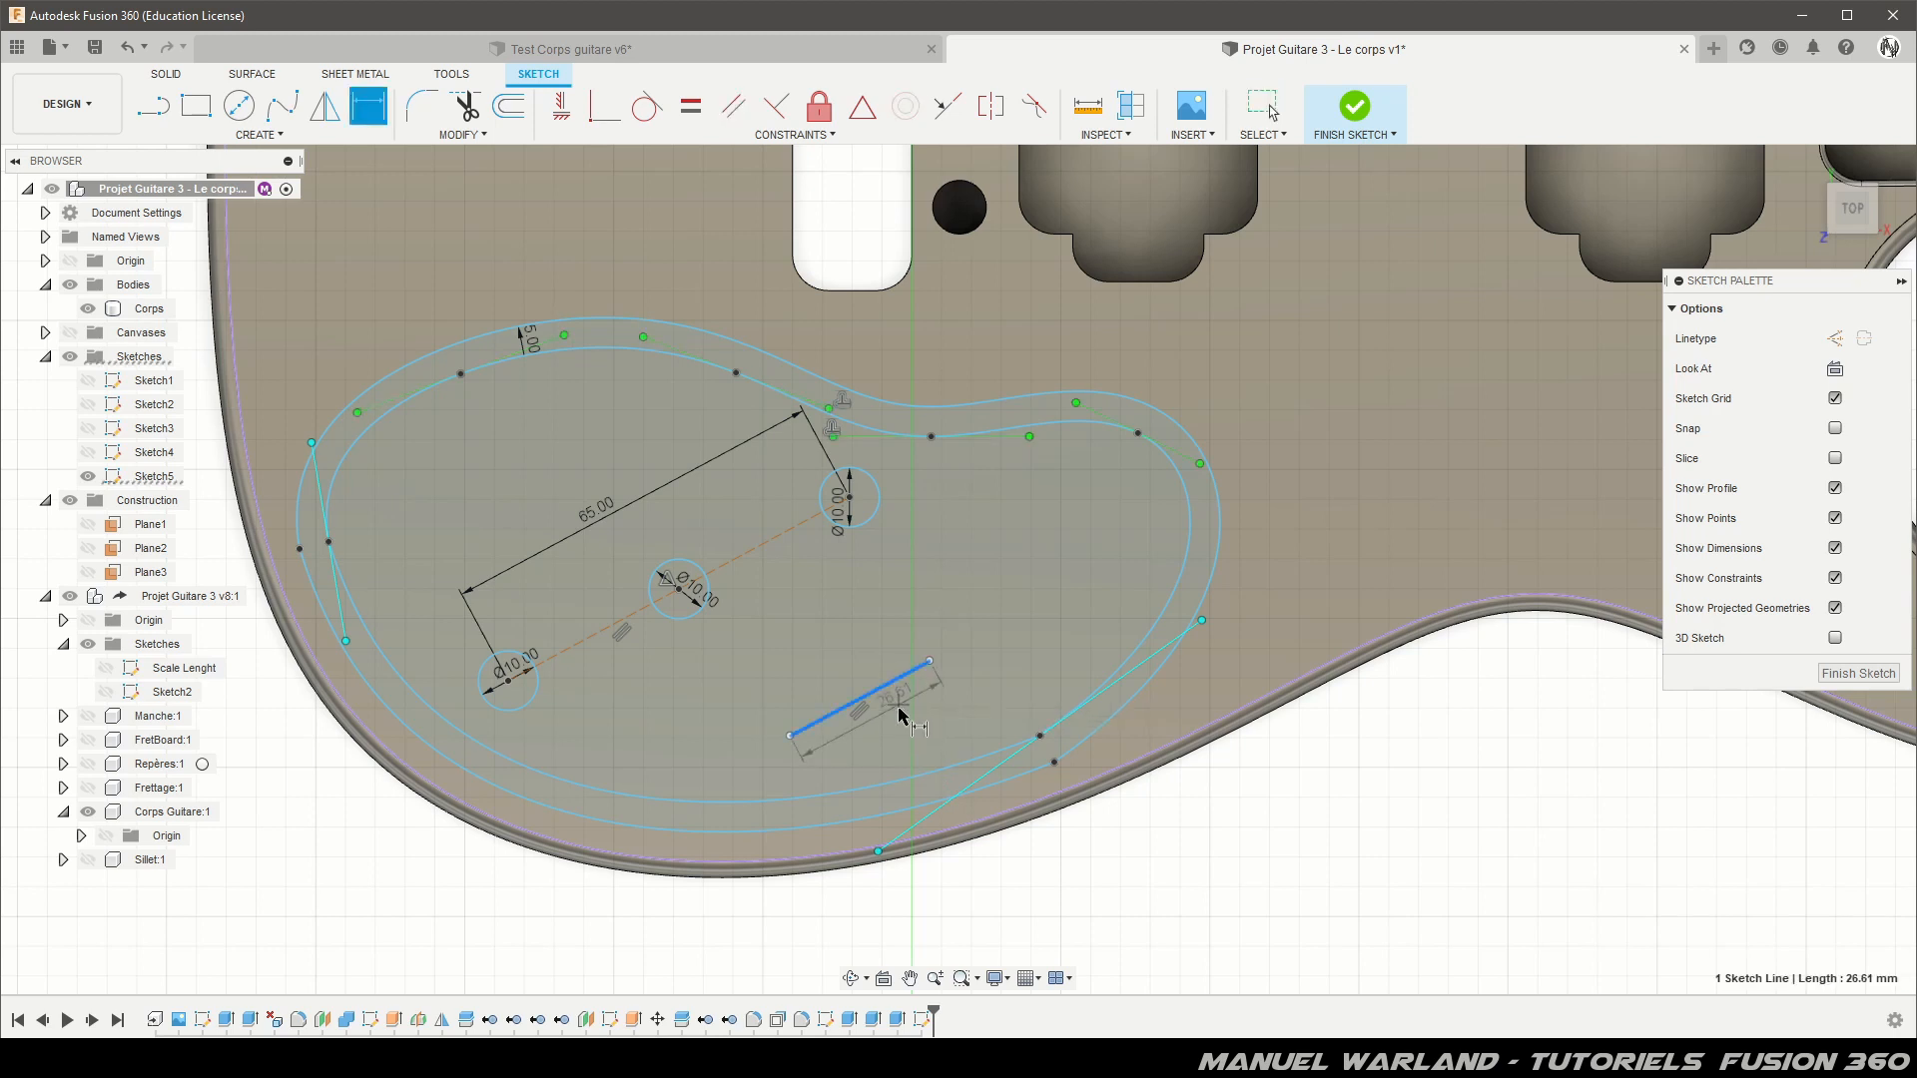
pyautogui.click(899, 728)
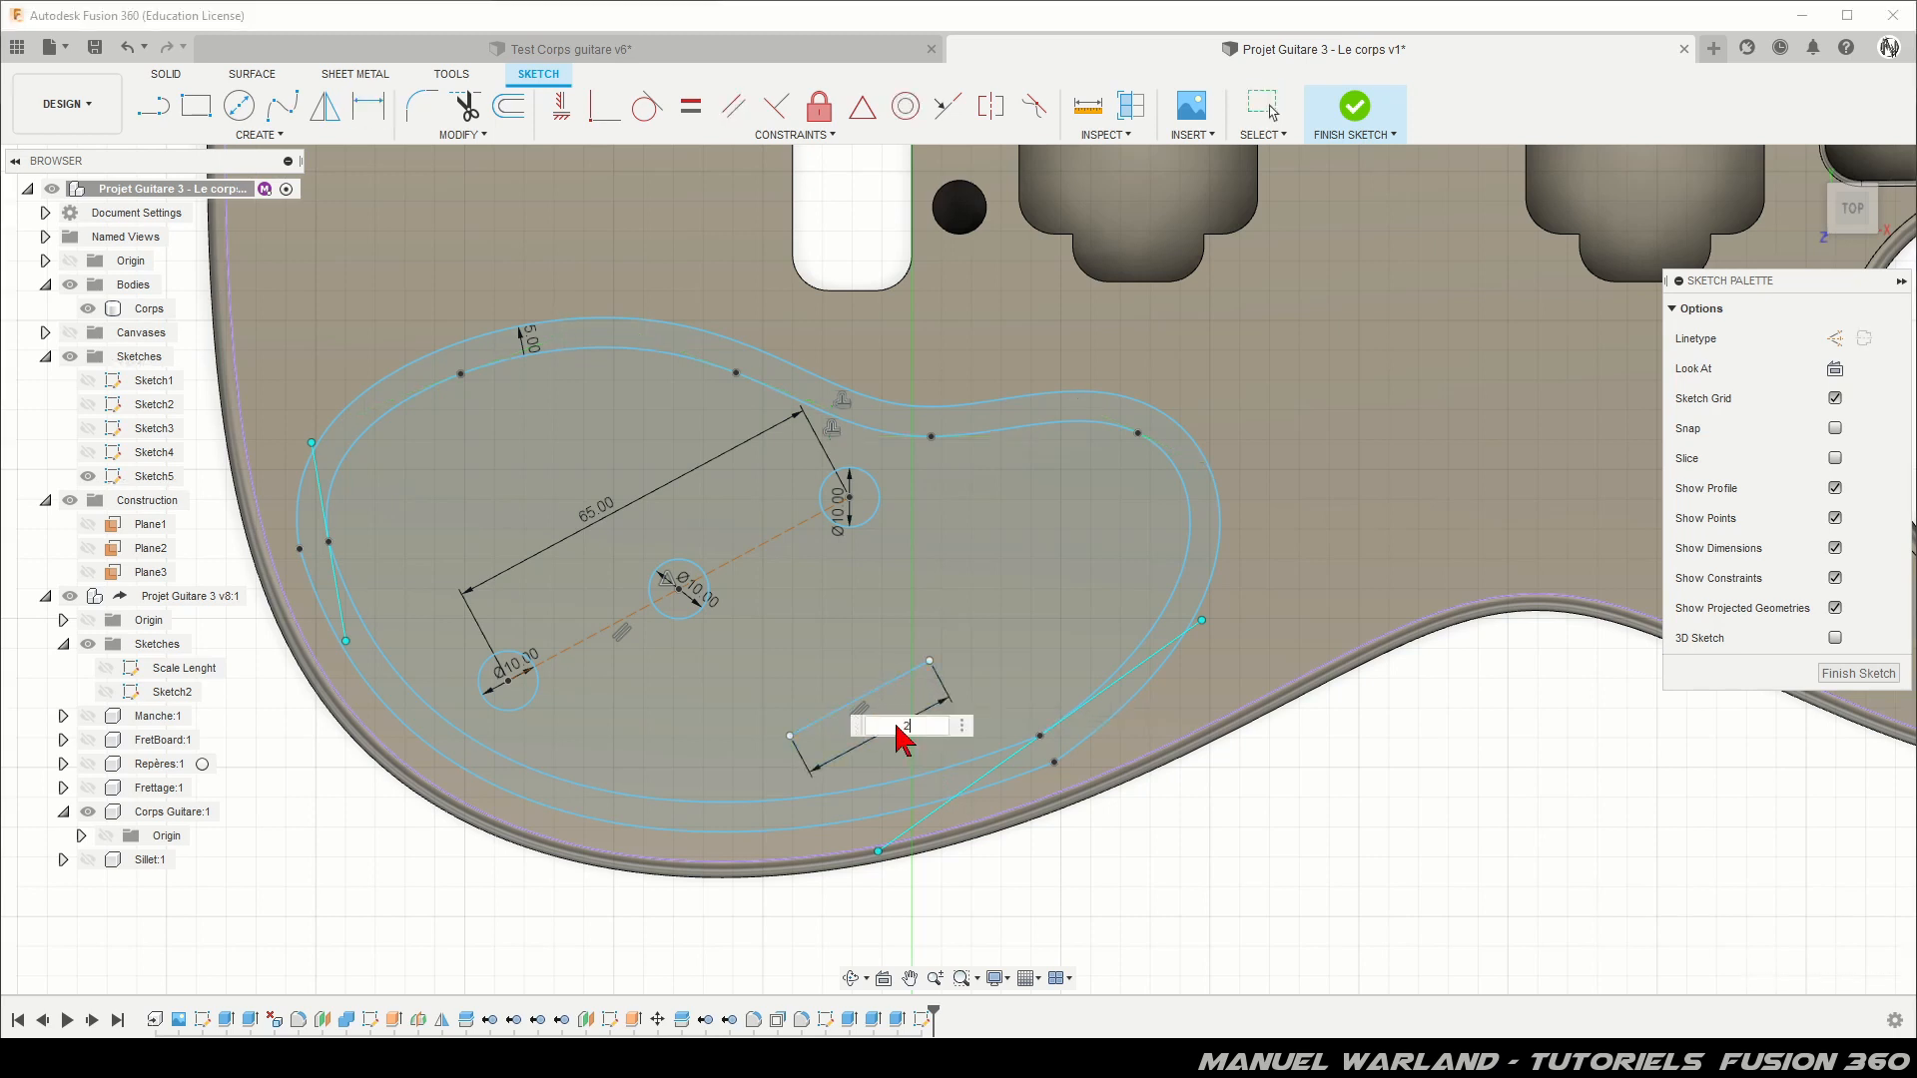
pyautogui.press('Return')
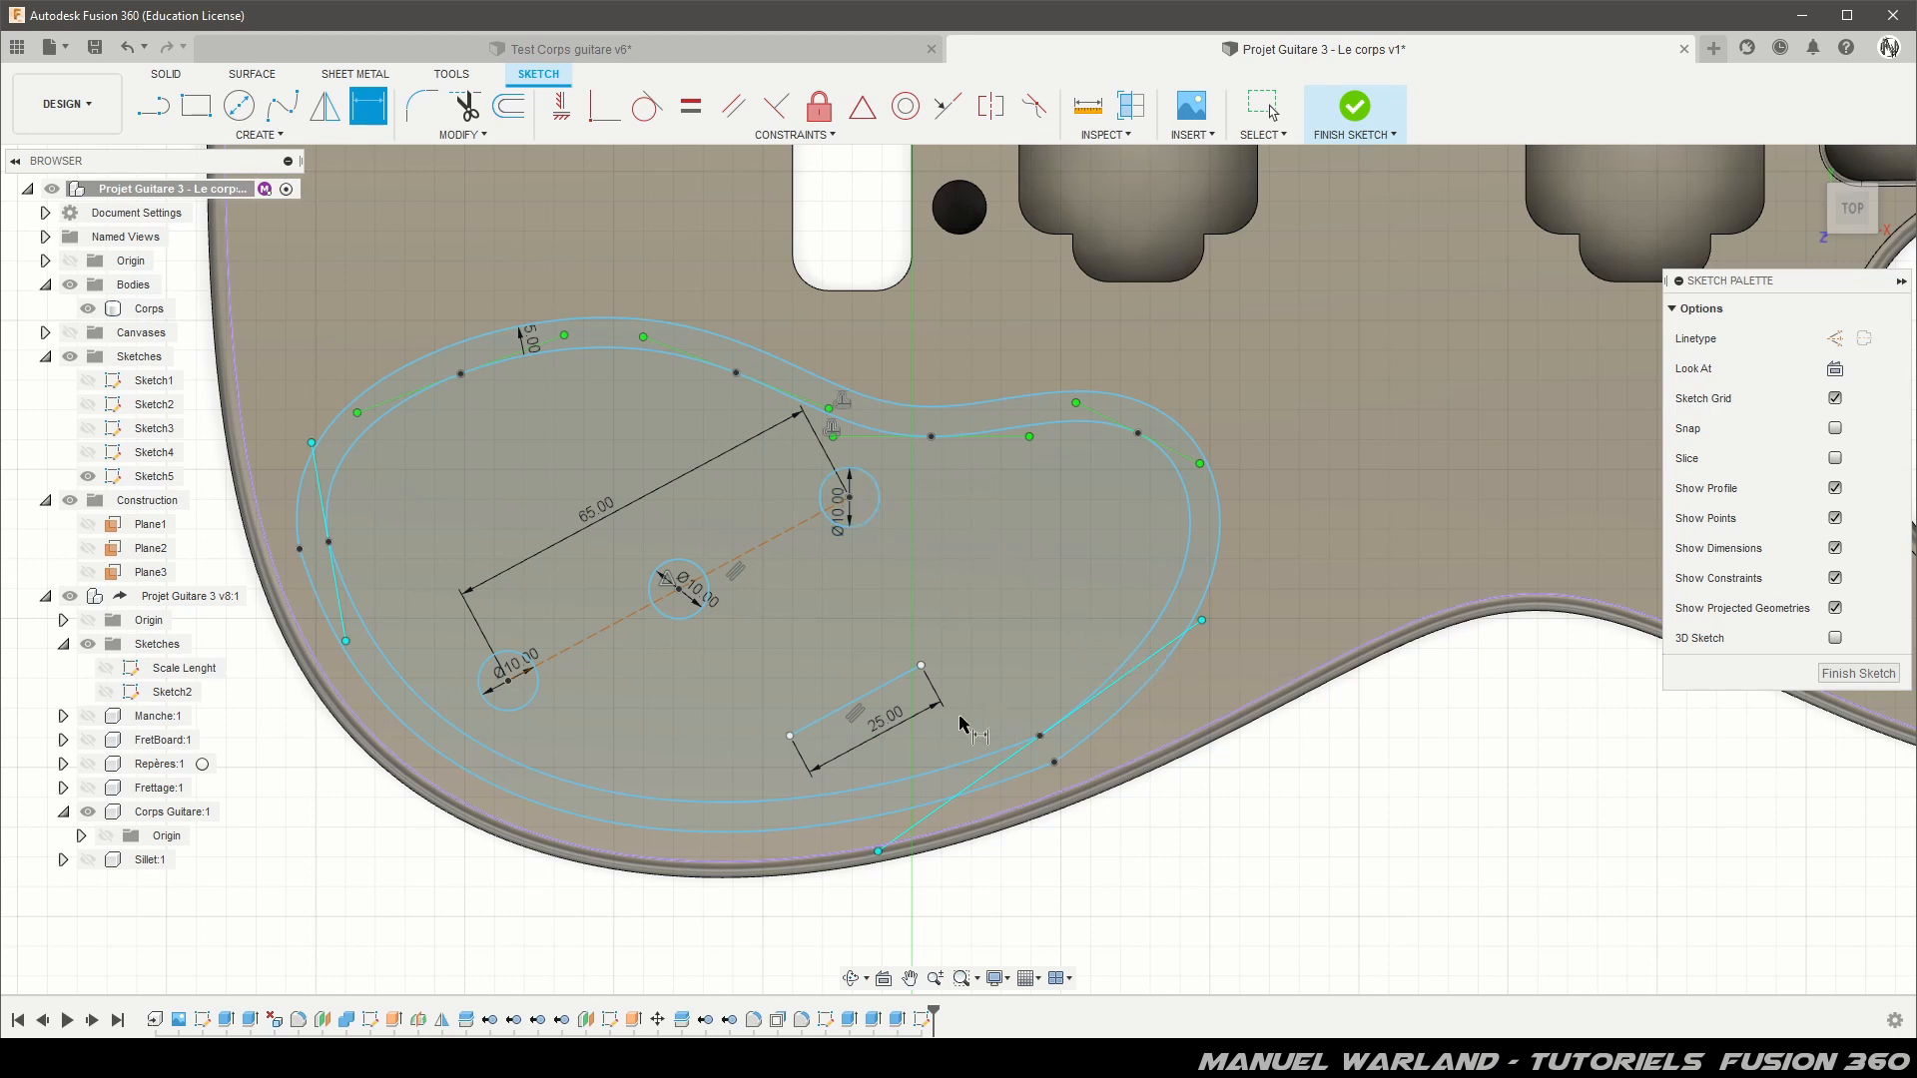
# Step: Draw a 2 mm wide center-to-center slot along the 25 mm line and finish the sketch
pyautogui.click(250, 133)
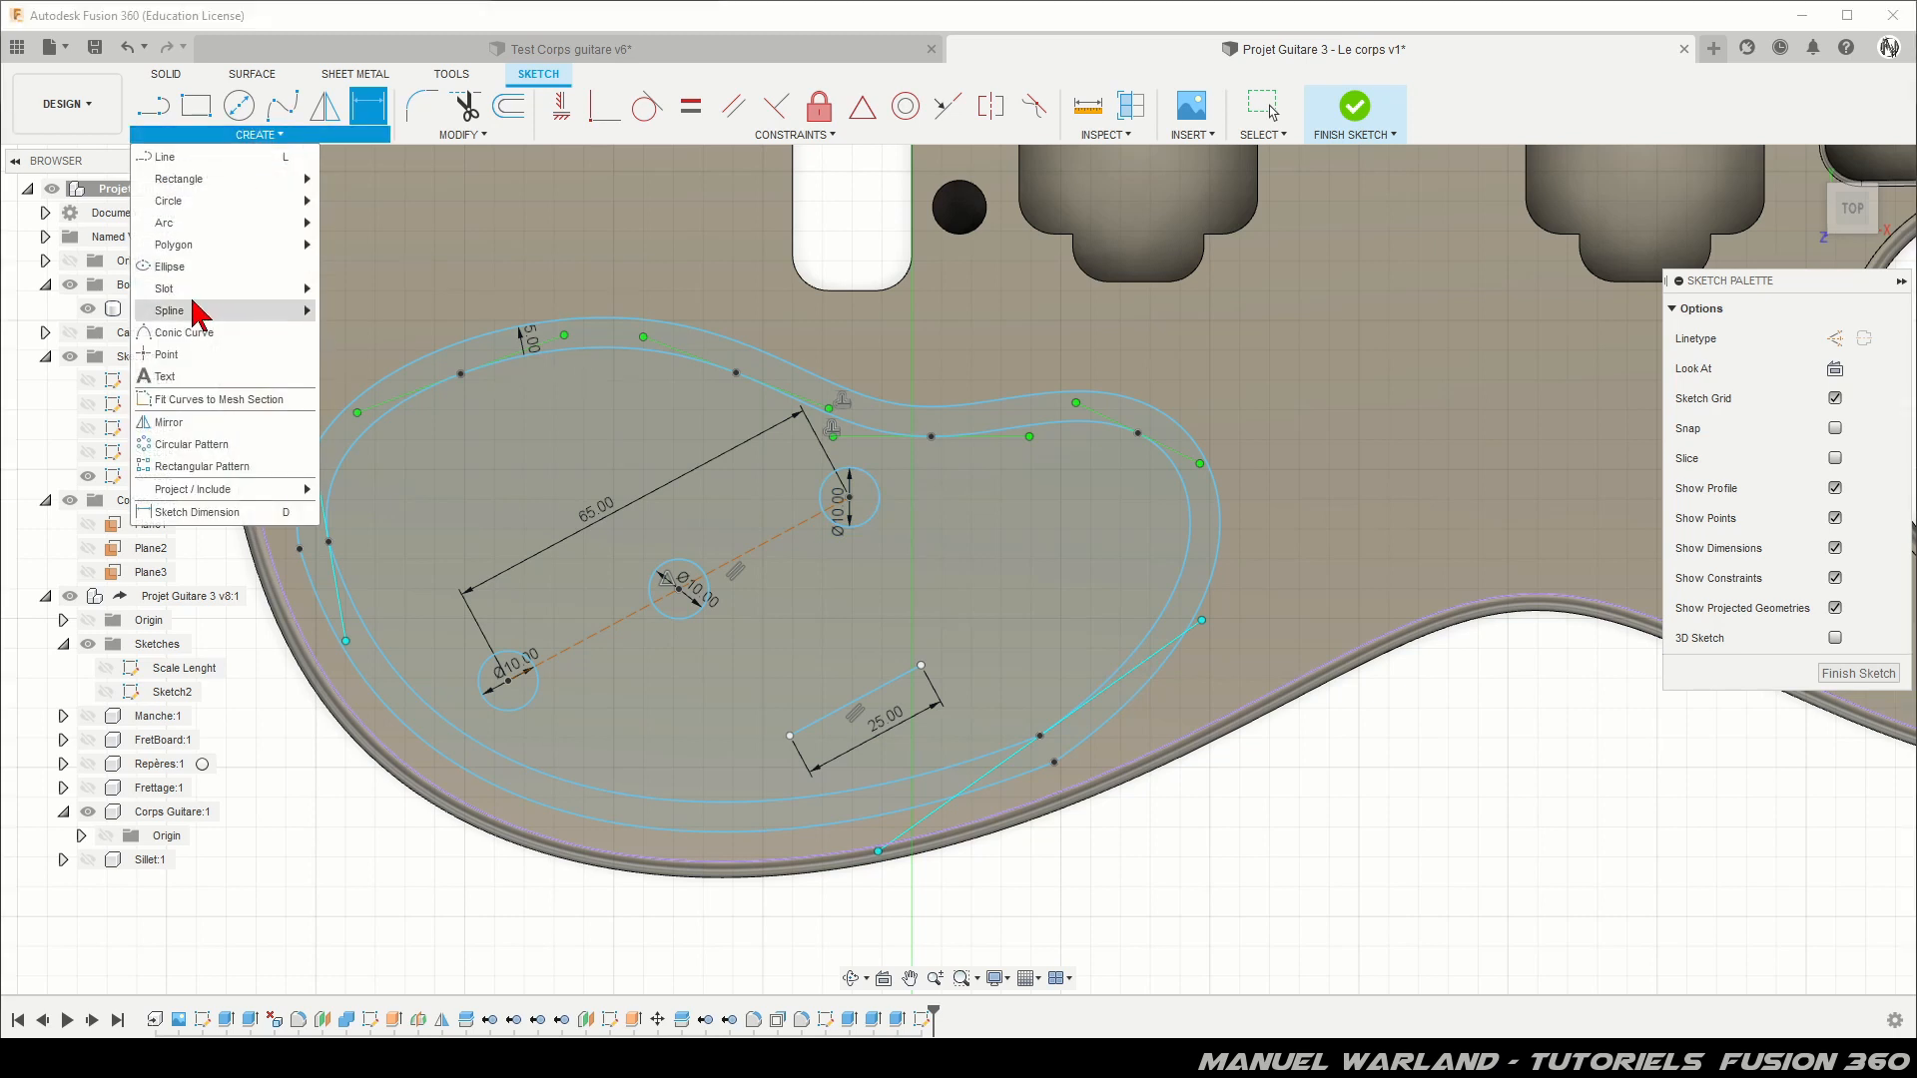
pyautogui.moveTo(213, 290)
pyautogui.click(789, 738)
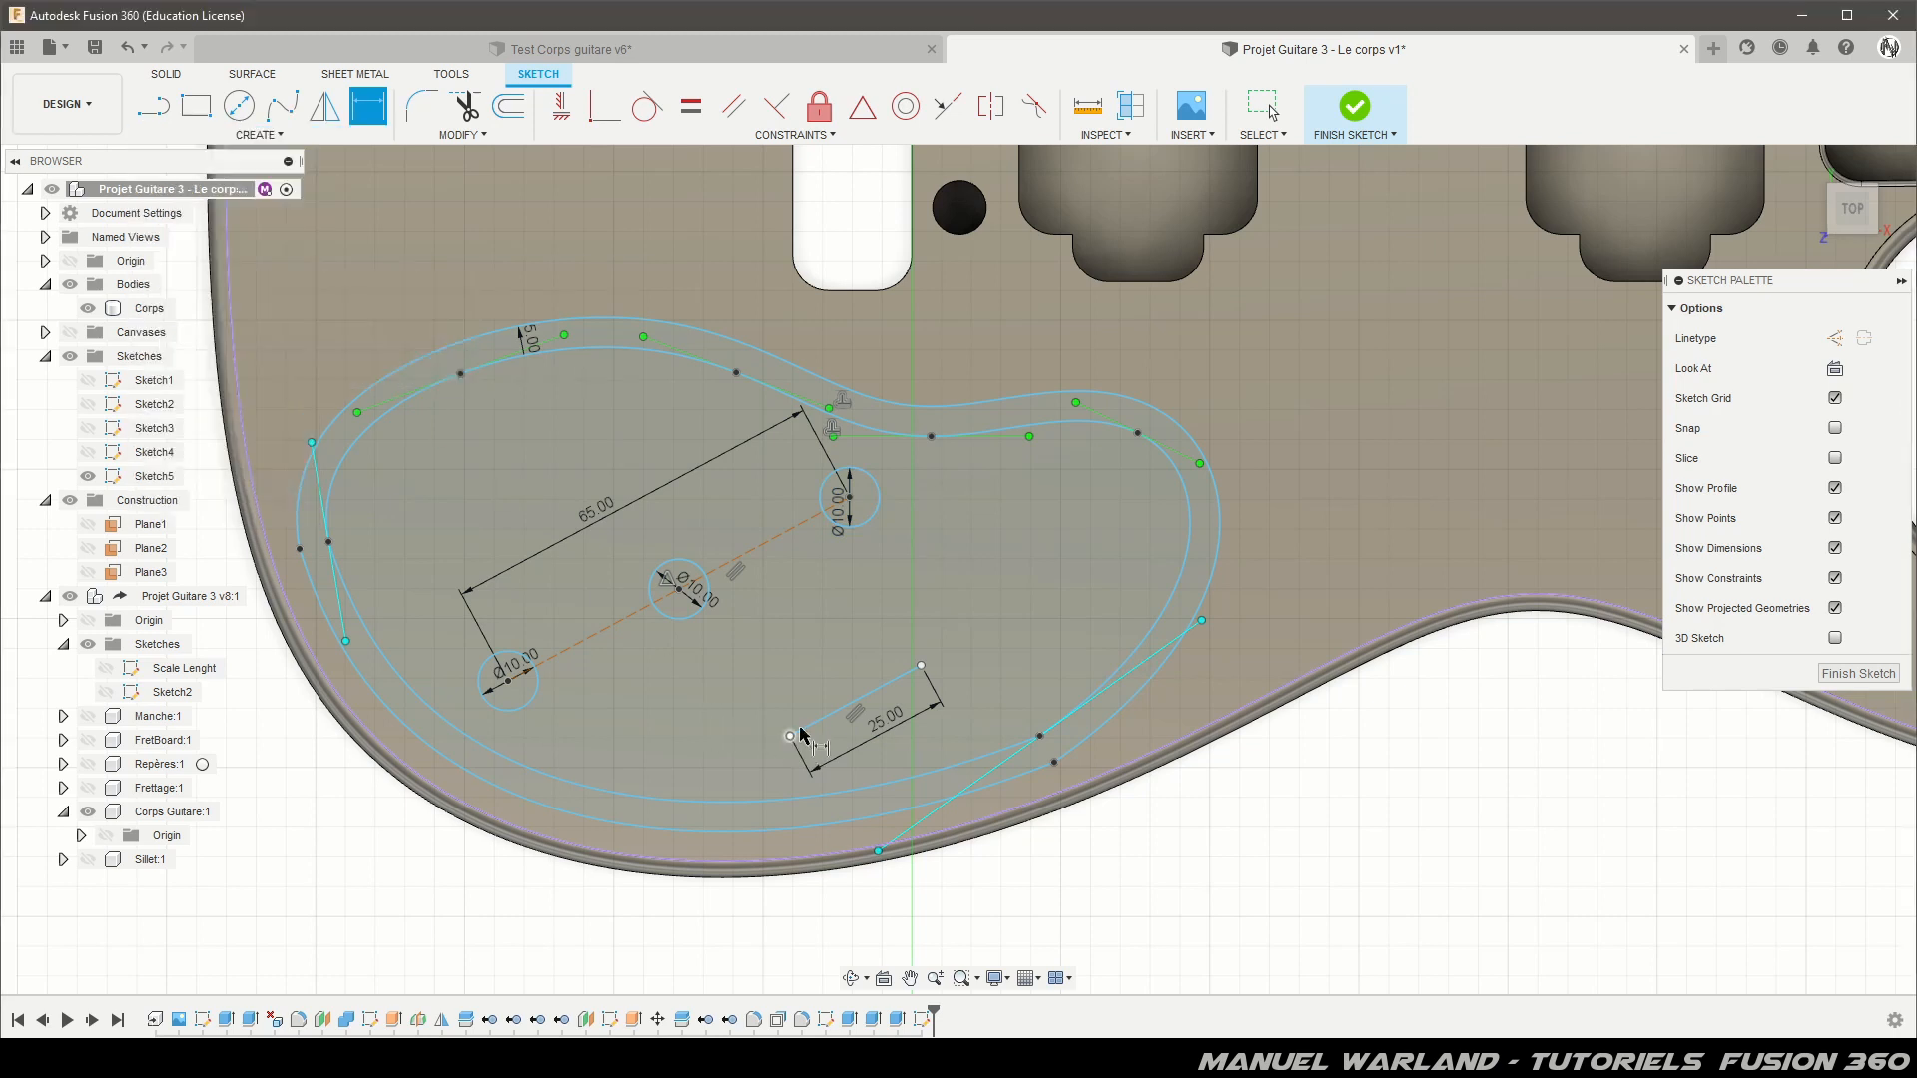
pyautogui.click(192, 108)
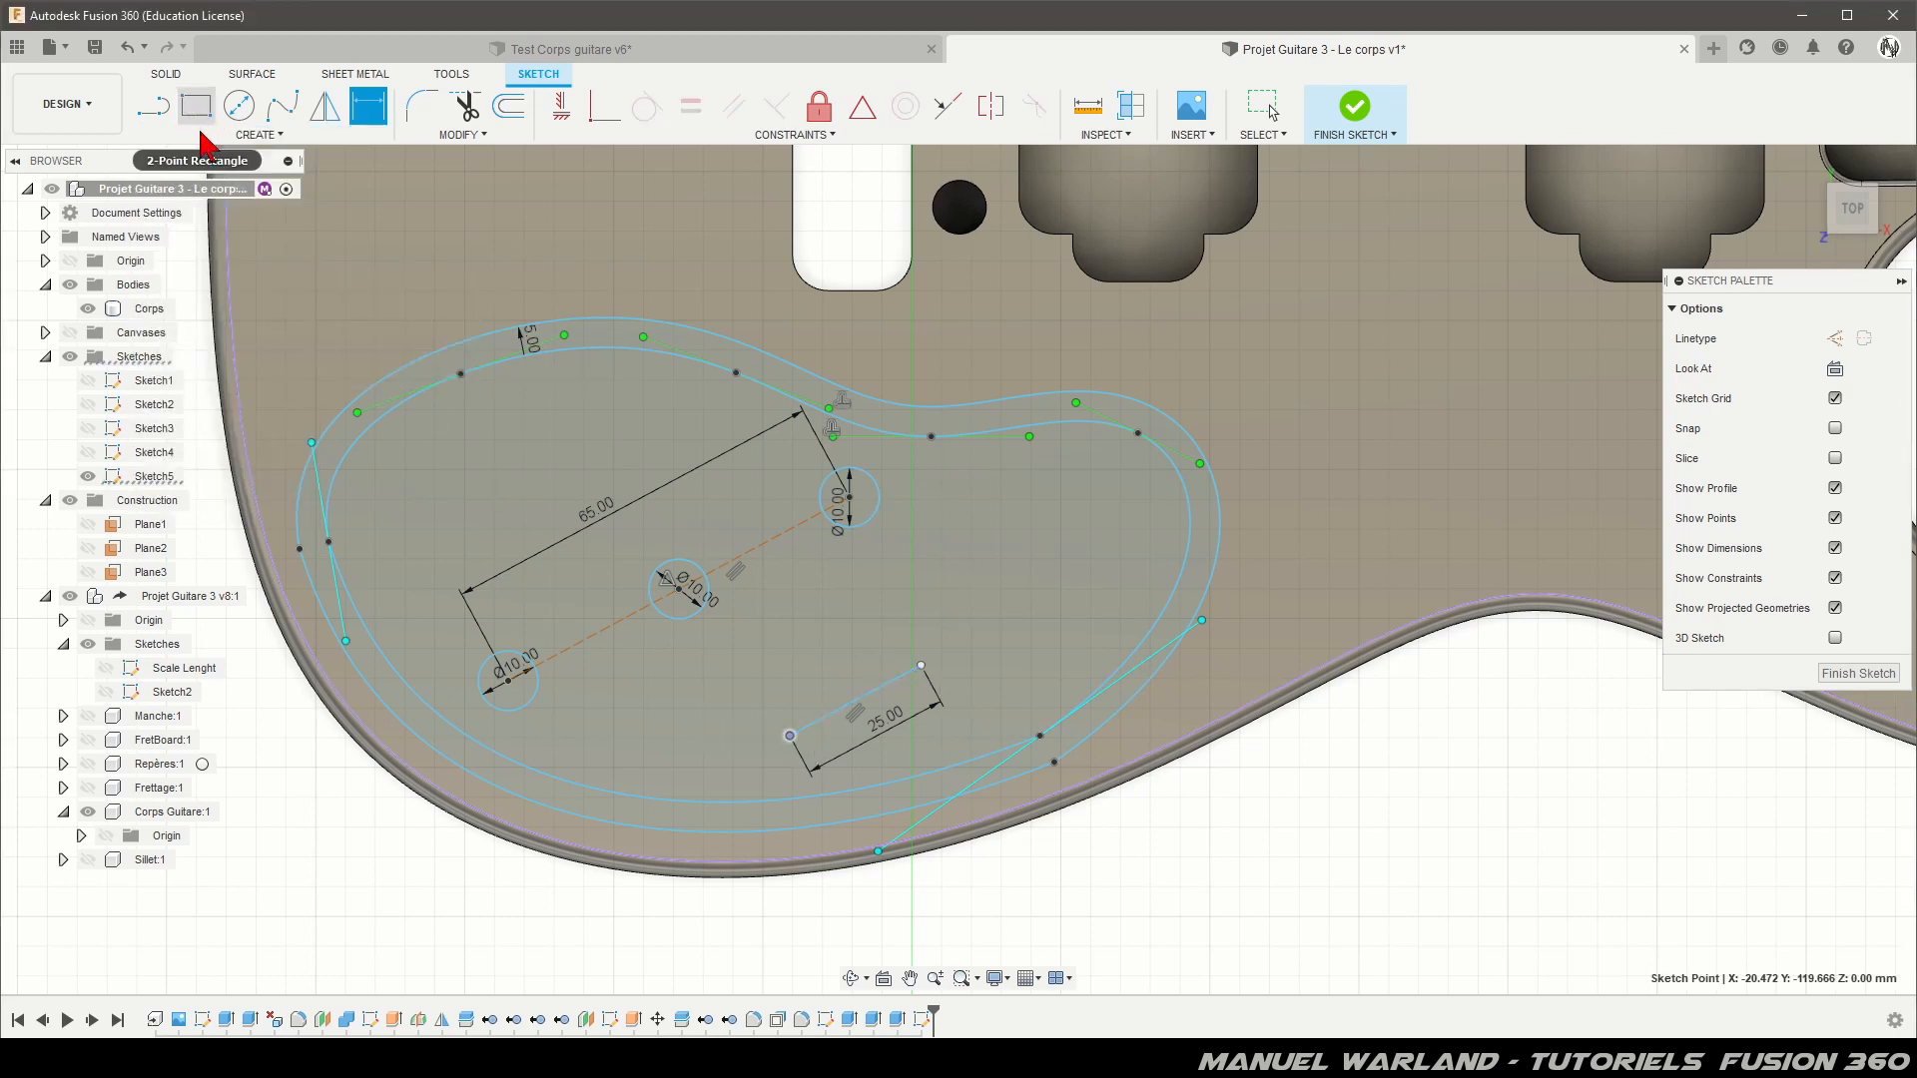
pyautogui.click(257, 134)
pyautogui.moveTo(214, 287)
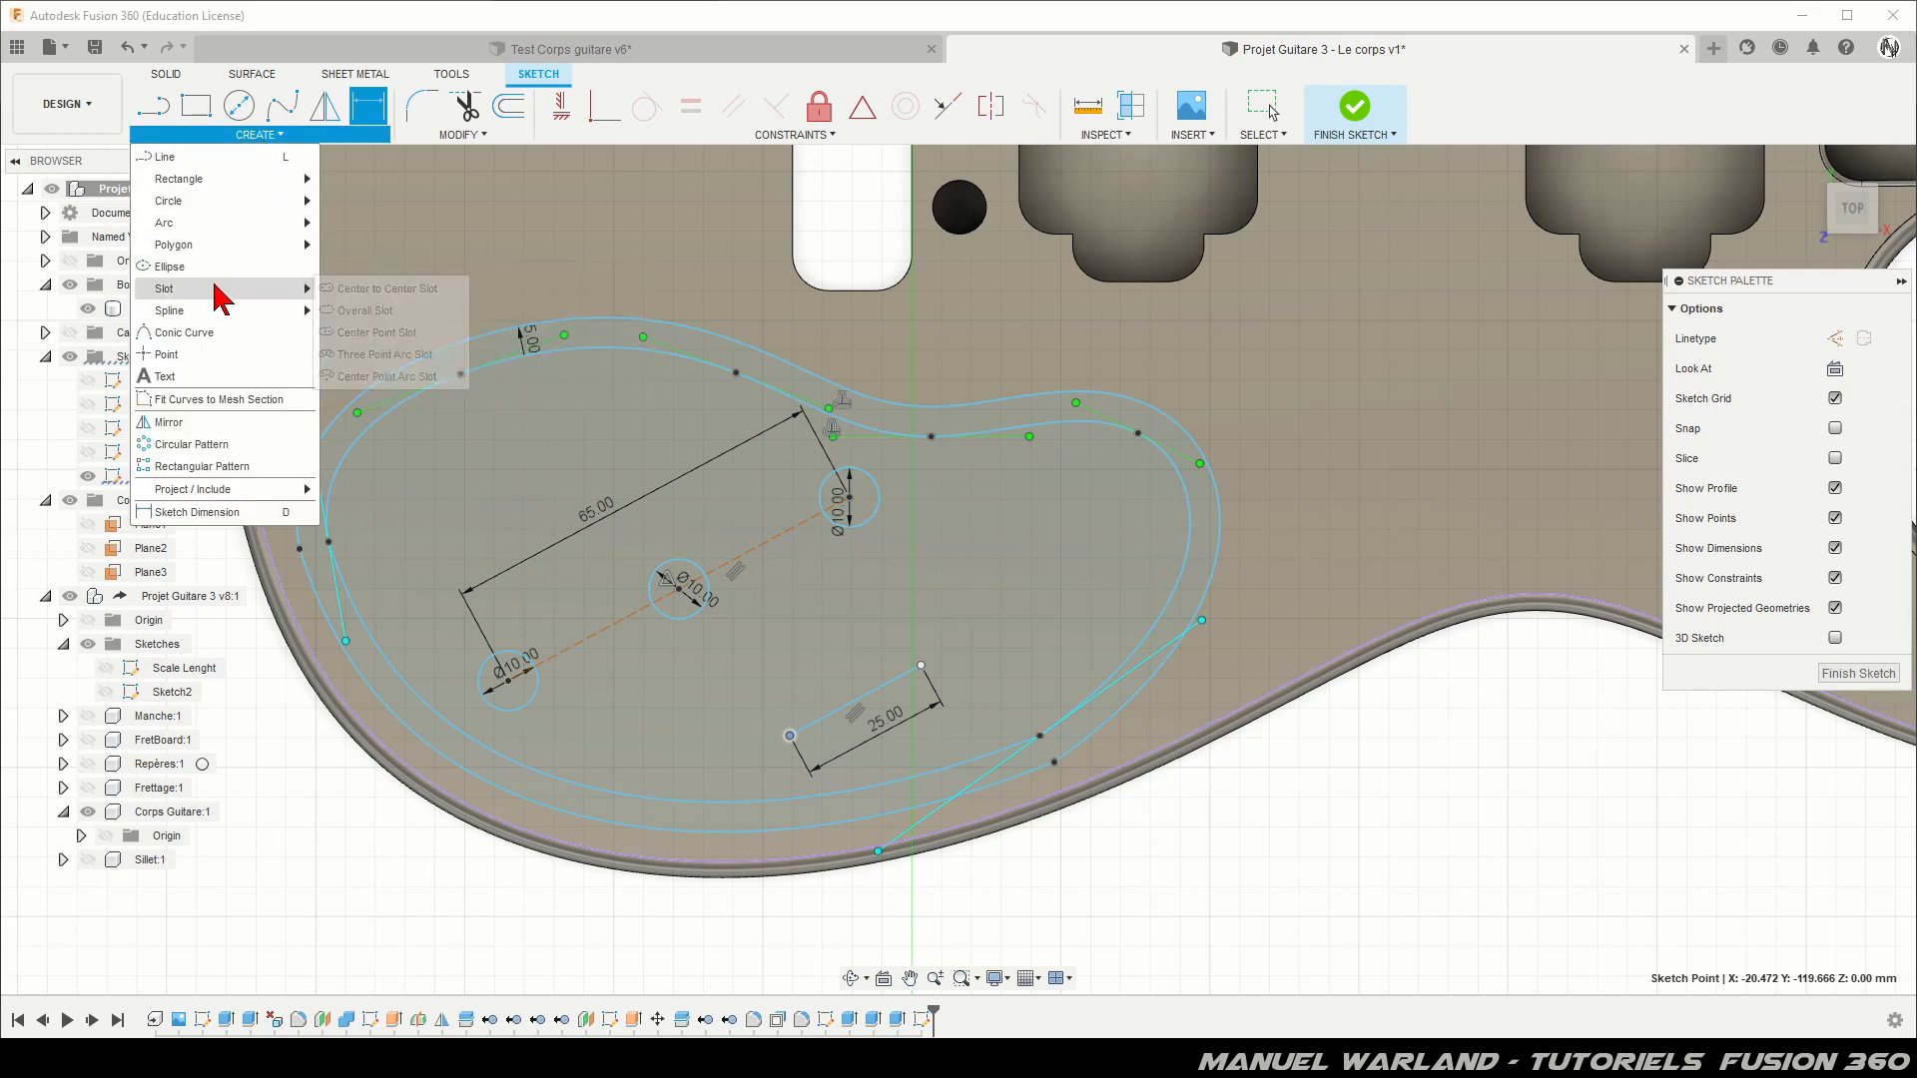
pyautogui.click(384, 289)
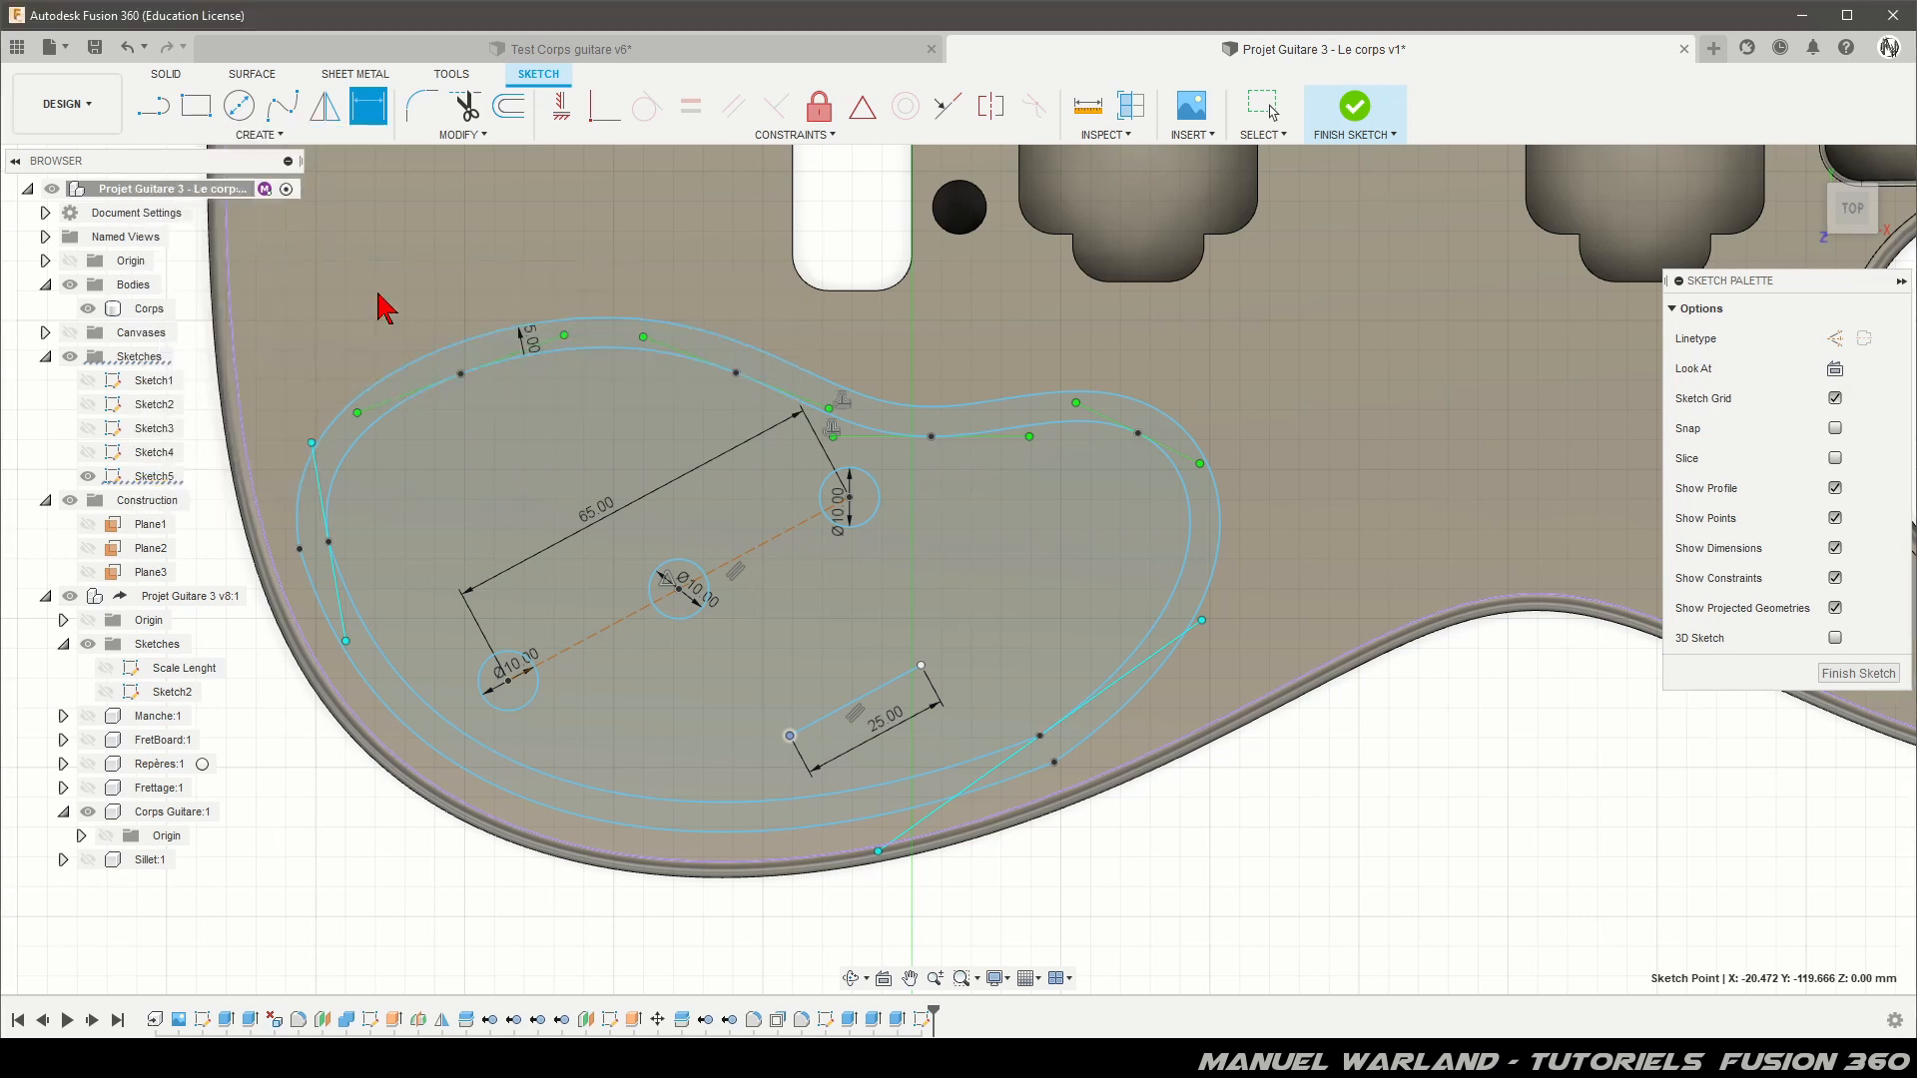
pyautogui.click(789, 736)
pyautogui.click(920, 665)
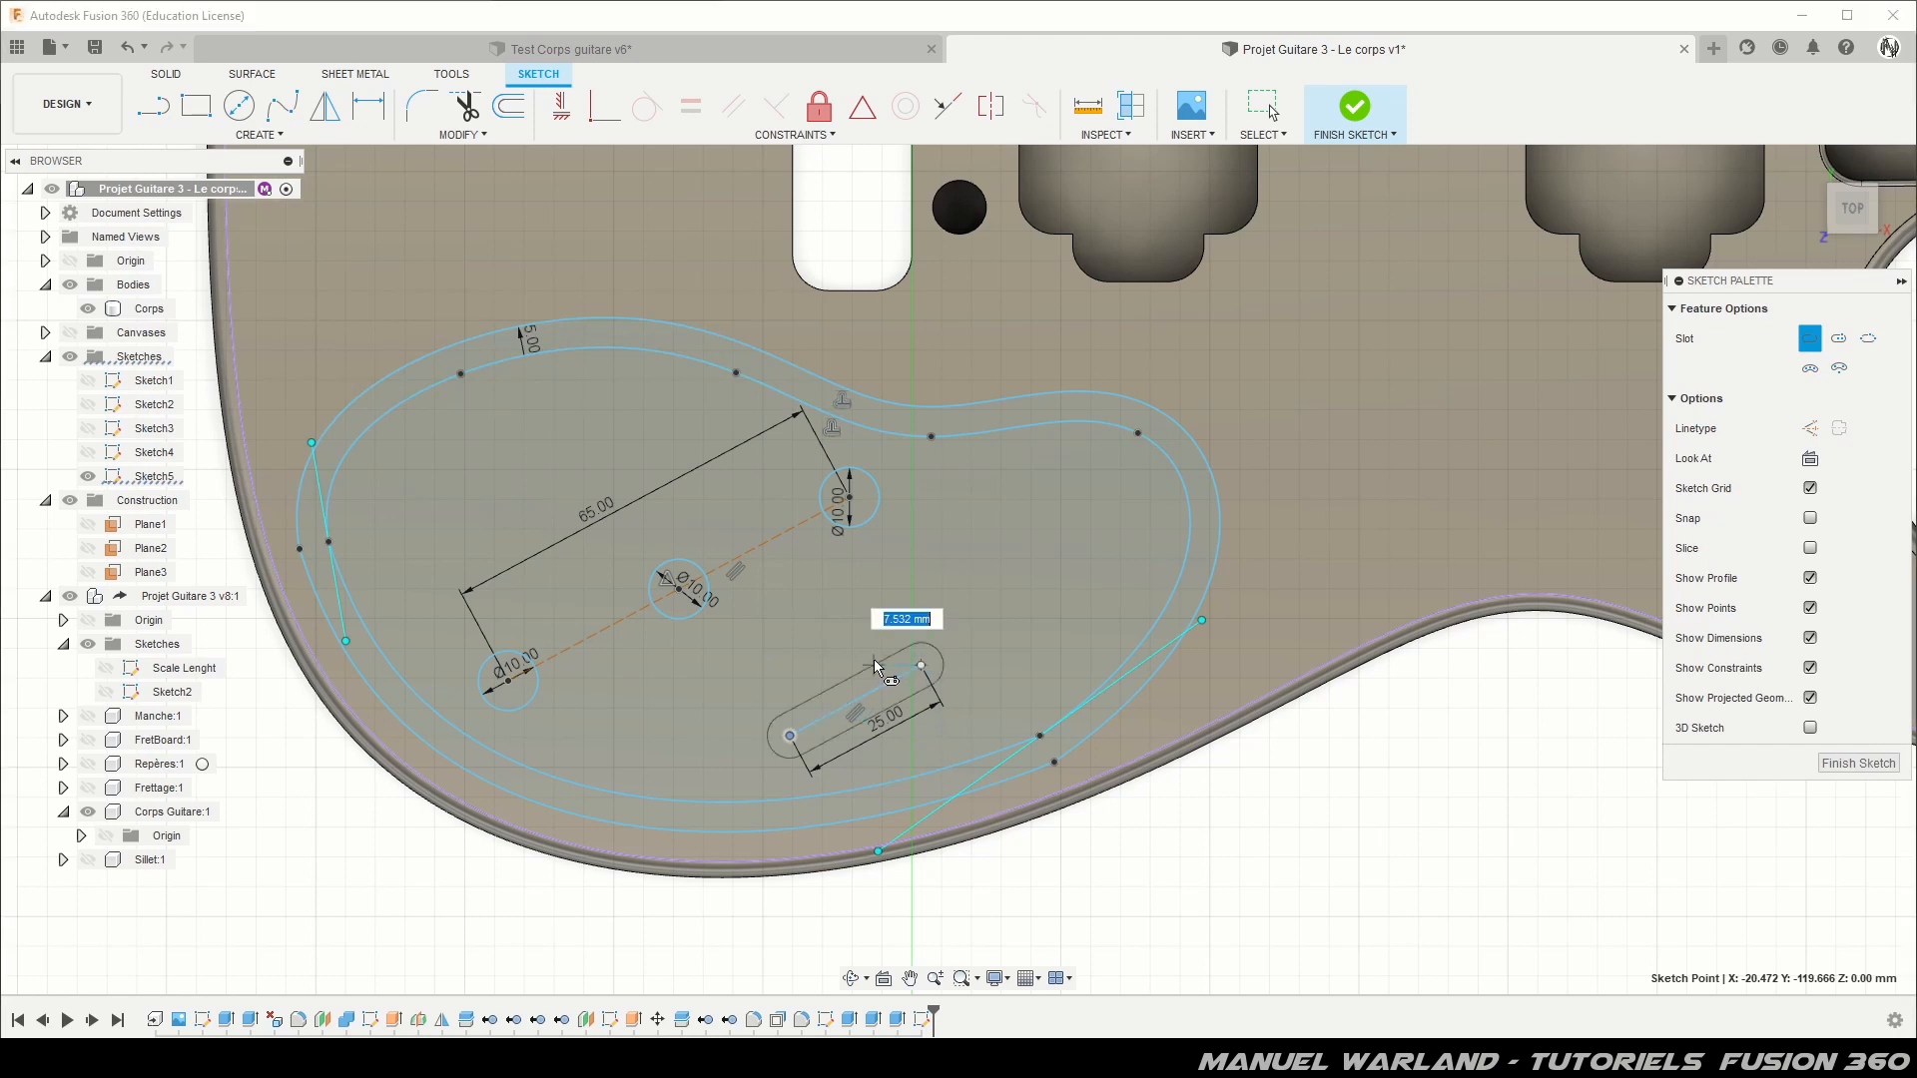
pyautogui.press('BackSpace')
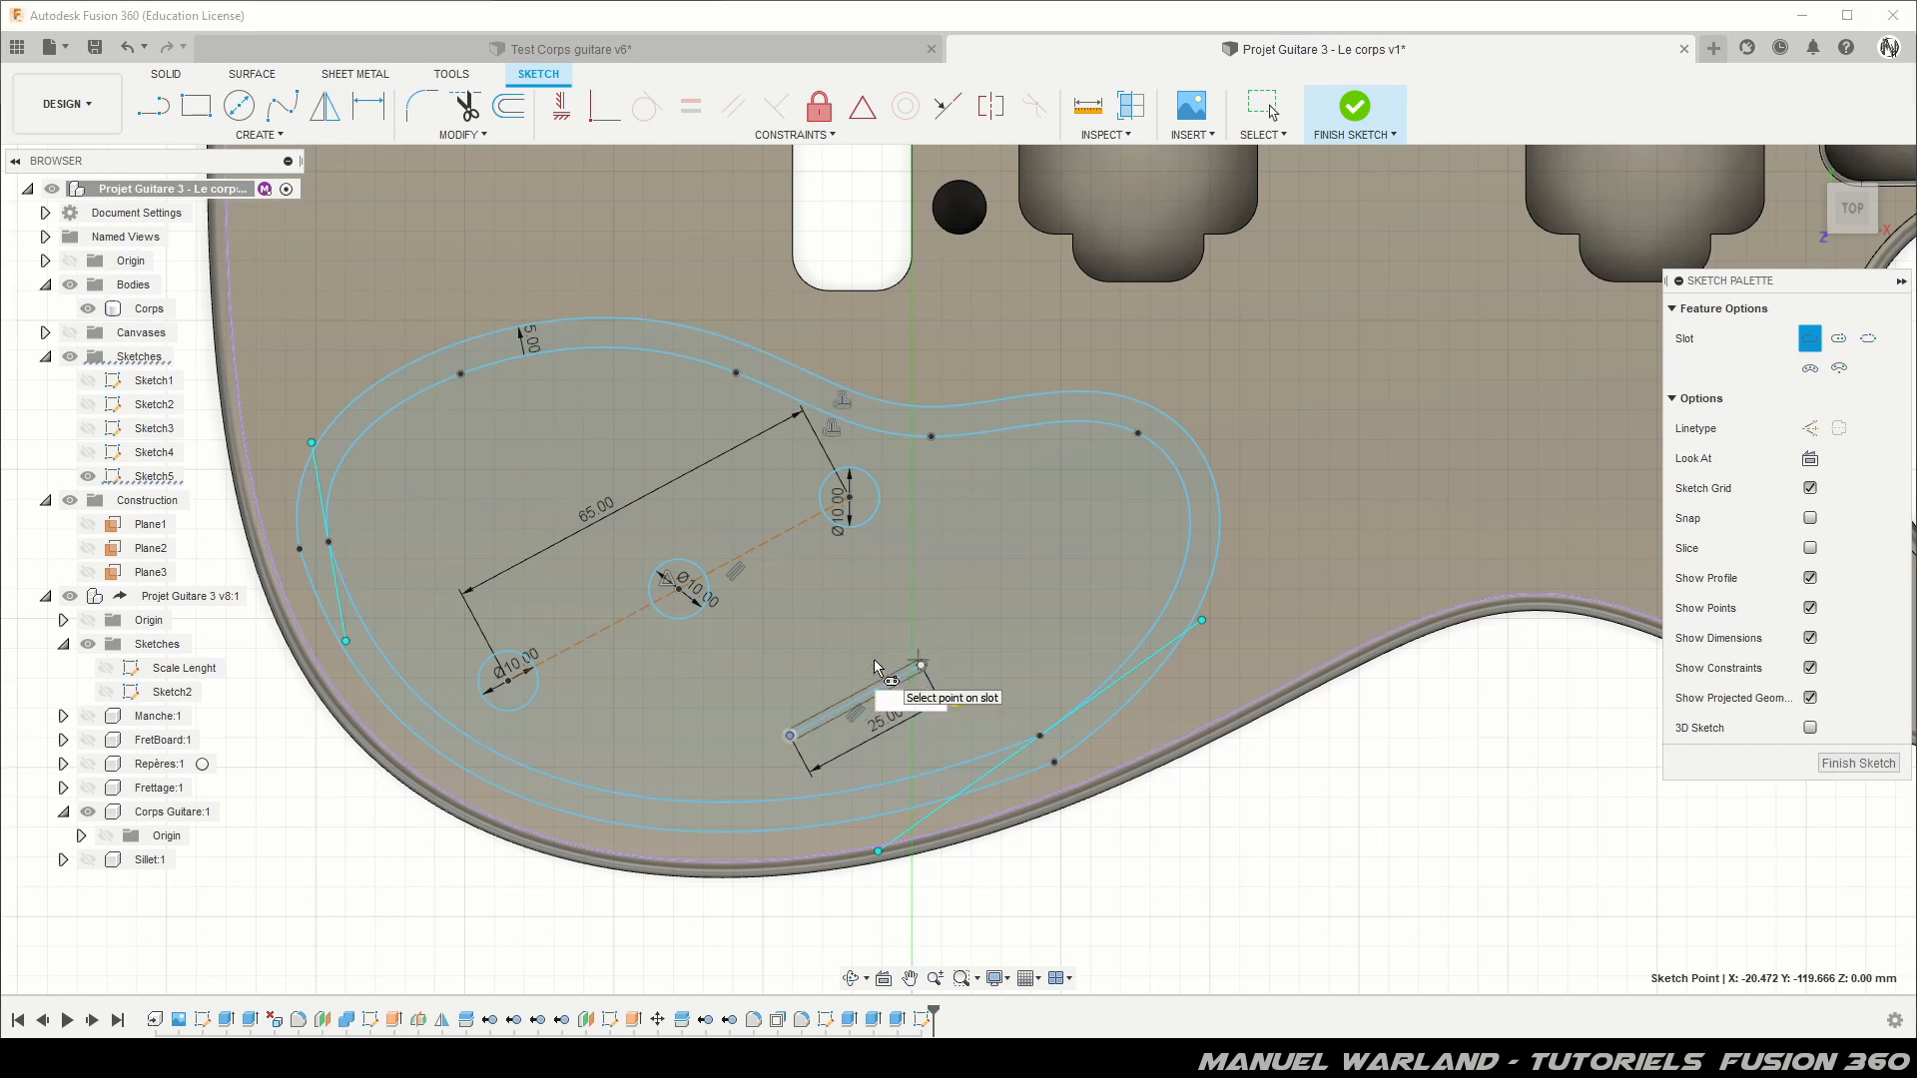
pyautogui.write('2')
pyautogui.press('Return')
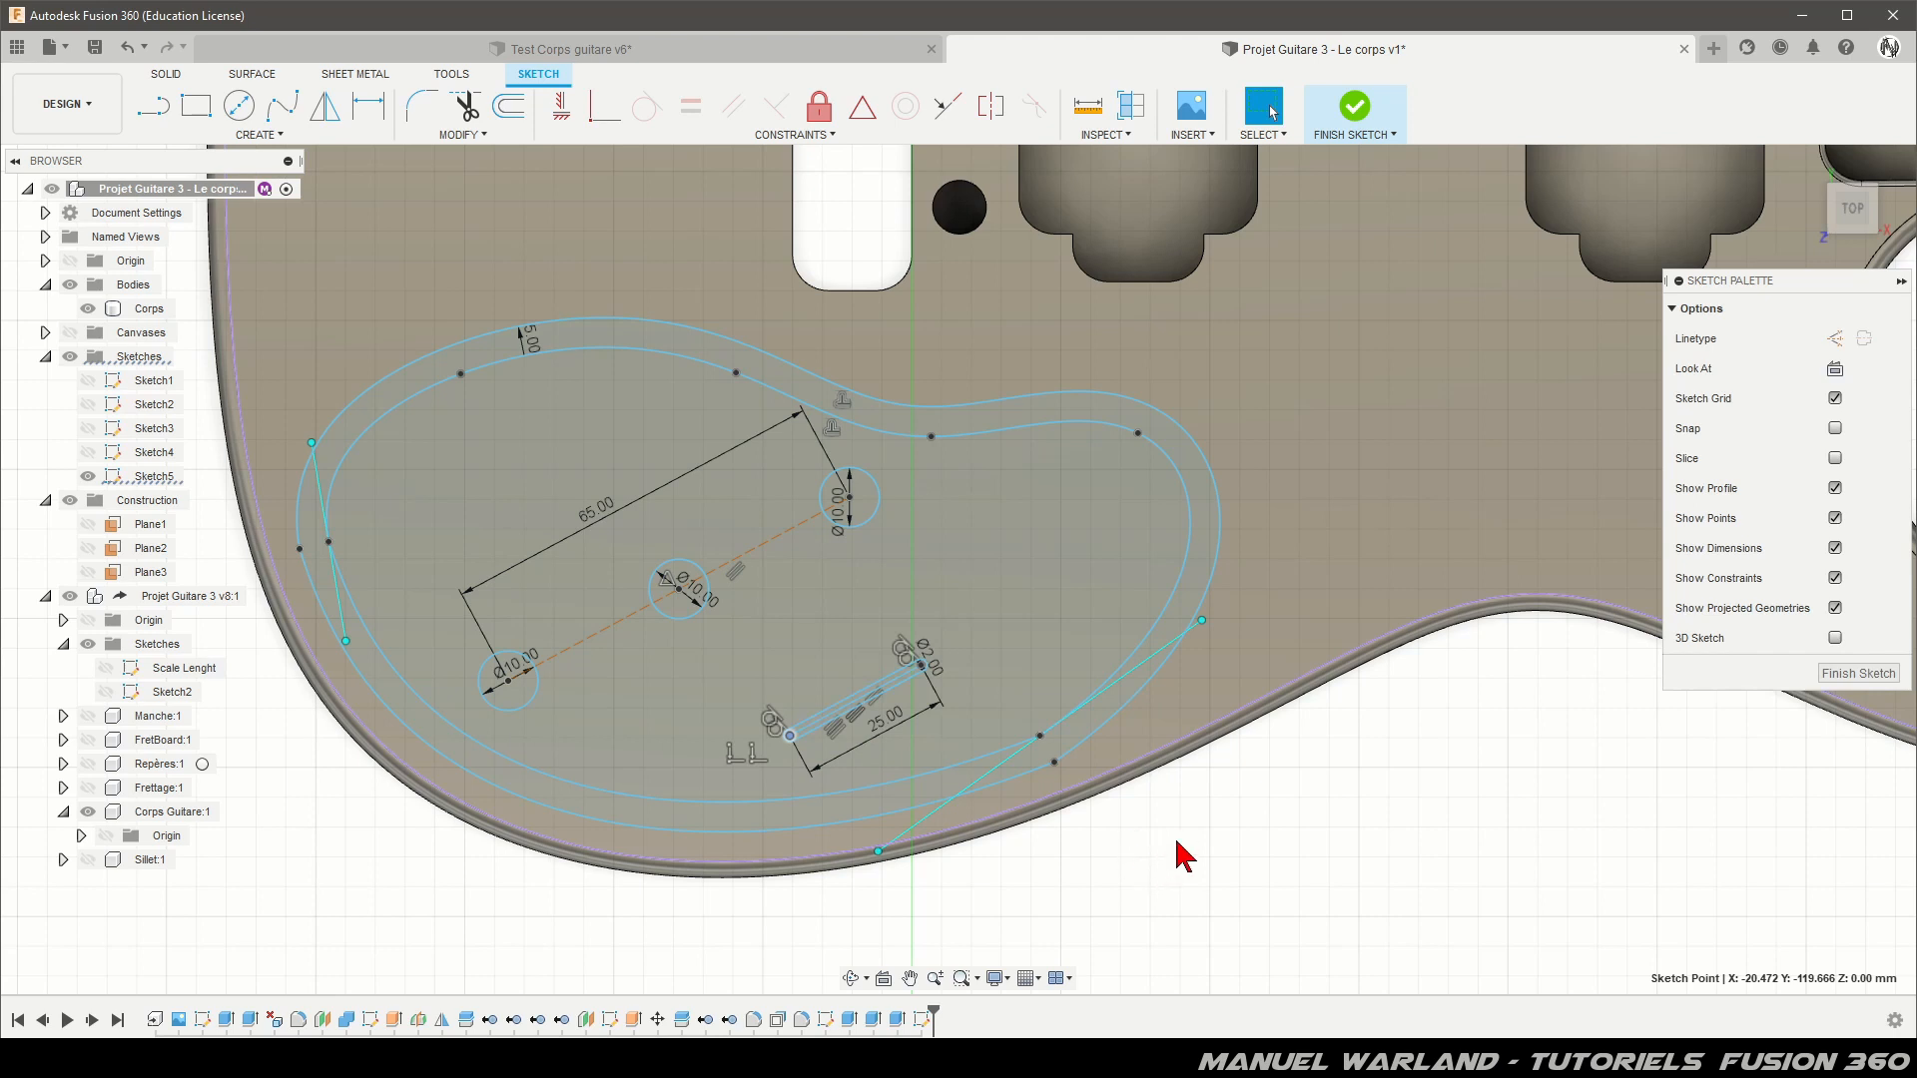
pyautogui.scroll(5, 899, 724)
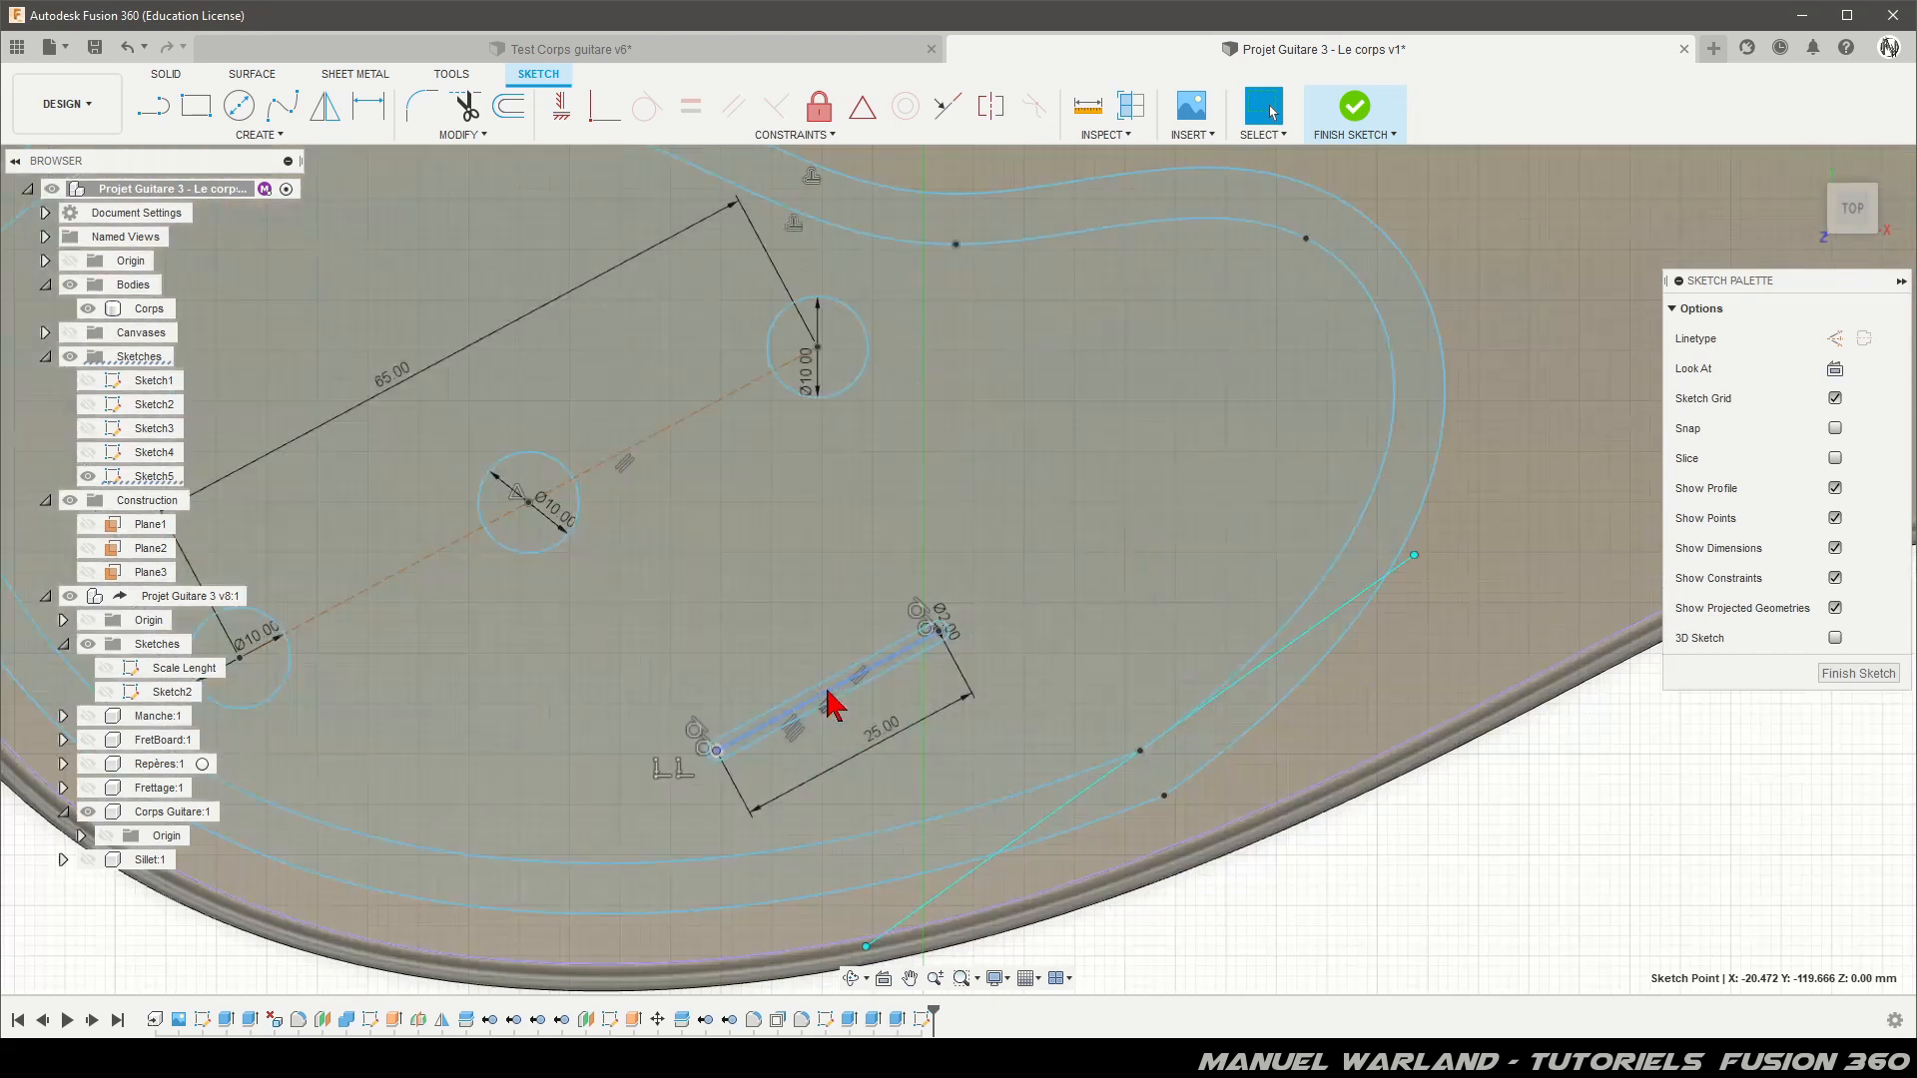
pyautogui.scroll(-4, 1262, 663)
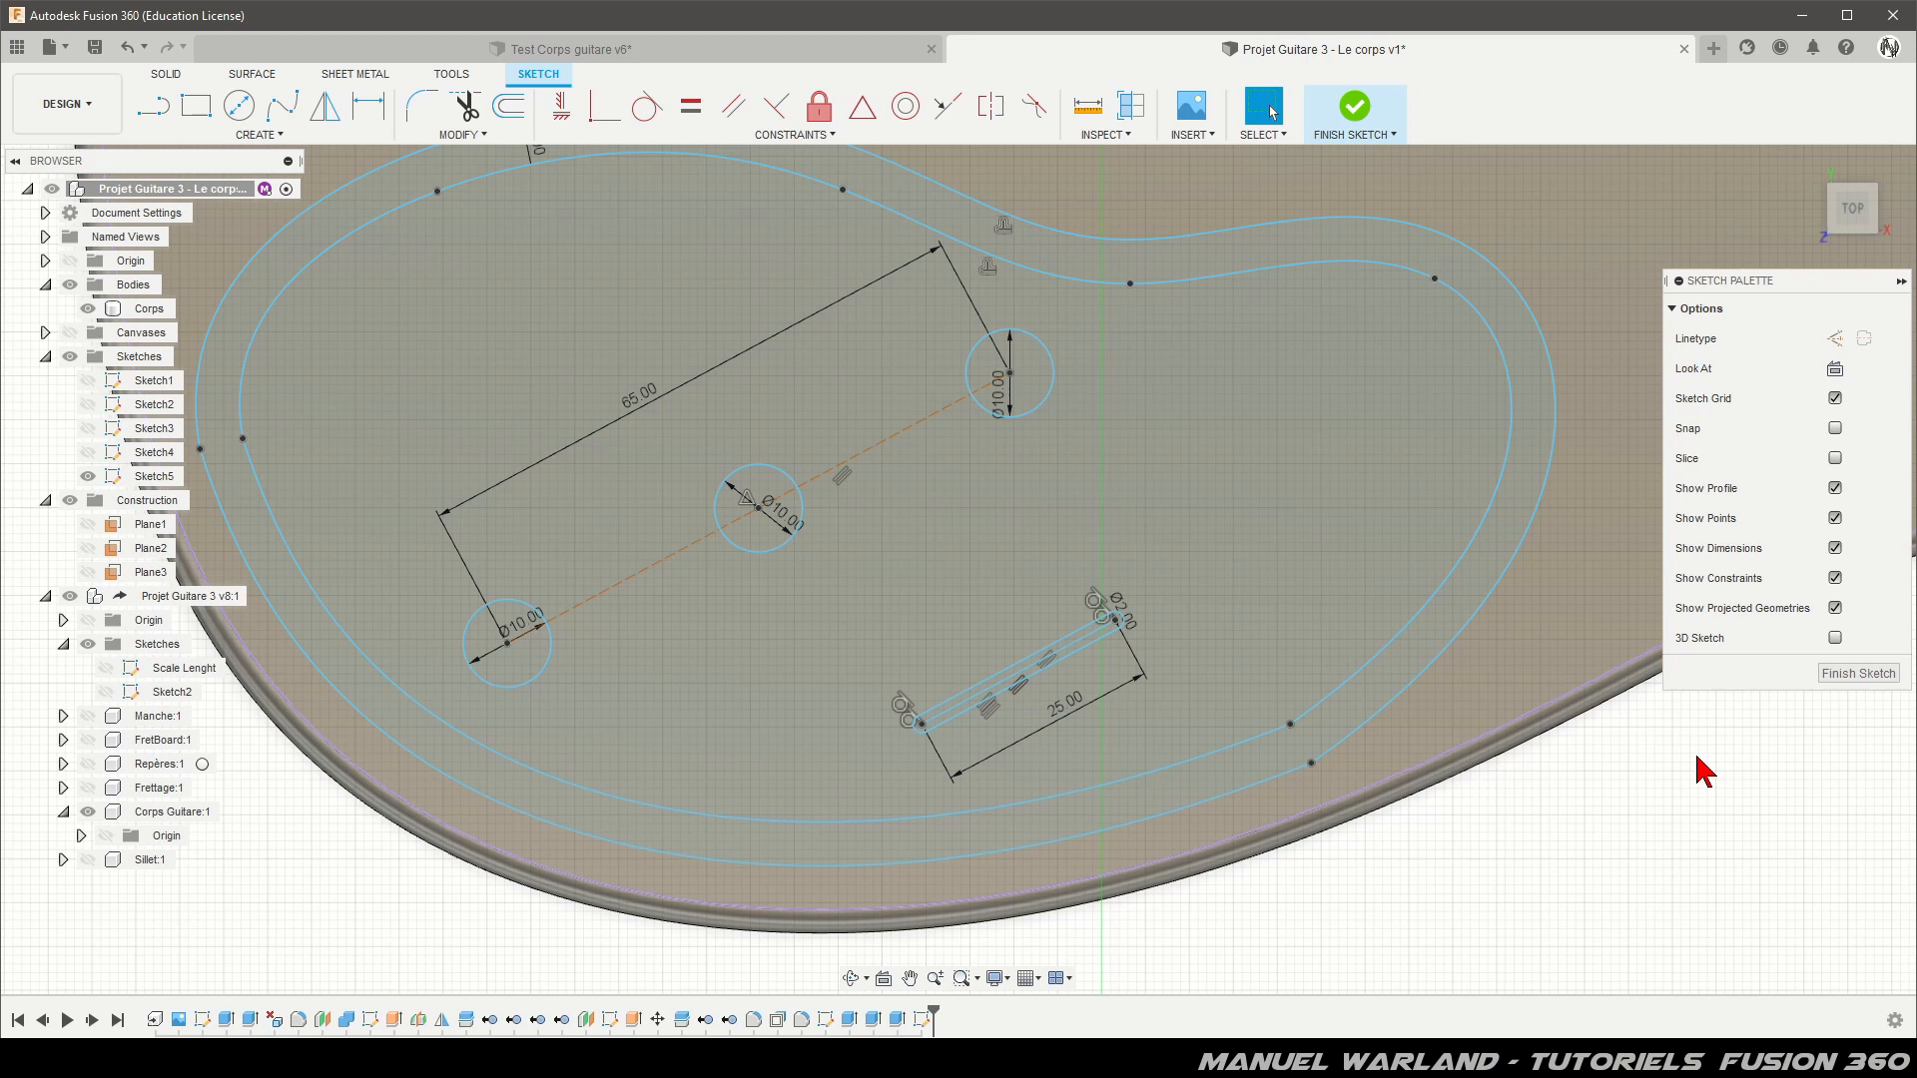
pyautogui.click(1867, 675)
# Step: Begin an extrusion using the inner cavity profile, the three potentiometer circles and the switch slot as profiles
pyautogui.keyDown('shift'); pyautogui.moveTo(794, 881); pyautogui.dragTo(776, 823, button='middle'); pyautogui.keyUp('shift')
pyautogui.scroll(3, 876, 706)
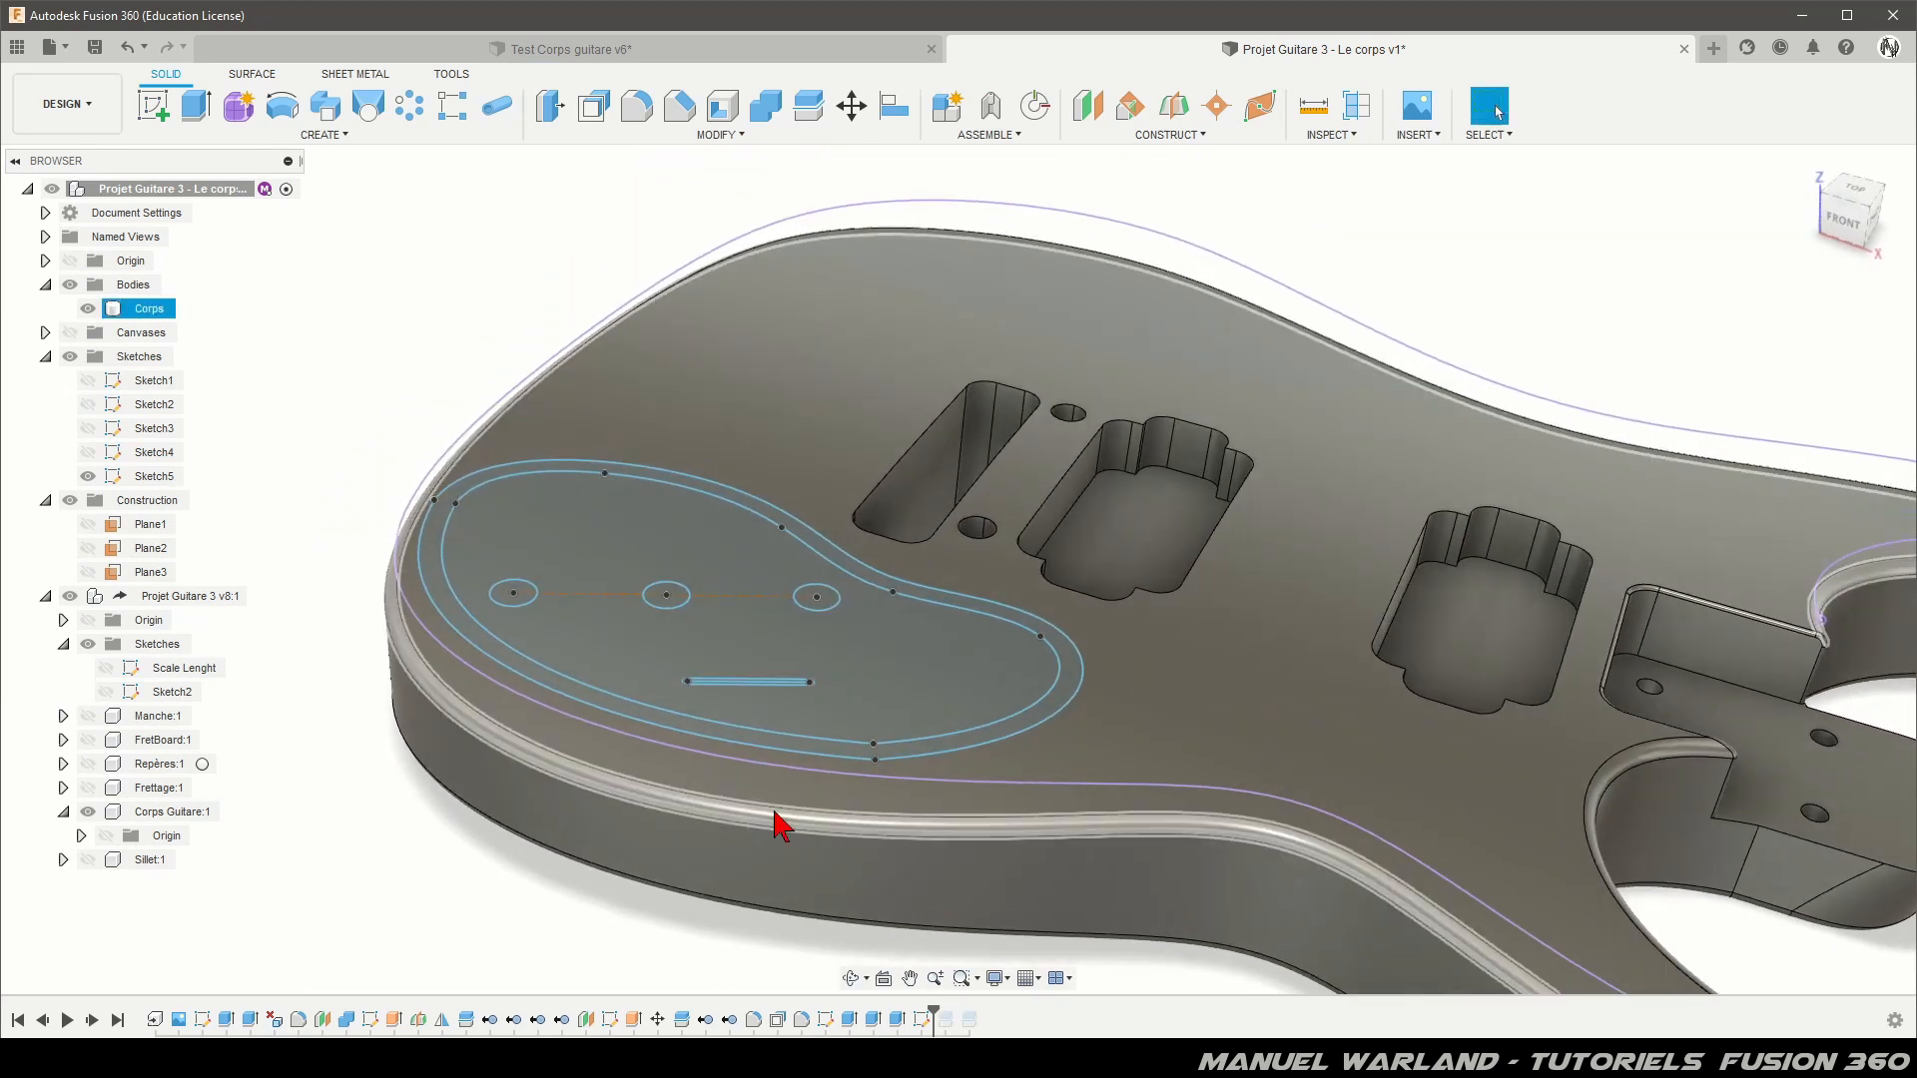
pyautogui.click(196, 106)
pyautogui.click(947, 651)
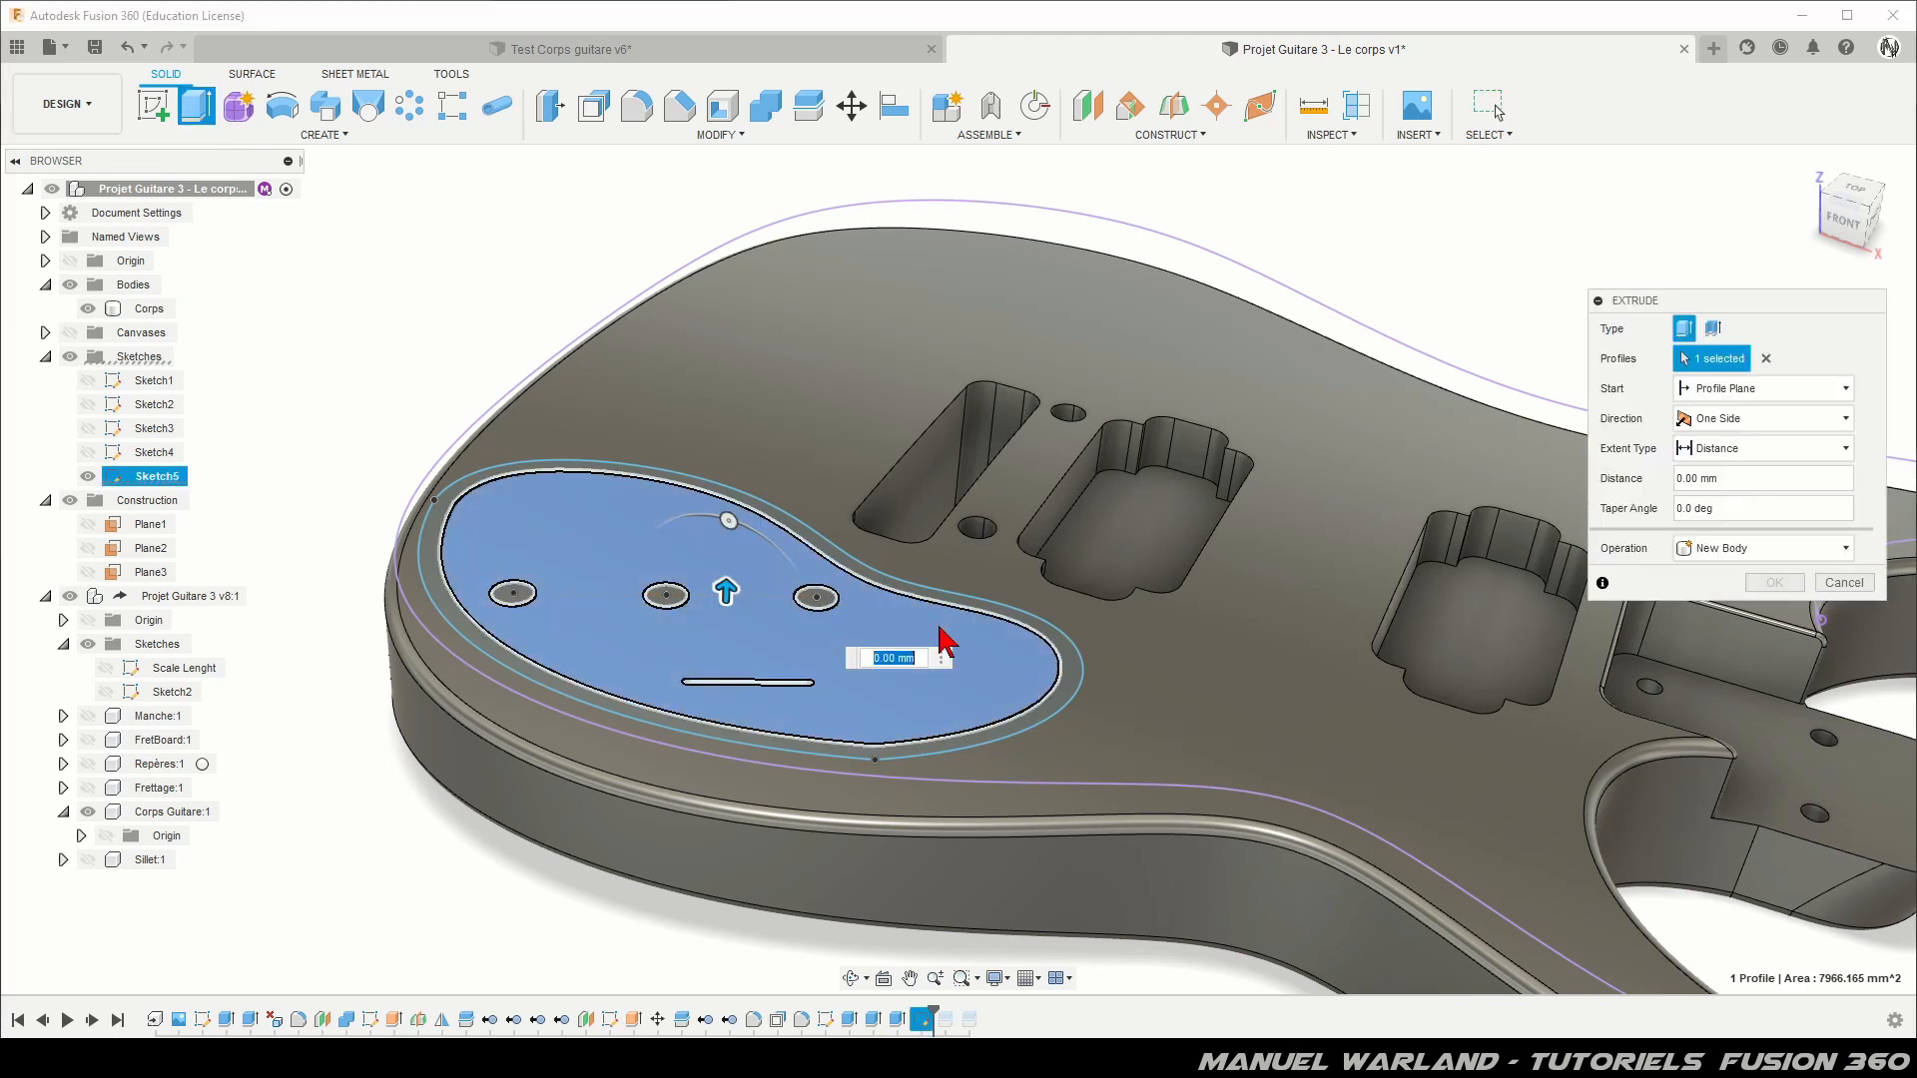
pyautogui.click(513, 593)
pyautogui.click(665, 596)
pyautogui.click(806, 616)
pyautogui.scroll(5, 751, 689)
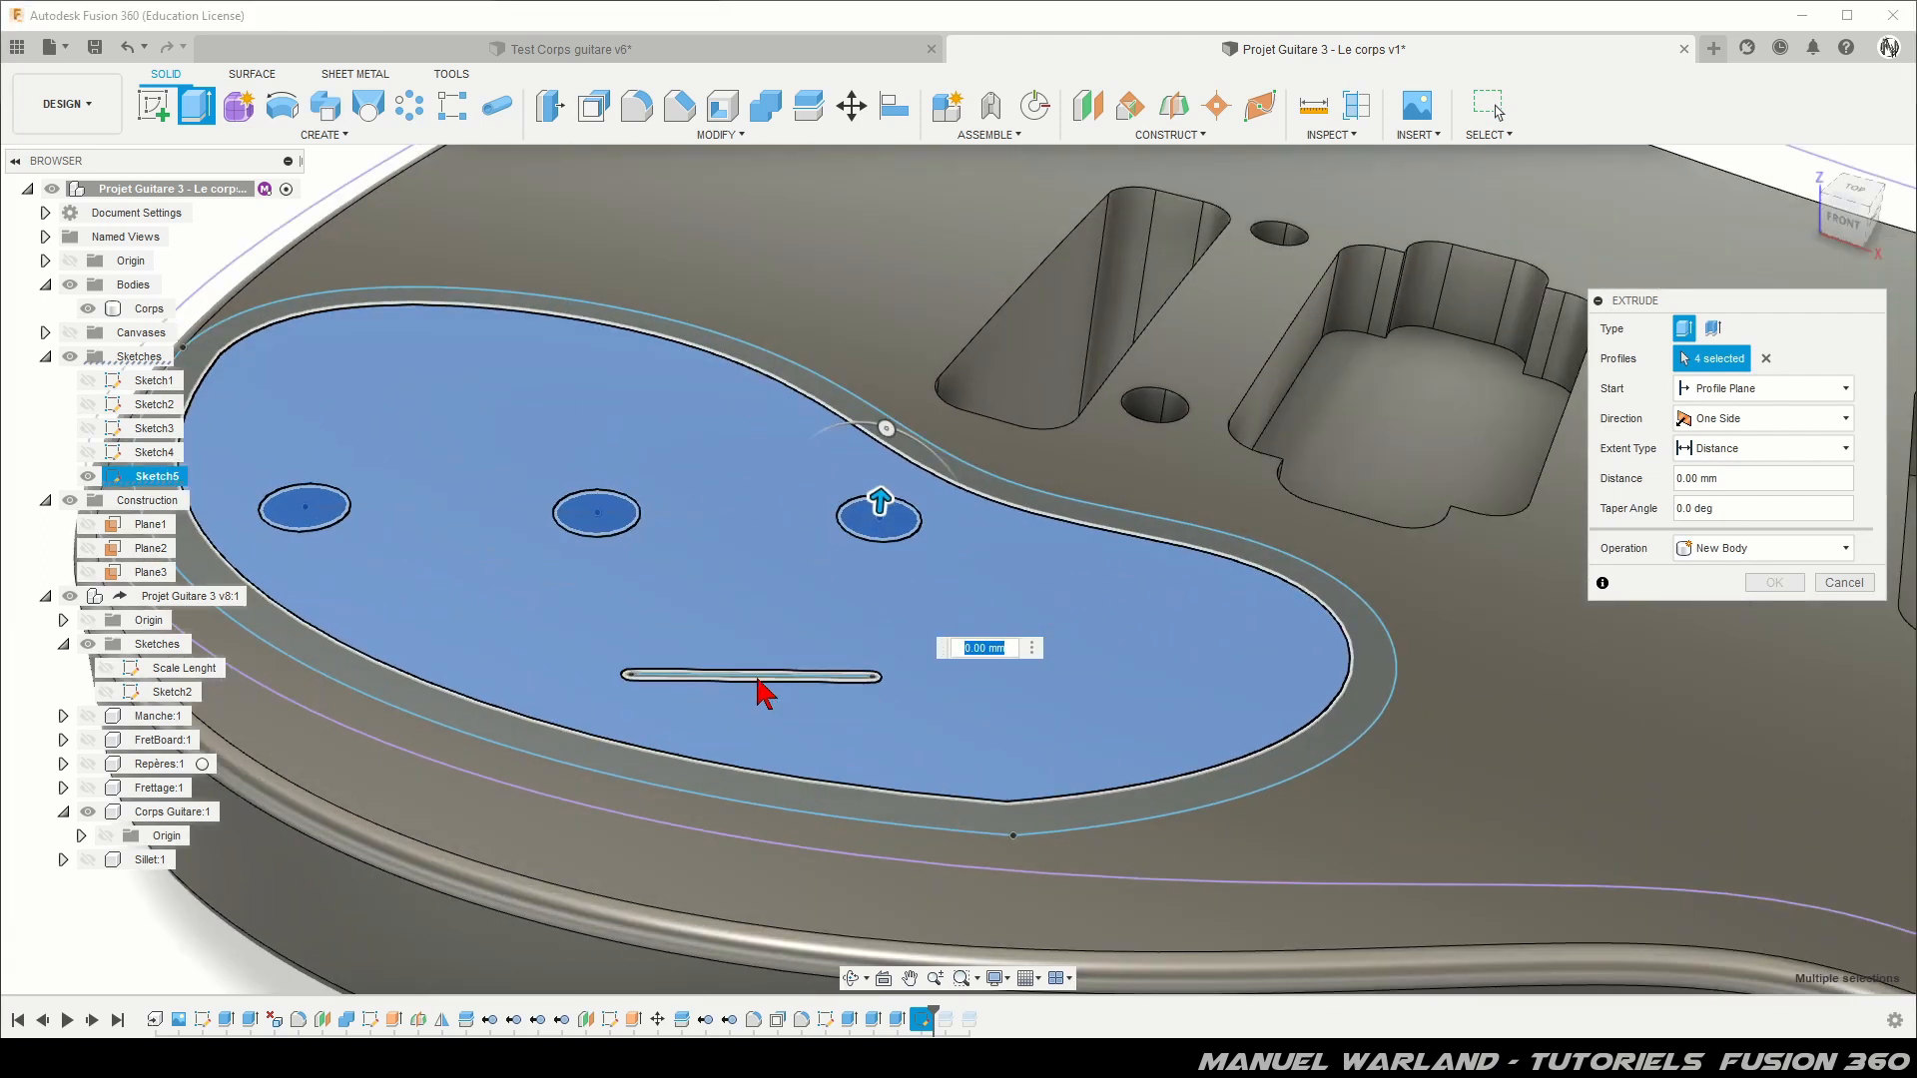
pyautogui.click(761, 689)
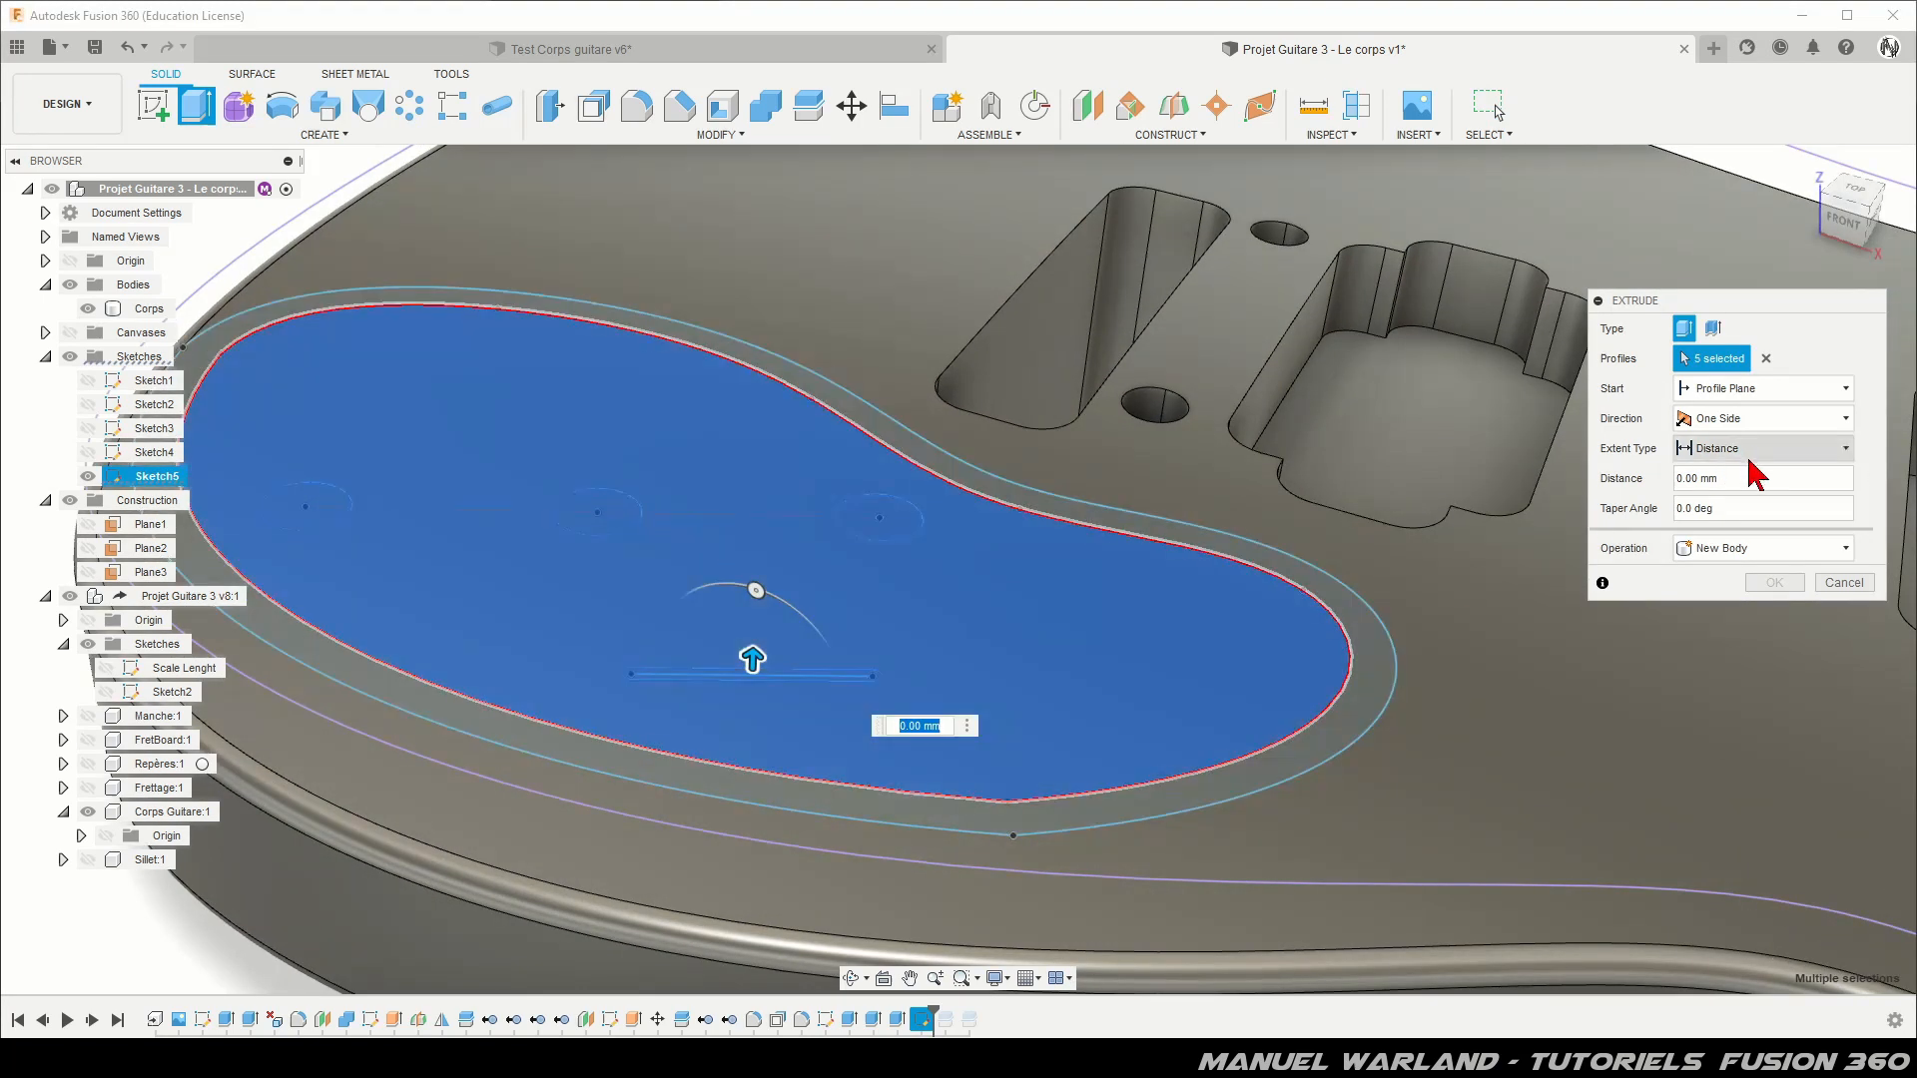
# Step: Start the extrusion from the guitar body's top face with an offset of -3 mm
pyautogui.click(1769, 392)
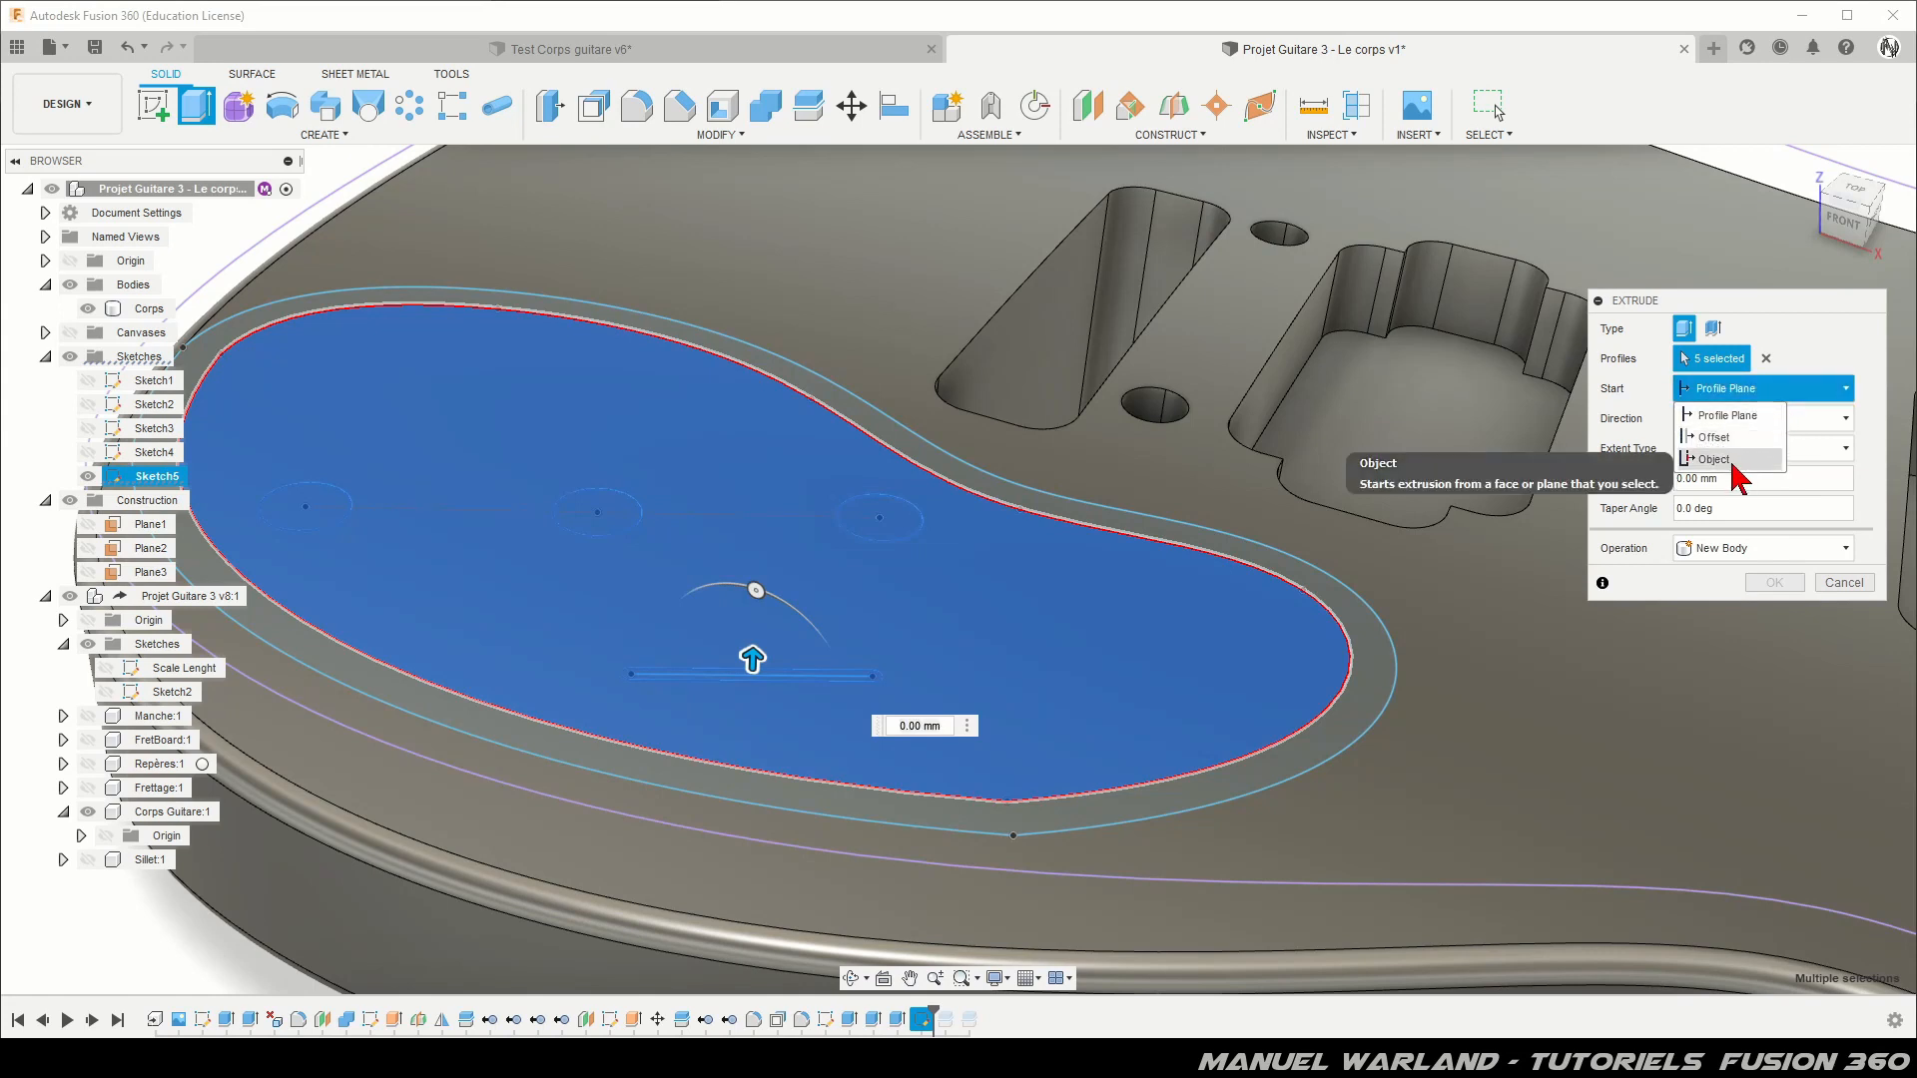
pyautogui.click(1742, 461)
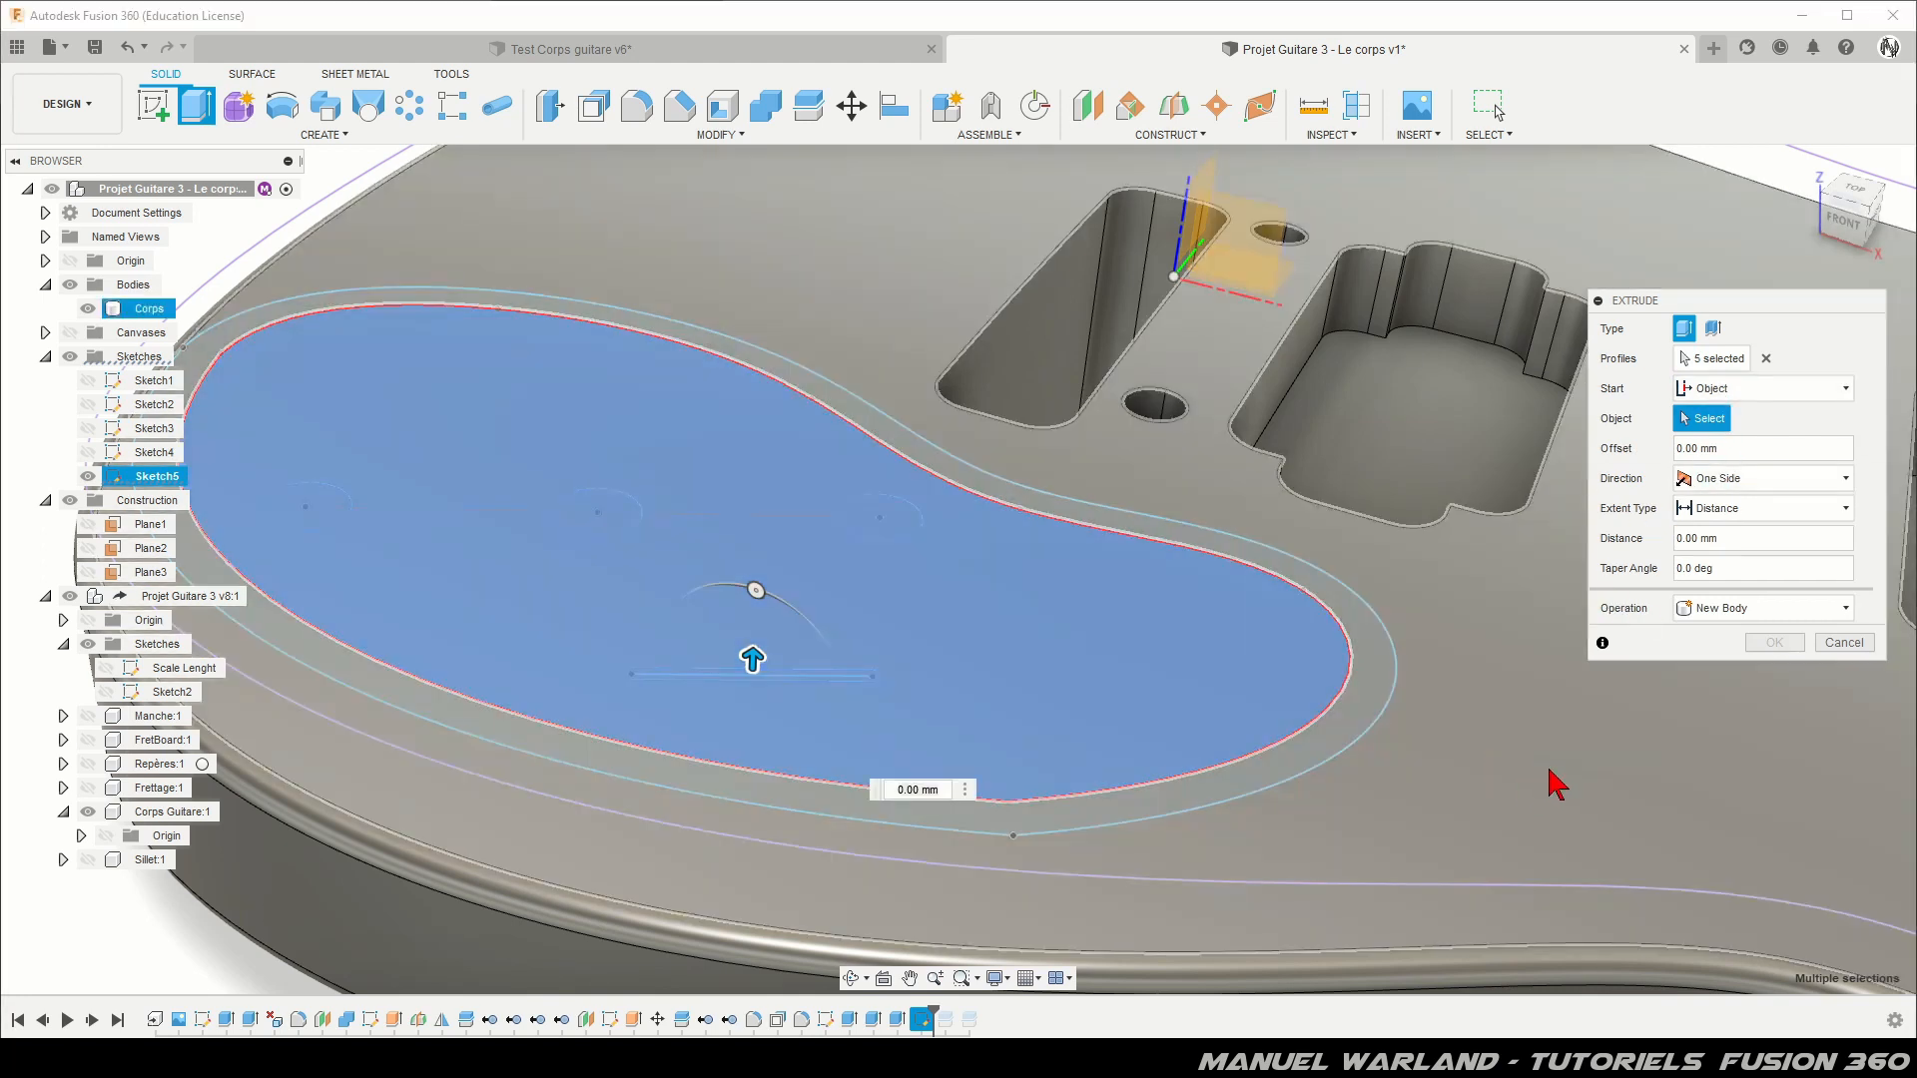
pyautogui.click(1556, 786)
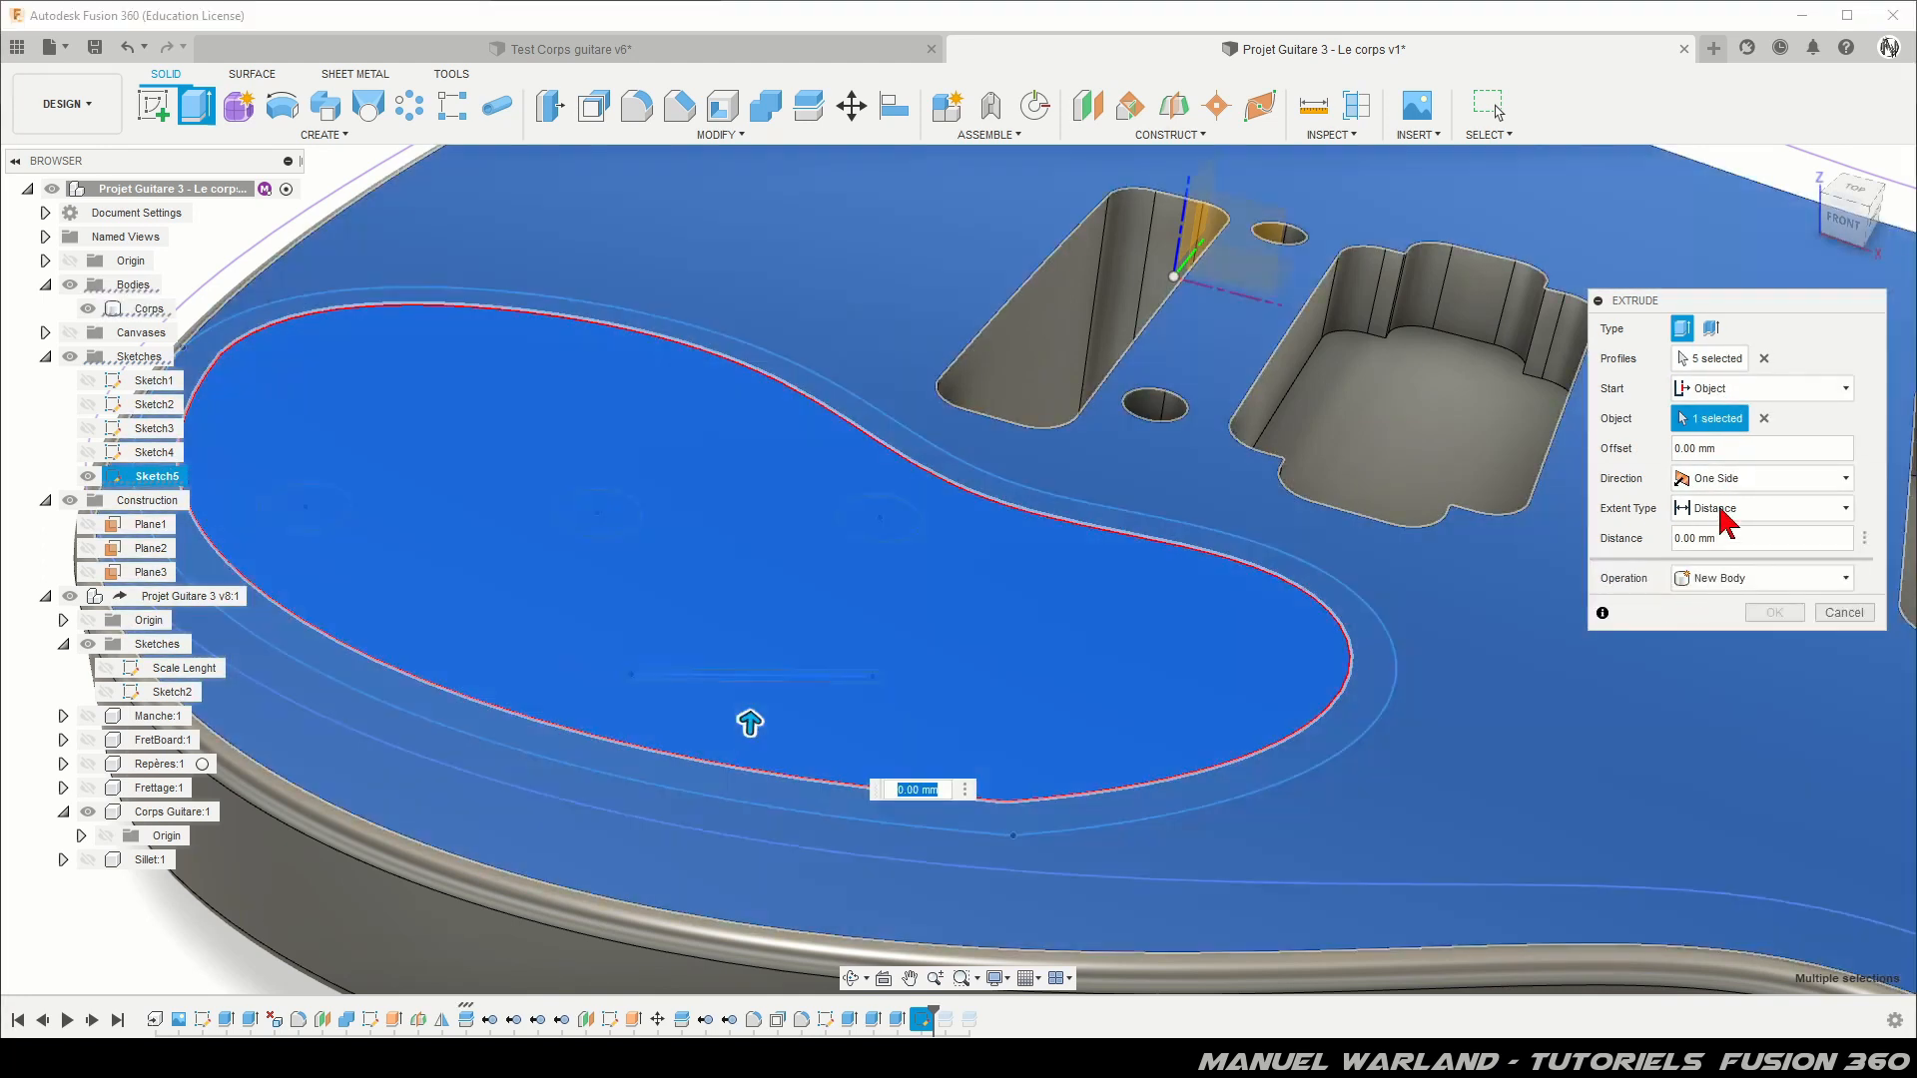
pyautogui.click(1741, 448)
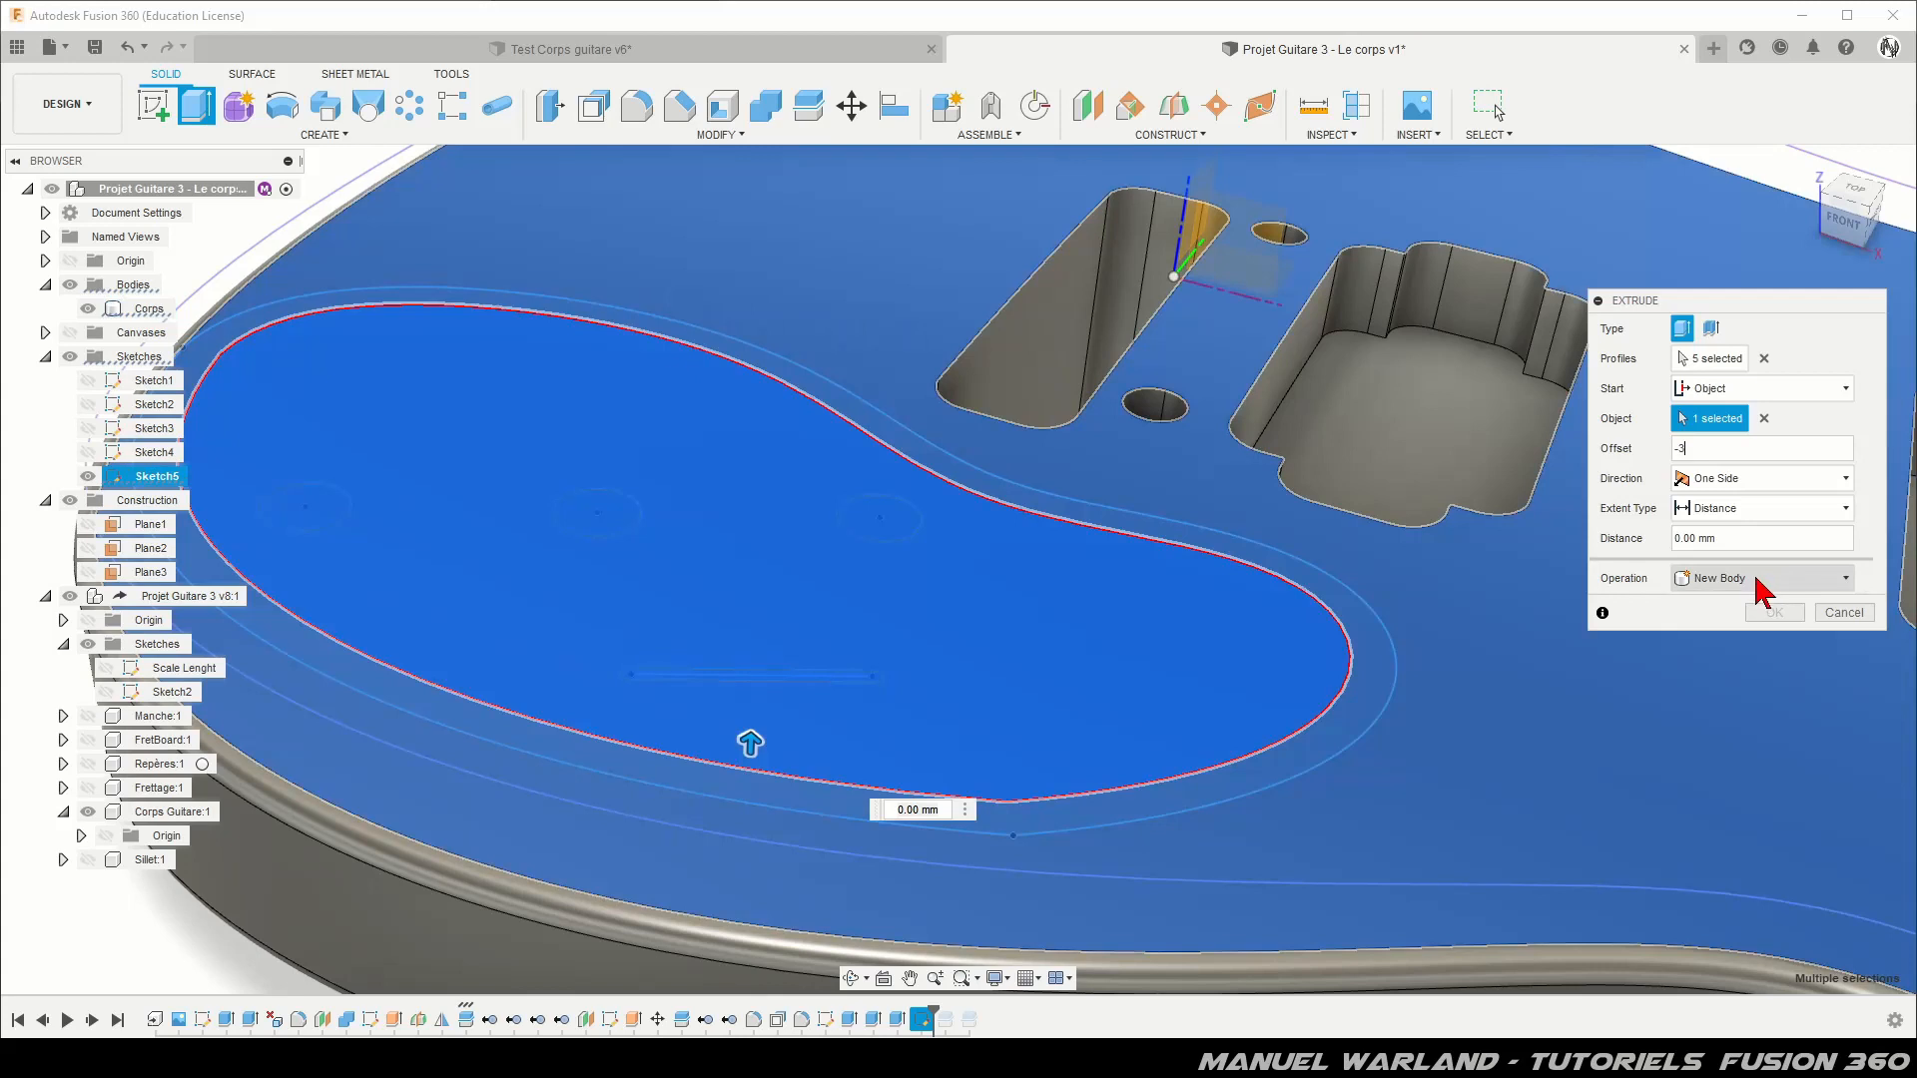
# Step: Make the extrusion a cut with a distance of -65 mm through the back of the body
pyautogui.click(1757, 579)
pyautogui.click(1735, 626)
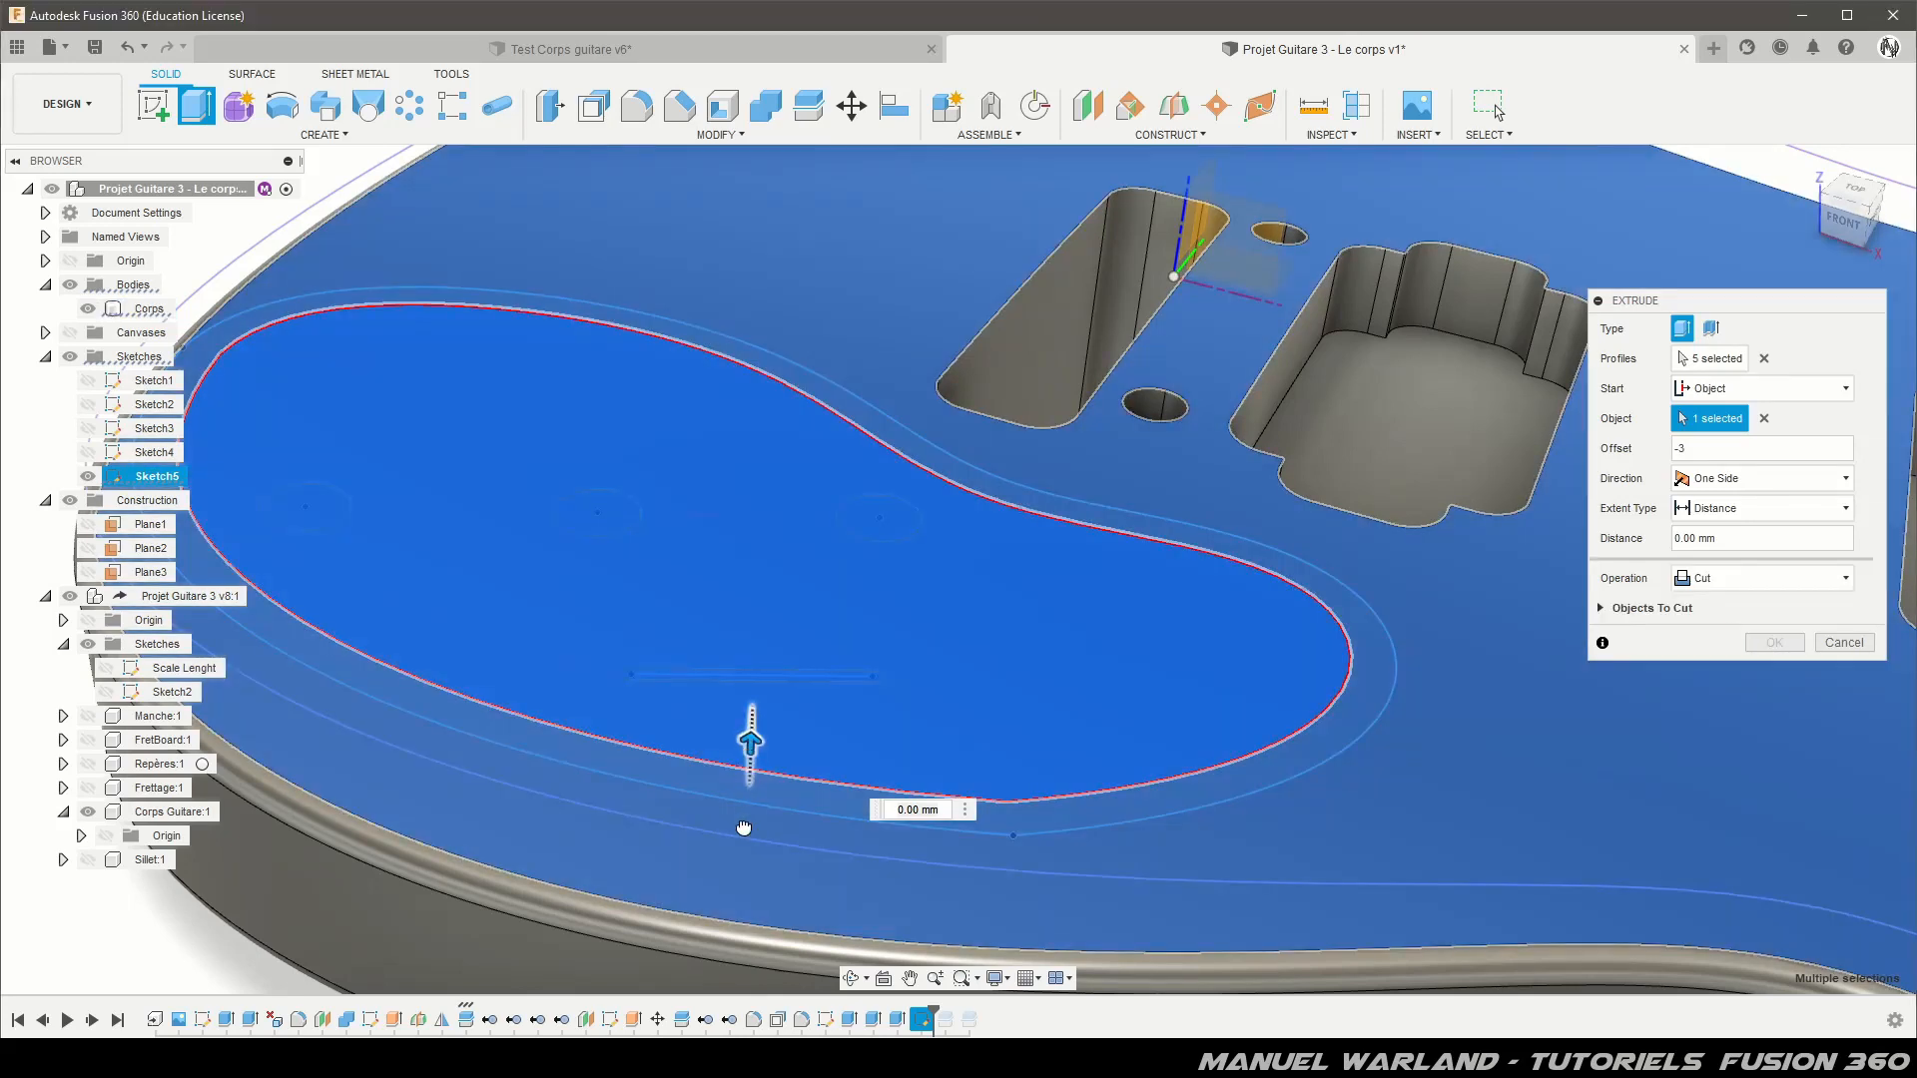
pyautogui.moveTo(714, 951); pyautogui.dragTo(710, 949)
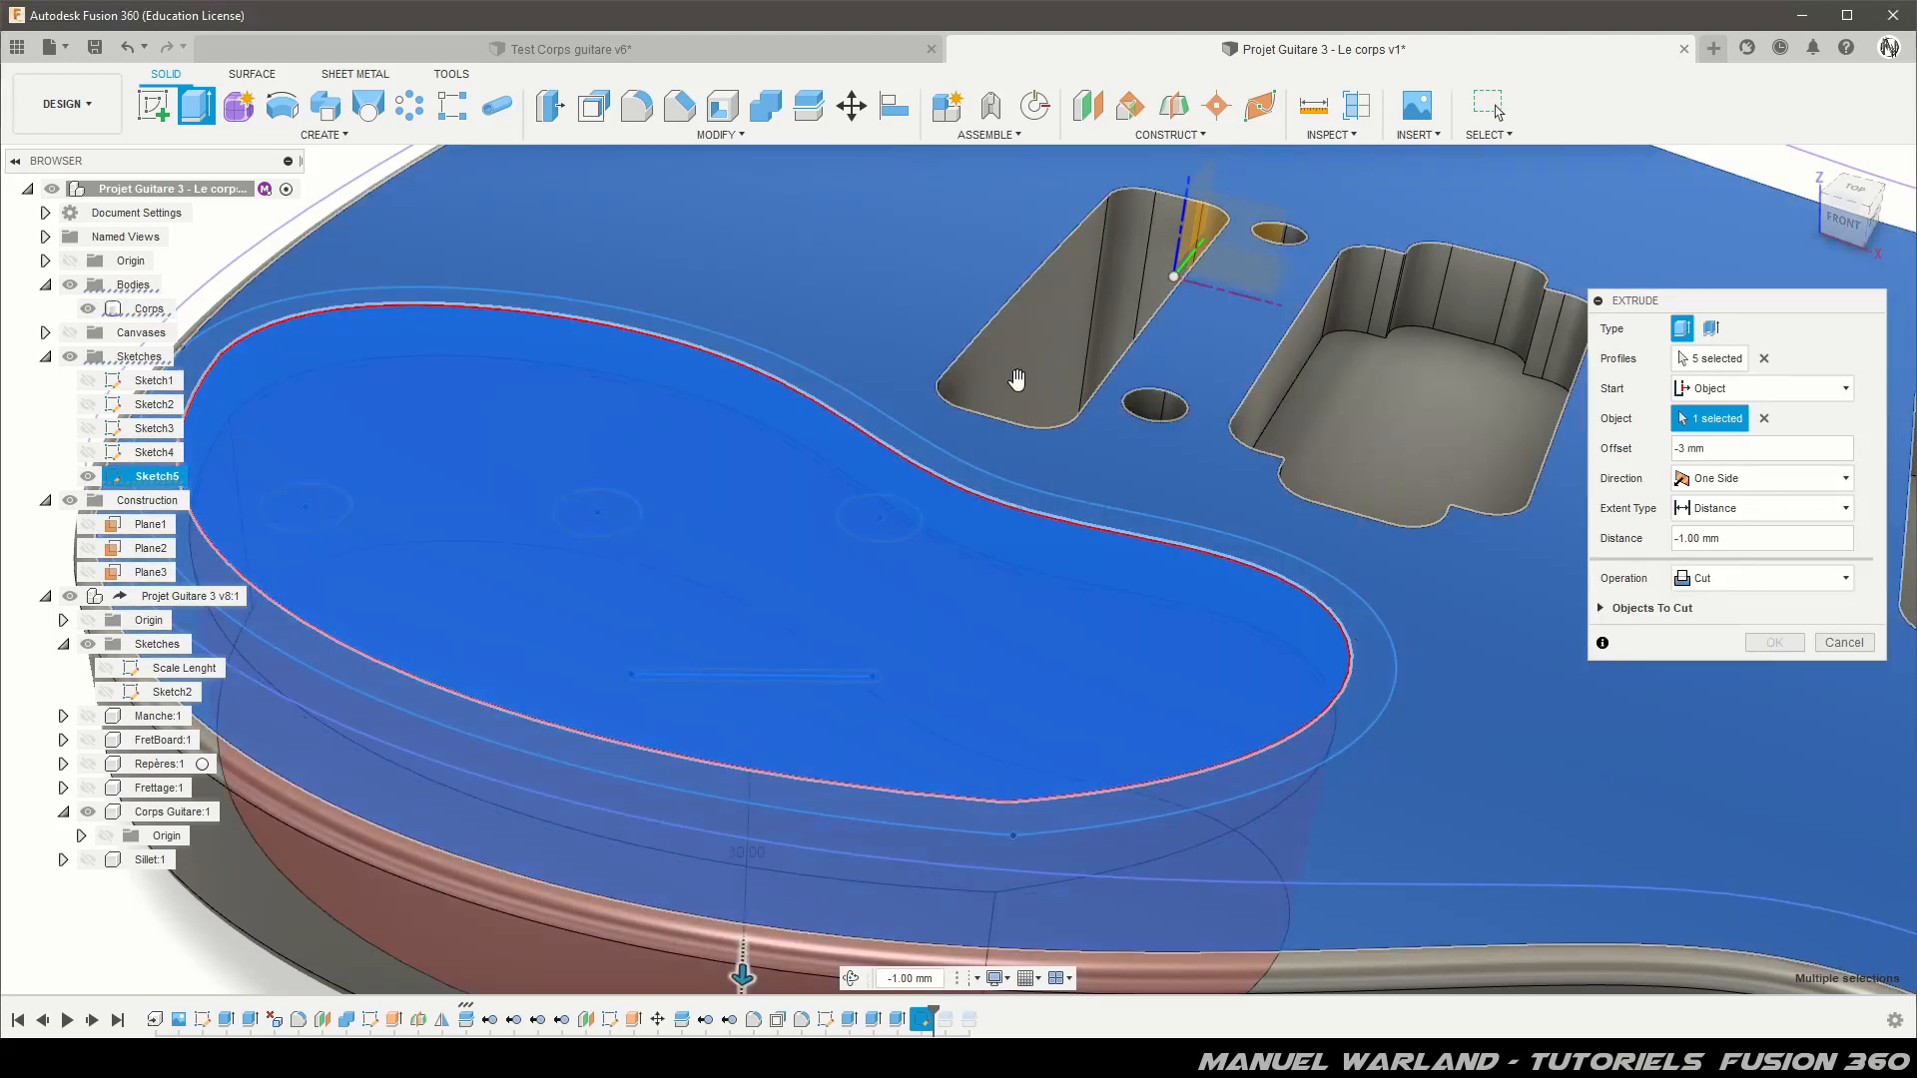
pyautogui.scroll(-3, 976, 291)
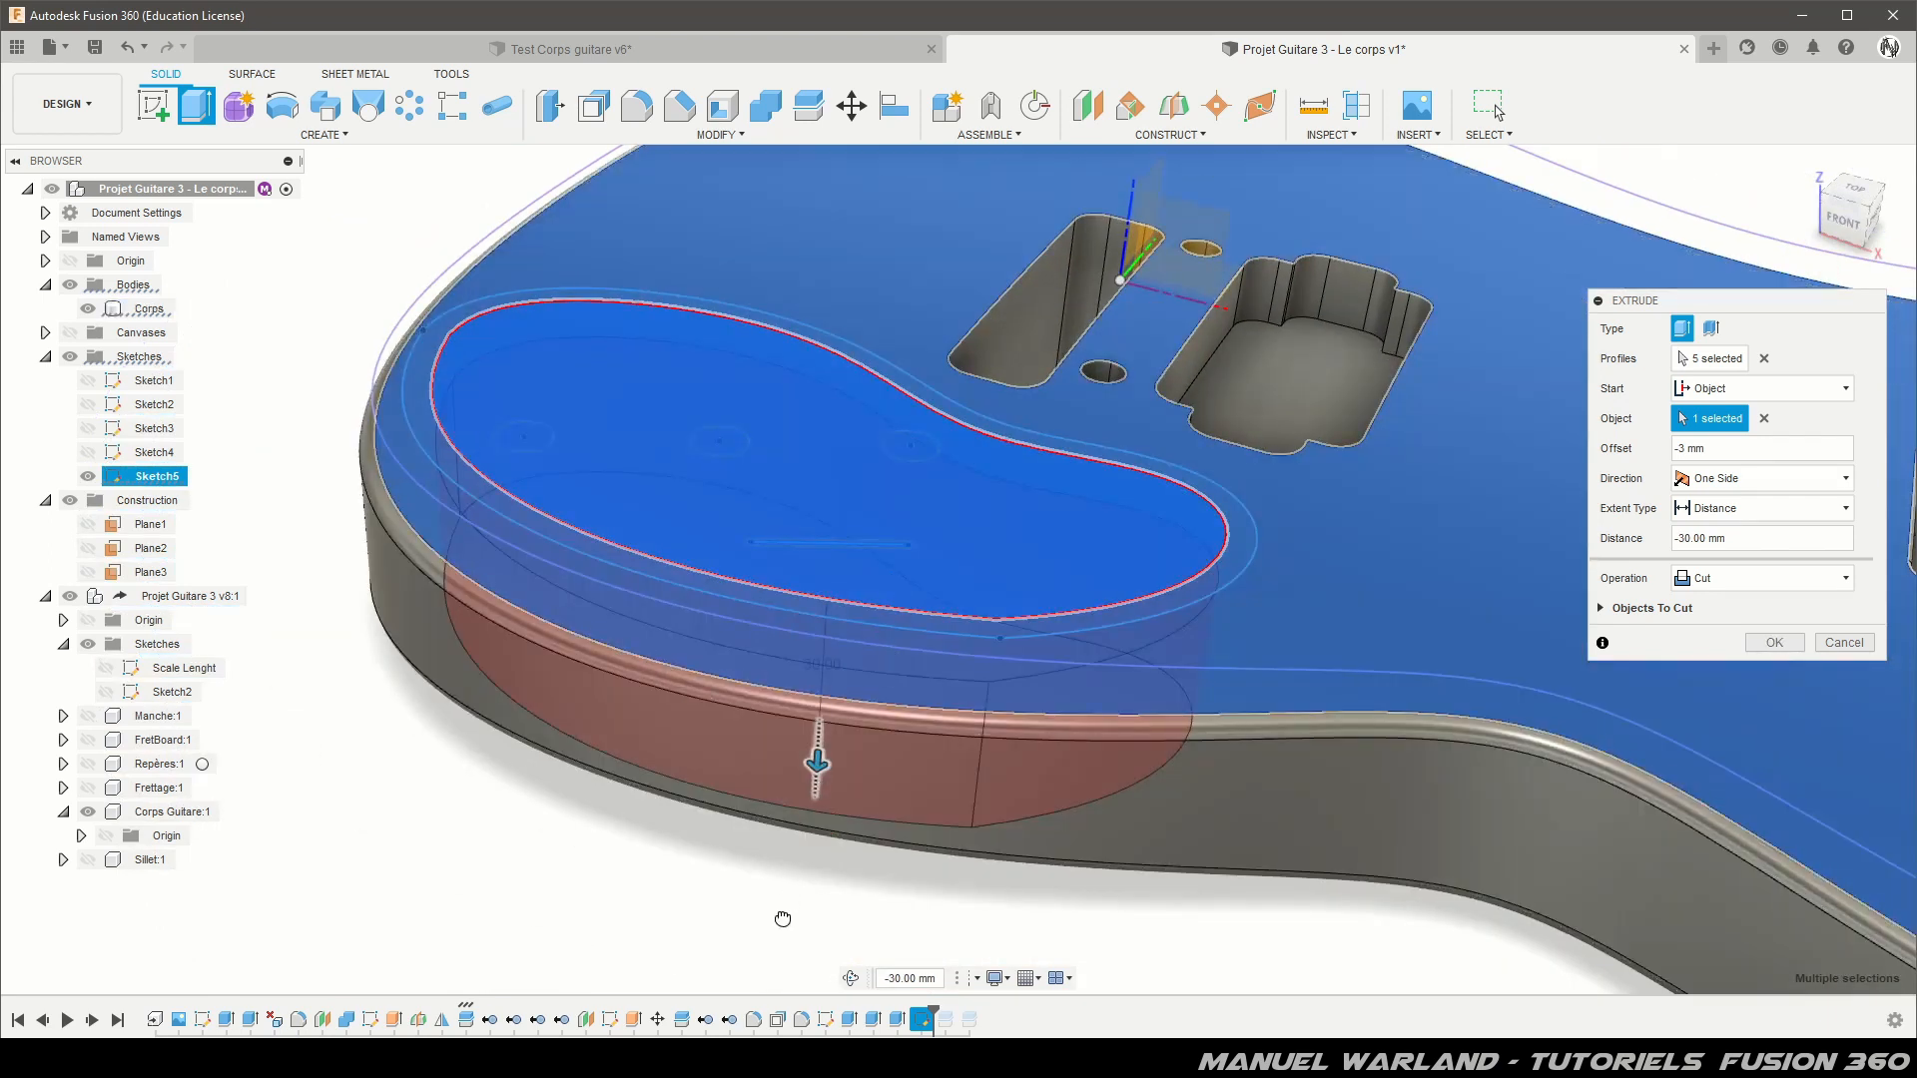
pyautogui.moveTo(781, 927); pyautogui.dragTo(1091, 907)
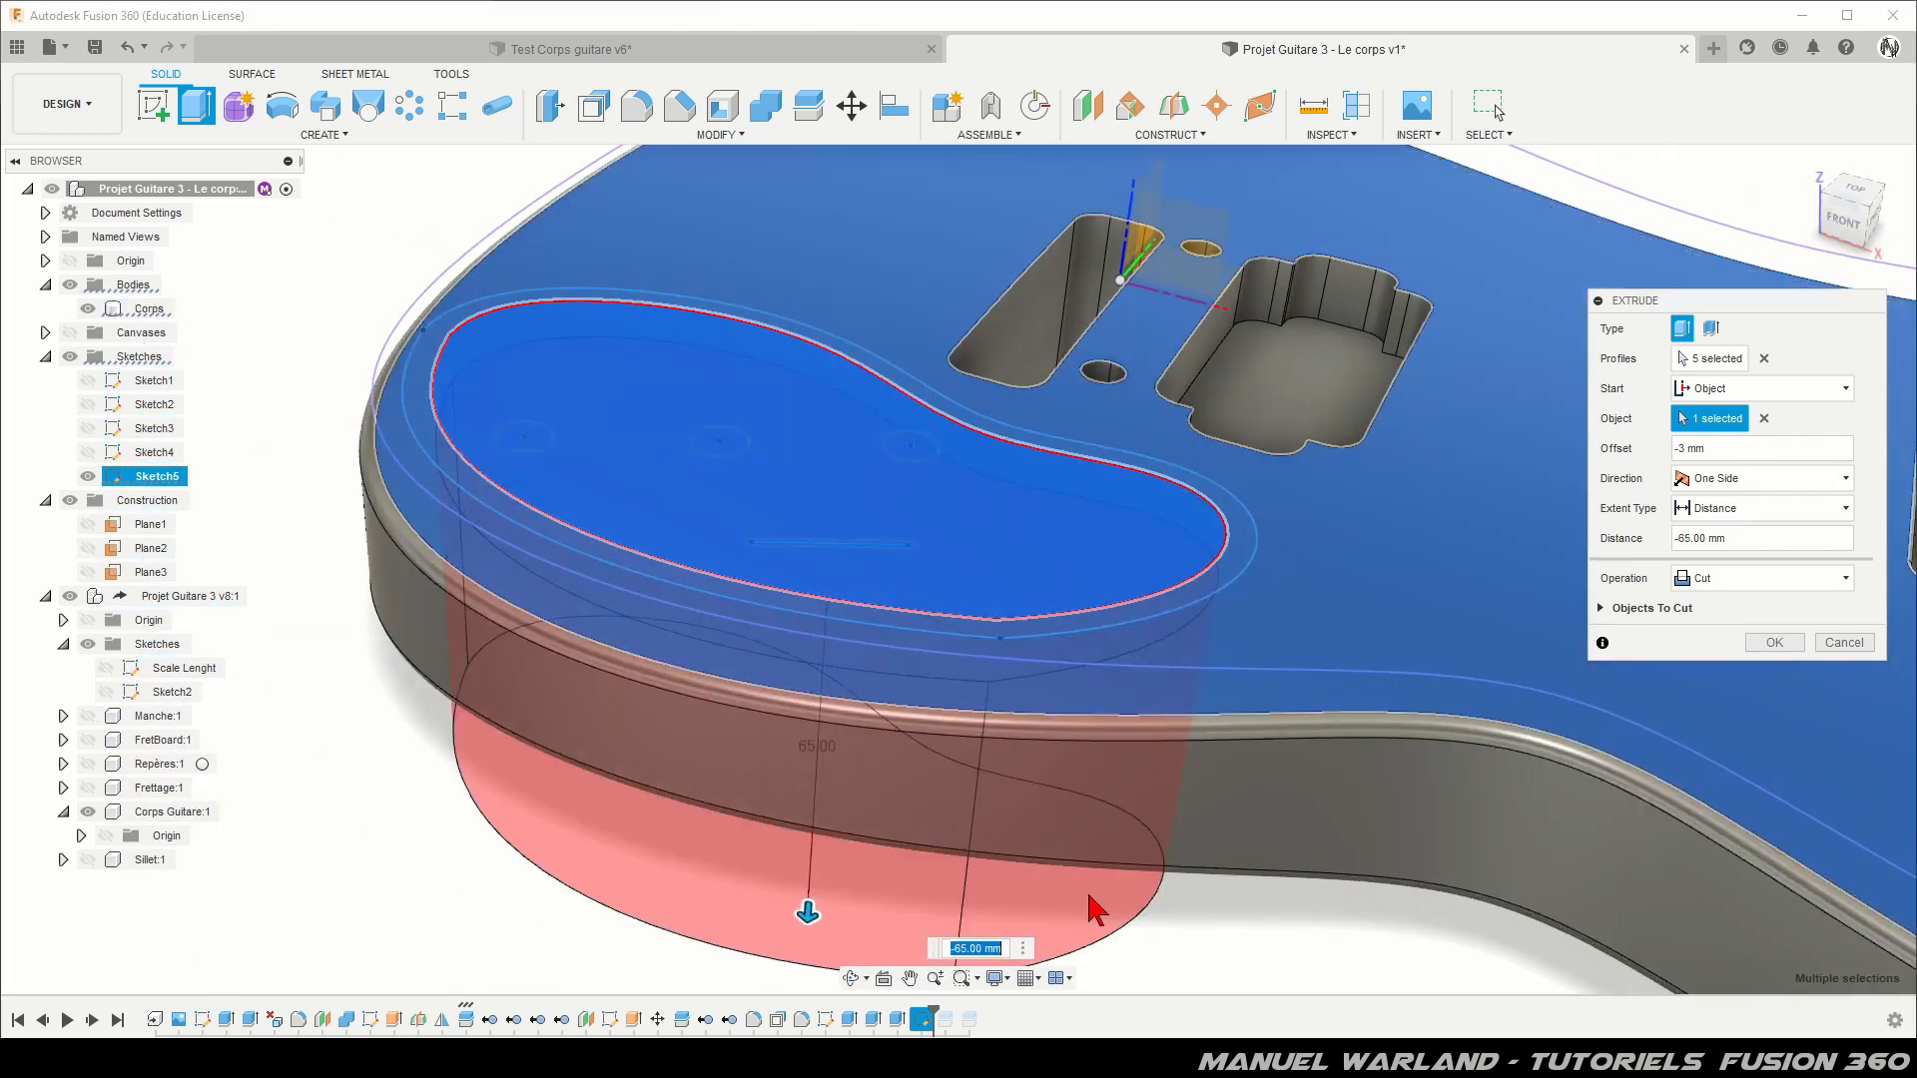
pyautogui.keyDown('shift'); pyautogui.moveTo(1214, 925); pyautogui.dragTo(1224, 856, button='middle'); pyautogui.keyUp('shift')
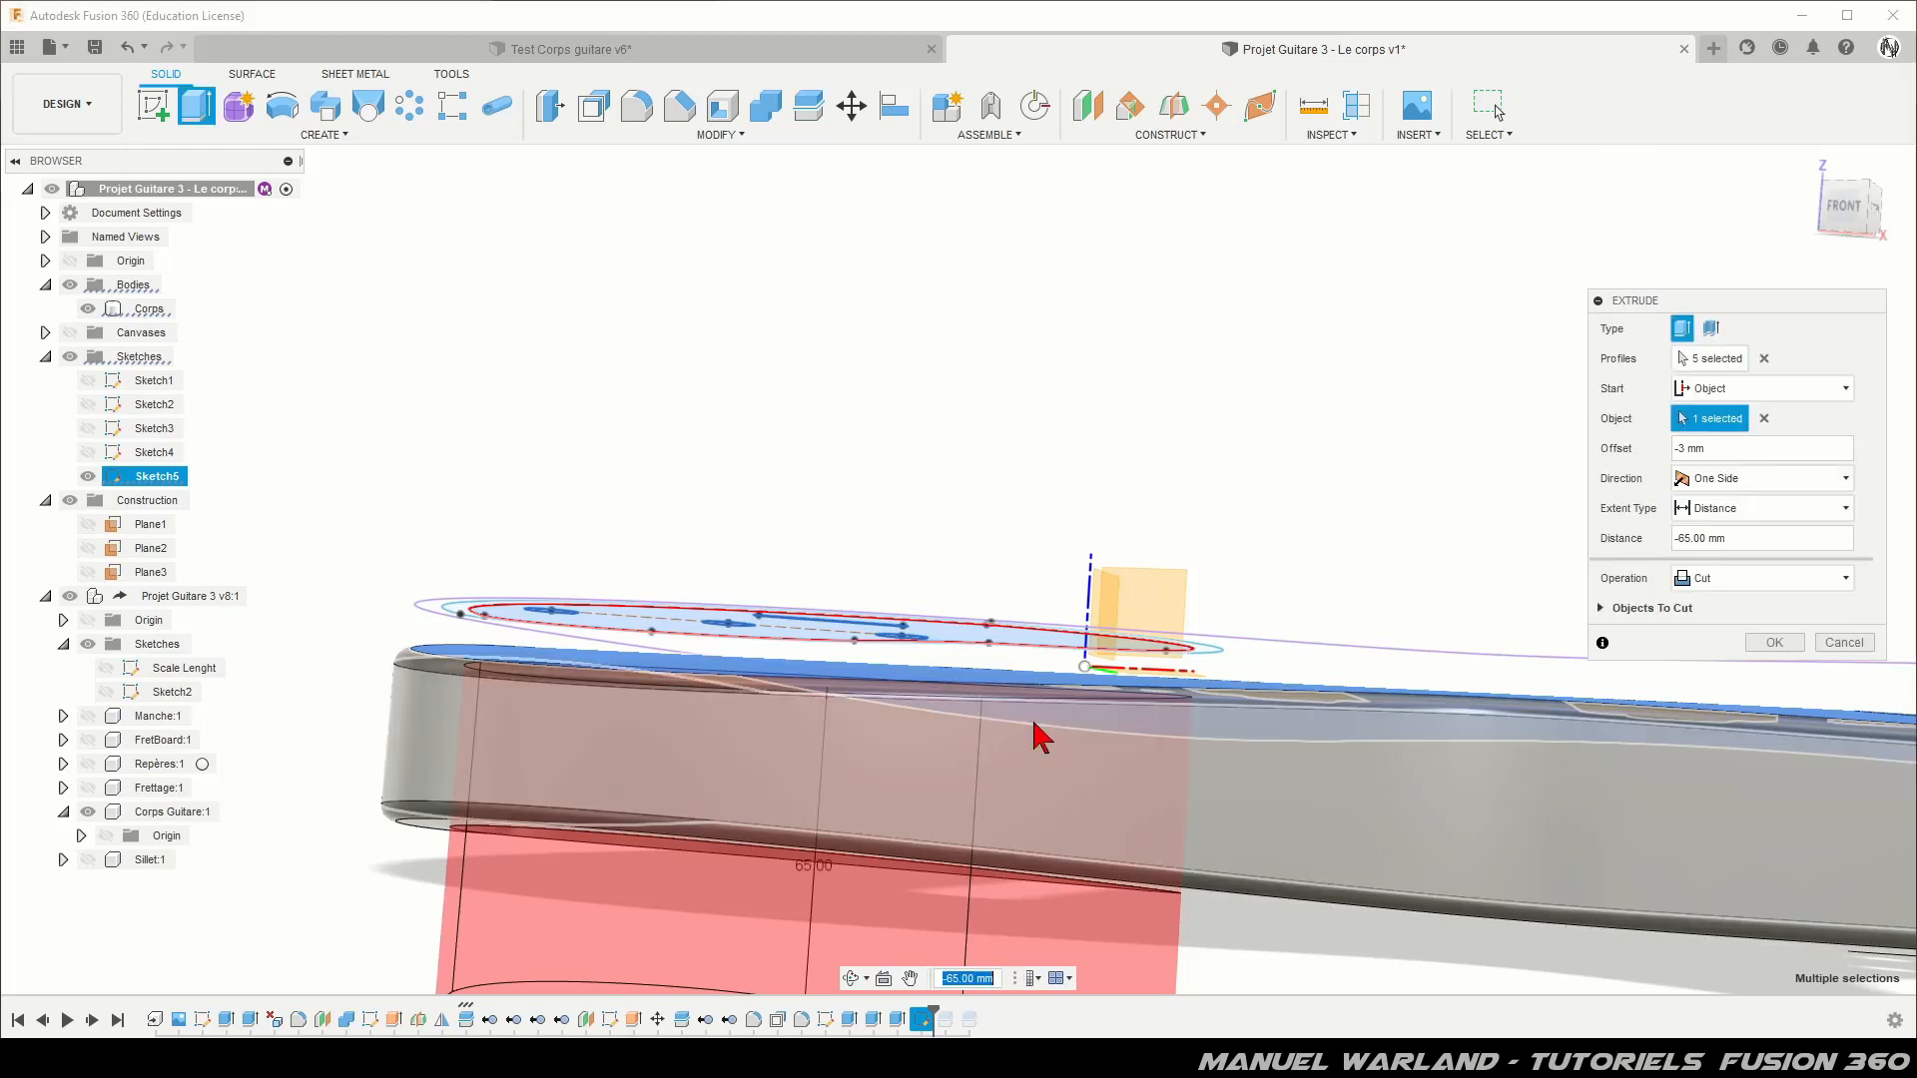
pyautogui.scroll(-1, 647, 295)
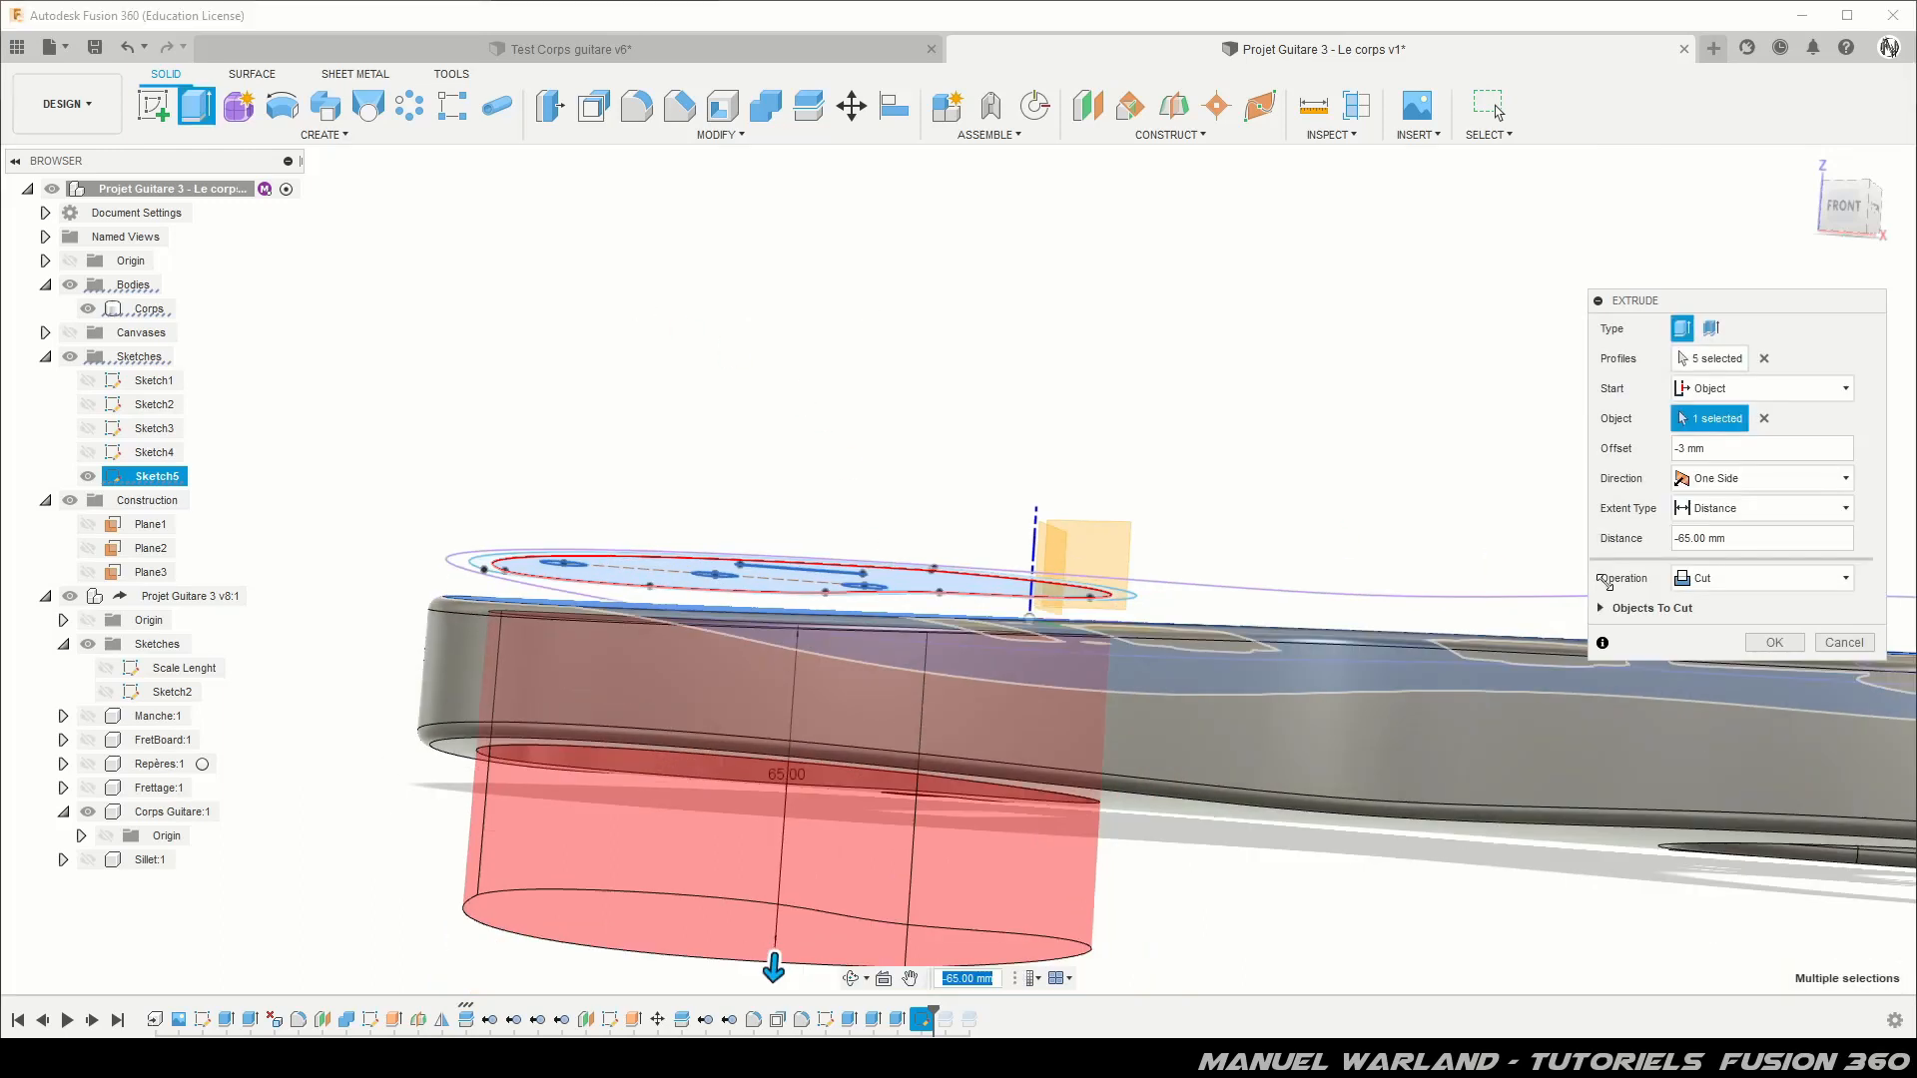
pyautogui.click(1771, 644)
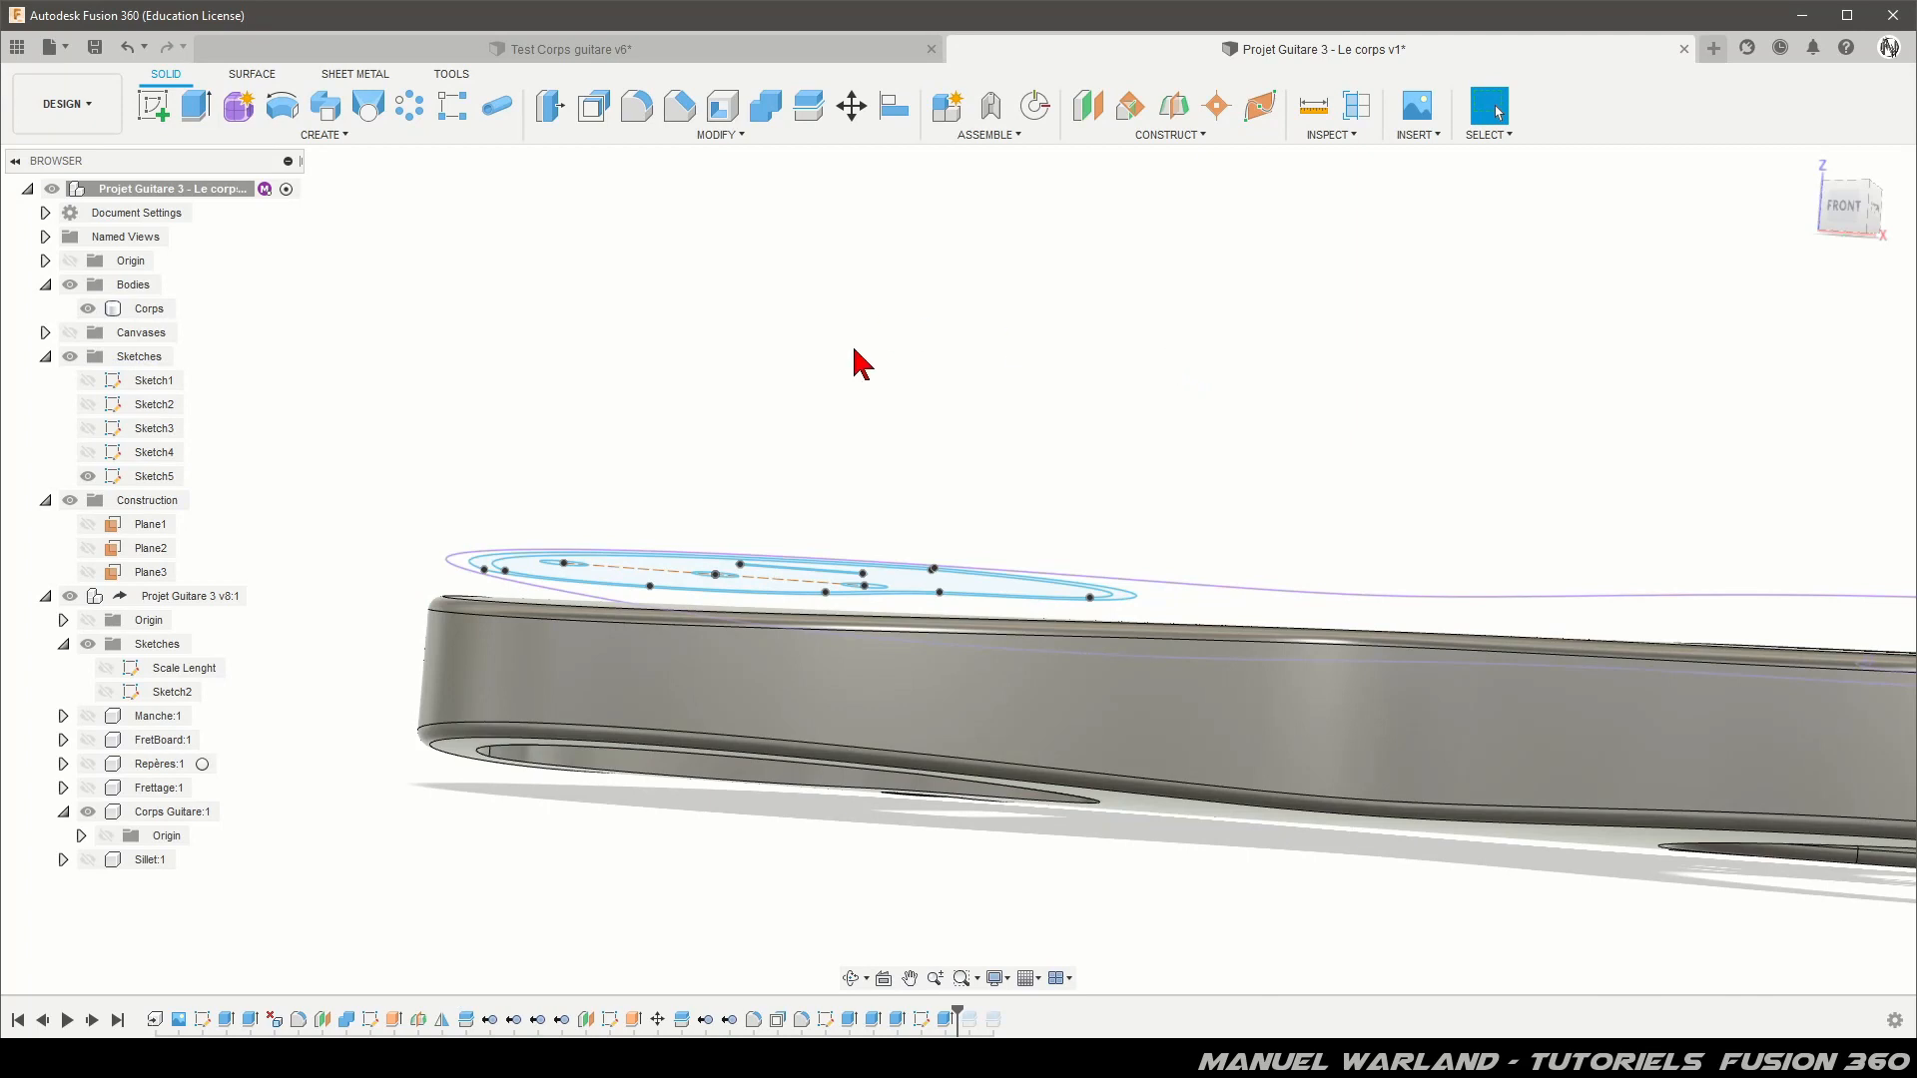
# Step: Cut the ring profile between the two cavity outlines 3 mm deep, starting from the guitar body's back face
pyautogui.keyDown('shift'); pyautogui.moveTo(879, 388); pyautogui.dragTo(799, 339, button='middle'); pyautogui.keyUp('shift')
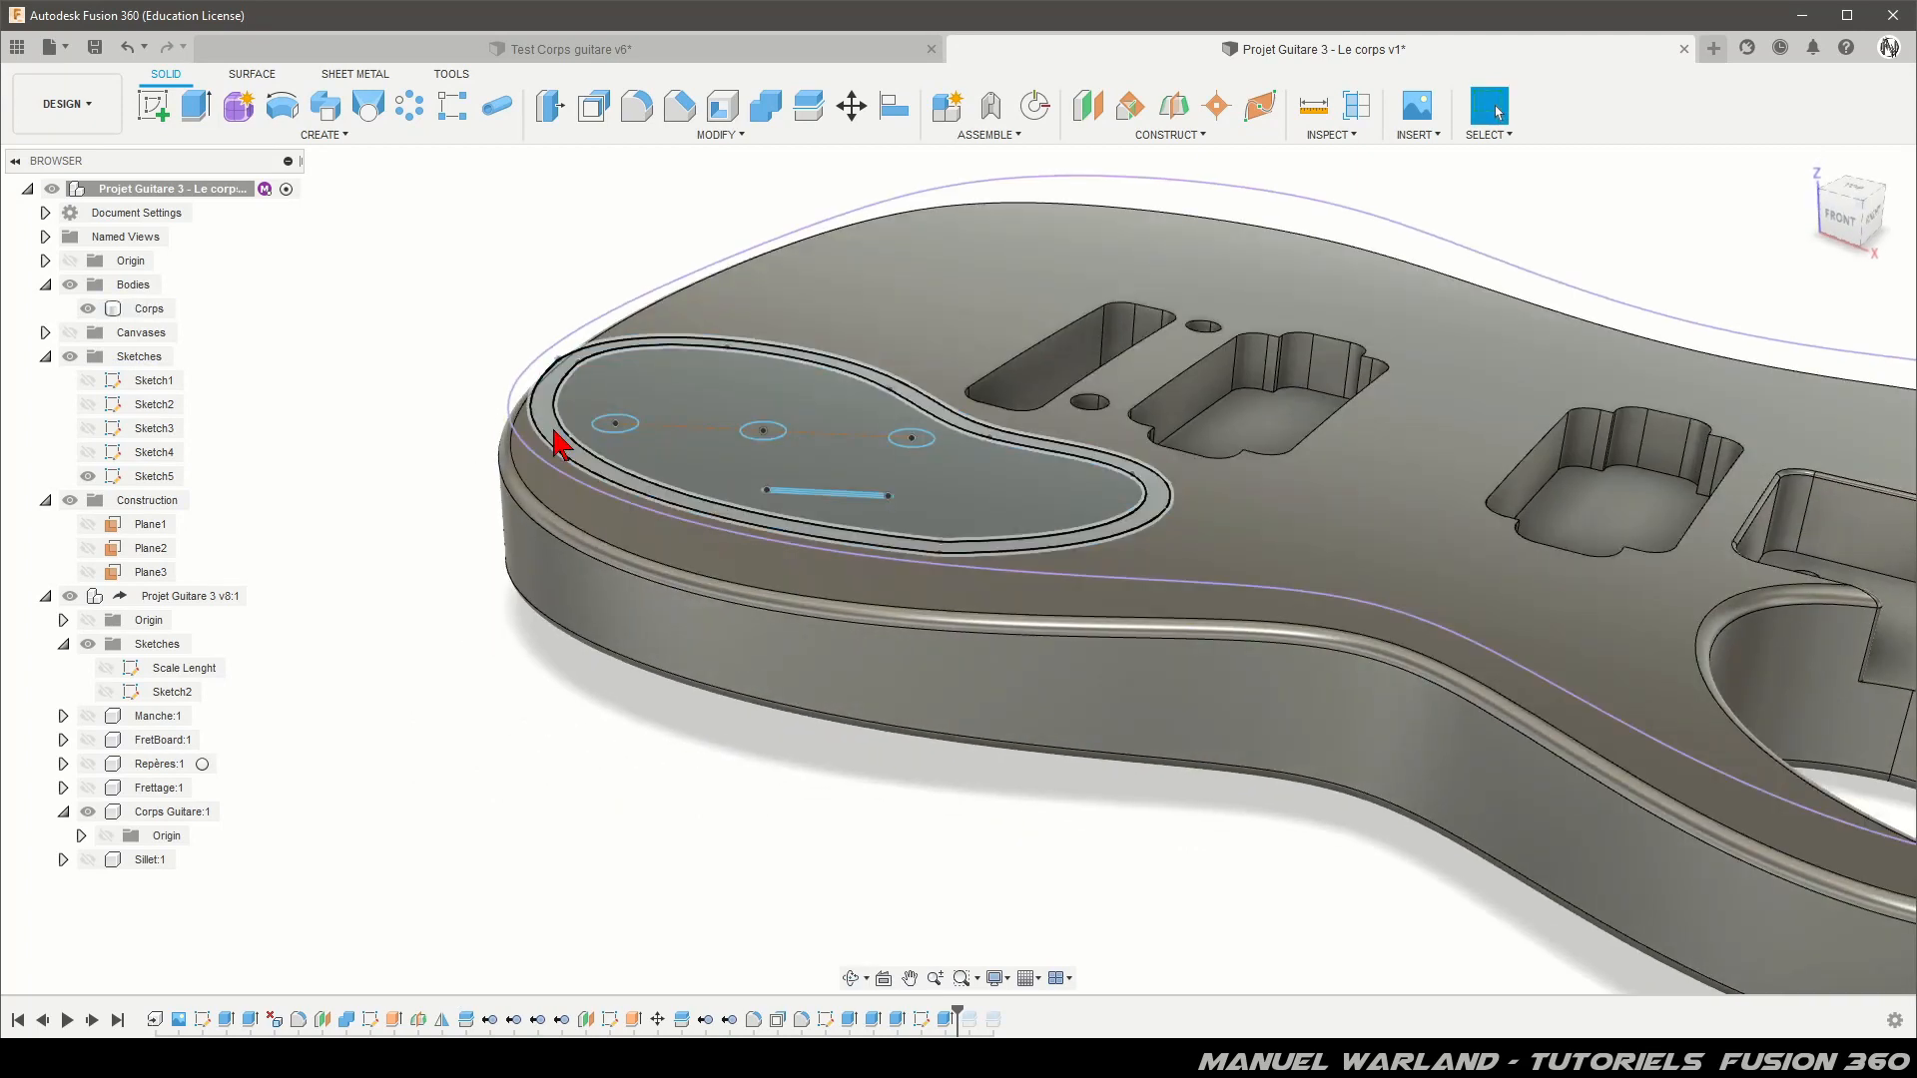
pyautogui.click(557, 443)
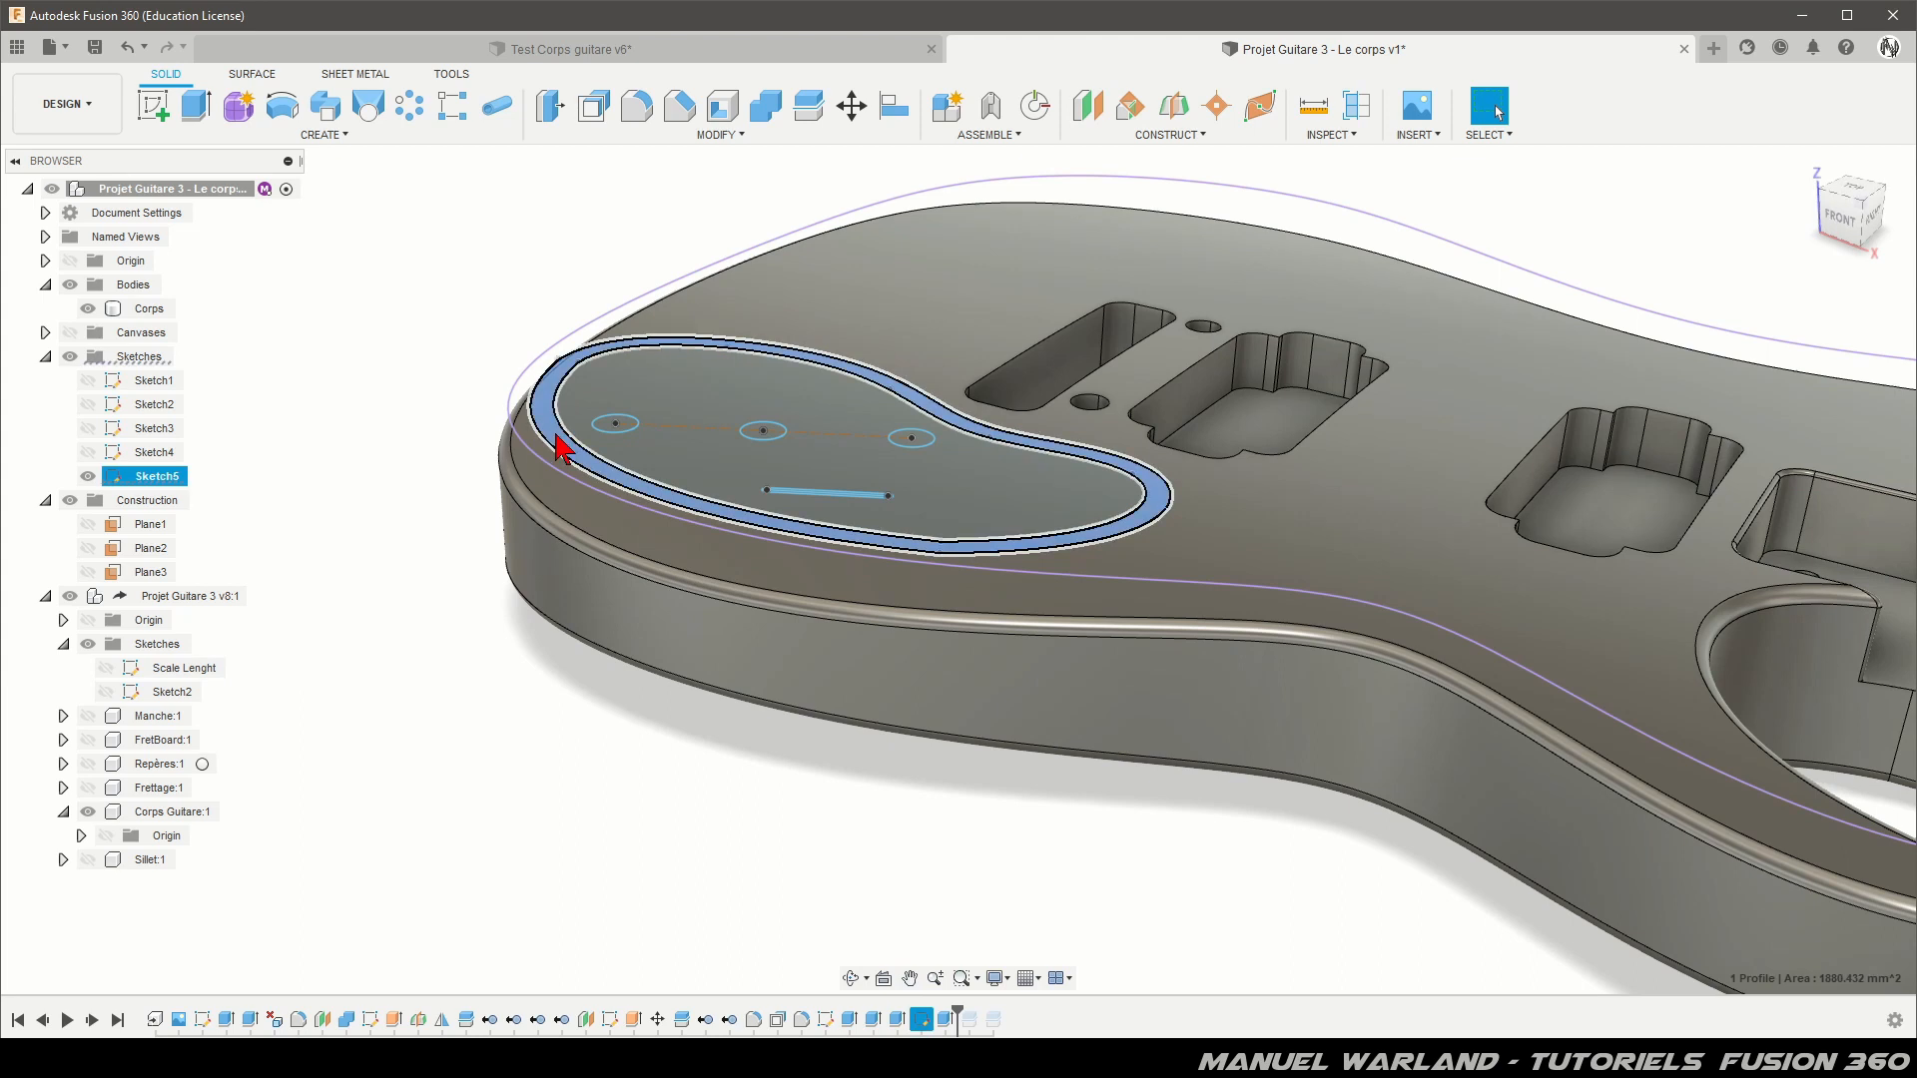
pyautogui.click(194, 108)
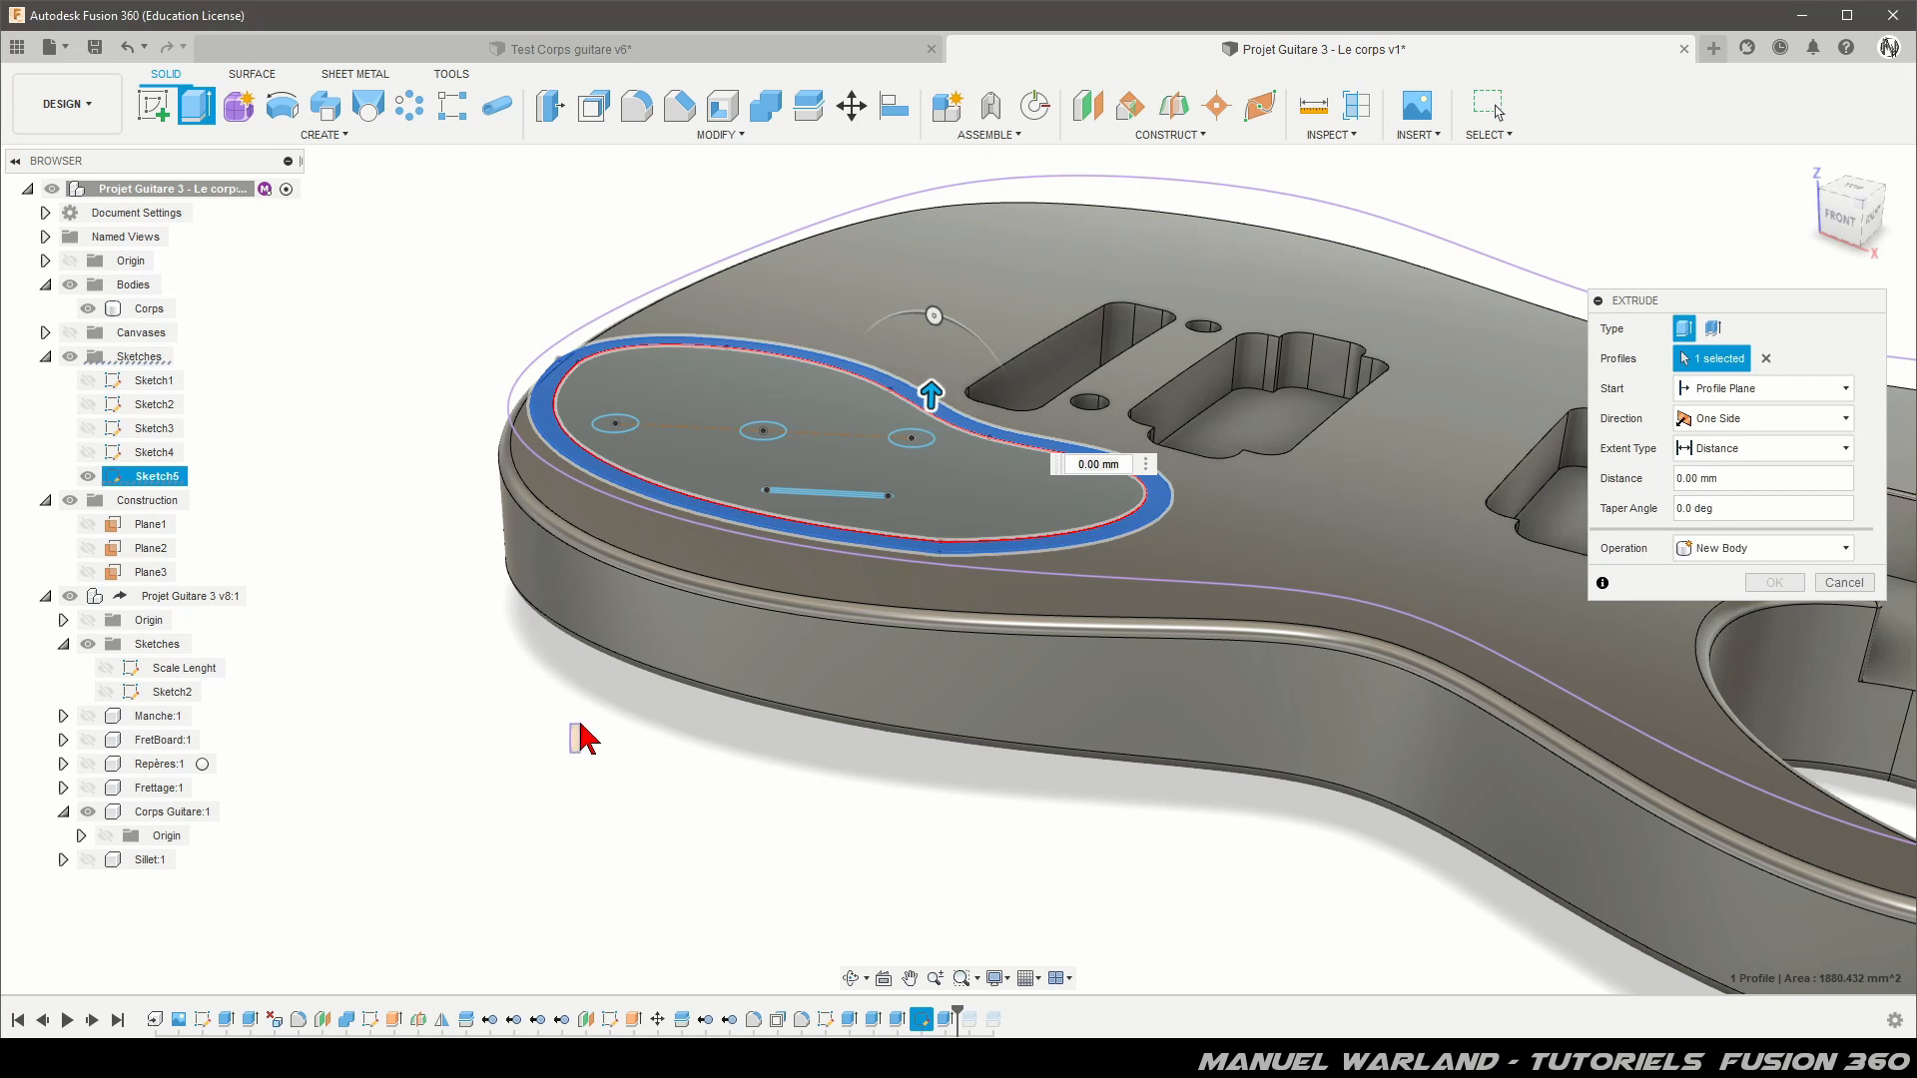
pyautogui.click(1782, 389)
pyautogui.click(1742, 460)
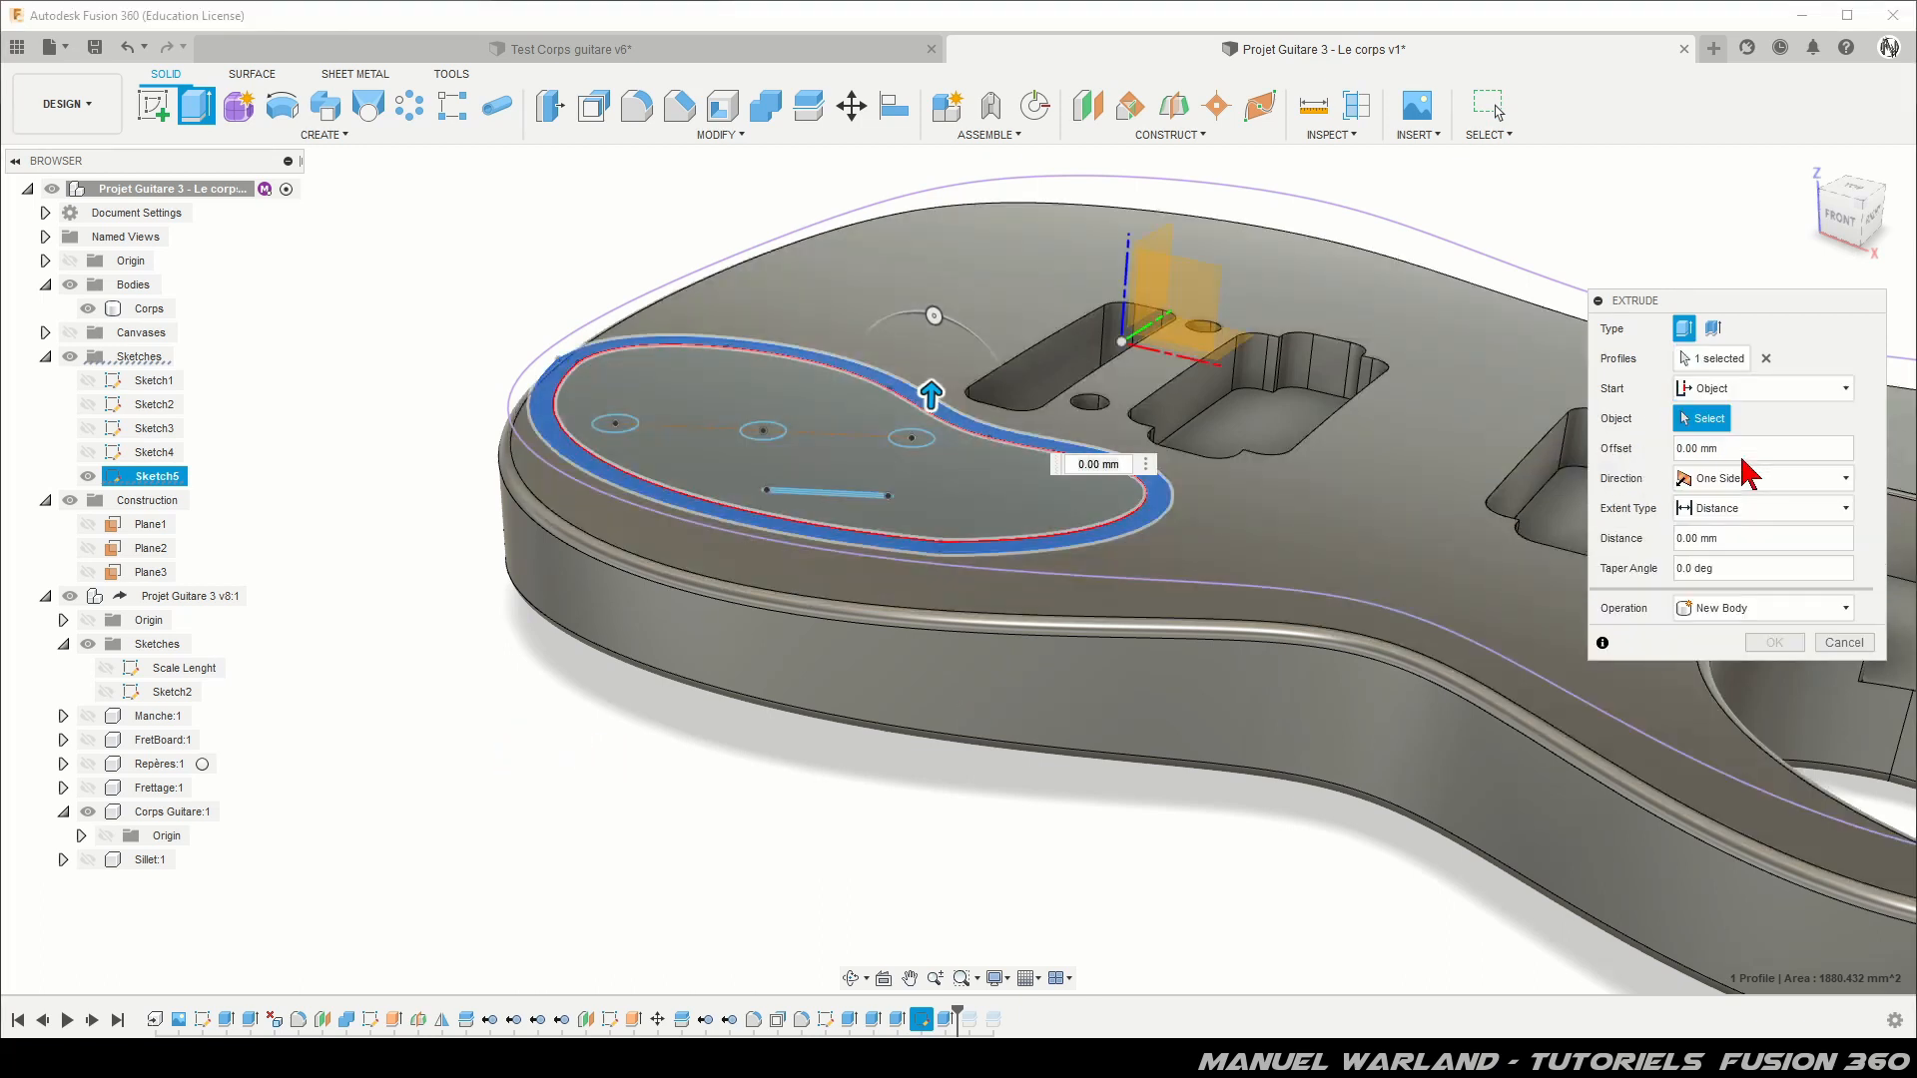
pyautogui.keyDown('shift'); pyautogui.moveTo(890, 852); pyautogui.dragTo(913, 564, button='middle'); pyautogui.keyUp('shift')
pyautogui.click(1157, 825)
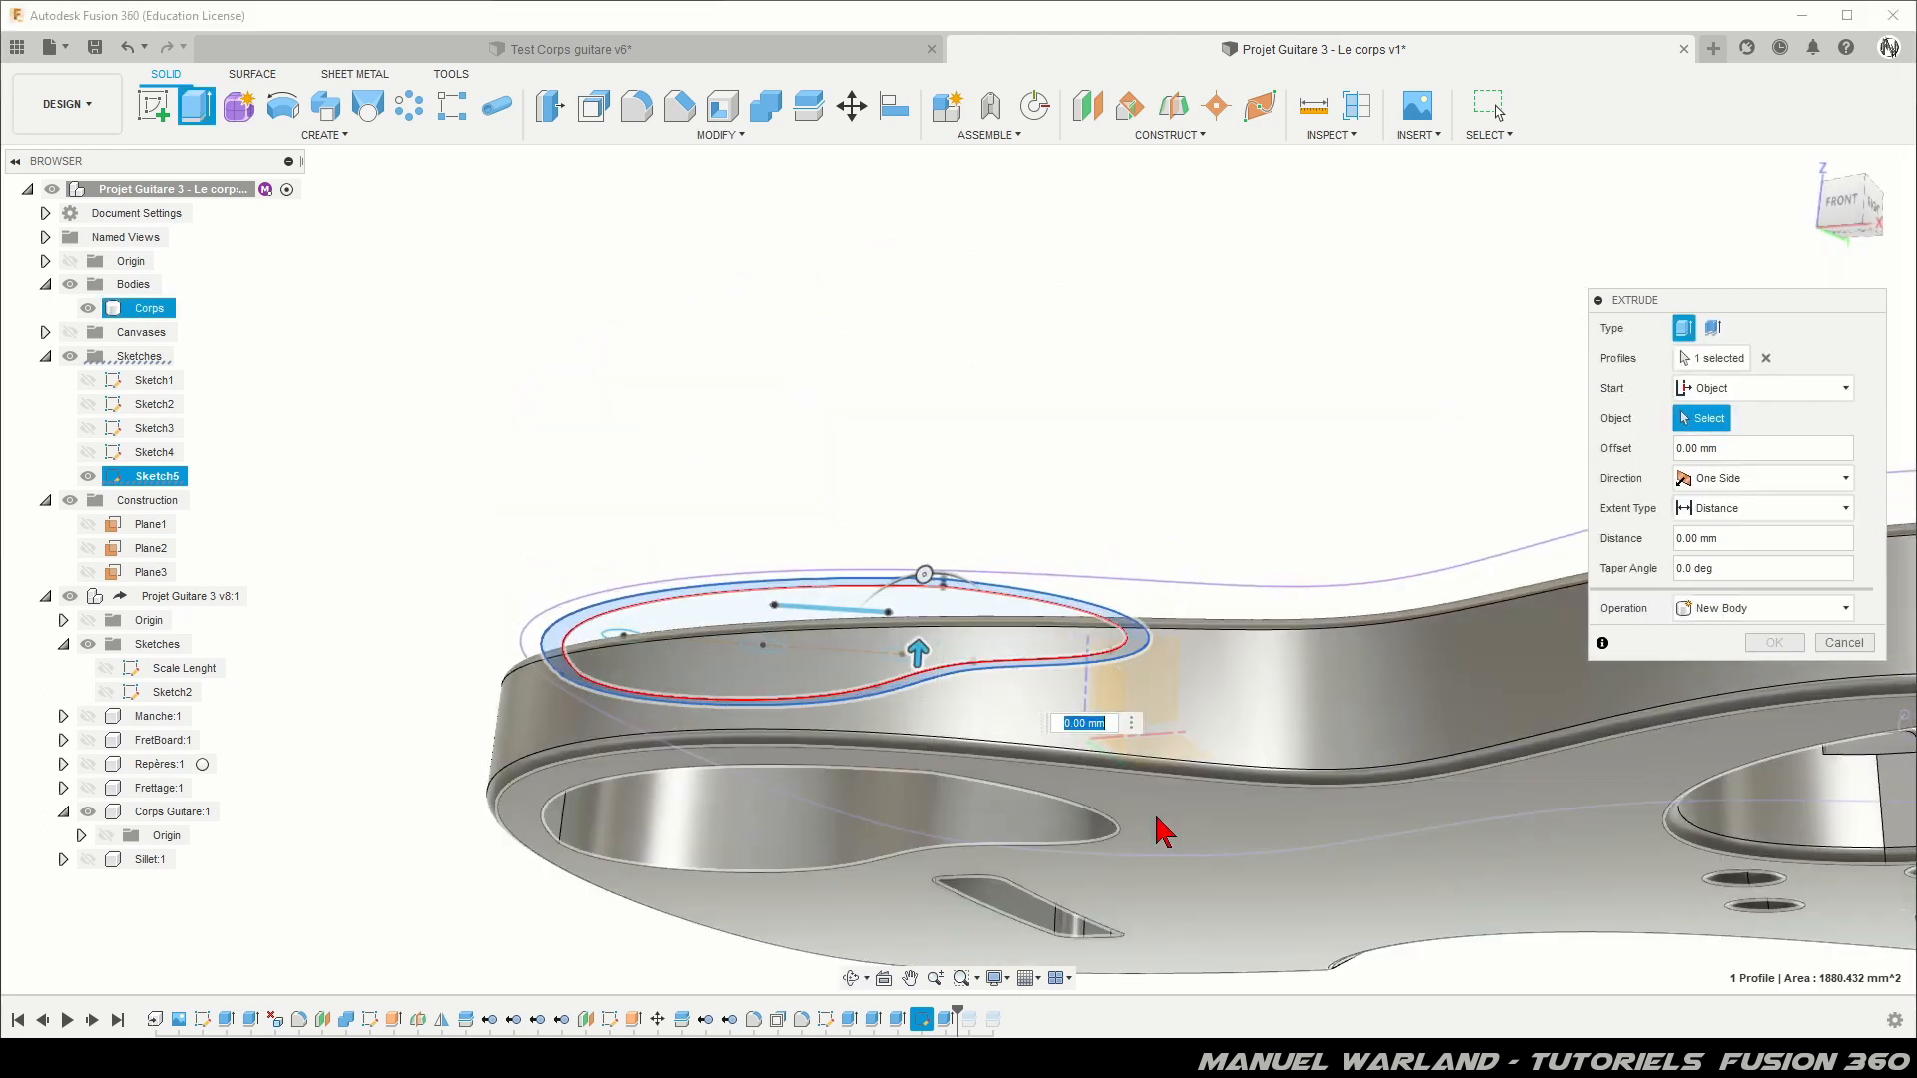
pyautogui.click(1163, 832)
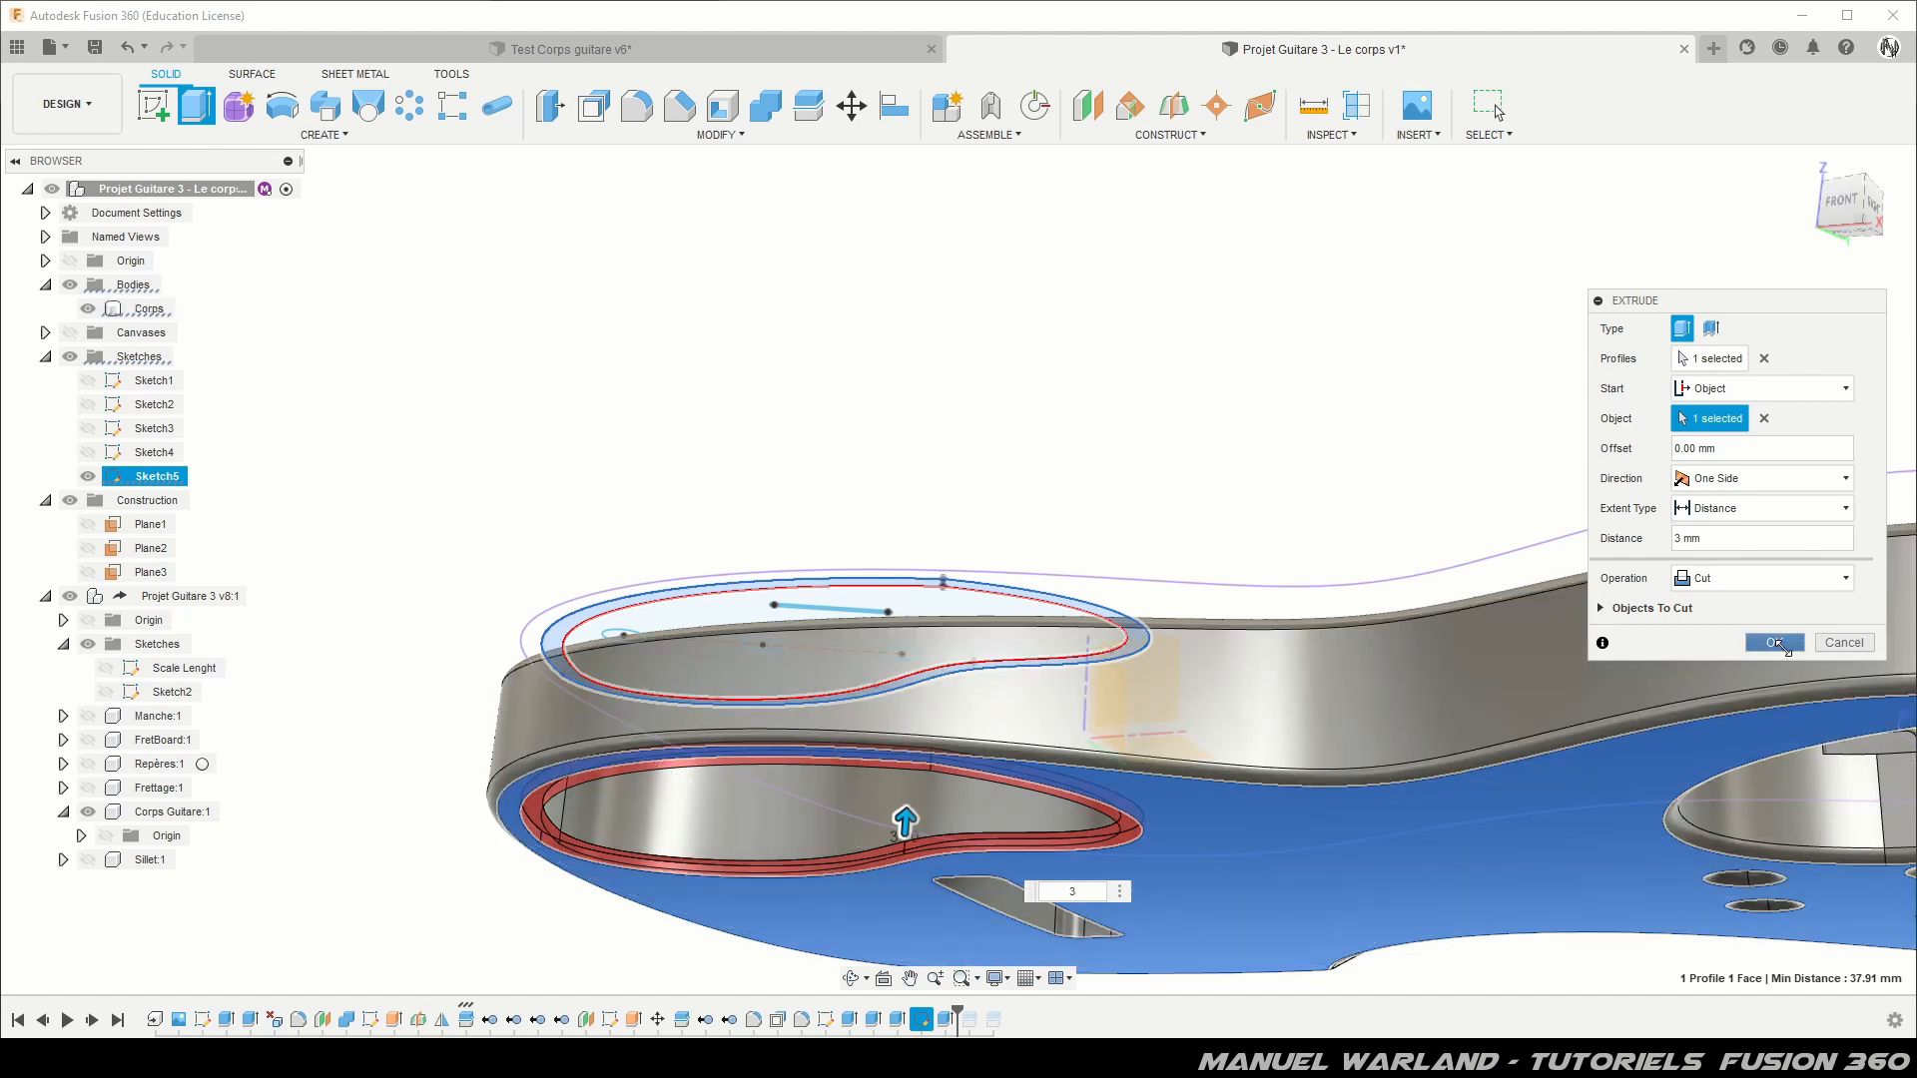
pyautogui.click(1779, 643)
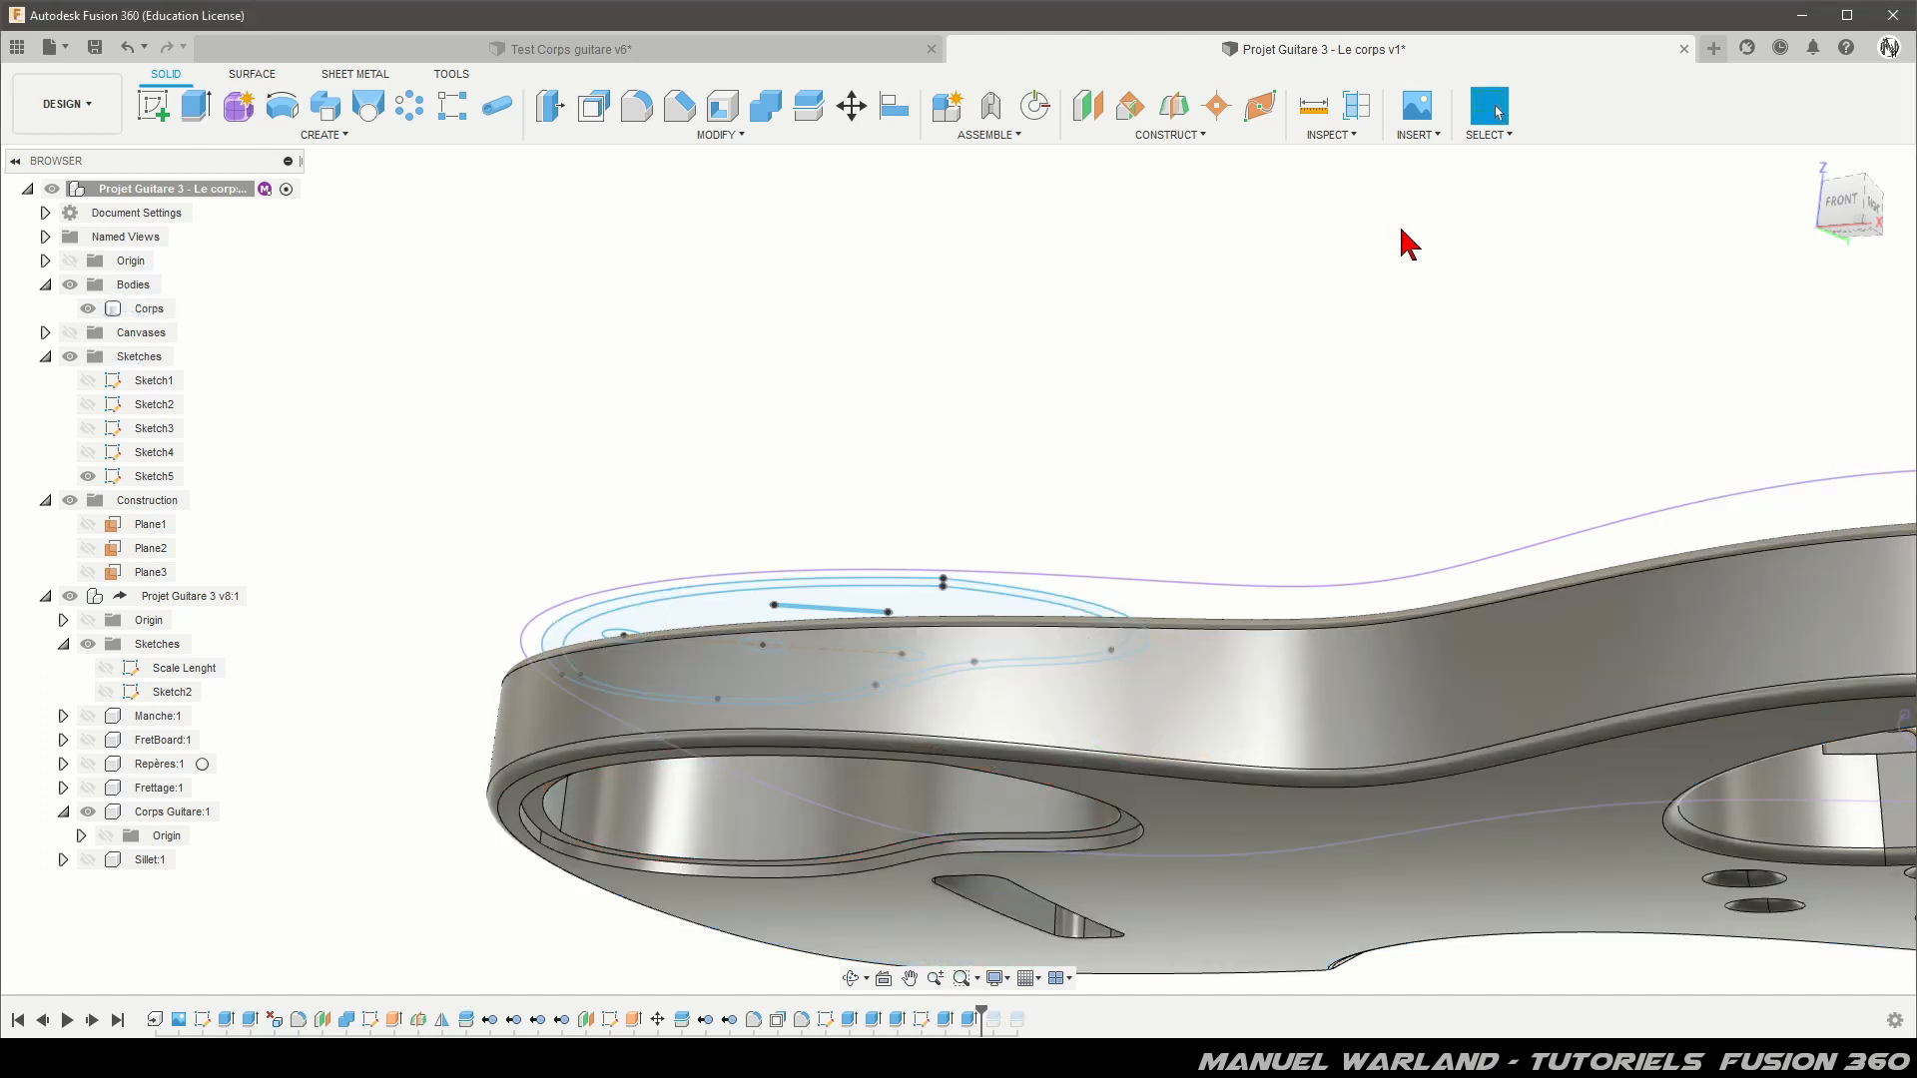
pyautogui.keyDown('shift'); pyautogui.moveTo(429, 579); pyautogui.dragTo(456, 537, button='middle'); pyautogui.keyUp('shift')
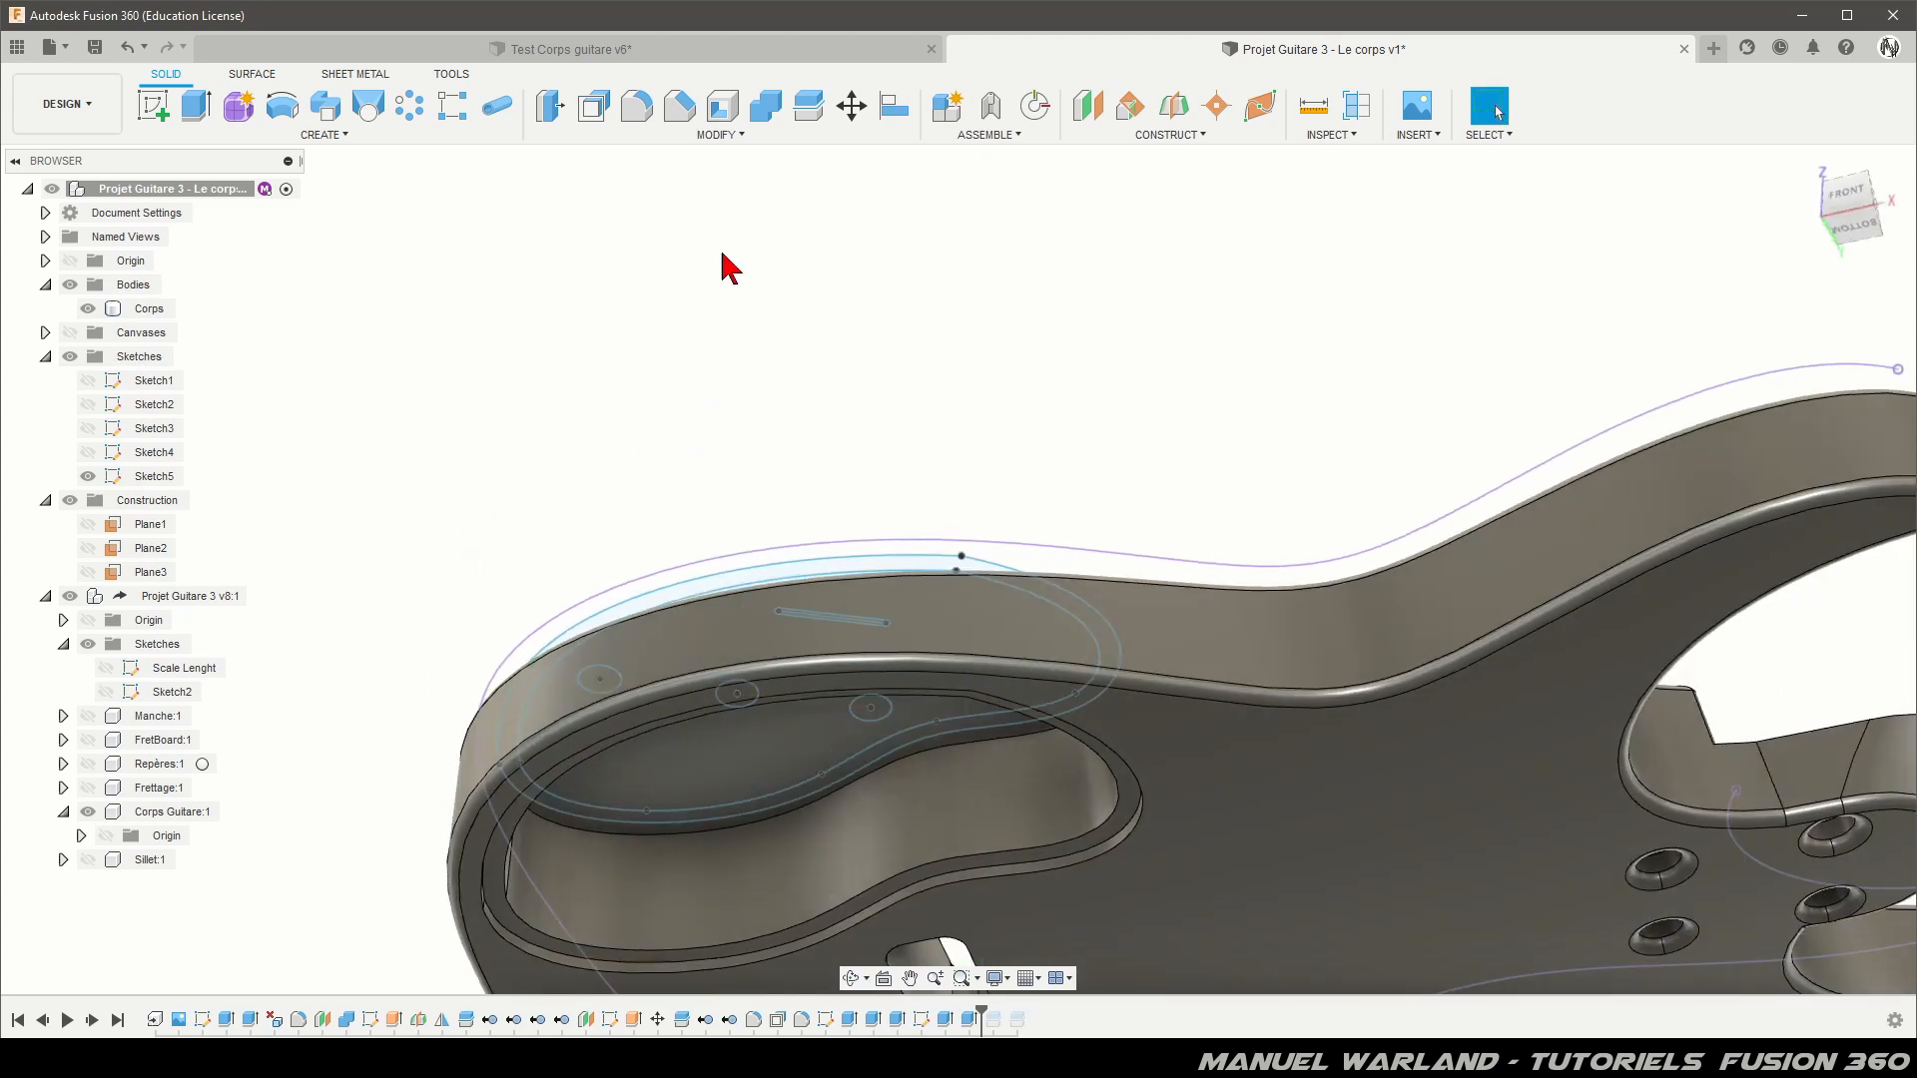
pyautogui.scroll(-3, 718, 291)
pyautogui.scroll(-1, 838, 906)
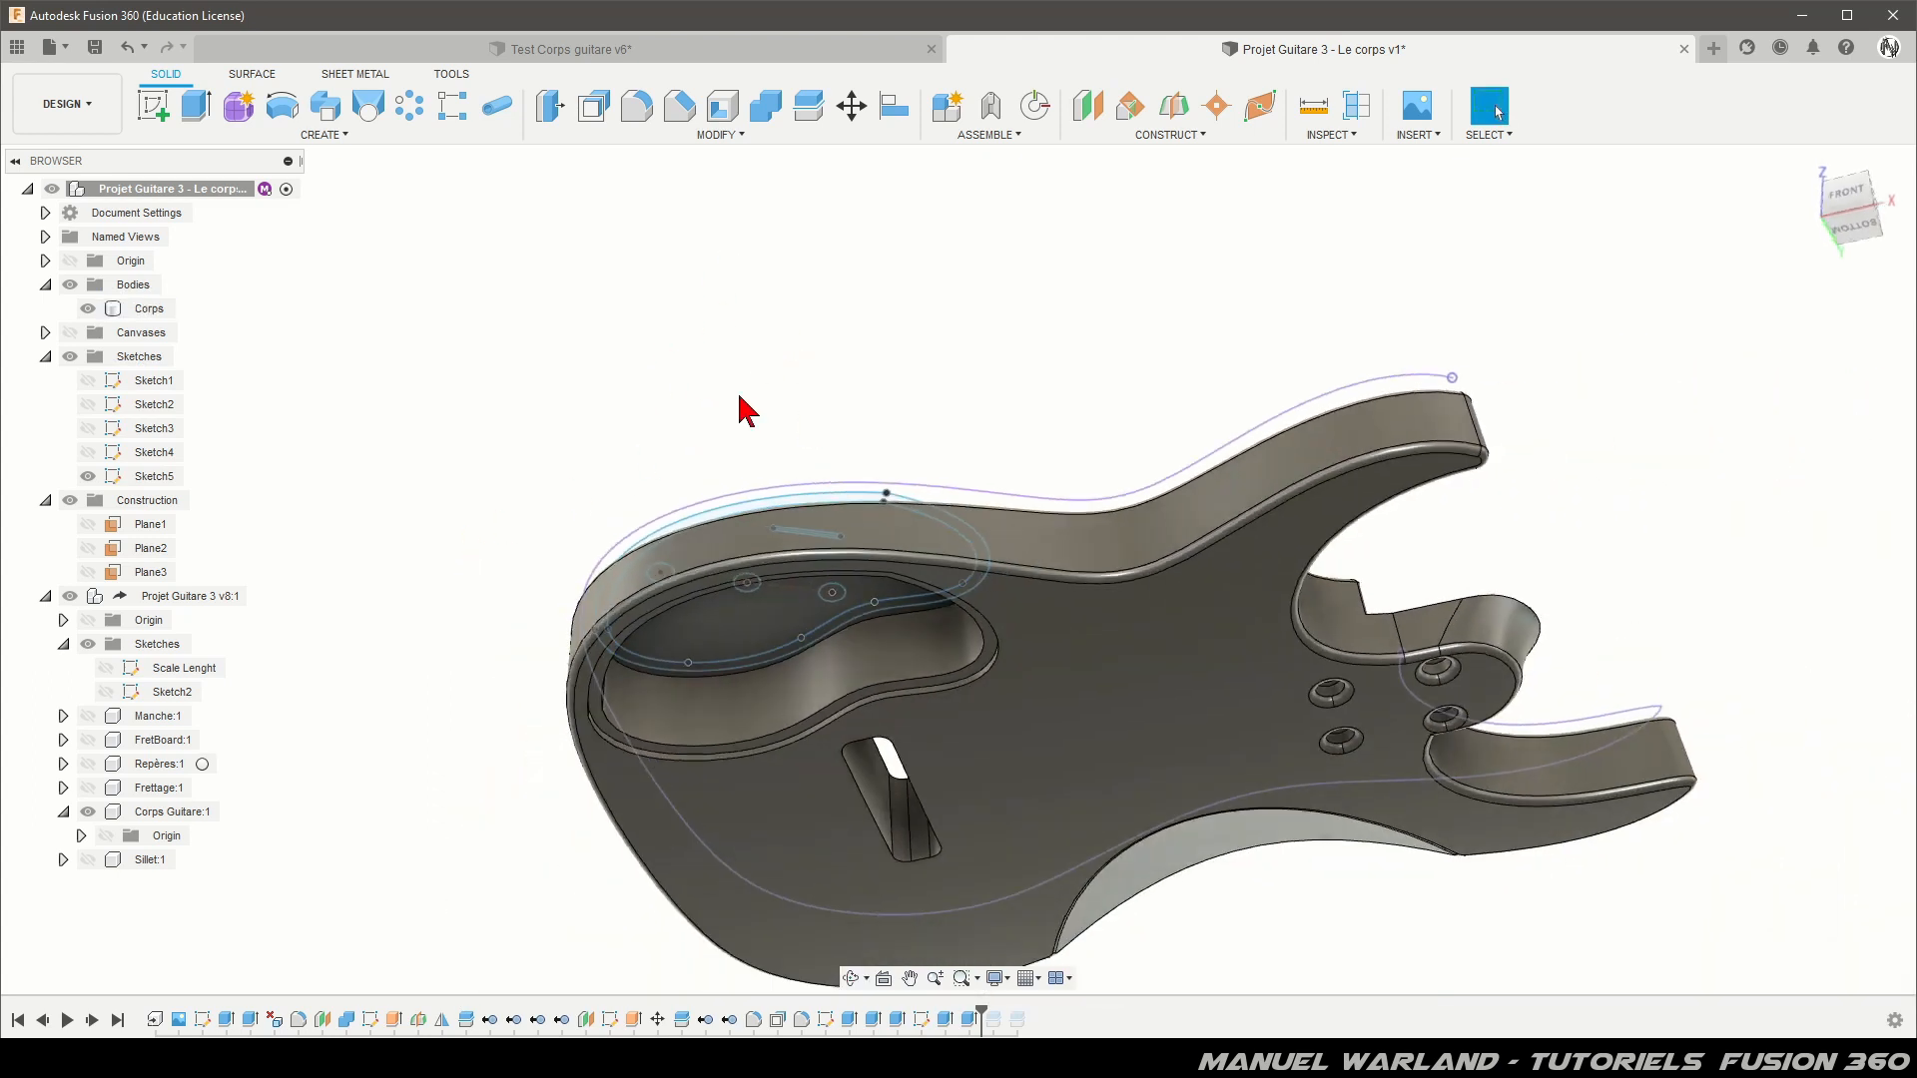
pyautogui.scroll(2, 713, 833)
pyautogui.scroll(2, 719, 827)
pyautogui.keyDown('shift'); pyautogui.moveTo(855, 513); pyautogui.dragTo(799, 668, button='middle'); pyautogui.keyUp('shift')
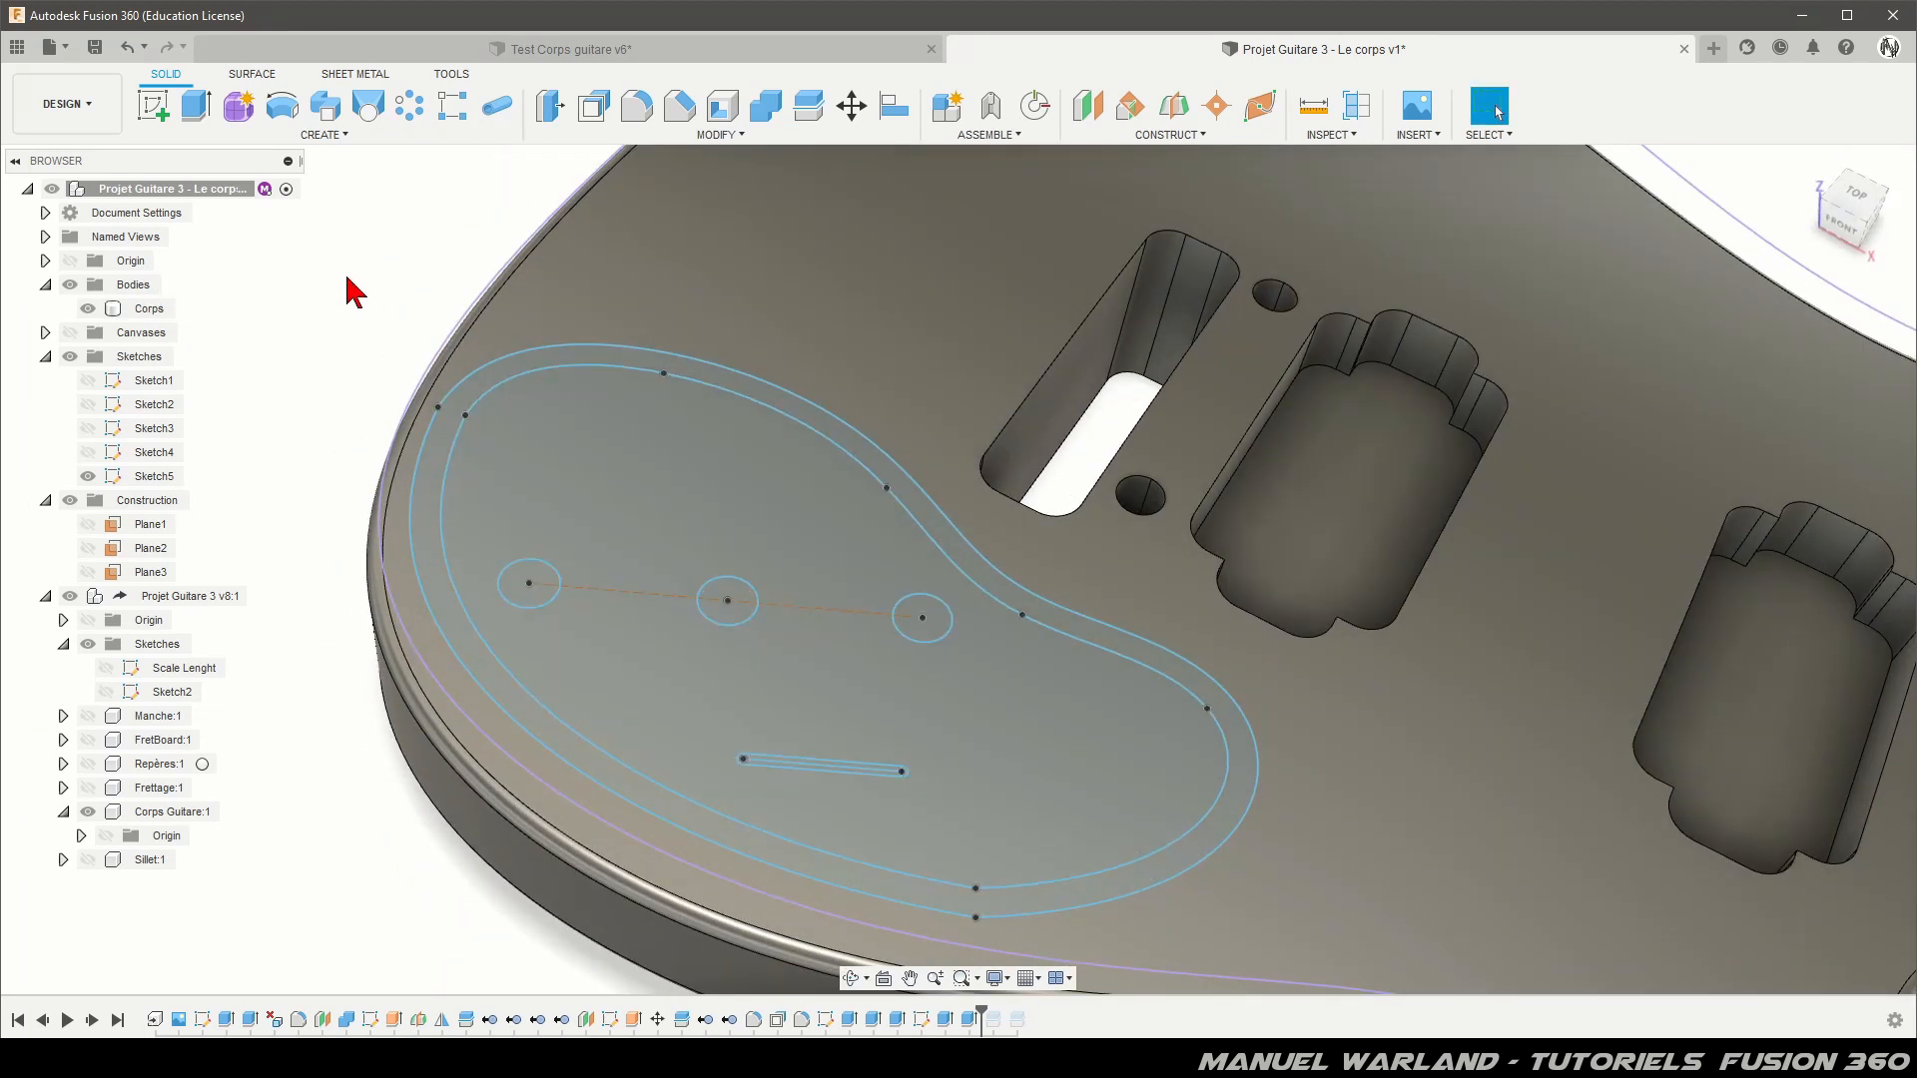
# Step: Cut the three potentiometer circles and the switch slot through the body's top wall by extrusion, and hide Sketch5
pyautogui.press('e')
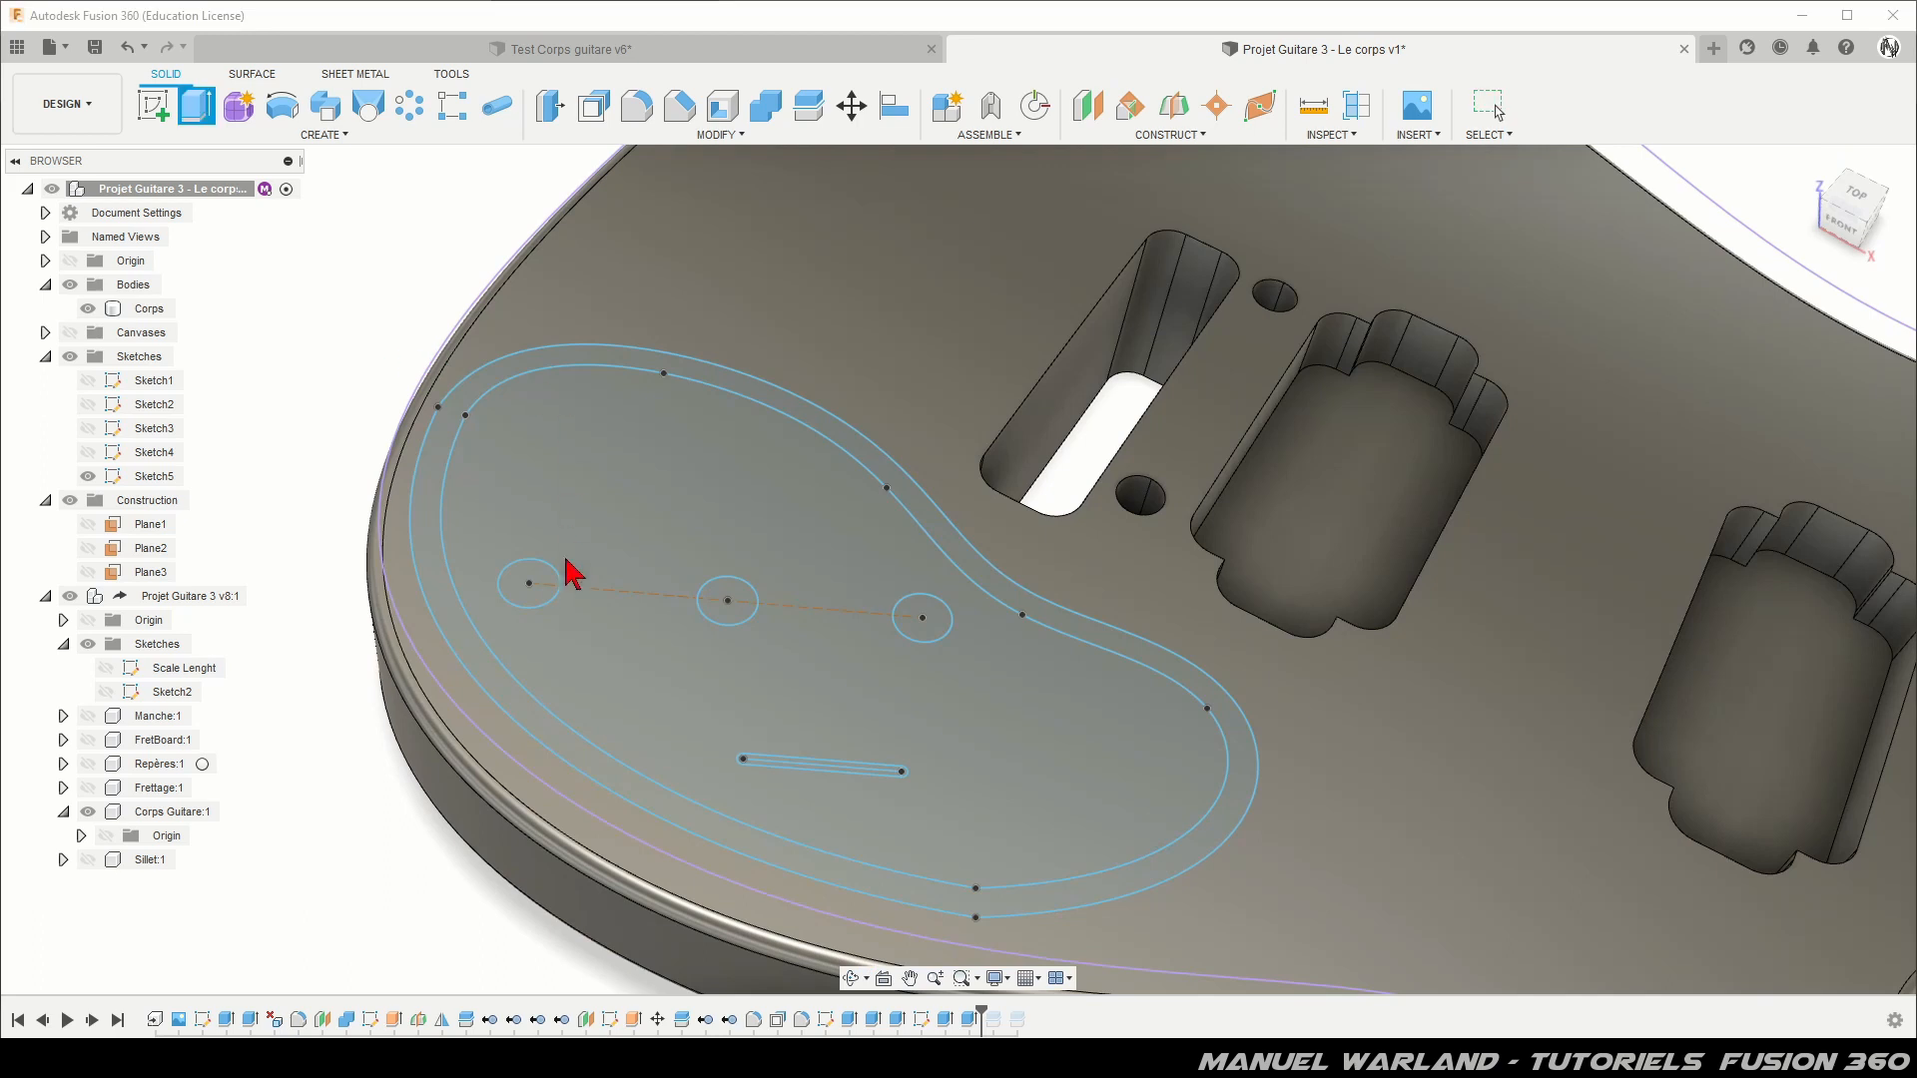
pyautogui.click(532, 587)
pyautogui.click(741, 601)
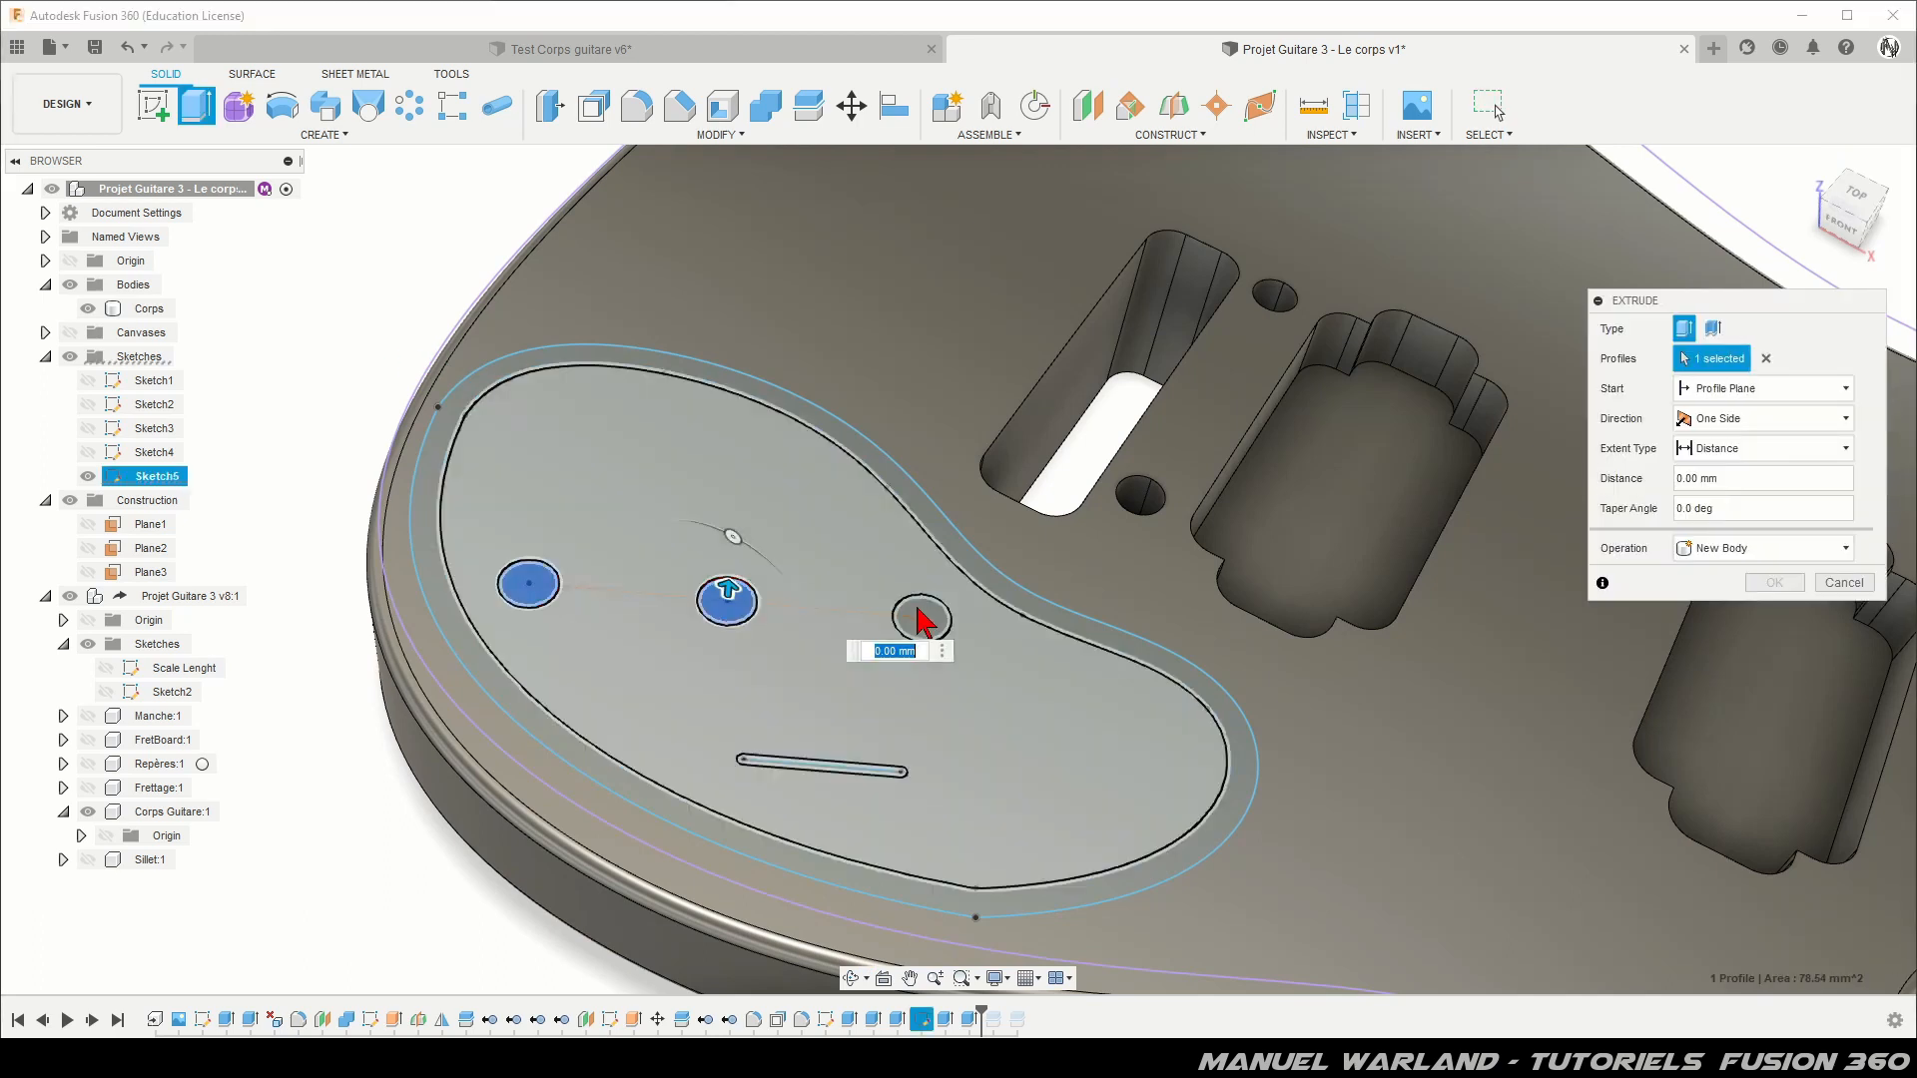
pyautogui.click(911, 614)
pyautogui.click(856, 780)
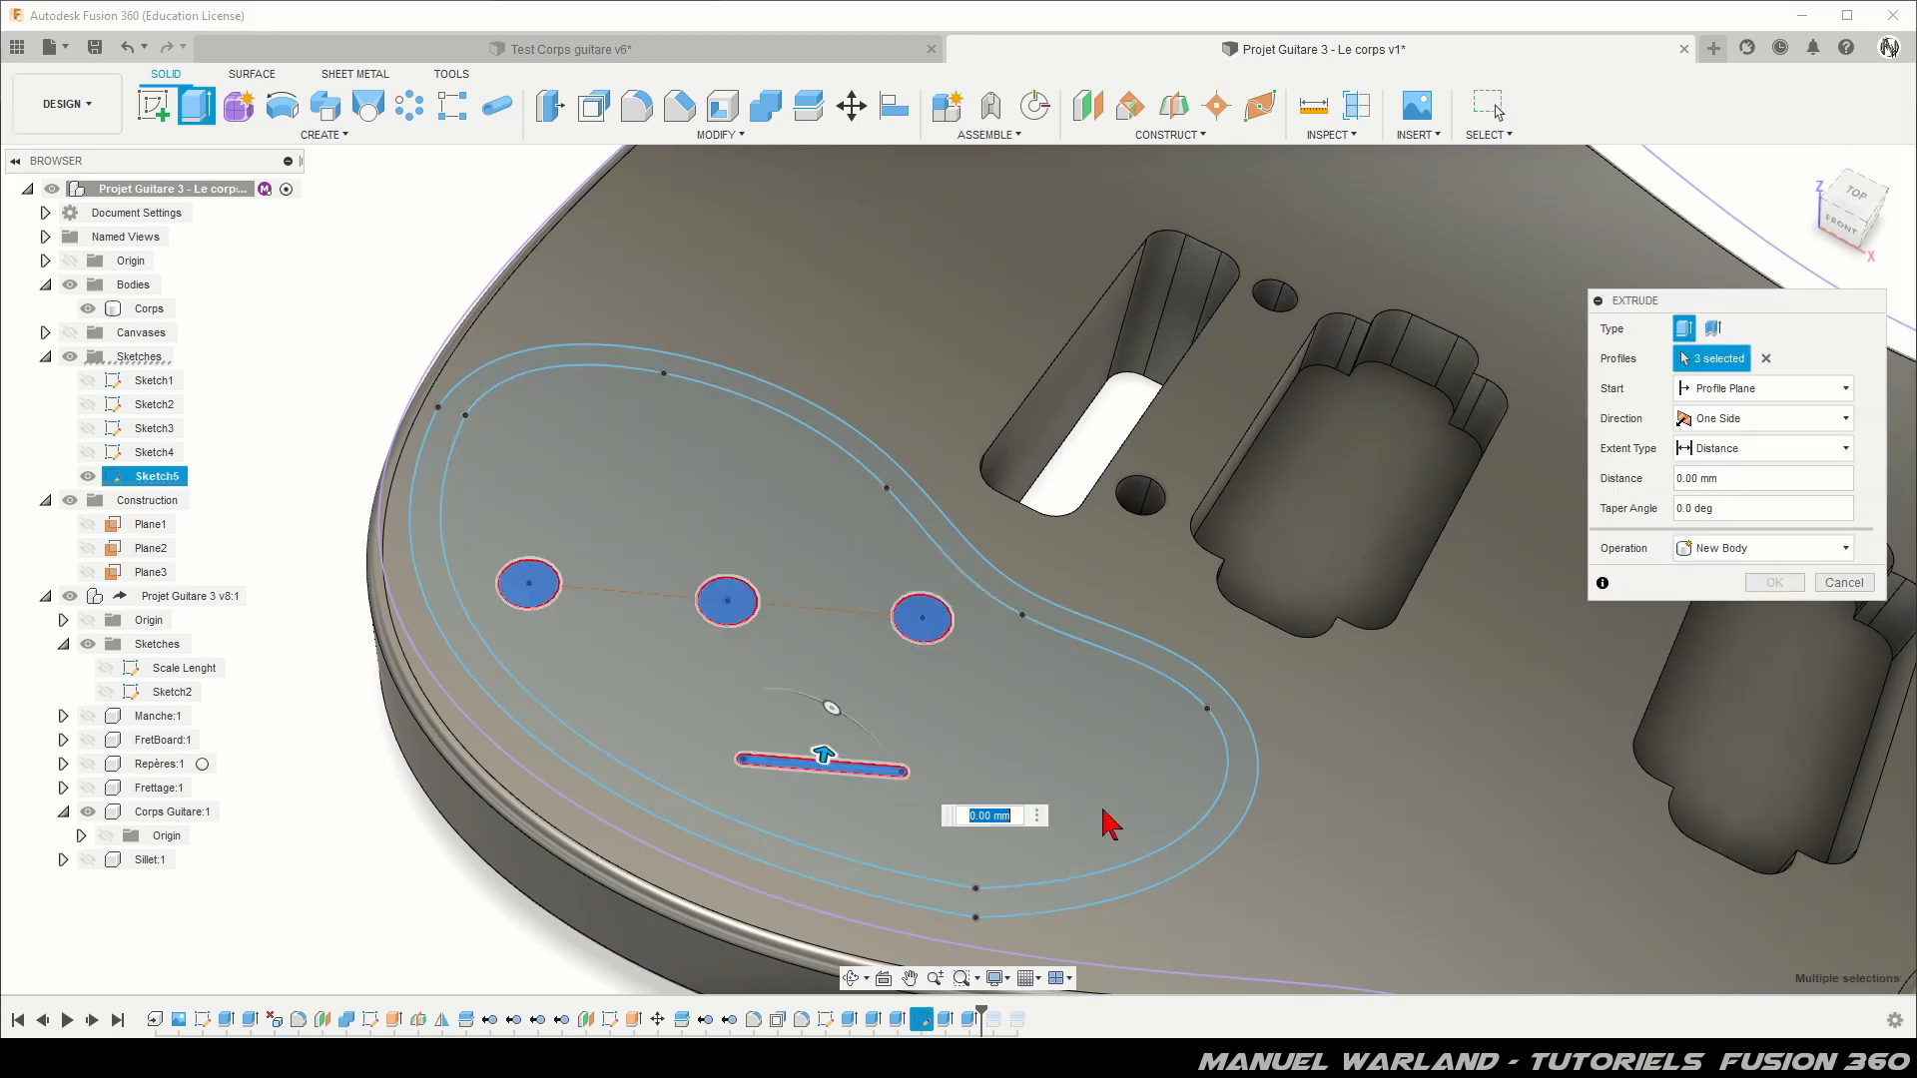
pyautogui.moveTo(754, 906); pyautogui.dragTo(798, 933)
pyautogui.click(1755, 616)
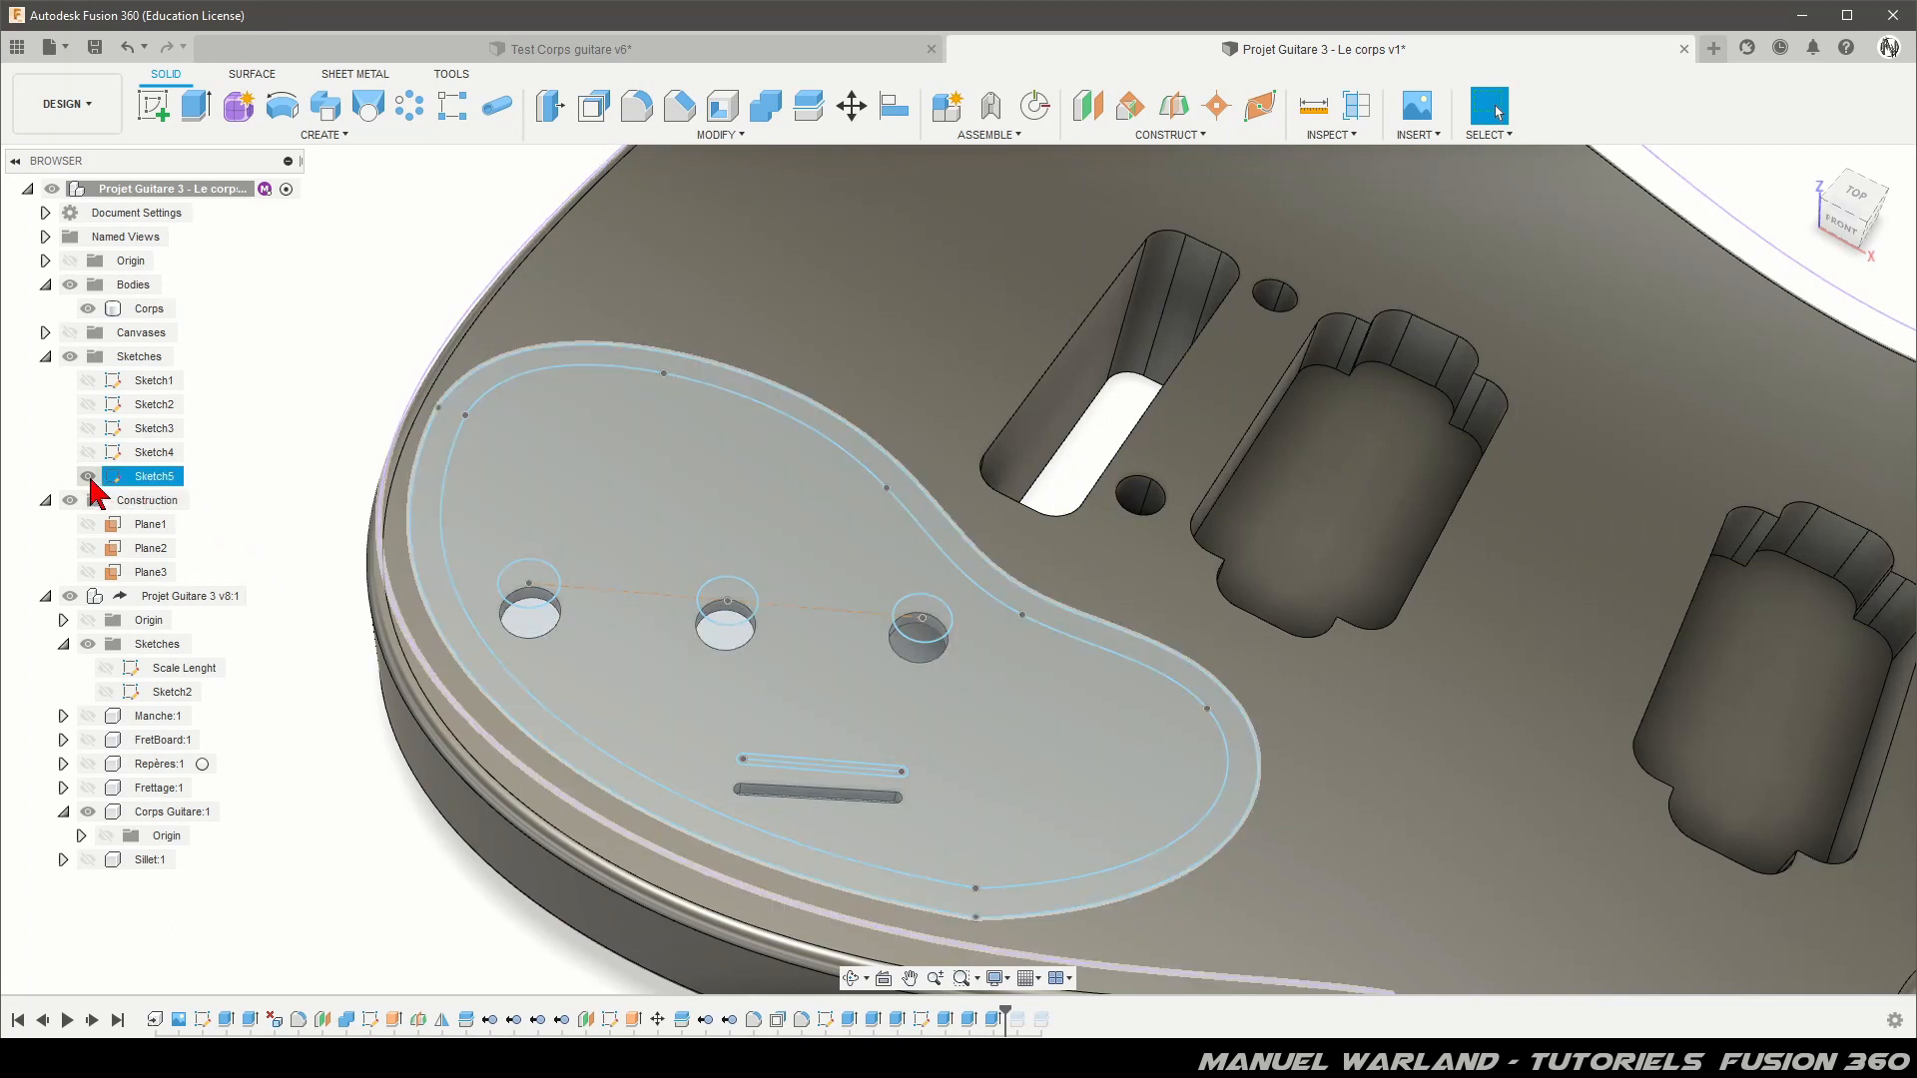
pyautogui.click(88, 475)
pyautogui.click(564, 263)
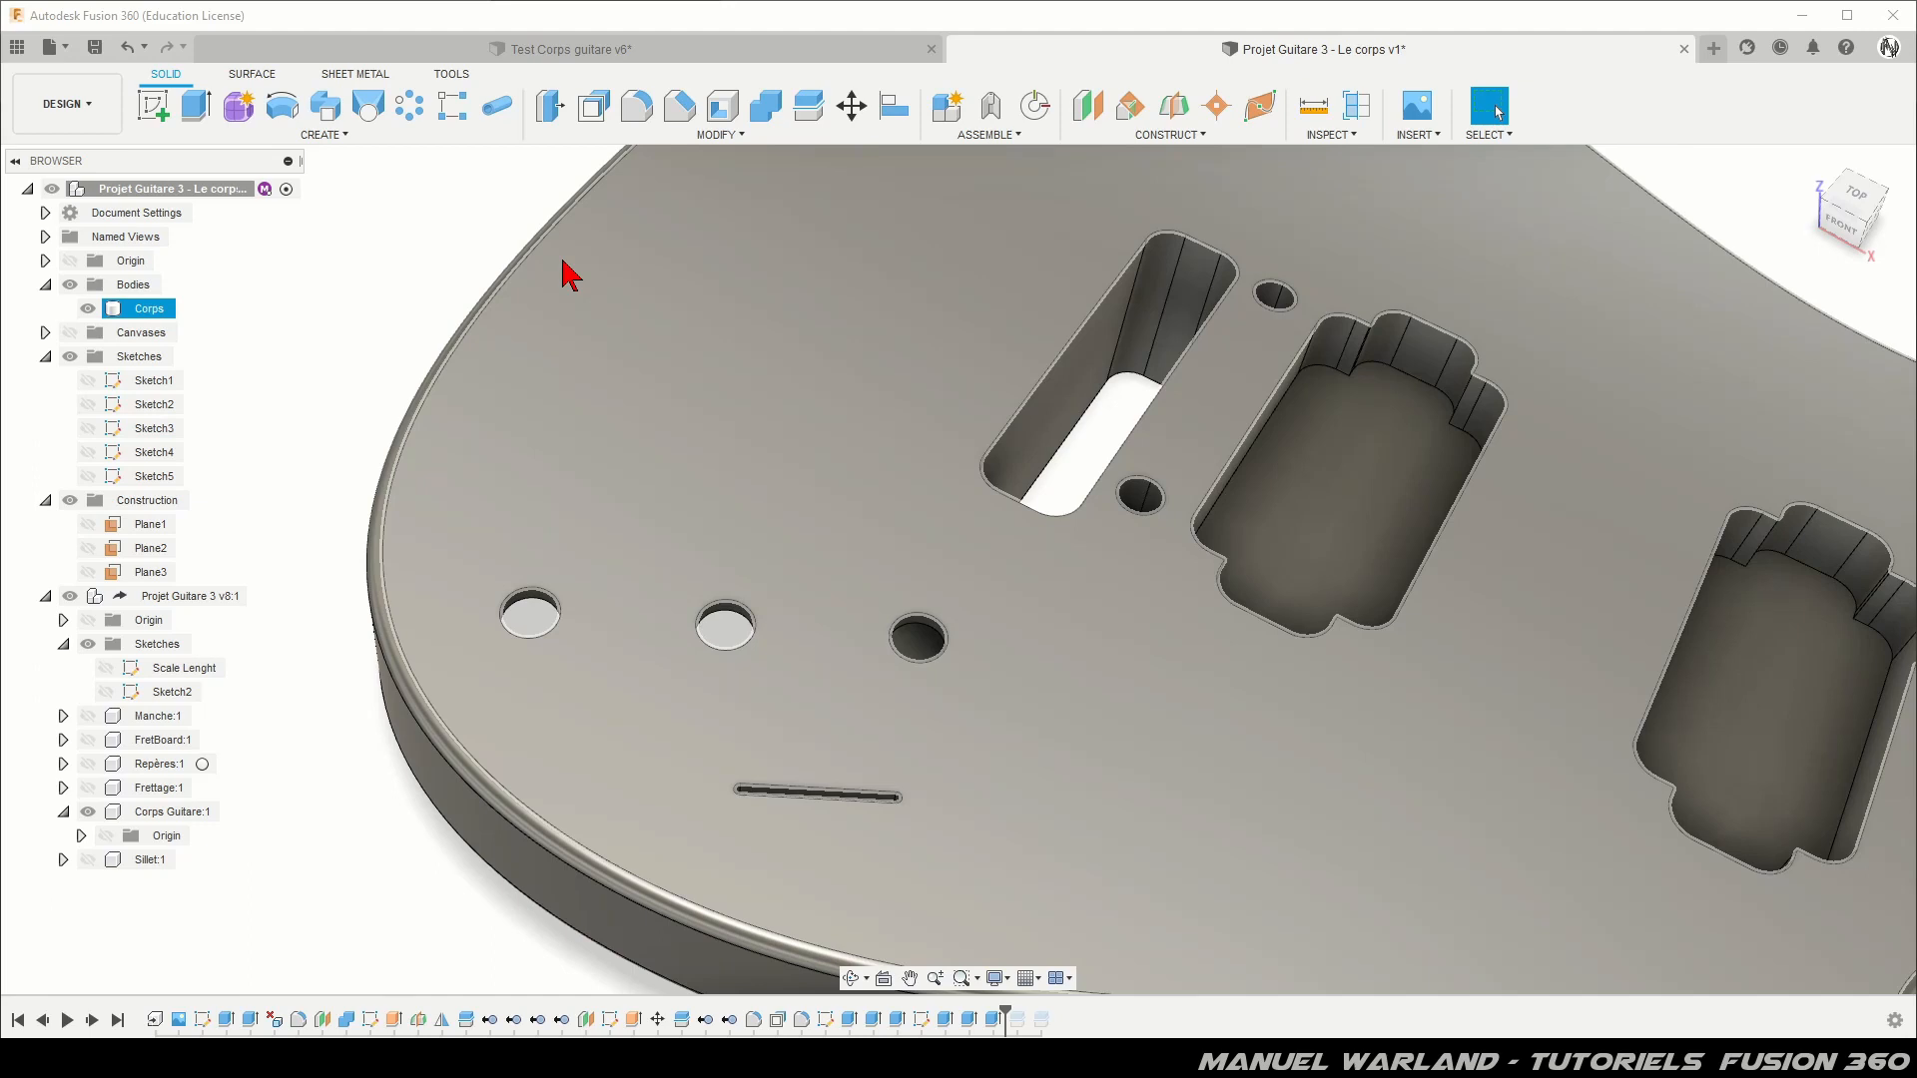
# Step: Patch the outer edges of the rear cover recess on the guitar's back as a new surface body
pyautogui.scroll(-3, 539, 280)
pyautogui.scroll(-2, 784, 319)
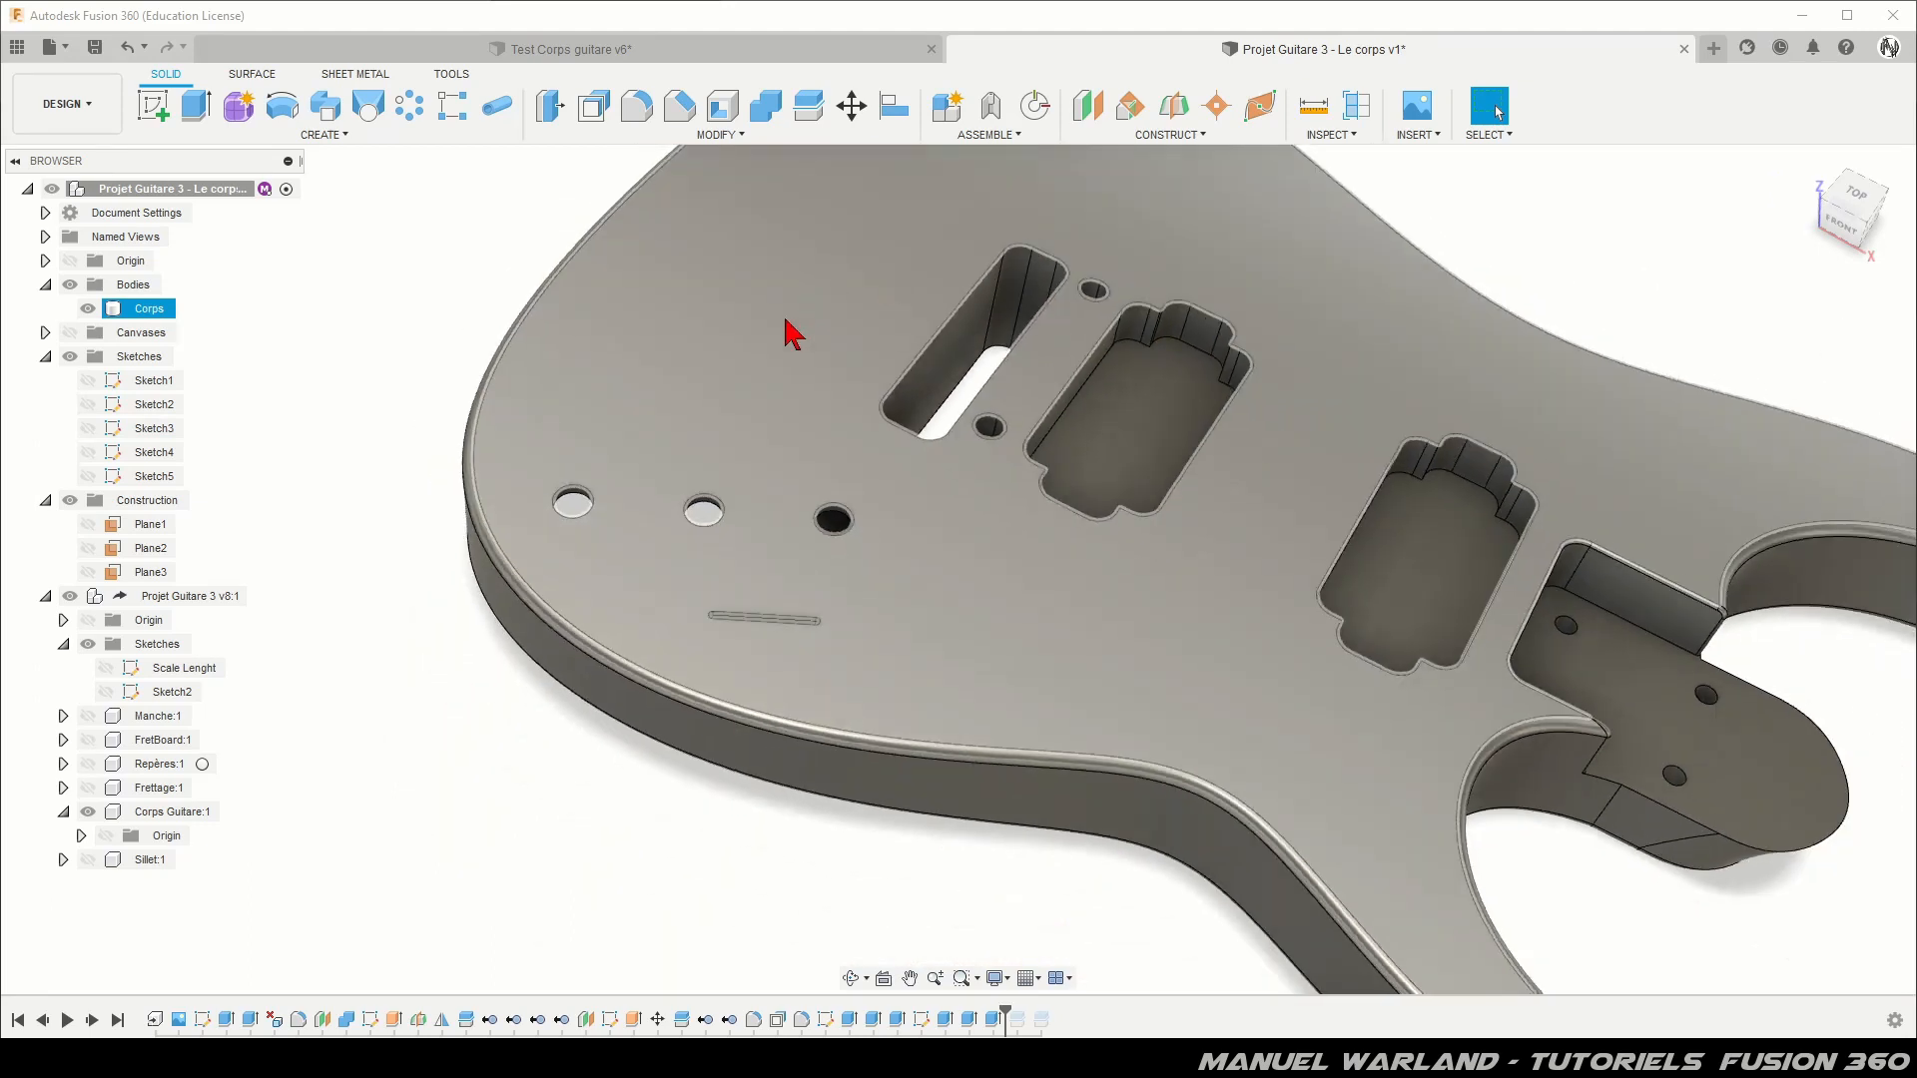
pyautogui.keyDown('shift'); pyautogui.moveTo(768, 713); pyautogui.dragTo(876, 301, button='middle'); pyautogui.keyUp('shift')
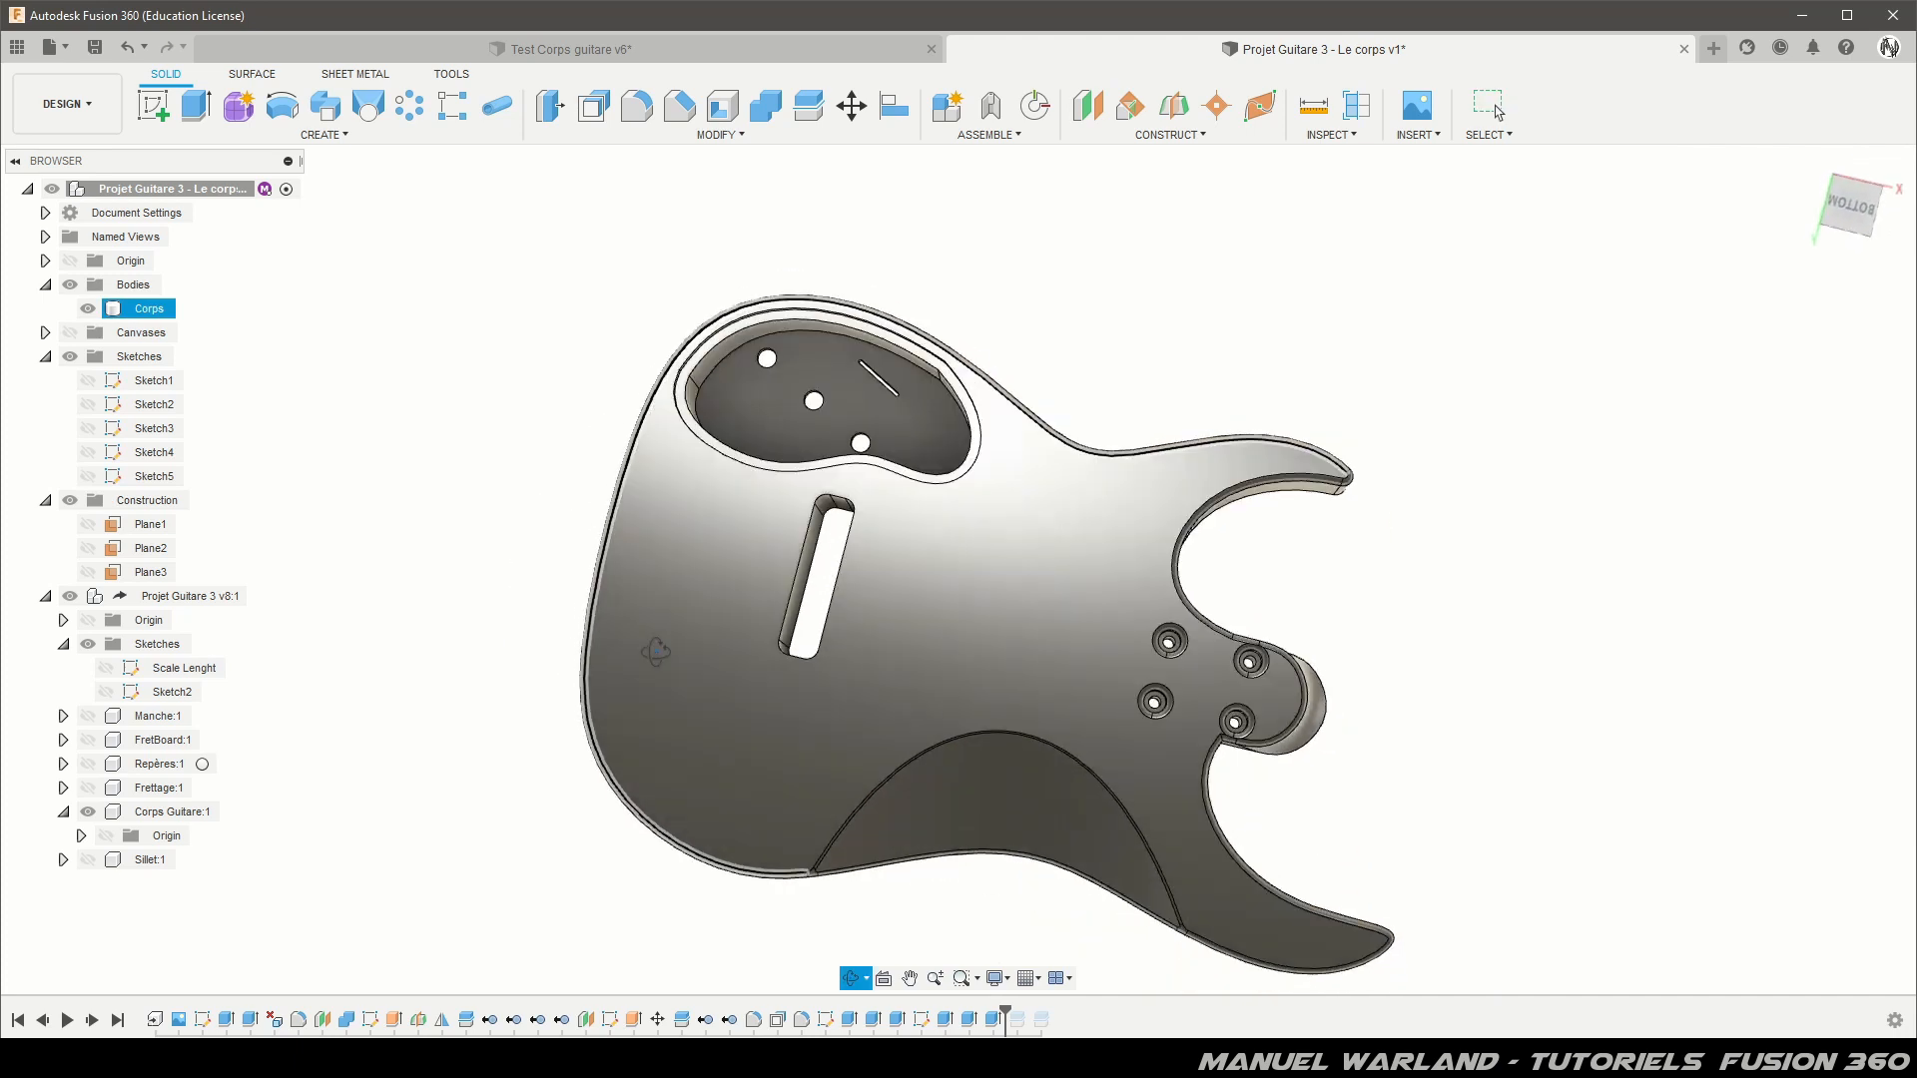
pyautogui.scroll(5, 877, 305)
pyautogui.click(873, 331)
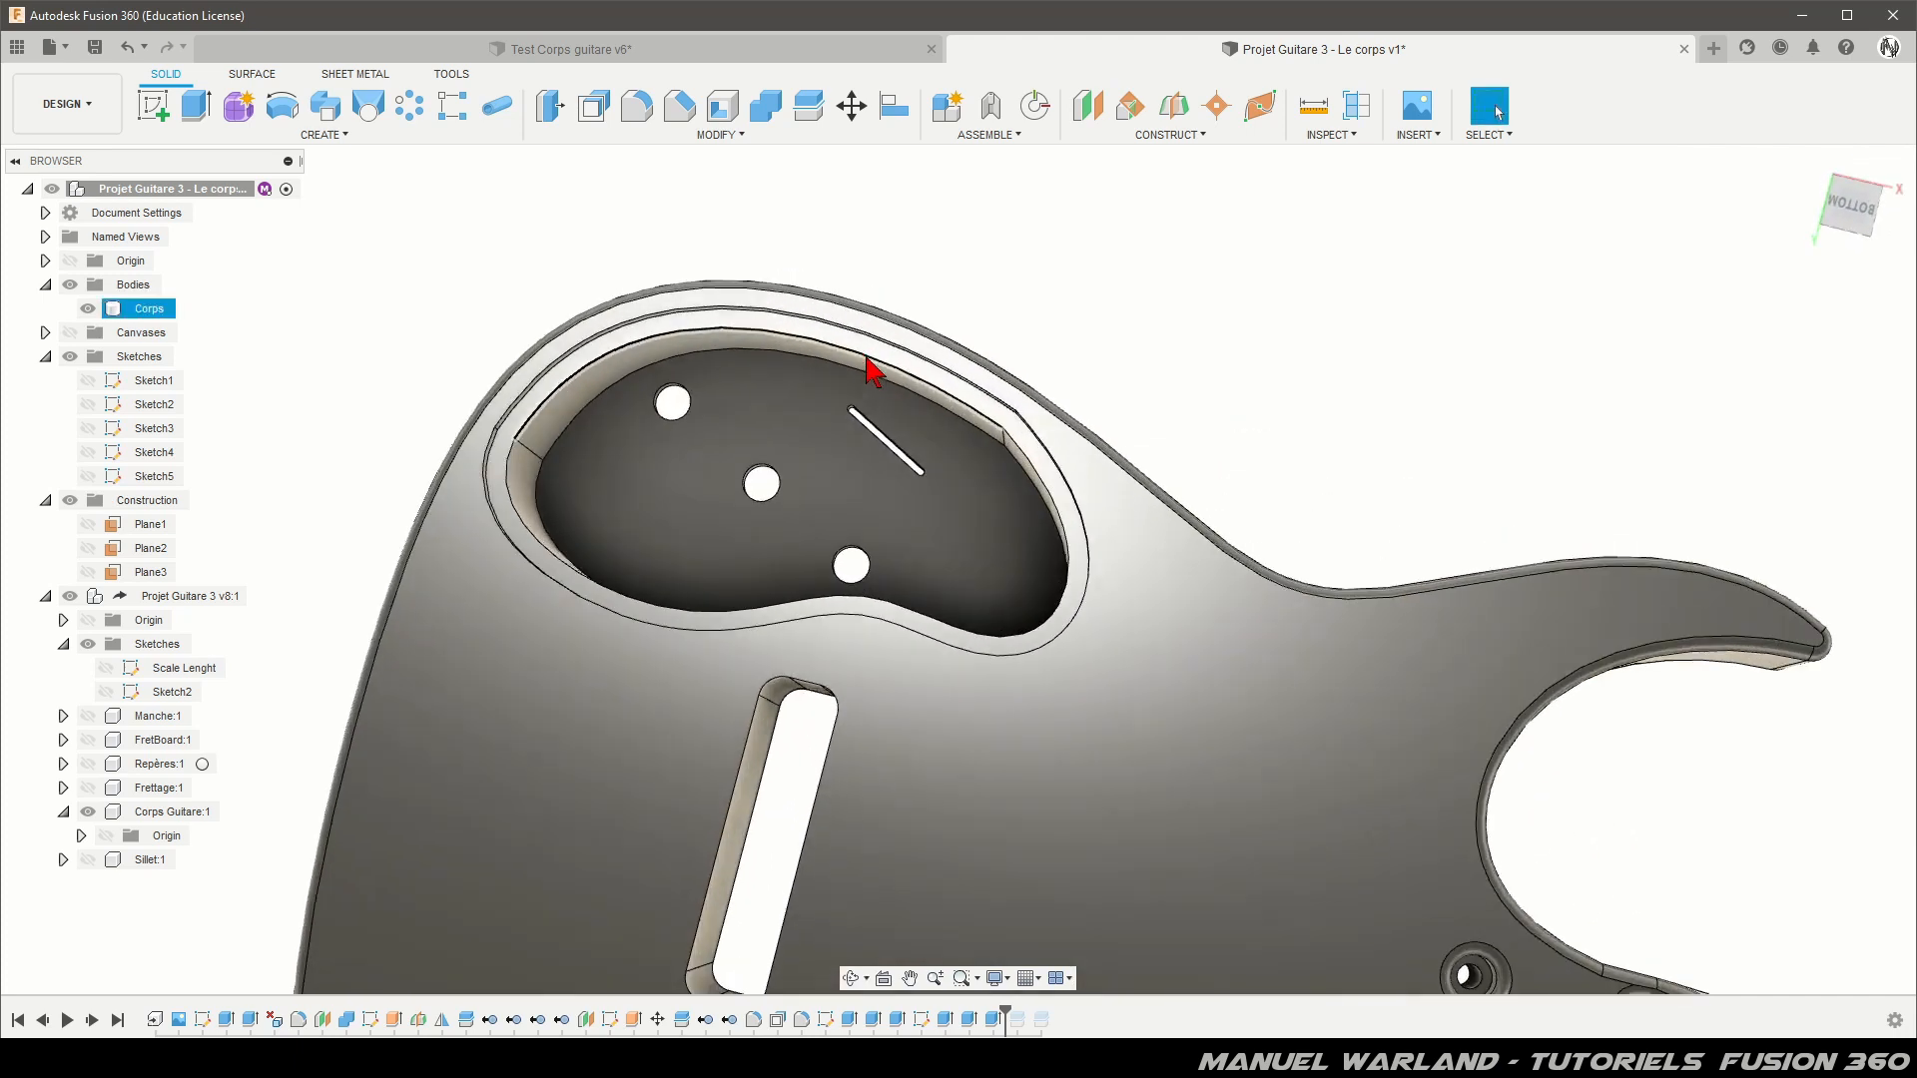
pyautogui.click(530, 232)
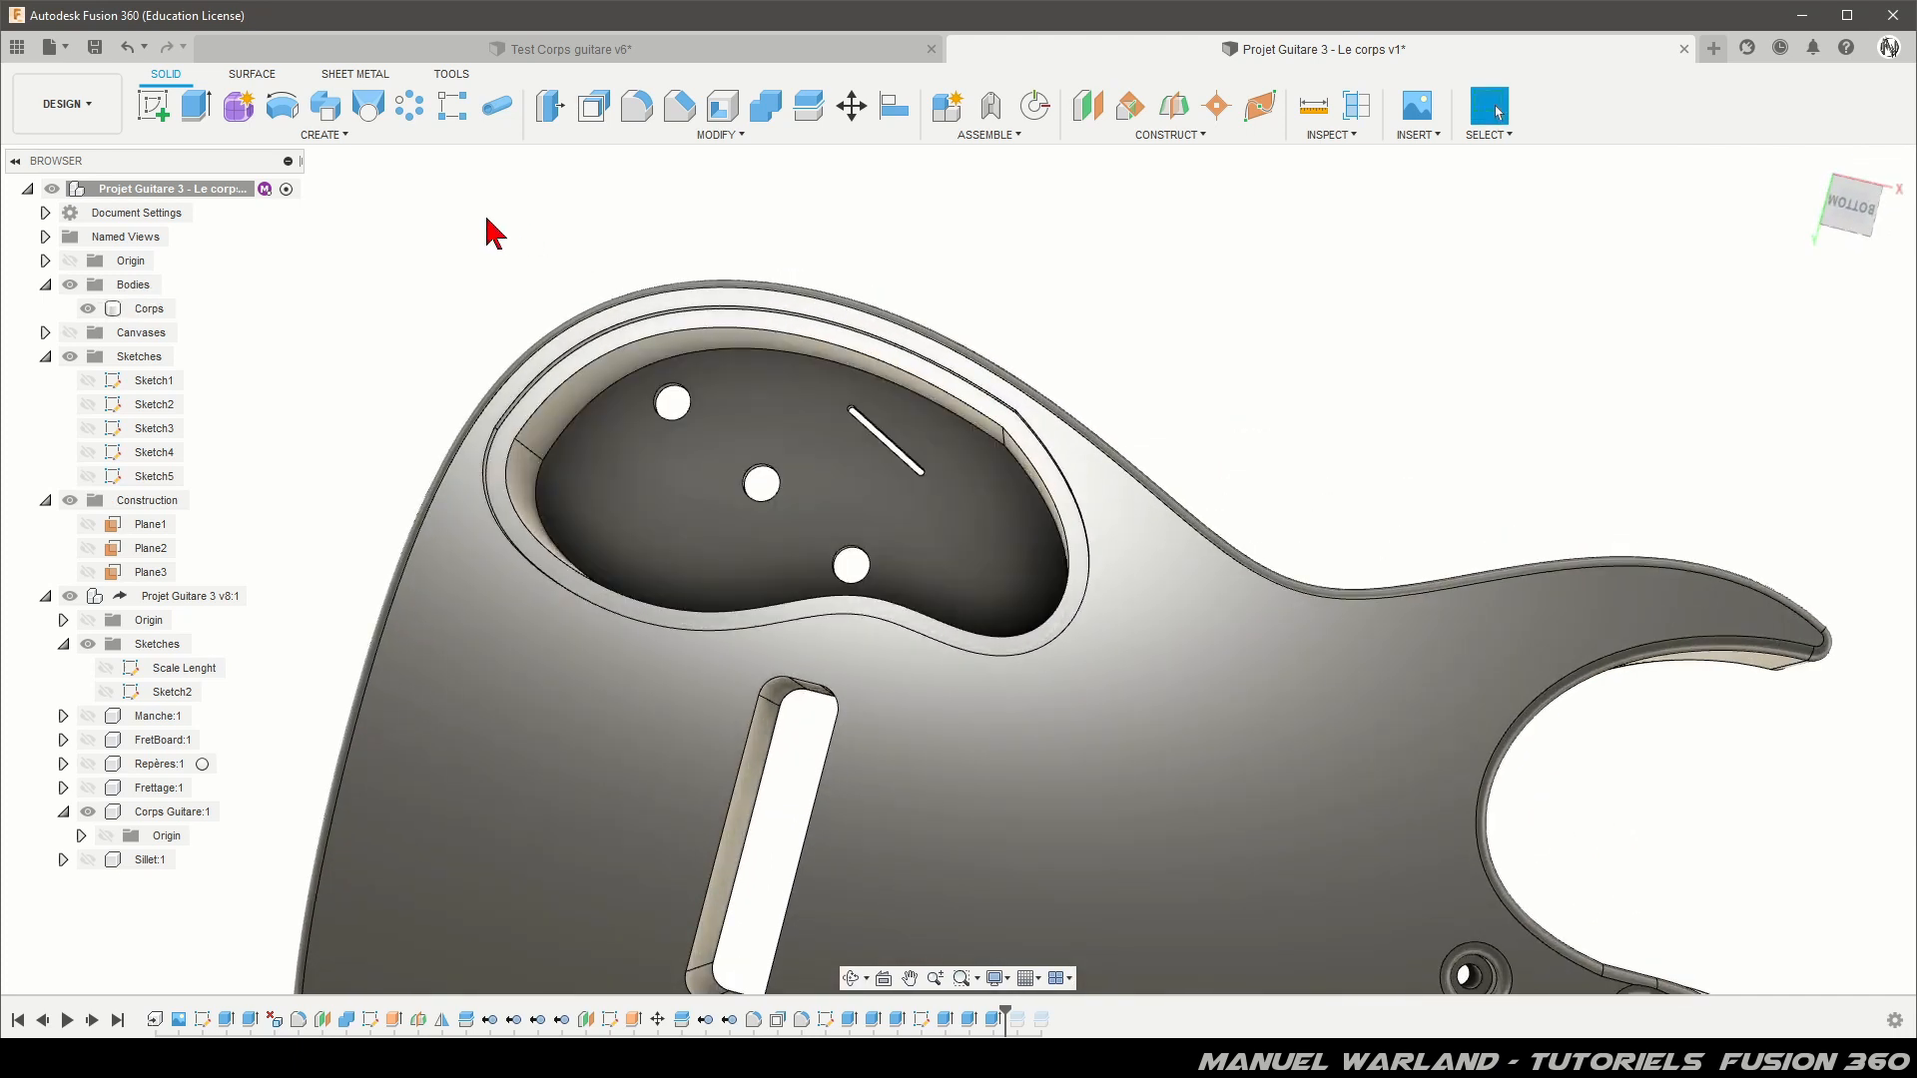
pyautogui.click(253, 75)
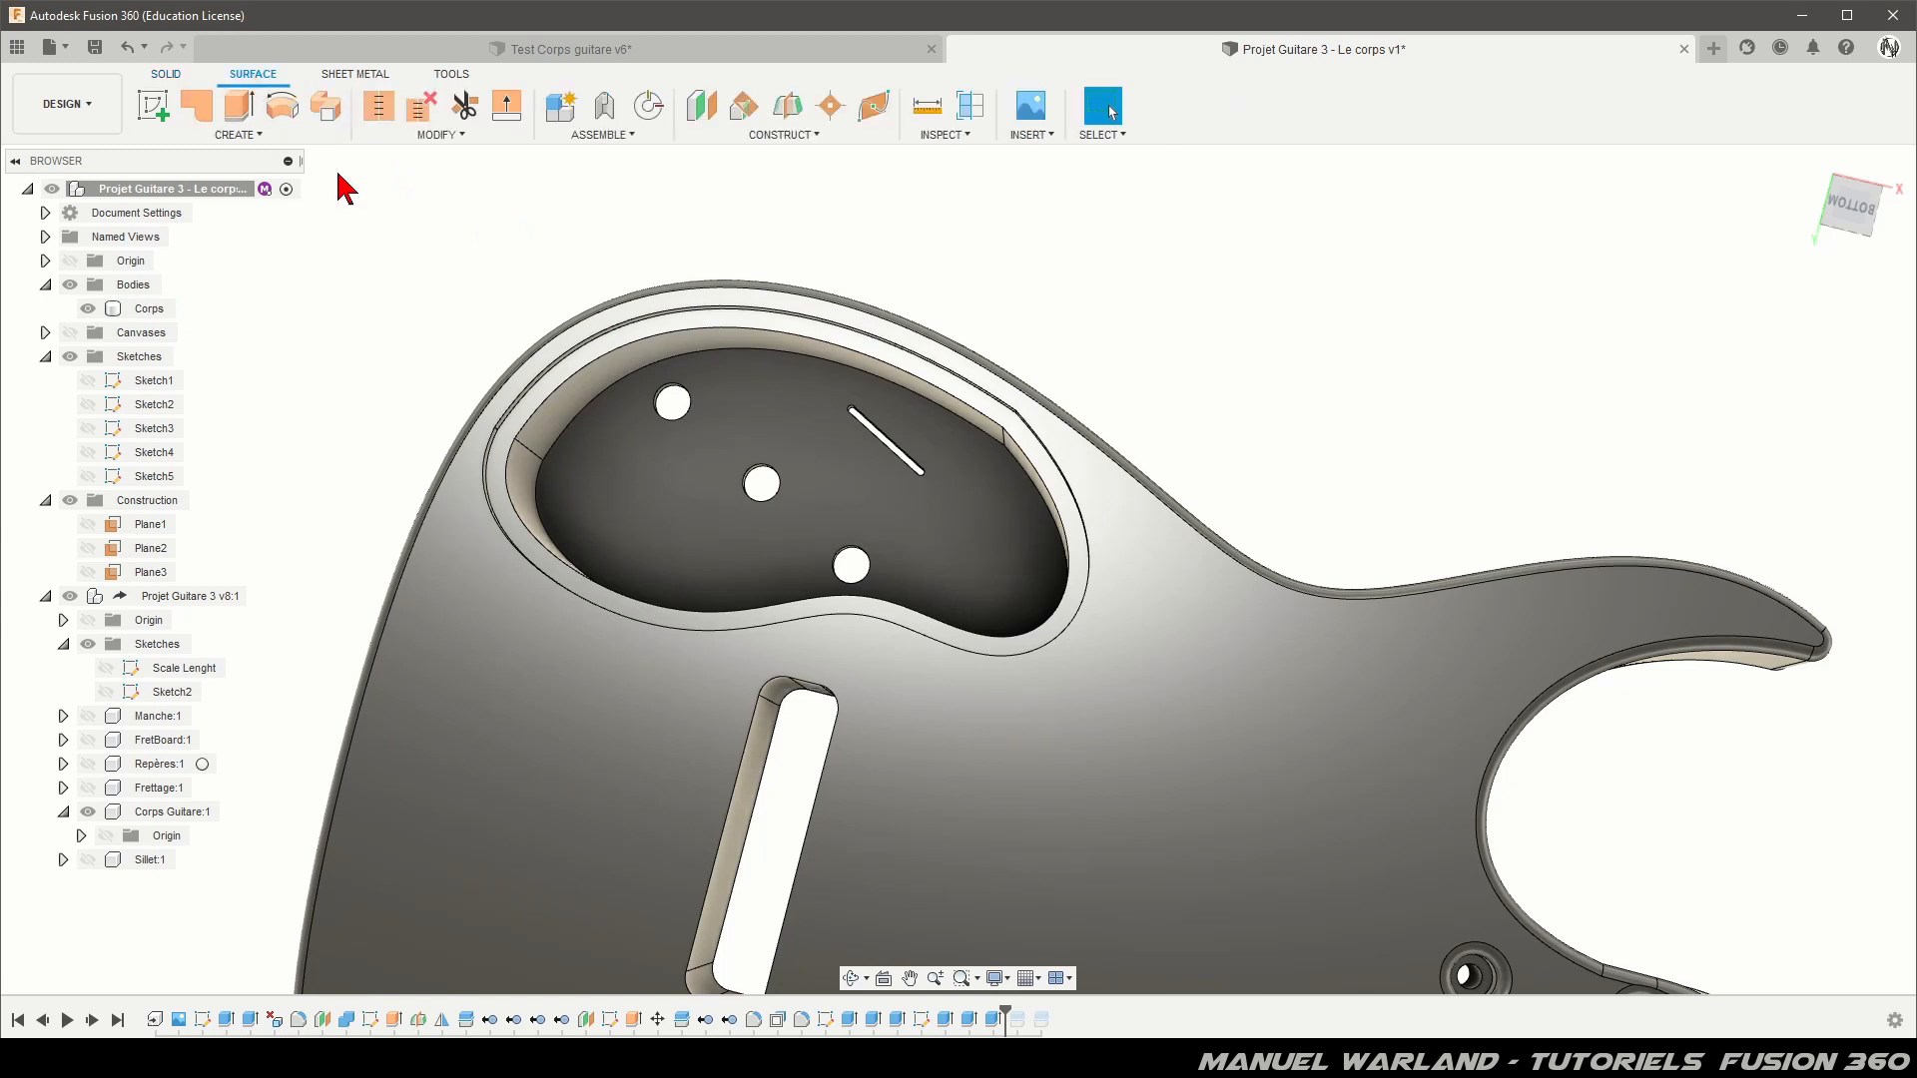
pyautogui.keyDown('shift'); pyautogui.moveTo(505, 329); pyautogui.dragTo(519, 290, button='middle'); pyautogui.keyUp('shift')
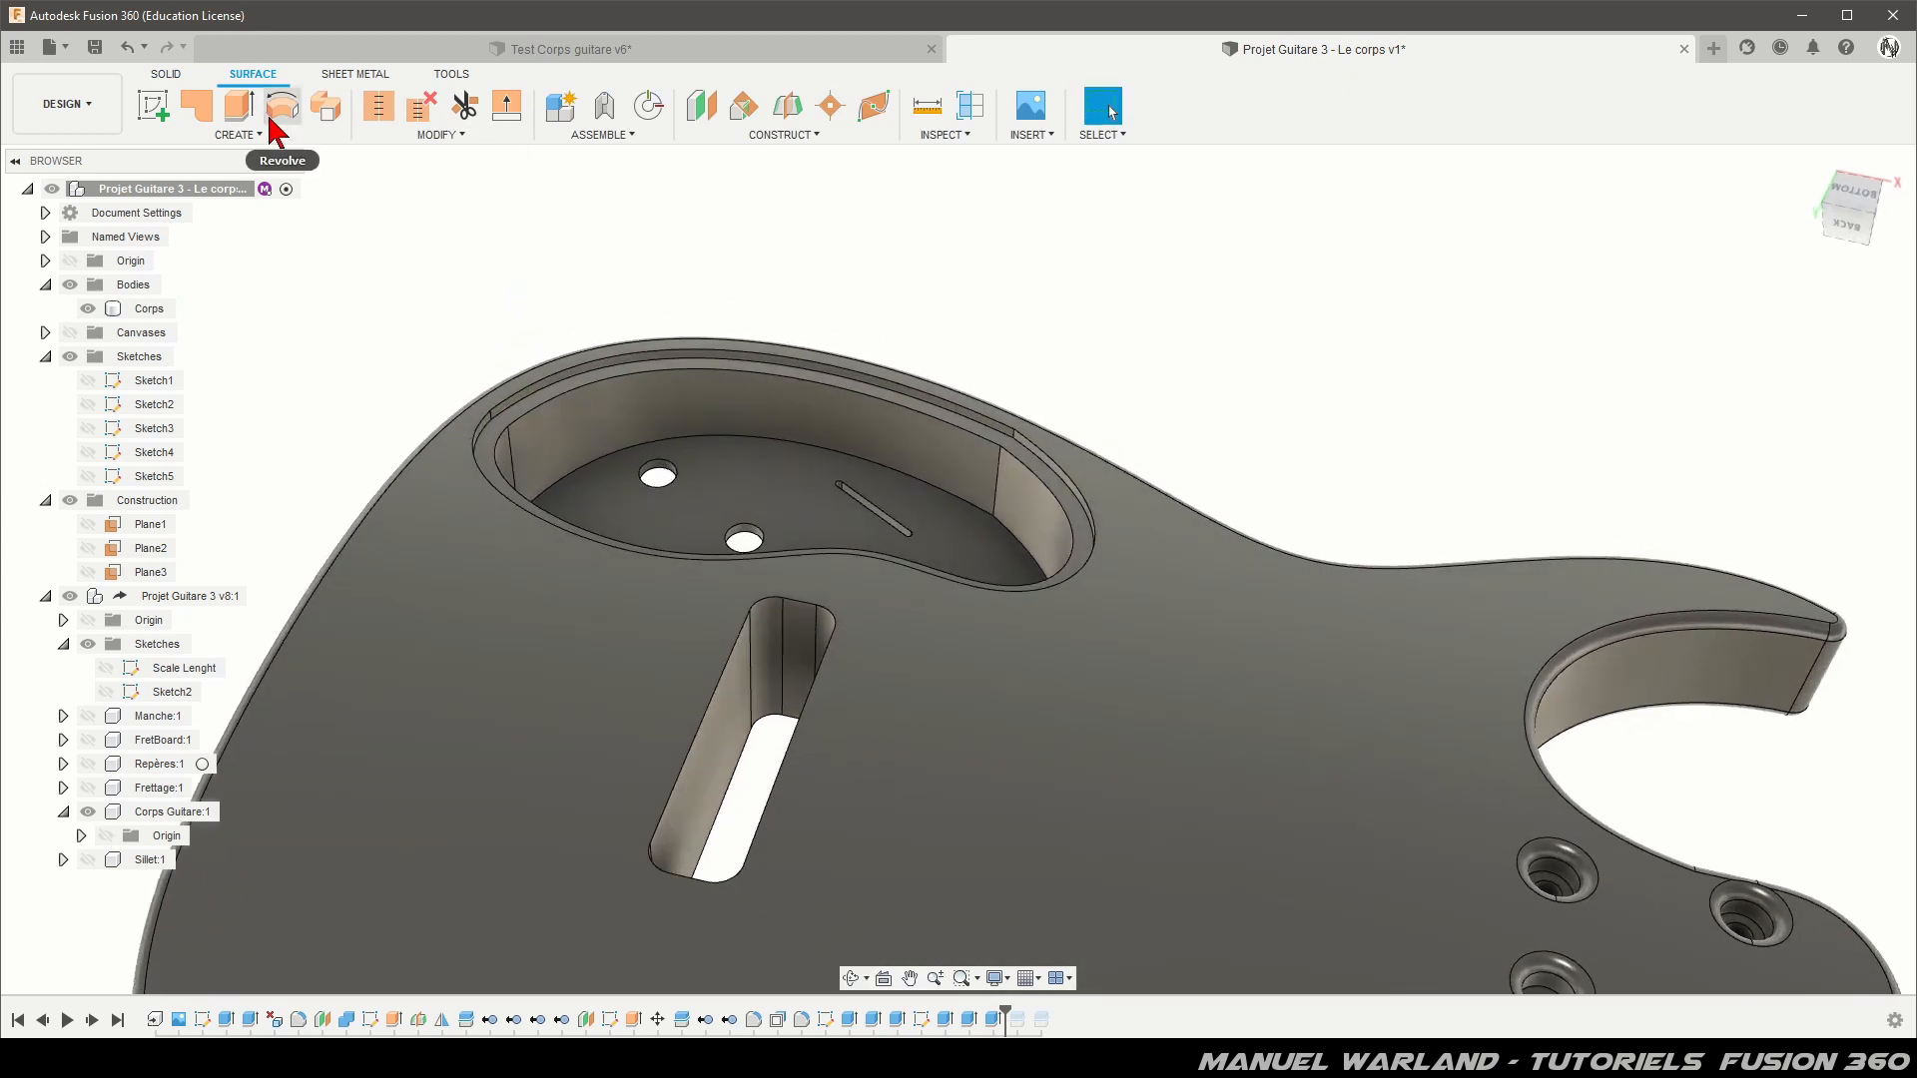
pyautogui.click(202, 112)
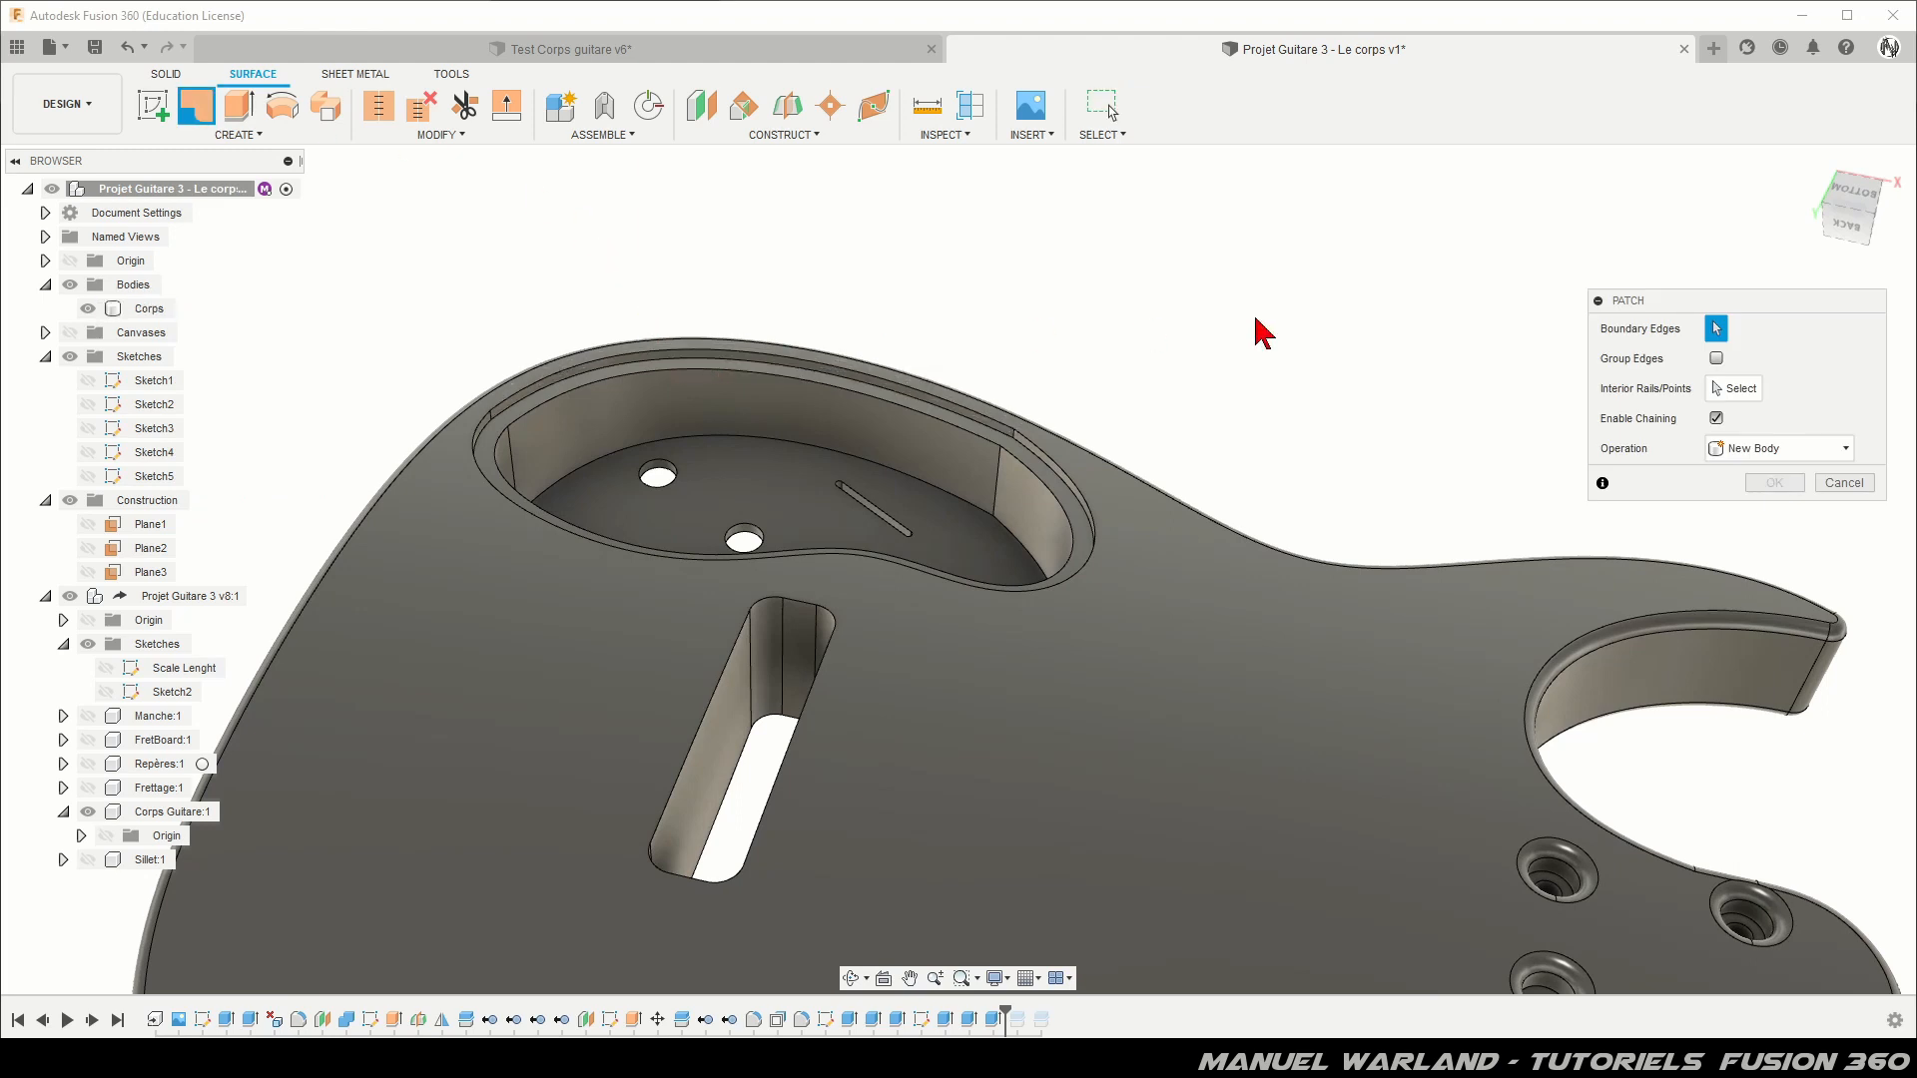
pyautogui.click(1717, 360)
pyautogui.click(986, 427)
pyautogui.click(989, 430)
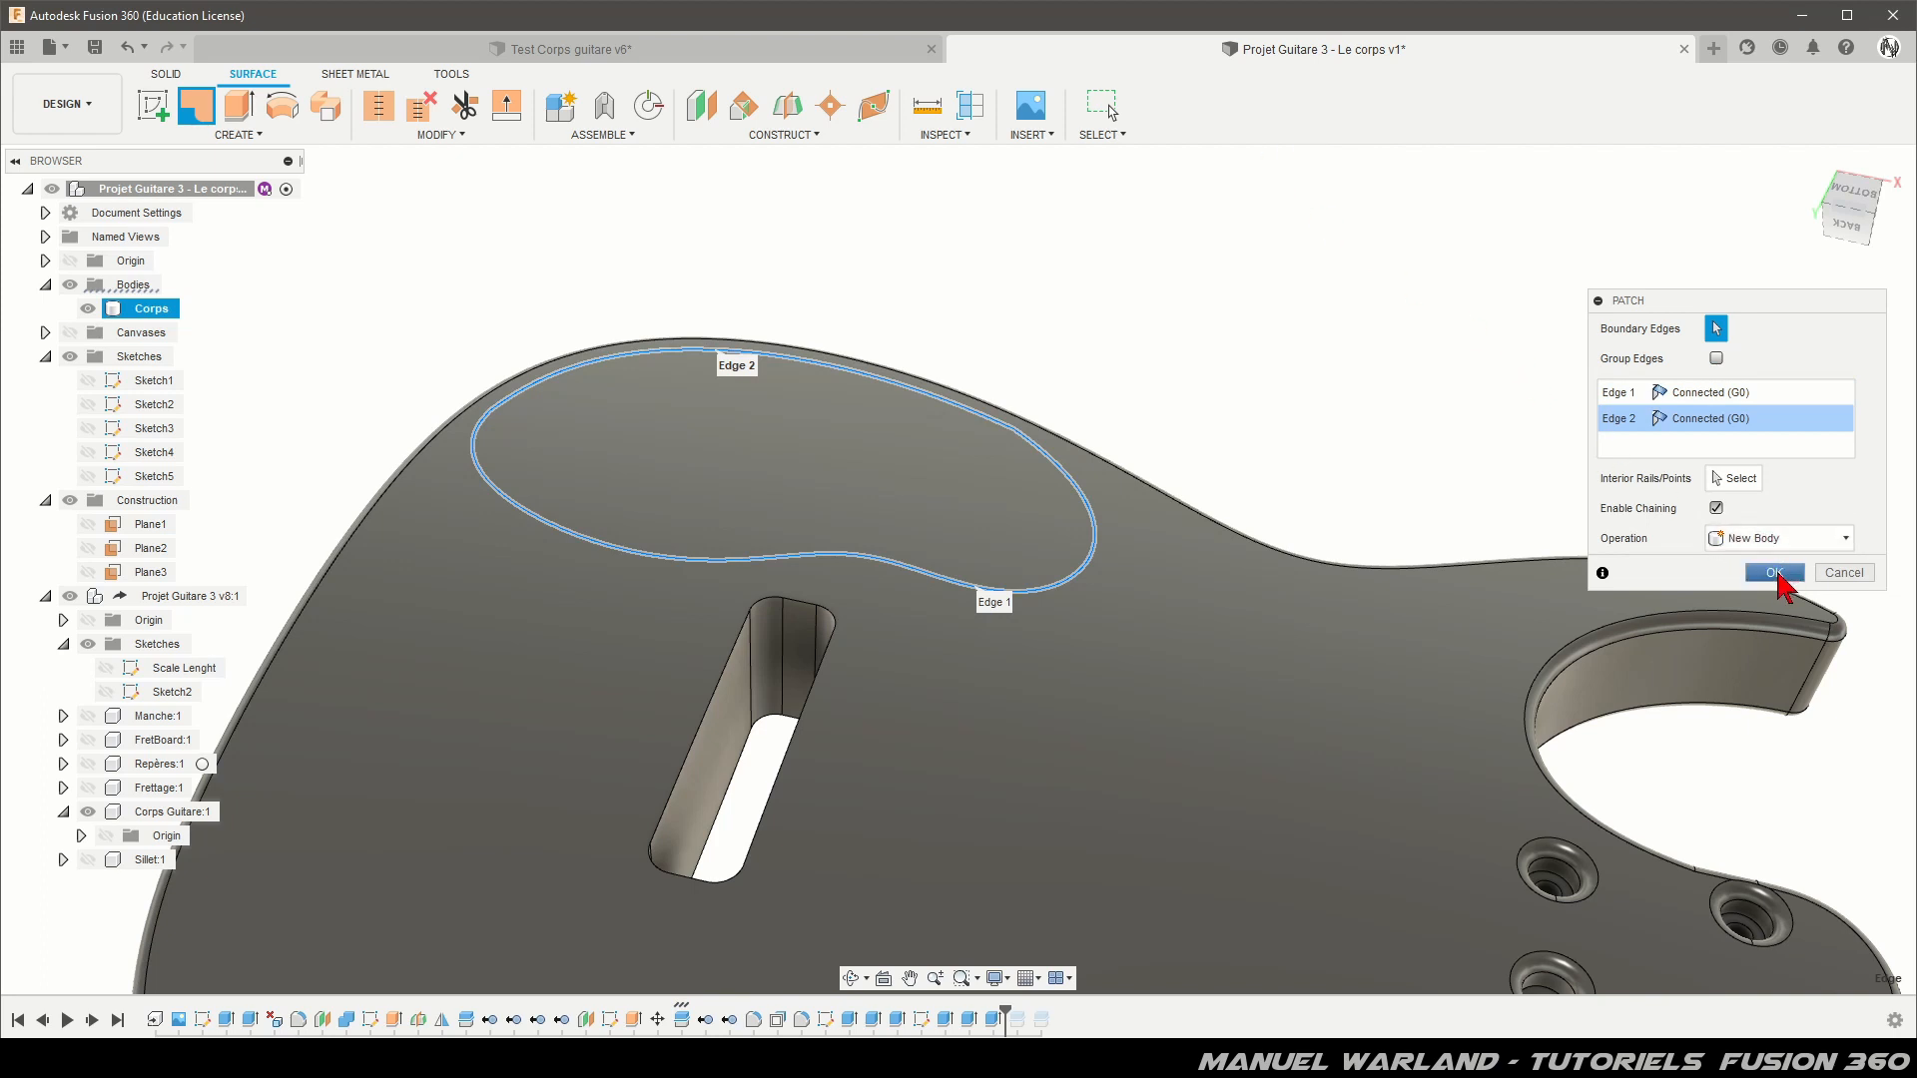
pyautogui.click(1774, 573)
# Step: Hide the Corps body and thicken the patch surface by -3 mm on one side as a new body
pyautogui.click(820, 470)
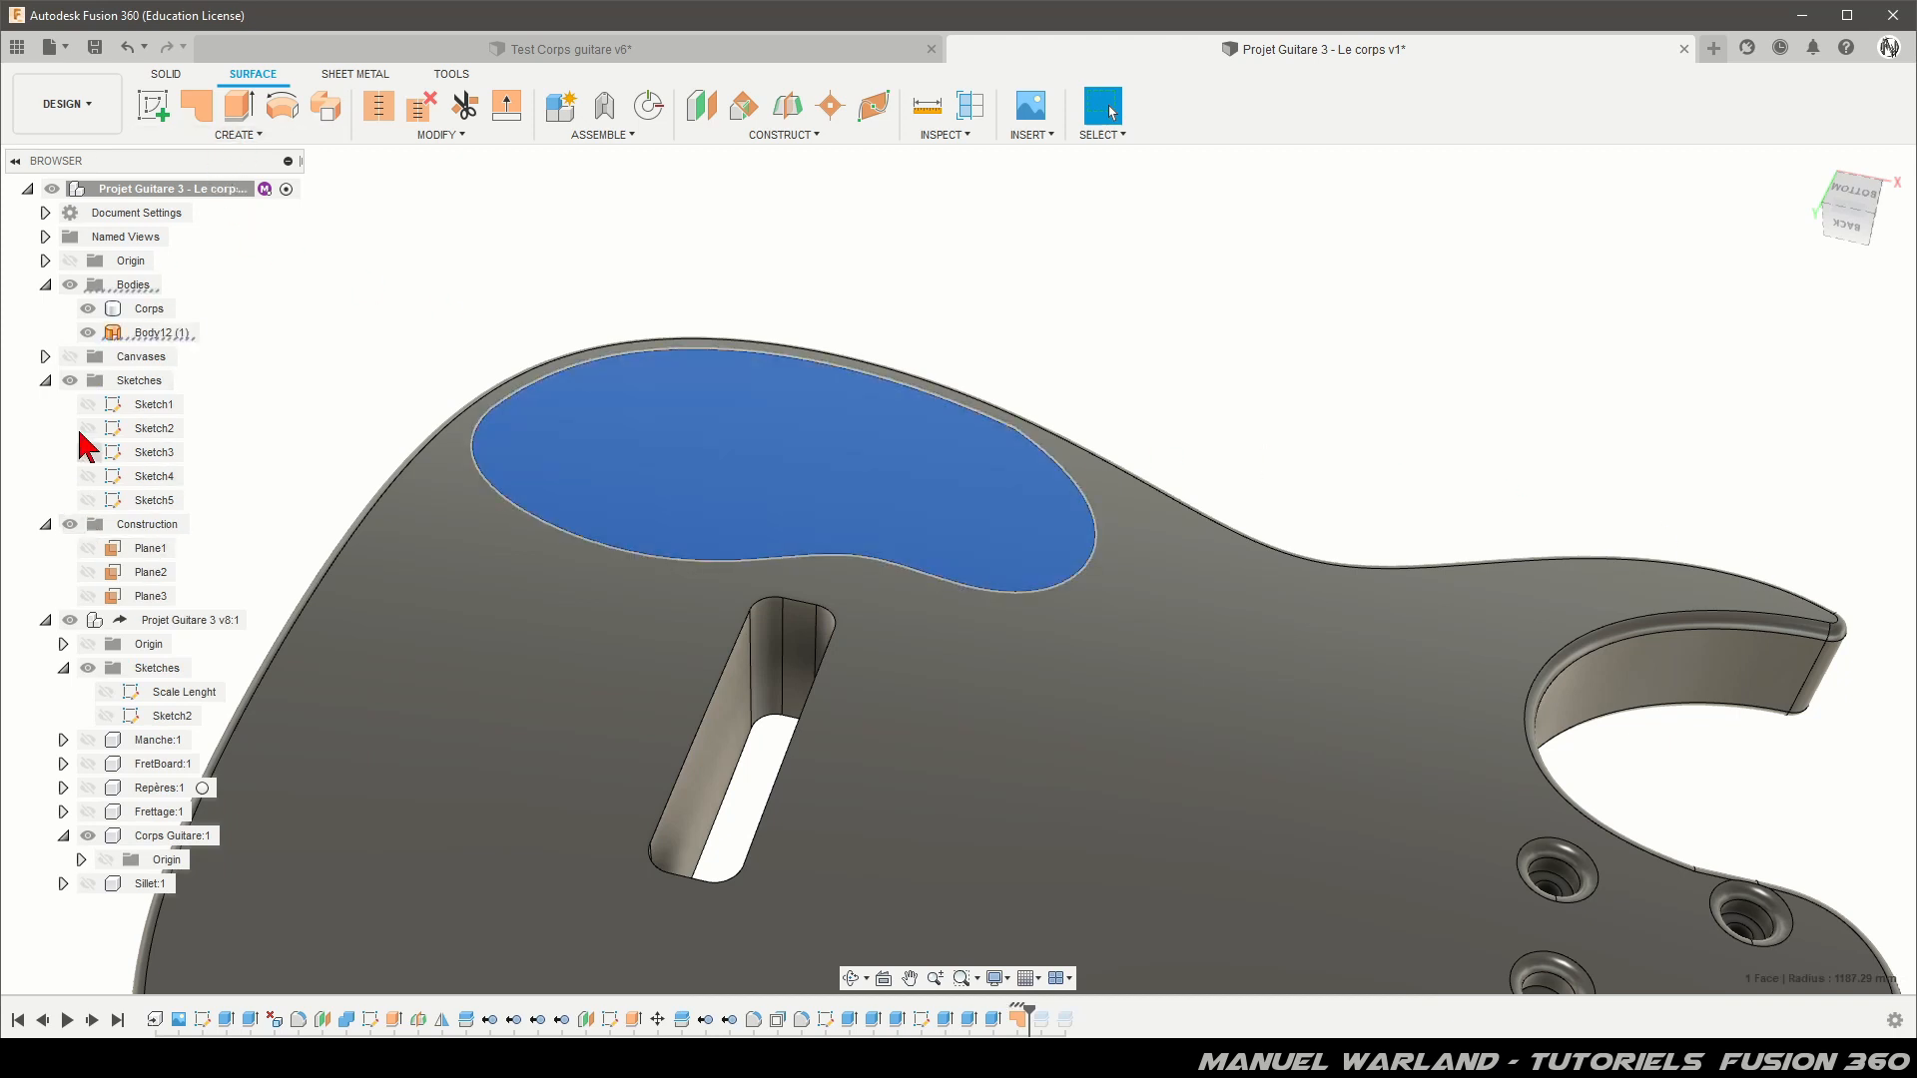
pyautogui.click(94, 312)
pyautogui.click(88, 308)
pyautogui.keyDown('shift'); pyautogui.moveTo(299, 539); pyautogui.dragTo(413, 585, button='middle'); pyautogui.keyUp('shift')
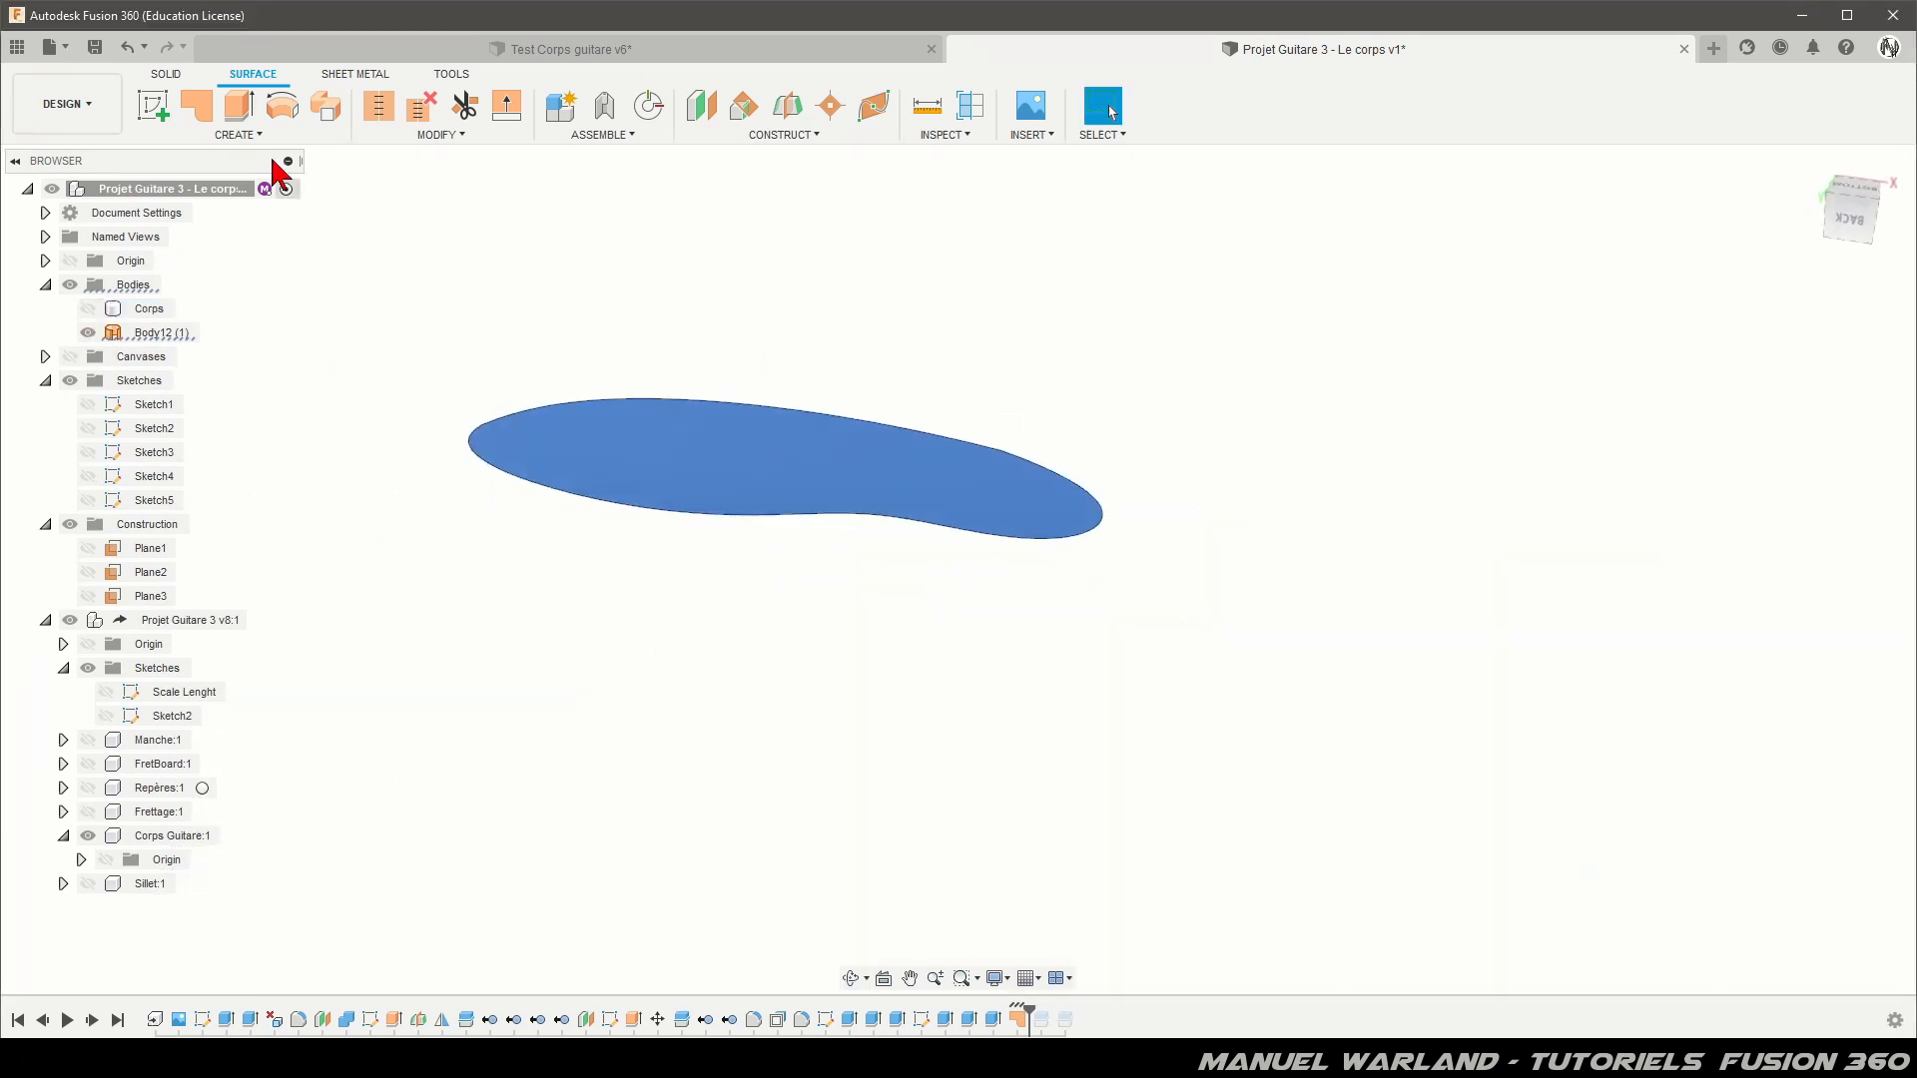
pyautogui.click(239, 136)
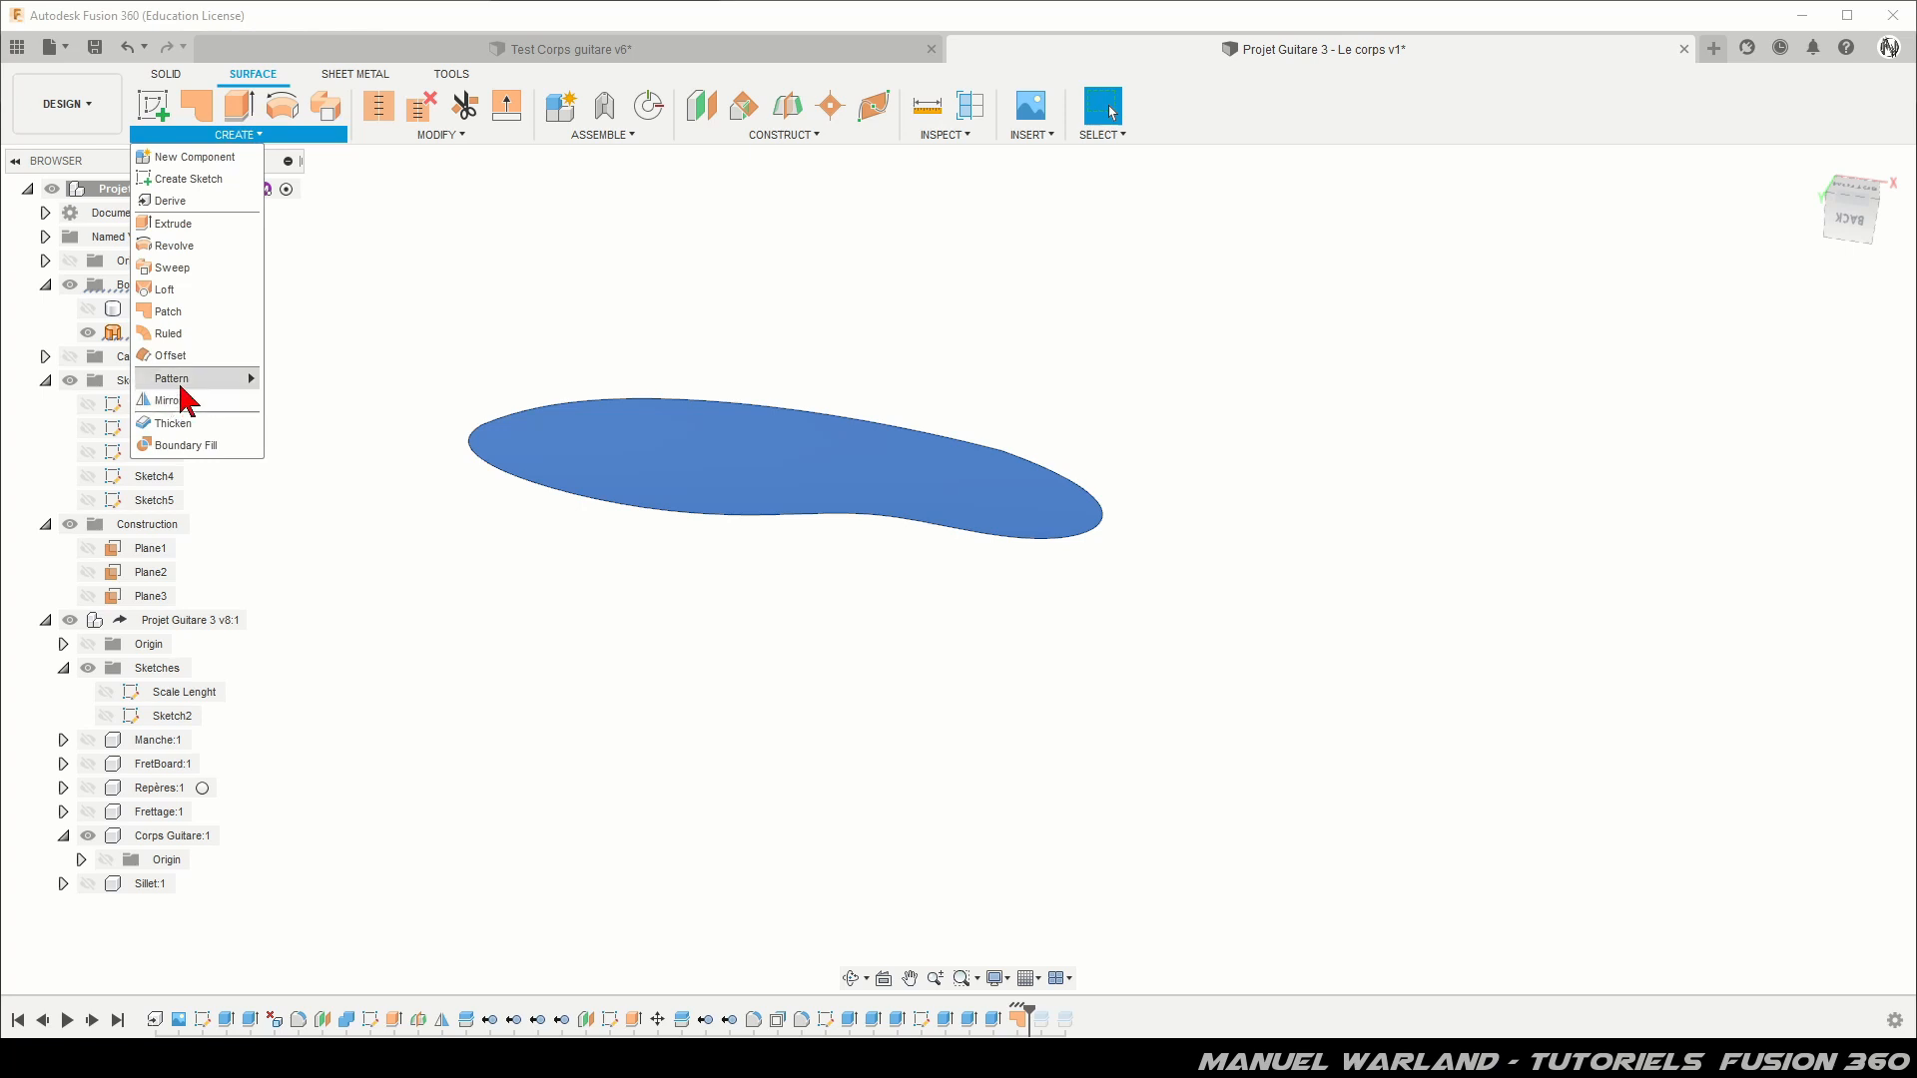
pyautogui.click(184, 424)
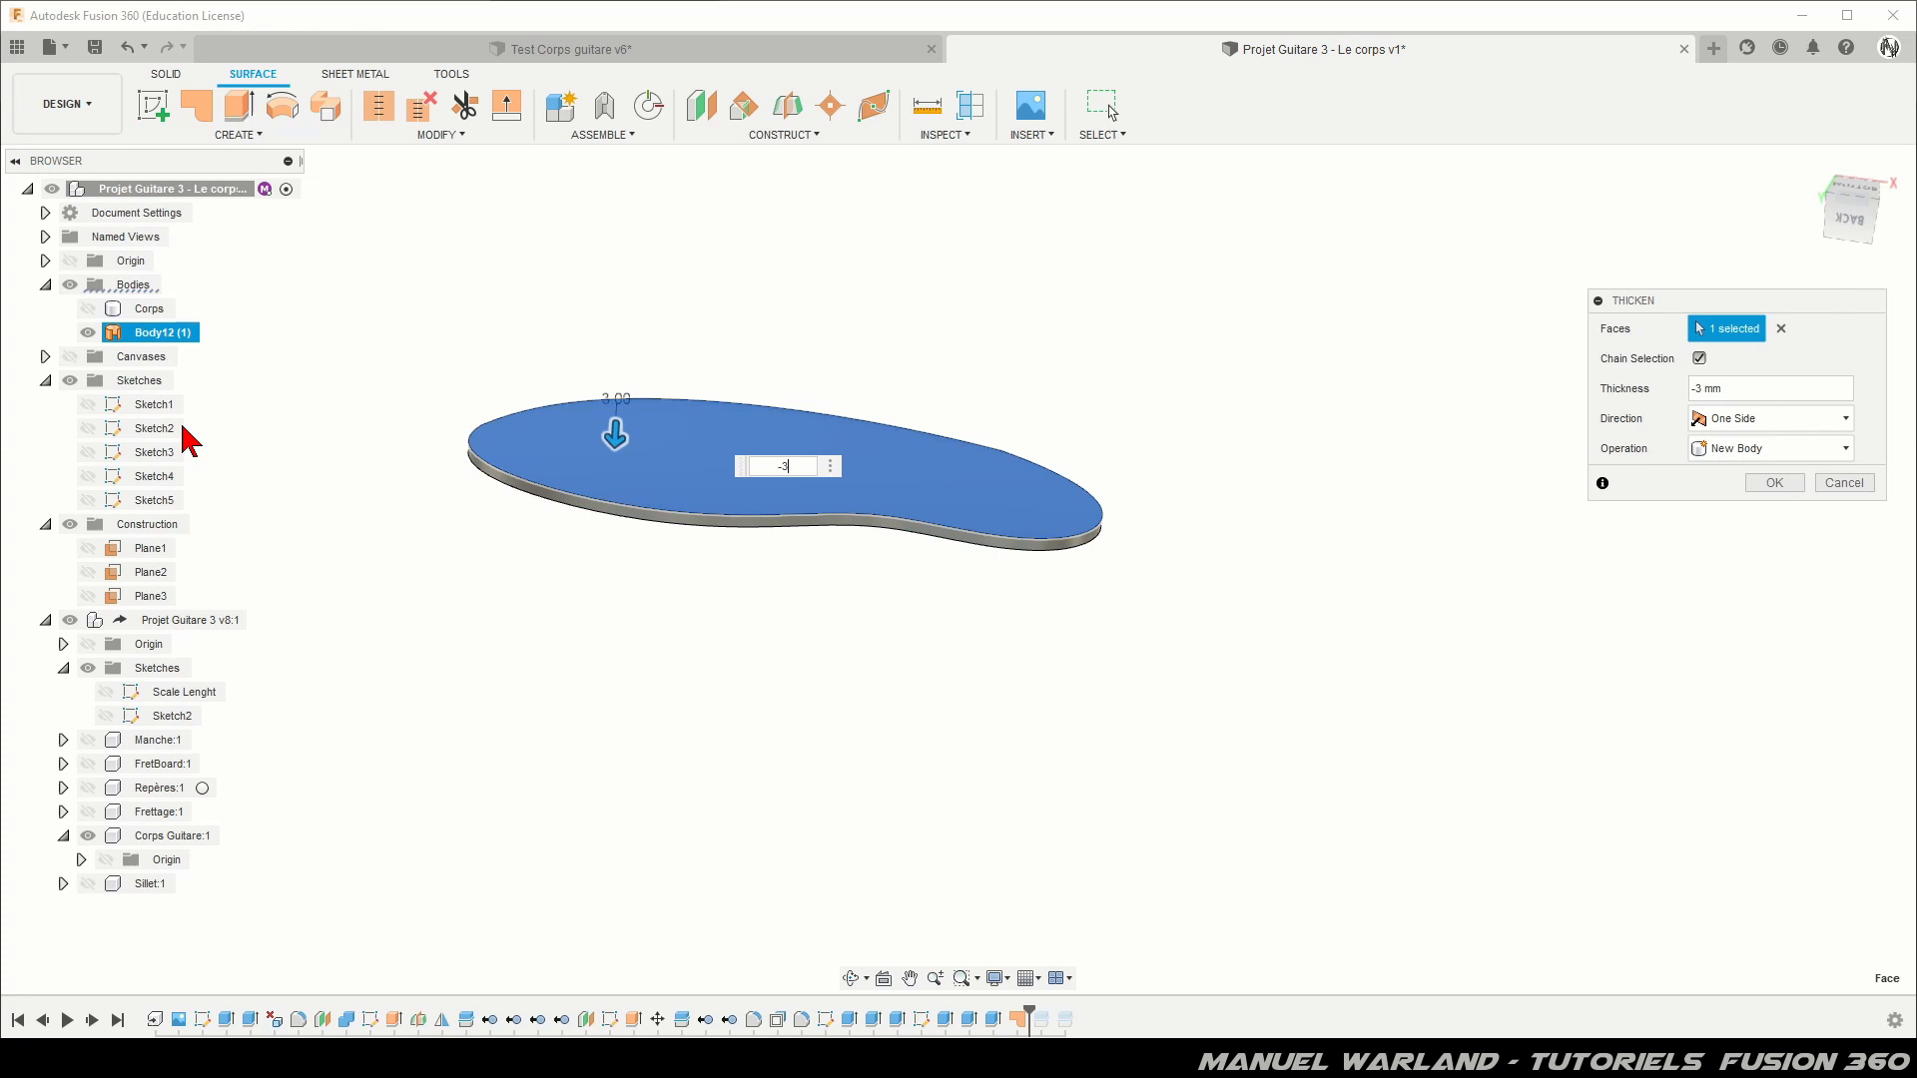
pyautogui.click(1786, 484)
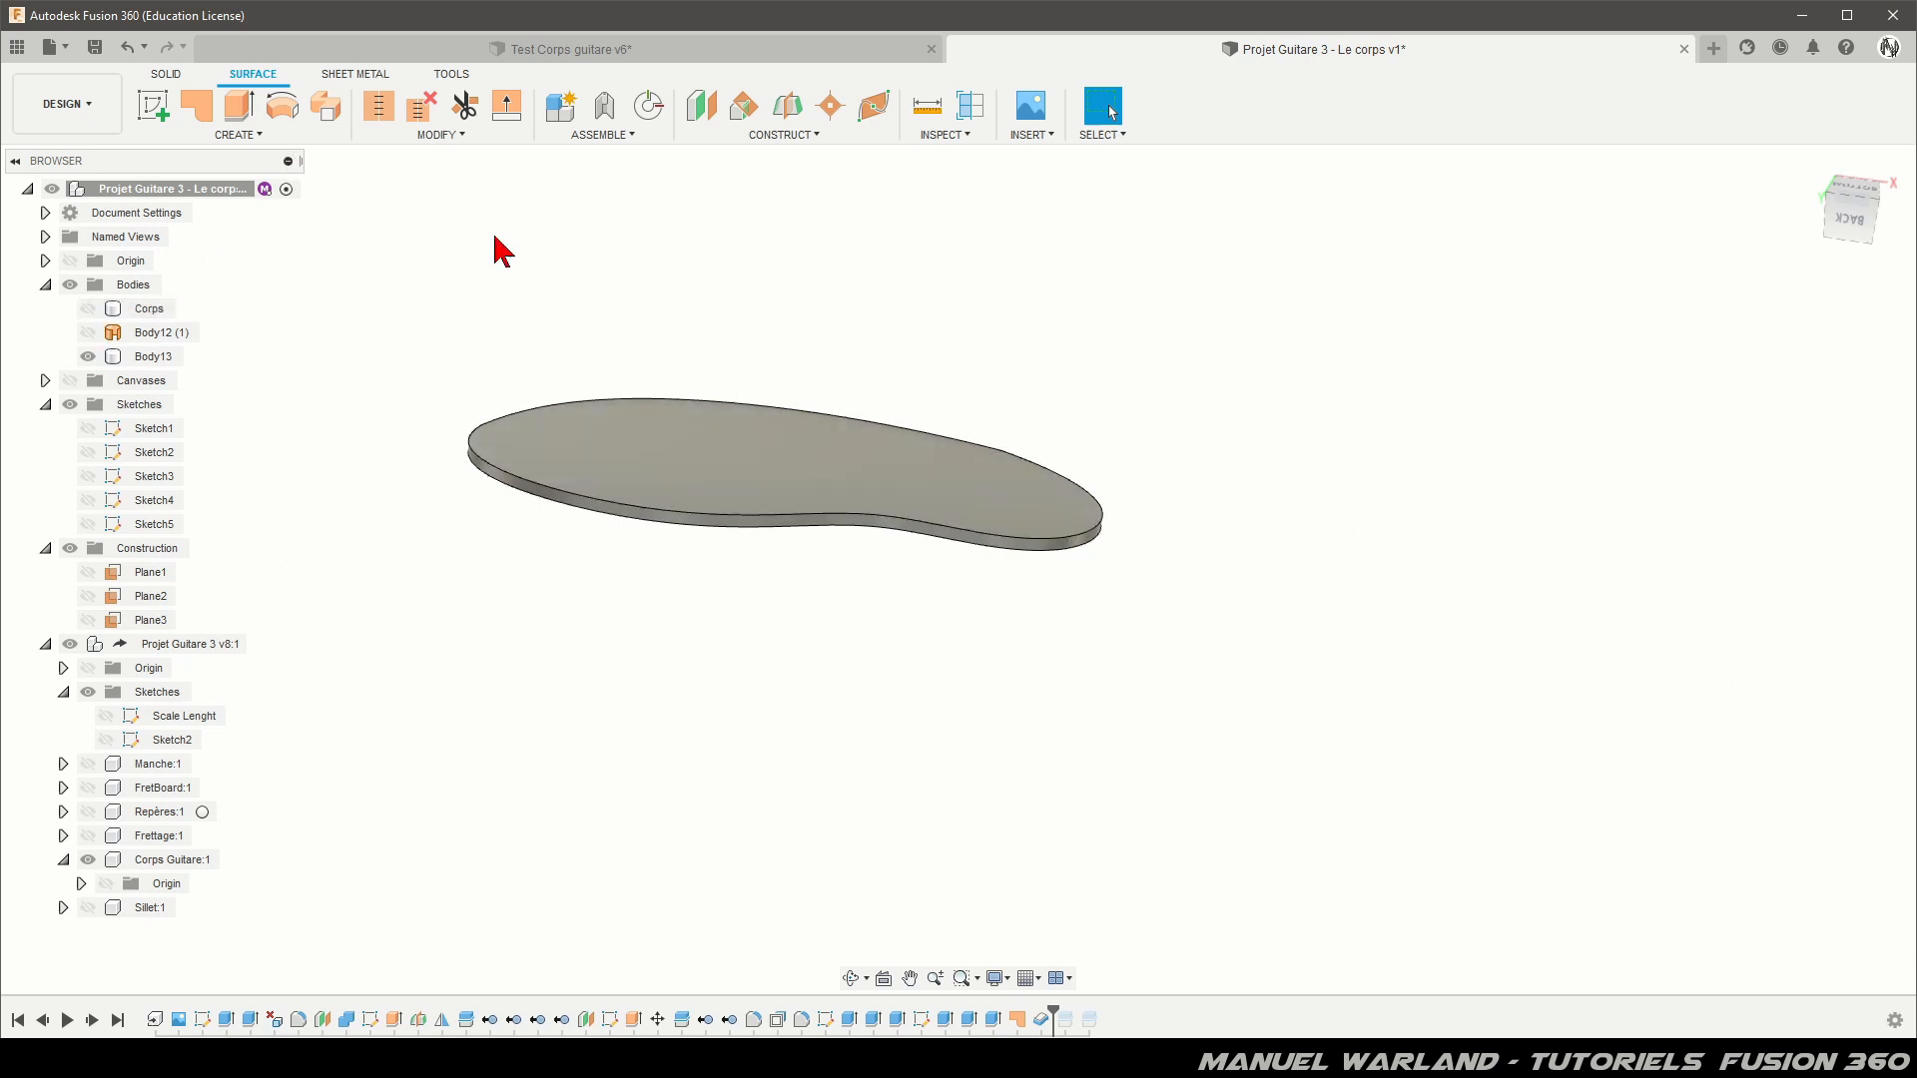
# Step: Offset the cover plate's two side faces by -0.3 mm and show the Corps body again
pyautogui.click(167, 76)
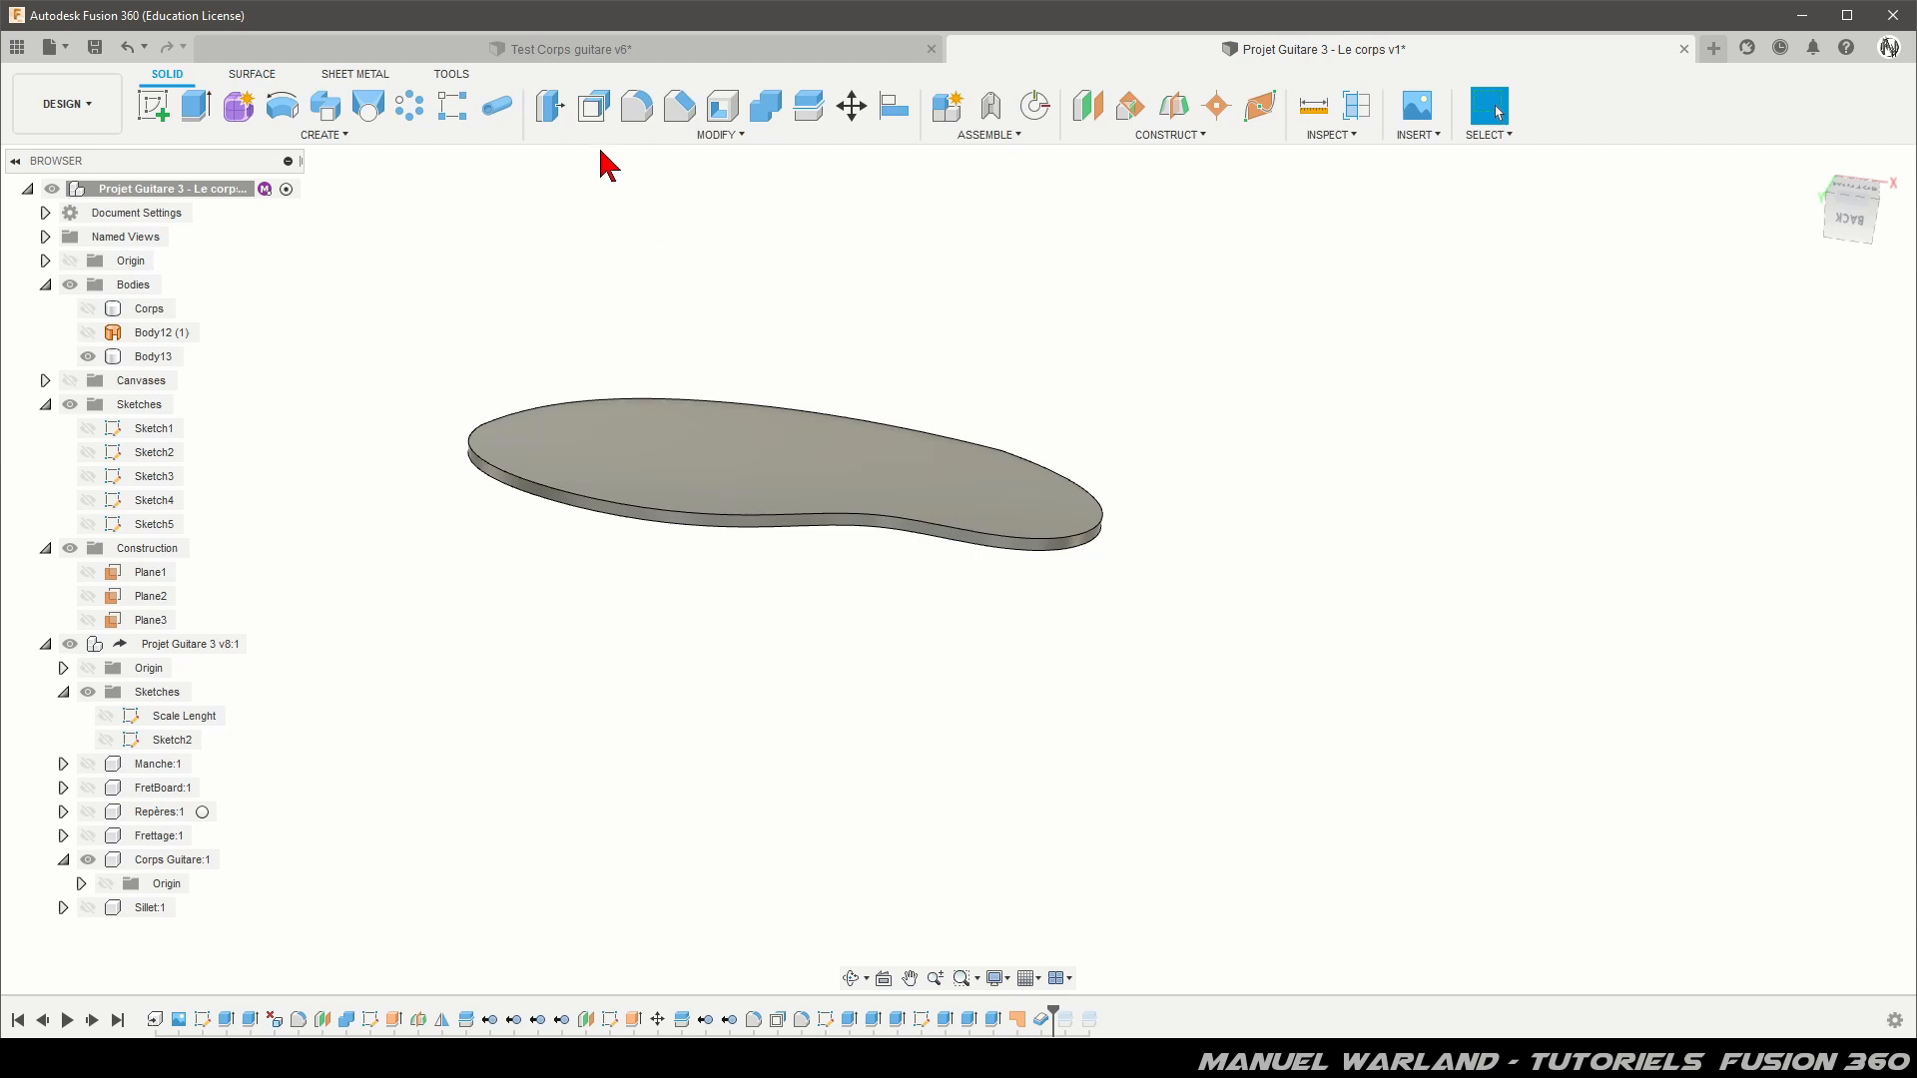
pyautogui.click(594, 112)
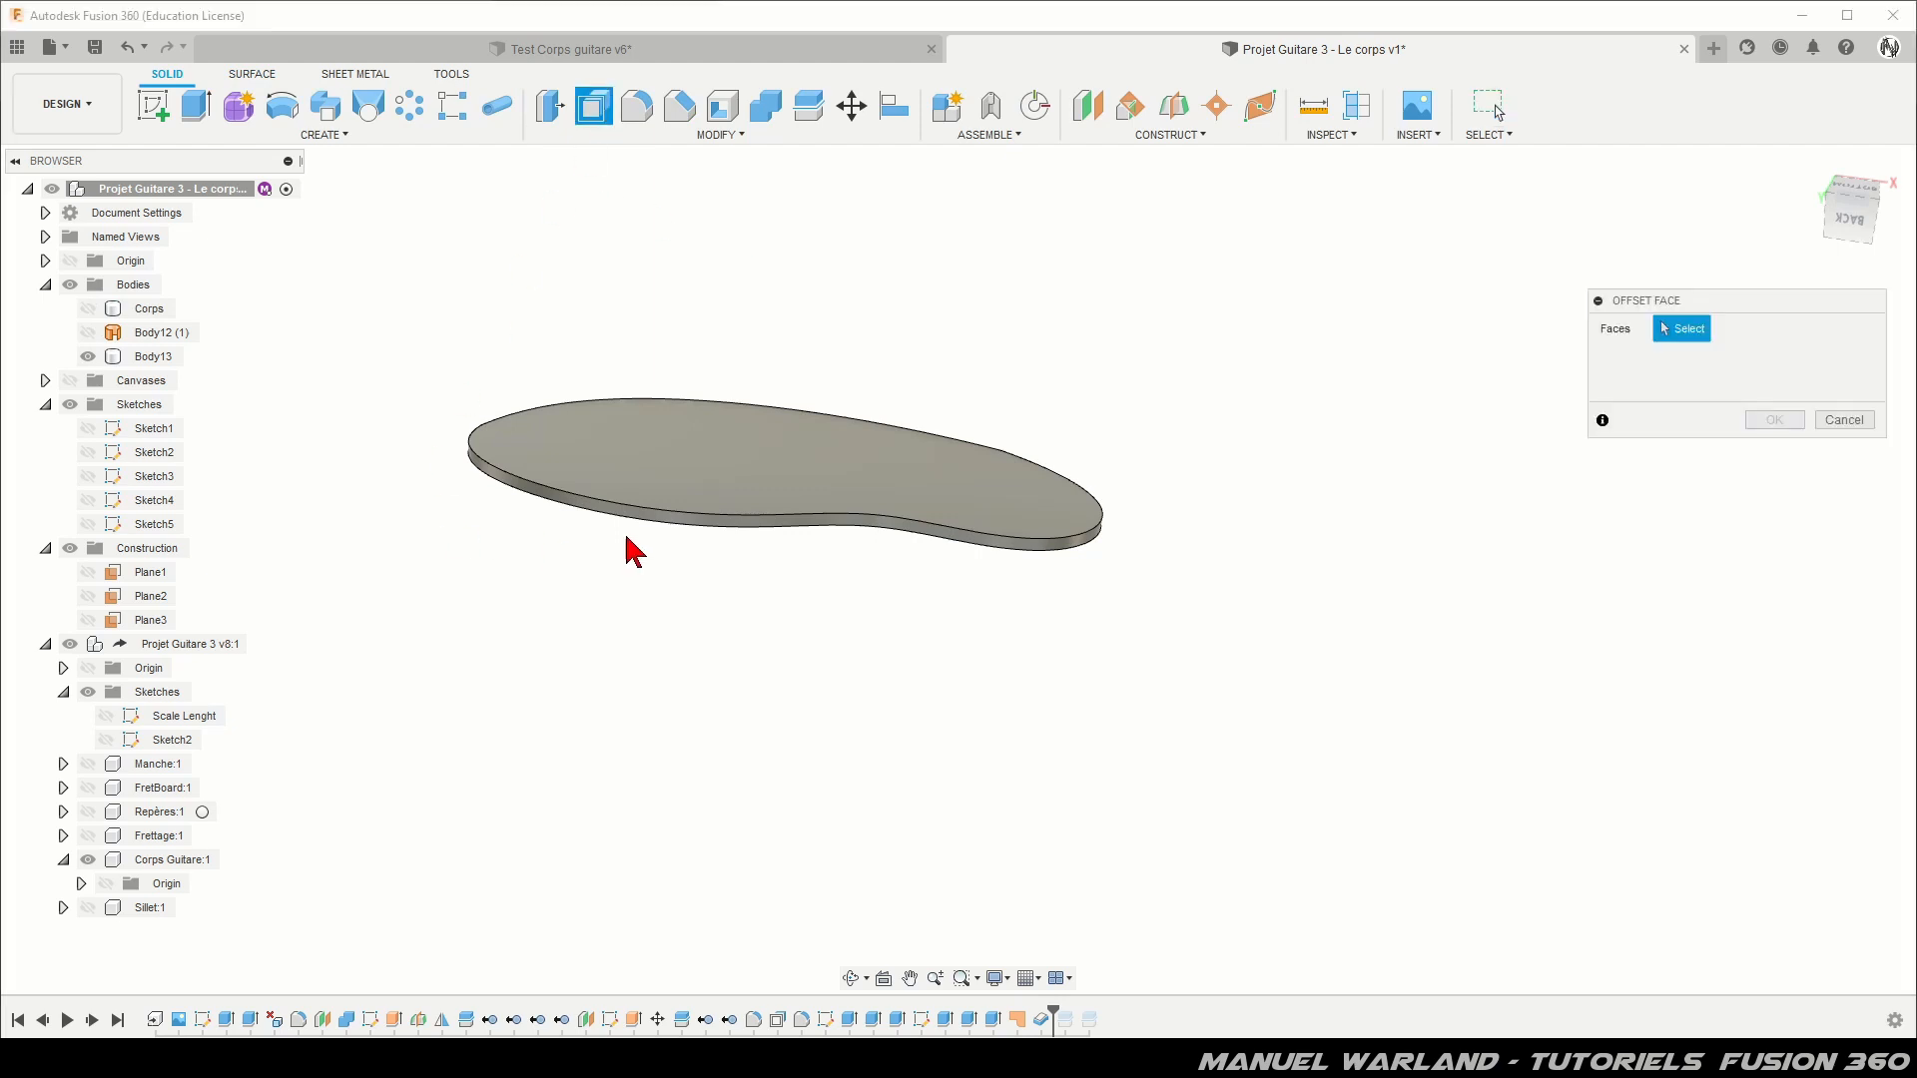
pyautogui.click(691, 531)
pyautogui.keyDown('shift'); pyautogui.moveTo(629, 573); pyautogui.dragTo(759, 657, button='middle'); pyautogui.keyUp('shift')
pyautogui.click(736, 620)
pyautogui.keyDown('shift'); pyautogui.moveTo(988, 792); pyautogui.dragTo(871, 725, button='middle'); pyautogui.keyUp('shift')
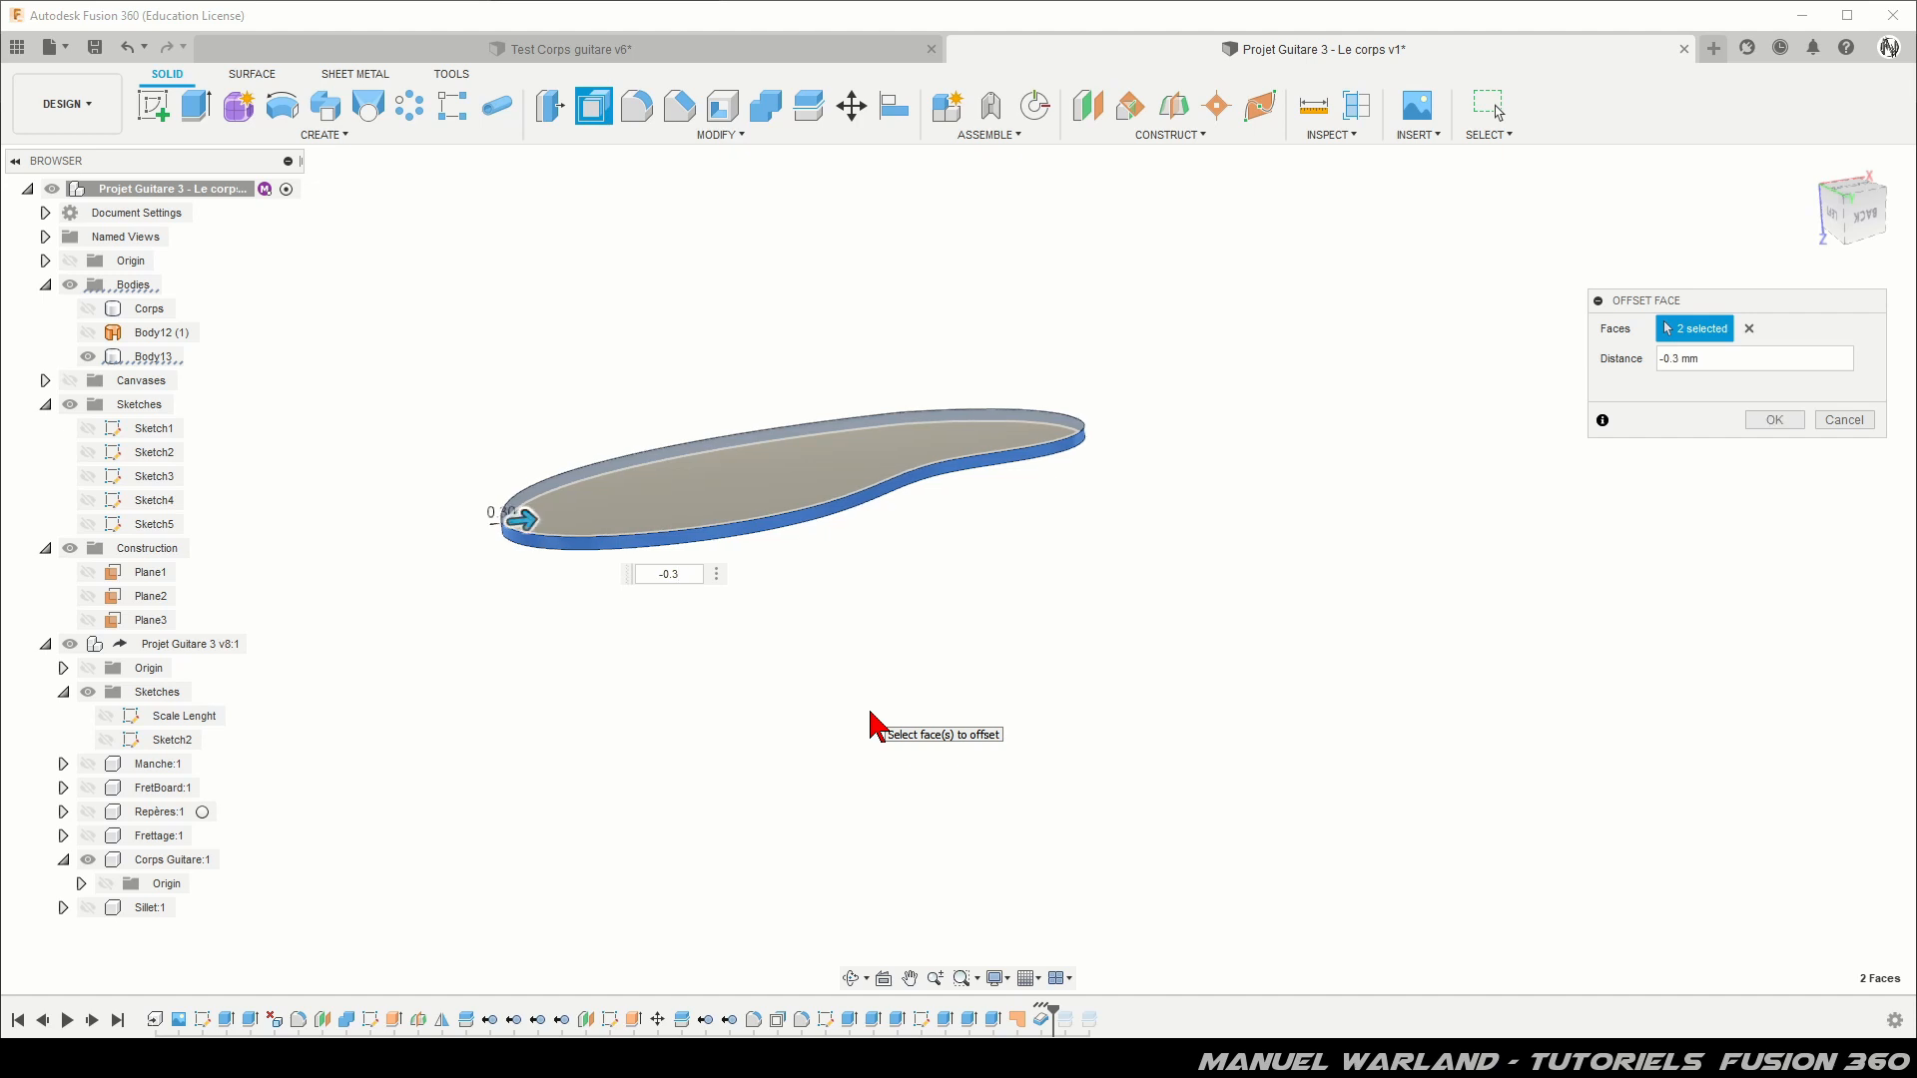
pyautogui.press('Return')
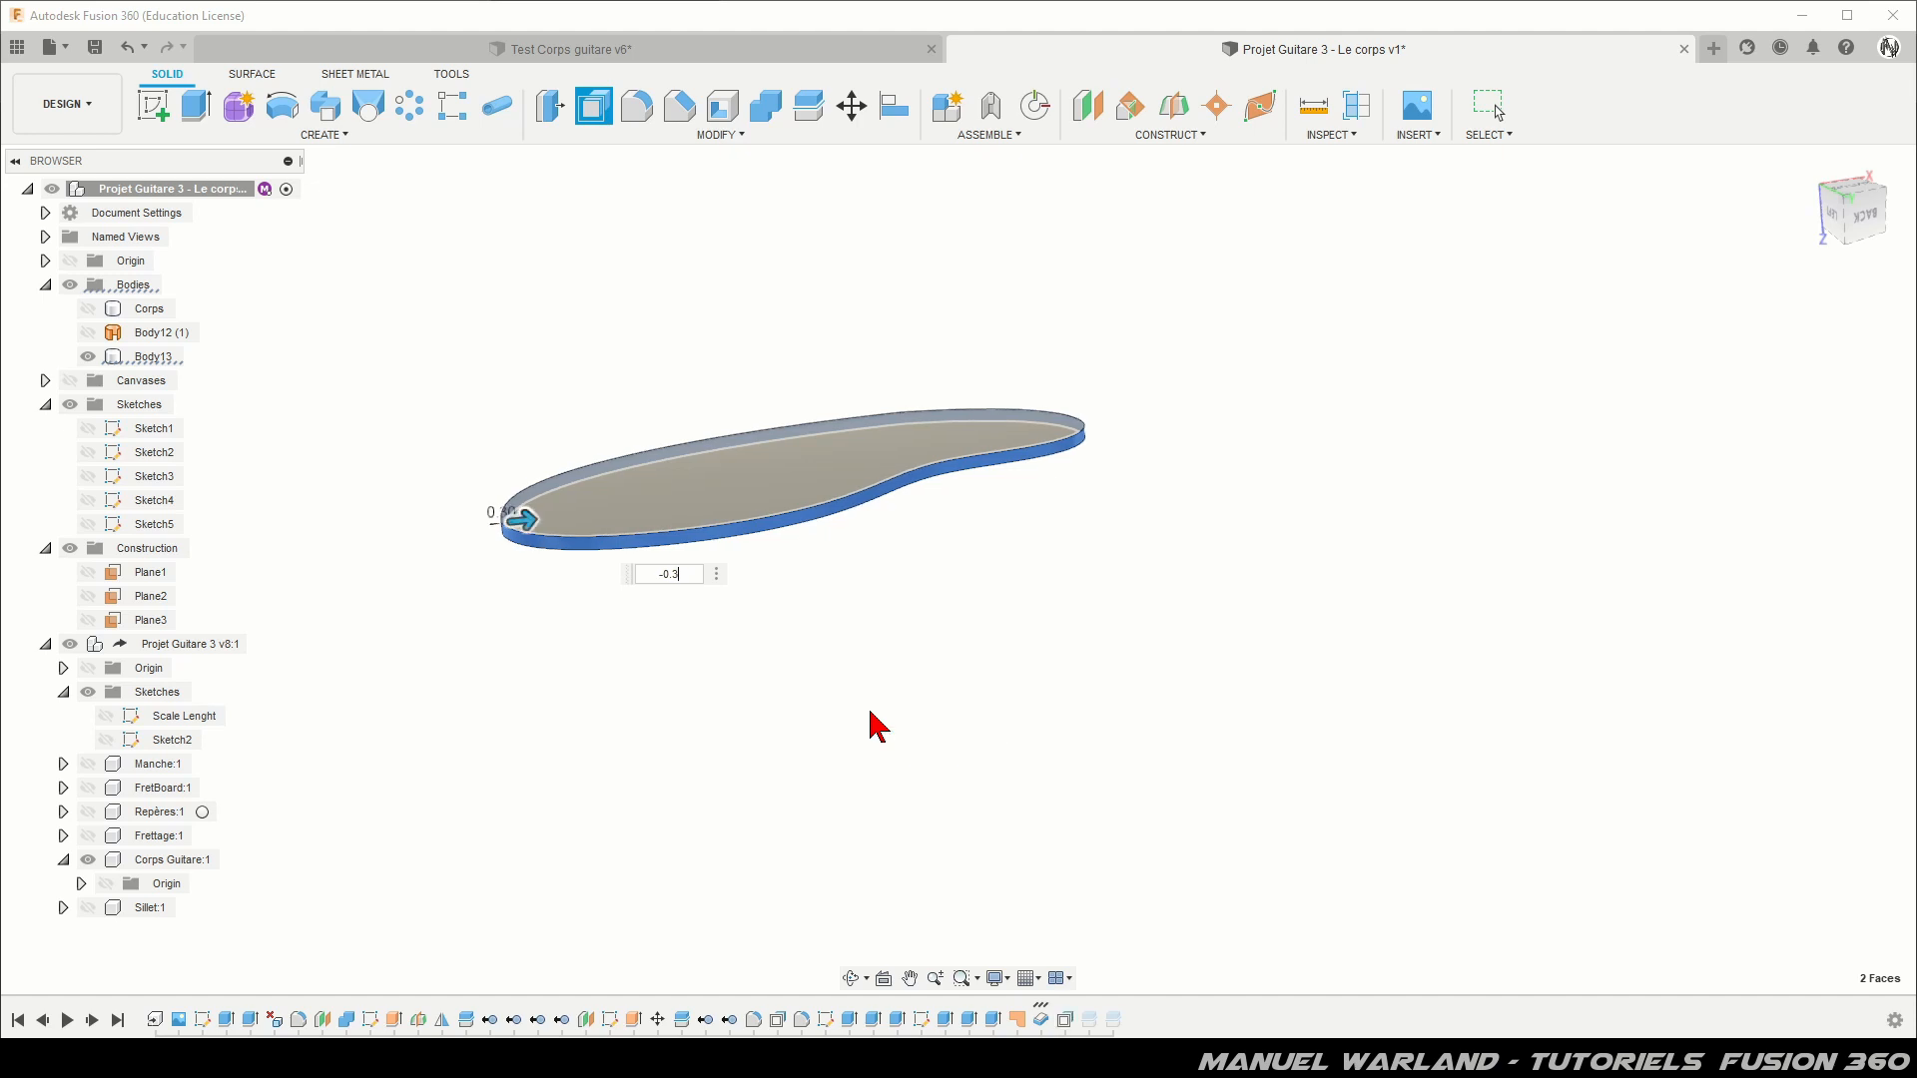
pyautogui.click(88, 308)
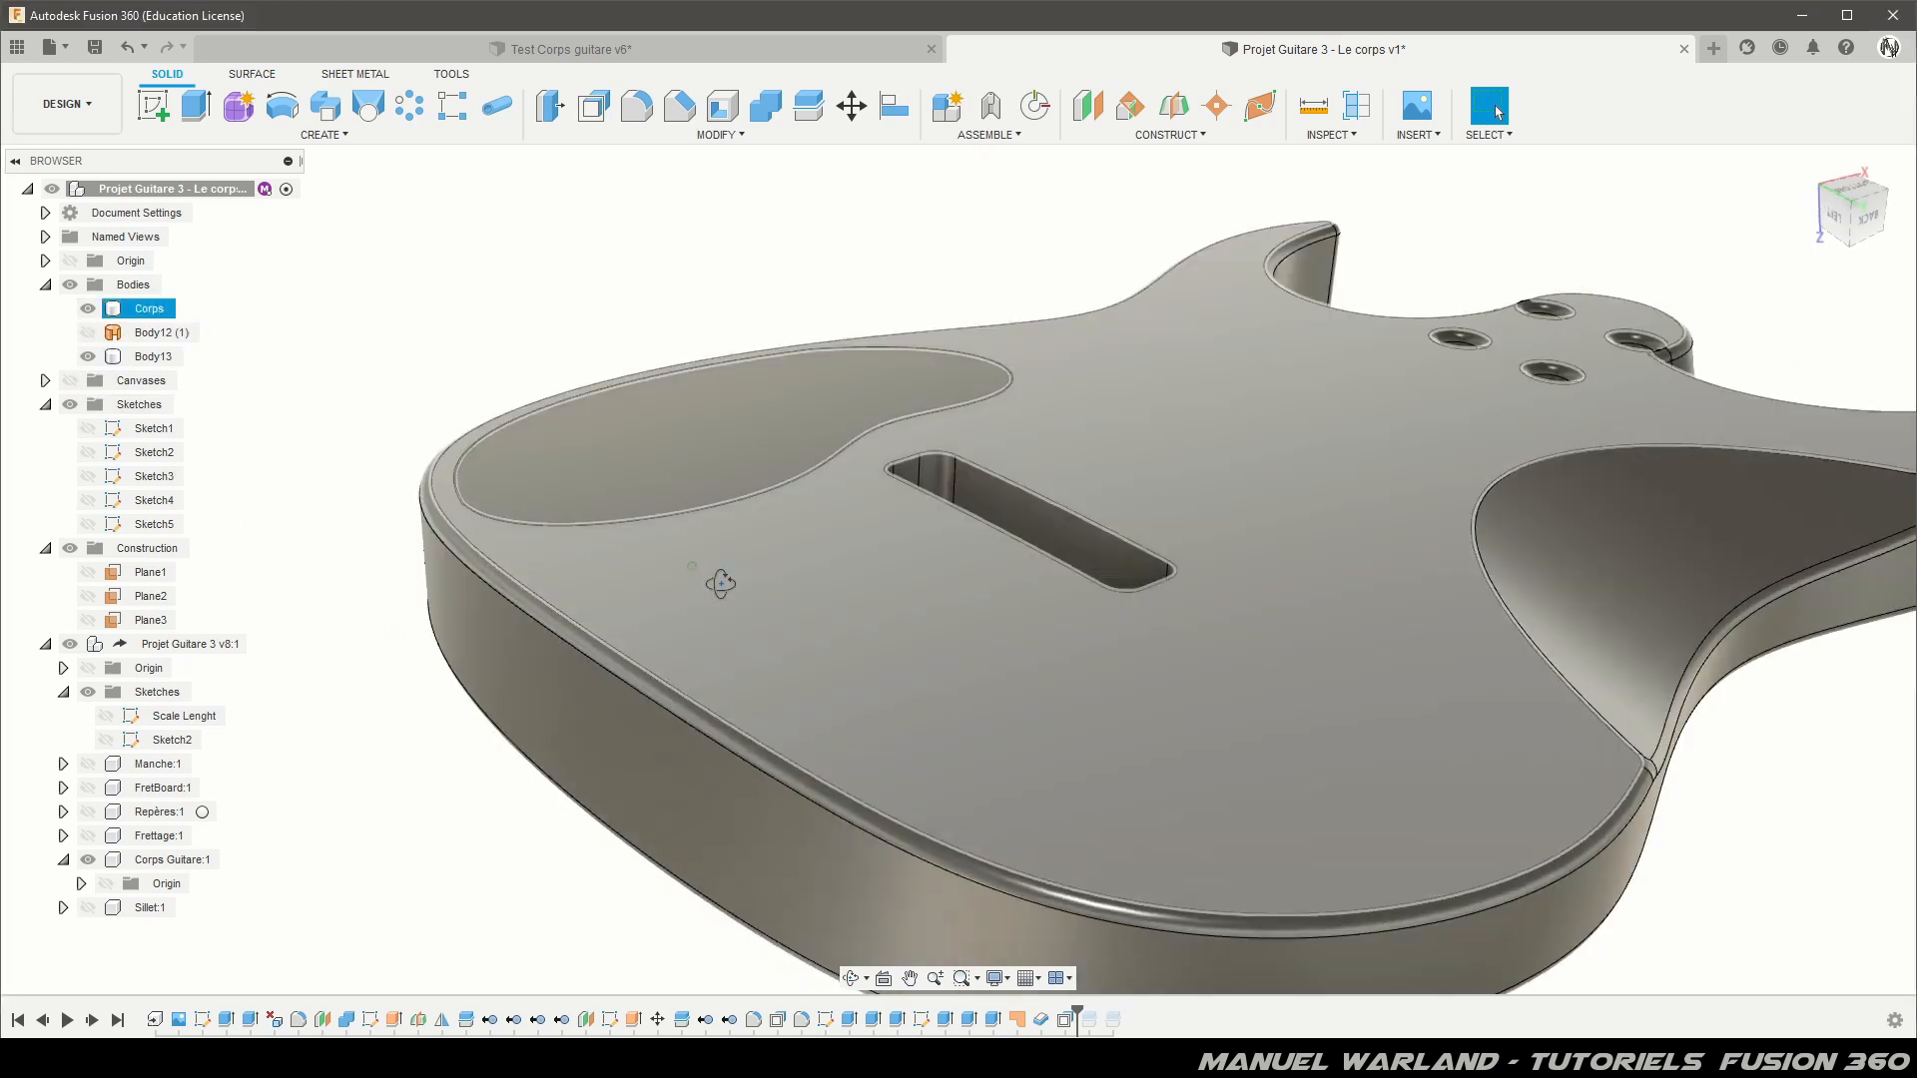
# Step: Examine how the cover plate fits in its recess on the back of the guitar body
pyautogui.keyDown('shift'); pyautogui.moveTo(720, 584); pyautogui.dragTo(813, 557, button='middle'); pyautogui.keyUp('shift')
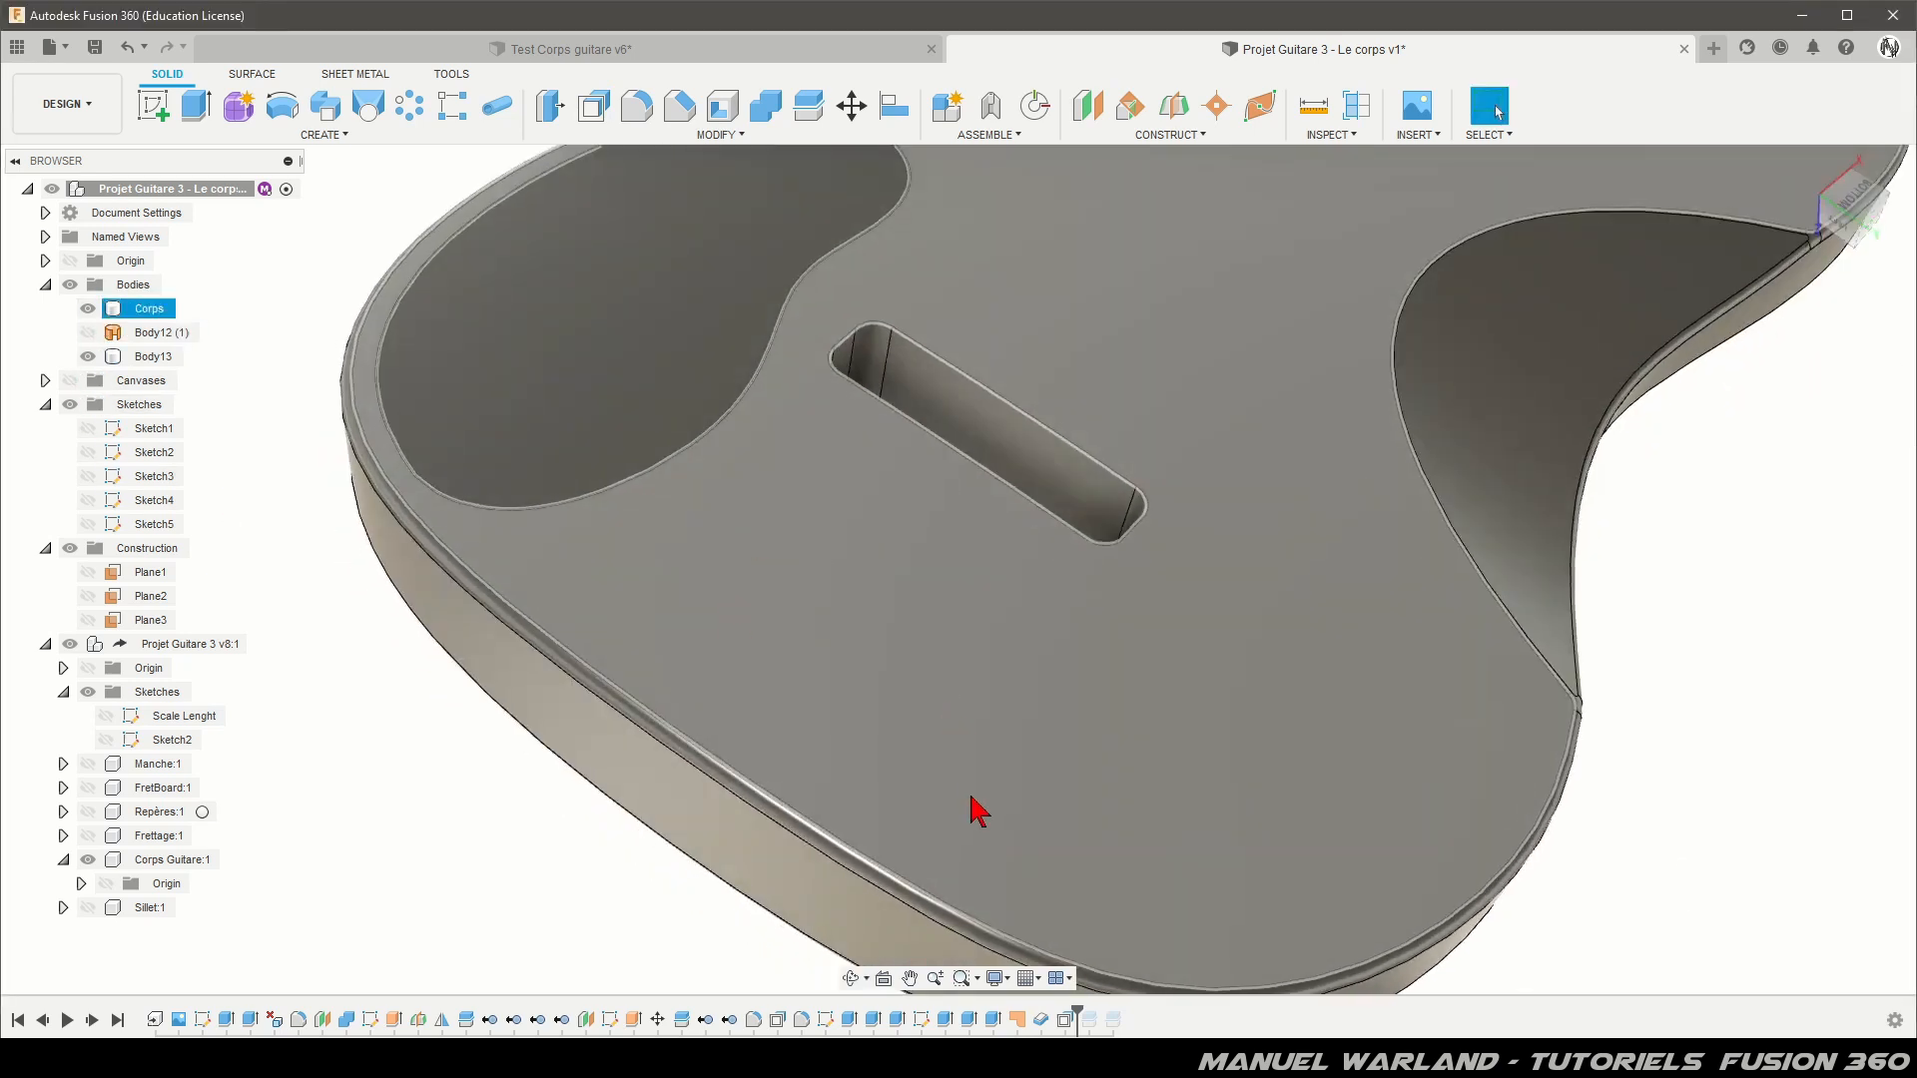
pyautogui.scroll(-2, 998, 889)
pyautogui.scroll(4, 693, 360)
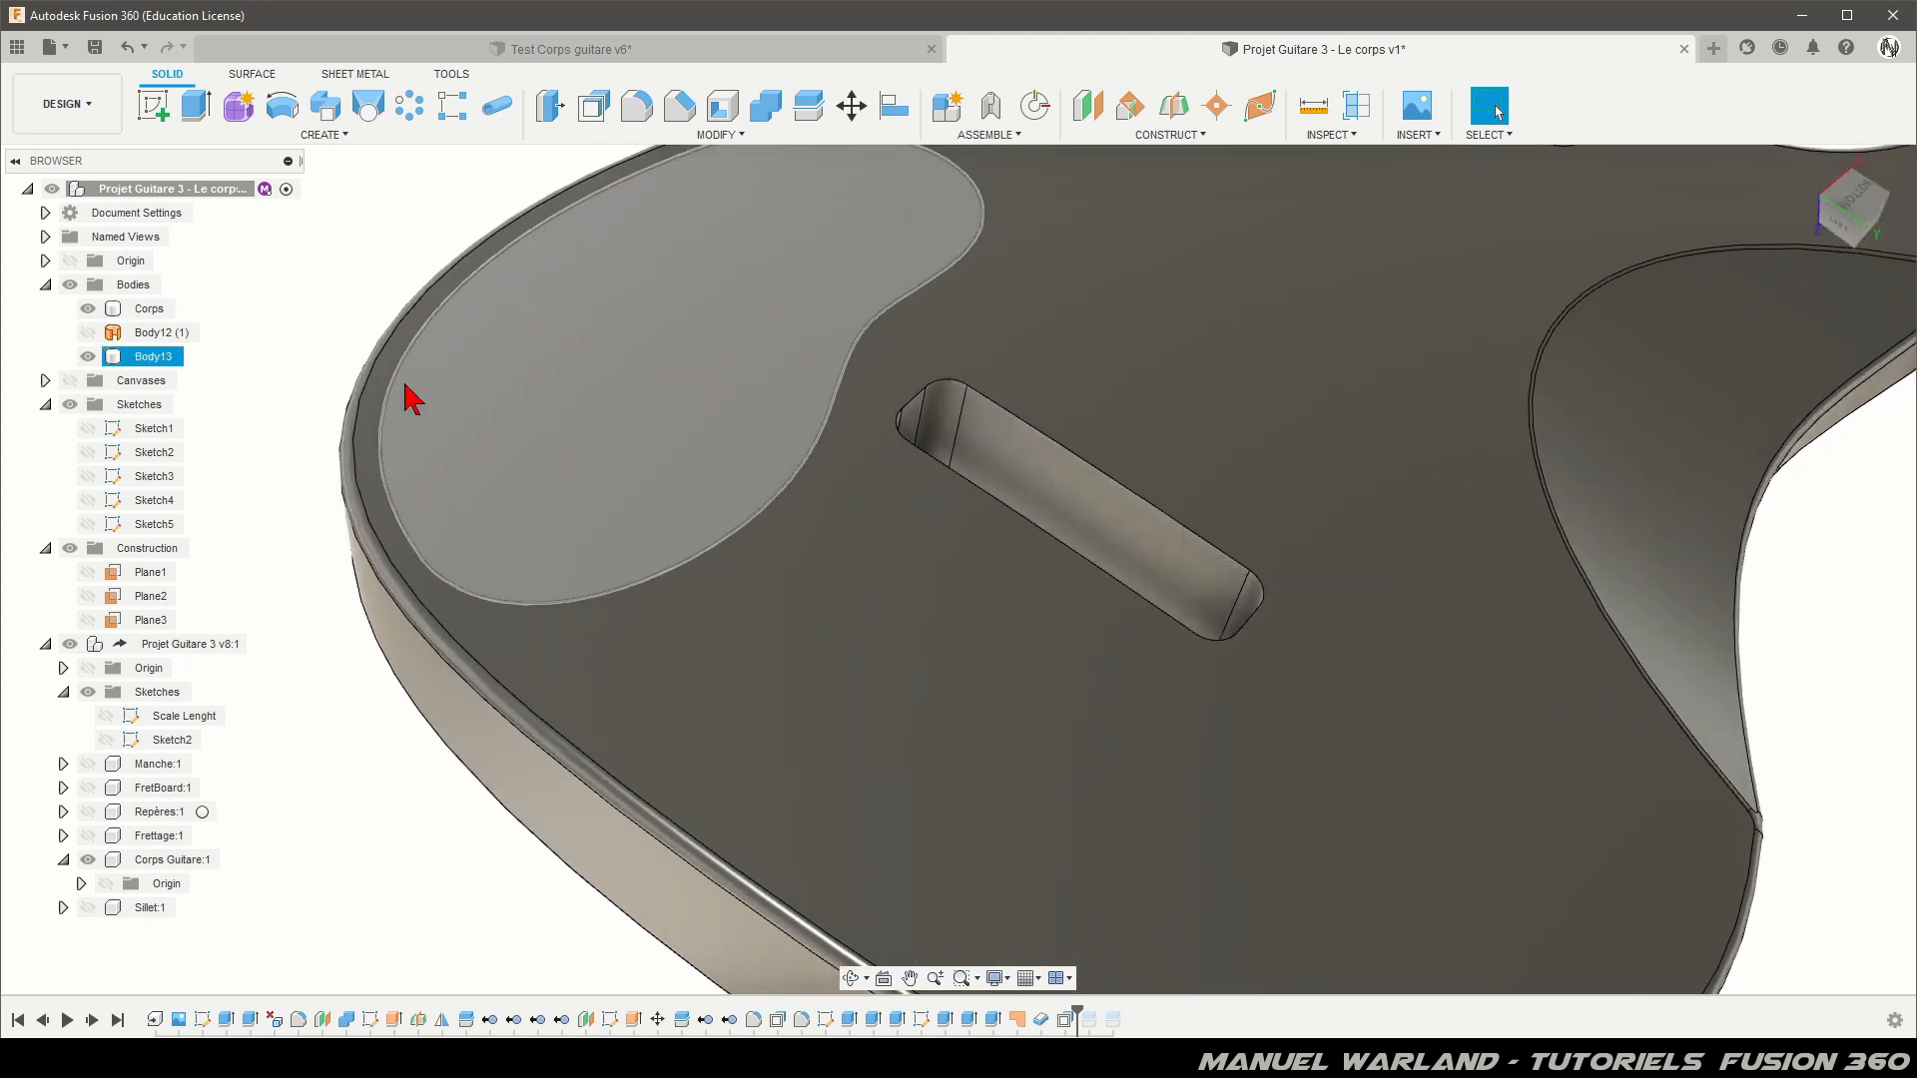
pyautogui.scroll(2, 344, 420)
pyautogui.scroll(2, 337, 400)
pyautogui.scroll(2, 872, 740)
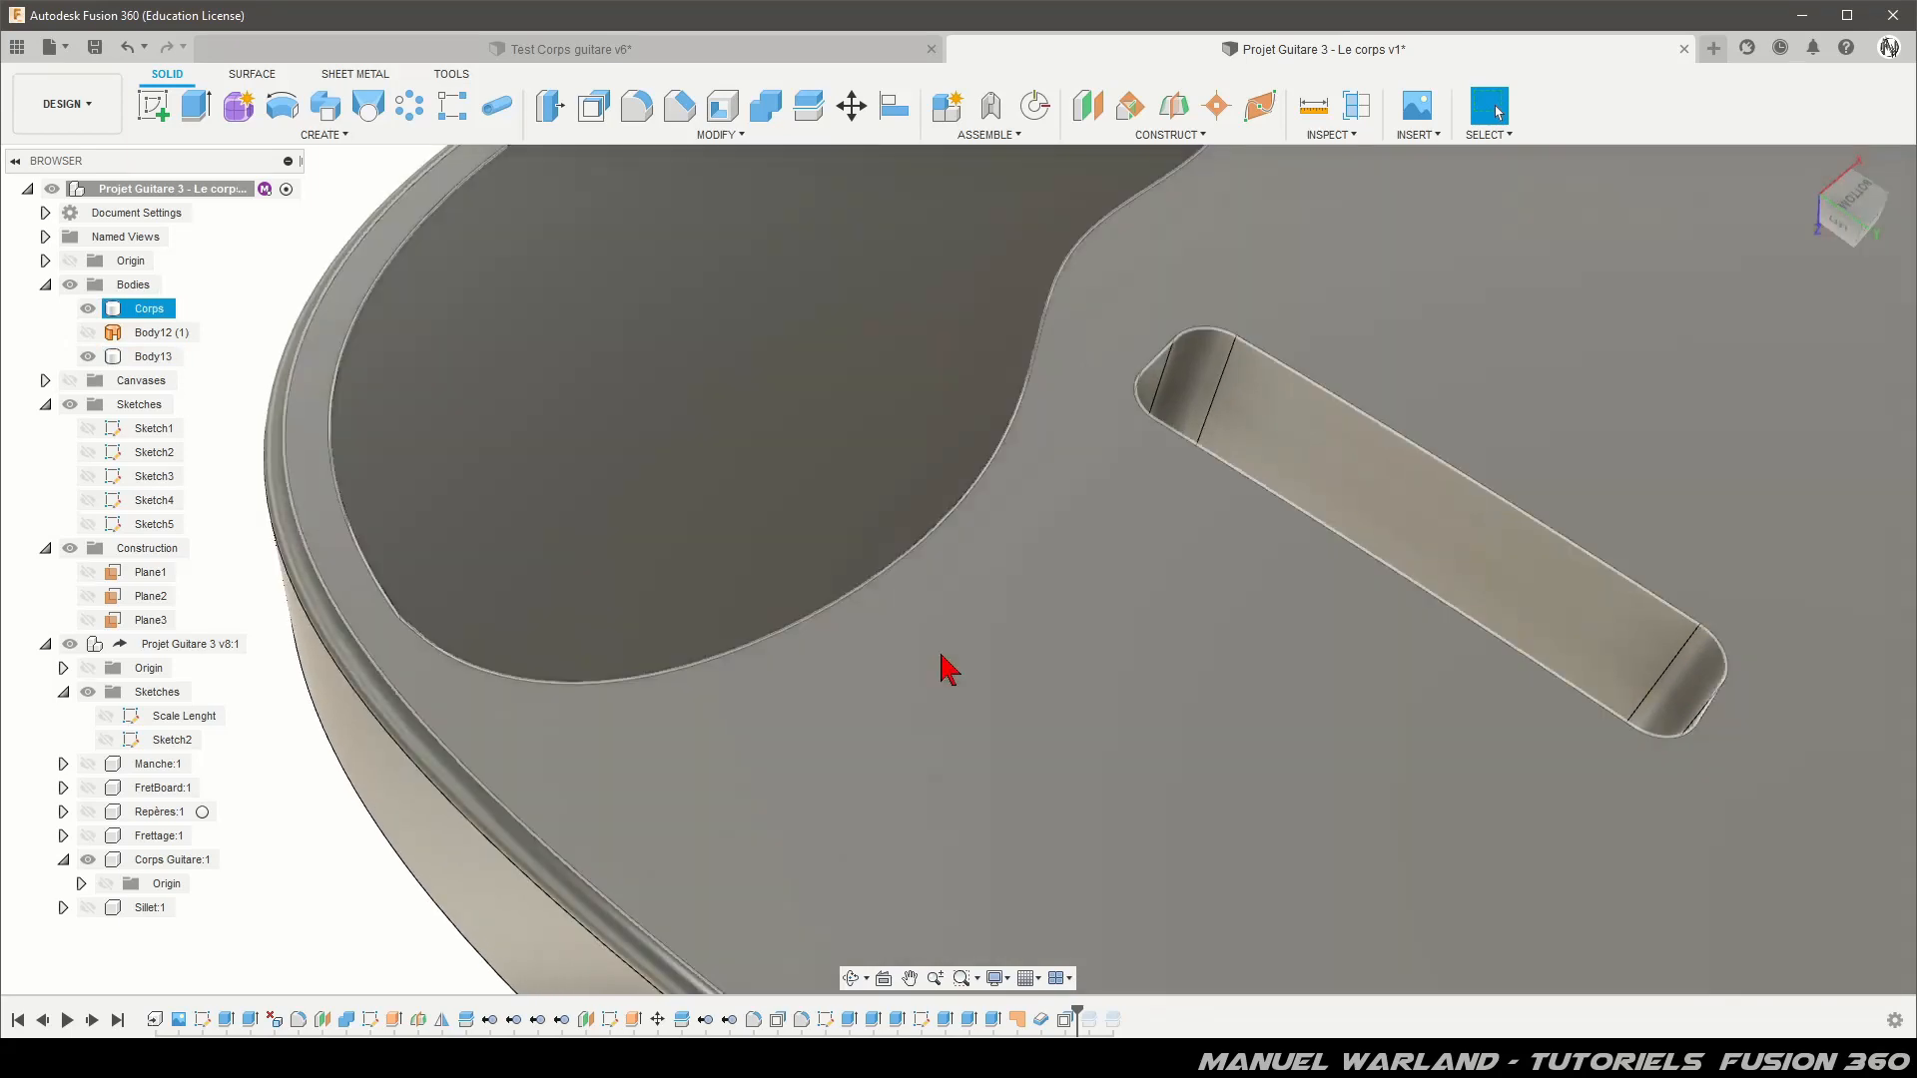
pyautogui.scroll(-5, 839, 663)
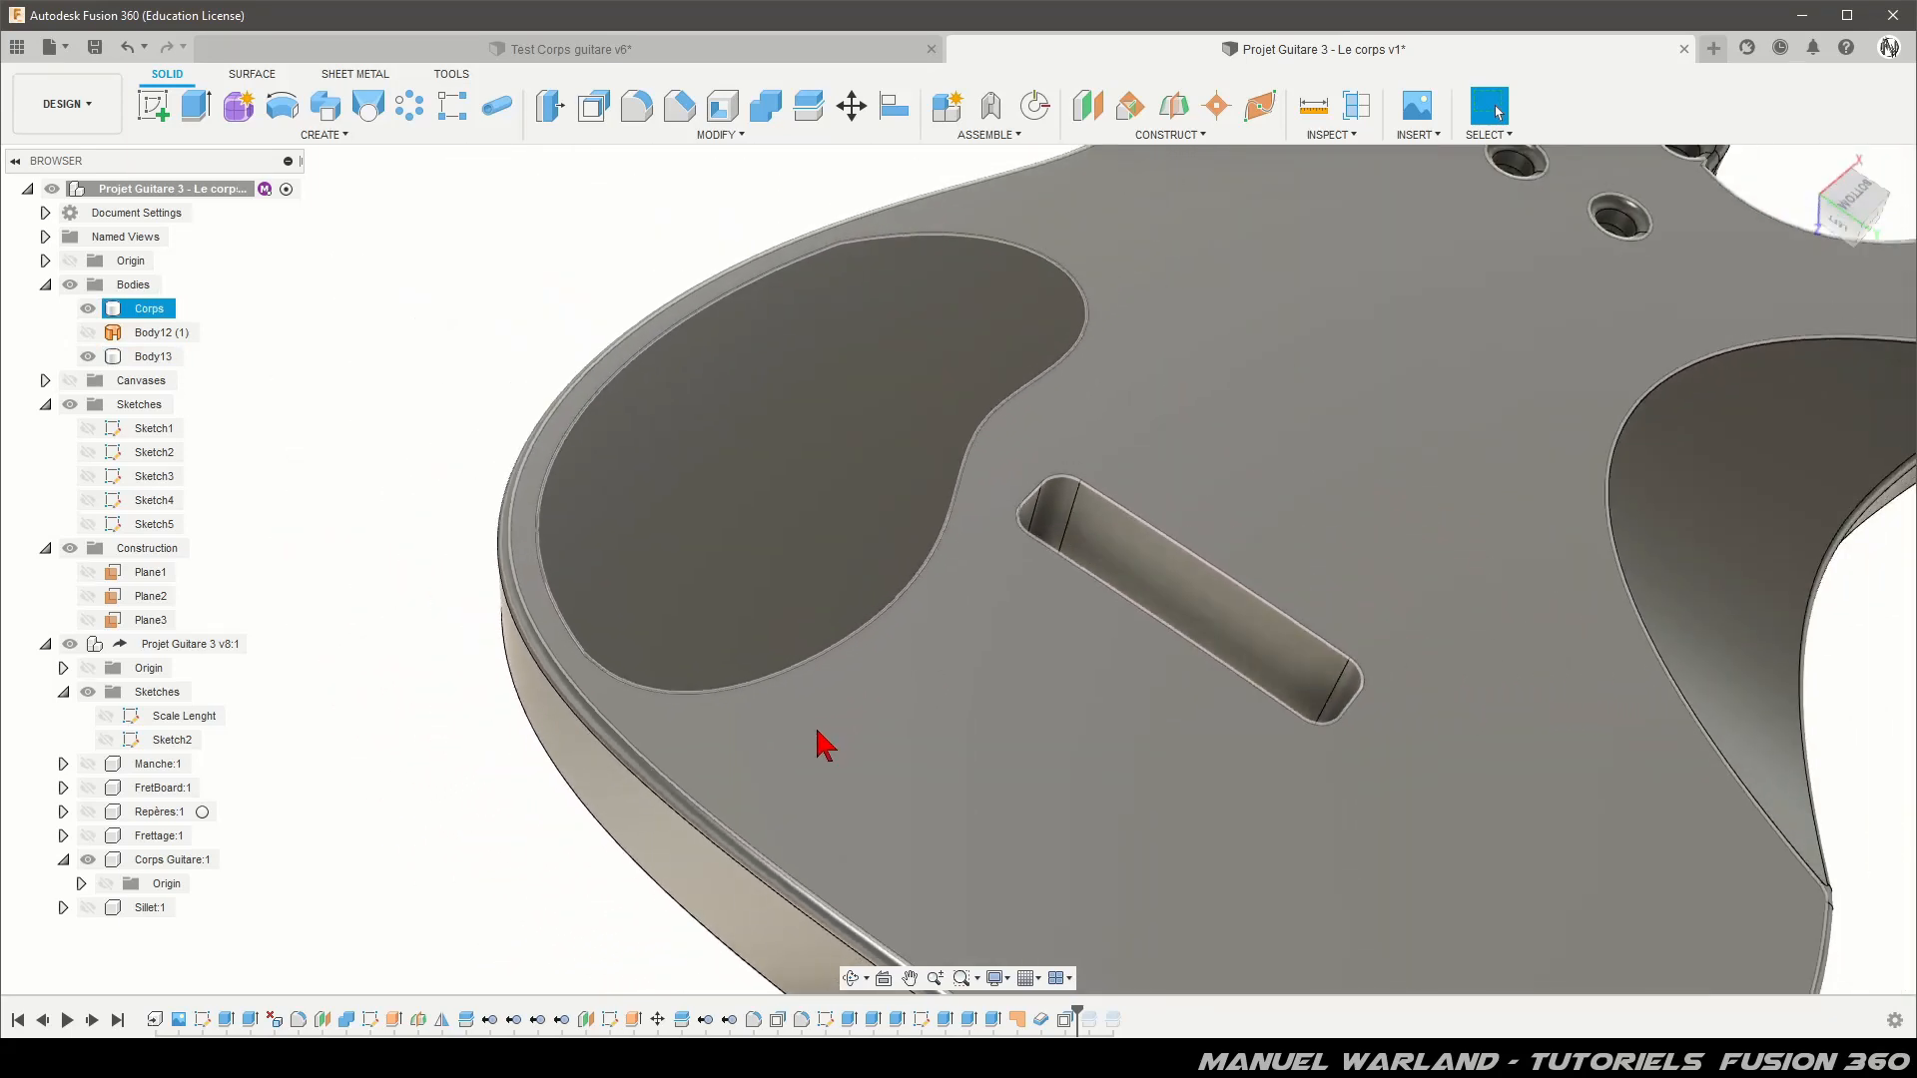
pyautogui.scroll(-3, 929, 599)
pyautogui.scroll(-2, 544, 469)
pyautogui.keyDown('shift'); pyautogui.moveTo(665, 908); pyautogui.dragTo(569, 856, button='middle'); pyautogui.keyUp('shift')
pyautogui.click(899, 530)
pyautogui.scroll(3, 1131, 650)
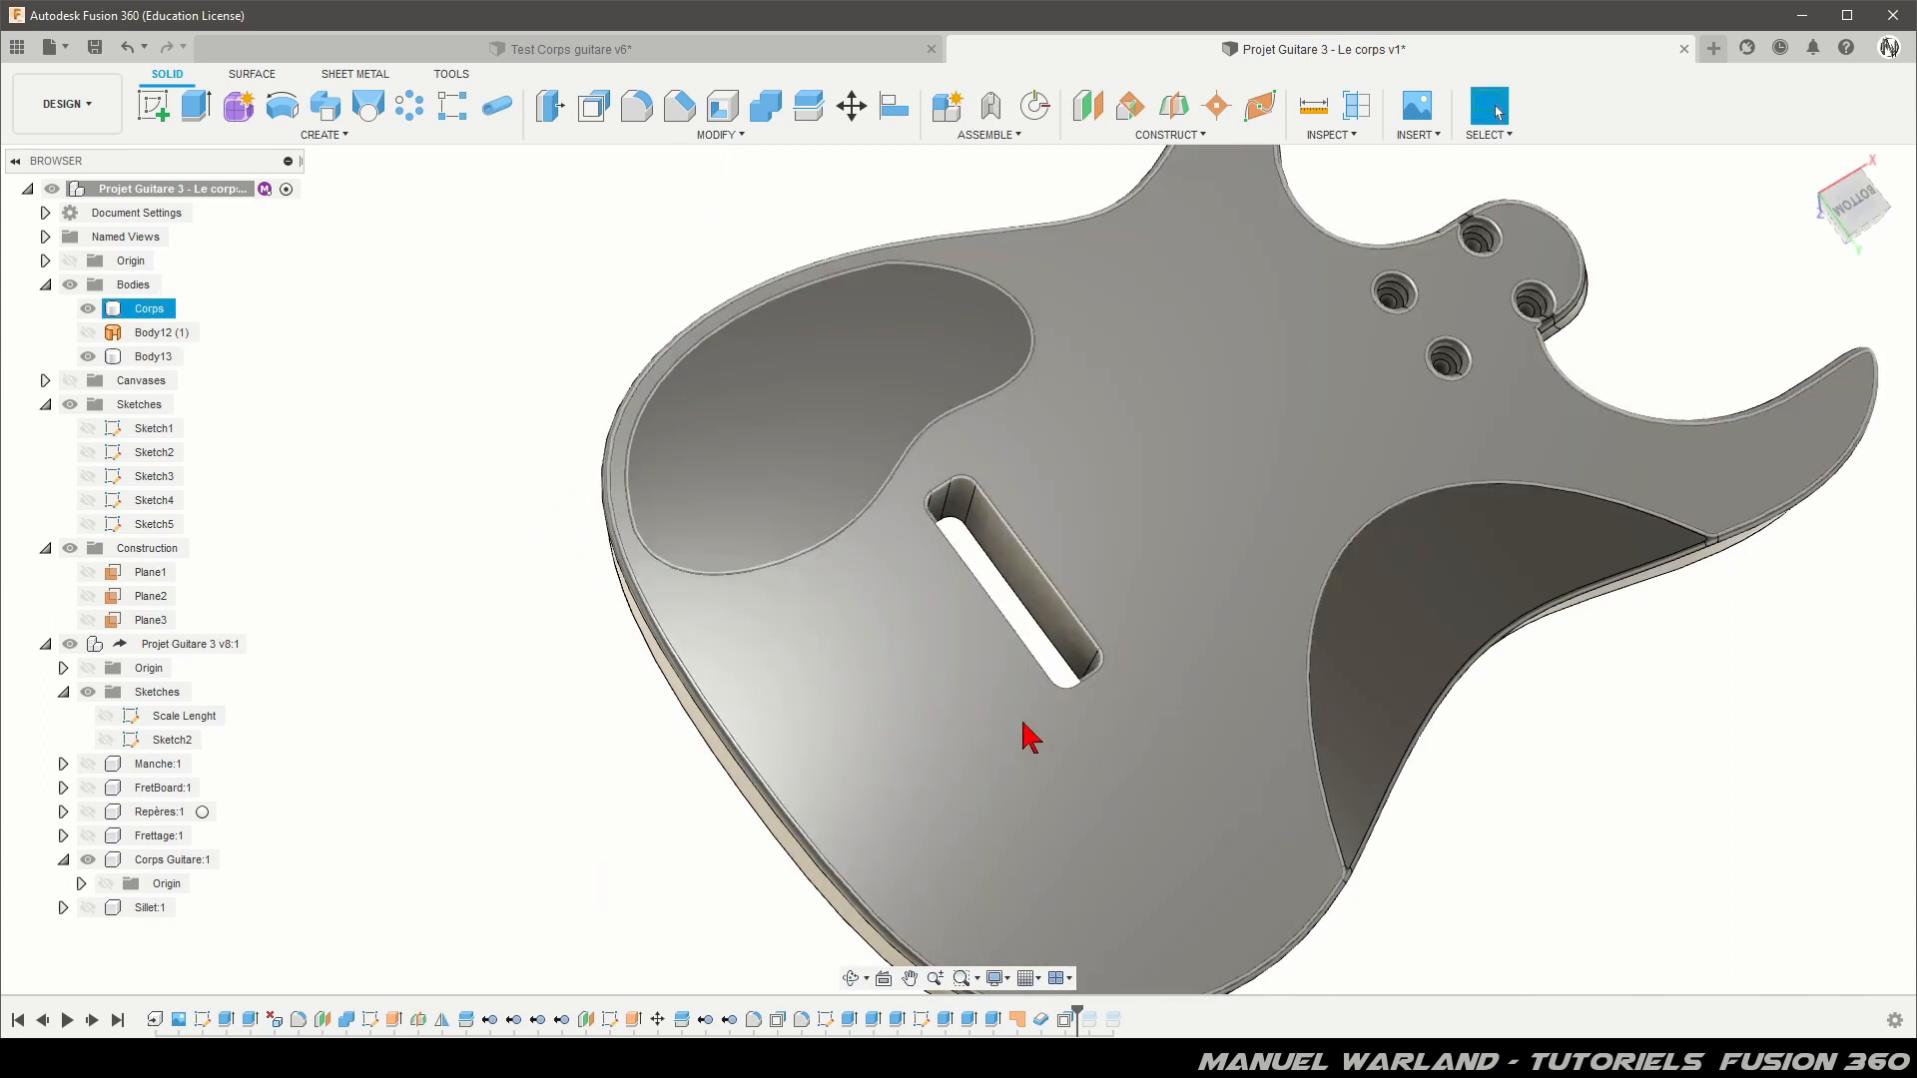
pyautogui.click(1065, 417)
# Step: Create a construction plane offset -50 mm from the XY plane
pyautogui.keyDown('shift'); pyautogui.moveTo(1058, 405); pyautogui.dragTo(1181, 668, button='middle'); pyautogui.keyUp('shift')
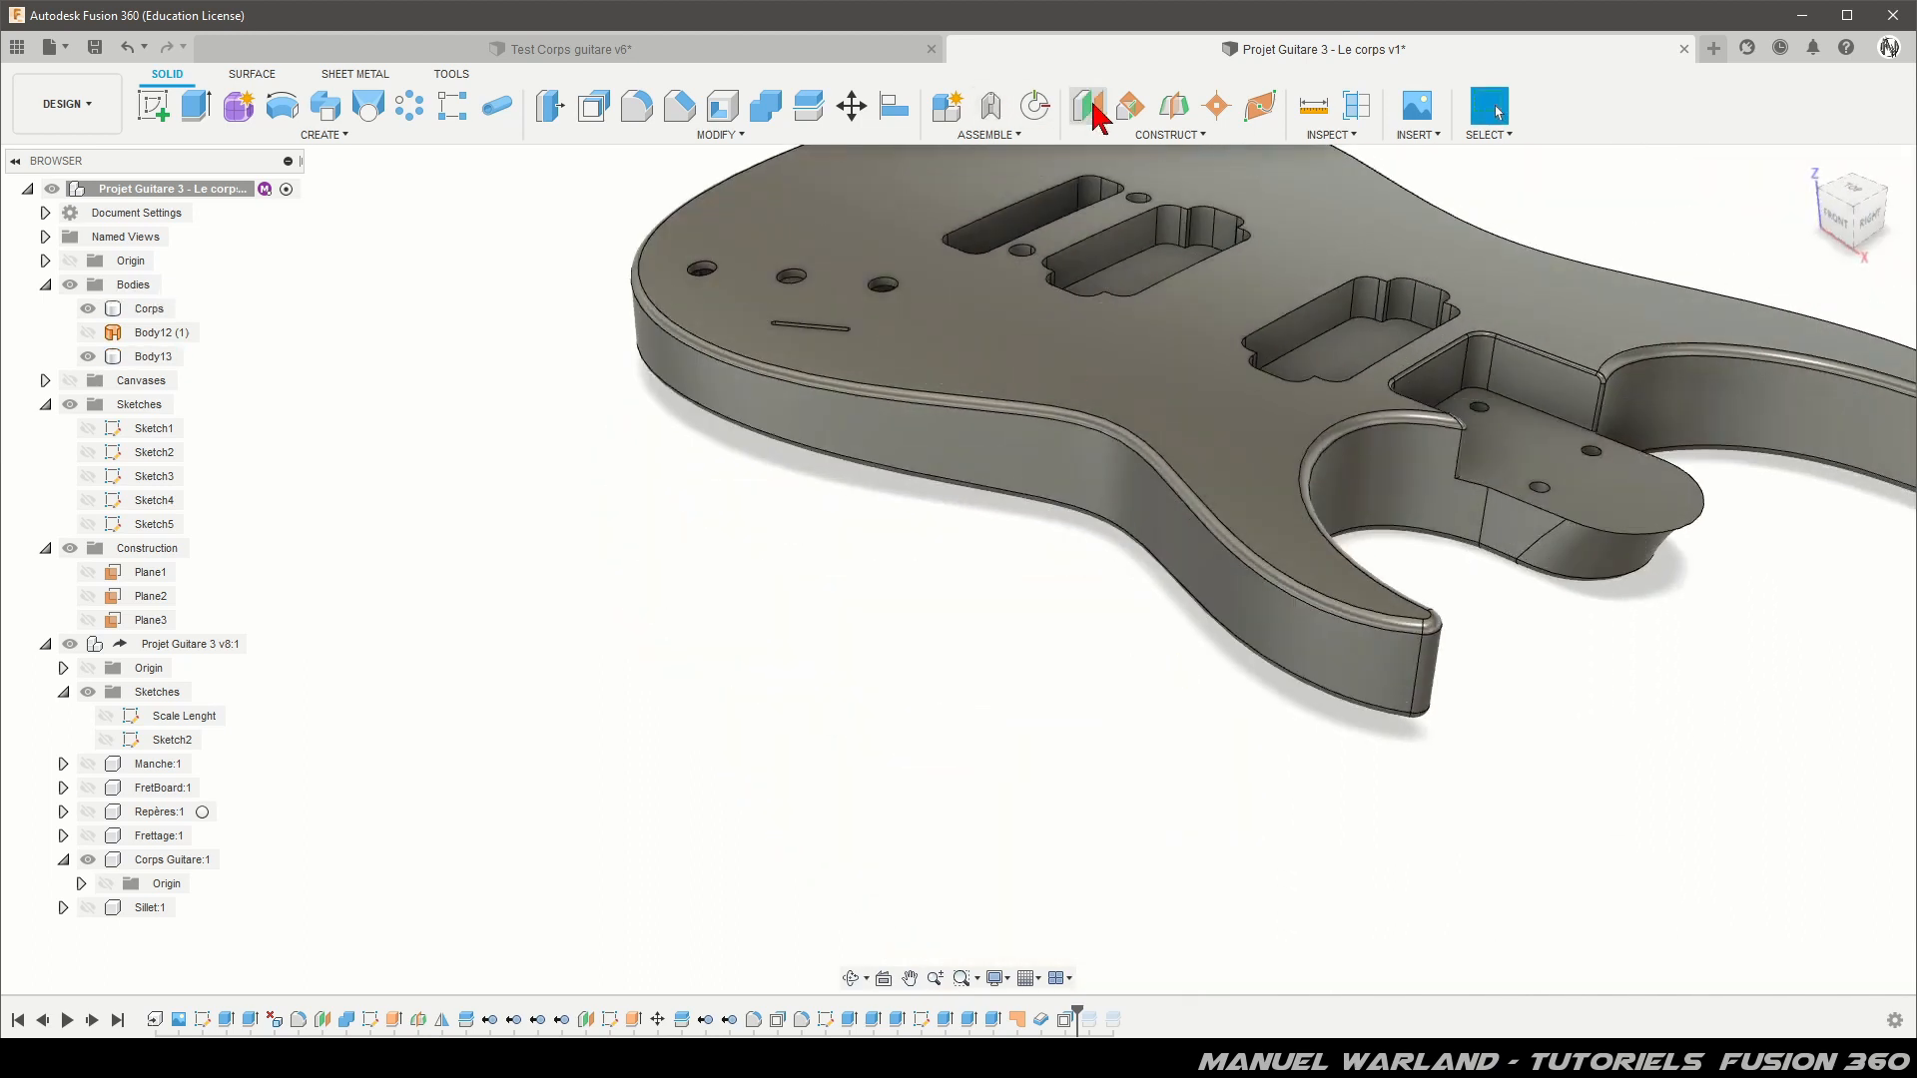
pyautogui.click(1089, 105)
pyautogui.click(1128, 190)
pyautogui.moveTo(1130, 185); pyautogui.dragTo(1131, 321)
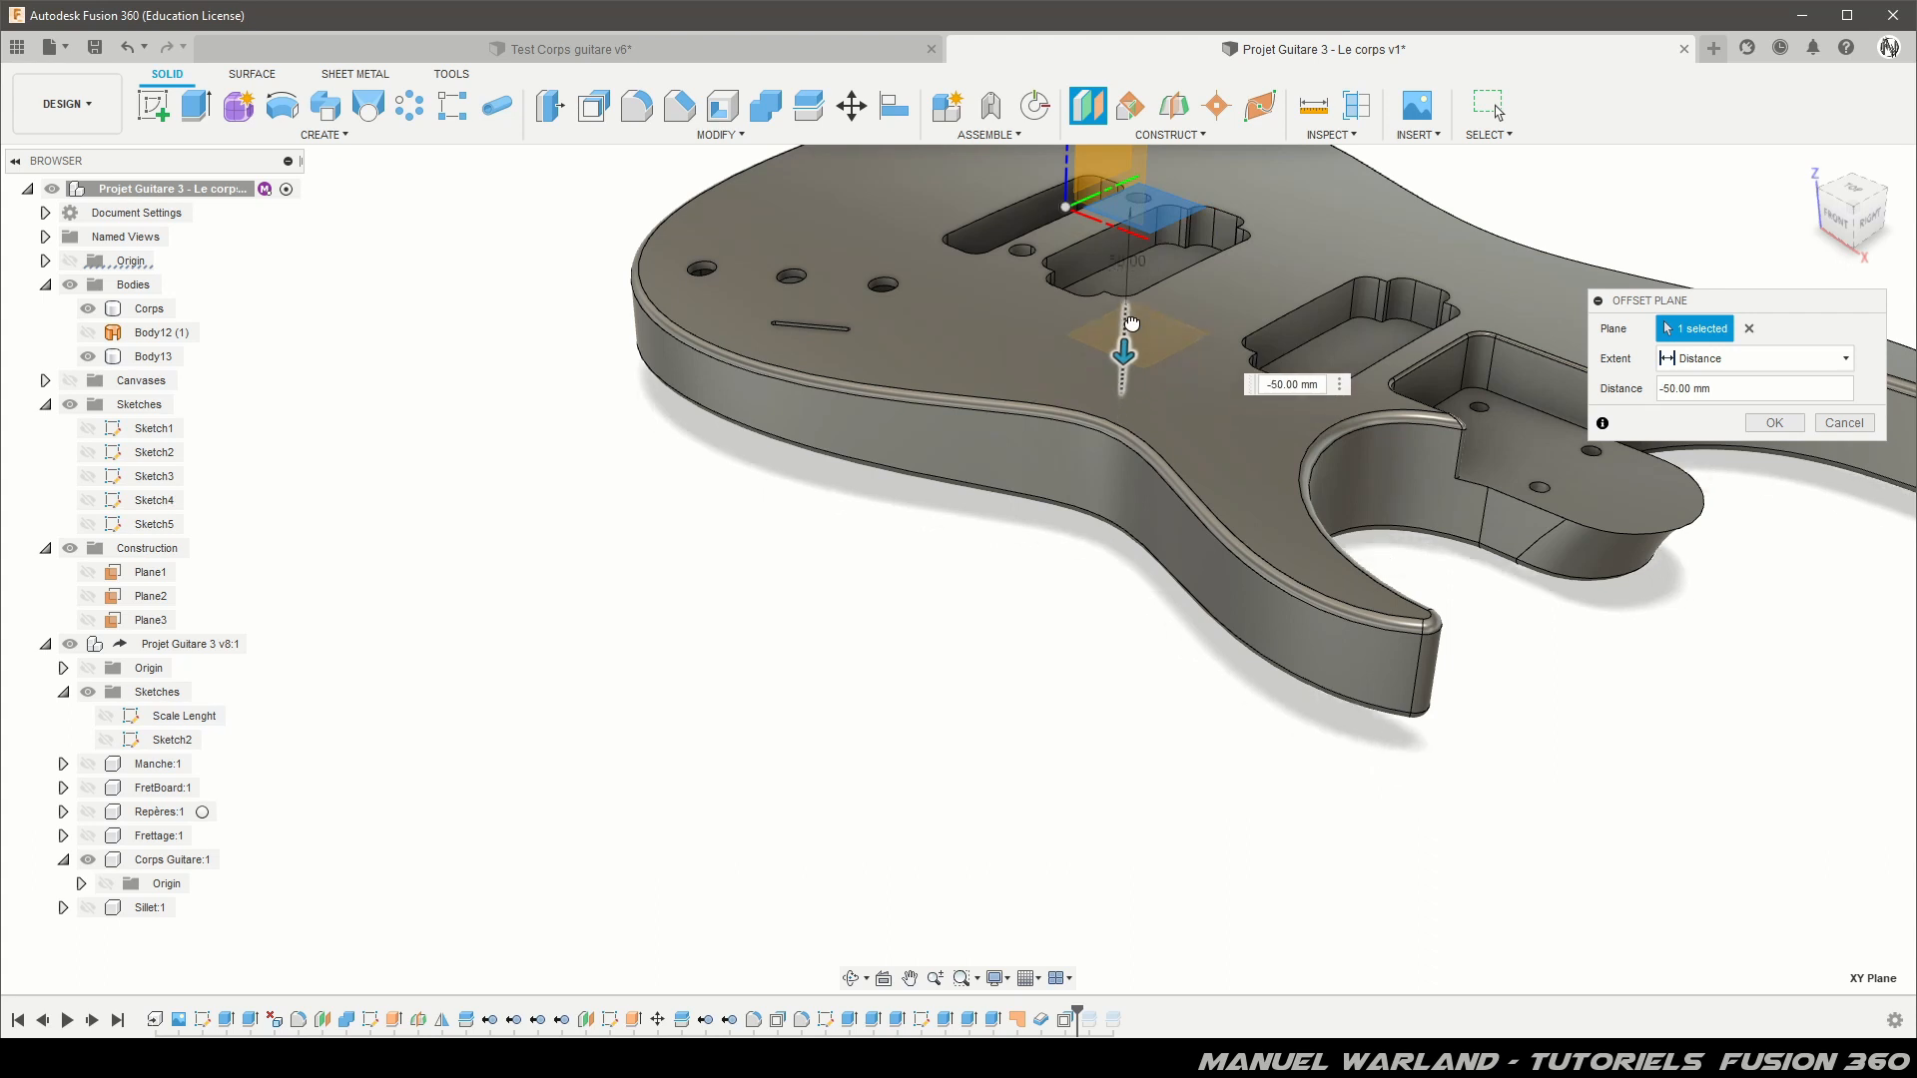
pyautogui.click(1774, 422)
# Step: View the guitar body from the bottom and start a sketch on the new offset plane
pyautogui.keyDown('shift'); pyautogui.moveTo(1084, 621); pyautogui.dragTo(1110, 461, button='middle'); pyautogui.keyUp('shift')
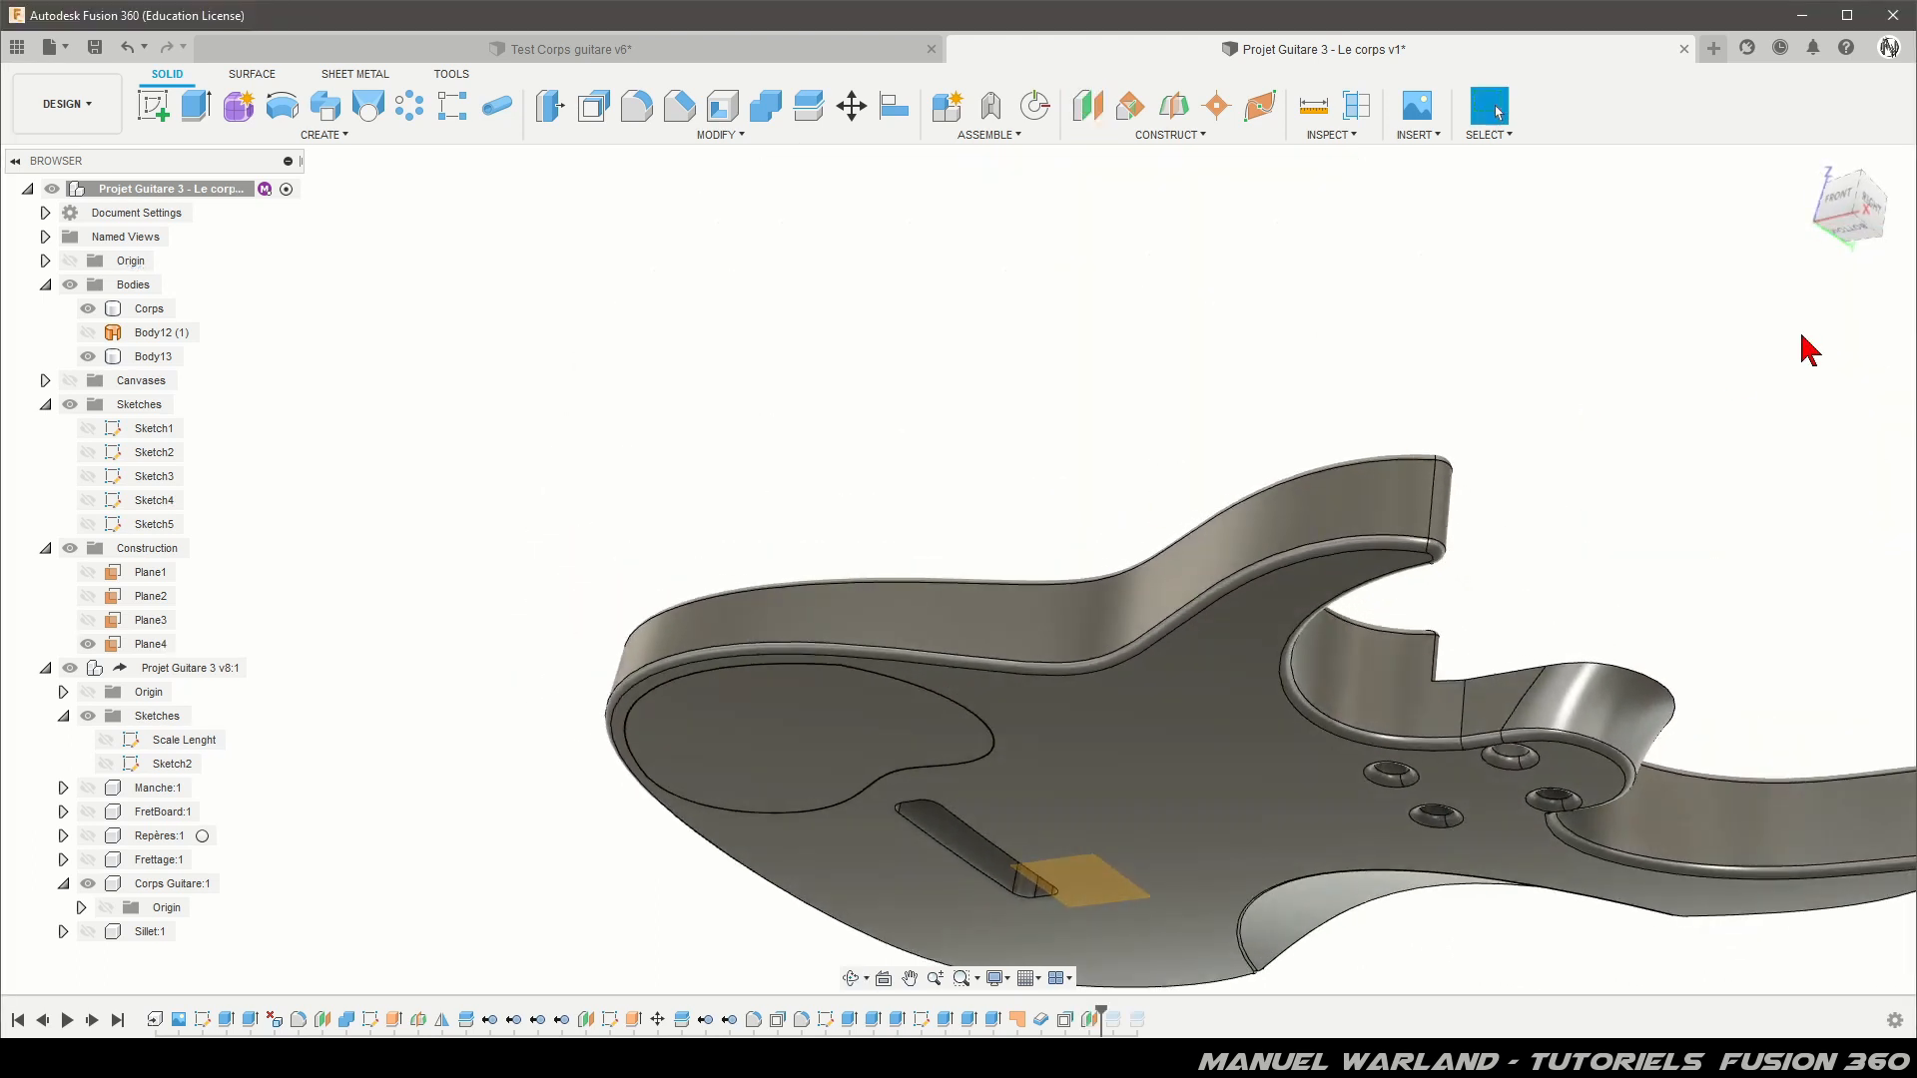
pyautogui.click(1853, 235)
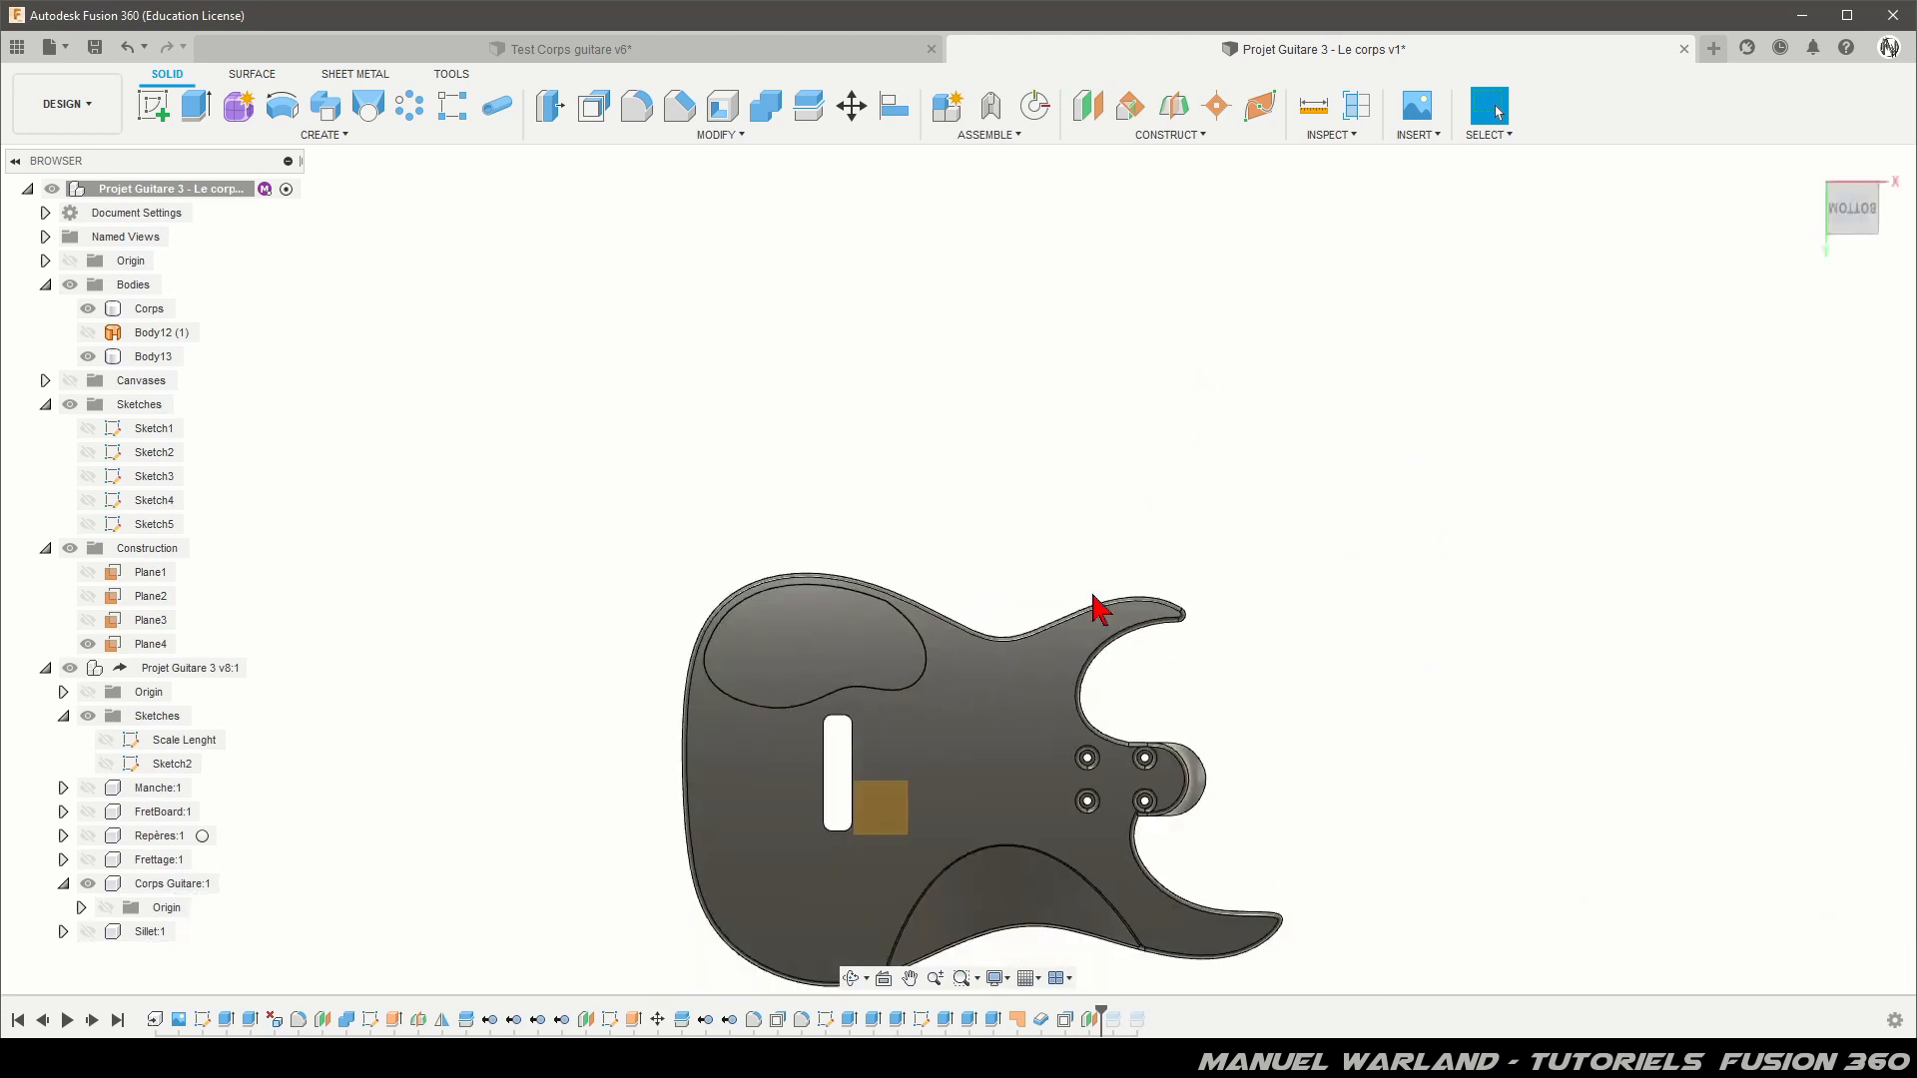
pyautogui.scroll(5, 1003, 939)
pyautogui.click(747, 726)
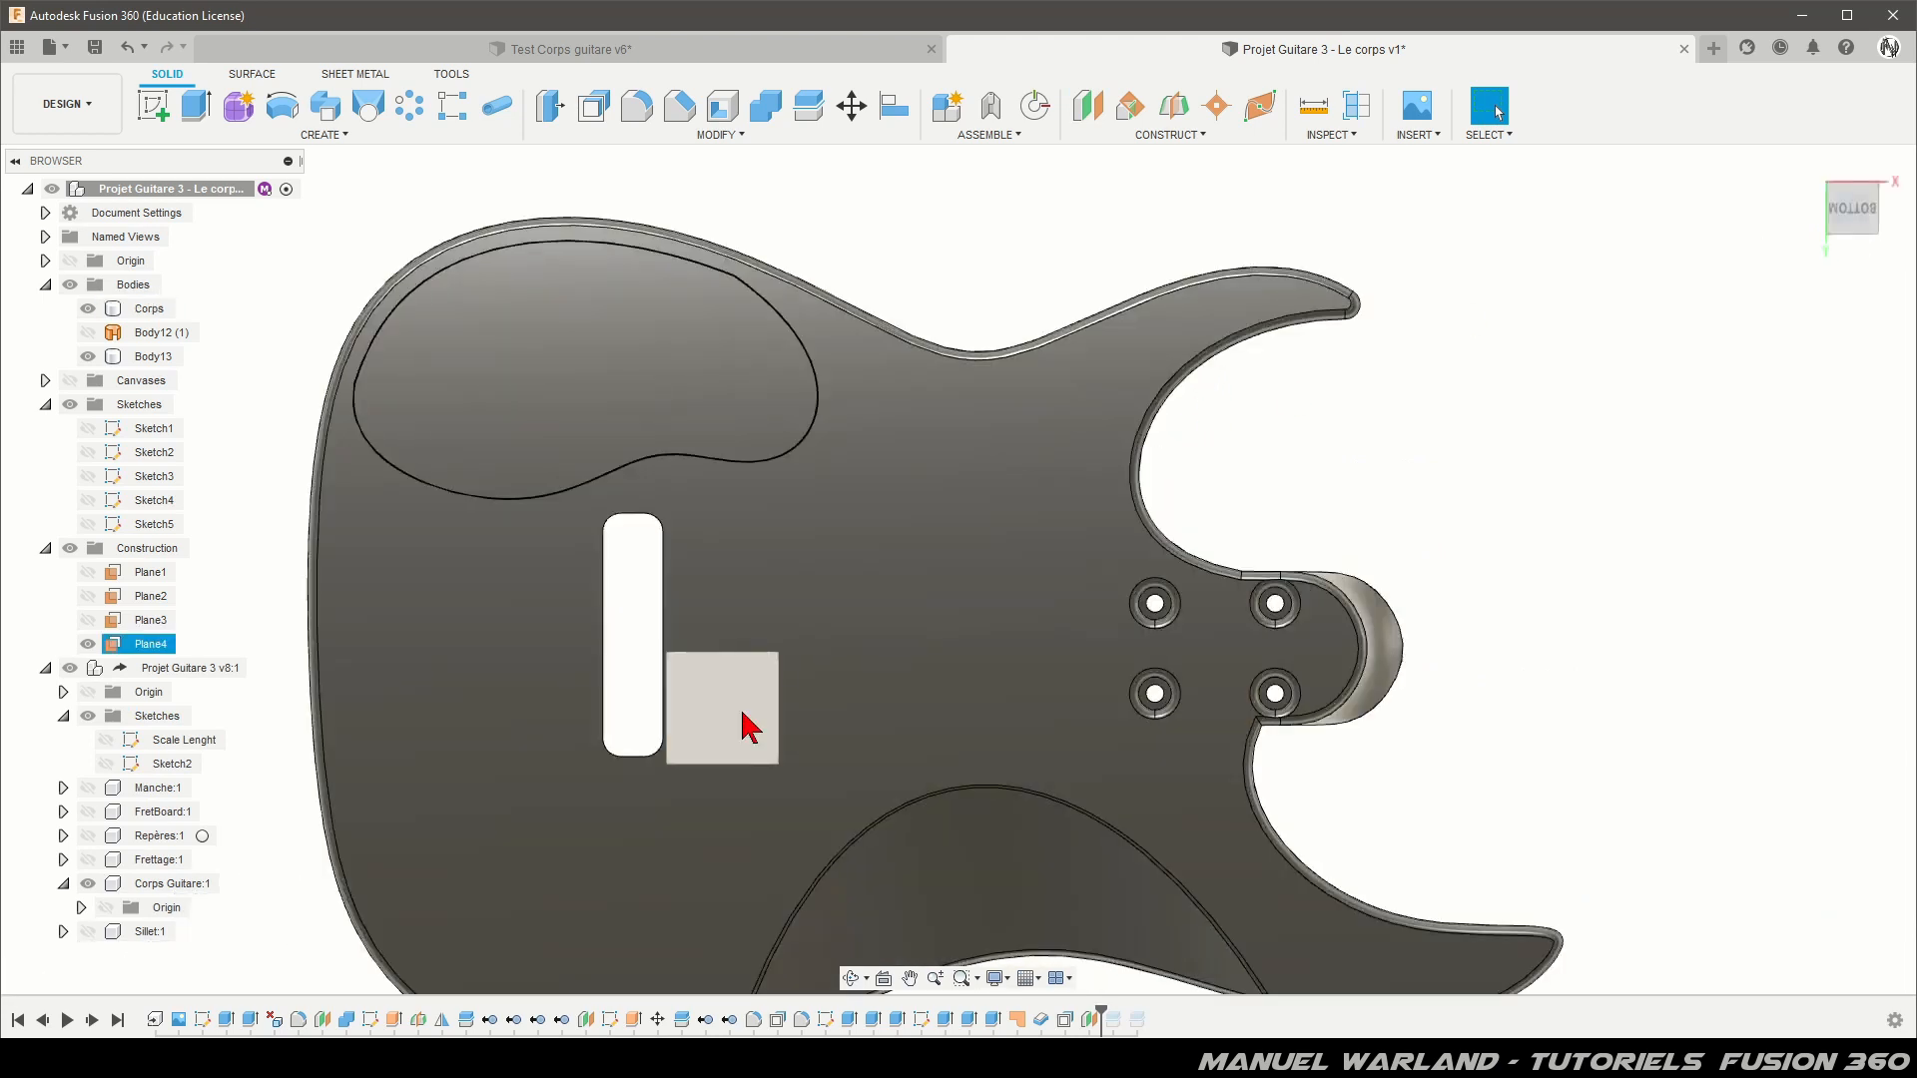
pyautogui.click(747, 726)
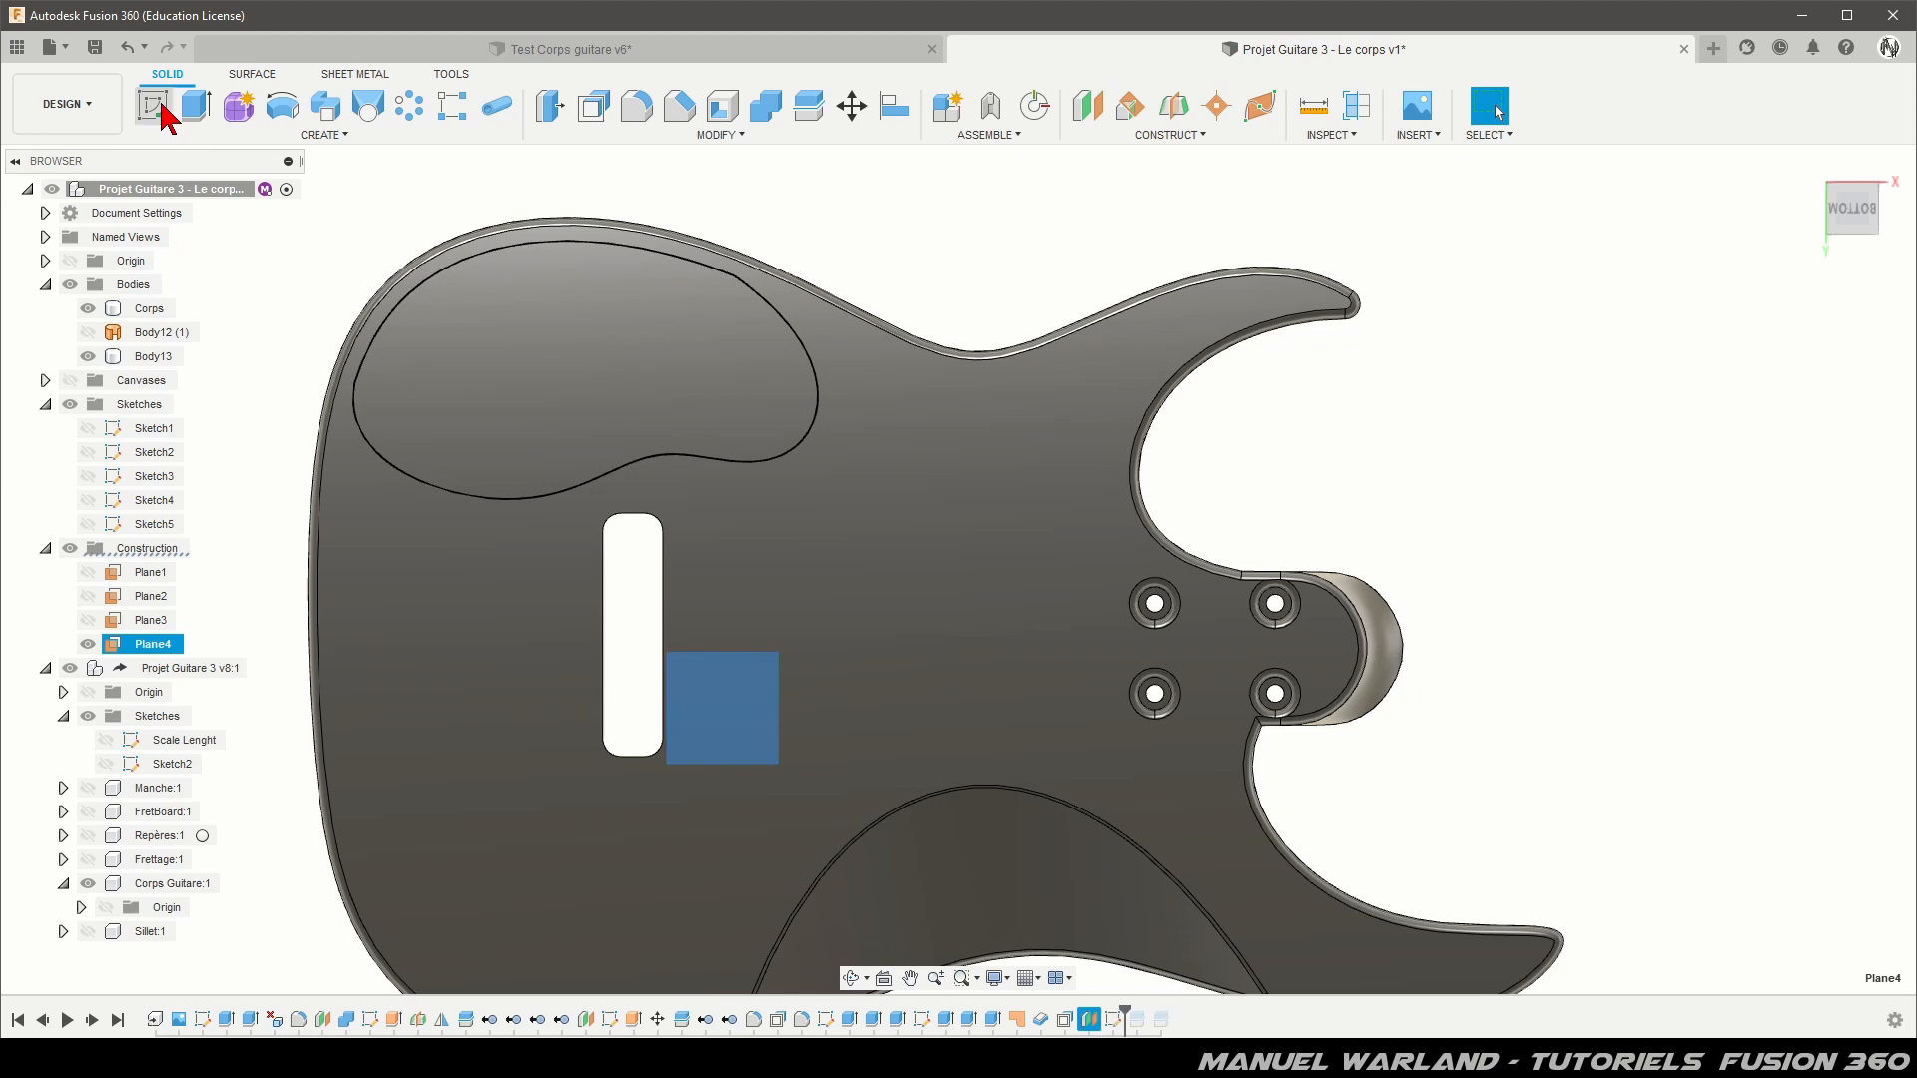
pyautogui.click(162, 110)
pyautogui.scroll(3, 1038, 440)
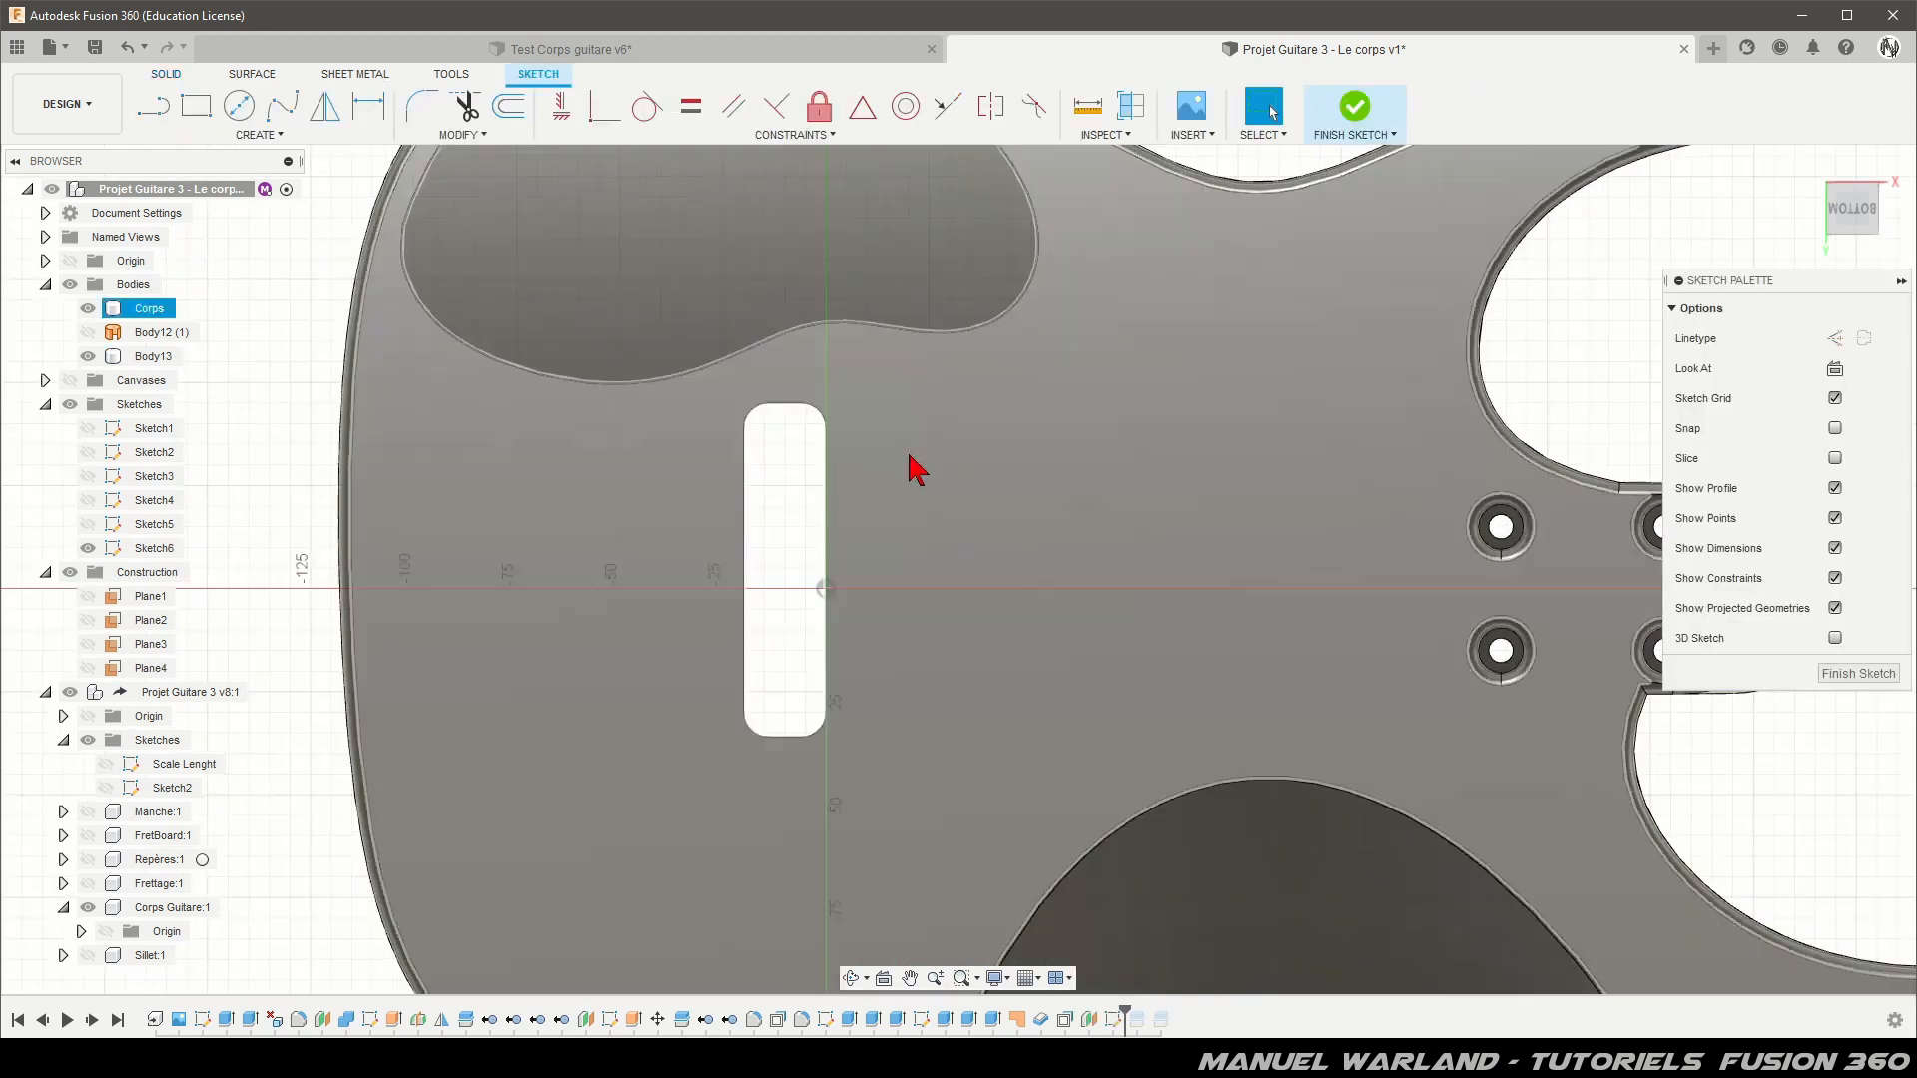
# Step: Show Sketch4 with the bridge and pickup outlines, and hide the Corps body
pyautogui.scroll(1, 917, 469)
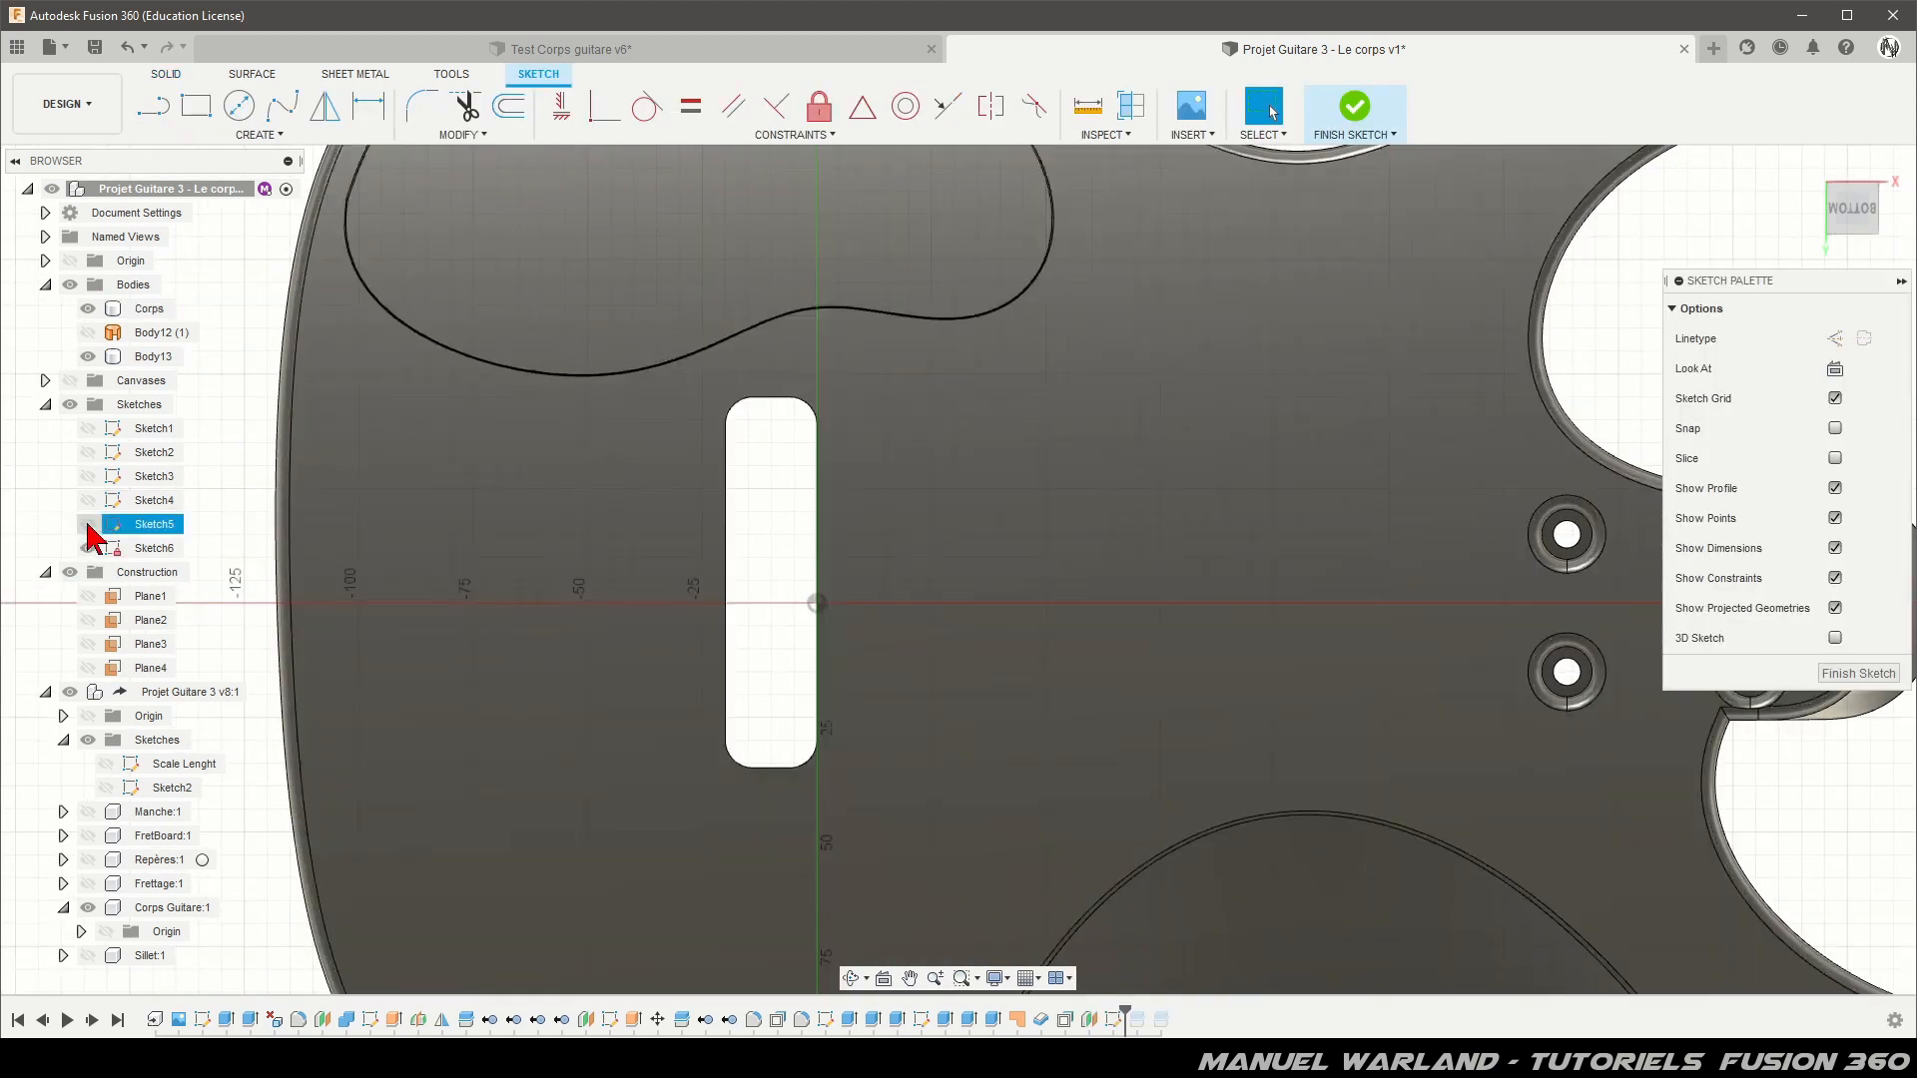
pyautogui.click(88, 500)
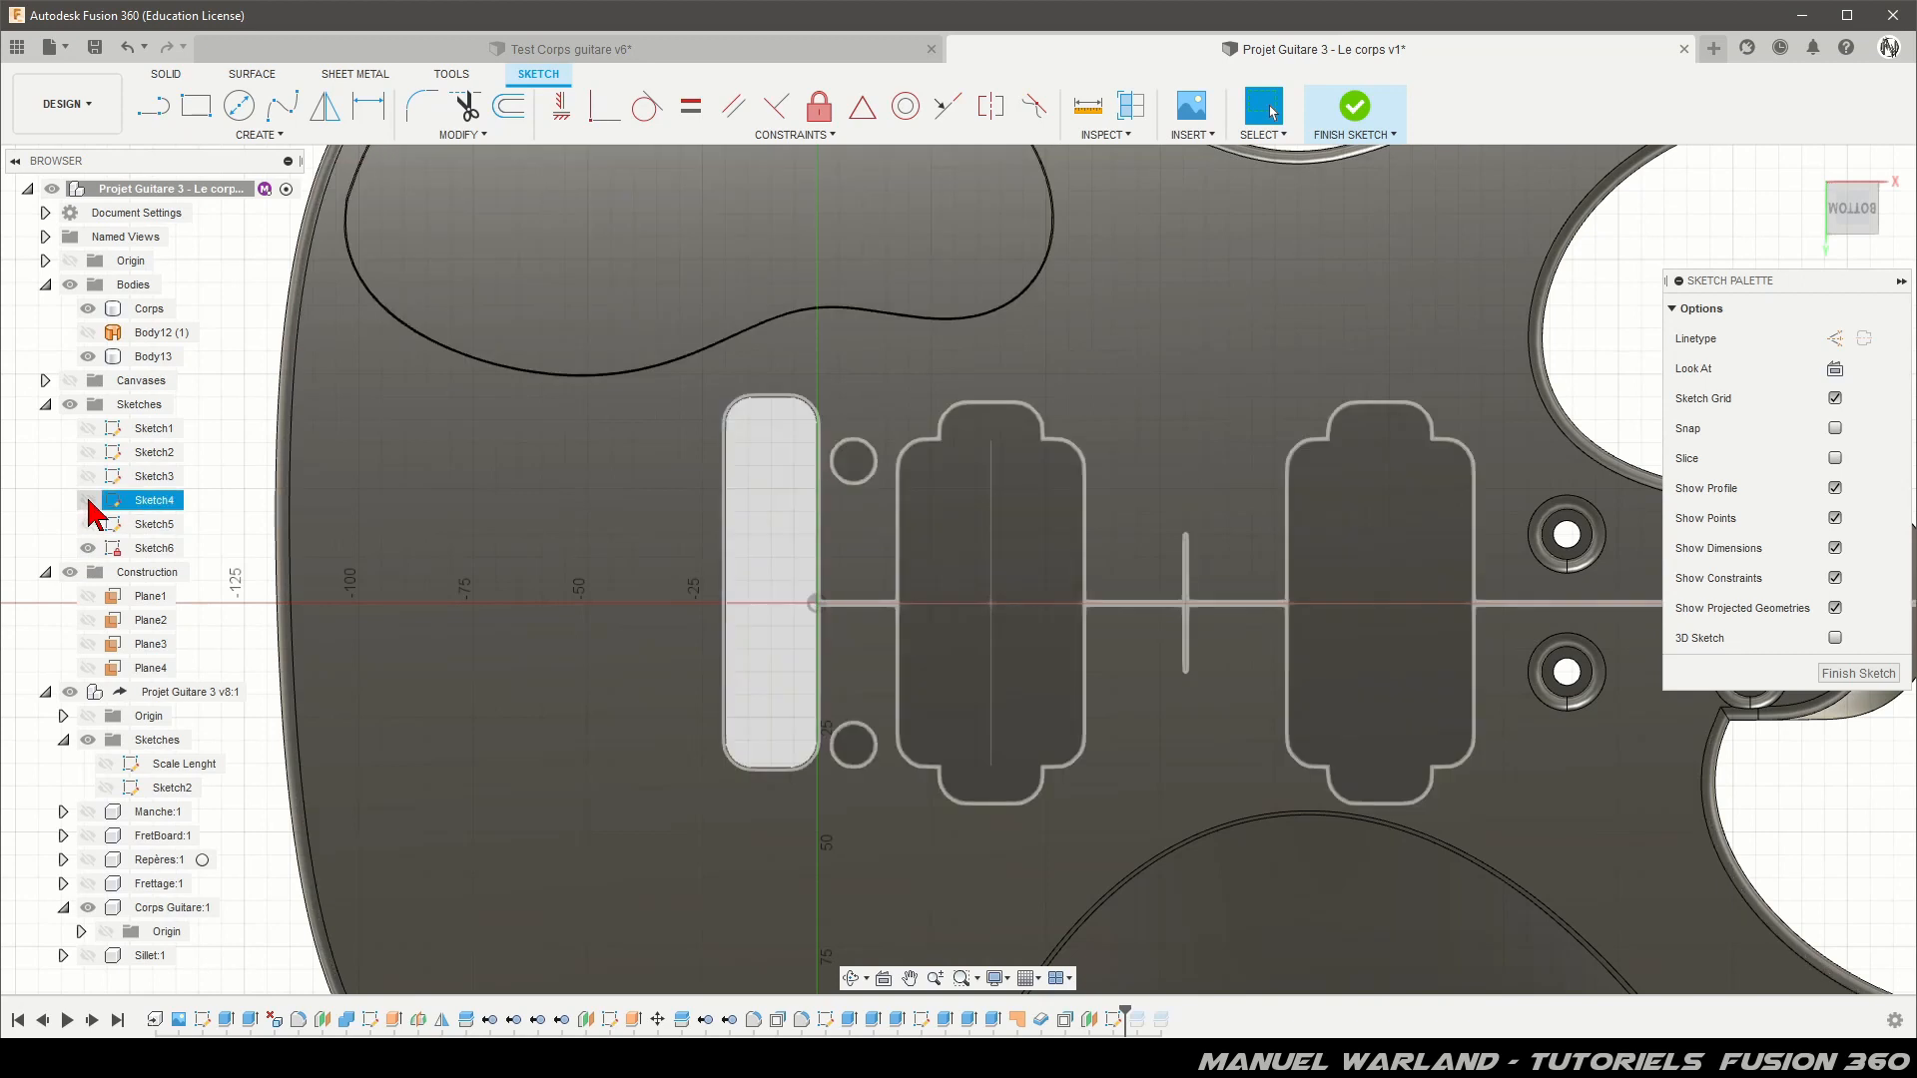
pyautogui.click(87, 500)
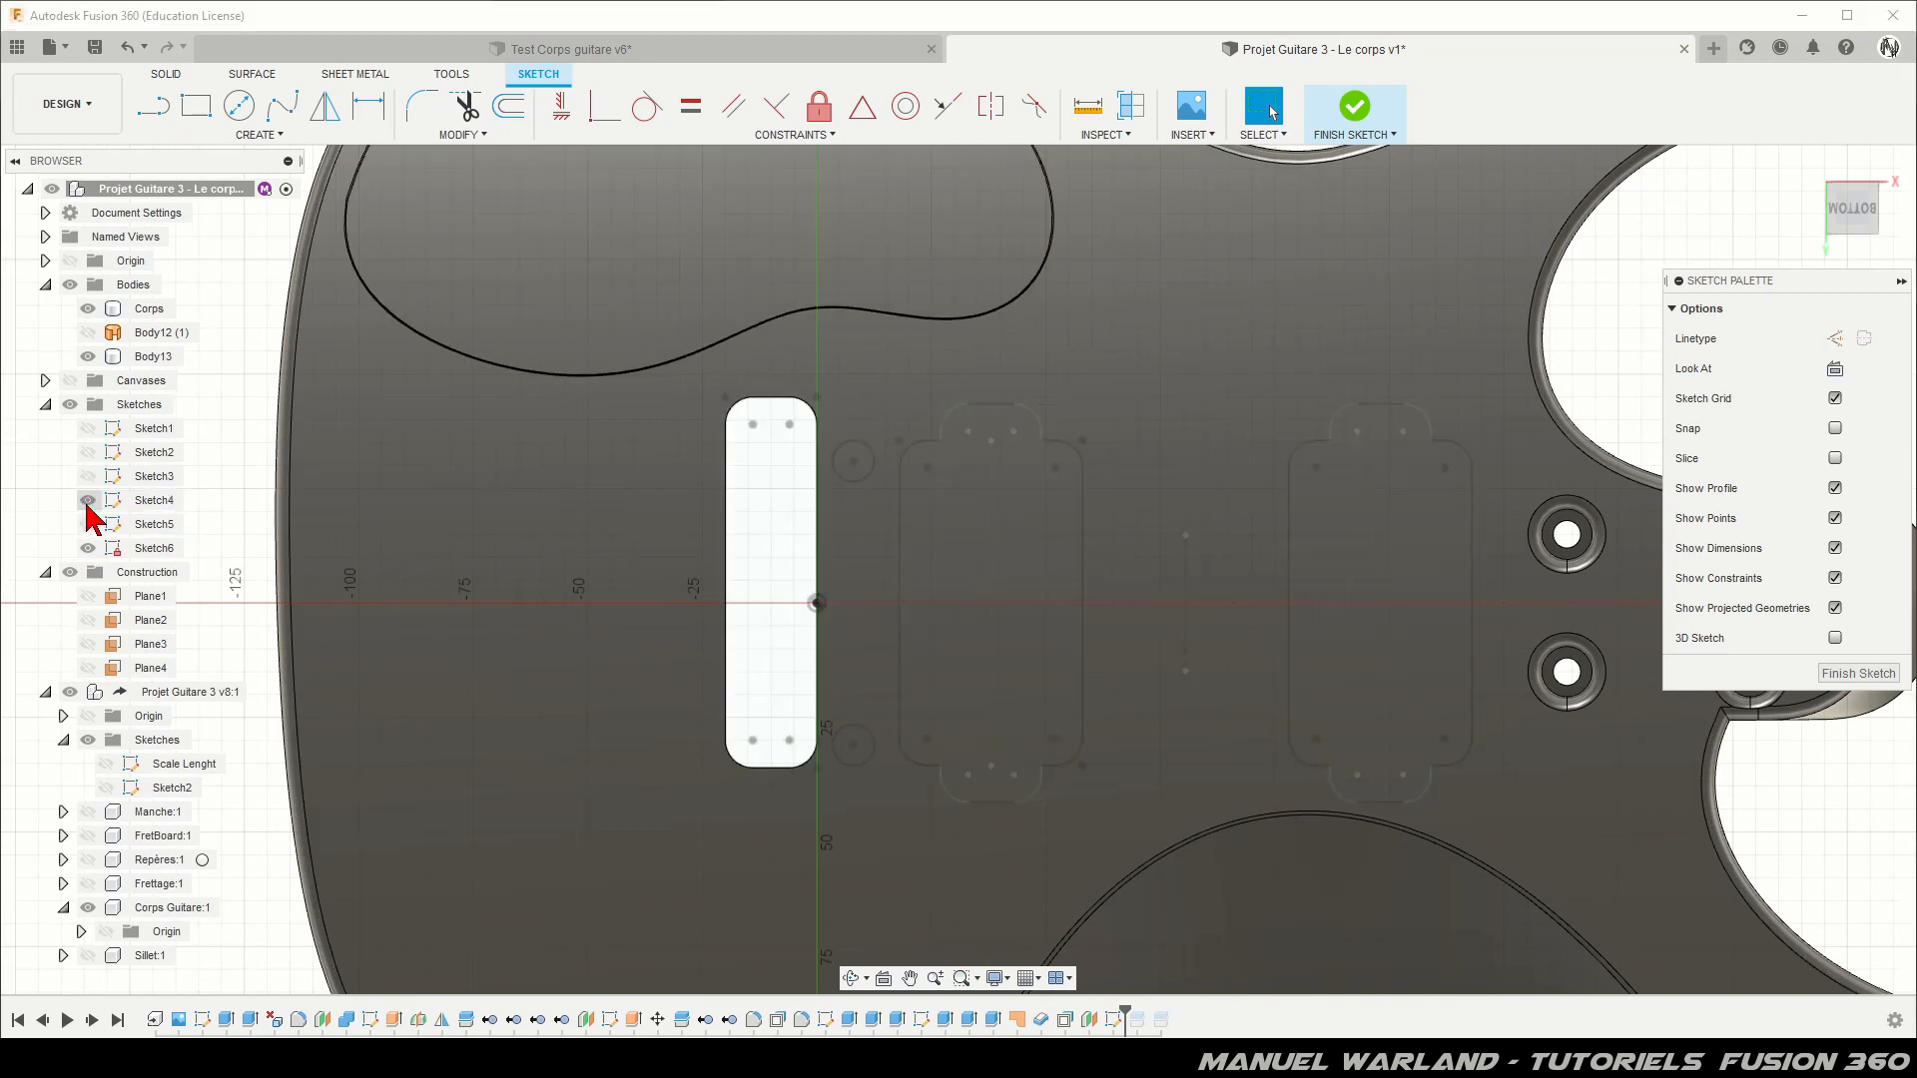
pyautogui.click(88, 308)
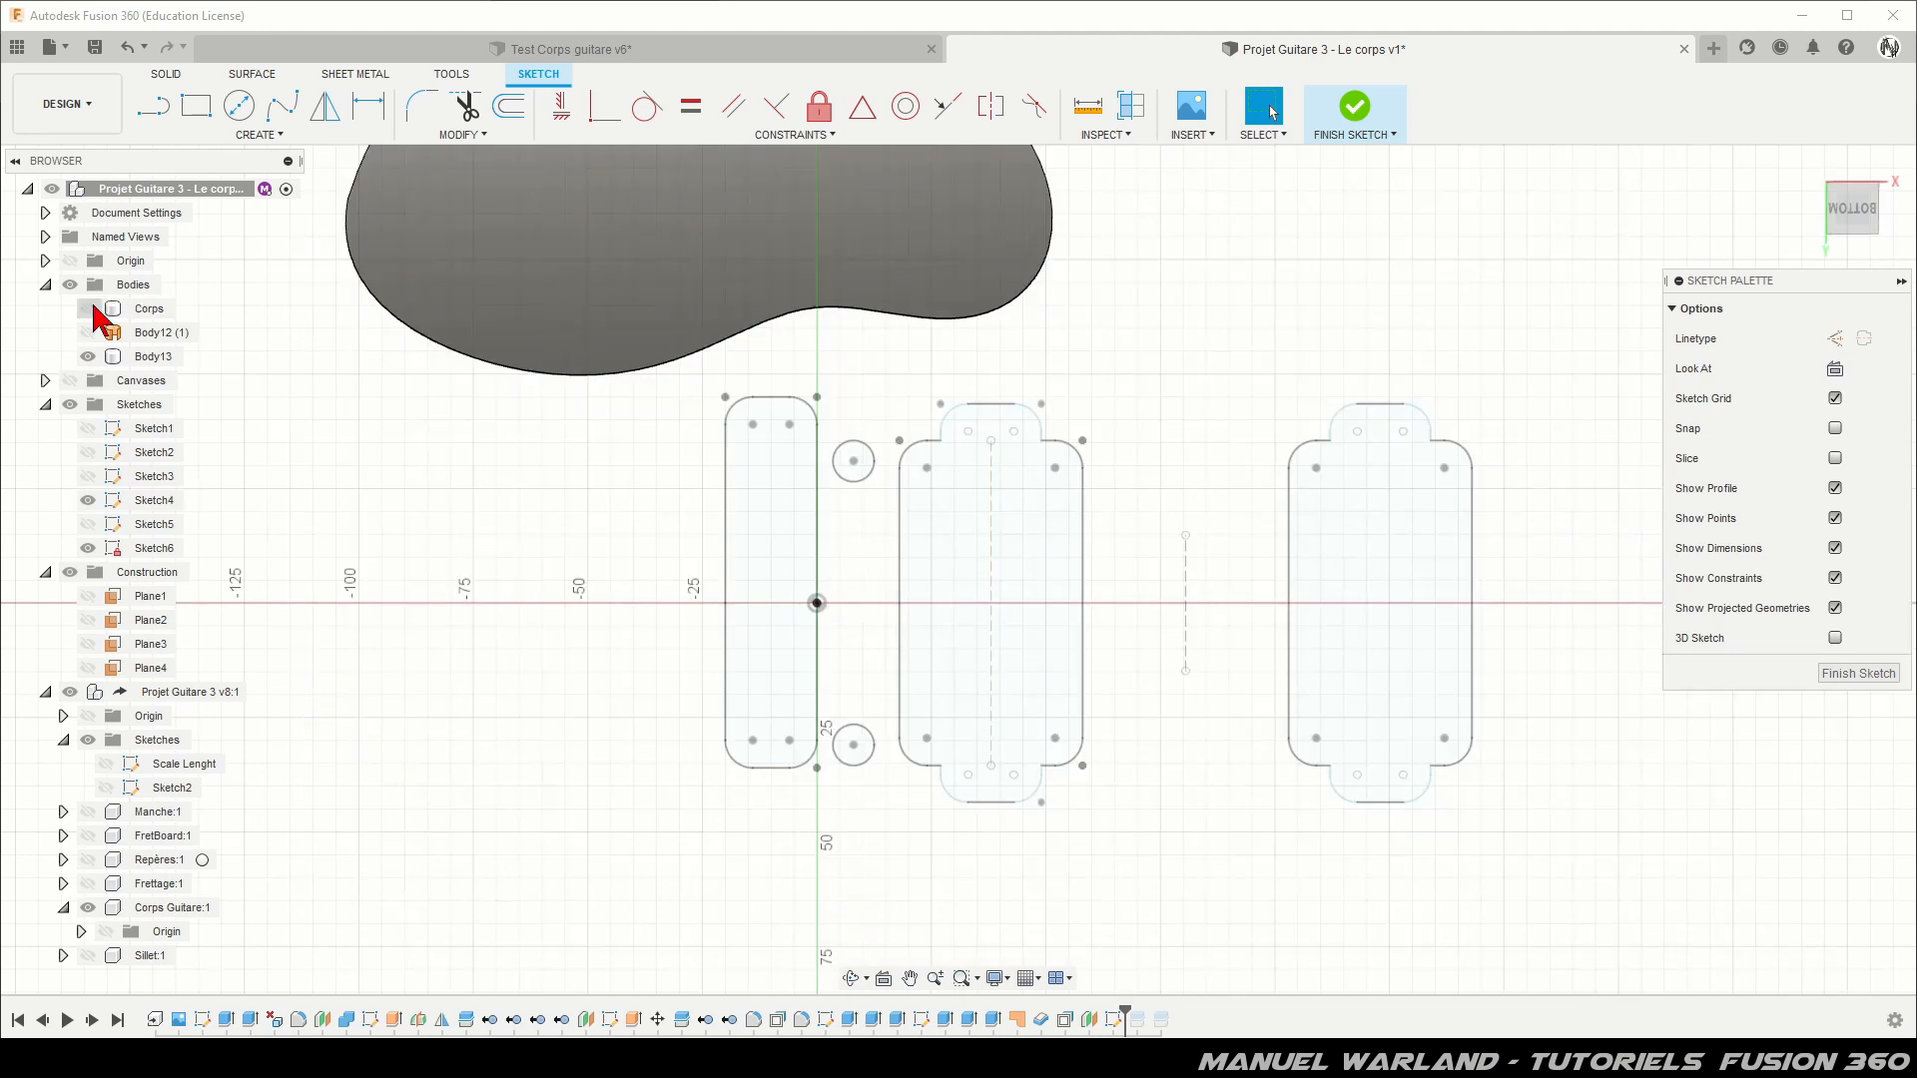
# Step: Project the full outline of the rounded slot at the origin and the guitar's centre line into the current sketch
pyautogui.press('p')
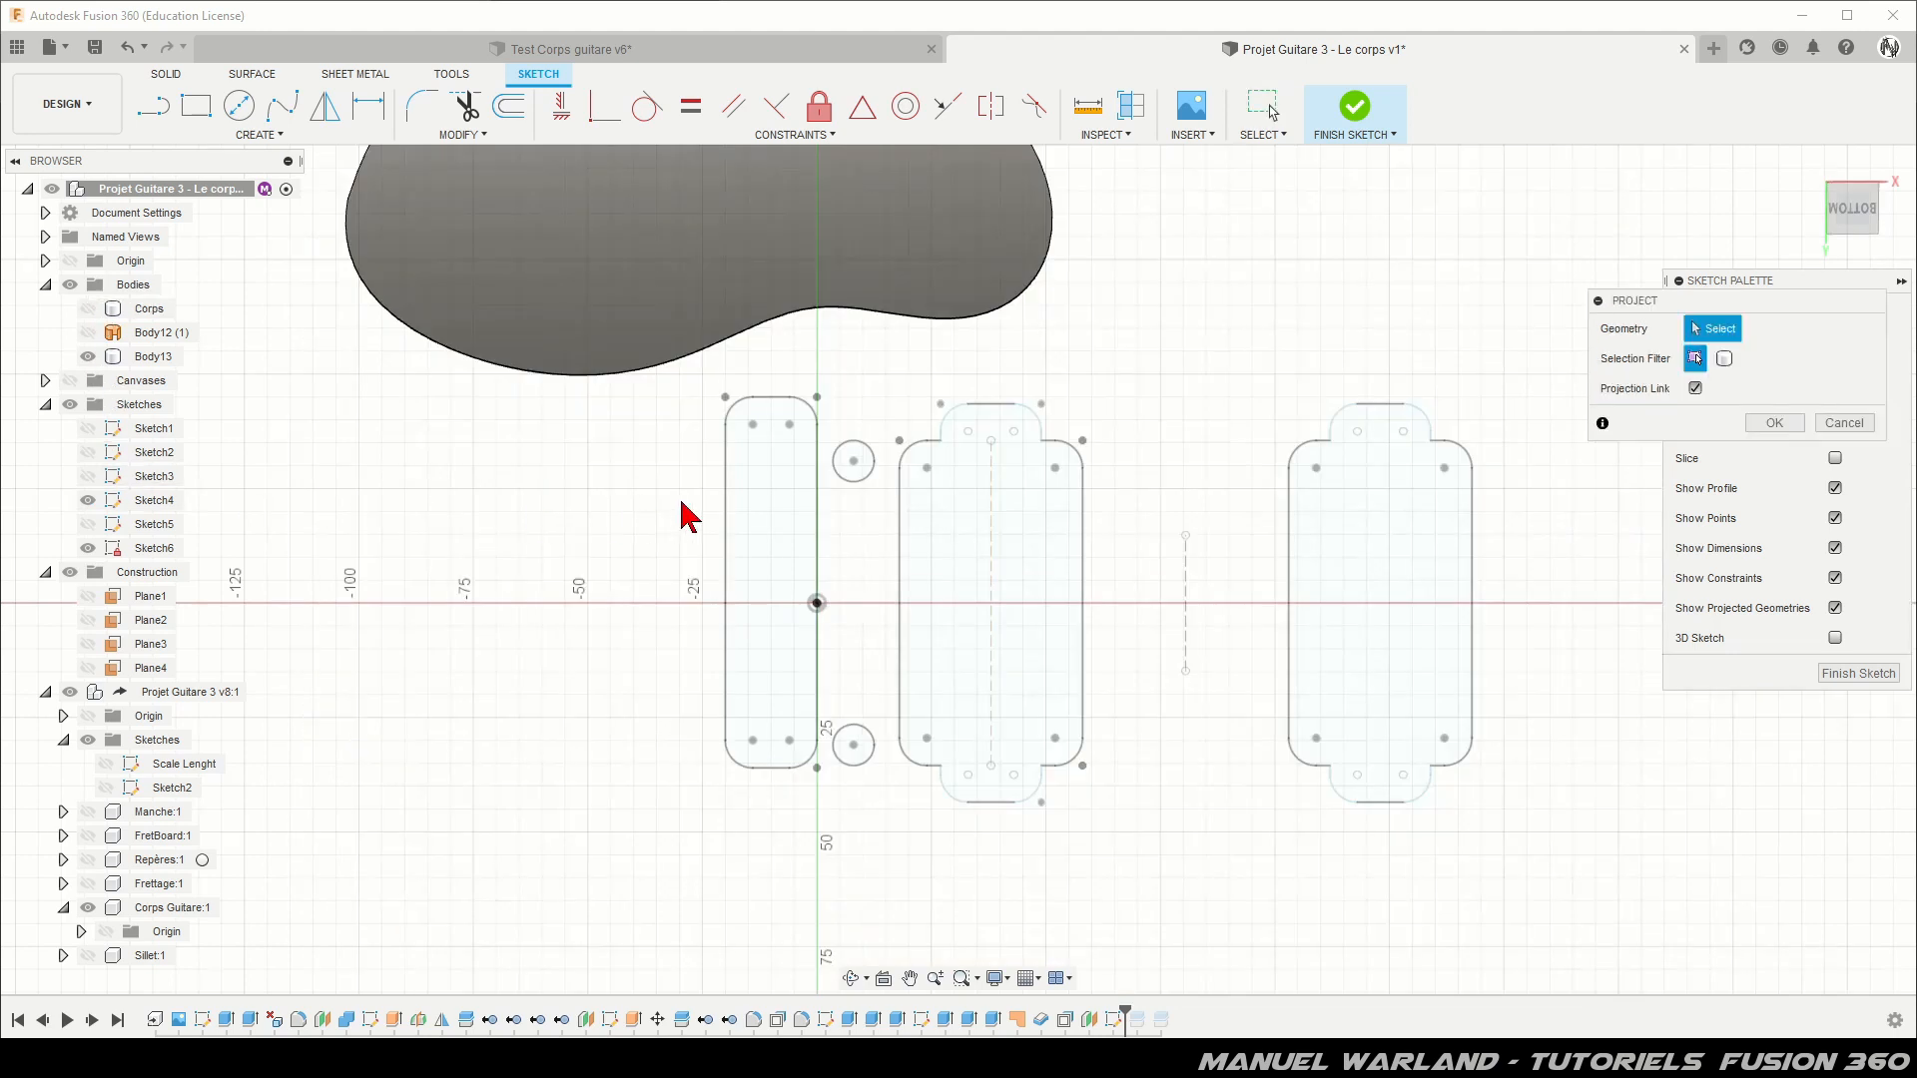
pyautogui.click(727, 482)
pyautogui.click(732, 407)
pyautogui.click(774, 398)
pyautogui.click(817, 469)
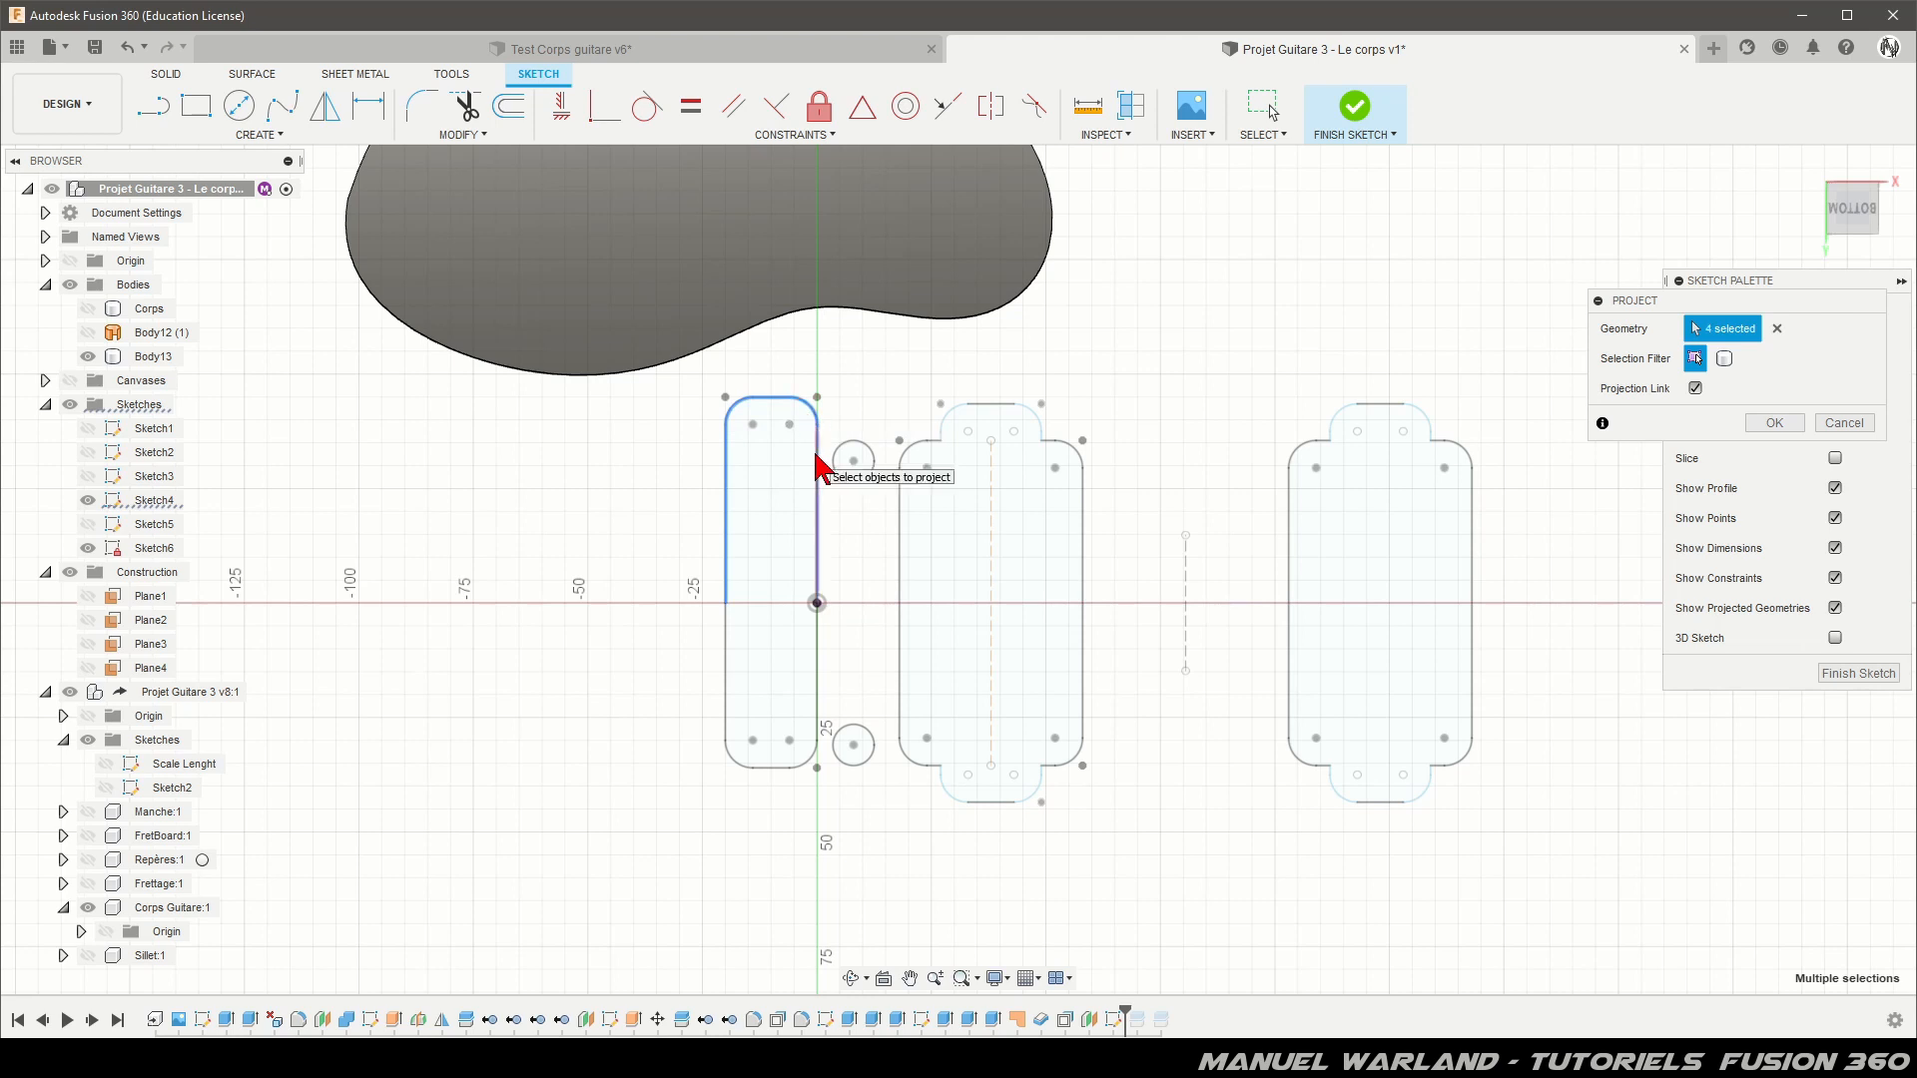
pyautogui.click(816, 649)
pyautogui.click(805, 763)
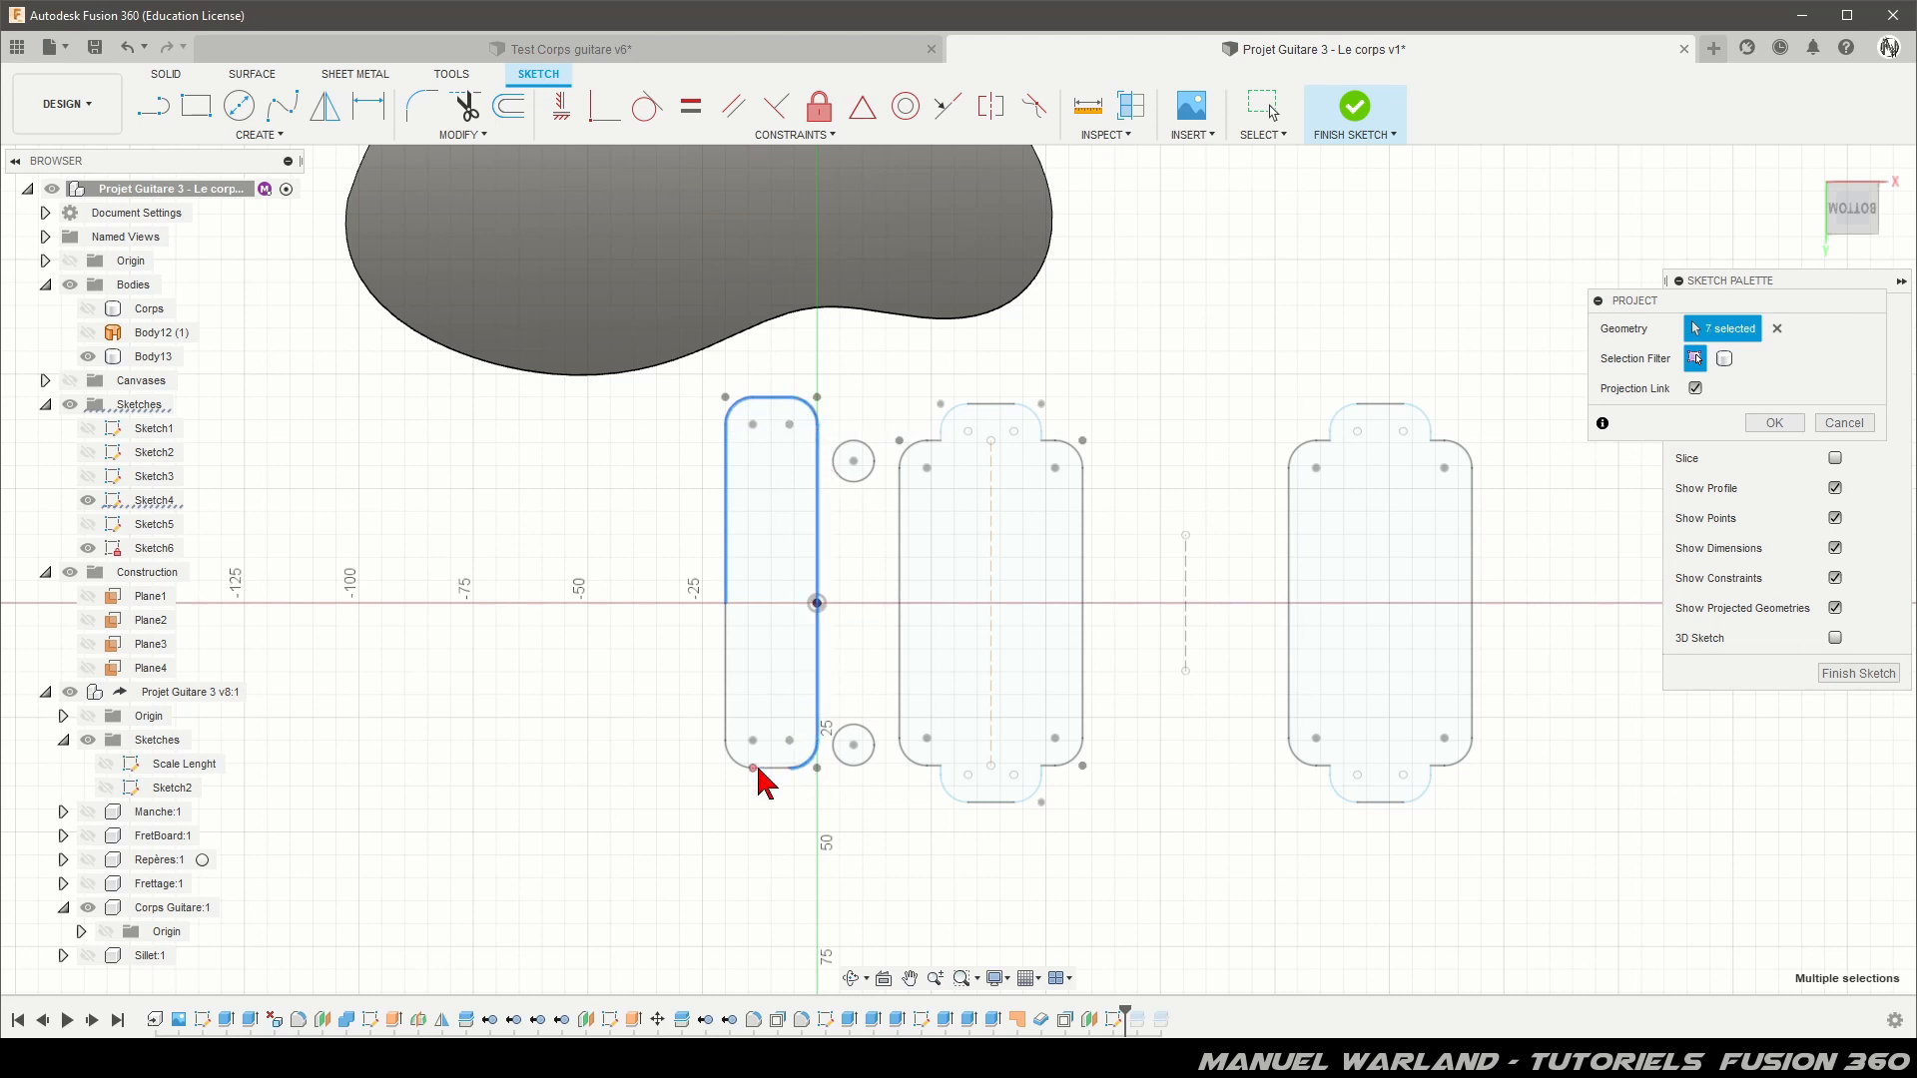
pyautogui.click(739, 762)
pyautogui.click(726, 689)
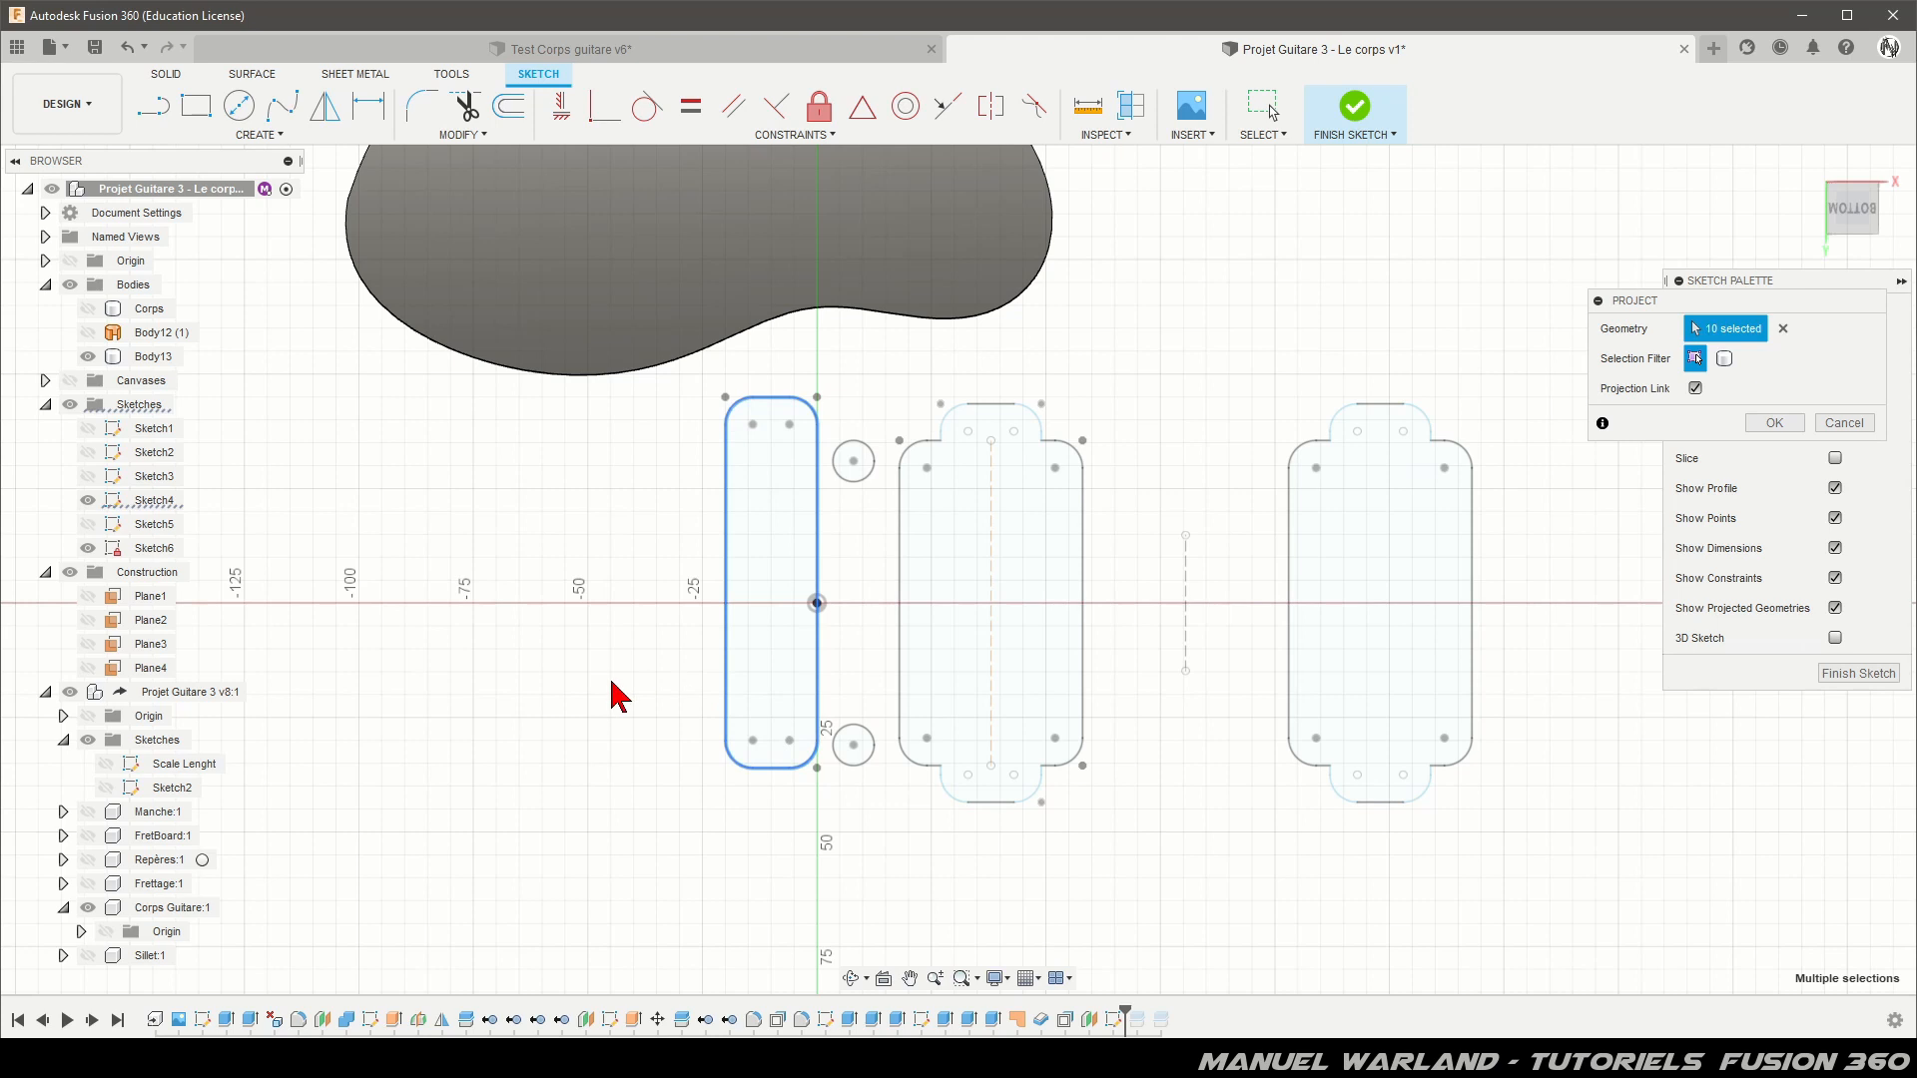
pyautogui.click(1146, 604)
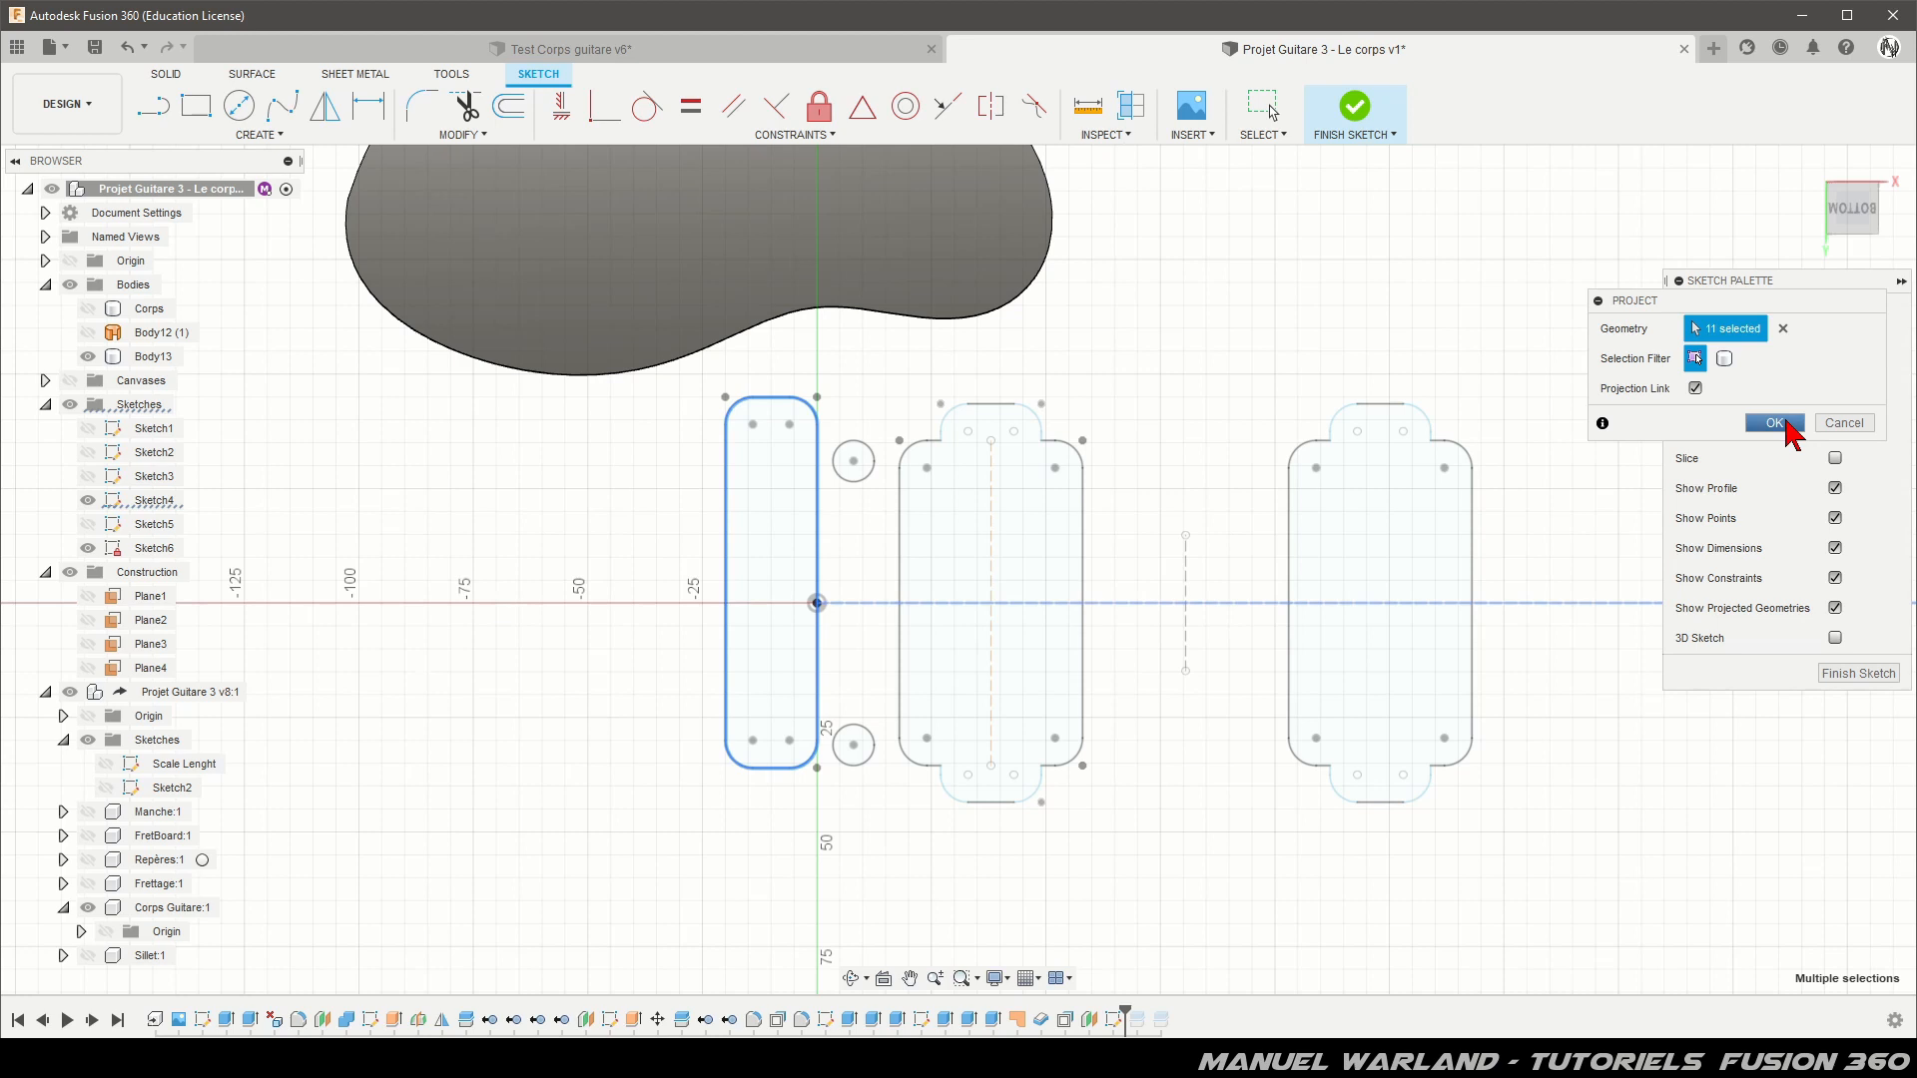
pyautogui.click(1786, 423)
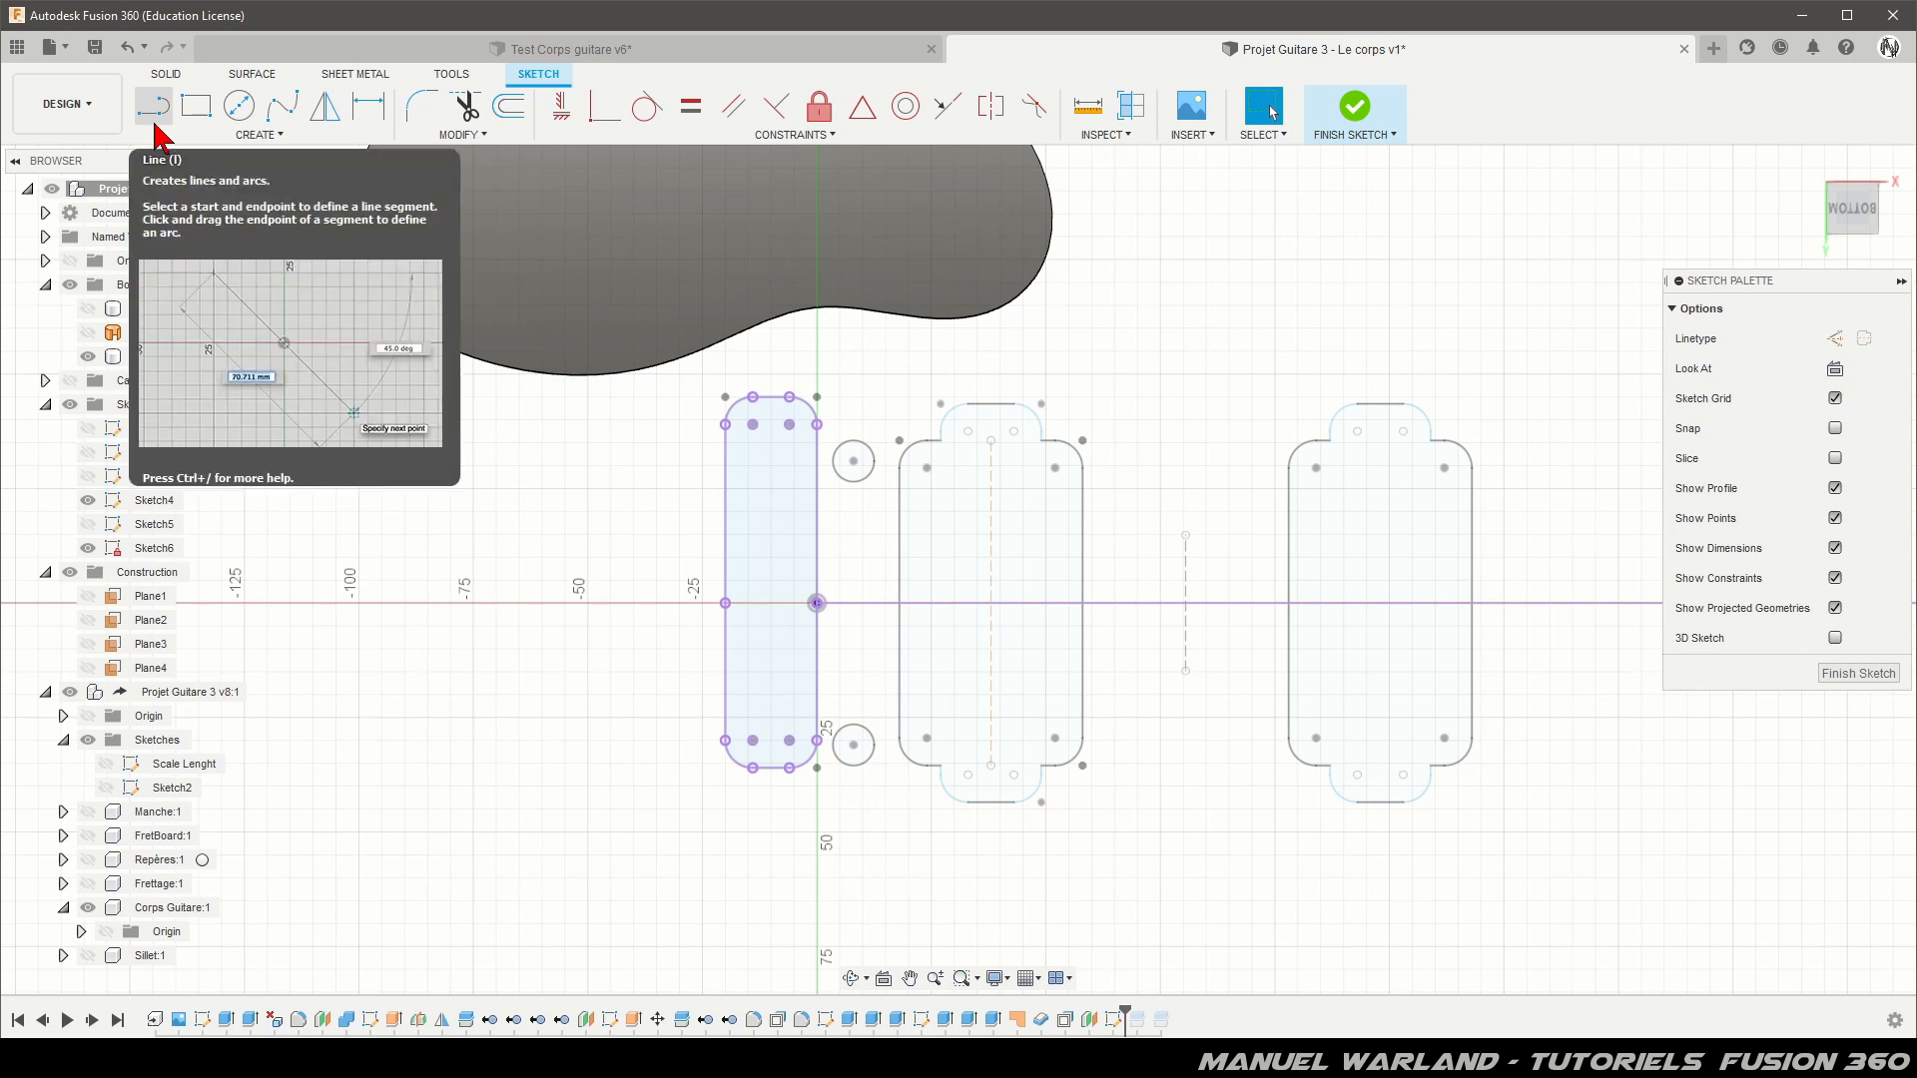
# Step: Sketch a two-point rectangle of about 117.5 × 99.6 mm enclosing the projected slot and the adjacent pickup outline
pyautogui.click(195, 107)
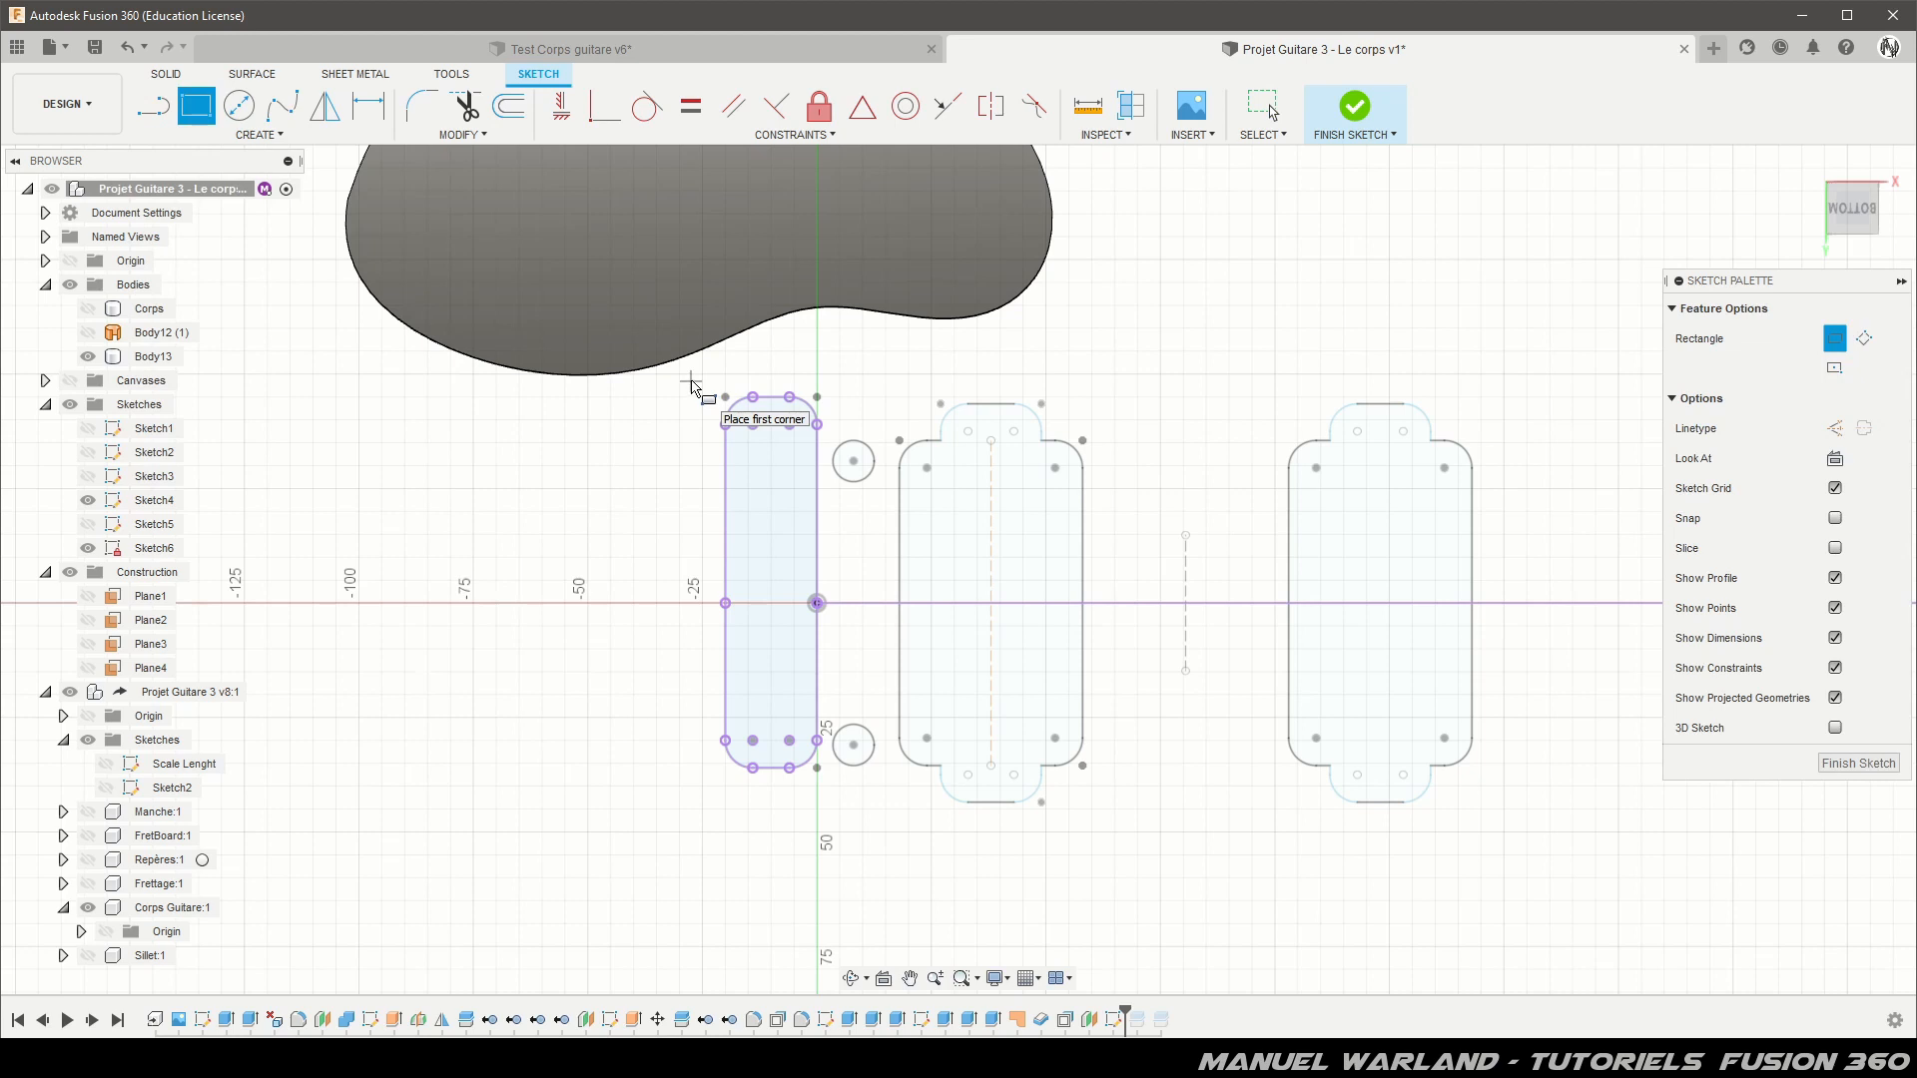
pyautogui.click(691, 377)
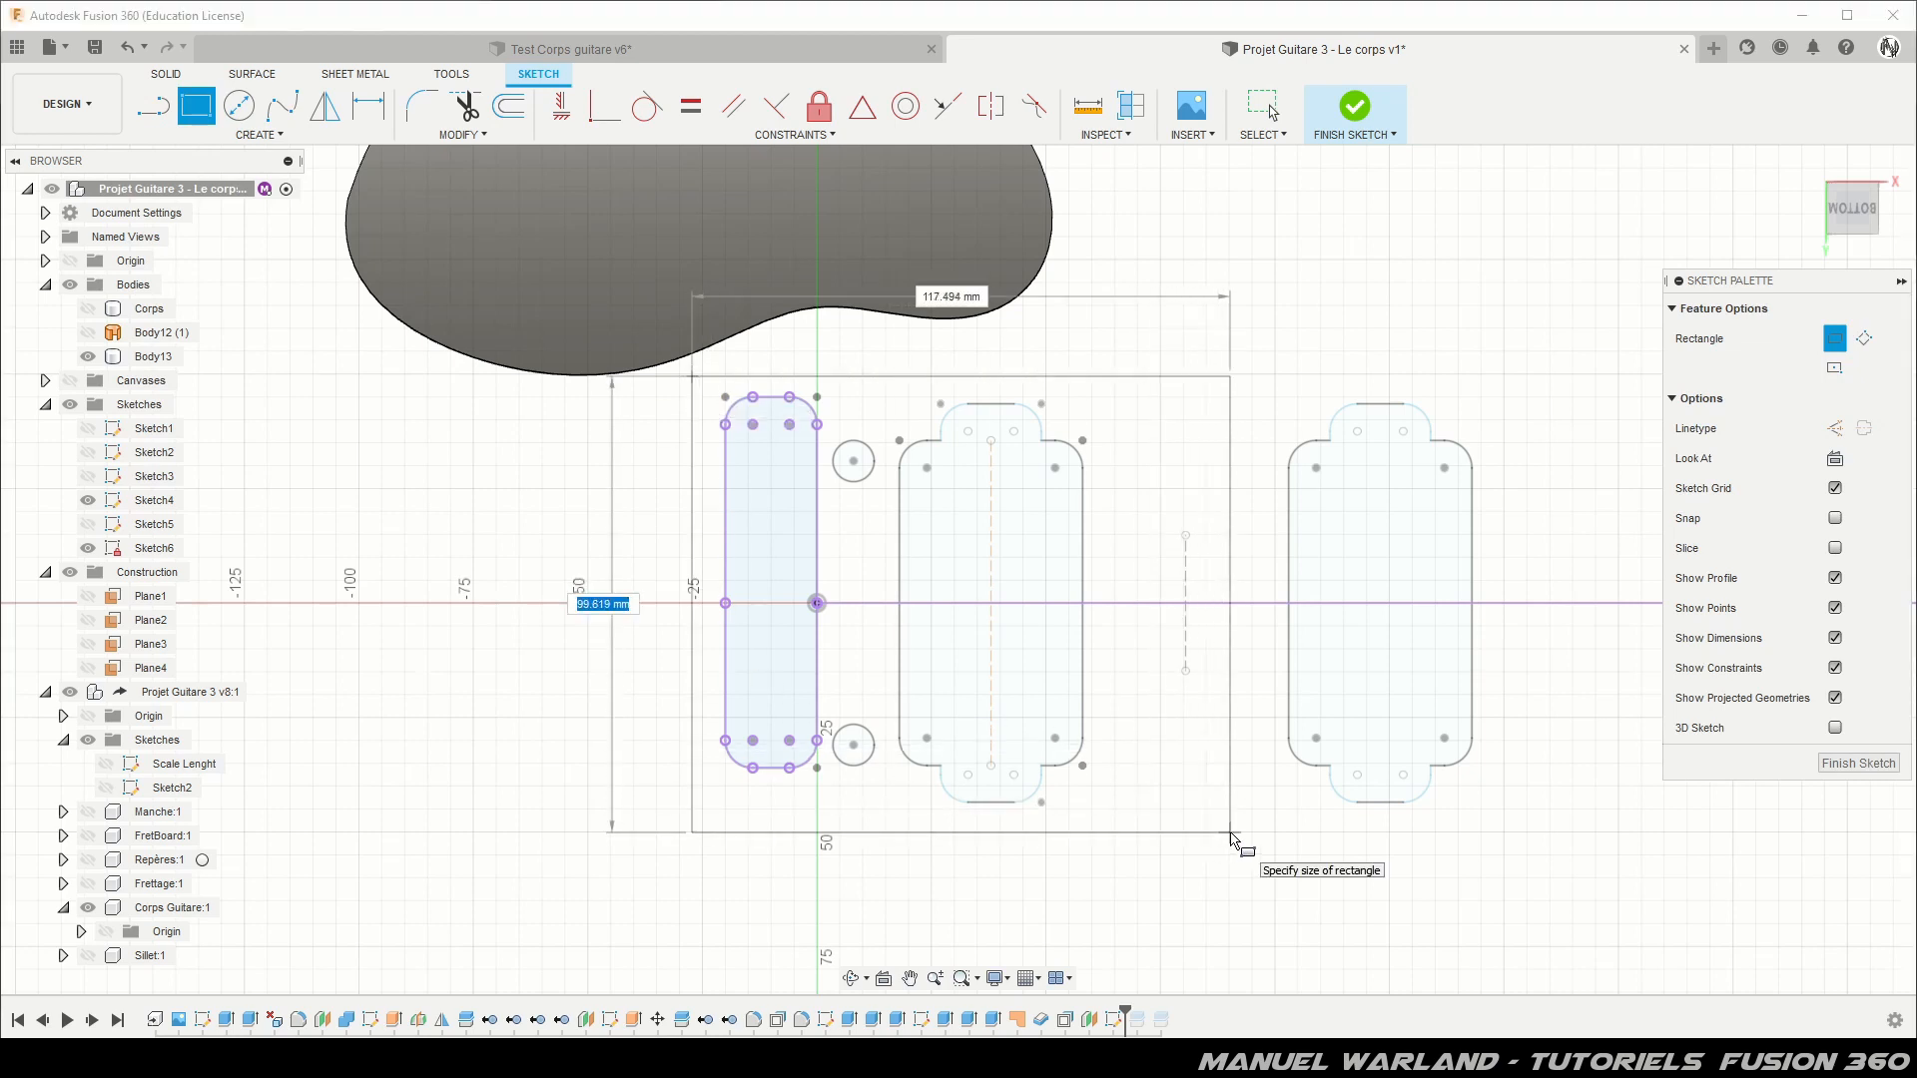
pyautogui.click(1231, 834)
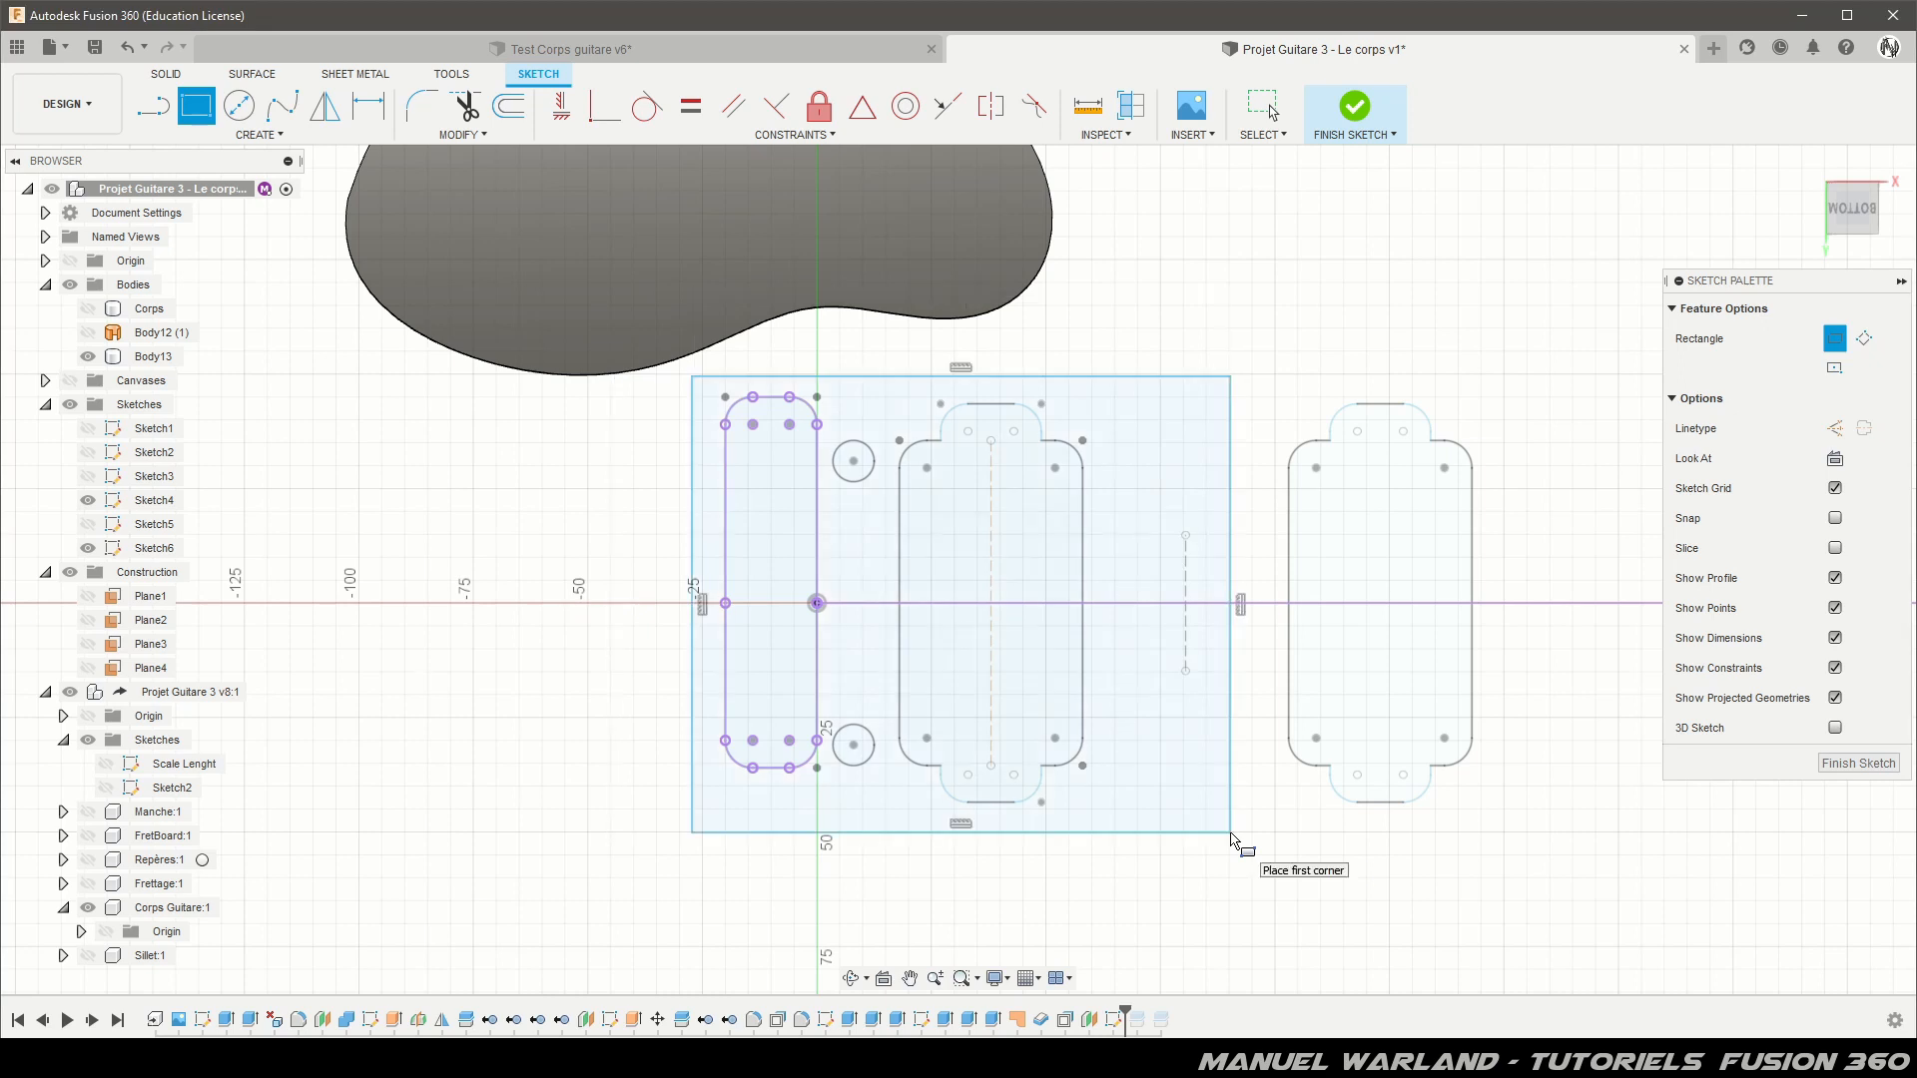
pyautogui.press('Escape')
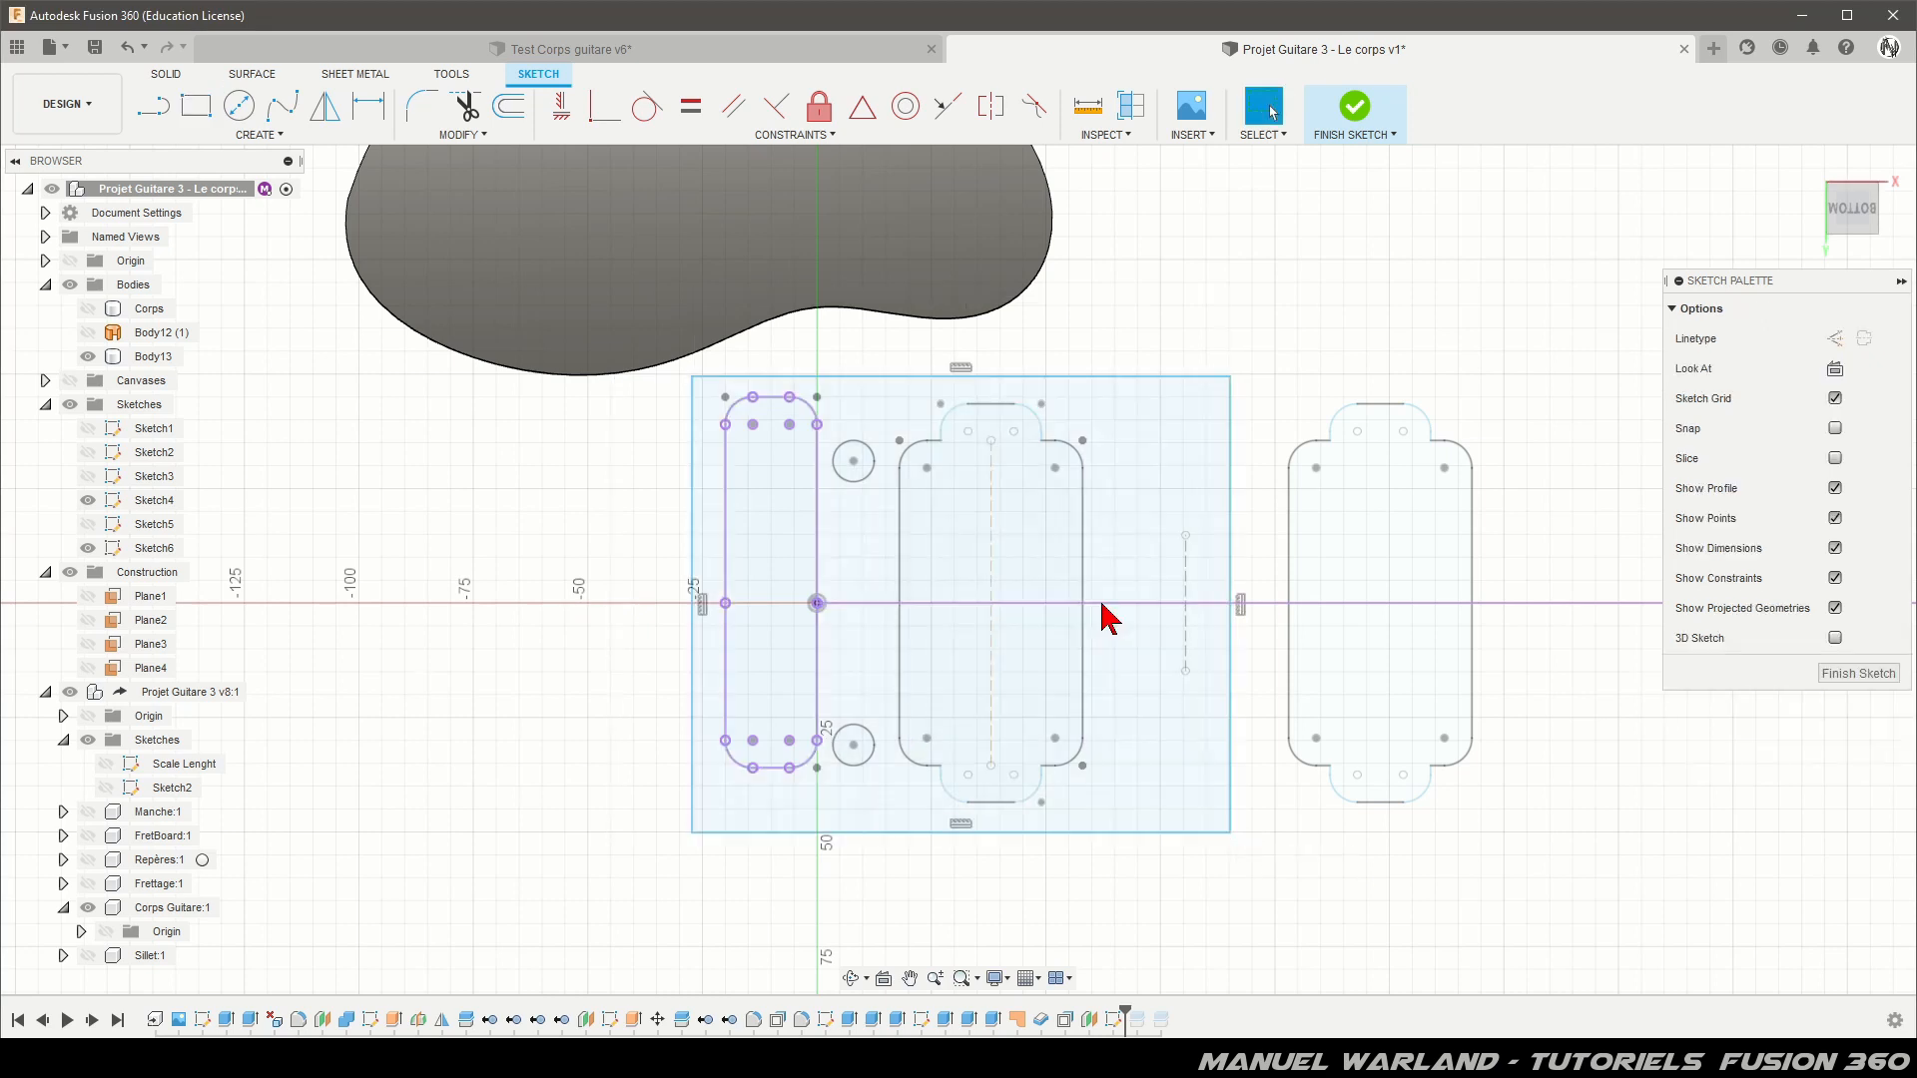
# Step: Dimension the rectangle's long side at 120 mm
pyautogui.press('d')
pyautogui.click(953, 832)
pyautogui.click(949, 887)
pyautogui.write('120')
pyautogui.press('Return')
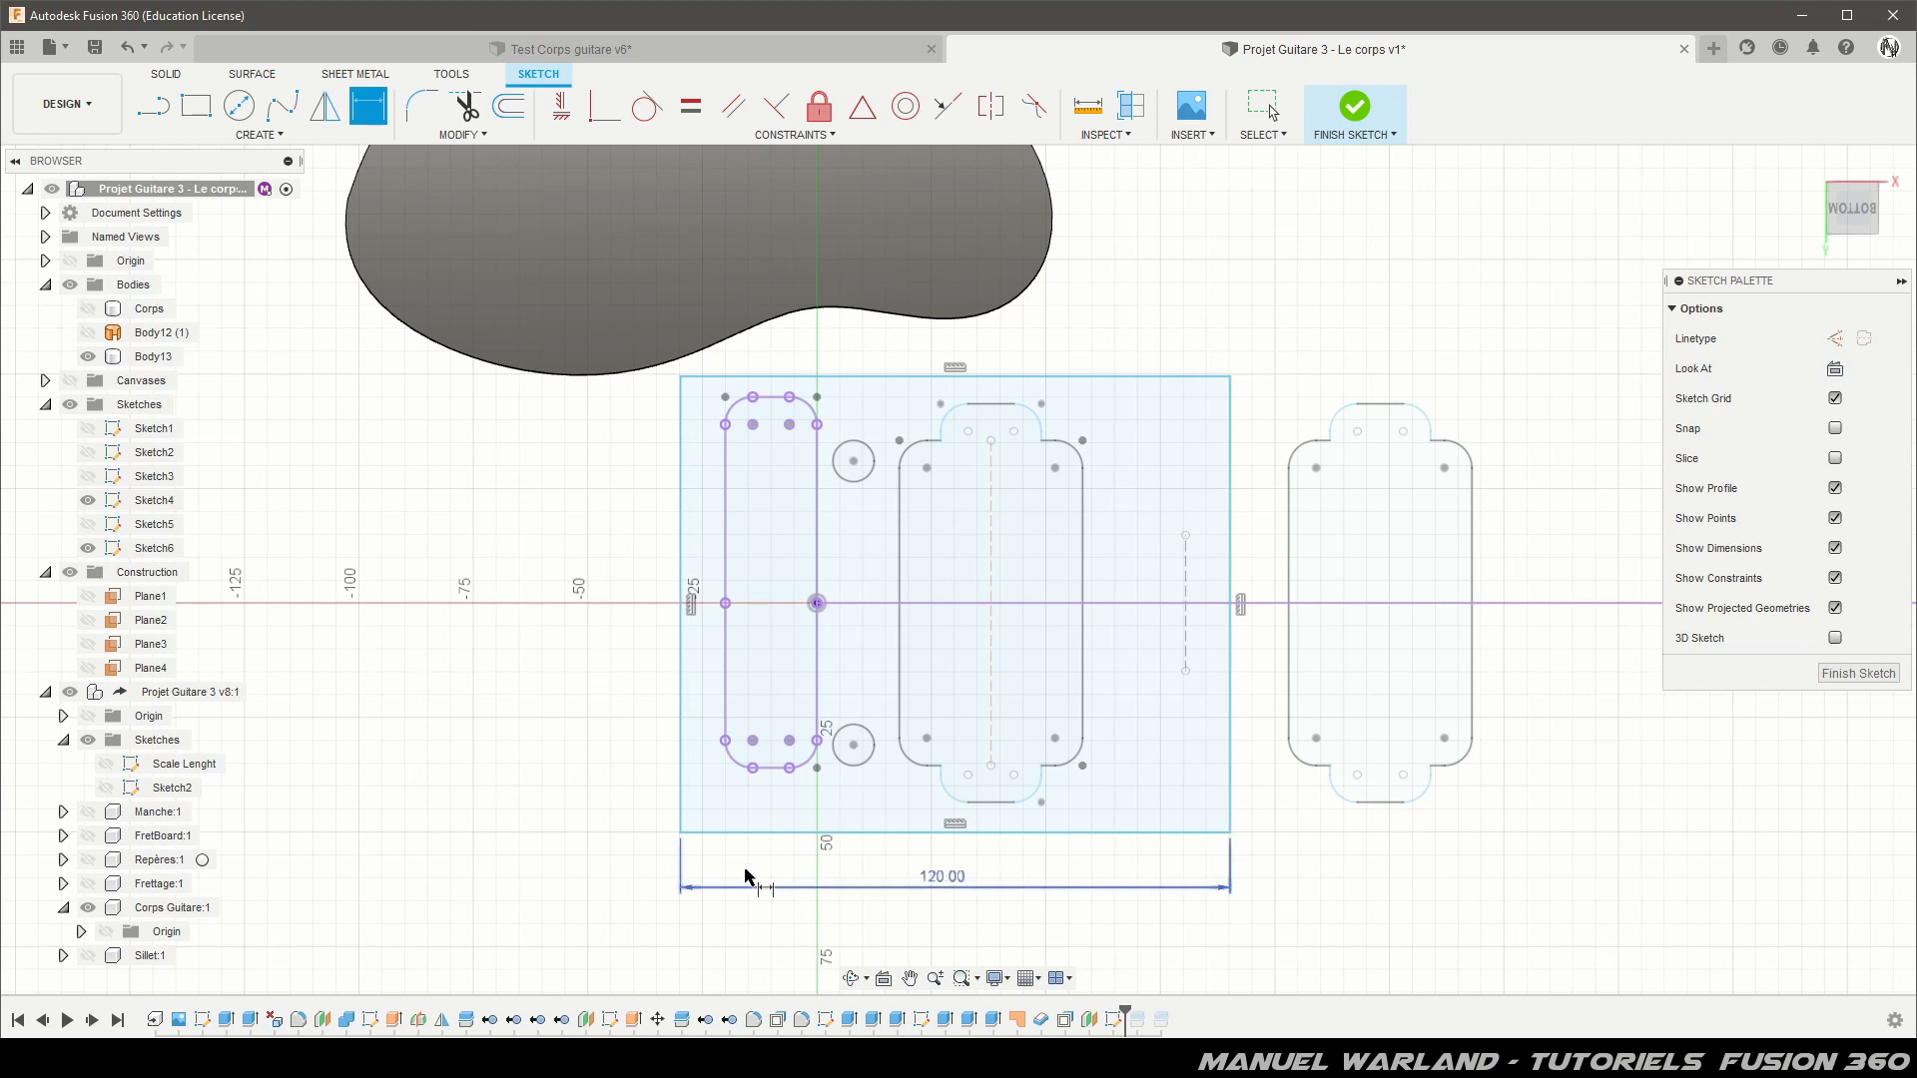
# Step: Dimension the distance between the rectangle's left side and the slot's left edge at 5 mm
pyautogui.click(683, 666)
pyautogui.click(725, 666)
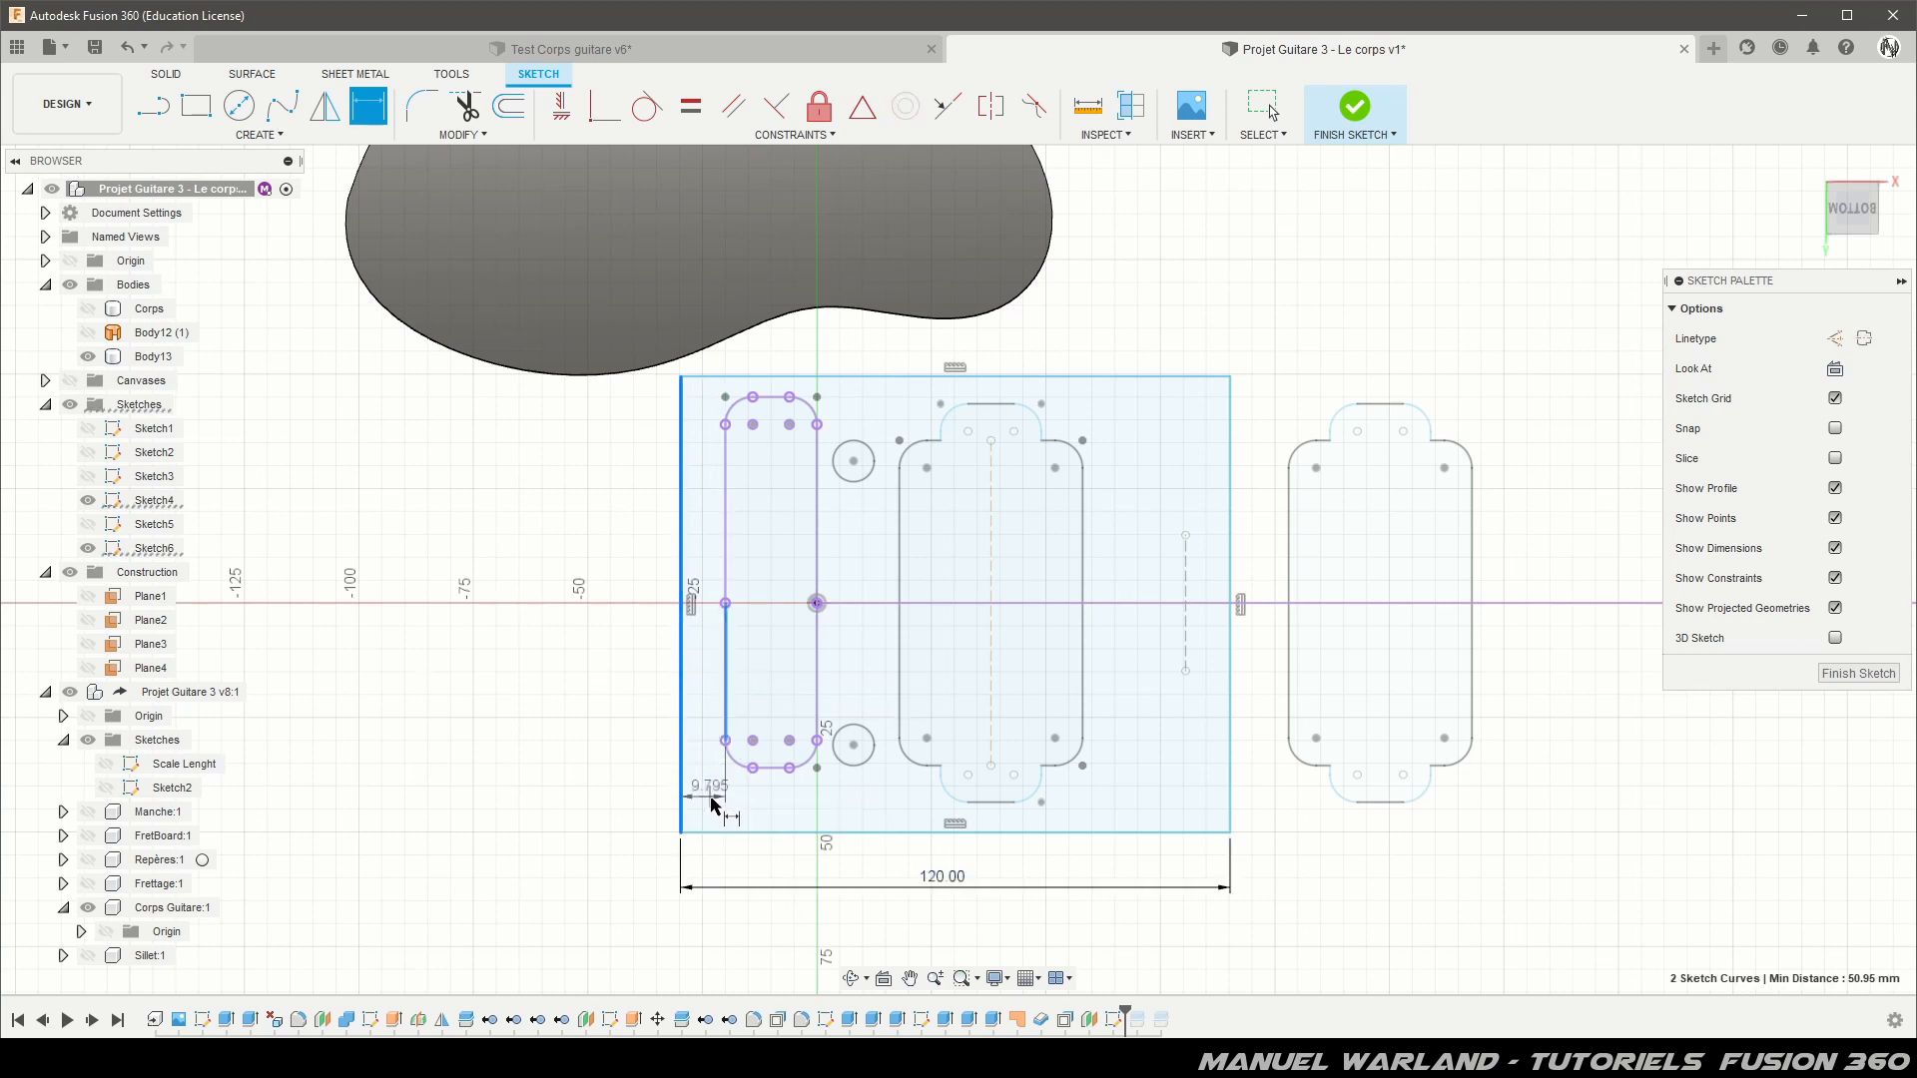
pyautogui.click(644, 821)
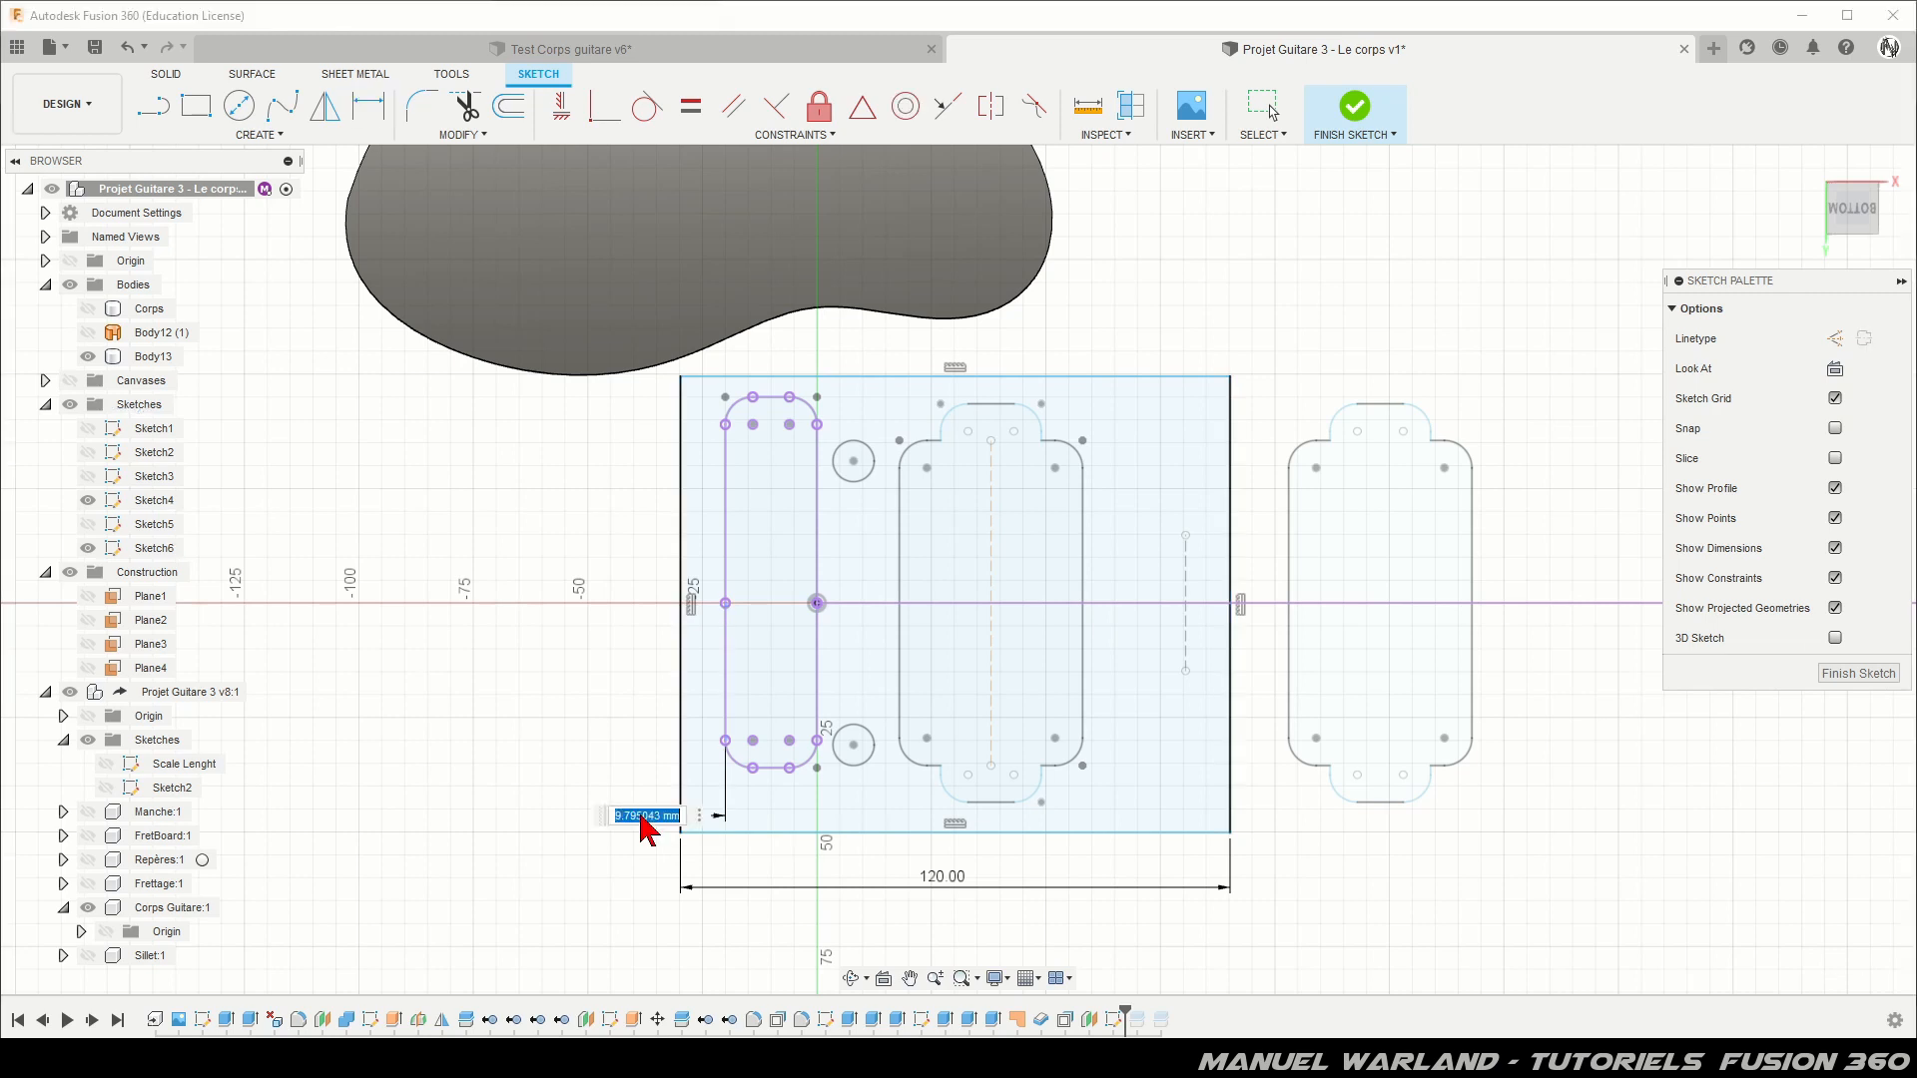
pyautogui.write('5')
pyautogui.press('Return')
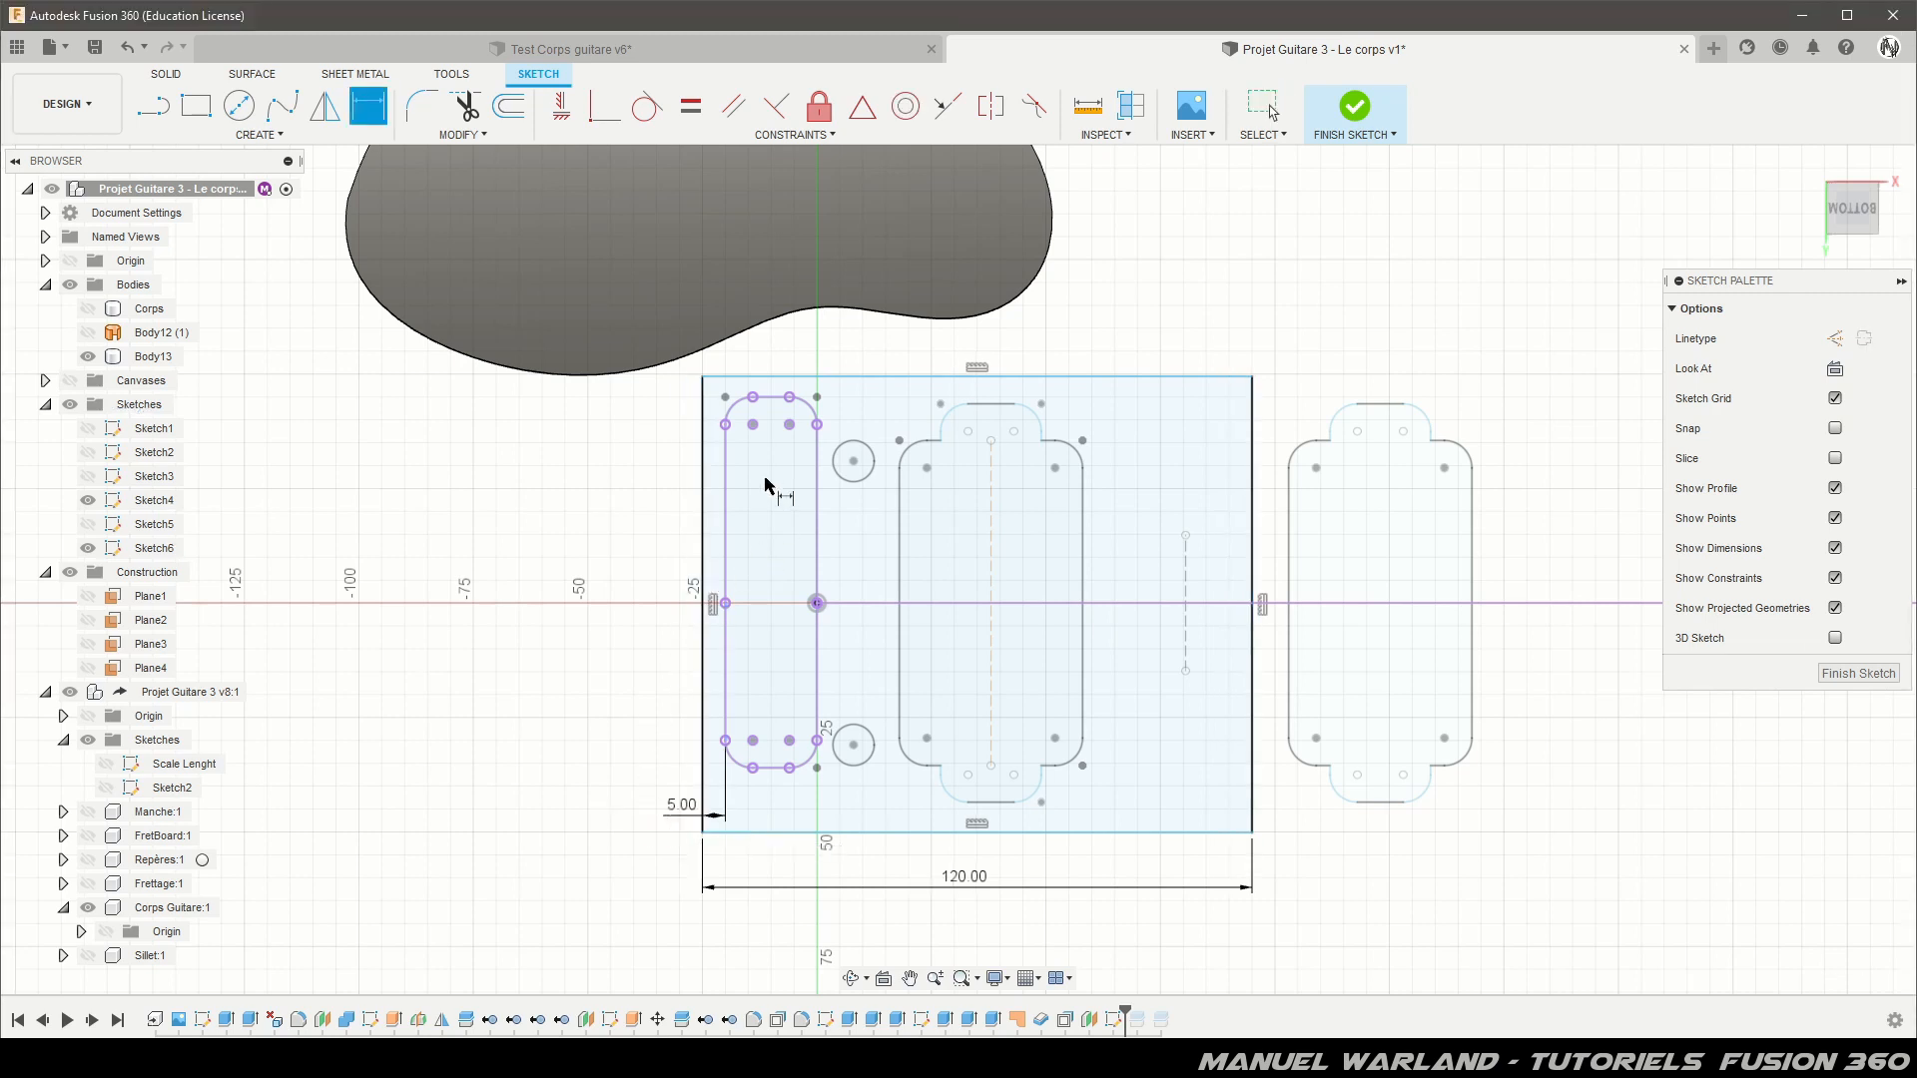
# Step: Constrain the rectangle's two long sides to be coincident with the end points of the slot's upper and lower ends
pyautogui.scroll(2, 746, 370)
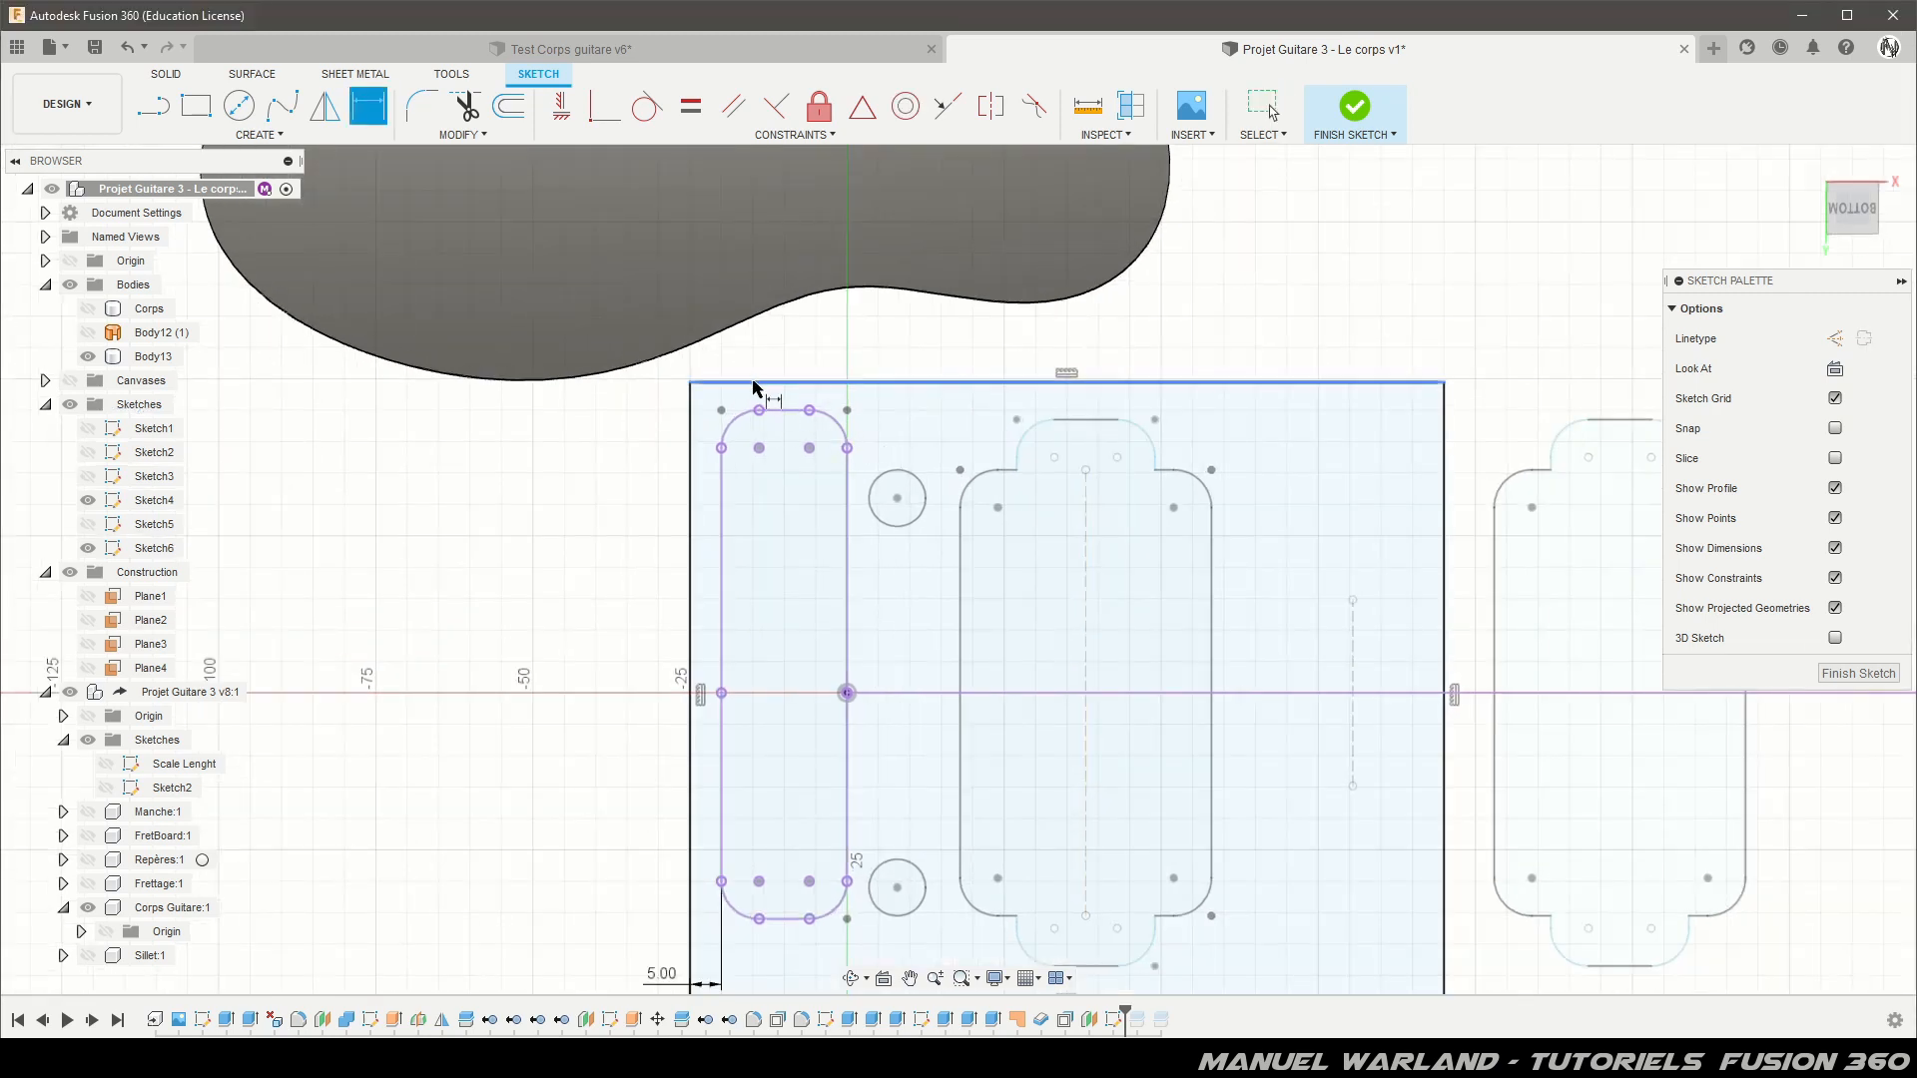
pyautogui.click(601, 110)
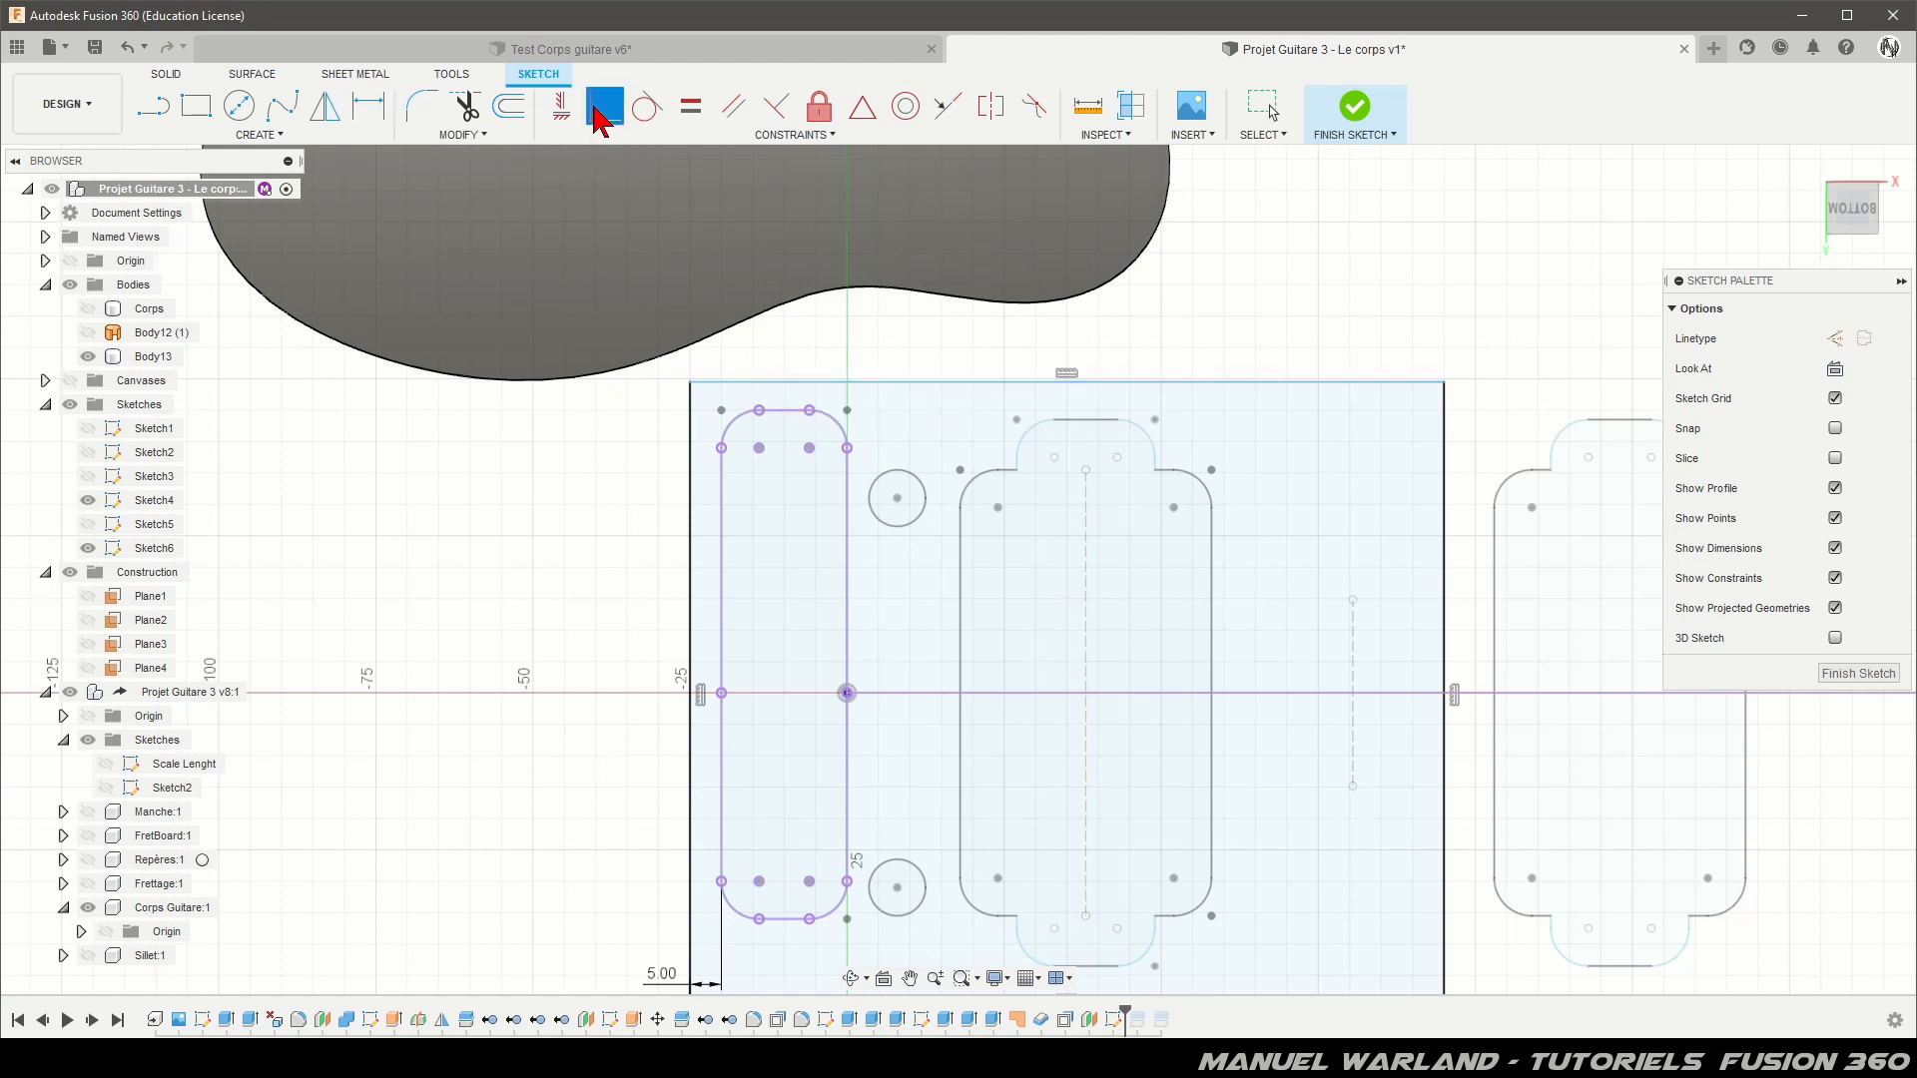
pyautogui.click(774, 384)
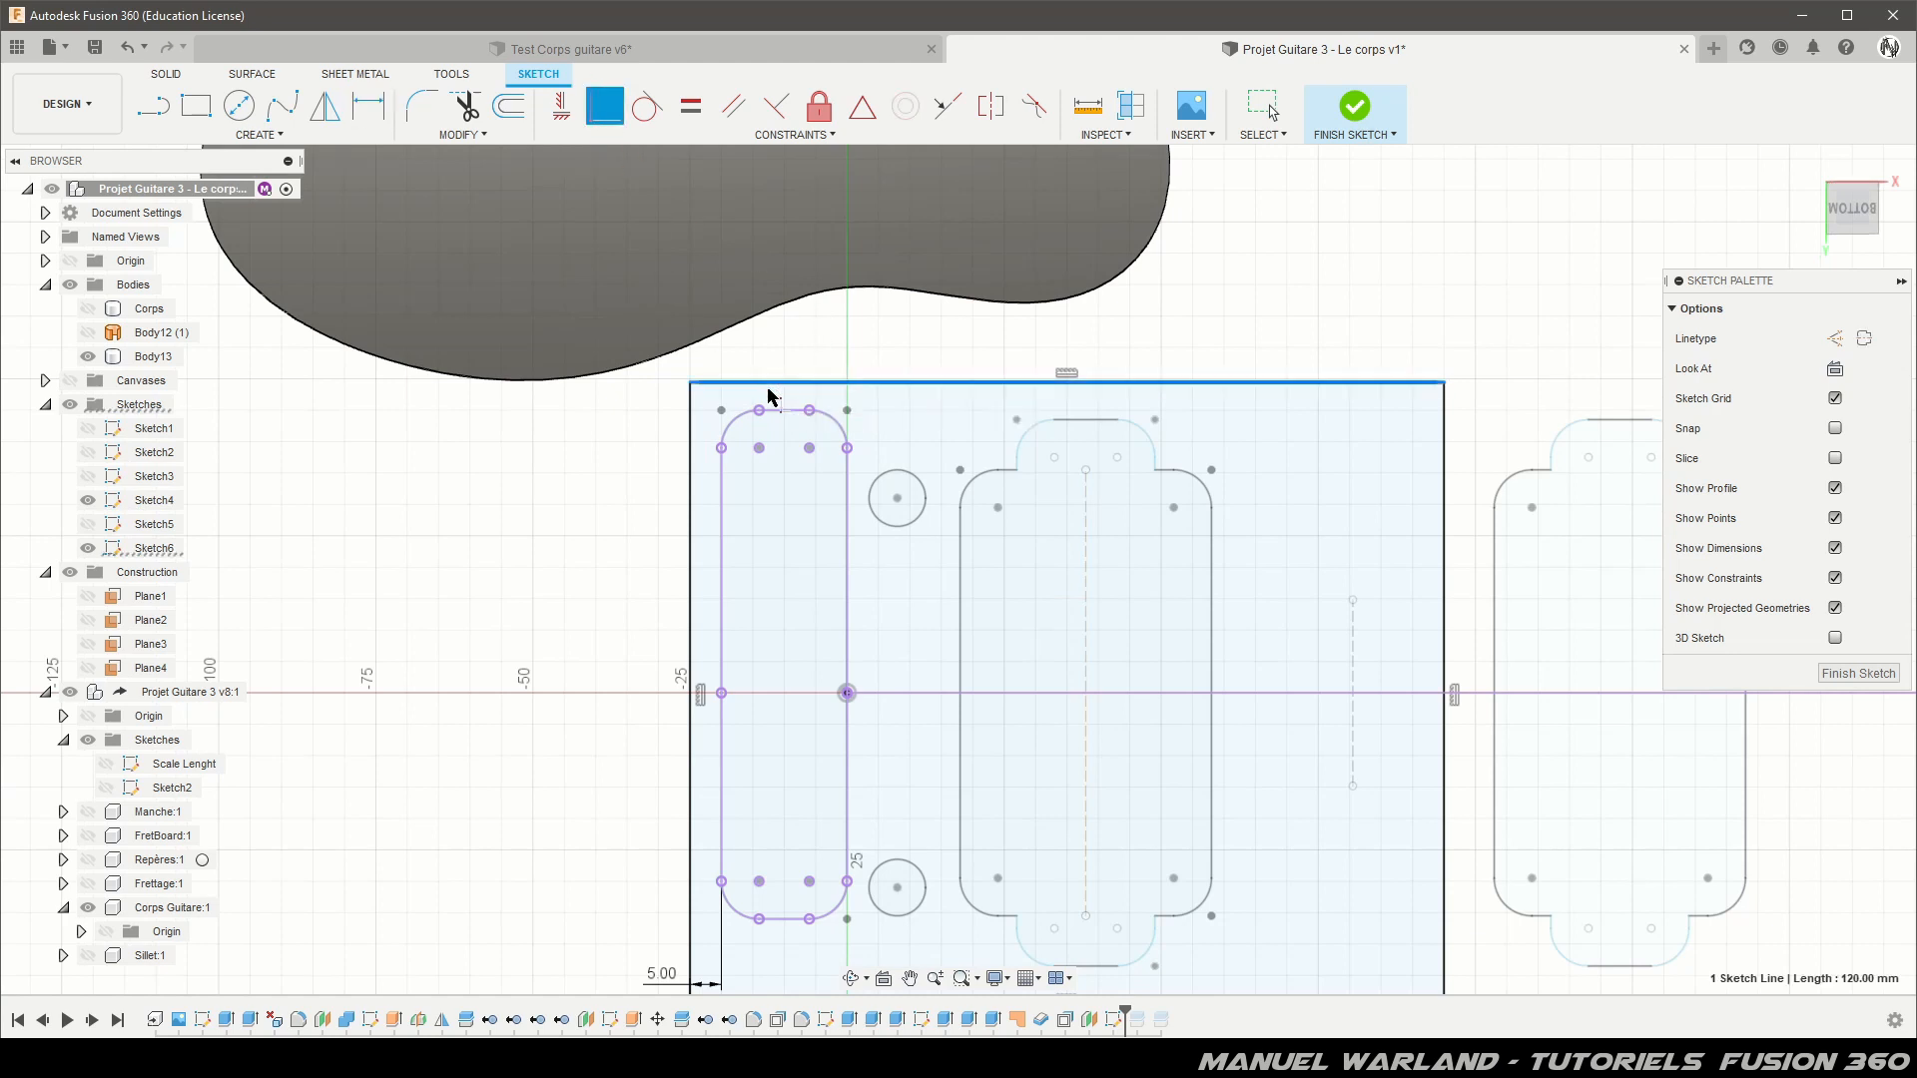
pyautogui.click(761, 412)
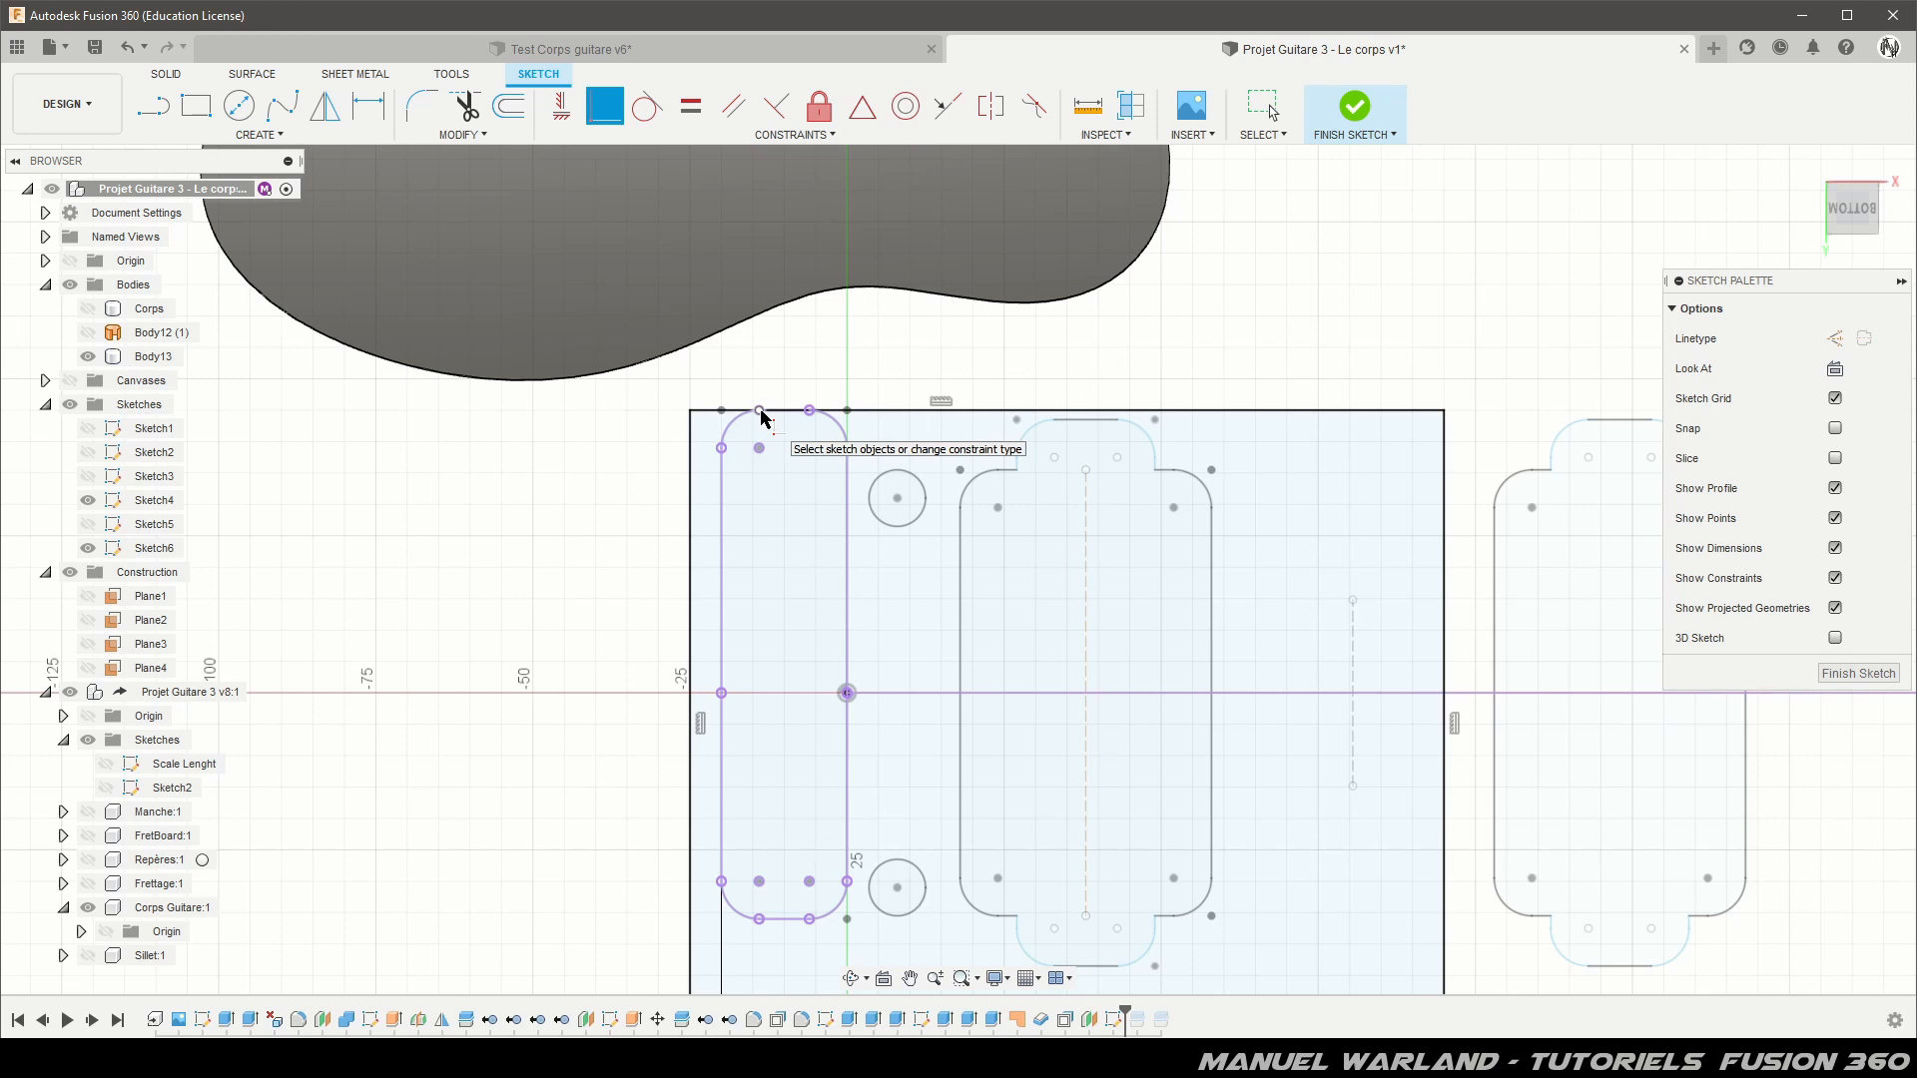
pyautogui.scroll(-3, 762, 369)
pyautogui.scroll(-2, 732, 365)
pyautogui.click(763, 700)
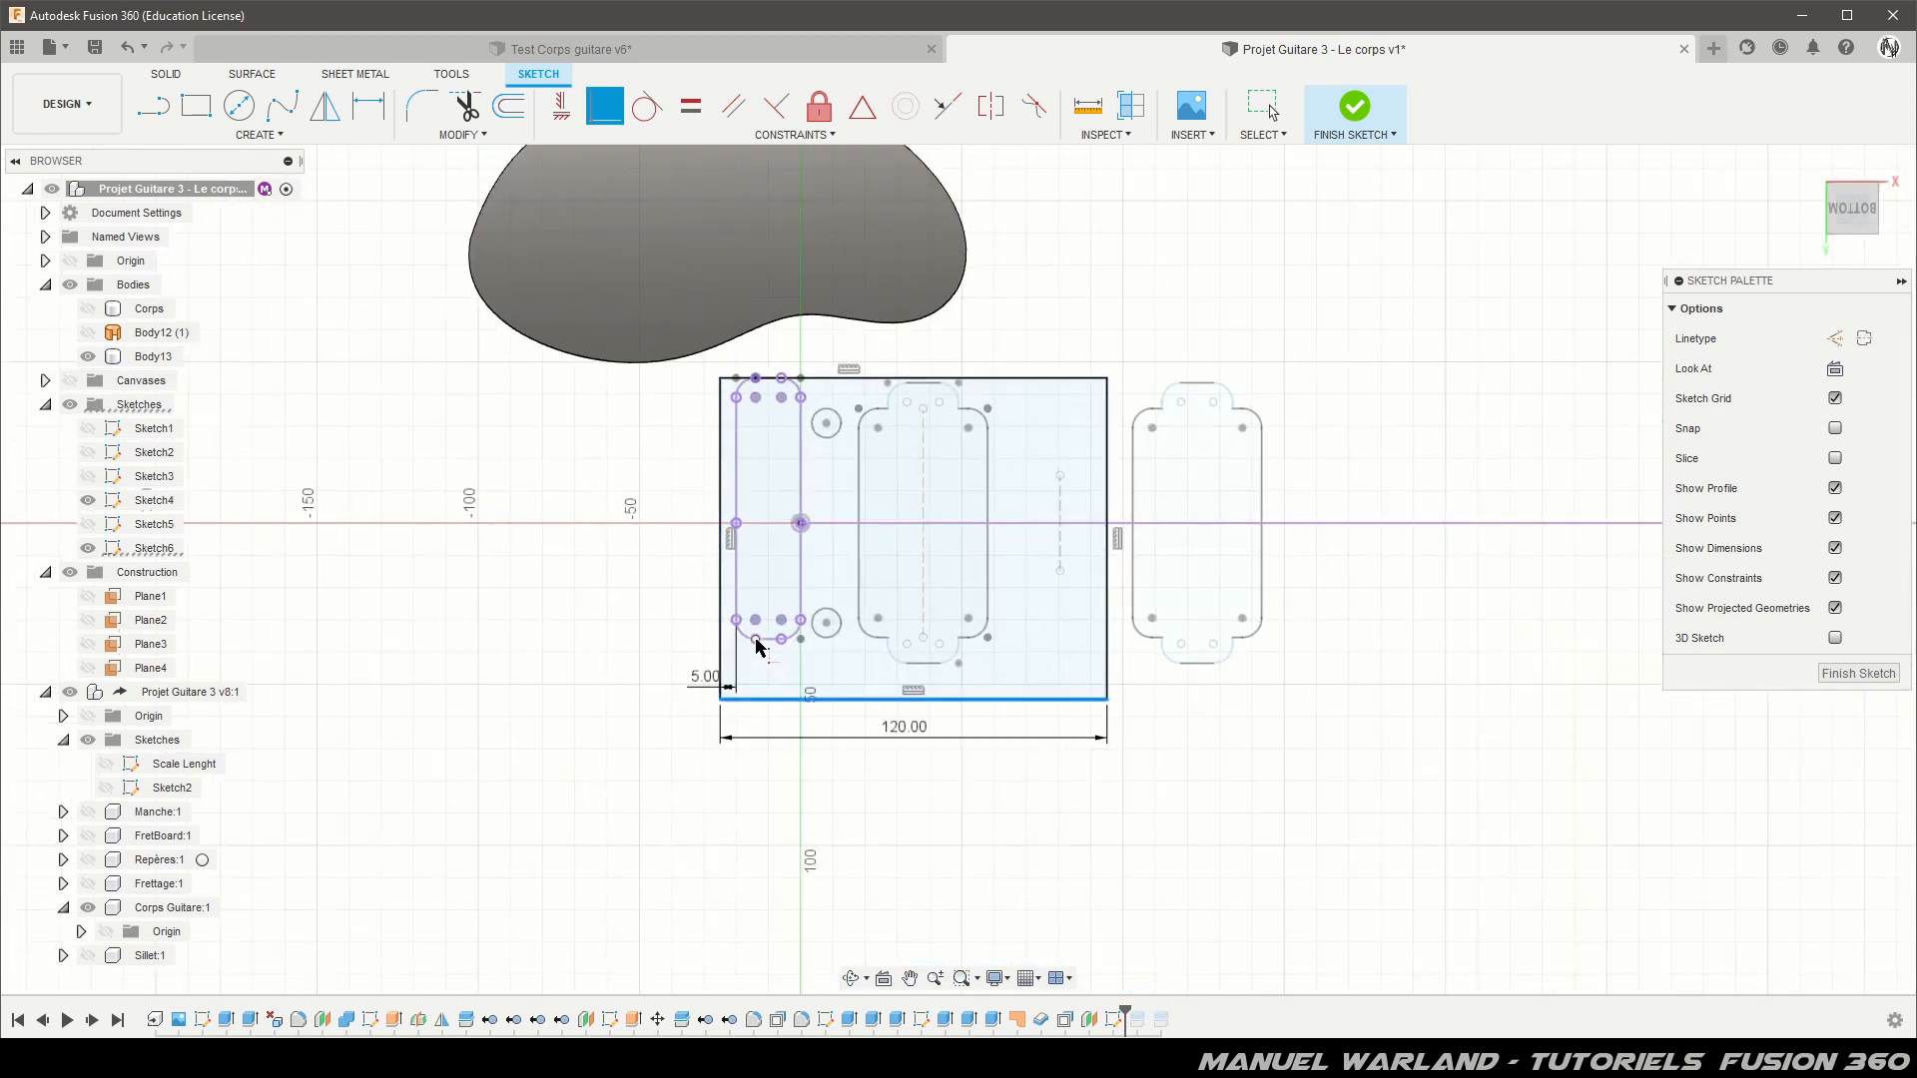
pyautogui.click(756, 643)
# Step: Fillet all four corners of the rectangle with a 6 mm radius
pyautogui.scroll(1, 779, 655)
pyautogui.scroll(2, 780, 656)
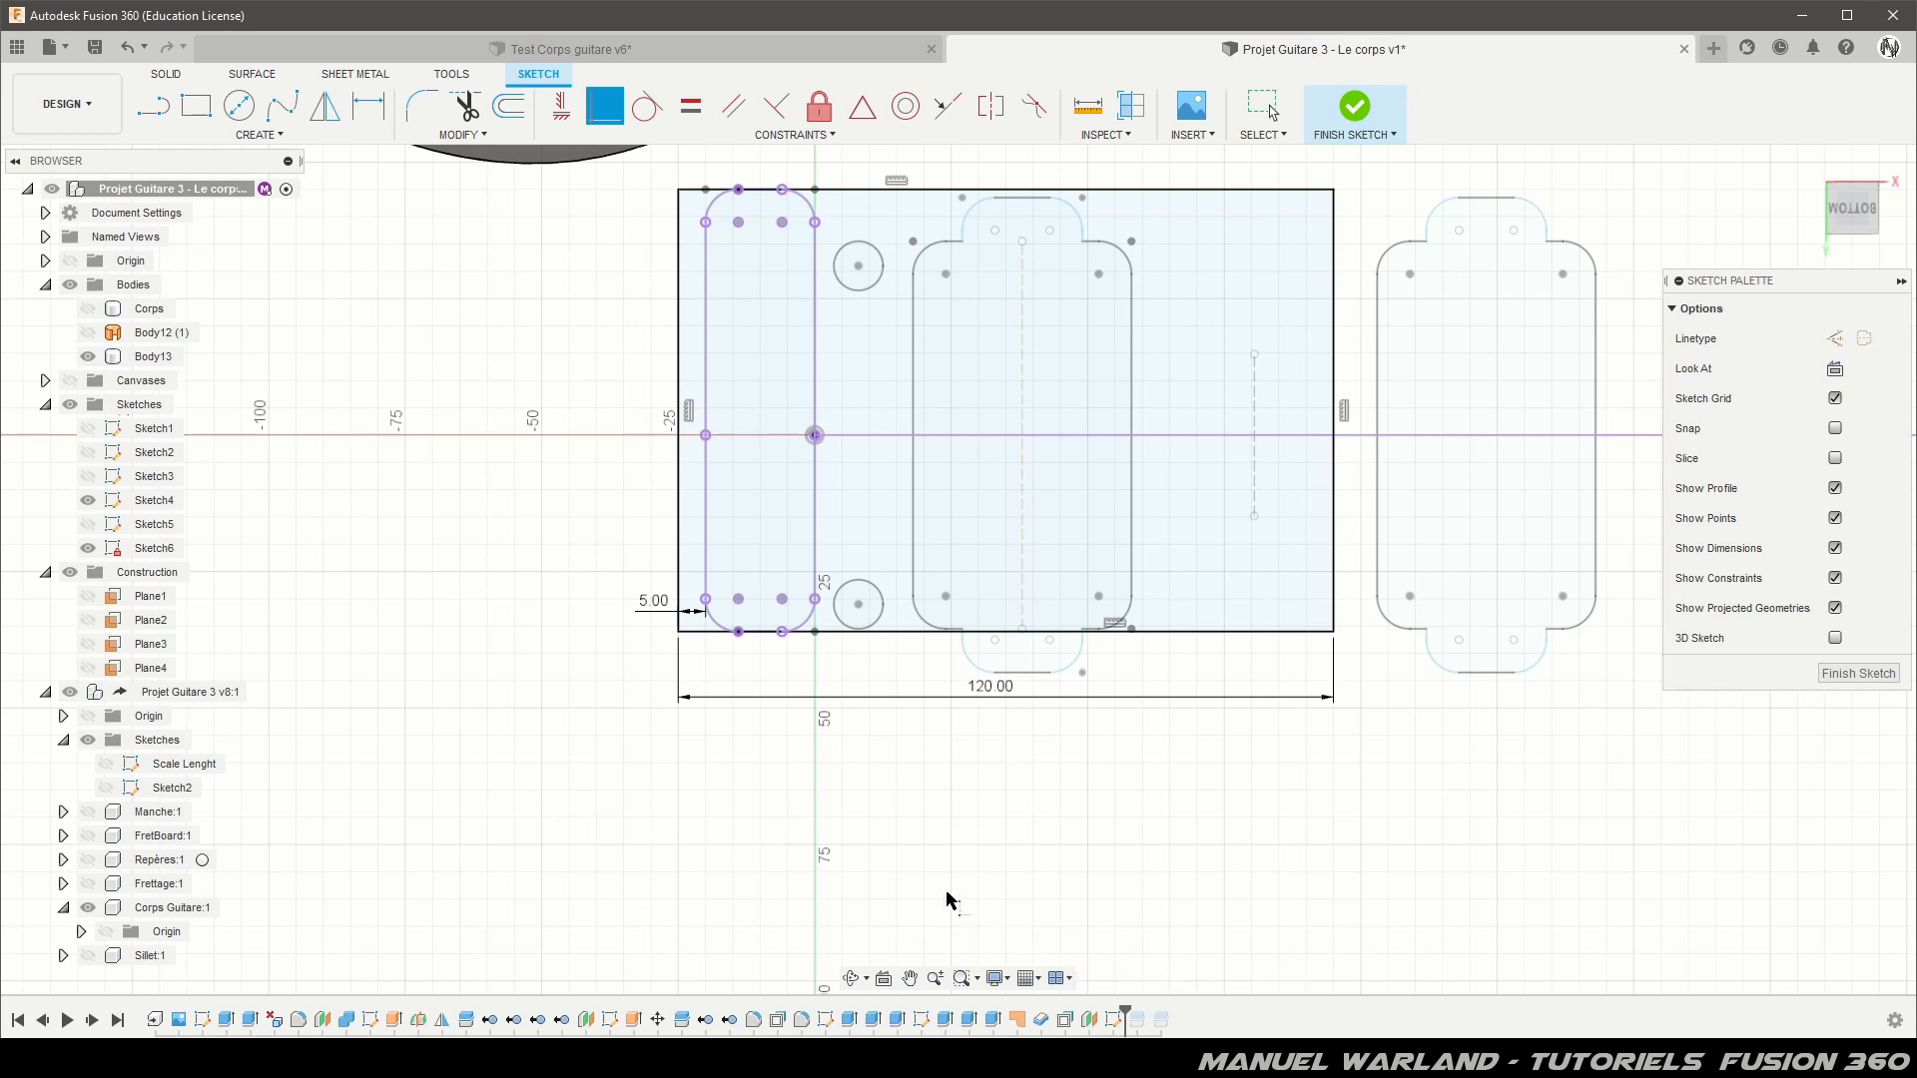
pyautogui.click(422, 105)
pyautogui.click(679, 191)
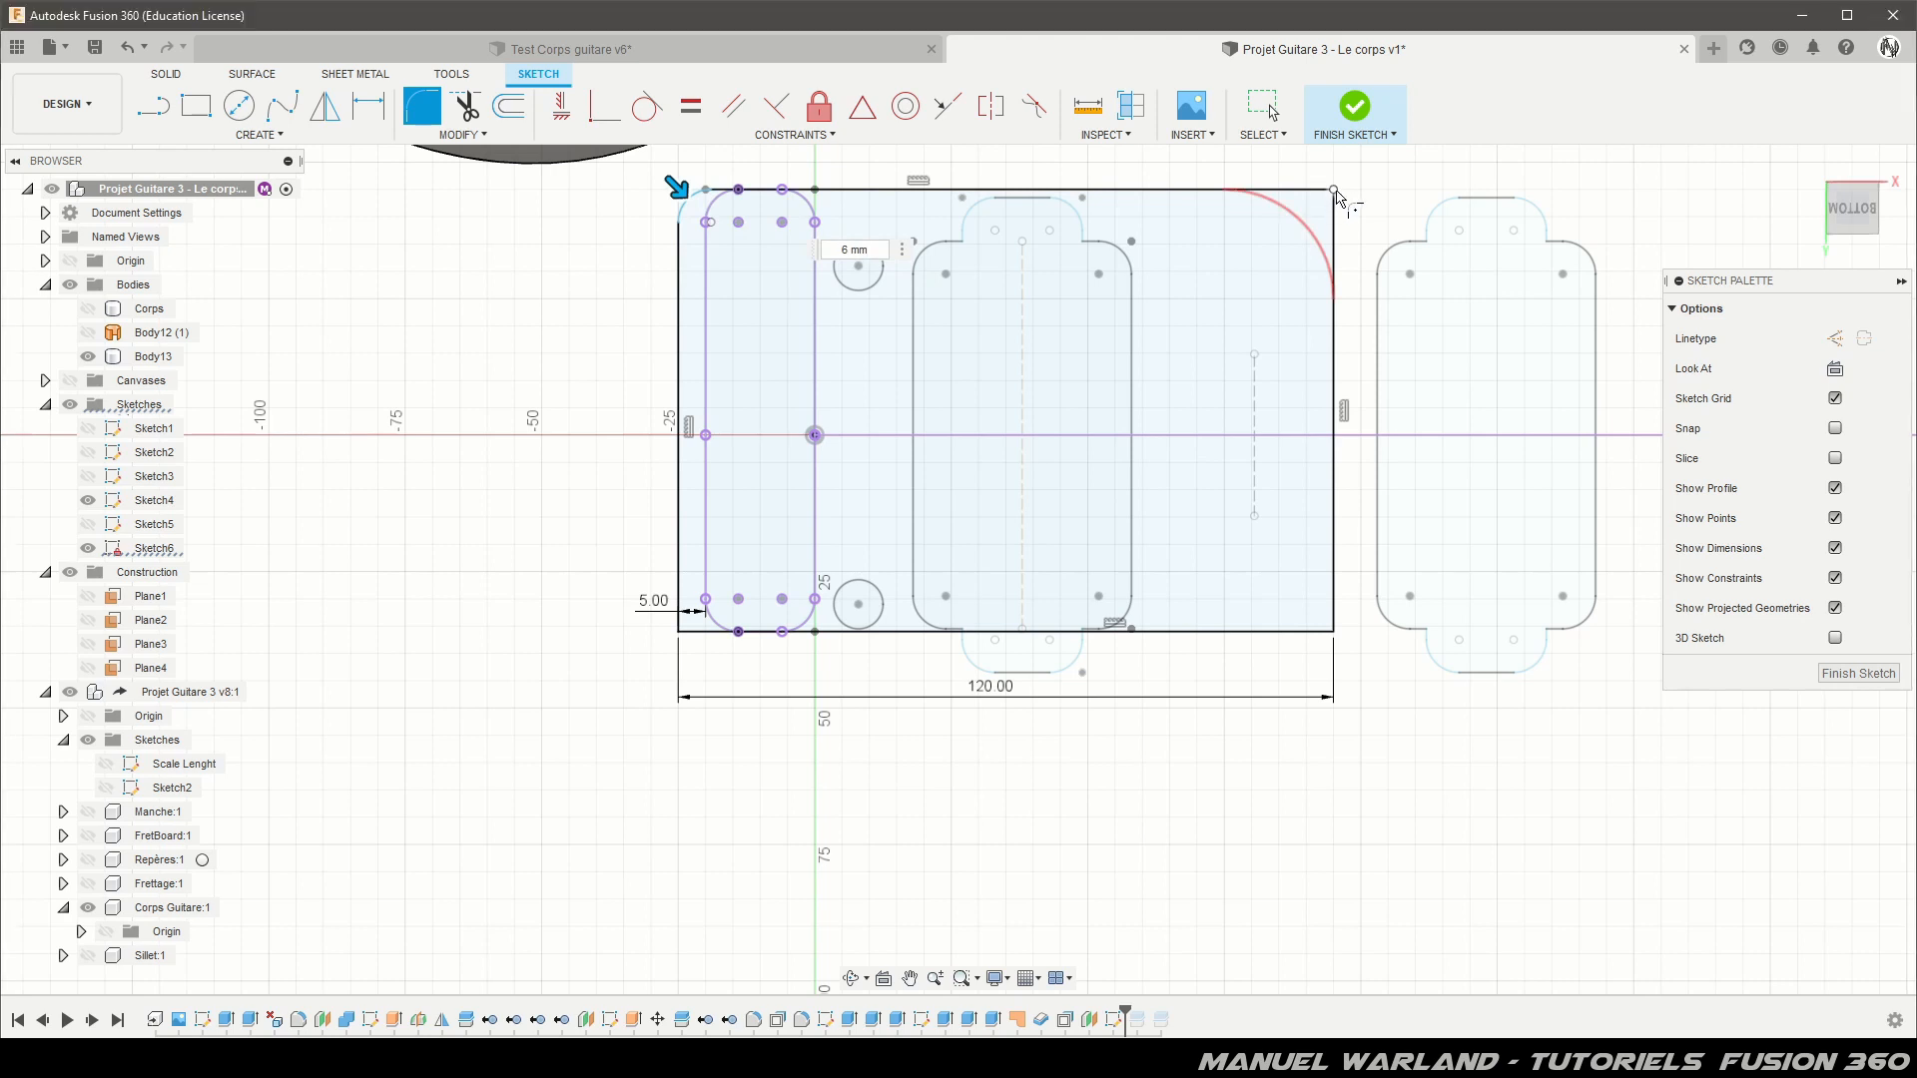
pyautogui.click(1336, 192)
pyautogui.click(1332, 630)
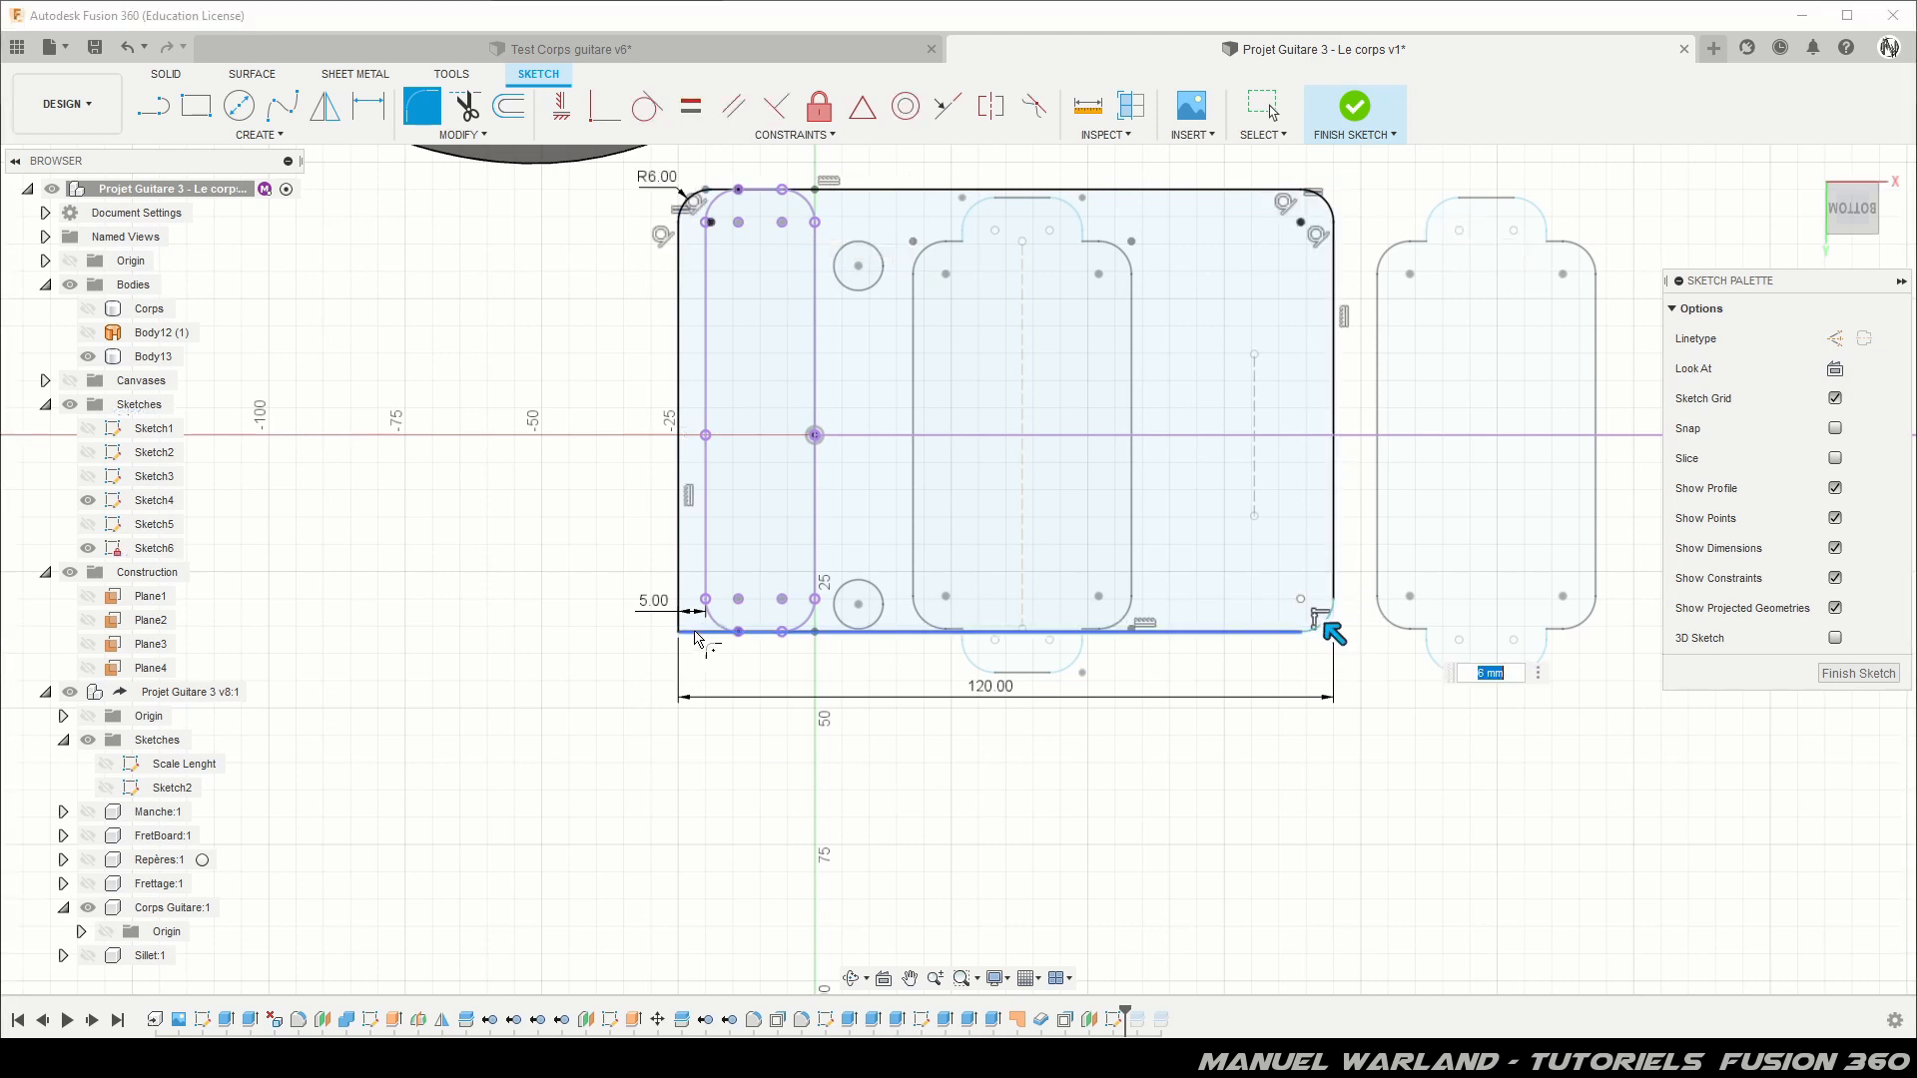
pyautogui.click(697, 637)
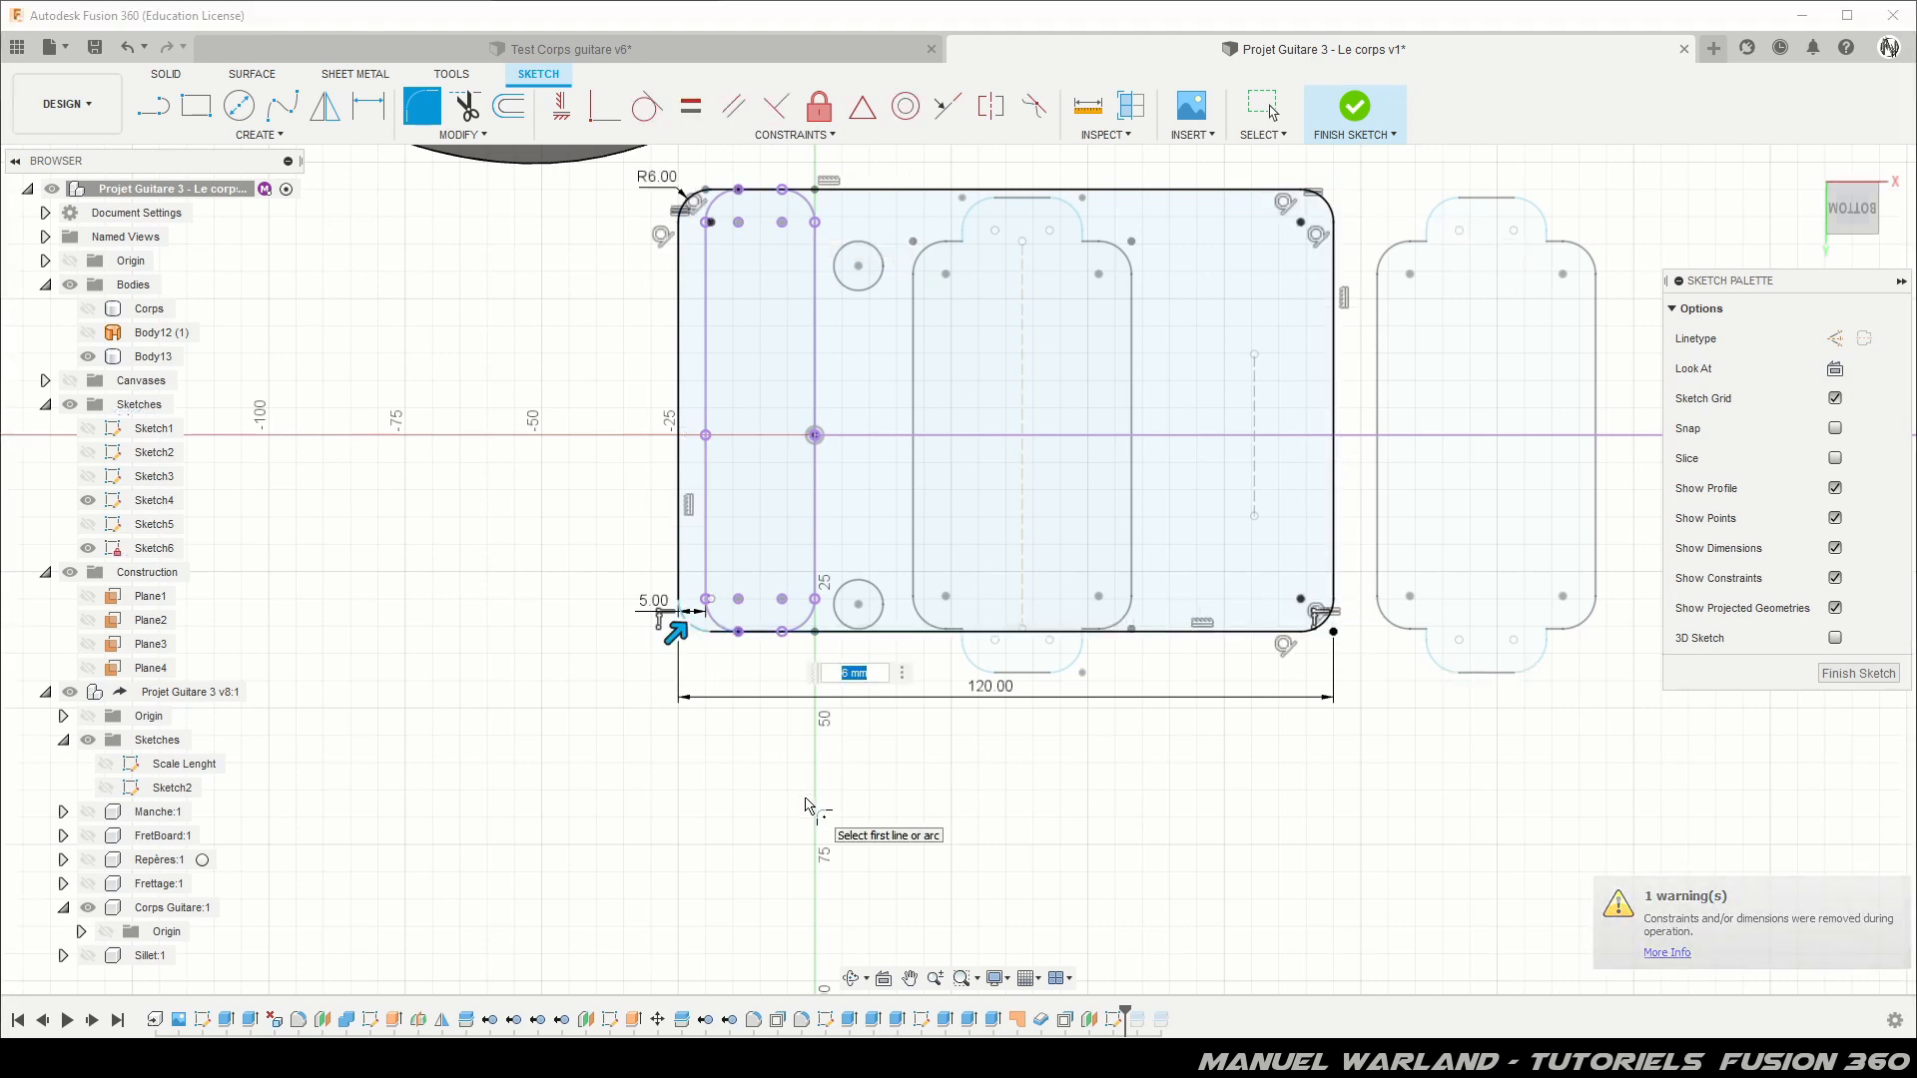
pyautogui.press('Escape')
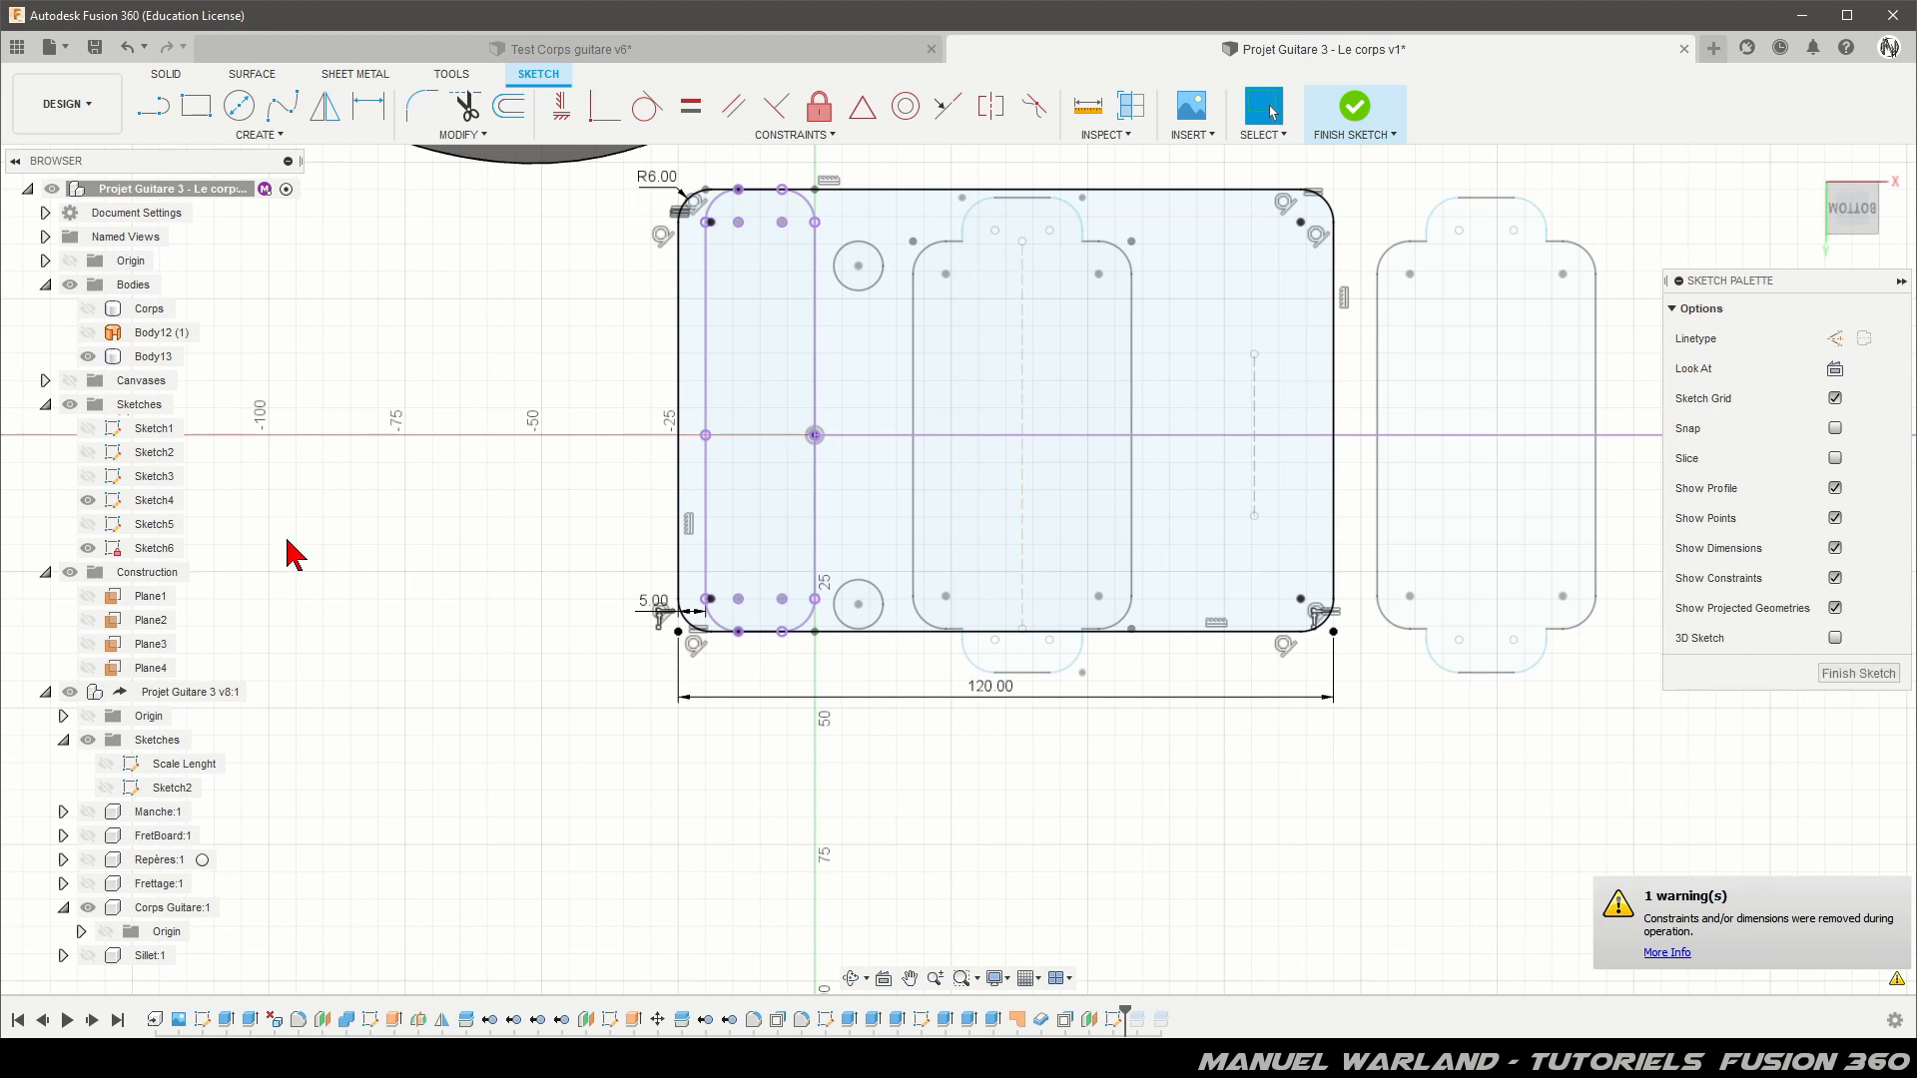
# Step: Show the Corps body again, hide Sketch4 and finish the sketch
pyautogui.click(89, 308)
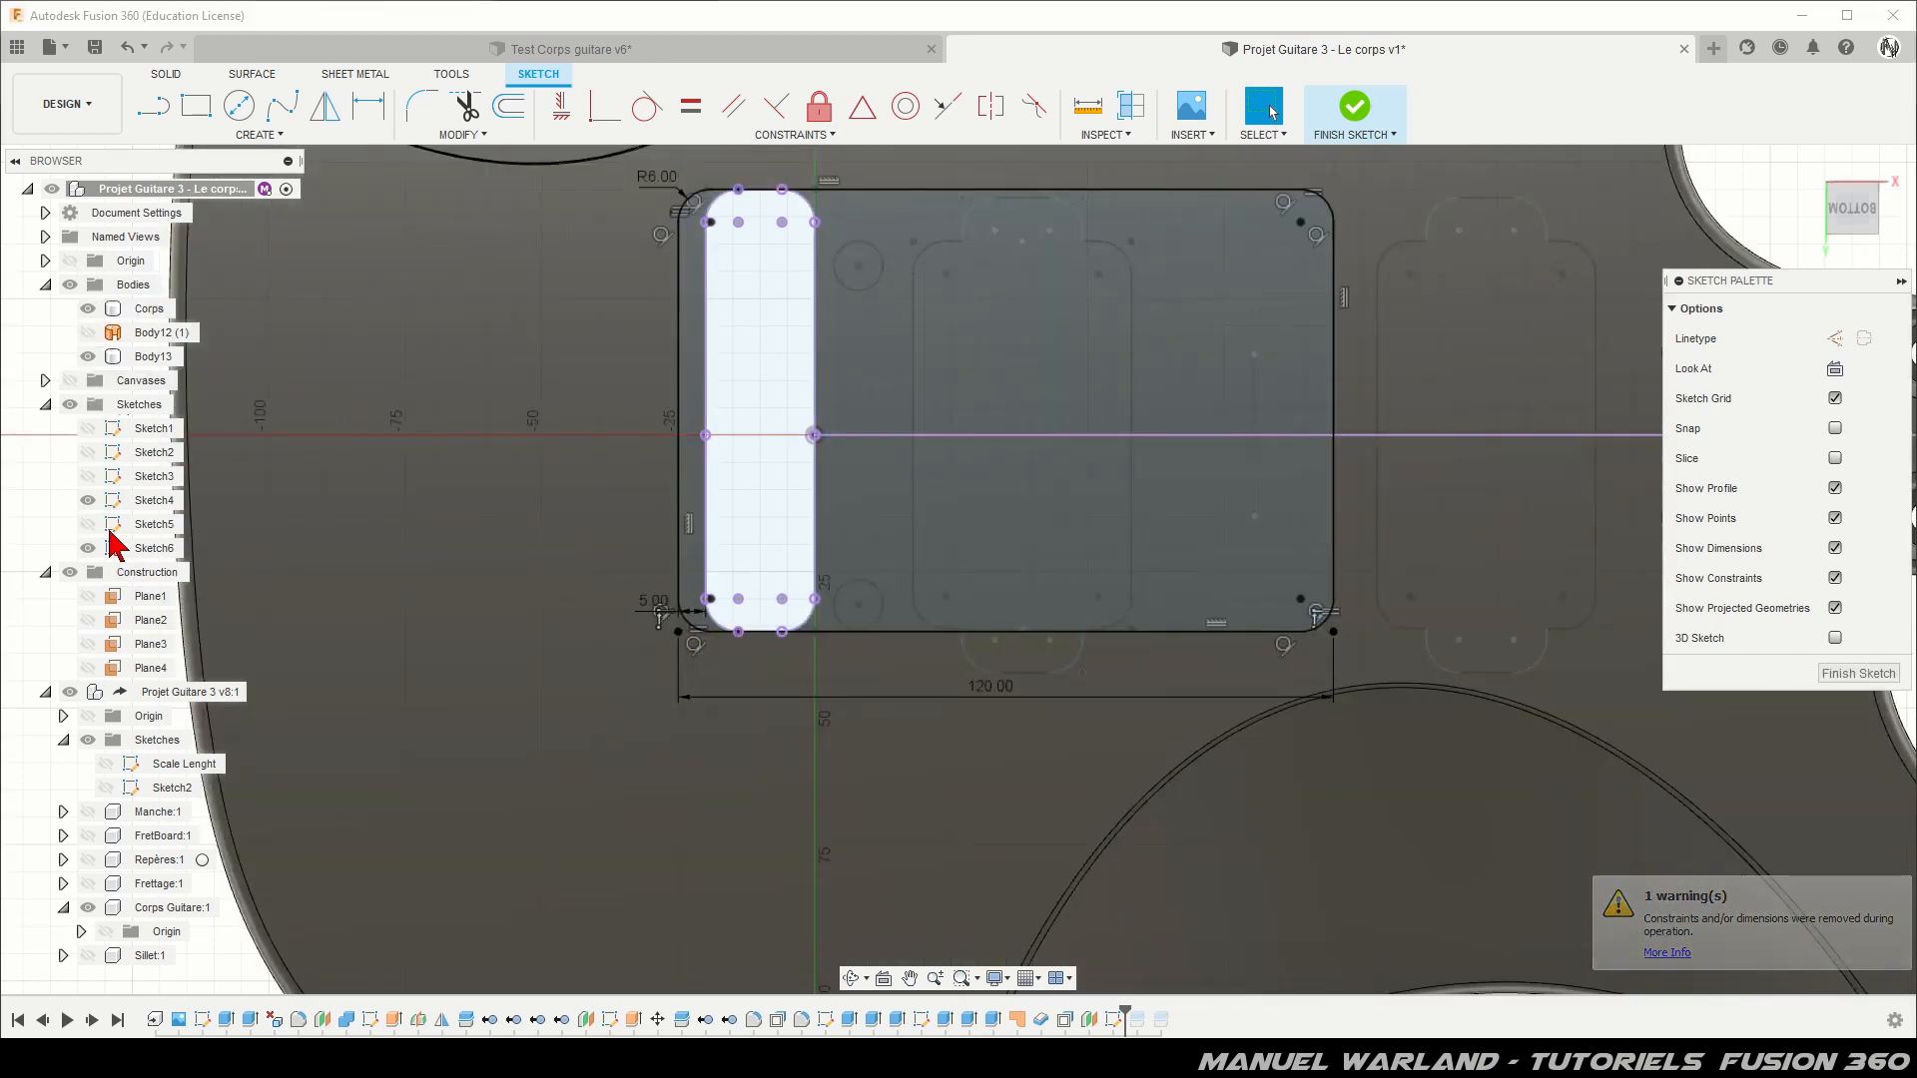
pyautogui.click(88, 500)
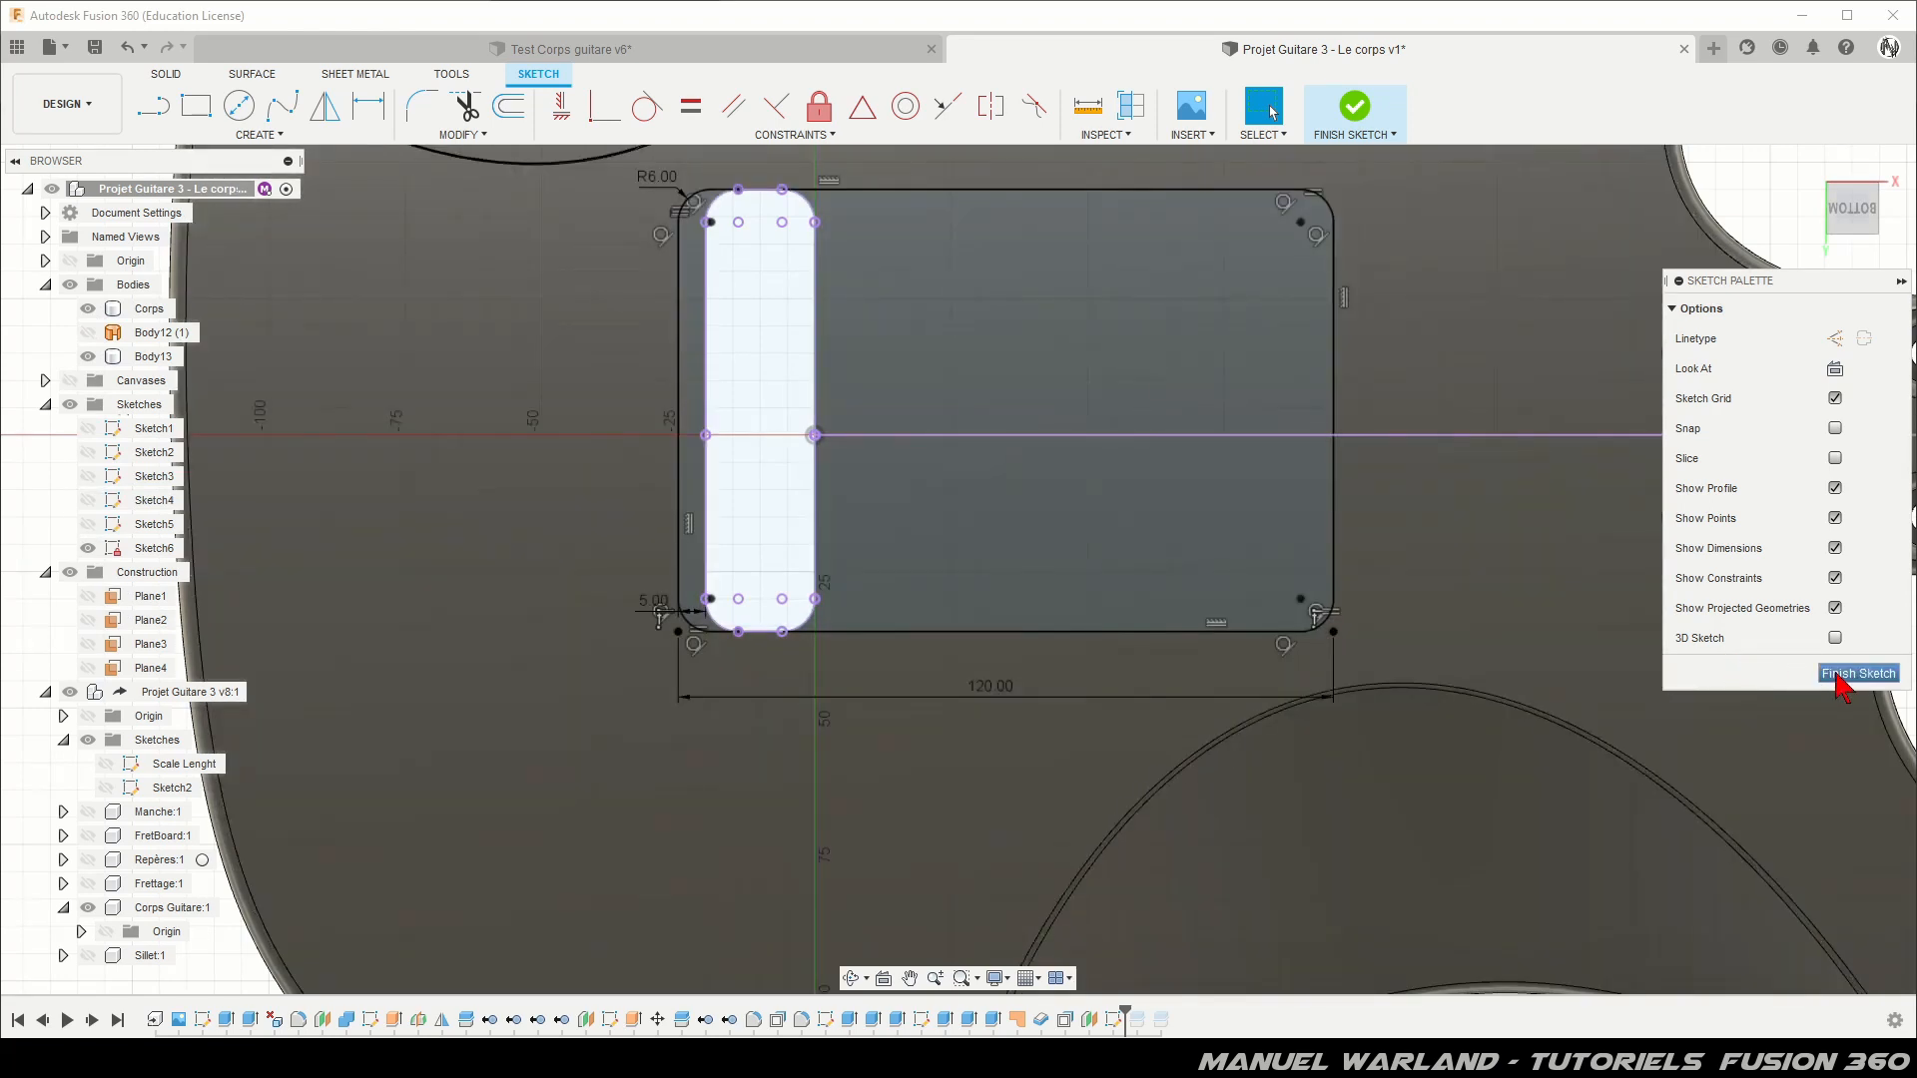
pyautogui.click(1840, 675)
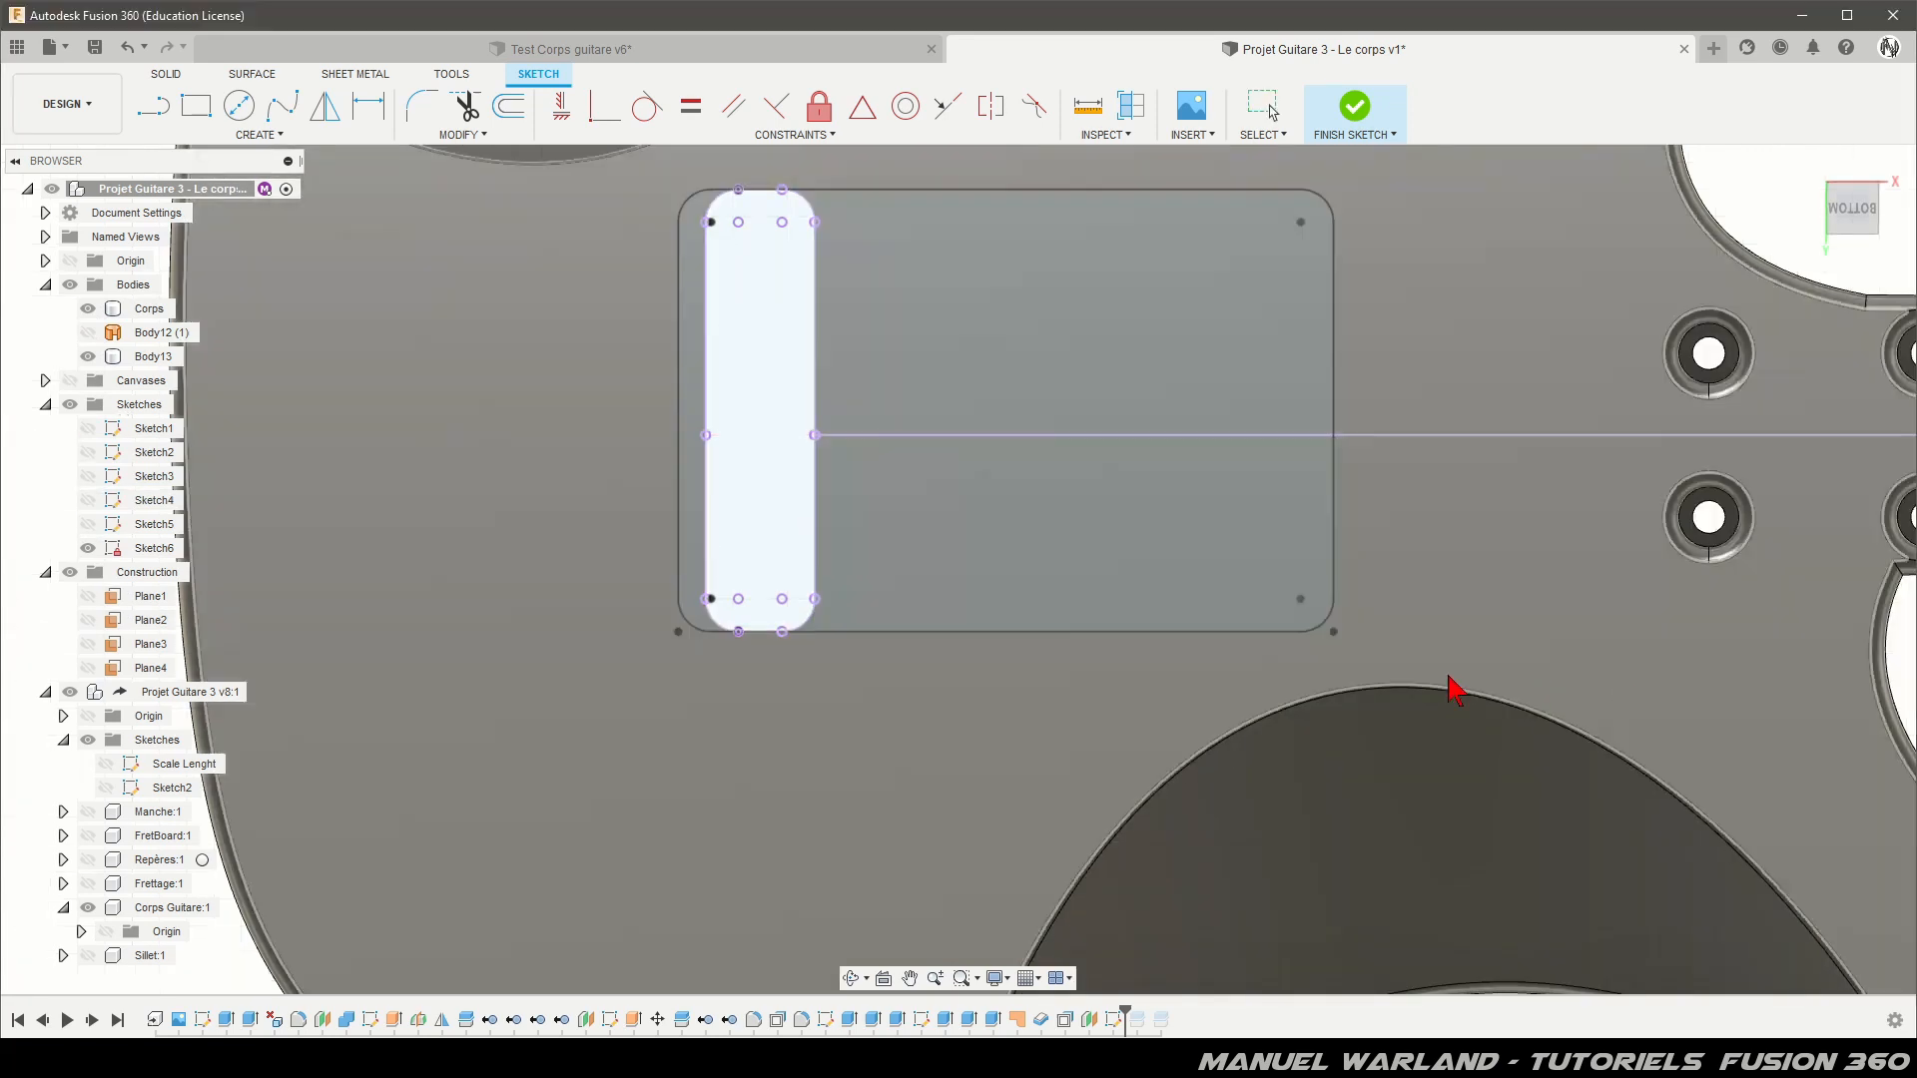
pyautogui.moveTo(852, 739)
pyautogui.keyDown('shift'); pyautogui.mouseDown(button='middle')
pyautogui.moveTo(858, 722)
pyautogui.moveTo(864, 740)
pyautogui.mouseUp(button='middle'); pyautogui.keyUp('shift')
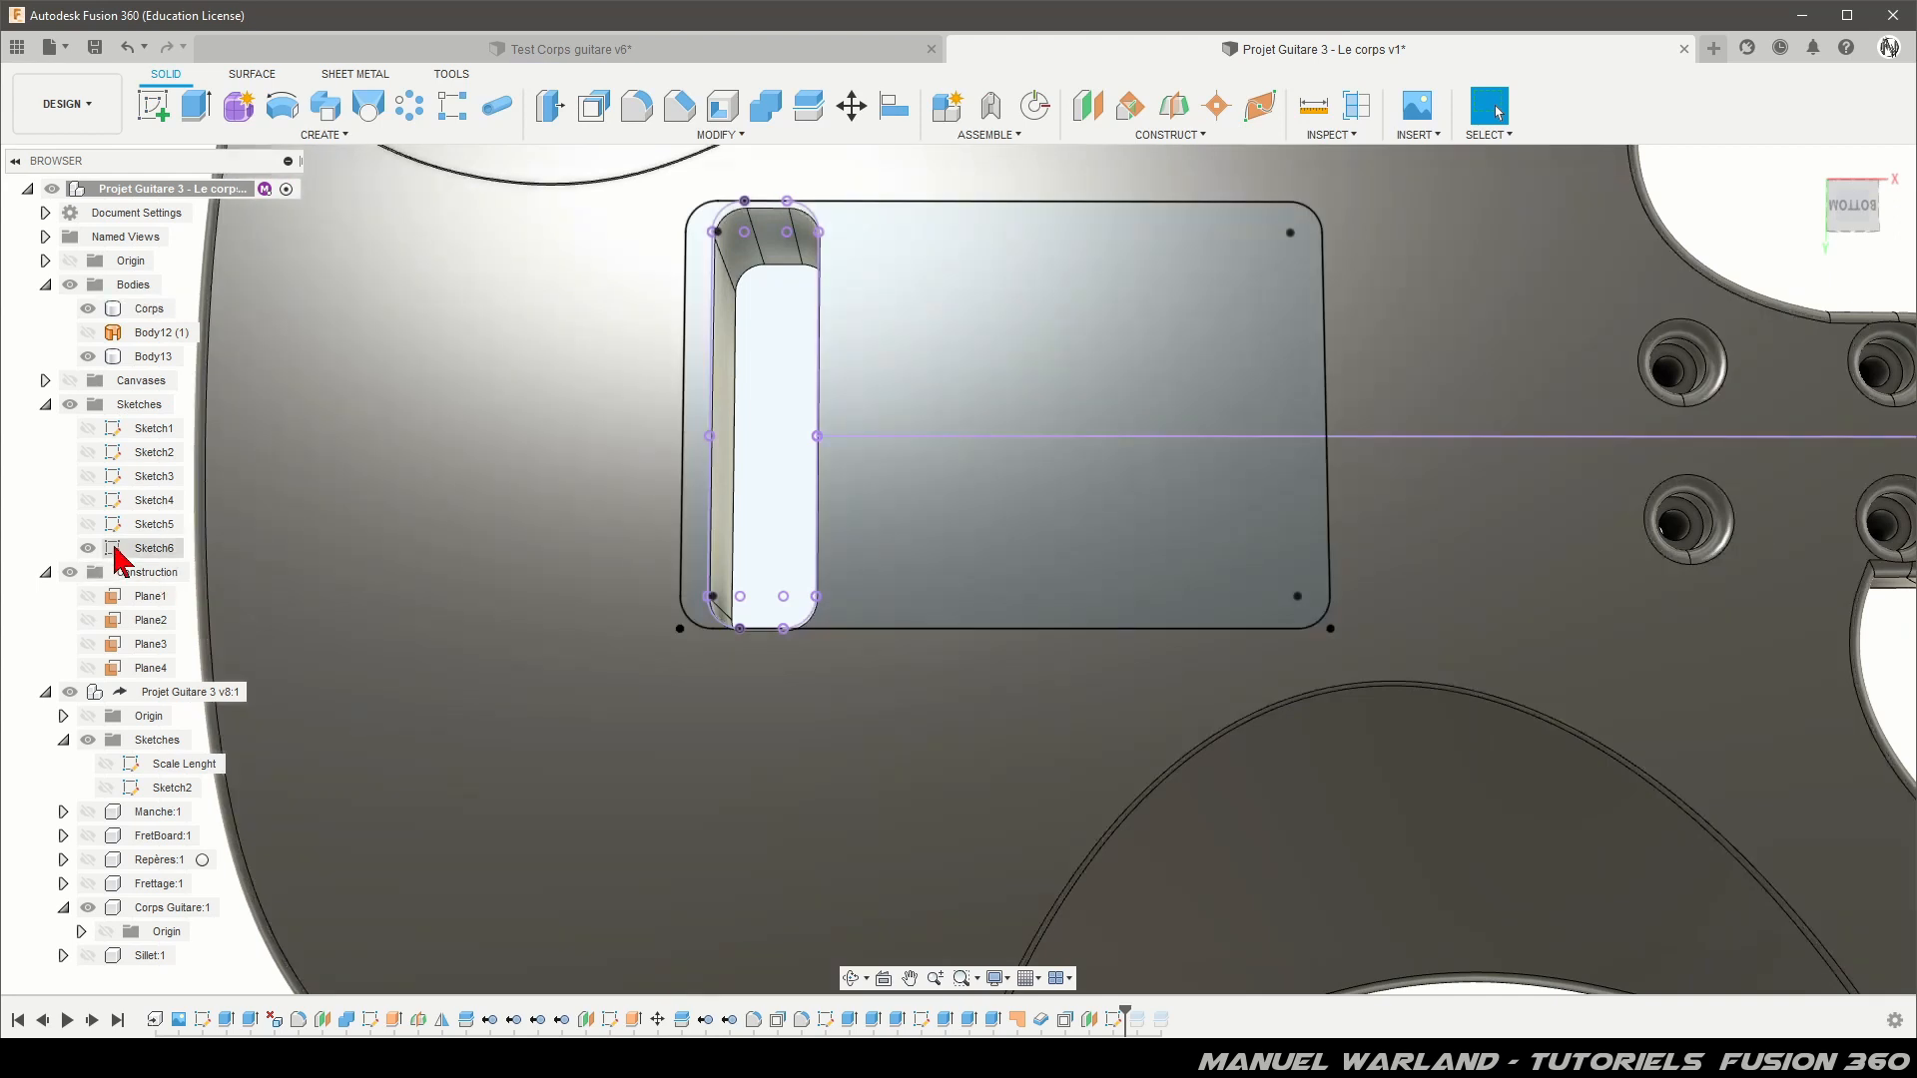
# Step: Reopen Sketch6 and offset the rounded rectangle outward by 5 mm
pyautogui.doubleClick(118, 550)
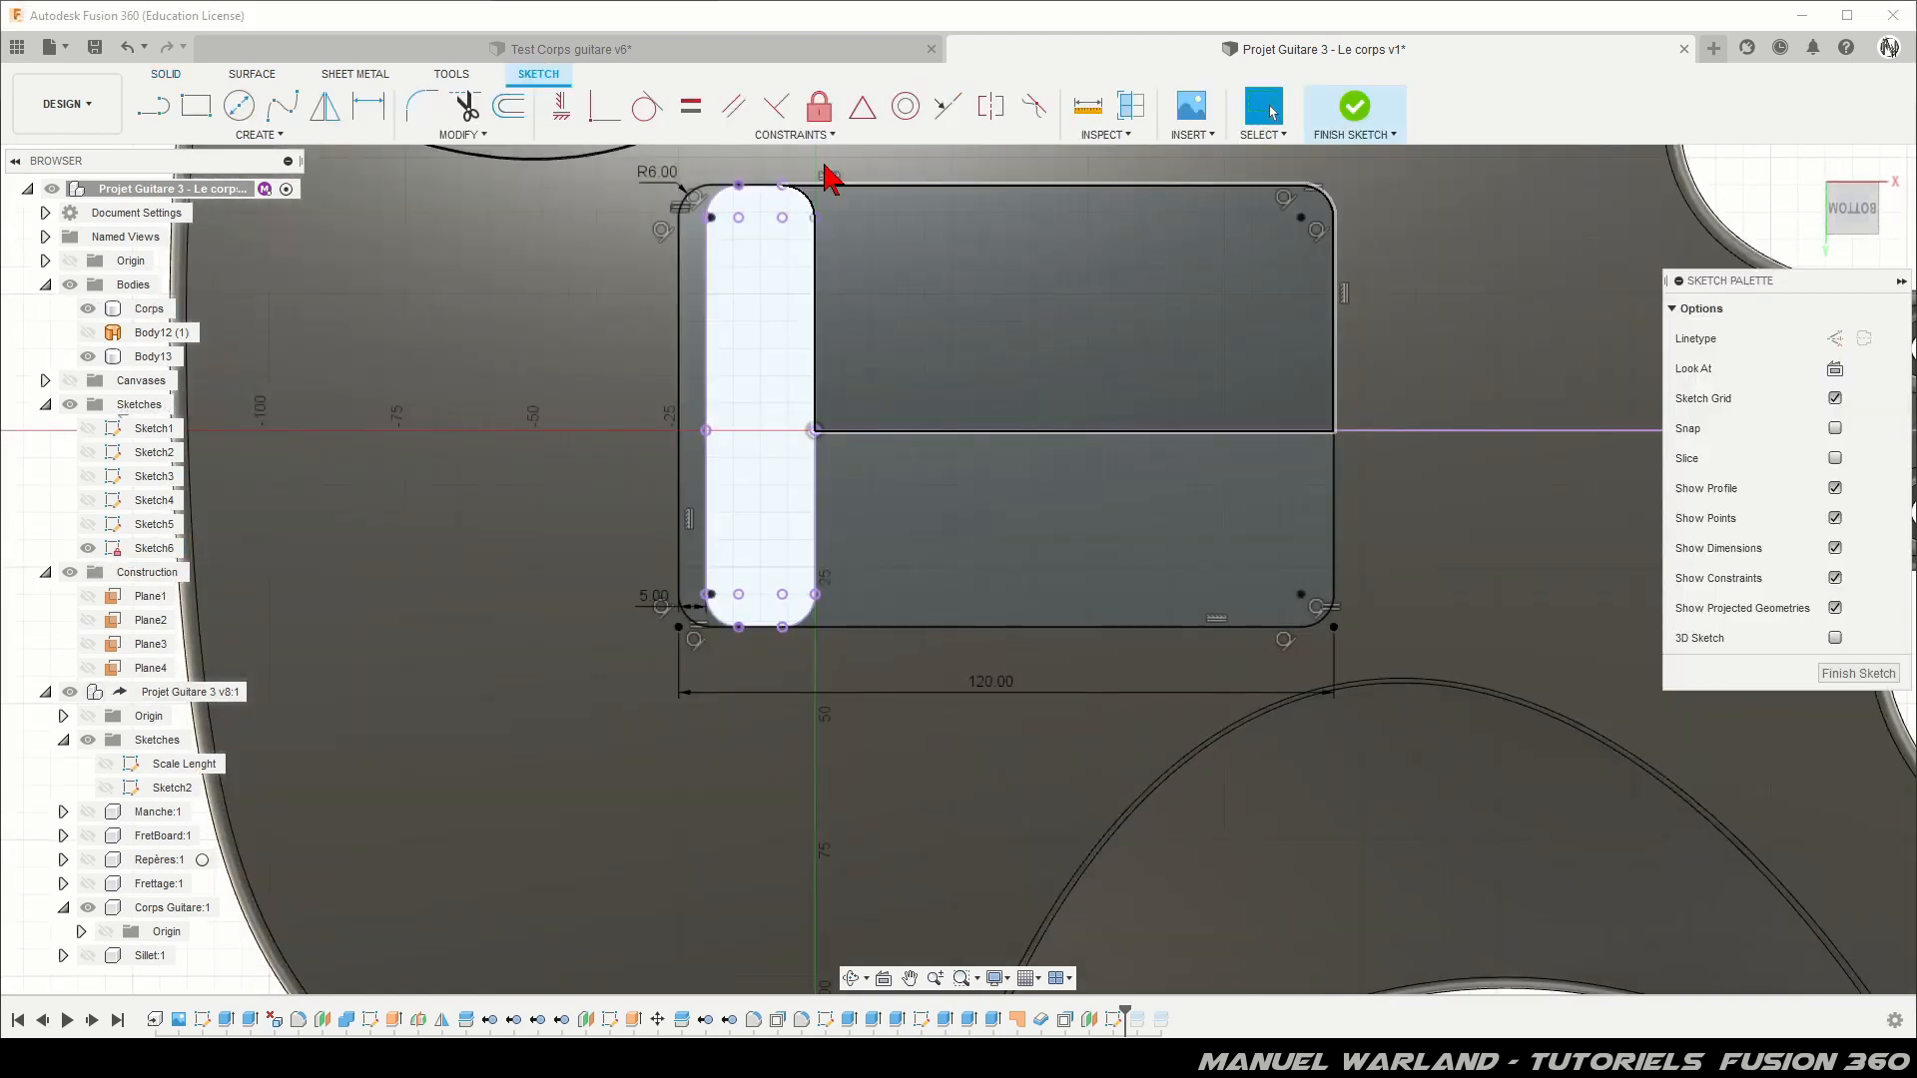
pyautogui.click(510, 112)
pyautogui.click(974, 185)
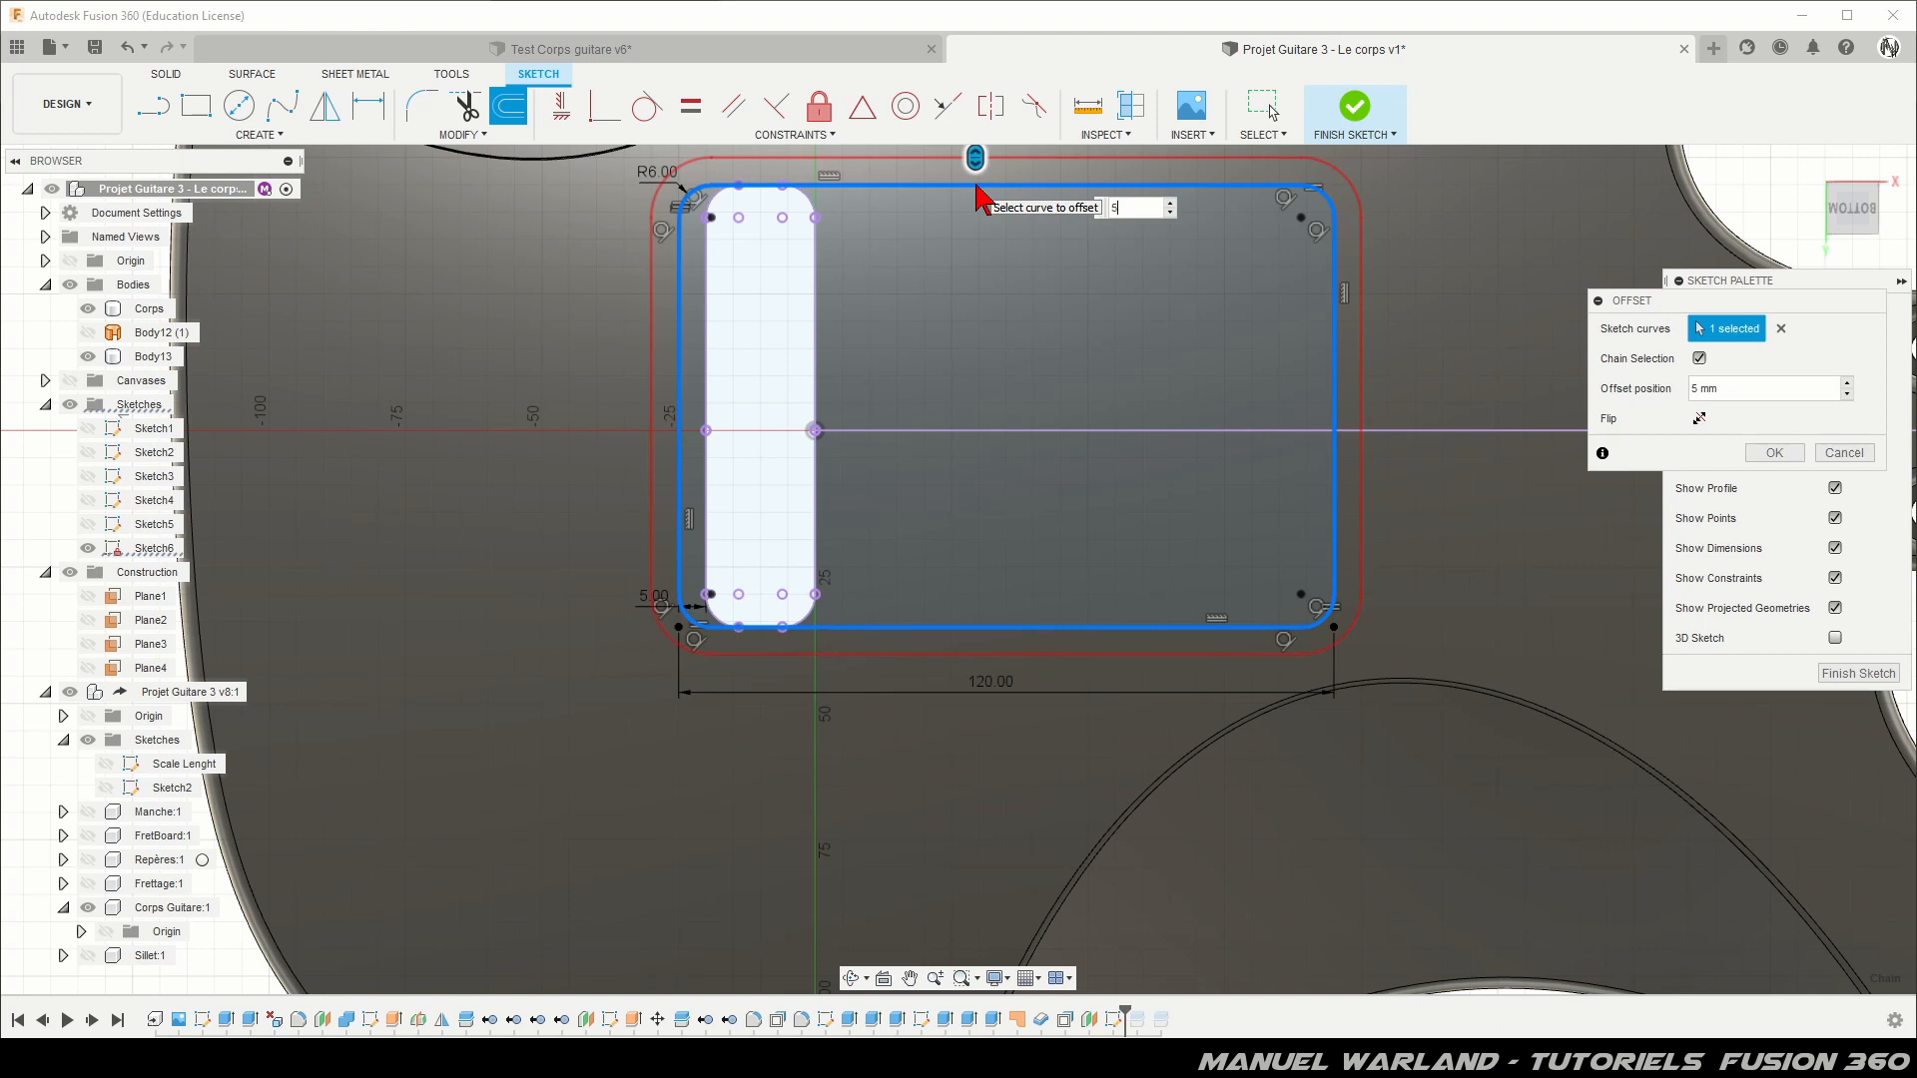
pyautogui.press('Return')
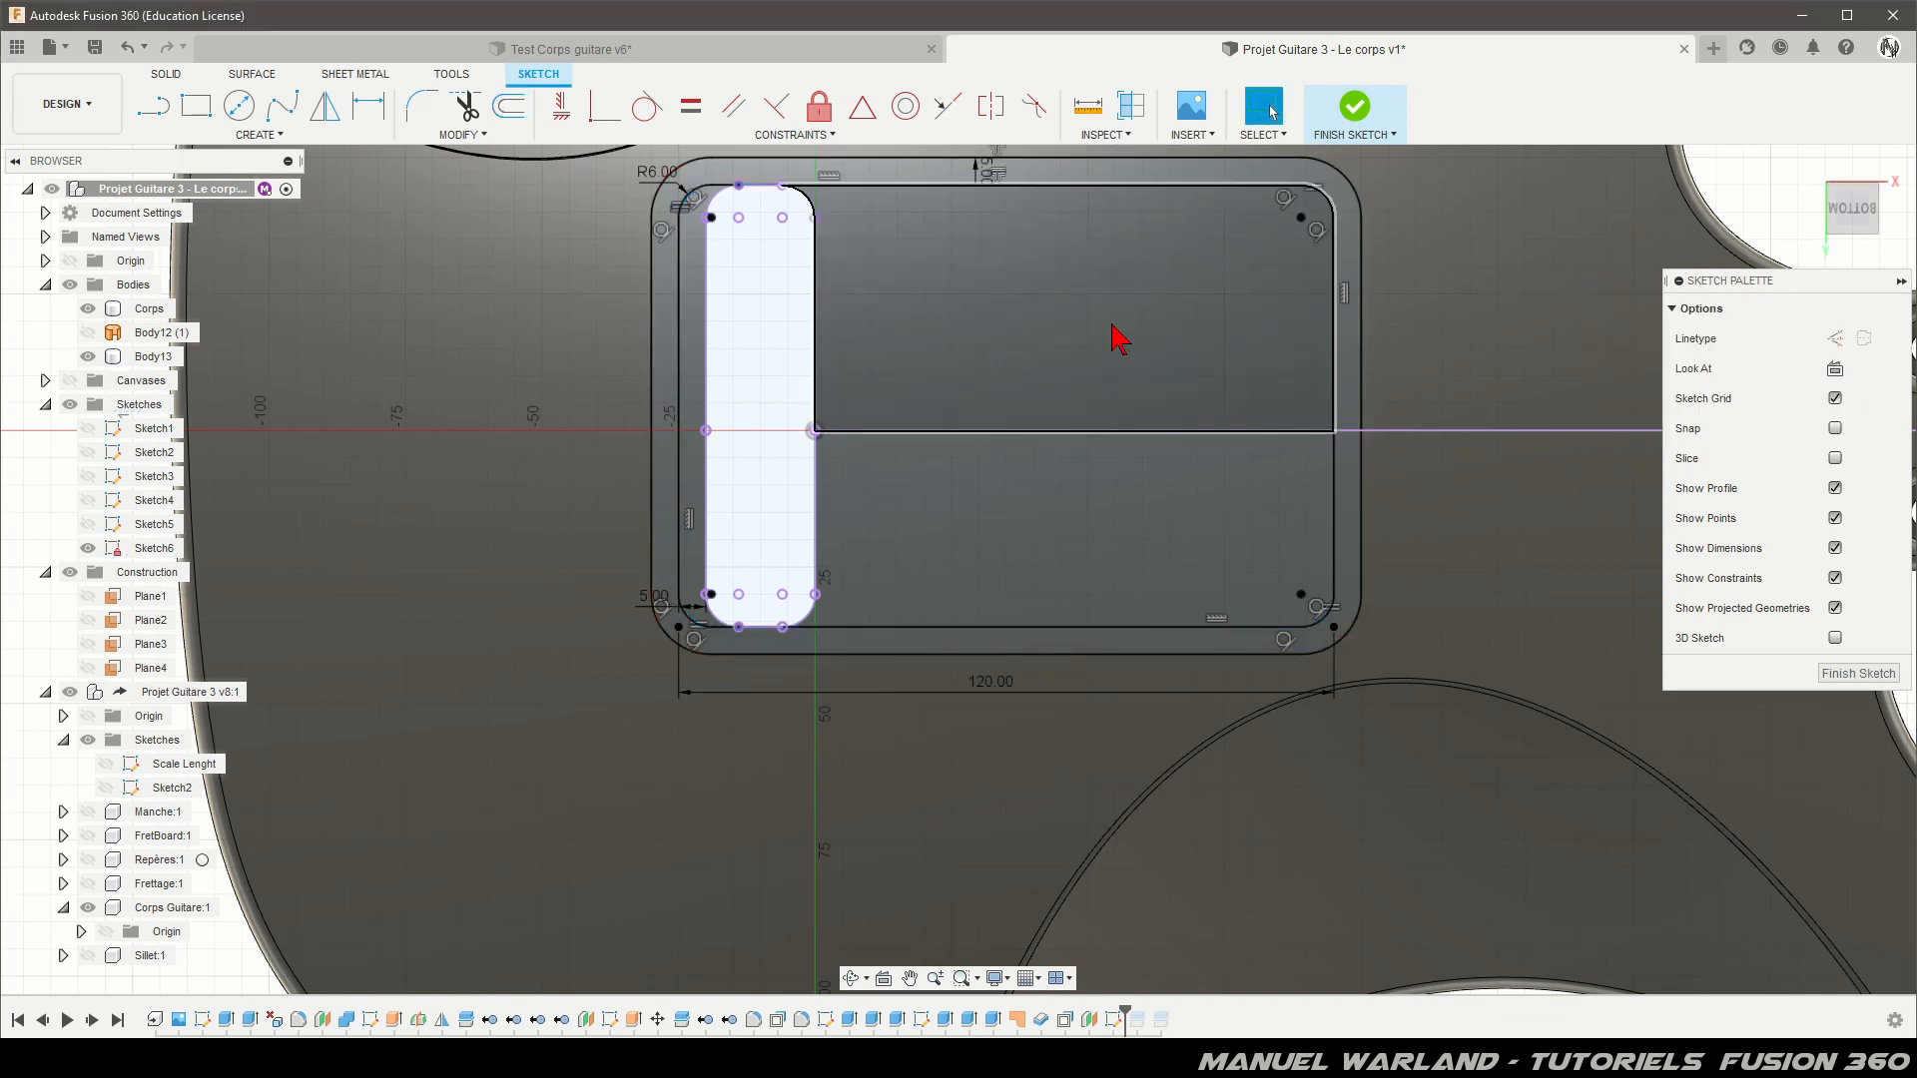
# Step: Finish the sketch and extrude-cut the three inner cavity profiles 15 mm deep, starting from the guitar body's back face
pyautogui.click(1858, 675)
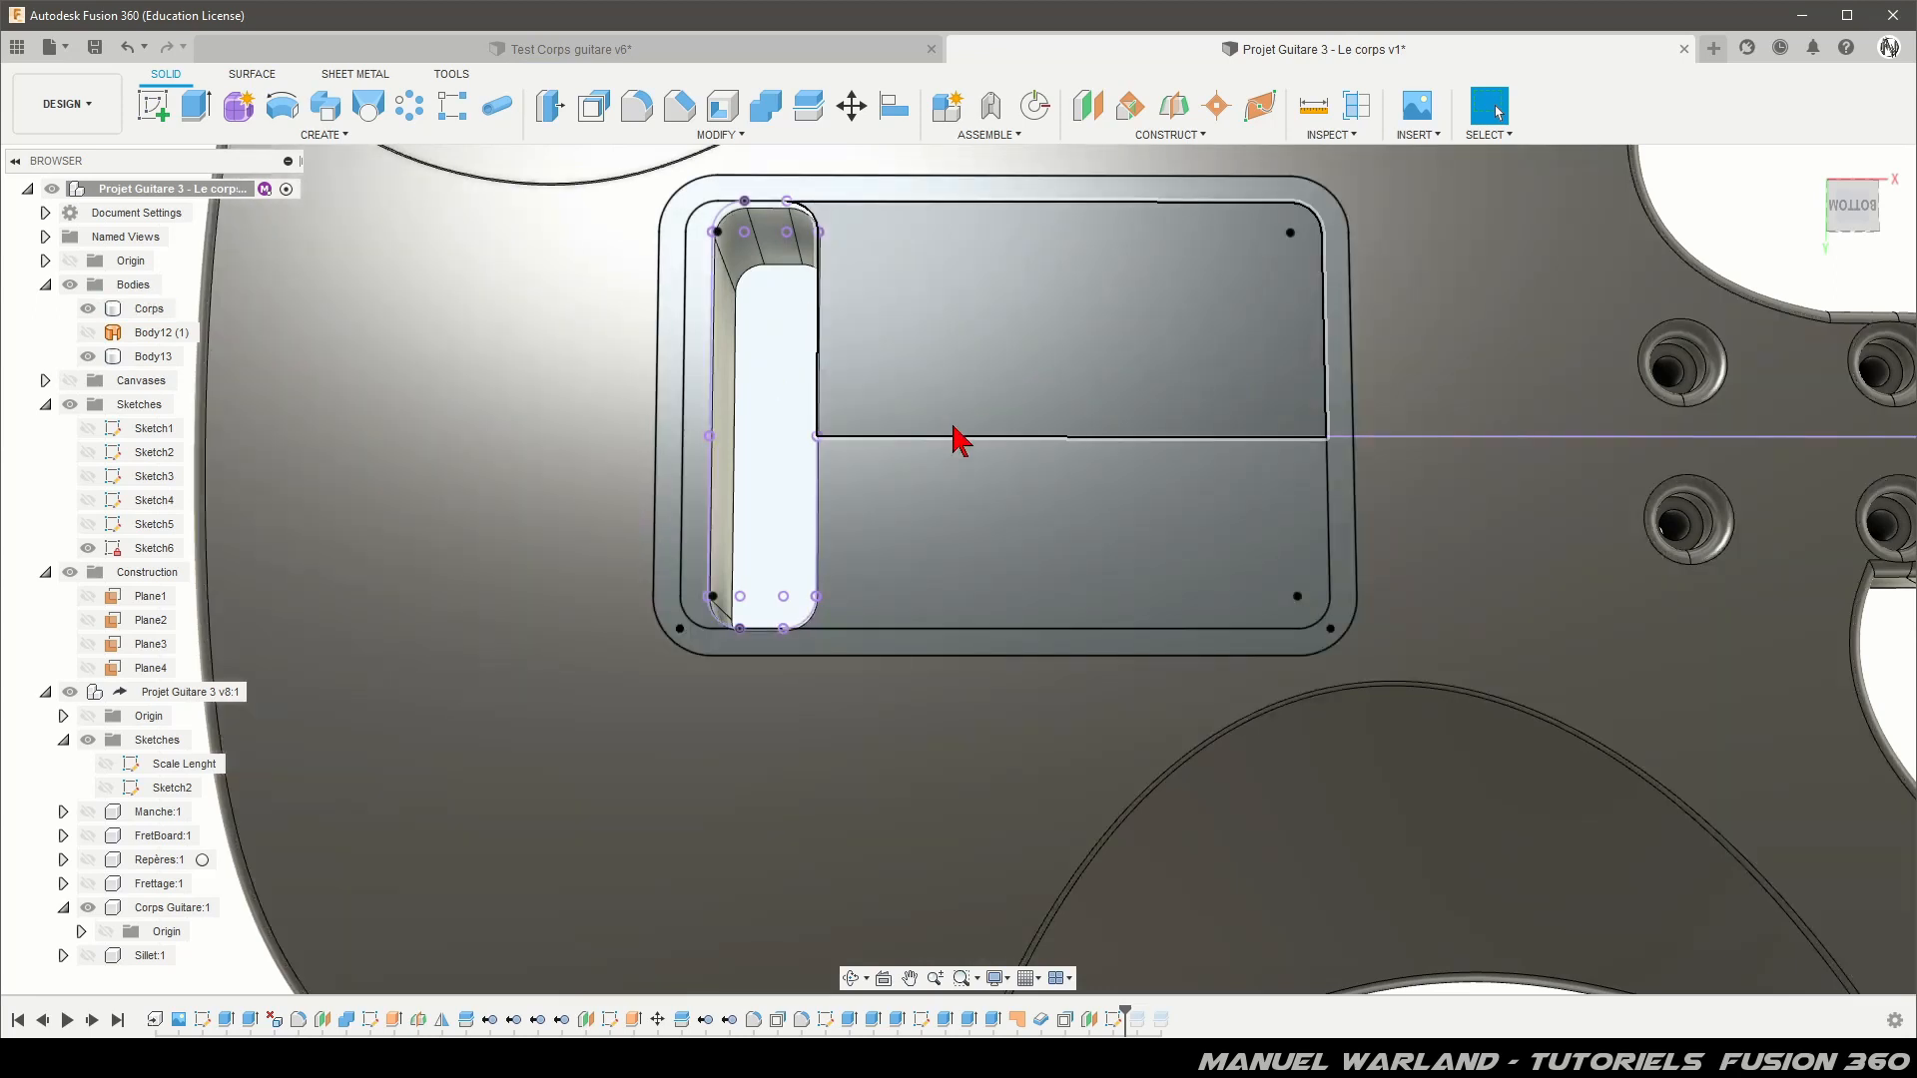
pyautogui.click(197, 105)
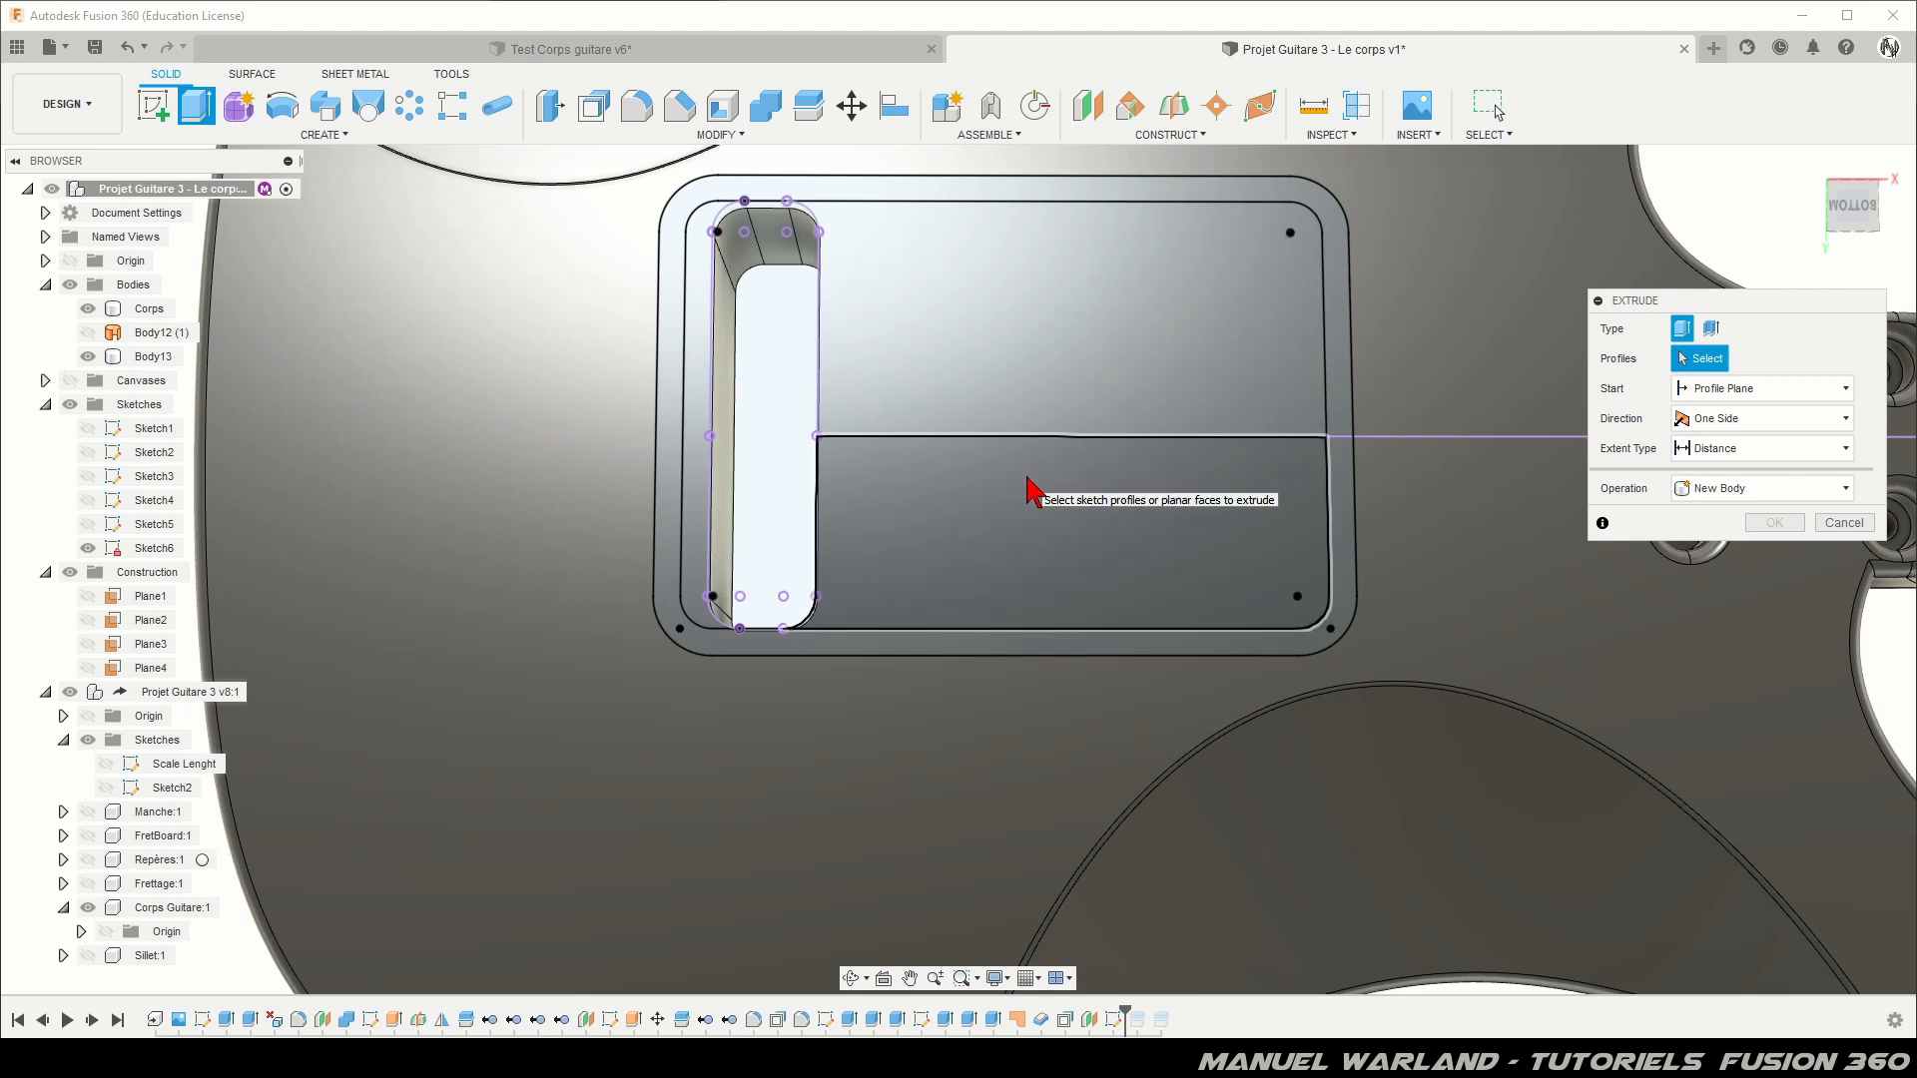
pyautogui.click(1016, 447)
pyautogui.click(997, 334)
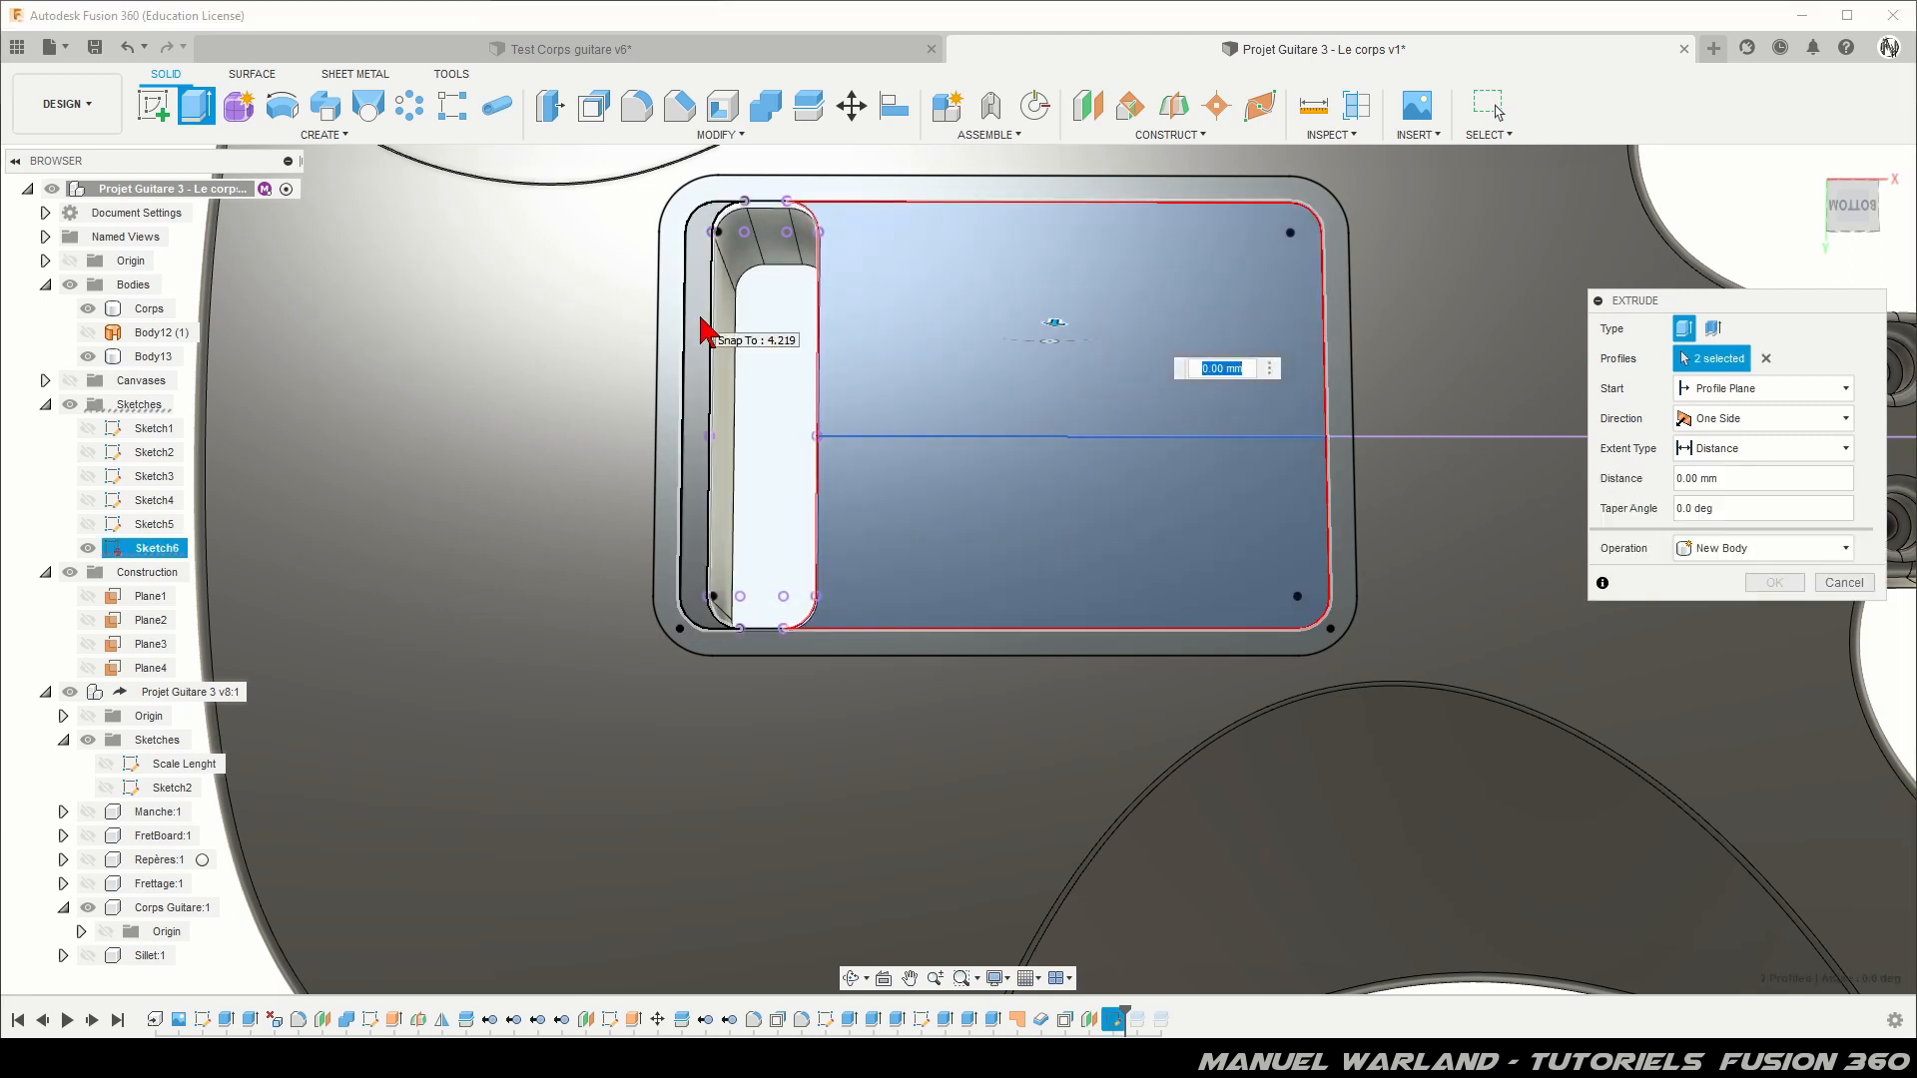
pyautogui.click(700, 322)
pyautogui.keyDown('shift'); pyautogui.moveTo(565, 559); pyautogui.dragTo(566, 469, button='middle'); pyautogui.keyUp('shift')
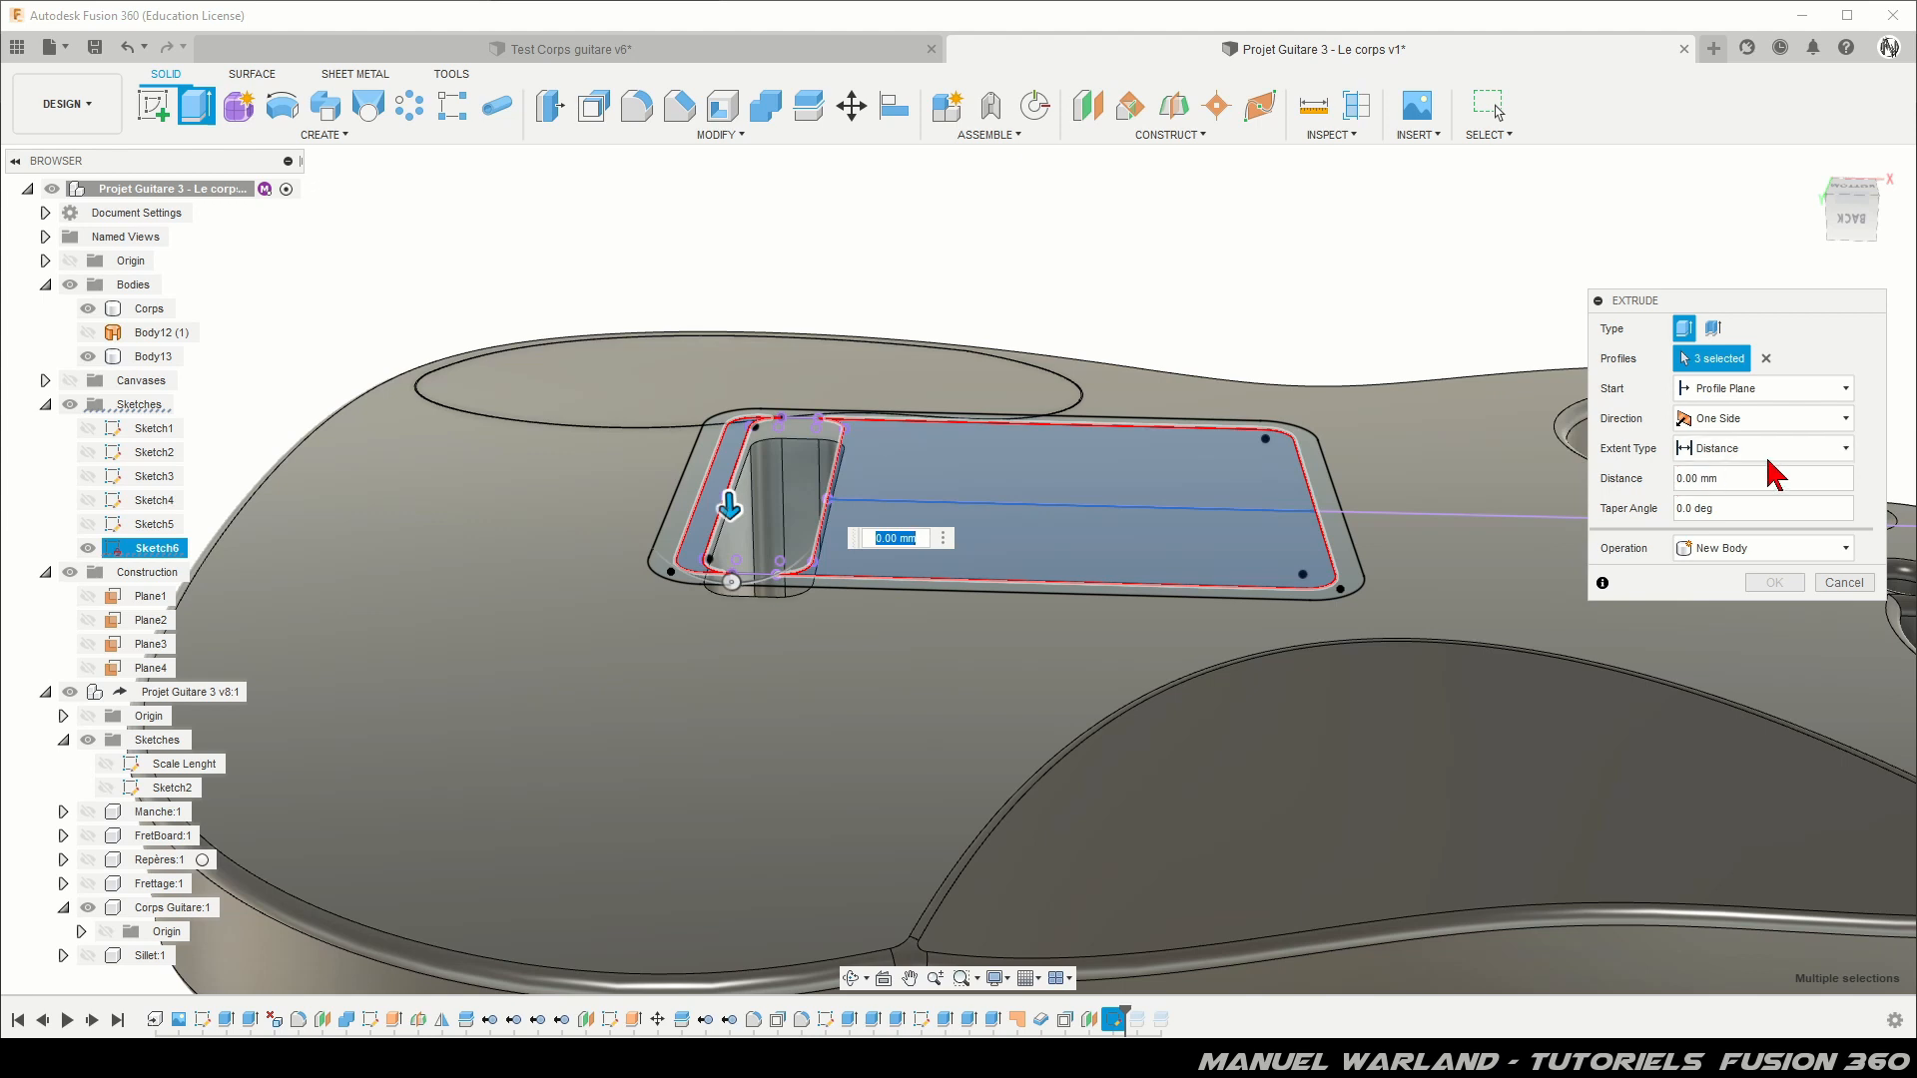
pyautogui.click(1780, 391)
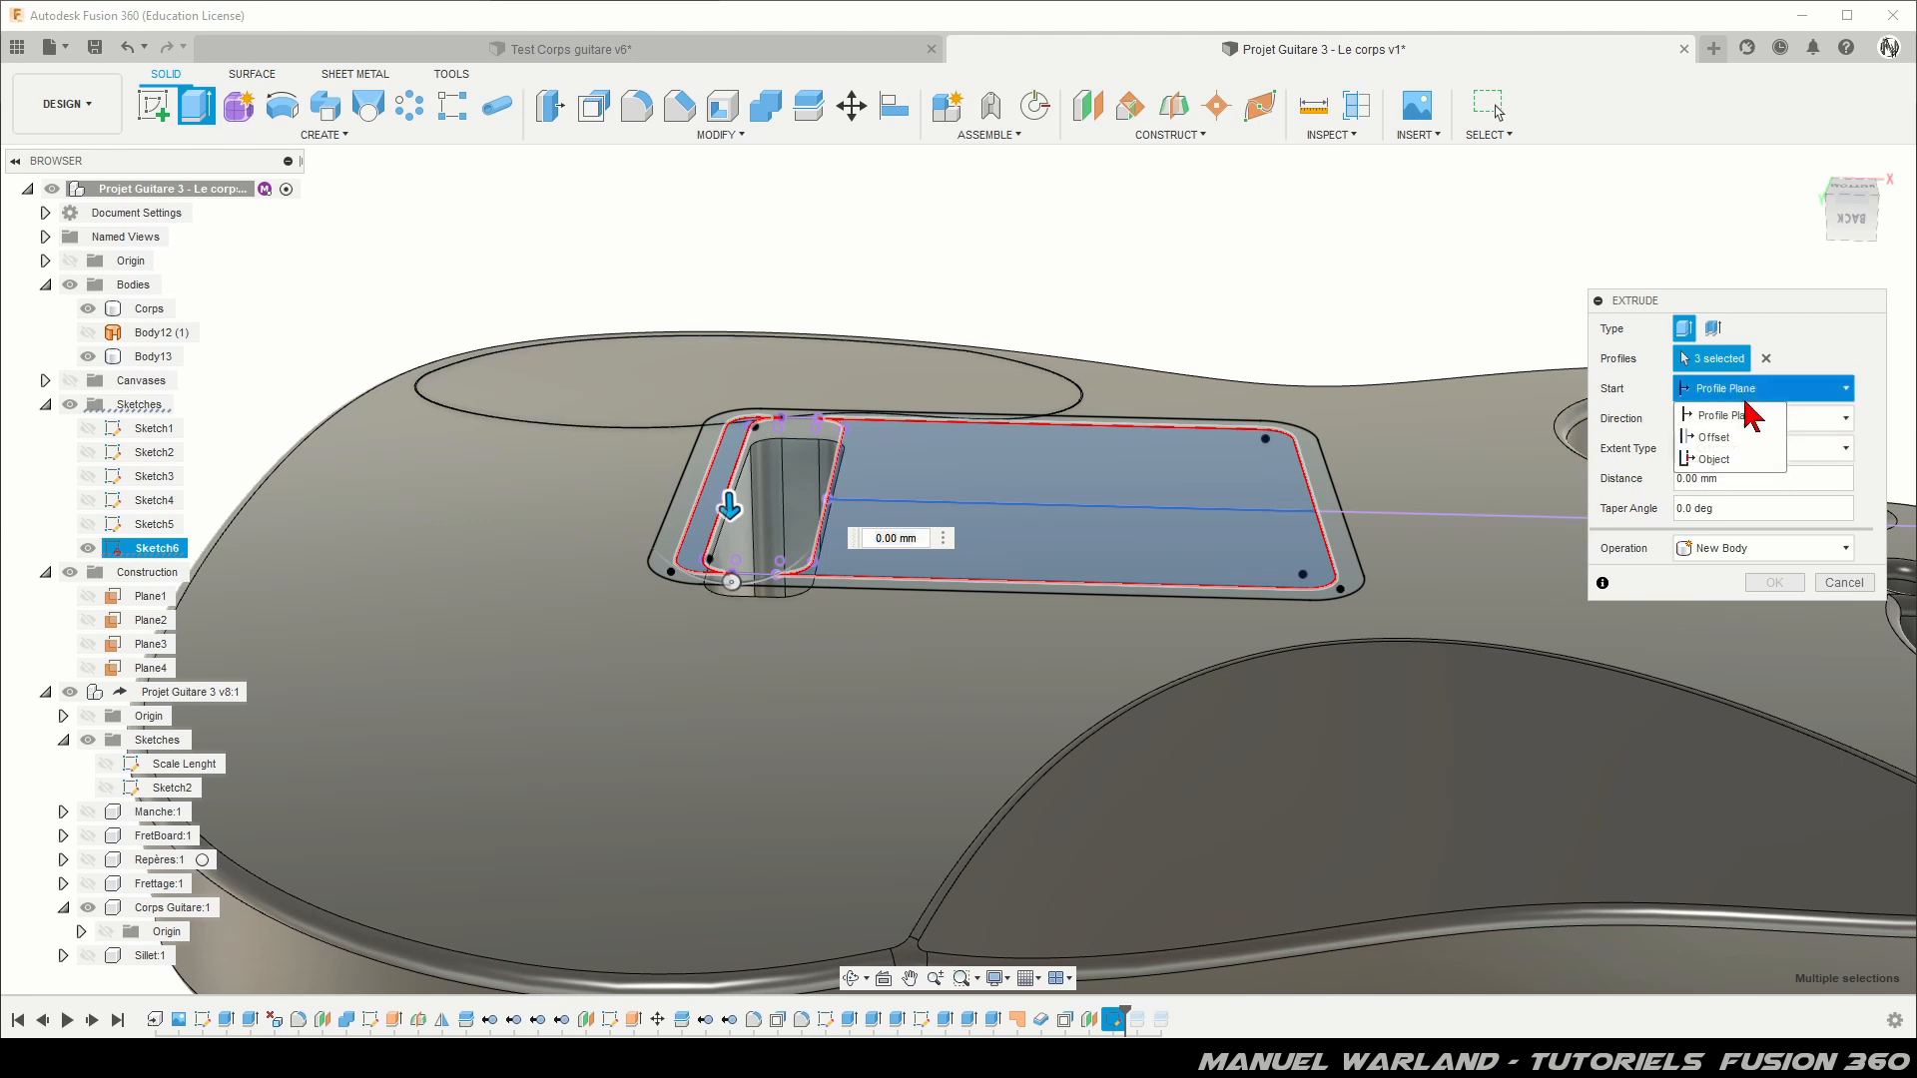
pyautogui.click(1735, 459)
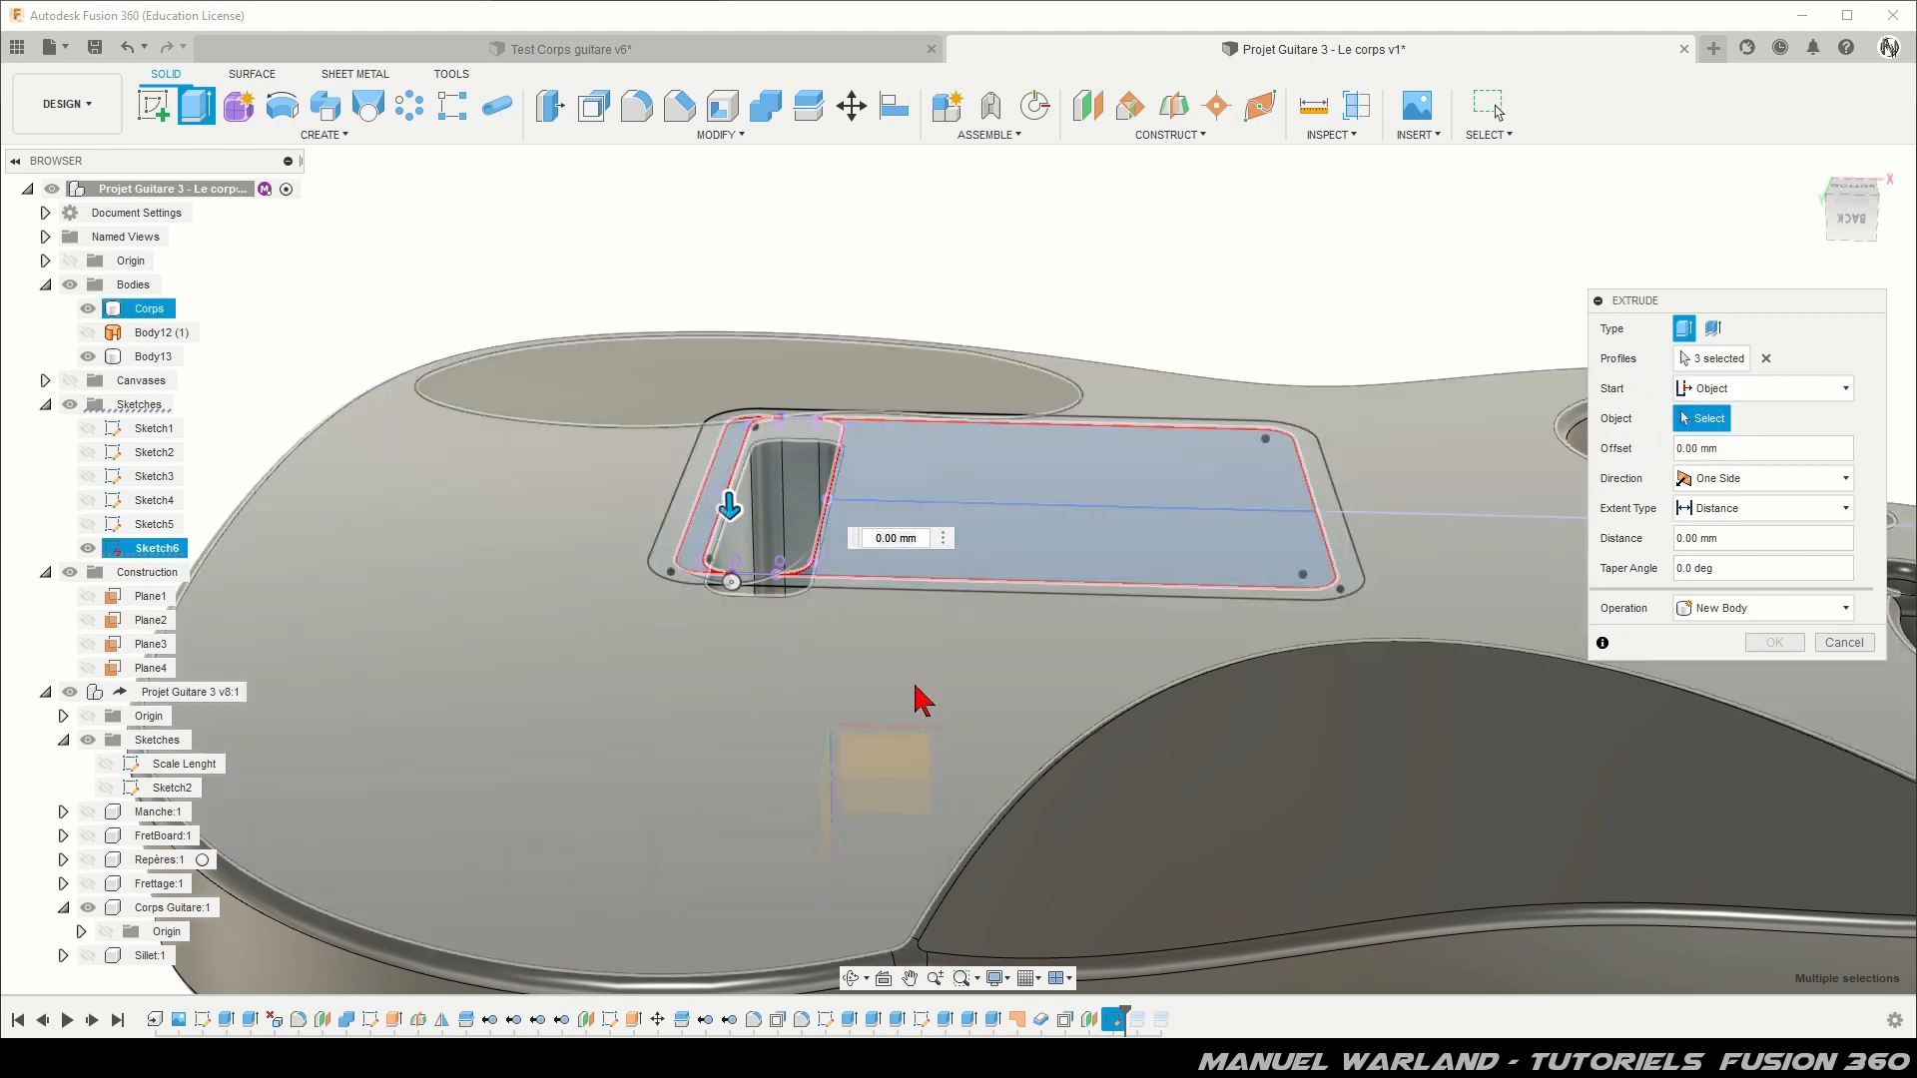
pyautogui.click(1001, 679)
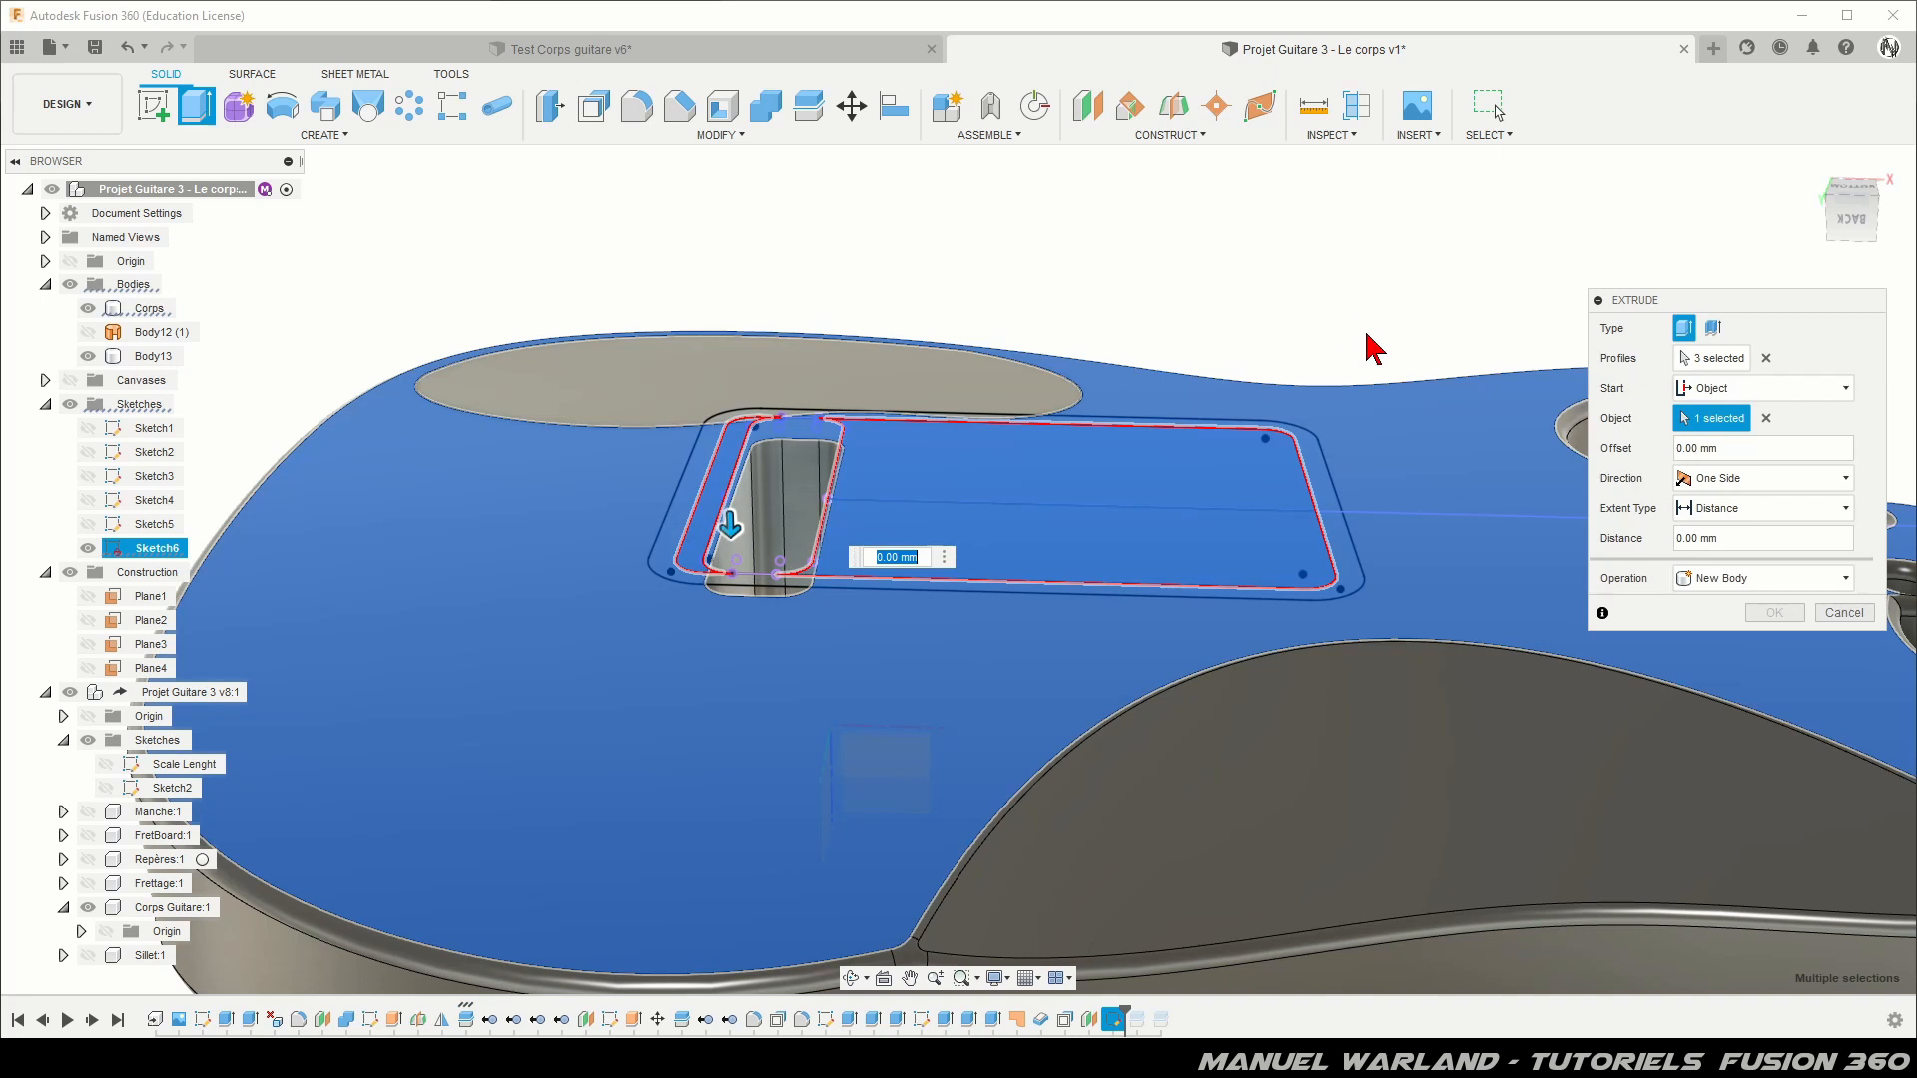
pyautogui.click(1747, 539)
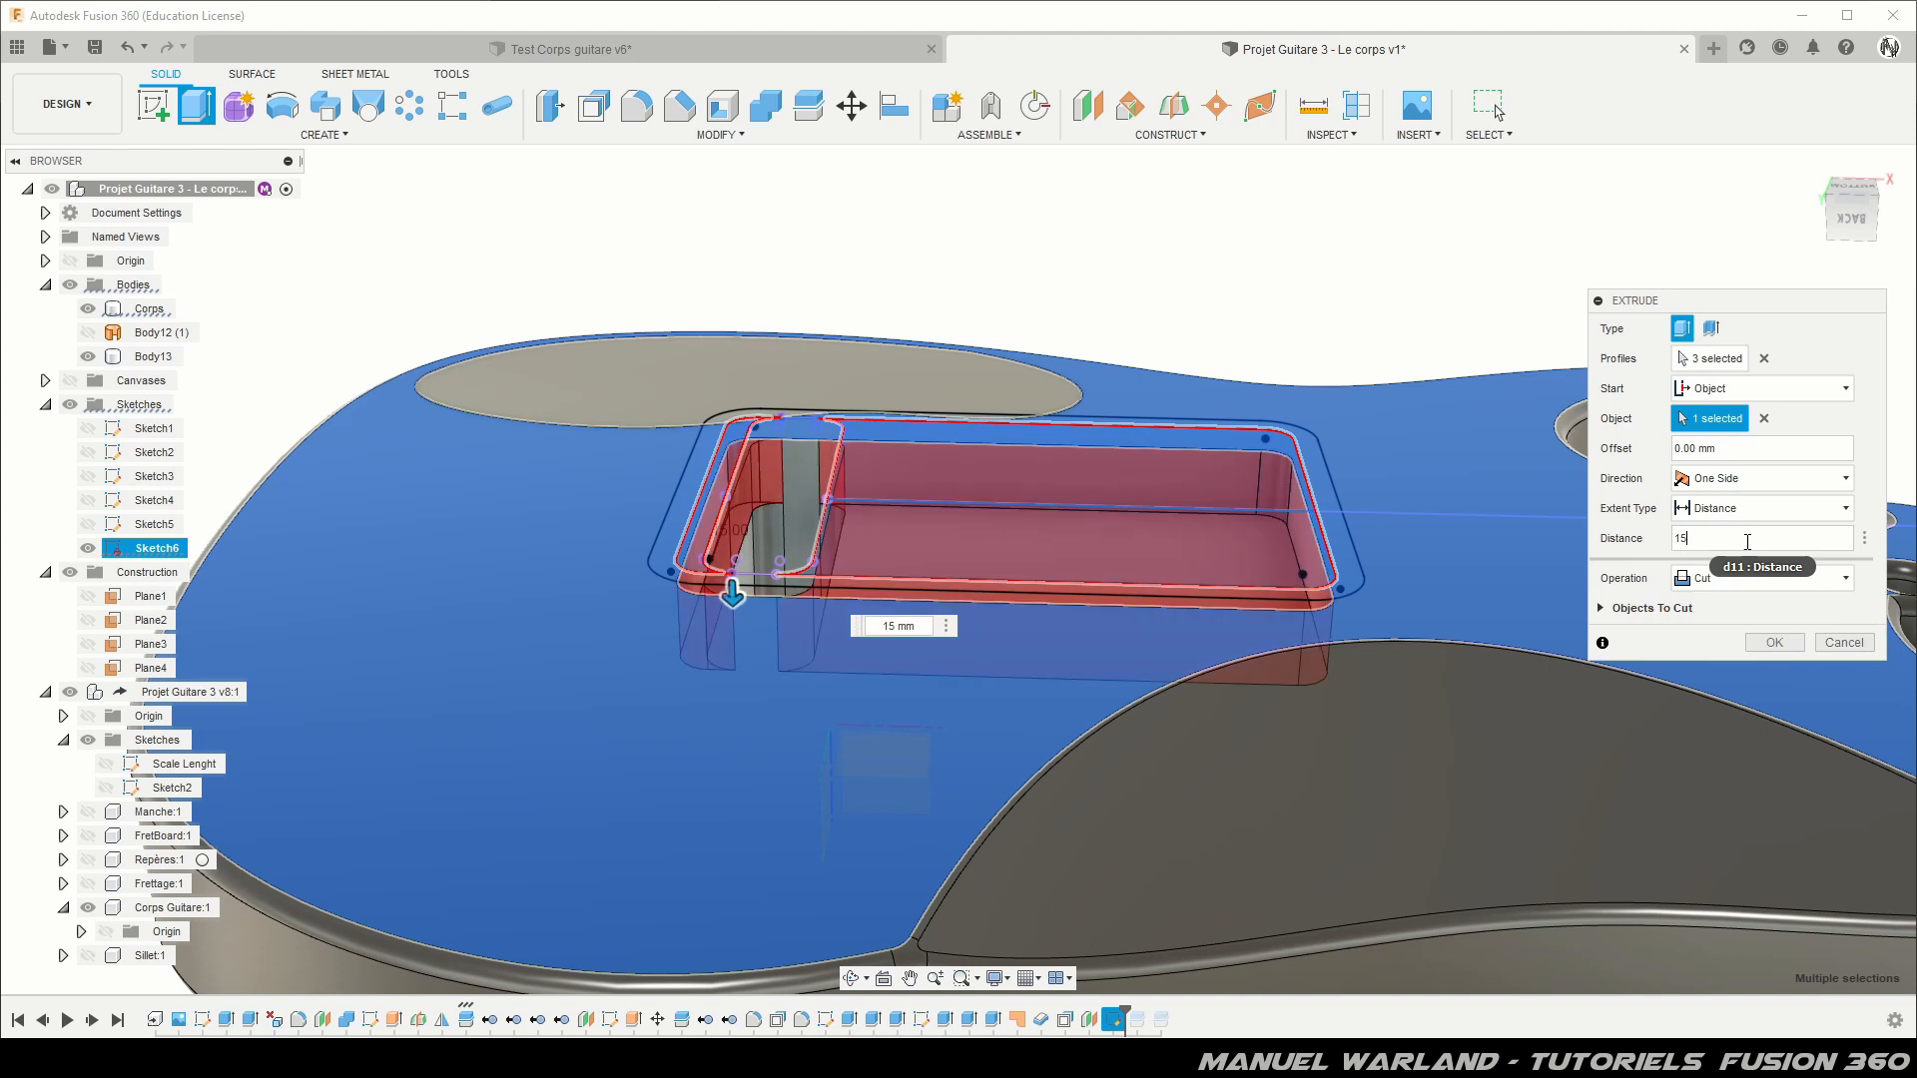
pyautogui.press('Return')
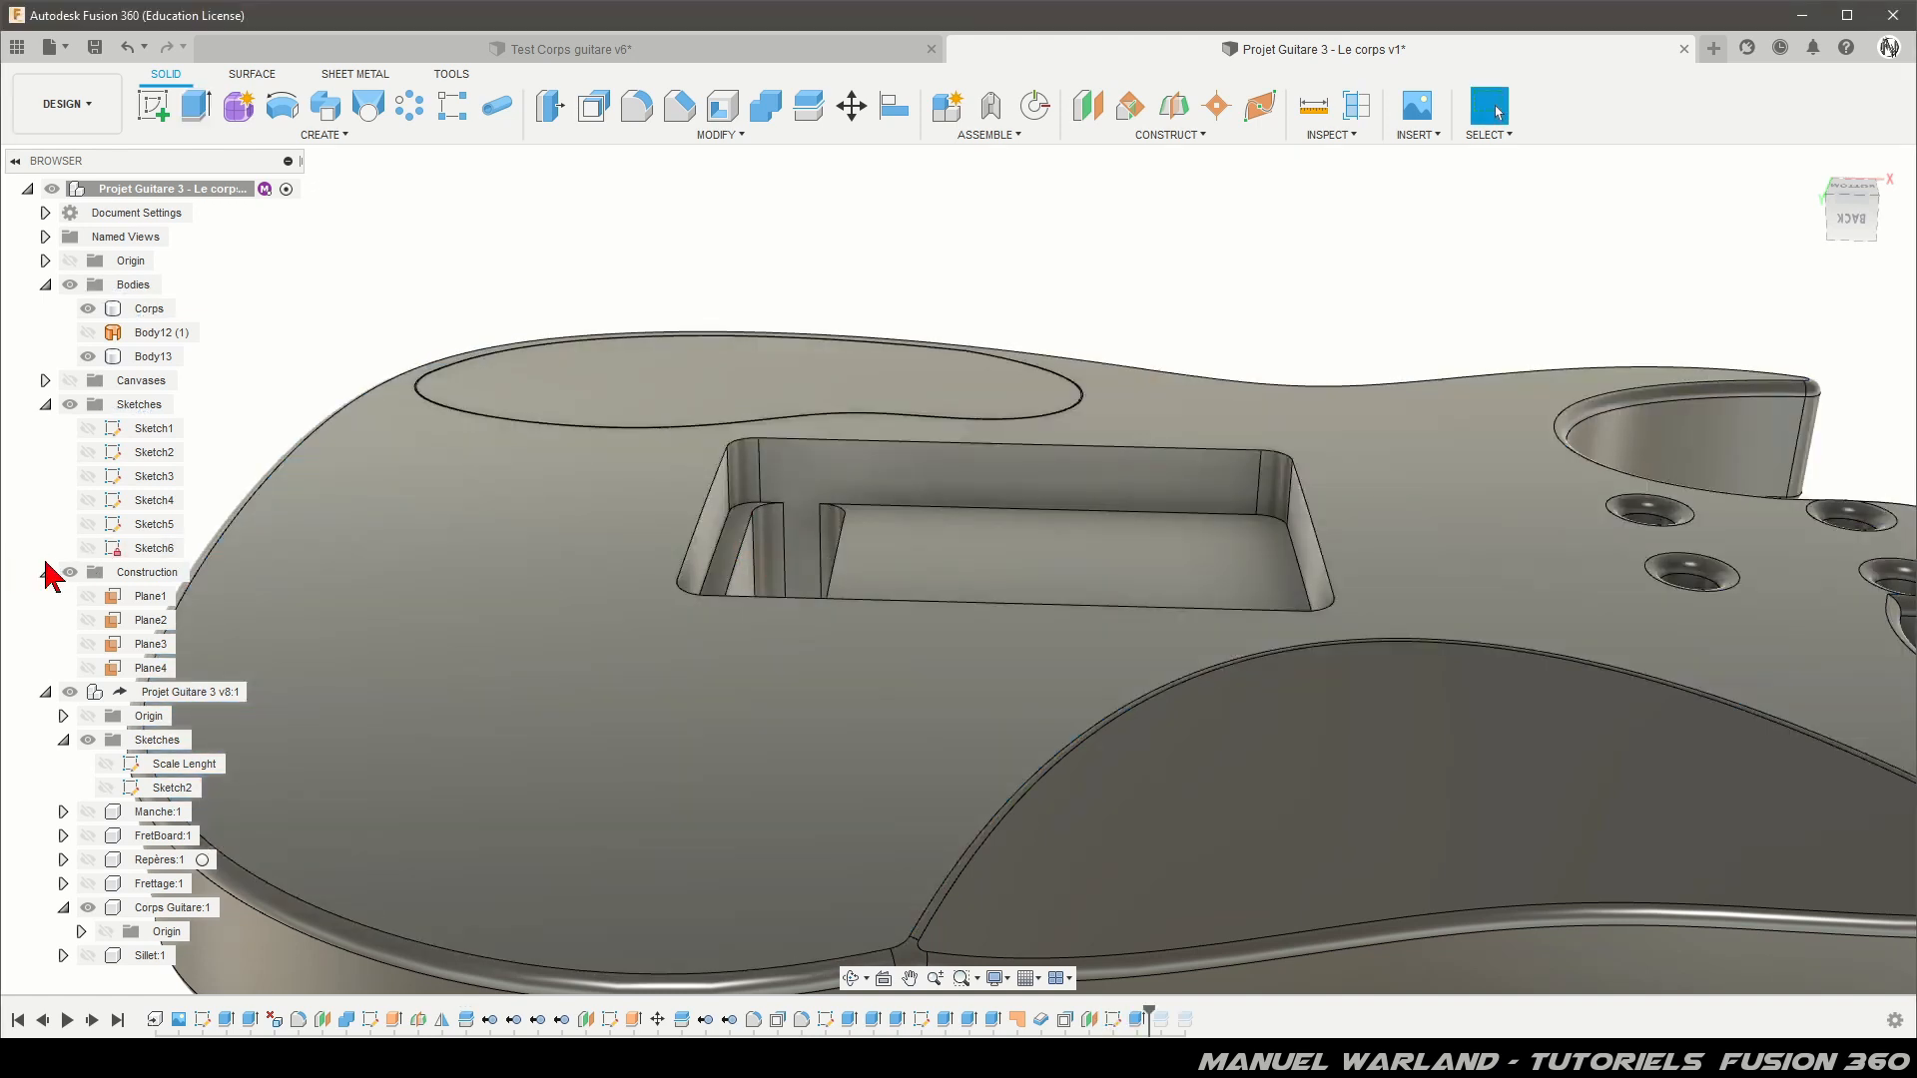
# Step: Show Sketch6, cut its outer border profile 3 mm deep starting from the body's back face, and hide the sketch again
pyautogui.click(86, 550)
pyautogui.click(86, 550)
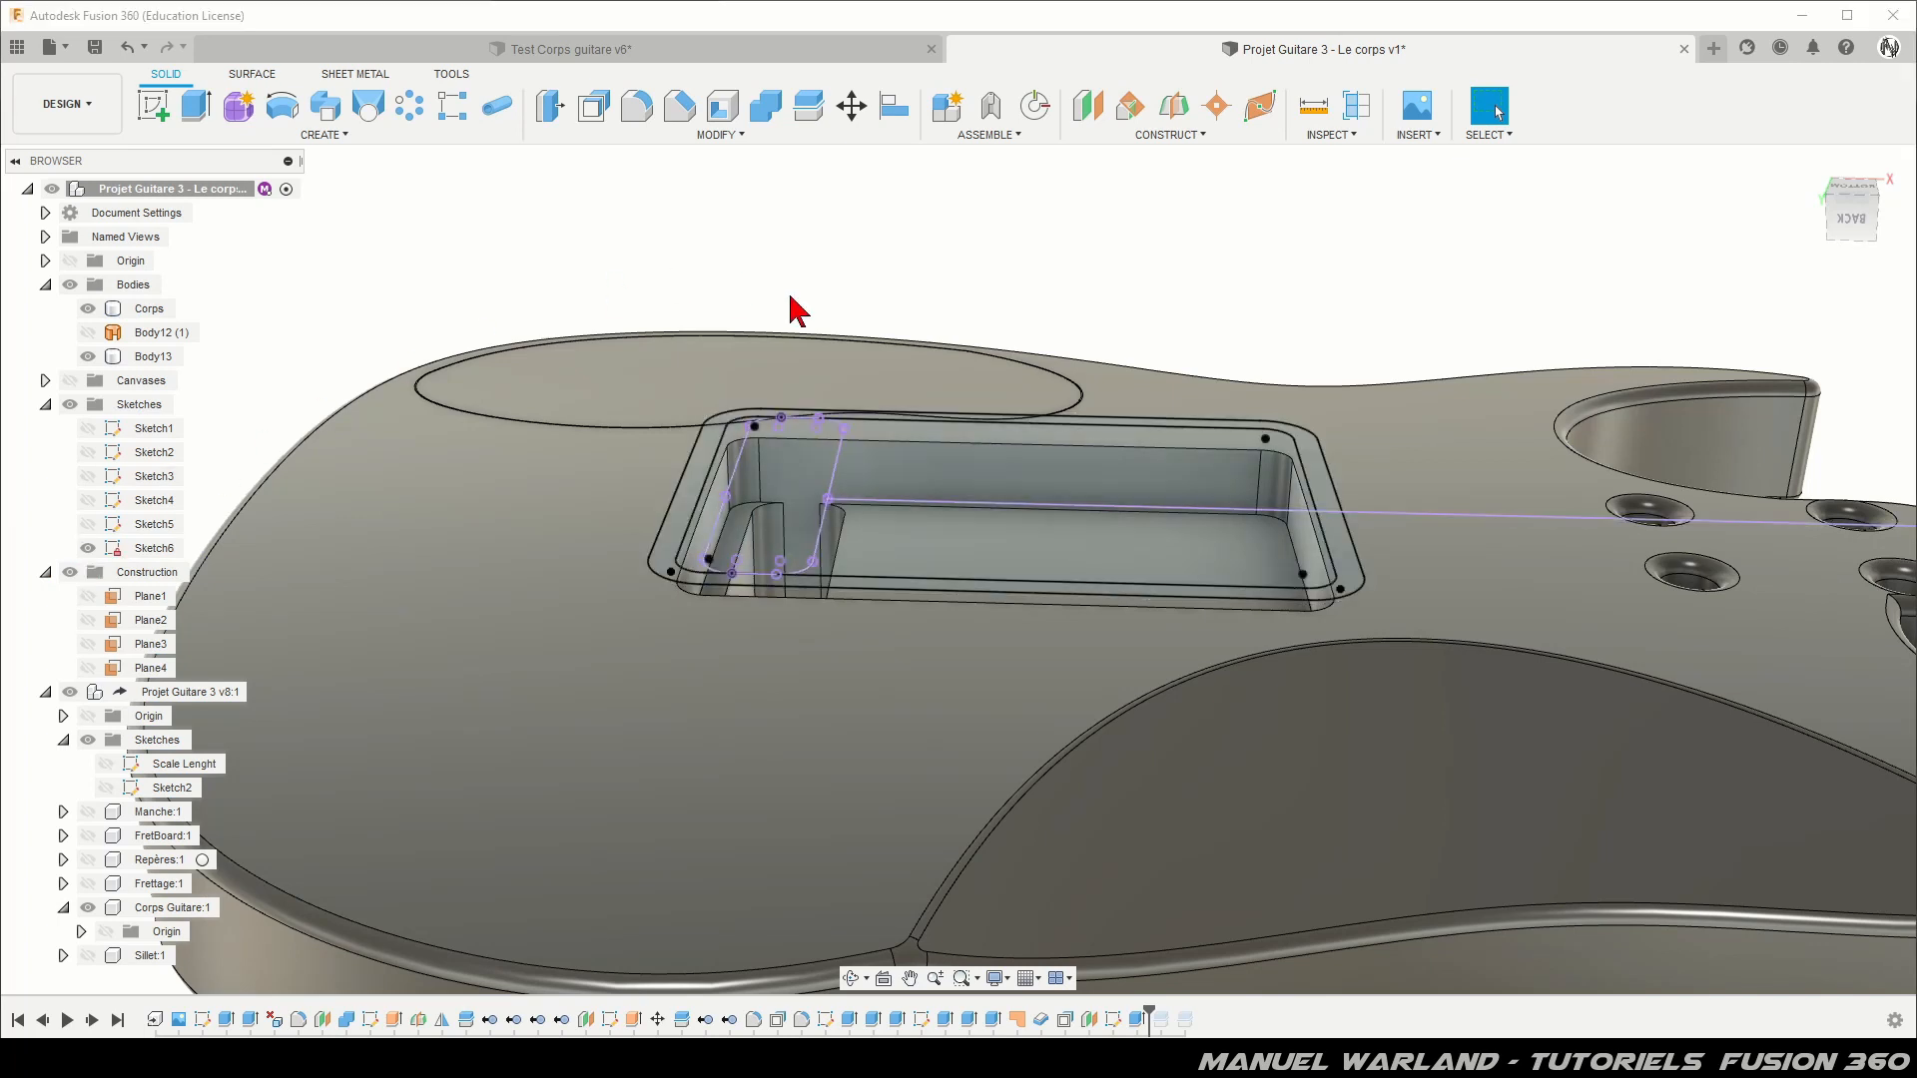
pyautogui.click(1332, 507)
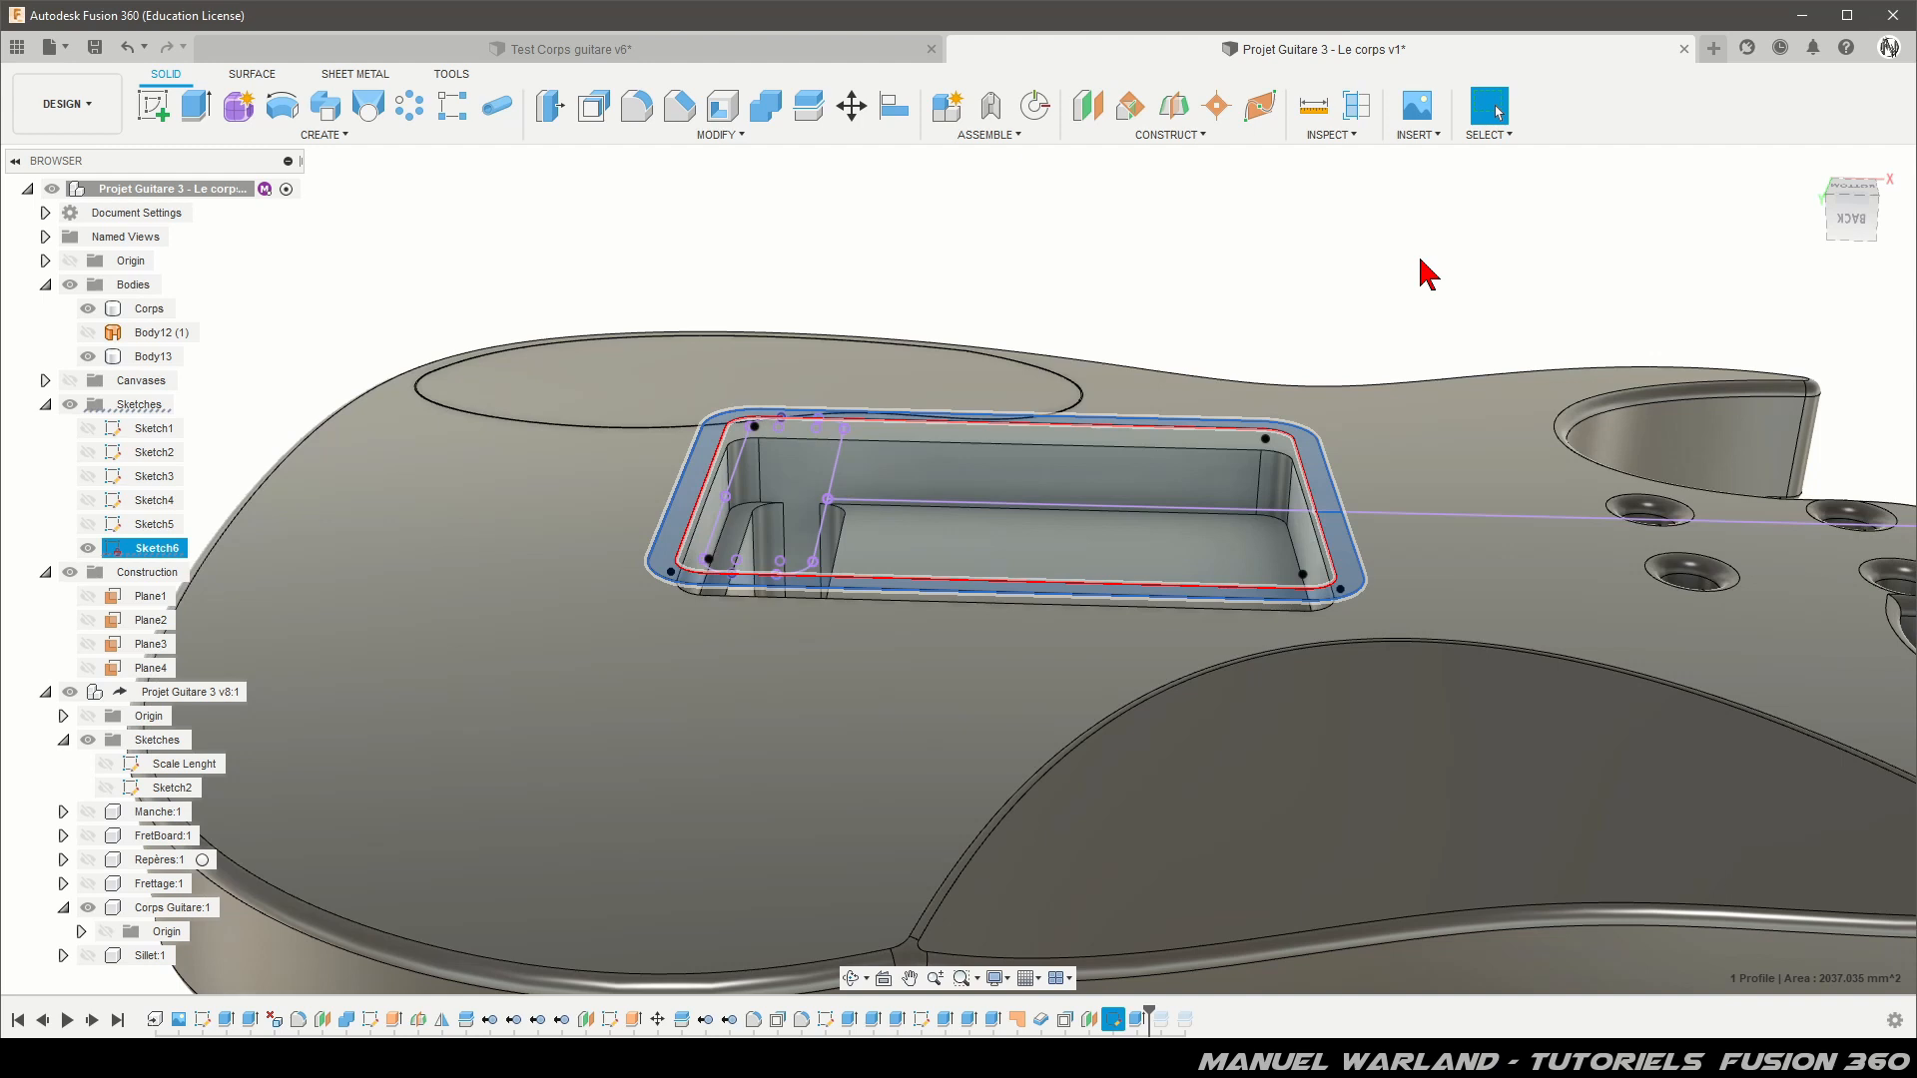
pyautogui.click(198, 106)
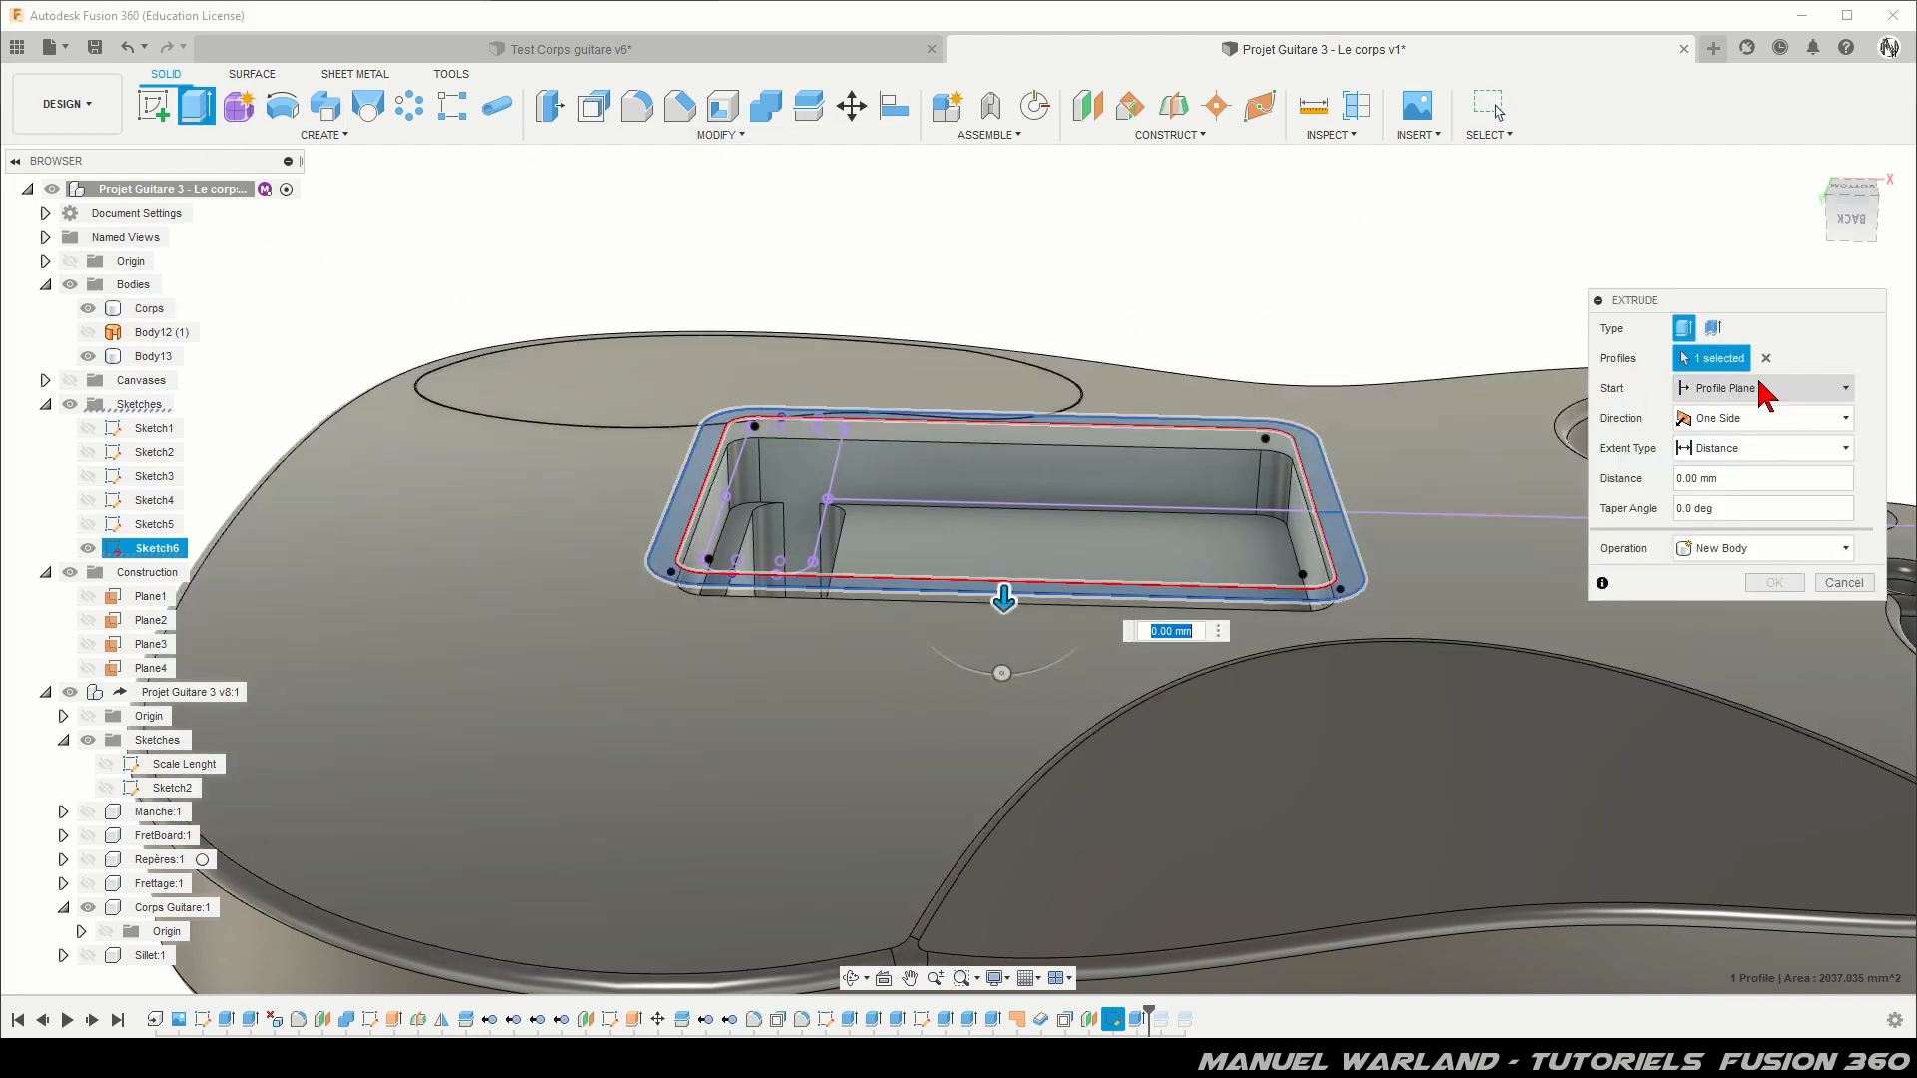
pyautogui.click(1742, 389)
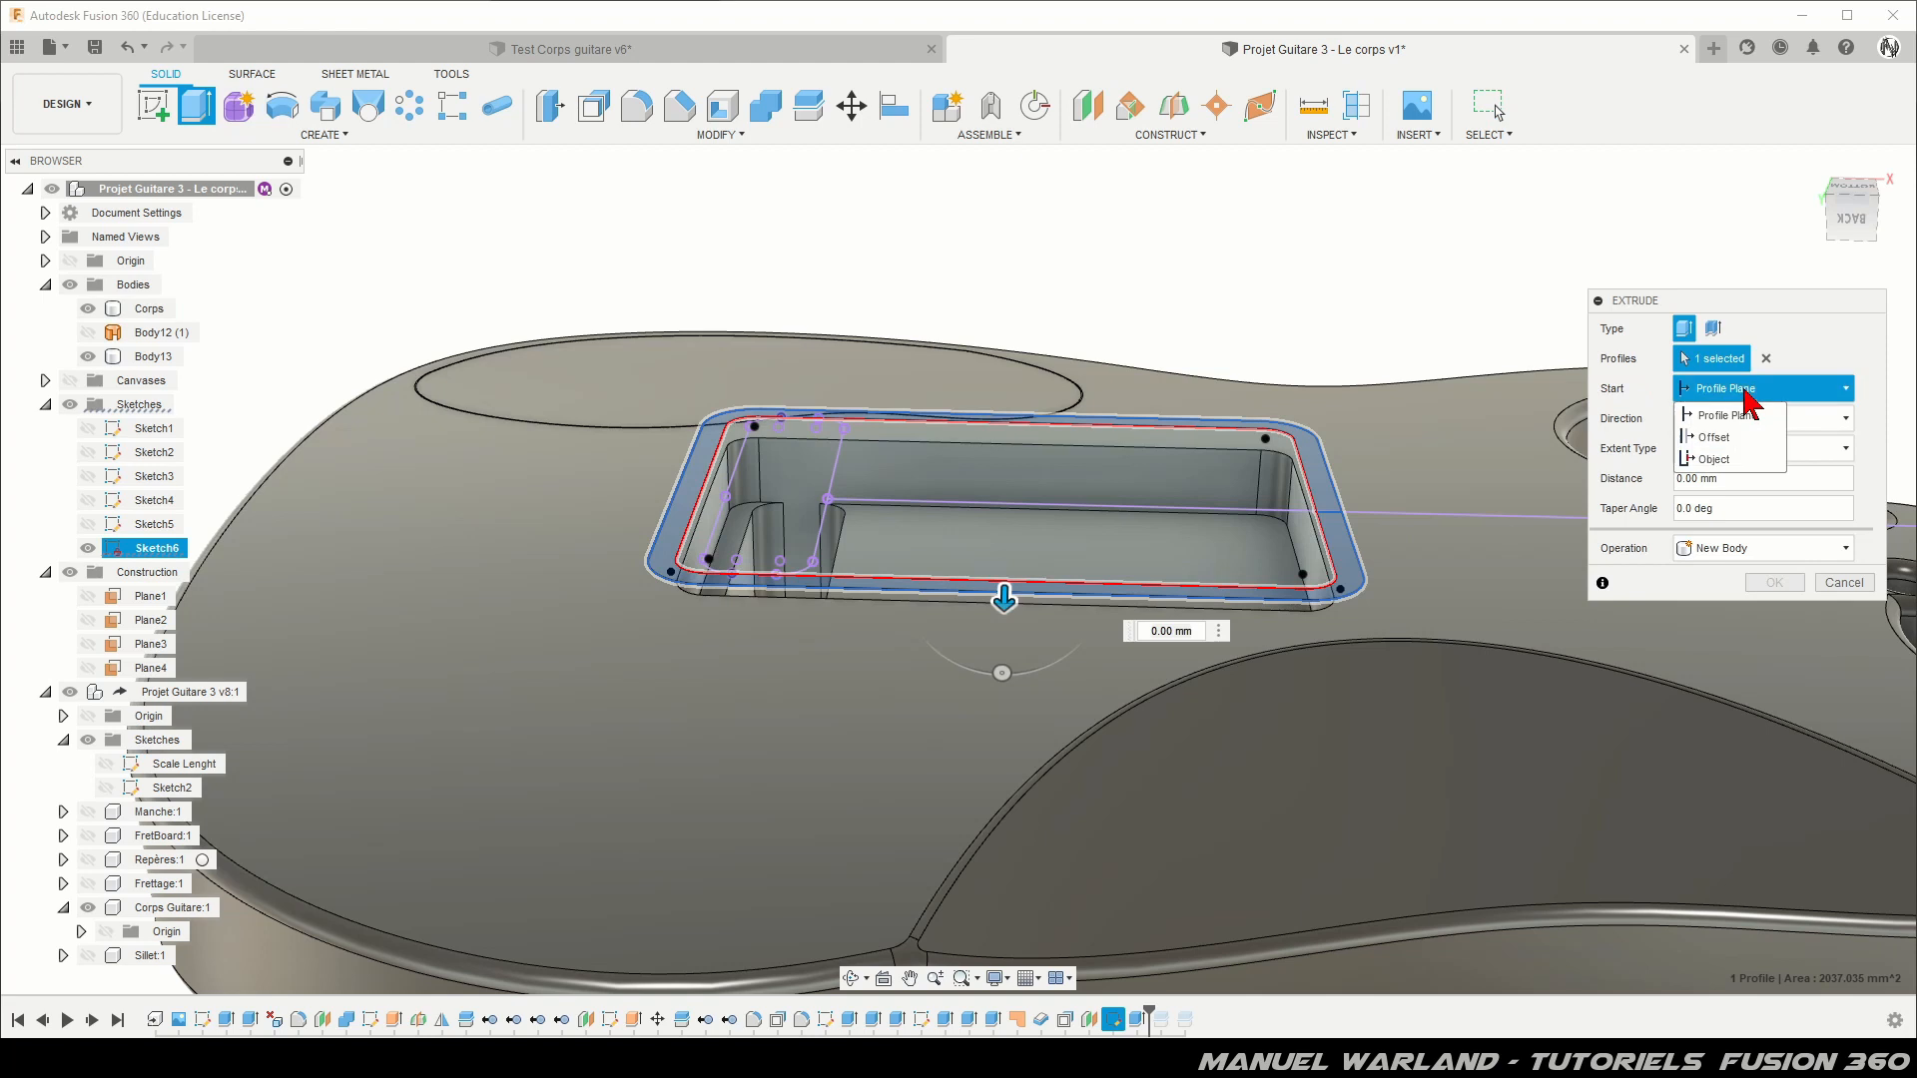
pyautogui.click(1737, 461)
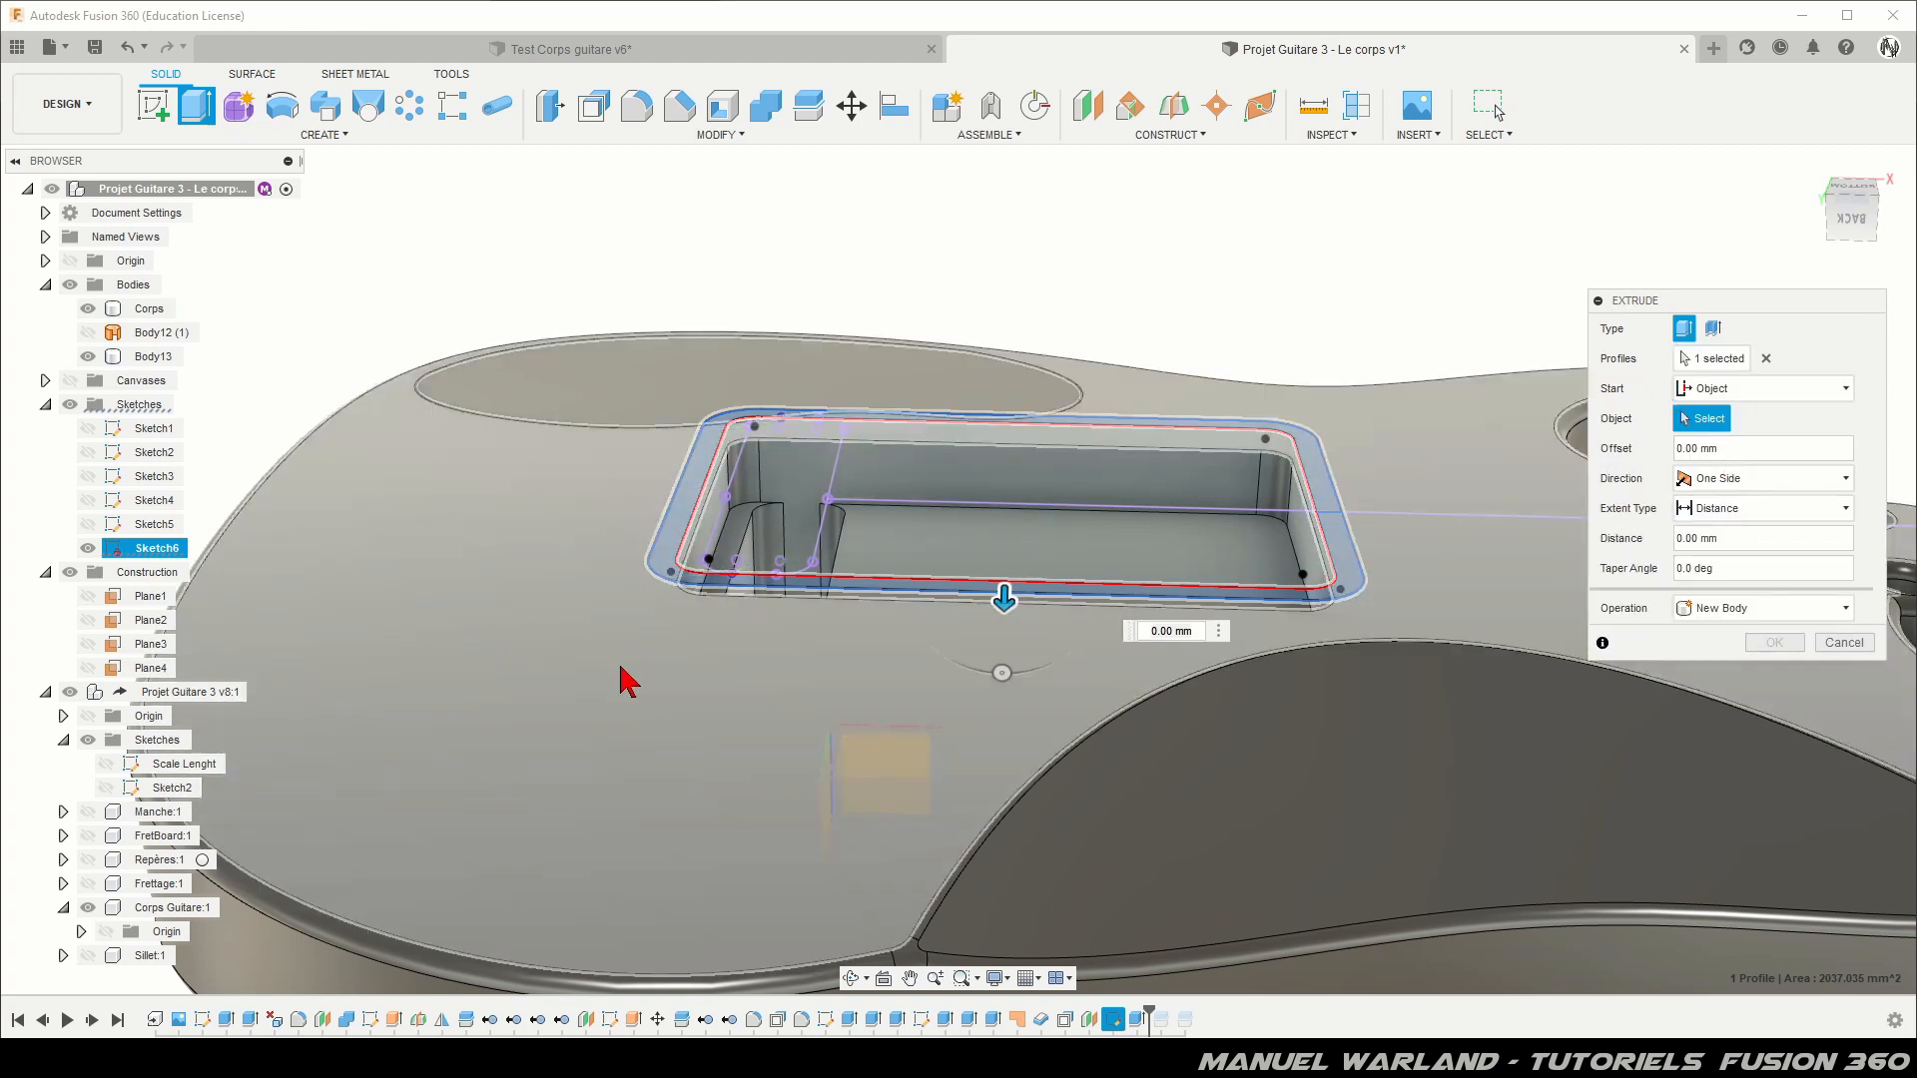
pyautogui.click(685, 663)
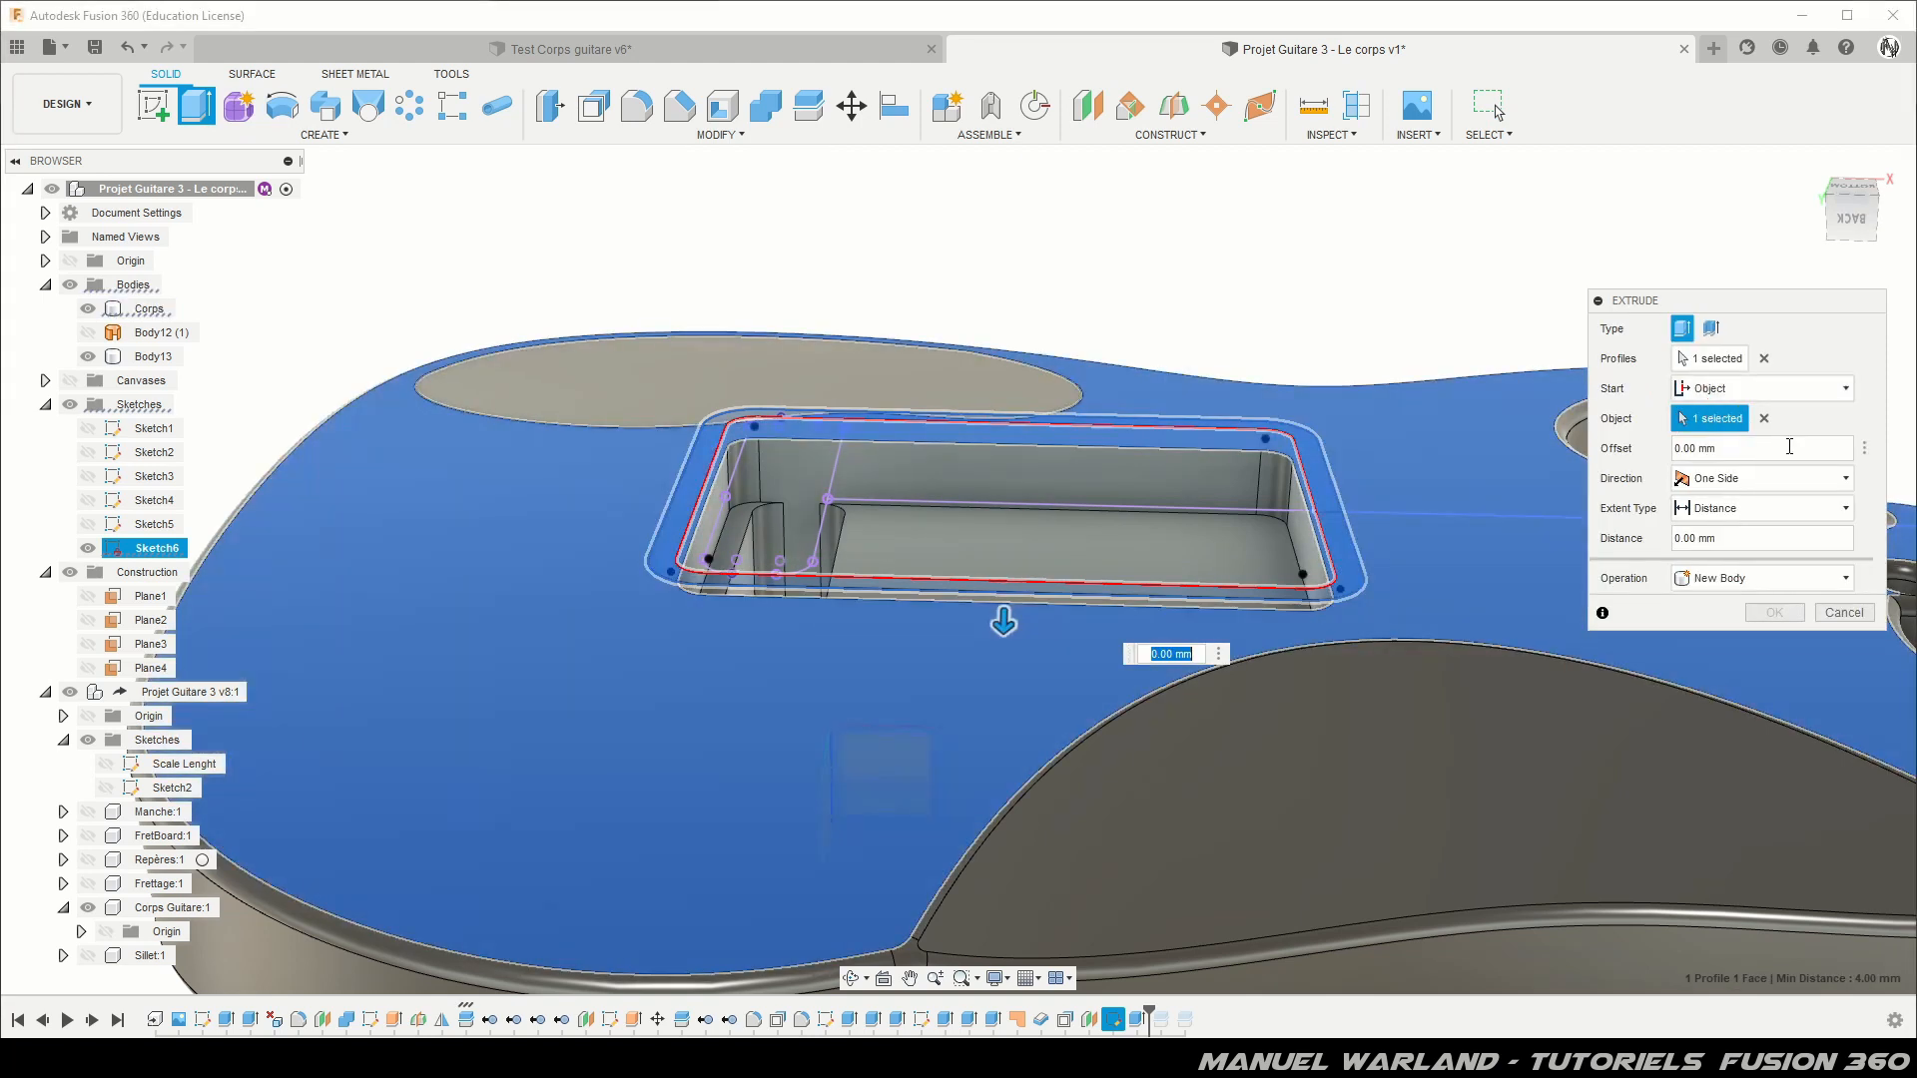
pyautogui.doubleClick(1749, 537)
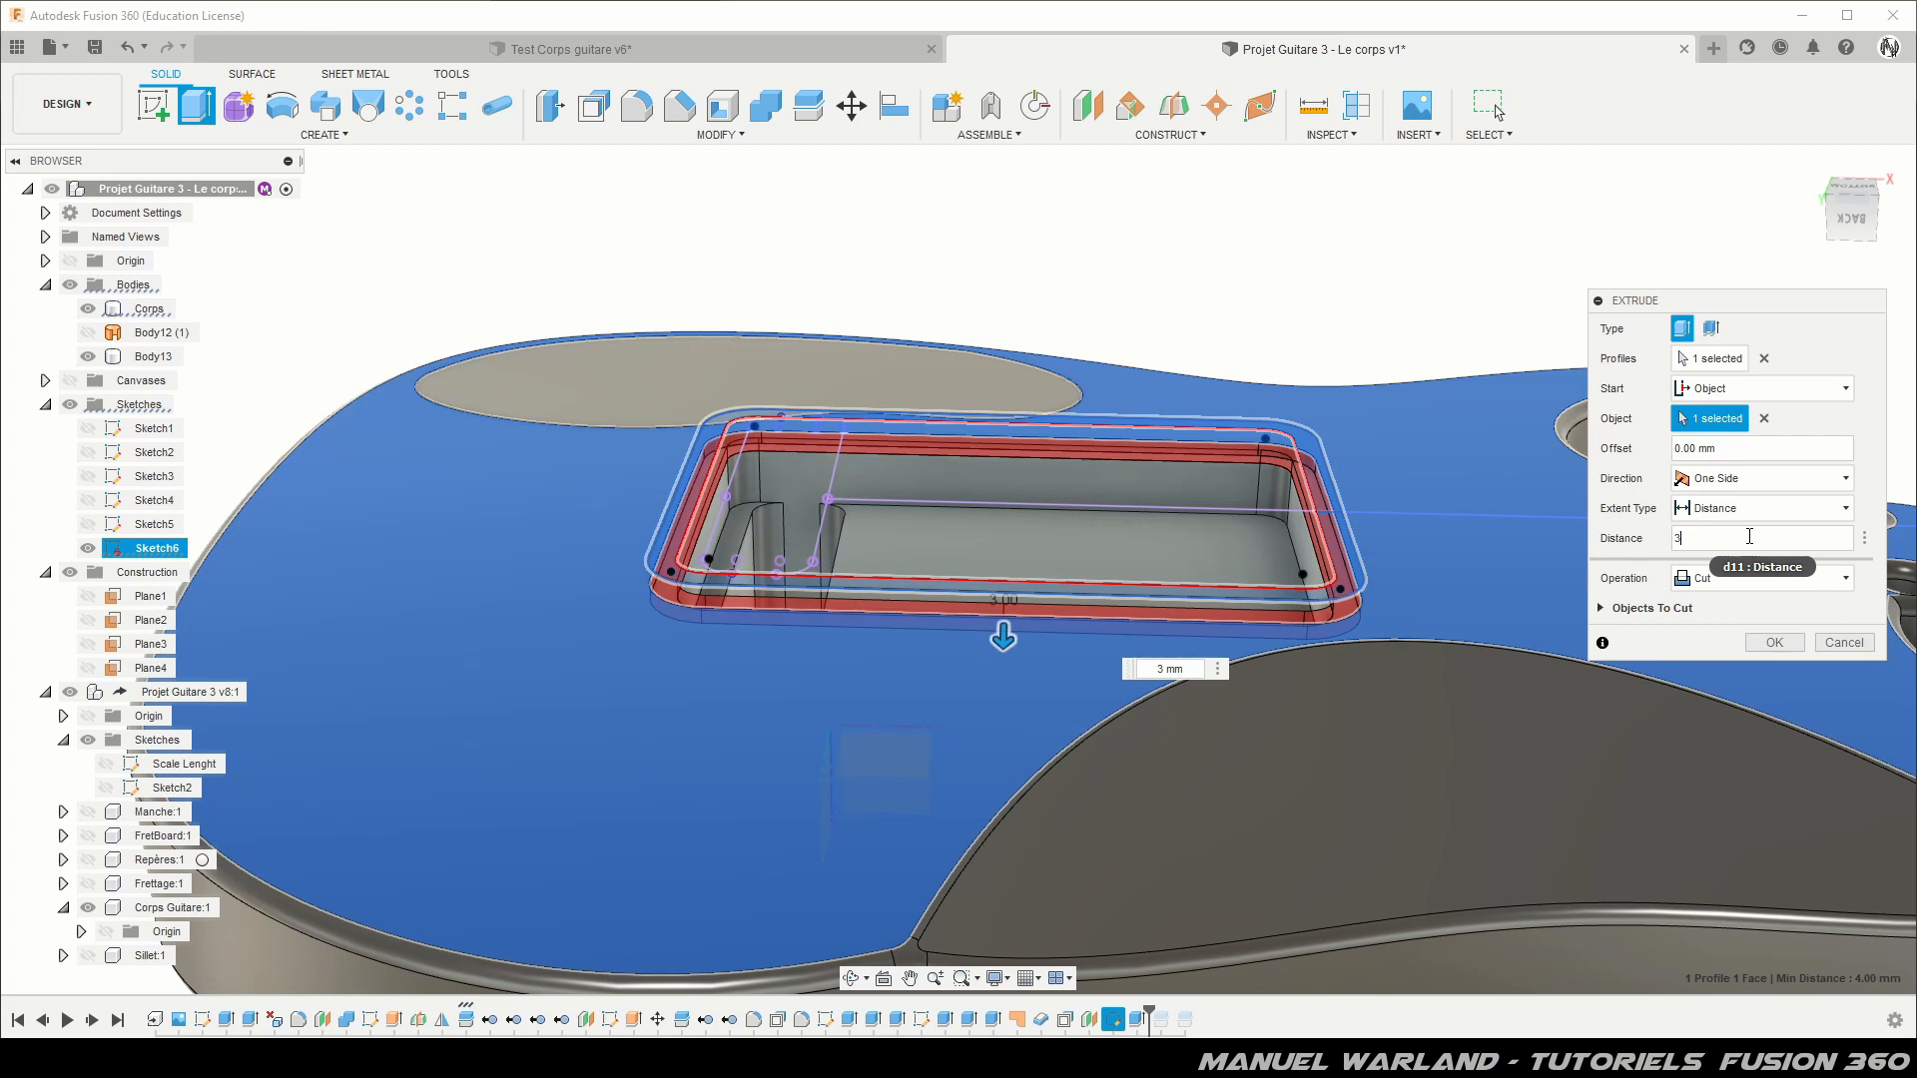
pyautogui.press('Return')
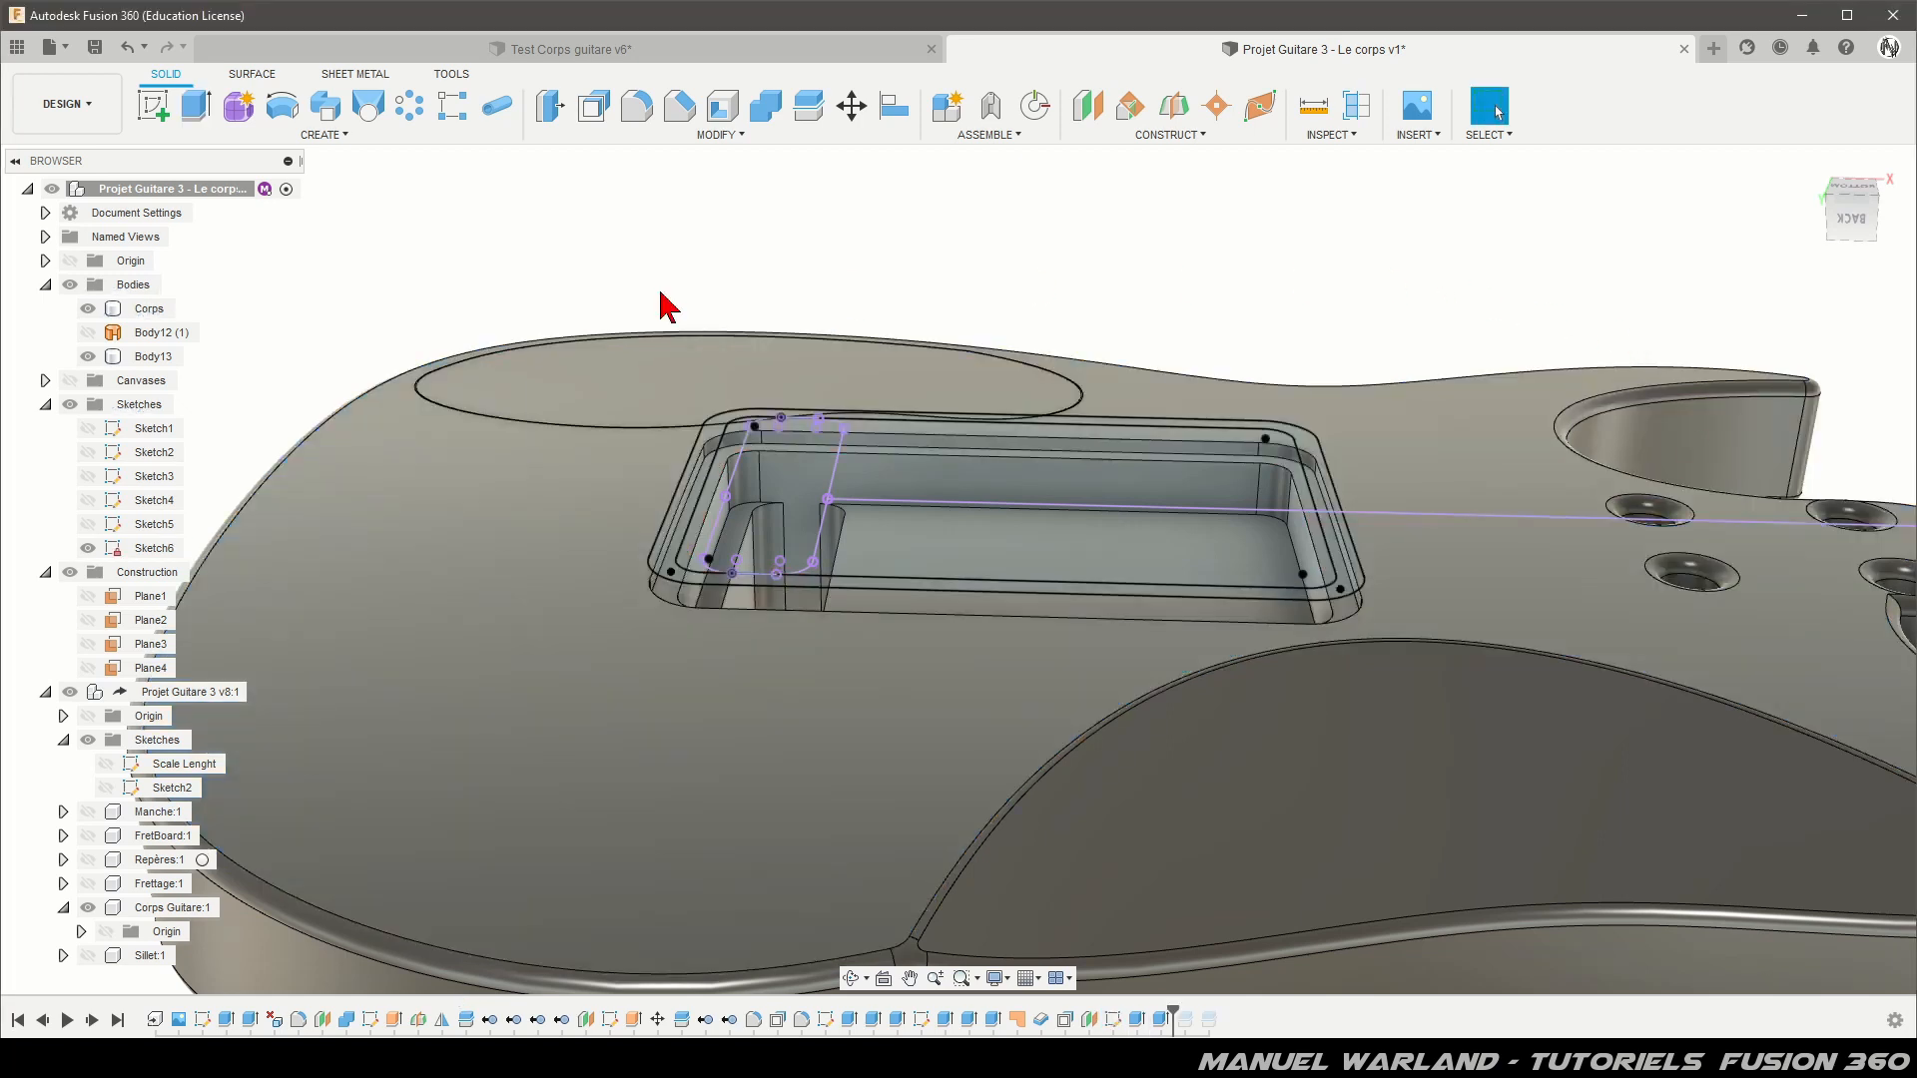
pyautogui.click(92, 550)
pyautogui.click(89, 548)
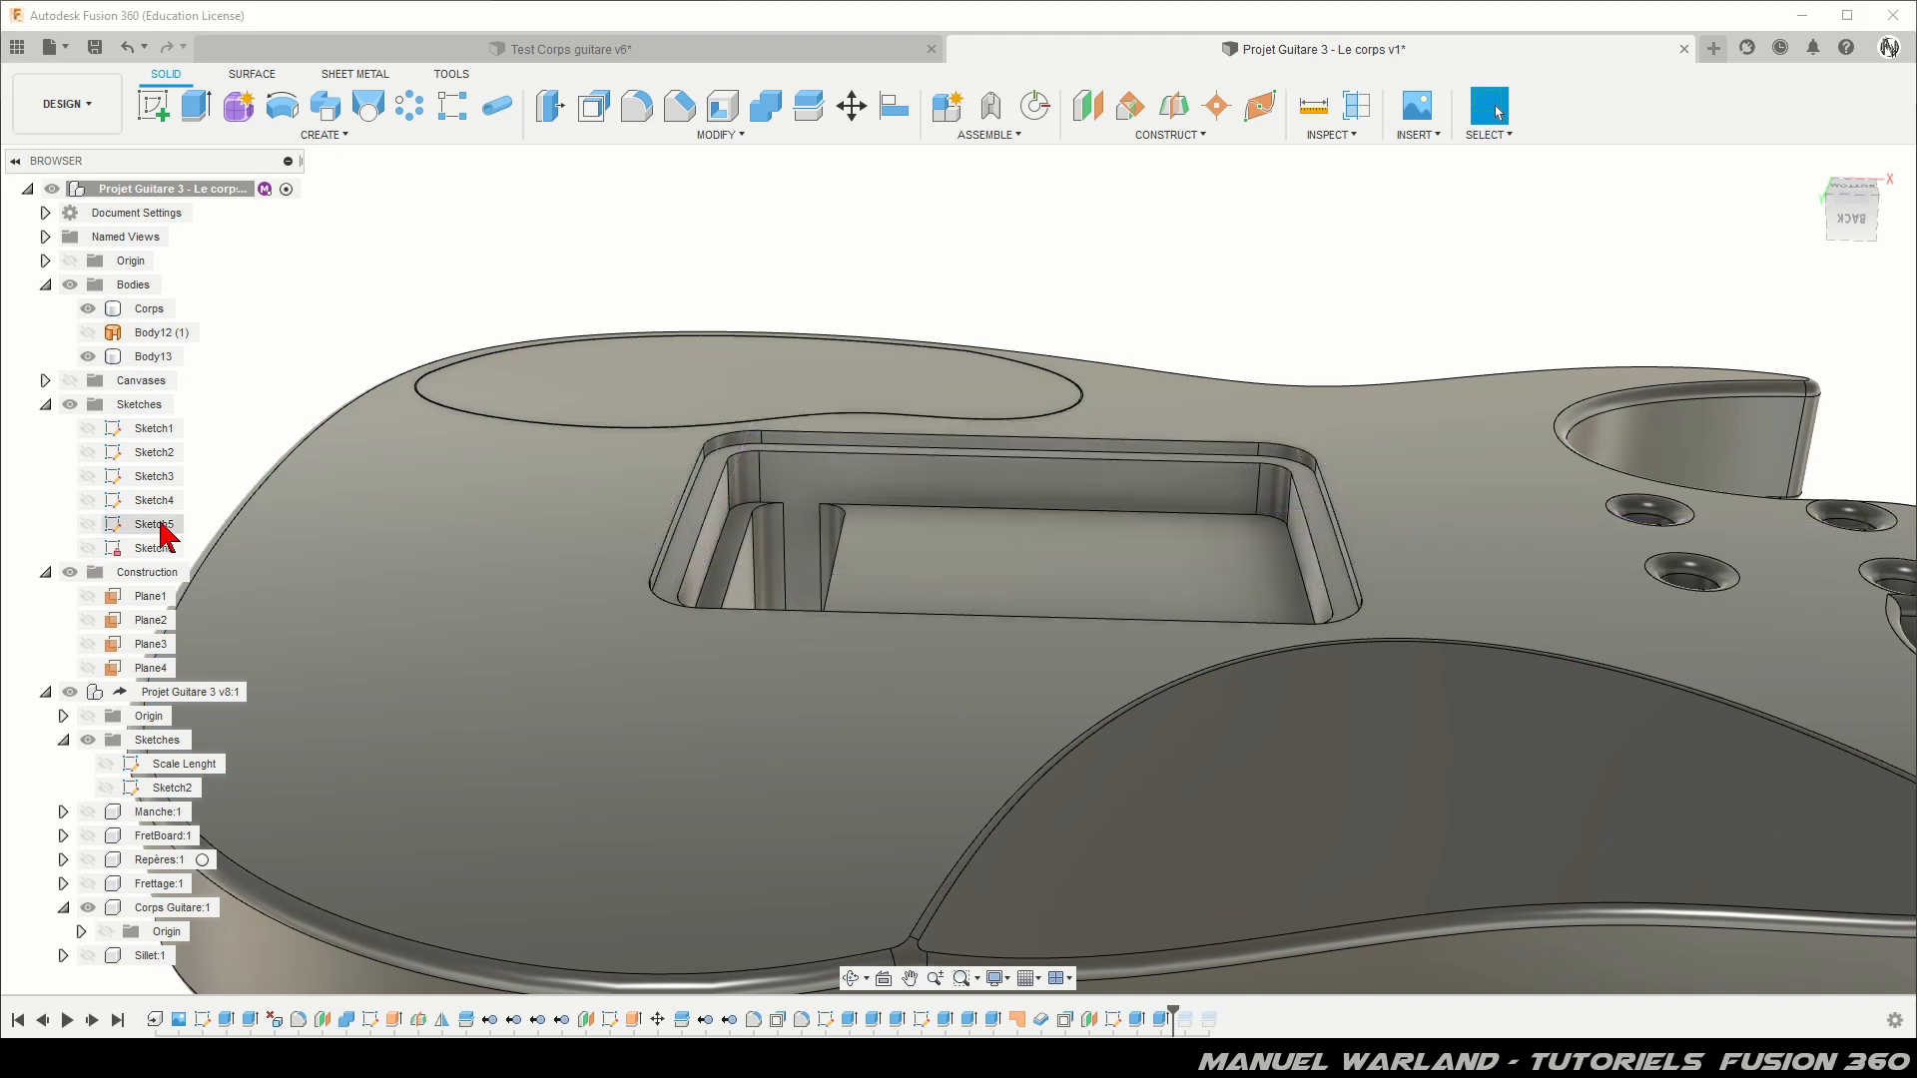
# Step: Offset the narrow ledge face beside the bridge slot inside the cavity by -20 mm
pyautogui.moveTo(1130, 319)
pyautogui.keyDown('shift'); pyautogui.mouseDown(button='middle')
pyautogui.moveTo(1088, 314)
pyautogui.moveTo(1104, 363)
pyautogui.mouseUp(button='middle'); pyautogui.keyUp('shift')
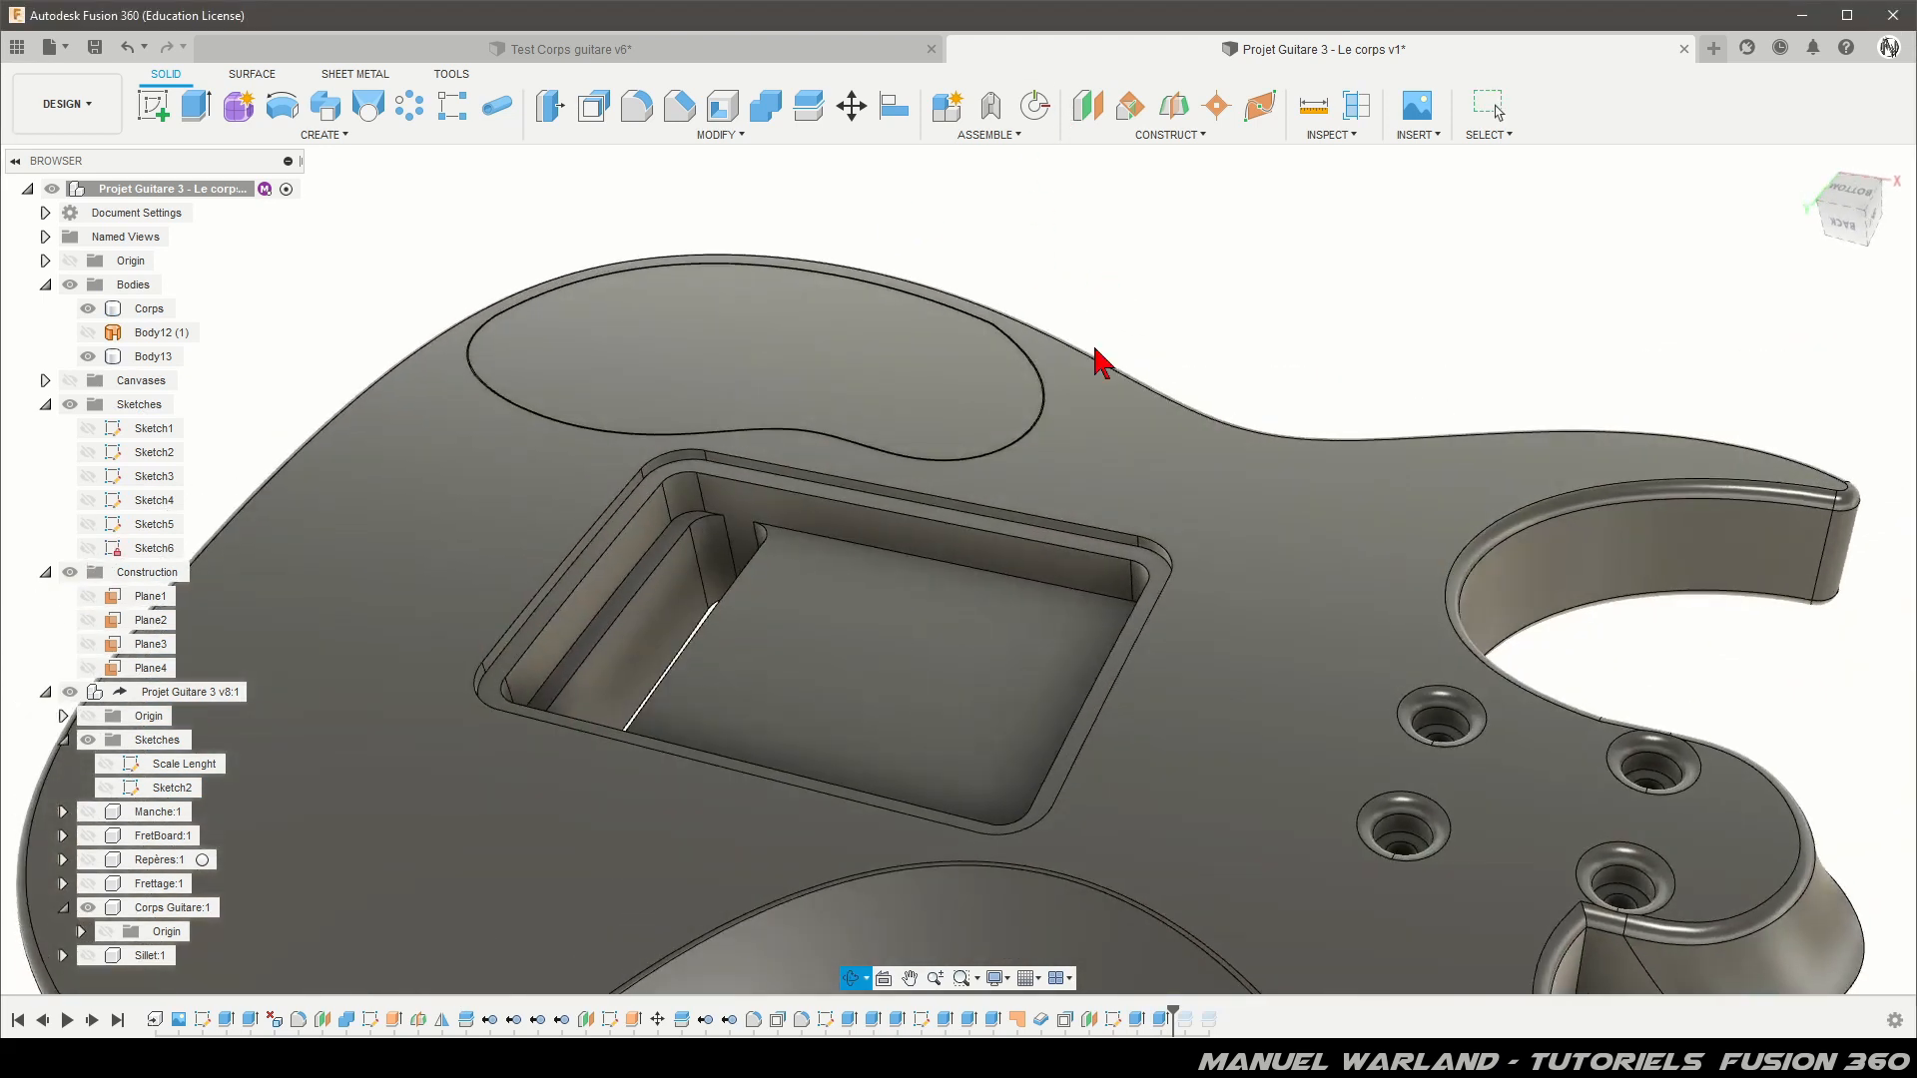
pyautogui.click(642, 586)
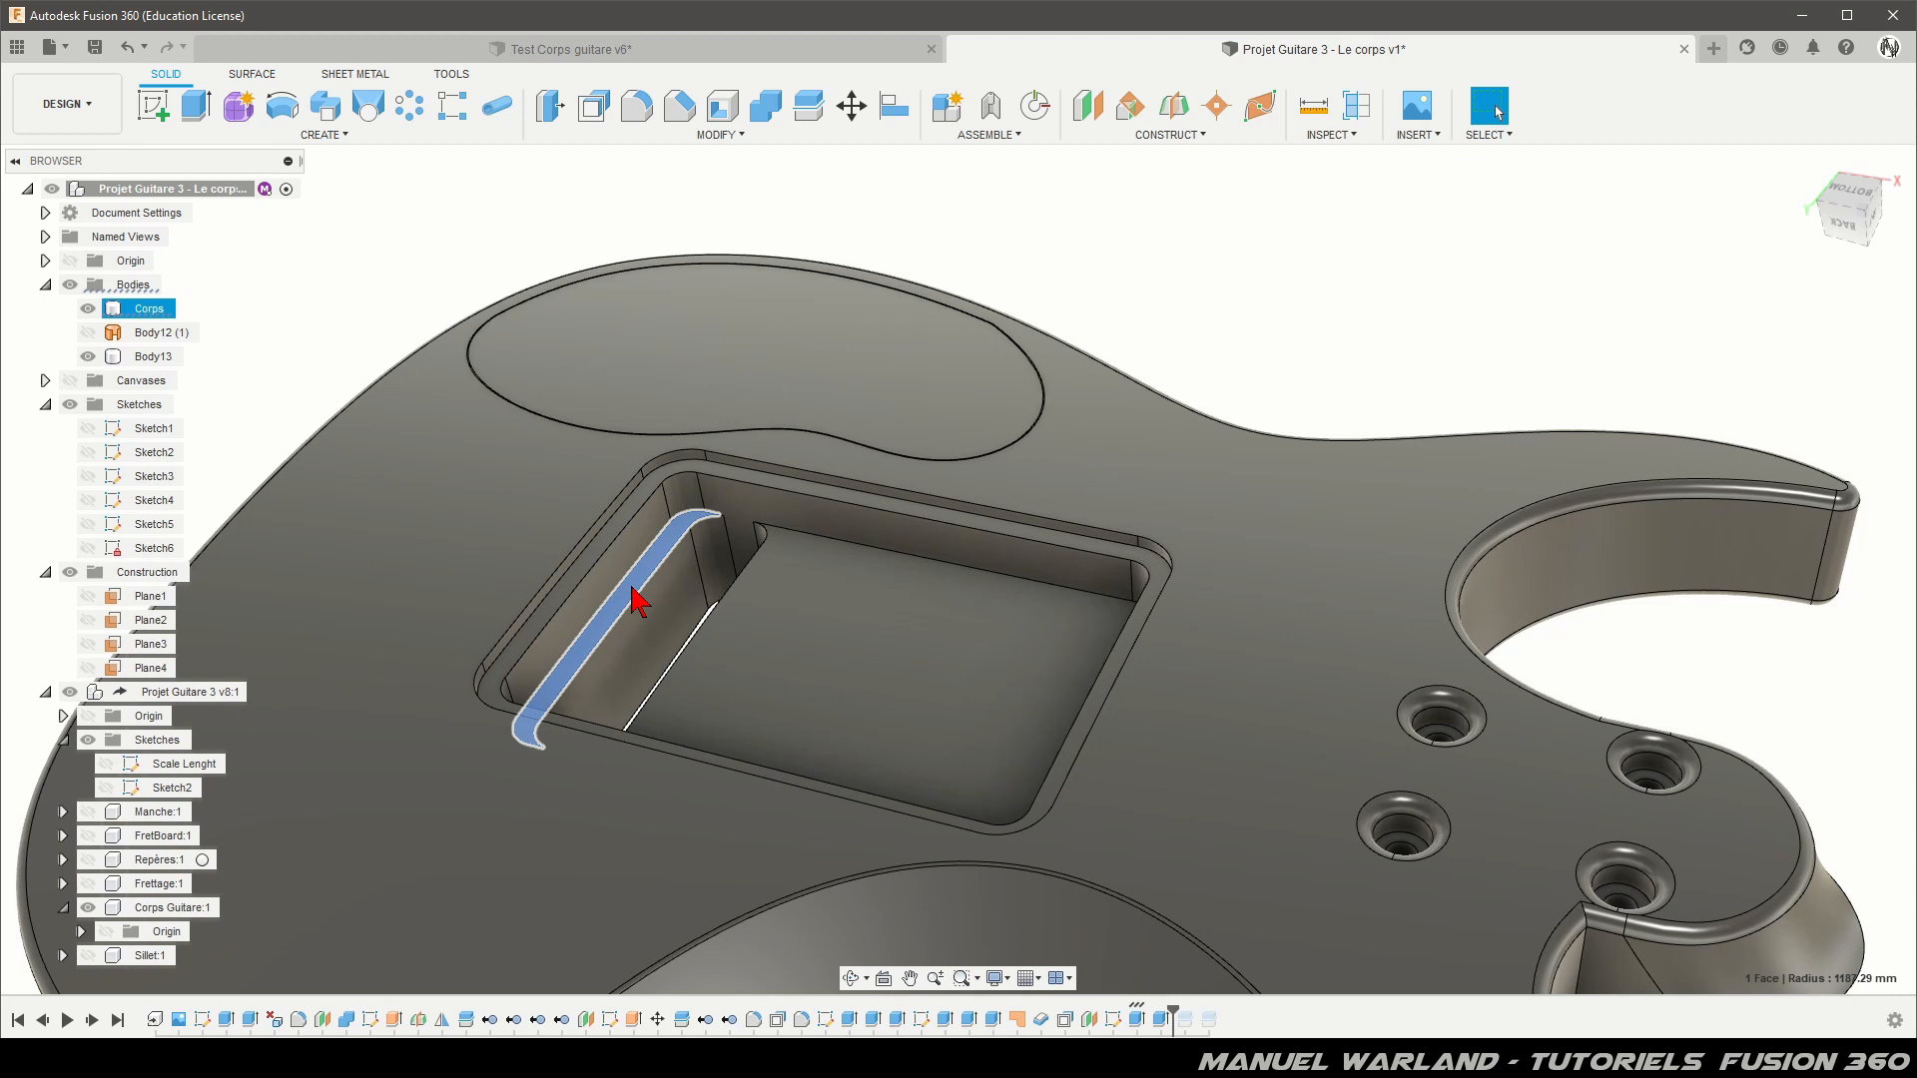
pyautogui.press('q')
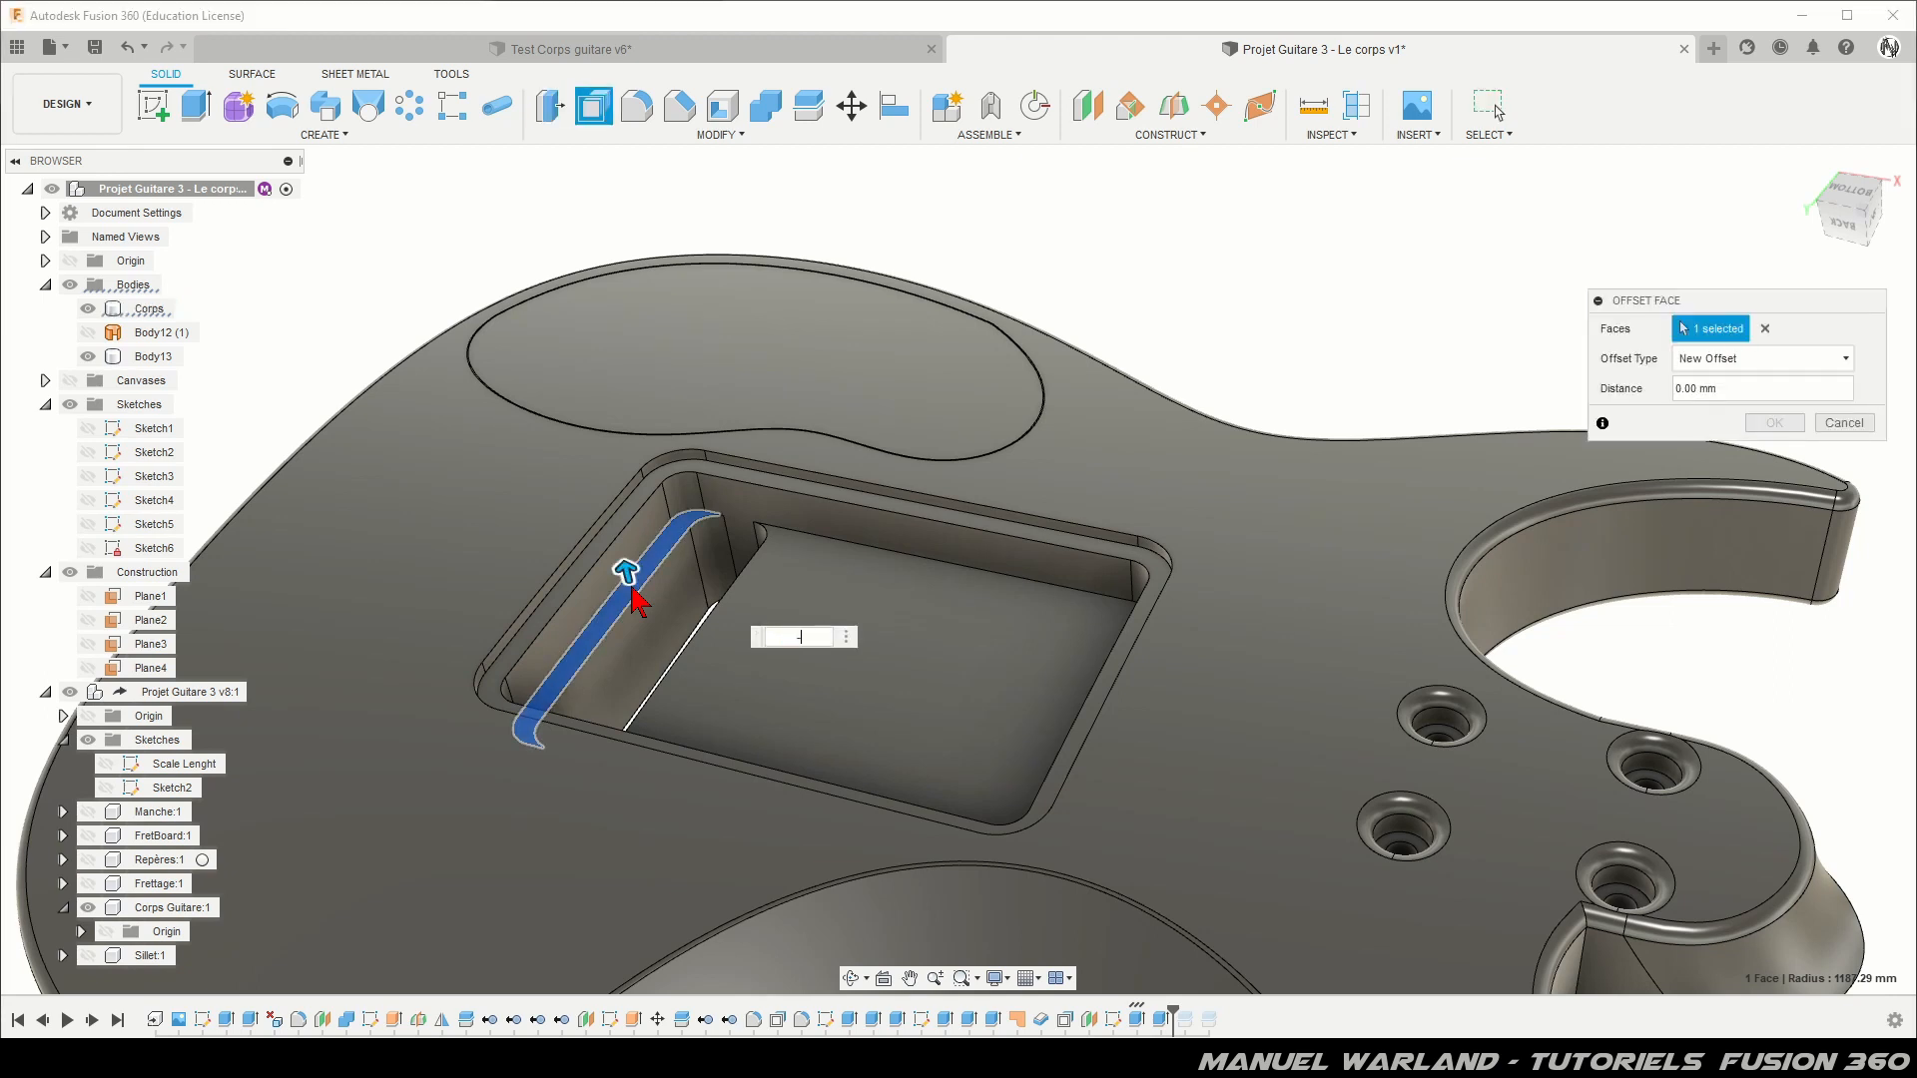
pyautogui.press('Return')
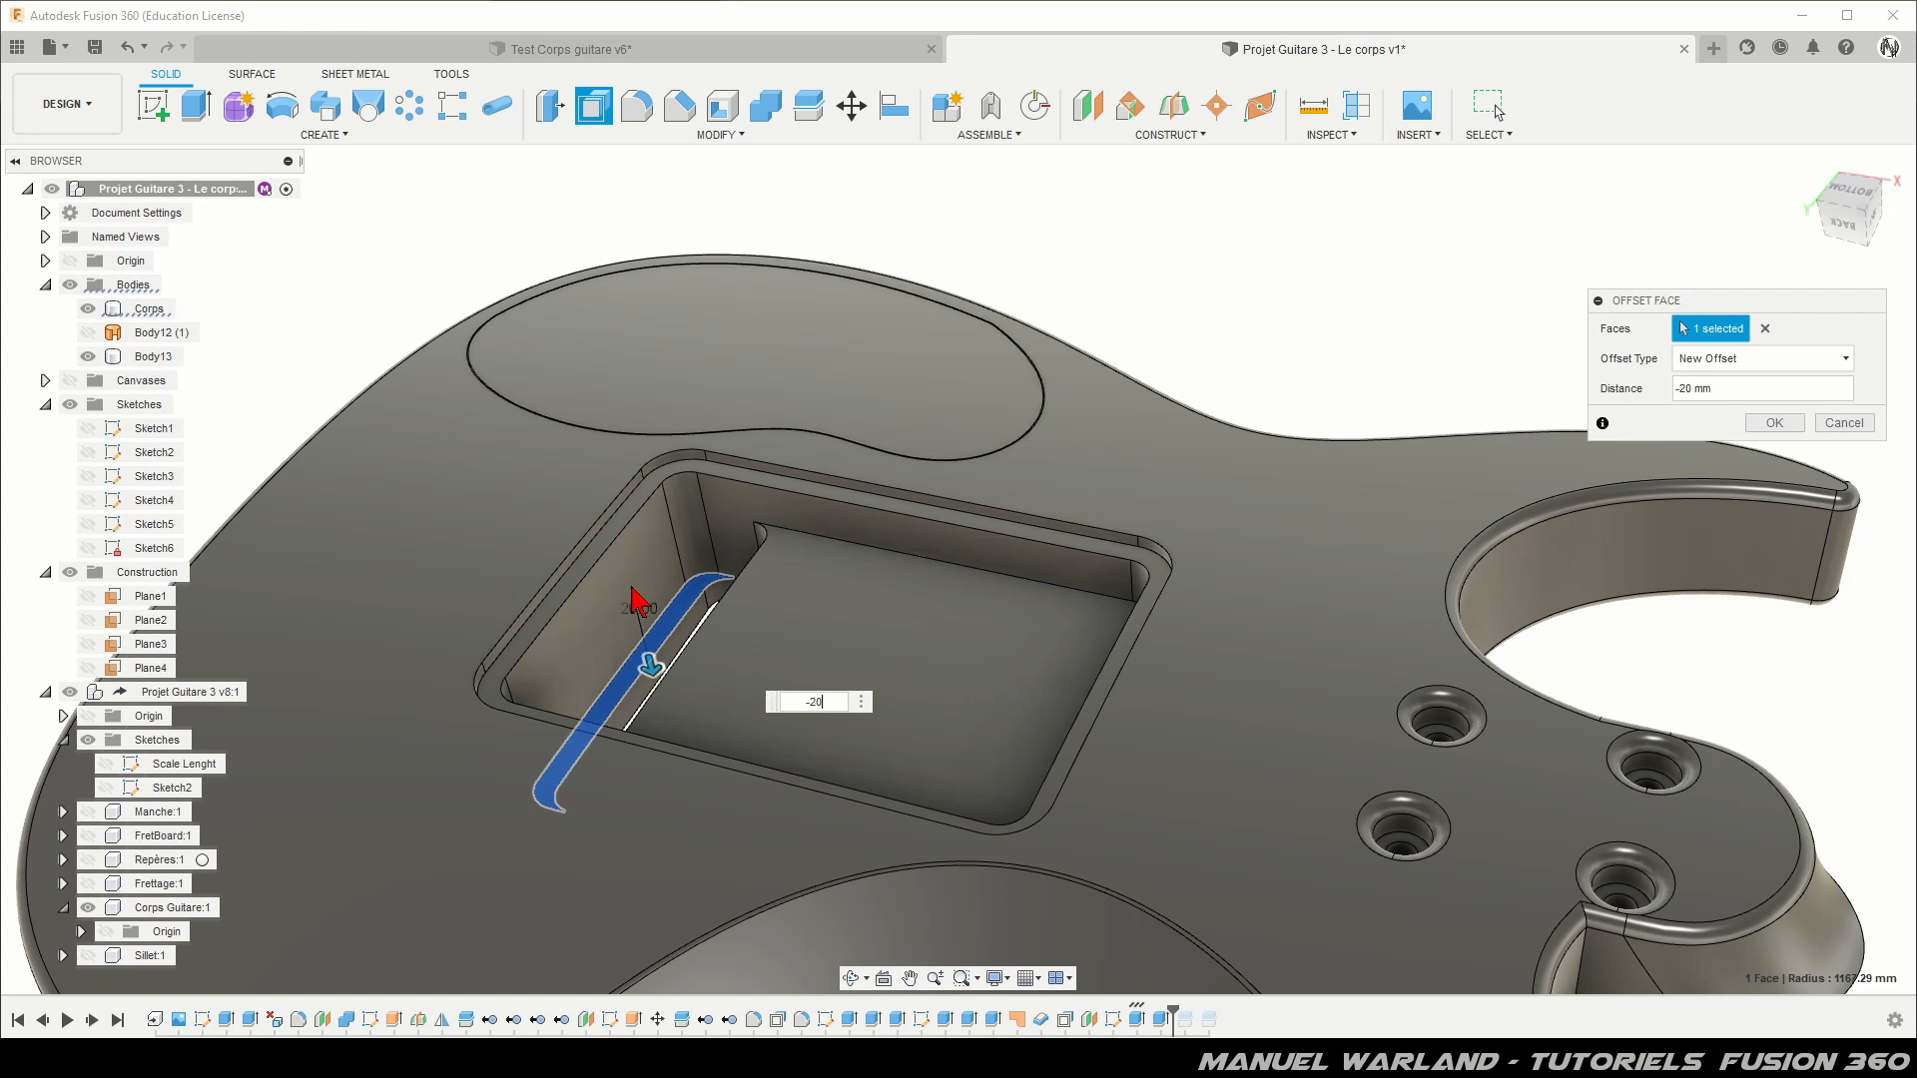
pyautogui.moveTo(869, 642)
pyautogui.keyDown('shift'); pyautogui.mouseDown(button='middle')
pyautogui.moveTo(915, 659)
pyautogui.moveTo(878, 633)
pyautogui.moveTo(889, 655)
pyautogui.mouseUp(button='middle'); pyautogui.keyUp('shift')
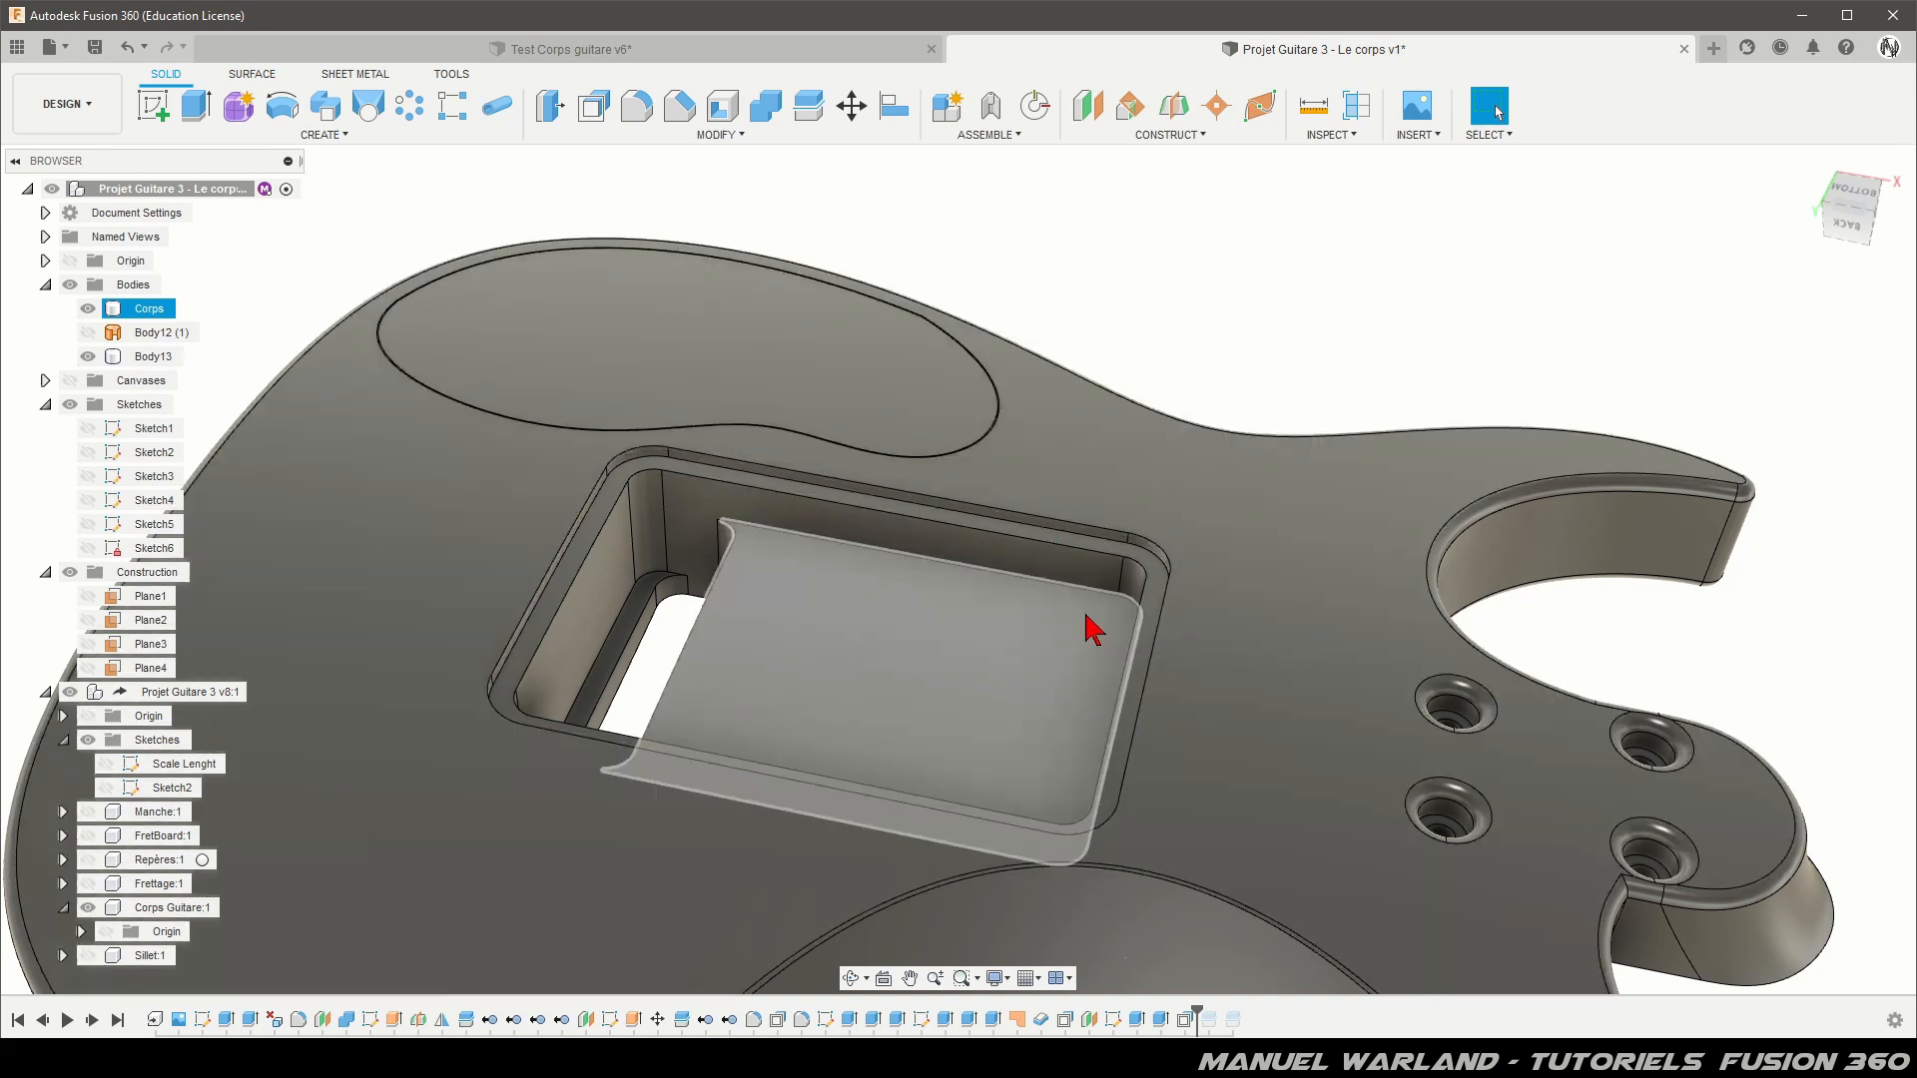
pyautogui.click(1061, 232)
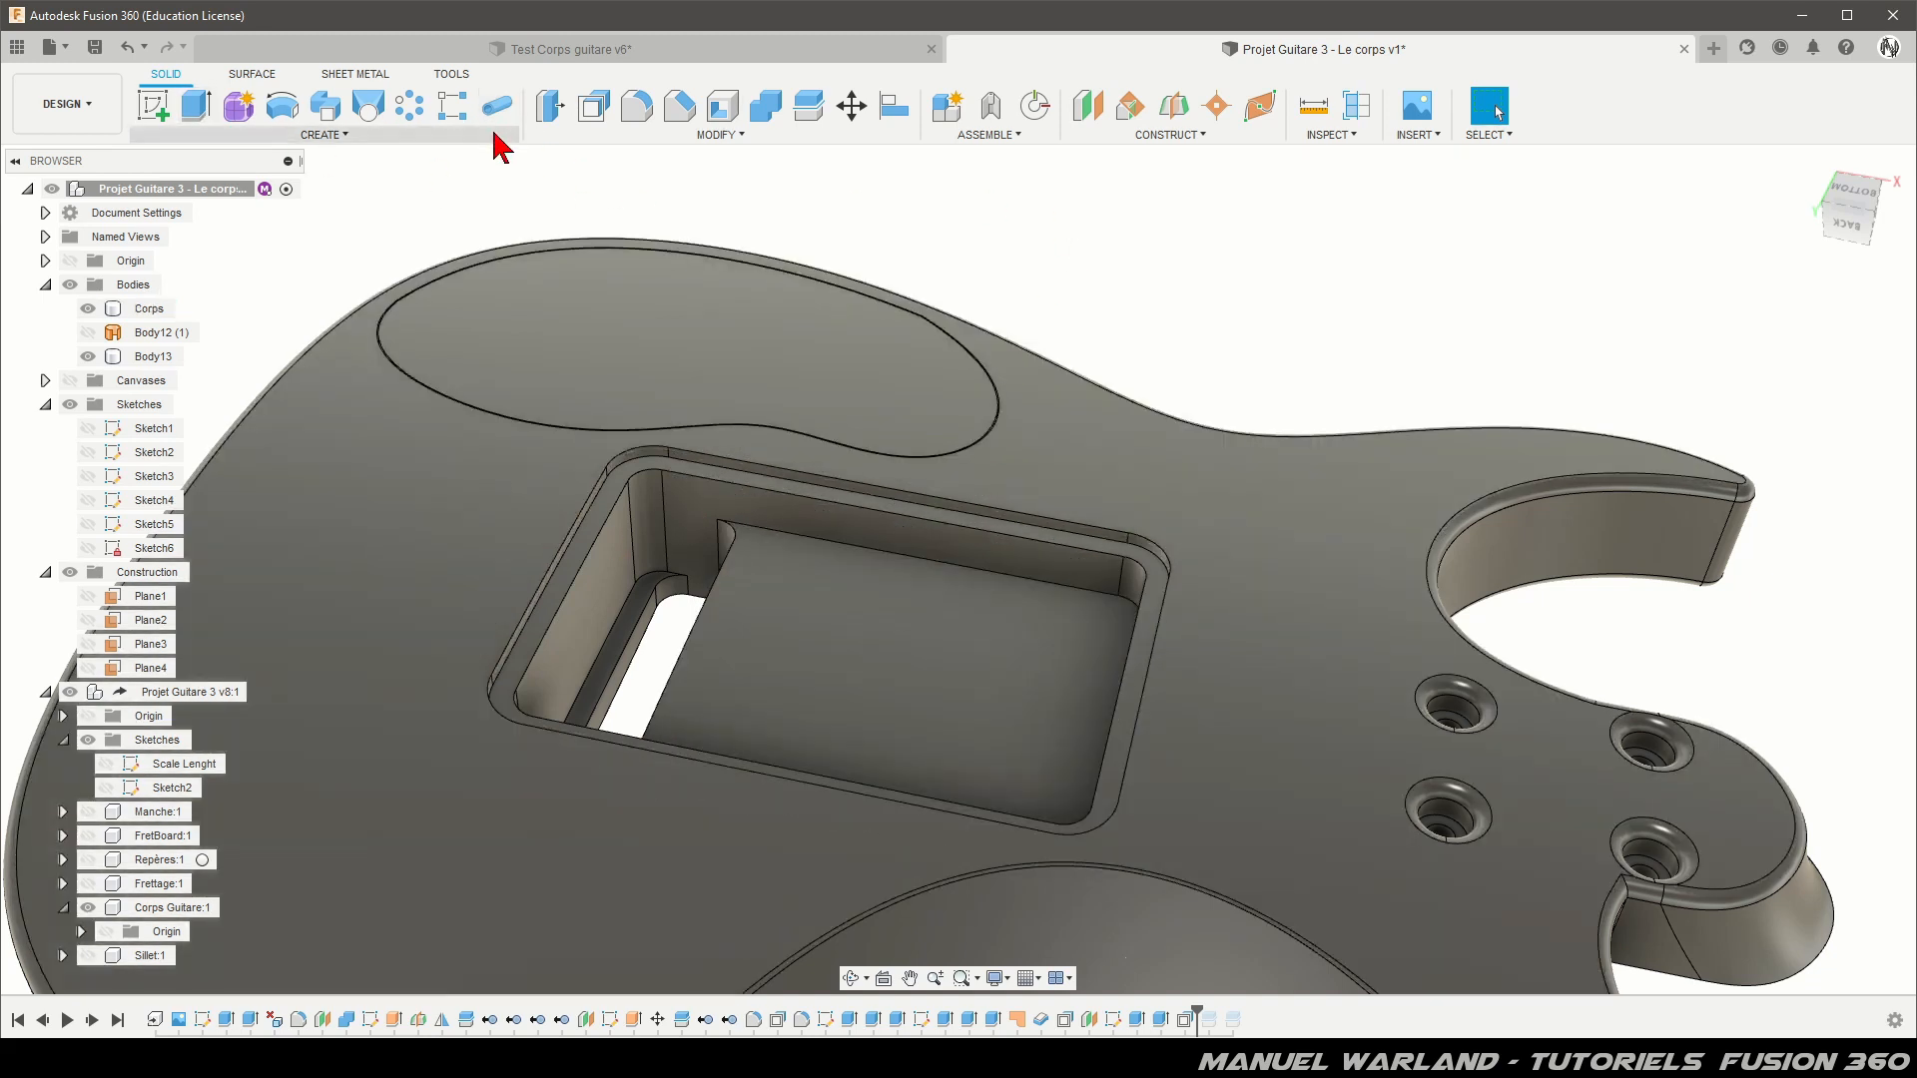
# Step: Create a surface patch as a new body across the outer edge loop of the rectangular cover recess
pyautogui.click(262, 78)
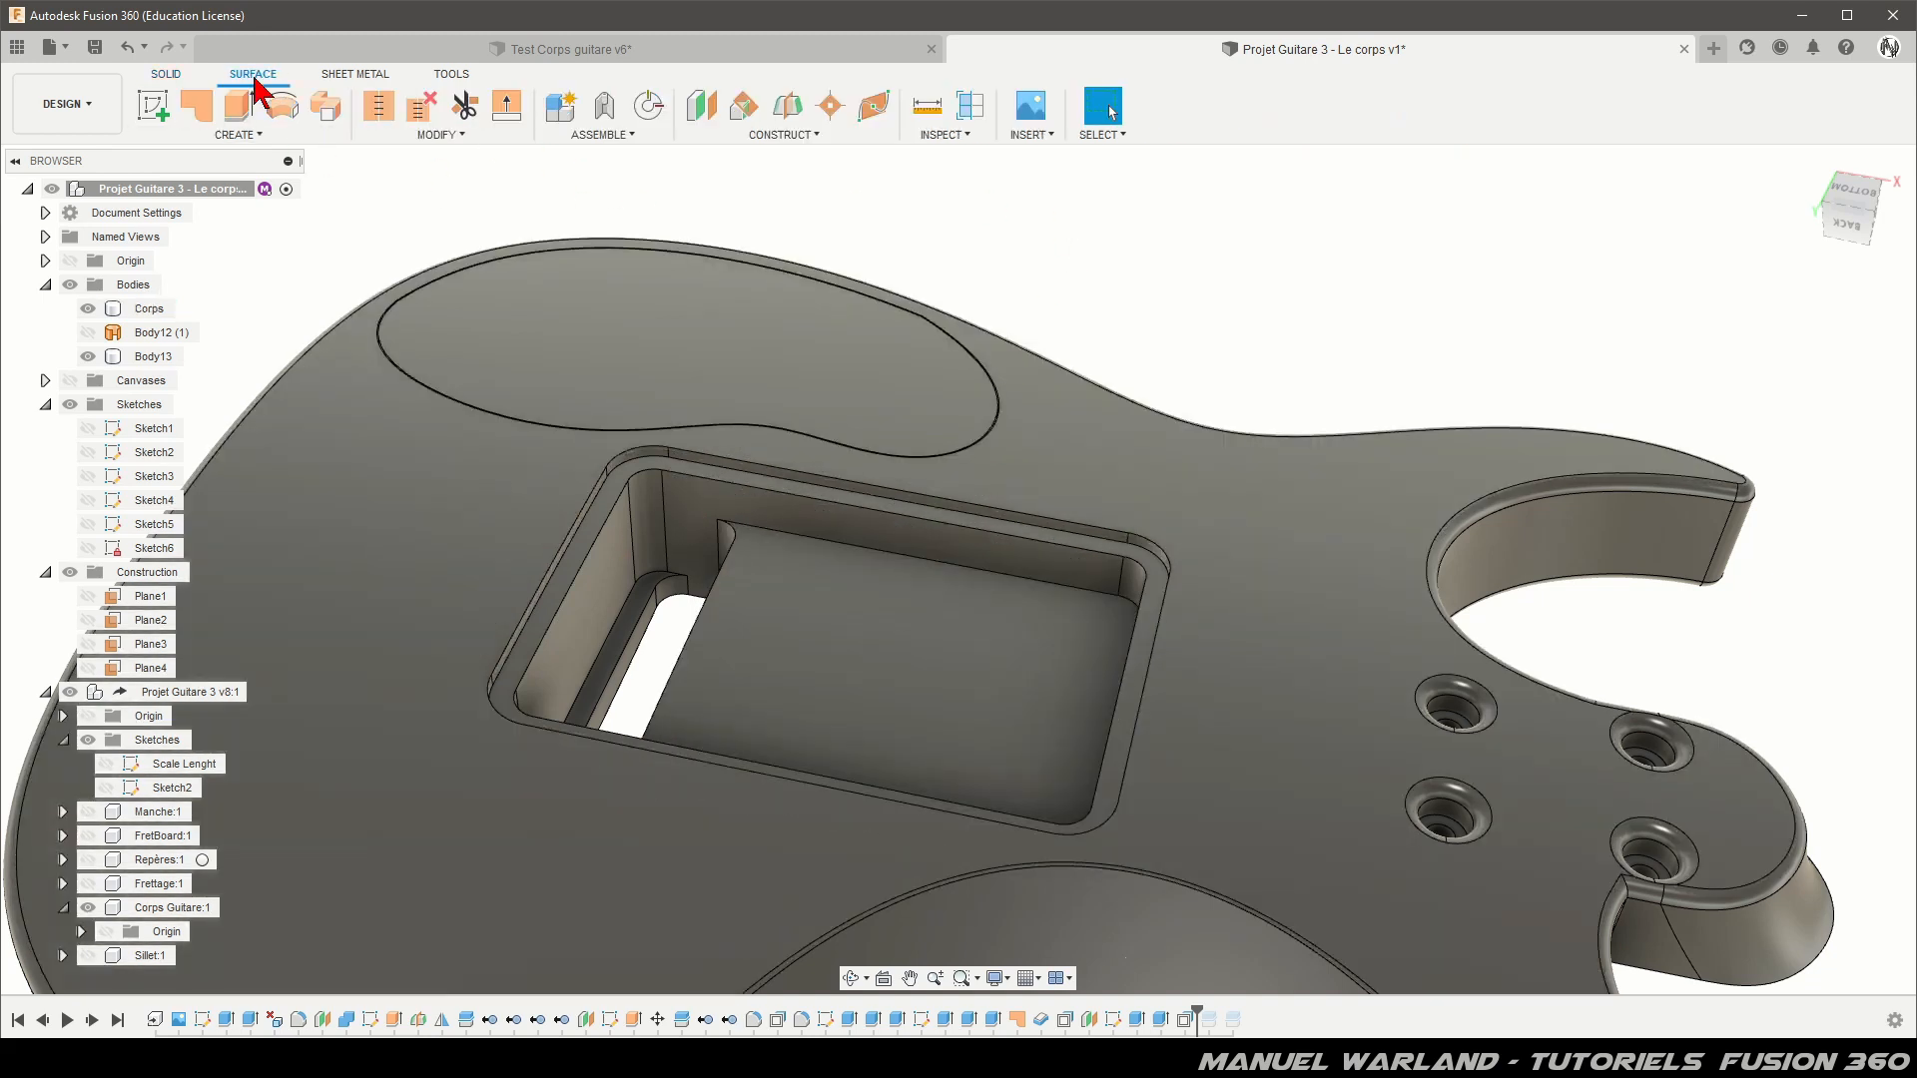
pyautogui.click(199, 106)
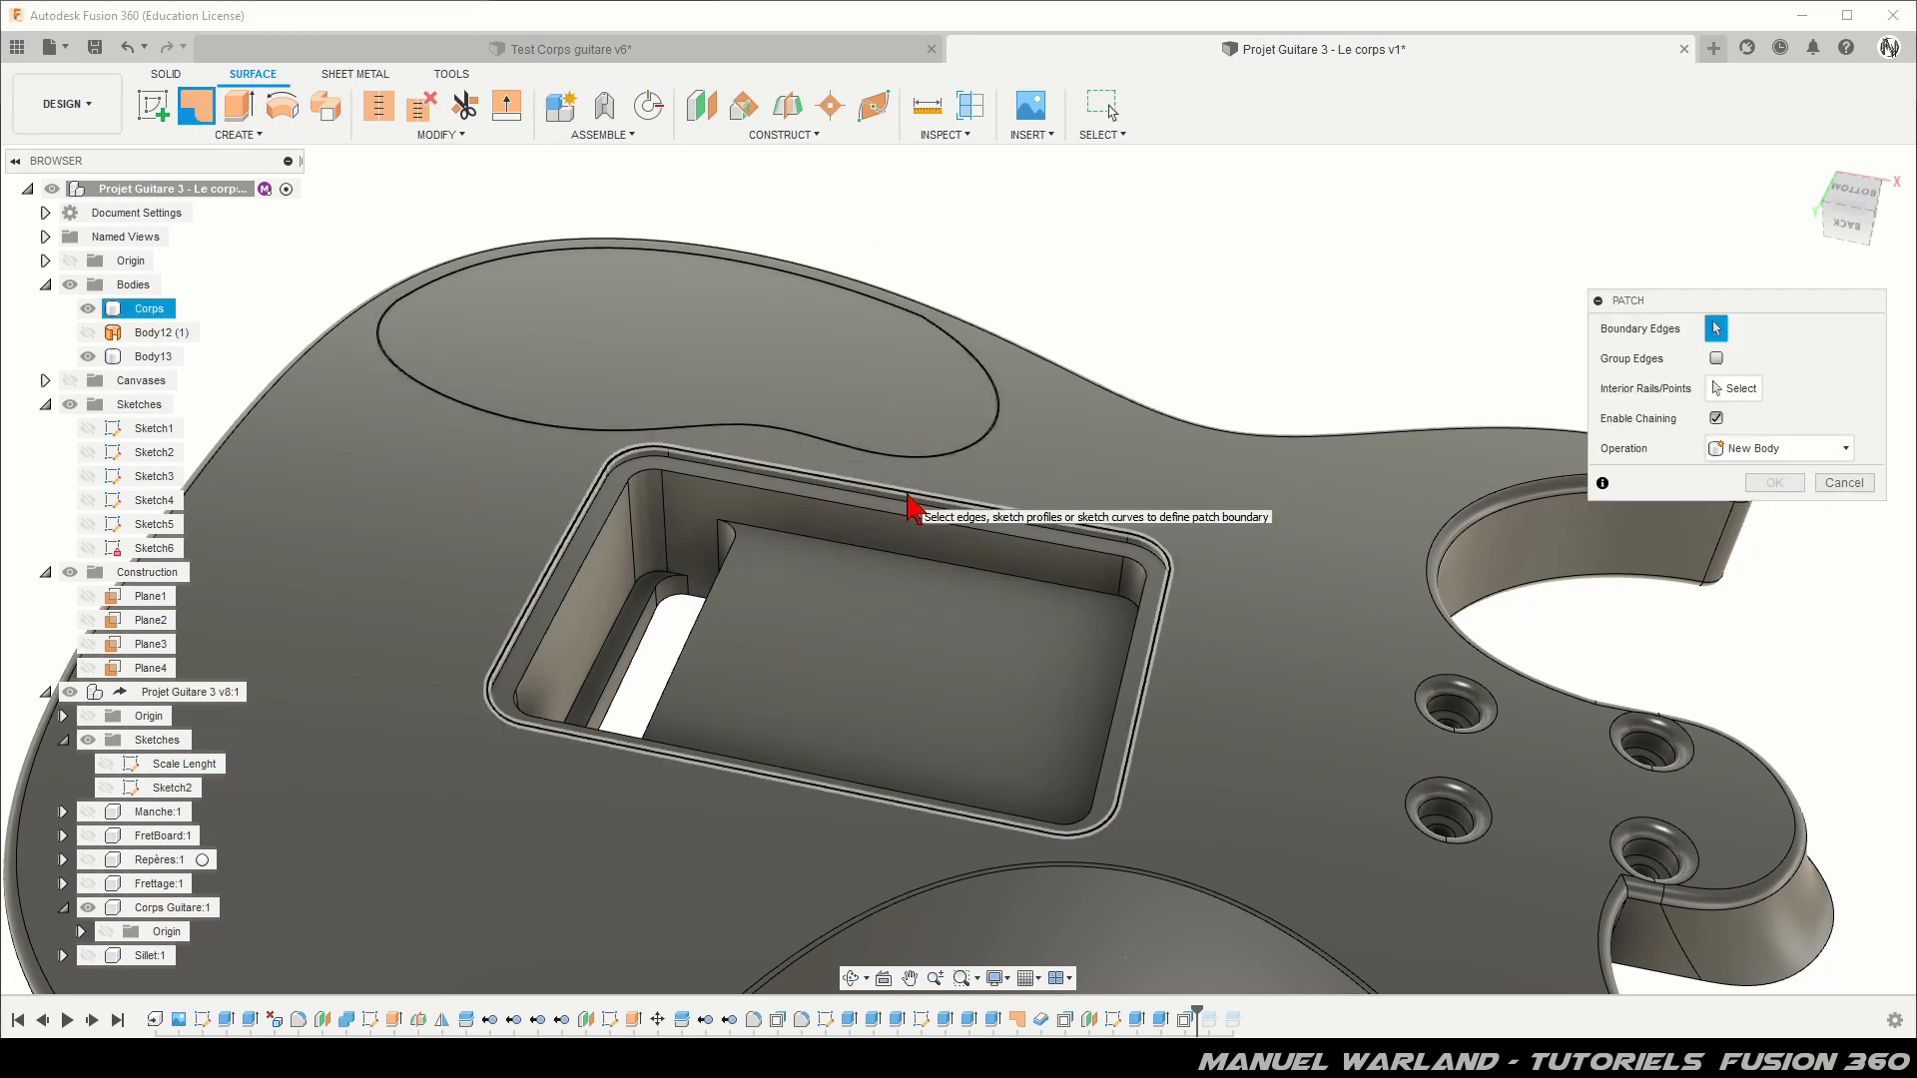
pyautogui.click(908, 504)
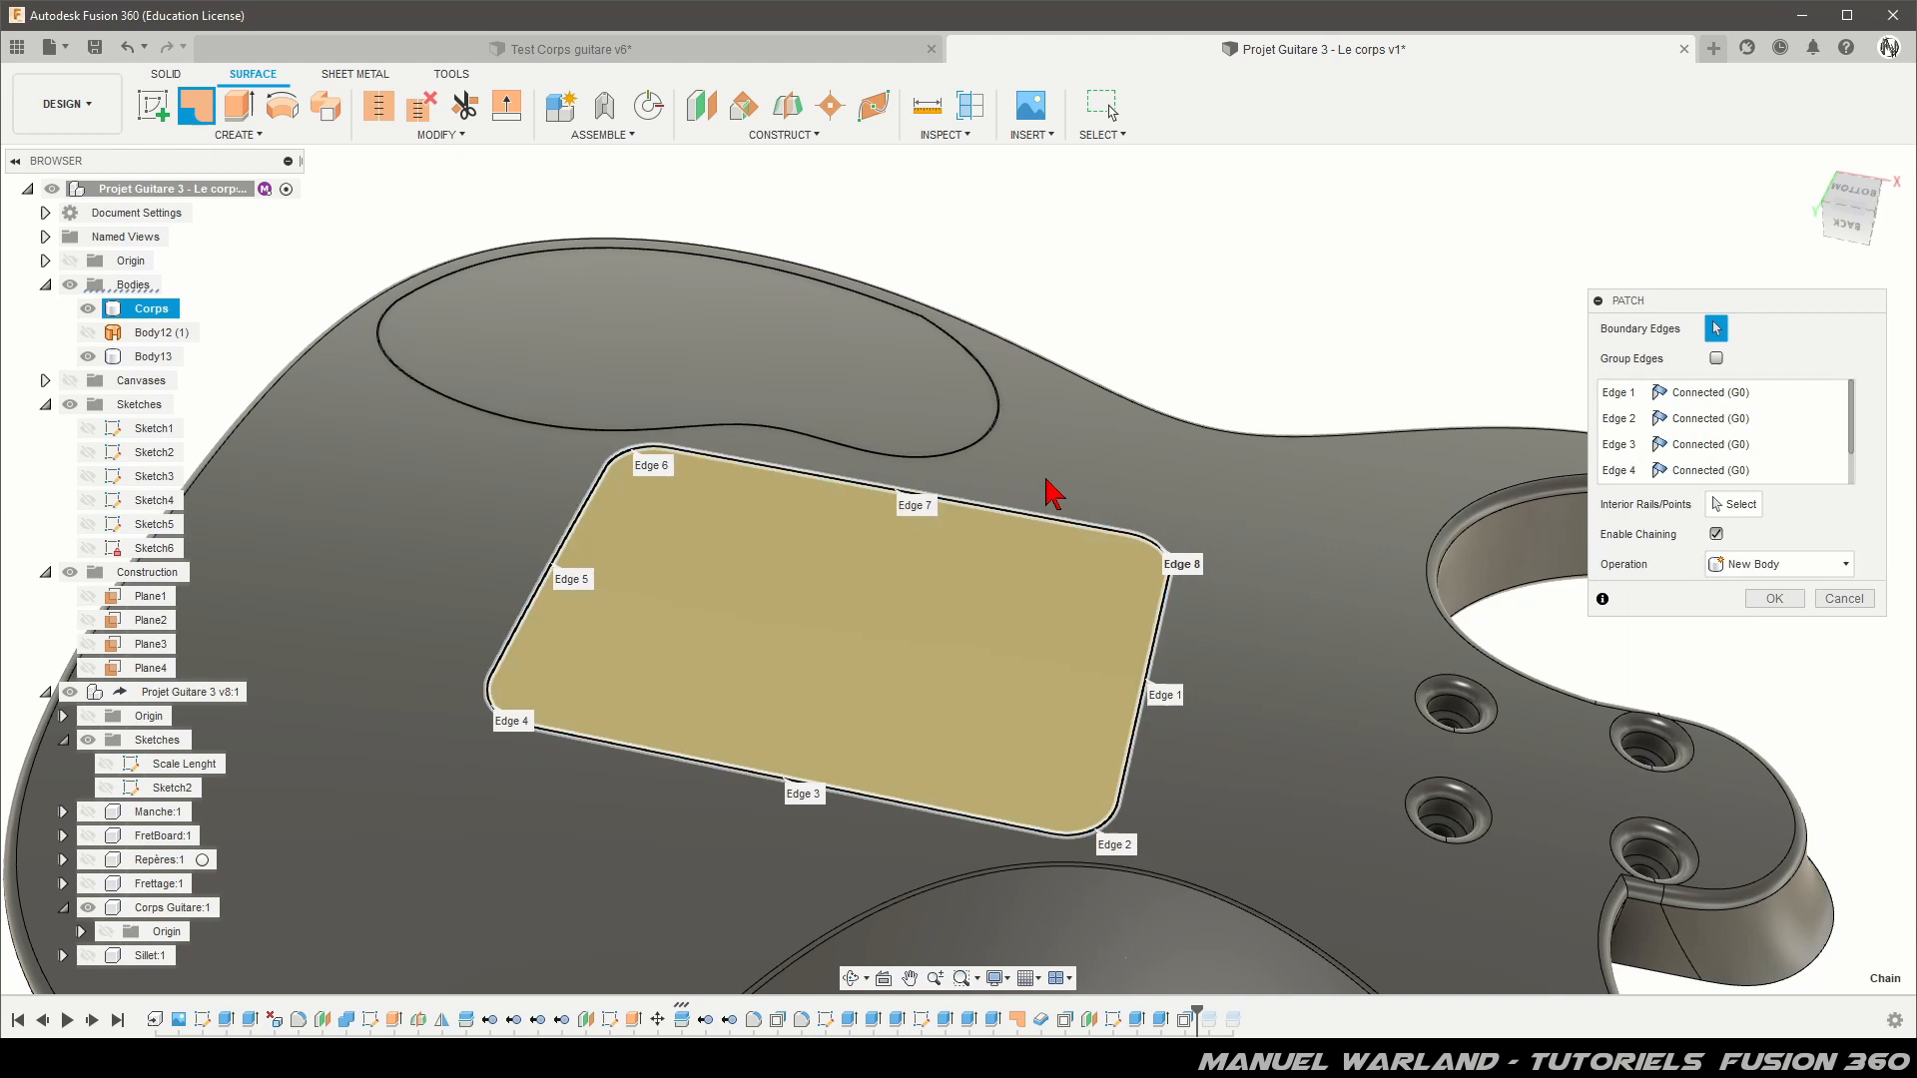
pyautogui.click(1773, 598)
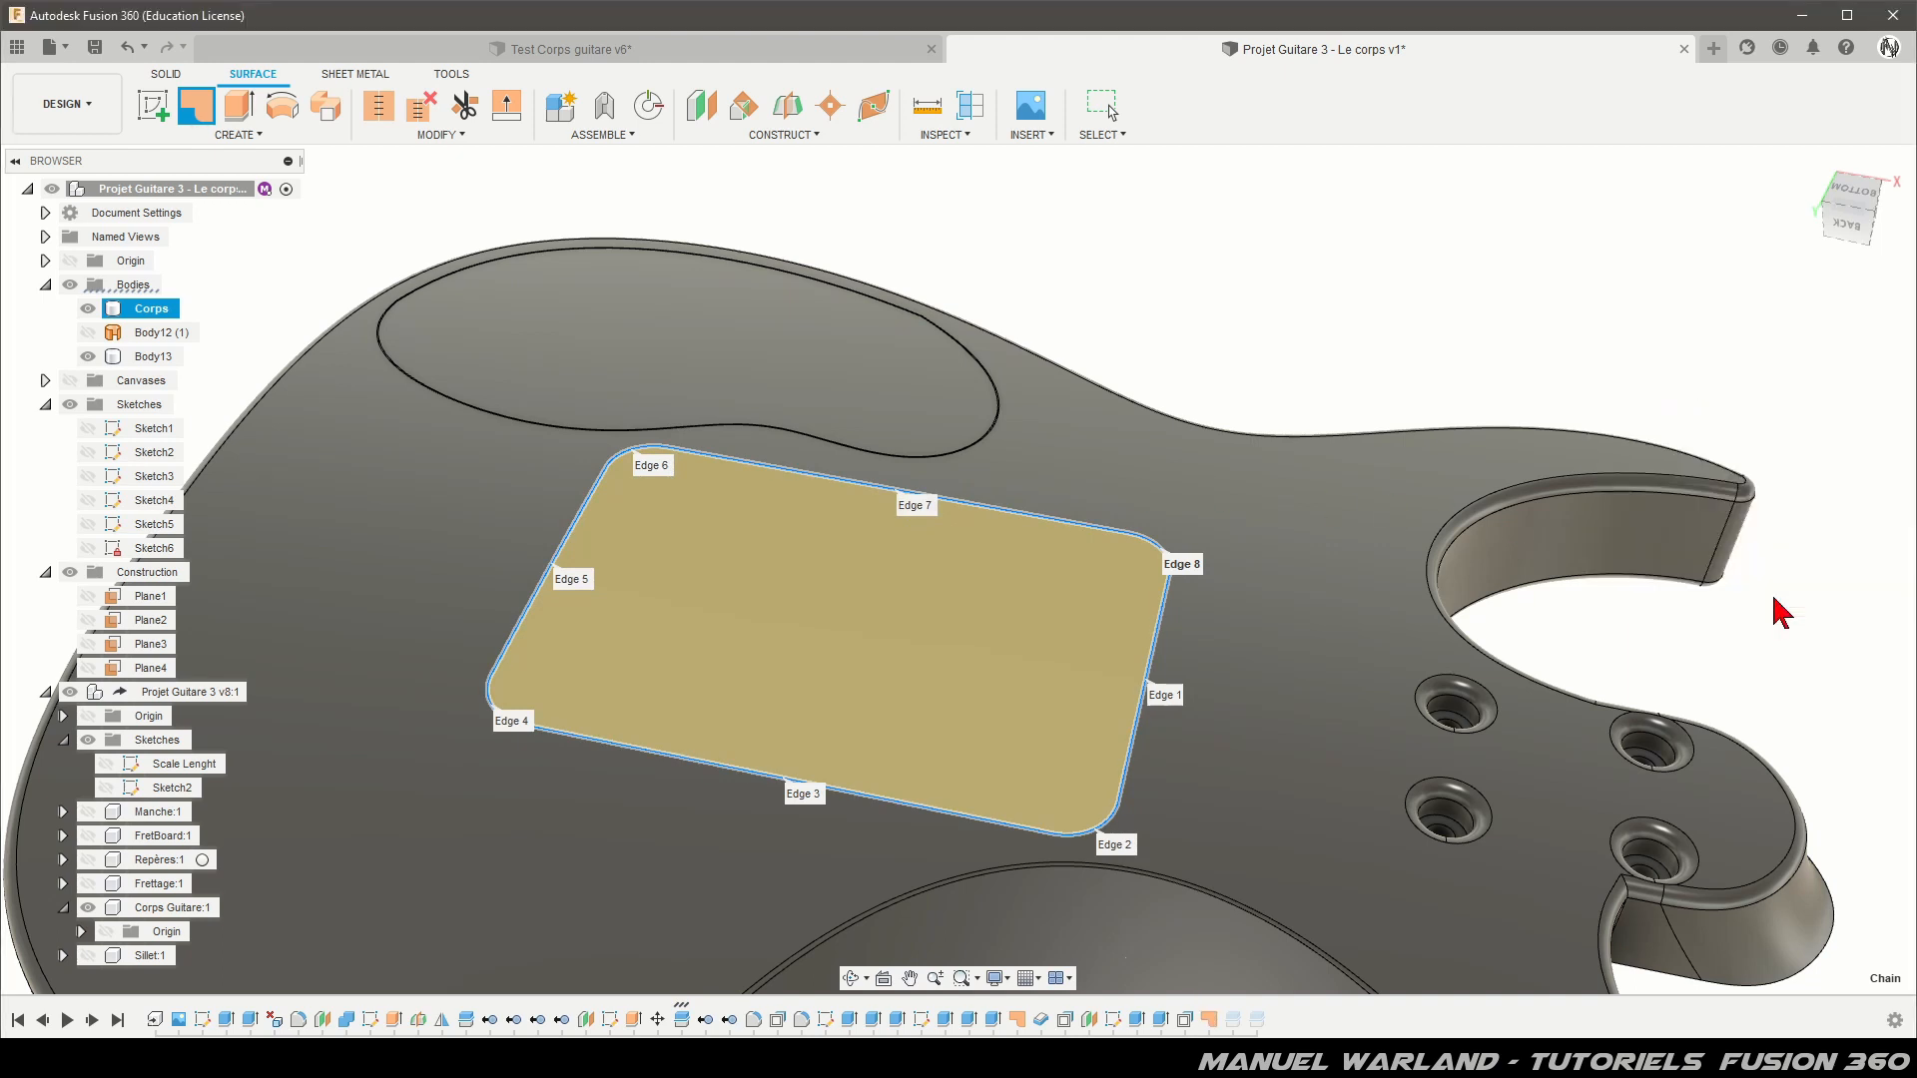
# Step: Thicken the patch surface 3 mm into the recess as a new body, and hide the Corps body
pyautogui.click(807, 669)
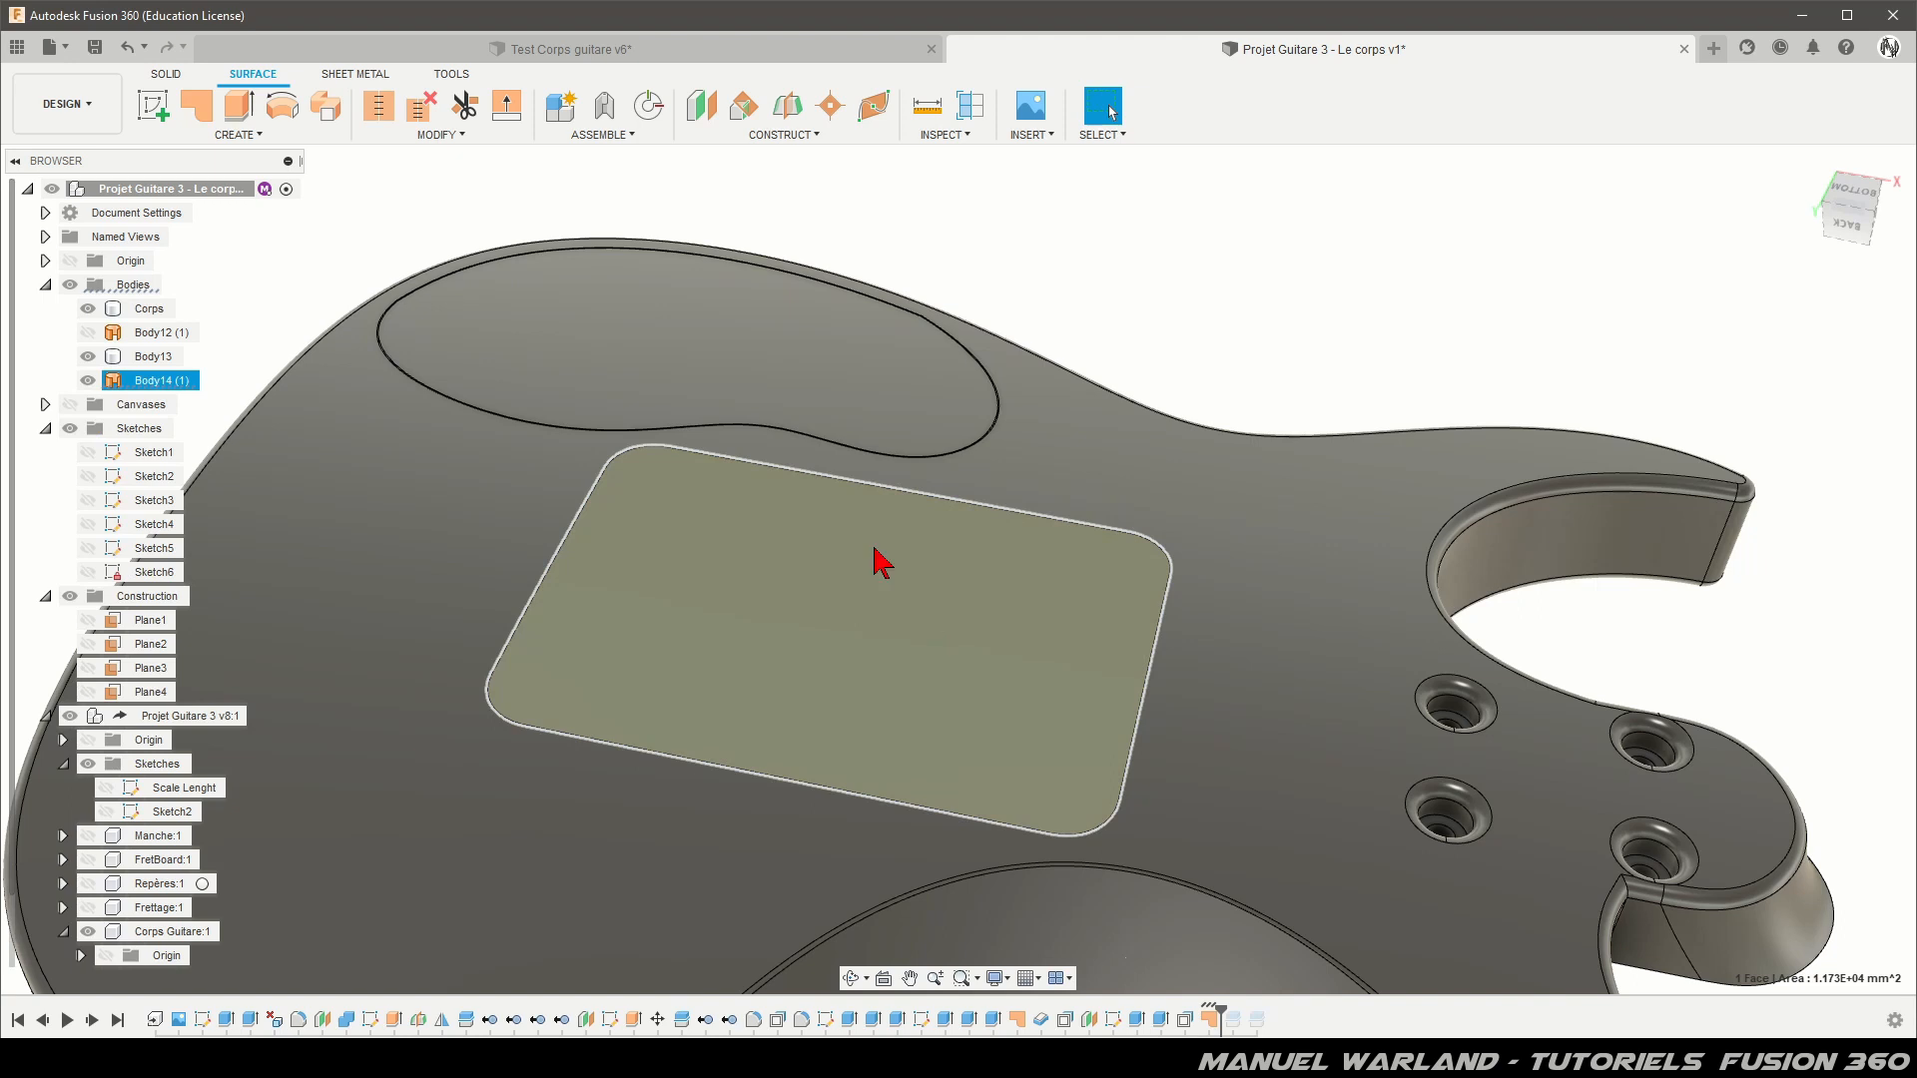
pyautogui.click(242, 149)
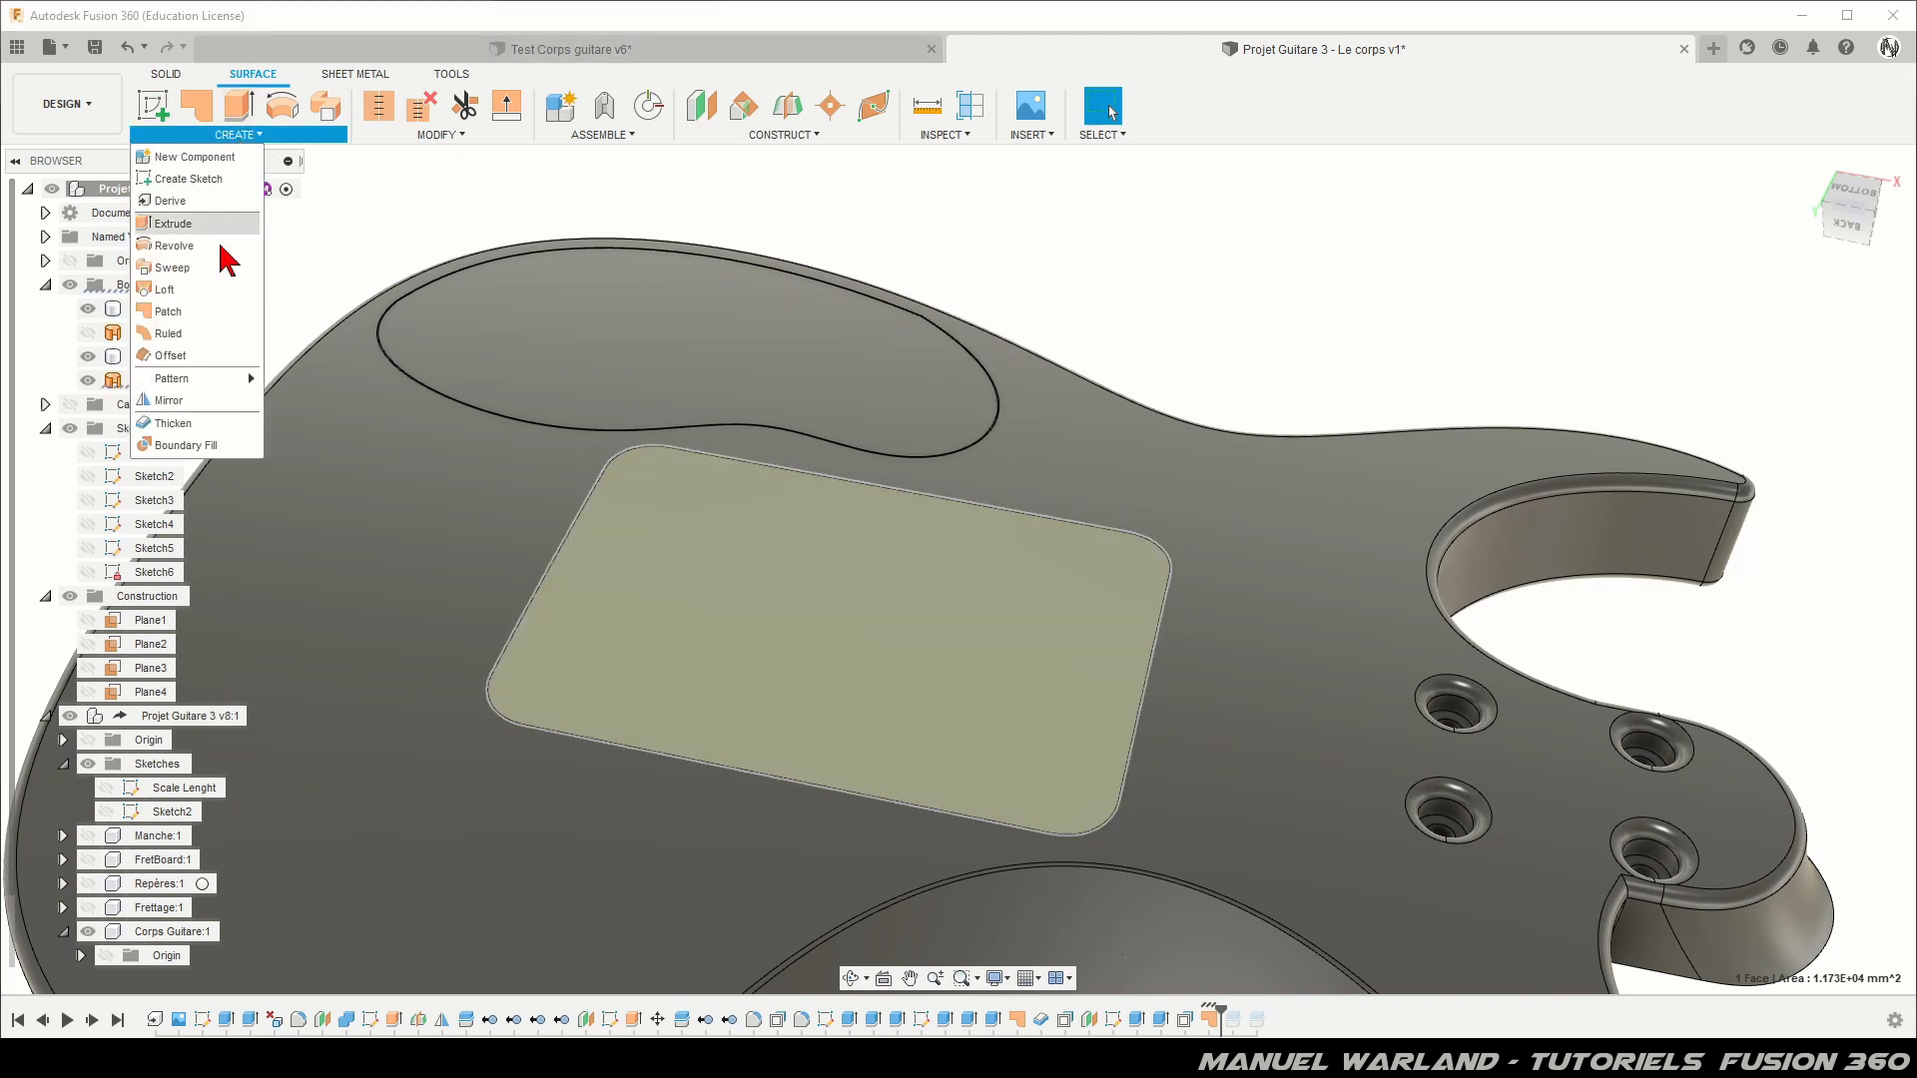
pyautogui.click(211, 421)
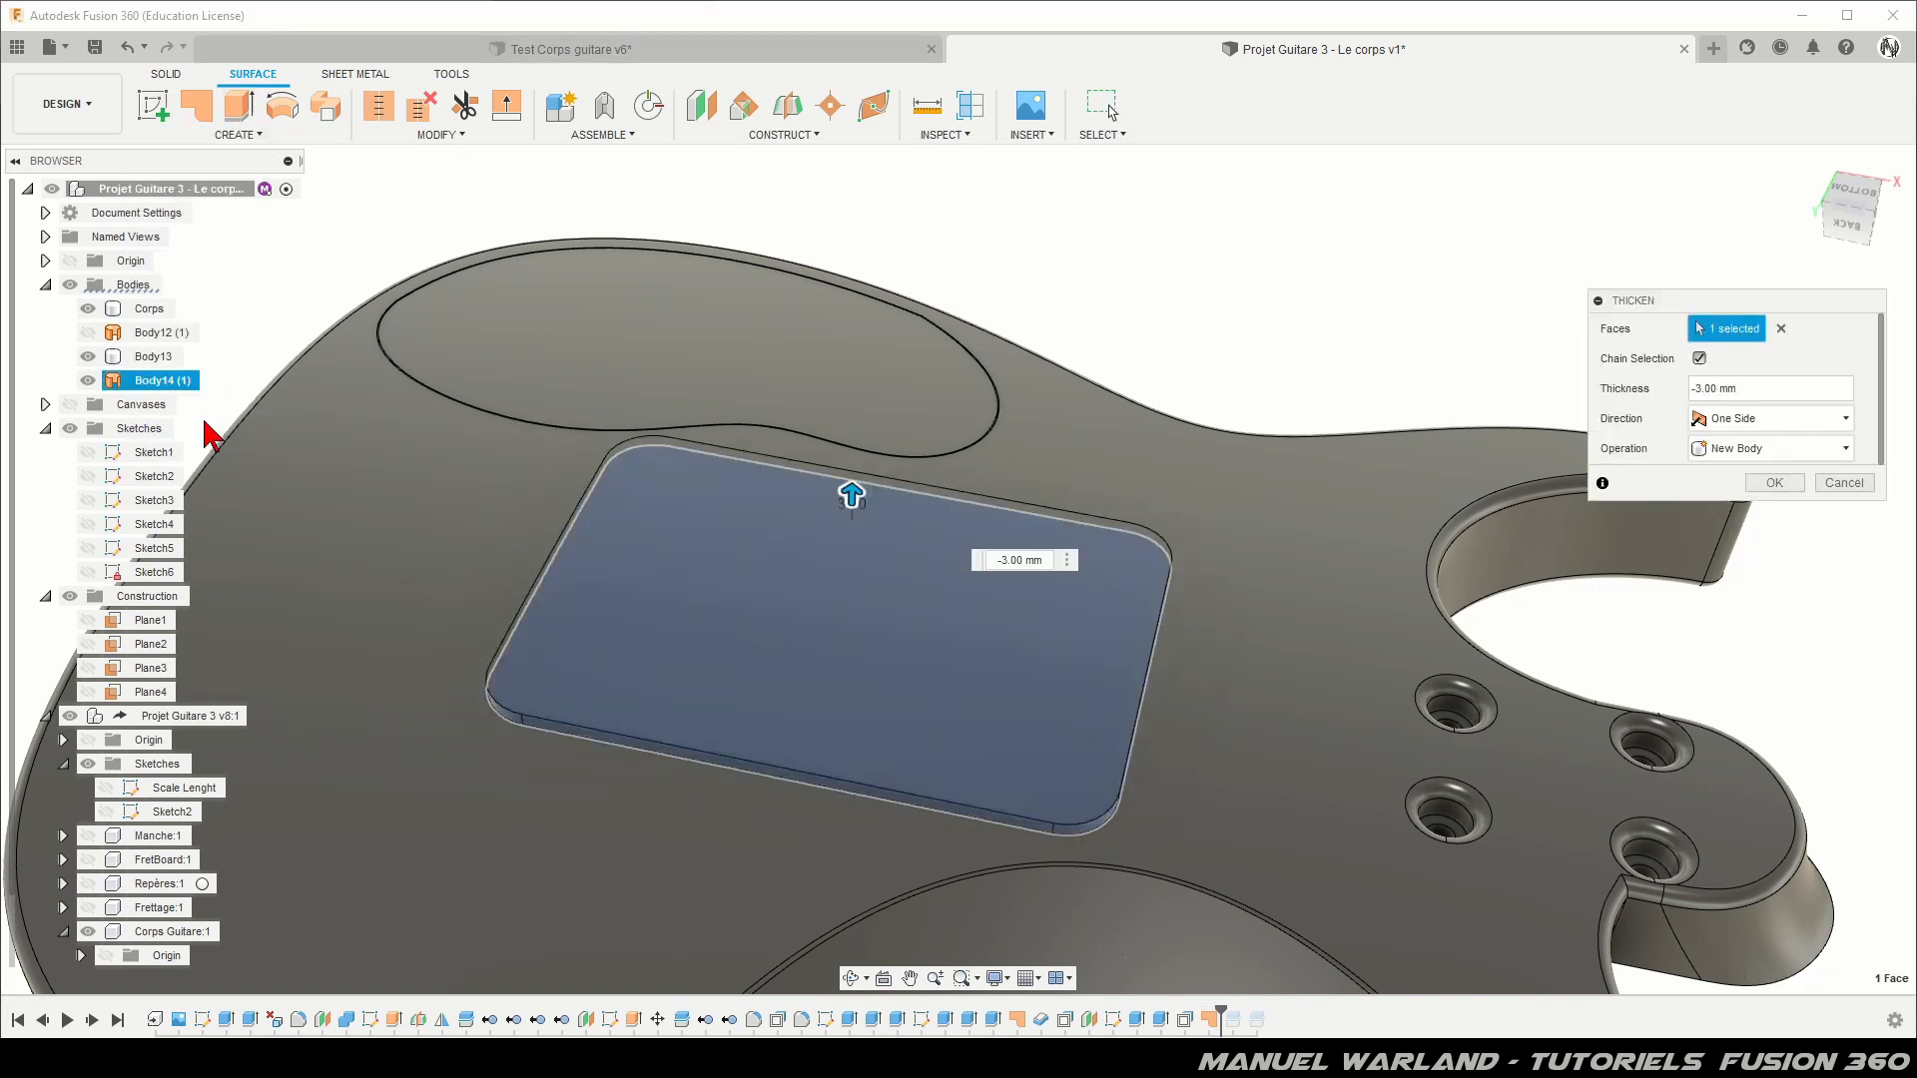
pyautogui.keyDown('shift'); pyautogui.moveTo(383, 566); pyautogui.dragTo(424, 471, button='middle'); pyautogui.keyUp('shift')
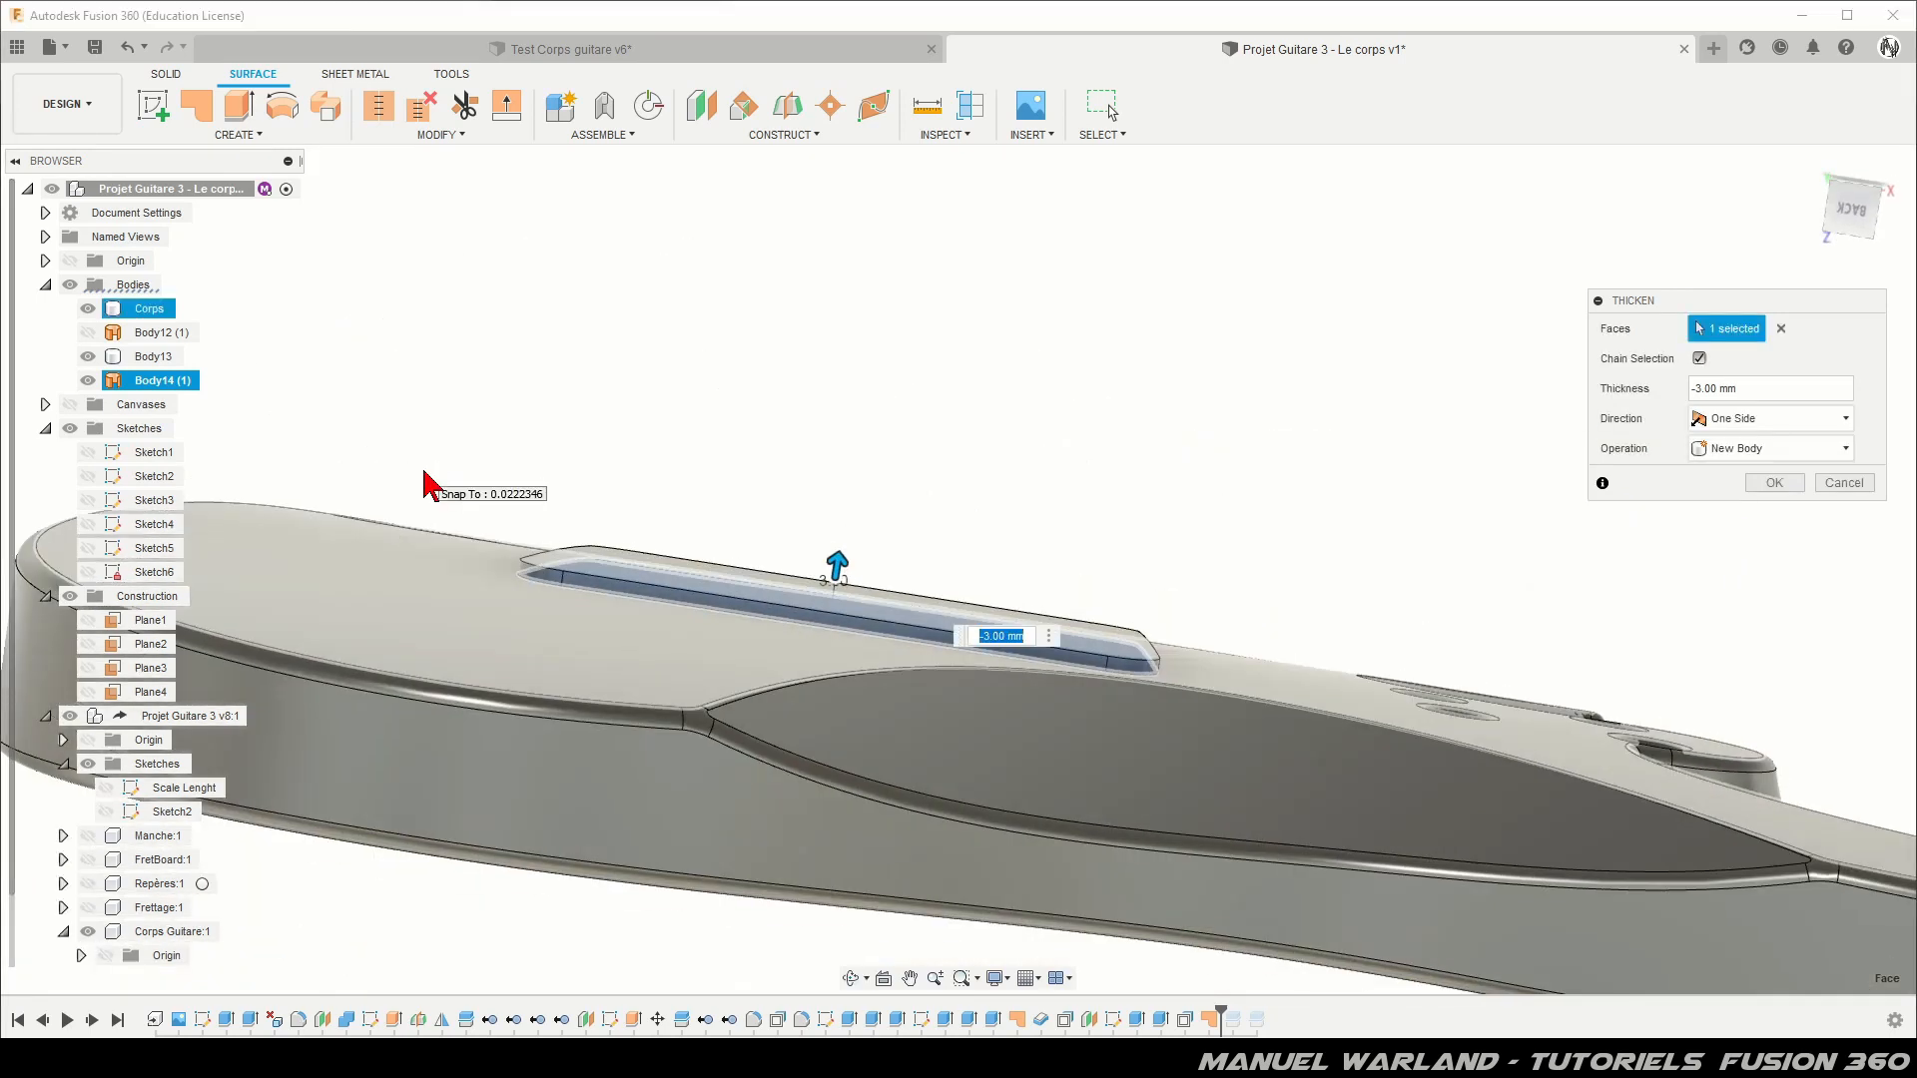
pyautogui.press('Return')
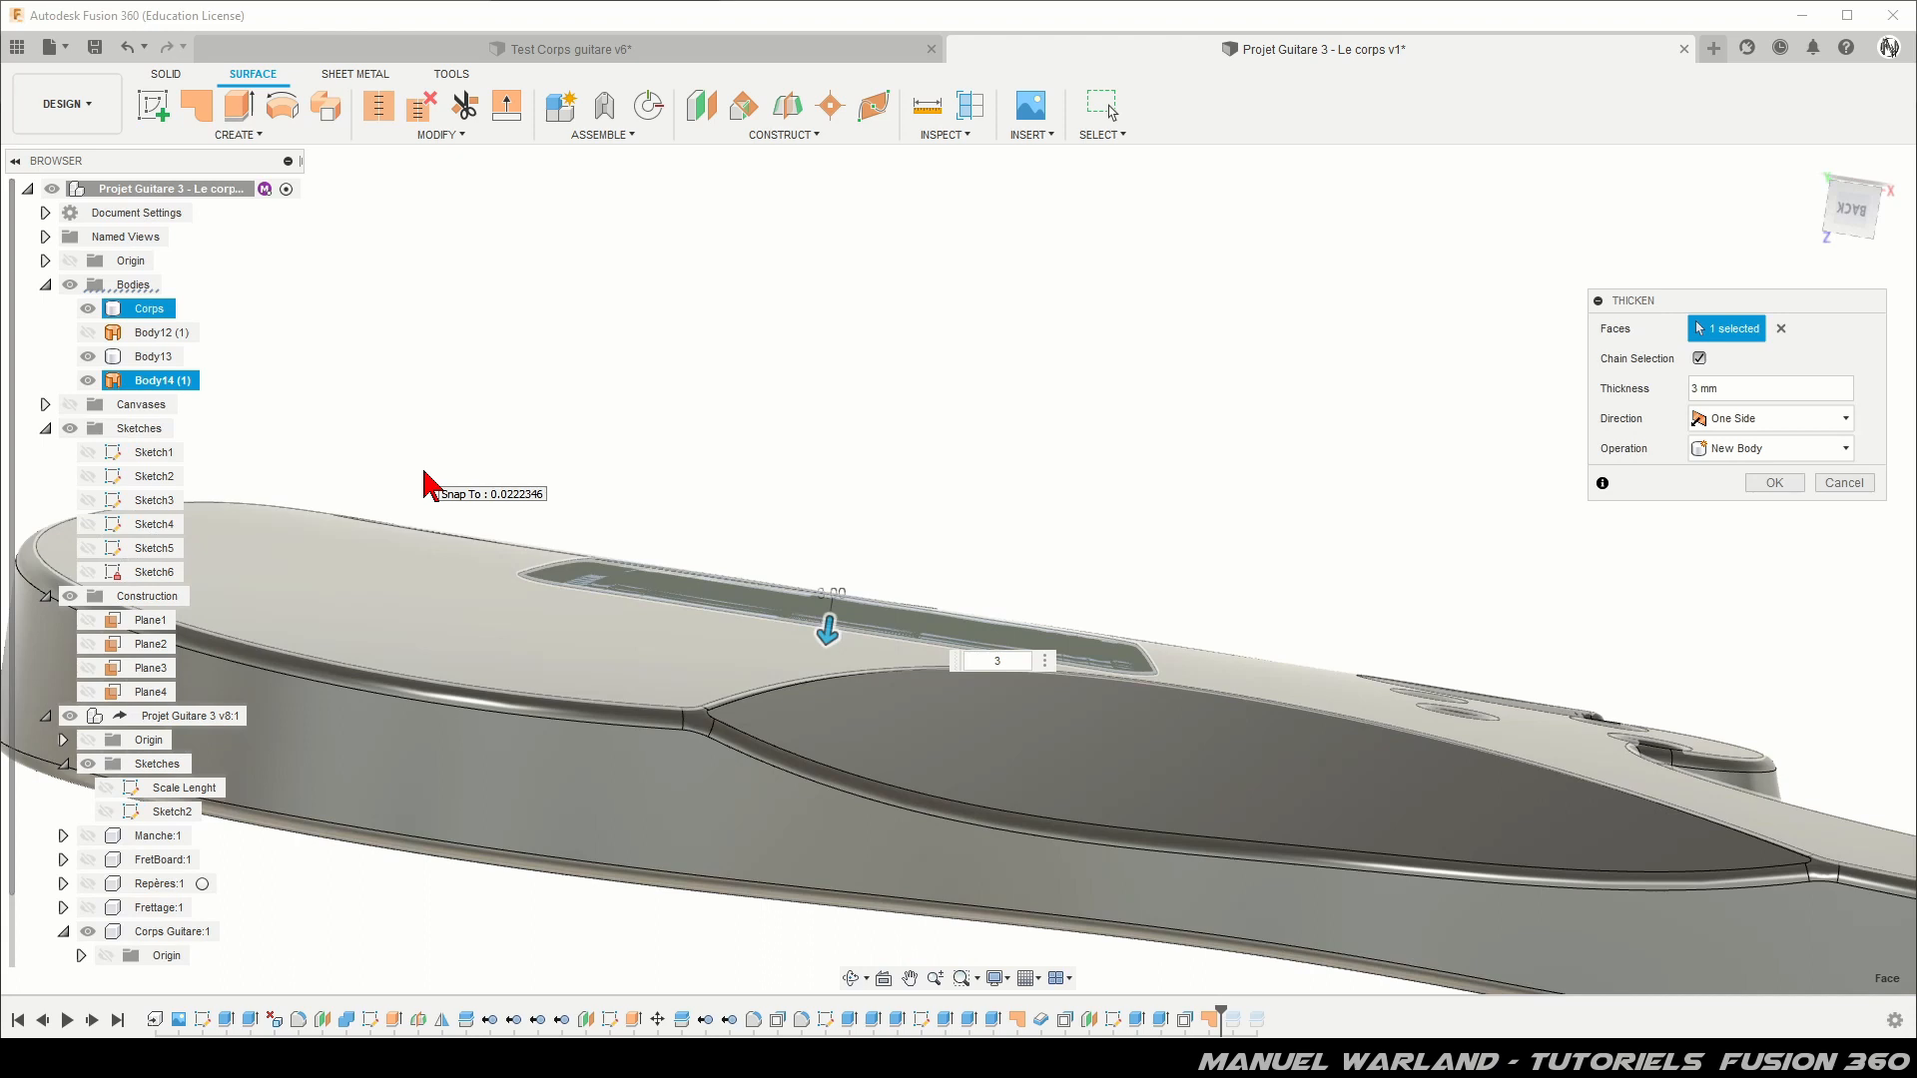
pyautogui.press('Return')
pyautogui.keyDown('shift'); pyautogui.moveTo(599, 449); pyautogui.dragTo(664, 485, button='middle'); pyautogui.keyUp('shift')
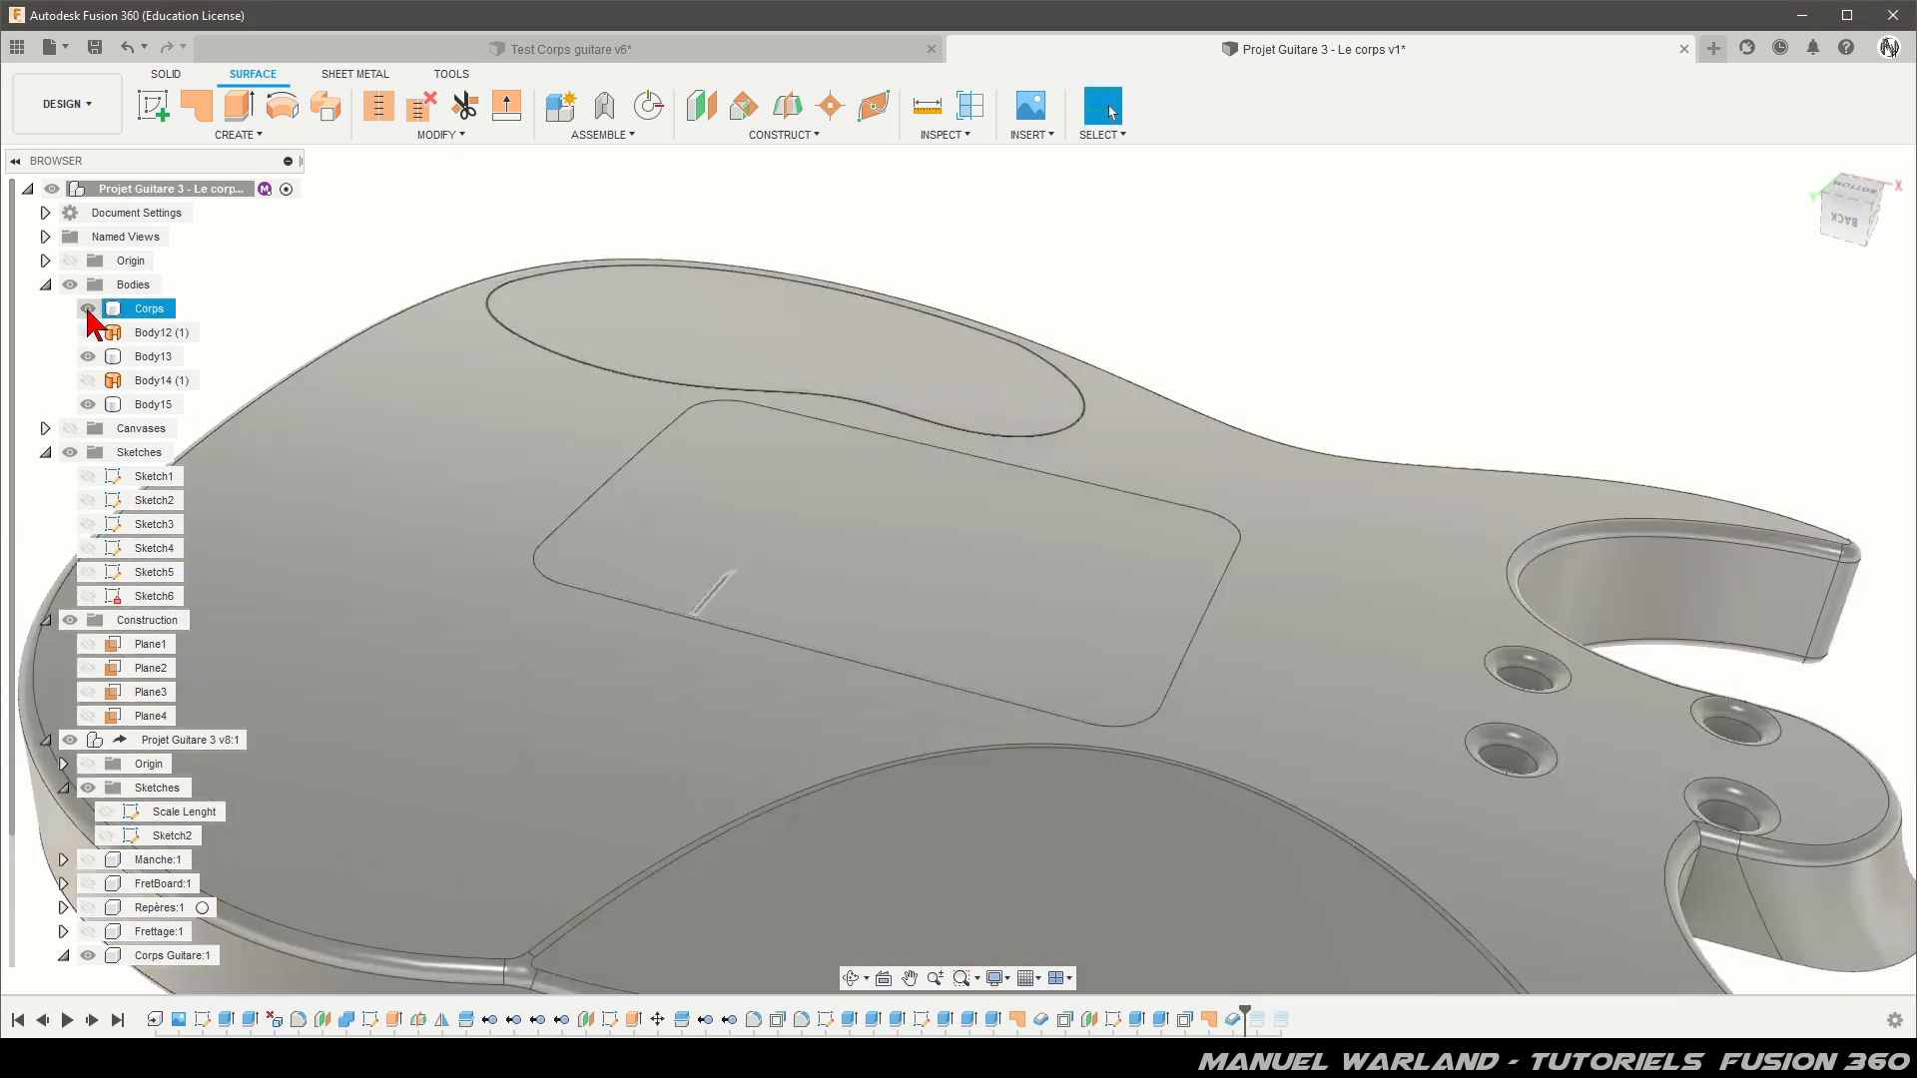
pyautogui.click(88, 309)
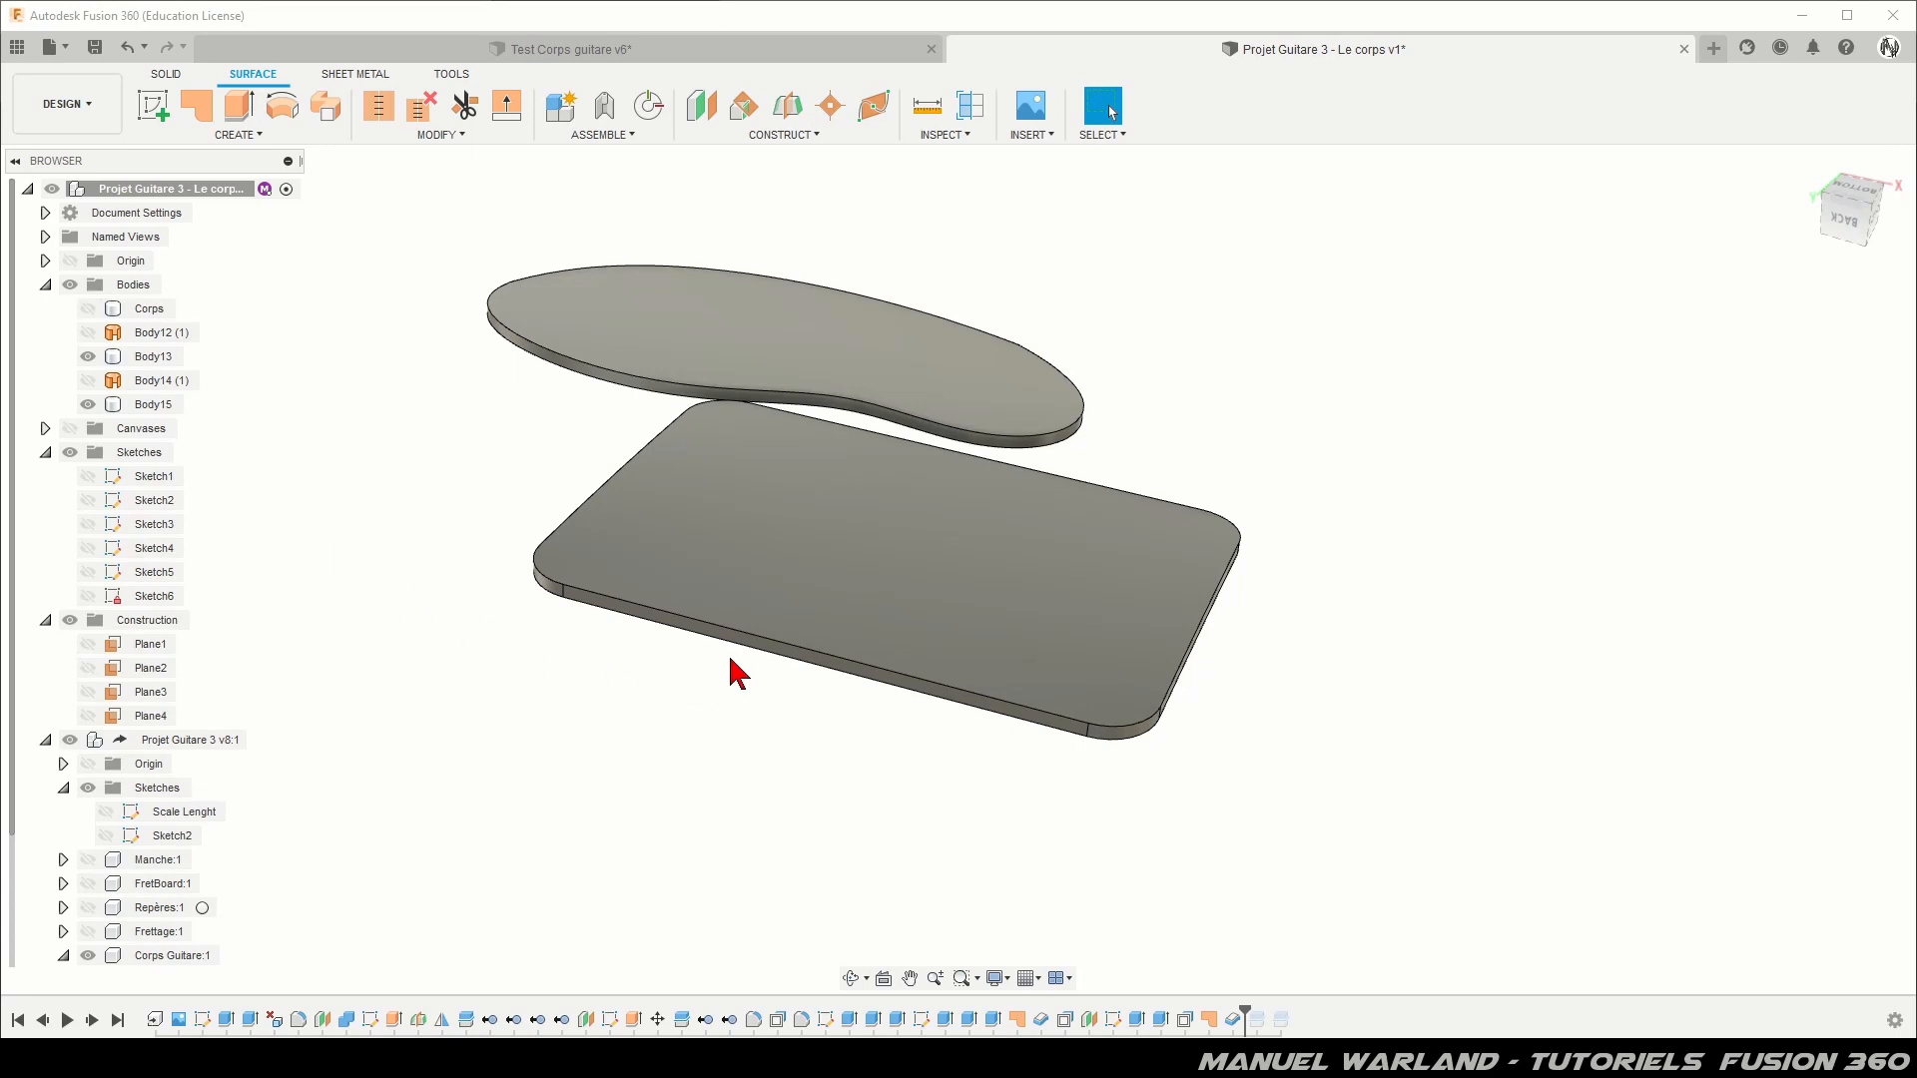
# Step: Offset the four straight side faces of the rectangular cover plate by -0.3 mm, and show the Corps body again
pyautogui.click(166, 74)
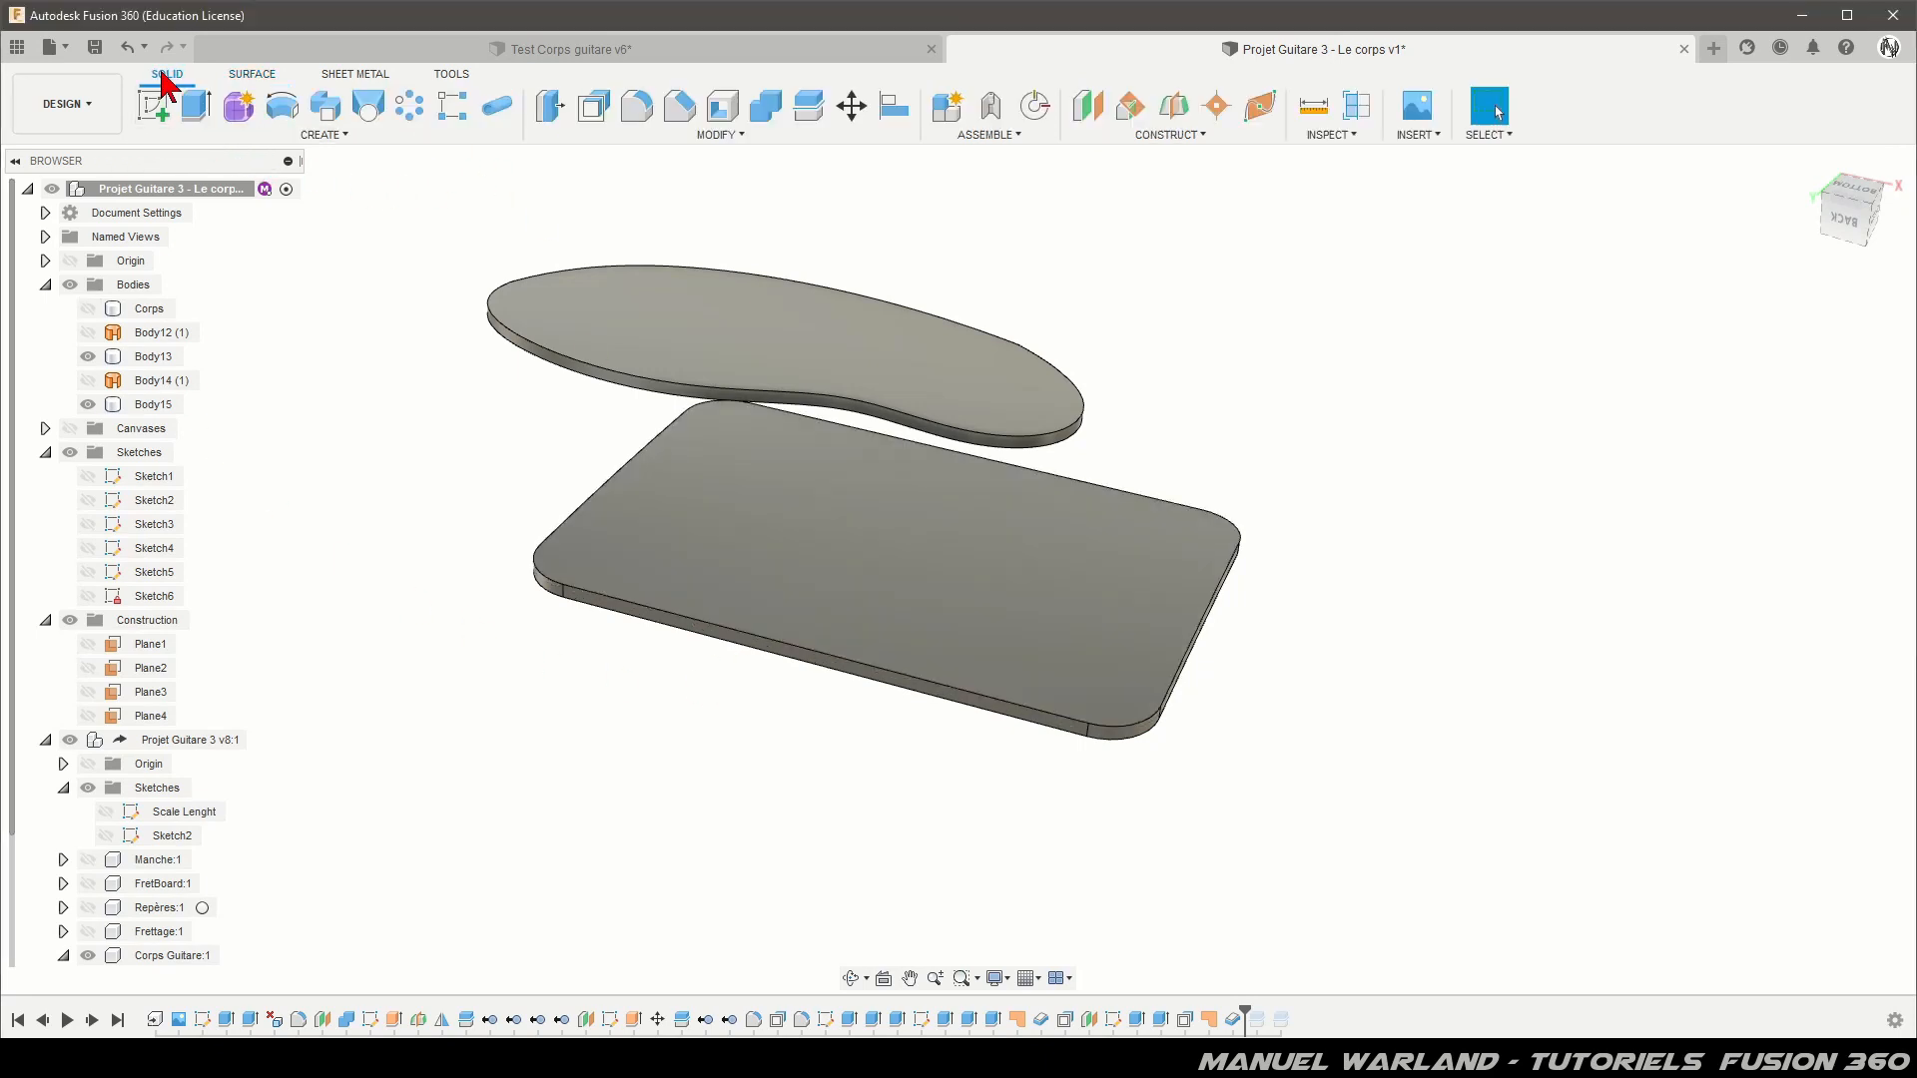
pyautogui.click(594, 112)
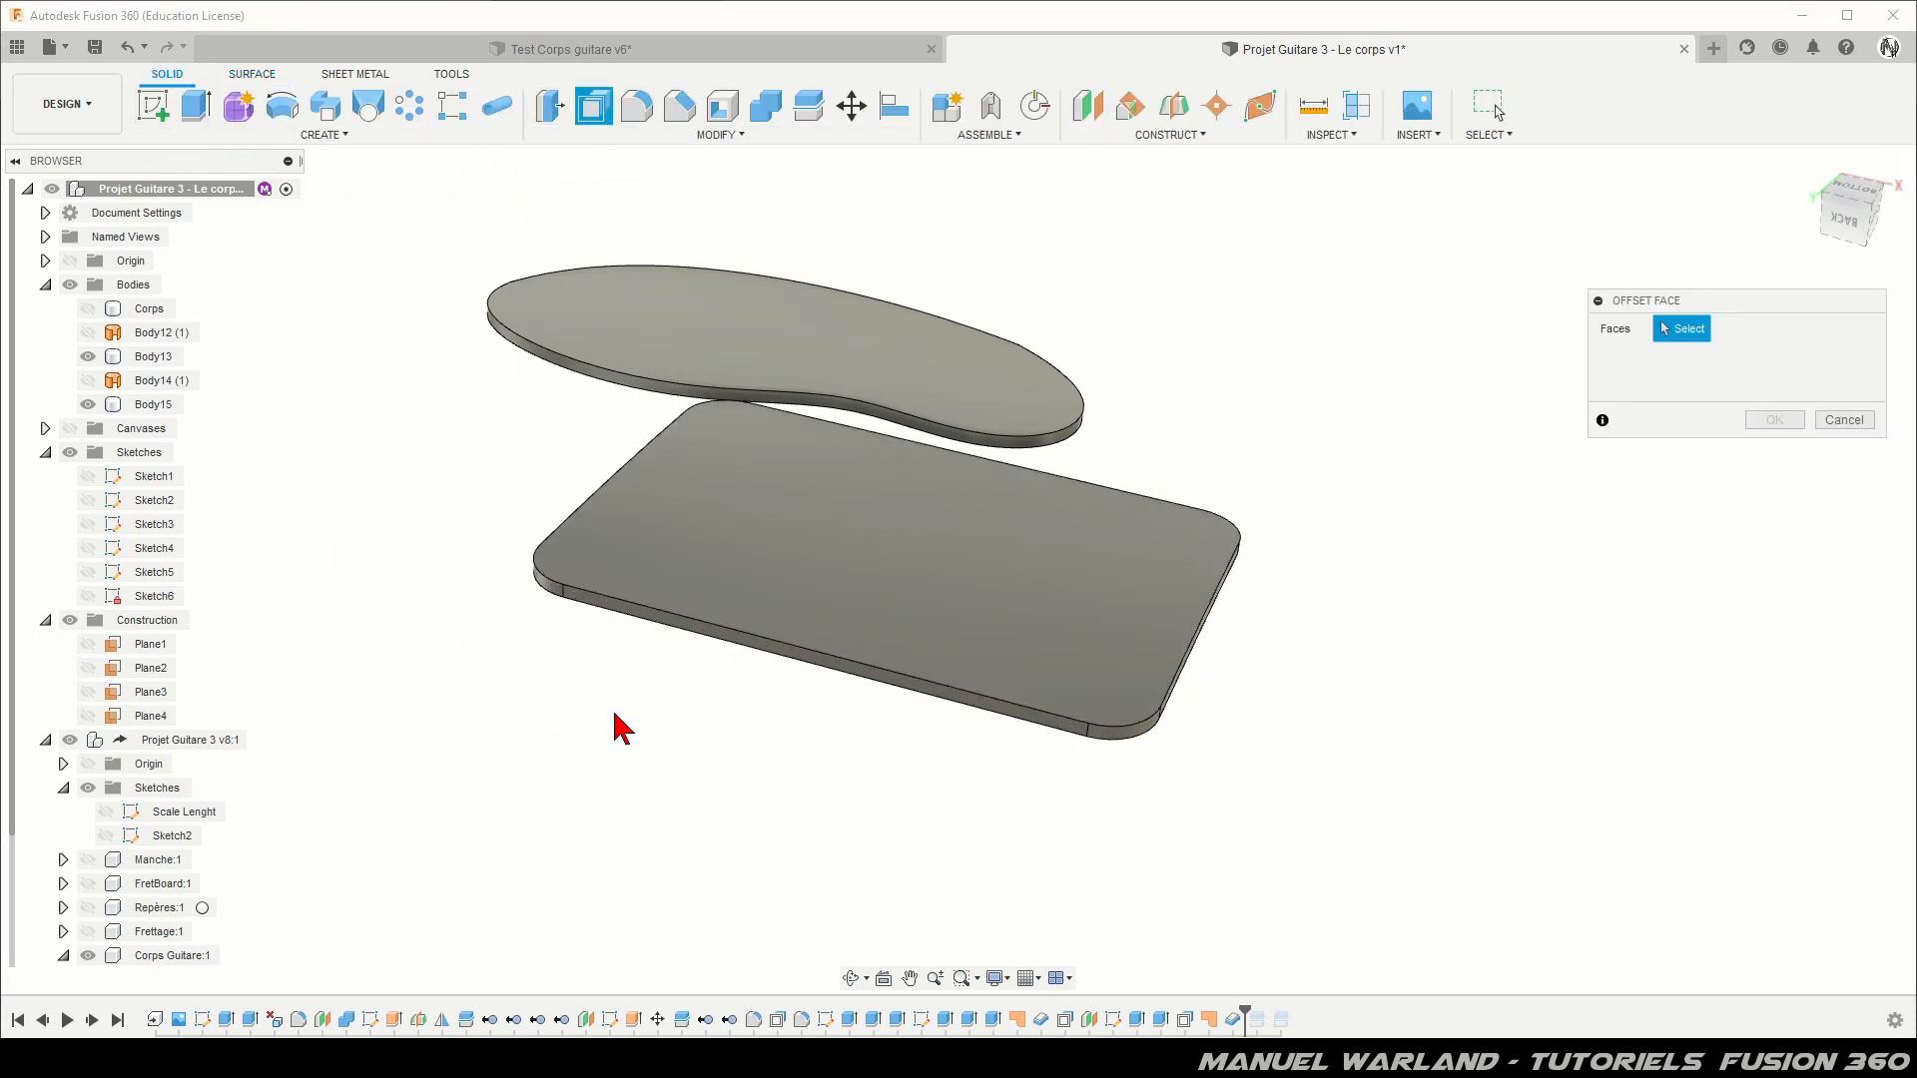
pyautogui.click(749, 642)
pyautogui.keyDown('shift'); pyautogui.moveTo(817, 709); pyautogui.dragTo(778, 714, button='middle'); pyautogui.keyUp('shift')
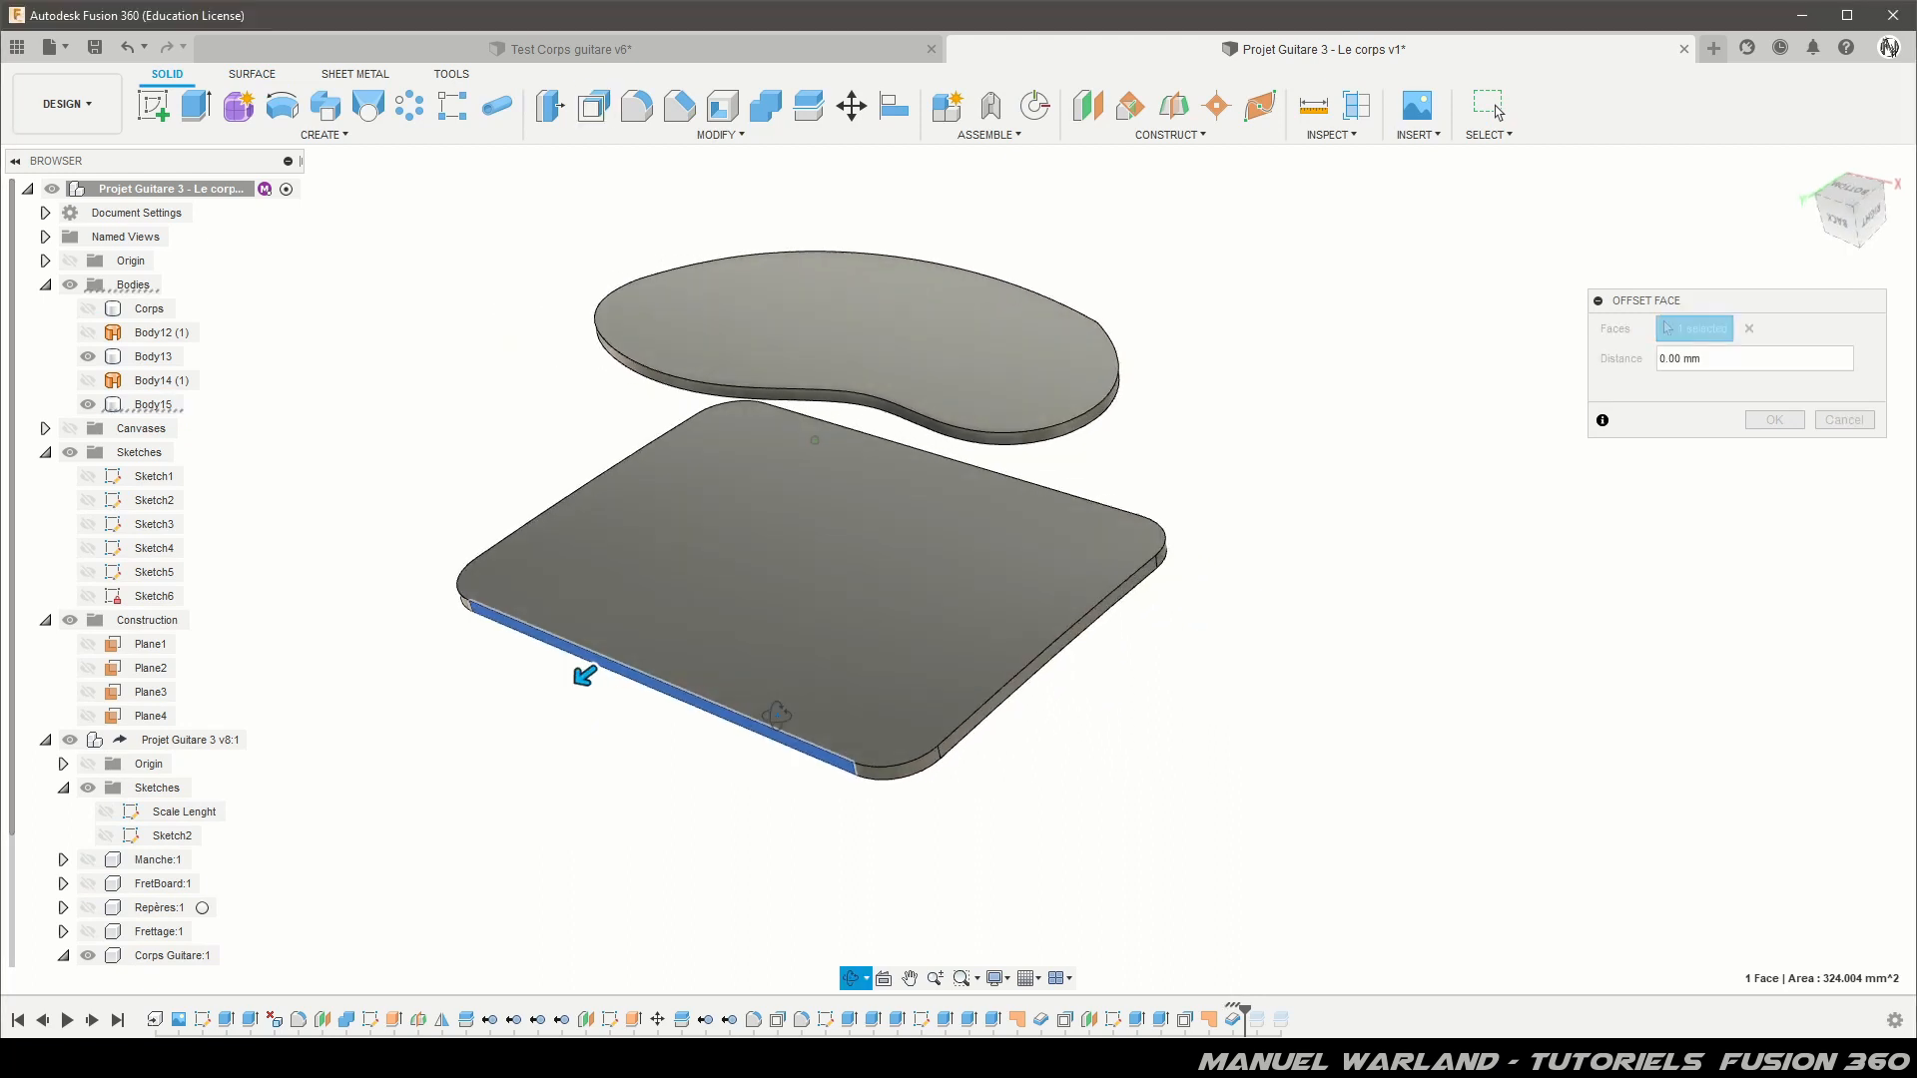
pyautogui.click(1033, 717)
pyautogui.keyDown('shift'); pyautogui.moveTo(1033, 717); pyautogui.dragTo(984, 791, button='middle'); pyautogui.keyUp('shift')
pyautogui.click(878, 716)
pyautogui.keyDown('shift'); pyautogui.moveTo(925, 870); pyautogui.dragTo(1142, 775, button='middle'); pyautogui.keyUp('shift')
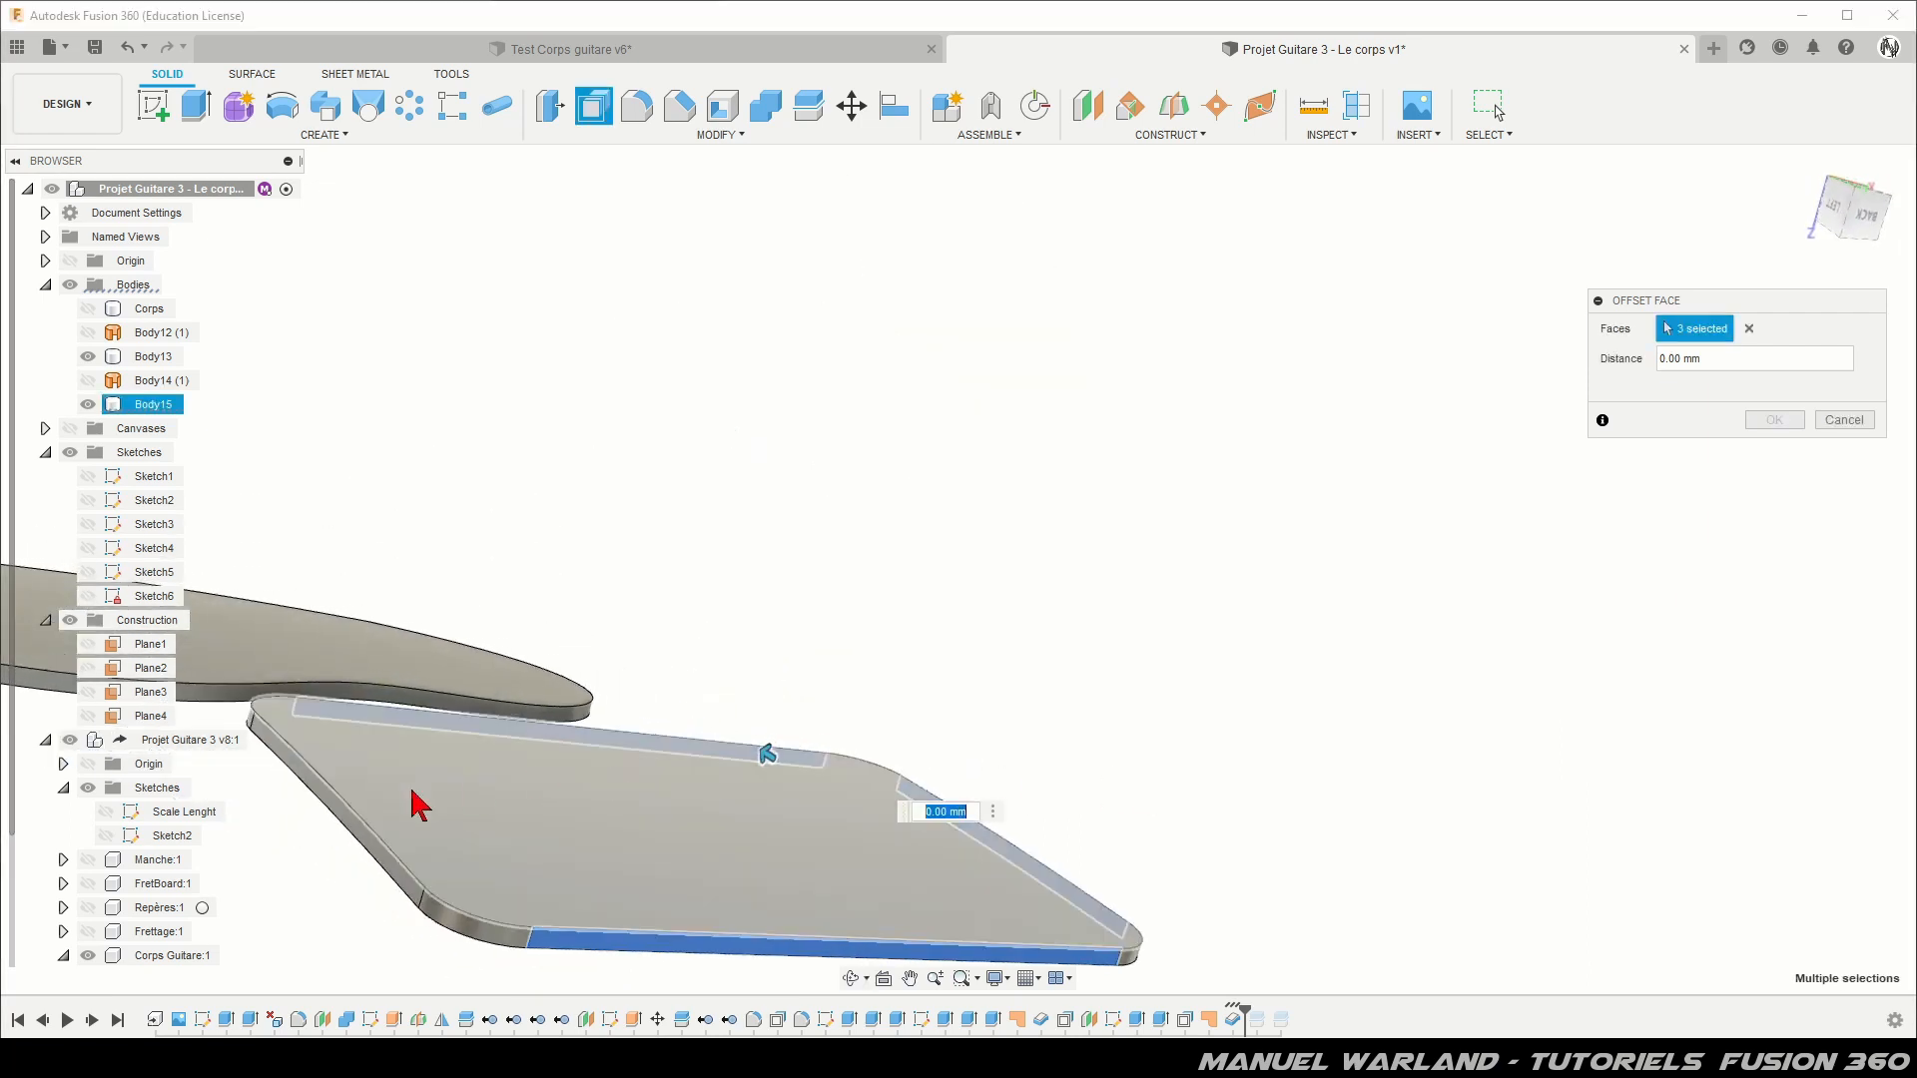
pyautogui.click(351, 825)
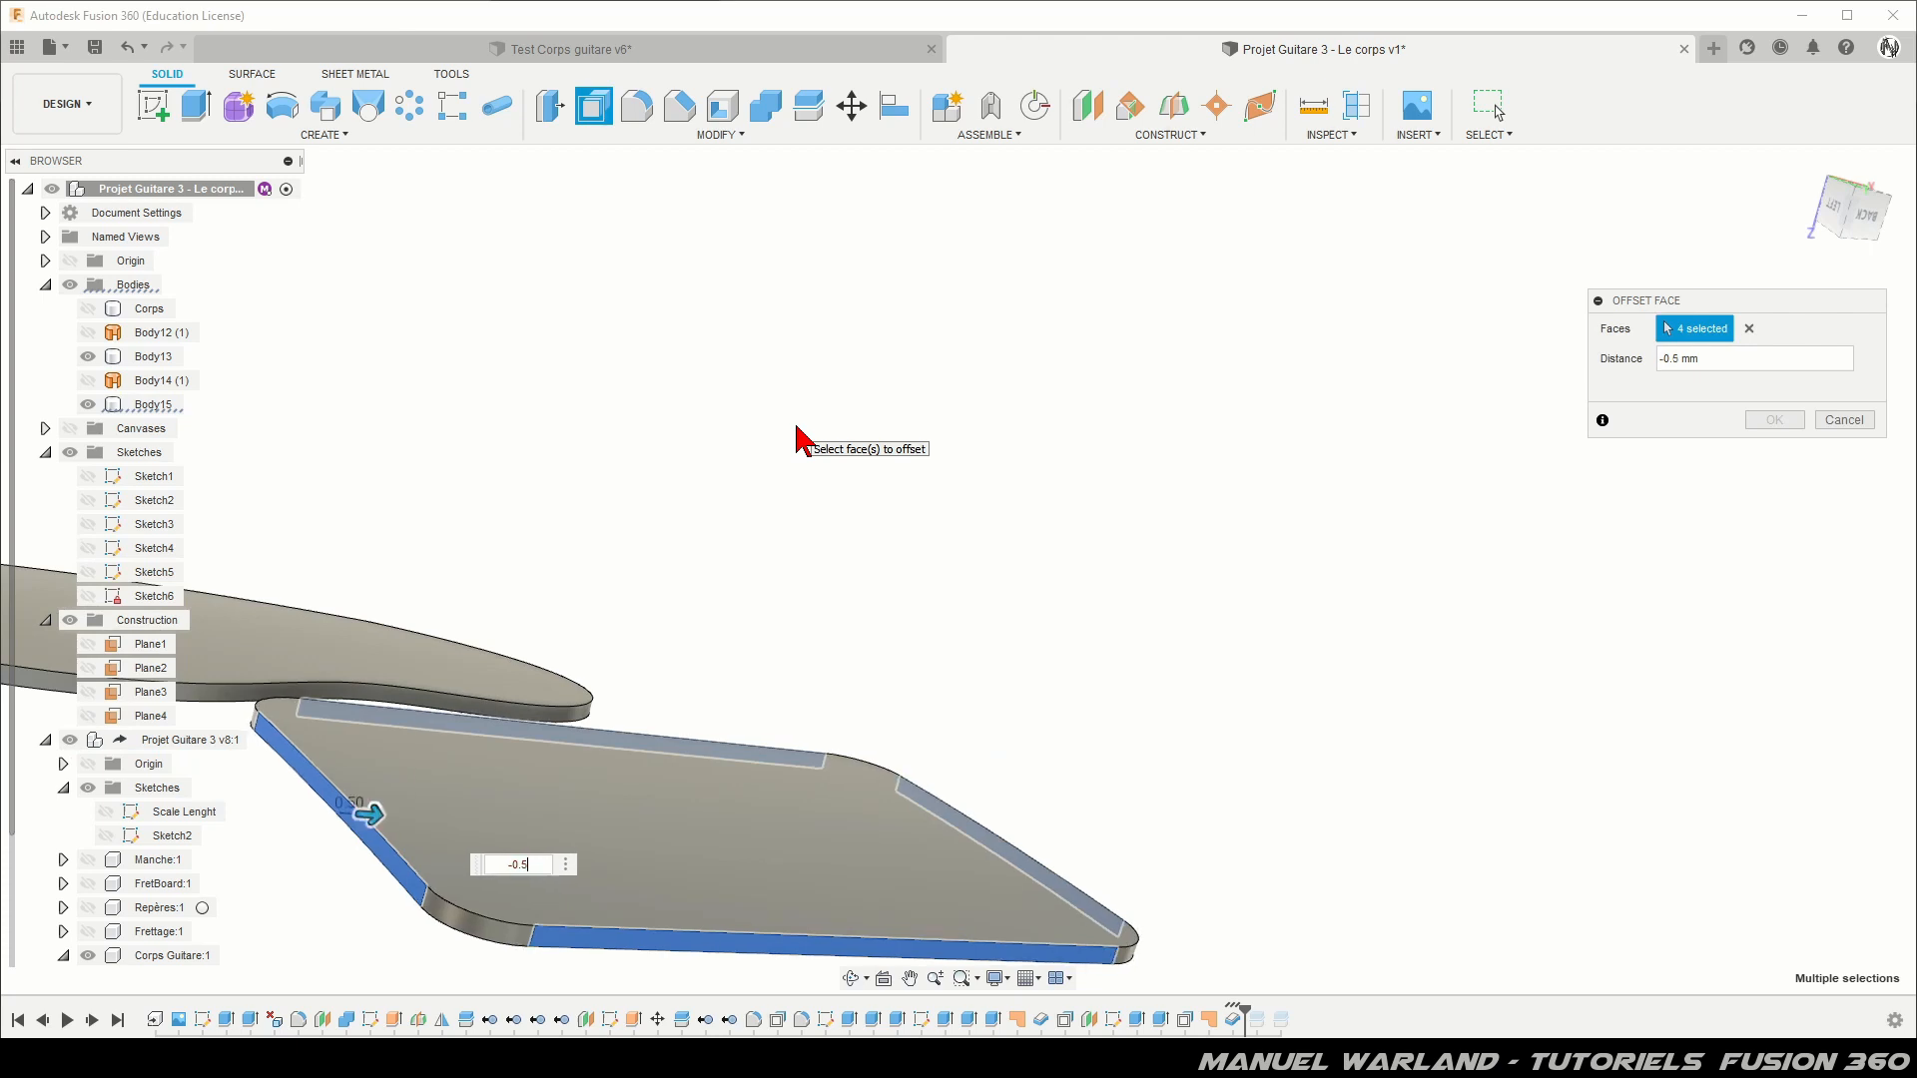
pyautogui.write('.')
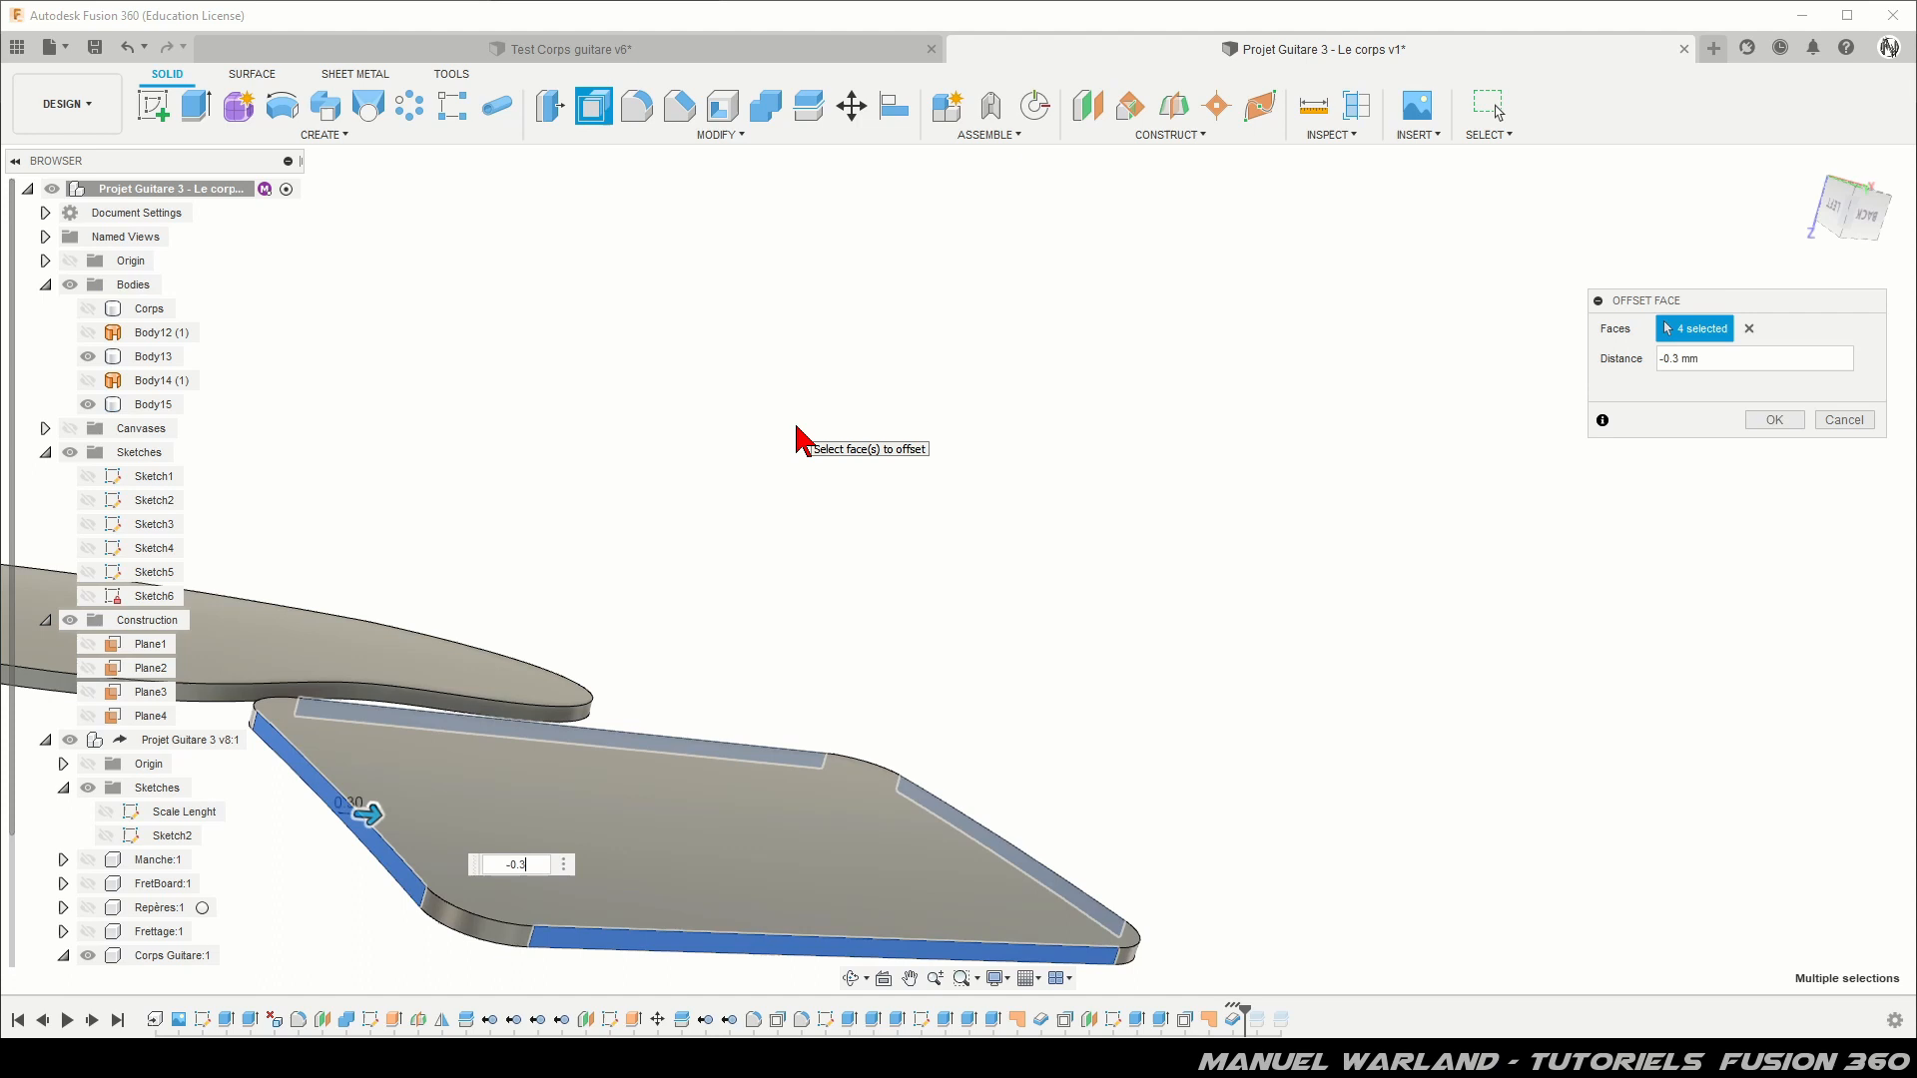
pyautogui.press('Return')
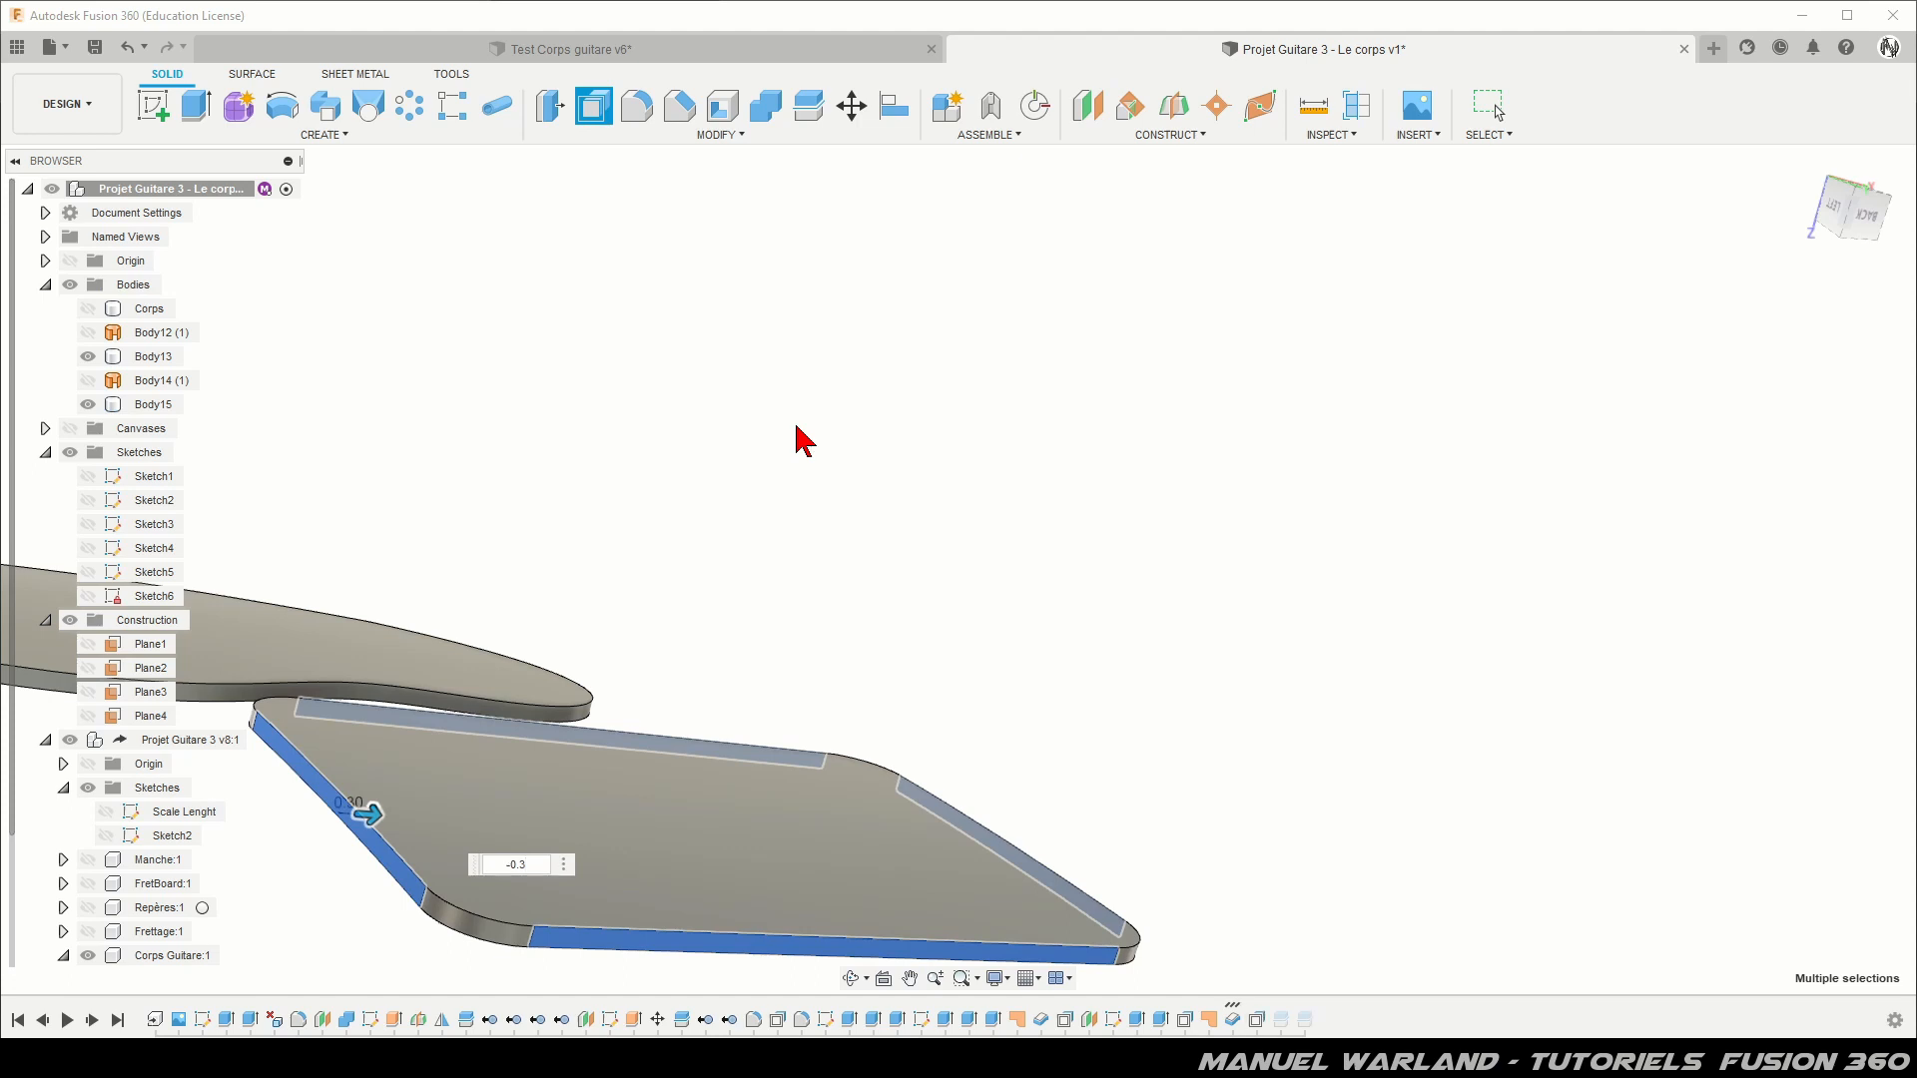
pyautogui.press('Return')
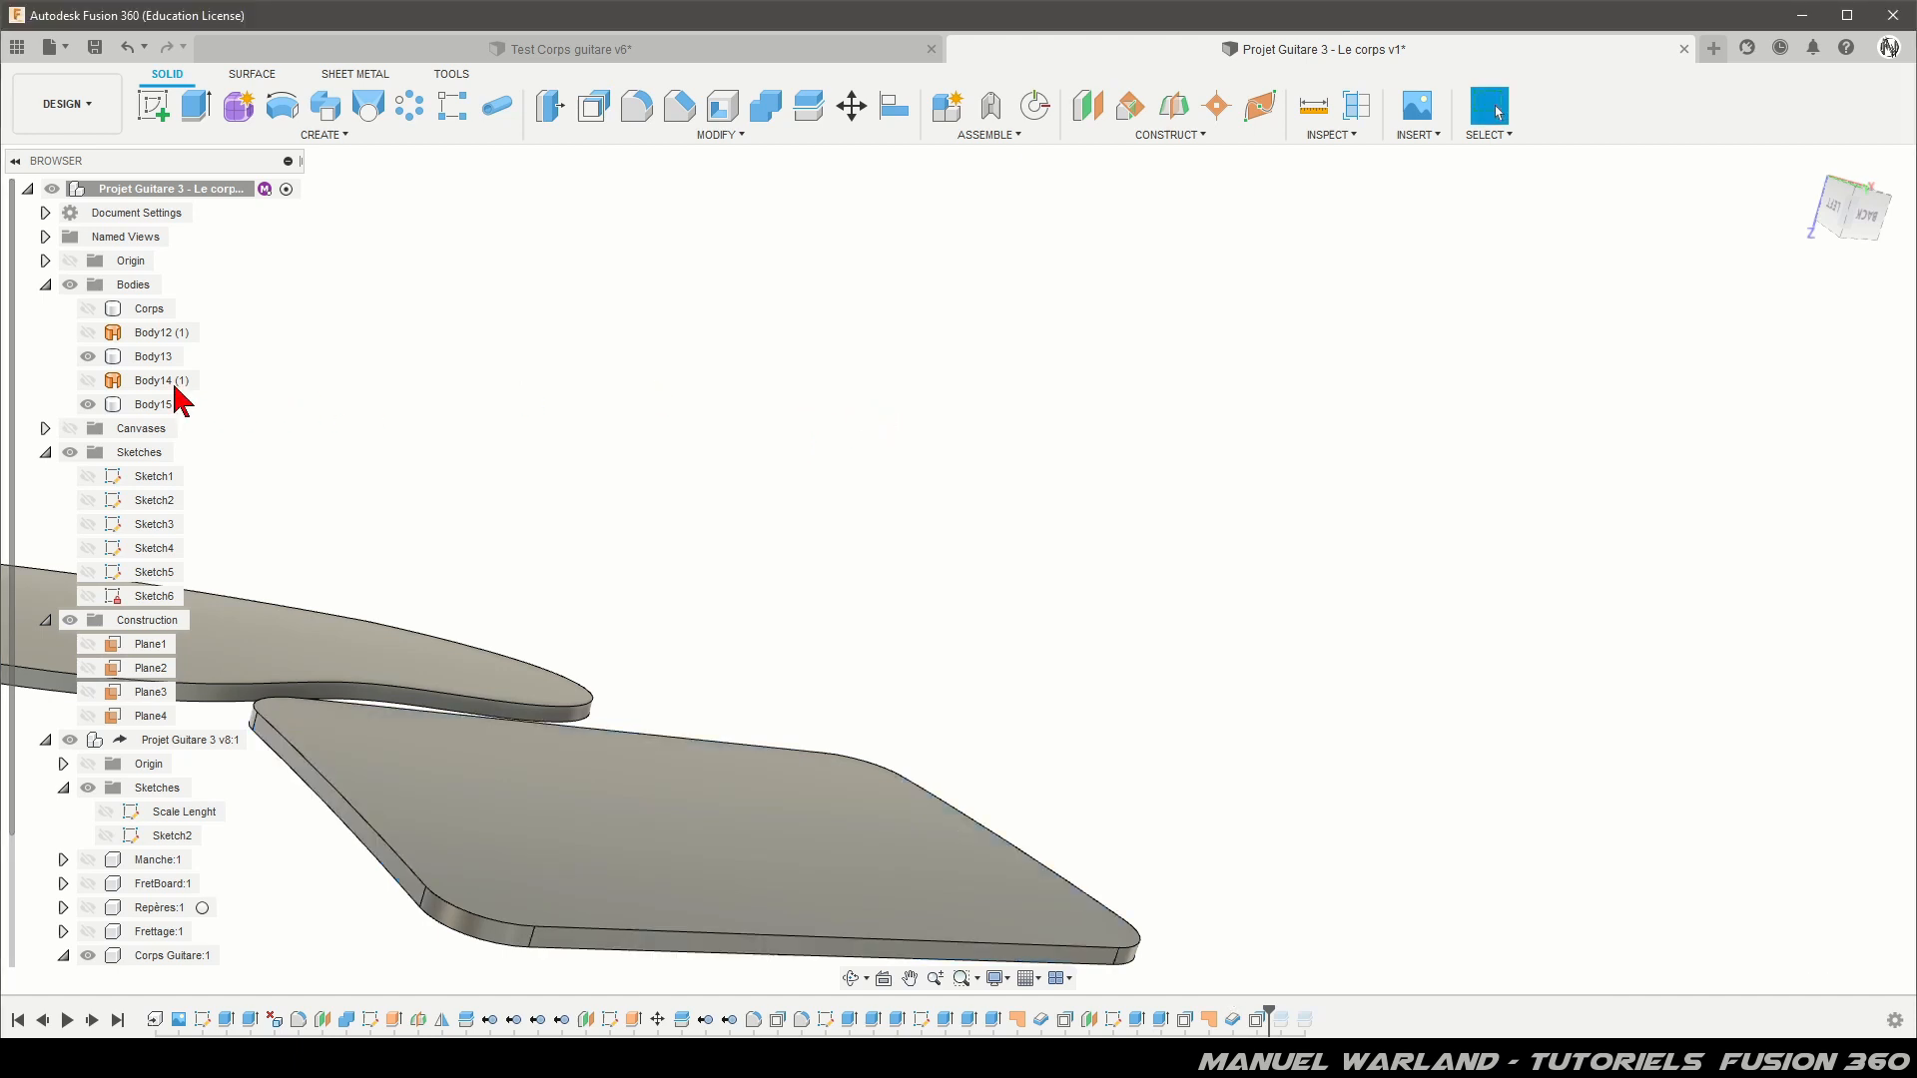
pyautogui.click(88, 308)
# Step: Examine the guitar body from the back and front, checking the cover plates in their recesses and the front cavities
pyautogui.keyDown('shift'); pyautogui.moveTo(783, 436); pyautogui.dragTo(778, 548, button='middle'); pyautogui.keyUp('shift')
pyautogui.scroll(-3, 866, 554)
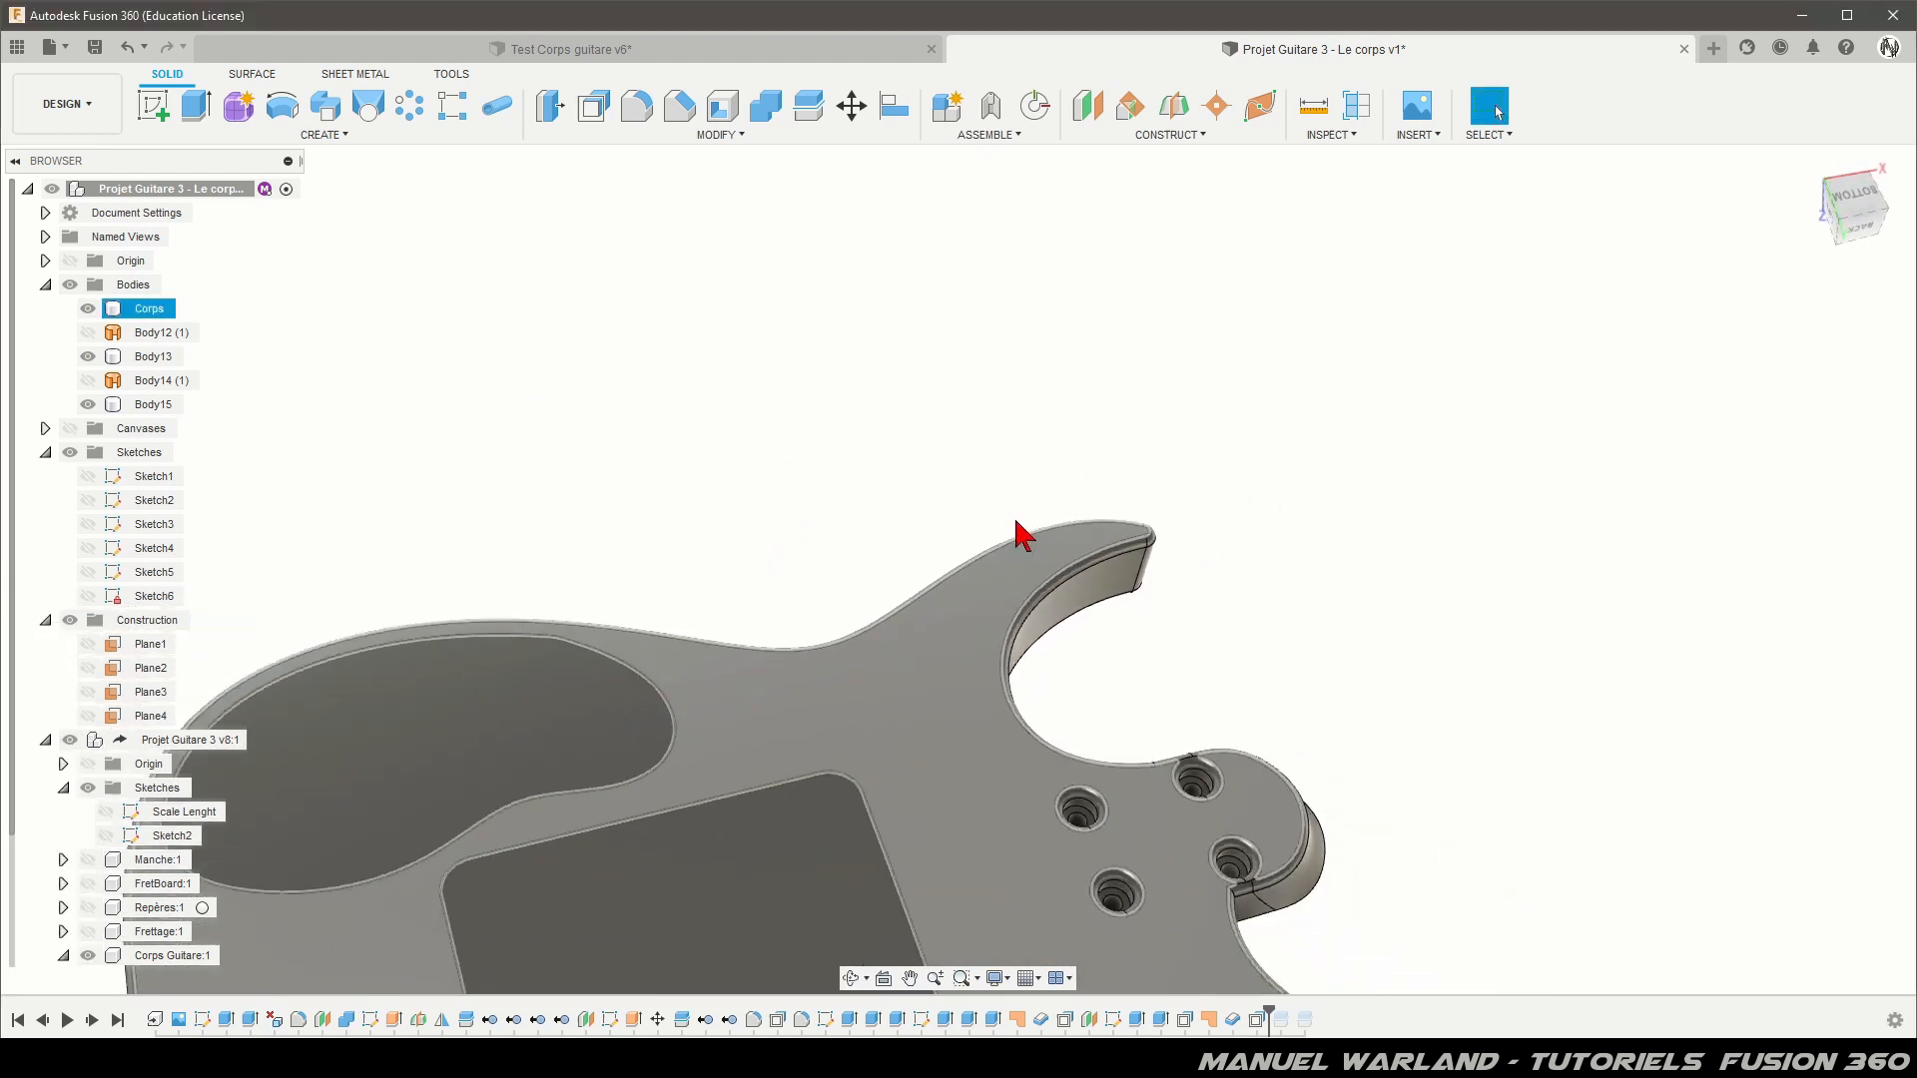
pyautogui.scroll(-3, 865, 450)
pyautogui.scroll(-2, 753, 290)
pyautogui.keyDown('shift'); pyautogui.moveTo(753, 678); pyautogui.dragTo(953, 689, button='middle'); pyautogui.keyUp('shift')
pyautogui.scroll(4, 729, 704)
pyautogui.scroll(-3, 939, 576)
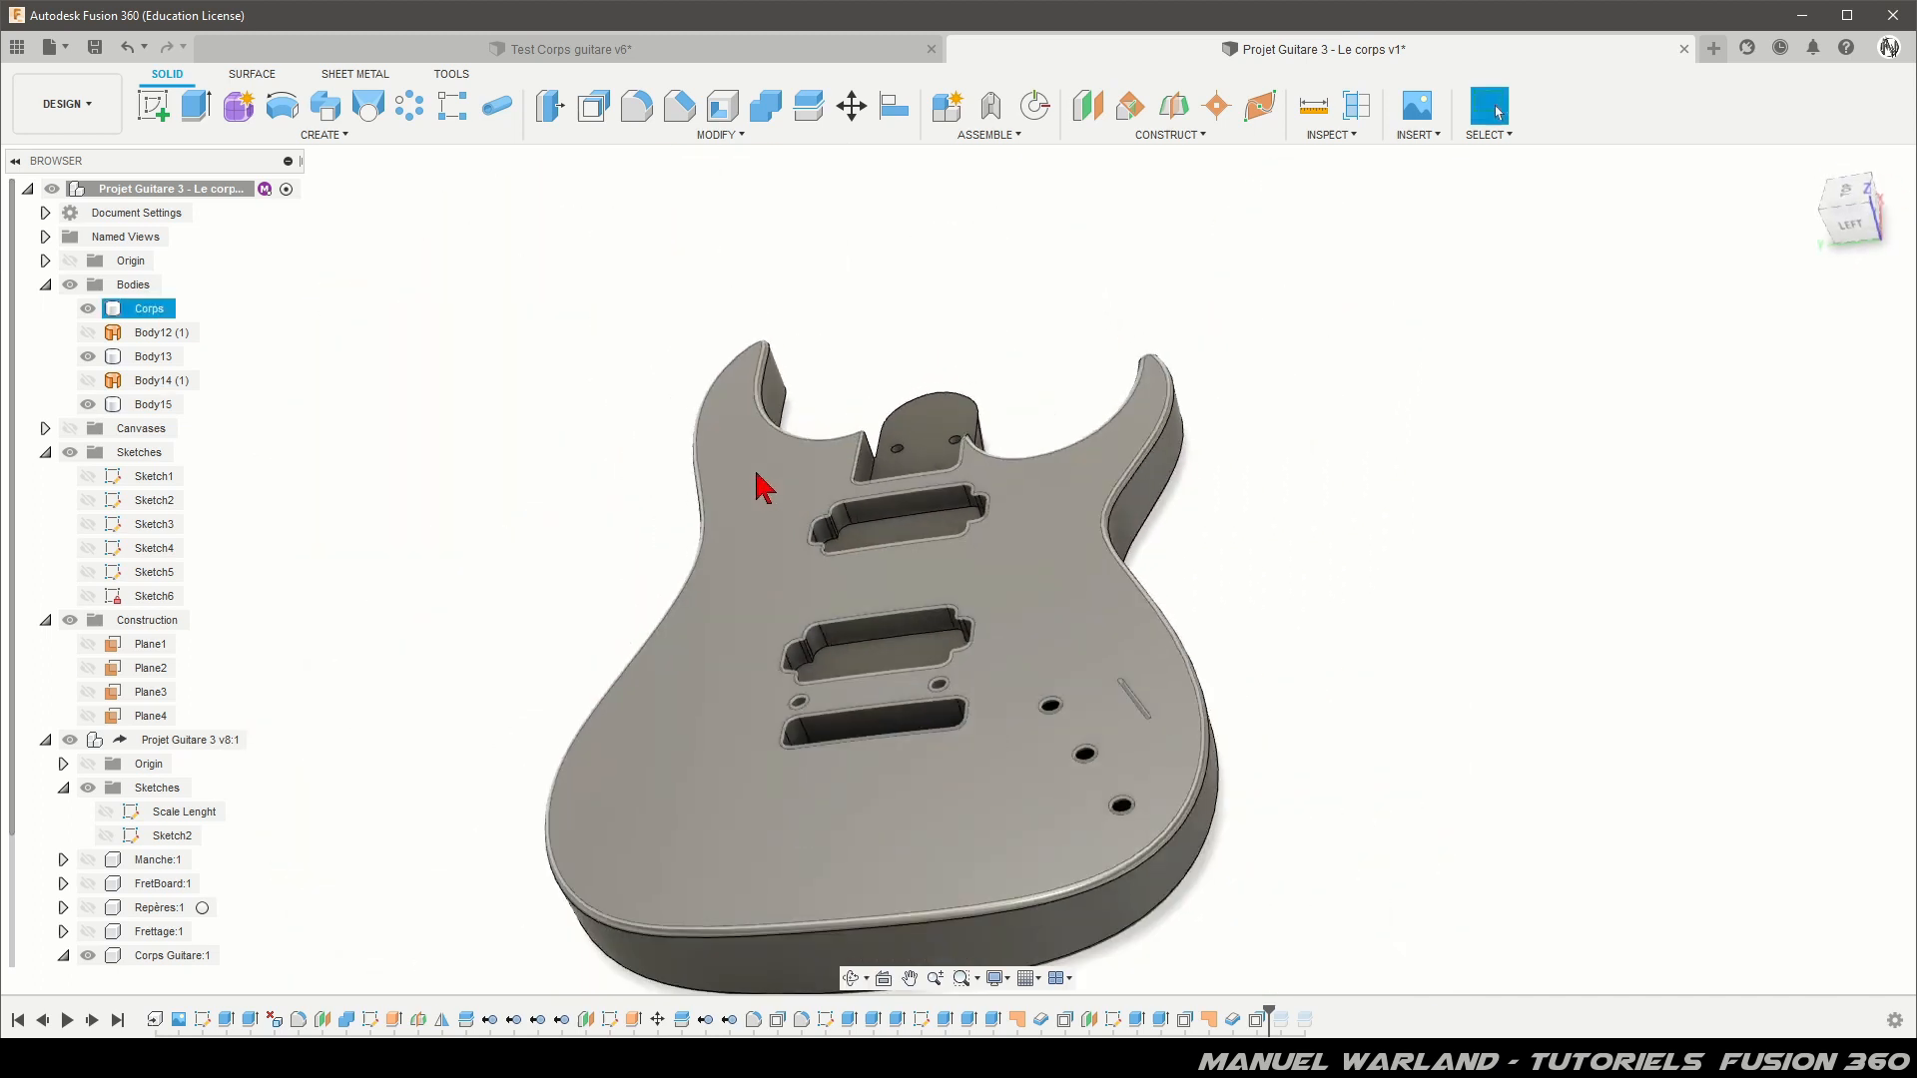
pyautogui.keyDown('shift'); pyautogui.moveTo(1069, 855); pyautogui.dragTo(998, 887, button='middle'); pyautogui.keyUp('shift')
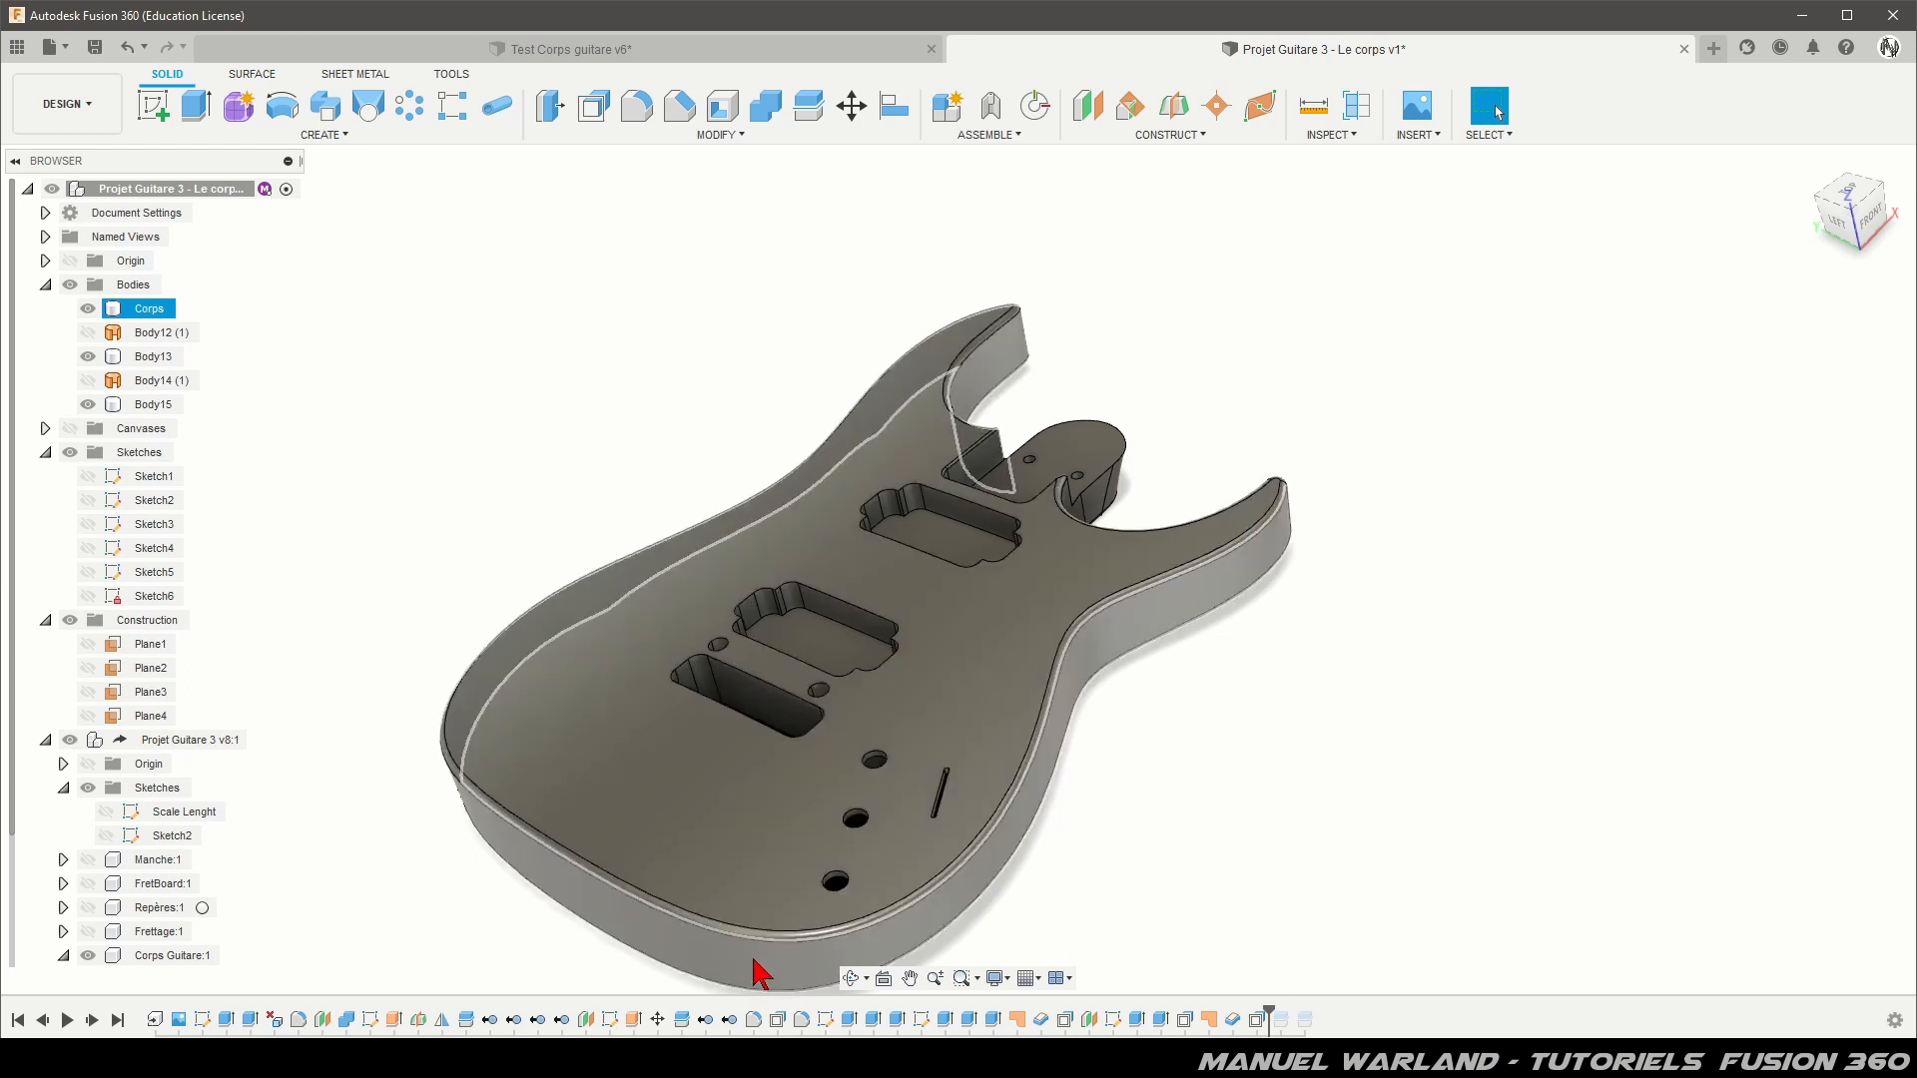
pyautogui.keyDown('shift'); pyautogui.moveTo(732, 968); pyautogui.dragTo(732, 855, button='middle'); pyautogui.keyUp('shift')
pyautogui.click(796, 431)
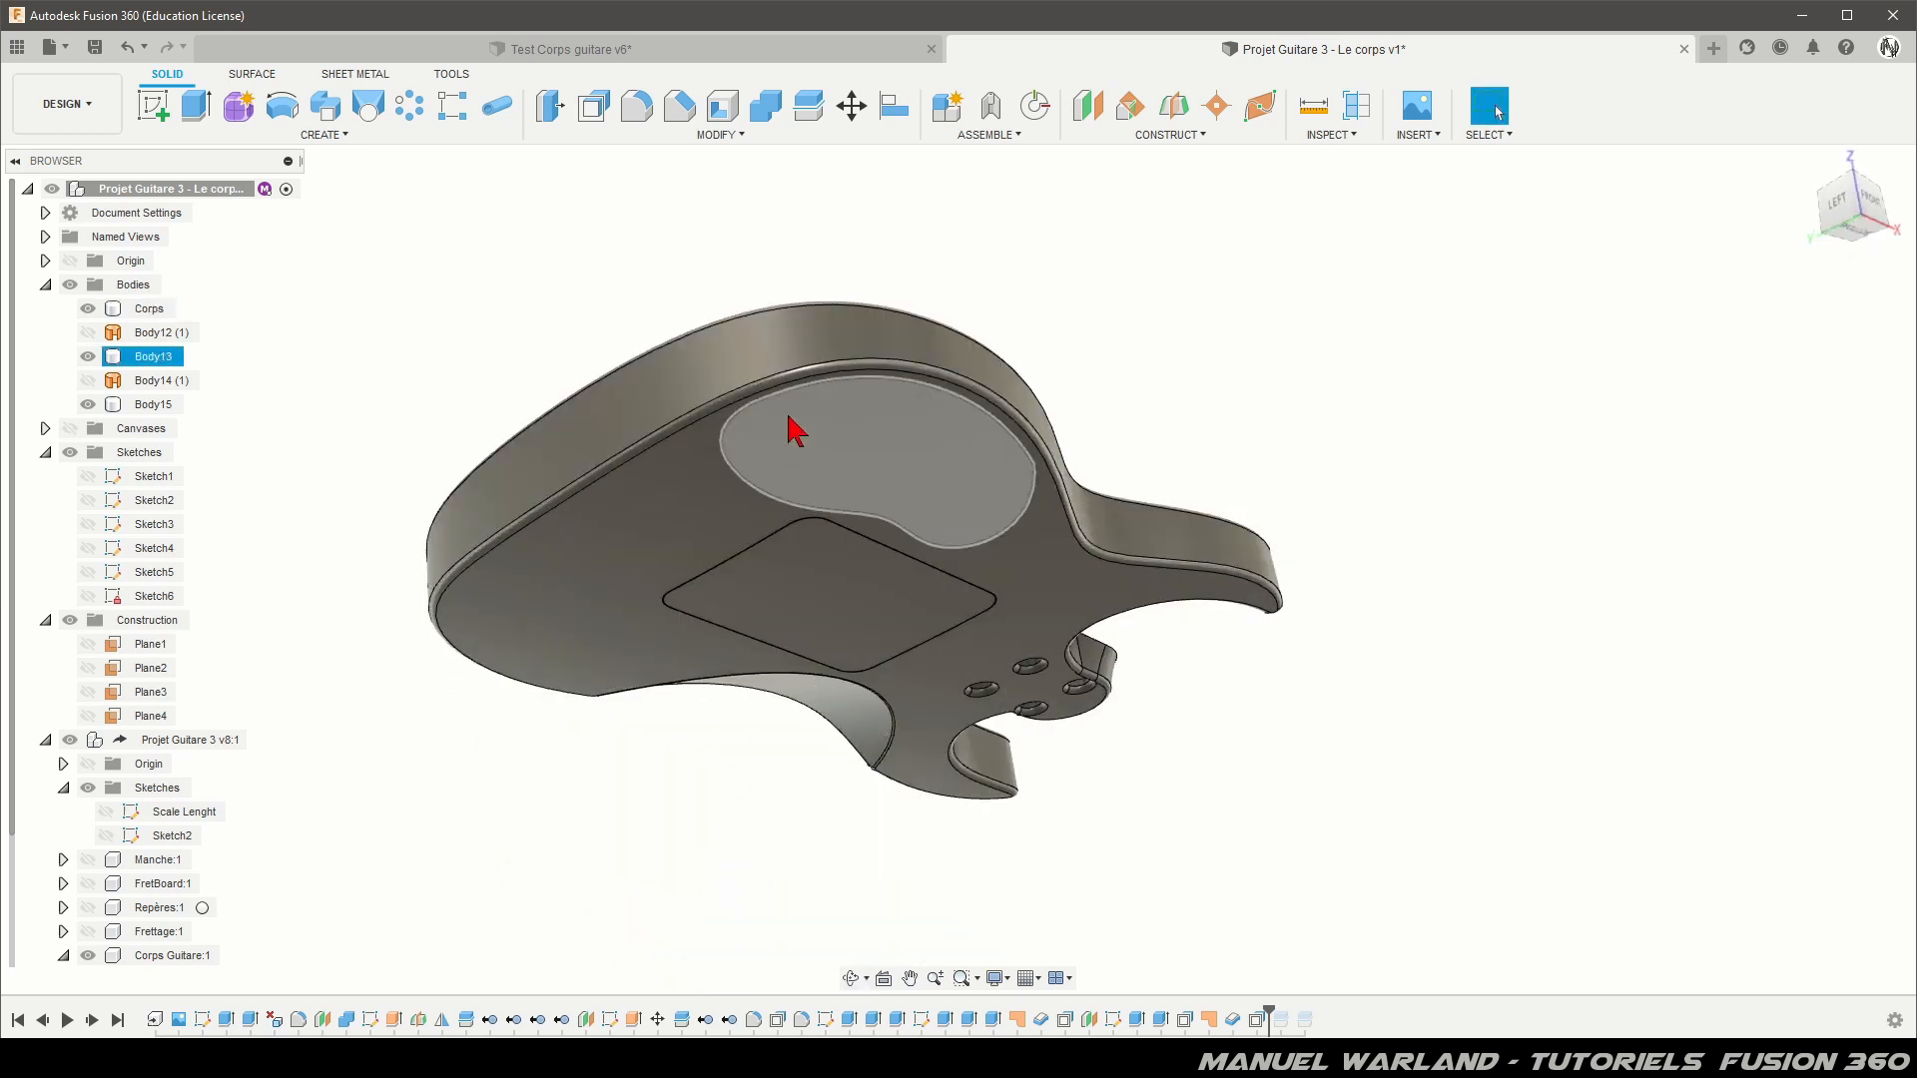
pyautogui.click(770, 308)
pyautogui.keyDown('shift'); pyautogui.moveTo(770, 309); pyautogui.dragTo(770, 463, button='middle'); pyautogui.keyUp('shift')
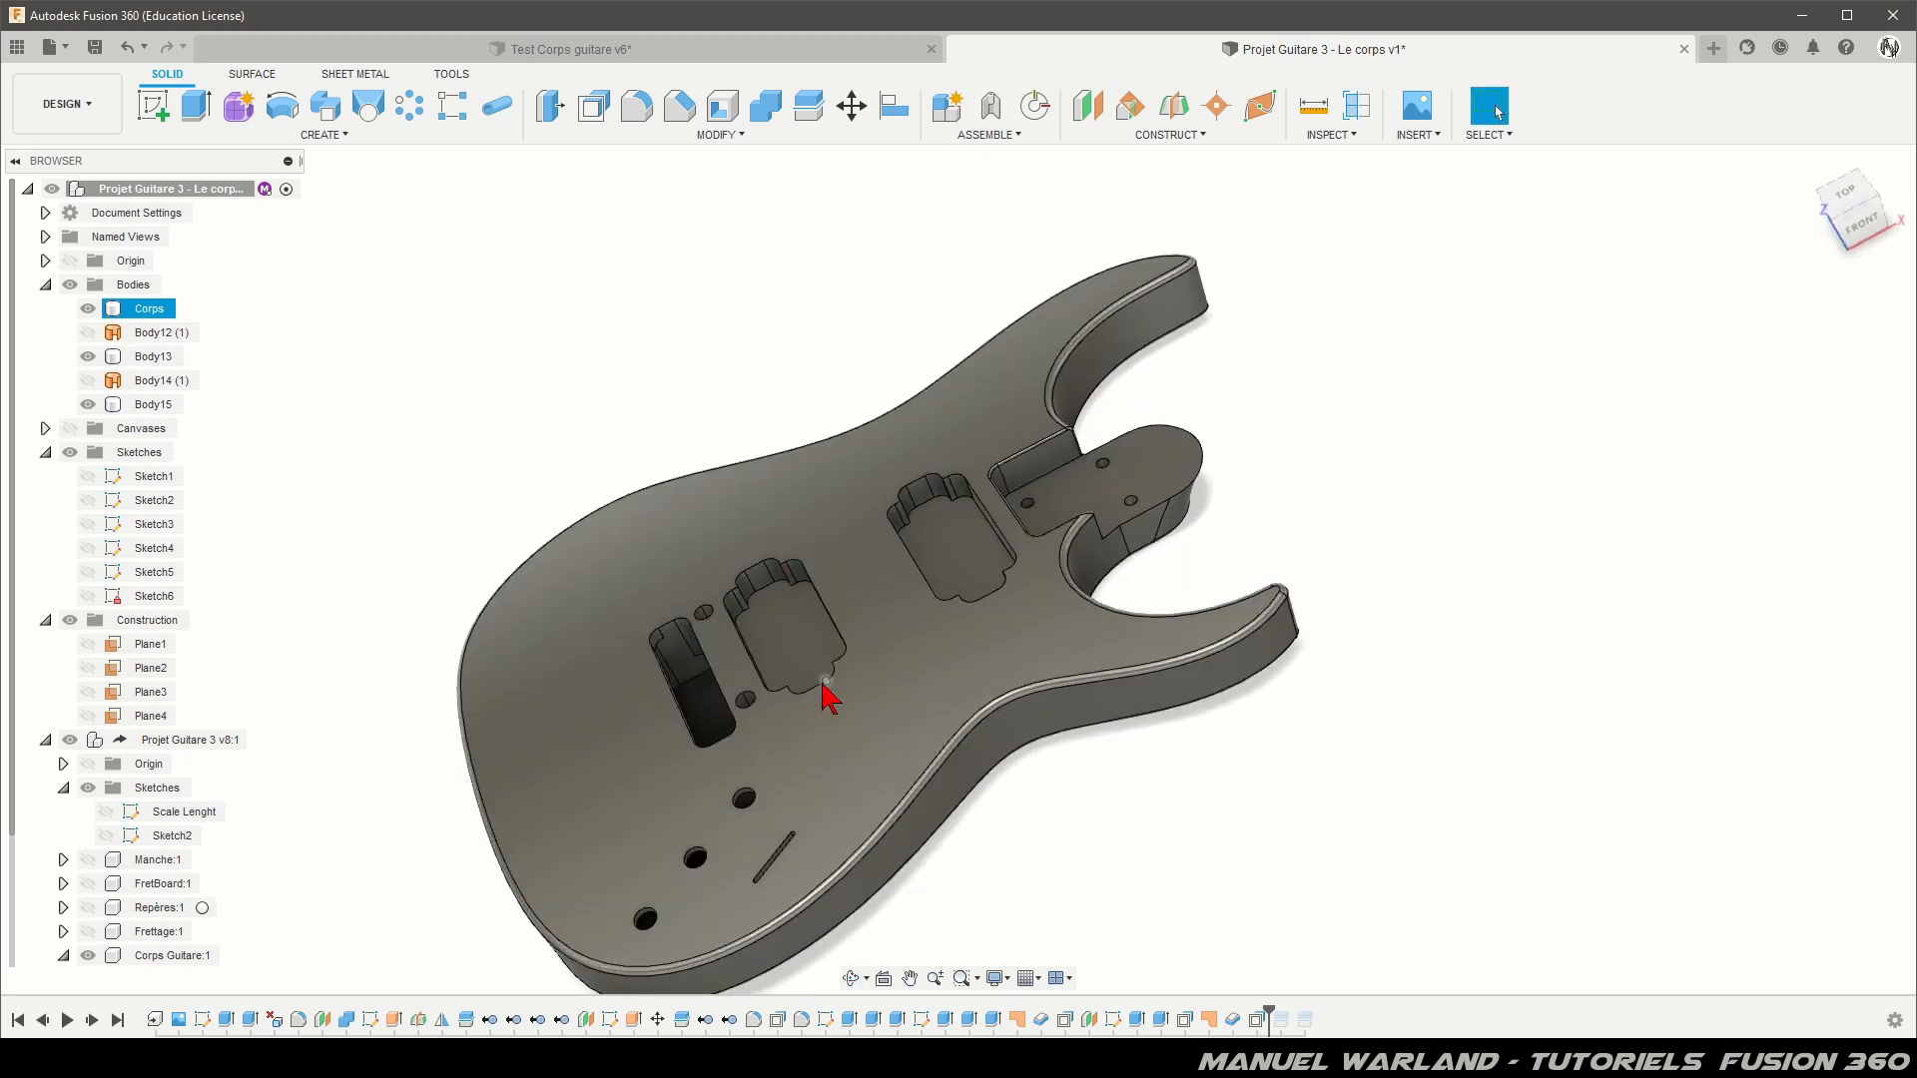
pyautogui.keyDown('shift'); pyautogui.moveTo(809, 684); pyautogui.dragTo(976, 613, button='middle'); pyautogui.keyUp('shift')
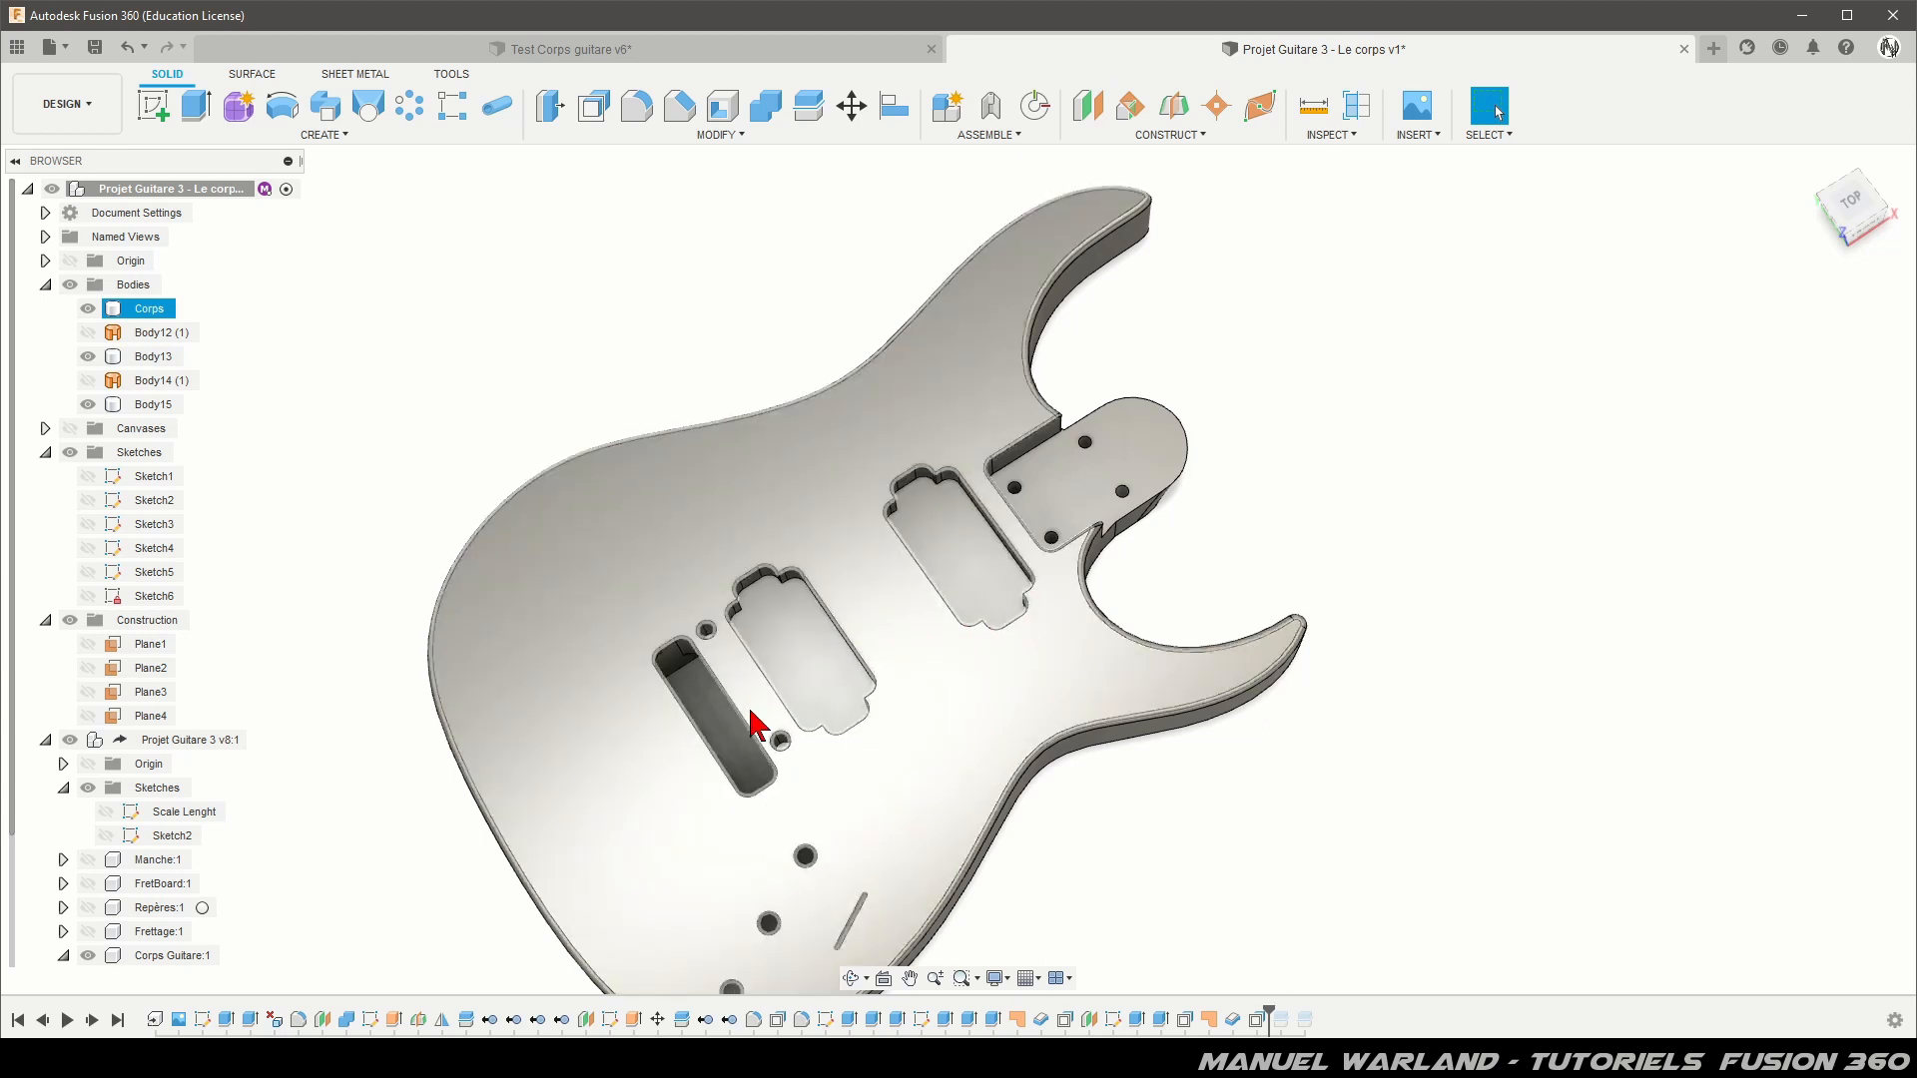
pyautogui.keyDown('shift'); pyautogui.moveTo(837, 711); pyautogui.dragTo(898, 813, button='middle'); pyautogui.keyUp('shift')
pyautogui.keyDown('shift'); pyautogui.moveTo(946, 555); pyautogui.dragTo(526, 428, button='middle'); pyautogui.keyUp('shift')
pyautogui.click(537, 445)
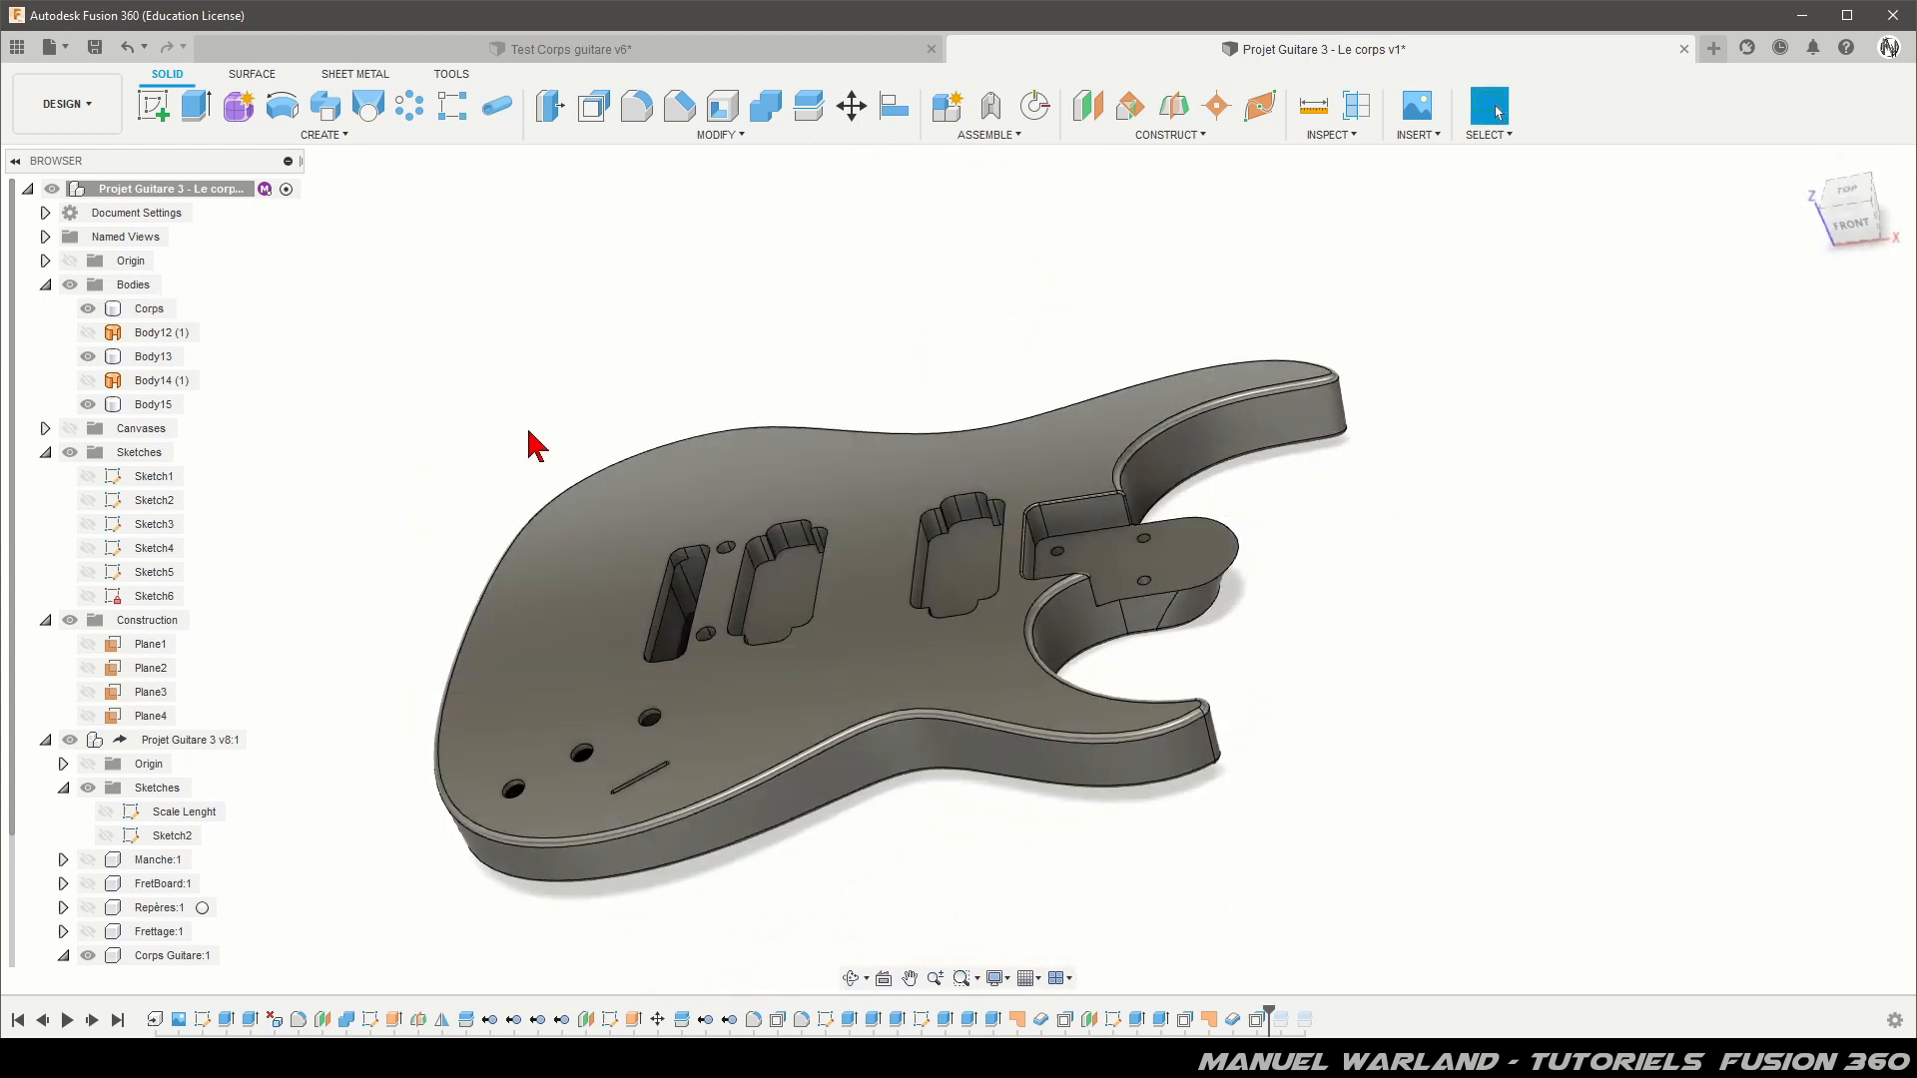
# Step: Remove the two leftover patch surface bodies, Body12 and Body14, while keeping the timeline history
pyautogui.rightClick(155, 340)
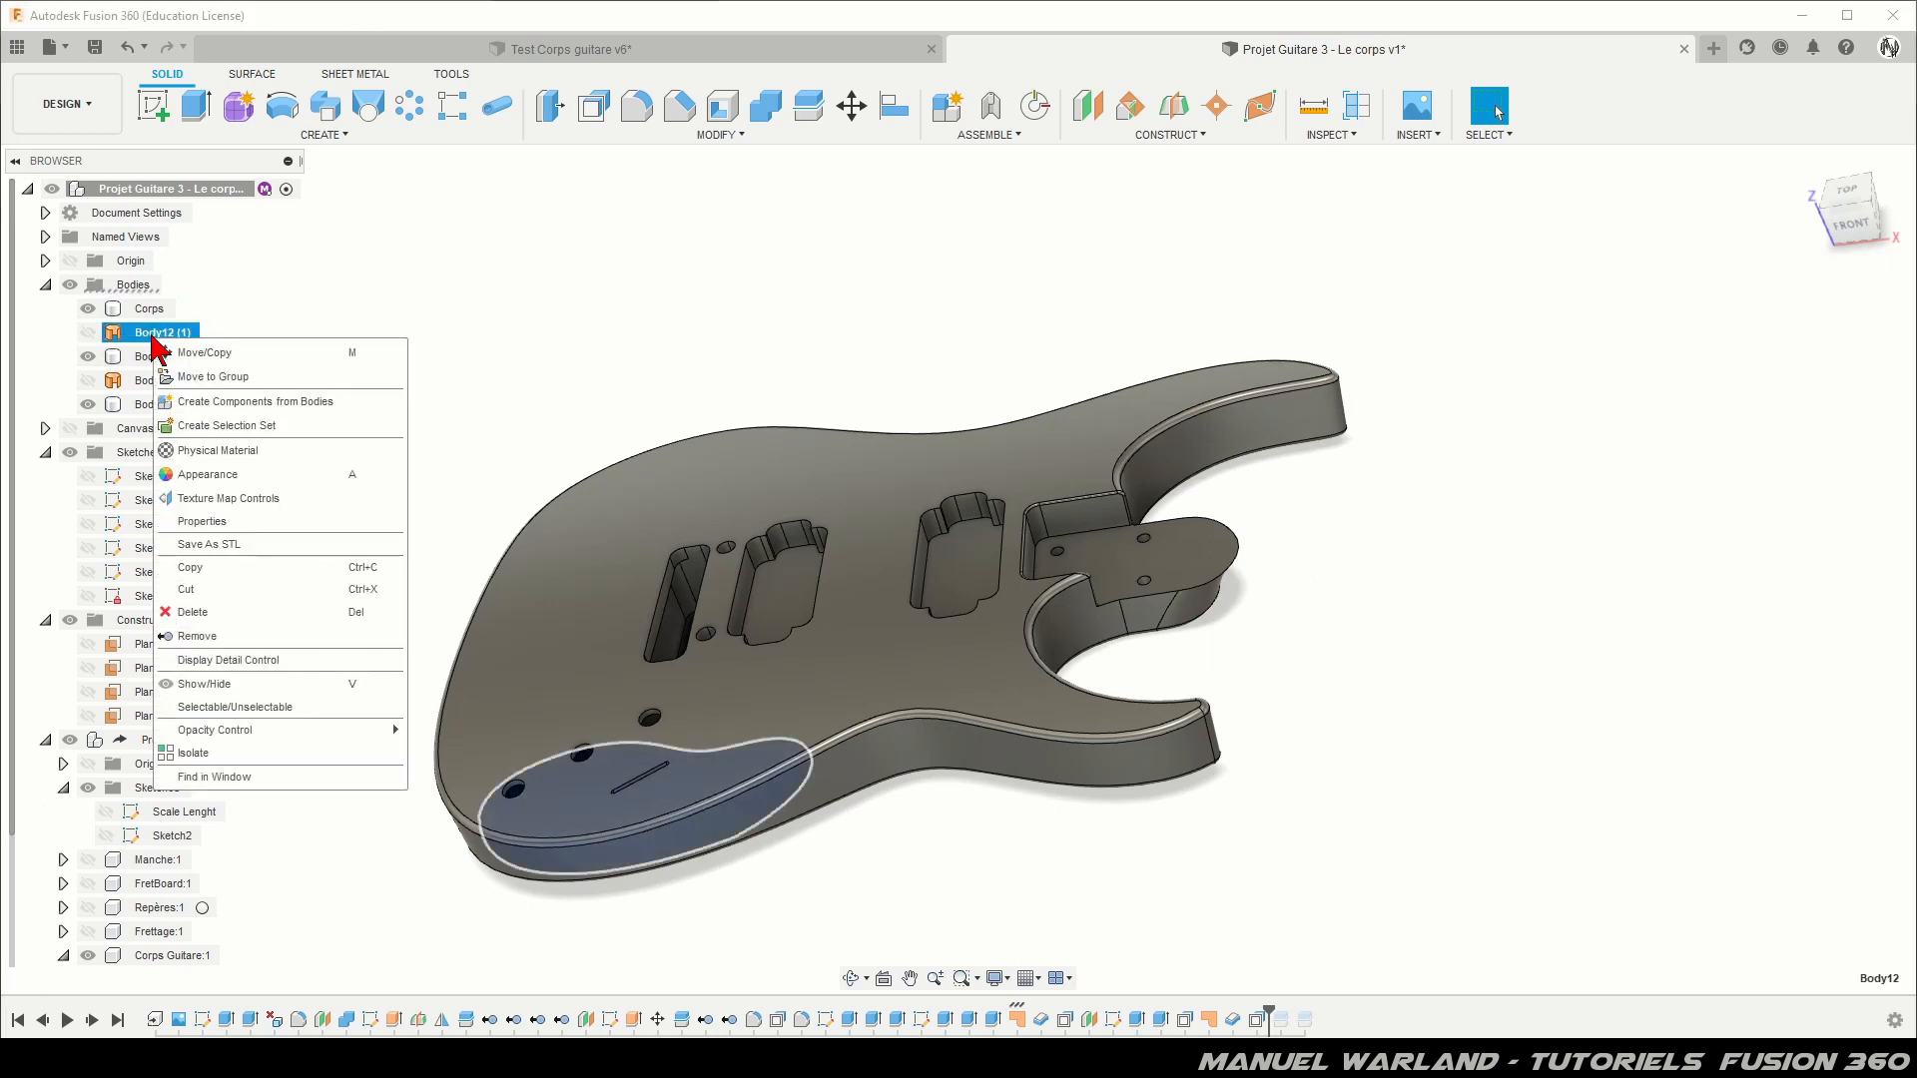
pyautogui.click(192, 636)
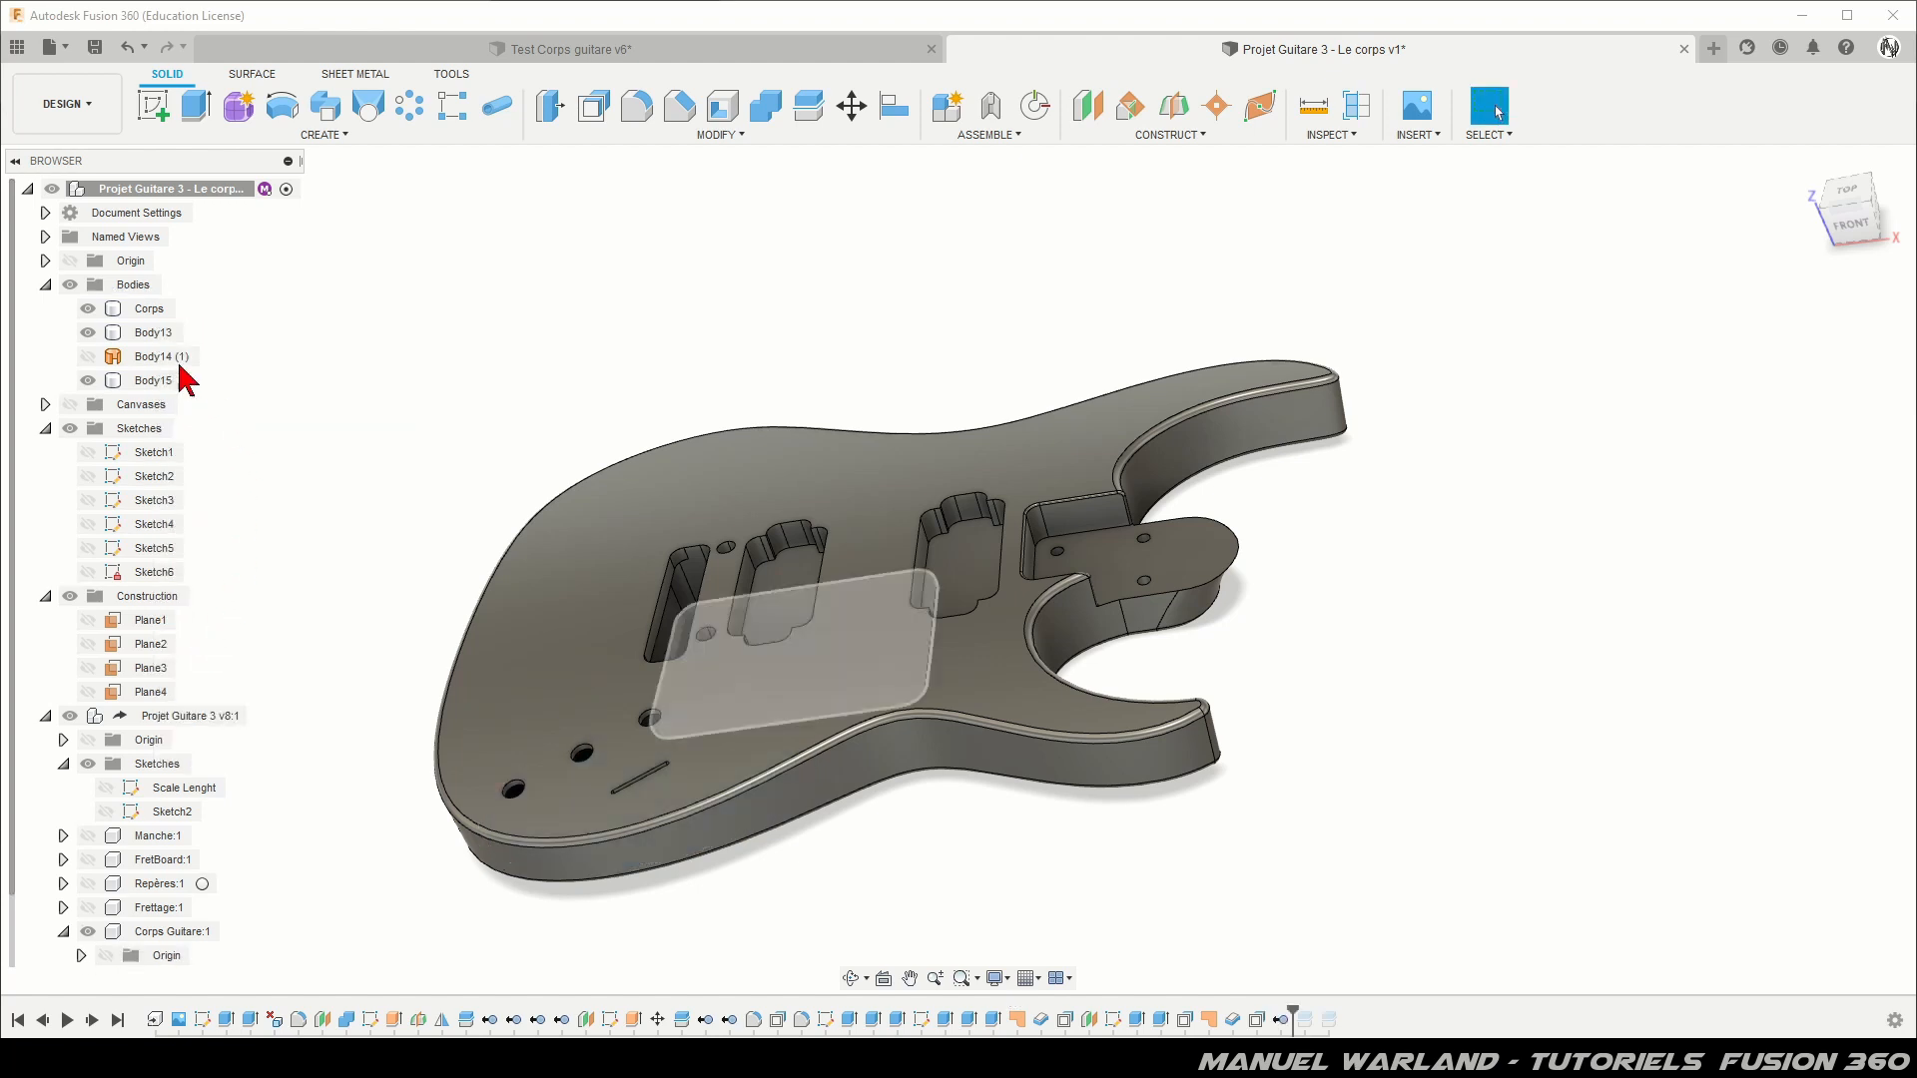
pyautogui.click(160, 359)
pyautogui.rightClick(166, 364)
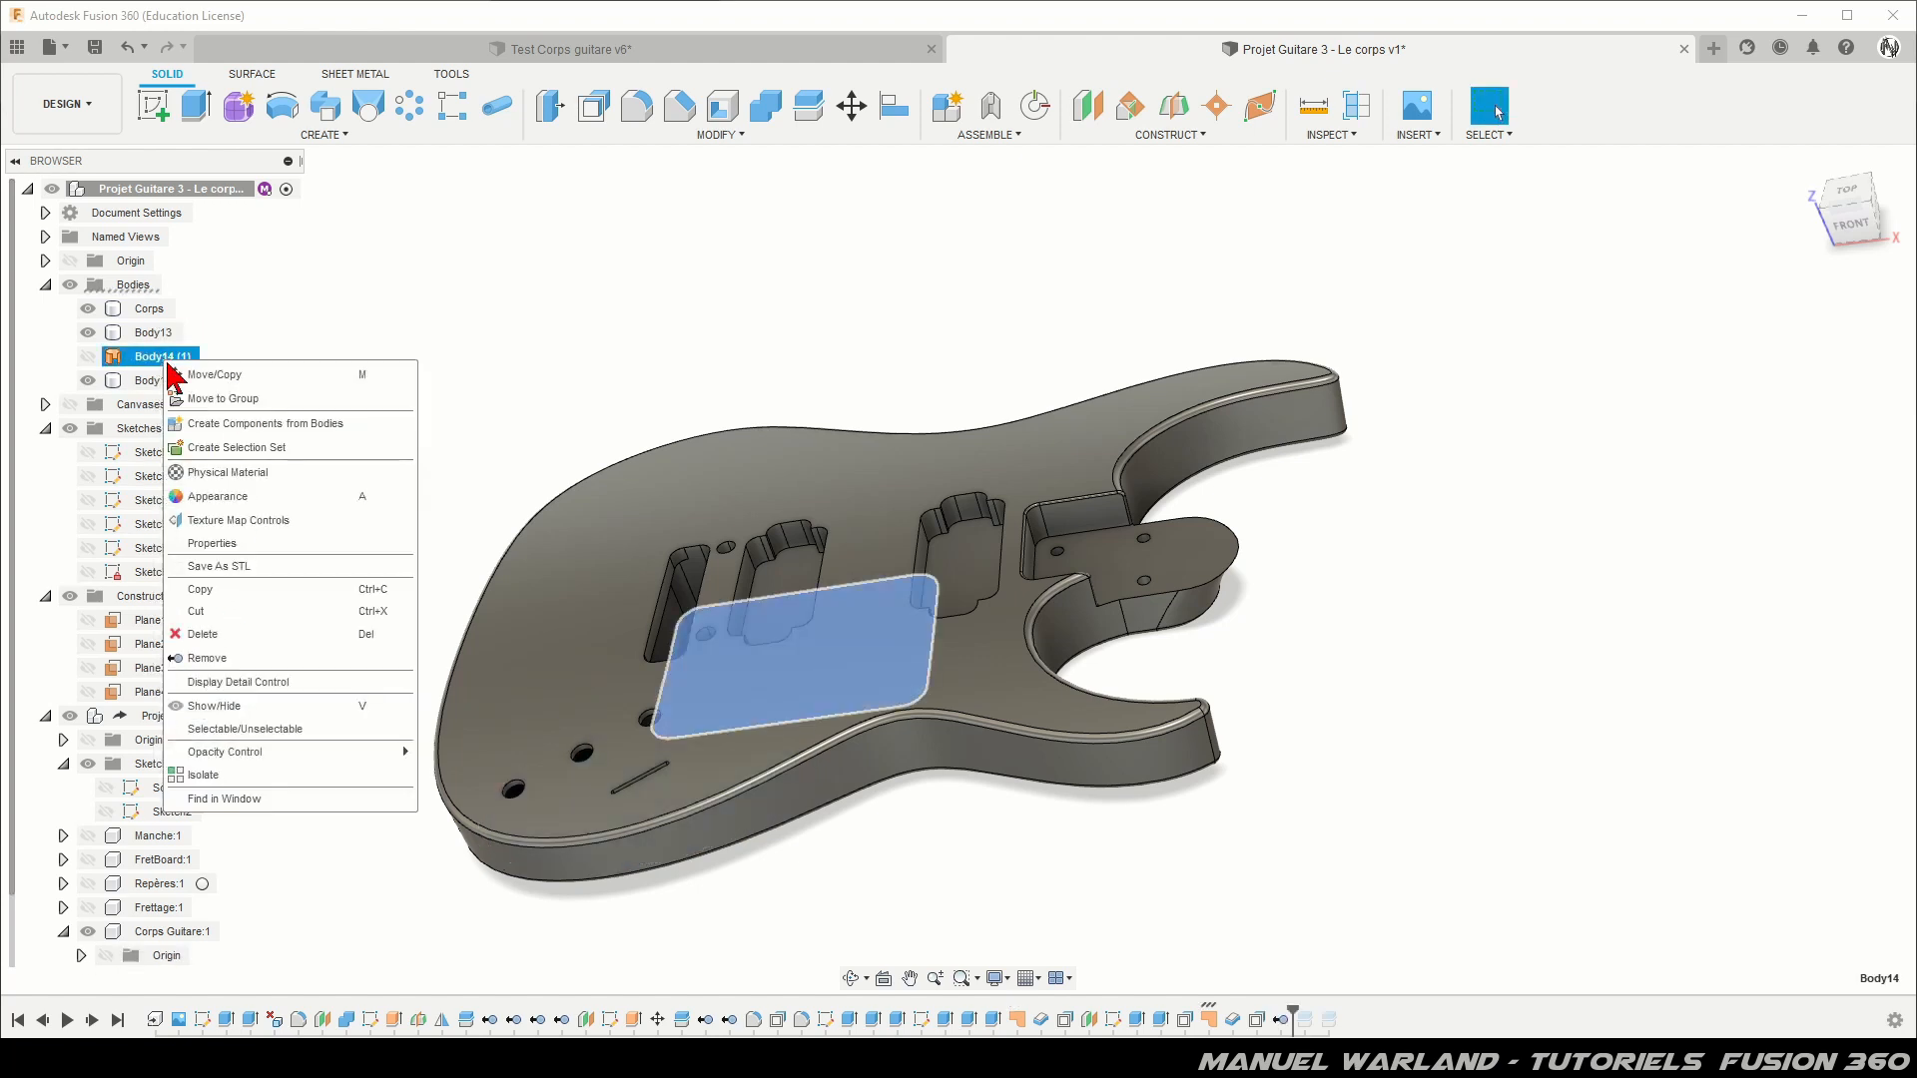
pyautogui.click(206, 658)
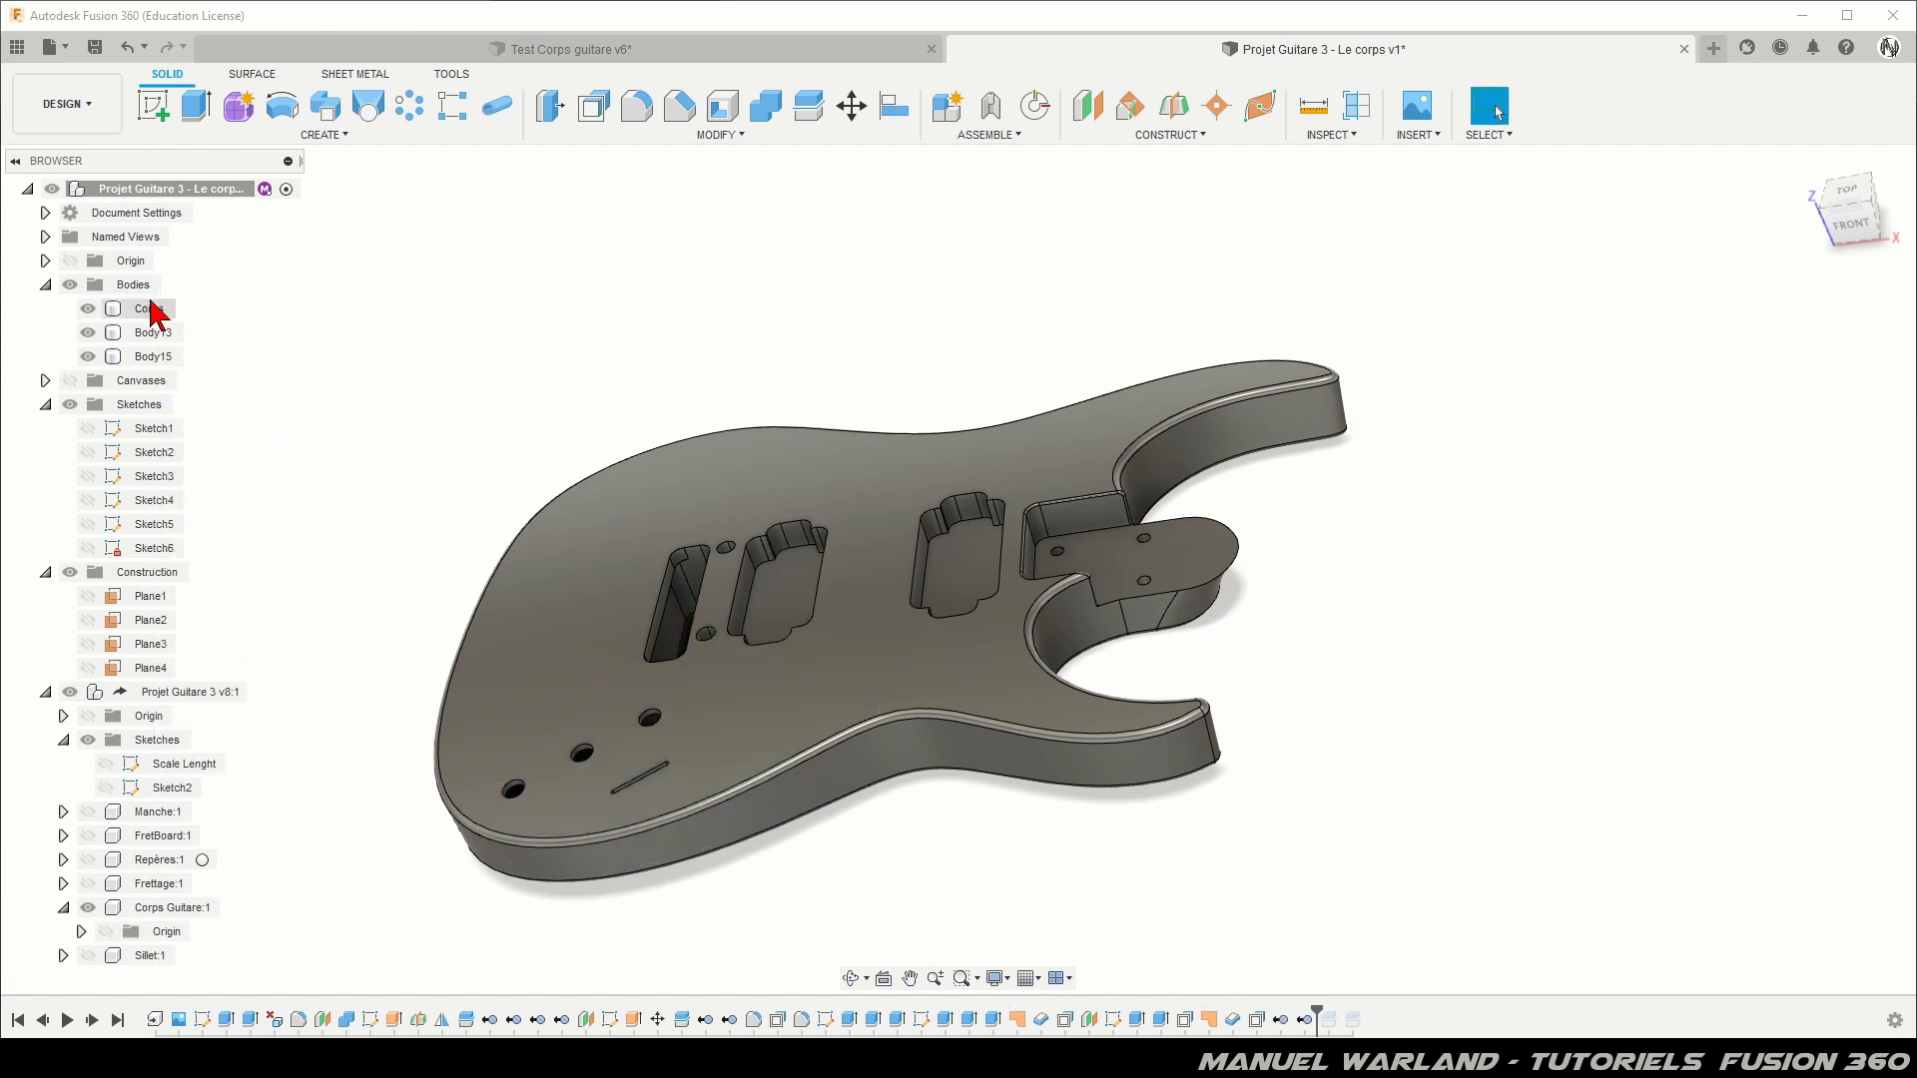
# Step: Rename the curved control cavity cover body Plaquette Potars and the rectangular cover body Plaquette Tremolo
pyautogui.click(160, 335)
pyautogui.click(151, 335)
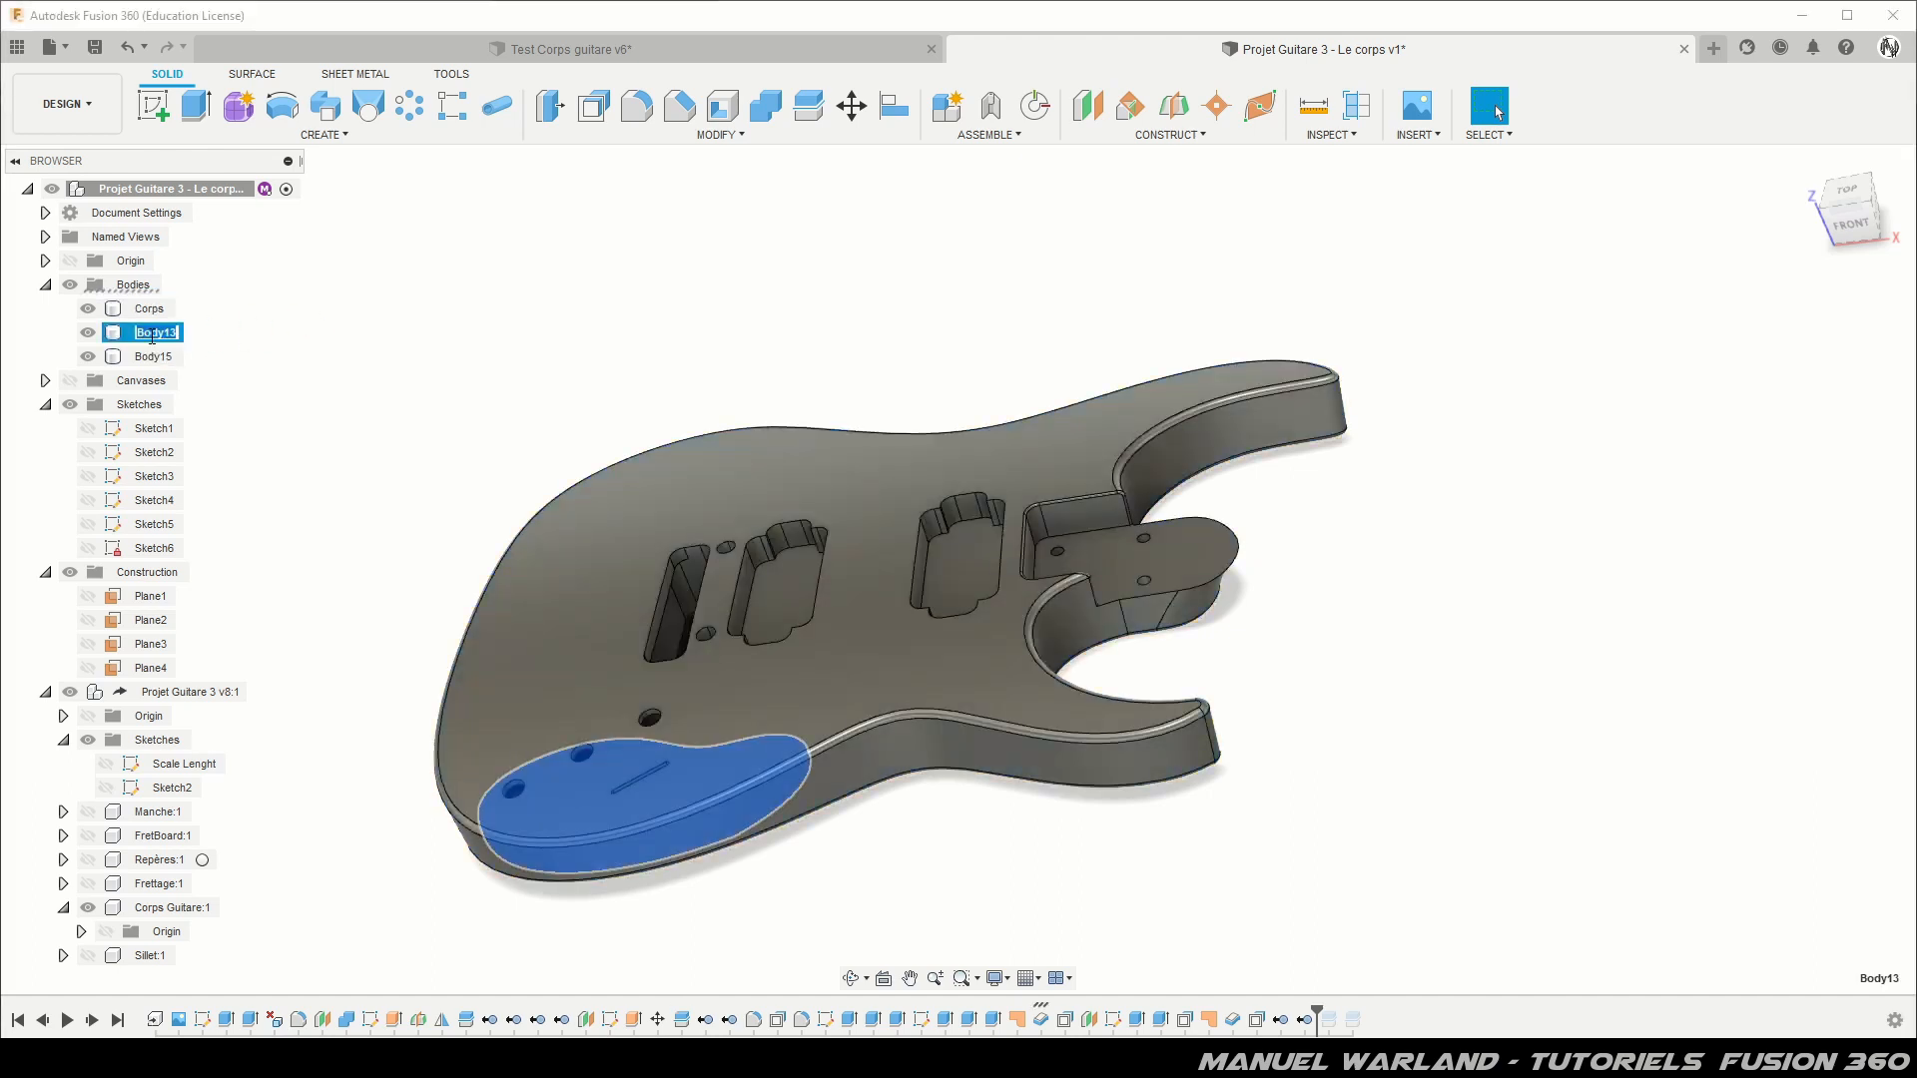
pyautogui.write('Plaquette Potars')
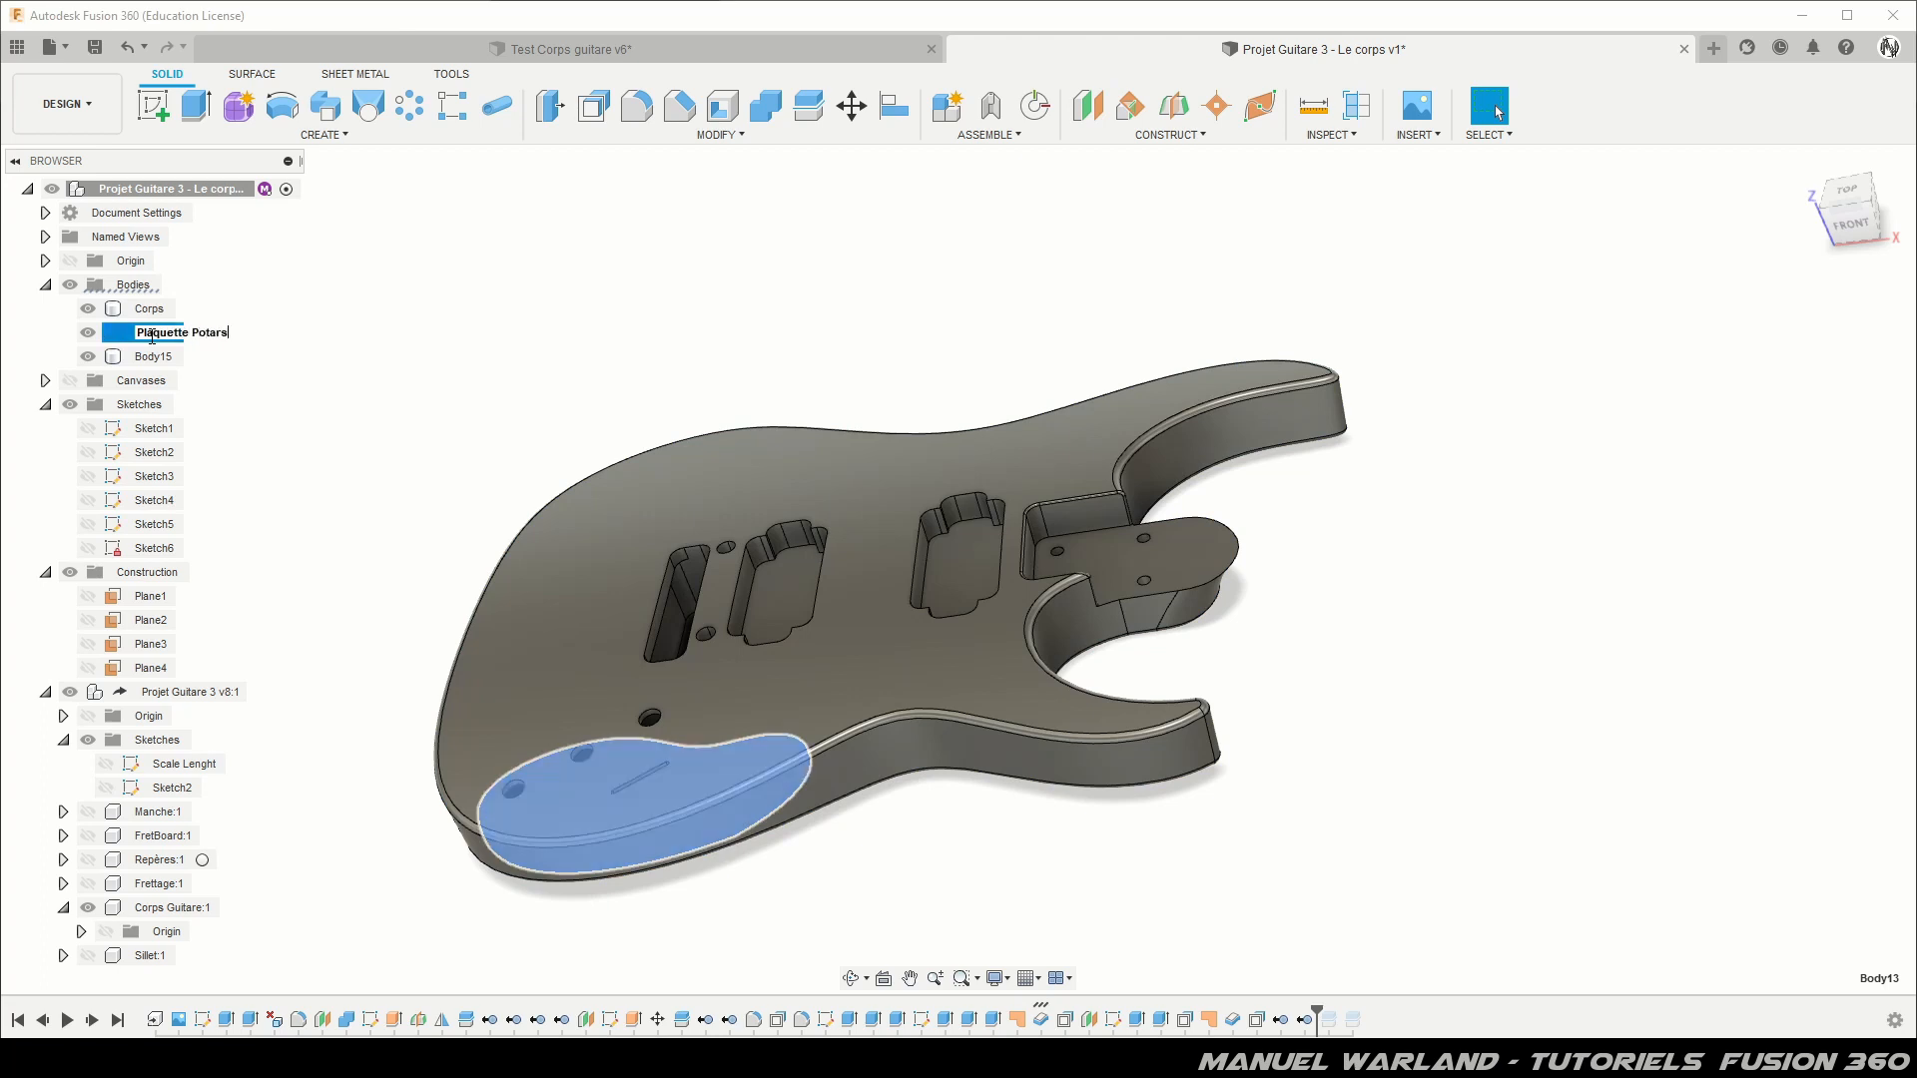
pyautogui.press('Return')
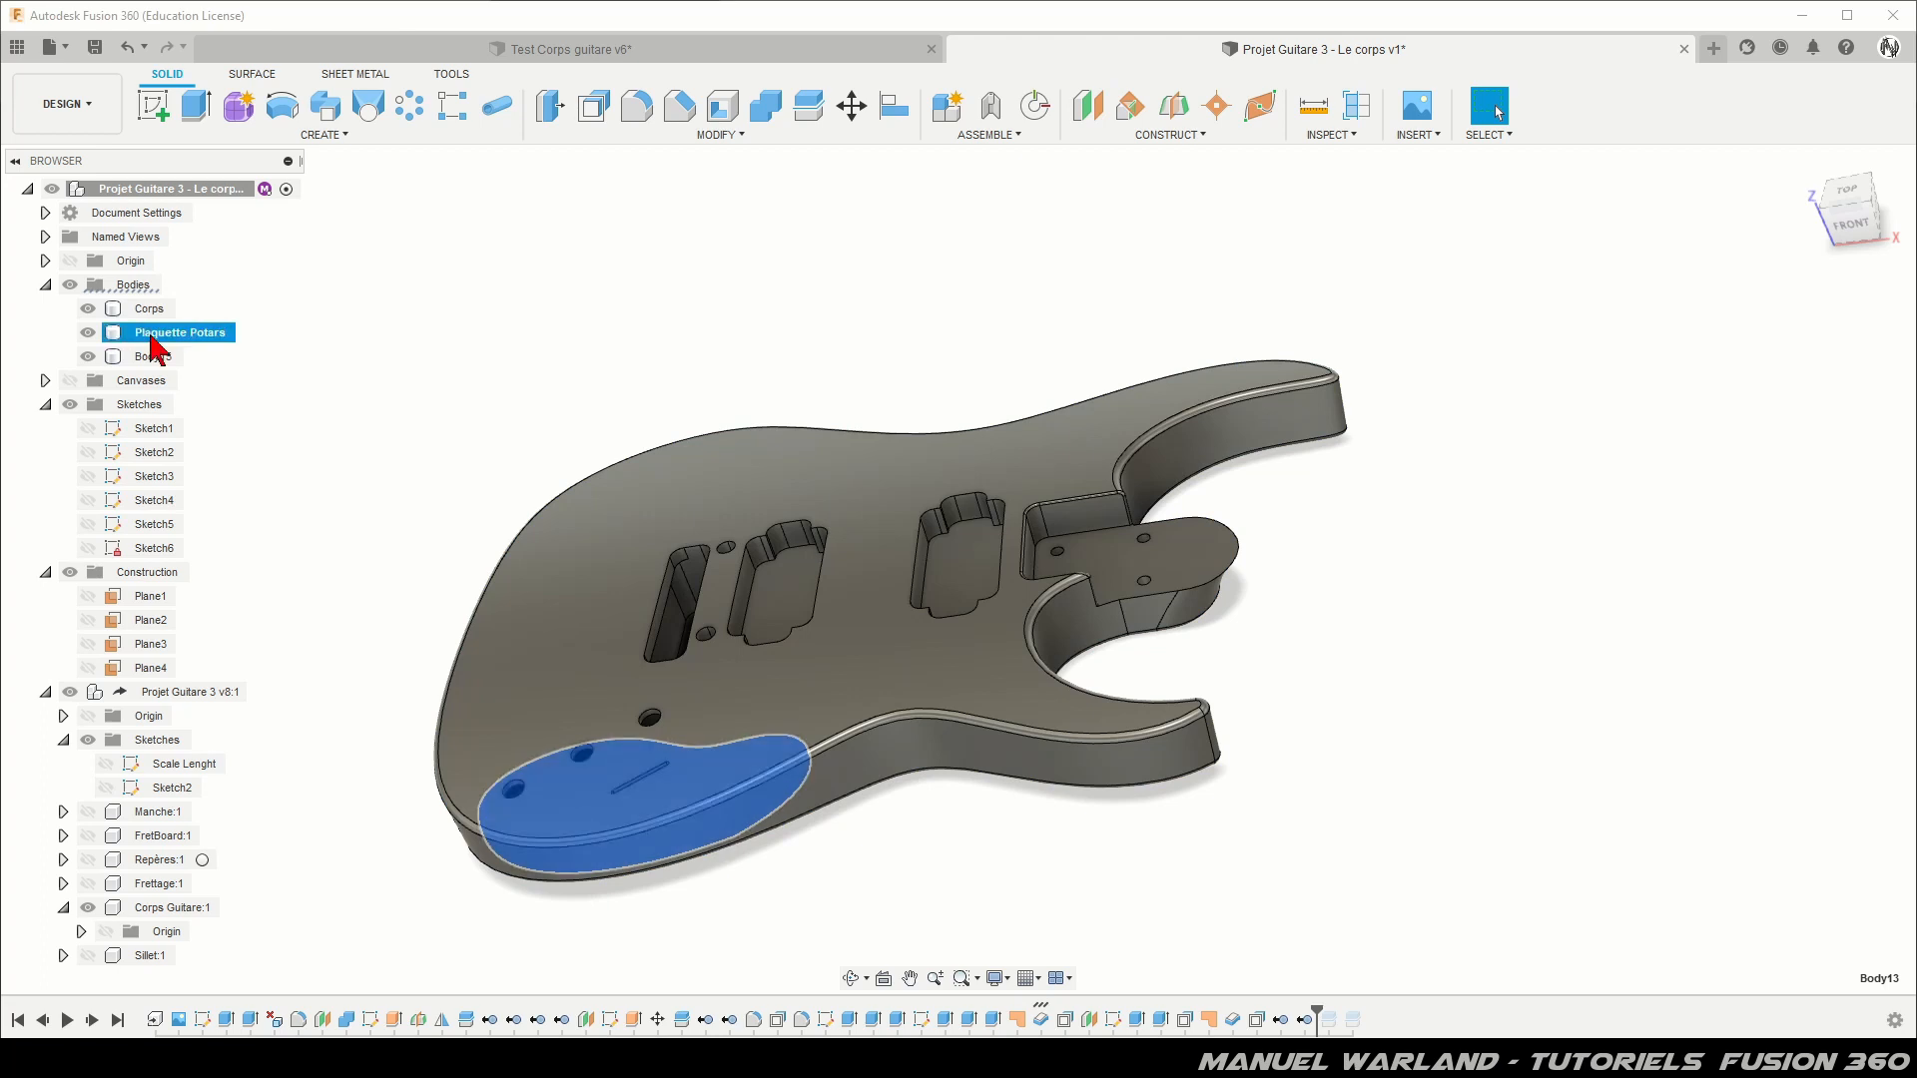
pyautogui.click(155, 356)
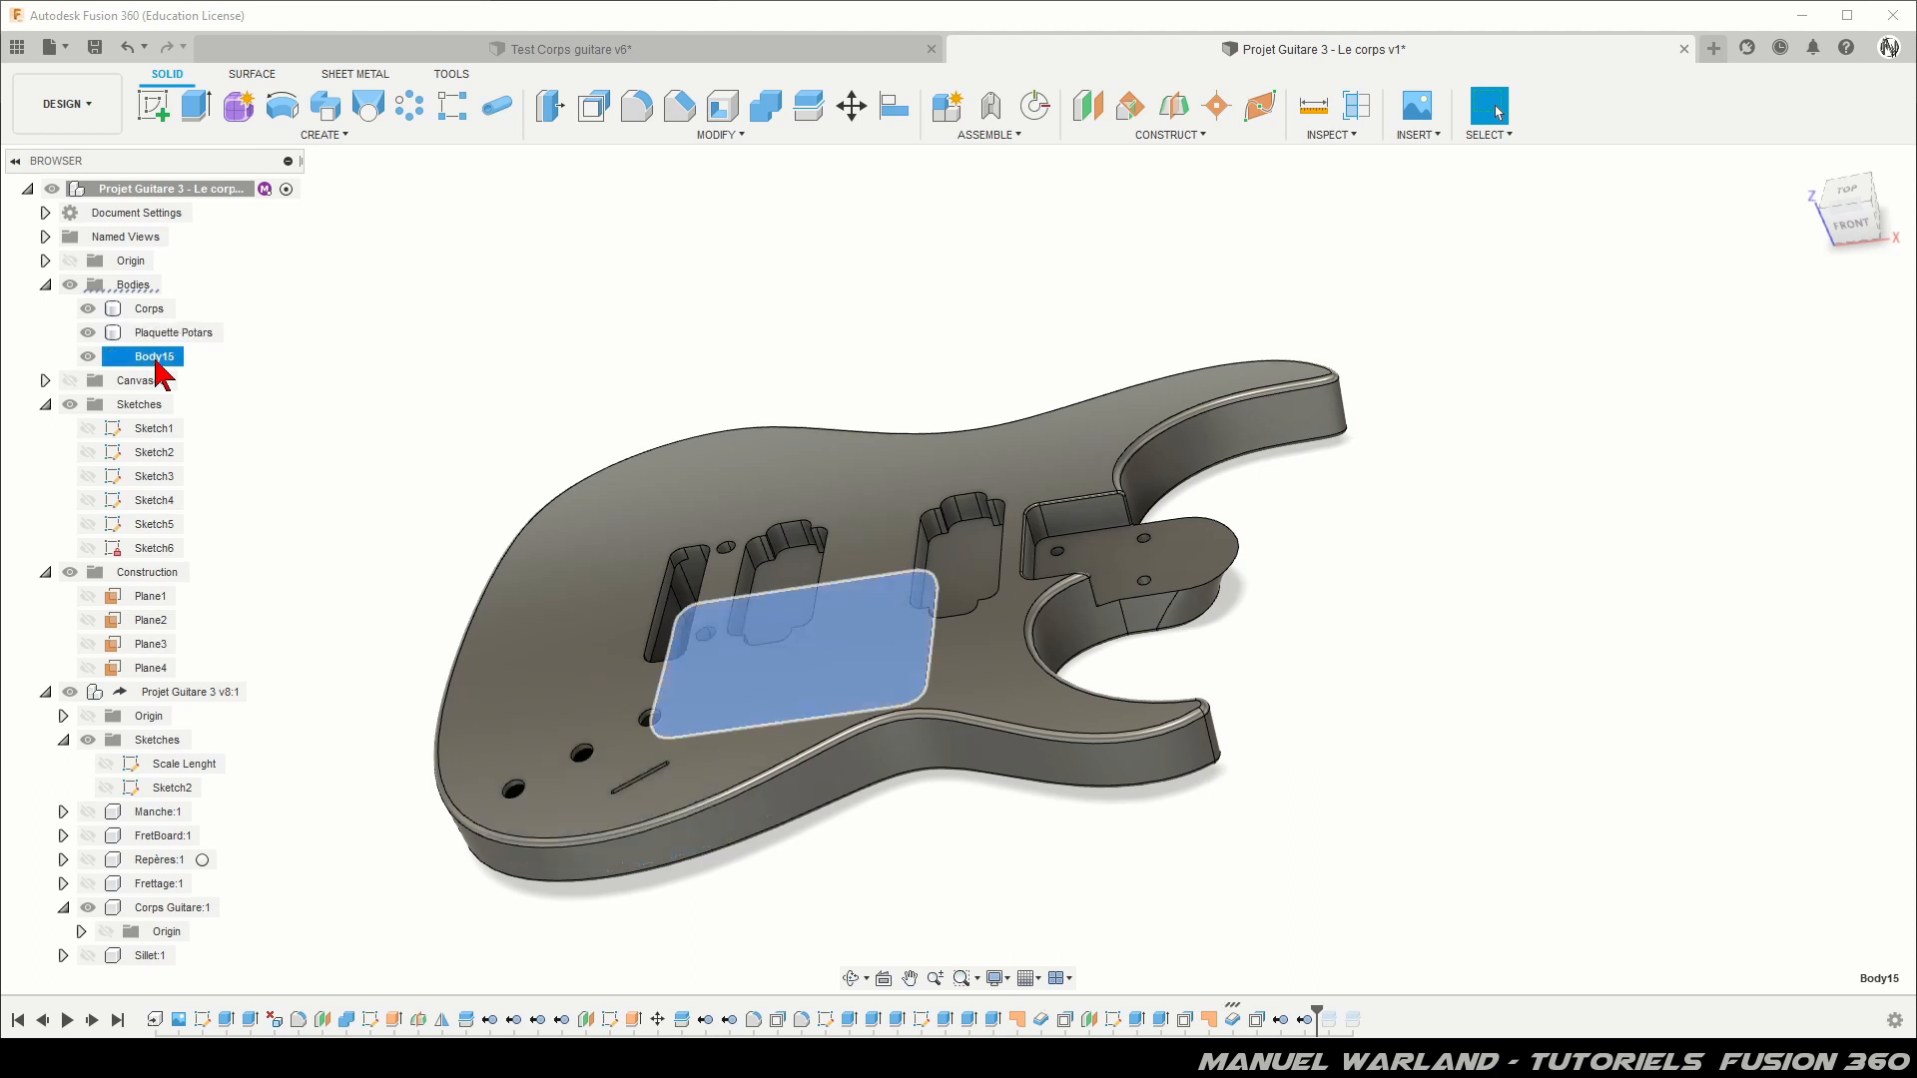
pyautogui.doubleClick(157, 357)
pyautogui.write('Plaquett')
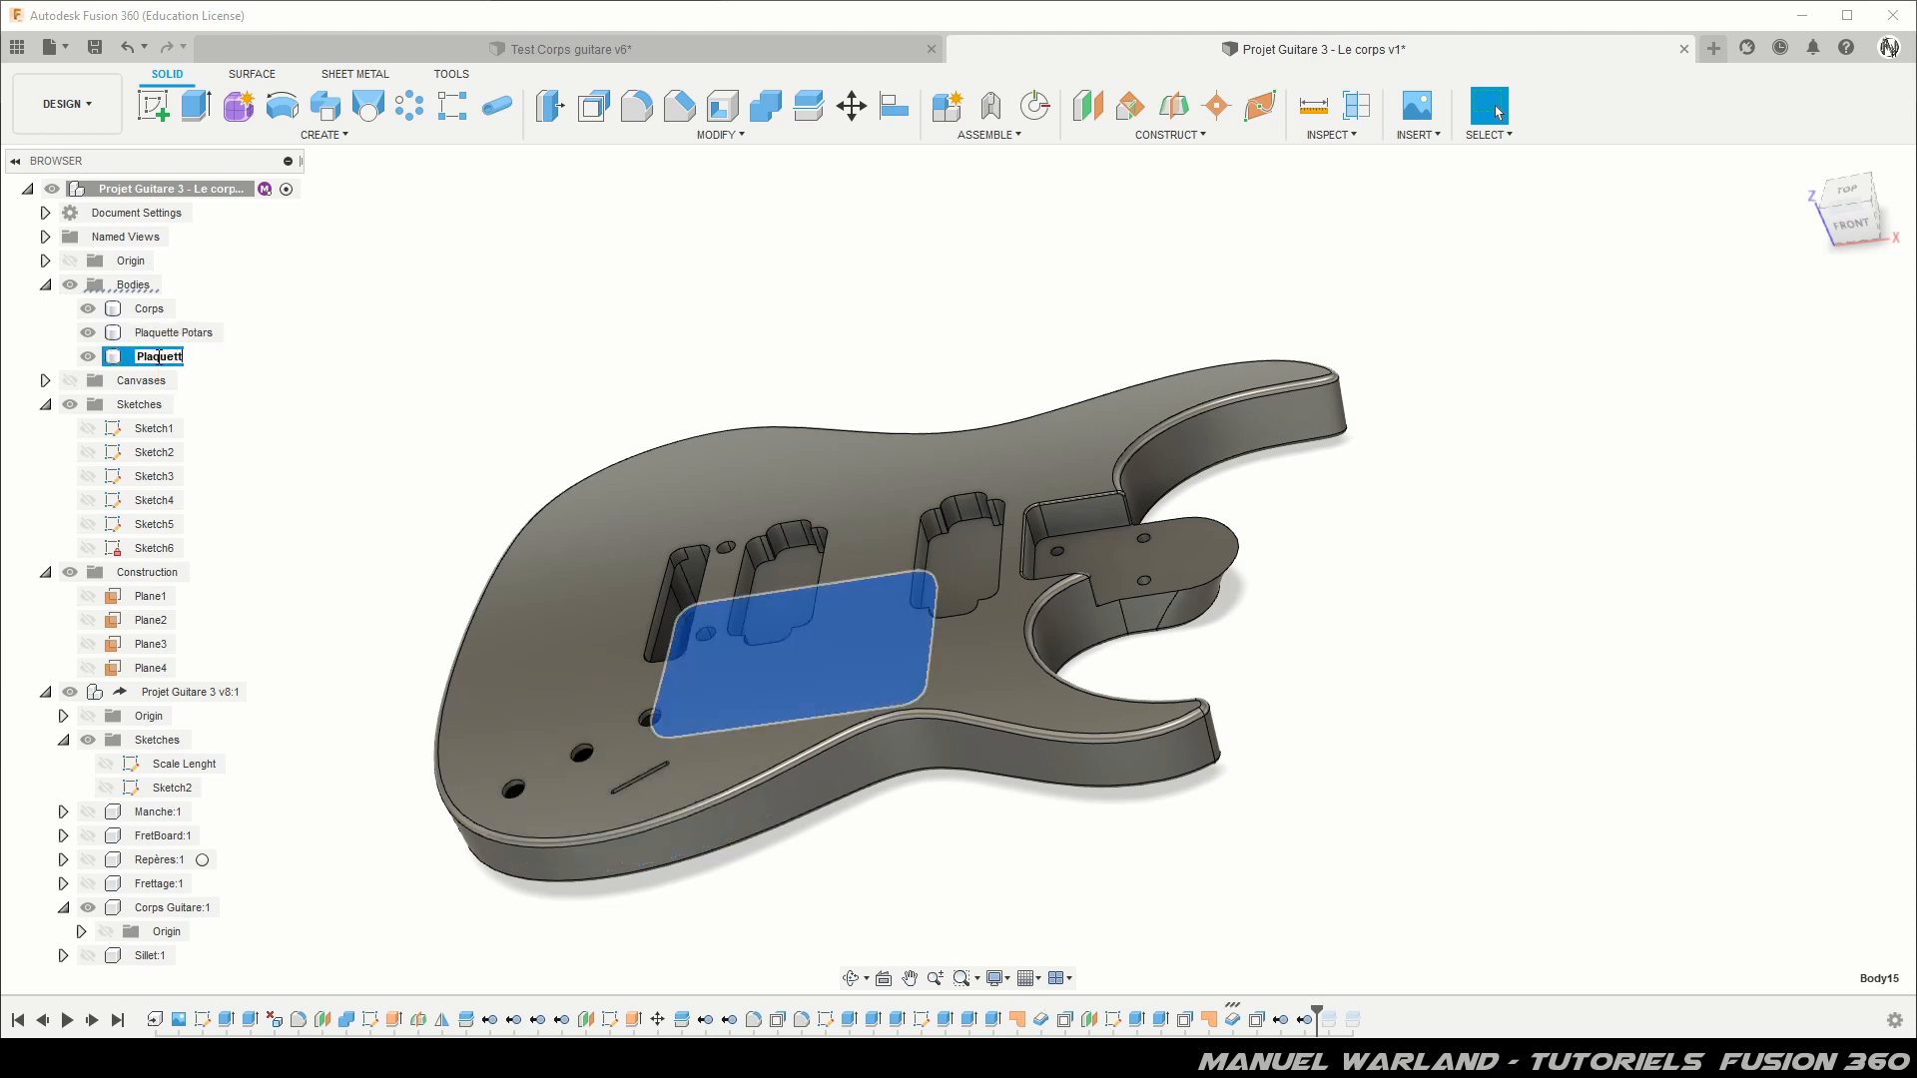
pyautogui.write('e Tremolo')
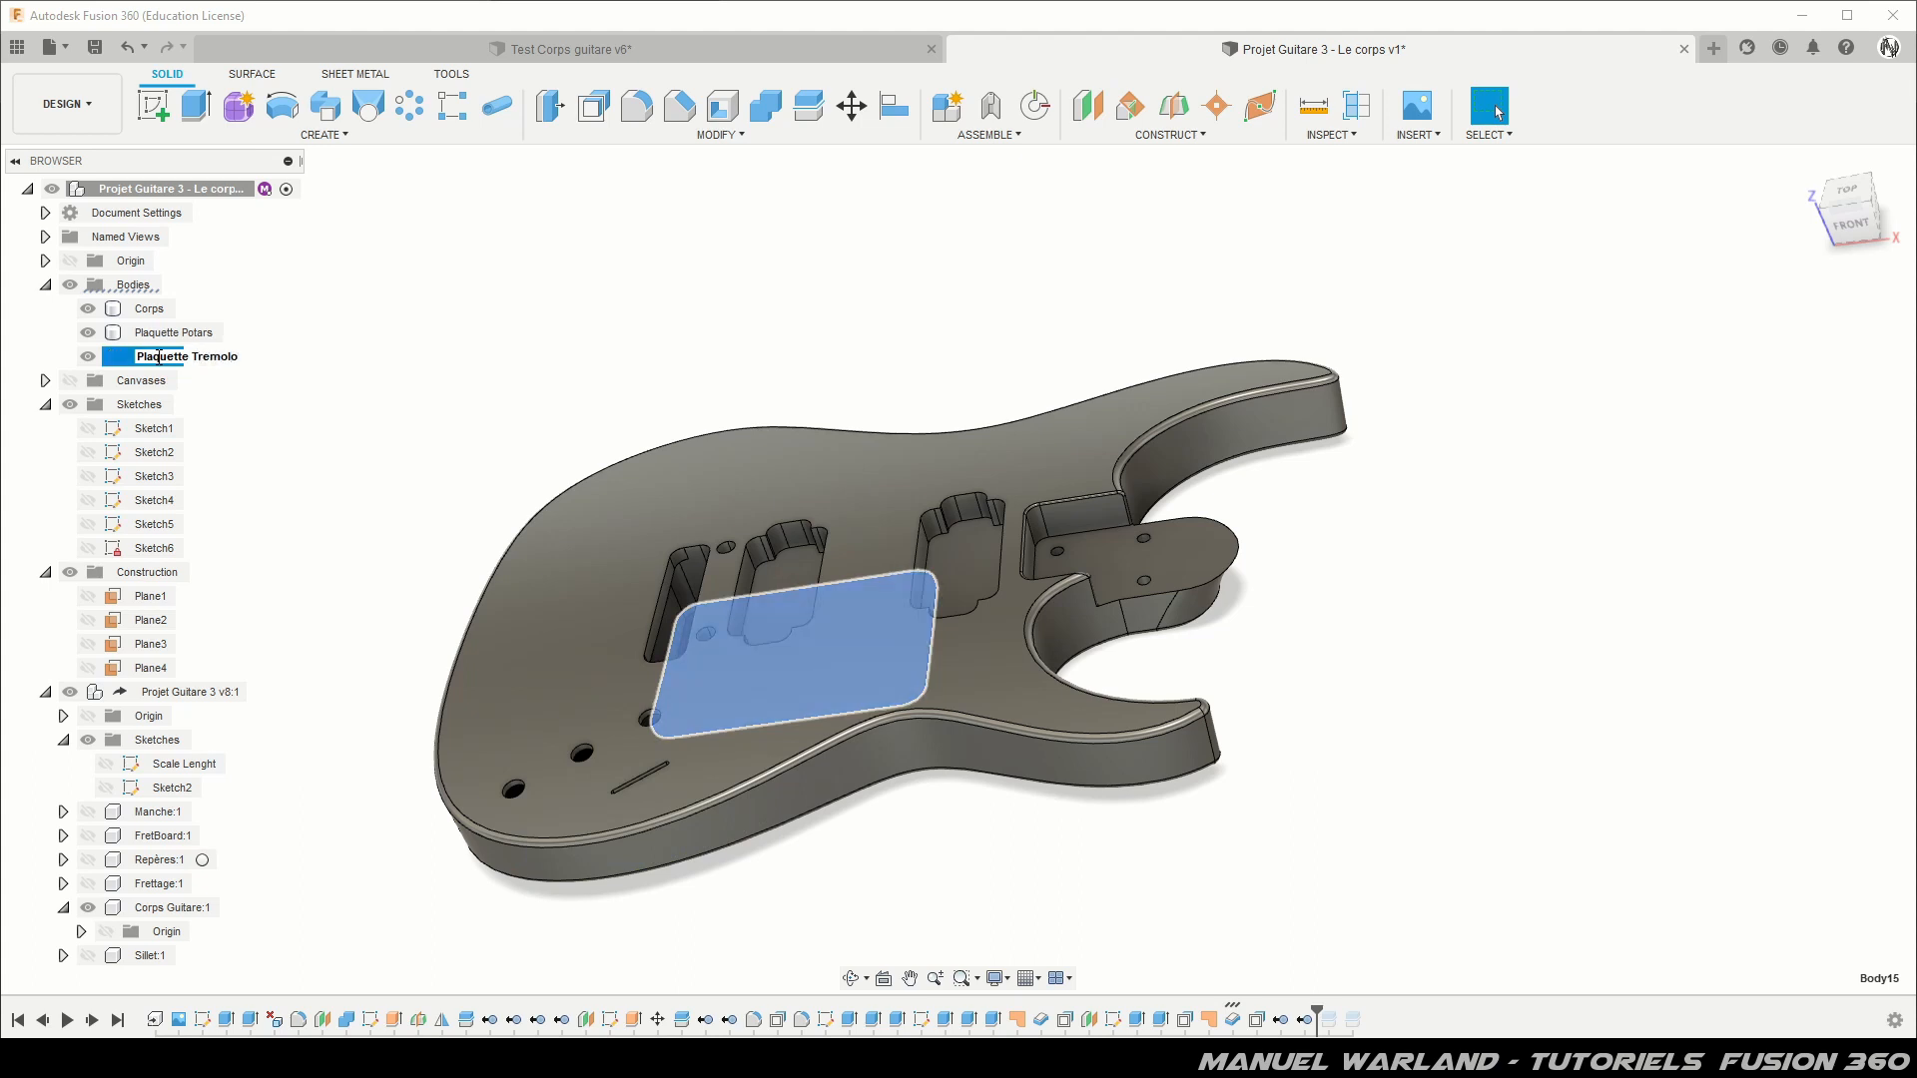
pyautogui.press('Return')
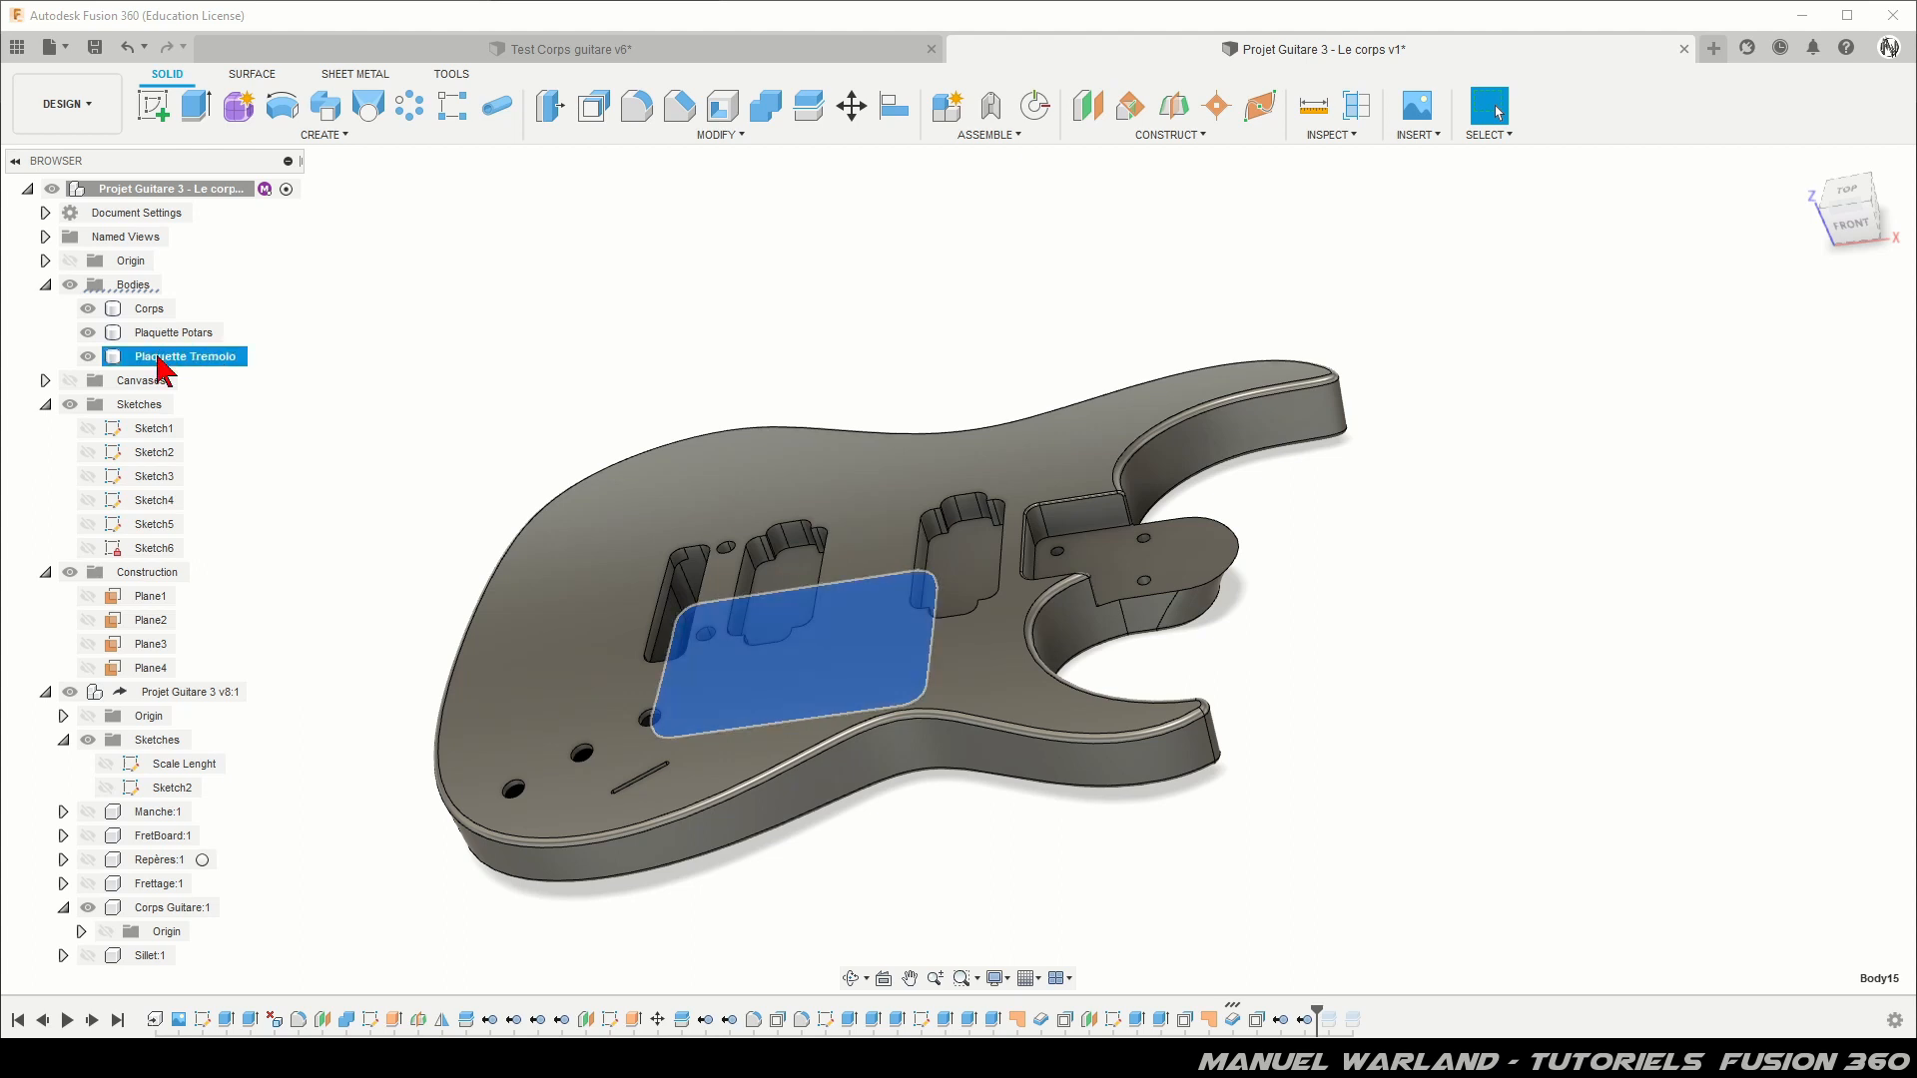
pyautogui.click(305, 380)
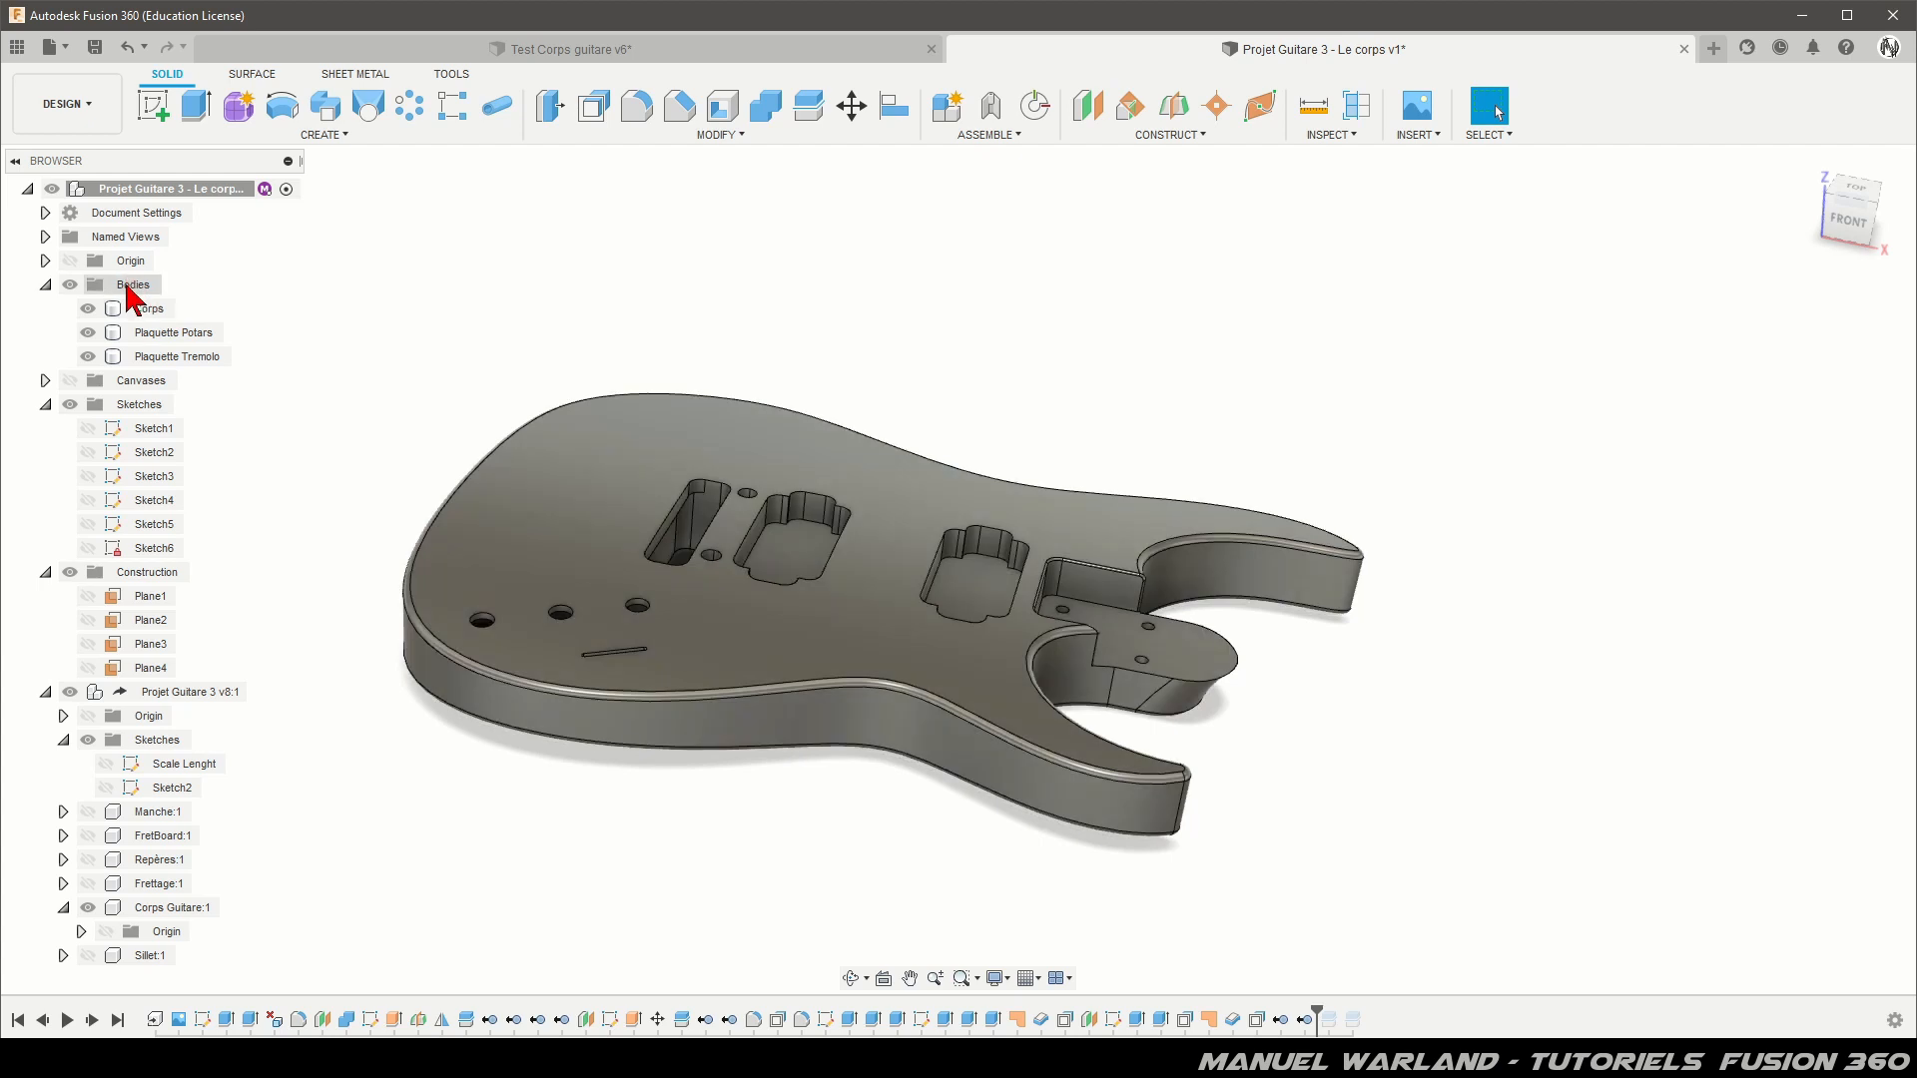
# Step: Create separate components from the Corps, Plaquette Potars and Plaquette Tremolo bodies, and collapse the root Construction and Sketches folders
pyautogui.click(141, 306)
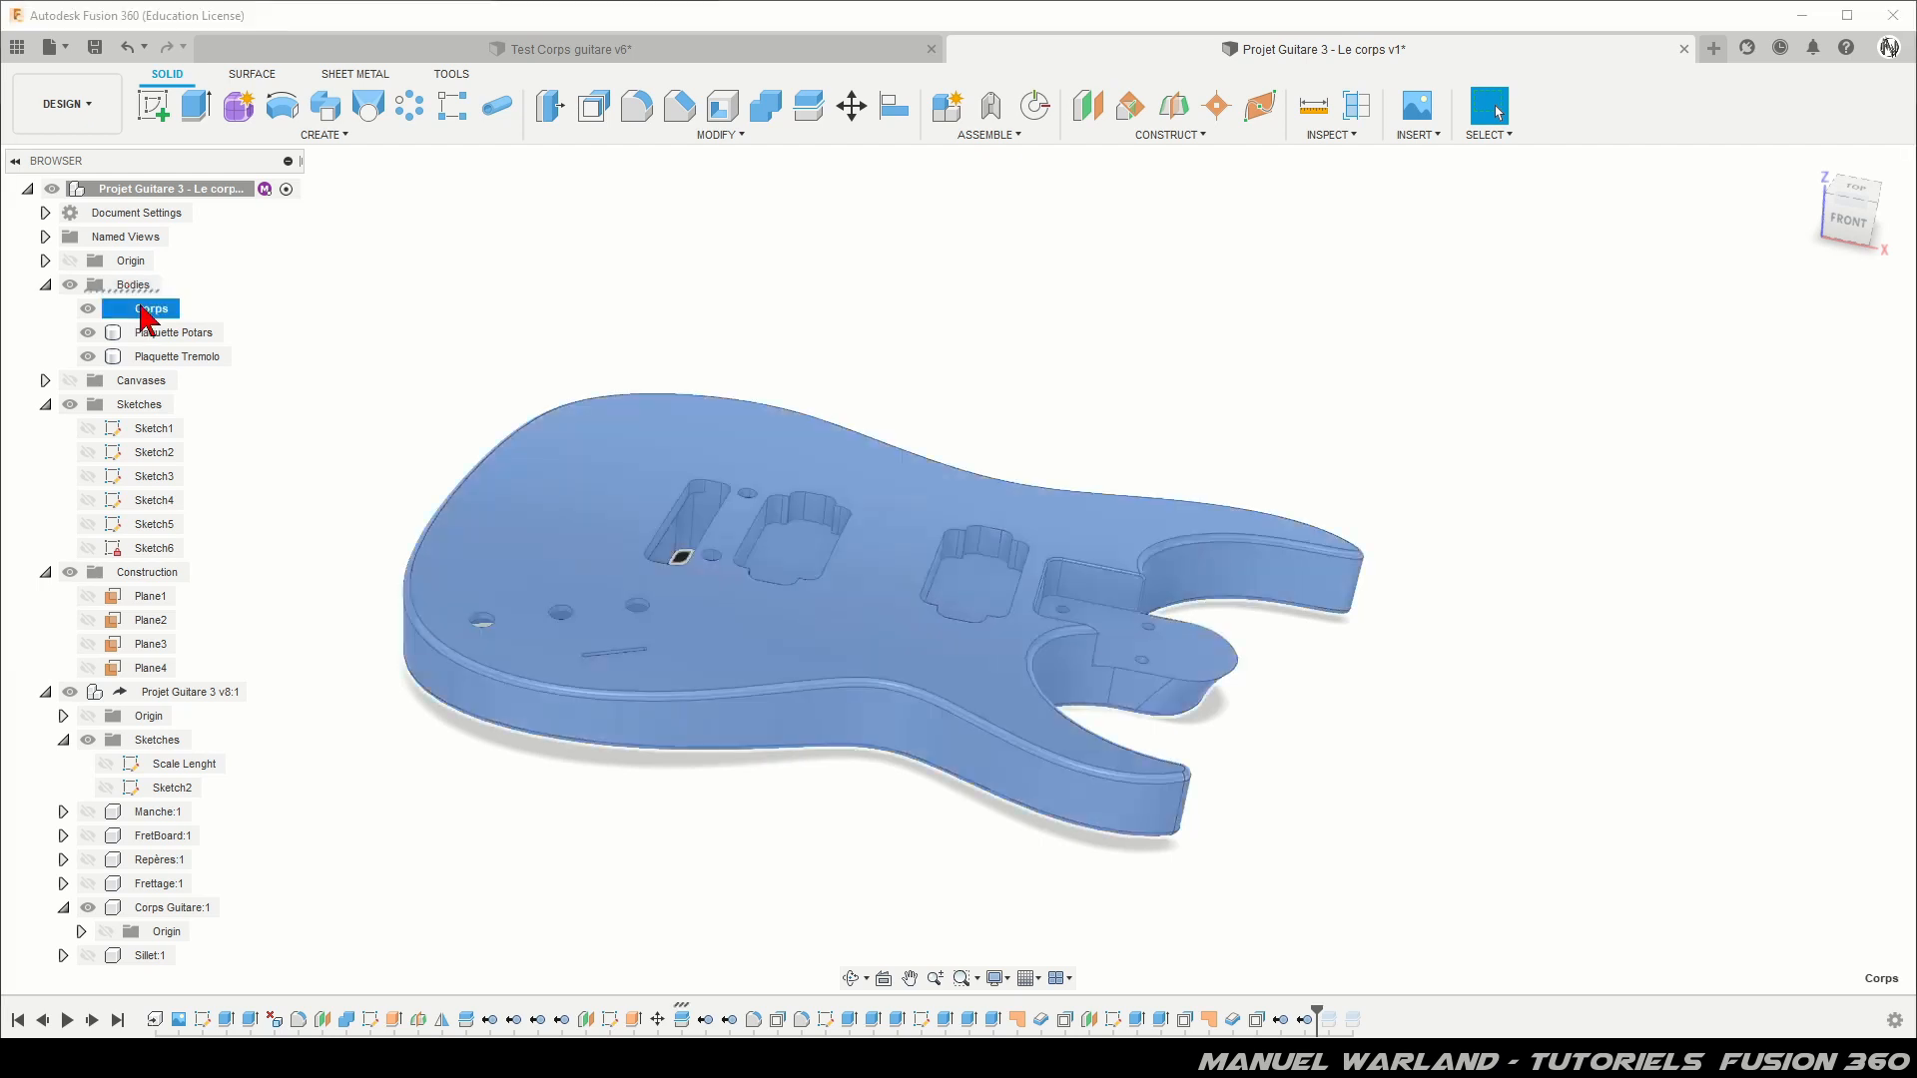
pyautogui.rightClick(141, 310)
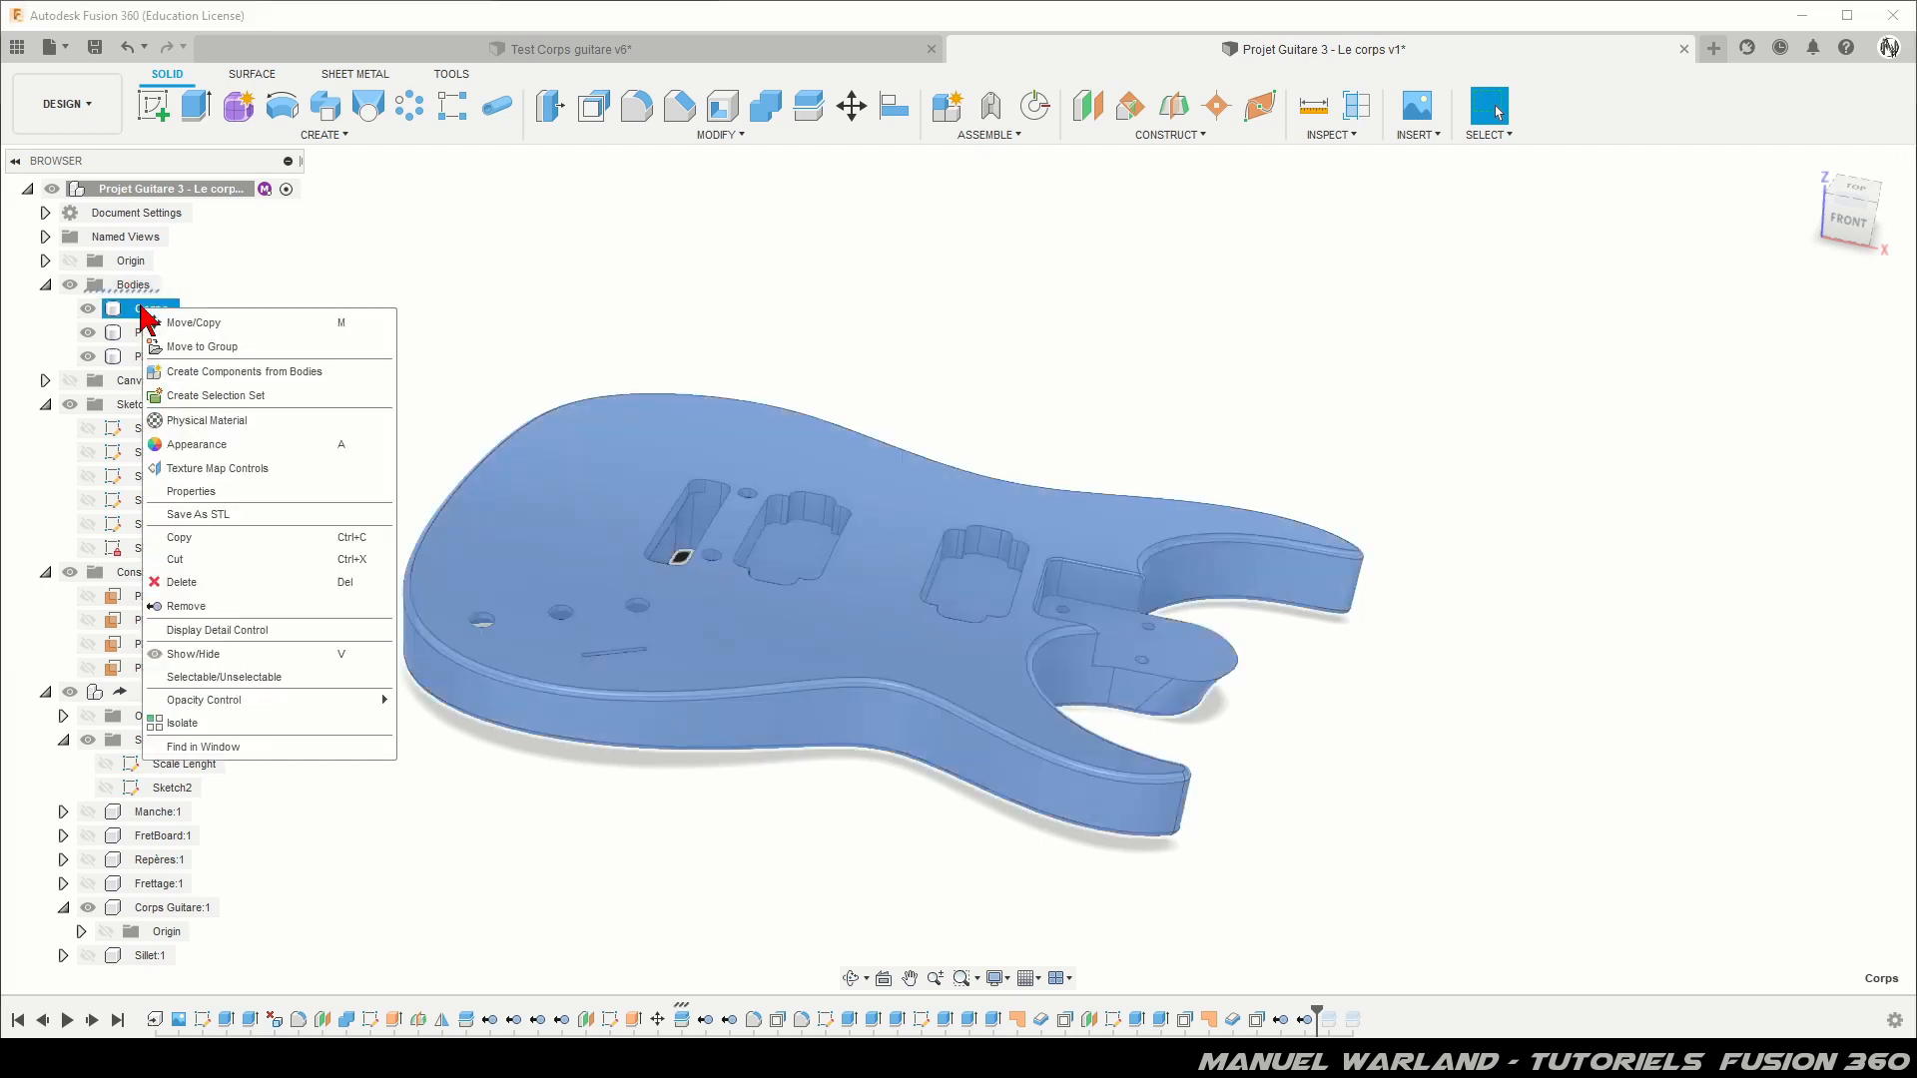
pyautogui.click(246, 371)
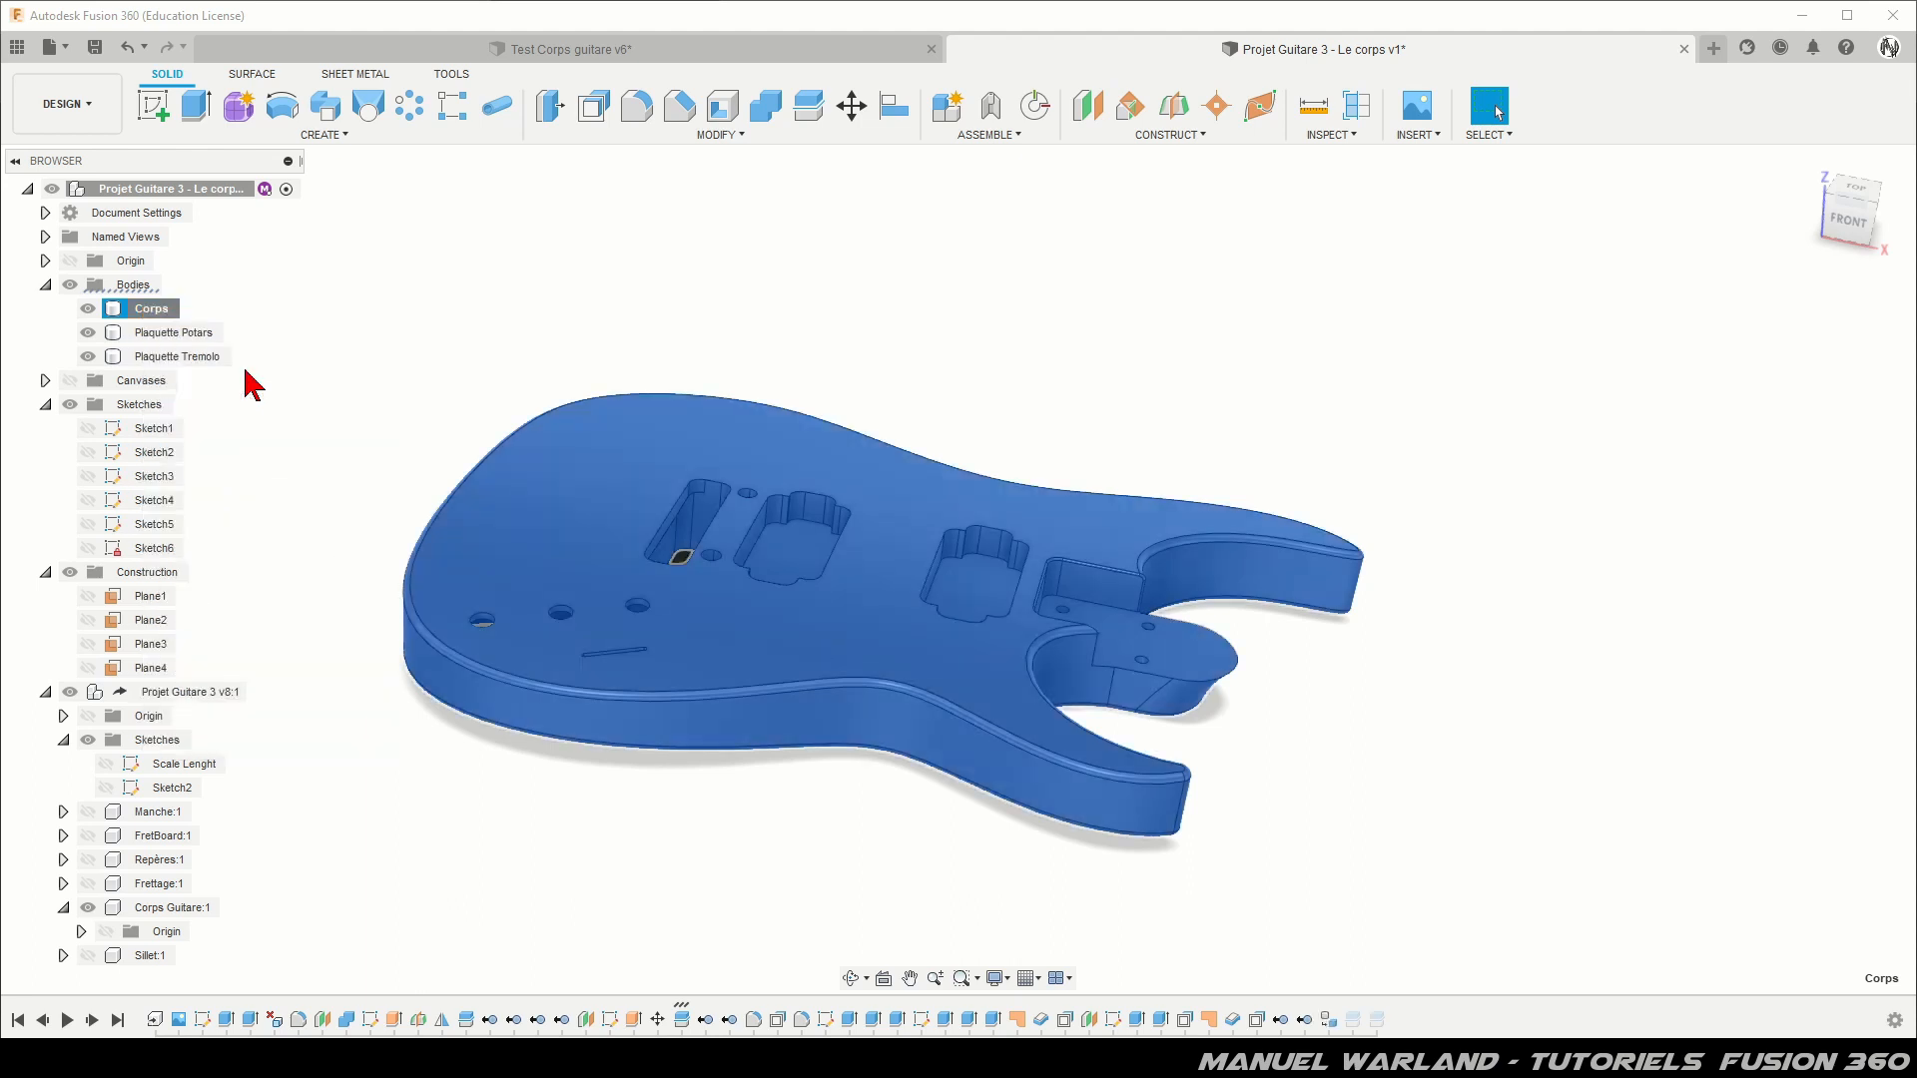
pyautogui.rightClick(178, 311)
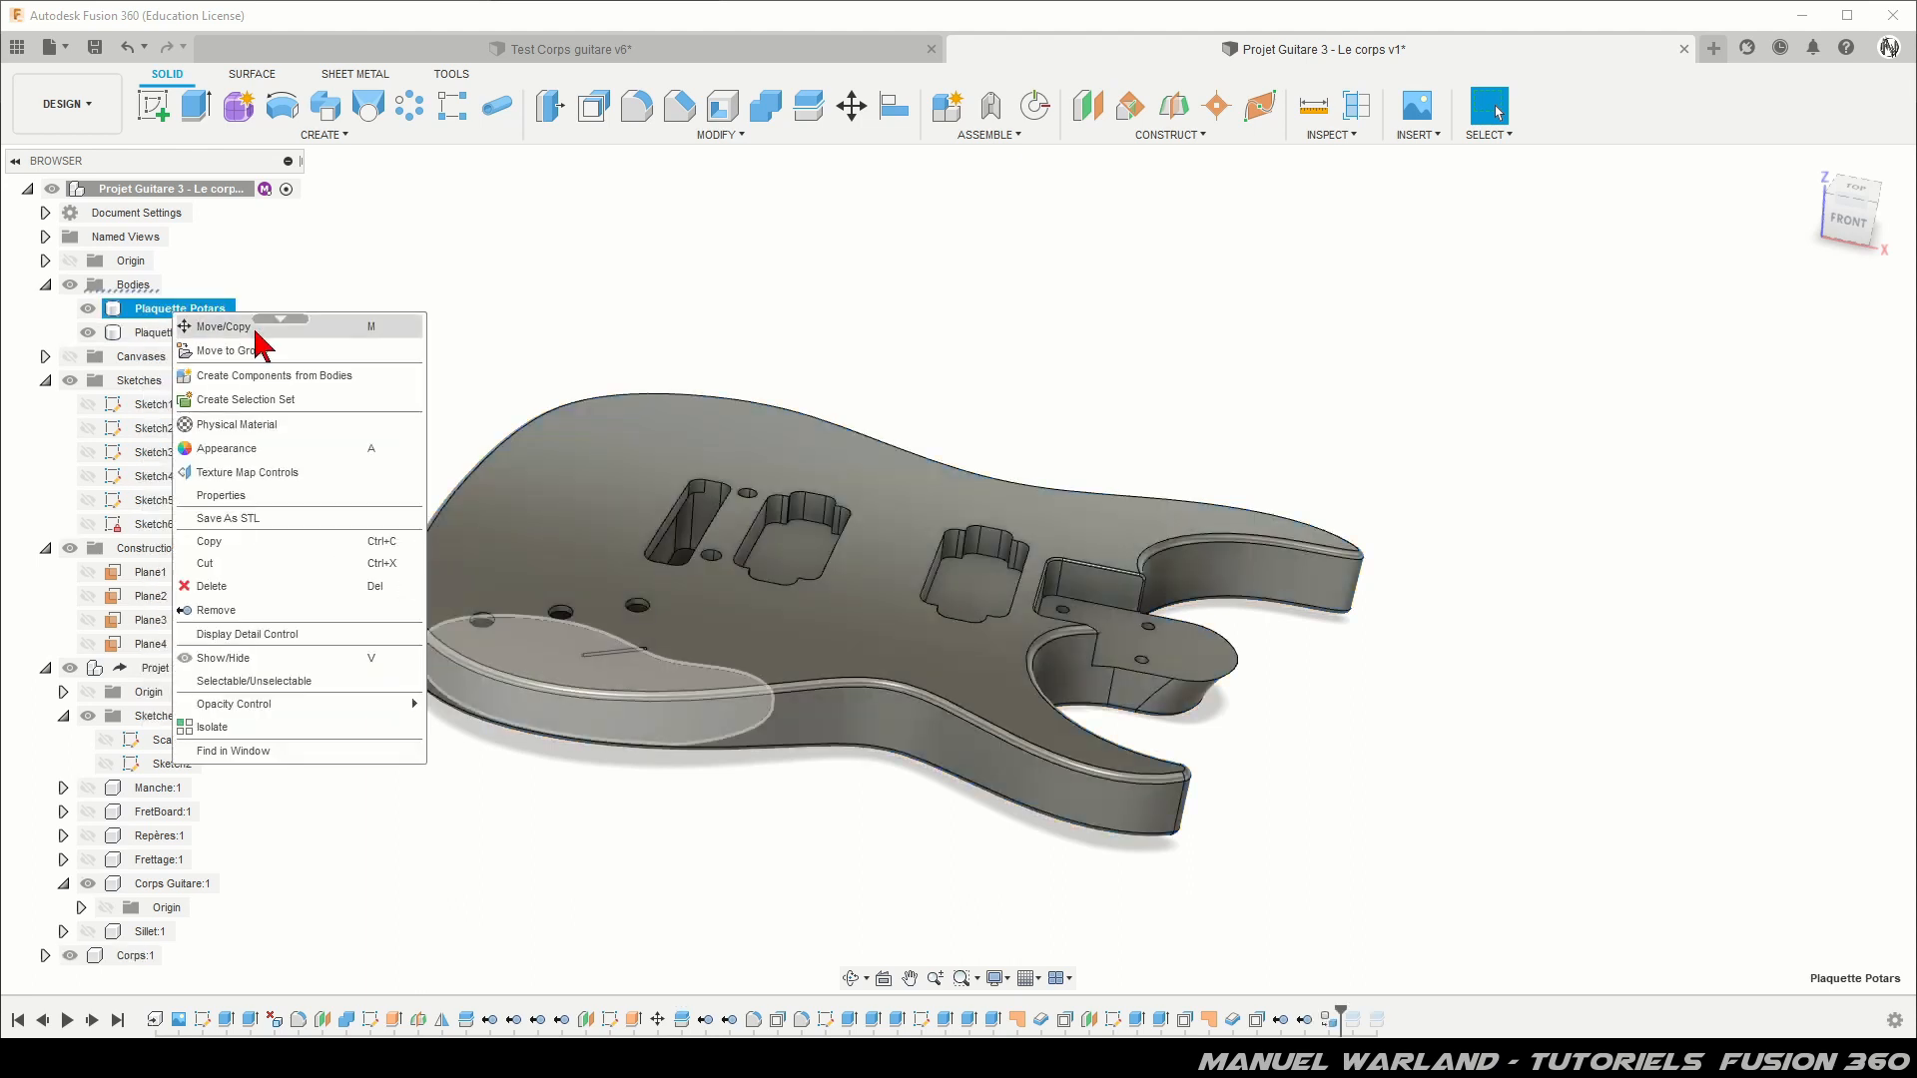
pyautogui.click(256, 375)
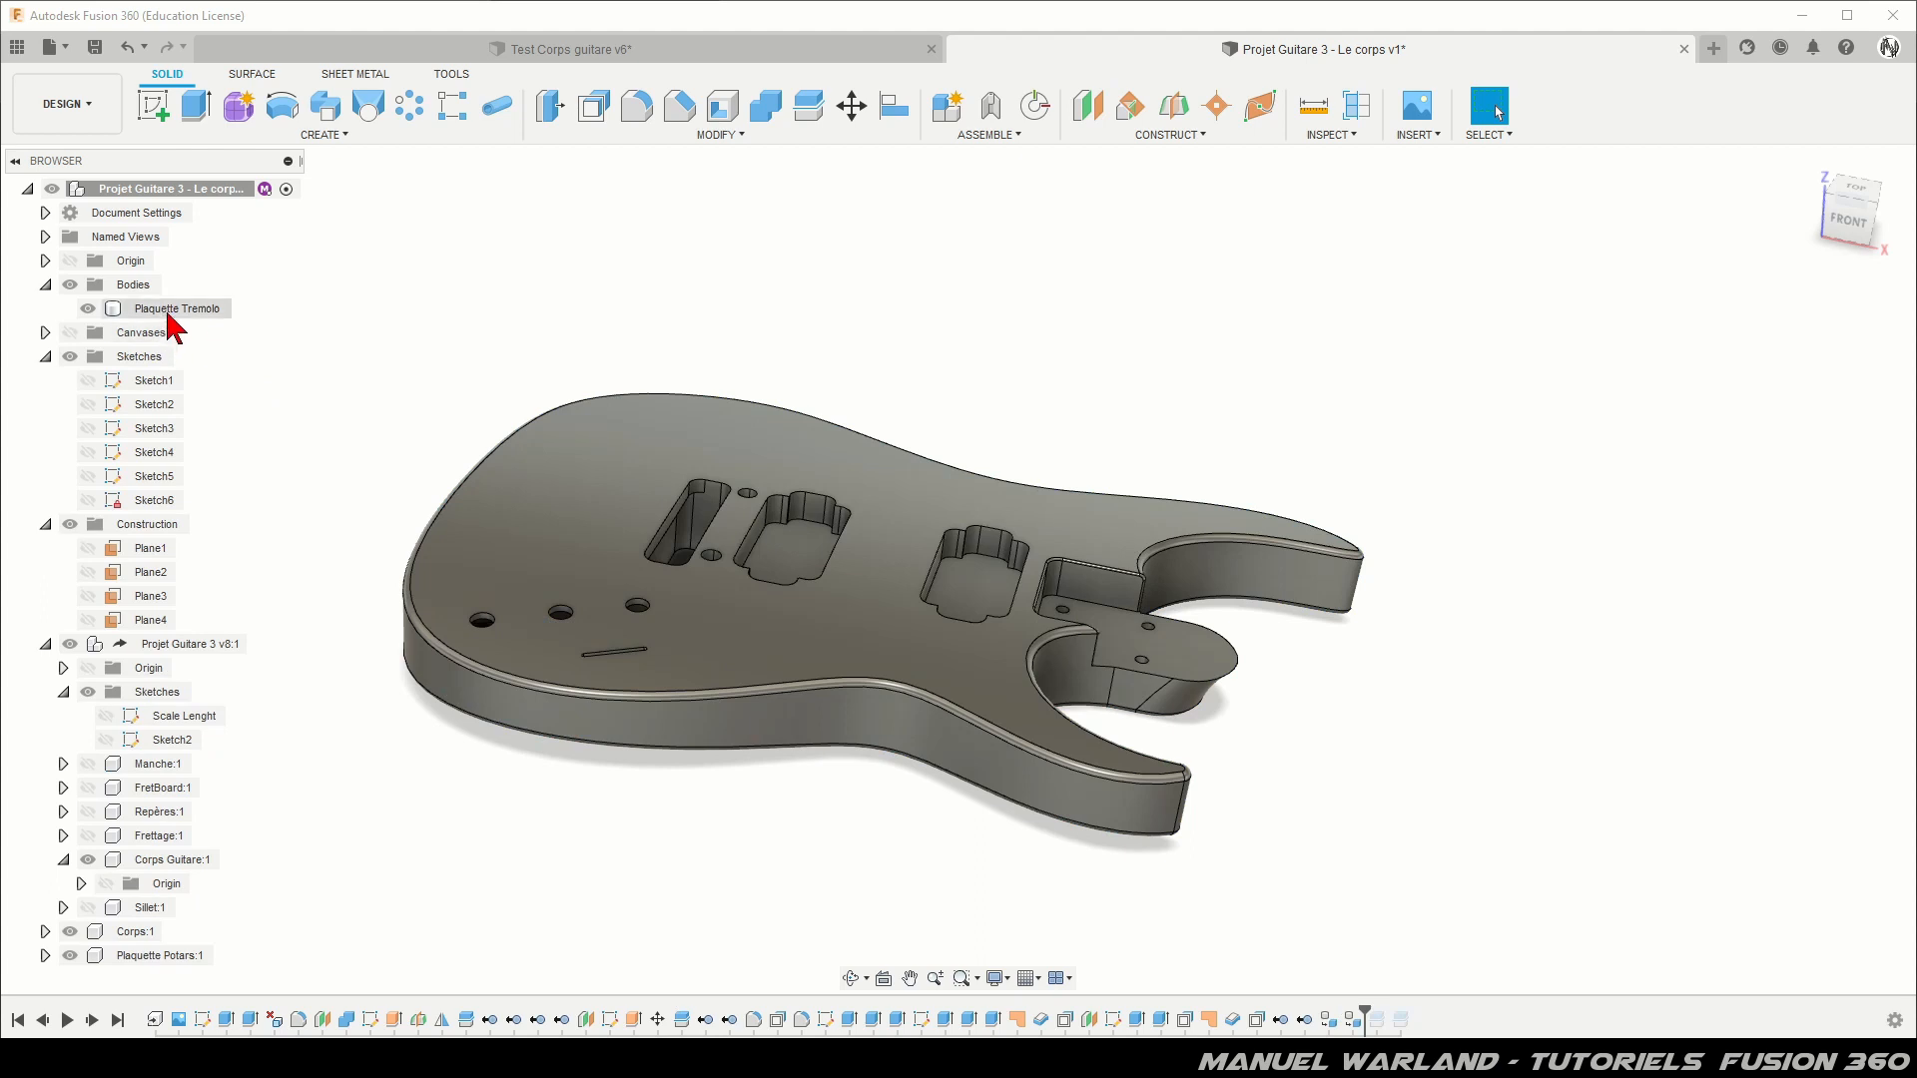
pyautogui.rightClick(168, 312)
pyautogui.click(243, 377)
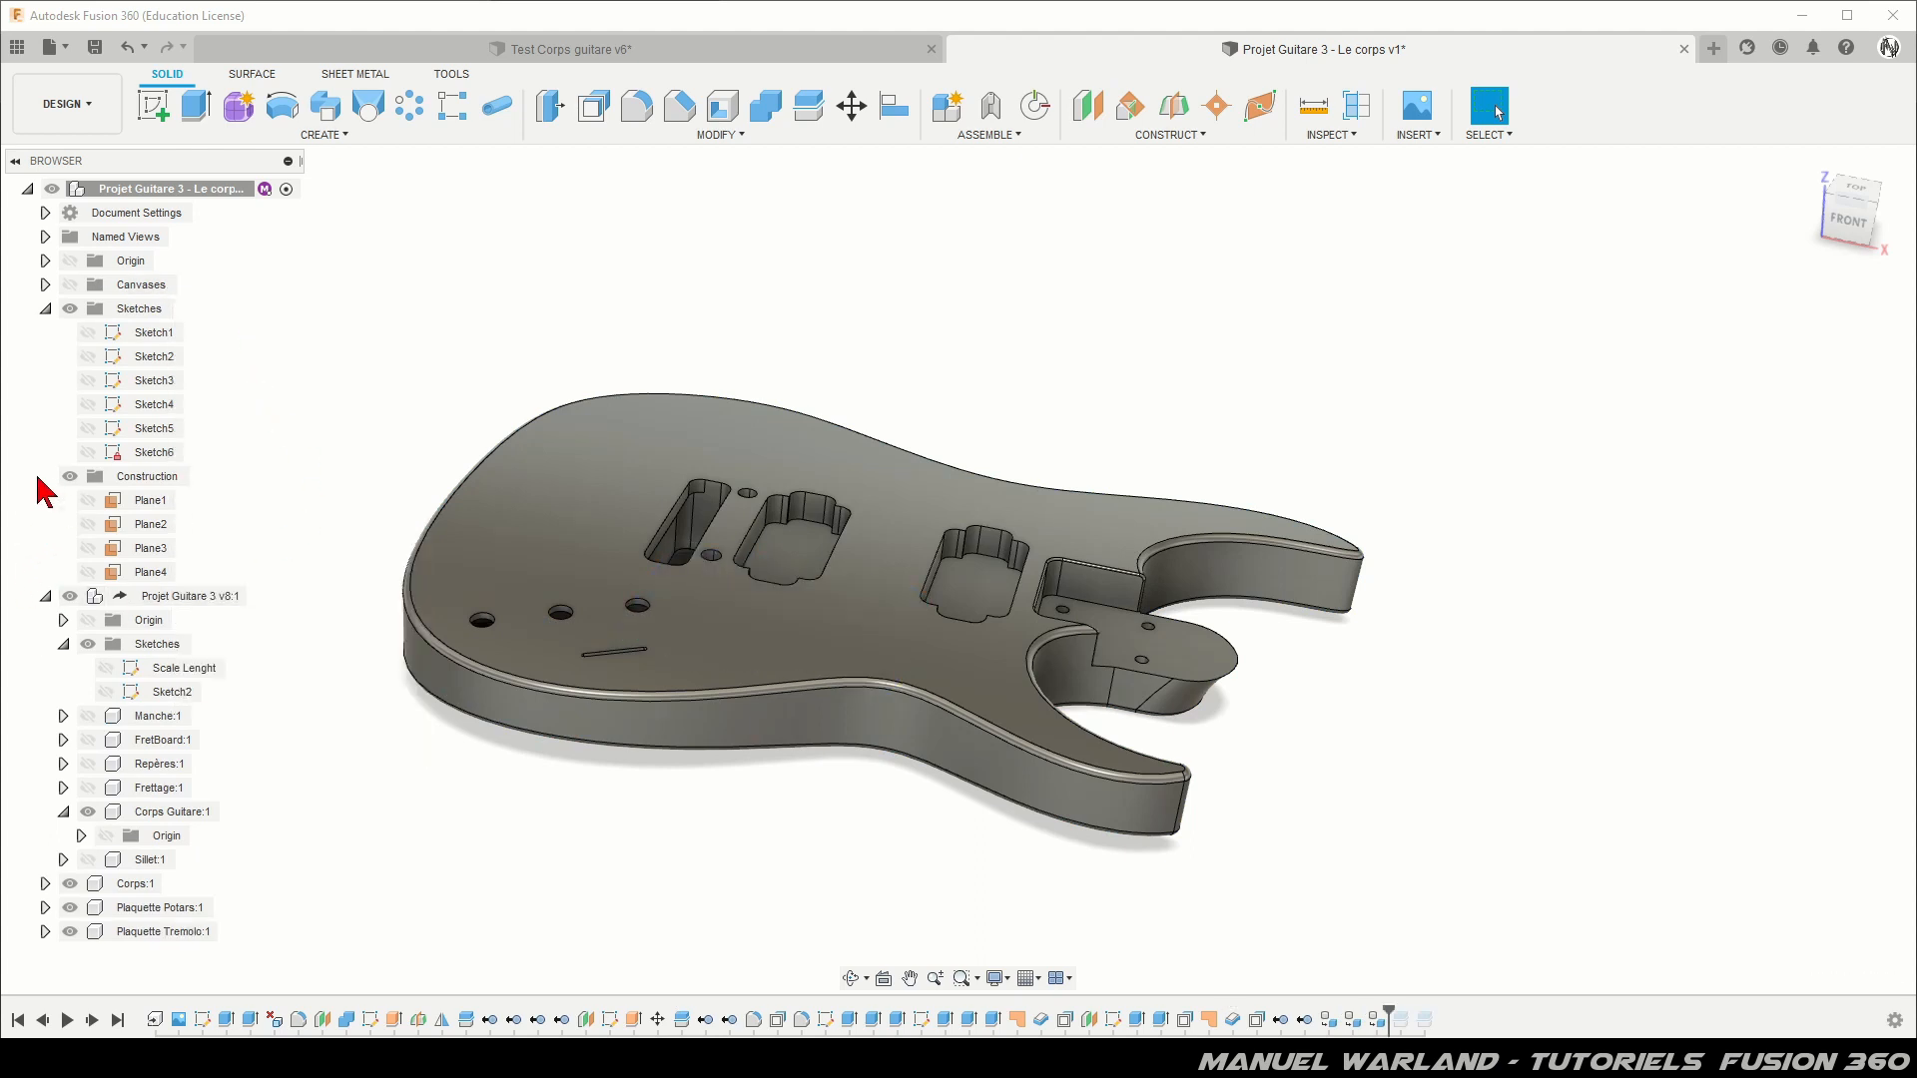
pyautogui.click(45, 476)
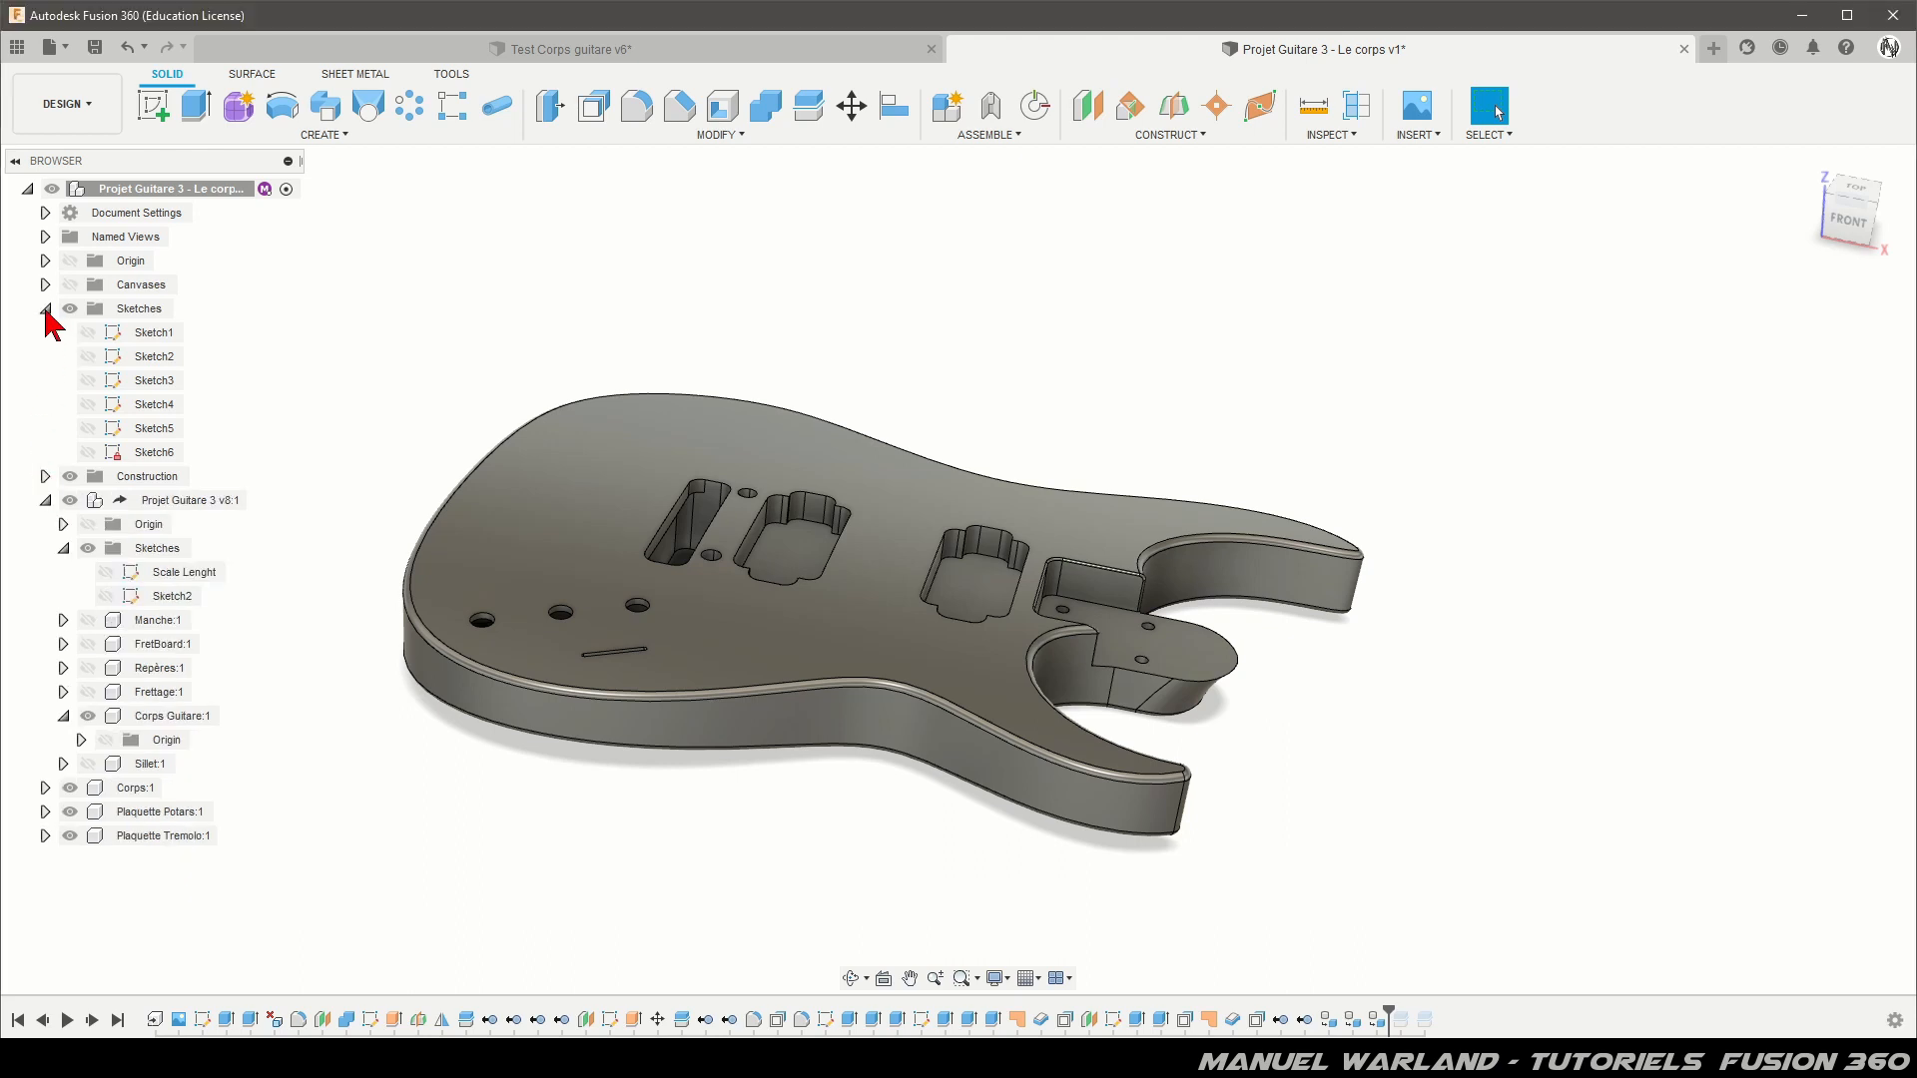
pyautogui.click(45, 308)
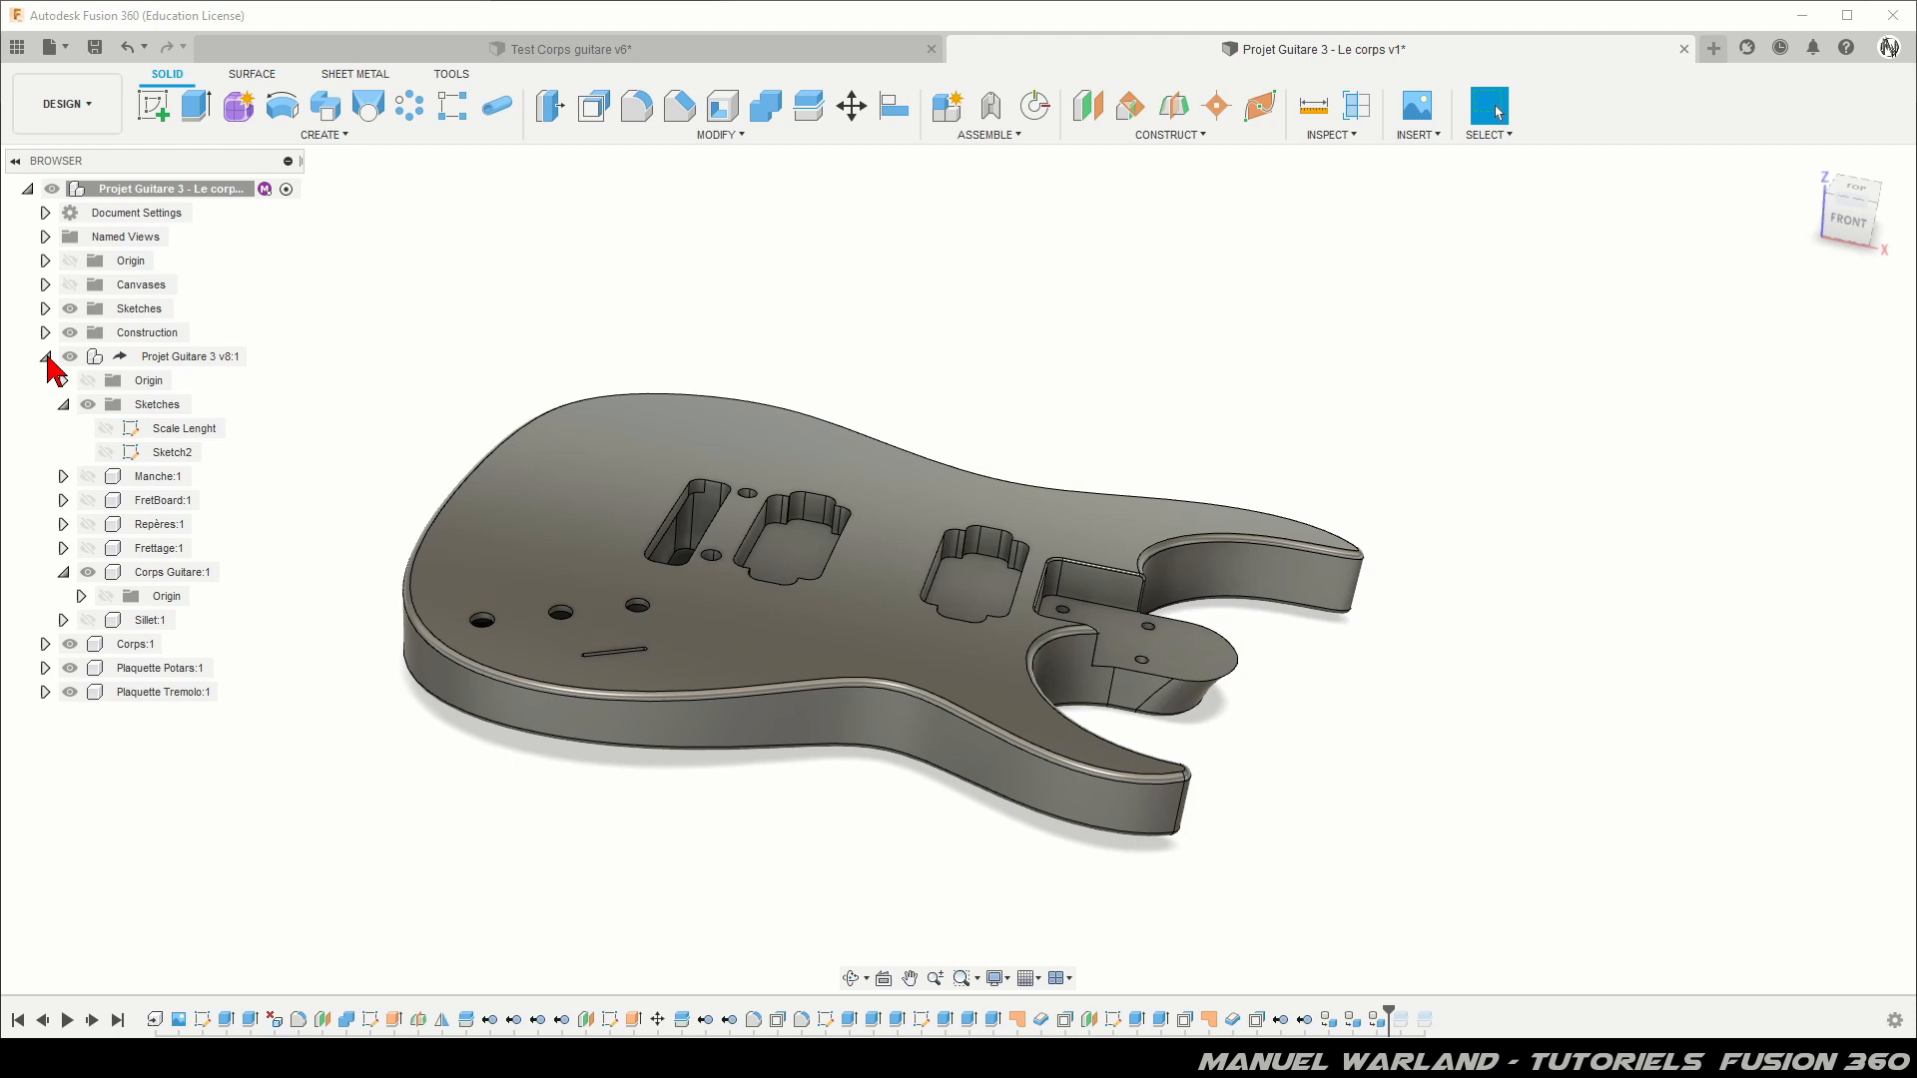
# Step: Apply the Oak - Semigloss appearance to the Corps and Plaquette Potars components
pyautogui.click(45, 357)
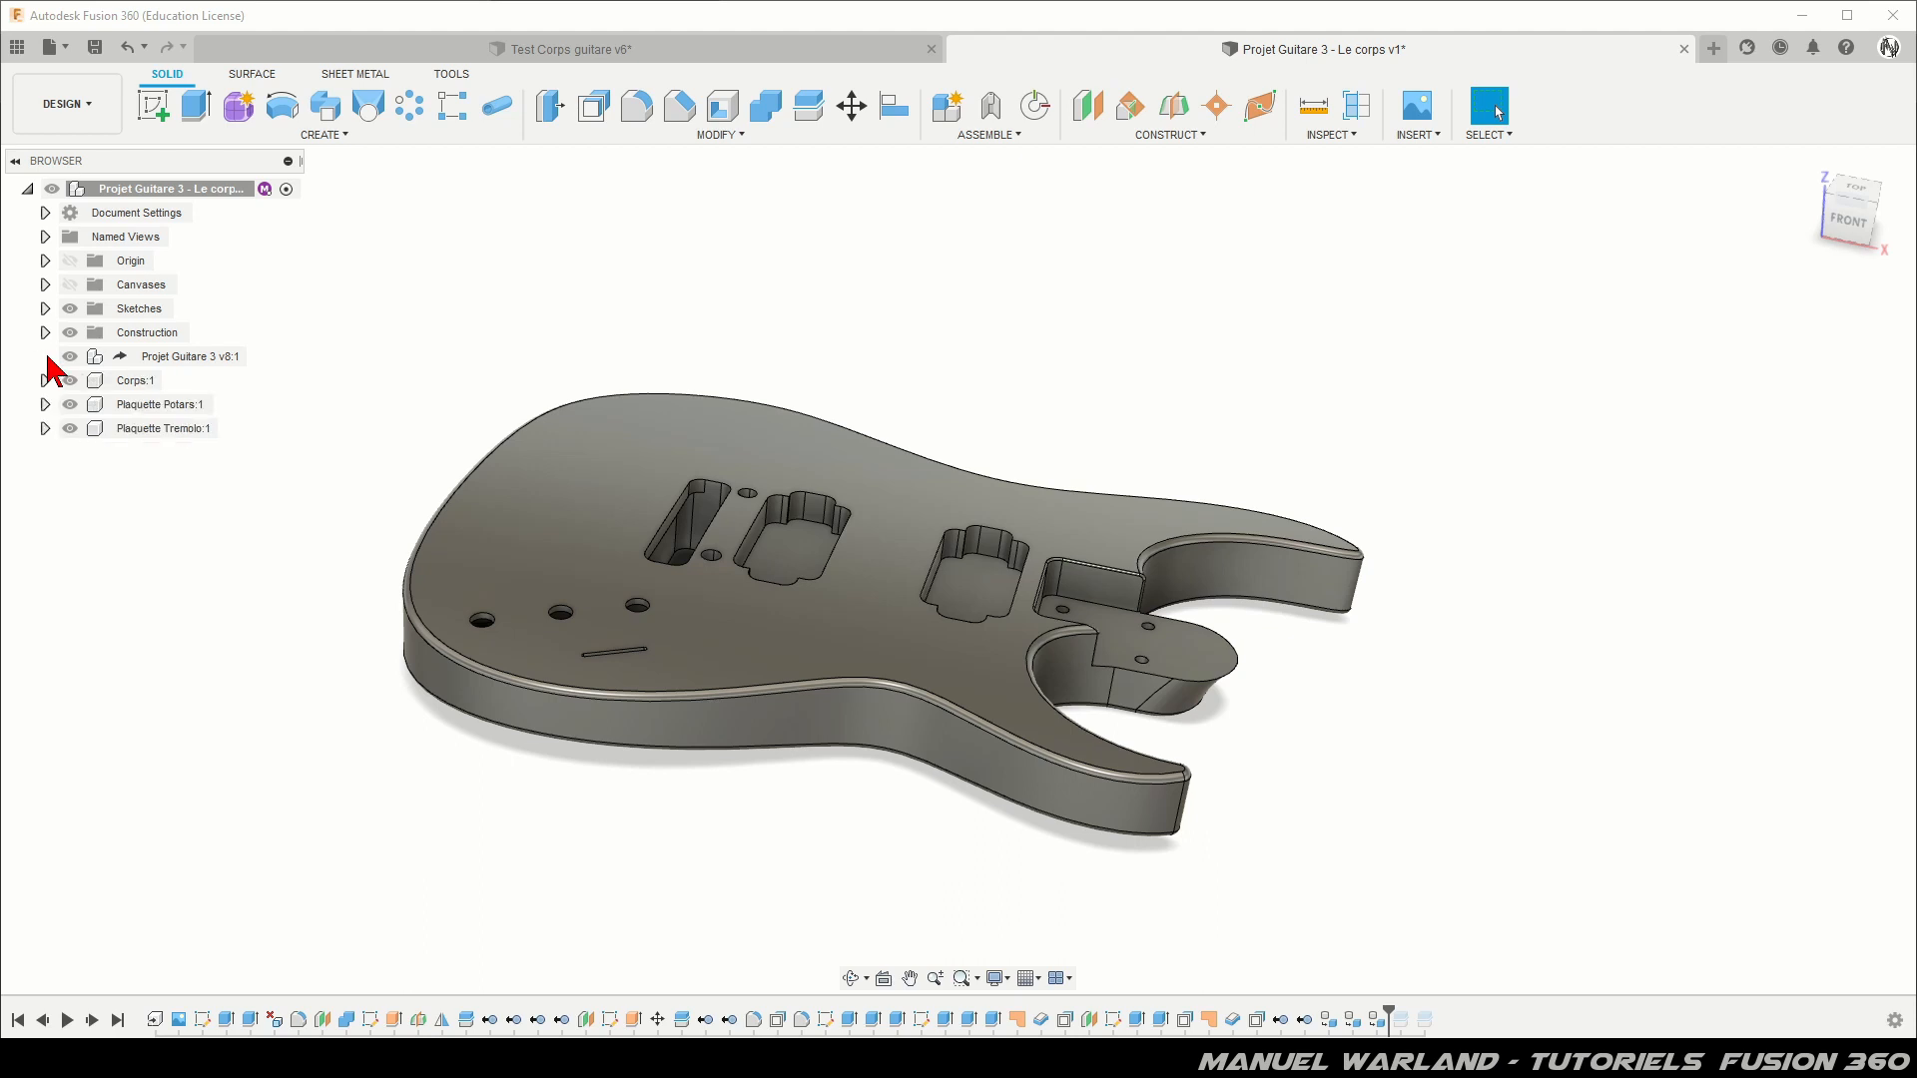
pyautogui.click(329, 137)
pyautogui.click(734, 140)
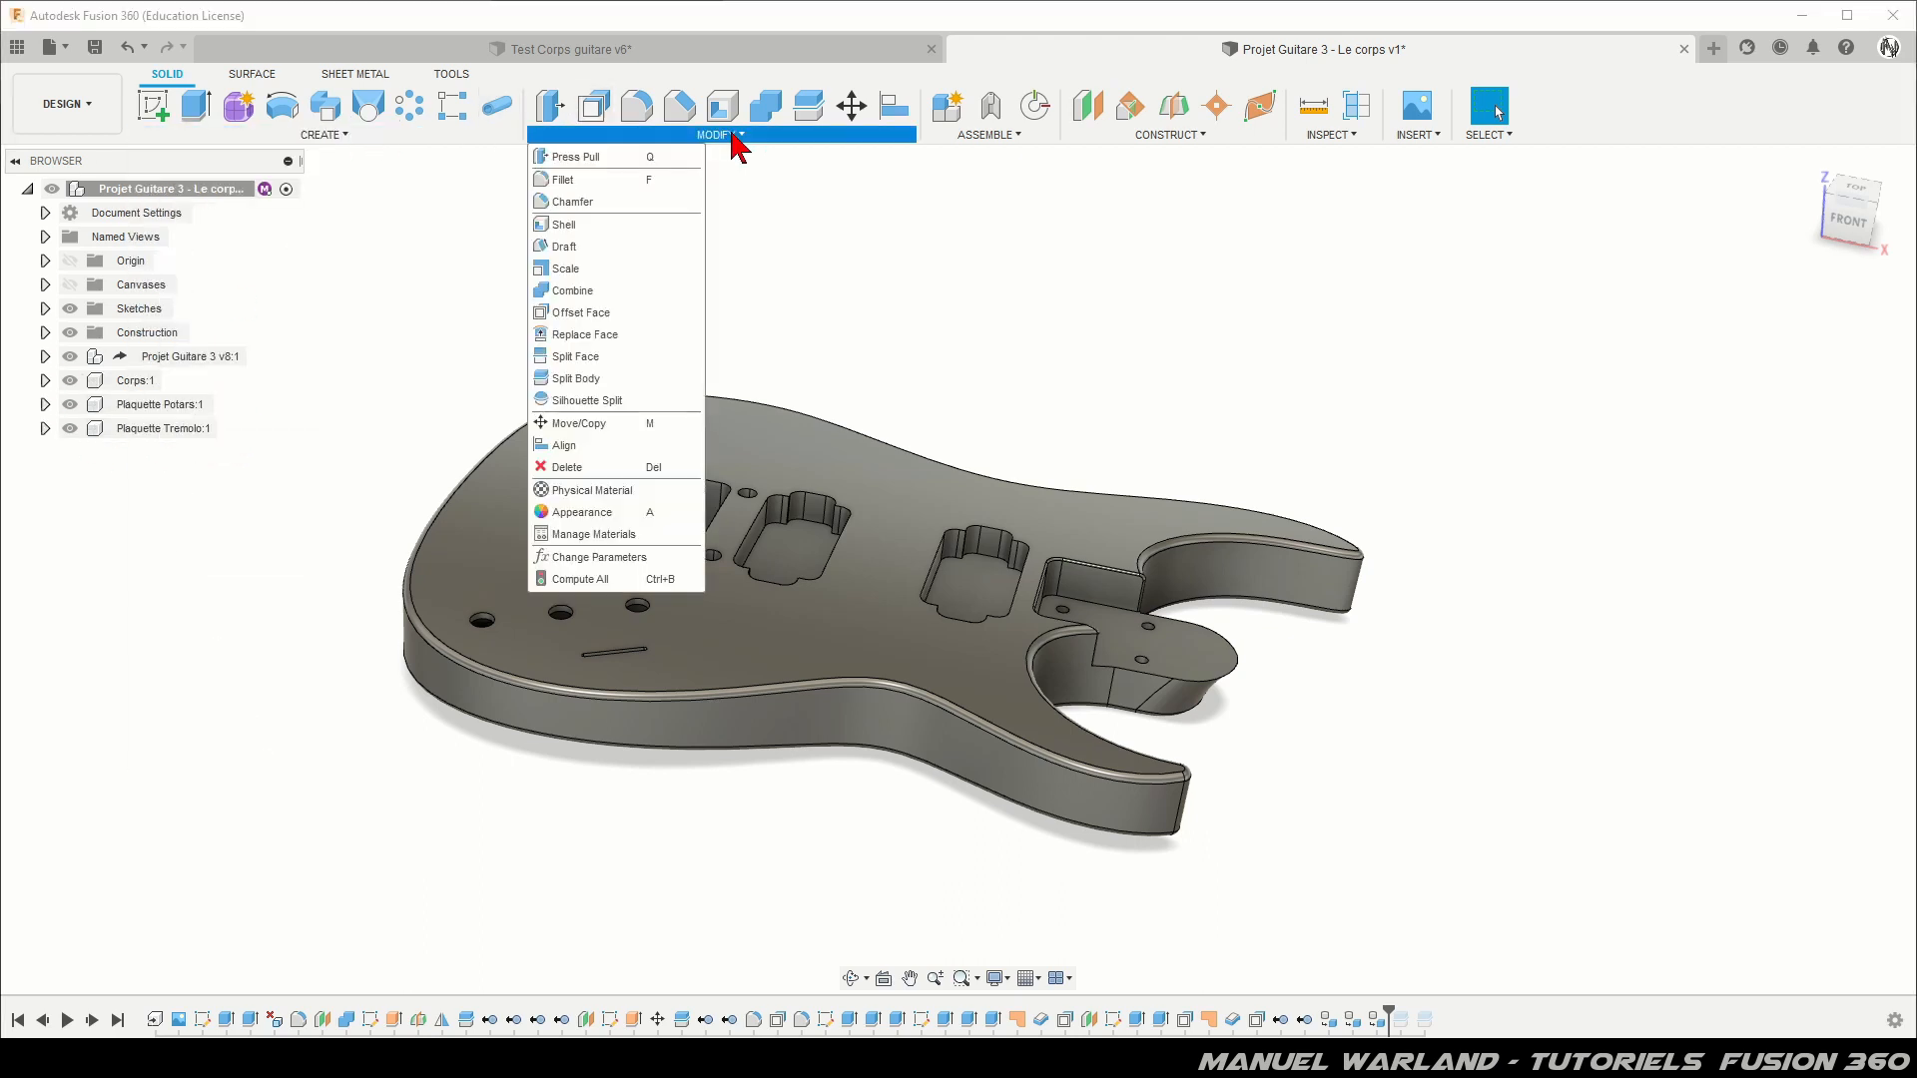
pyautogui.click(577, 512)
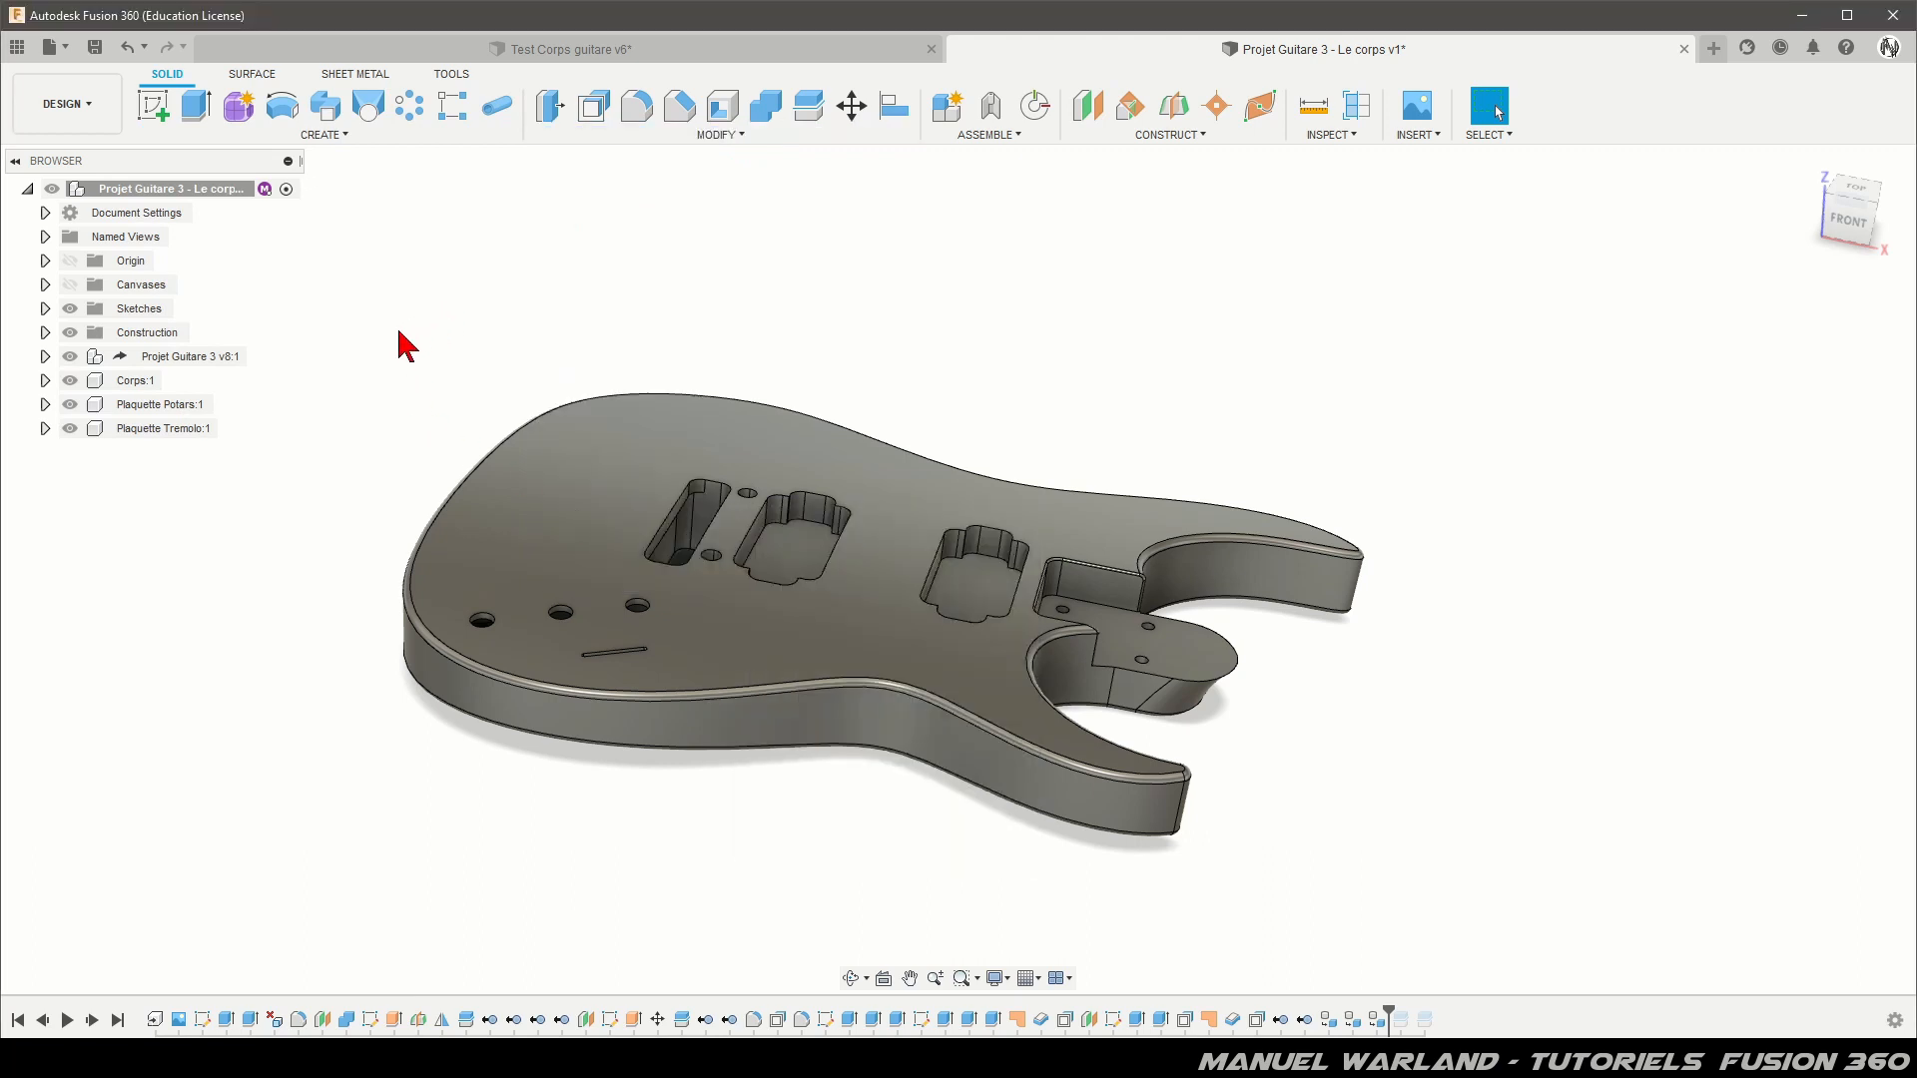
pyautogui.press('a')
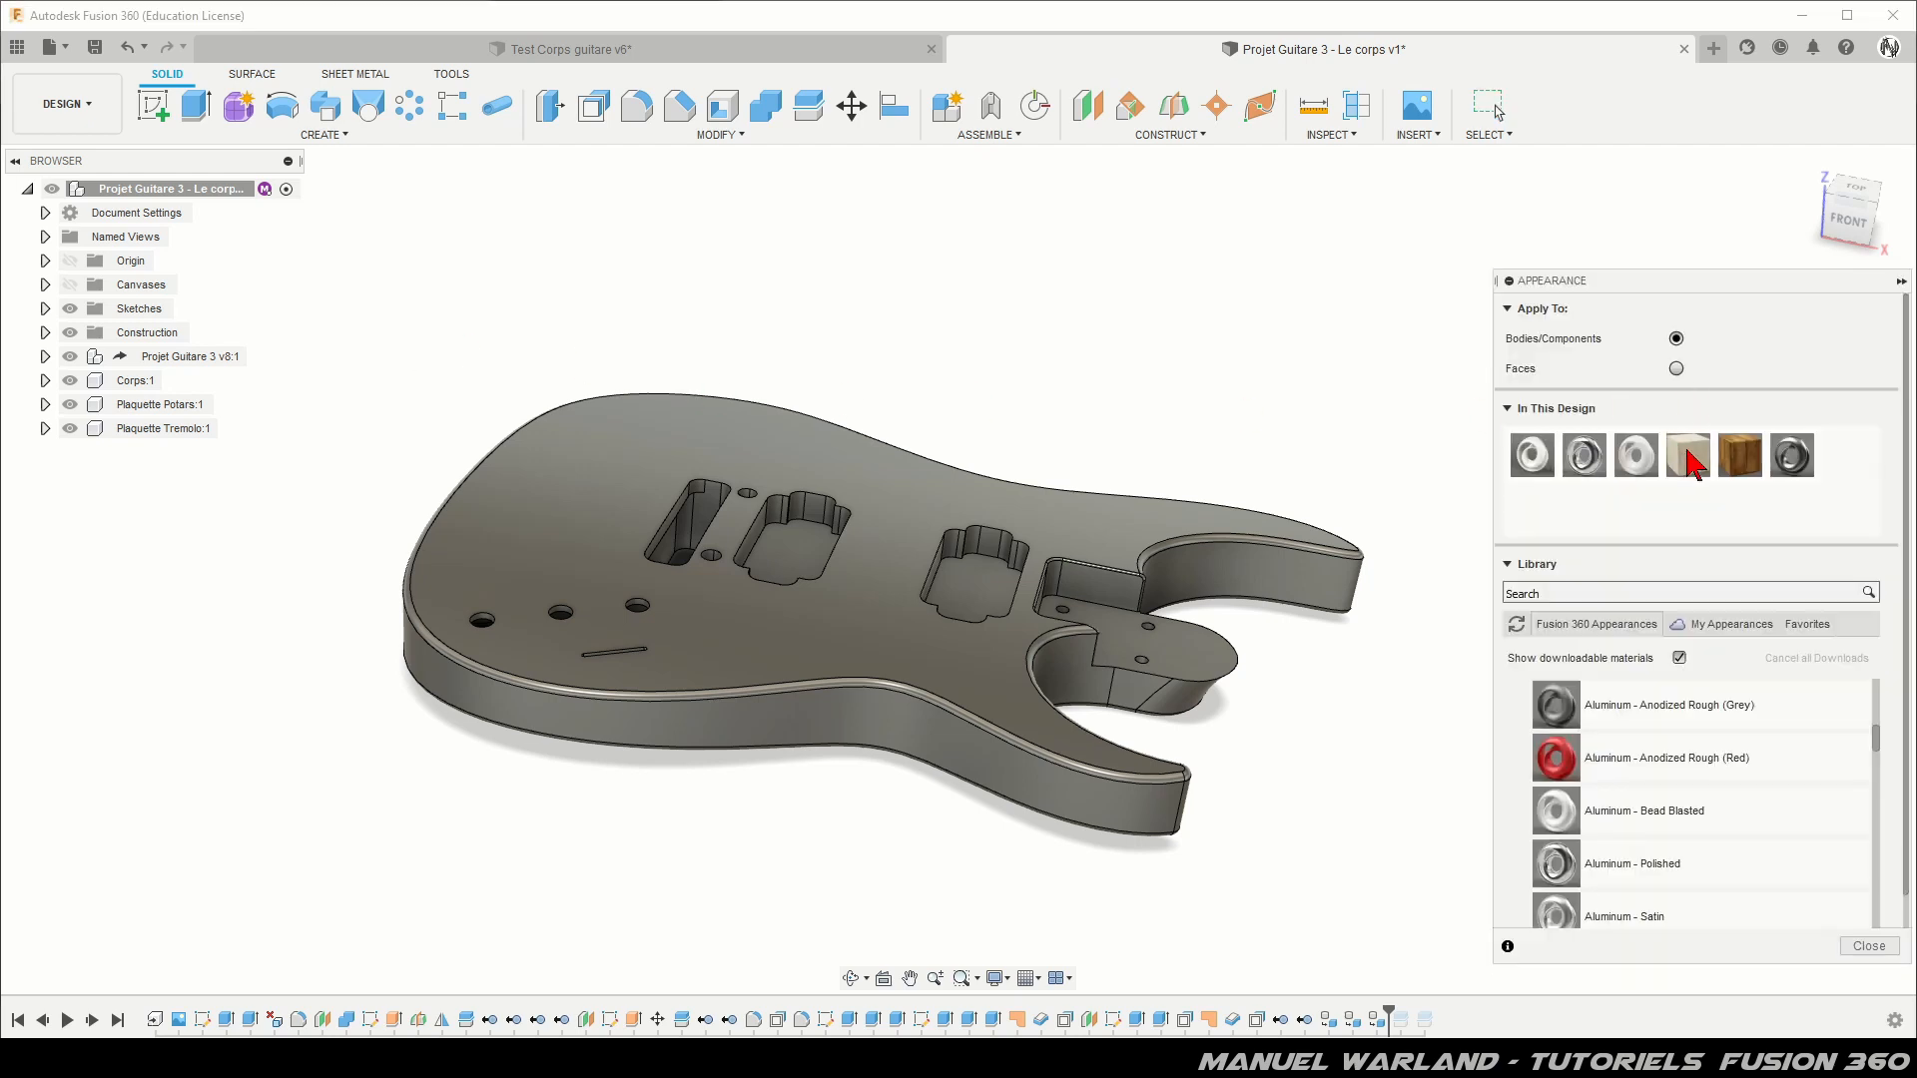
pyautogui.moveTo(1690, 457); pyautogui.dragTo(138, 394)
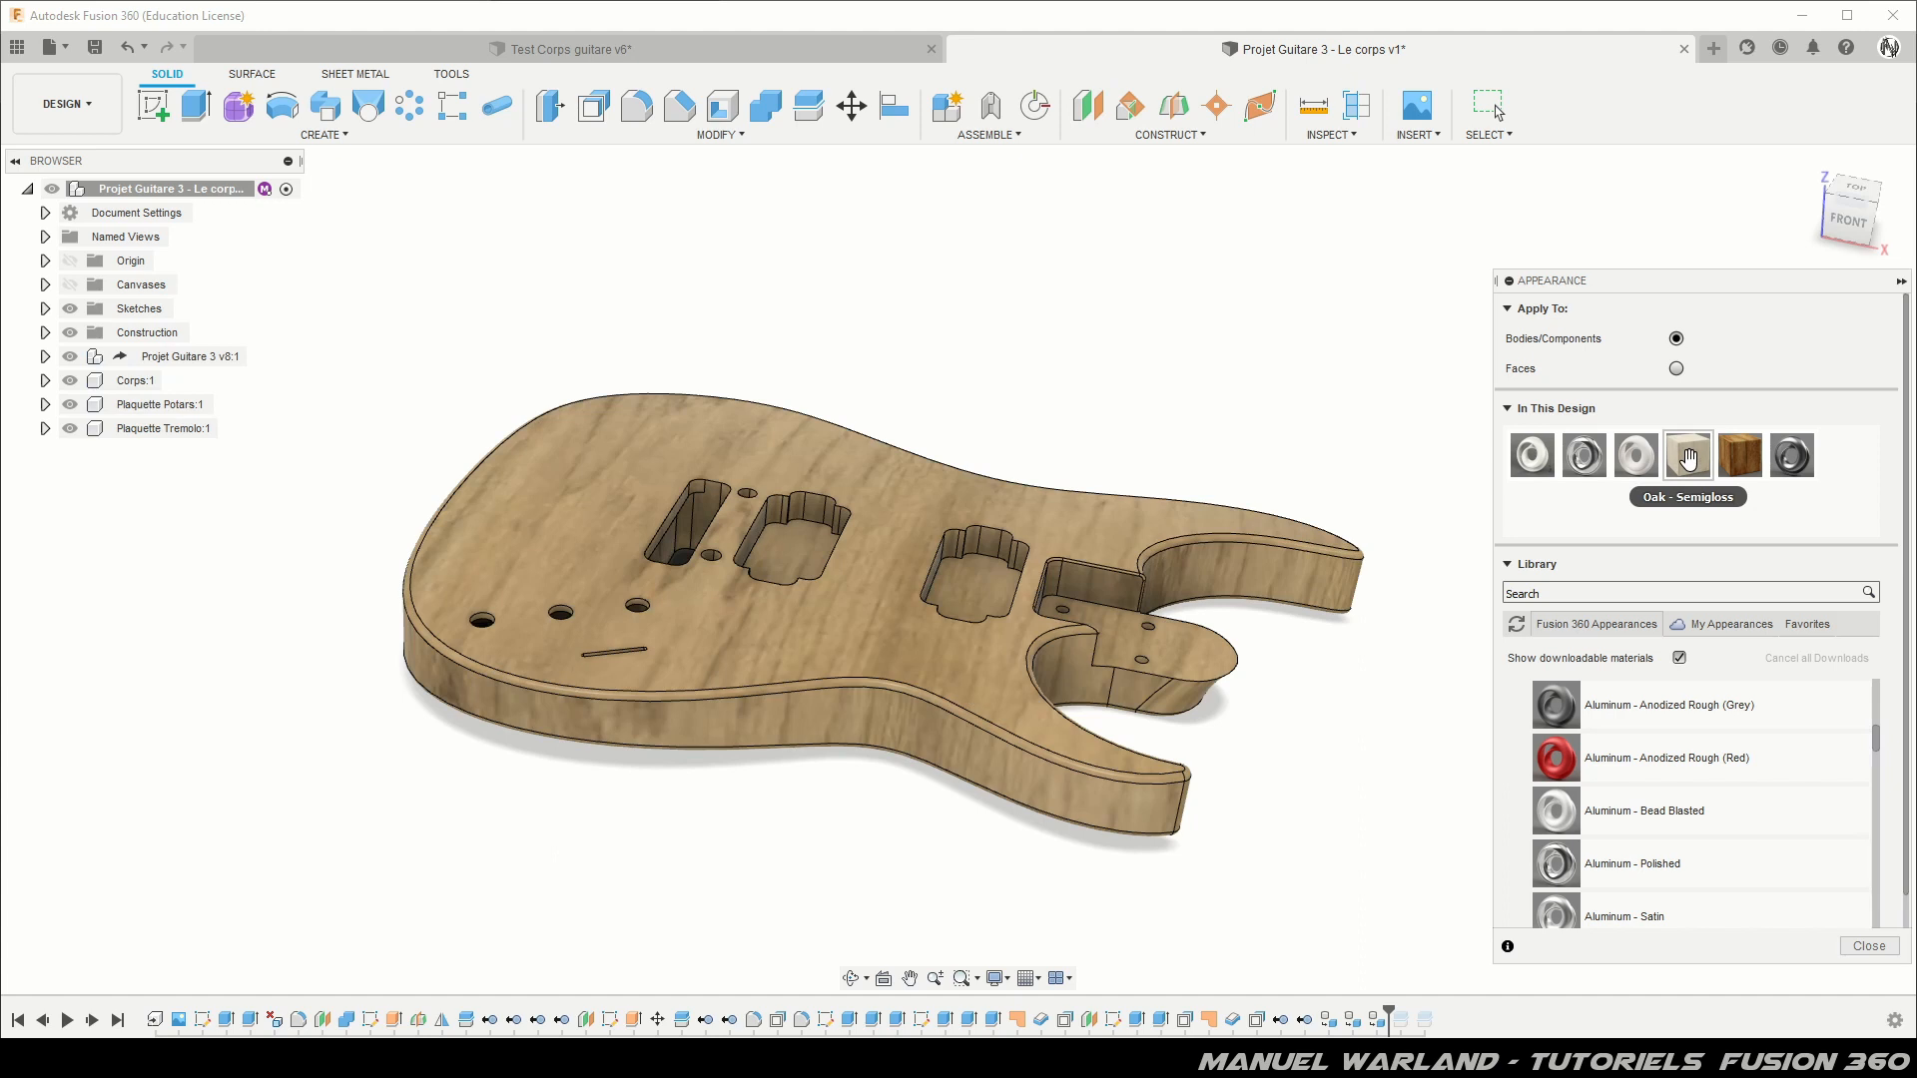
pyautogui.moveTo(1687, 457); pyautogui.dragTo(140, 409)
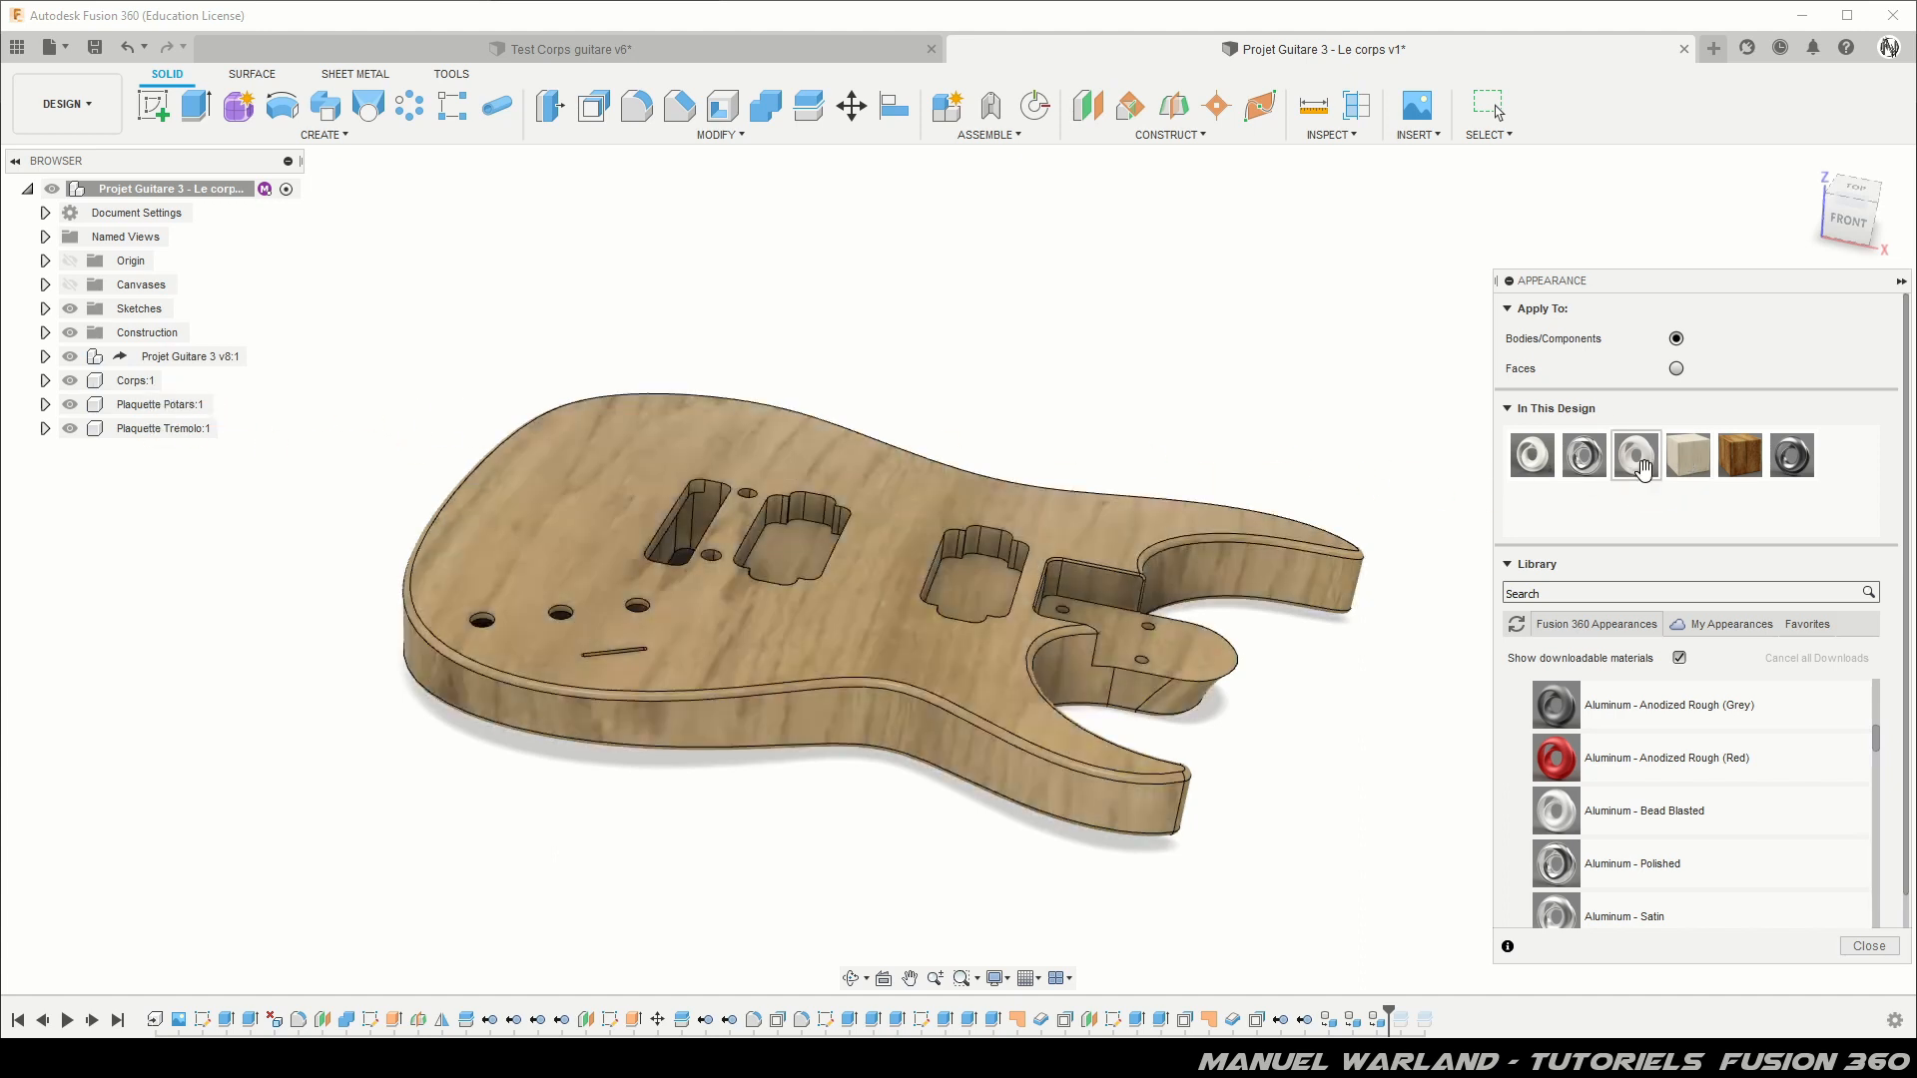
pyautogui.moveTo(1688, 467); pyautogui.dragTo(565, 639)
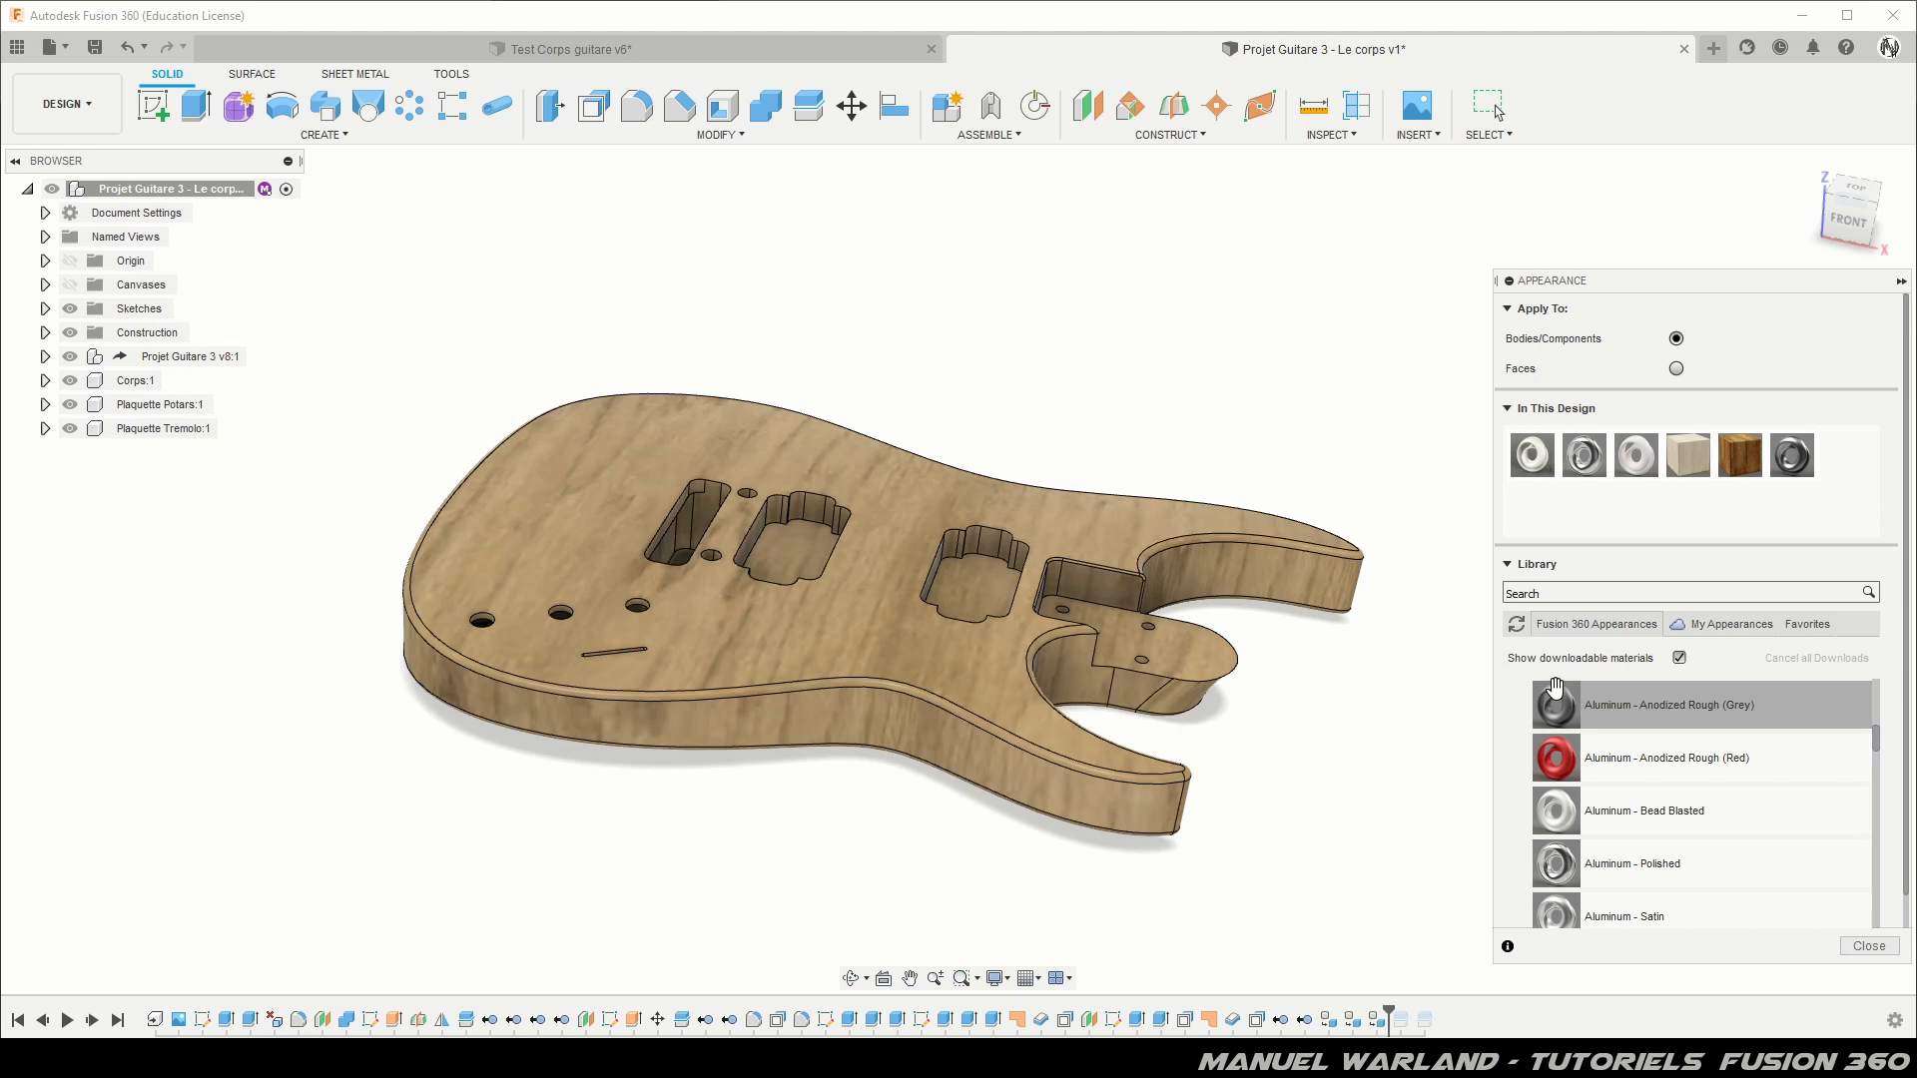
pyautogui.click(1869, 946)
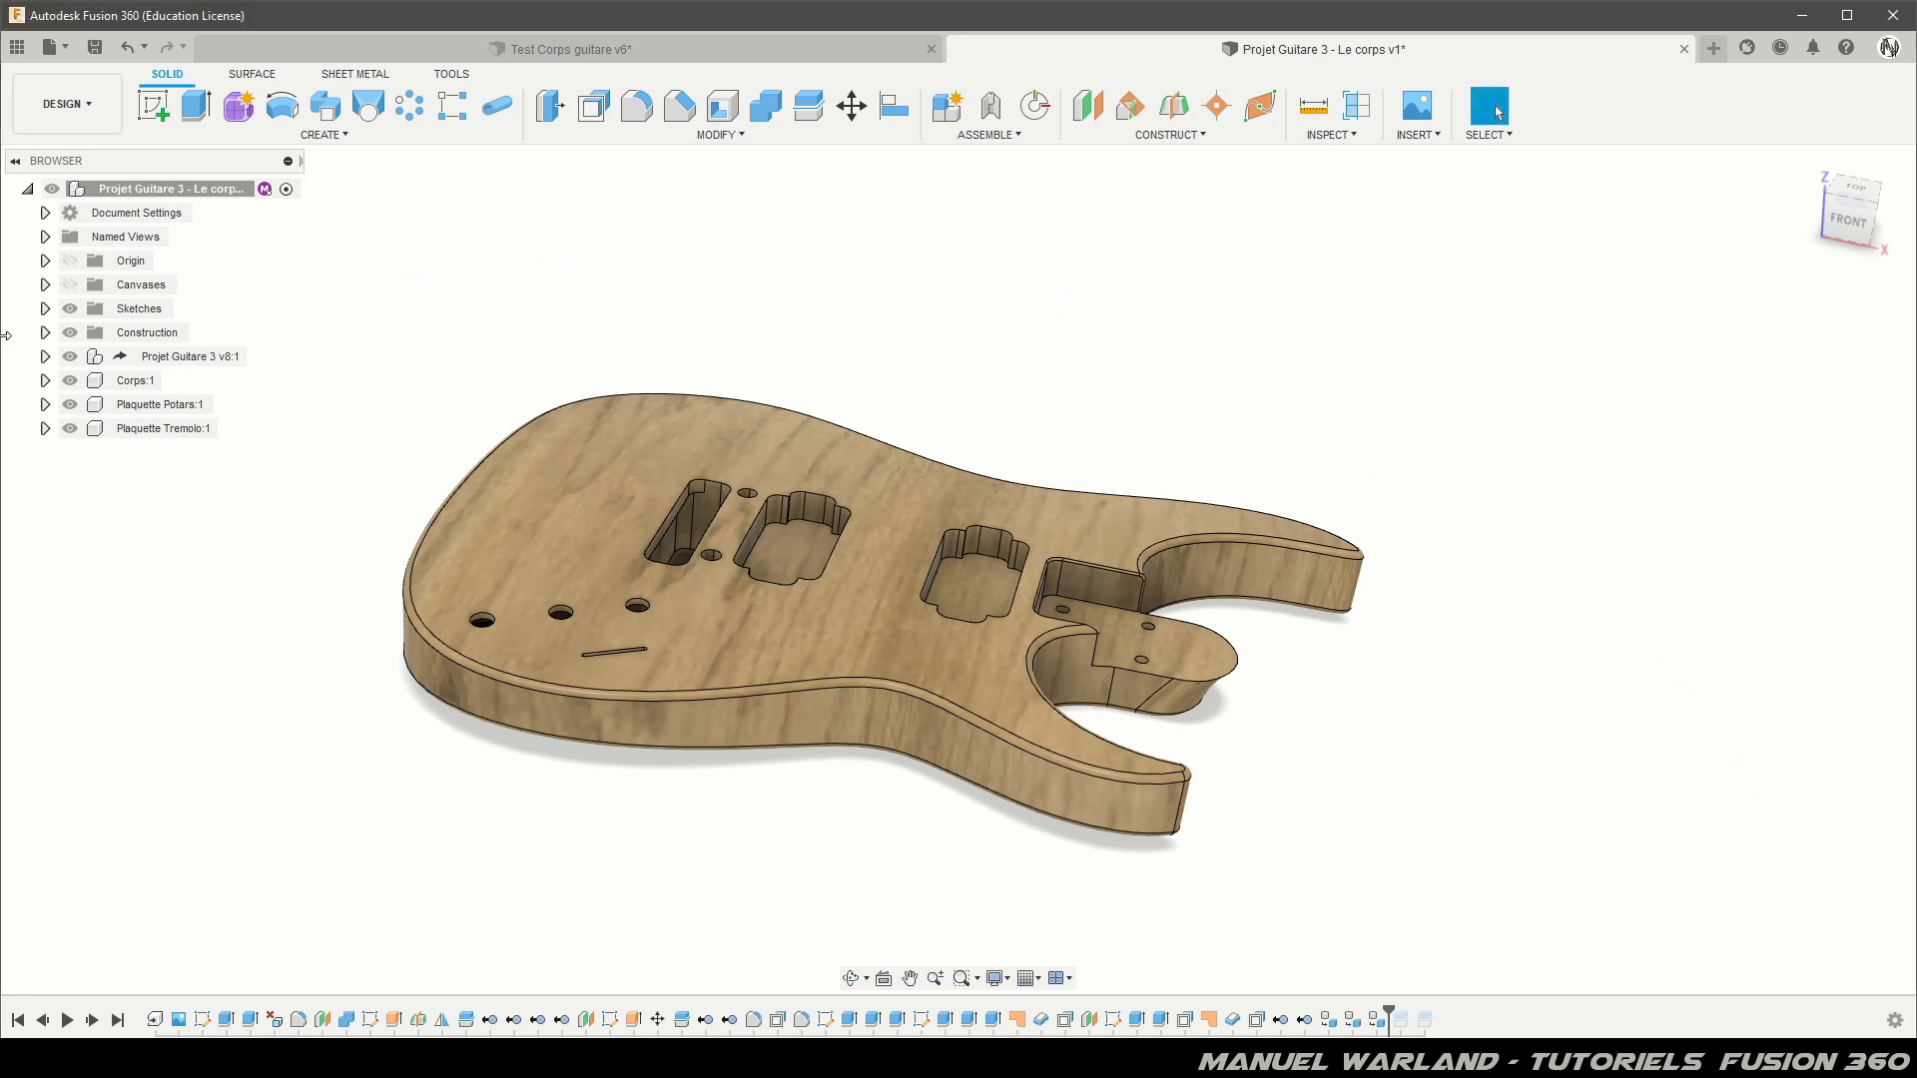
# Step: Show the Manche, FretBoard, Repères, Frettage and Sillet components of the linked Projet Guitare 3 design, and collapse its browser tree
pyautogui.click(45, 356)
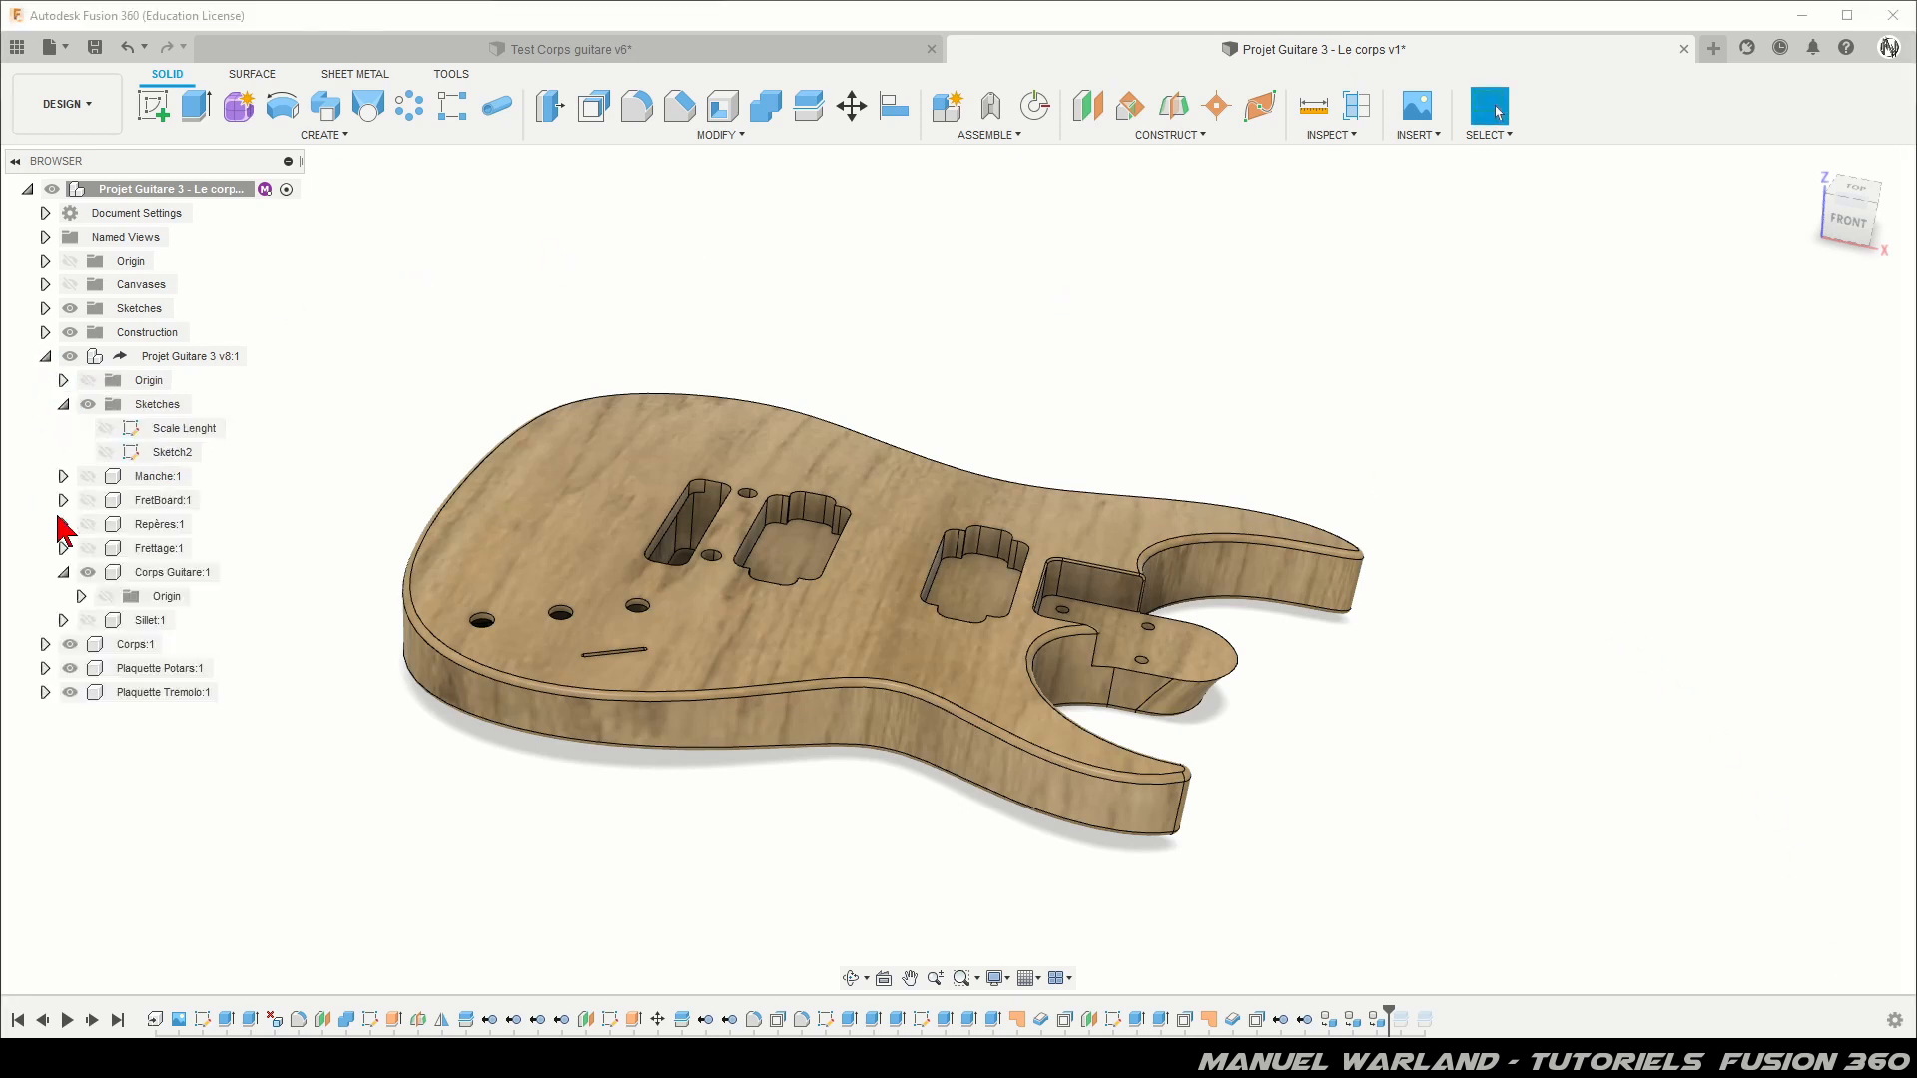
pyautogui.click(88, 476)
pyautogui.click(87, 500)
pyautogui.click(88, 524)
pyautogui.click(88, 548)
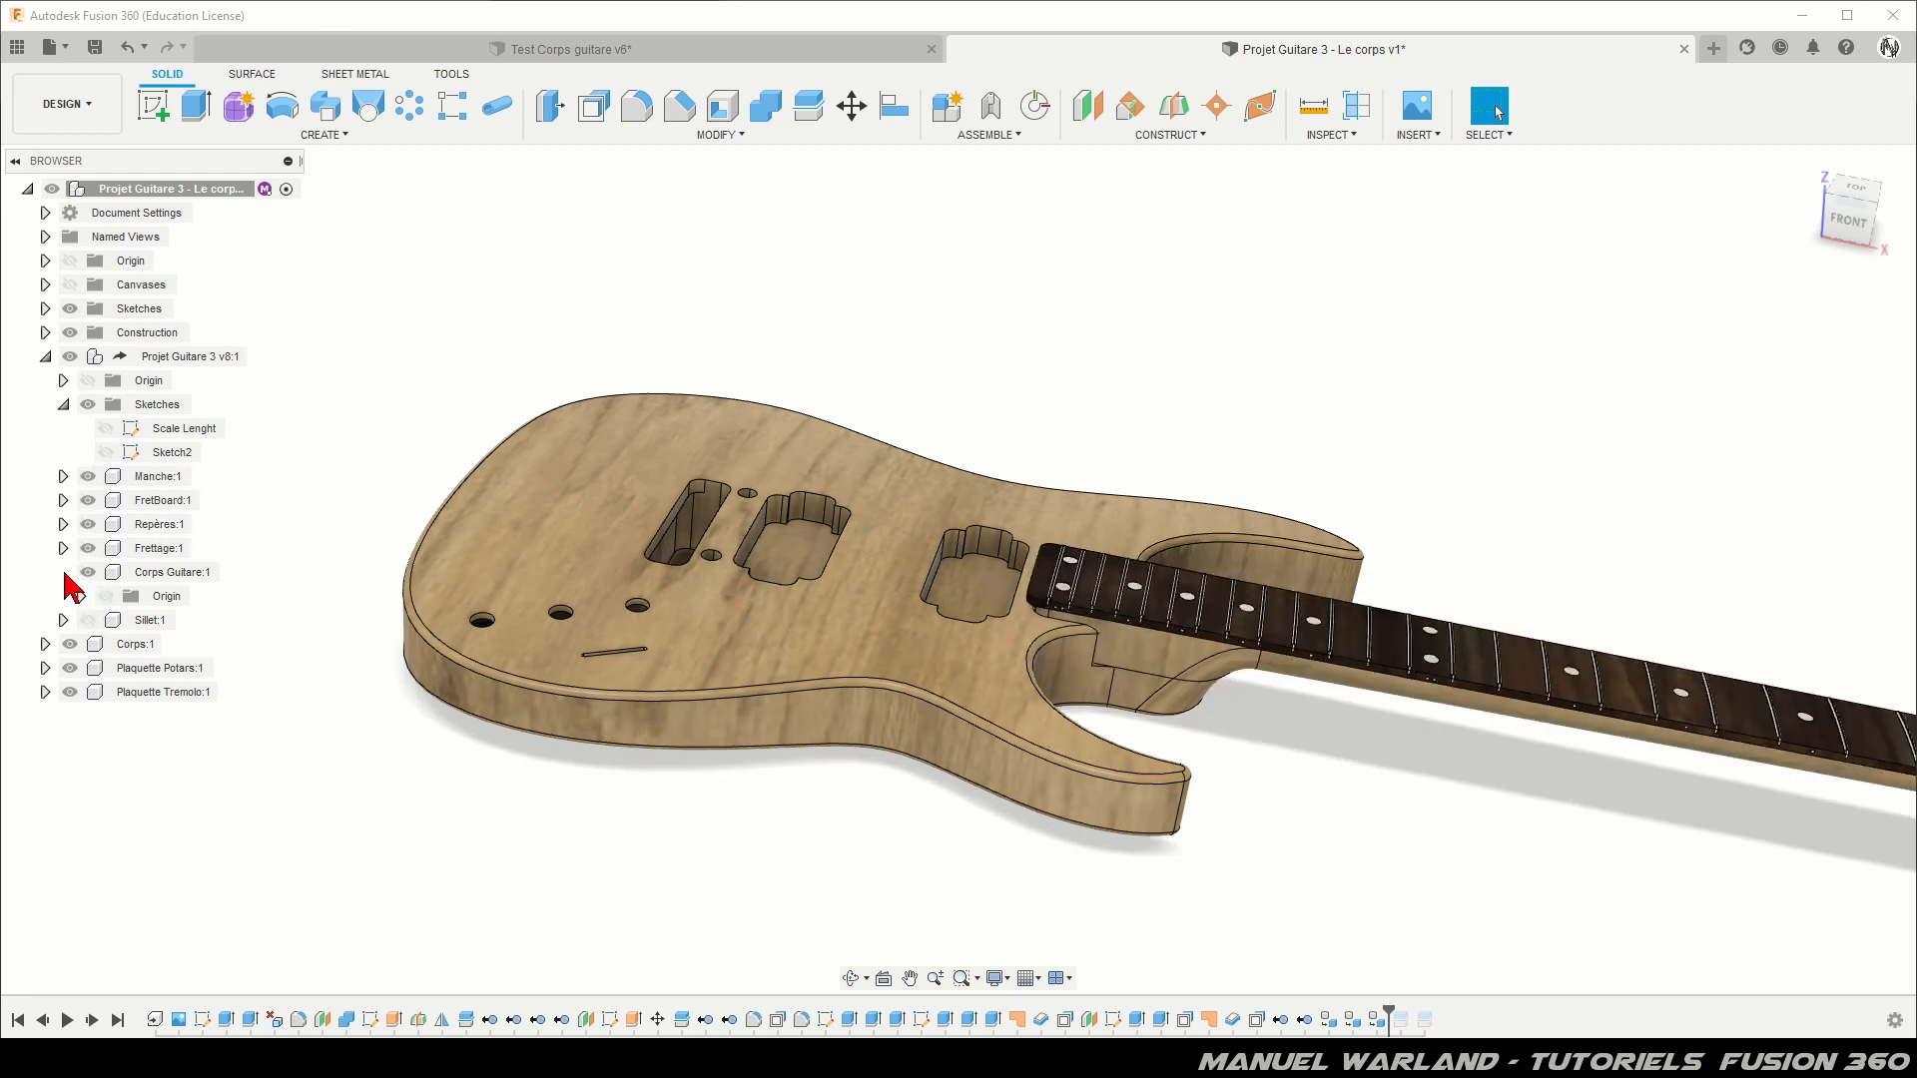
pyautogui.click(63, 573)
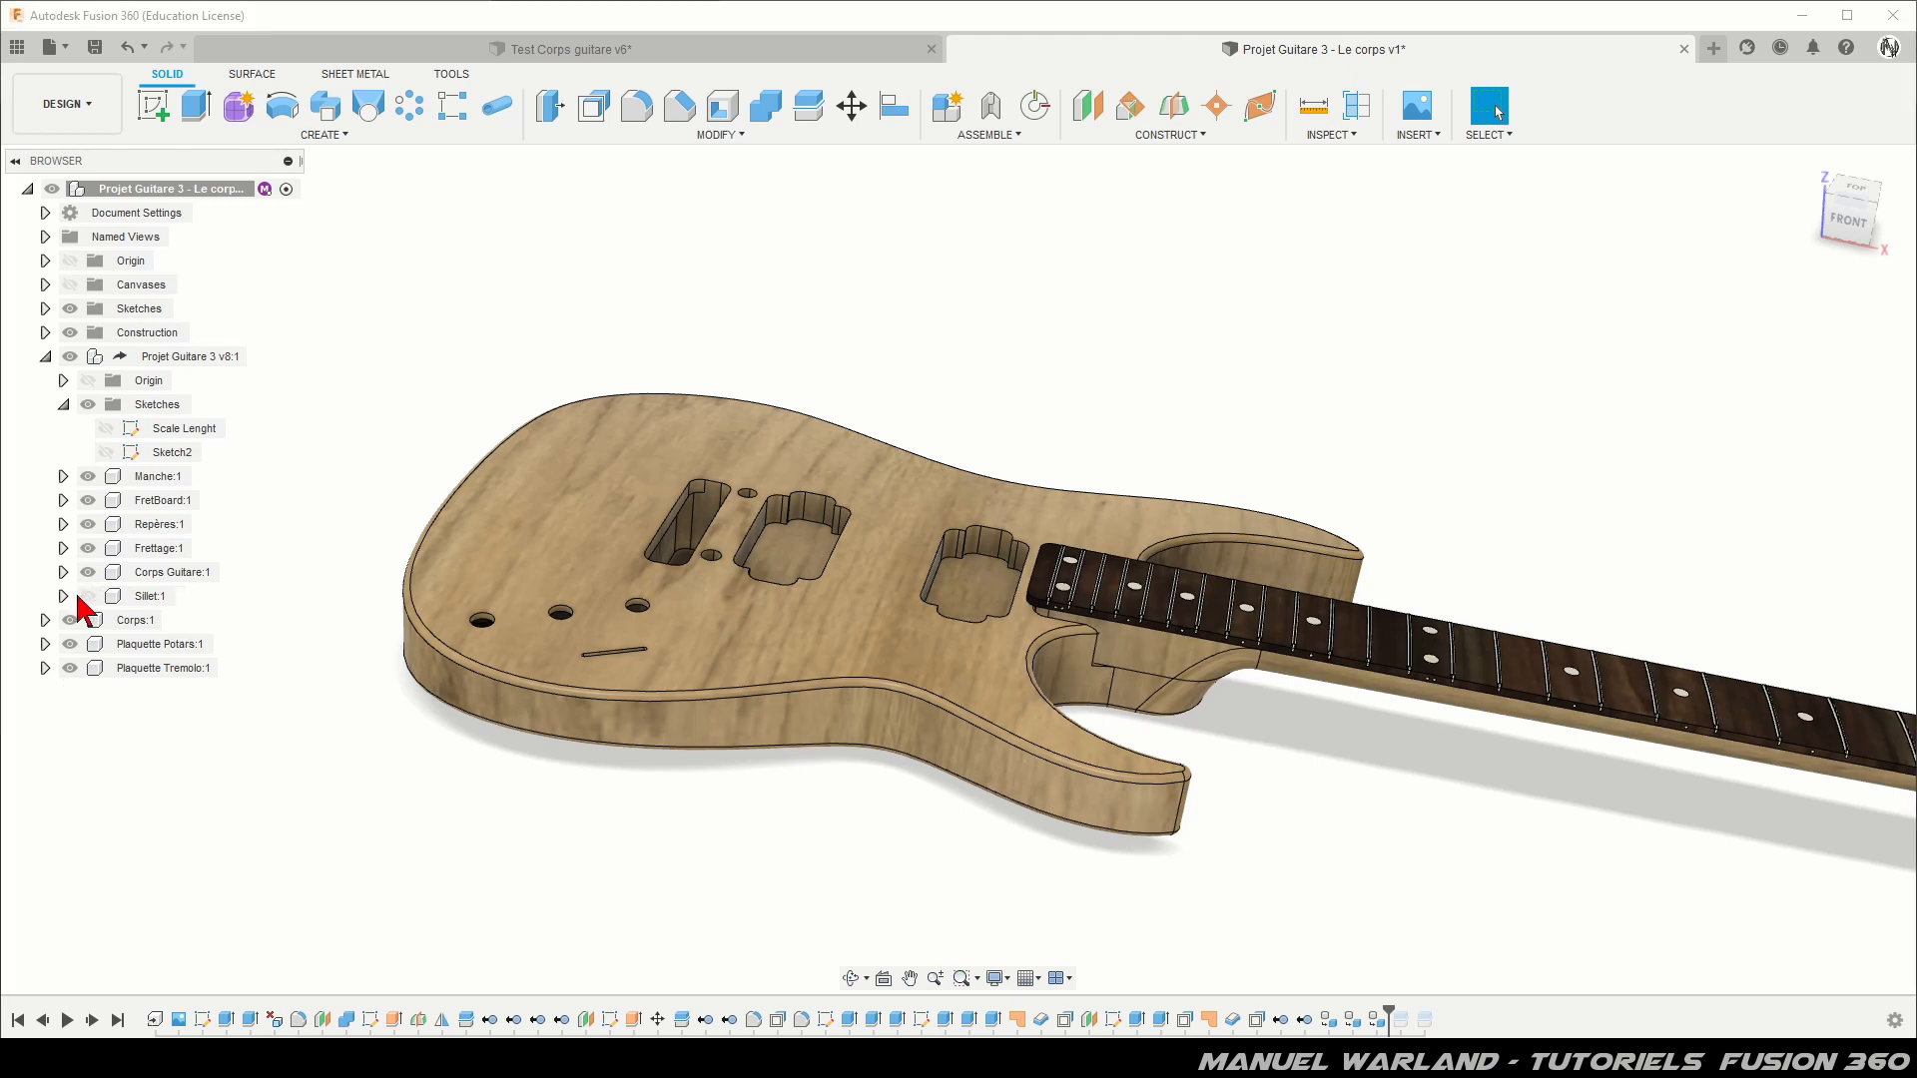
pyautogui.scroll(-3, 454, 334)
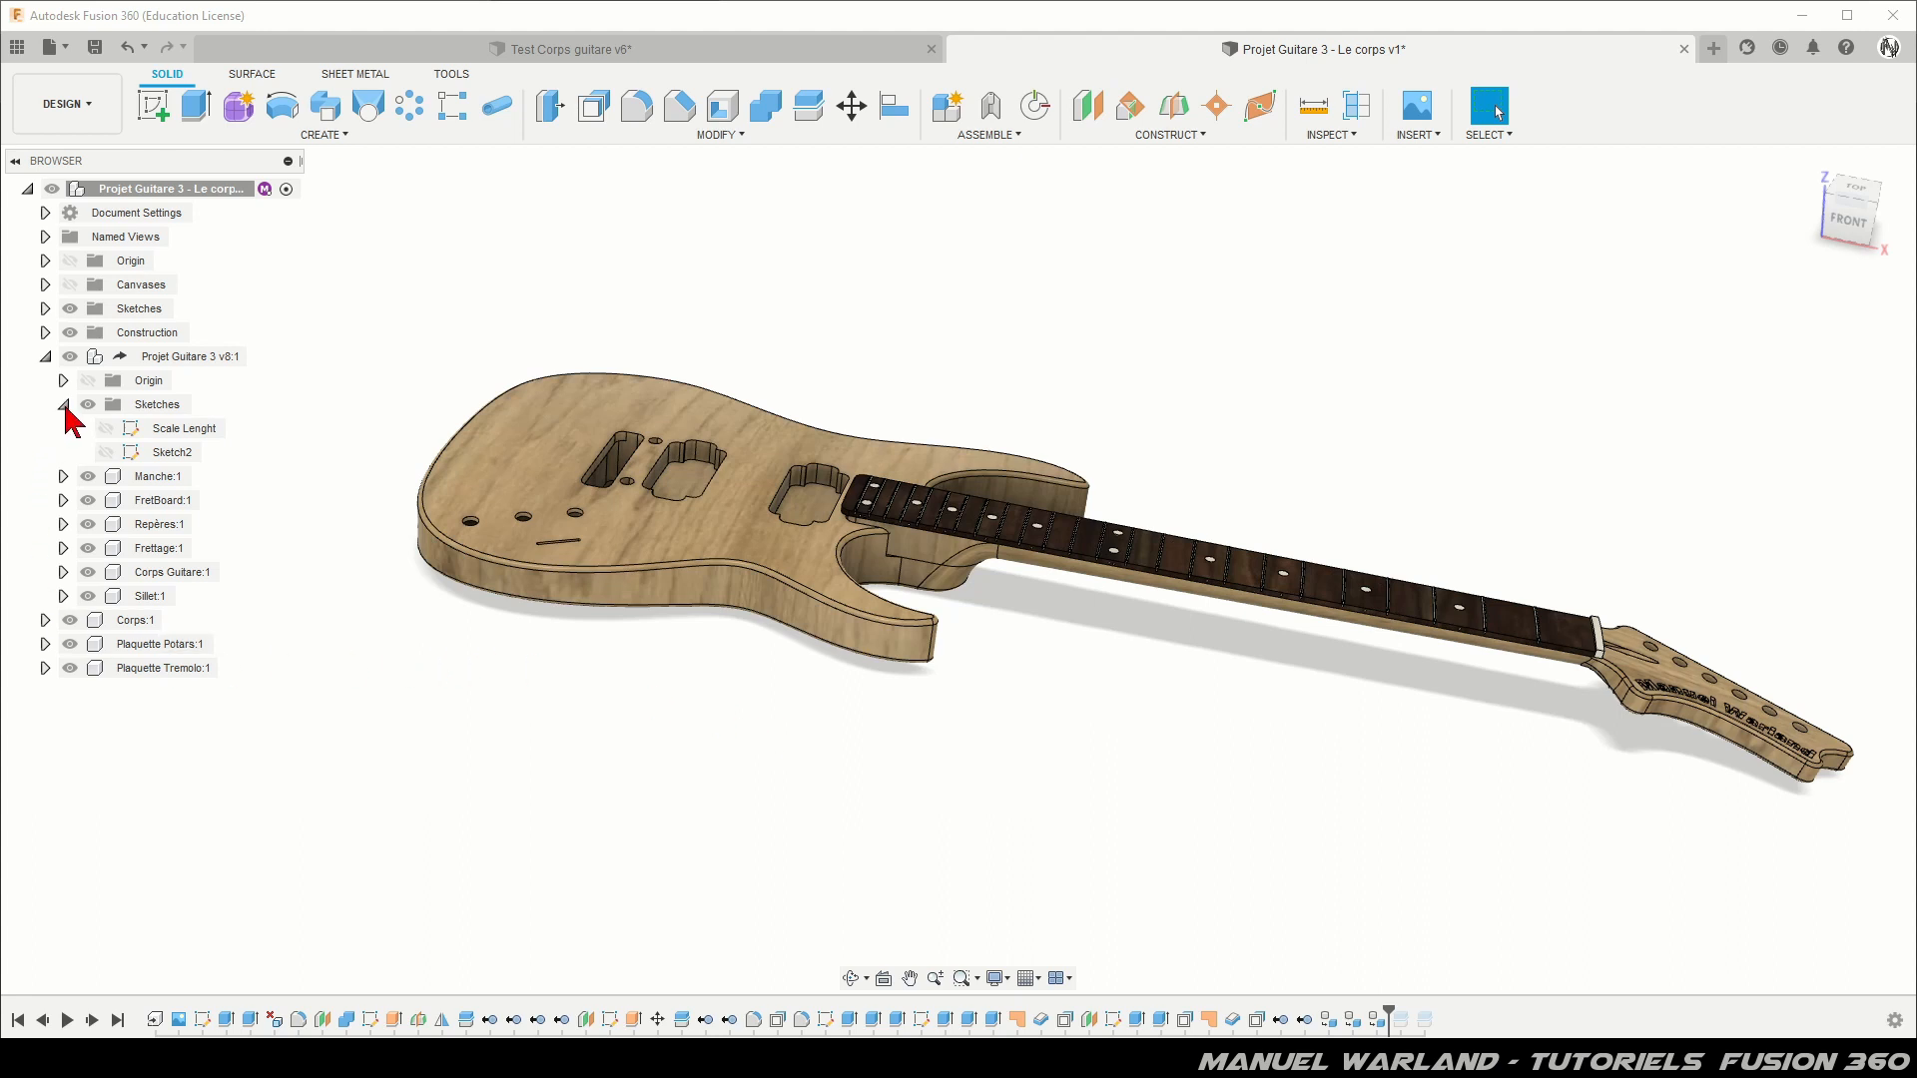
pyautogui.click(63, 404)
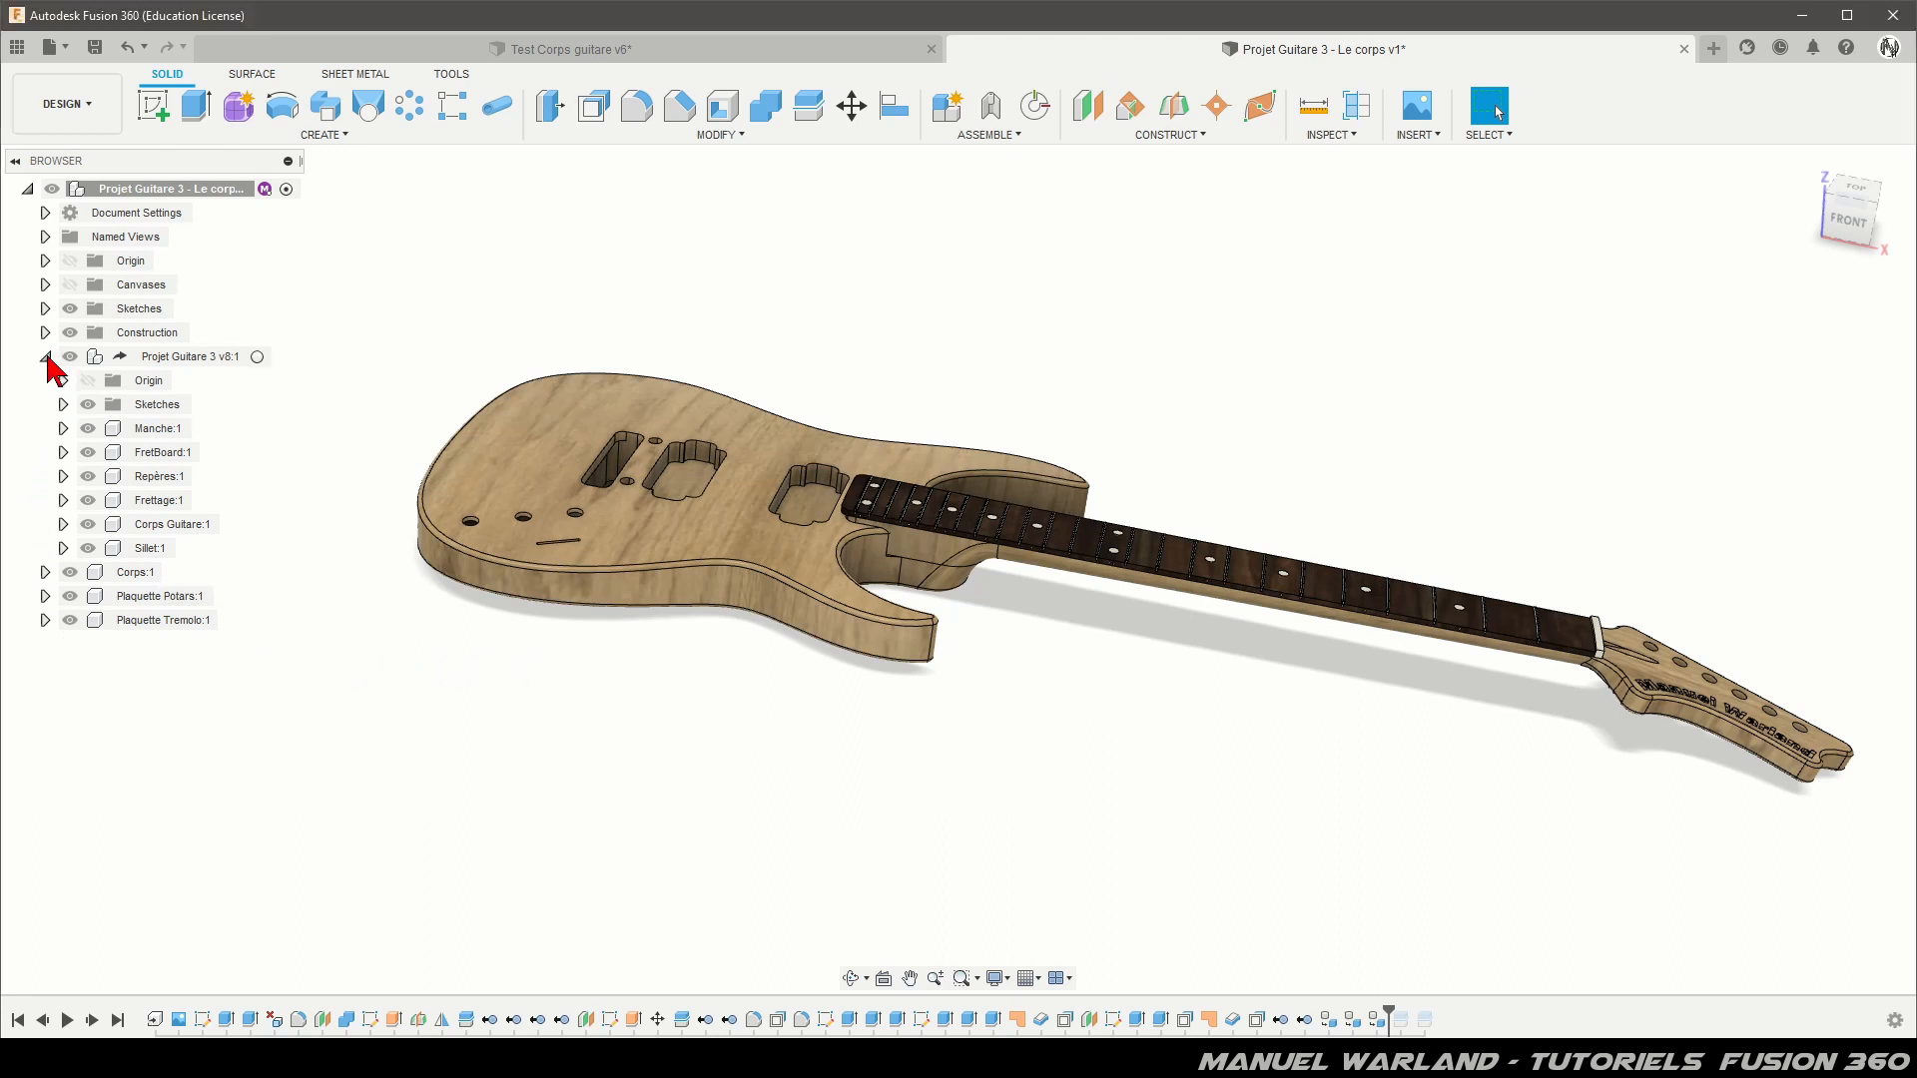
pyautogui.click(45, 356)
# Step: Examine the complete guitar from several angles, checking how the neck fits the oak body
pyautogui.keyDown('shift'); pyautogui.moveTo(896, 804); pyautogui.dragTo(281, 773, button='middle'); pyautogui.keyUp('shift')
pyautogui.scroll(-2, 655, 334)
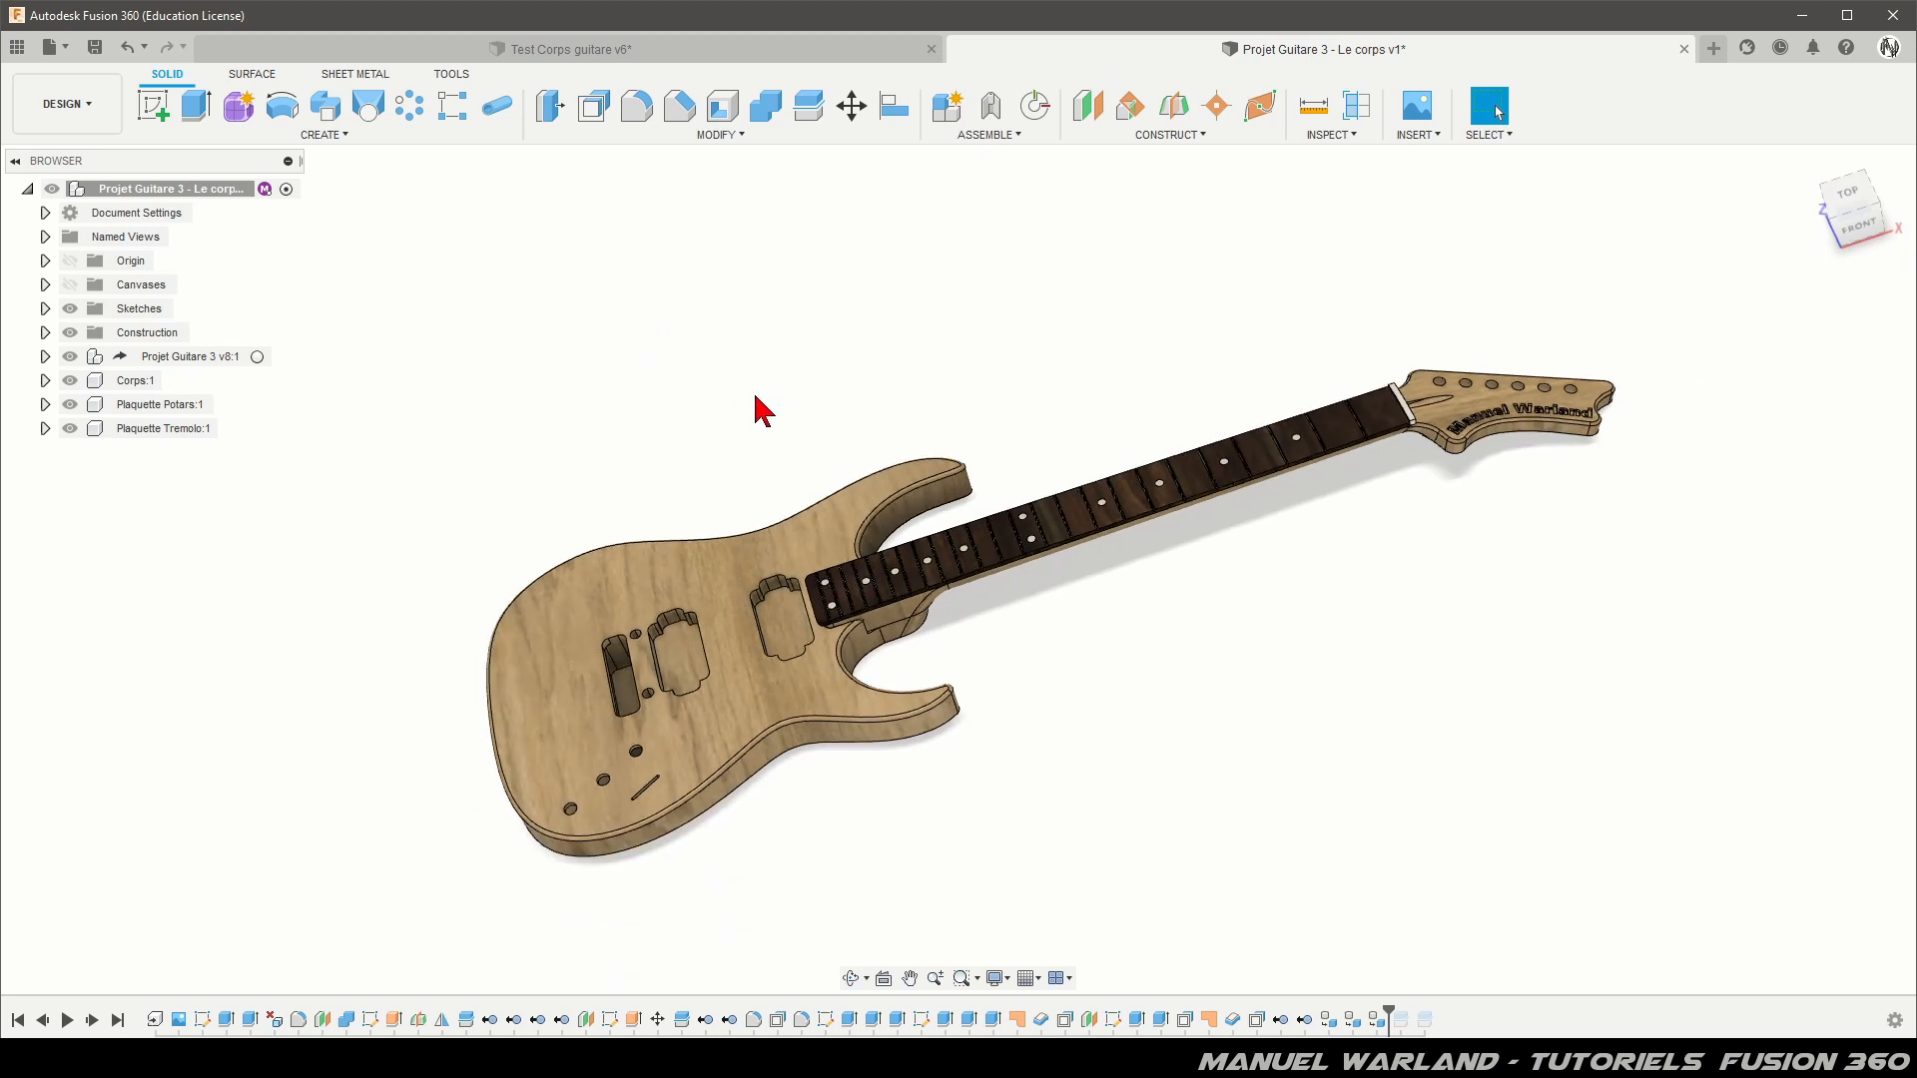
pyautogui.moveTo(696, 424); pyautogui.dragTo(766, 419)
pyautogui.moveTo(736, 432)
pyautogui.keyDown('shift'); pyautogui.mouseDown(button='middle')
pyautogui.moveTo(766, 406)
pyautogui.moveTo(753, 373)
pyautogui.moveTo(769, 419)
pyautogui.mouseUp(button='middle'); pyautogui.keyUp('shift')
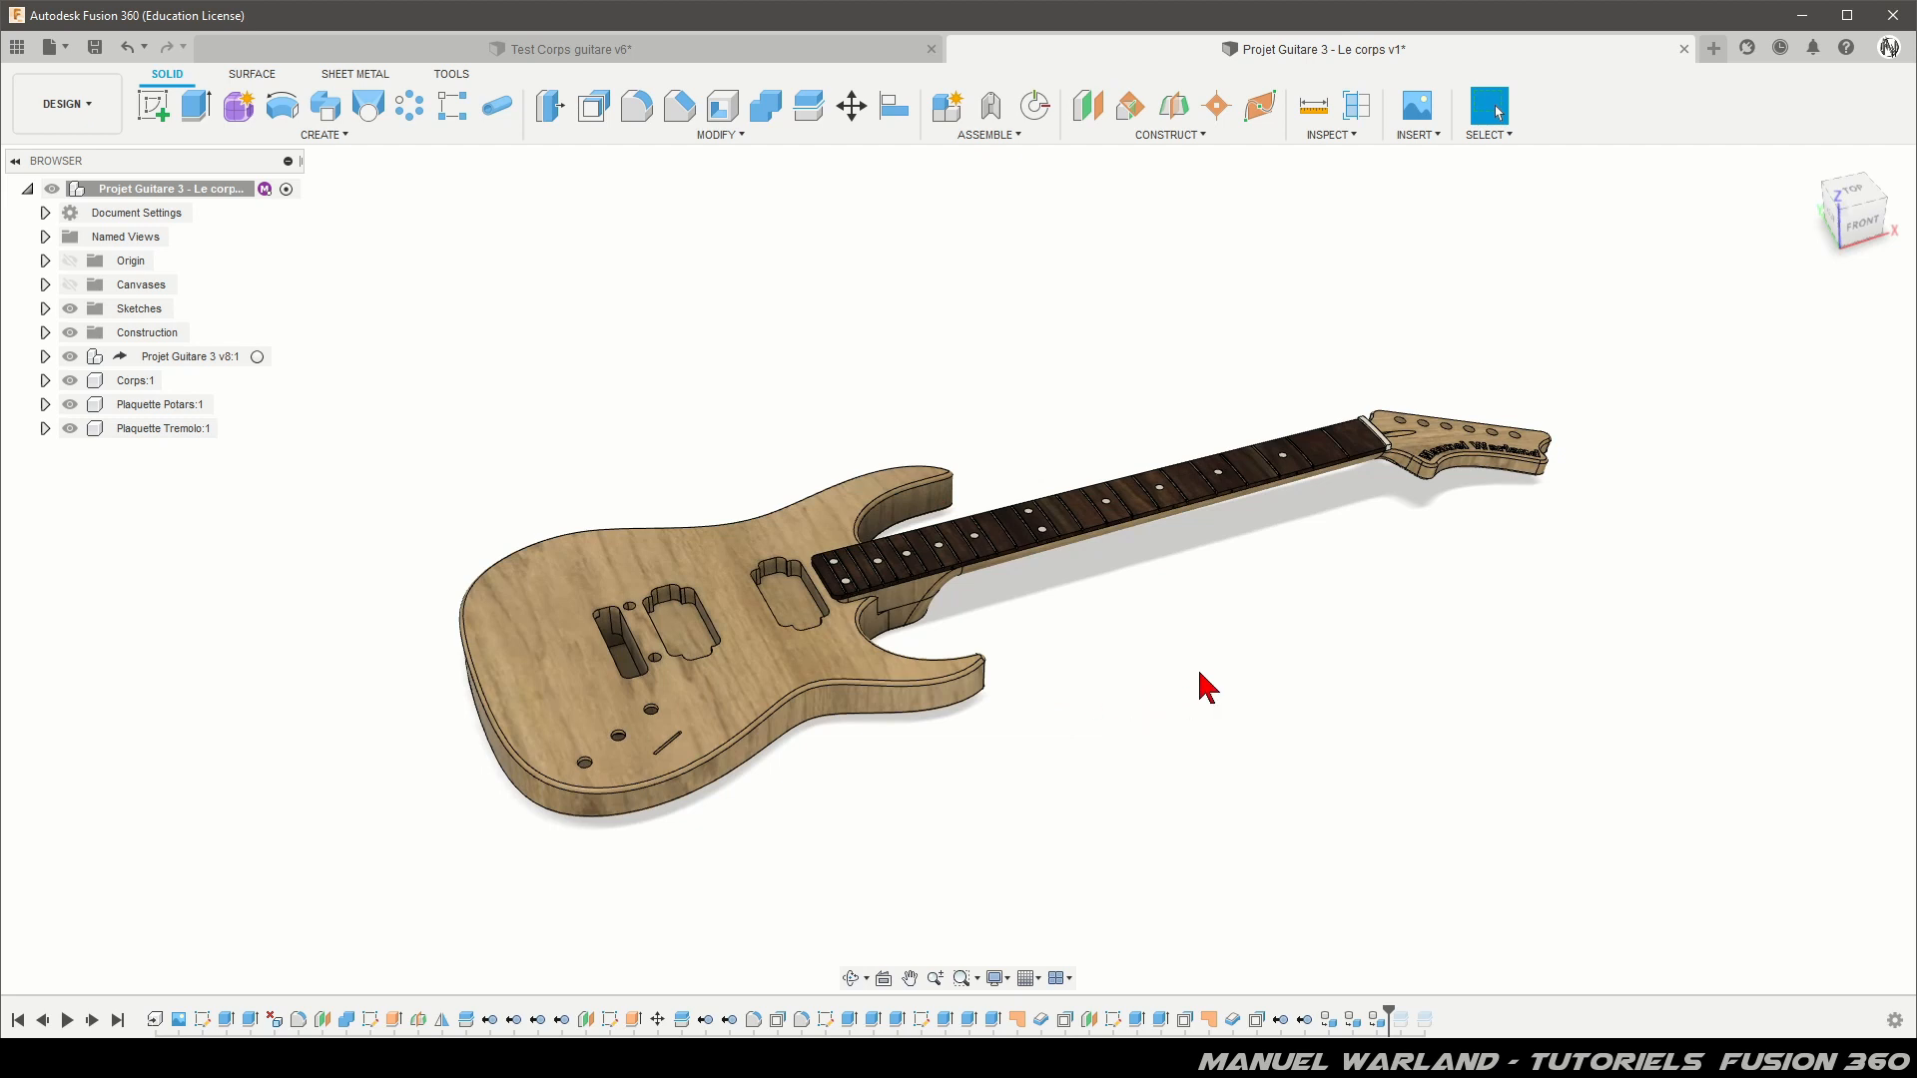
pyautogui.moveTo(1150, 678)
pyautogui.keyDown('shift'); pyautogui.mouseDown(button='middle')
pyautogui.moveTo(1156, 525)
pyautogui.moveTo(1147, 693)
pyautogui.mouseUp(button='middle'); pyautogui.keyUp('shift')
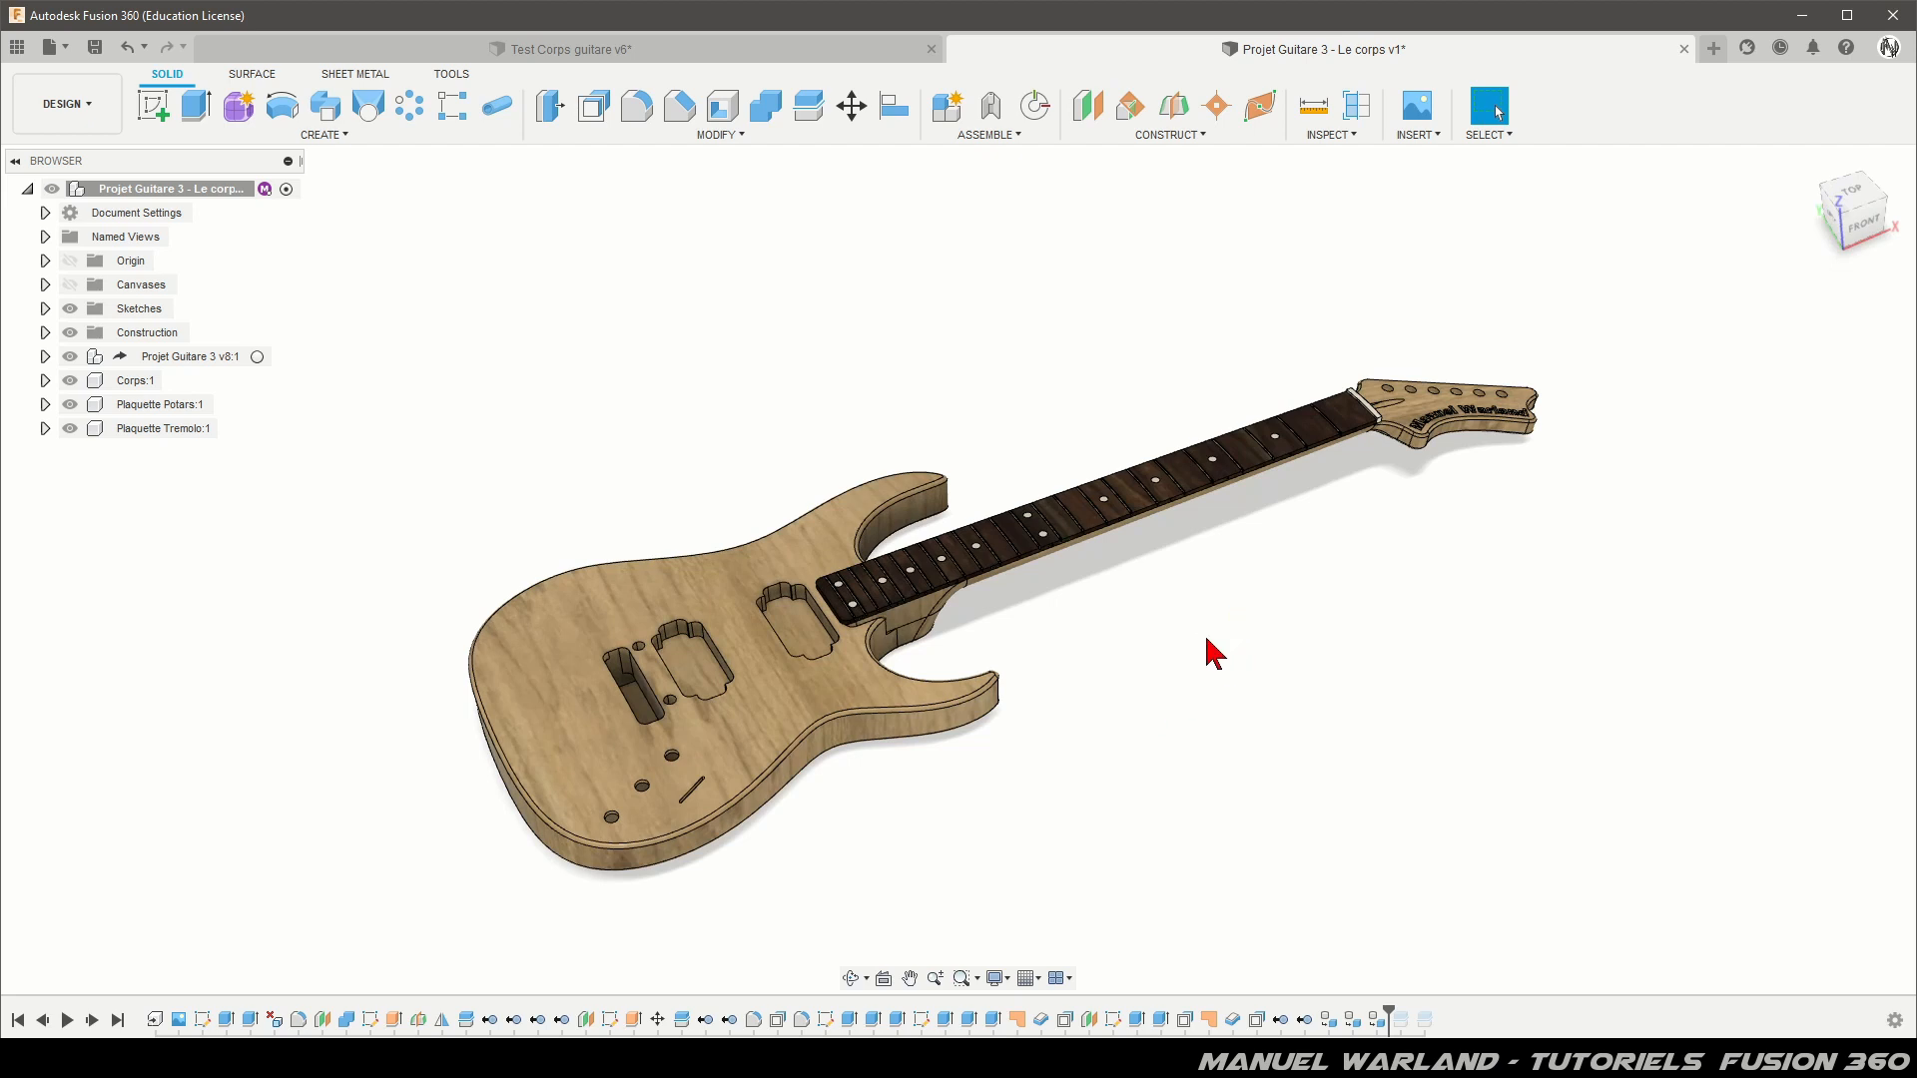
pyautogui.scroll(3, 986, 738)
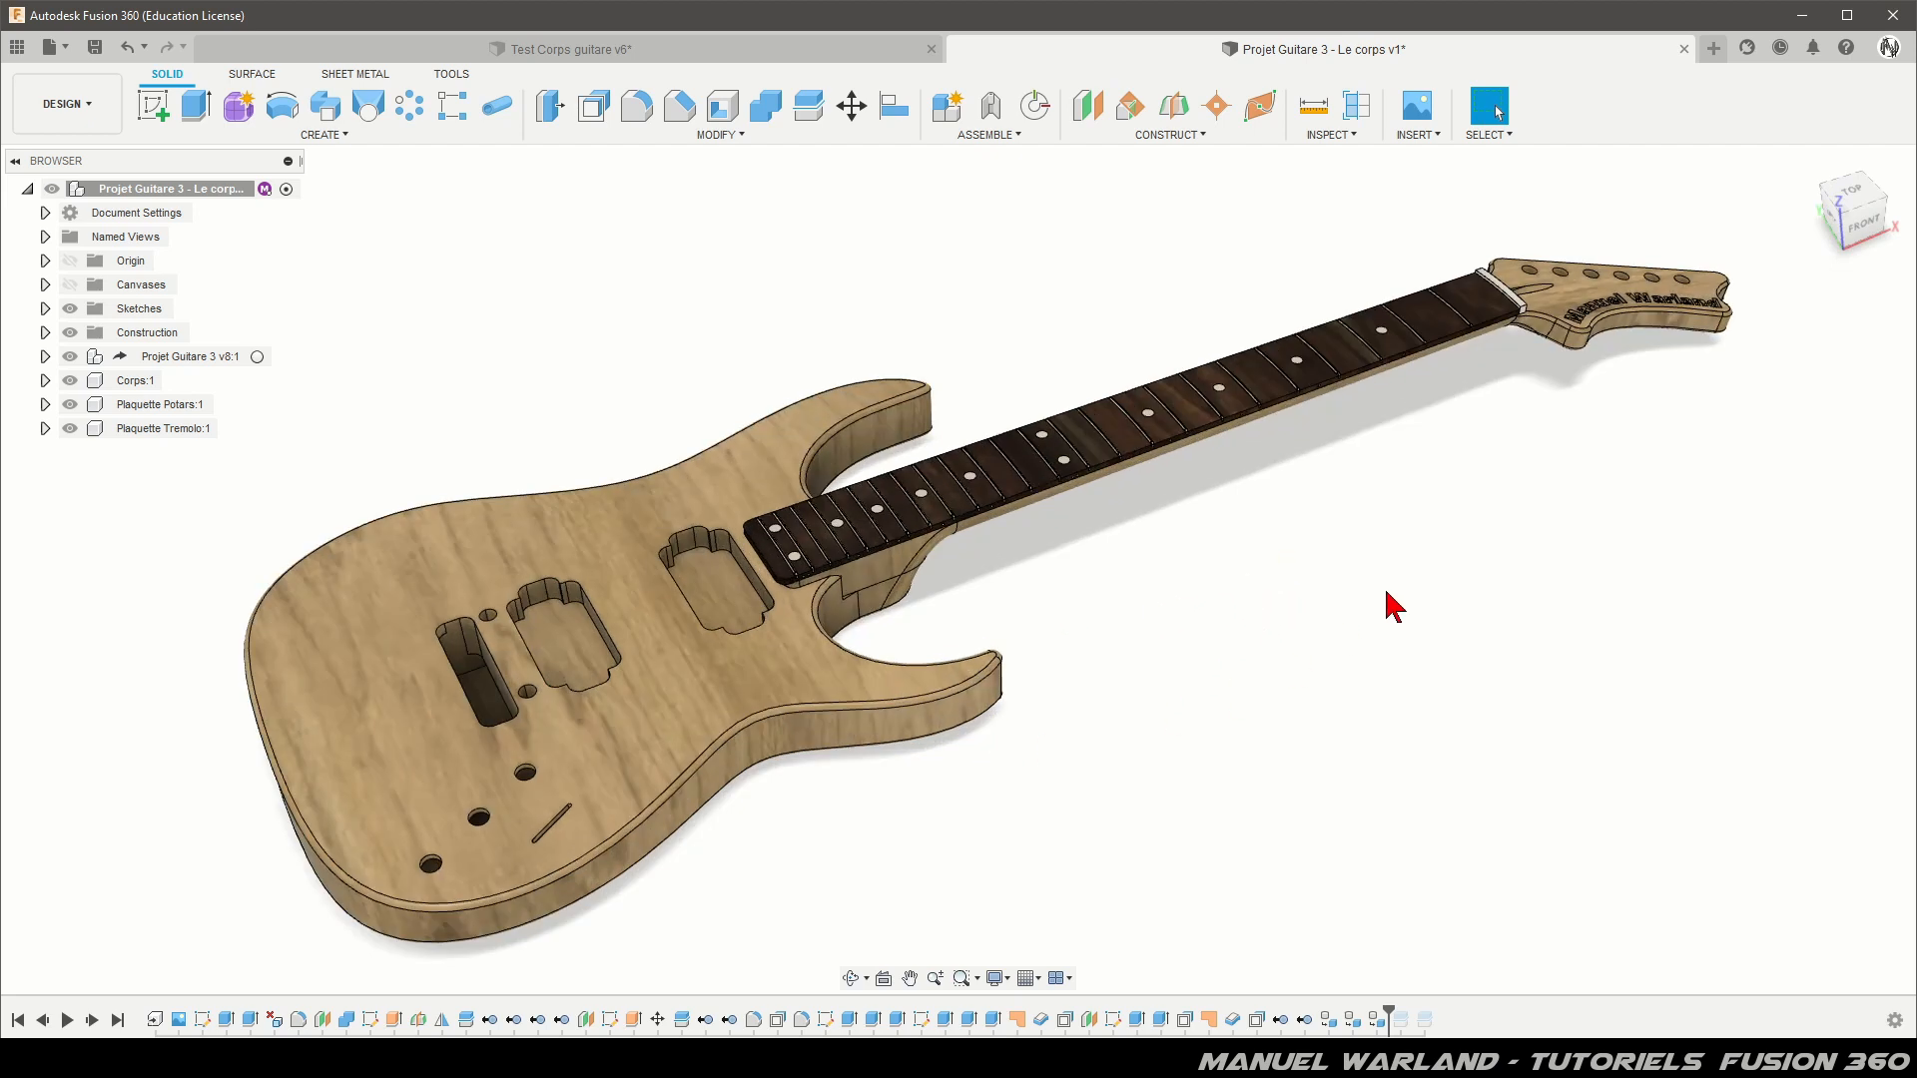